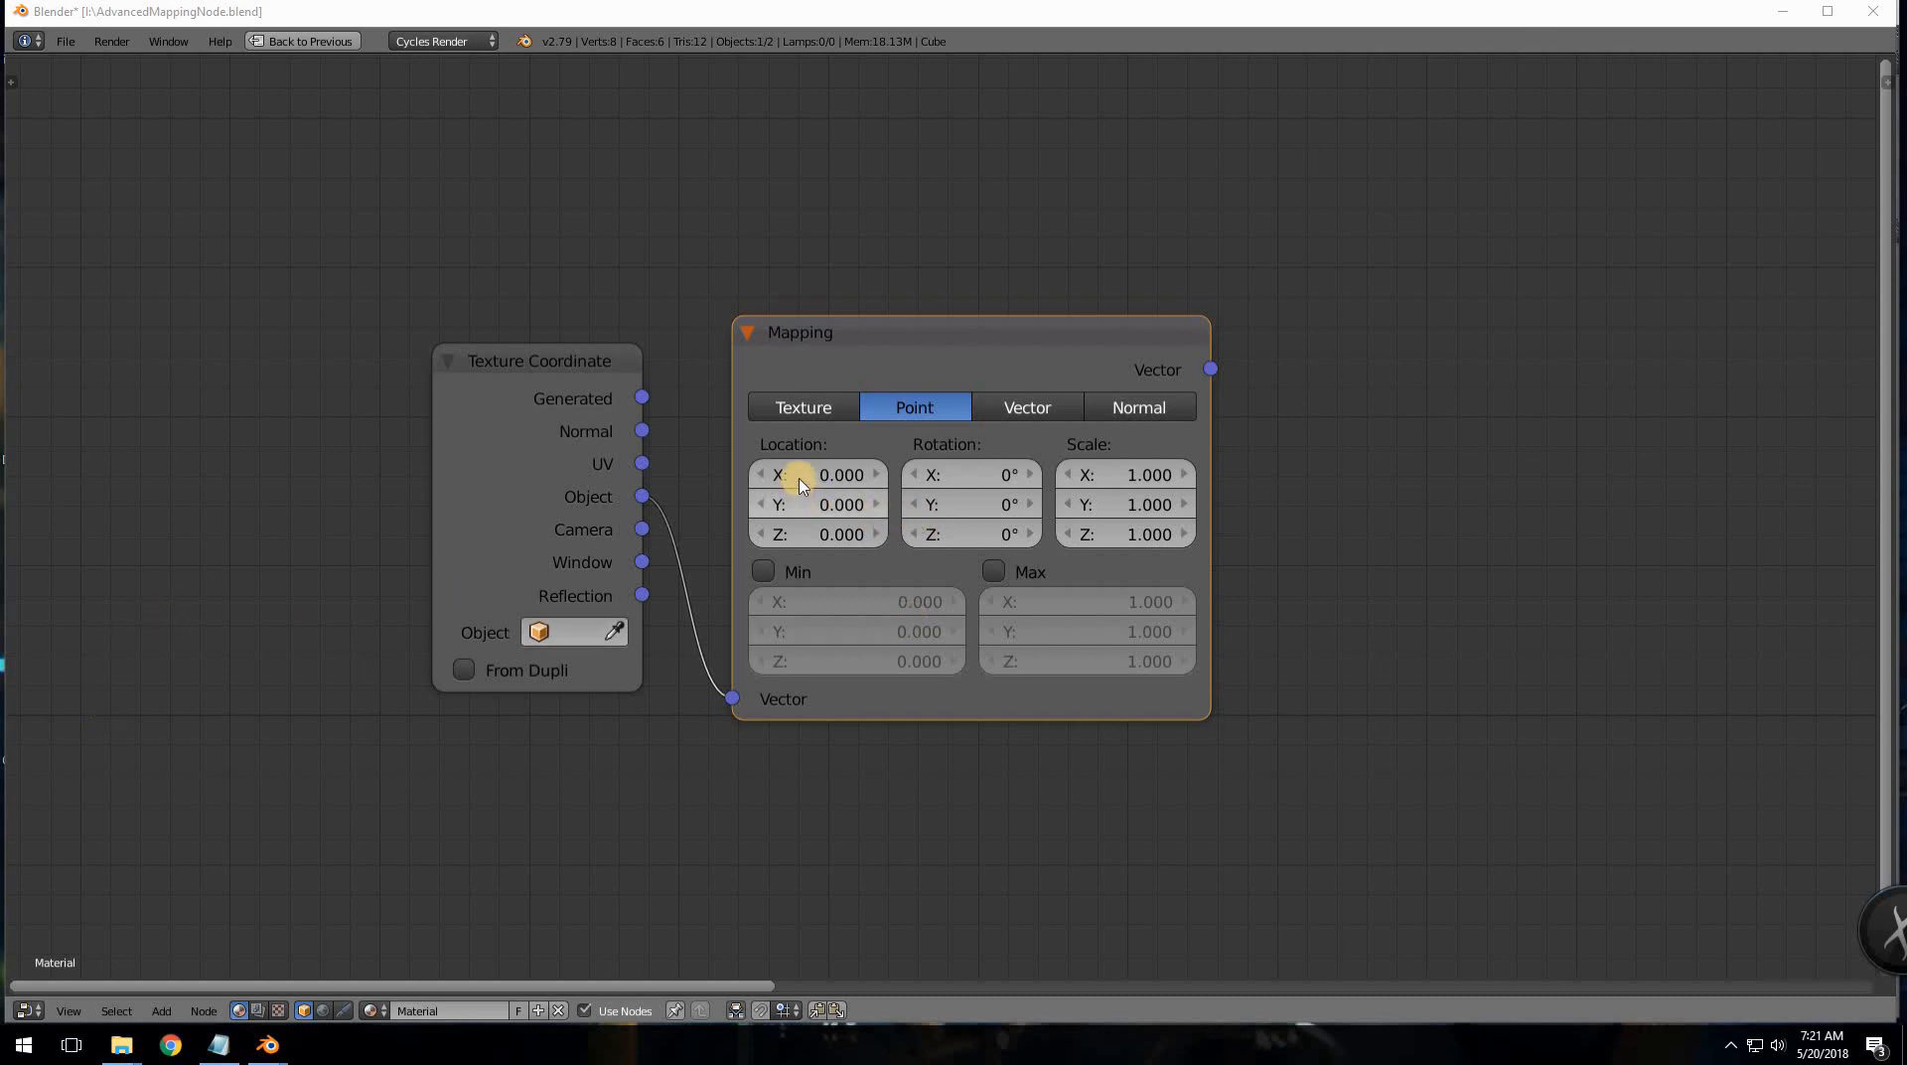
- Shift the Mapping node's Location and Rotation values and move the node to the right
left_click_drag(859, 464, 849, 524)
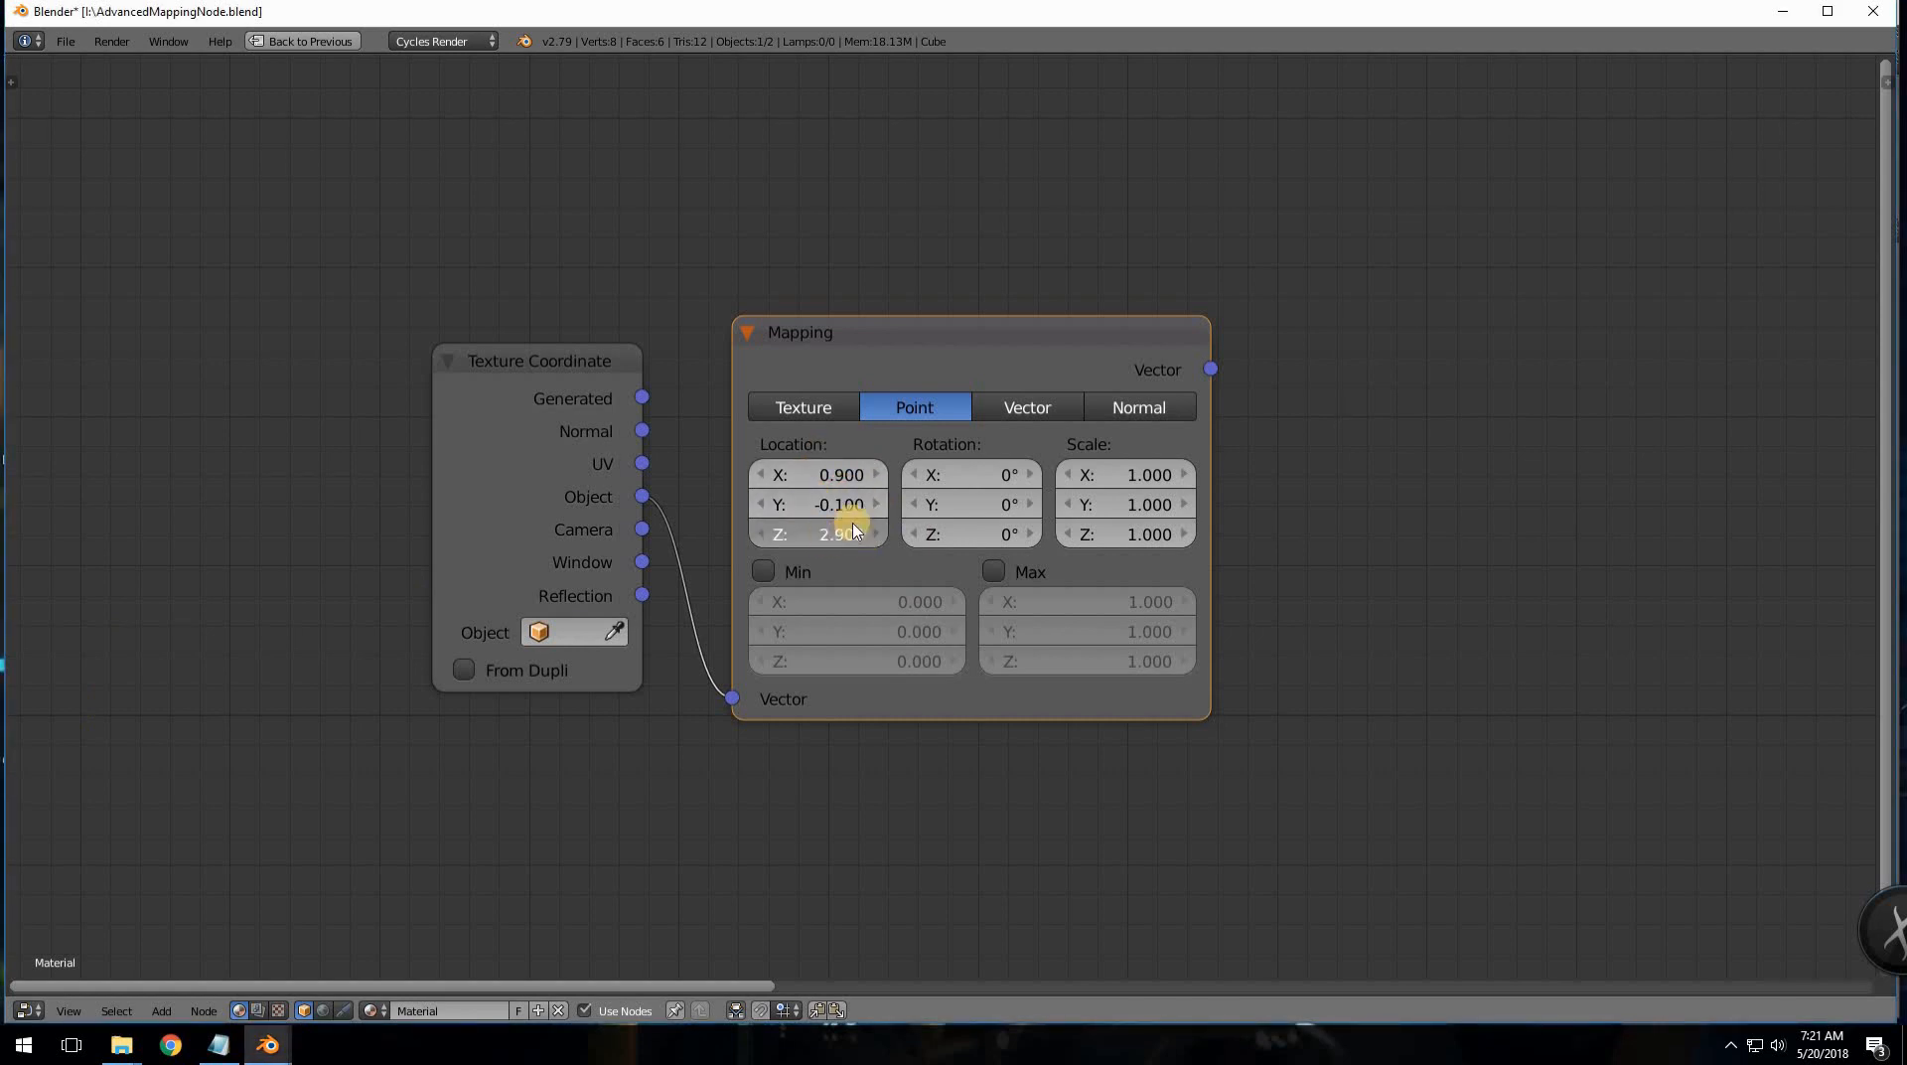
mouse_move(952, 485)
left_mouse_down()
mouse_move(1005, 481)
mouse_move(941, 499)
left_mouse_up()
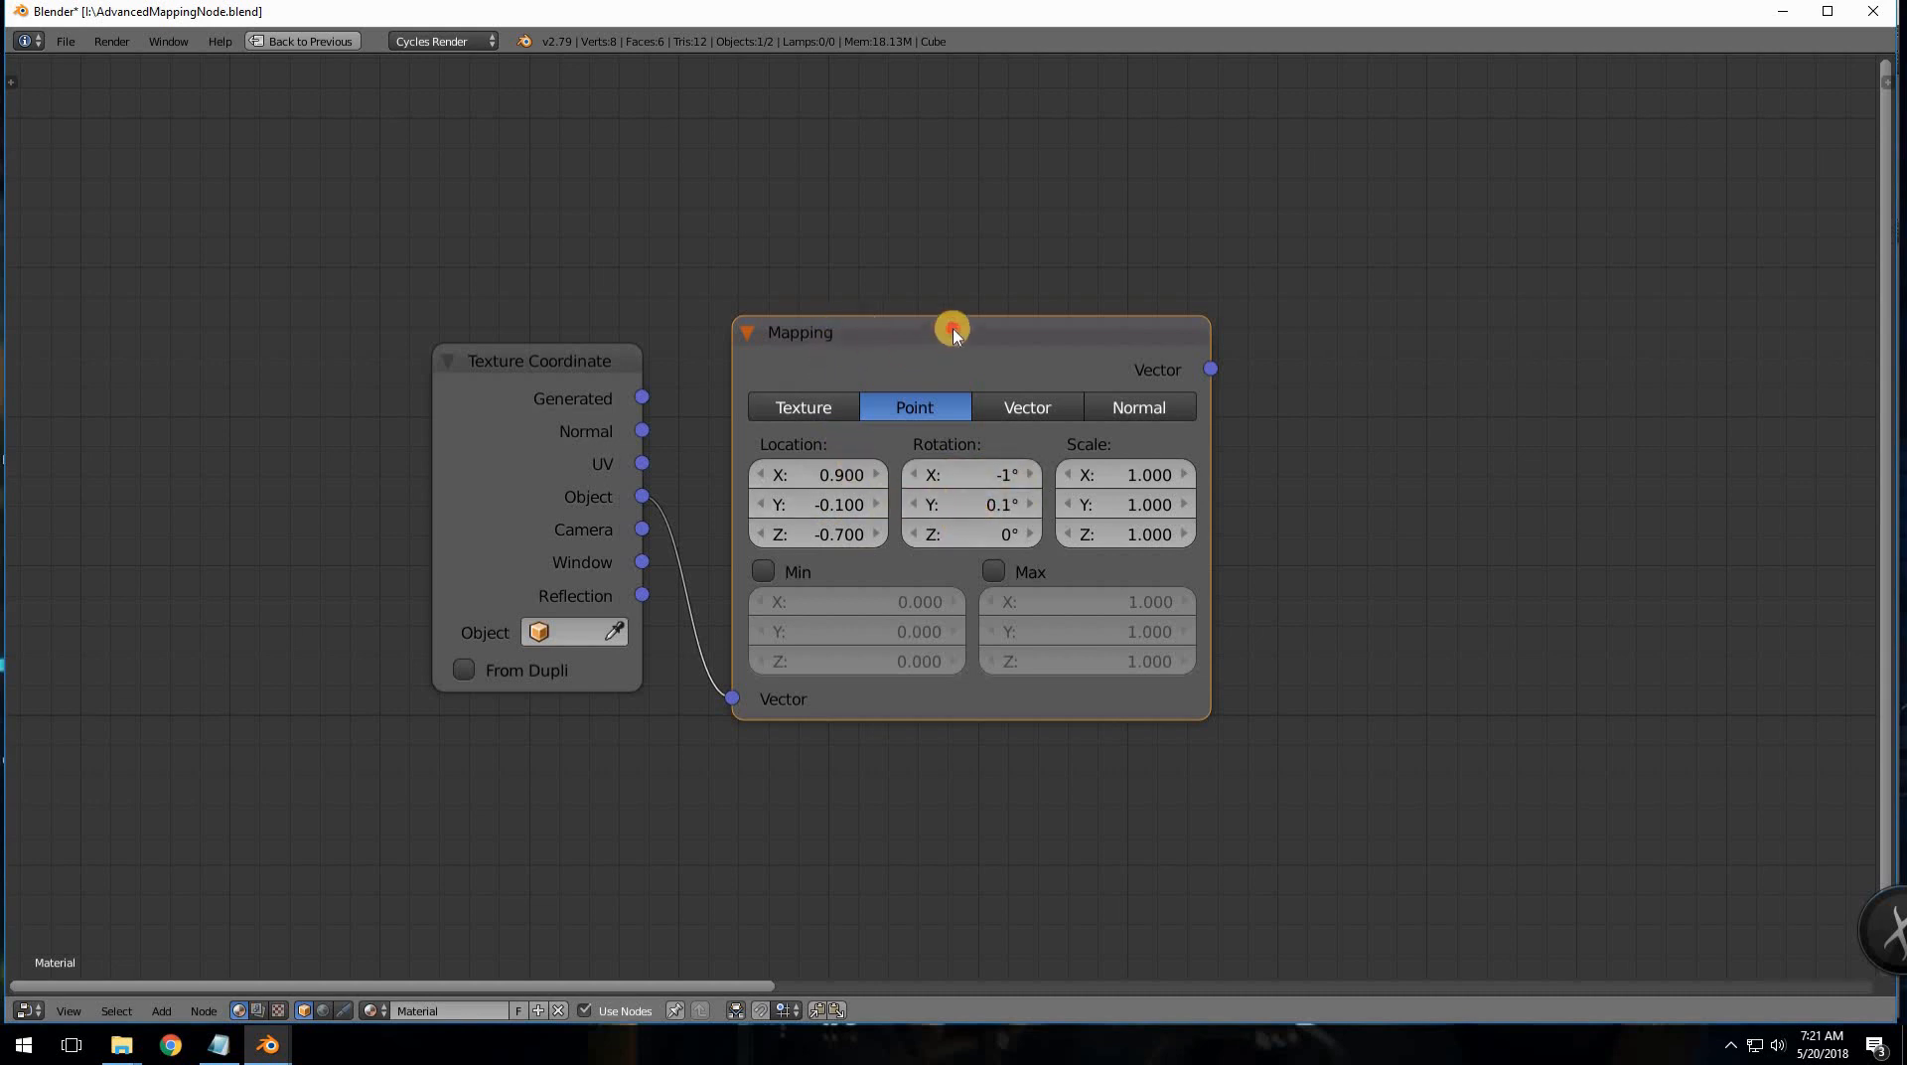
mouse_move(807, 331)
left_mouse_down()
mouse_move(899, 329)
mouse_move(840, 328)
left_mouse_up()
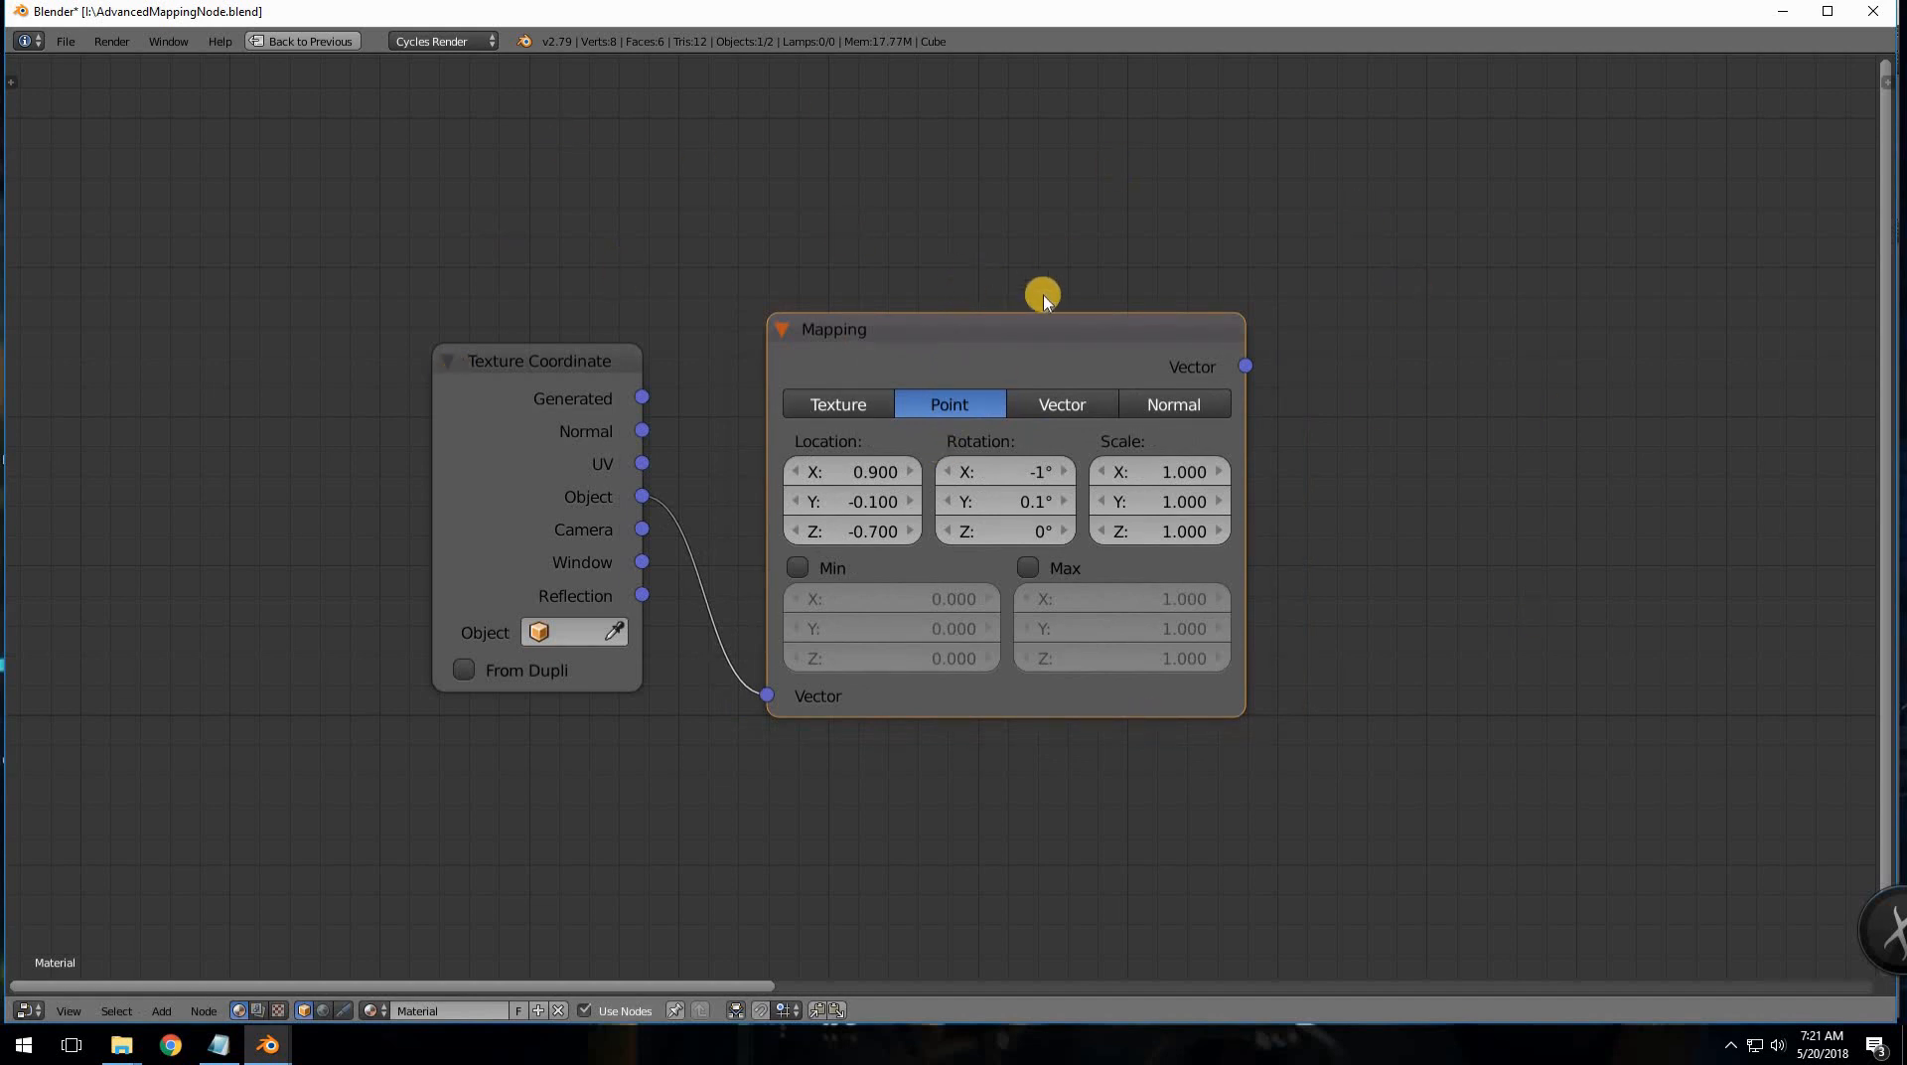
left_click_drag(965, 353, 922, 348)
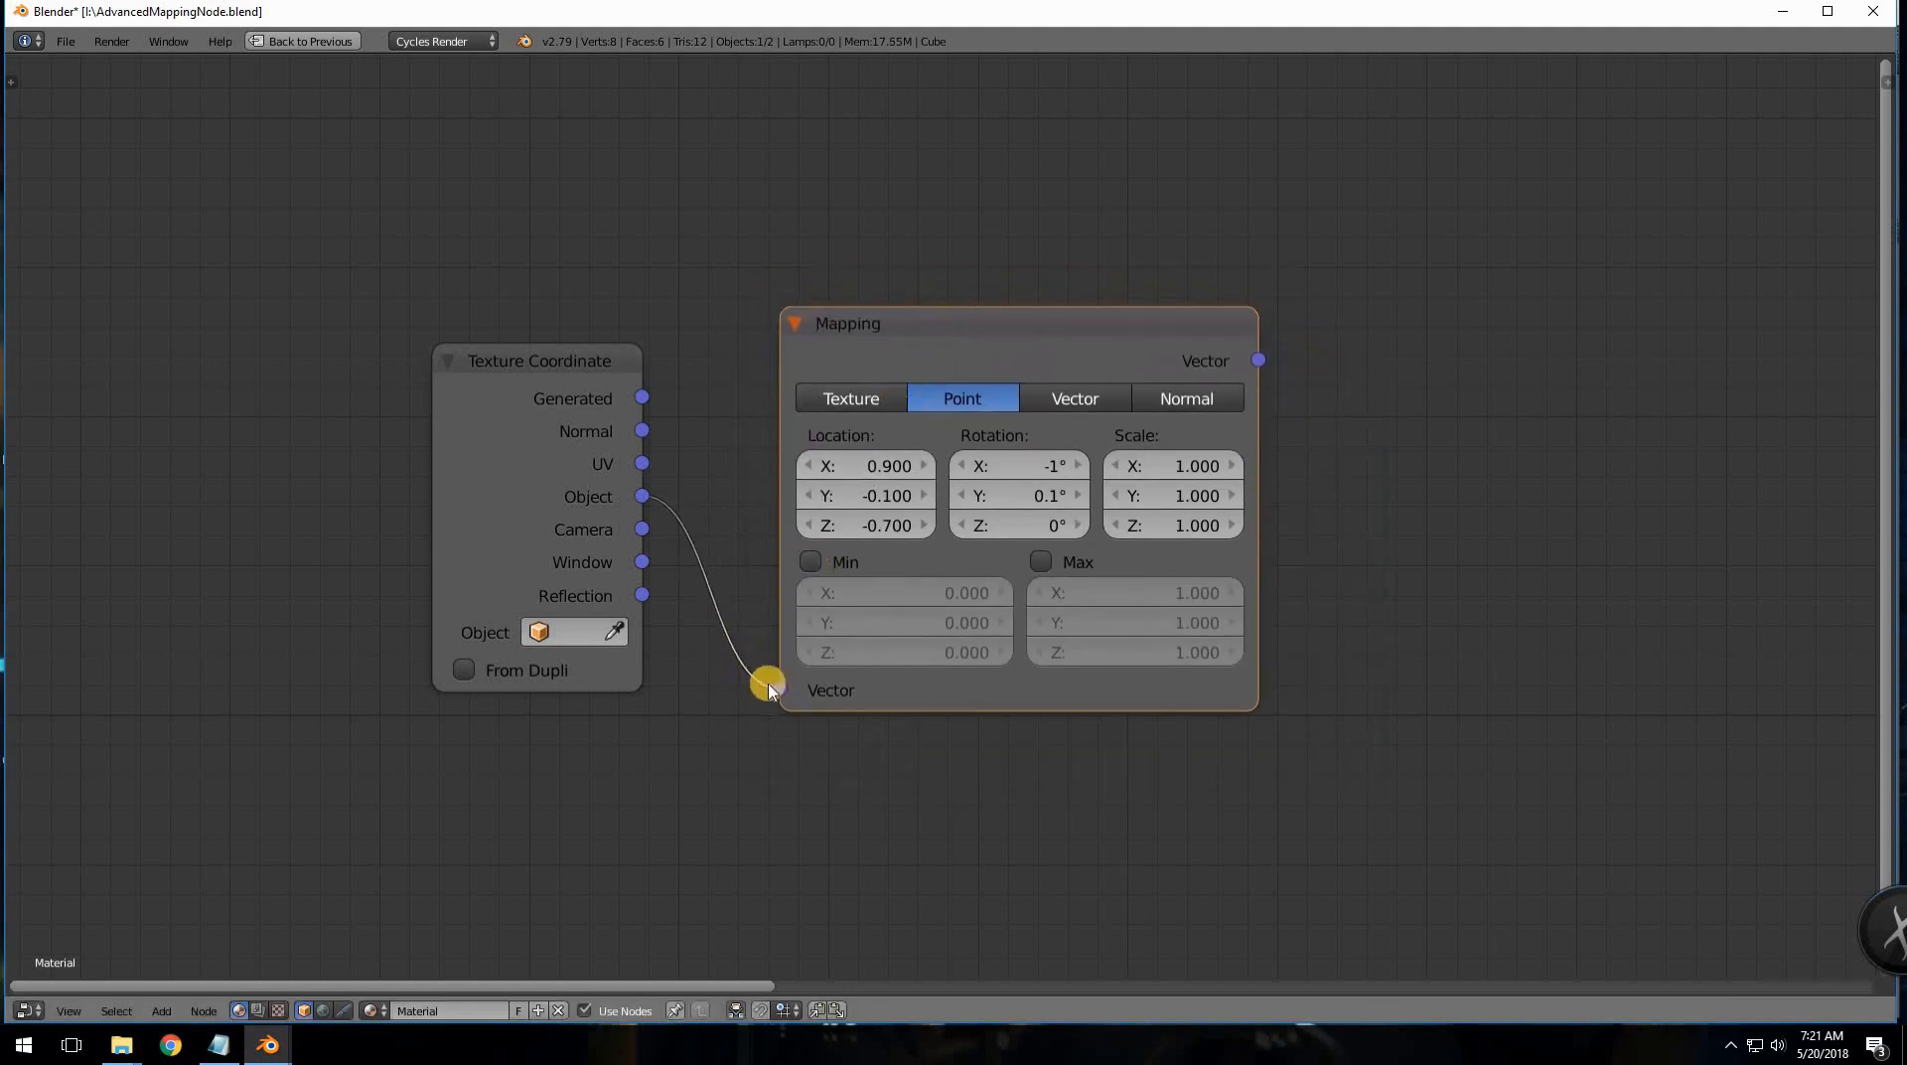
- Reconnect Object to the Mapping Vector input; set Location X -0.900, Rotation X 1.4°, Scale X 3.100
mouse_move(778, 688)
left_mouse_down()
mouse_move(715, 674)
mouse_move(770, 681)
mouse_move(779, 651)
left_mouse_up()
left_click_drag(1009, 354, 1118, 327)
left_click_drag(1003, 439, 1094, 460)
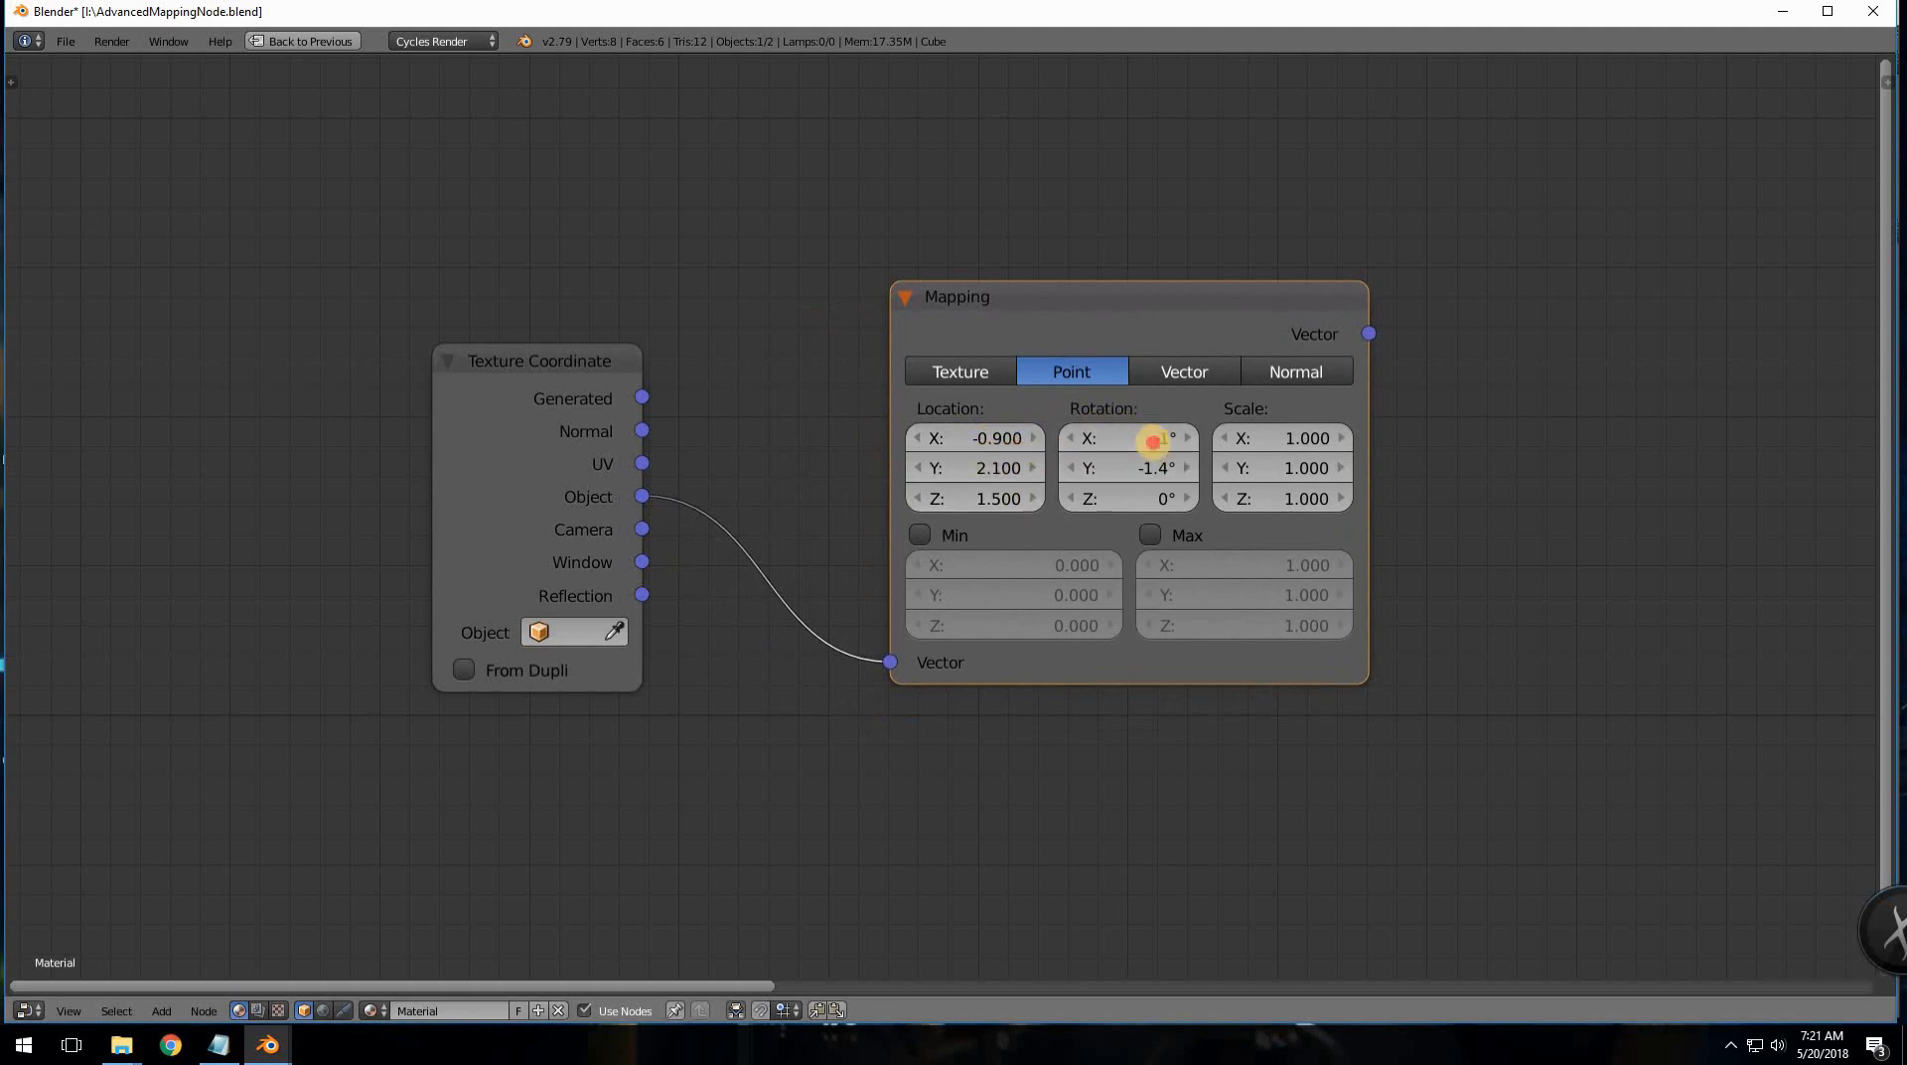
left_click_drag(1212, 455, 1248, 476)
- Enter Location 0/0/0, Rotation 0° and Scale 1/1/1 in the Mapping node, then move it higher
left_click(1003, 438)
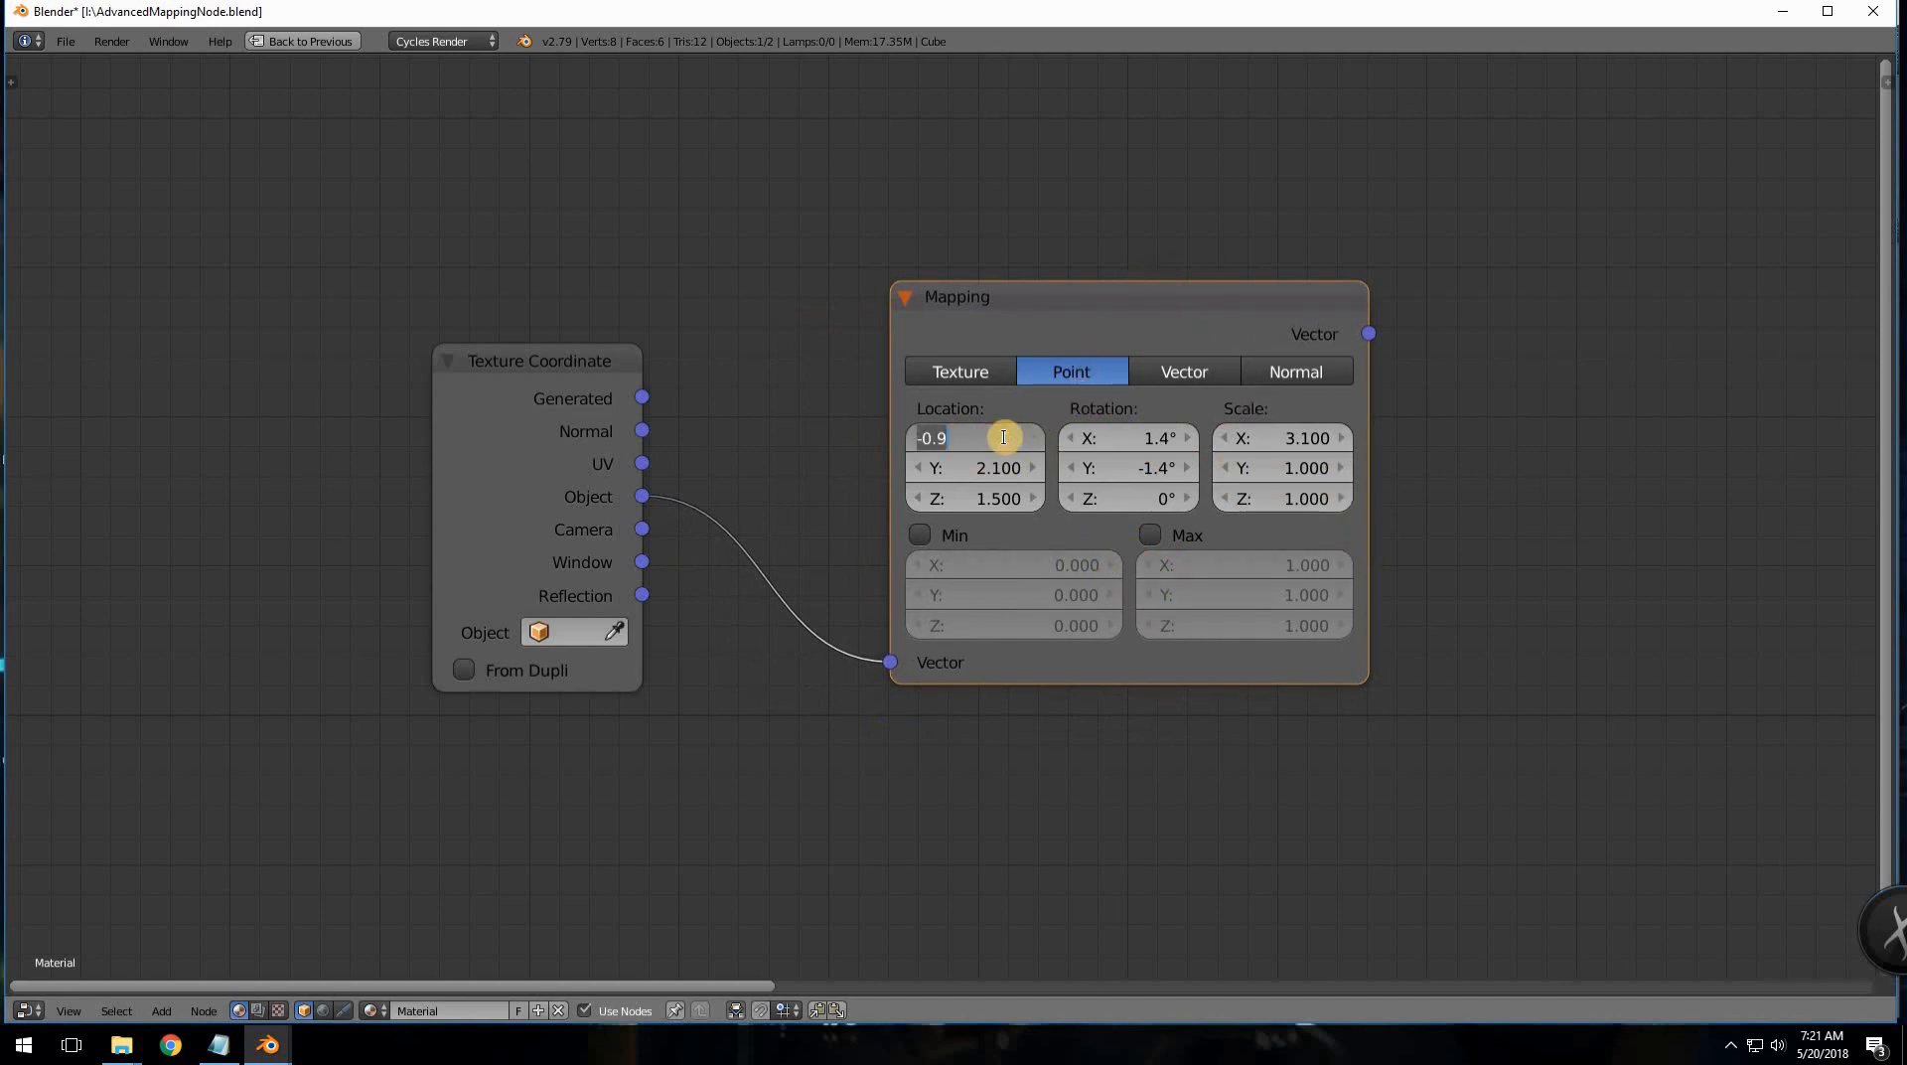
type("0")
key("Tab")
type("0")
key("Tab")
type("0")
key("Tab")
type("0")
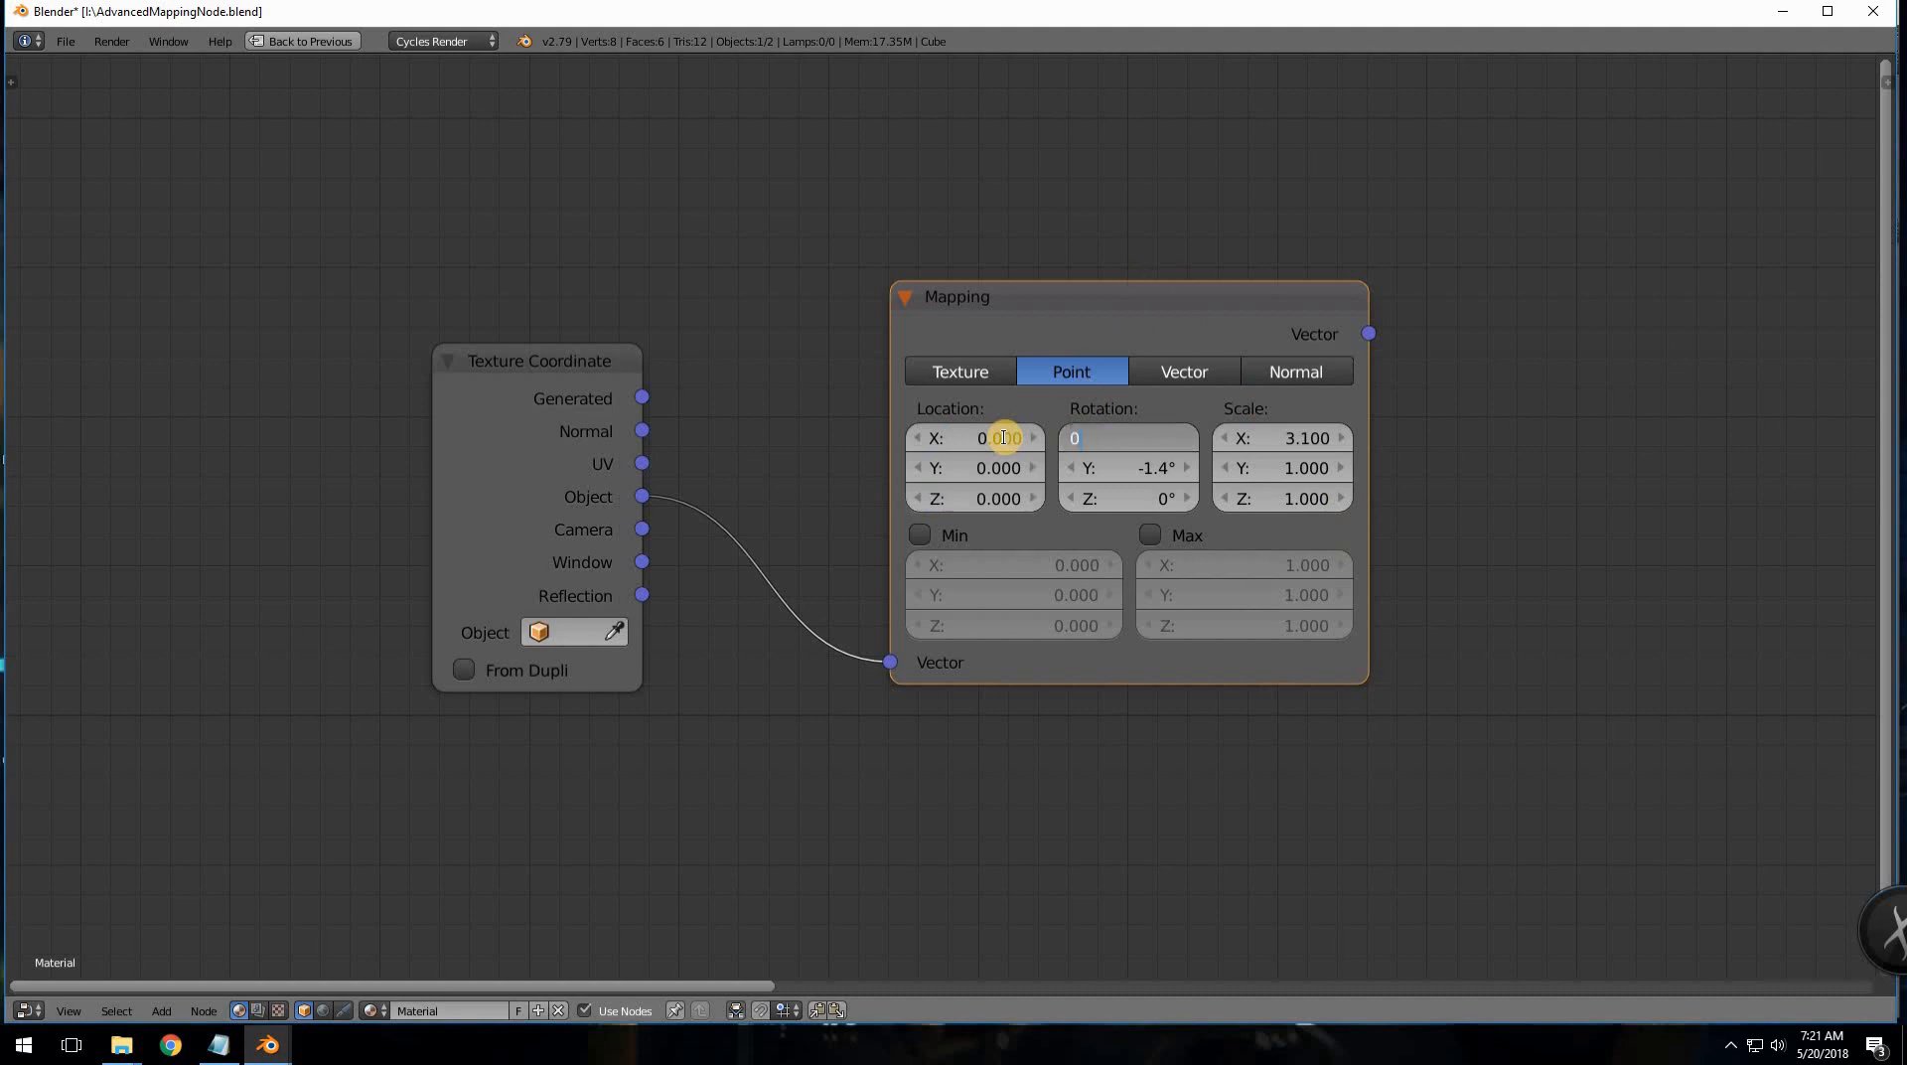
key("Tab")
key("0")
key("Tab")
key("Tab")
type("1")
key("Tab")
type("1")
key("Tab")
type("1")
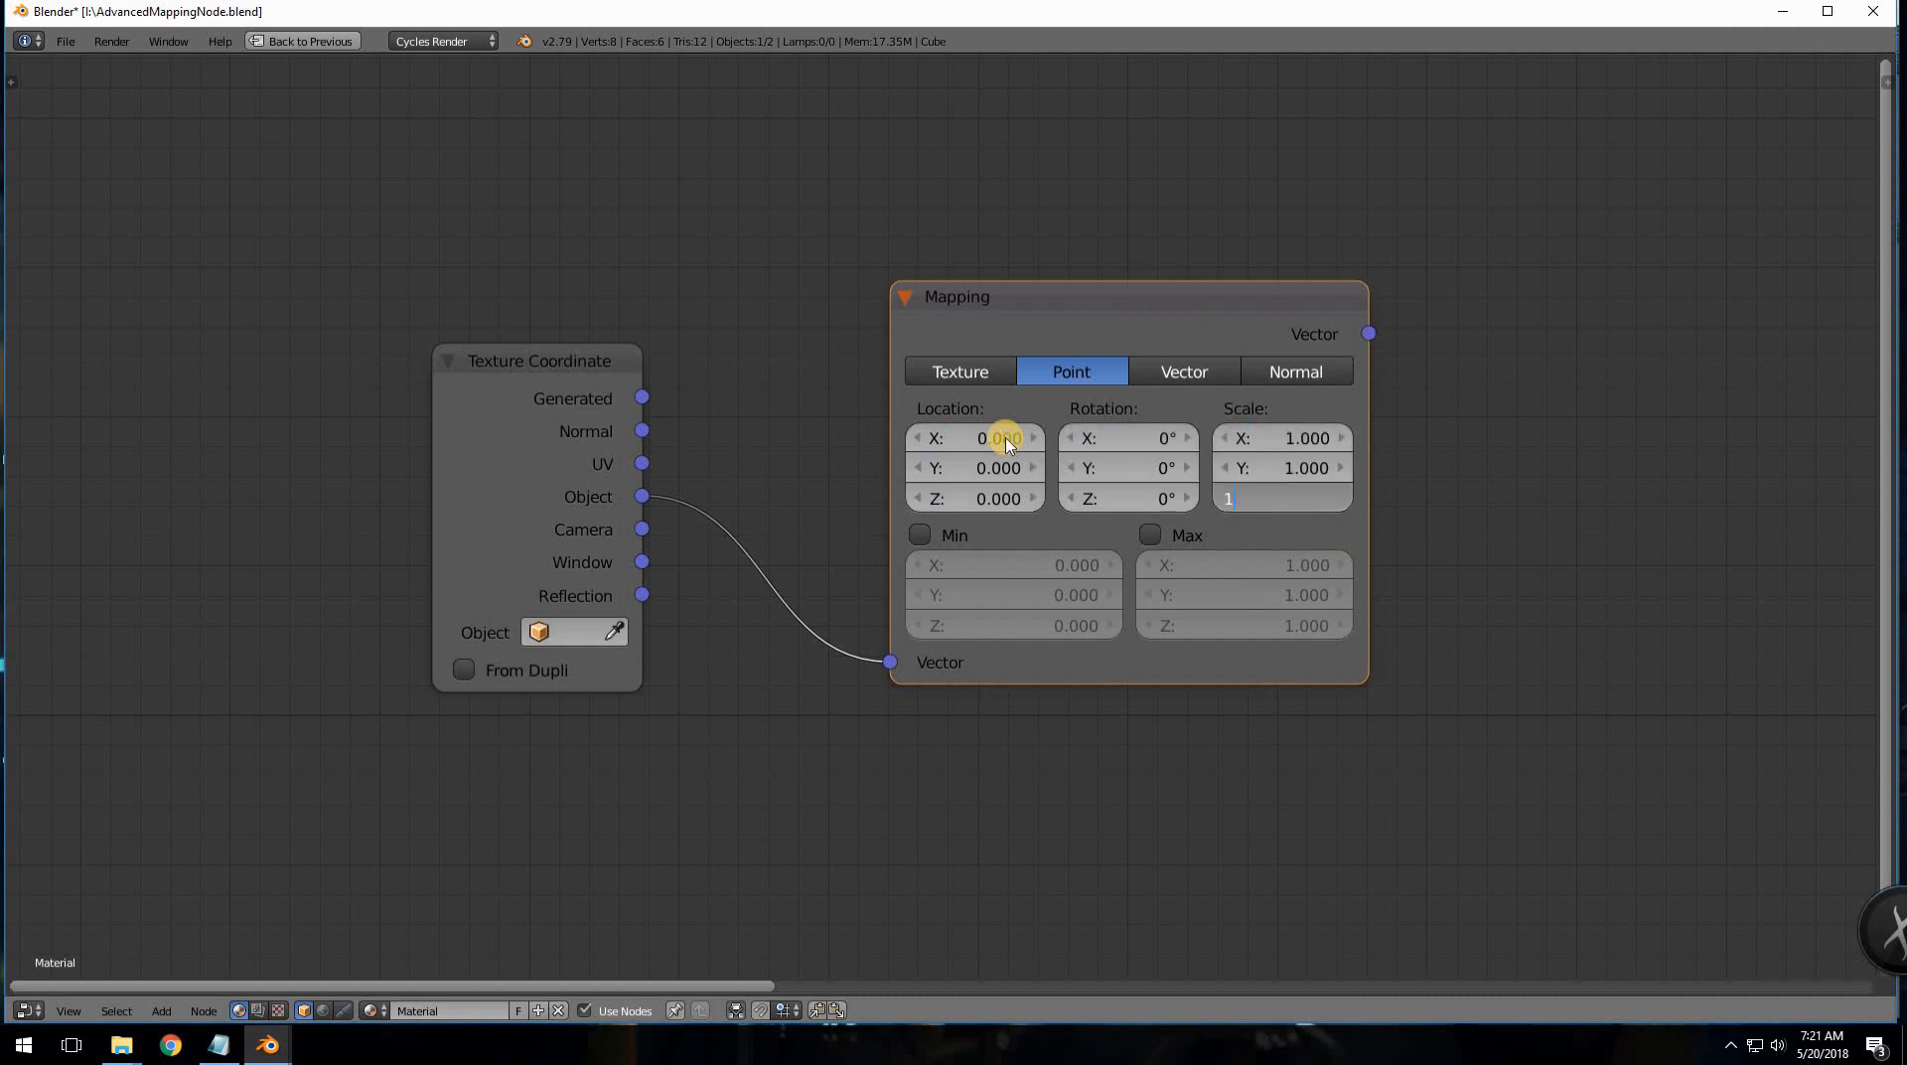
key("Return")
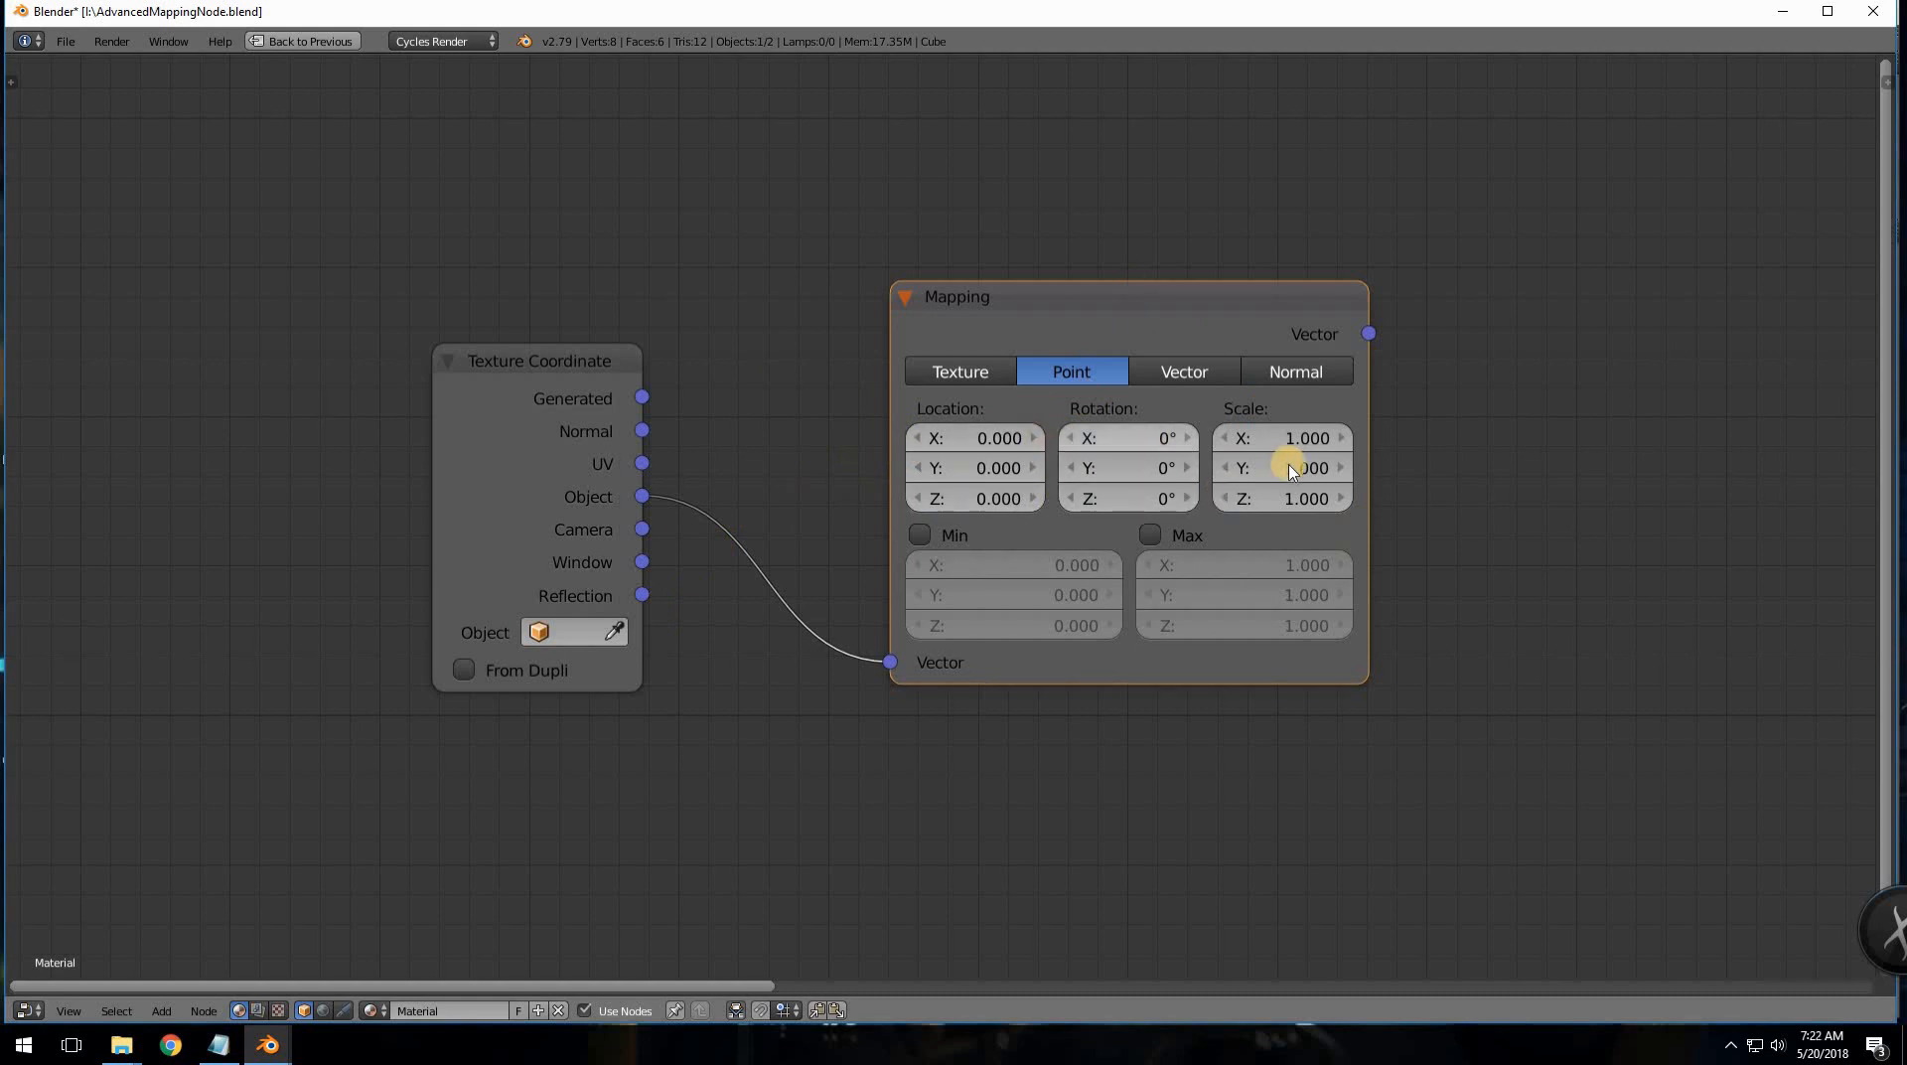
left_click_drag(1249, 291, 1169, 399)
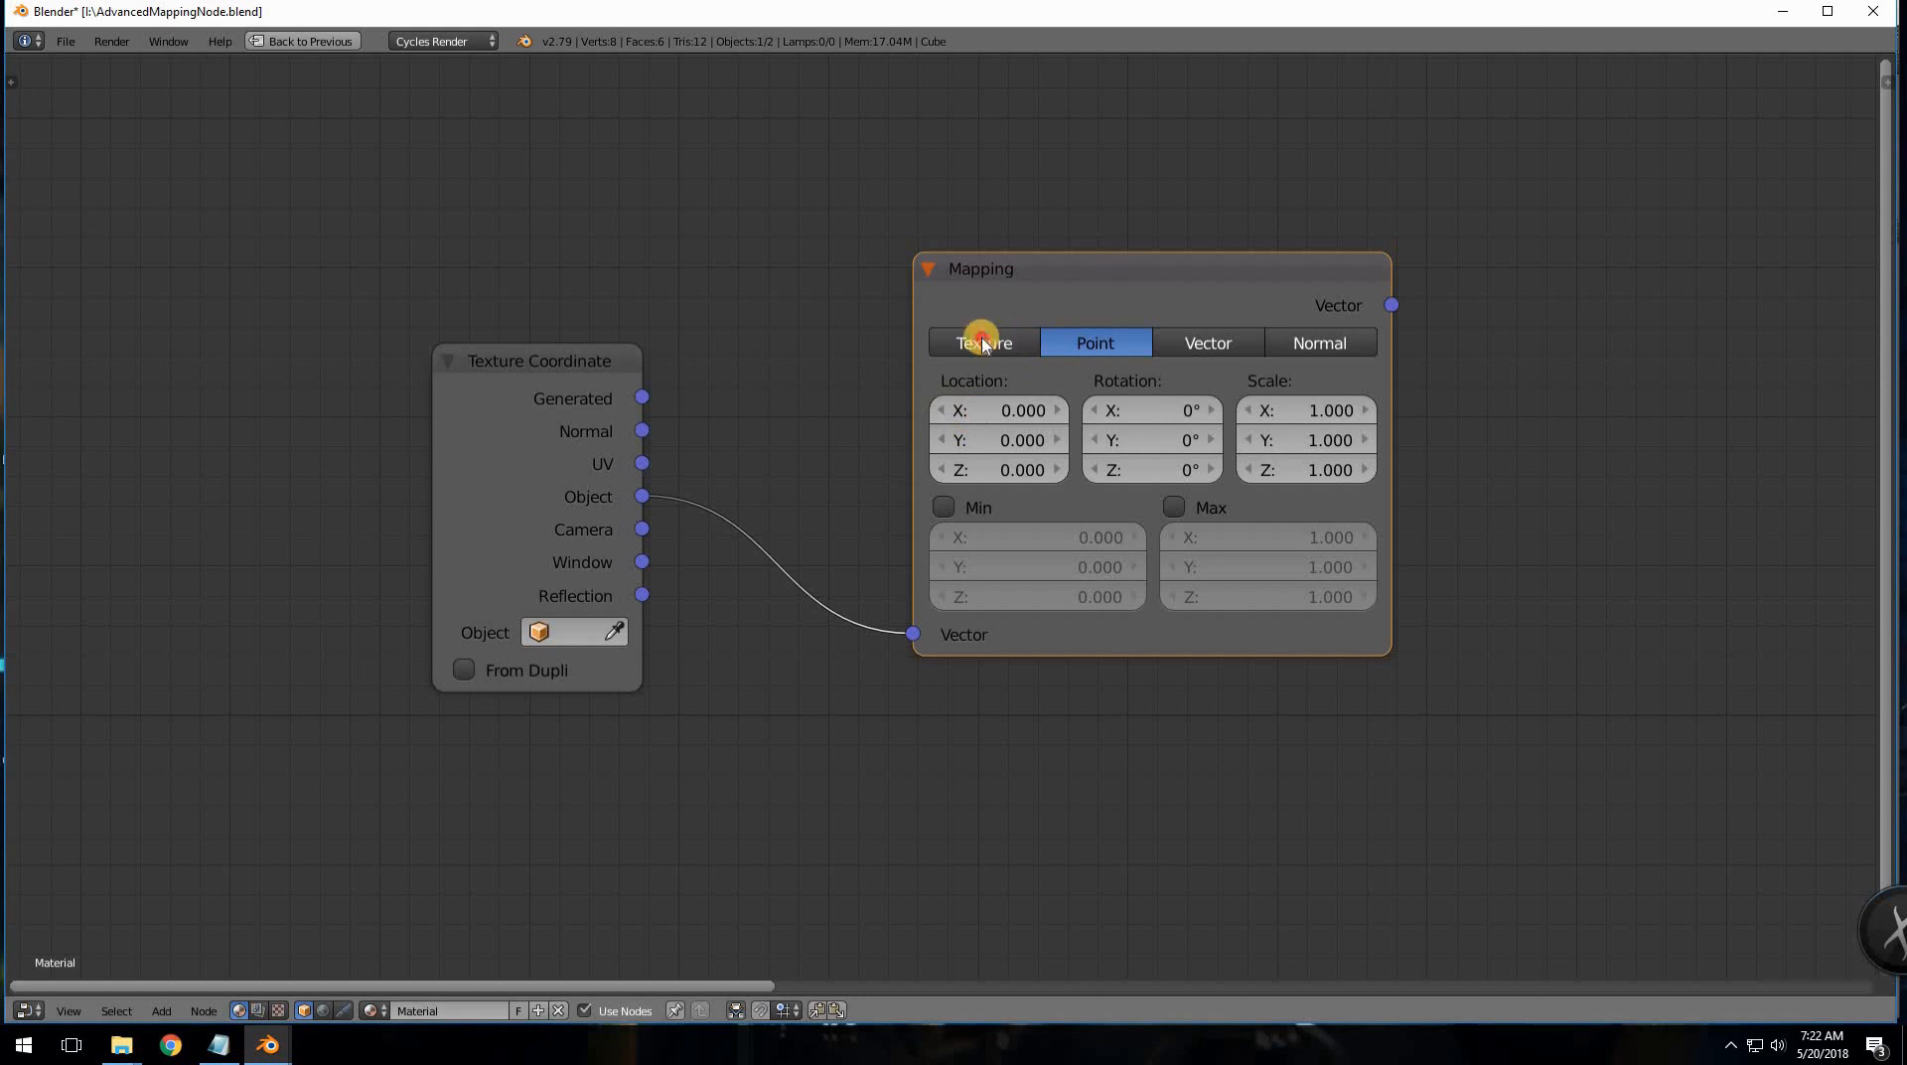
- Reposition the Mapping node, then pull the Texture Coordinate and Advanced Mapping nodes left, close together
key("g")
left_click(1532, 407)
middle_click_drag(1162, 454, 1661, 249)
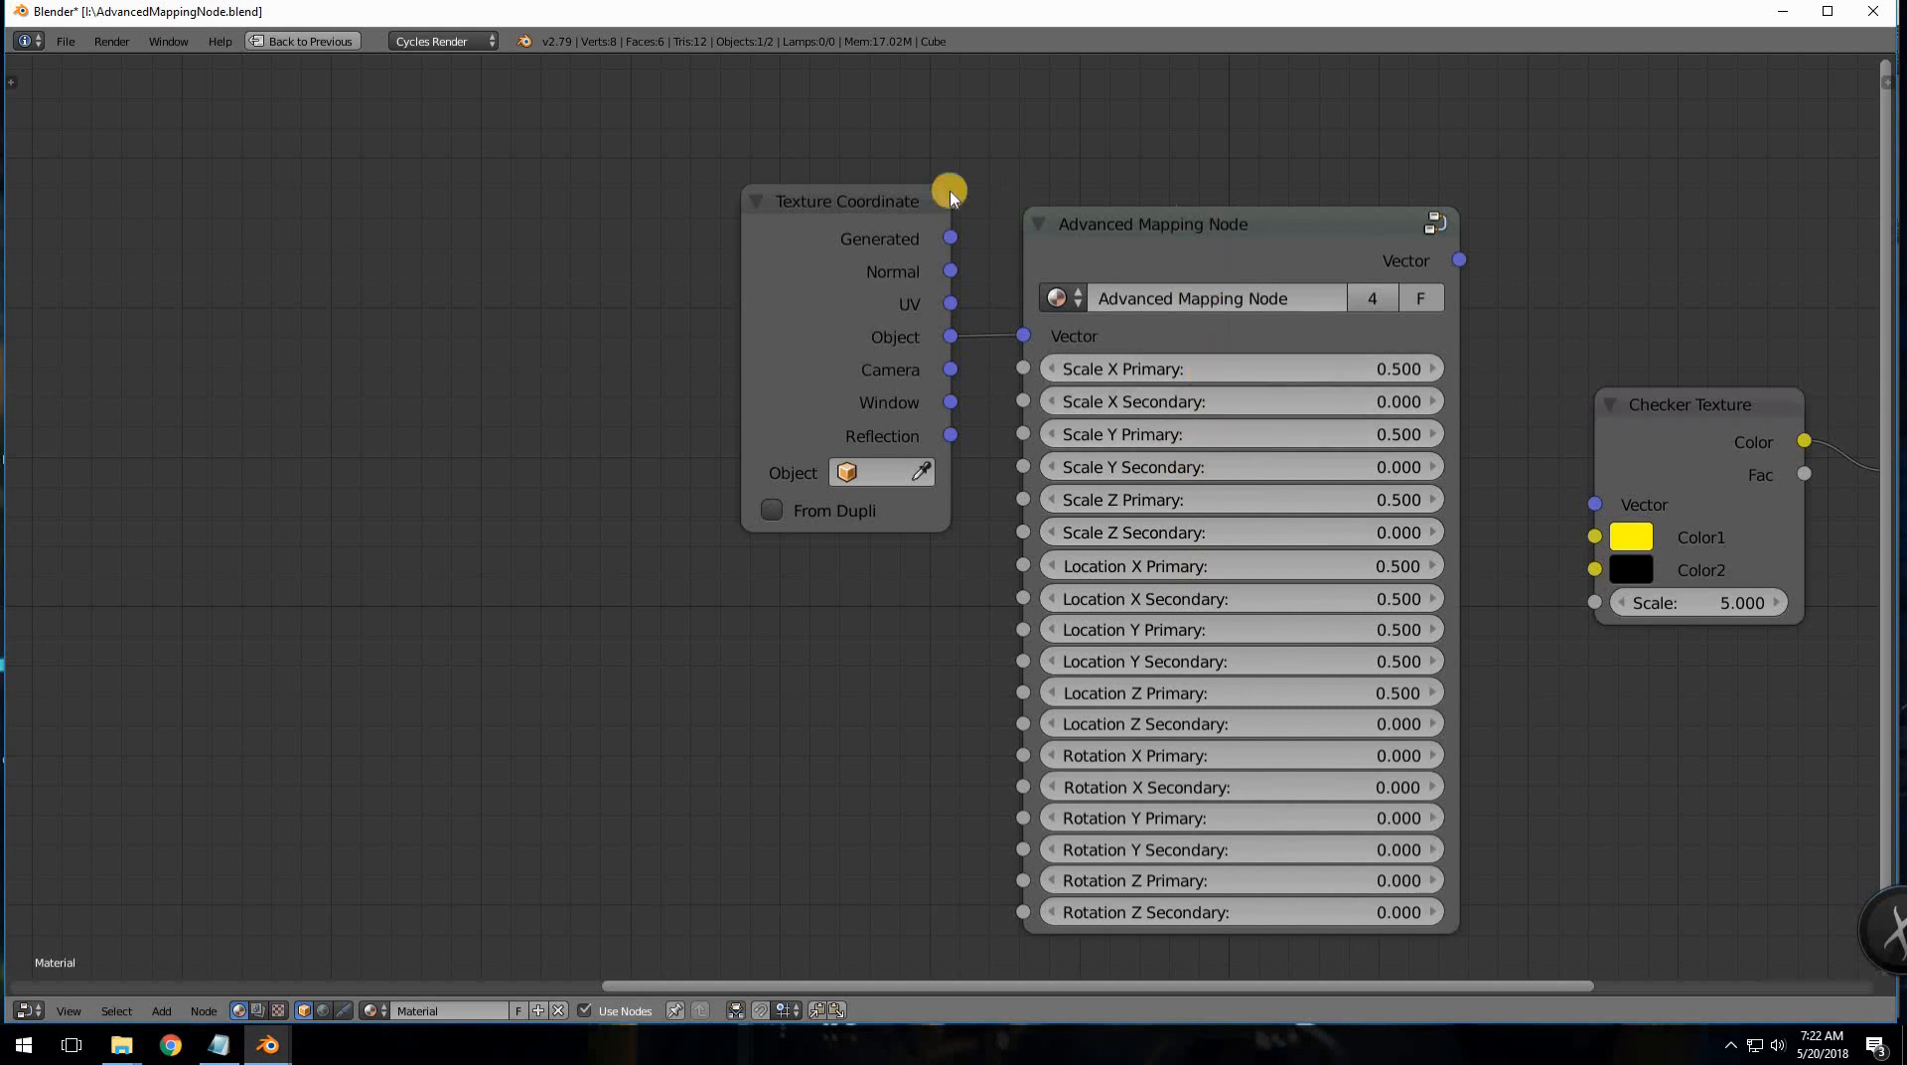
left_click_drag(854, 204, 643, 217)
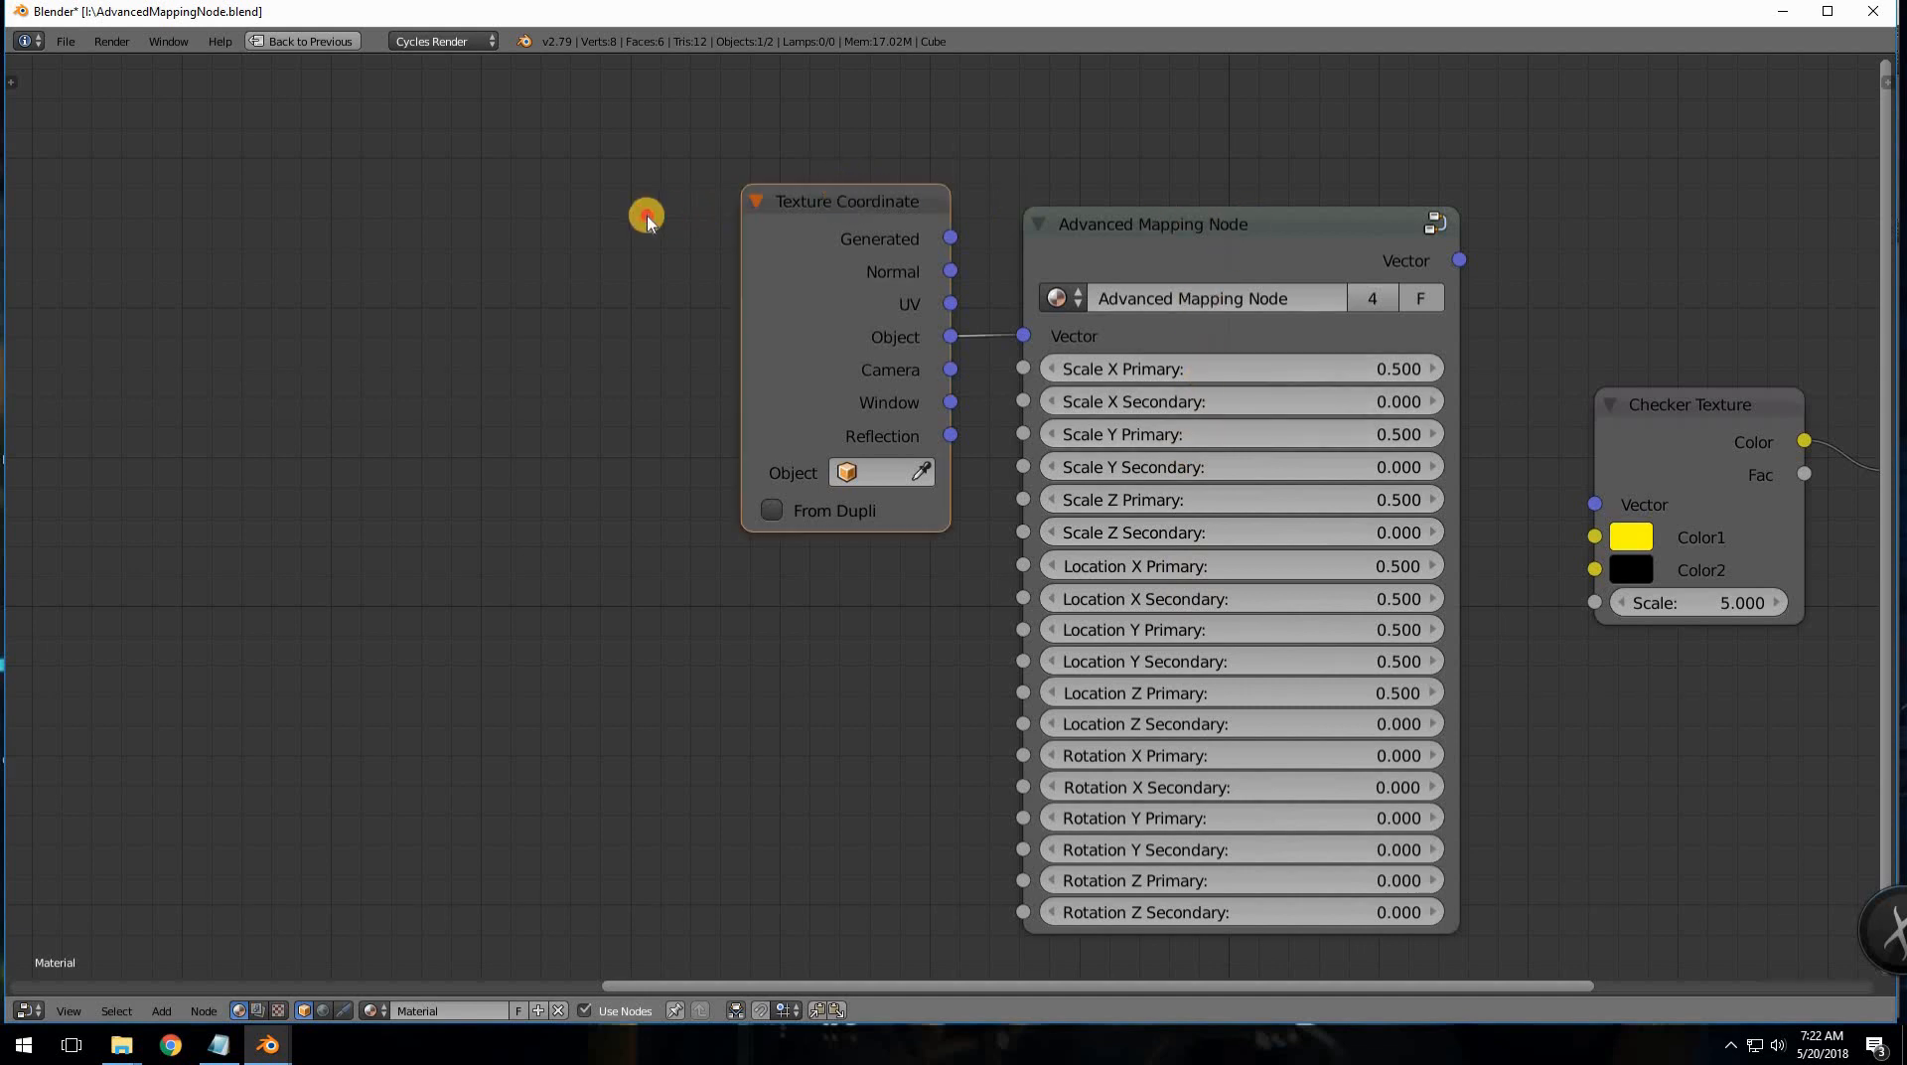
left_click(1133, 211)
left_click_drag(939, 169, 907, 182)
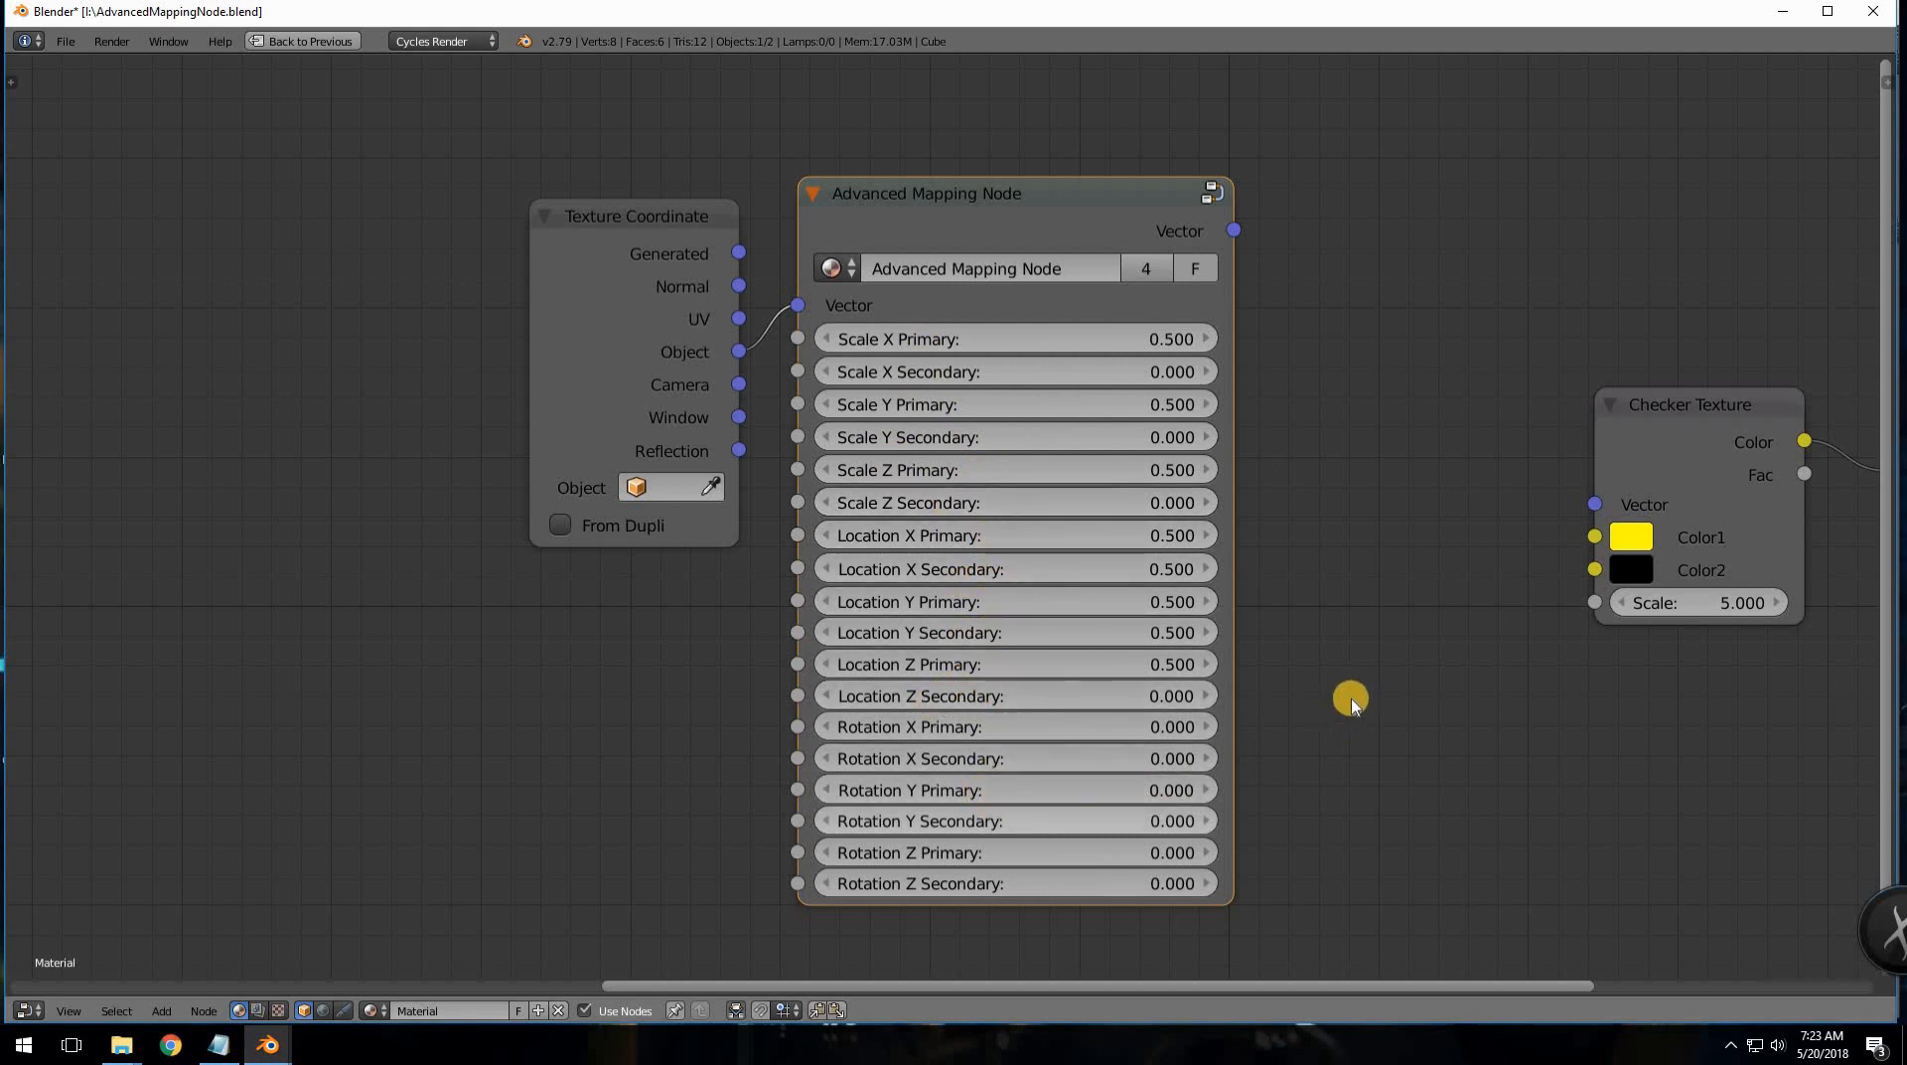
- Box-select the left Texture Coordinate and Mapping pair and place it below the Advanced Mapping Node
scroll(1033, 692, "down", 3)
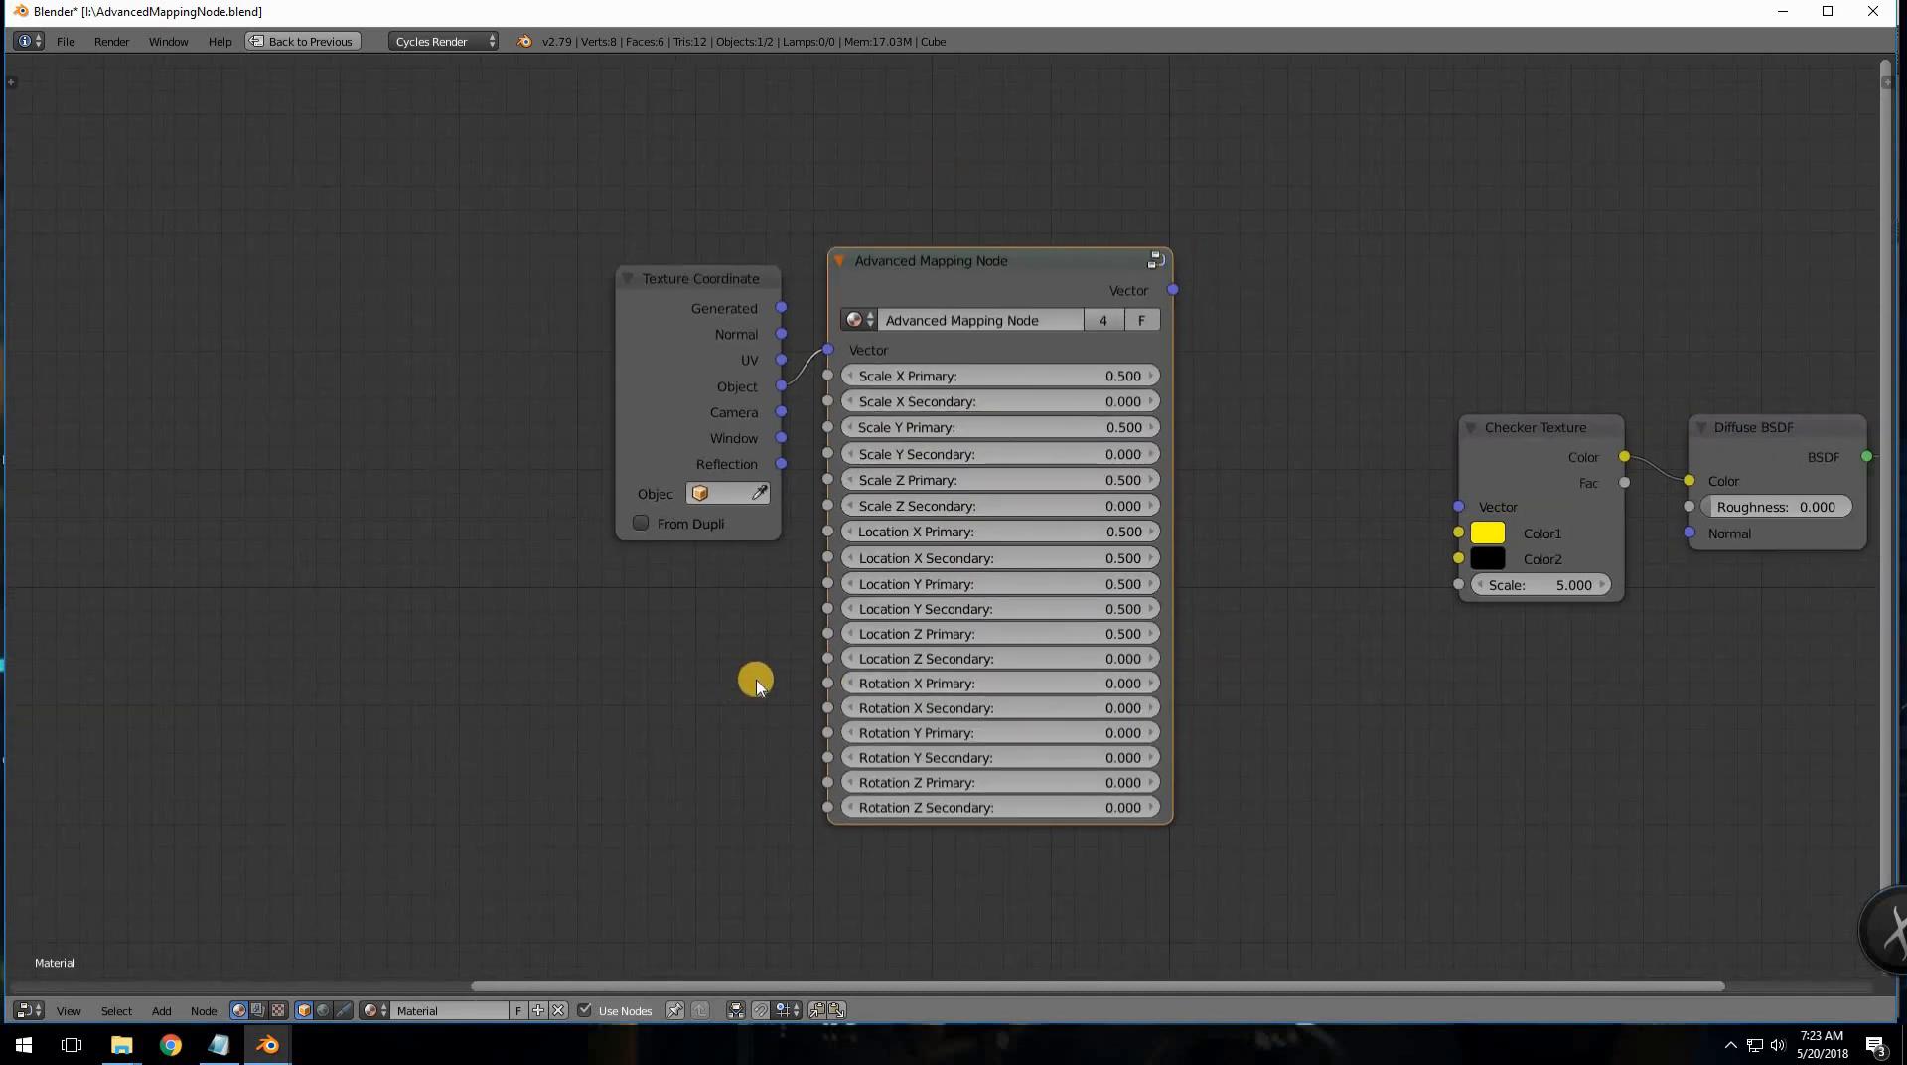
scroll(702, 646, "down", 2)
middle_click_drag(974, 636, 1259, 613)
scroll(884, 627, "down", 2)
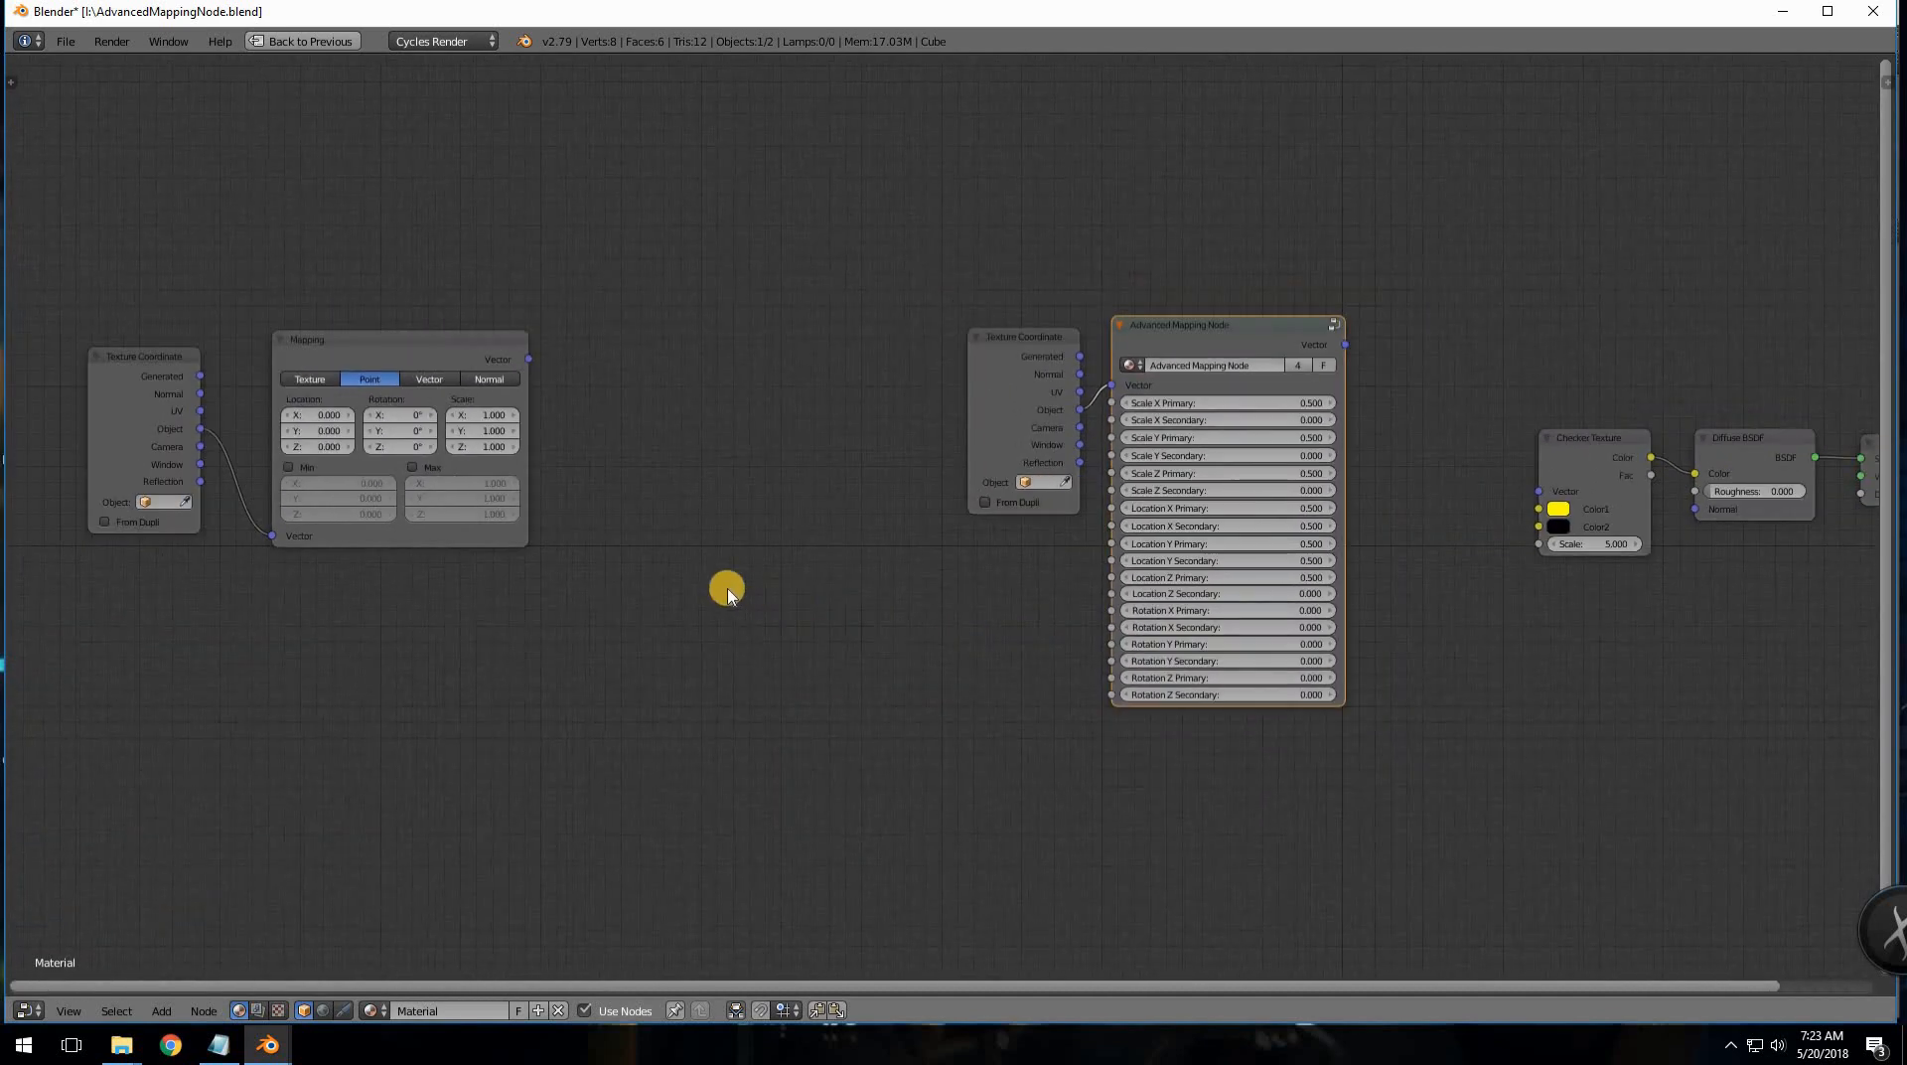
key("b")
left_click_drag(86, 306, 528, 574)
key("g")
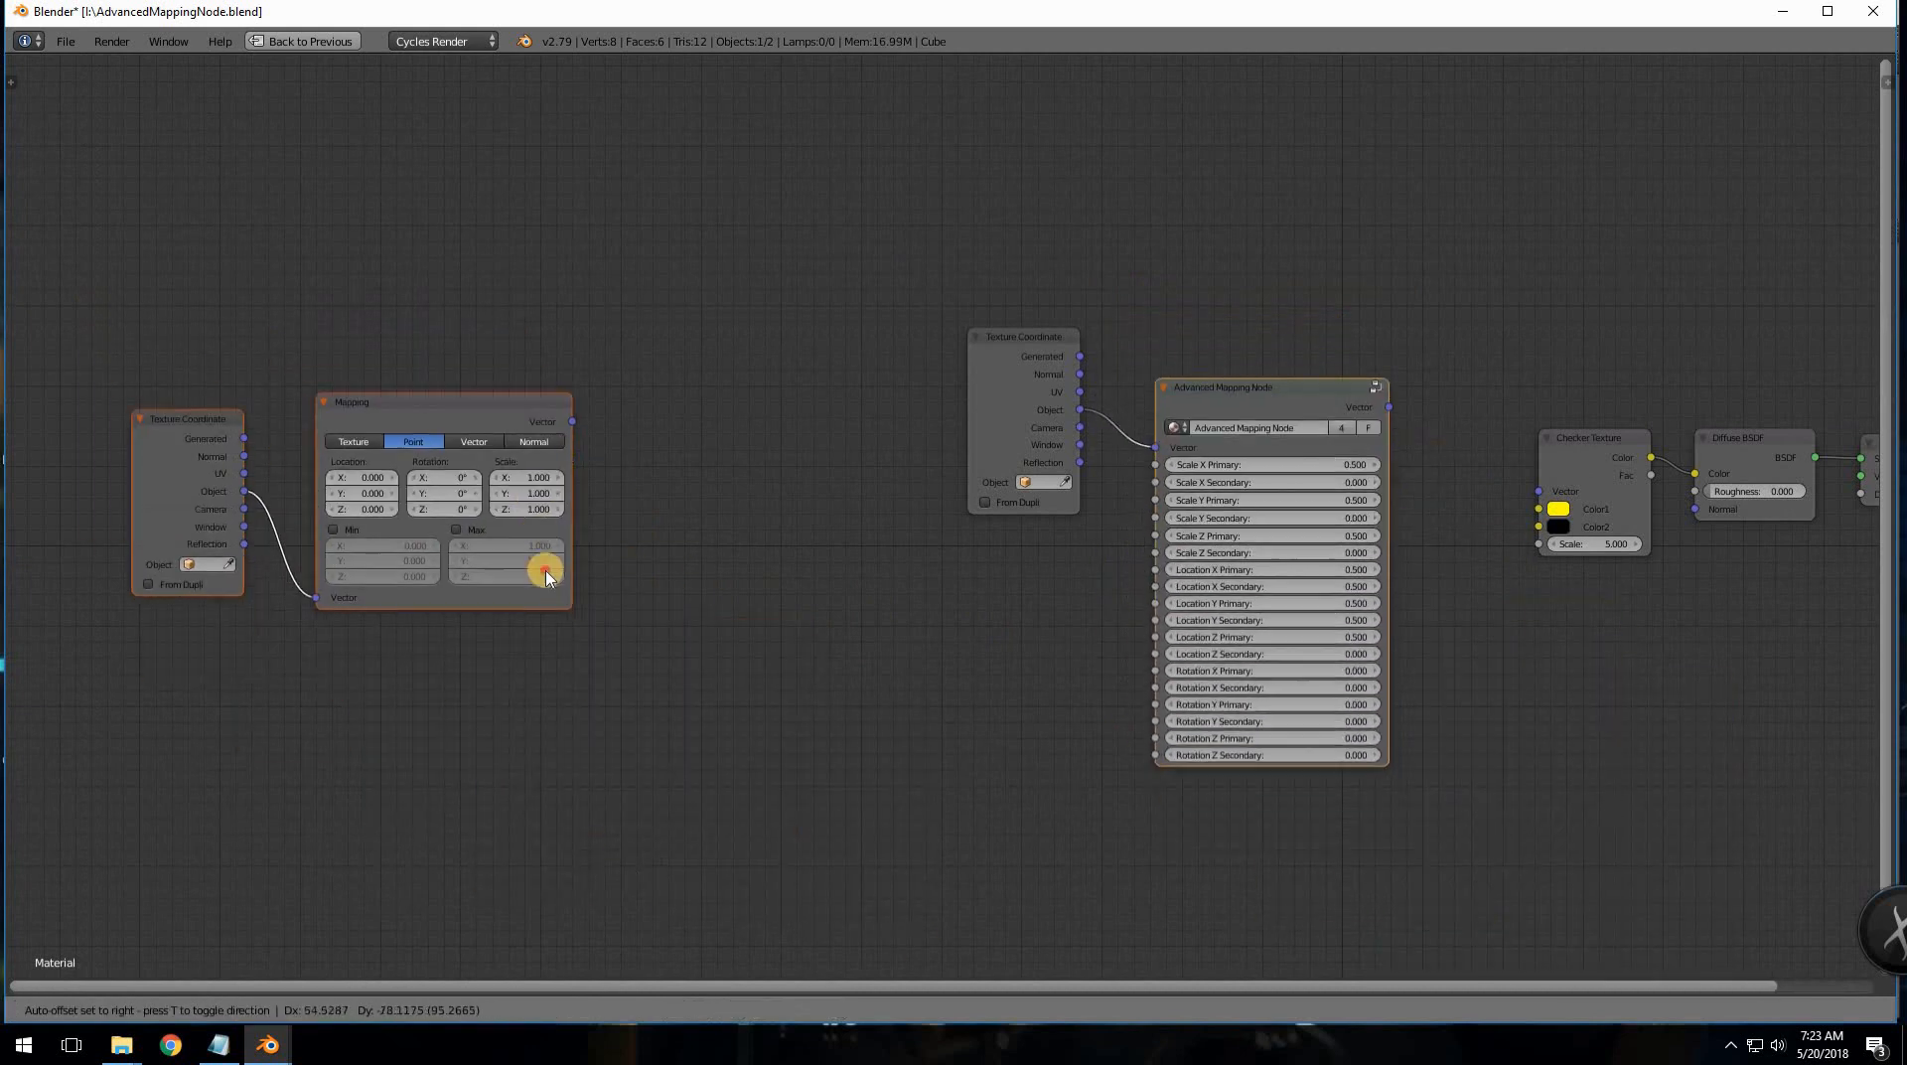
left_click(545, 568)
left_click(1192, 354, "shift")
key("g")
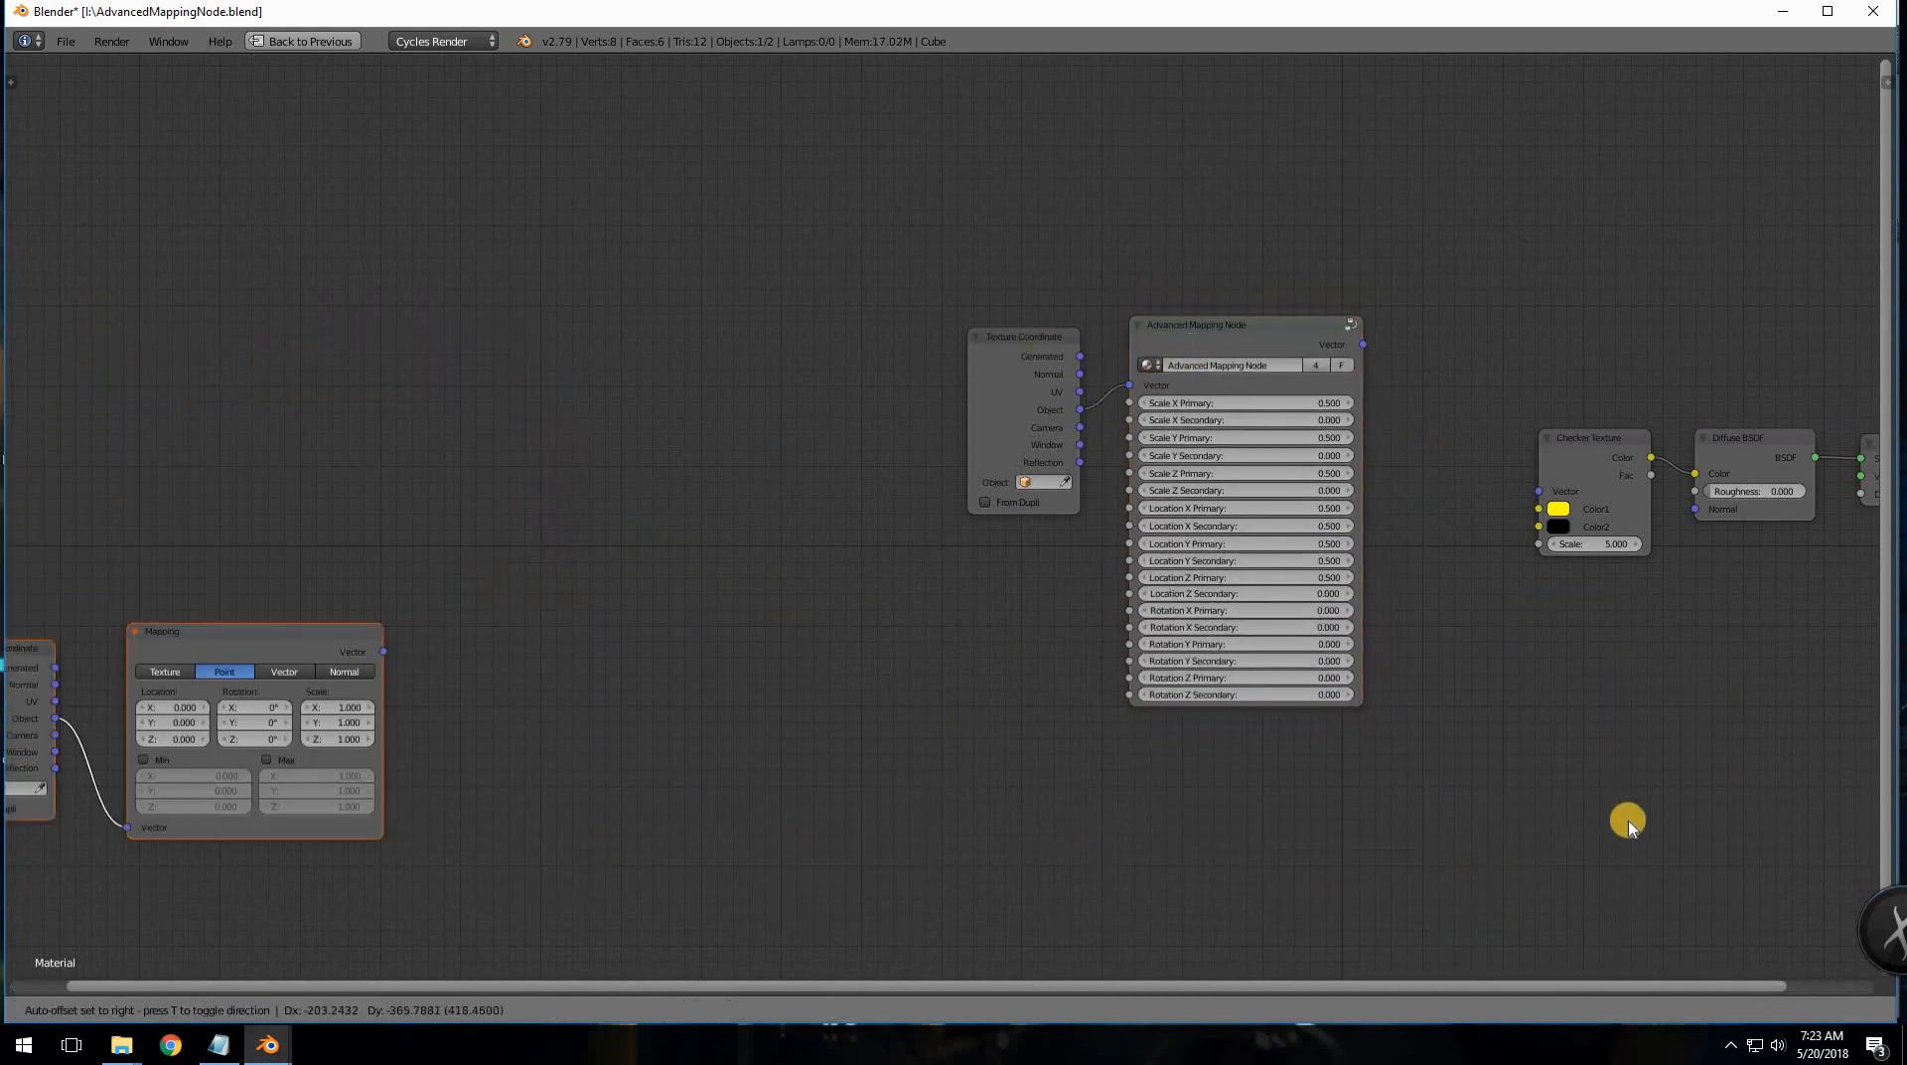
left_click(538, 756)
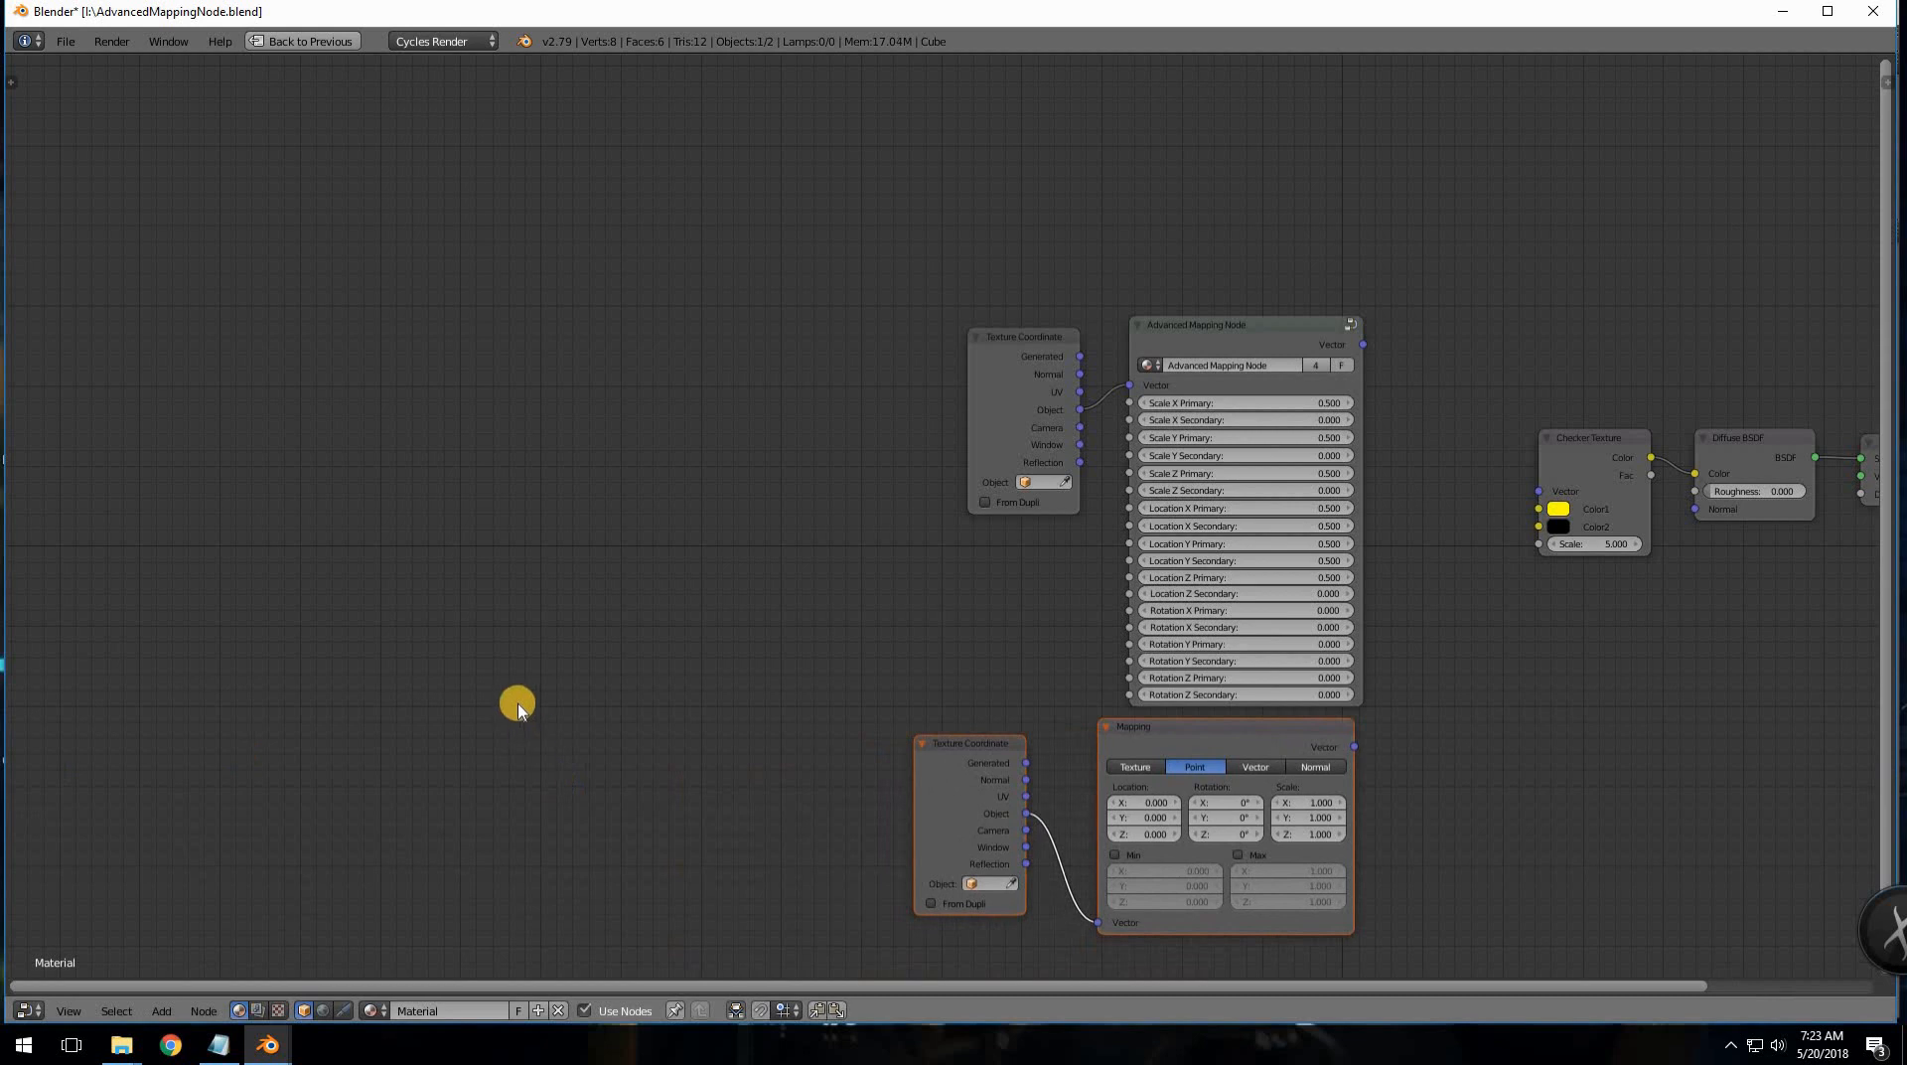
- Restore the full render layout and spread the upper and lower Texture Coordinate nodes apart
key("ctrl+space")
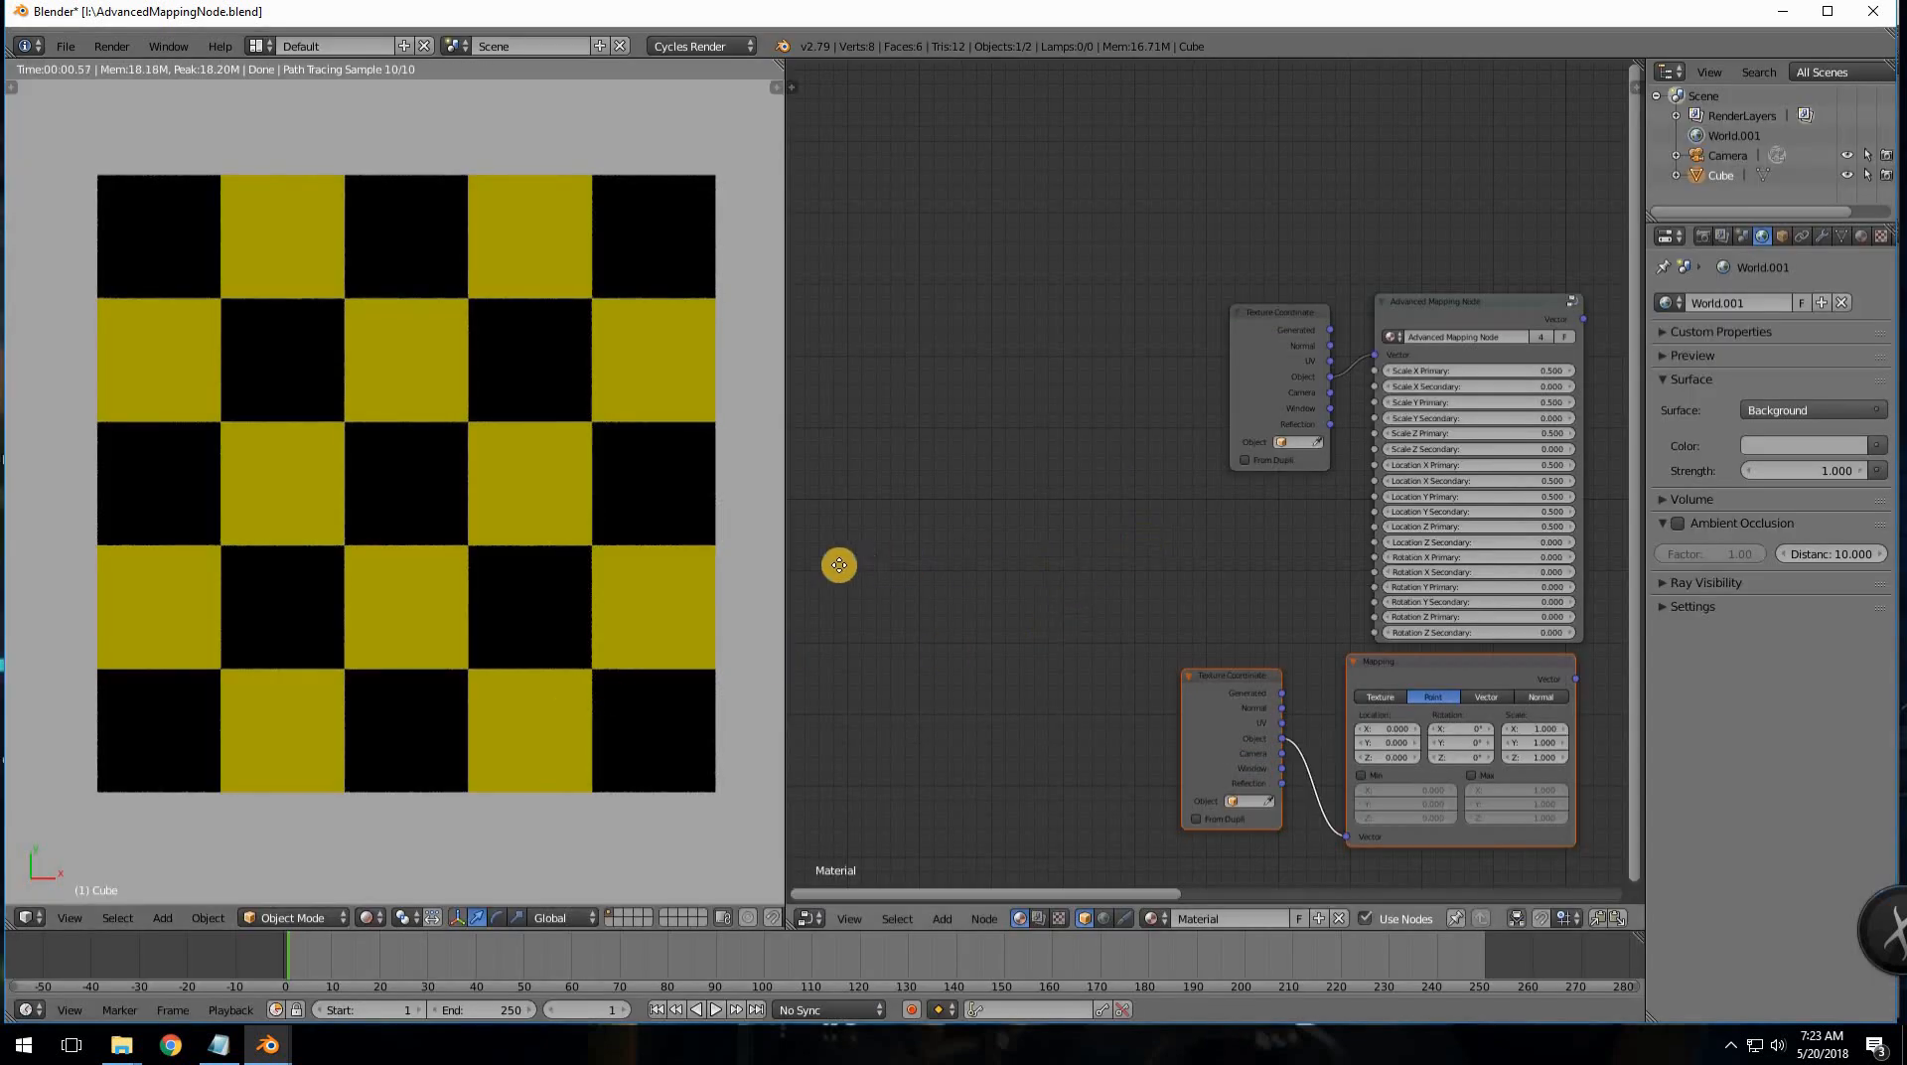
middle_click_drag(840, 564, 1047, 383)
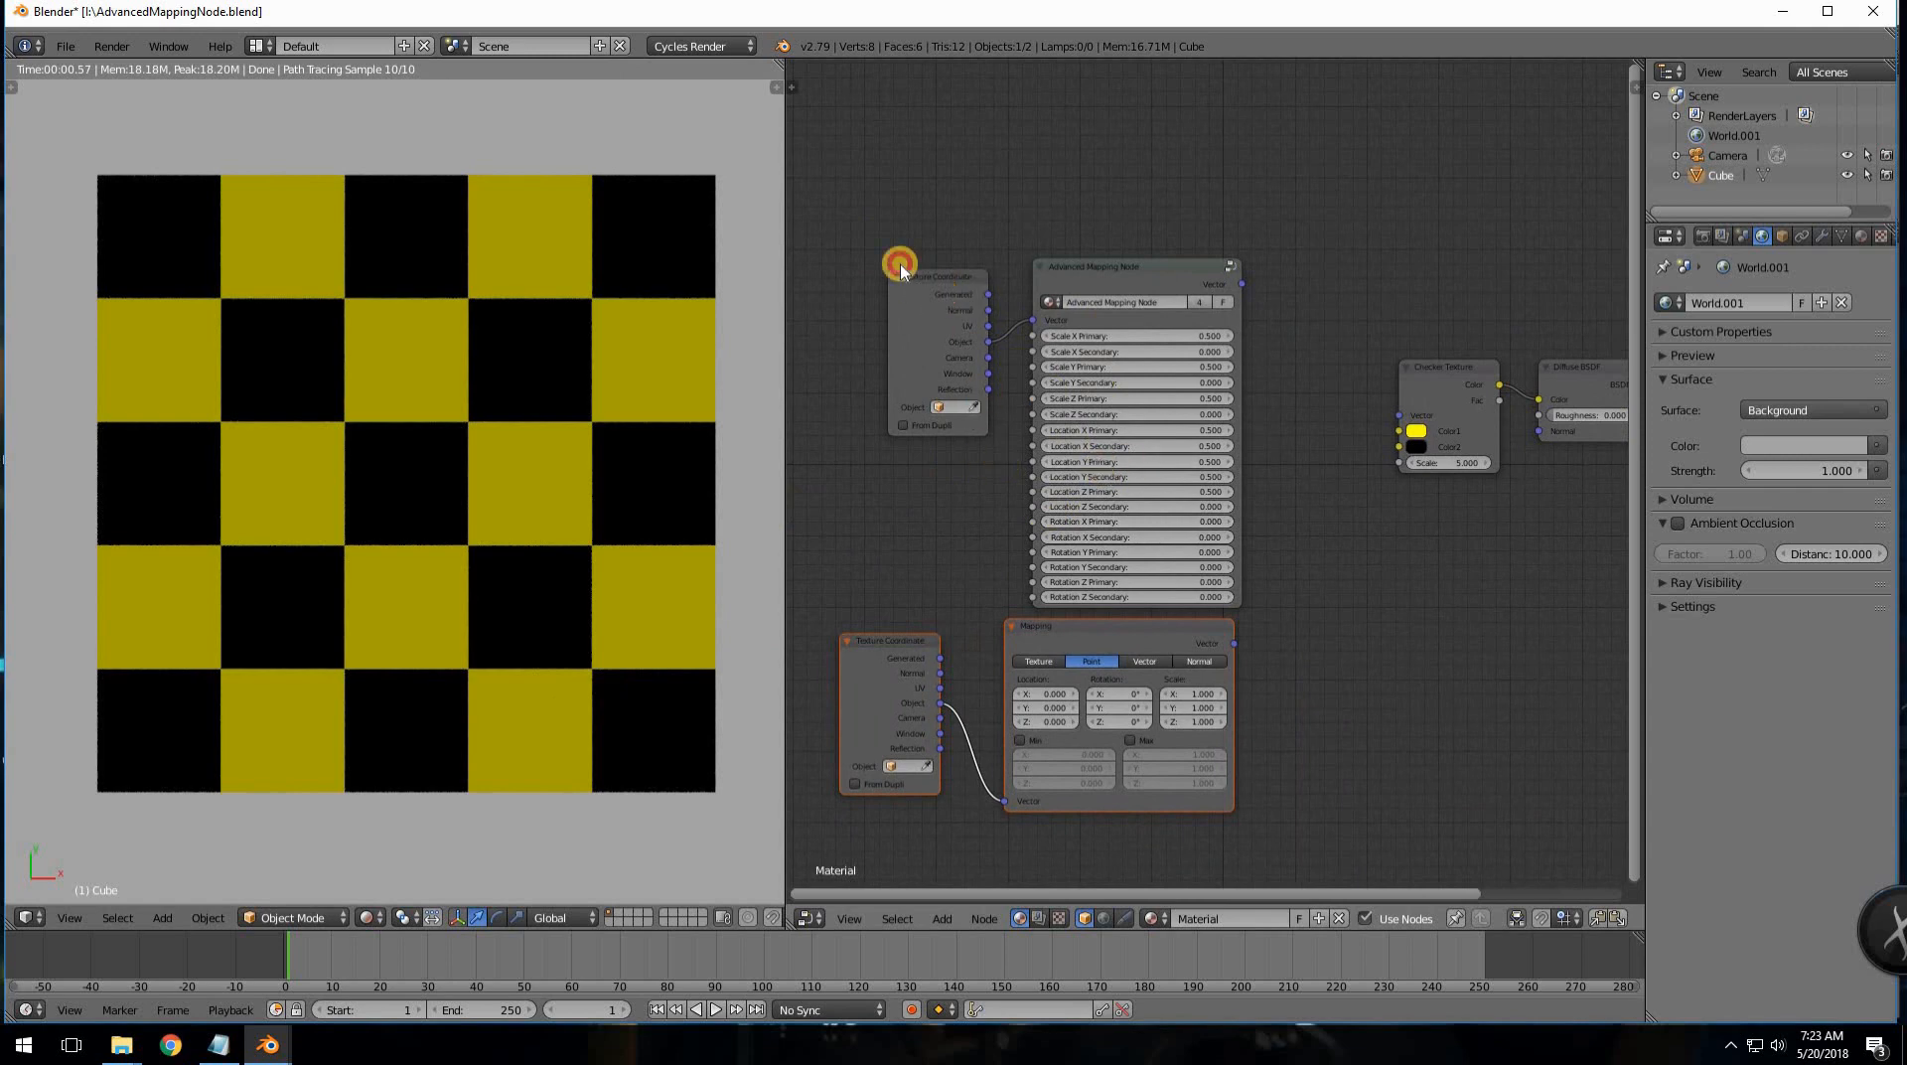
left_click_drag(901, 270, 839, 178)
left_click(906, 711)
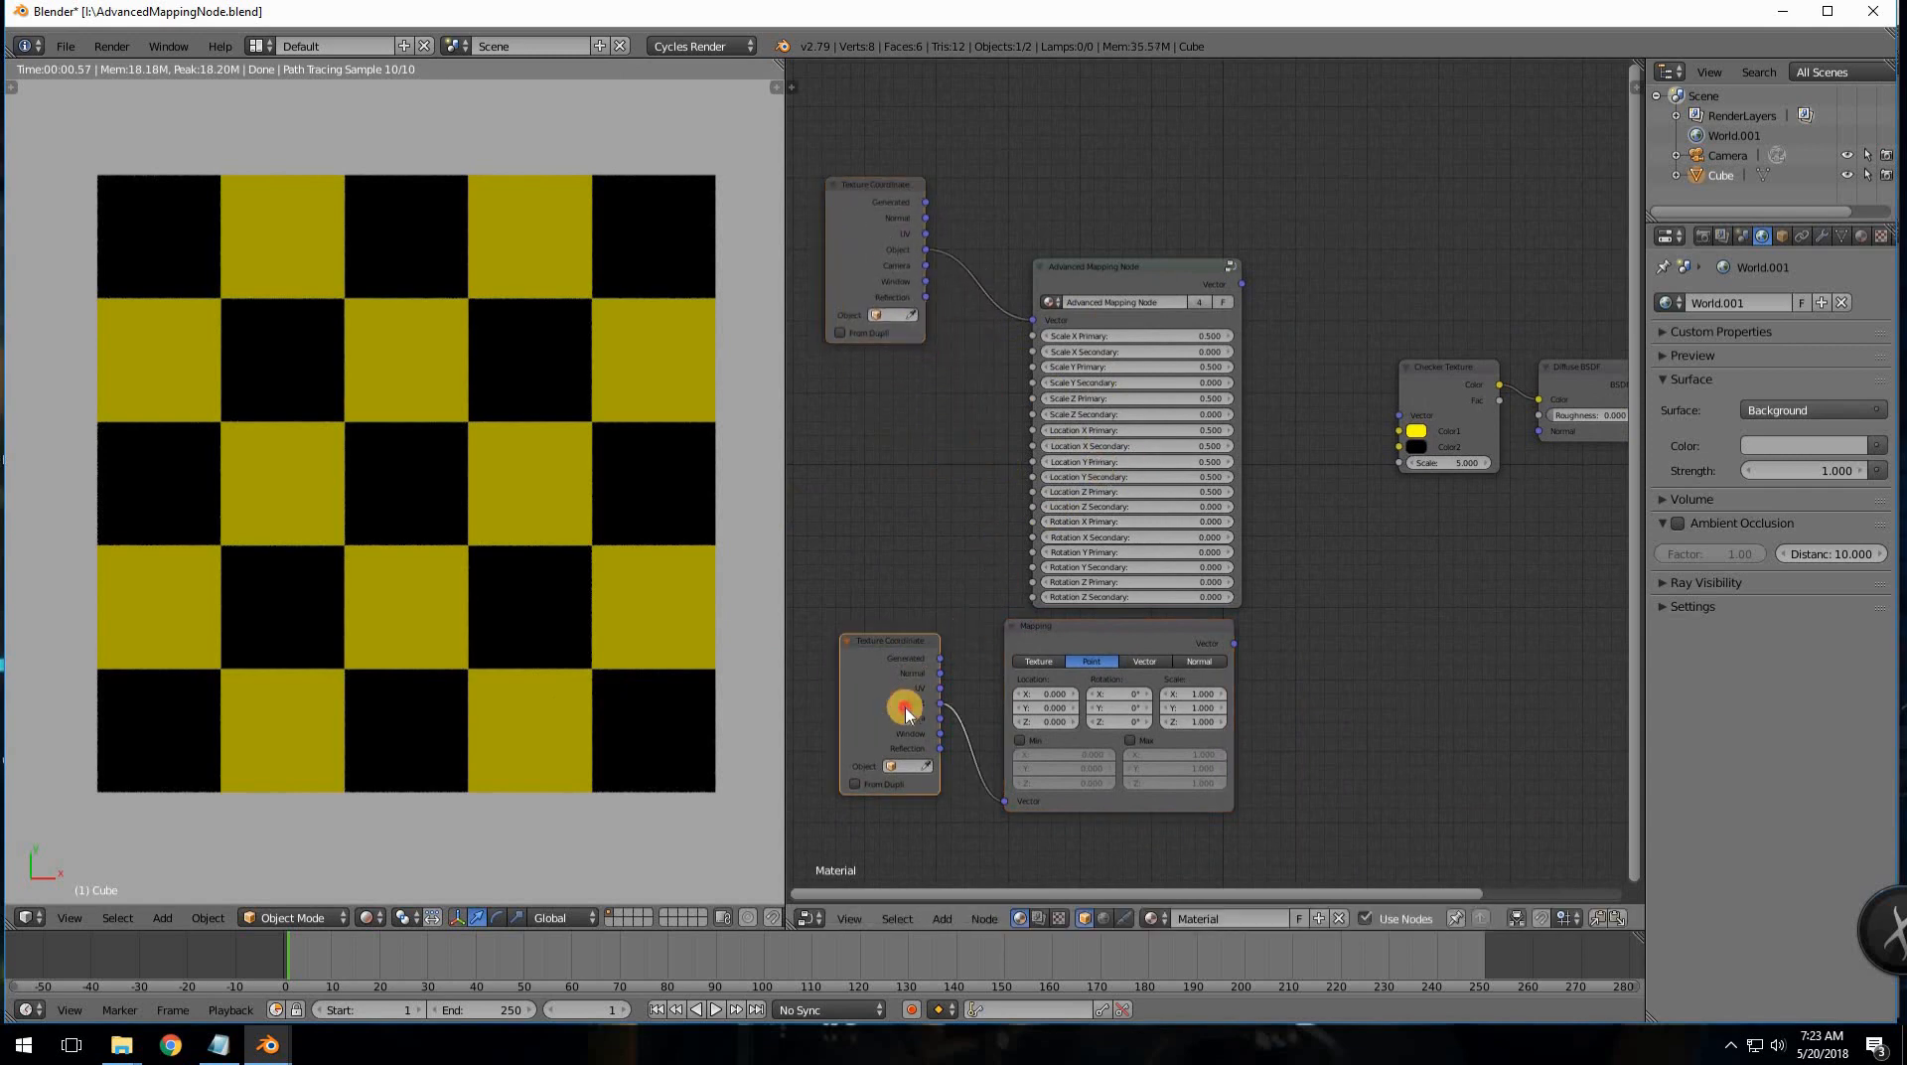
left_click_drag(906, 711, 896, 767)
scroll(1380, 576, "up", 1)
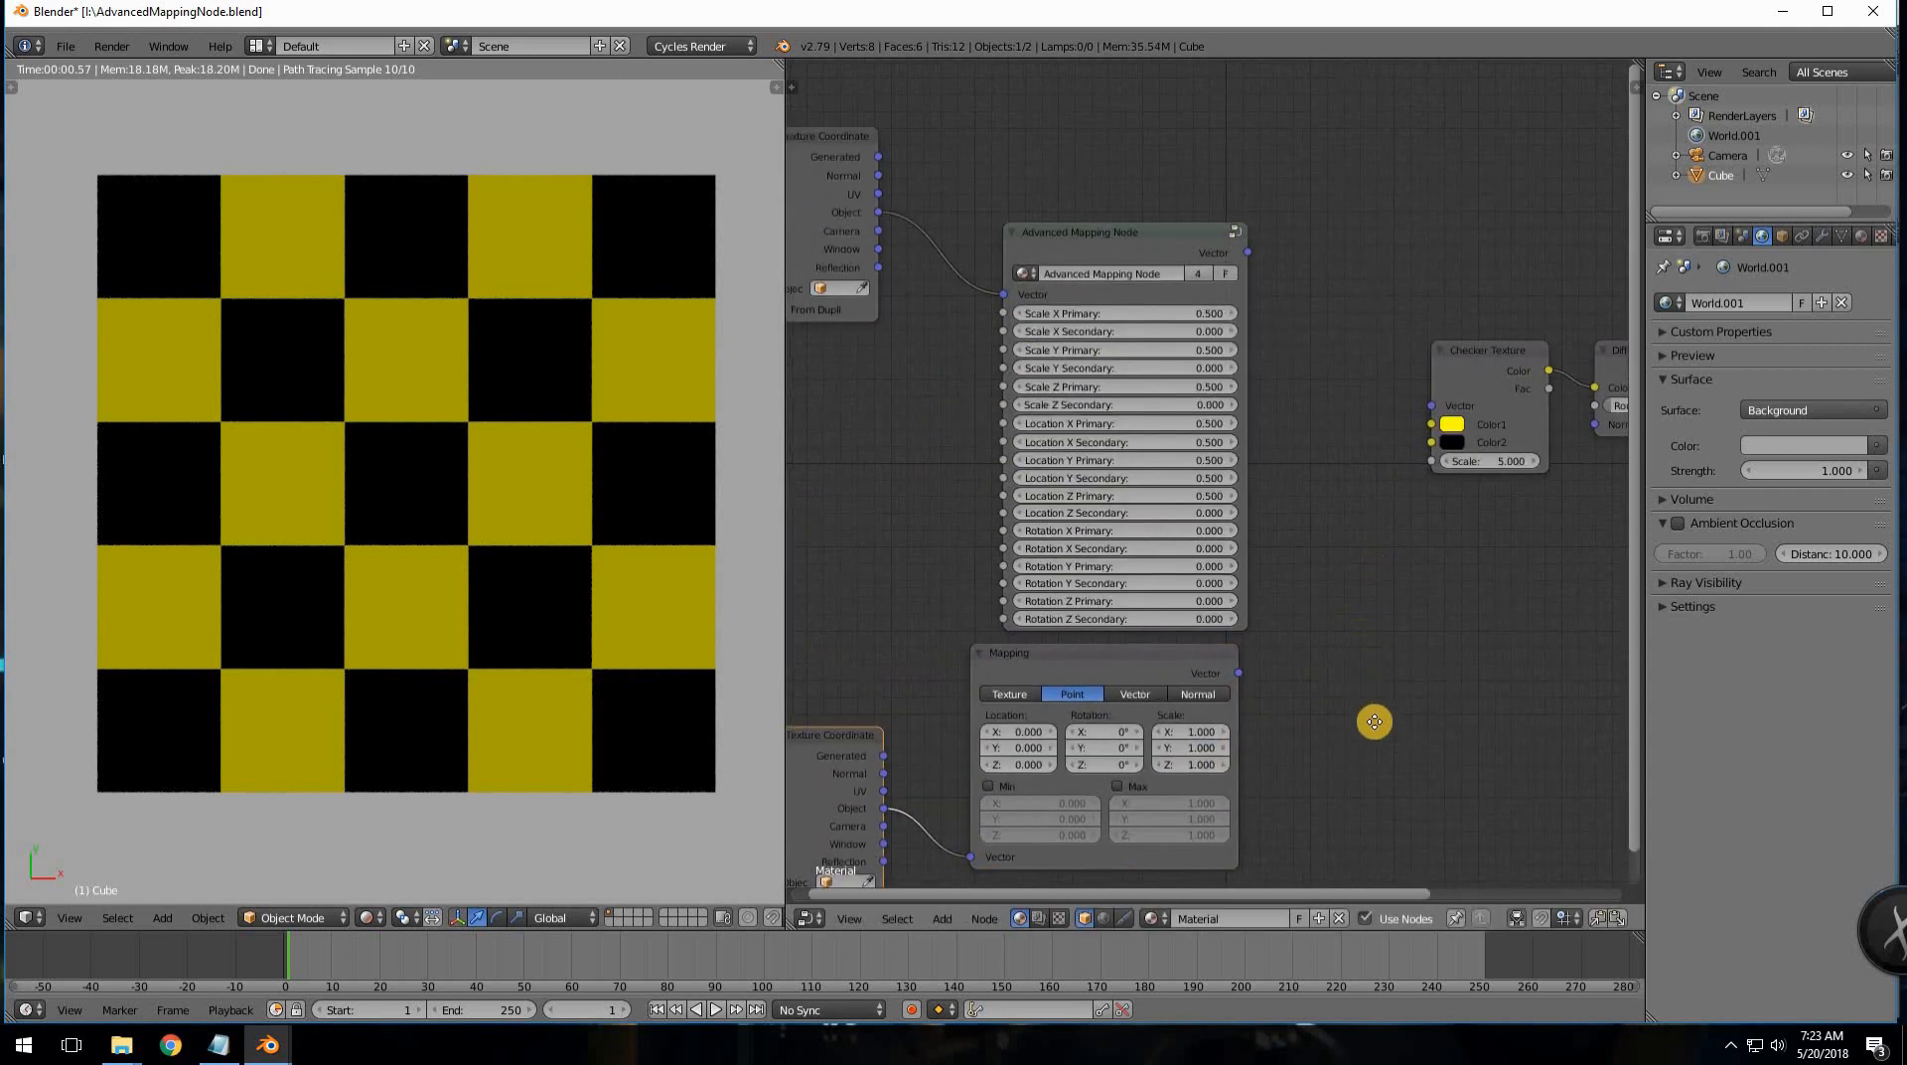
middle_click_drag(1375, 722, 1346, 720)
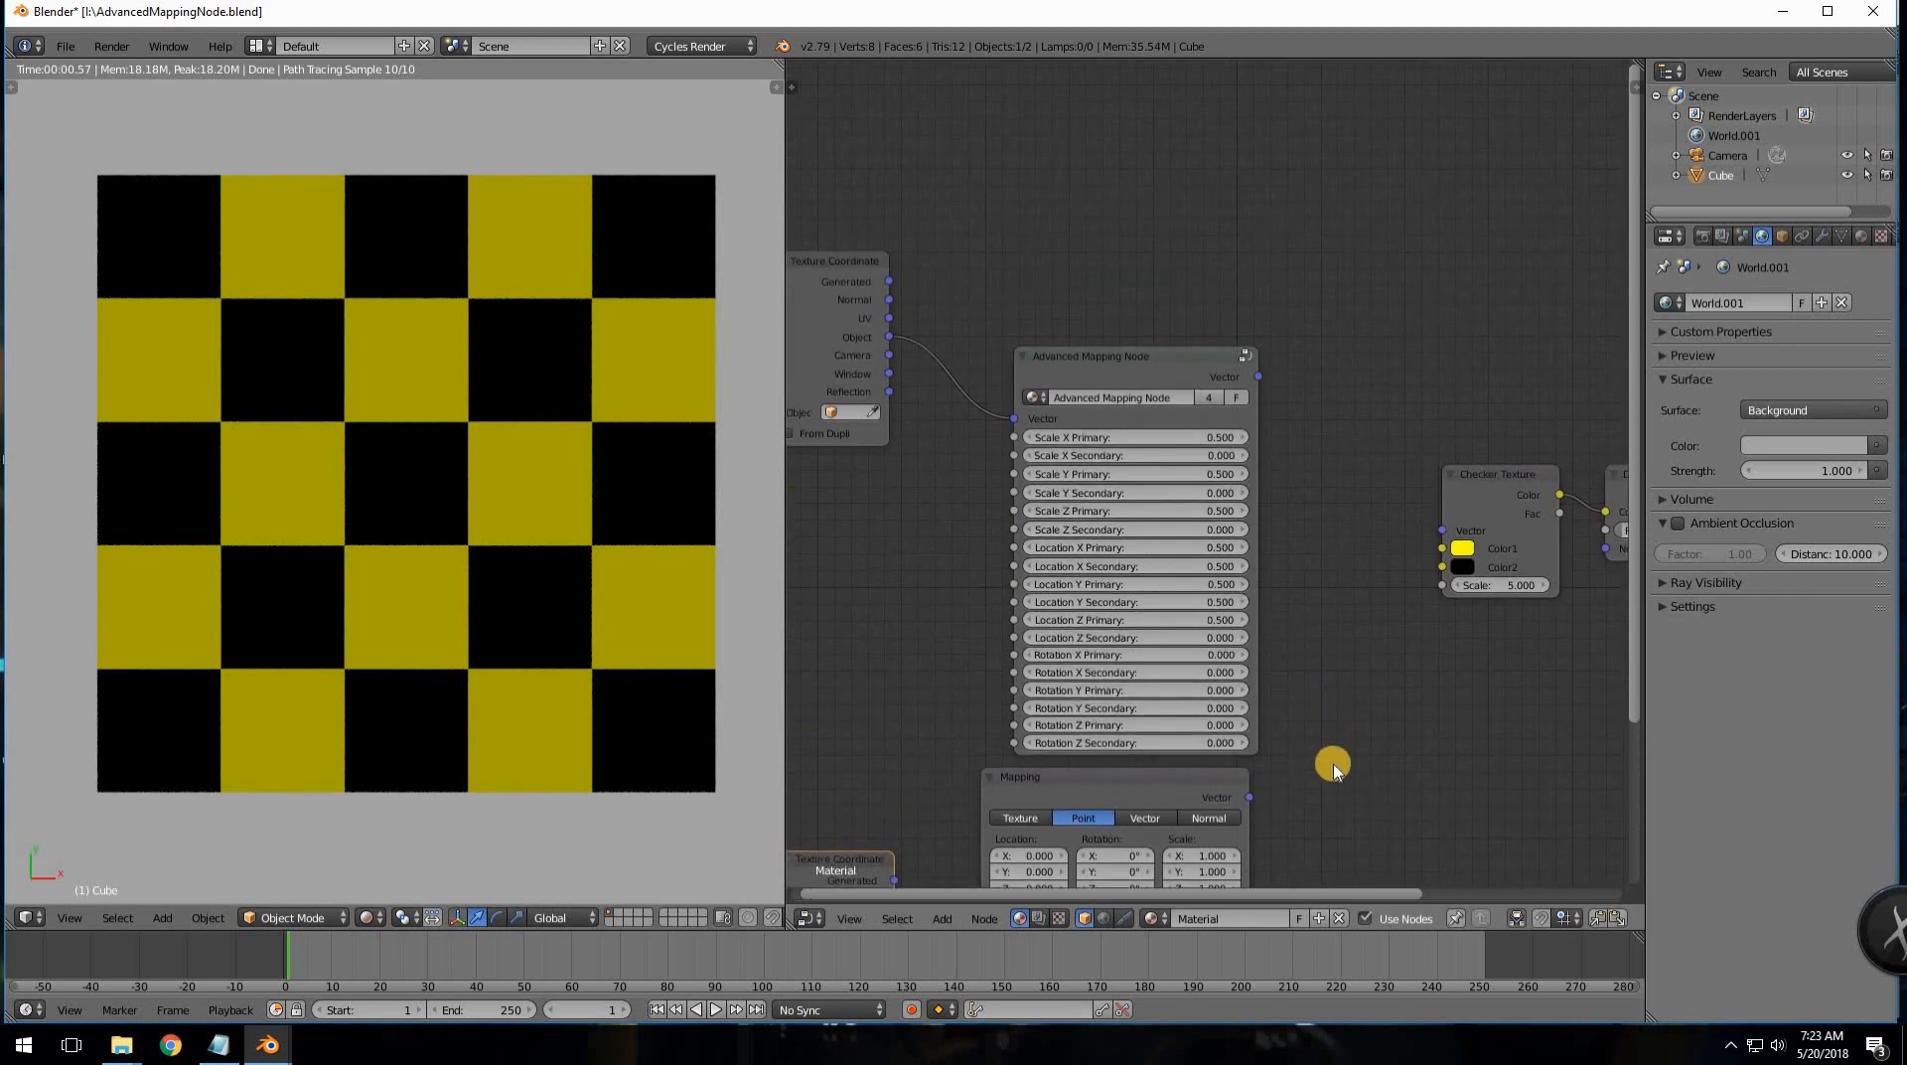
scroll(1282, 812, "down", 1)
middle_click_drag(1309, 678, 1260, 724)
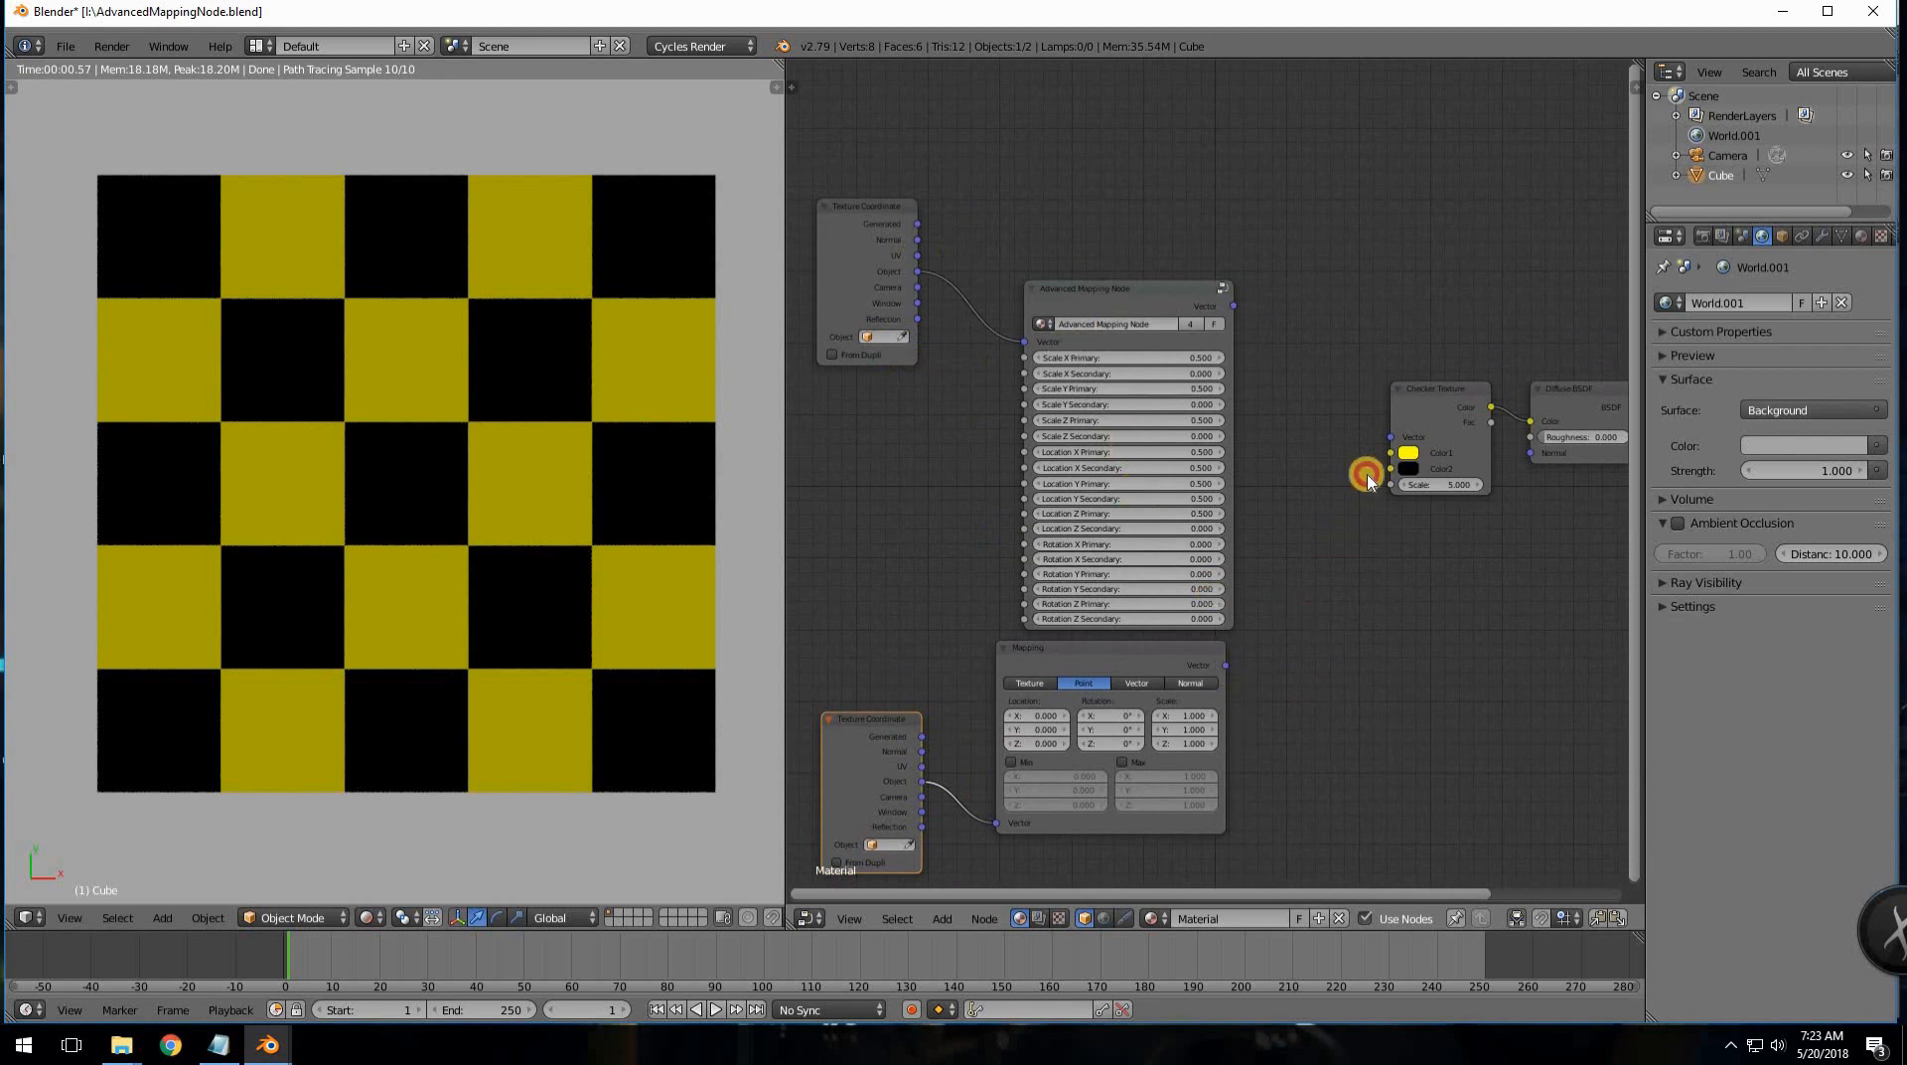
- Link the Mapping output toward the Checker Vector and move the lower Texture Coordinate node up
left_click_drag(1367, 480, 1390, 437)
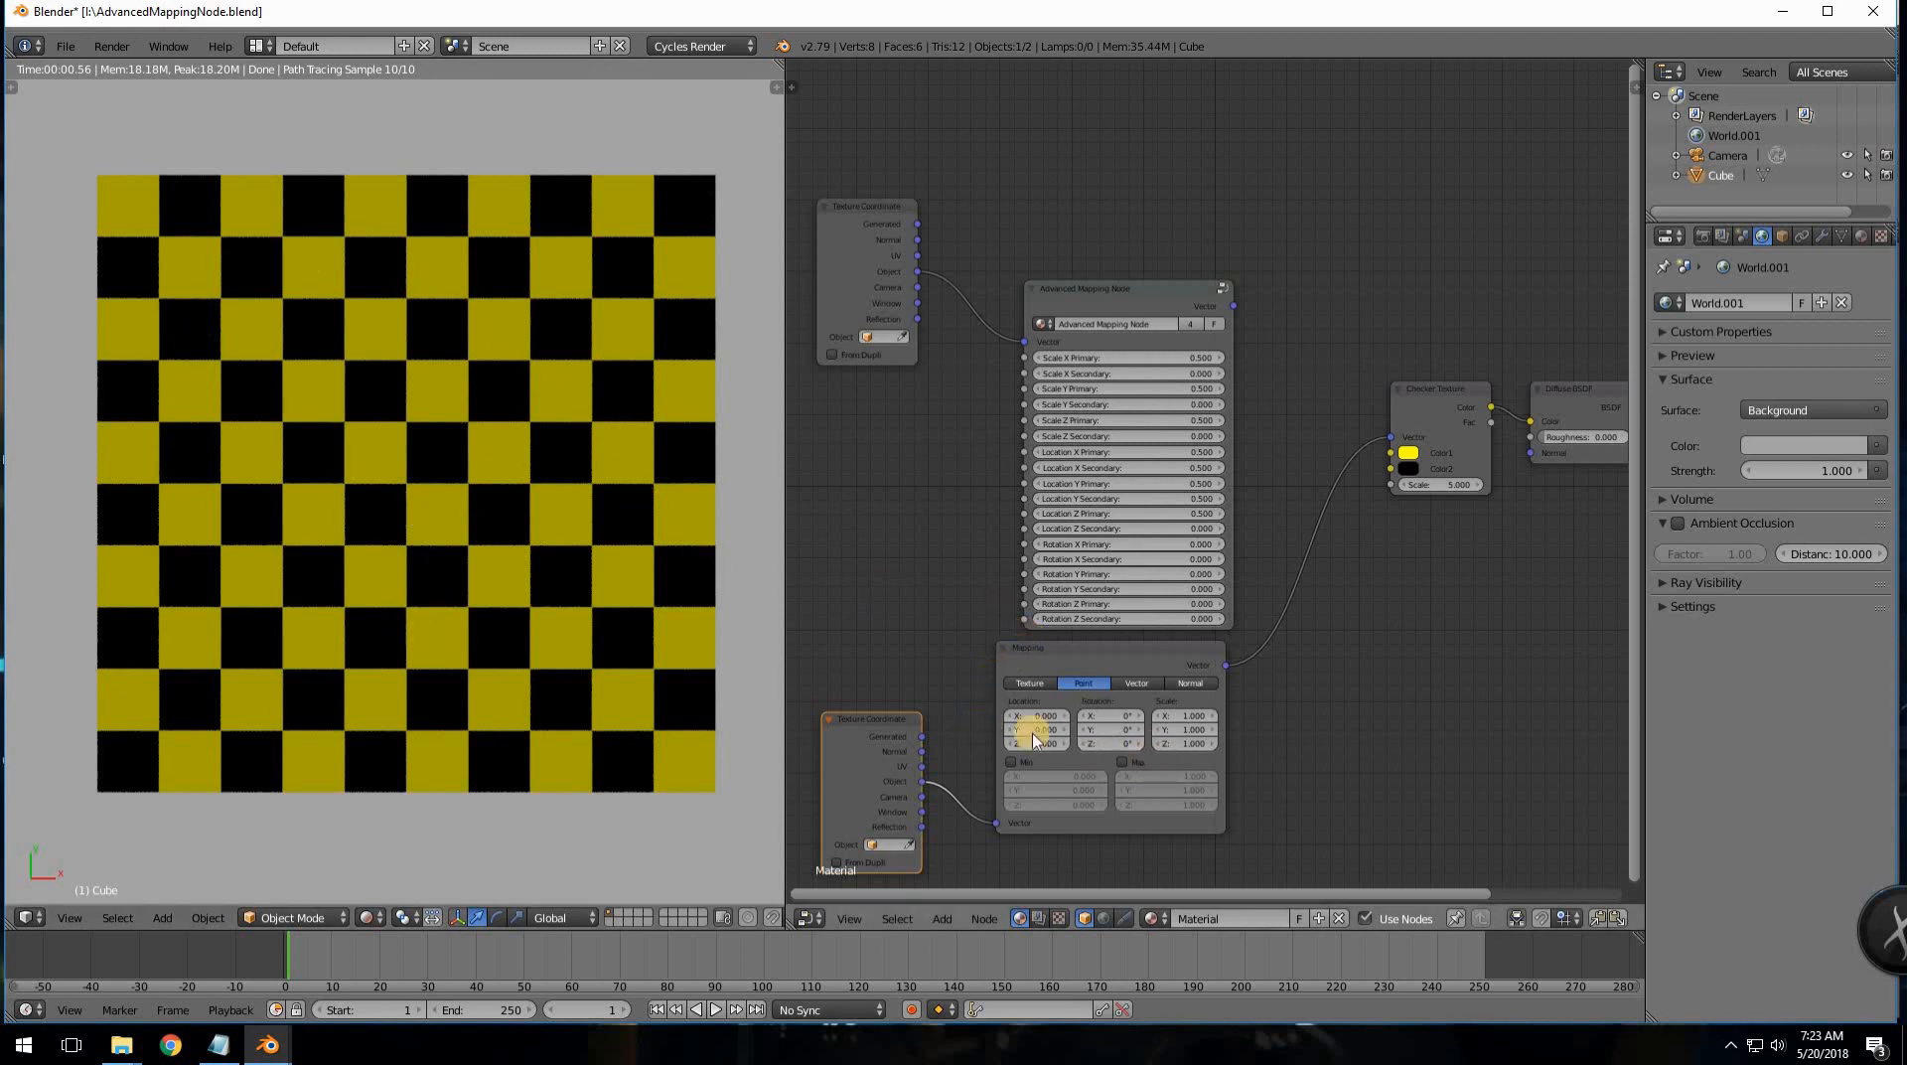
middle_click_drag(1102, 573, 1199, 503)
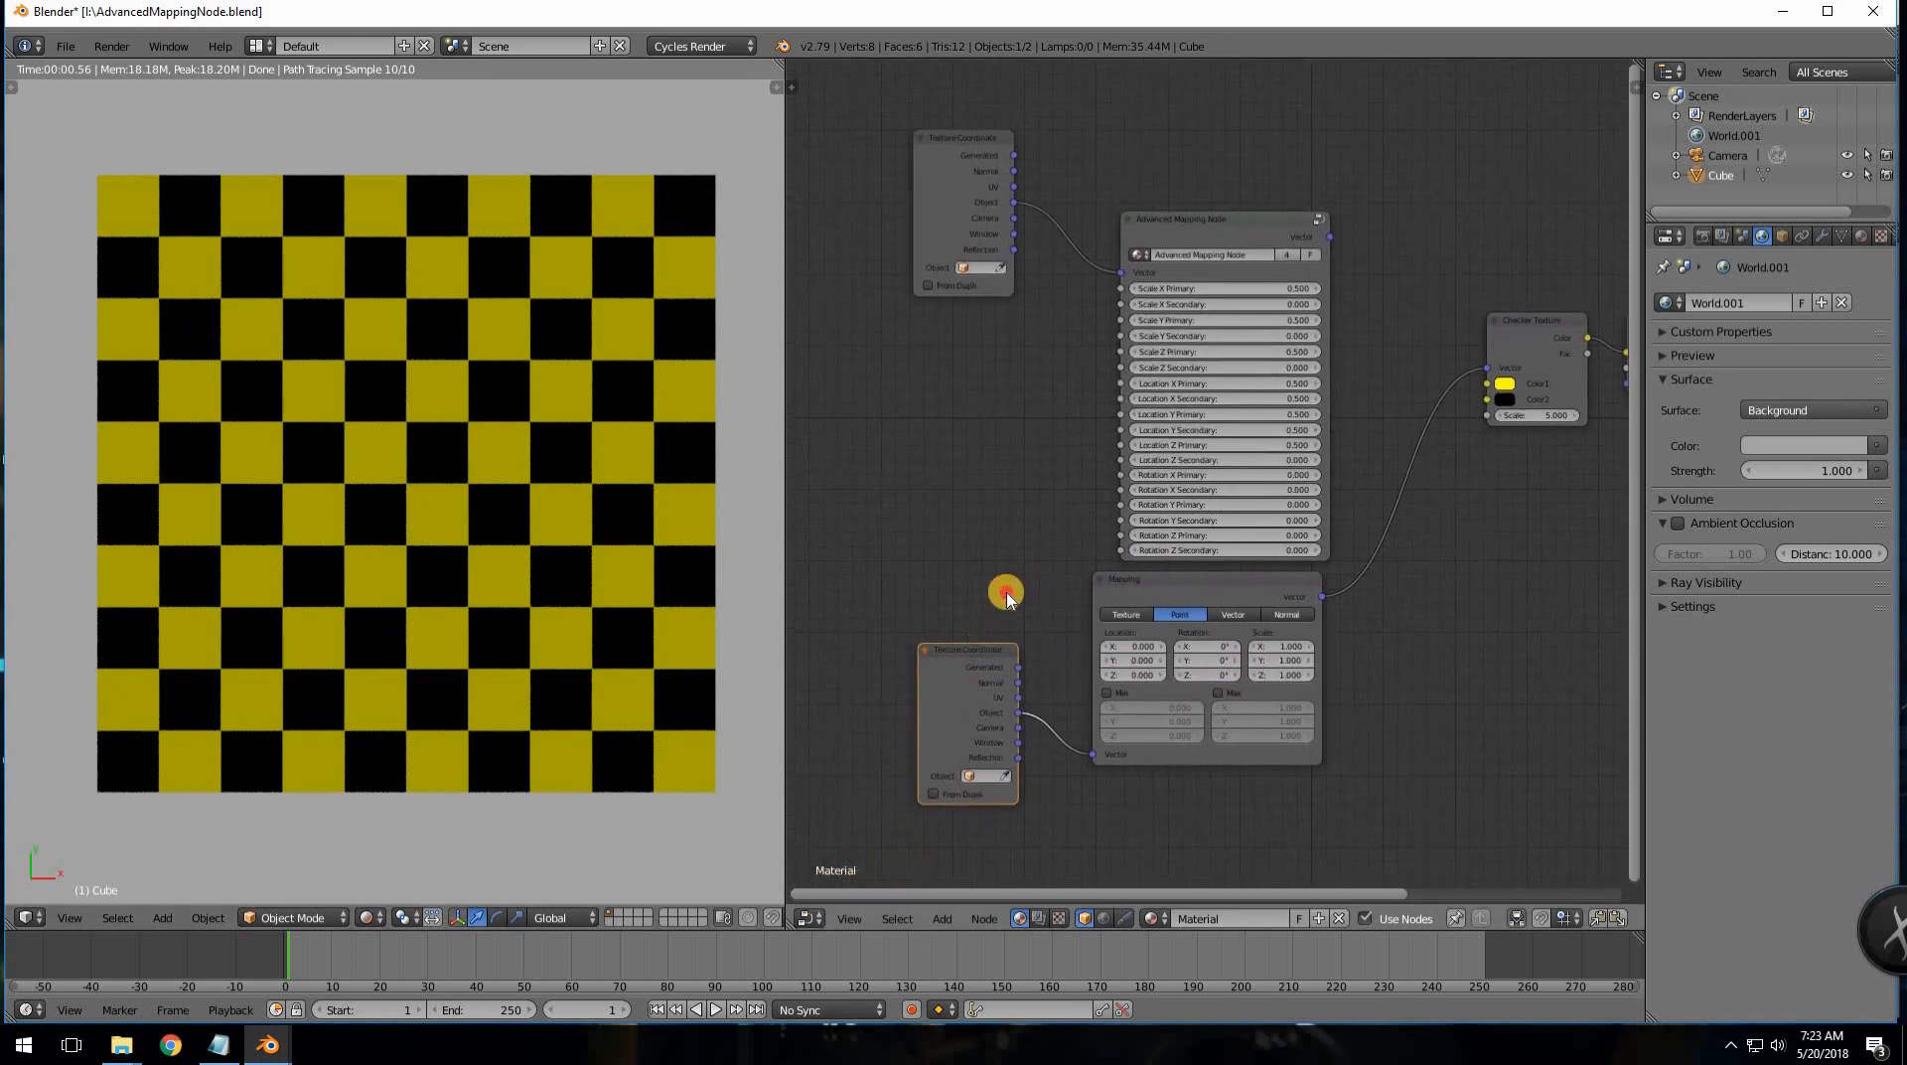
left_click_drag(1006, 596, 976, 659)
scroll(970, 677, "up", 5)
middle_click_drag(954, 663, 1005, 517)
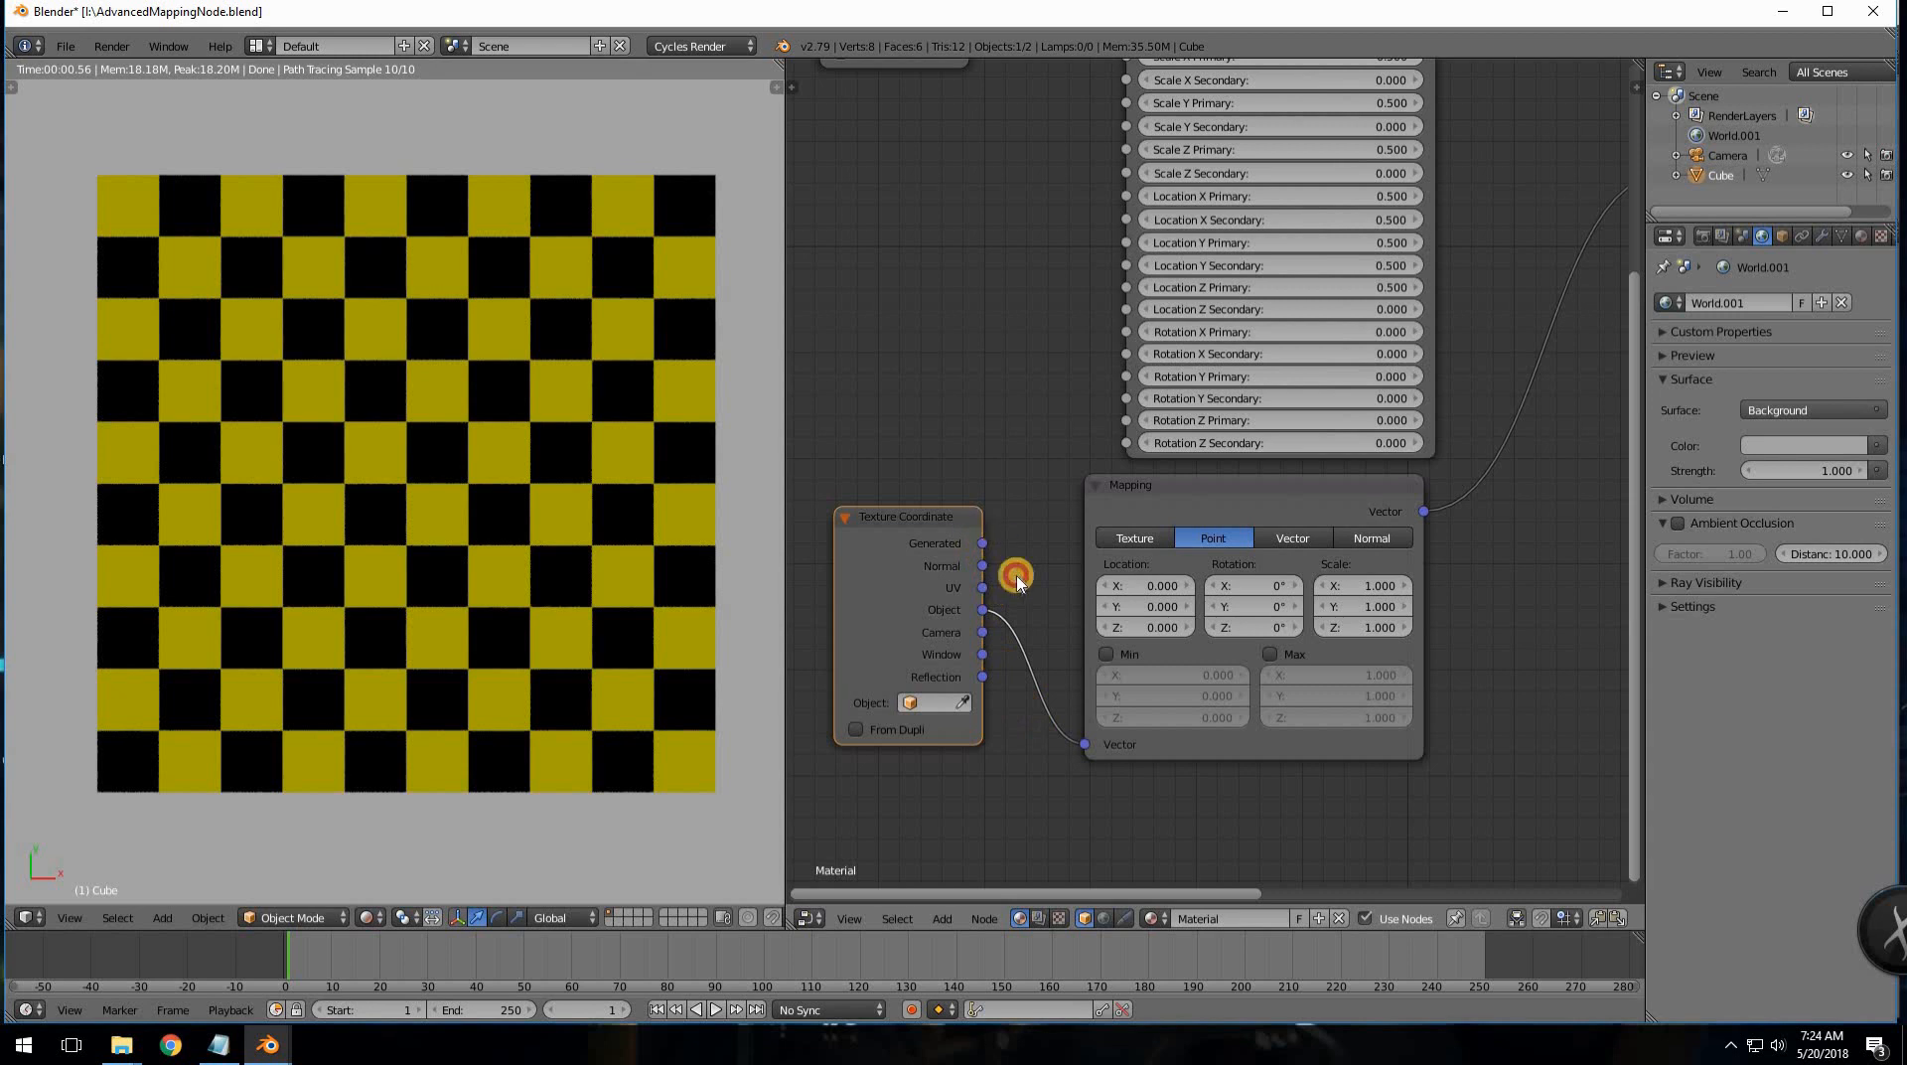
- Try Generated as the Mapping Vector input, then switch it back to Object
left_click_drag(1016, 579, 1028, 686)
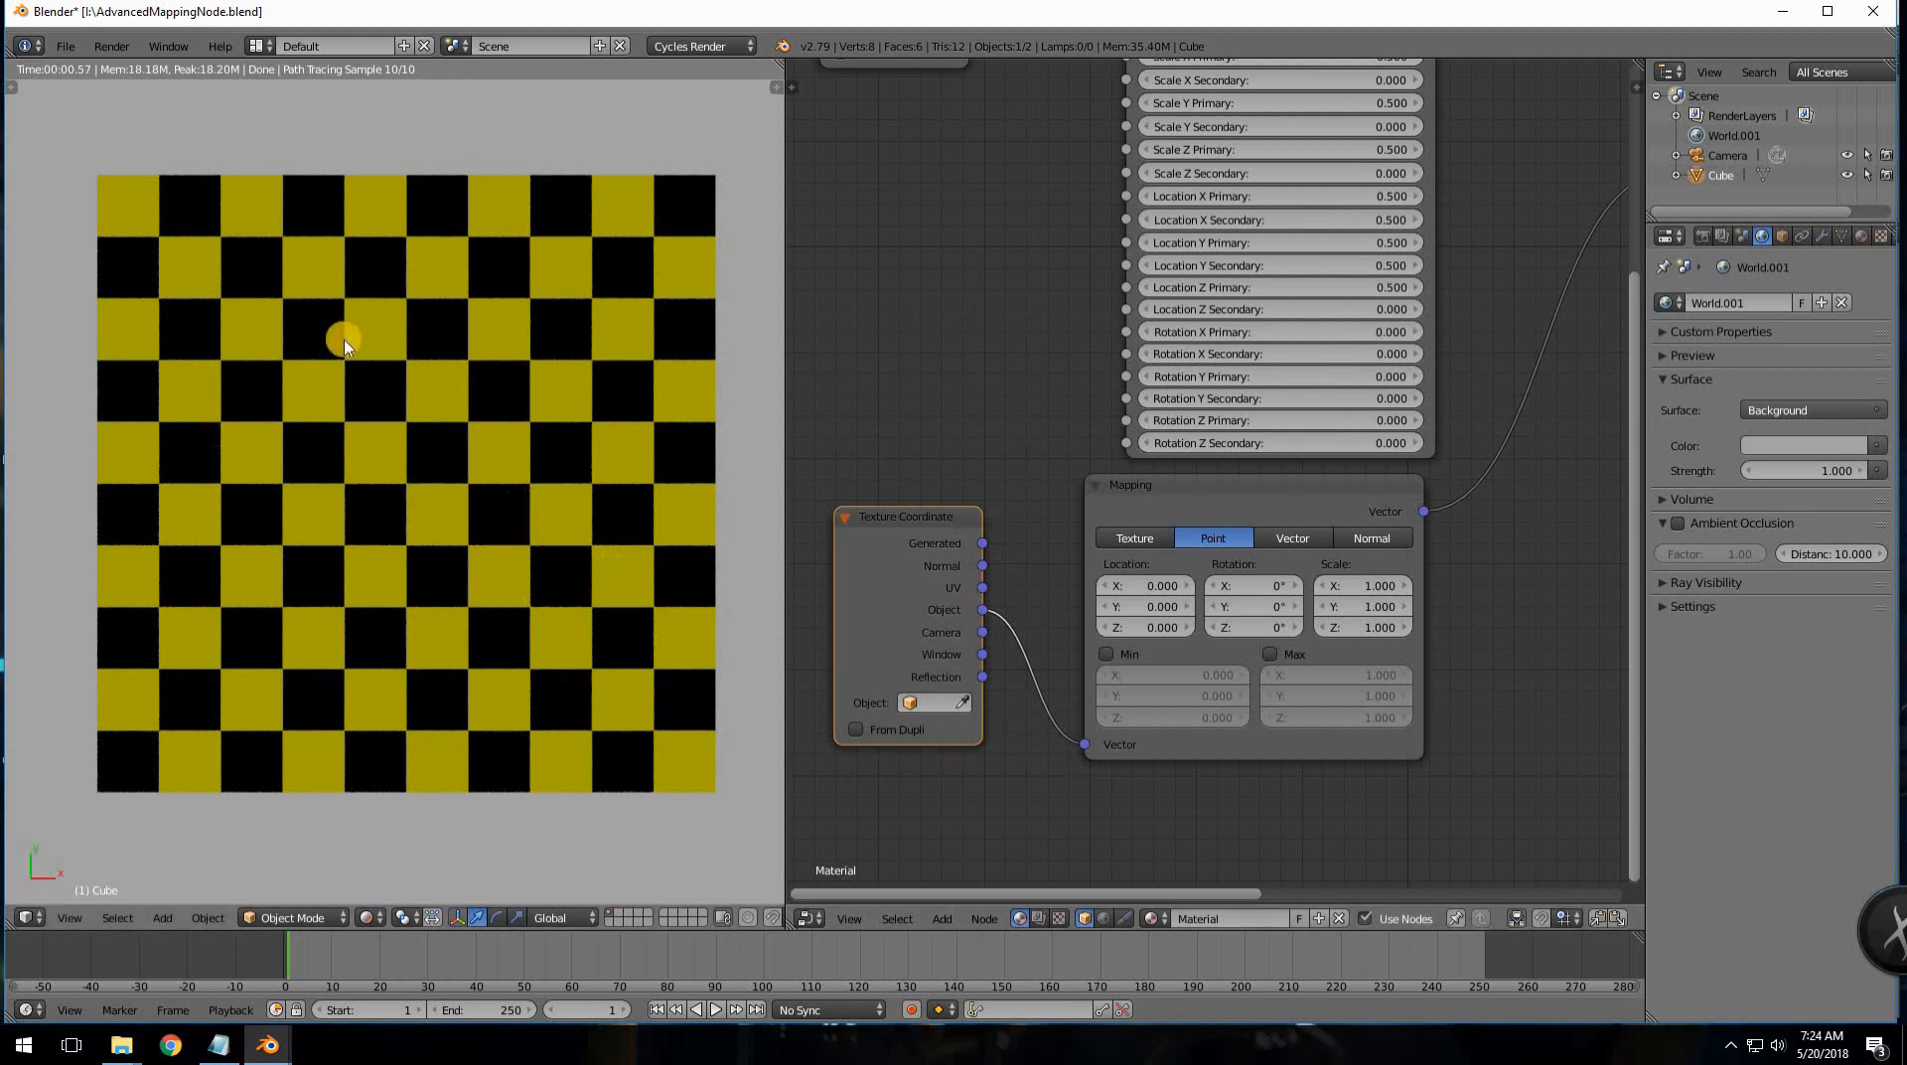
scroll(1012, 552, "down", 1)
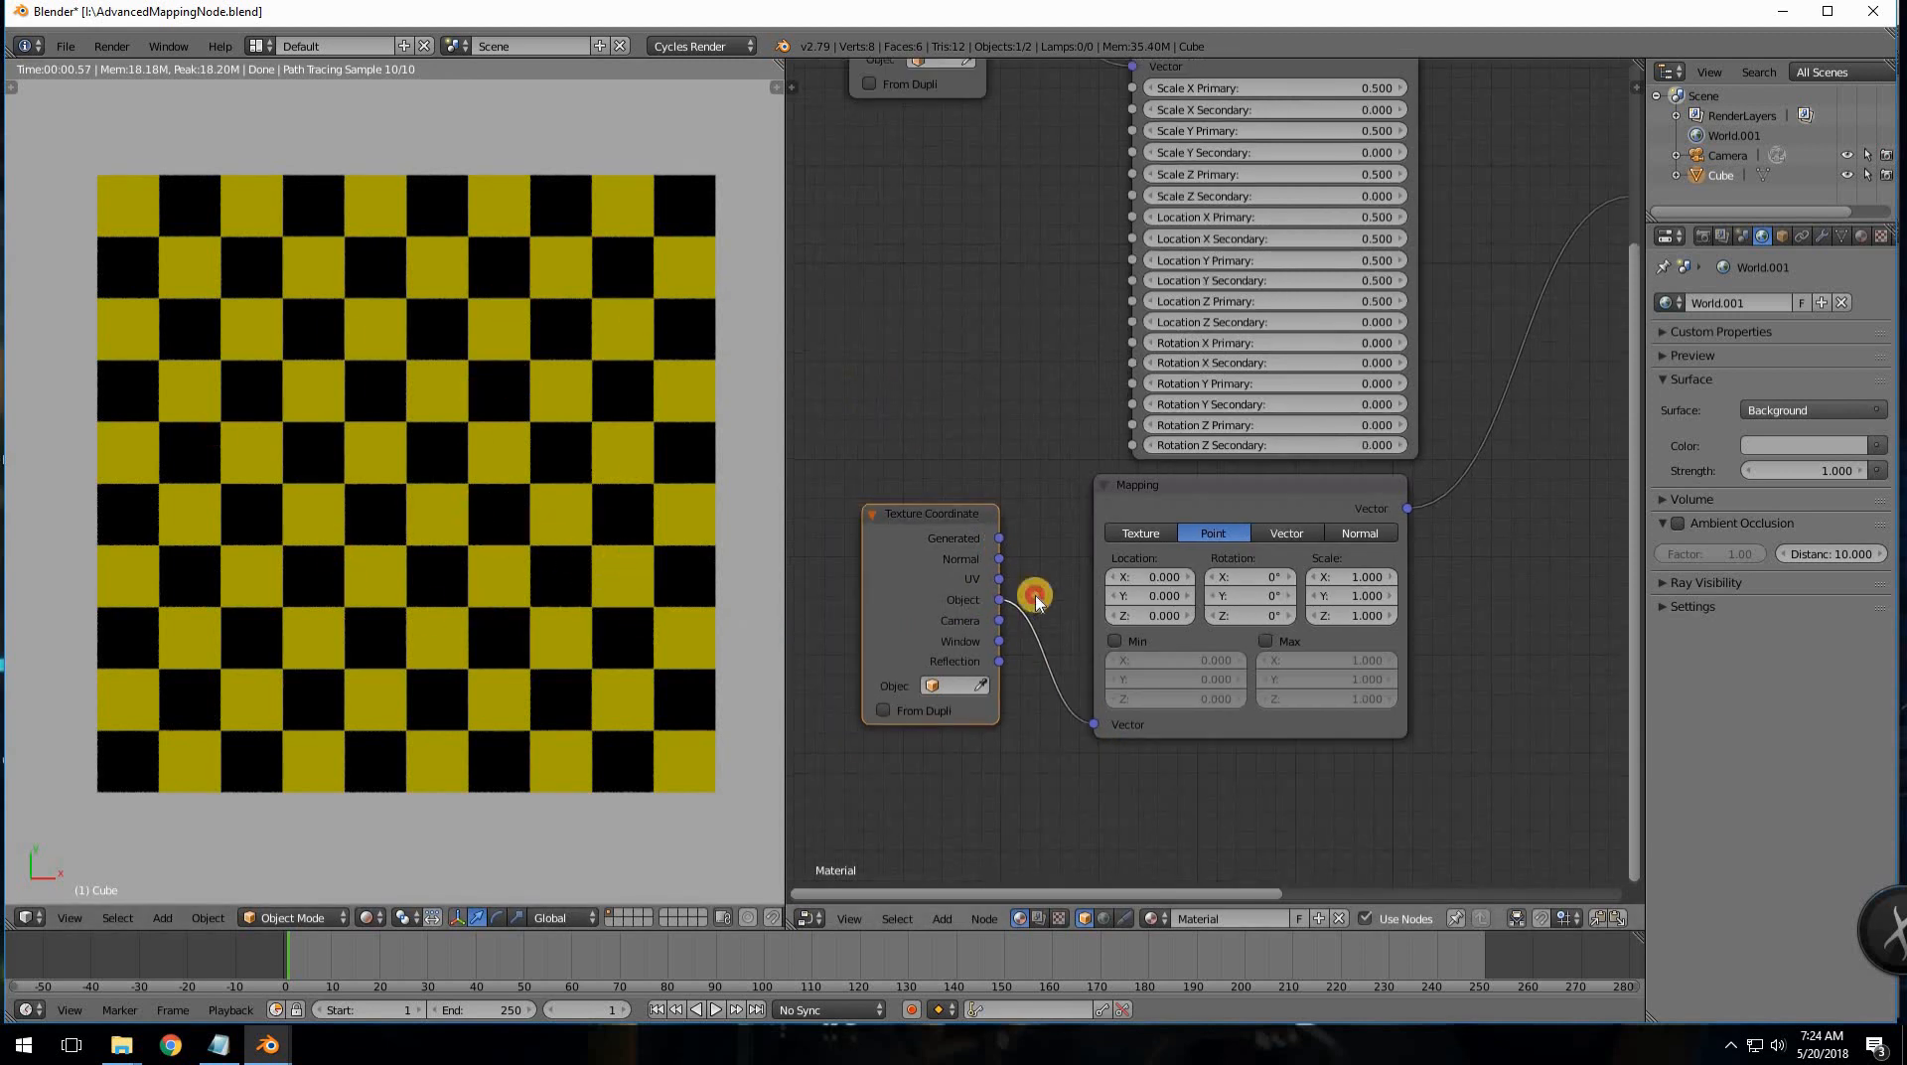
left_click_drag(1035, 596, 1082, 718)
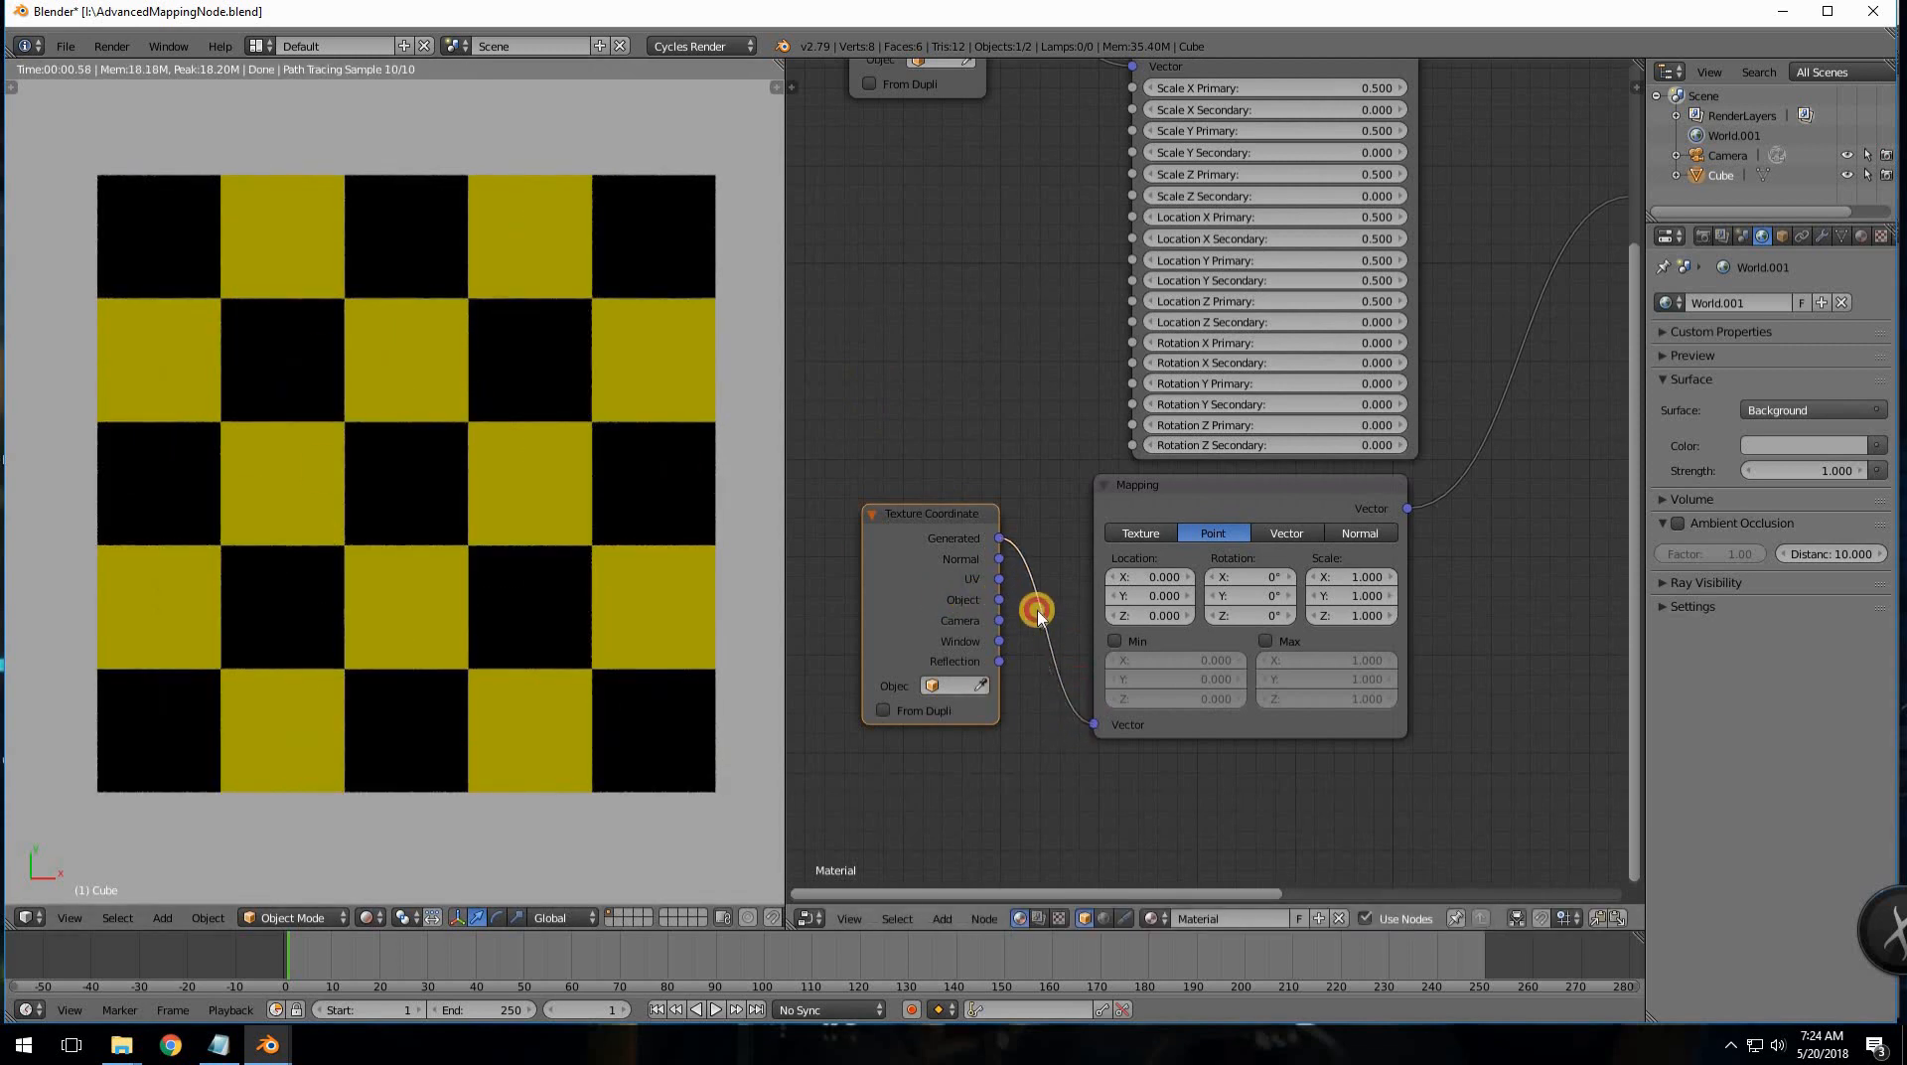
left_click_drag(1037, 615, 1098, 727)
middle_click_drag(894, 761, 1086, 545)
- Cut the link into the Checker Vector and reconnect the Mapping output there
scroll(1132, 417, "up", 4)
scroll(1152, 289, "up", 1)
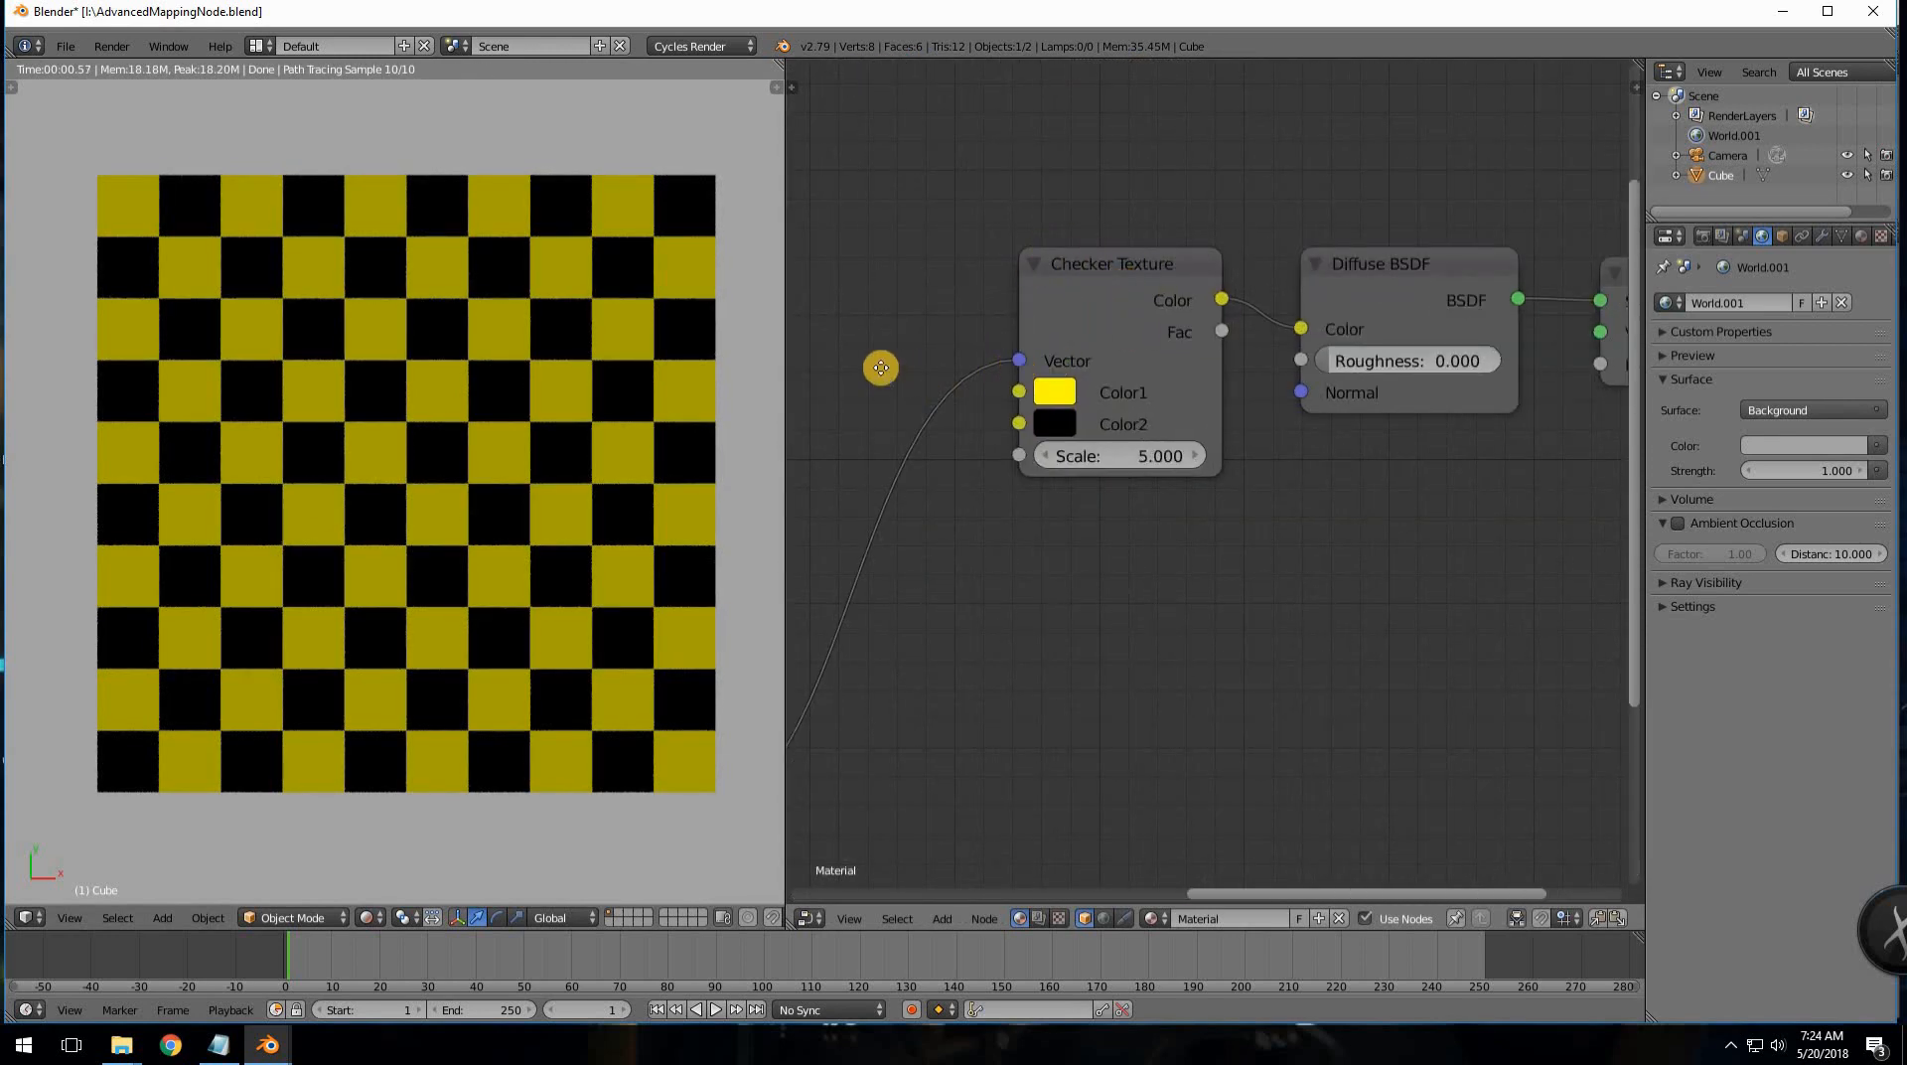
middle_click_drag(881, 367, 1022, 411)
scroll(1023, 427, "down", 2)
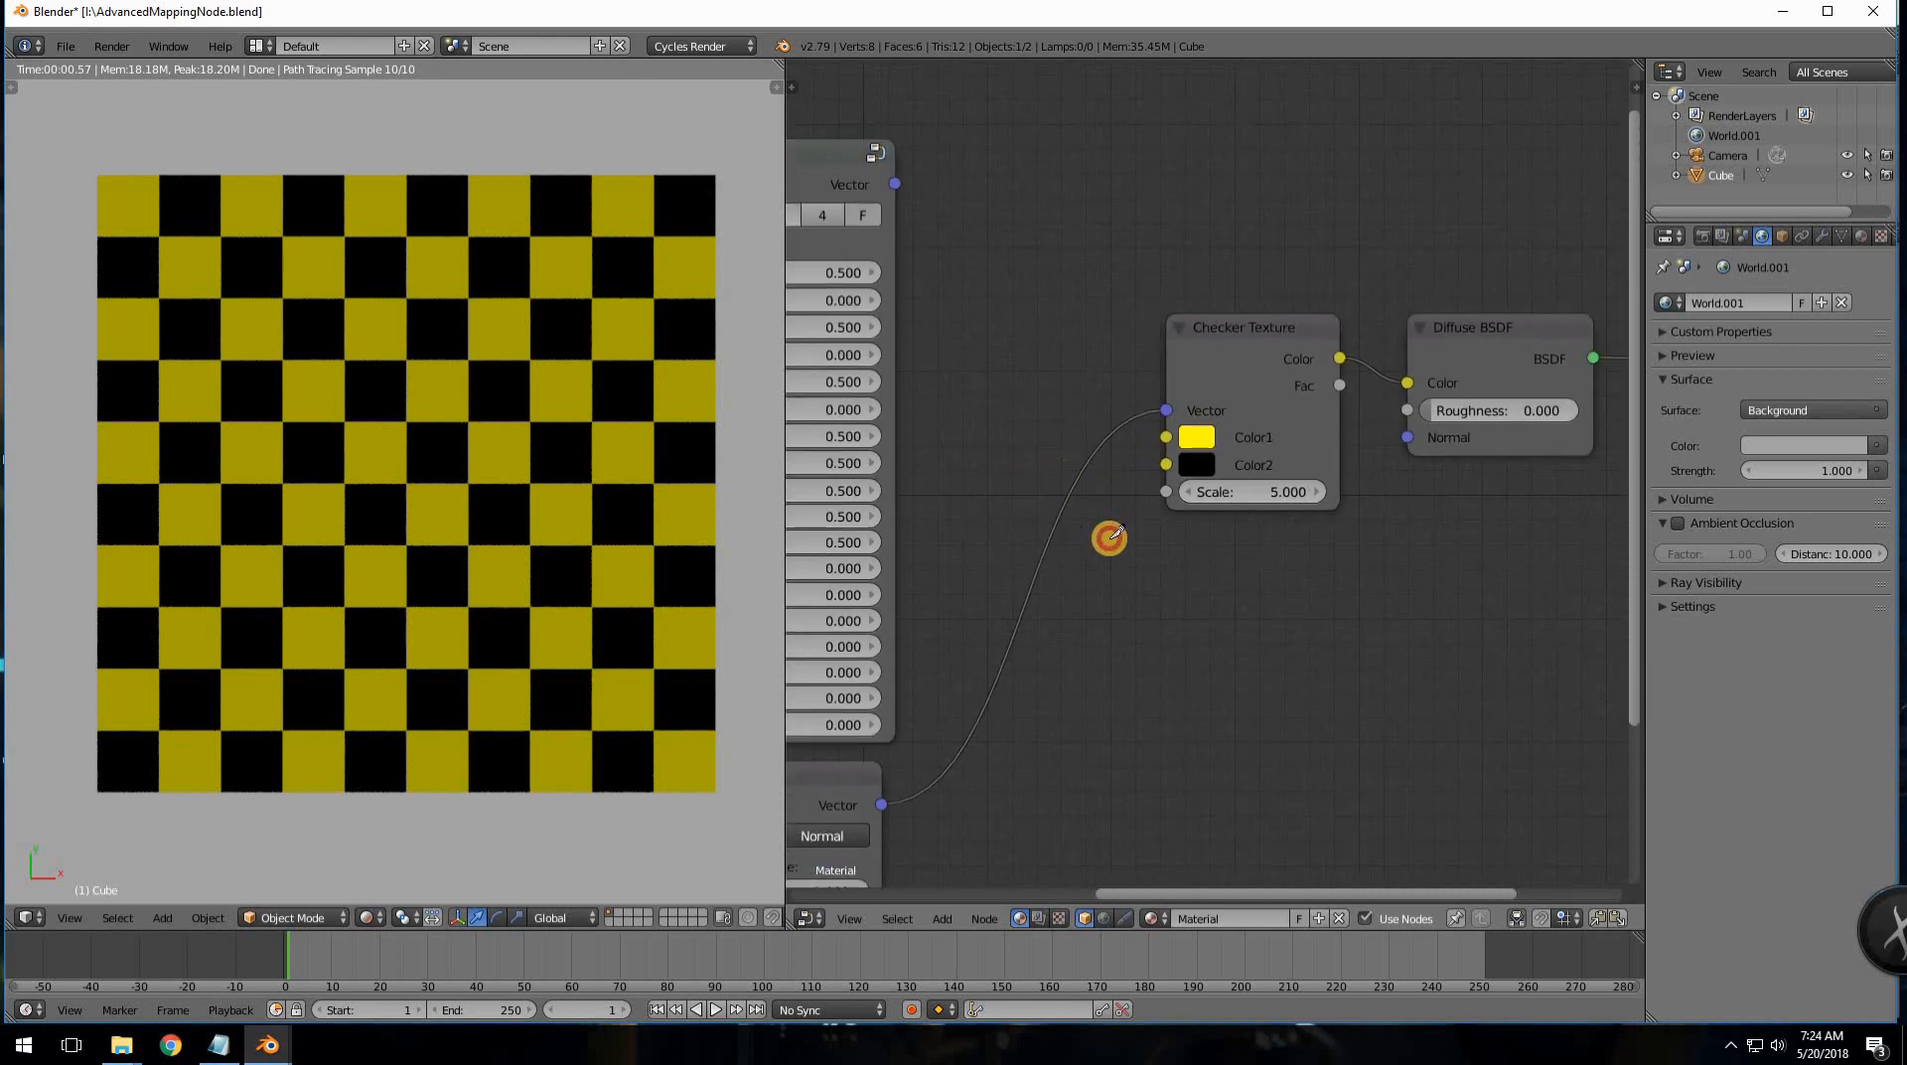
right_click_drag(1086, 552, 1087, 556, "ctrl")
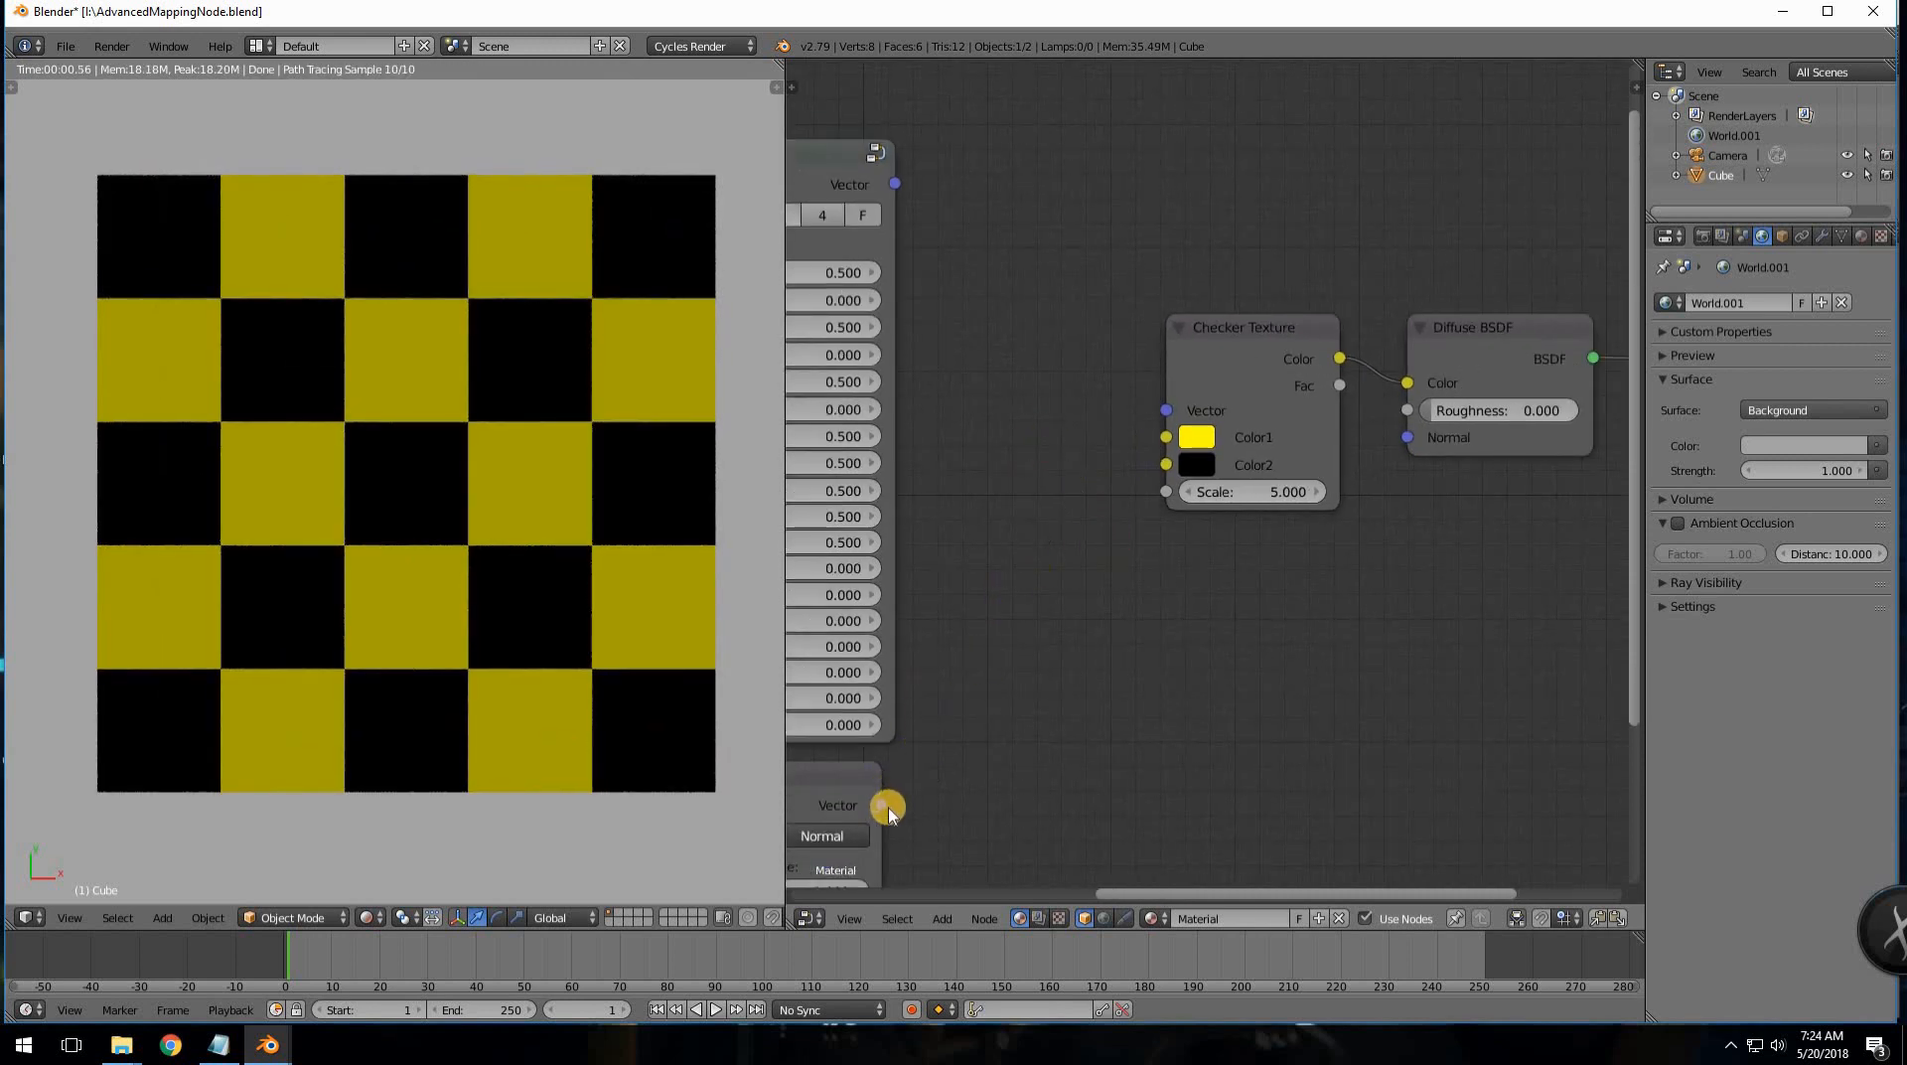
left_click_drag(881, 805, 1163, 412)
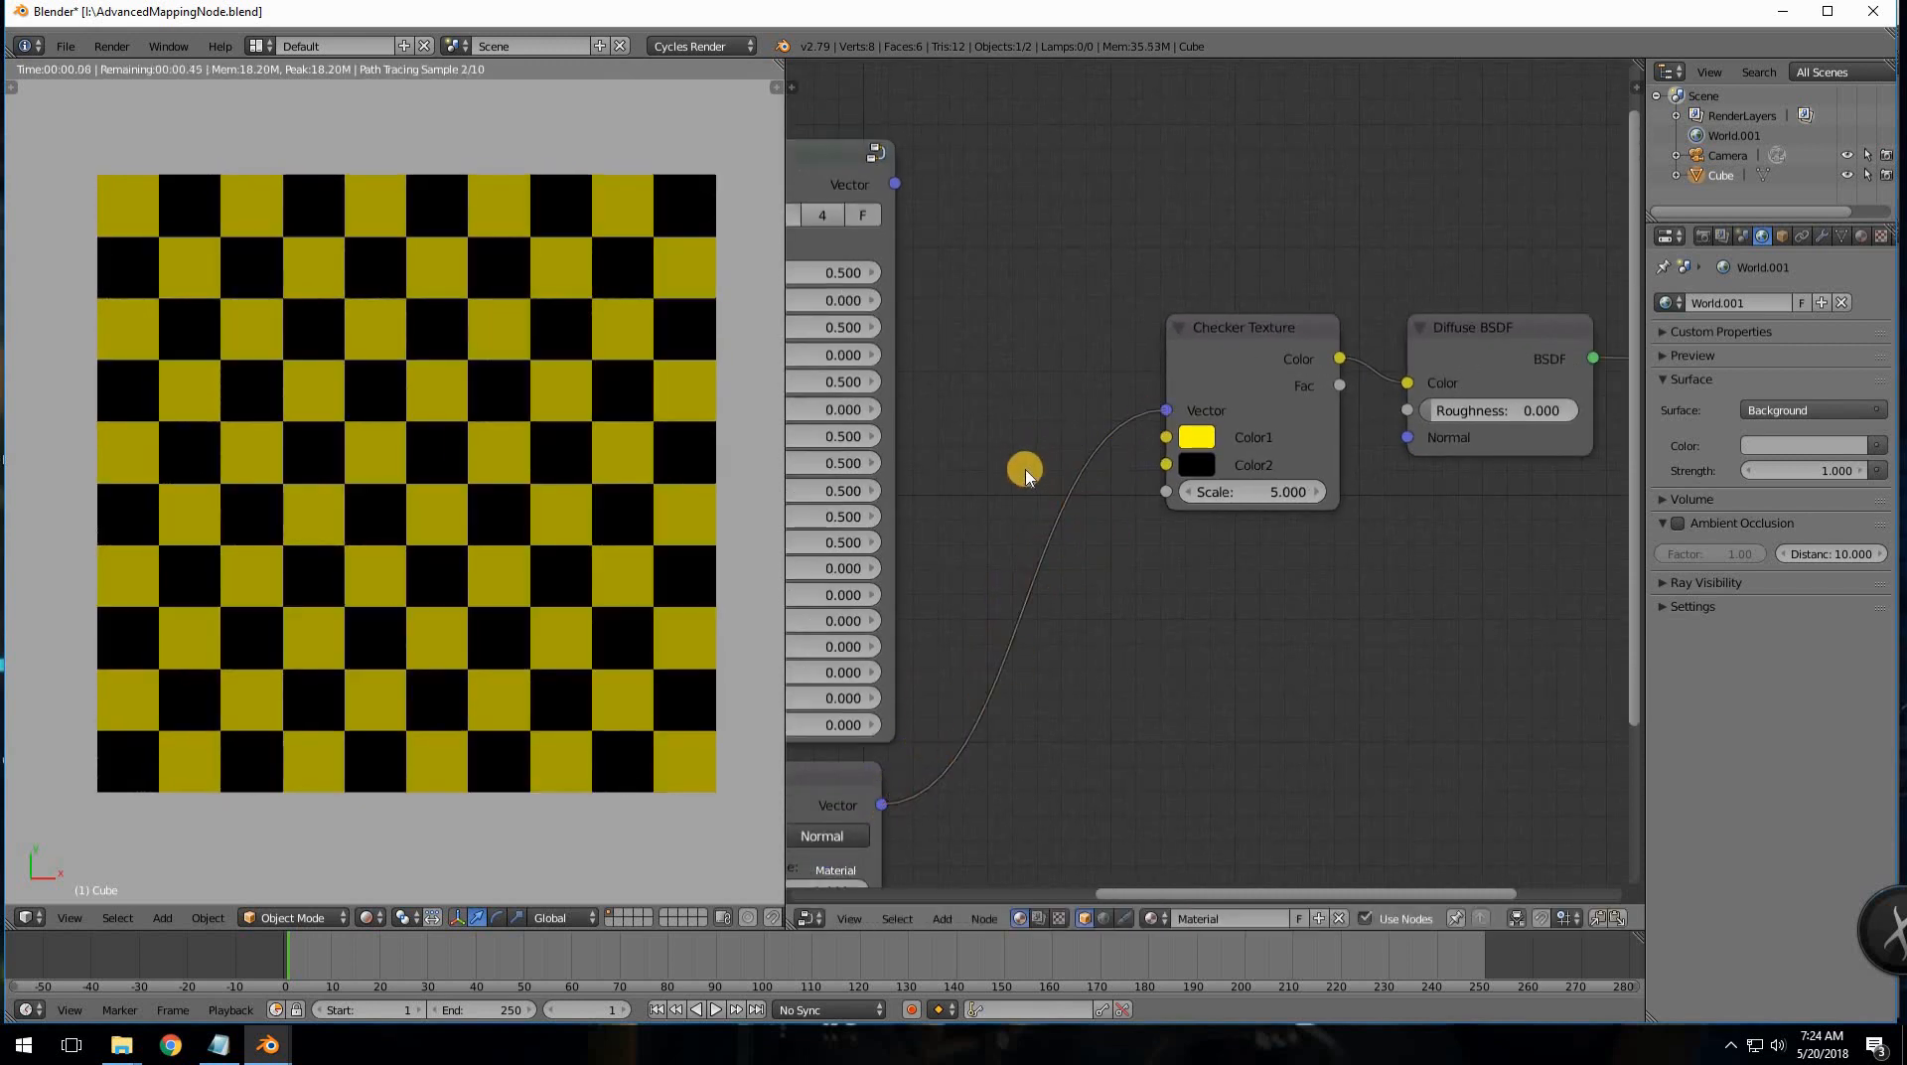
middle_click_drag(1506, 455, 902, 695)
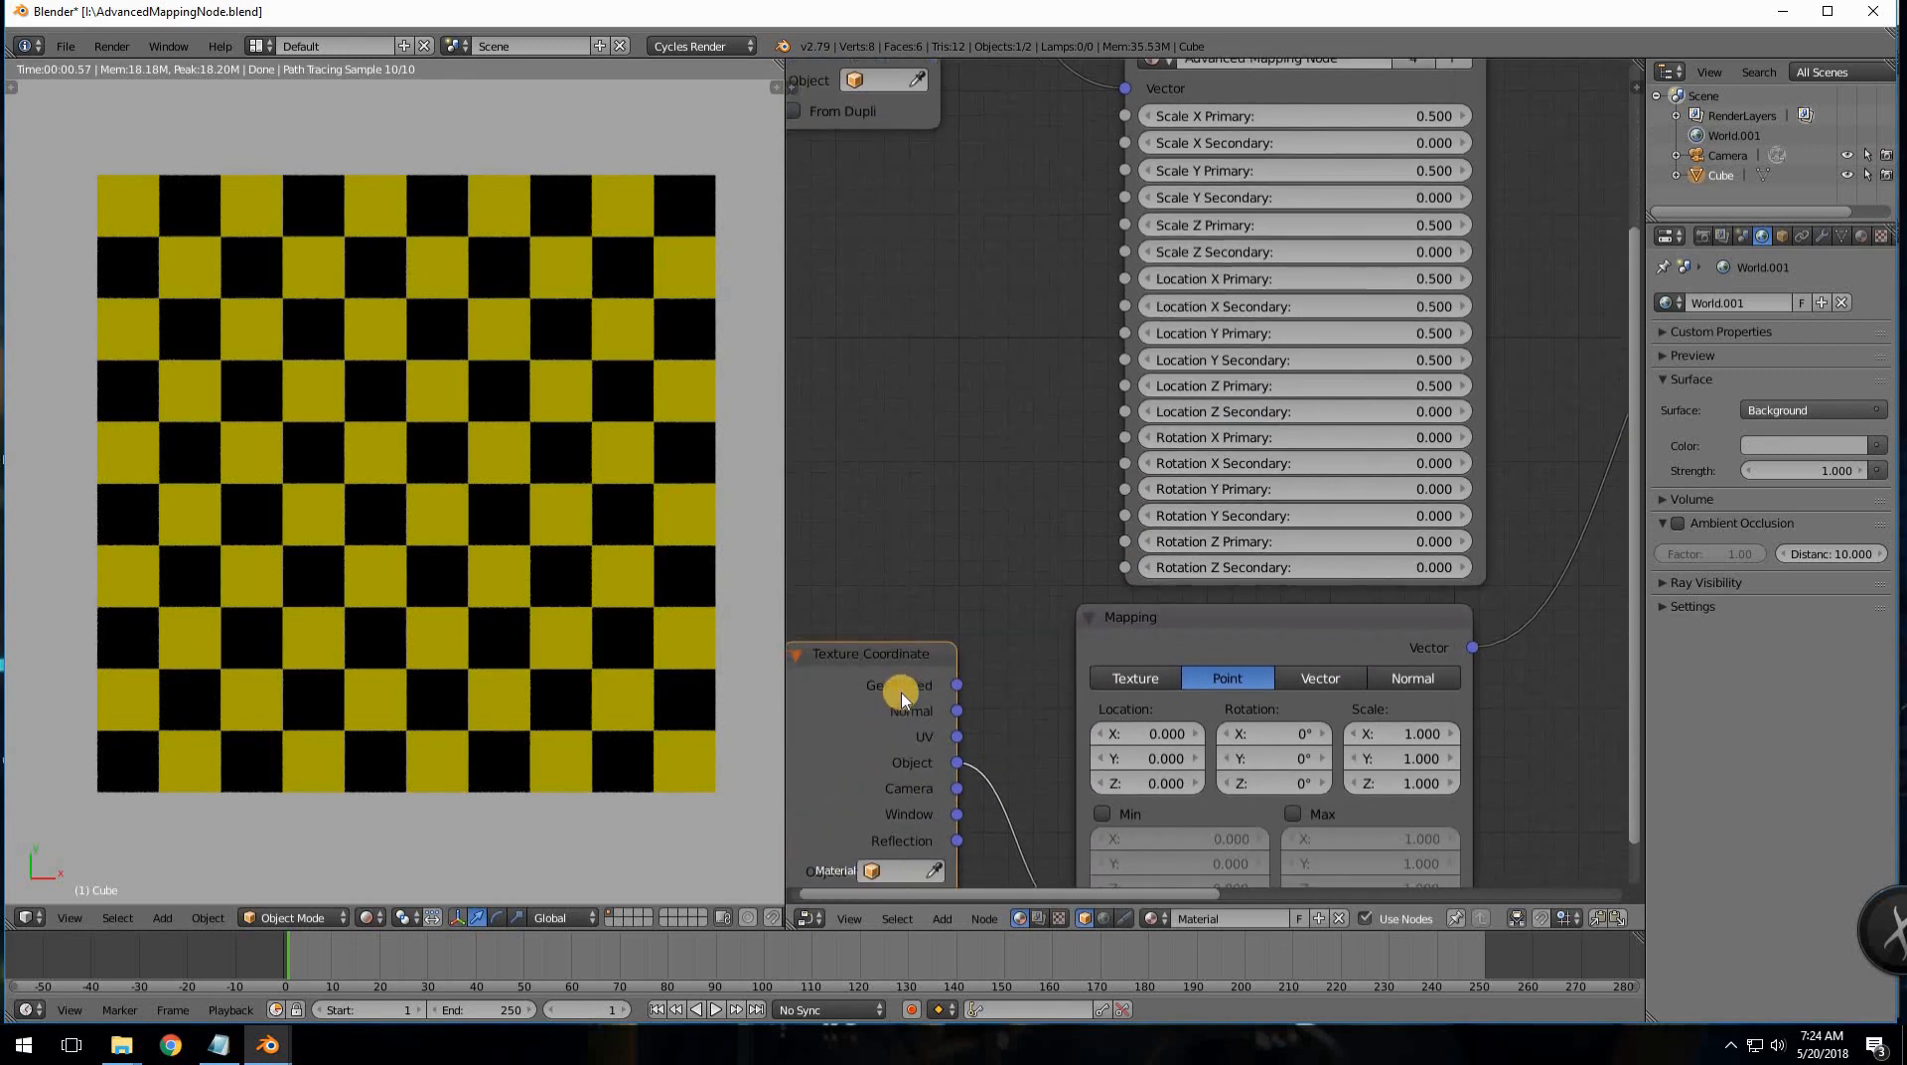
- Bring the Checker Texture into view and adjust the Mapping node's Scale X
middle_click_drag(965, 592, 1566, 506)
scroll(1460, 537, "down", 1)
scroll(1397, 596, "up", 1)
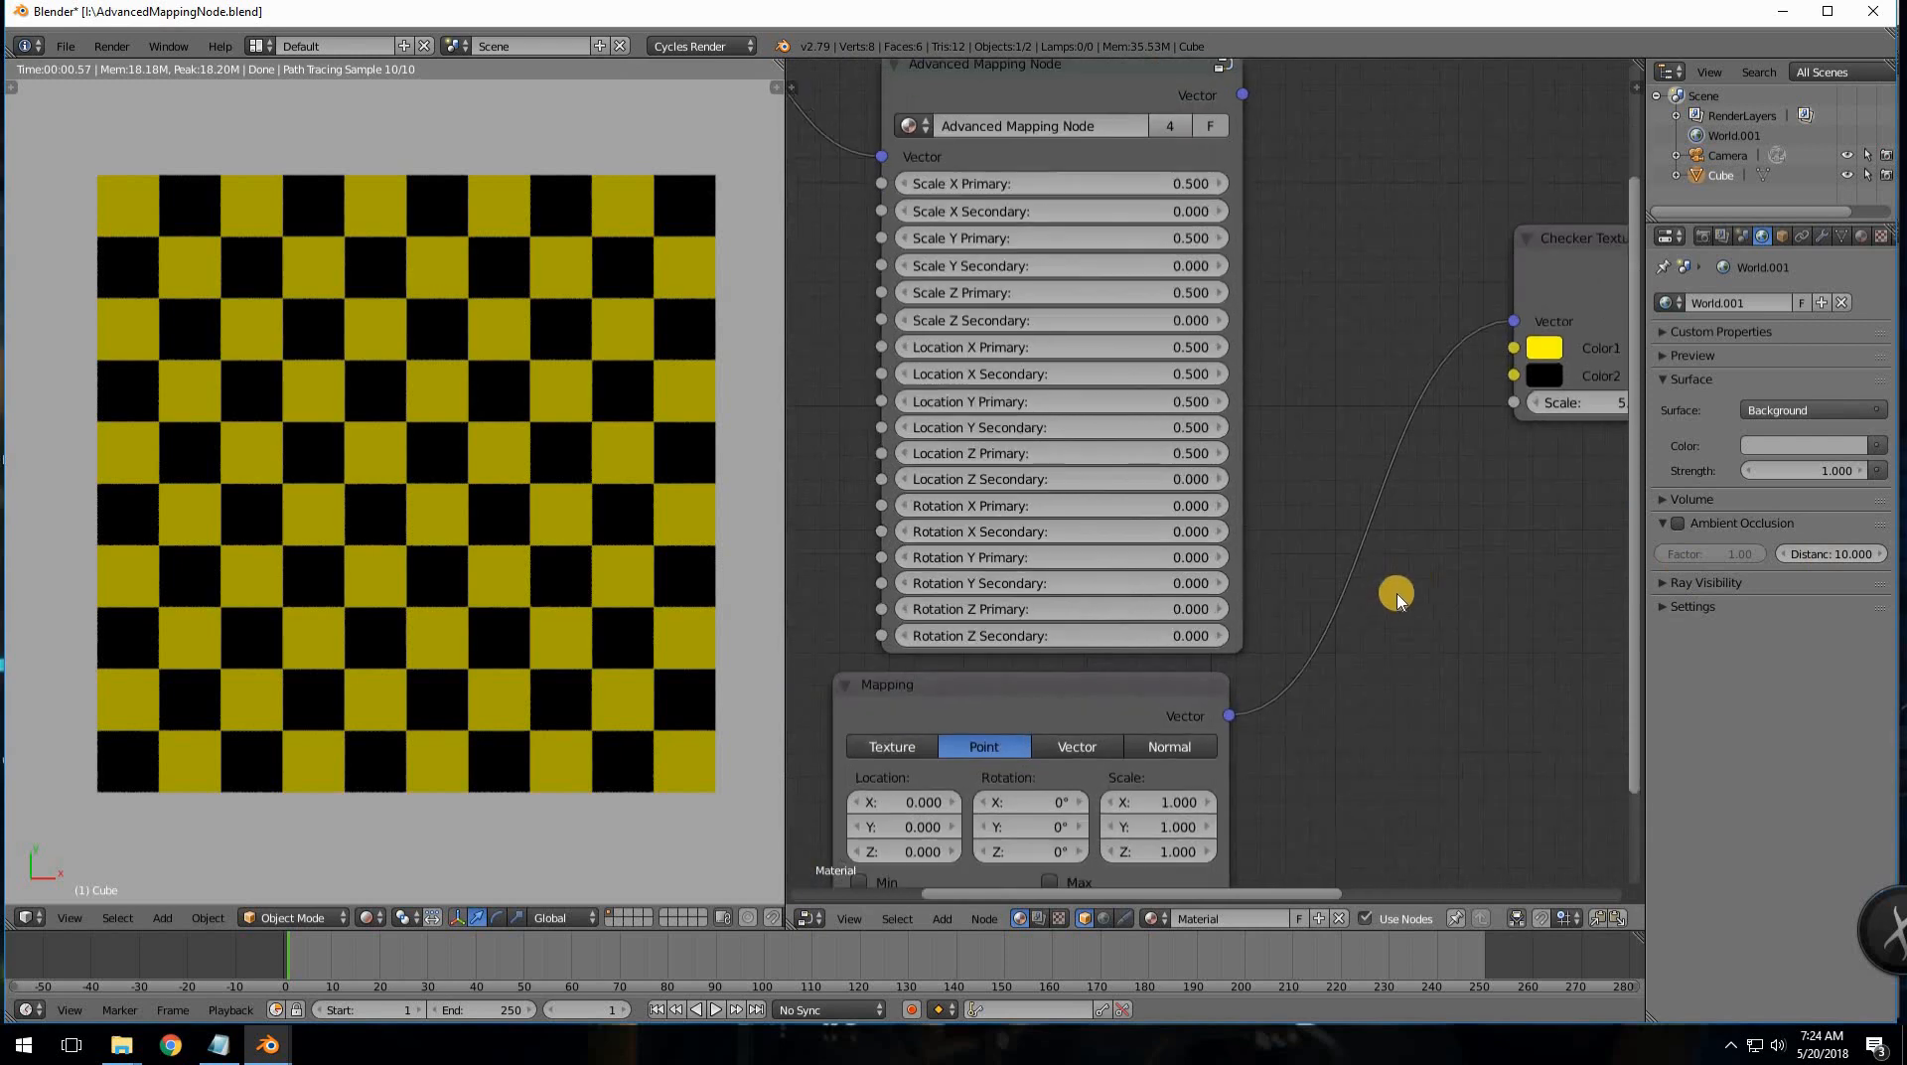
middle_click_drag(1394, 655, 1470, 597)
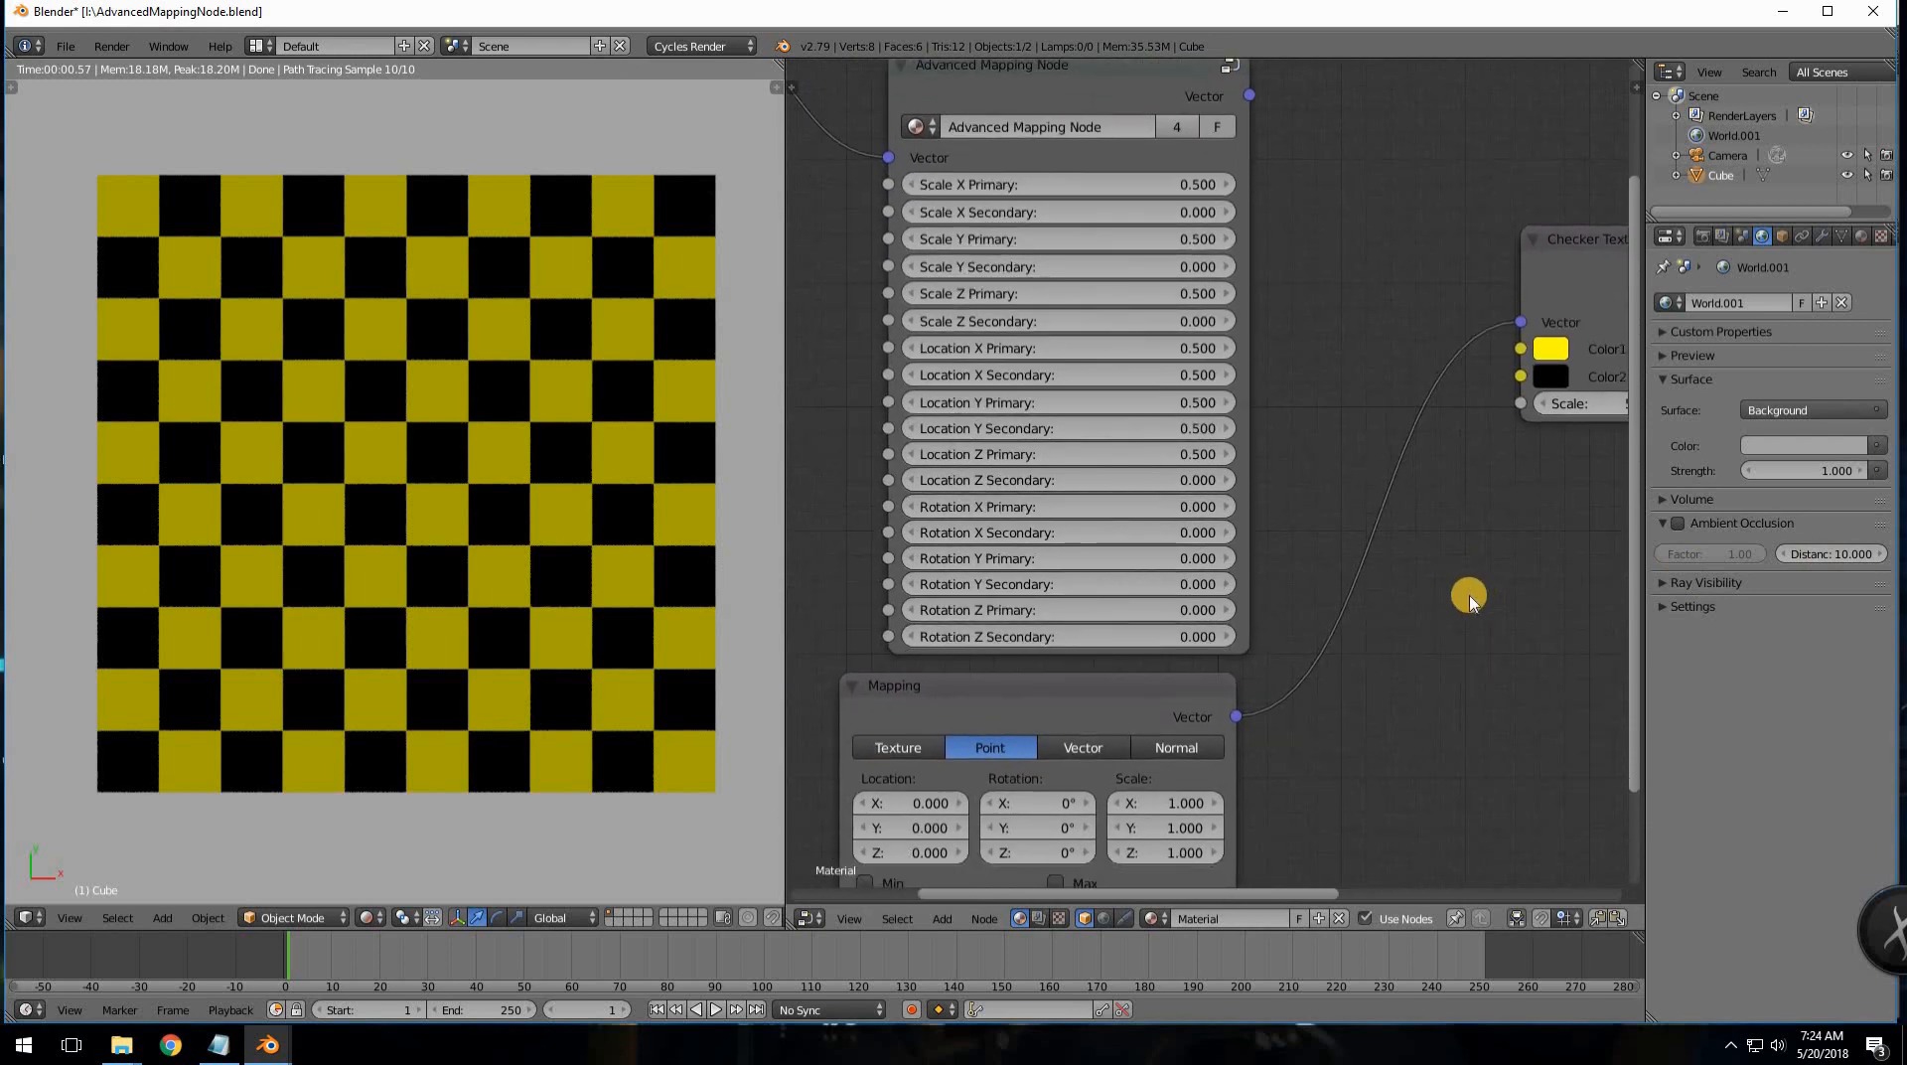
scroll(1192, 733, "up", 1)
scroll(1182, 737, "down", 2)
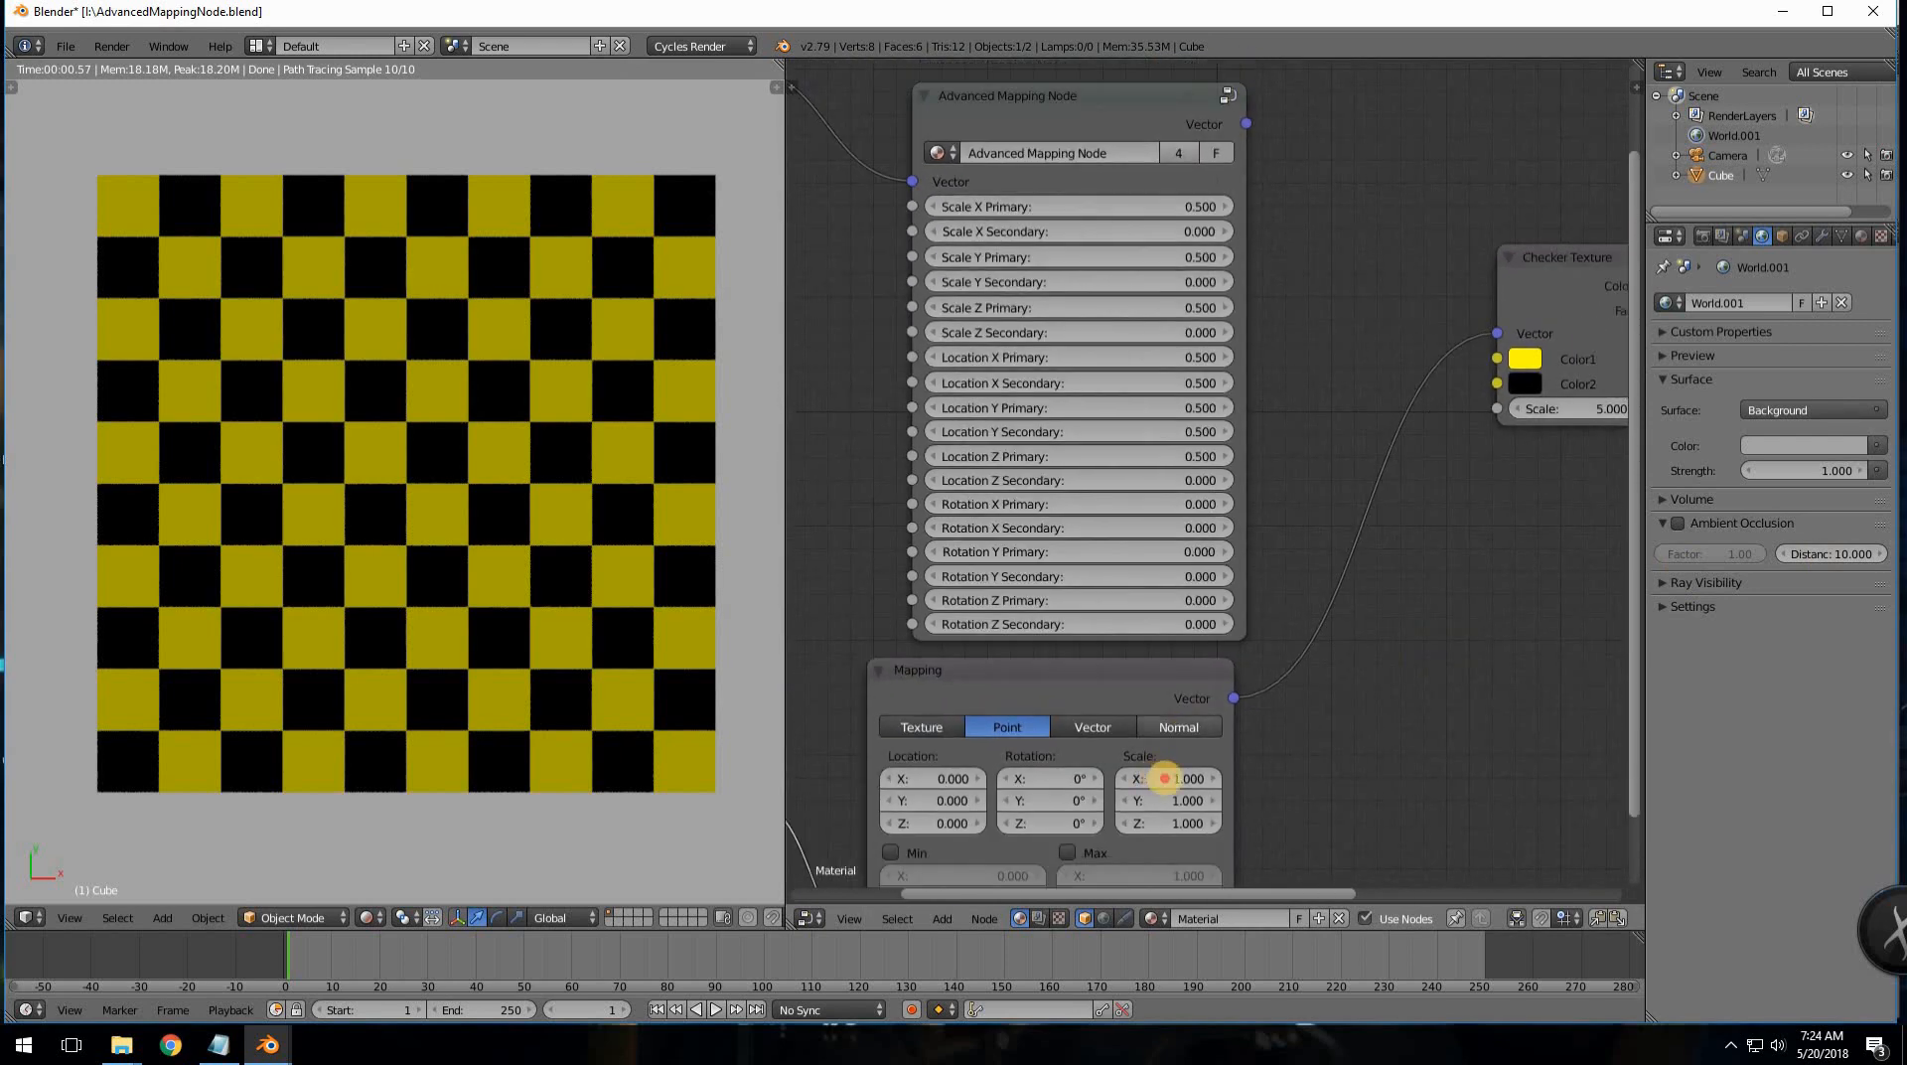
left_click_drag(1196, 780, 866, 822)
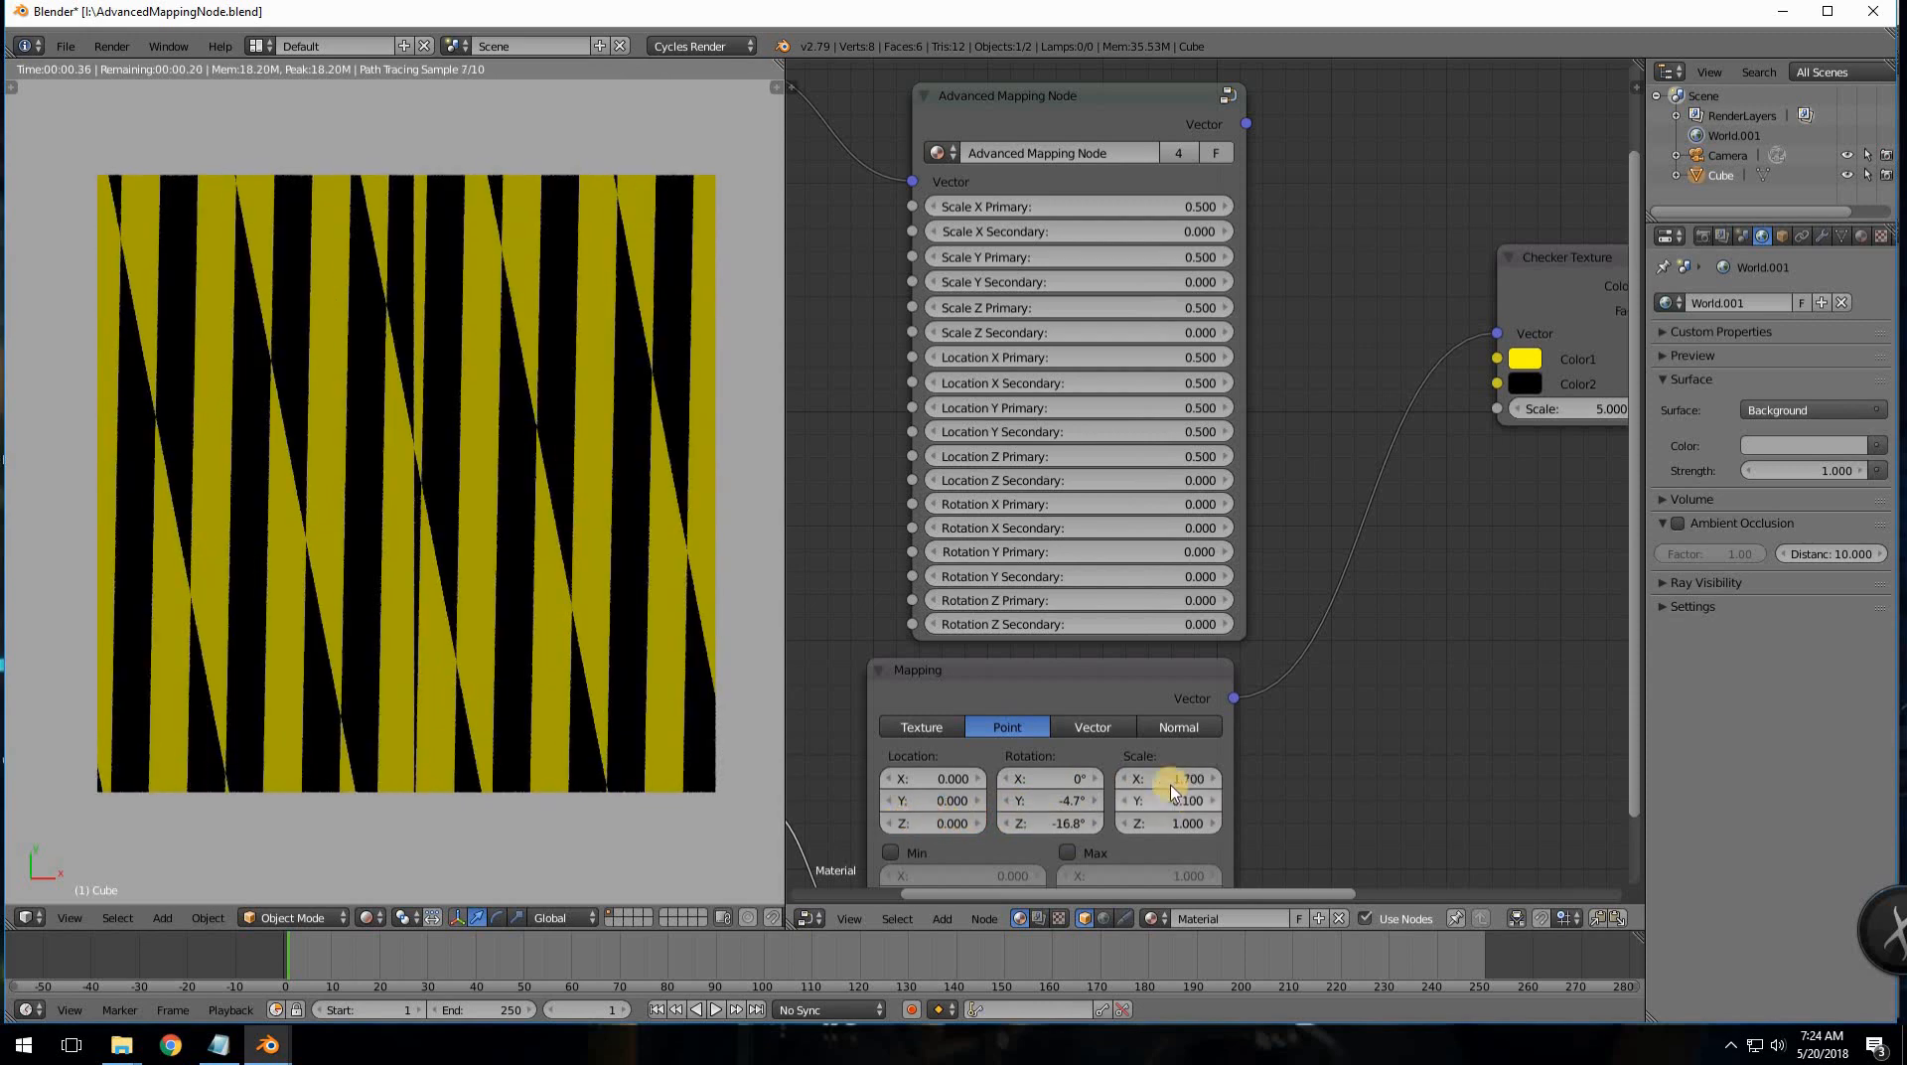
- Undo the rotation and Y-scale tweaks and set Mapping Rotation Z to 0°, keeping Scale X 1.700
key("ctrl+z")
key("ctrl+z")
key("ctrl+z")
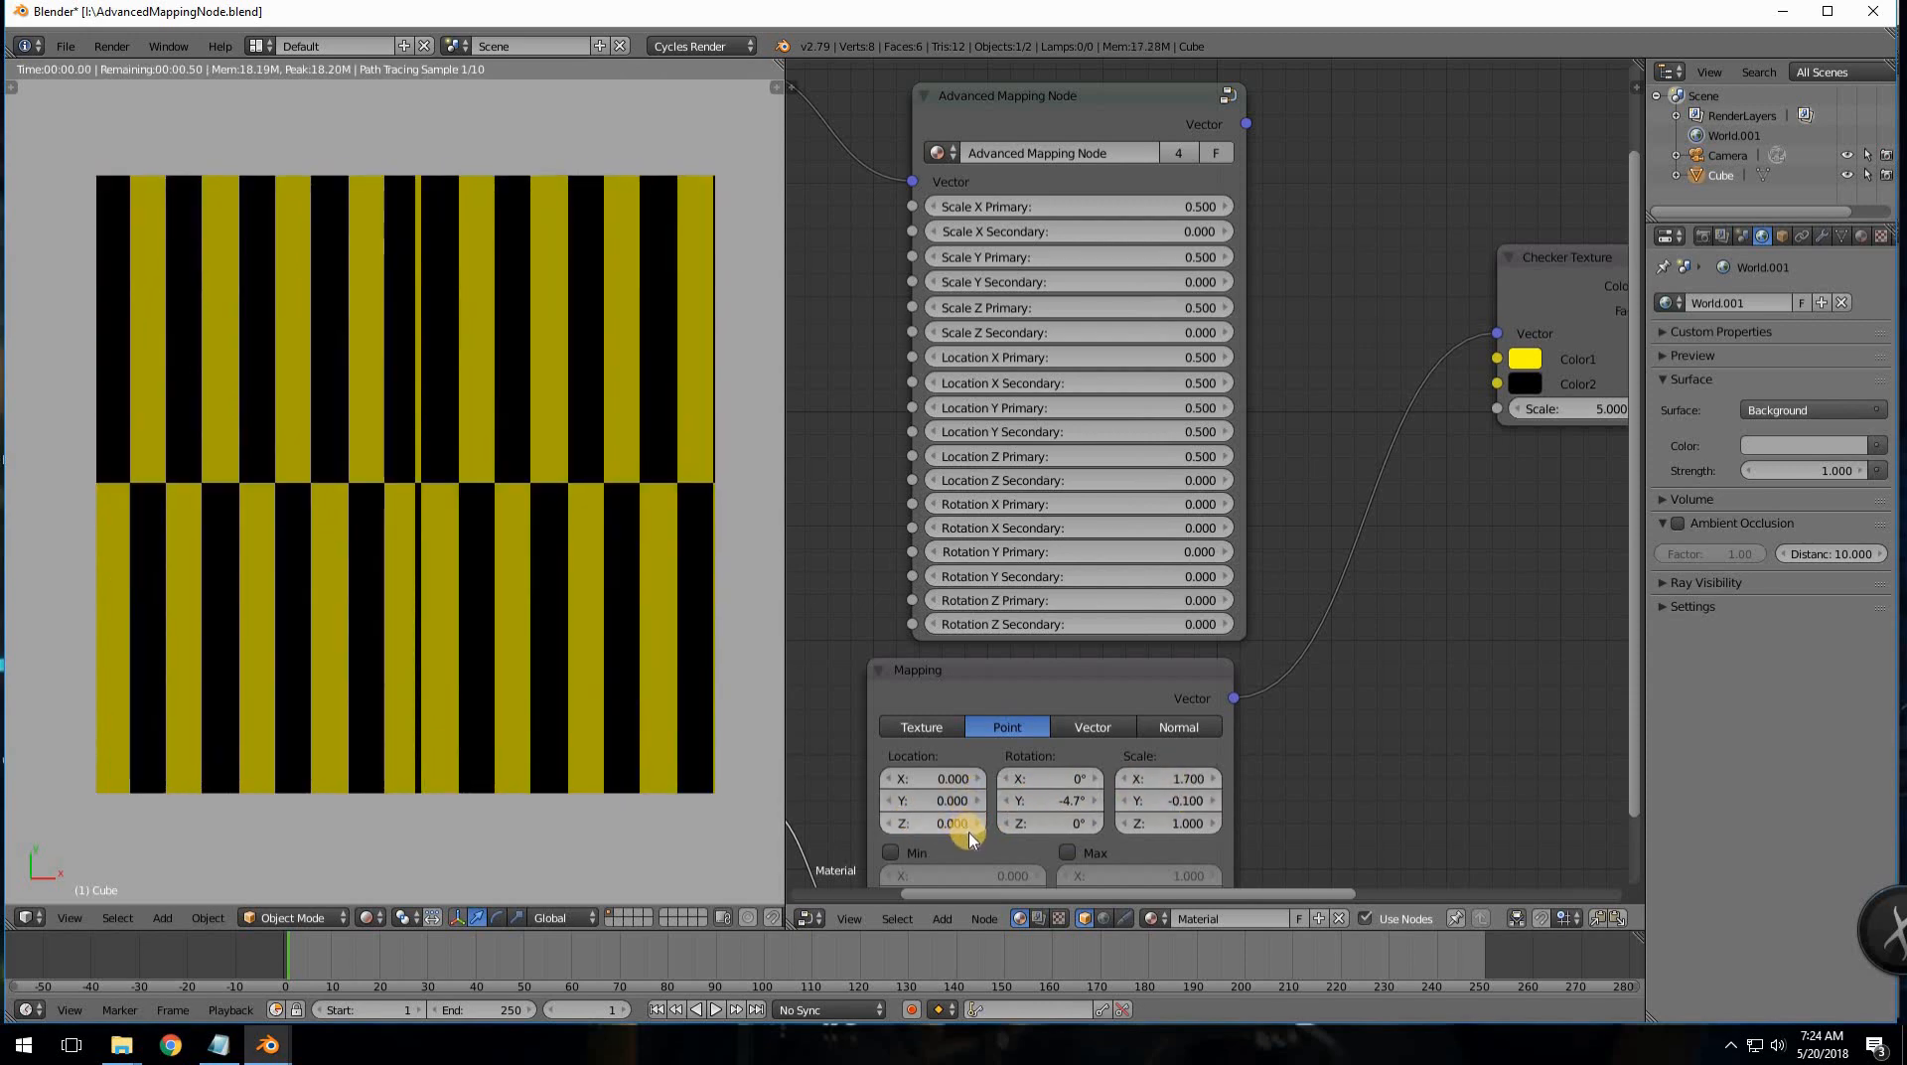
left_click_drag(1077, 823, 1038, 824)
left_click(1053, 820)
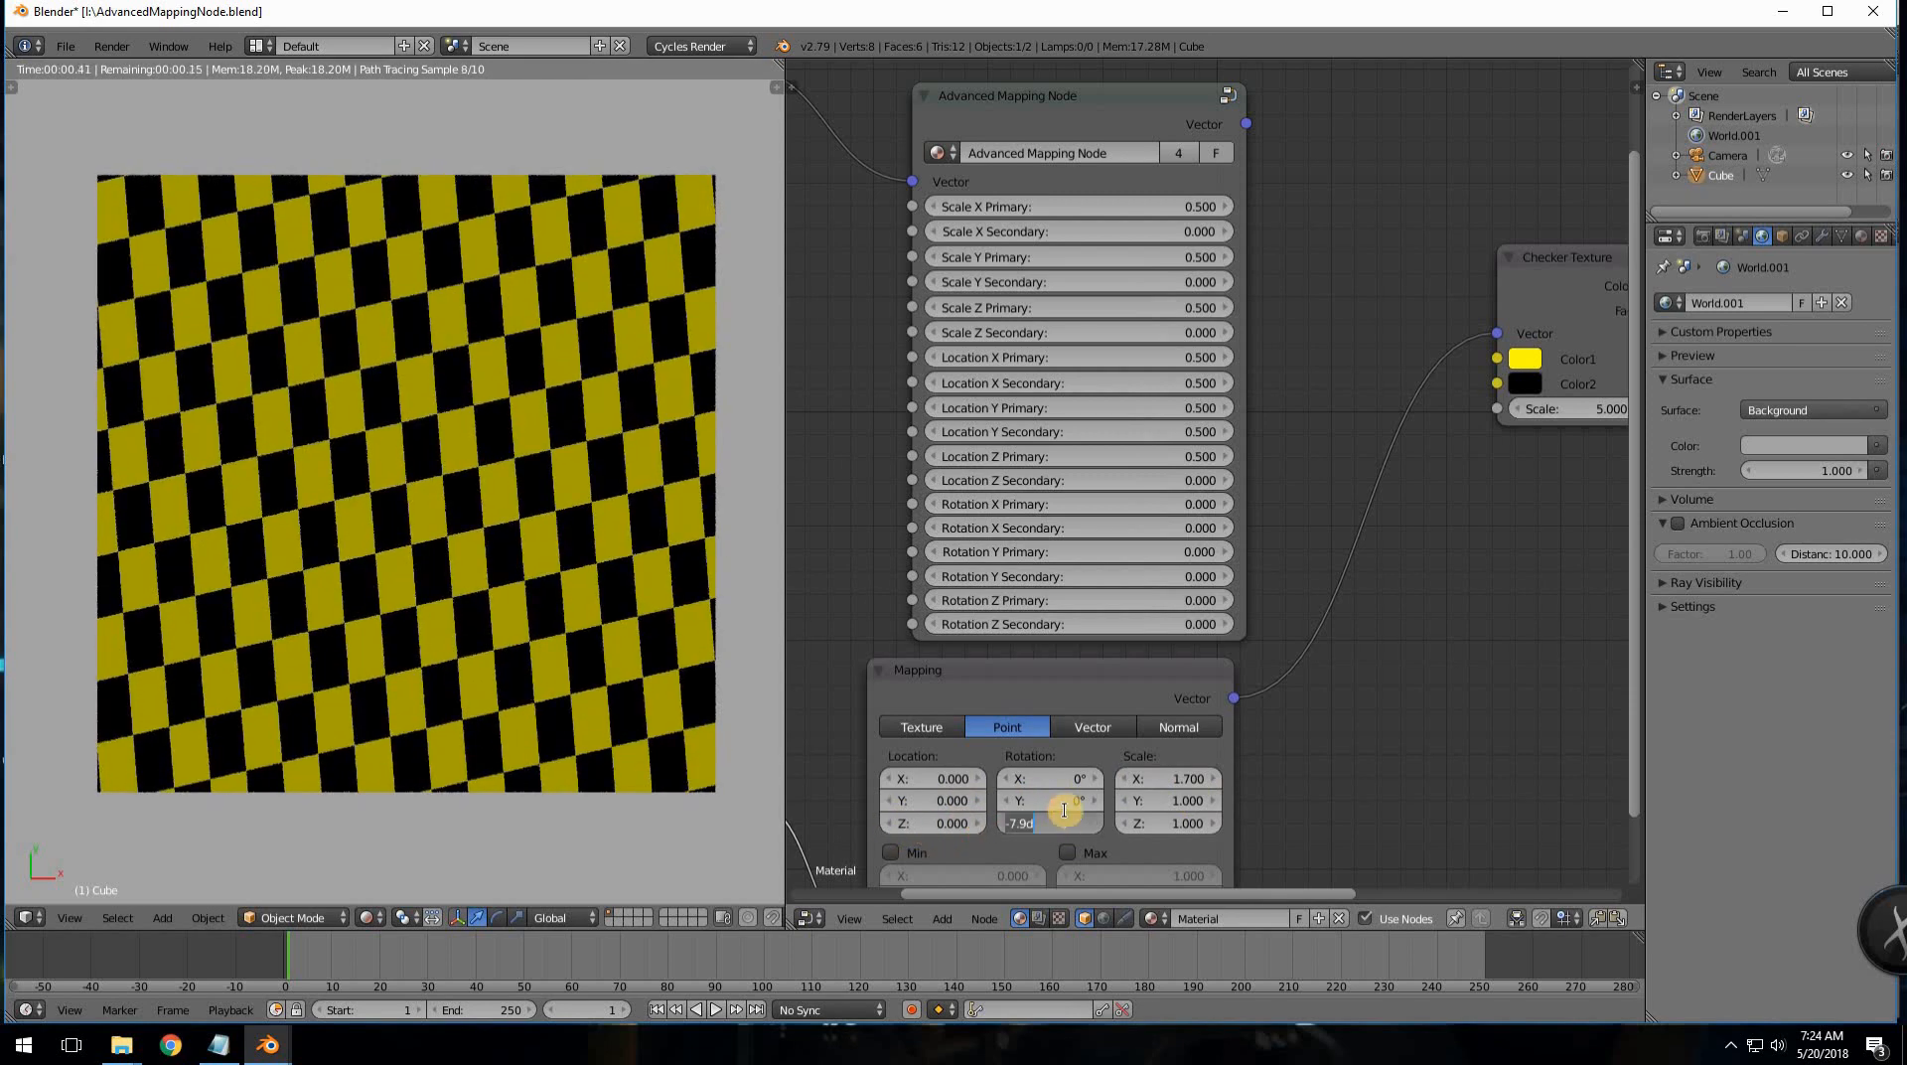
type("0")
key("Return")
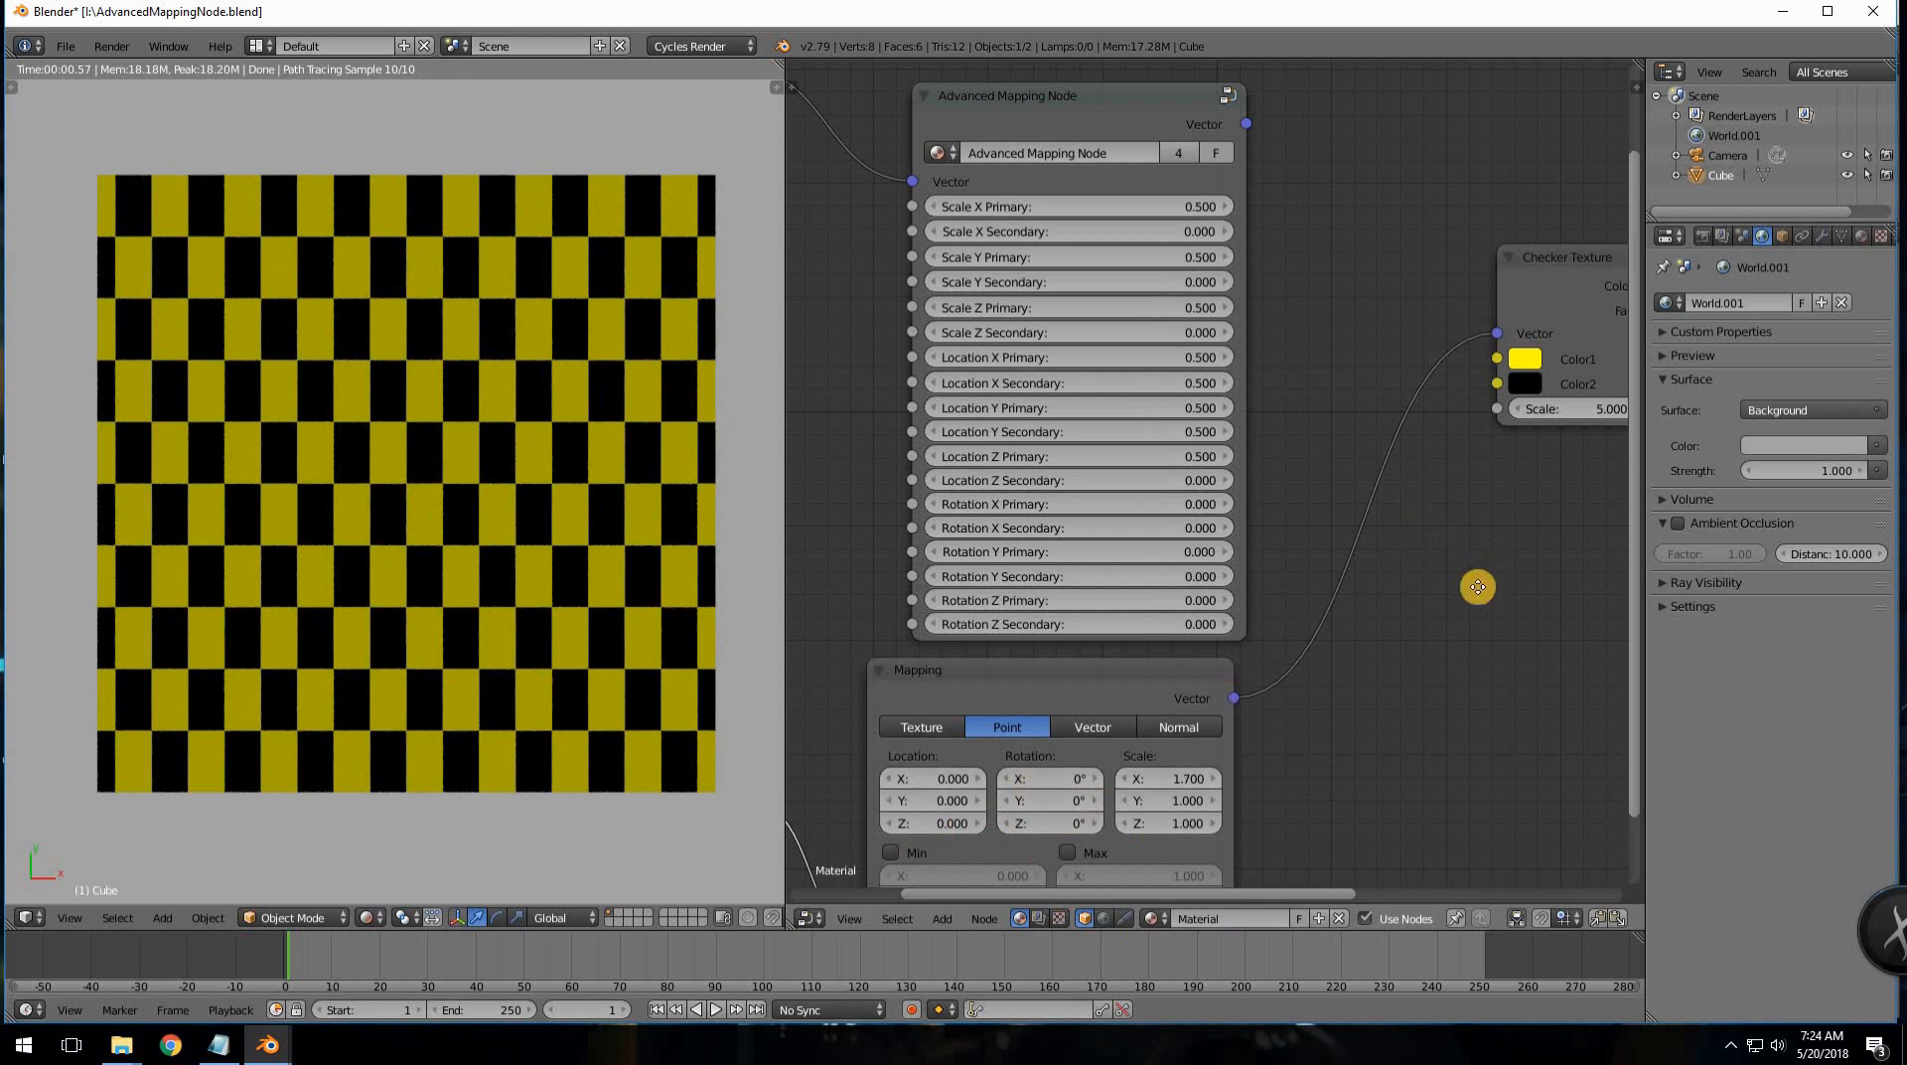
middle_click_drag(1370, 604, 1272, 635)
key("shift+a")
- Add a Noise Texture onto the Mapping→Checker link and move it lower
mouse_move(1379, 607)
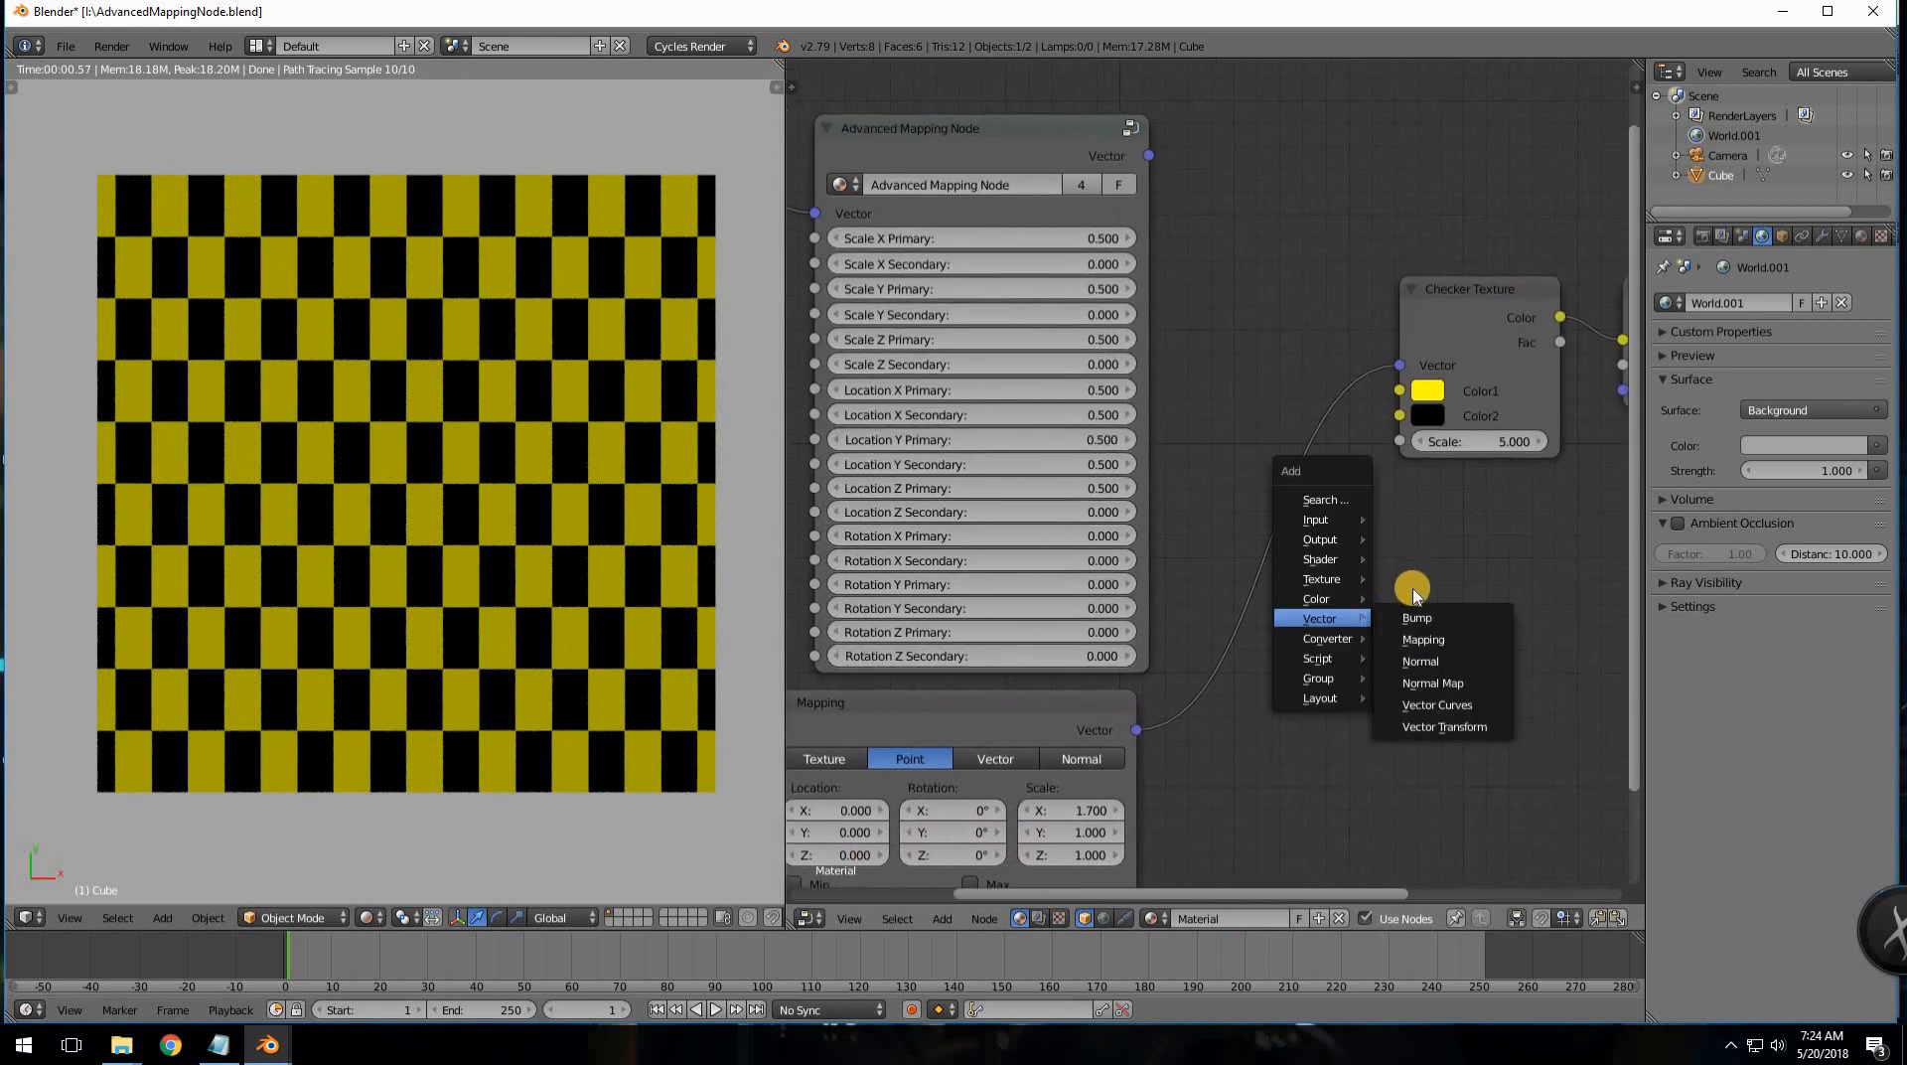
mouse_move(1327, 580)
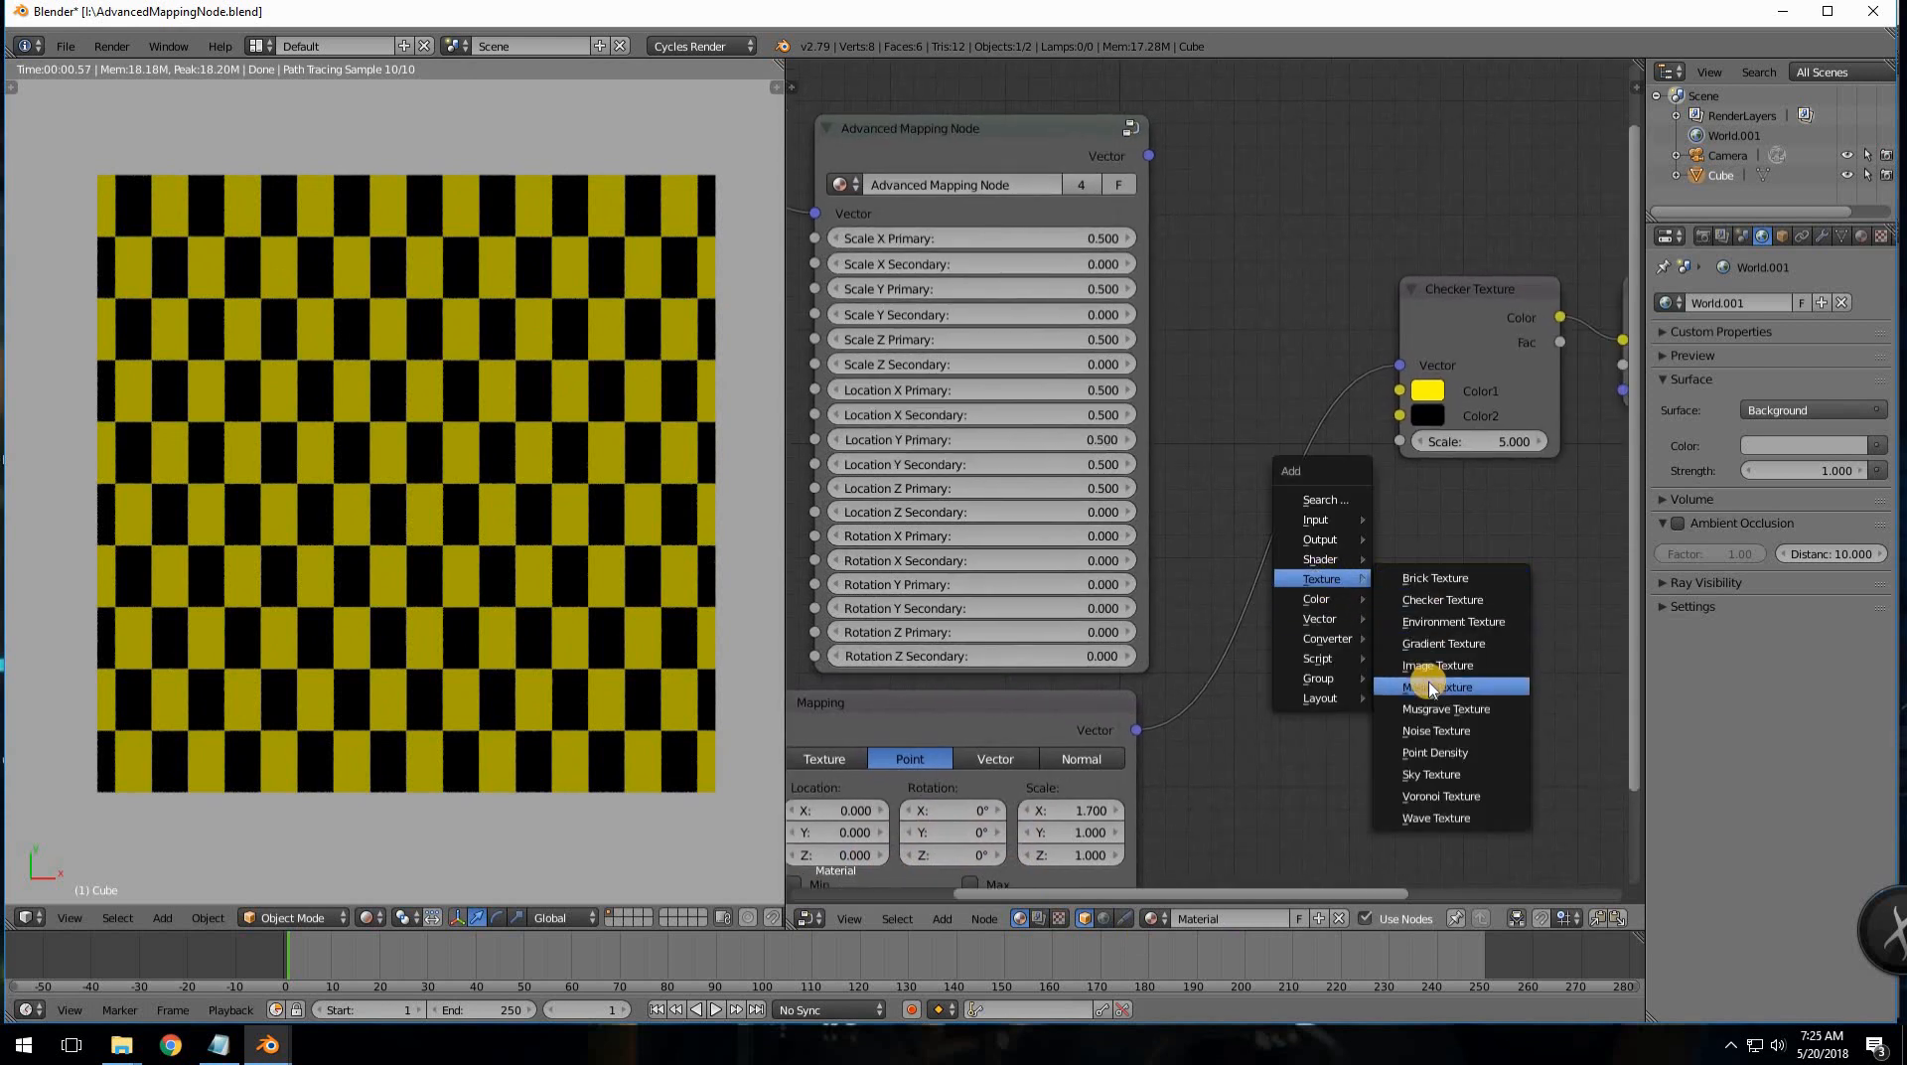
left_click(1436, 730)
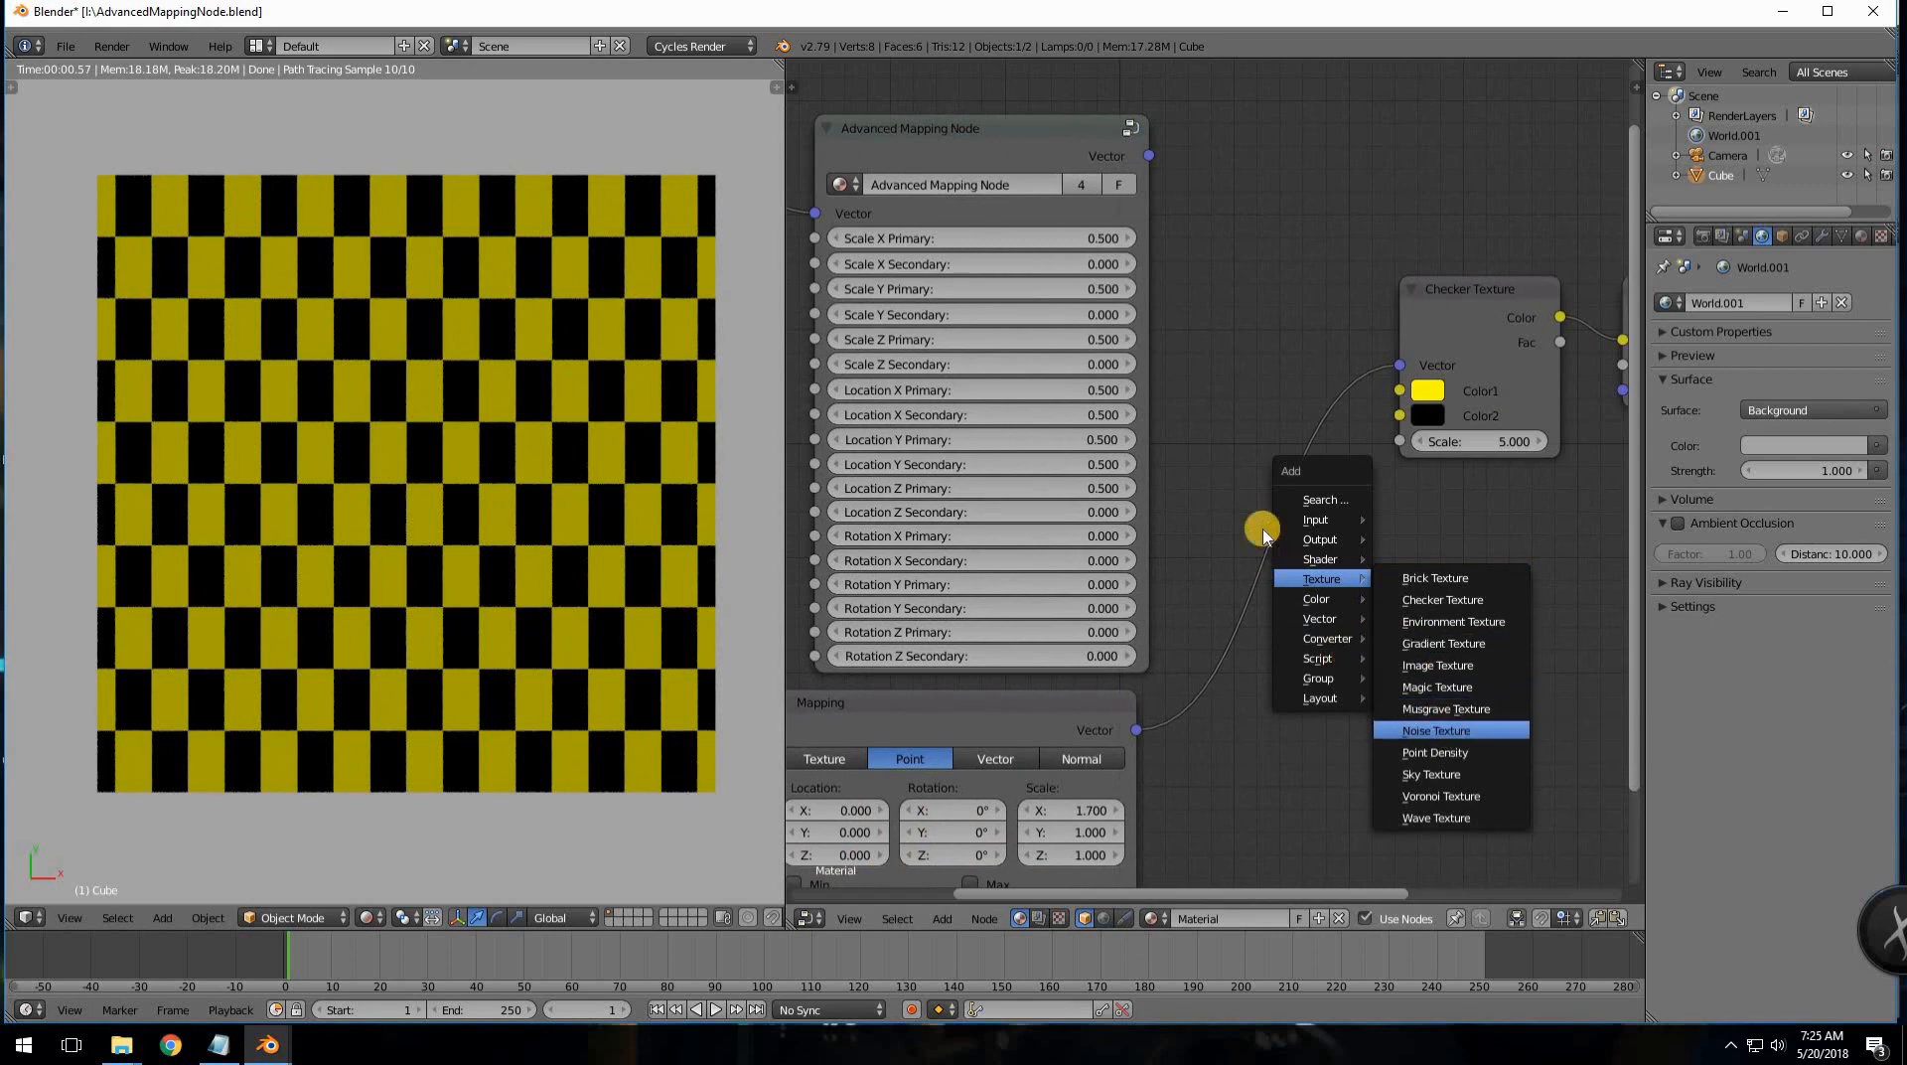
left_click(1213, 460)
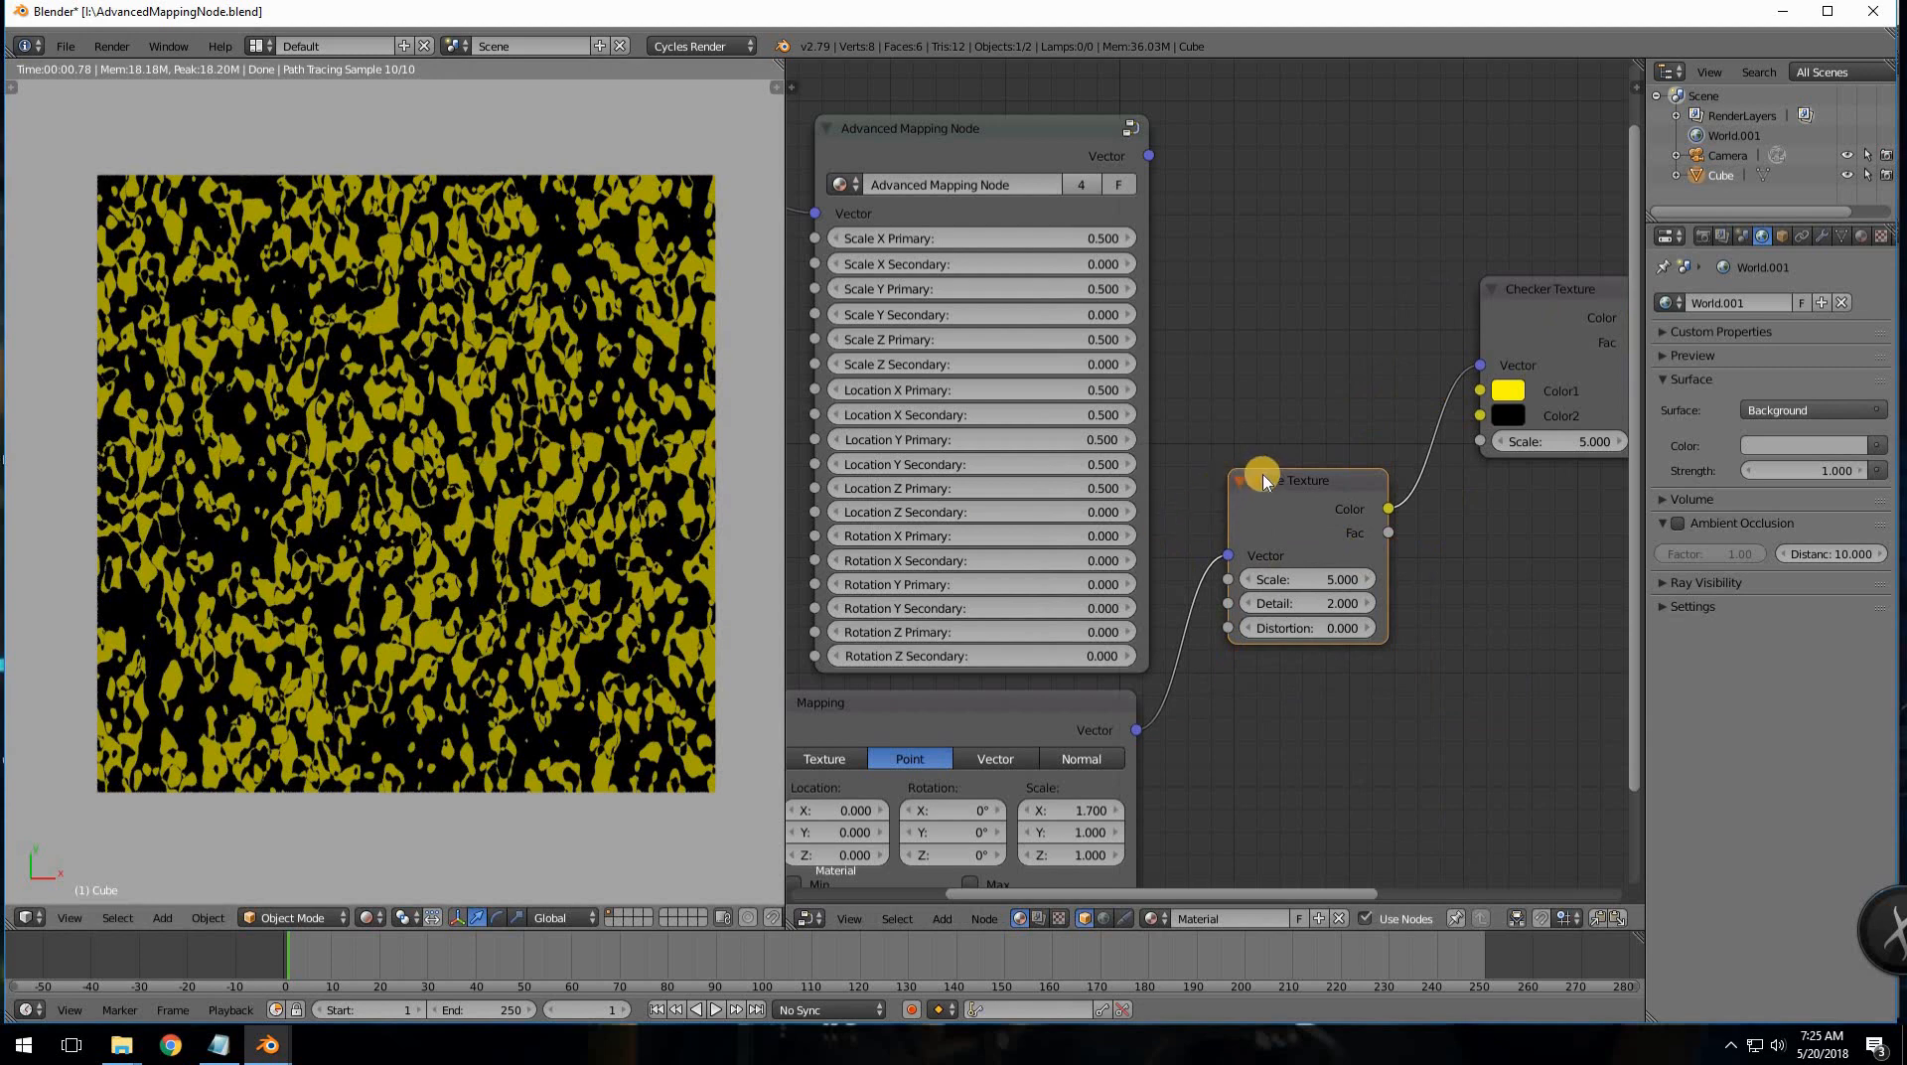
left_click_drag(1311, 588, 1154, 795)
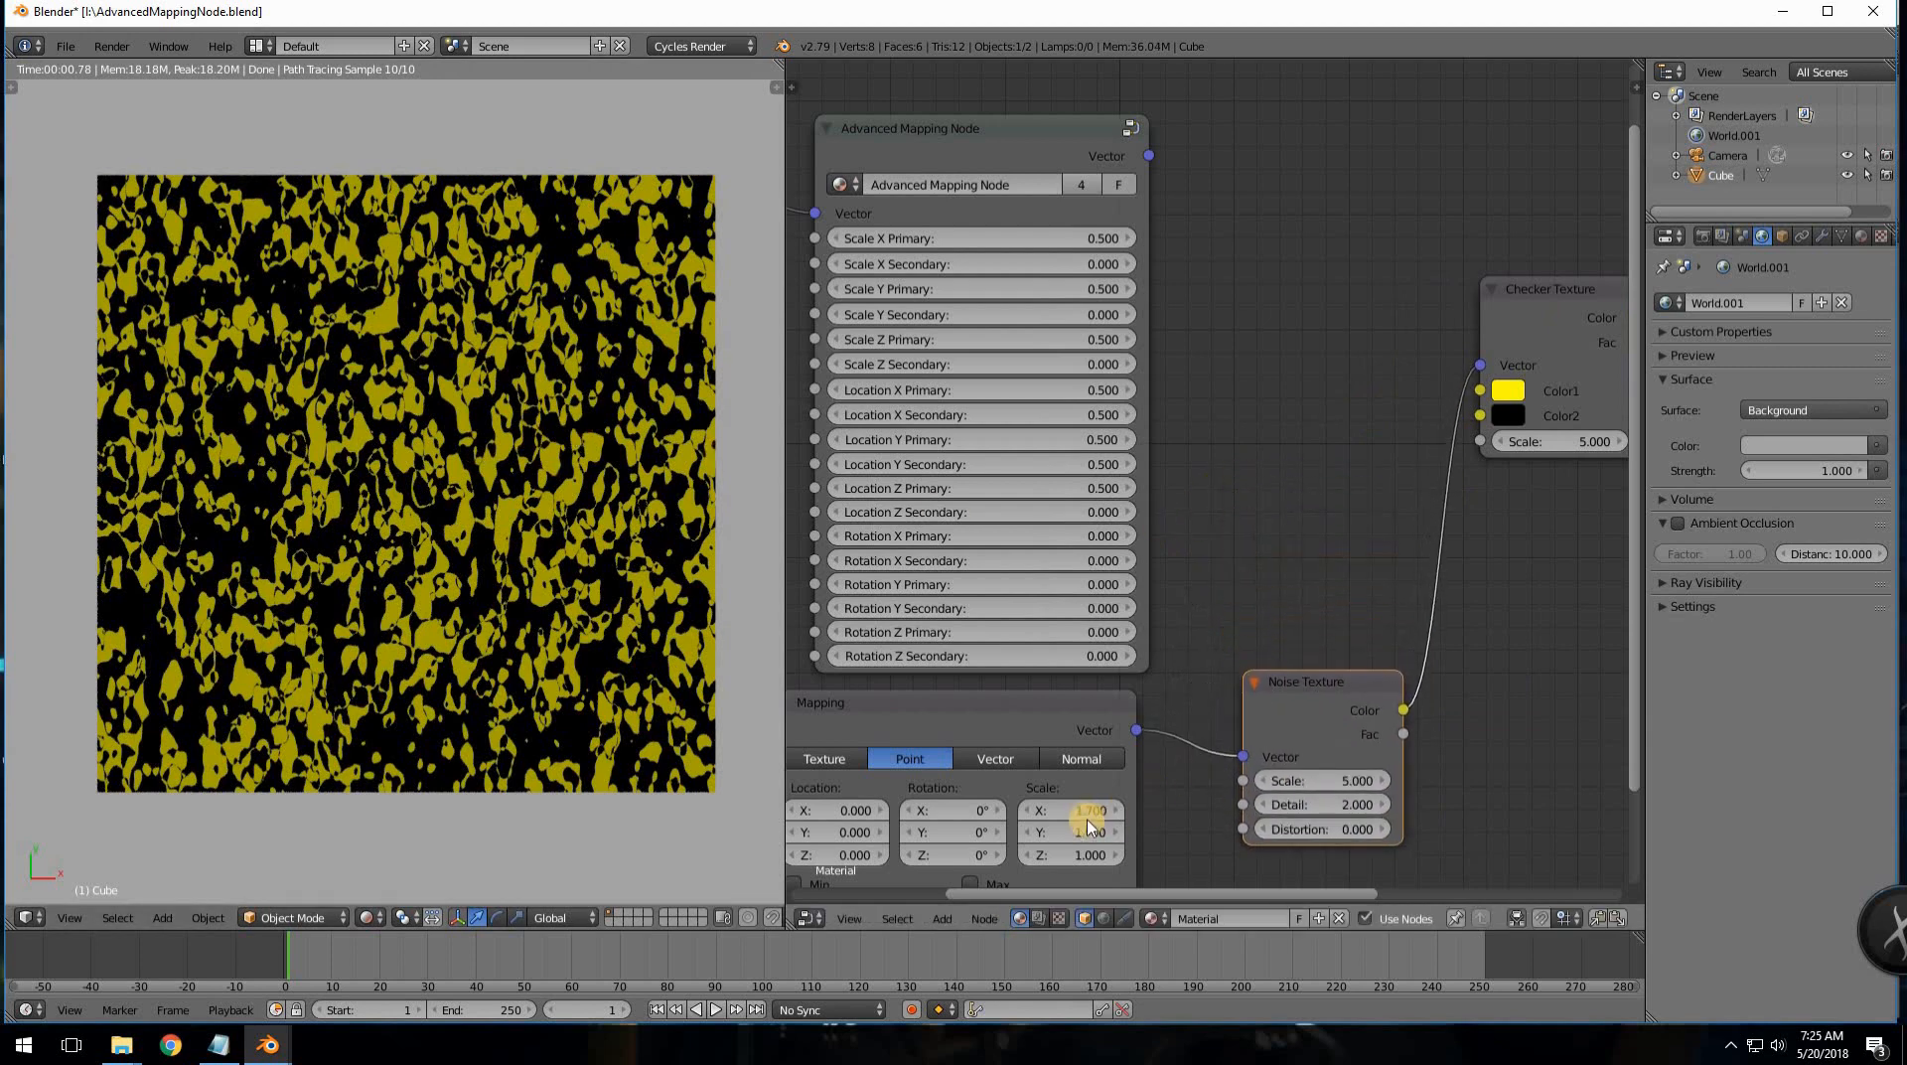
- Set Mapping Scale X to 1, then try stretching it to 2.0 and 0.600
type("1")
key("Return")
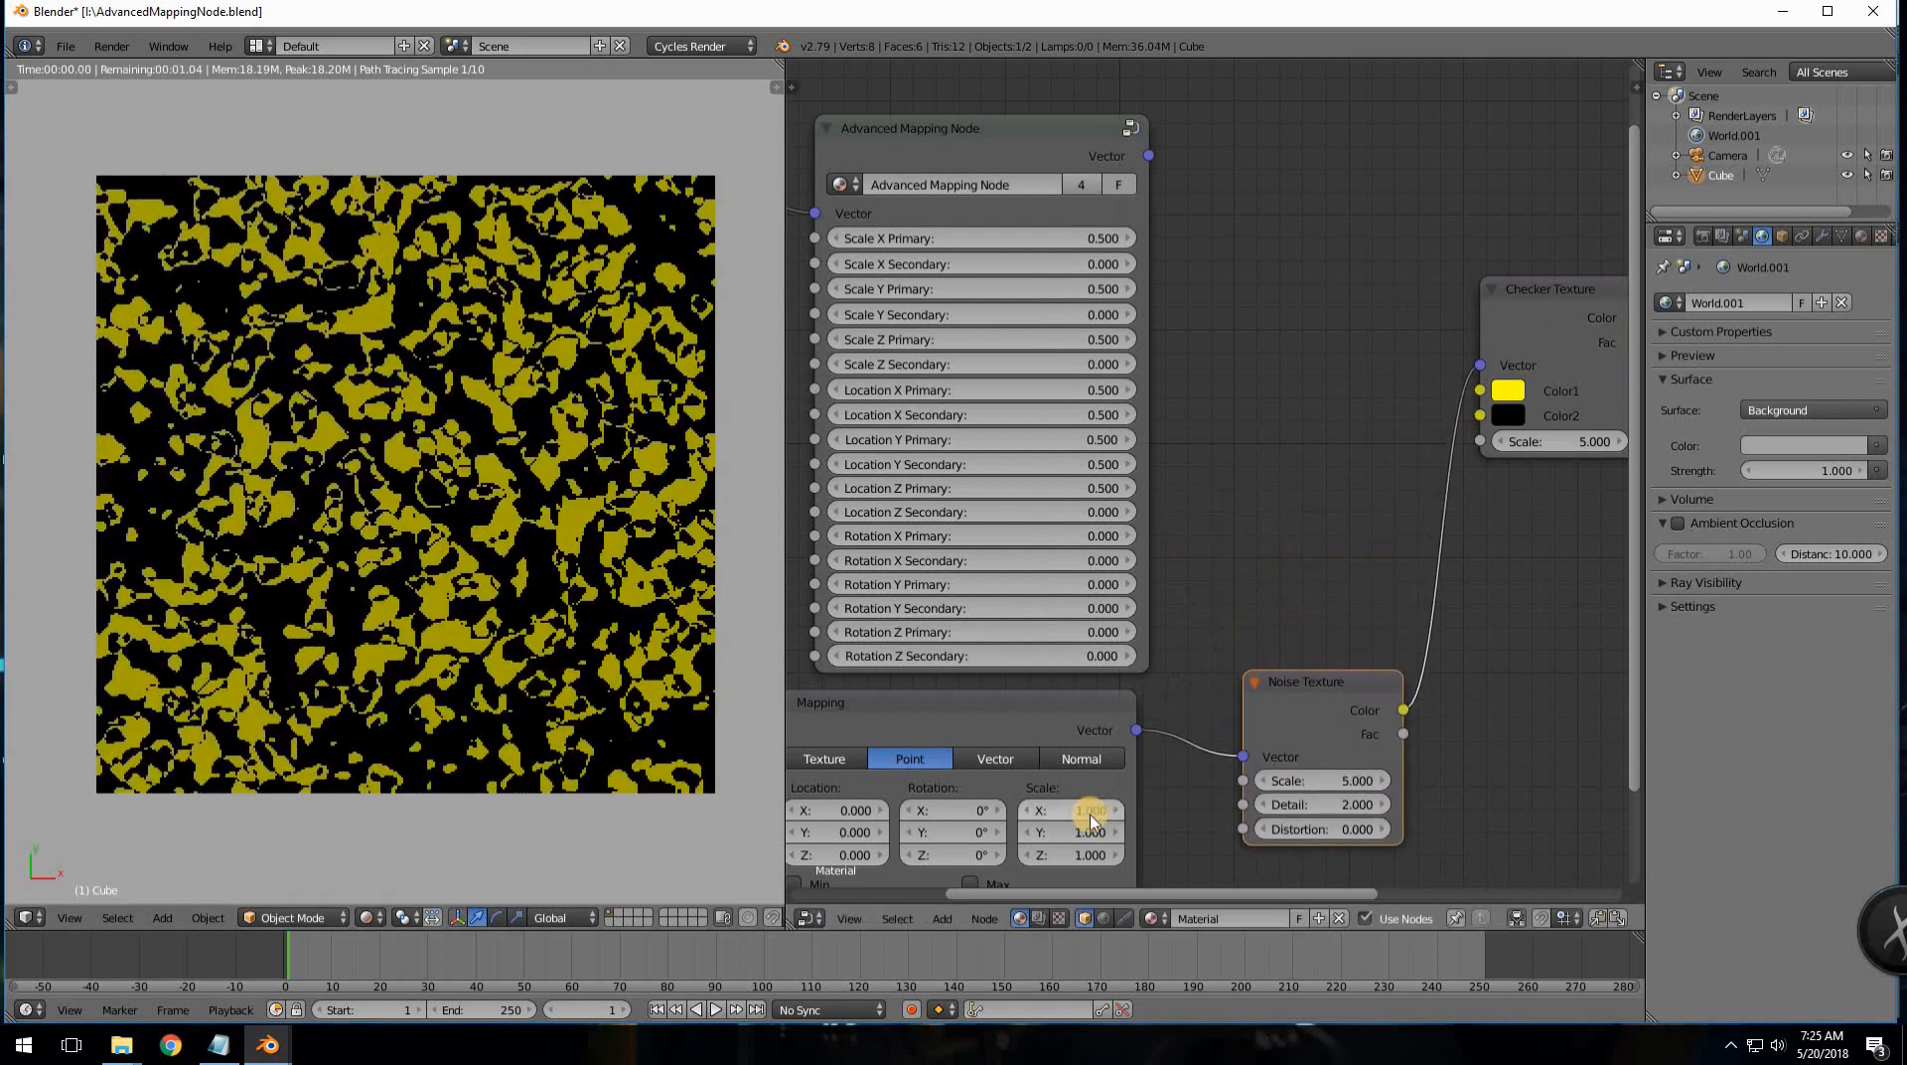
middle_click_drag(1274, 554, 1296, 556)
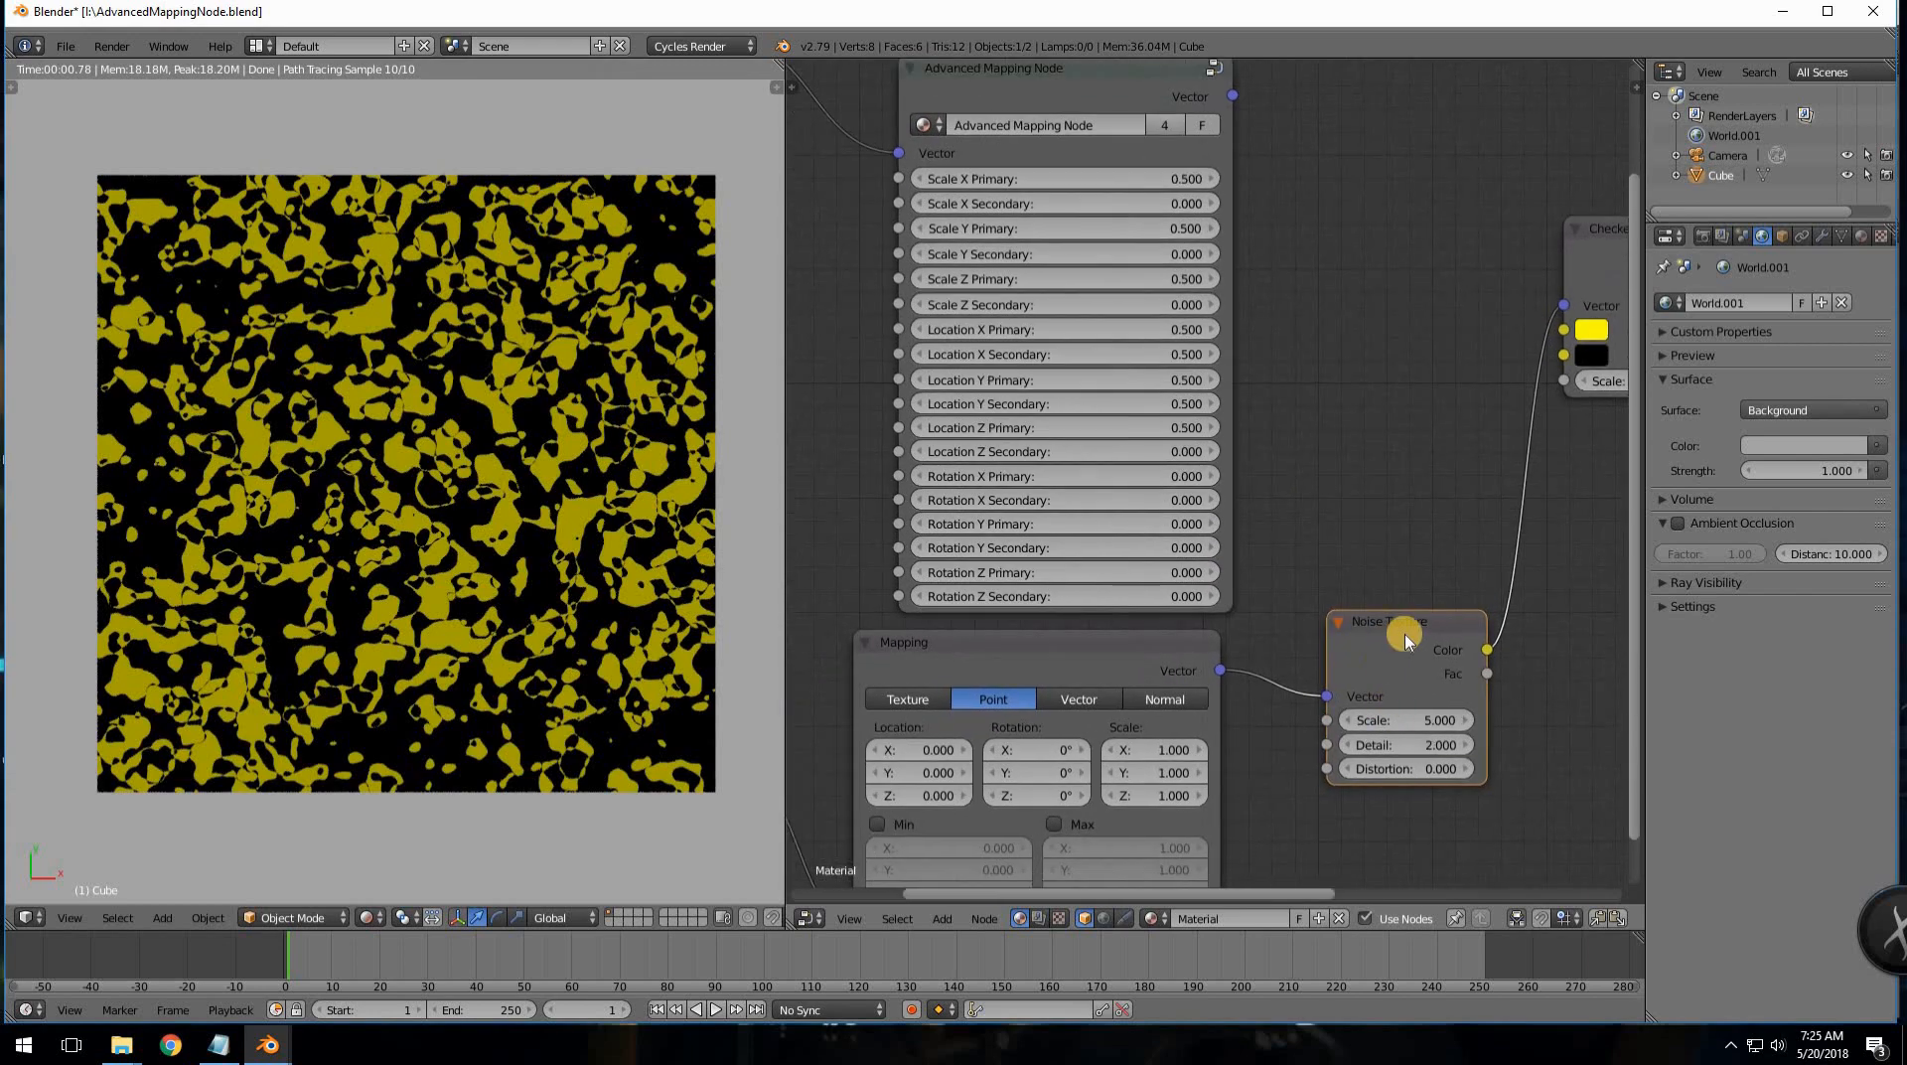
left_click_drag(1179, 749, 1149, 758)
left_click(1151, 754)
left_click(1150, 750)
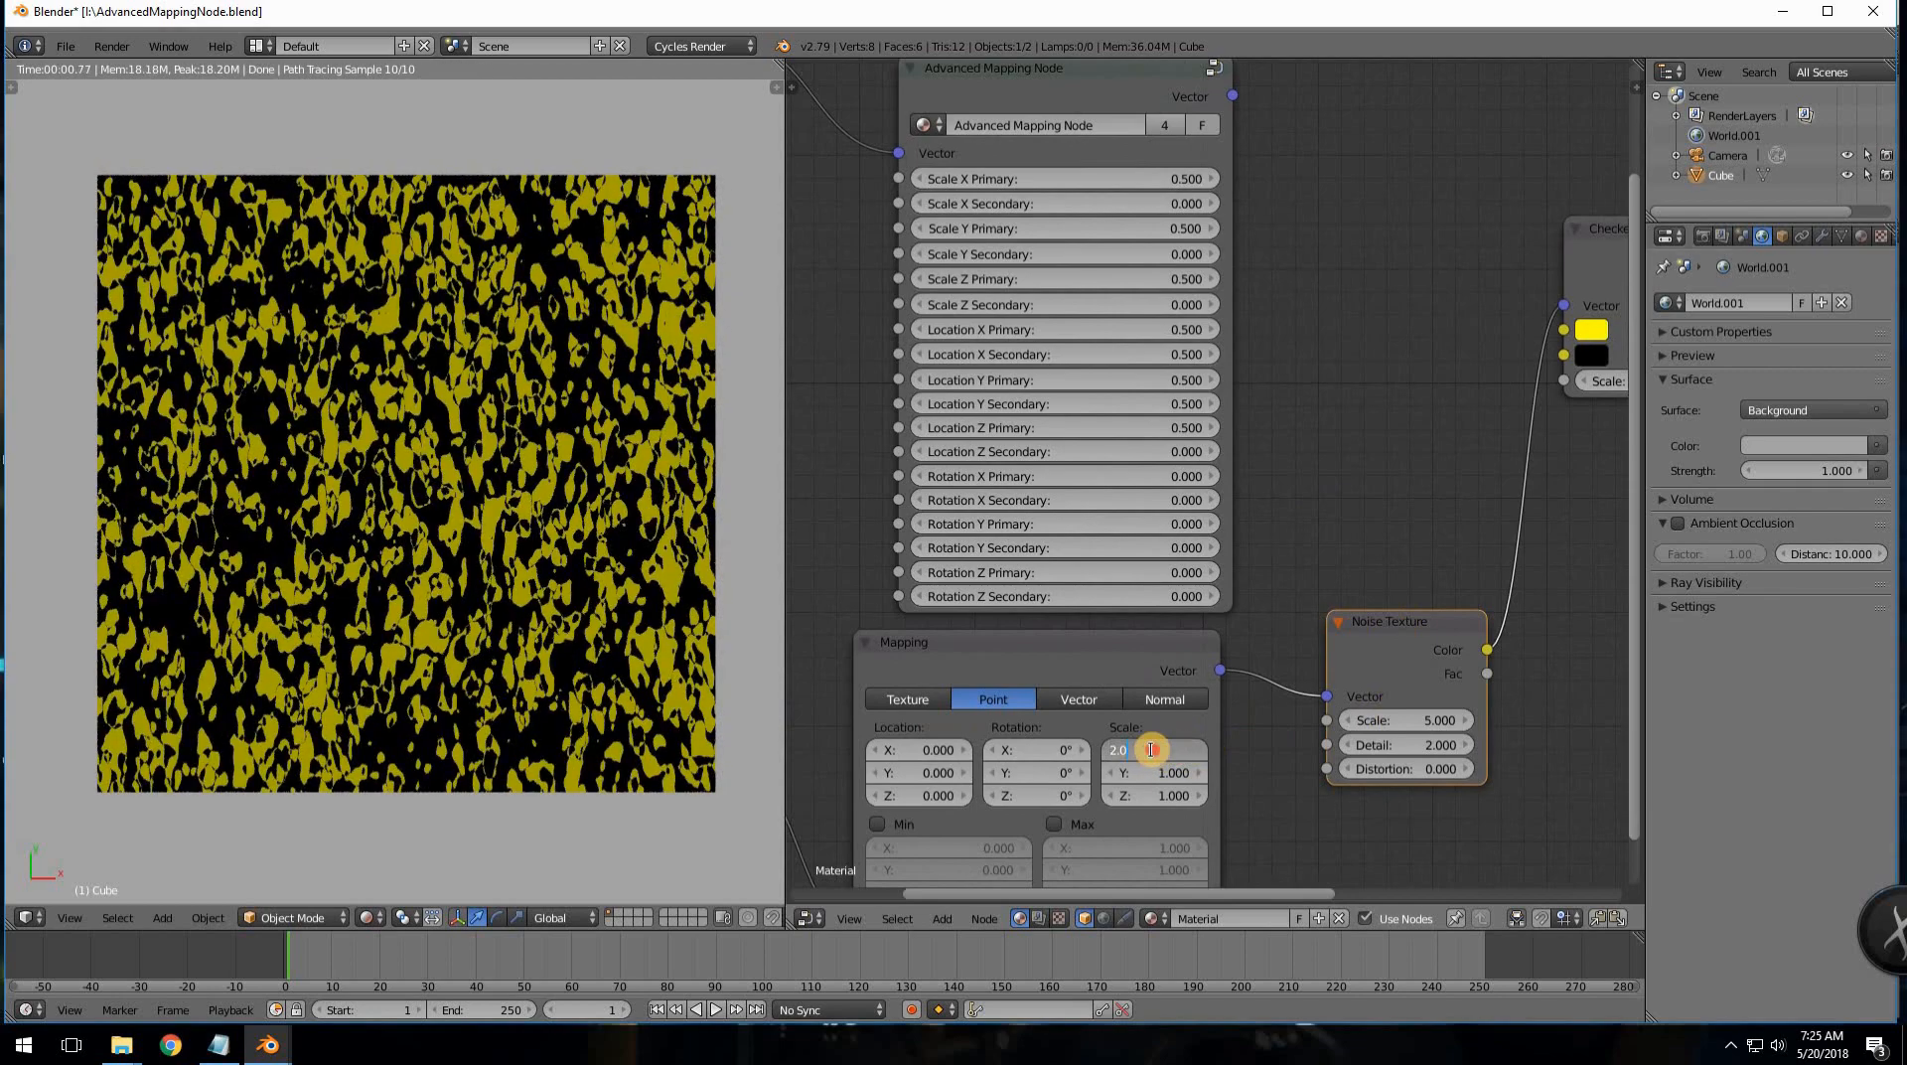
left_click(1241, 728)
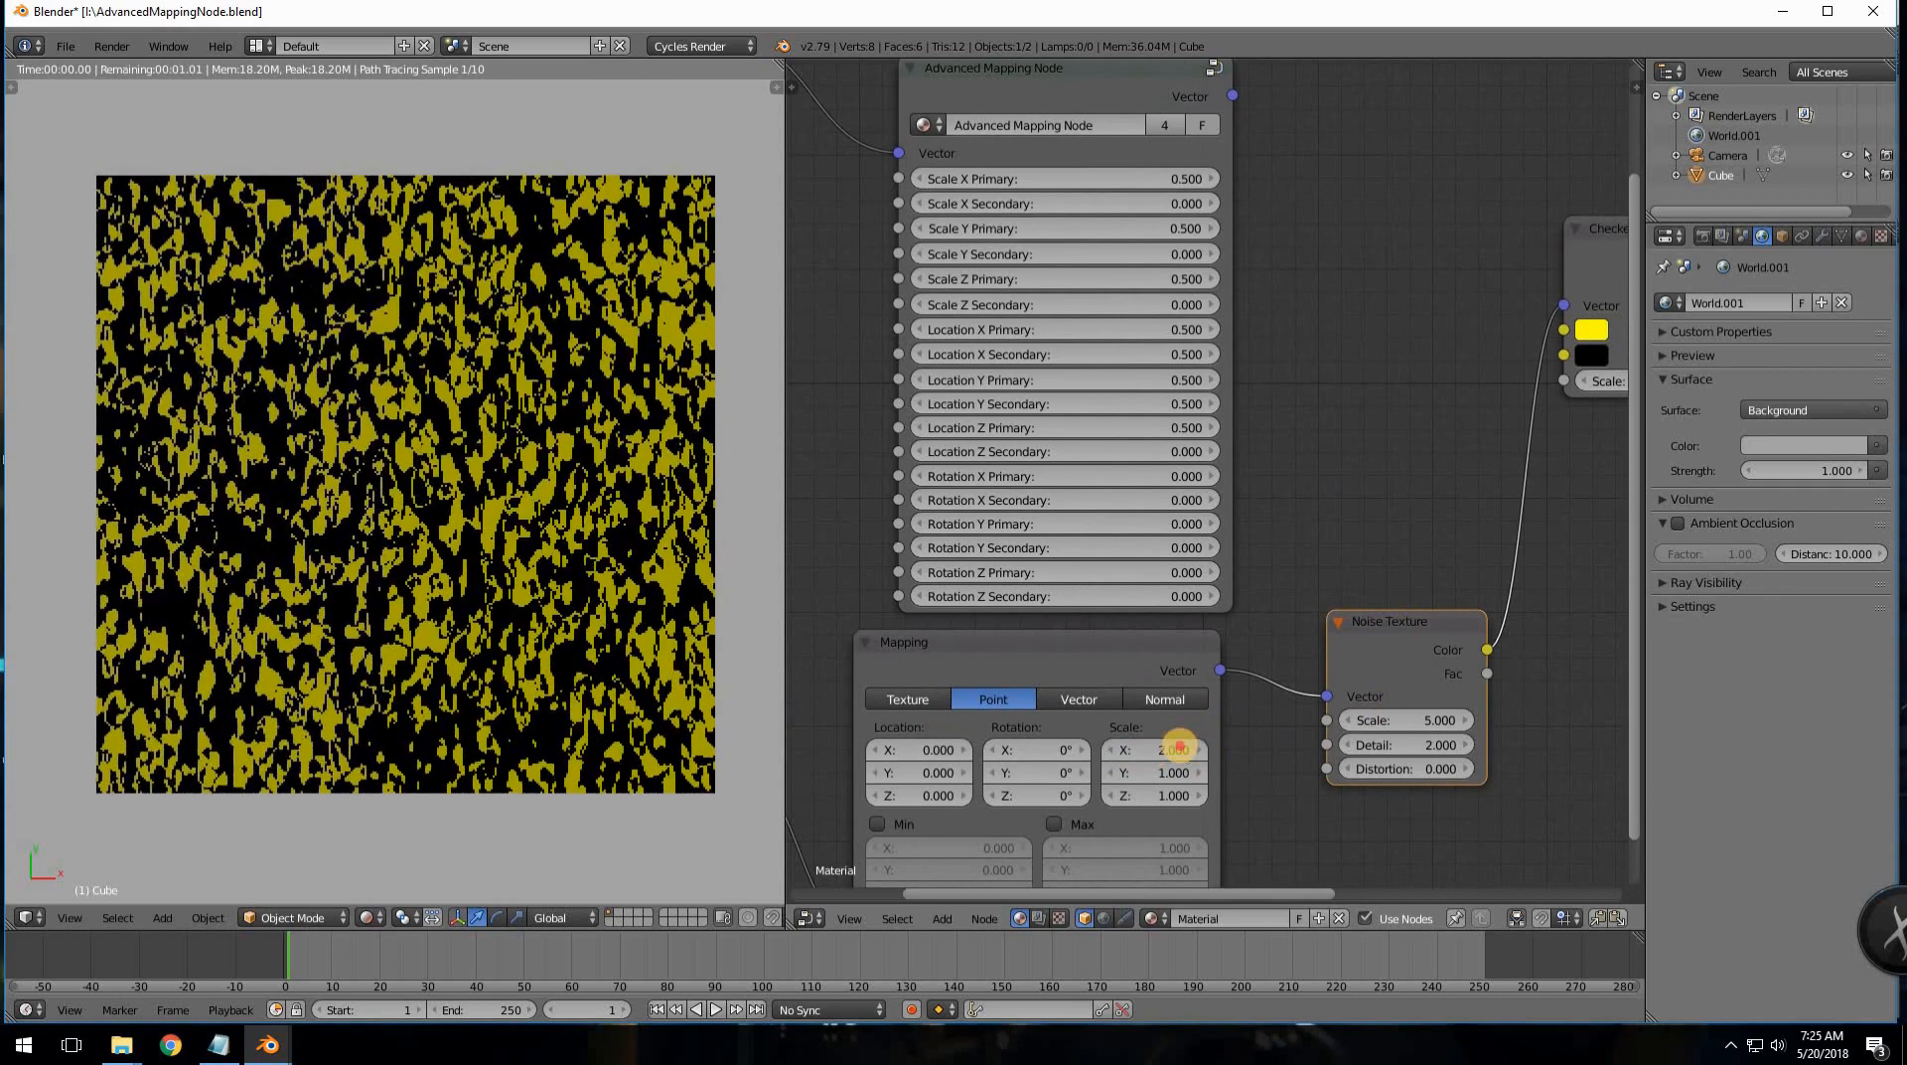
left_click_drag(1165, 751, 1188, 746)
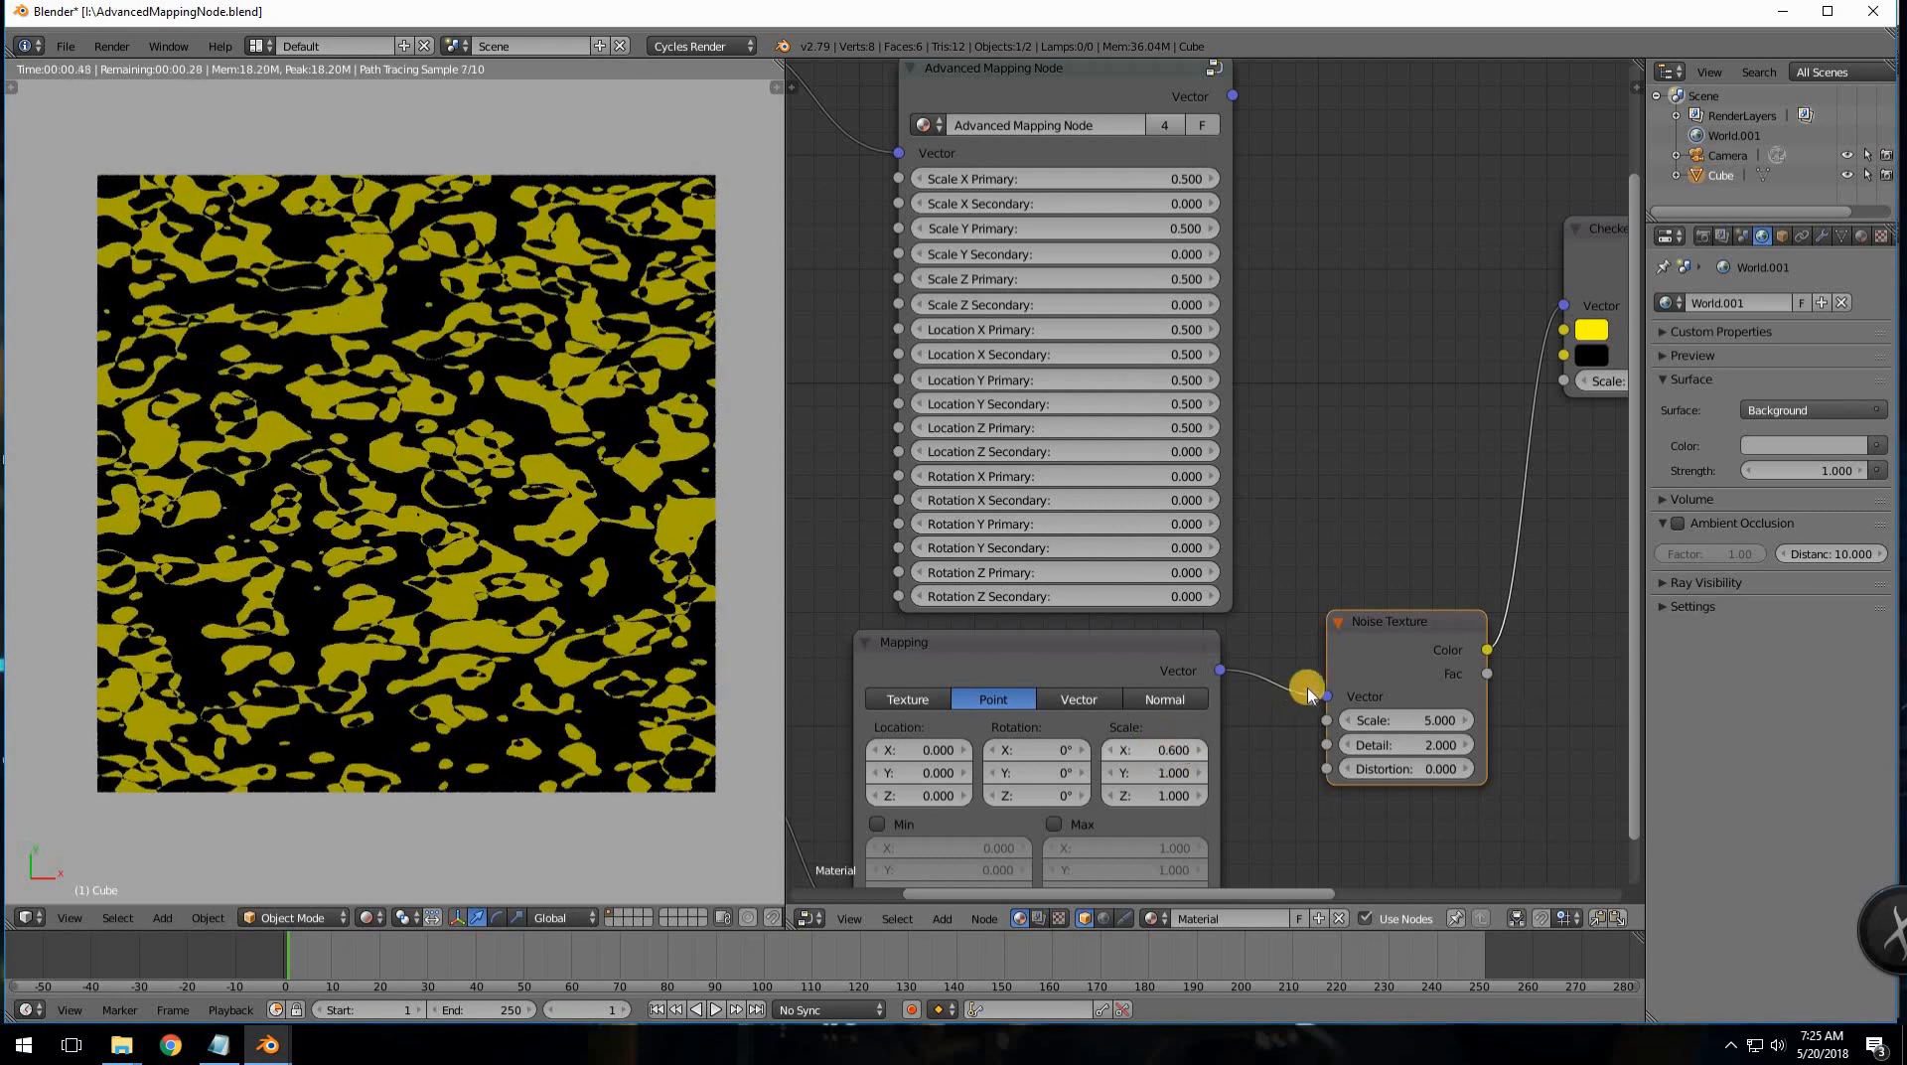
- Connect Noise Color to the Checker Vector input and set Mapping Scale X back to 1
middle_click_drag(1398, 588, 1287, 642)
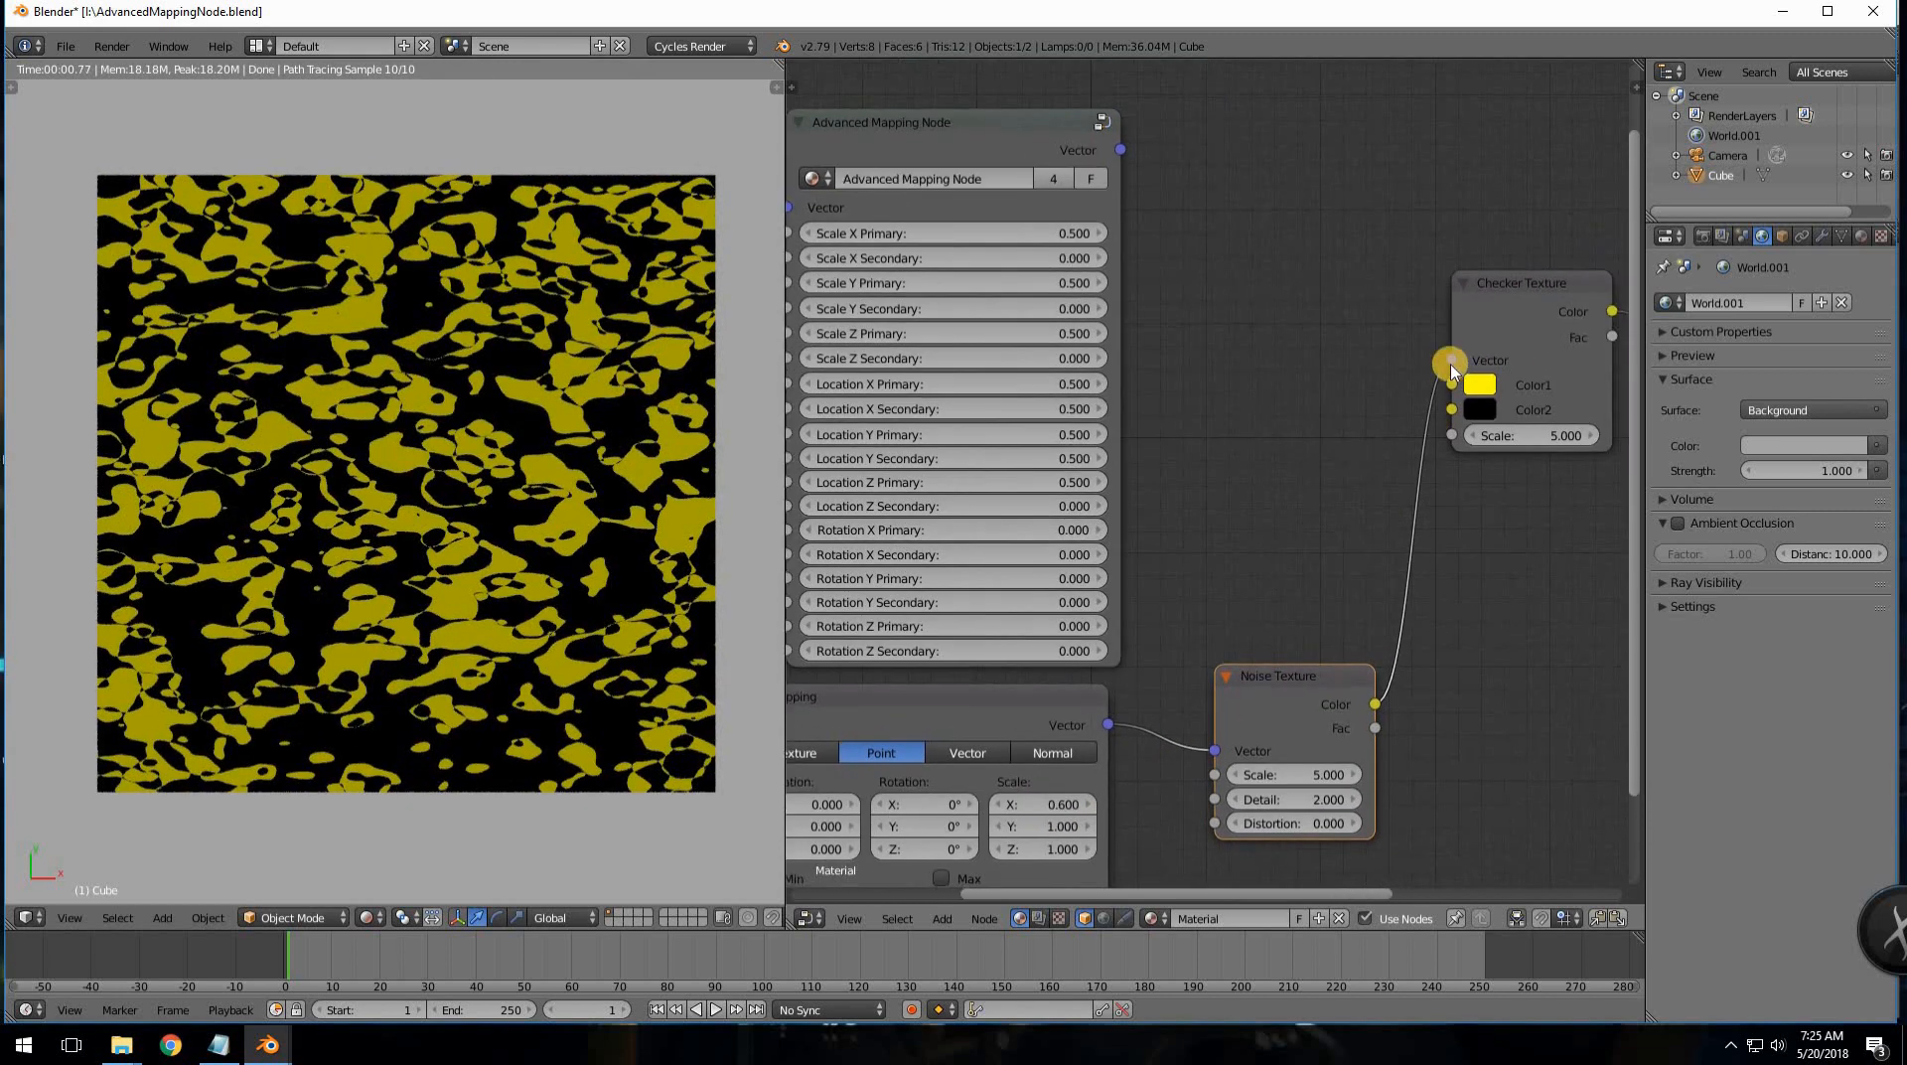
left_click_drag(1446, 362, 1450, 360)
middle_click_drag(1317, 602, 1433, 528)
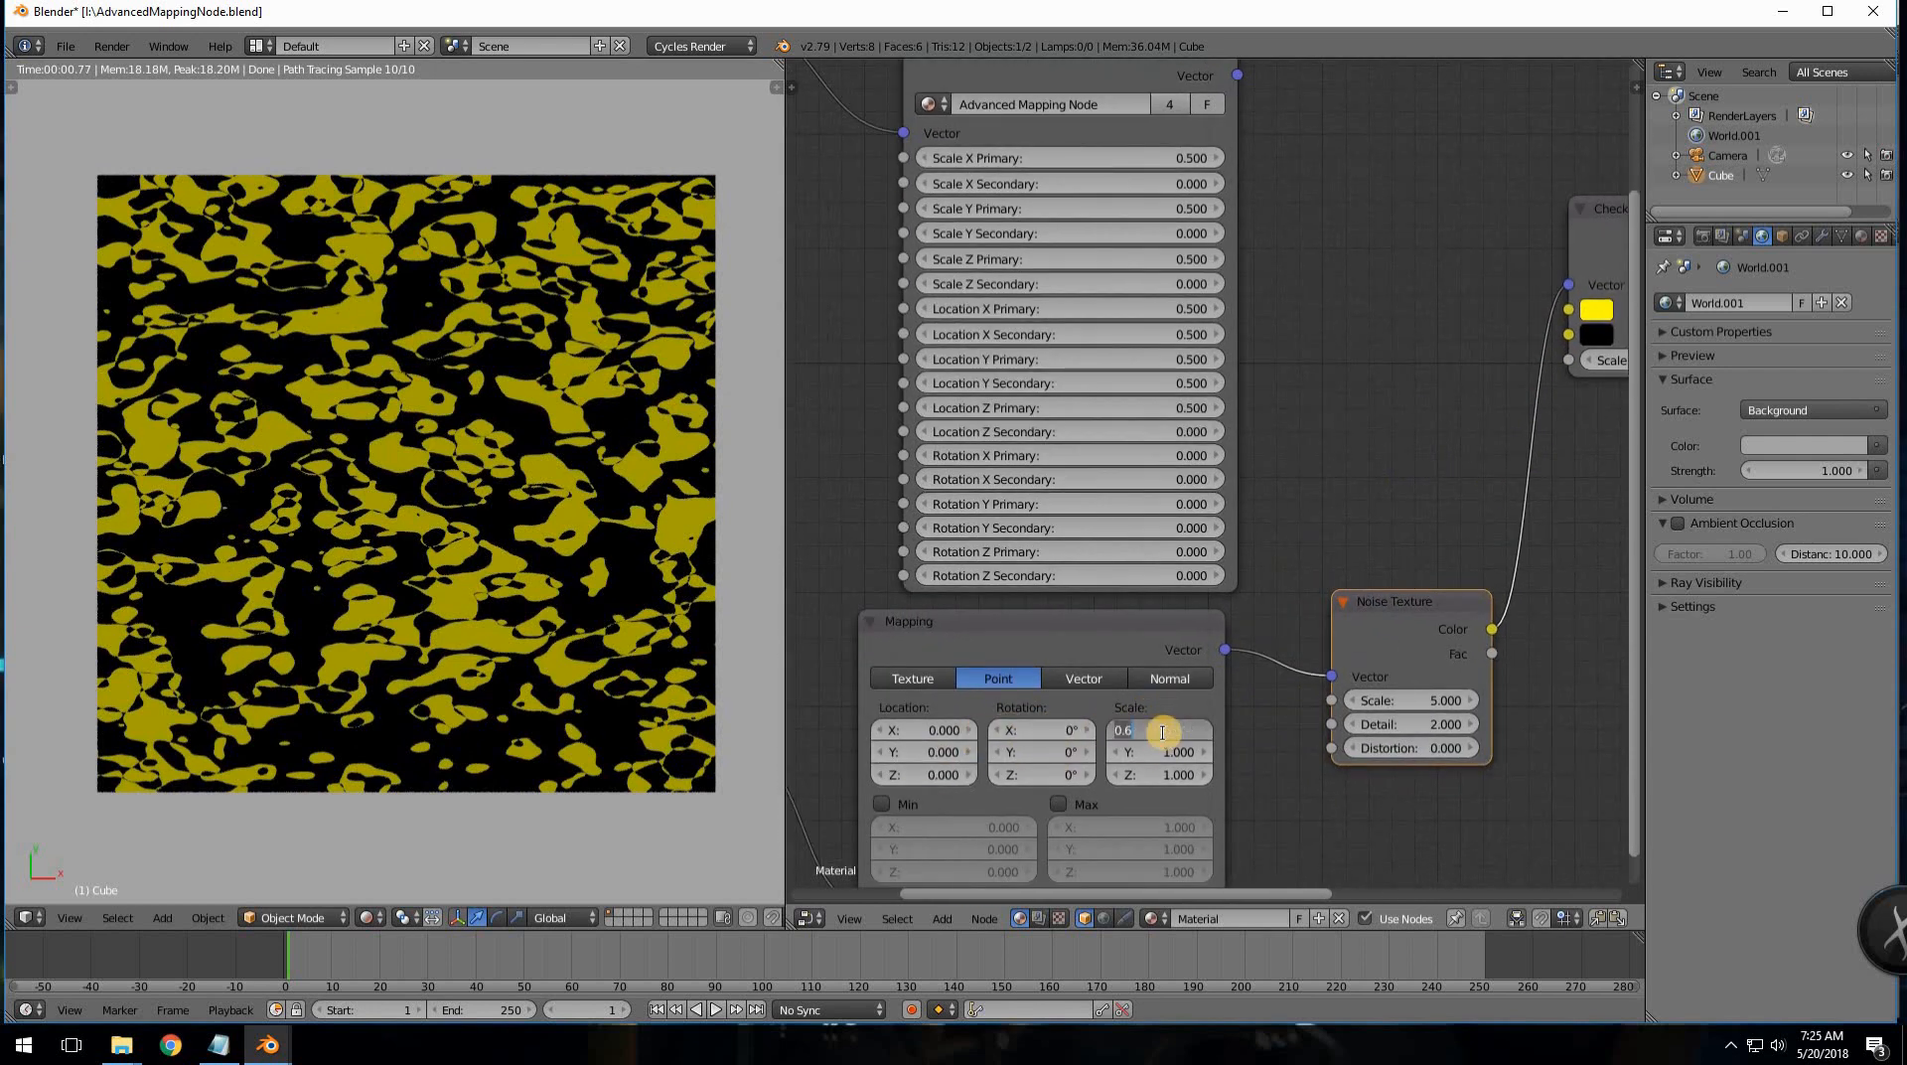
type("1")
key("Return")
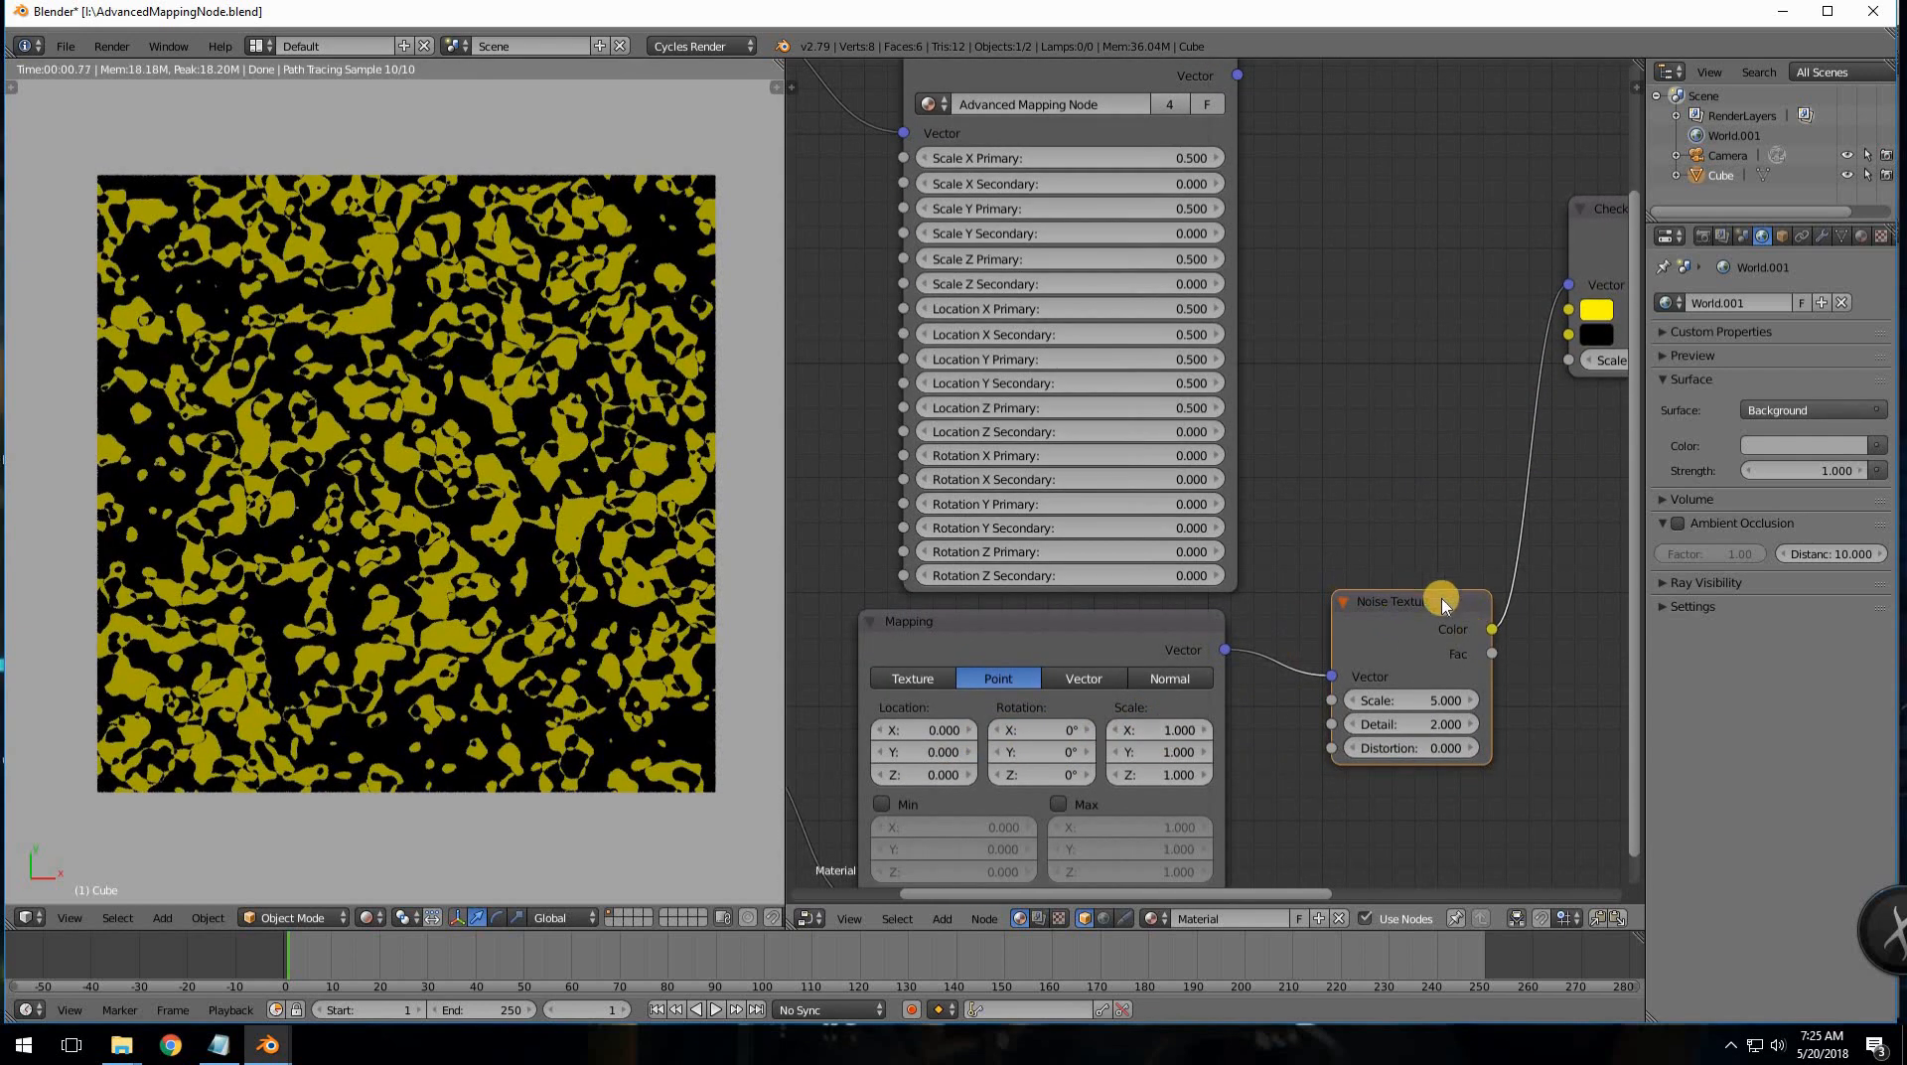
middle_click_drag(1408, 624, 1401, 685)
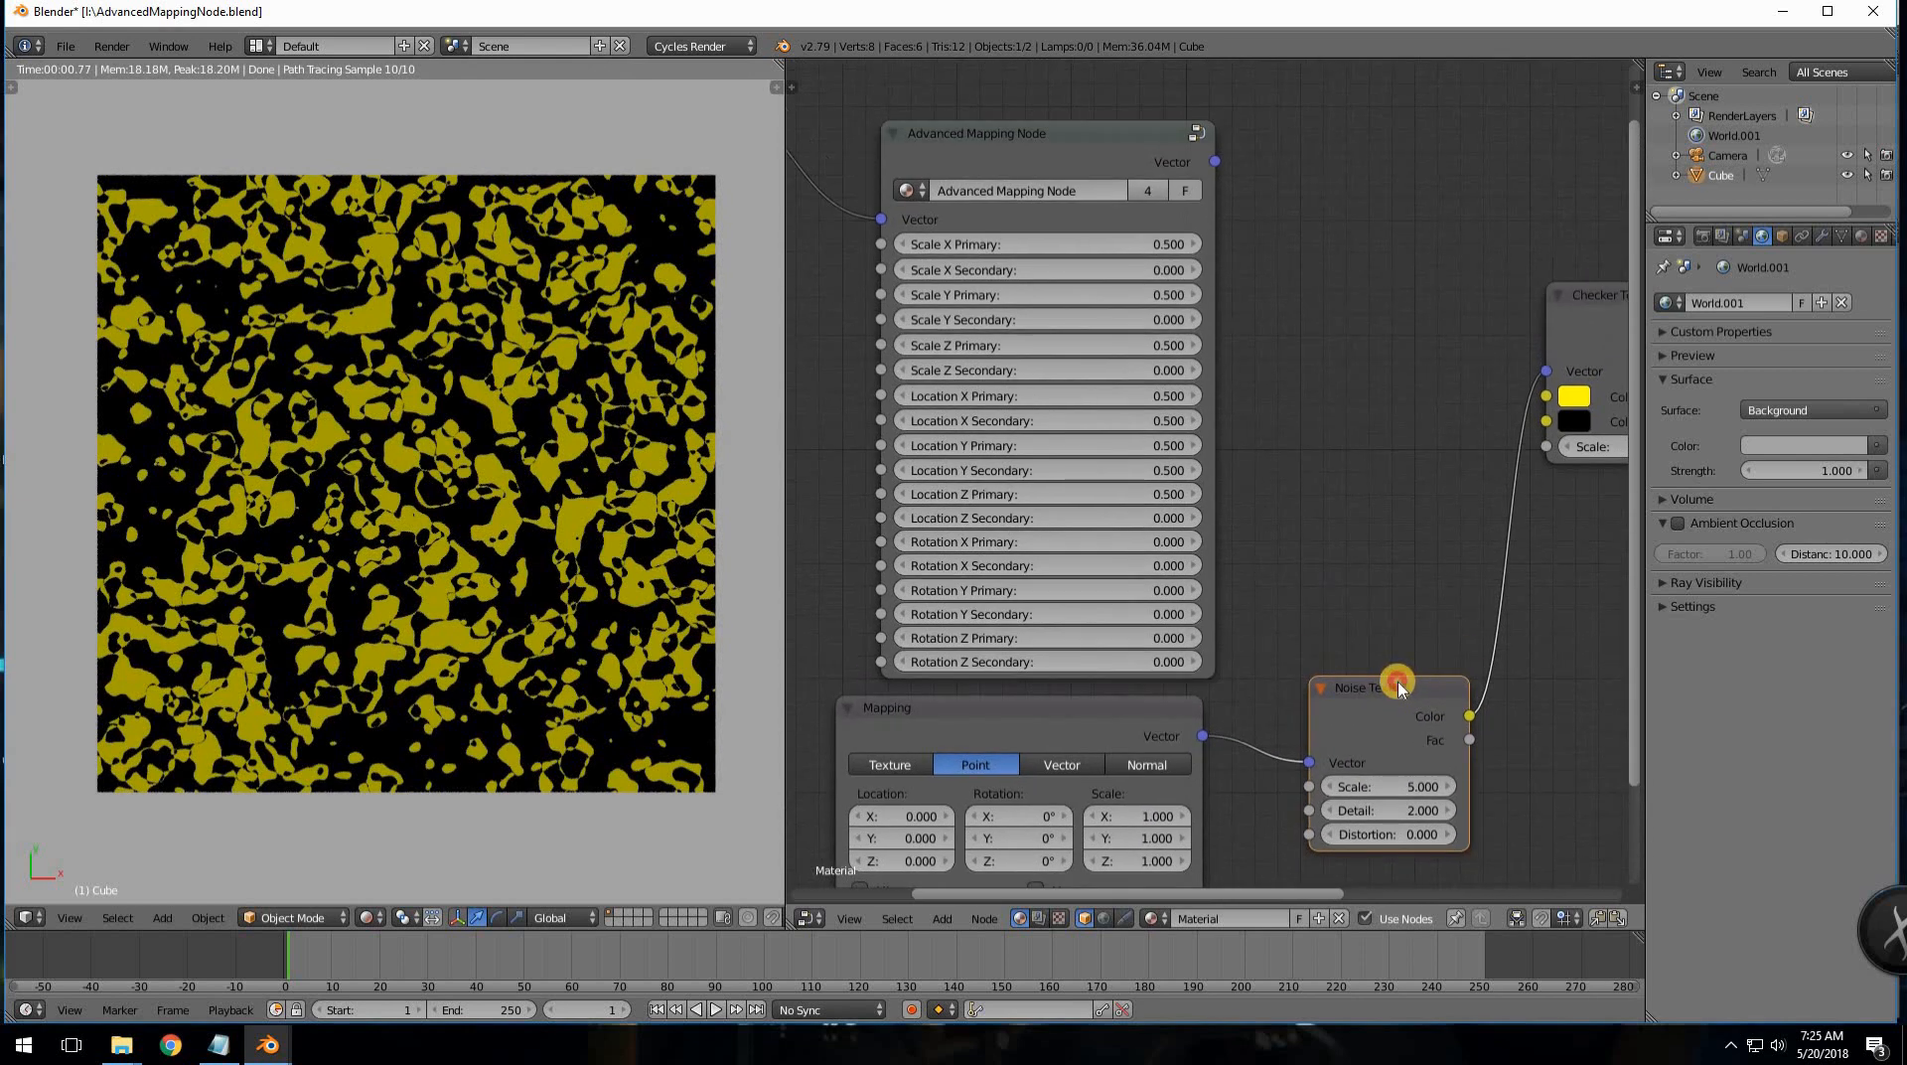
key("shift+d")
- Place the duplicated Noise Texture lower and feed it Texture Coordinate Object
key("x")
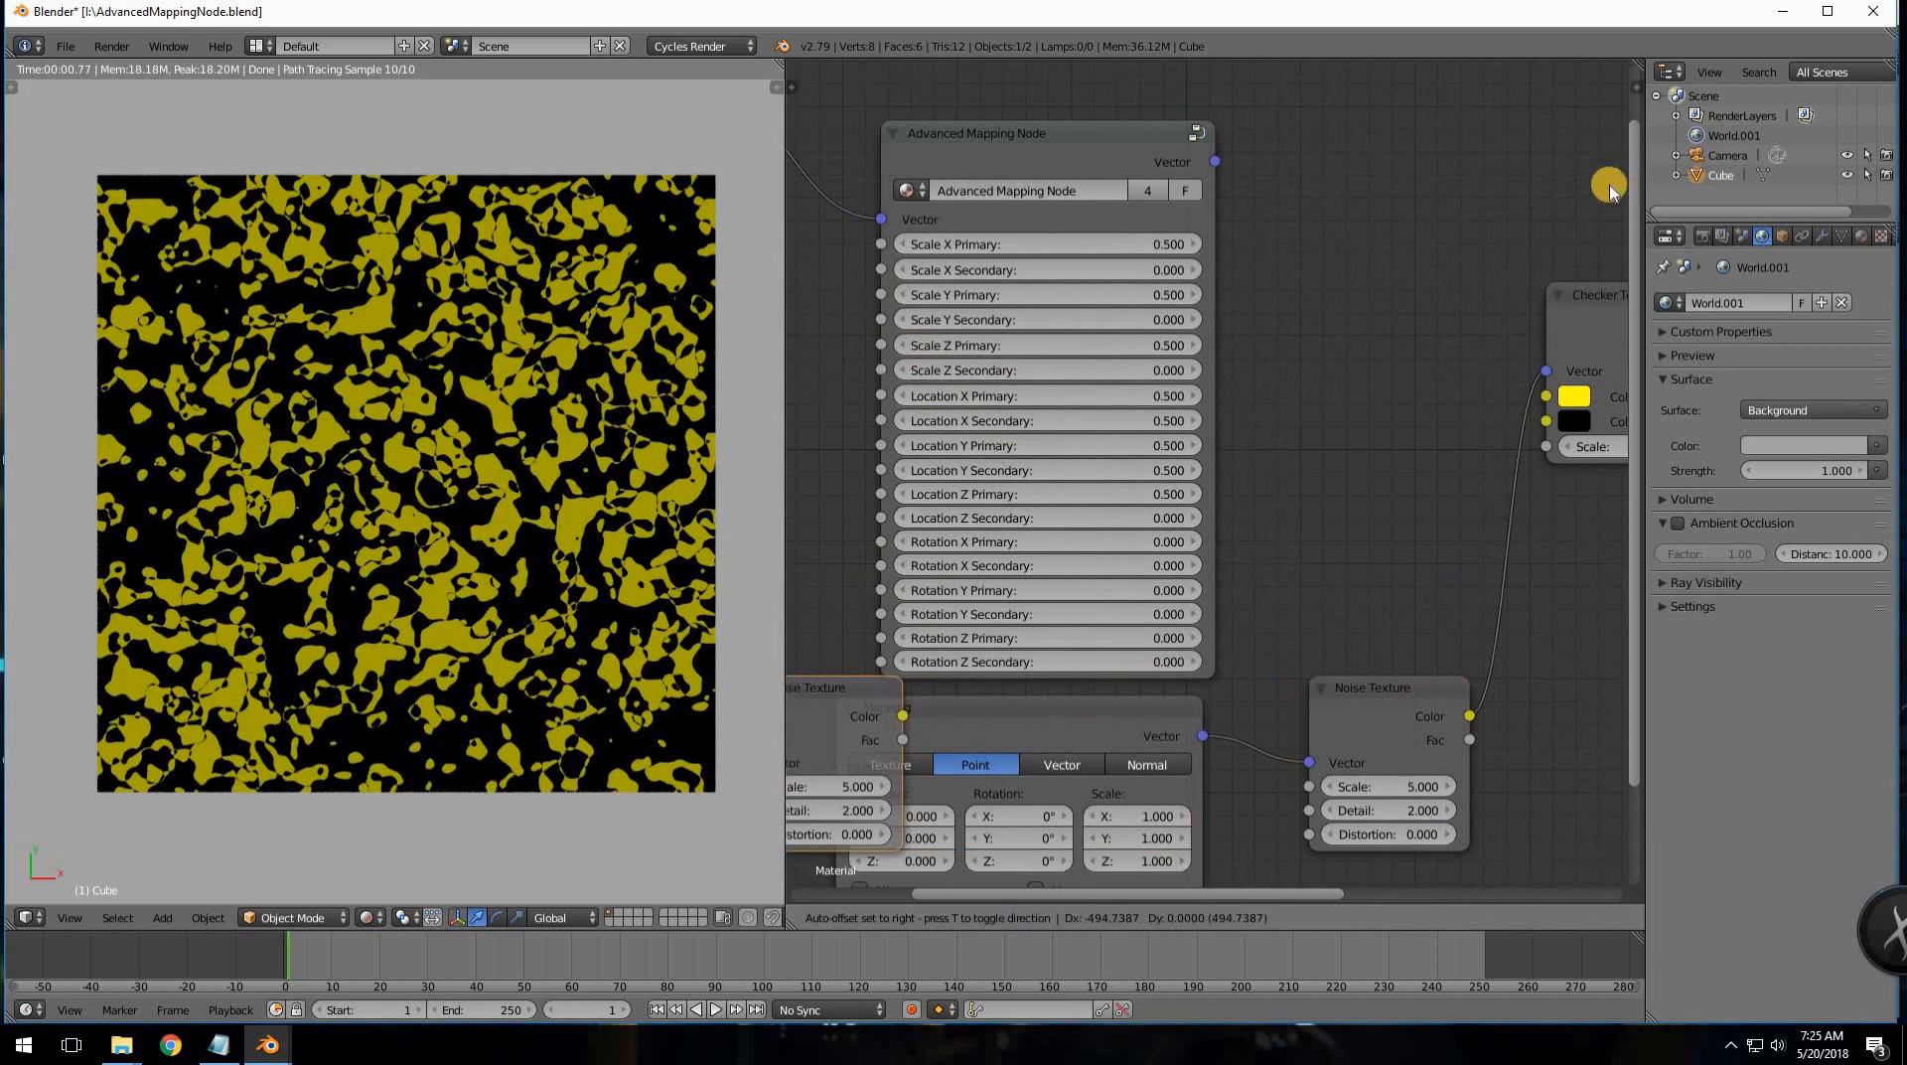
middle_click(1608, 259)
left_click(1589, 329)
middle_click_drag(1405, 445, 1692, 511)
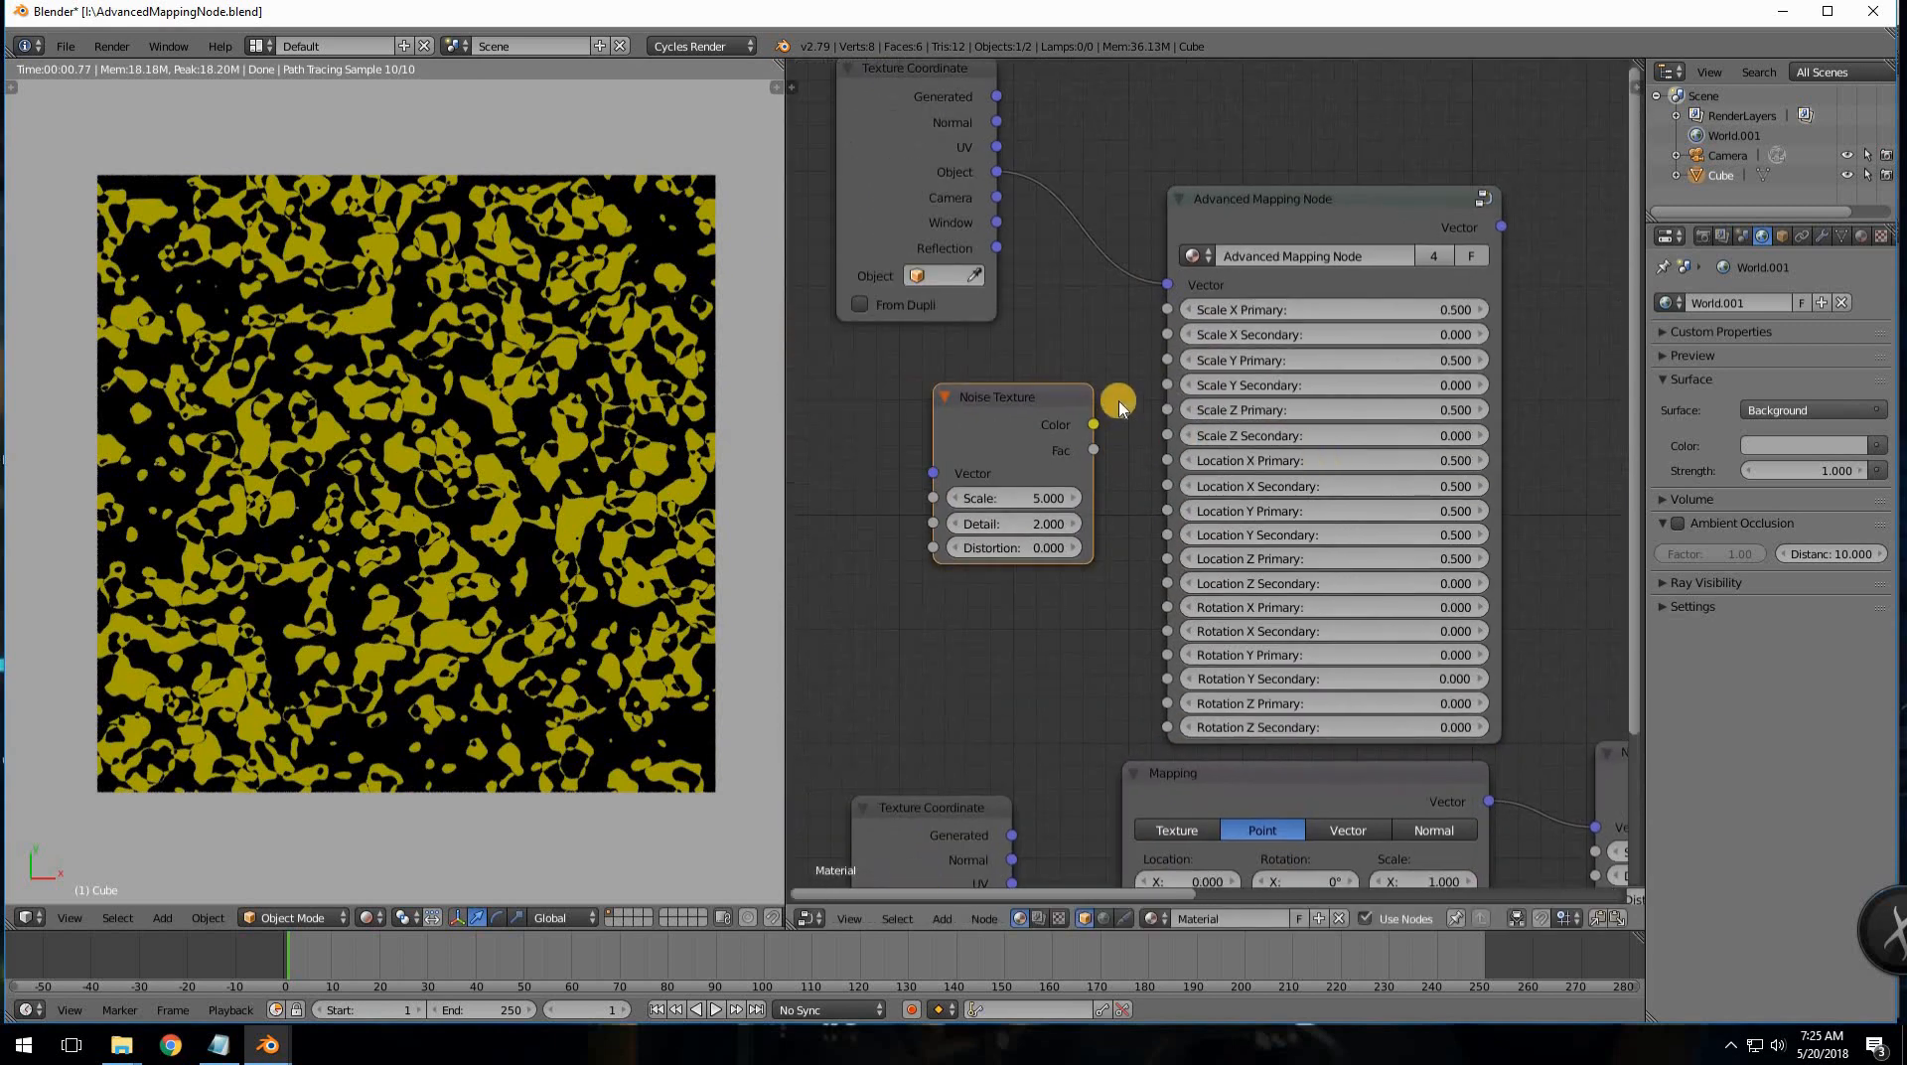
left_click(997, 444)
left_click_drag(997, 444, 987, 530)
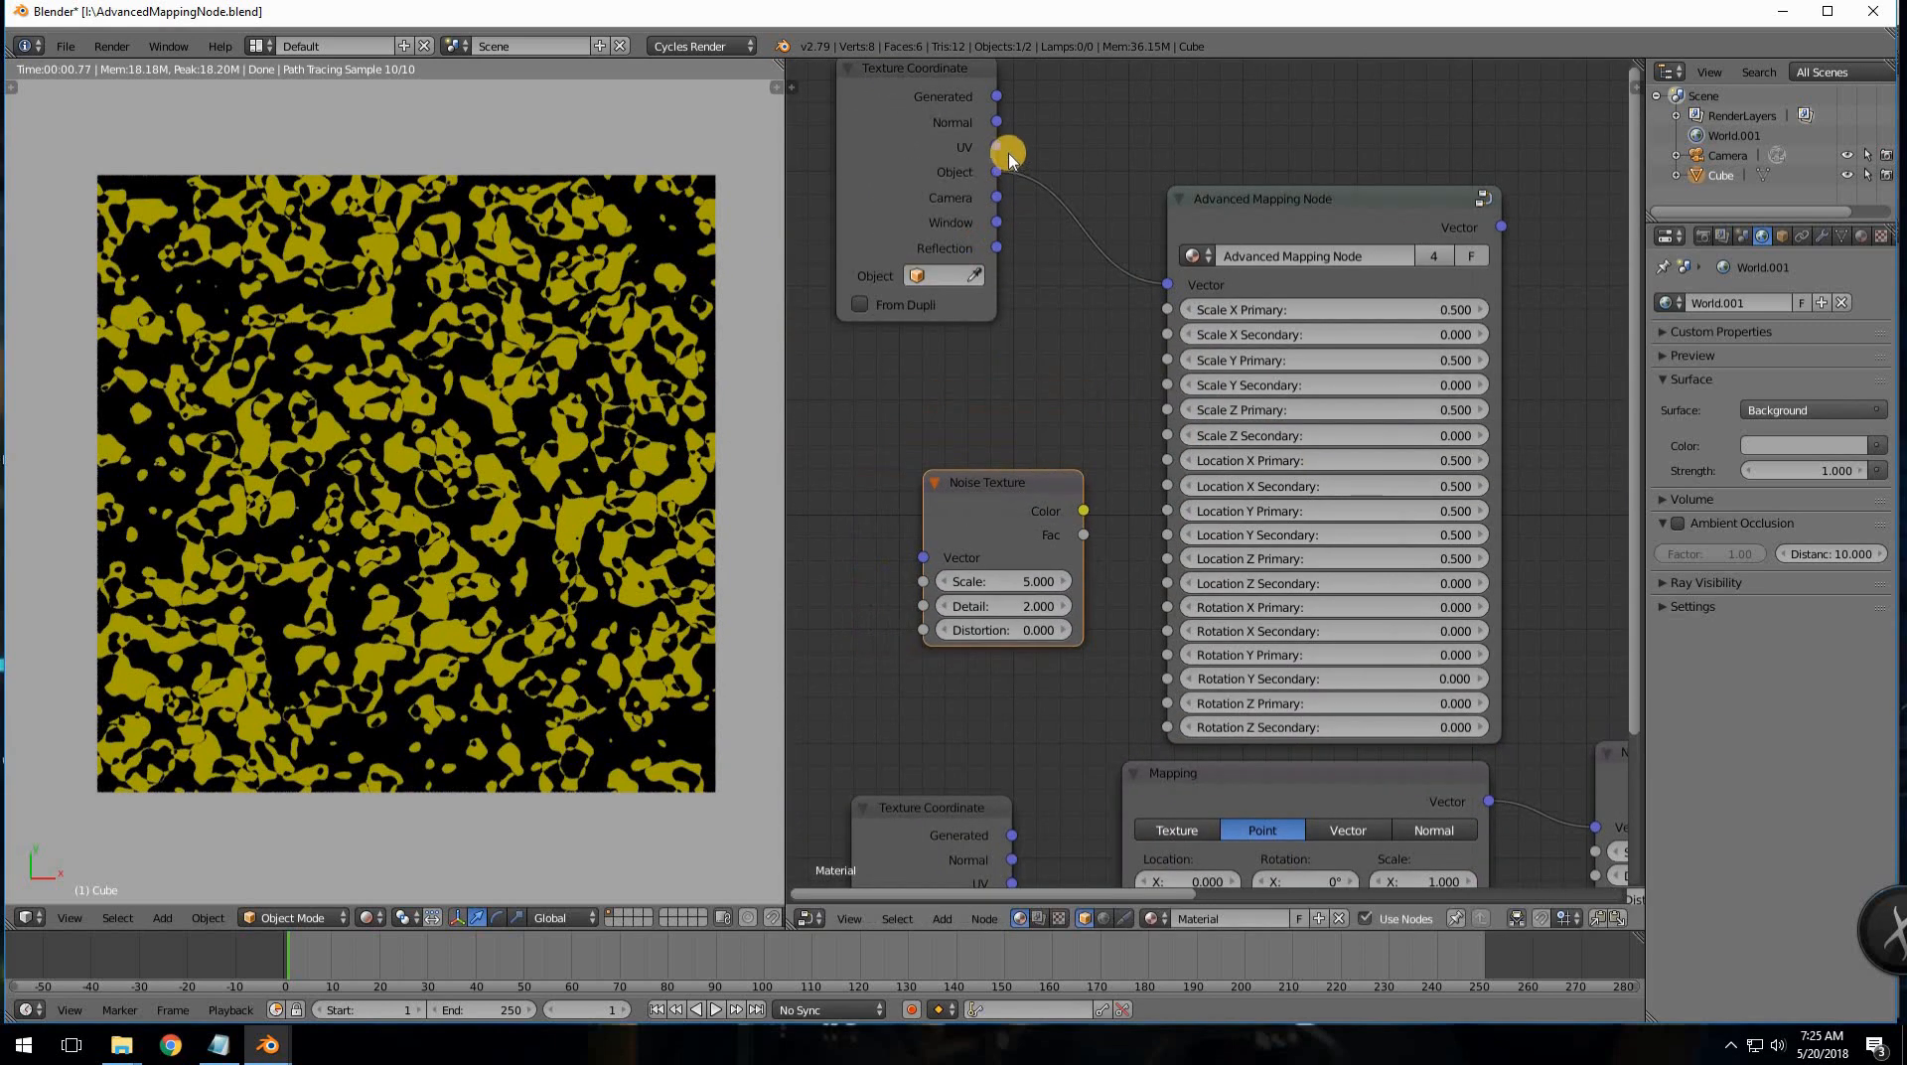
left_click_drag(1057, 228, 922, 557)
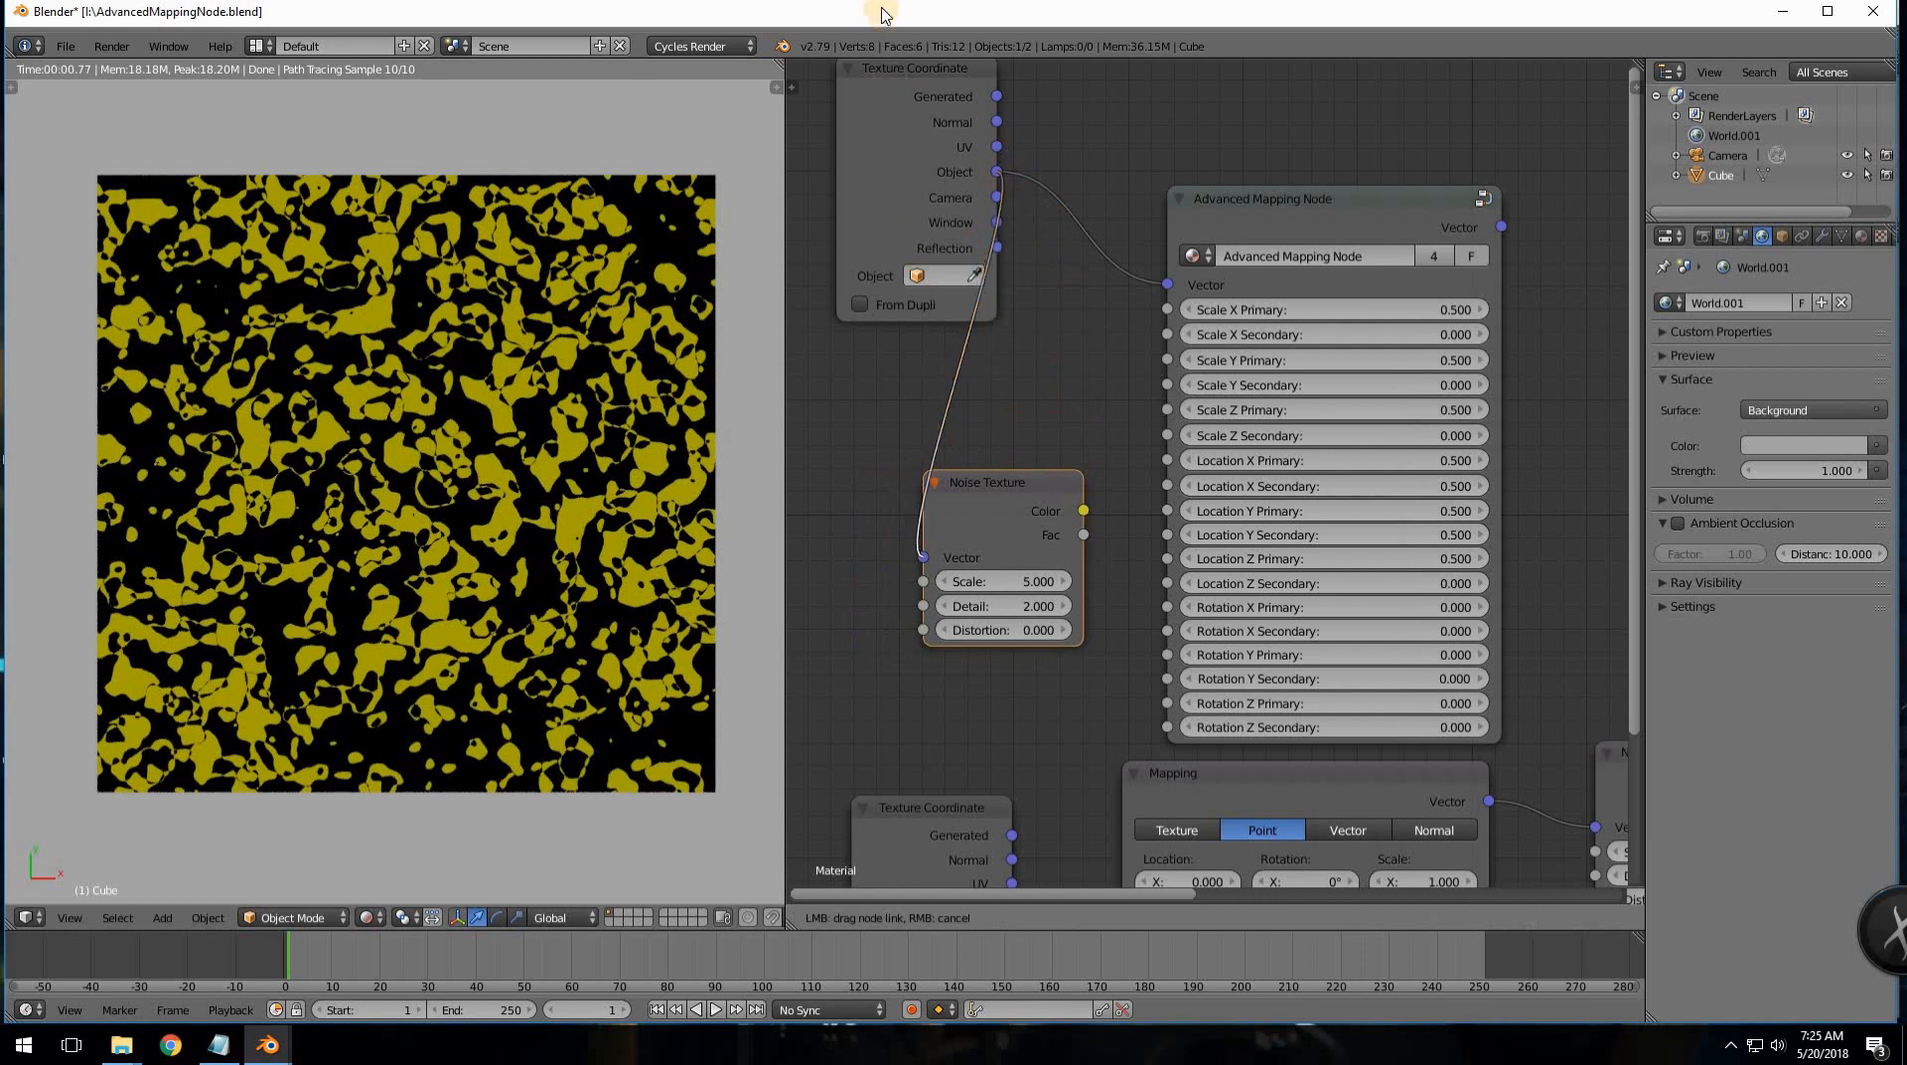
- Link the Advanced Mapping Node's Vector output to the Checker Texture's Vector input
left_click_drag(921, 83, 767, 143)
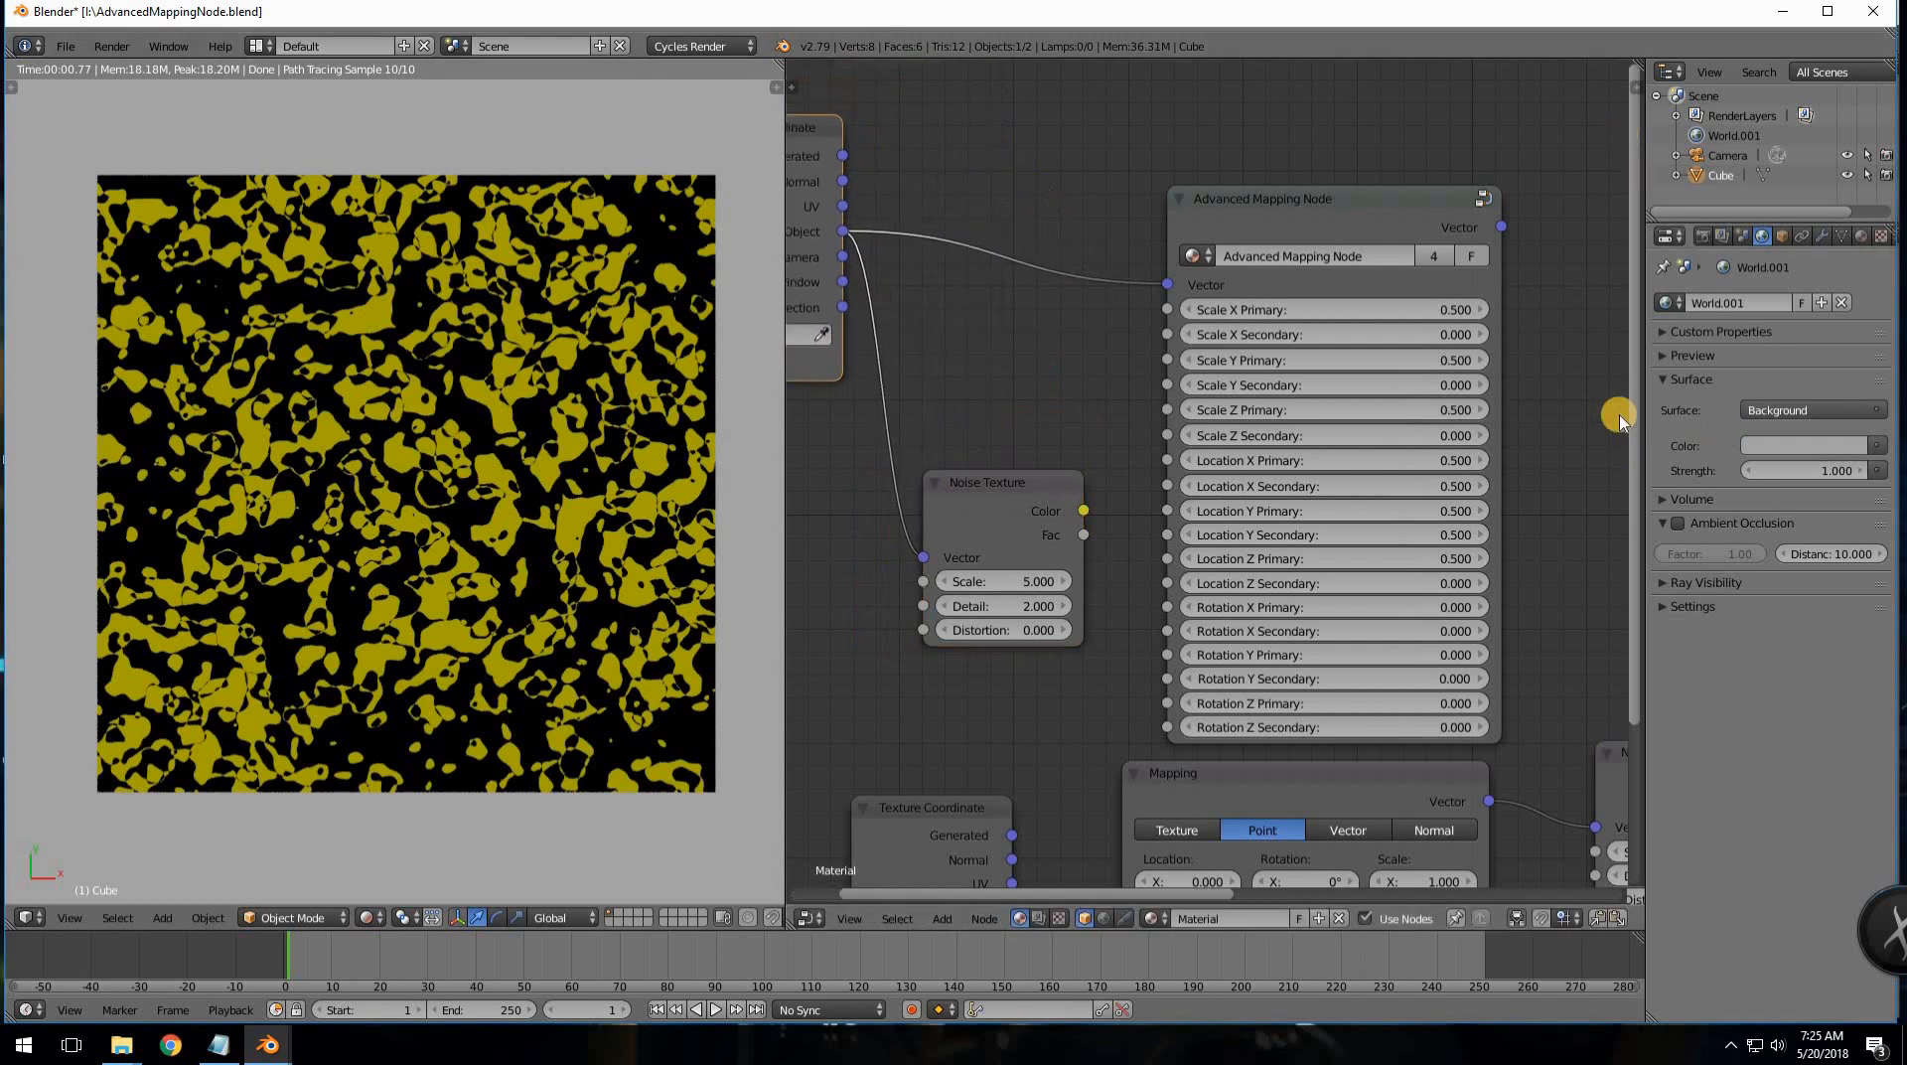
middle_click_drag(1445, 423, 1055, 420)
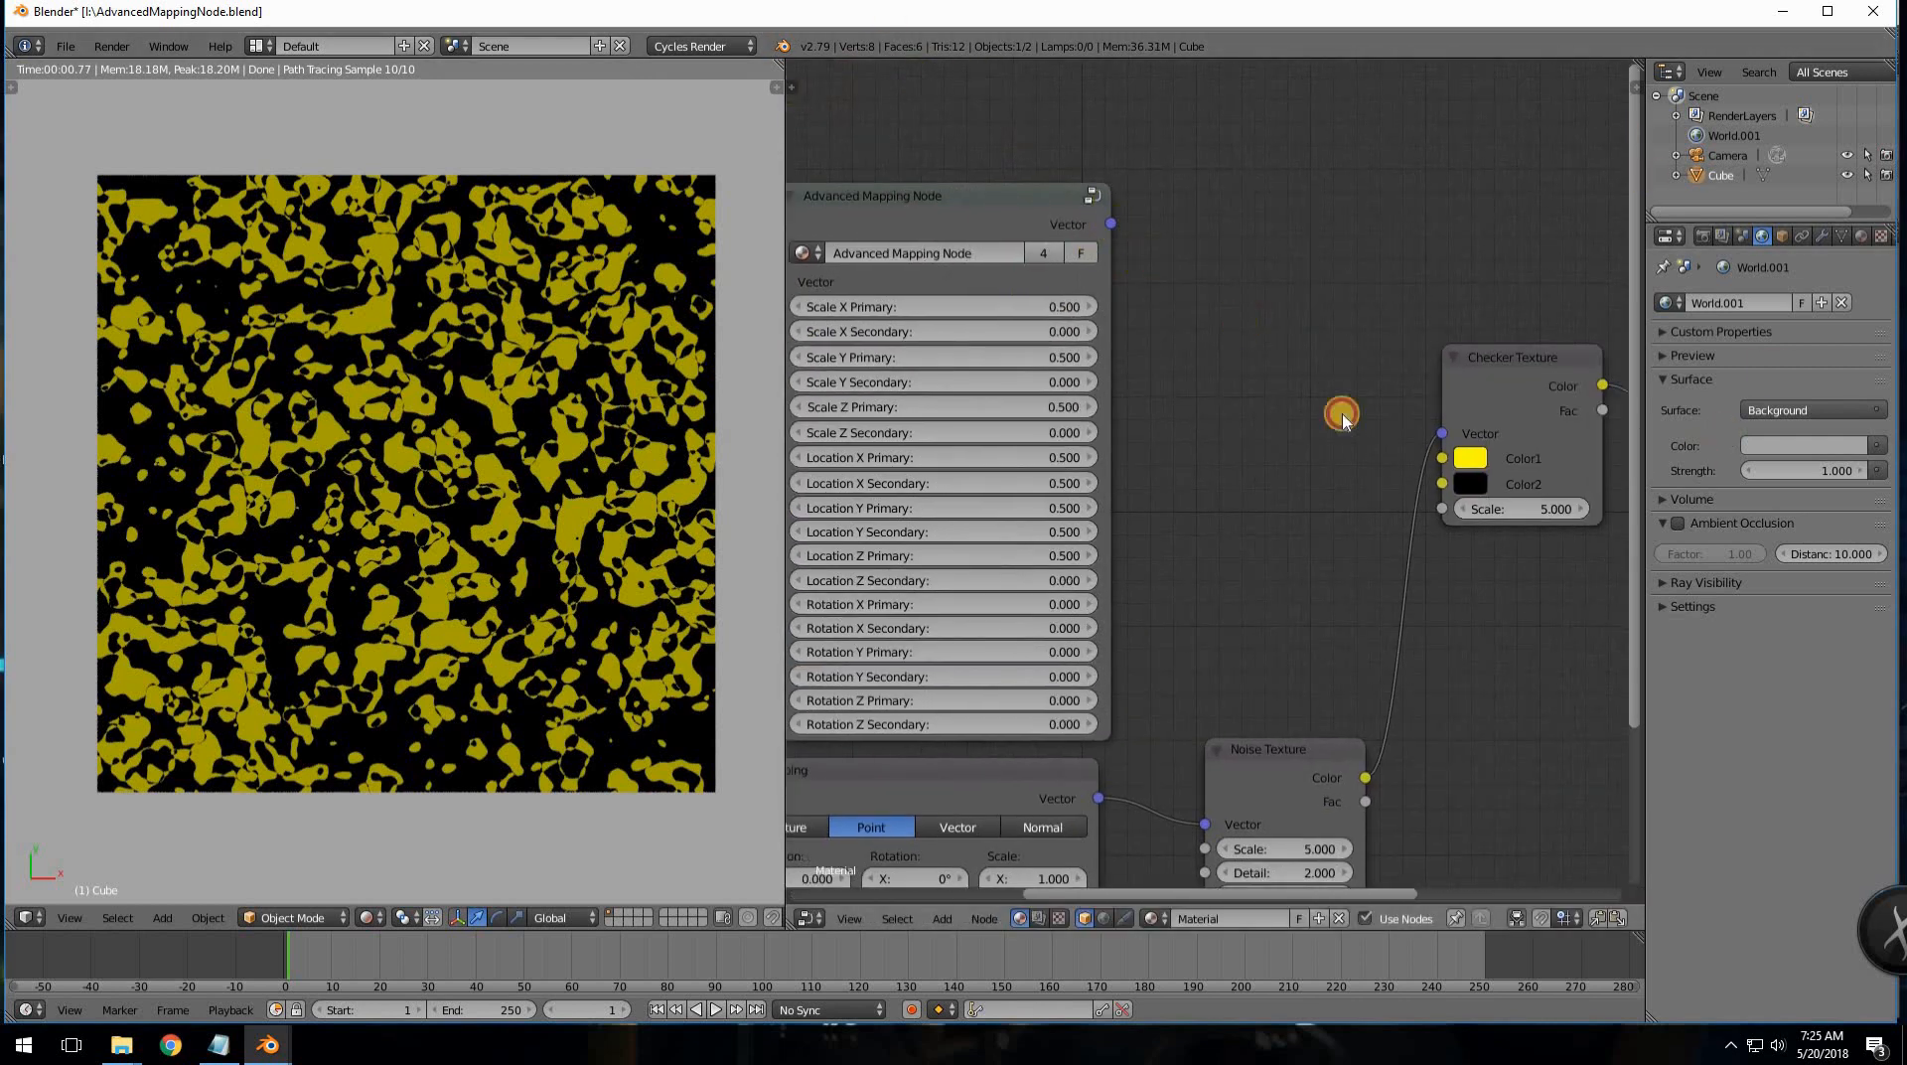
left_click_drag(1342, 417, 1442, 434)
middle_click_drag(1260, 519, 1559, 460)
middle_click_drag(986, 284, 1012, 283)
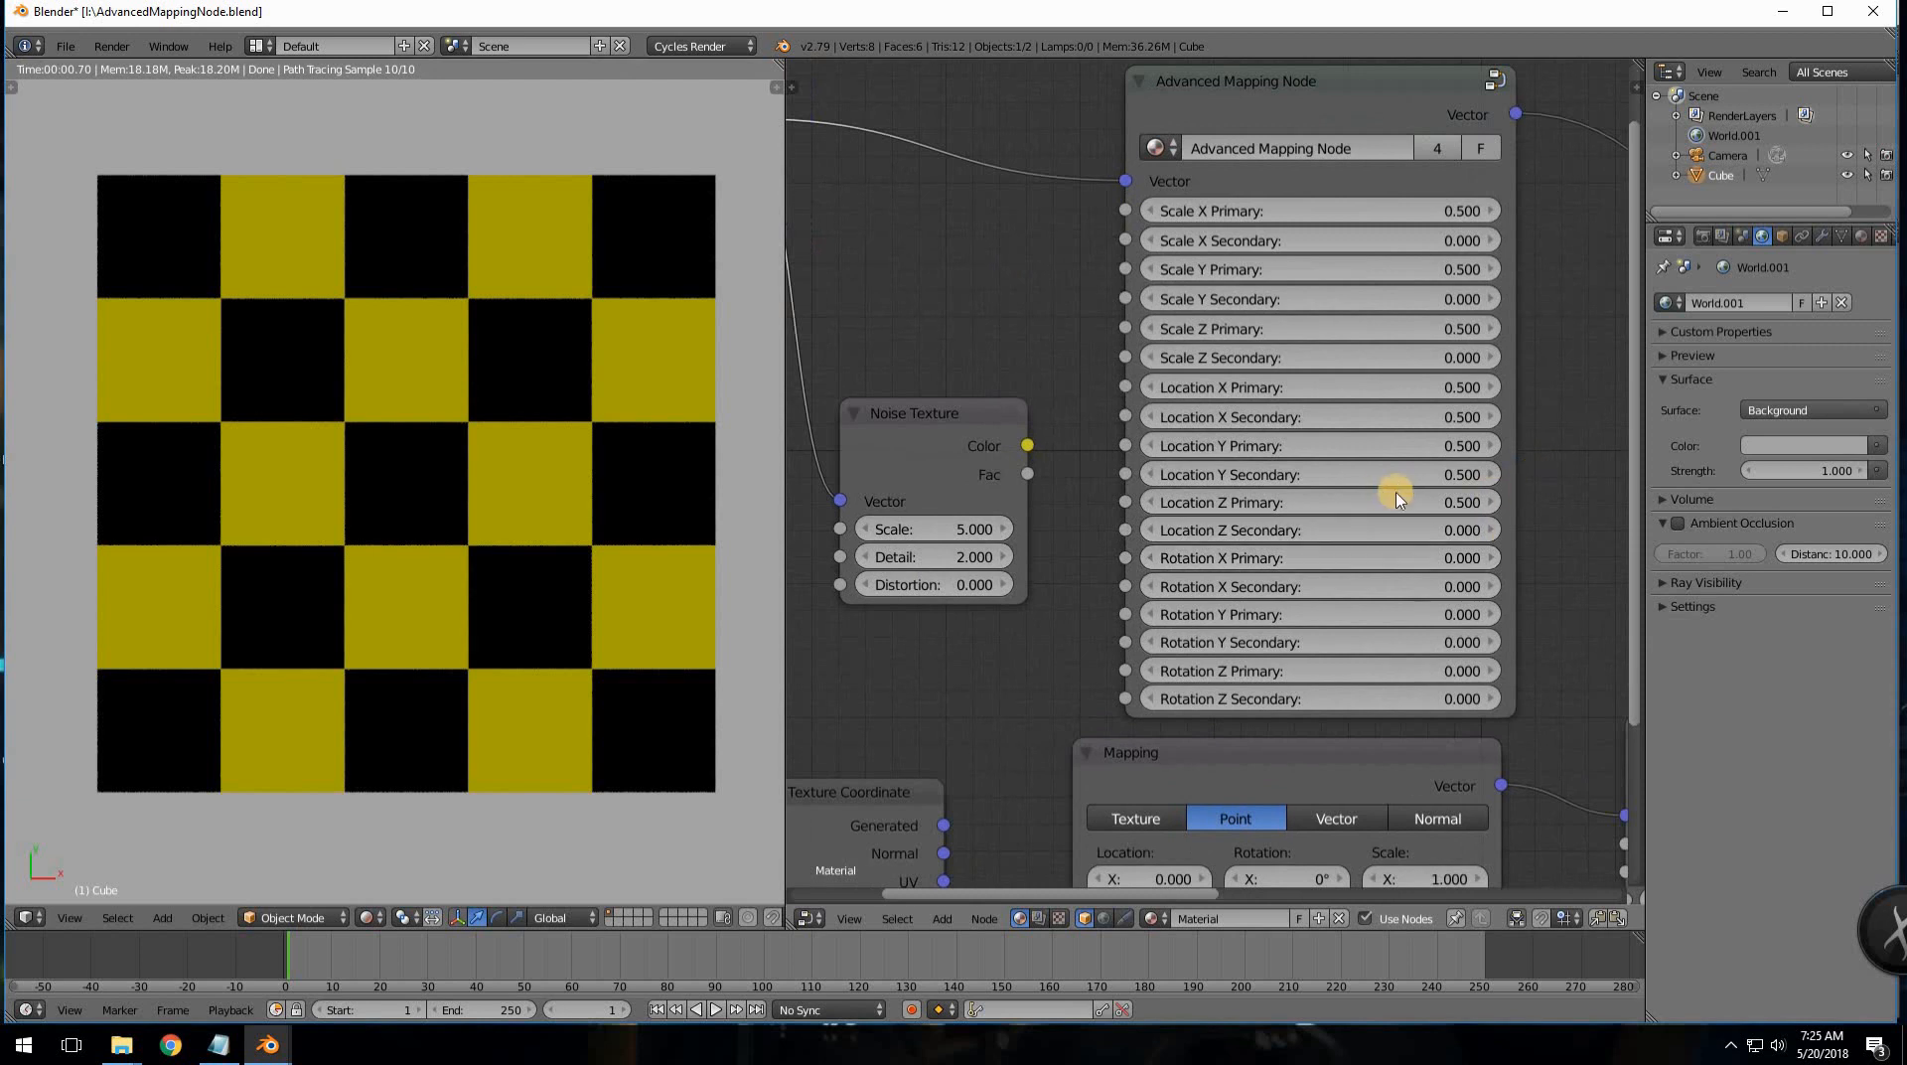
- Enter 0 into the first run of Advanced Mapping Node scale fields
scroll(1391, 498, "up", 2)
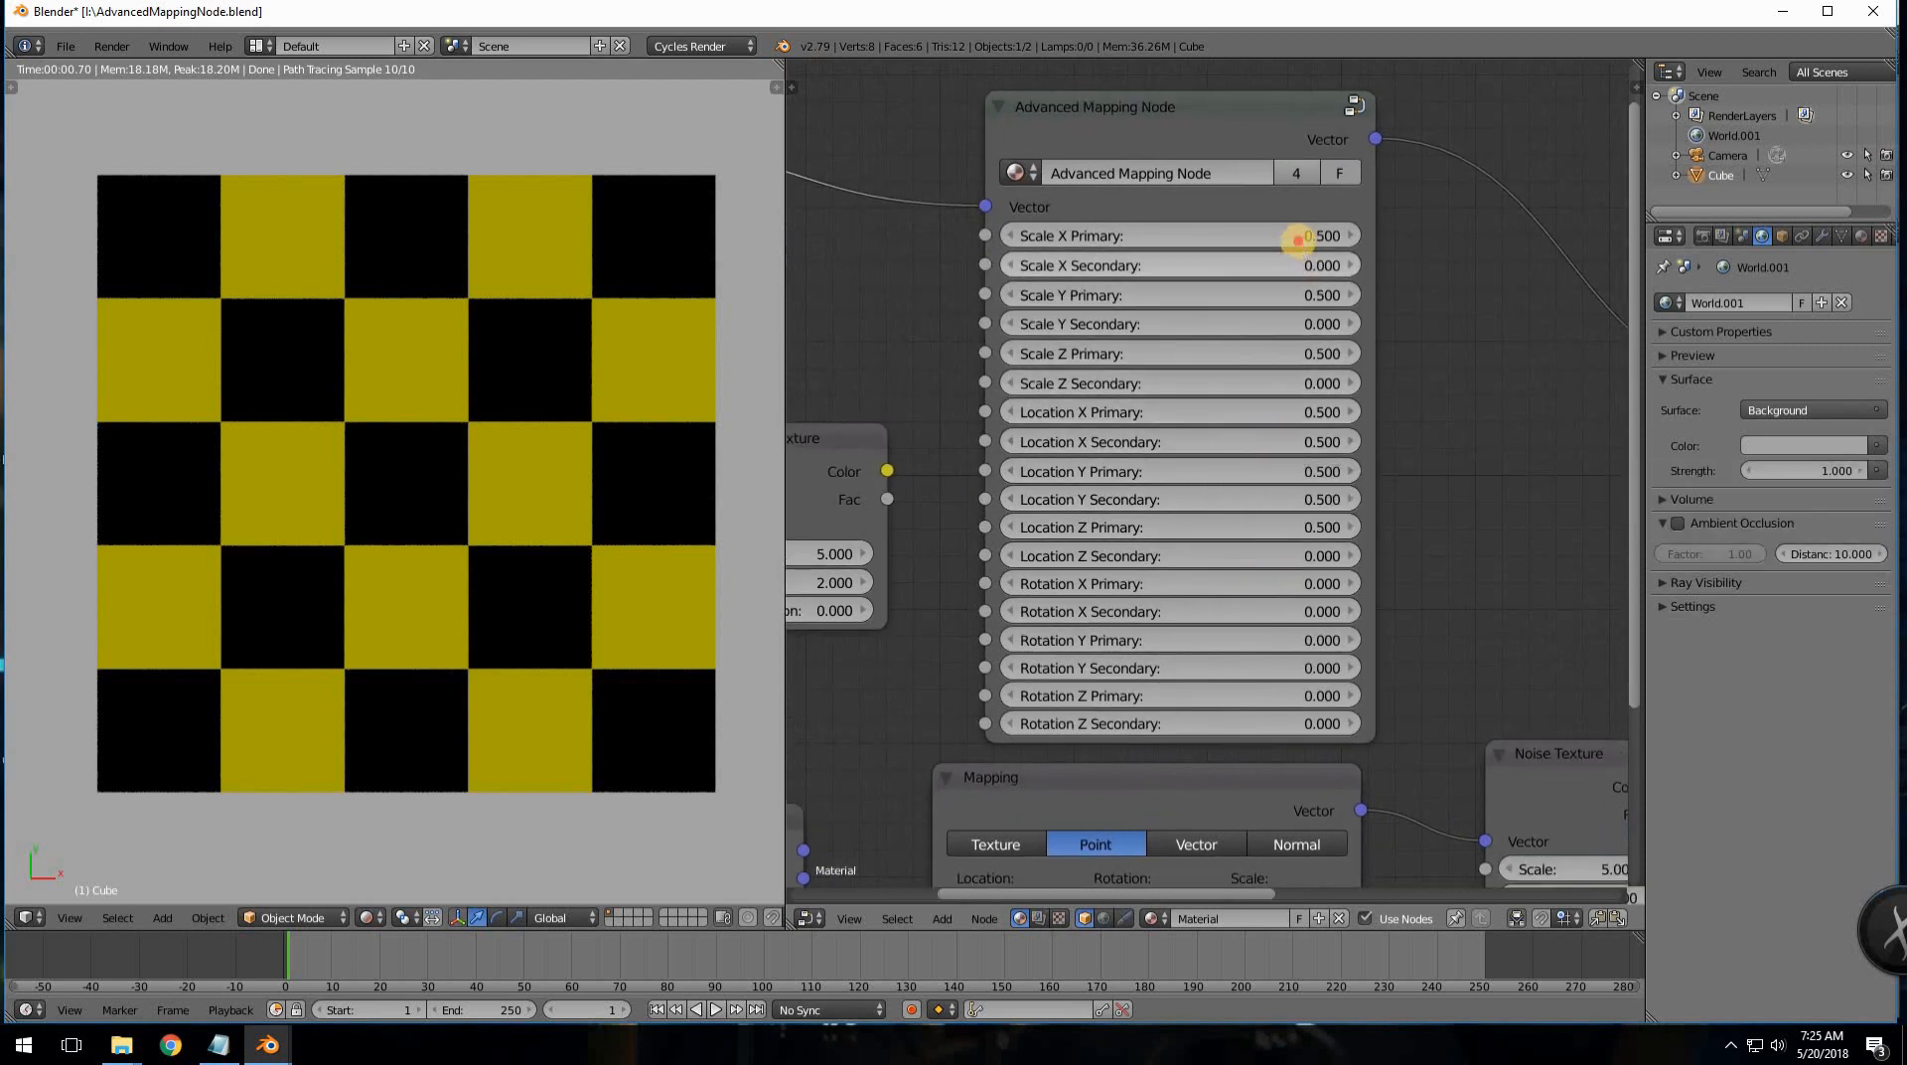
type("0")
key("Tab")
key("Tab")
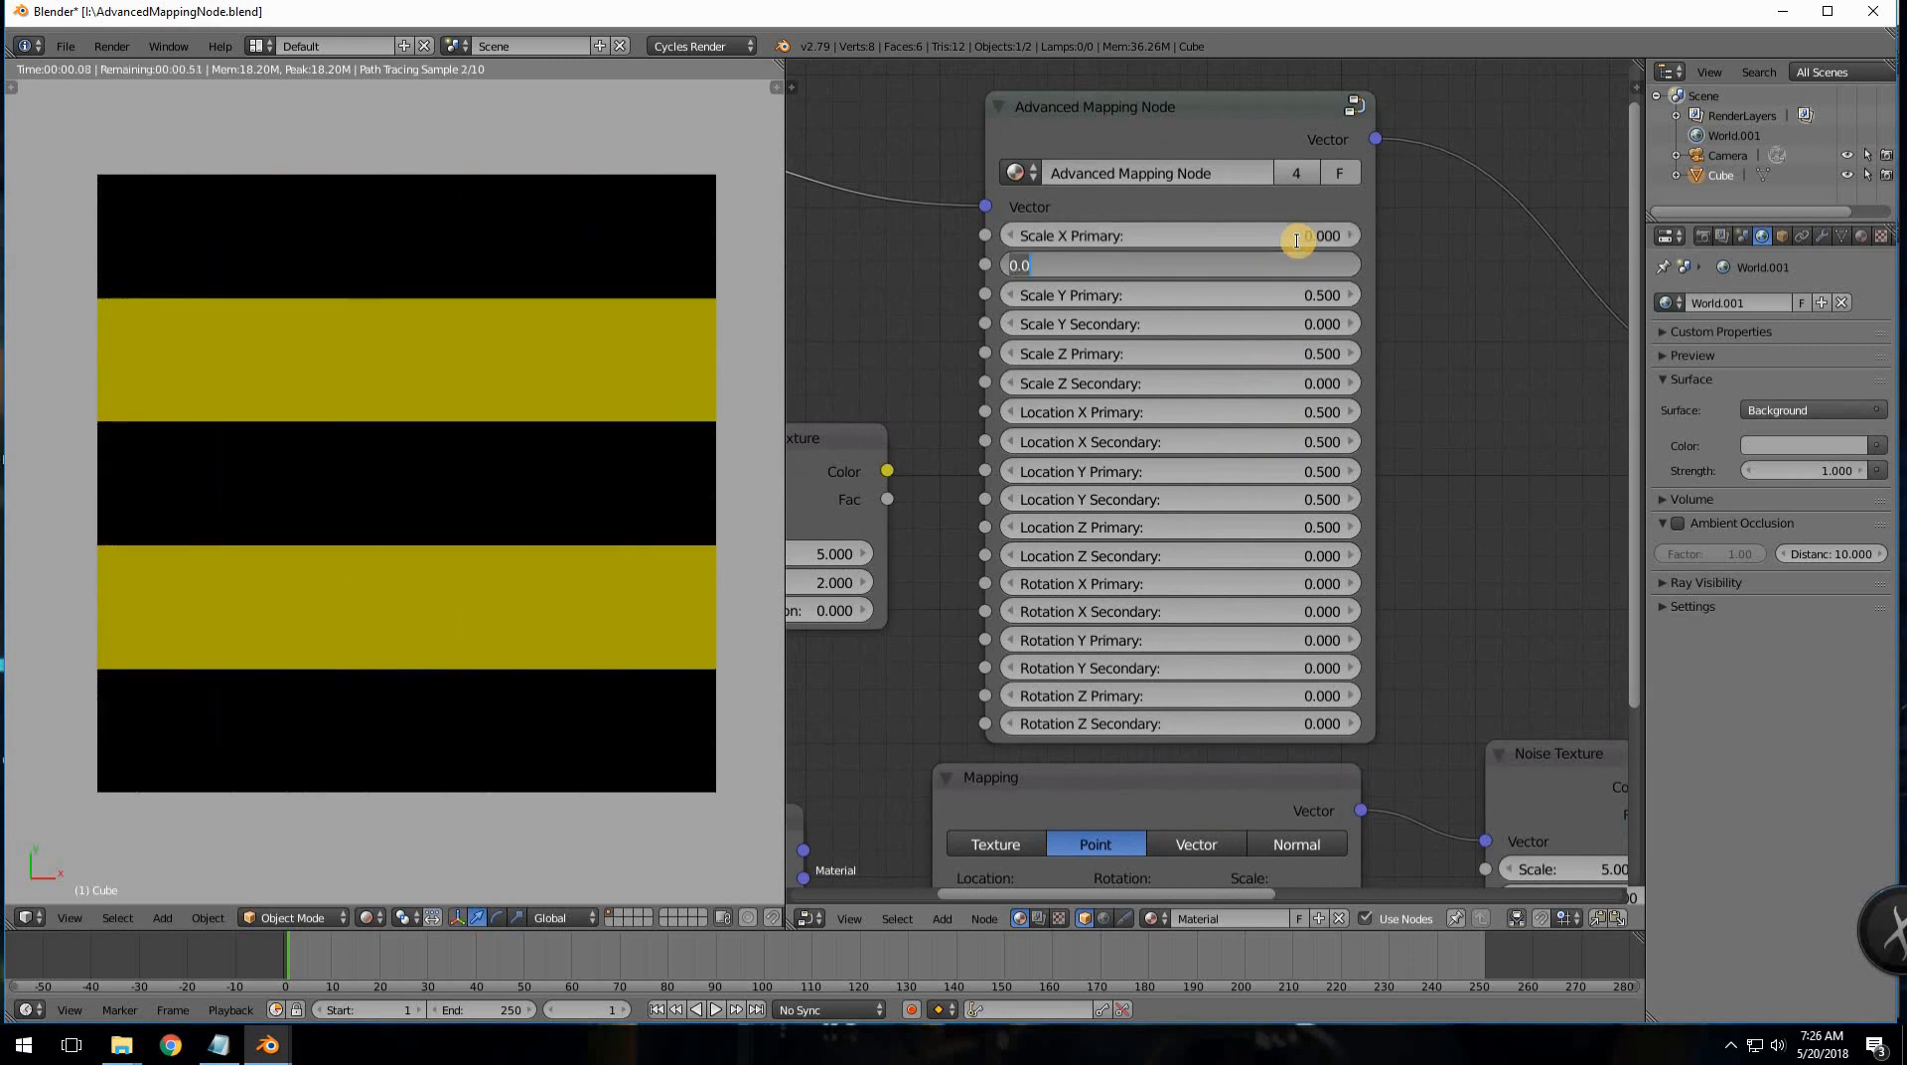
type("0")
key("Tab")
key("Tab")
type("0")
key("Tab")
type("0")
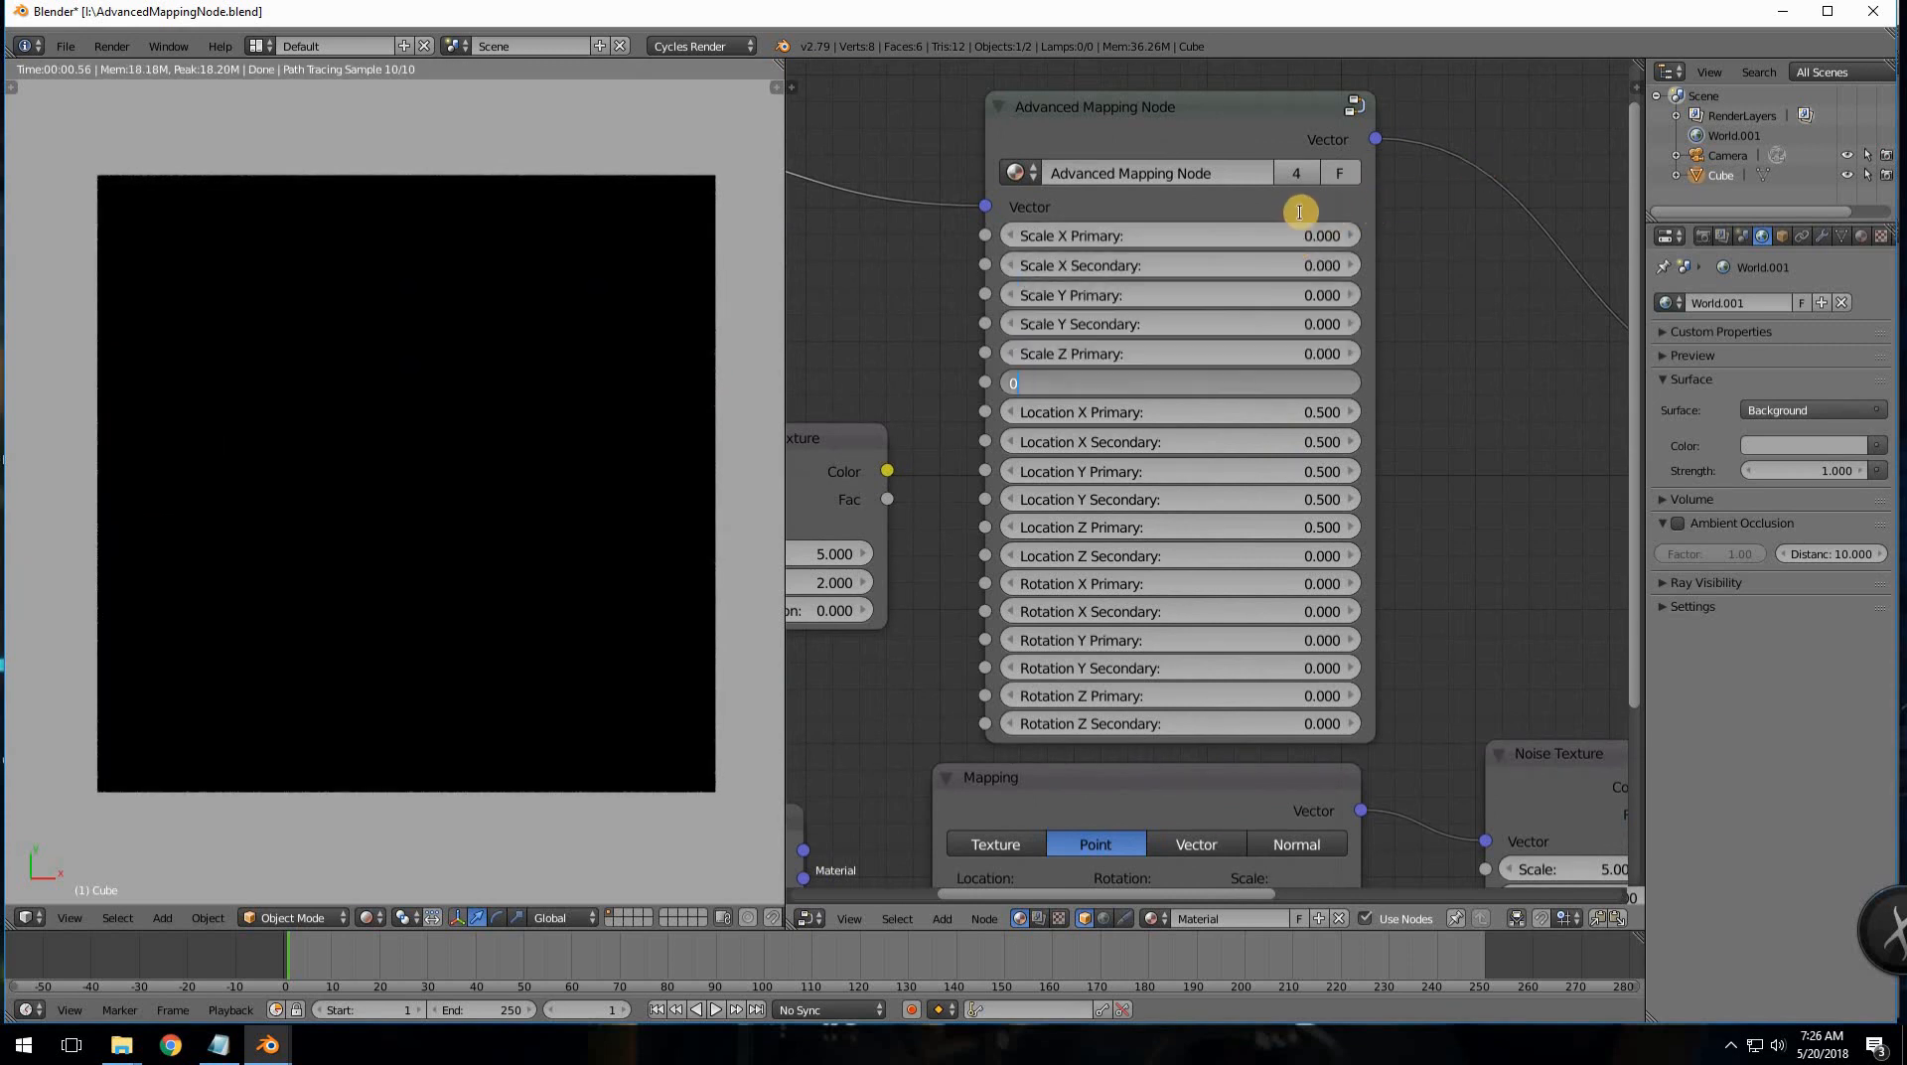
left_click(1282, 234)
- Set the Scale X, Y and Z Primary and Secondary fields to 1
left_click(1286, 233)
type("1")
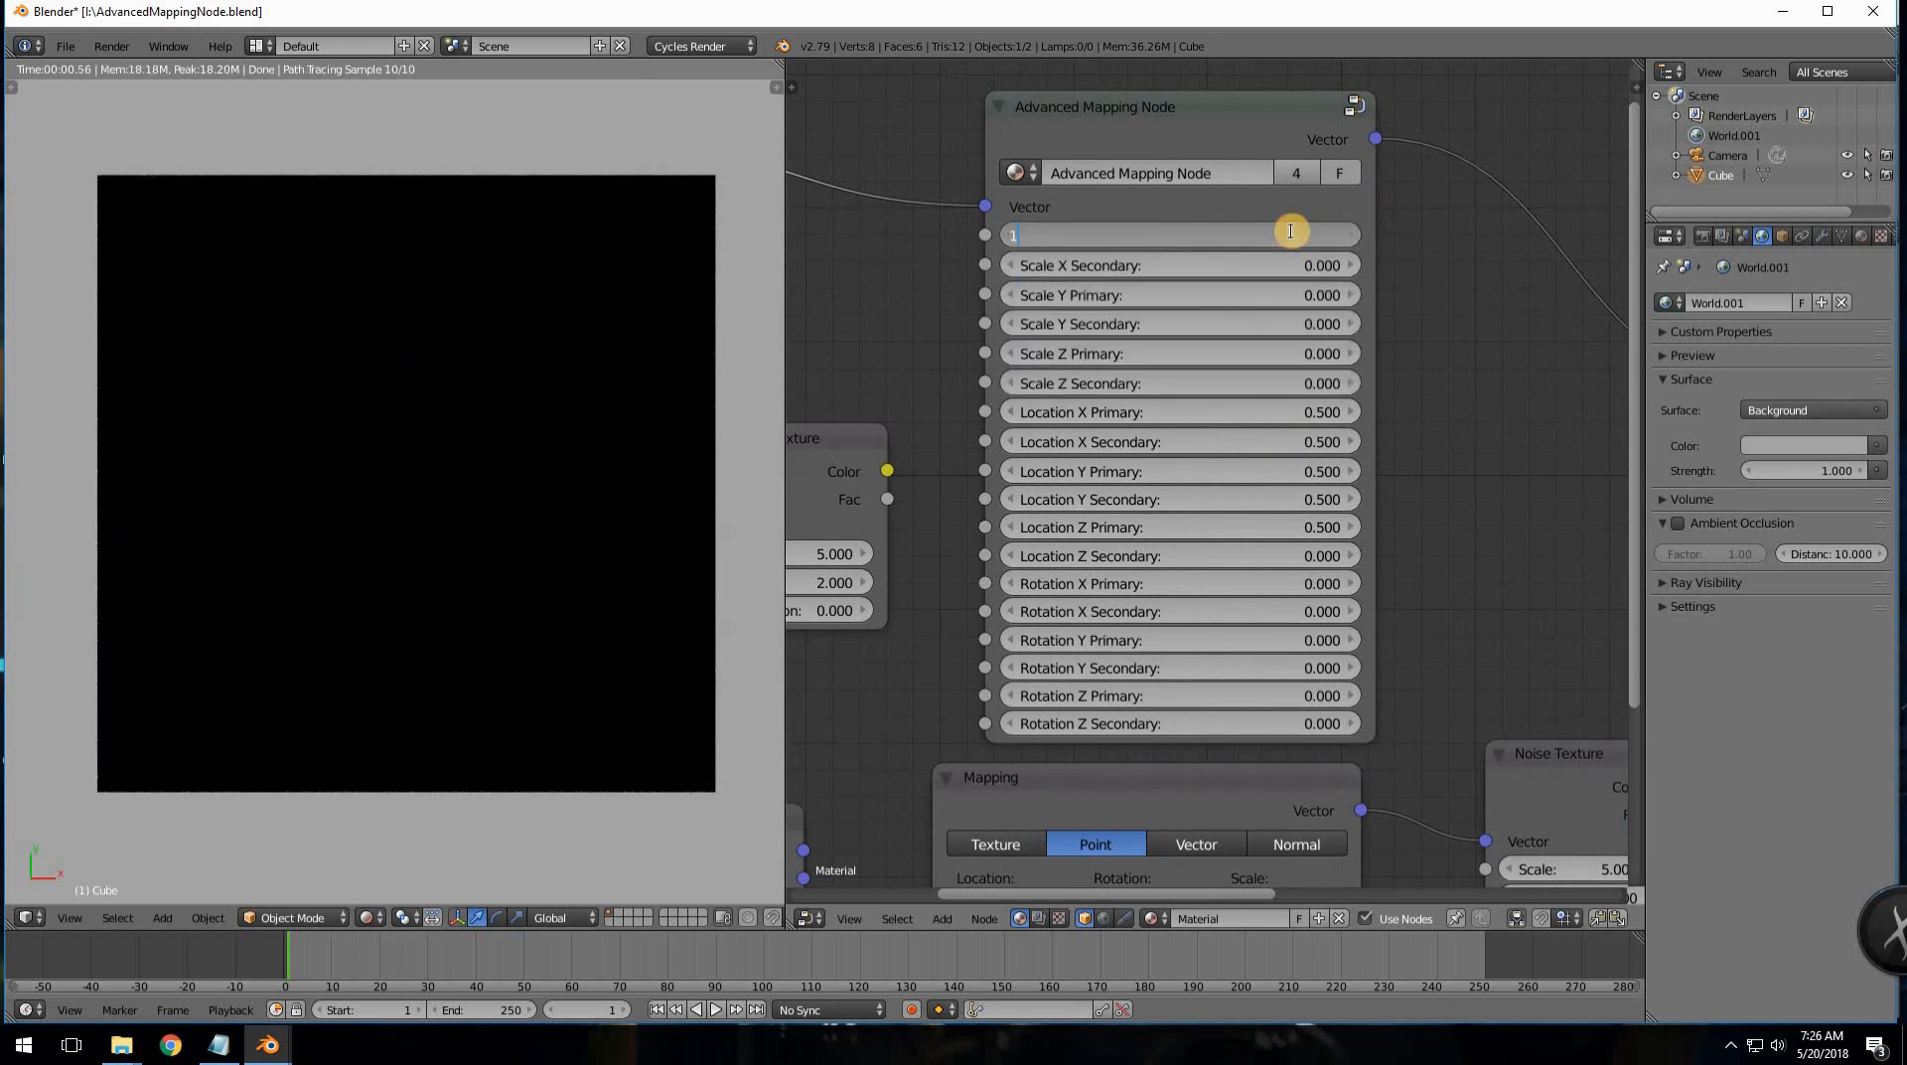
key("Tab")
type("1\t1\t1\t1\t1")
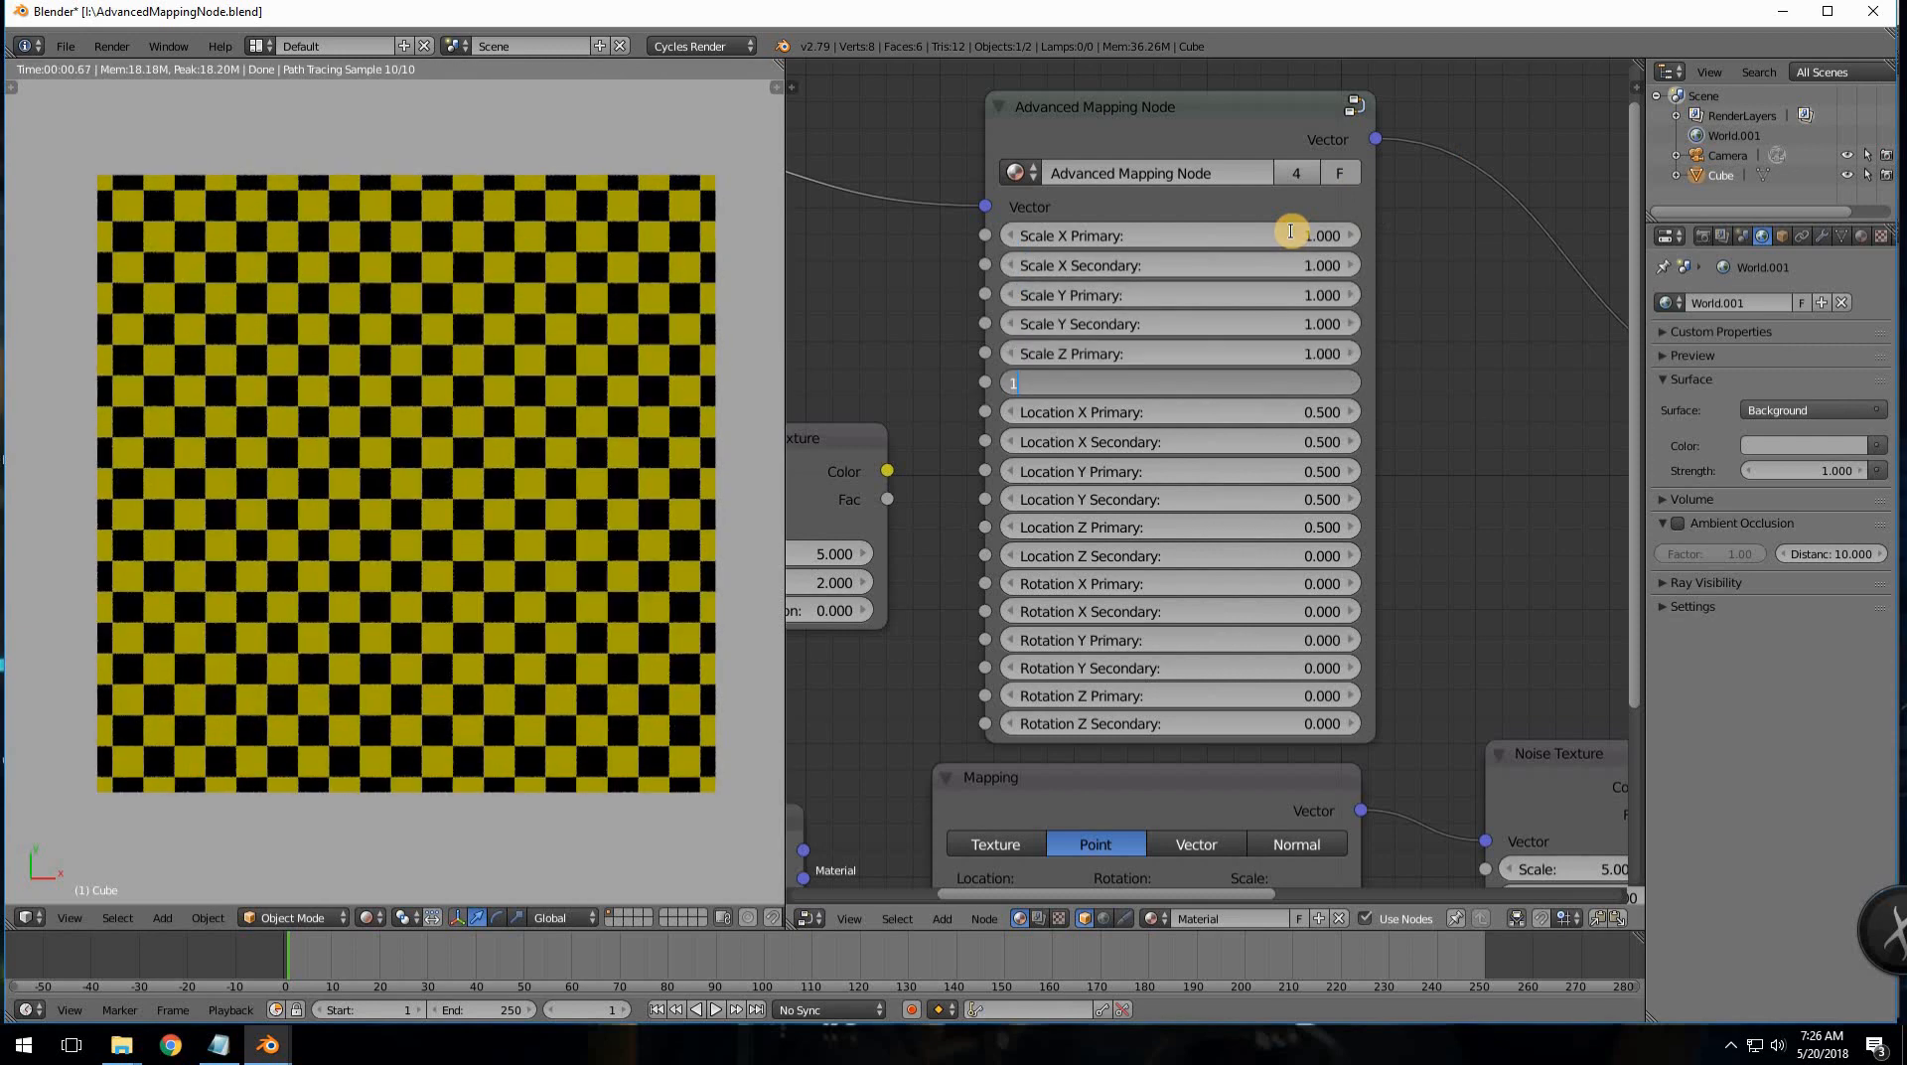
key("Tab")
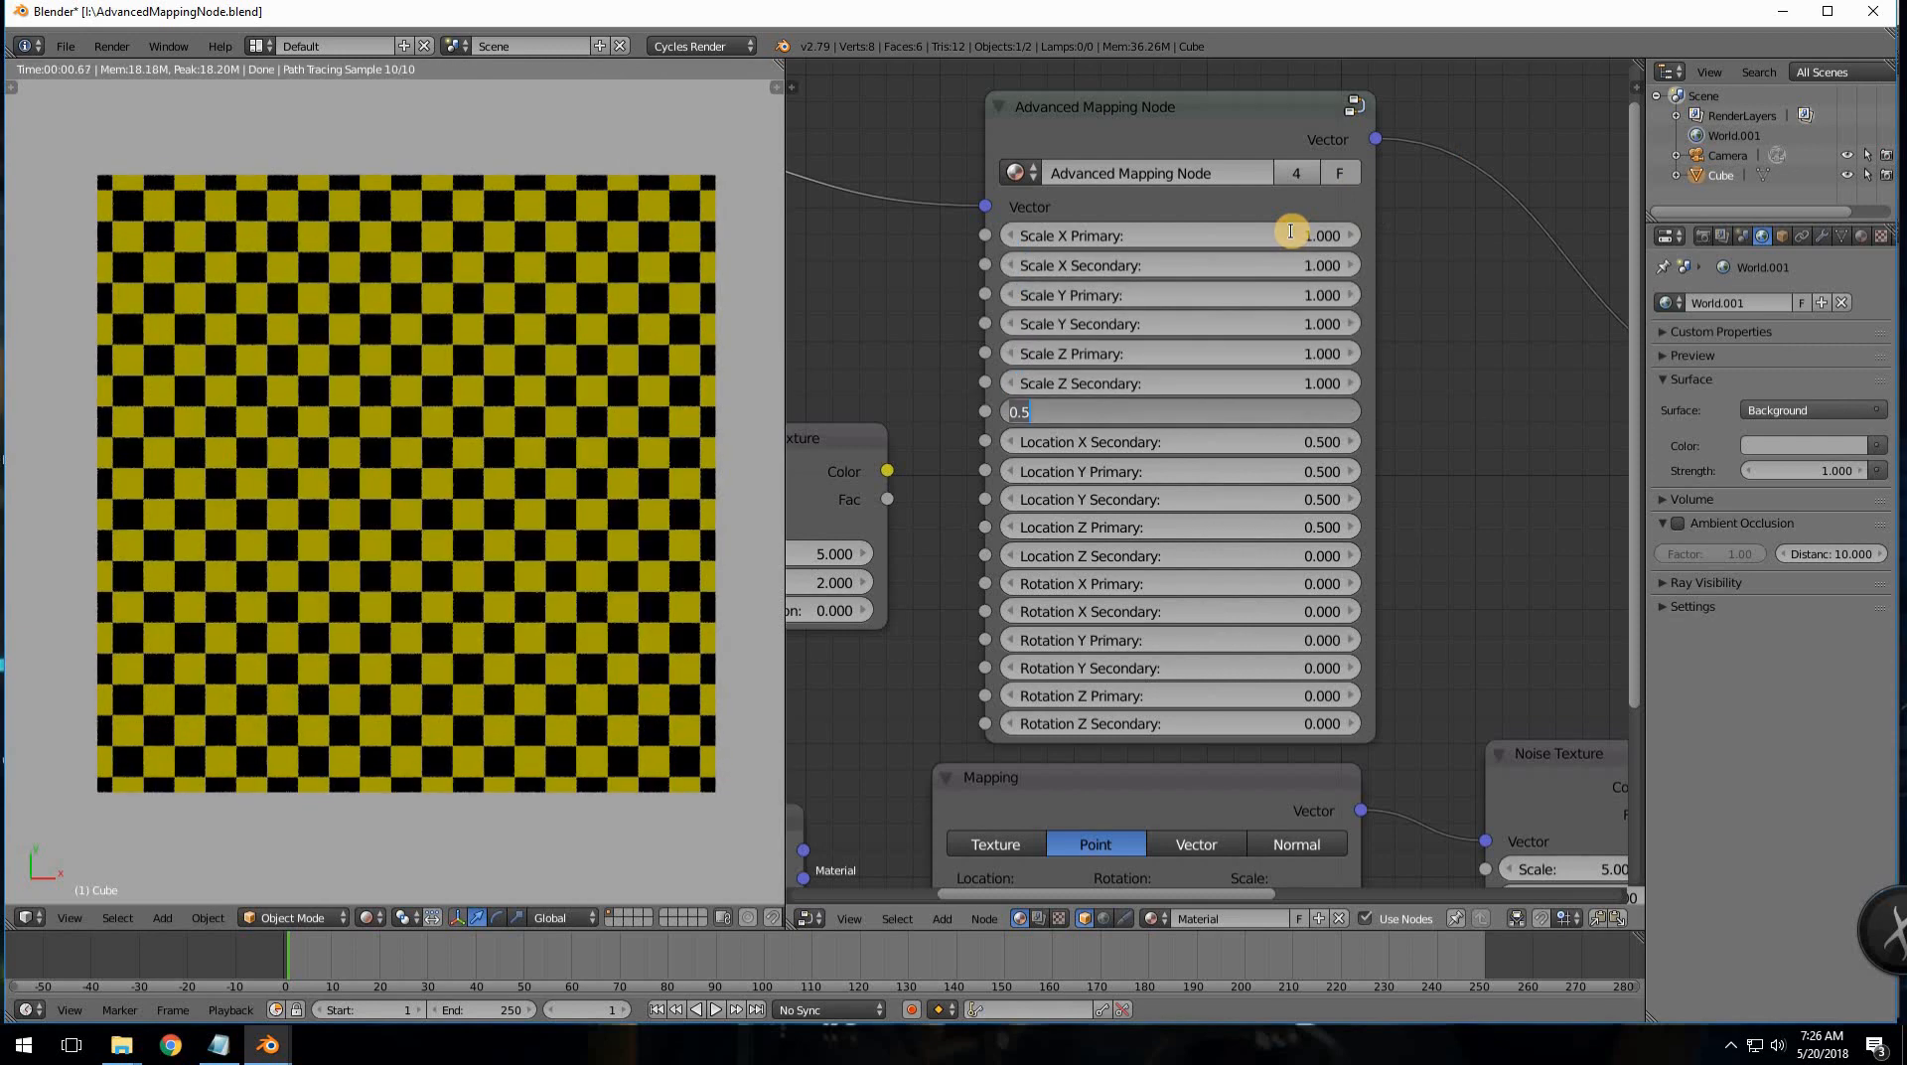
key("Return")
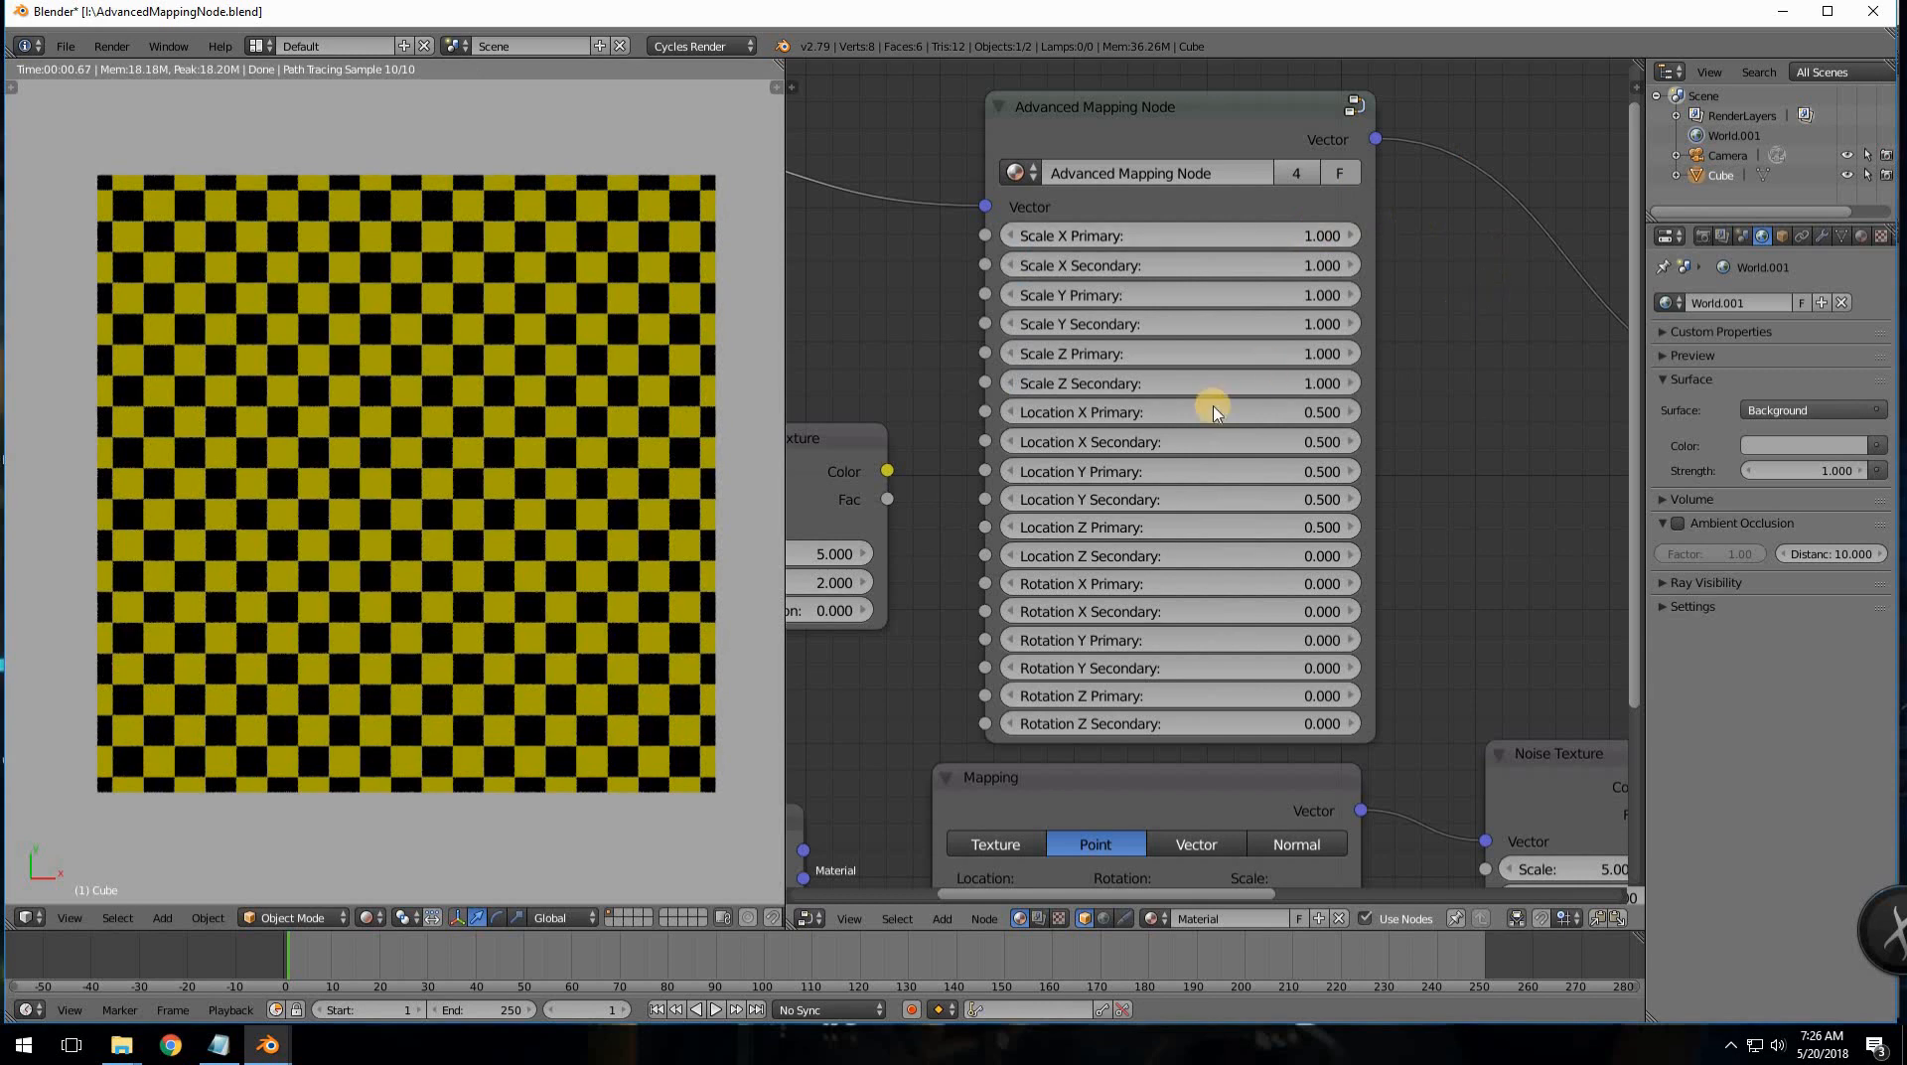
- Zero all Location and Rotation fields of the Advanced Mapping Node
left_click(1222, 419)
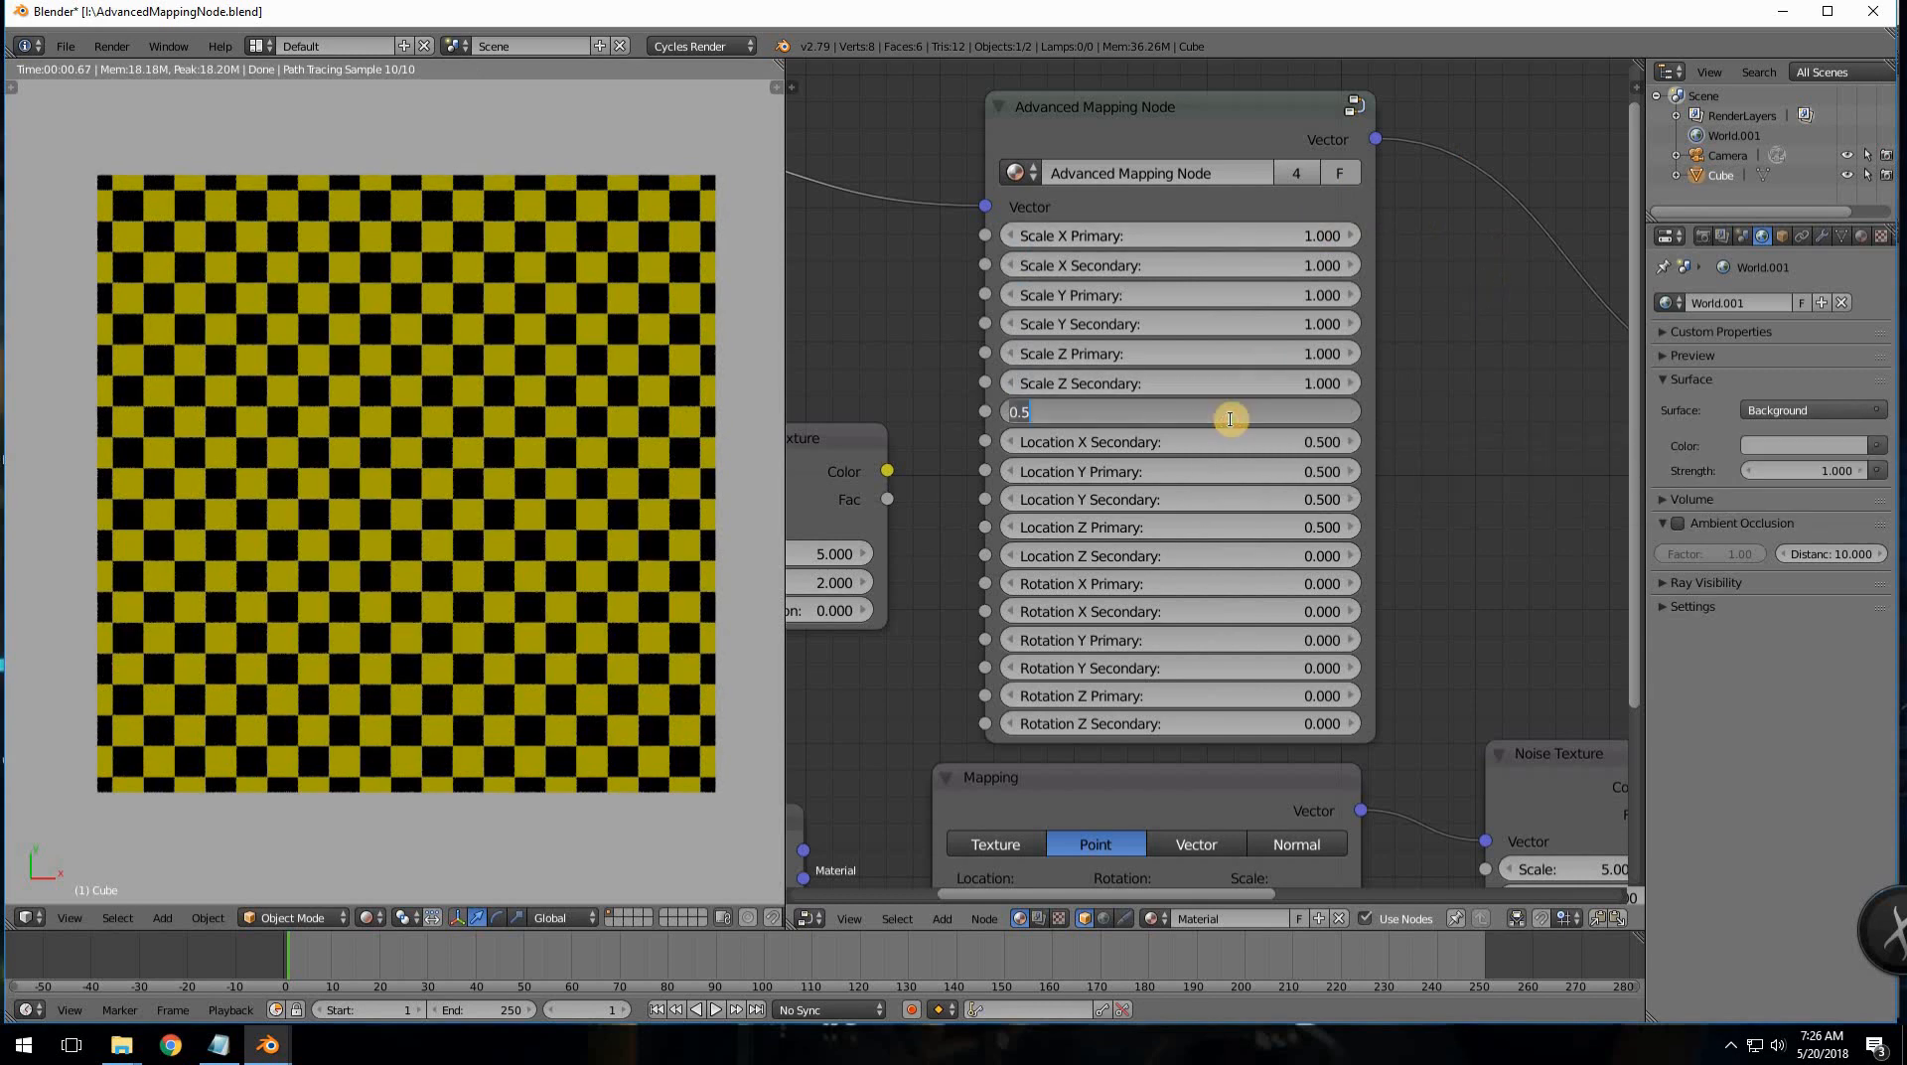
type("0")
key("Tab")
type("0")
key("Tab")
type("0")
key("Tab")
type("0")
key("Tab")
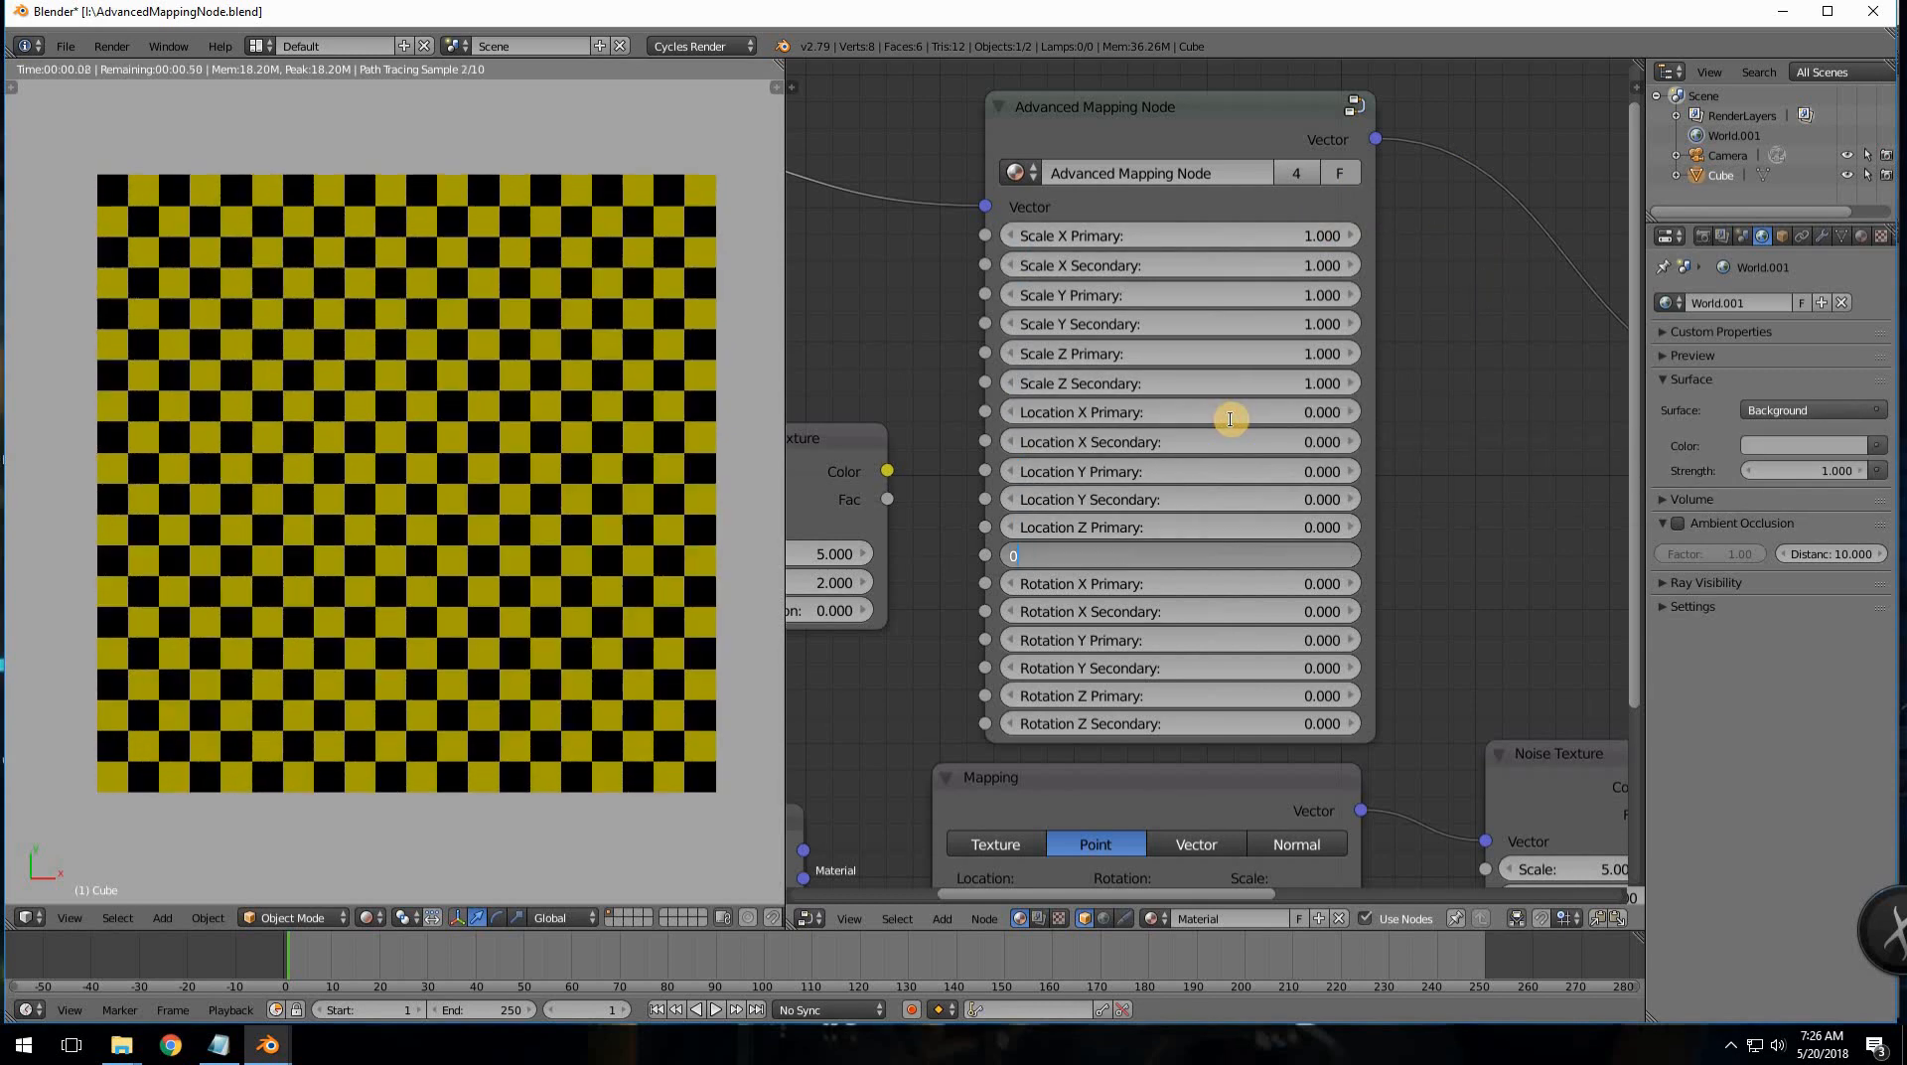
key("Tab")
type("0")
key("Tab")
type("0")
key("Tab")
type("0")
key("Return")
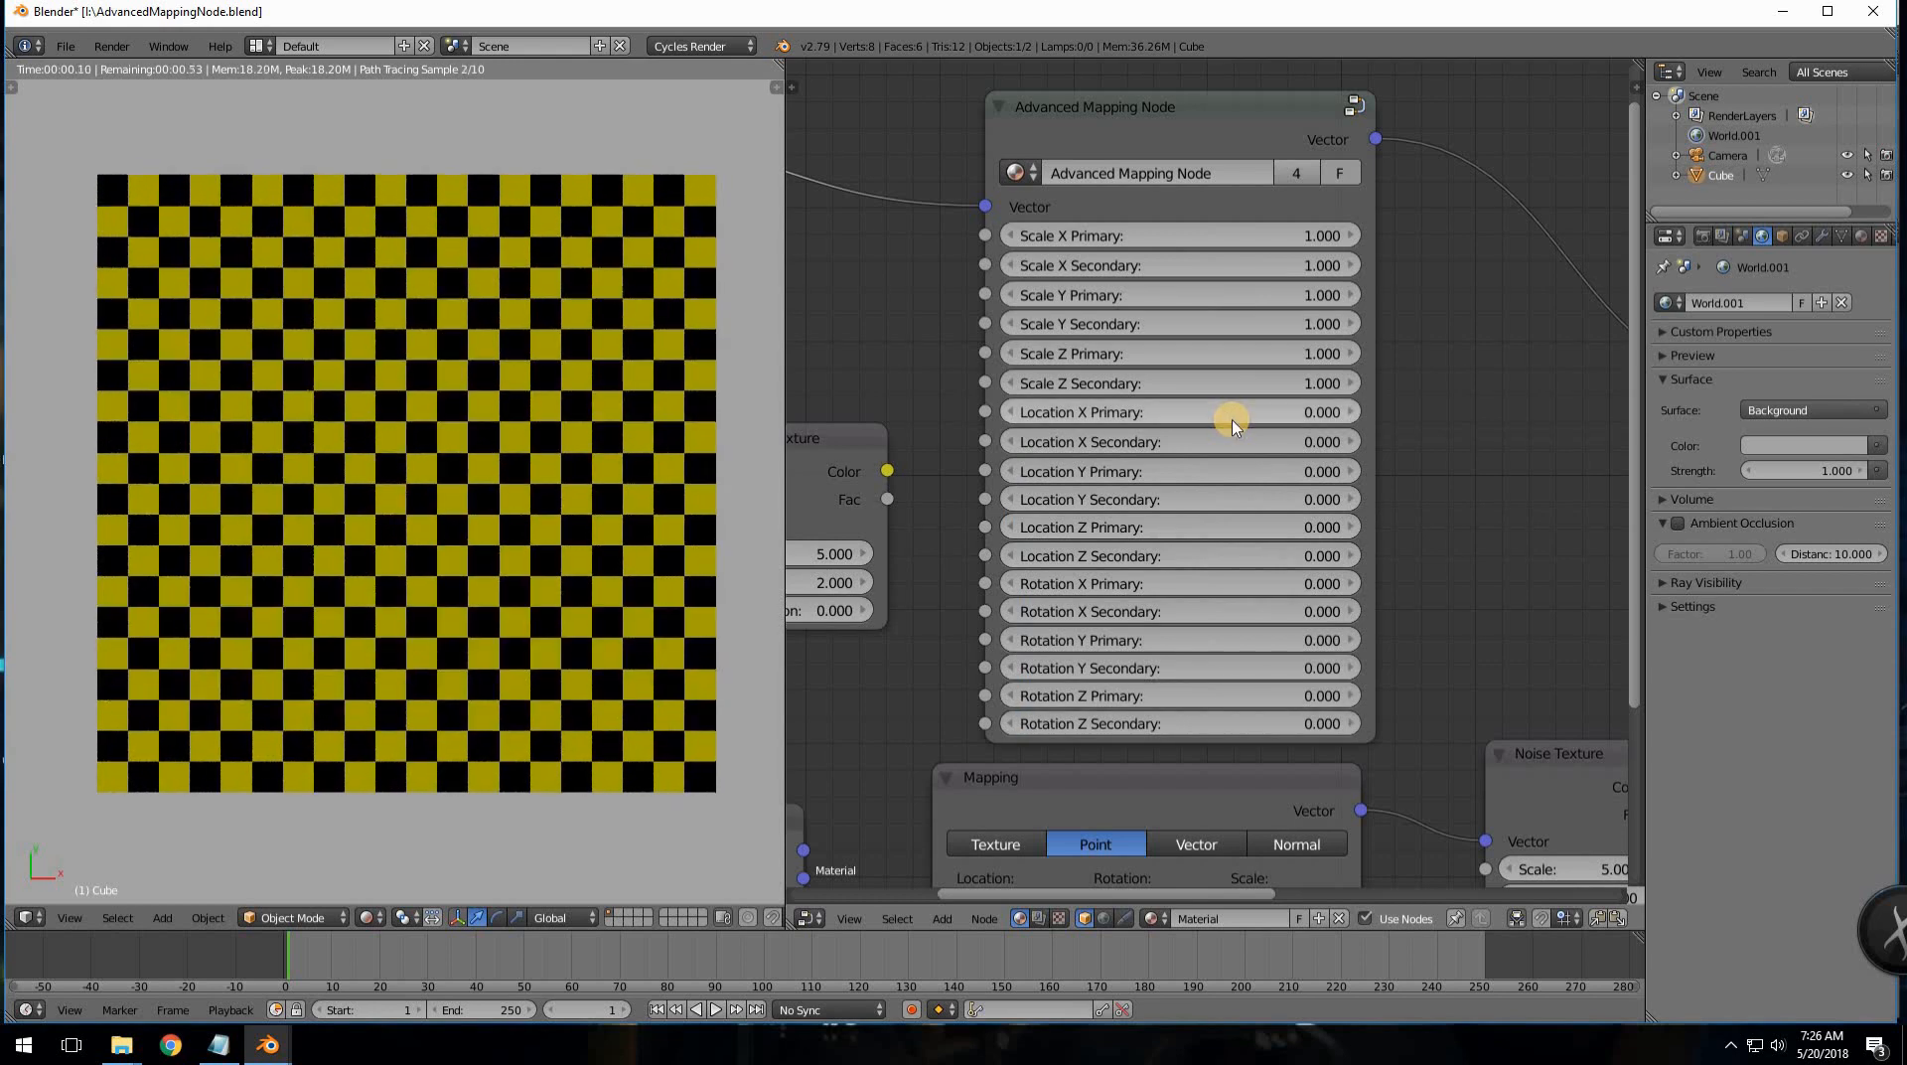
- Set Scale X, Y and Z Secondary to 0
scroll(954, 467, "down", 1)
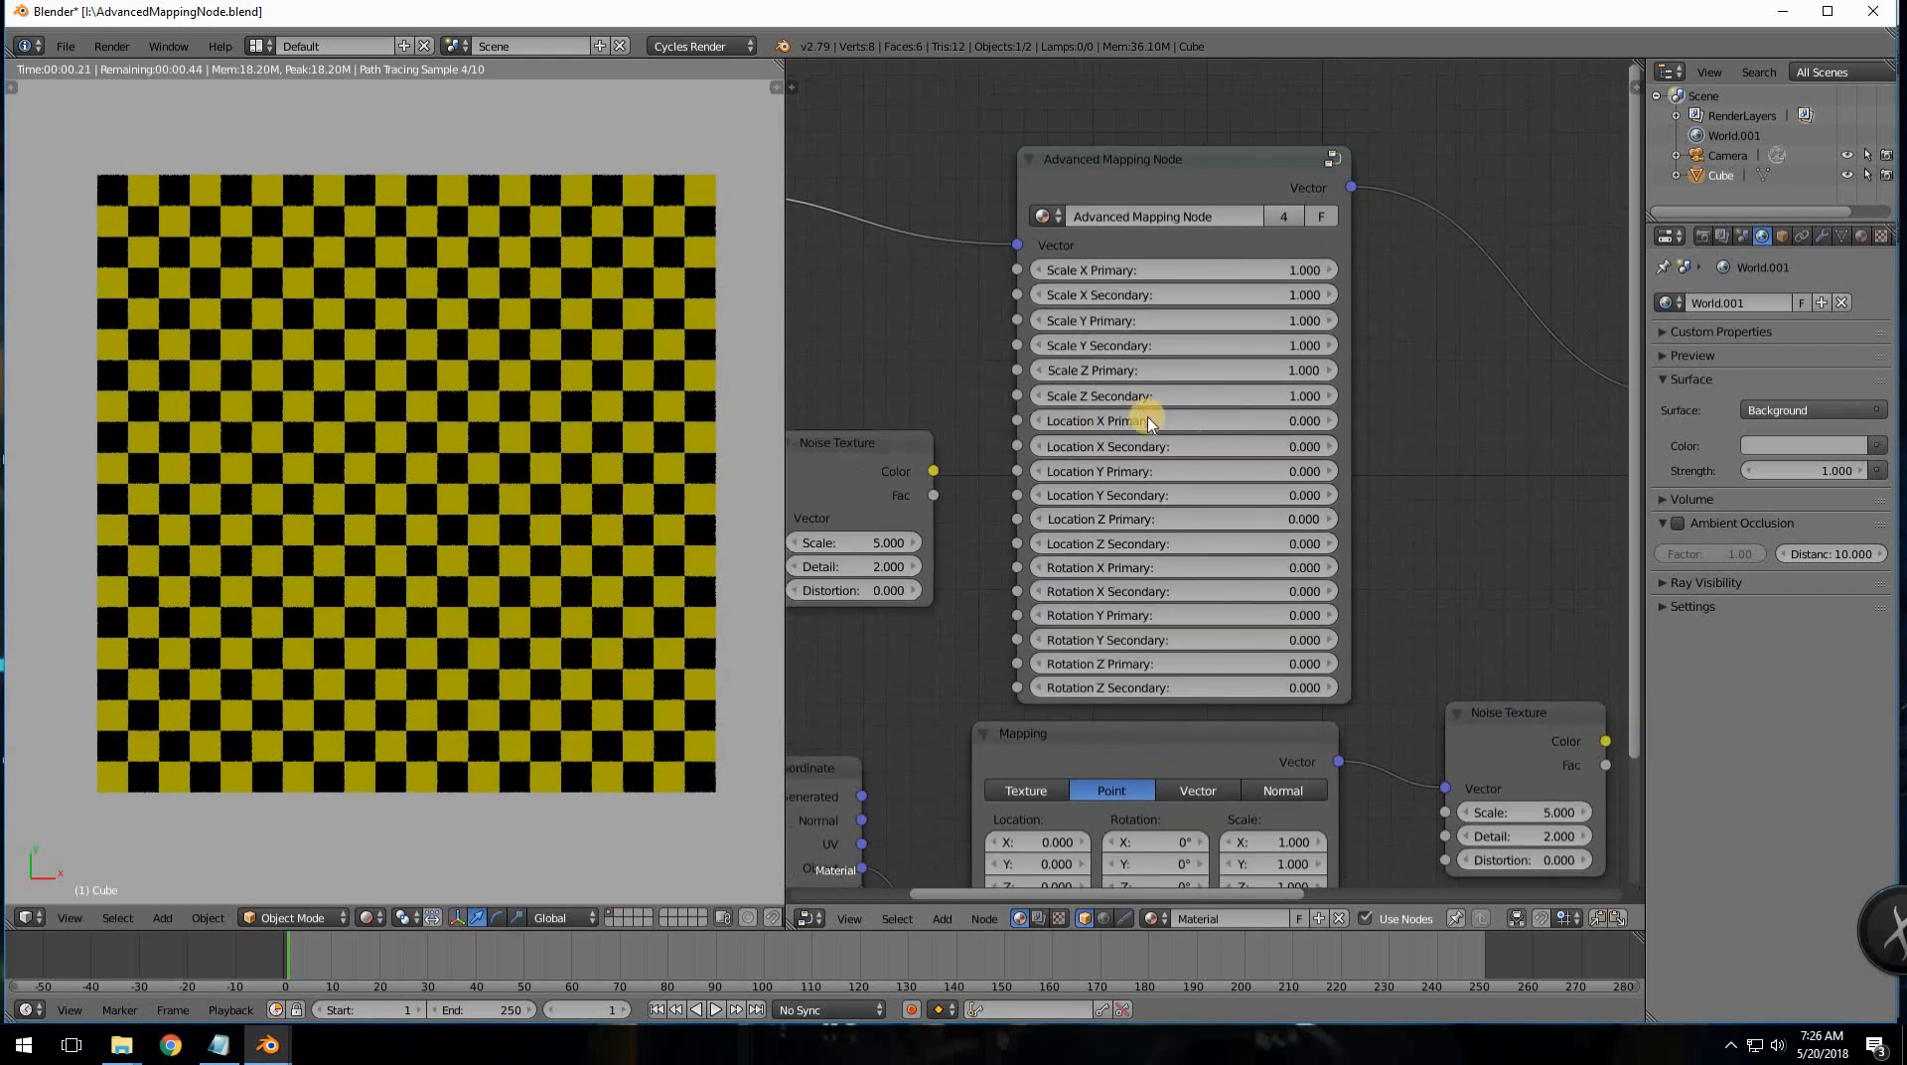
scroll(1385, 387, "up", 1)
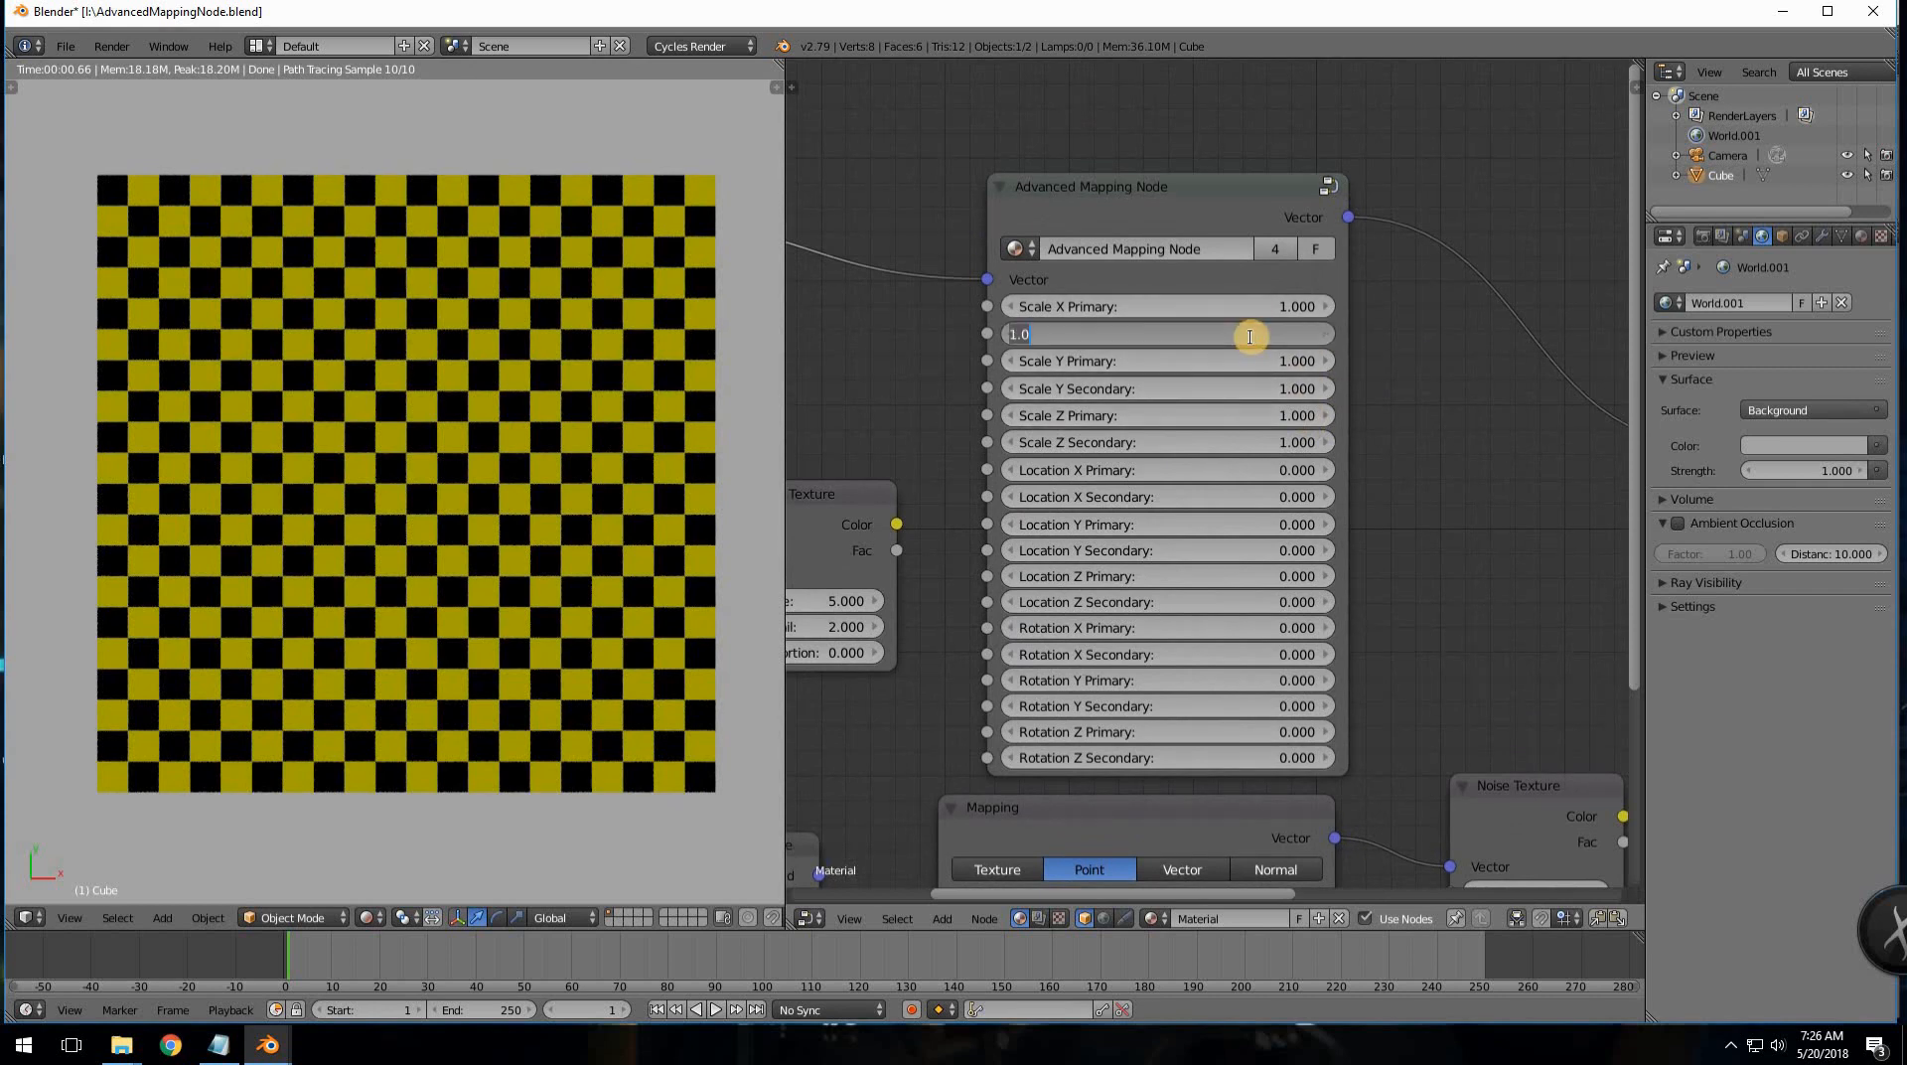
type("0")
key("Return")
double_click(1256, 387)
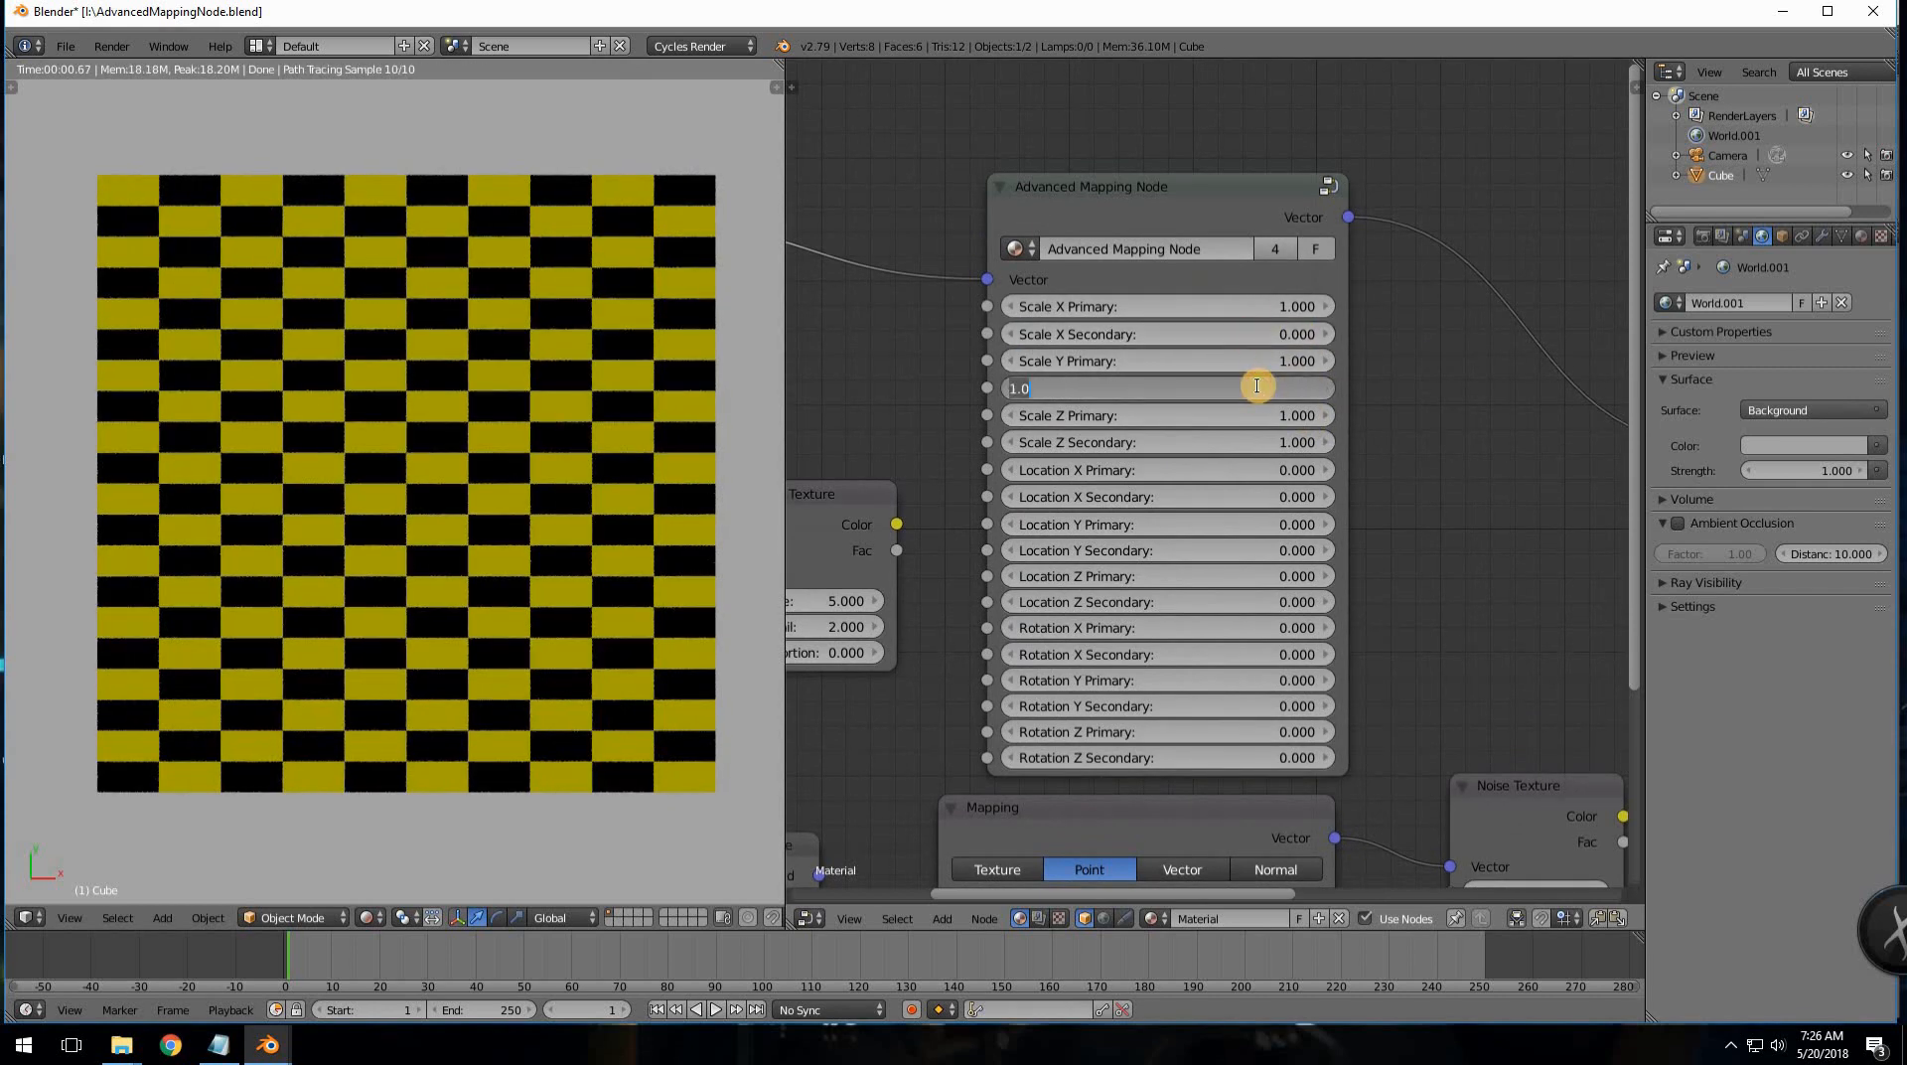
type("0")
key("Return")
double_click(1247, 442)
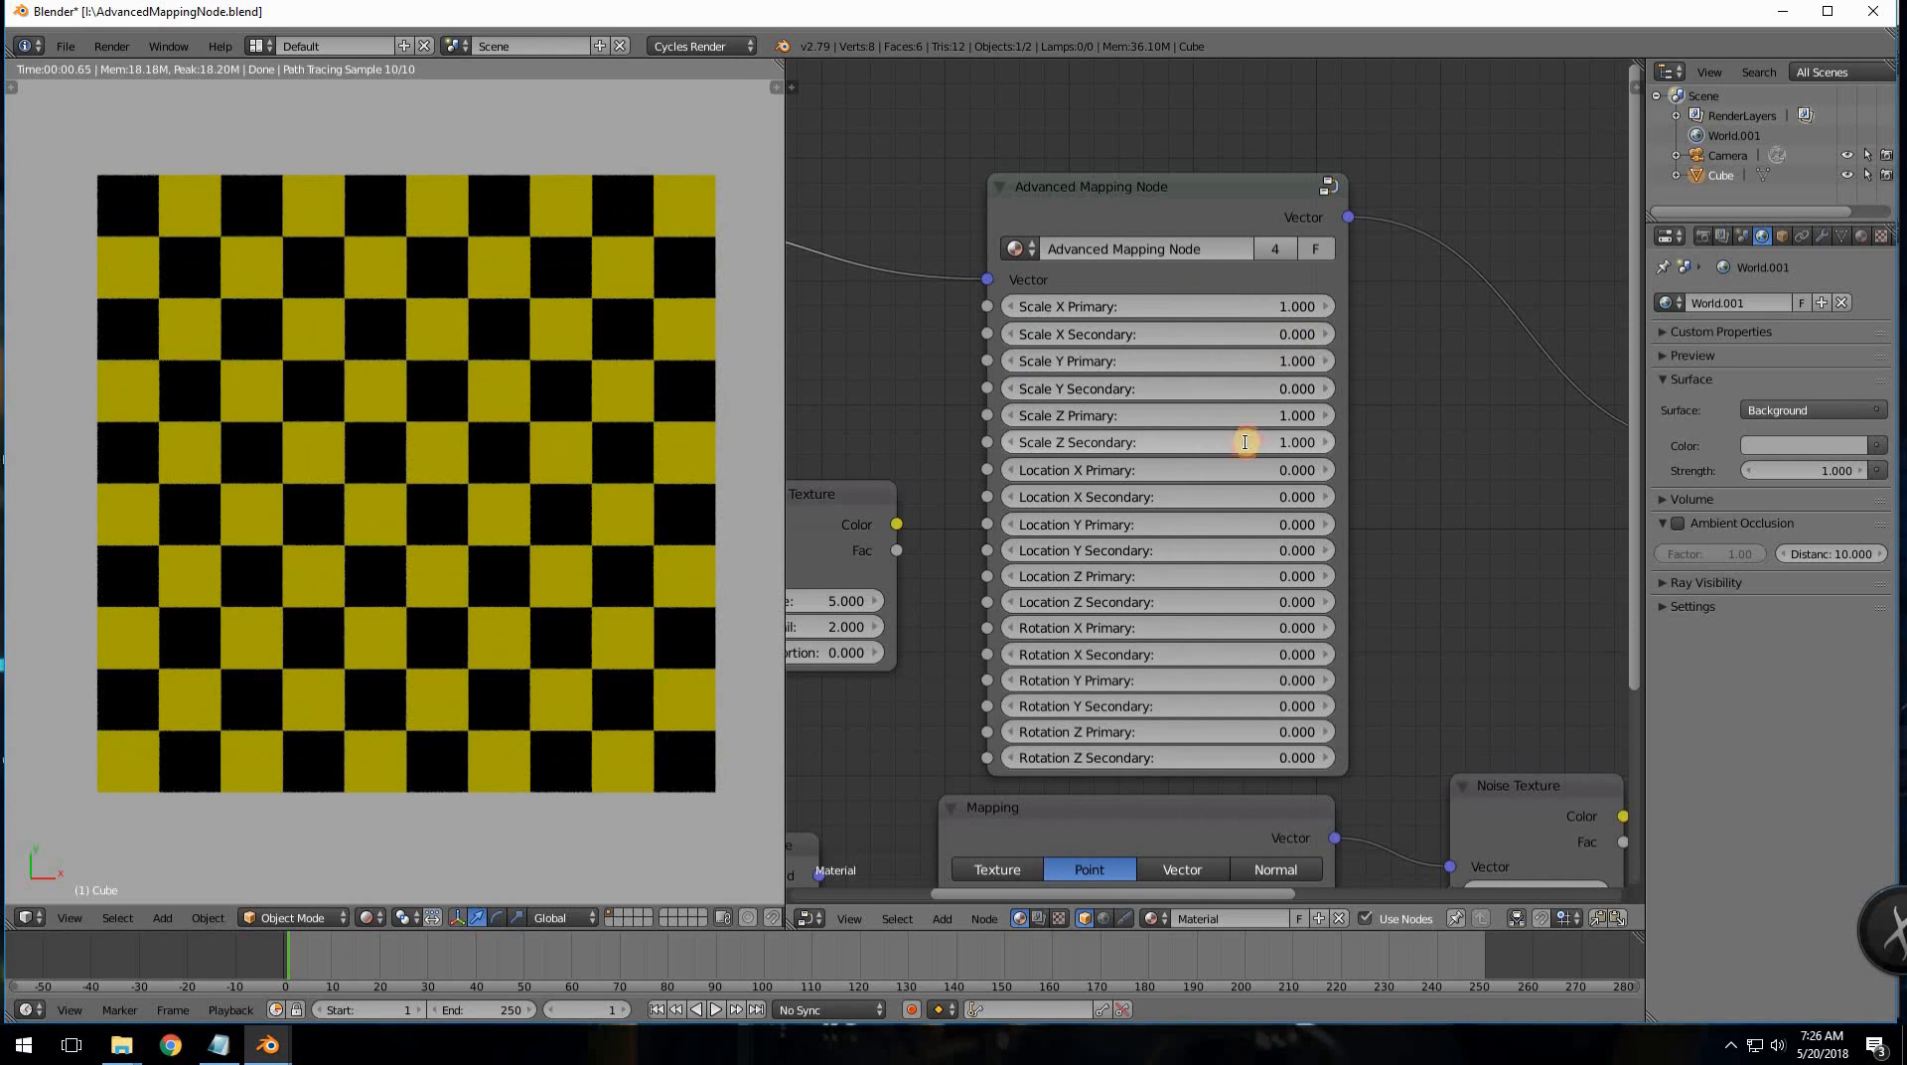
type("0")
key("Return")
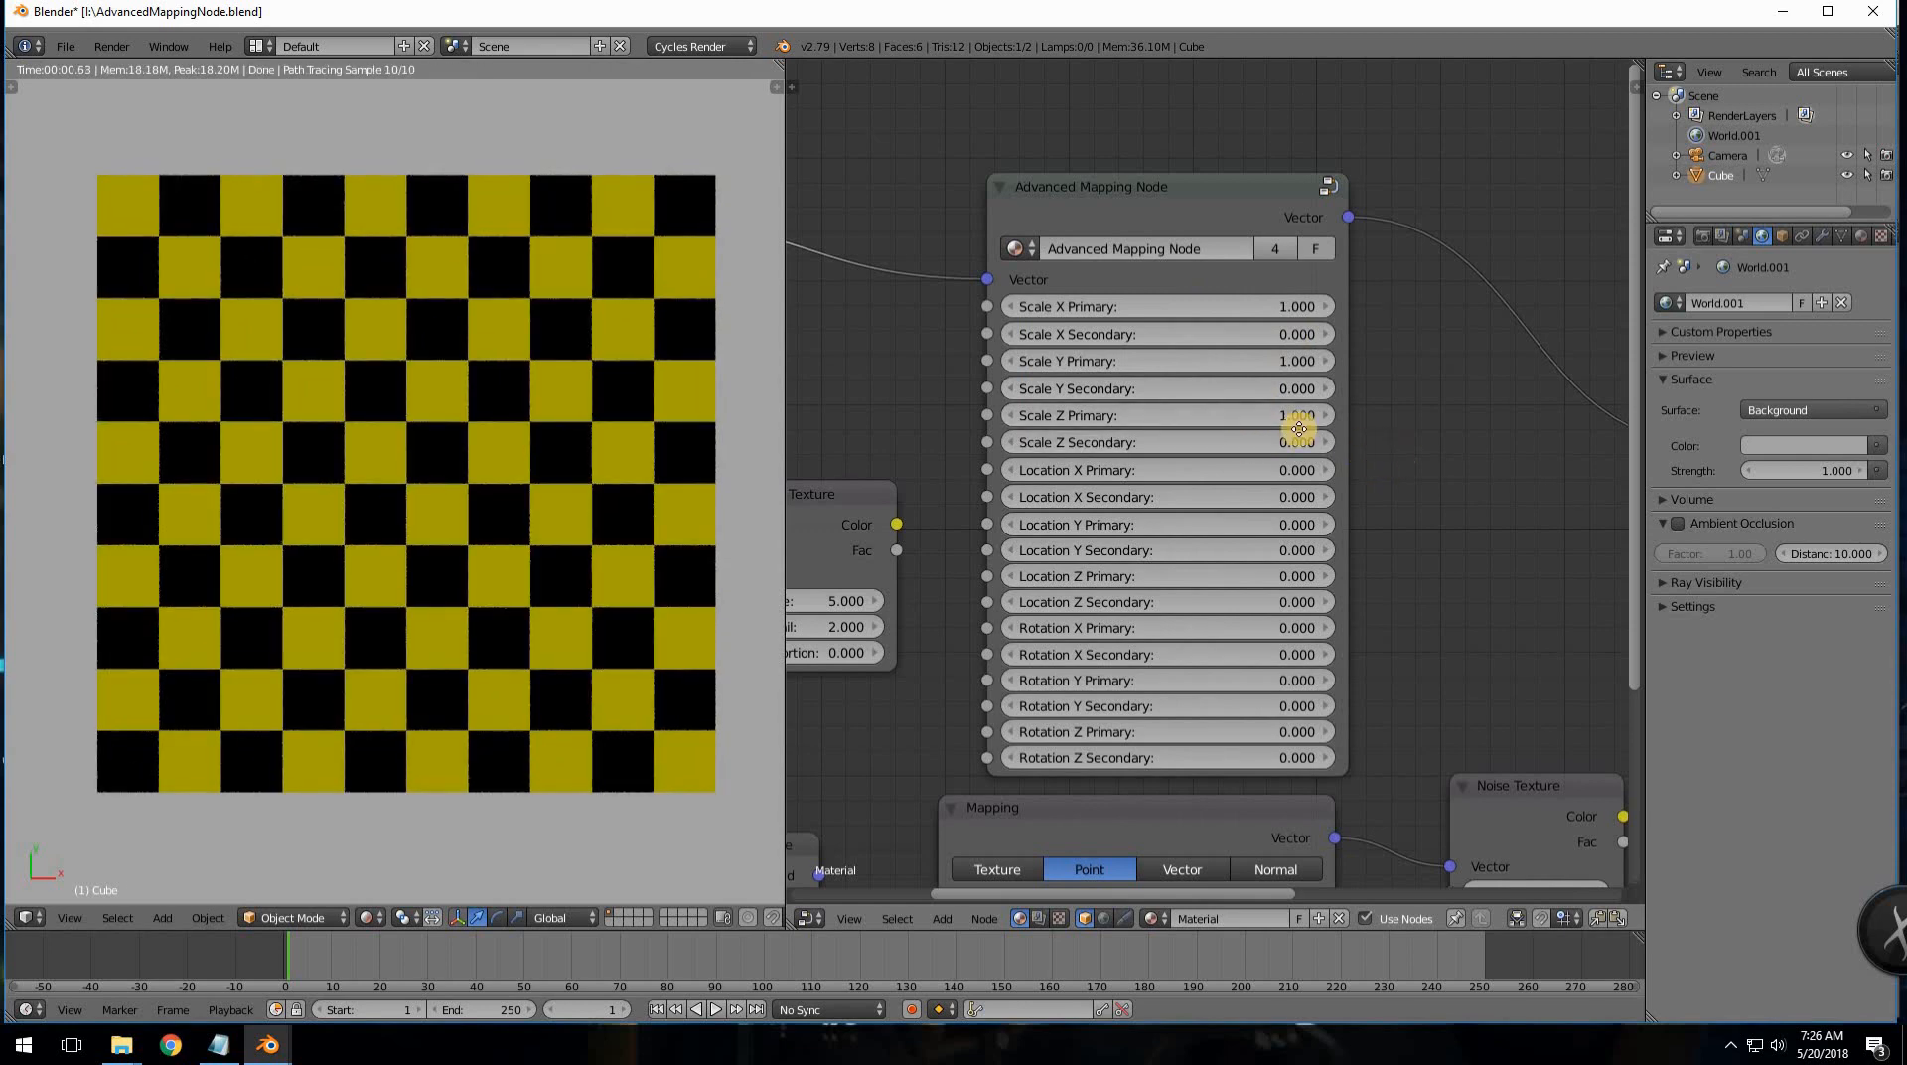
- Try the lower Mapping node, Advanced Mapping output and Noise Color as the Checker's Vector input
middle_click_drag(1357, 543, 1075, 402)
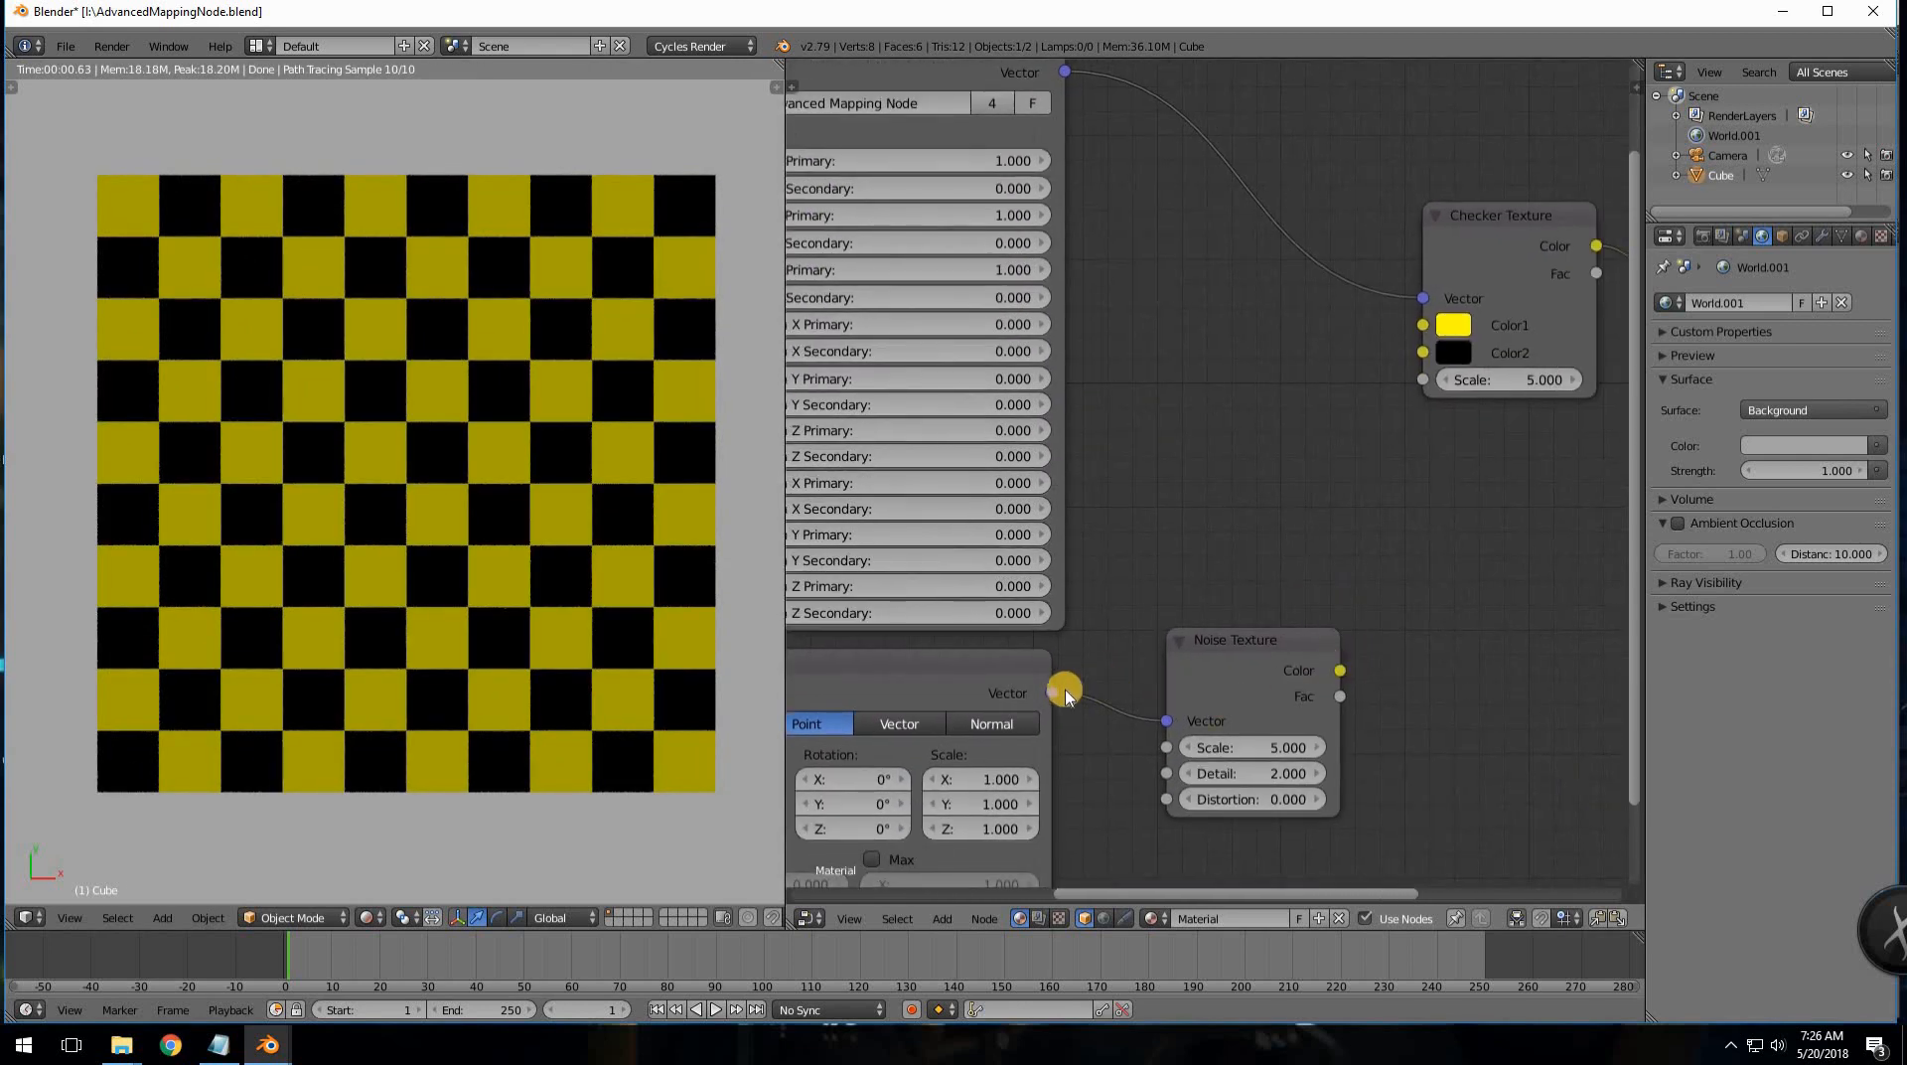
left_click_drag(1131, 616, 1412, 302)
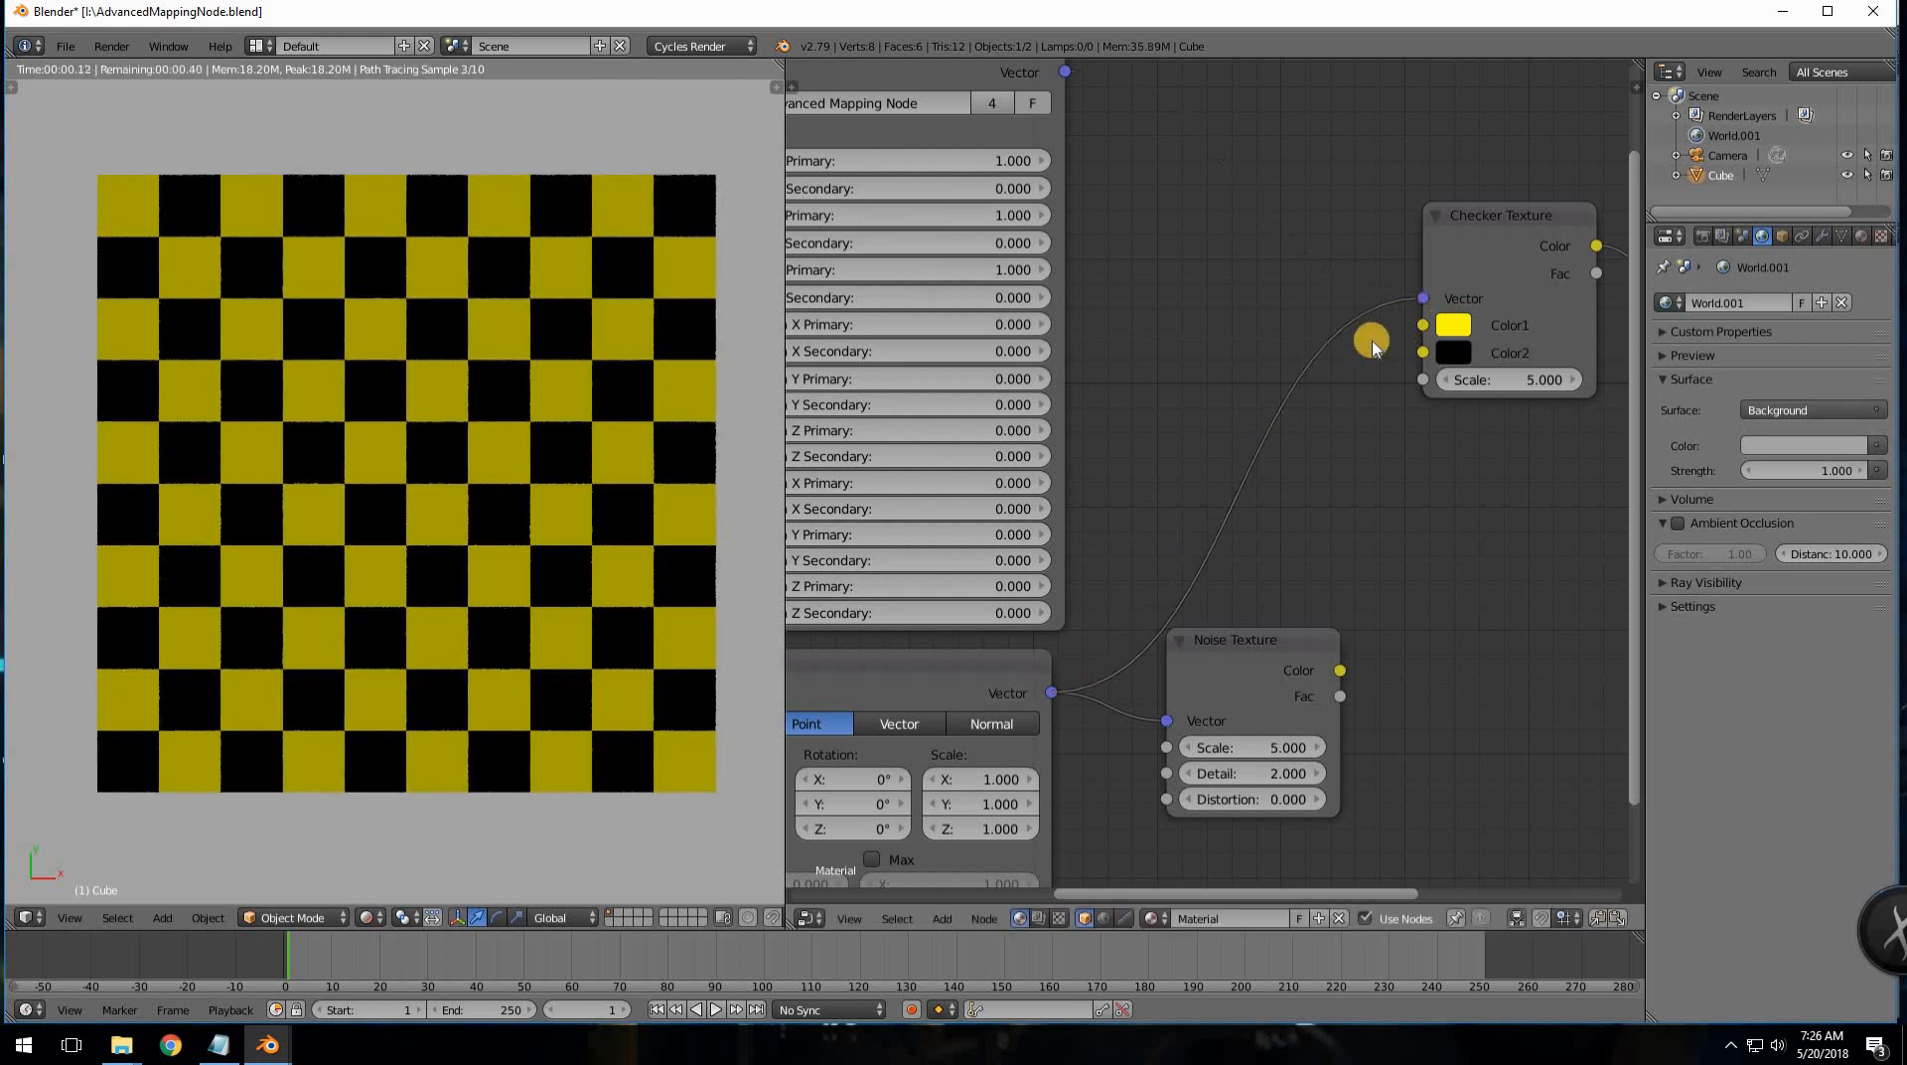
left_click_drag(1060, 74, 1422, 298)
left_click_drag(1359, 645, 1422, 298)
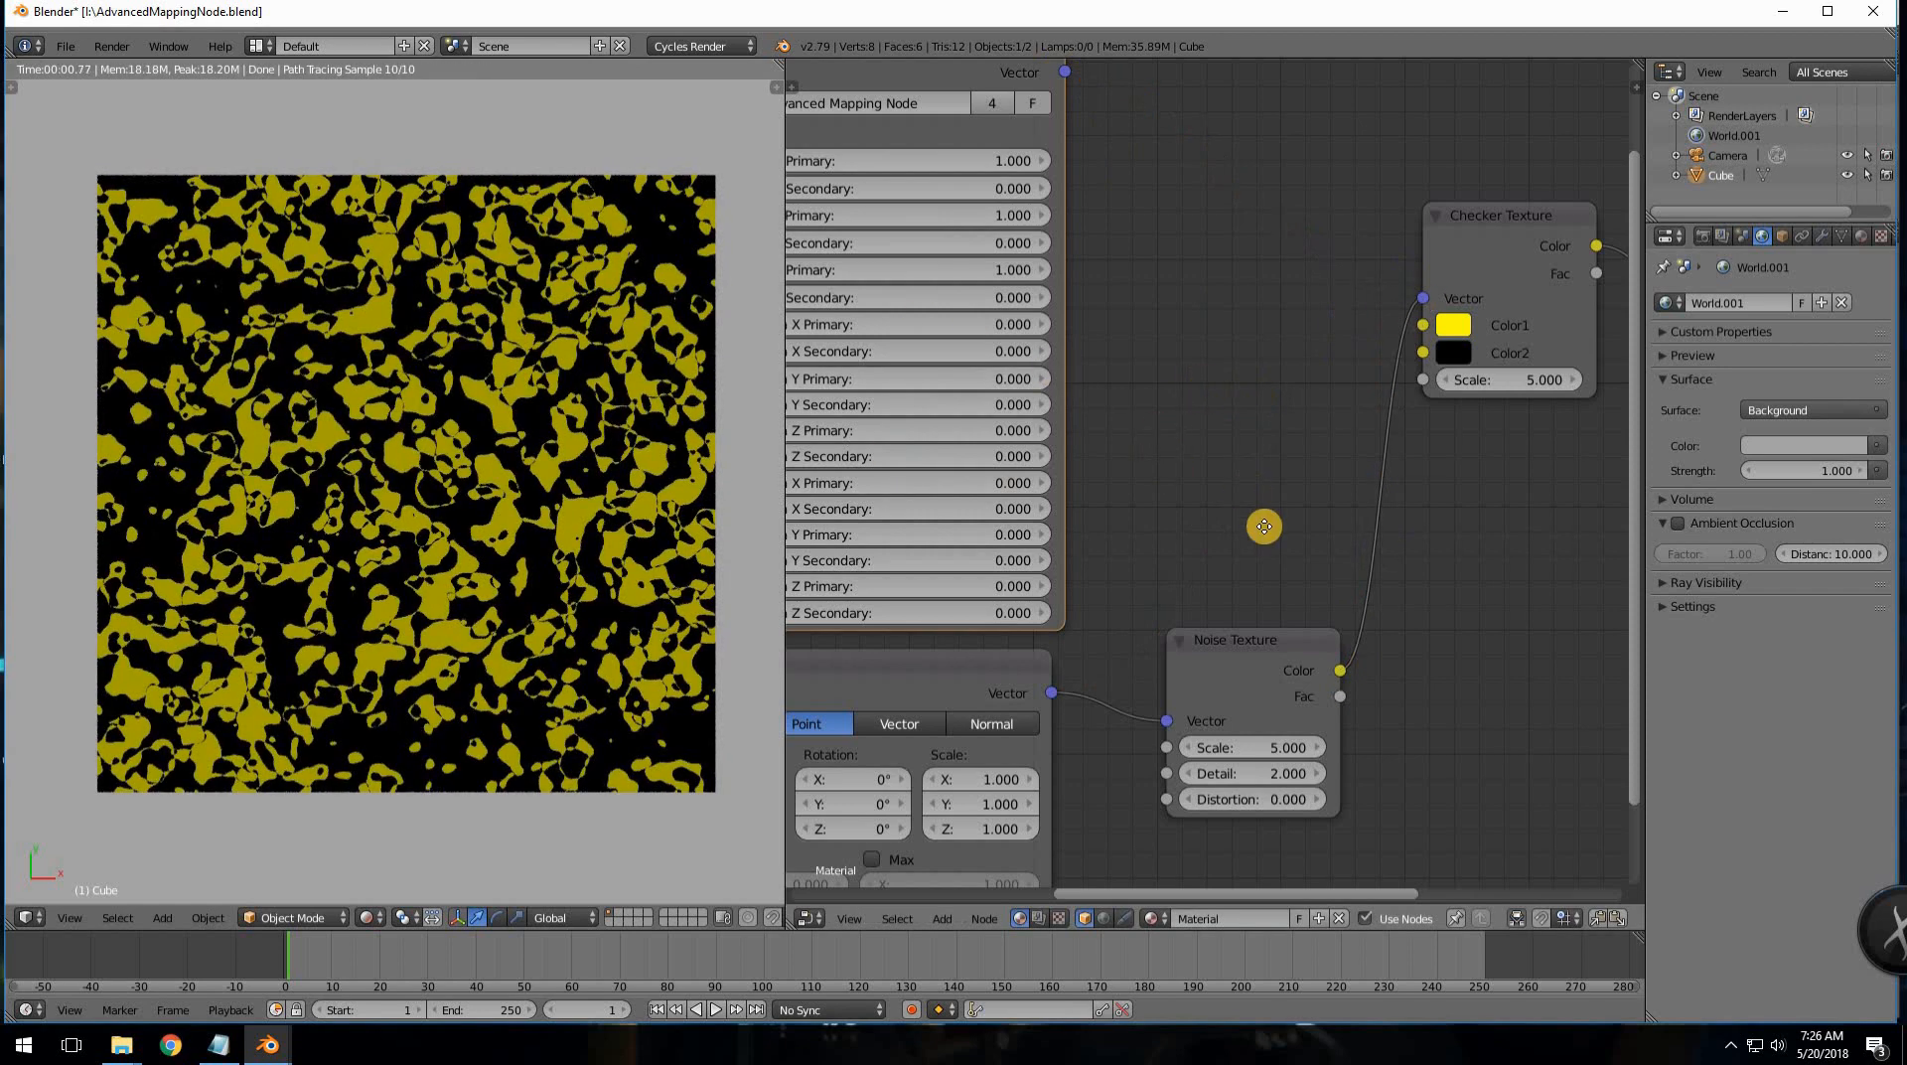
- Reconnect the Advanced Mapping output to the Checker Vector and place Noise Texture beside it
middle_click_drag(1264, 526, 1354, 626)
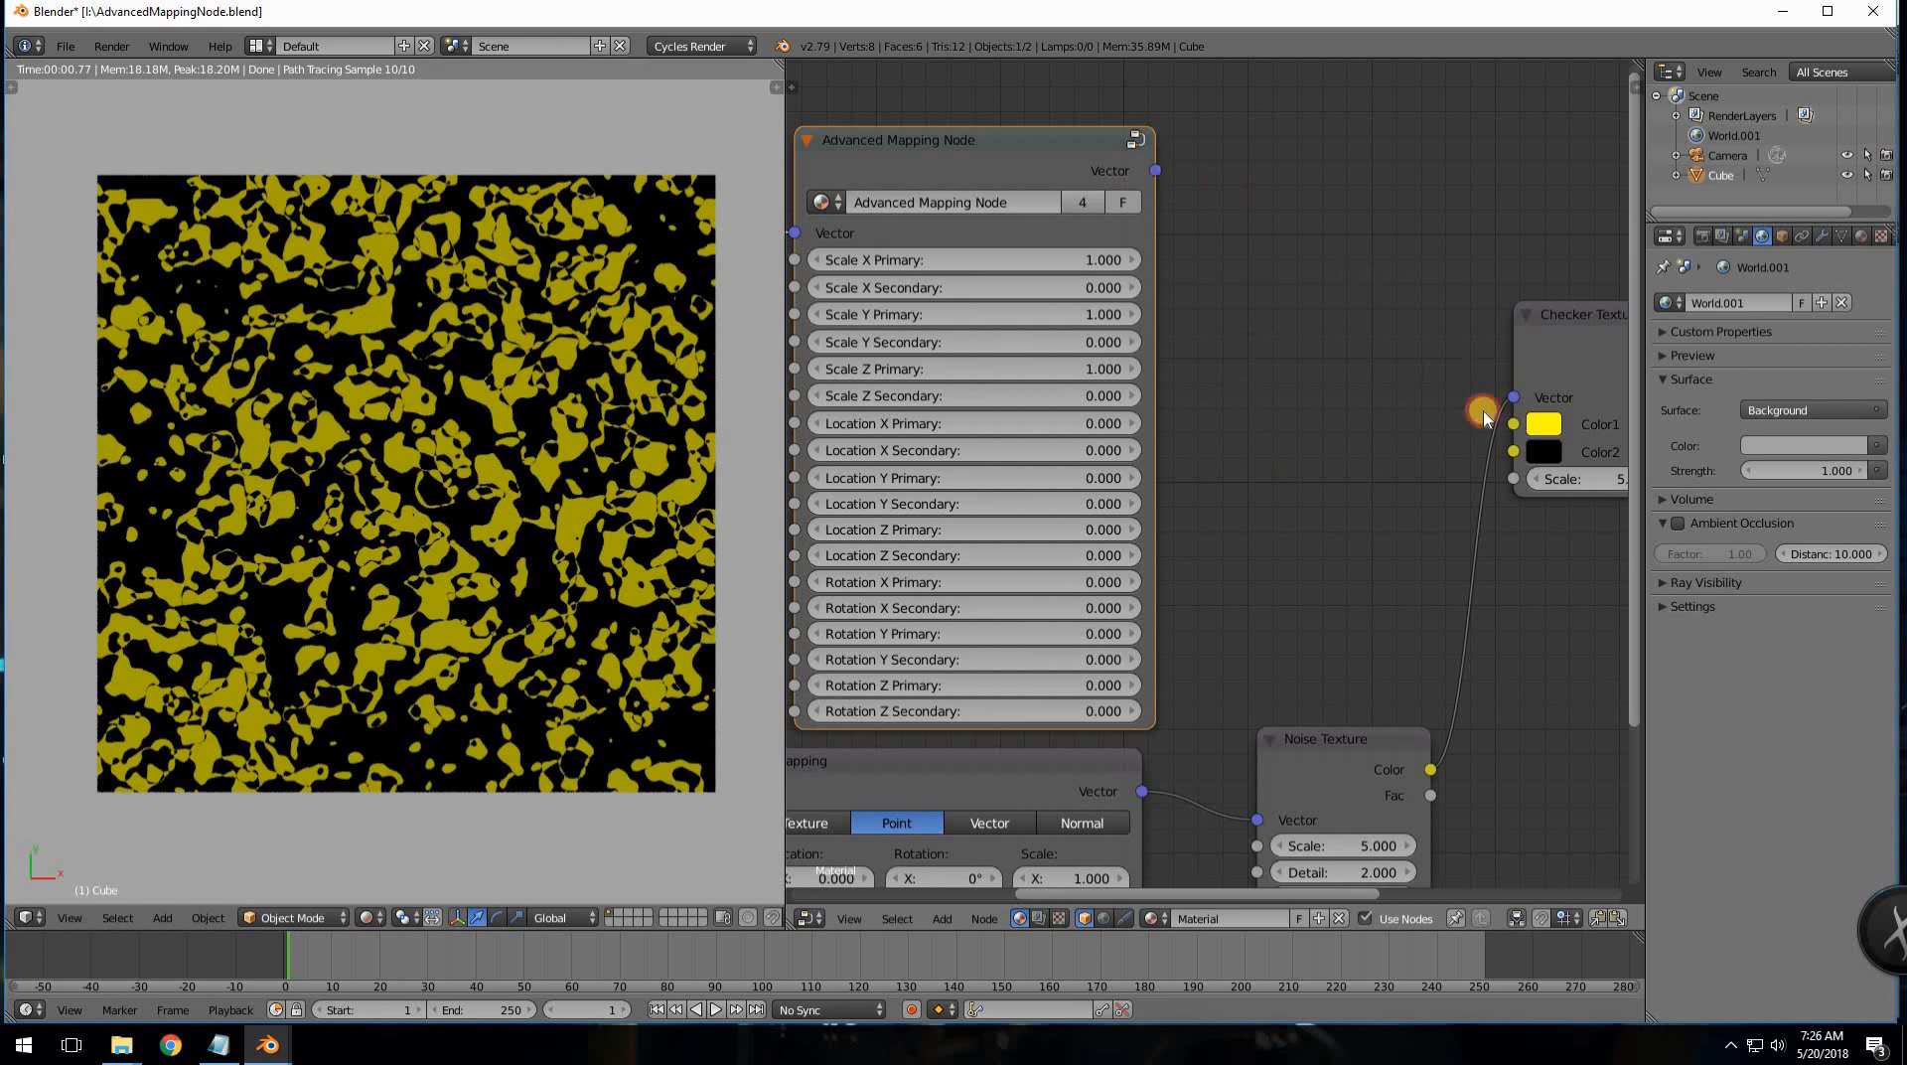
left_click_drag(1483, 411, 1512, 397)
middle_click_drag(1403, 462, 1114, 430)
left_click_drag(1020, 424, 972, 397)
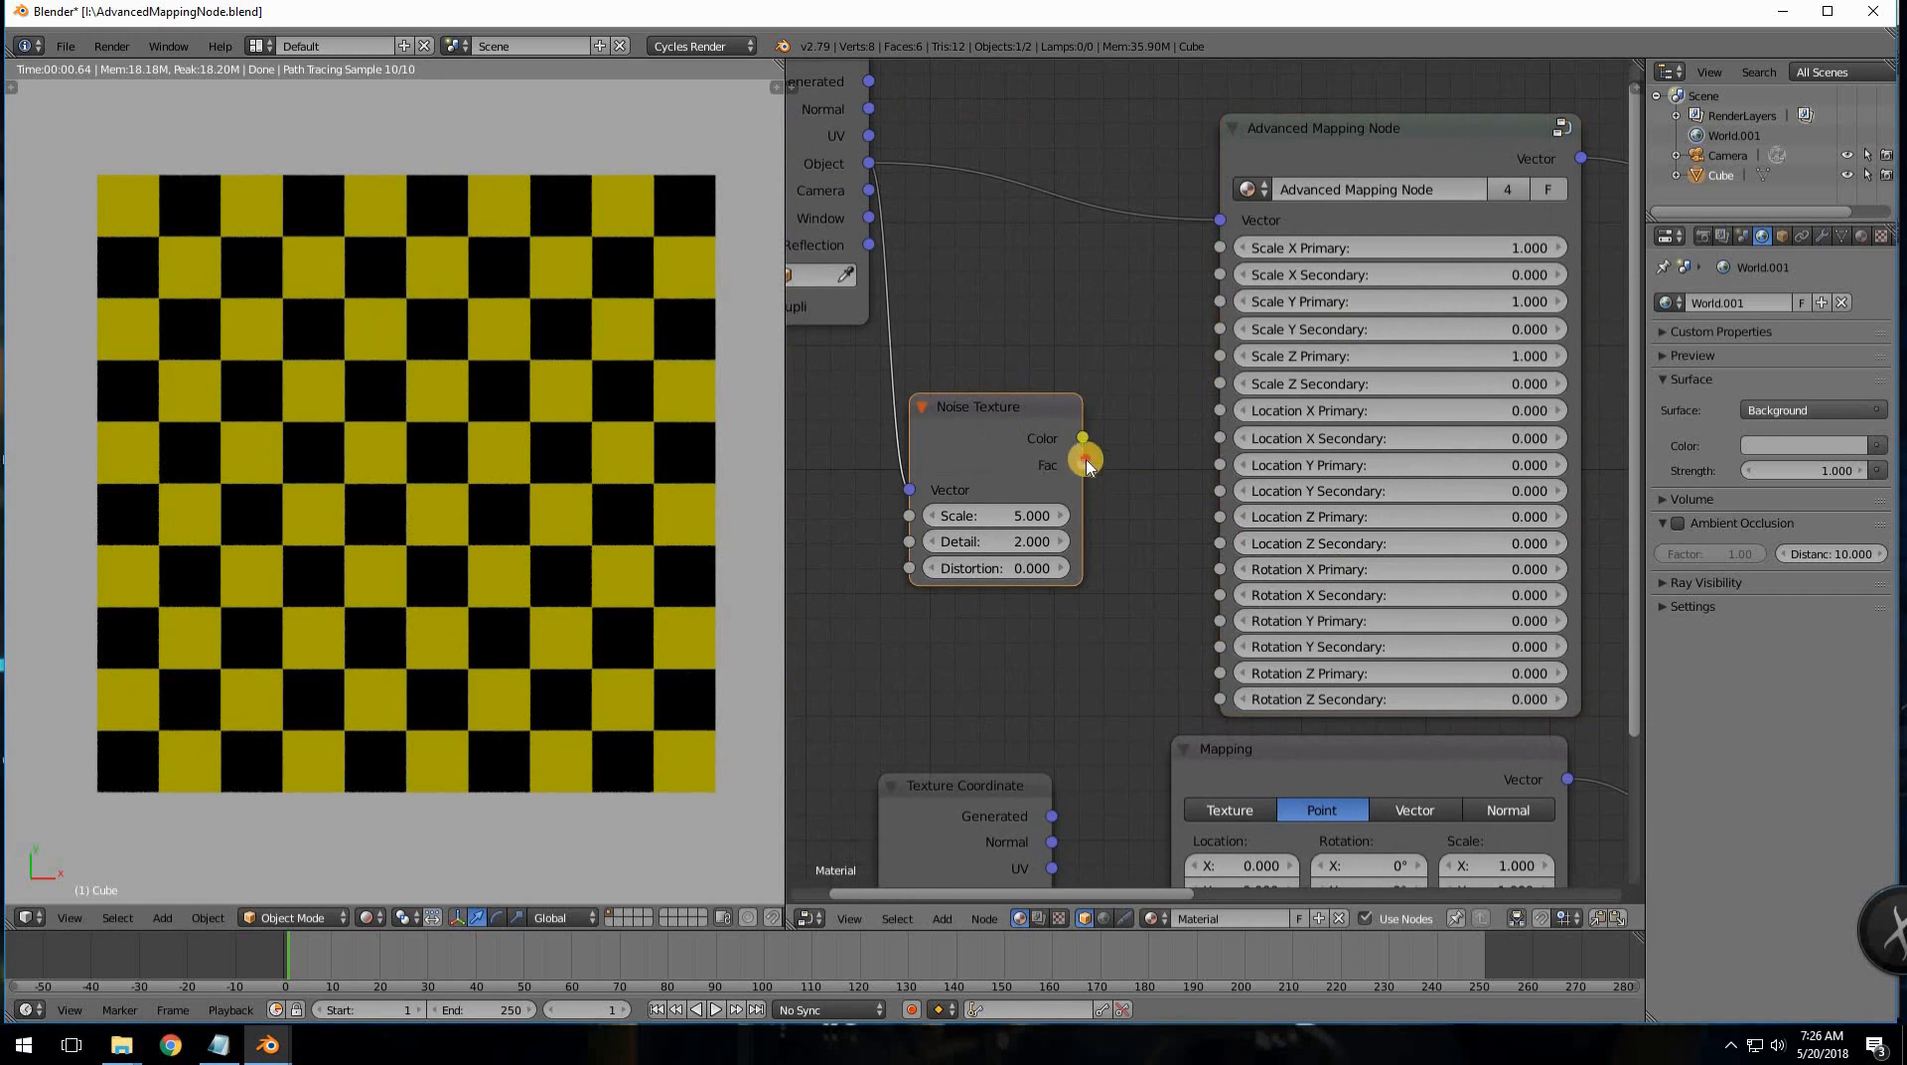
- Drive Location X Primary with the noise Fac and set Noise Scale to 15
left_click_drag(1082, 464, 1220, 410)
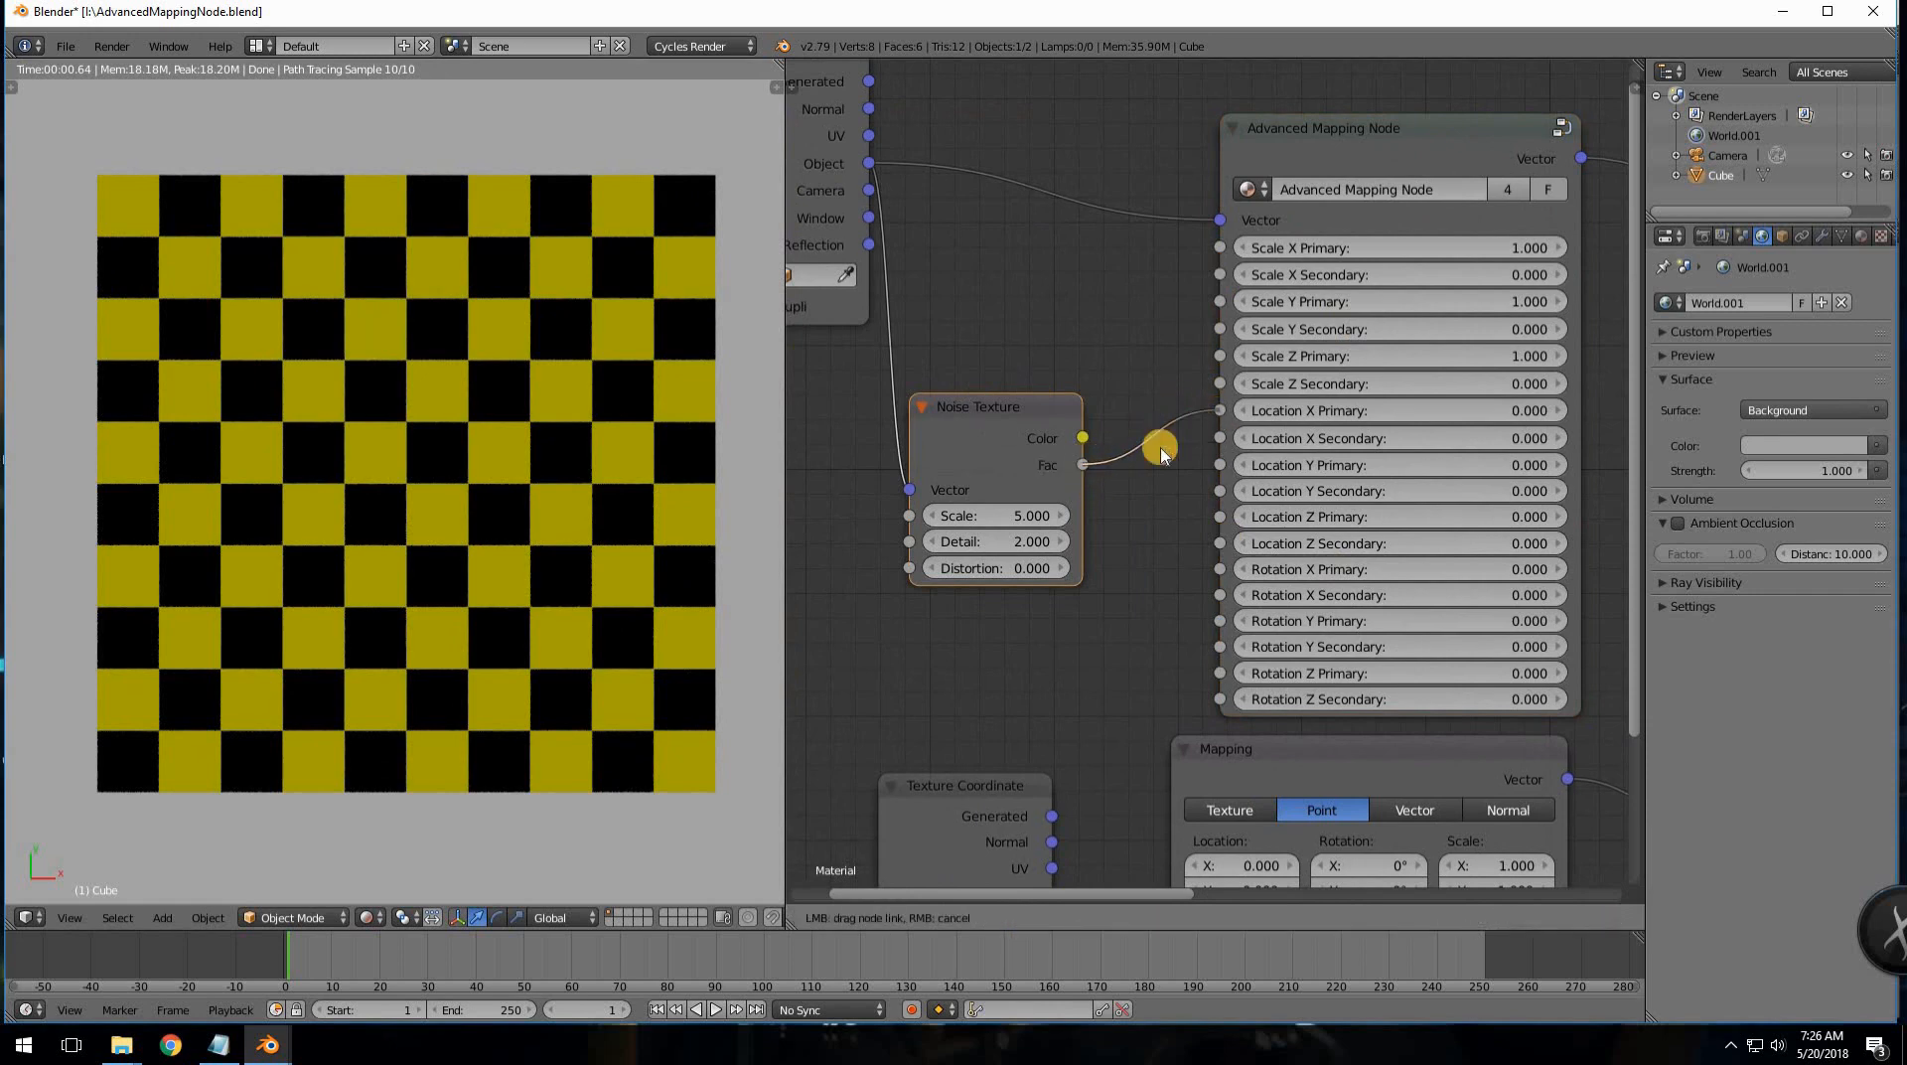
left_click_drag(1082, 465, 1219, 519)
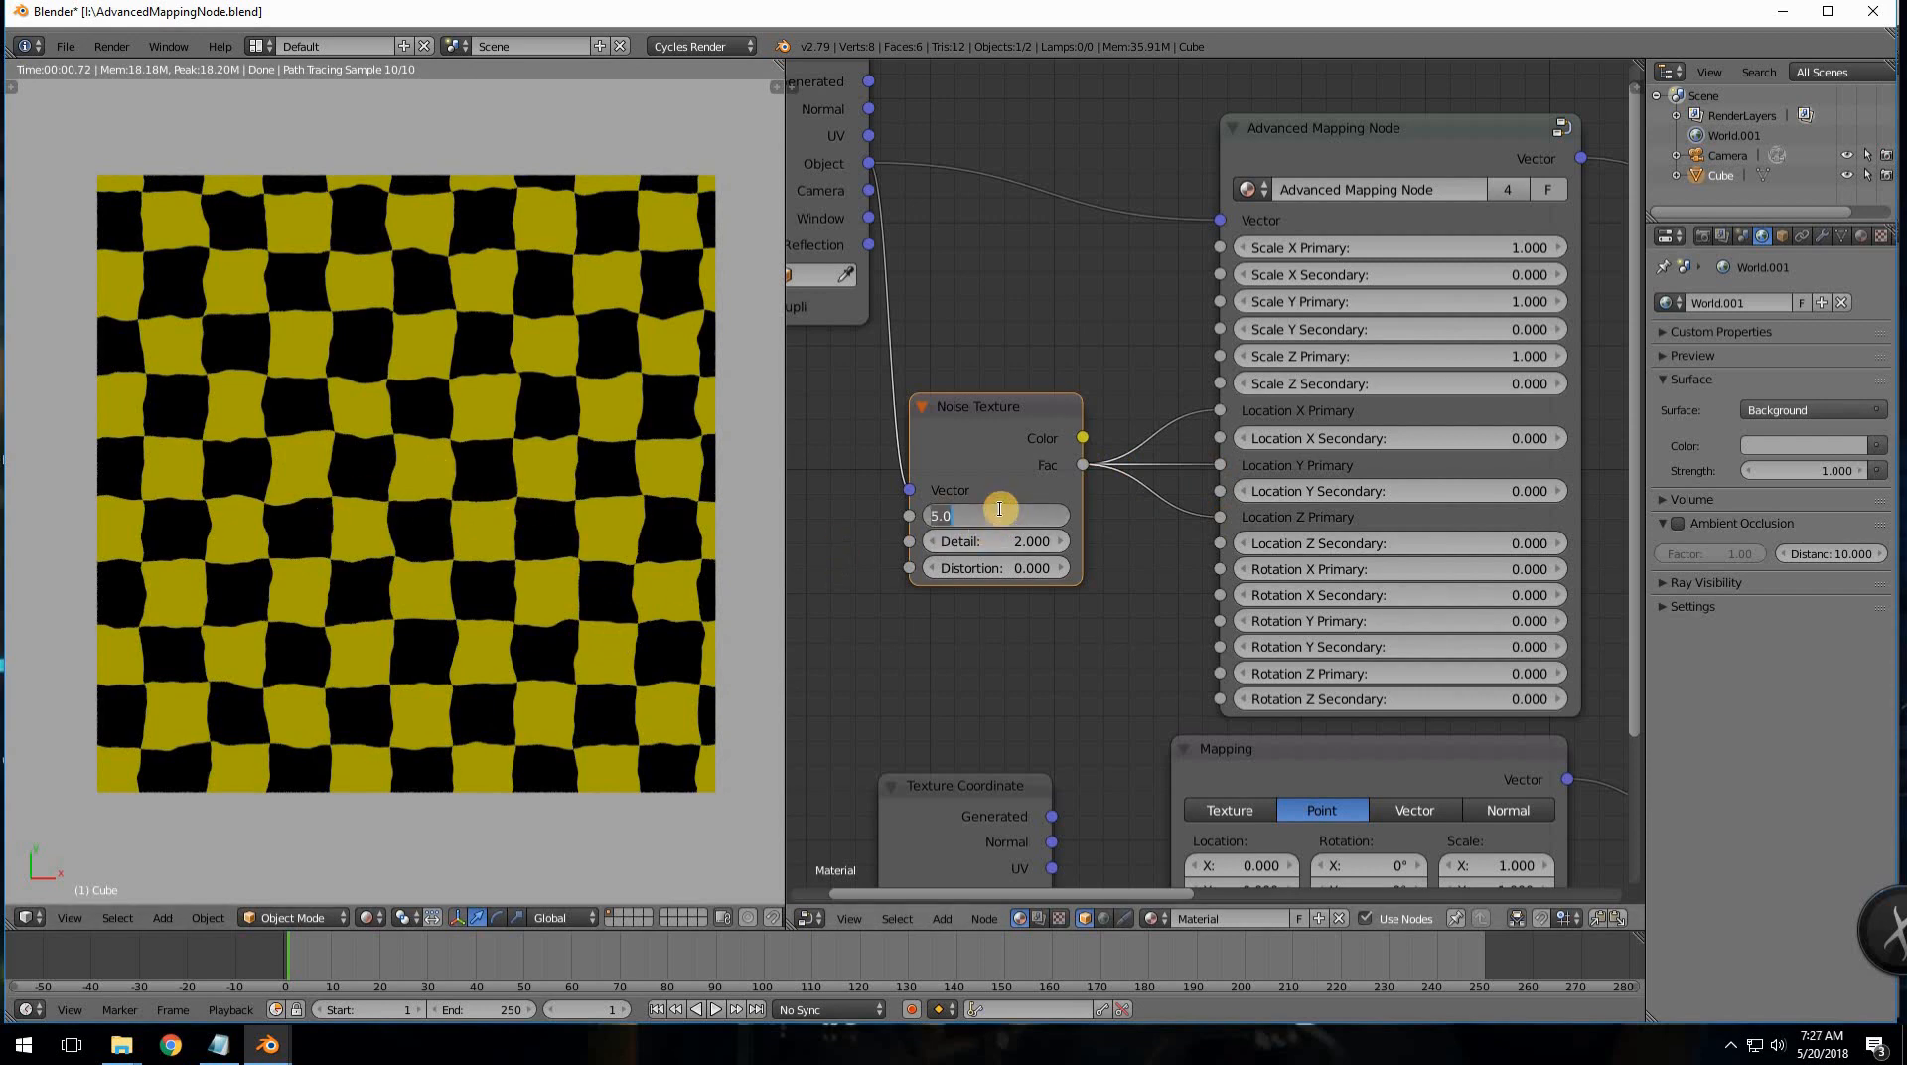
type("15")
key("Return")
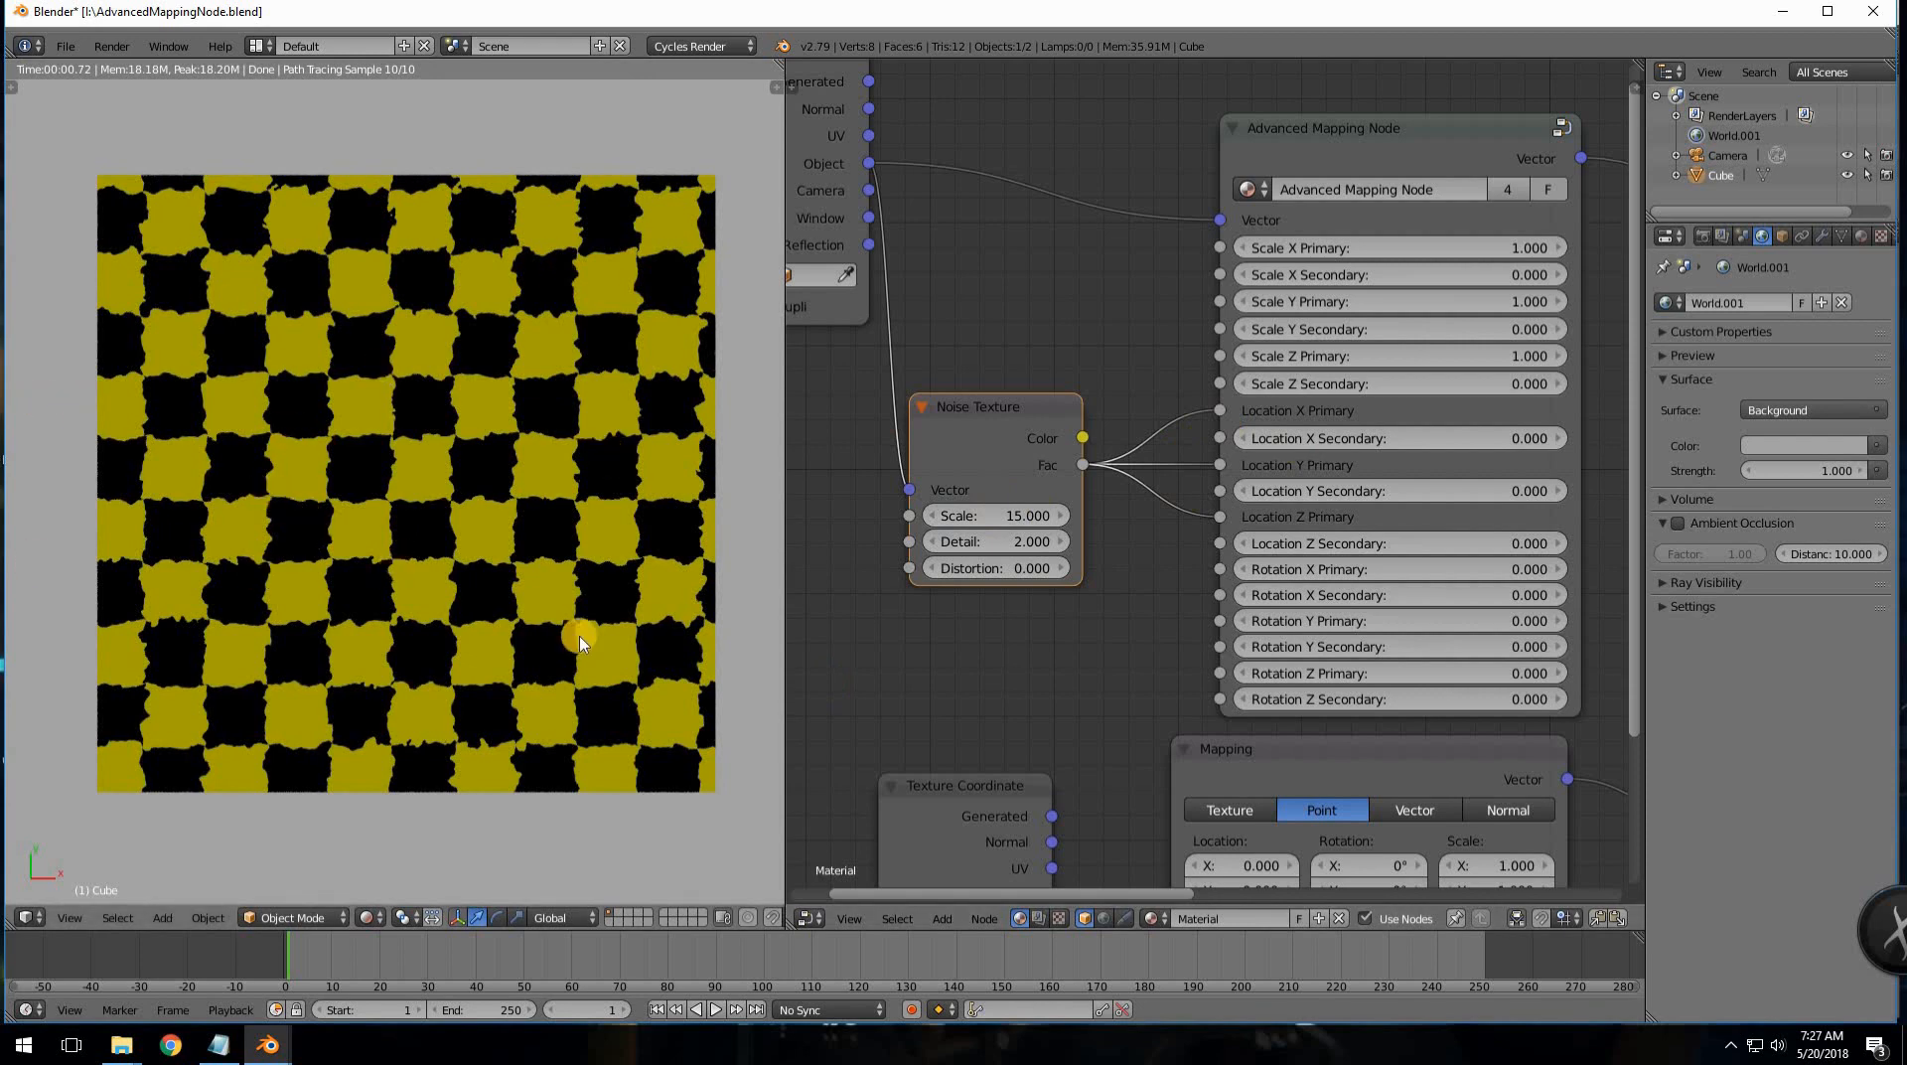
- Link the noise Fac to Scale X, Scale Y, Rotation X and Rotation Y Primary
middle_click_drag(1629, 623, 1056, 630)
middle_click_drag(1450, 619, 1089, 426)
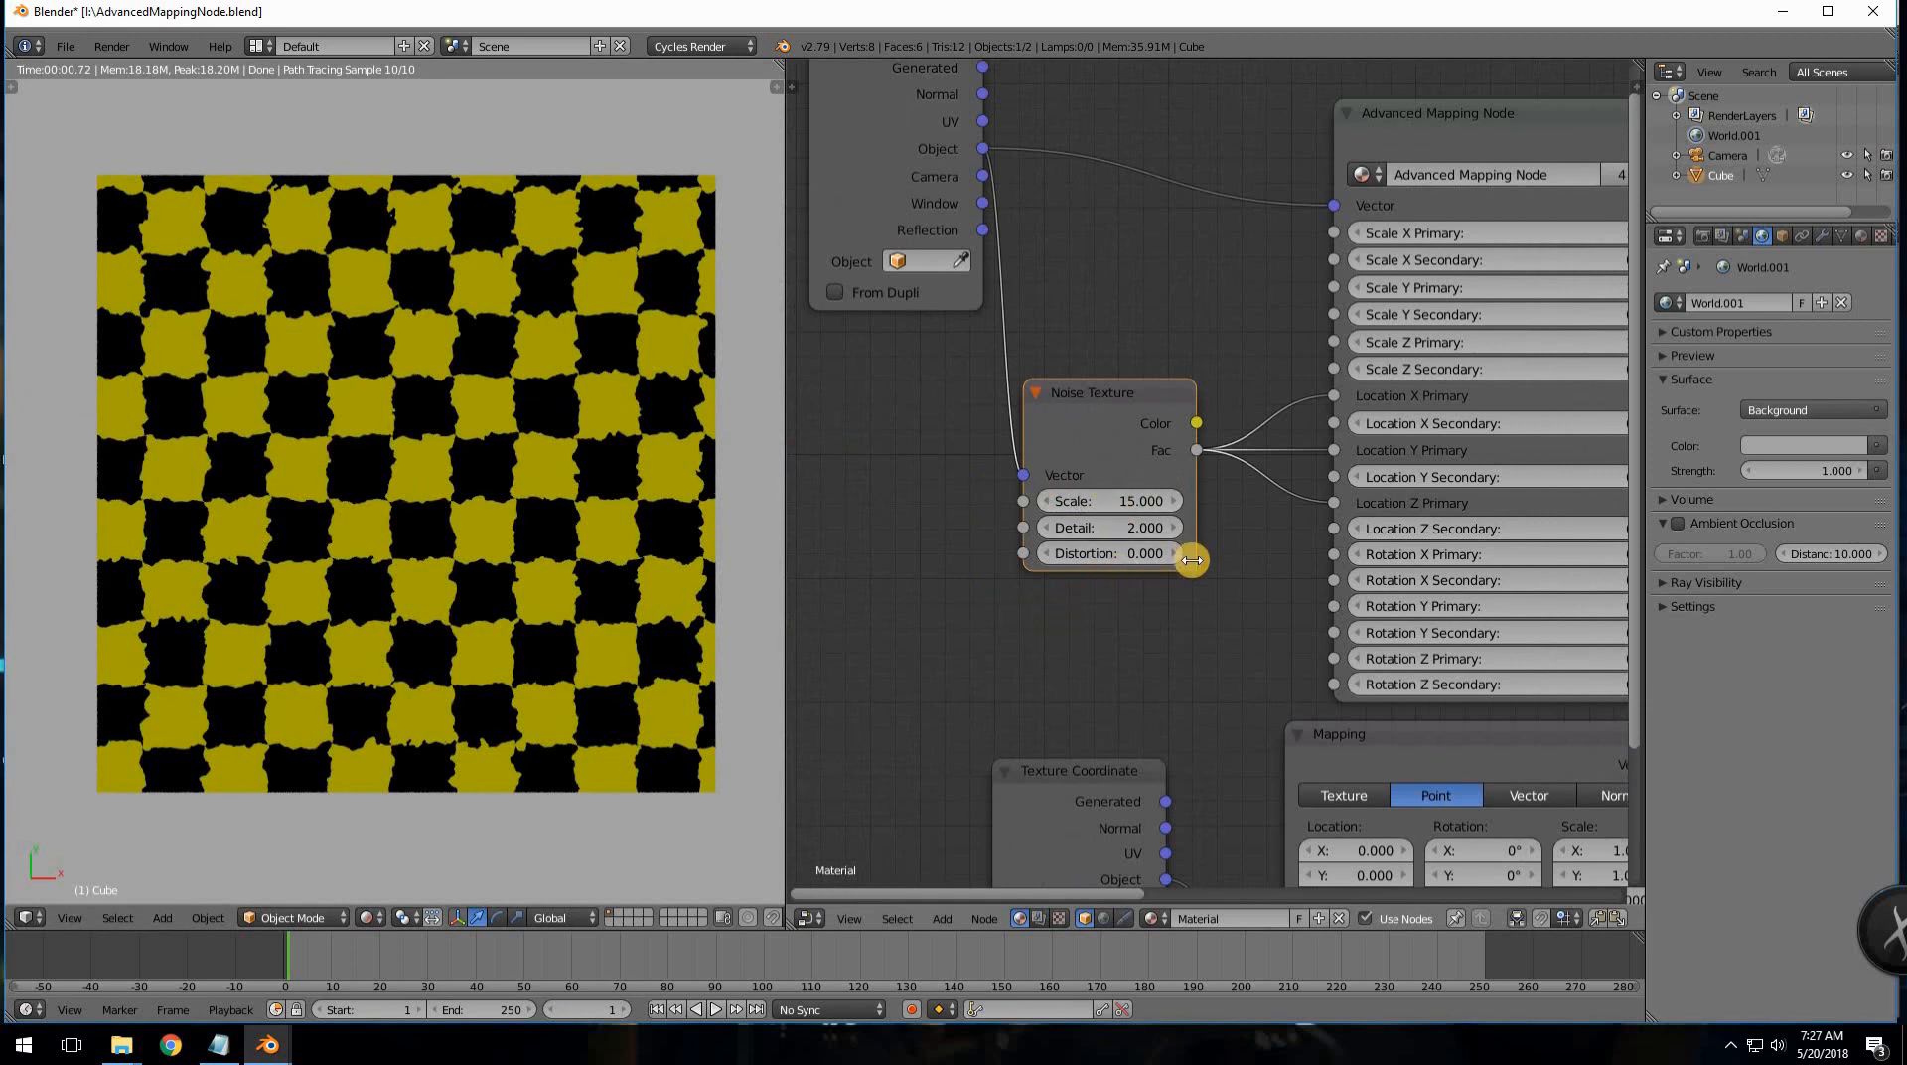
middle_click_drag(1194, 587, 1043, 642)
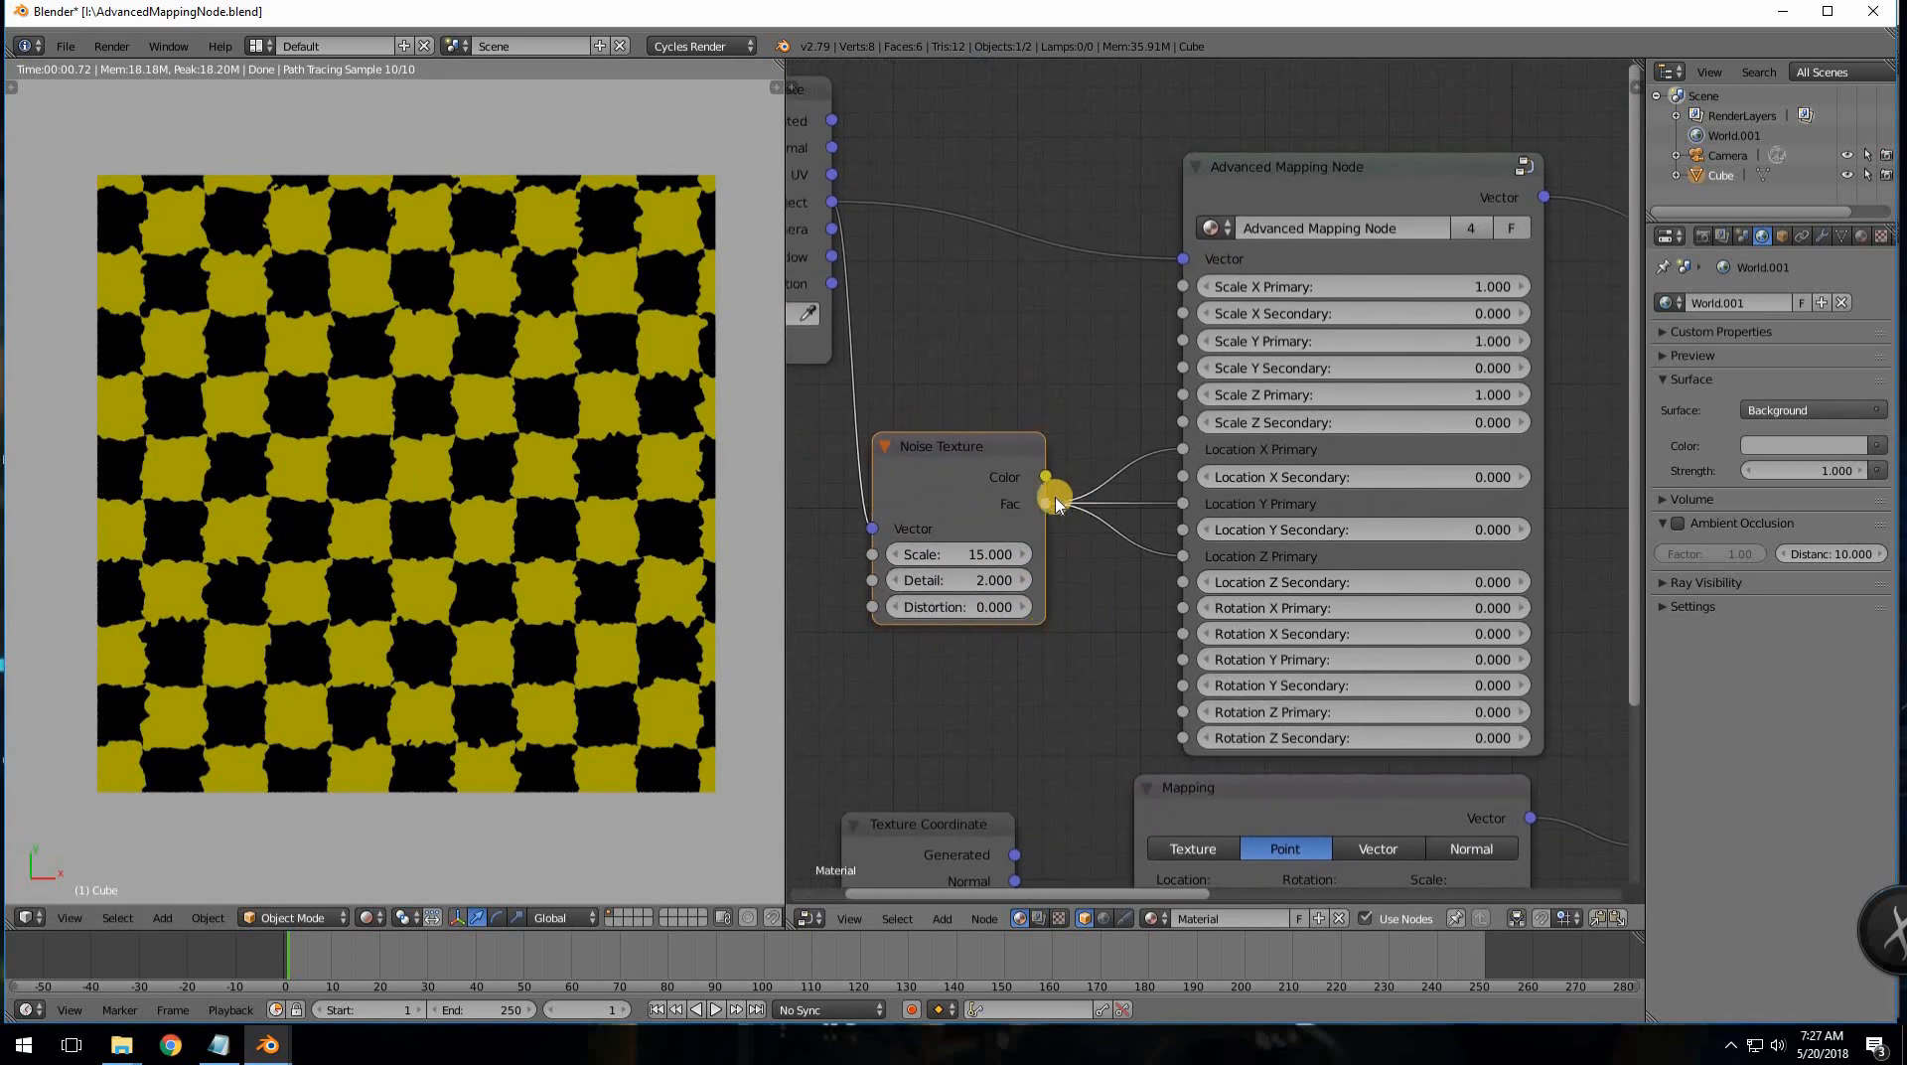
left_click_drag(1094, 459, 1174, 293)
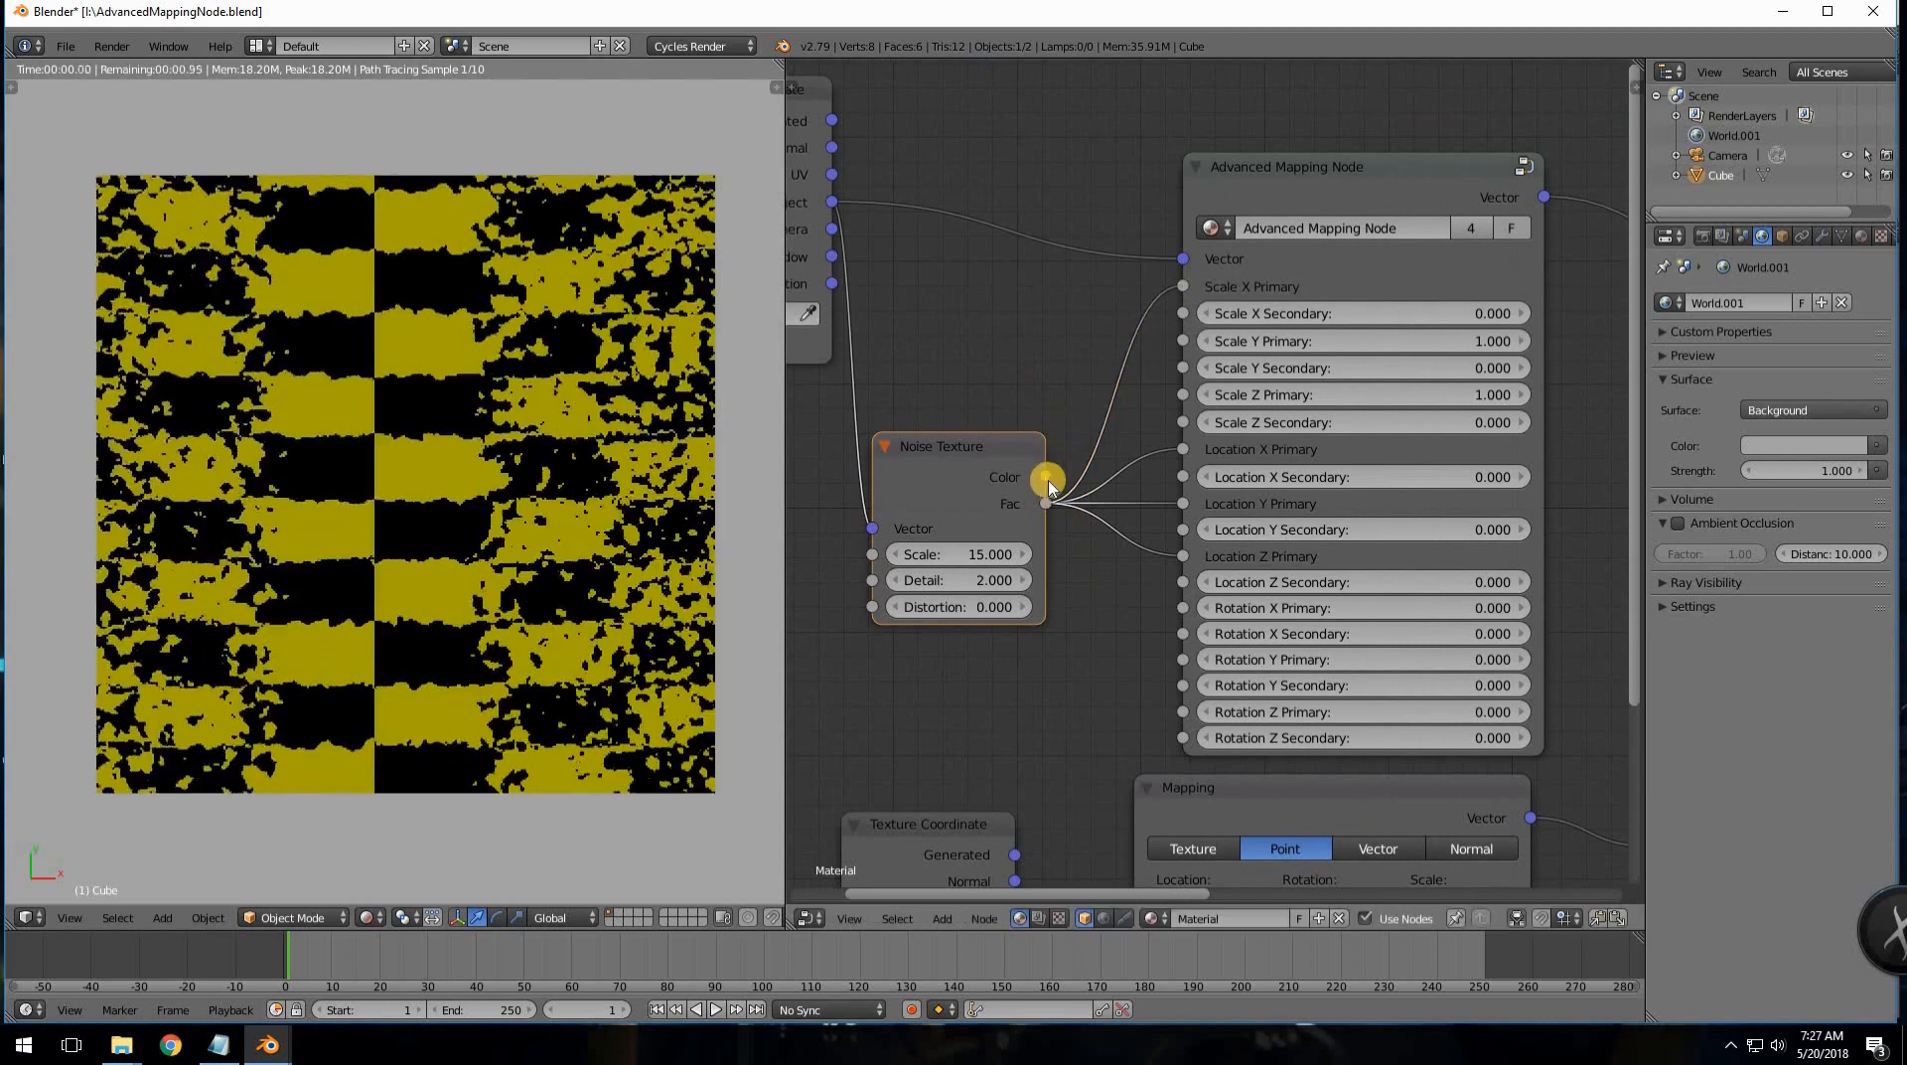
left_click_drag(1046, 503, 1181, 341)
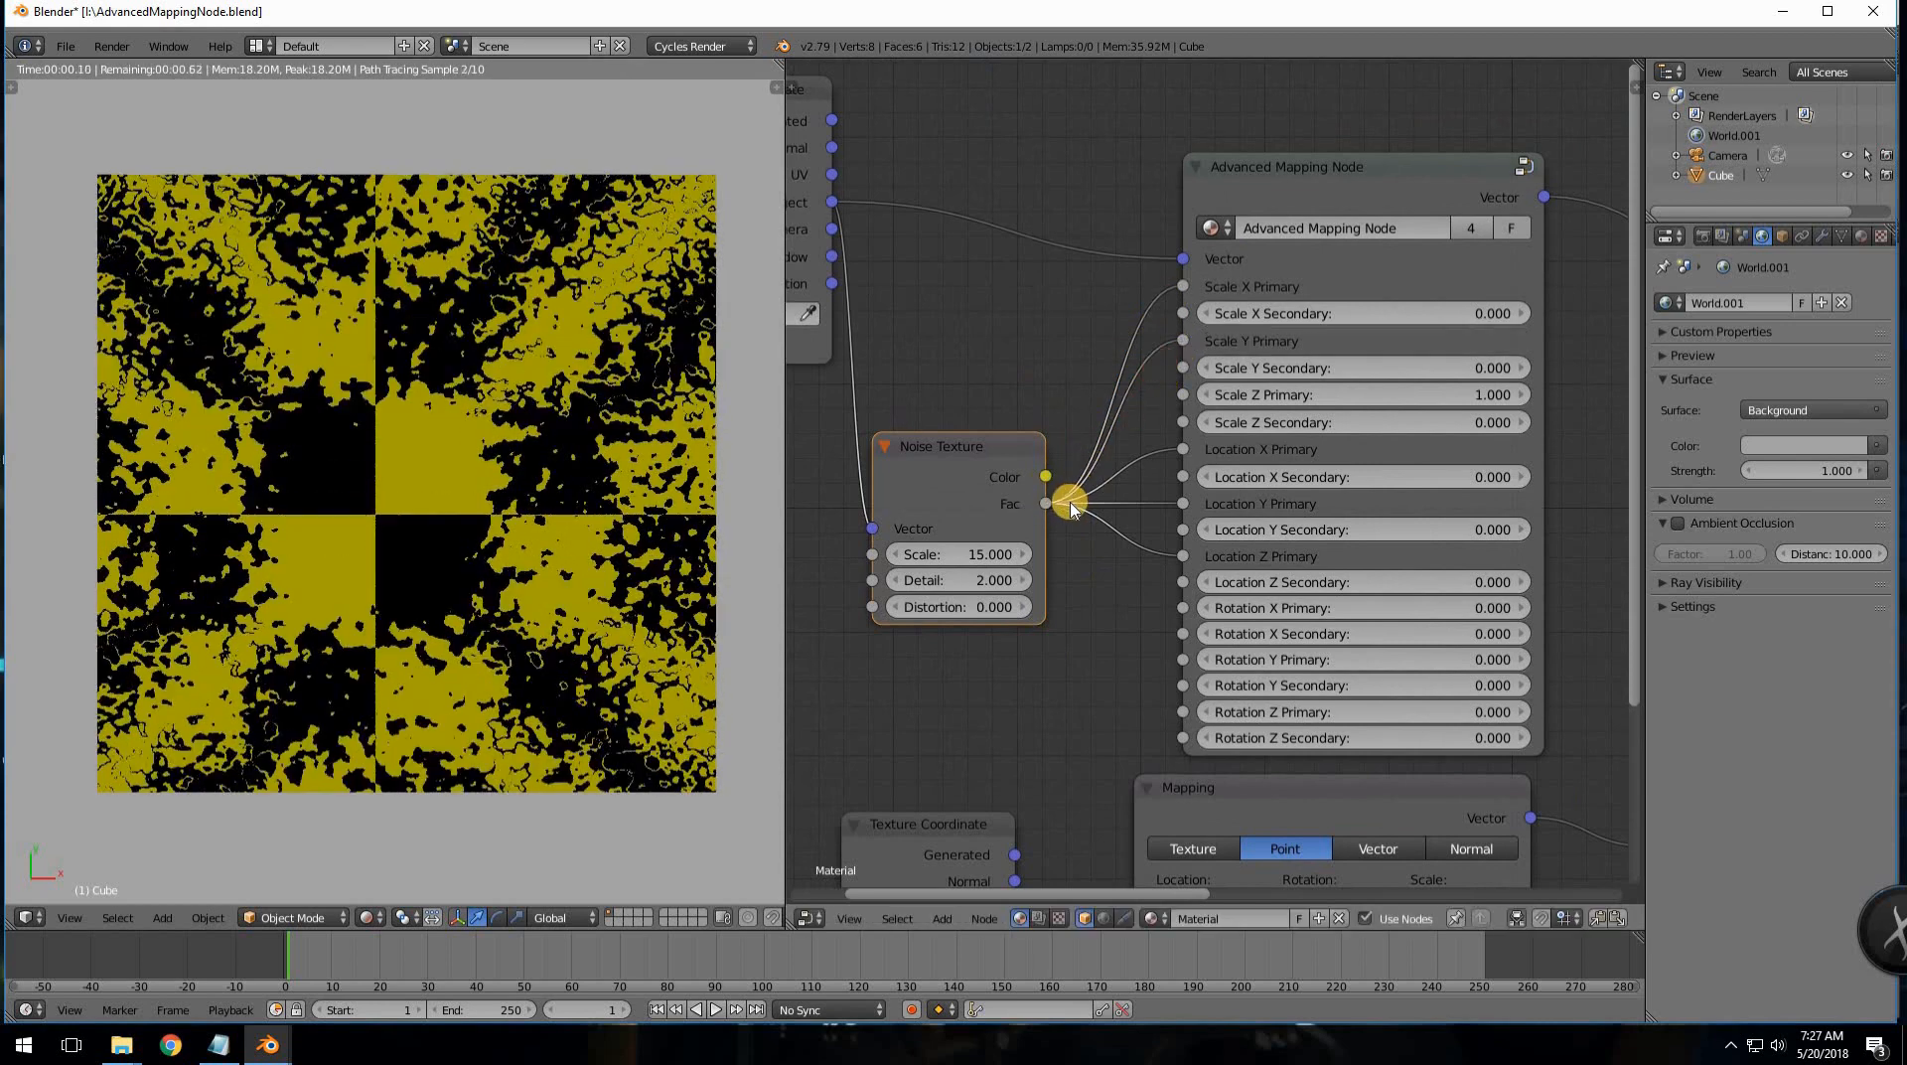
left_click_drag(1046, 504, 1187, 395)
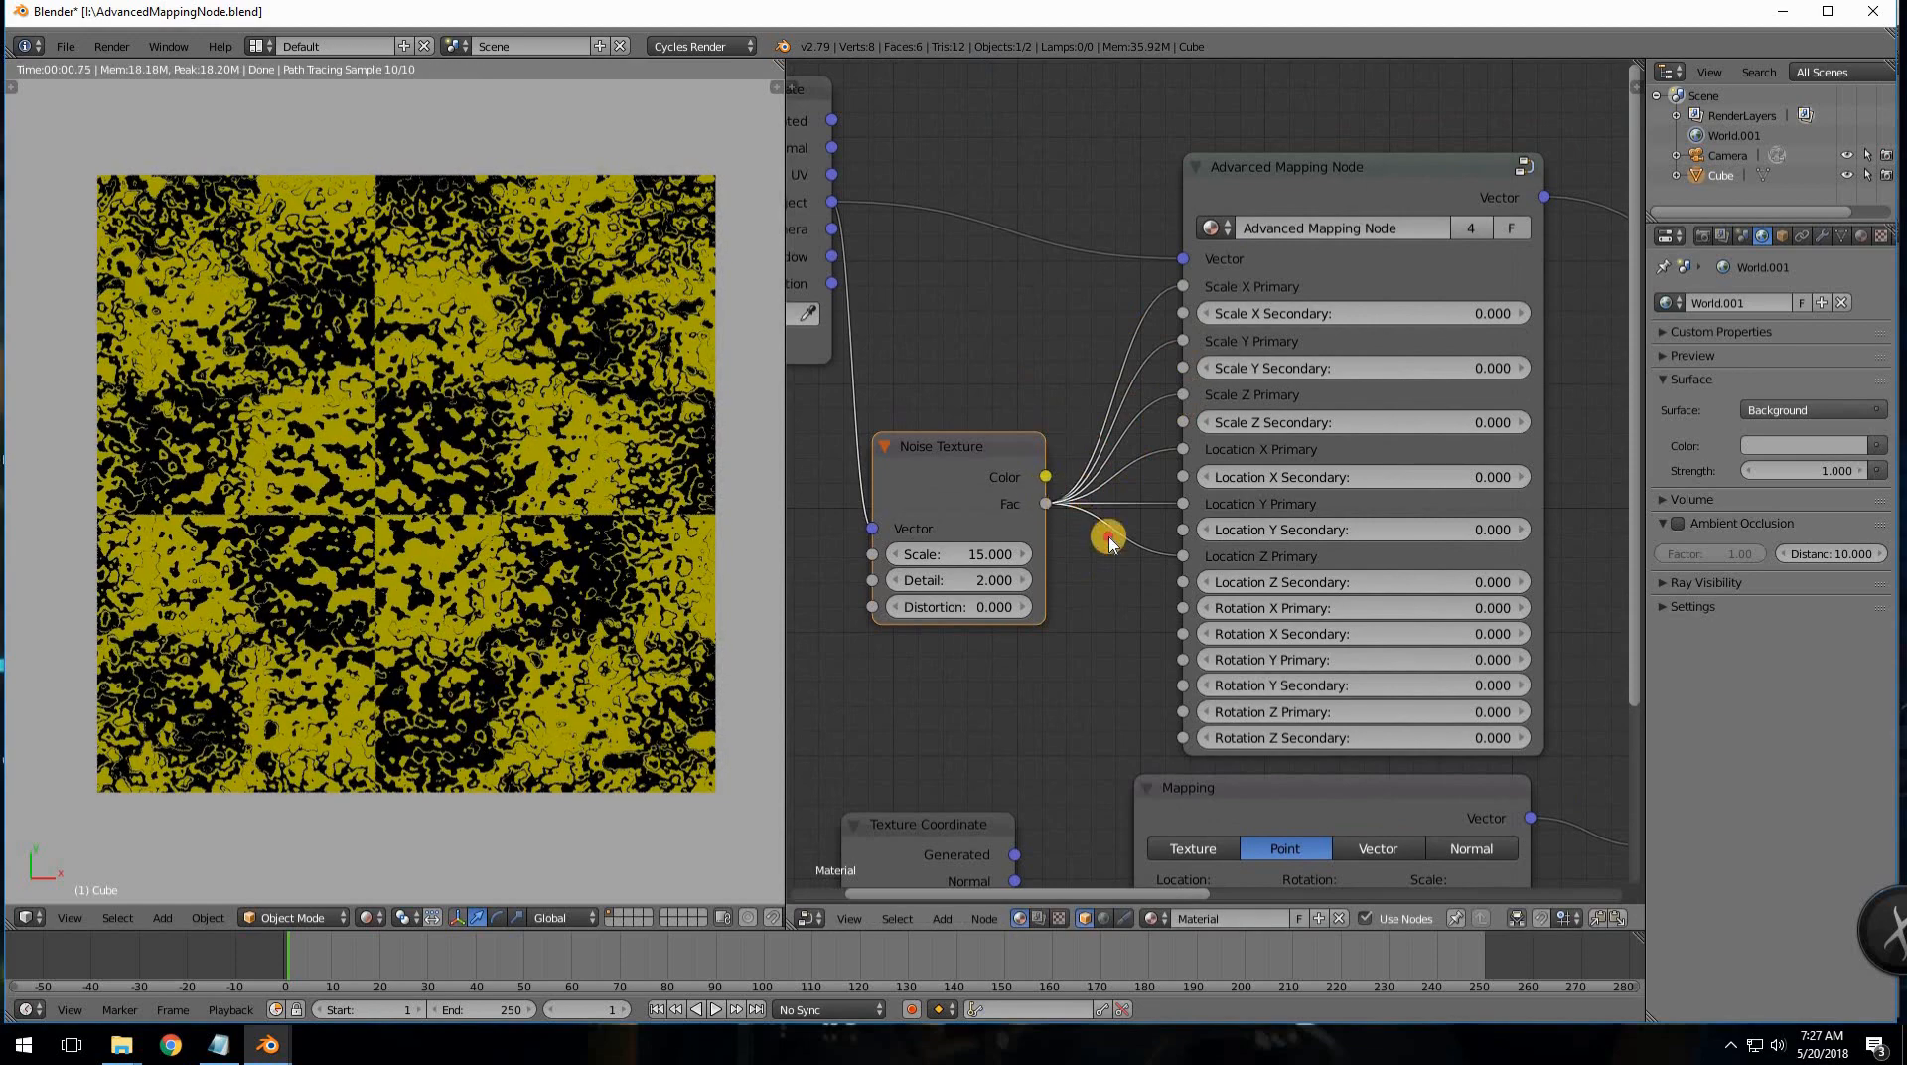
left_click_drag(1108, 539, 1182, 608)
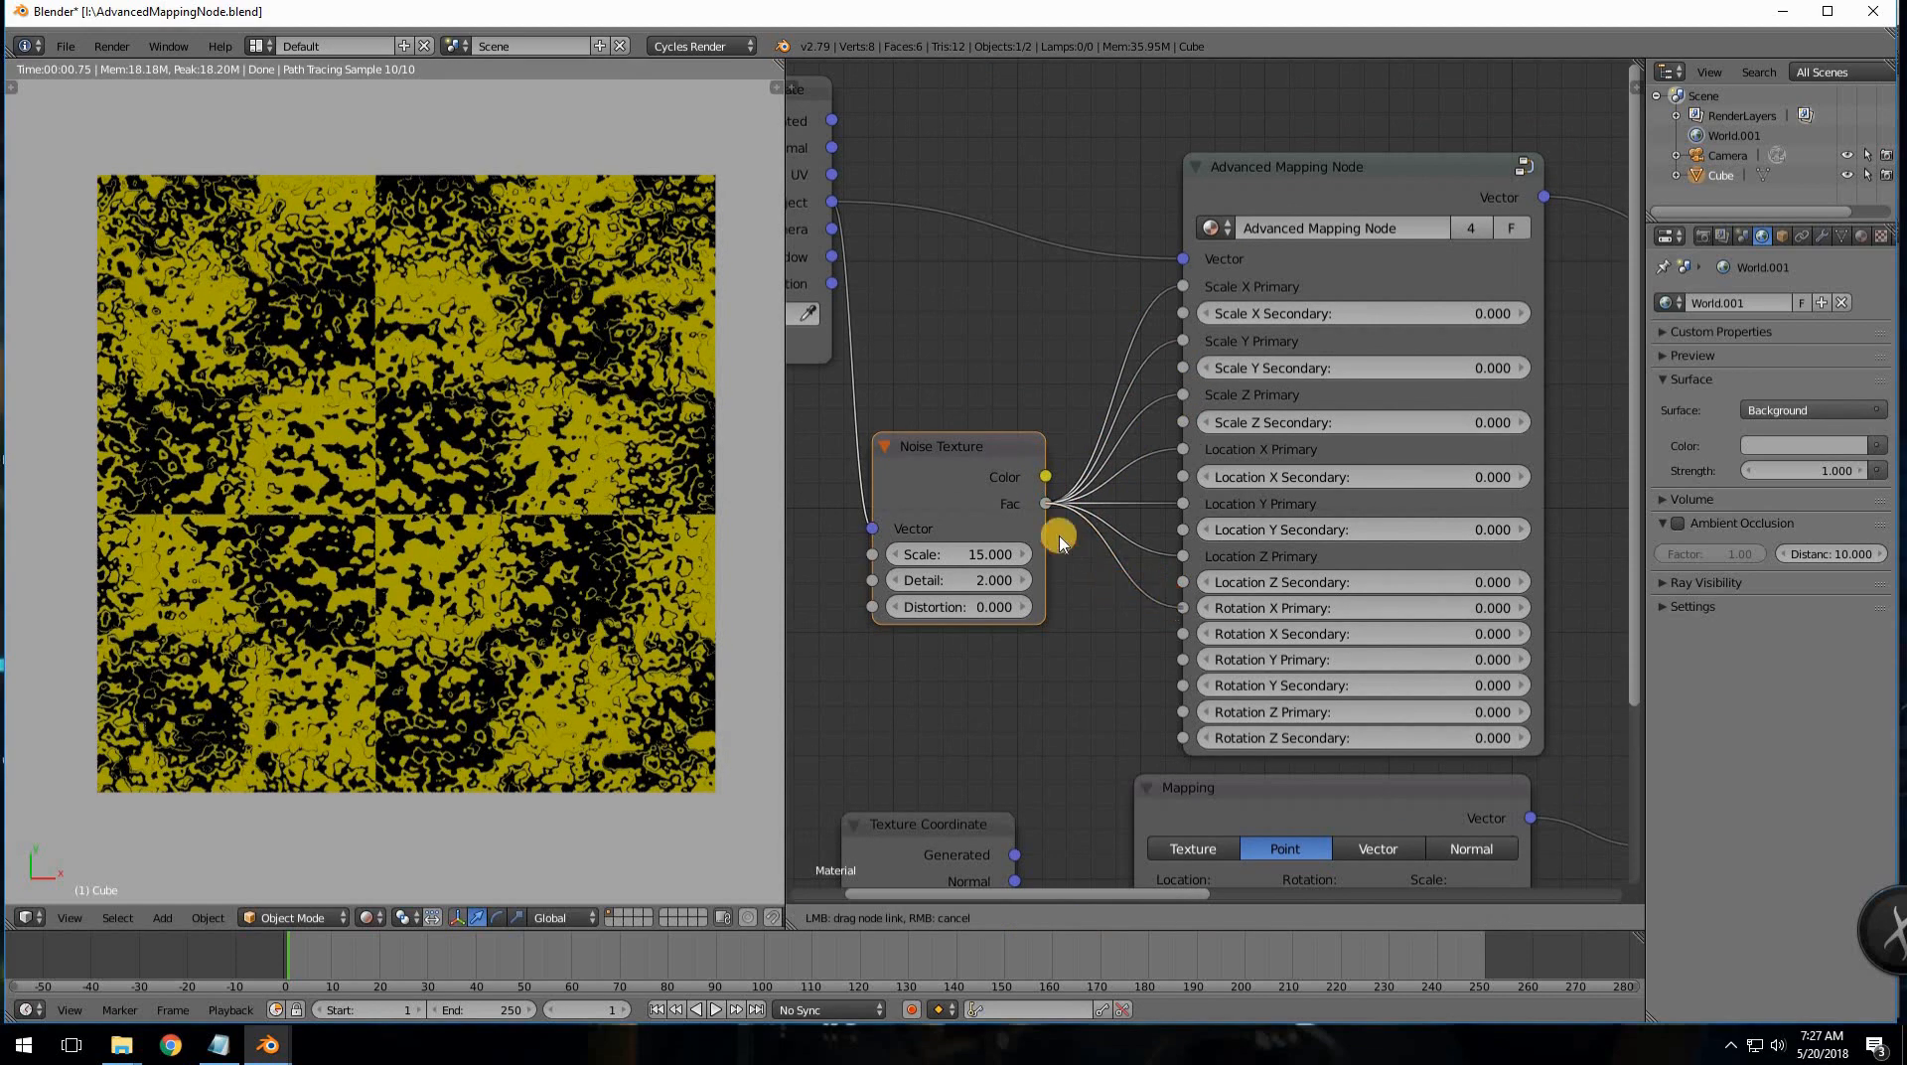
left_click_drag(1046, 504, 1182, 659)
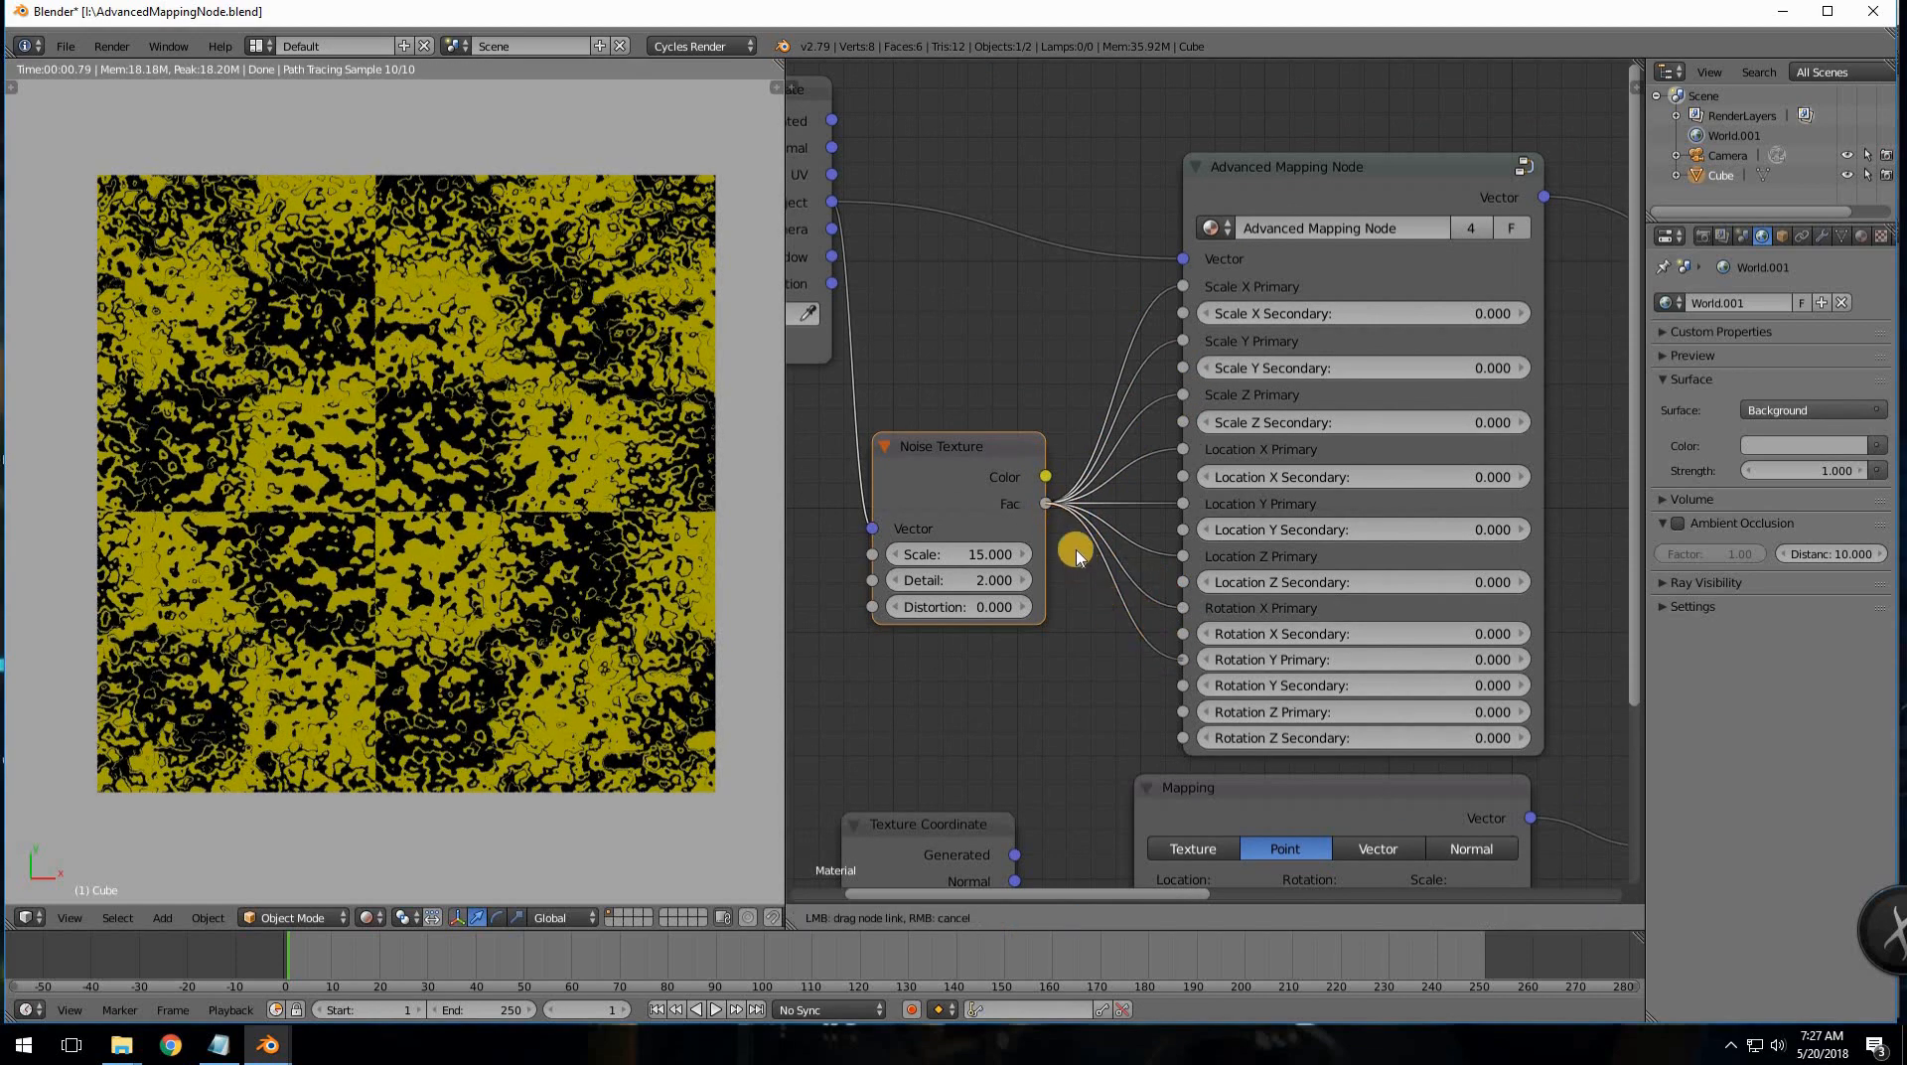
left_click_drag(1046, 504, 1181, 712)
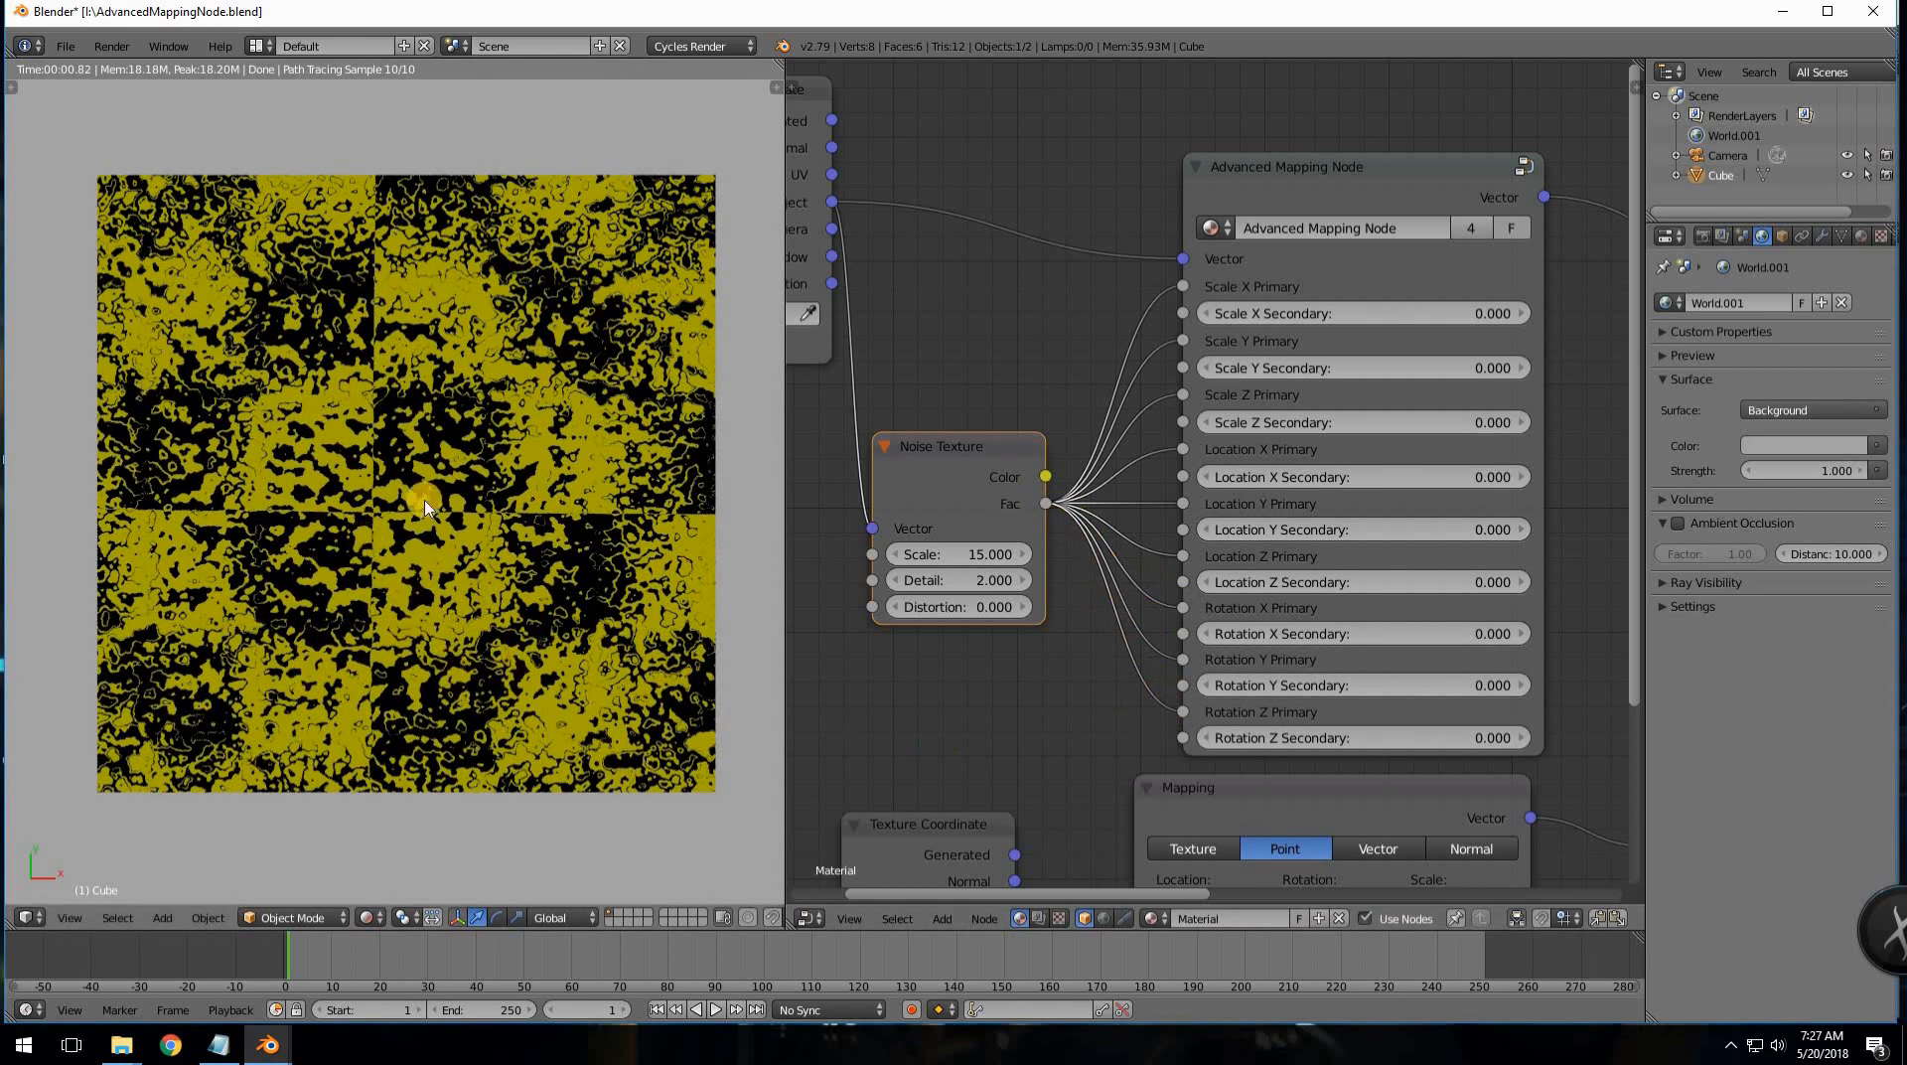
- Reposition the Noise Texture node and knife-cut all its Fac links to the mapping inputs
middle_click_drag(1489, 667, 1004, 608)
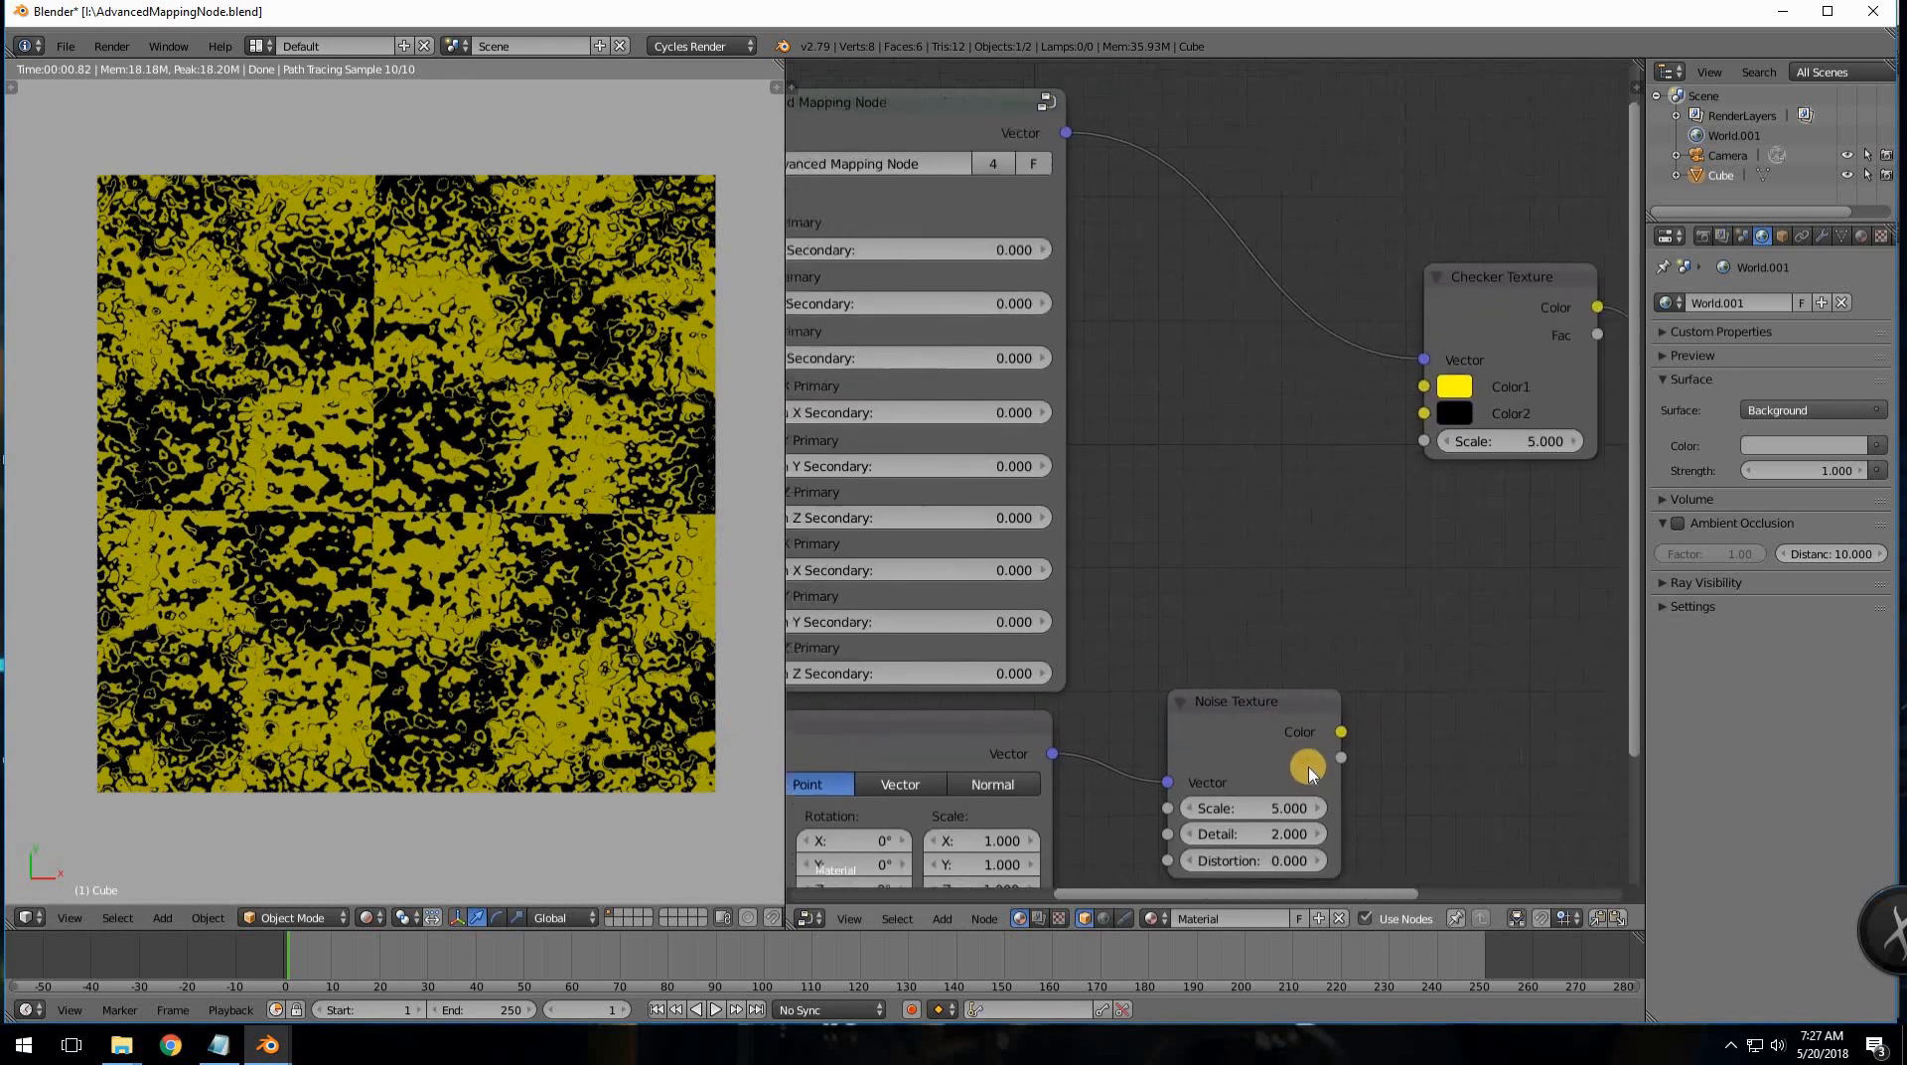
left_click_drag(1333, 617, 1311, 701)
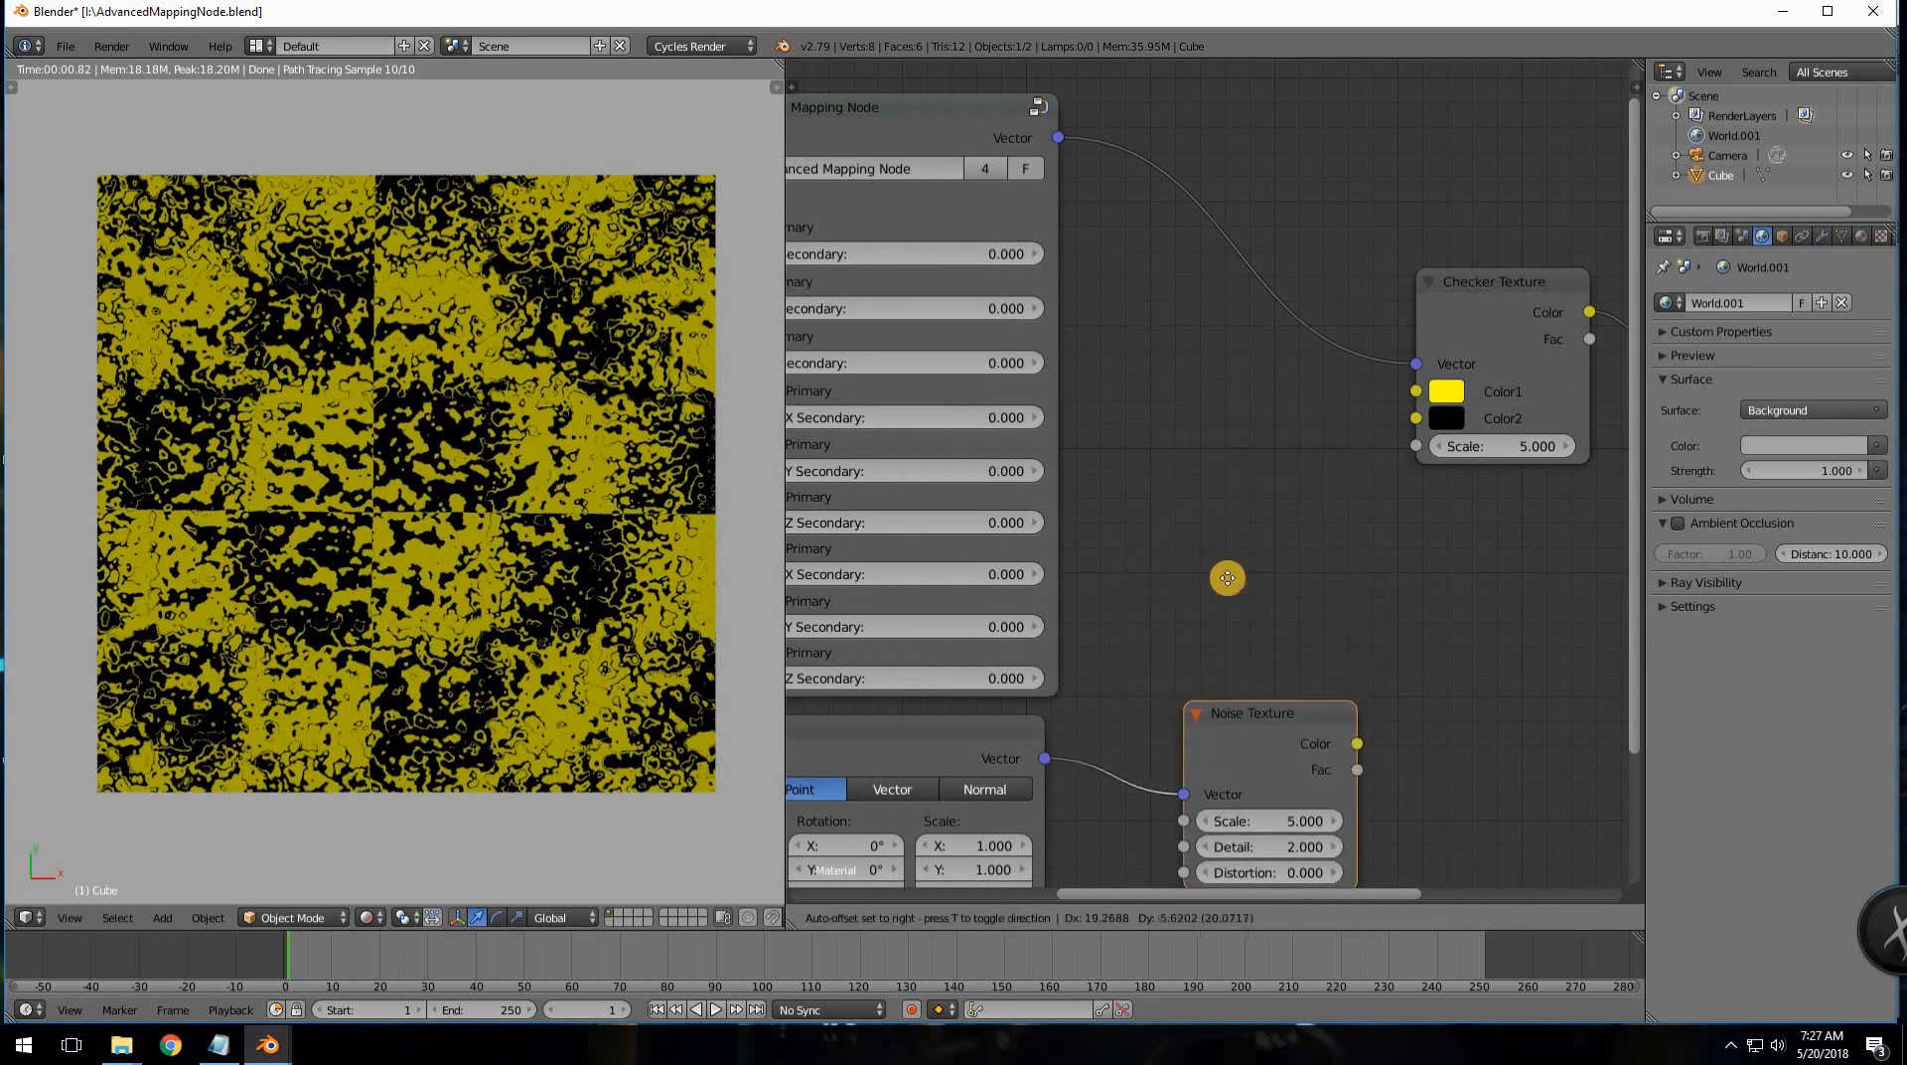
middle_click_drag(1227, 576, 1569, 579)
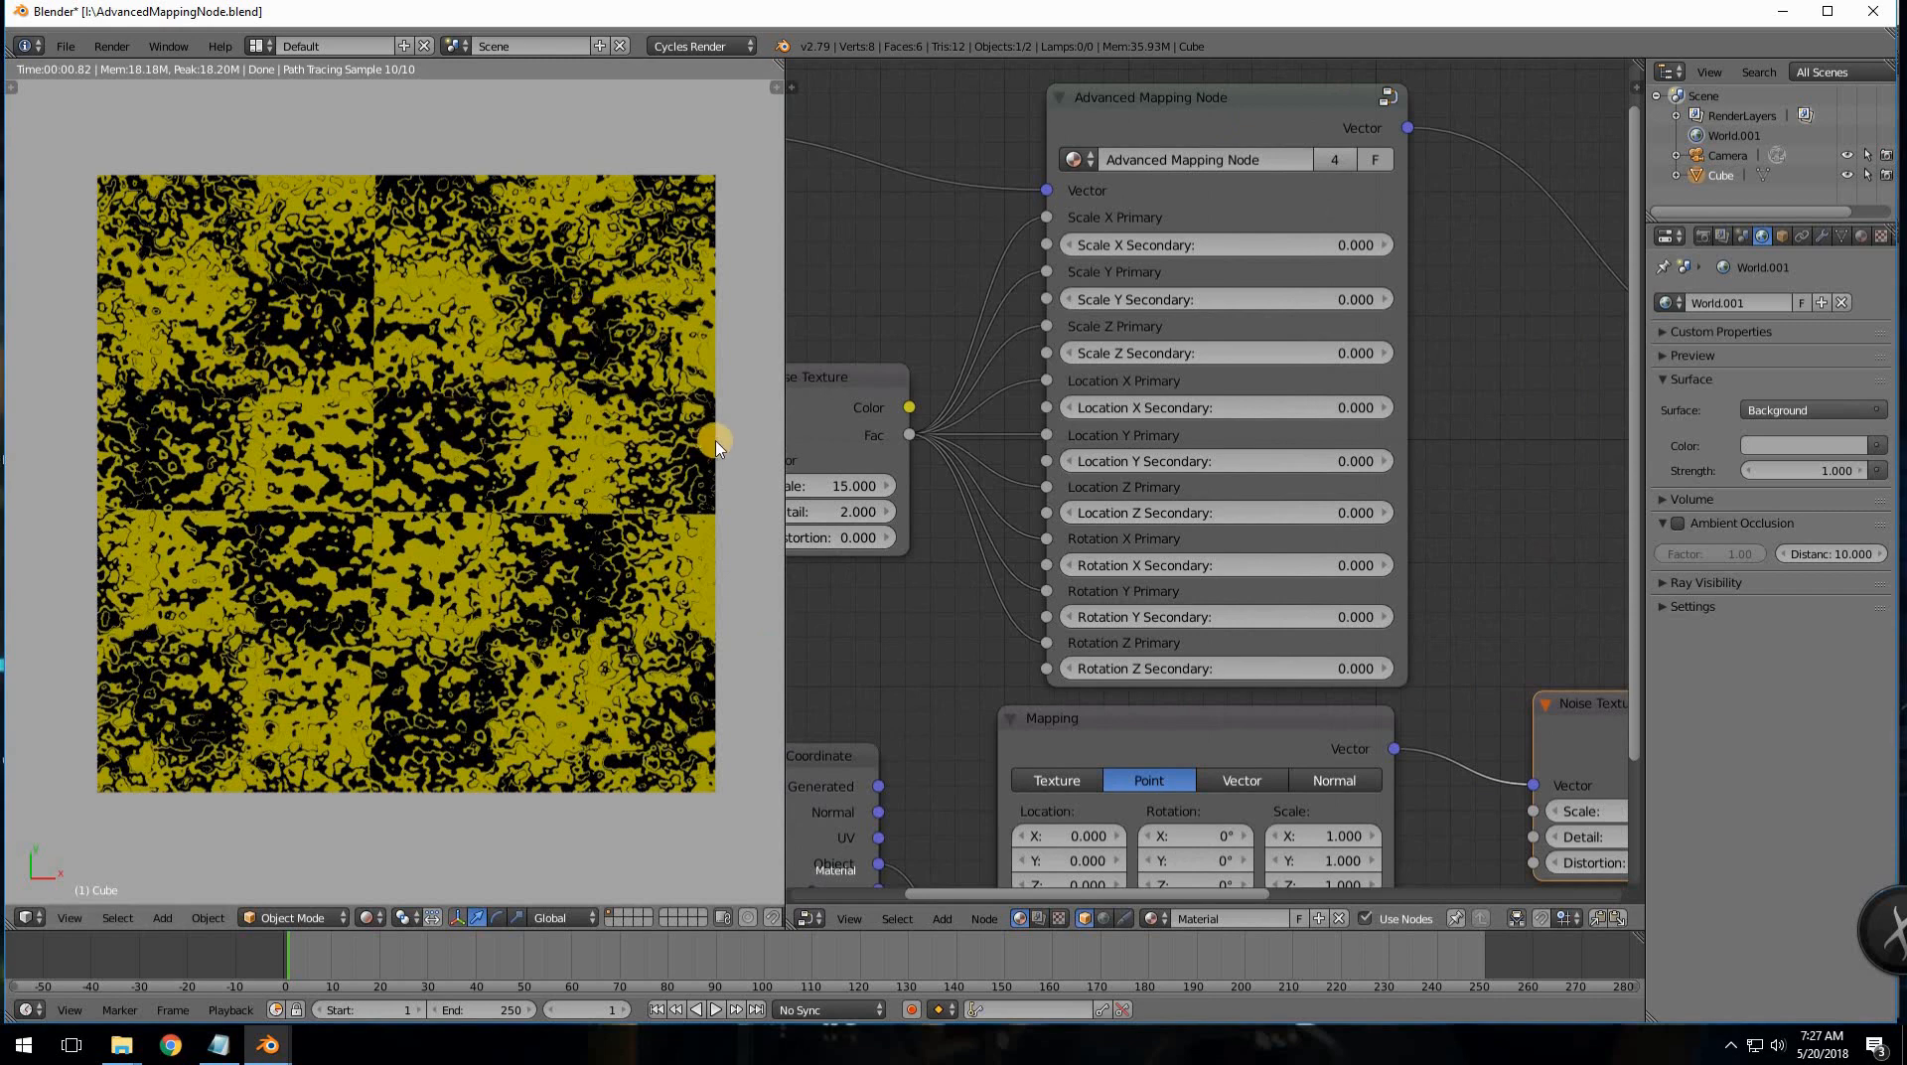
middle_click_drag(882, 293, 1125, 299)
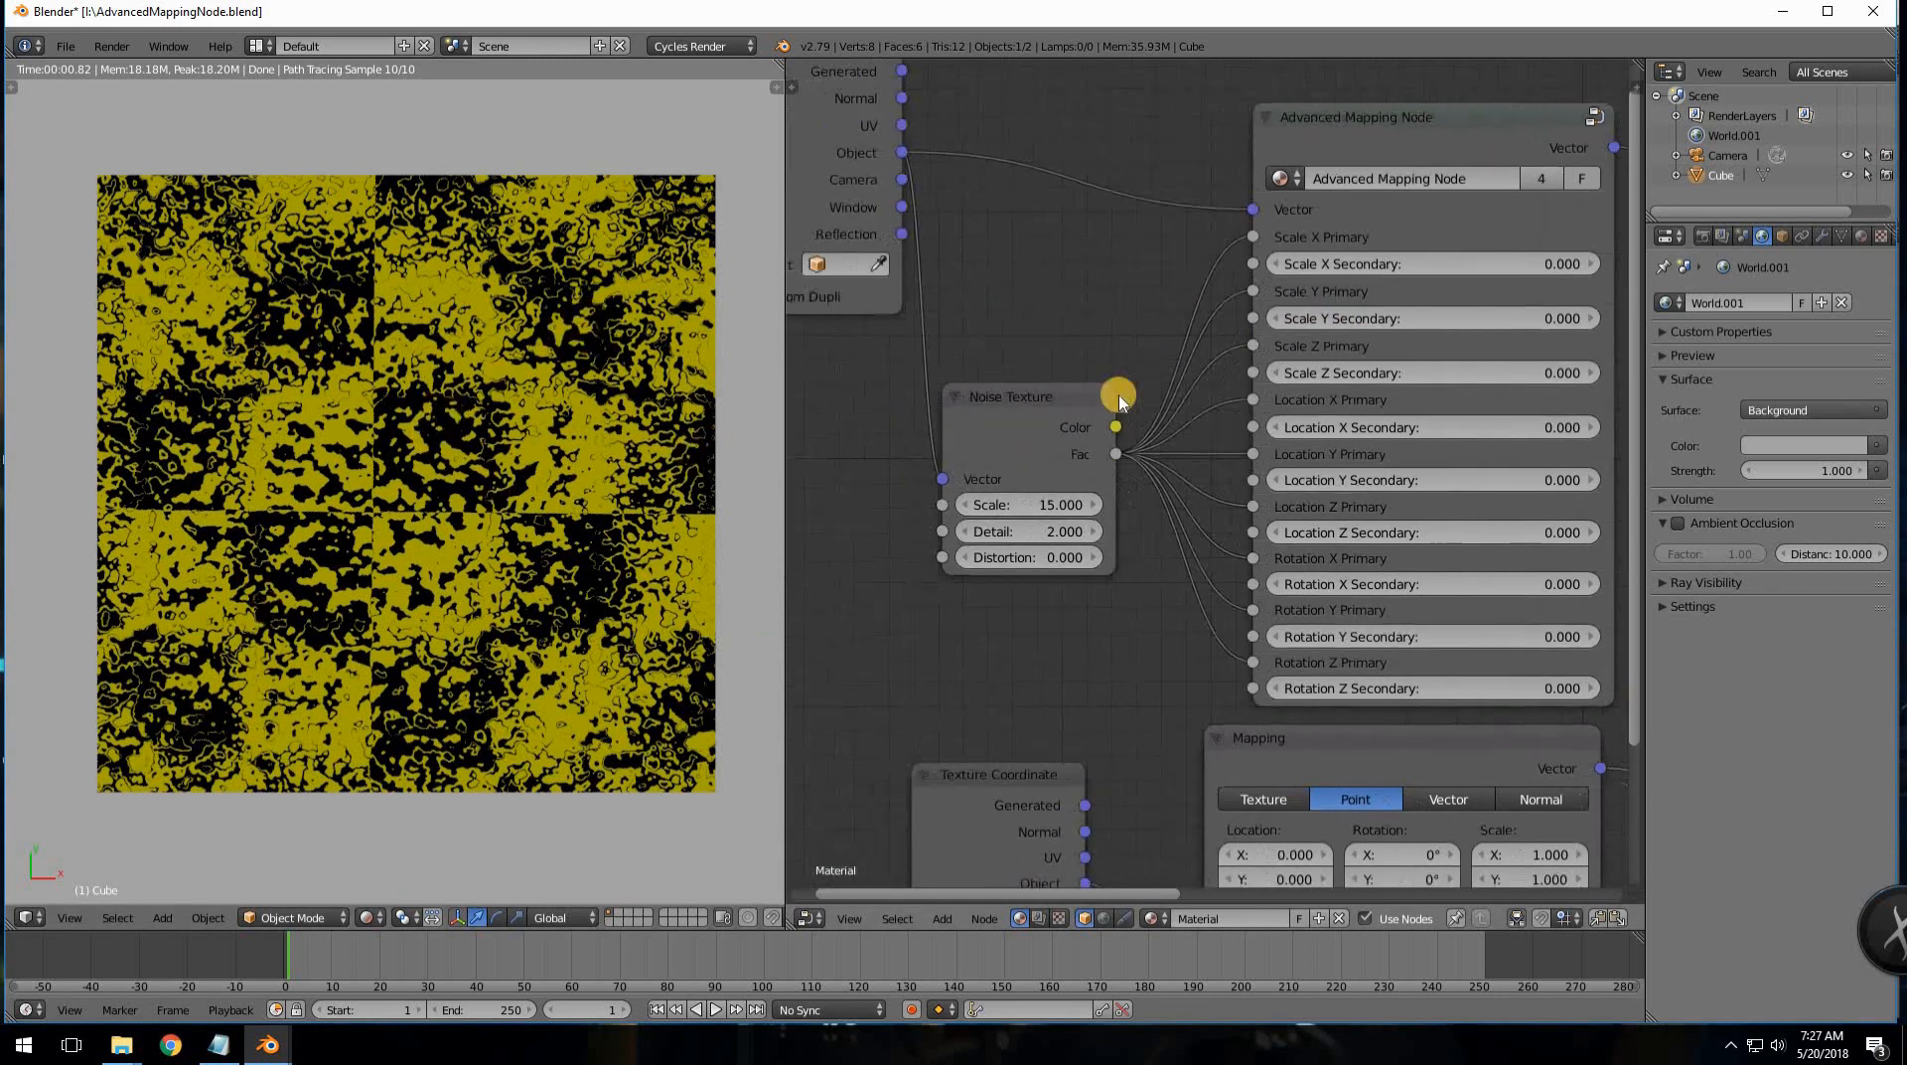
left_click_drag(1058, 404, 1013, 401)
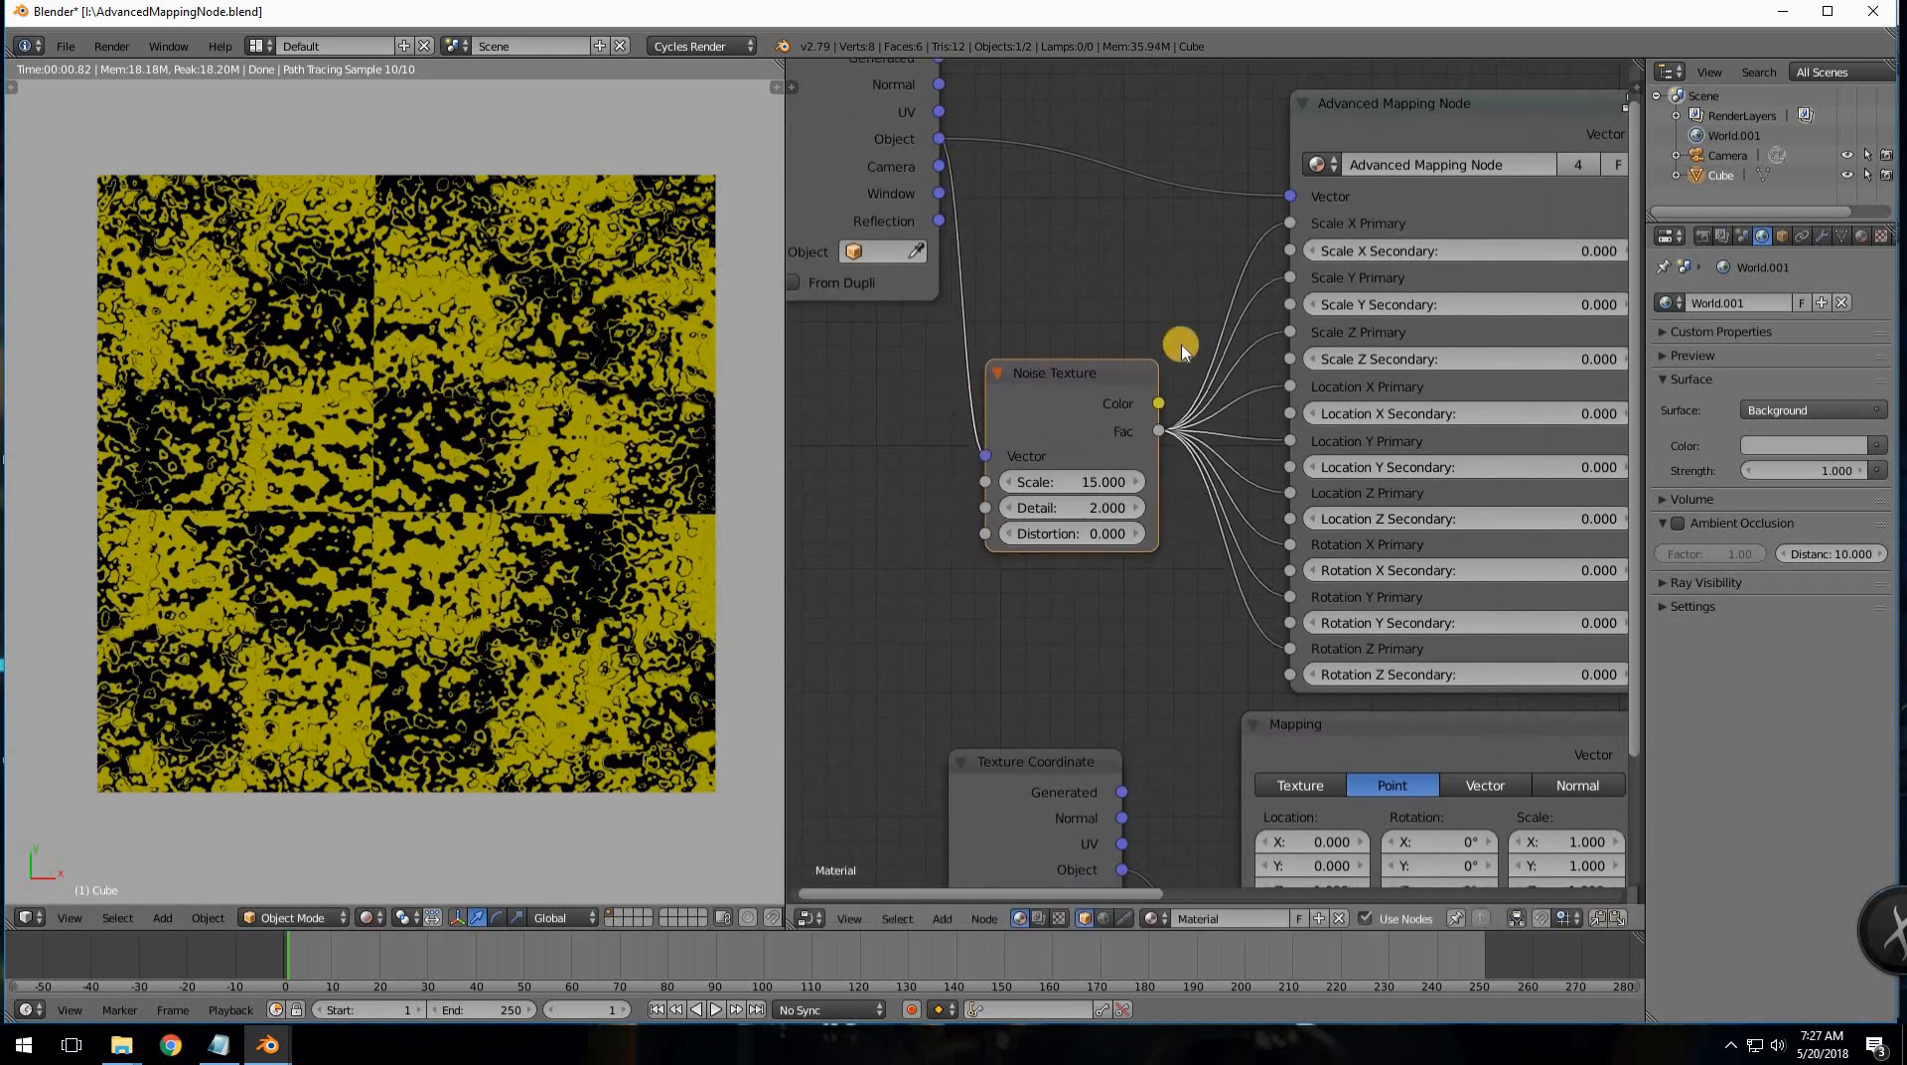
left_click_drag(1185, 327, 1190, 437, "ctrl")
left_click_drag(1197, 509, 1194, 510, "ctrl")
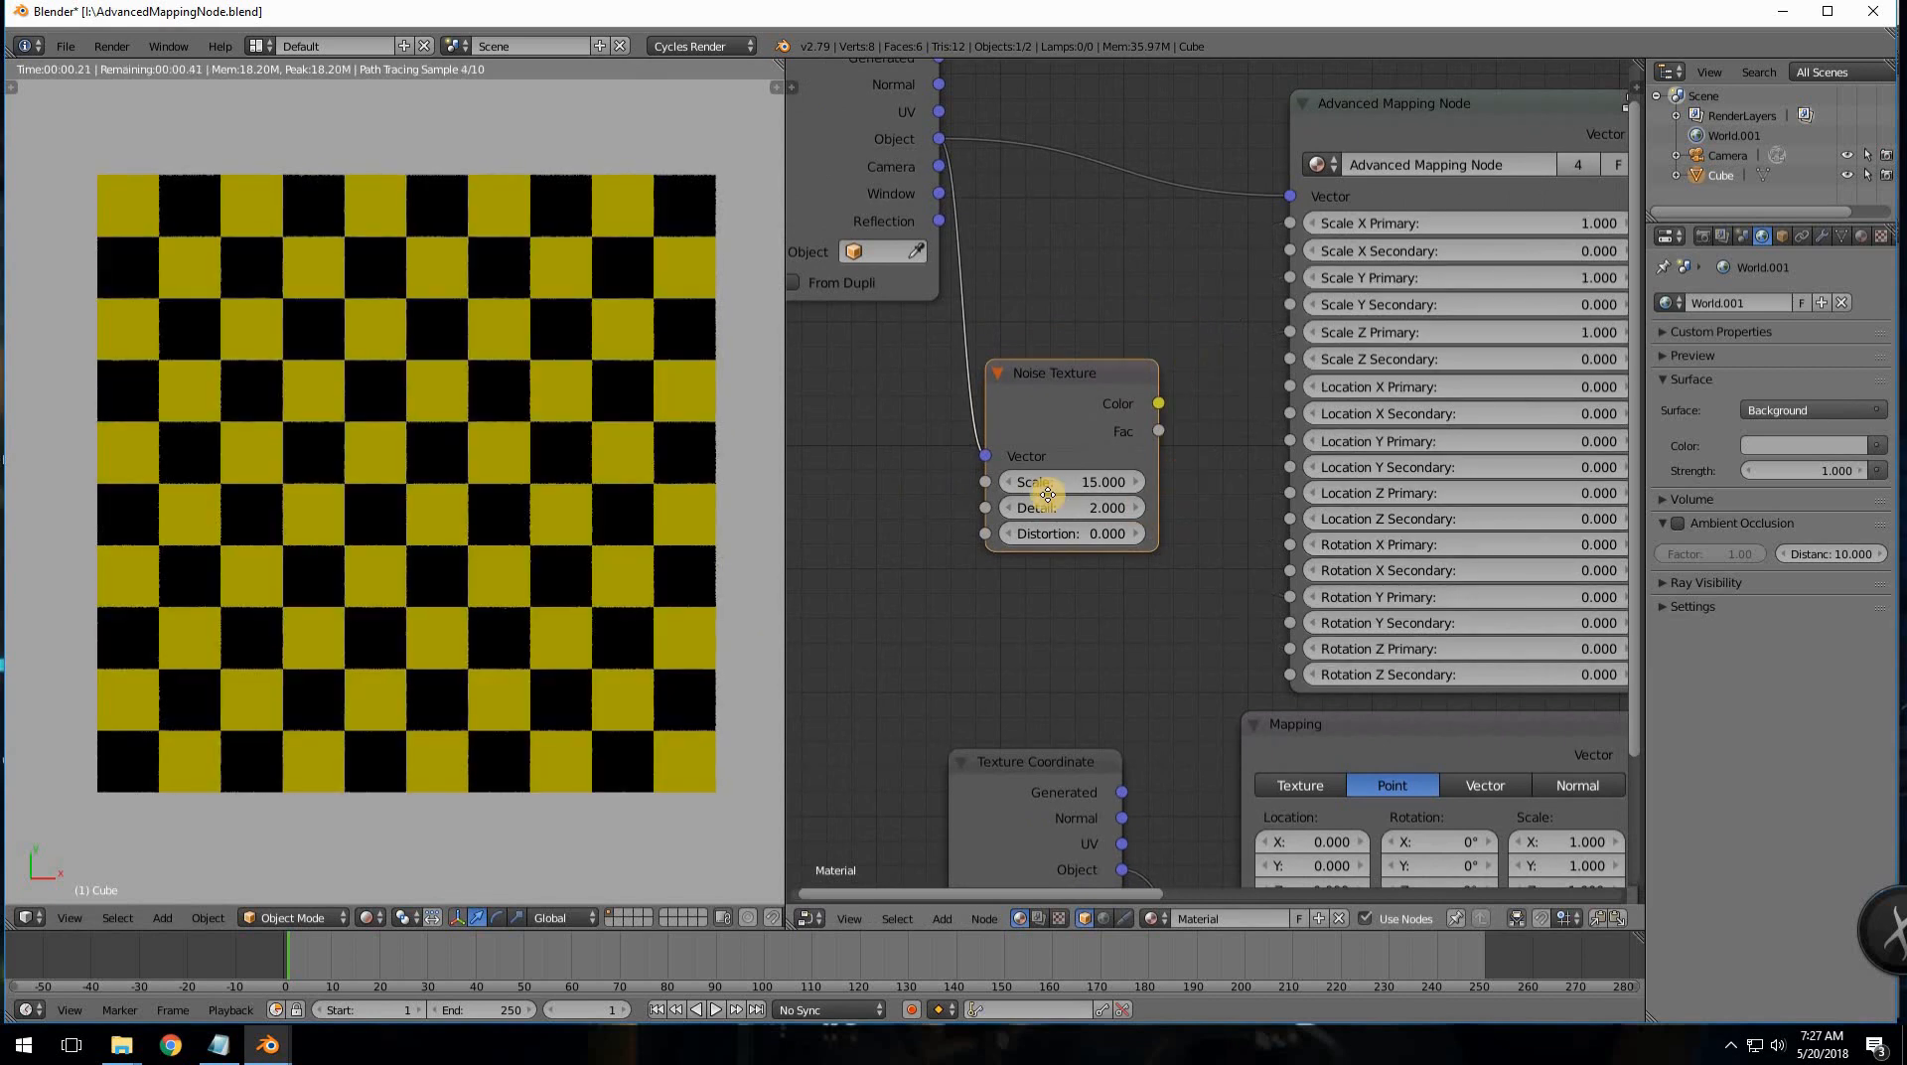
- Link the noise Fac to Location X, Y and Z Primary
middle_click_drag(1164, 430, 1041, 415)
left_click_drag(1066, 414, 1108, 410)
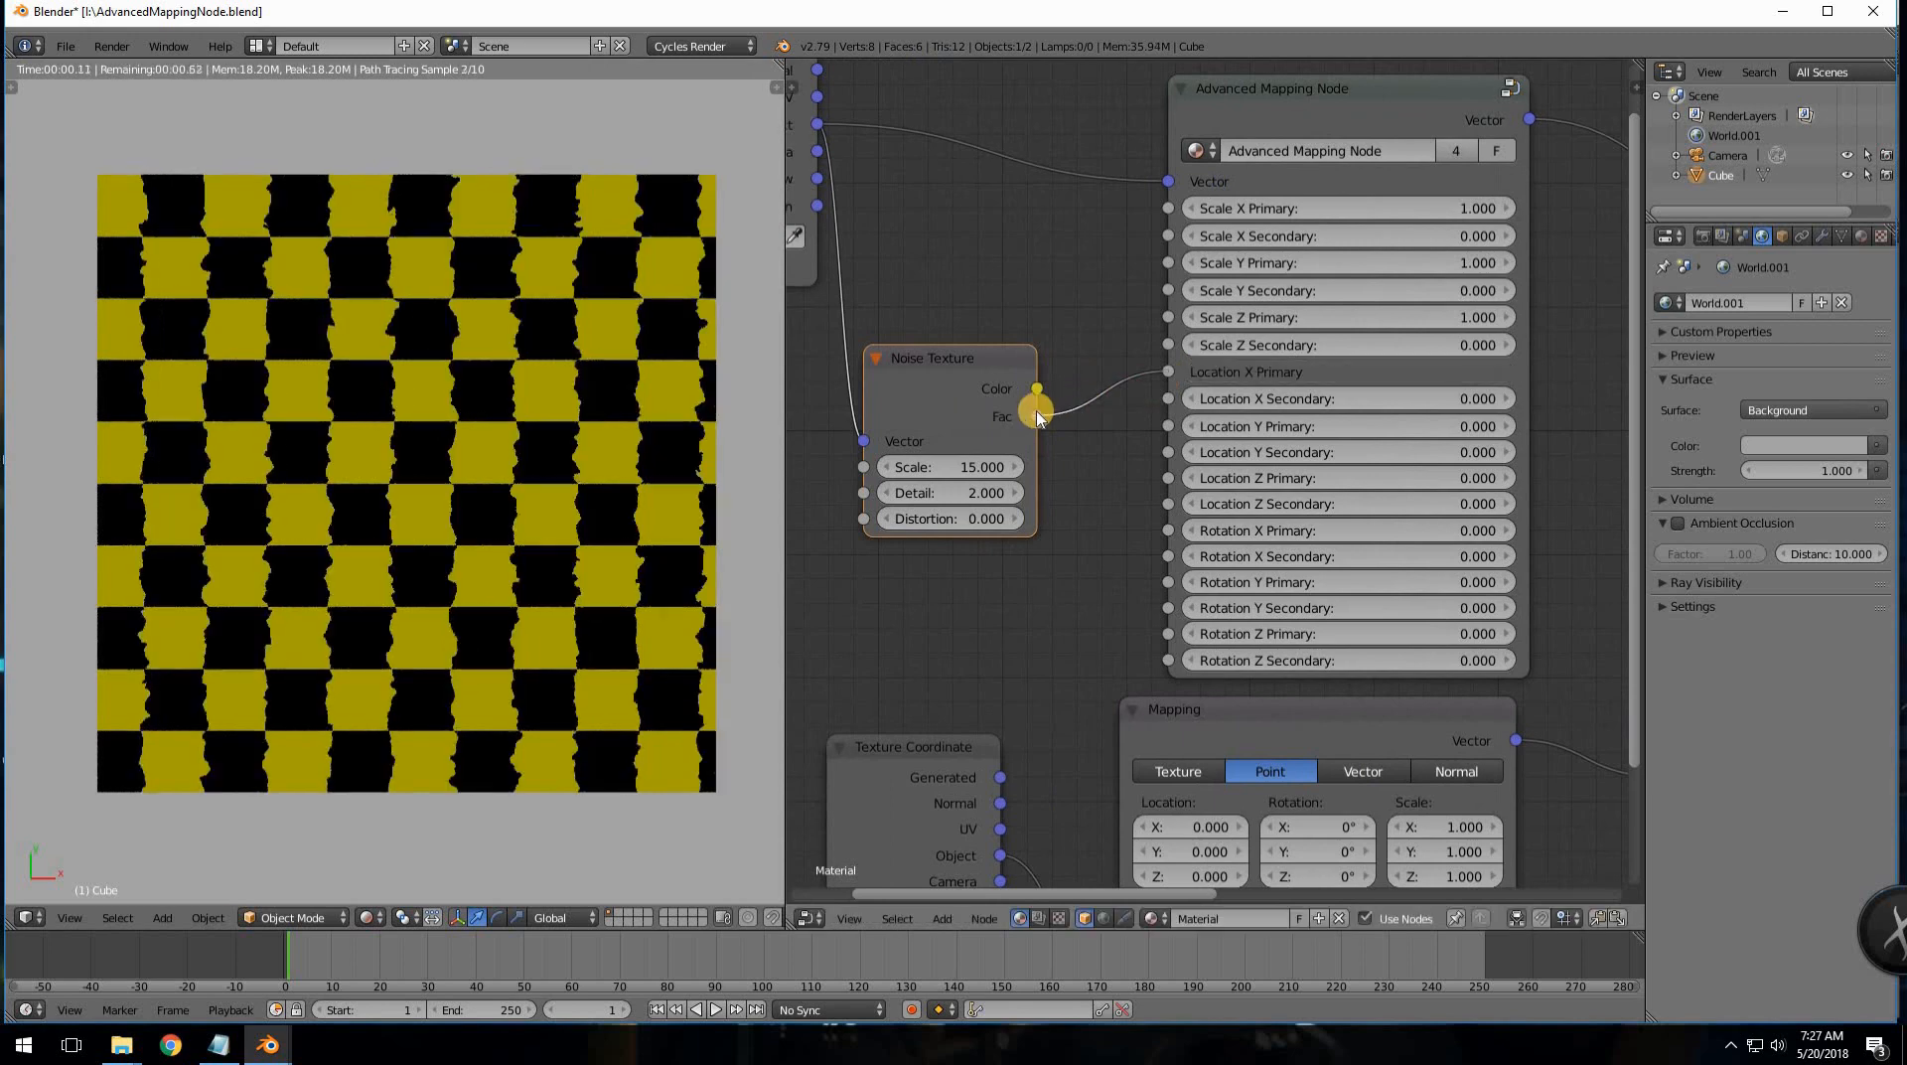
left_click_drag(1038, 413, 1150, 481)
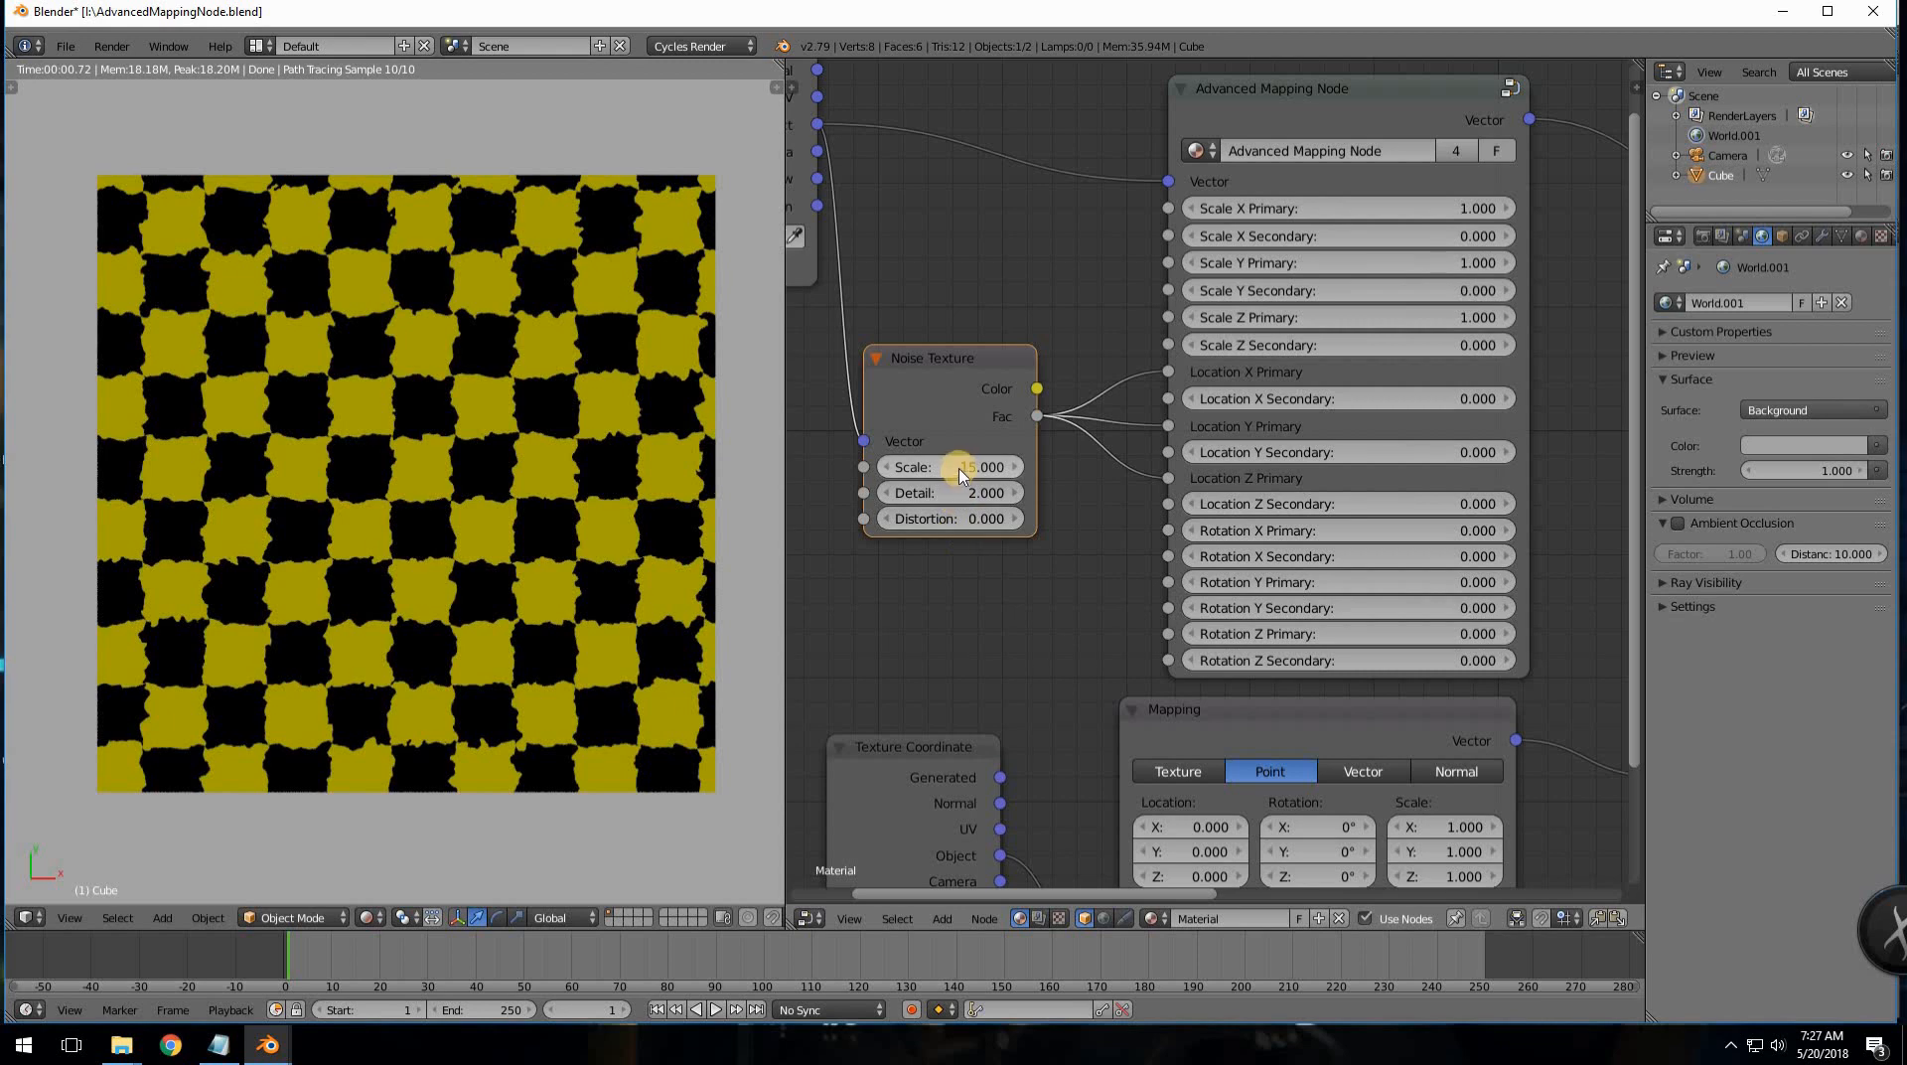
- Set the Noise Texture Scale to 1000 and return to top view
middle_click_drag(609, 516, 624, 499)
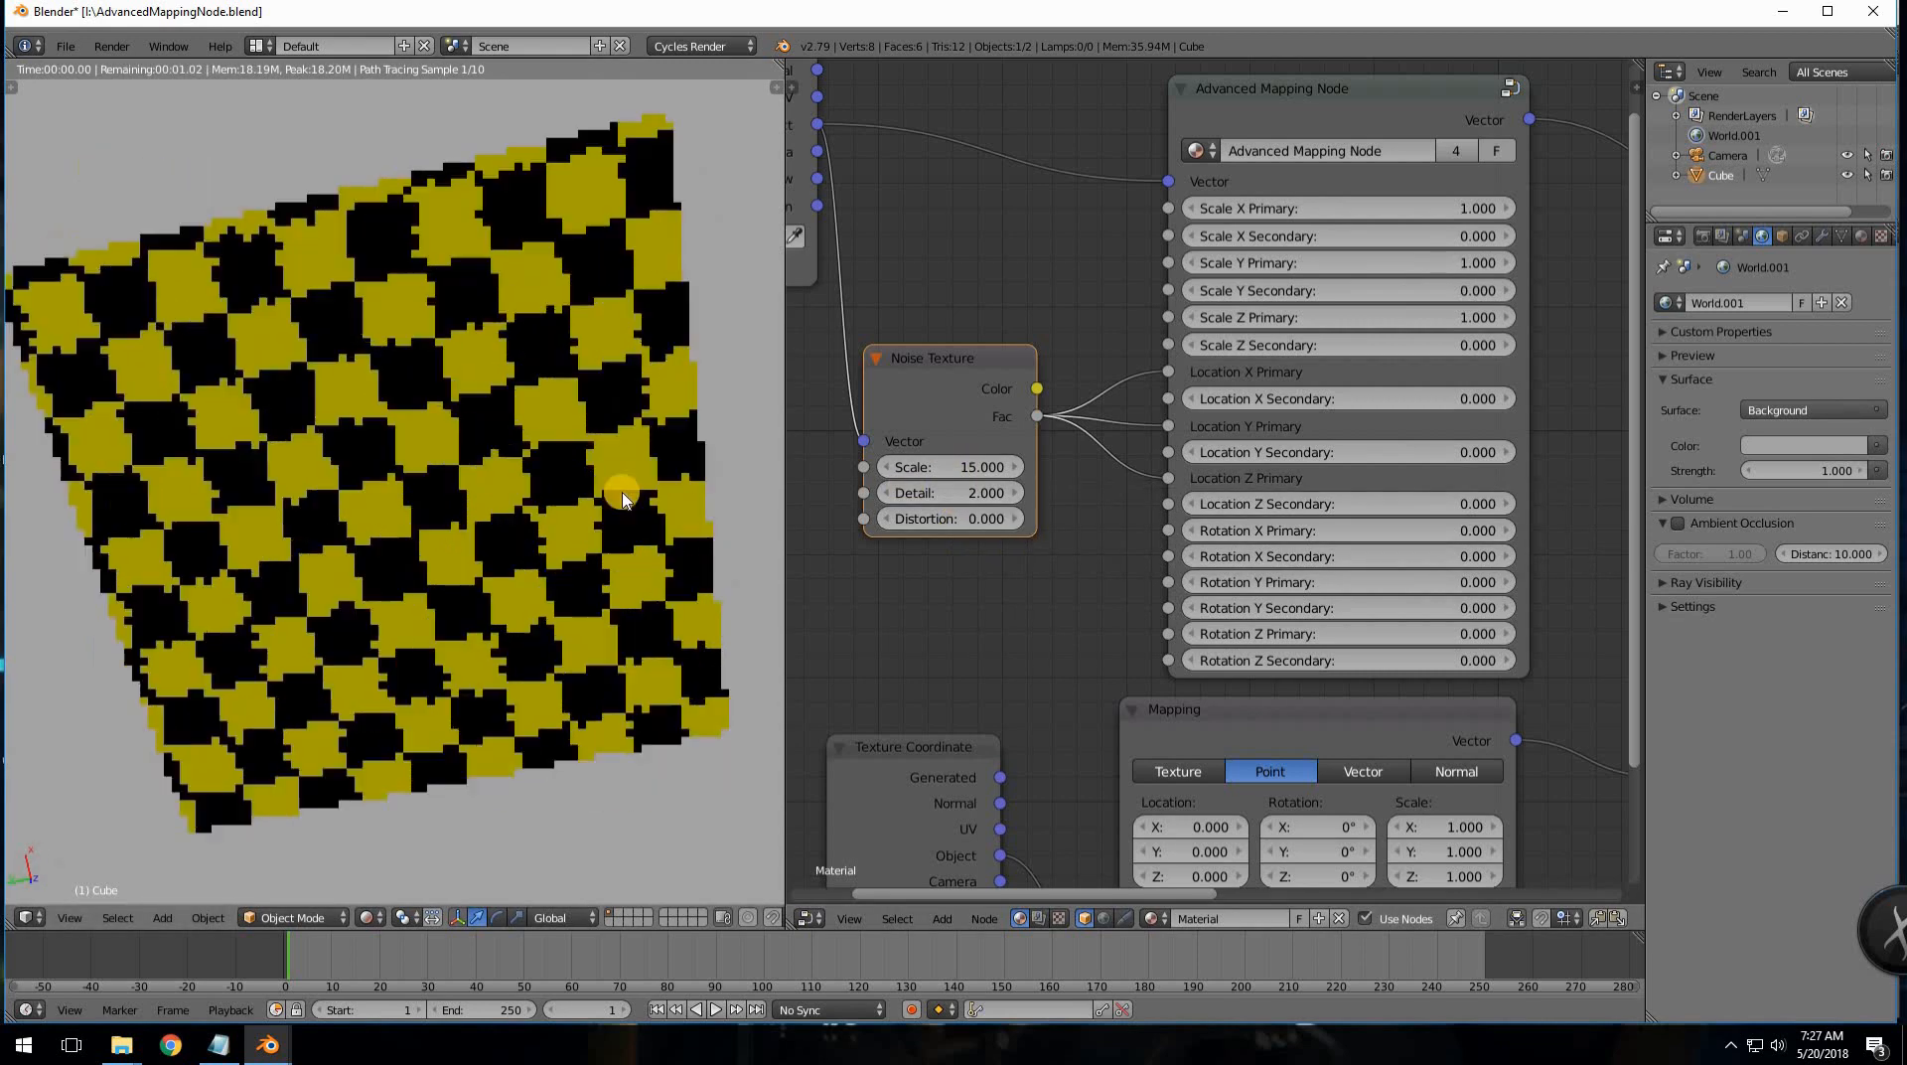
key("KP_7")
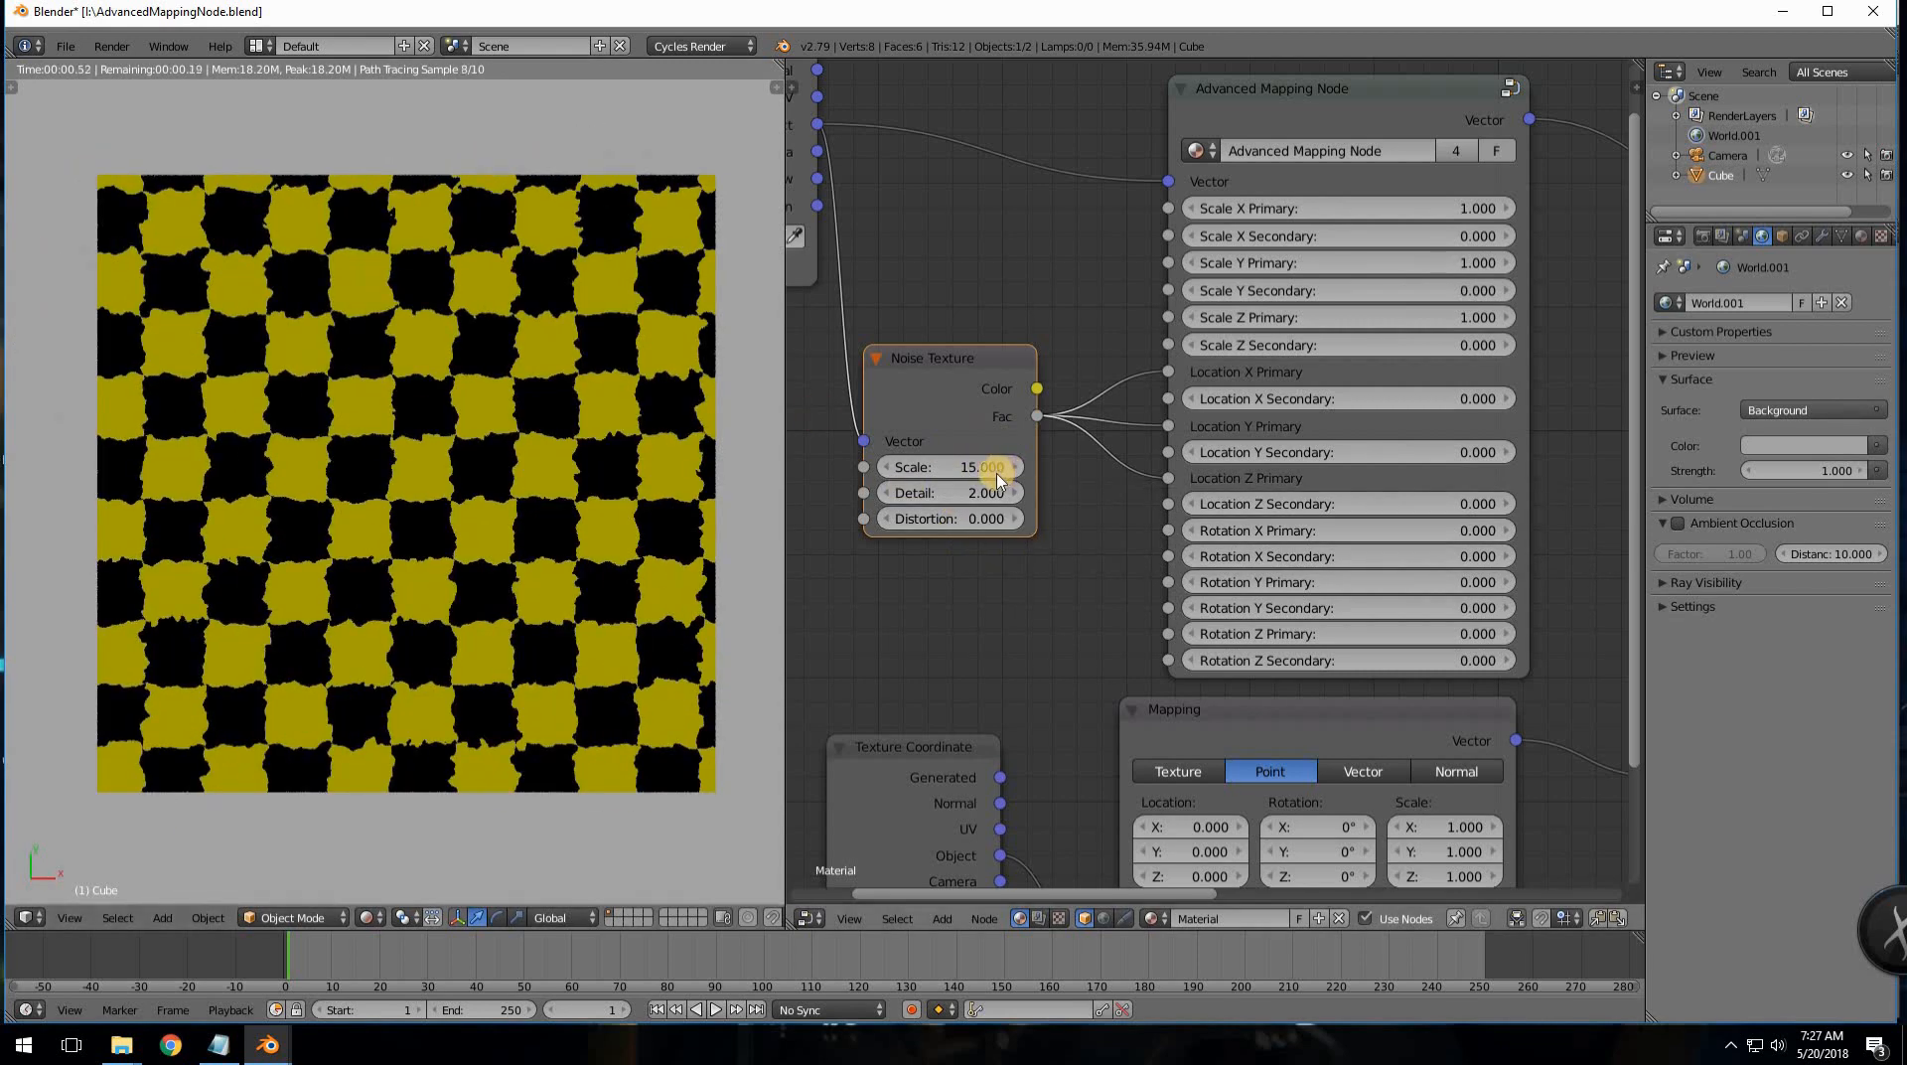
left_click(991, 468)
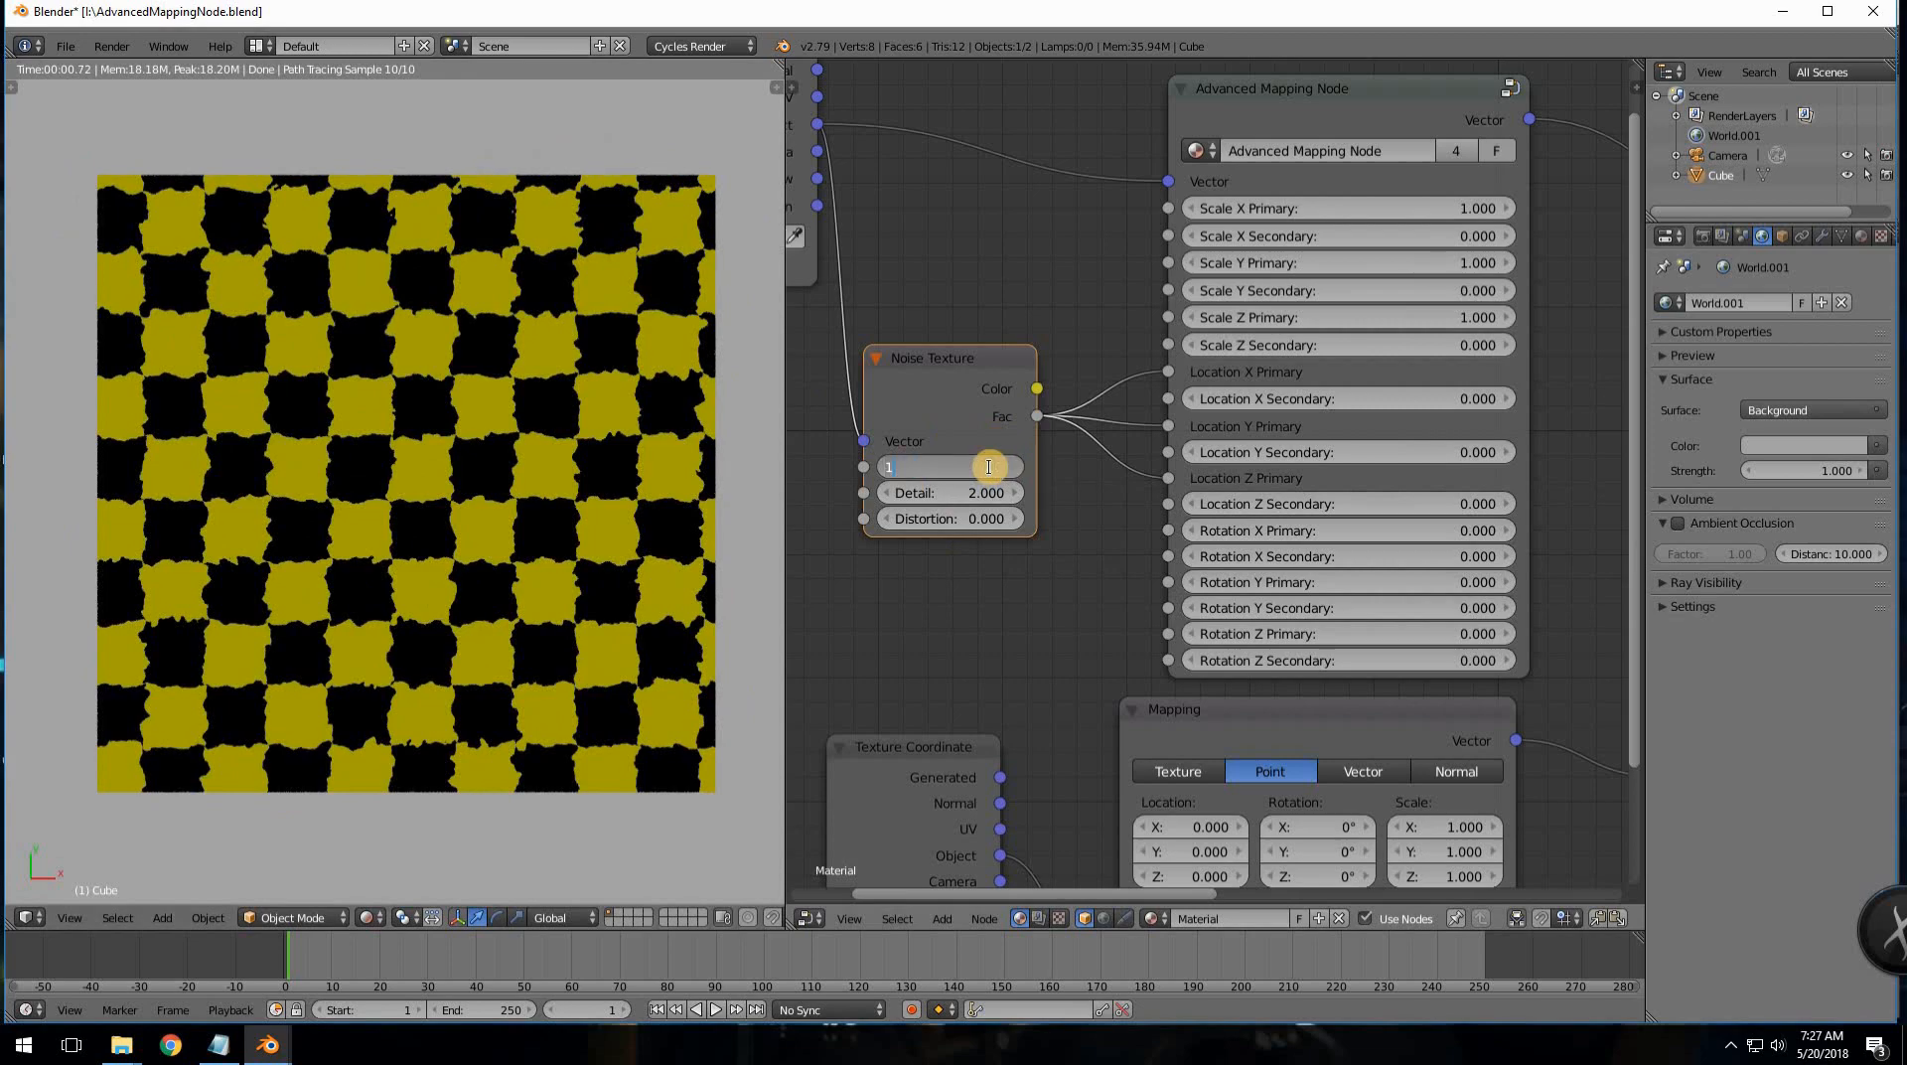
key("Return")
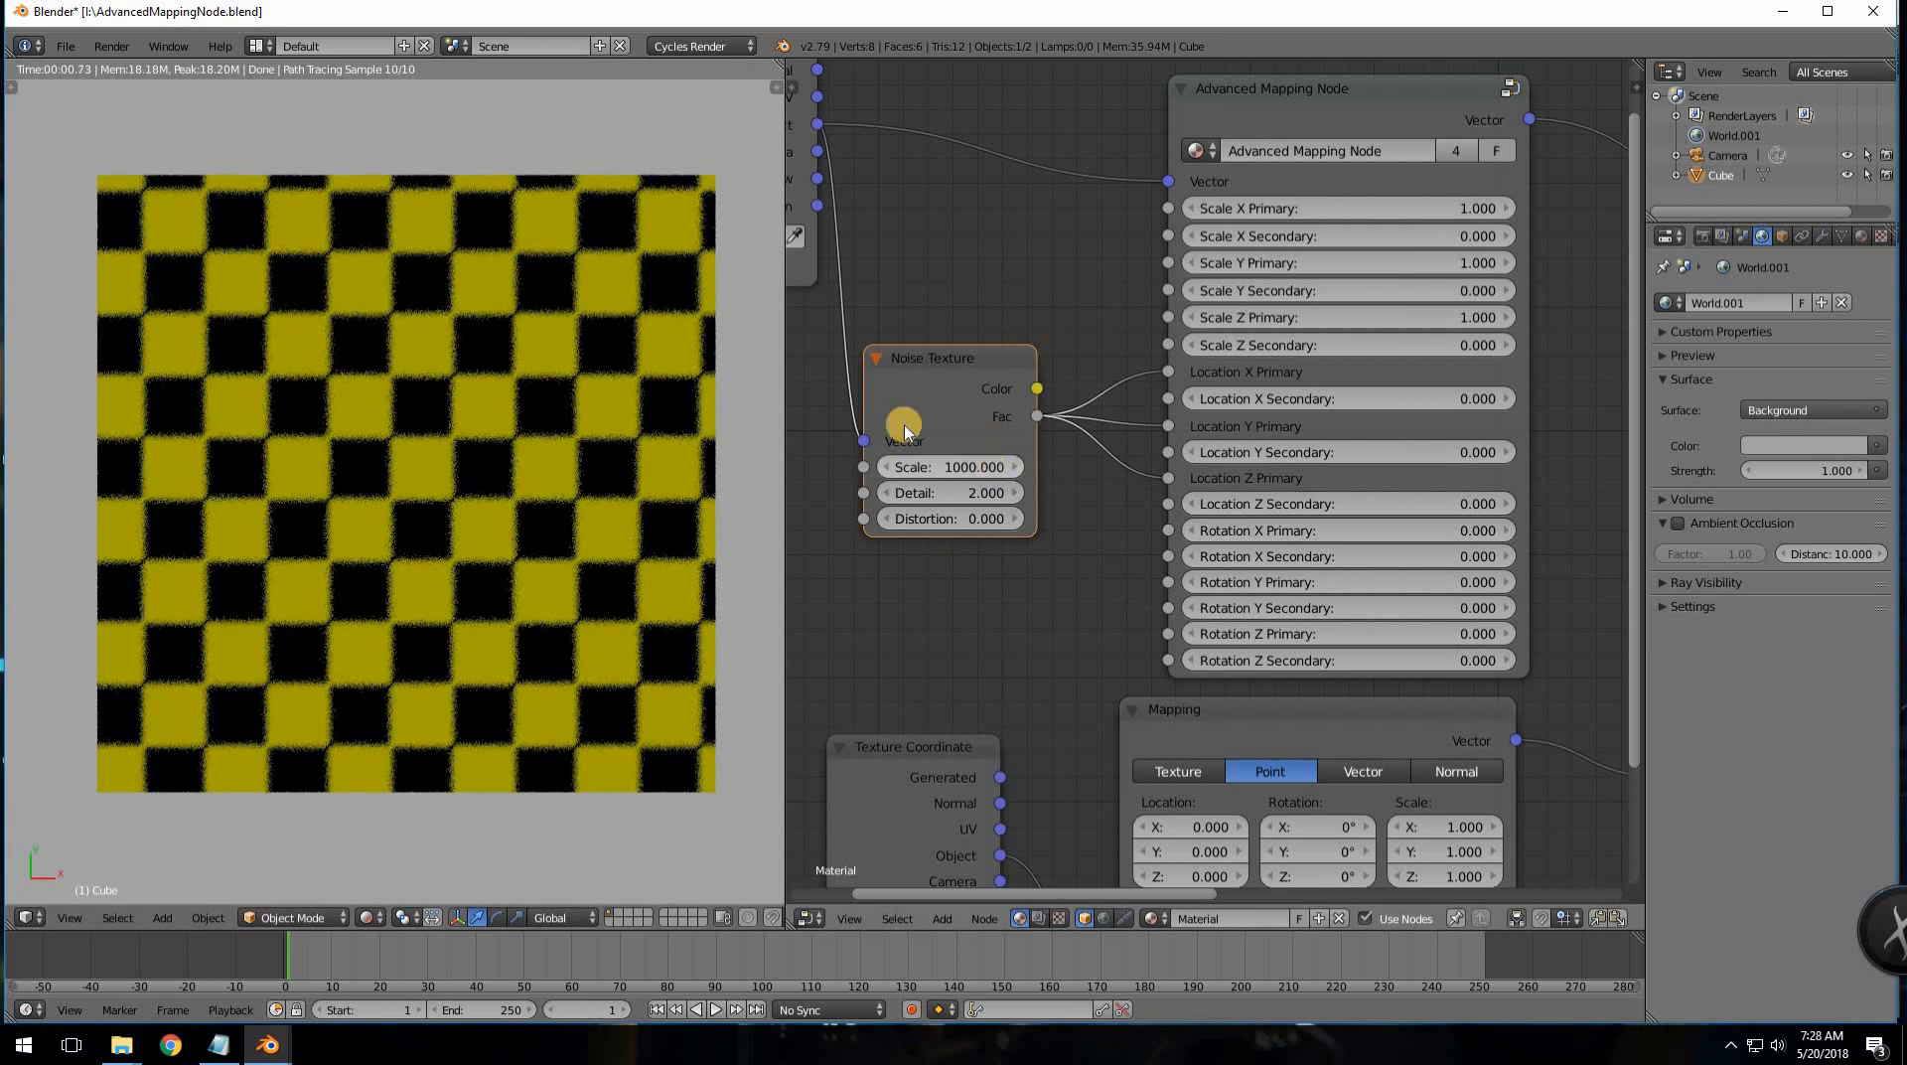
- Reposition the Noise Texture node, then drag Location X Secondary to 0.500
scroll(504, 547, "up", 3)
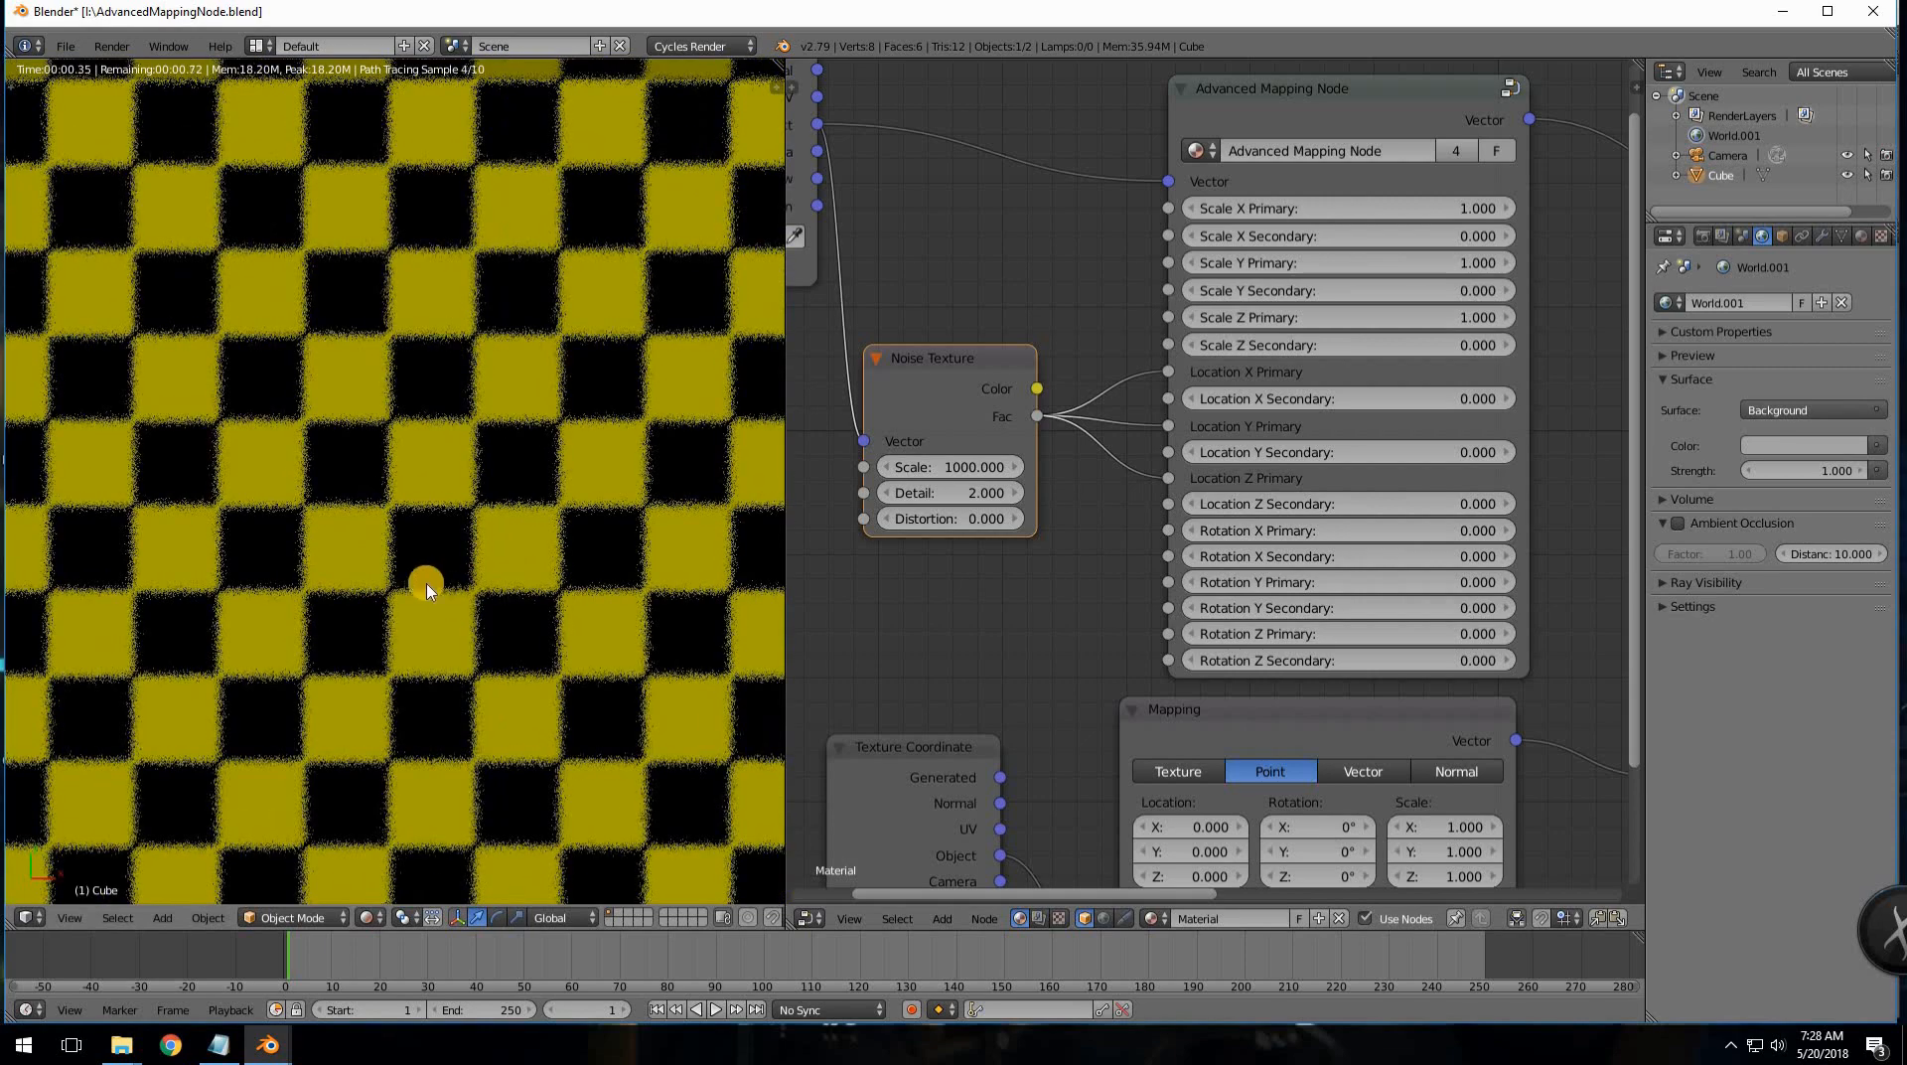
scroll(508, 487, "down", 2)
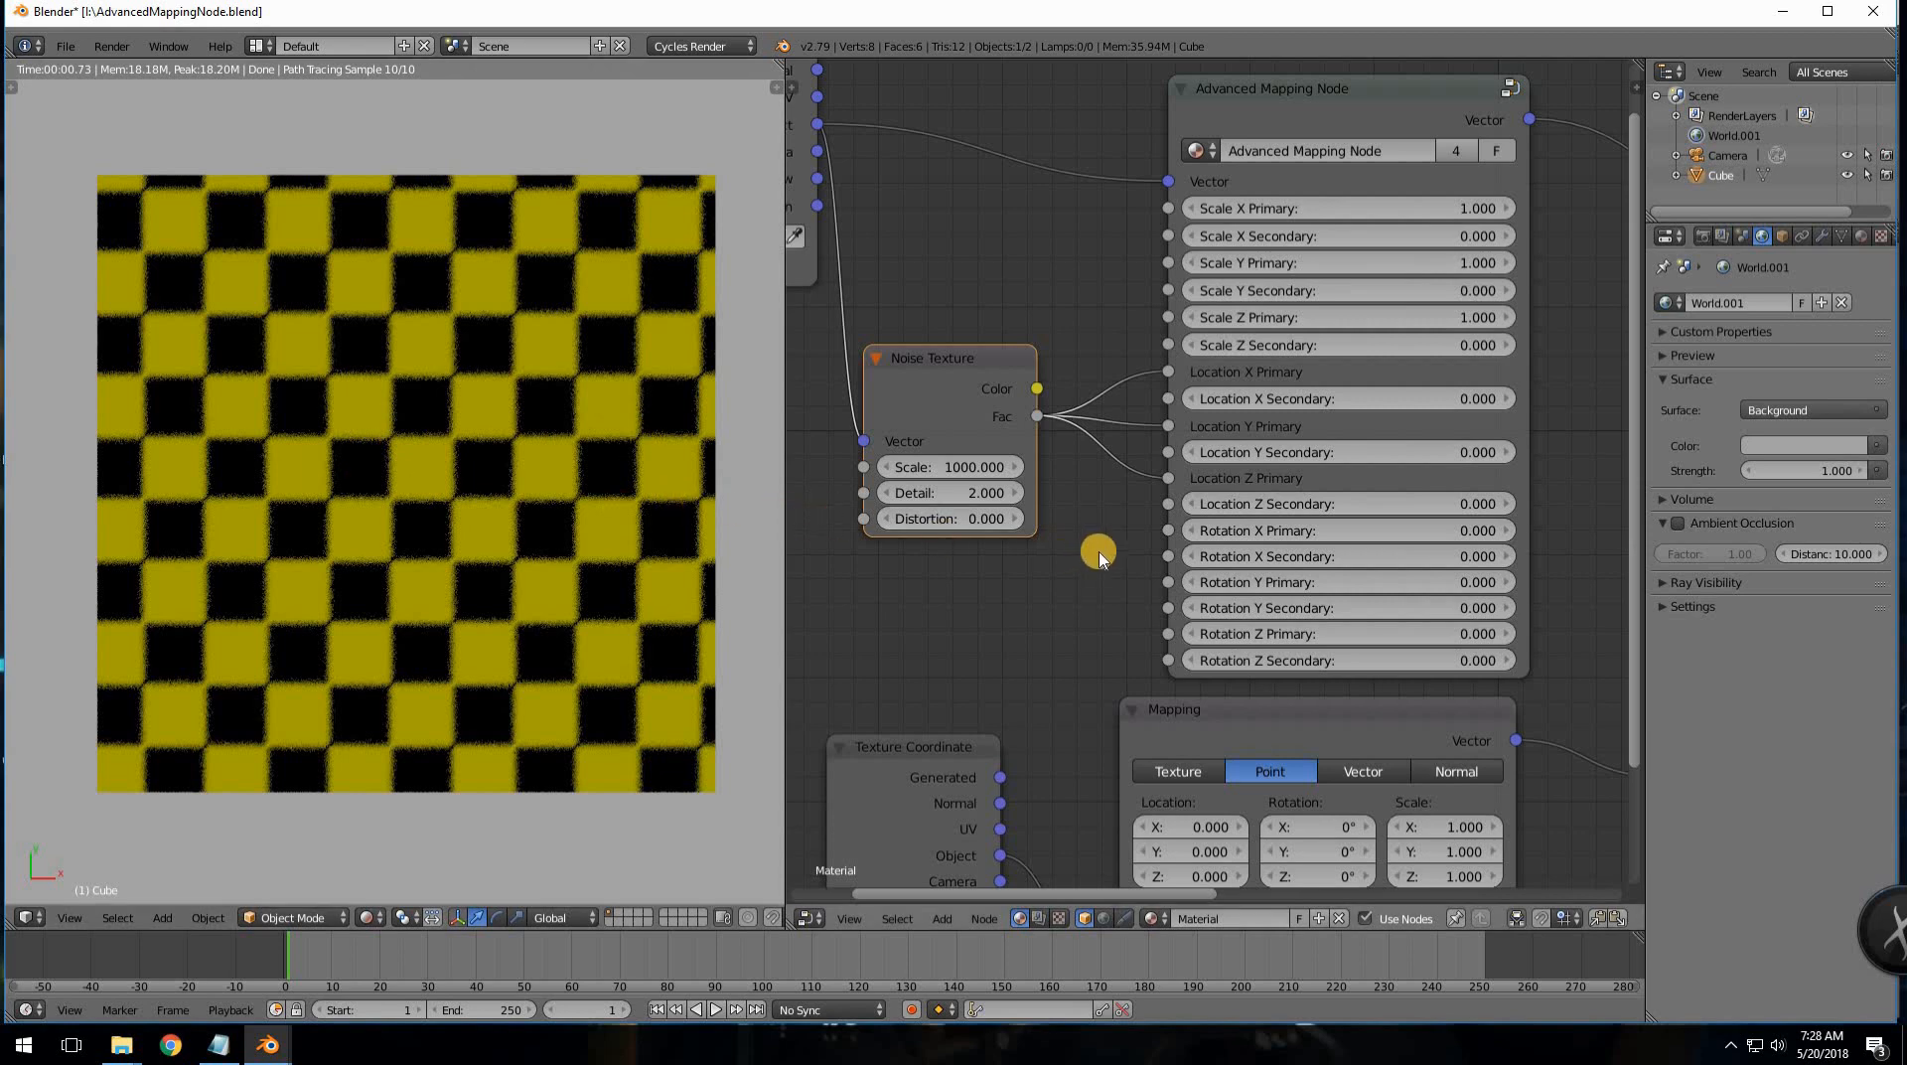
mouse_move(1142, 561)
middle_mouse_down()
mouse_move(1106, 570)
mouse_move(1154, 584)
middle_mouse_up()
scroll(1090, 549, "up", 1)
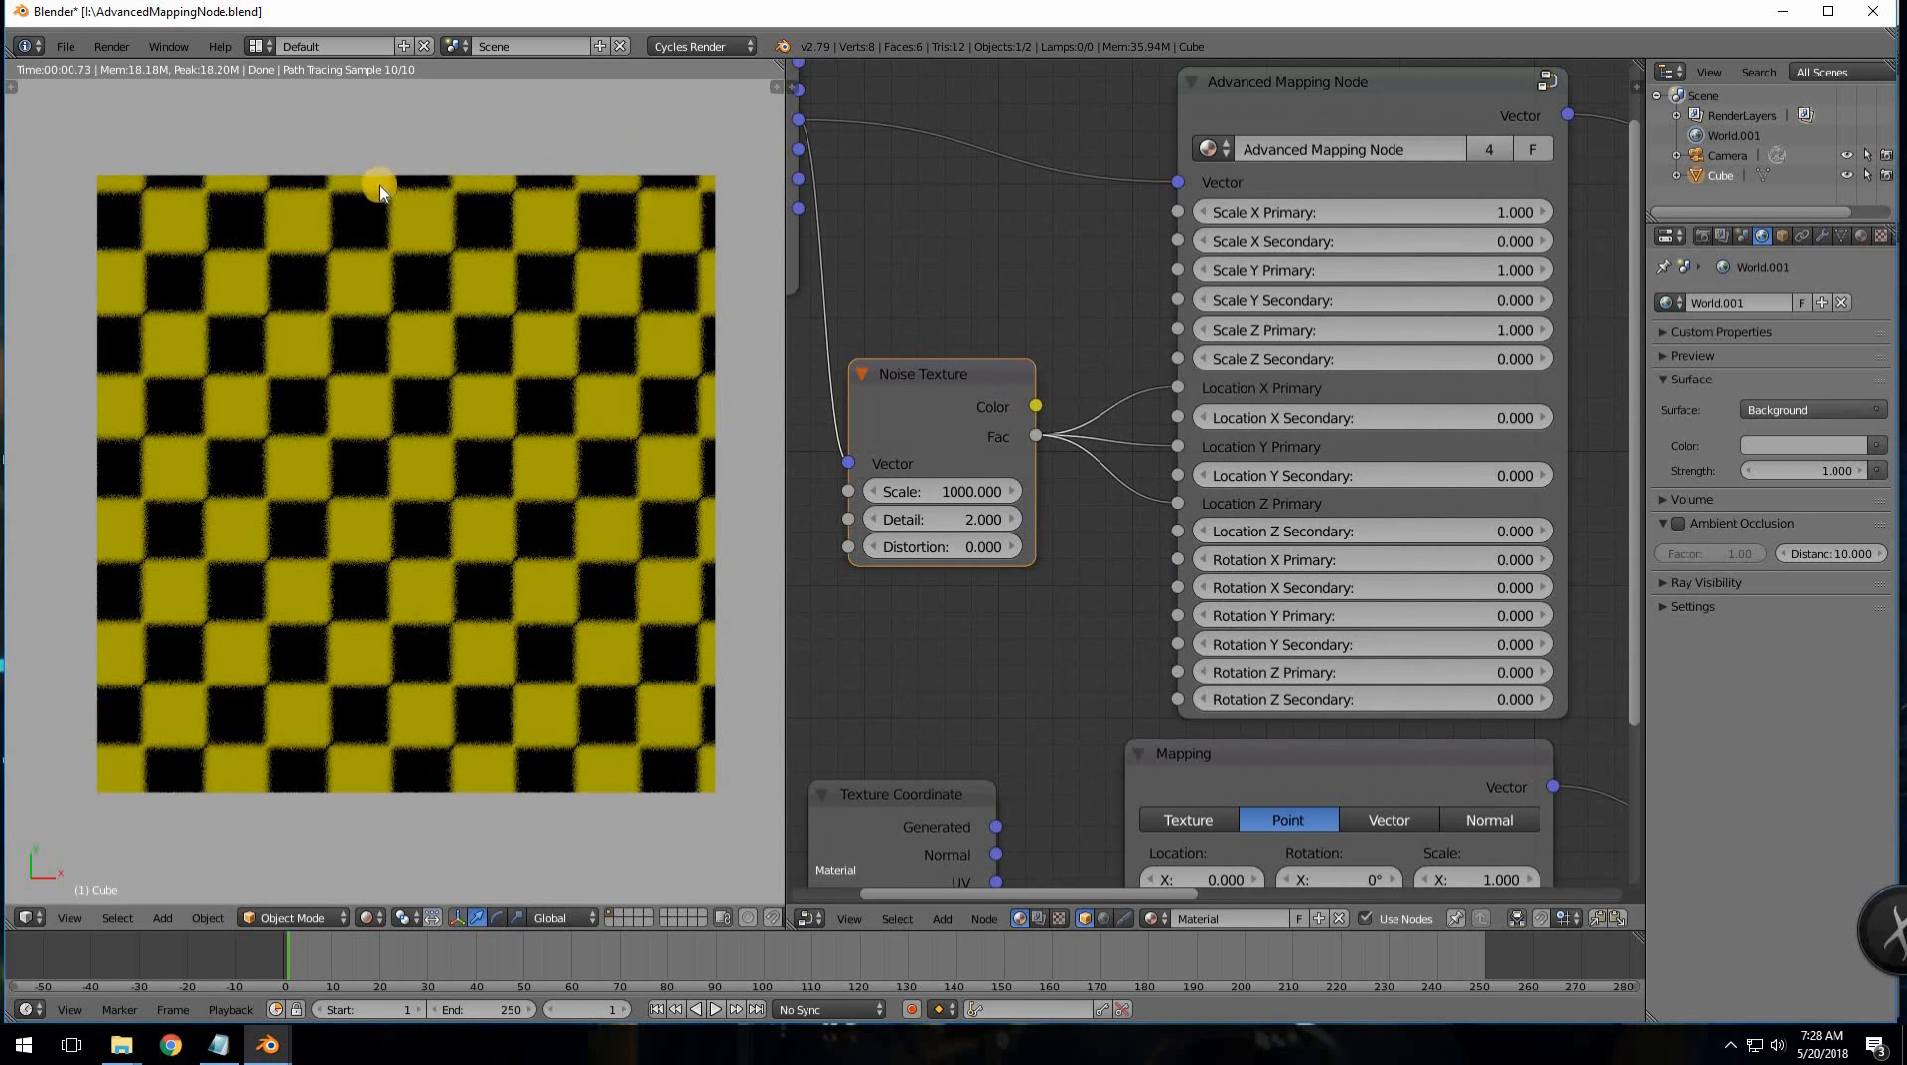
left_click_drag(937, 374, 885, 463)
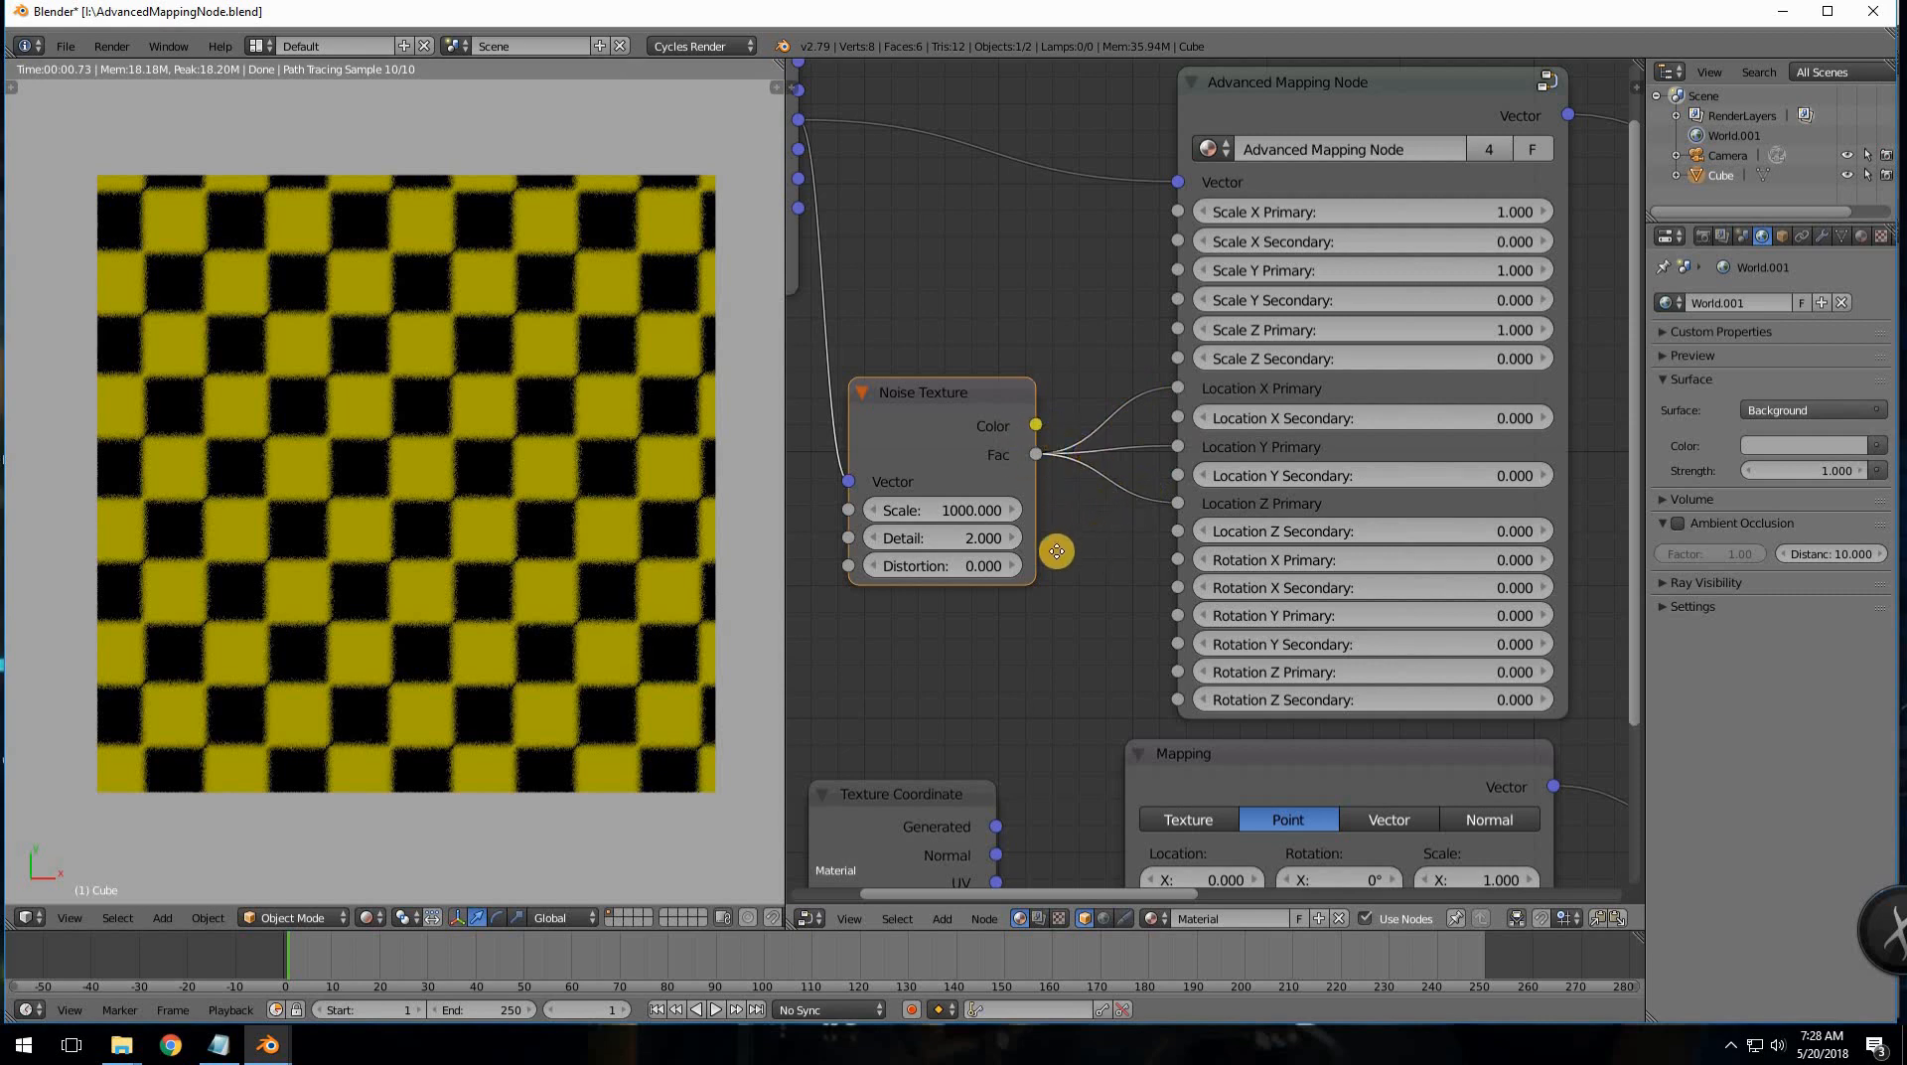
scroll(1056, 545, "up", 1)
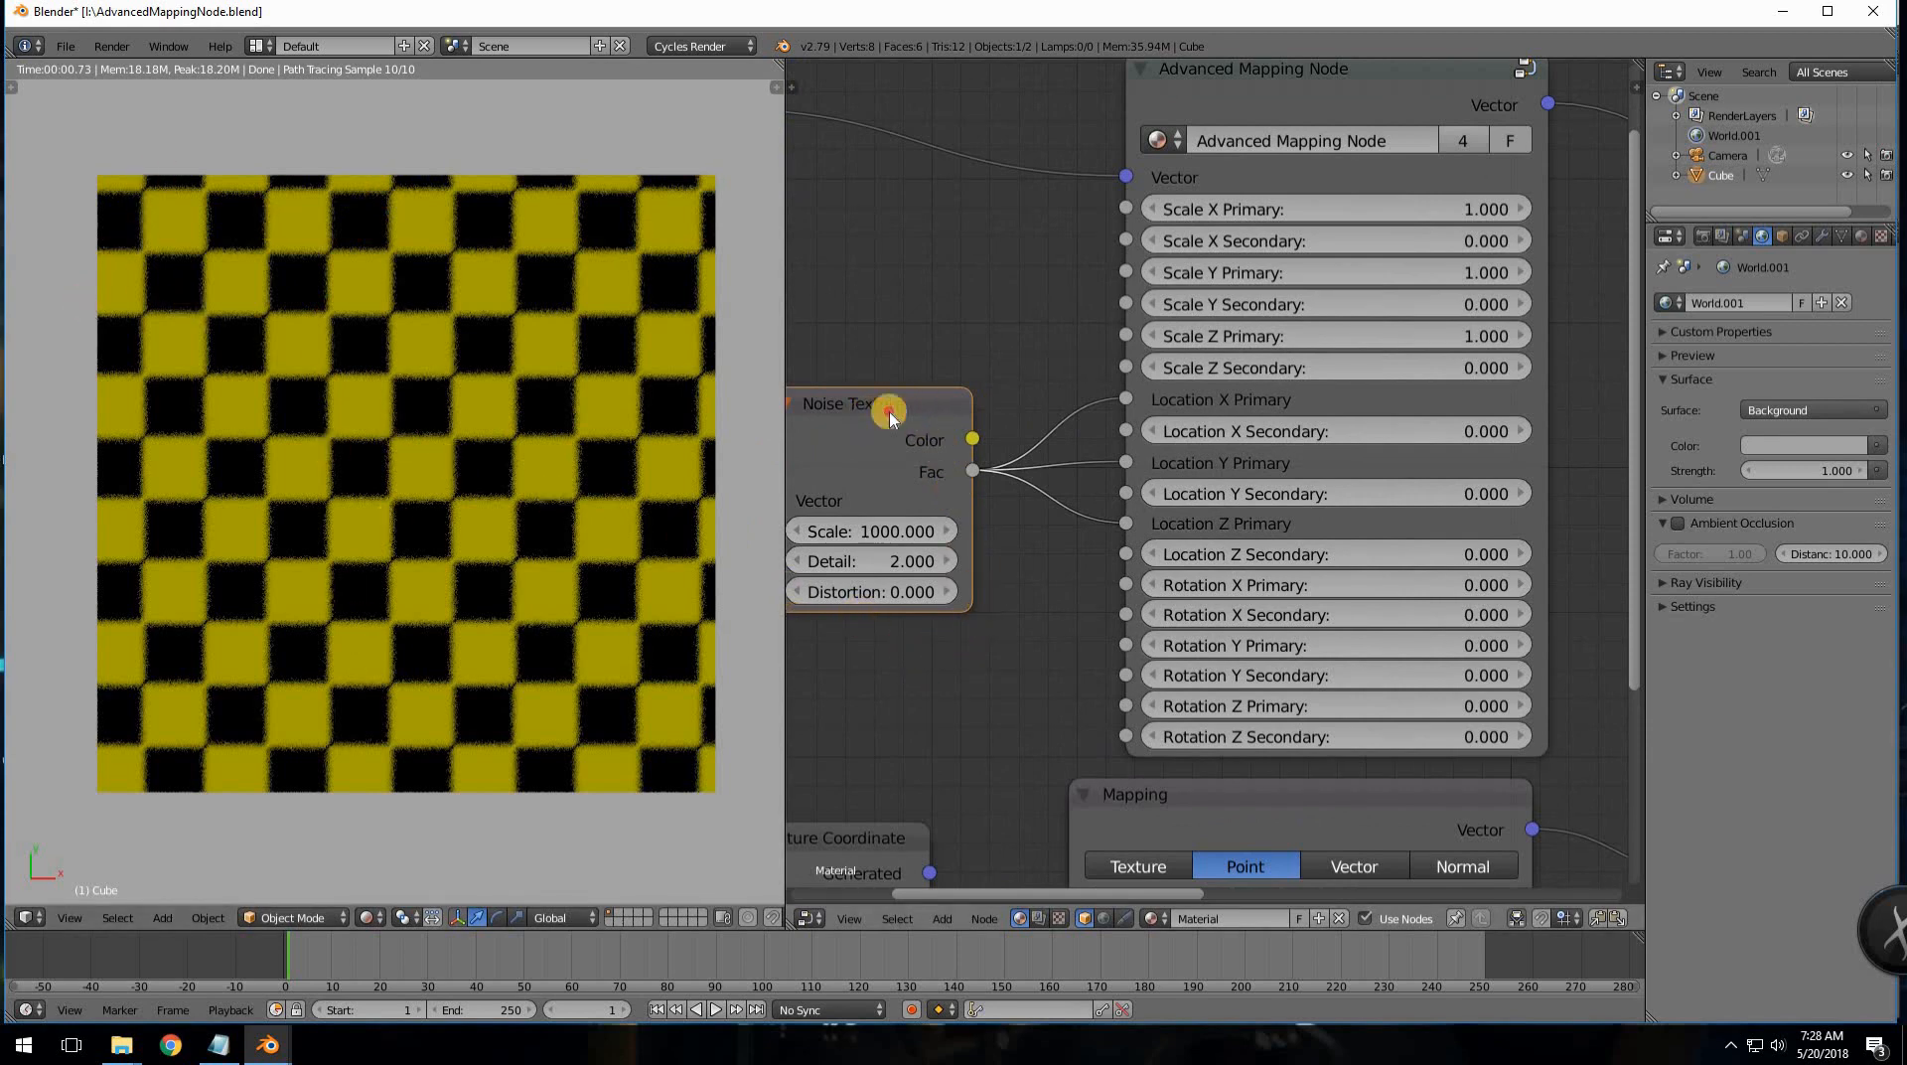
left_click_drag(890, 411, 899, 414)
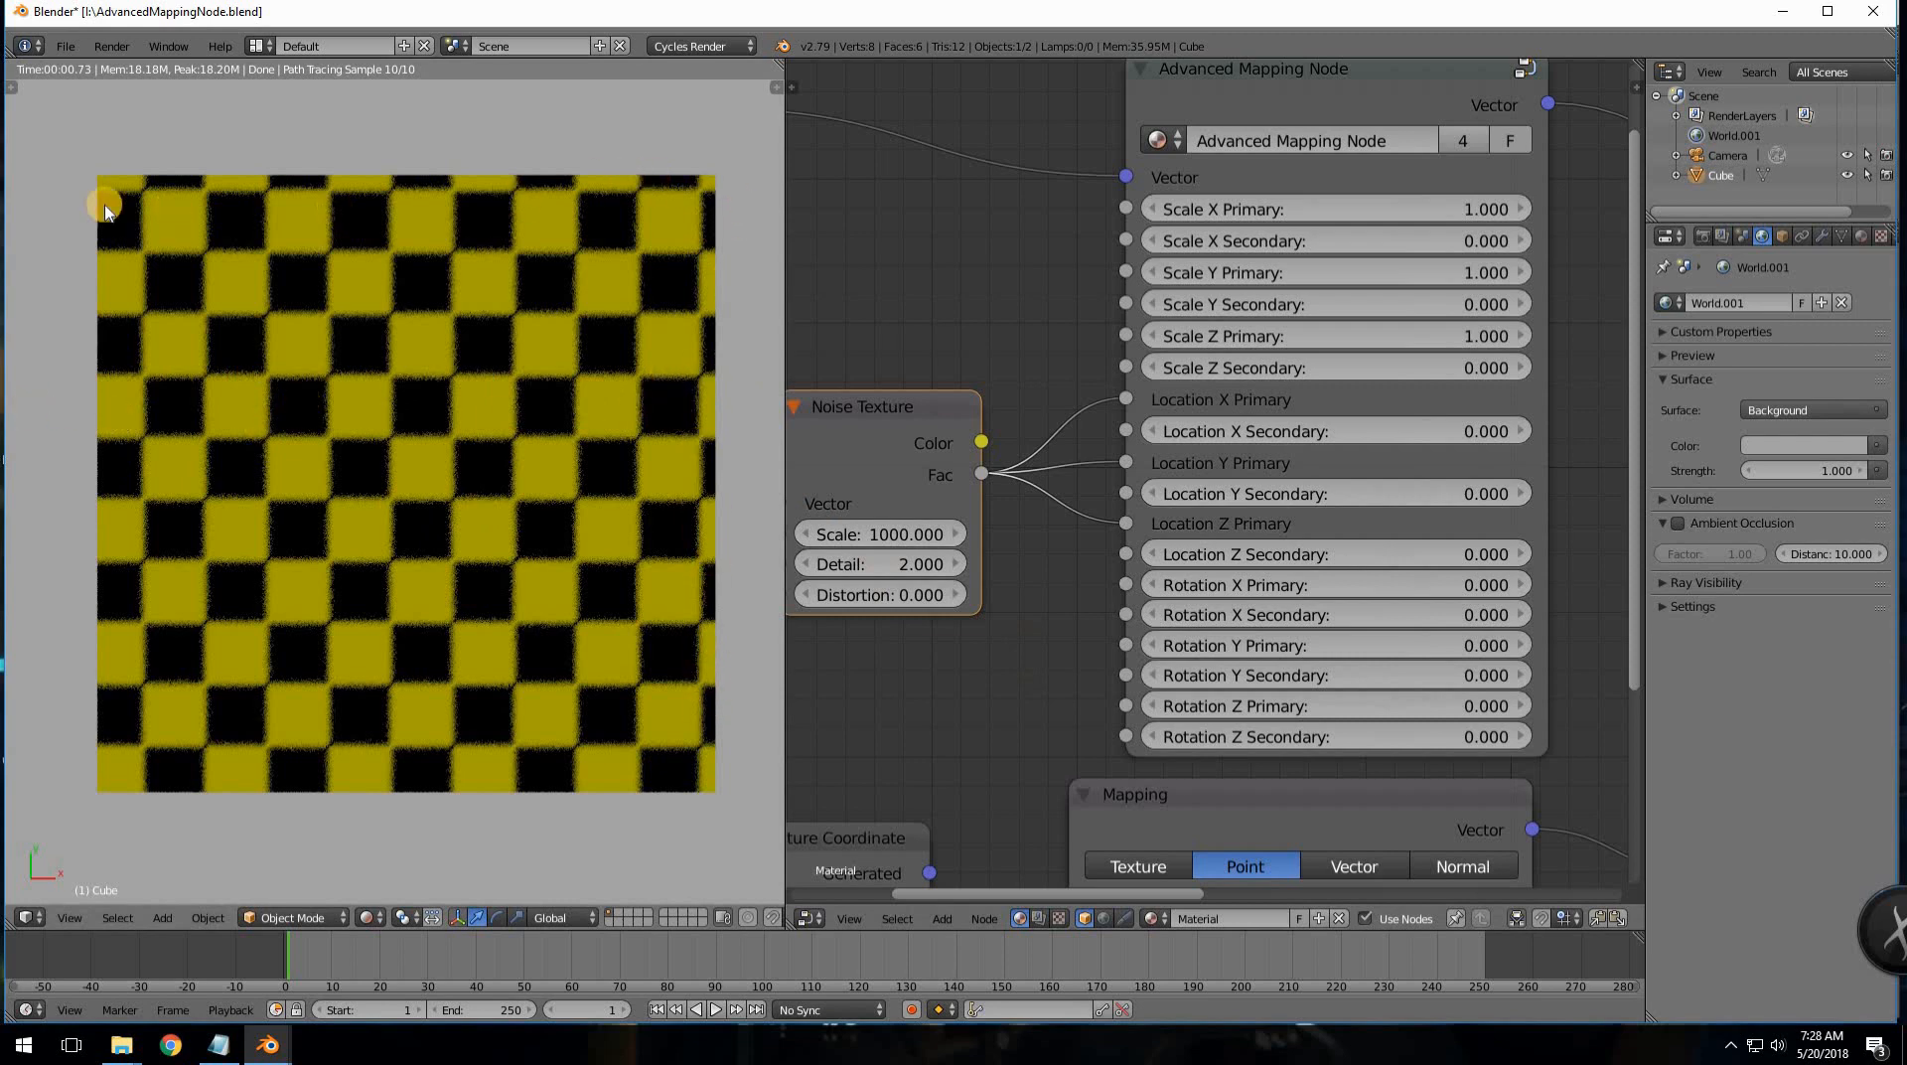
middle_click_drag(1062, 393, 981, 376)
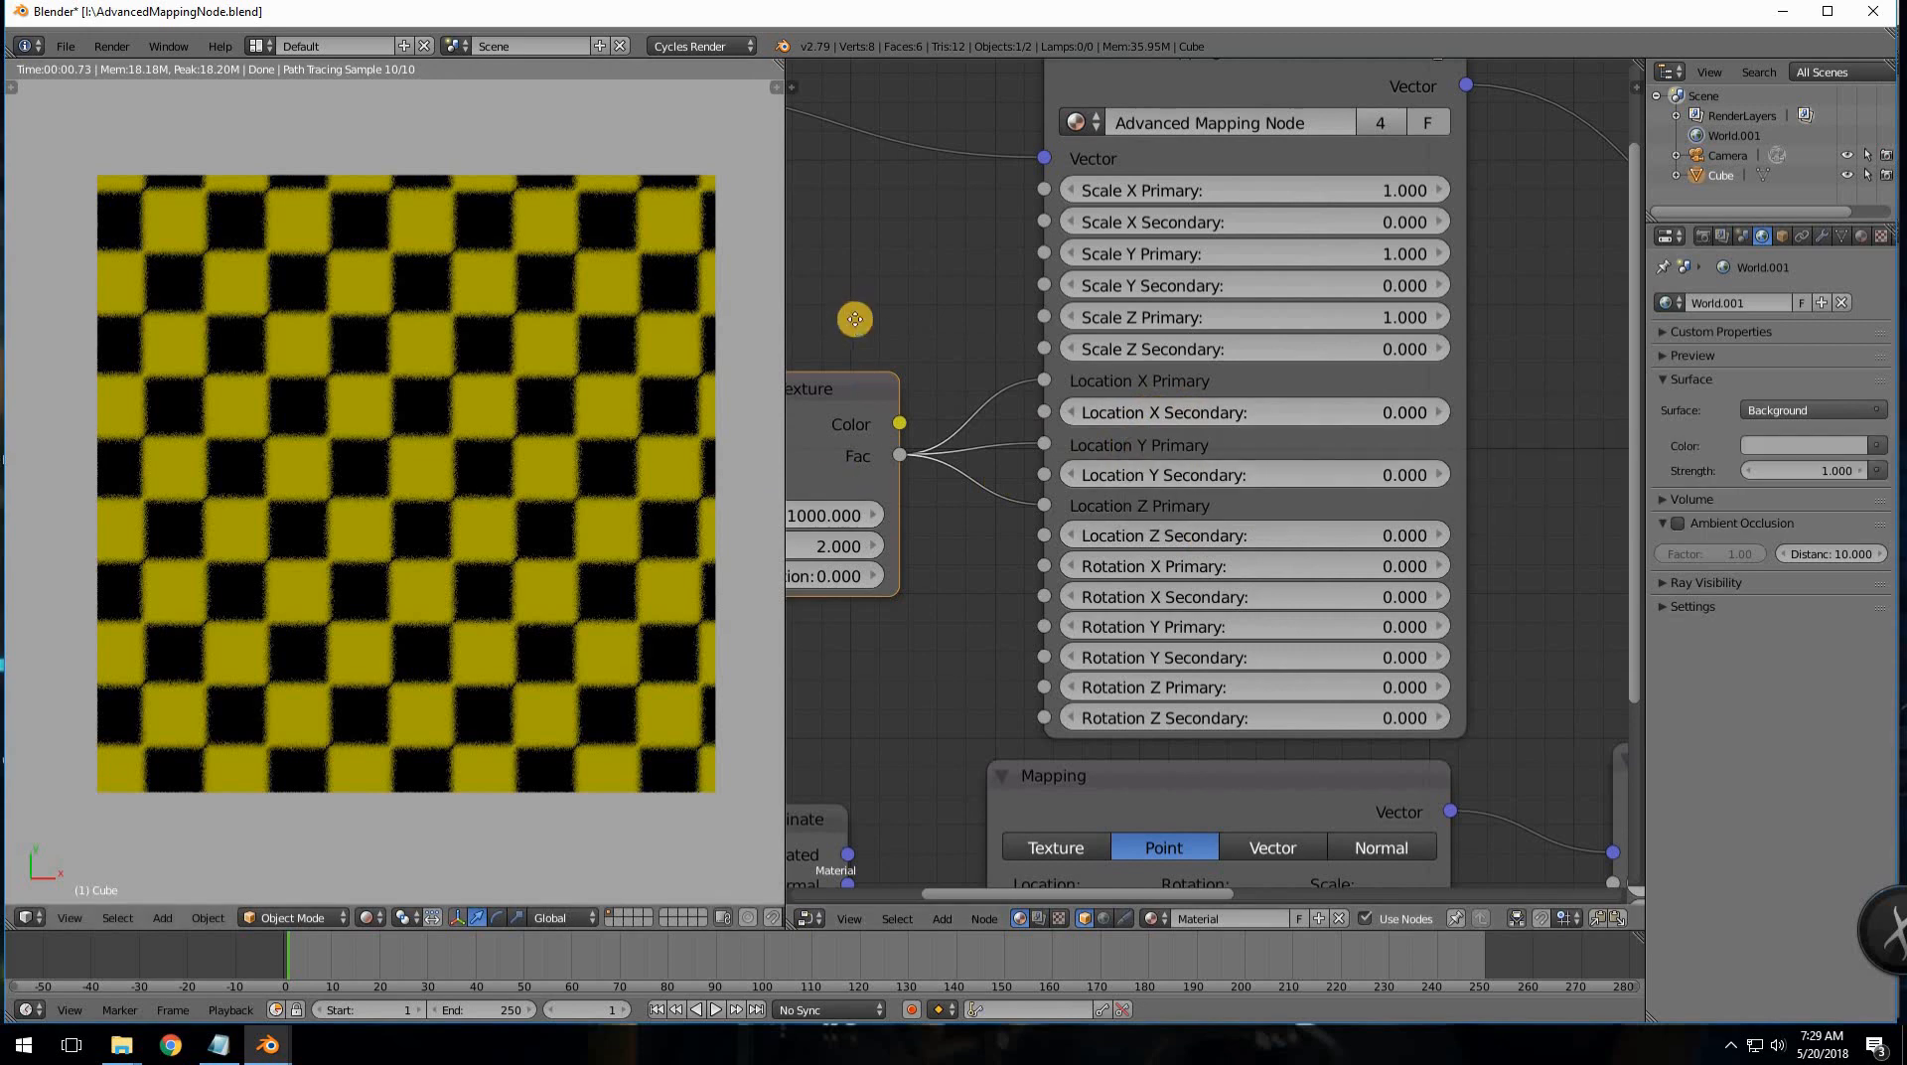
middle_click_drag(1001, 413, 1158, 418)
mouse_move(928, 401)
left_mouse_down()
mouse_move(1034, 376)
mouse_move(948, 394)
left_mouse_up()
middle_click_drag(1228, 435, 1095, 450)
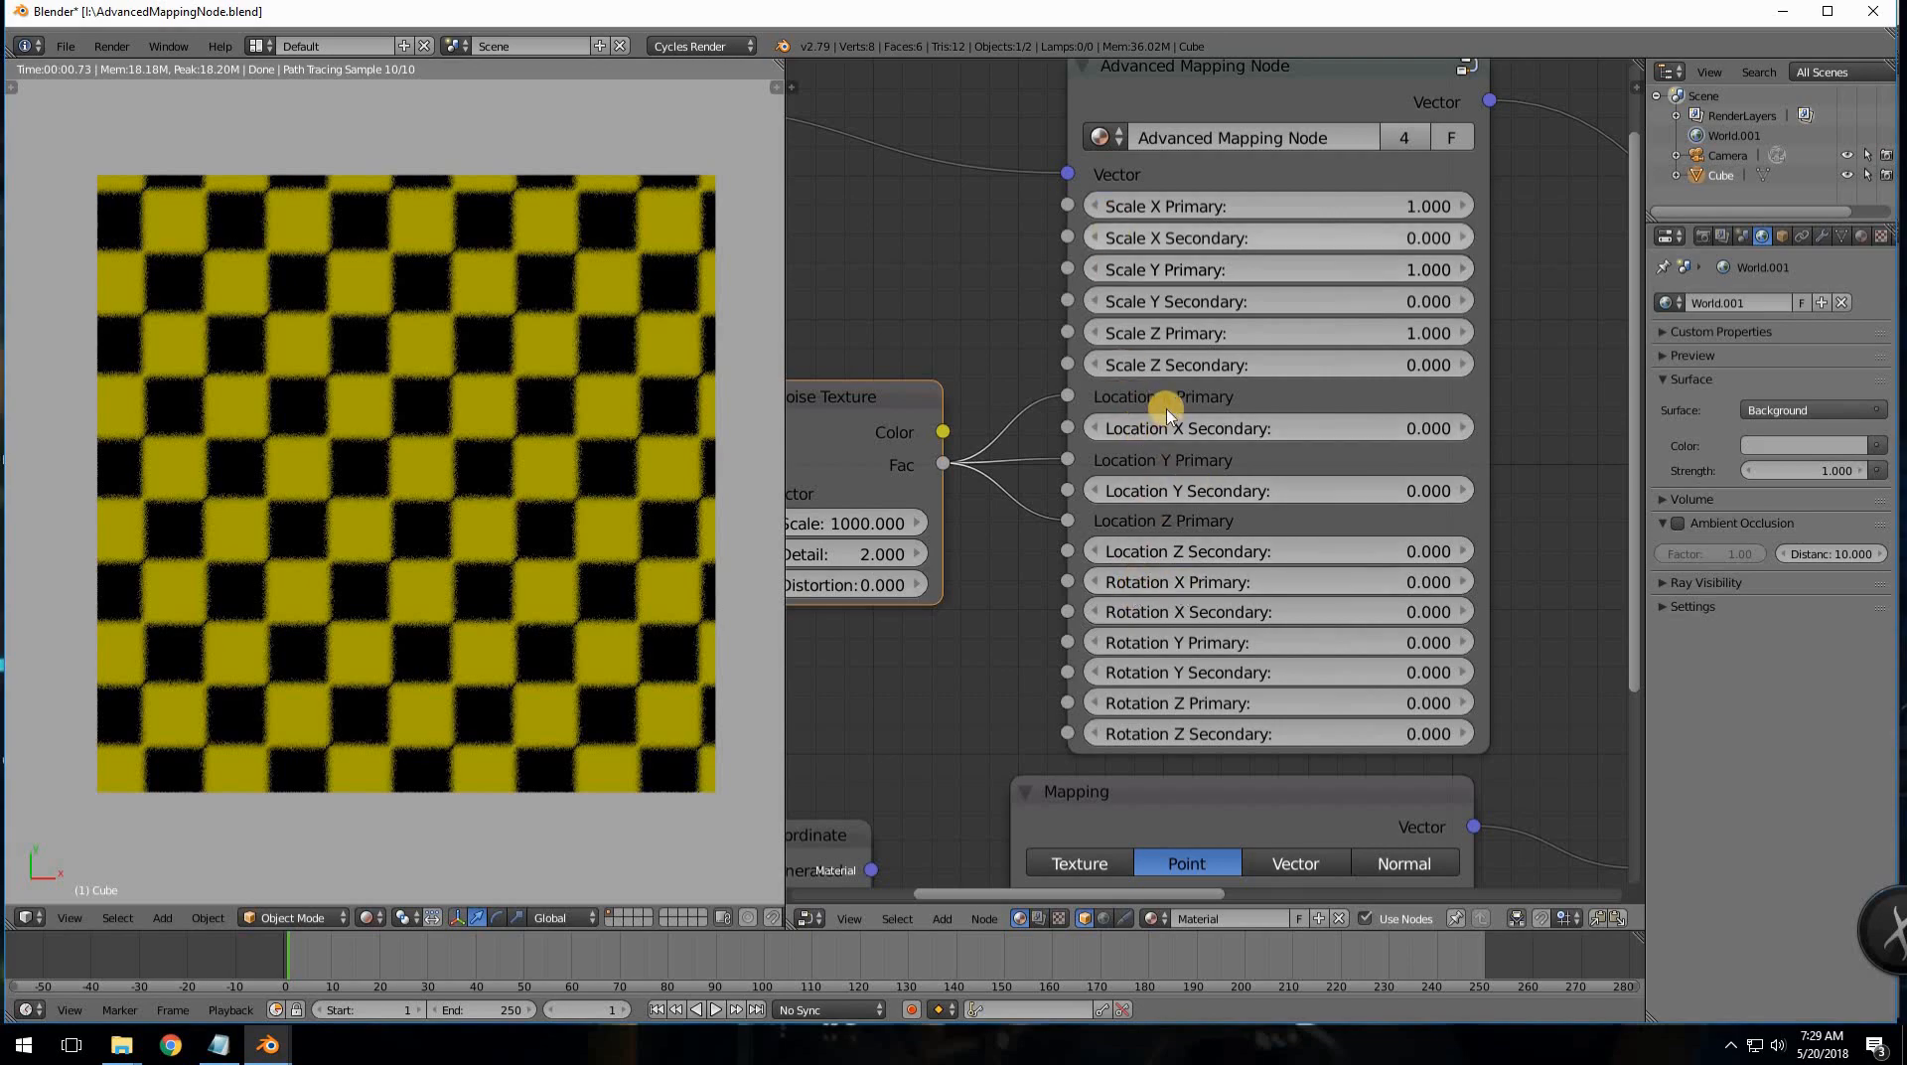
left_click_drag(1281, 428, 1265, 490)
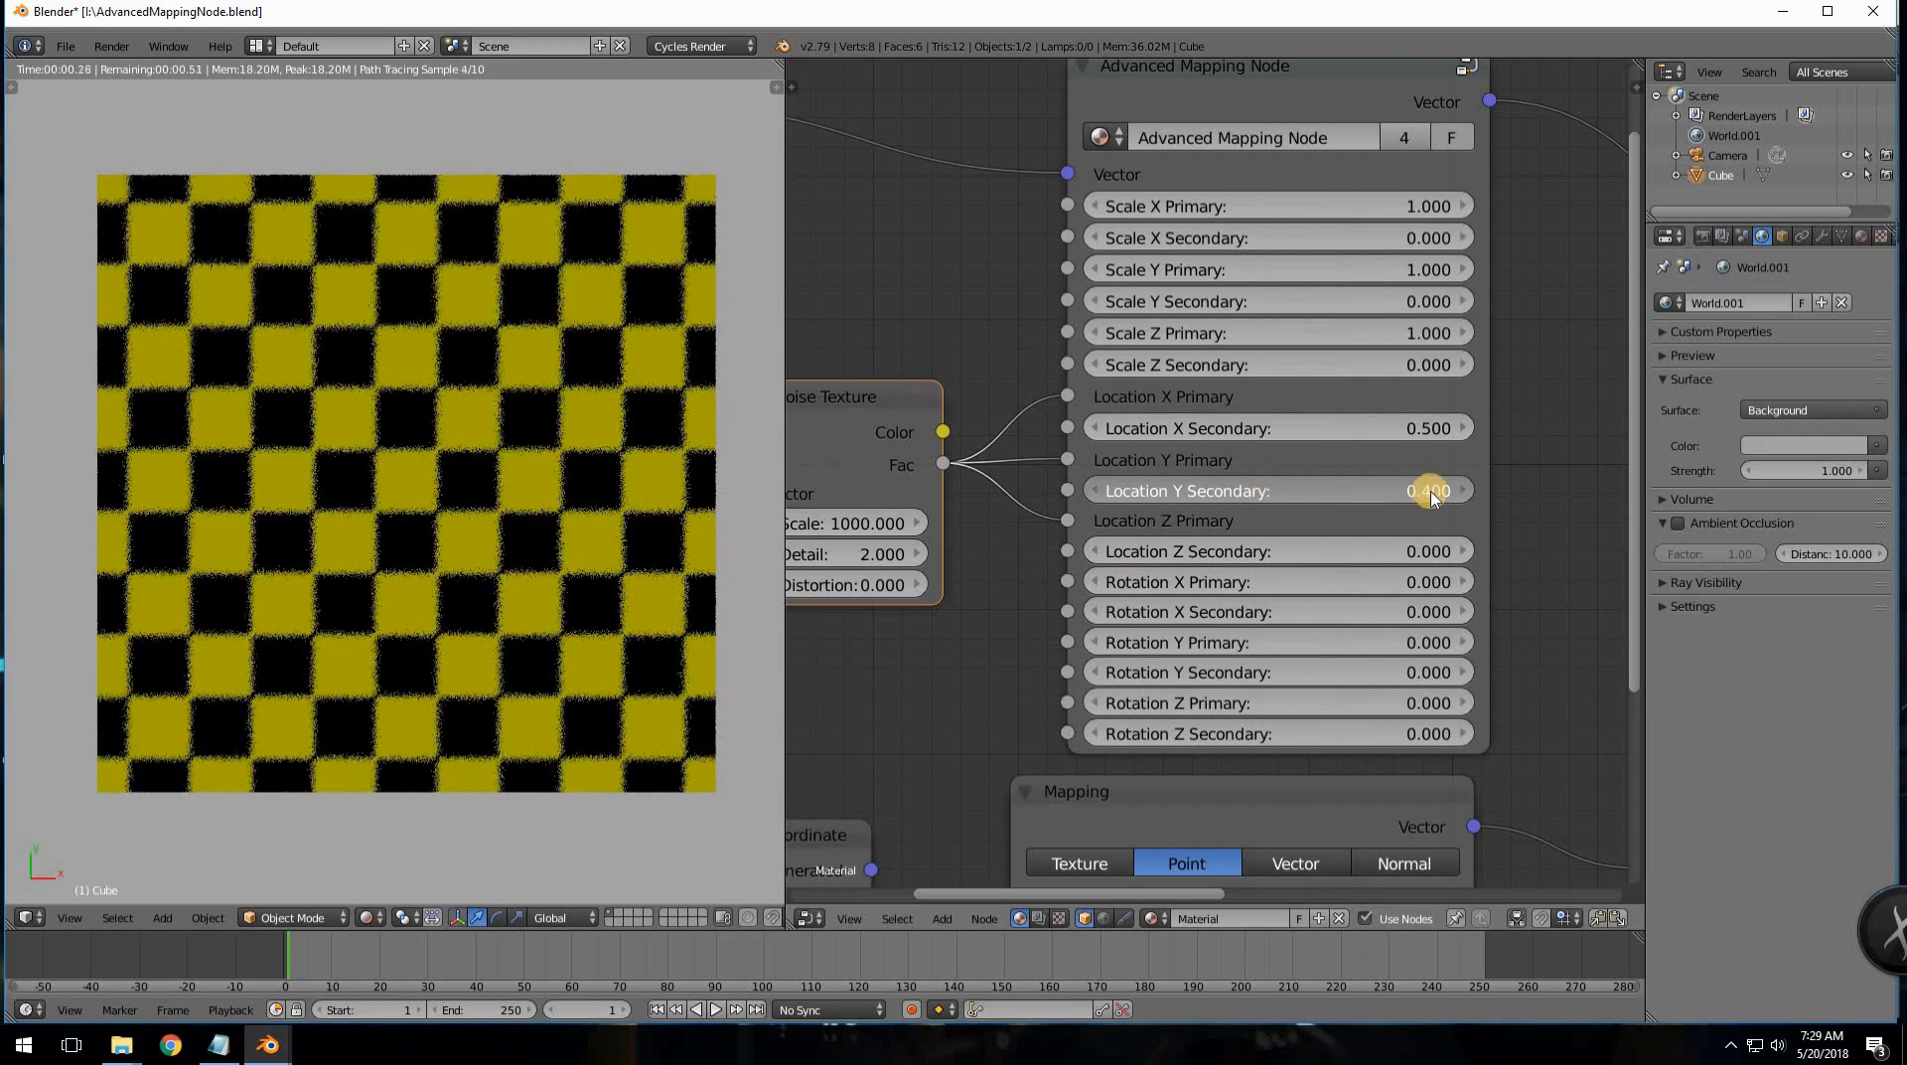
- Step Location Y Secondary and Location X Secondary down to -0.500
left_click(1466, 489)
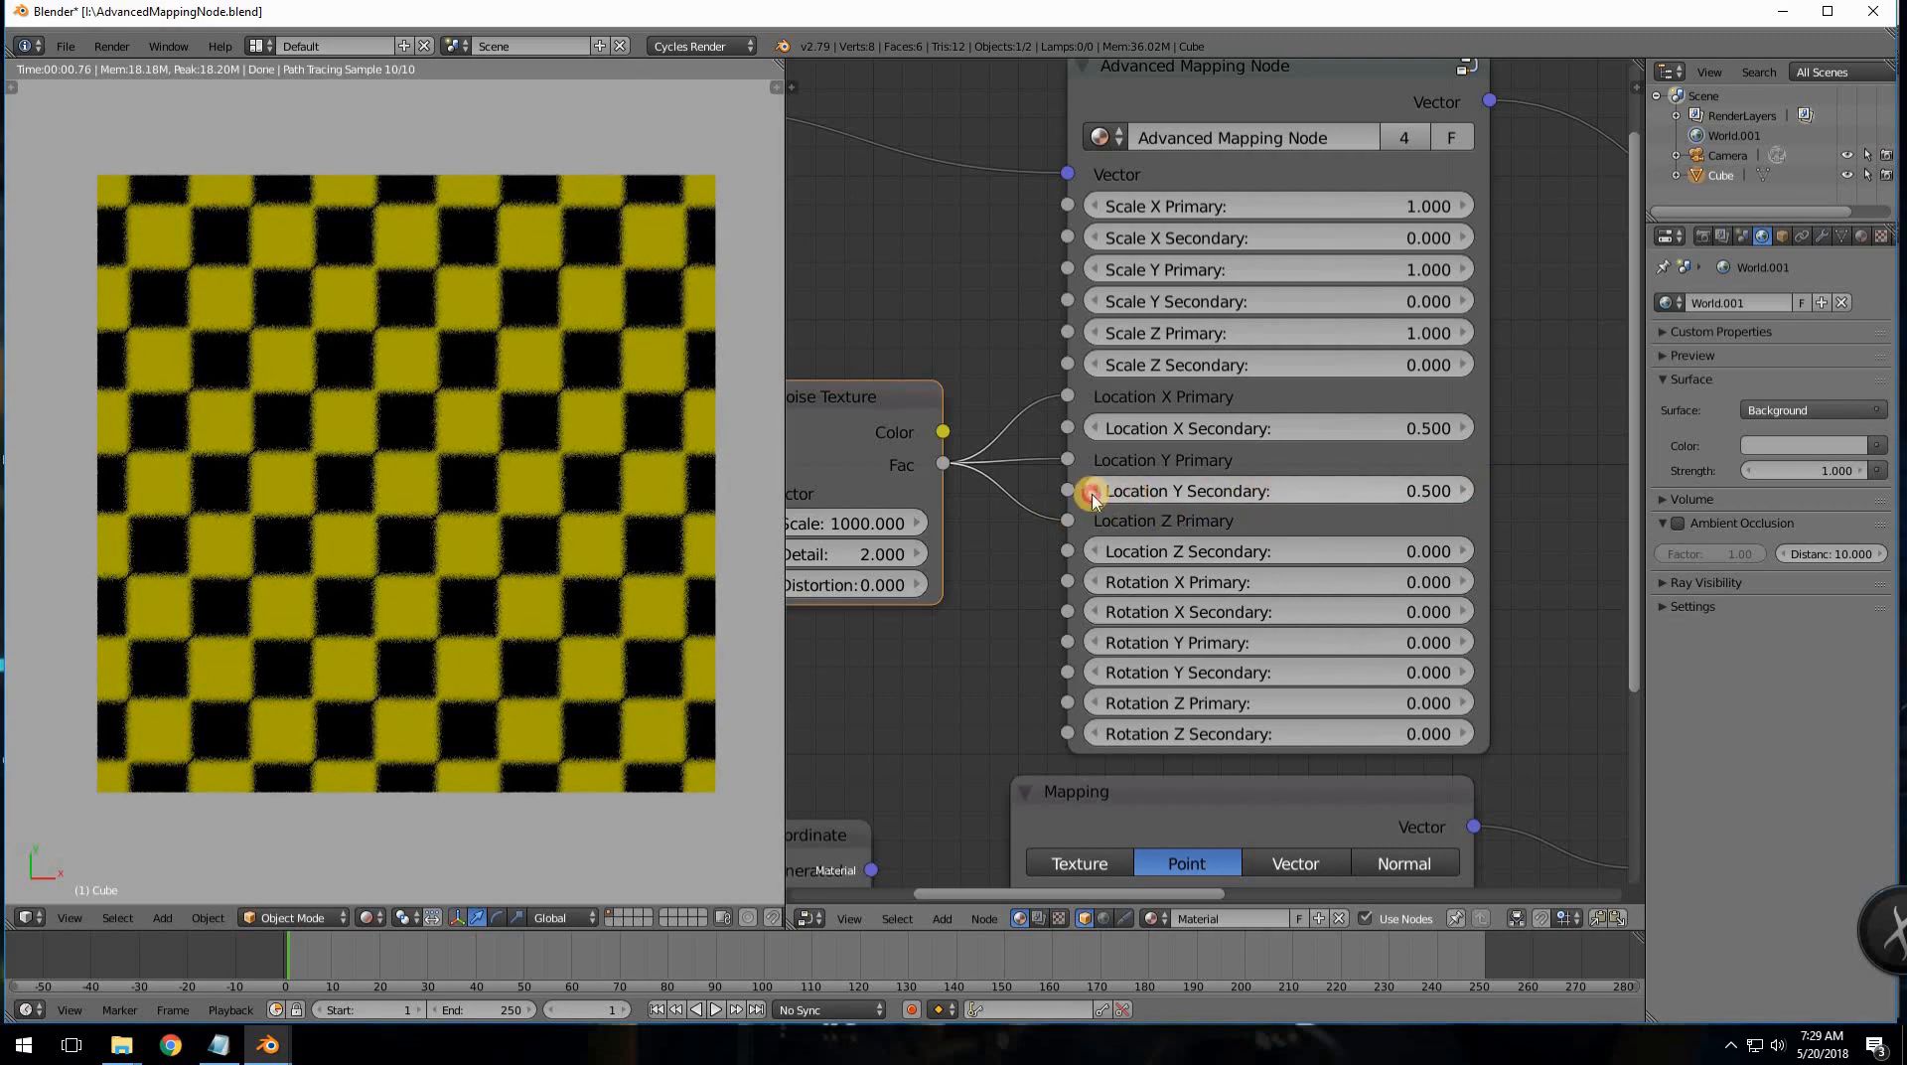
left_click(1092, 490)
left_click(1093, 490)
left_click(1093, 490)
left_click(1093, 490)
left_click(1092, 491)
left_click(1093, 491)
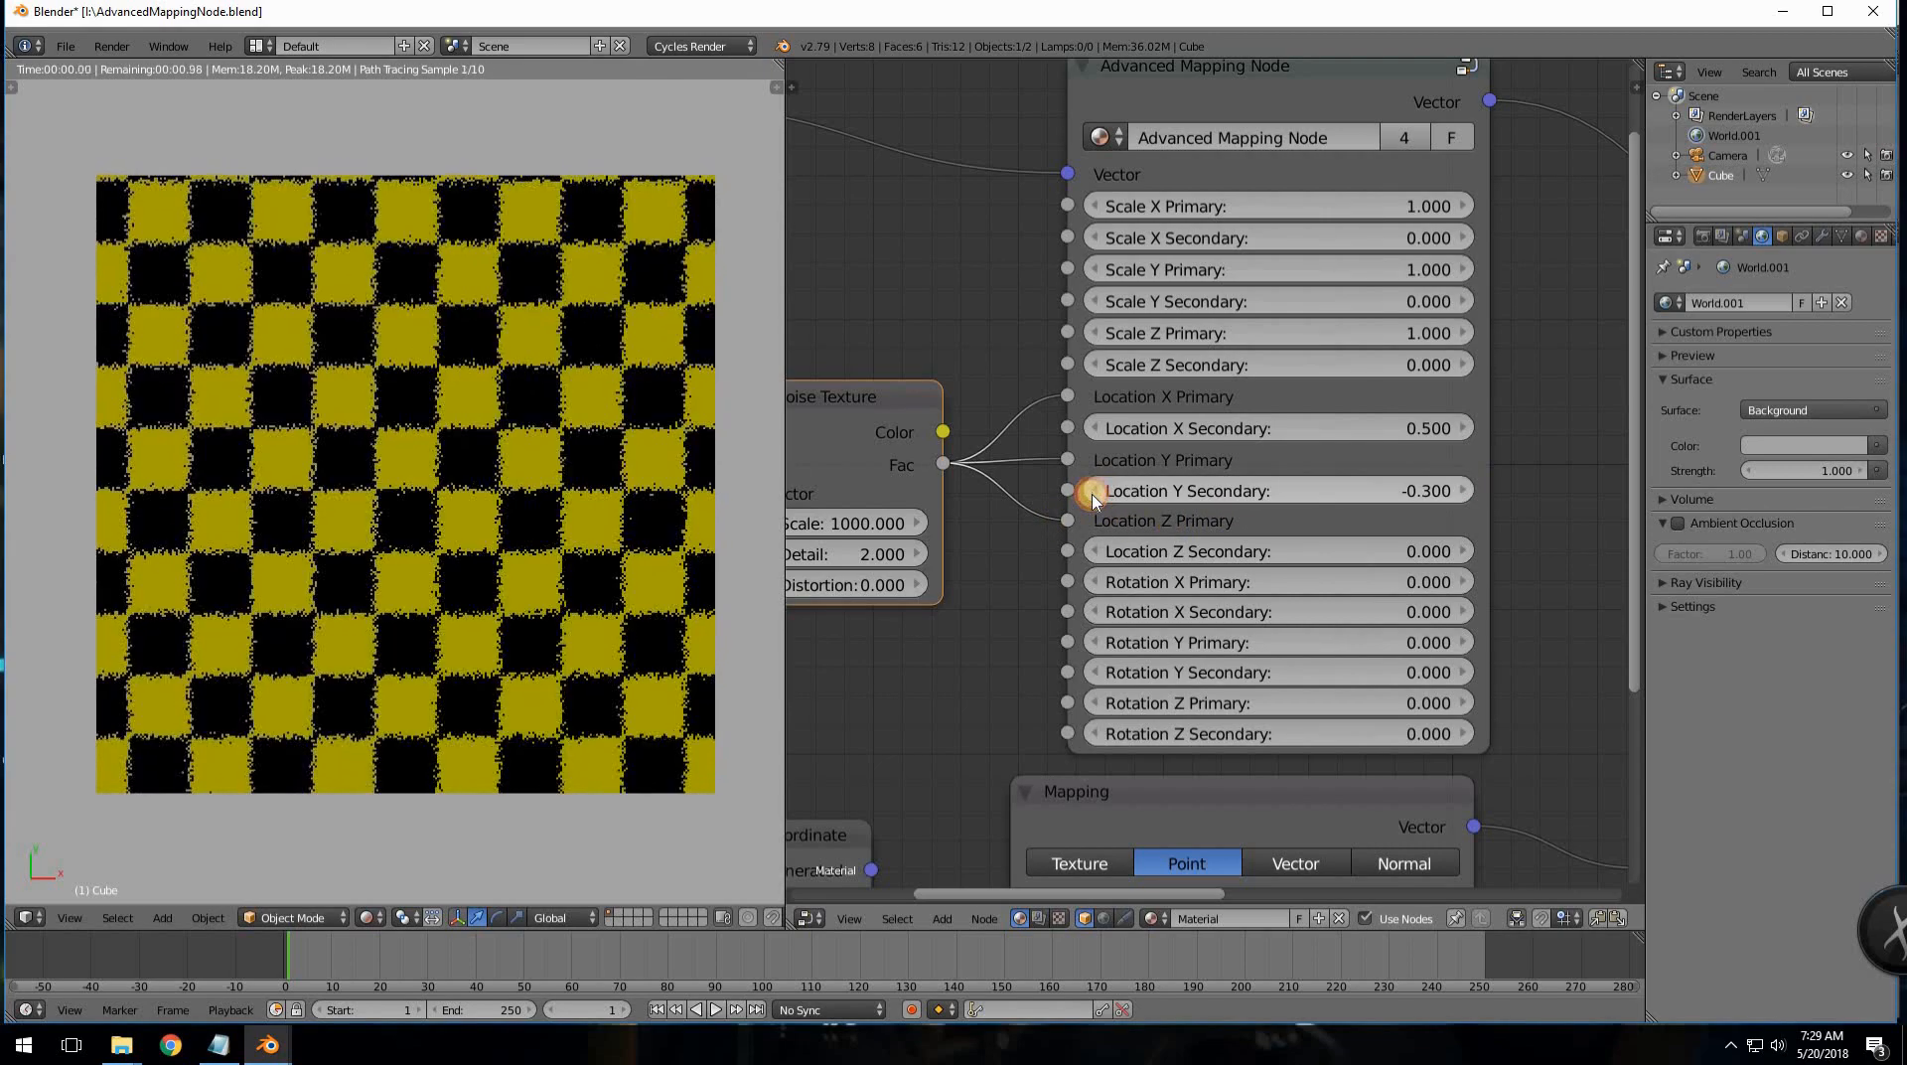
left_click(1093, 491)
left_click(1092, 490)
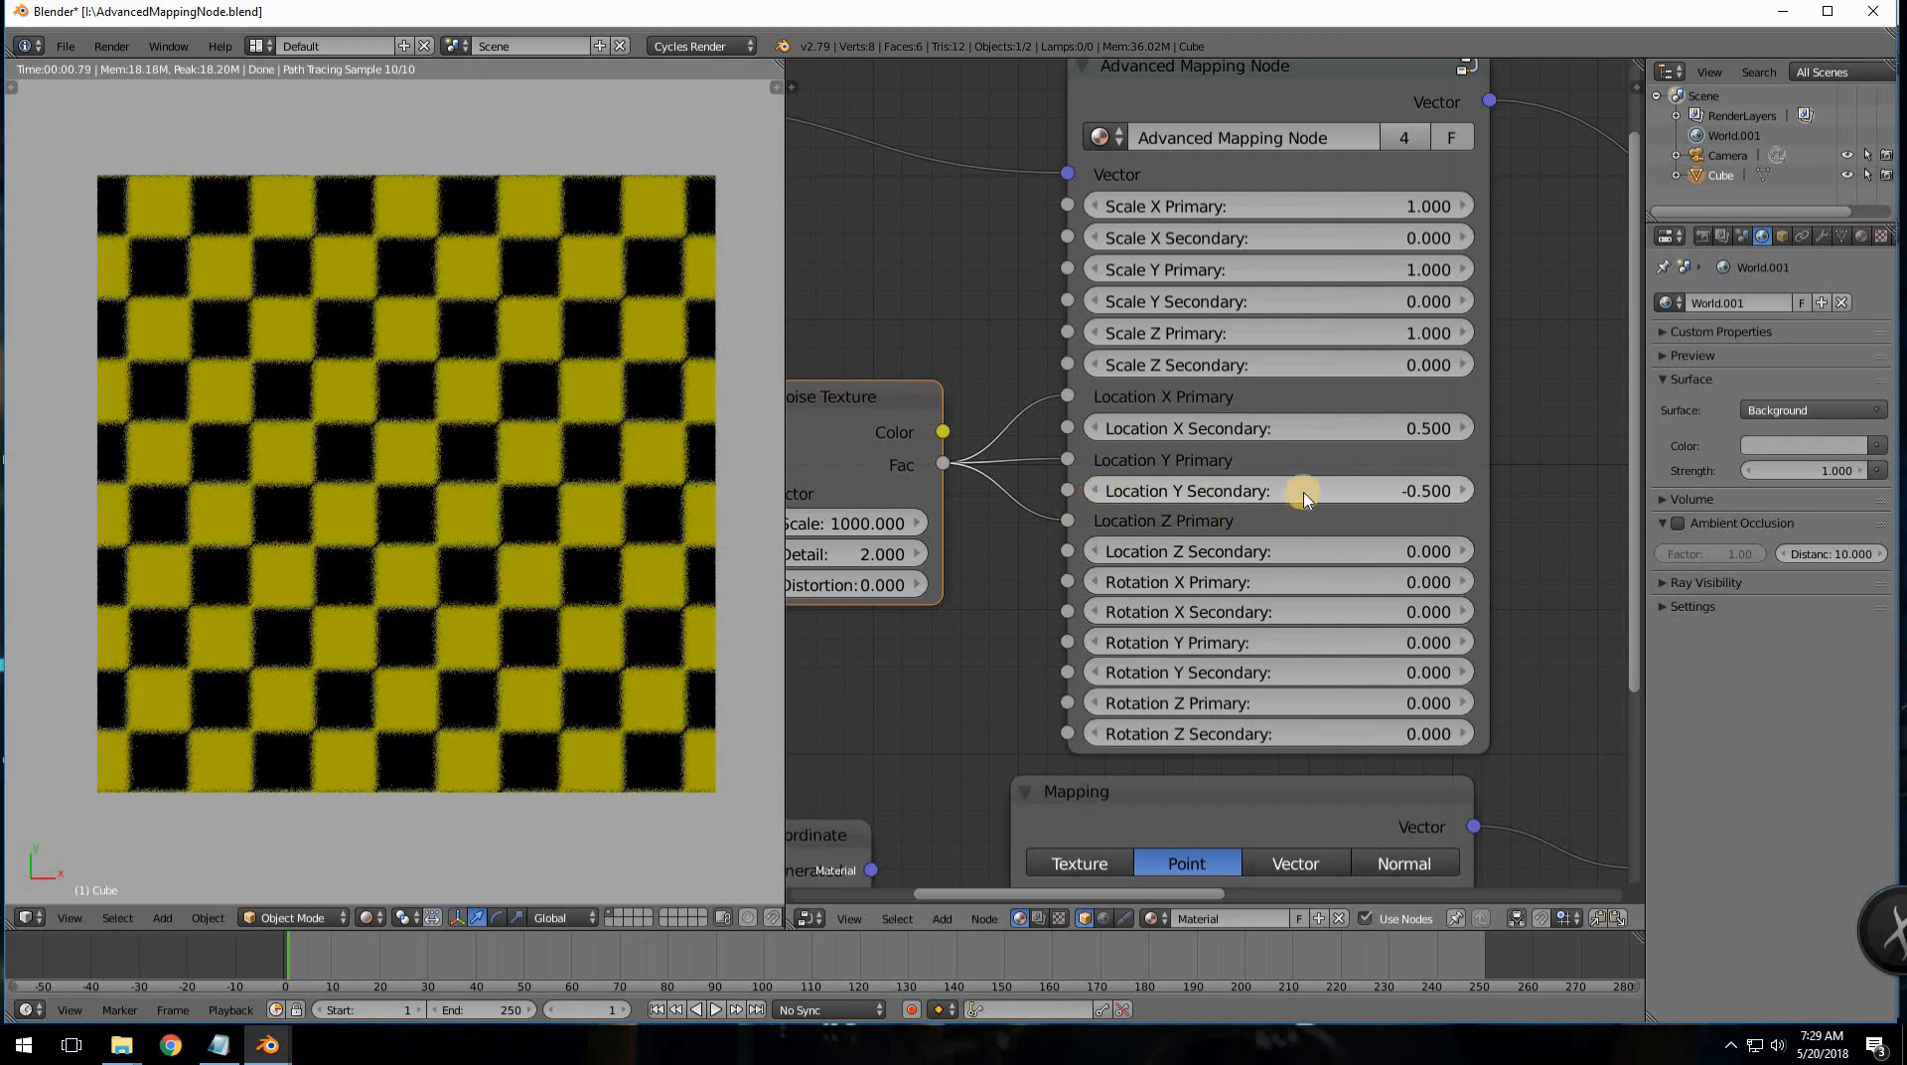
left_click_drag(1093, 430, 1094, 430)
left_click(1093, 429)
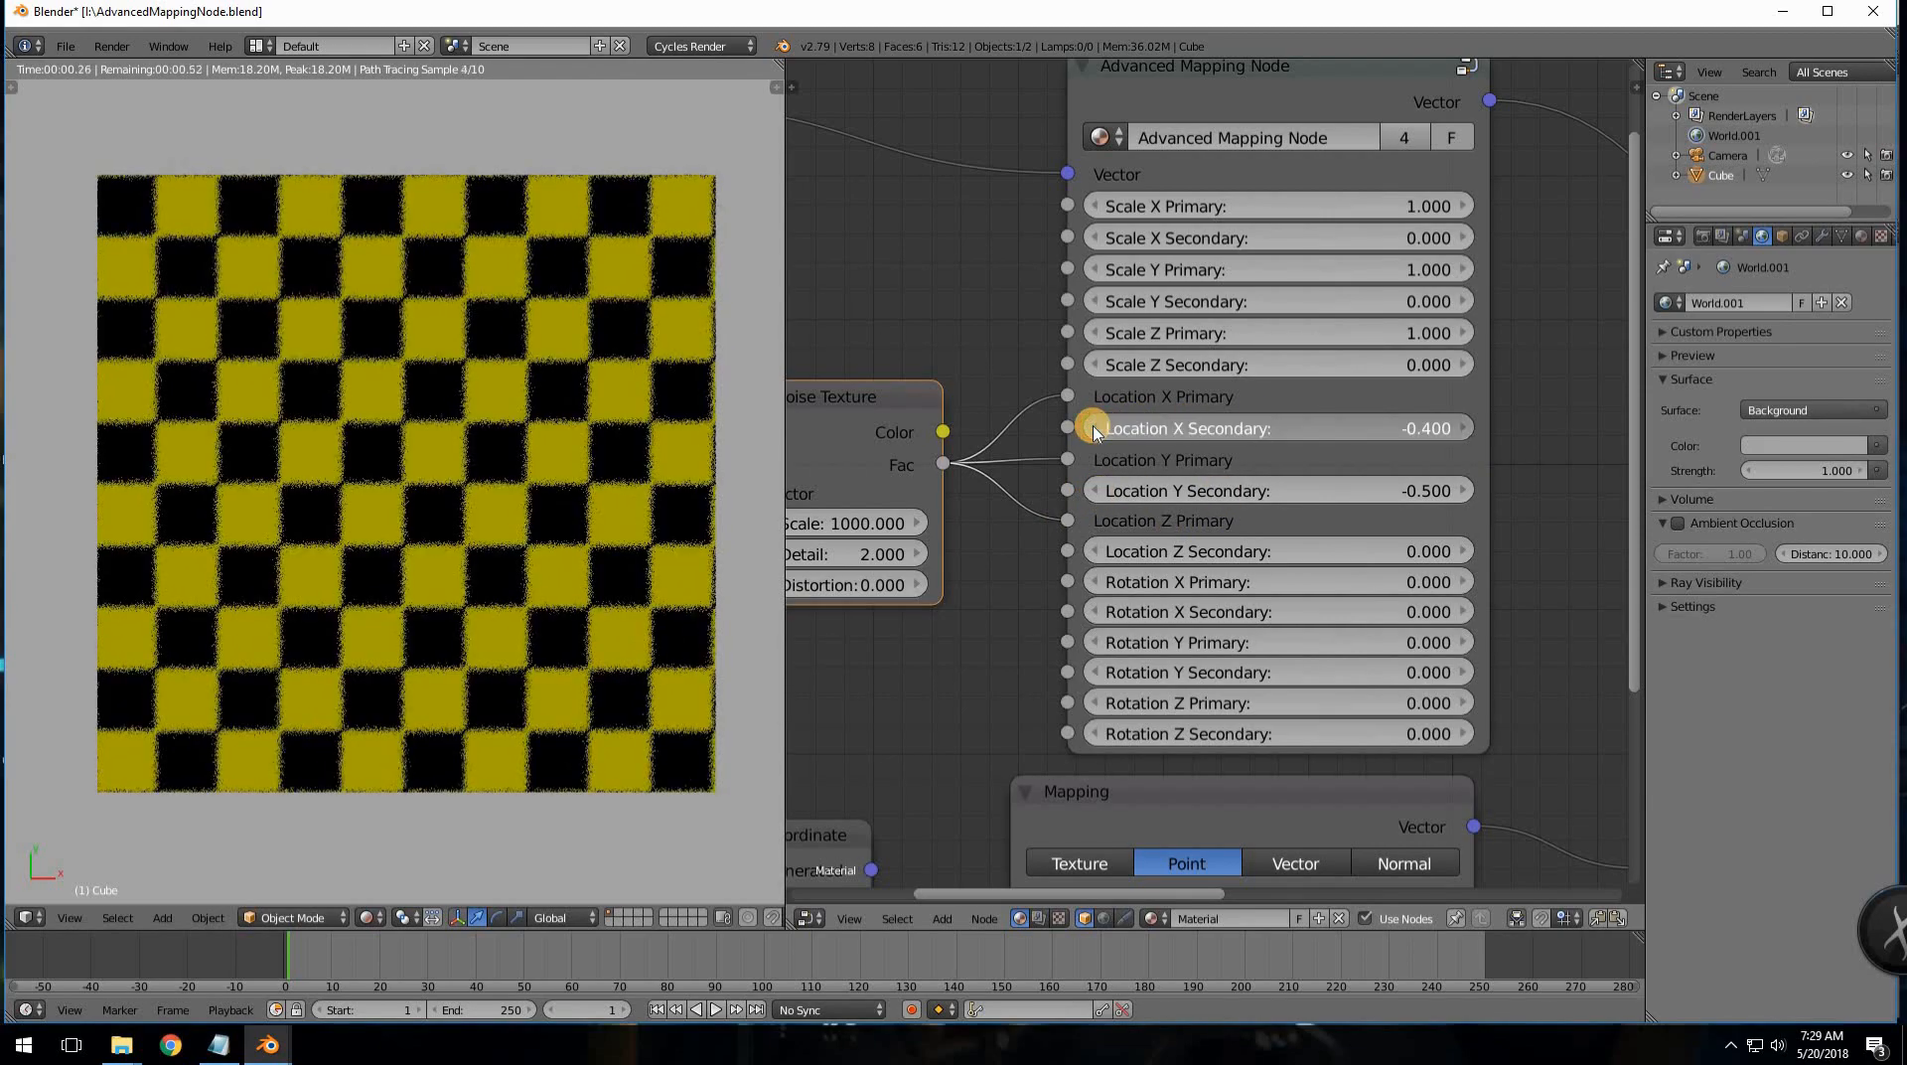
left_click(1093, 429)
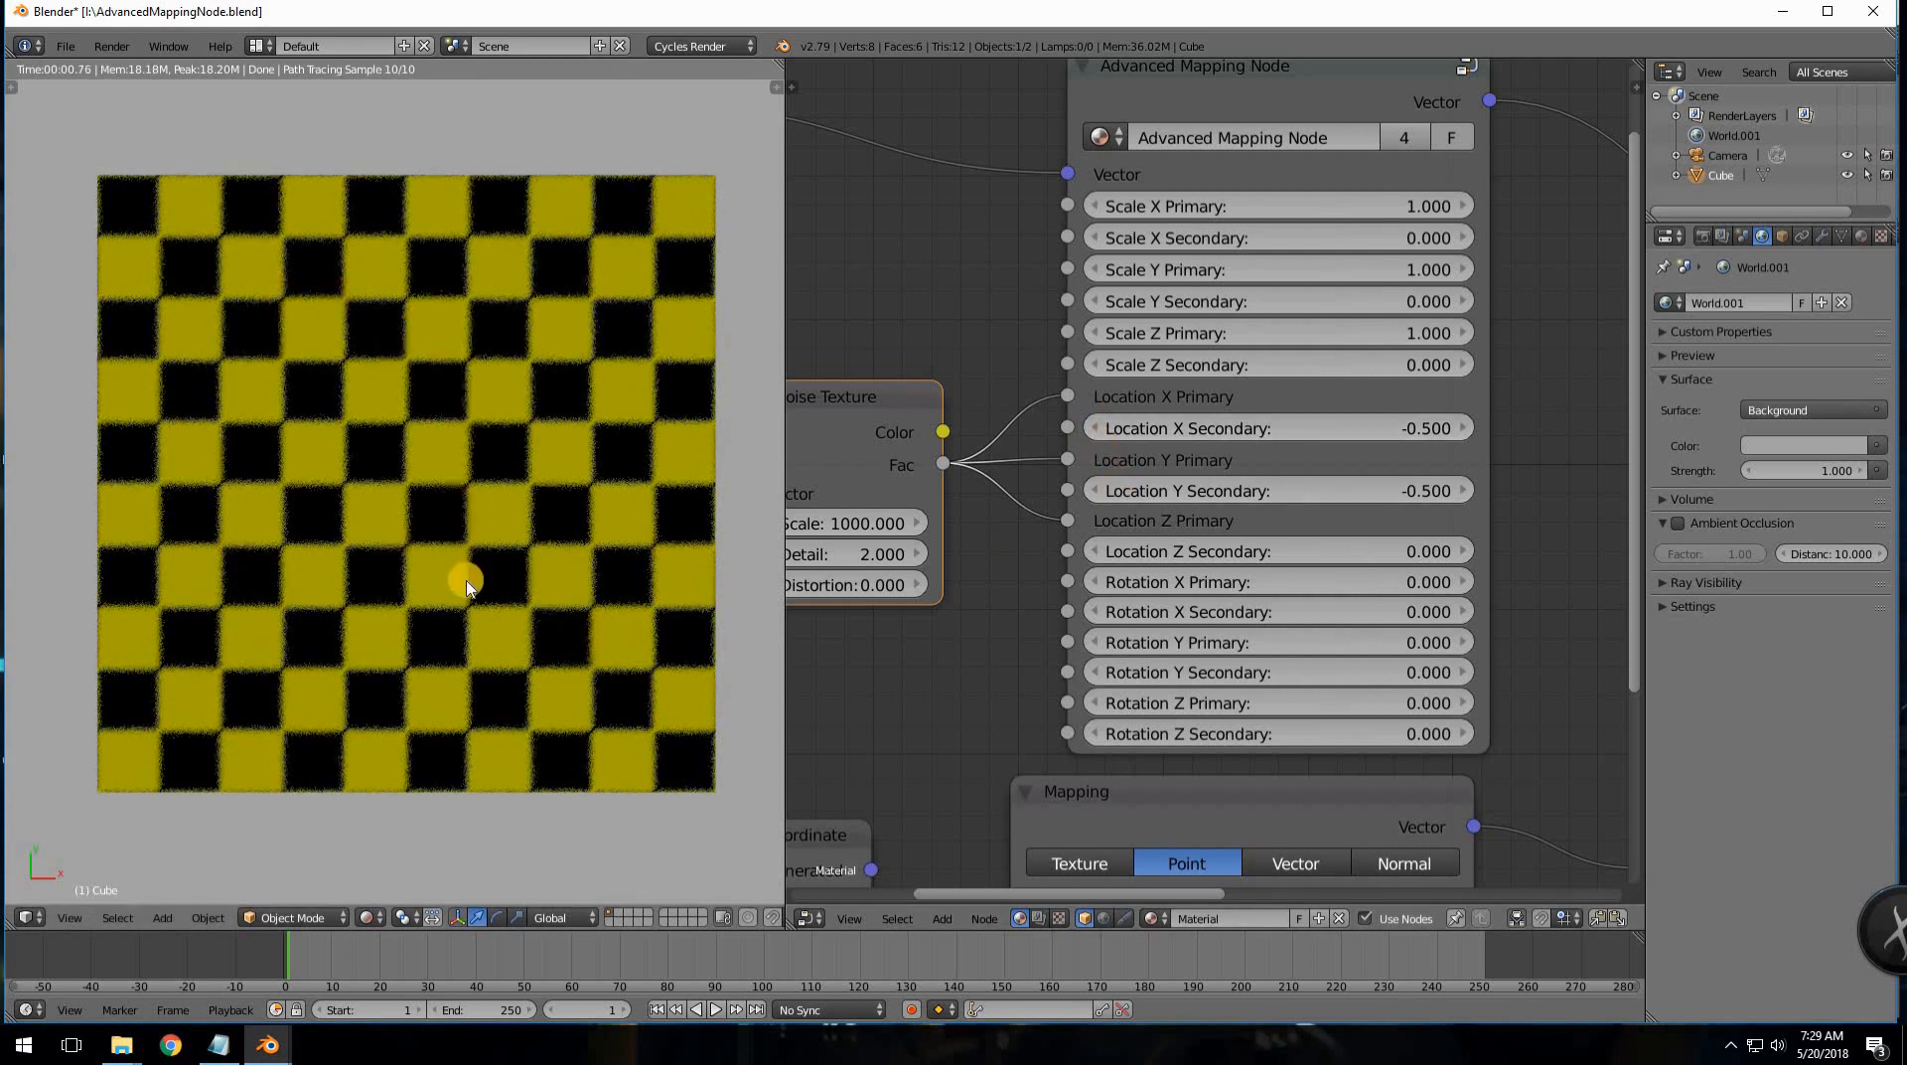
- Test Location Z Secondary at -0.500 and -0.600 while inspecting the render
middle_click_drag(475, 583, 471, 478)
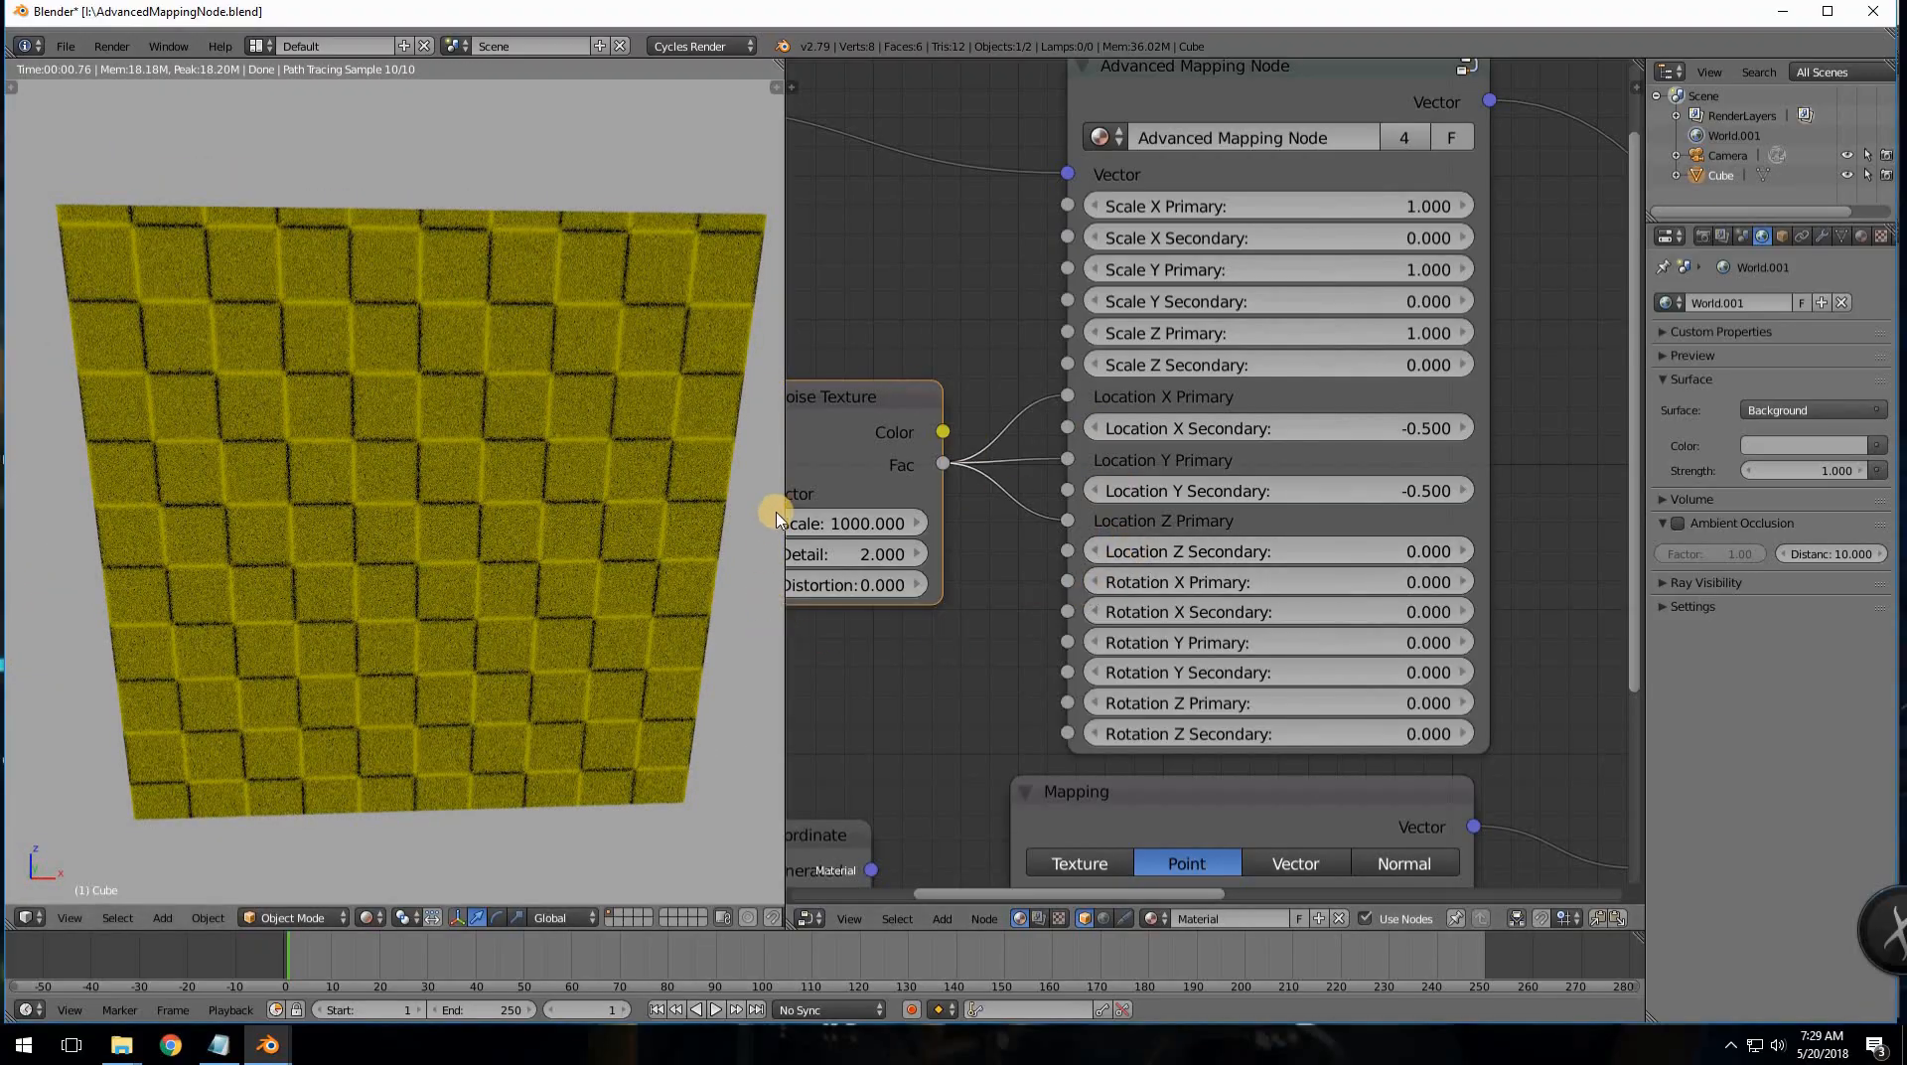
middle_click_drag(1021, 330, 1119, 332)
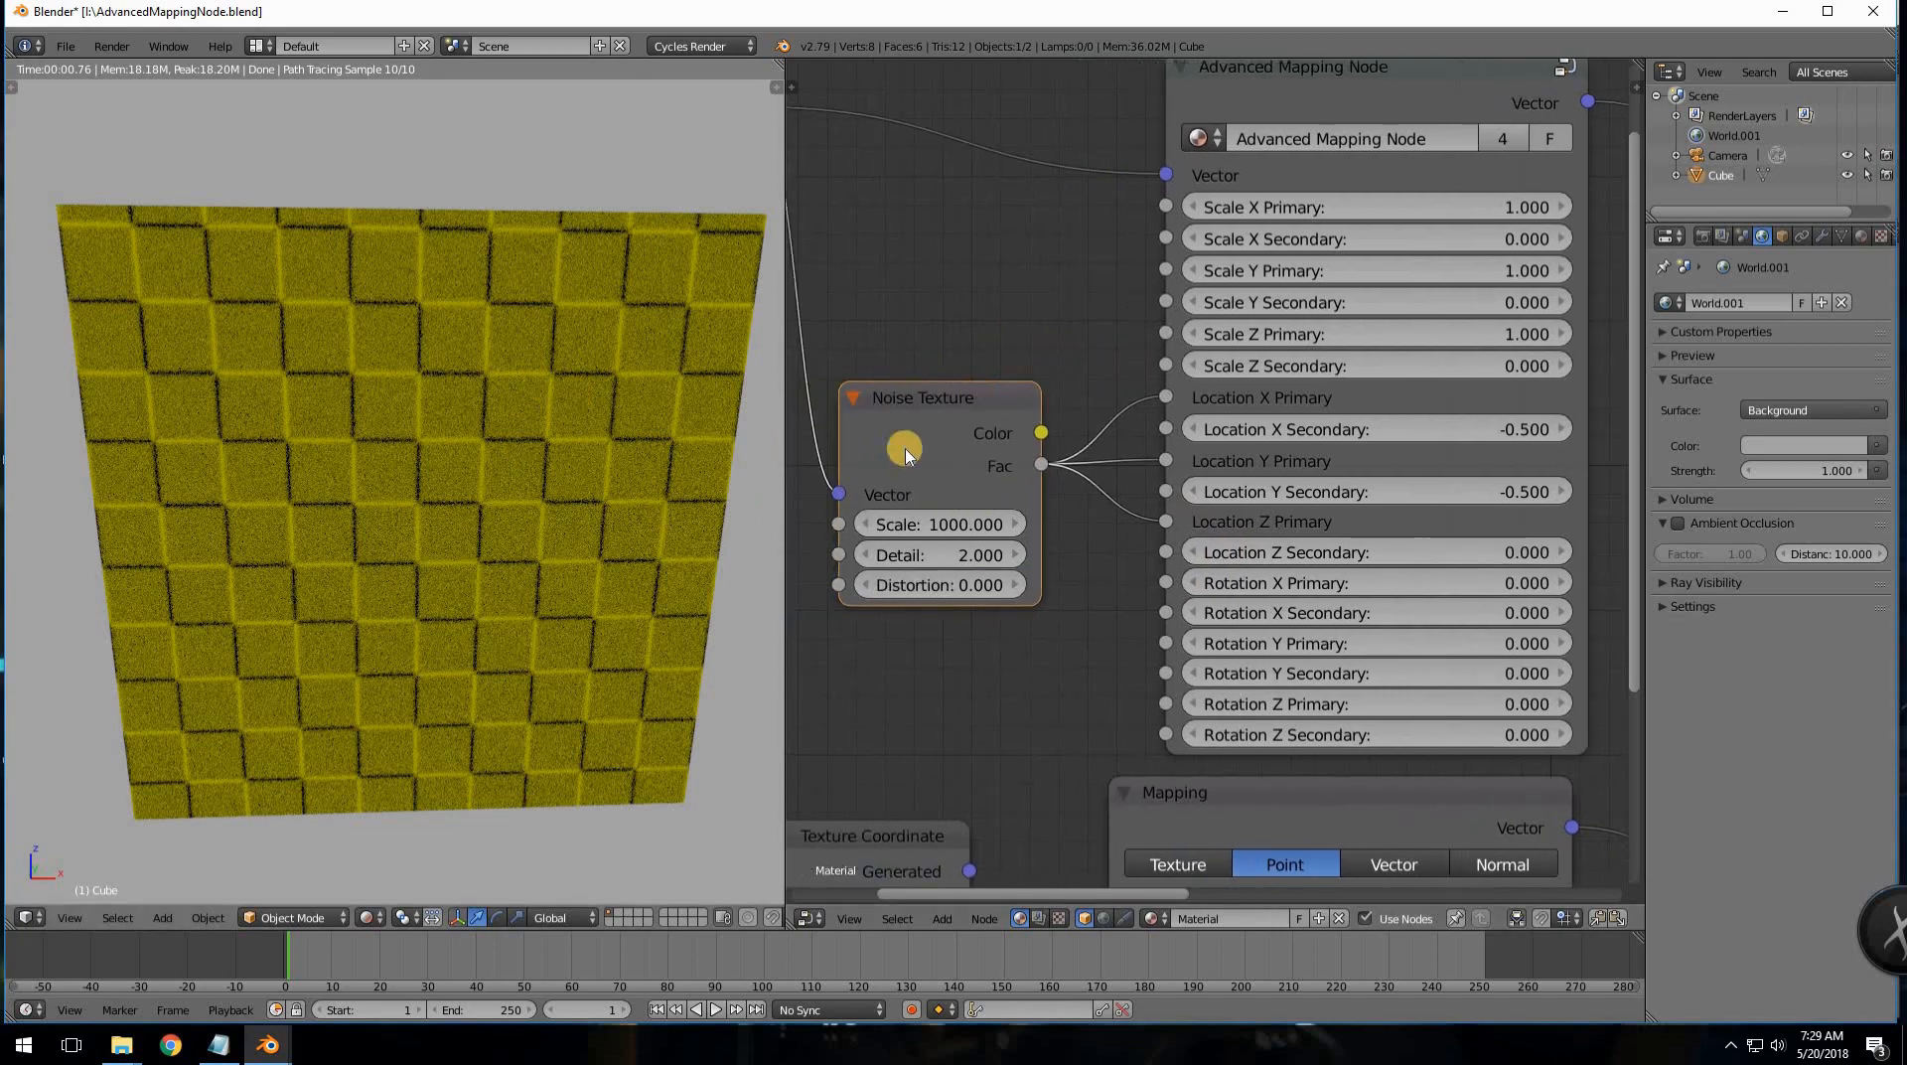
middle_click_drag(468, 502, 483, 541)
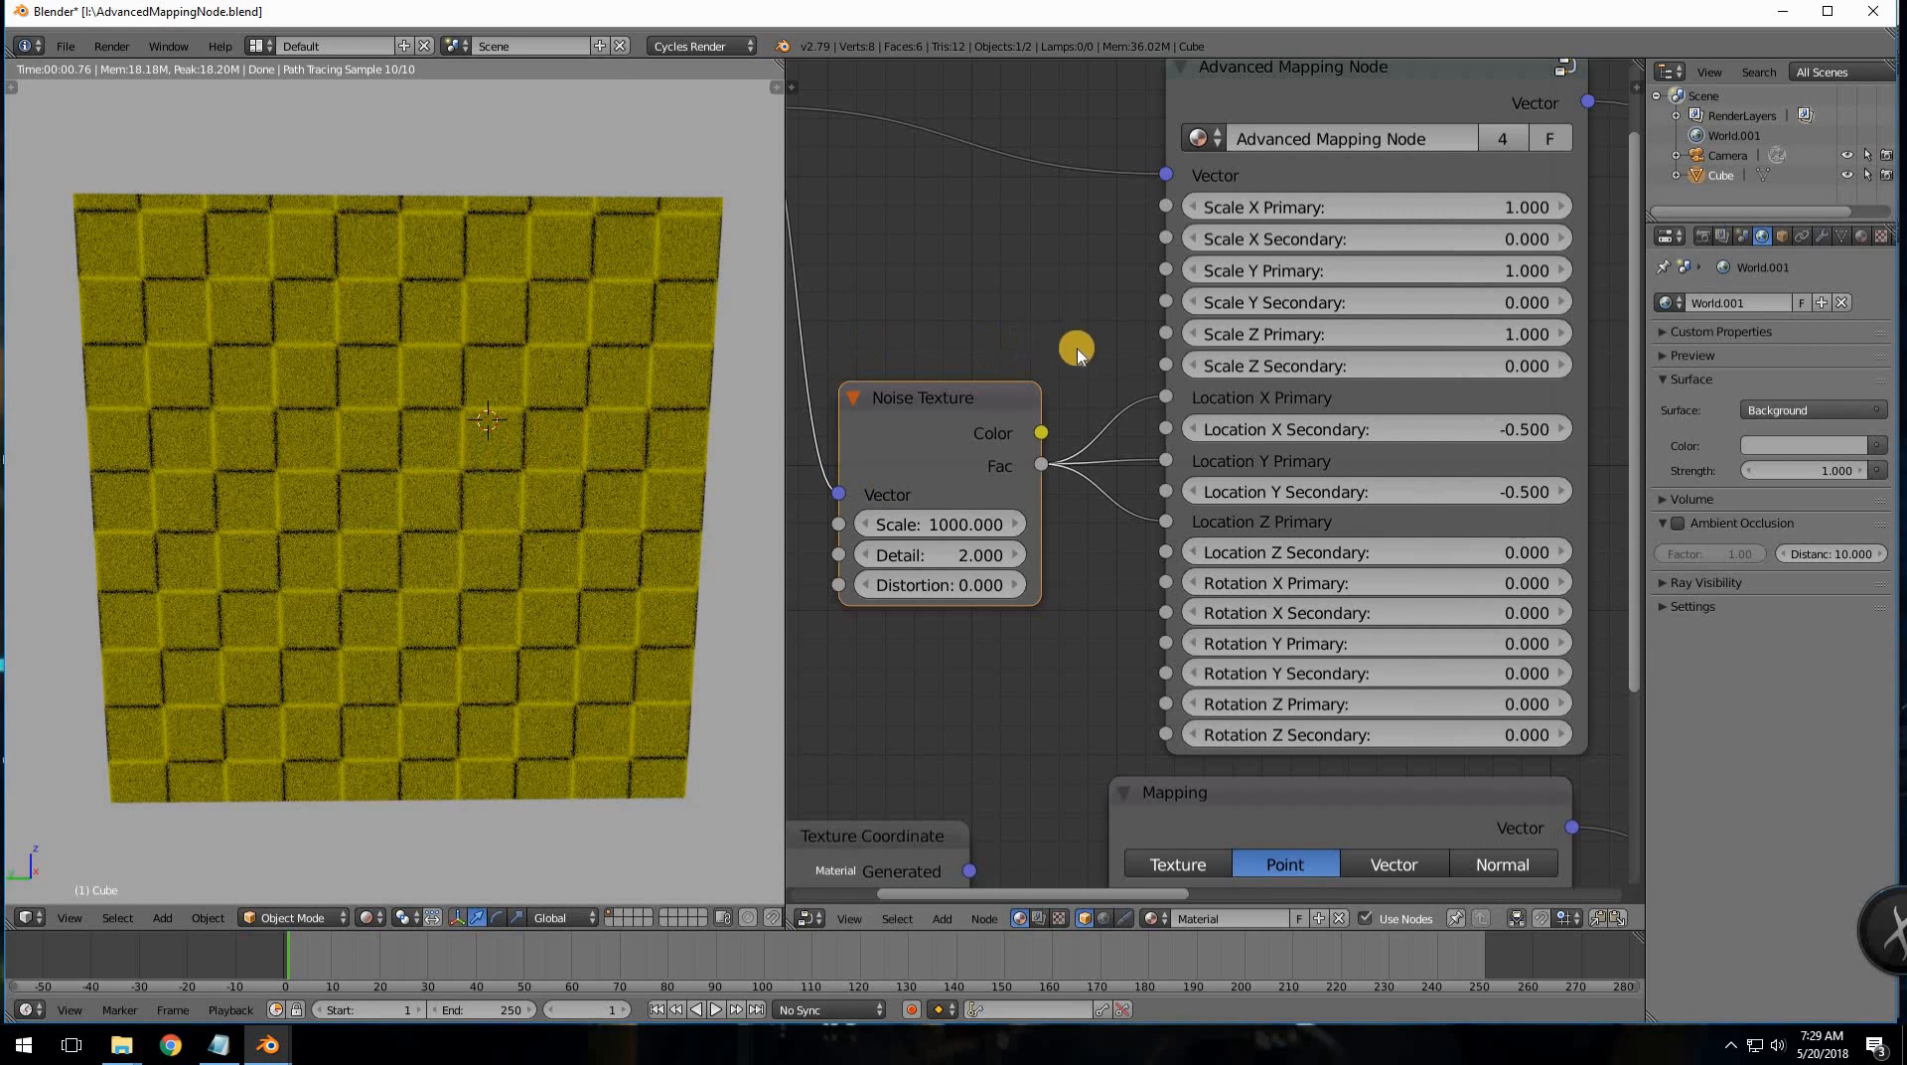
middle_click_drag(1391, 427, 1334, 573)
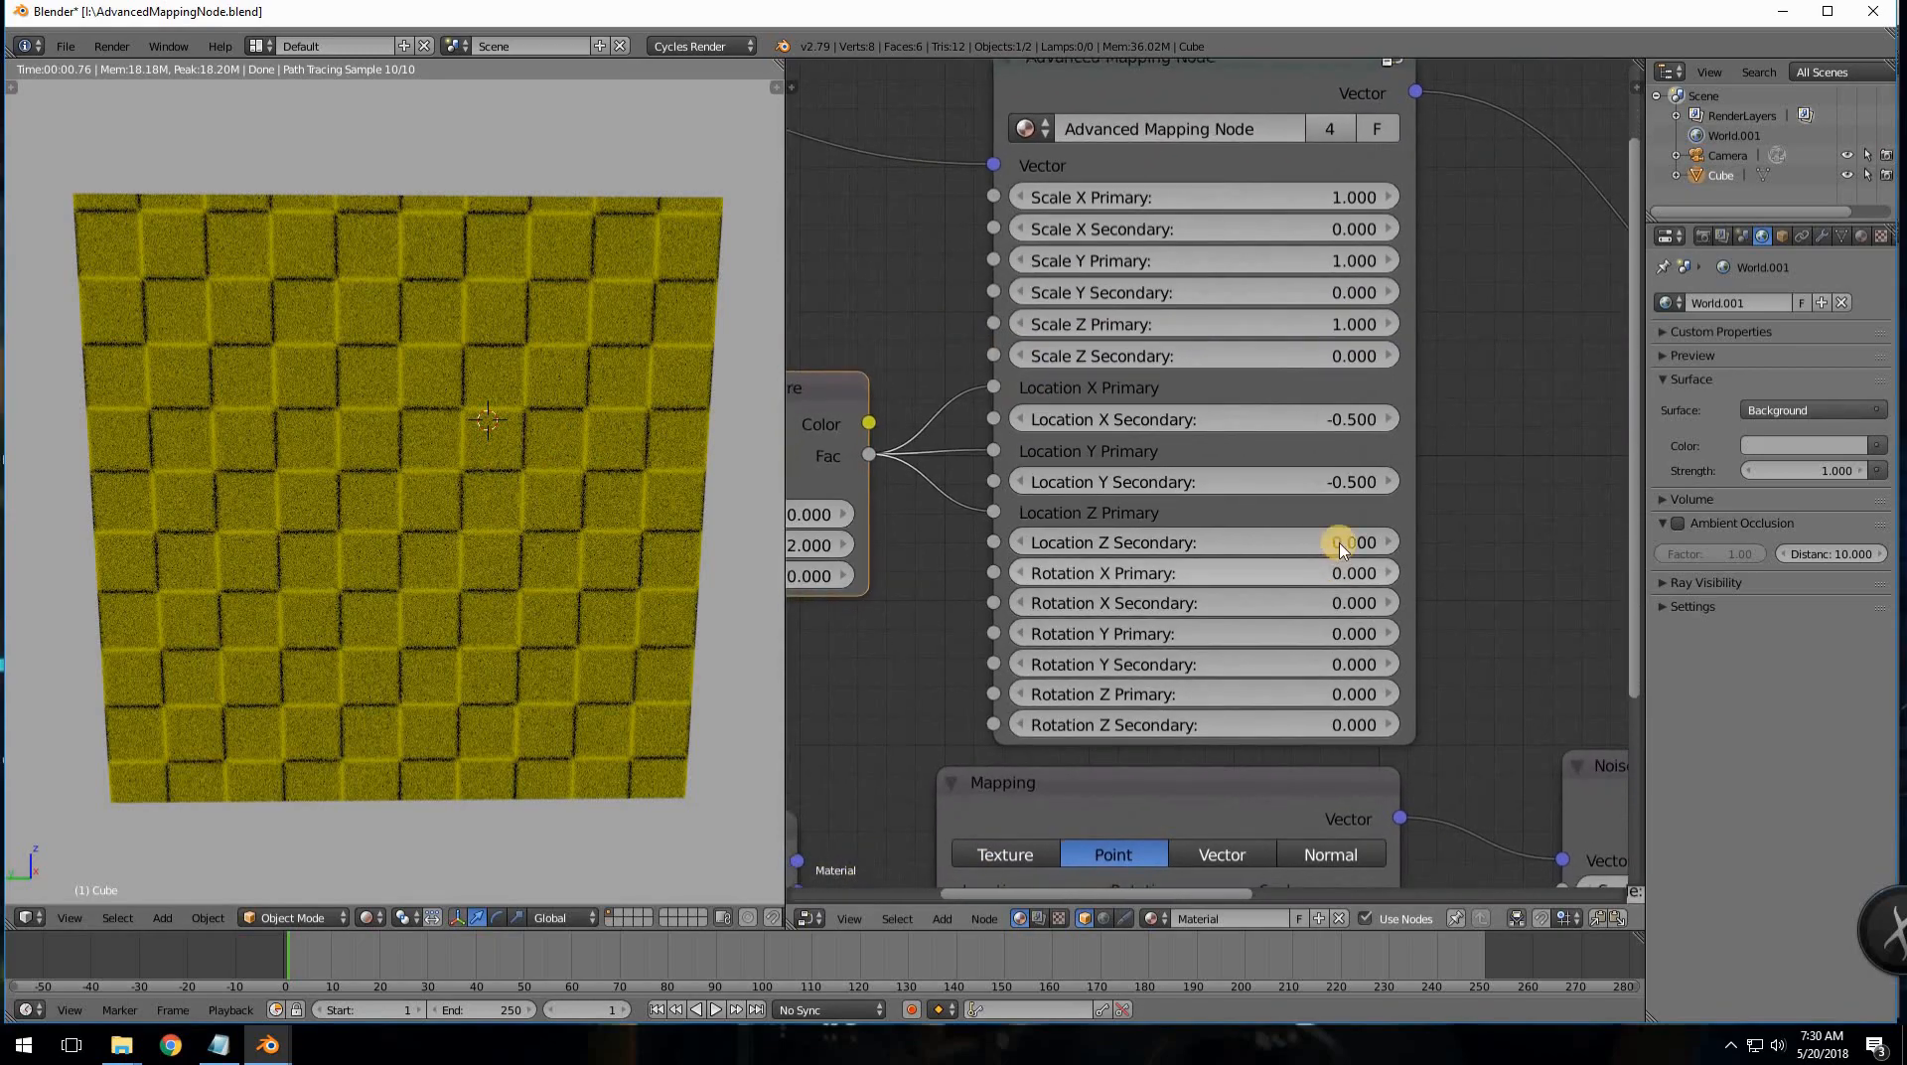
left_click(1020, 542)
left_click(1020, 542)
left_click(1019, 542)
left_click(1020, 542)
left_click(1020, 542)
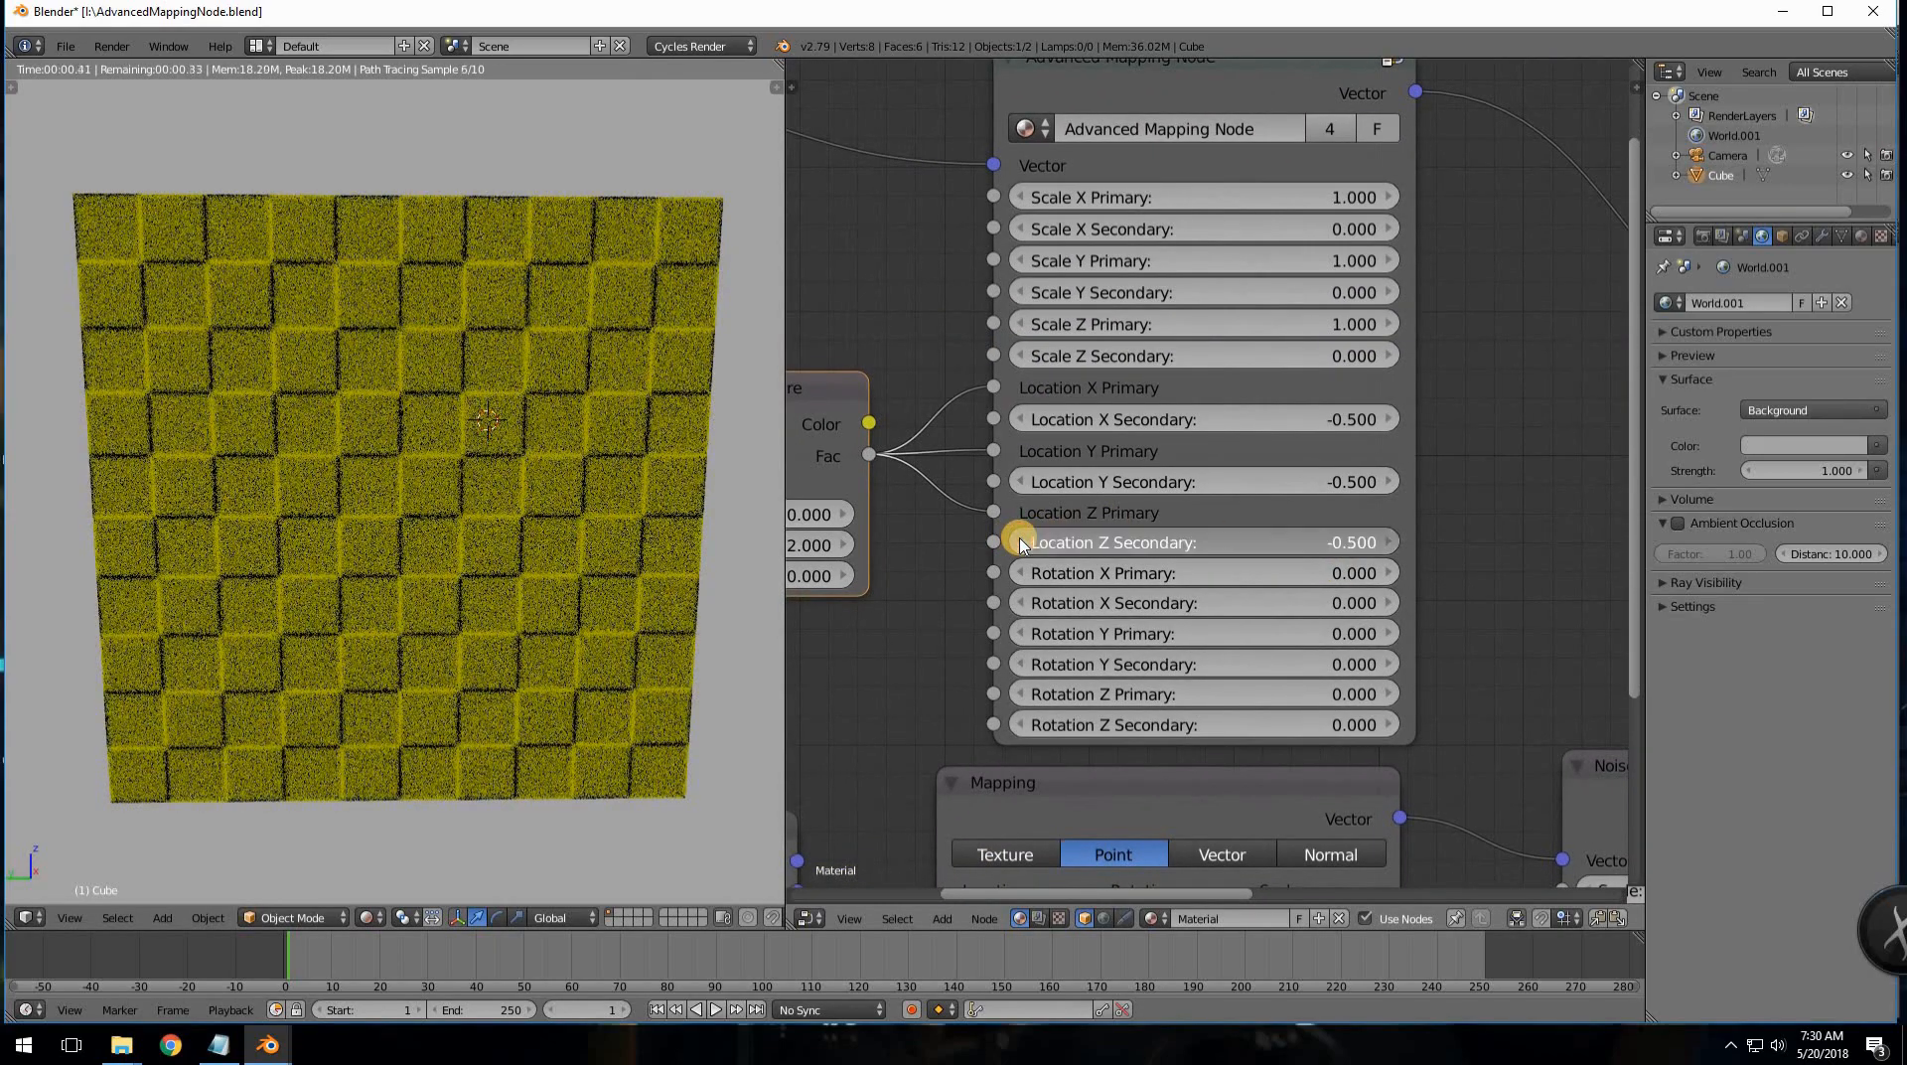
left_click(1020, 542)
left_click(1383, 542)
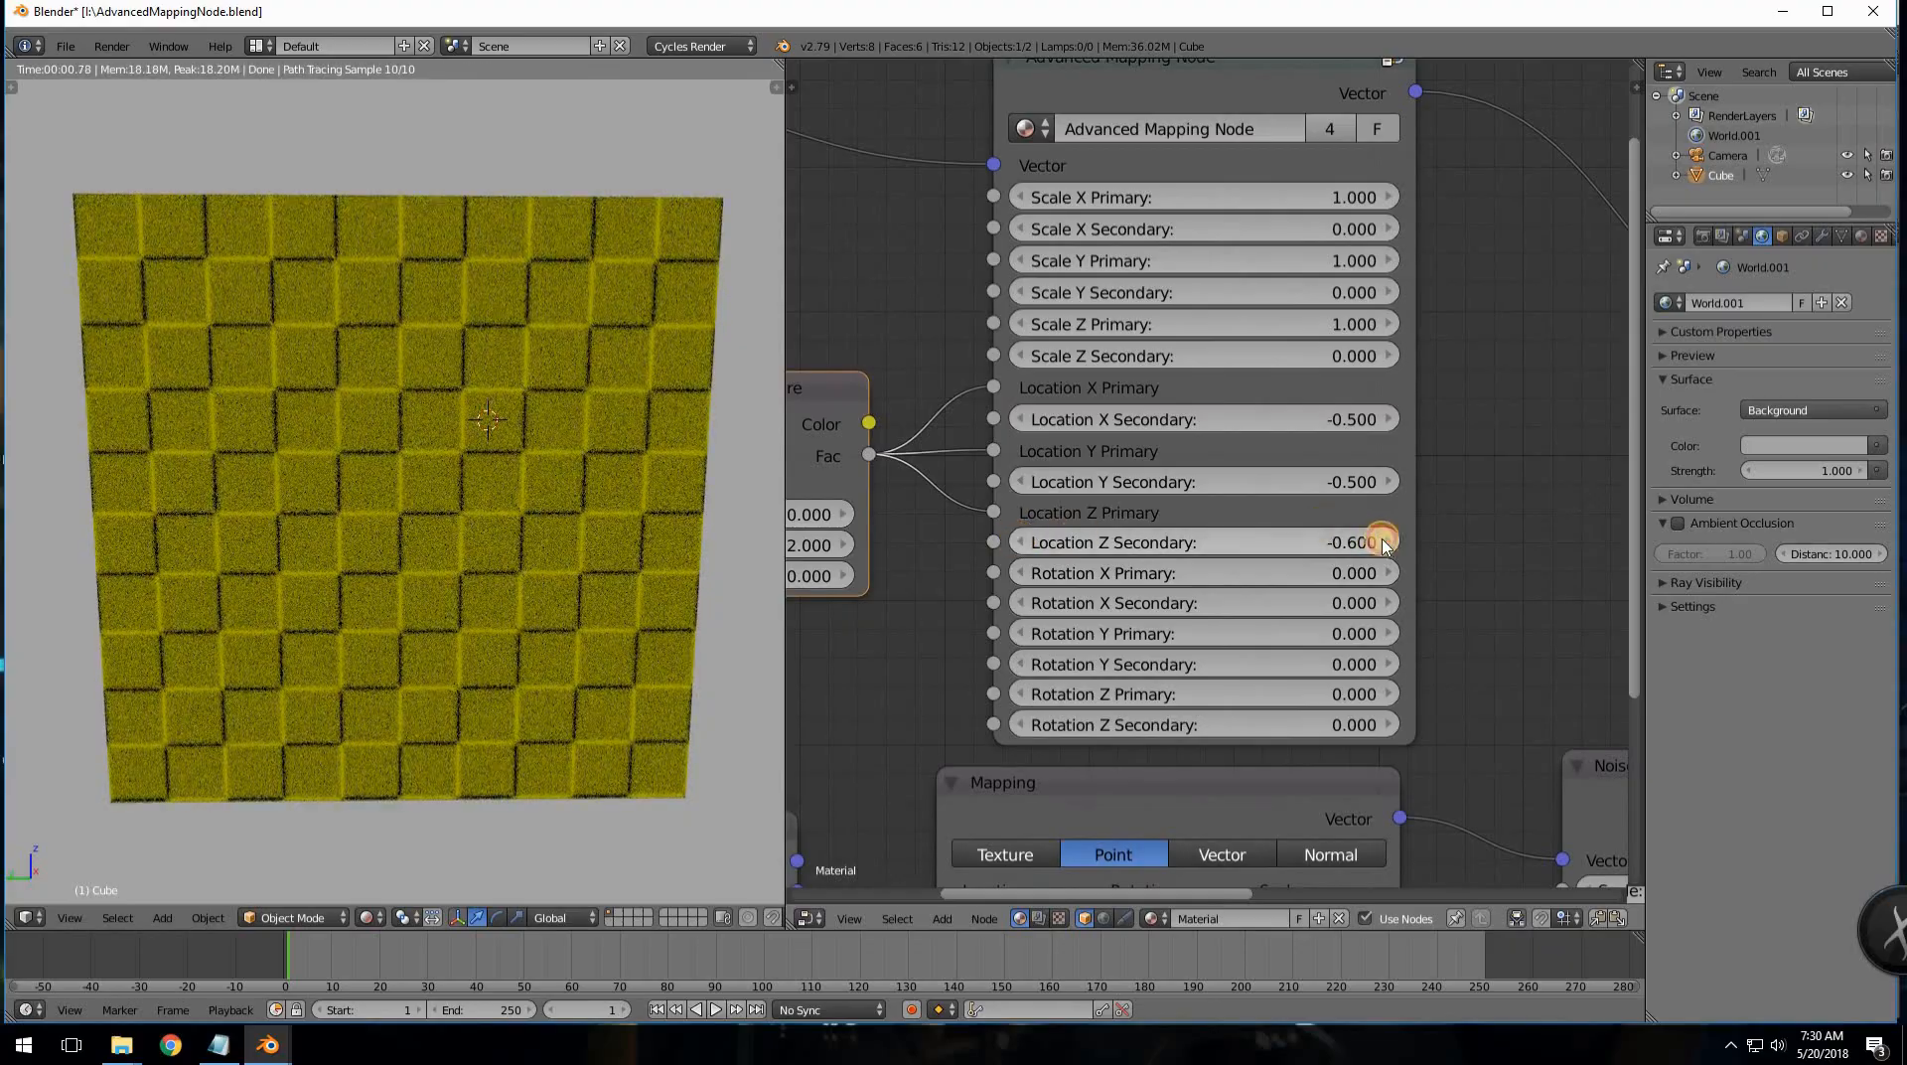
- View the cube from above and reset Location Z Secondary to 0
middle_click_drag(571, 533, 575, 534)
key("KP_7")
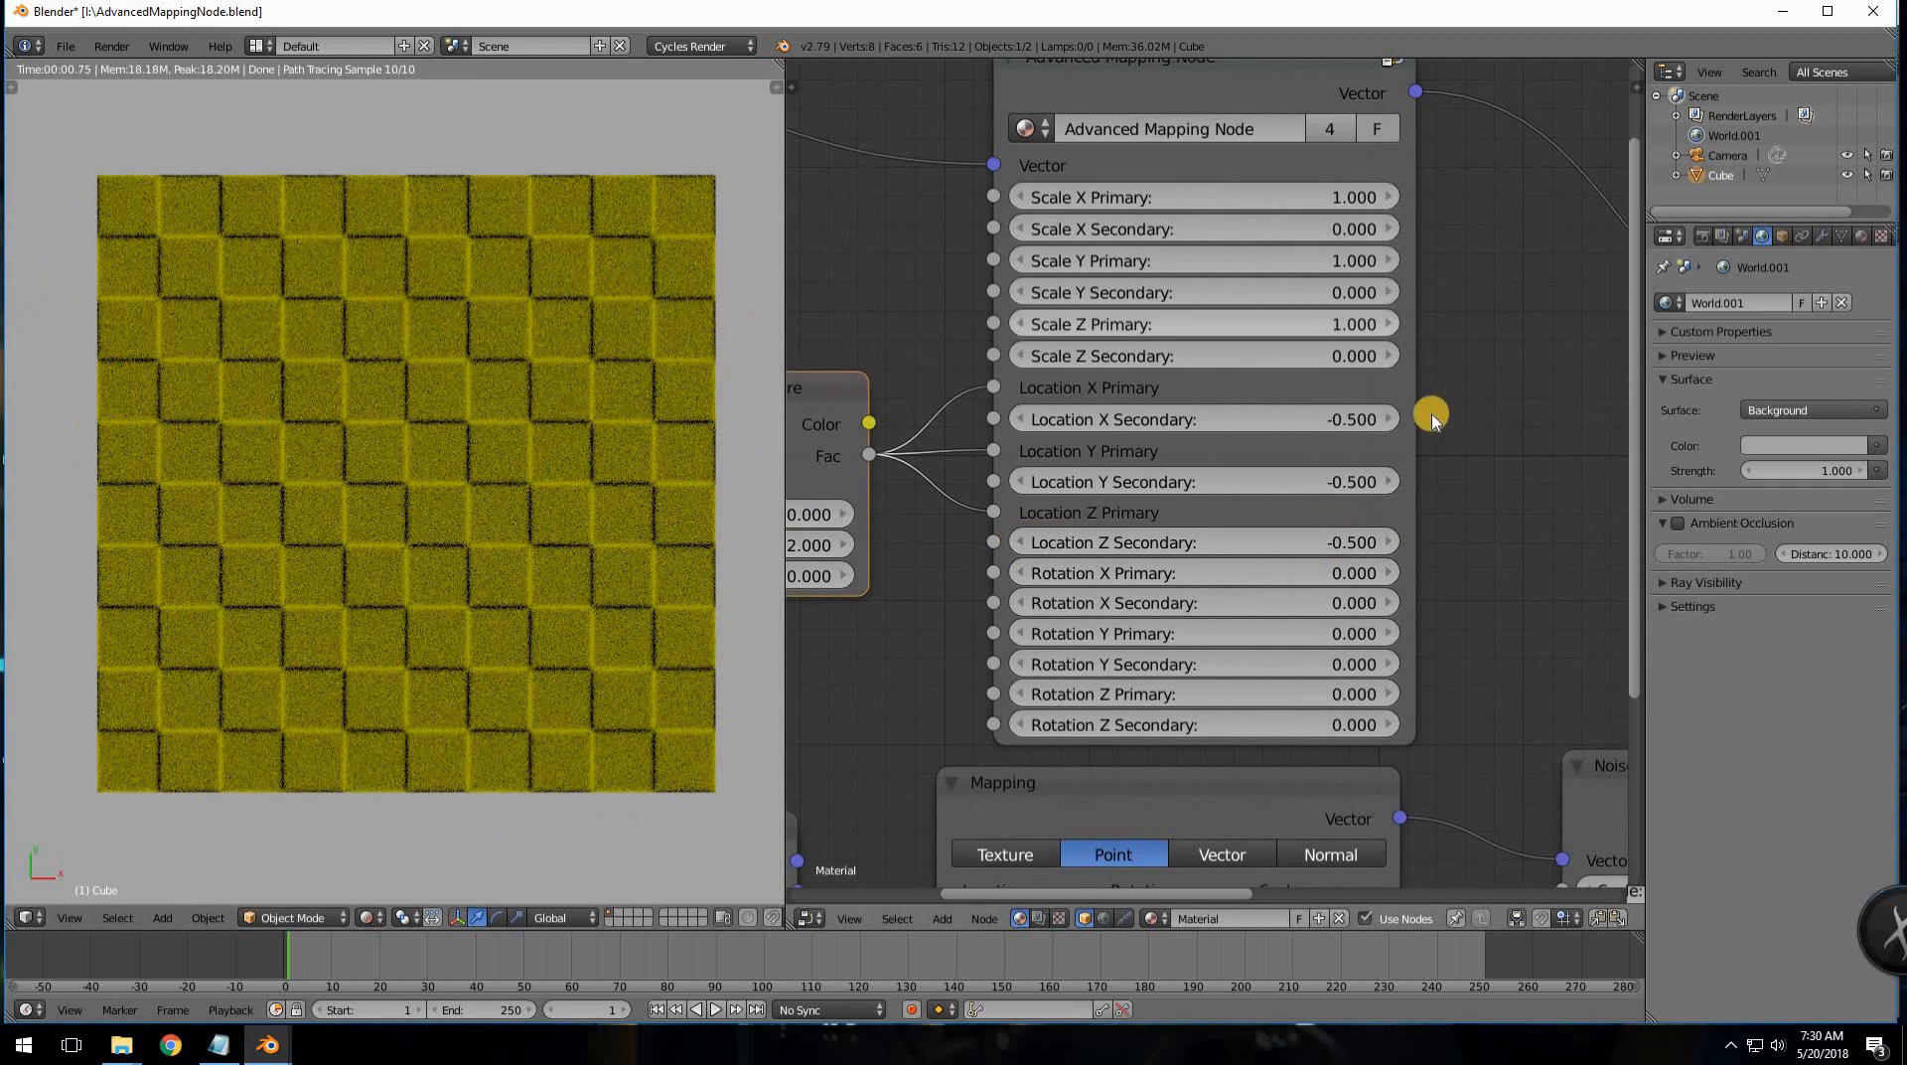
left_click(1286, 542)
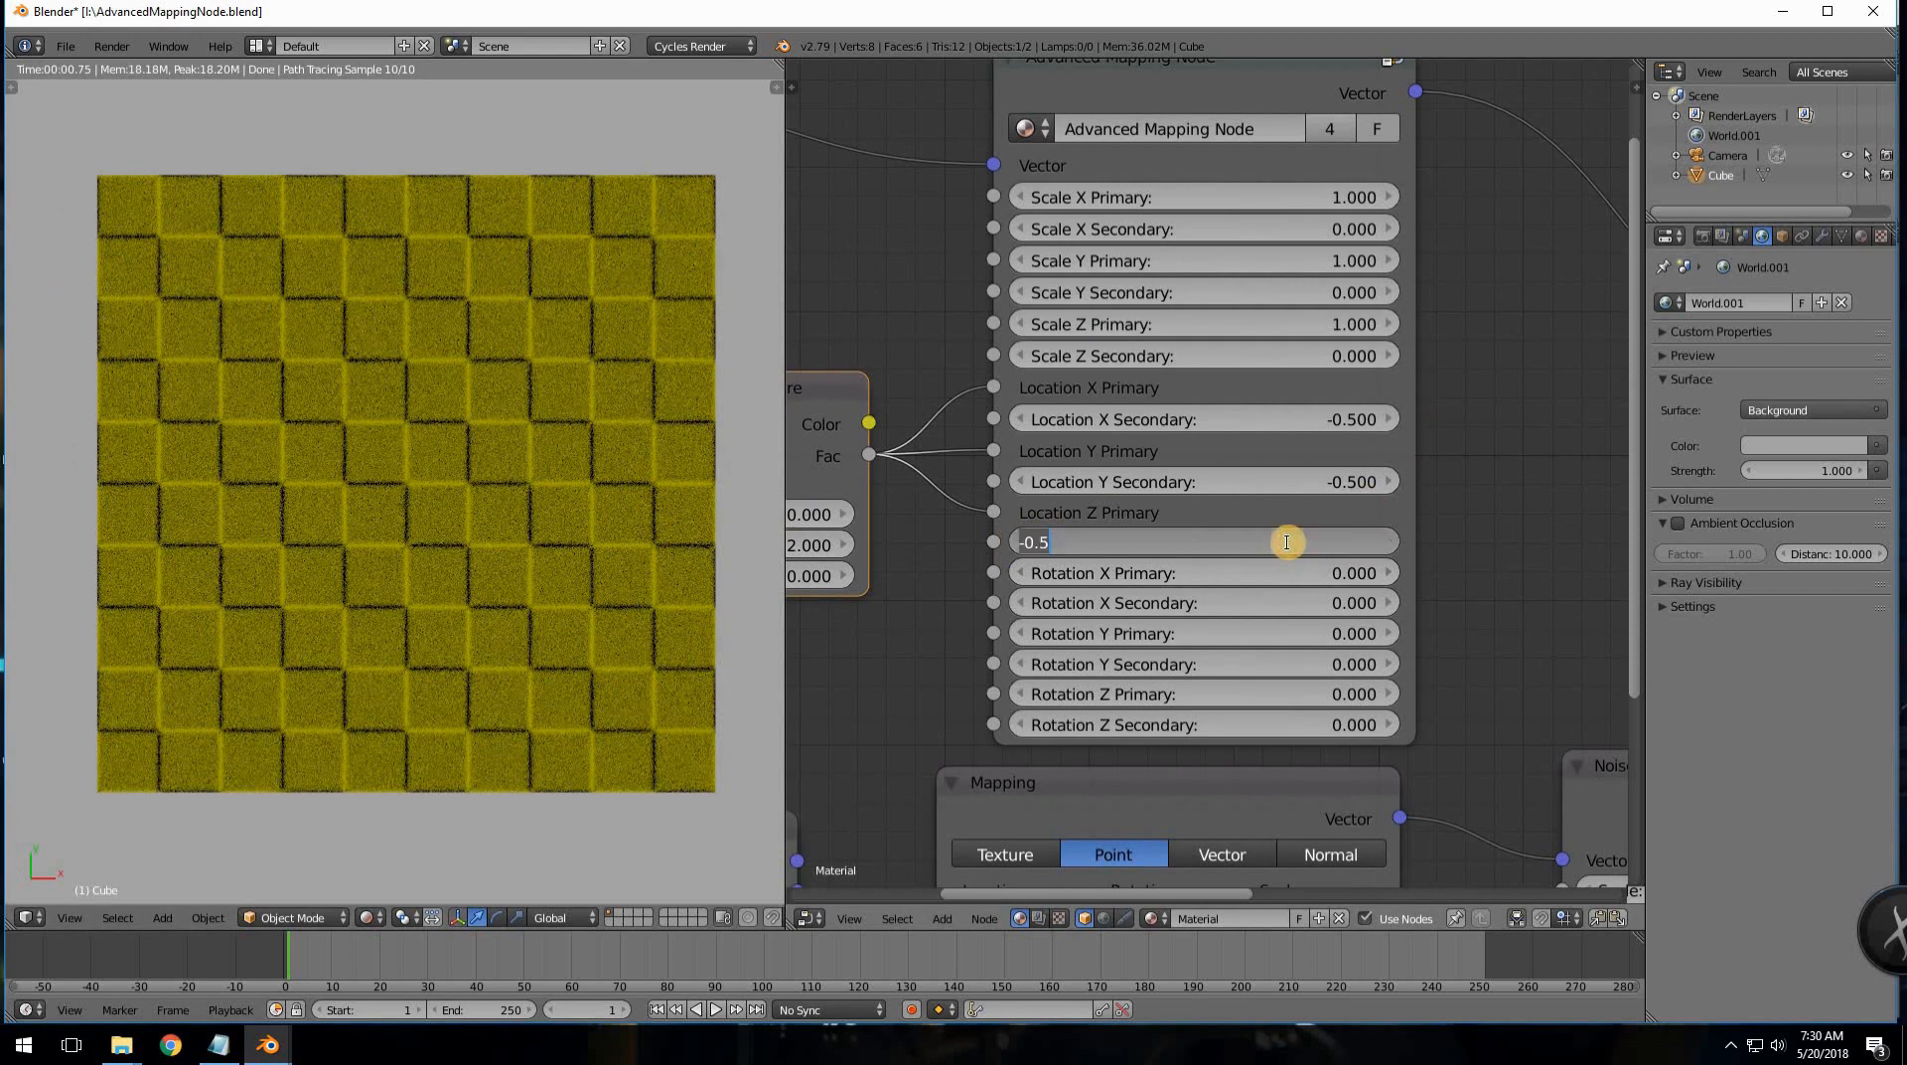
type("0")
key("Return")
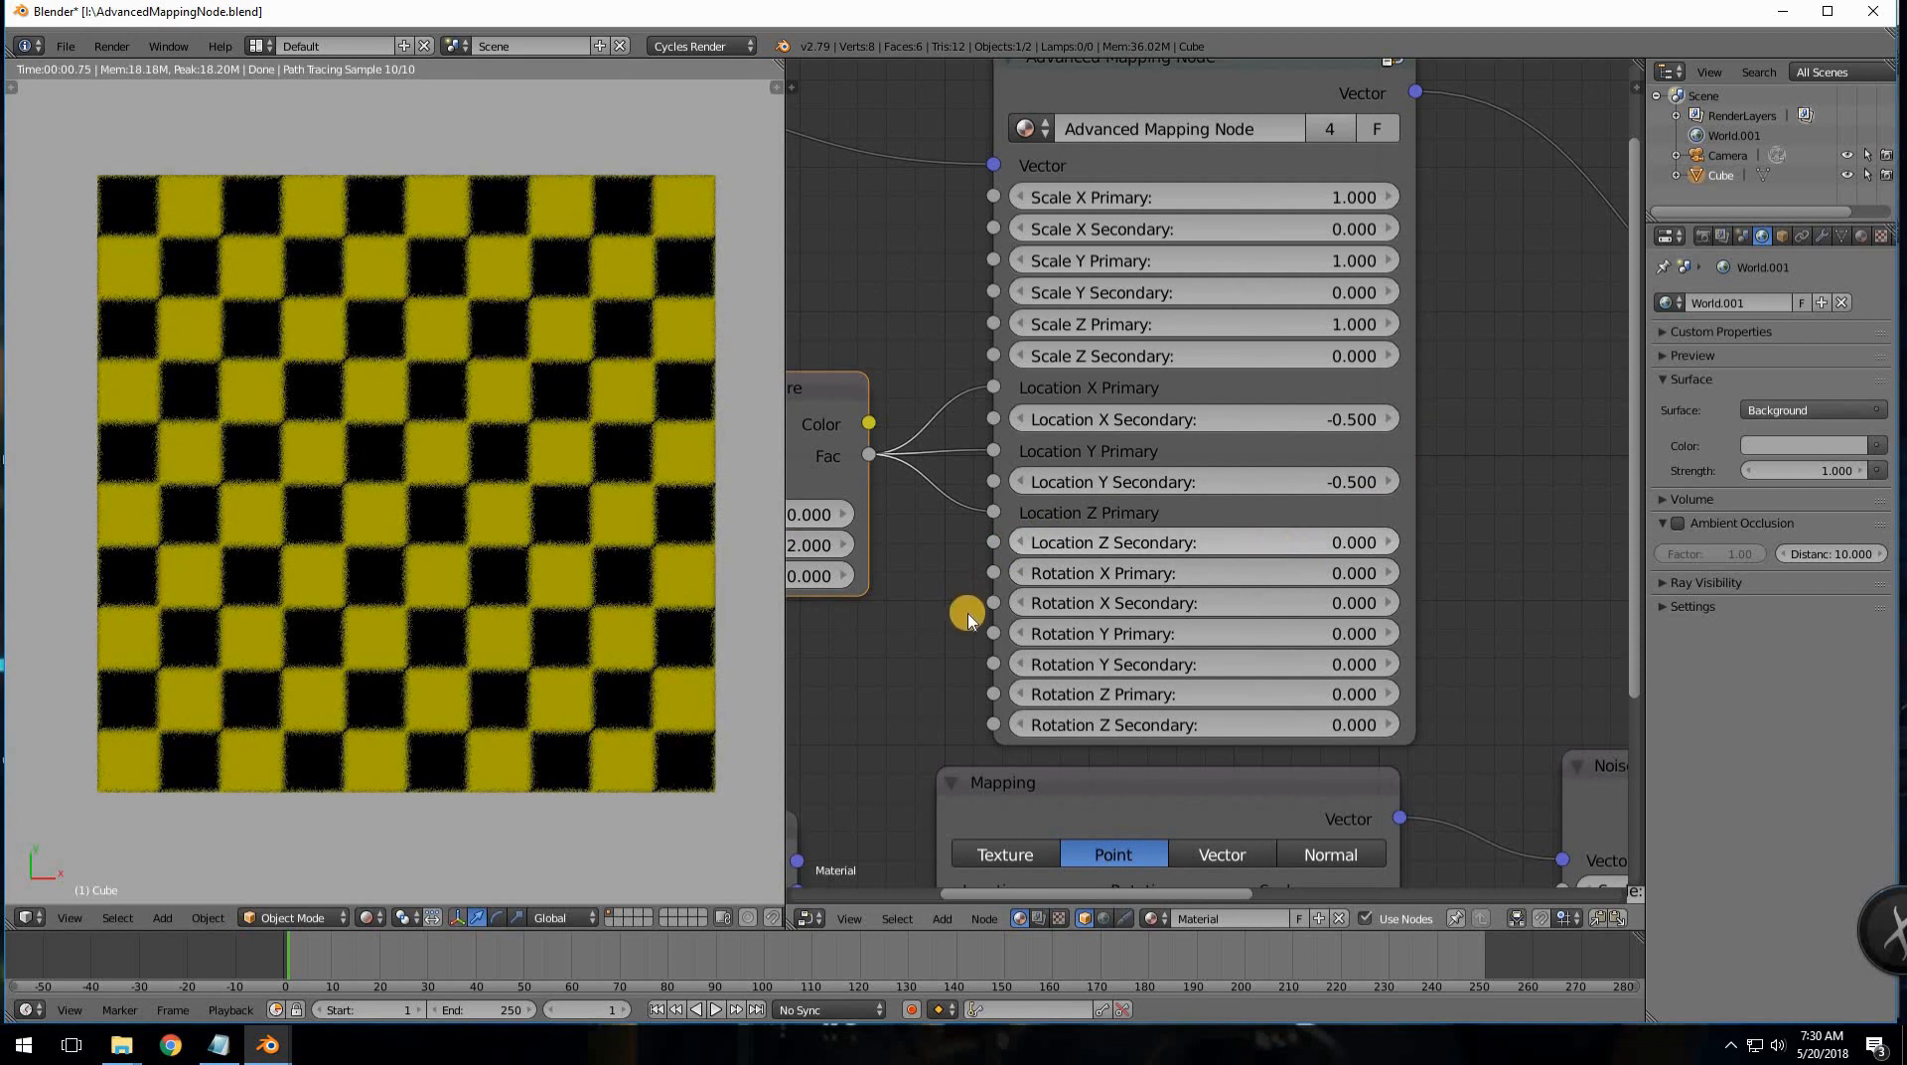
scroll(1121, 531, "down", 2)
scroll(1281, 497, "down", 2)
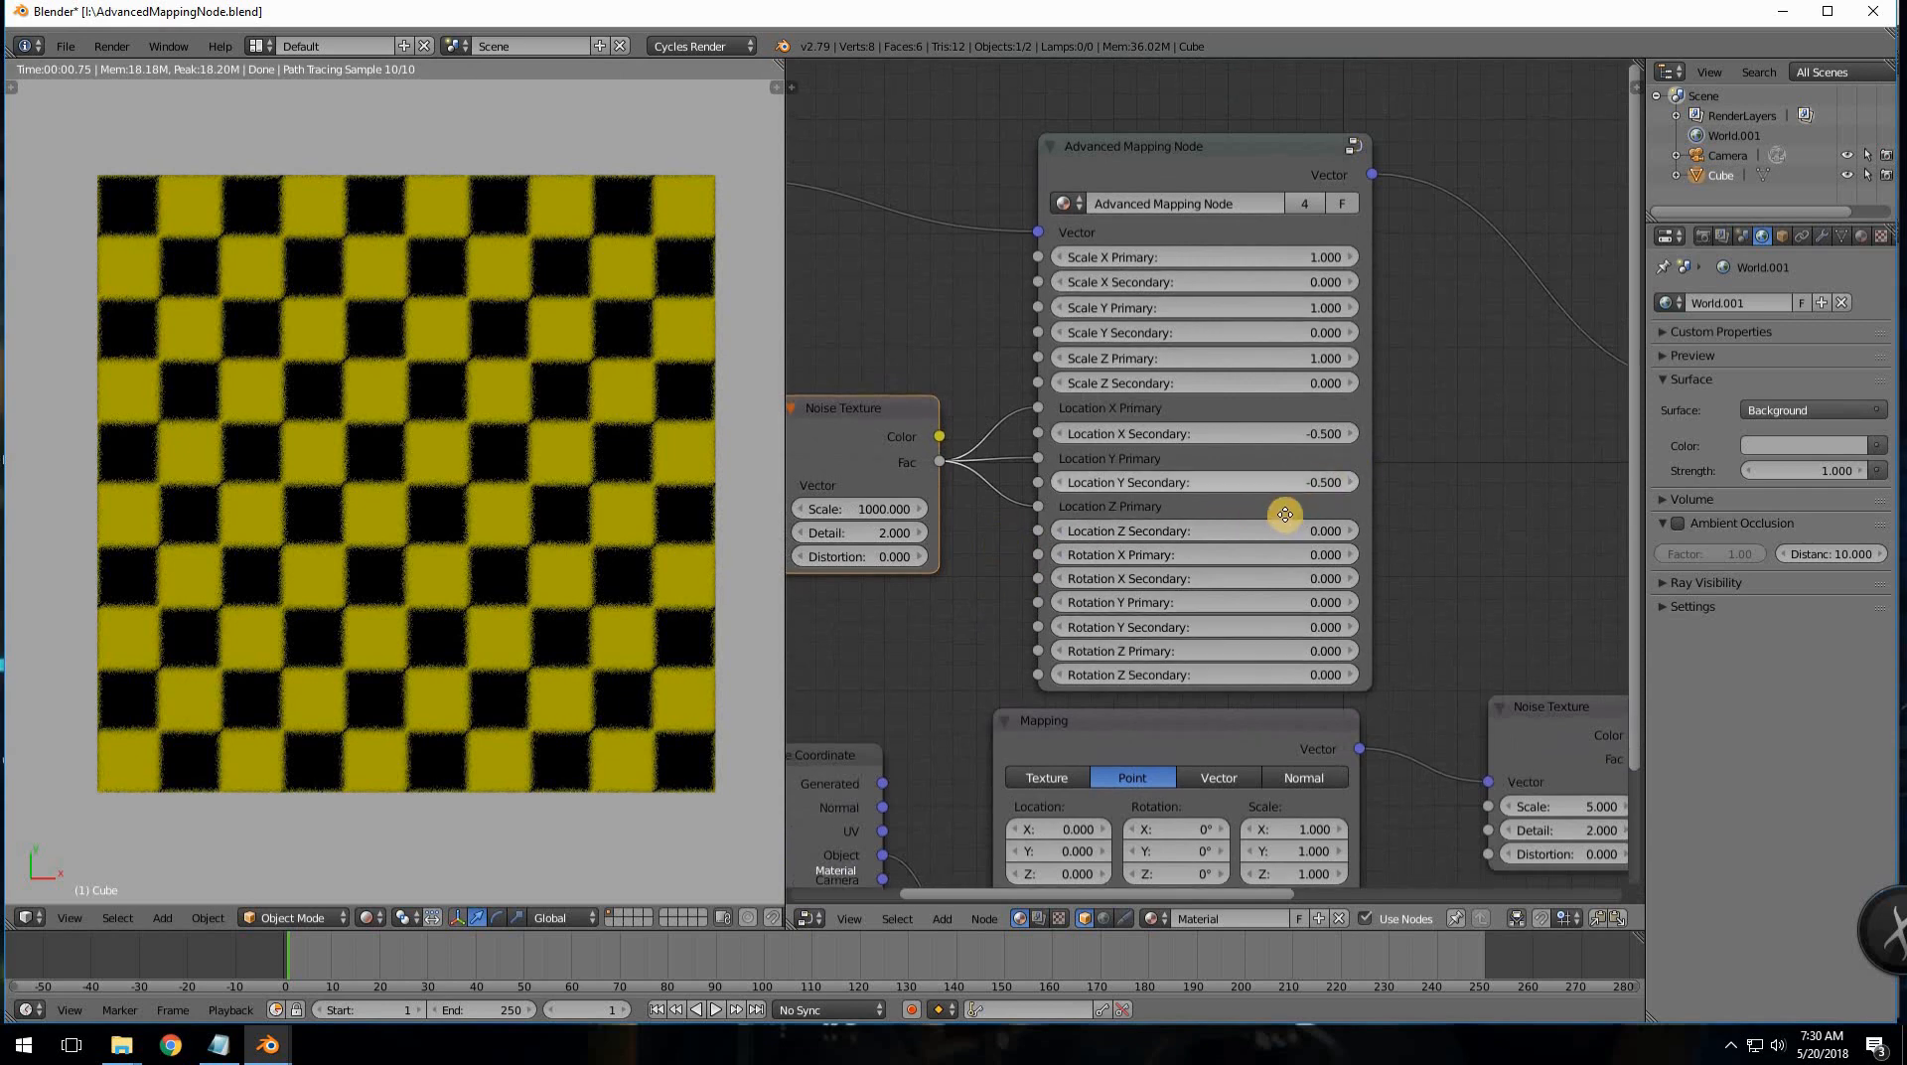
middle_click_drag(970, 404, 1027, 412)
scroll(1005, 437, "down", 1)
left_click_drag(1054, 437, 1087, 424)
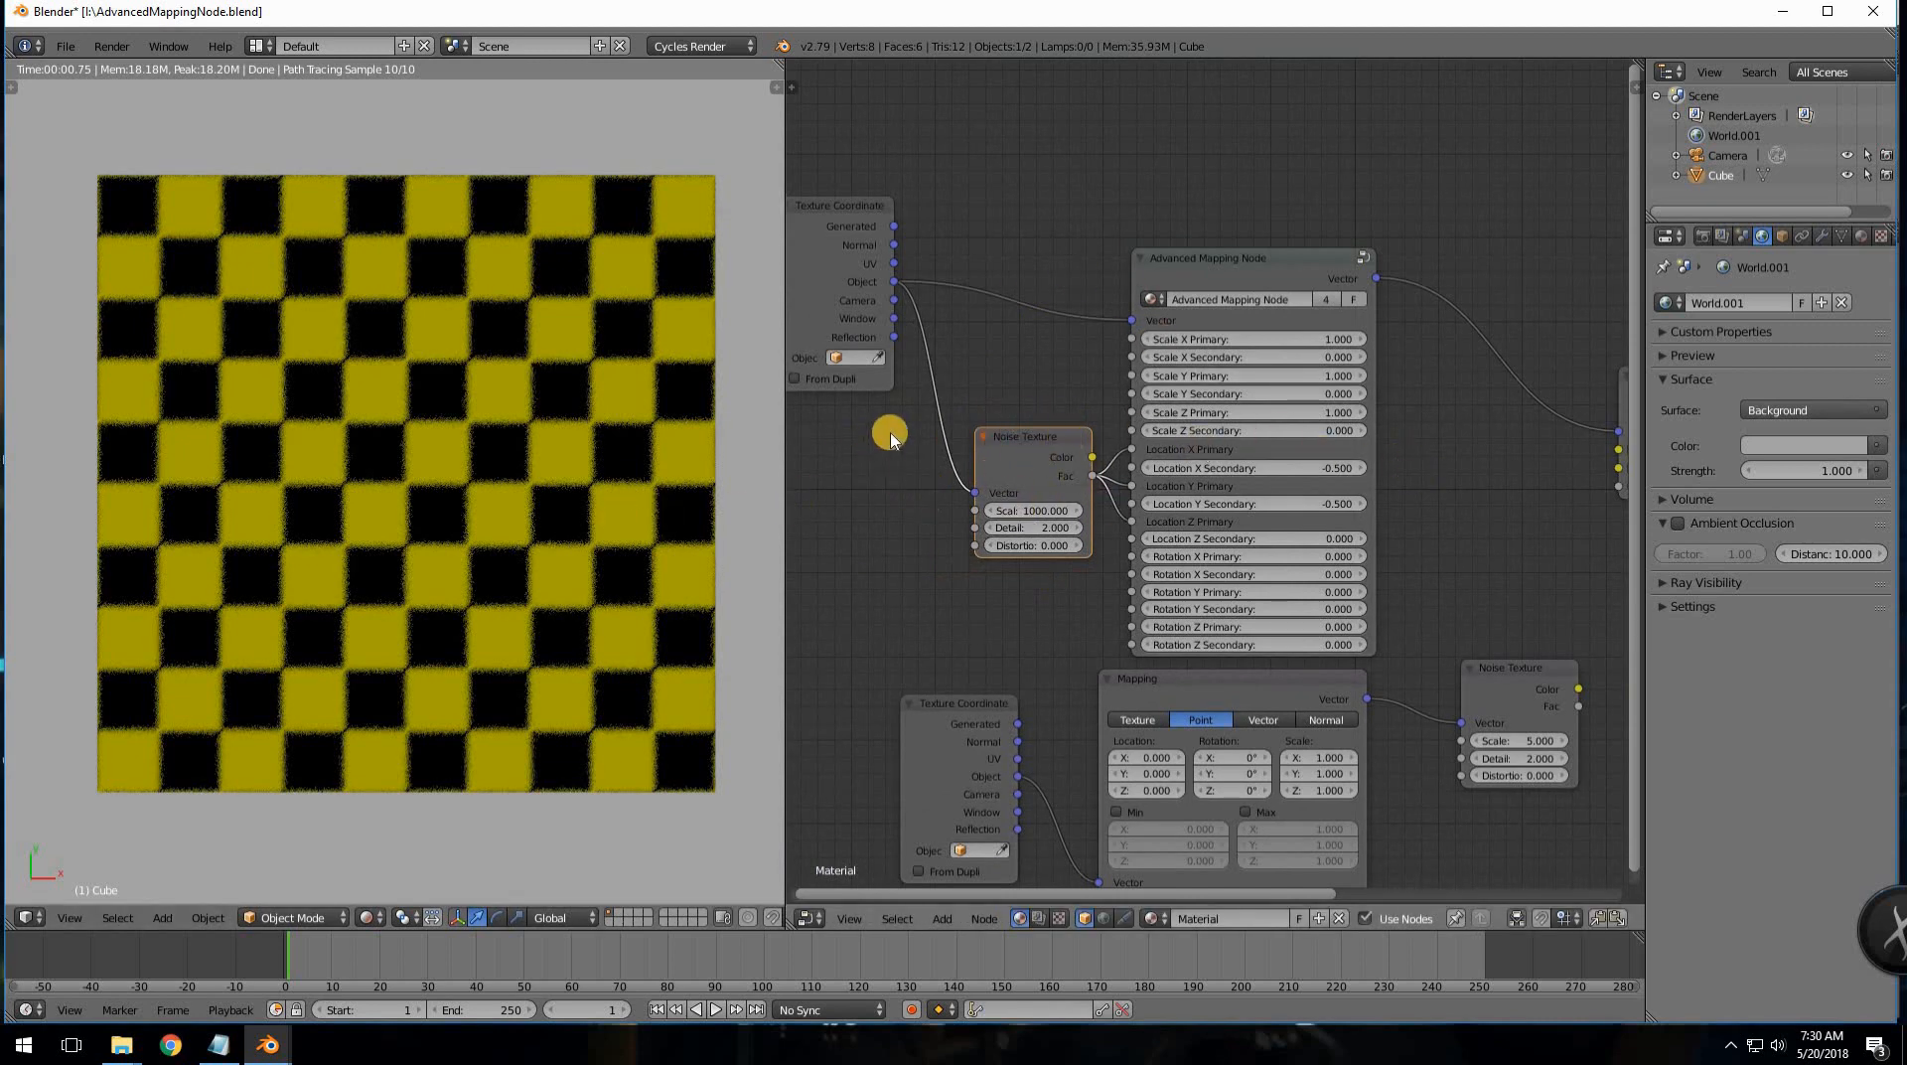
middle_click_drag(995, 429, 1097, 418)
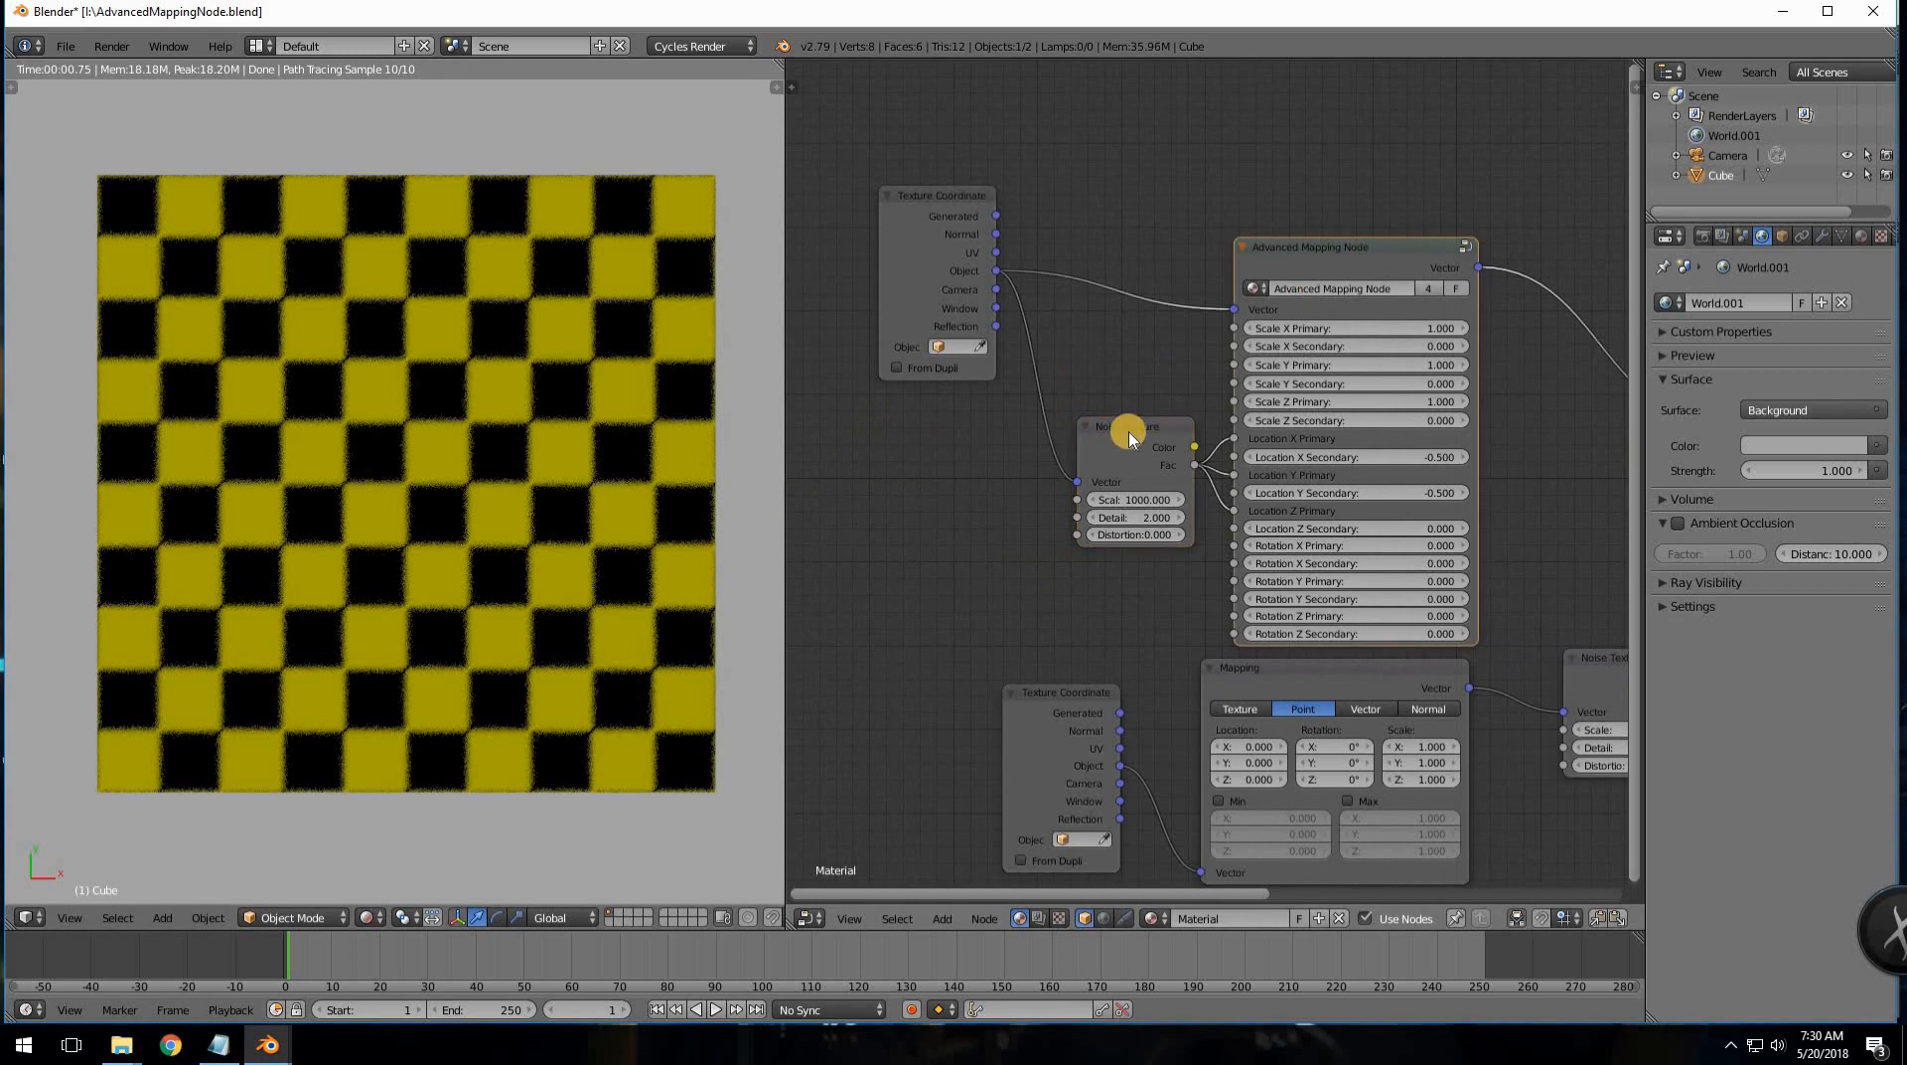
key("shift+d")
left_click(1452, 482)
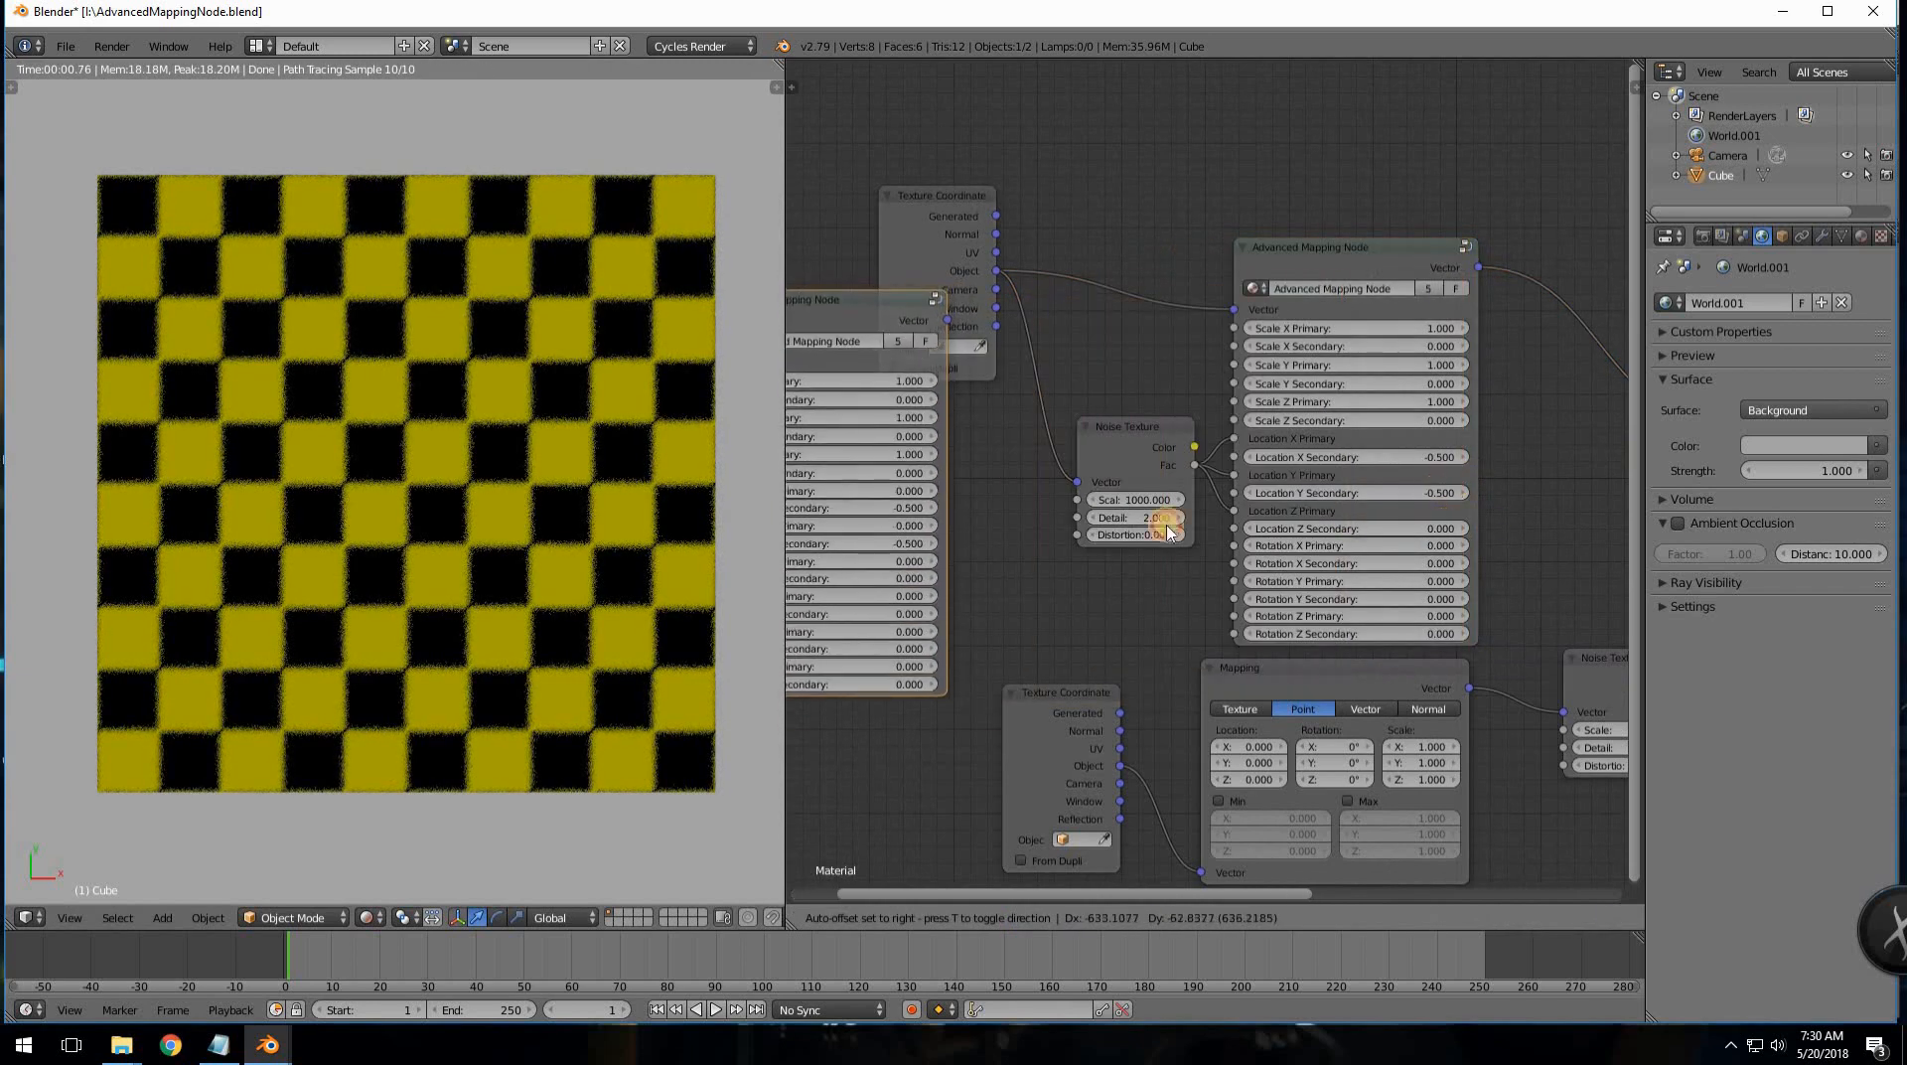
middle_click_drag(1092, 383, 1335, 363)
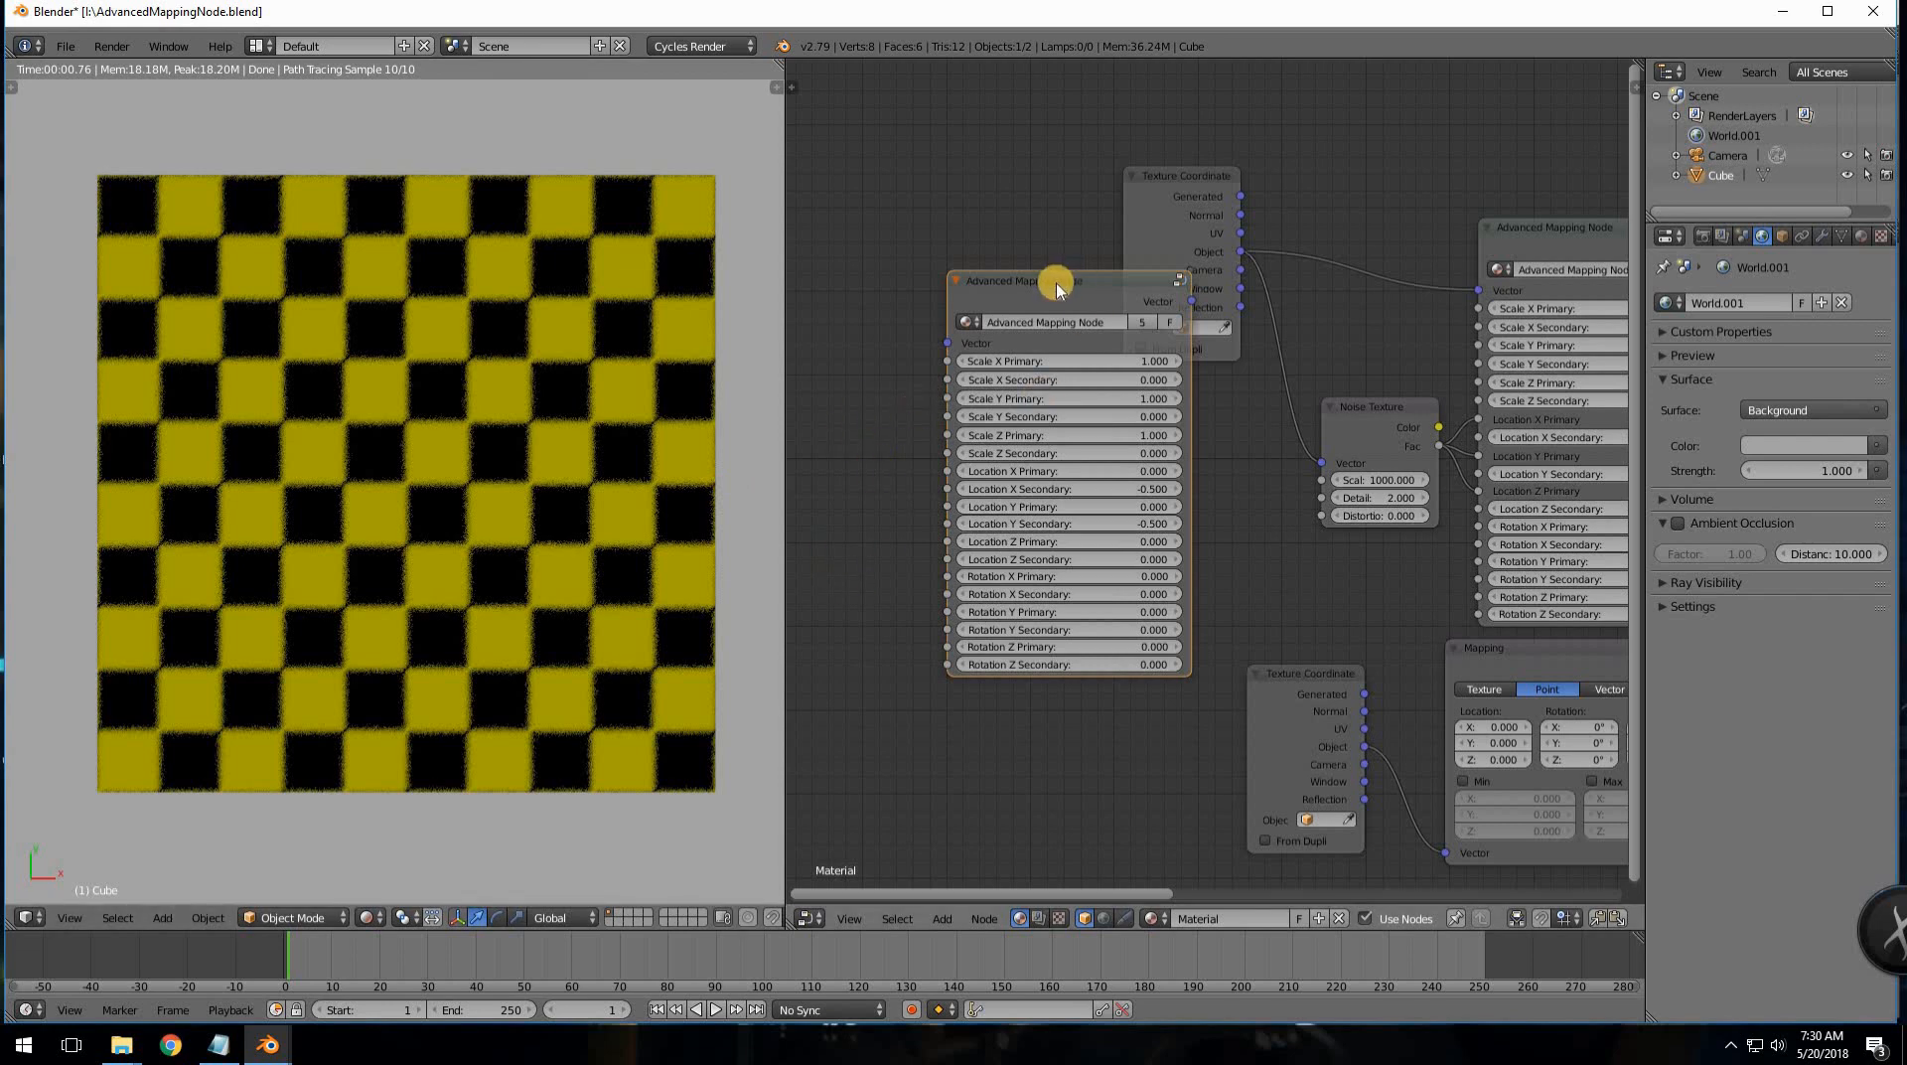
key("x")
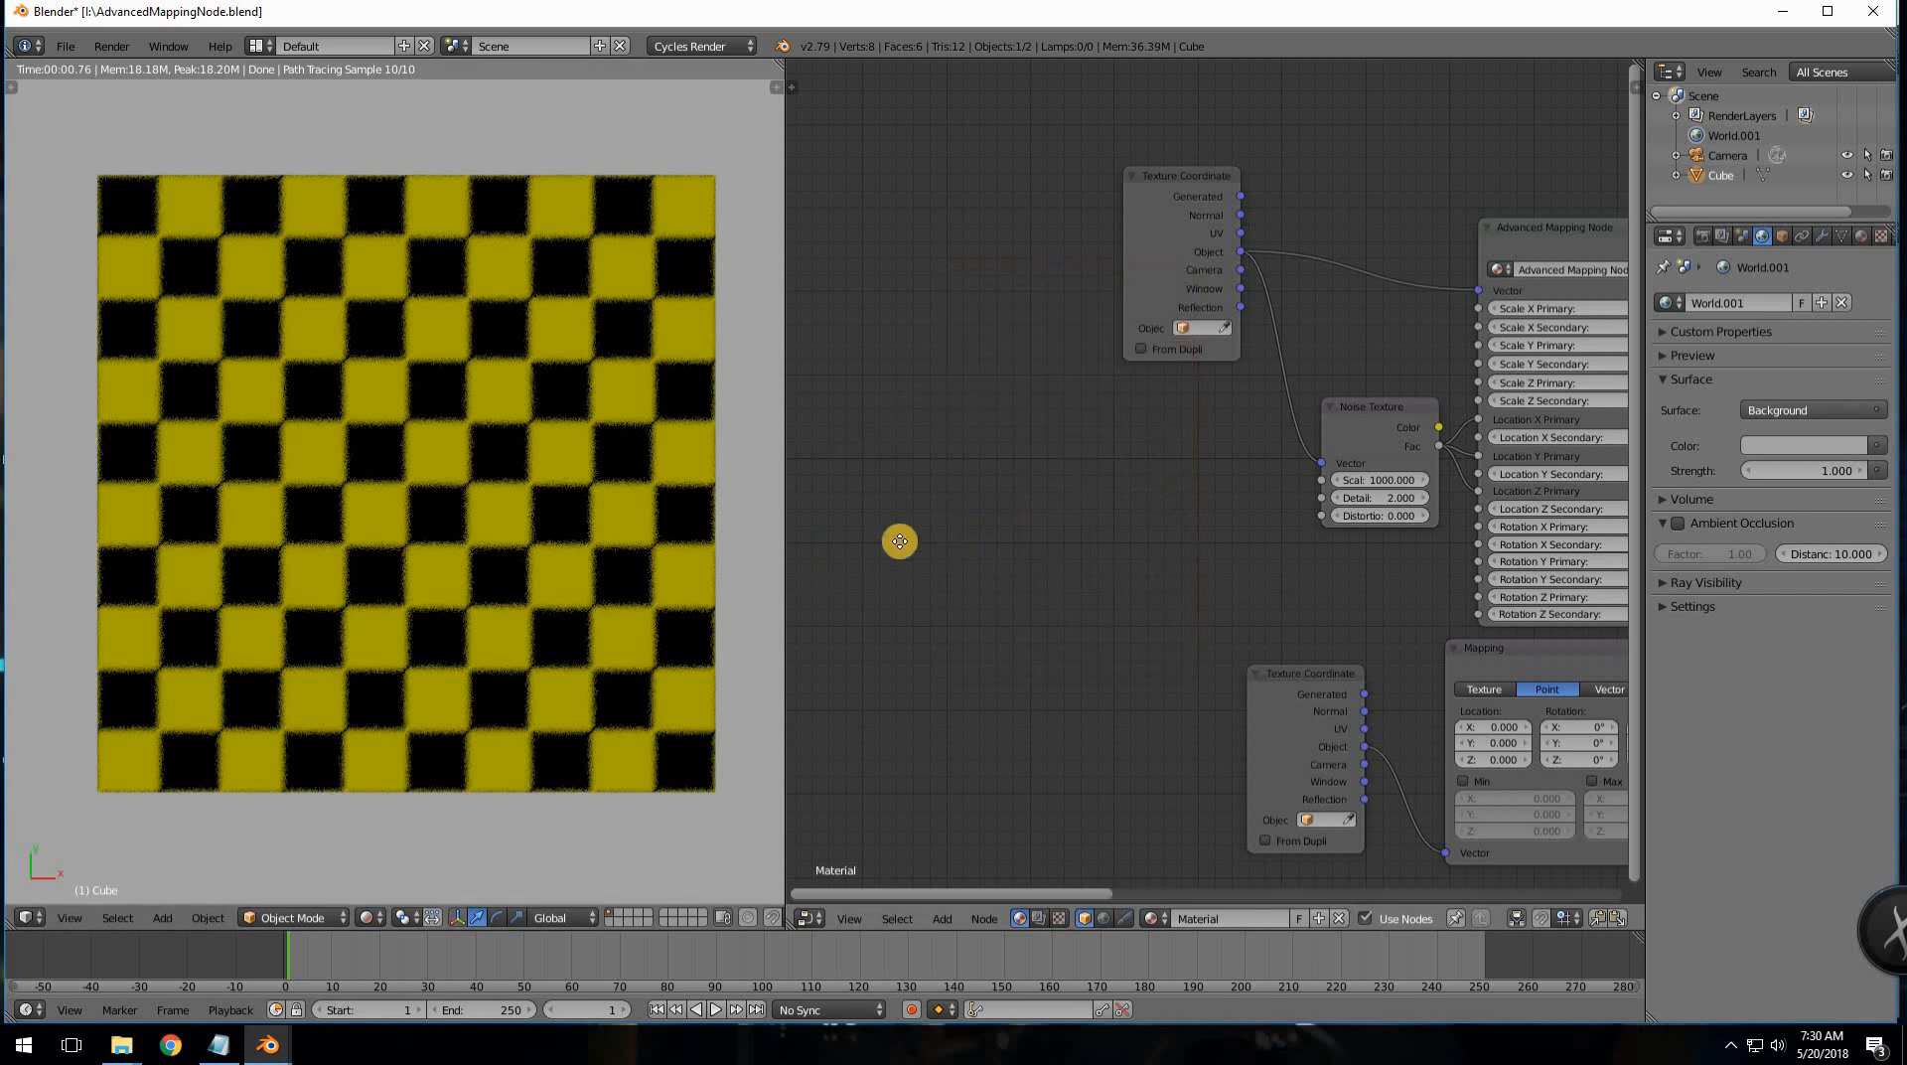
middle_click_drag(806, 543, 1628, 508)
scroll(1470, 490, "up", 3)
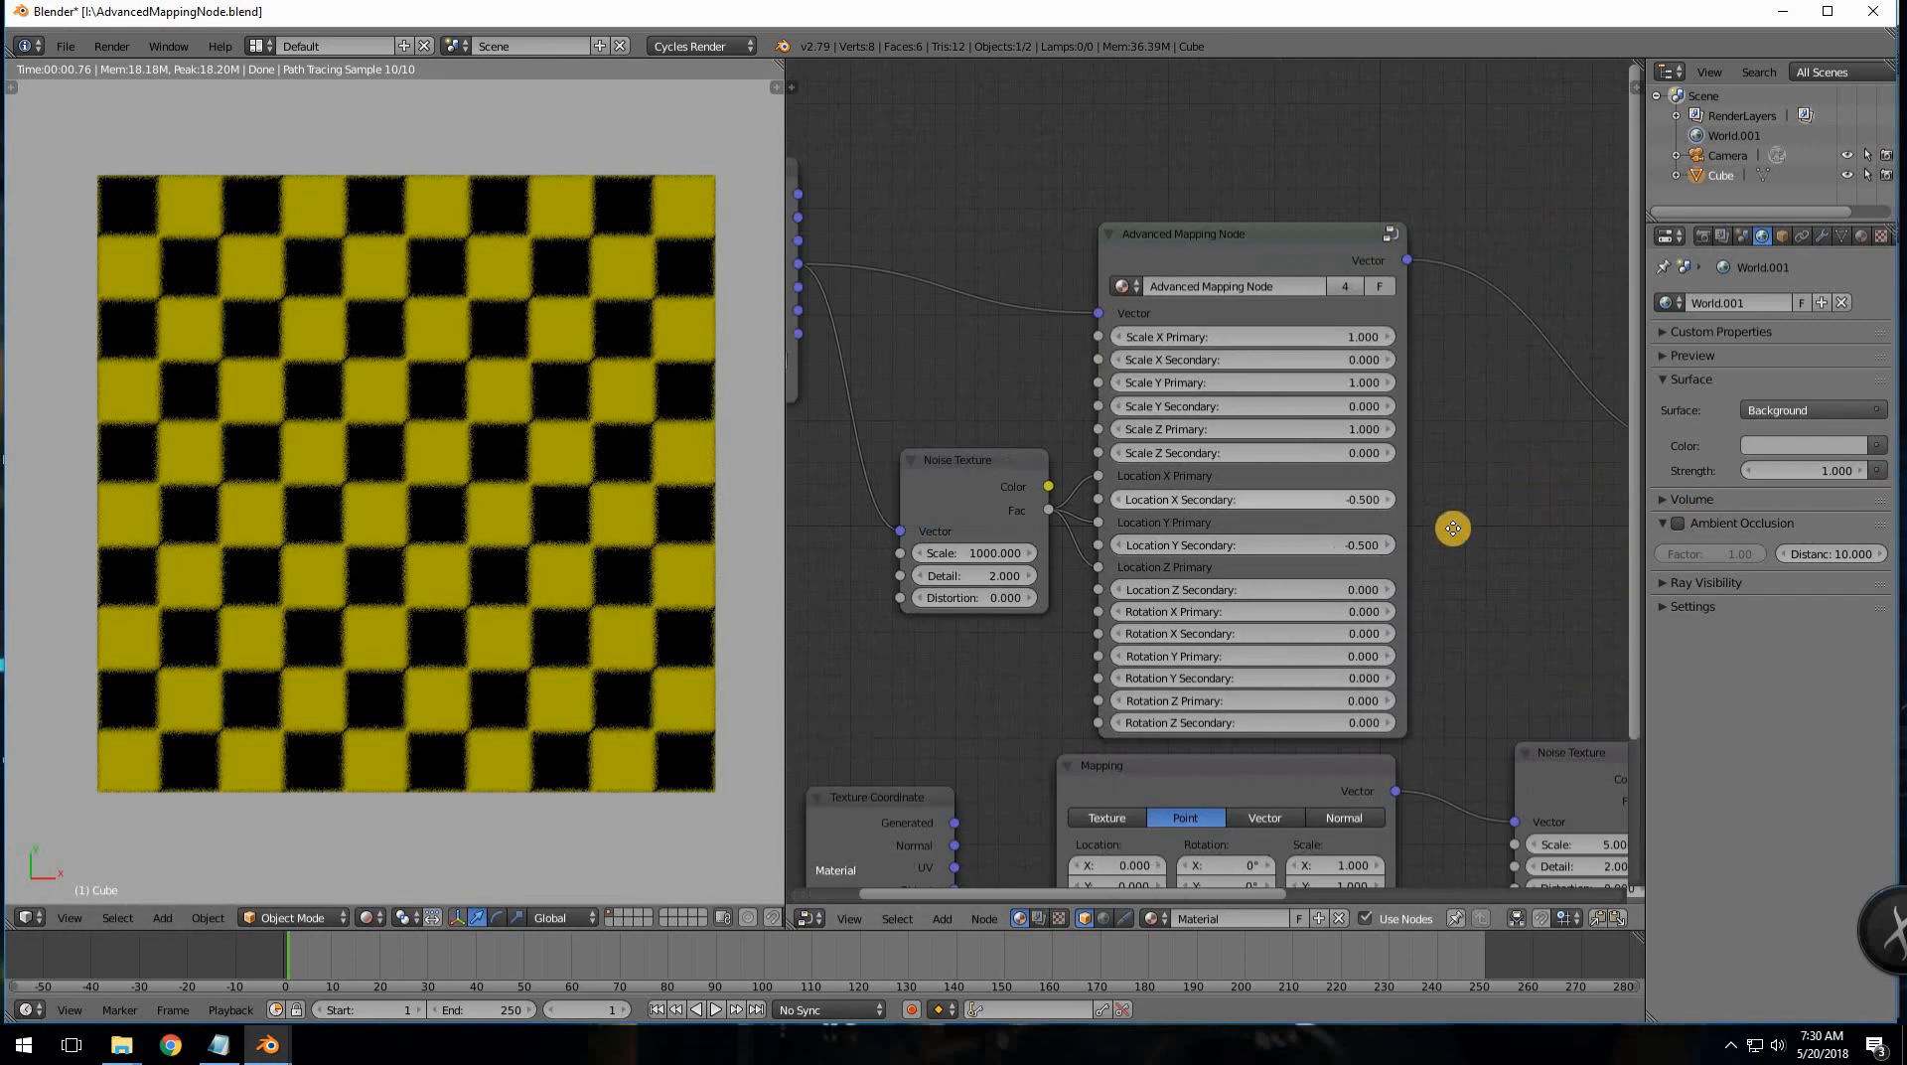
middle_click_drag(1252, 365, 1084, 406)
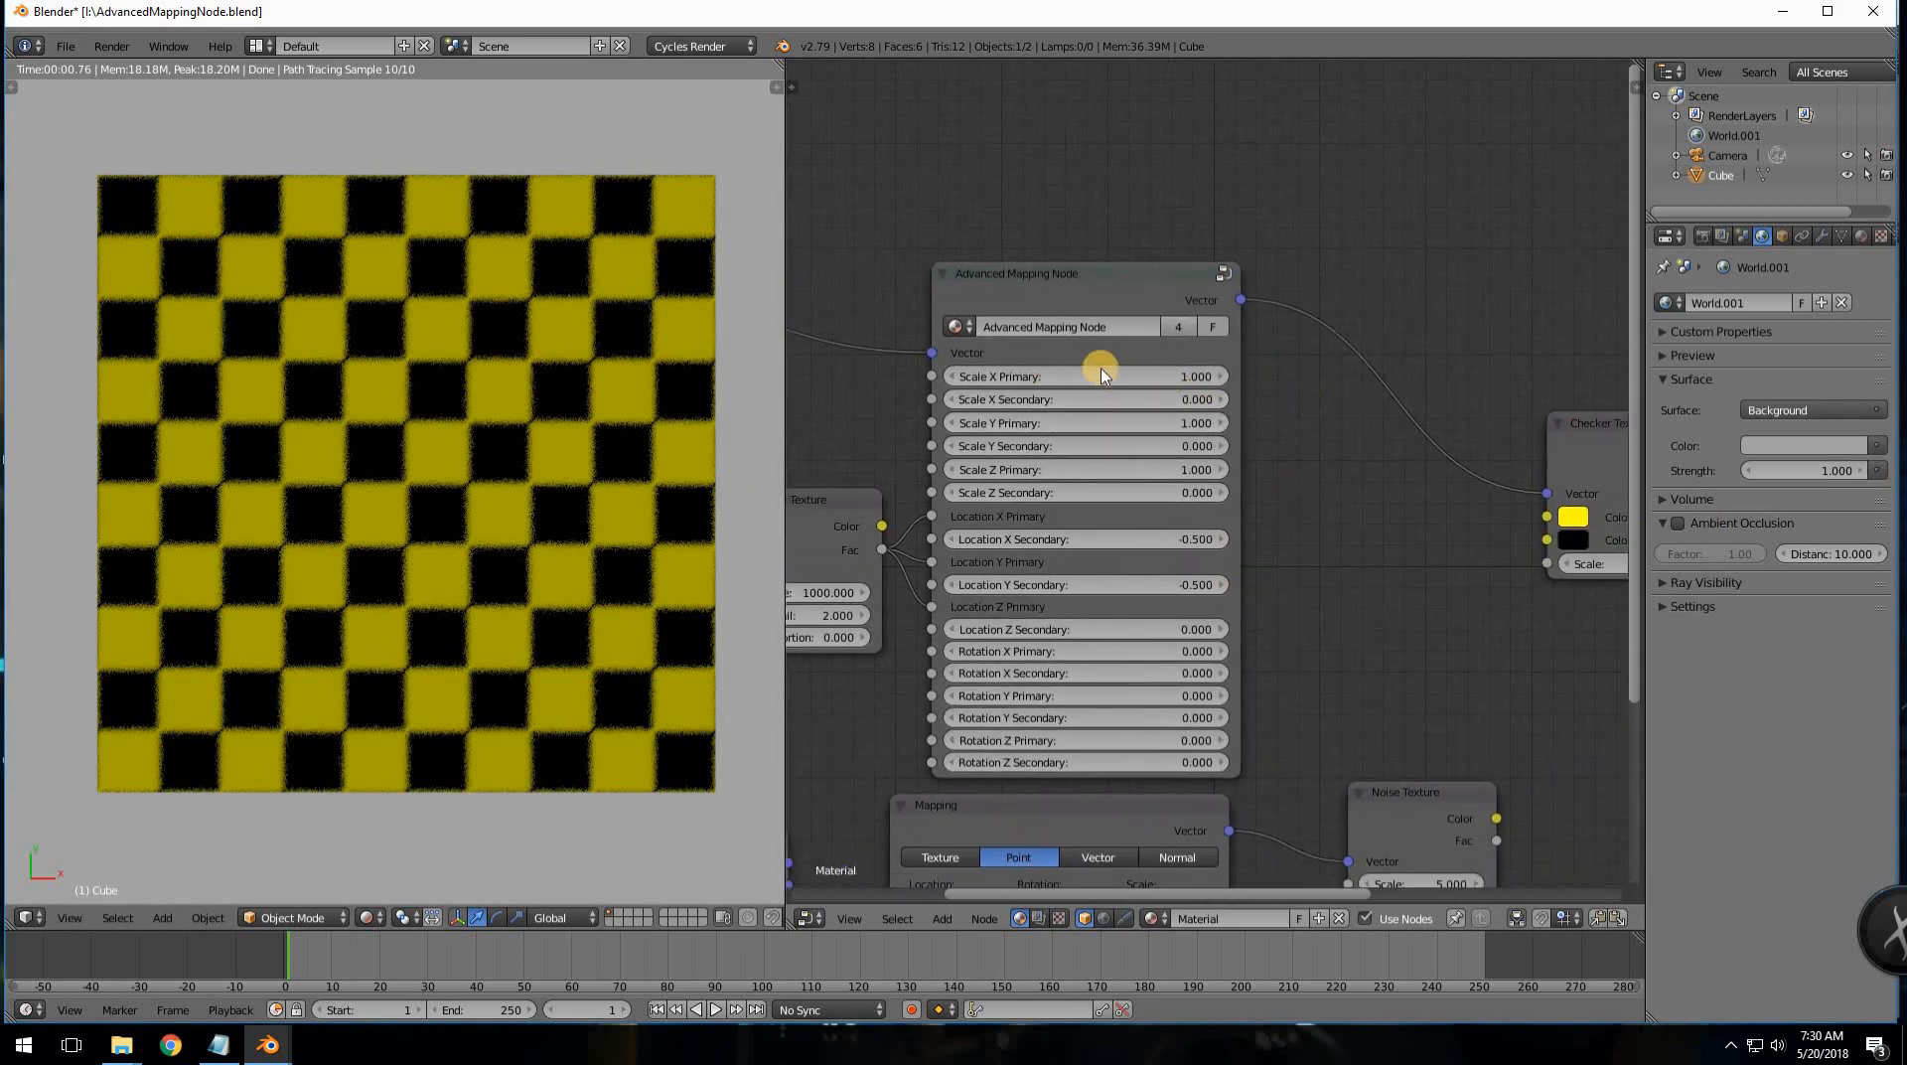
- Try Scale X Primary at 0.600, then set it back to 1
left_click_drag(1191, 373, 1100, 369)
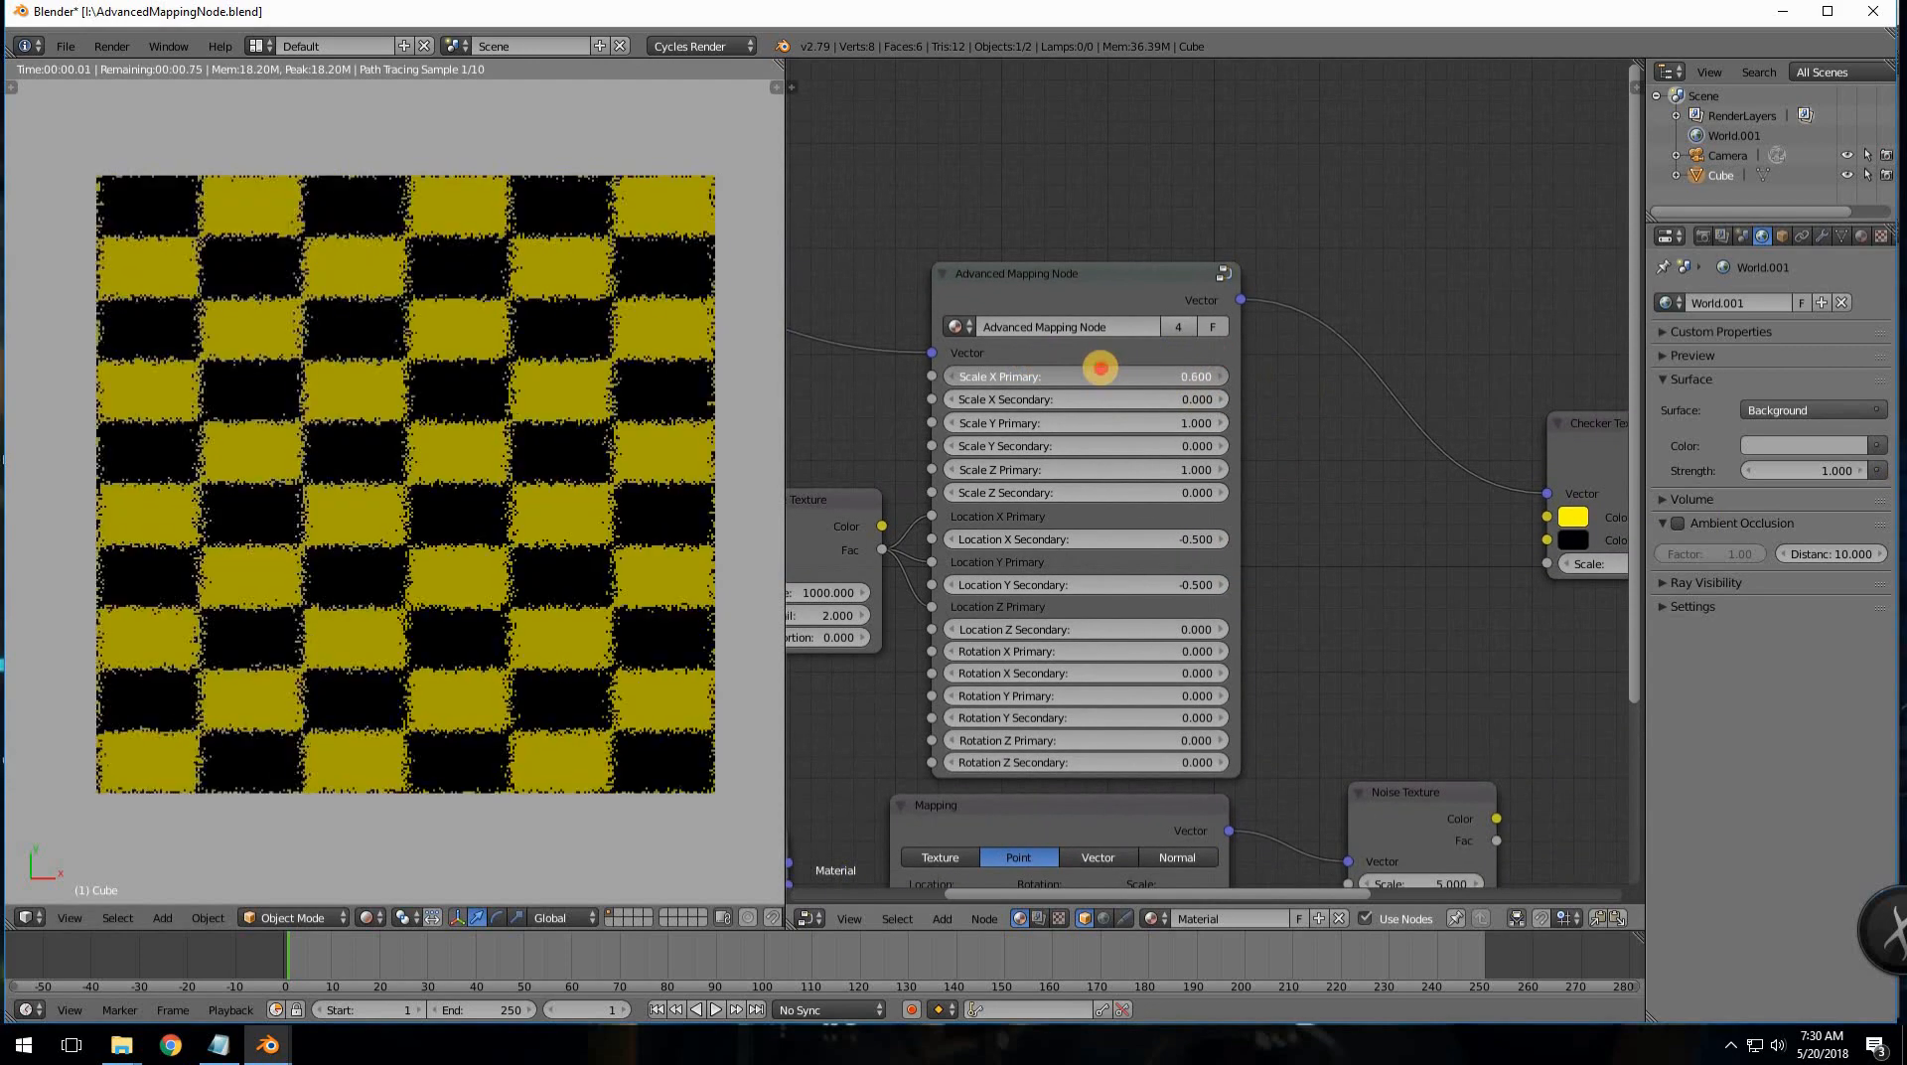
left_click(1100, 368)
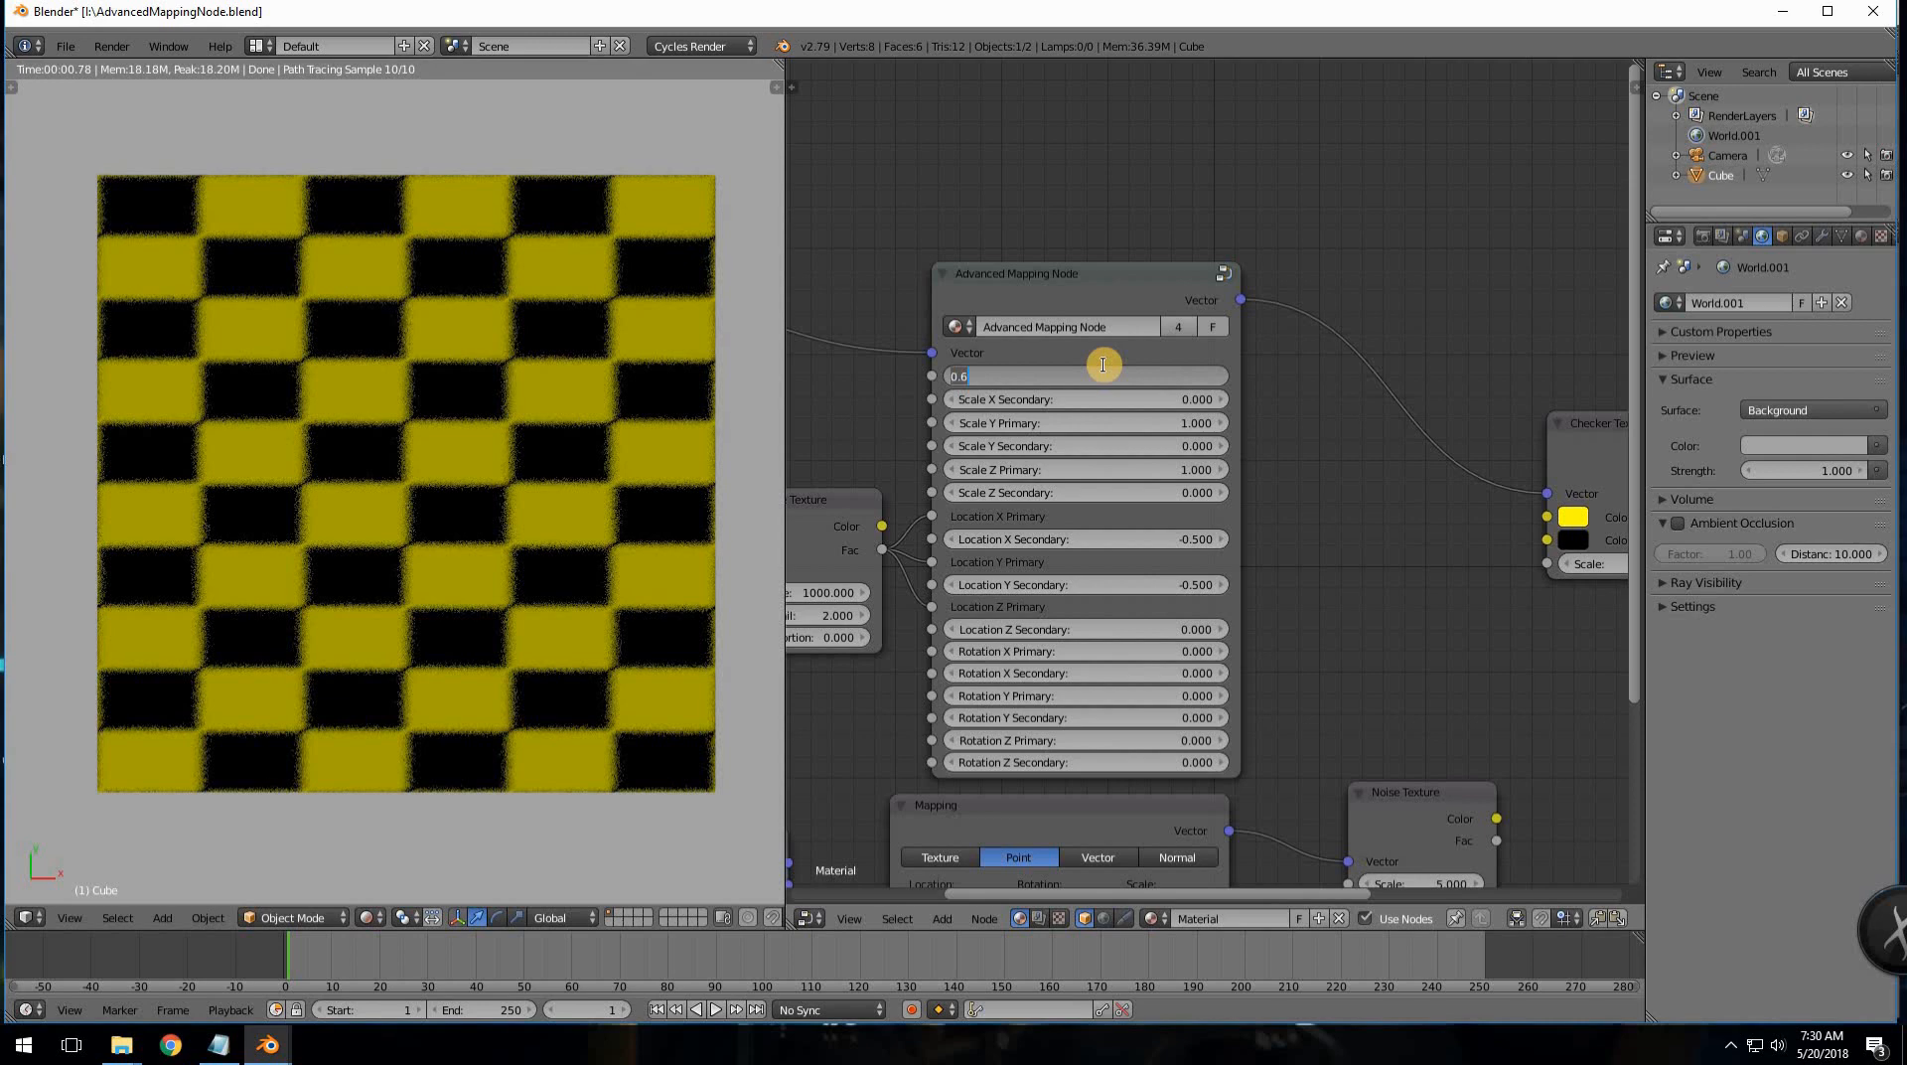
type("1")
key("Return")
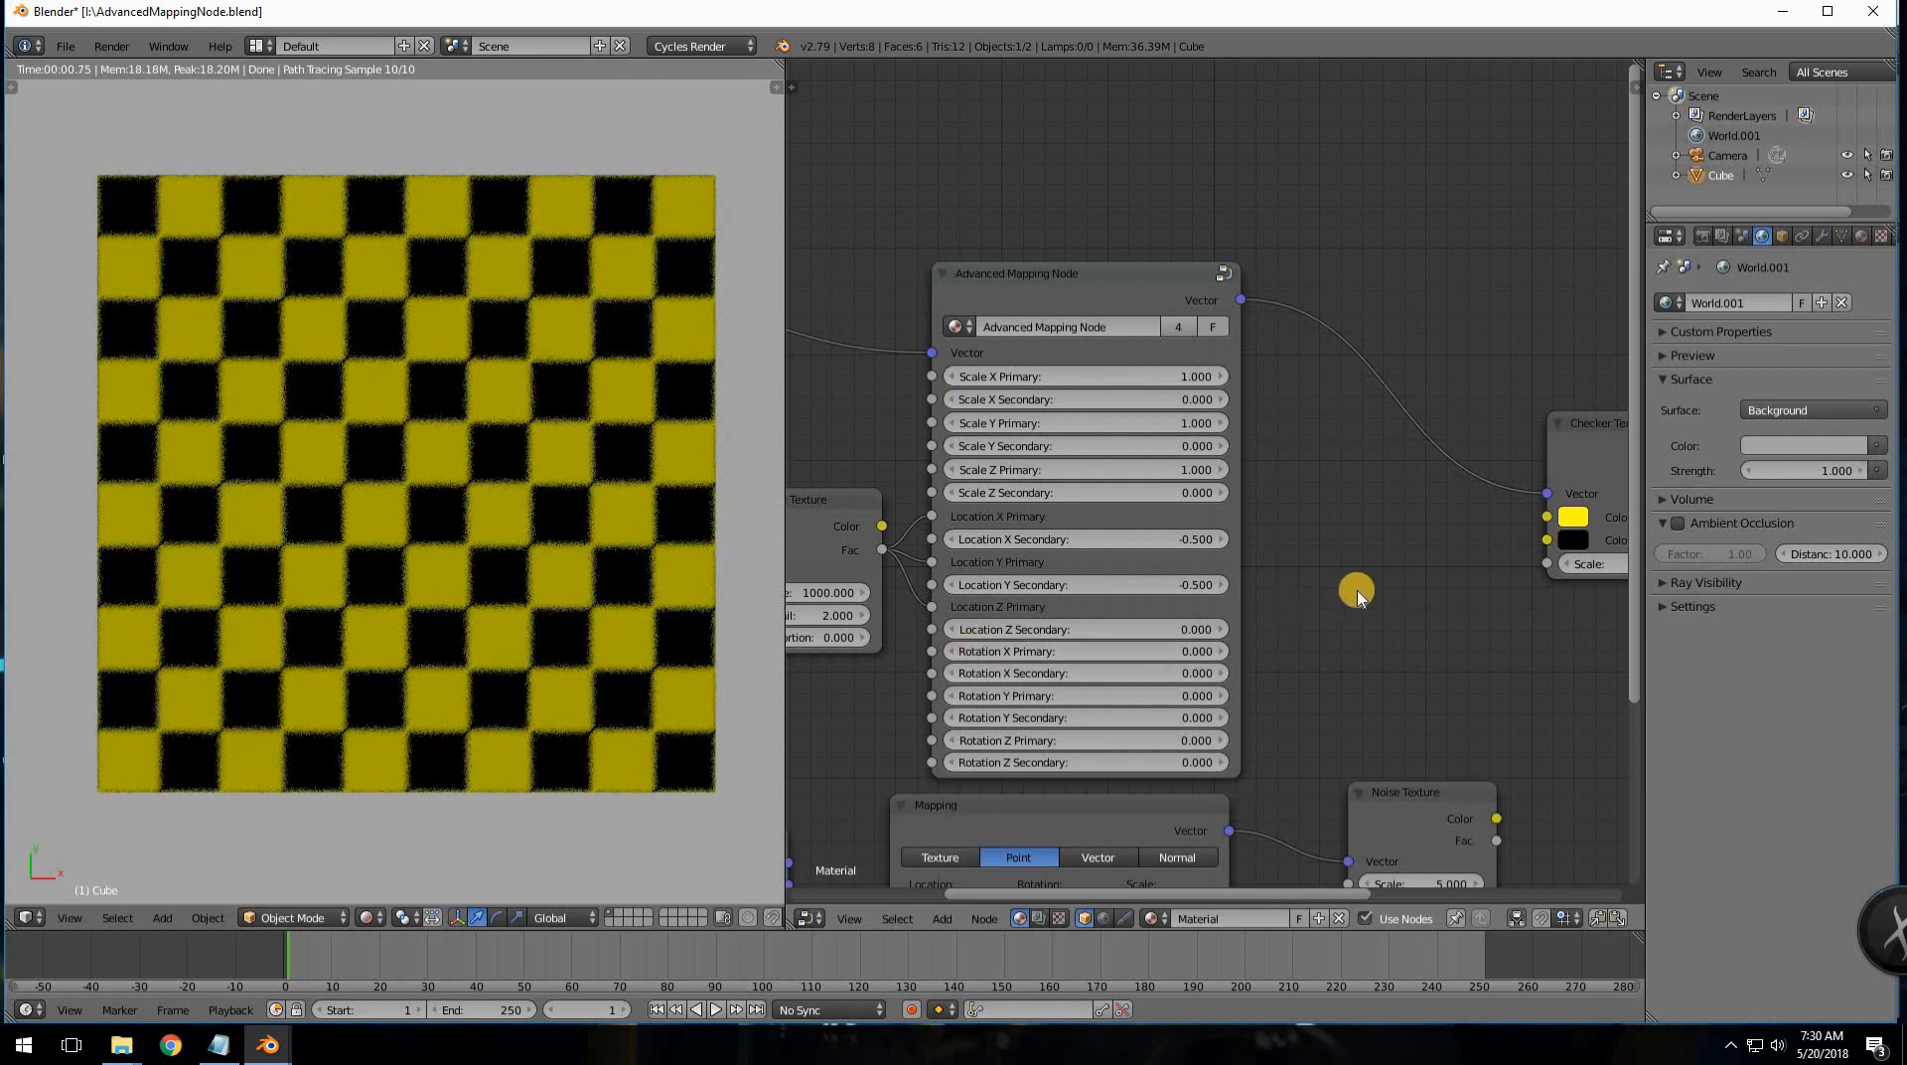
- Bring the Advanced Mapping Node into view and move it upward
scroll(1356, 593, "down", 1)
middle_click_drag(1298, 590, 1461, 557)
scroll(1495, 562, "down", 1)
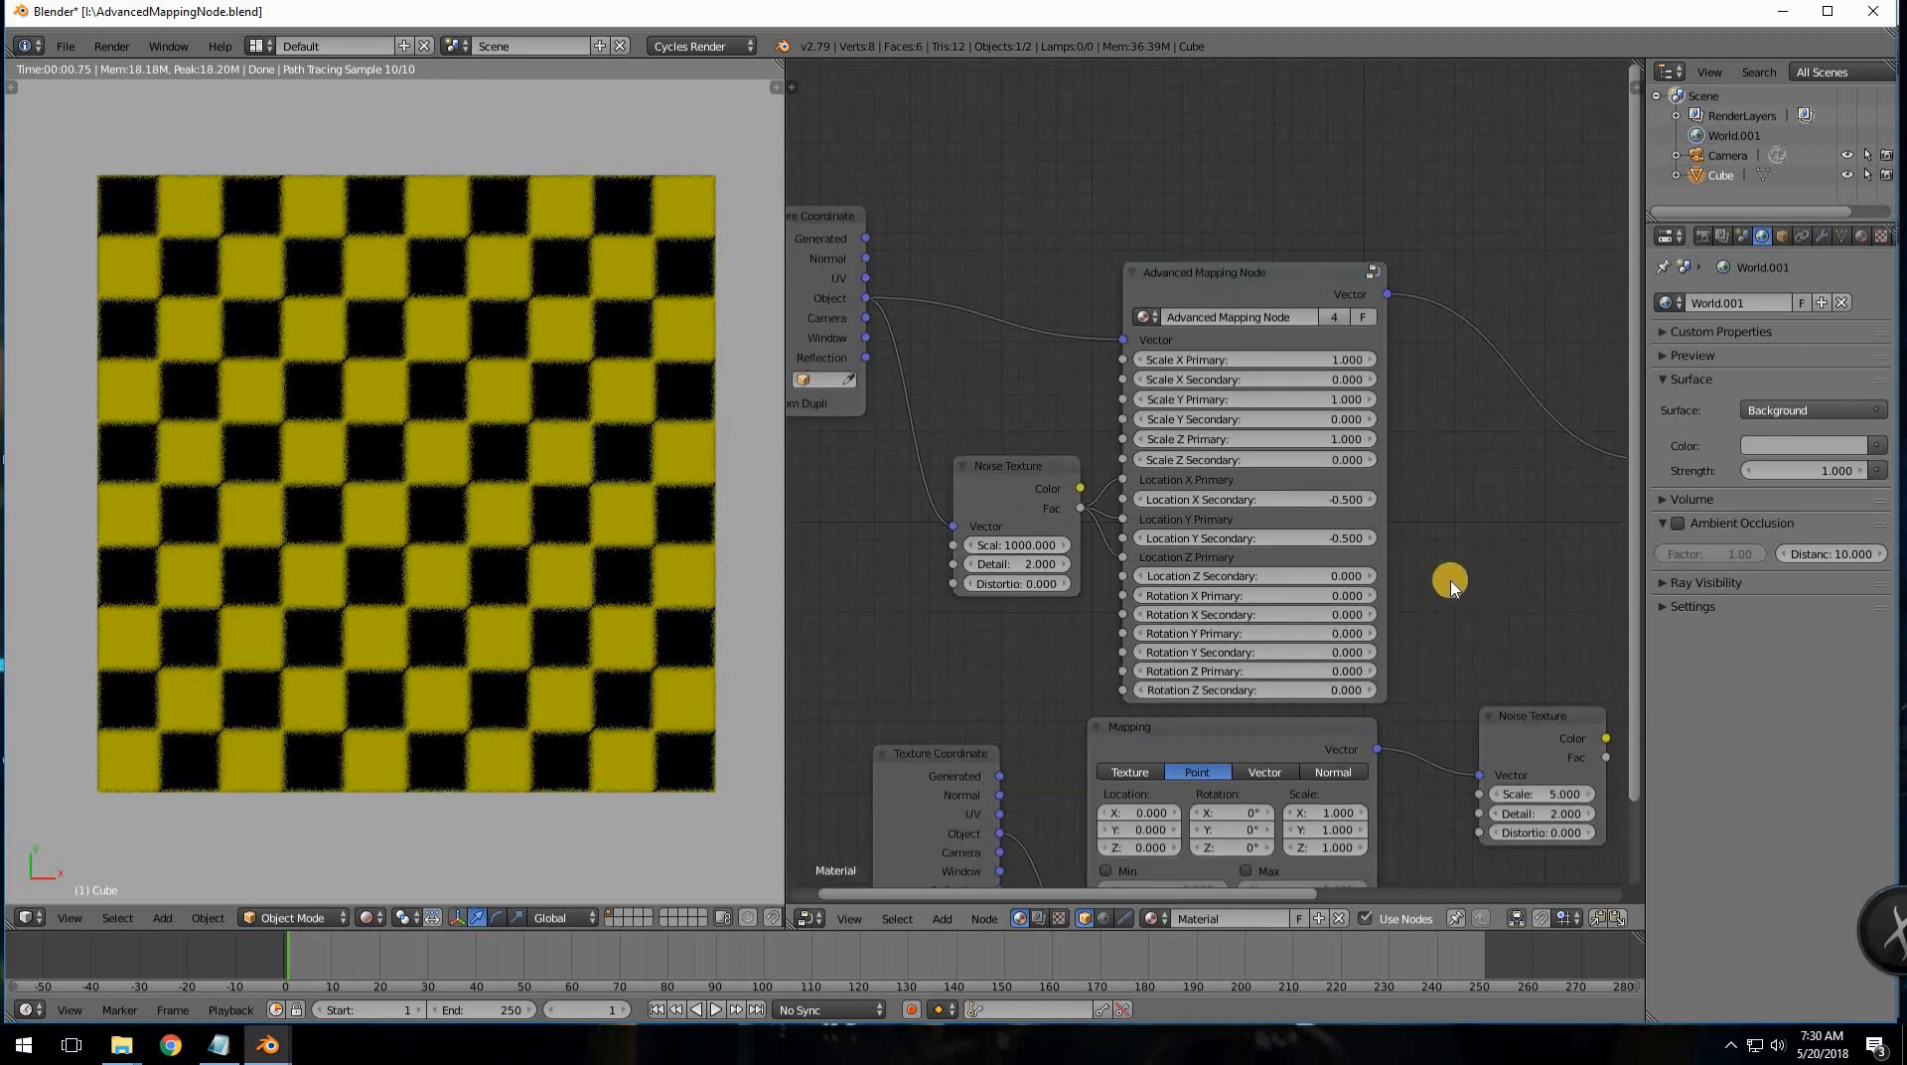
middle_click_drag(1320, 582, 1174, 583)
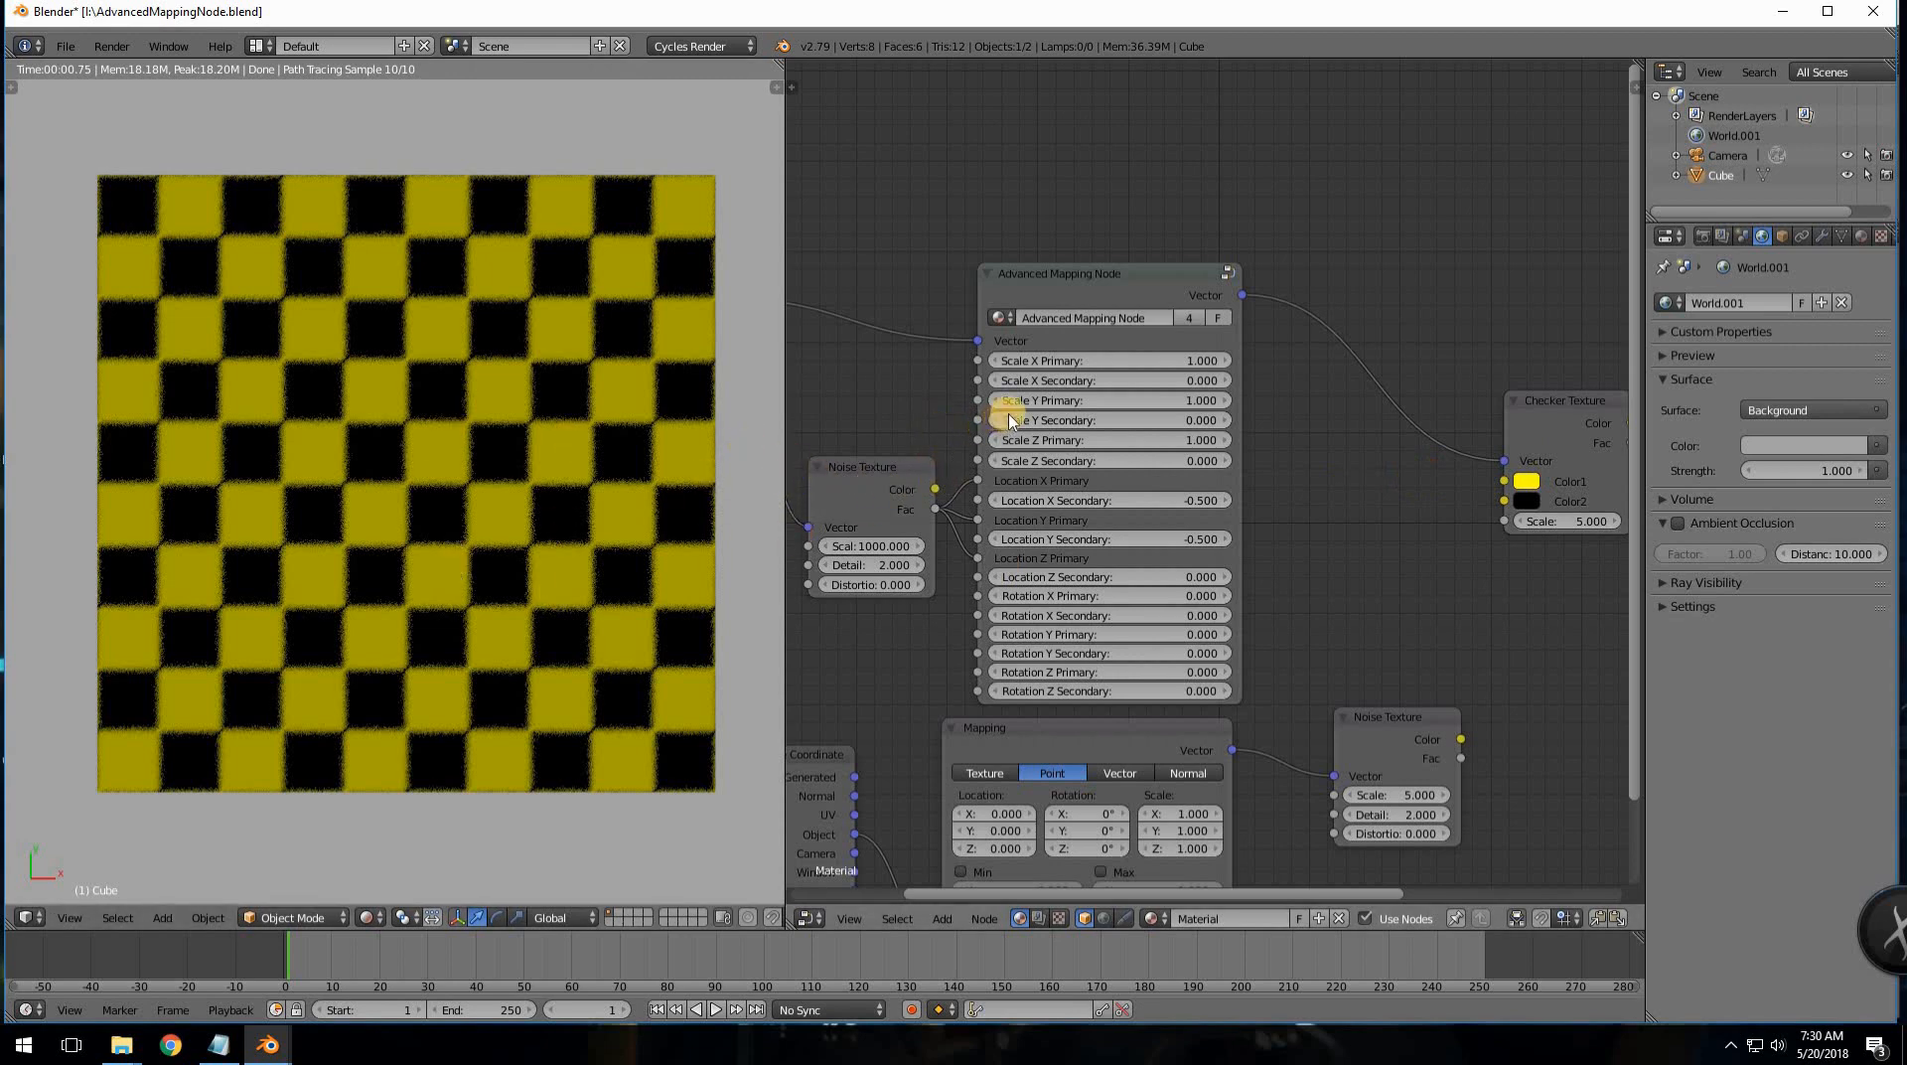
middle_click_drag(1010, 421, 1542, 621, "ctrl")
left_click_drag(1241, 324, 1258, 206)
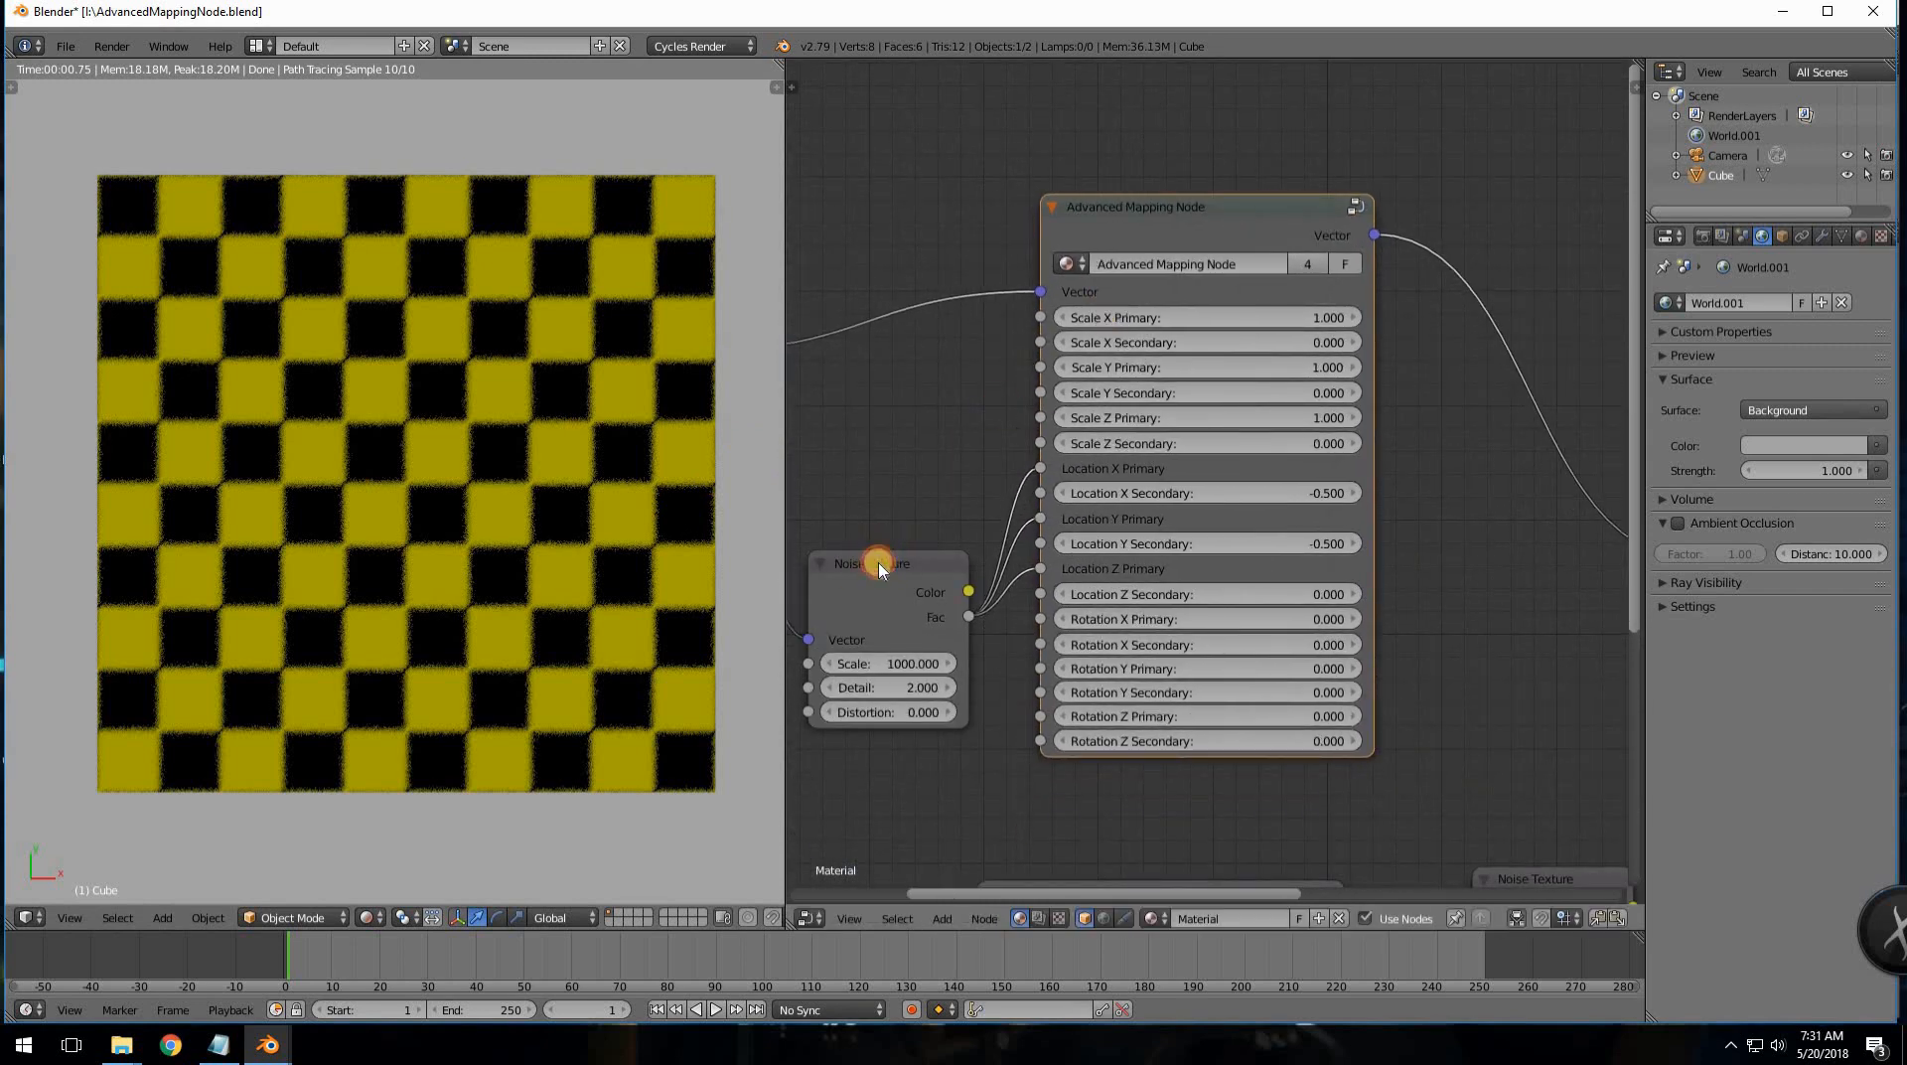
- Delete the Noise Texture node and shift the Advanced Mapping Node down and left
left_click(879, 568)
key("x")
scroll(1202, 273, "down", 1)
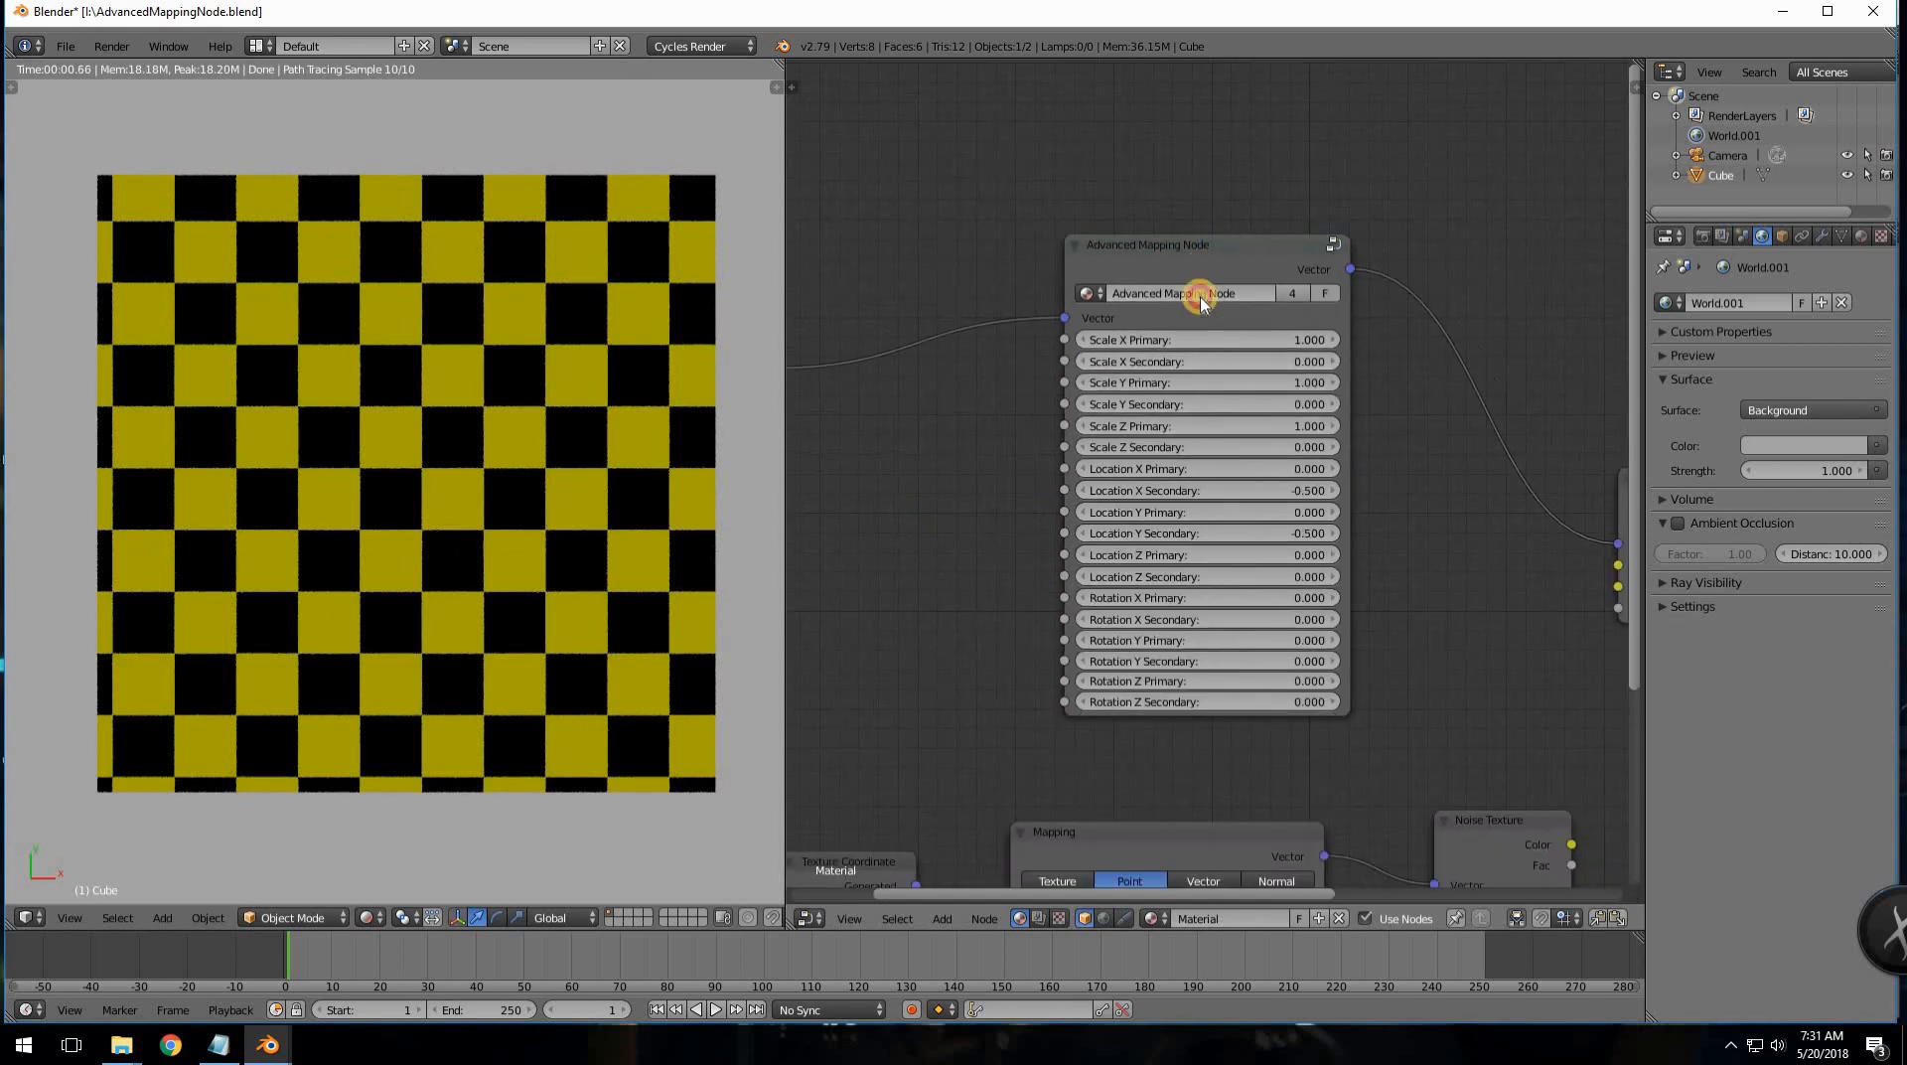
left_click_drag(1199, 298, 1179, 318)
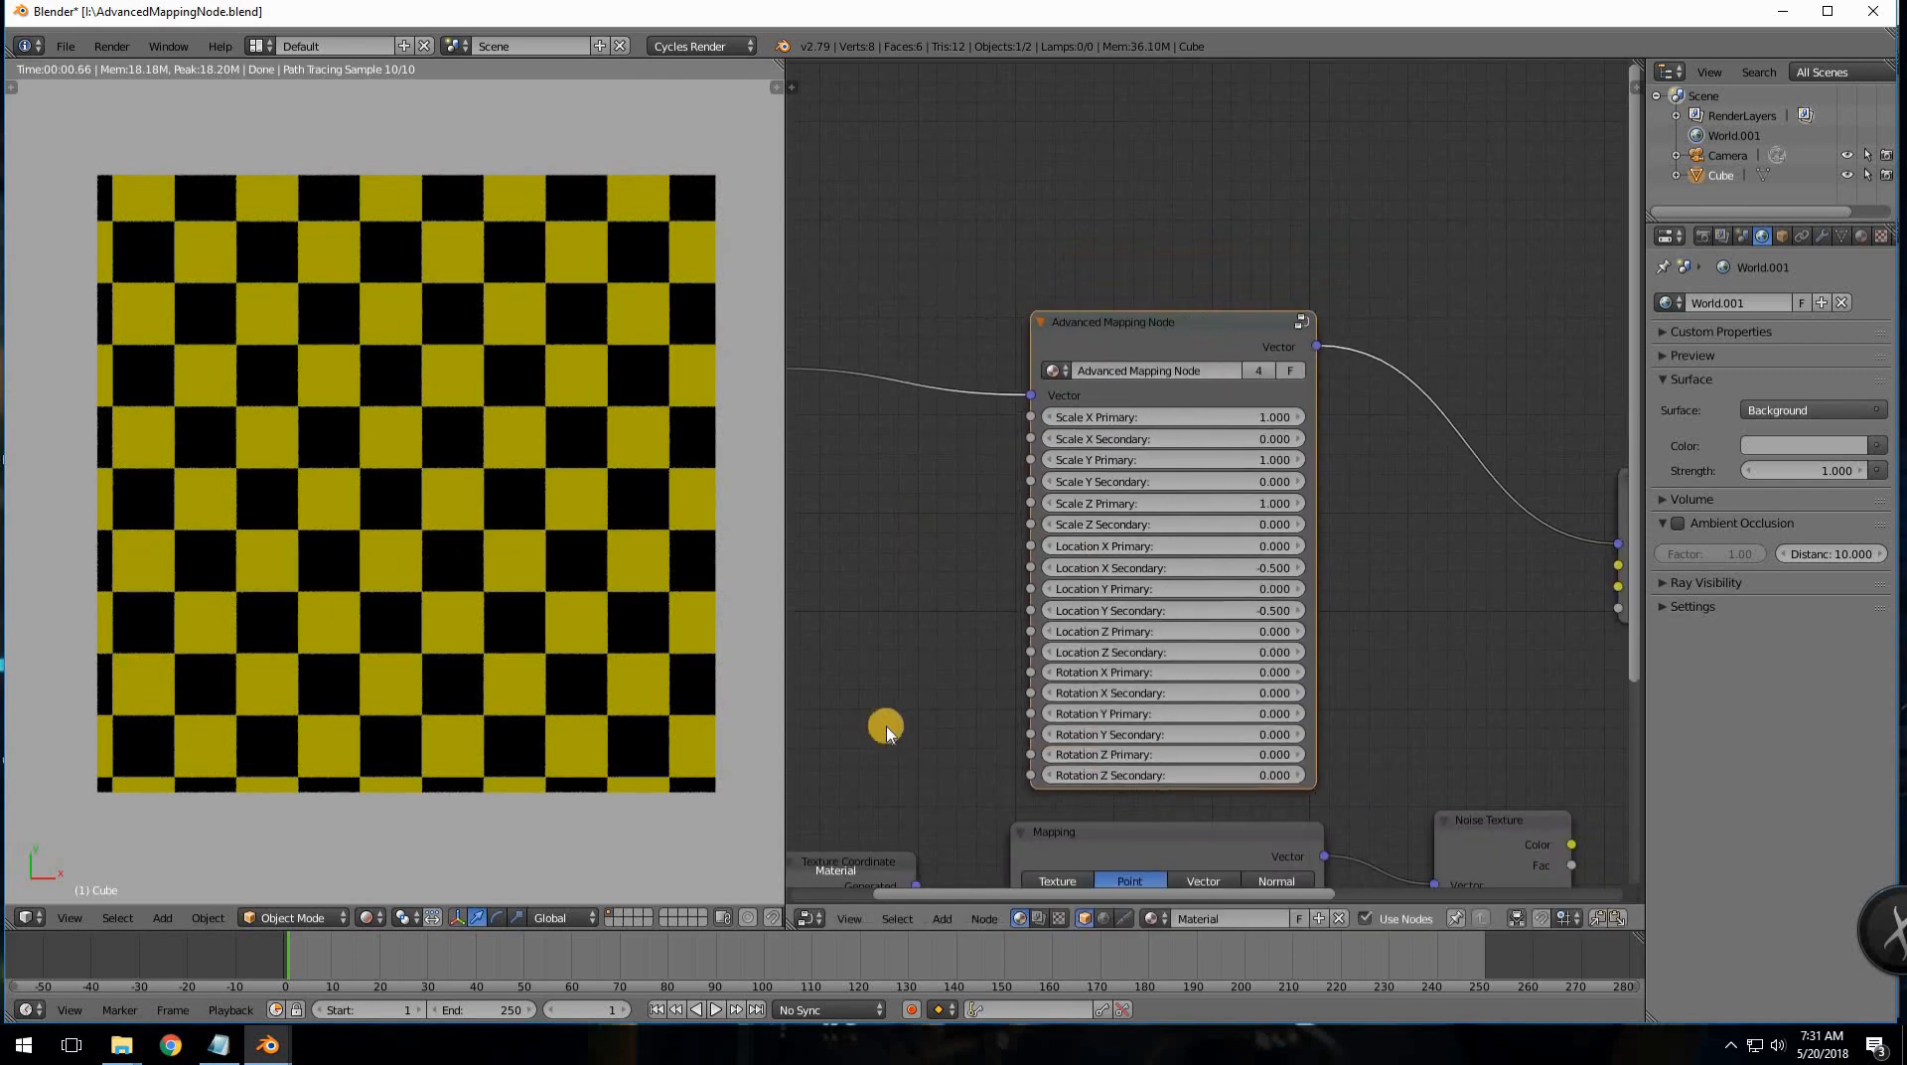
left_click(268, 1045)
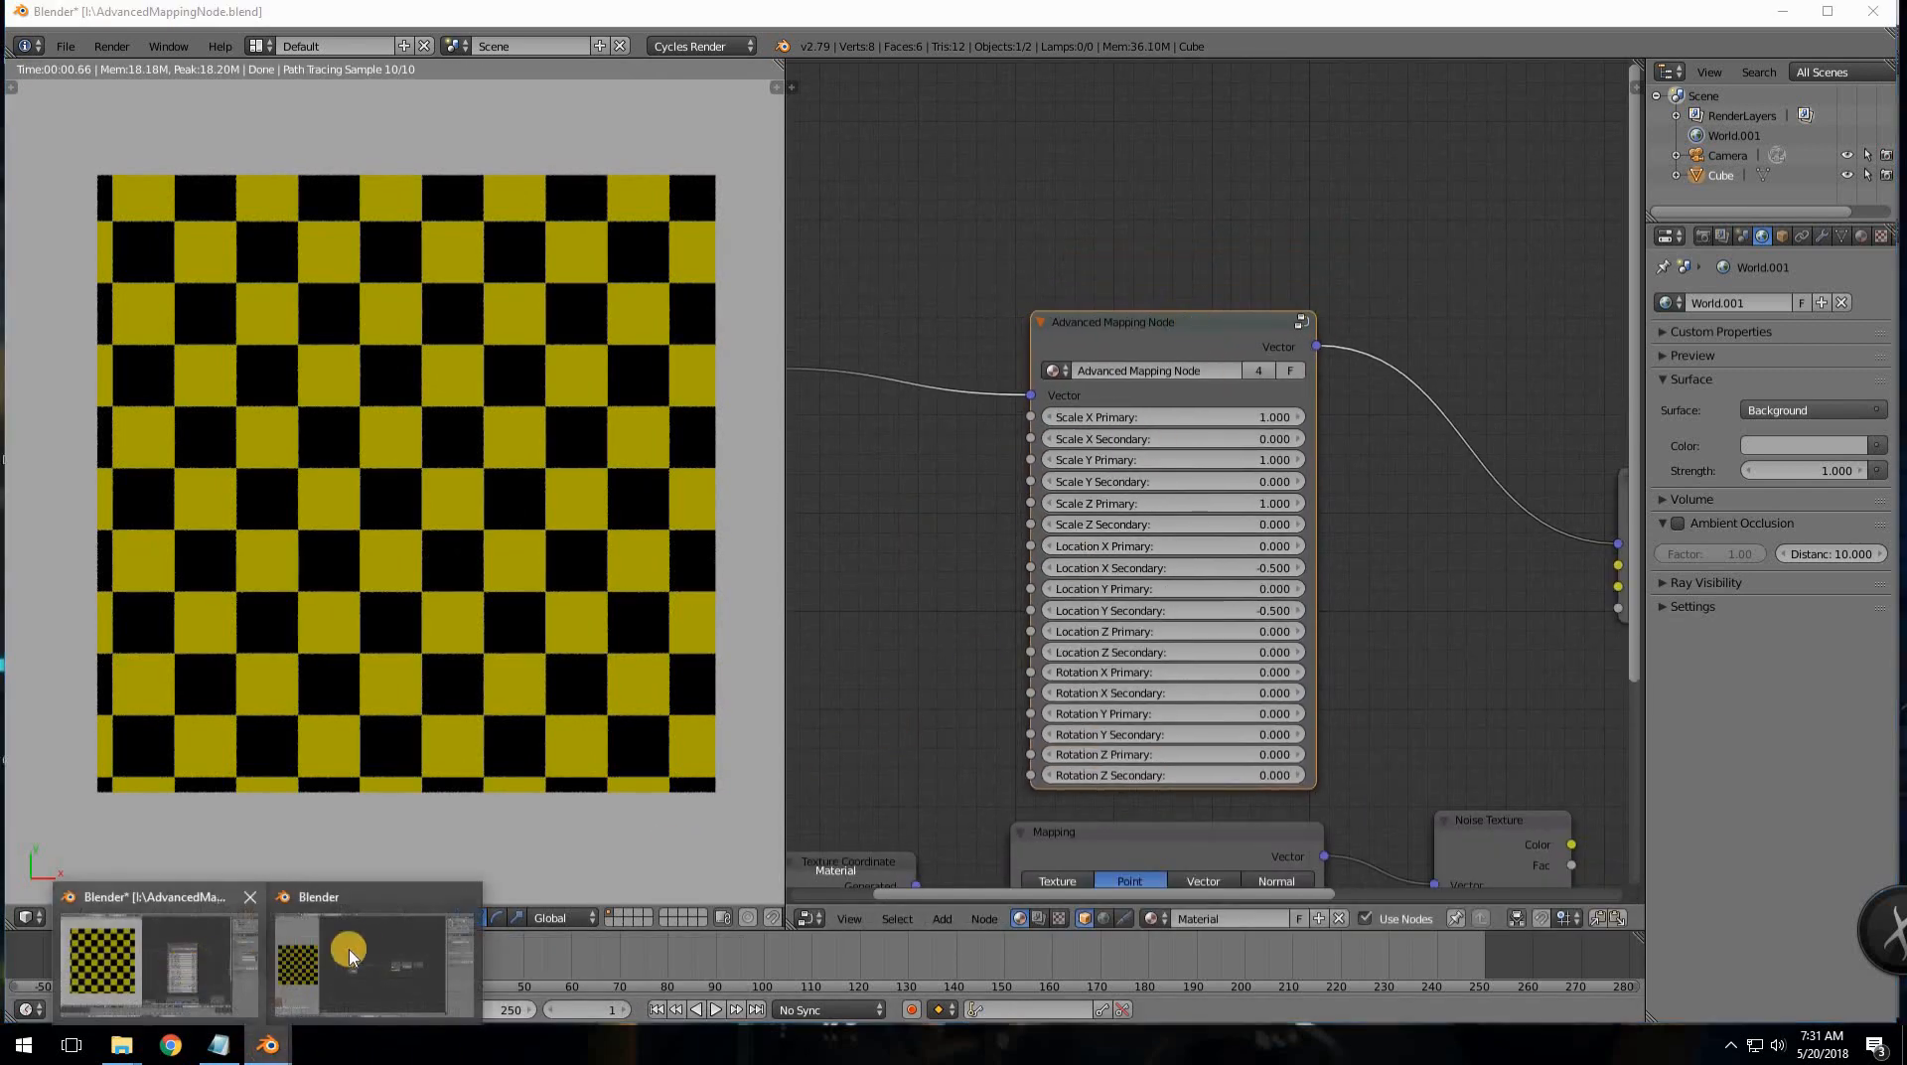
- In the other Blender window, spread out the Texture Coordinate and Checker Texture nodes
left_click(364, 956)
scroll(715, 749, "up", 2)
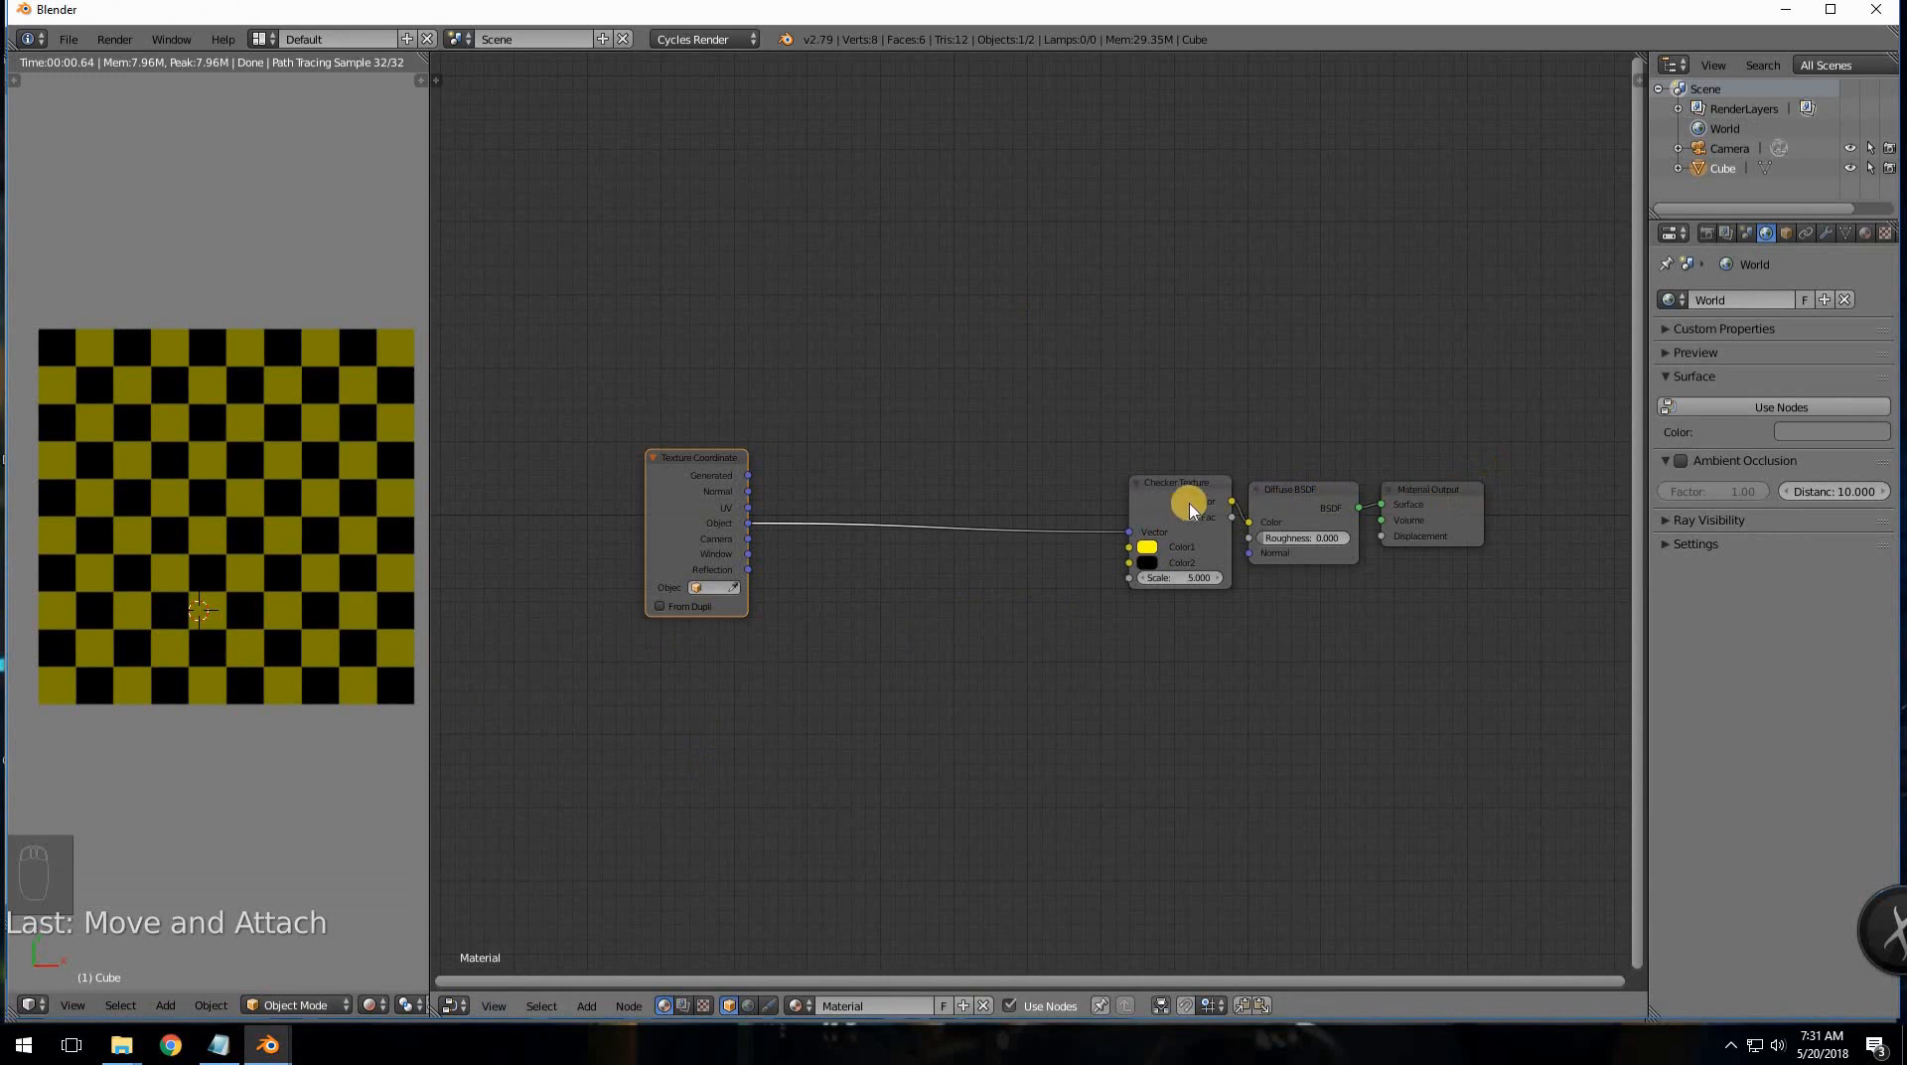
scroll(794, 710, "up", 2)
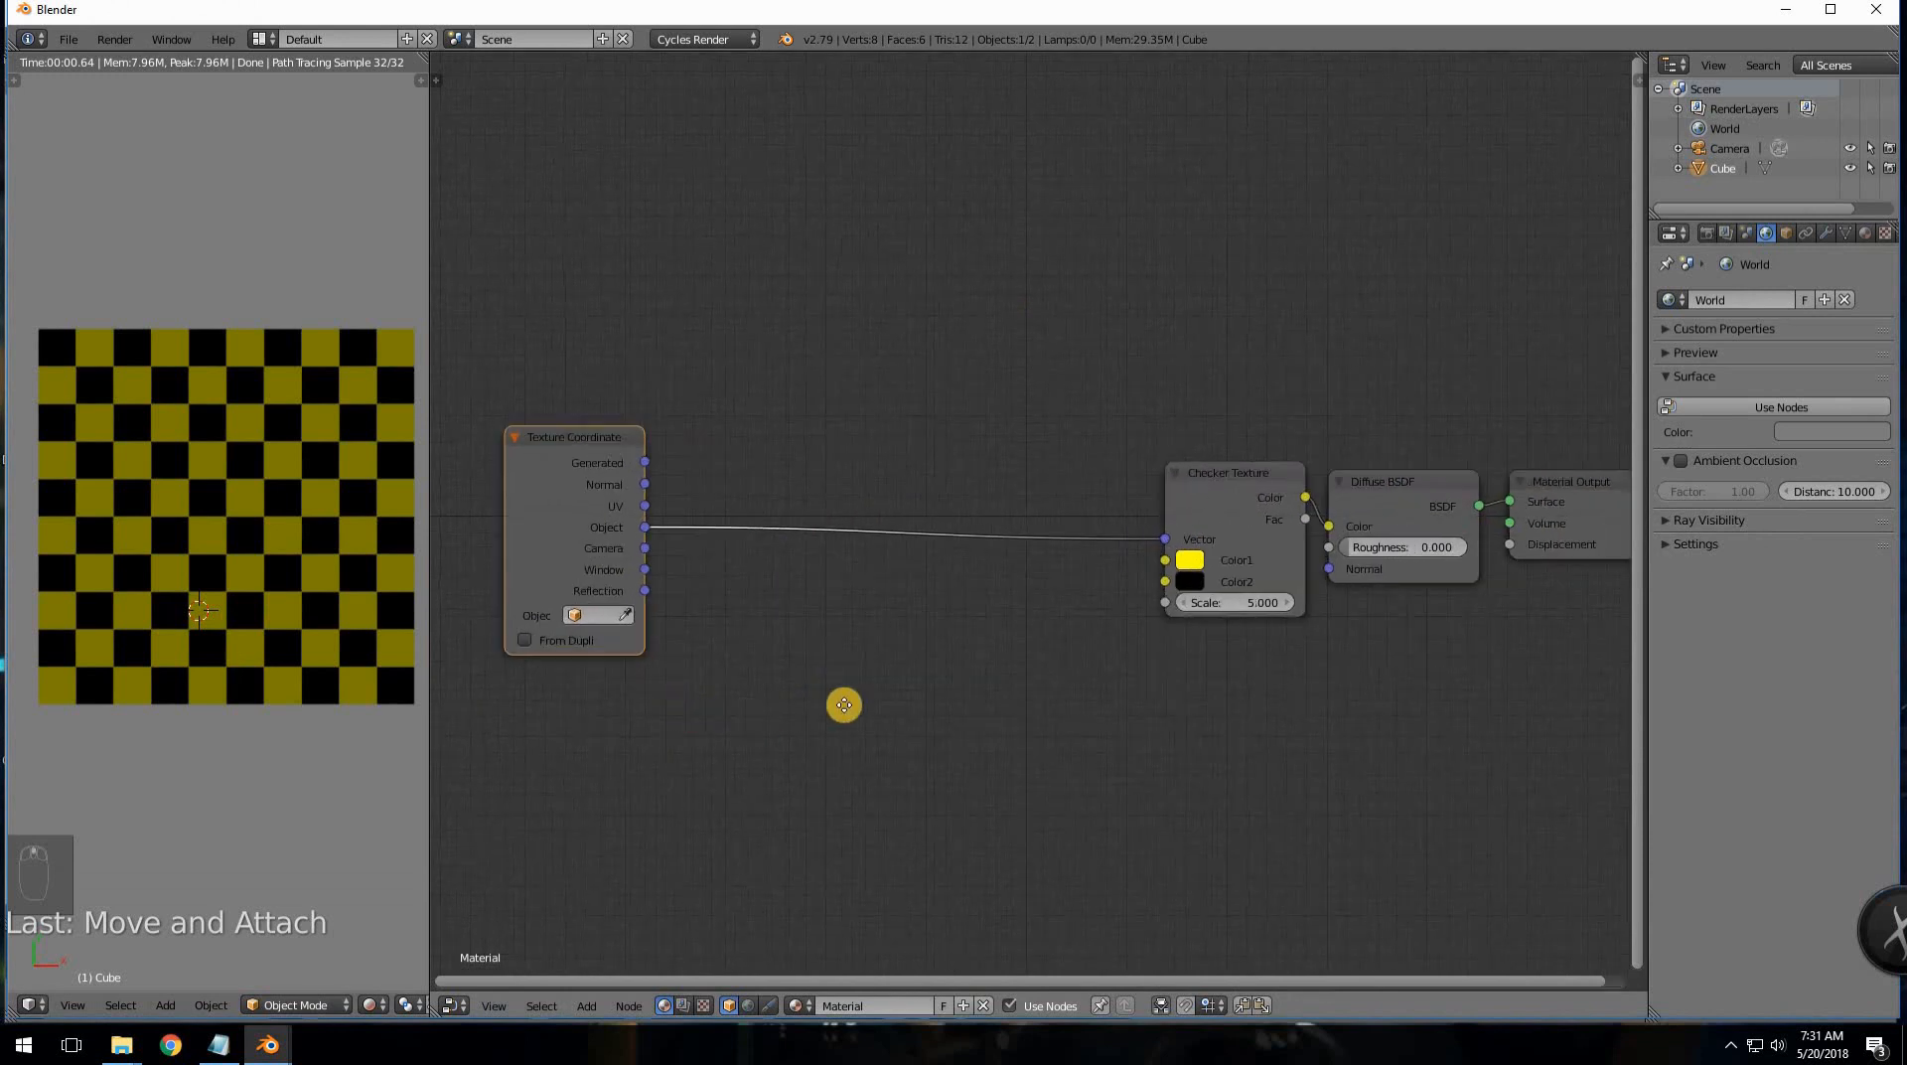
scroll(834, 596, "left", 5, "ctrl")
left_click_drag(800, 424, 554, 434)
left_click_drag(1460, 488, 1418, 617)
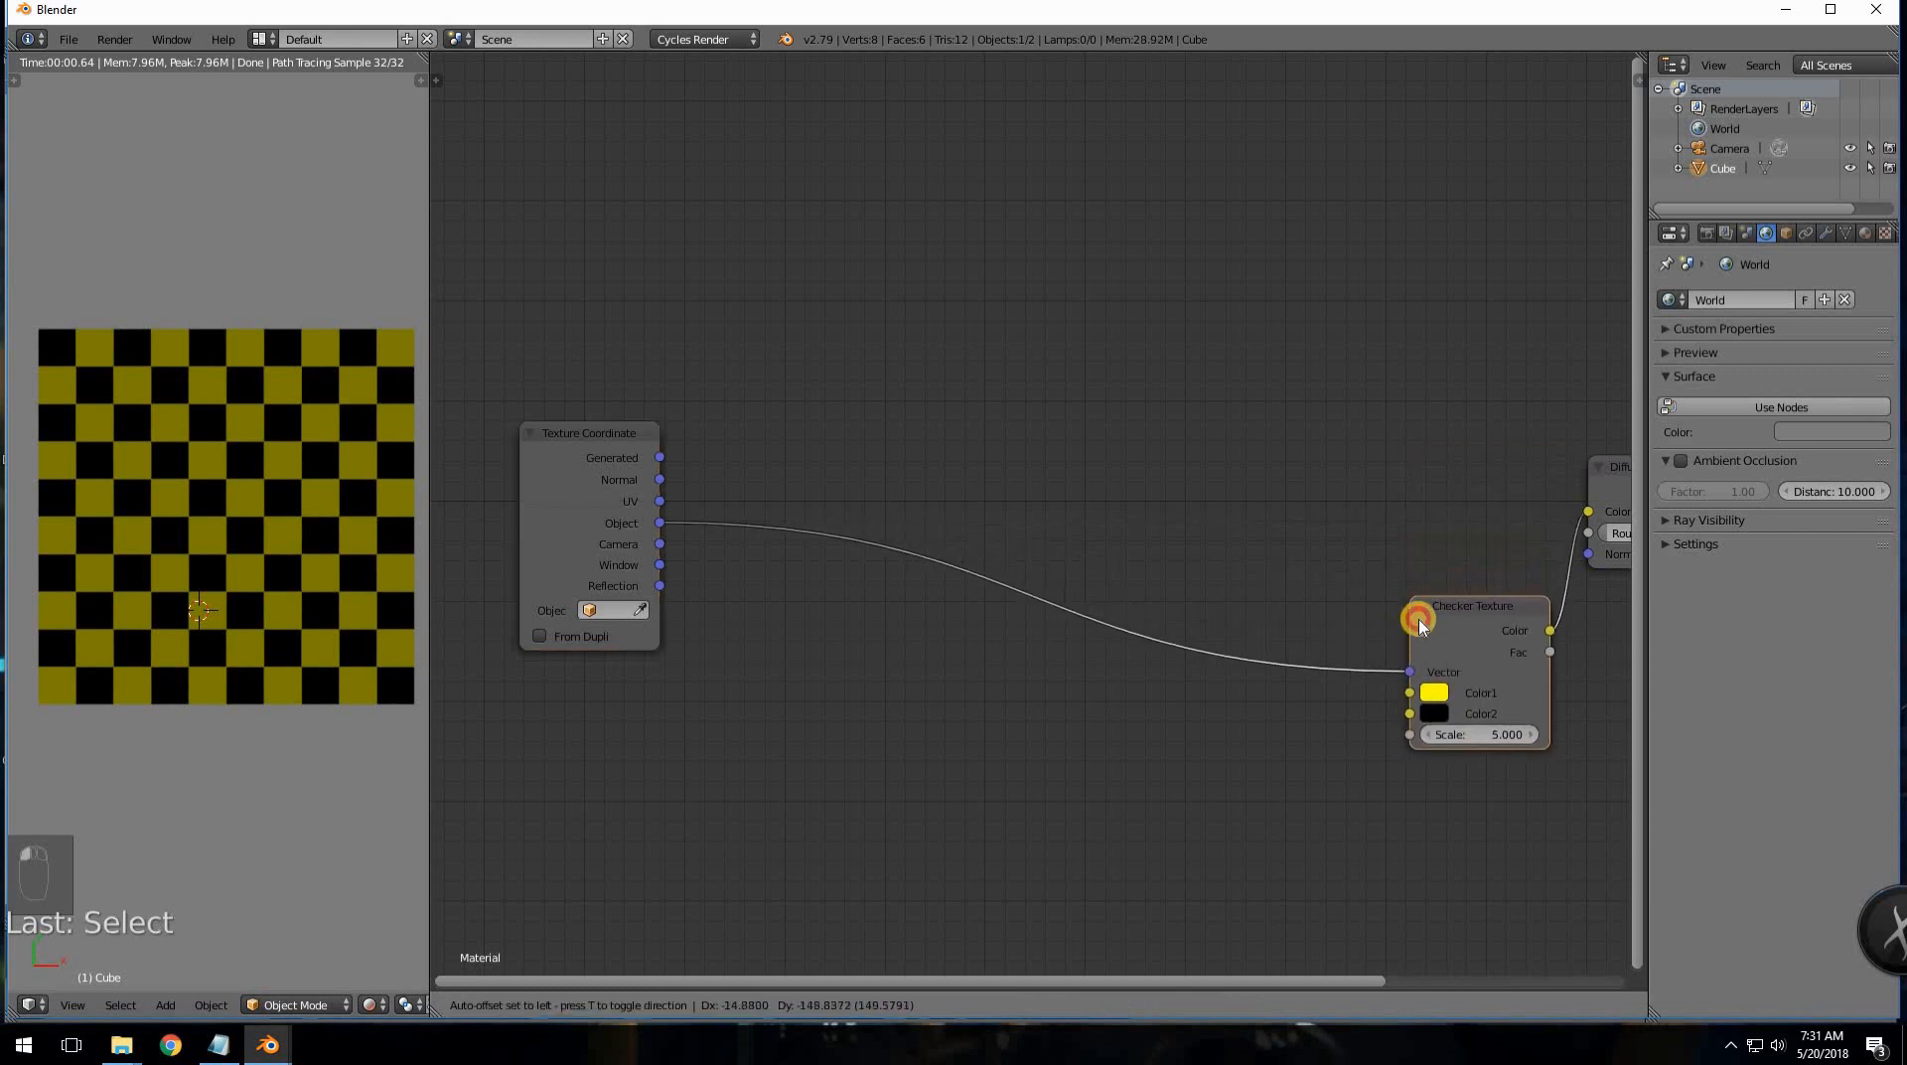
middle_click_drag(1311, 485, 1215, 501)
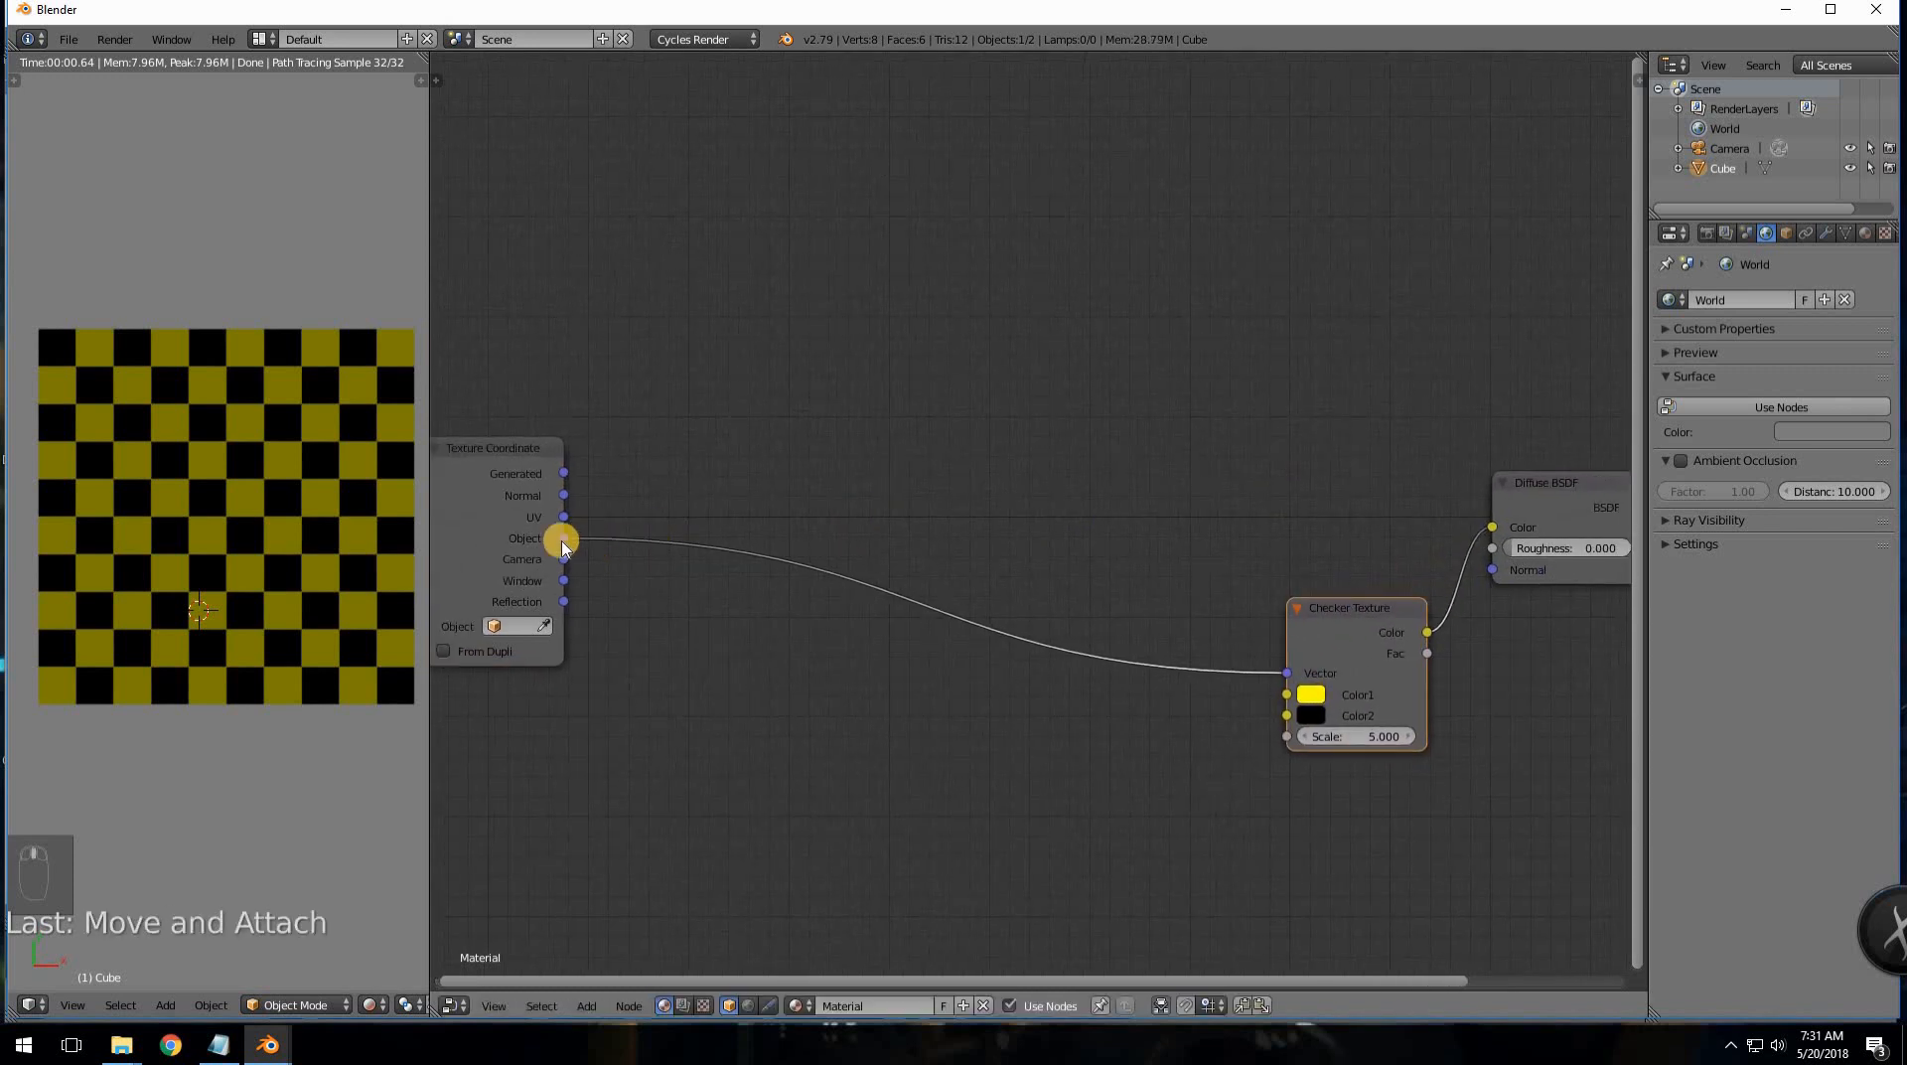
- Wire Texture Coordinate Object straight into Diffuse BSDF Color and view the cube from above
left_click_drag(564, 541, 1492, 527)
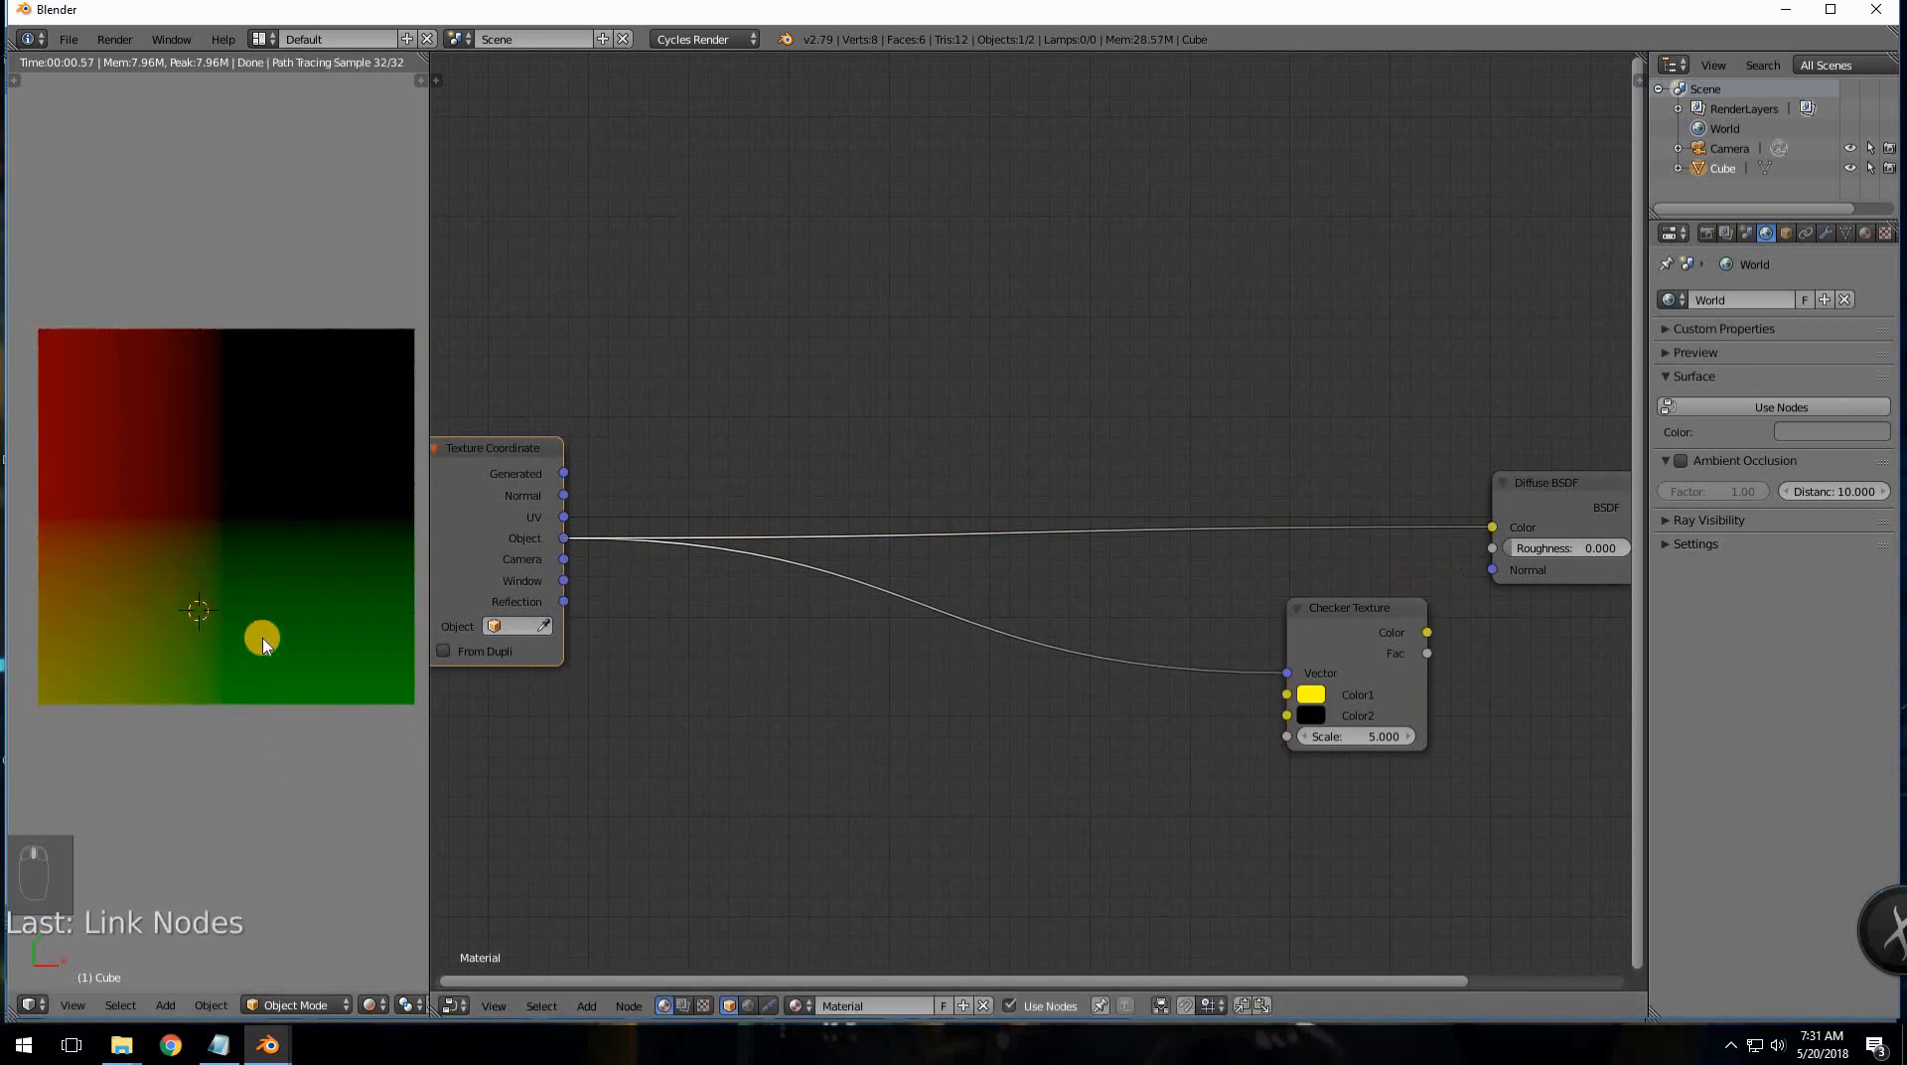
middle_click_drag(263, 644, 167, 557)
key("KP_7")
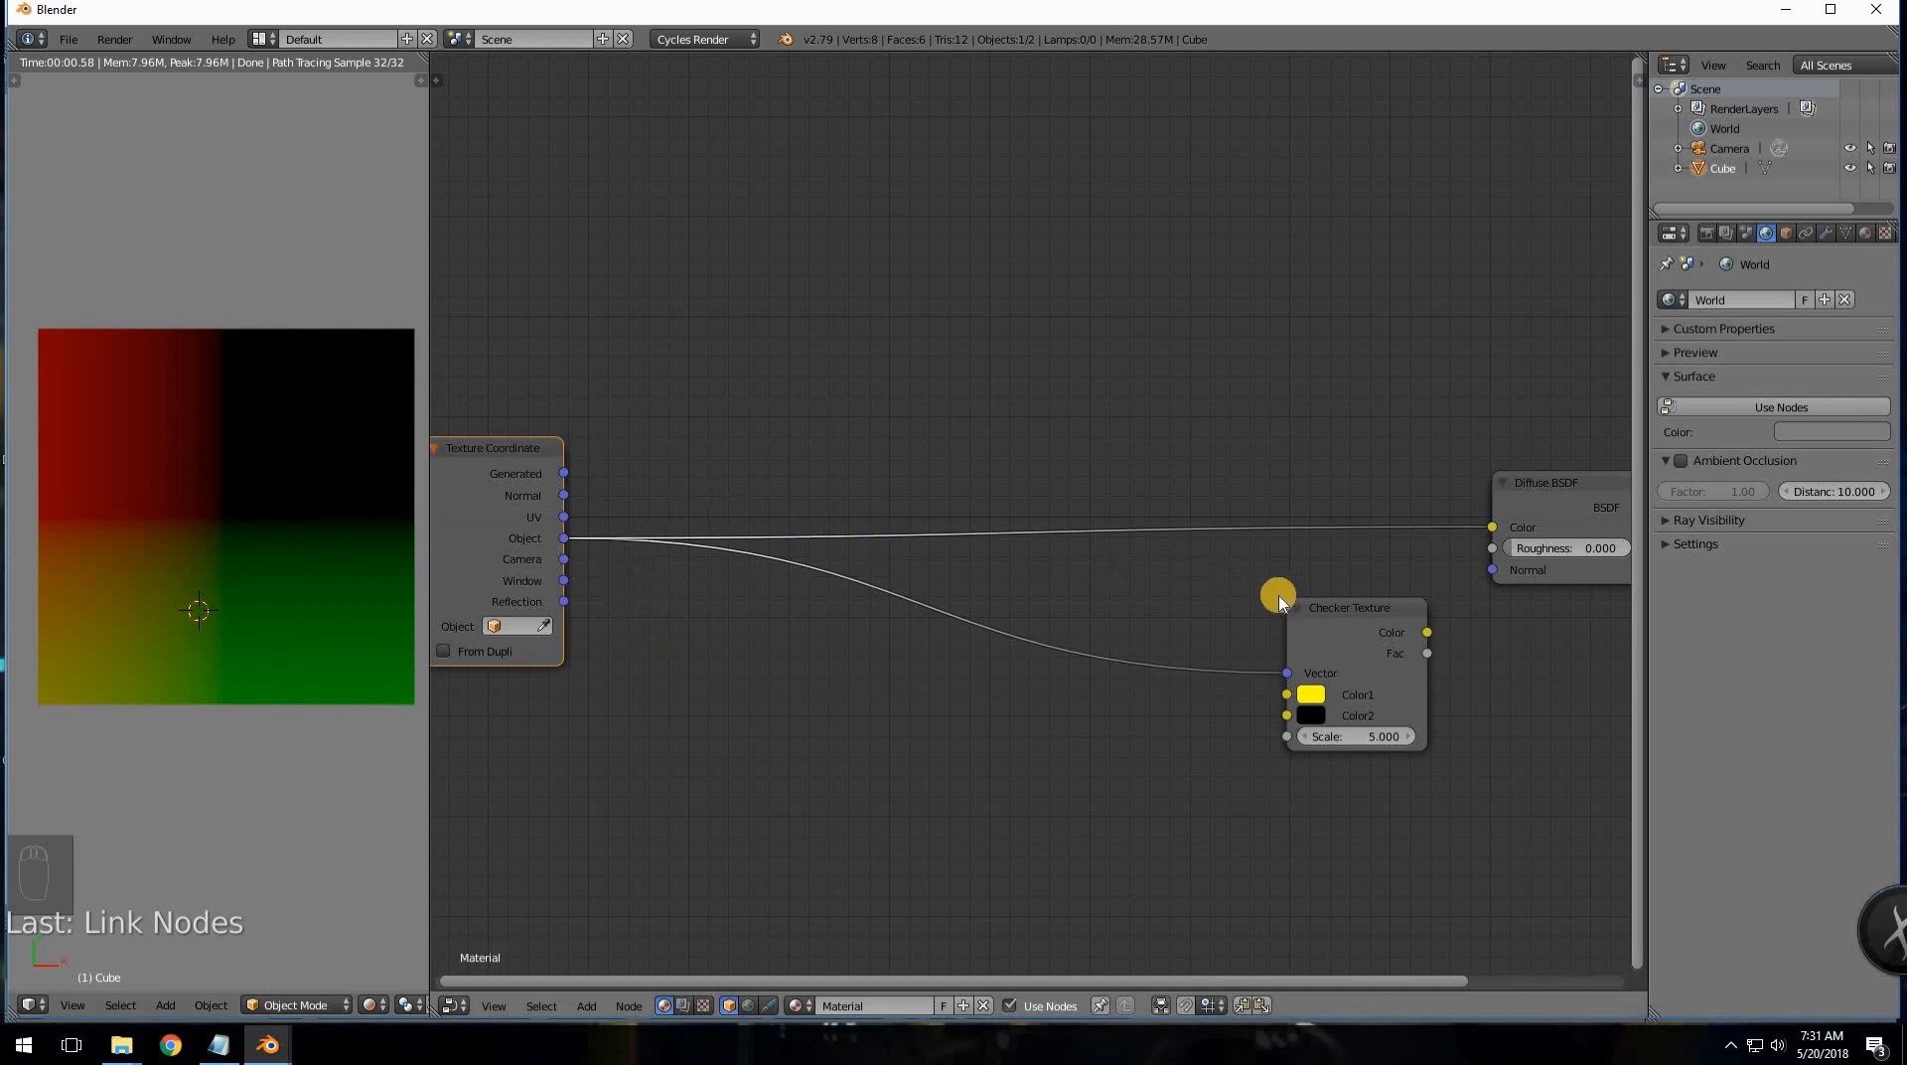
- Insert the Checker Texture between Object and Diffuse BSDF, wiring Checker Color to Diffuse Color
left_click_drag(1320, 607, 1309, 517)
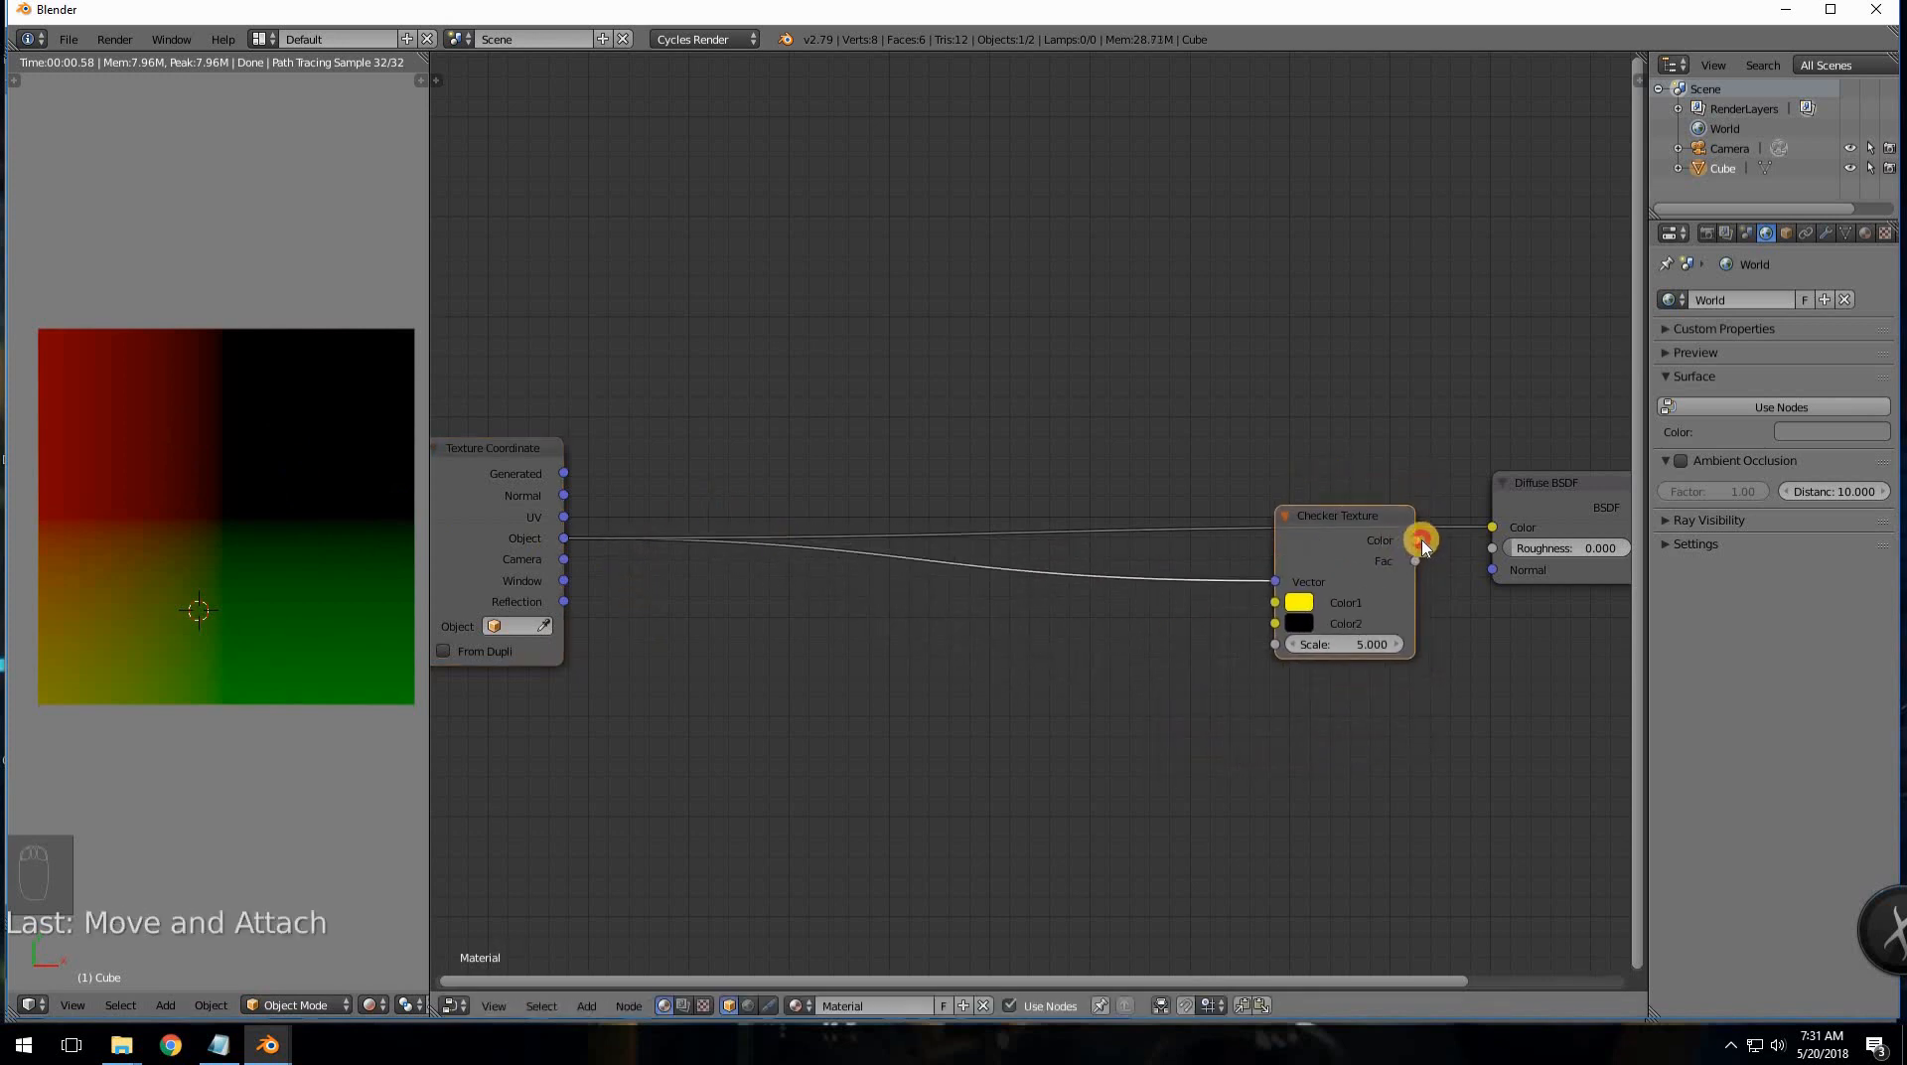
left_click_drag(1422, 542, 1492, 528)
left_click_drag(1343, 514, 1375, 470)
- Add a MixRGB node on the Object–Checker Vector link and set its blend type to Multiply
key("shift+a")
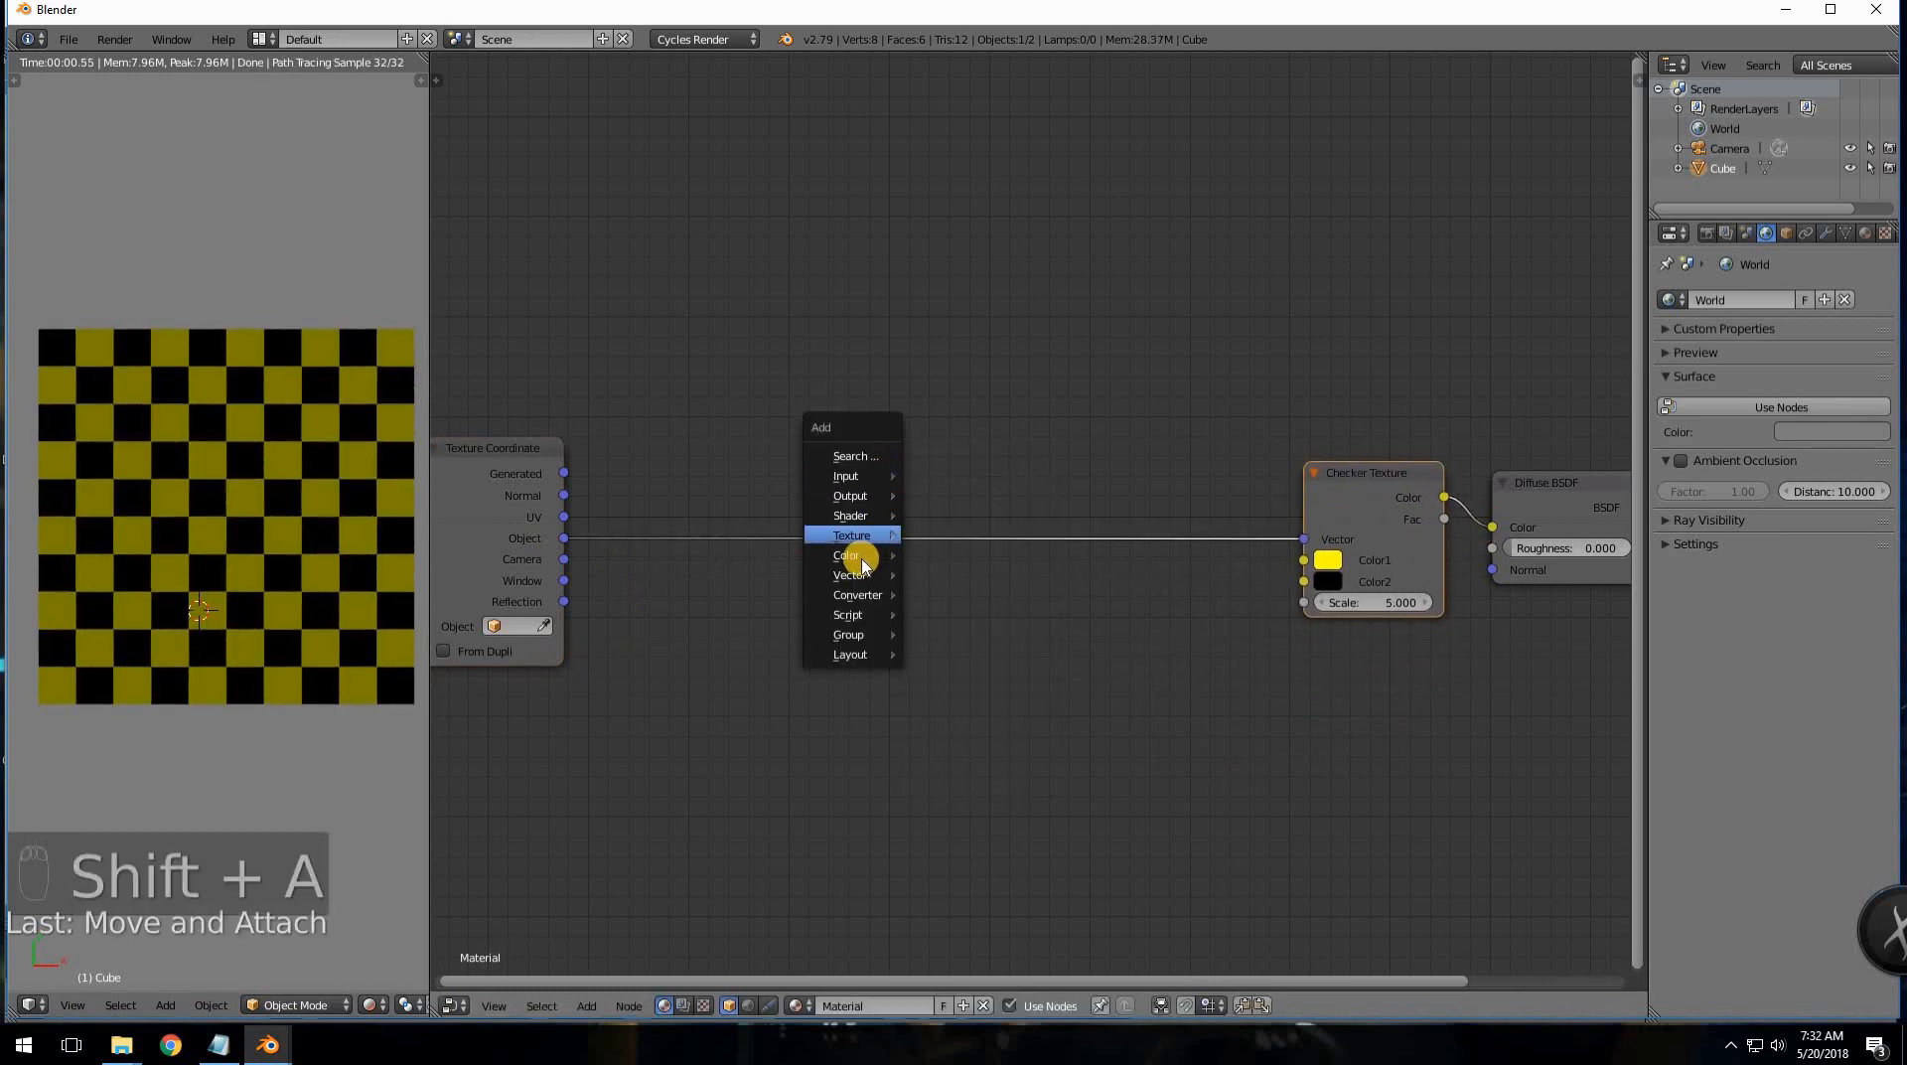
mouse_move(862, 564)
left_click(944, 621)
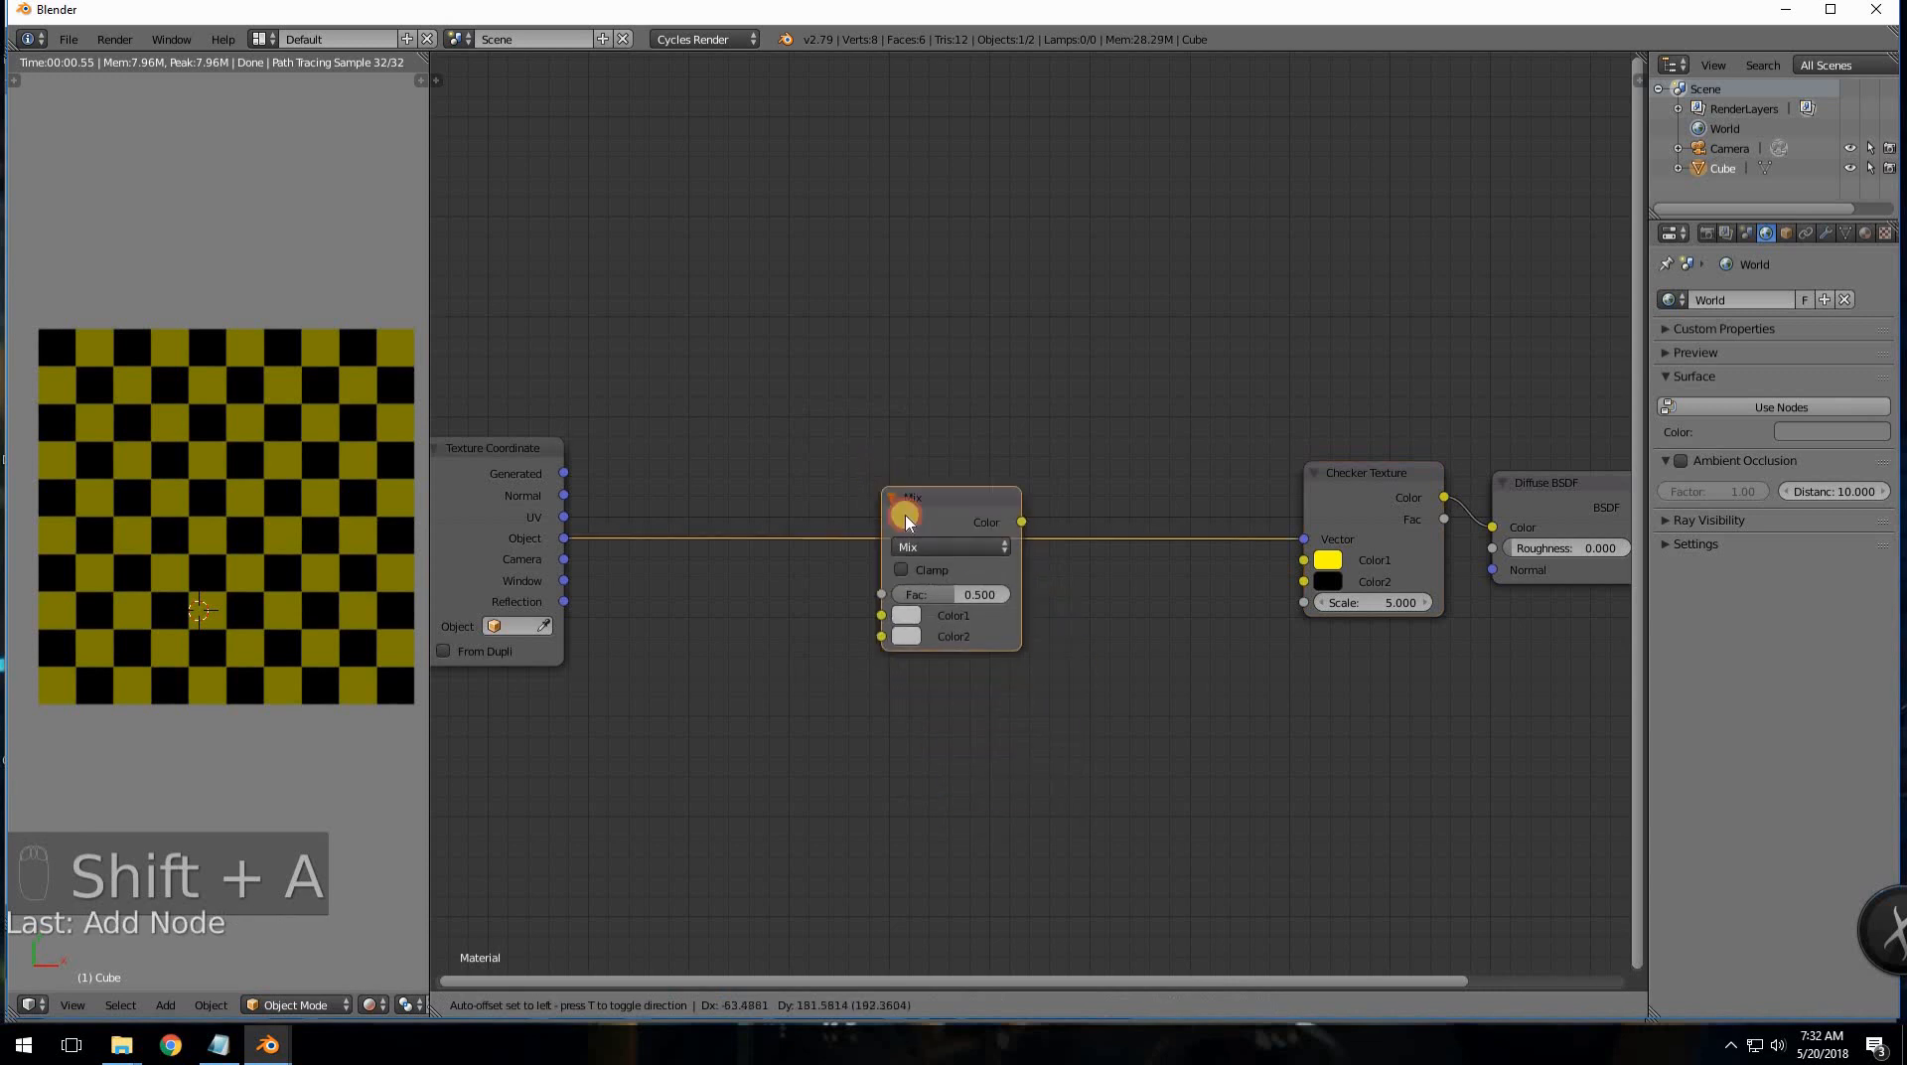
left_click(899, 512)
left_click(938, 533)
left_click(929, 467)
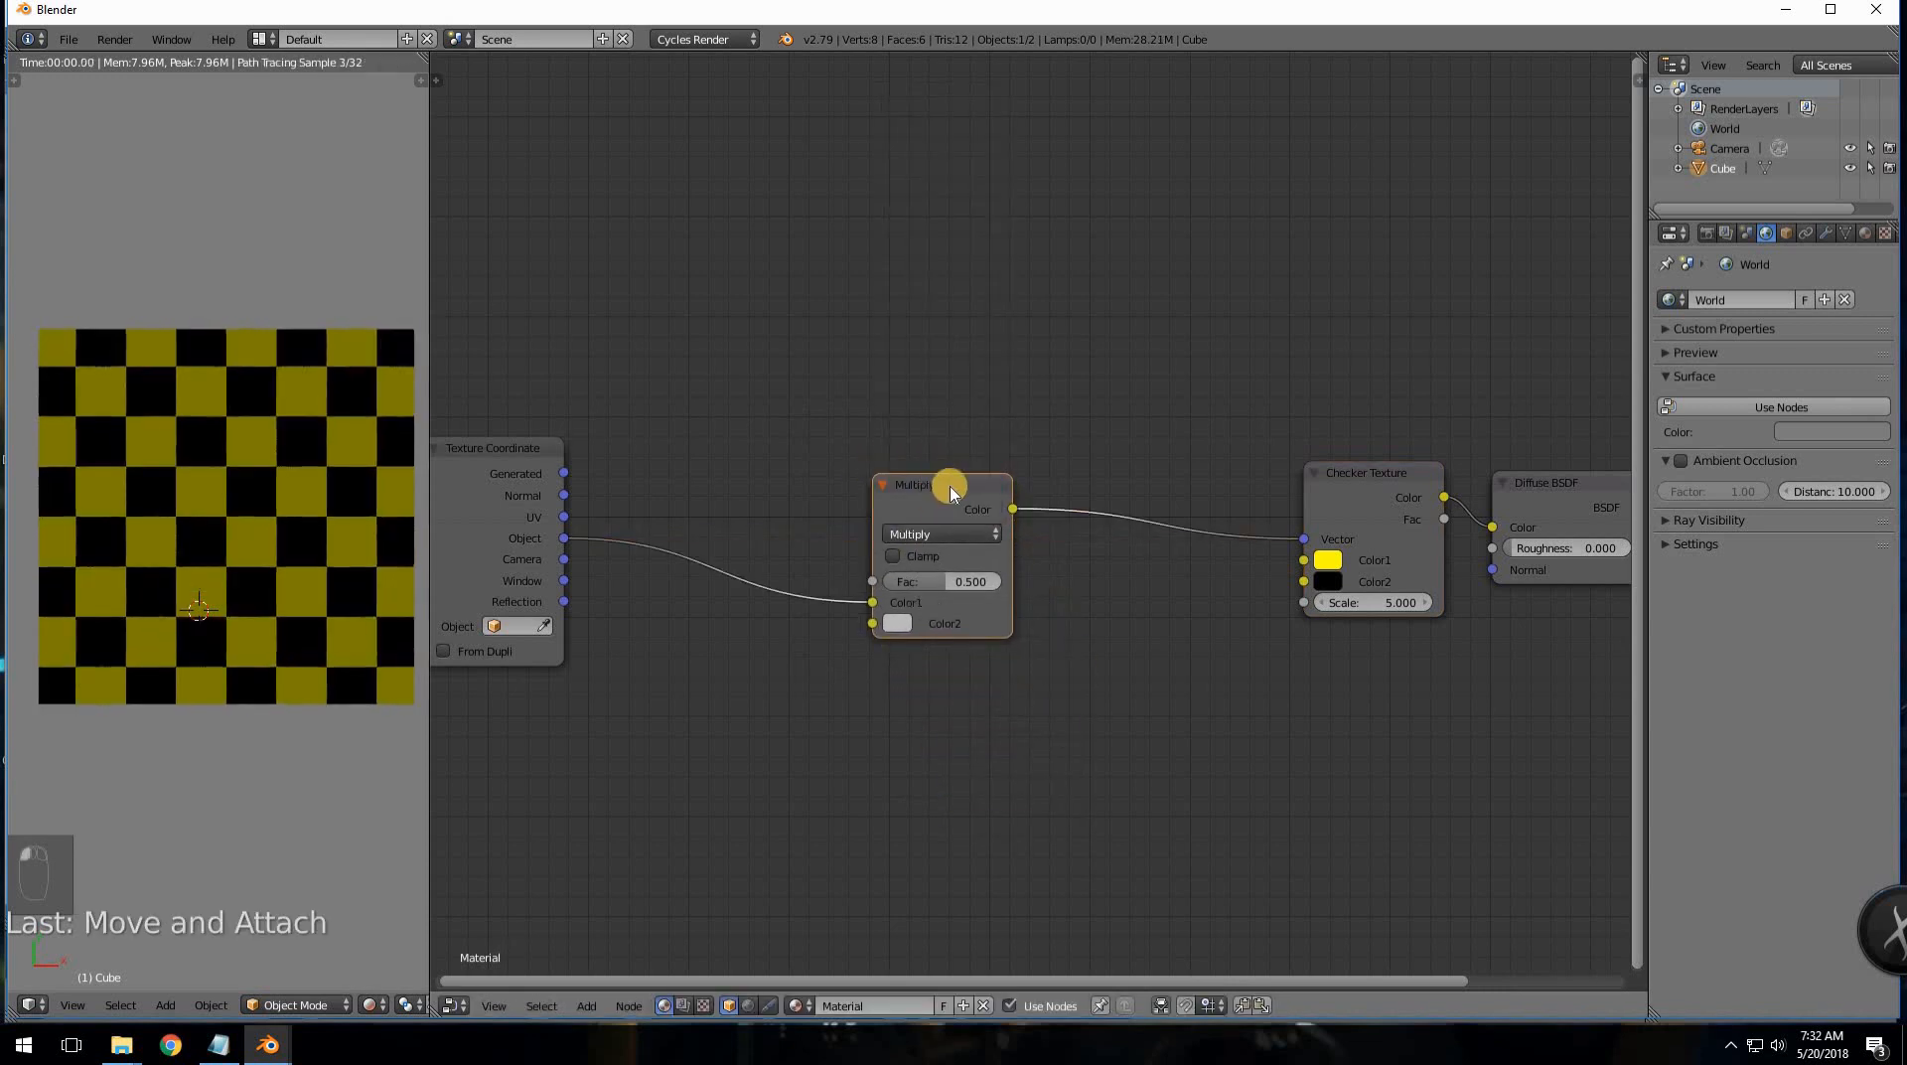
- Rearrange the Multiply and Texture Coordinate nodes, moving Texture Coordinate up and away
left_click_drag(946, 485, 707, 440)
middle_click_drag(725, 436, 880, 406)
left_click_drag(643, 430, 680, 318)
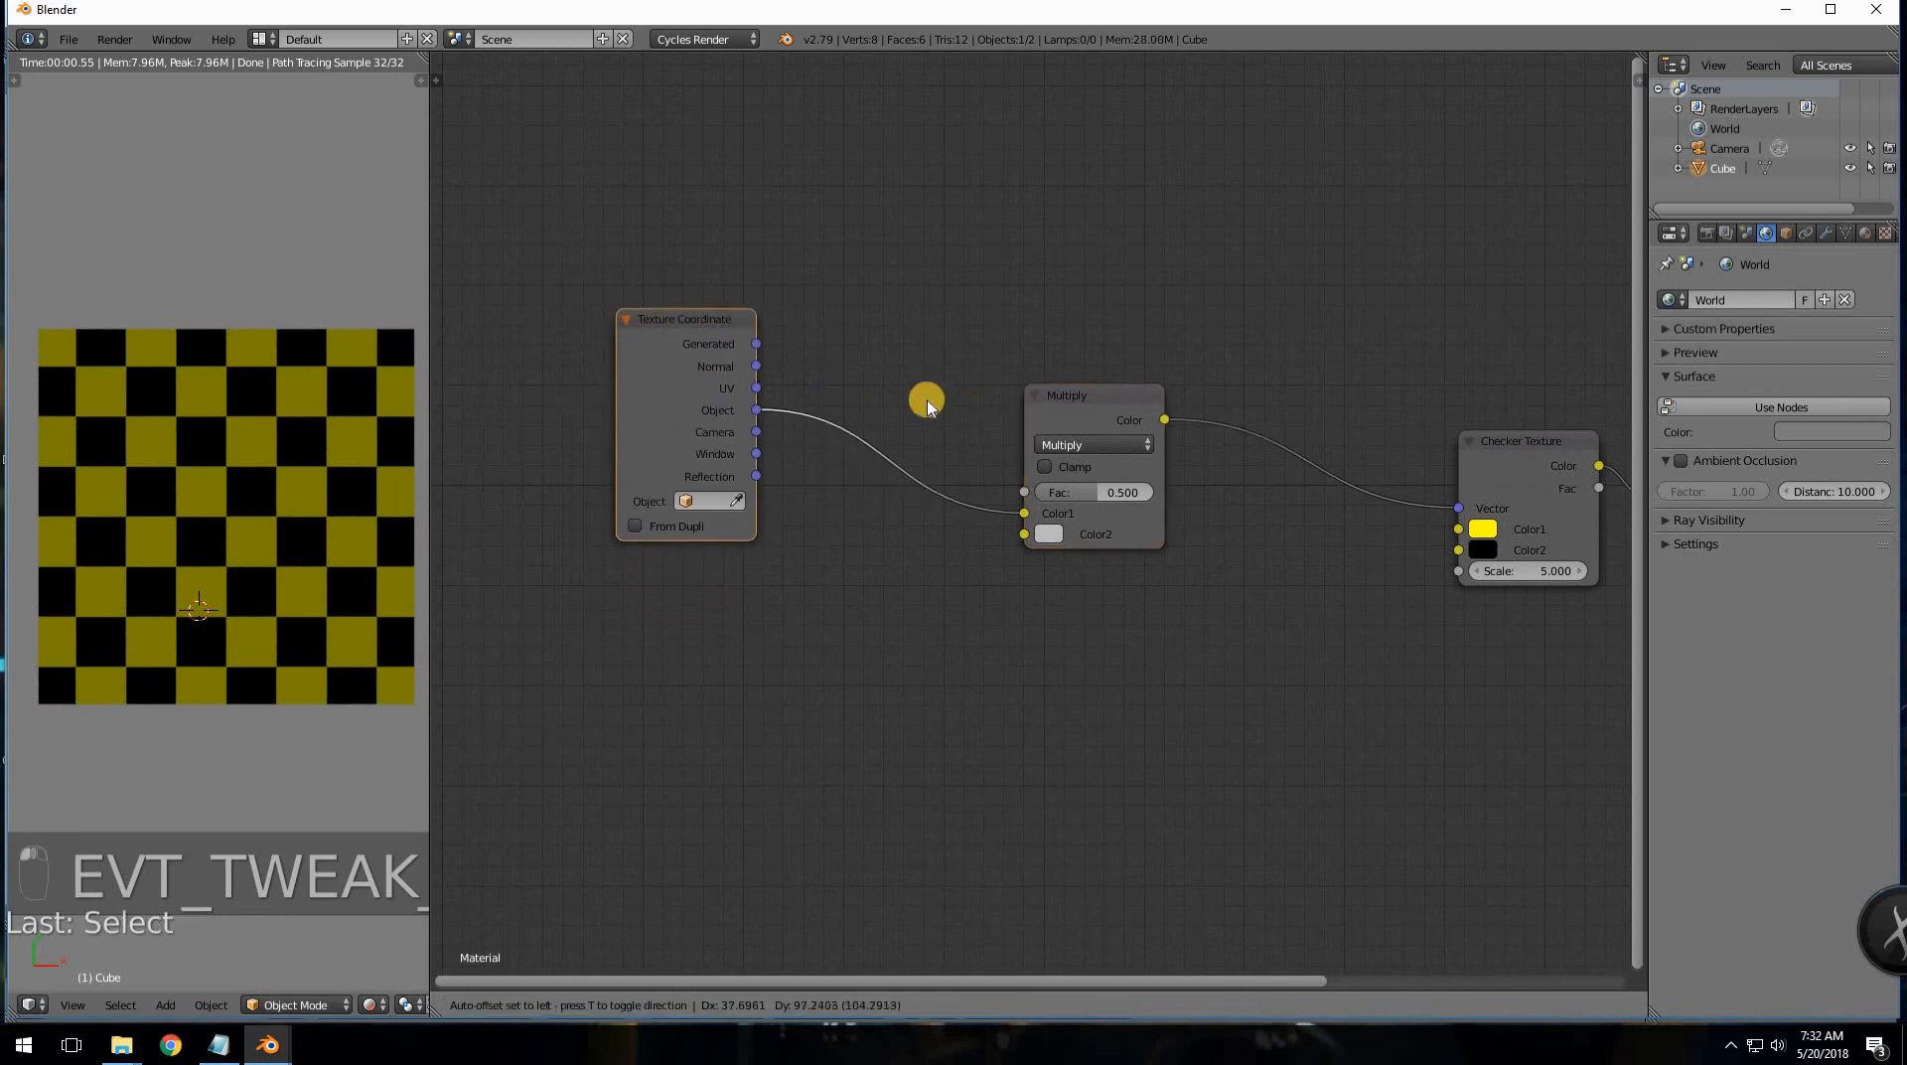
middle_click_drag(879, 421, 794, 416)
mouse_move(1009, 389)
left_mouse_down()
mouse_move(1055, 392)
mouse_move(993, 382)
left_mouse_up()
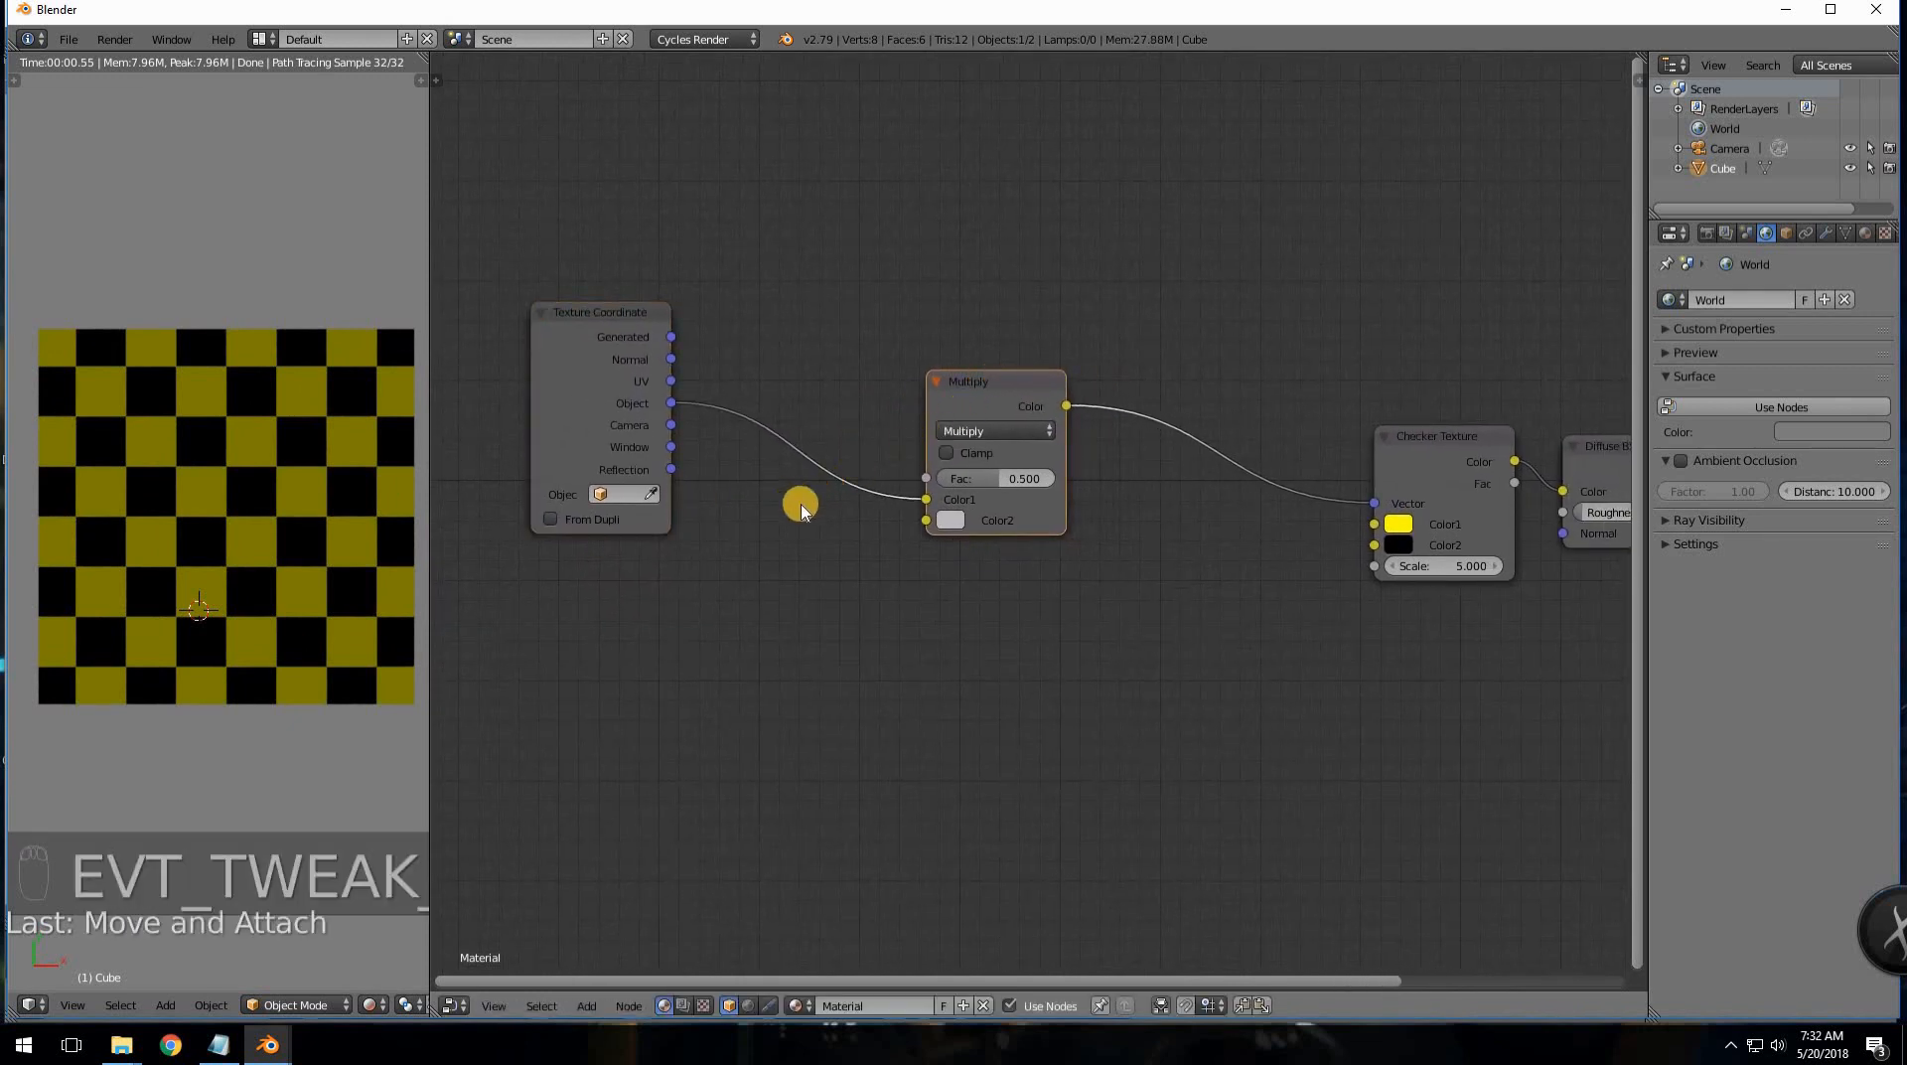
scroll(953, 527, "up", 2)
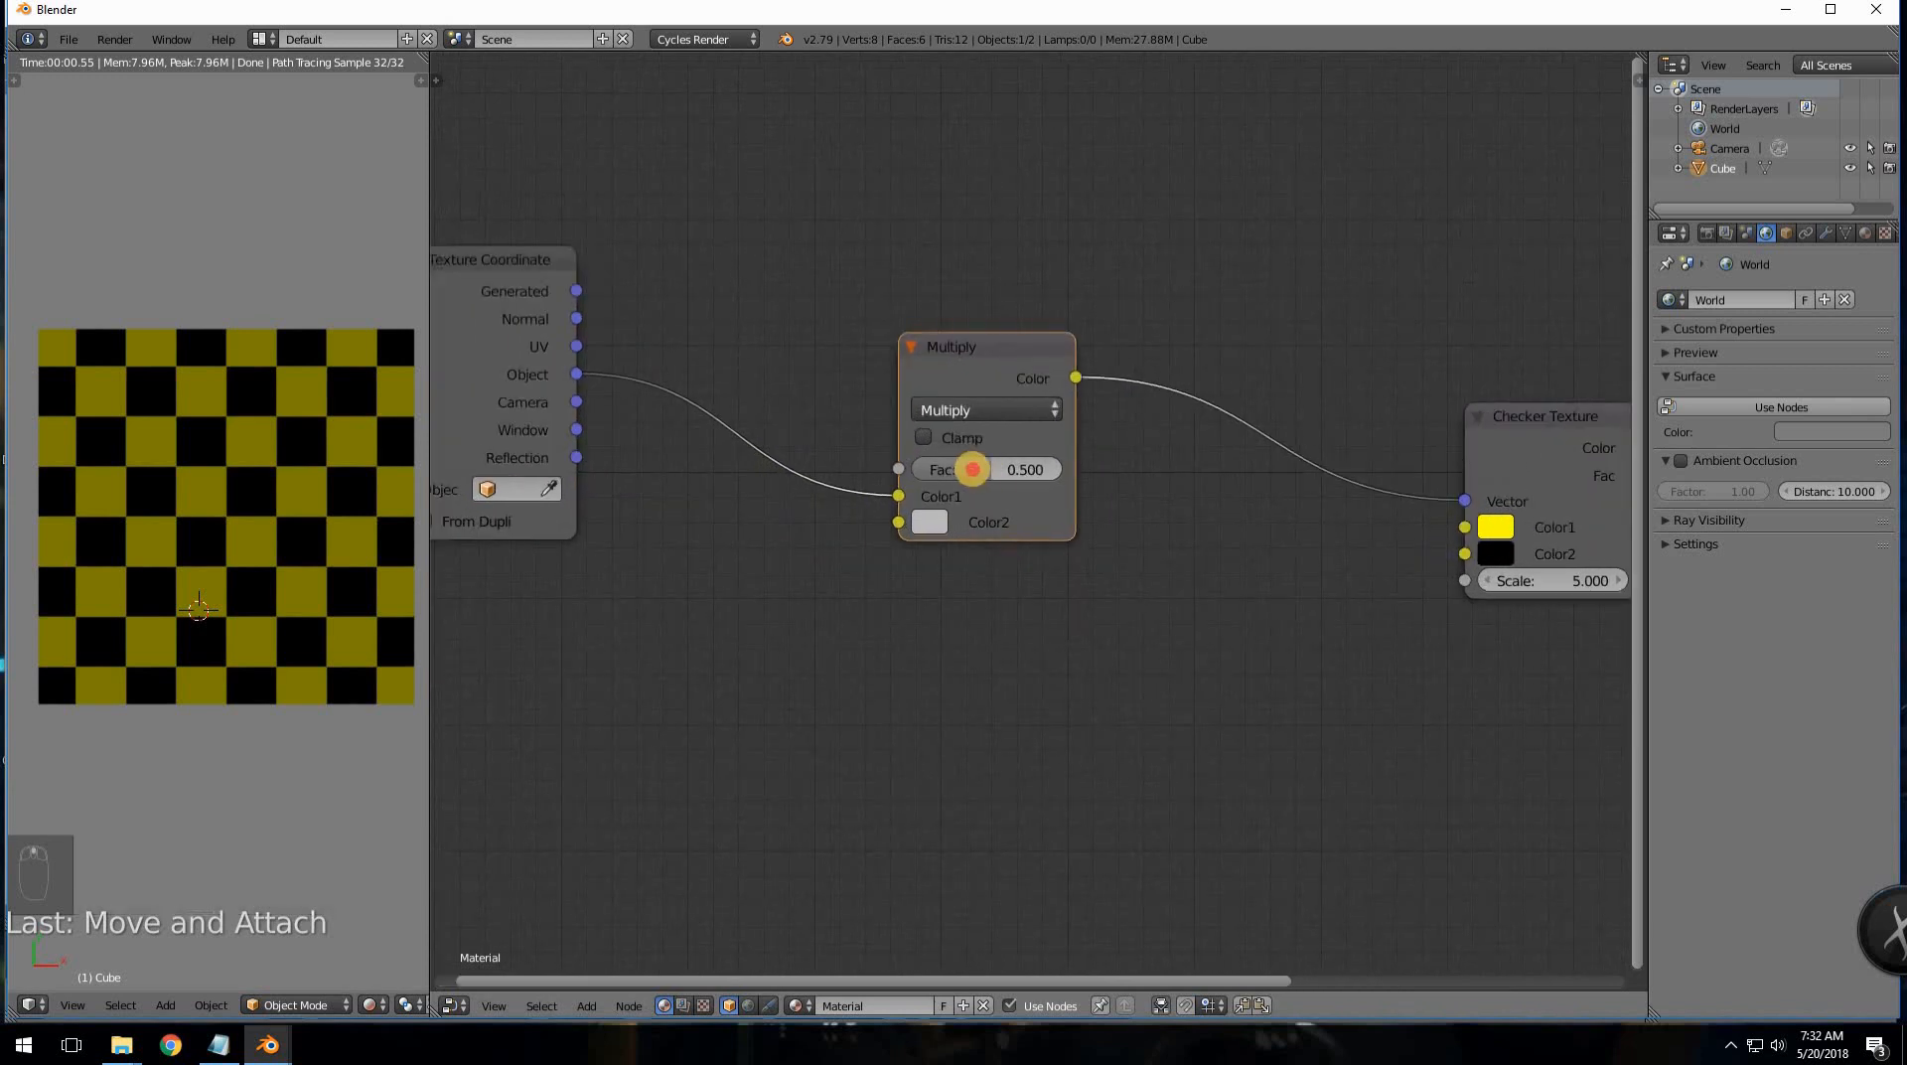
- Raise the Multiply node's Fac to 1.000 and shift the node up-left
left_click_drag(970, 468, 1142, 463)
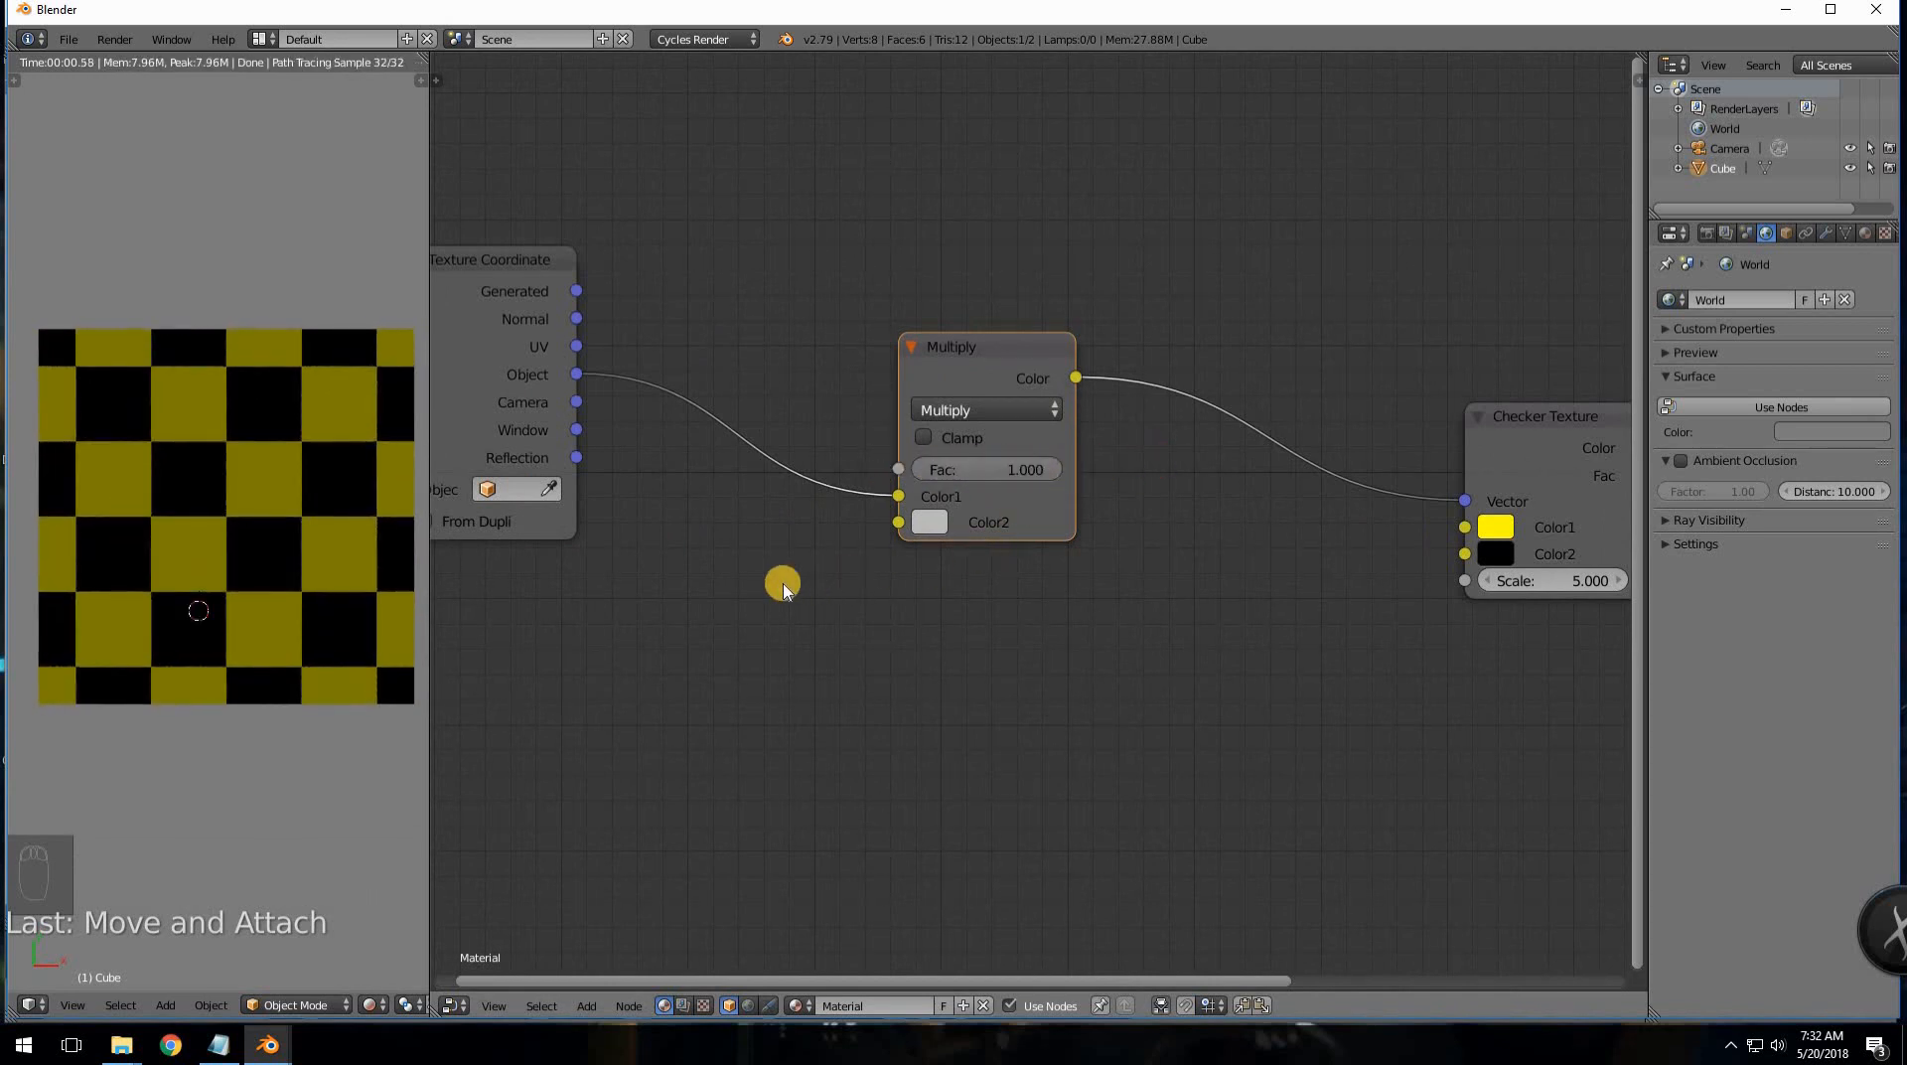
middle_click_drag(812, 571, 858, 564)
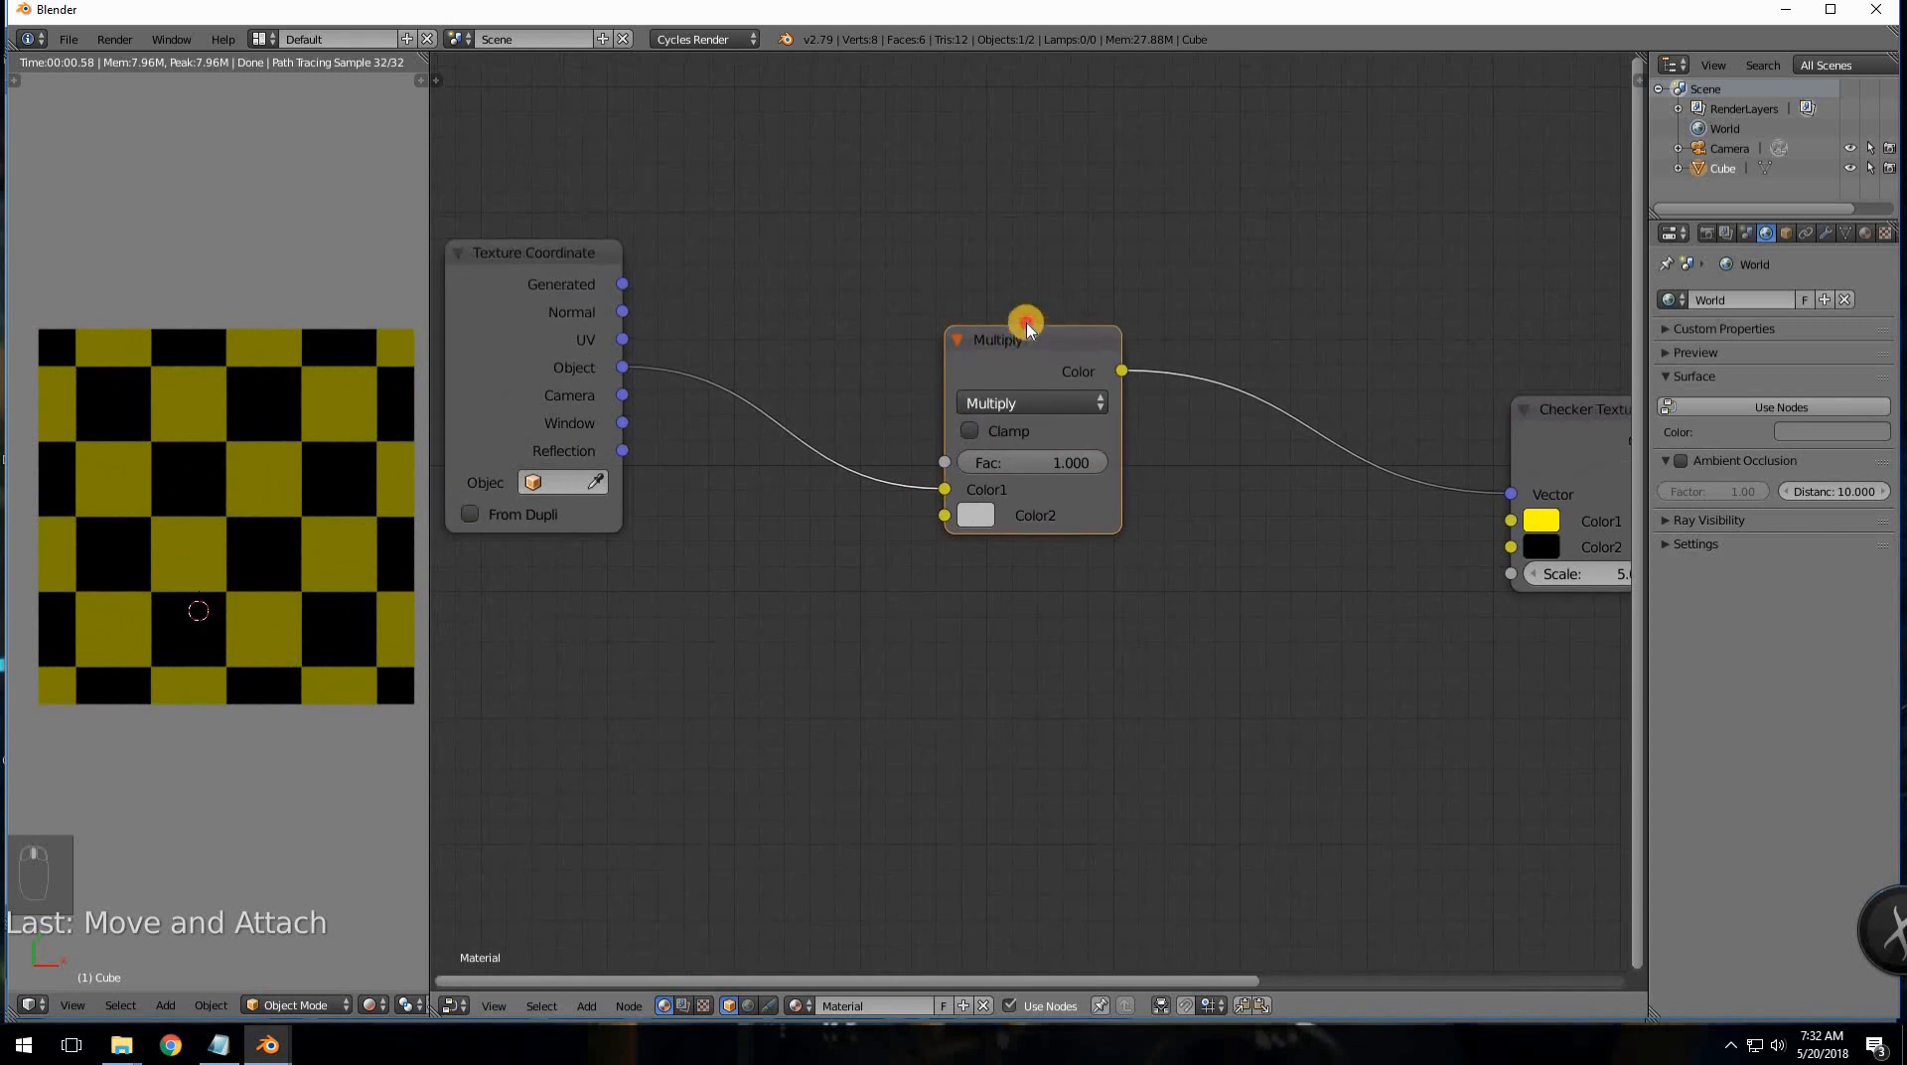
left_click_drag(1025, 328, 1029, 295)
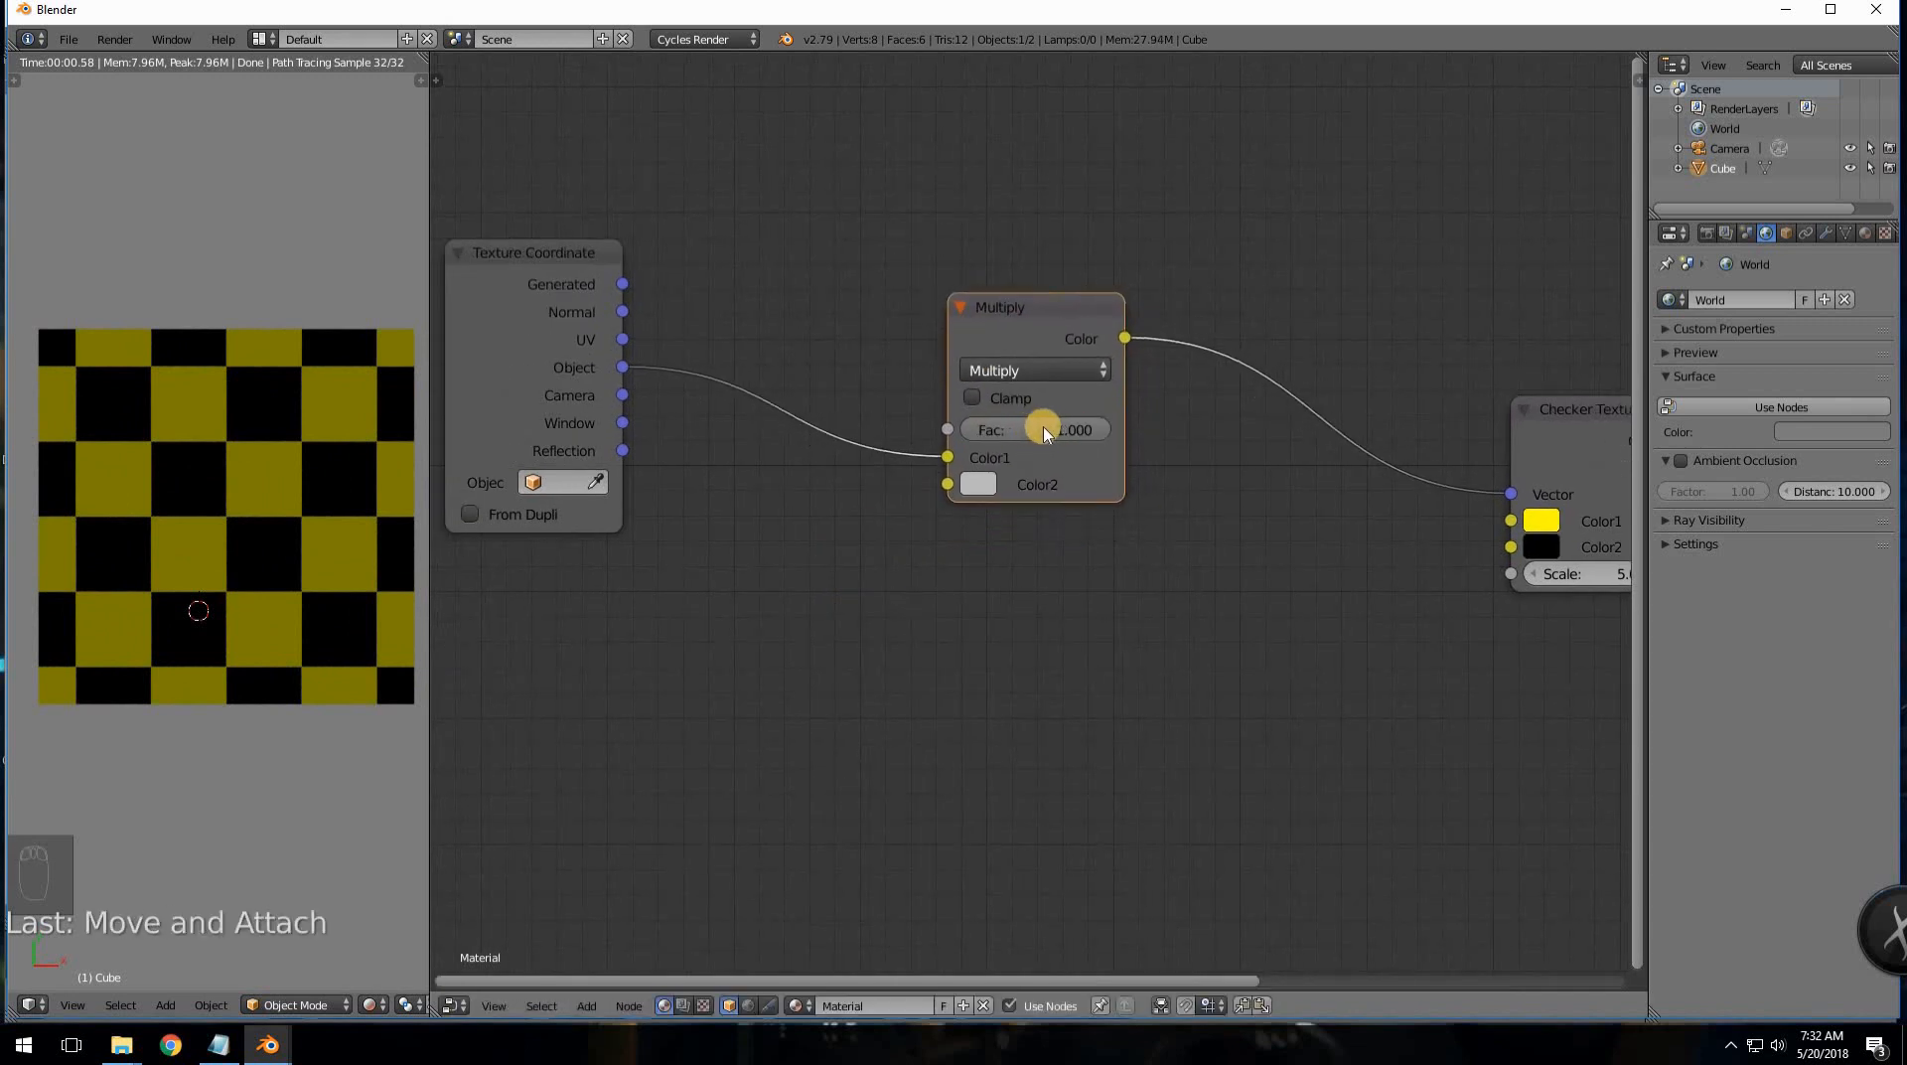
left_click_drag(1012, 303, 1001, 268)
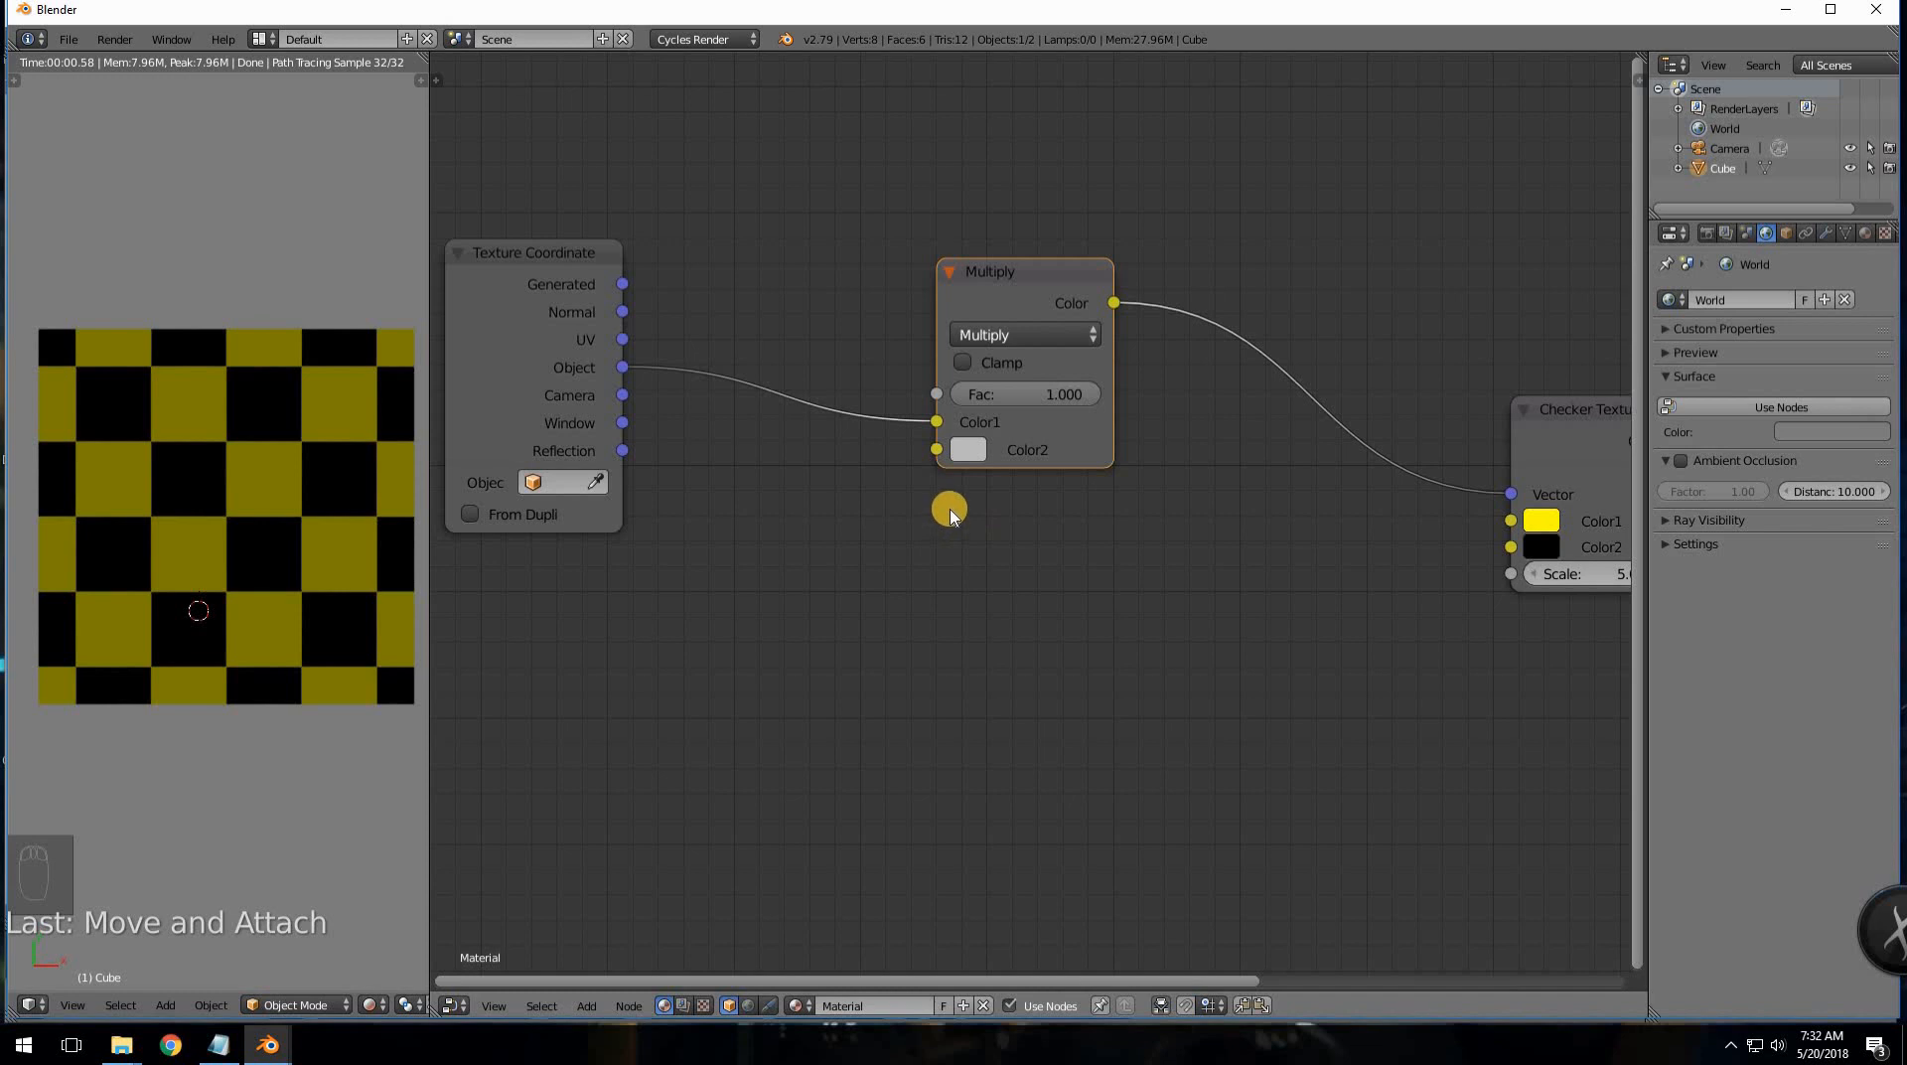
- Experiment with Multiply's Color2 values, ending at lavender R 0.543, G 0.507, B 1.000
left_click(967, 453)
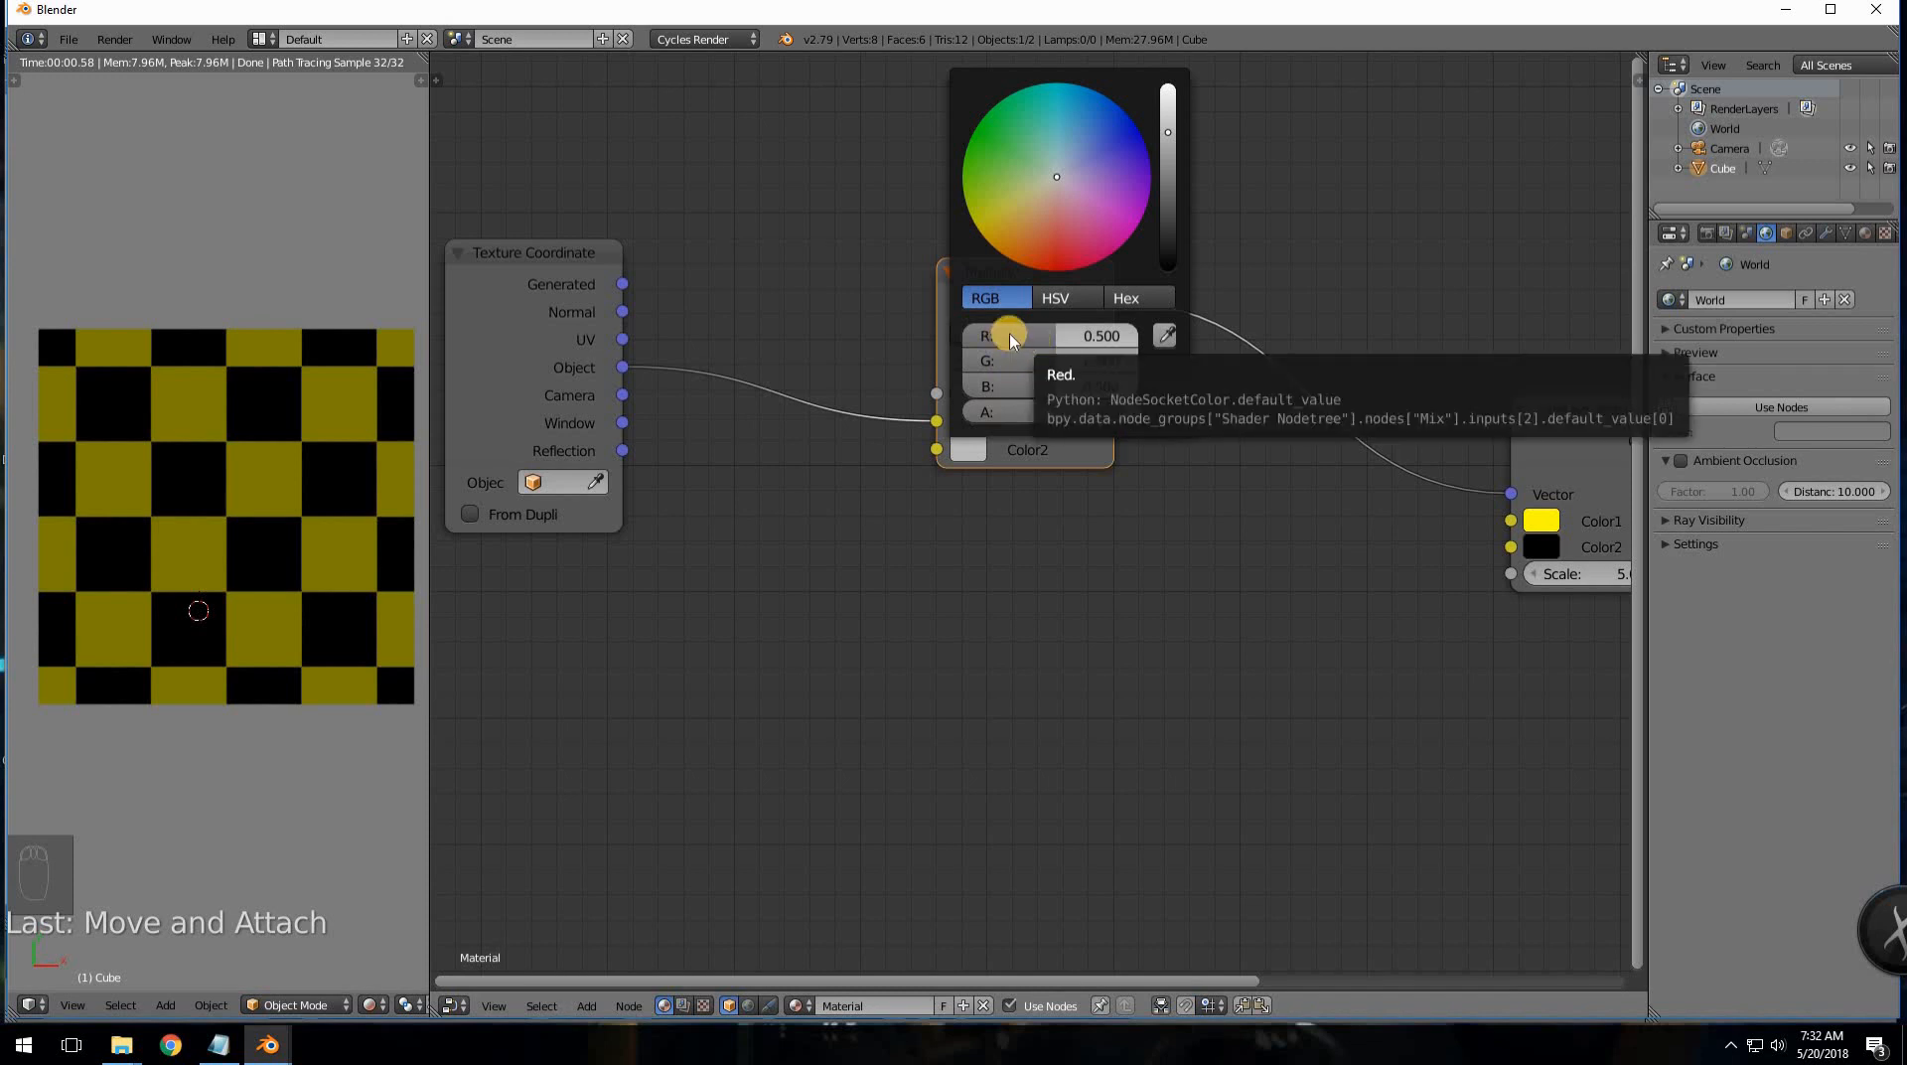
mouse_move(1011, 340)
left_mouse_down()
mouse_move(1094, 341)
mouse_move(1025, 342)
left_mouse_up()
left_click_drag(1033, 354, 1072, 394)
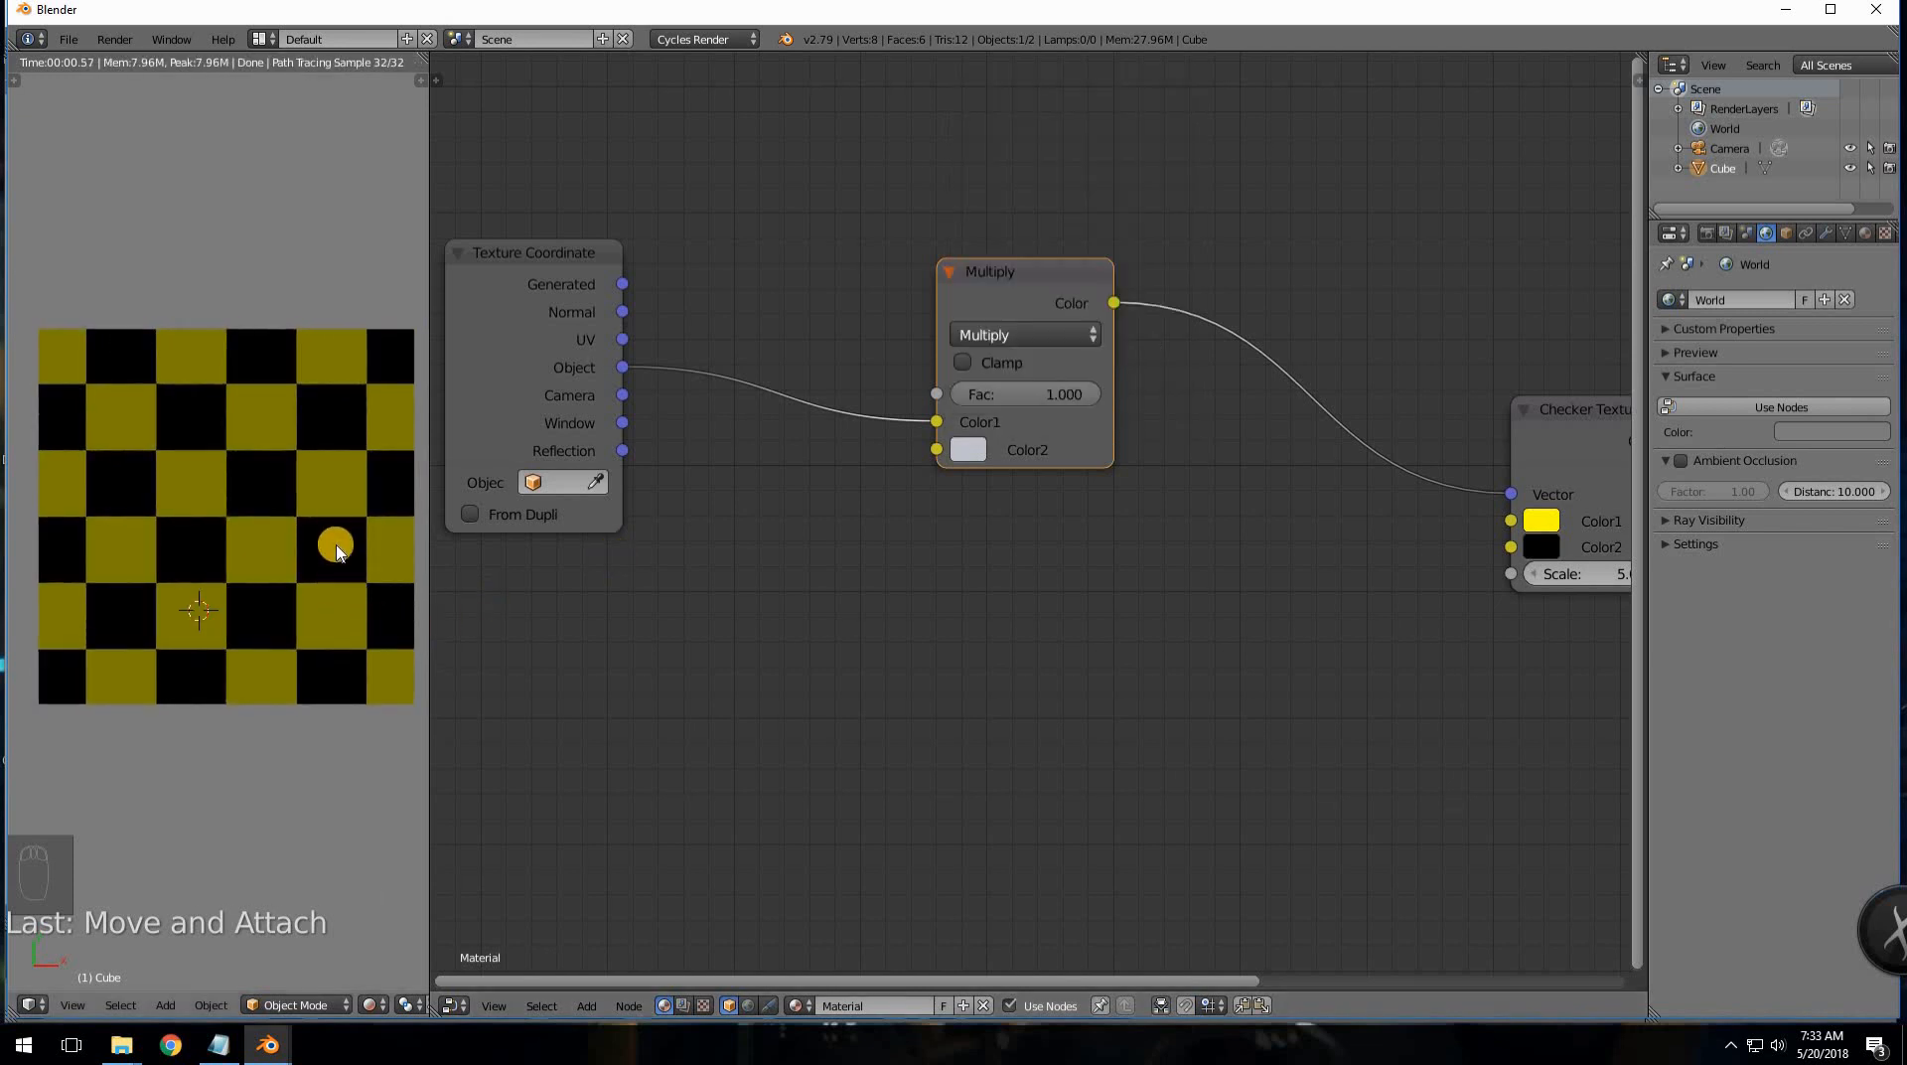
left_click(969, 449)
mouse_move(1046, 381)
left_mouse_down()
mouse_move(1098, 387)
mouse_move(1000, 397)
mouse_move(1096, 410)
mouse_move(1091, 367)
mouse_move(1043, 341)
mouse_move(1114, 338)
mouse_move(1047, 334)
mouse_move(1076, 363)
mouse_move(1022, 355)
mouse_move(1114, 370)
mouse_move(1039, 385)
left_mouse_up()
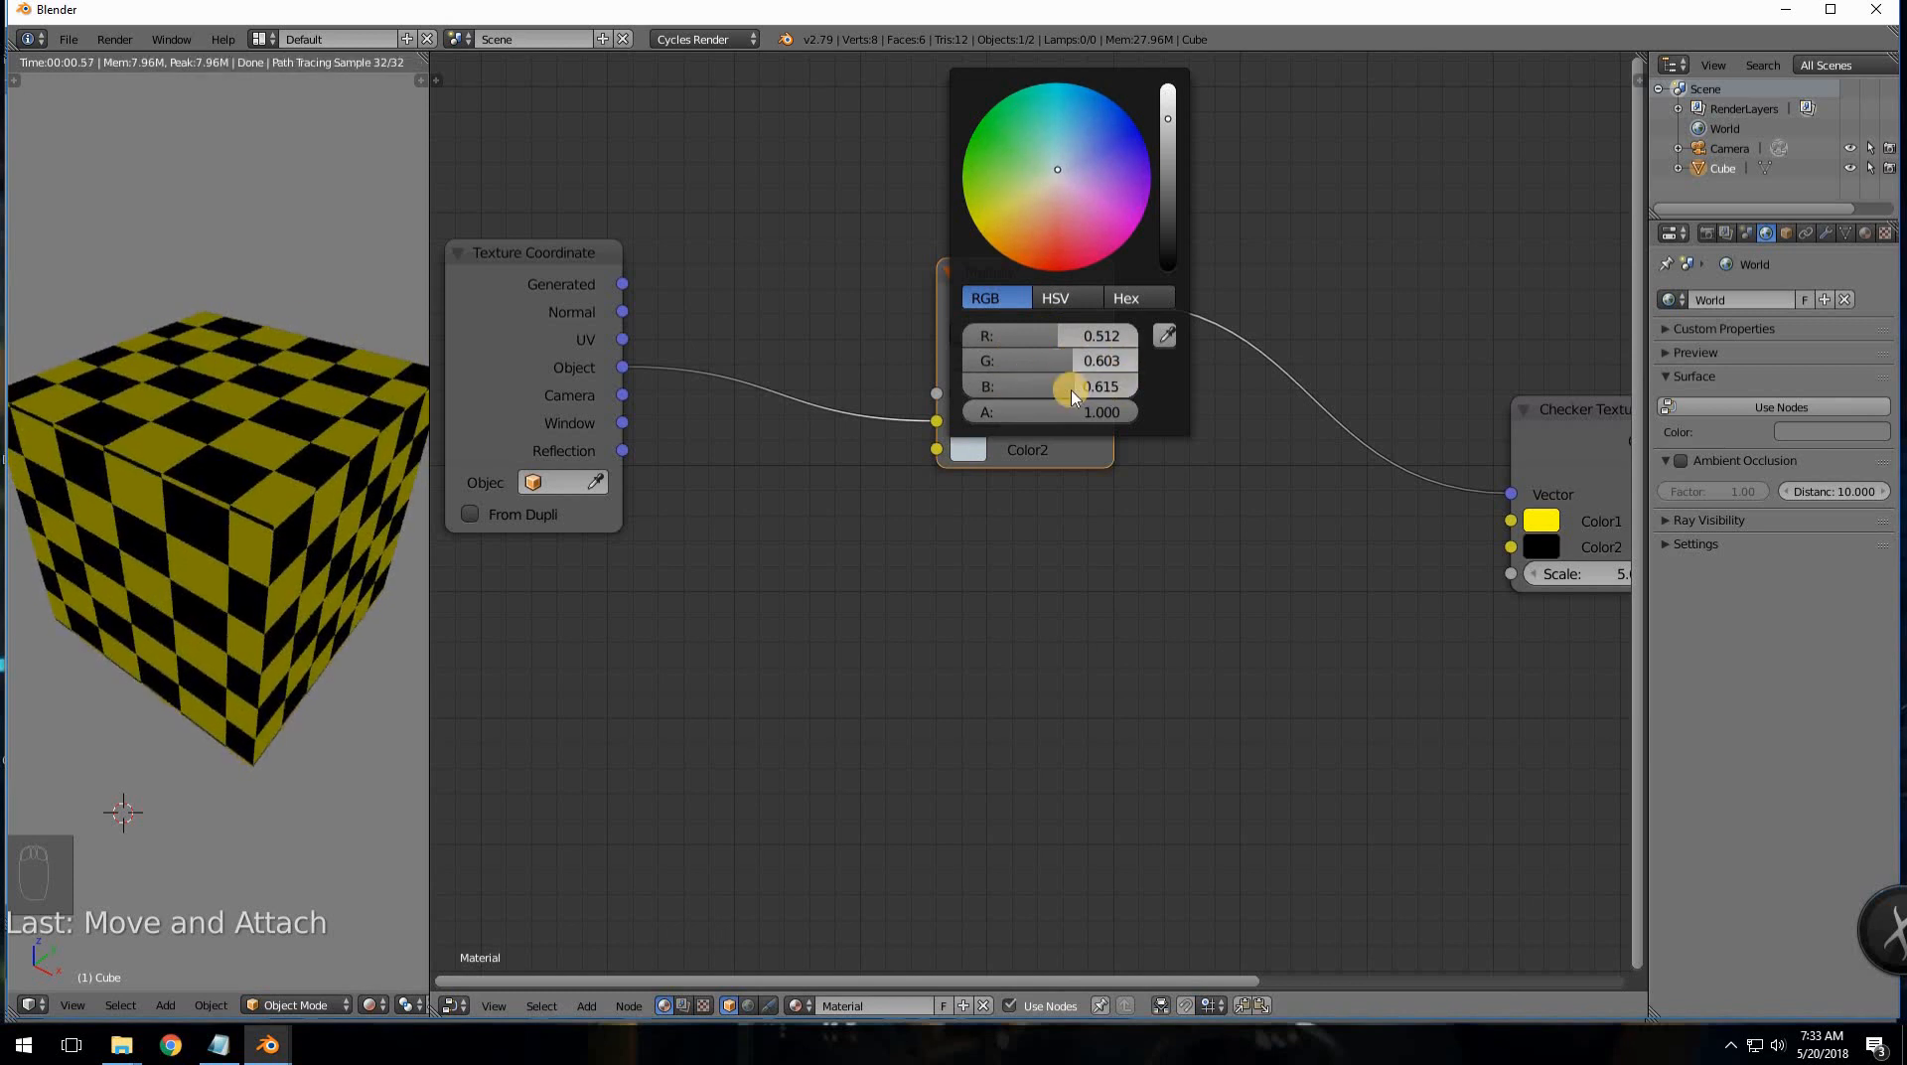
left_click(967, 451)
left_click_drag(1041, 342, 937, 353)
mouse_move(1098, 360)
left_mouse_down()
mouse_move(1028, 350)
mouse_move(1072, 320)
mouse_move(1196, 328)
mouse_move(834, 357)
mouse_move(1099, 394)
left_mouse_up()
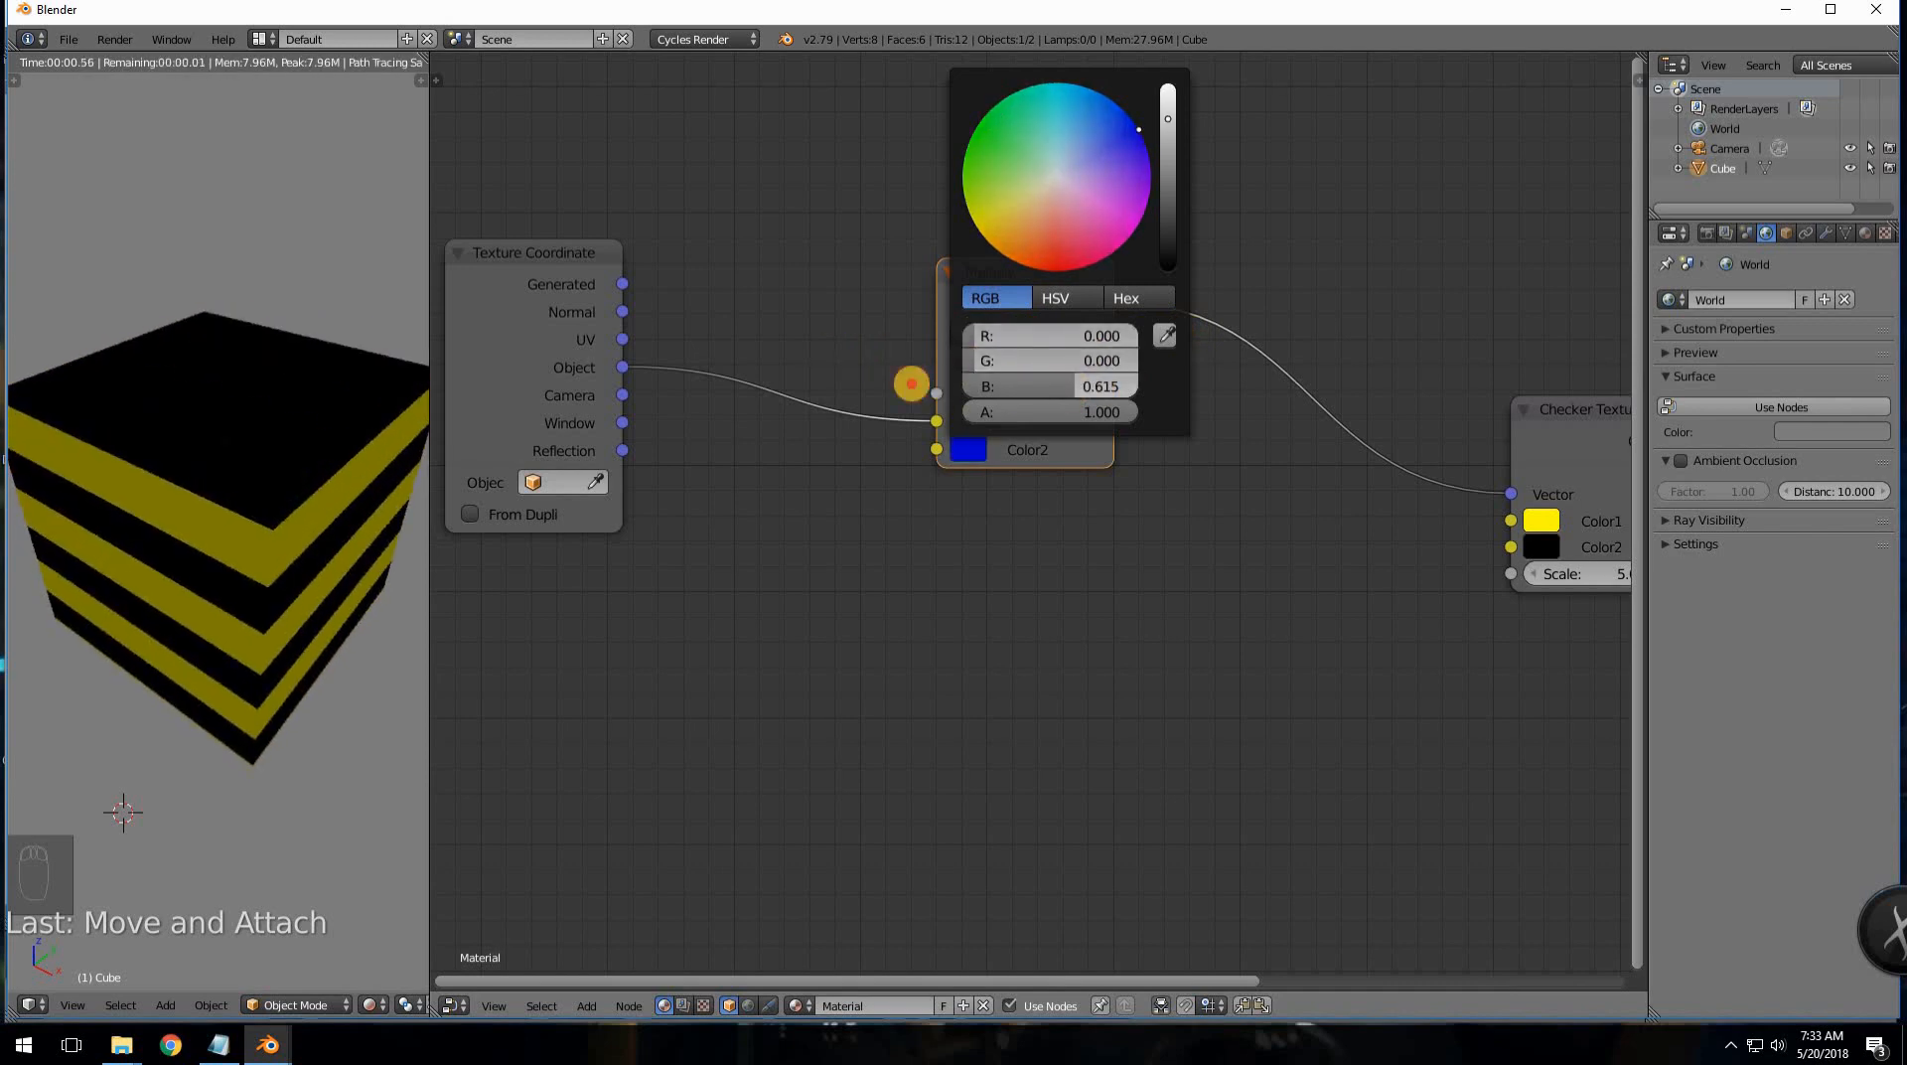
left_click_drag(912, 383, 992, 362)
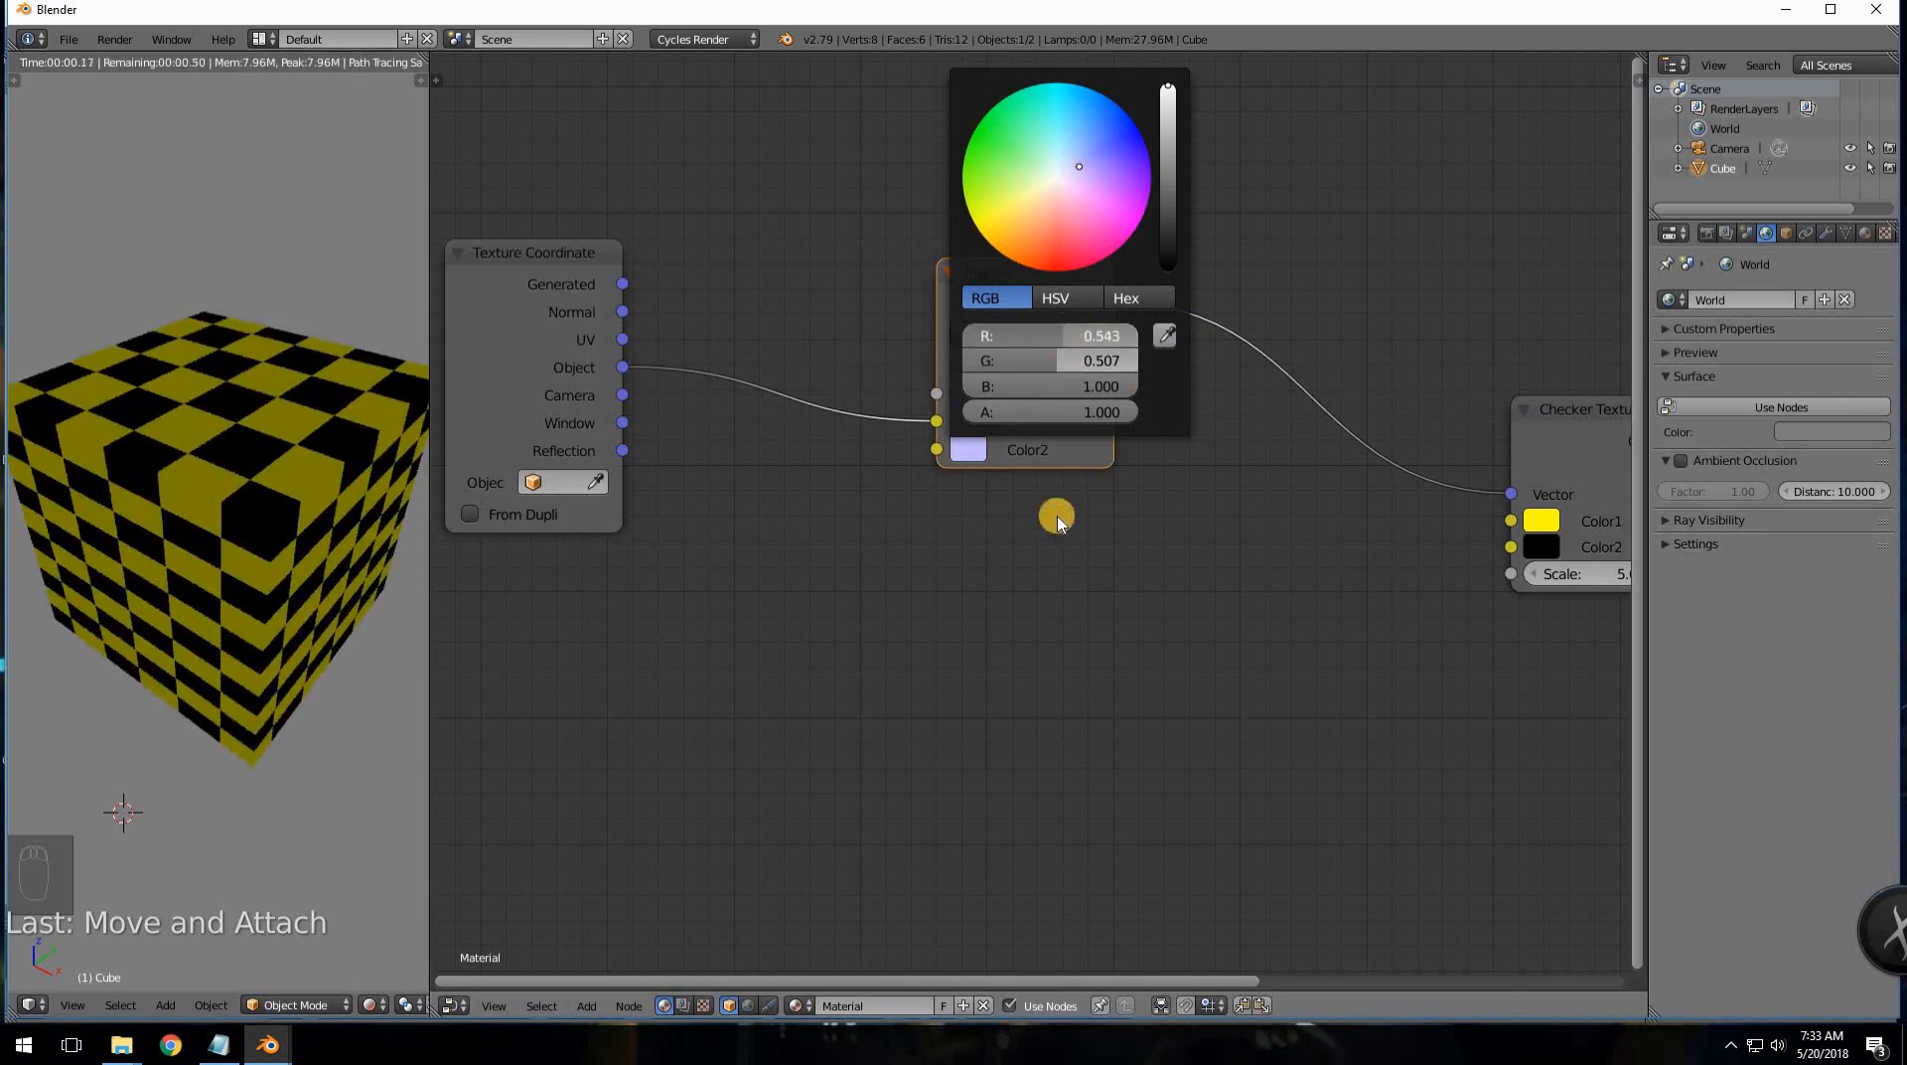
middle_click_drag(1097, 506, 1106, 498)
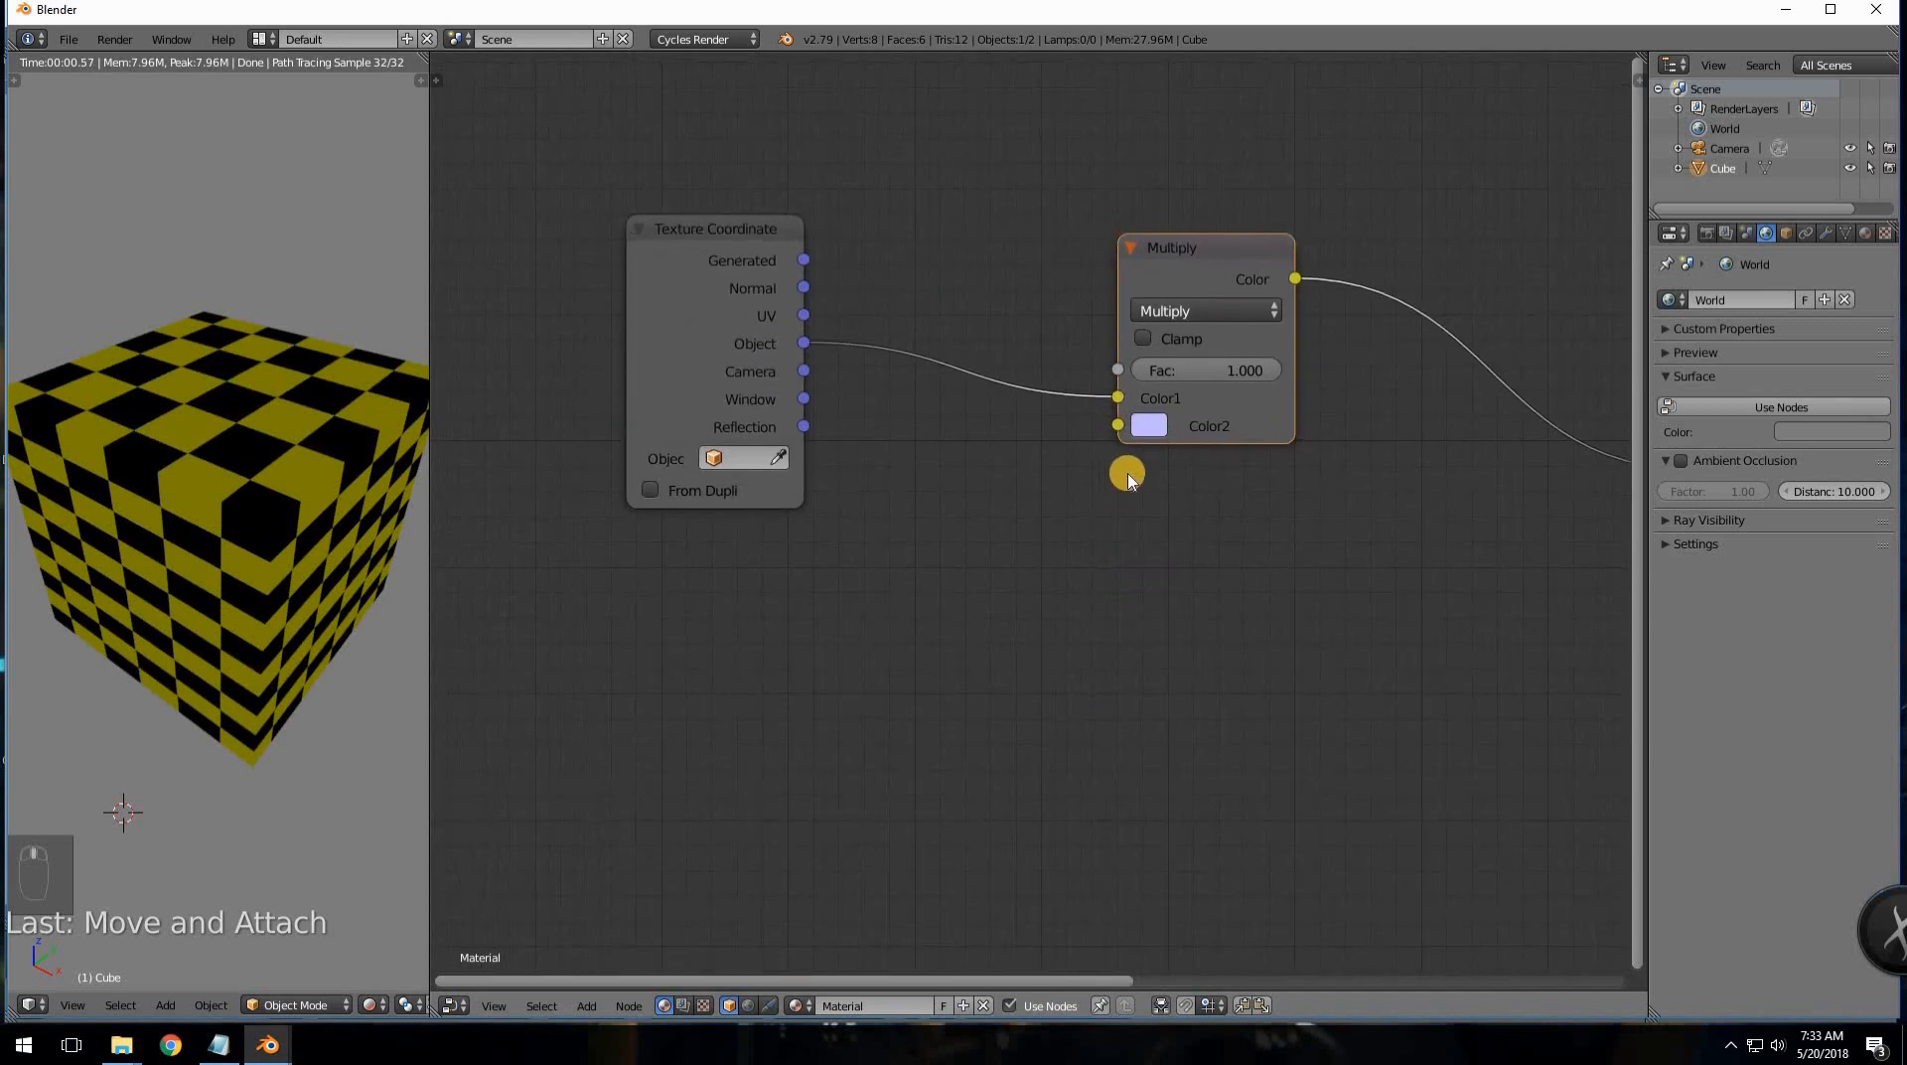
- Add a Combine RGB node and connect its Image output to Multiply's Color2
key("shift+a")
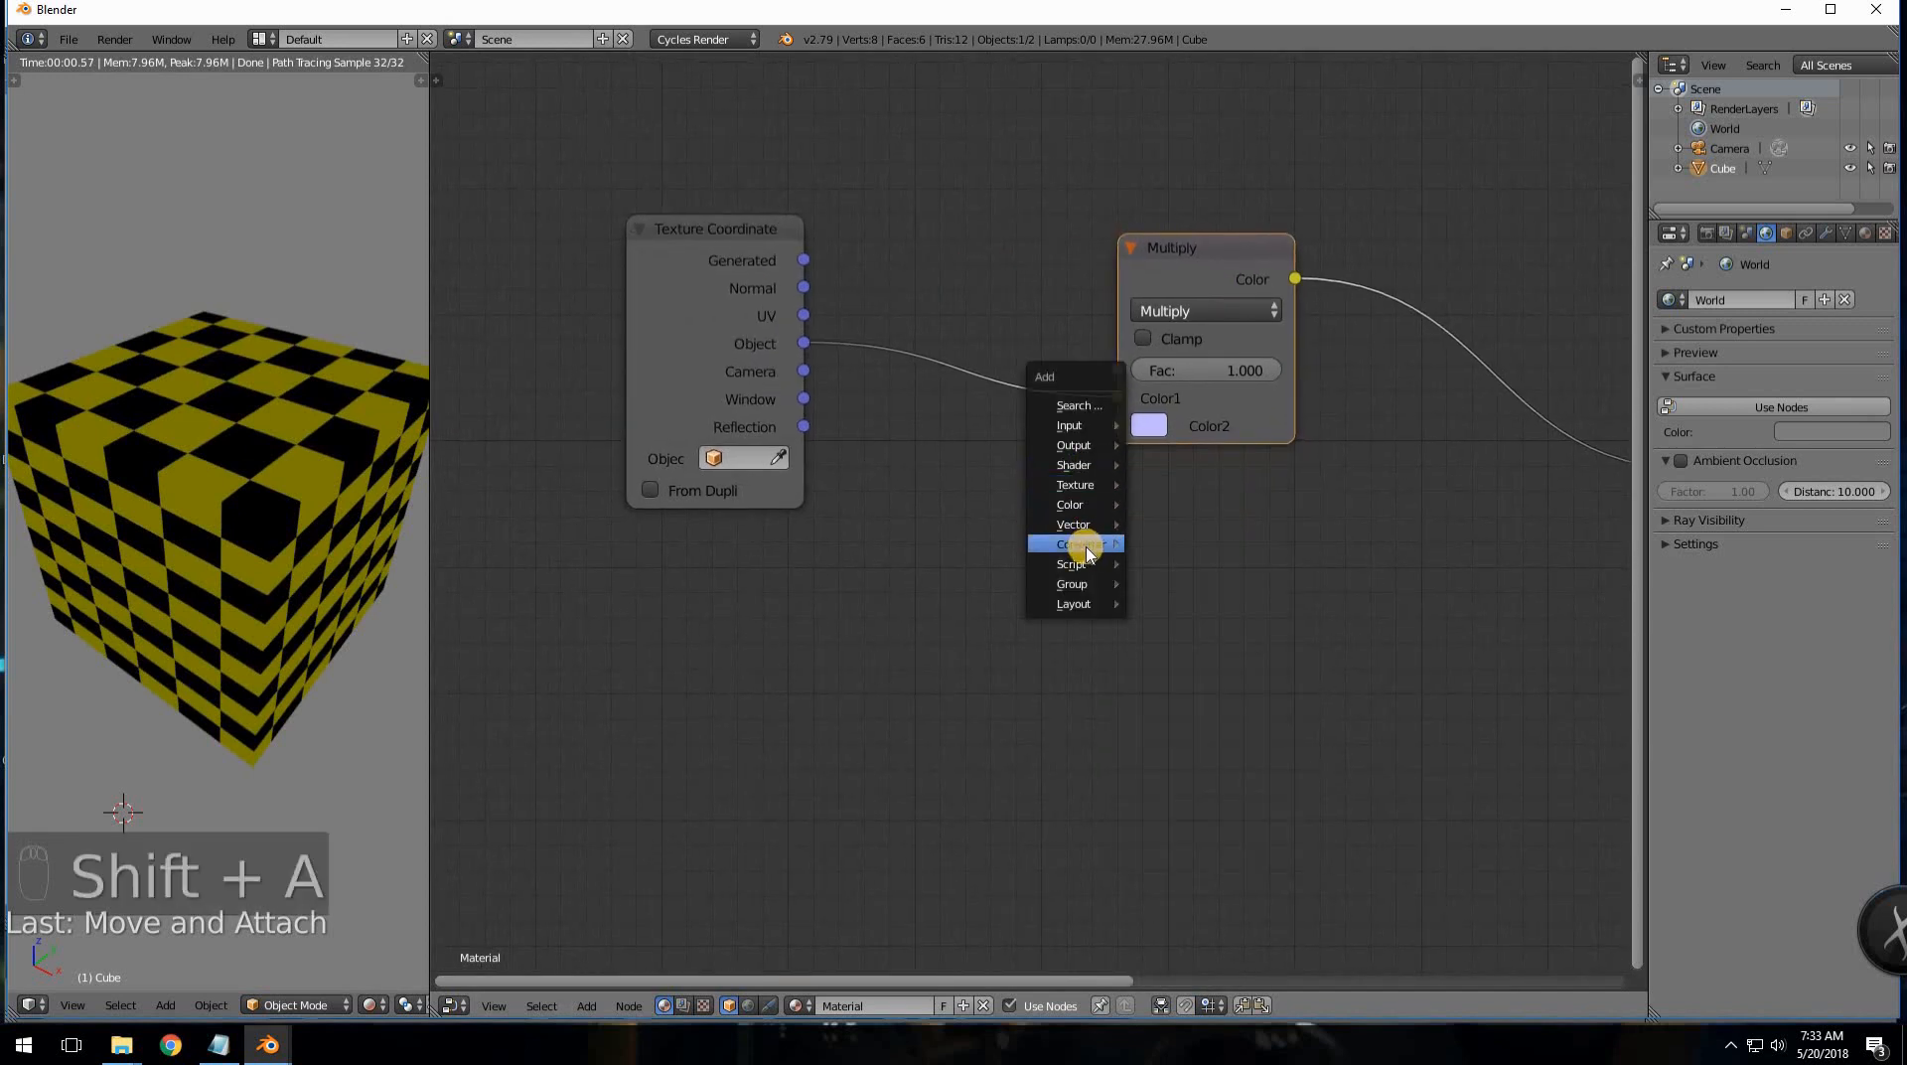
mouse_move(1085, 544)
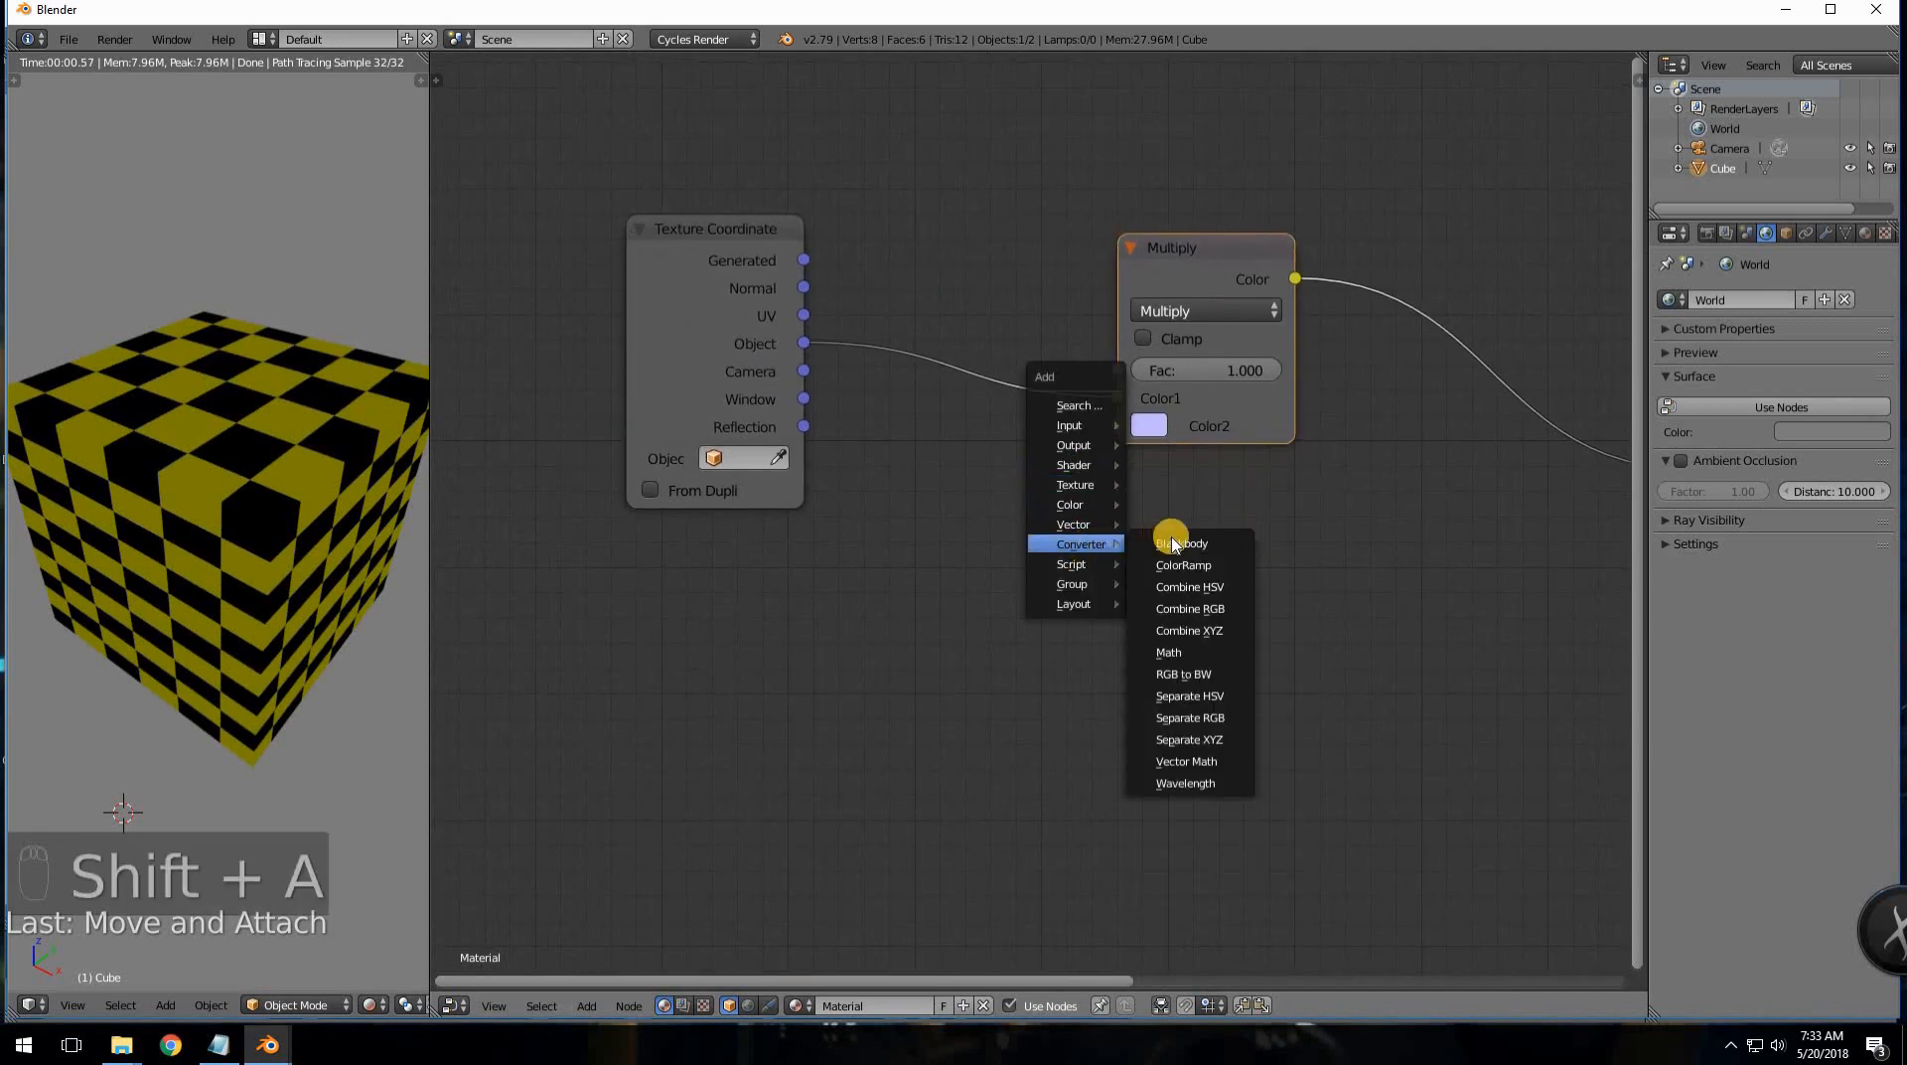
left_click(1192, 608)
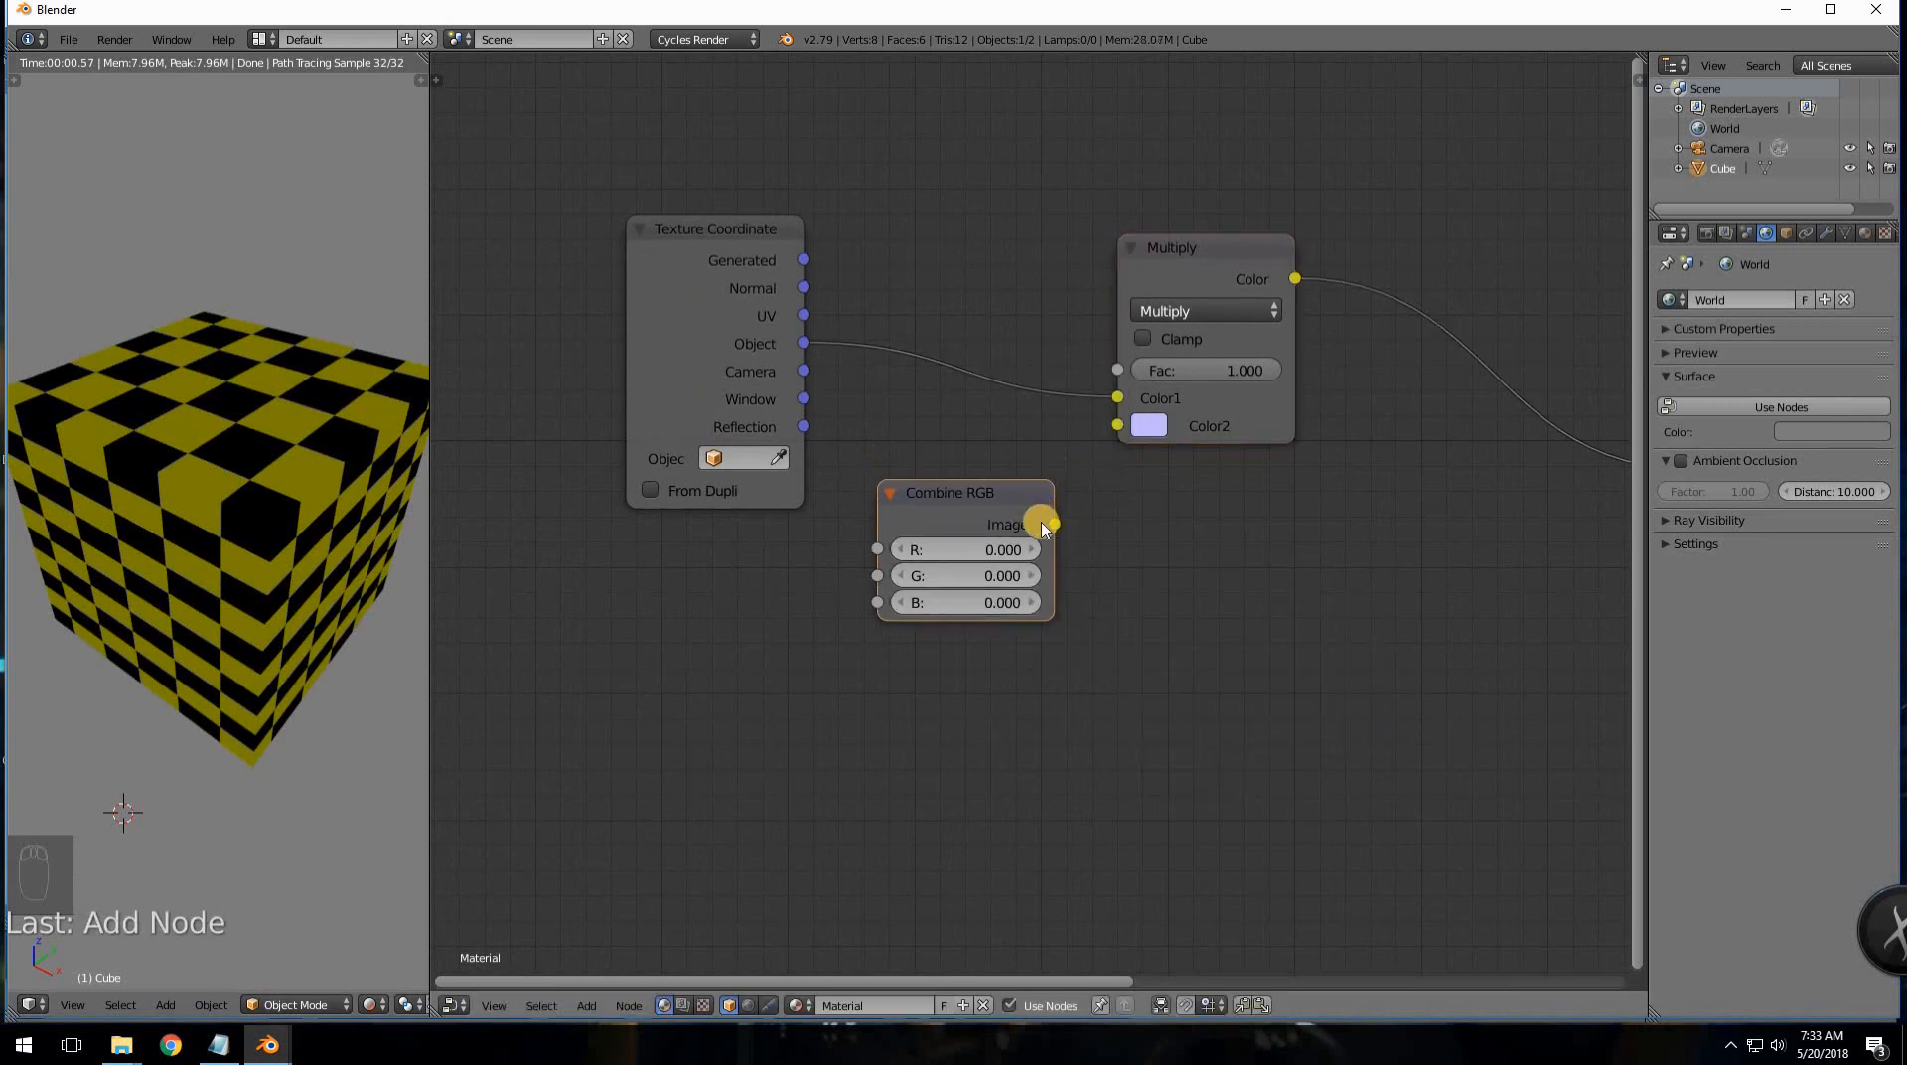
left_click(1043, 518)
left_click_drag(1054, 524, 1117, 426)
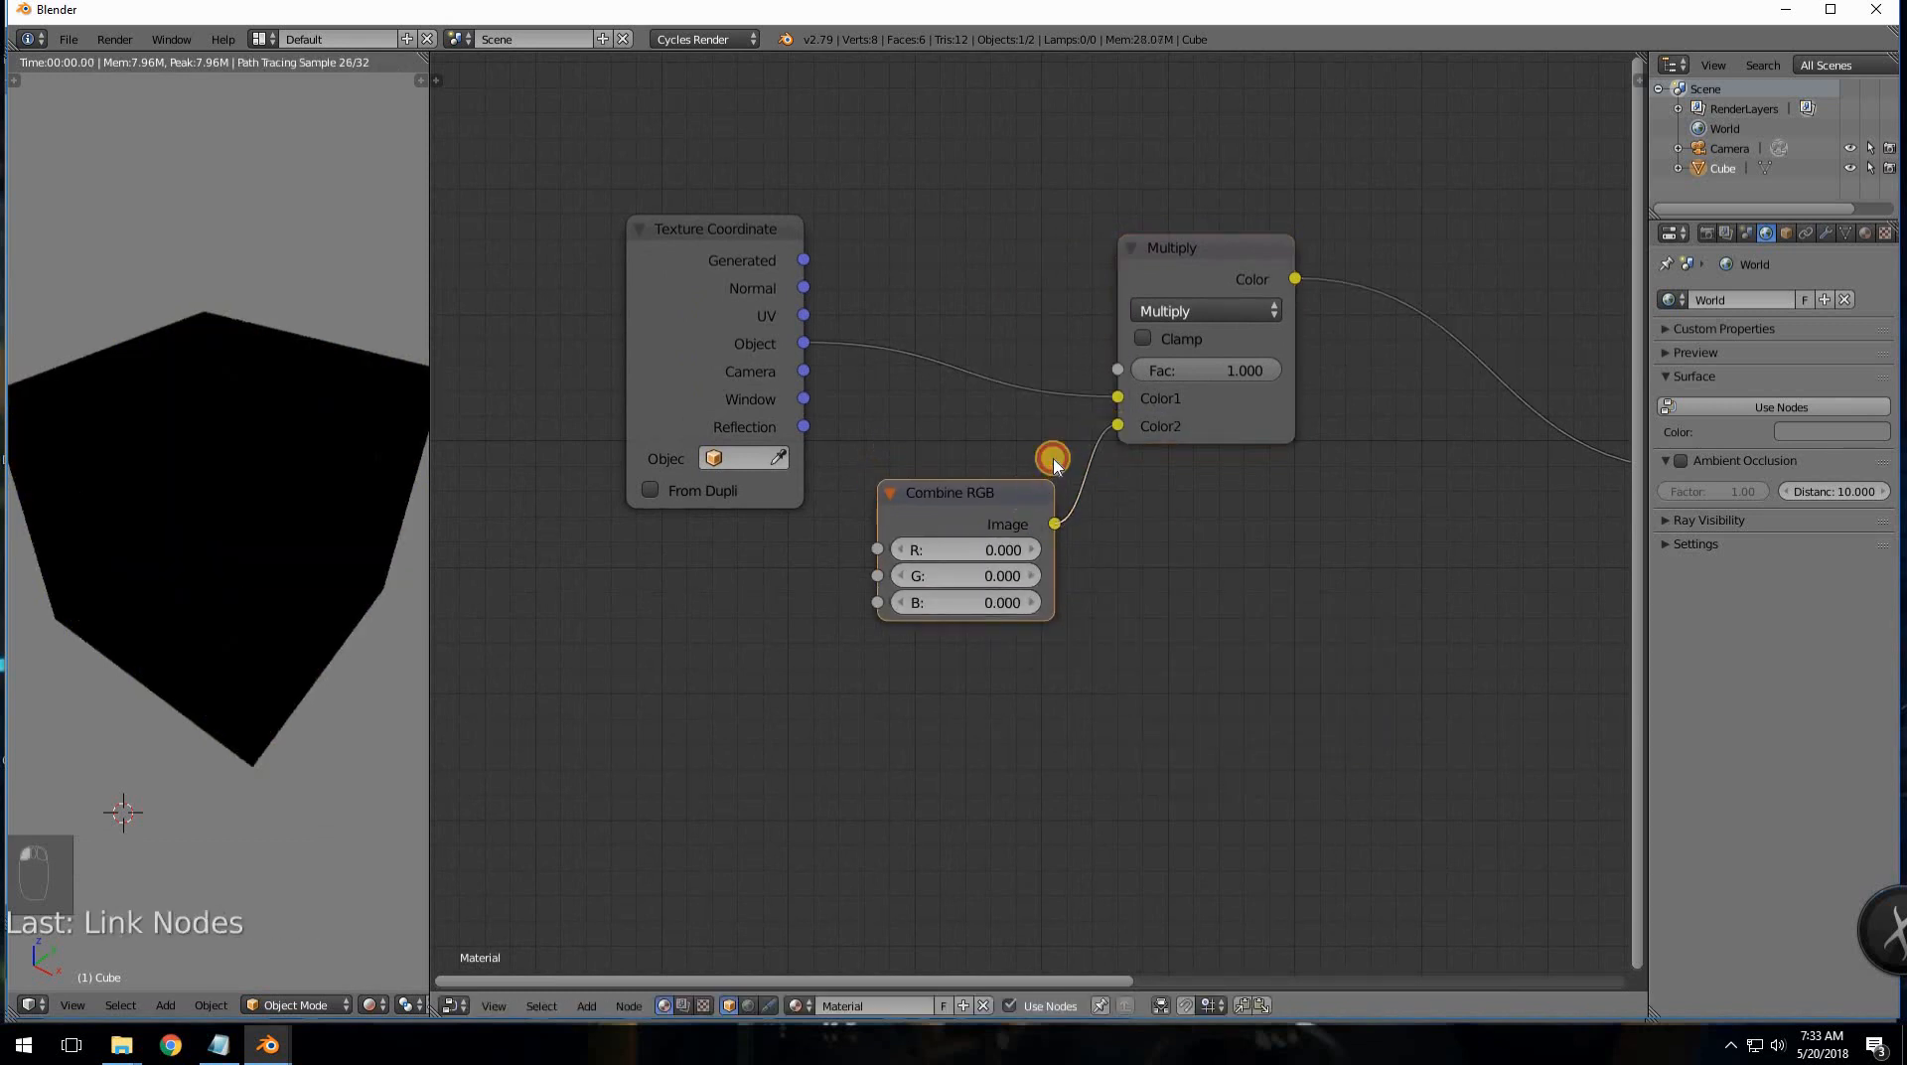
left_click_drag(998, 549, 1018, 502)
- Set Combine RGB's R, G and B values to 1.000
left_click(1018, 501)
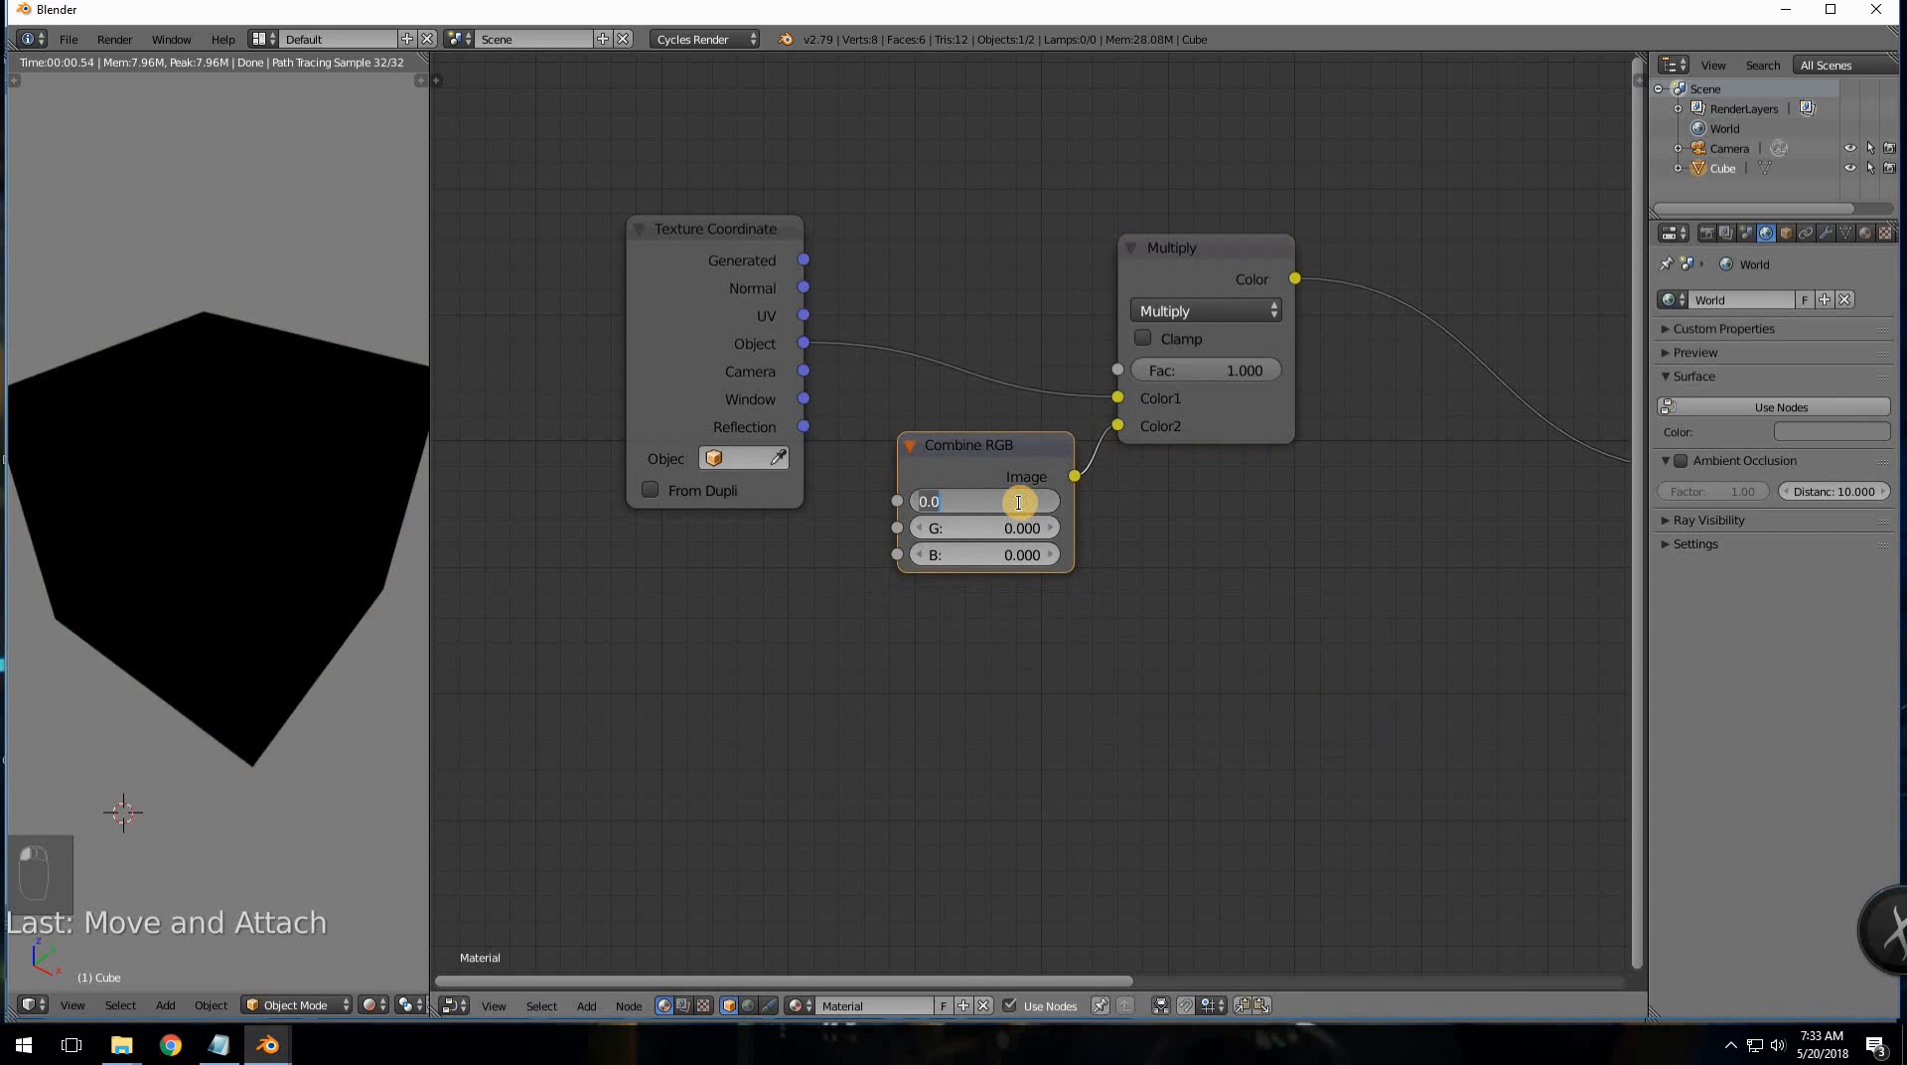
type("1")
key("Tab")
type("1")
key("Tab")
type("1")
key("Return")
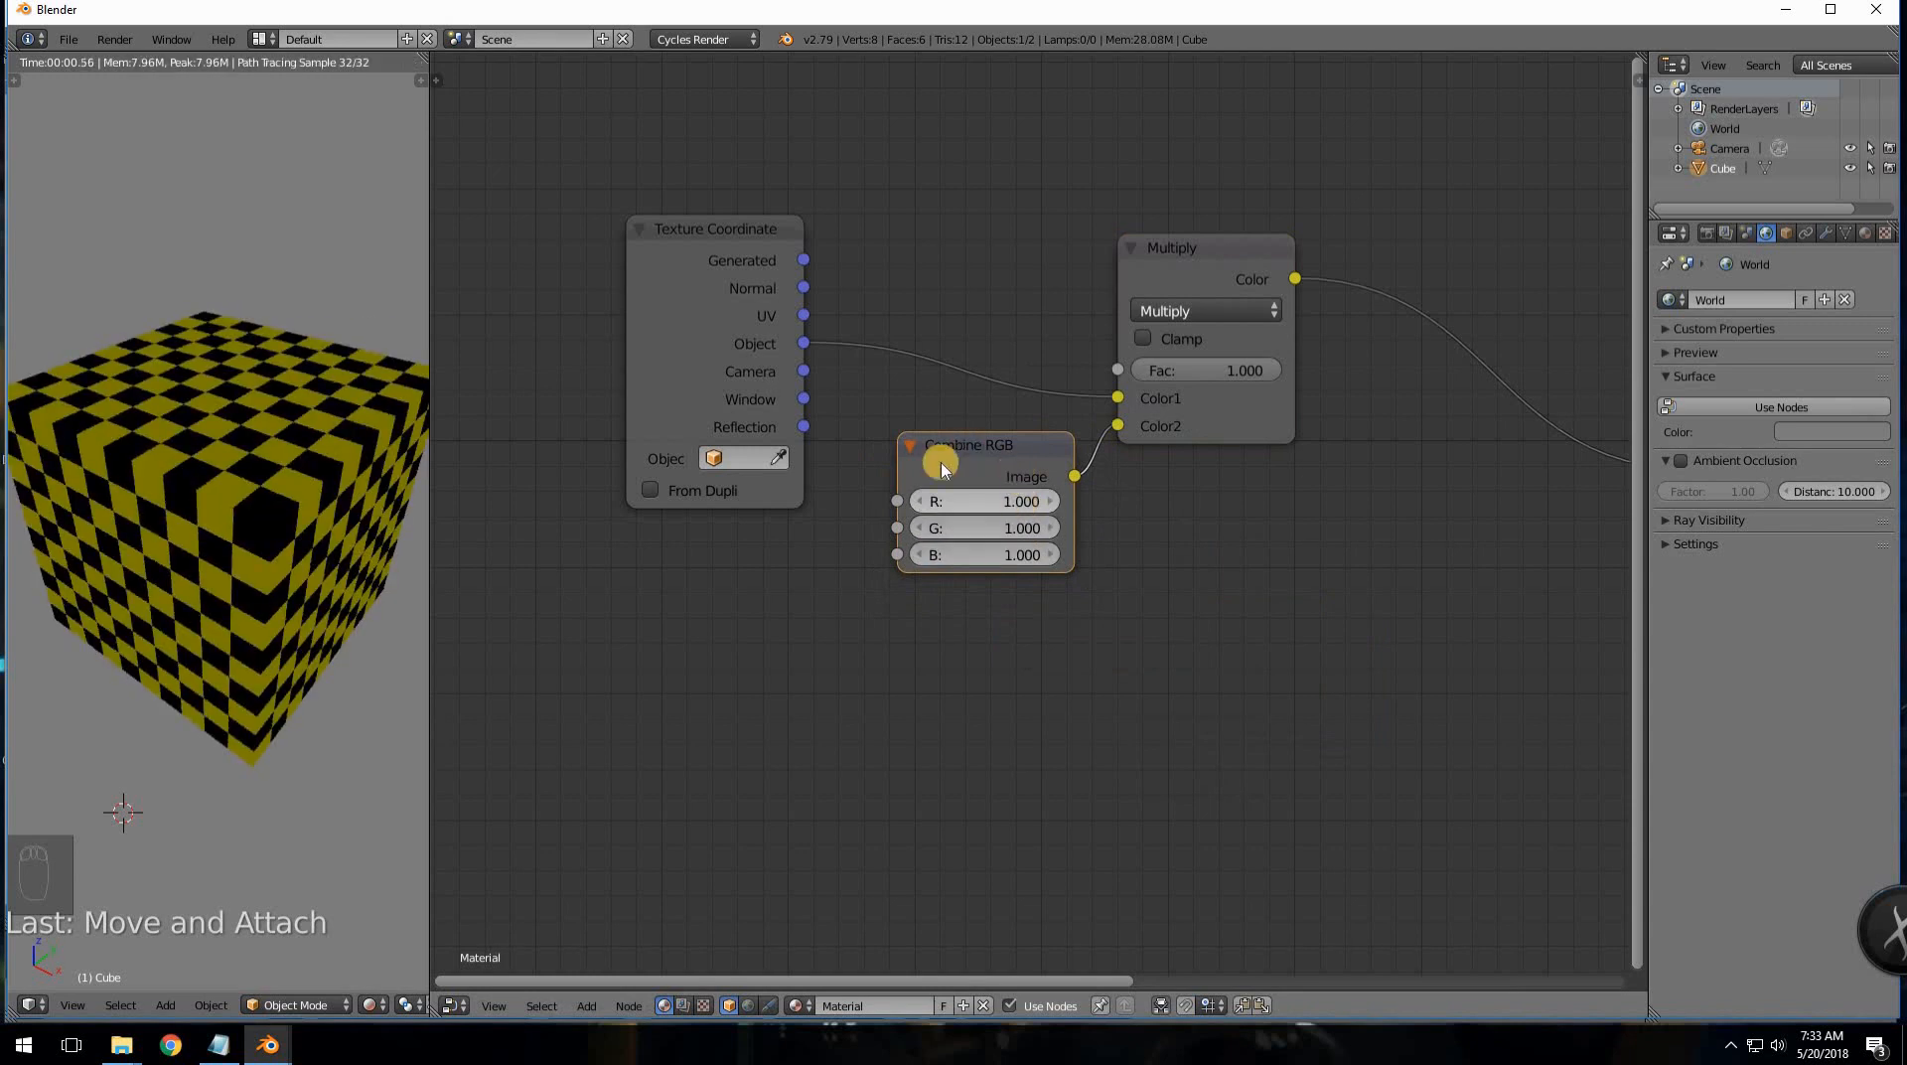
- Reposition the Combine RGB node down and to the right
left_click(977, 459)
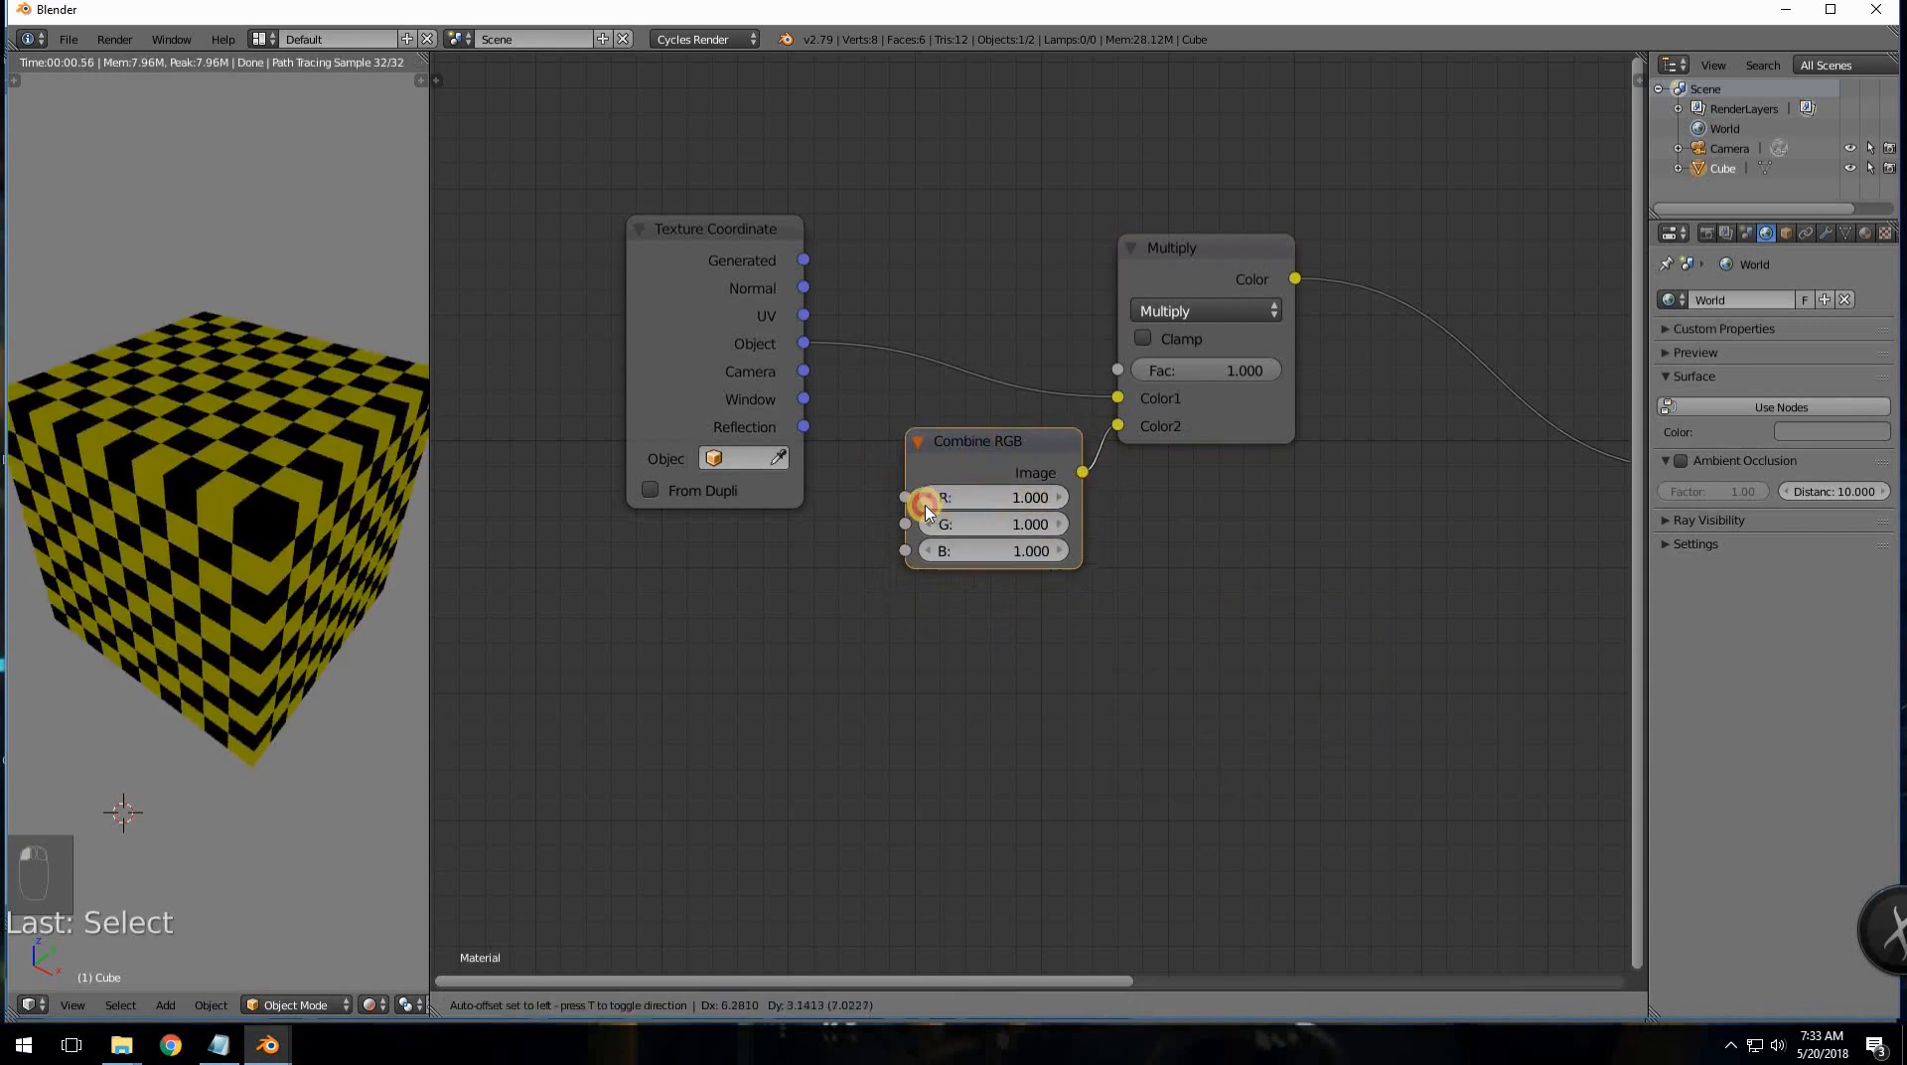
mouse_move(1011, 508)
left_mouse_down()
mouse_move(969, 556)
mouse_move(937, 546)
mouse_move(1002, 545)
left_mouse_up()
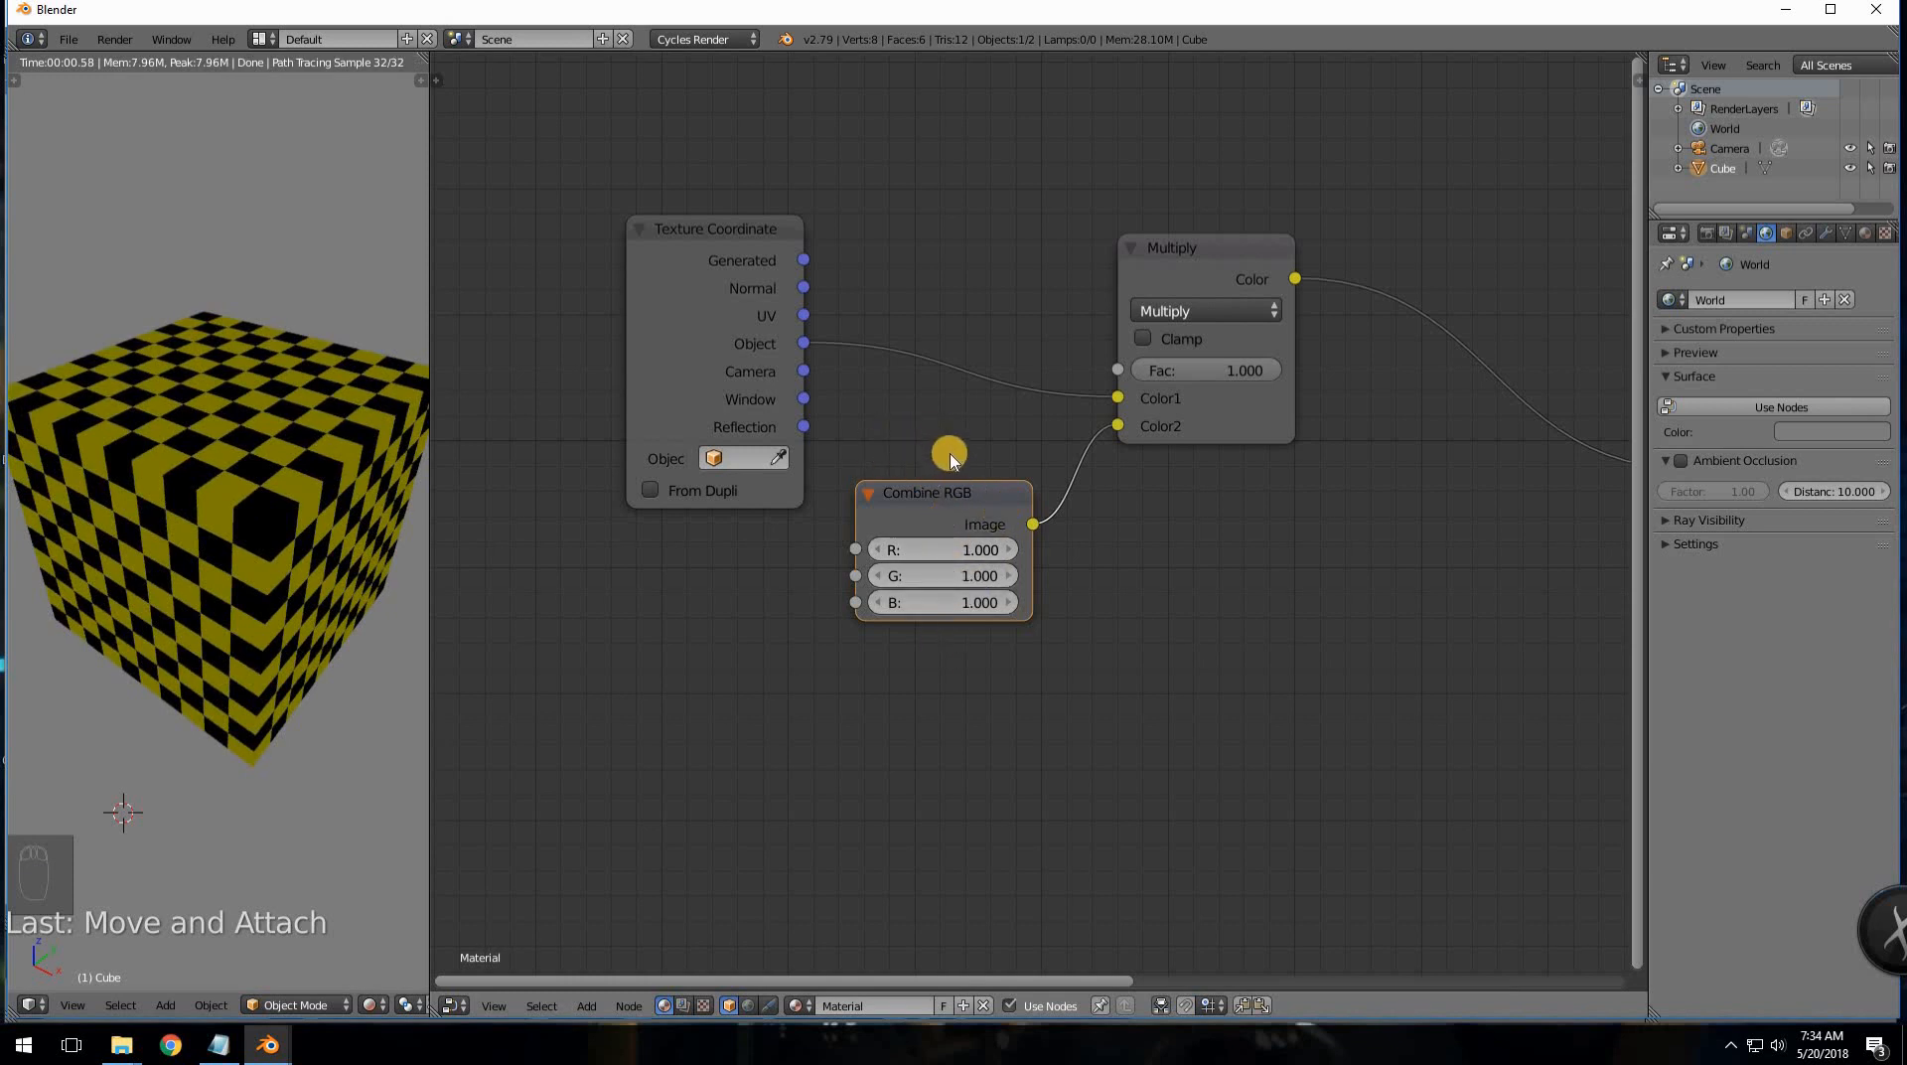
scroll(937, 479, "up", 1)
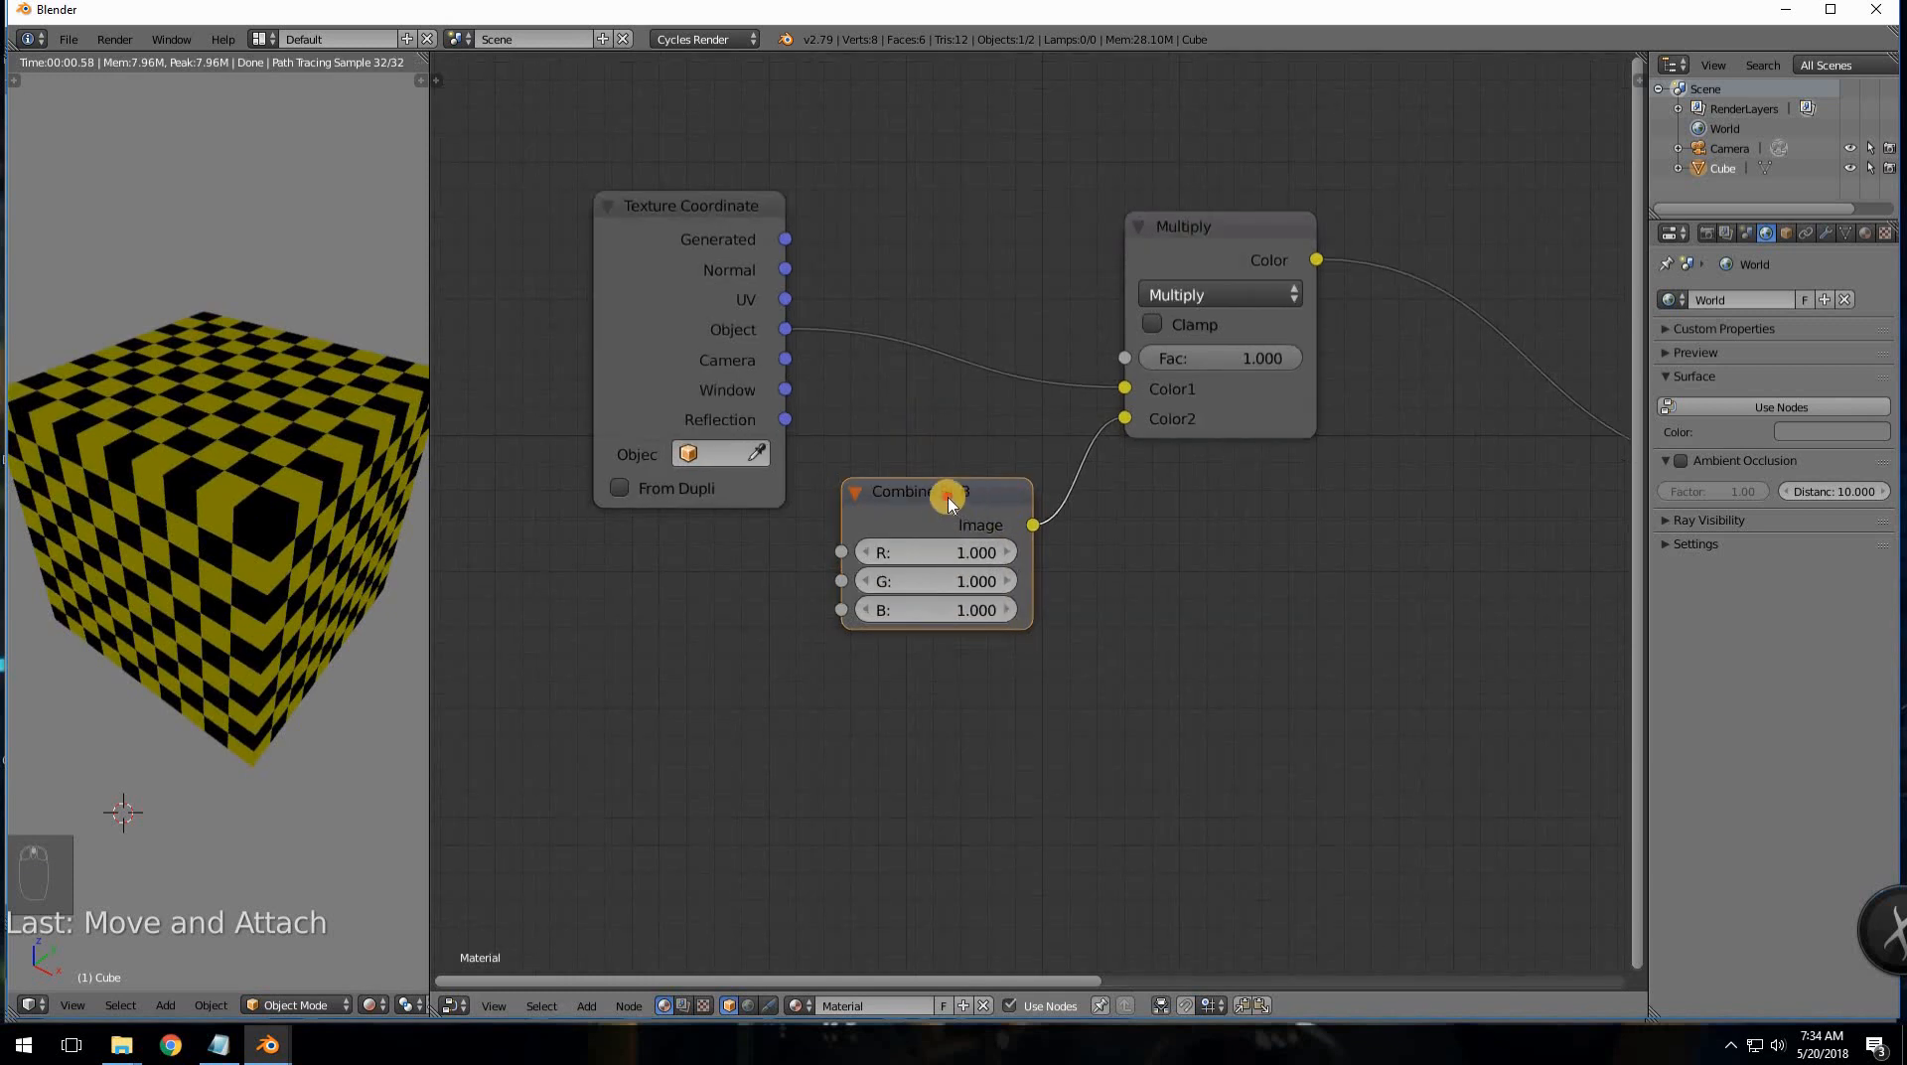
left_click_drag(949, 502, 961, 582)
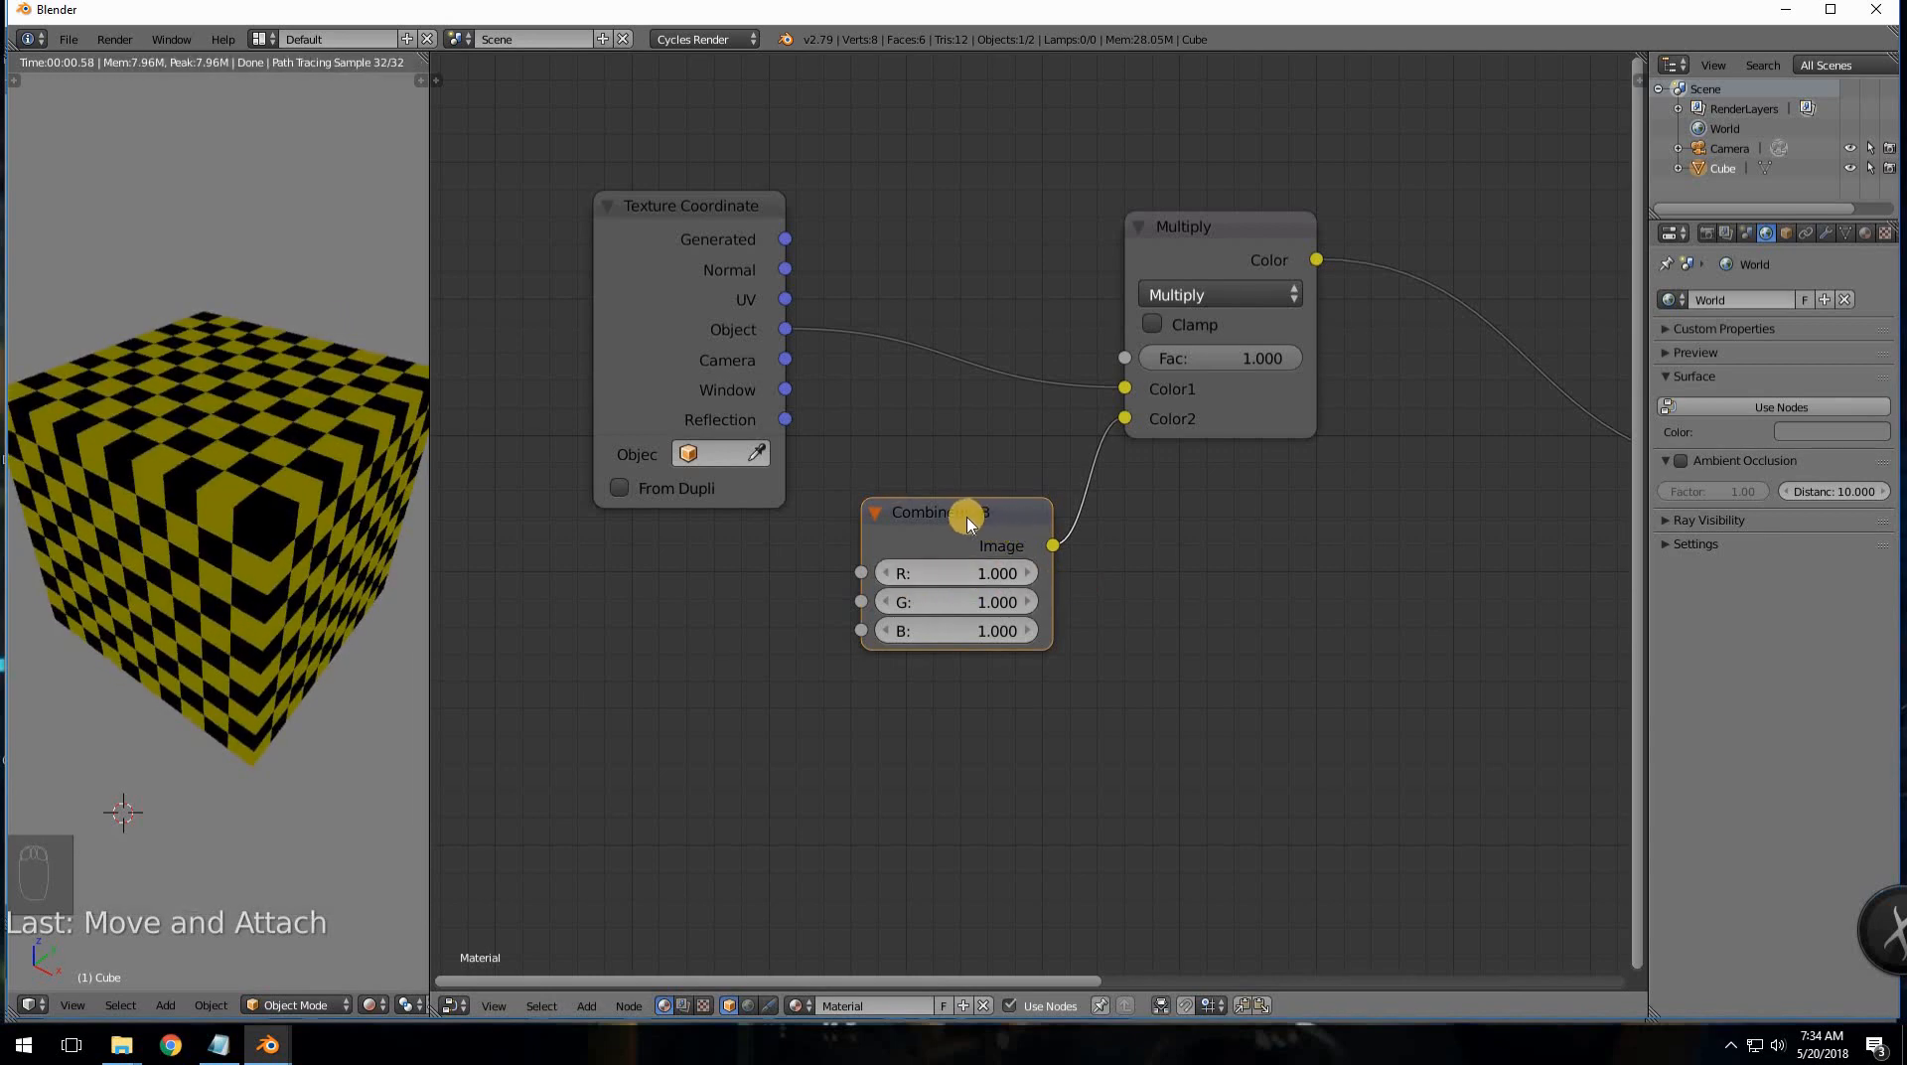
- Add a Value node and duplicate it twice, stacking three Value nodes vertically
key("shift+a")
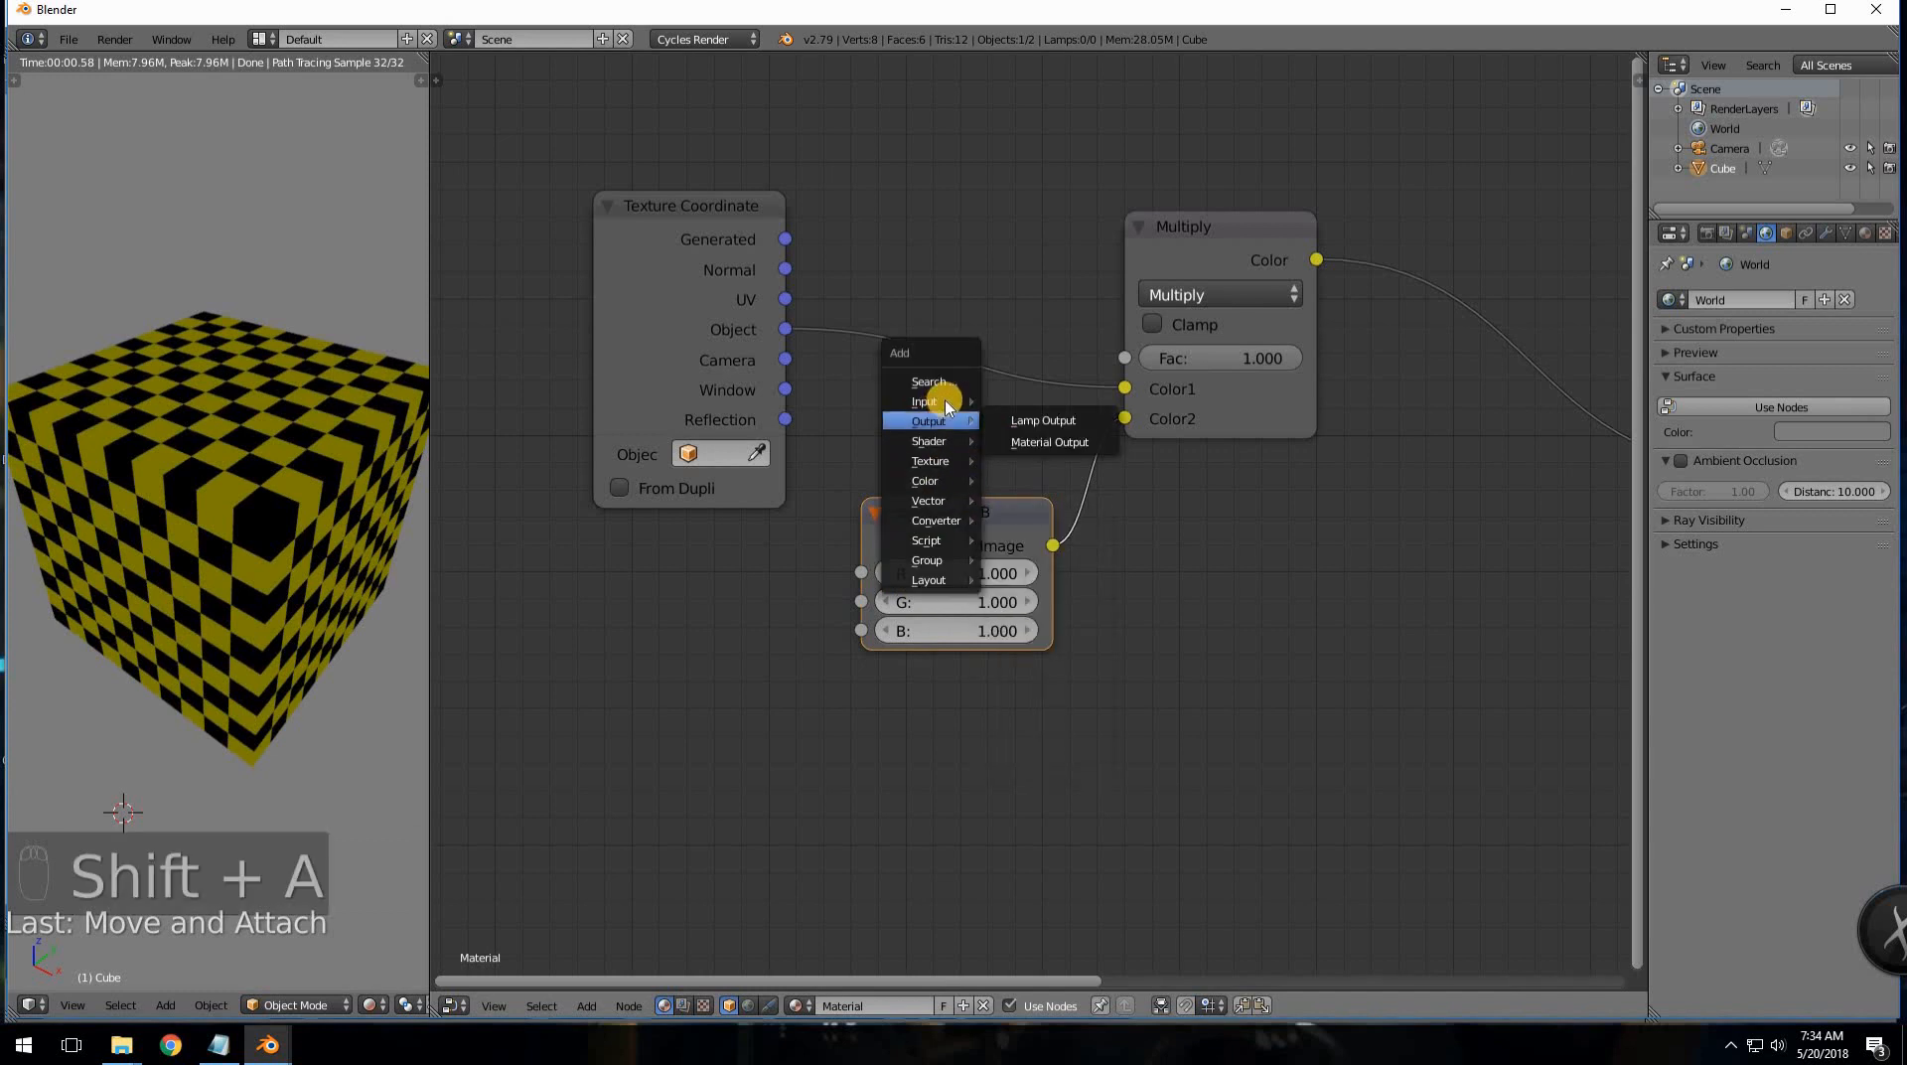
mouse_move(934, 401)
left_click(1023, 681)
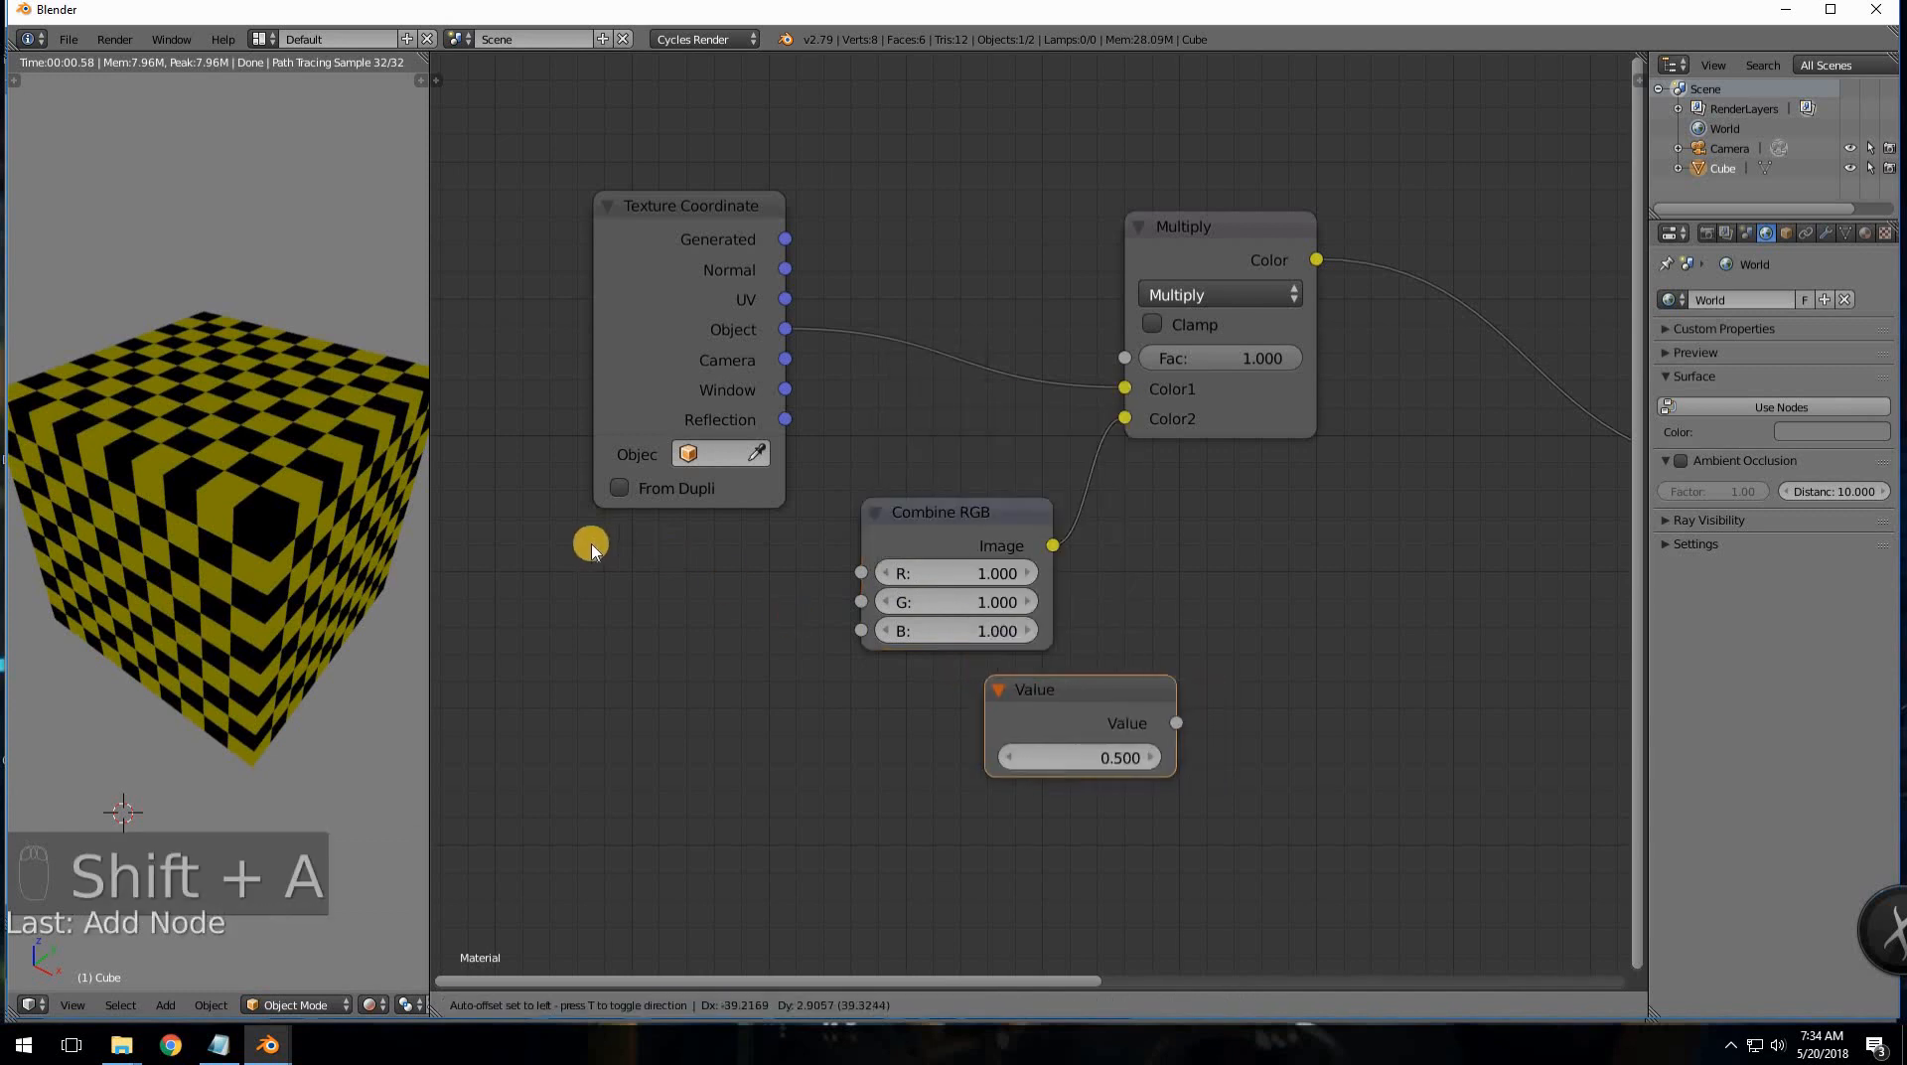
left_click(588, 531)
key("shift+d")
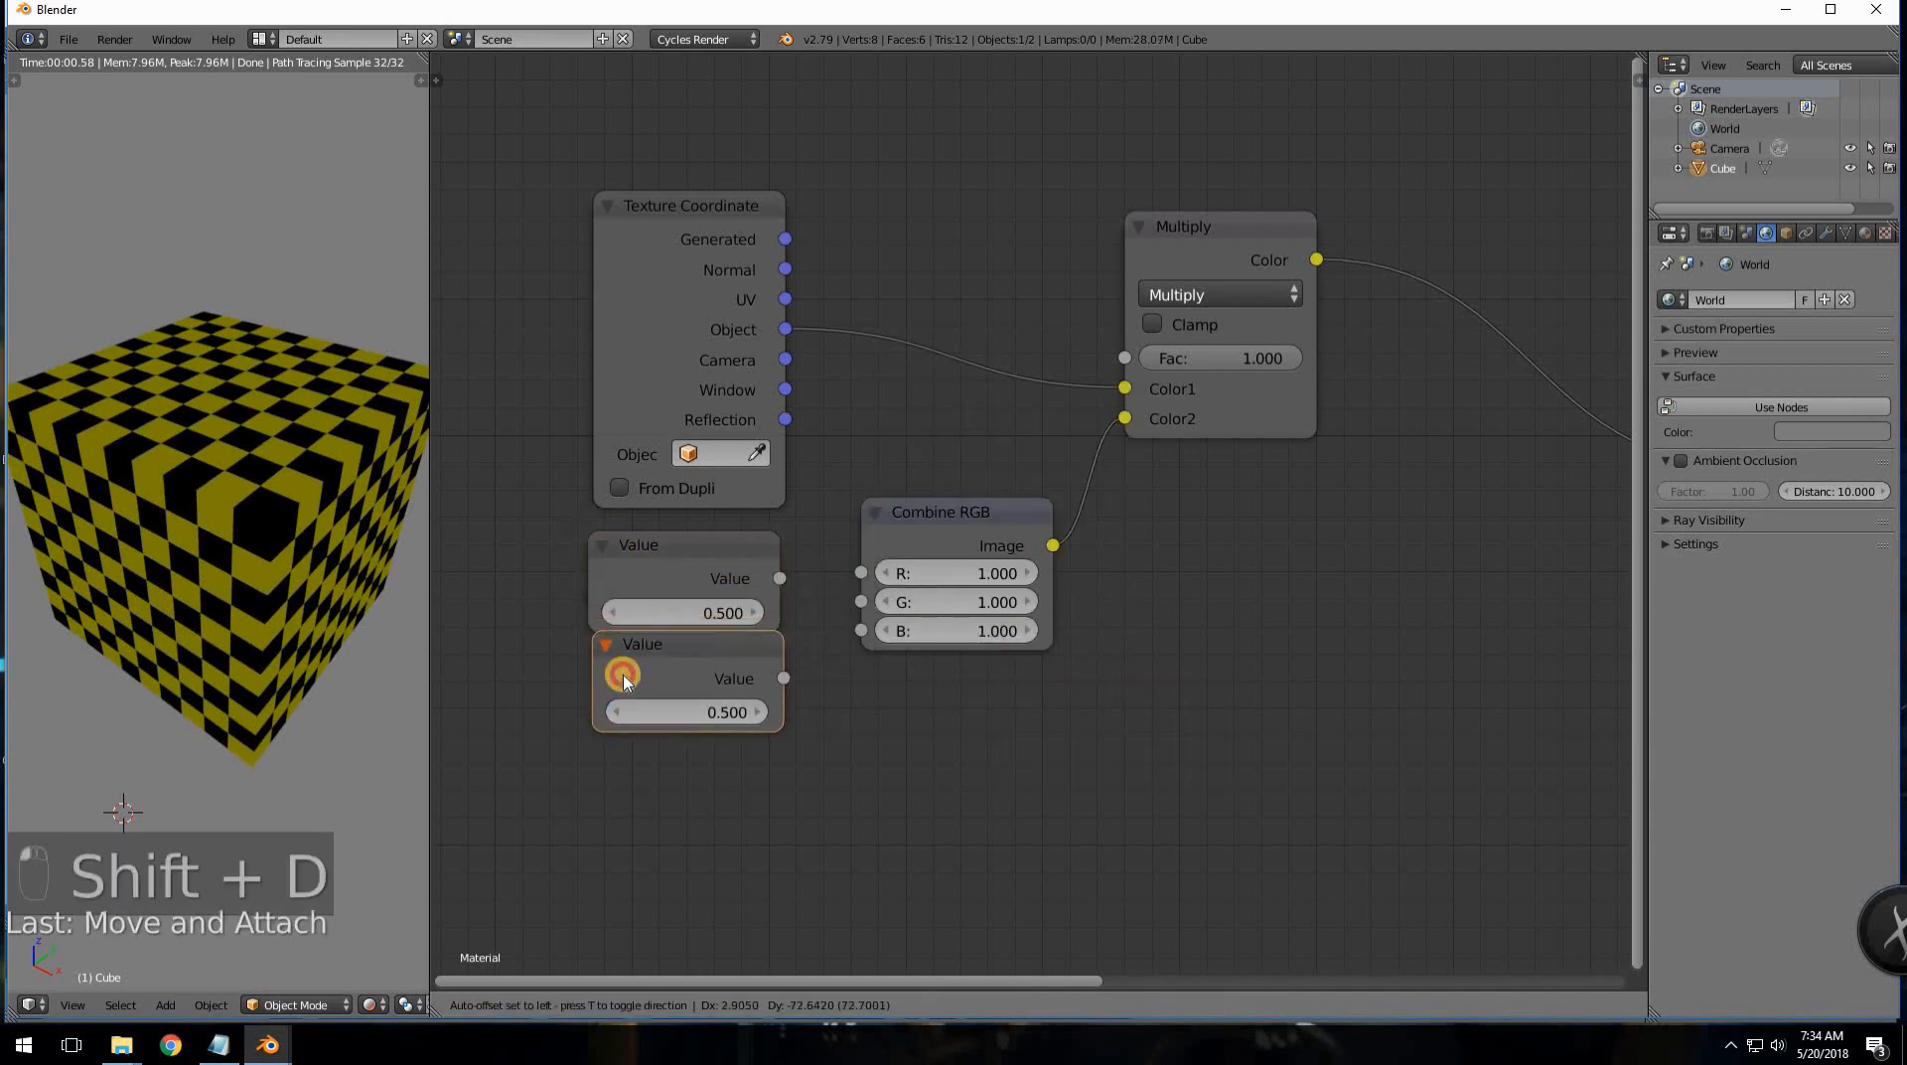
left_click(632, 798)
key("shift+d")
left_click(617, 778)
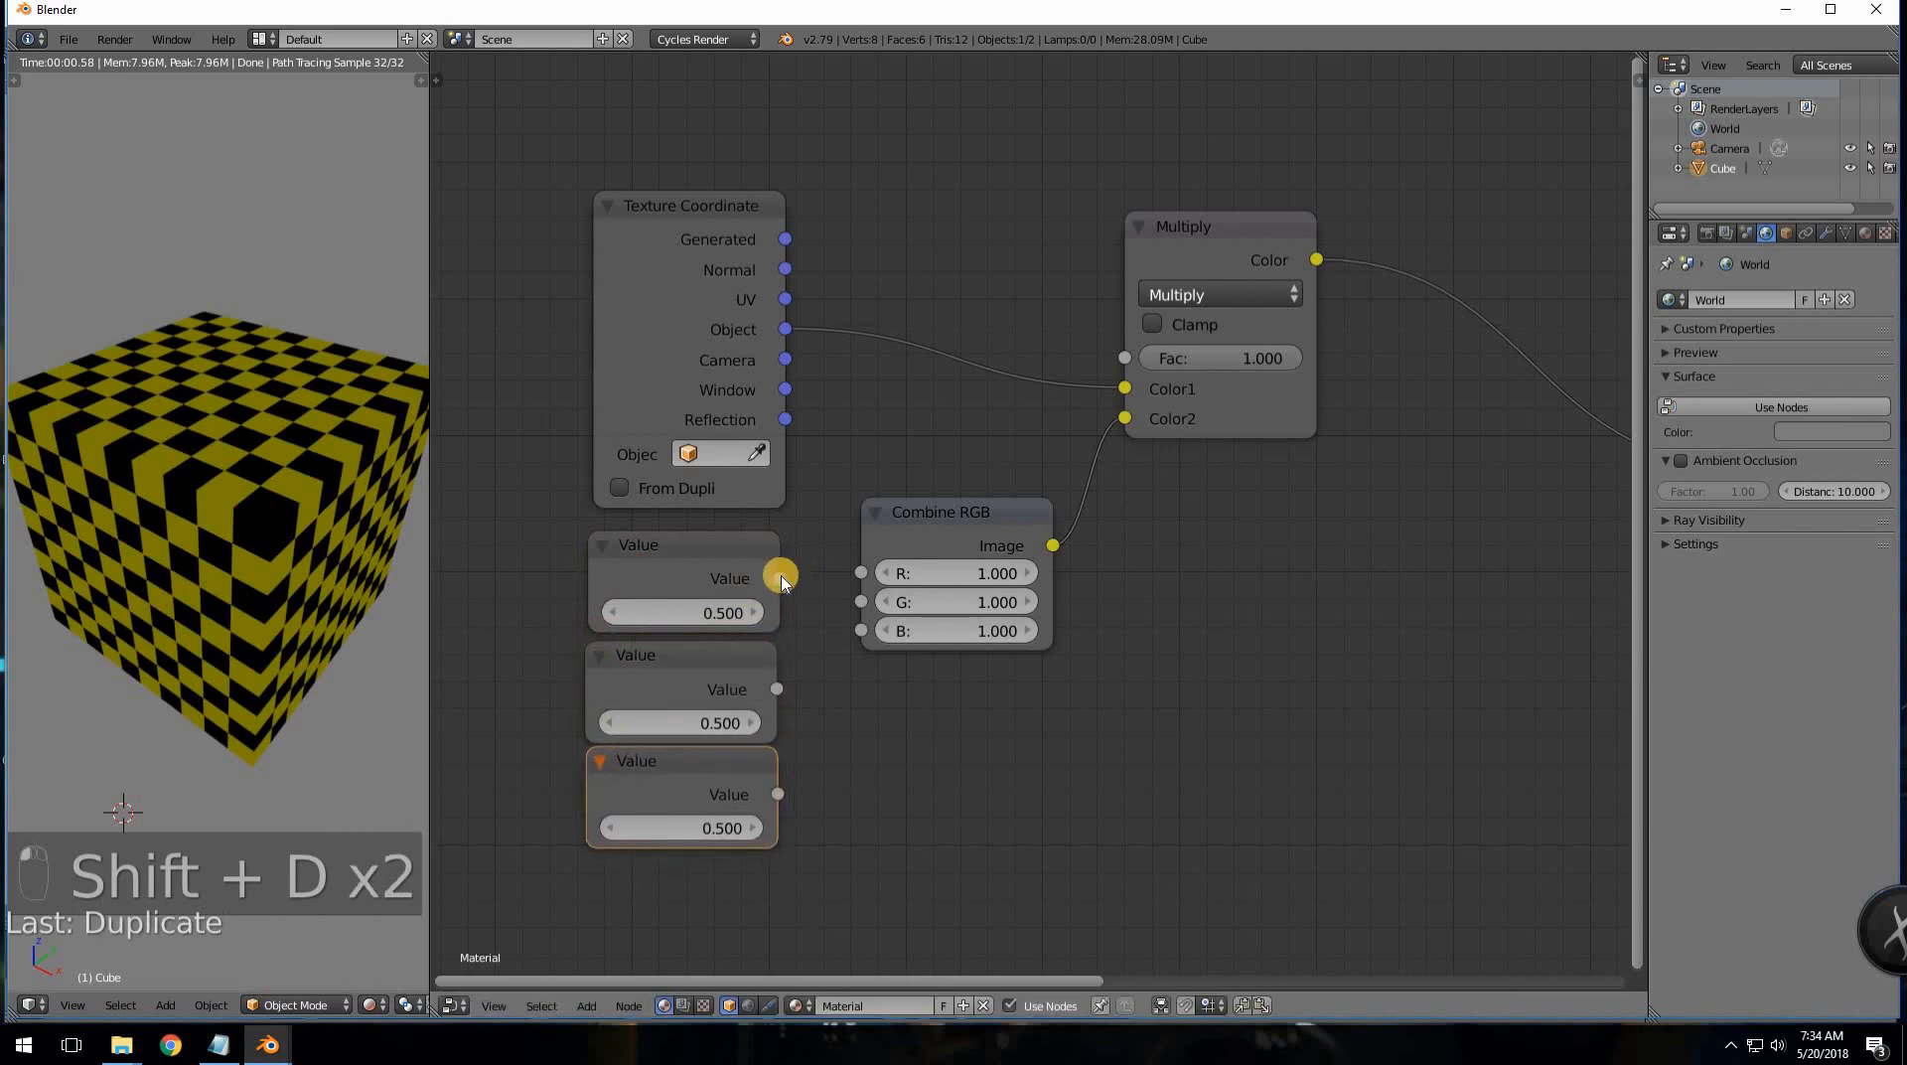
- Link the three Value nodes to Combine RGB's R, G and B inputs
left_click_drag(780, 578, 861, 573)
left_click_drag(777, 689, 861, 601)
left_click_drag(778, 794, 861, 631)
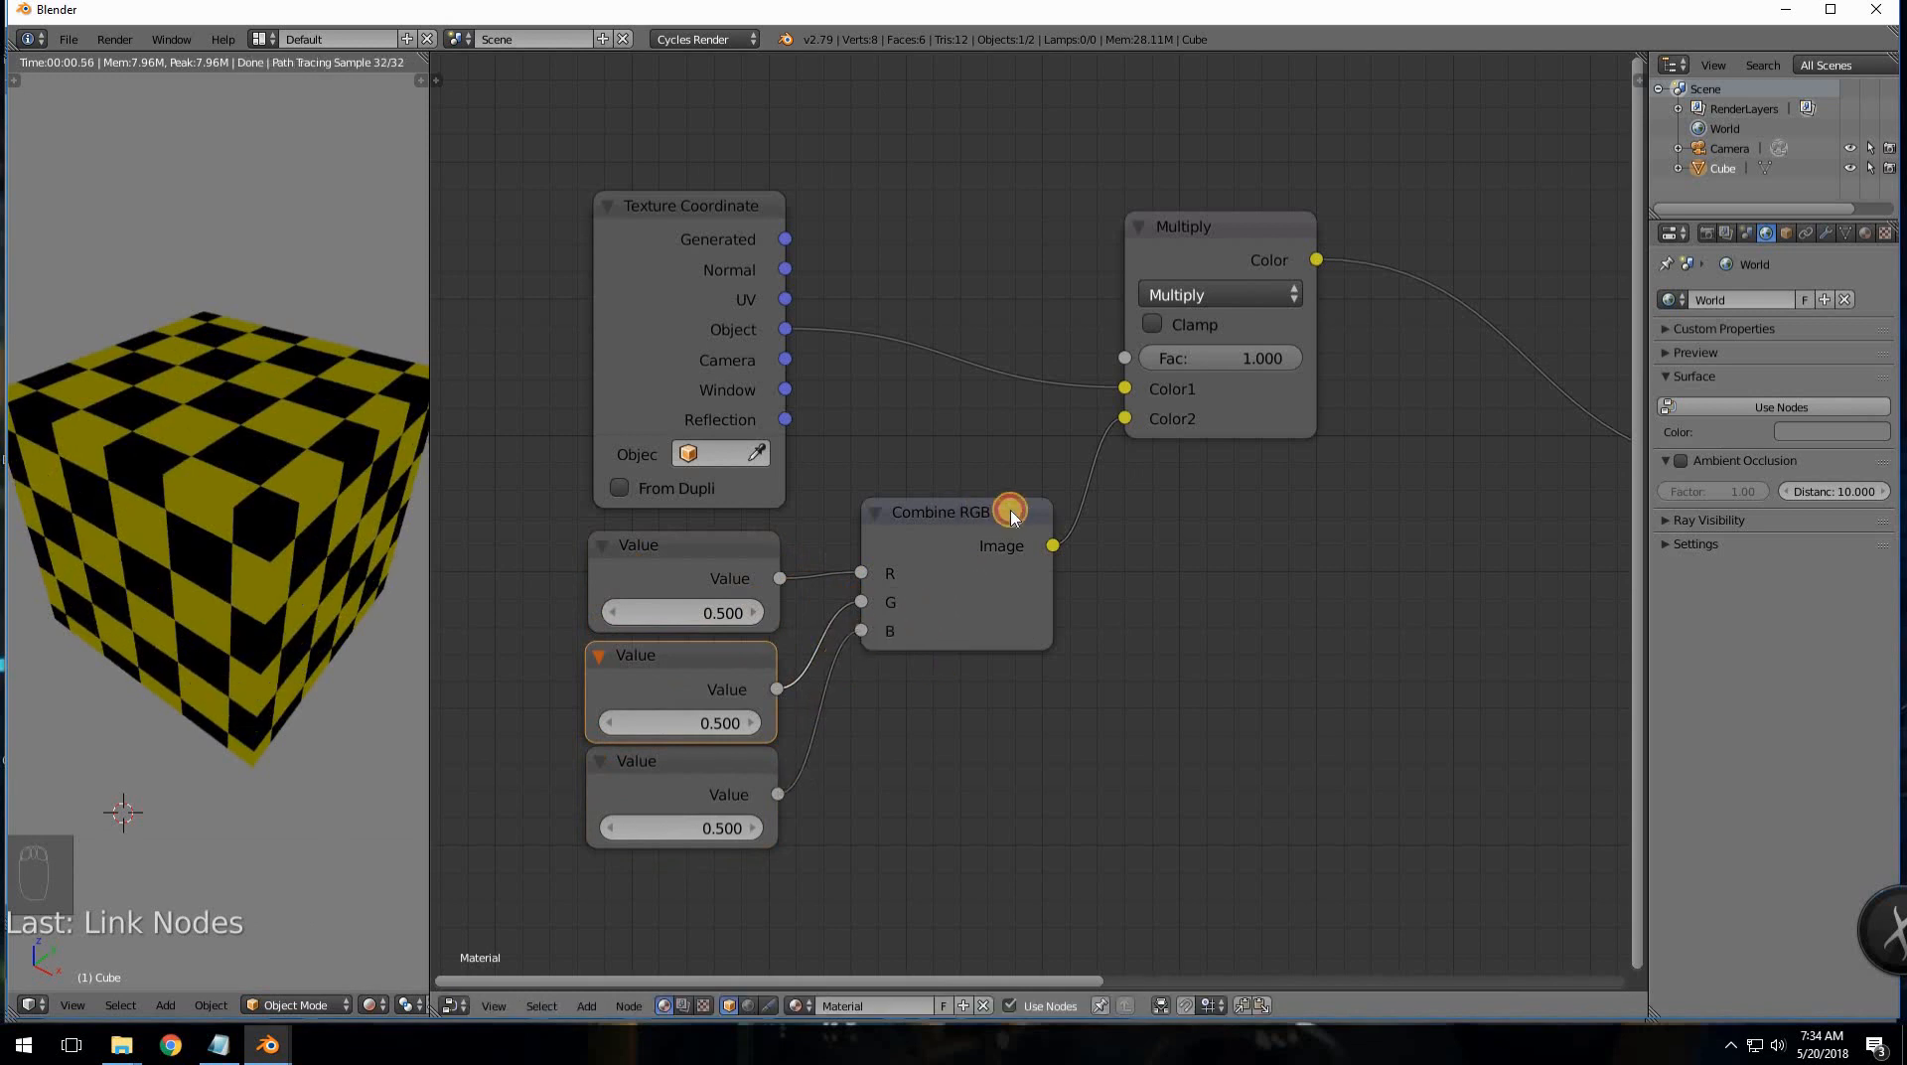
left_click_drag(1010, 510, 1066, 497)
middle_click_drag(865, 524, 982, 488)
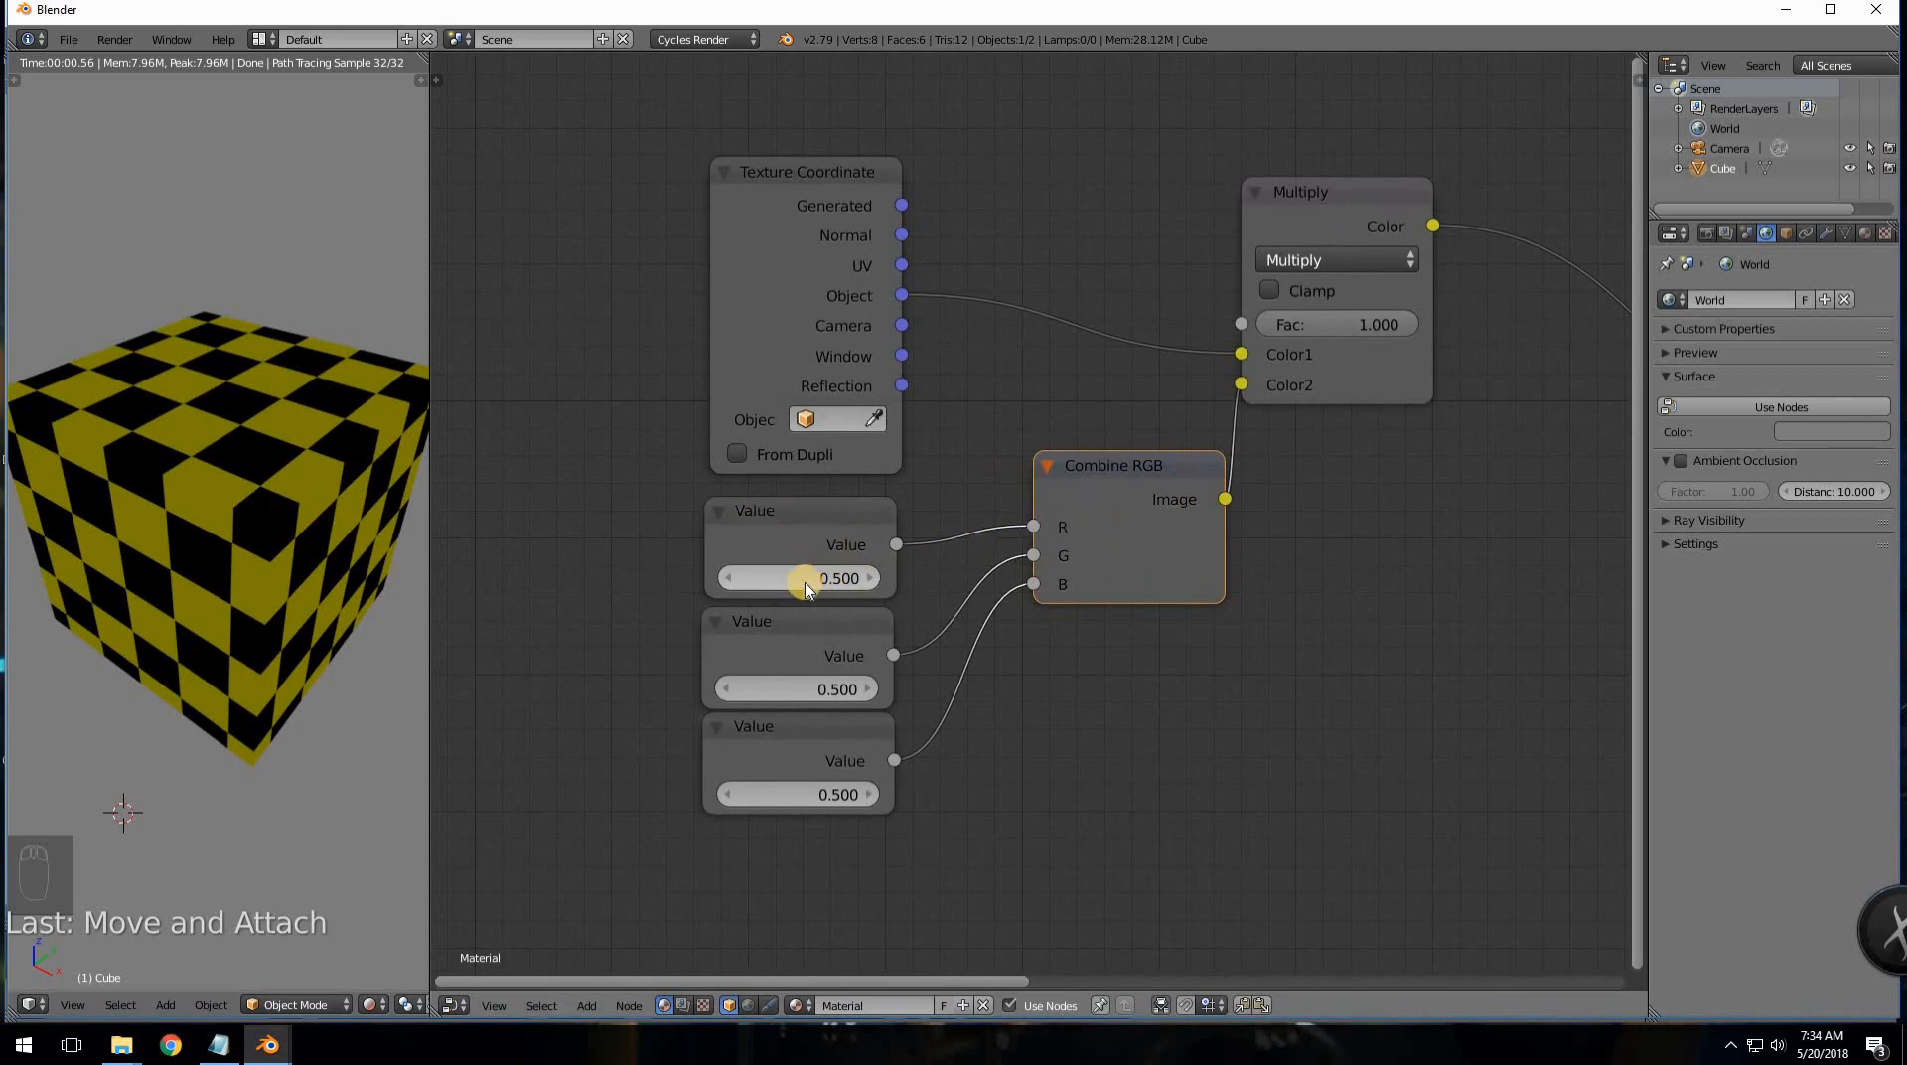
- Try 5 on the first Value node, then settle it at 1.000
mouse_move(839, 578)
left_mouse_down()
mouse_move(1009, 578)
mouse_move(804, 581)
left_mouse_up()
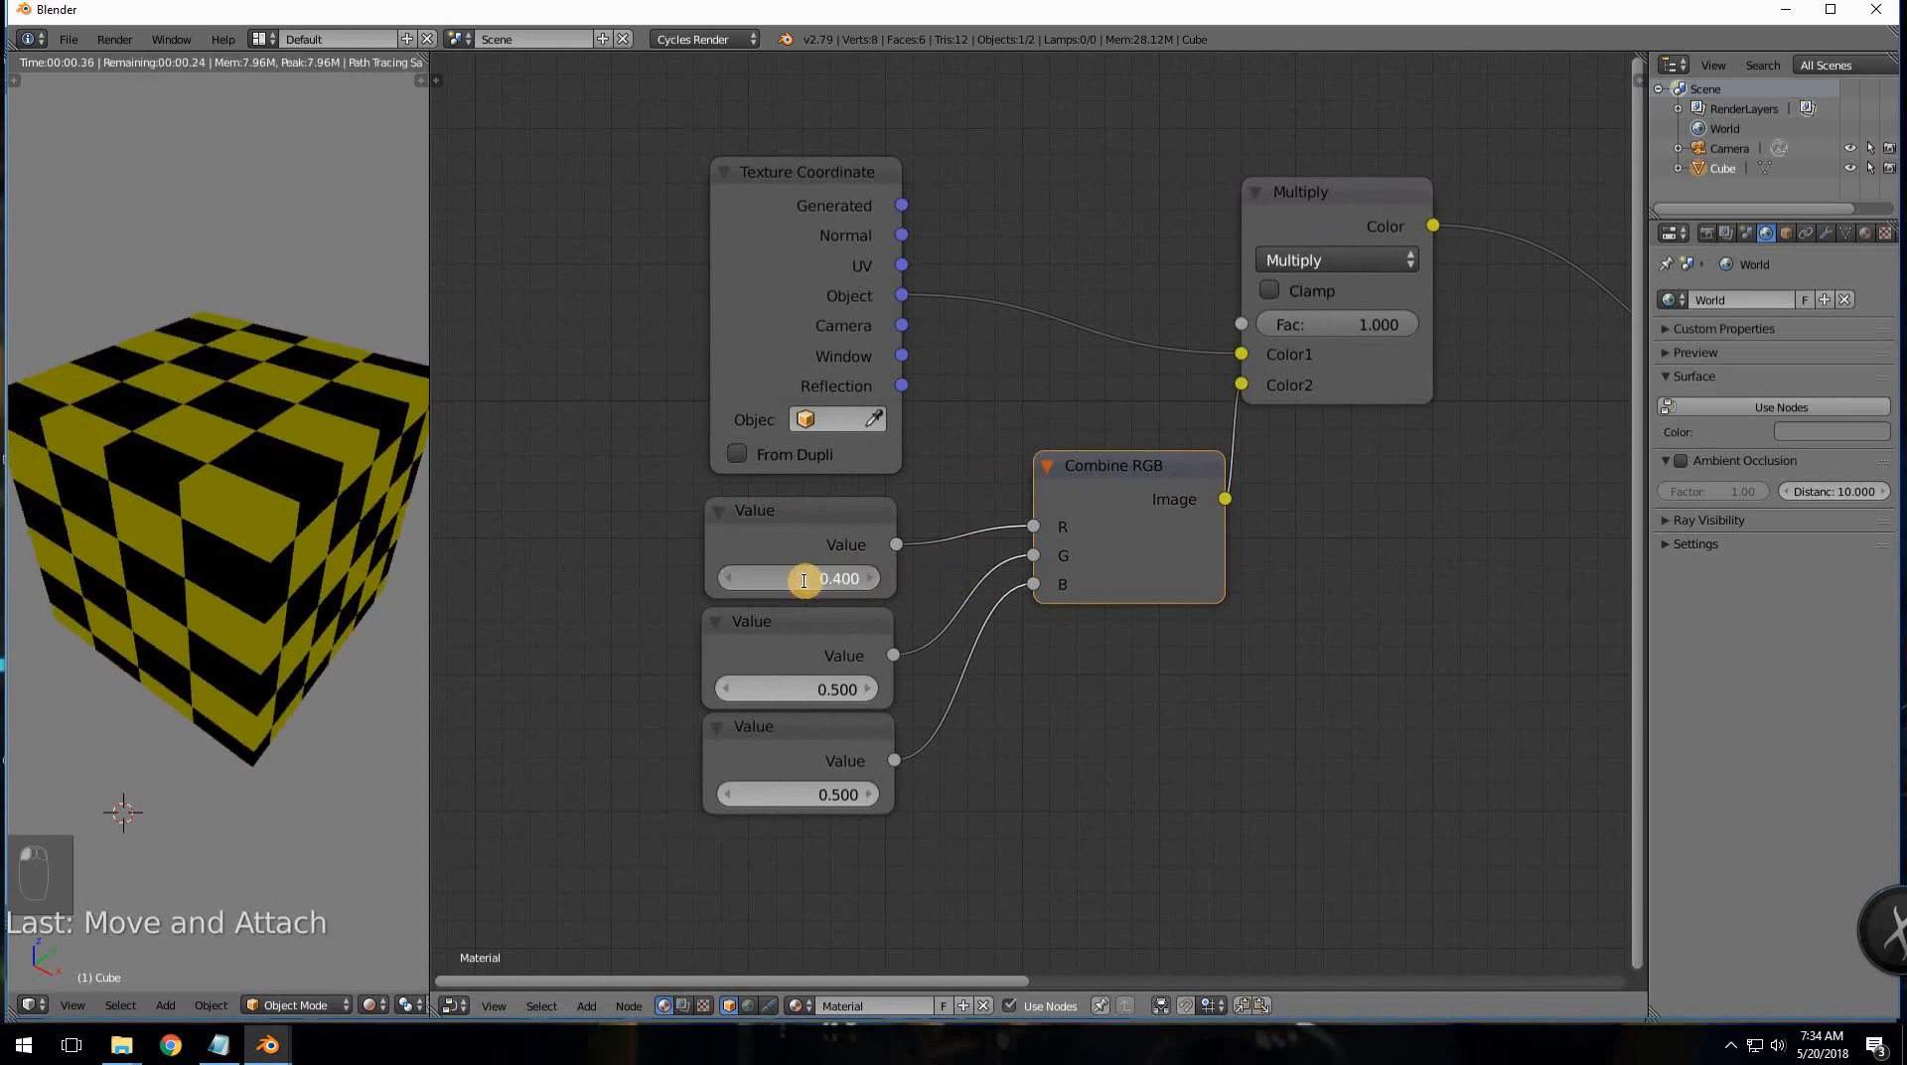
left_click(805, 581)
type("5")
key("Return")
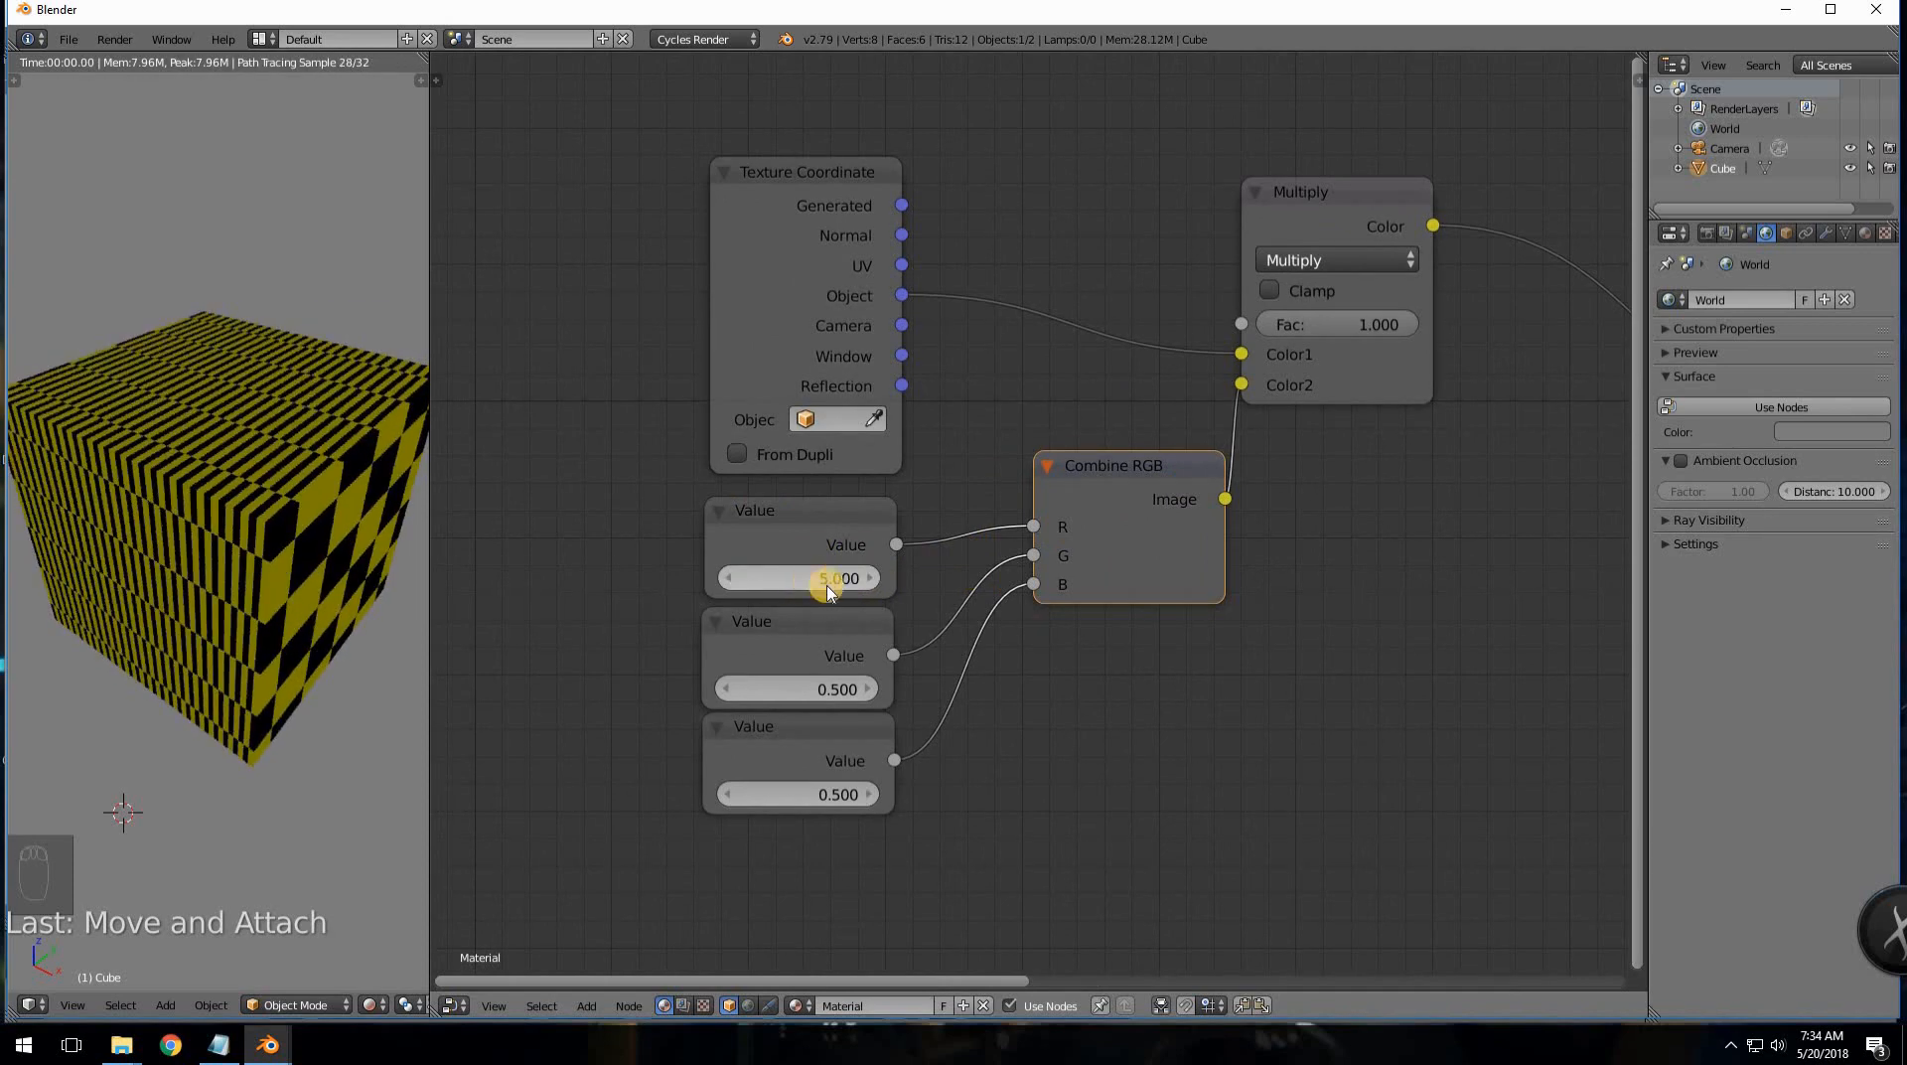
left_click(791, 566)
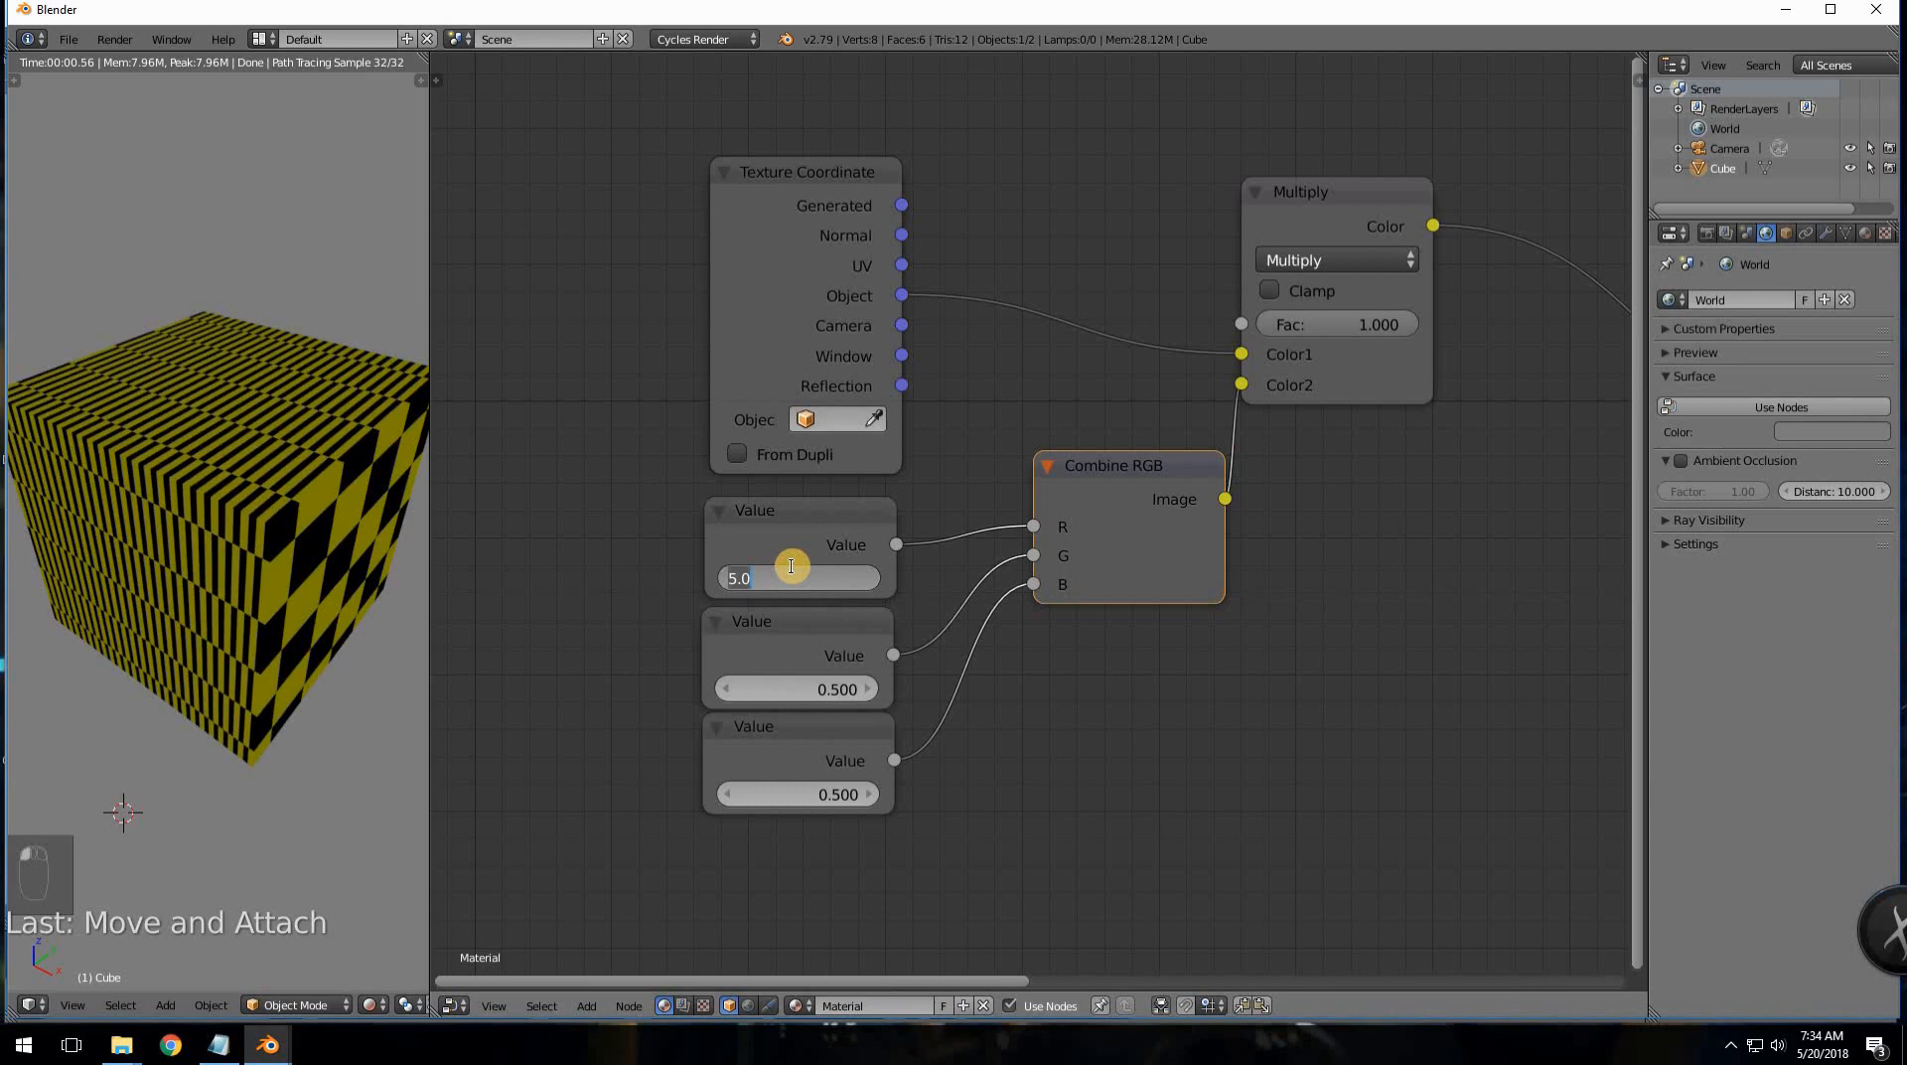
type("1")
key("Return")
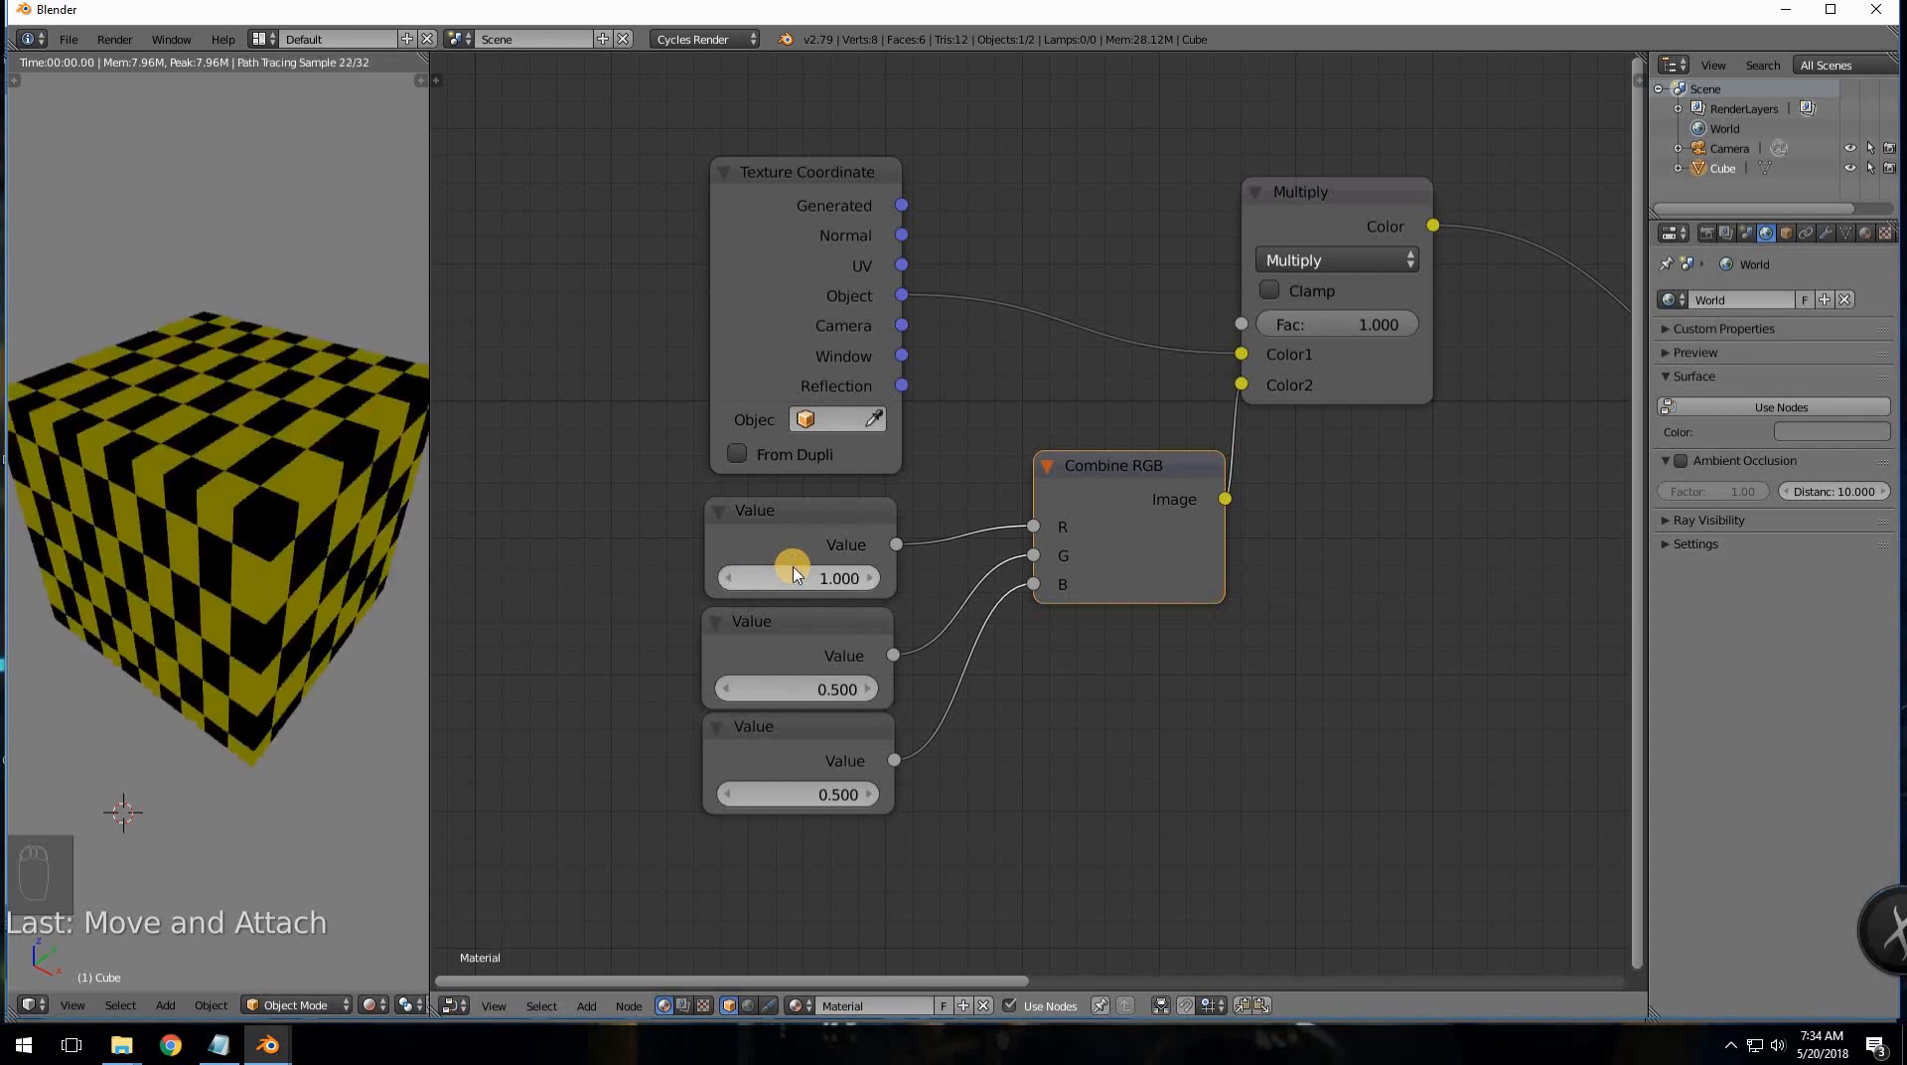
- Set the second and third Value nodes to 1.000 and switch to front orthographic view
left_click(792, 682)
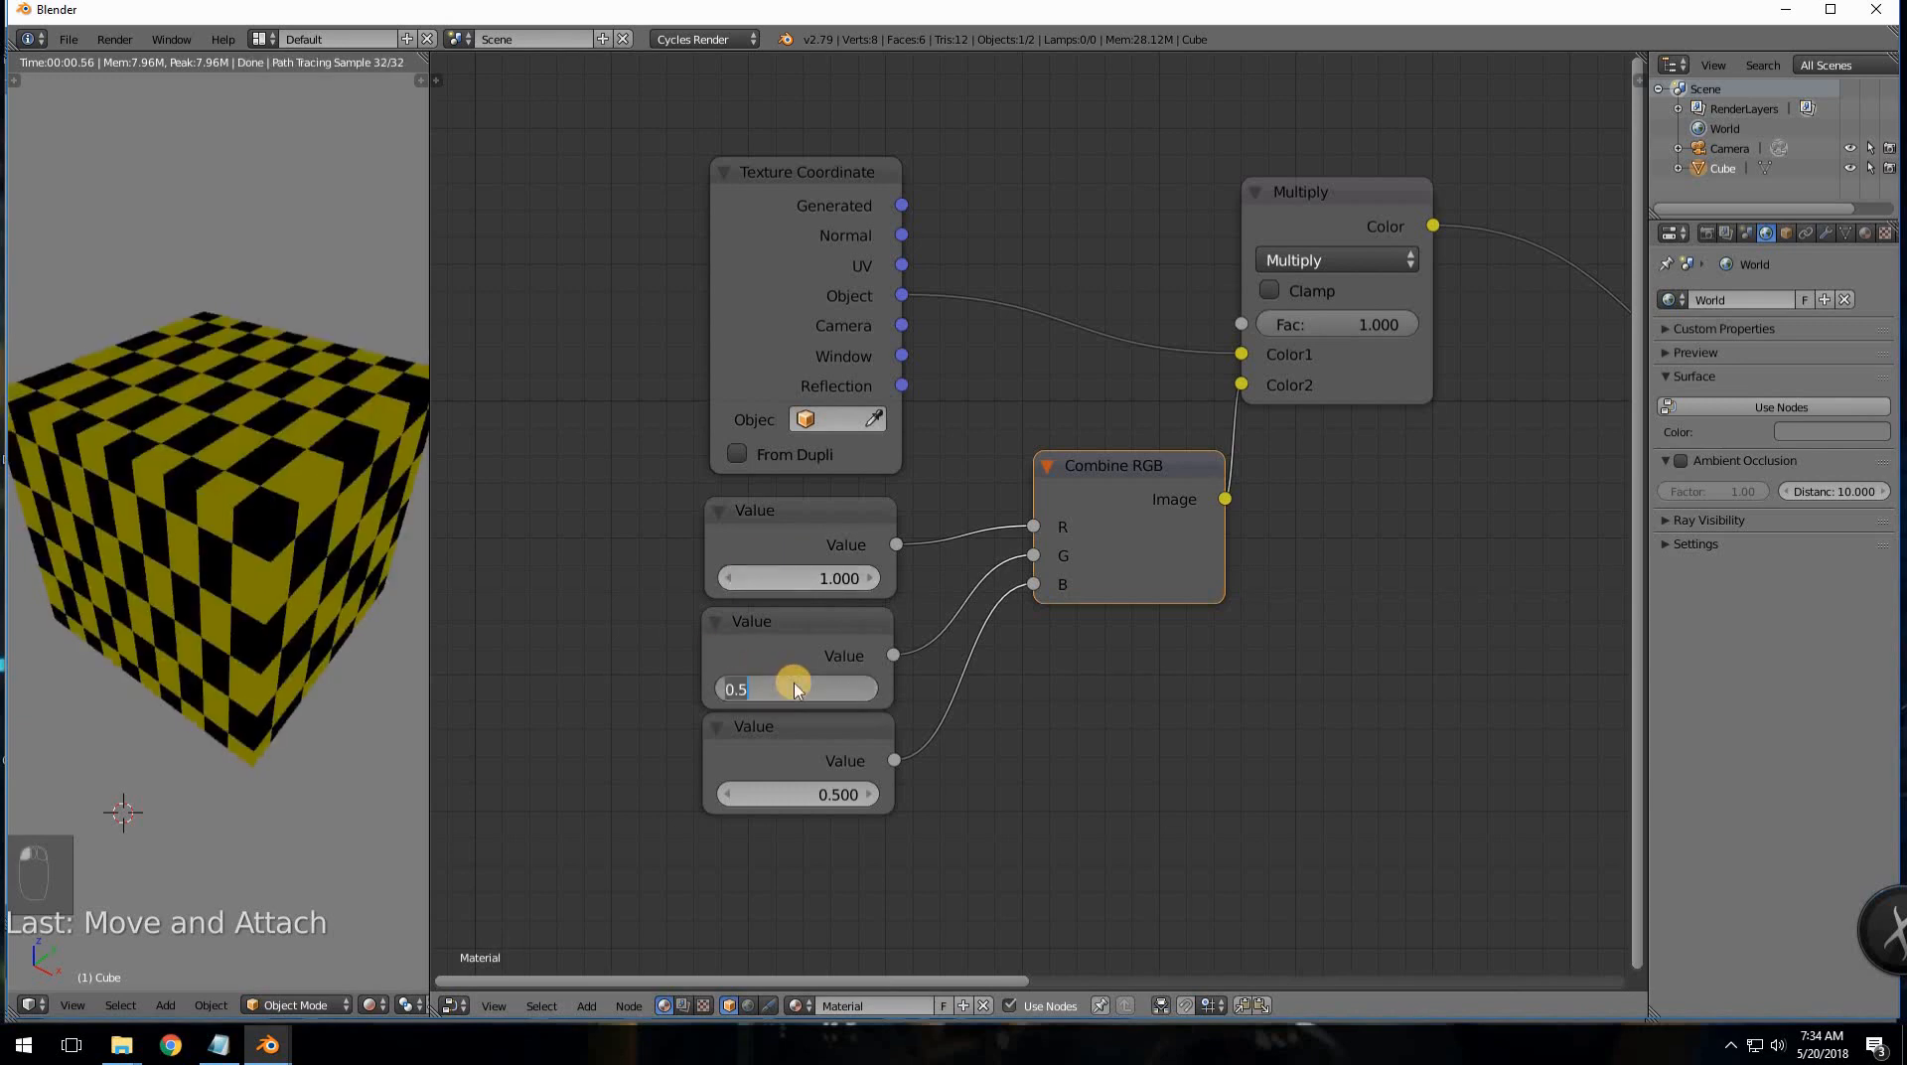
type("1")
key("Return")
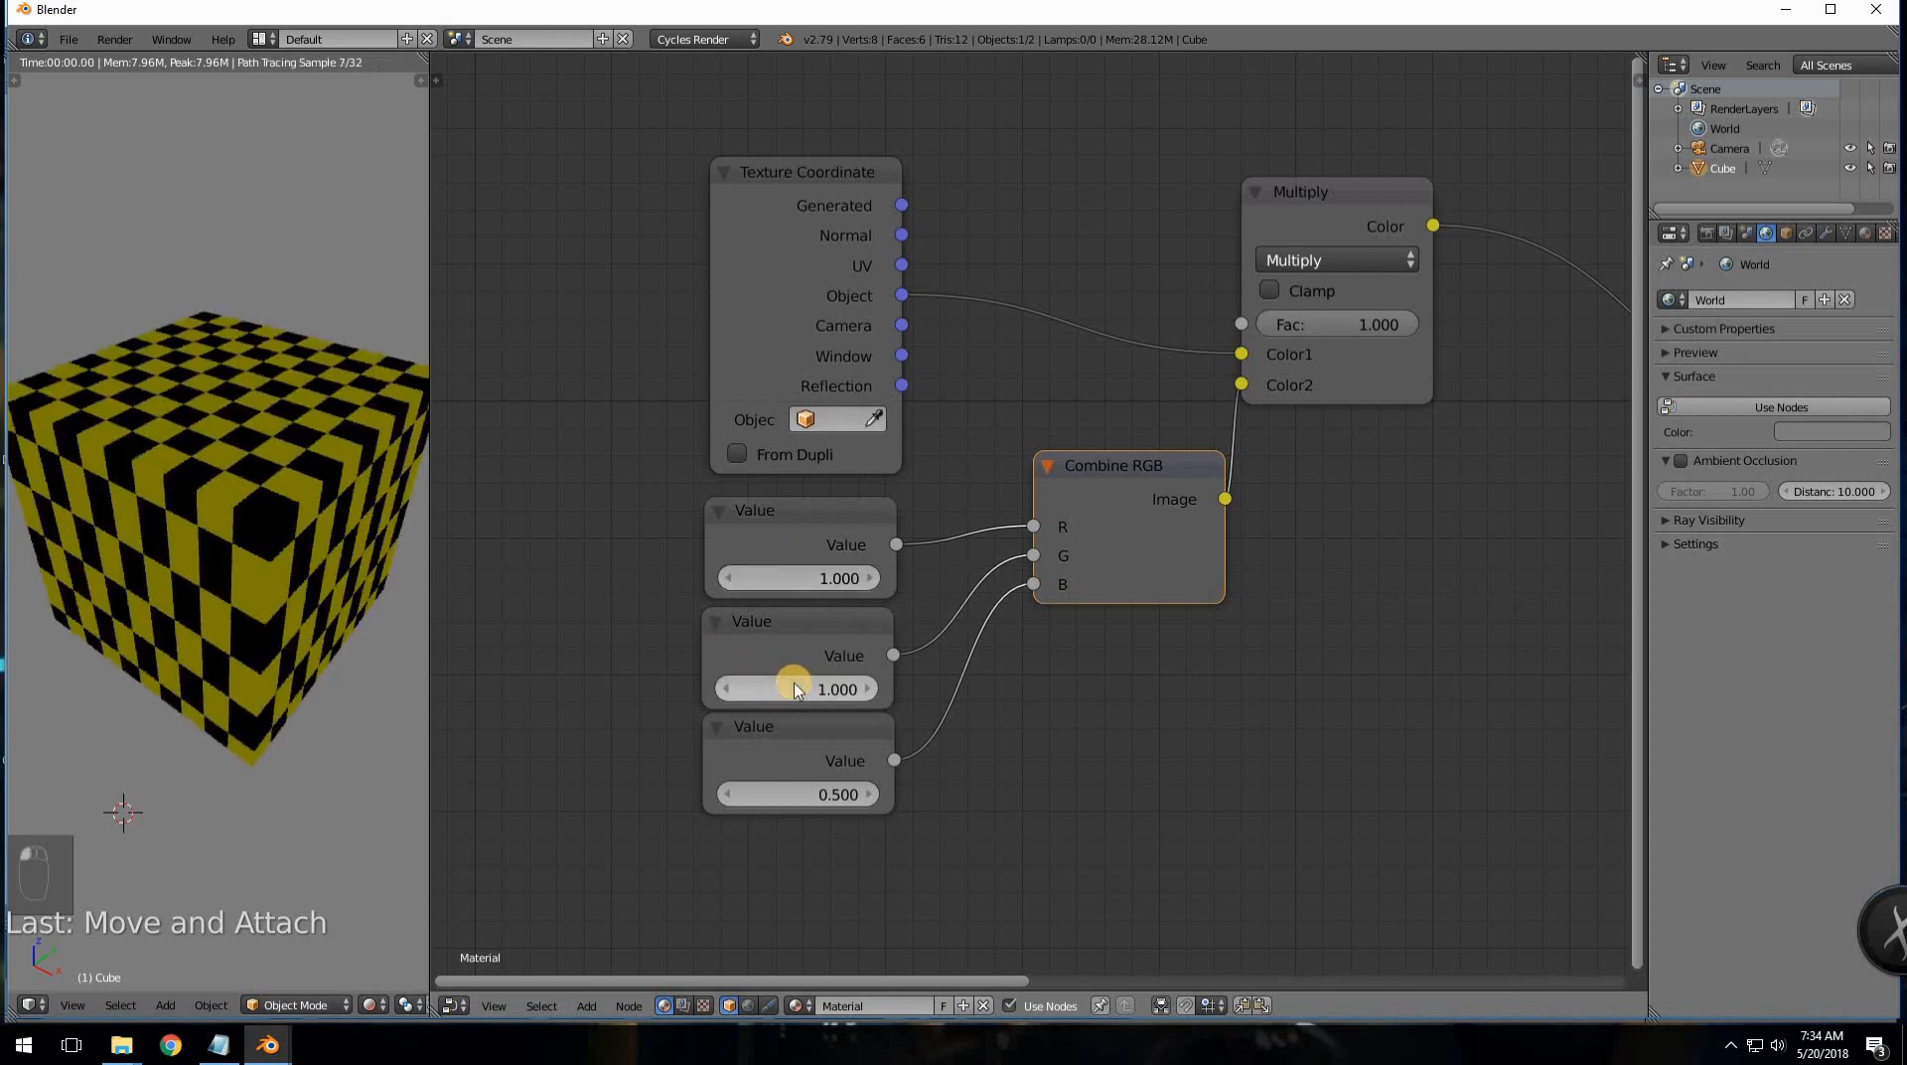
left_click(861, 797)
key("KP_1")
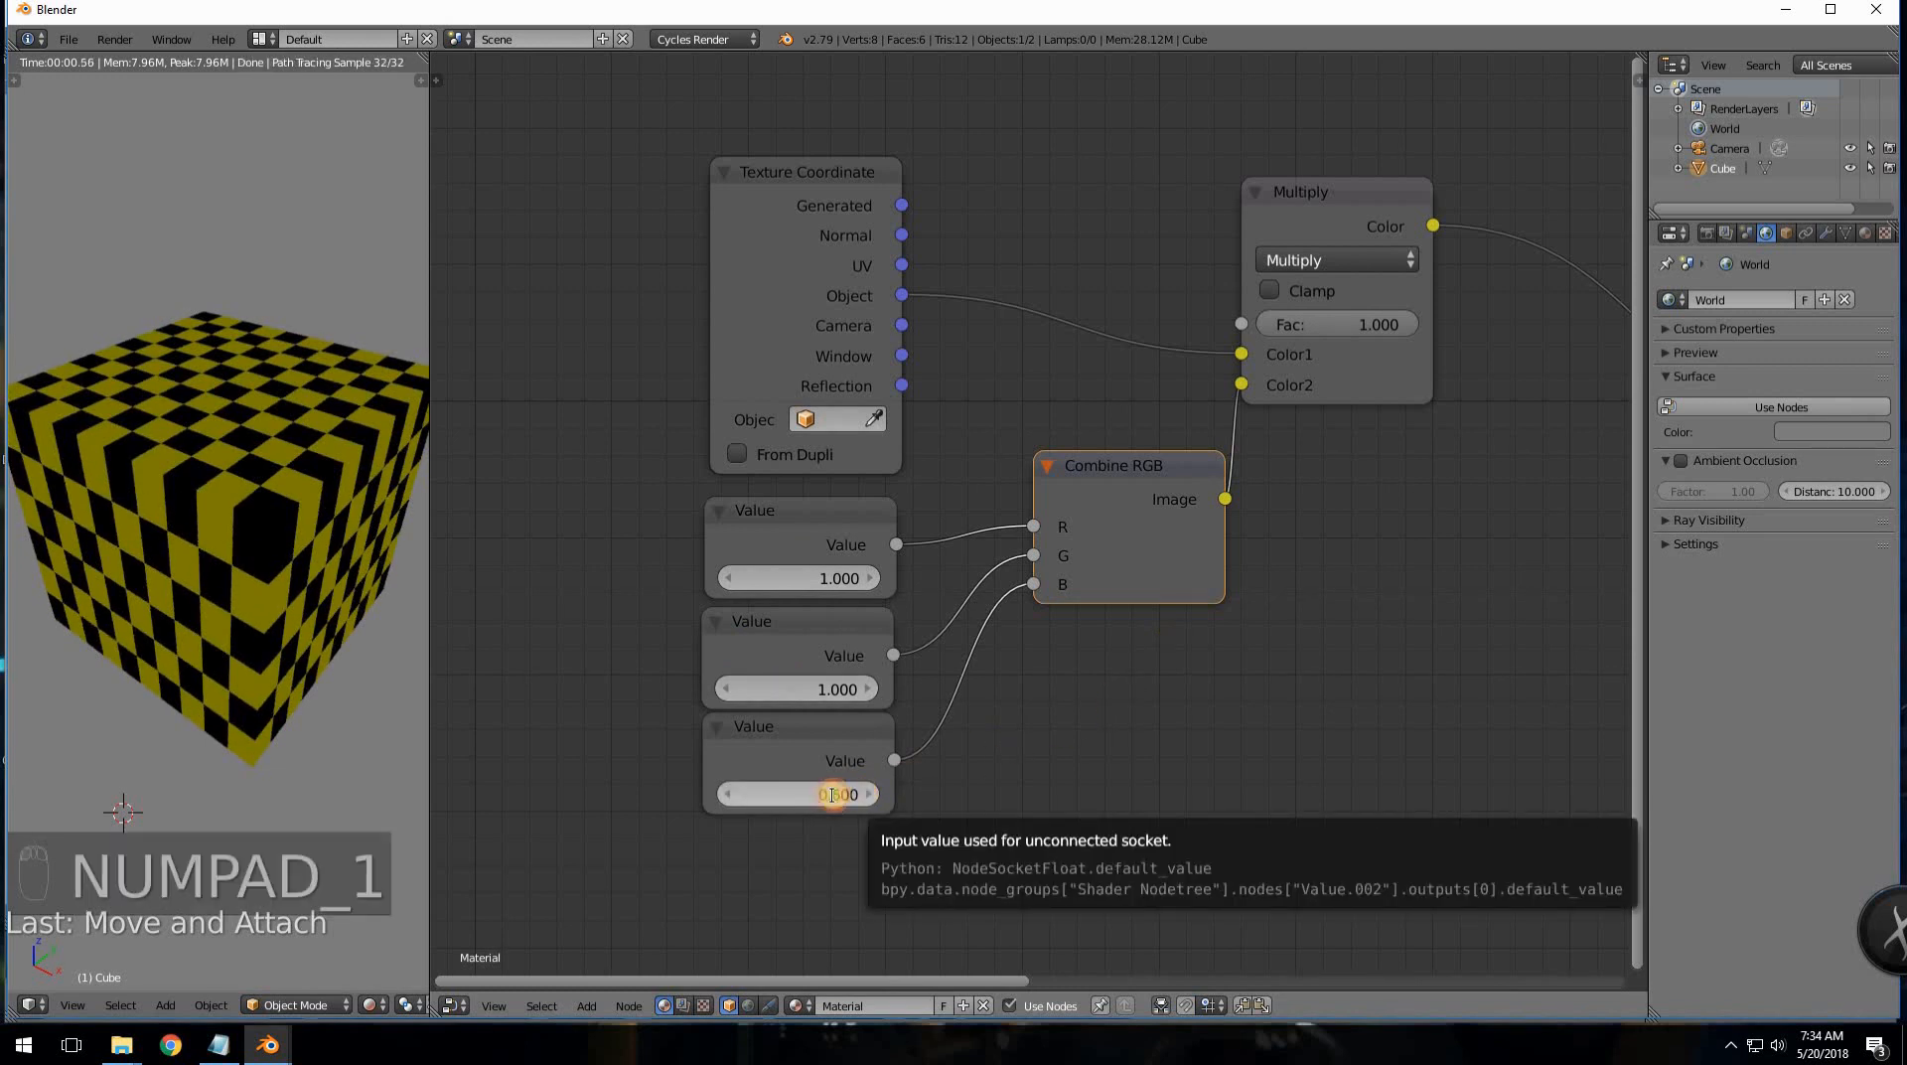
left_click(832, 794)
type("1")
key("Return")
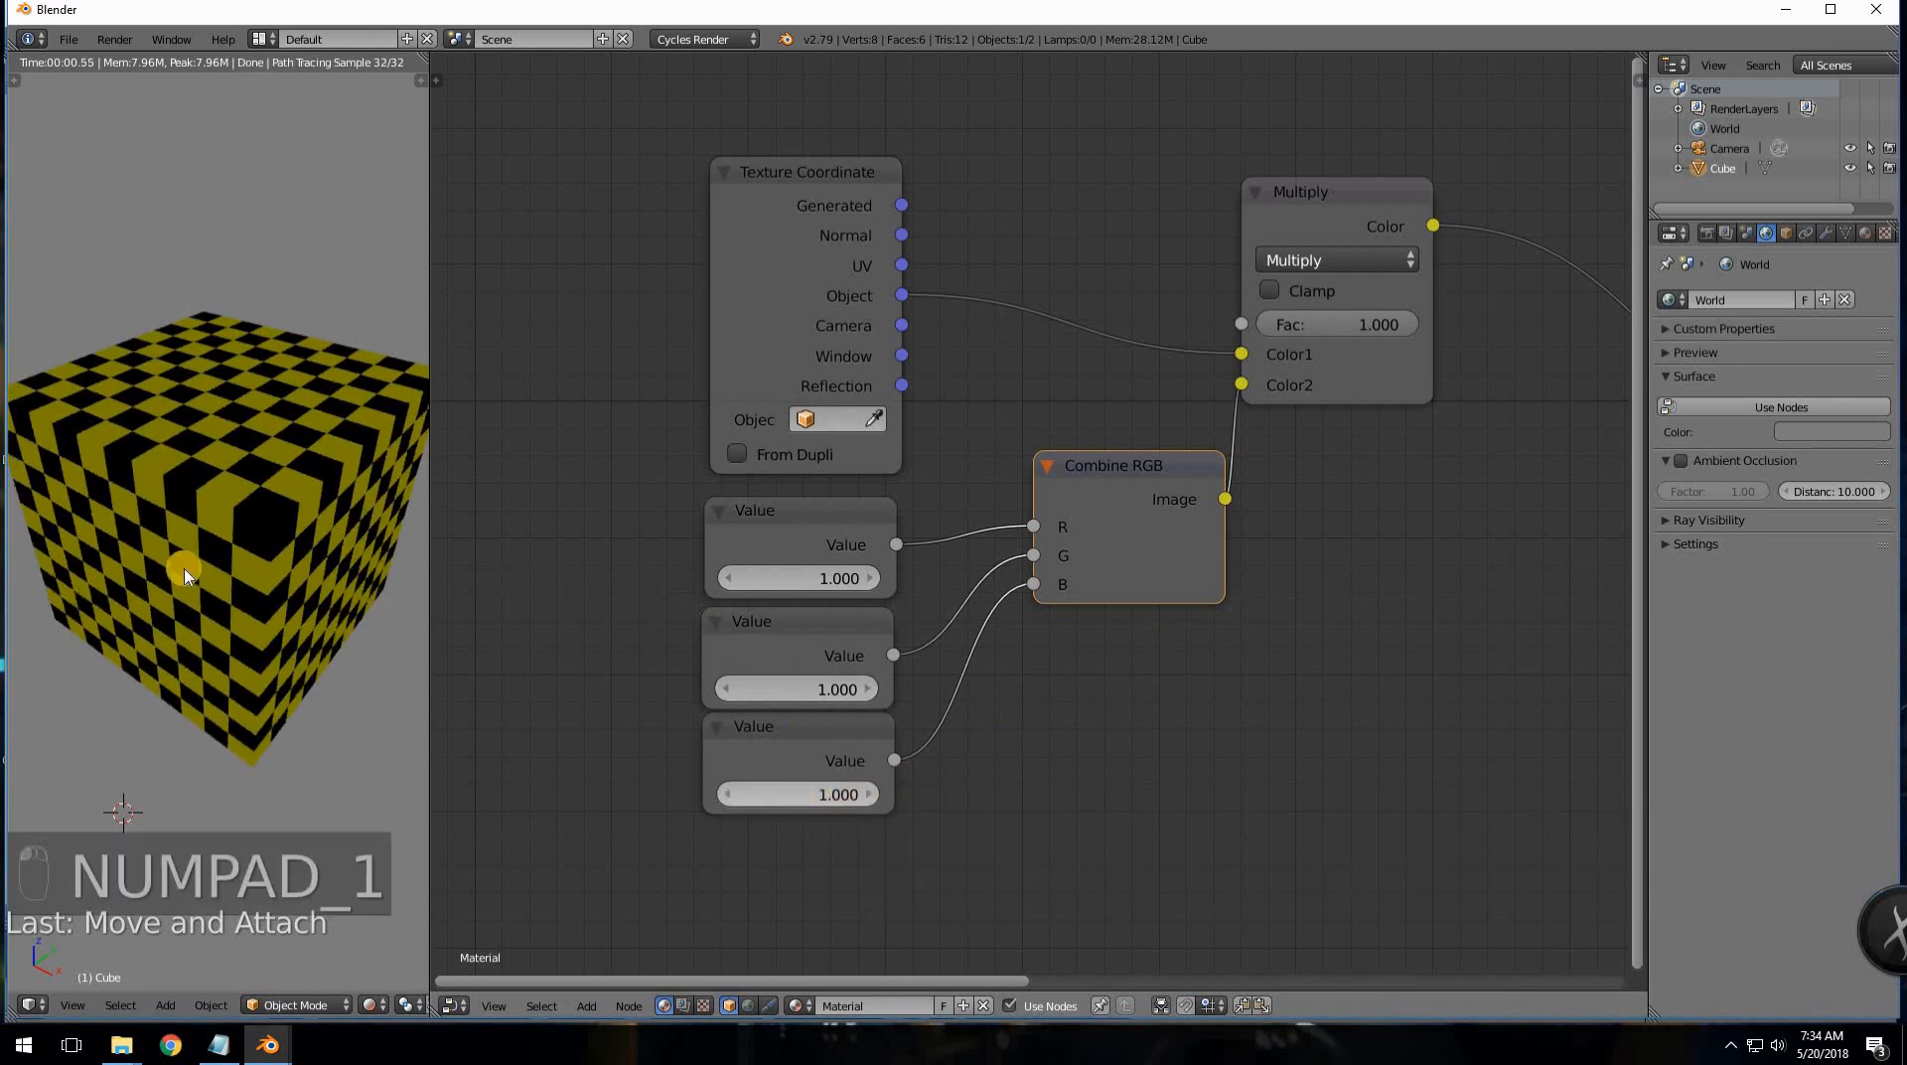
key("KP_1")
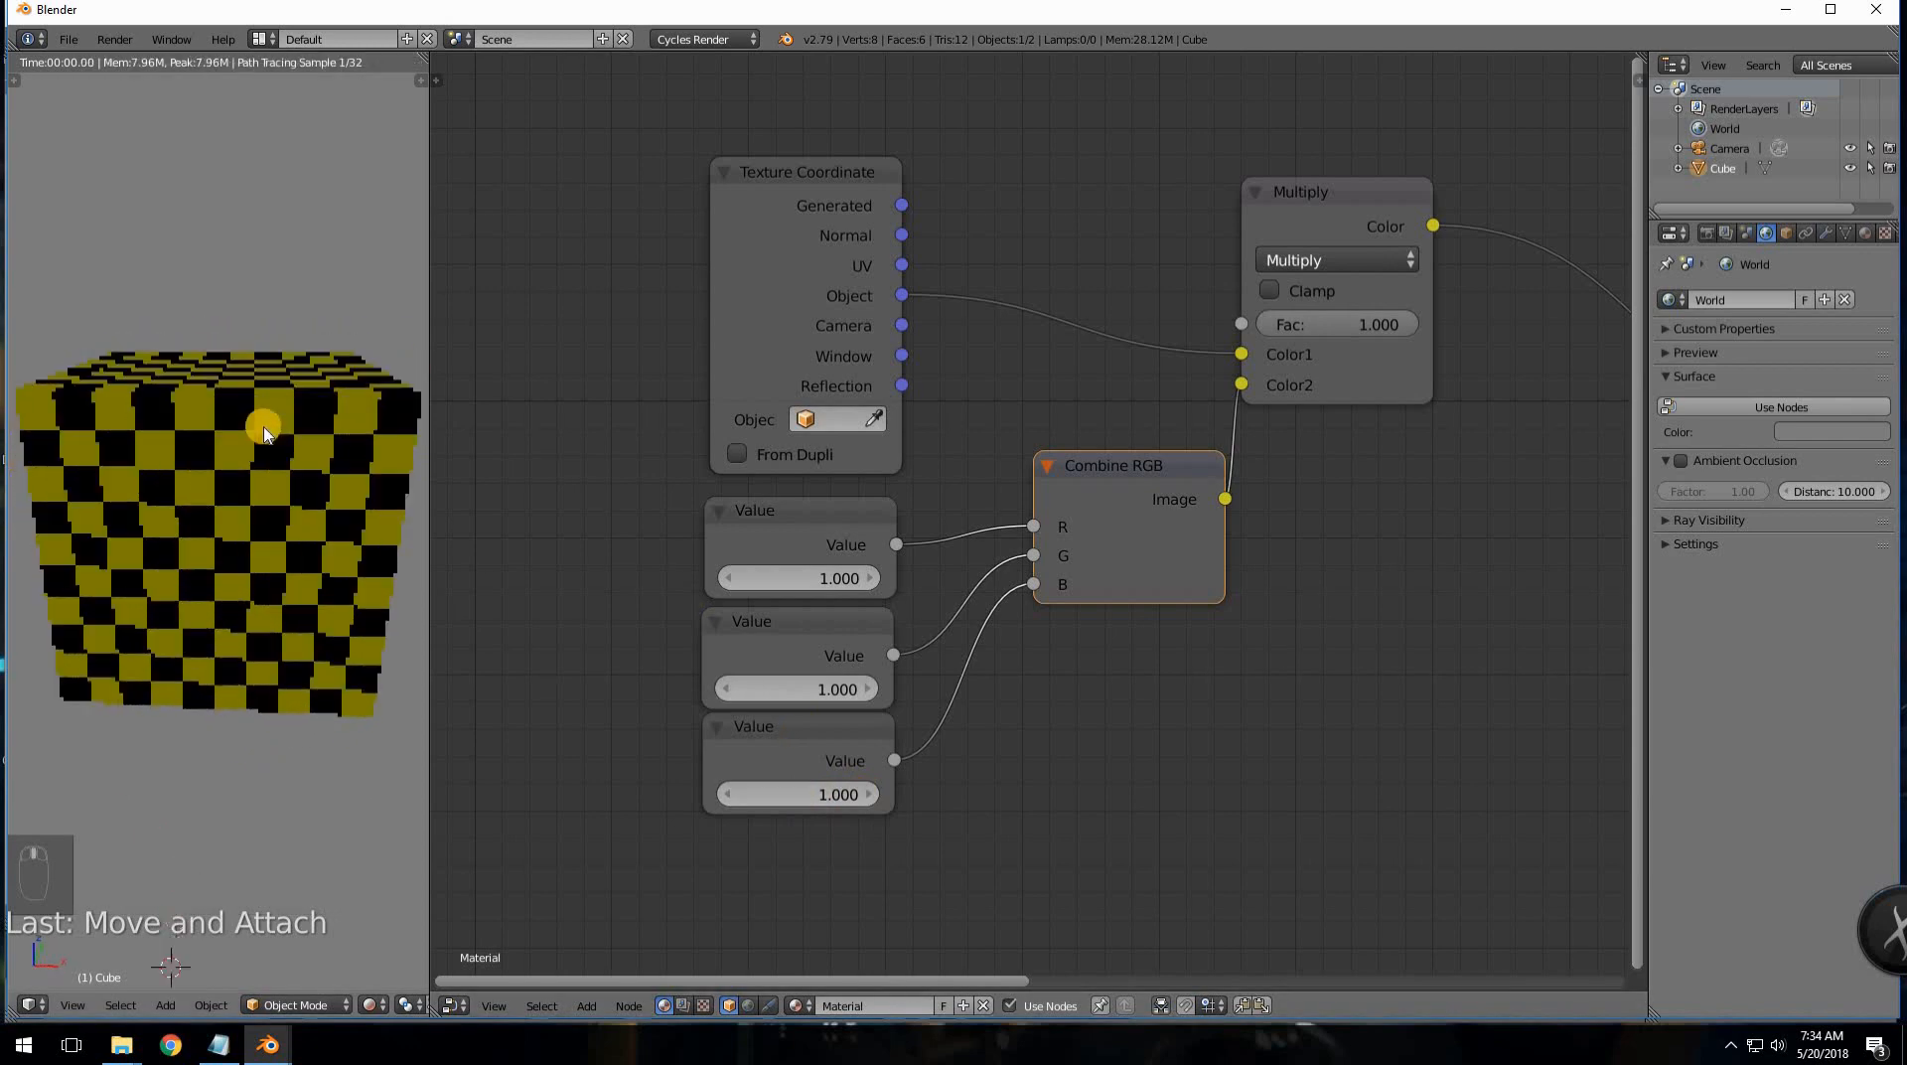
- Box-select Checker Texture, Diffuse BSDF and Material Output and move them farther right
scroll(1165, 616, "down", 1)
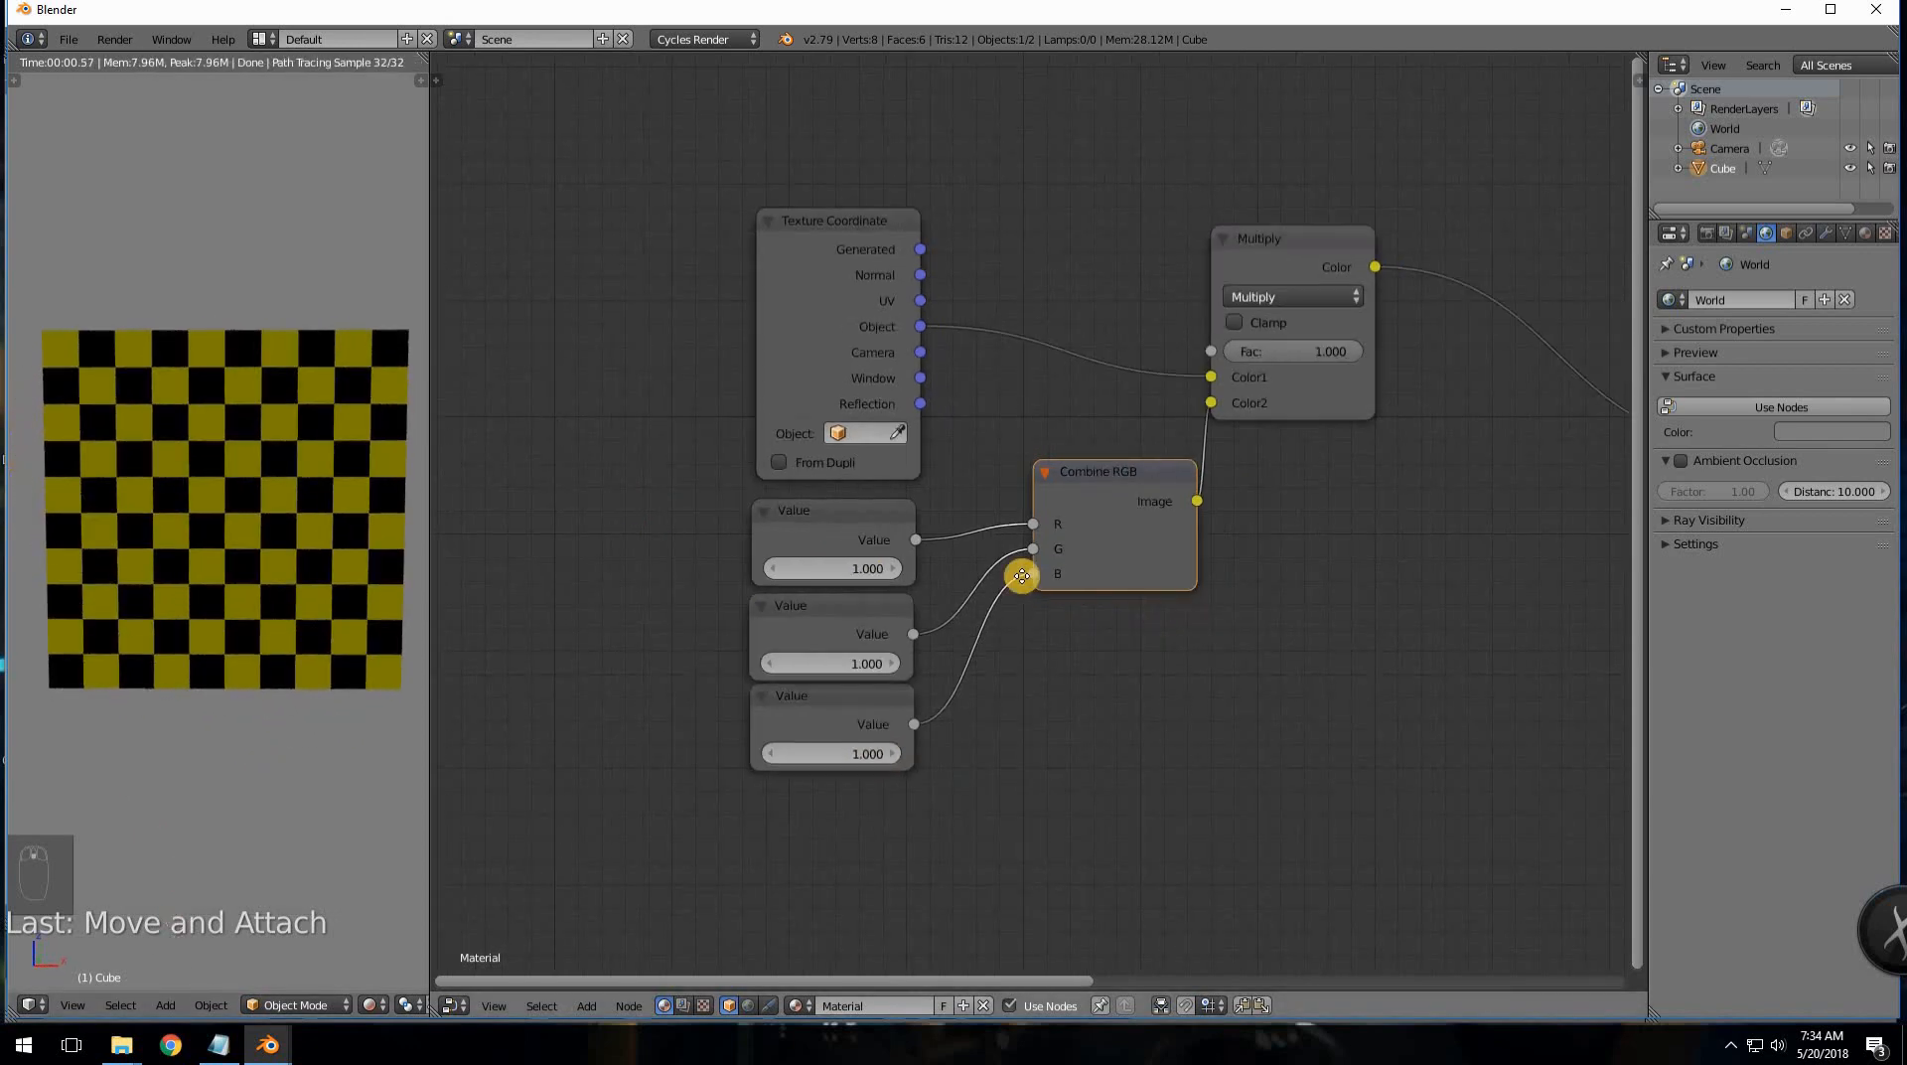
scroll(1022, 576, "down", 3)
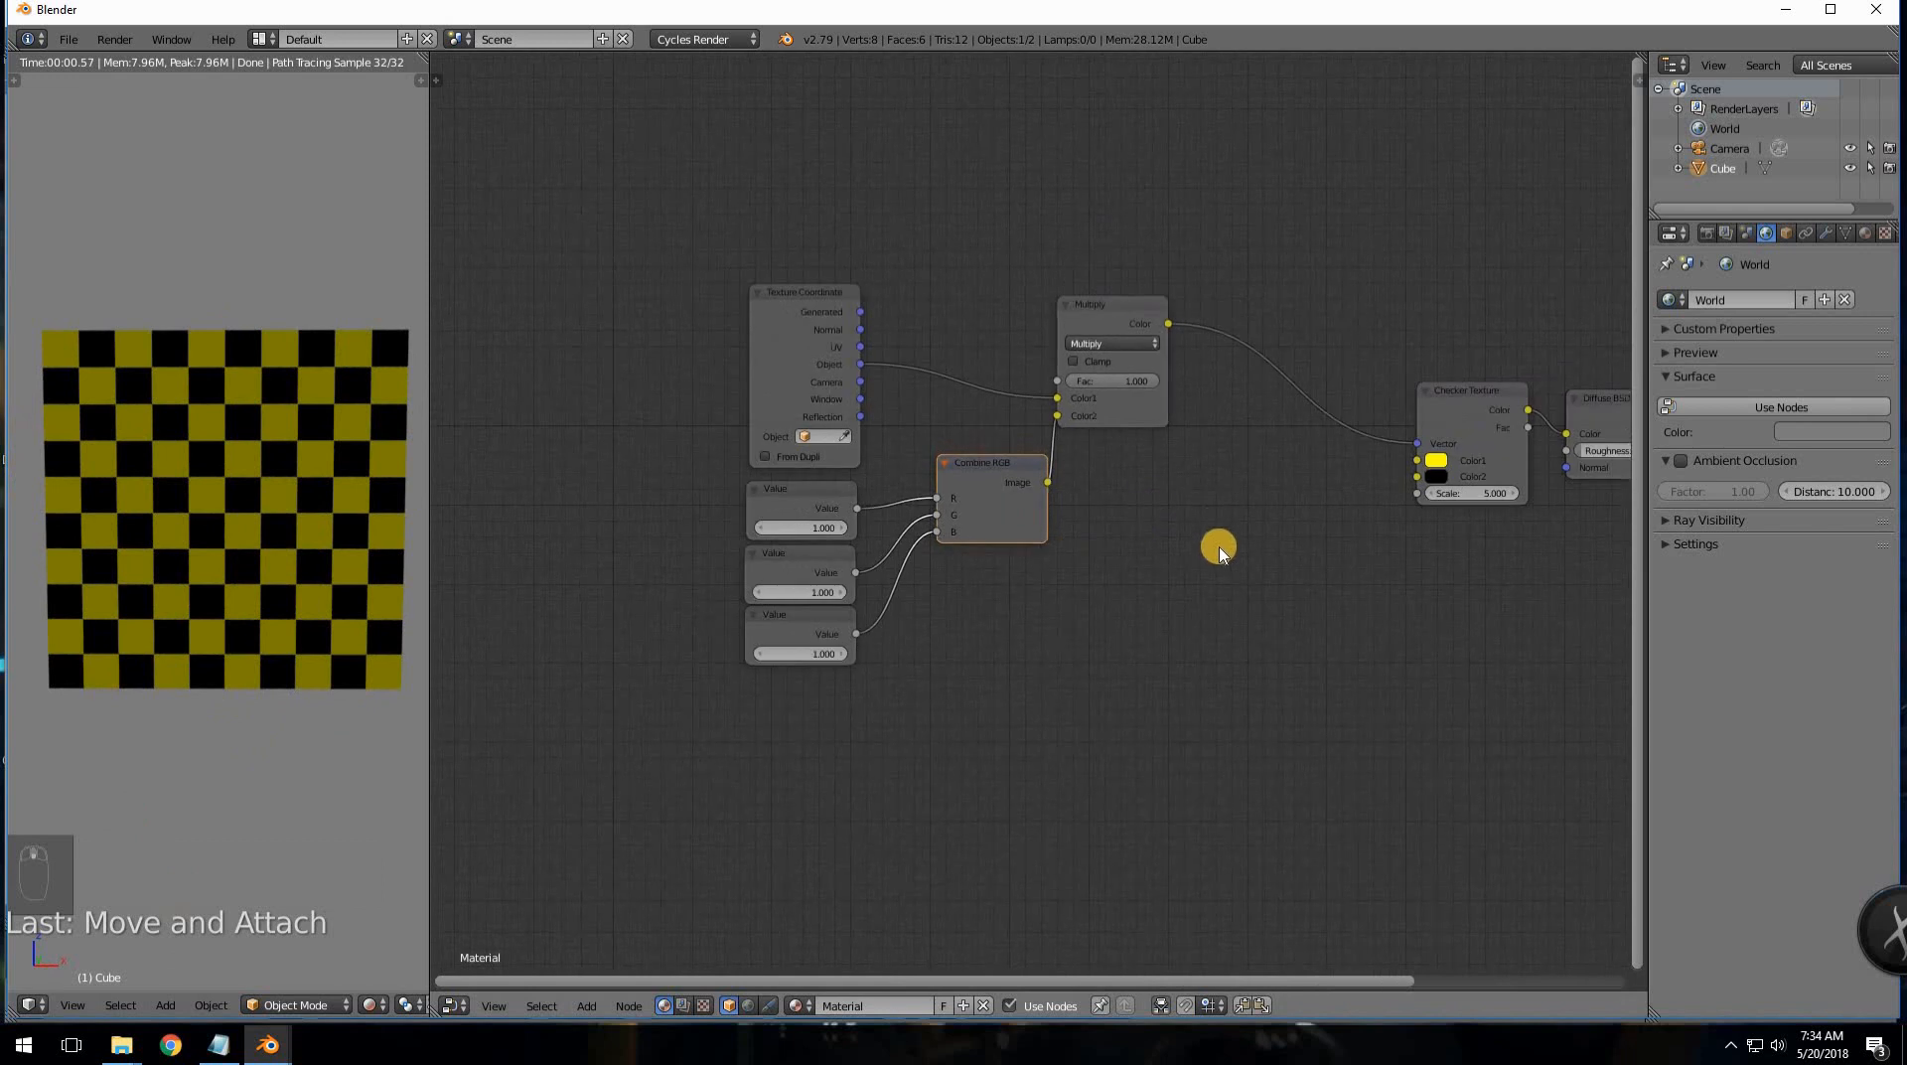
scroll(1242, 527, "down", 3)
key("b")
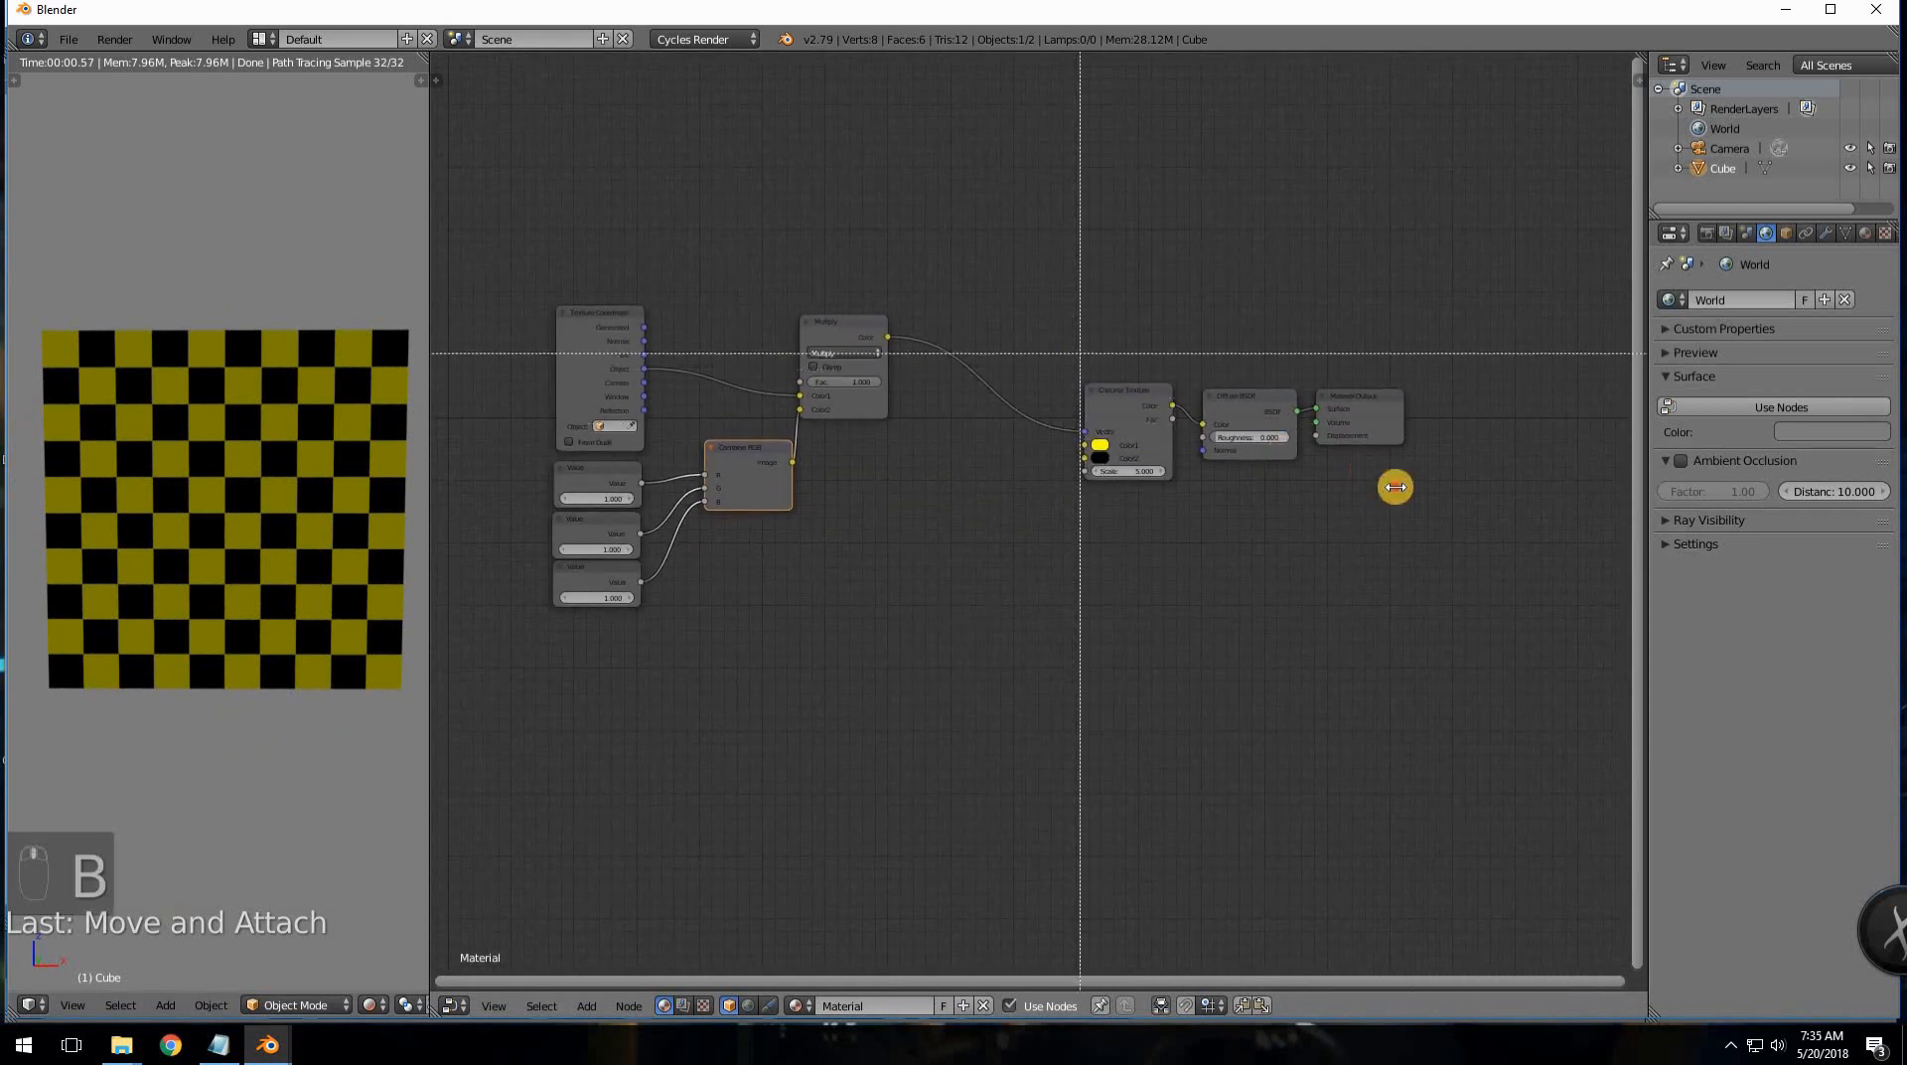
left_click_drag(1080, 352, 1419, 489)
key("g")
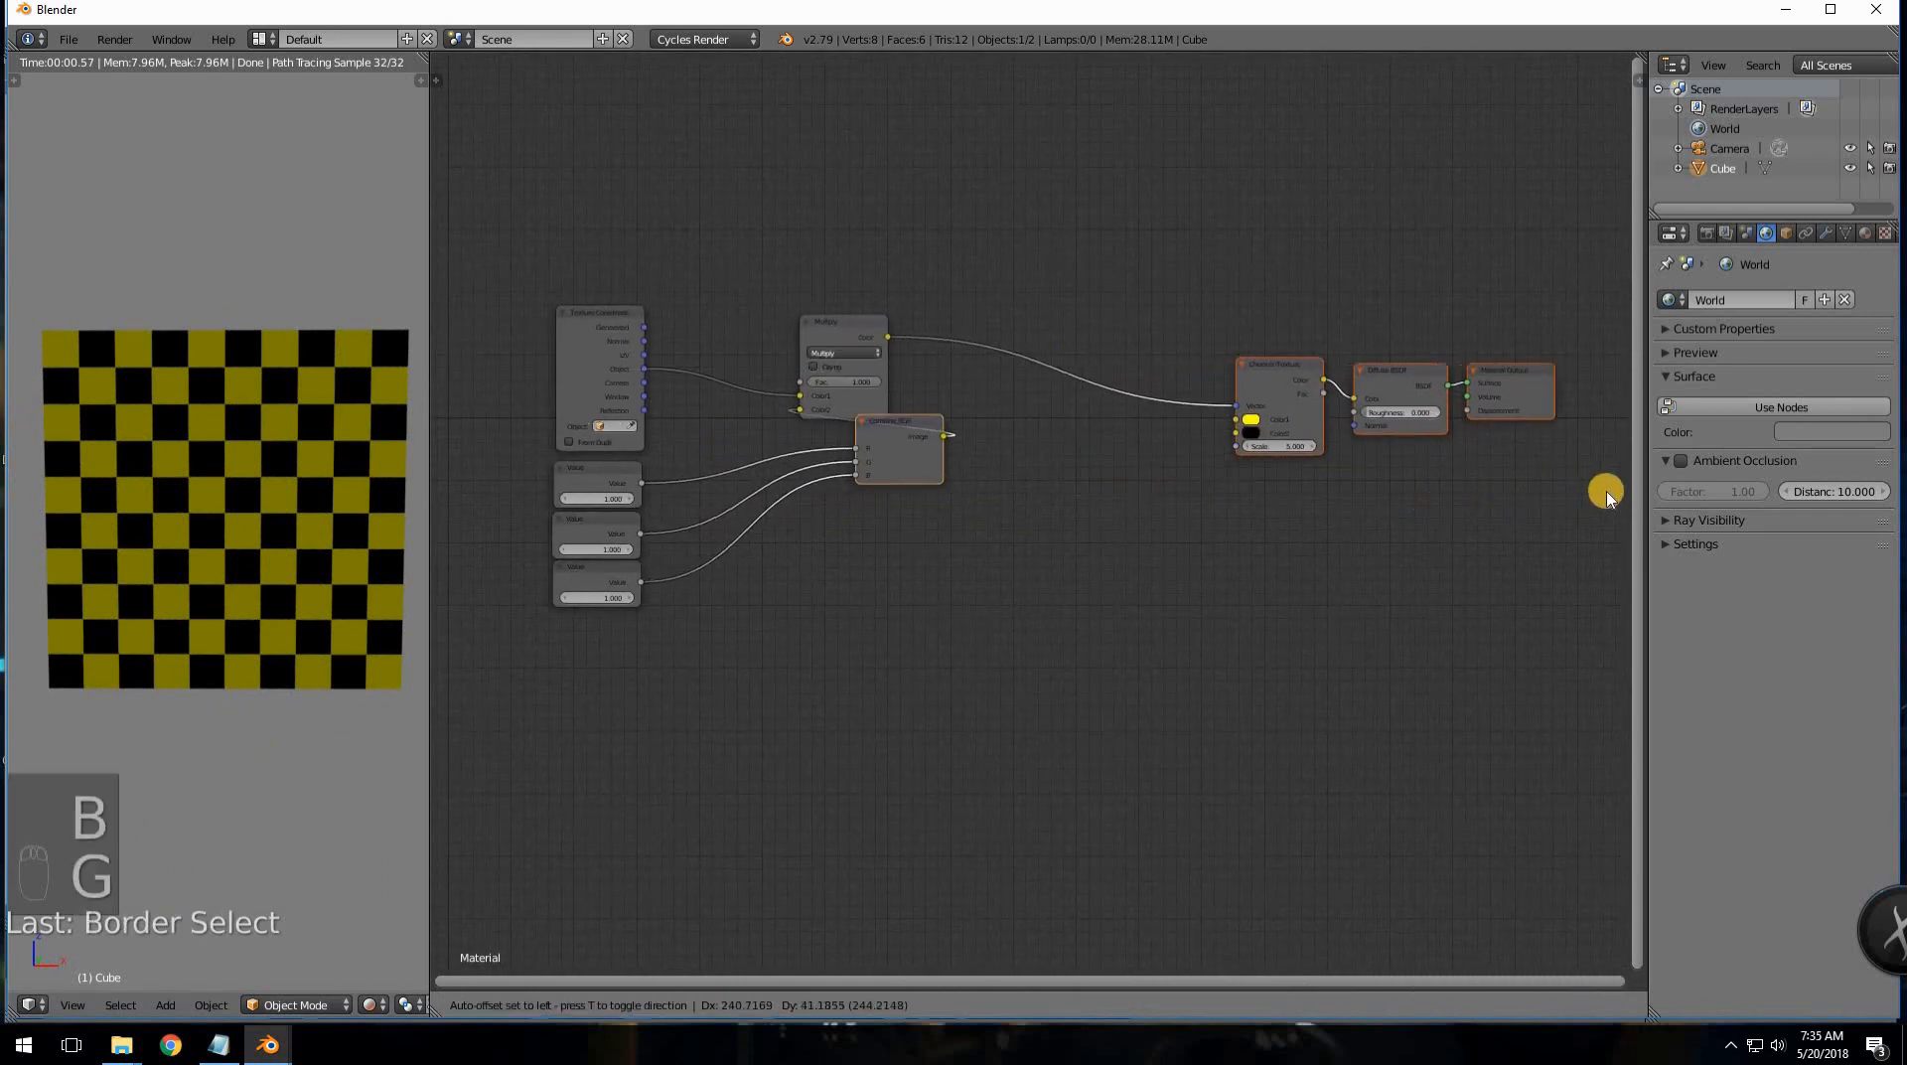
left_click(1636, 512)
- Reposition Combine RGB beside the Value nodes and select all three Value nodes
left_click_drag(946, 442, 820, 522)
middle_click_drag(818, 521, 961, 526)
scroll(868, 541, "up", 2)
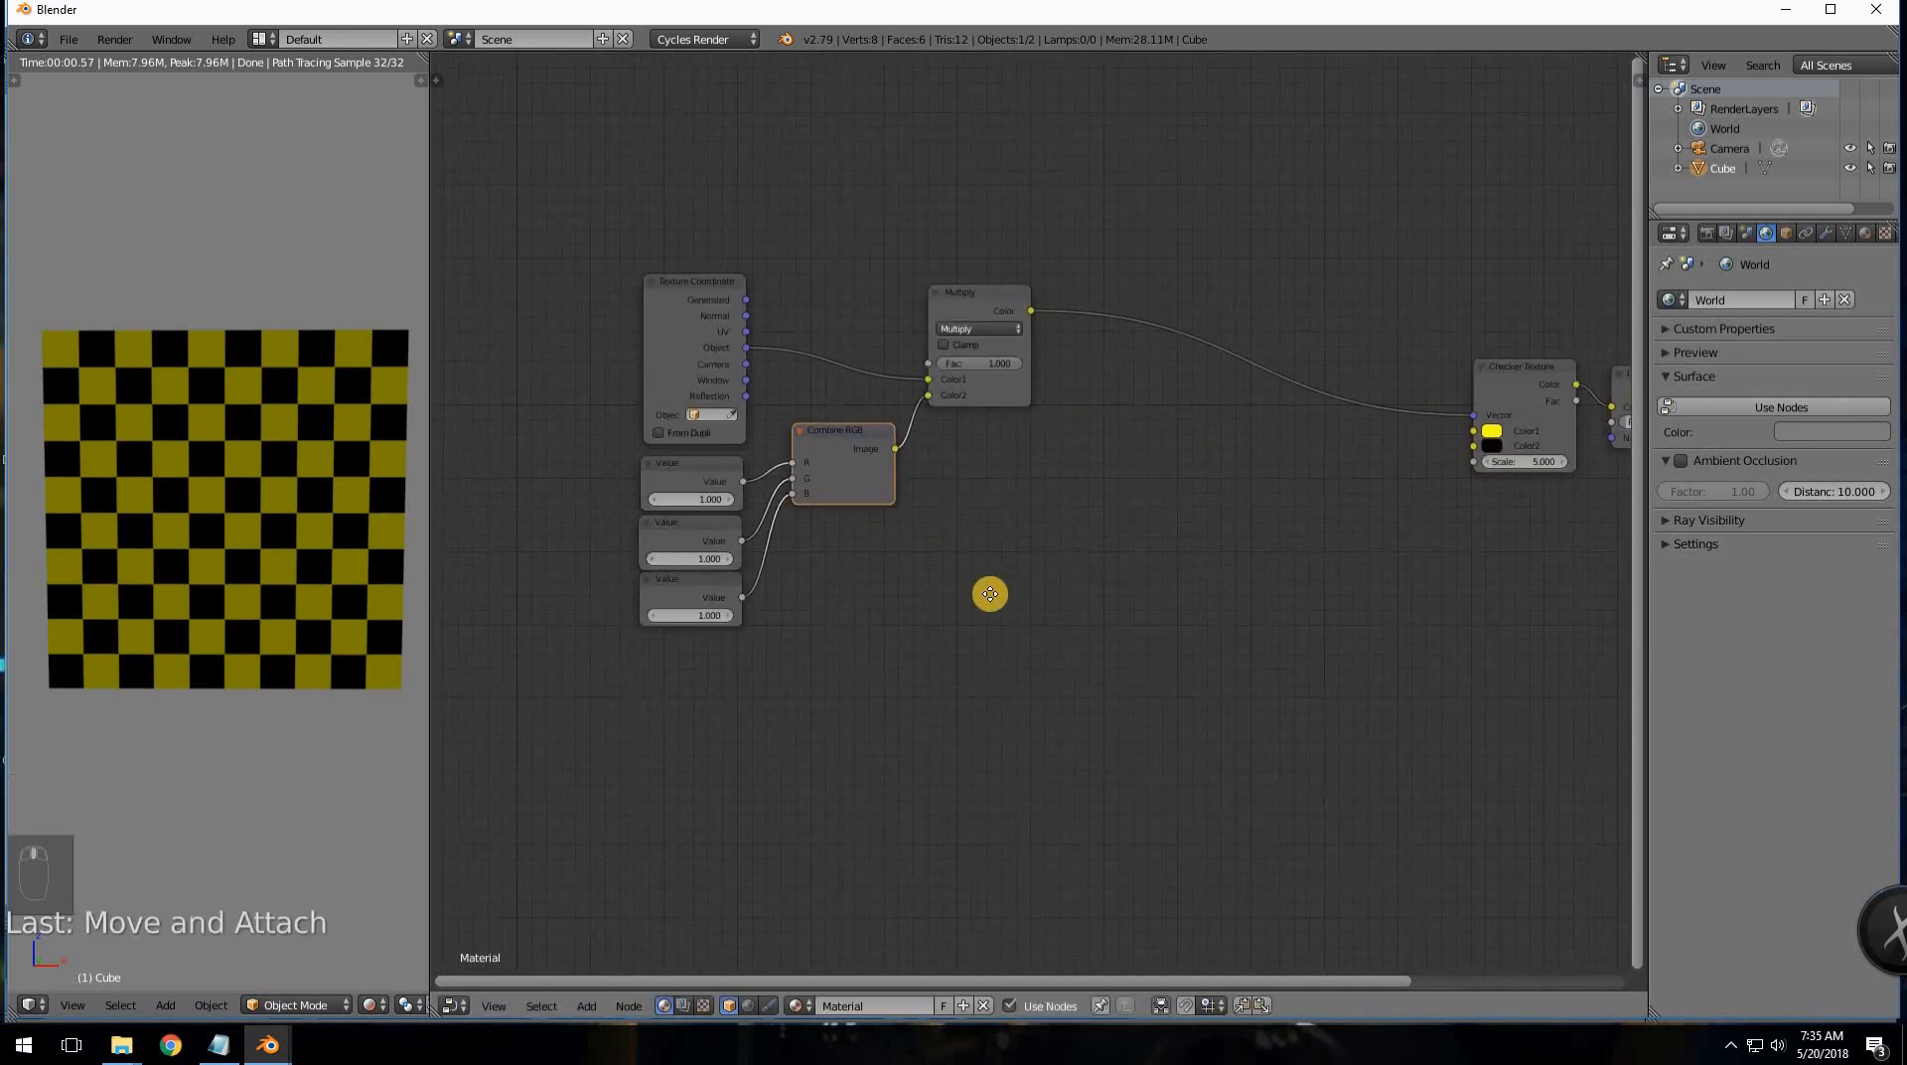
middle_click_drag(990, 594, 1070, 639)
left_click(790, 556)
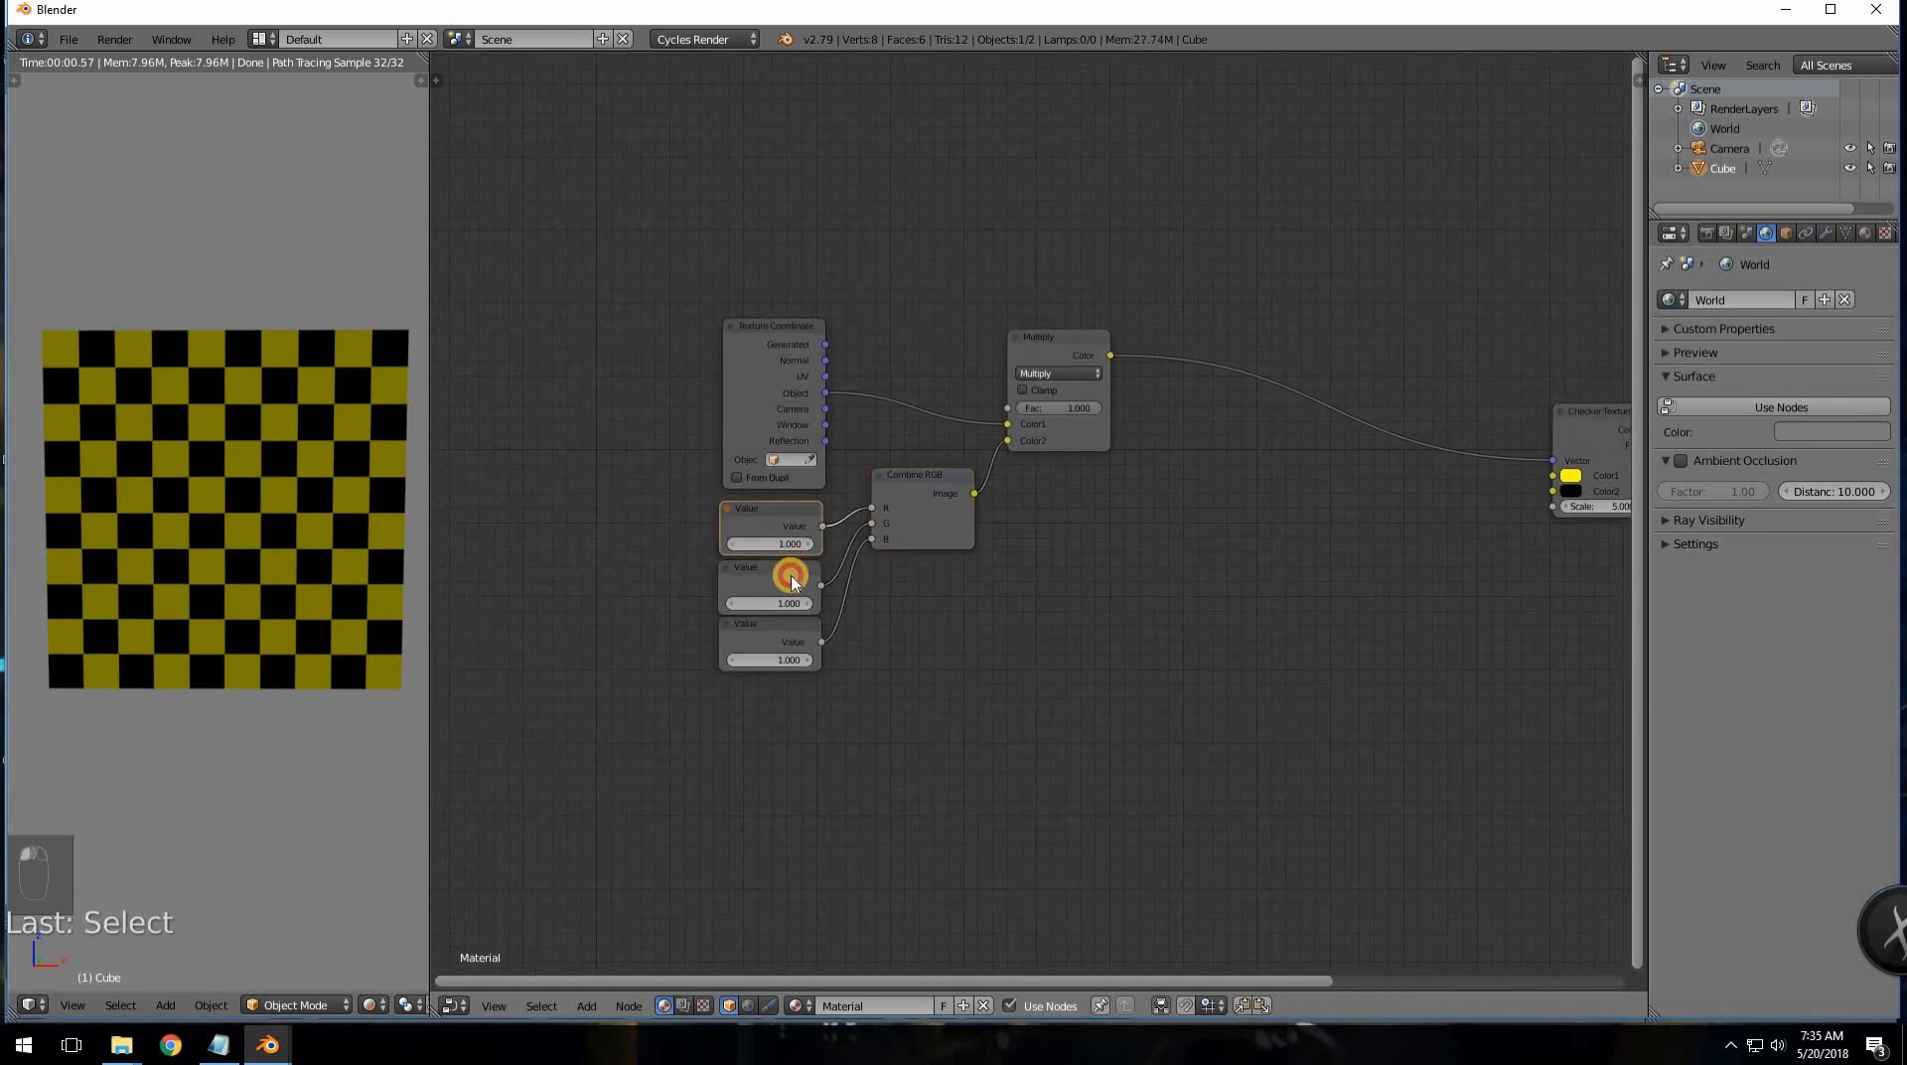
left_click(792, 576, "shift")
left_click(760, 624, "shift")
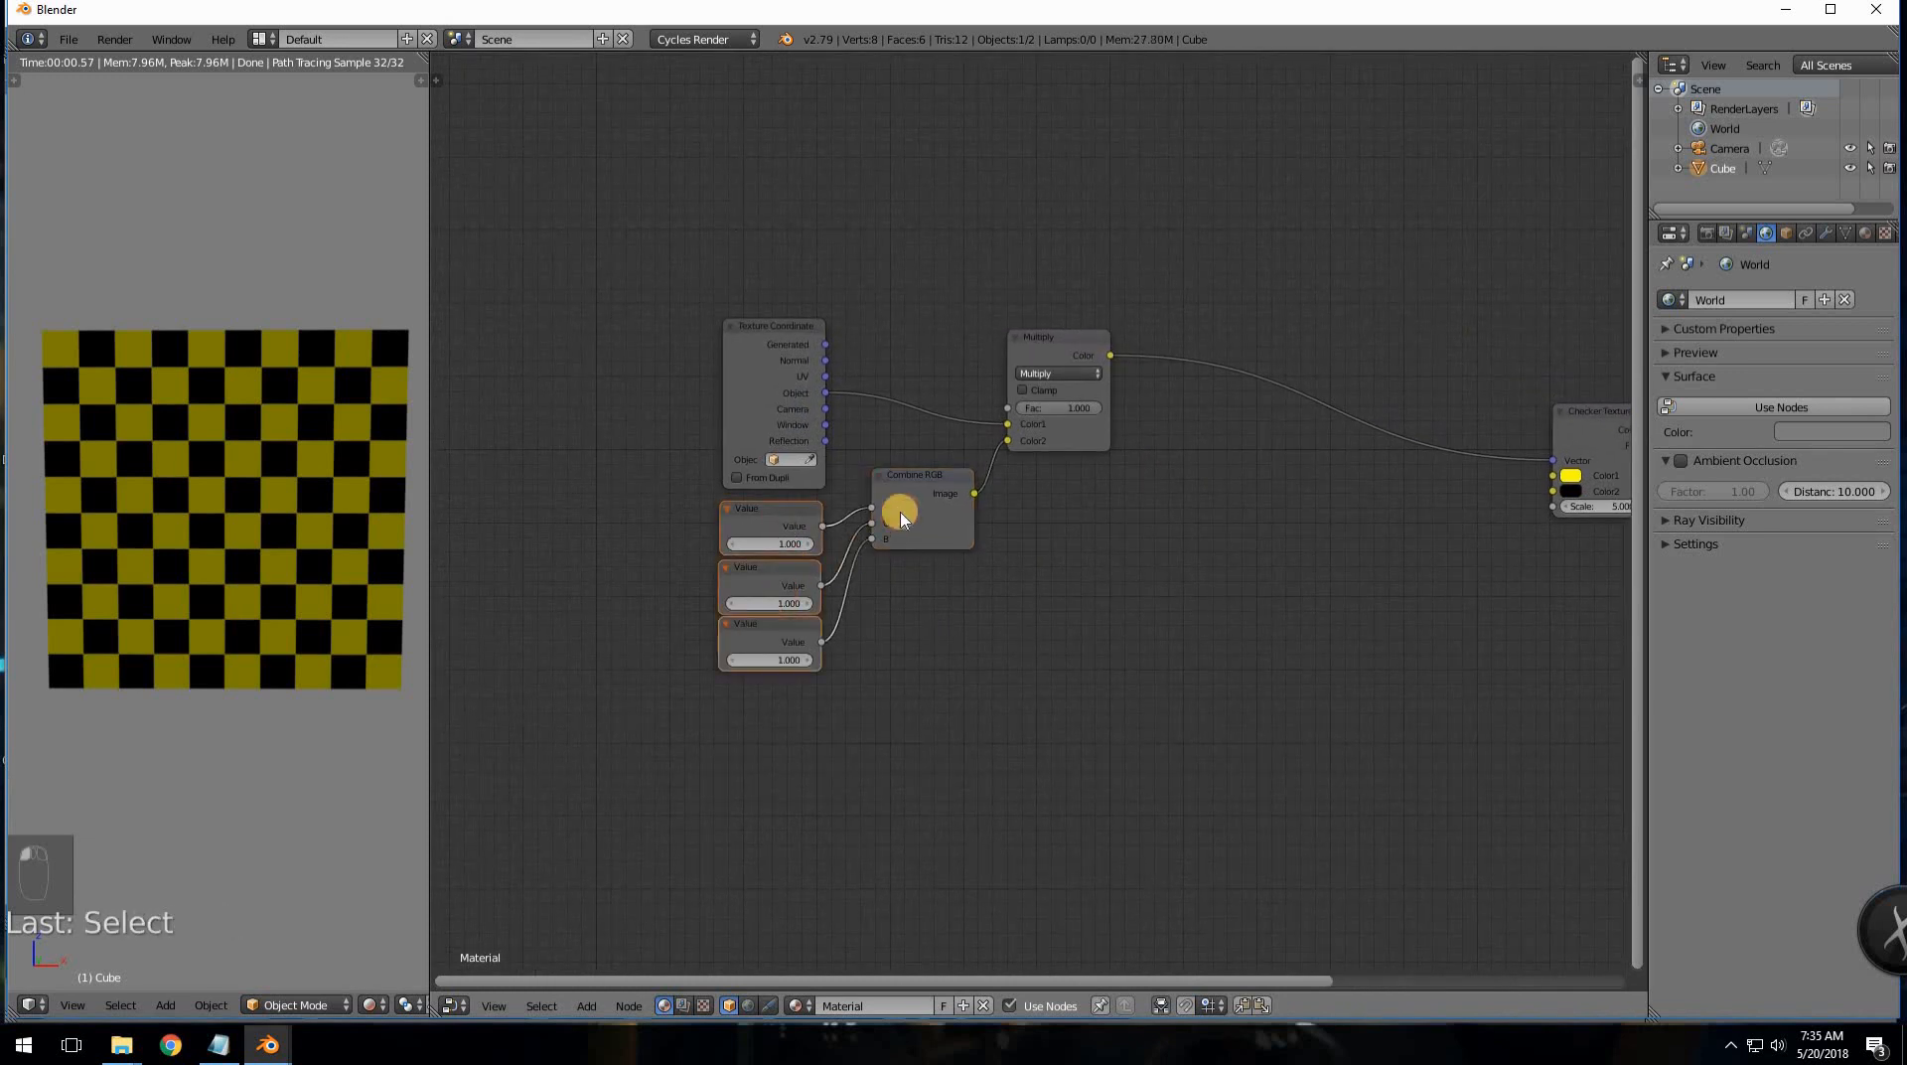
- Duplicate the Value nodes, Combine RGB and Multiply, switching the copied mix node to Add
left_click(1043, 360, "shift")
key("shift+d")
left_click(1234, 510)
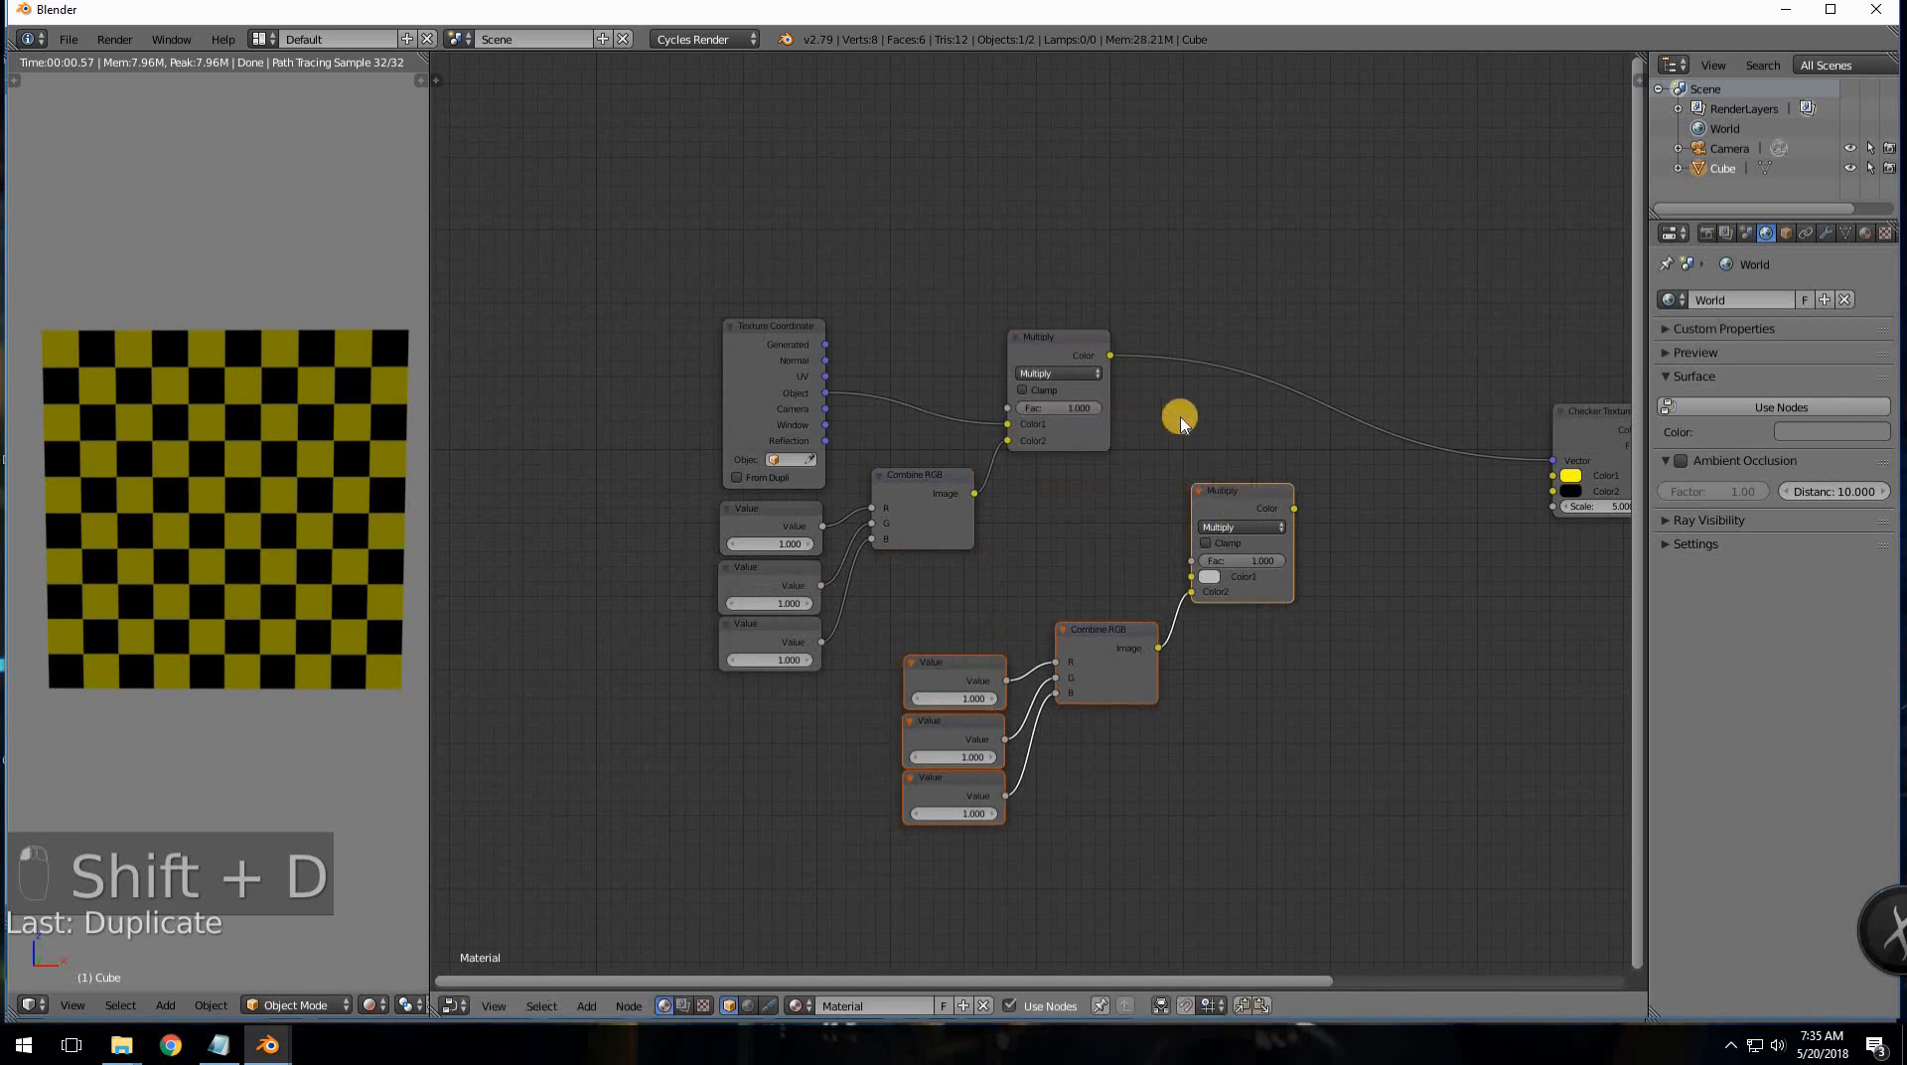
middle_click_drag(1112, 428, 952, 502)
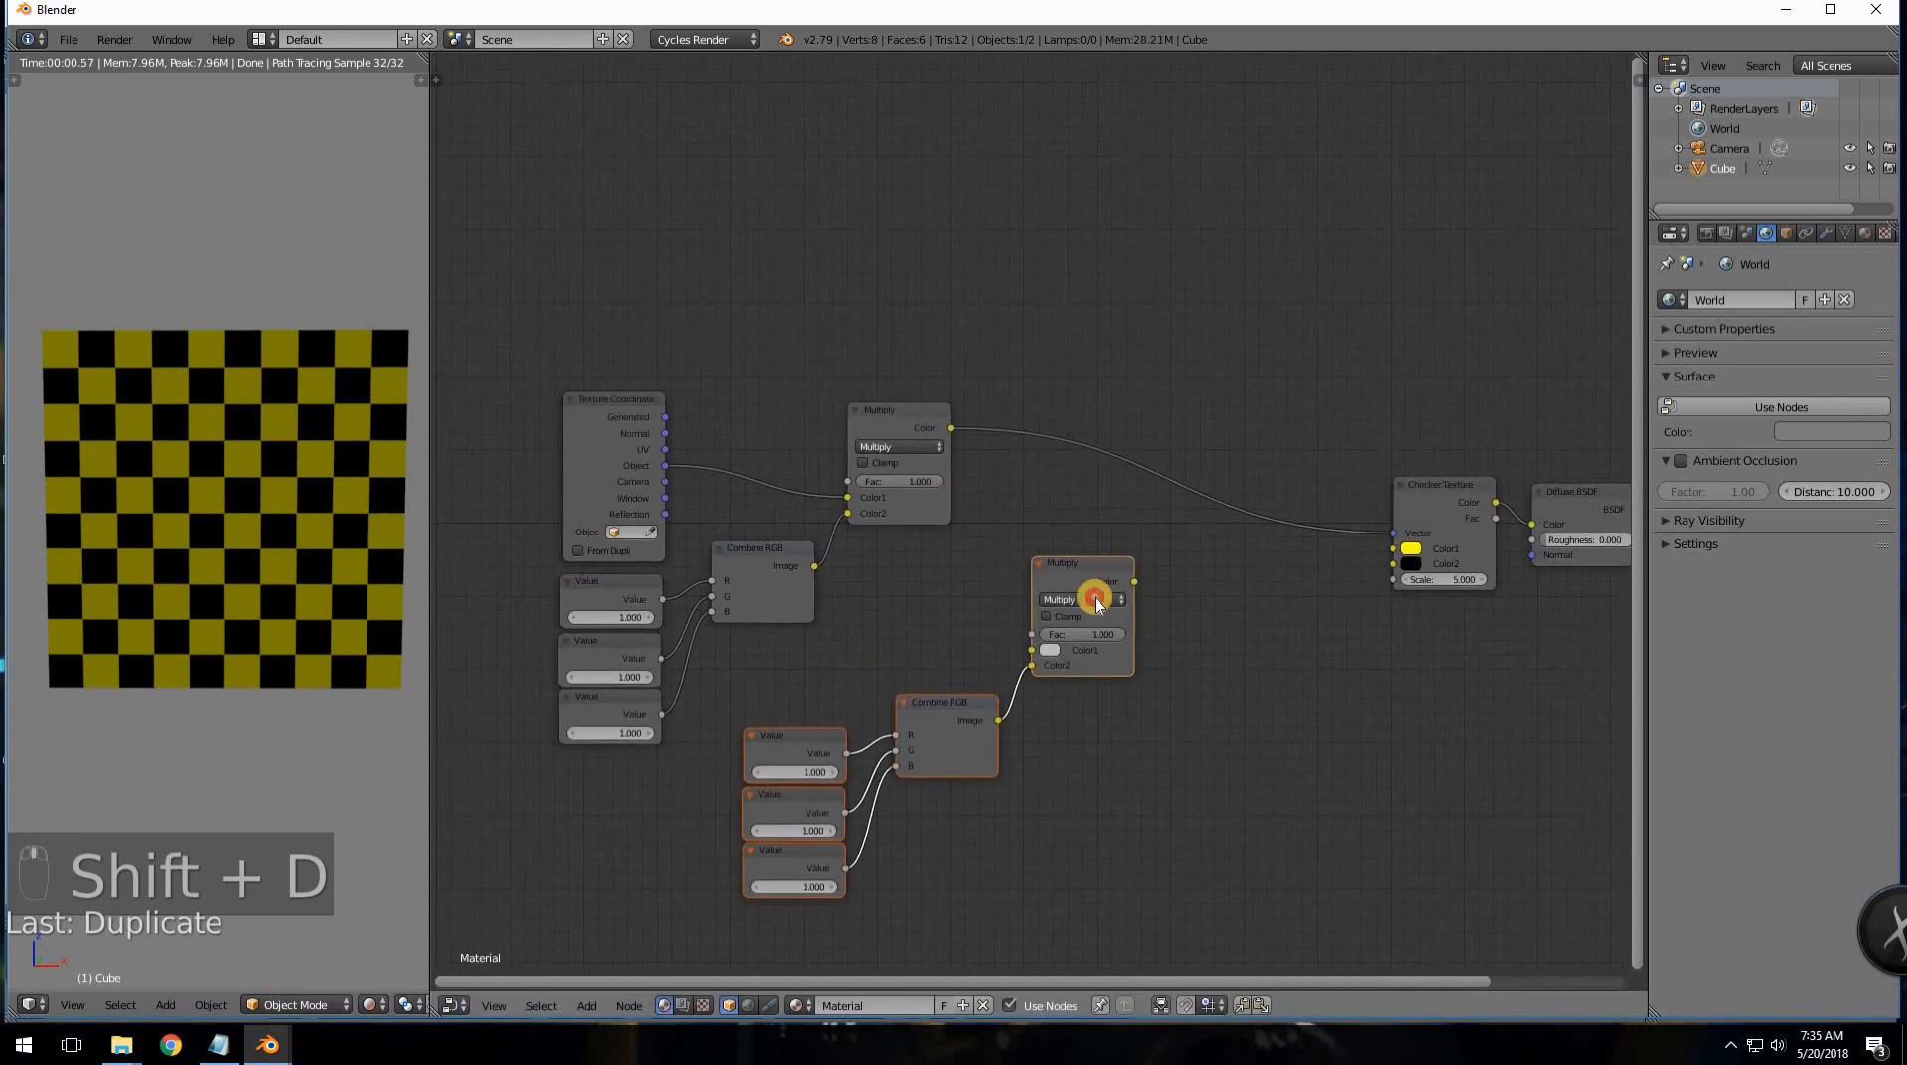
left_click(1095, 600)
left_click(1073, 568)
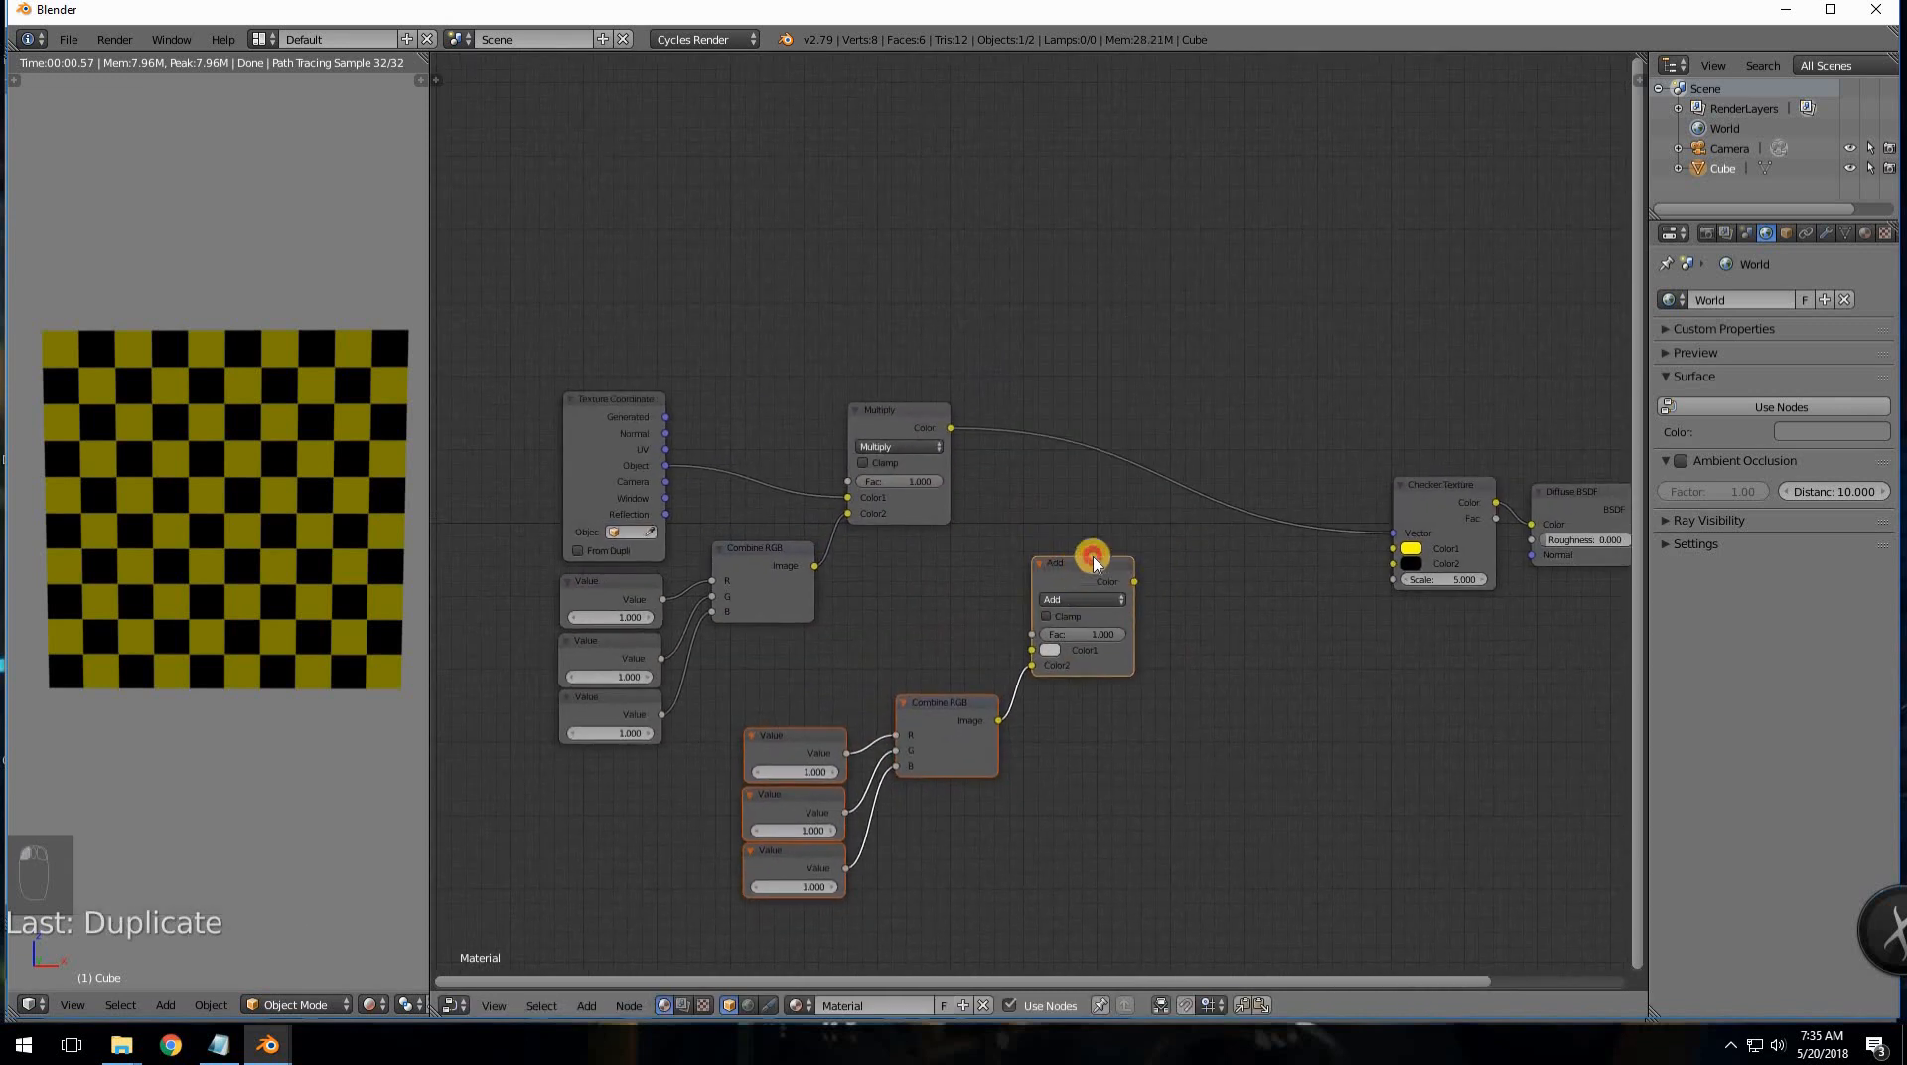
left_click_drag(1094, 560, 1131, 537)
- Nudge the Add node into place, briefly linking Object to Add Color1 then removing it
scroll(1014, 593, "up", 2)
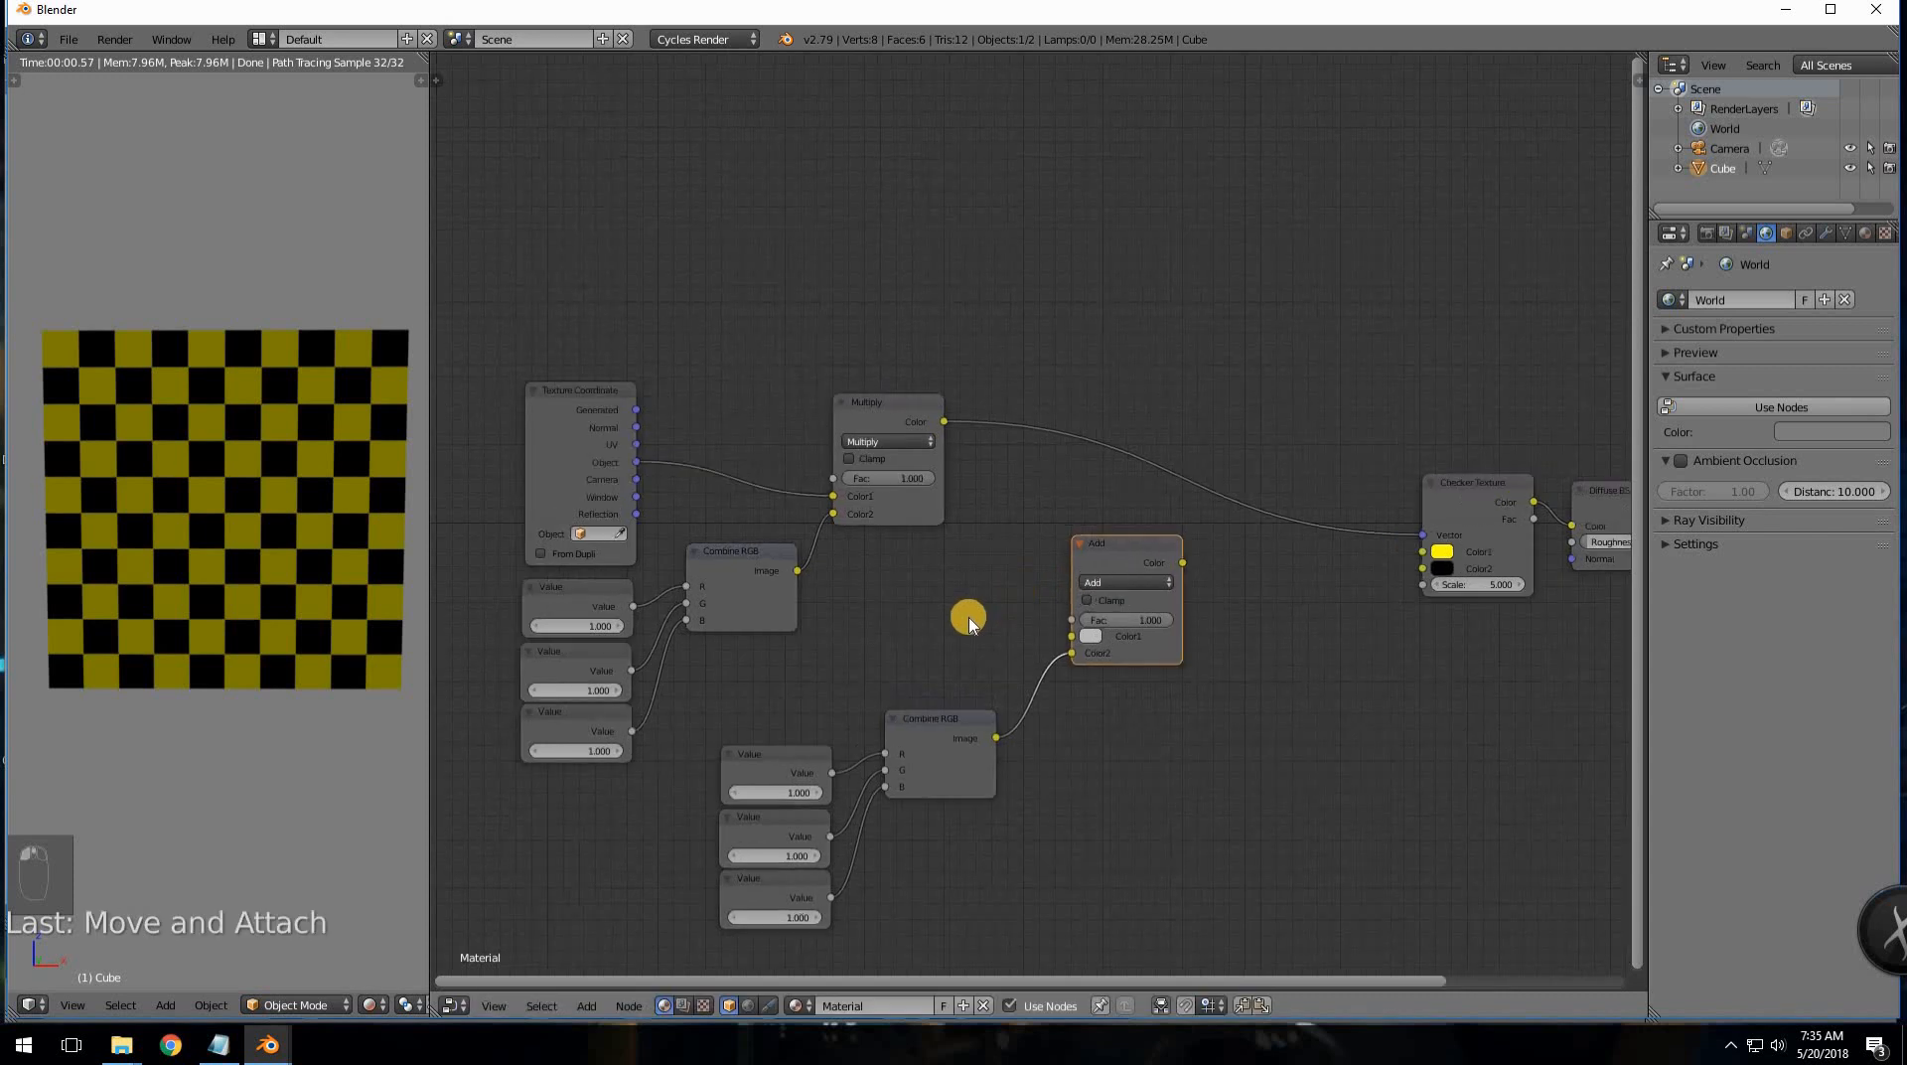
middle_click_drag(969, 608, 902, 578)
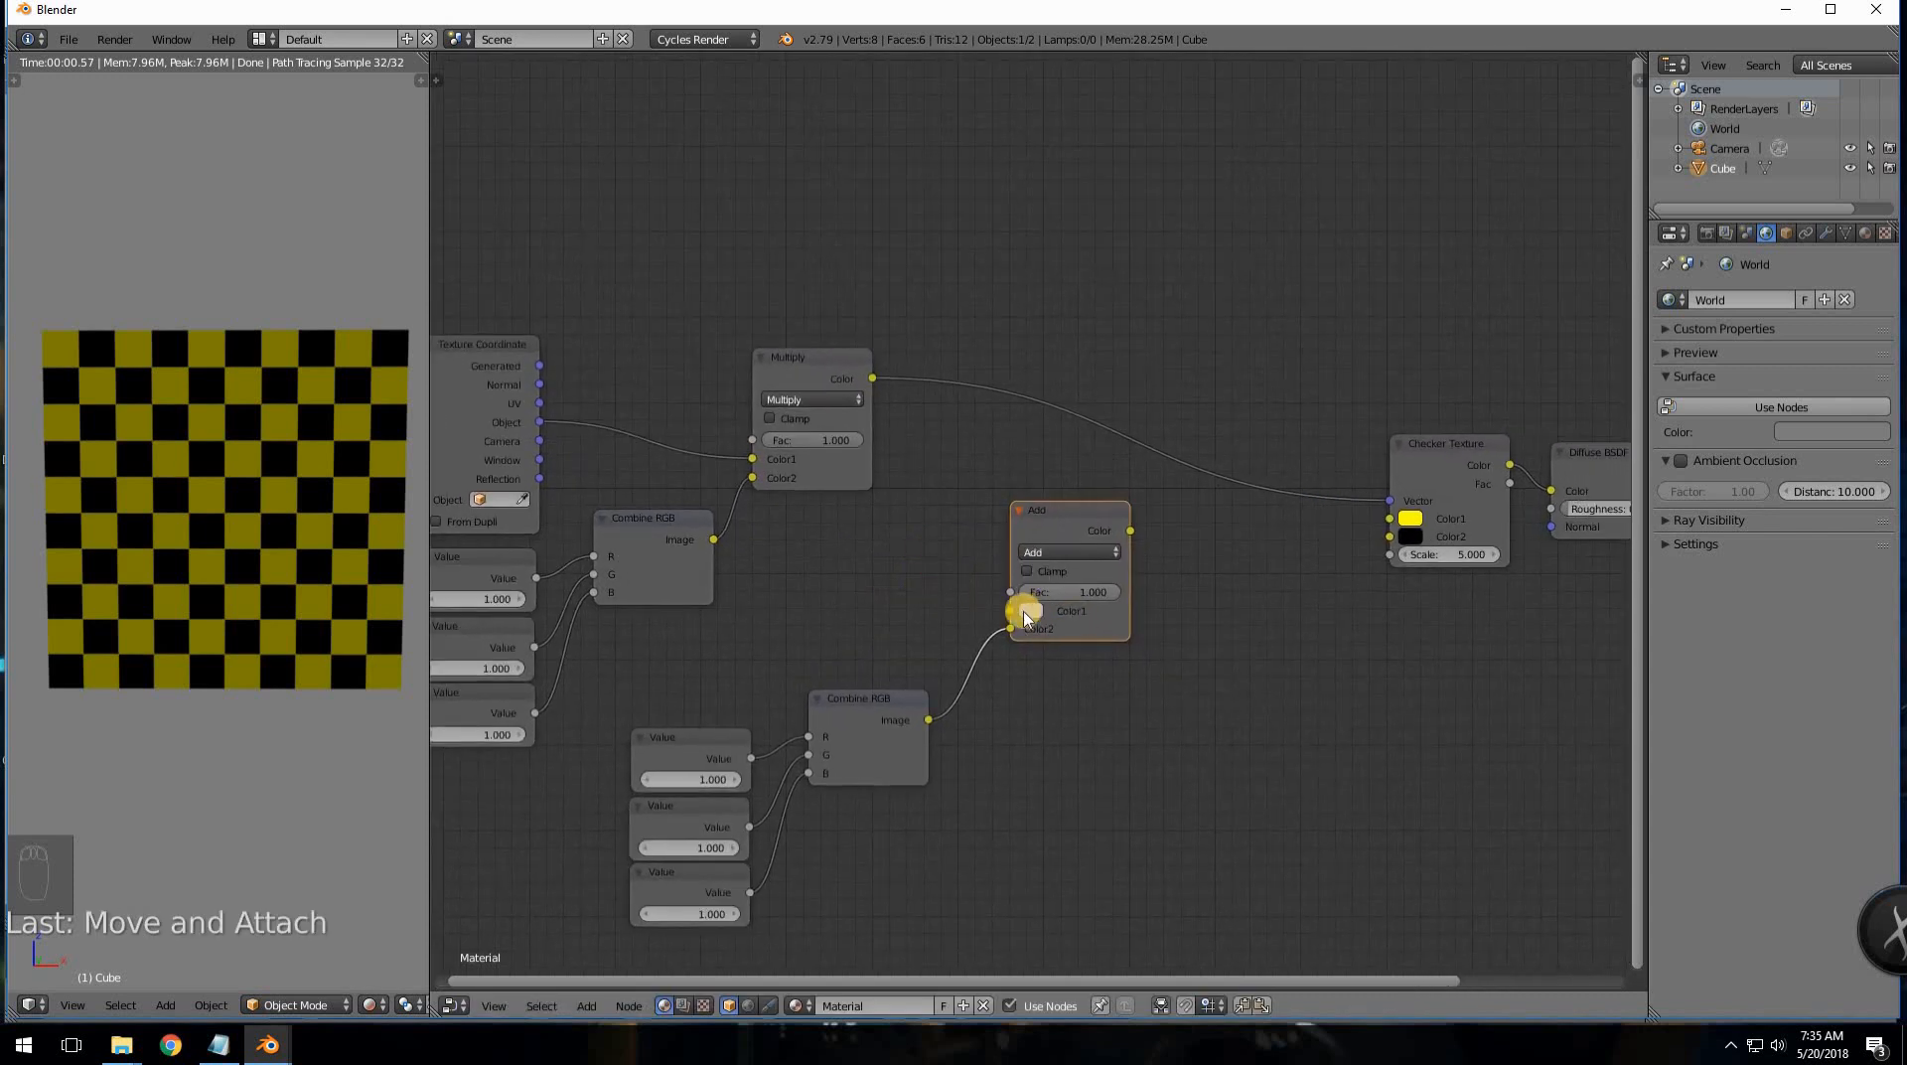
middle_click_drag(889, 623, 975, 699)
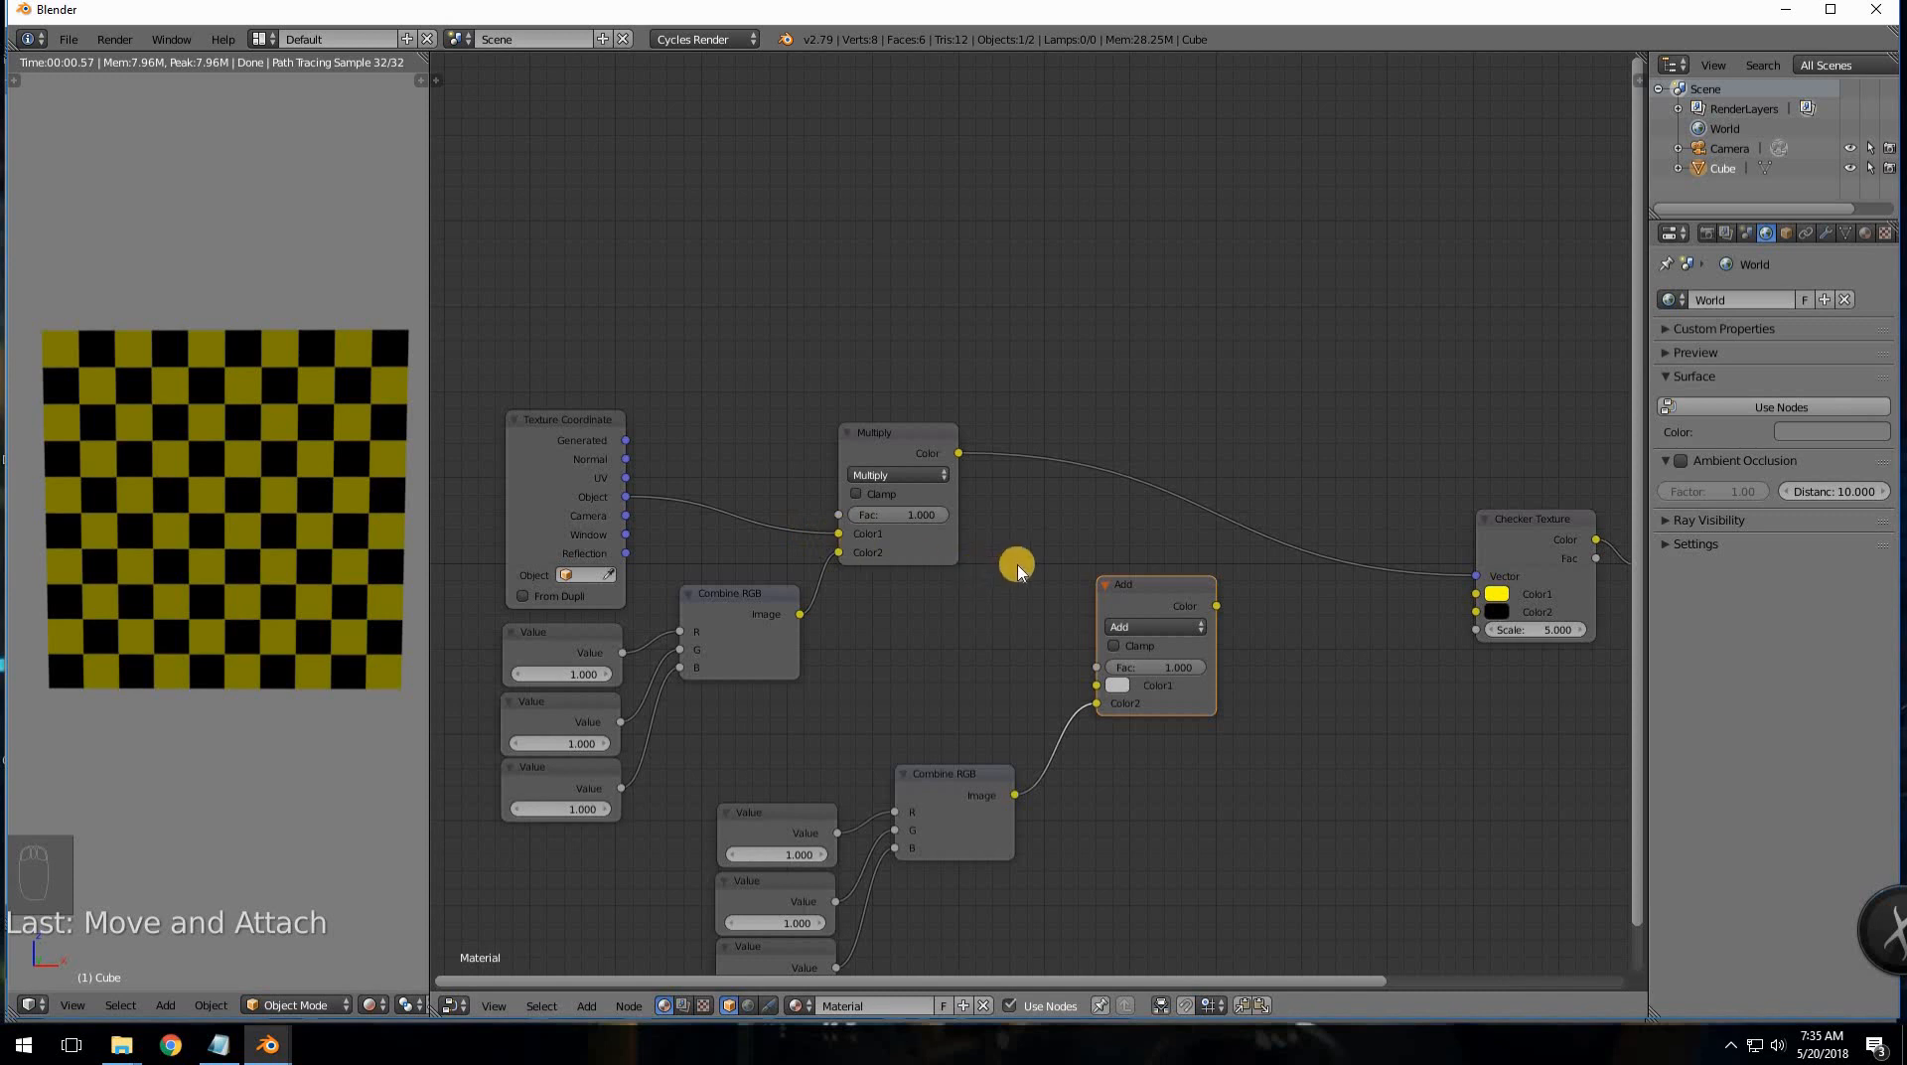
middle_click_drag(1018, 571, 948, 596)
left_click_drag(953, 599, 938, 578)
middle_click_drag(446, 508, 493, 515)
left_click_drag(483, 515, 484, 515)
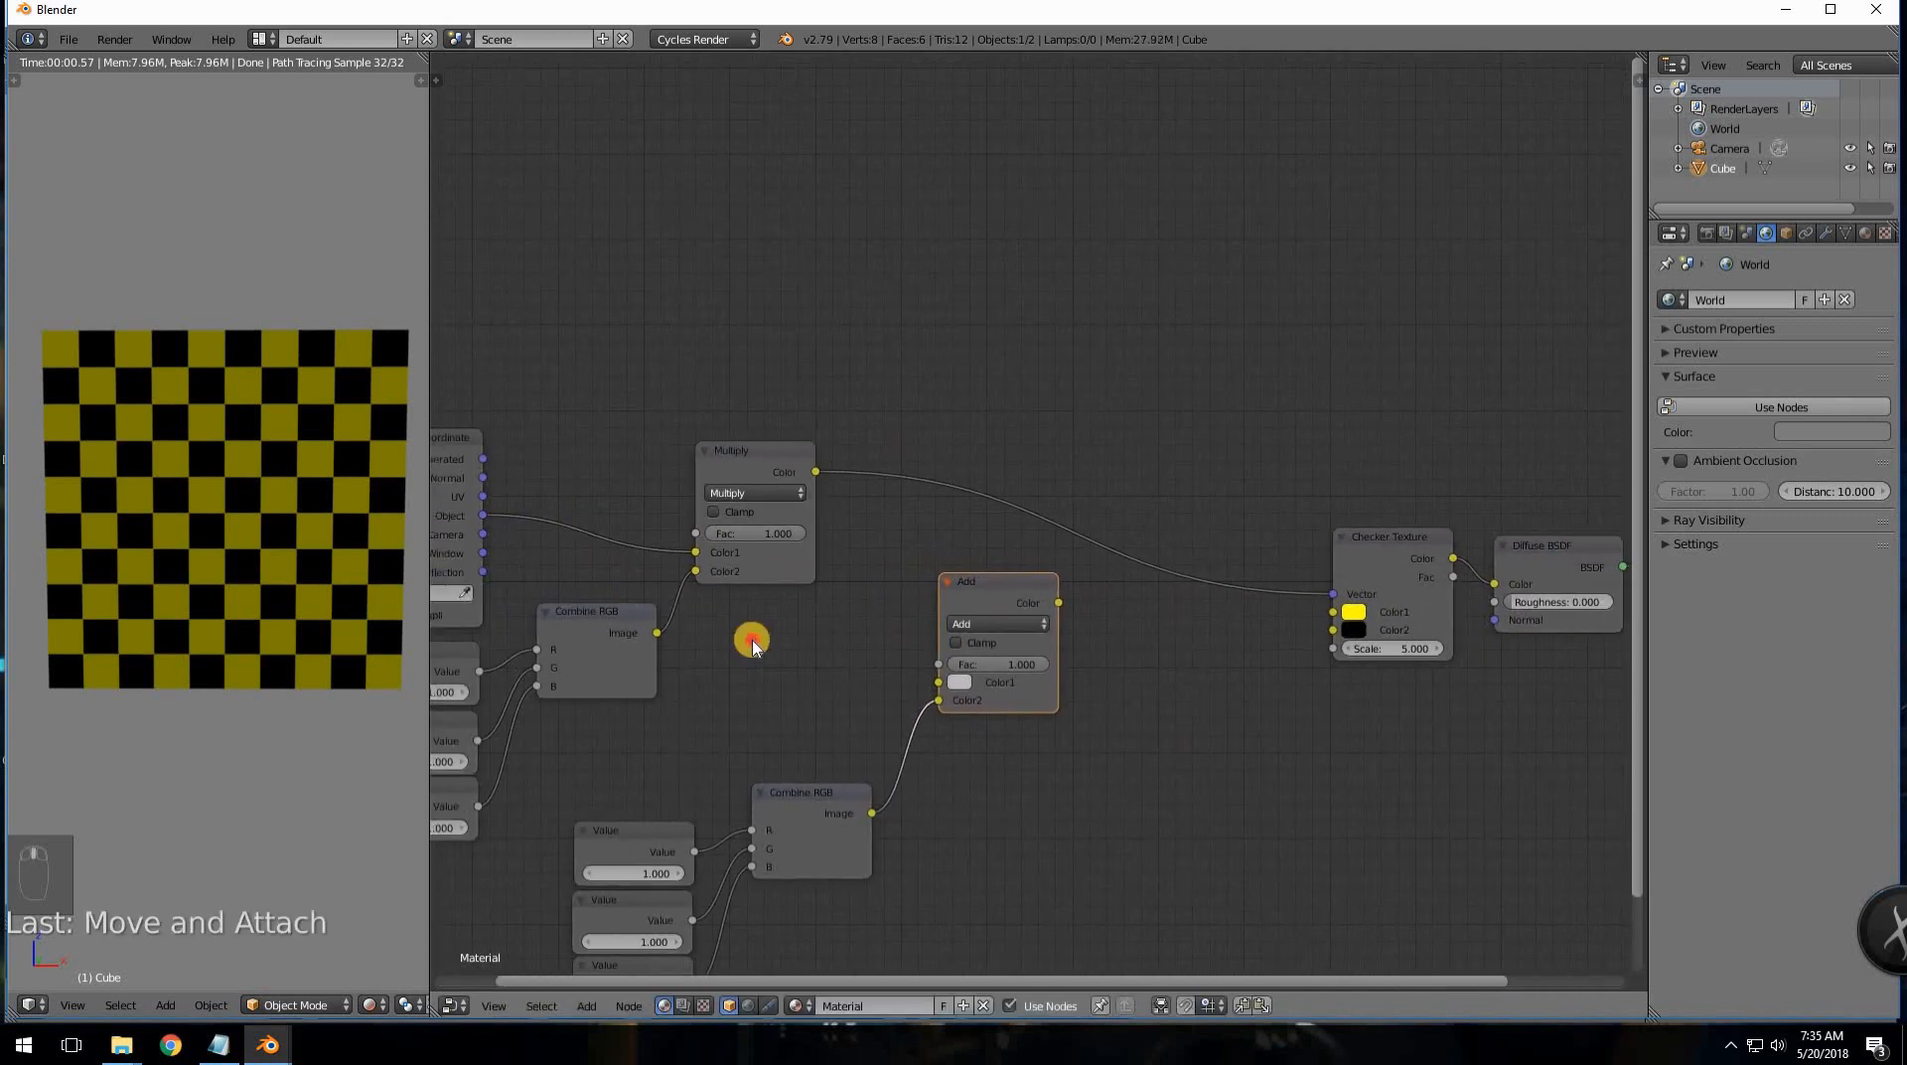
left_click_drag(752, 644, 818, 625)
middle_click_drag(758, 575, 659, 592)
- Feed the Multiply output into Add Color1, disconnecting it from the Checker Vector
middle_click_drag(553, 492, 617, 506)
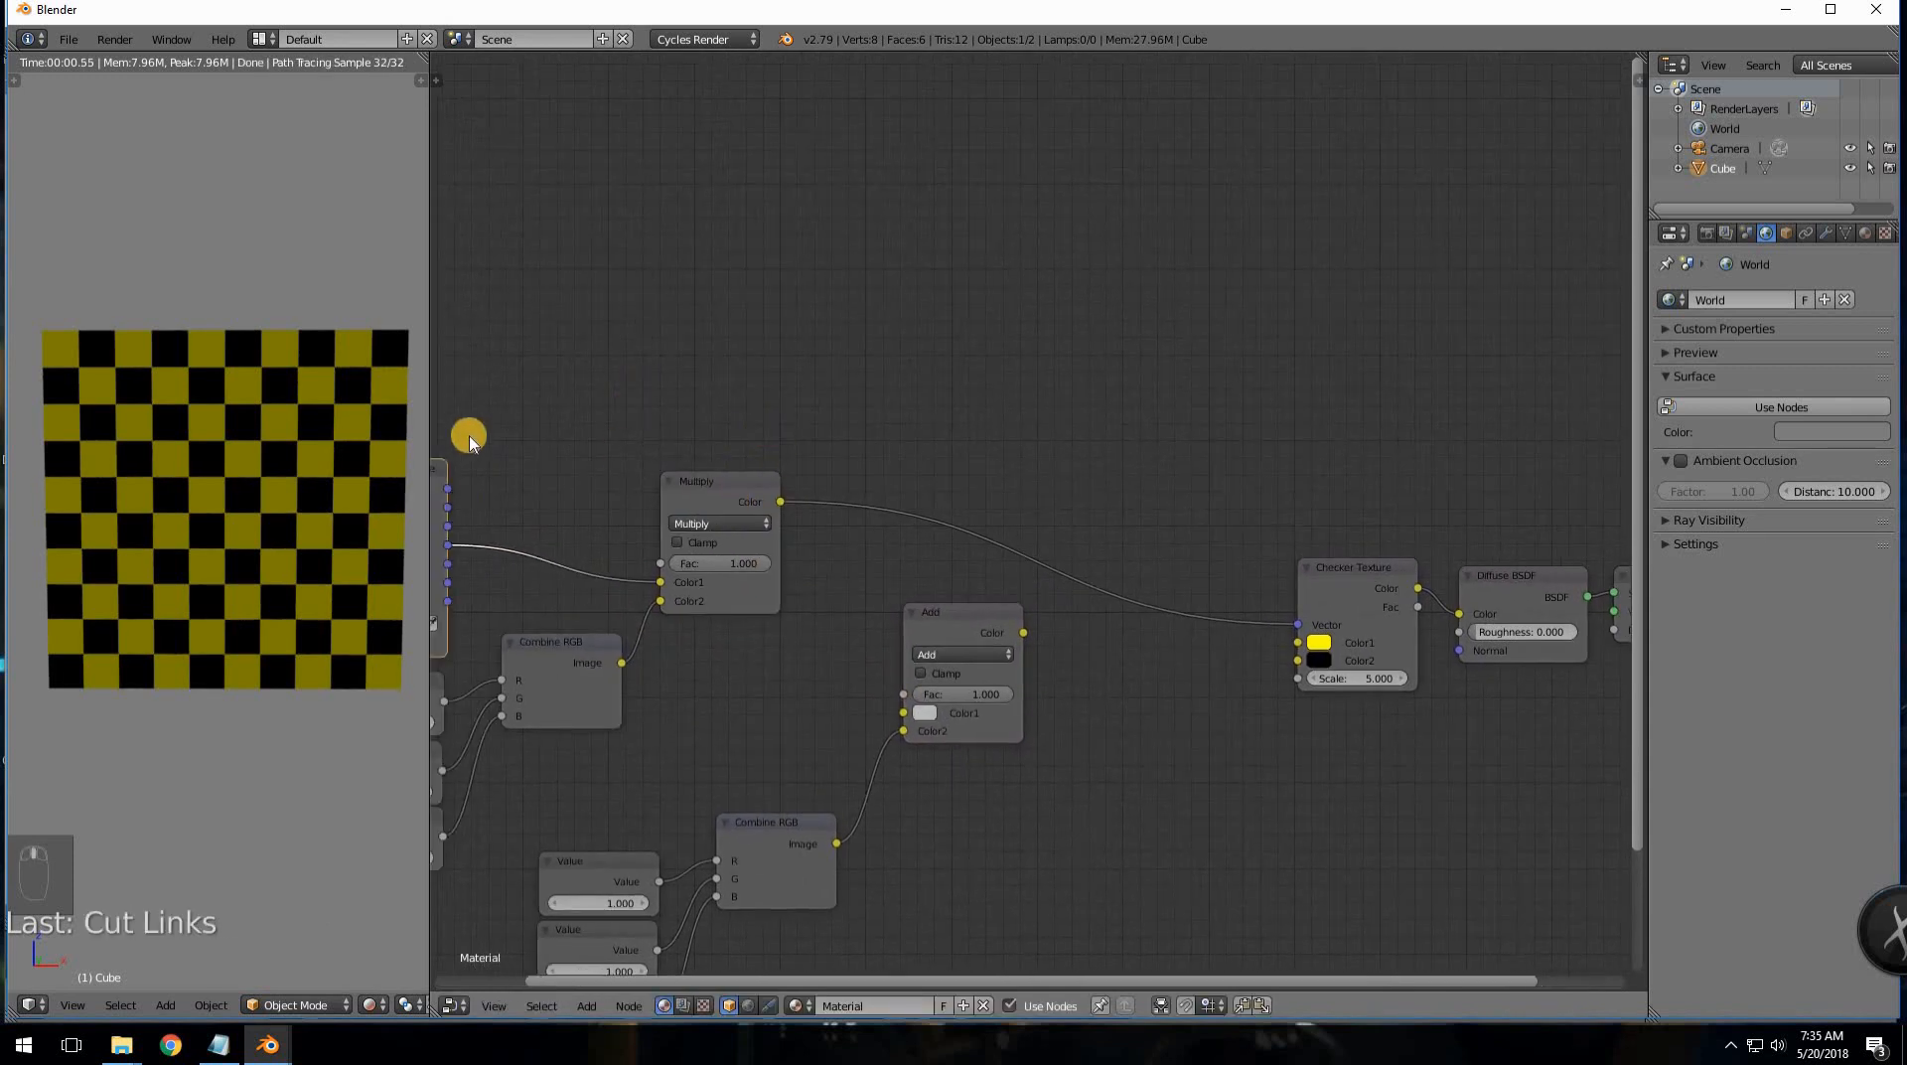
middle_click_drag(755, 480, 685, 505)
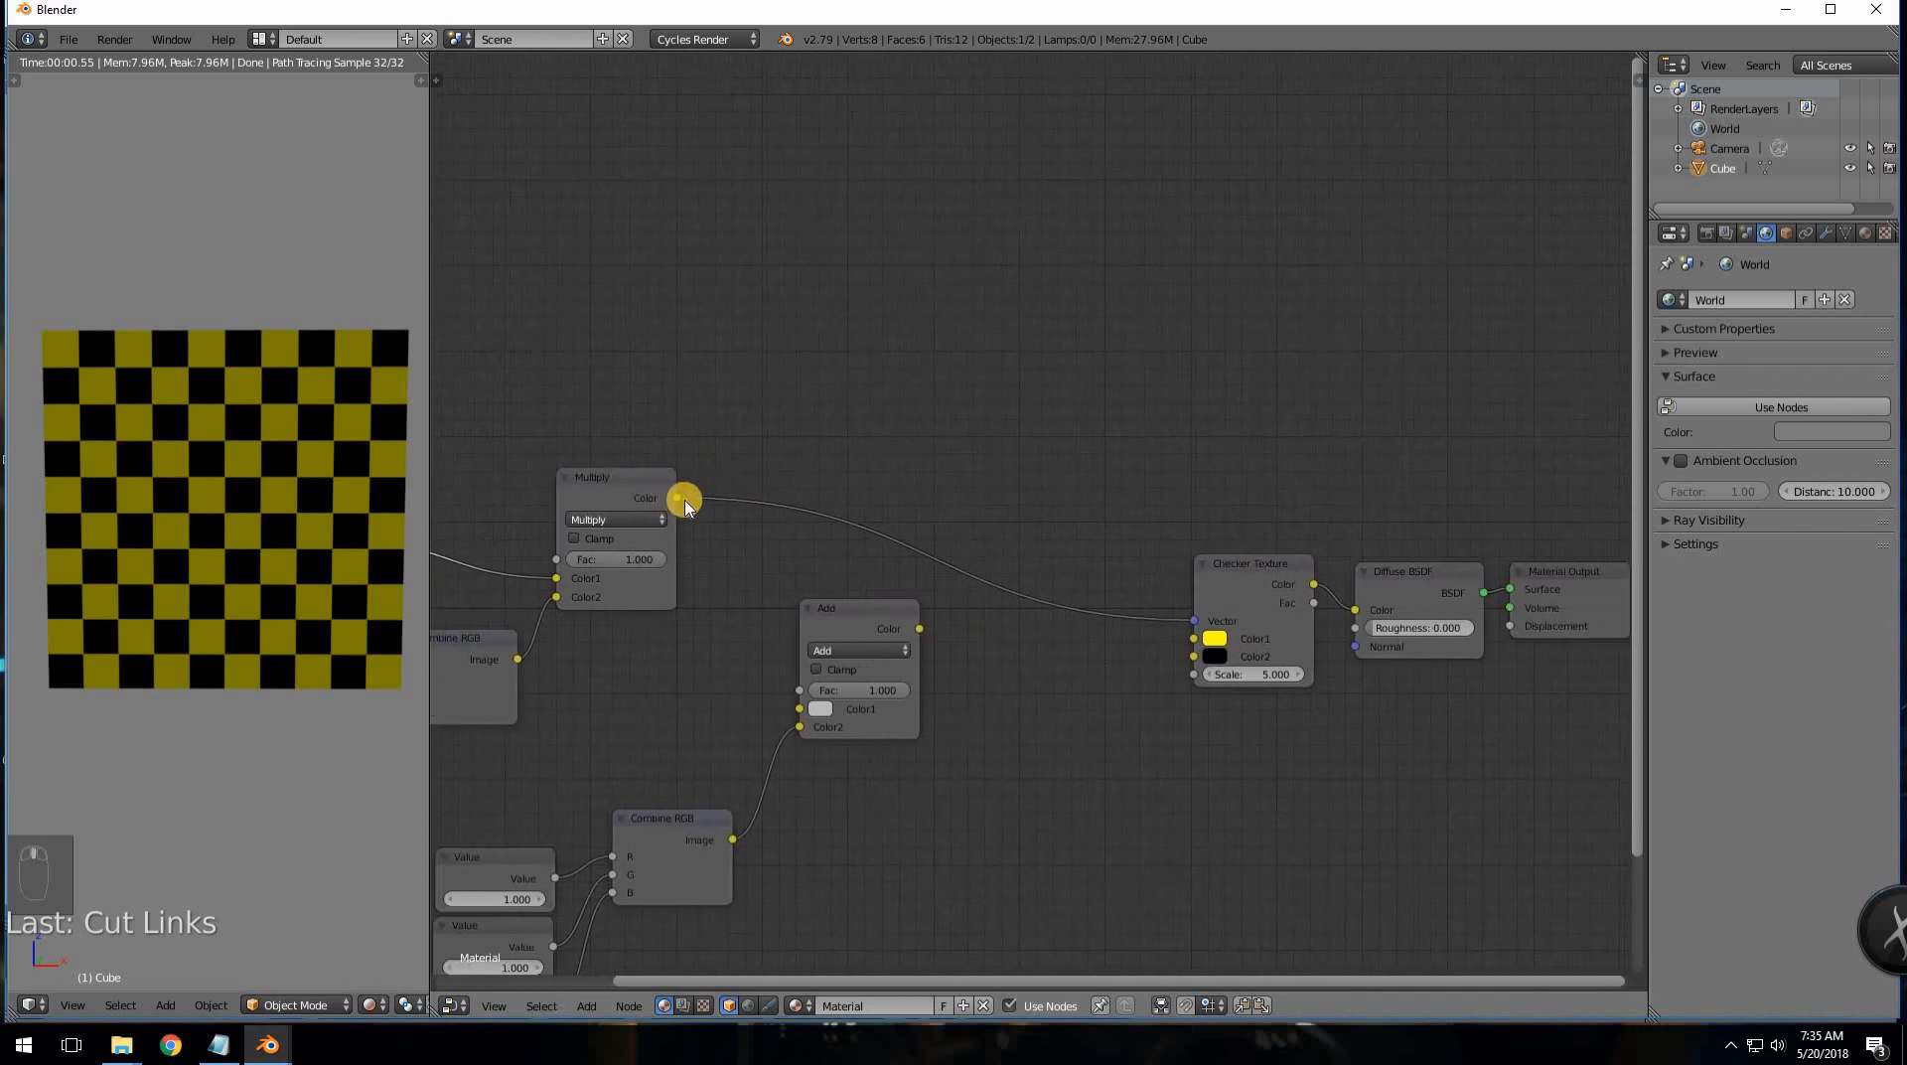
left_click_drag(677, 496, 799, 708)
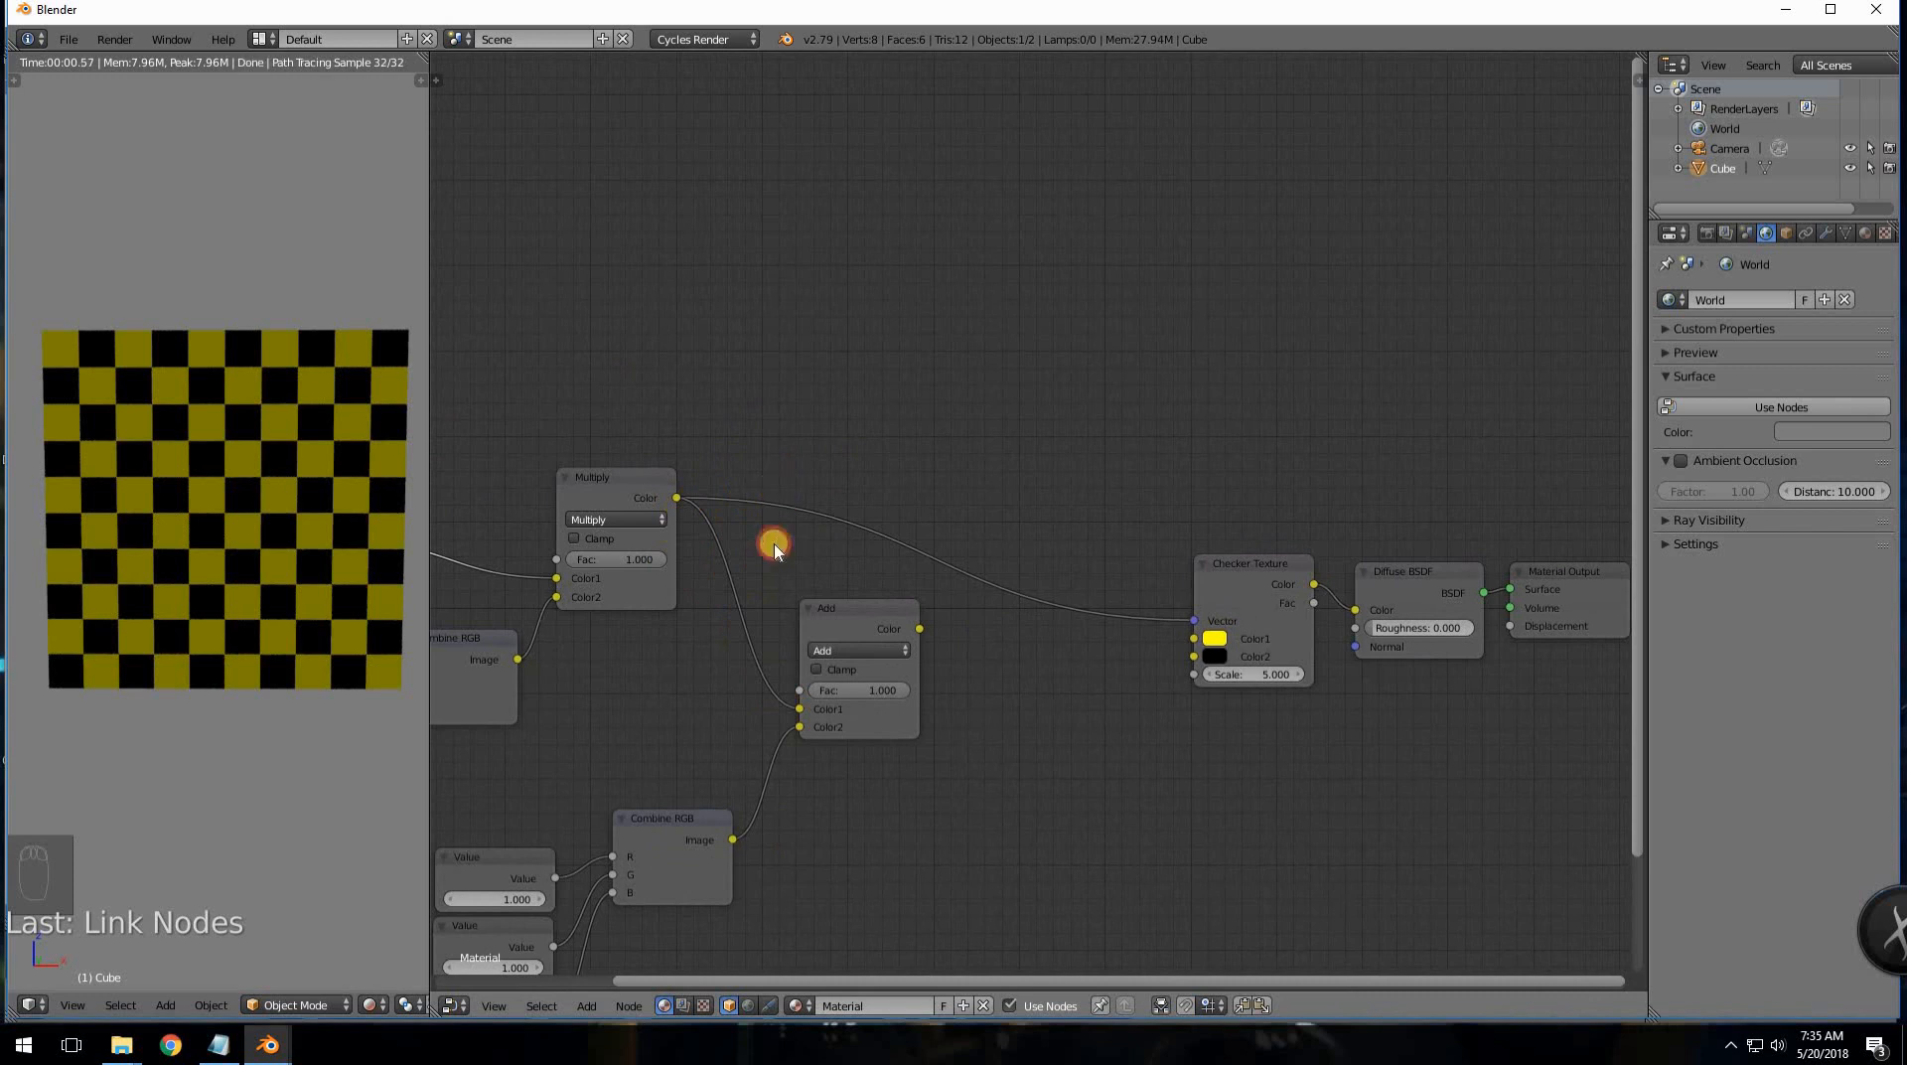
right_click_drag(774, 540, 642, 504, "ctrl")
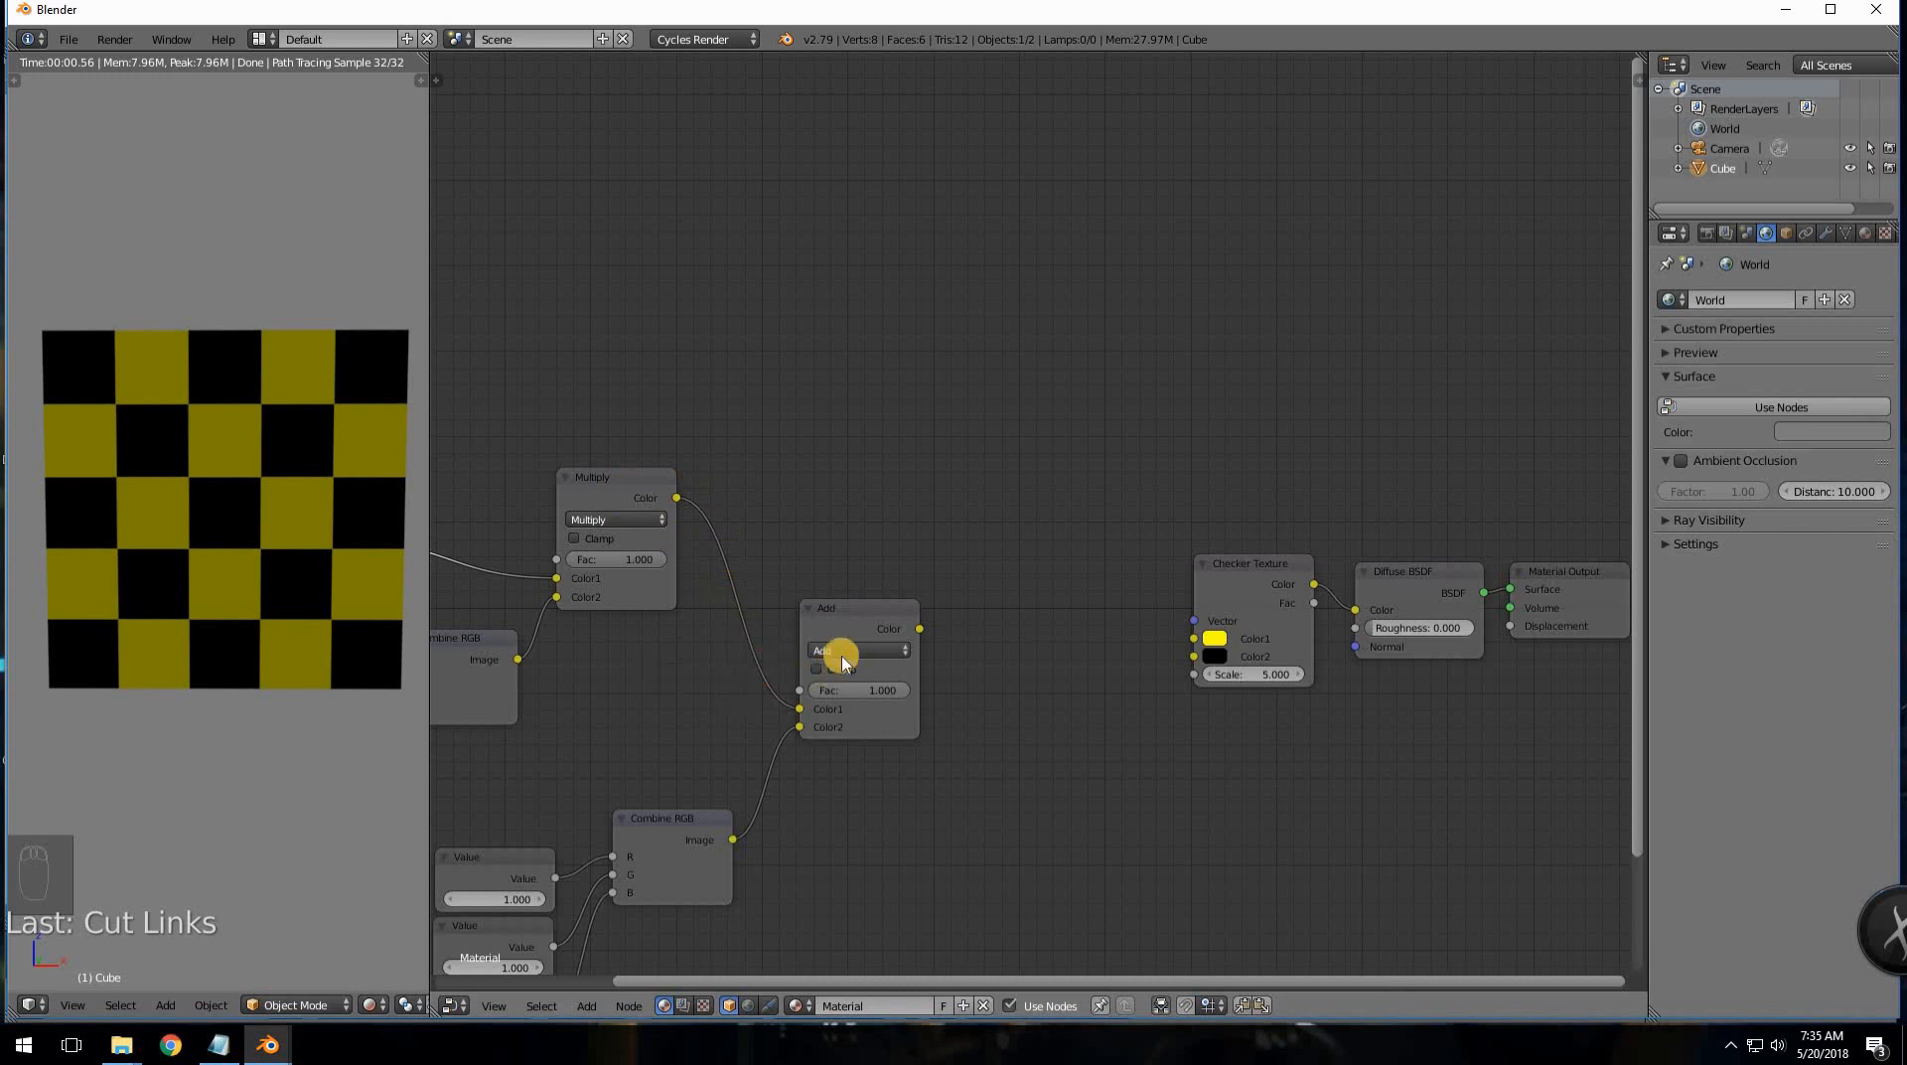
- Connect the Add output to the Checker Texture's Vector input
middle_click_drag(842, 661, 906, 670)
middle_click_drag(985, 603, 844, 502)
middle_click_drag(747, 592, 1002, 514)
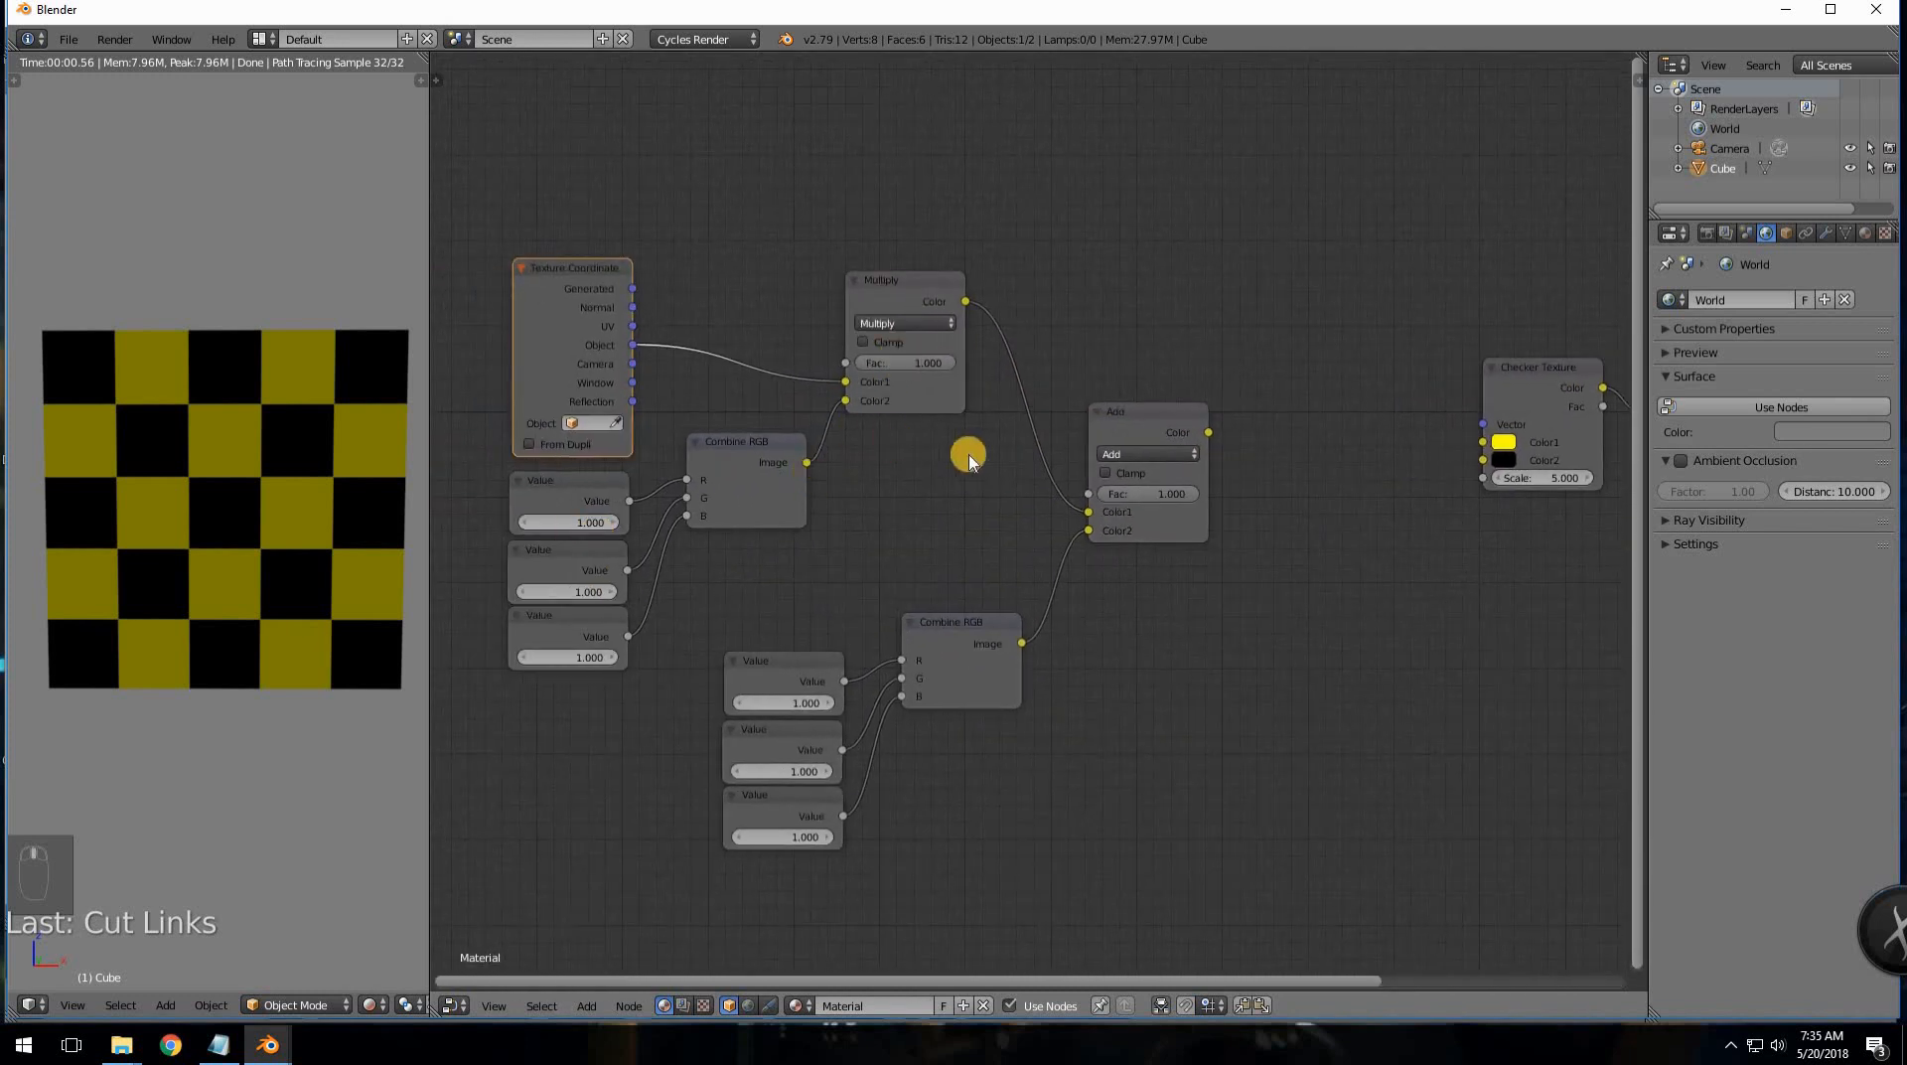
middle_click_drag(740, 521, 891, 517)
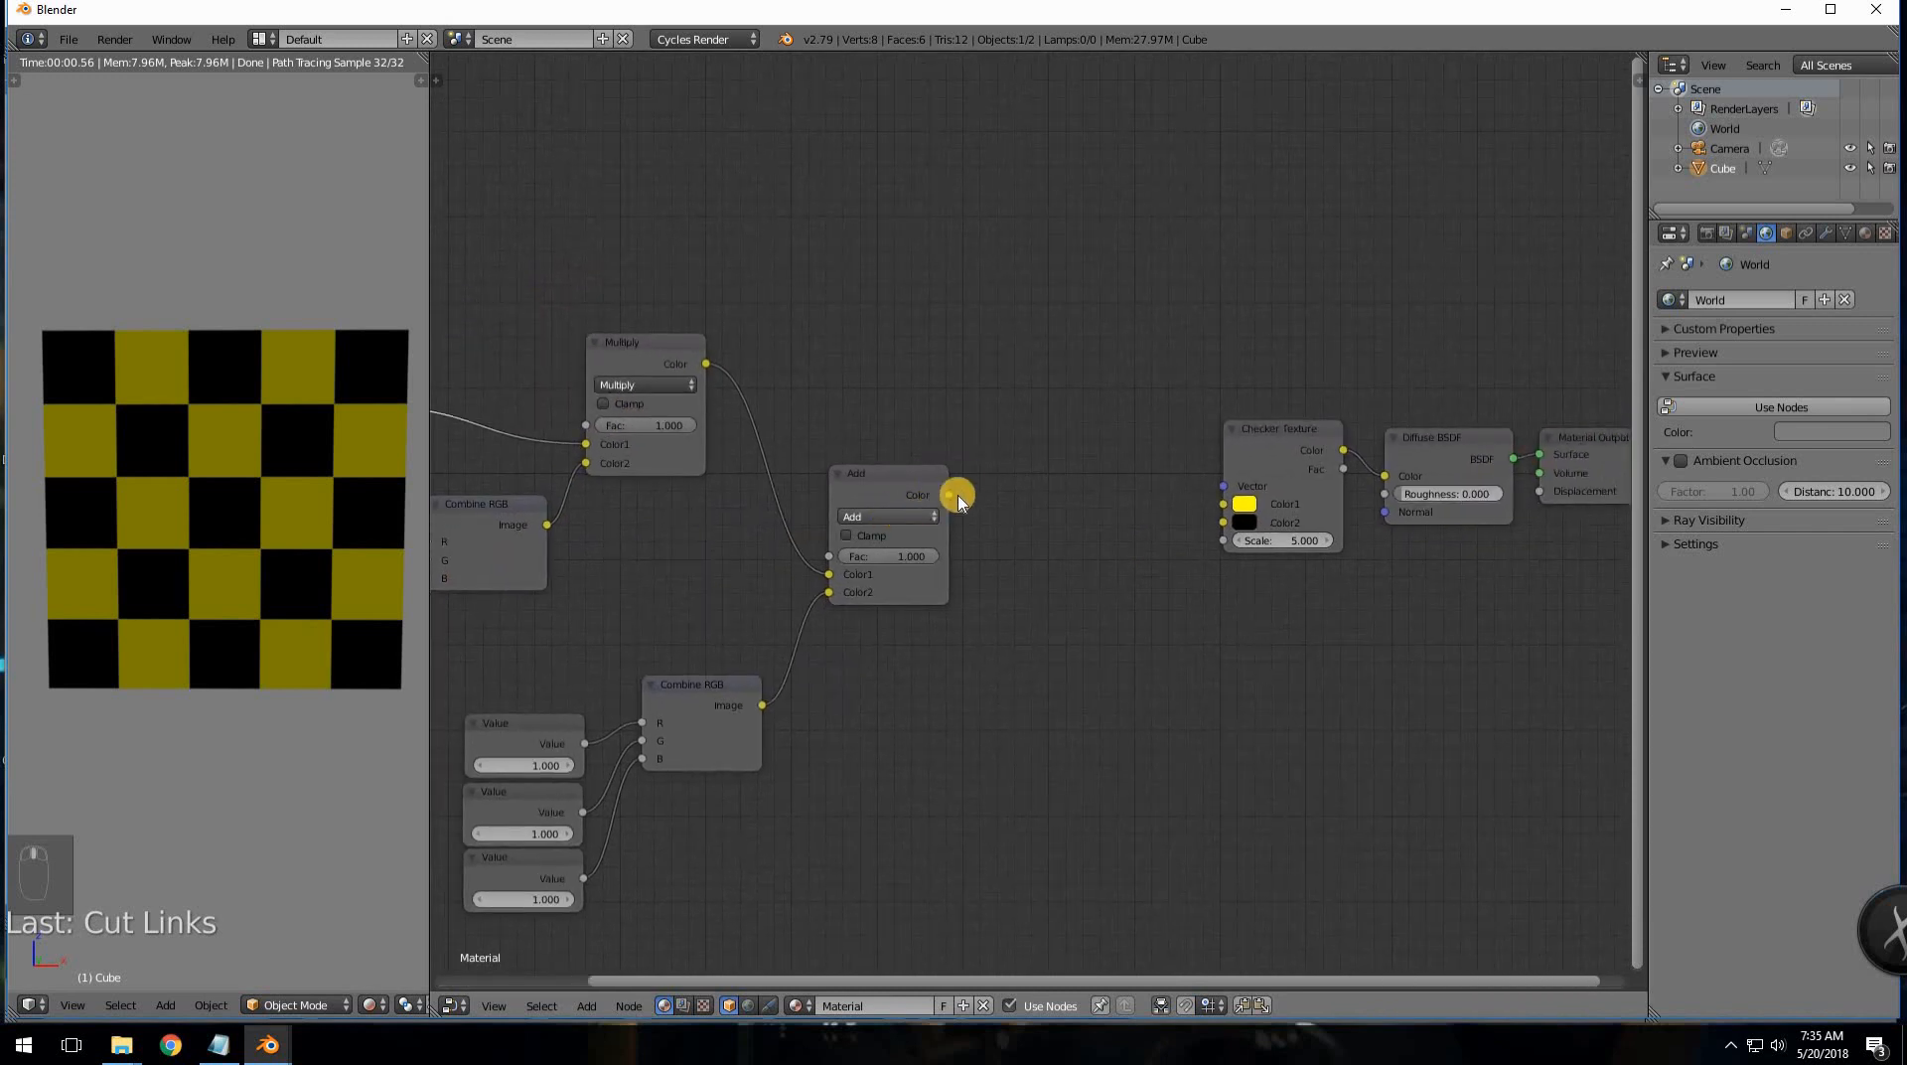
left_click_drag(1058, 494, 1223, 486)
middle_click_drag(876, 688, 1117, 576)
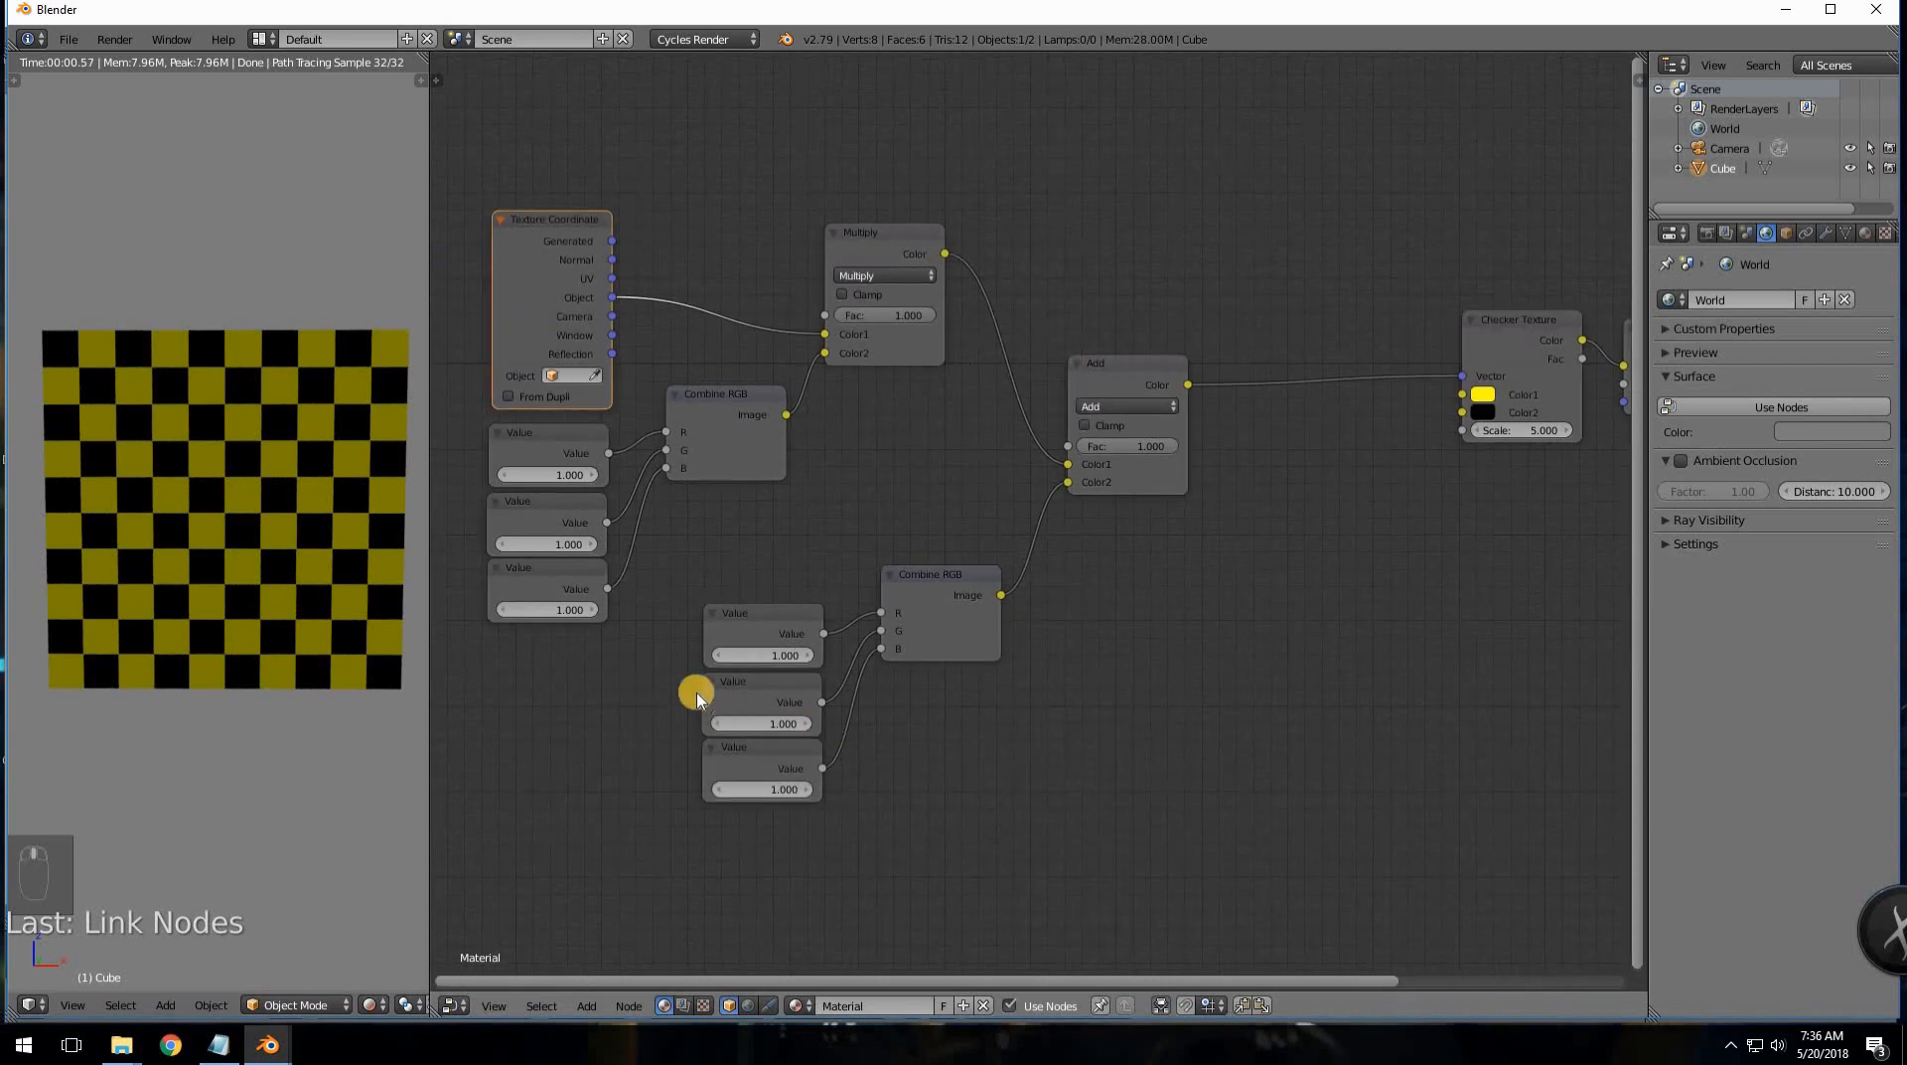
- Zero the three offset Value nodes feeding the lower Combine RGB
scroll(711, 686, "up", 2)
left_click(722, 676)
left_click_drag(722, 676, 727, 679)
left_click(728, 680)
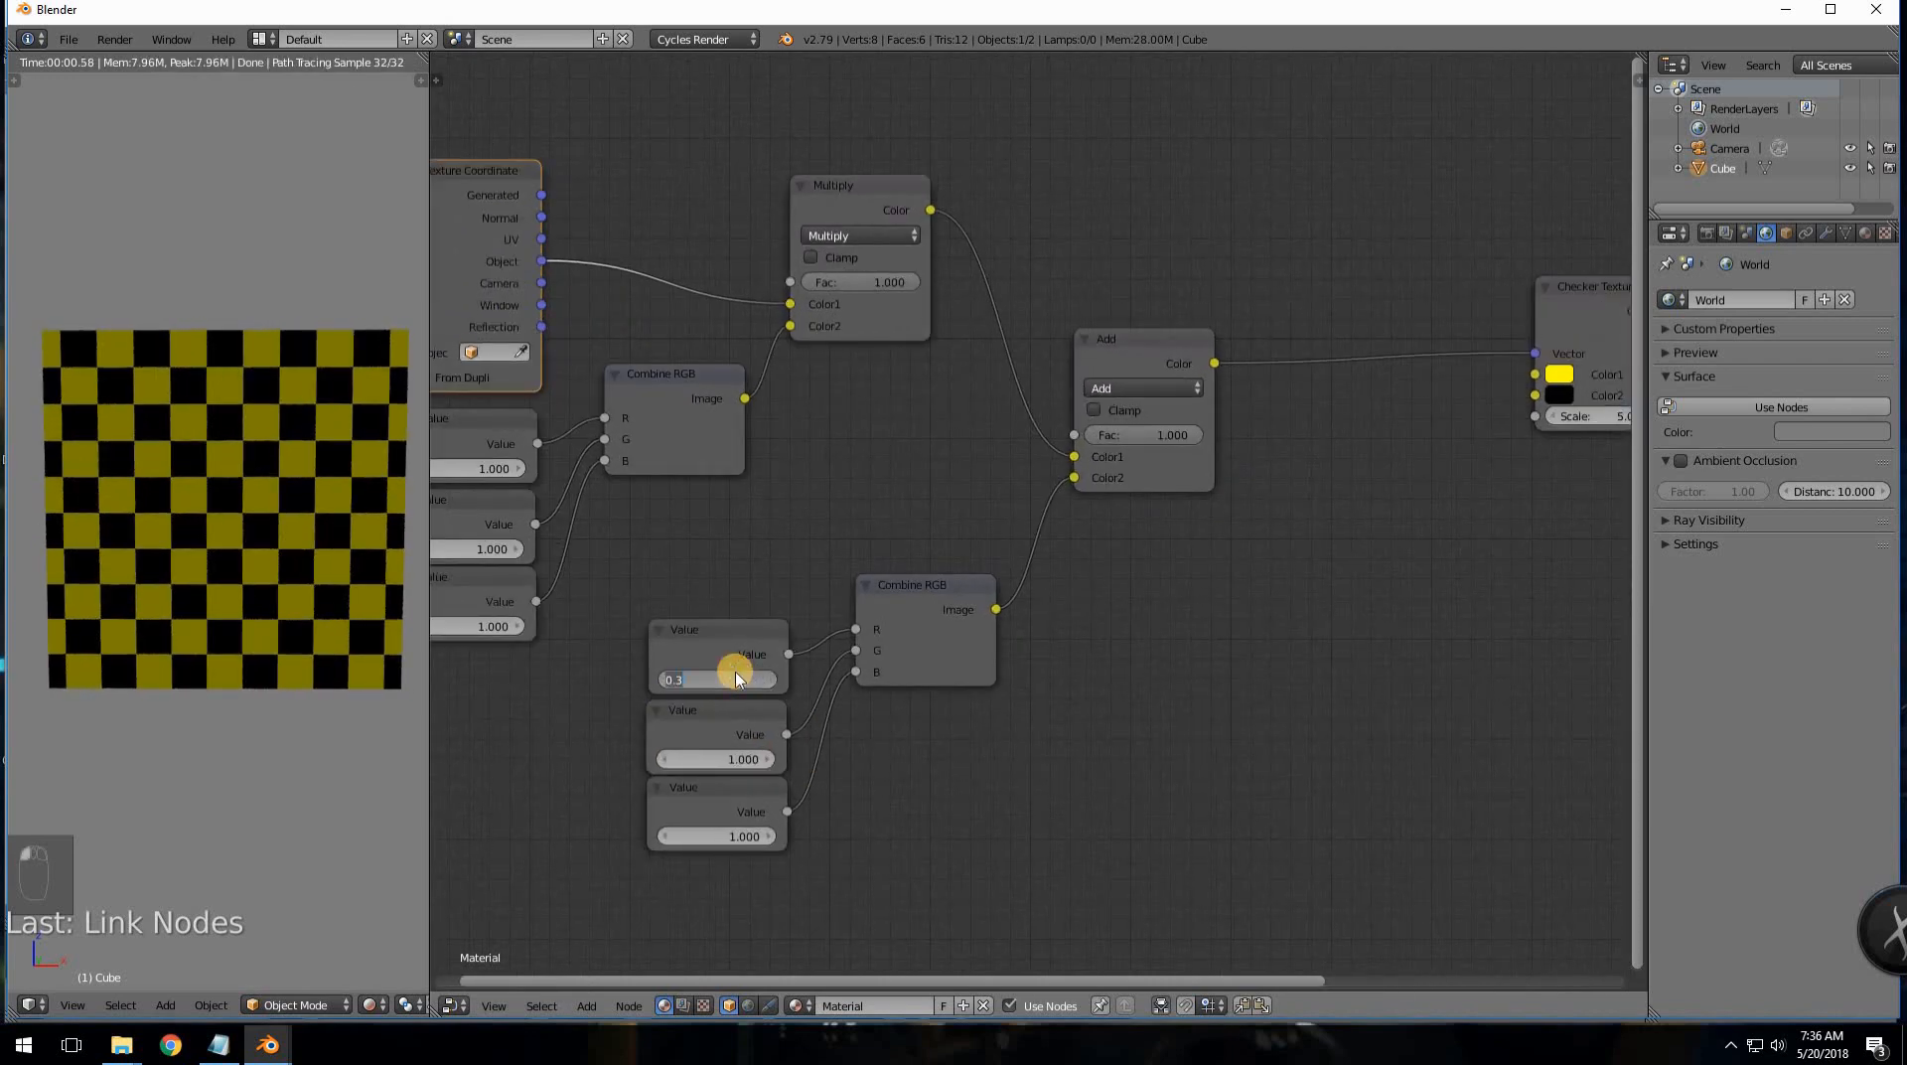
type("0")
key("Return")
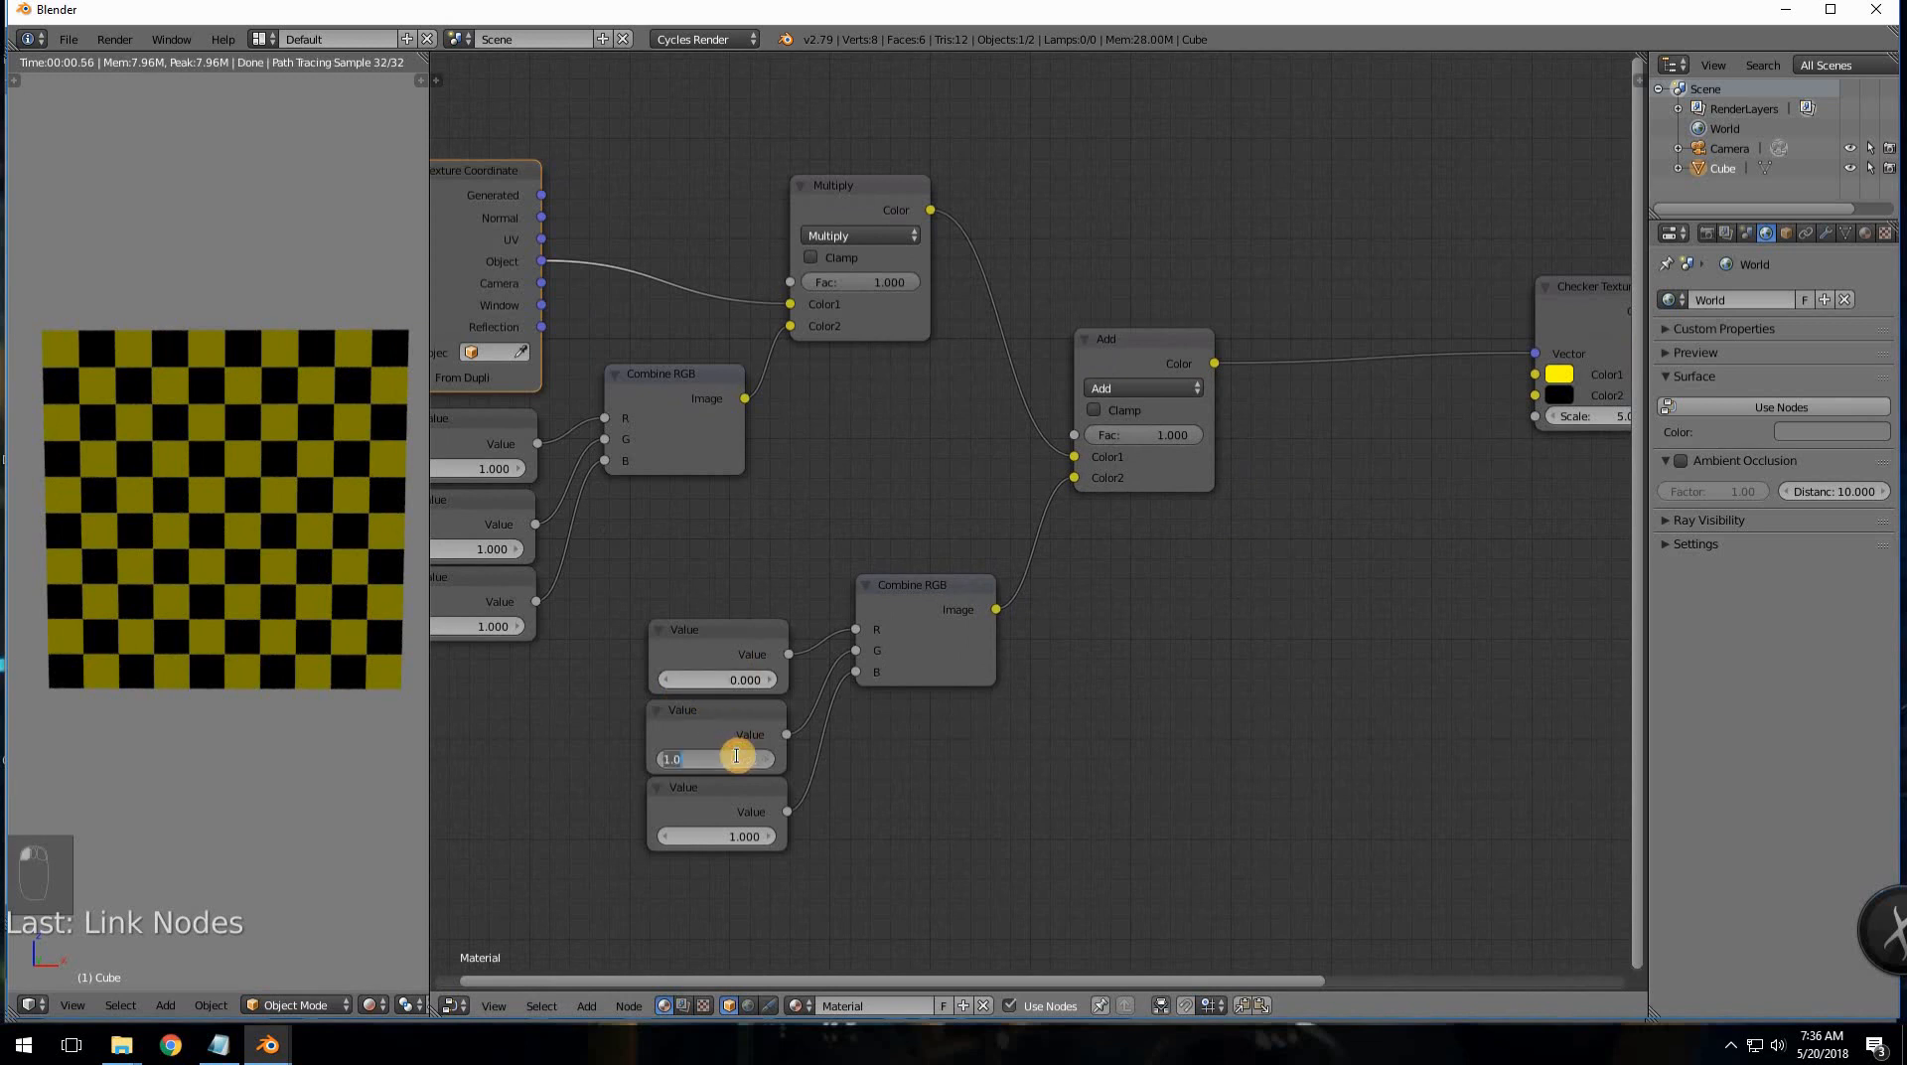
type("0")
key("Return")
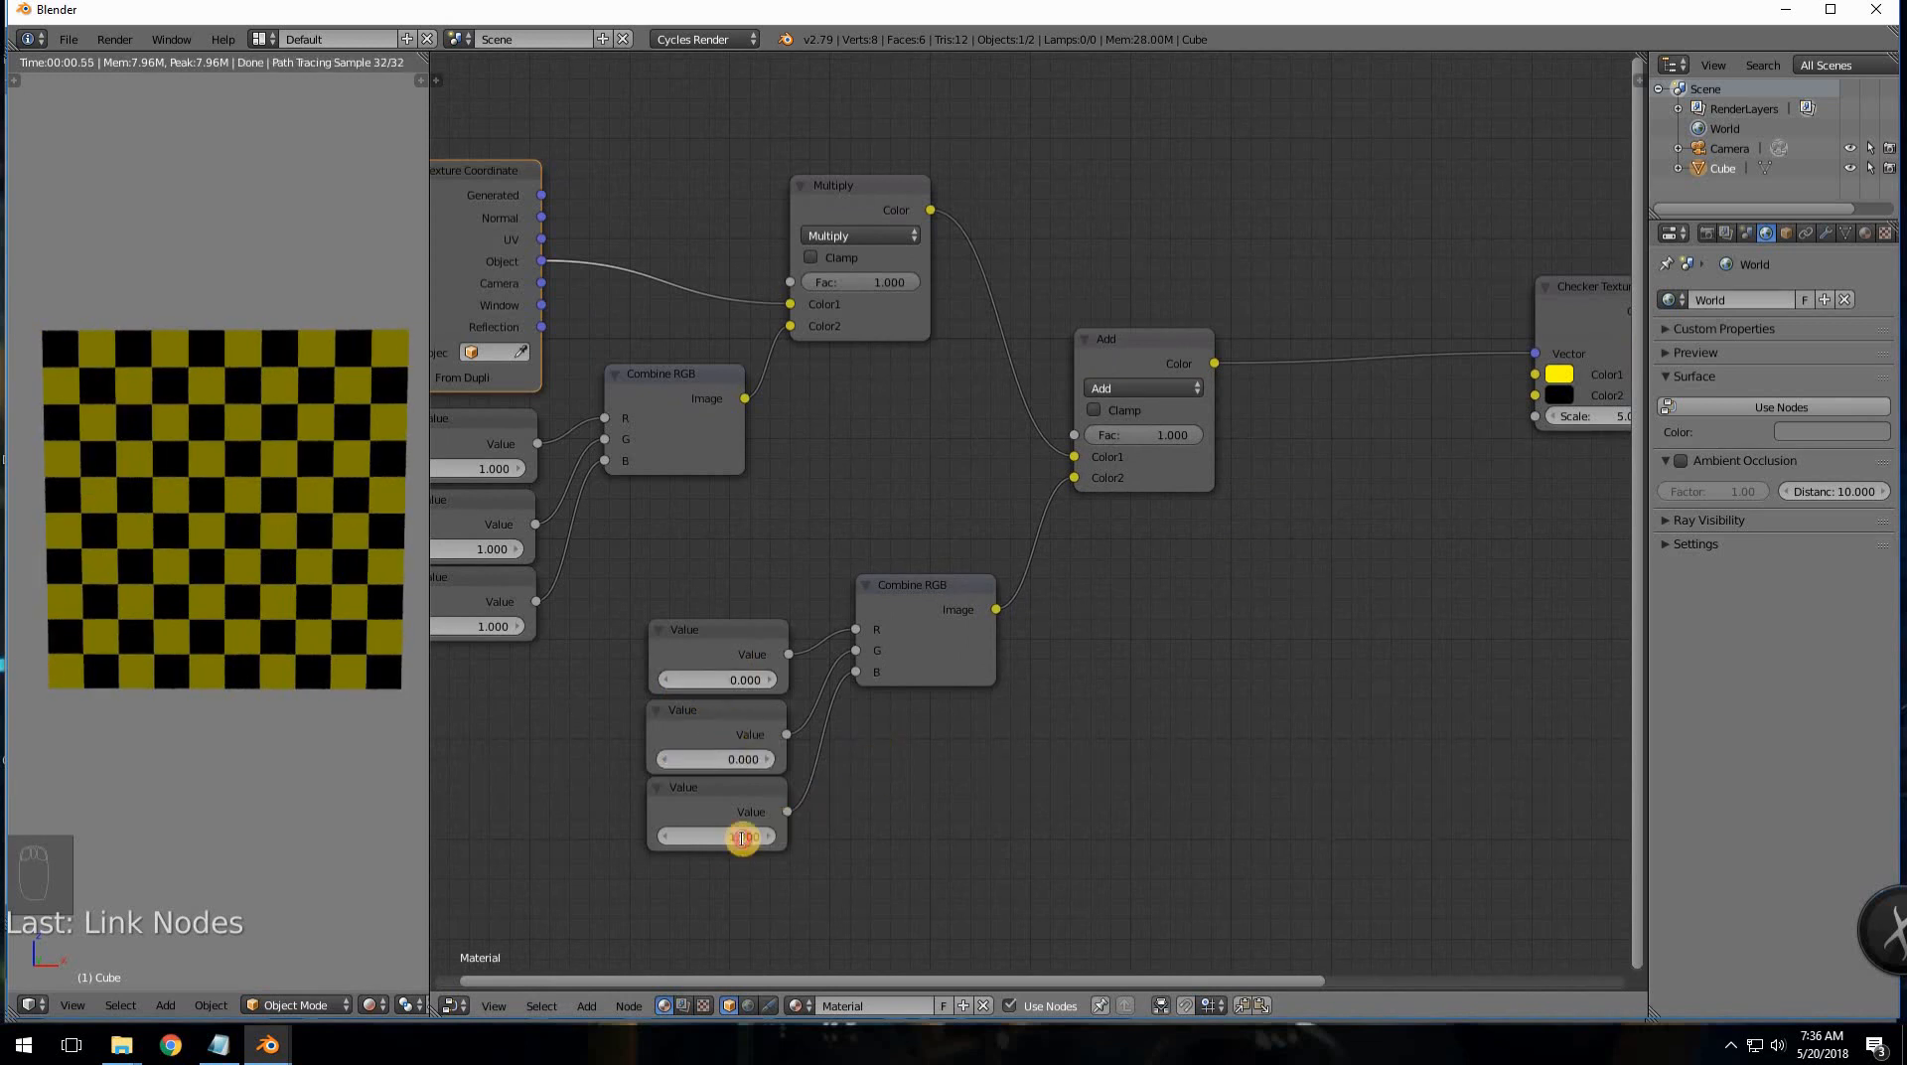
left_click(741, 837)
type("0")
key("Return")
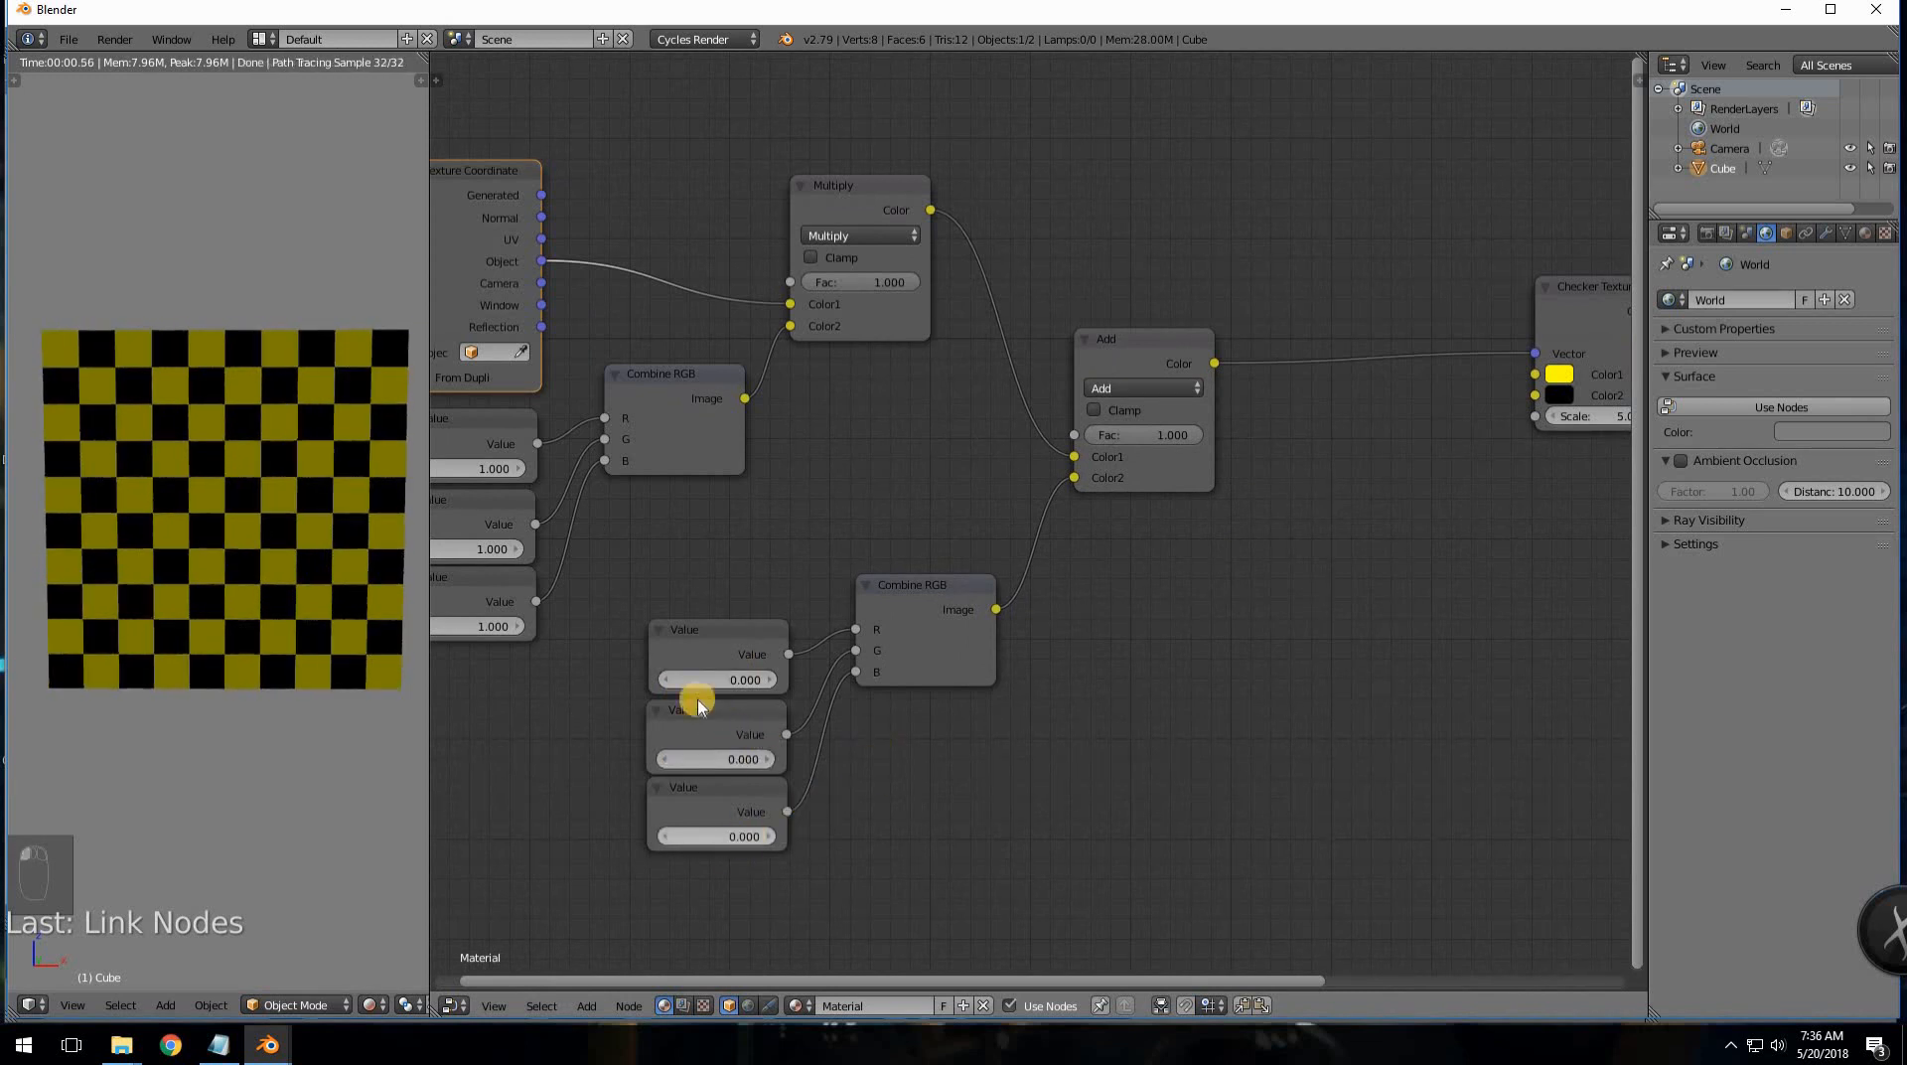
- Test the checker offsets by raising the offset values to 0.900, 0.400 and 0.500
left_click(769, 679)
left_click(770, 680)
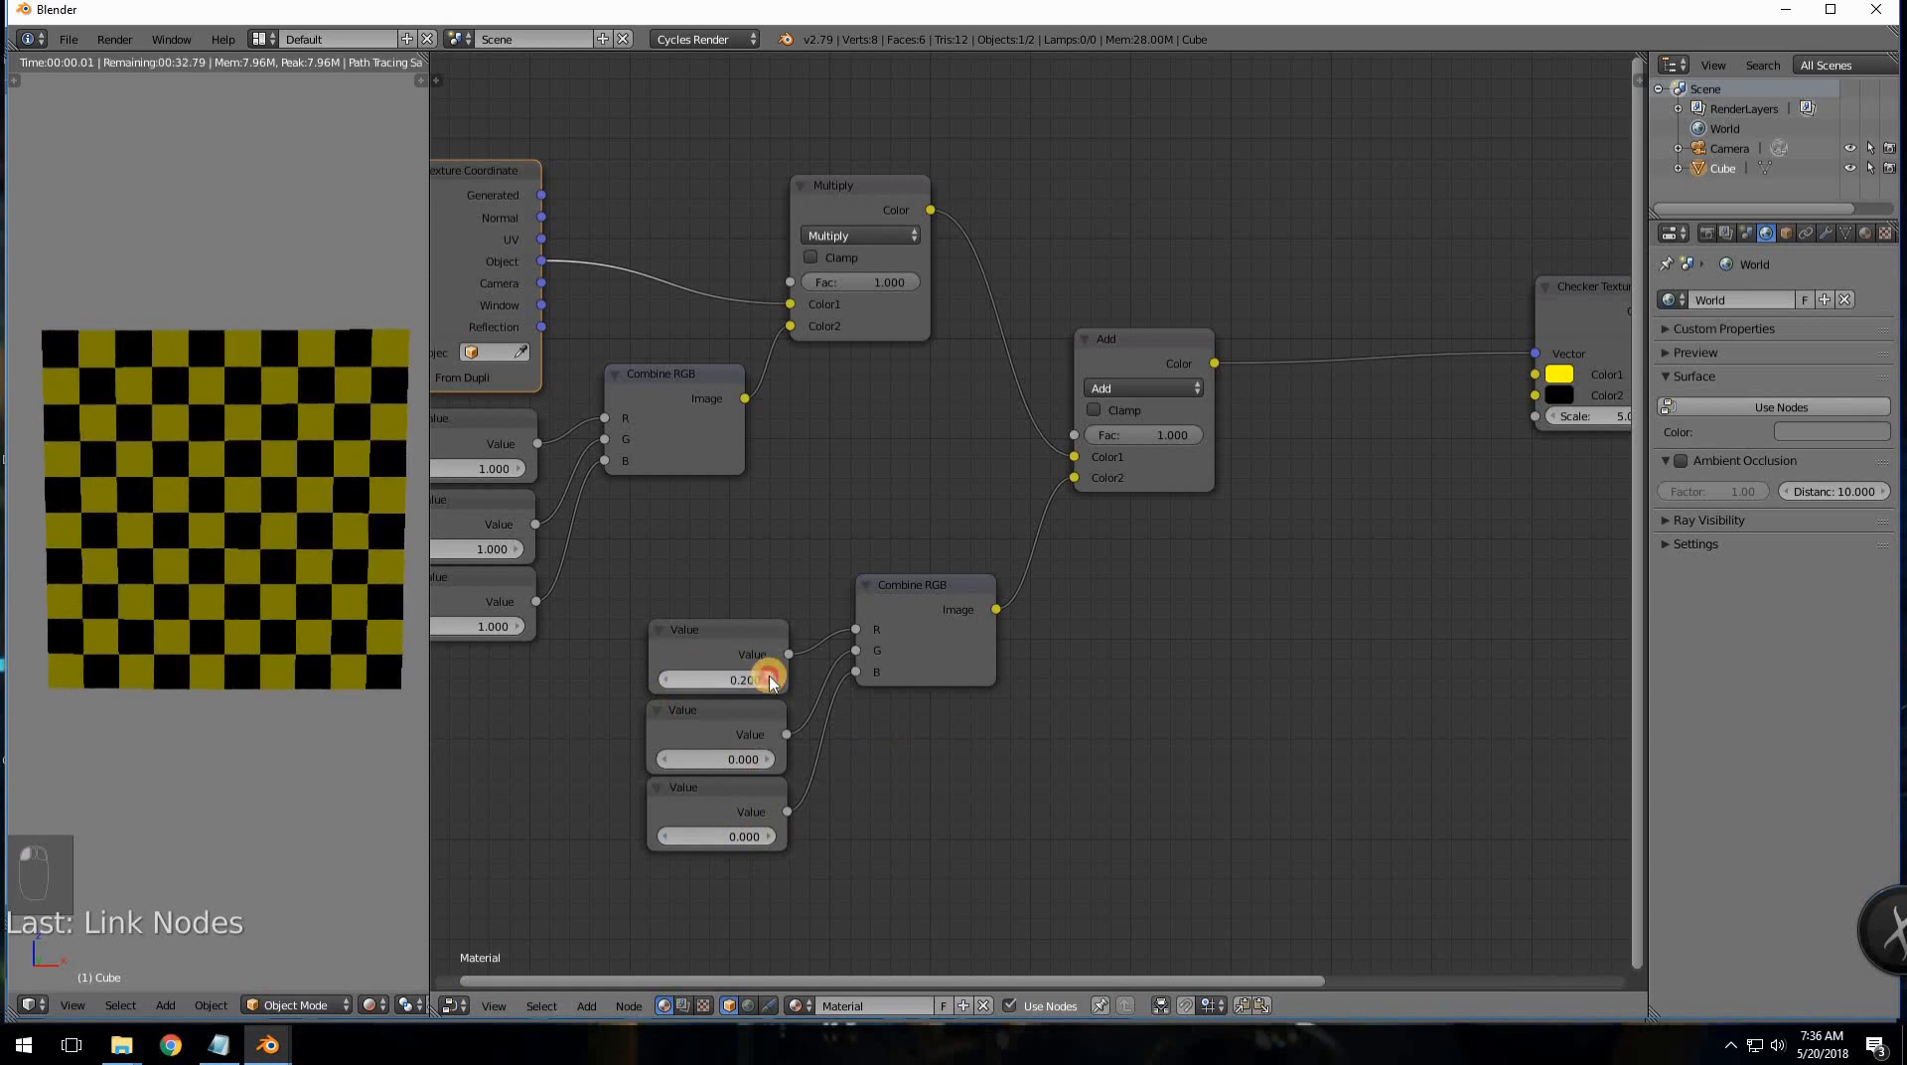
left_click(769, 679)
left_click(770, 679)
left_click(770, 679)
left_click(770, 679)
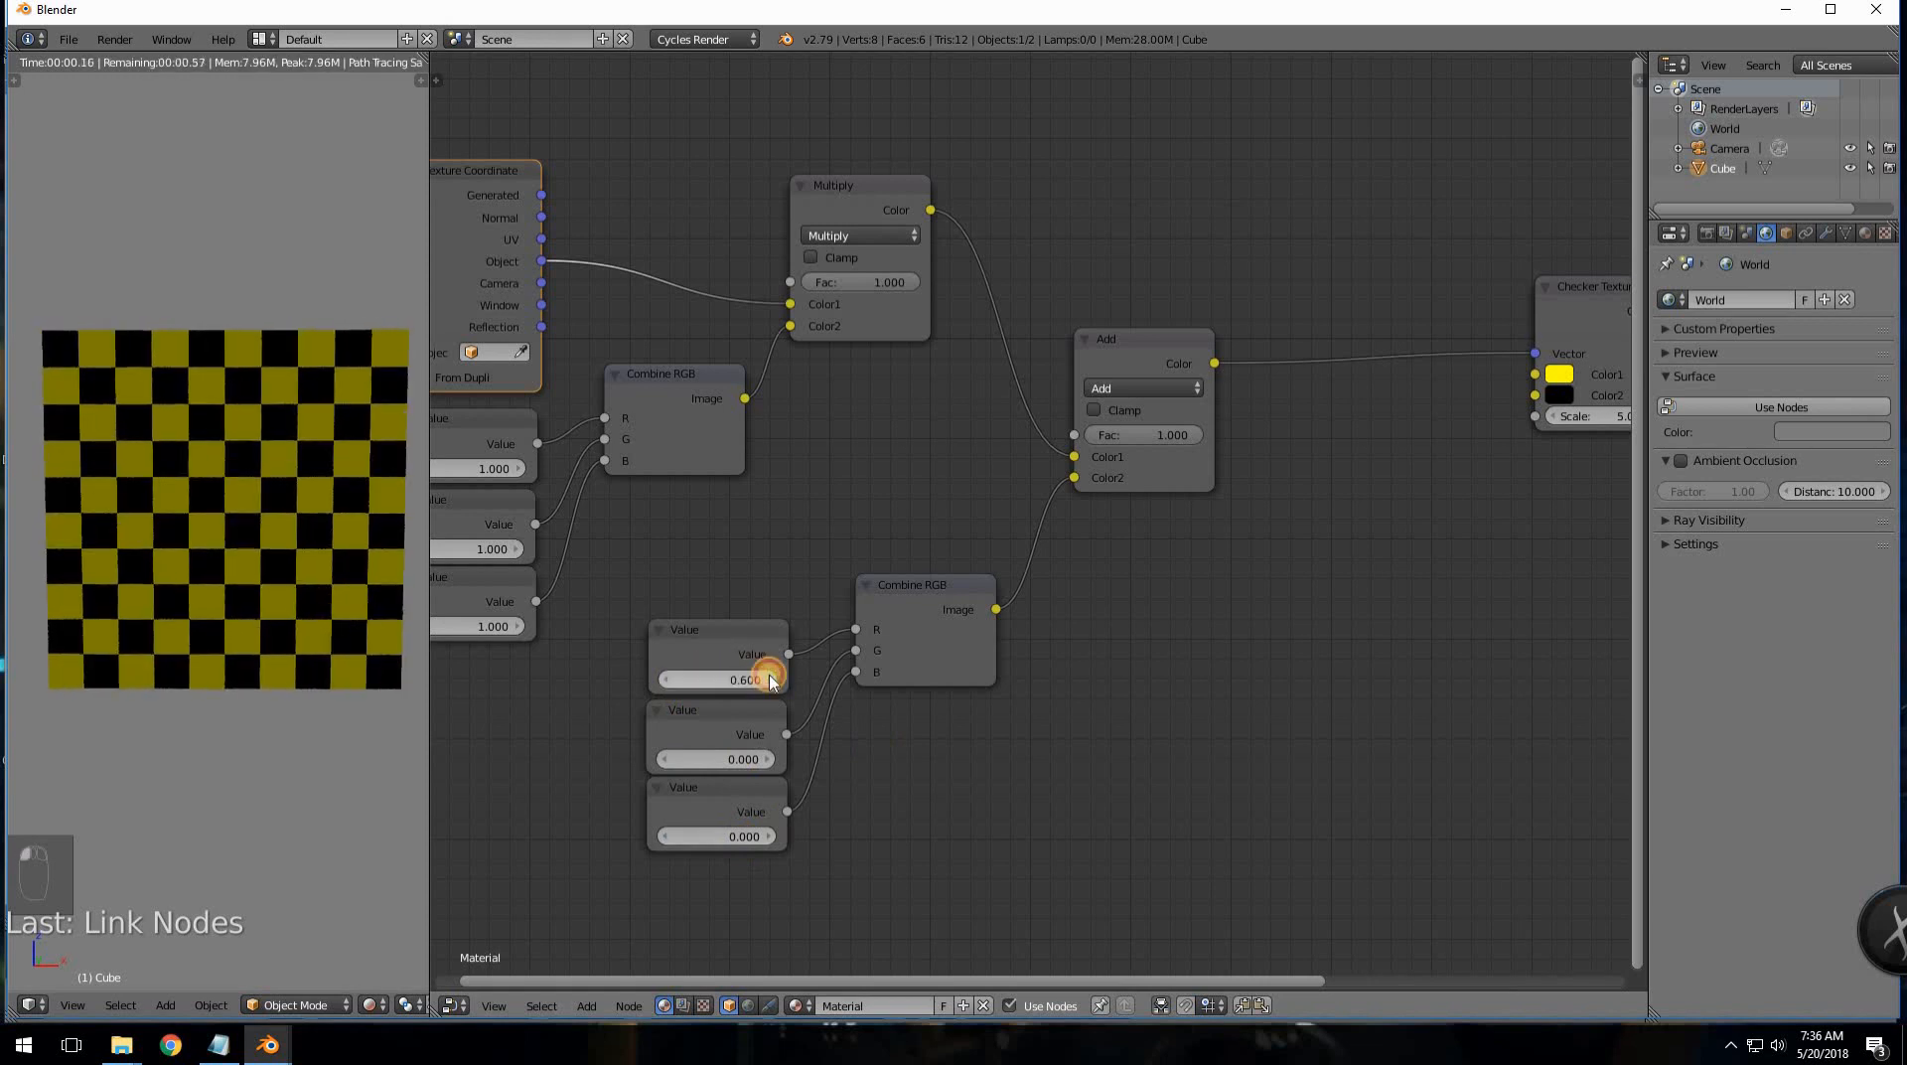
left_click(770, 679)
left_click(770, 679)
left_click(770, 679)
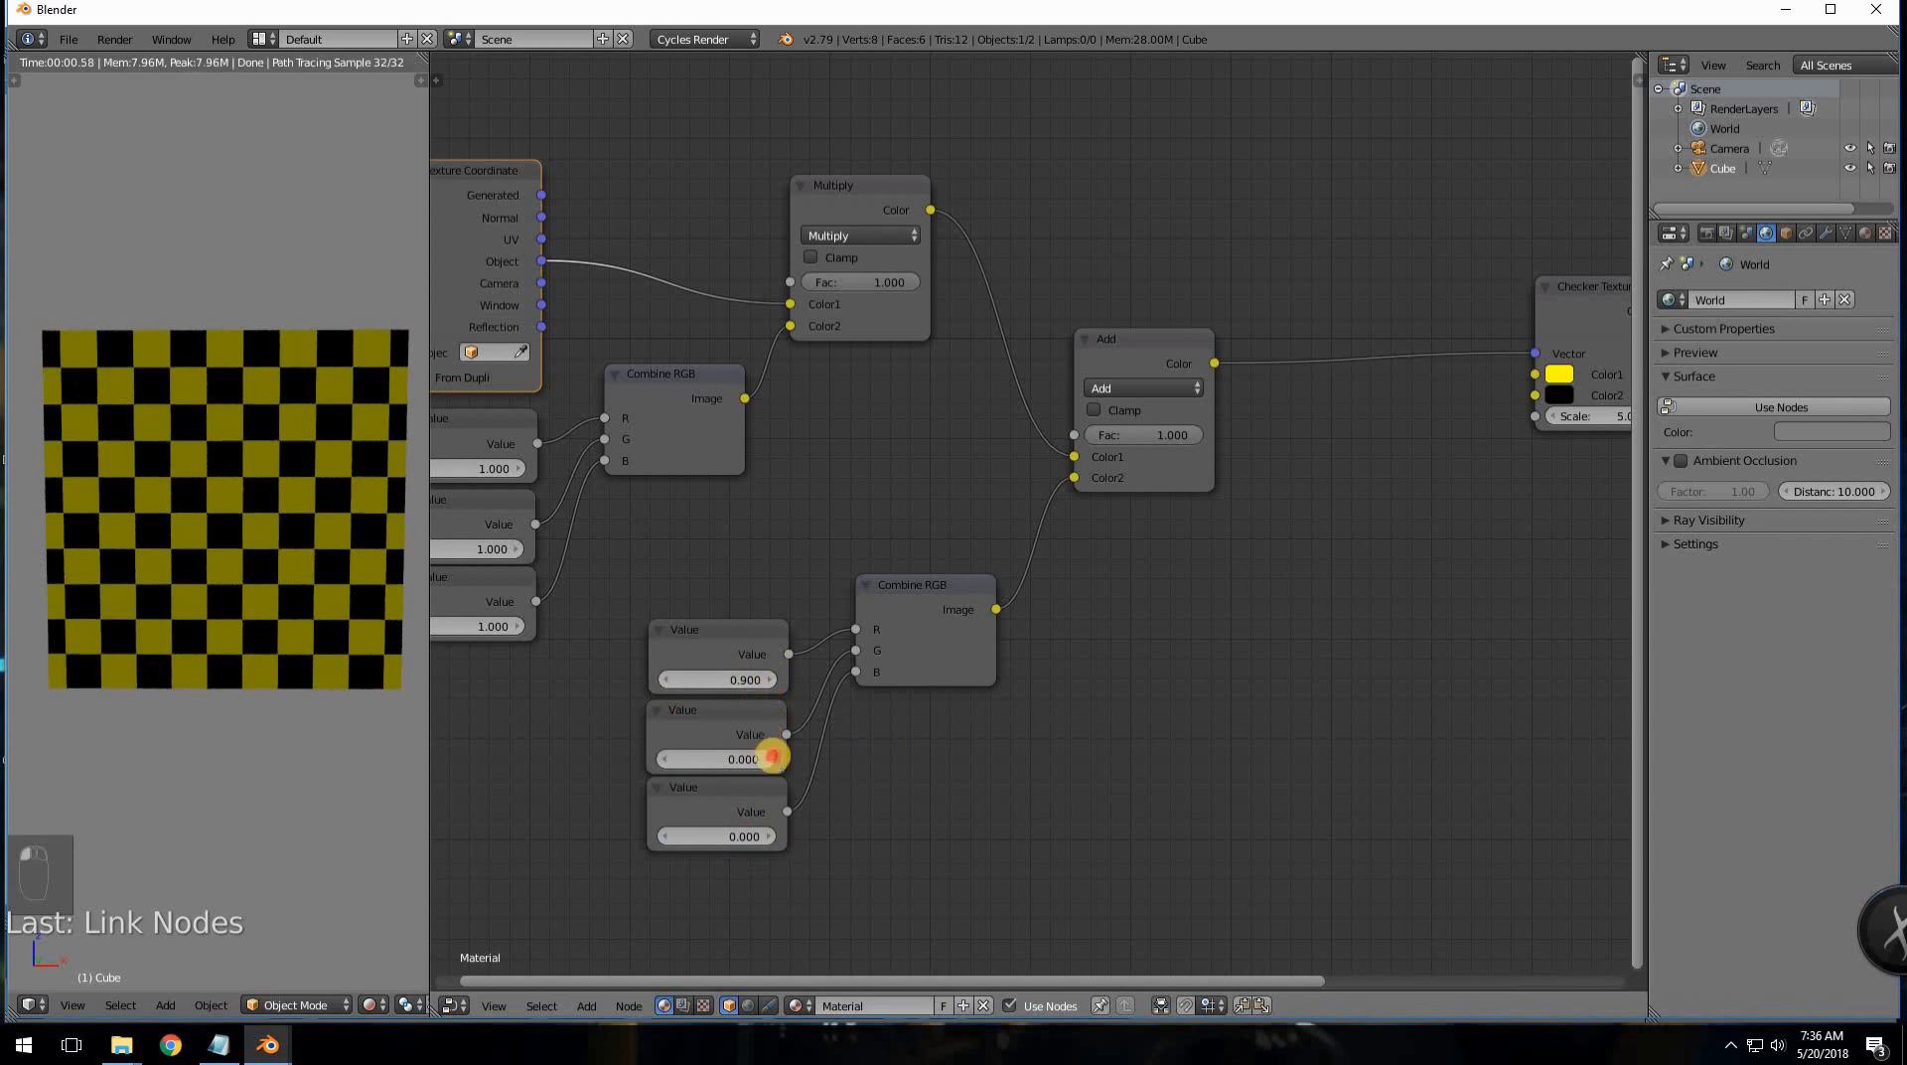
left_click(771, 759)
left_click(770, 759)
left_click(770, 758)
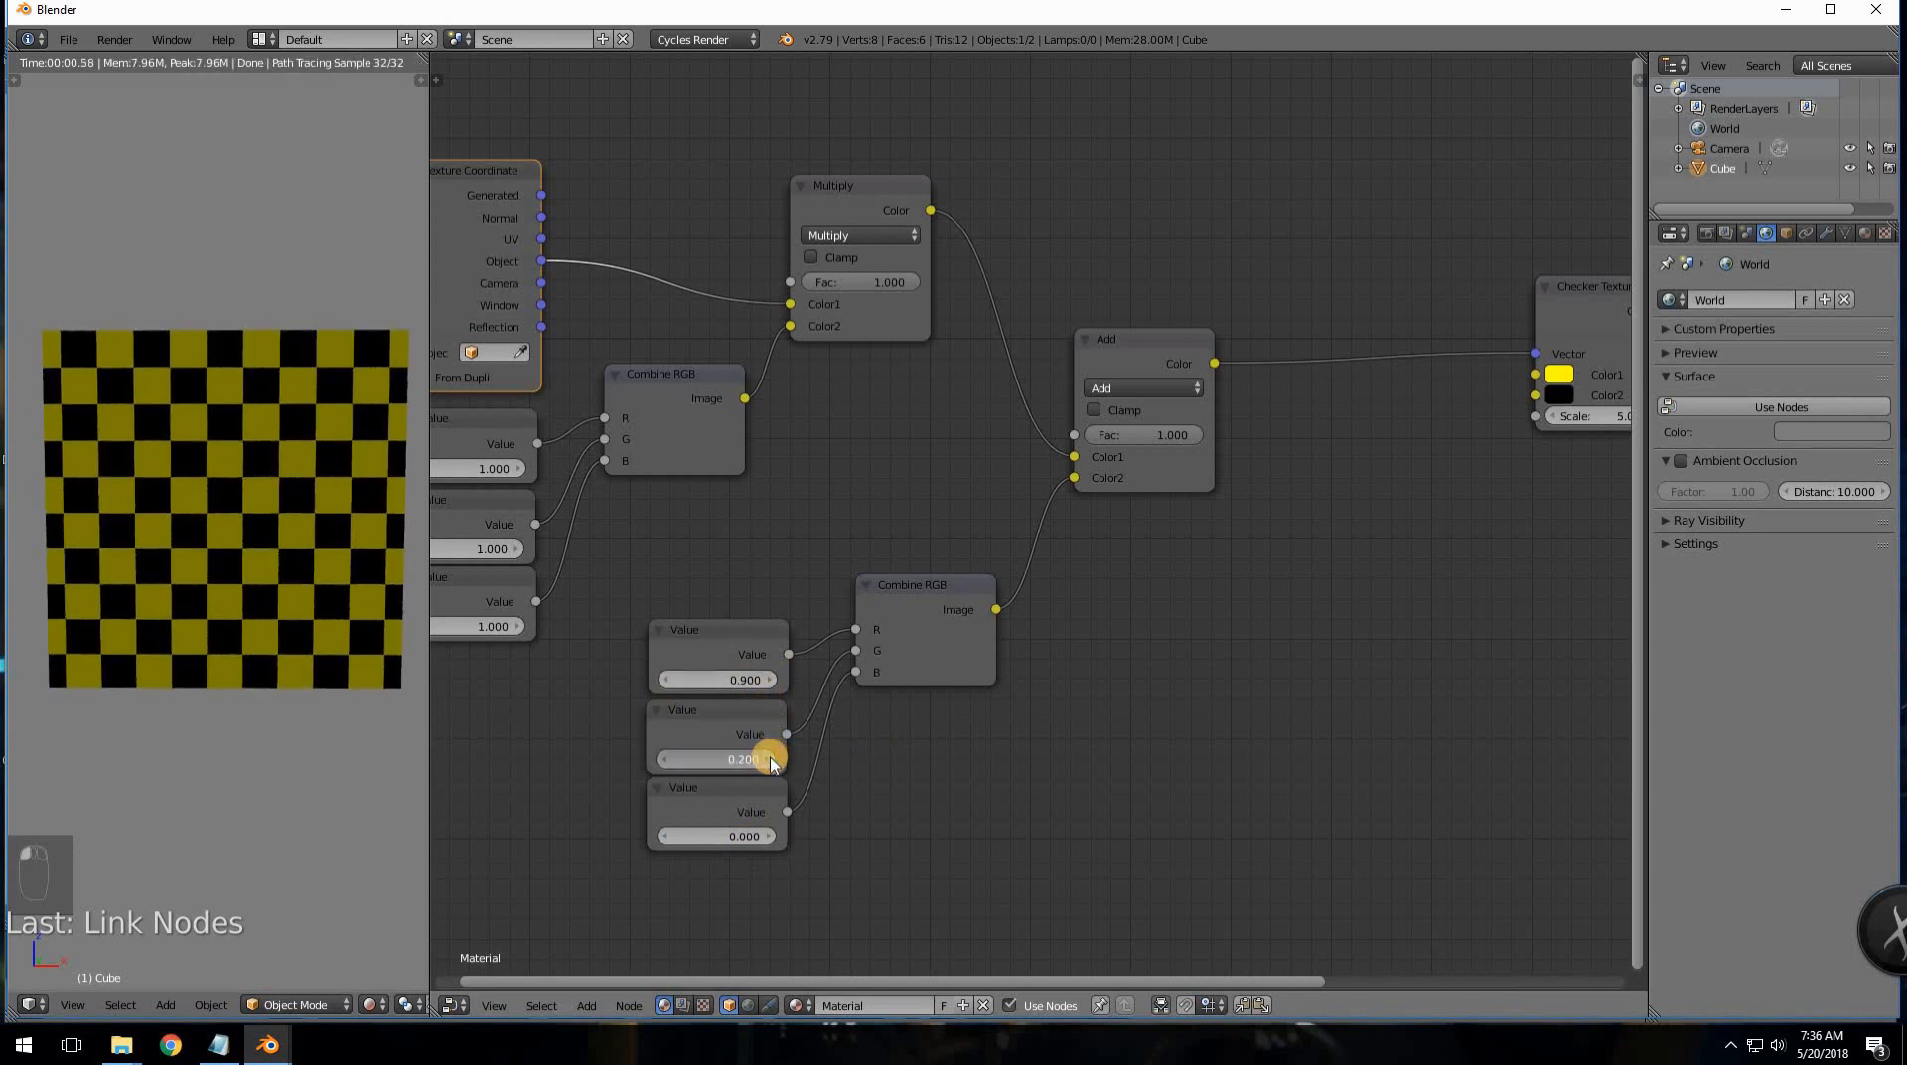
left_click(771, 758)
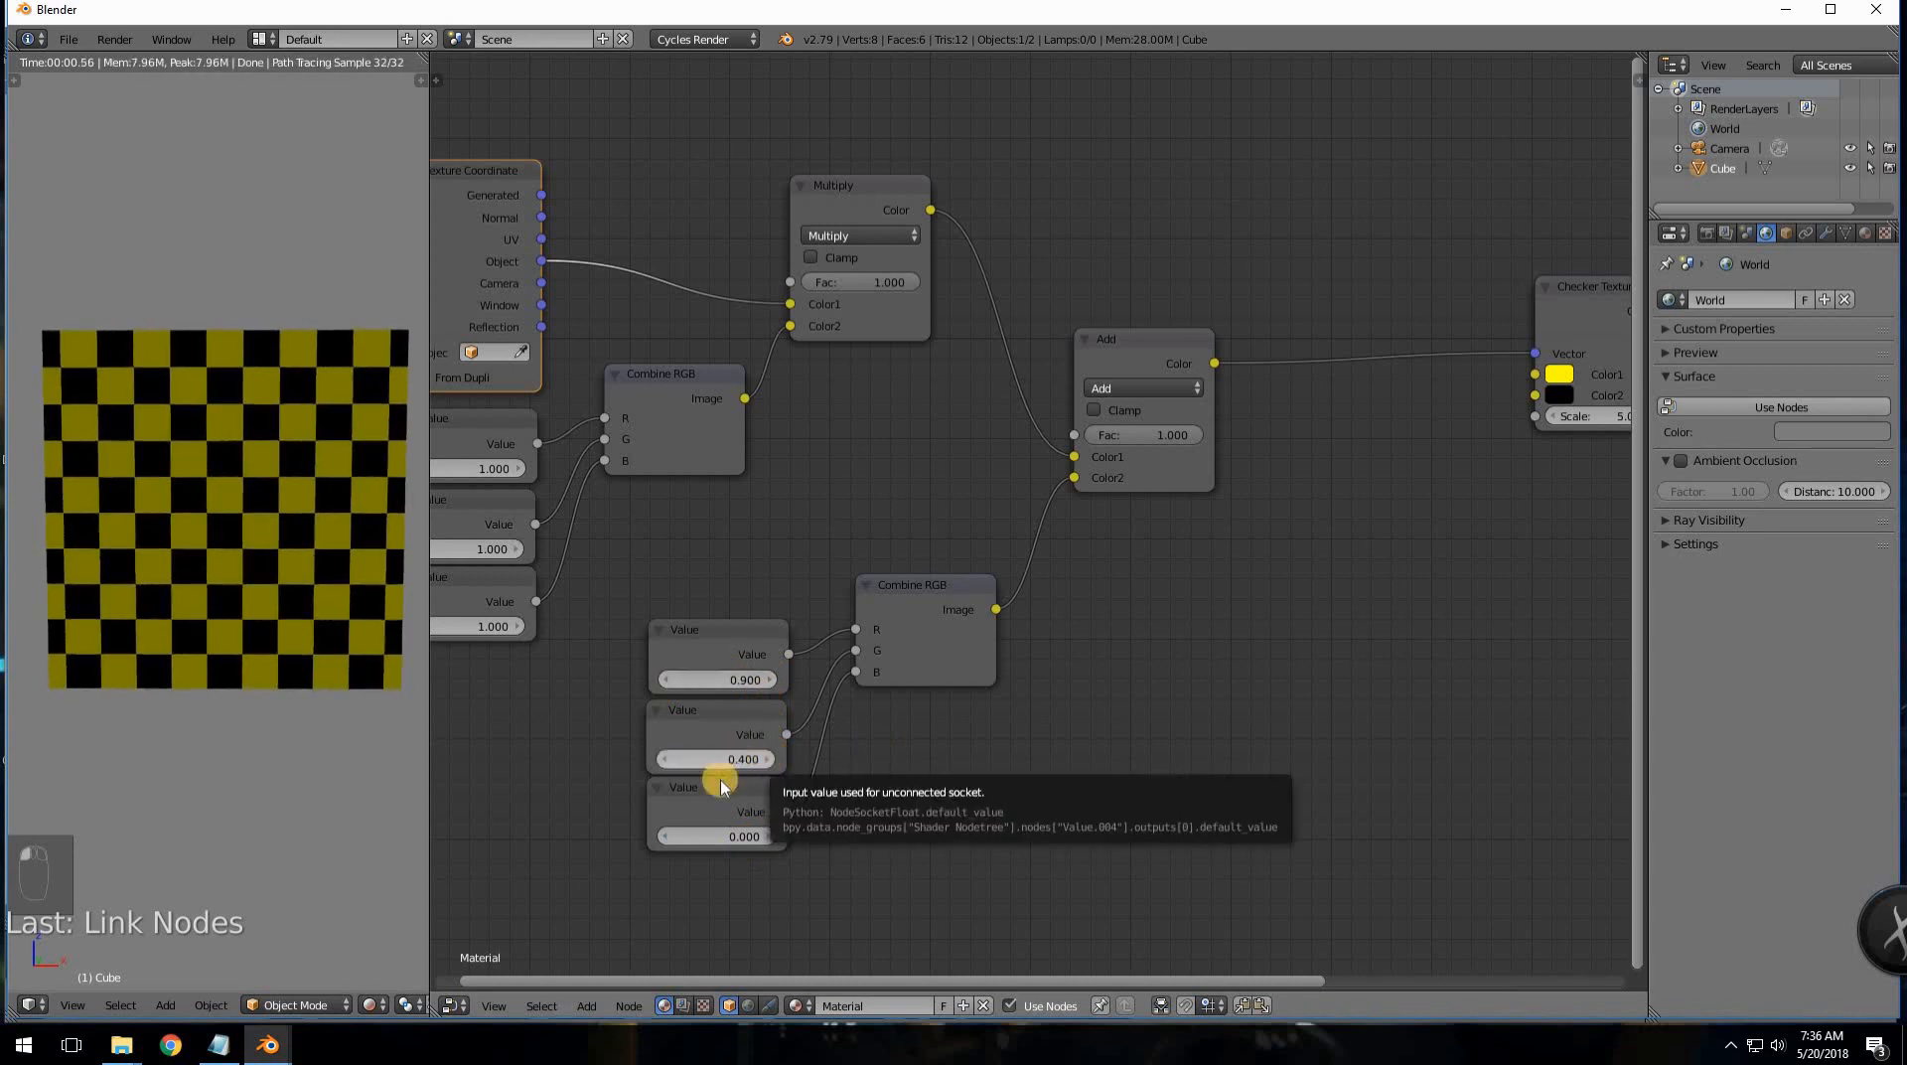
left_click(770, 836)
left_click(771, 836)
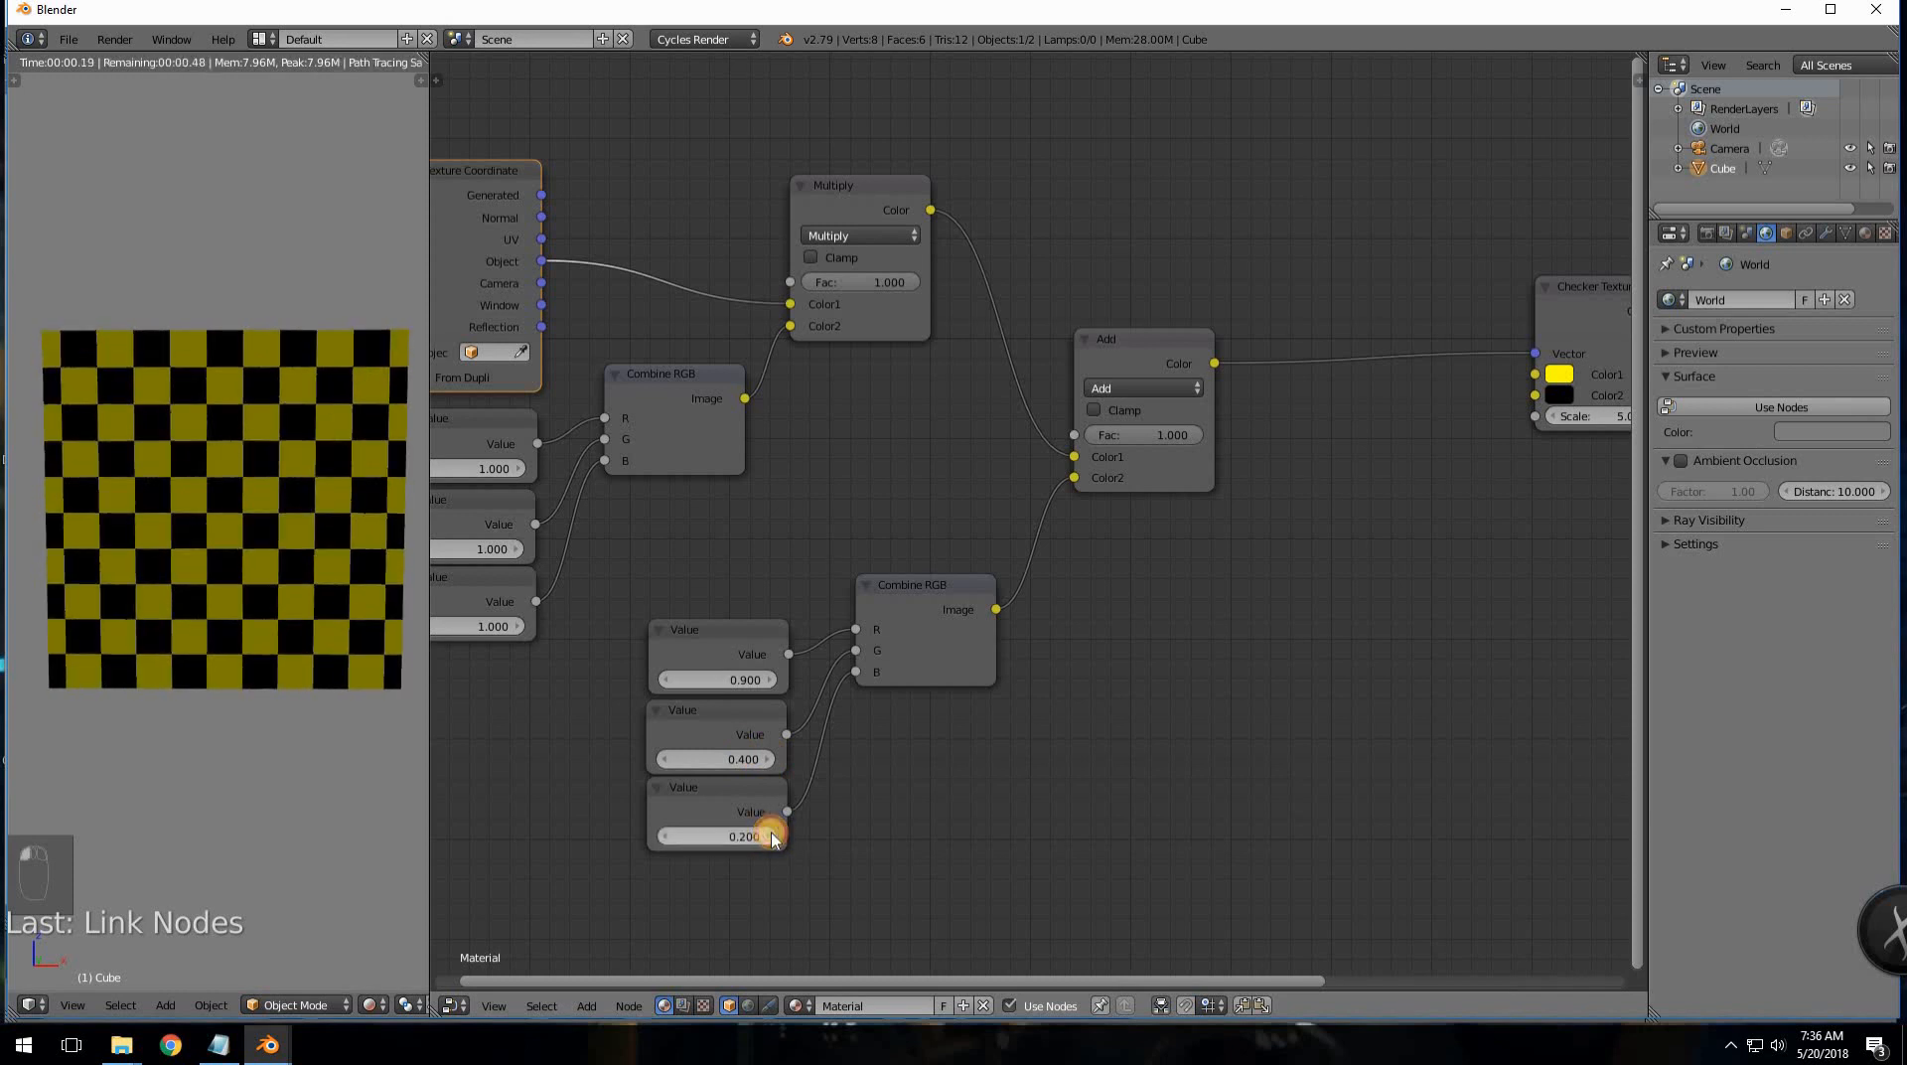
left_click(770, 836)
left_click(768, 836)
left_click(757, 835)
- In top view, lower the second offset to -0.400 and raise the first to 1.000
middle_click_drag(255, 617, 267, 791)
key("KP_7")
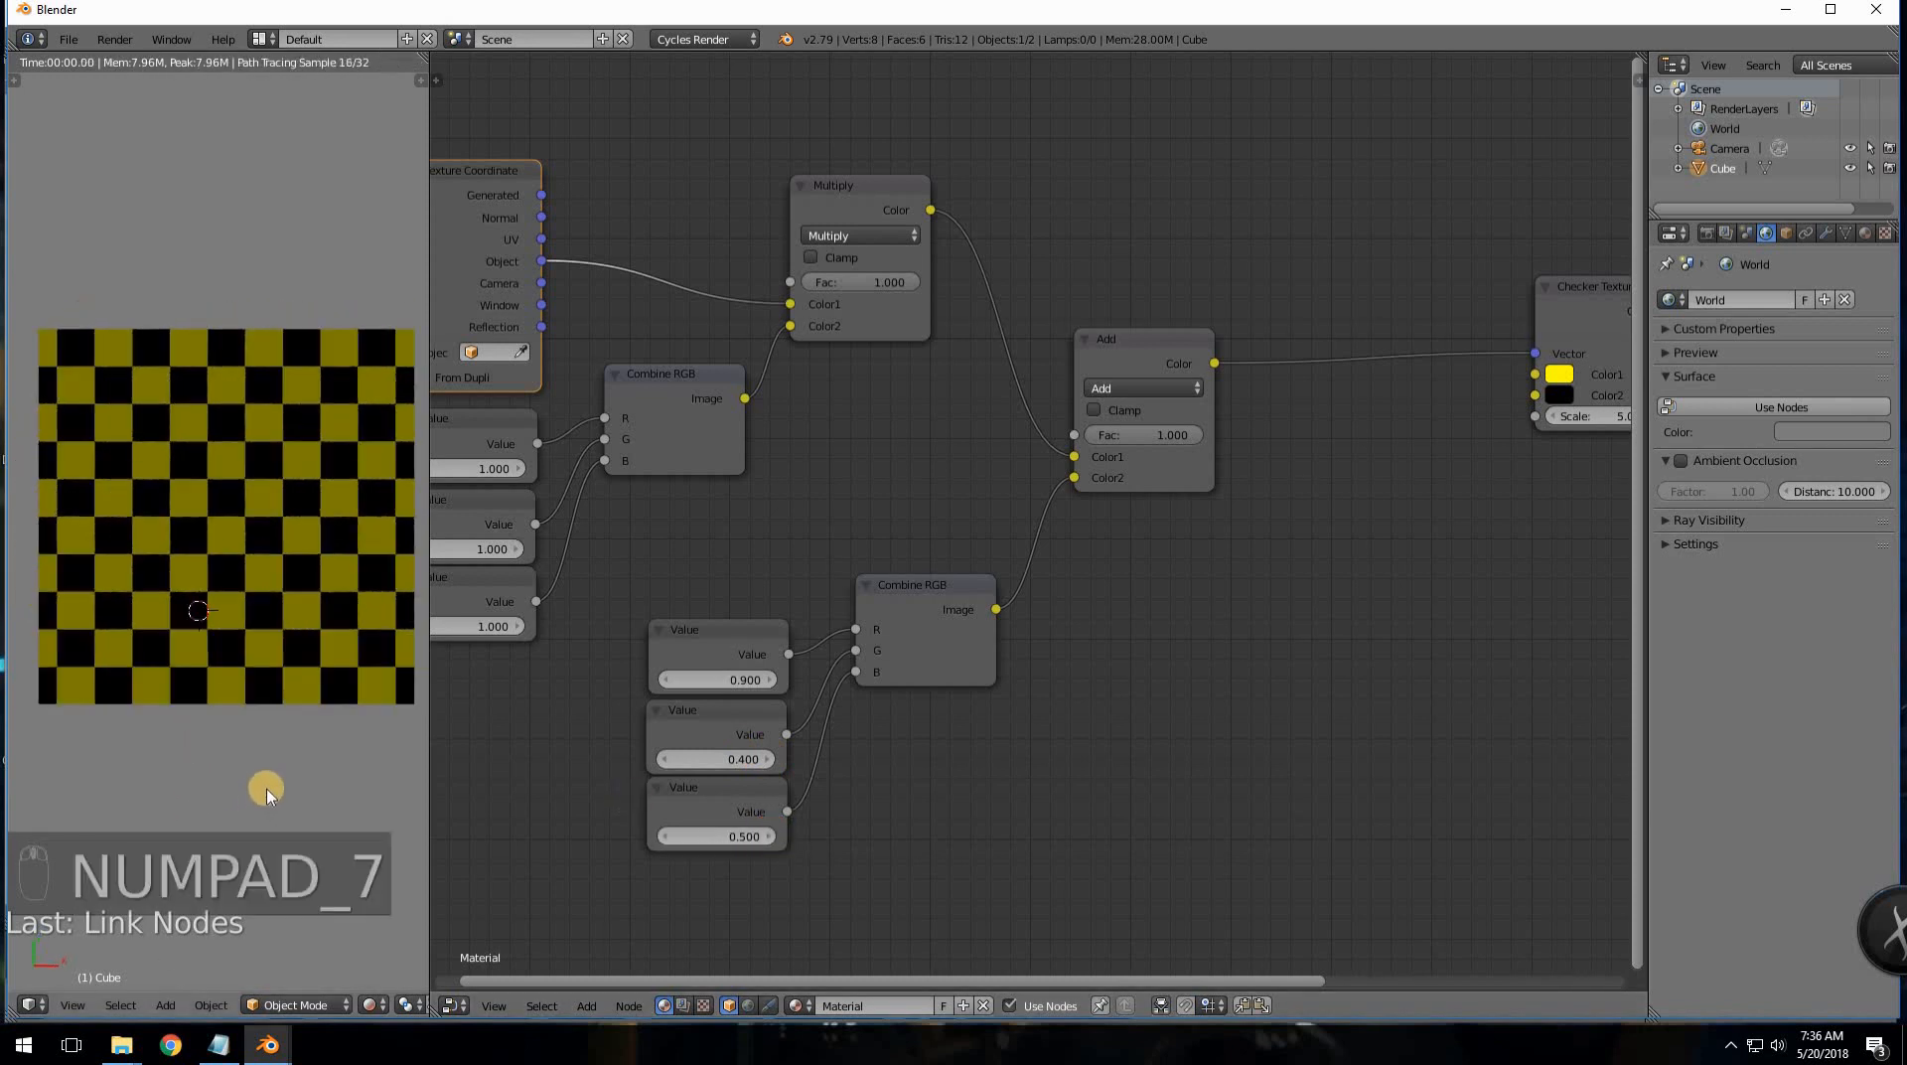
left_click(665, 760)
left_click(665, 760)
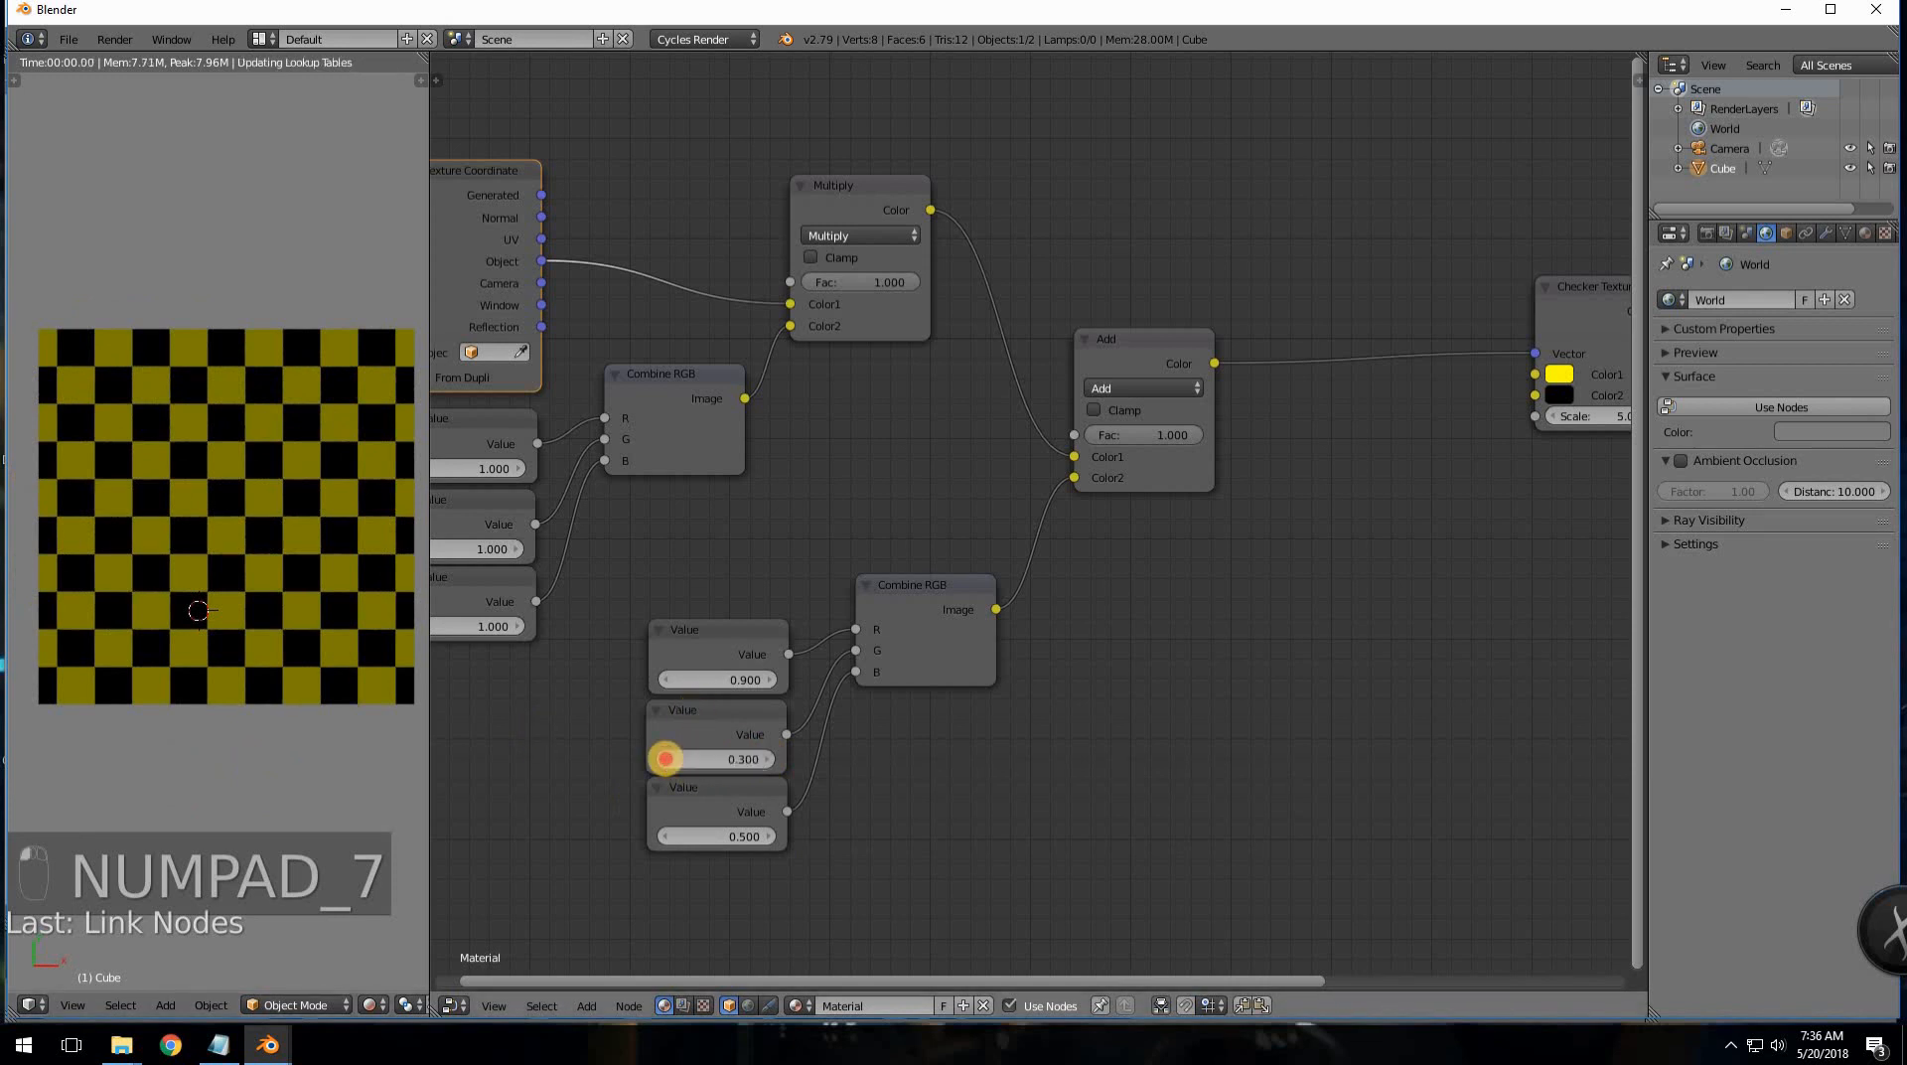
left_click(666, 759)
left_click(665, 760)
left_click(665, 759)
left_click(665, 760)
left_click(665, 760)
left_click(666, 760)
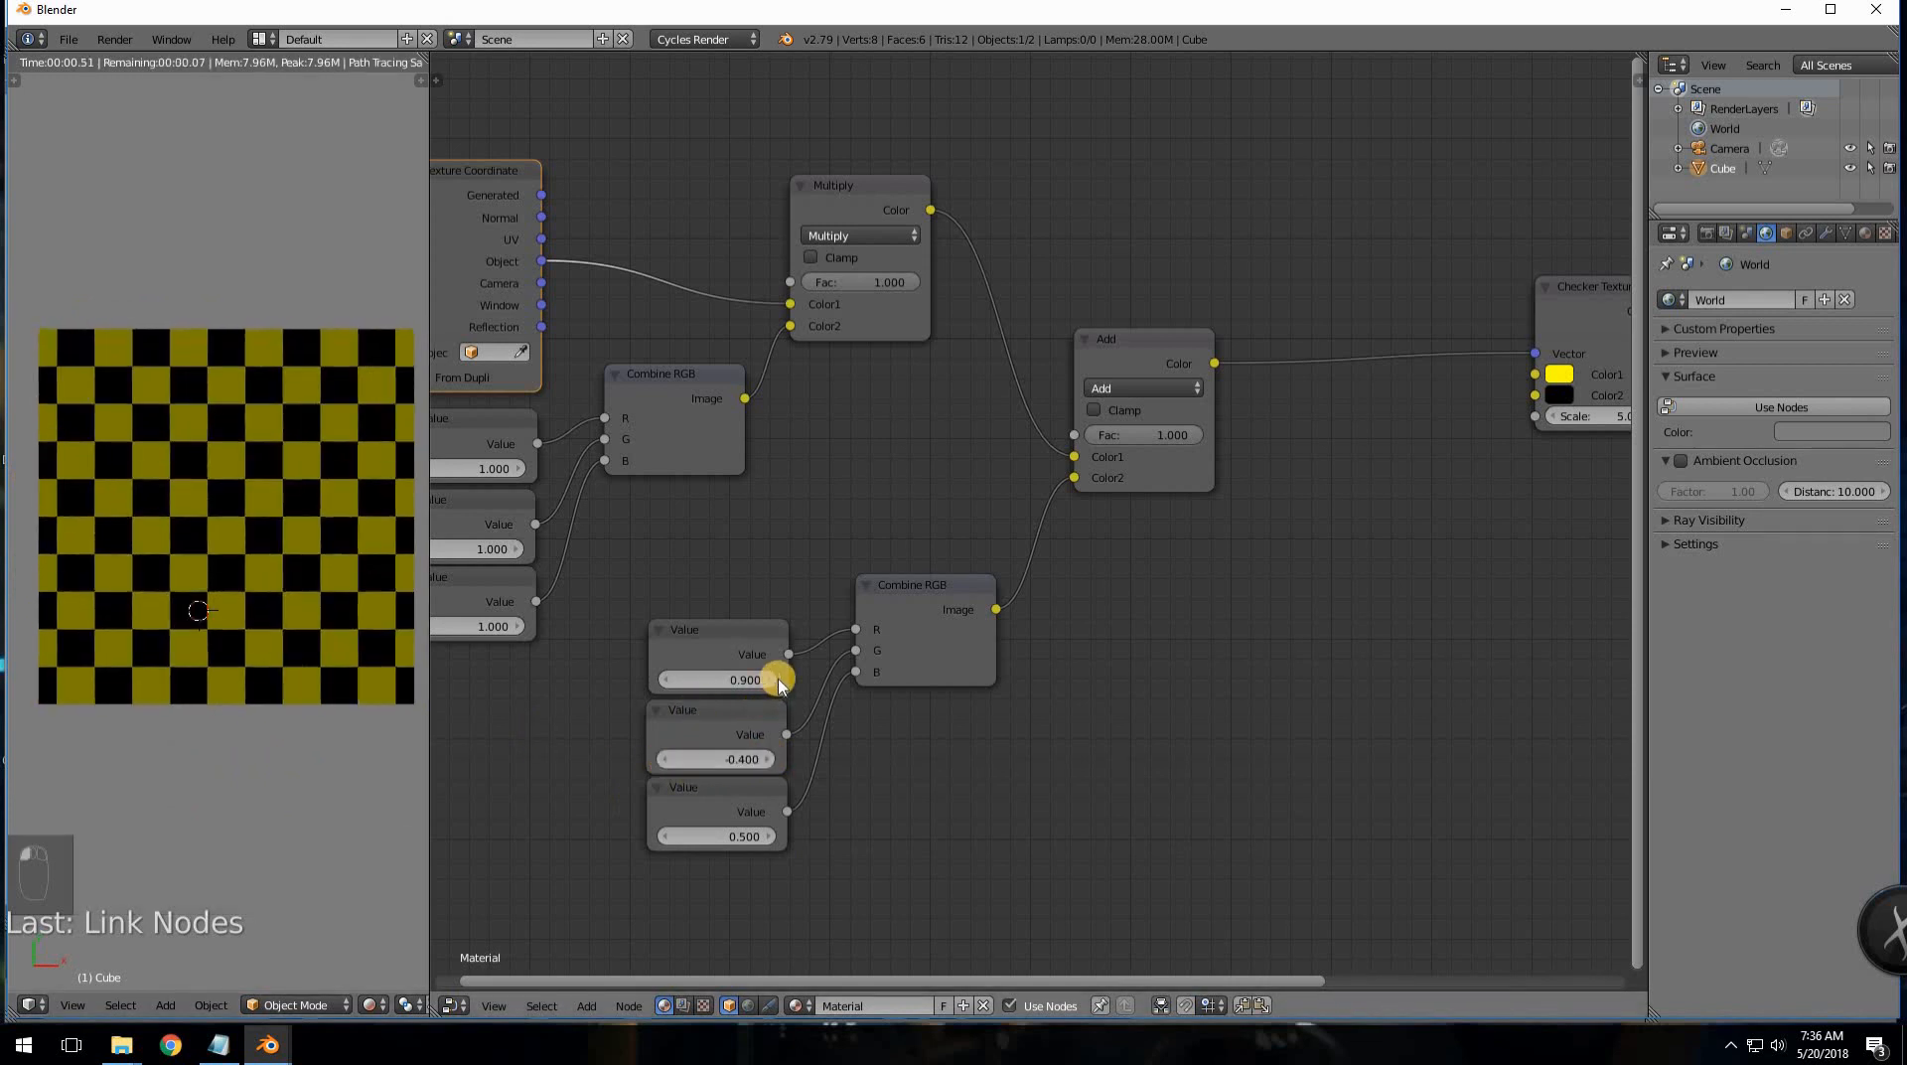
left_click(768, 678)
- Reset all three offset values back to 0
left_click(747, 677)
type("0")
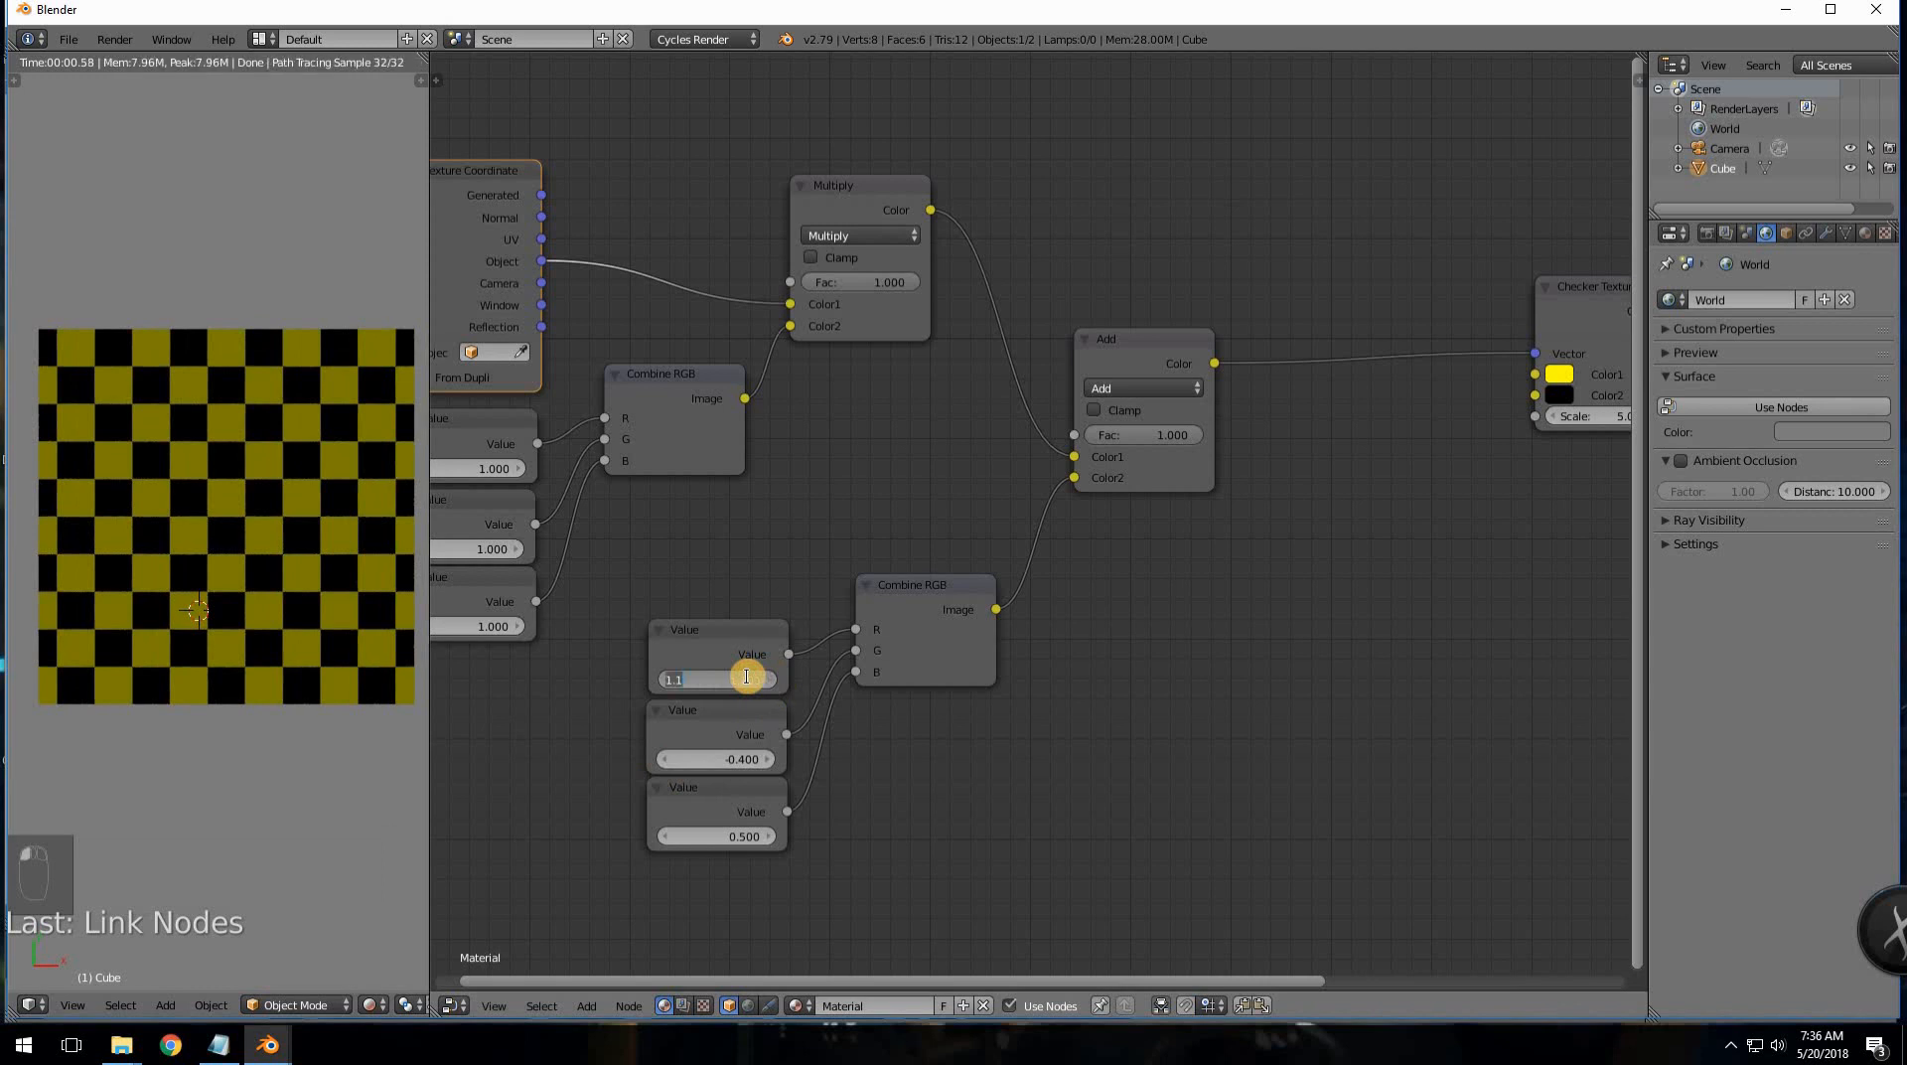
key("Return")
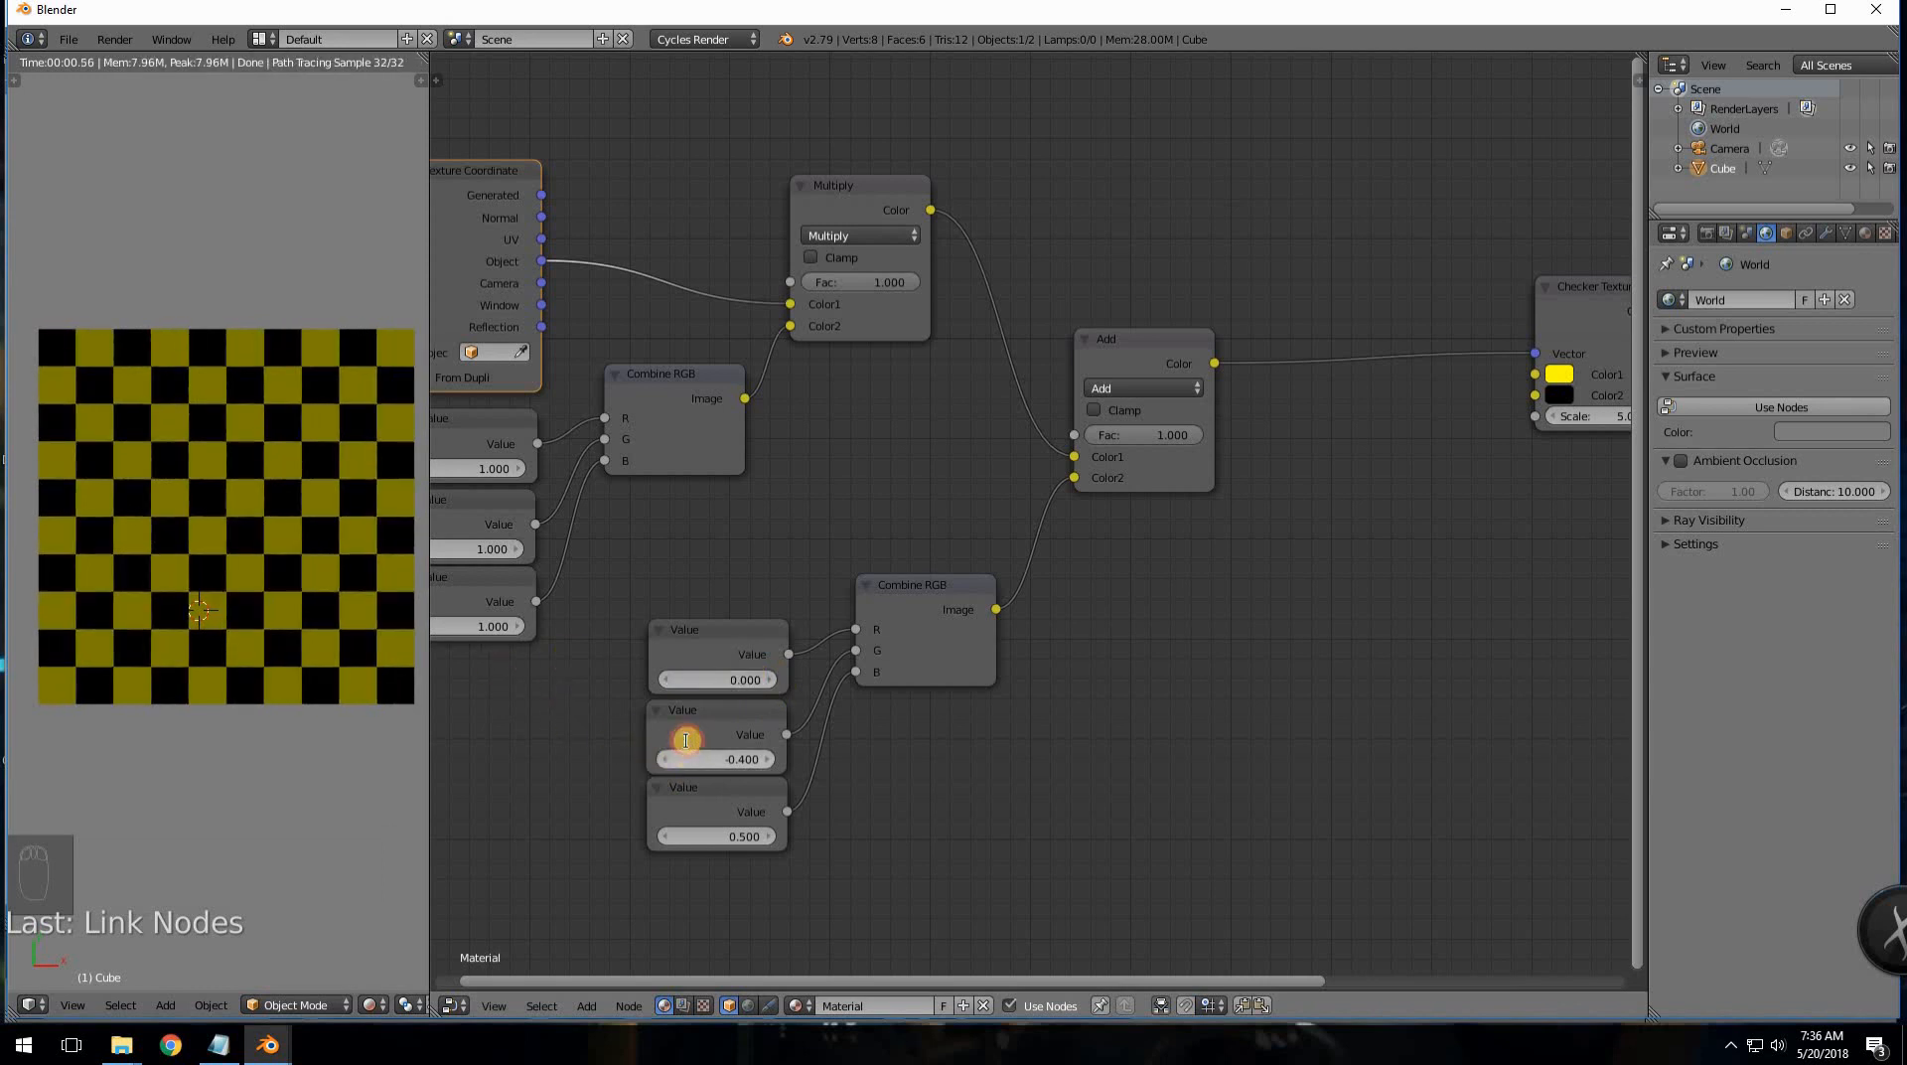
left_click(685, 740)
type("0")
key("Return")
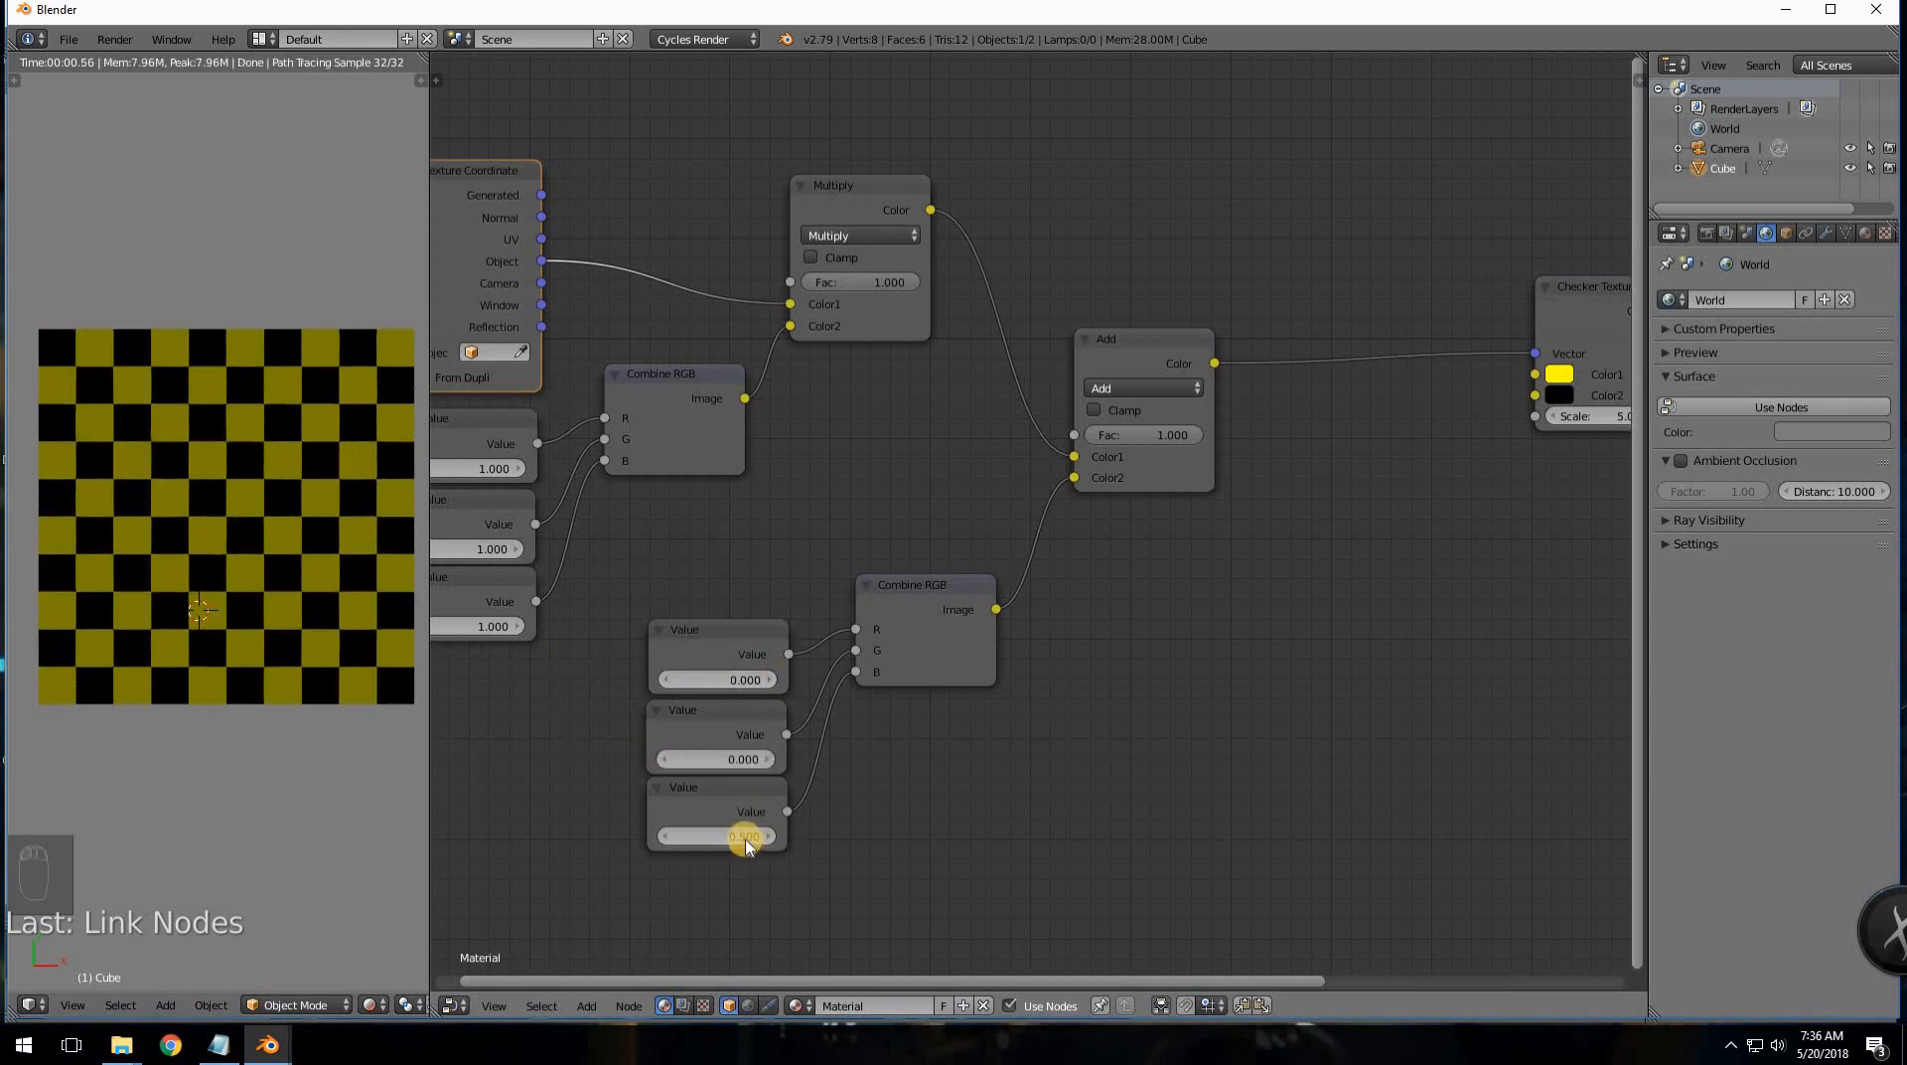
type("0")
key("Return")
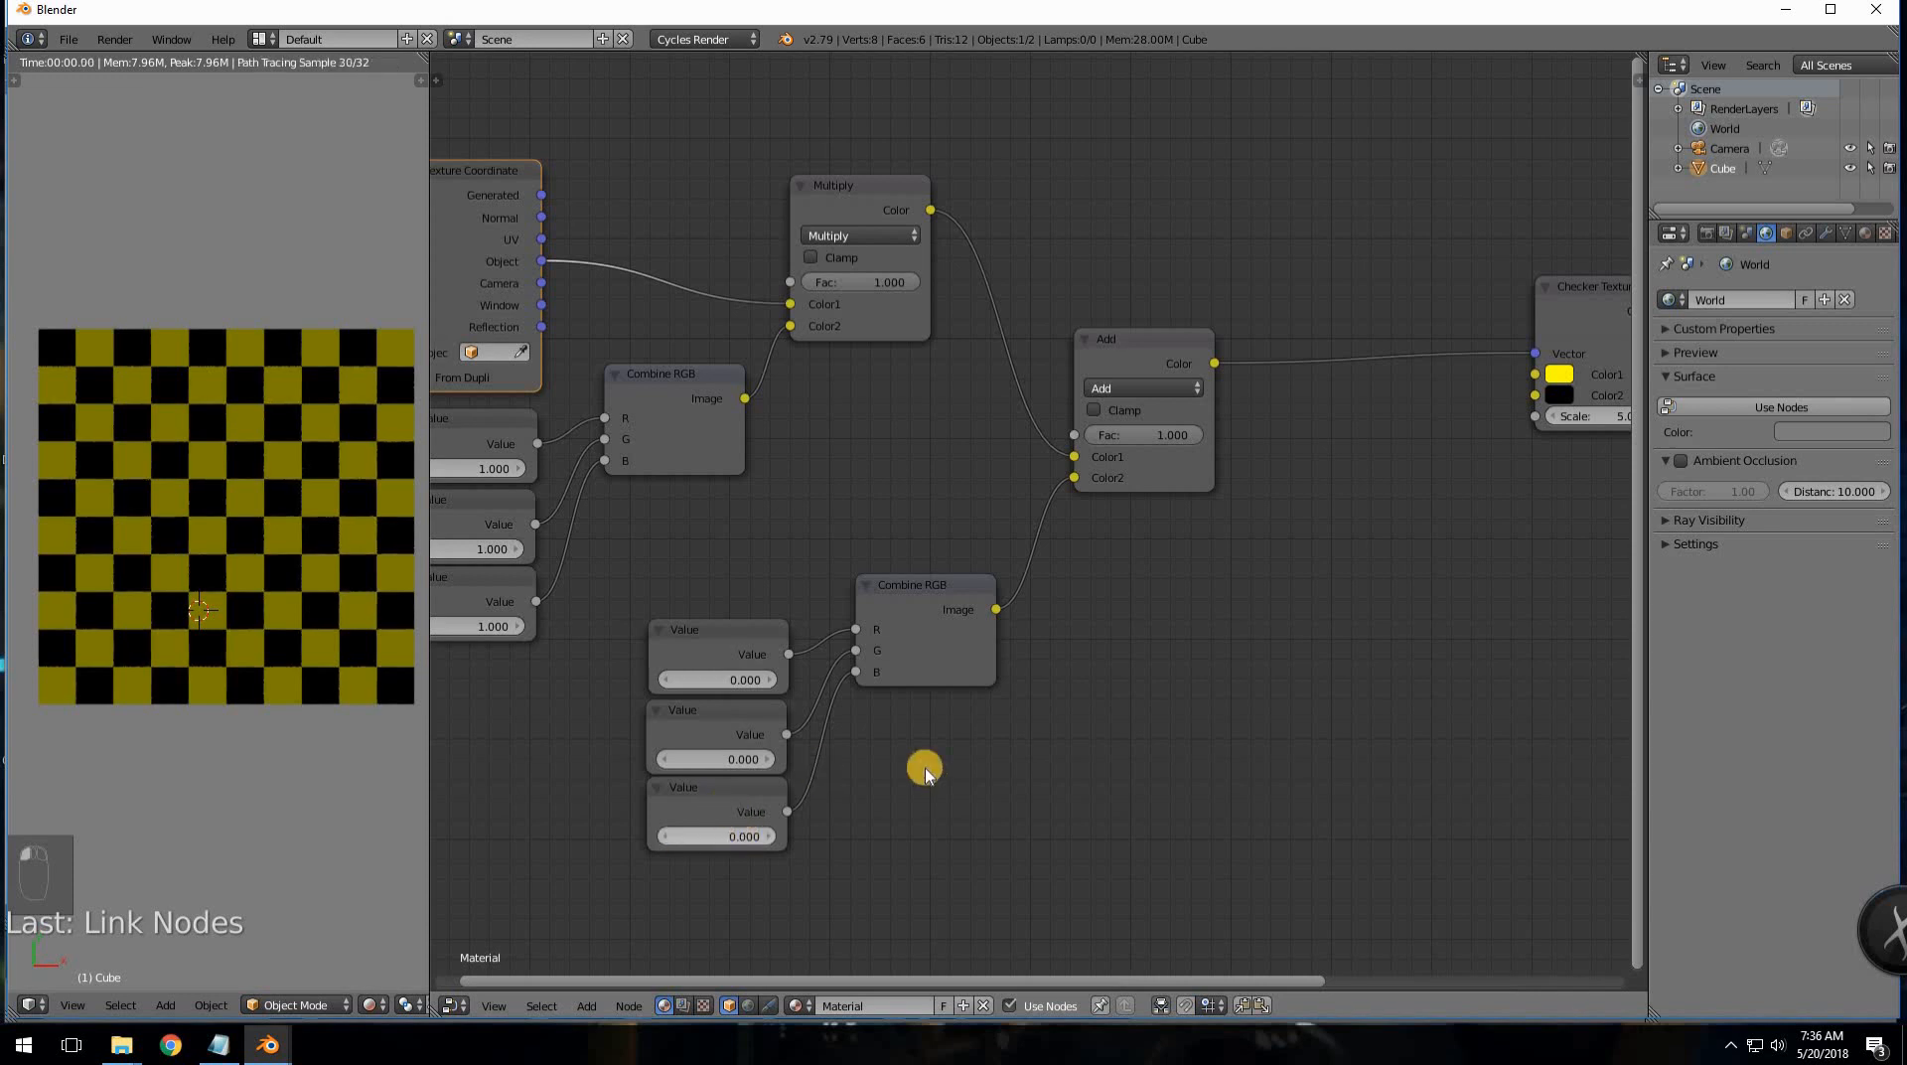
- Raise the first offset value past 1.0 to test it, then reset it to 0
left_click(769, 680)
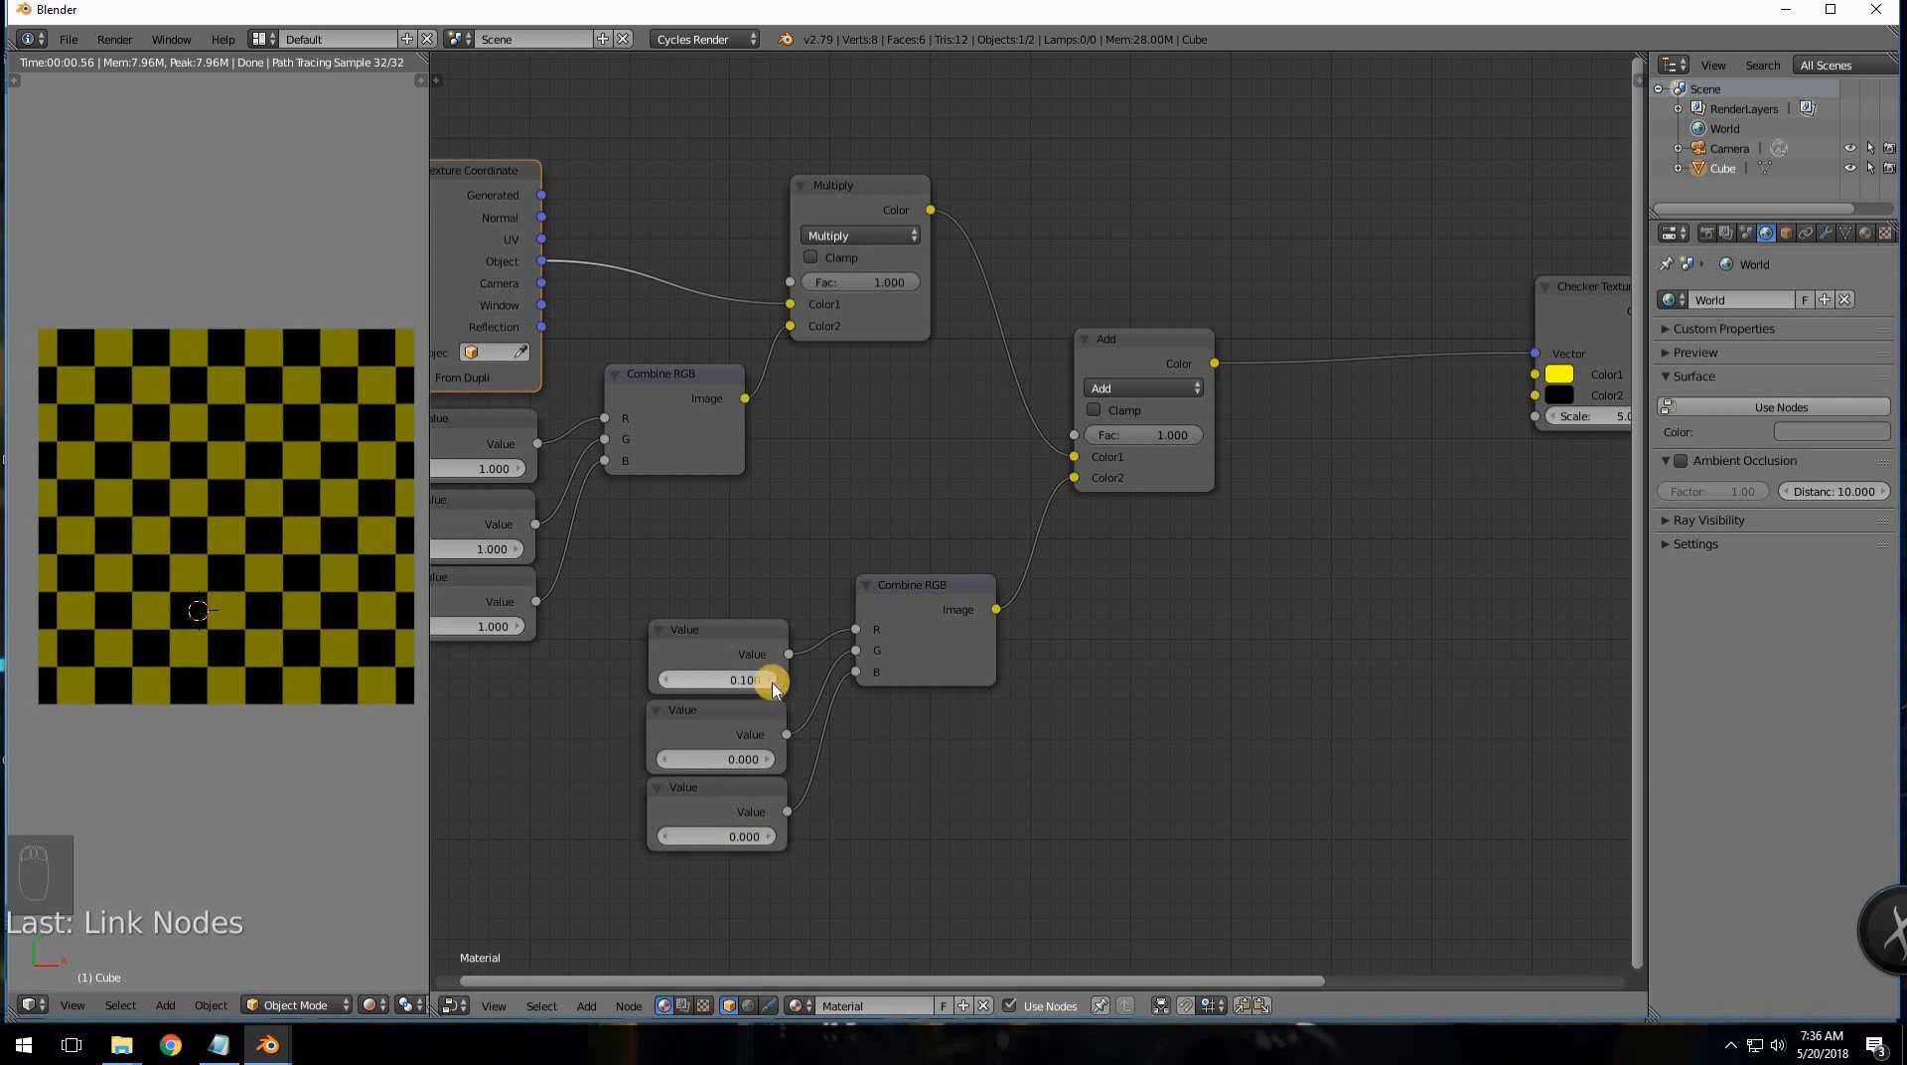
left_click(769, 680)
left_click(769, 680)
left_click(770, 681)
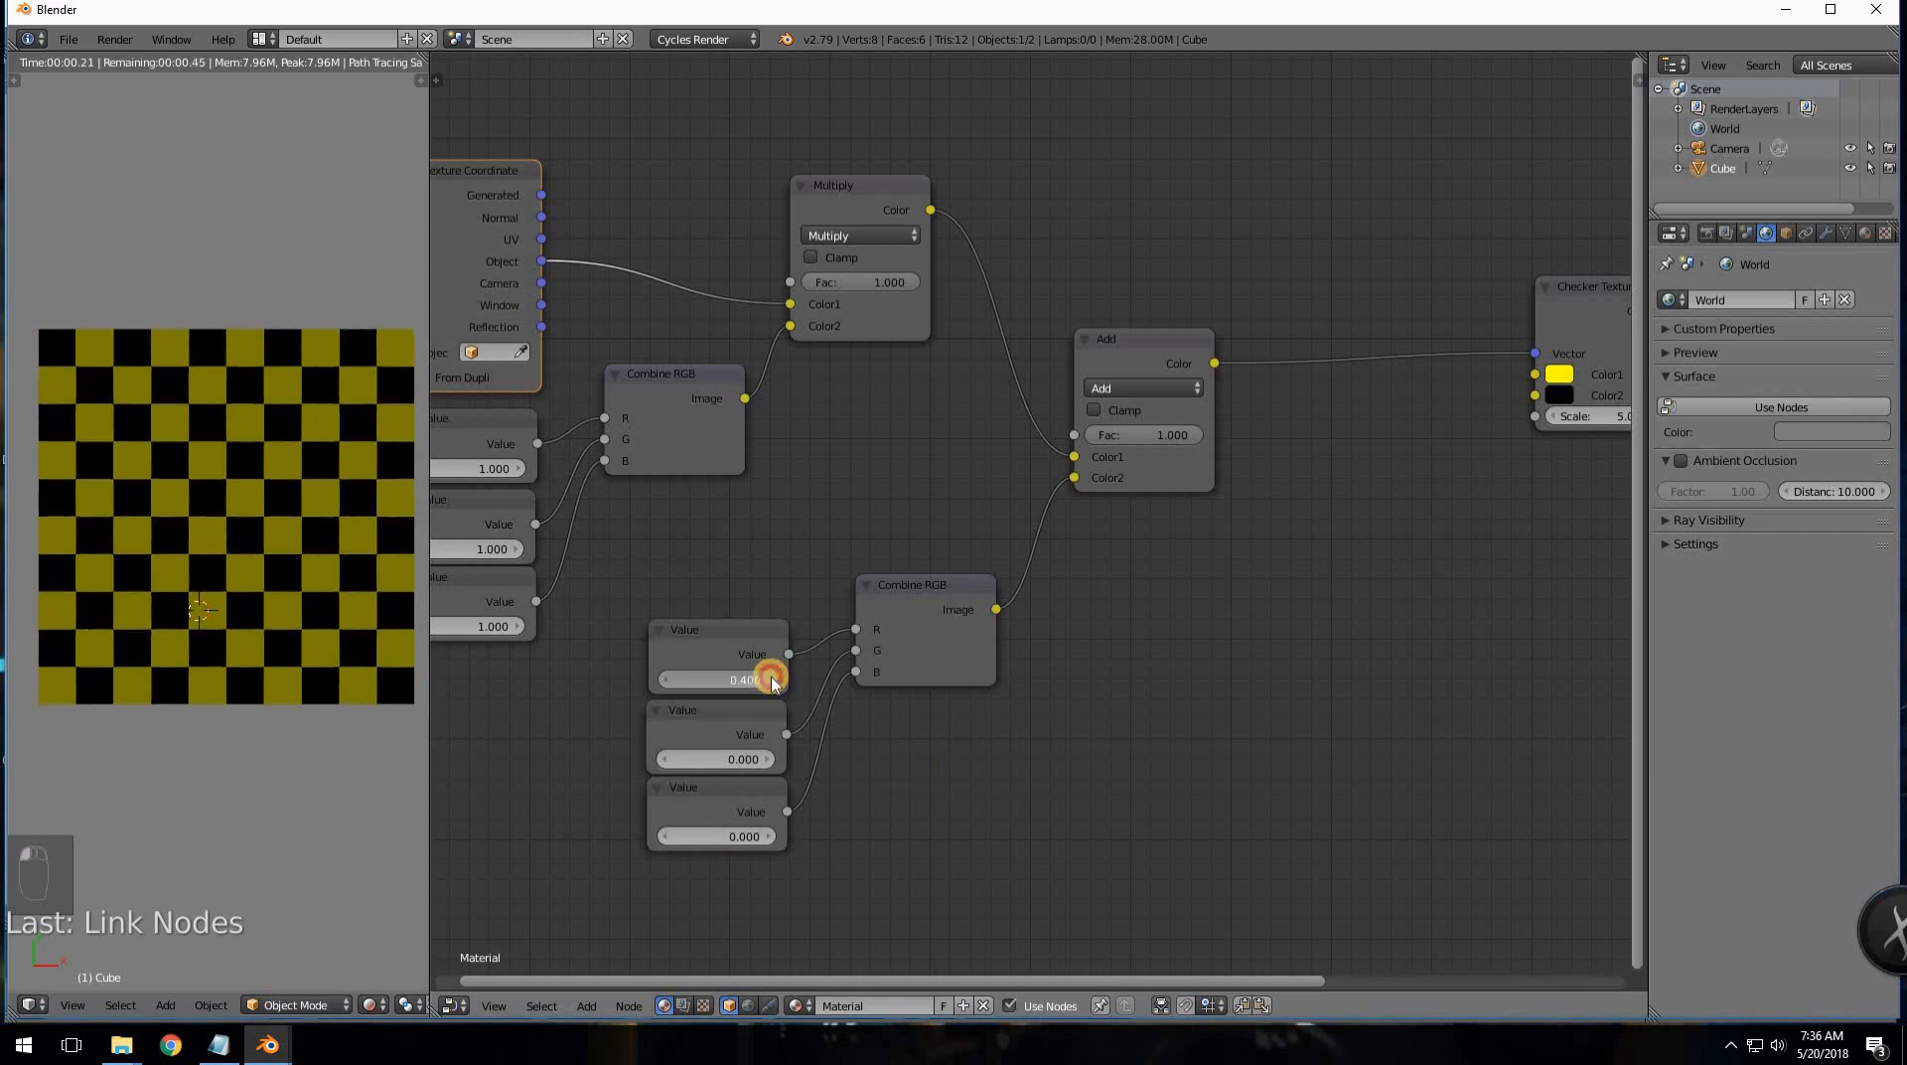
left_click(770, 680)
left_click(770, 681)
left_click(770, 680)
left_click(770, 680)
left_click(770, 681)
left_click(770, 680)
left_click(770, 680)
left_click(770, 680)
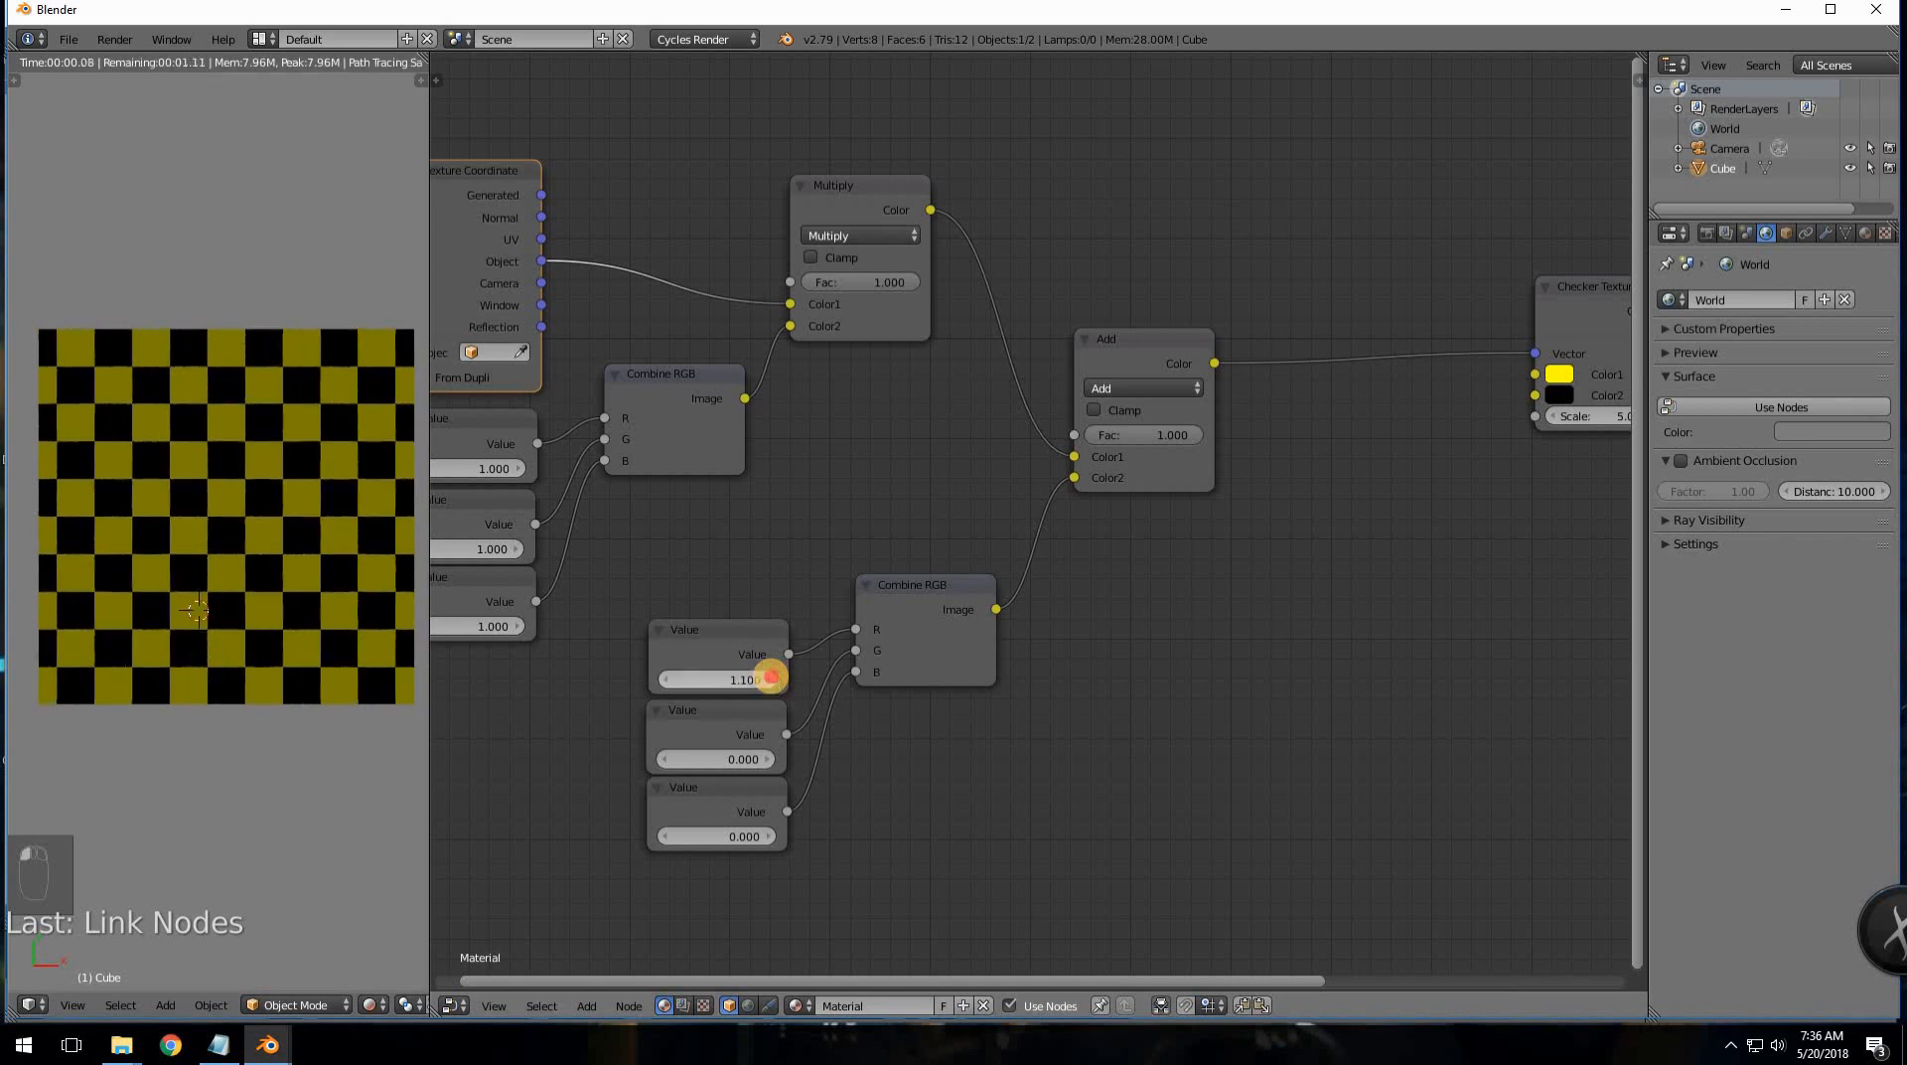
left_click(770, 680)
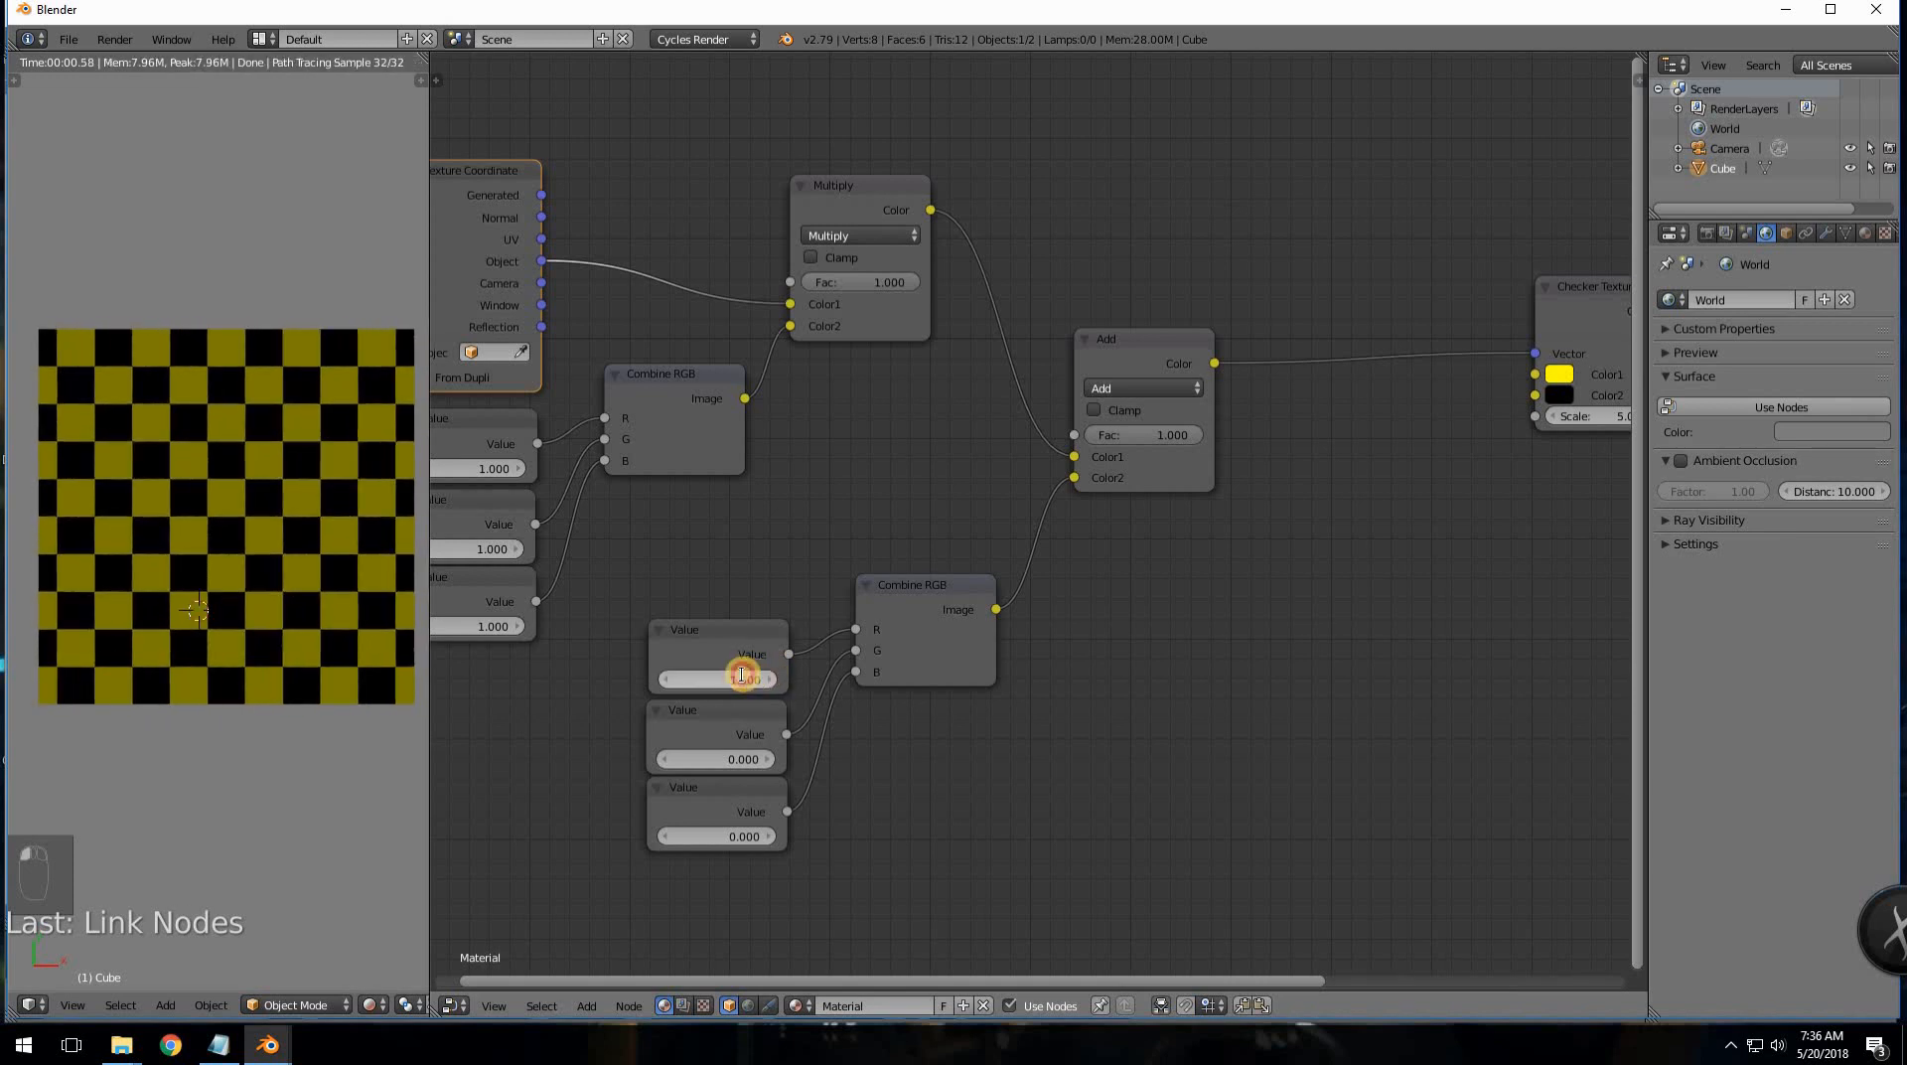
type("0")
key("Return")
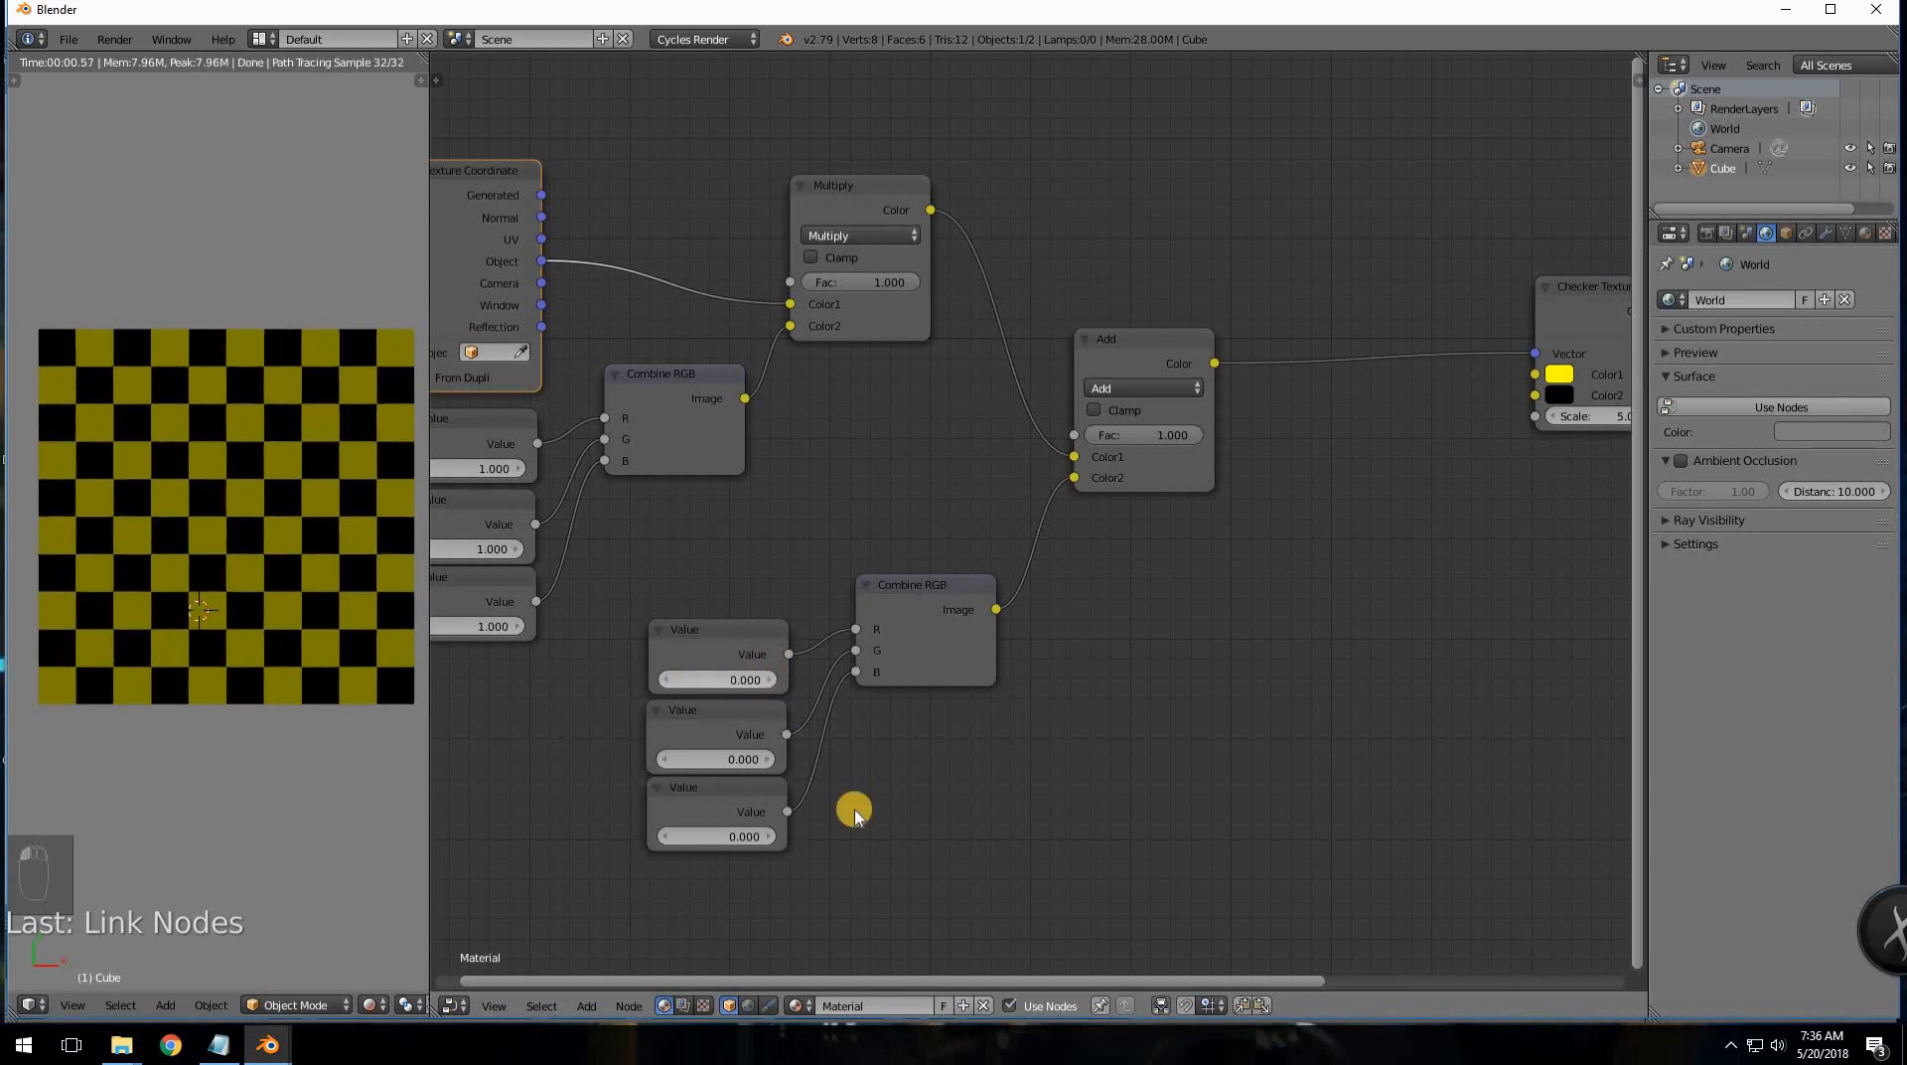
- Box-select the three offset Value nodes and move them beneath the scale Value nodes
scroll(767, 556, "down", 4)
scroll(766, 554, "up", 1)
middle_click_drag(768, 556, 927, 572)
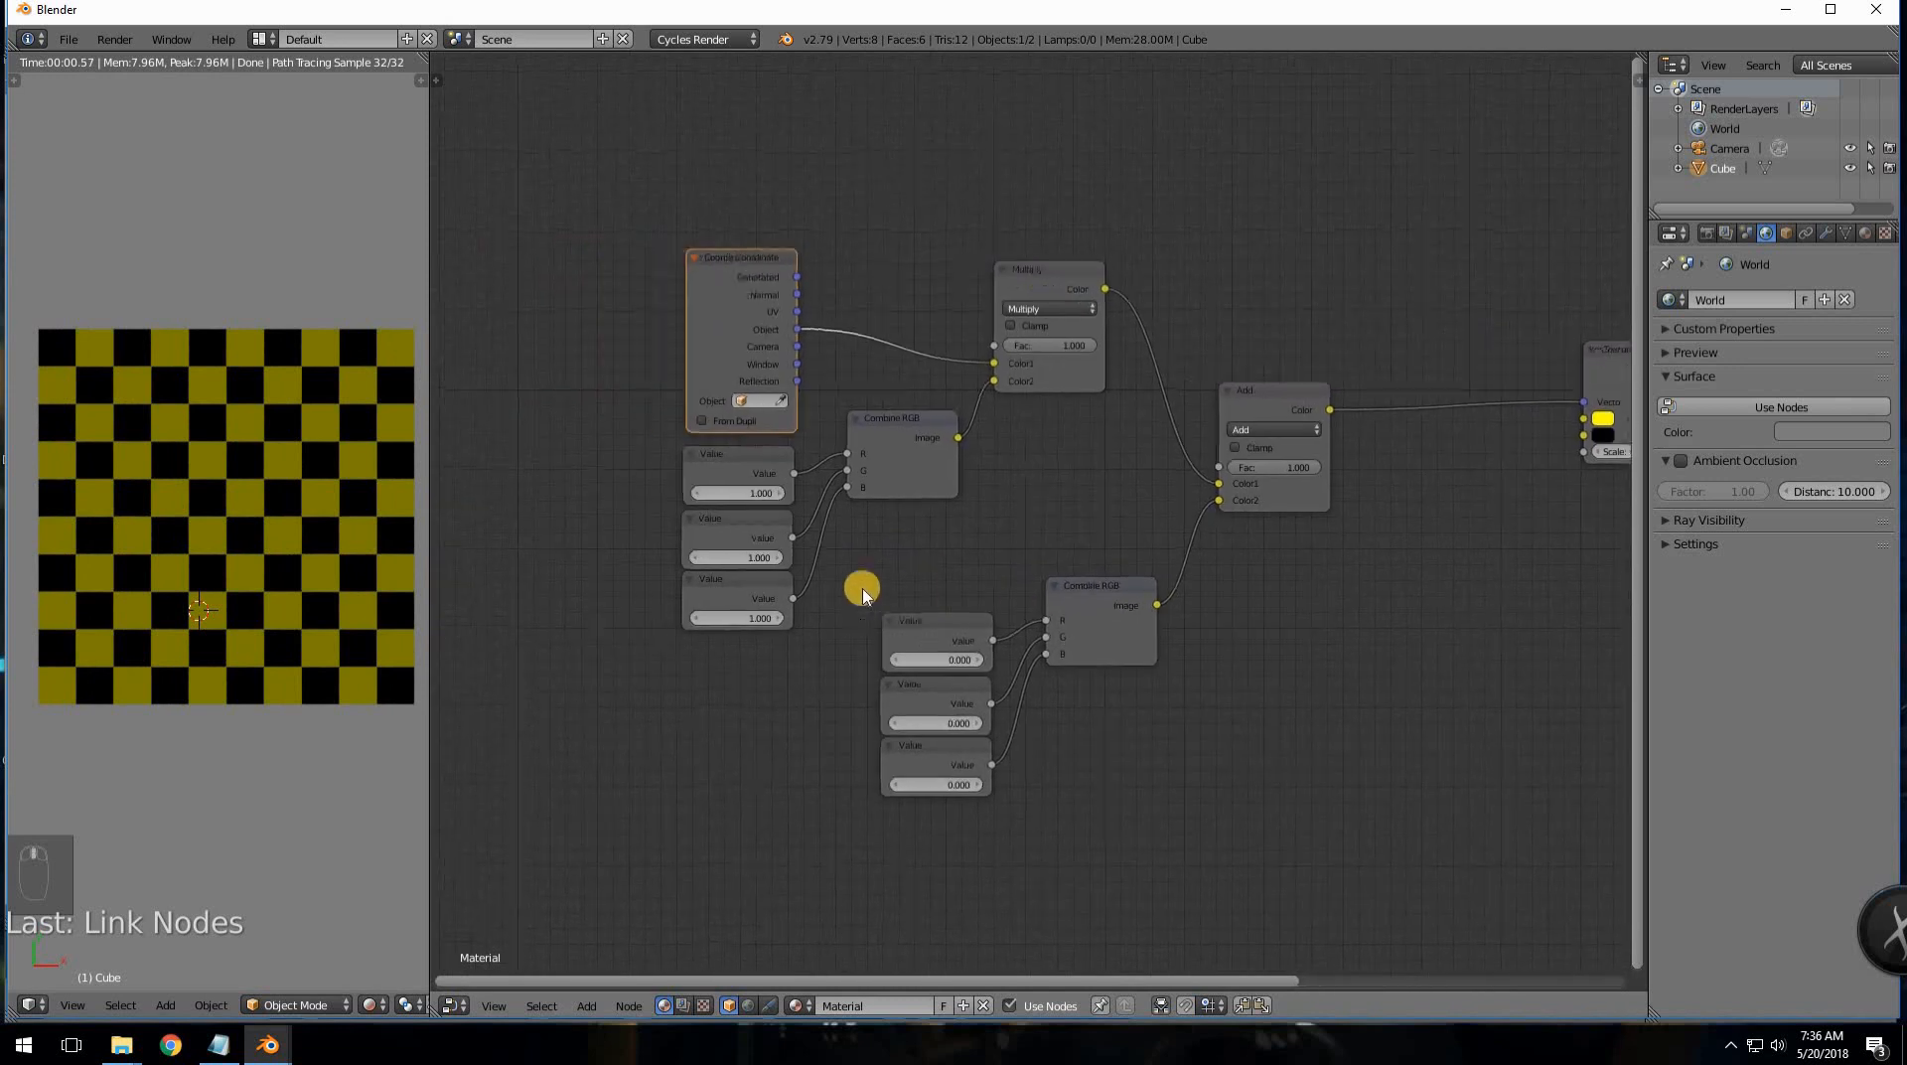
key("a")
key("b")
left_click_drag(858, 594, 958, 789)
key("g")
left_click(779, 802)
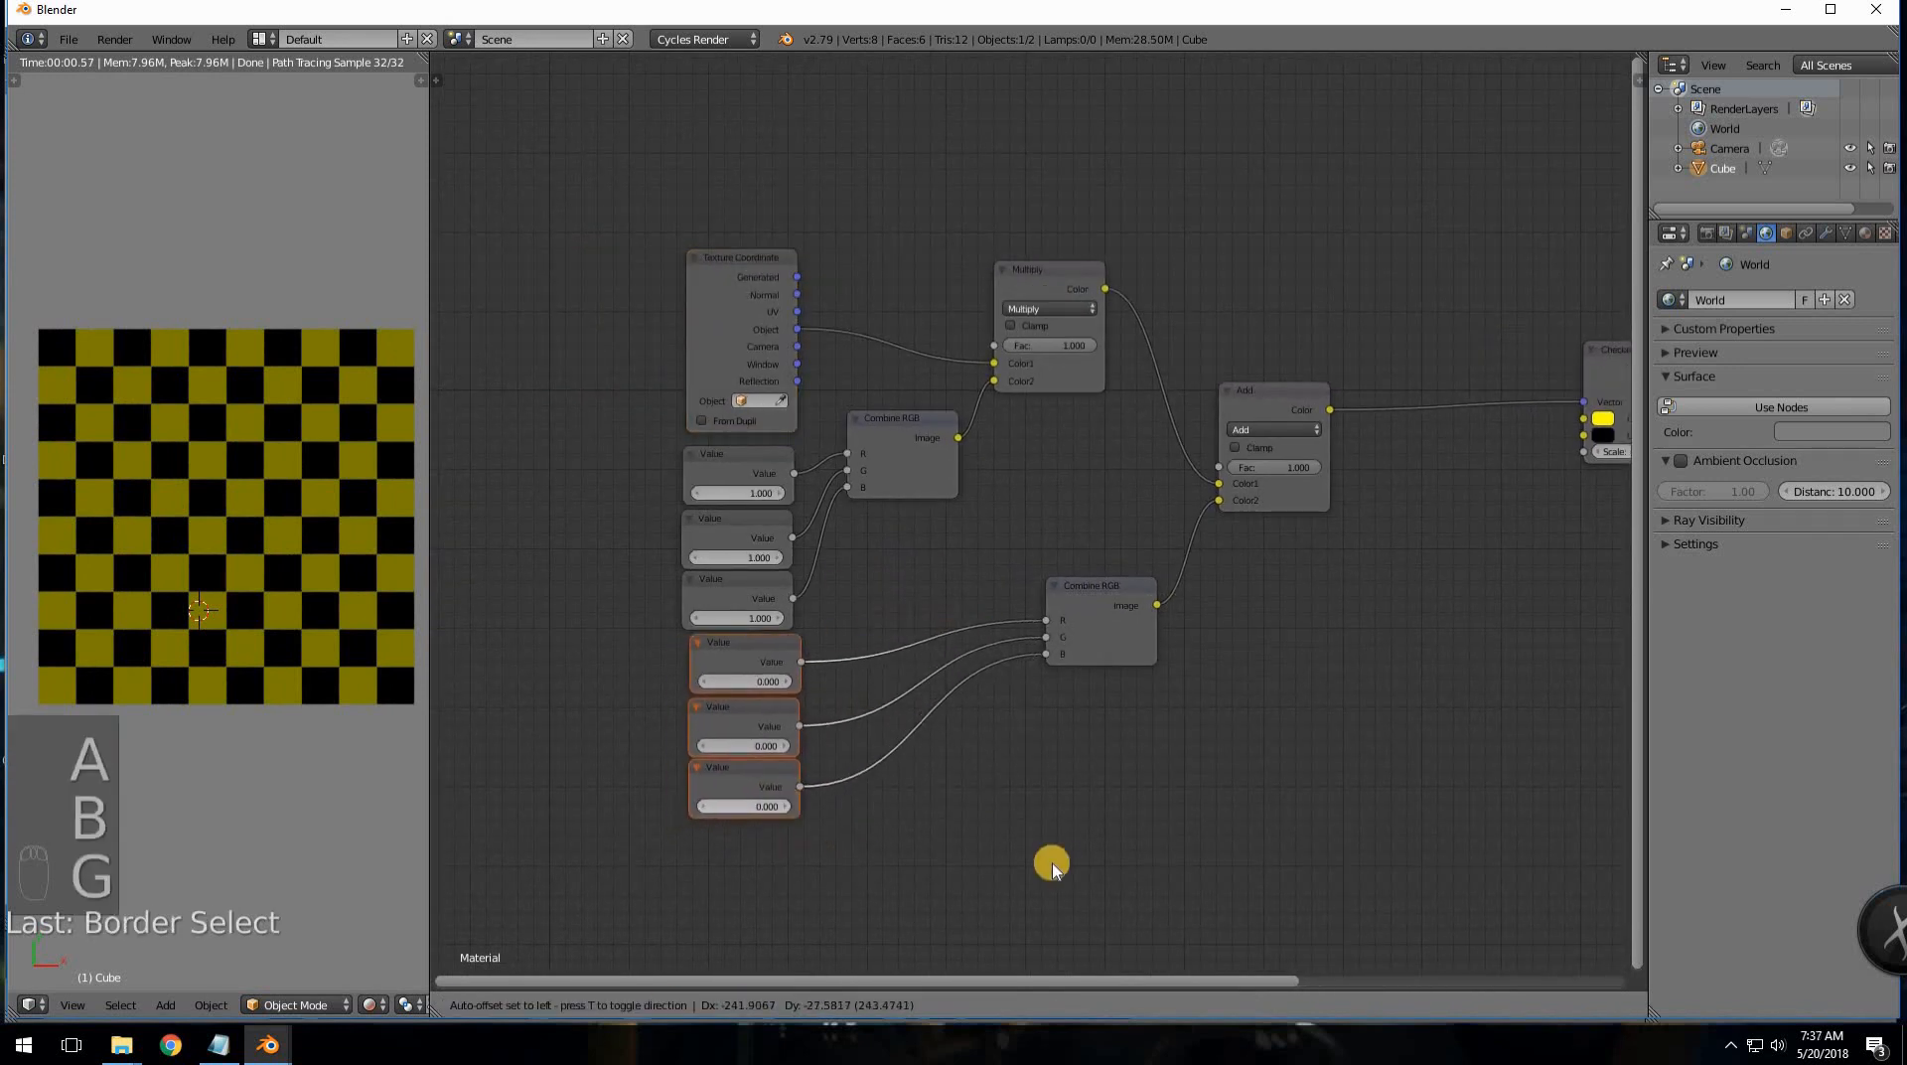
middle_click_drag(929, 763, 832, 705)
scroll(934, 759, "up", 2)
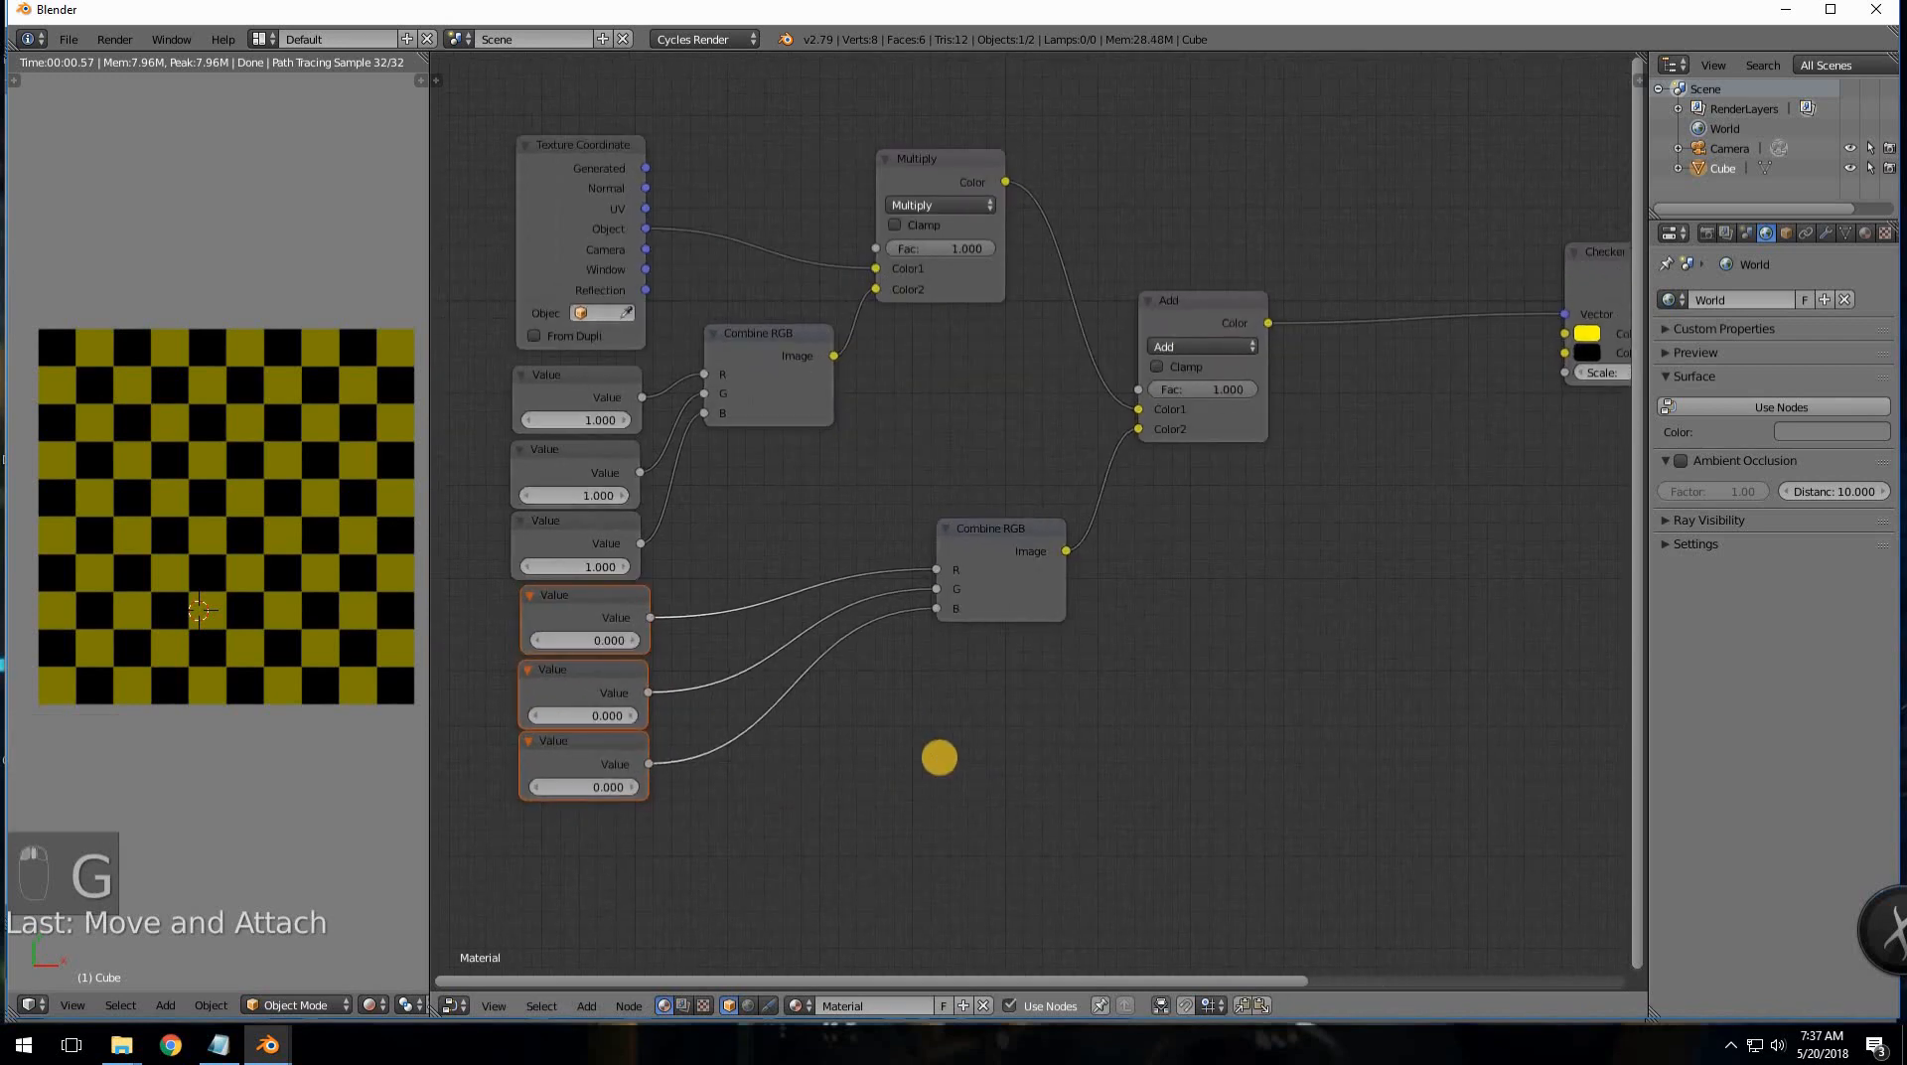
key("shift+a")
- Add a Mapping node below the lower Combine RGB and centre the view on it
mouse_move(906, 858)
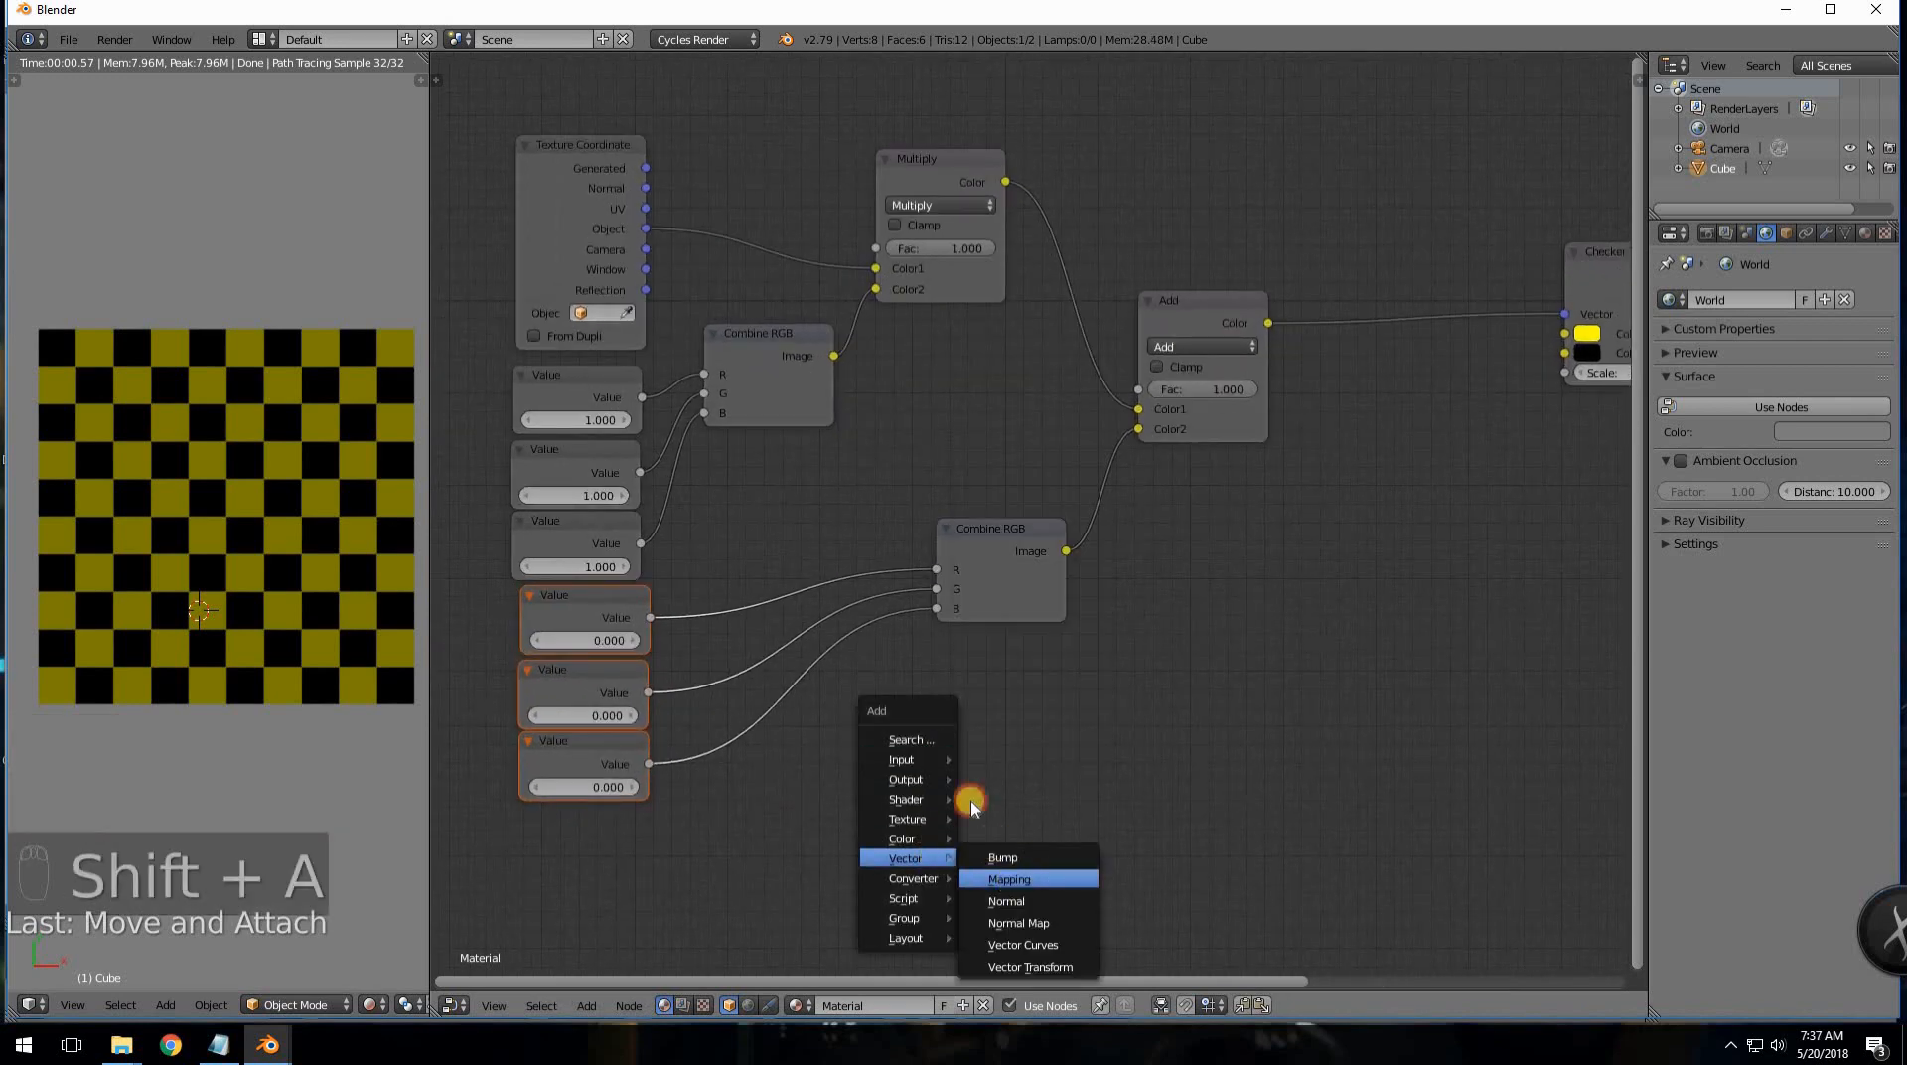
left_click(1009, 879)
left_click(1022, 724)
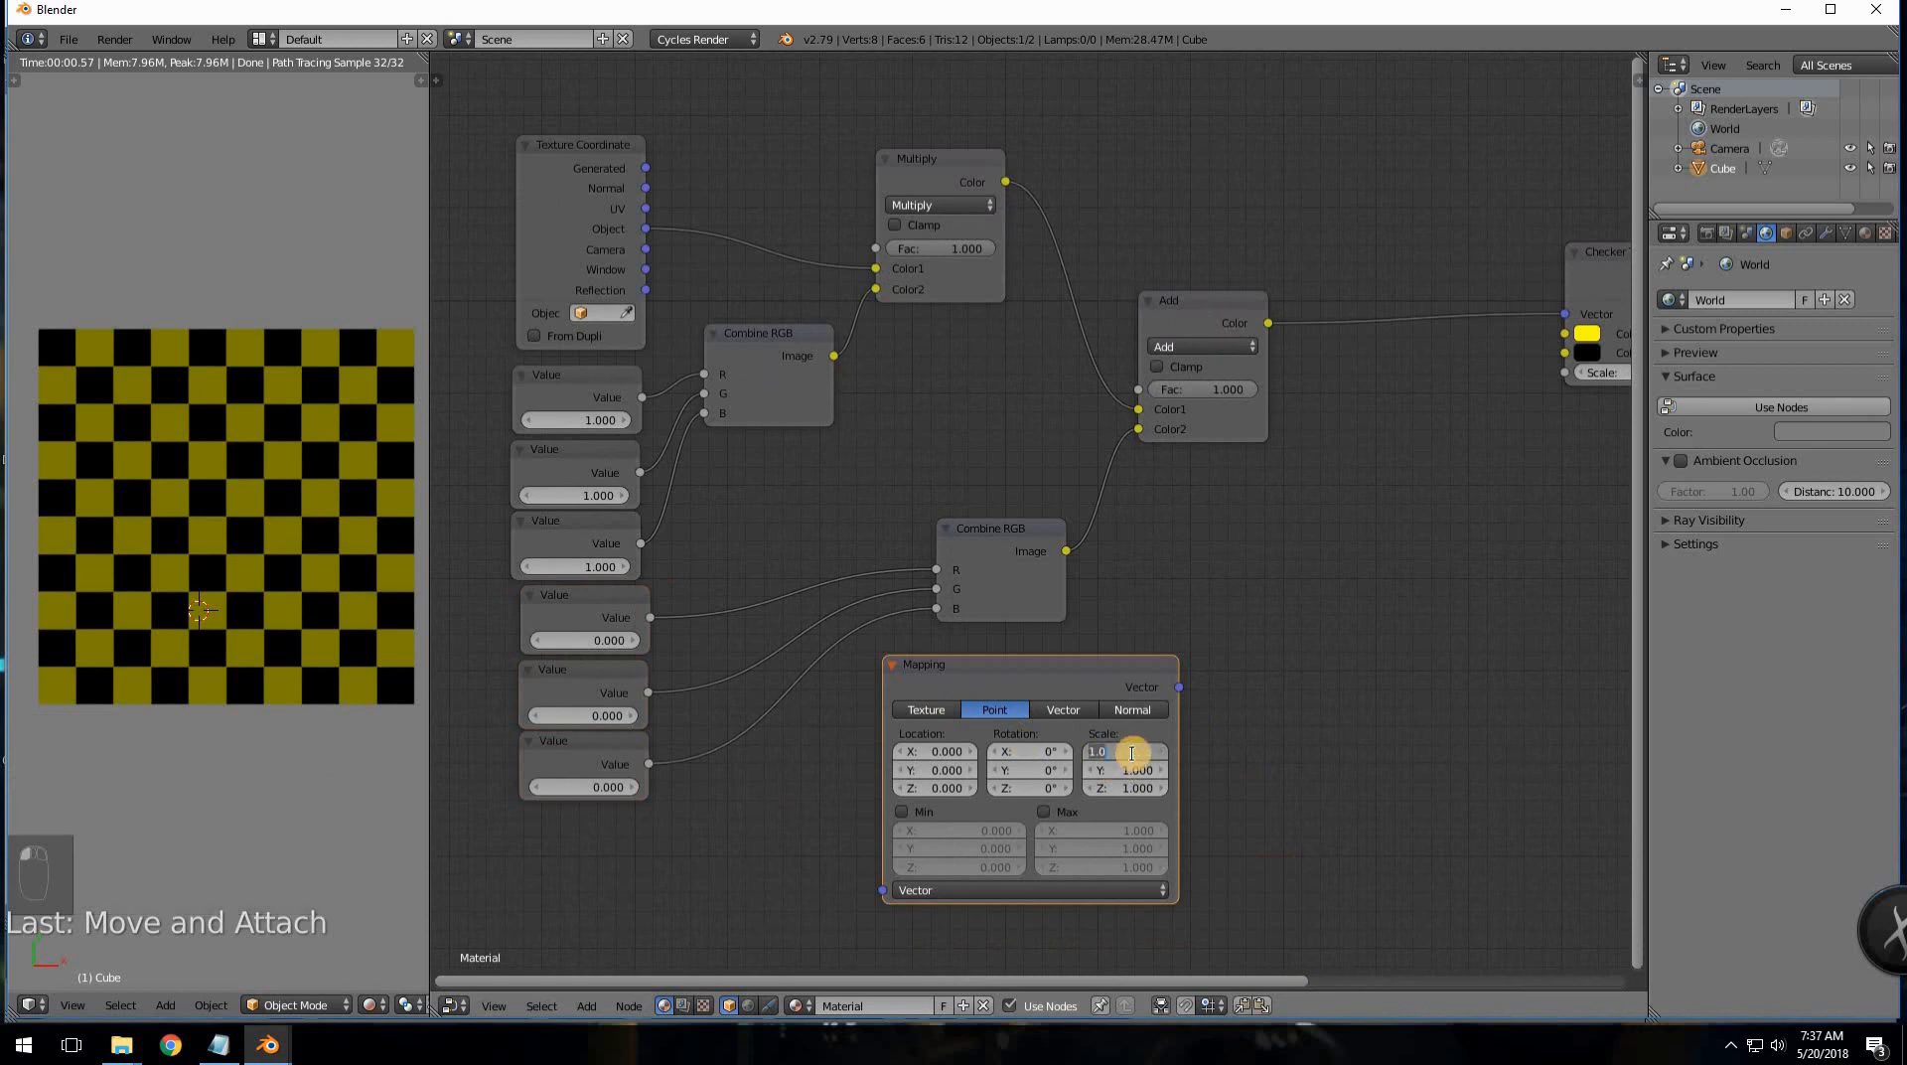
key("Tab")
key("Tab")
key("Tab")
key("KP_Decimal")
key("KP_1")
key("Tab")
key("KP_Decimal")
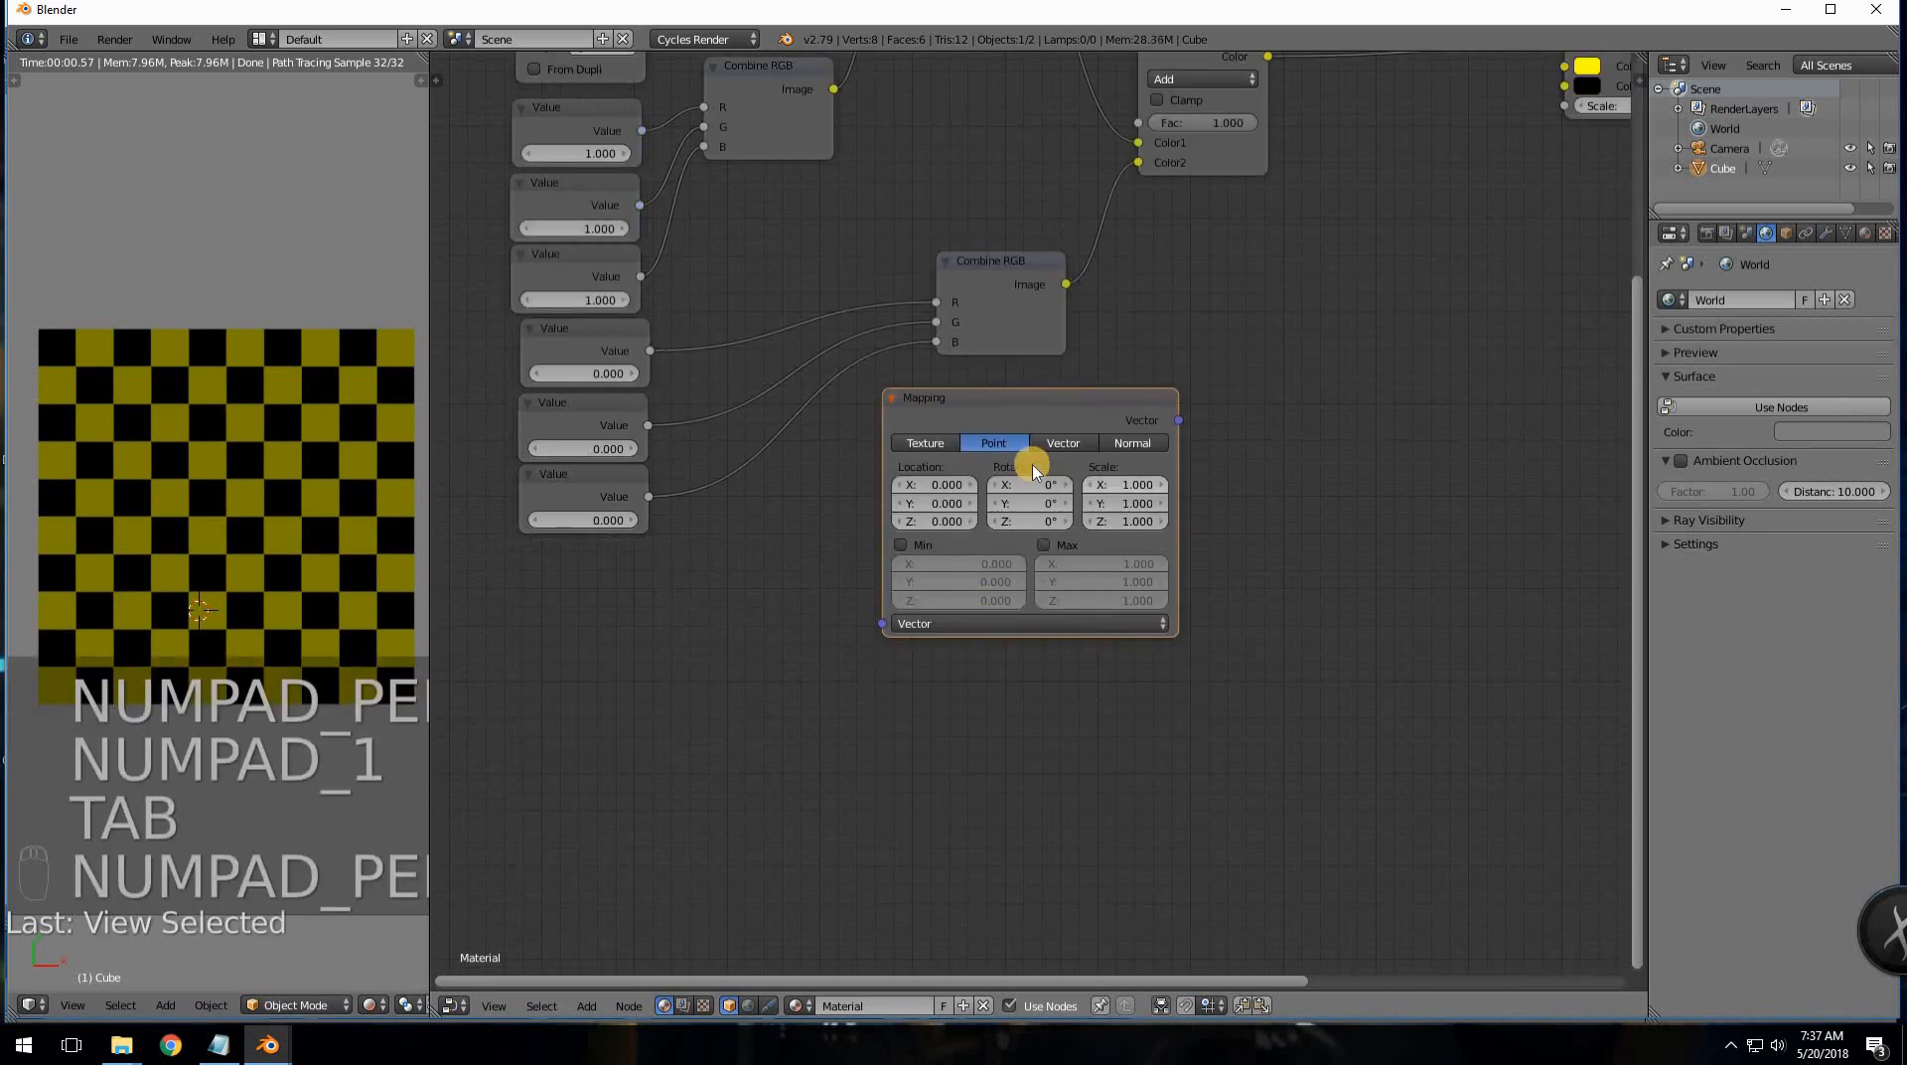
- Set the Mapping node's Scale to 0.1 and move it down and left
left_click(1133, 483)
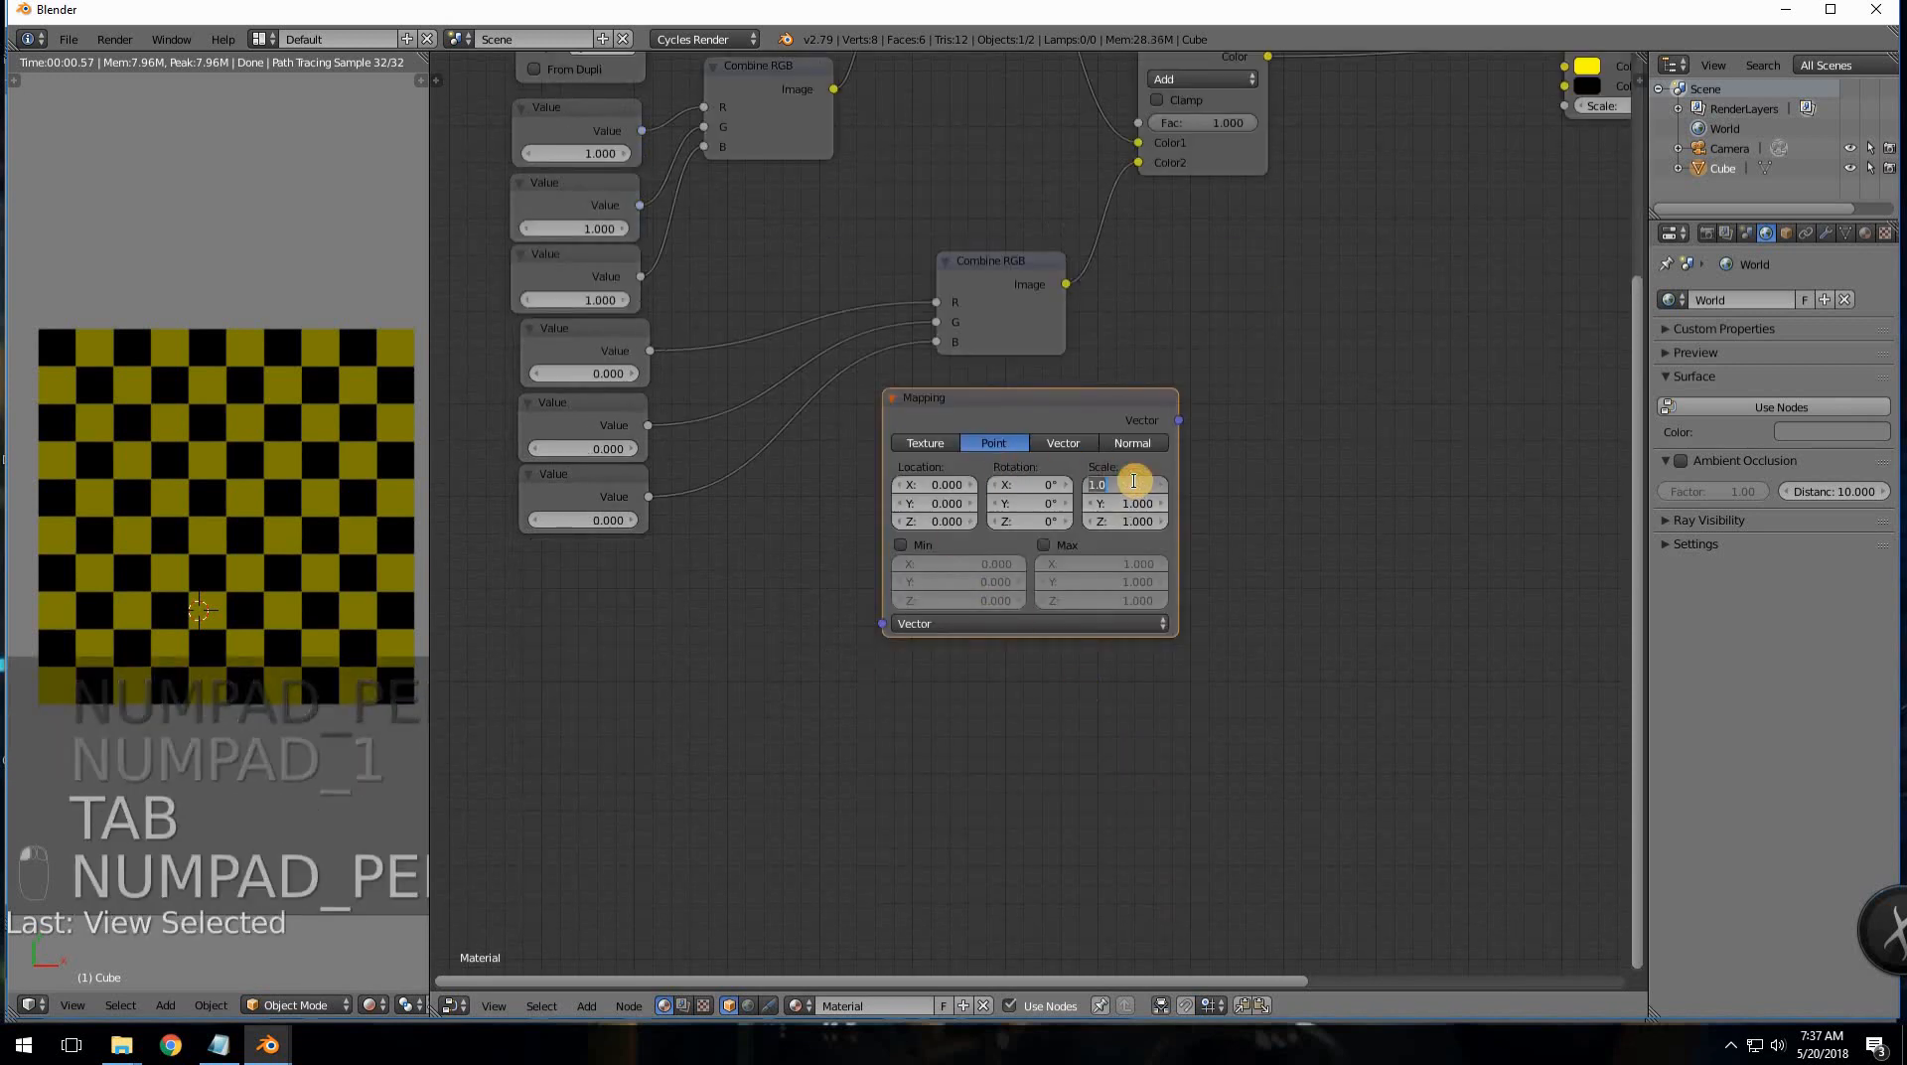
type(".1")
key("Tab")
type(".1")
key("Tab")
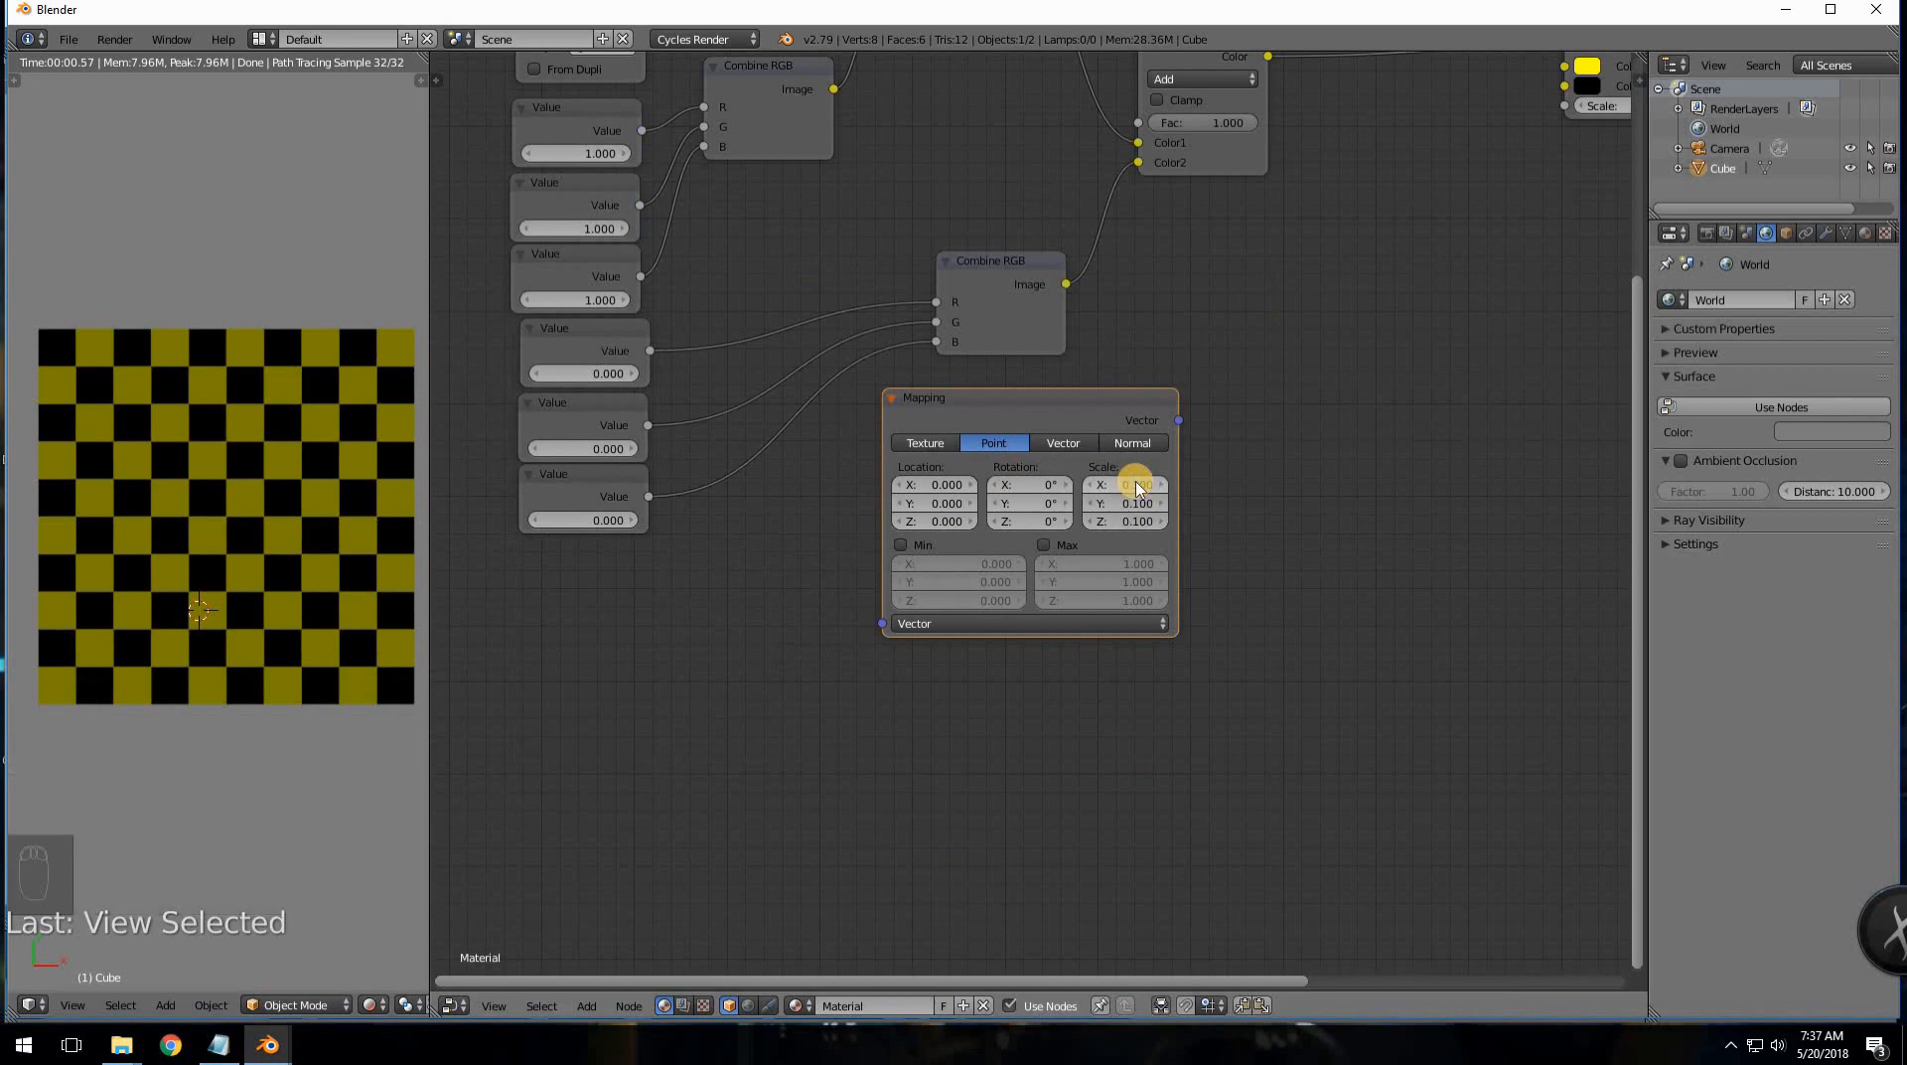
scroll(1055, 533, "up", 2)
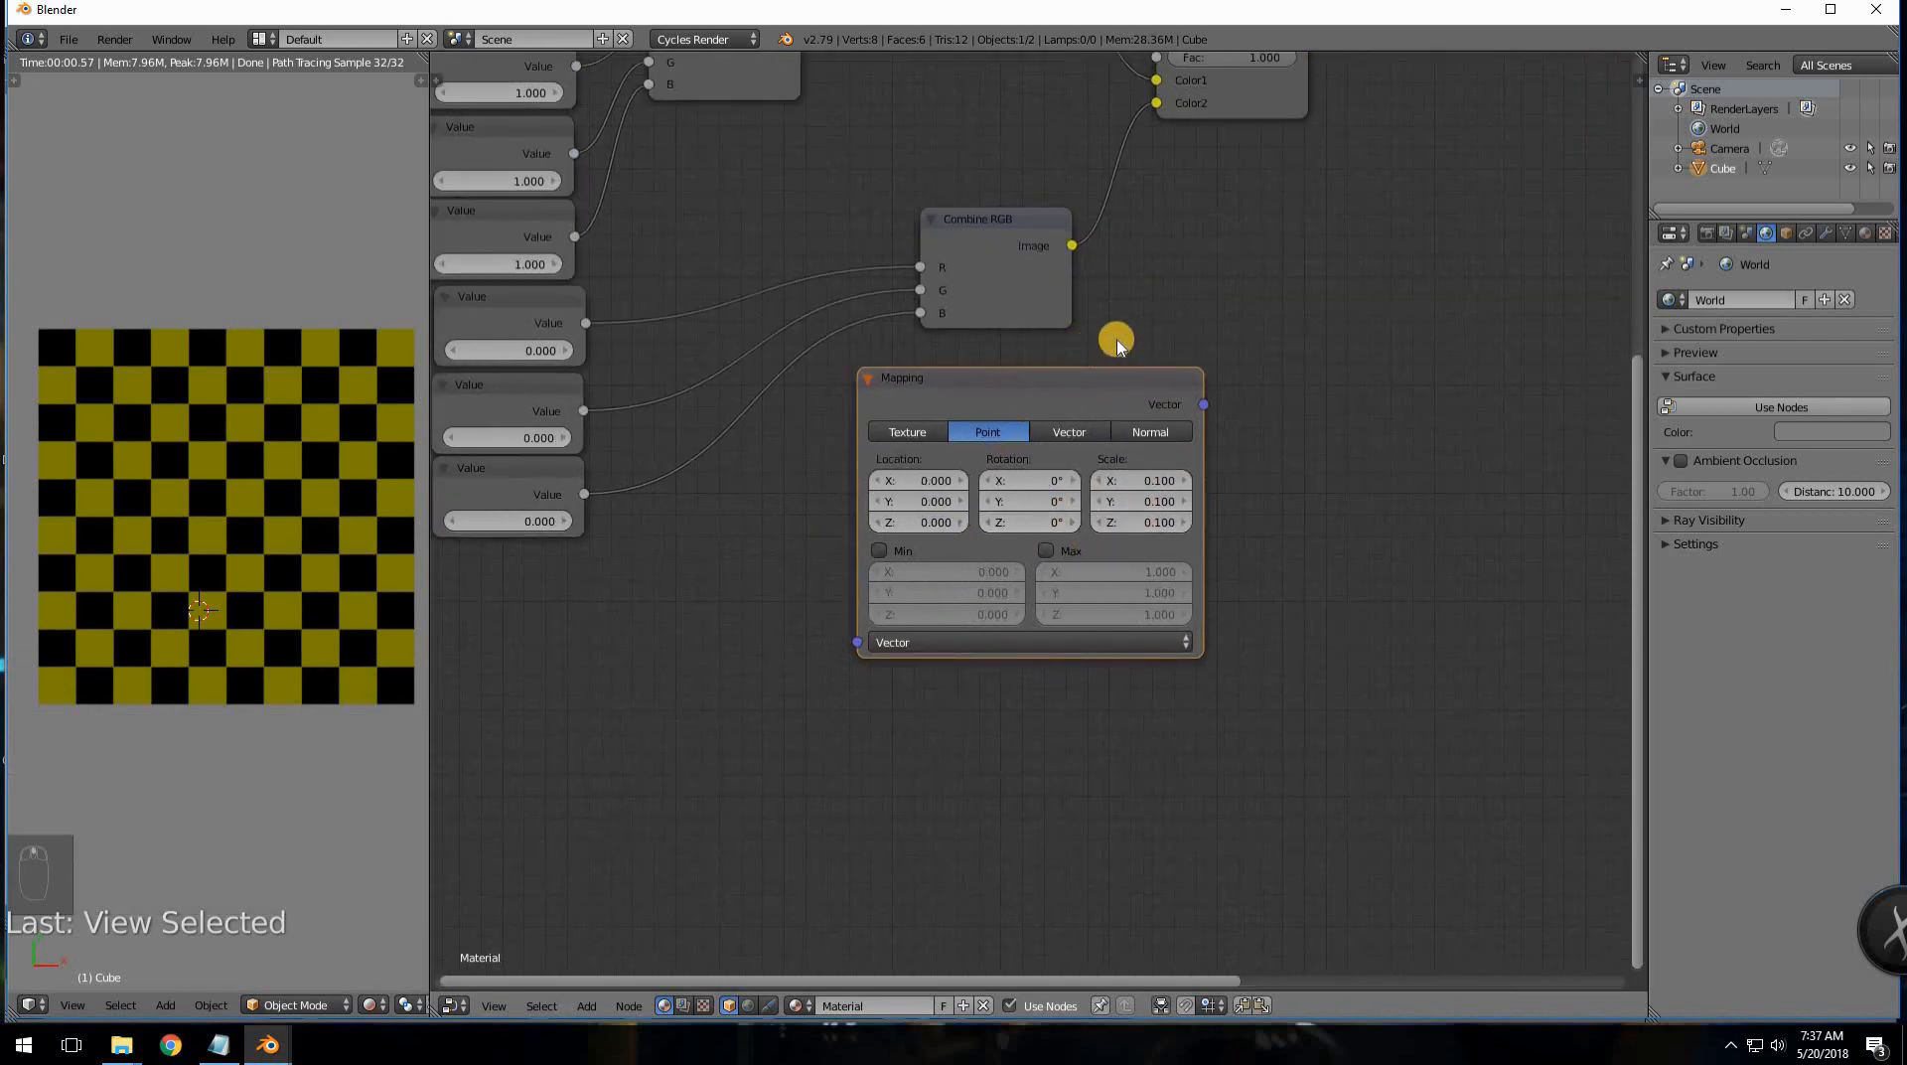
middle_click_drag(1233, 386, 1350, 442)
left_click_drag(1030, 473, 700, 432)
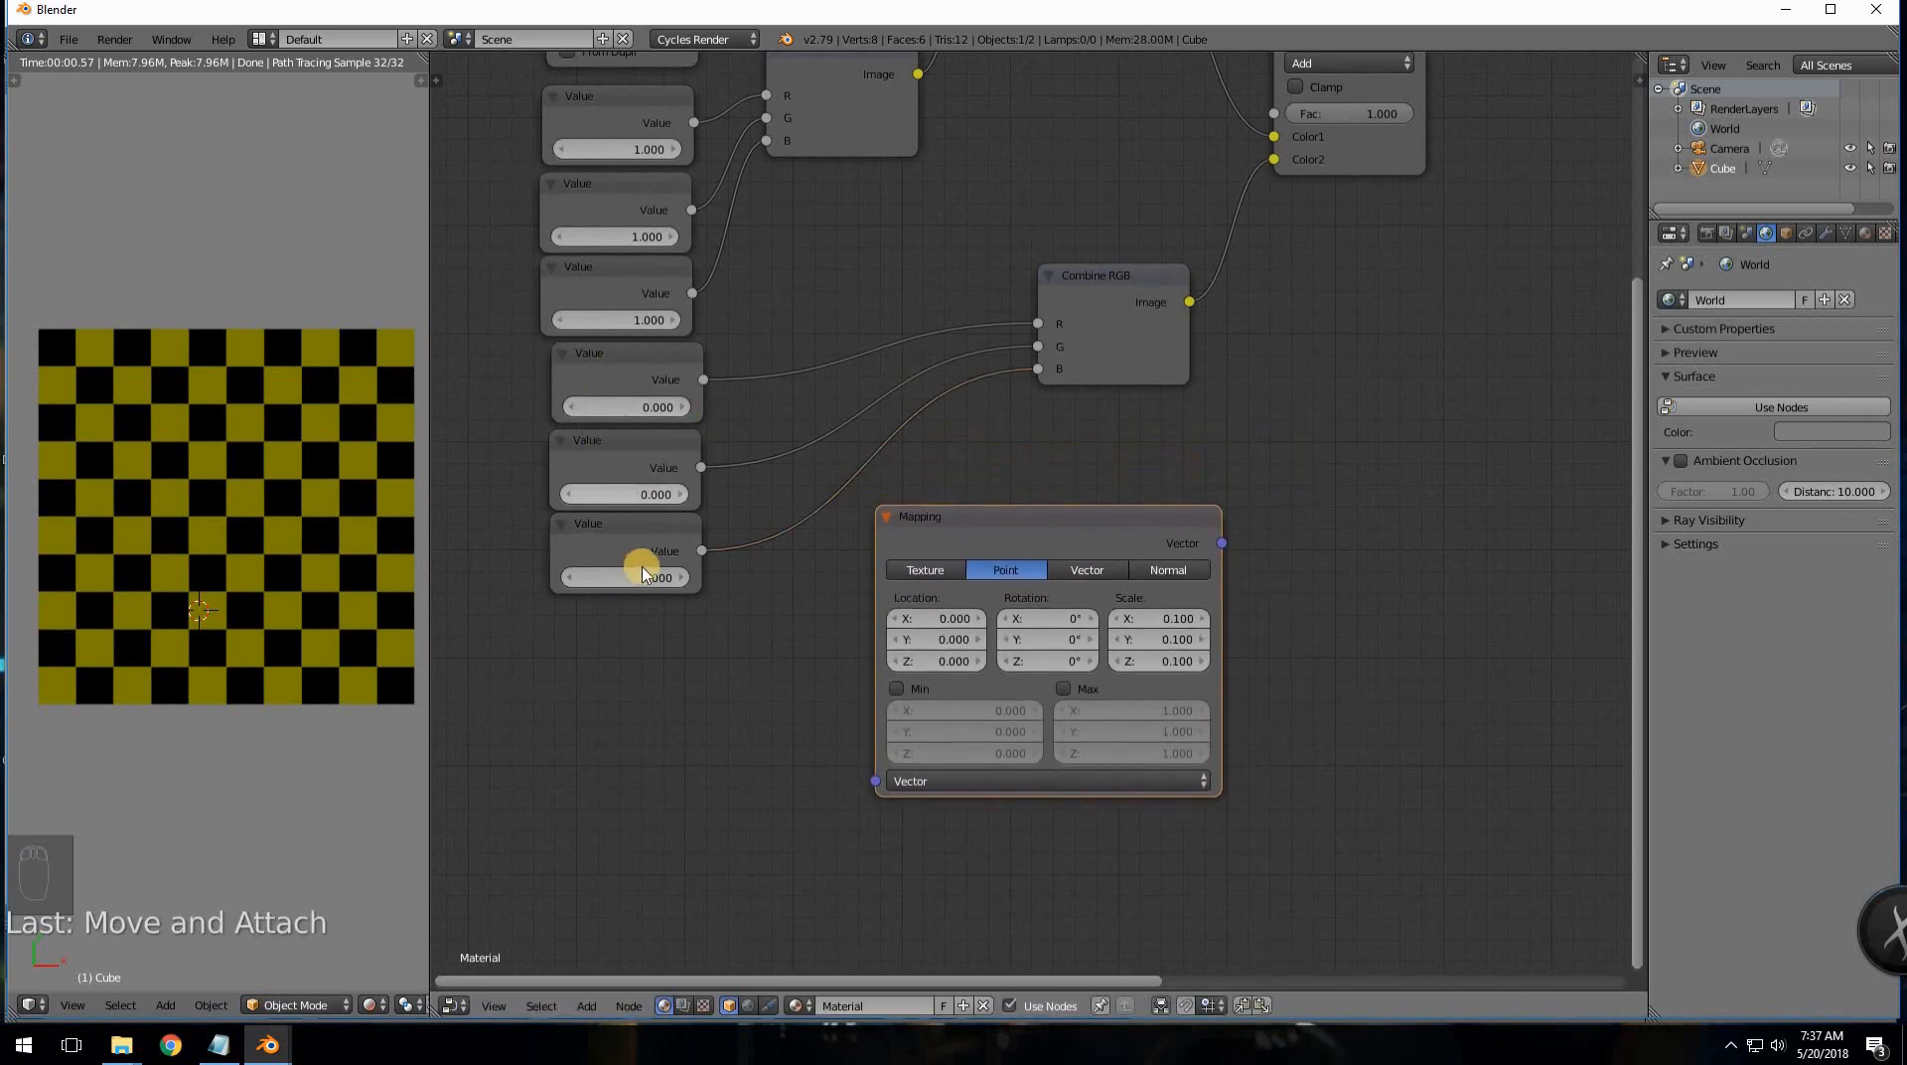
- Collapse the Mapping node and insert copies on the R, G and B links of Combine RGB
key("h")
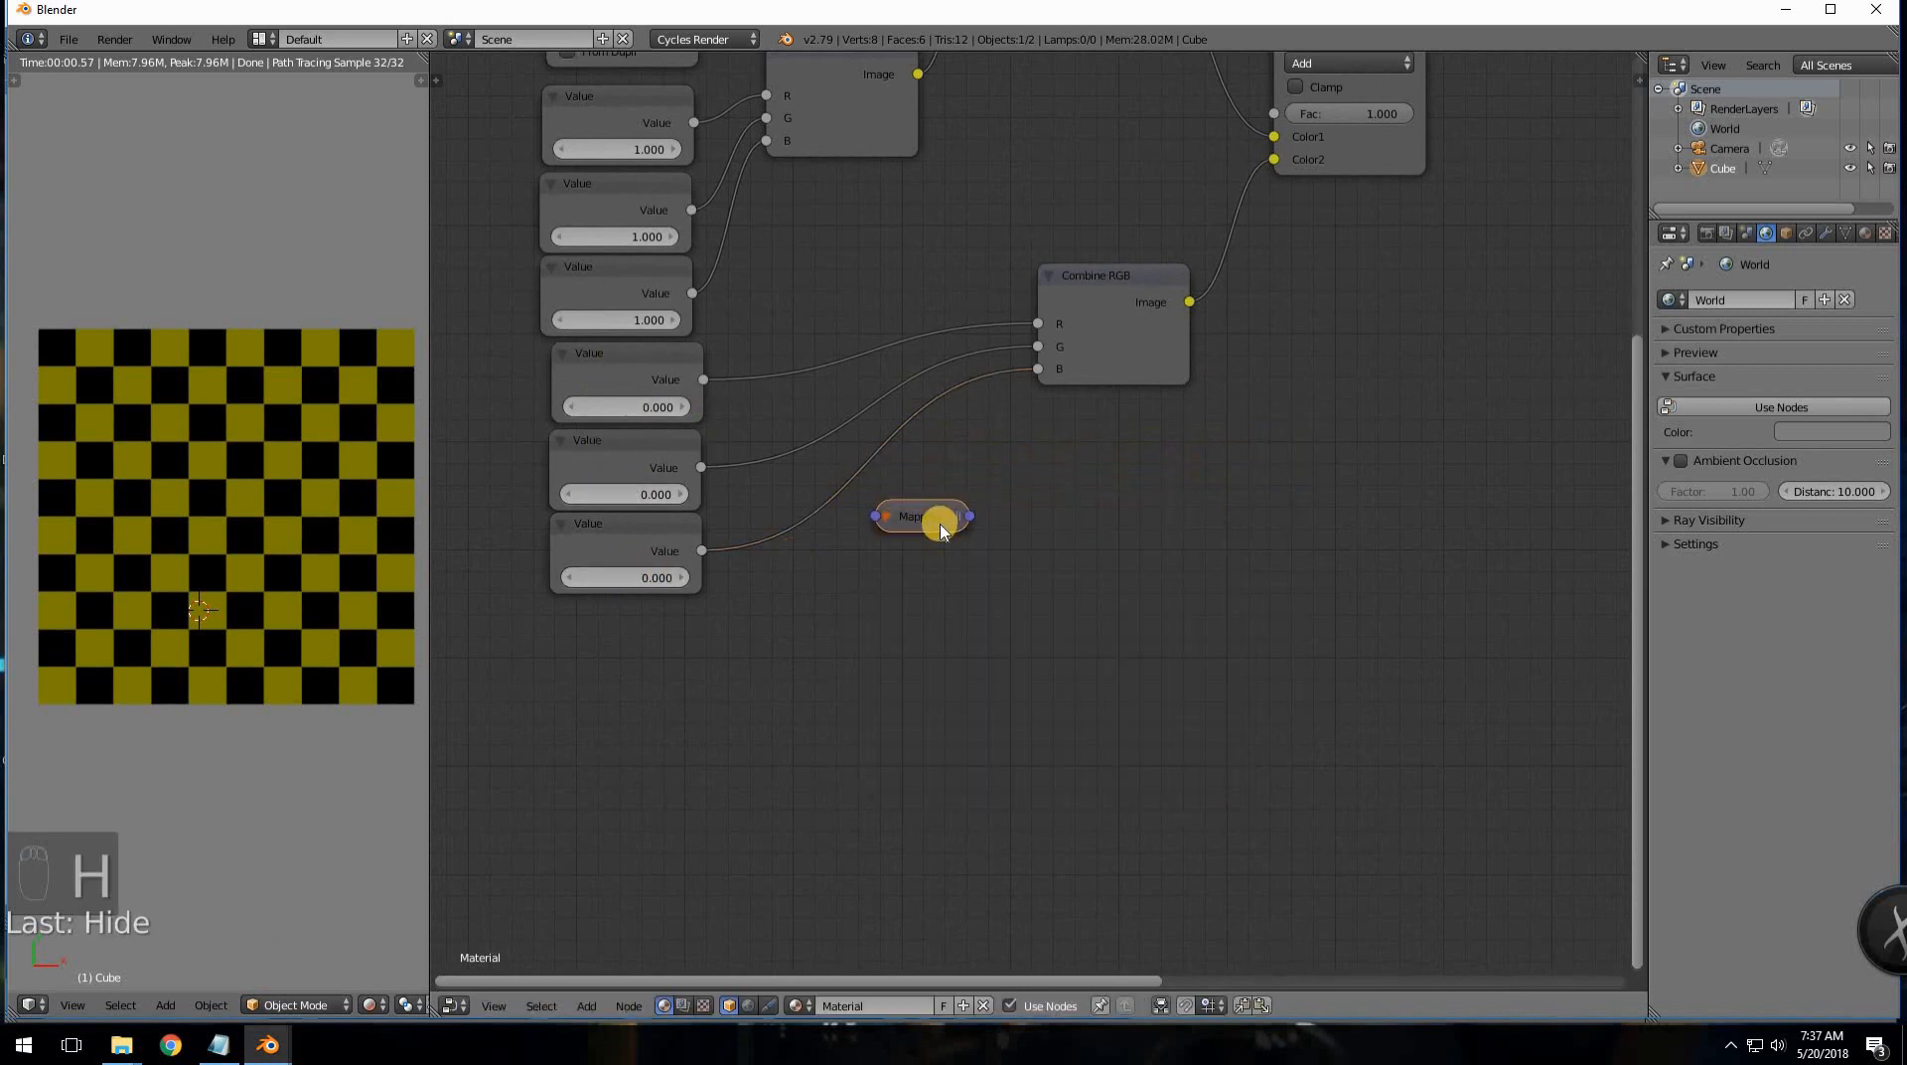
left_click_drag(938, 516, 873, 334)
left_click_drag(483, 358, 720, 352)
left_click(849, 336)
key("shift+d")
left_click(856, 434)
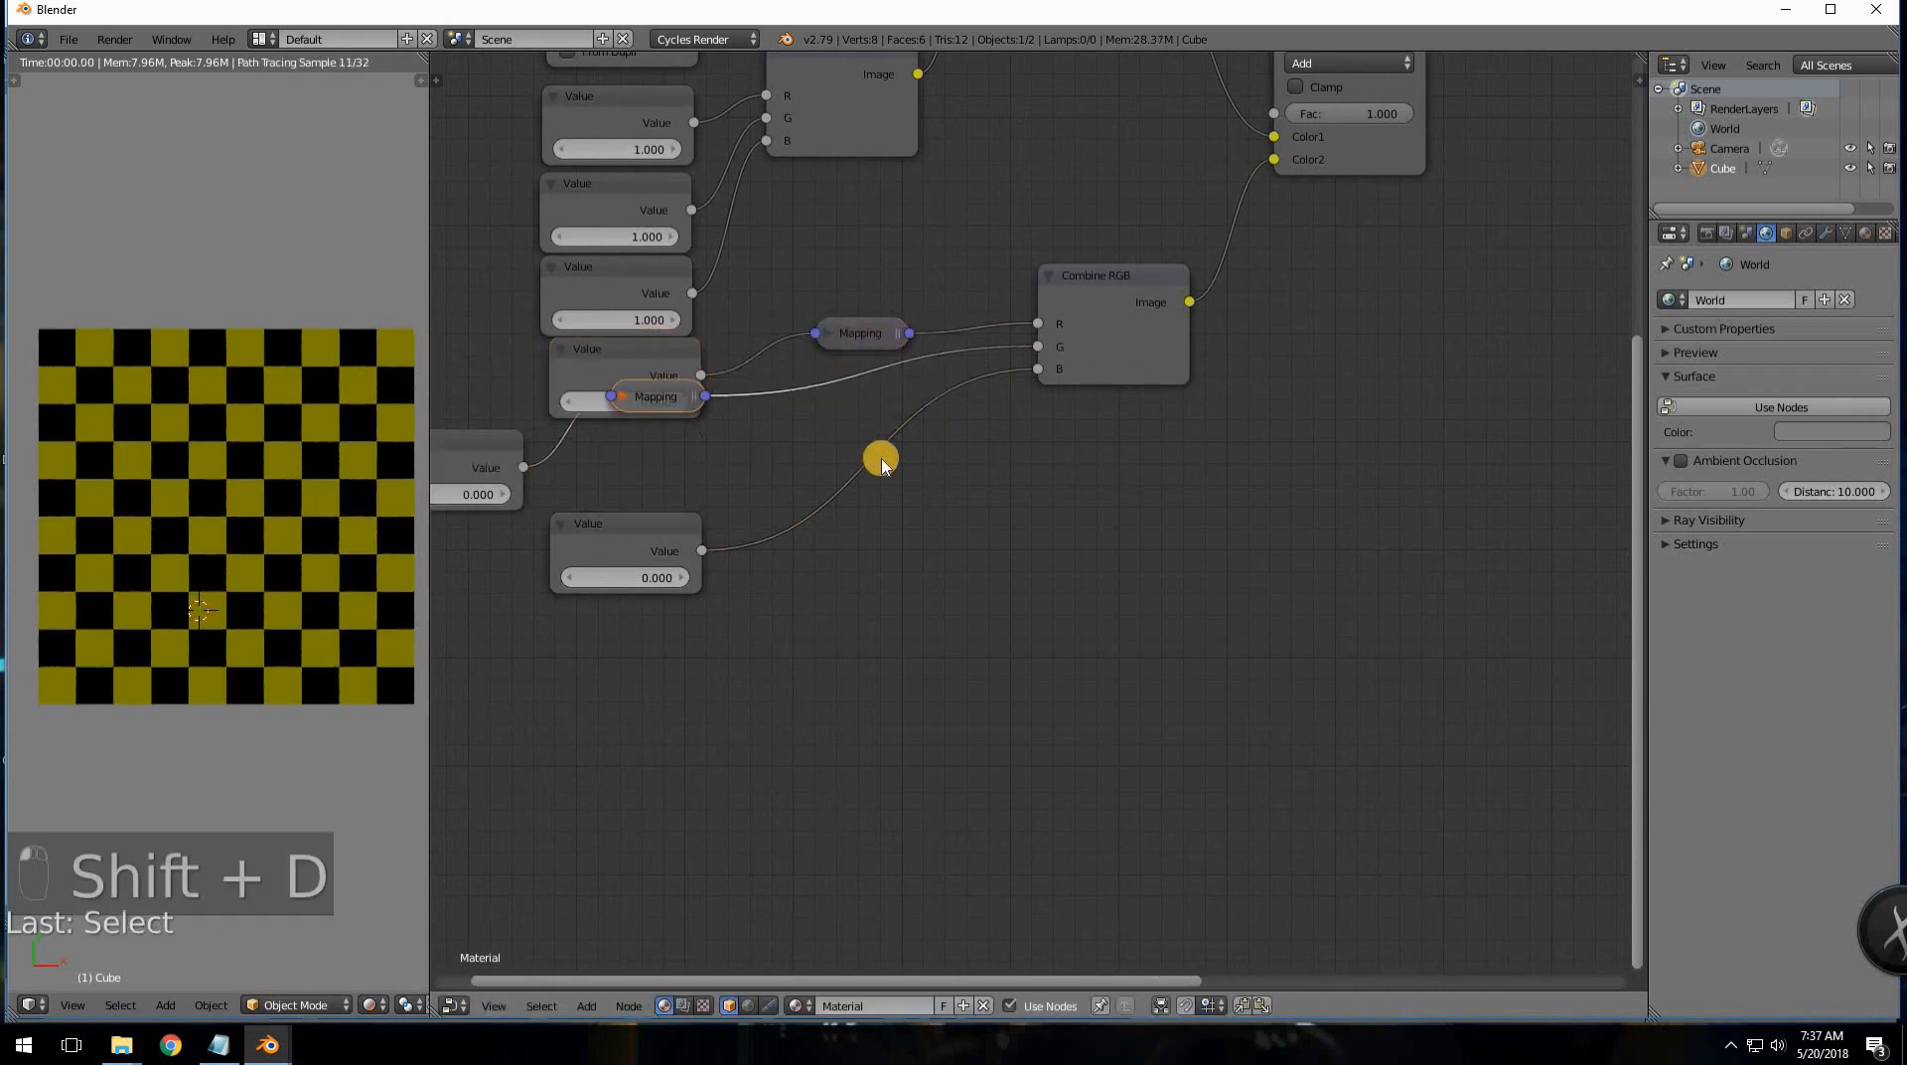
key("shift+d")
left_click(826, 558)
- Line up the three Mapping nodes and the offset Value nodes in tidy columns
middle_click_drag(638, 462, 780, 474)
left_click_drag(775, 420, 978, 405)
left_click_drag(783, 474, 993, 445)
left_click_drag(585, 487, 758, 486)
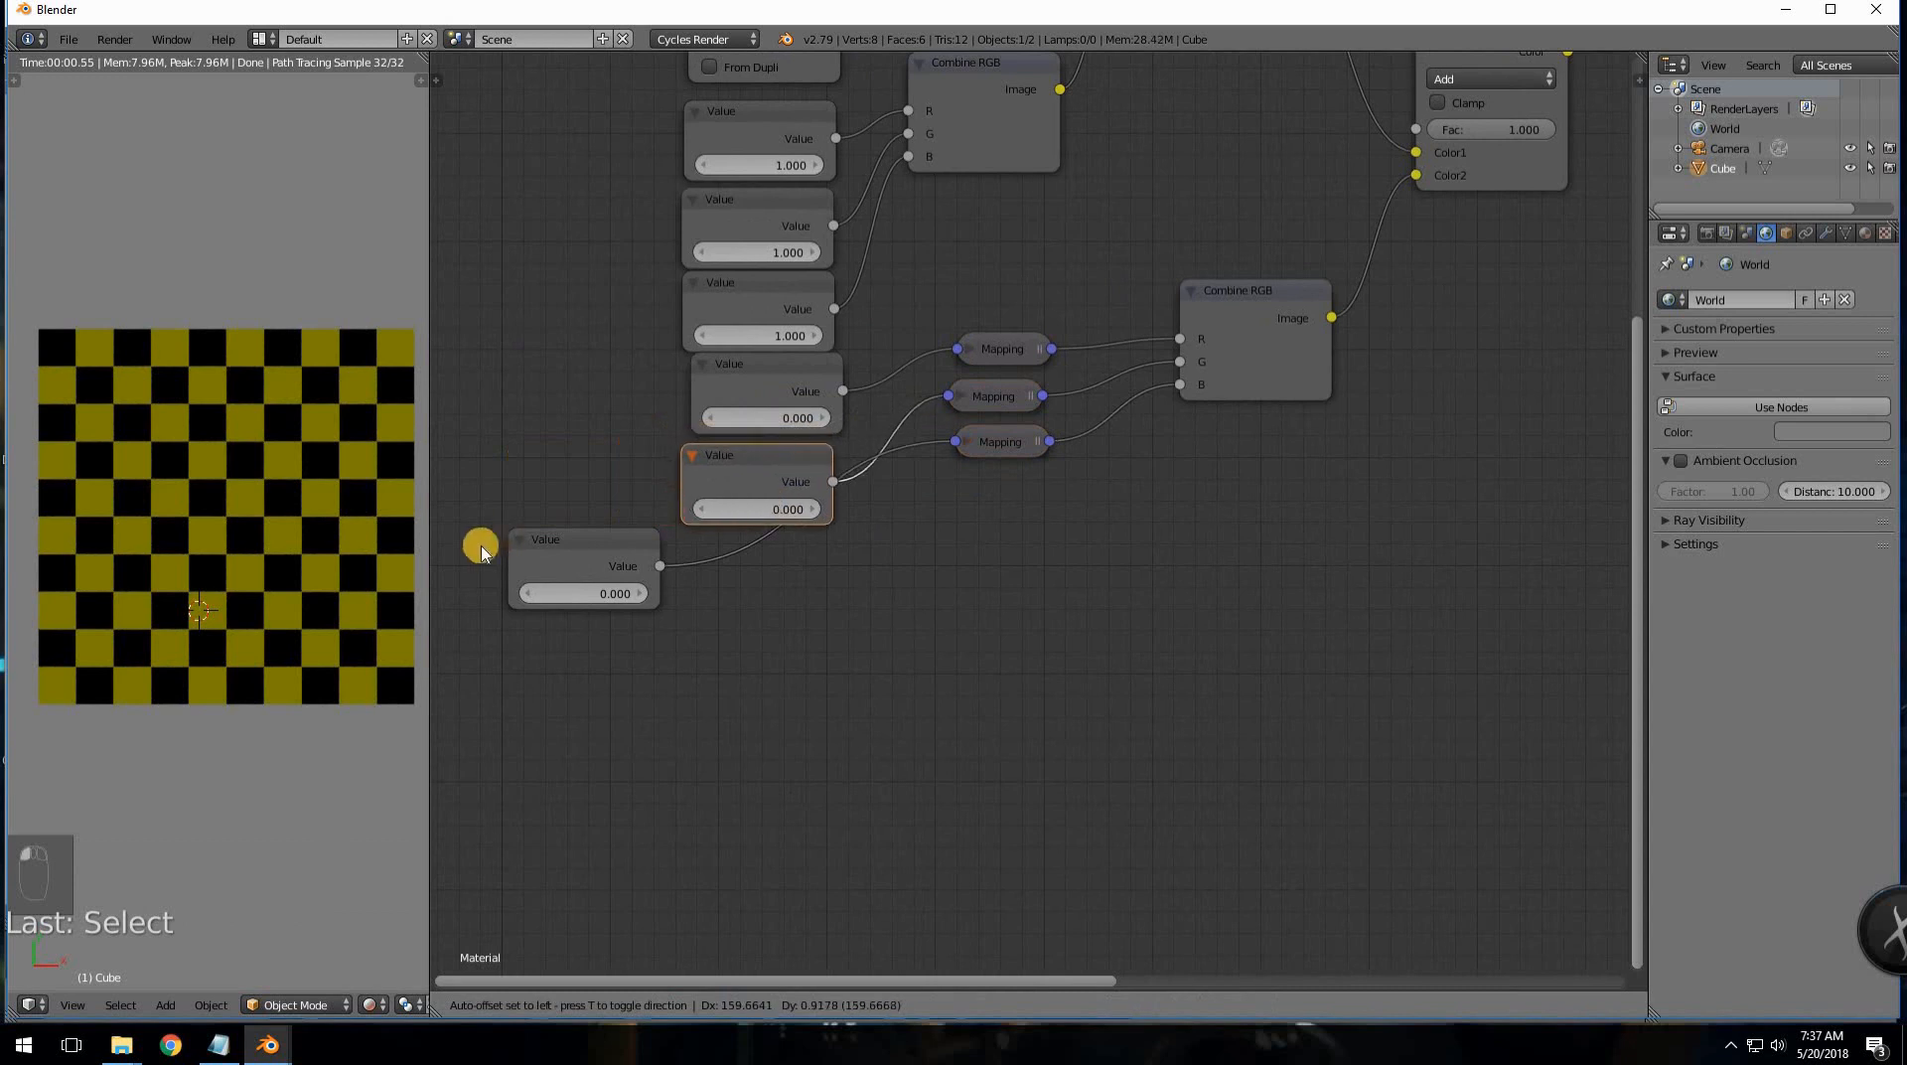
left_click_drag(552, 555, 729, 560)
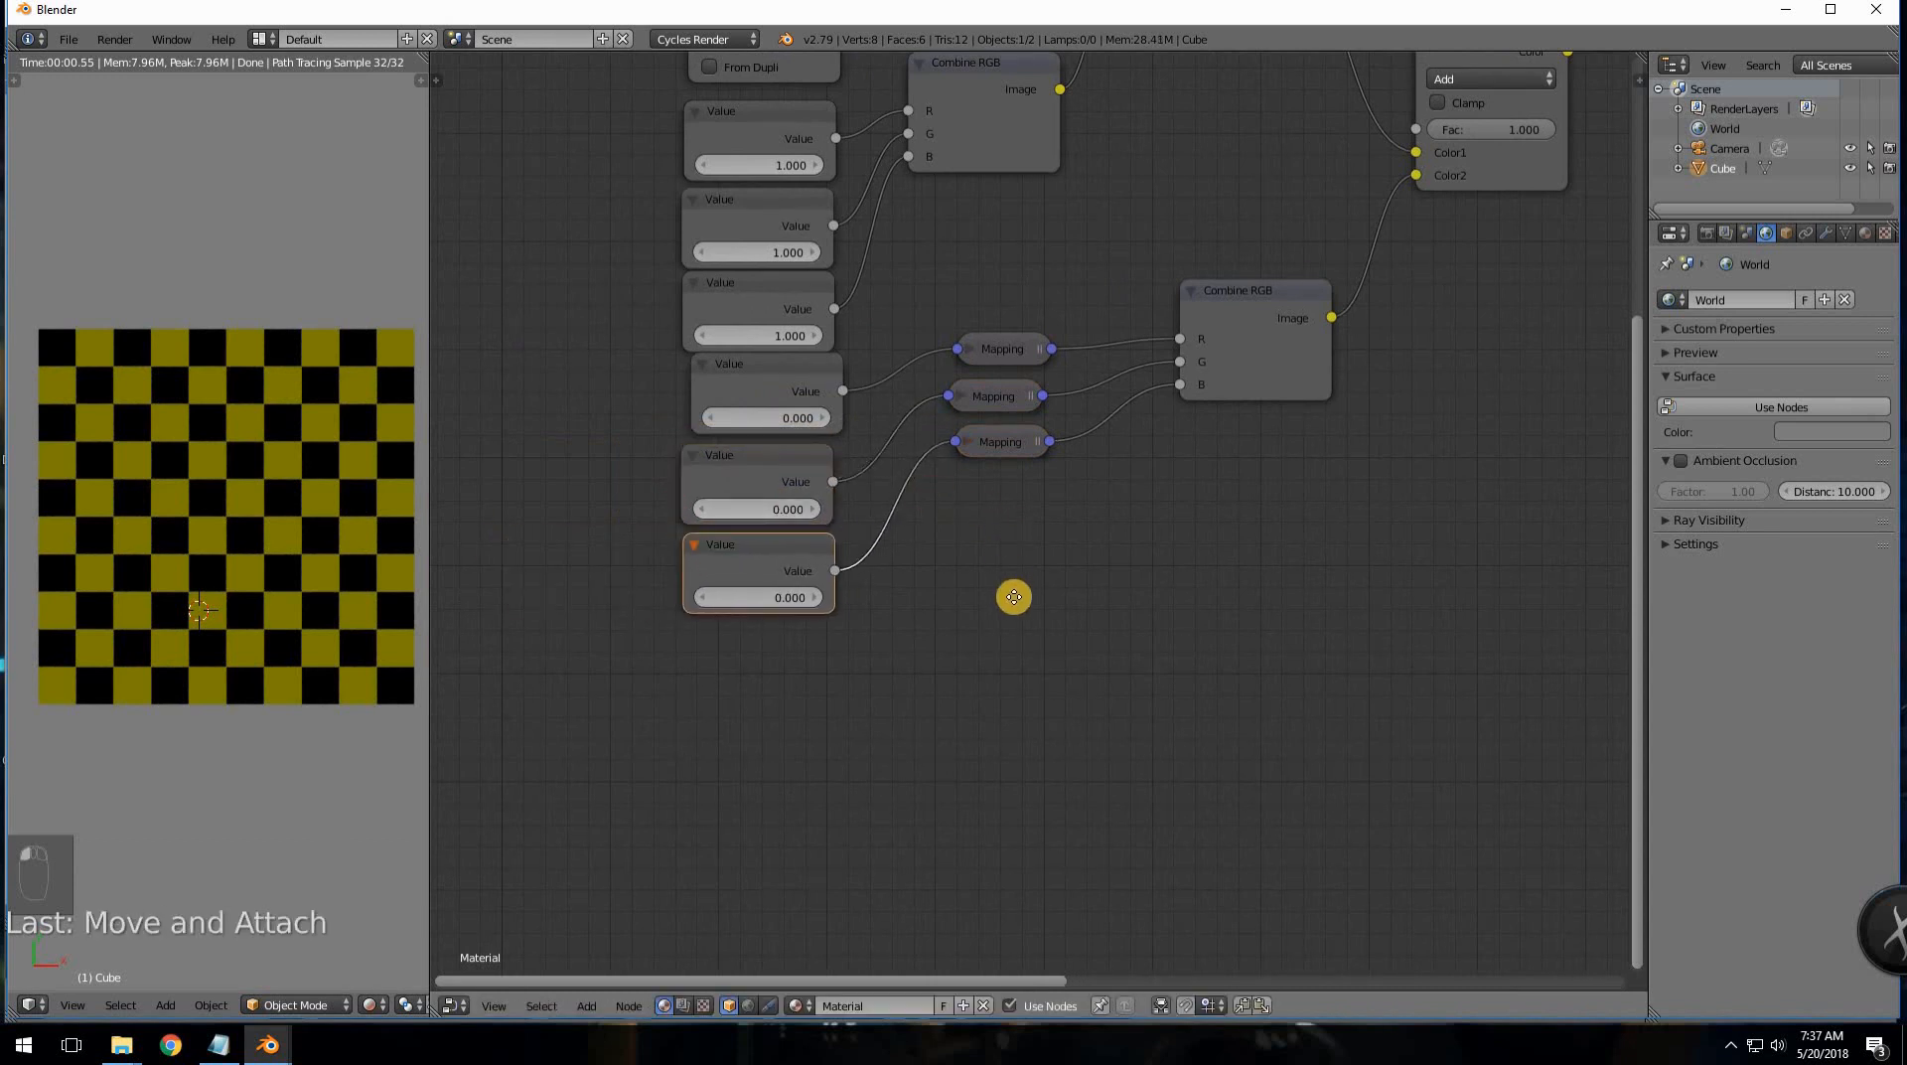
middle_click_drag(839, 437, 845, 510)
- Test the fourth Value by raising it toward 1.700, then reset it to 0.000
left_click(831, 492)
left_click(830, 491)
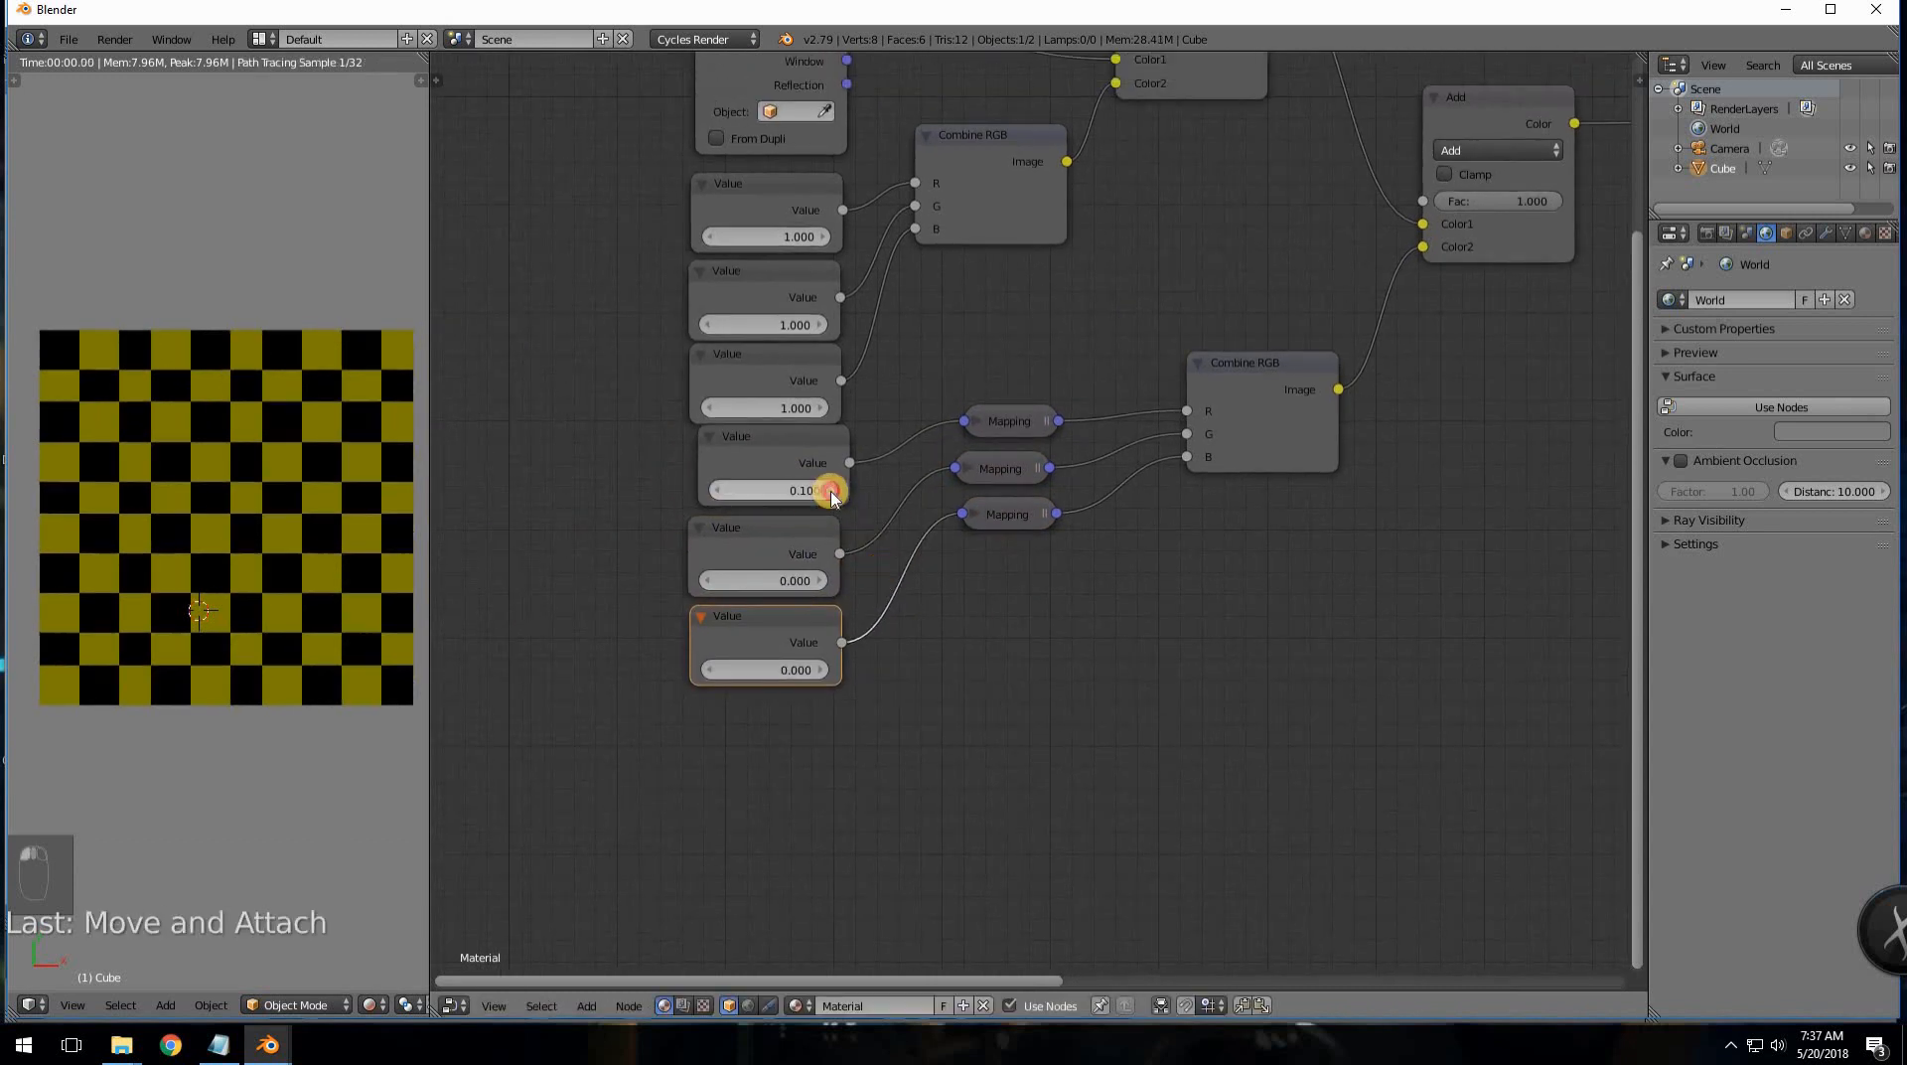
left_click(830, 491)
left_click(830, 492)
left_click(831, 491)
left_click(831, 492)
left_click(830, 491)
left_click(831, 492)
left_click(830, 490)
left_click(831, 491)
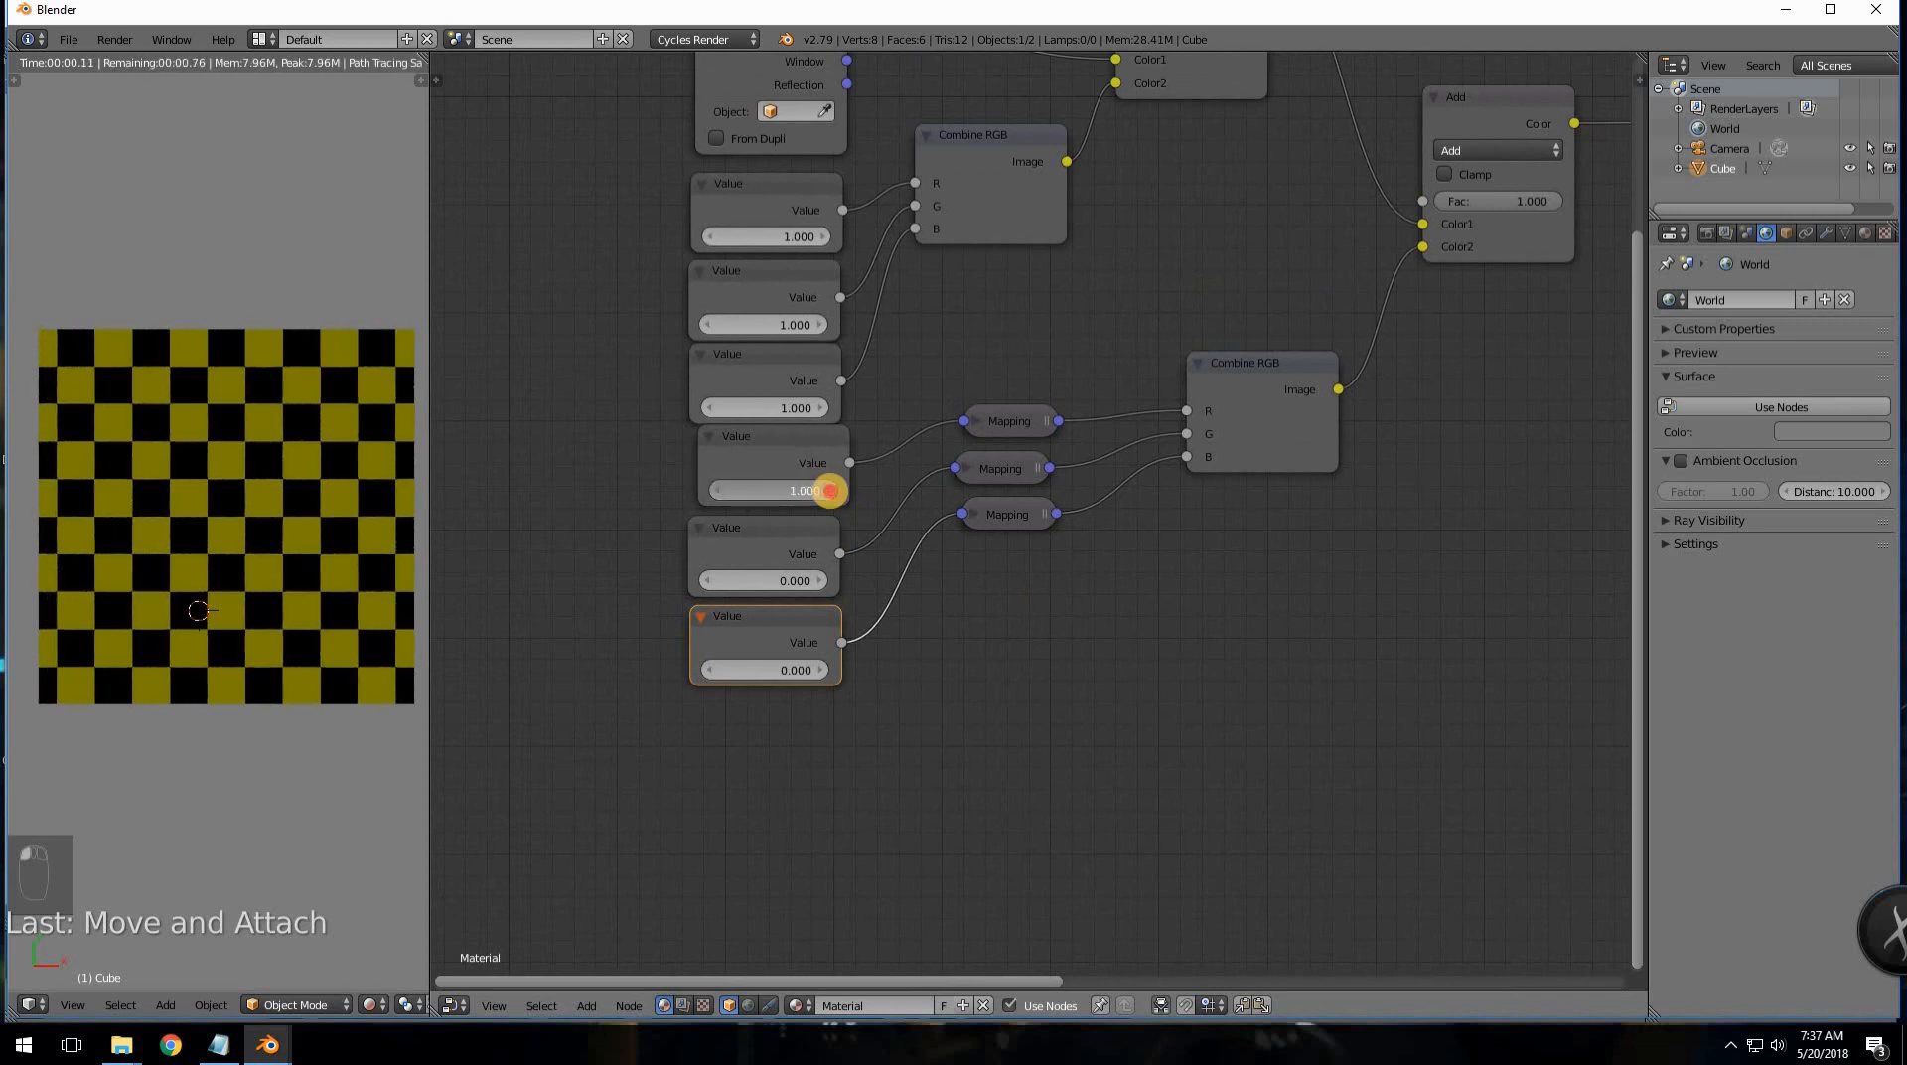
left_click(831, 490)
left_click(831, 490)
left_click(830, 491)
left_click(809, 490)
left_click(806, 490)
left_click(805, 490)
mouse_move(805, 490)
left_mouse_down()
mouse_move(834, 490)
mouse_move(786, 484)
left_mouse_up()
left_click(786, 485)
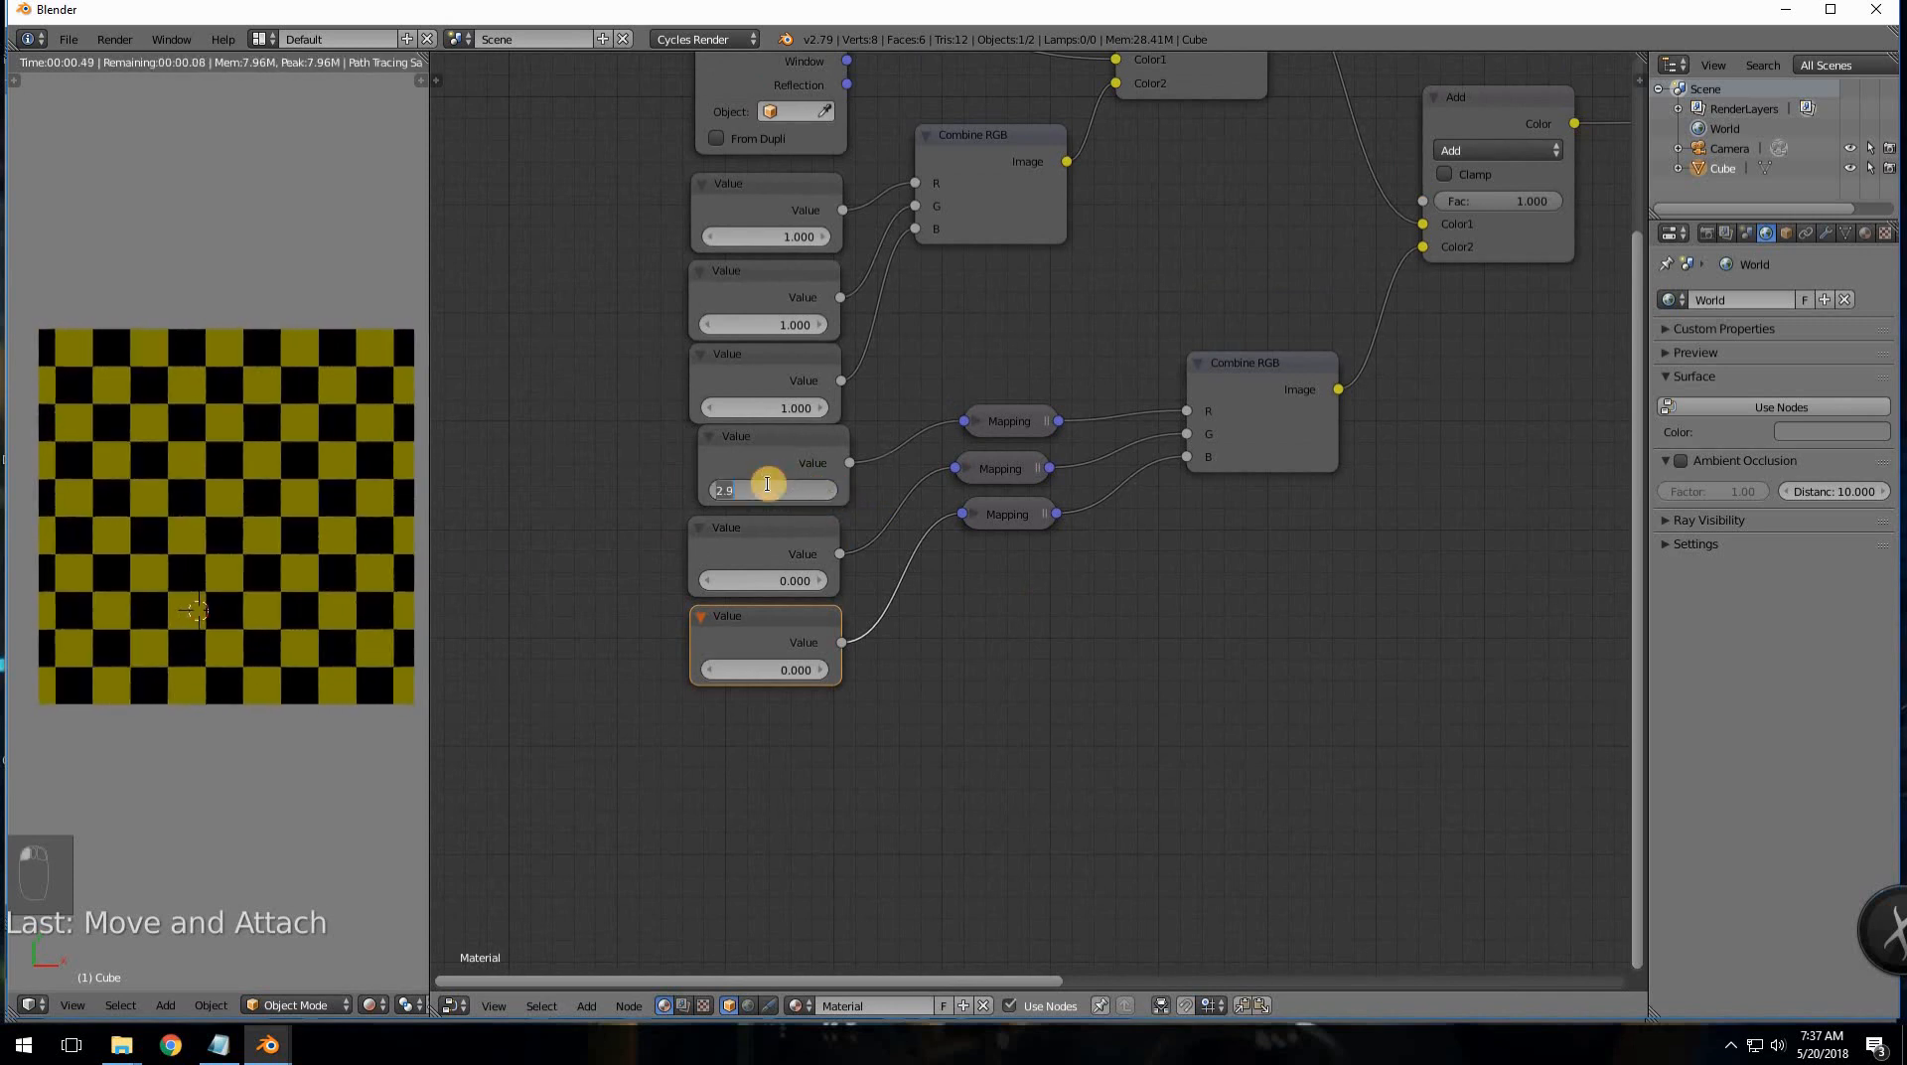
type("2.90")
key("Return")
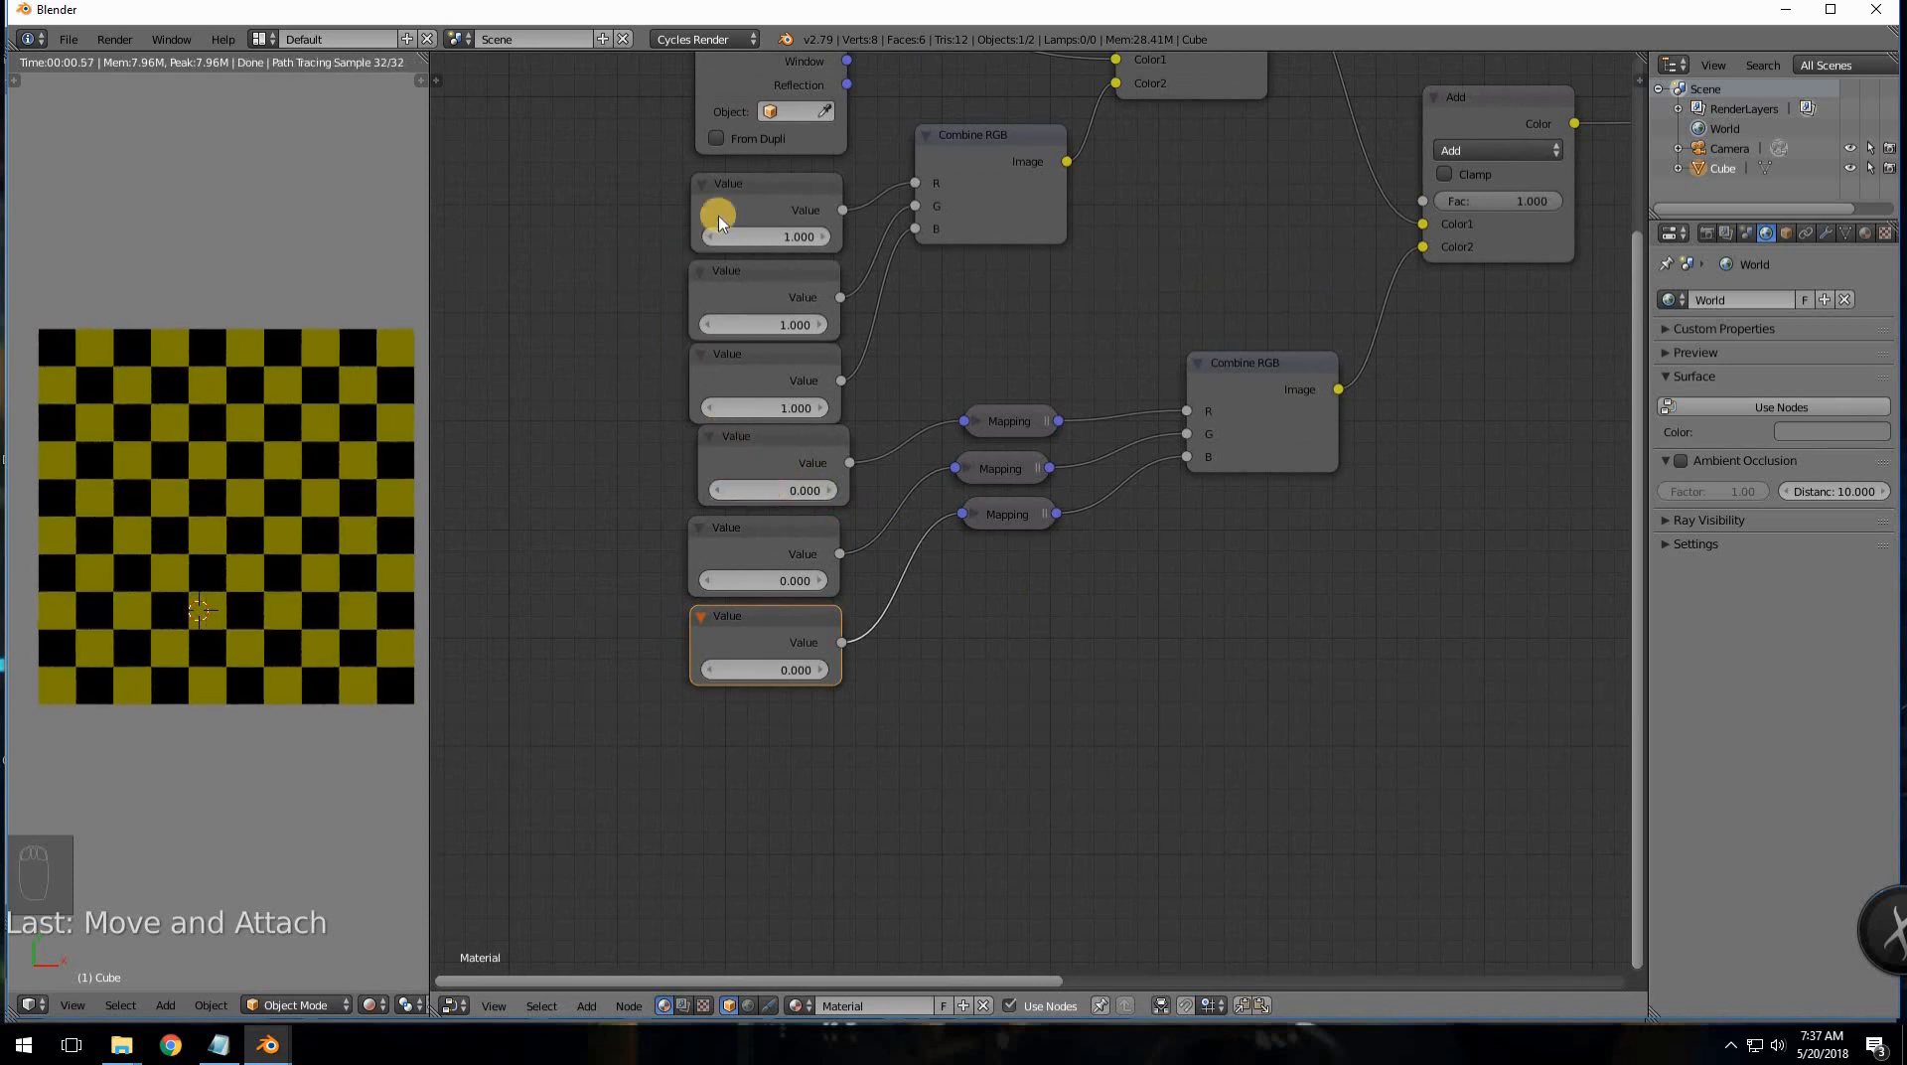
- Test the first scale Value at 1.400, then set it back to 1.000
left_click(821, 237)
left_click(820, 237)
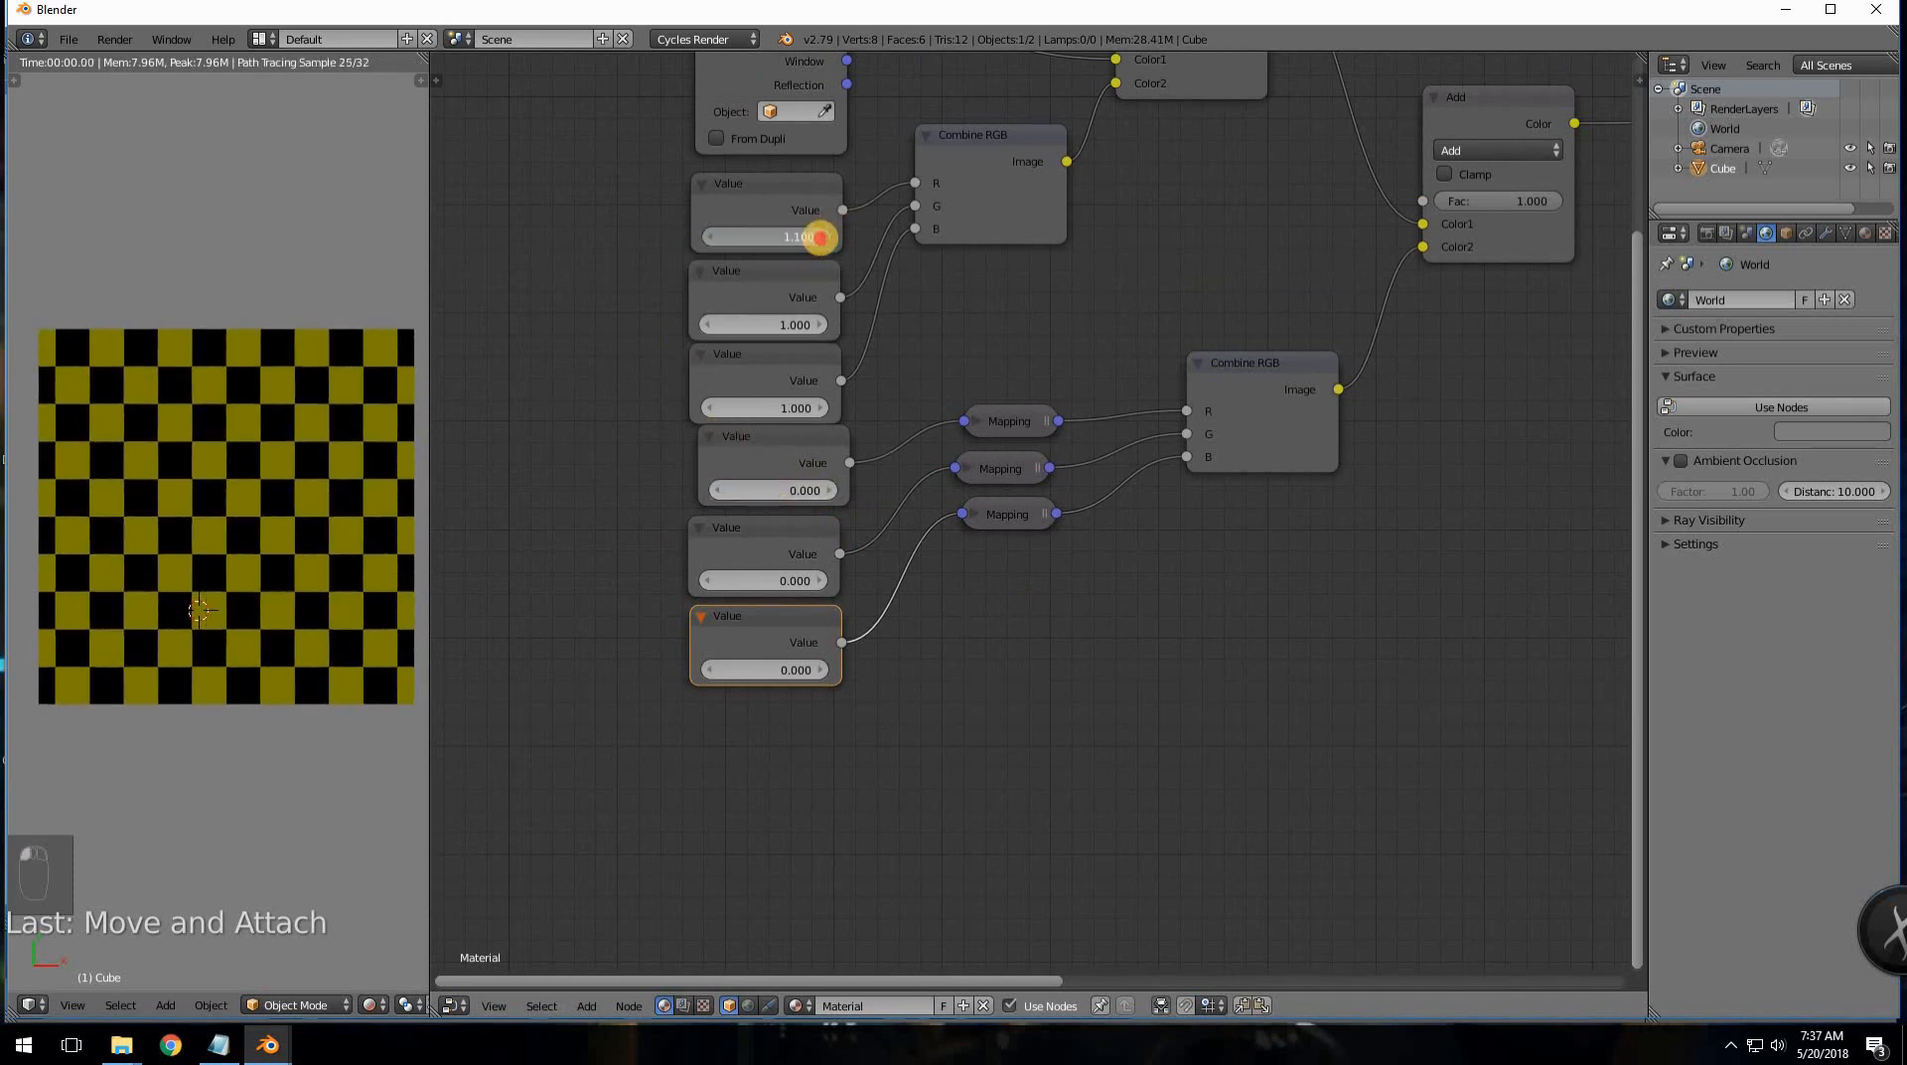
left_click(820, 238)
left_click(821, 237)
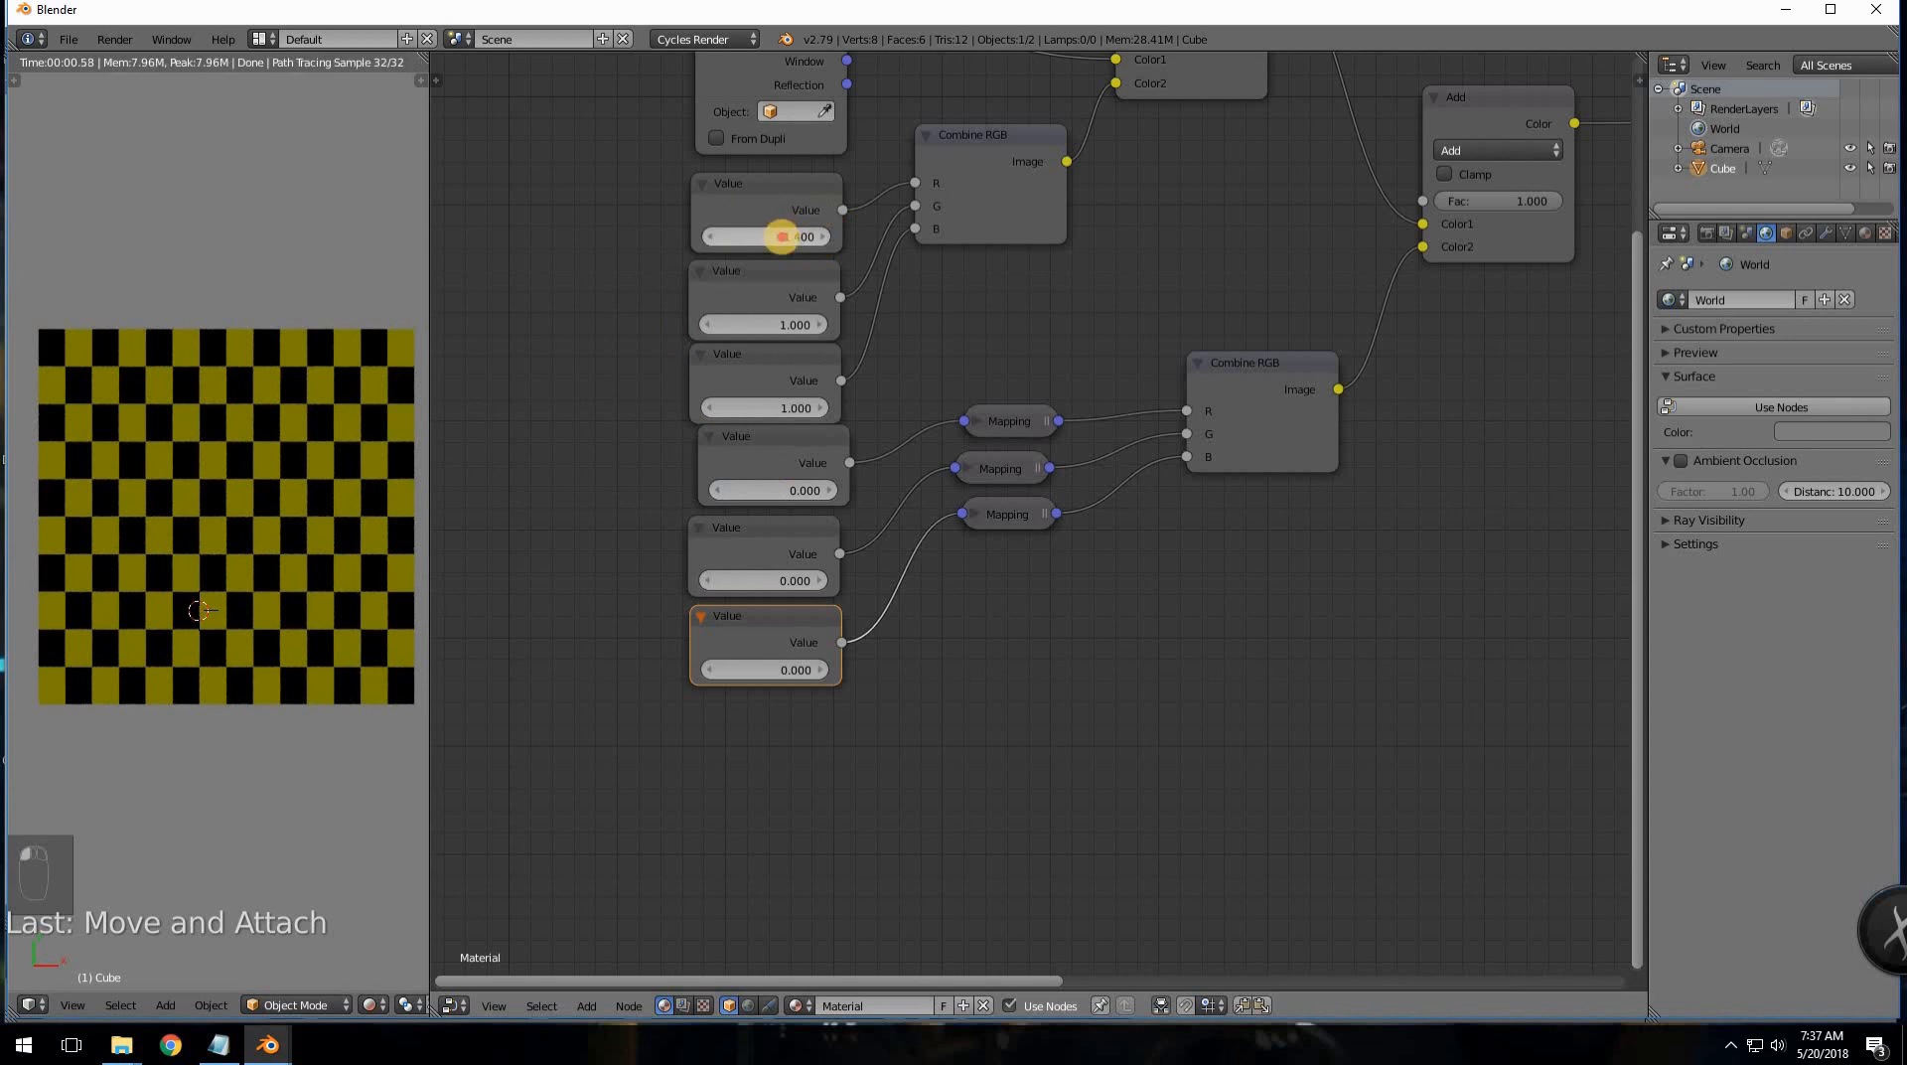
left_click(780, 237)
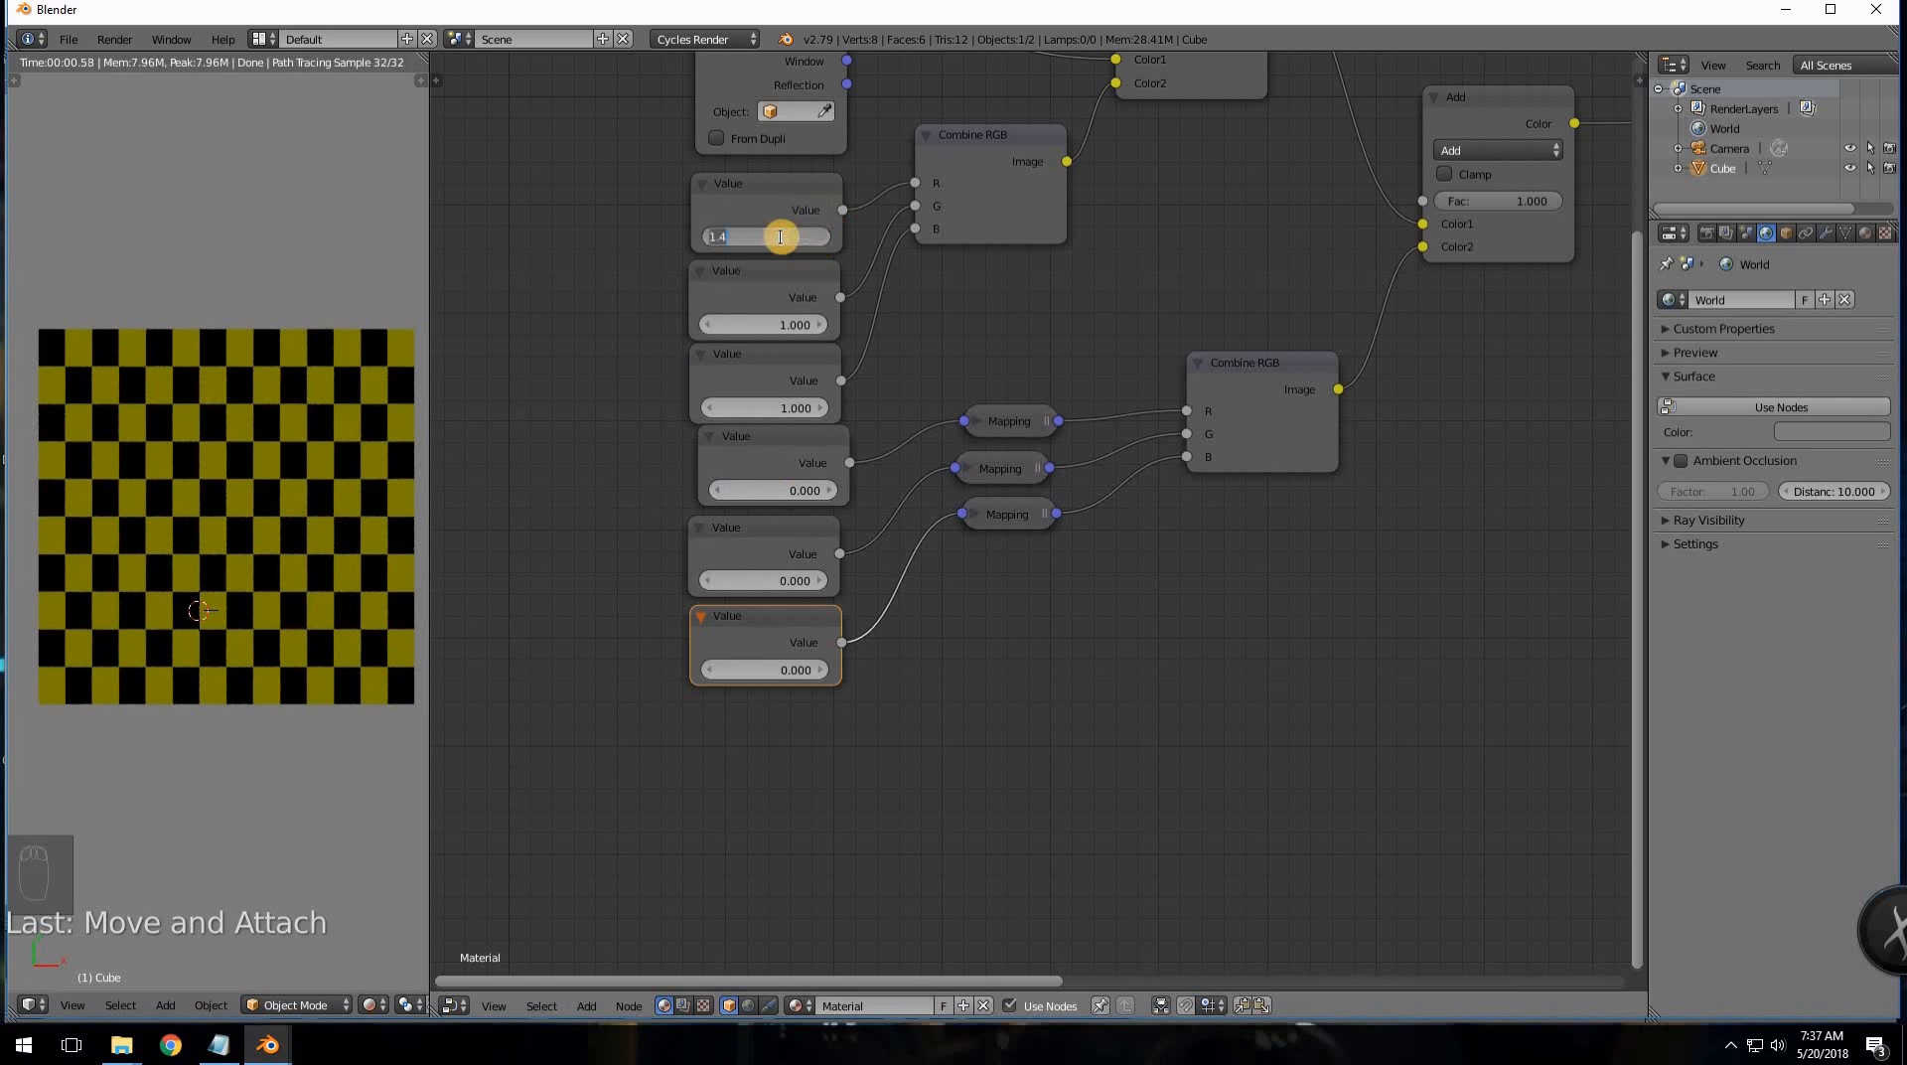
type("1")
key("Return")
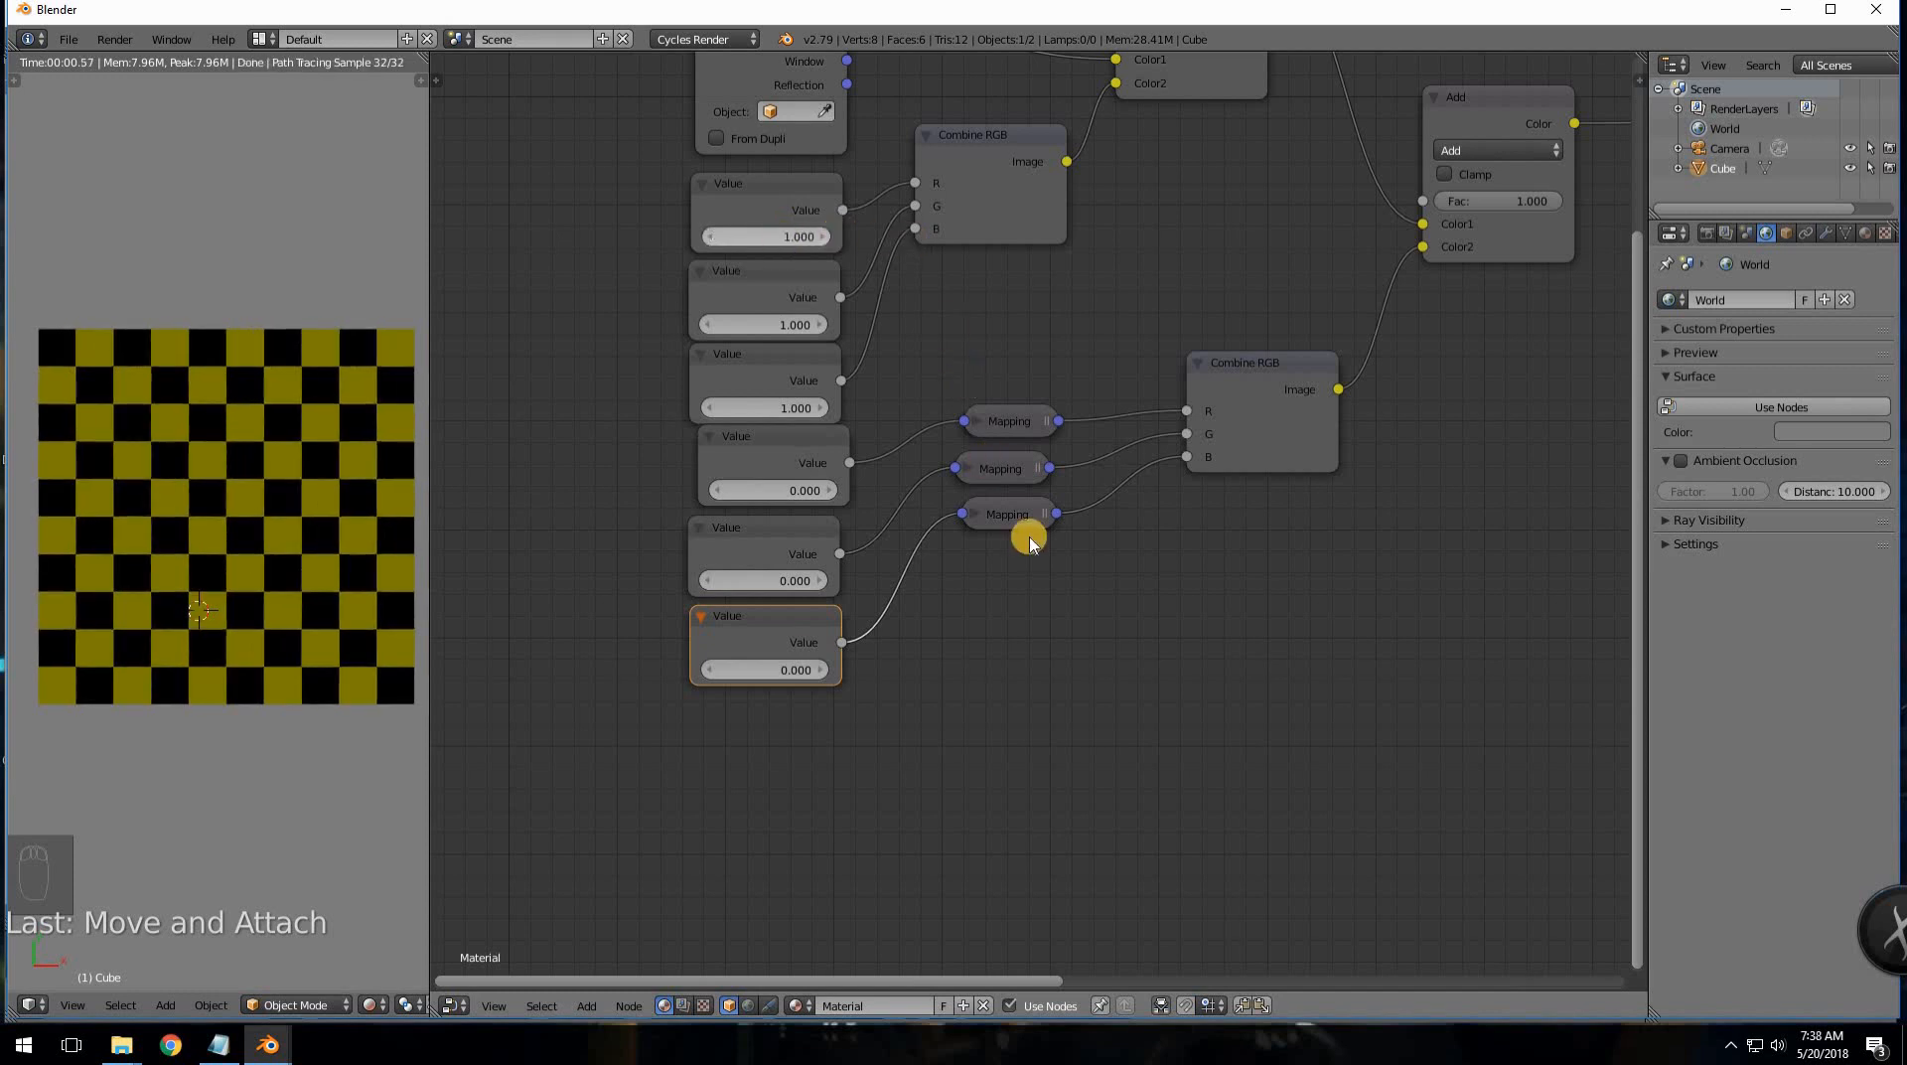
left_click(1034, 239)
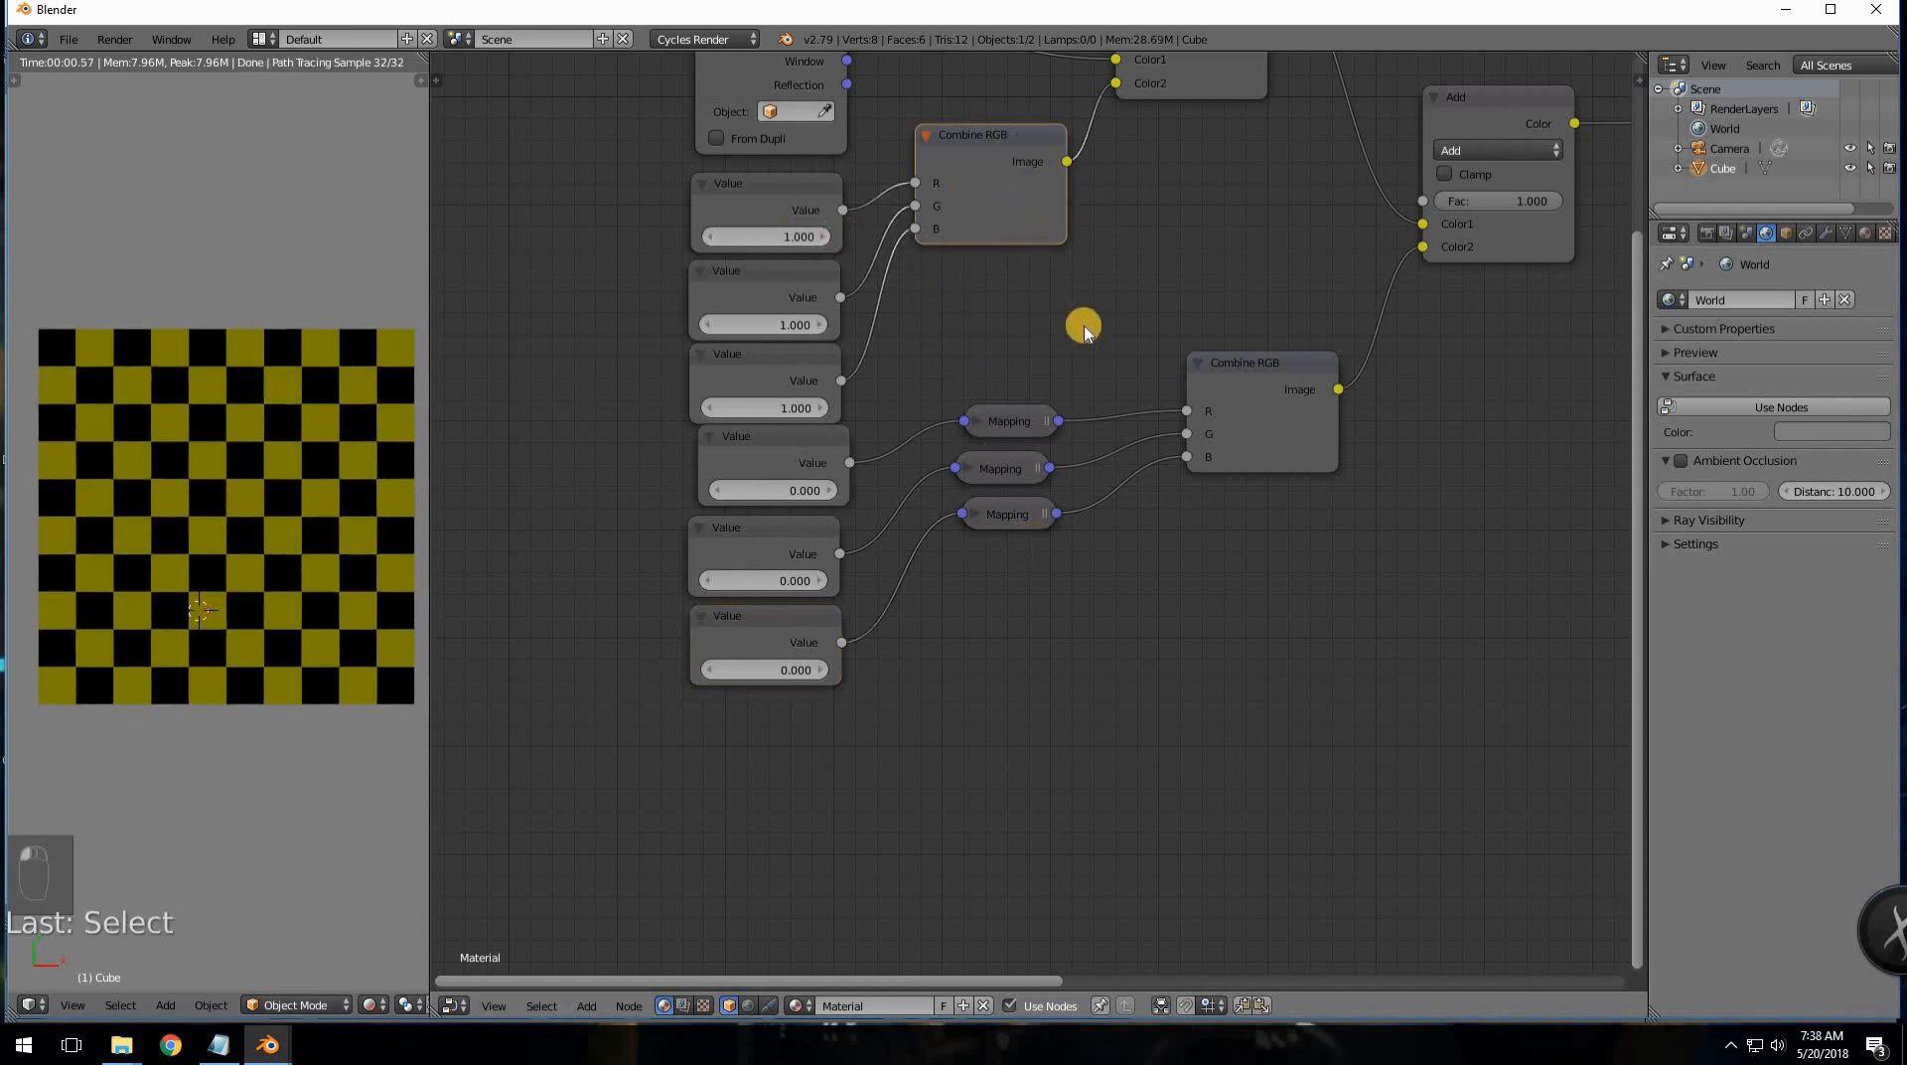
- Move the lower Combine RGB node and the Add node up and to the left
left_click(1023, 421)
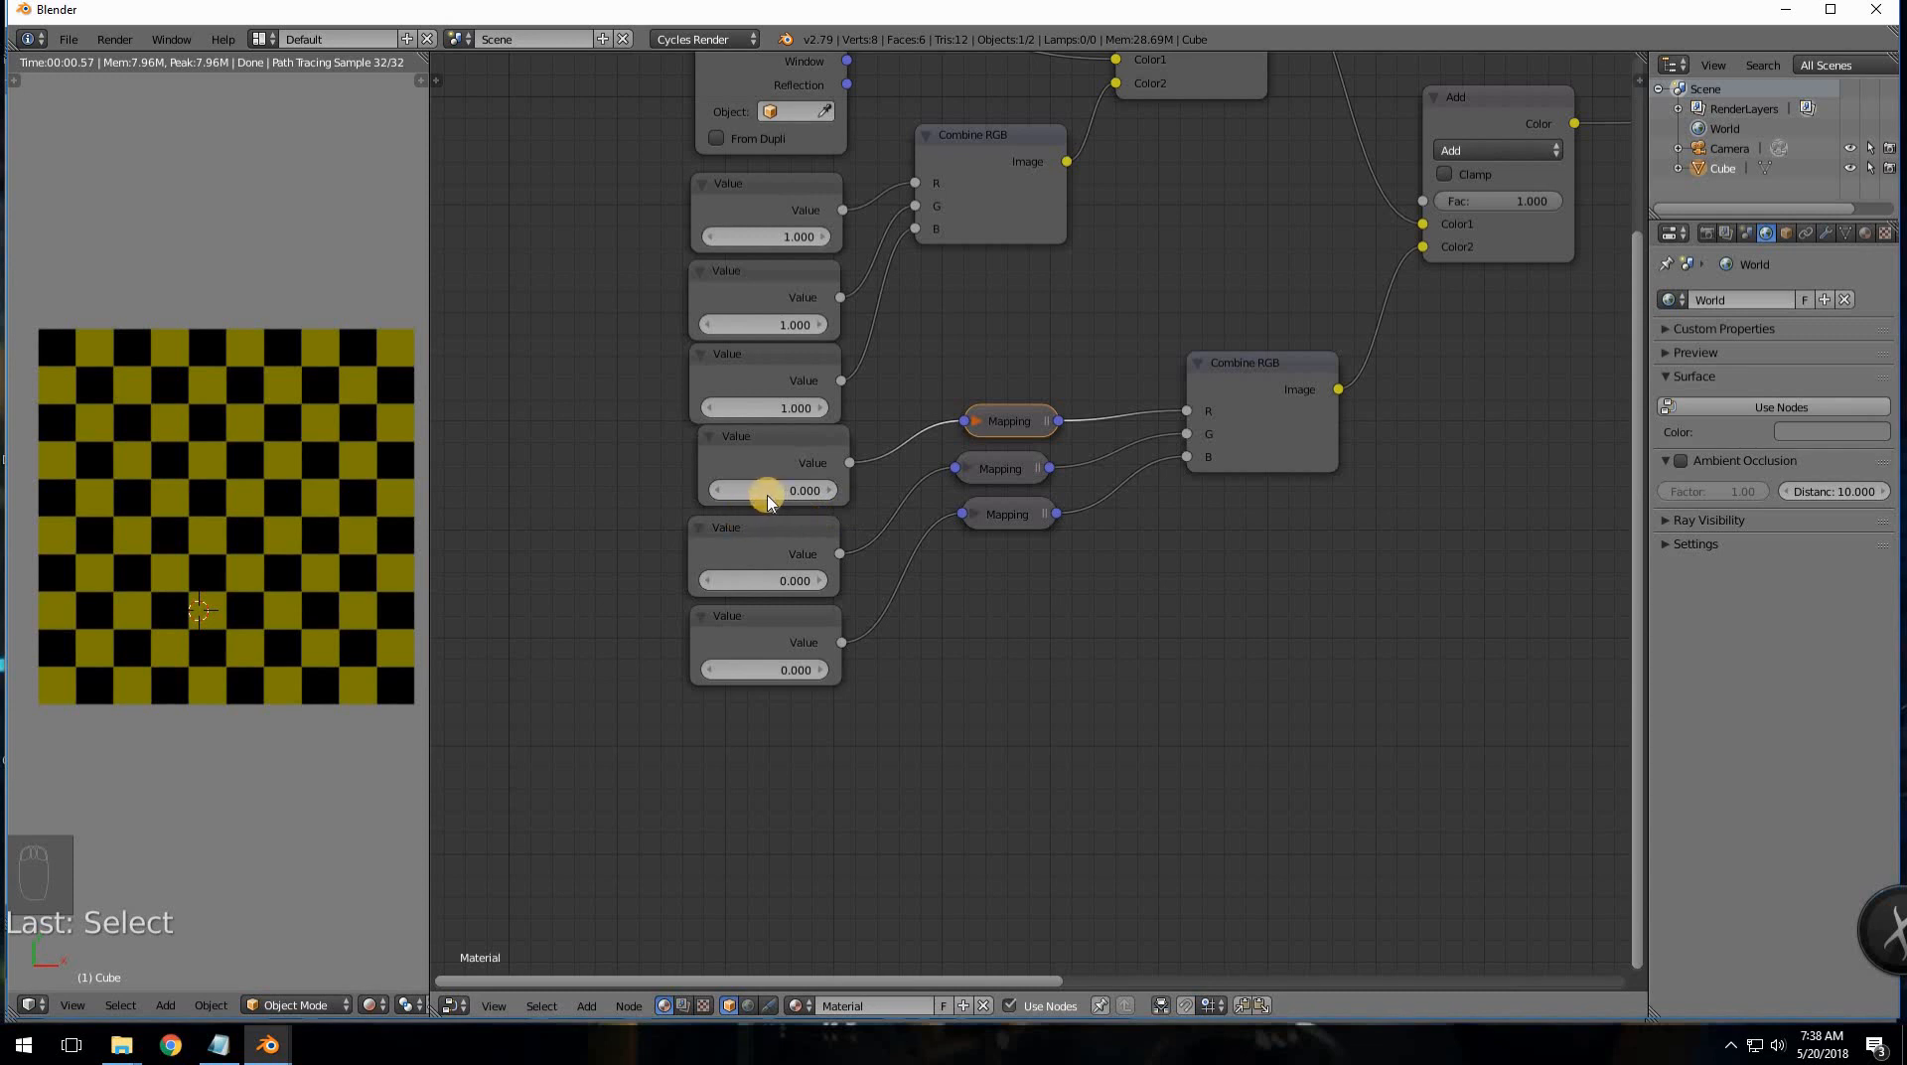
left_click_drag(767, 499, 805, 492)
middle_click_drag(912, 683, 576, 766)
left_click_drag(881, 375, 867, 260)
left_click_drag(1141, 181, 1075, 66)
left_click_drag(1041, 278, 1033, 298)
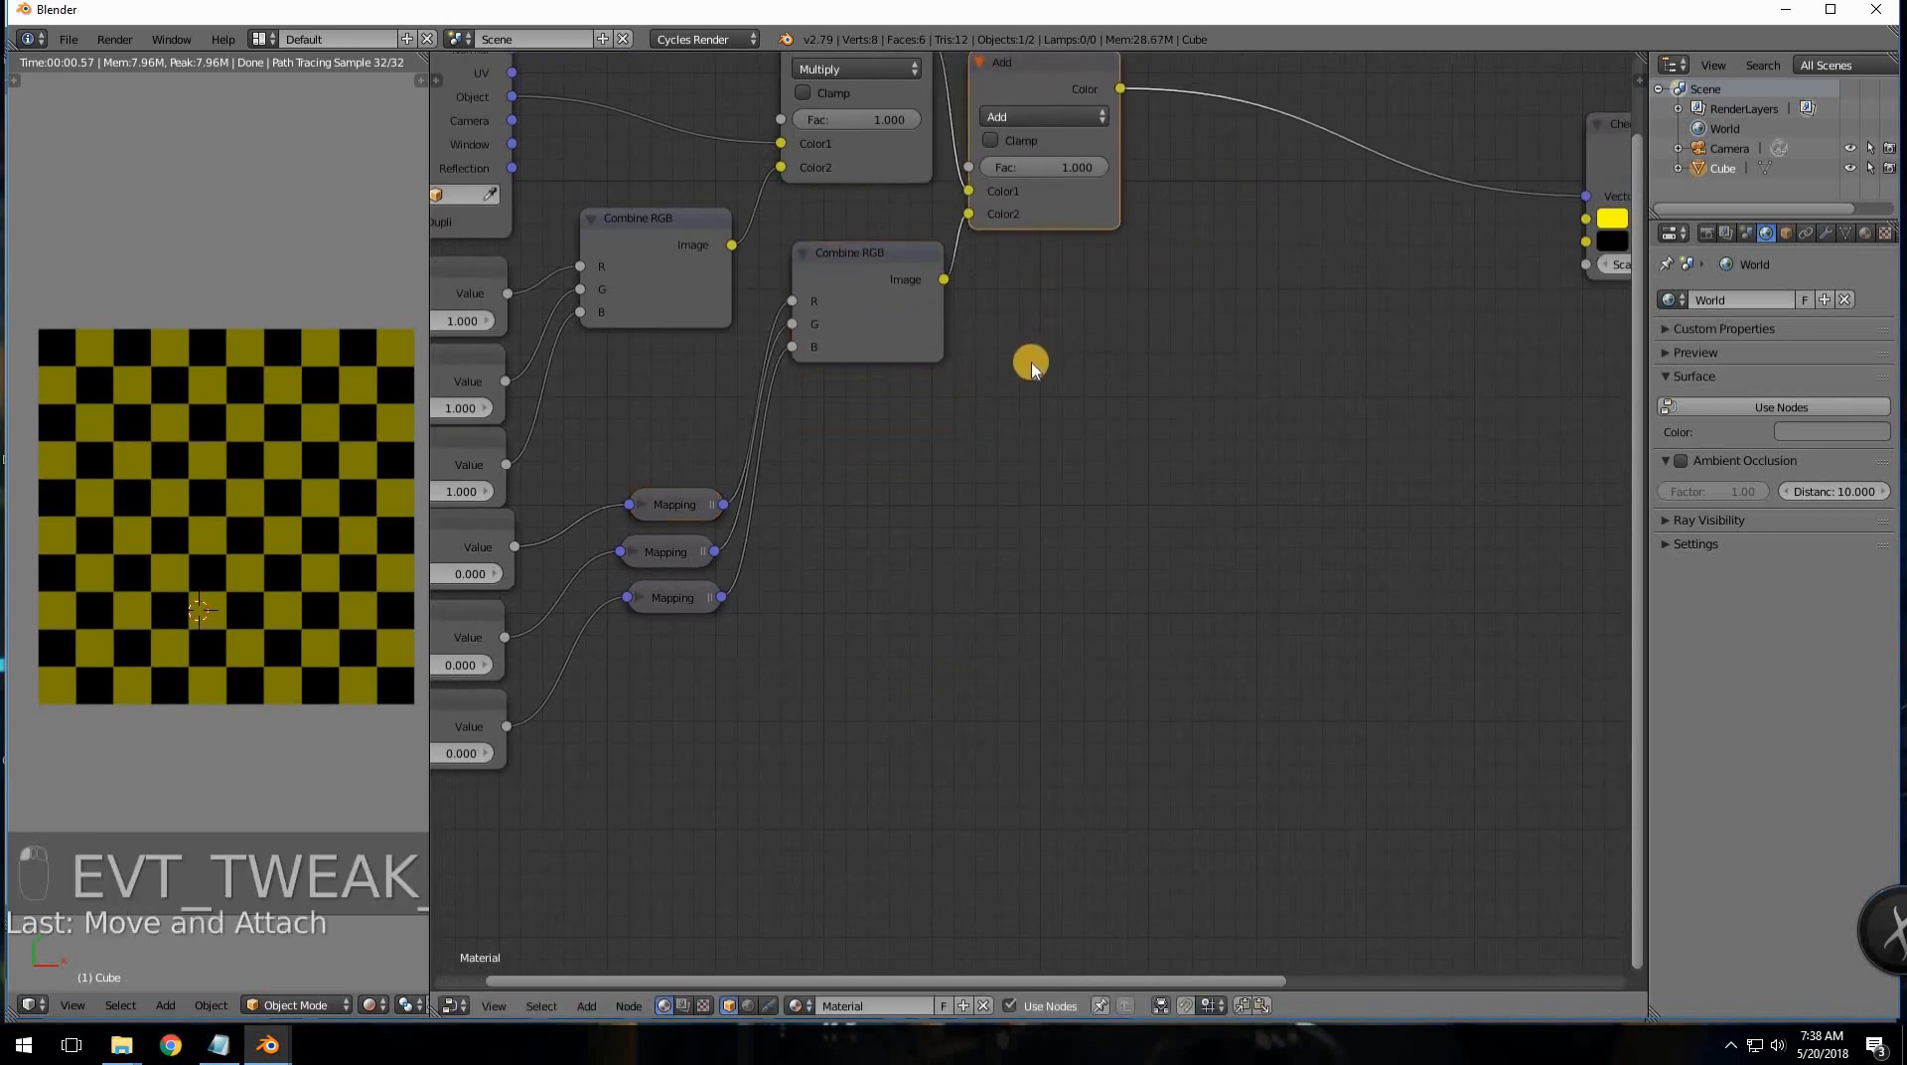
- Raise the upper Combine RGB node slightly, then nudge the lower Combine RGB and Add nodes down
scroll(943, 372, "down", 2)
left_click(757, 301)
left_click_drag(752, 276, 751, 237)
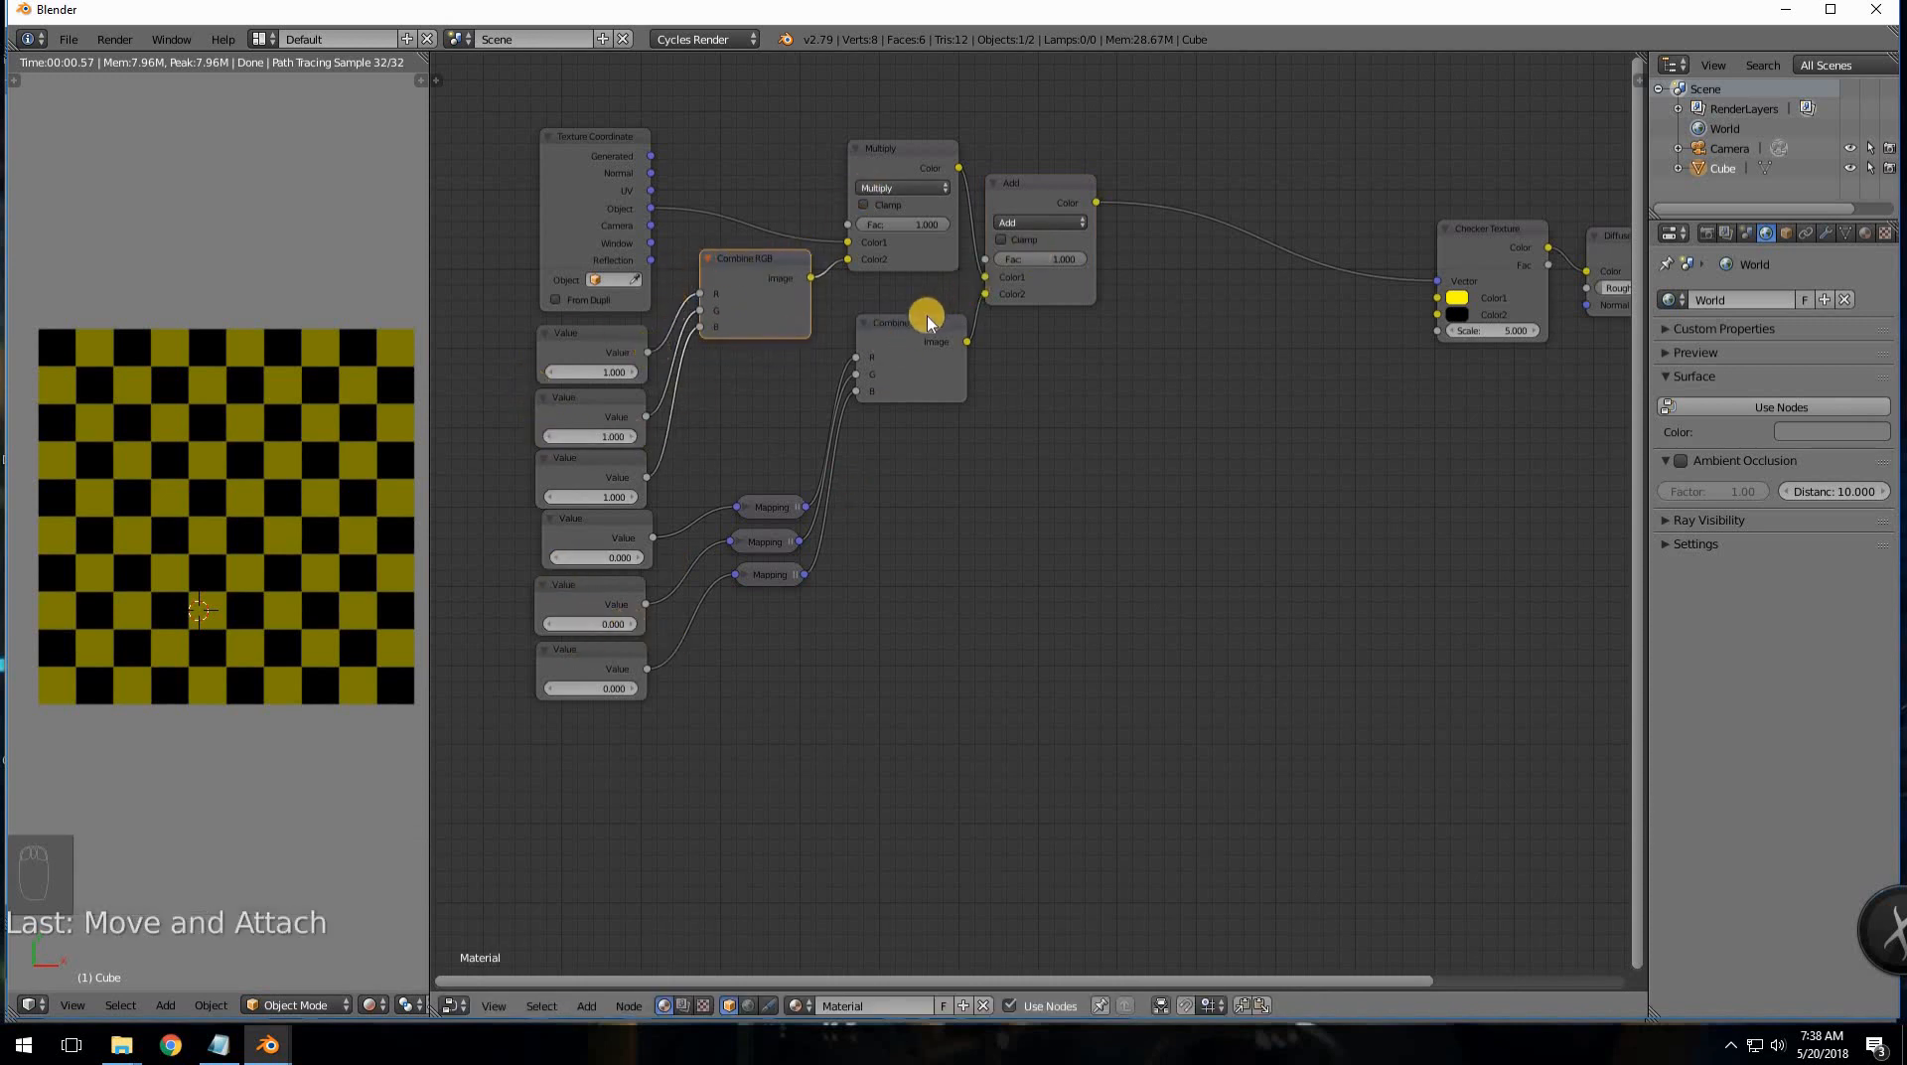
left_click_drag(887, 354, 882, 363)
left_click_drag(1030, 191, 1045, 221)
scroll(886, 303, "up", 2)
middle_click_drag(890, 299, 990, 484)
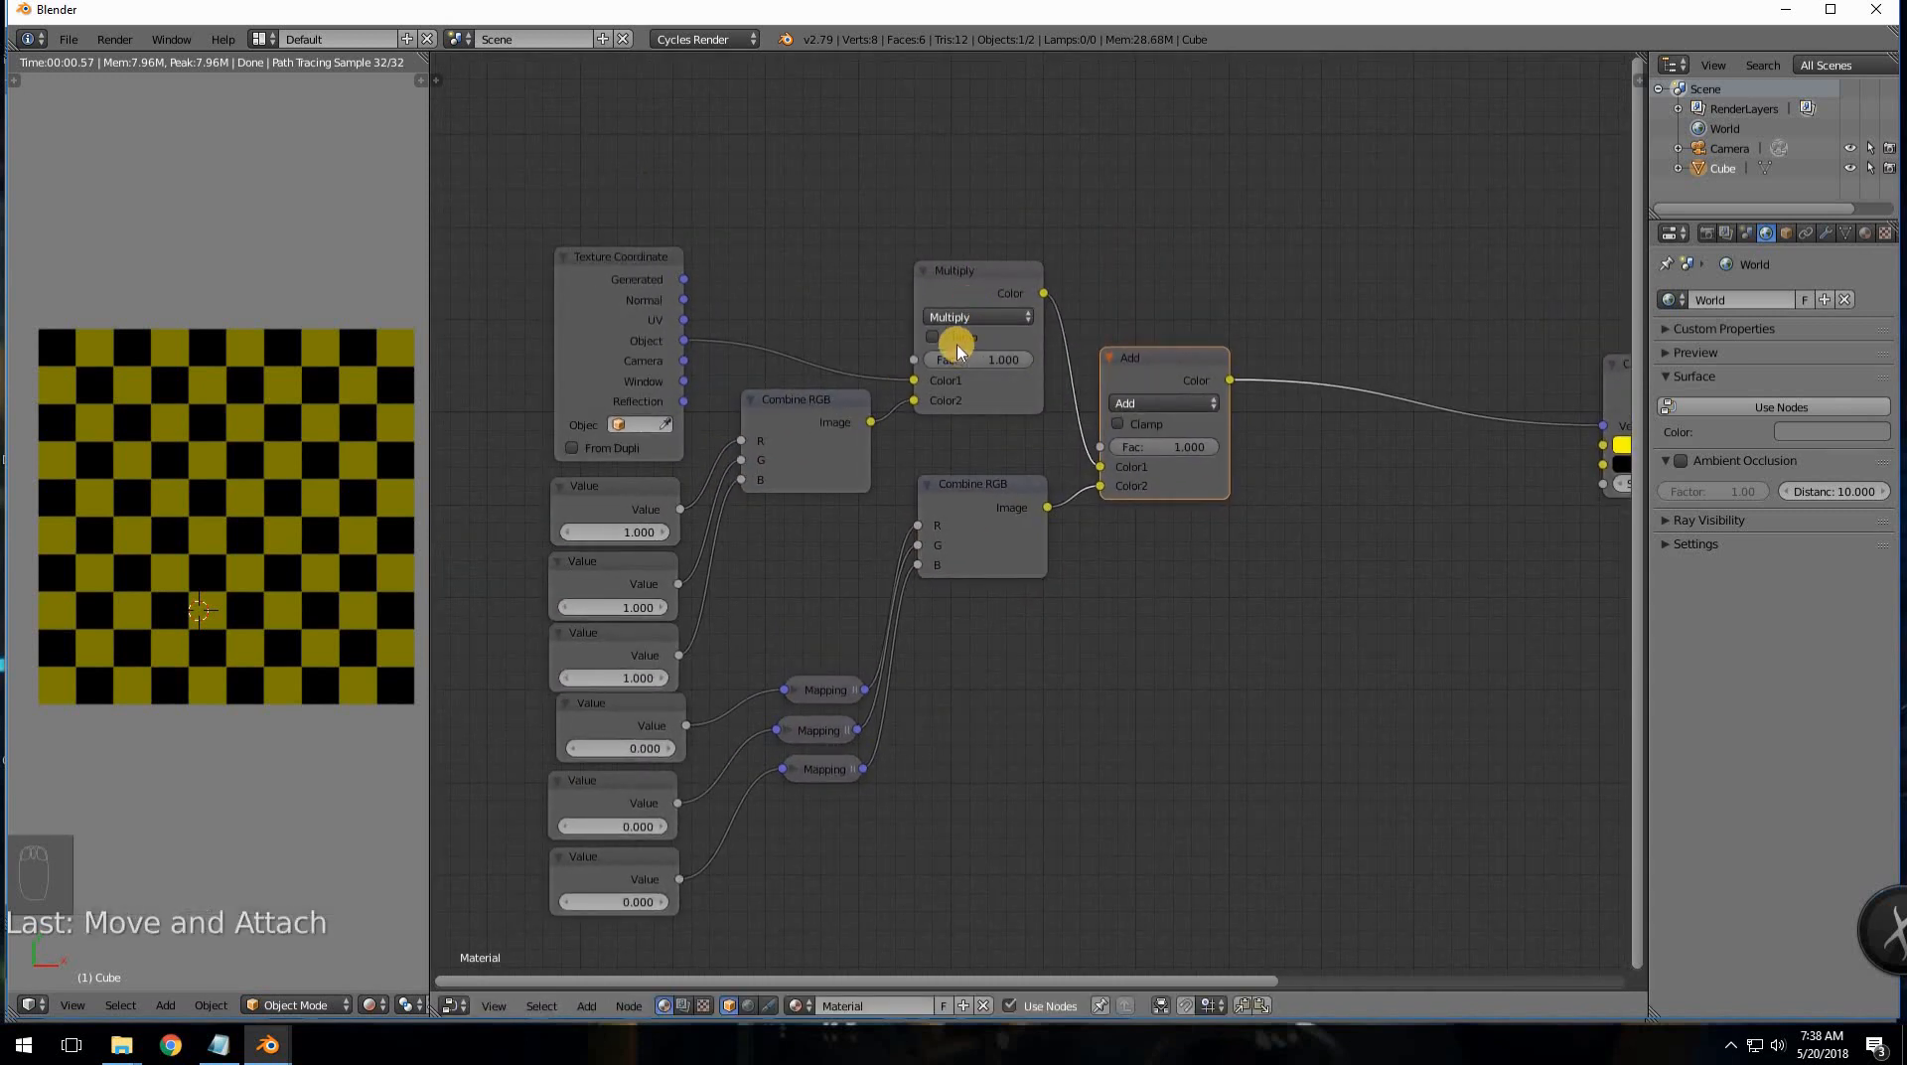
- Switch the Add node's blend type to Multiply, then set it back to Add
left_click(1145, 405)
left_click(1132, 468)
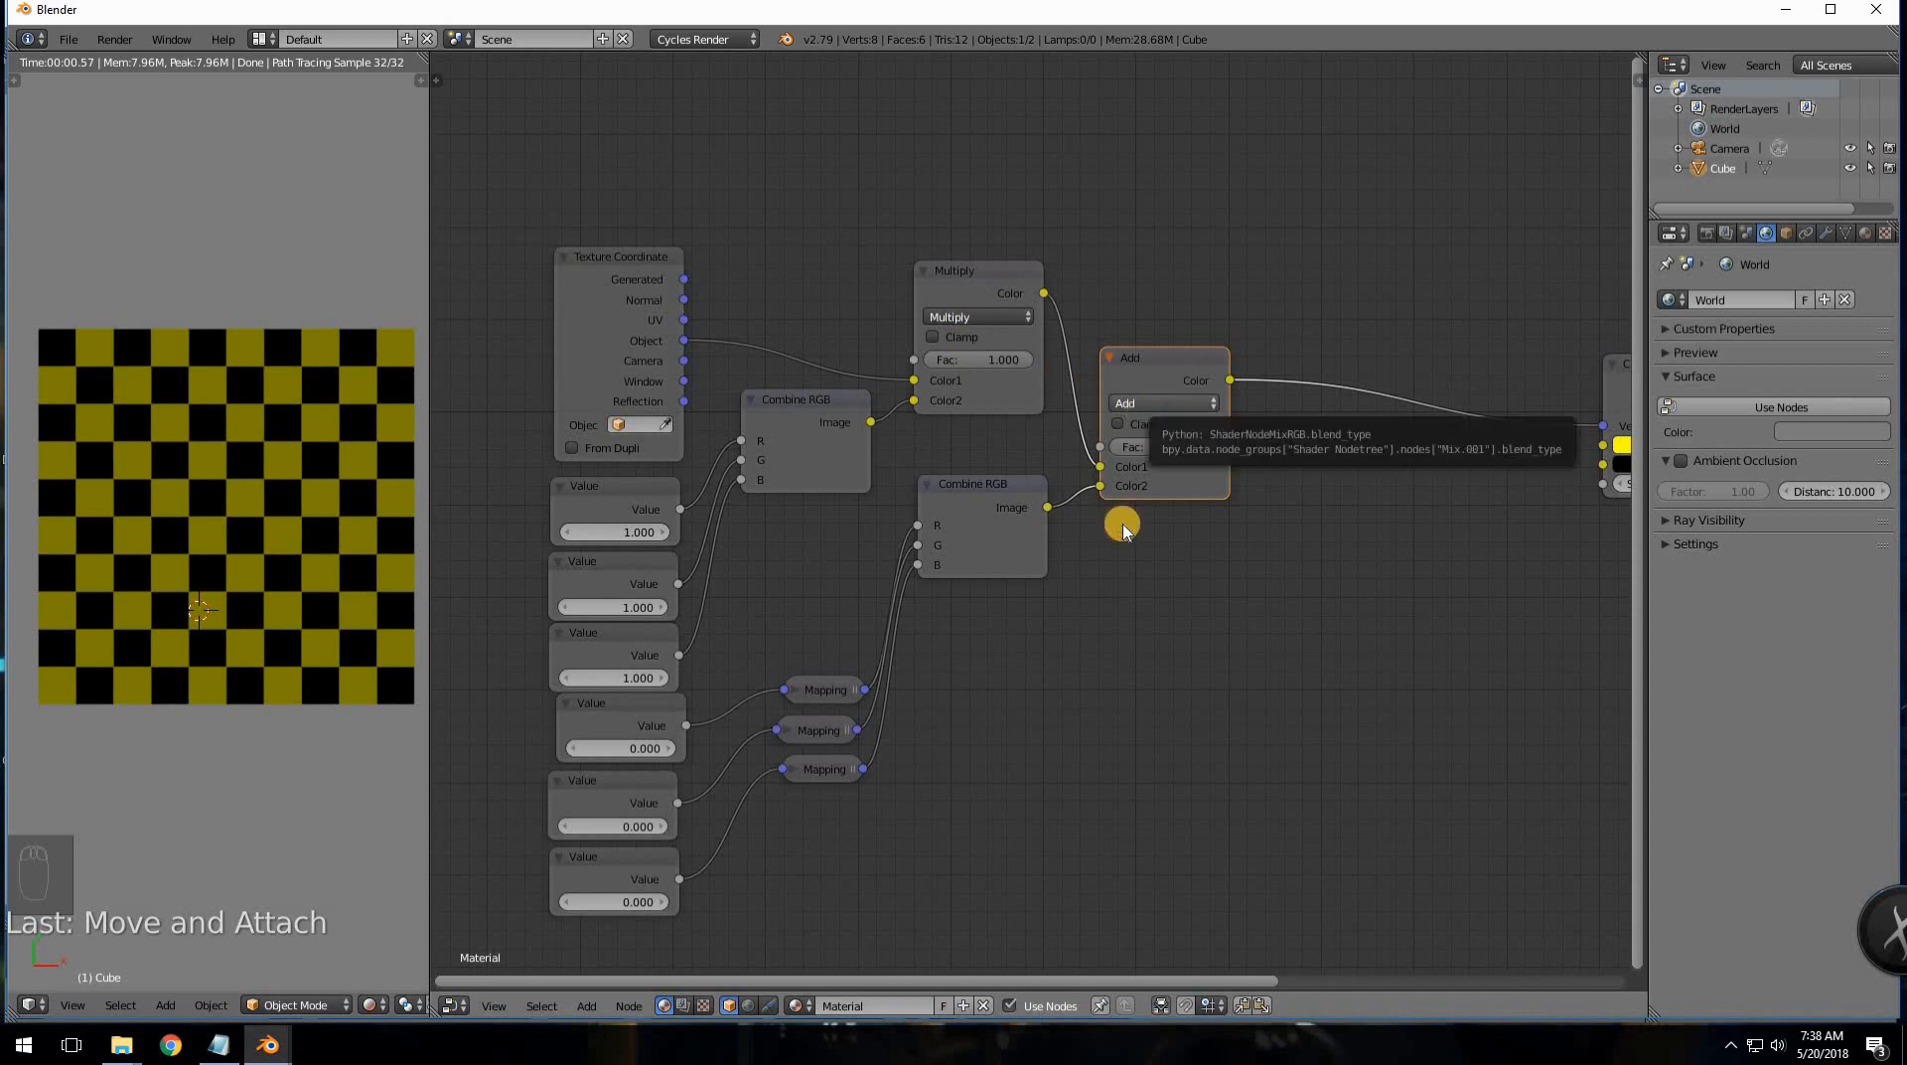
left_click(1138, 406)
left_click(1133, 448)
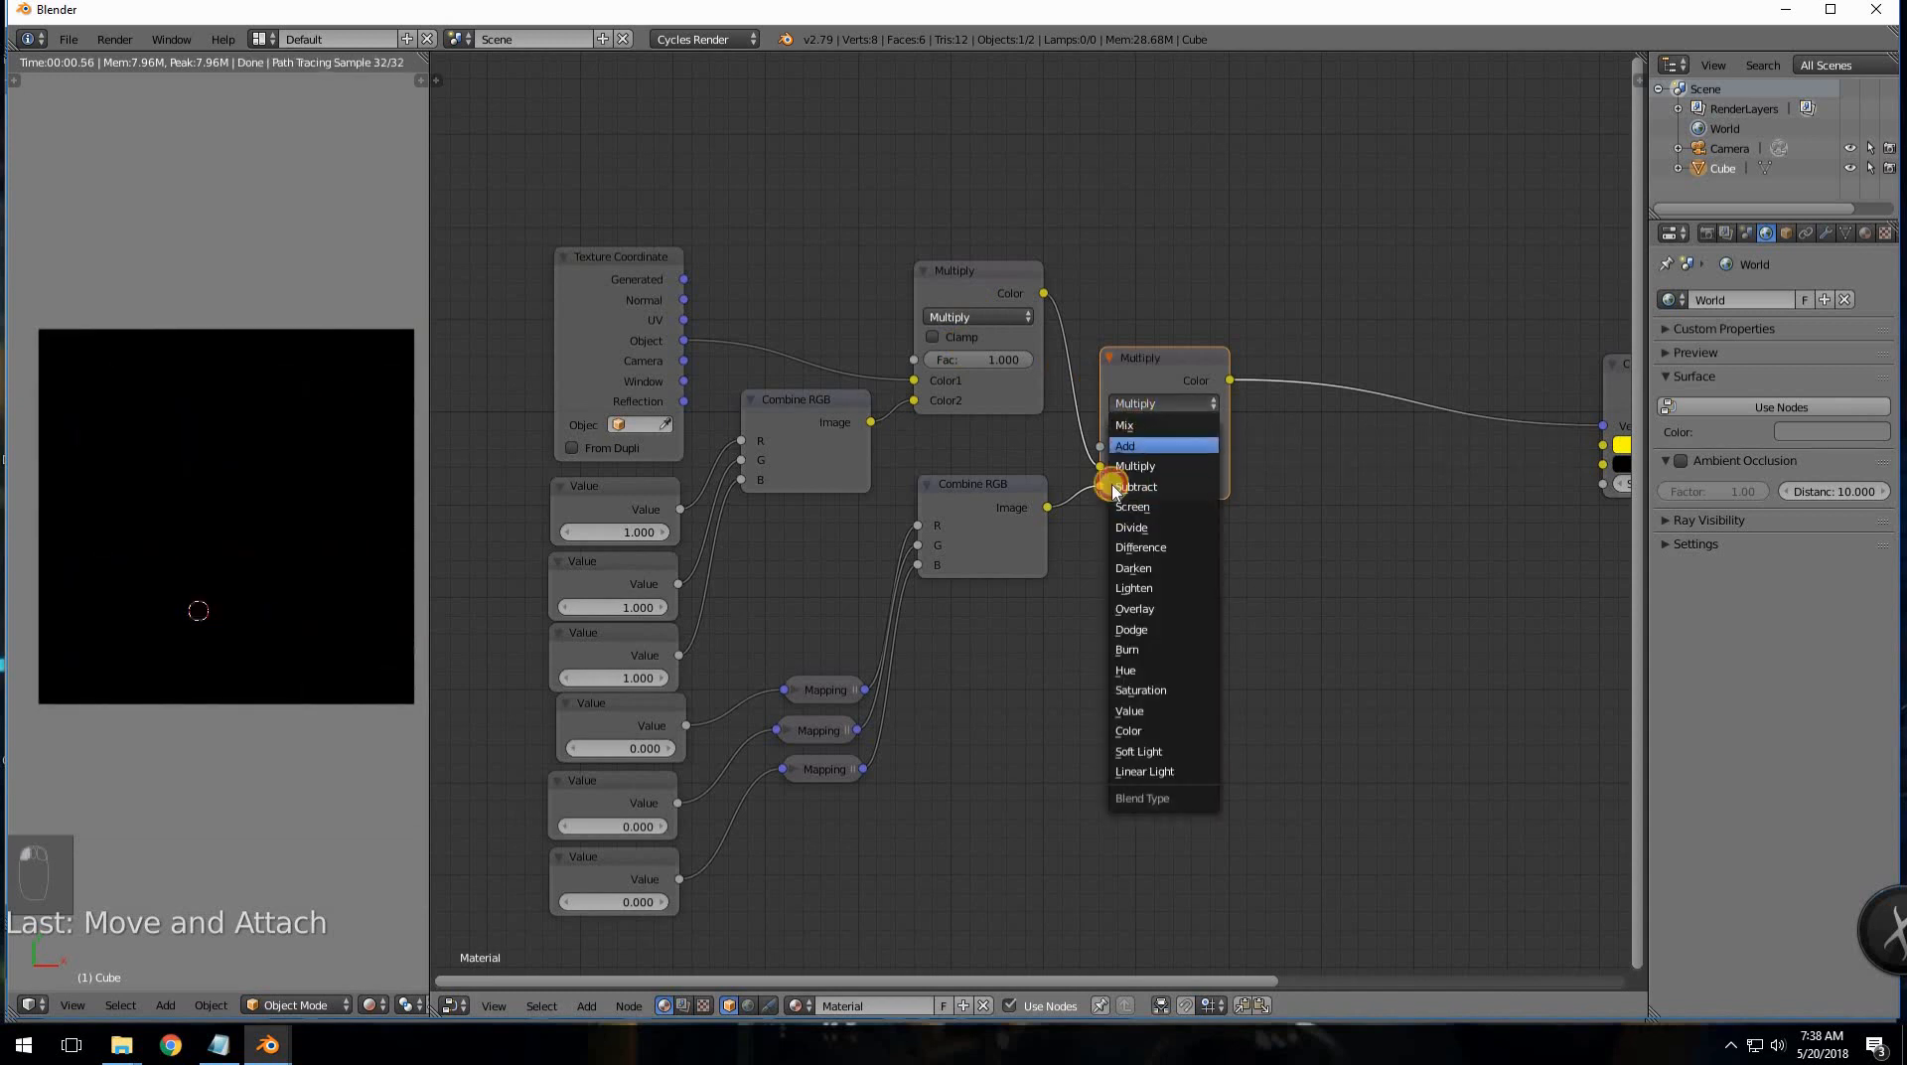
- Stack the three Mapping nodes up beside the R, G and B inputs
left_click_drag(838, 681, 821, 546)
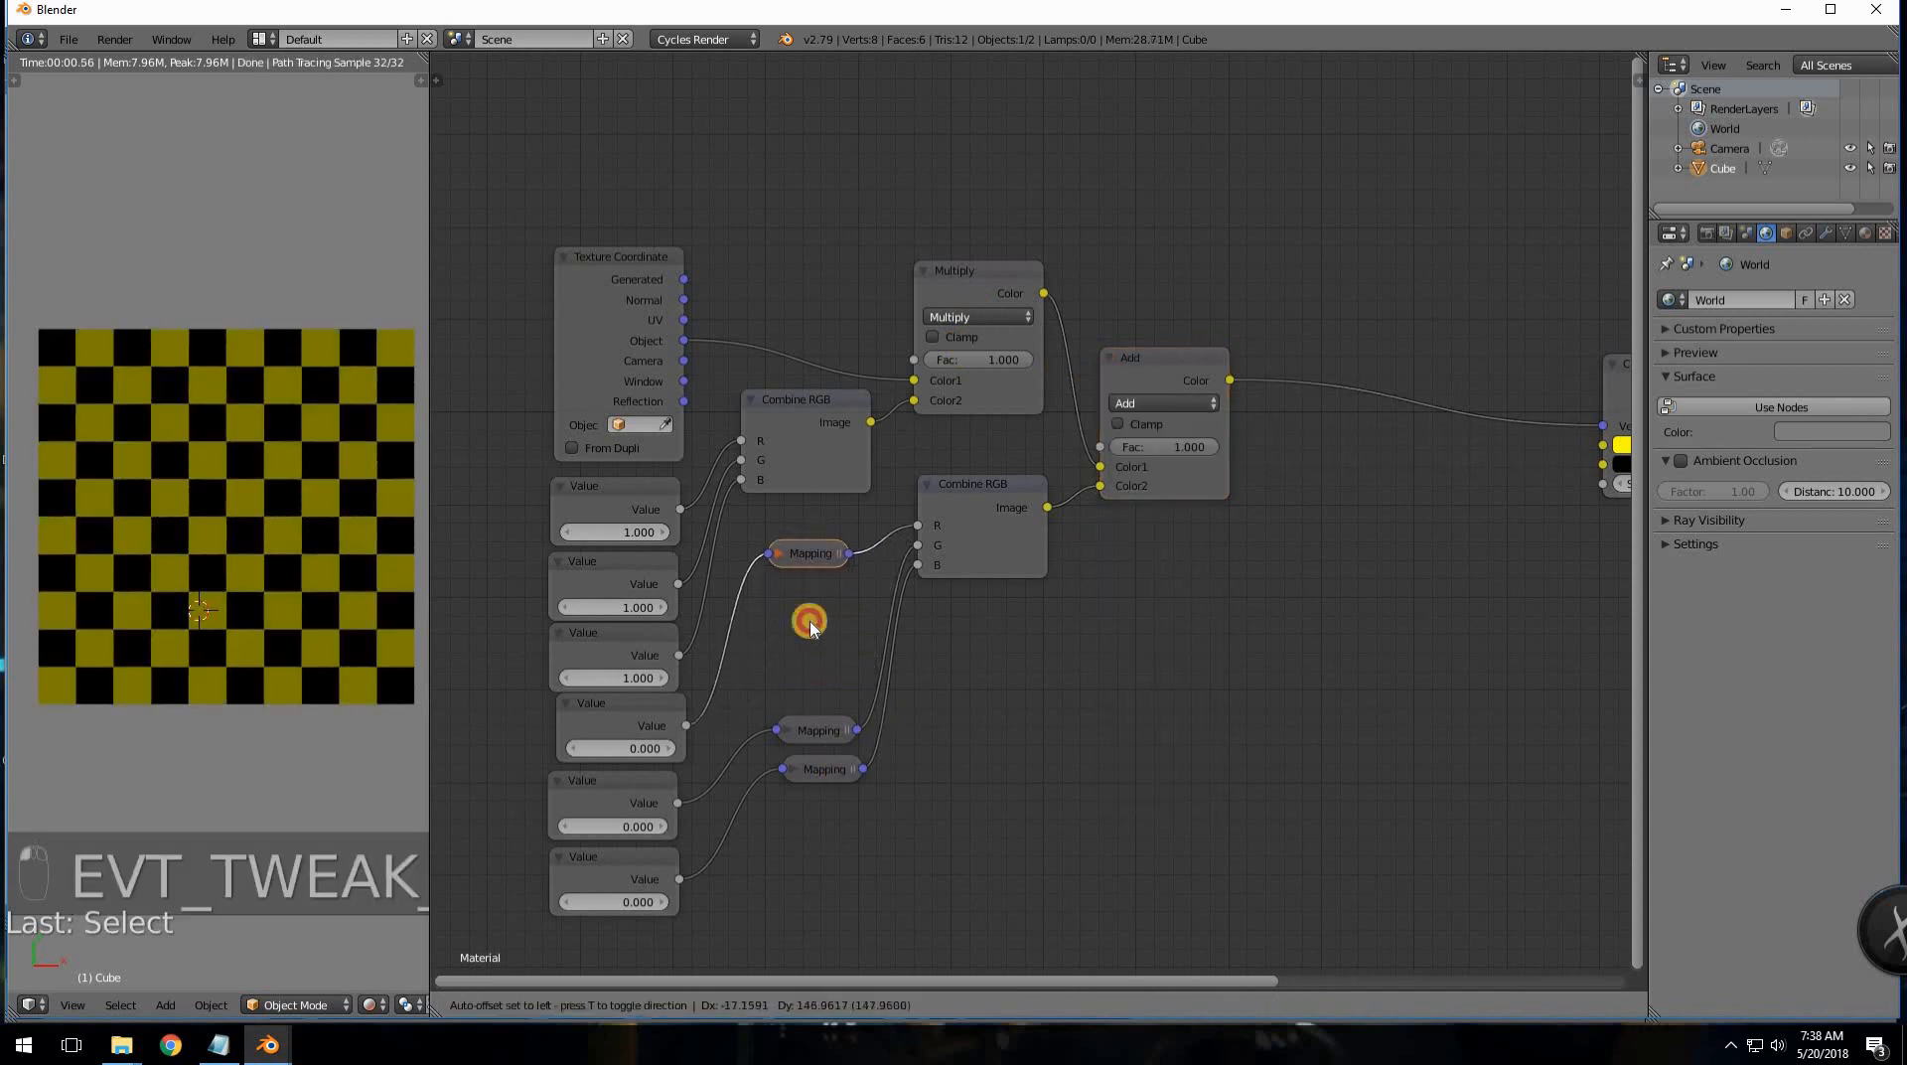
left_click_drag(819, 731, 809, 601)
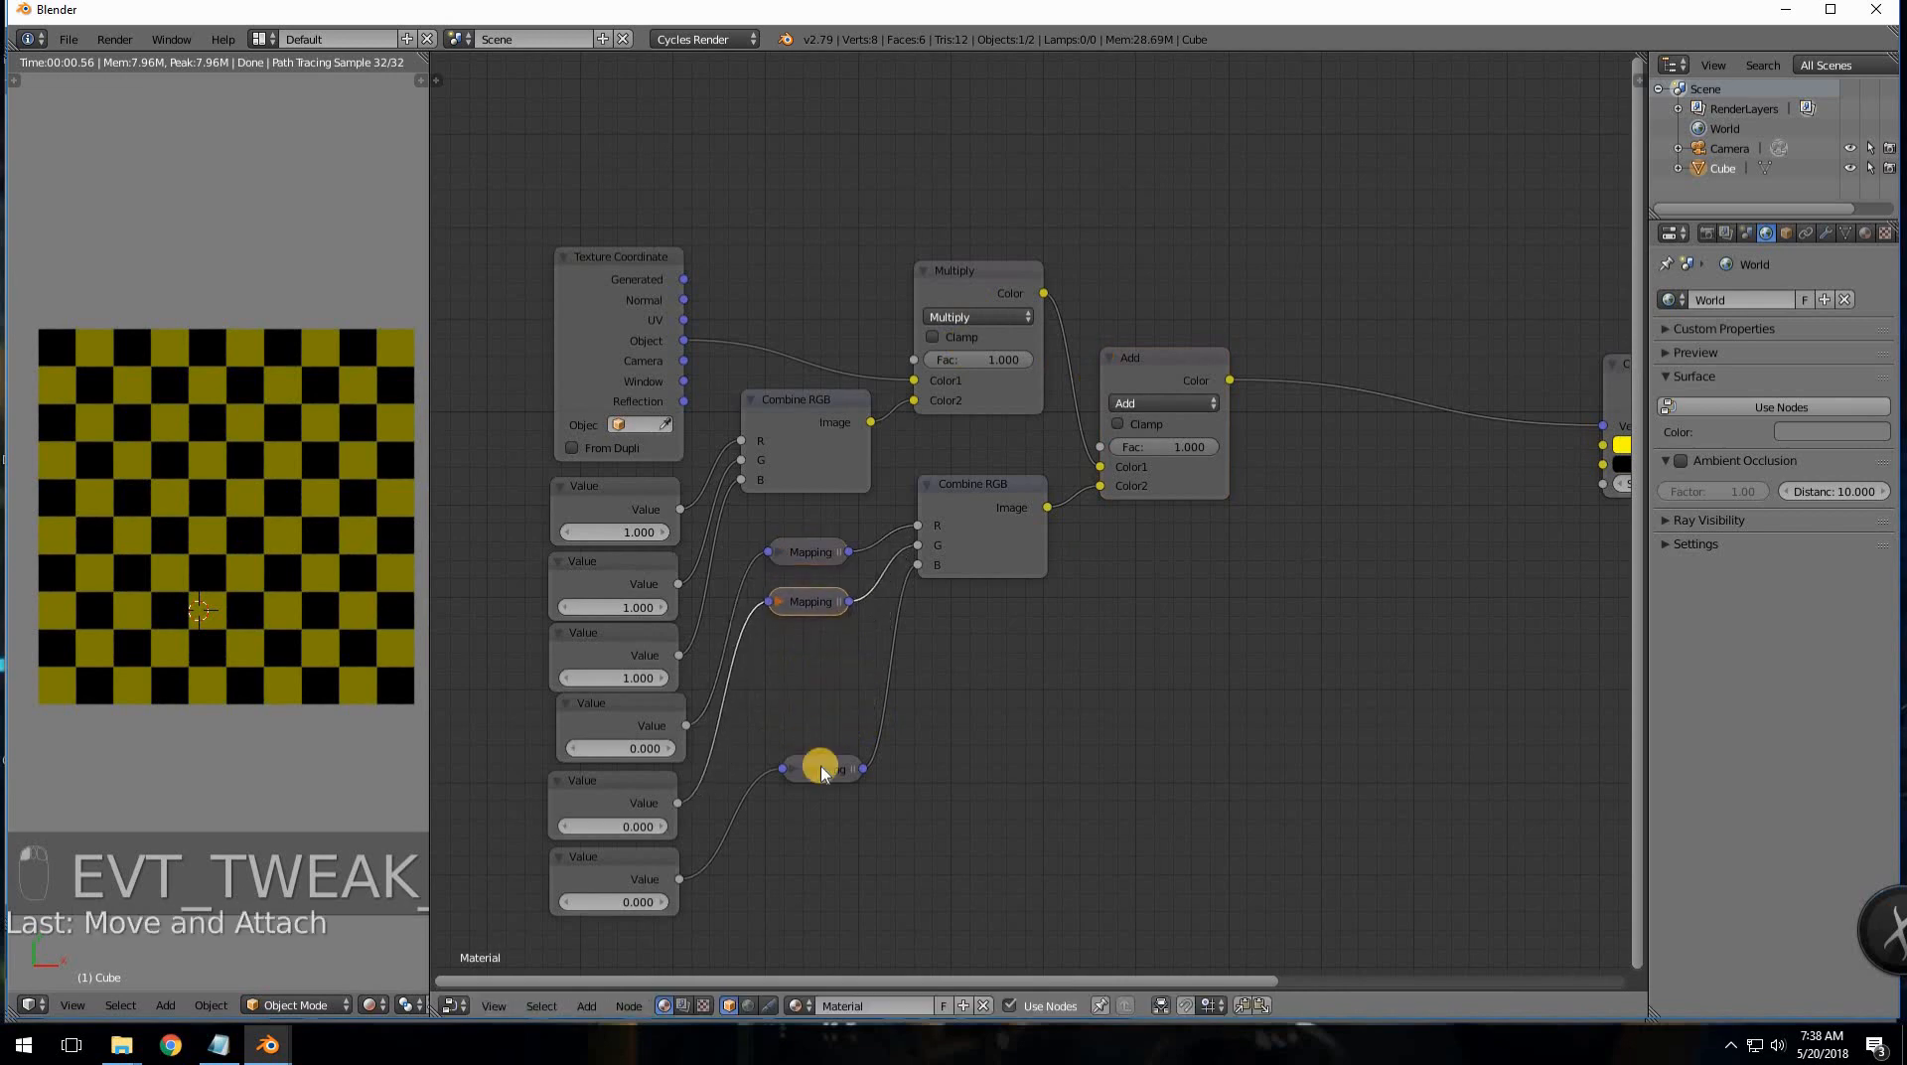
left_click_drag(823, 767, 809, 656)
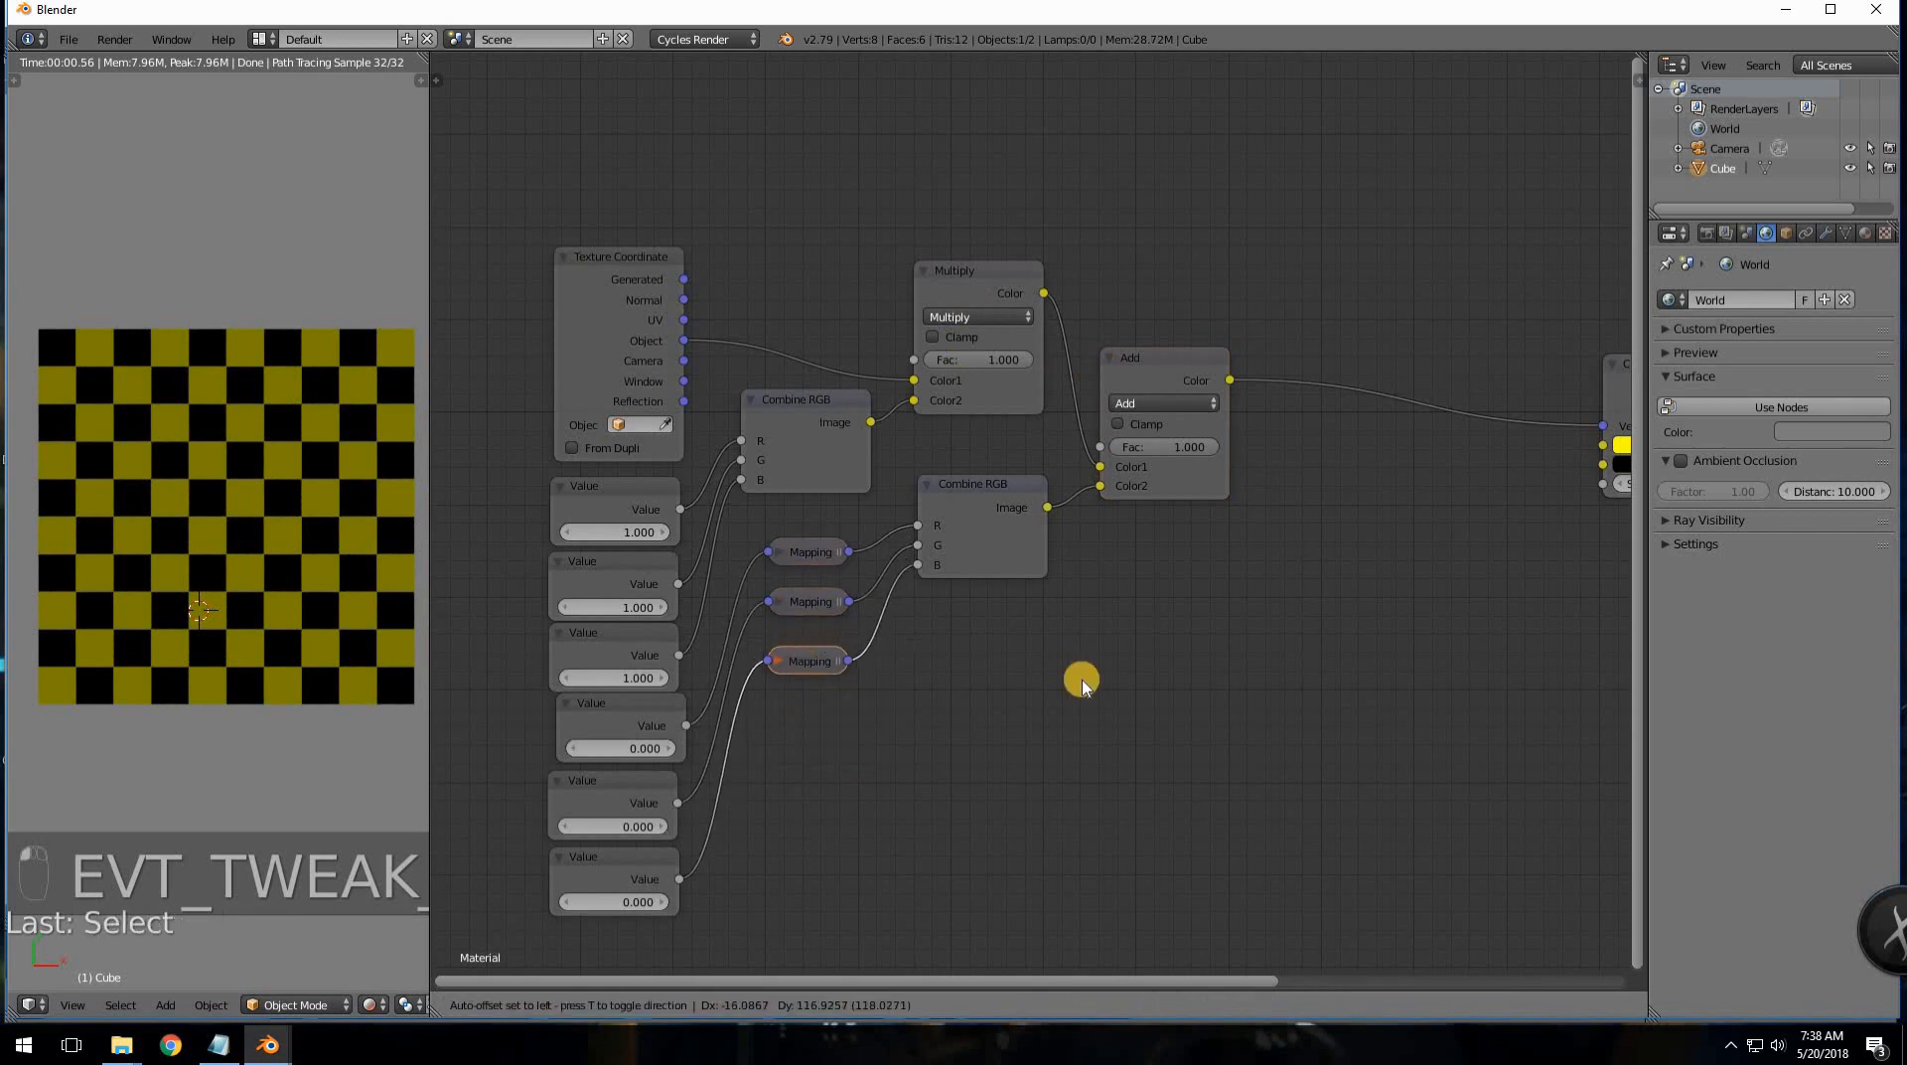
middle_click_drag(1080, 679, 964, 719)
scroll(1122, 626, "down", 1)
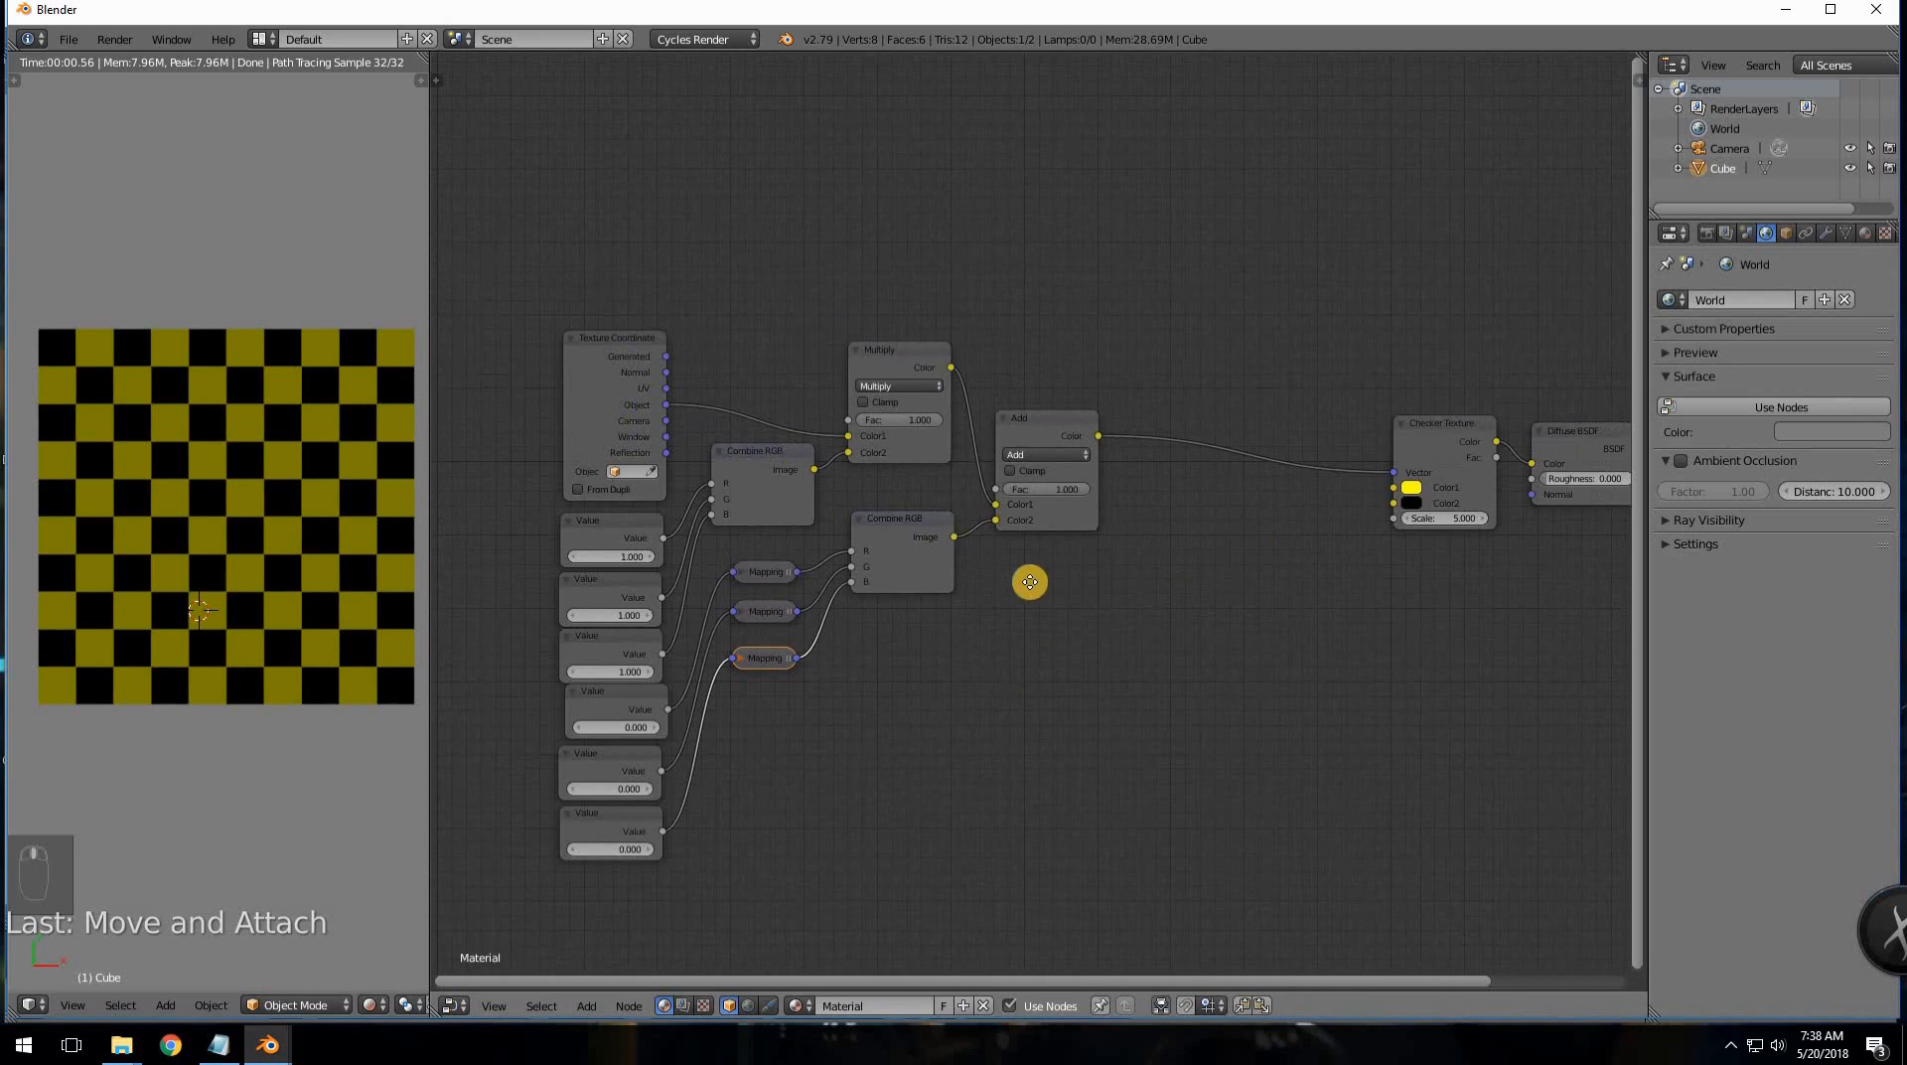
scroll(1030, 582, "down", 2)
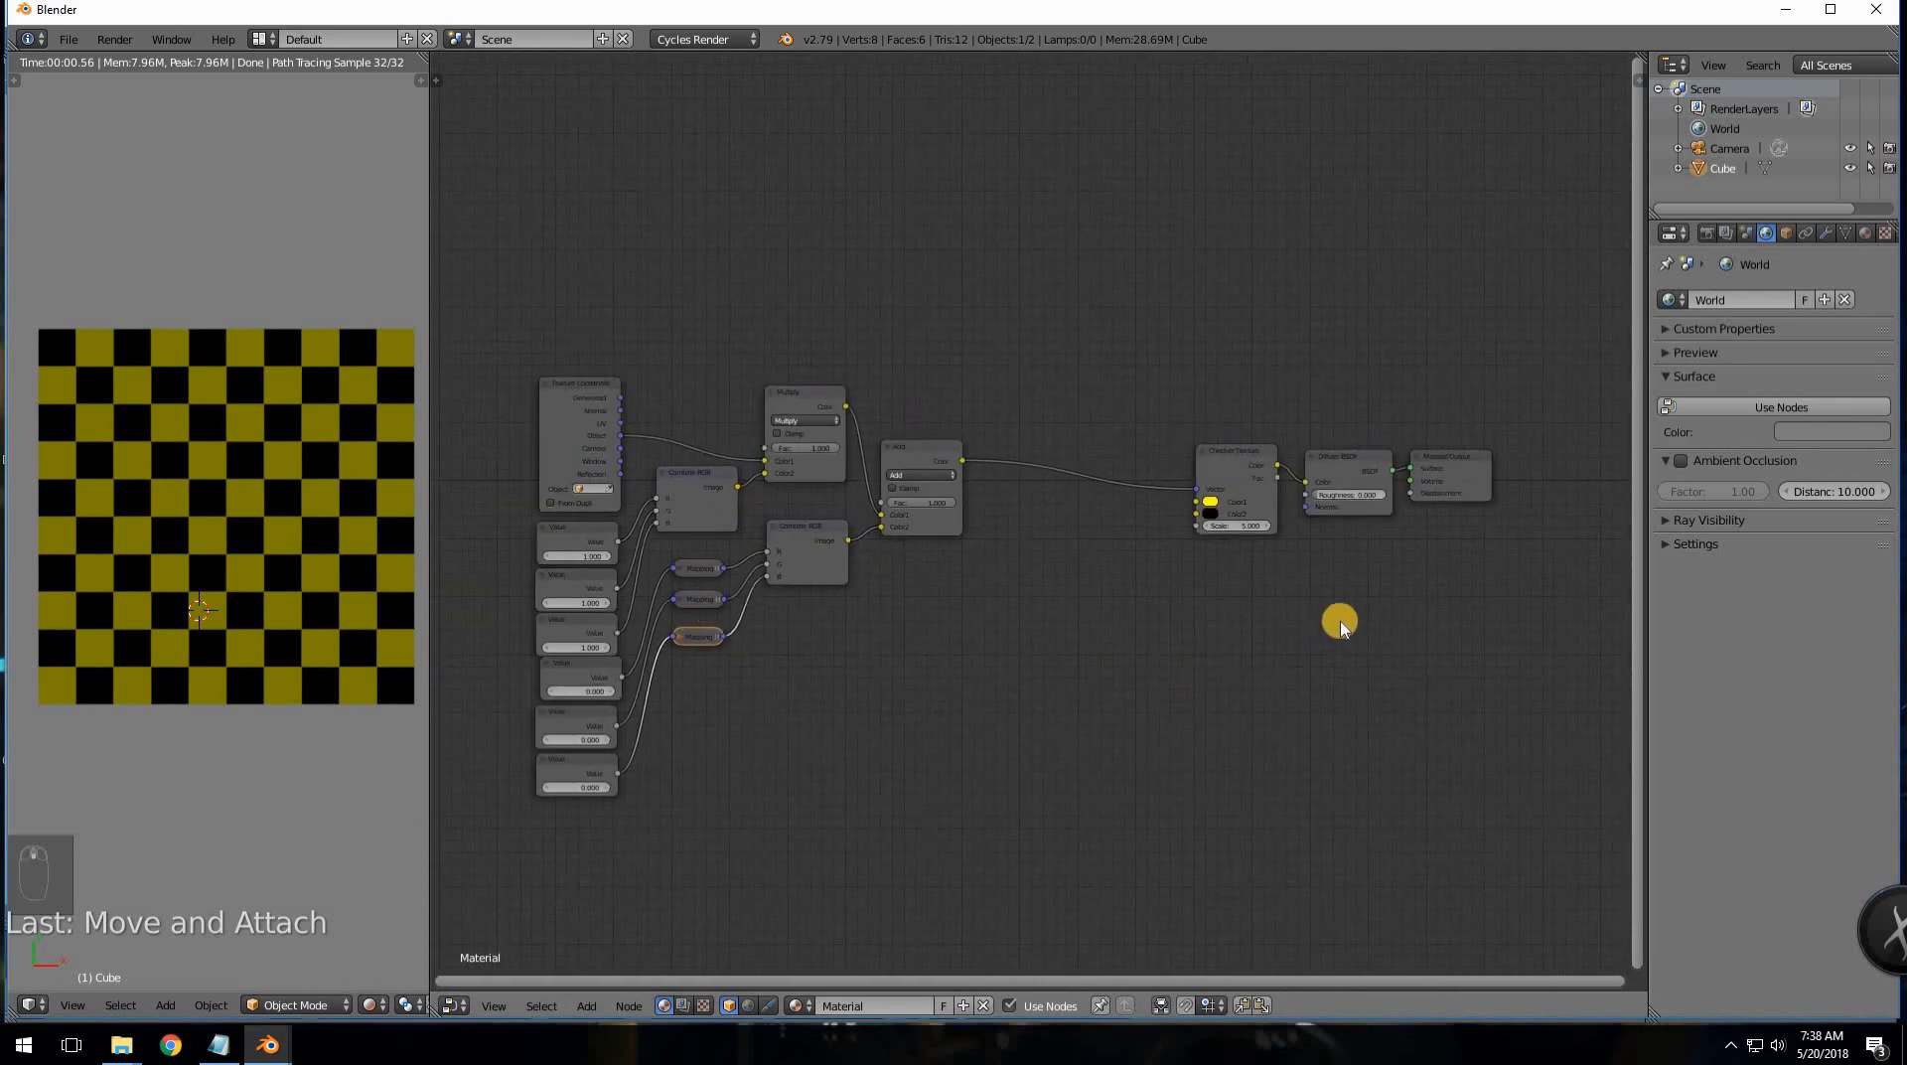
- Box-select the Checker Texture, Diffuse BSDF and Material Output nodes and move them far right
scroll(1271, 636, "down", 1)
scroll(1077, 630, "down", 3, "ctrl")
key("a")
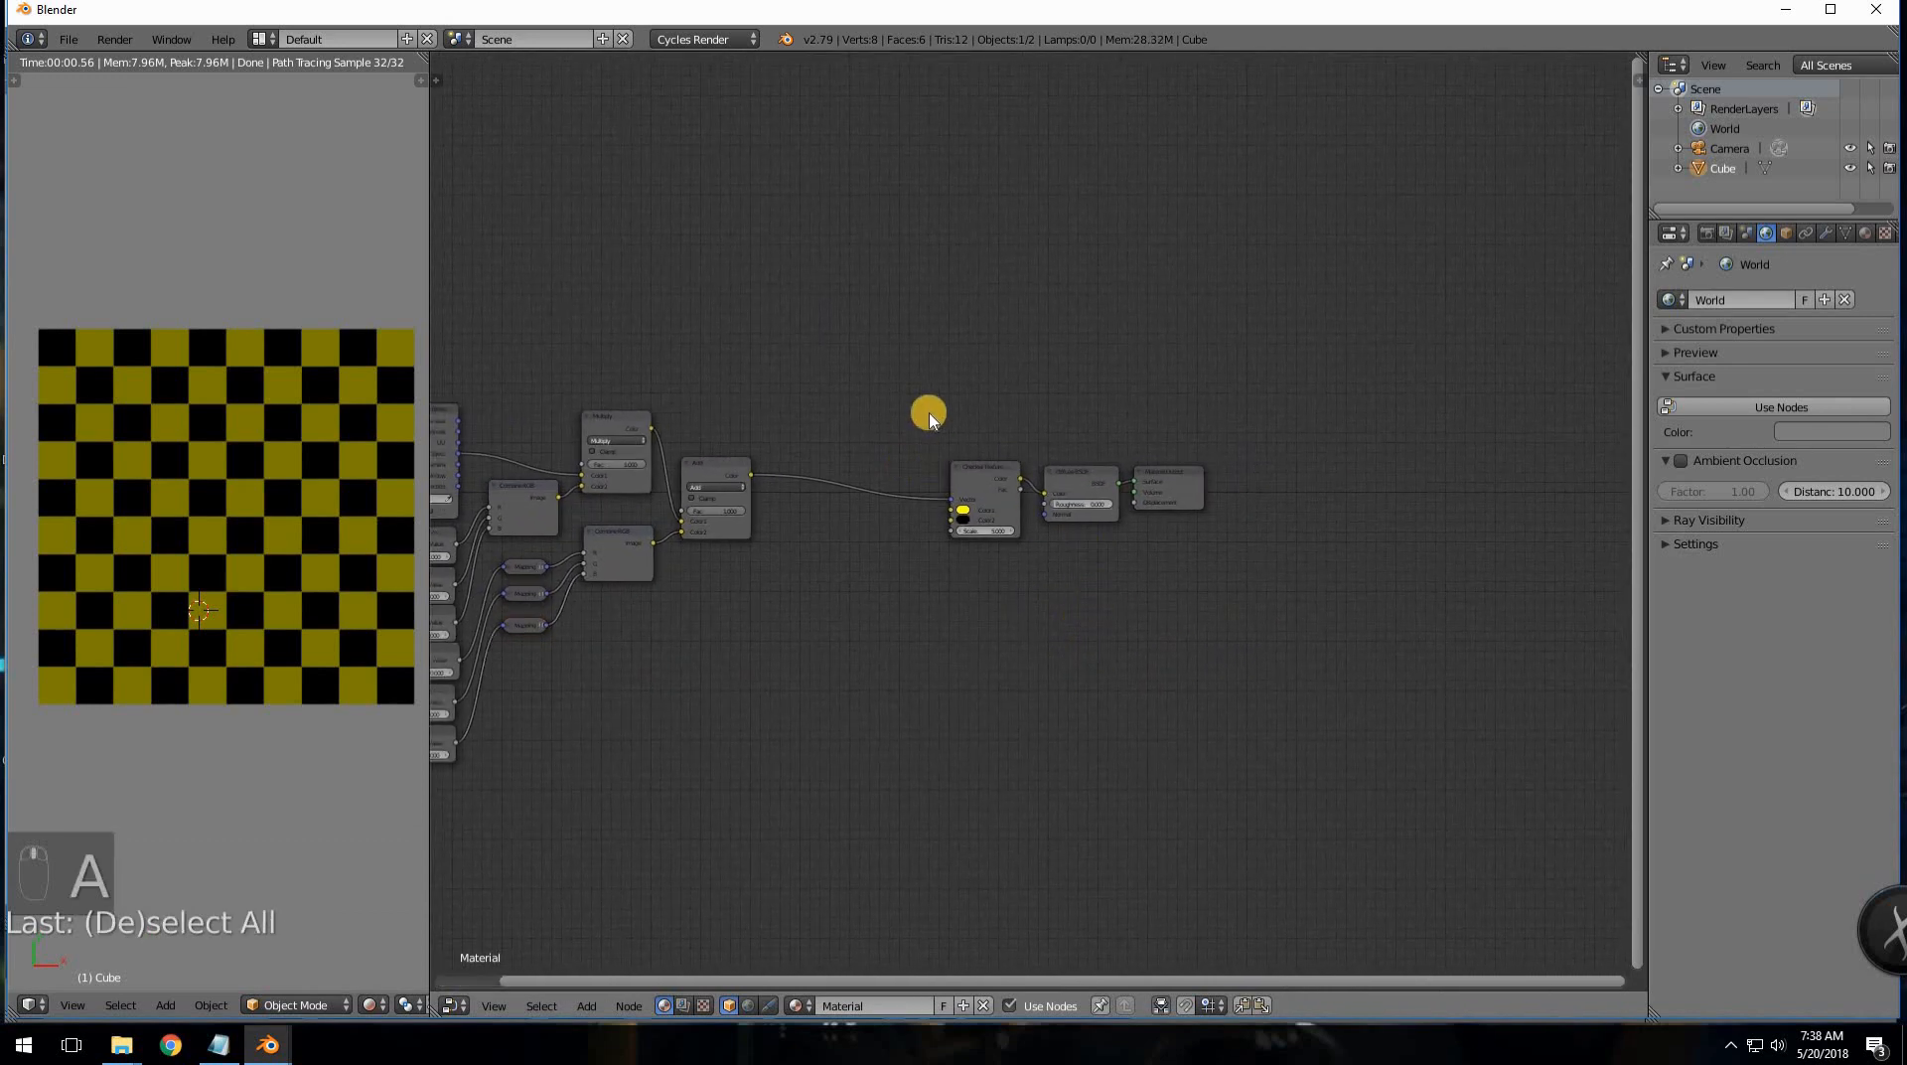
key("b")
left_click_drag(931, 415, 1230, 592)
key("g")
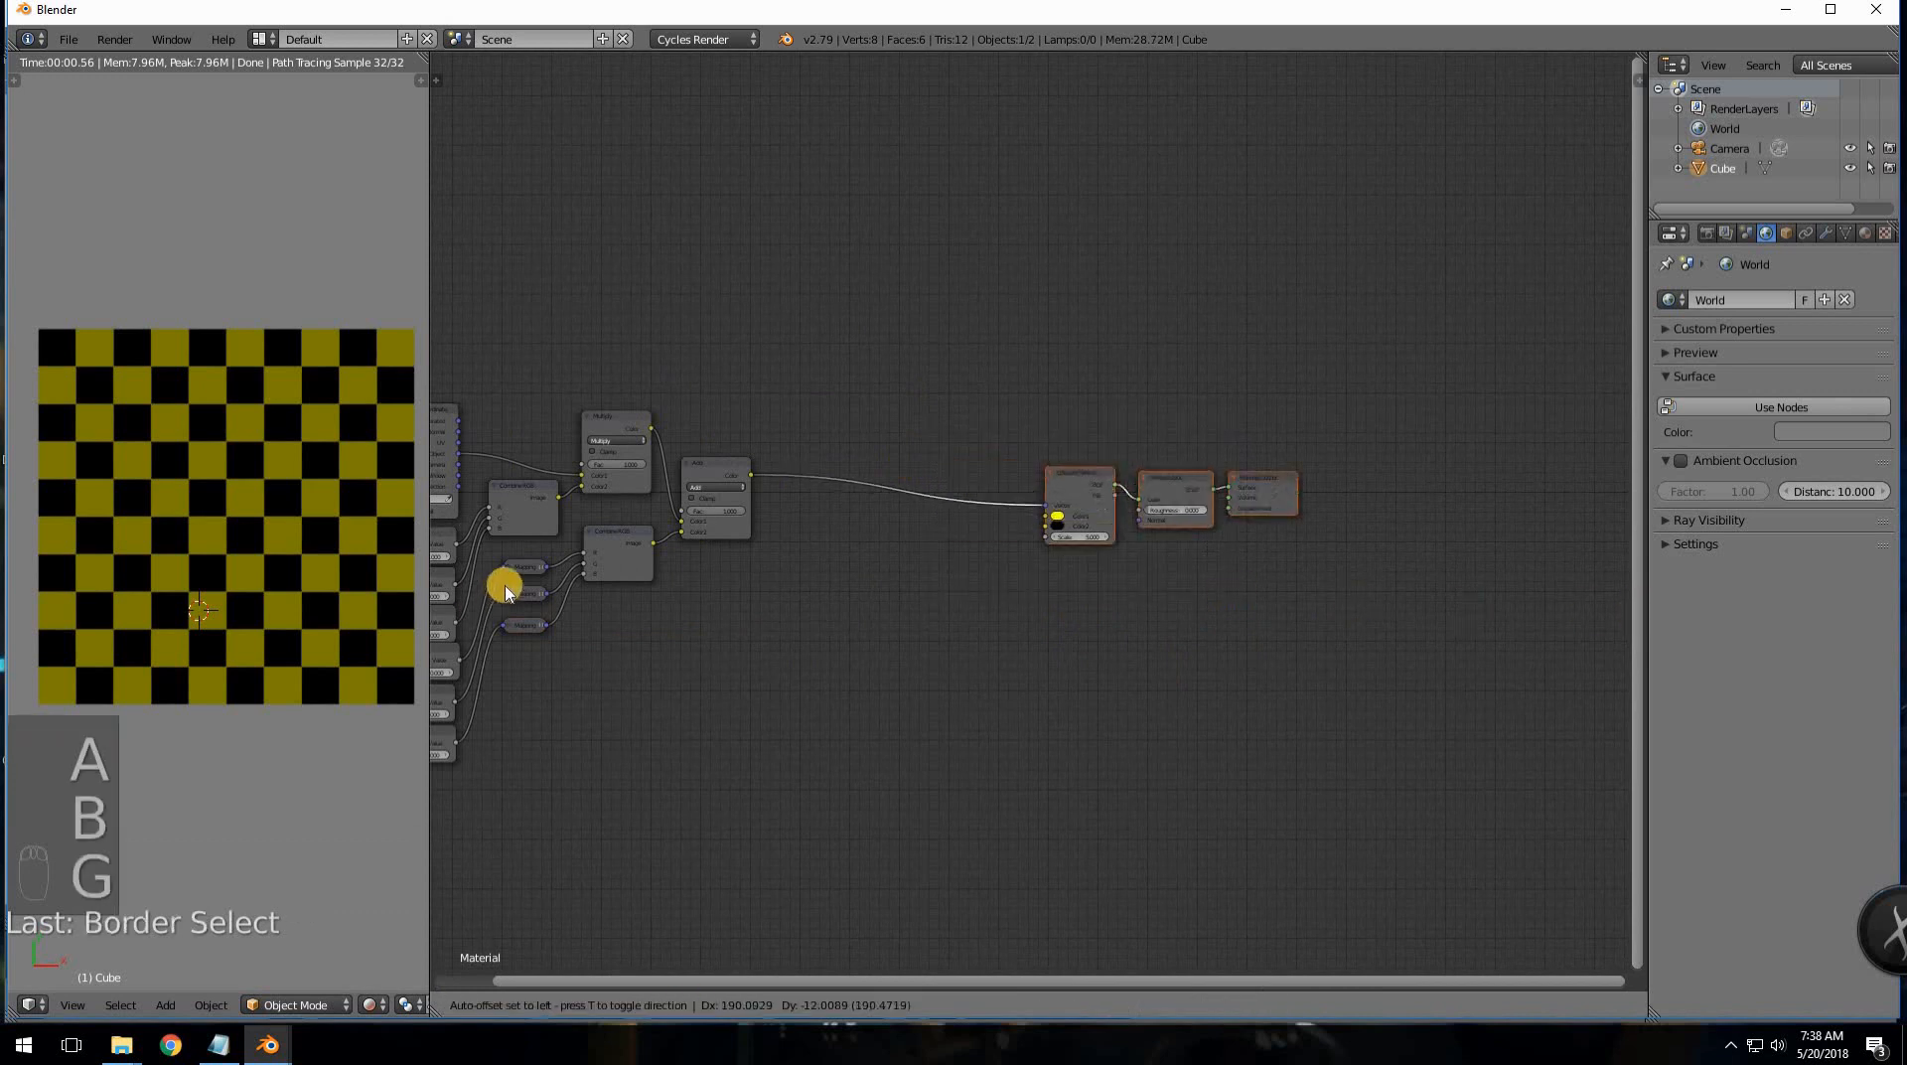
left_click(1221, 660)
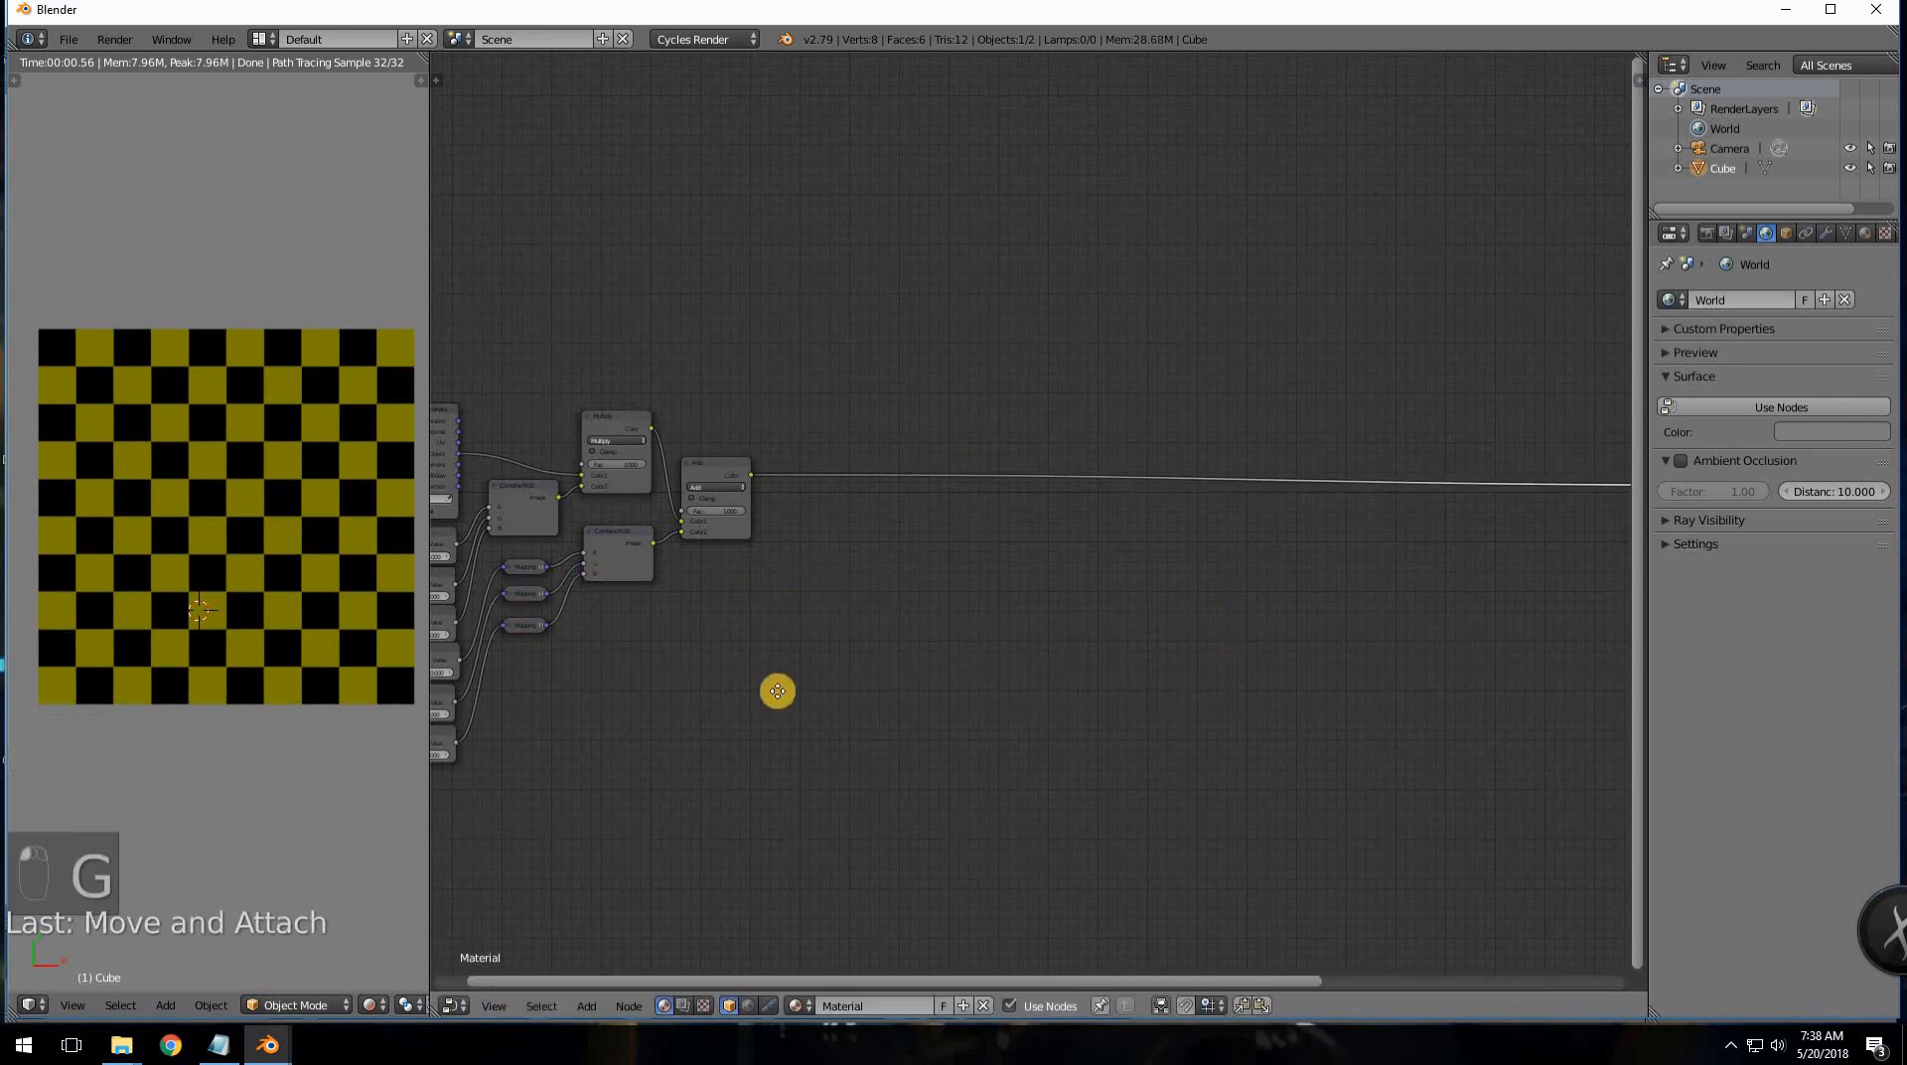
middle_click_drag(777, 691, 768, 673)
key("g")
left_click(965, 673)
- Snap the 3D view to top-down and bring up the 3x3 Rotation Matrix notes in Notepad
middle_click_drag(961, 677, 1007, 709)
middle_click_drag(200, 681, 162, 622)
key("KP_7")
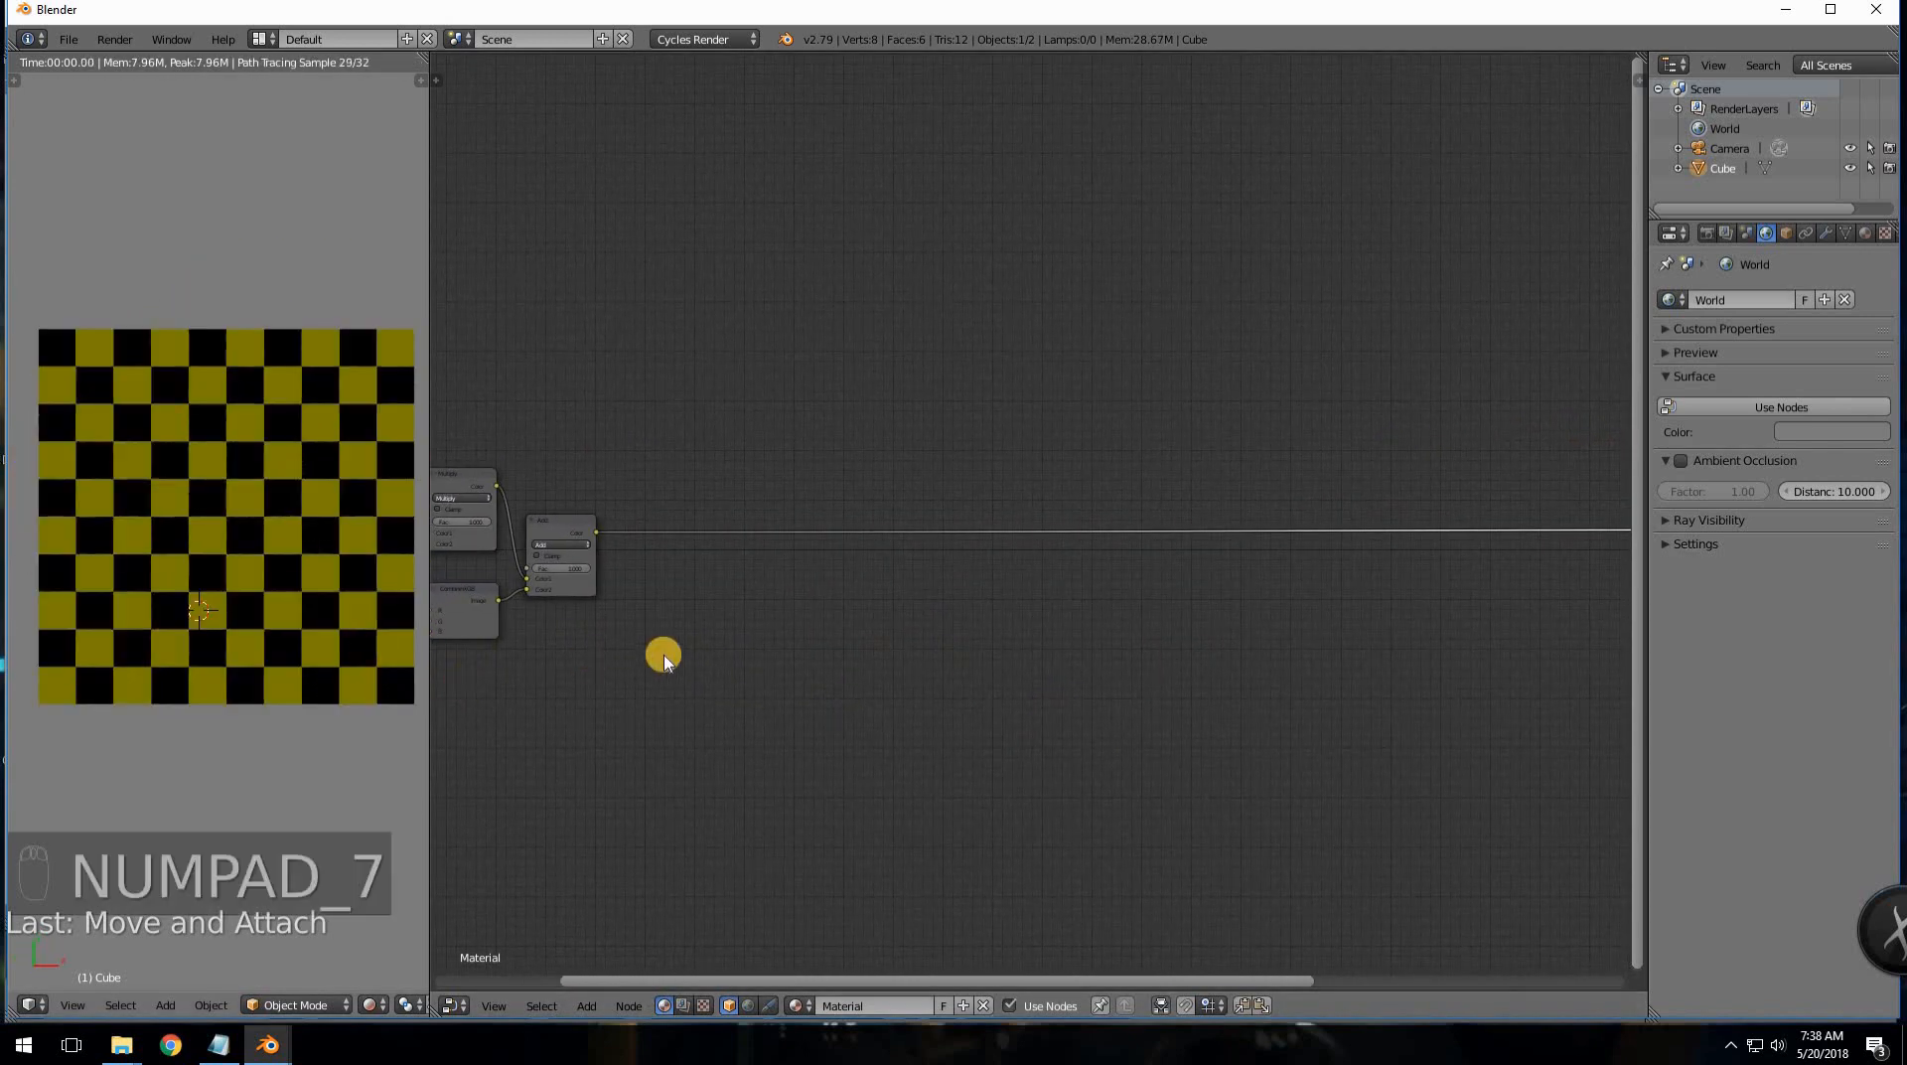
middle_click_drag(679, 667, 940, 635)
scroll(783, 744, "up", 2)
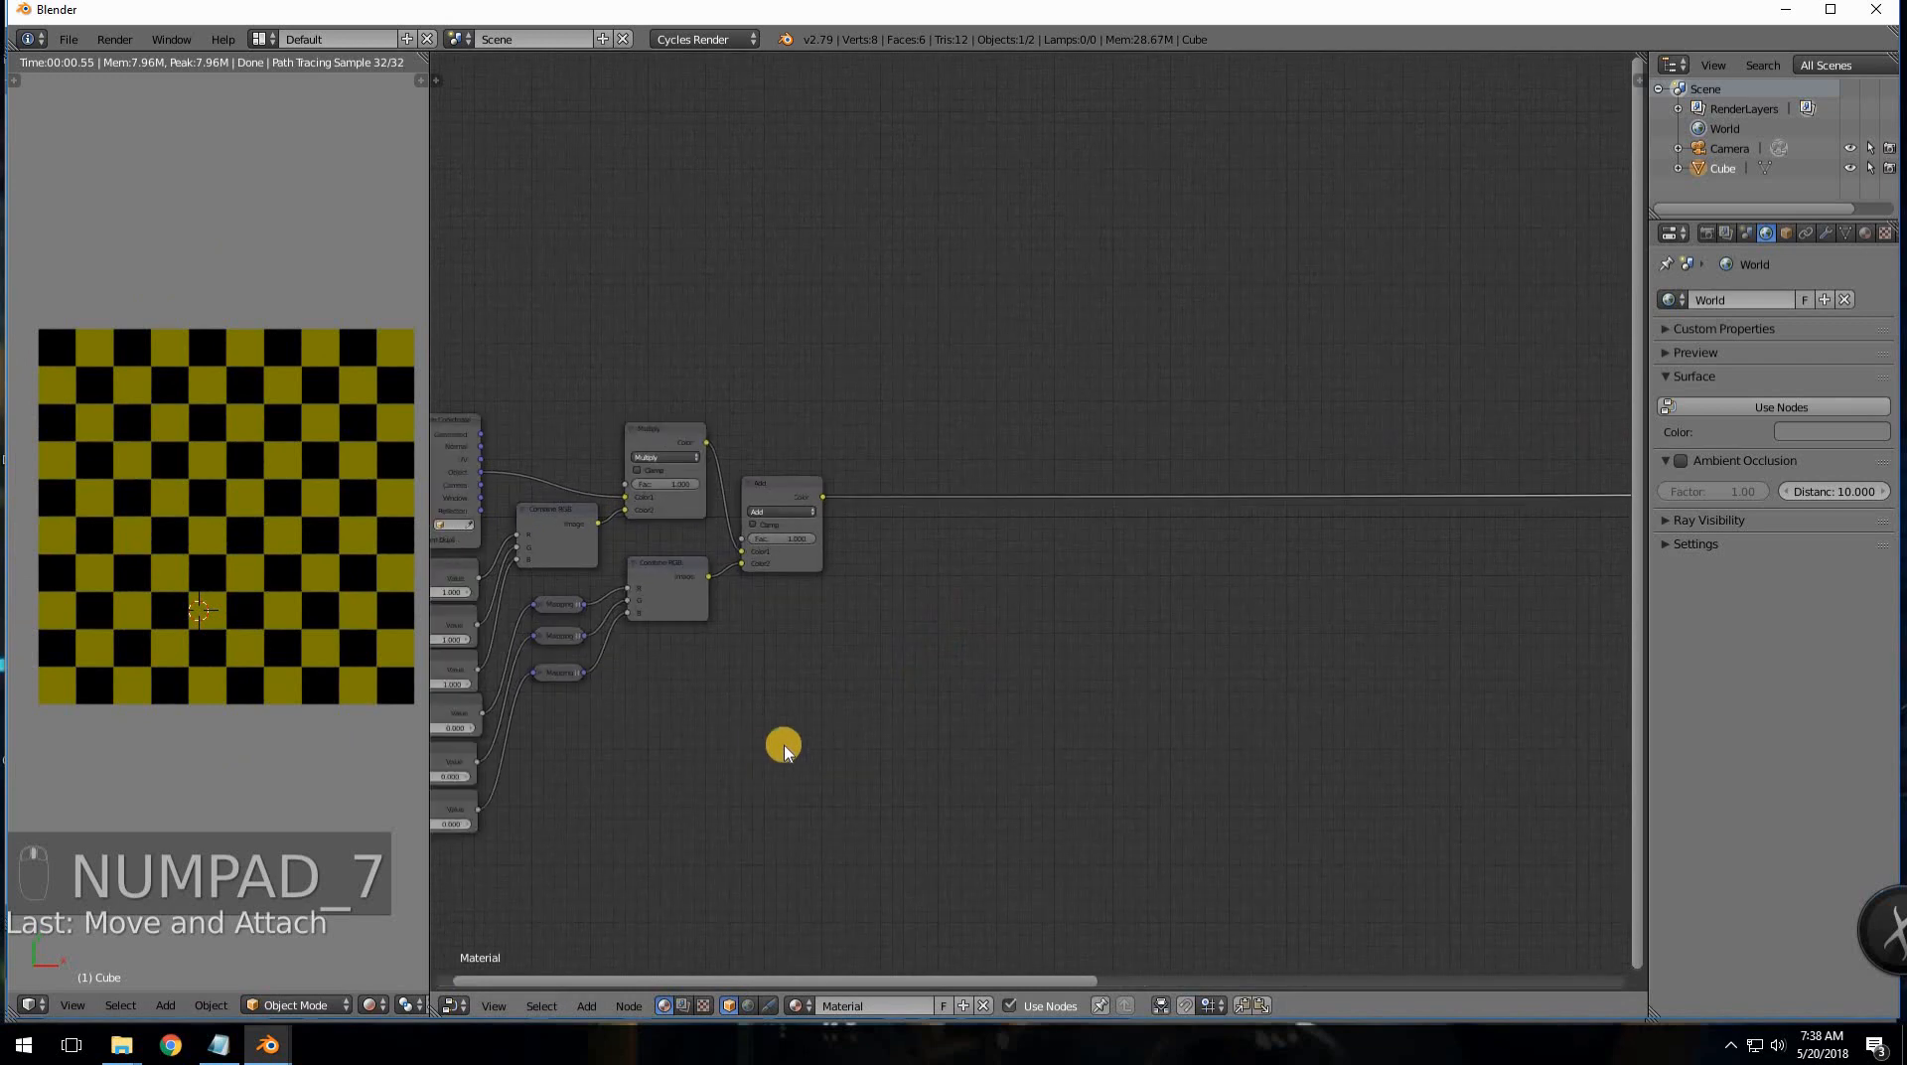
scroll(800, 698, "up", 1)
middle_click_drag(800, 699, 906, 647)
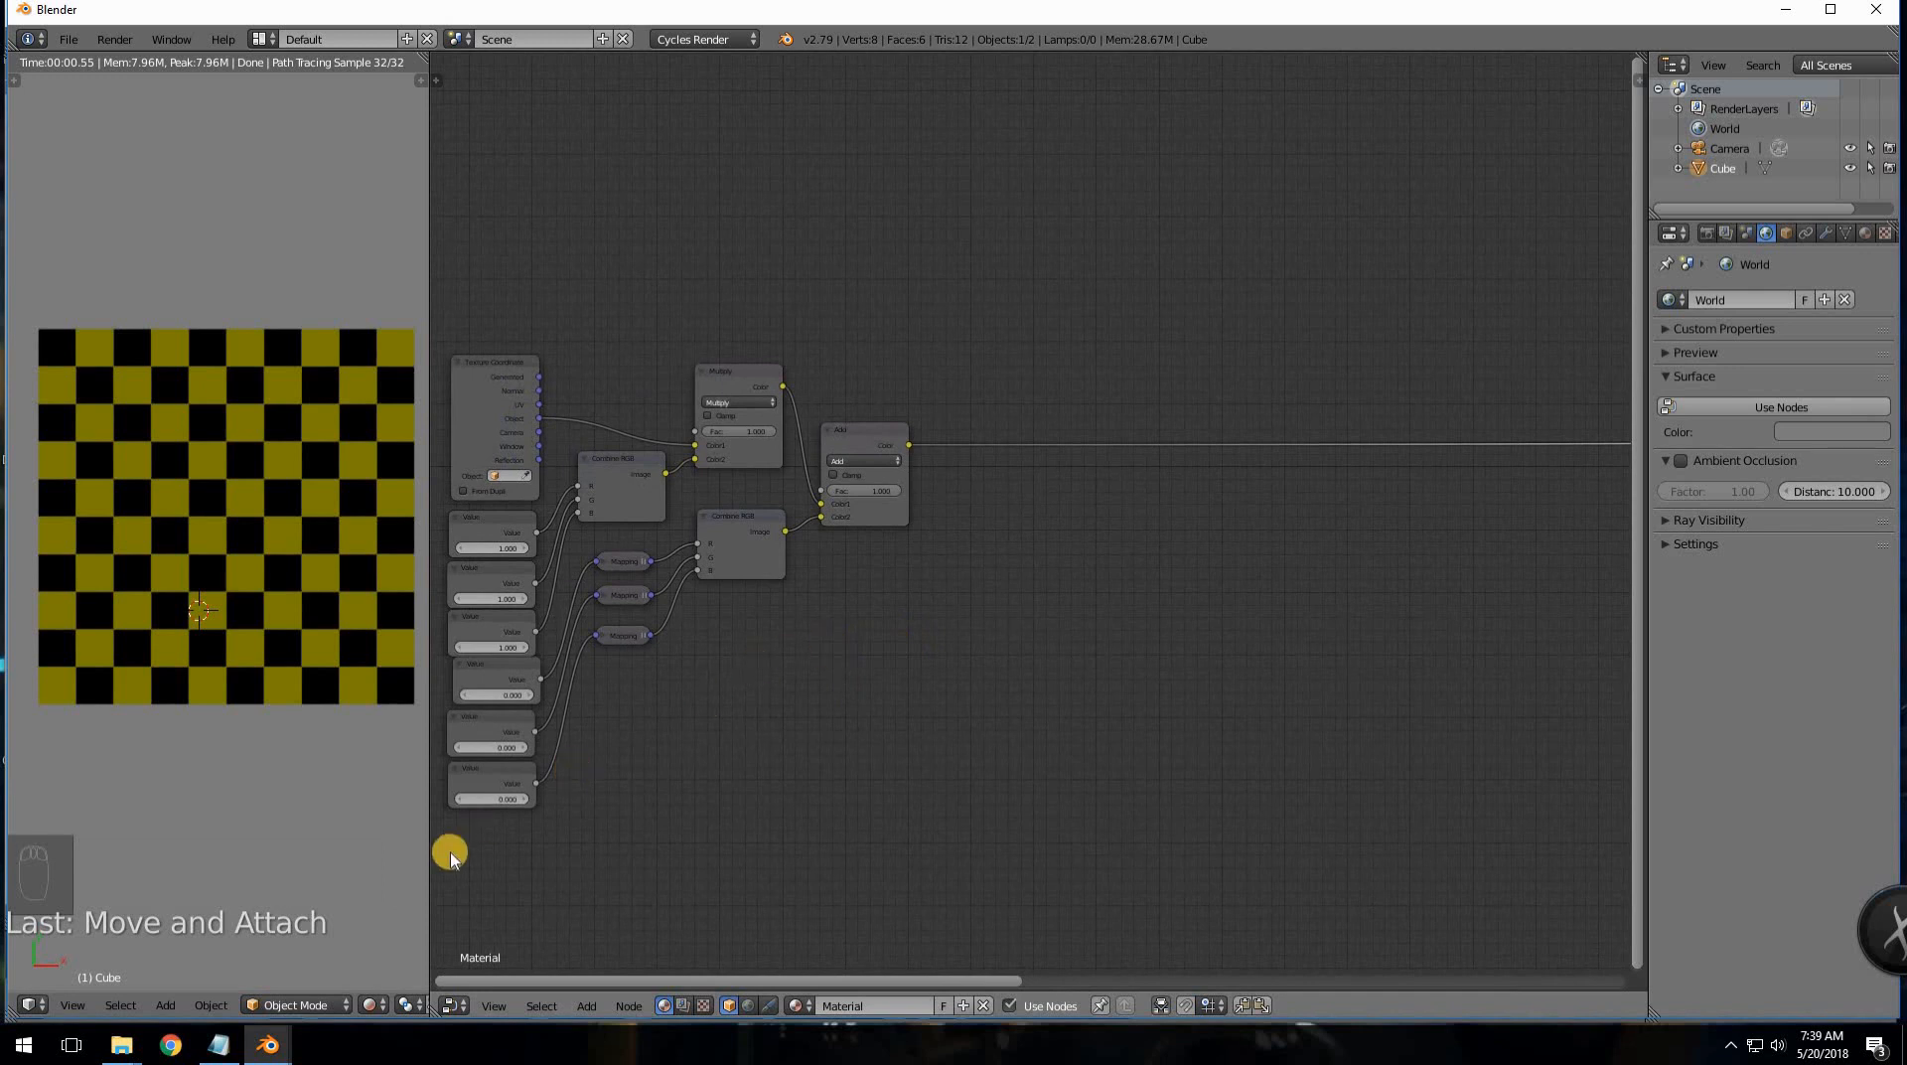
left_click(218, 1044)
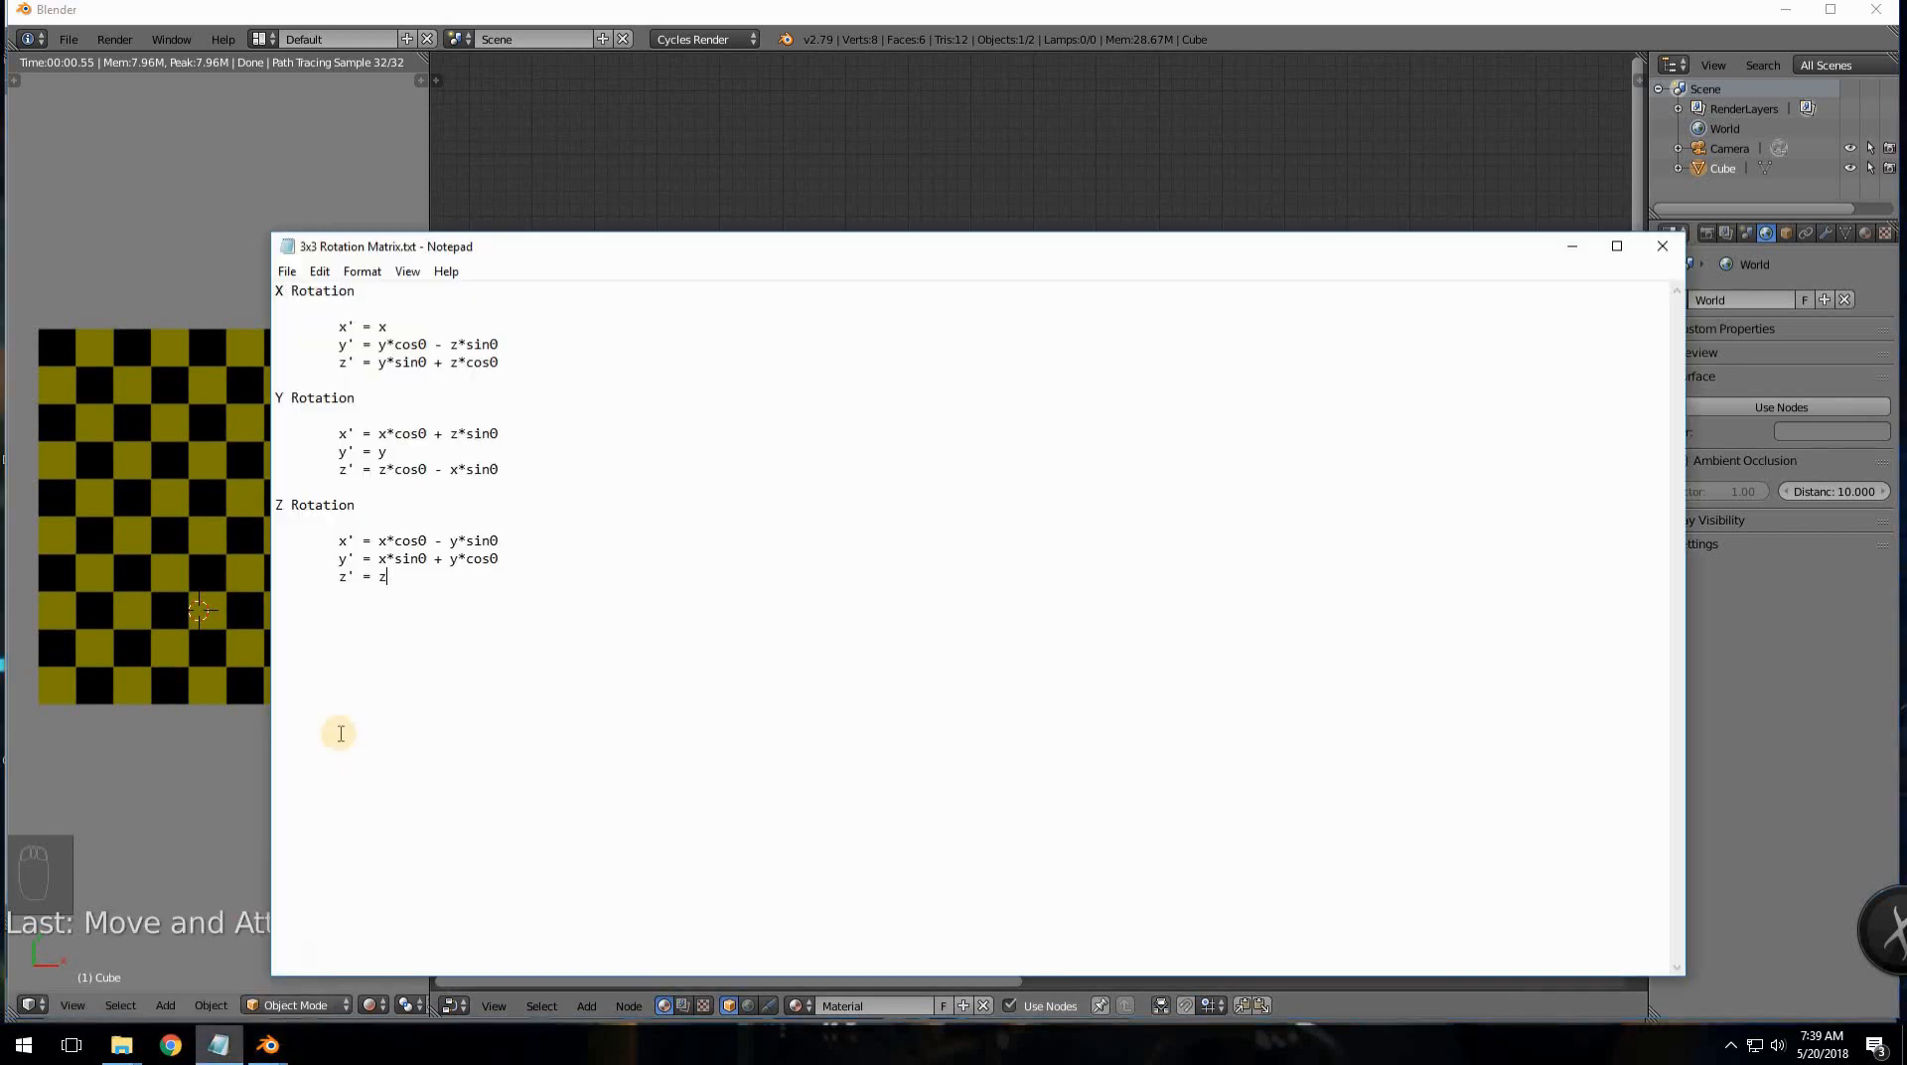
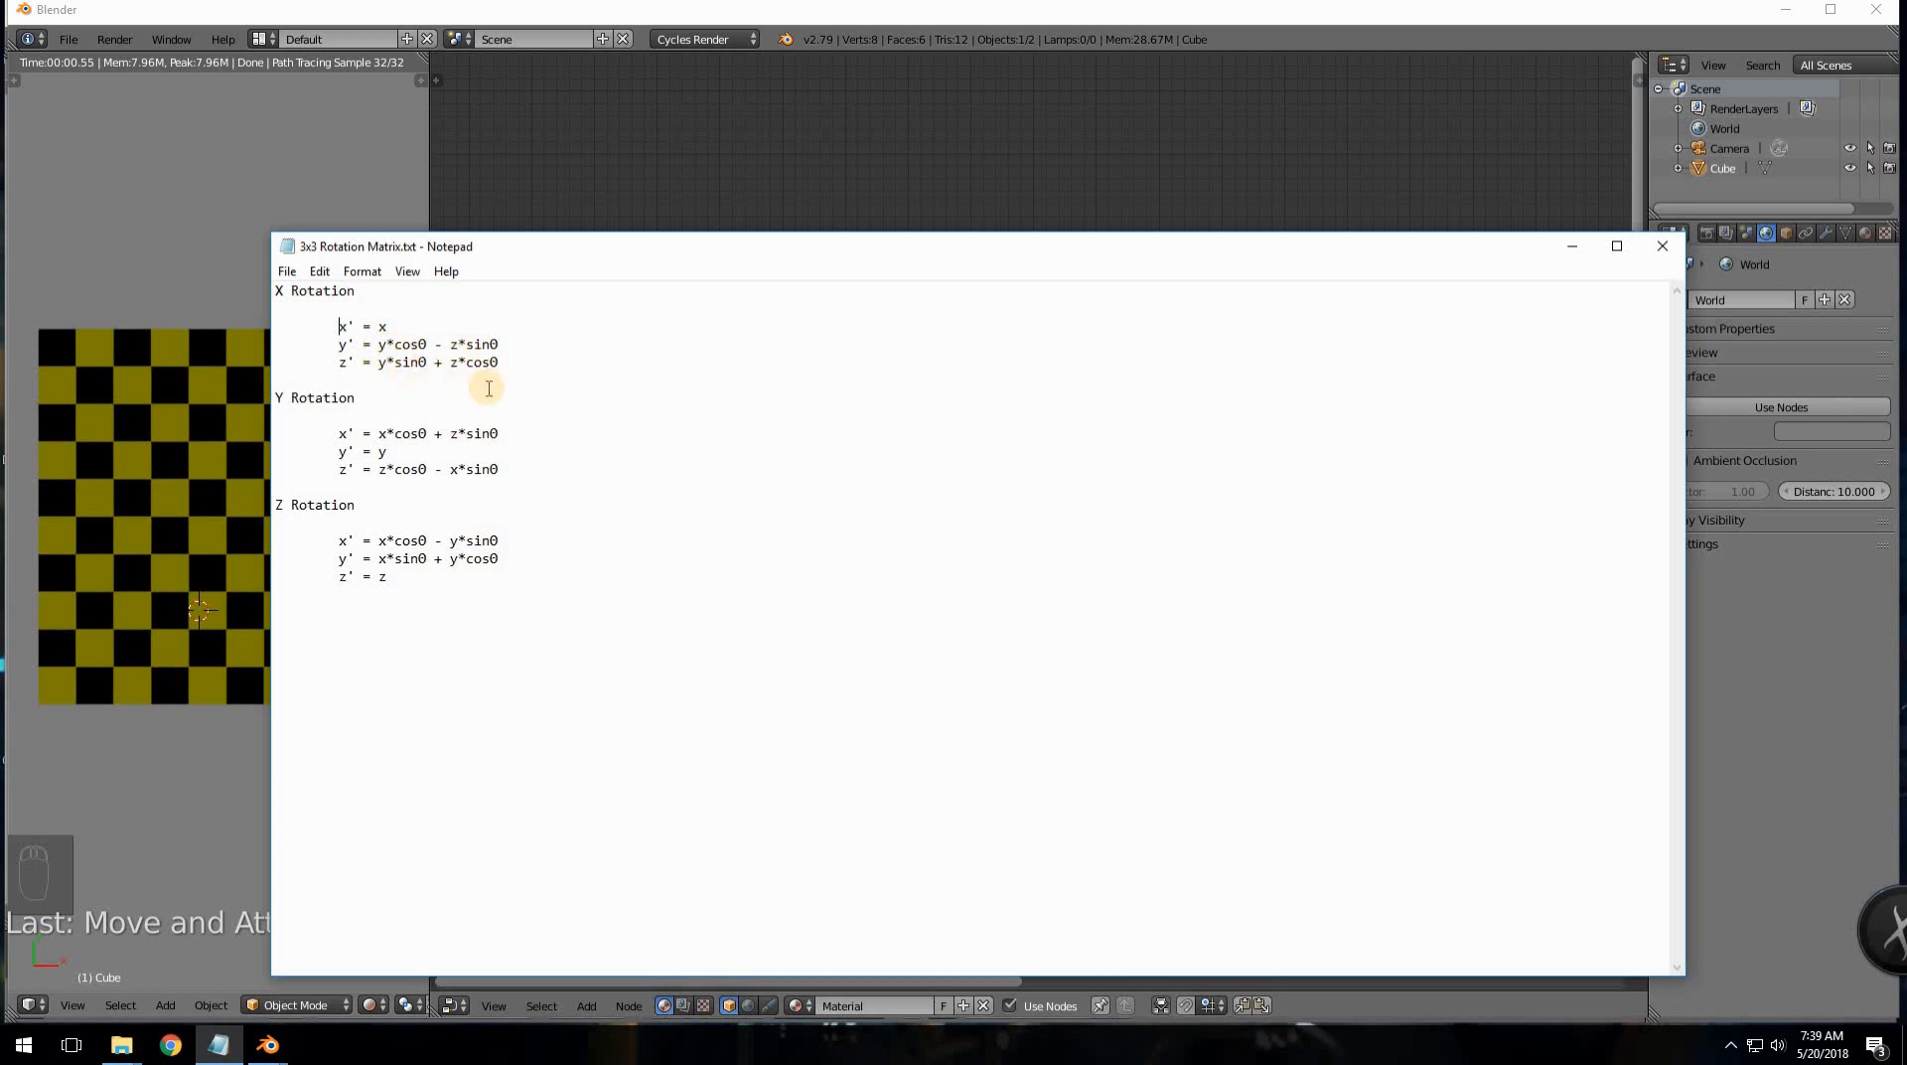
- Add a Math node beside the Add node and stack a duplicate beneath it
left_click(732, 188)
scroll(884, 616, "up", 2)
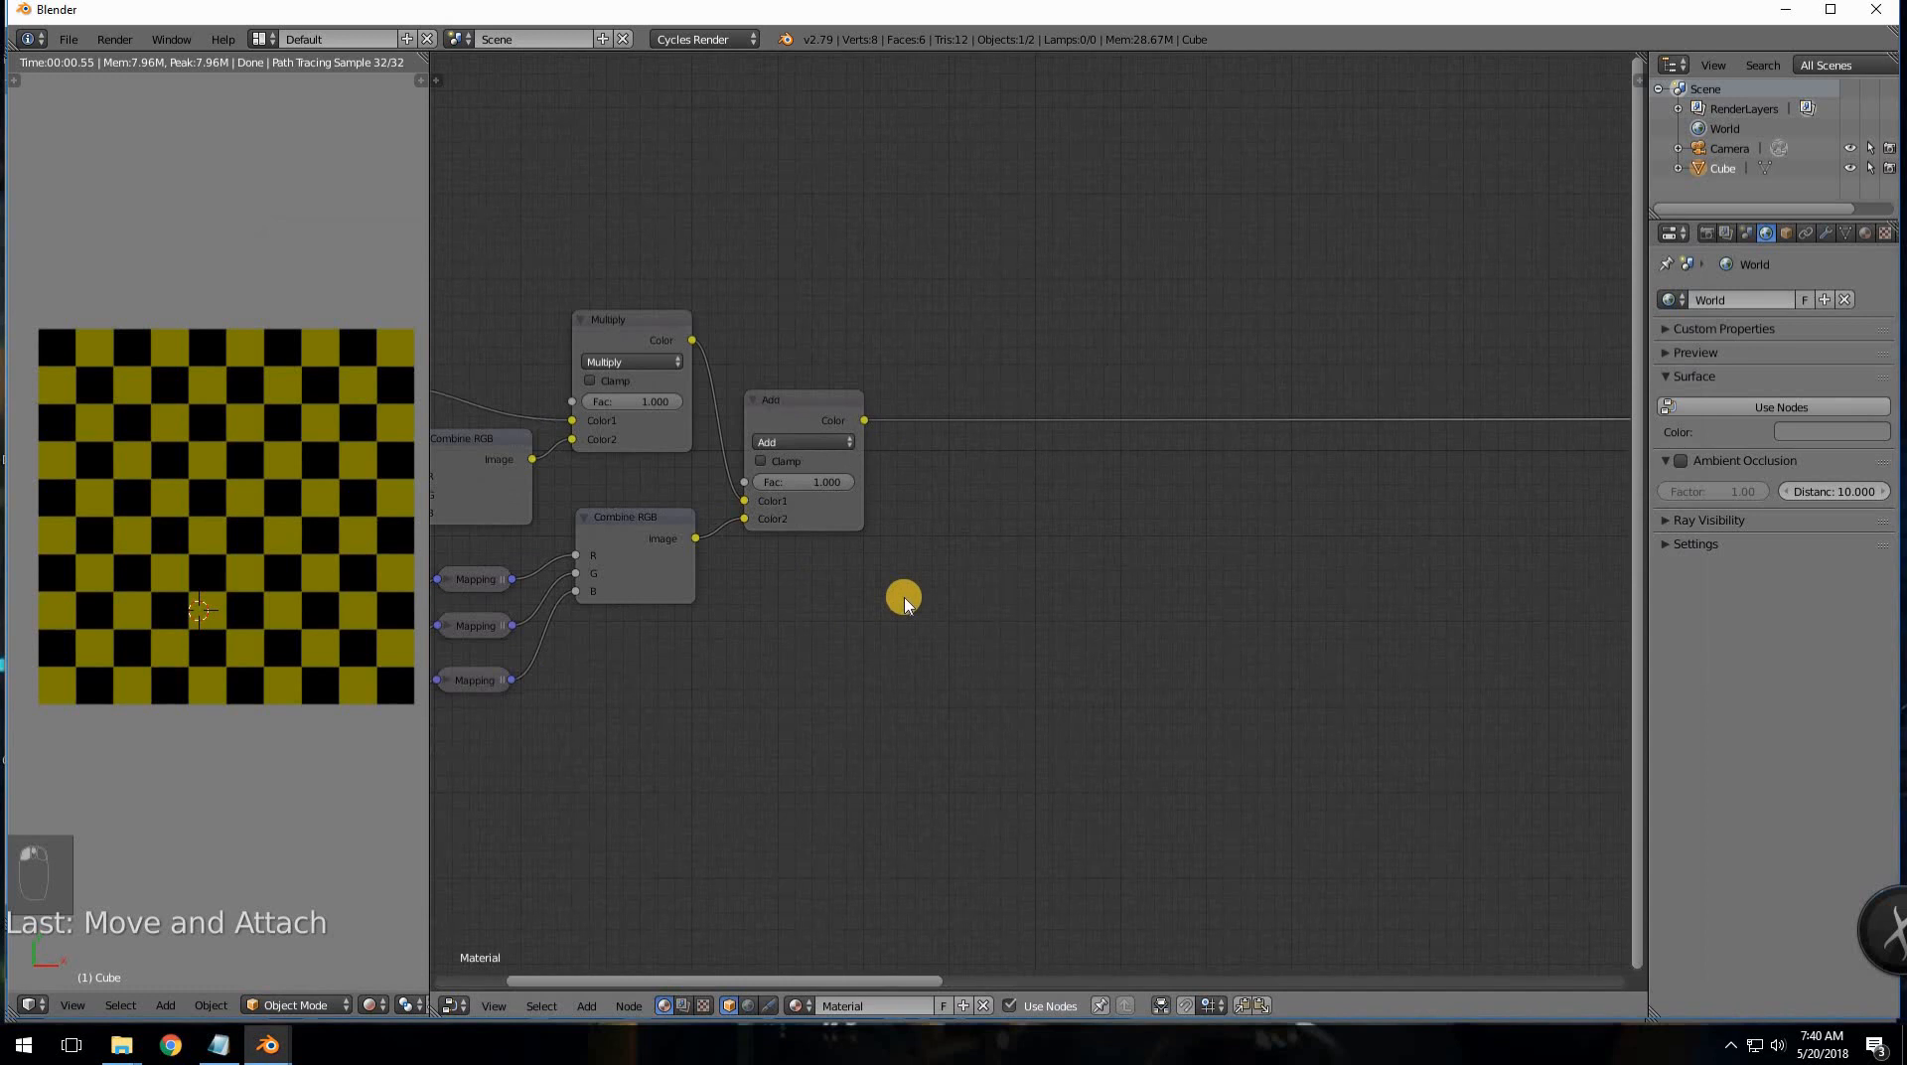
key("shift+a")
mouse_move(896, 629)
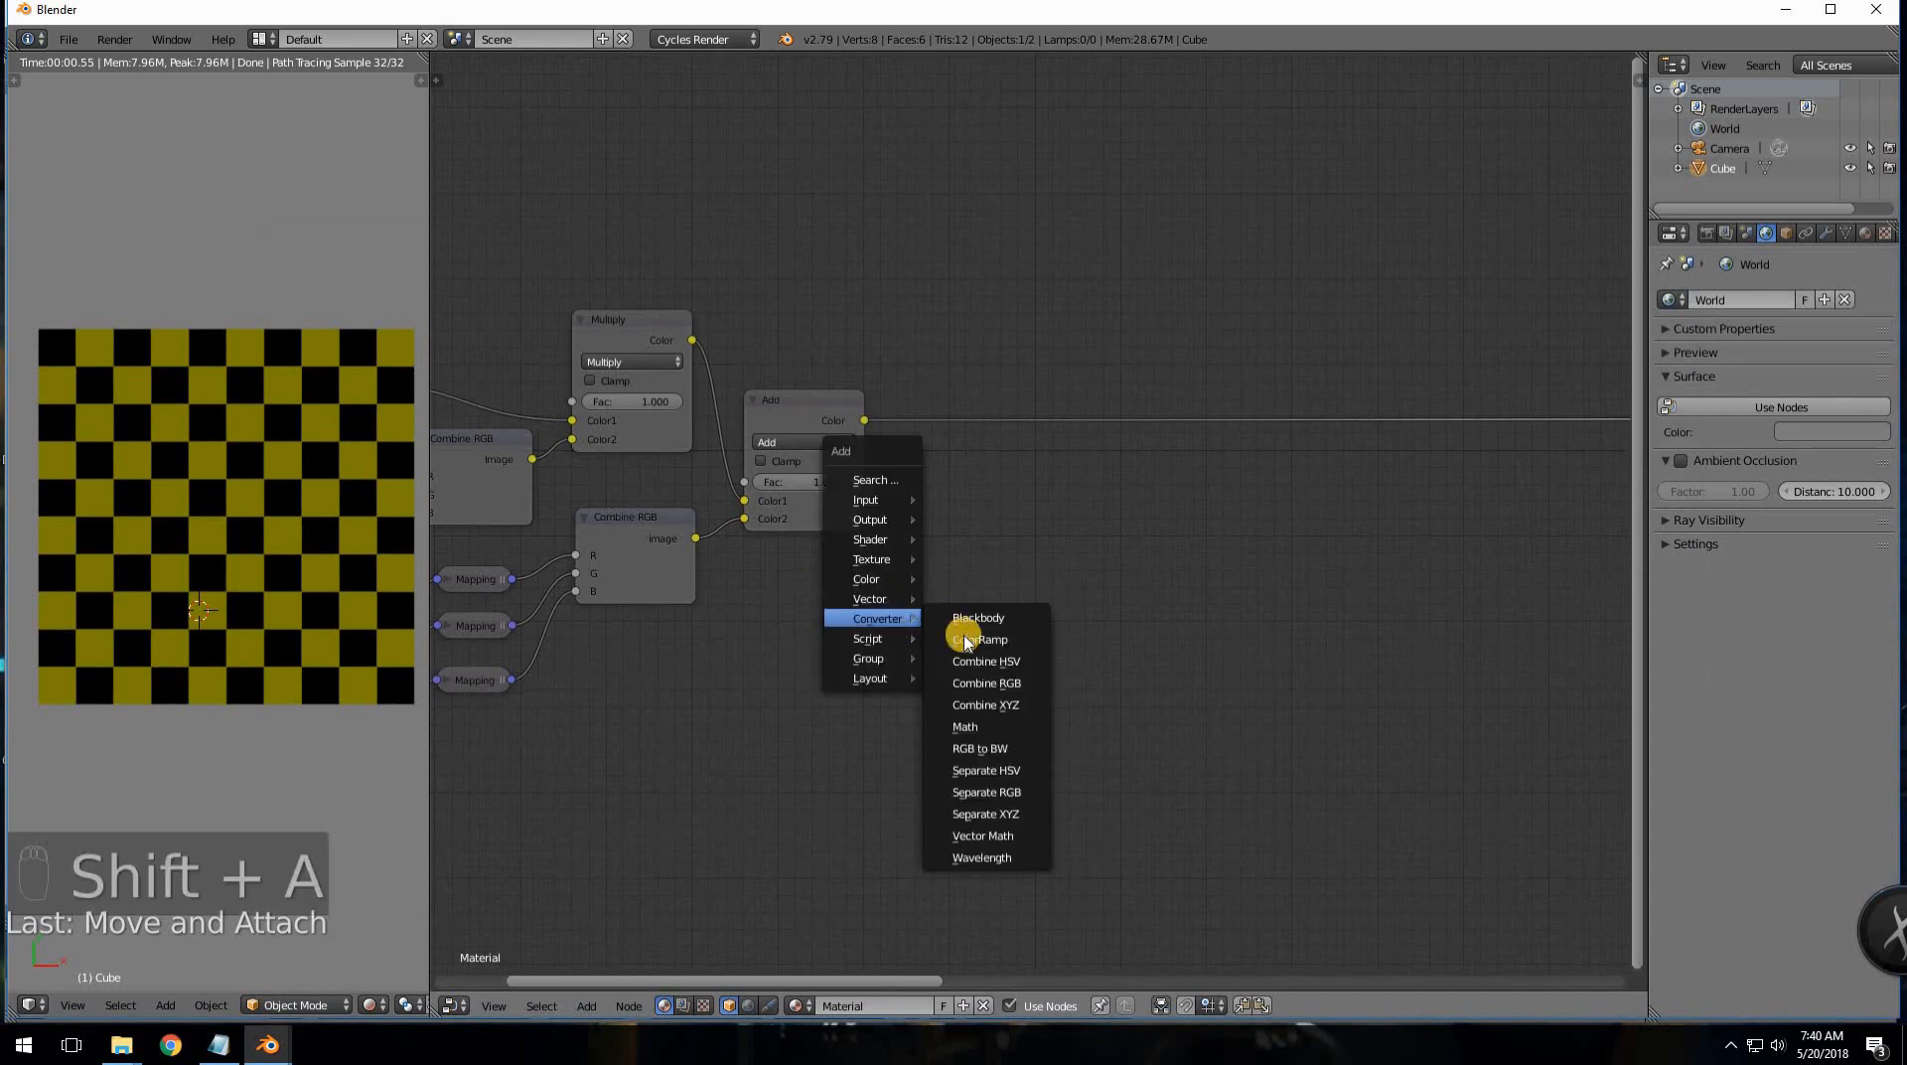
left_click(961, 723)
left_click(1025, 514)
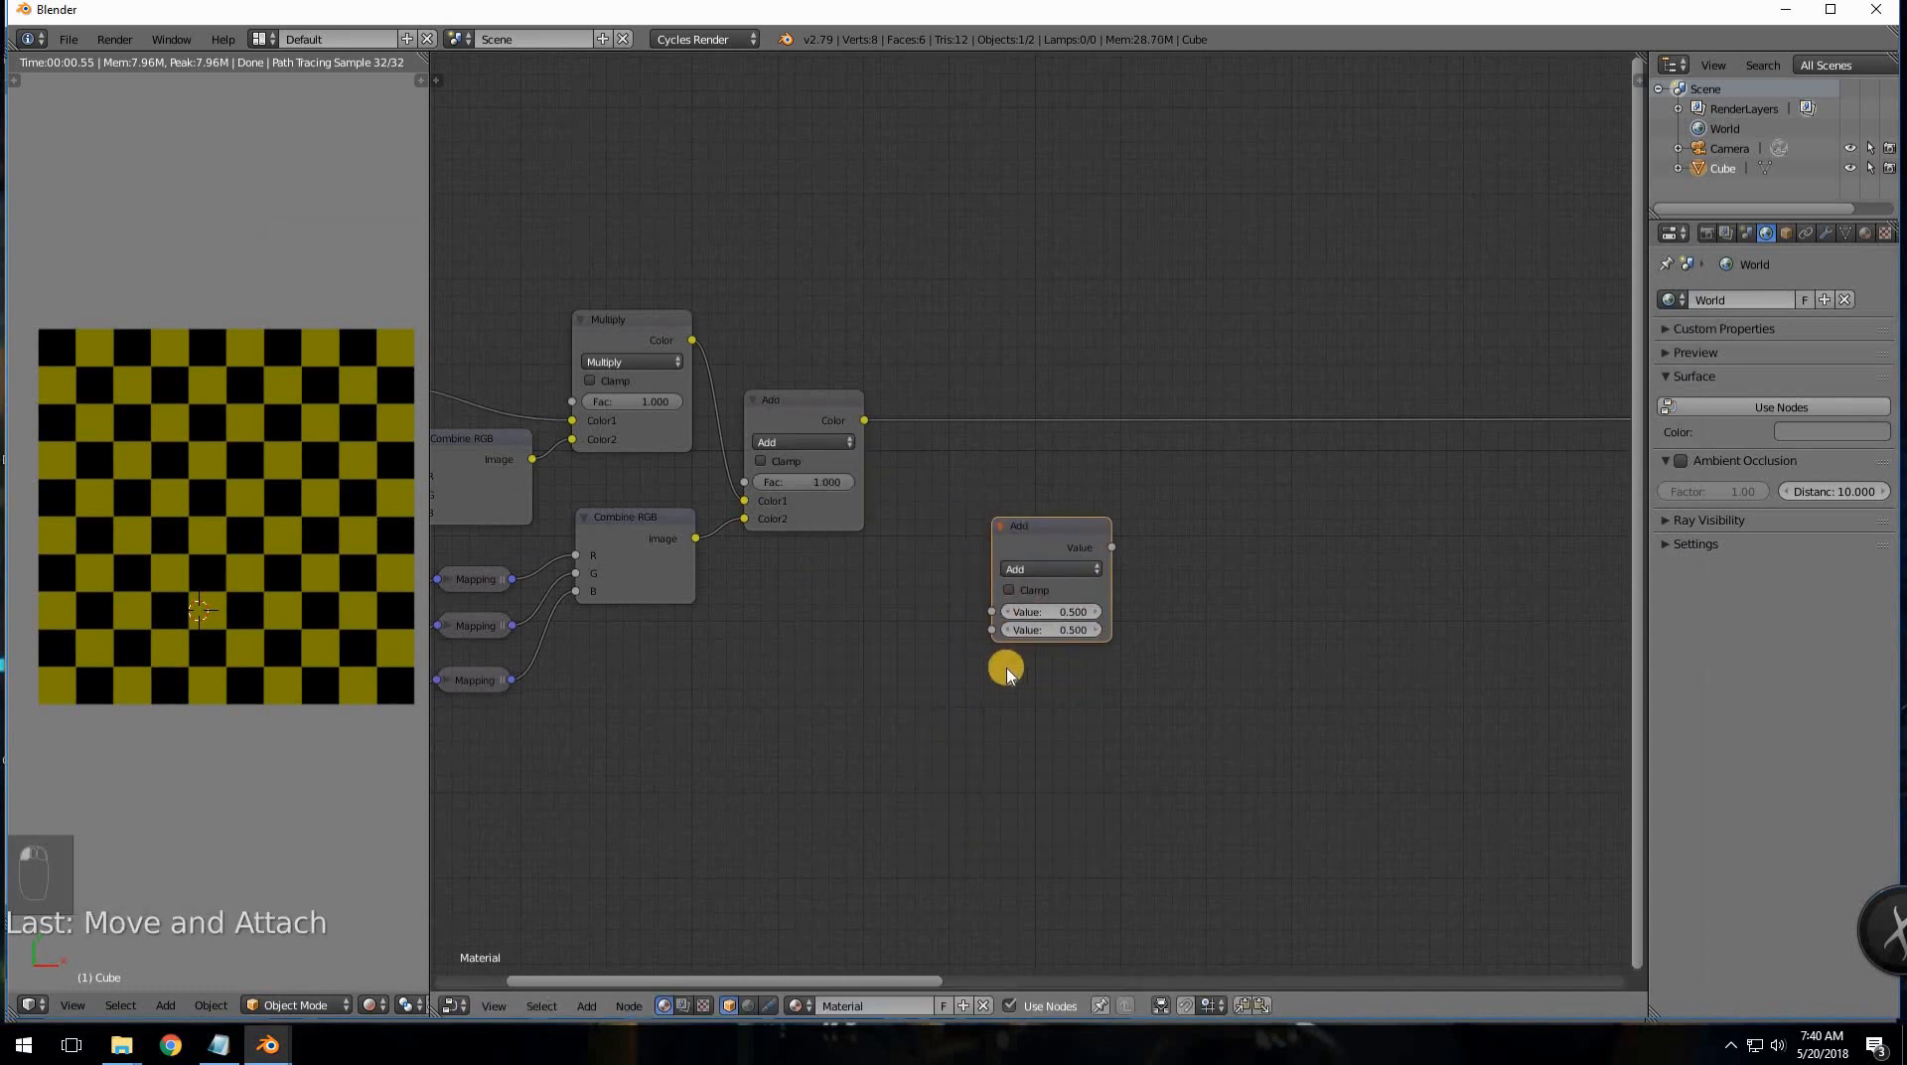
key("shift+d")
left_click(993, 653)
- Set the top Math node's operation to Sine and the bottom one's to Cosine
left_click(1038, 568)
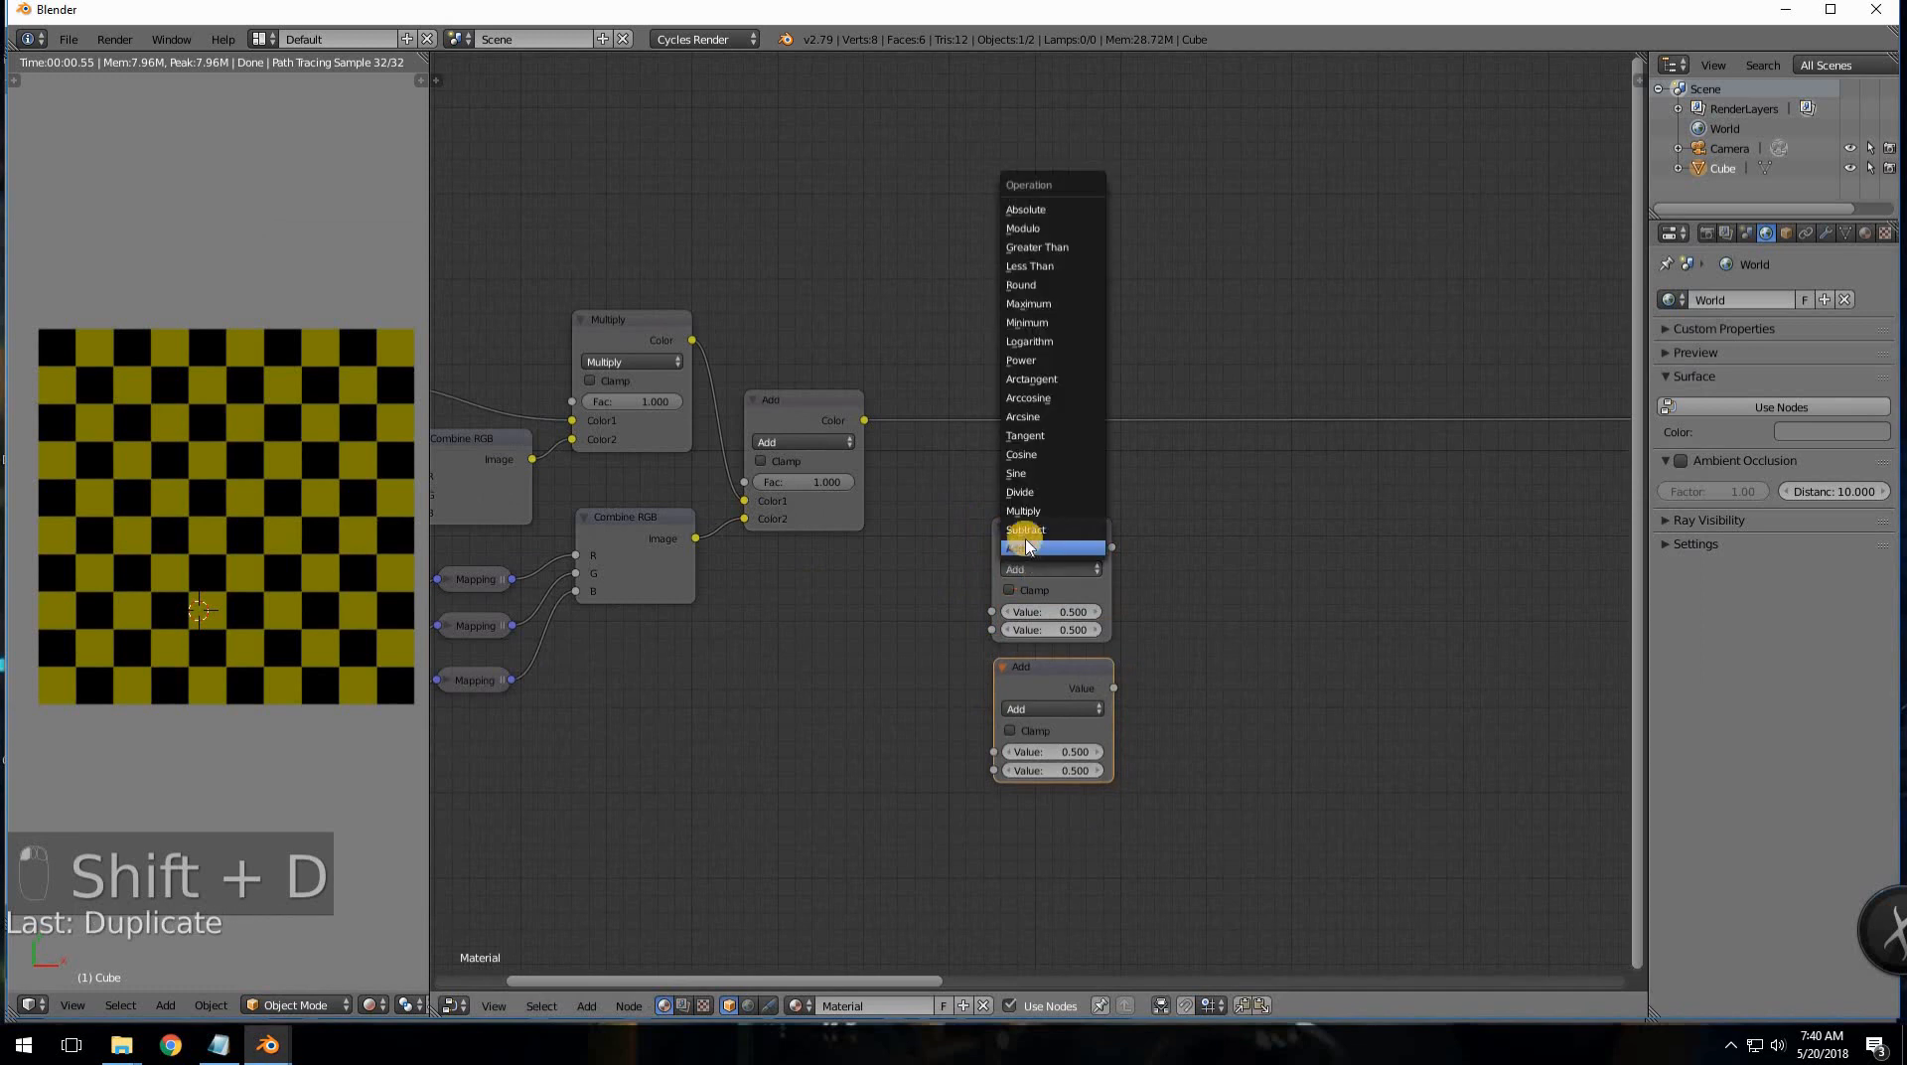
left_click(1017, 473)
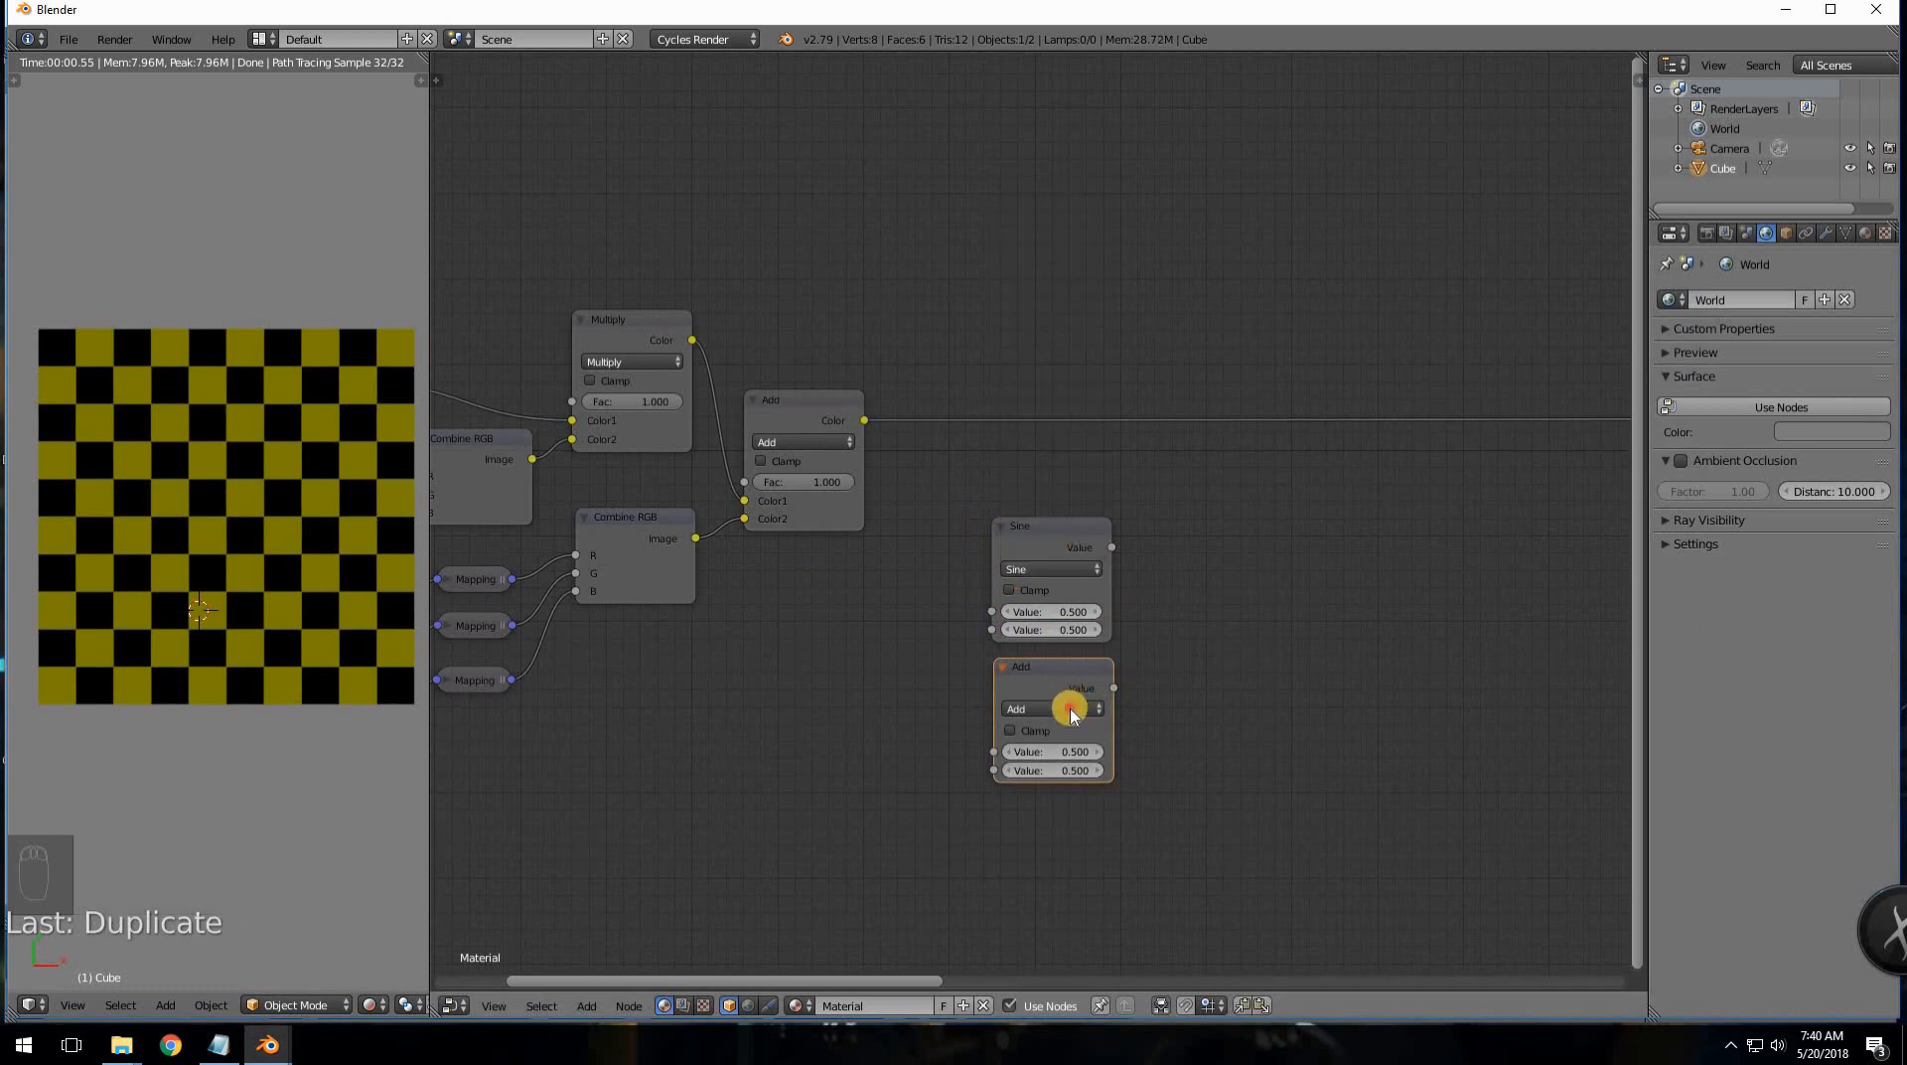
left_click(1068, 706)
left_click(1053, 594)
middle_click_drag(1237, 623, 1042, 652)
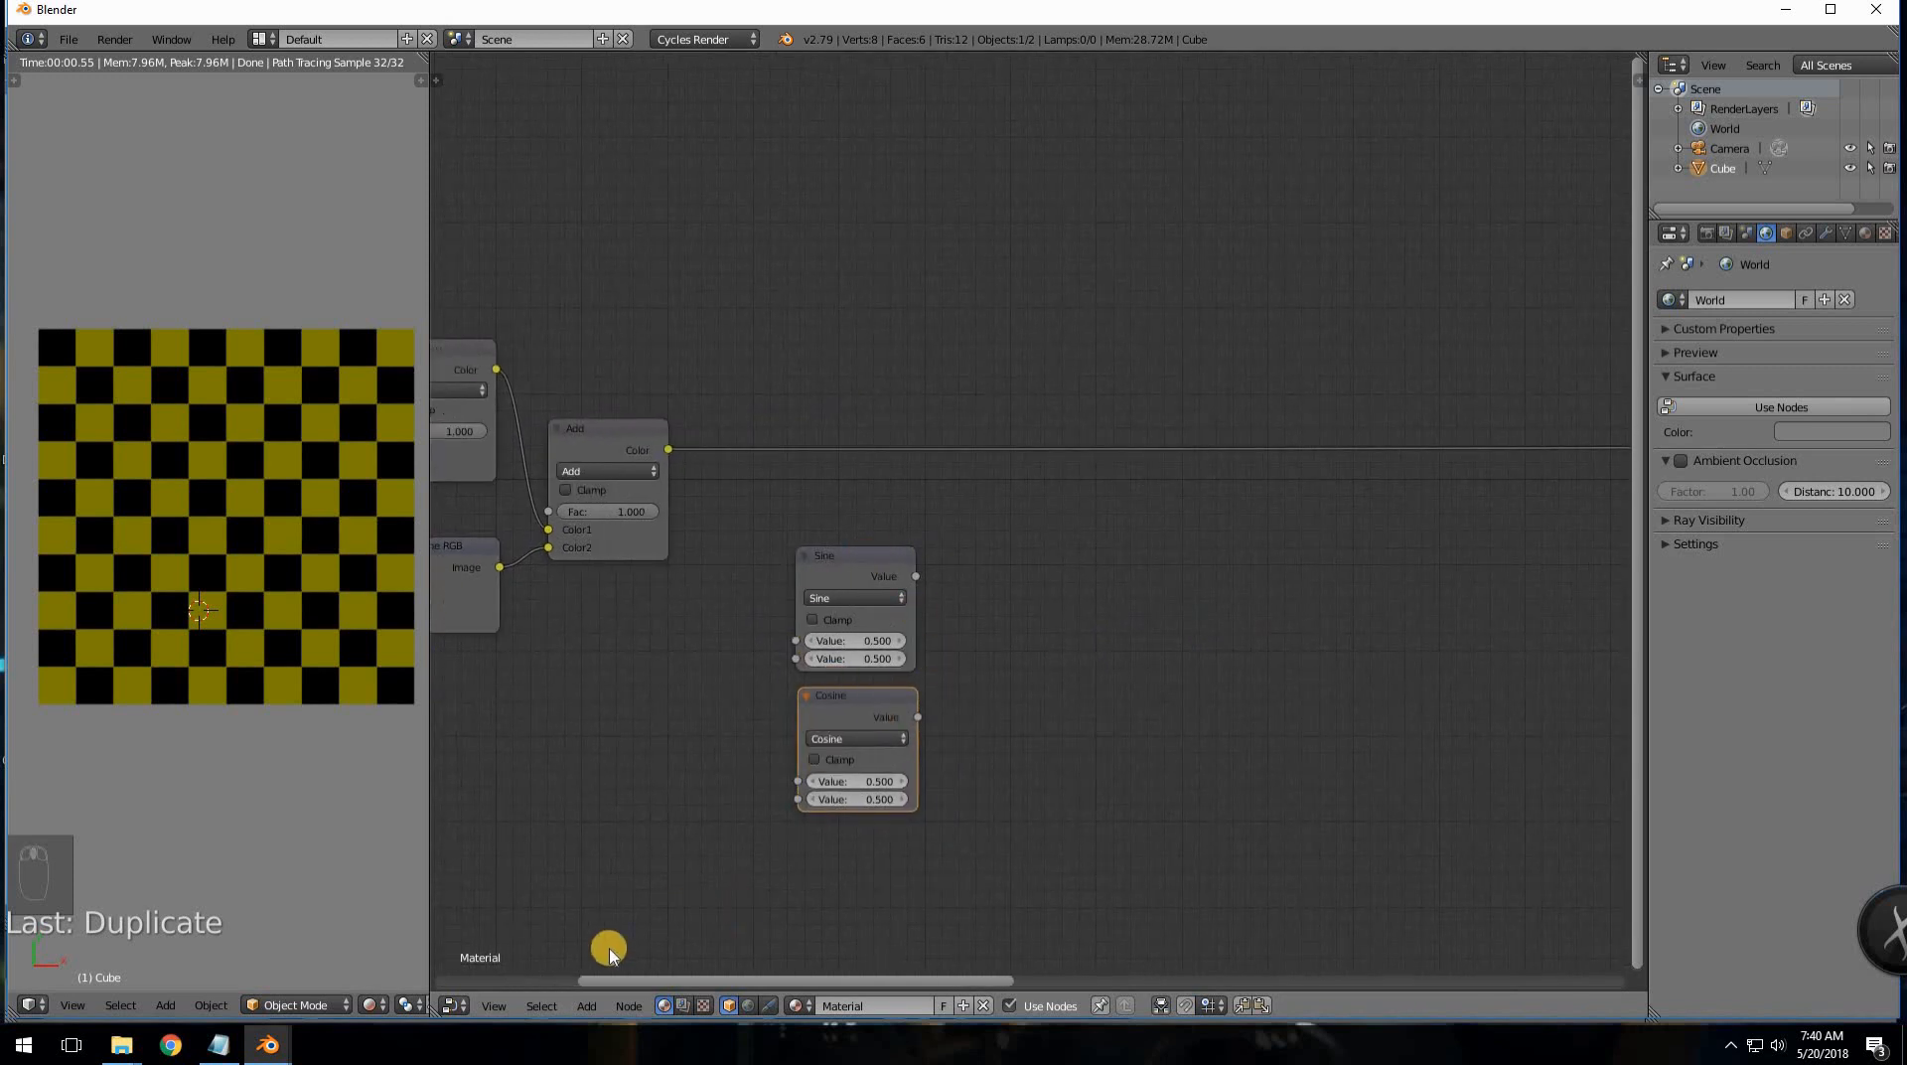
- Check the rotation matrix notes, then pan to the Multiply and Combine RGB nodes
left_click(218, 1043)
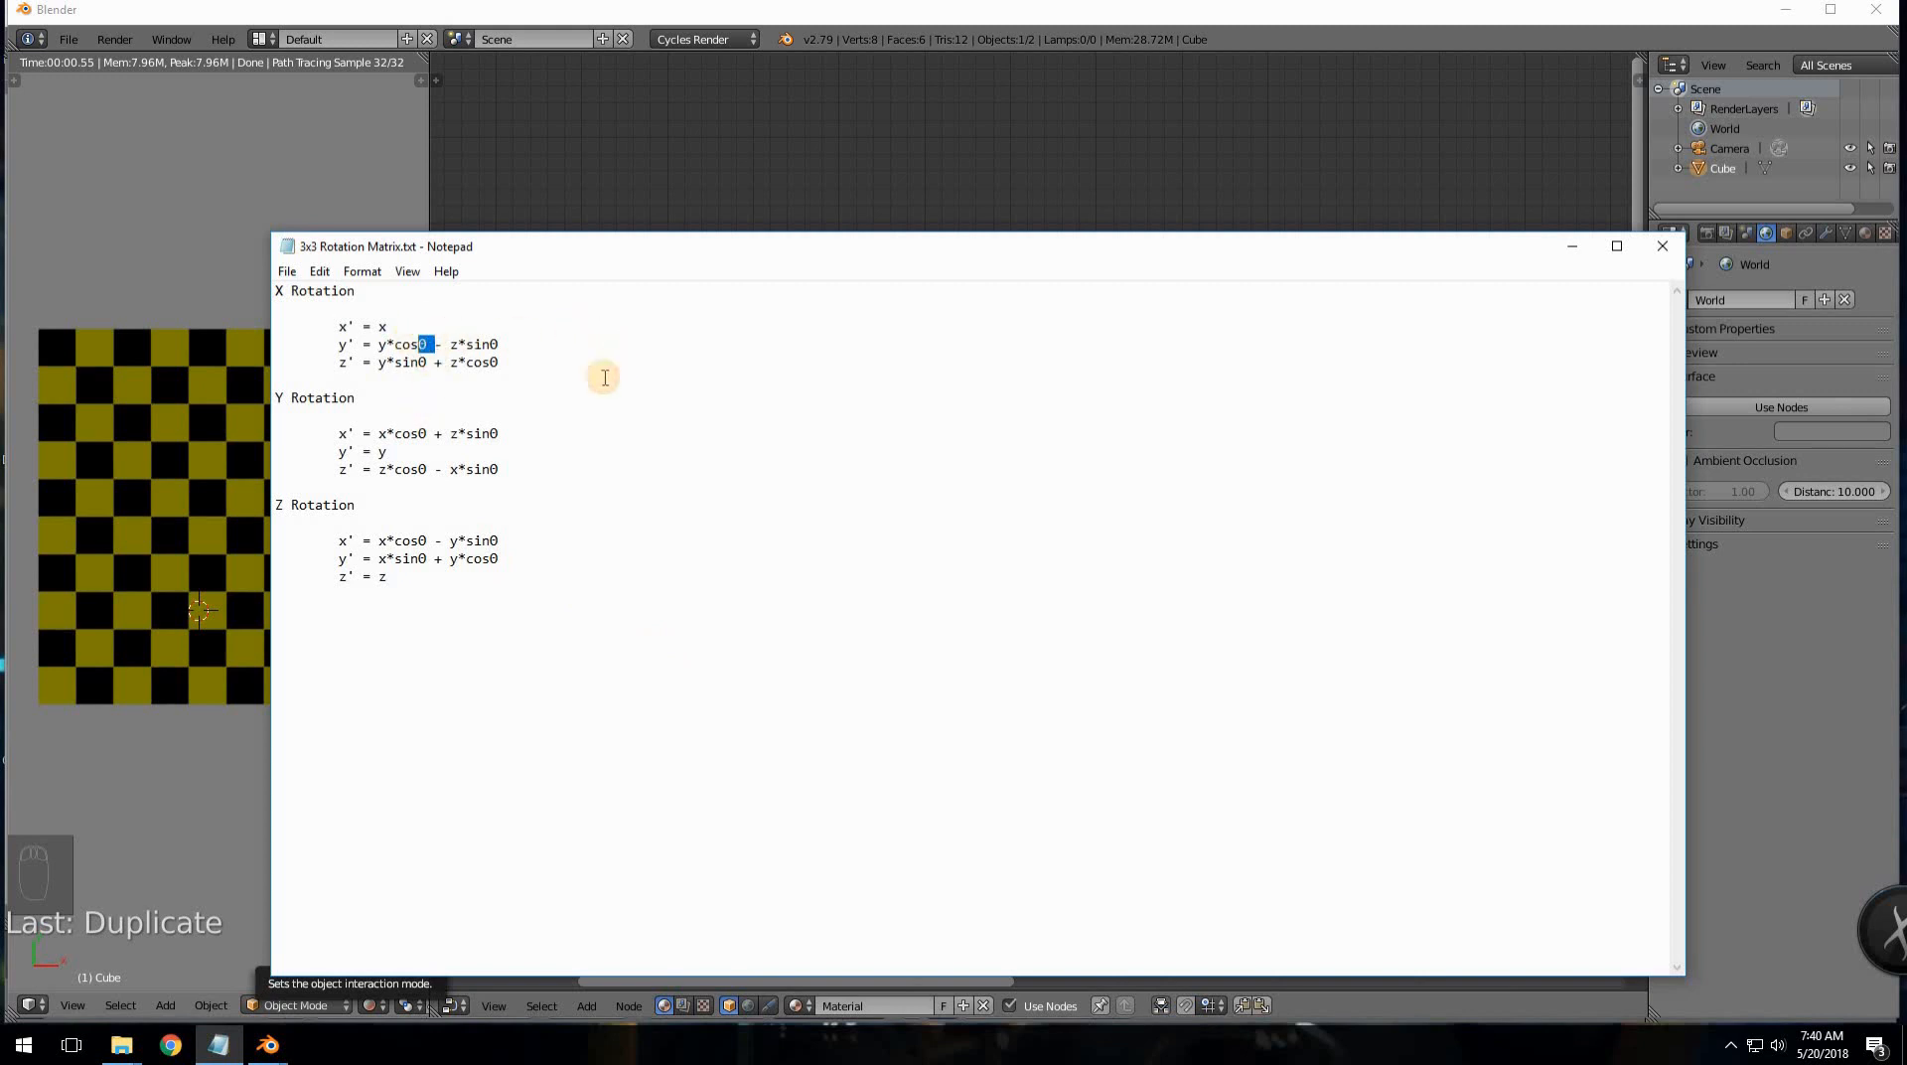
left_click(781, 117)
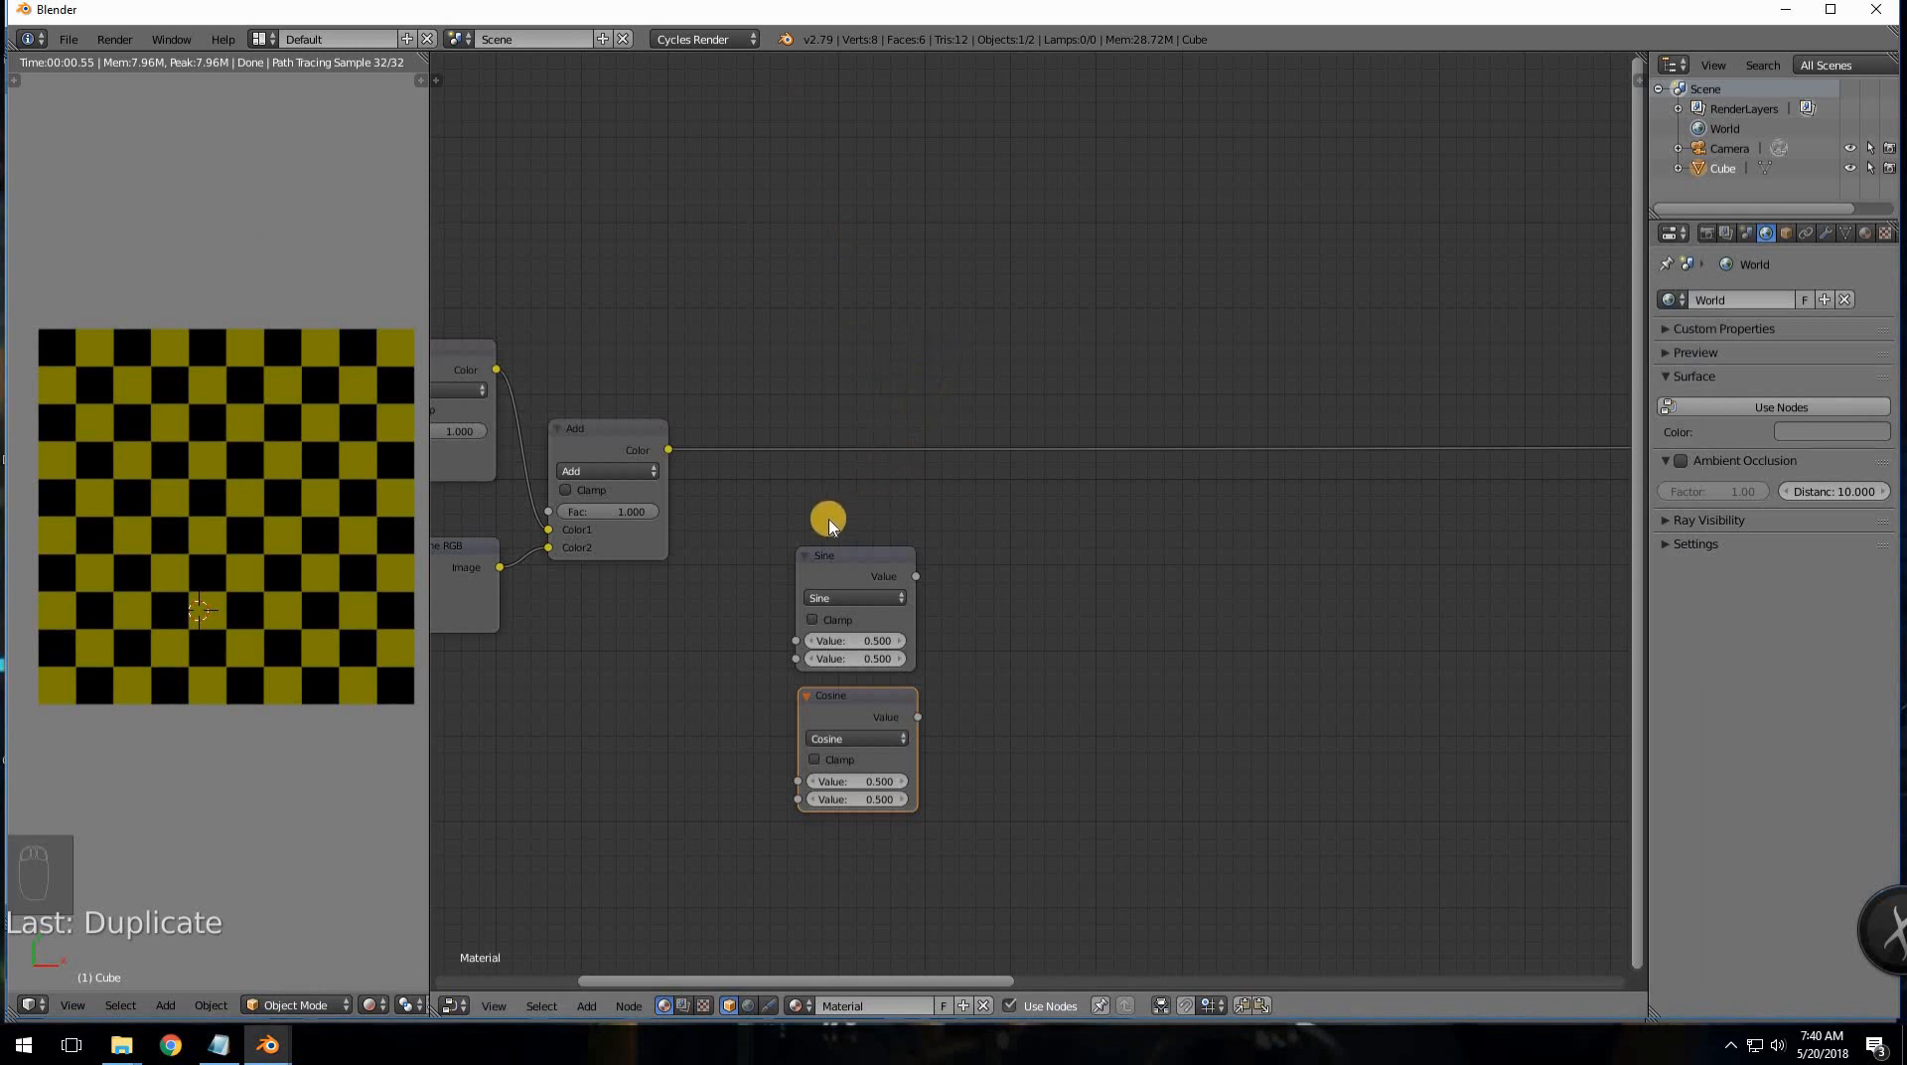
middle_click_drag(897, 504, 1028, 481)
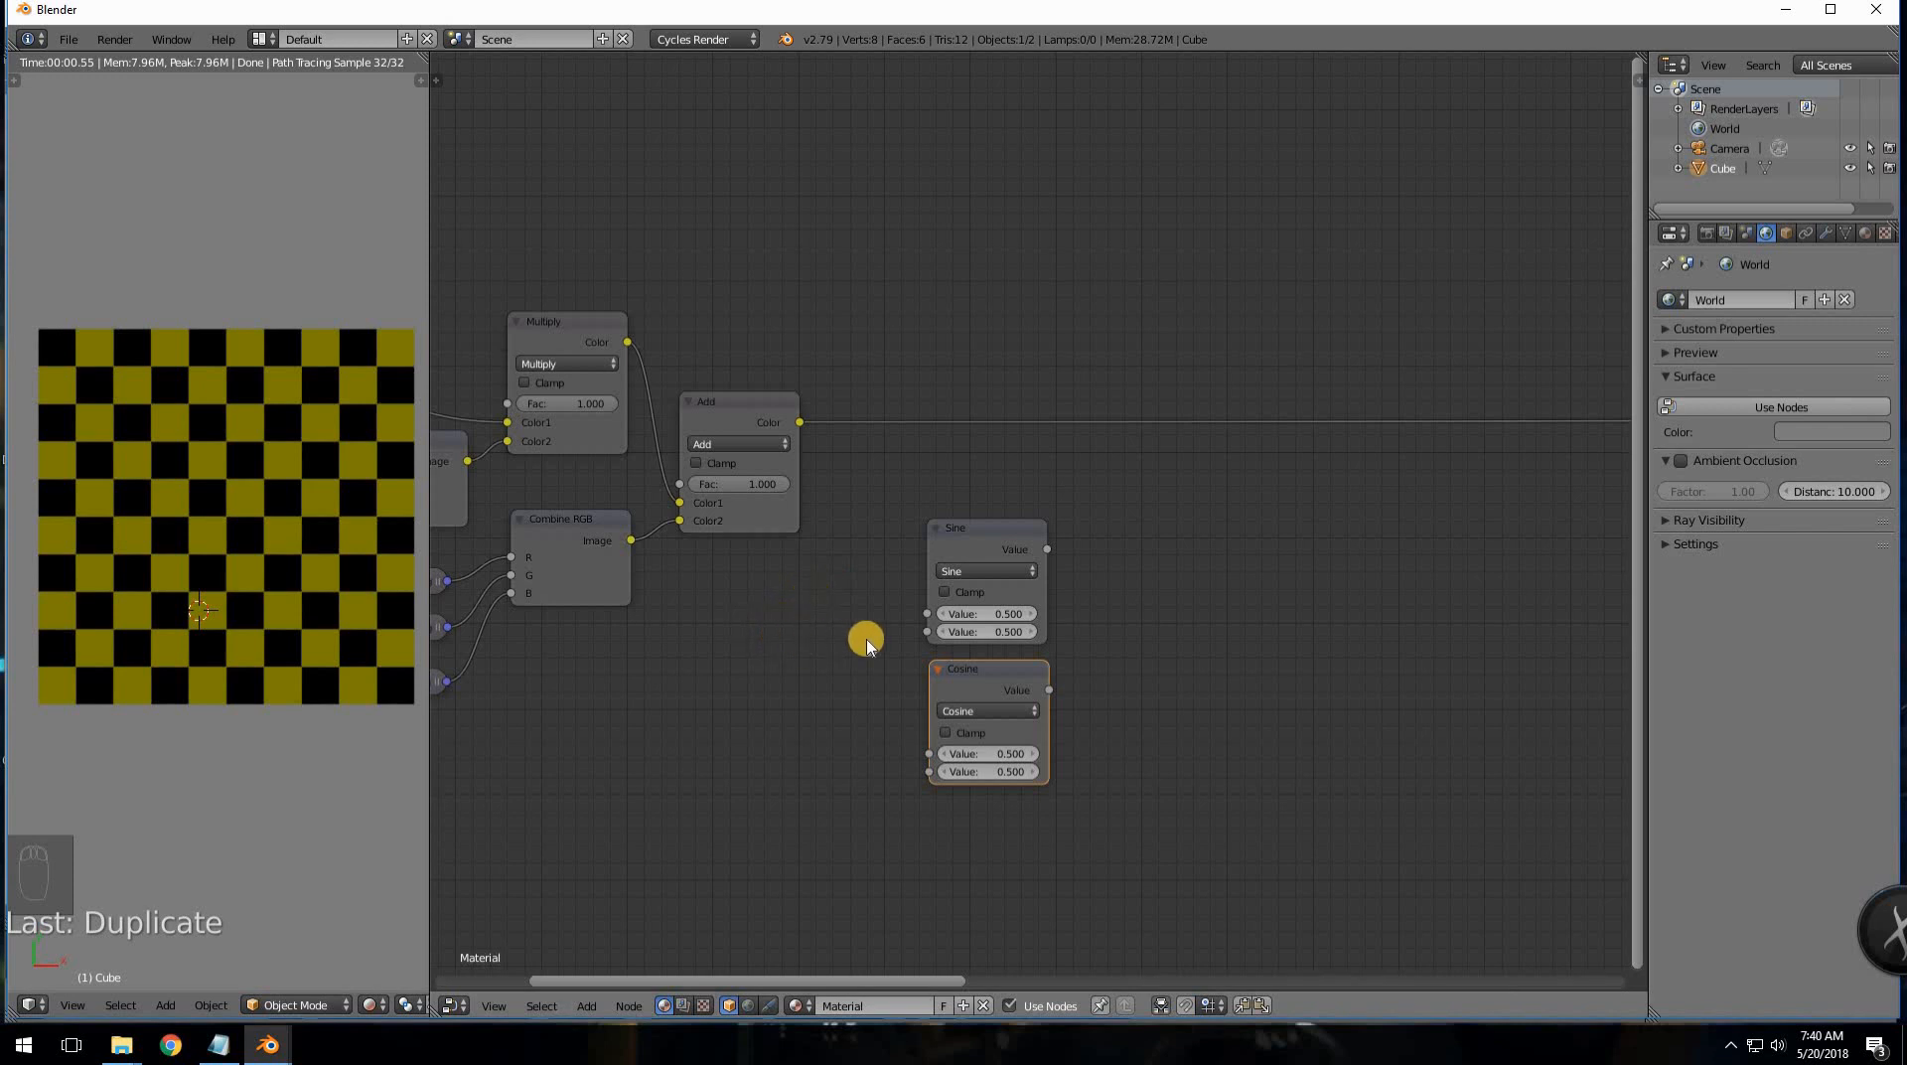
- Shift the Sine node and the Cosine node beneath it to the right
middle_click_drag(864, 653, 806, 667)
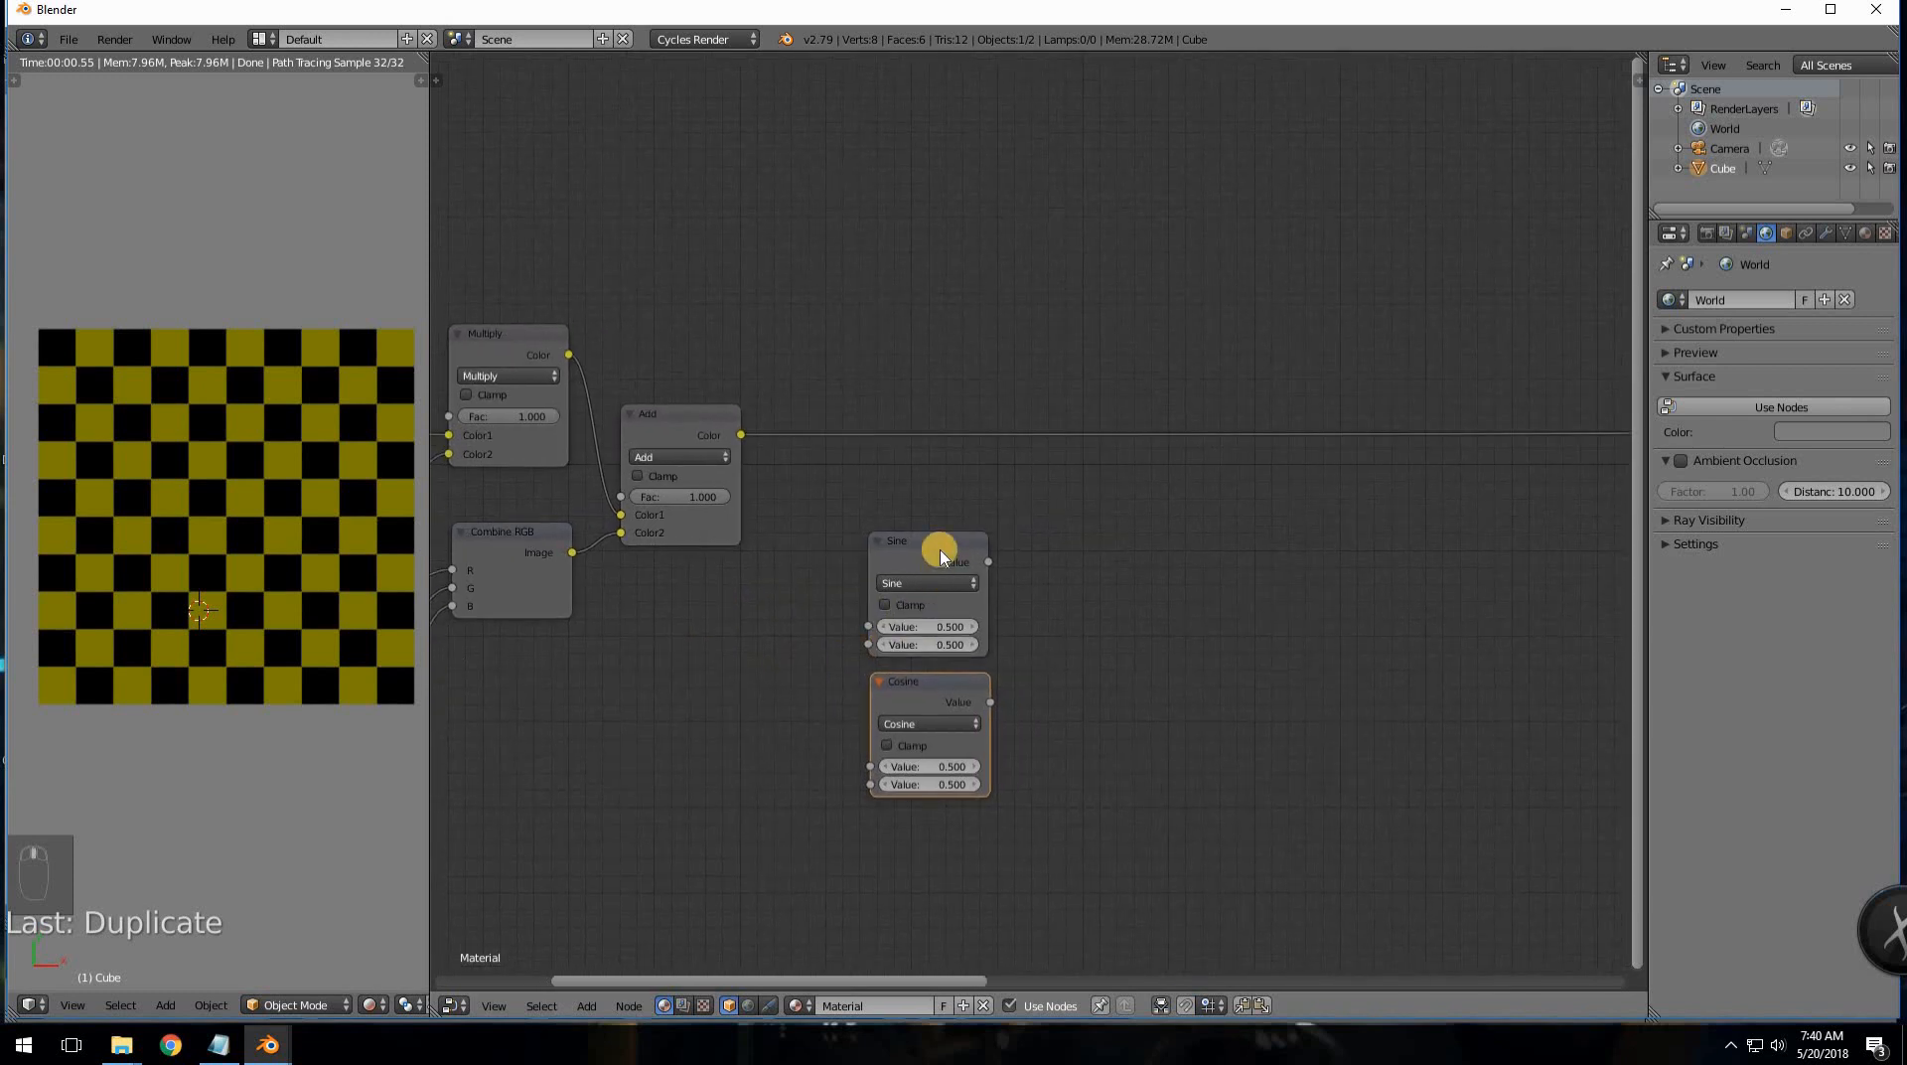
left_click_drag(980, 552, 1124, 552)
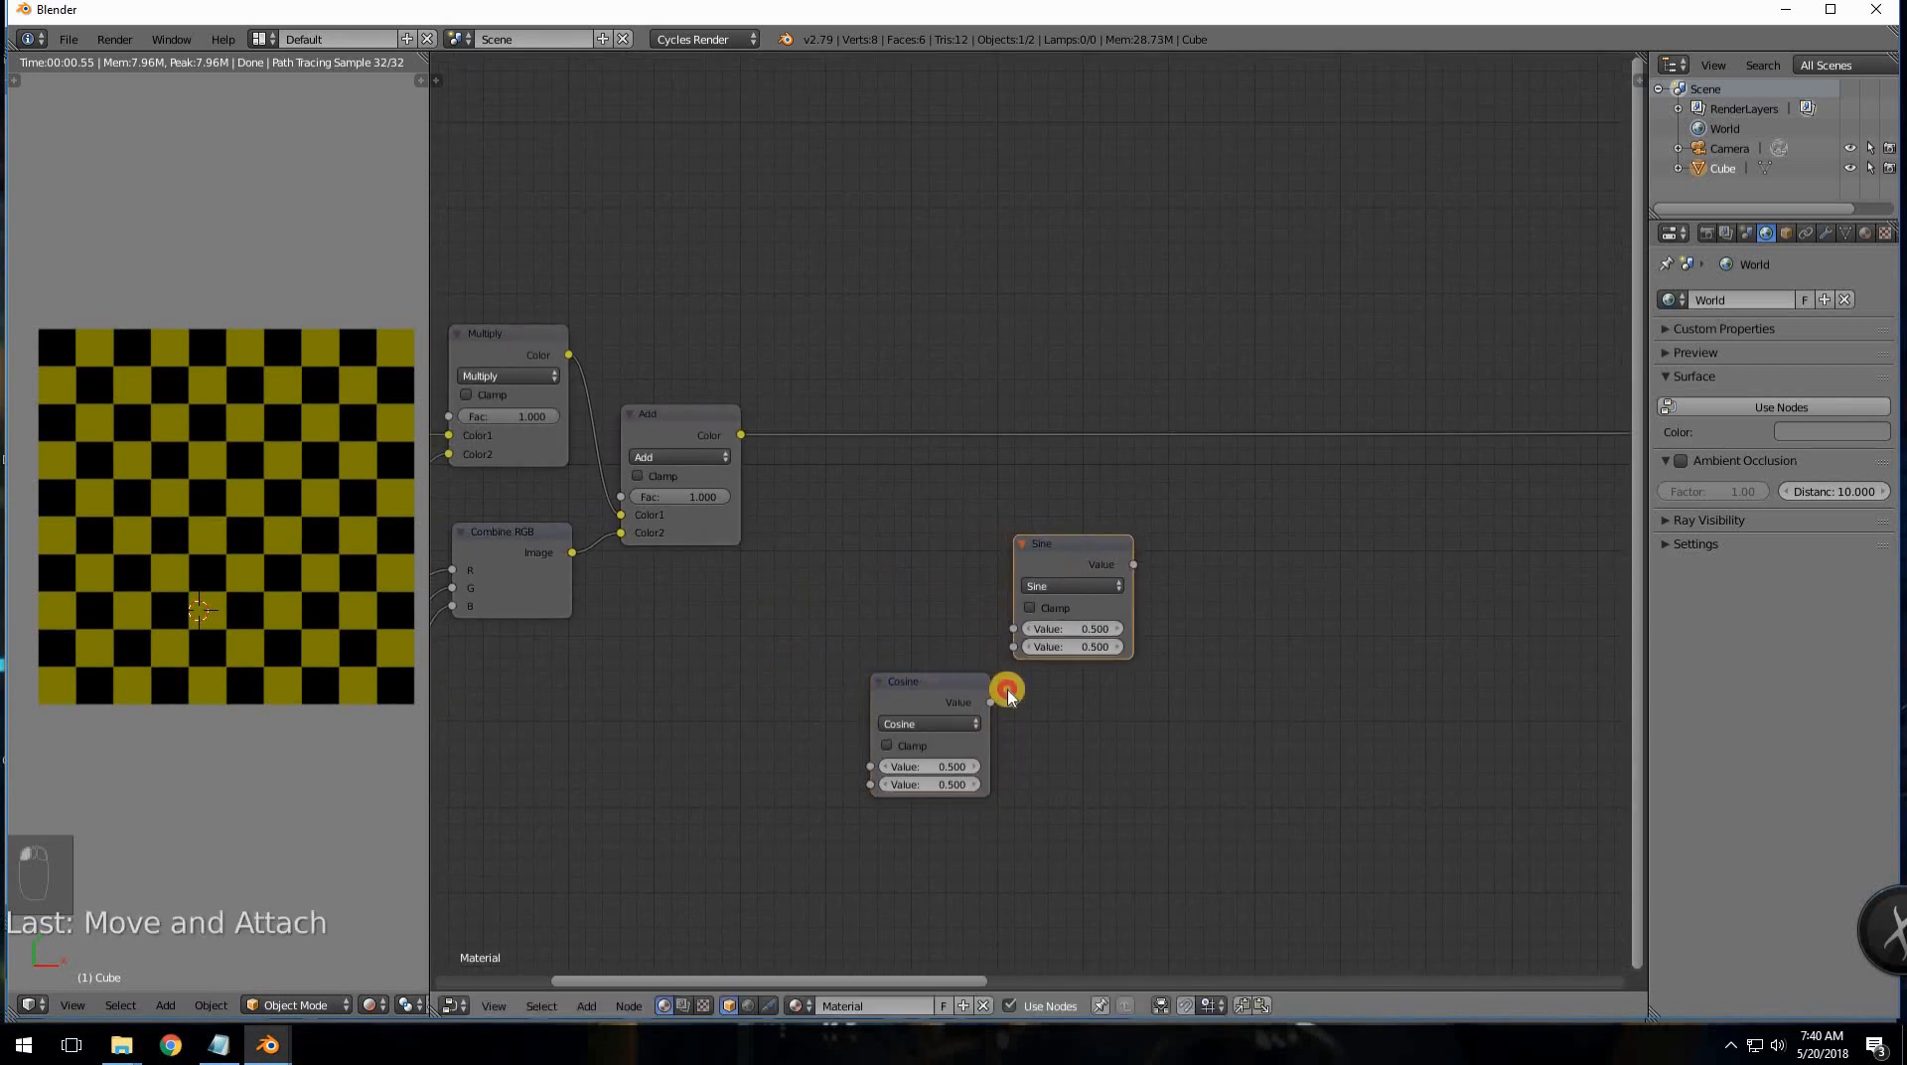
left_click_drag(983, 682, 1136, 680)
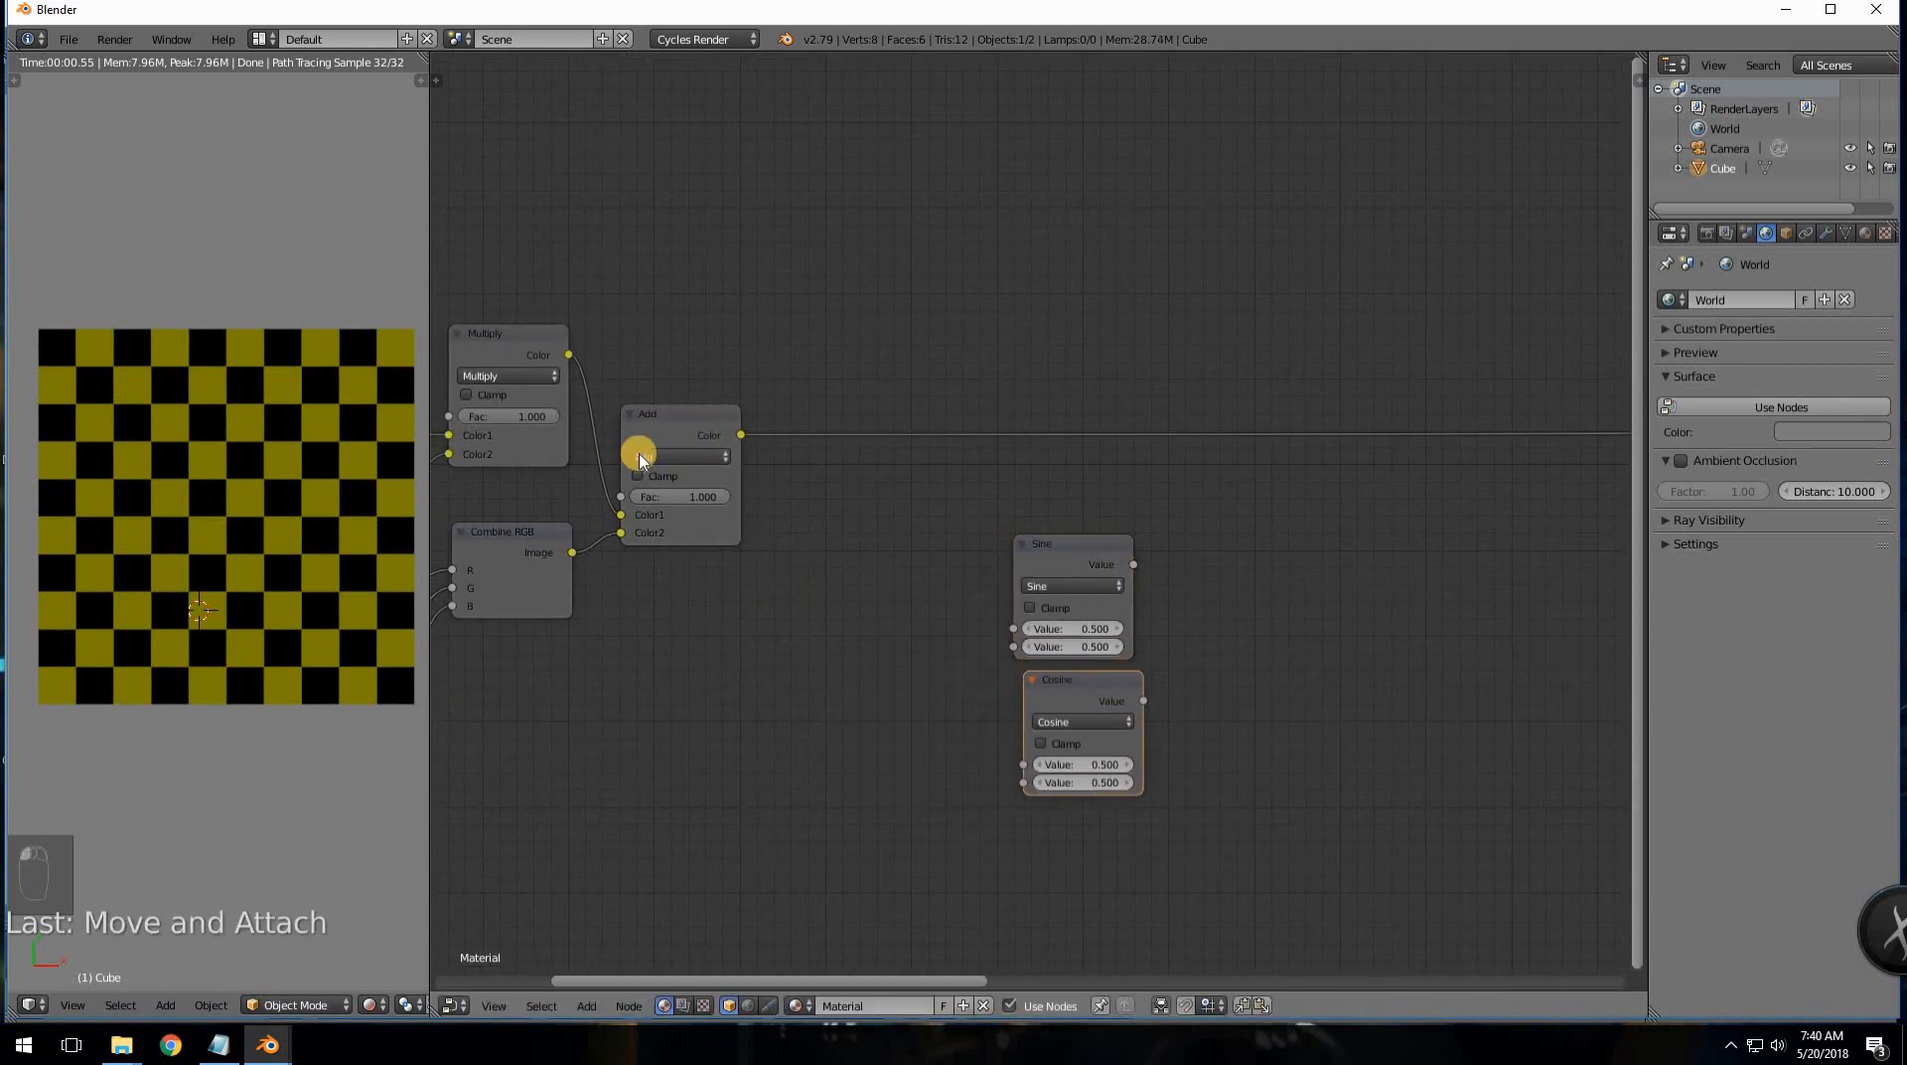
- Insert a Separate XYZ node on the Add node's color output link
key("shift+a")
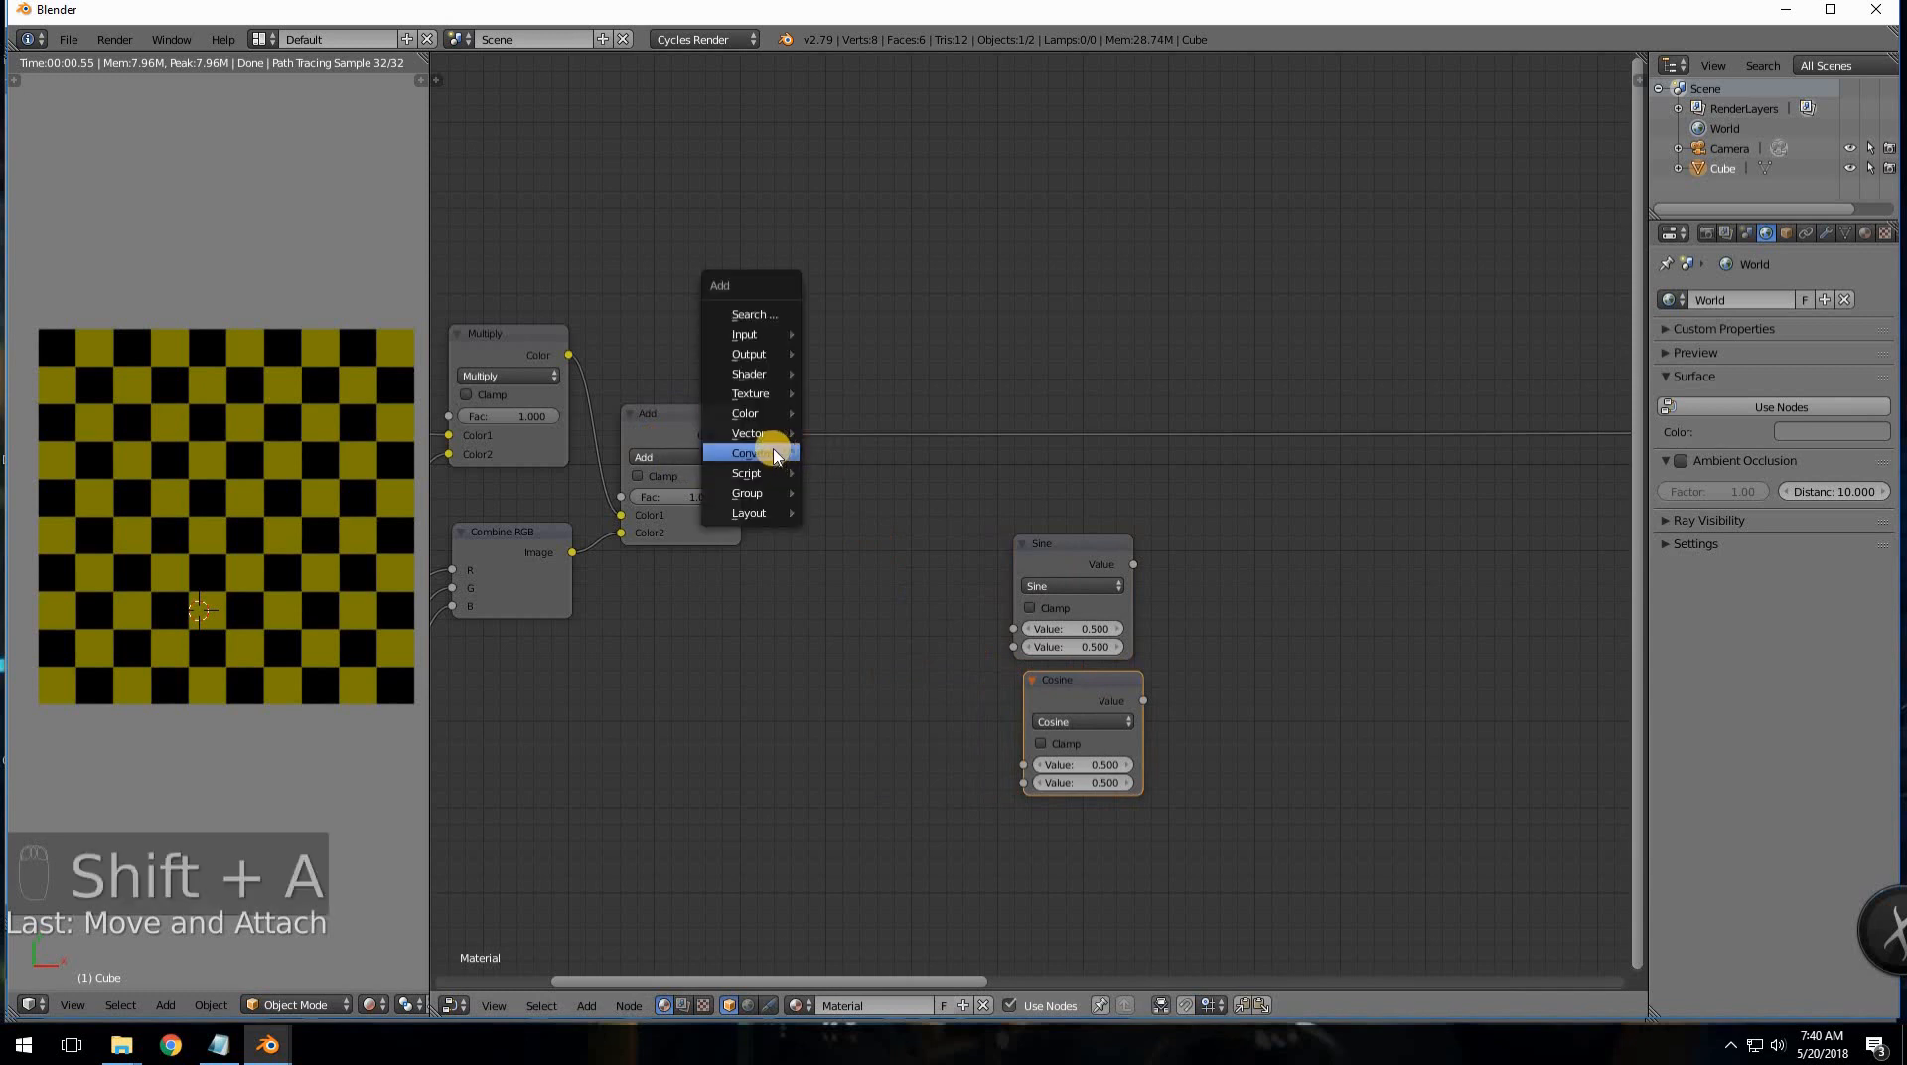
mouse_move(776, 453)
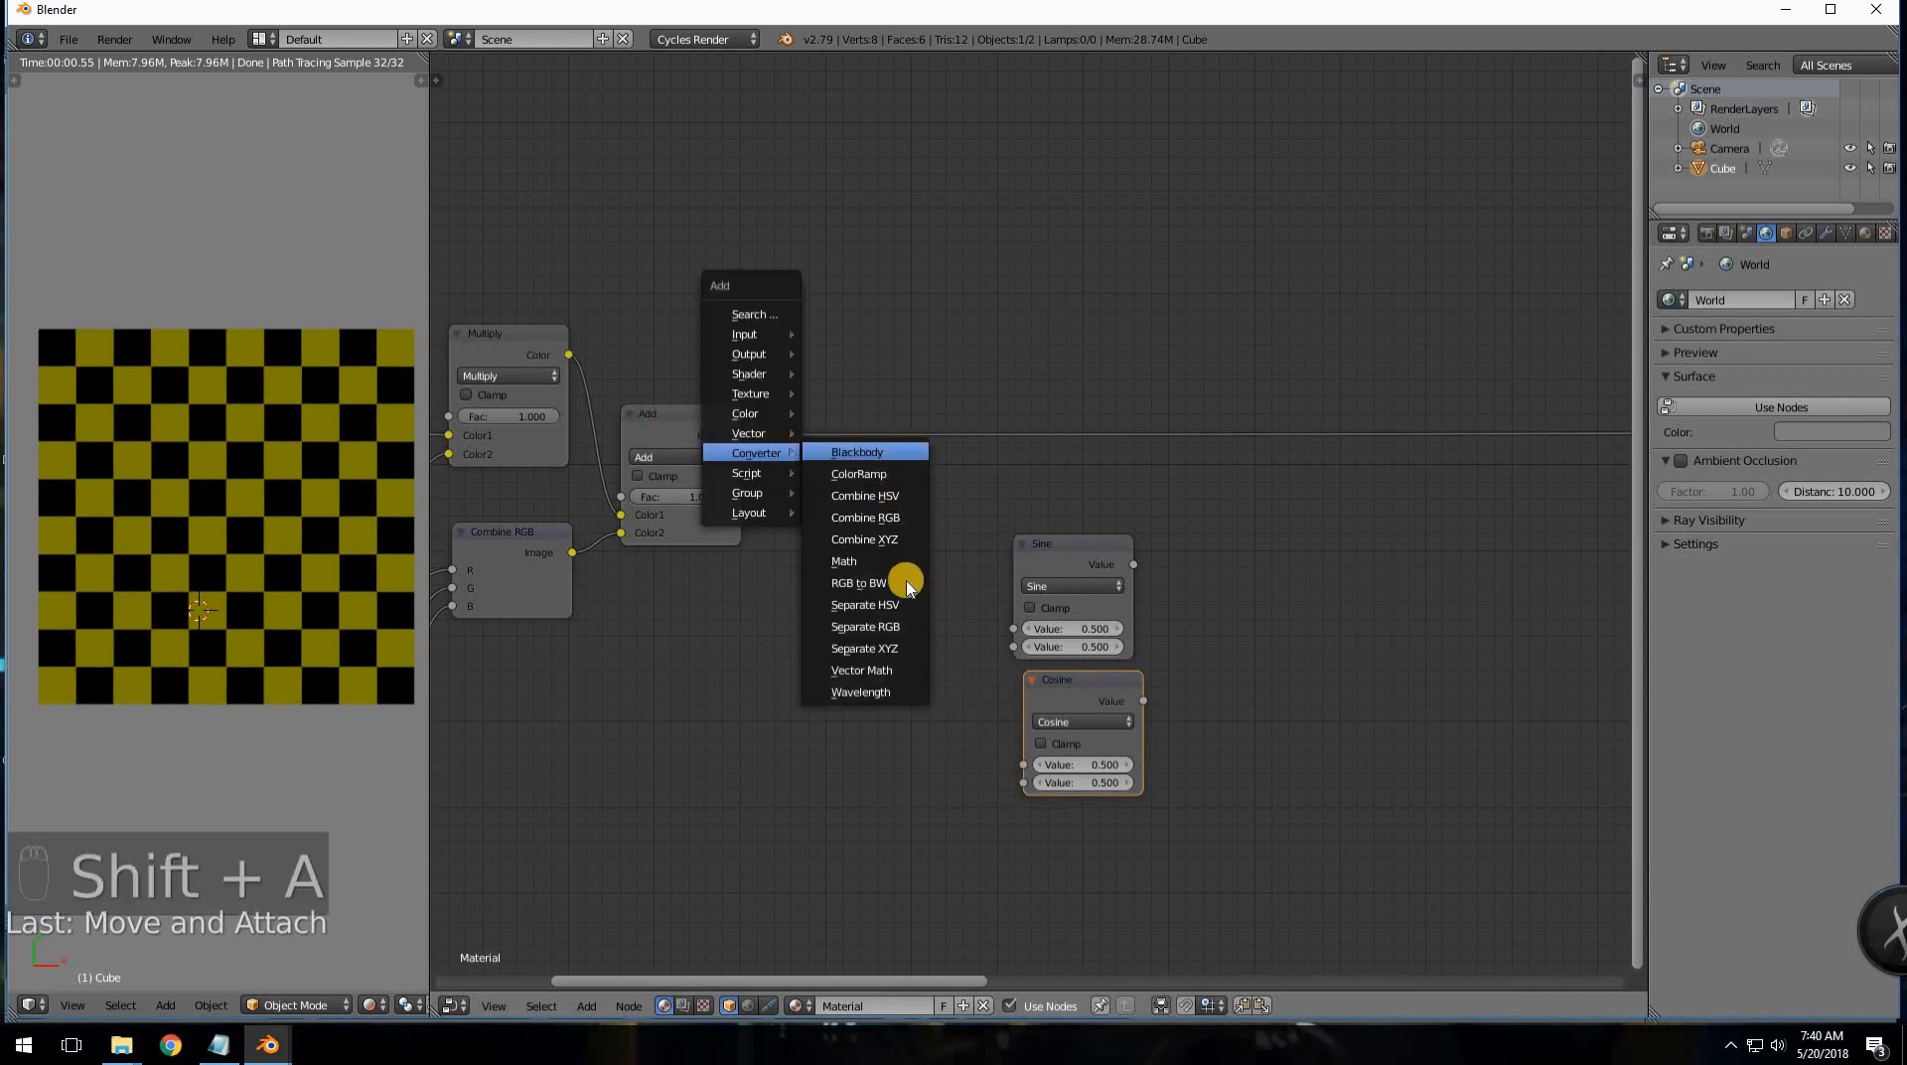
left_click(872, 647)
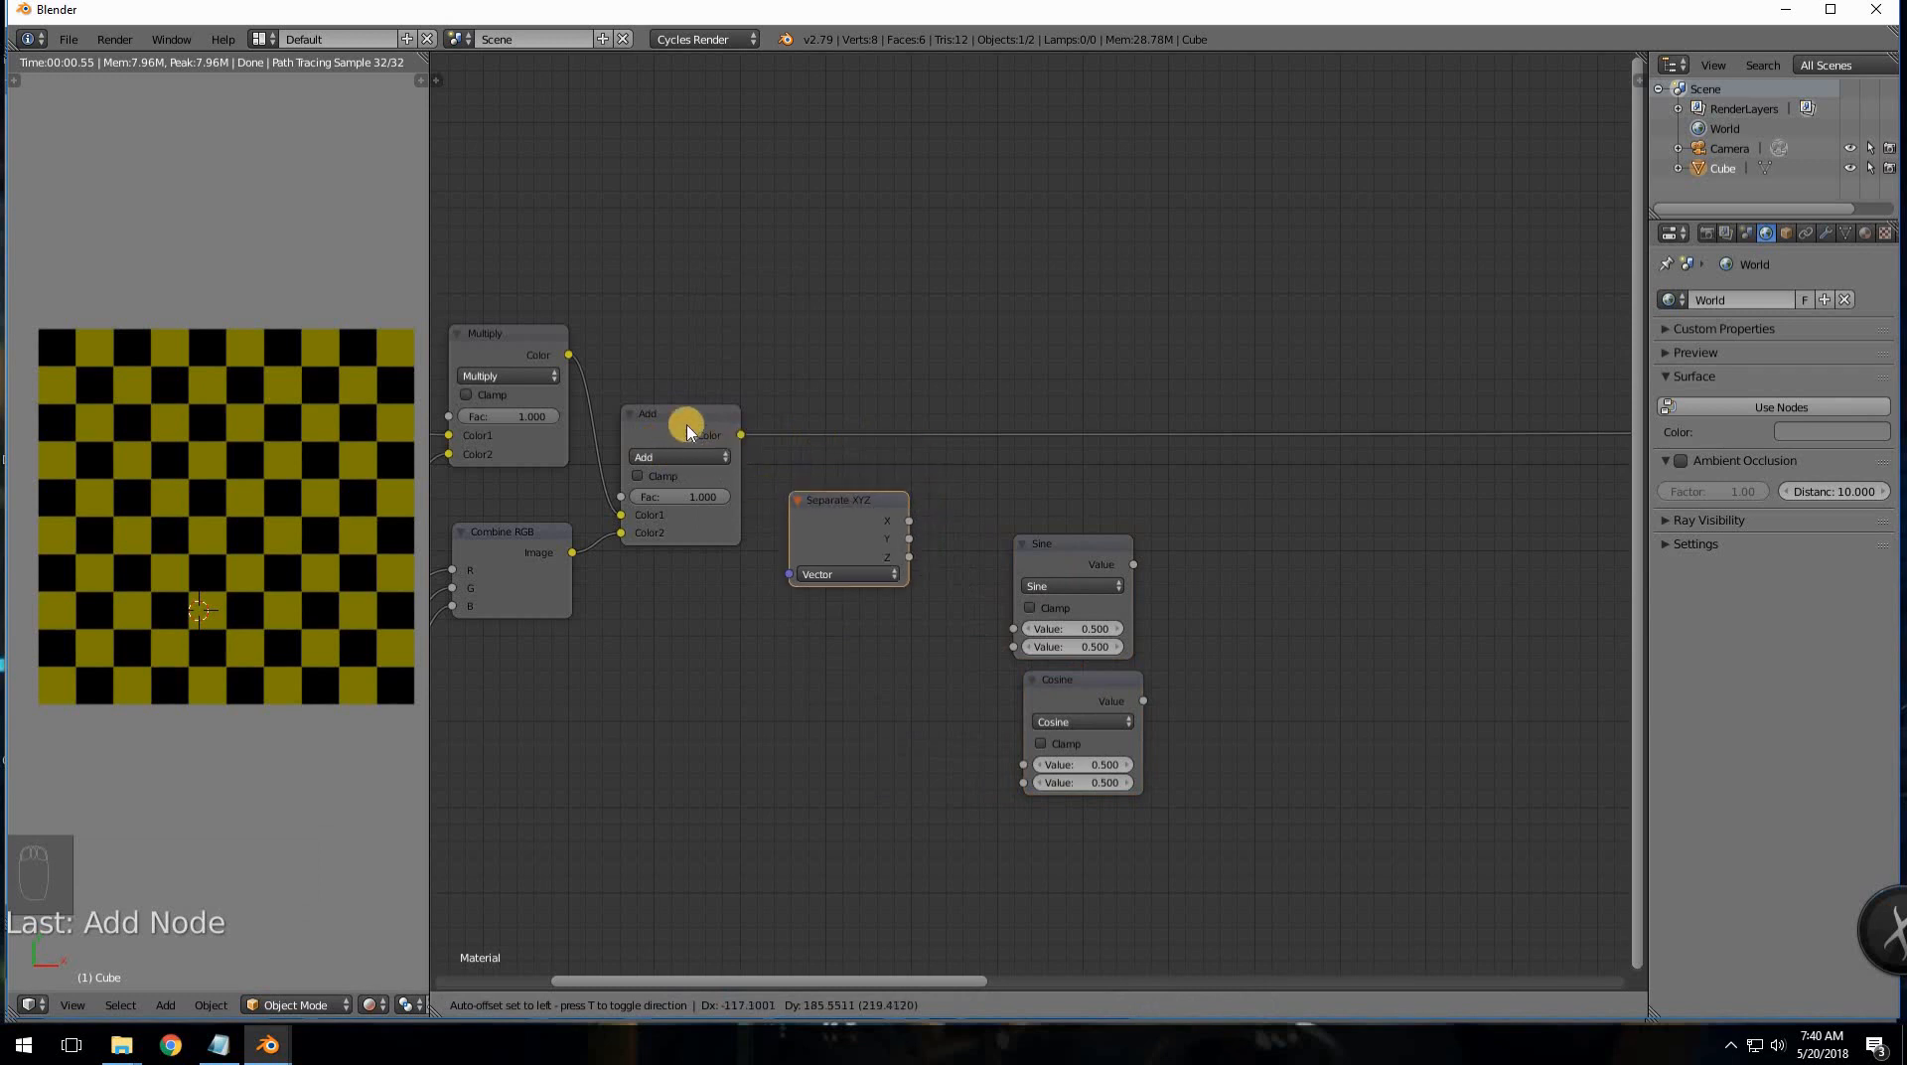
left_click(797, 385)
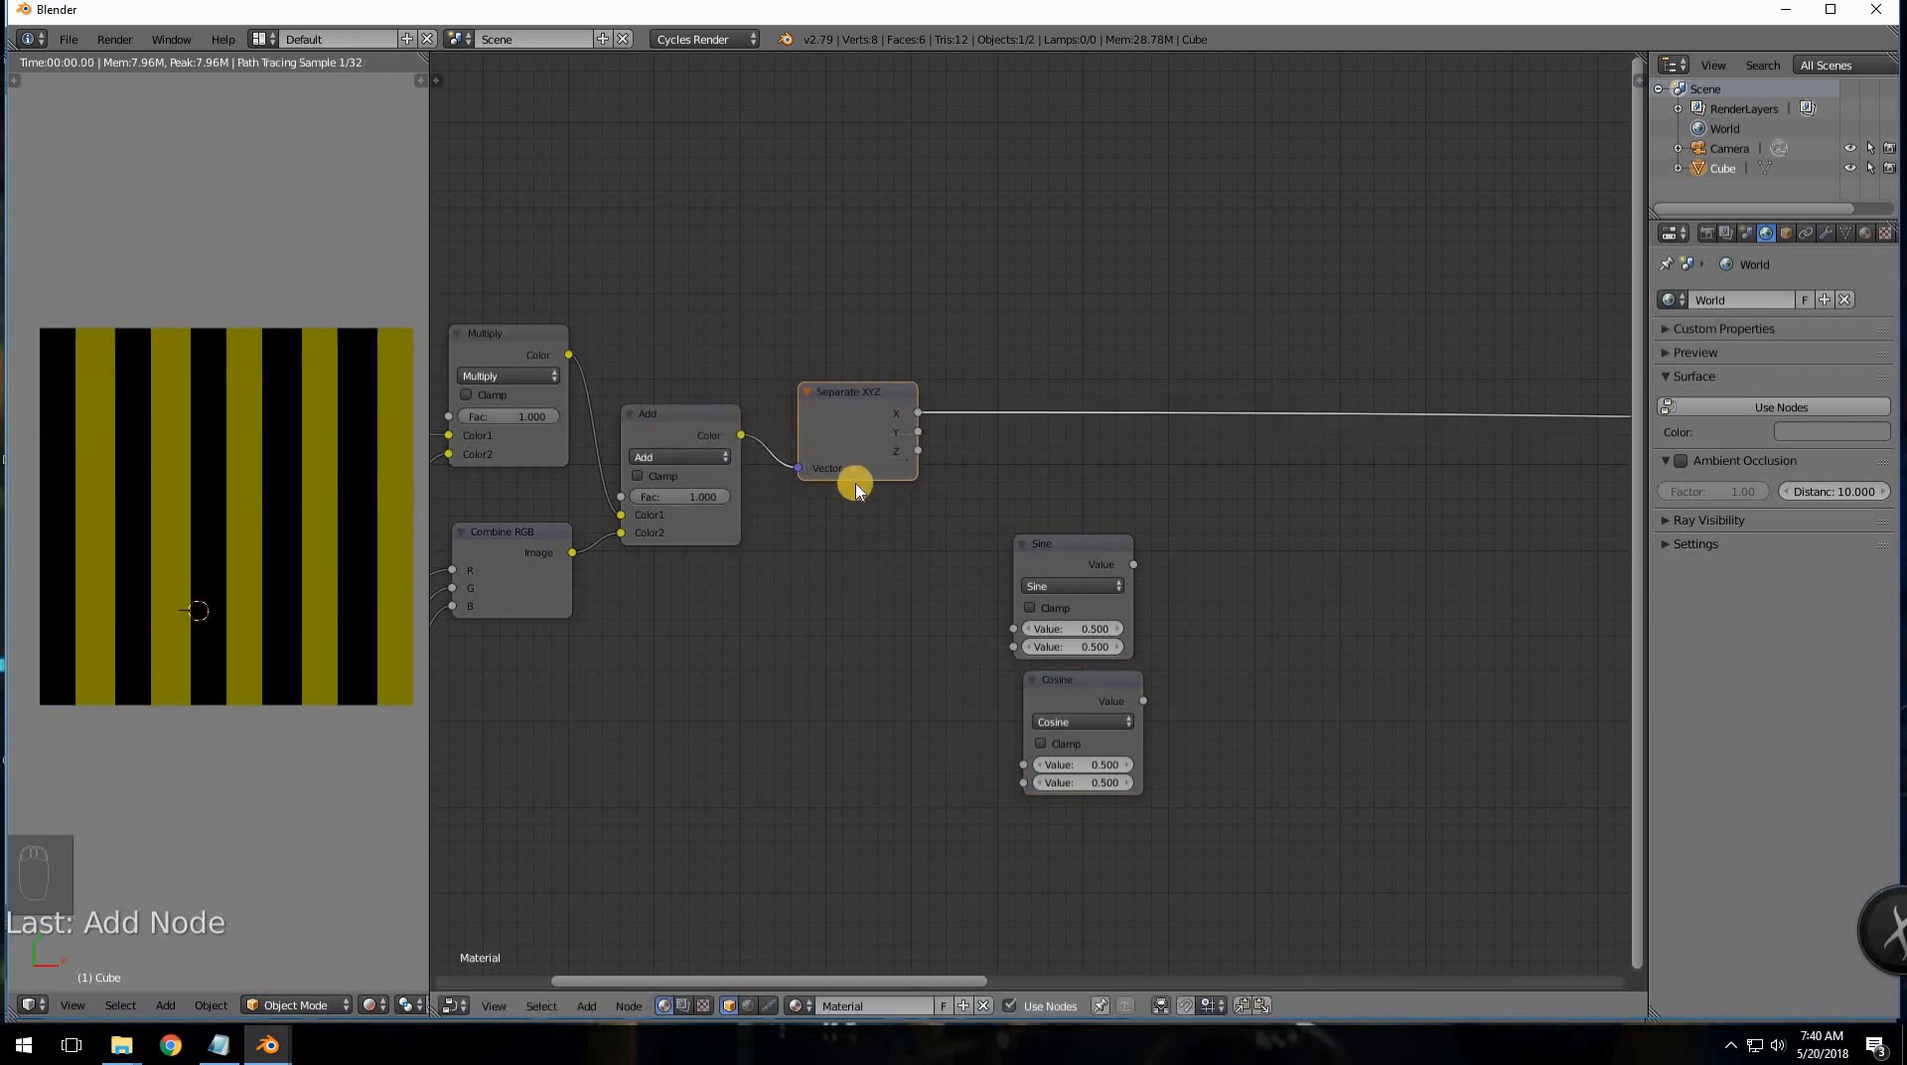
left_click_drag(862, 415, 841, 435)
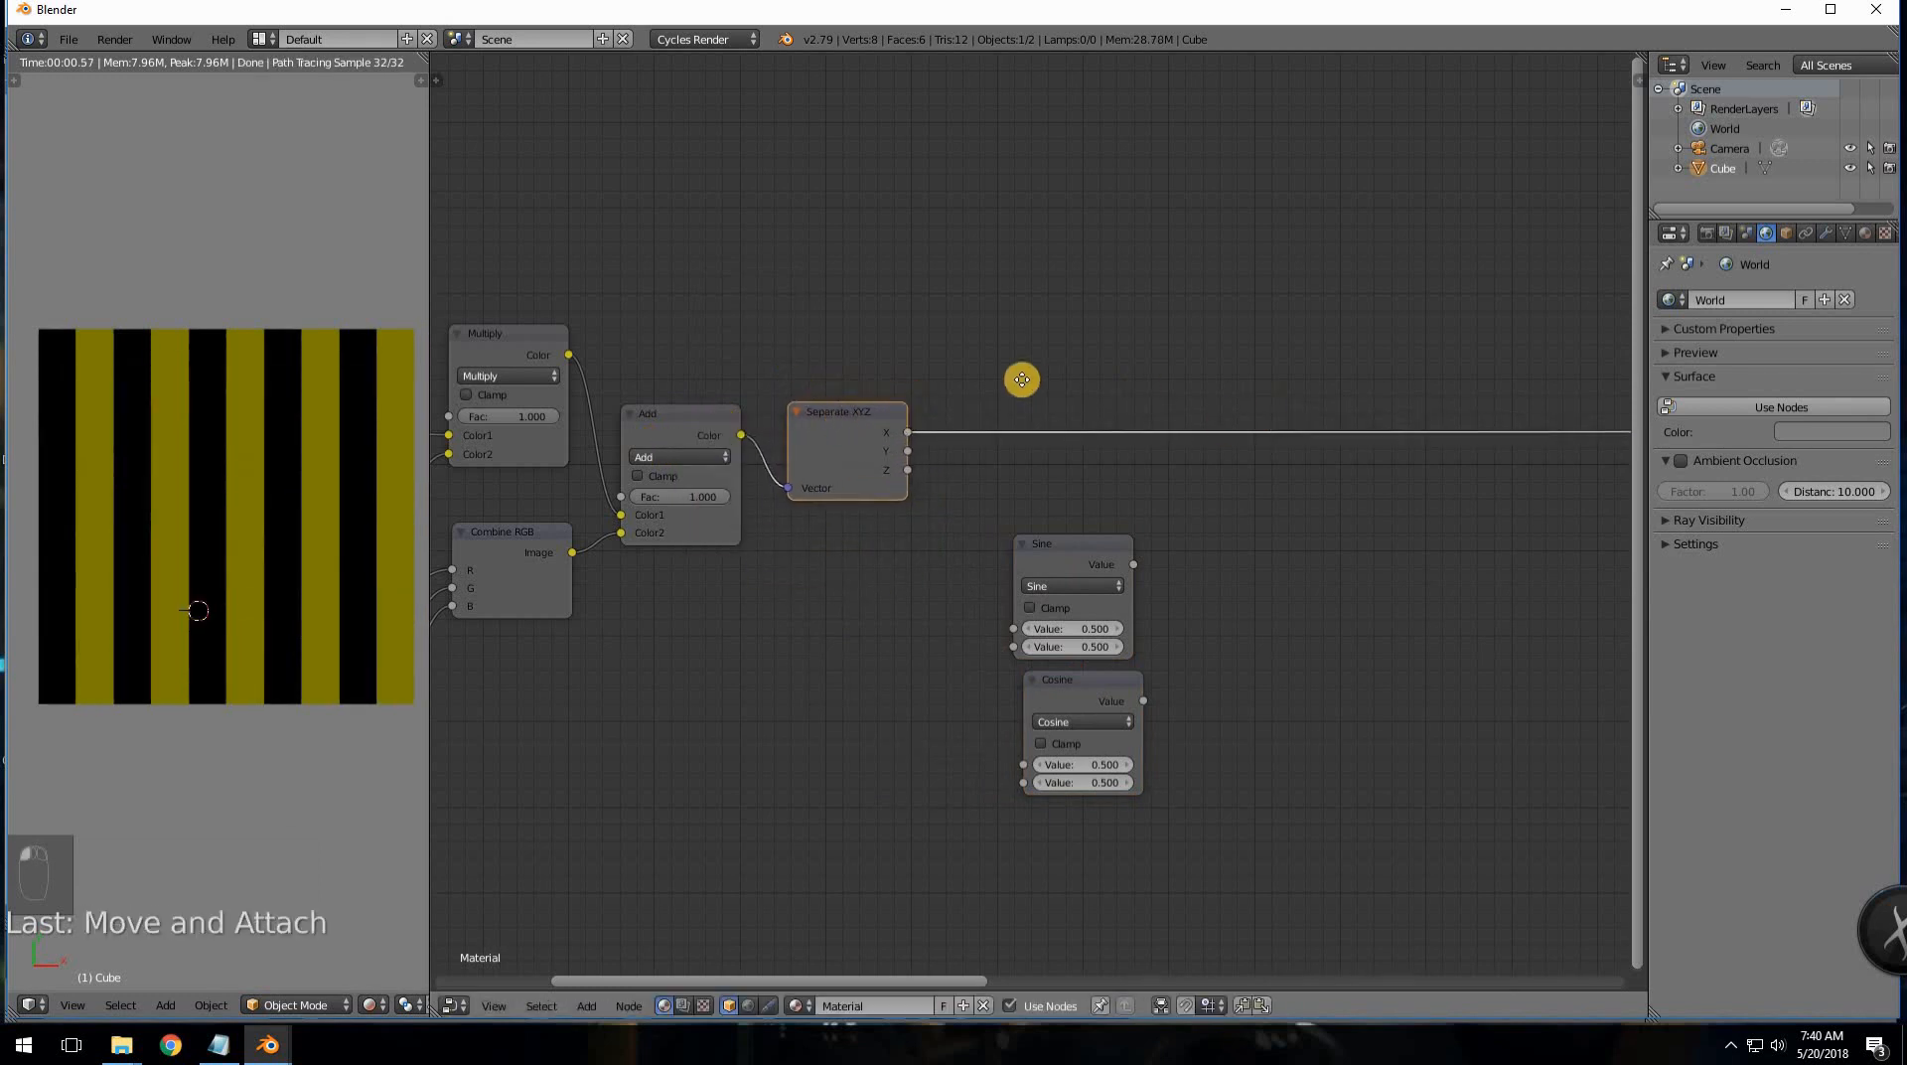
mouse_move(1022, 379)
middle_mouse_down()
mouse_move(1051, 378)
mouse_move(1050, 396)
middle_mouse_up()
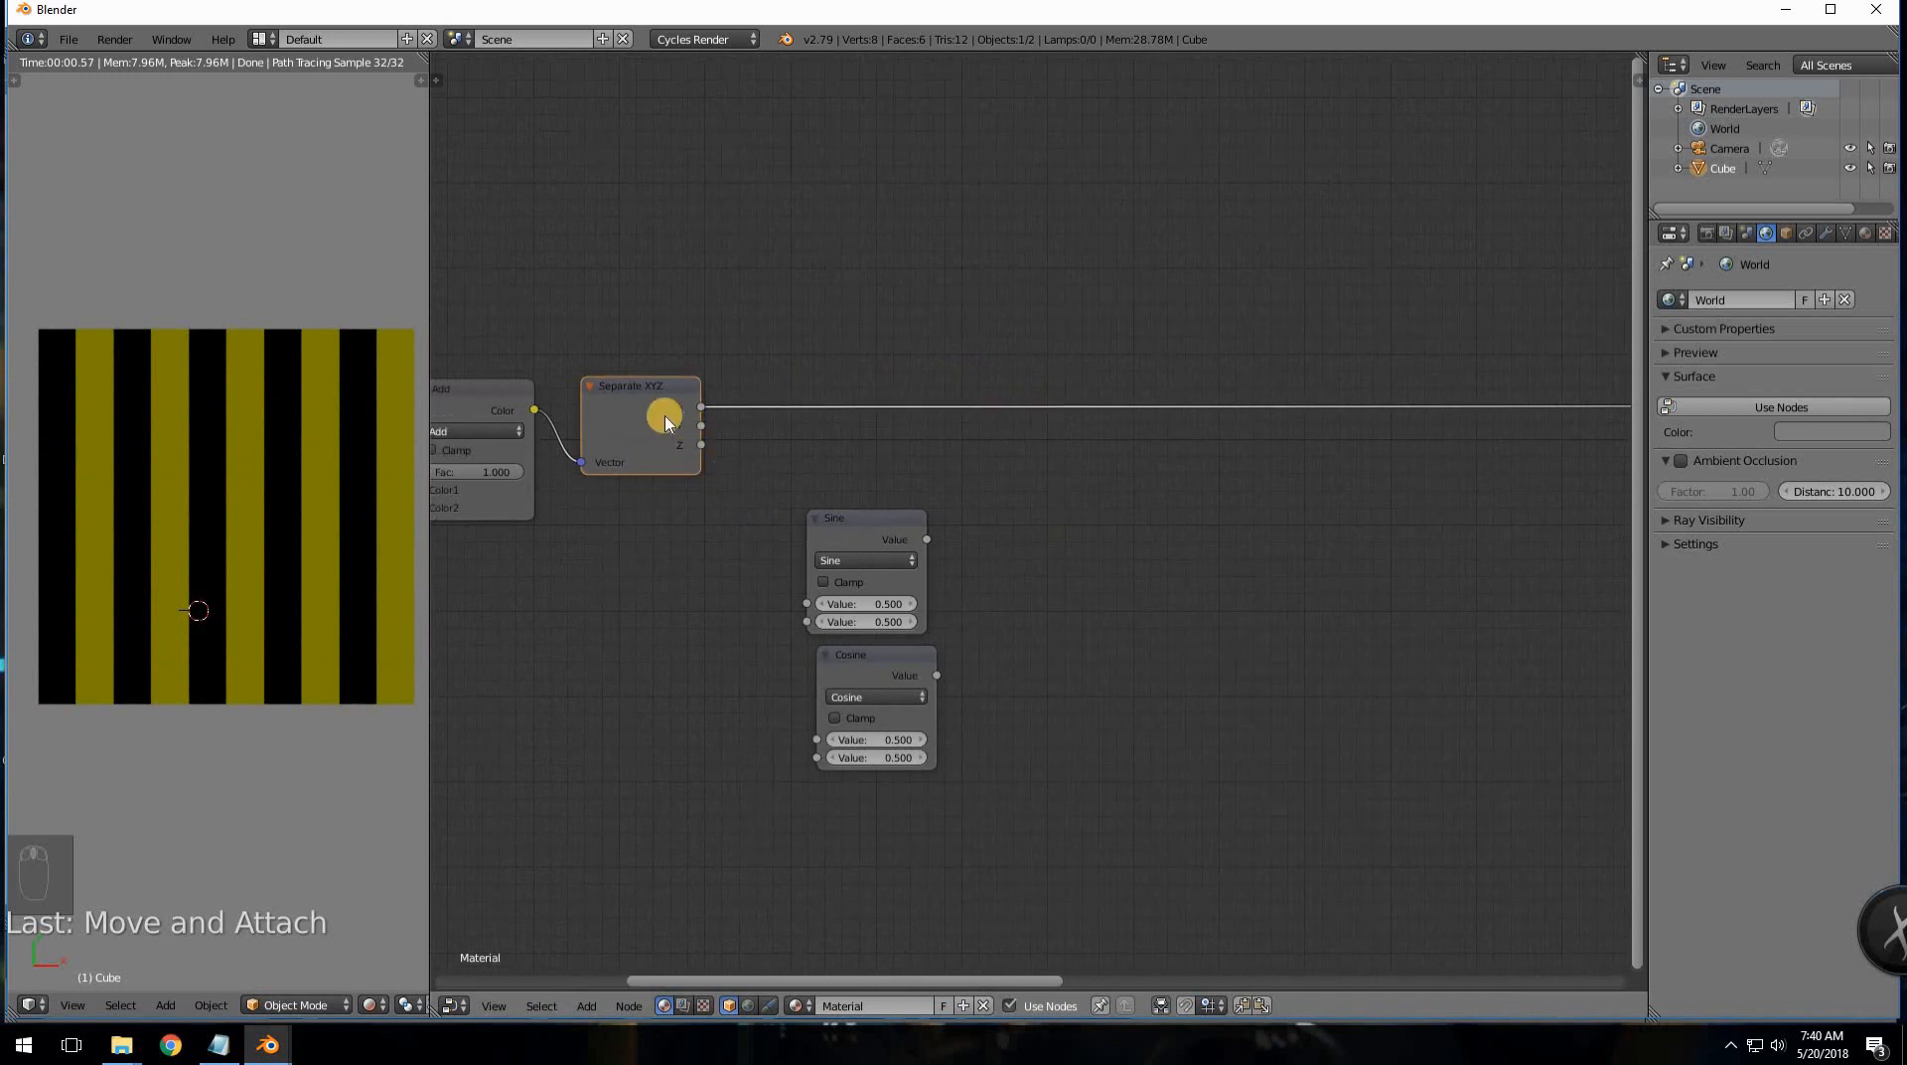
- Insert a Combine XYZ node on the Separate XYZ X link, sliding it right
key("shift+a")
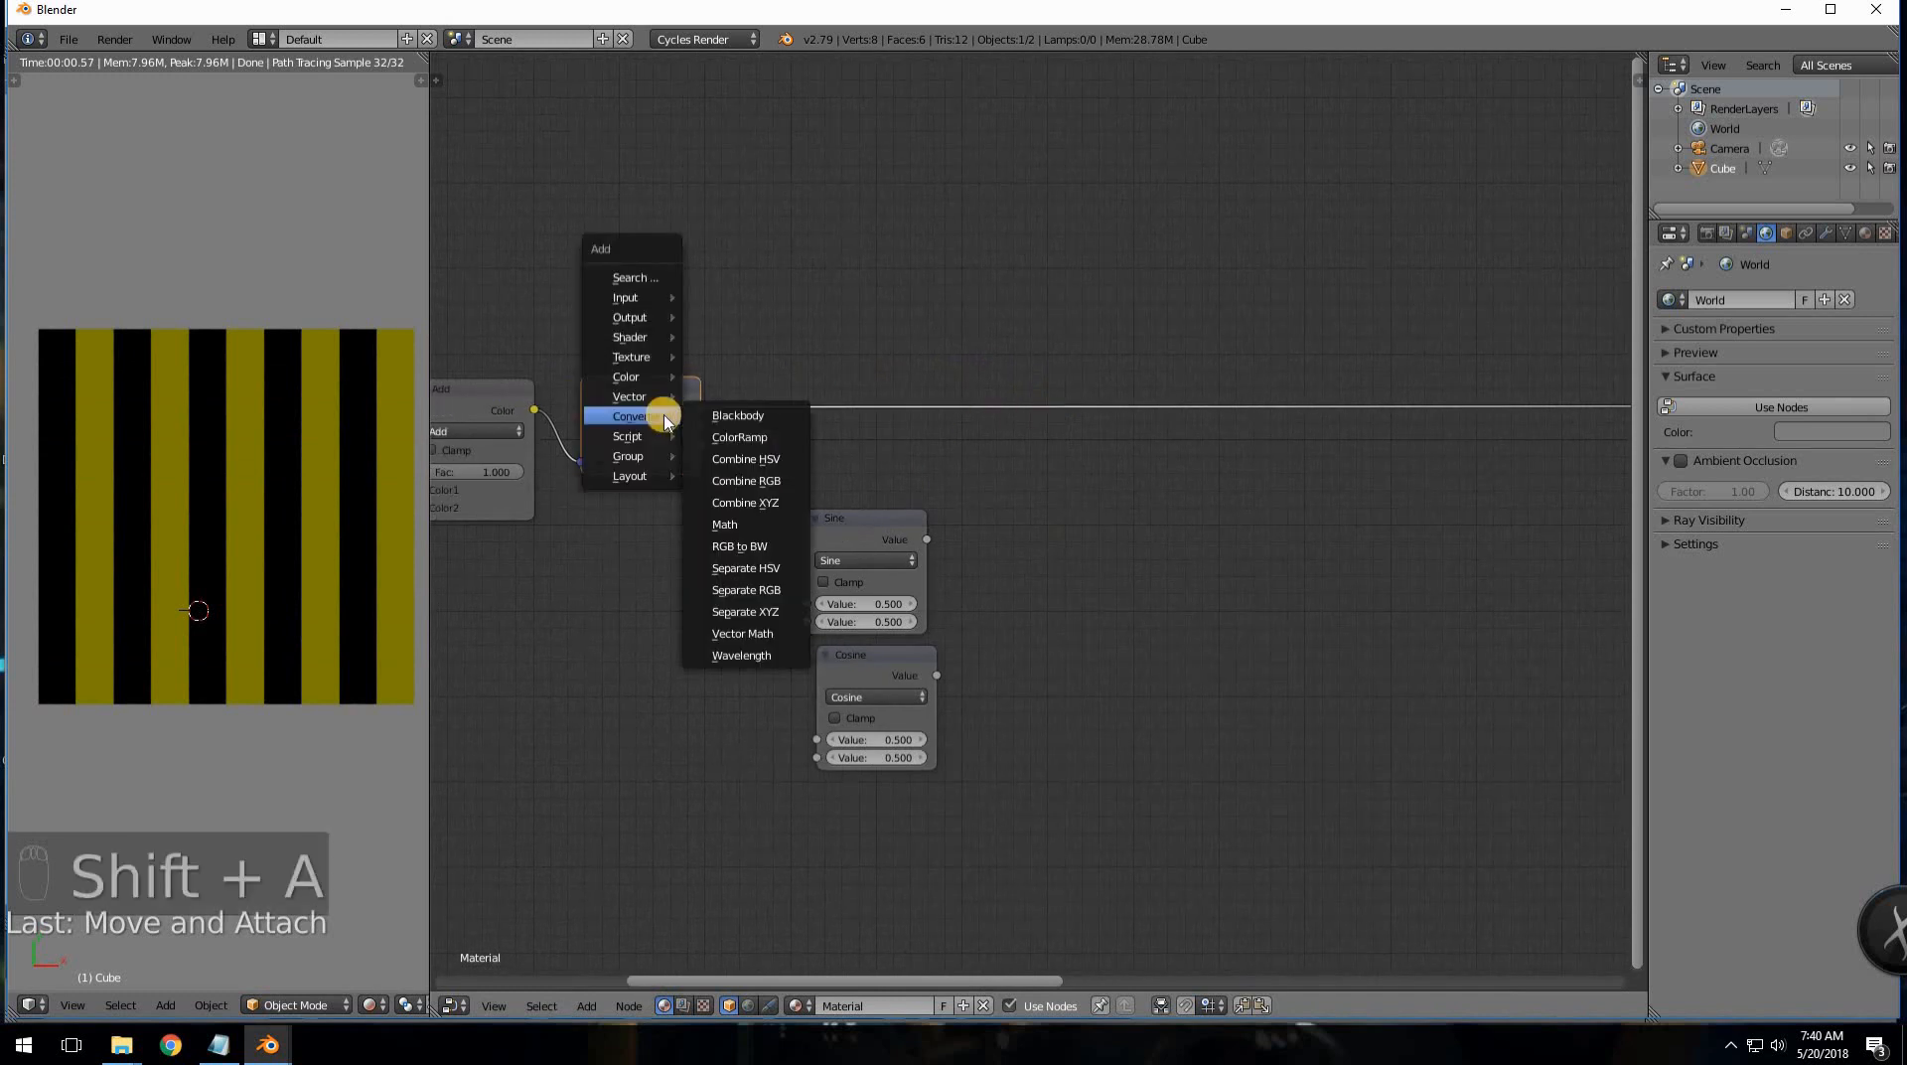
left_click(774, 496)
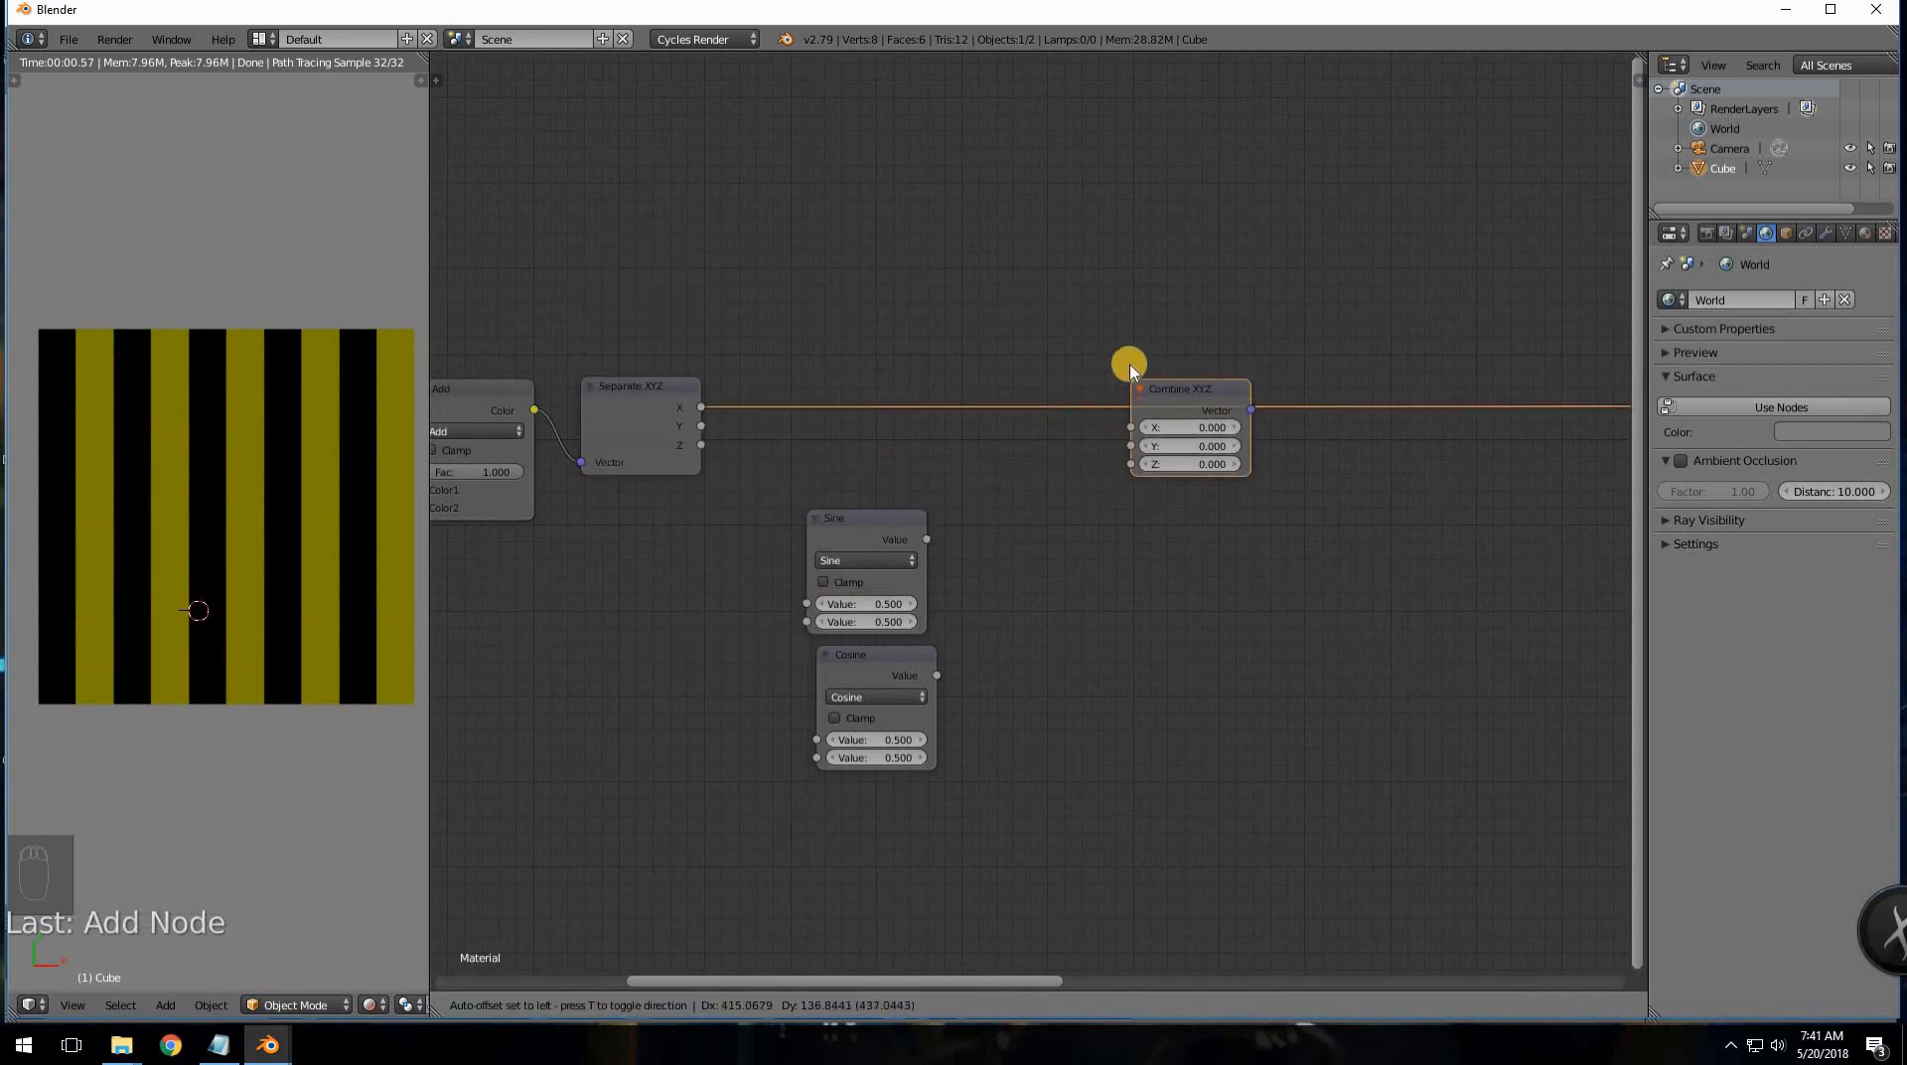
left_click(1157, 373)
left_click_drag(1190, 374, 1392, 372)
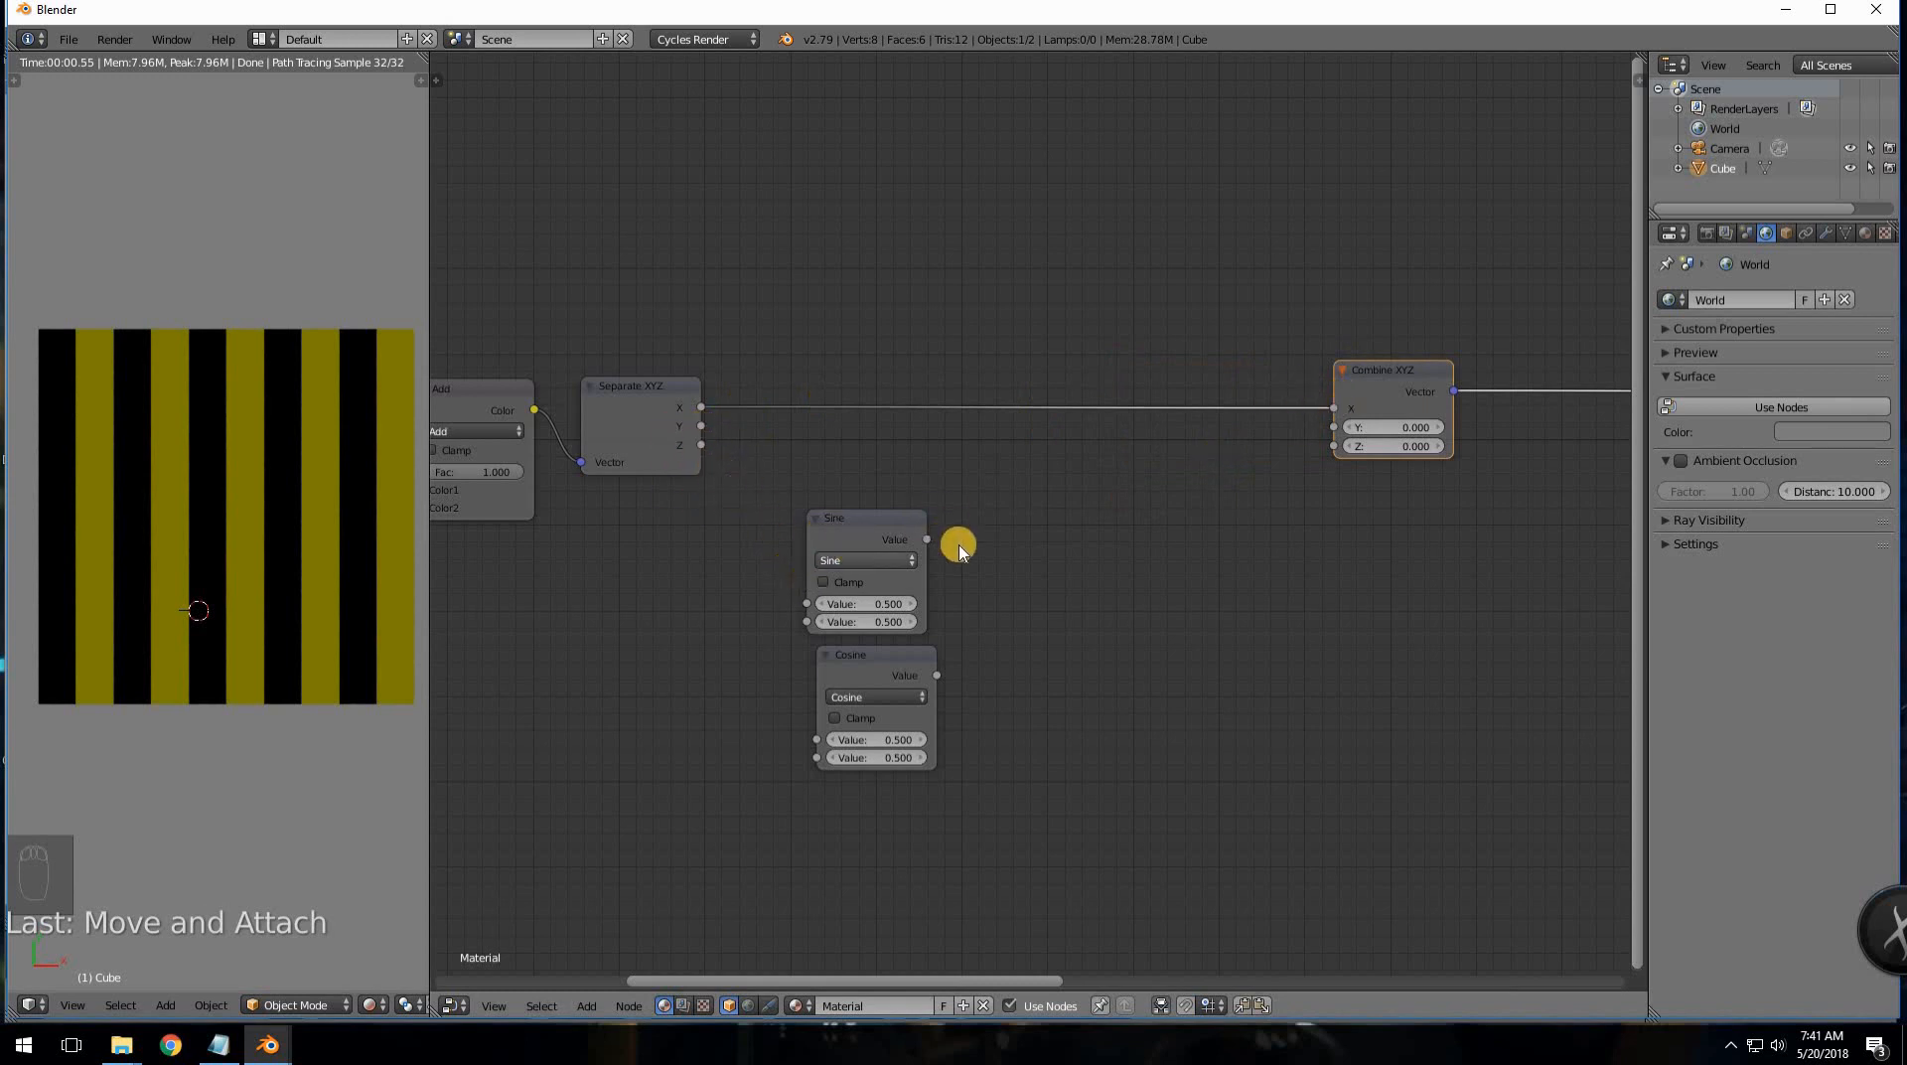
scroll(1060, 570, "down", 2)
middle_click_drag(635, 637, 795, 567)
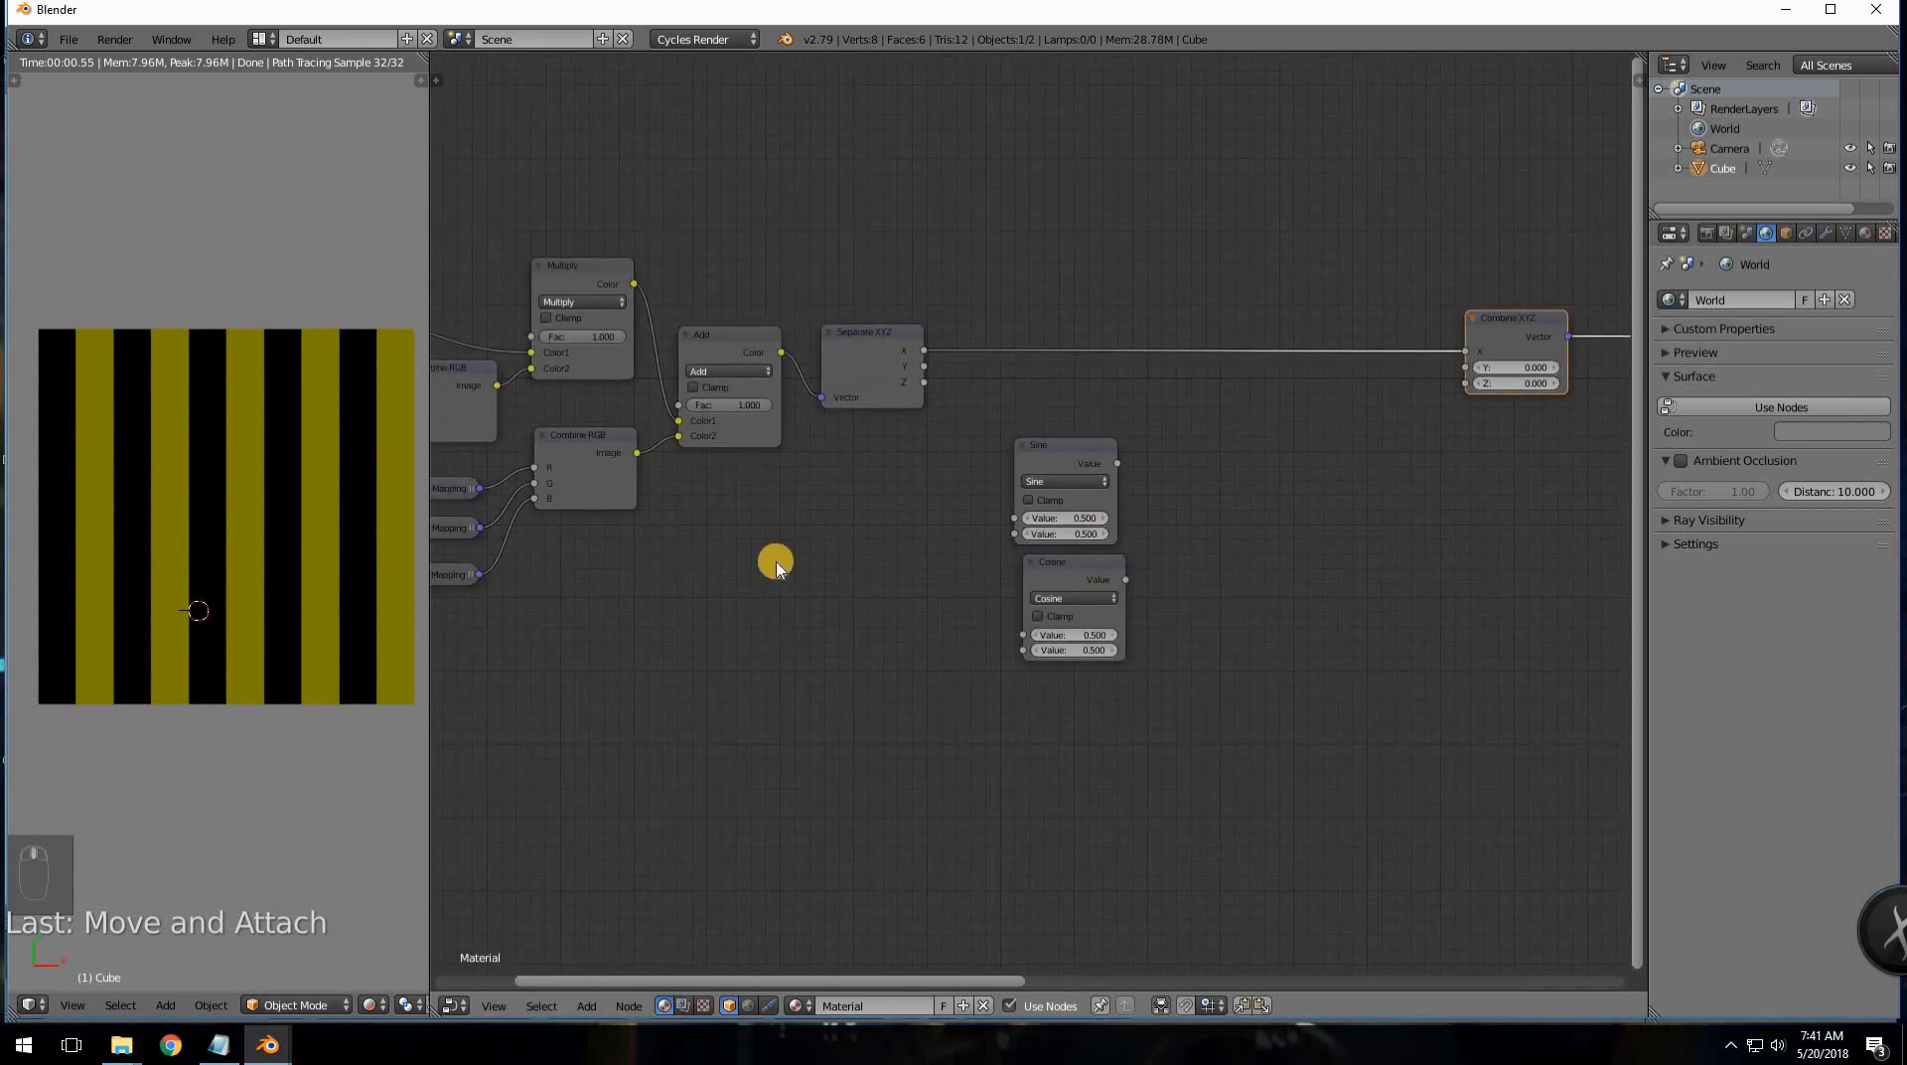
- Add a Value node and connect its output to both the Sine and Cosine inputs
key("shift+a")
mouse_move(745, 444)
left_click(847, 728)
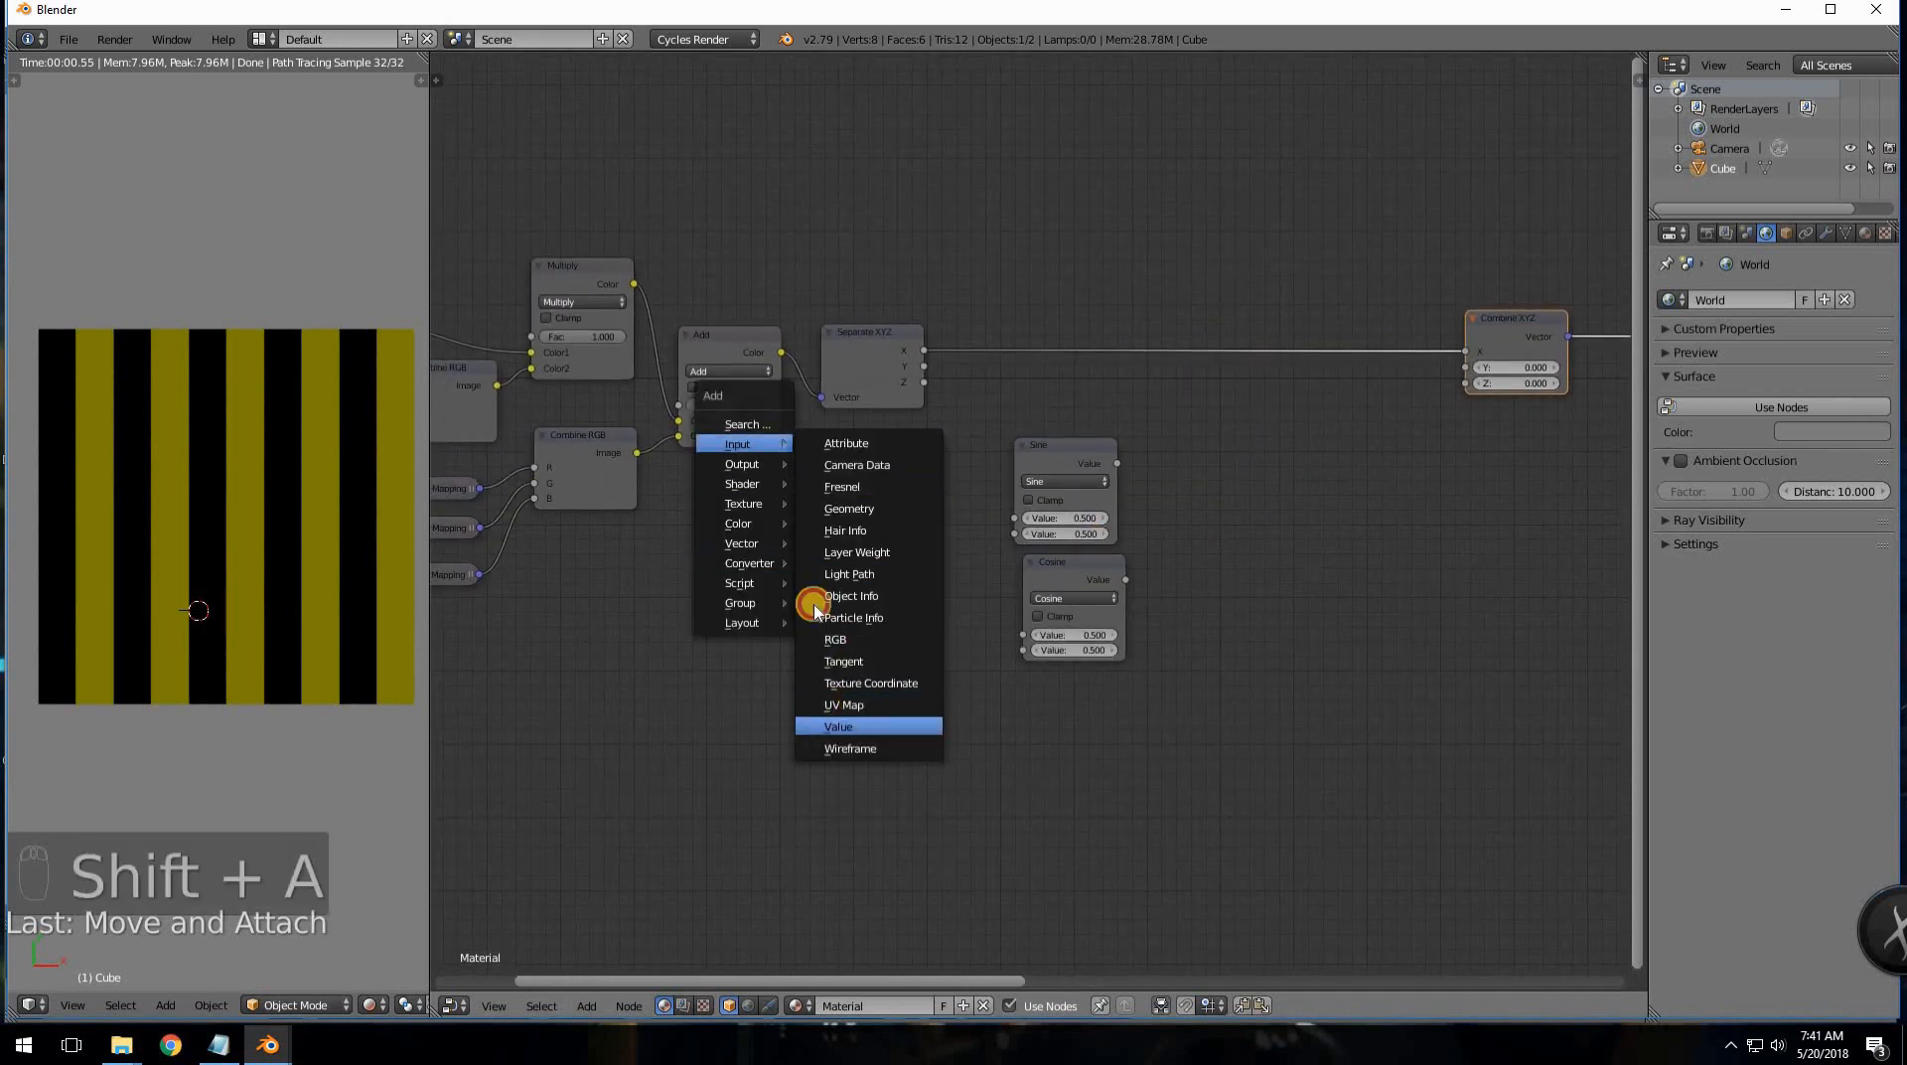
left_click(818, 545)
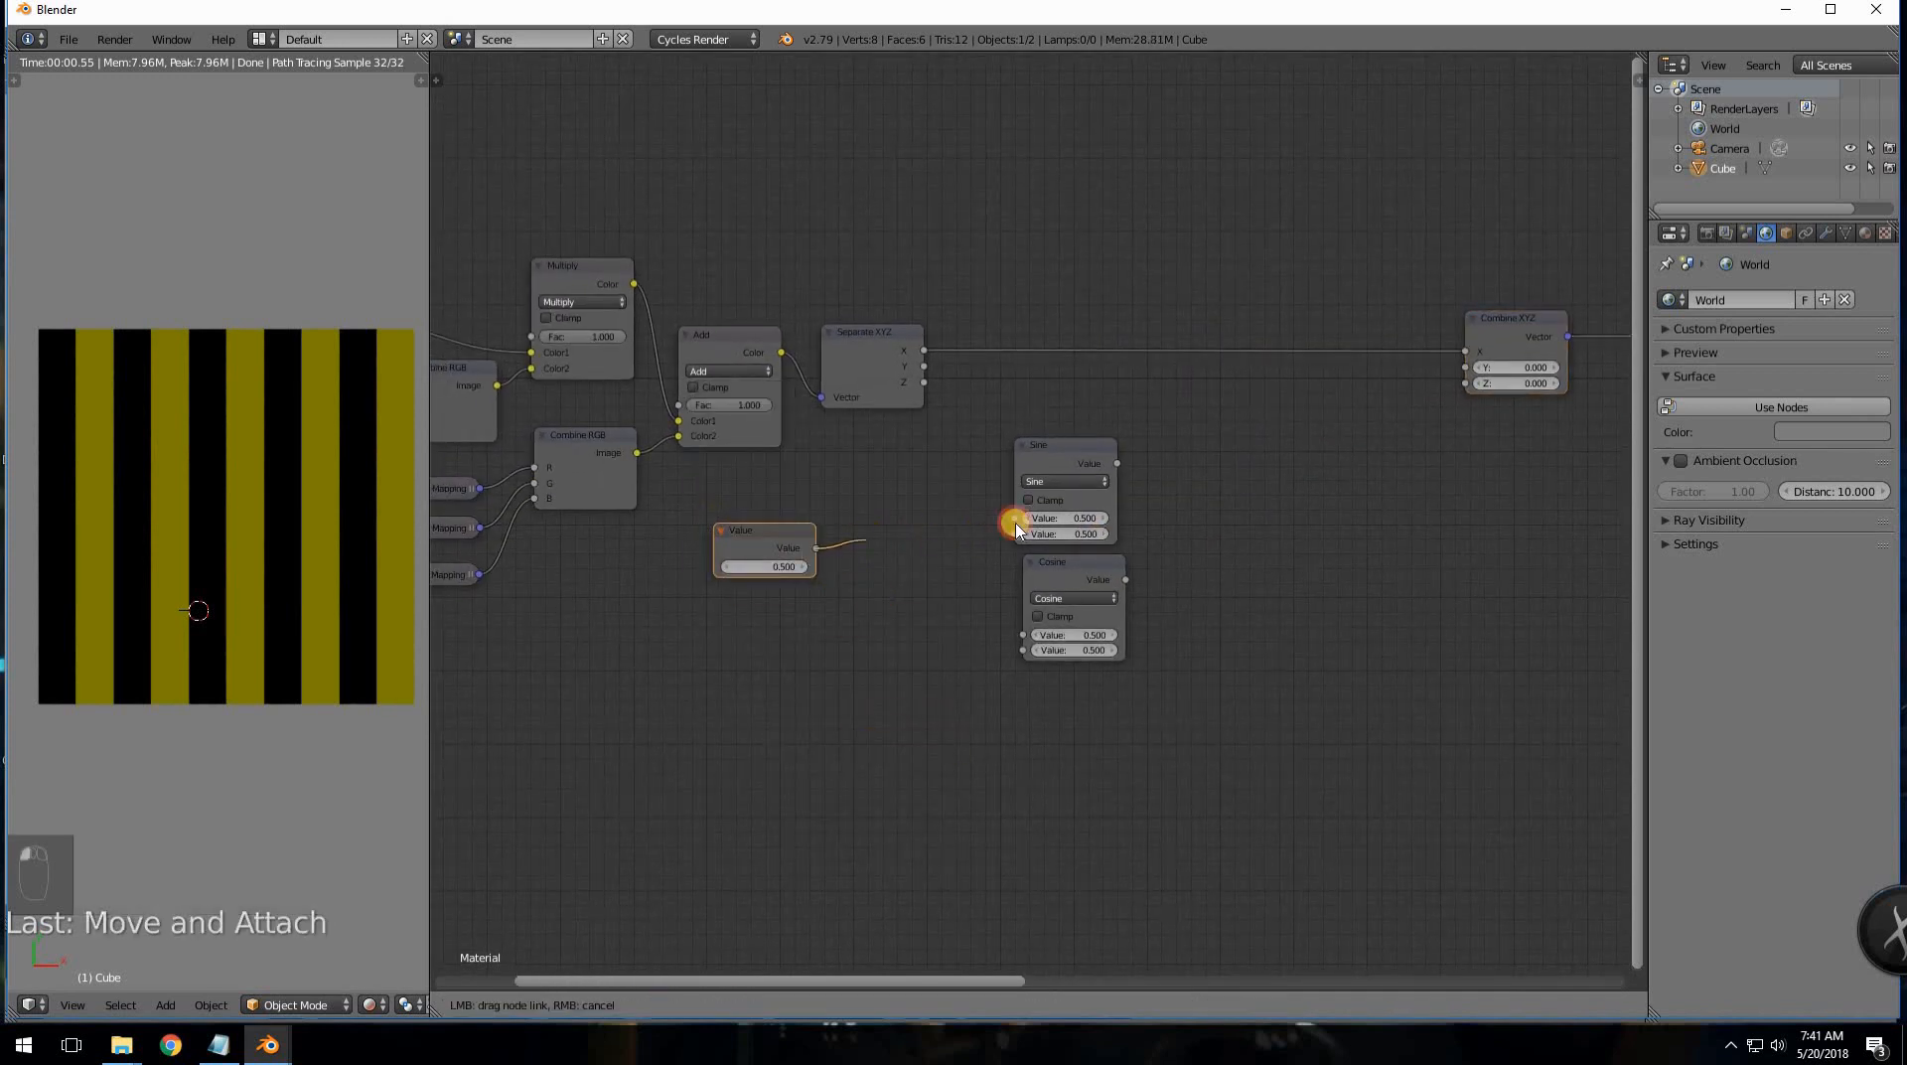
left_click_drag(1014, 517, 815, 547)
left_click_drag(958, 602, 1017, 634)
mouse_move(1057, 557)
left_mouse_down()
mouse_move(1038, 556)
mouse_move(1053, 562)
left_mouse_up()
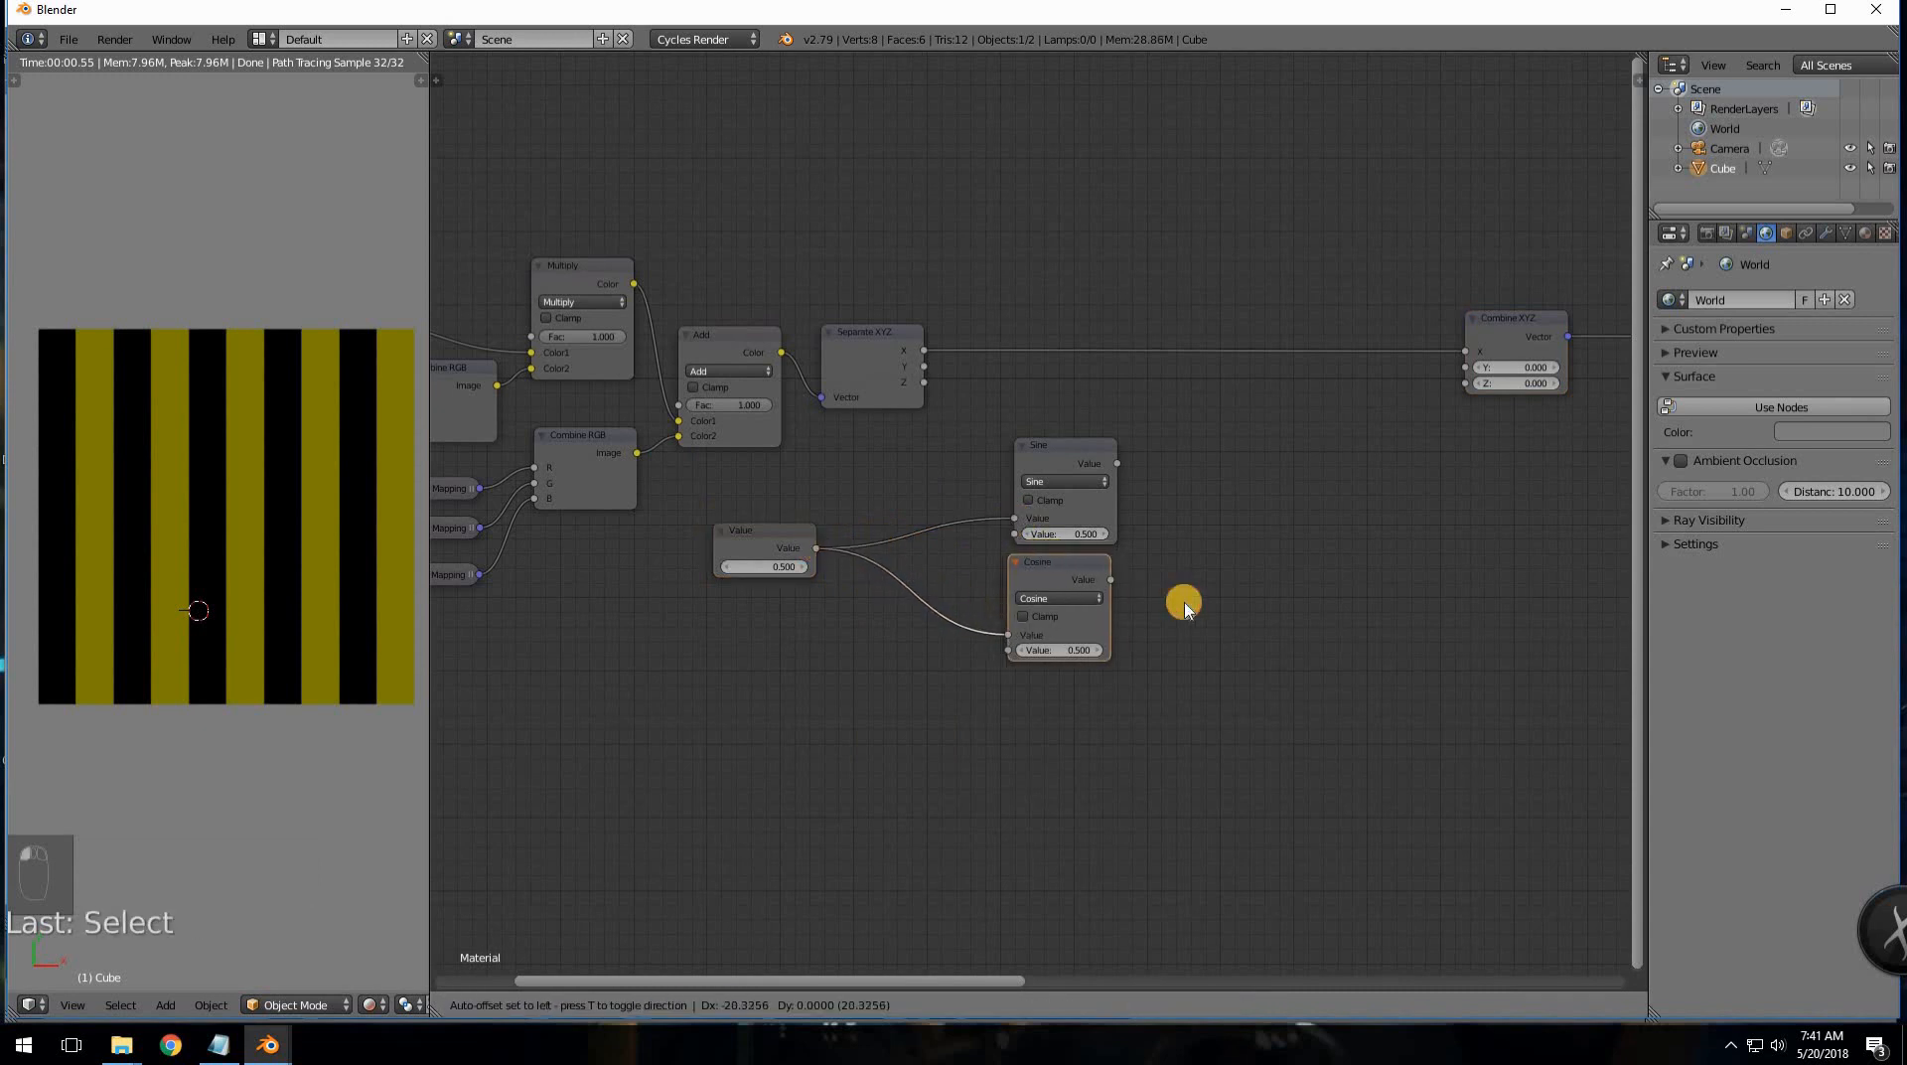
- Set the Value node to 0 and the Sine and Cosine second values to 0
scroll(1272, 601, "up", 3)
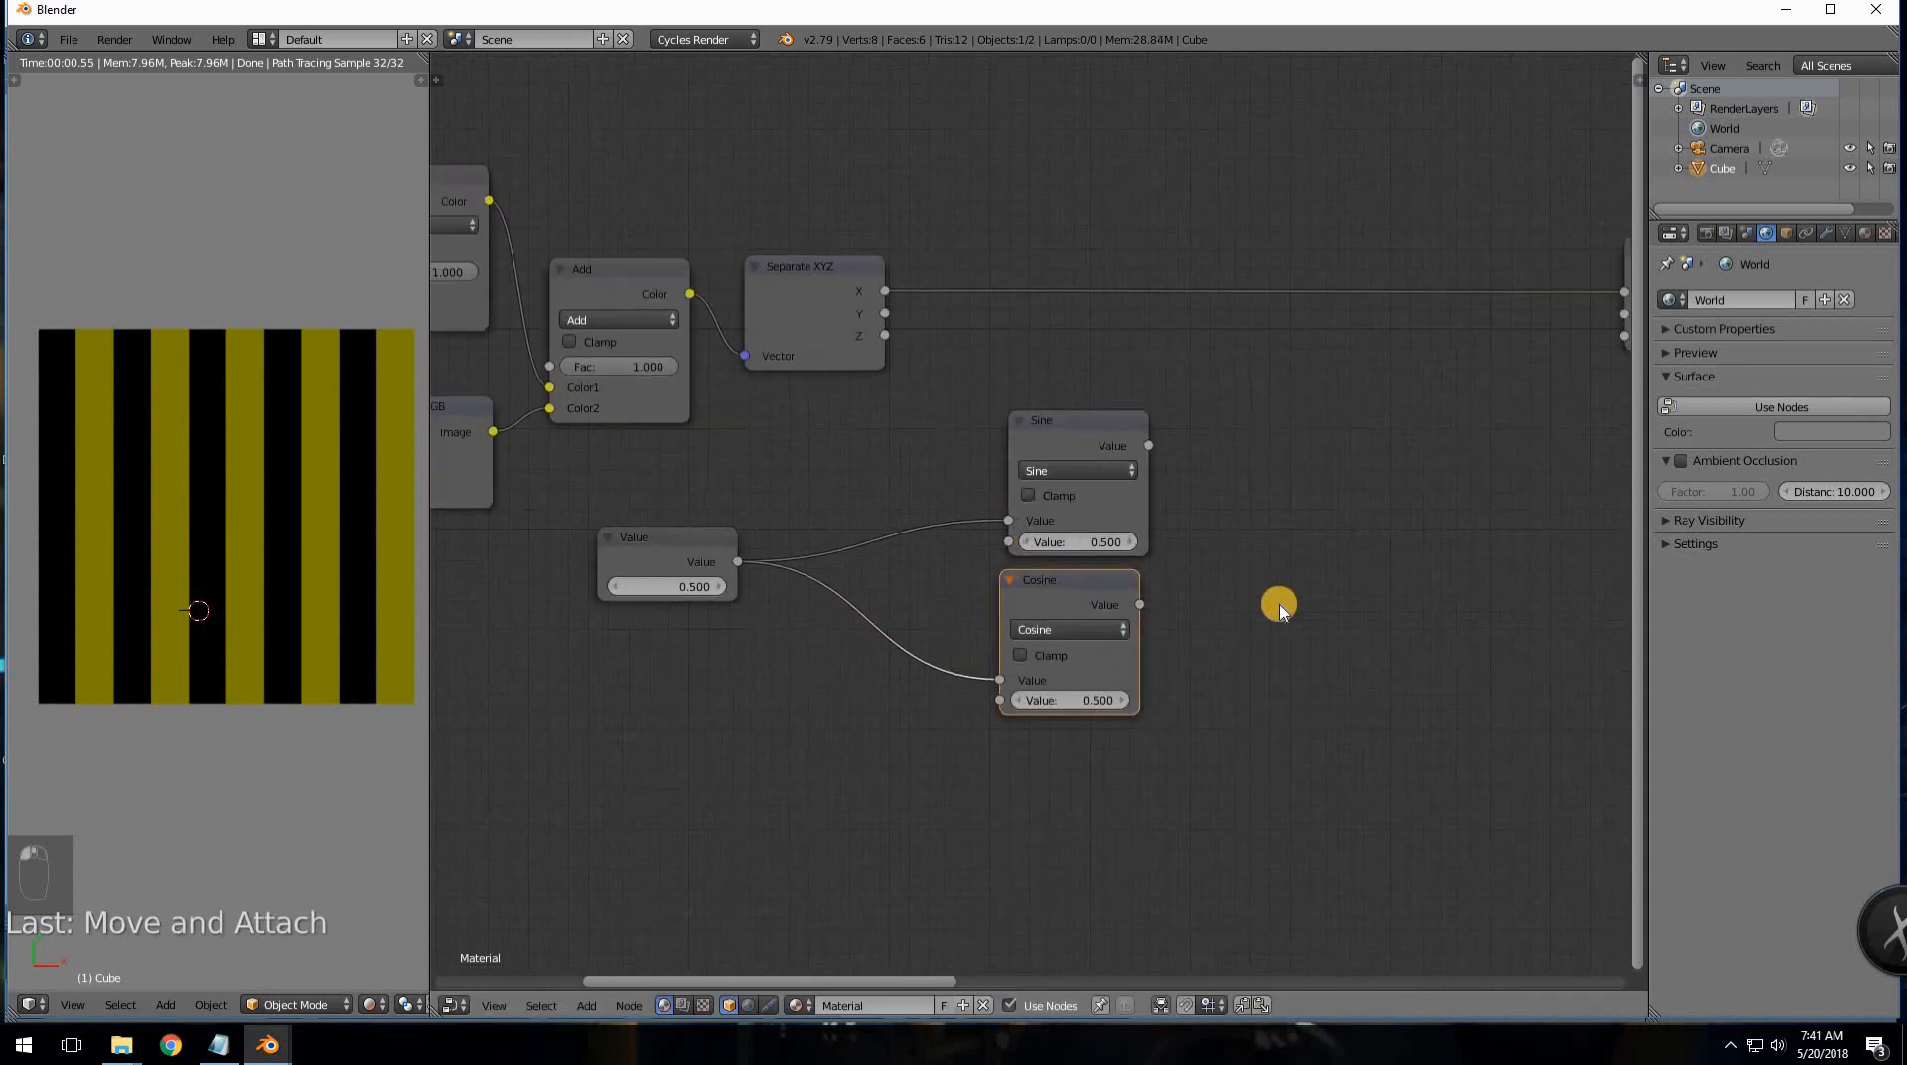
left_click(643, 576)
left_click_drag(646, 578, 665, 615)
left_click(661, 638)
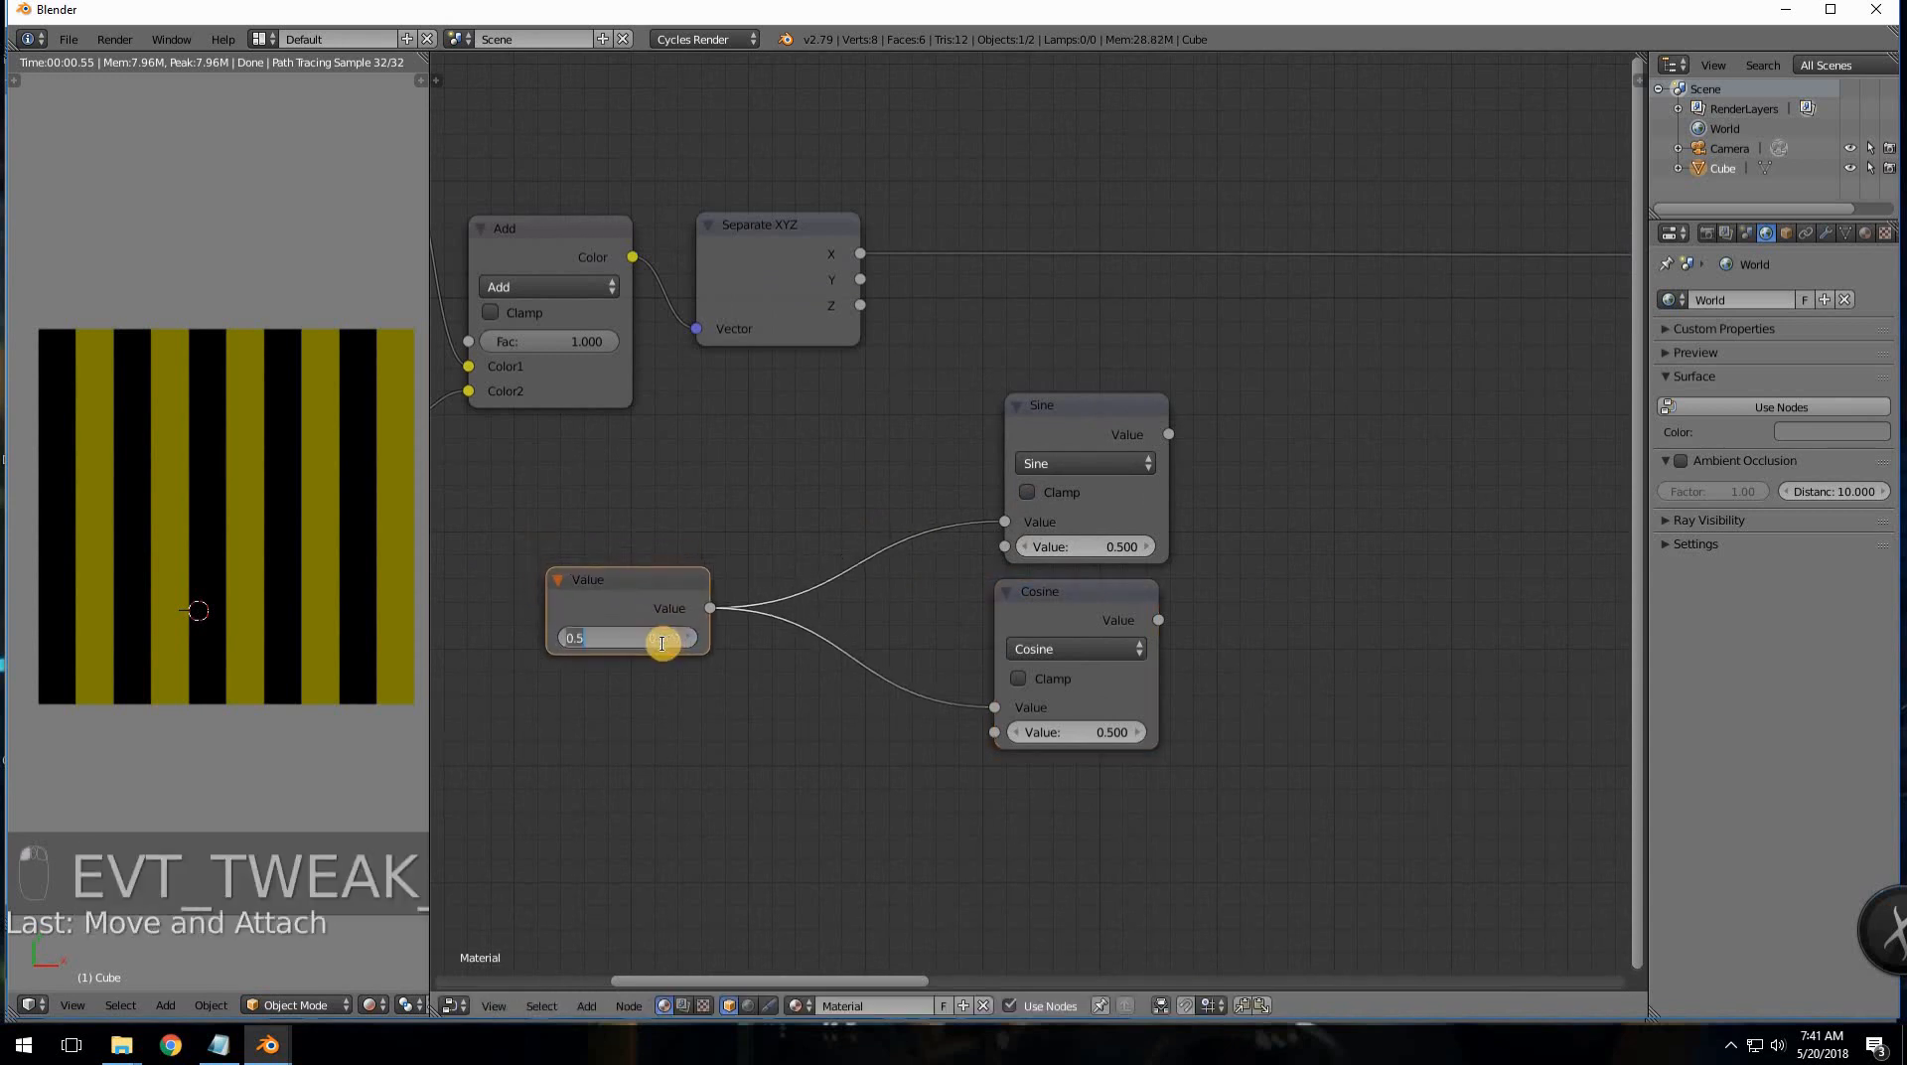
type("0")
key("Return")
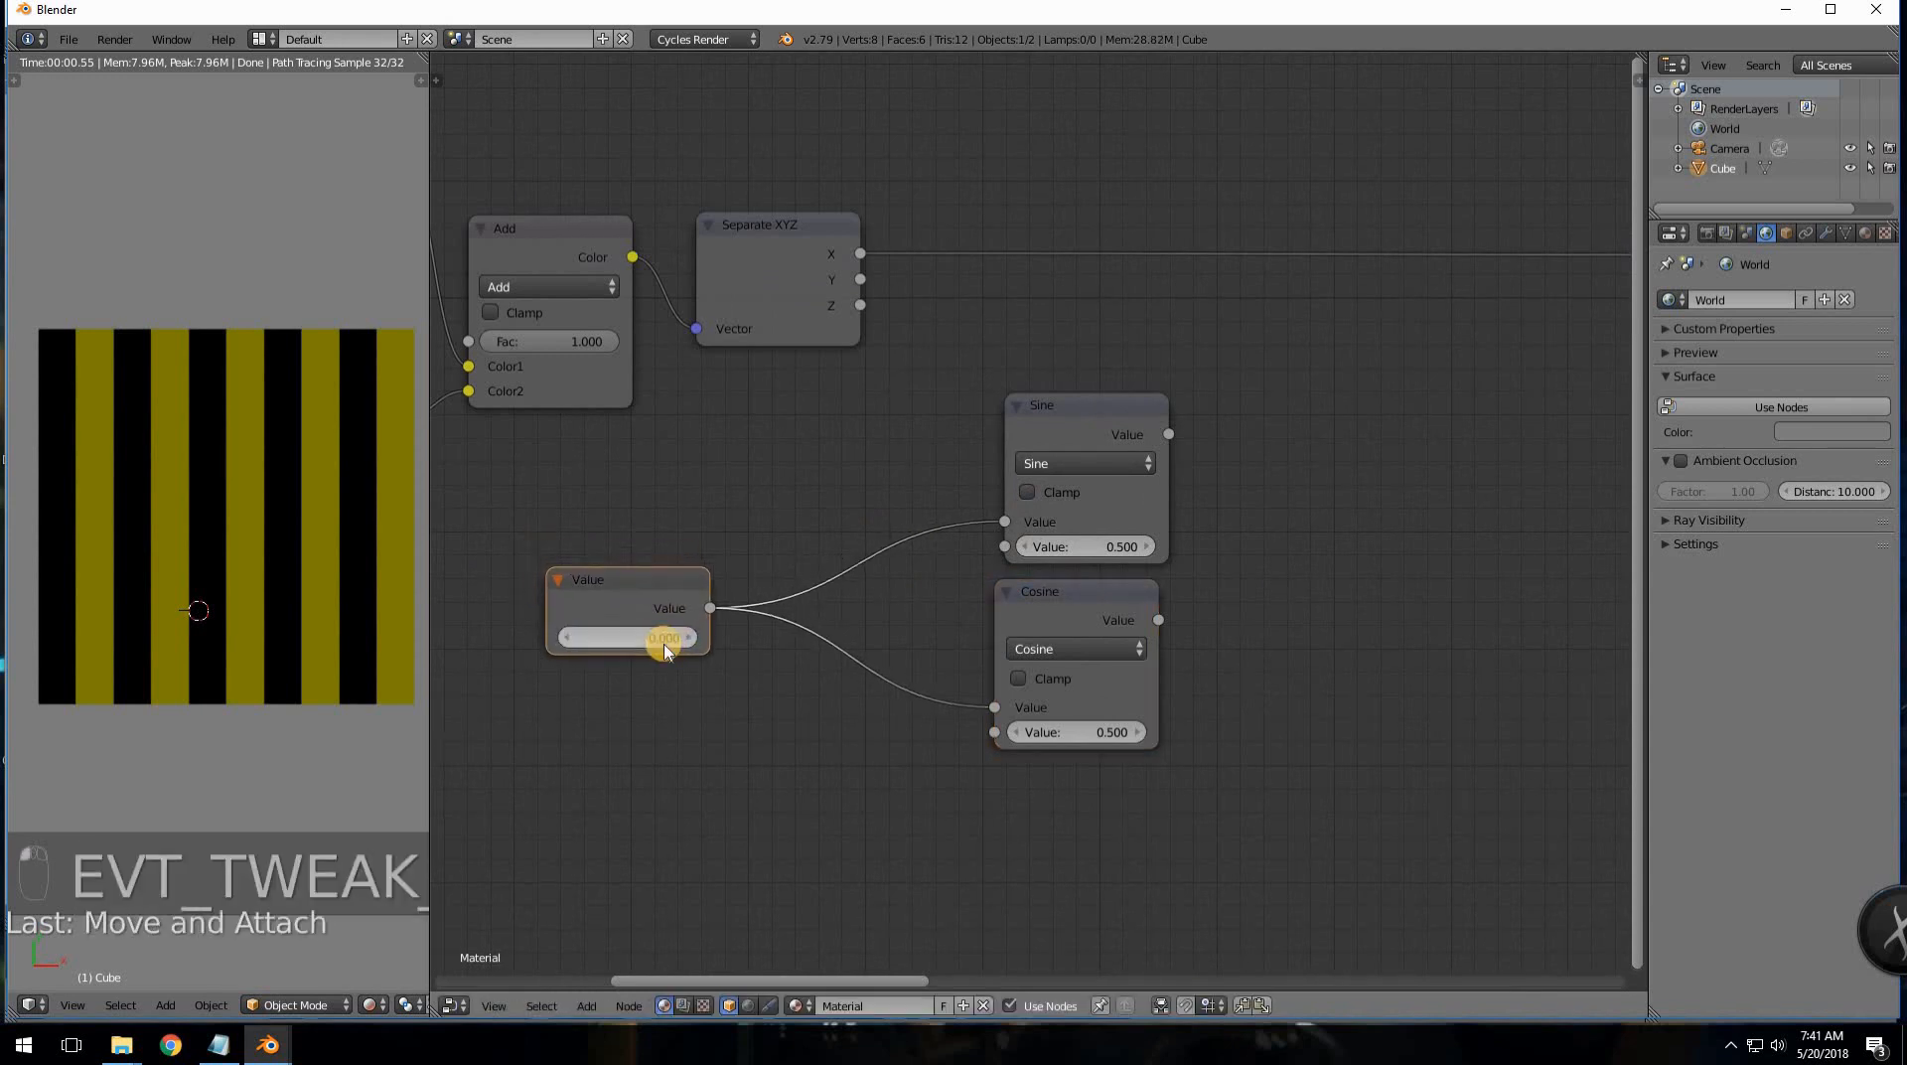
left_click(1117, 546)
type("0")
key("Return")
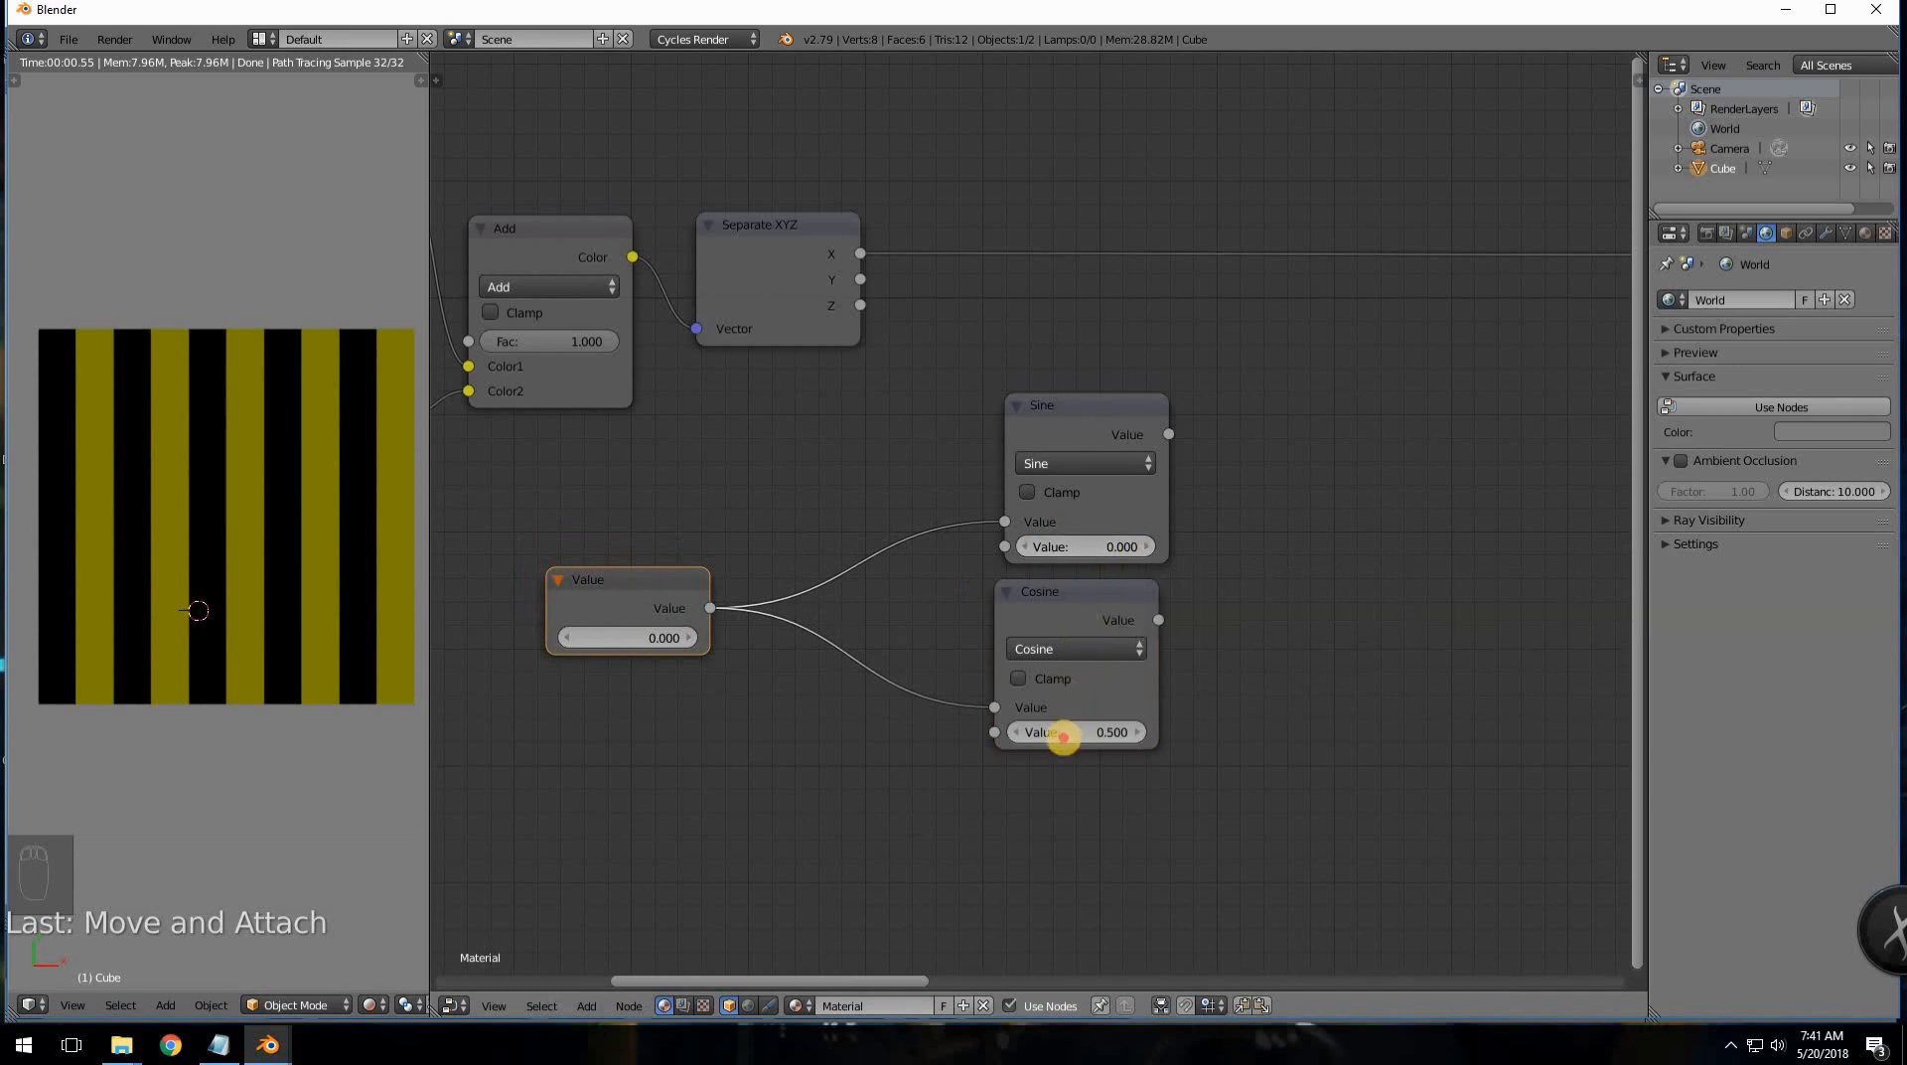
left_click(1064, 743)
type("0")
key("Return")
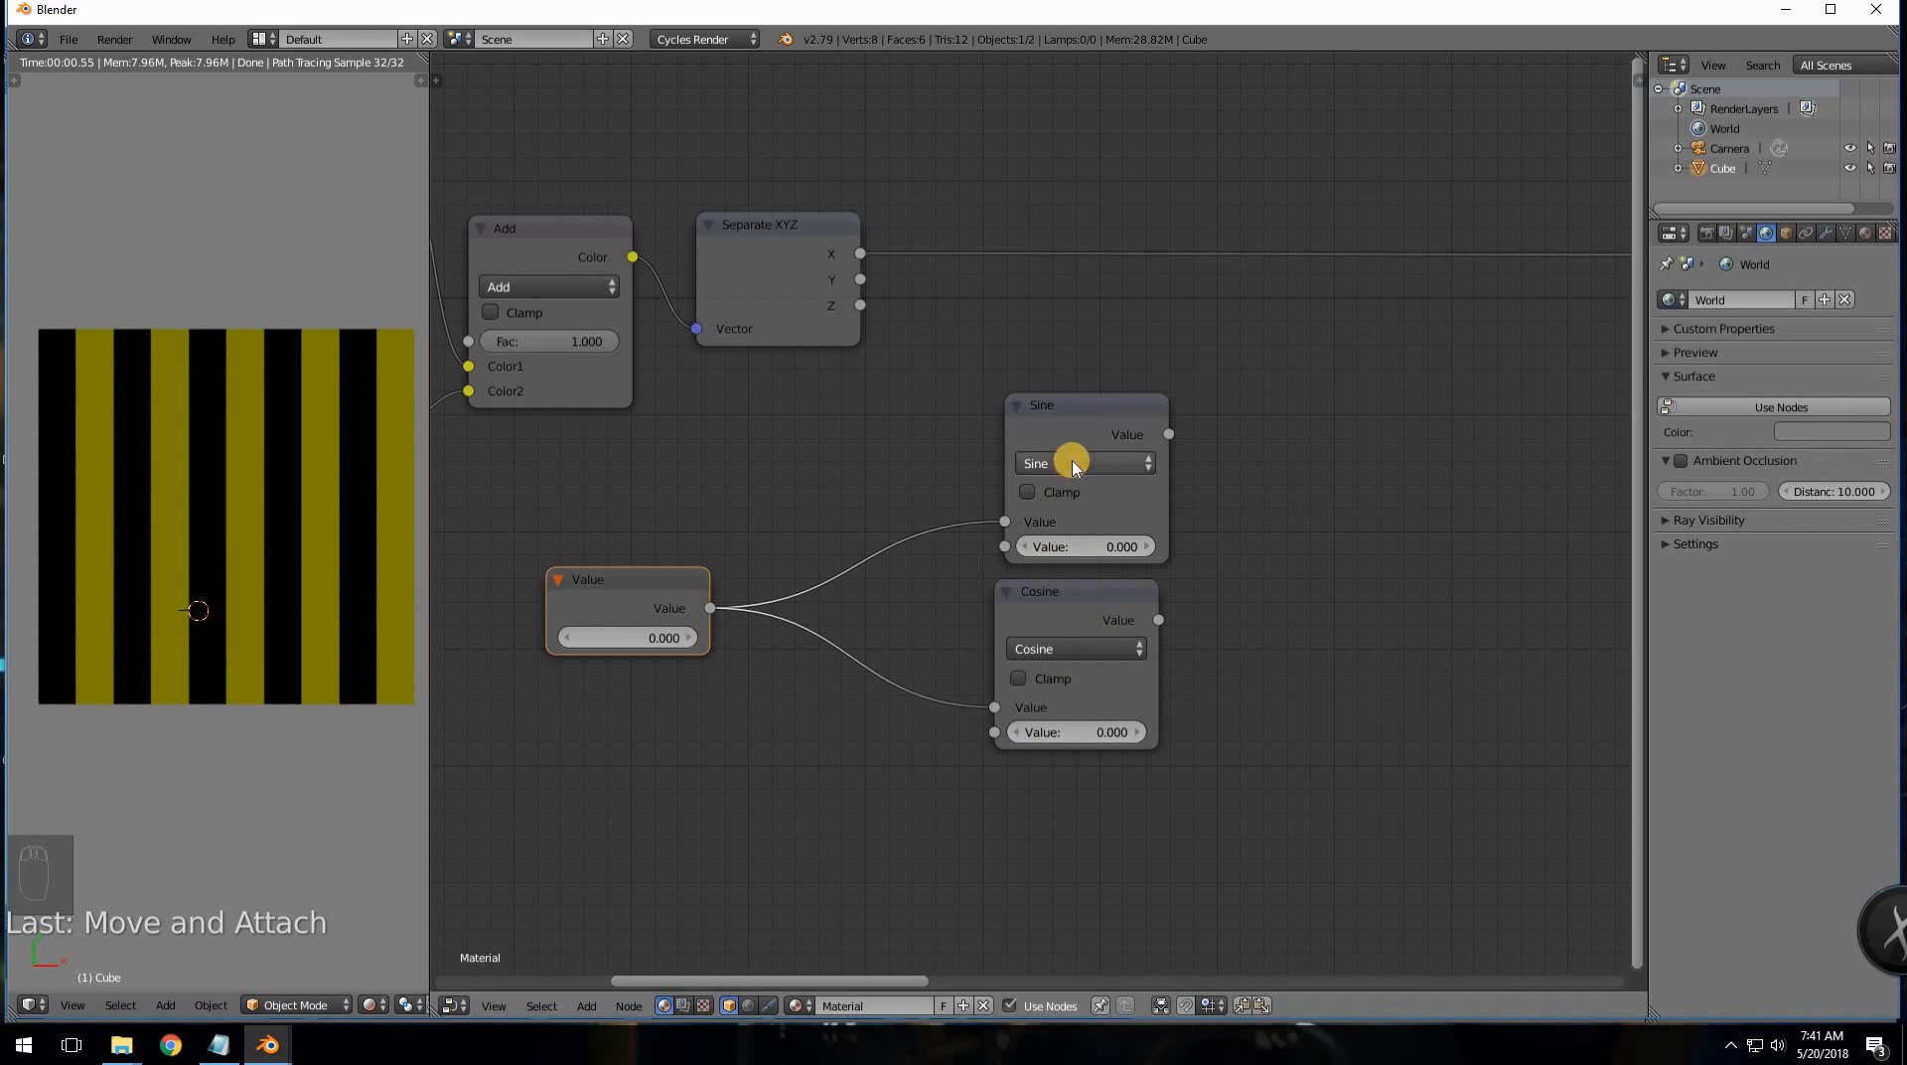
- Stack Sine and Cosine next to the Value node, then bring up the rotation matrix notes
left_click_drag(1077, 448, 1013, 442)
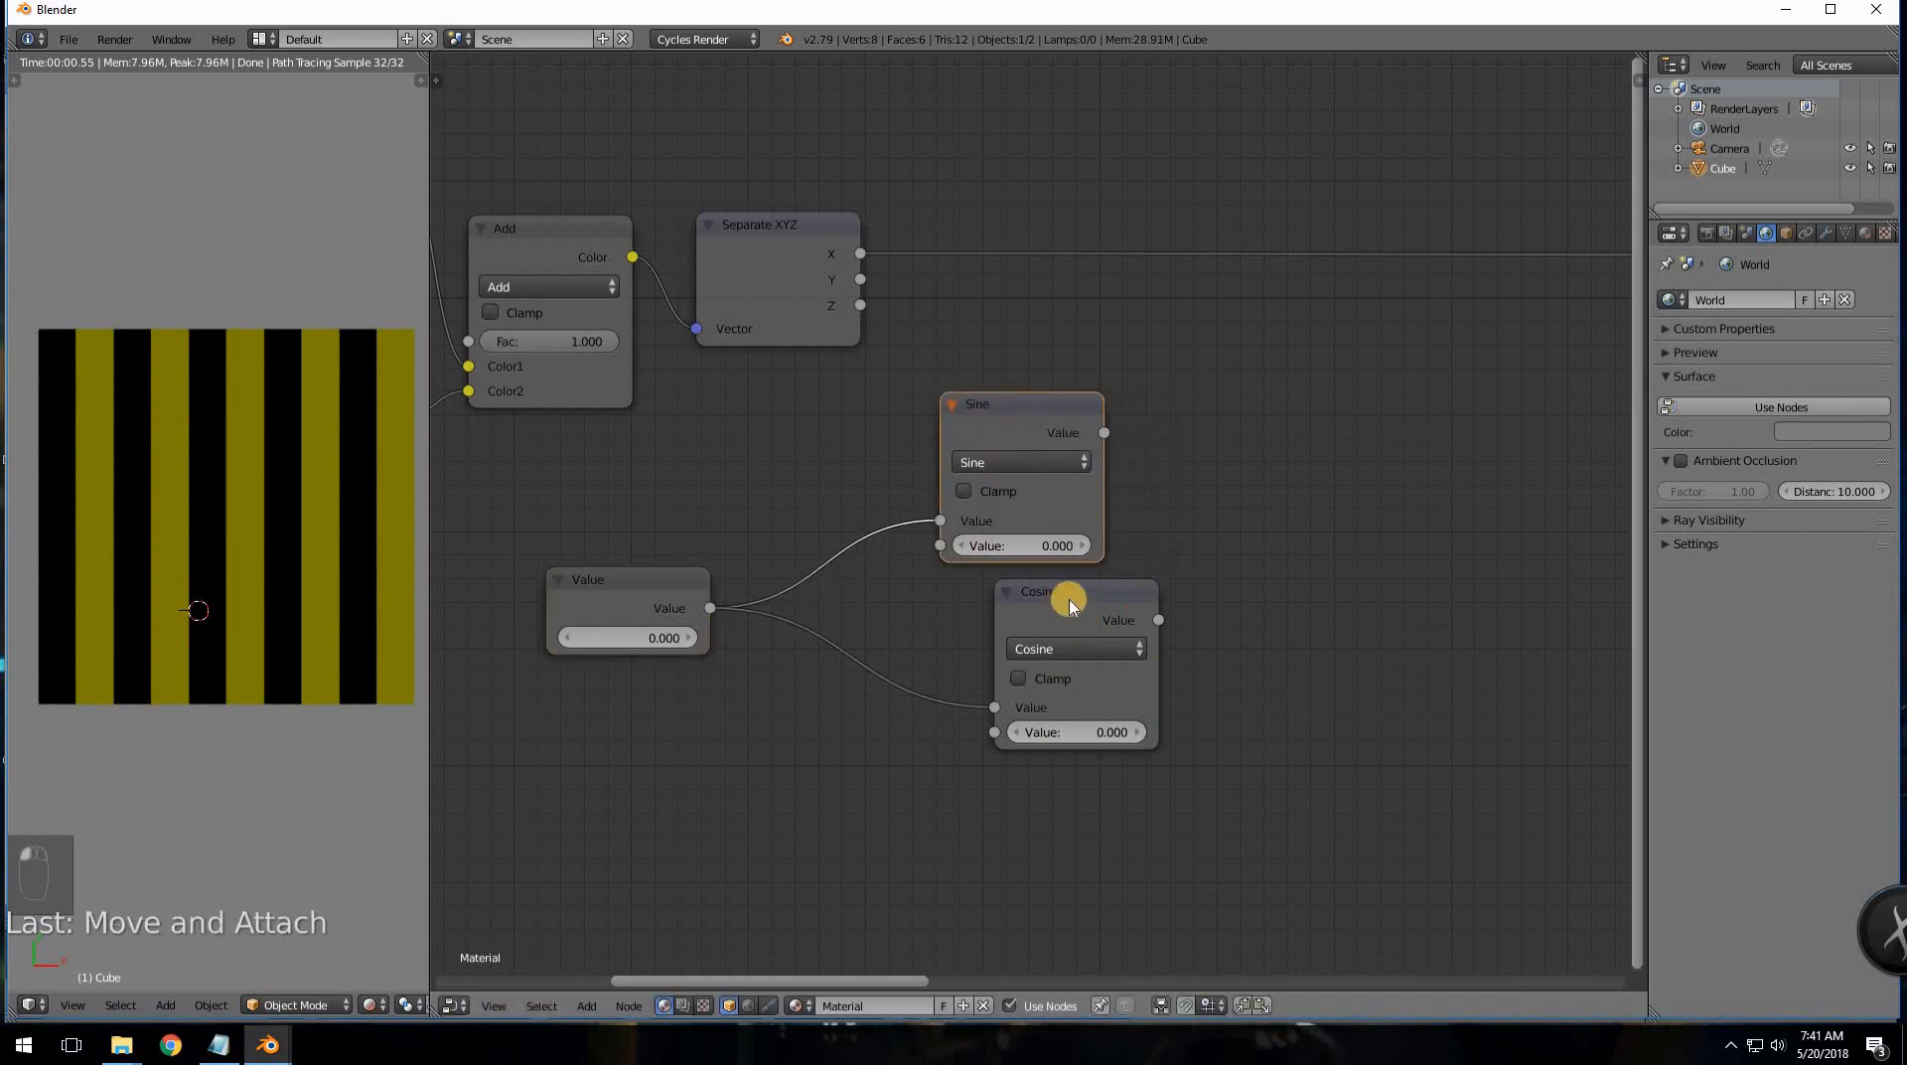
left_click_drag(1055, 608, 1009, 556)
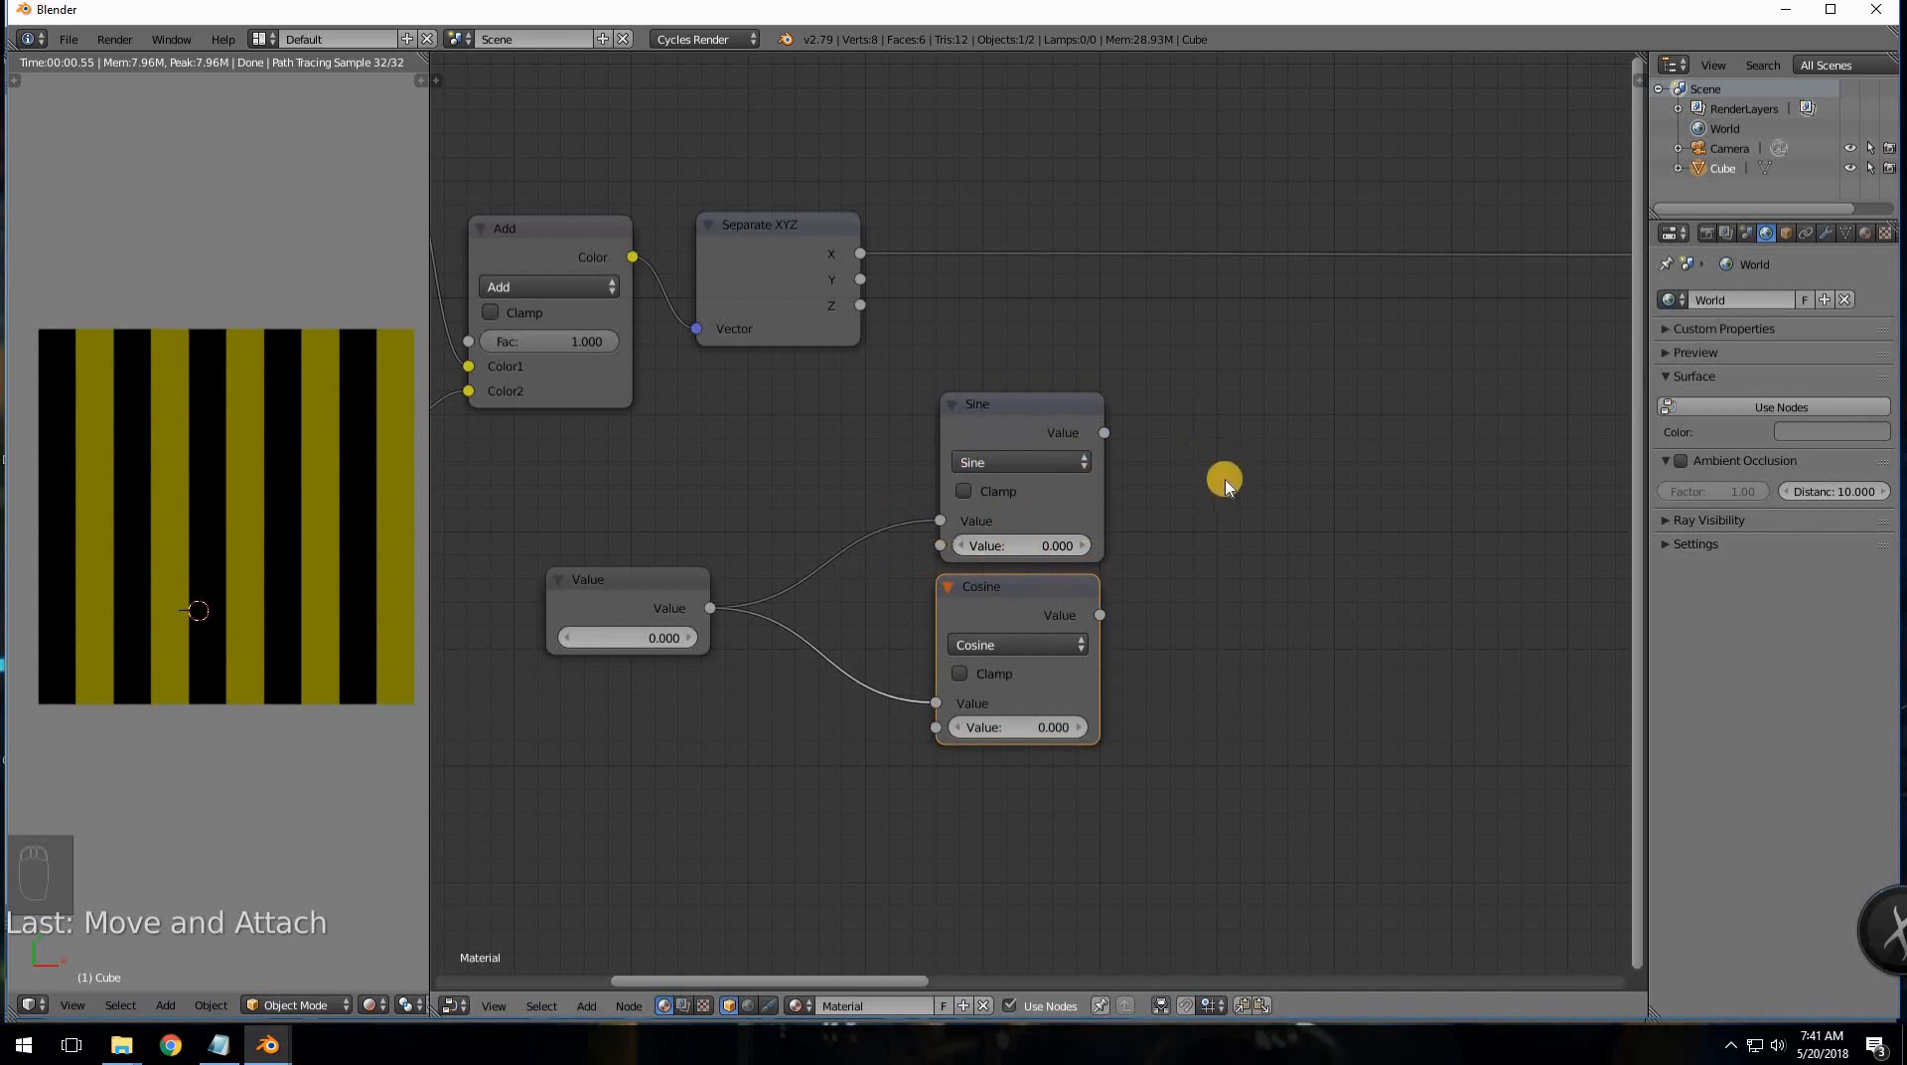
scroll(1203, 524, "down", 1)
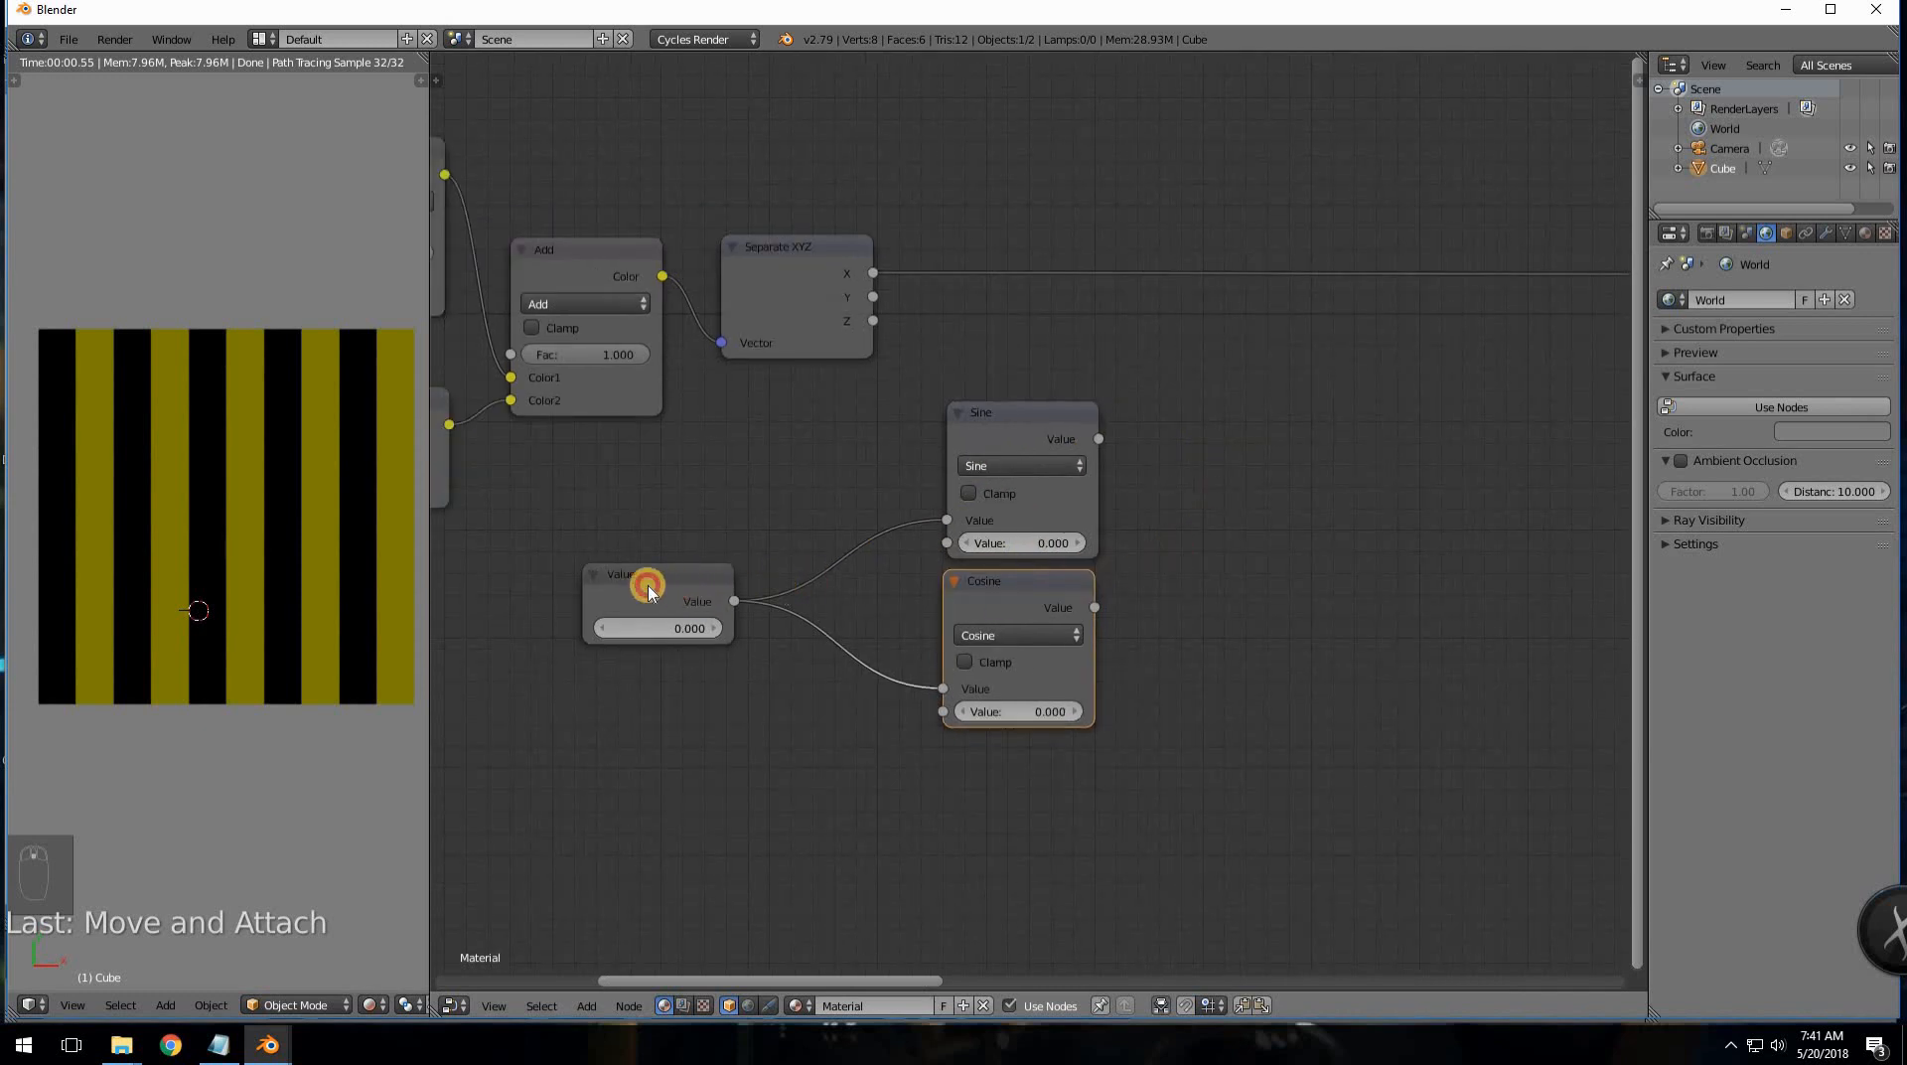
left_click_drag(646, 587, 602, 582)
left_click_drag(988, 582, 870, 605)
left_click_drag(1011, 415, 898, 449)
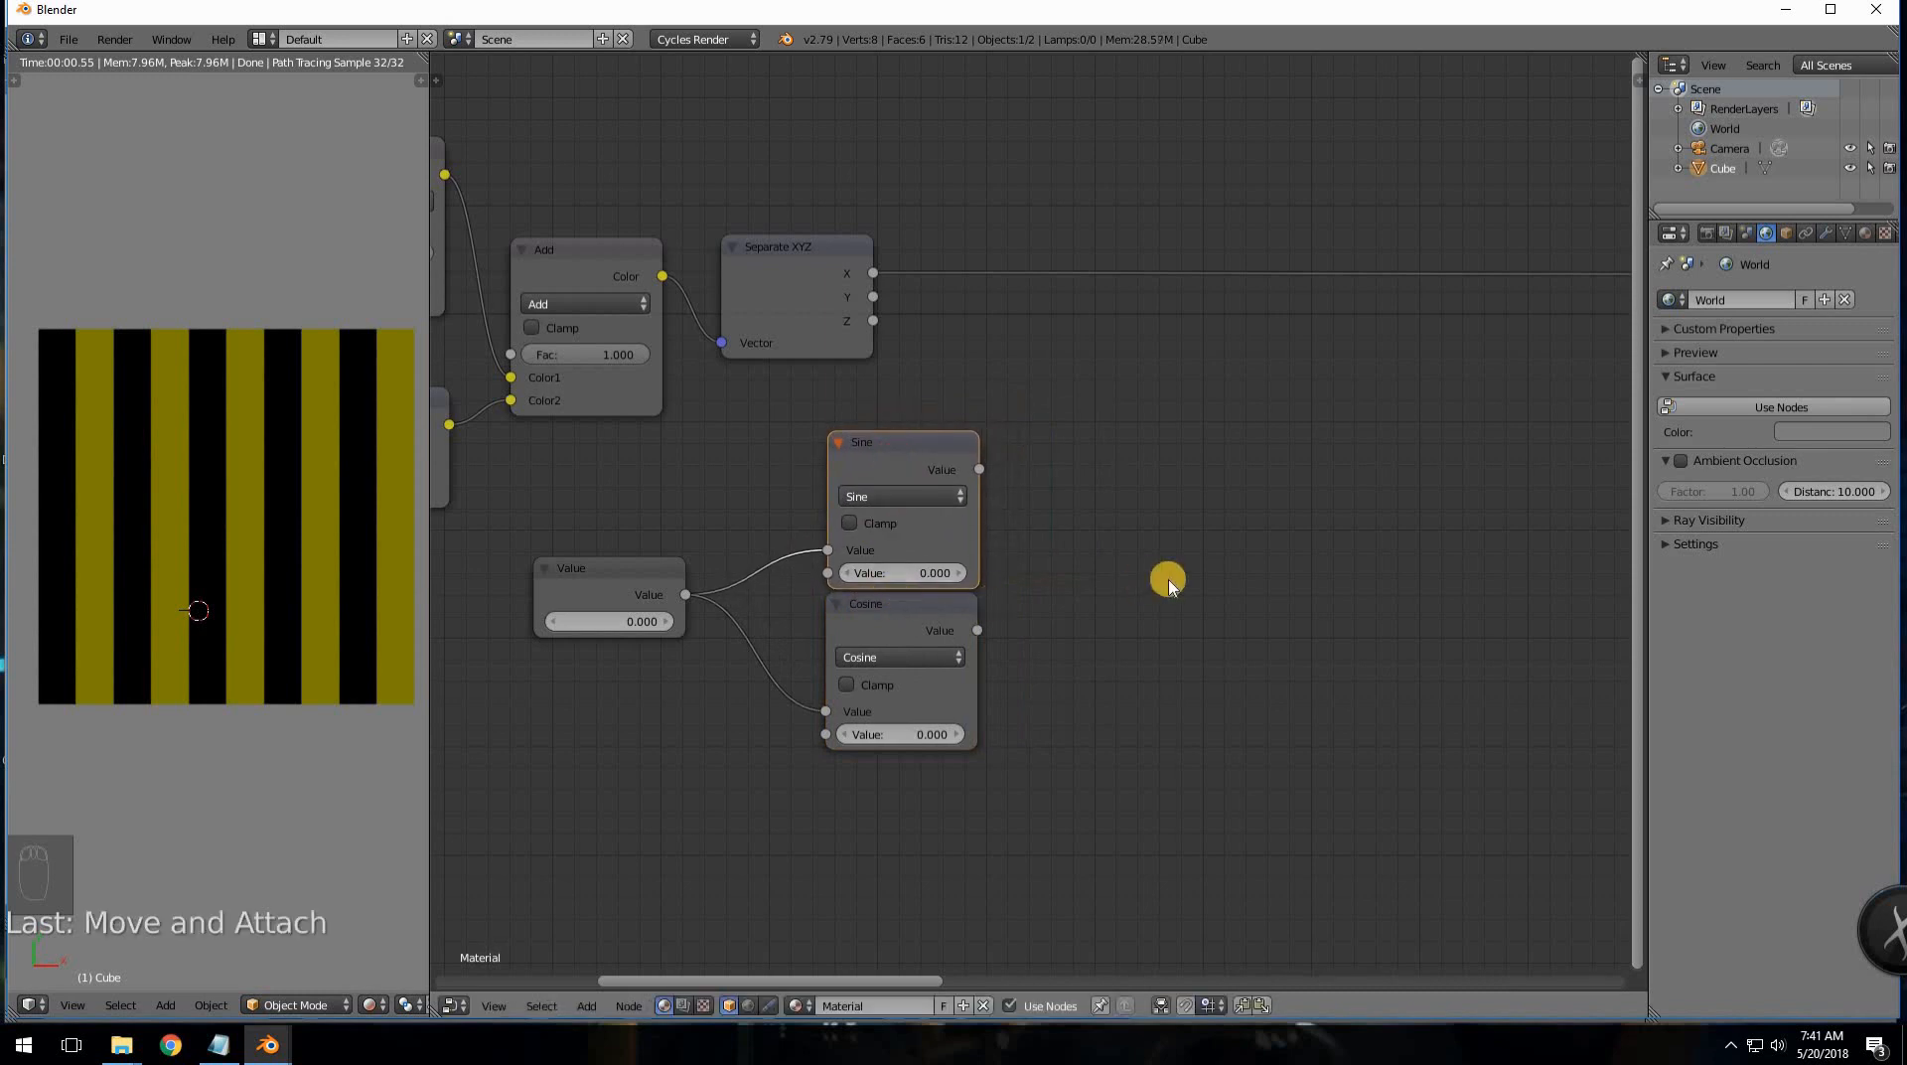
scroll(1152, 588, "down", 2)
middle_click_drag(1039, 537, 848, 564)
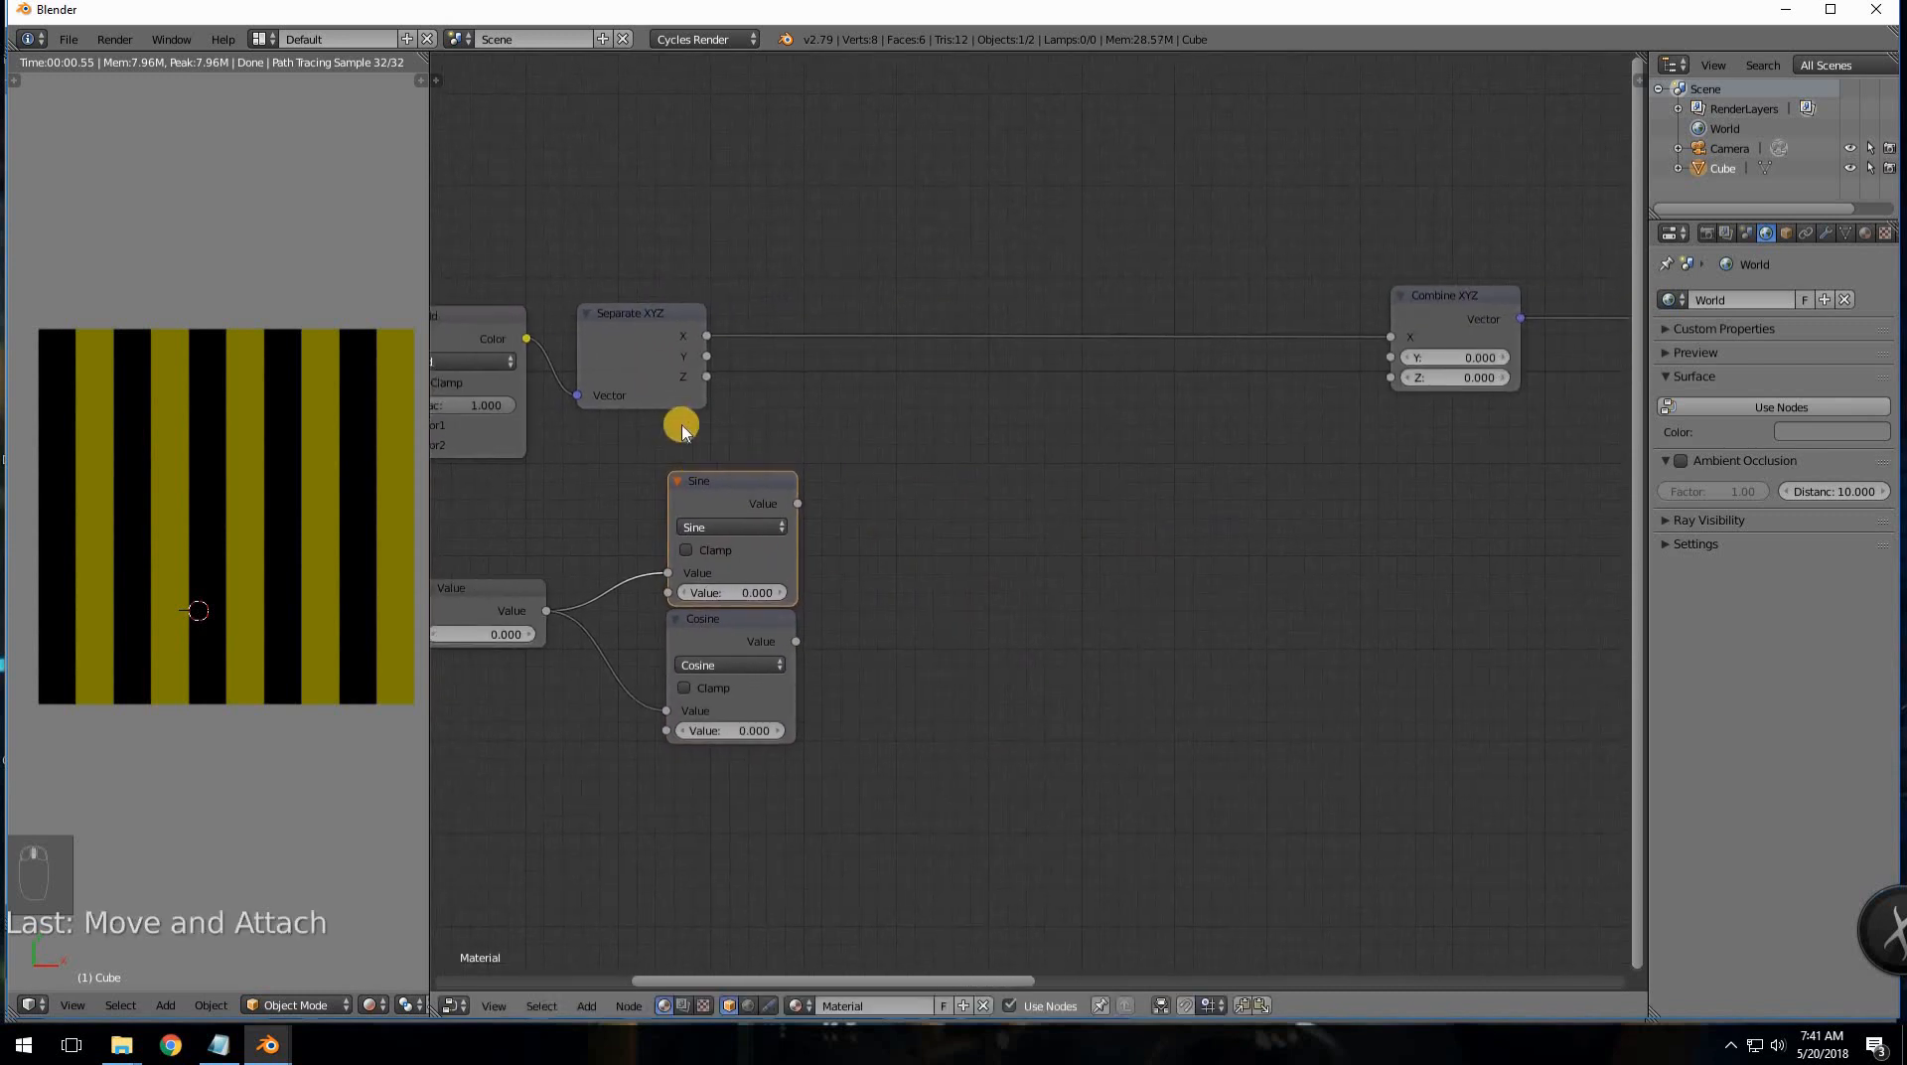
left_click_drag(700, 335, 803, 342)
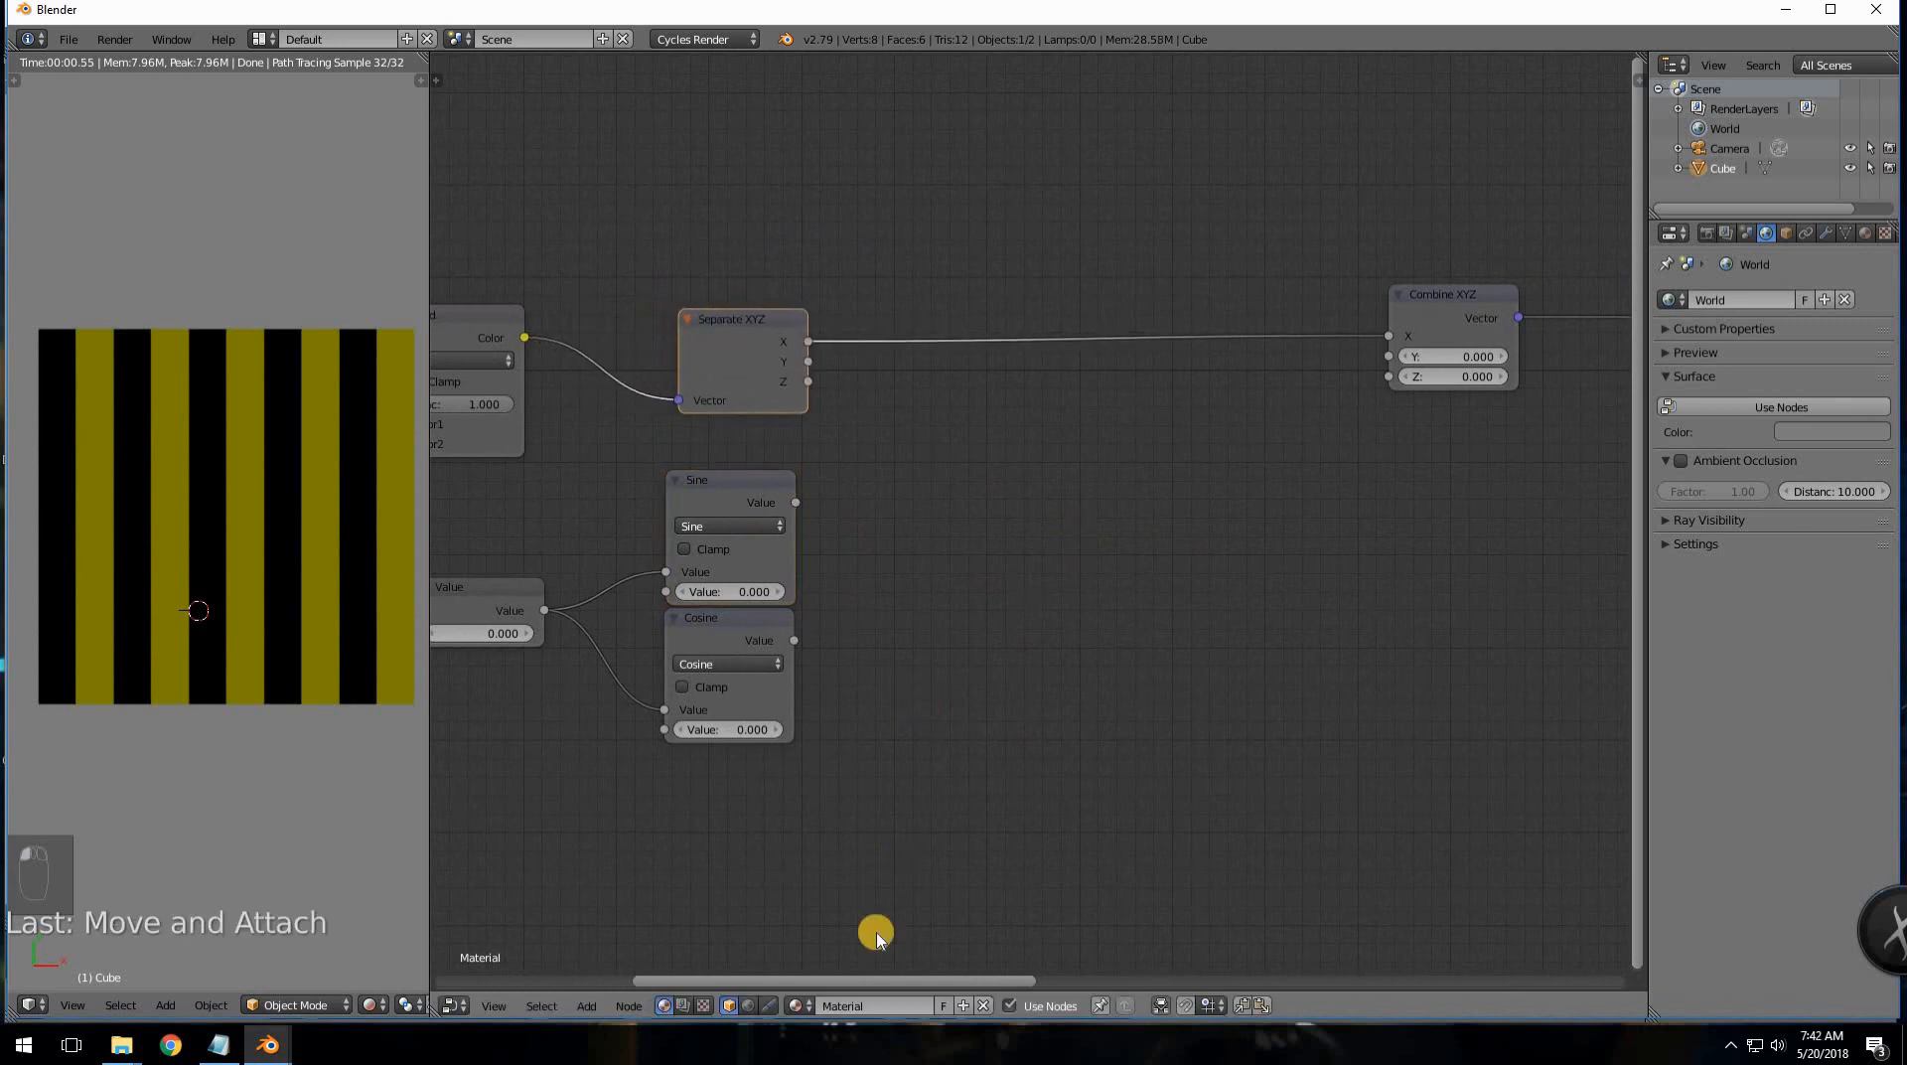
left_click(211, 1045)
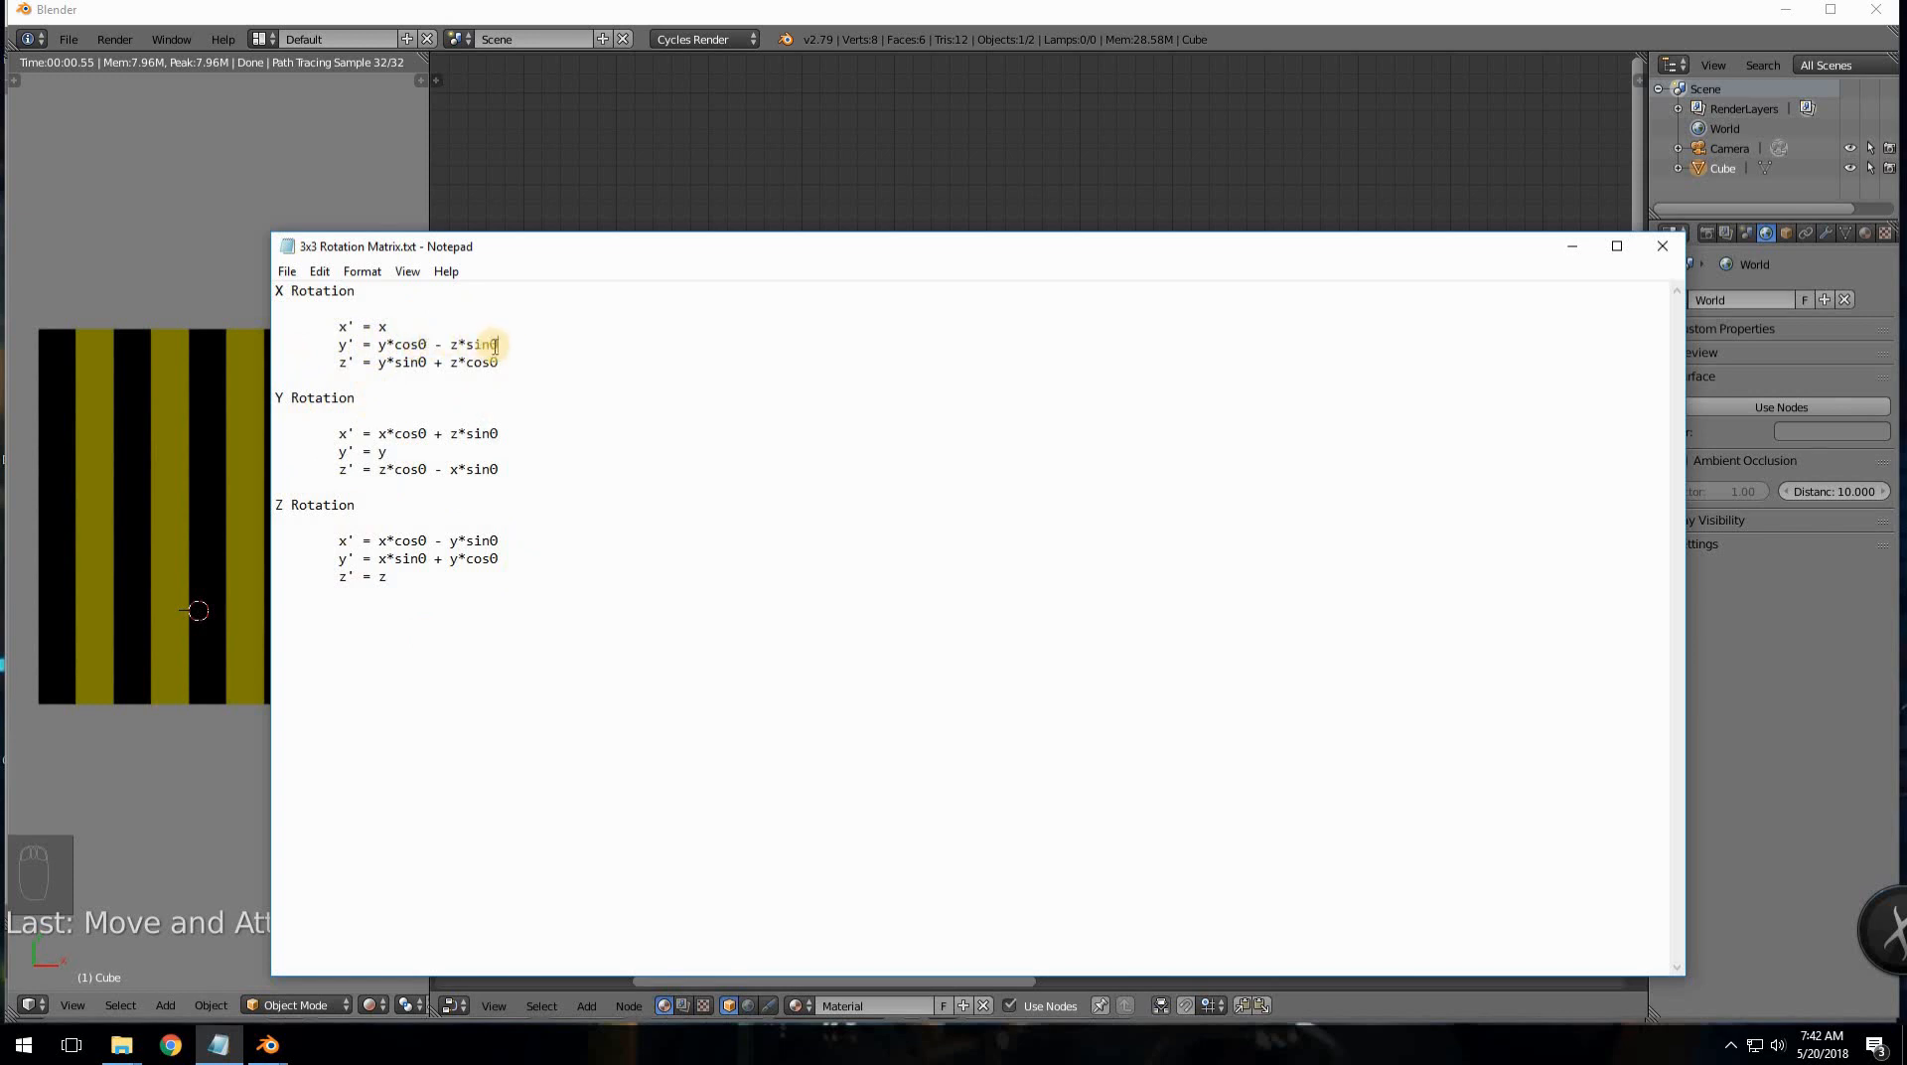
- Bring the Blender node editor back in front of the Notepad notes
left_click(639, 191)
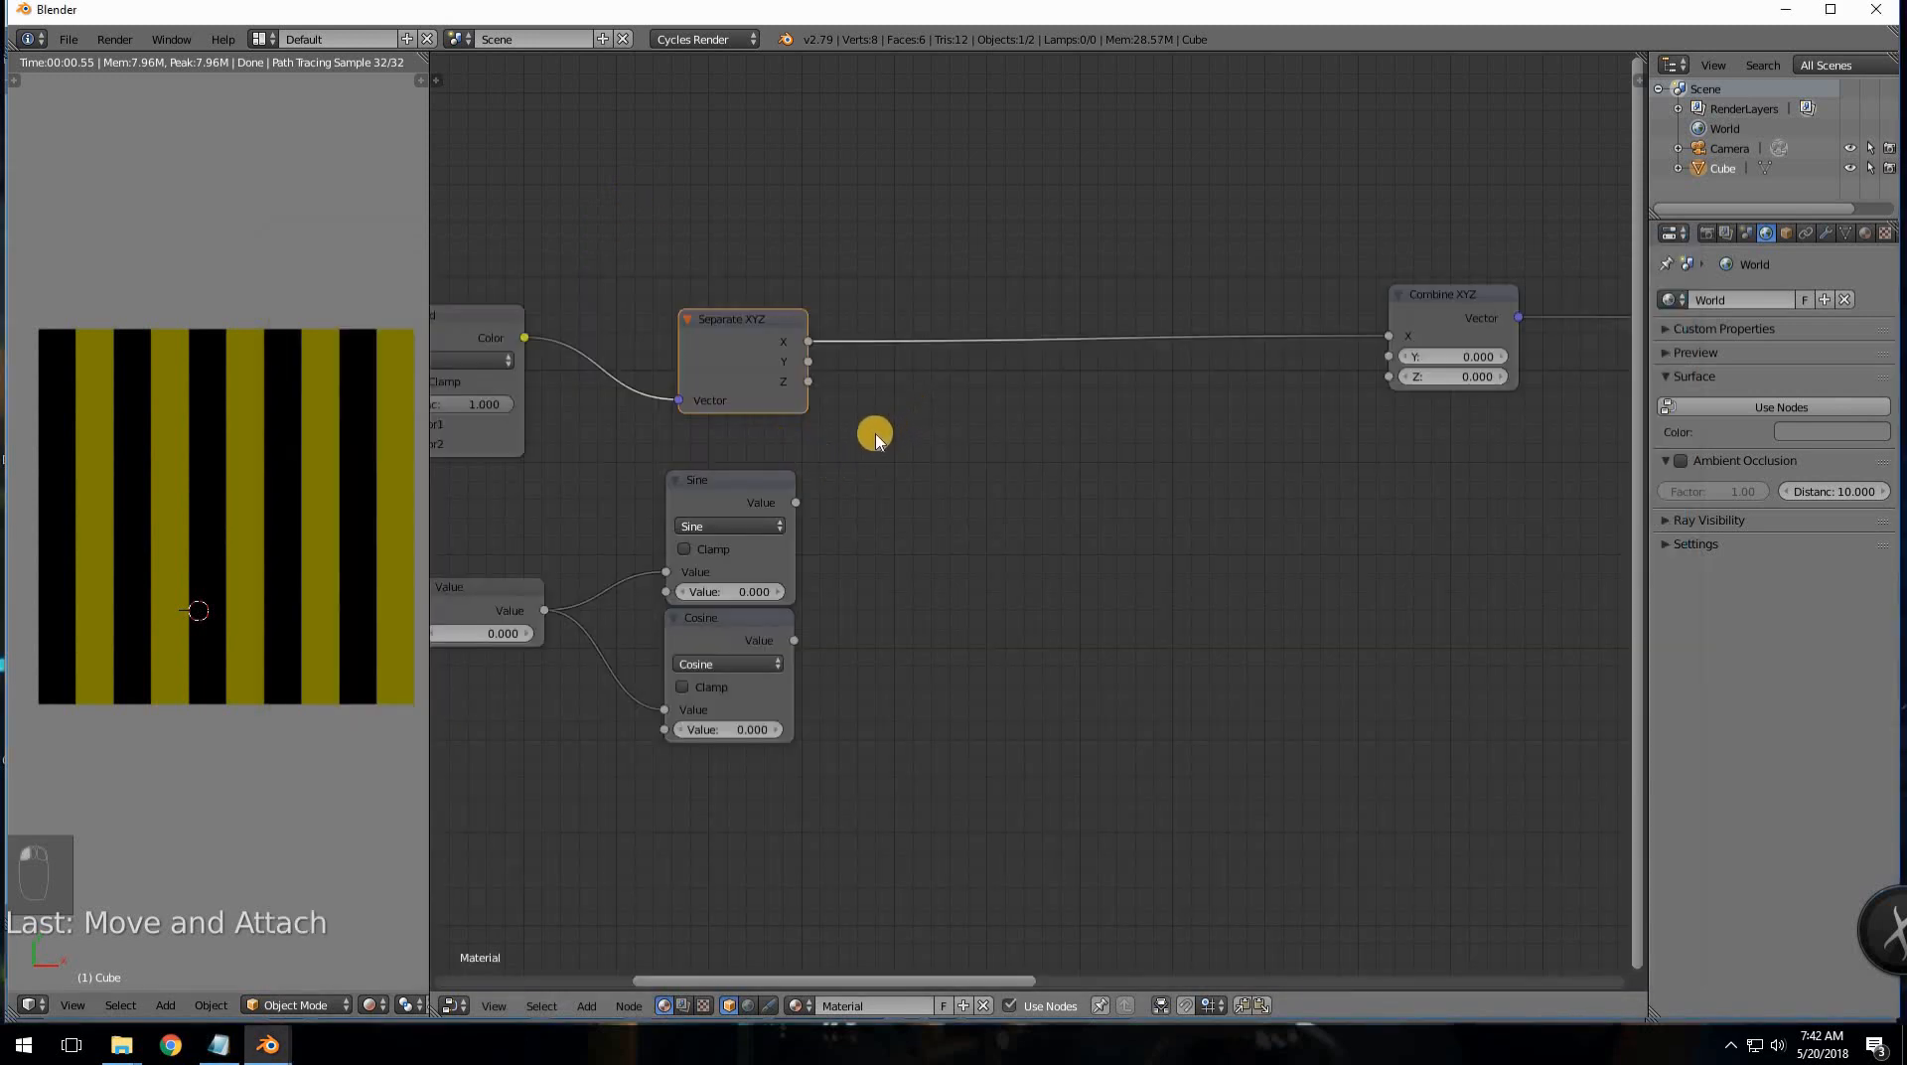
- Add a Math node set to Multiply and duplicate it below
key("shift+a")
mouse_move(883, 555)
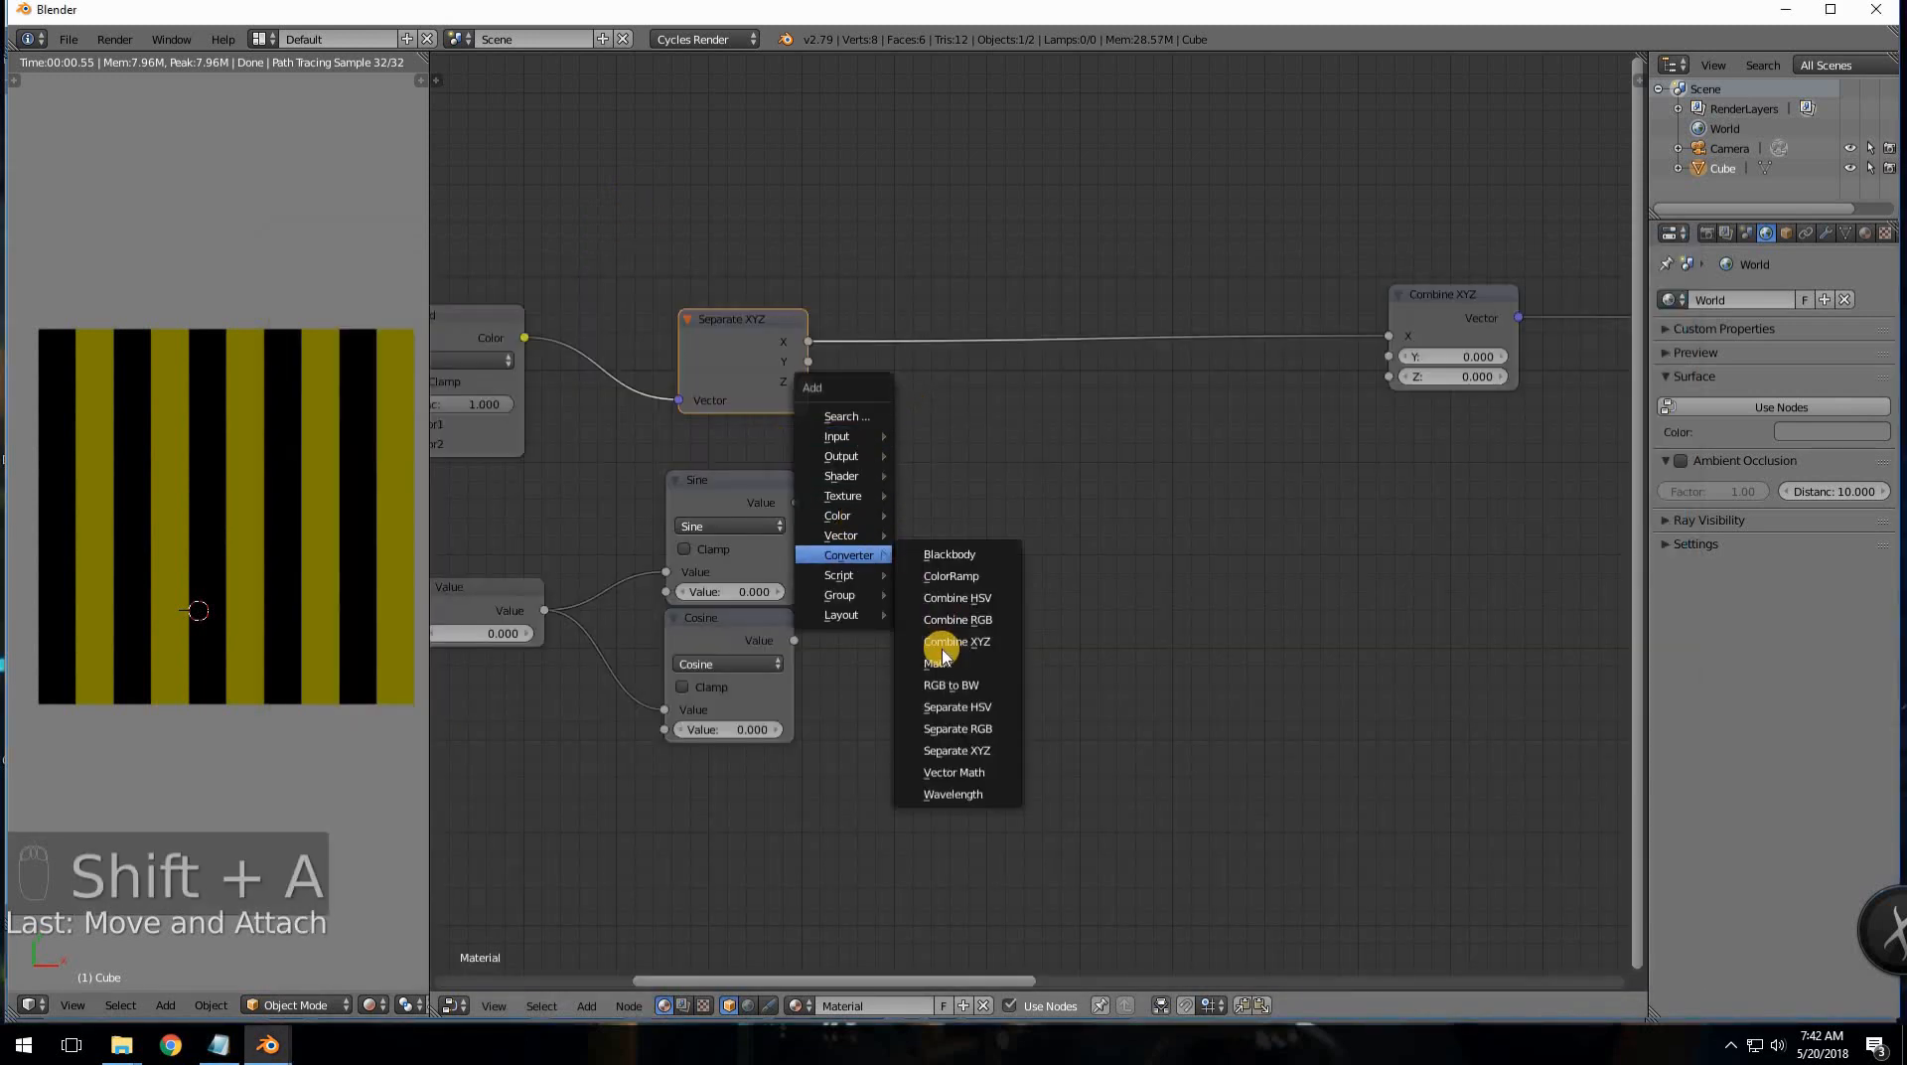
left_click(948, 663)
left_click(915, 419)
left_click(945, 476)
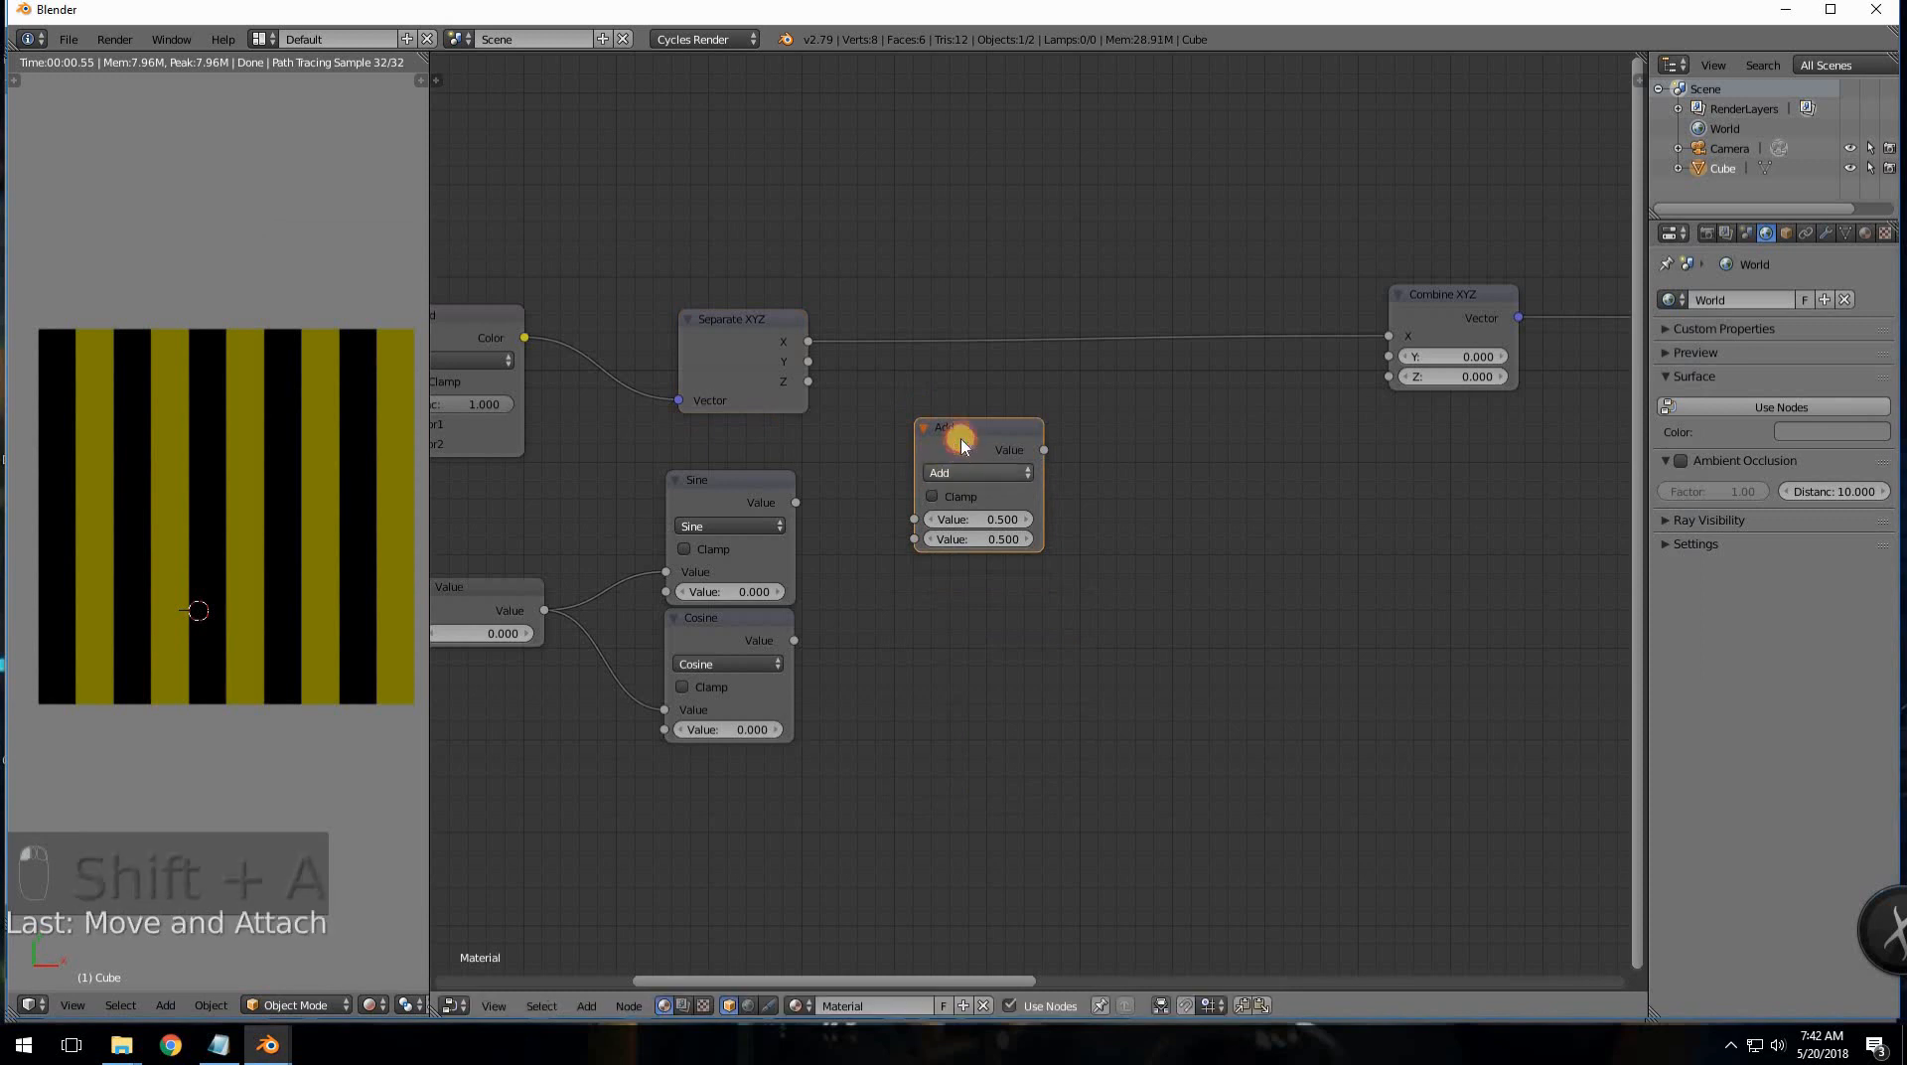
left_click(953, 410)
key("shift+d")
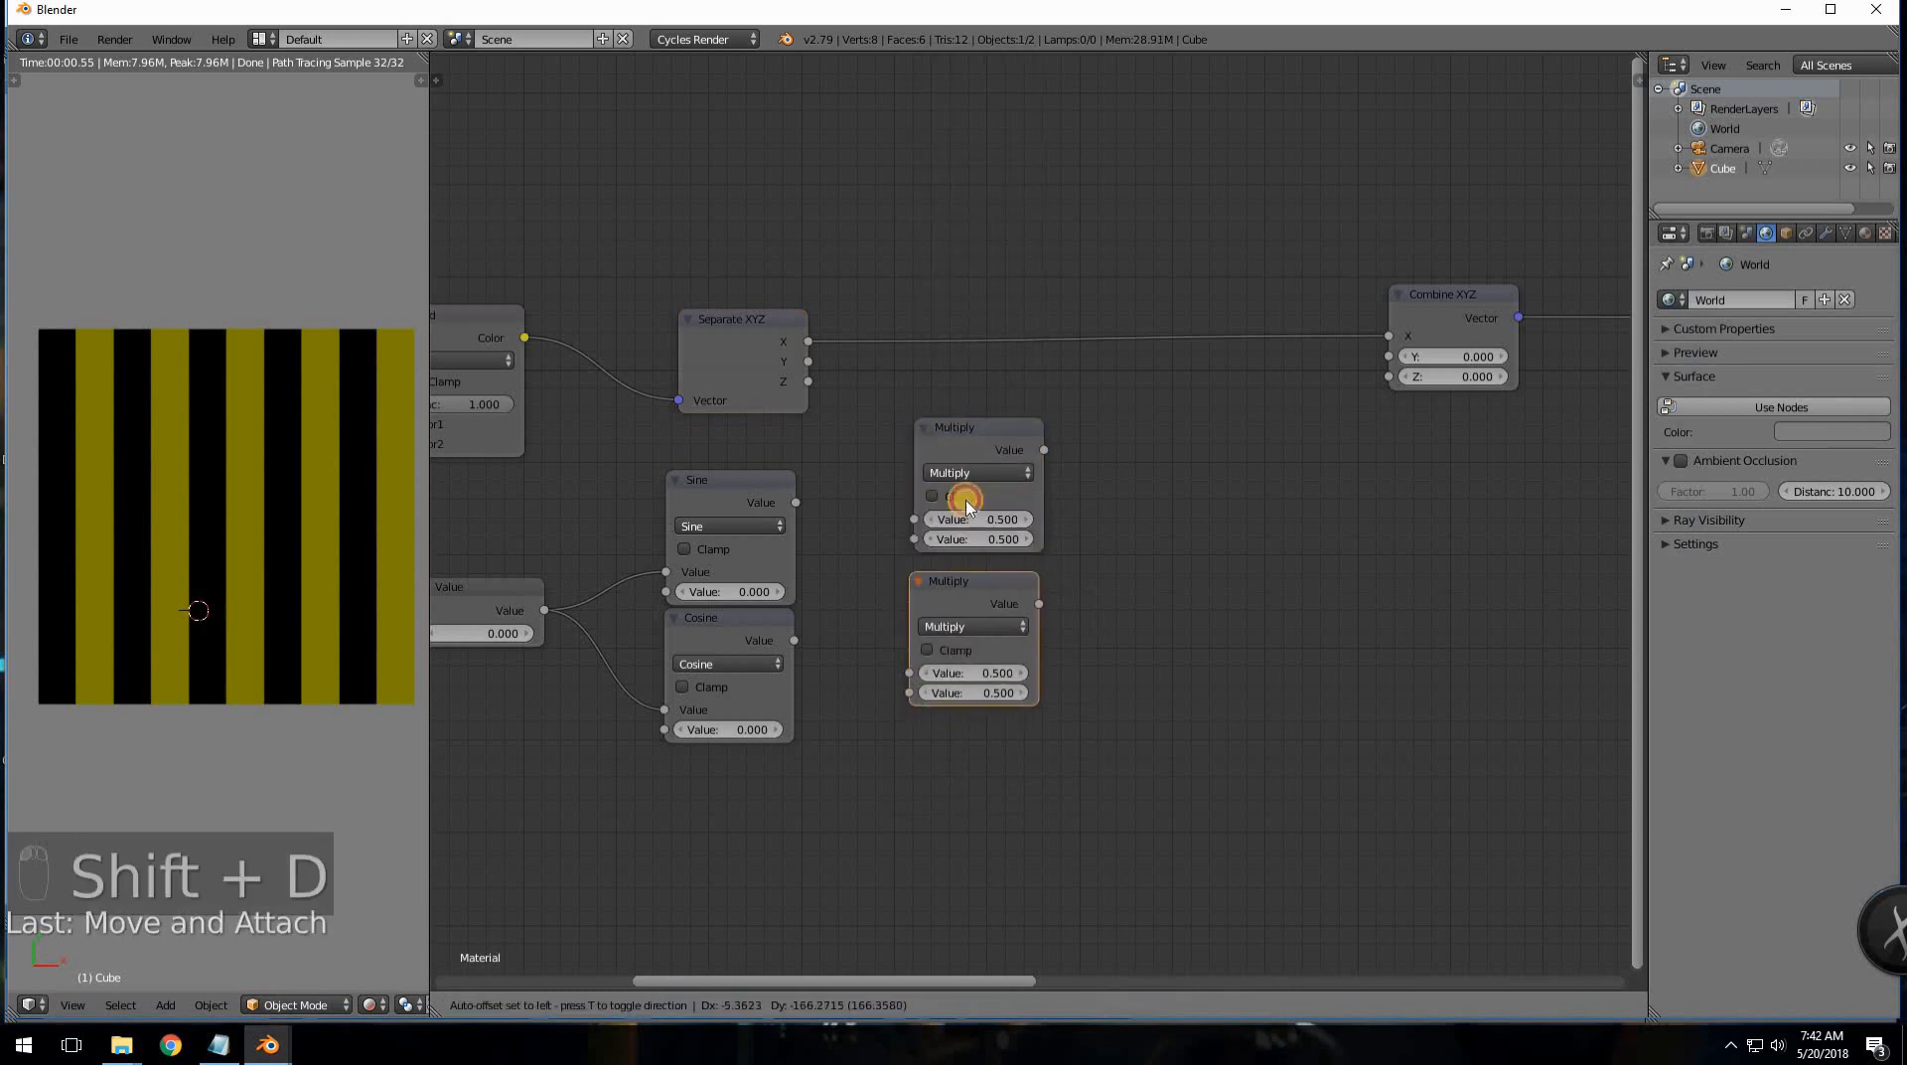
left_click(957, 503)
- Wire Y×Cosine into the upper Multiply and Z×Sine into the lower one, tidying them
left_click_drag(806, 363, 914, 518)
left_click_drag(808, 382, 910, 671)
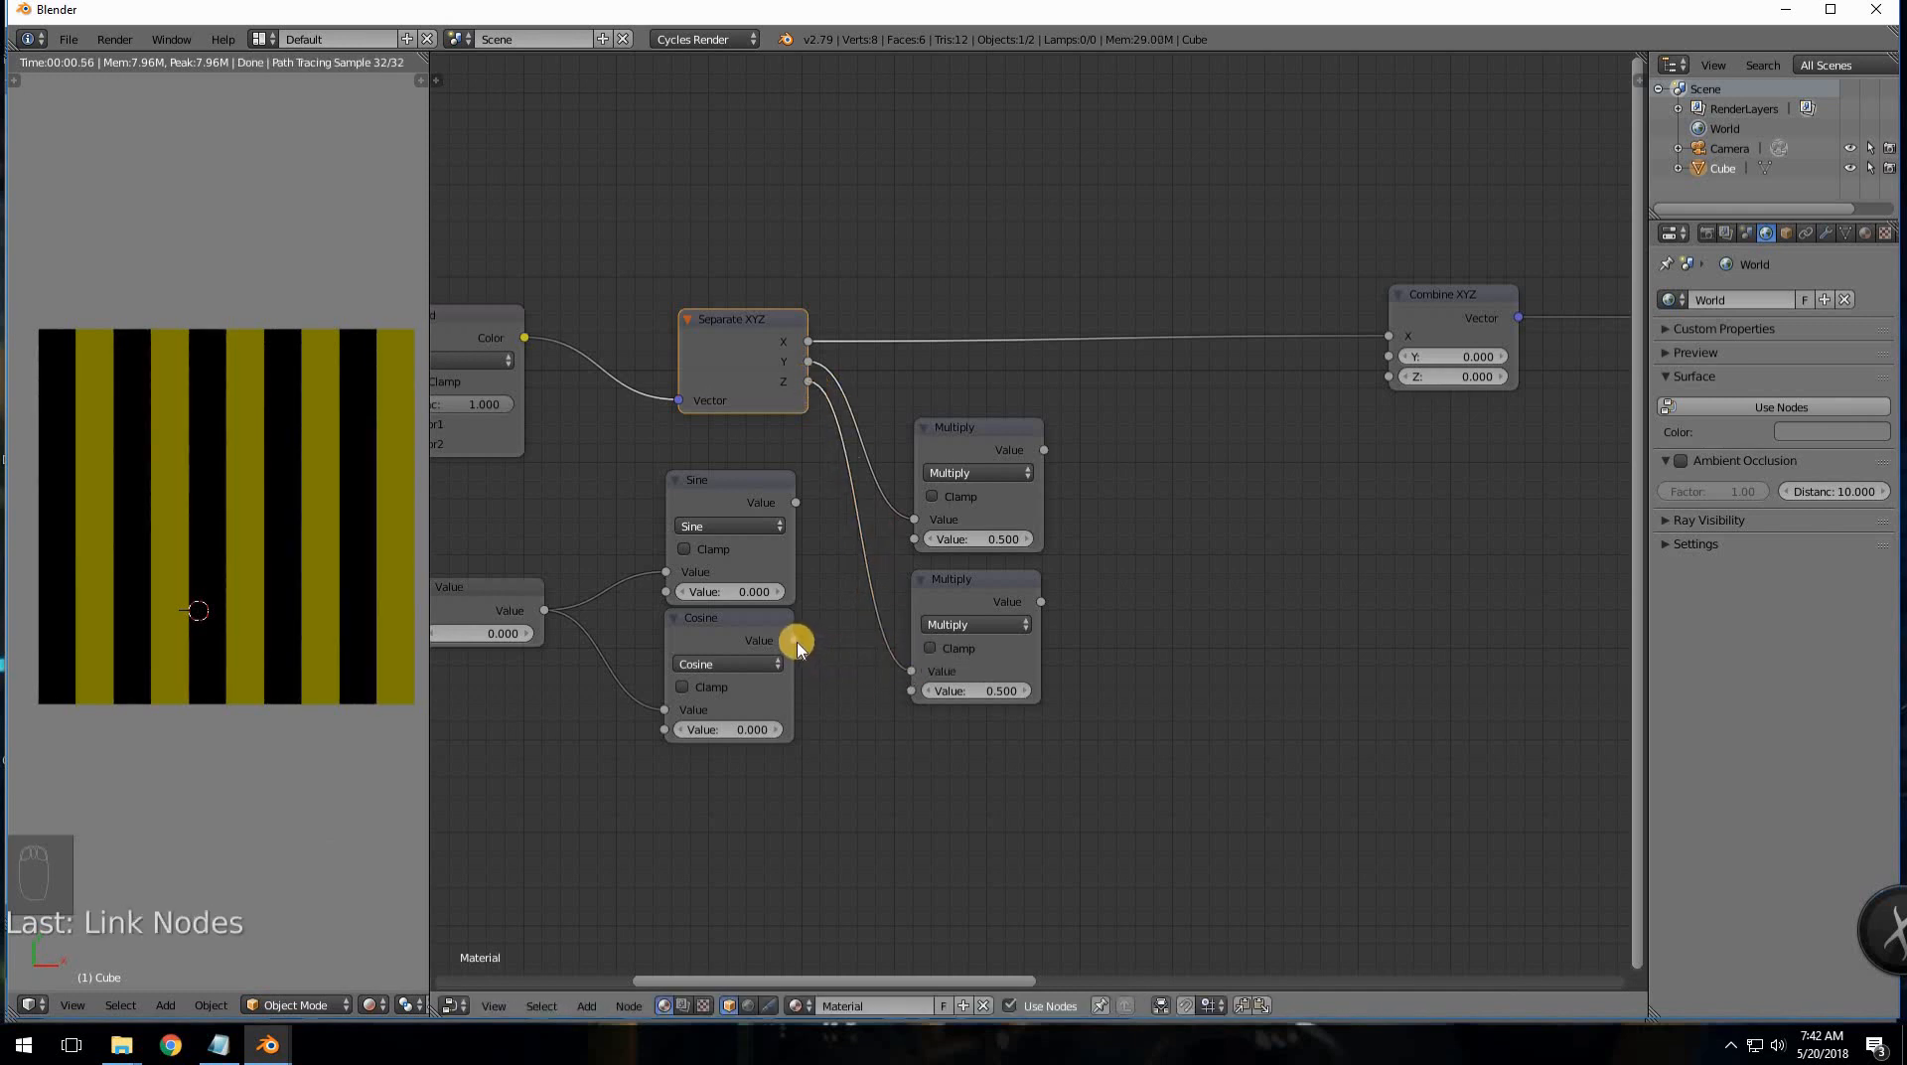
left_click_drag(797, 646, 909, 541)
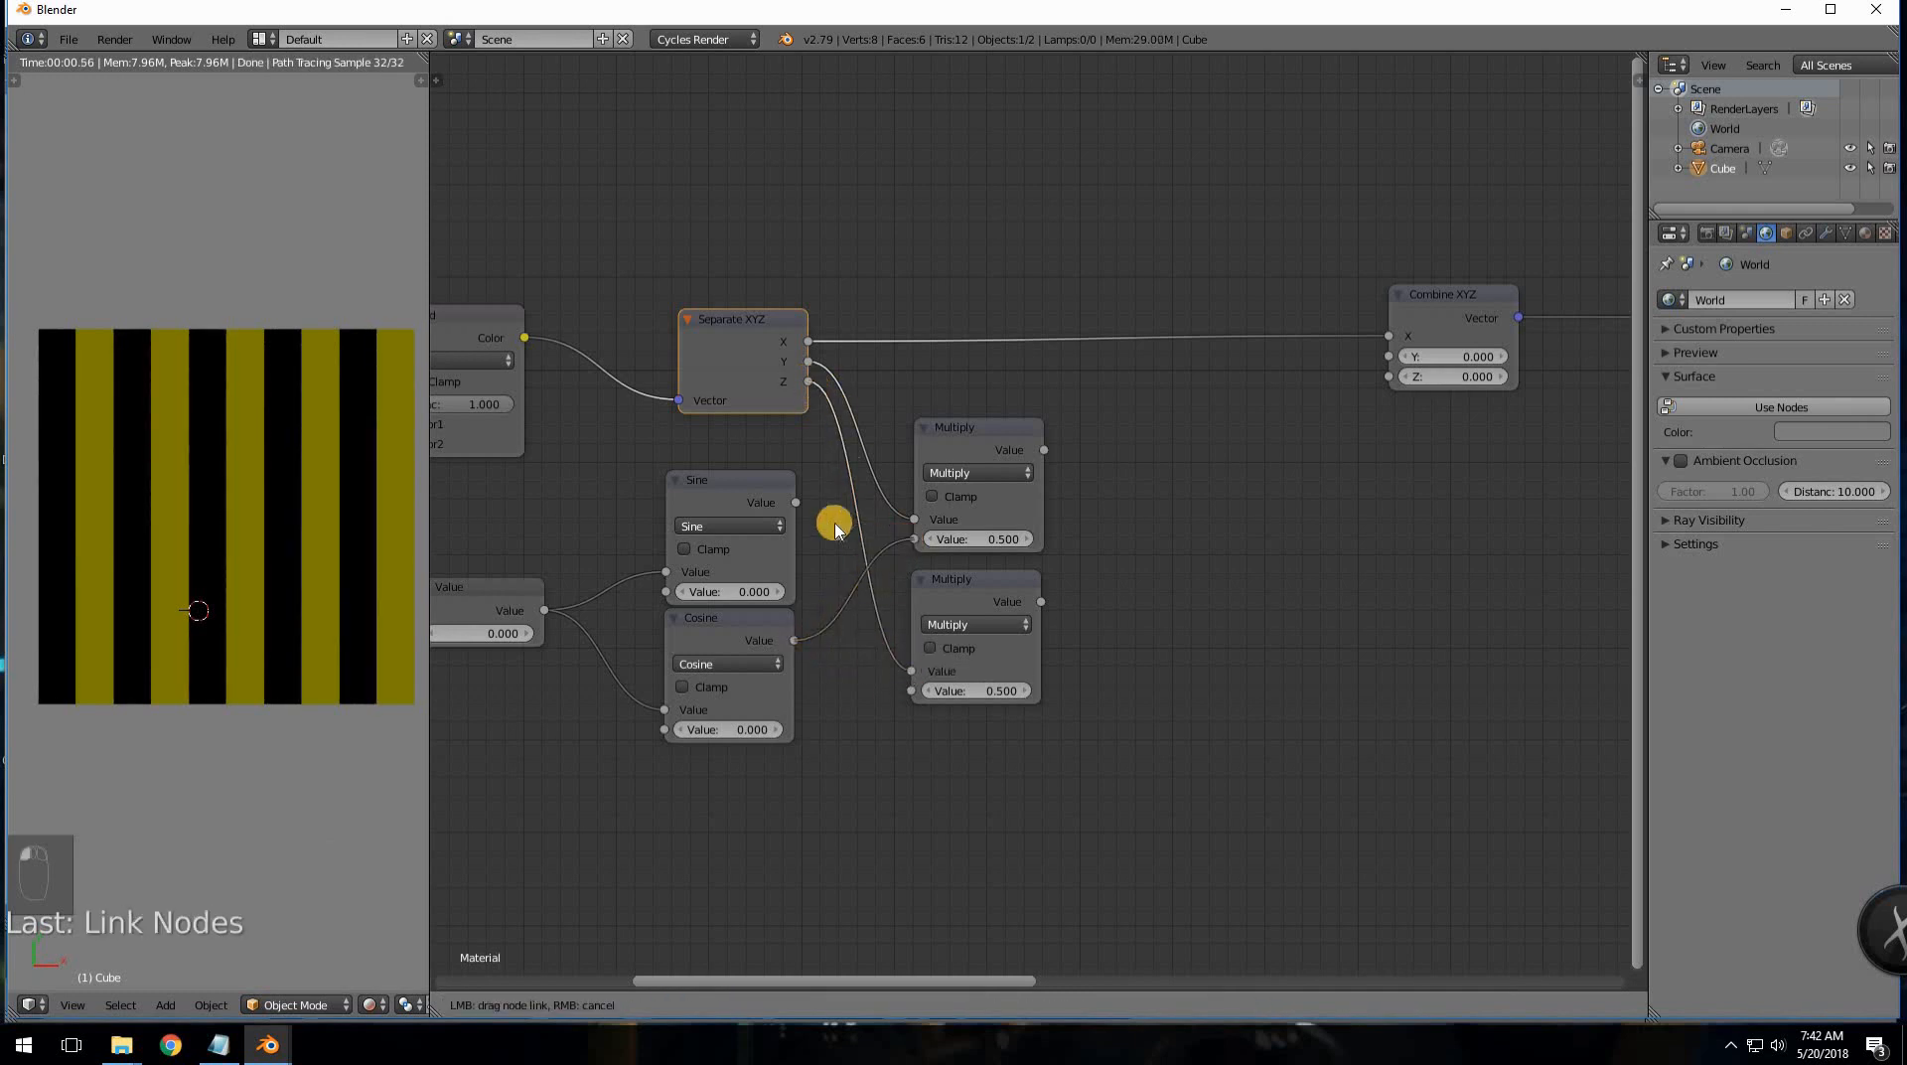
left_click_drag(795, 502, 911, 690)
left_click_drag(958, 574, 944, 570)
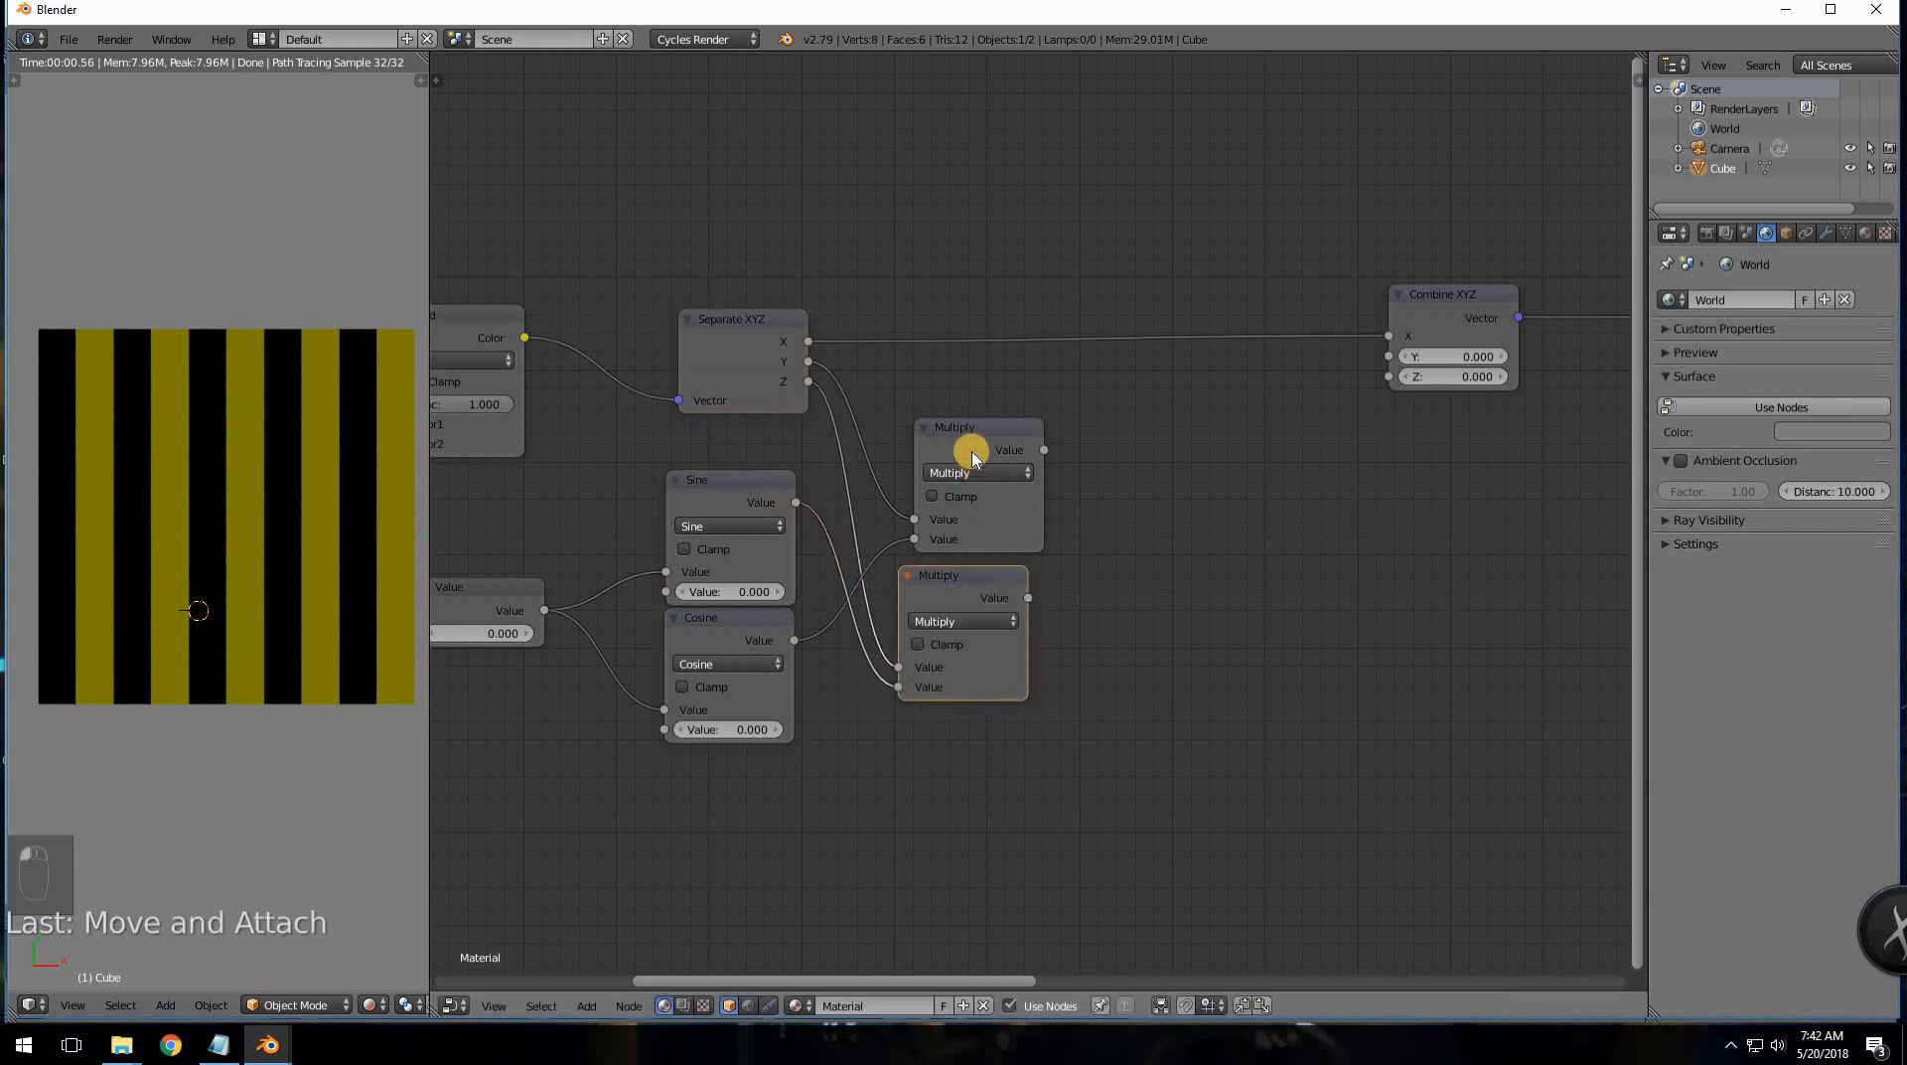
left_click_drag(970, 447, 953, 392)
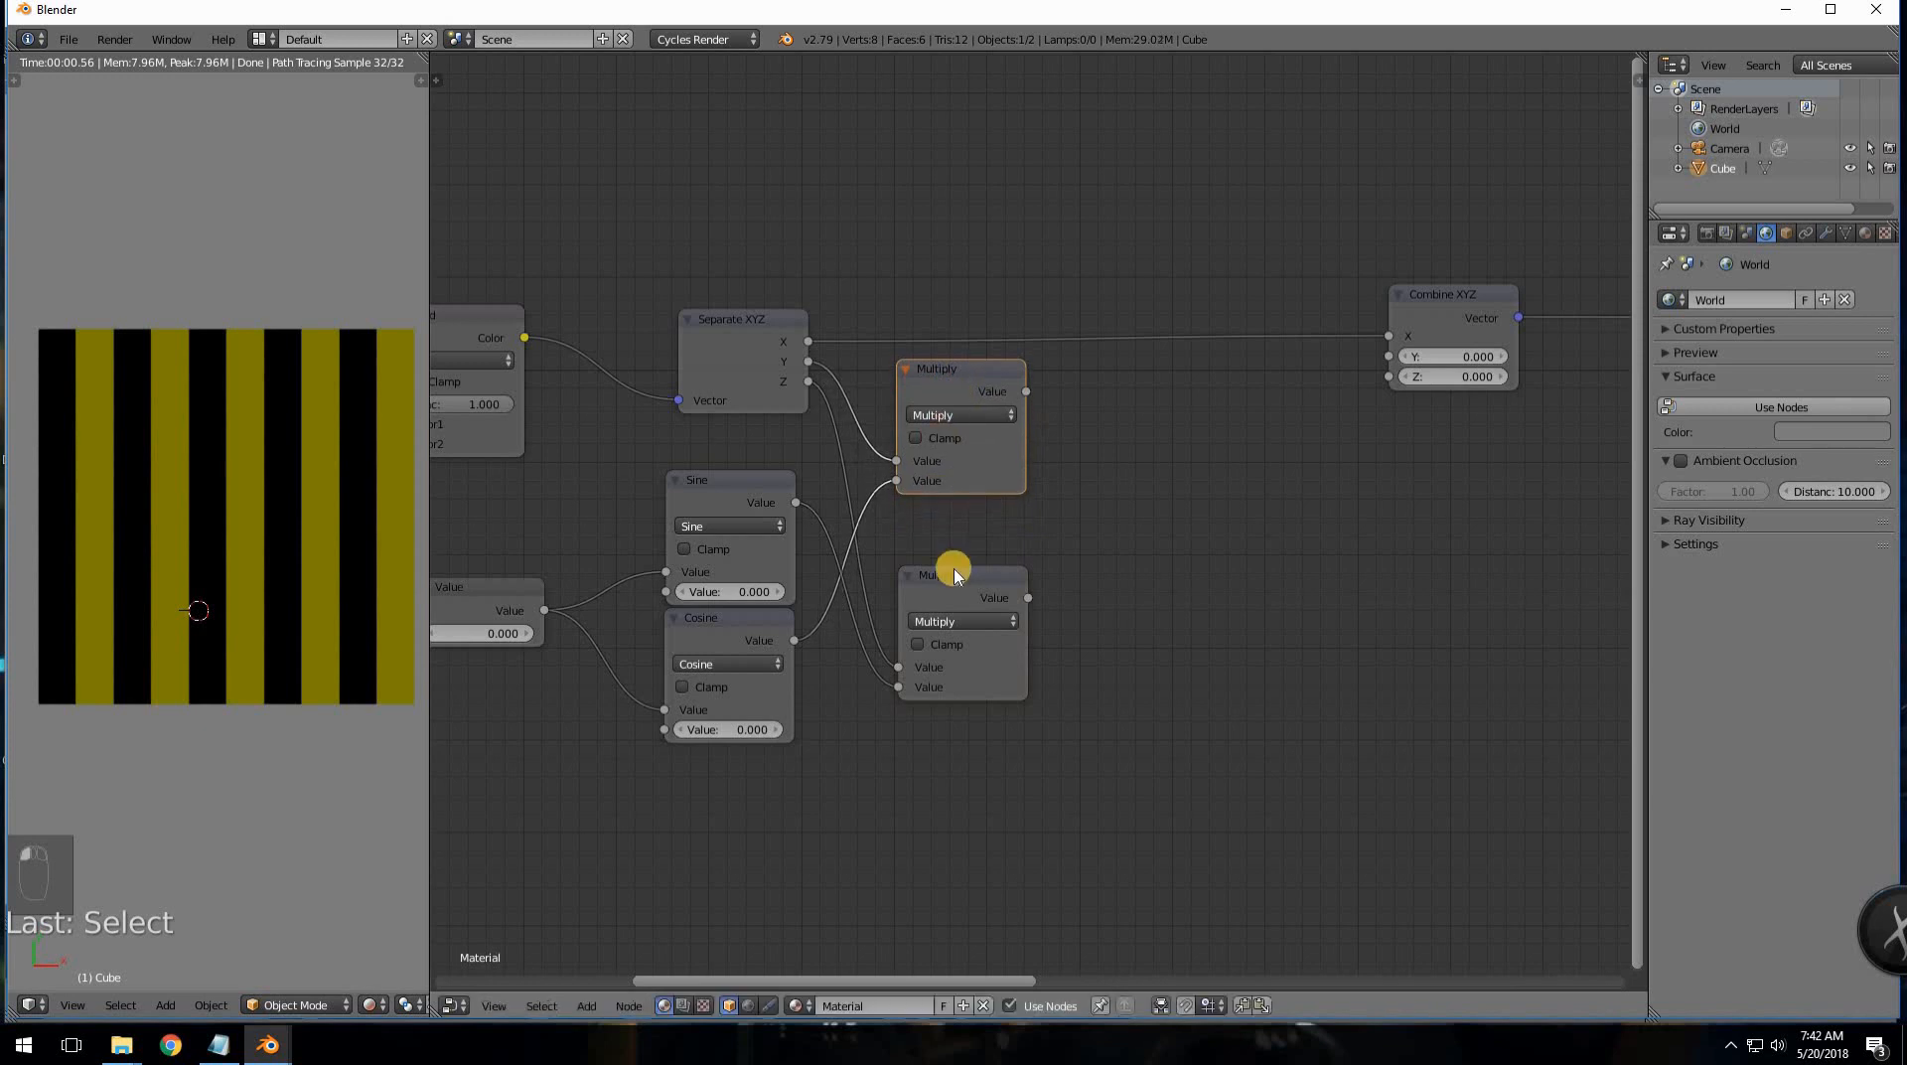
left_click_drag(954, 566, 945, 498)
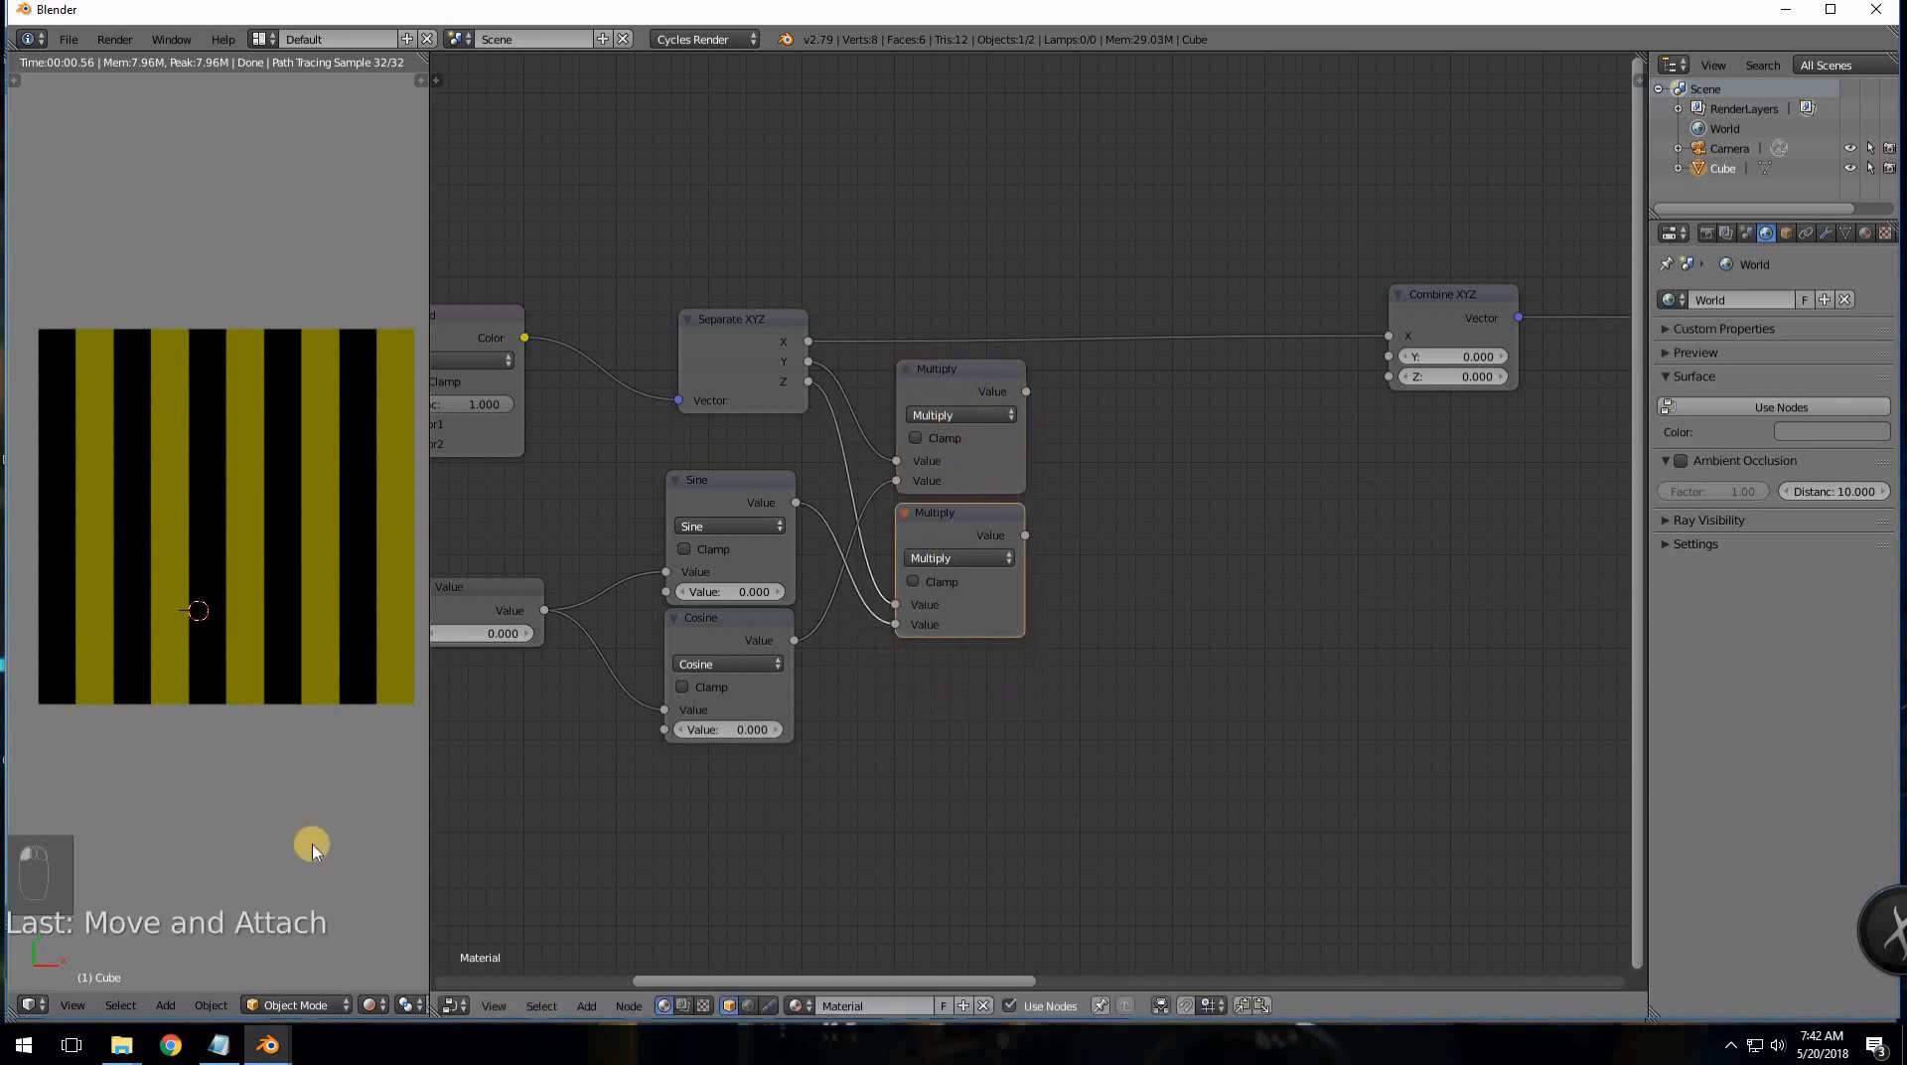
- After checking the rotation notes, duplicate a Multiply node and change it to Subtract
left_click(222, 1048)
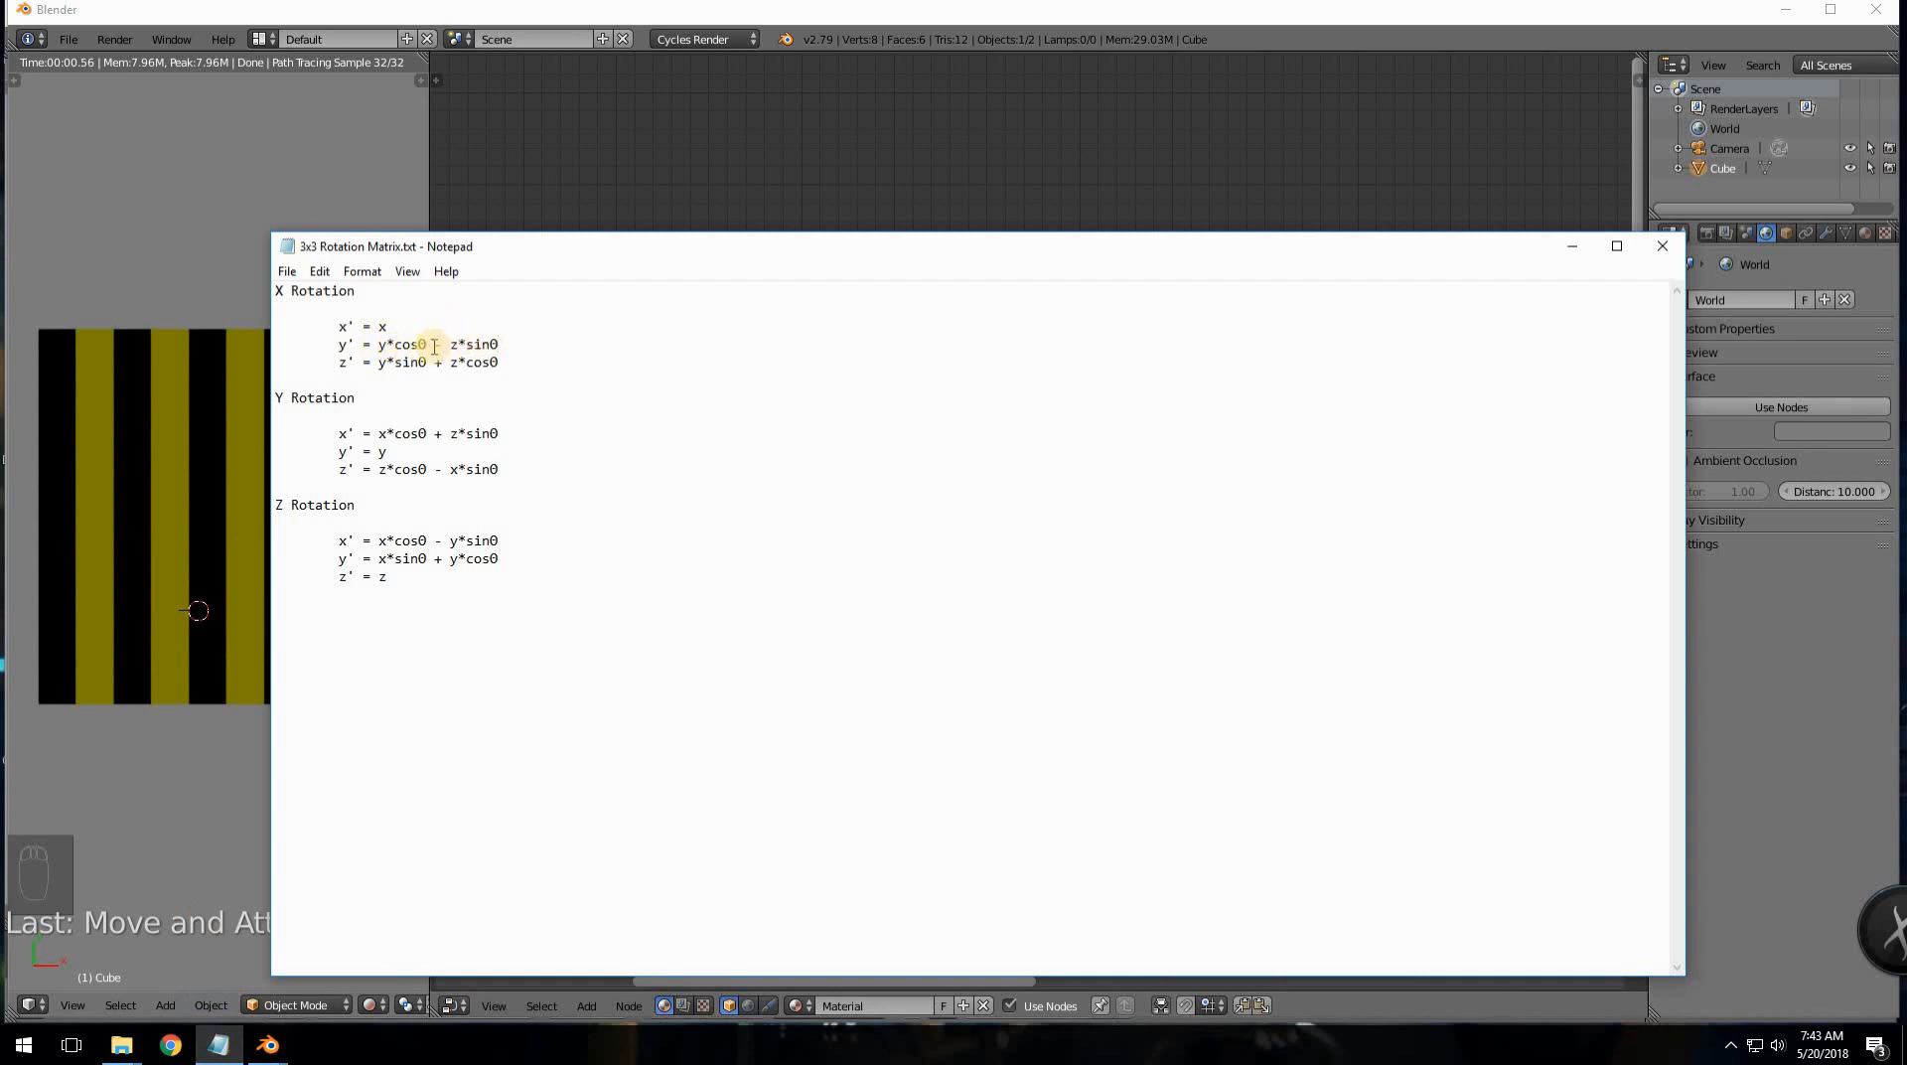
left_click(651, 171)
key("shift+a")
mouse_move(1205, 435)
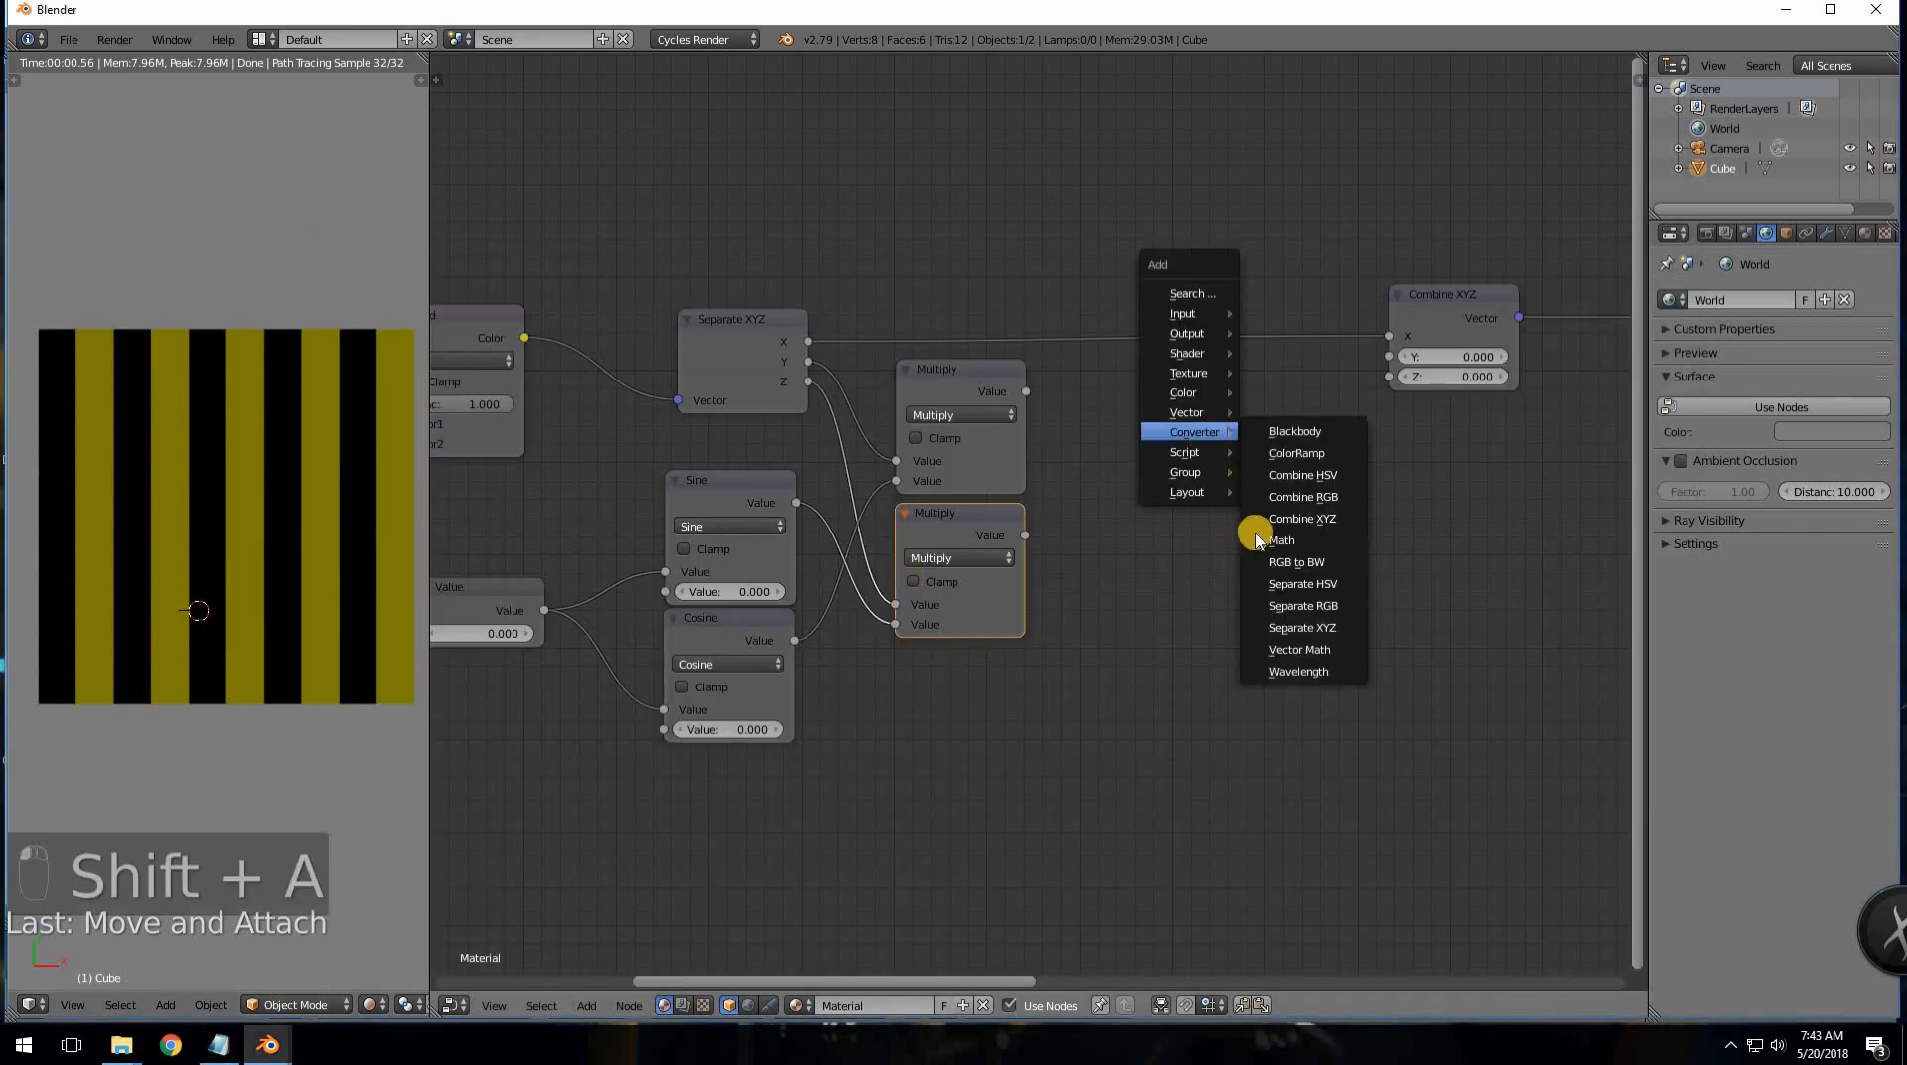
right_click(971, 511)
key("shift+d")
left_click(1160, 465)
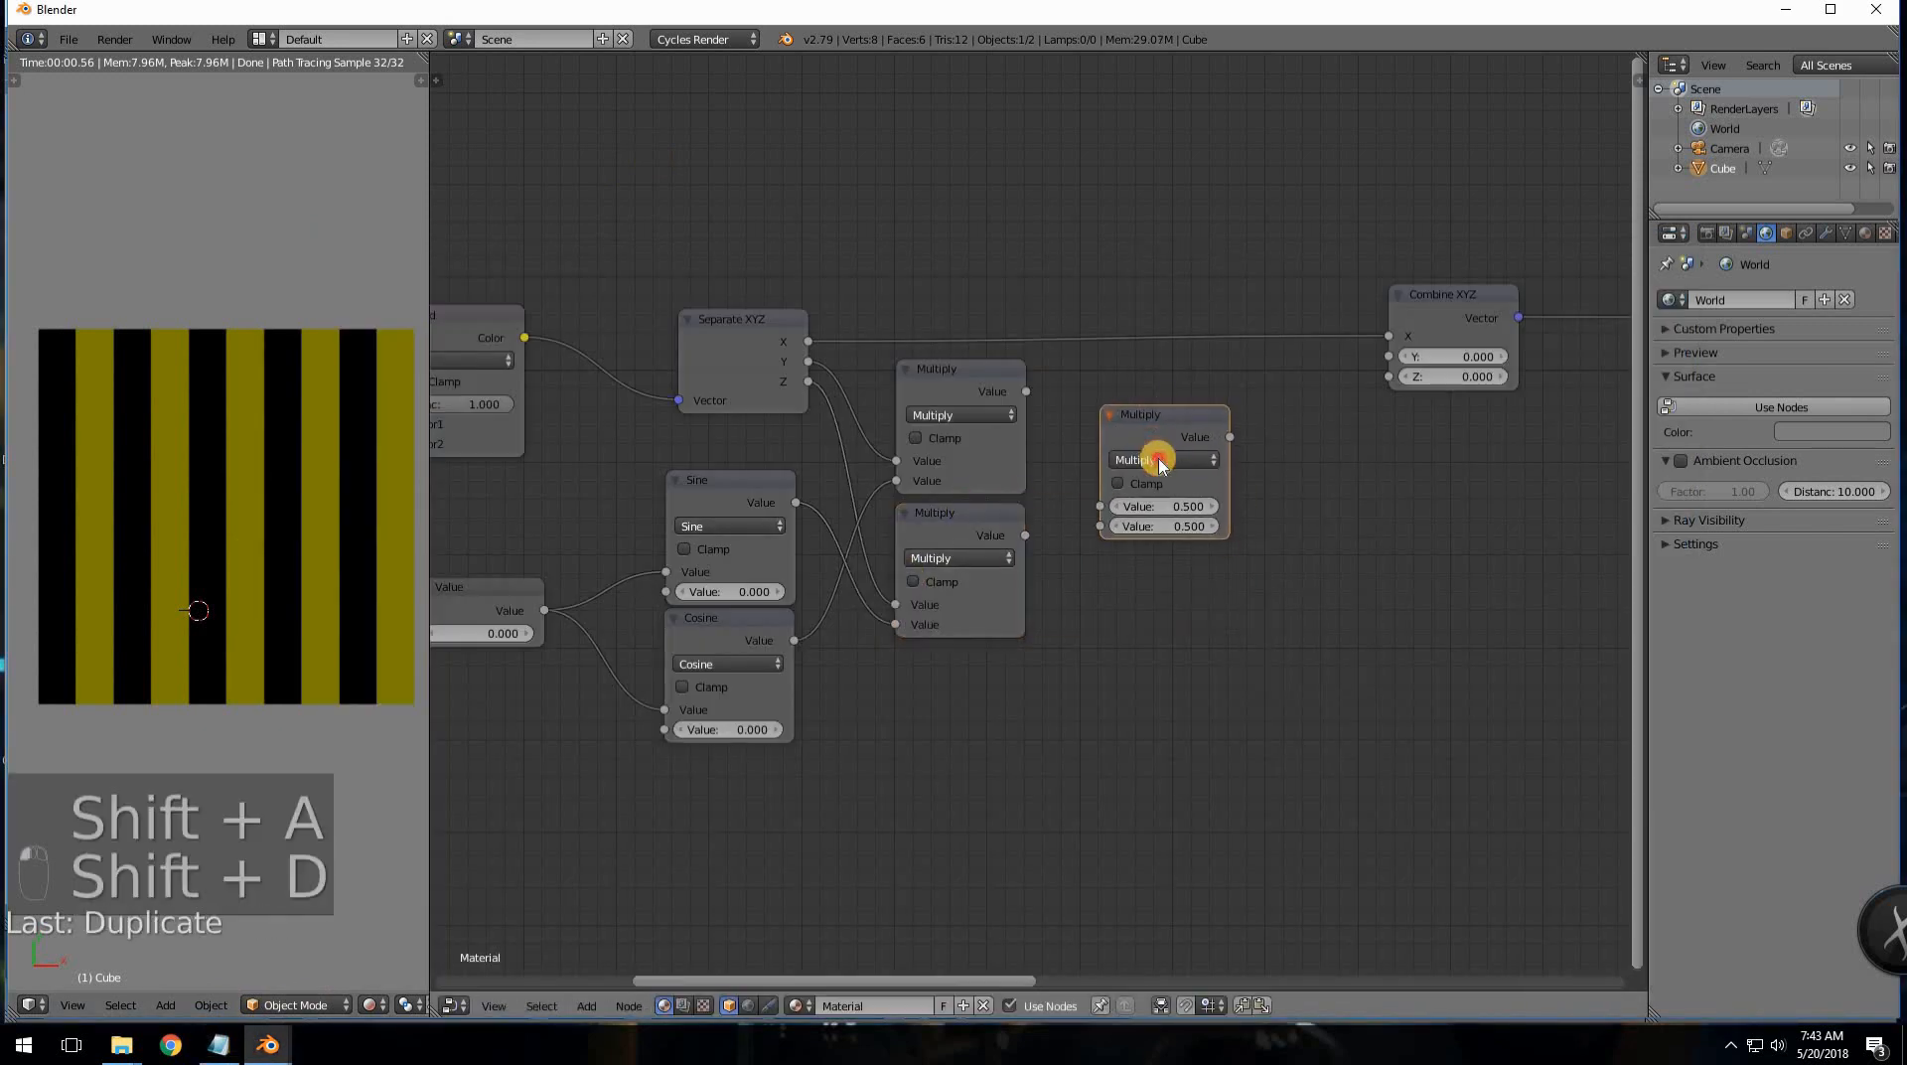
left_click(1160, 460)
left_click(1105, 415)
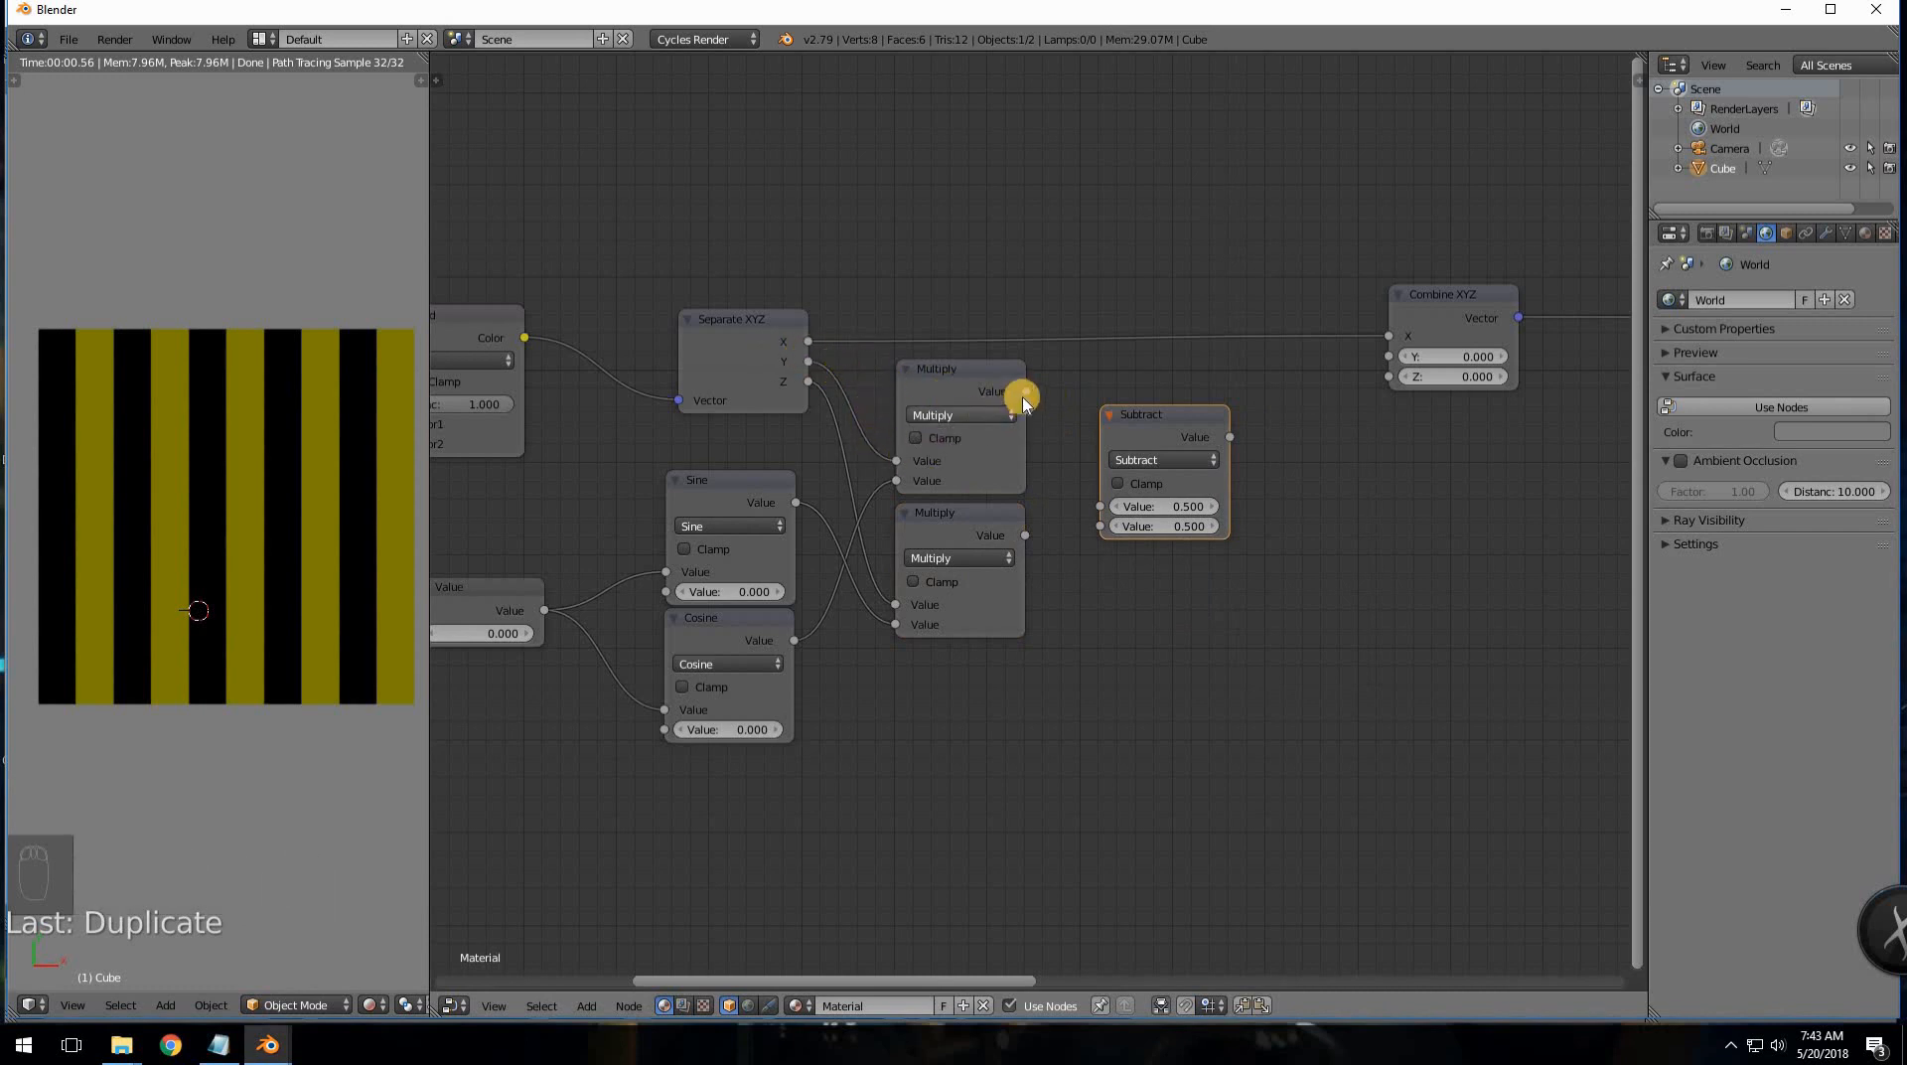
- Feed both Multiply results into Subtract and its output into Combine XYZ's Y
left_click_drag(1024, 395, 1099, 505)
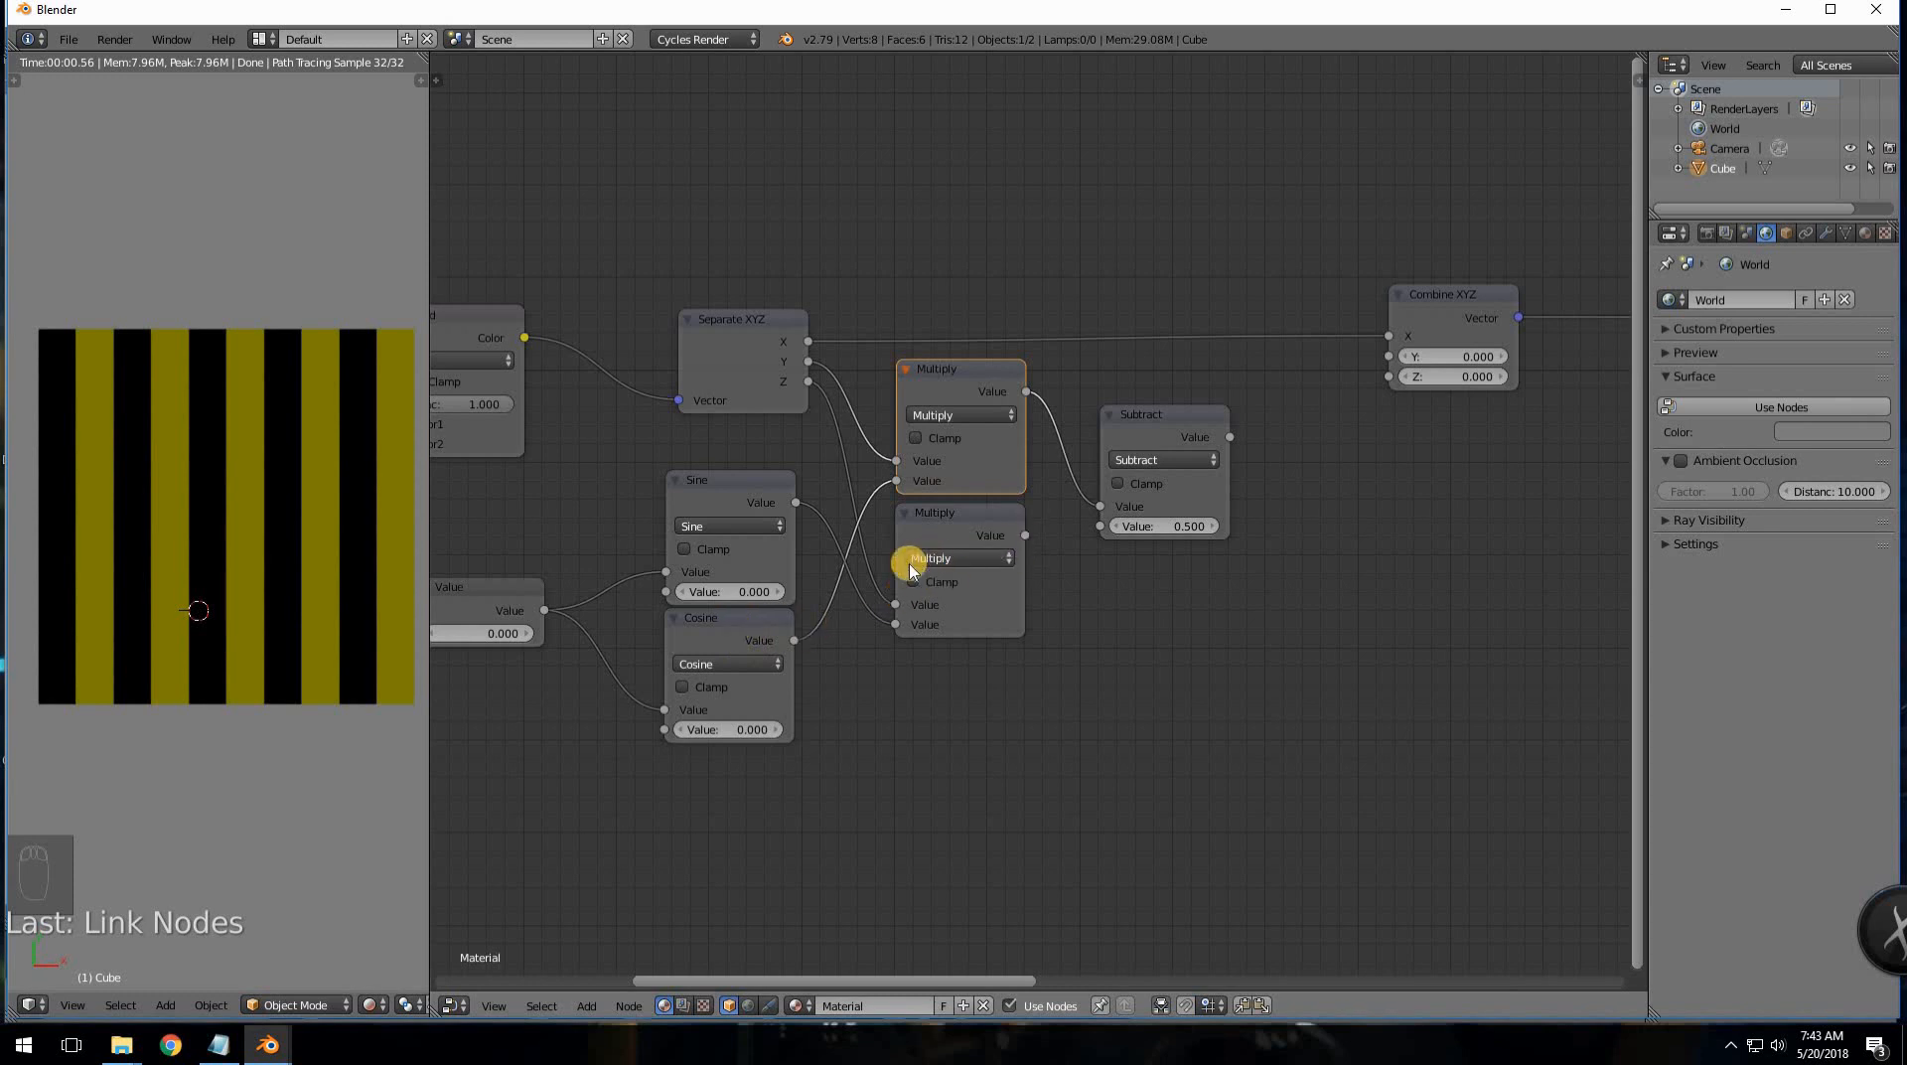
left_click_drag(1056, 537, 1099, 526)
left_click_drag(1229, 446, 1192, 412)
left_click_drag(1193, 404, 1388, 356)
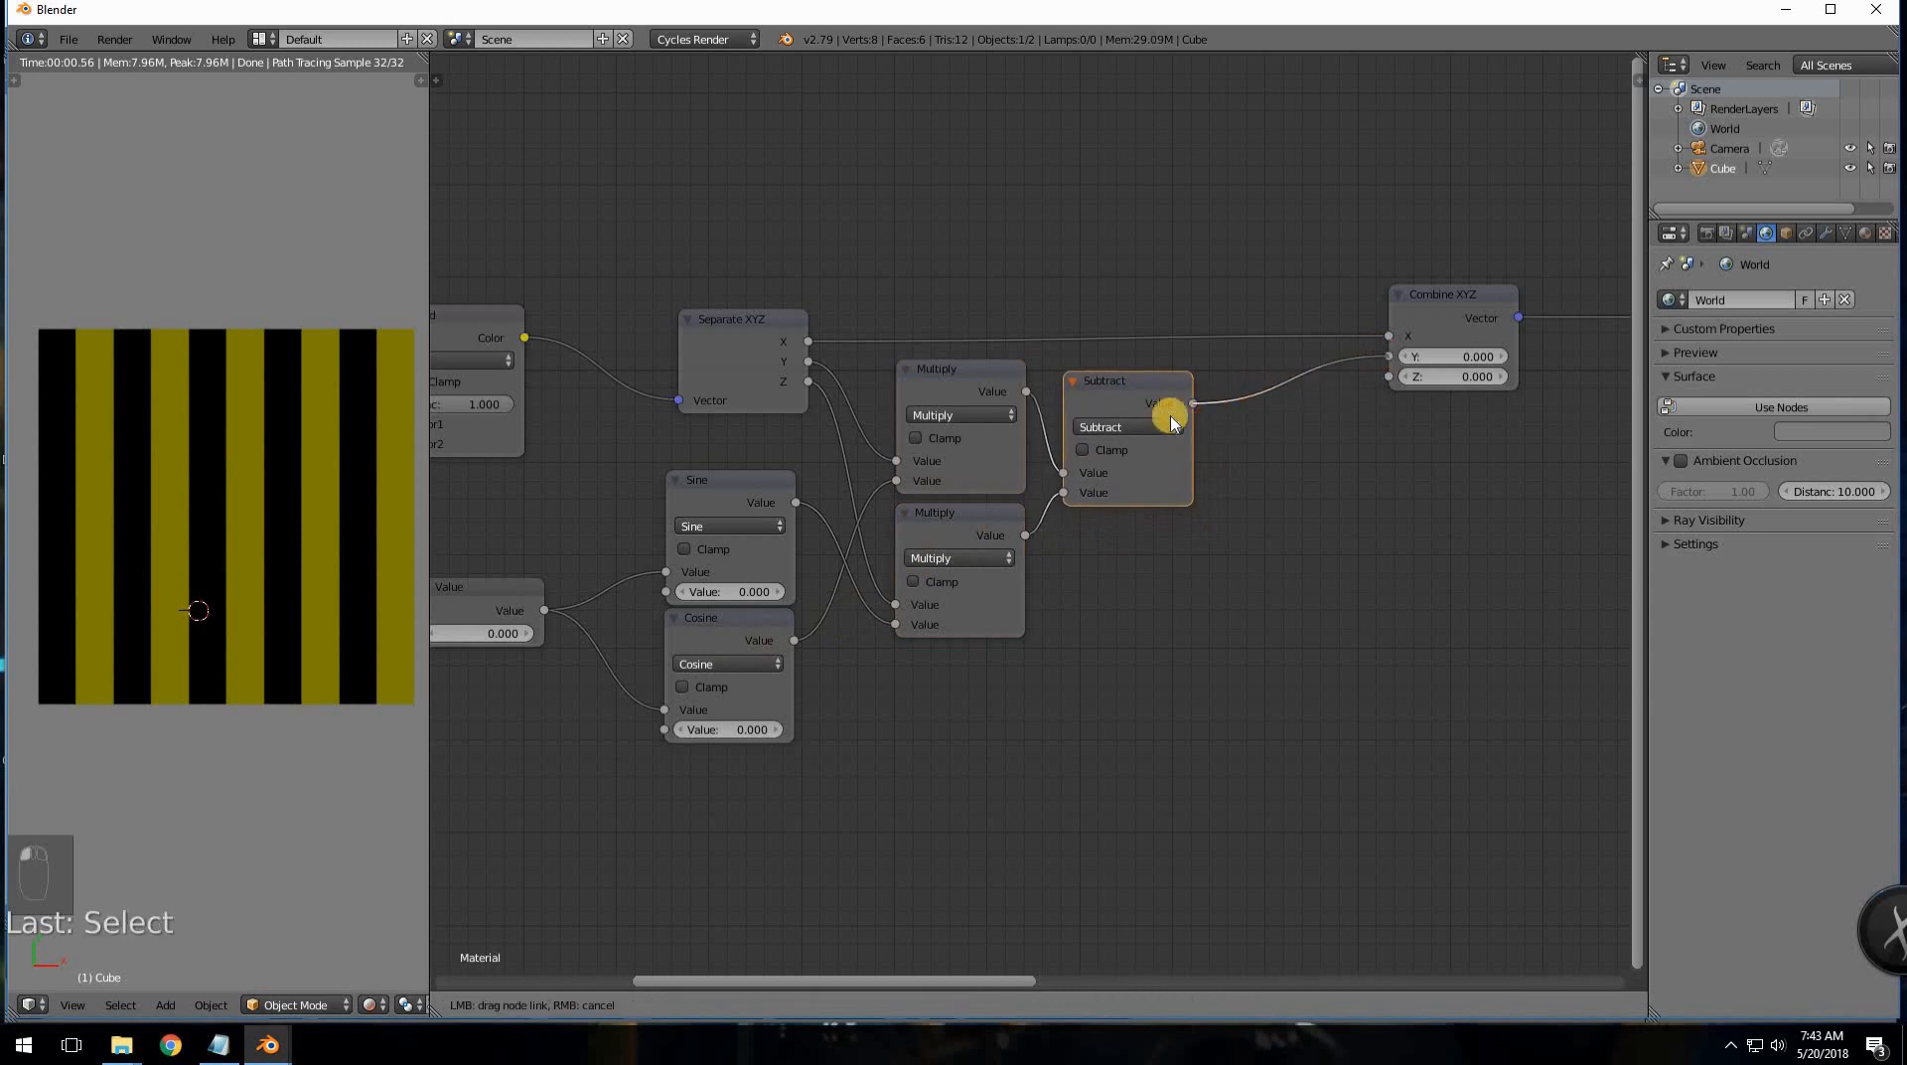
left_click_drag(1090, 401, 1114, 395)
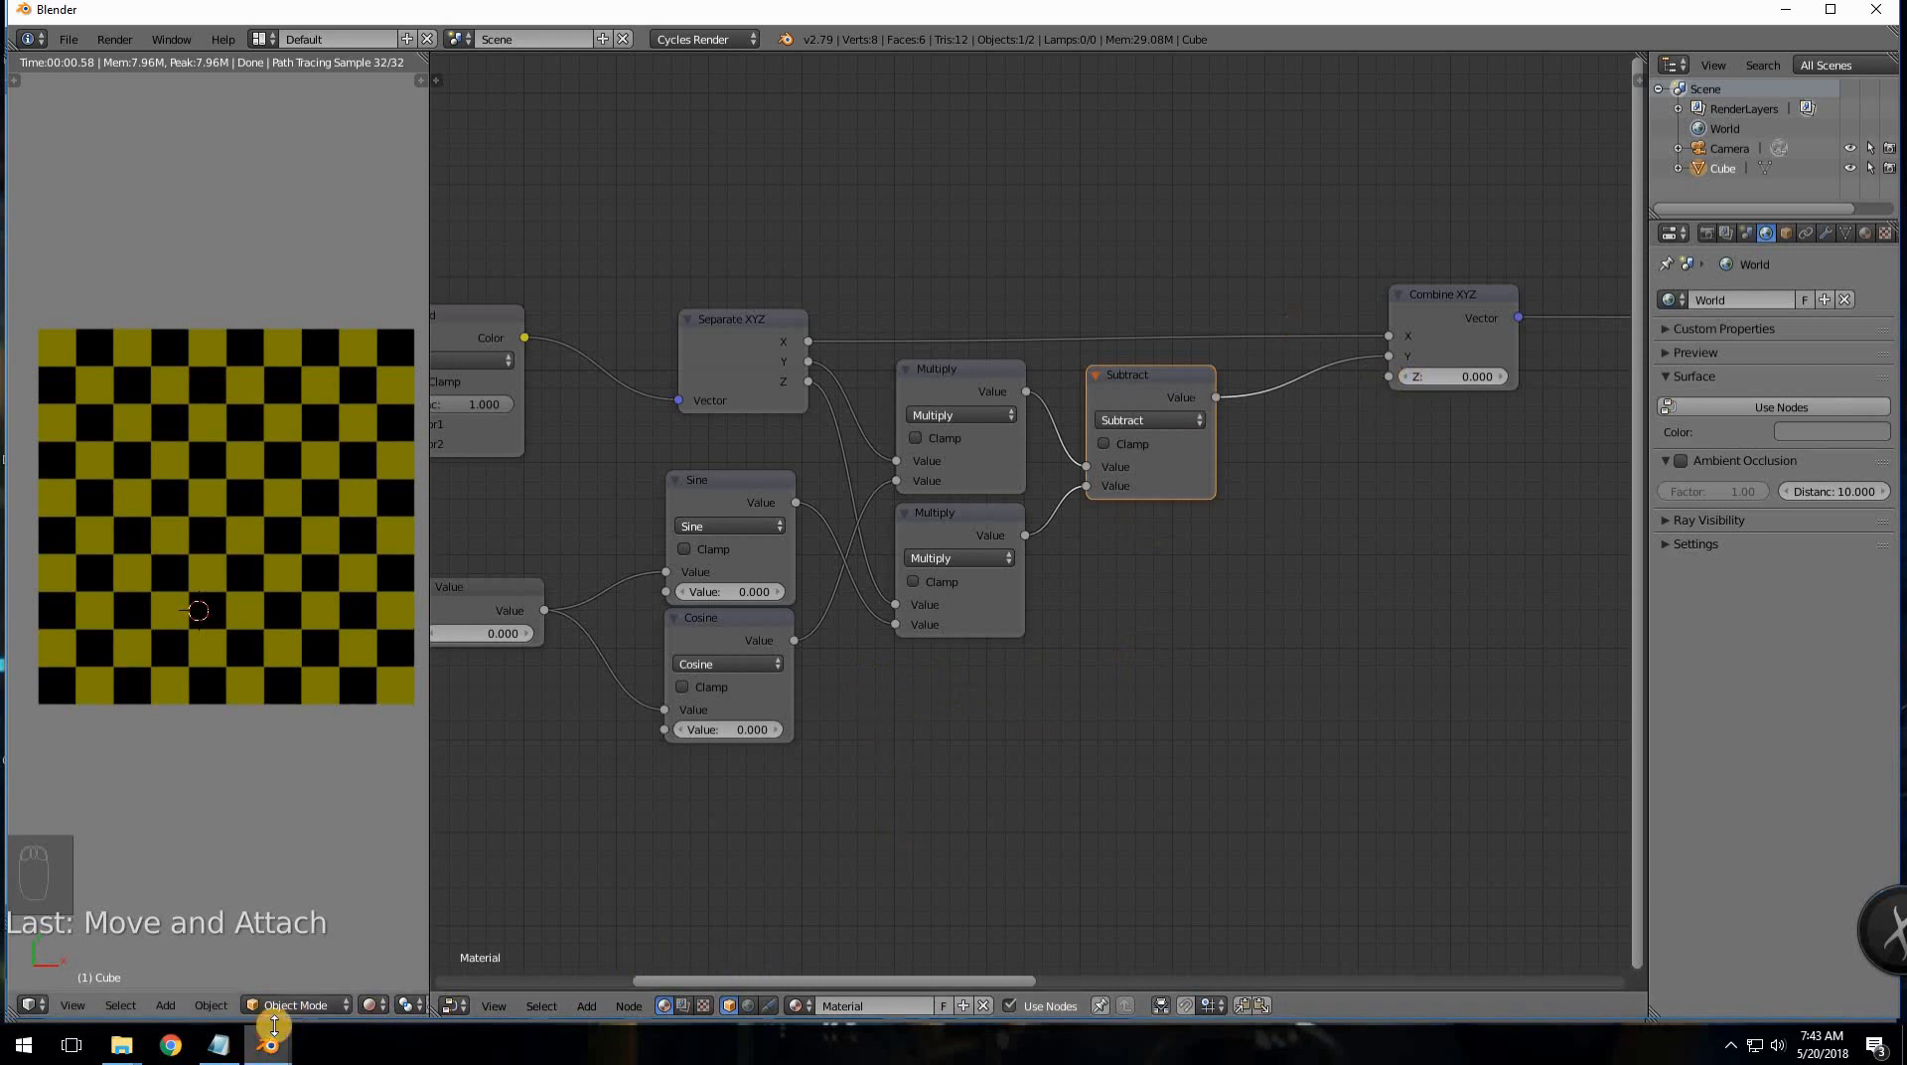
- After reviewing the notes, duplicate both Multiply nodes and place the copies below
left_click(218, 1043)
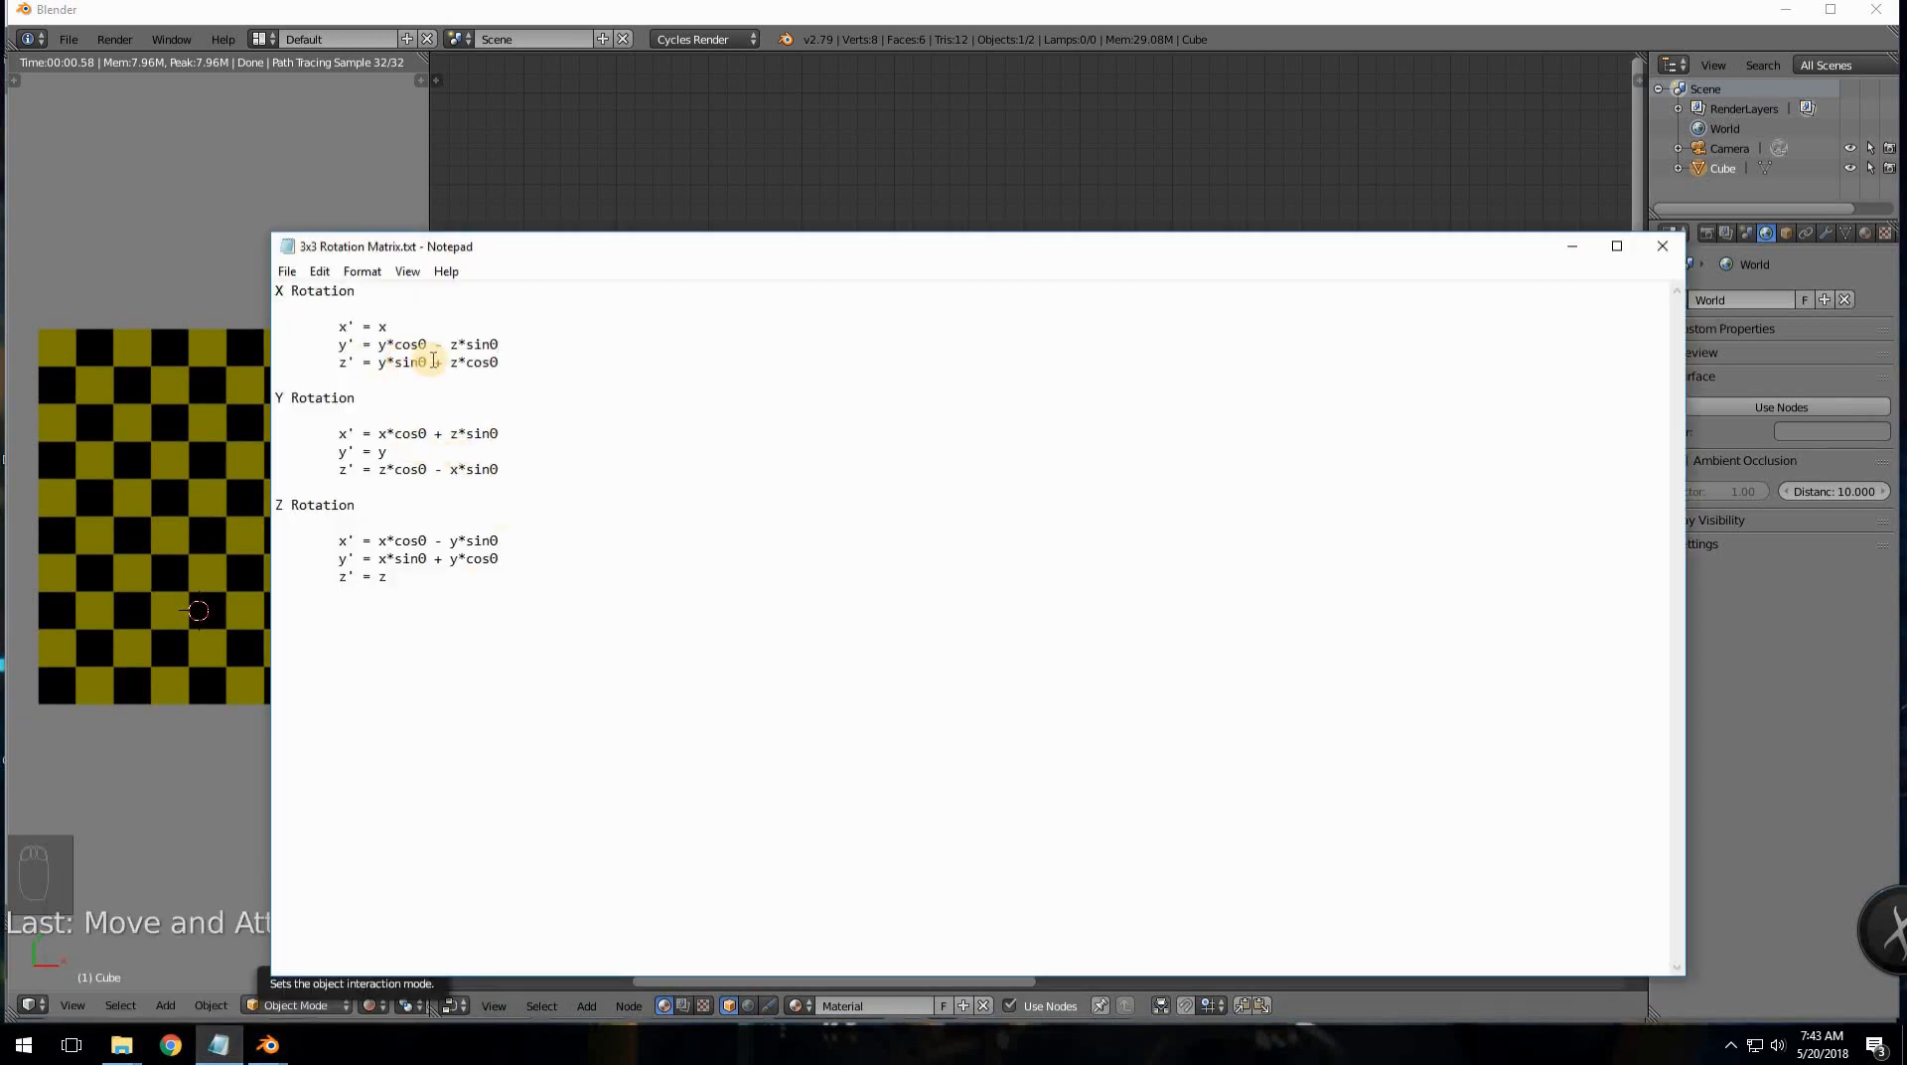
left_click(817, 154)
left_click(965, 425)
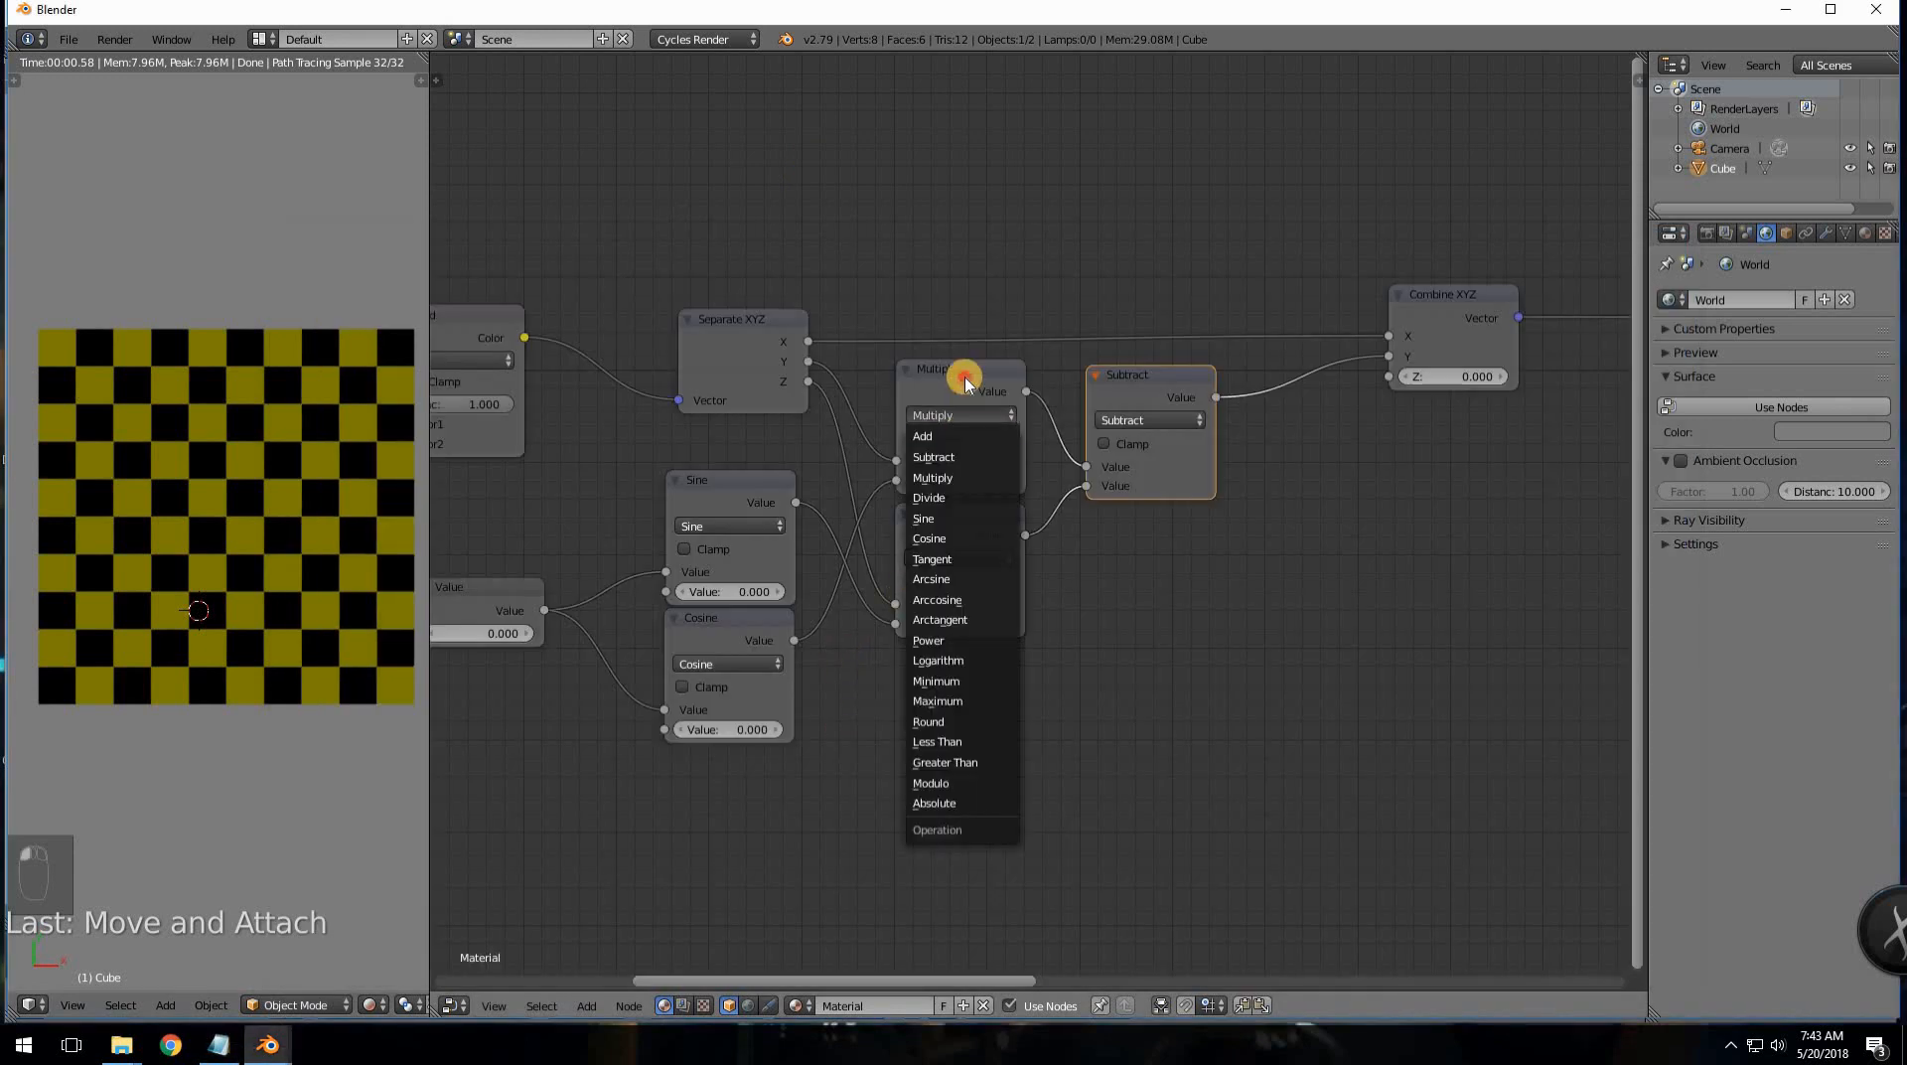
left_click(967, 380)
left_click(983, 524, "shift")
key("shift+d")
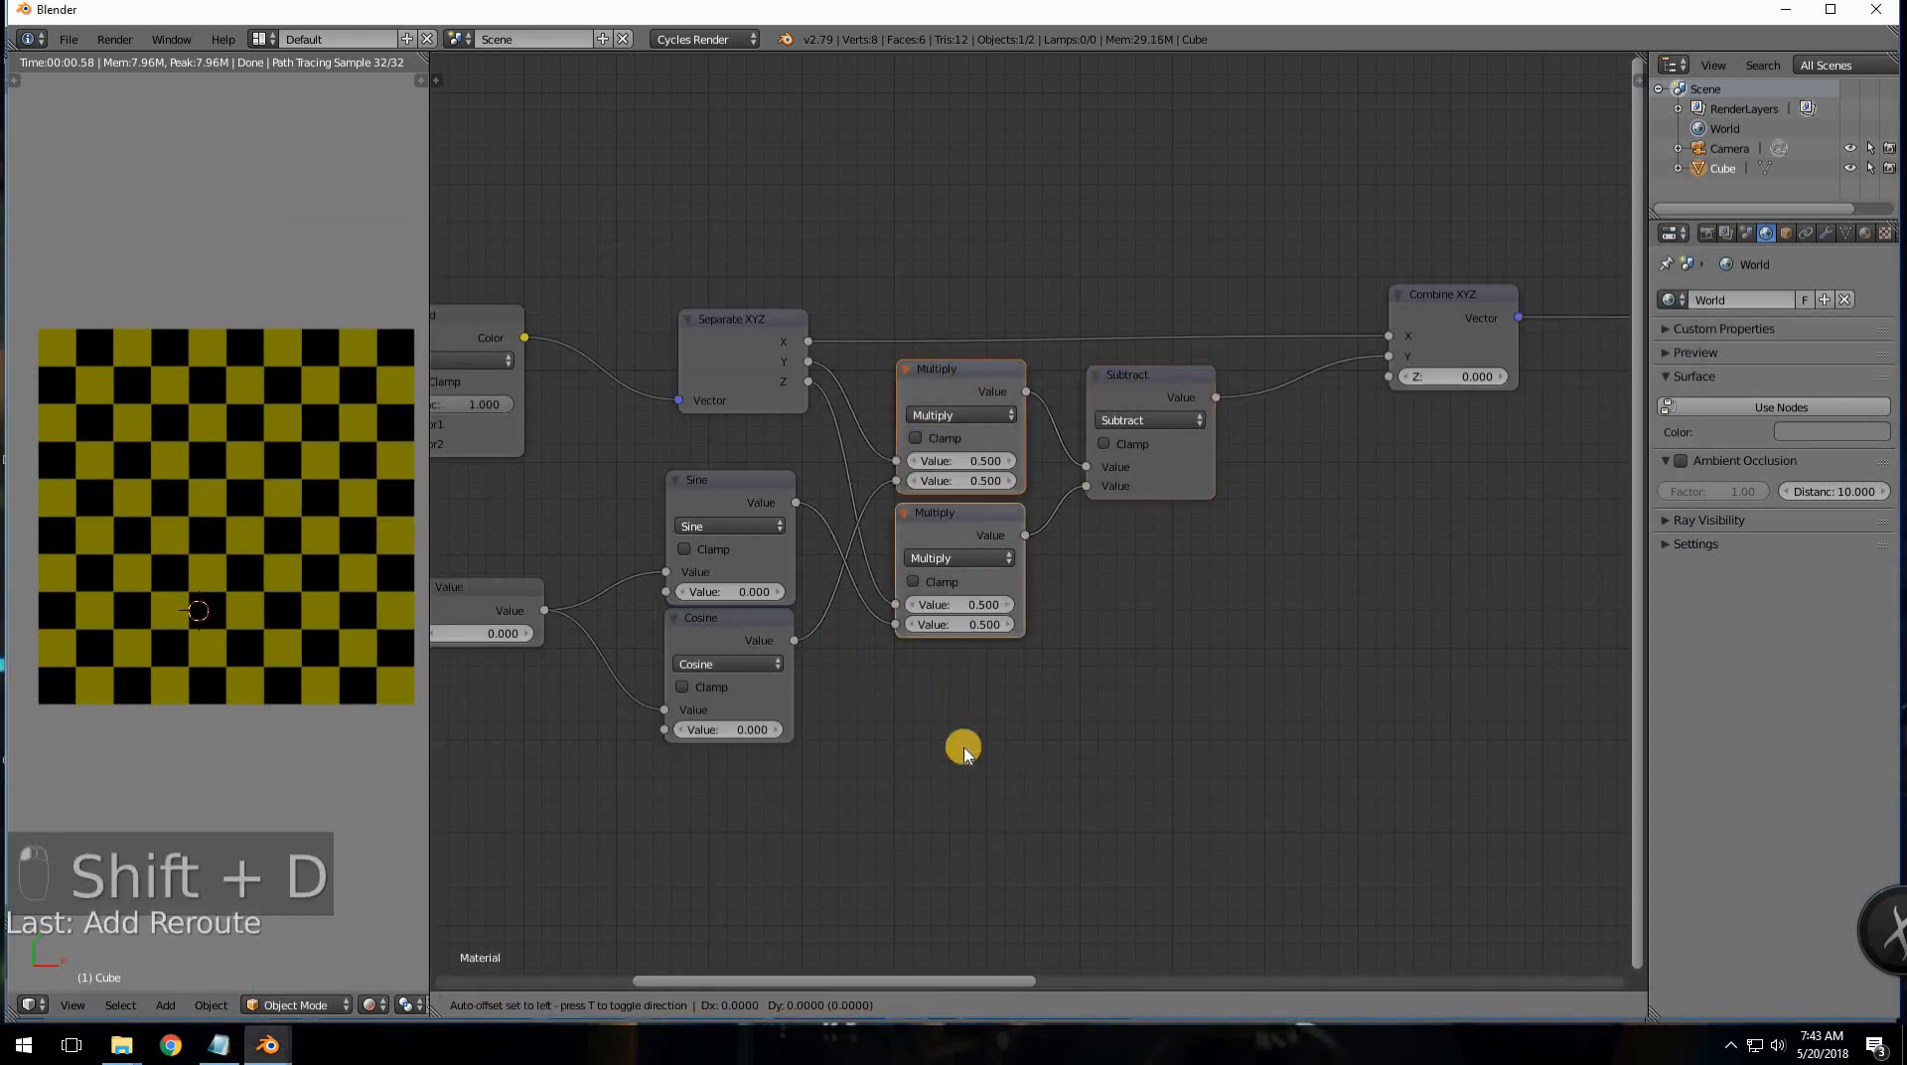
left_click(1133, 715)
middle_click_drag(1138, 542, 949, 346)
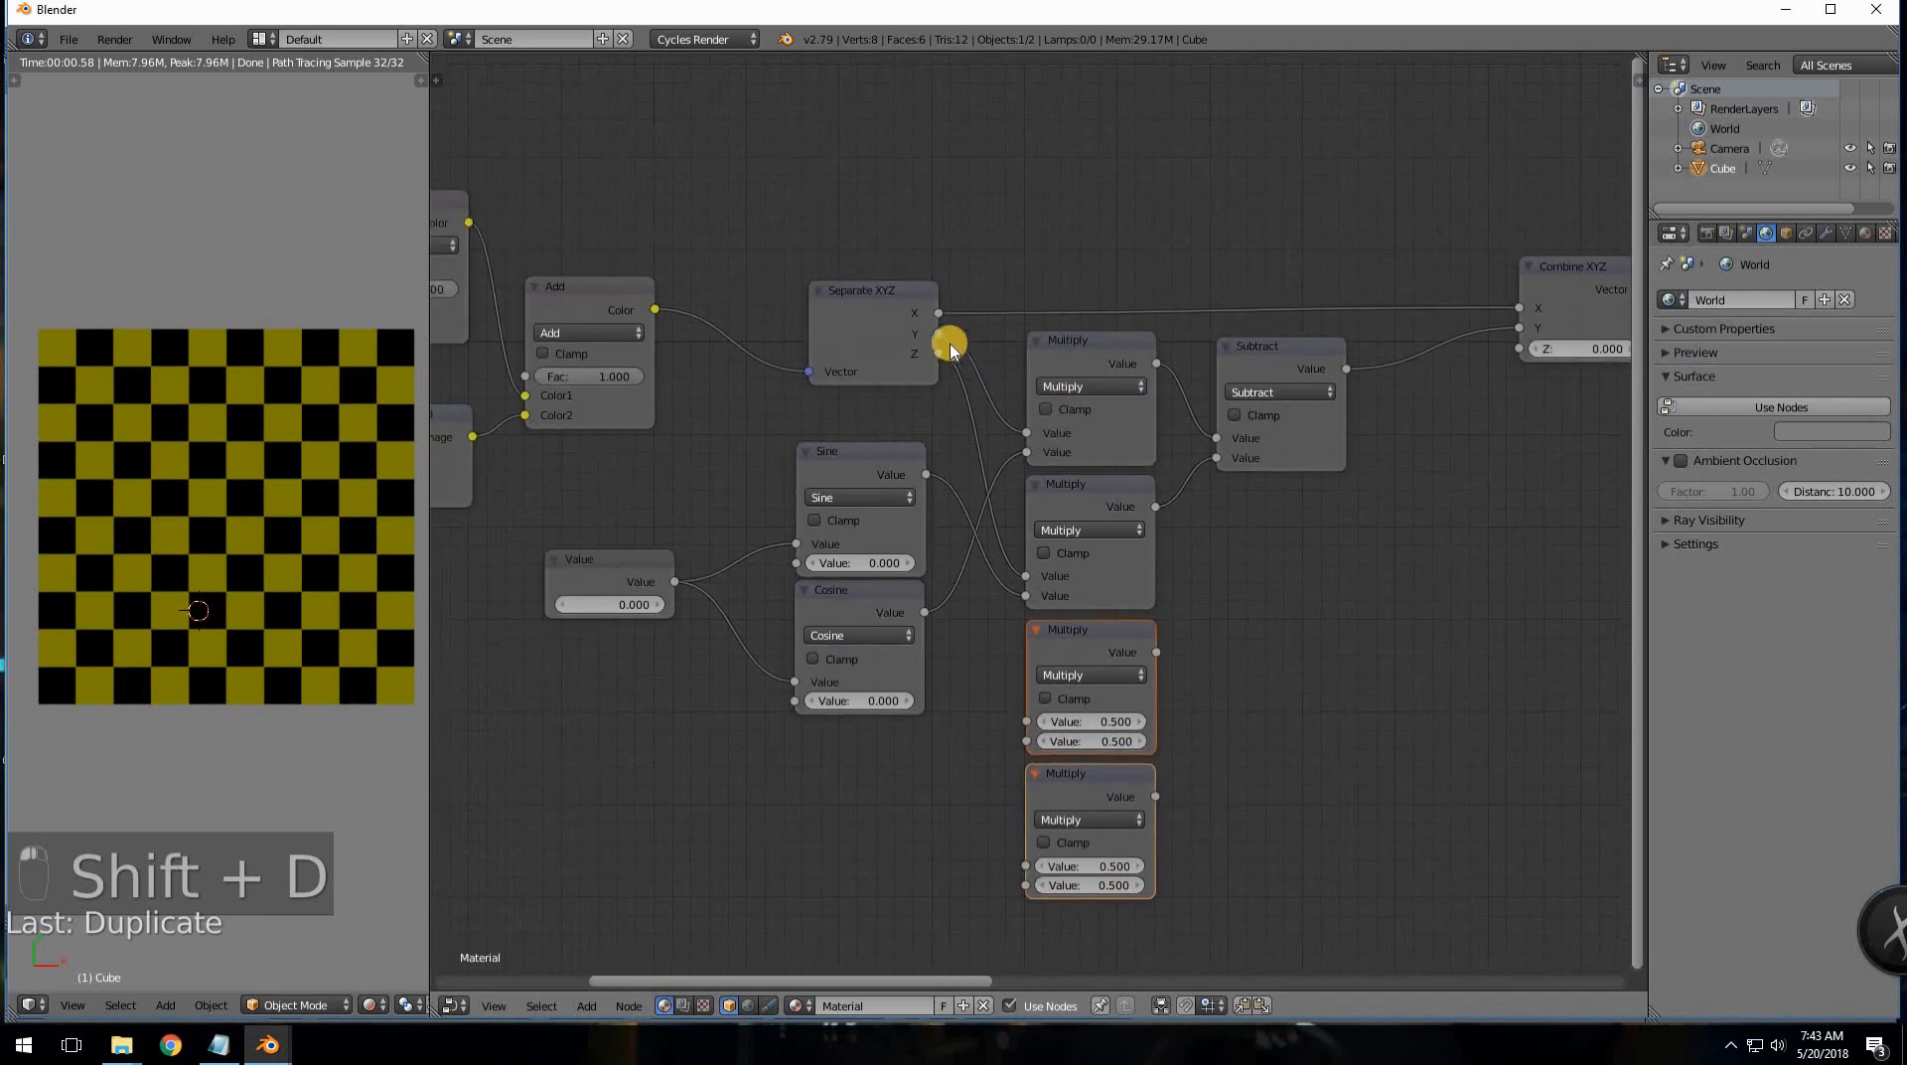
- Wire Y×Sine into the third Multiply and Z×Cosine into the bottom Multiply
left_click_drag(936, 338, 1025, 721)
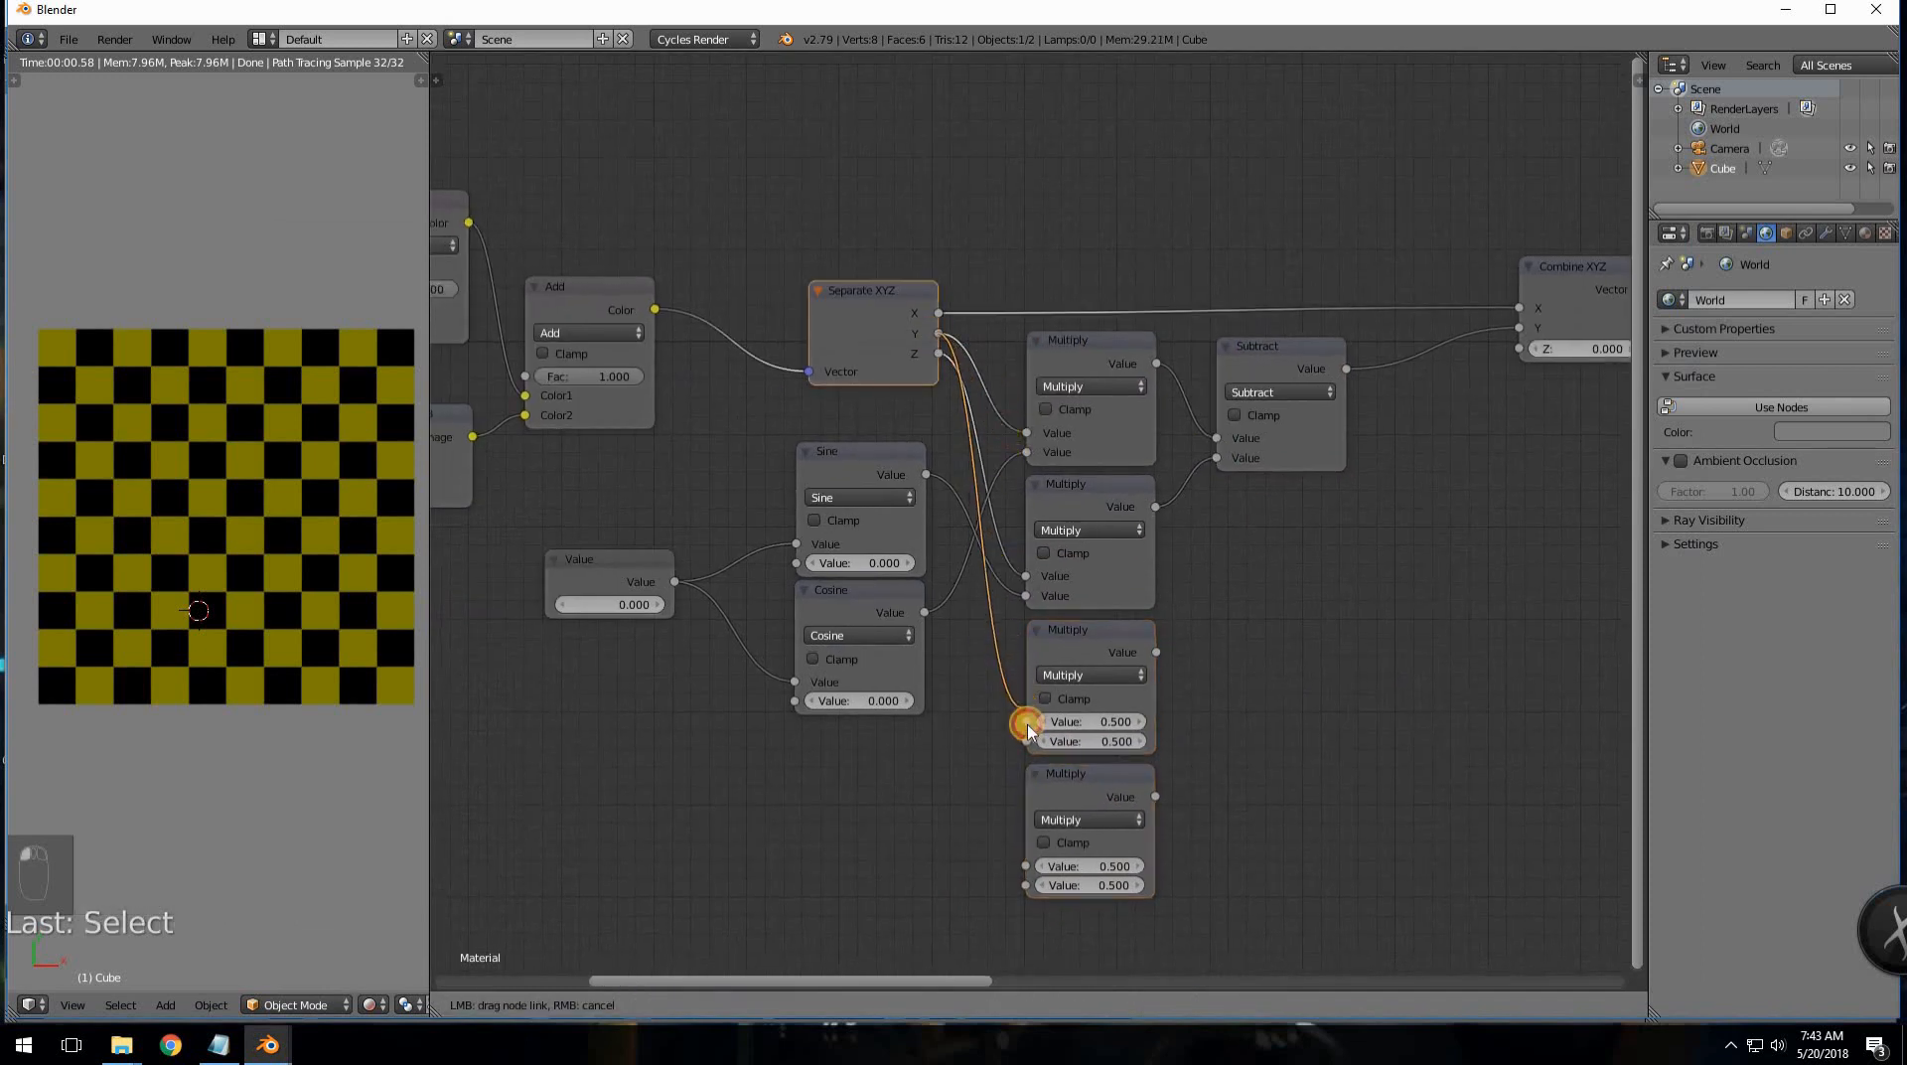
mouse_move(924, 613)
left_mouse_down()
mouse_move(992, 706)
mouse_move(939, 616)
left_mouse_up()
left_click_drag(927, 476, 1024, 741)
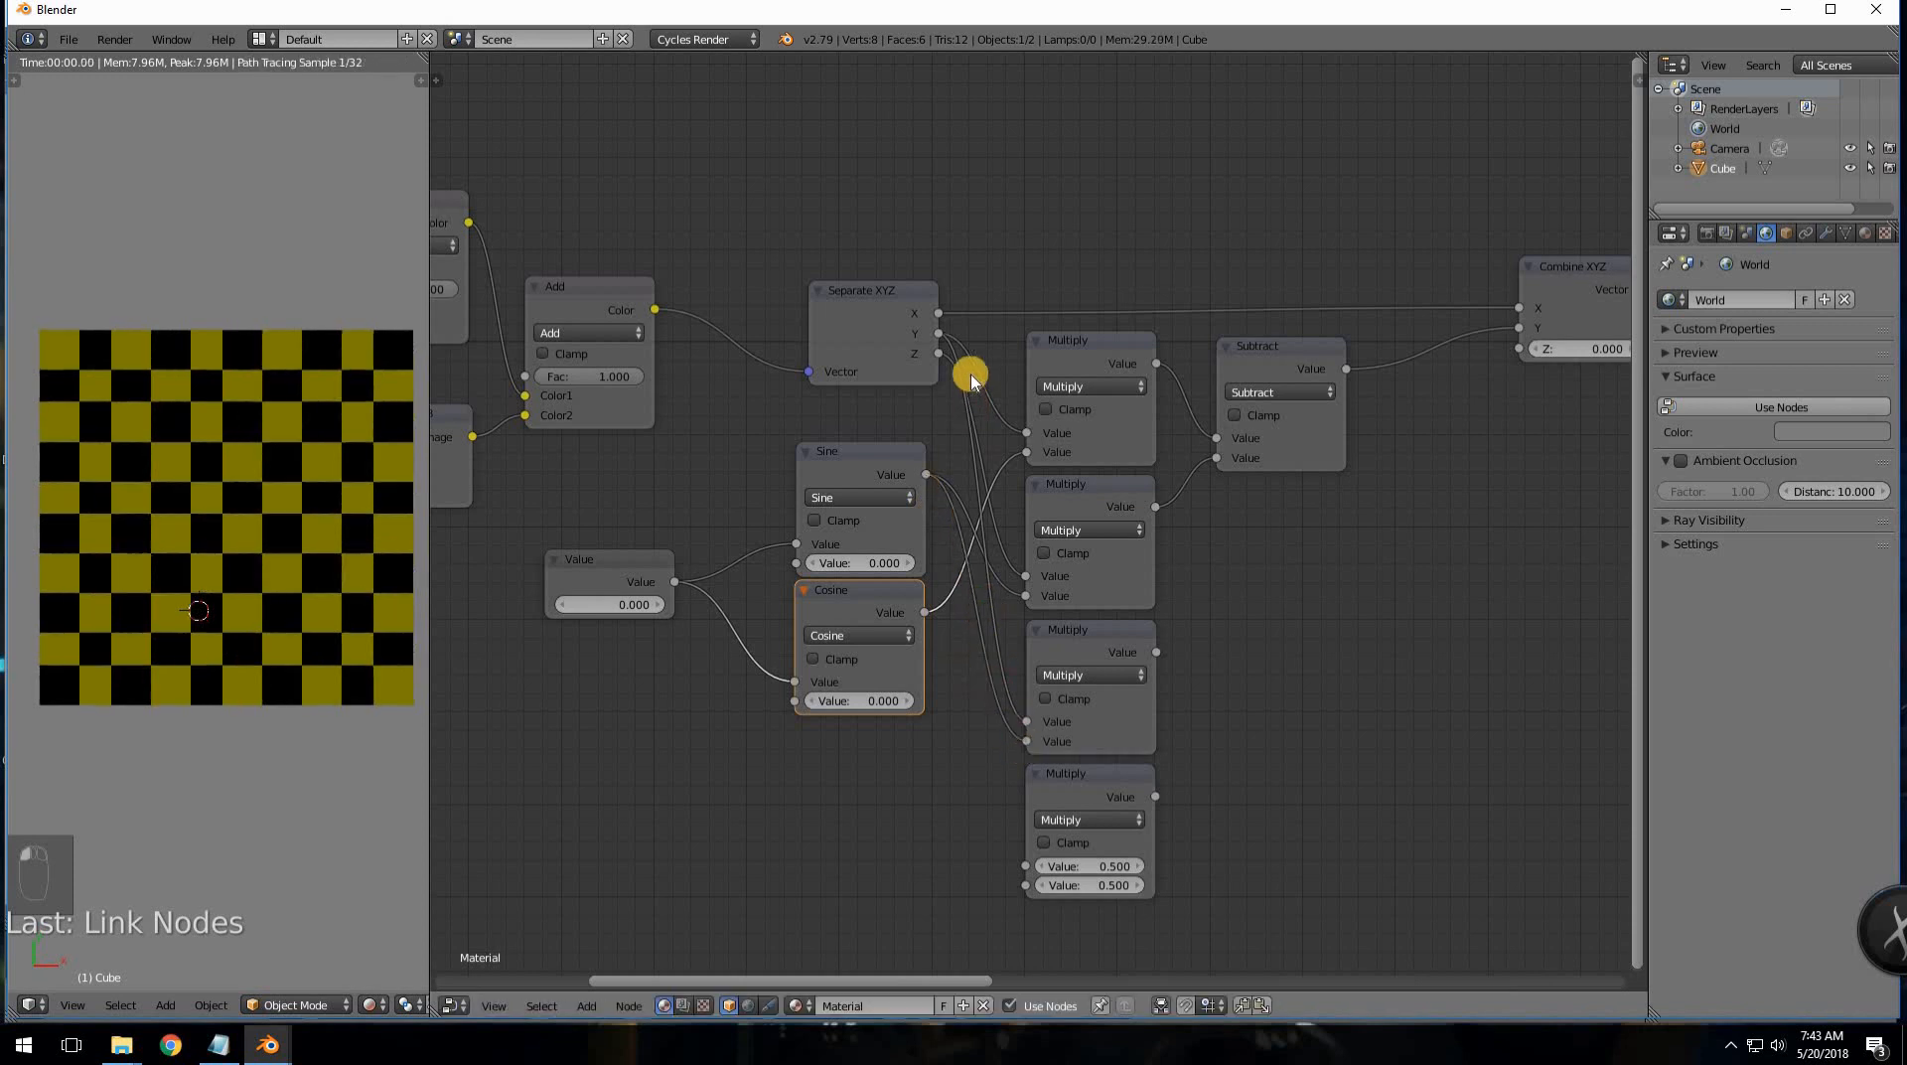
left_click_drag(939, 354, 1026, 866)
left_click_drag(924, 612, 1026, 884)
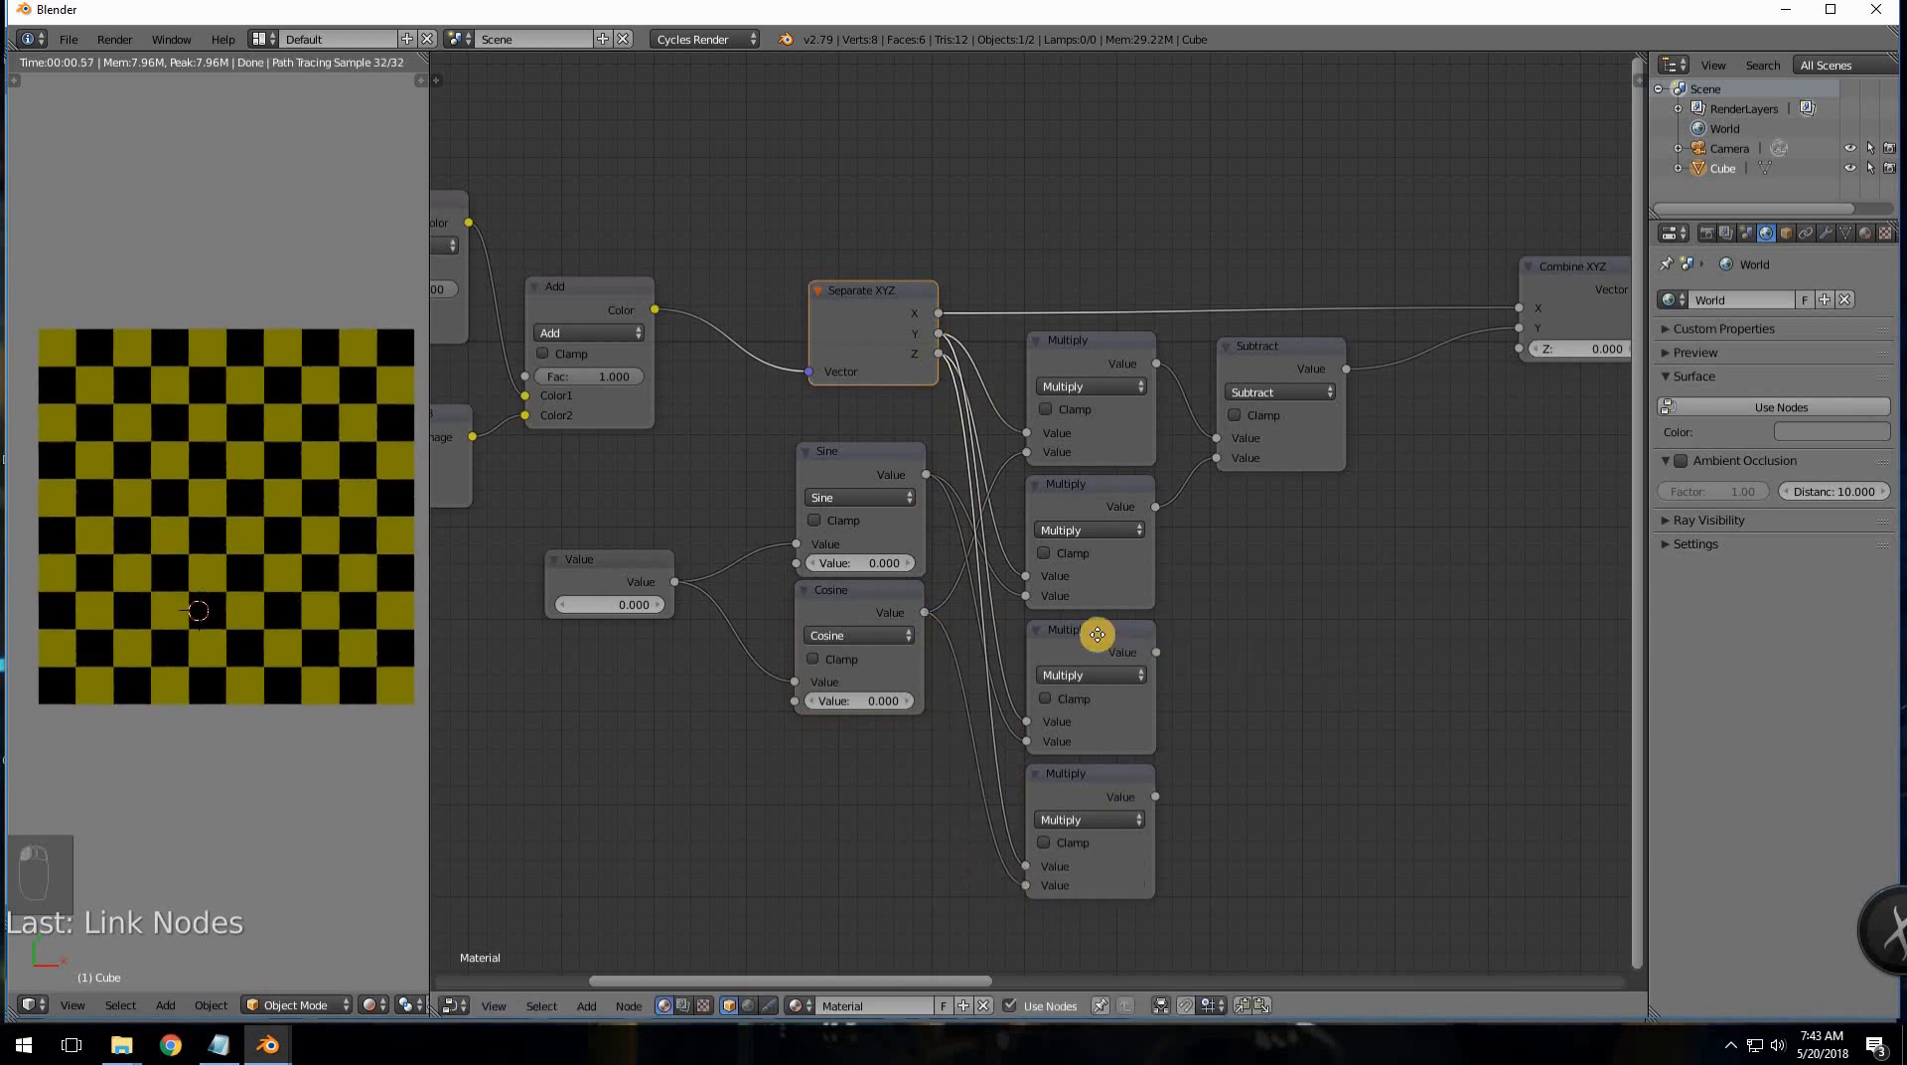
middle_click_drag(1275, 352, 1098, 306)
- Duplicate Subtract as an Add node summing Multiply 3 and 4 into Combine XYZ's Z
left_click(1111, 372)
key("shift+d")
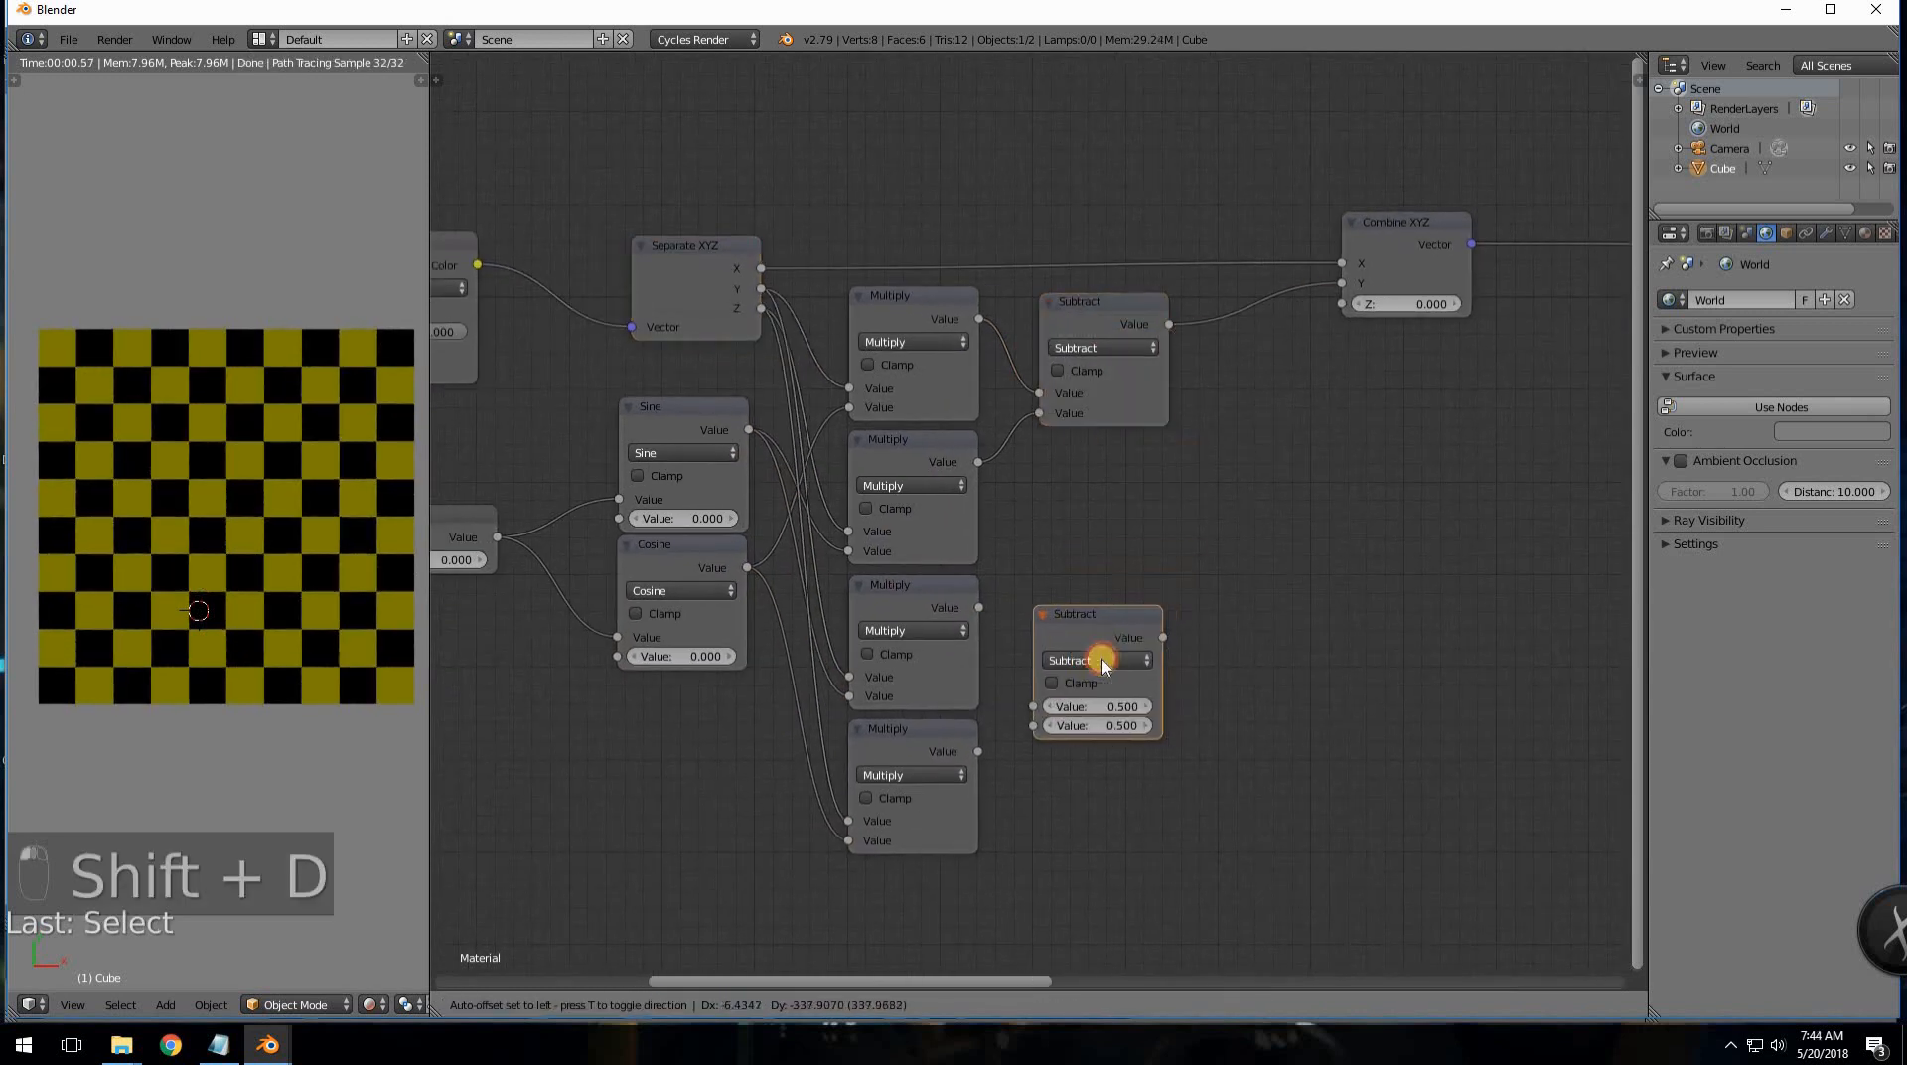
left_click(1099, 652)
left_click(1092, 659)
left_click(1090, 637)
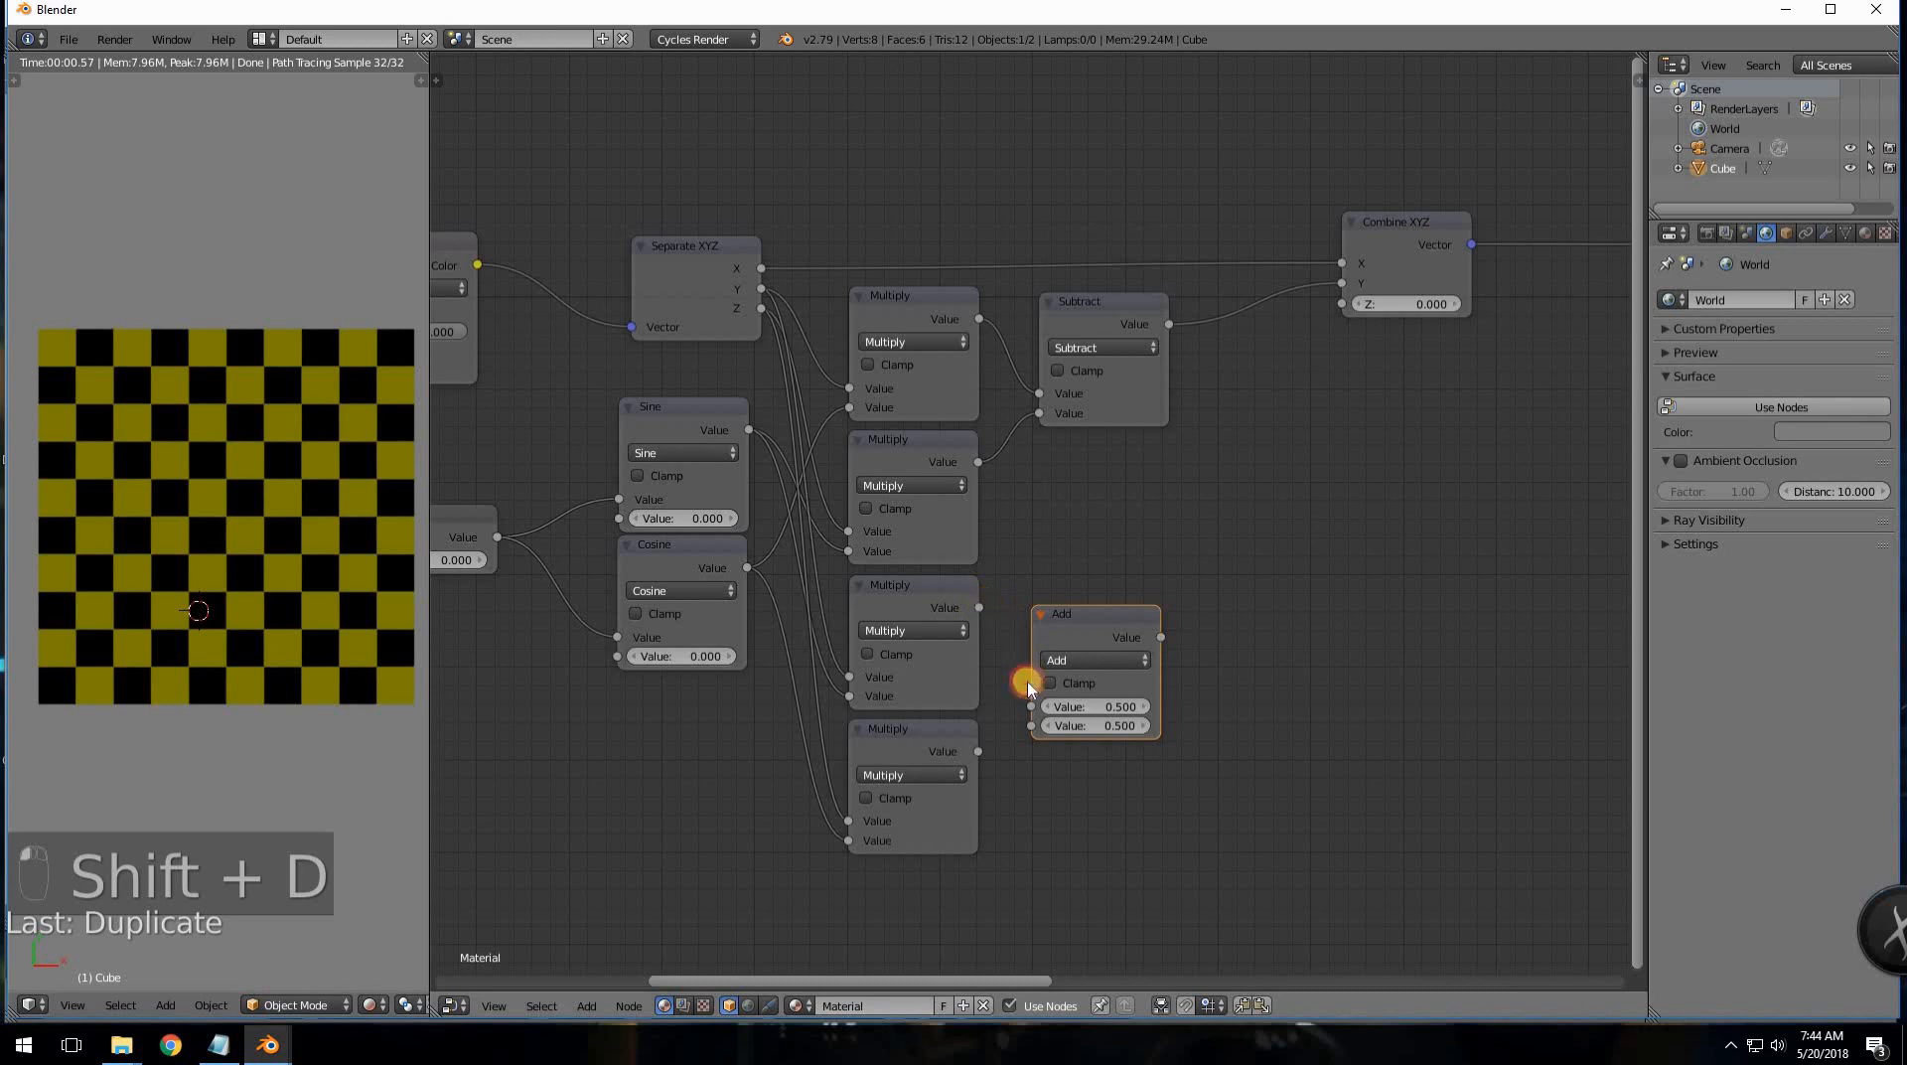
left_click_drag(1031, 706, 979, 607)
left_click_drag(1031, 728, 979, 751)
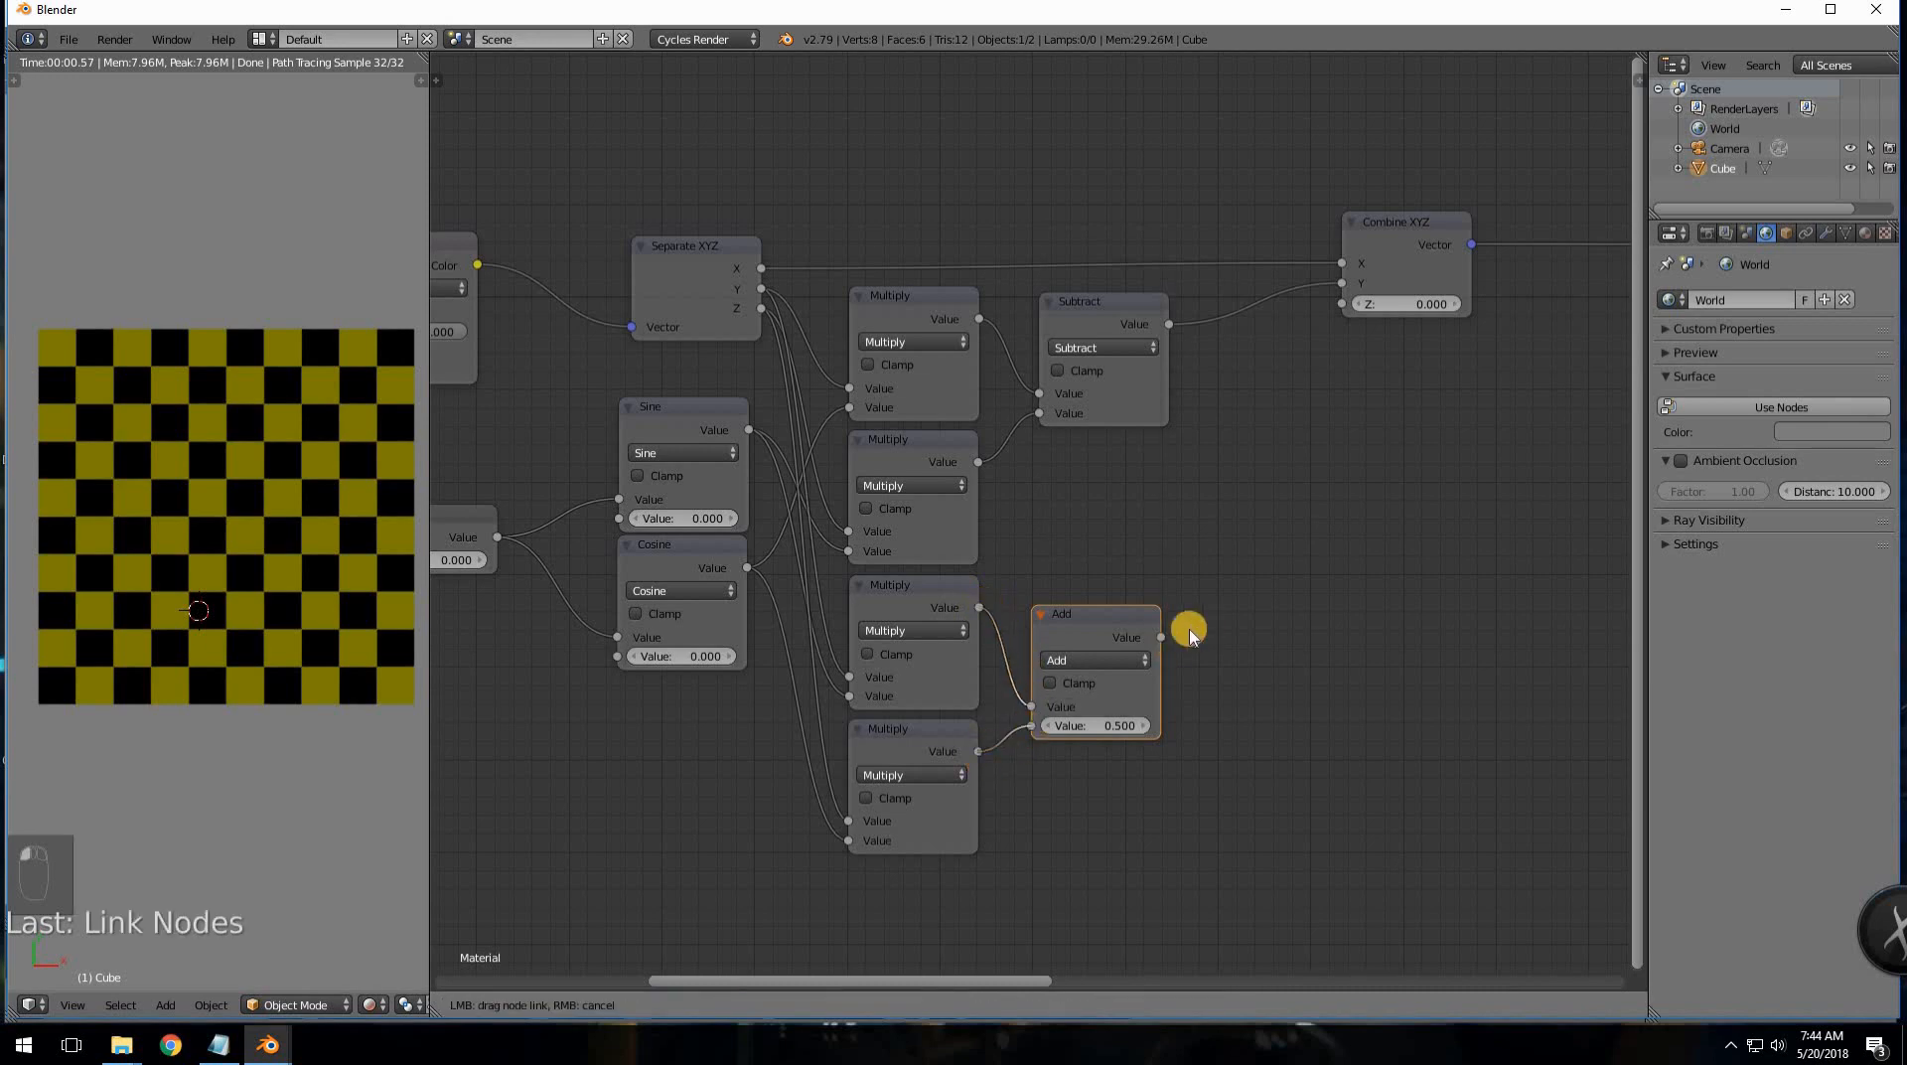
left_click_drag(1160, 637, 1342, 304)
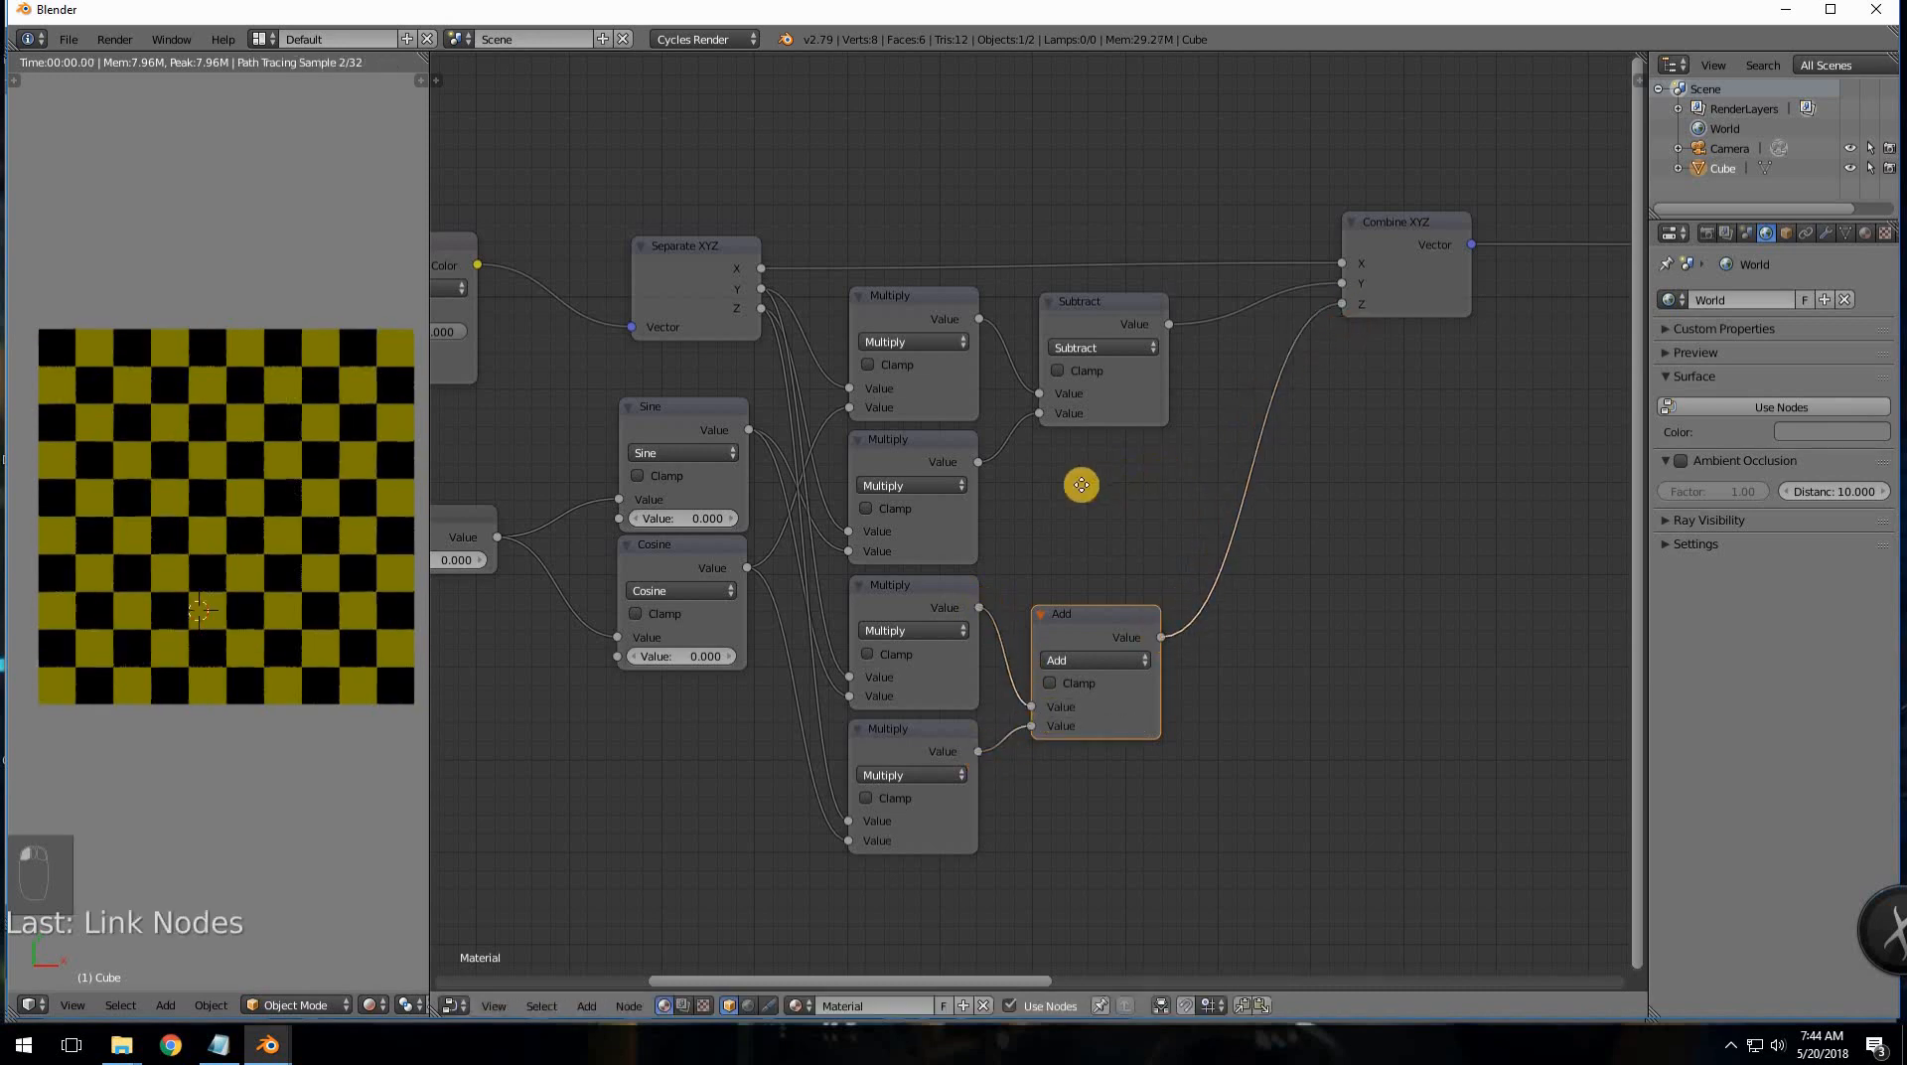
middle_click_drag(650, 567, 911, 557)
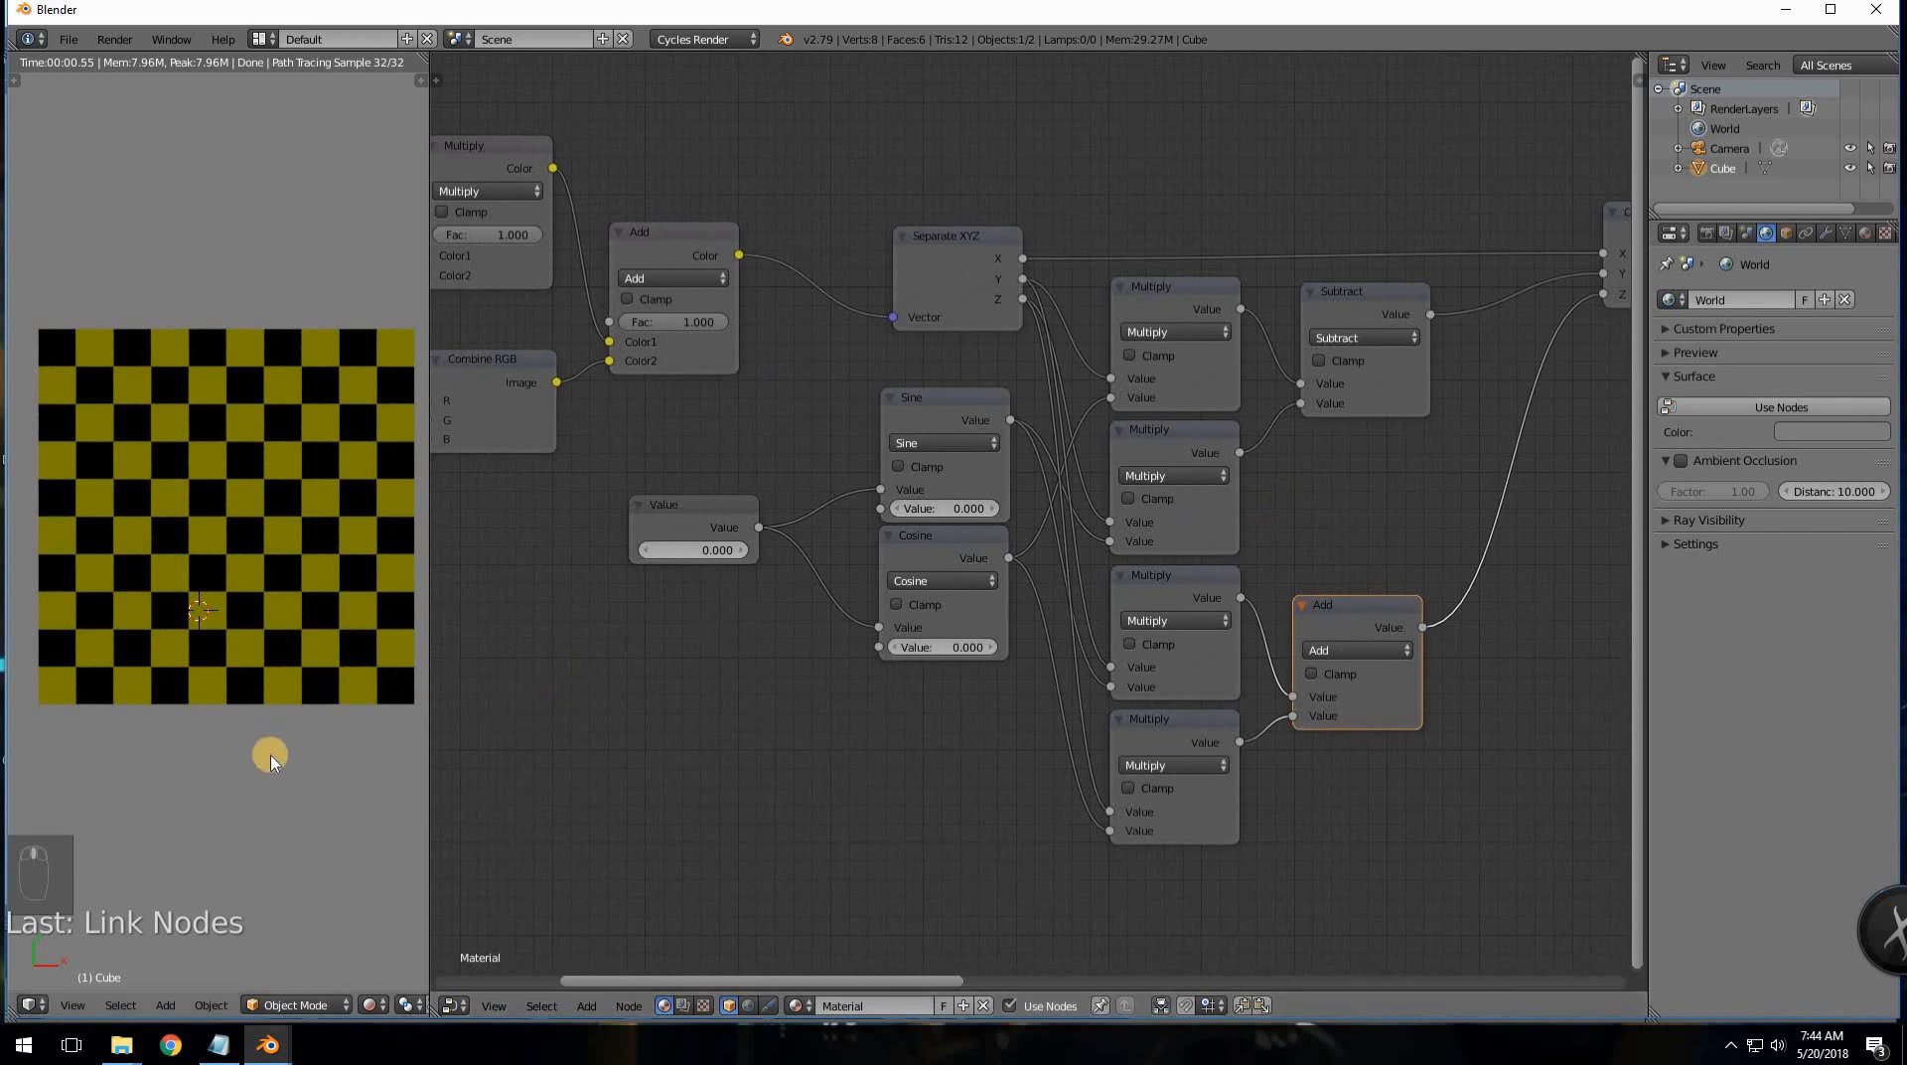
- Orbit the preview to a top view and set the Value node to 0.900
middle_click_drag(421, 673, 69, 553)
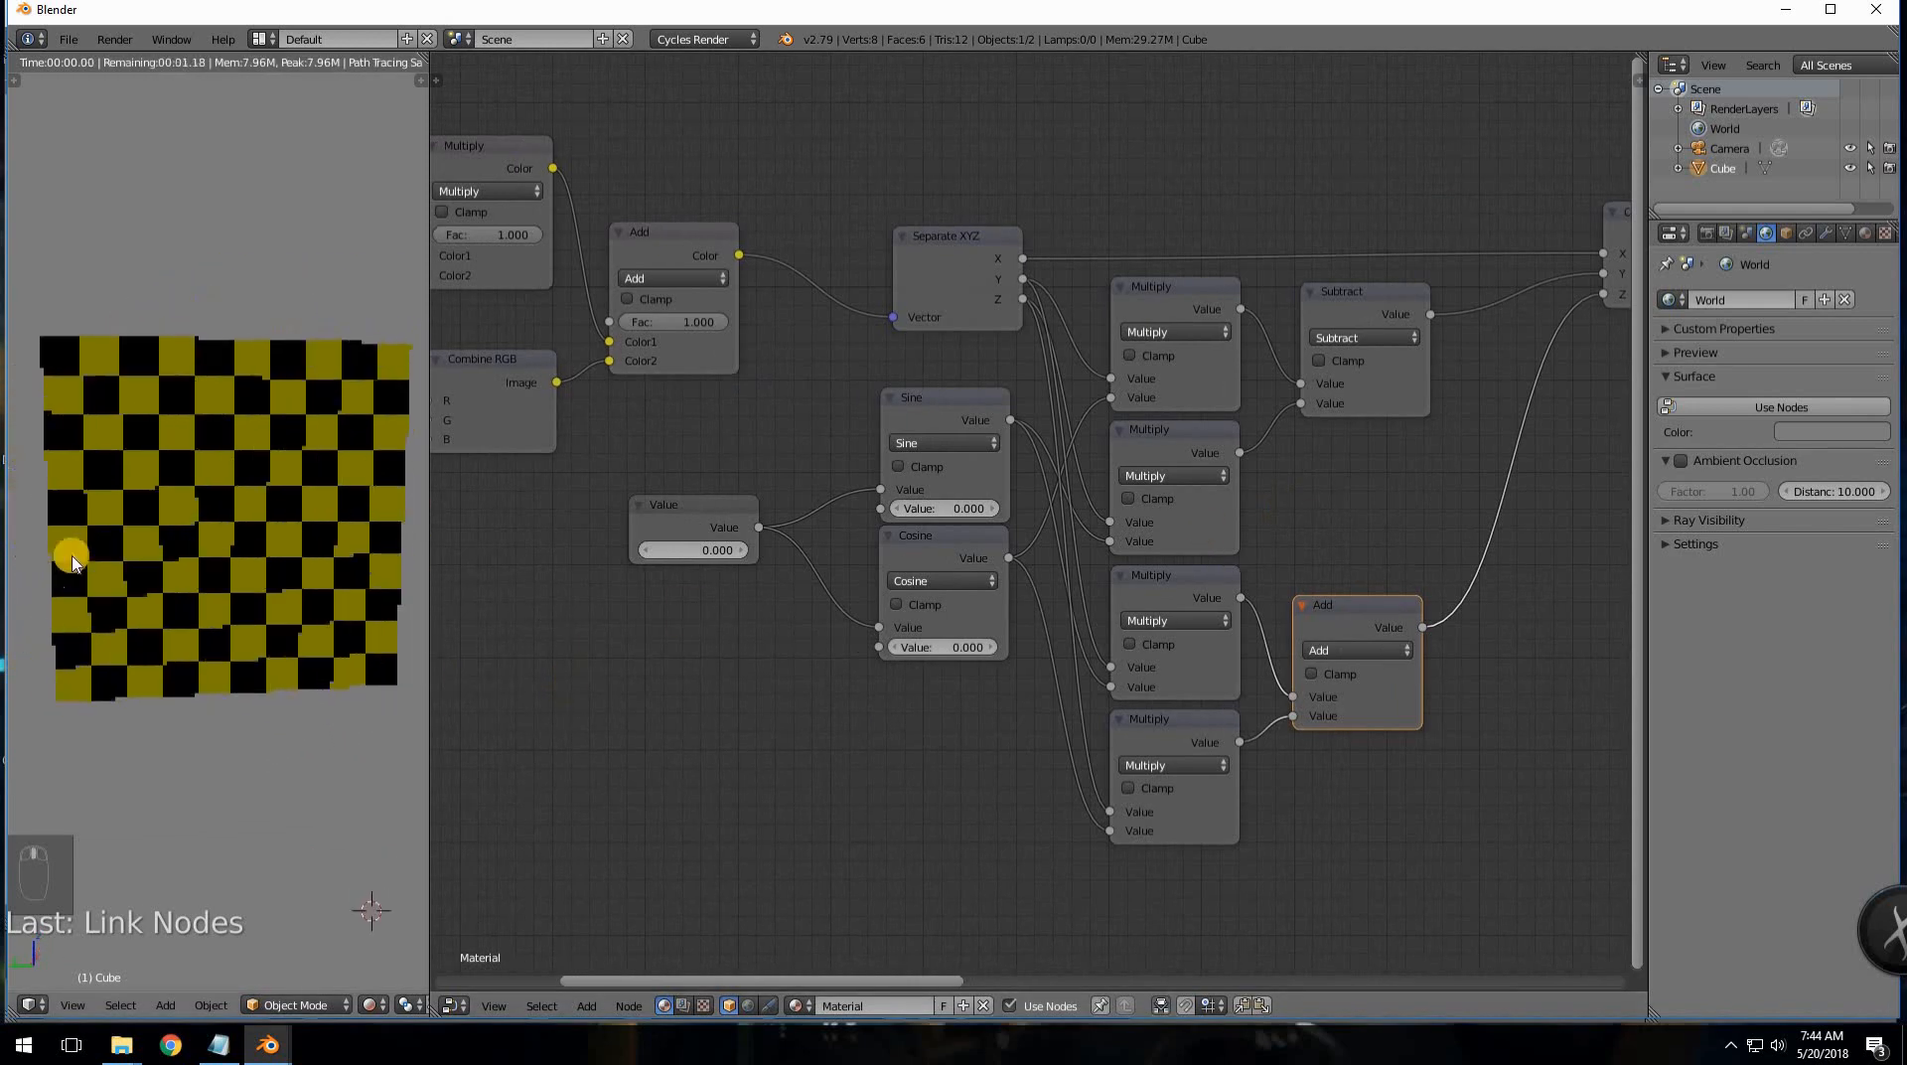
mouse_move(674, 548)
left_mouse_down()
mouse_move(703, 550)
mouse_move(655, 552)
left_mouse_up()
middle_click_drag(629, 629, 855, 361)
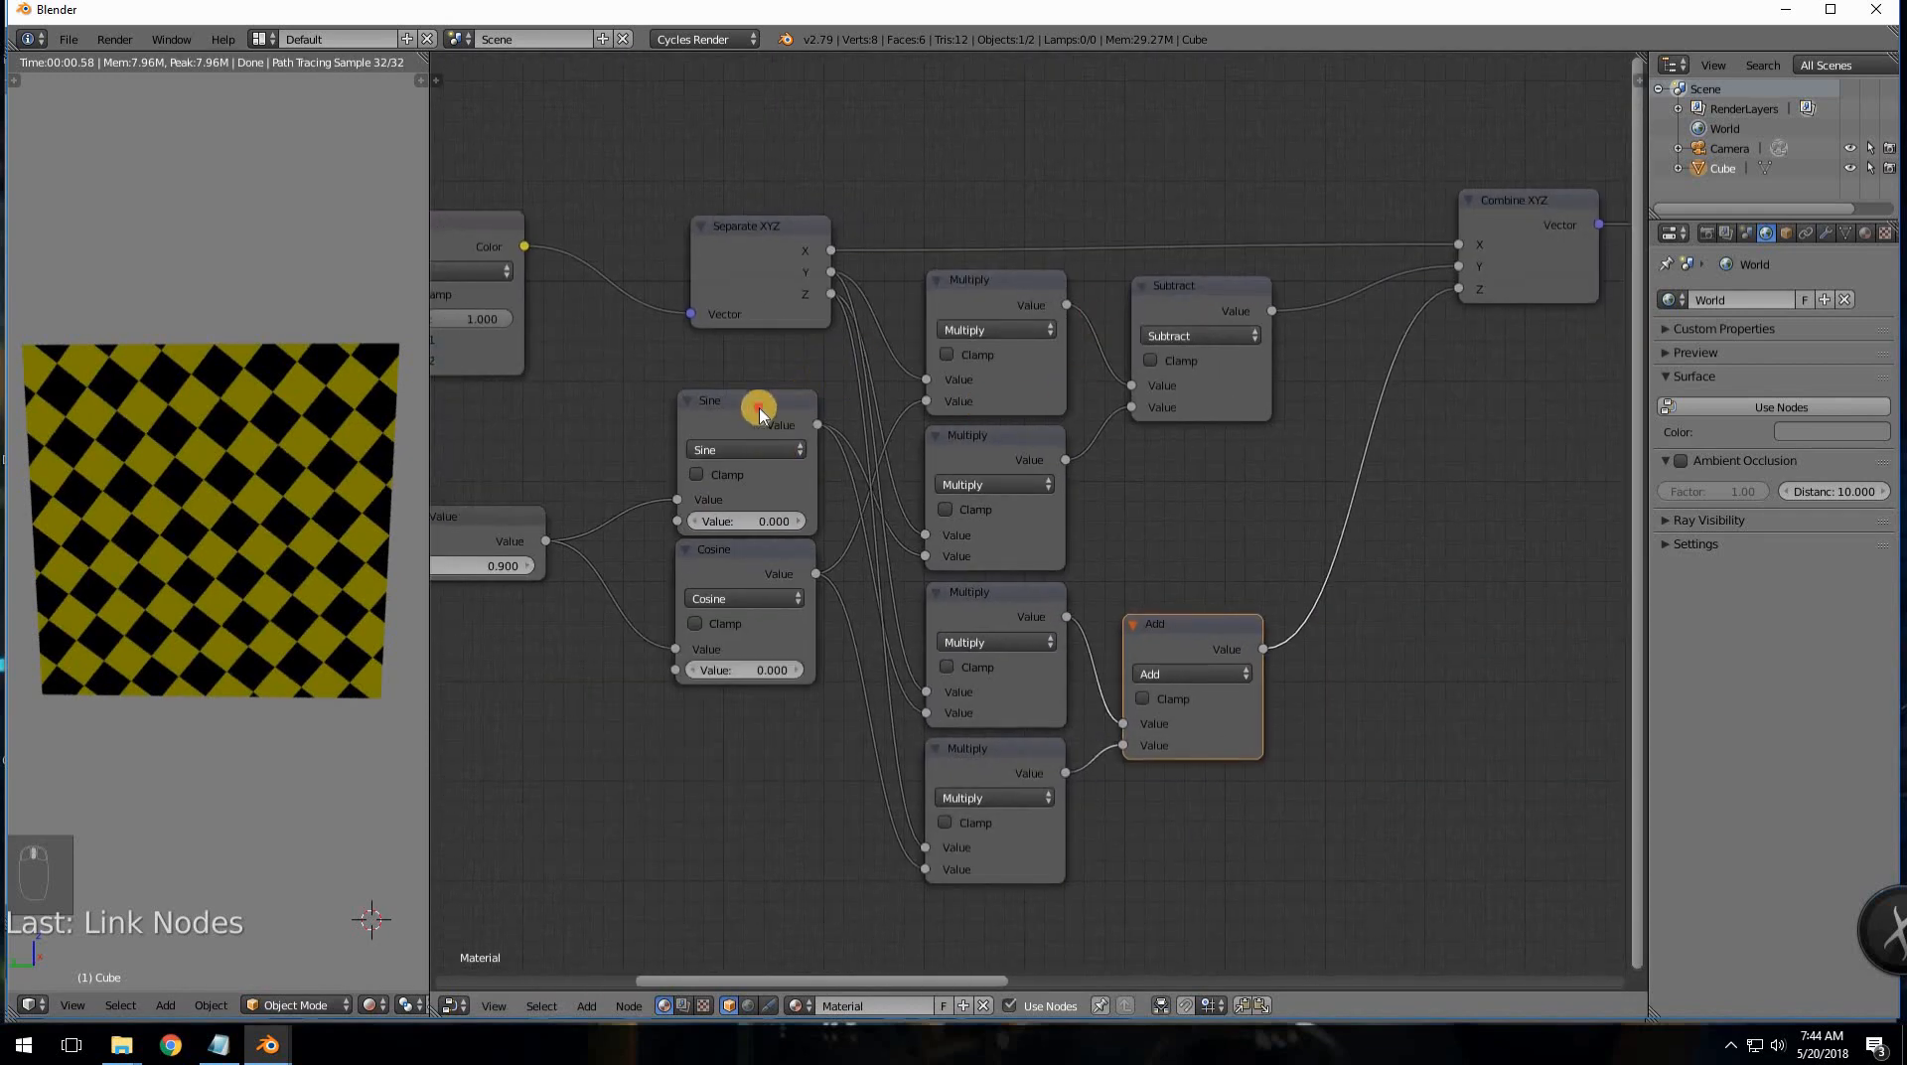
- Stack Separate XYZ, Sine and Cosine into a compact column
left_click(767, 369)
left_click_drag(767, 370, 683, 341)
left_click_drag(763, 239, 648, 237)
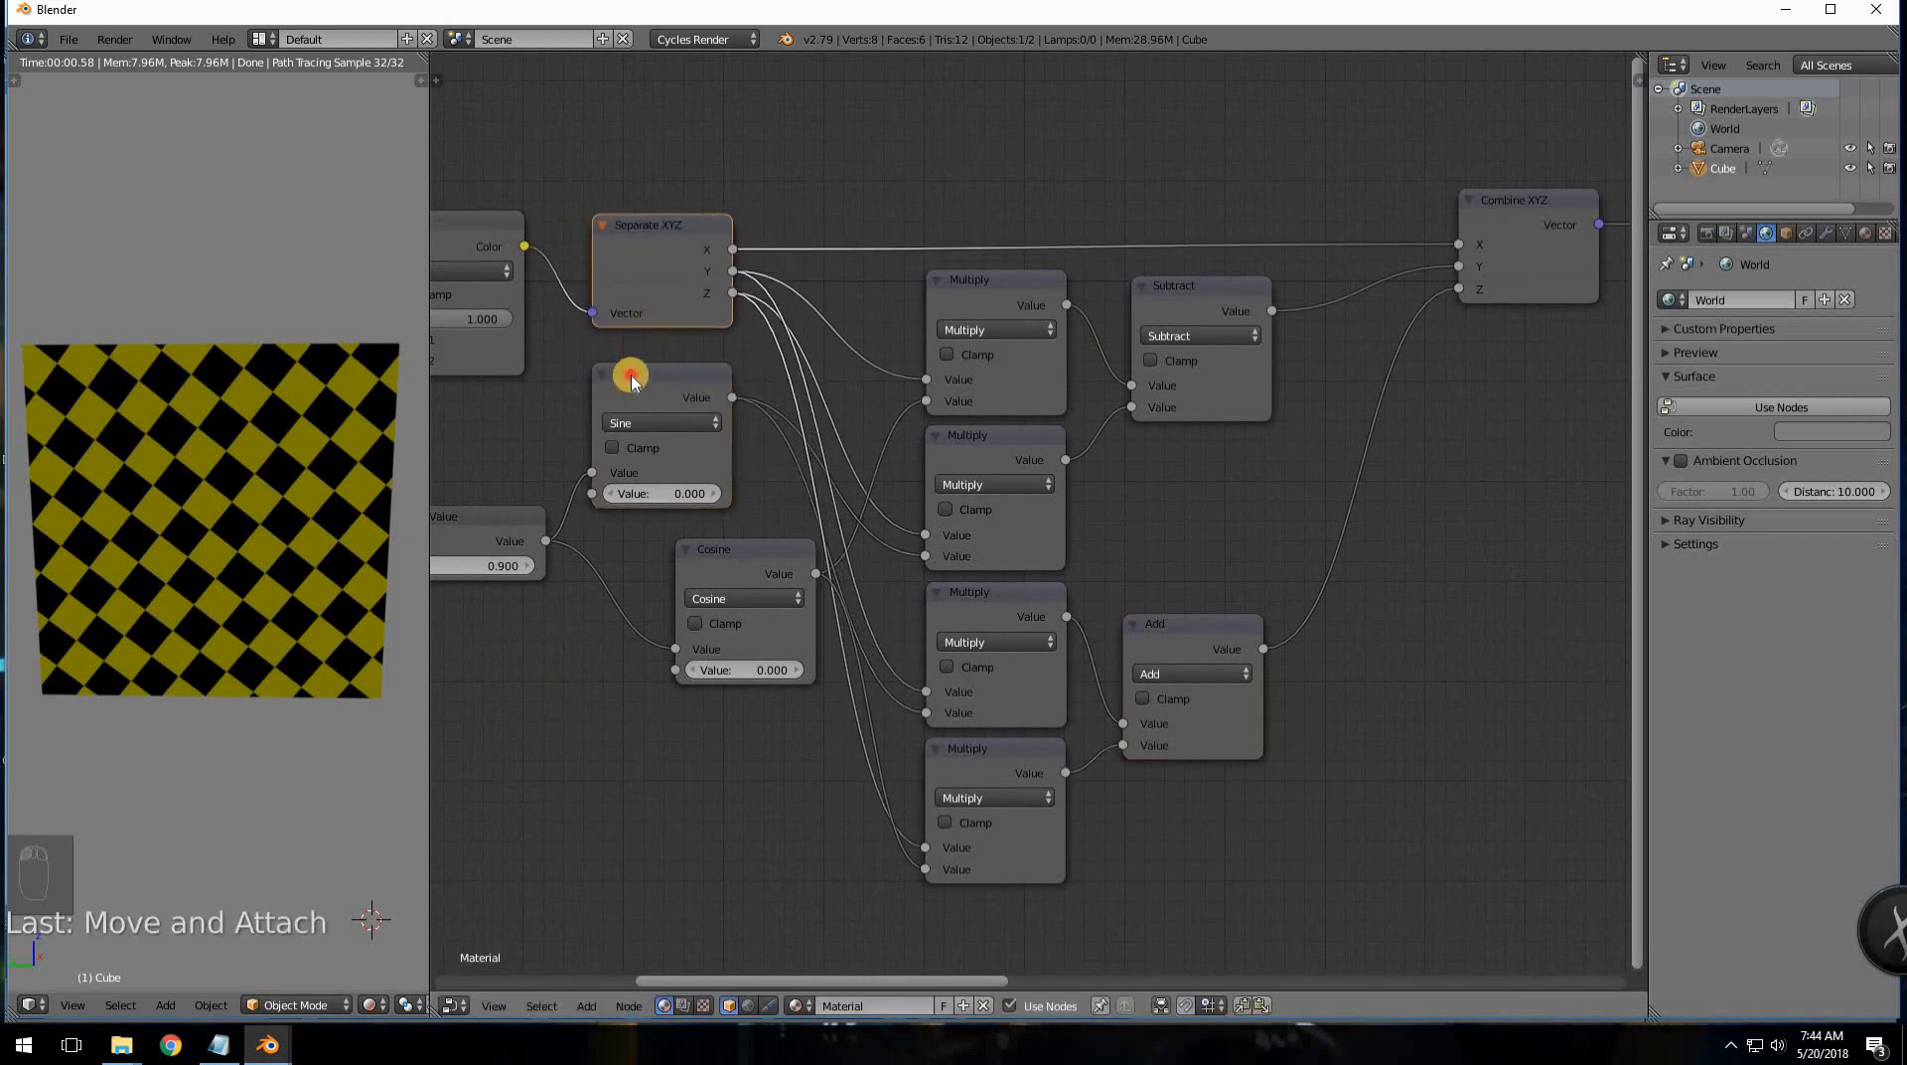
left_click_drag(630, 371, 631, 343)
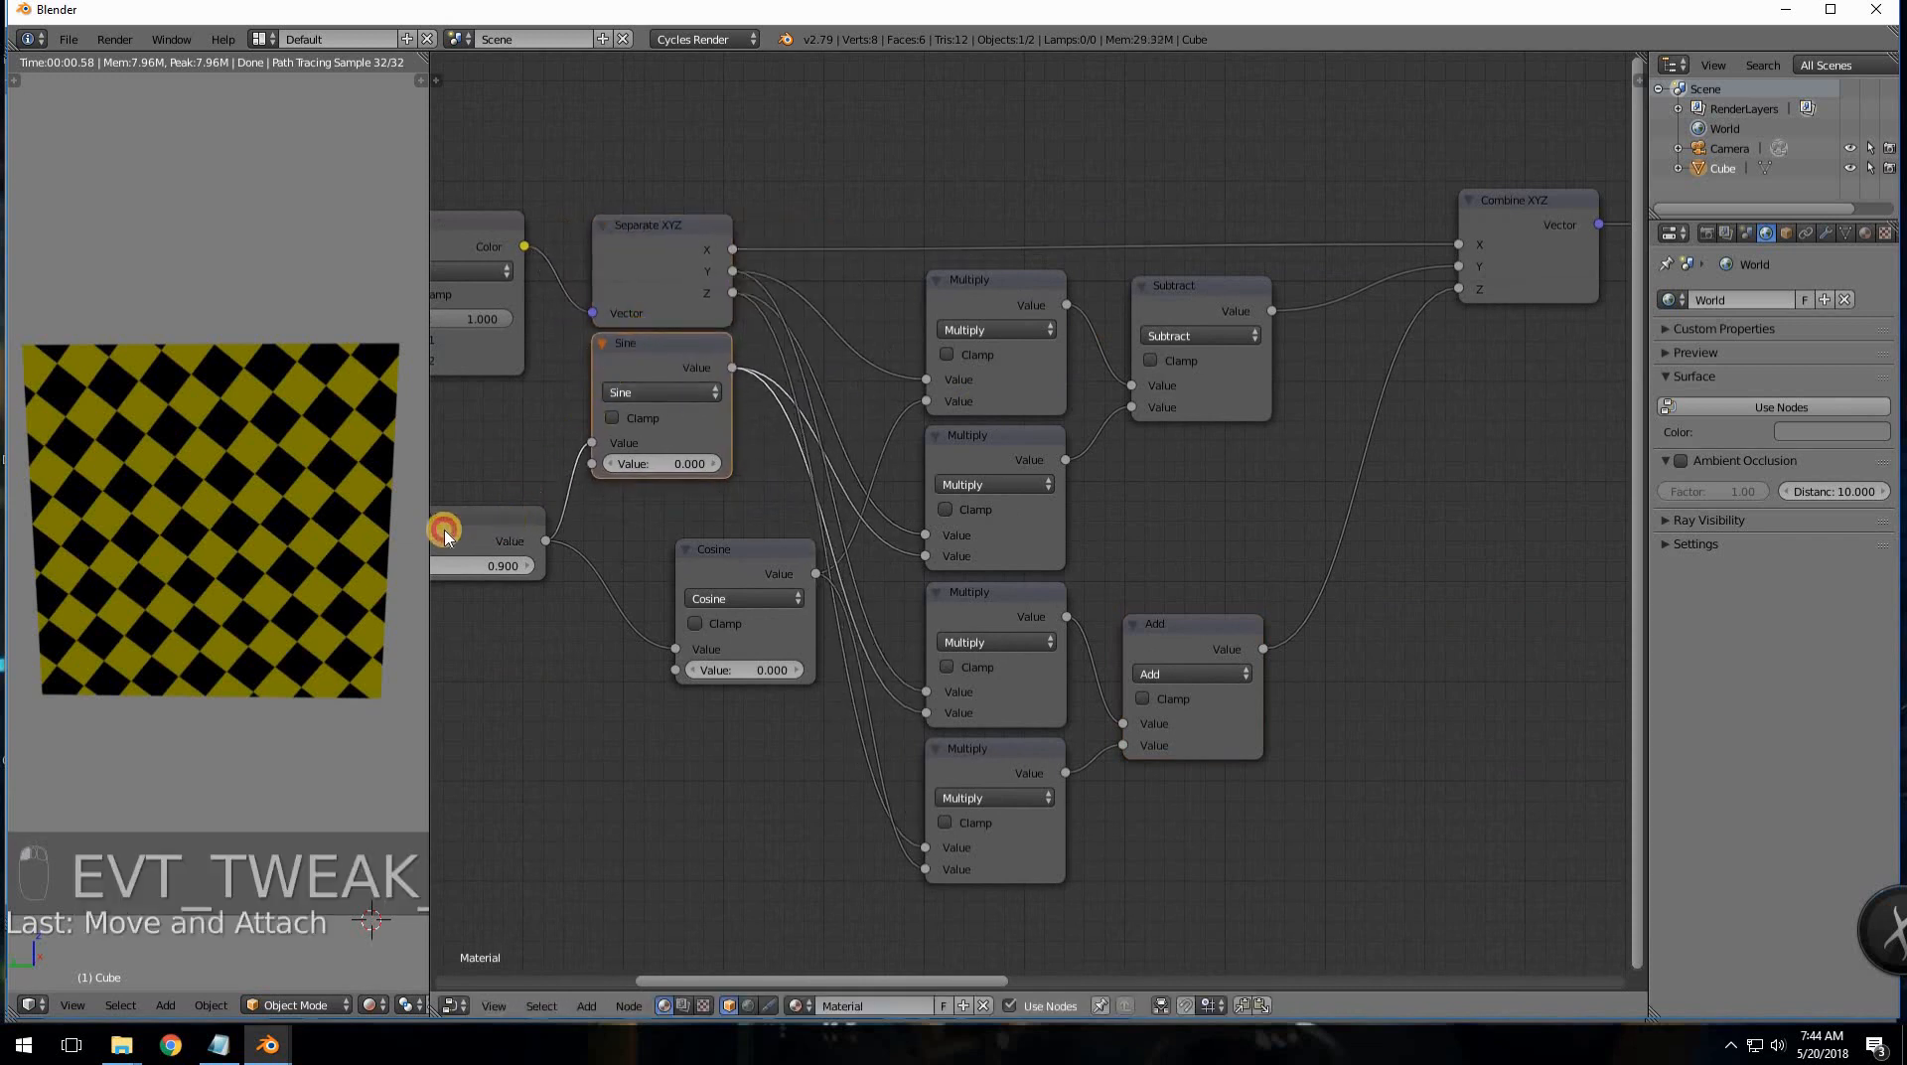
left_click_drag(443, 529, 378, 536)
left_click_drag(744, 561, 658, 508)
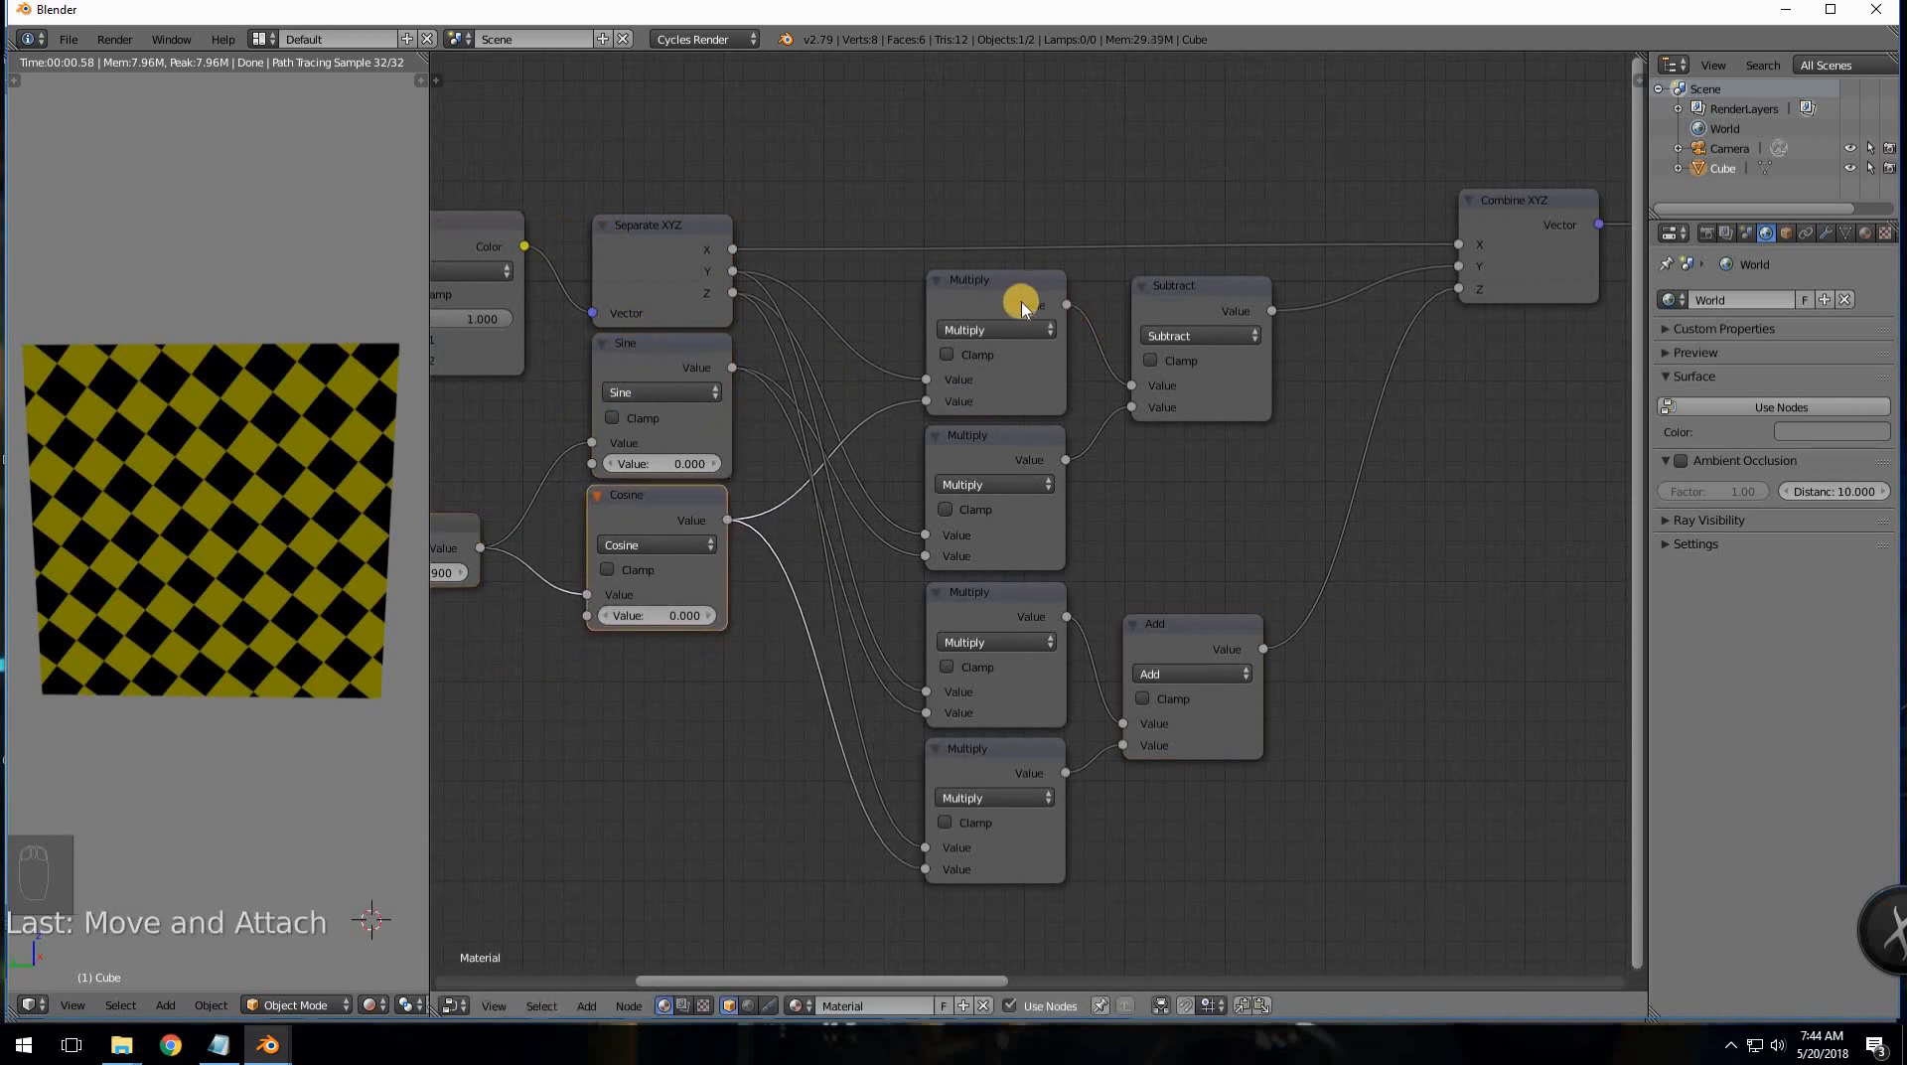
- Pull the four Multiply nodes, Add, Subtract and Combine XYZ closer together
left_click_drag(924, 286, 881, 285)
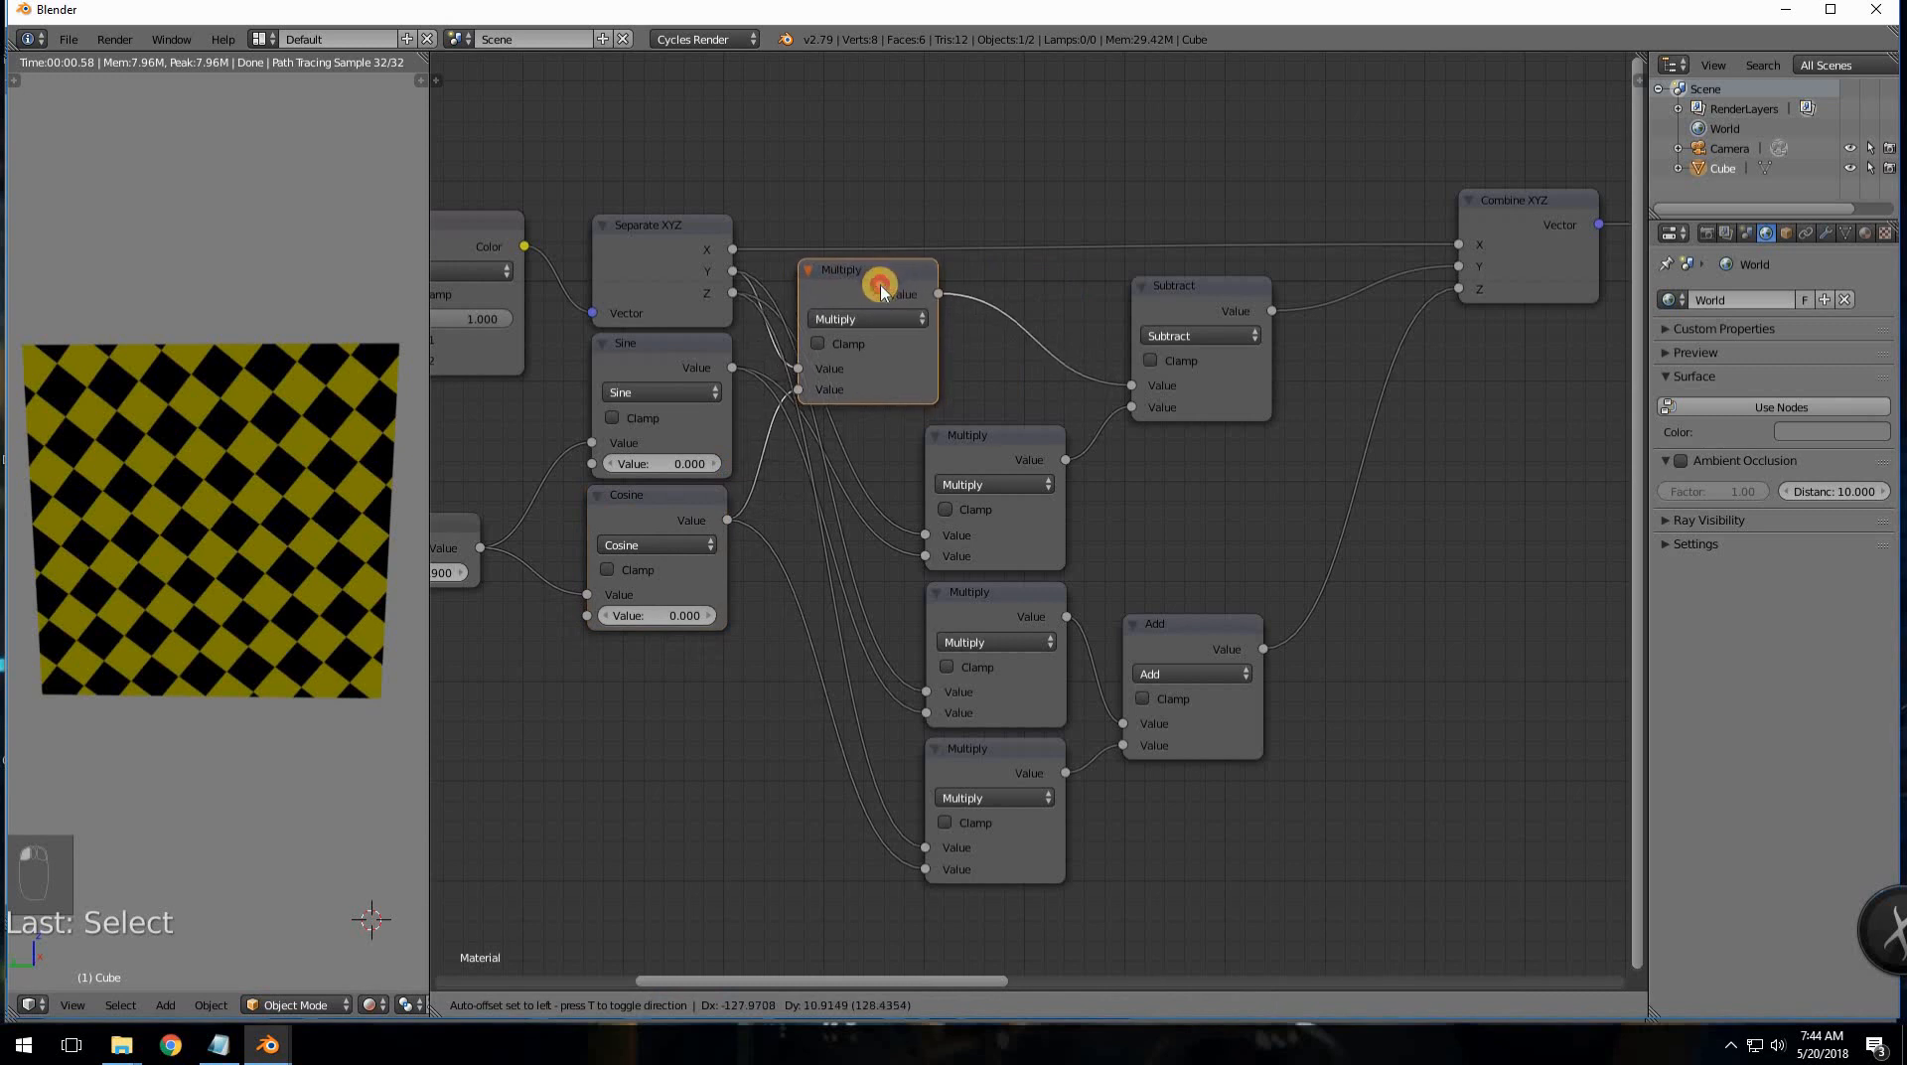
left_click_drag(966, 437, 852, 450)
left_click_drag(967, 604, 840, 589)
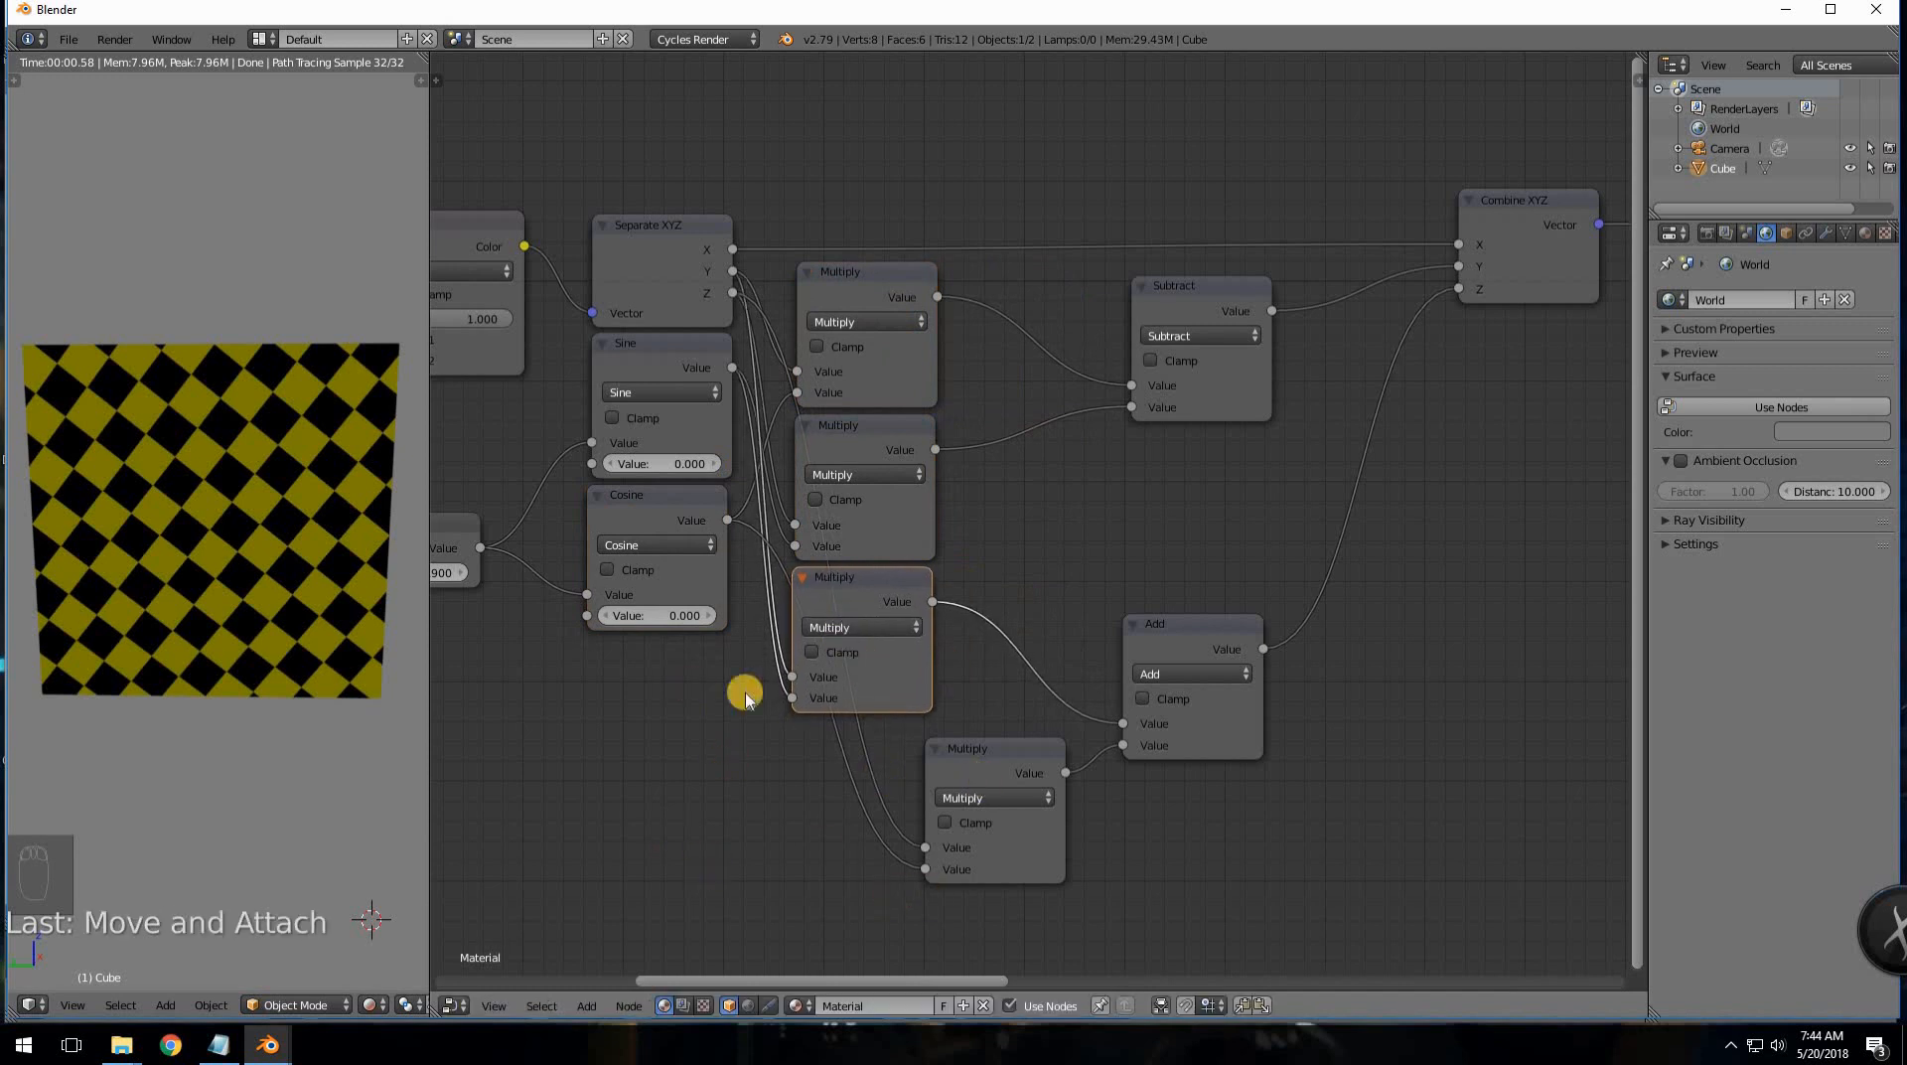
left_click_drag(963, 753, 821, 737)
left_click_drag(1182, 630, 1033, 626)
left_click_drag(1188, 289, 1047, 298)
left_click_drag(1515, 199, 1228, 206)
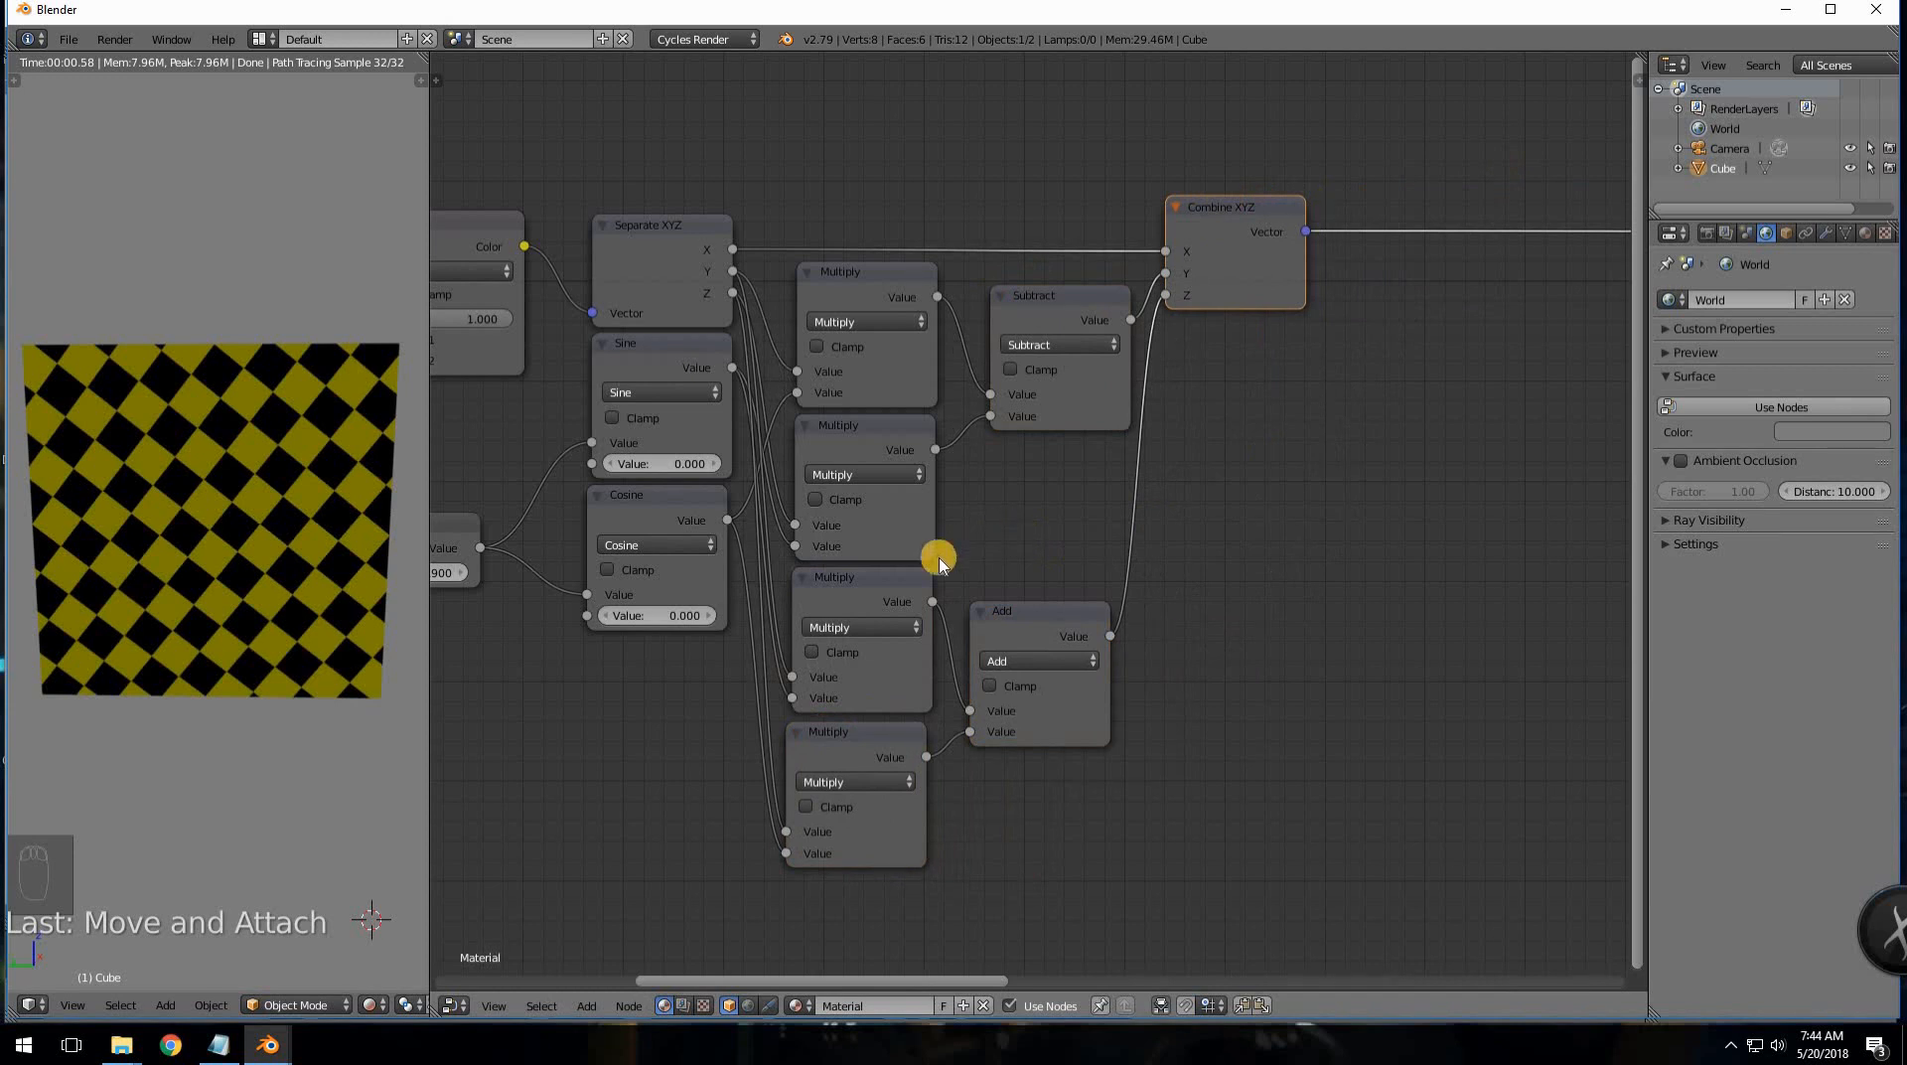
- Move the Value node down and left near the Sine and Cosine nodes
middle_click_drag(674, 680, 848, 658)
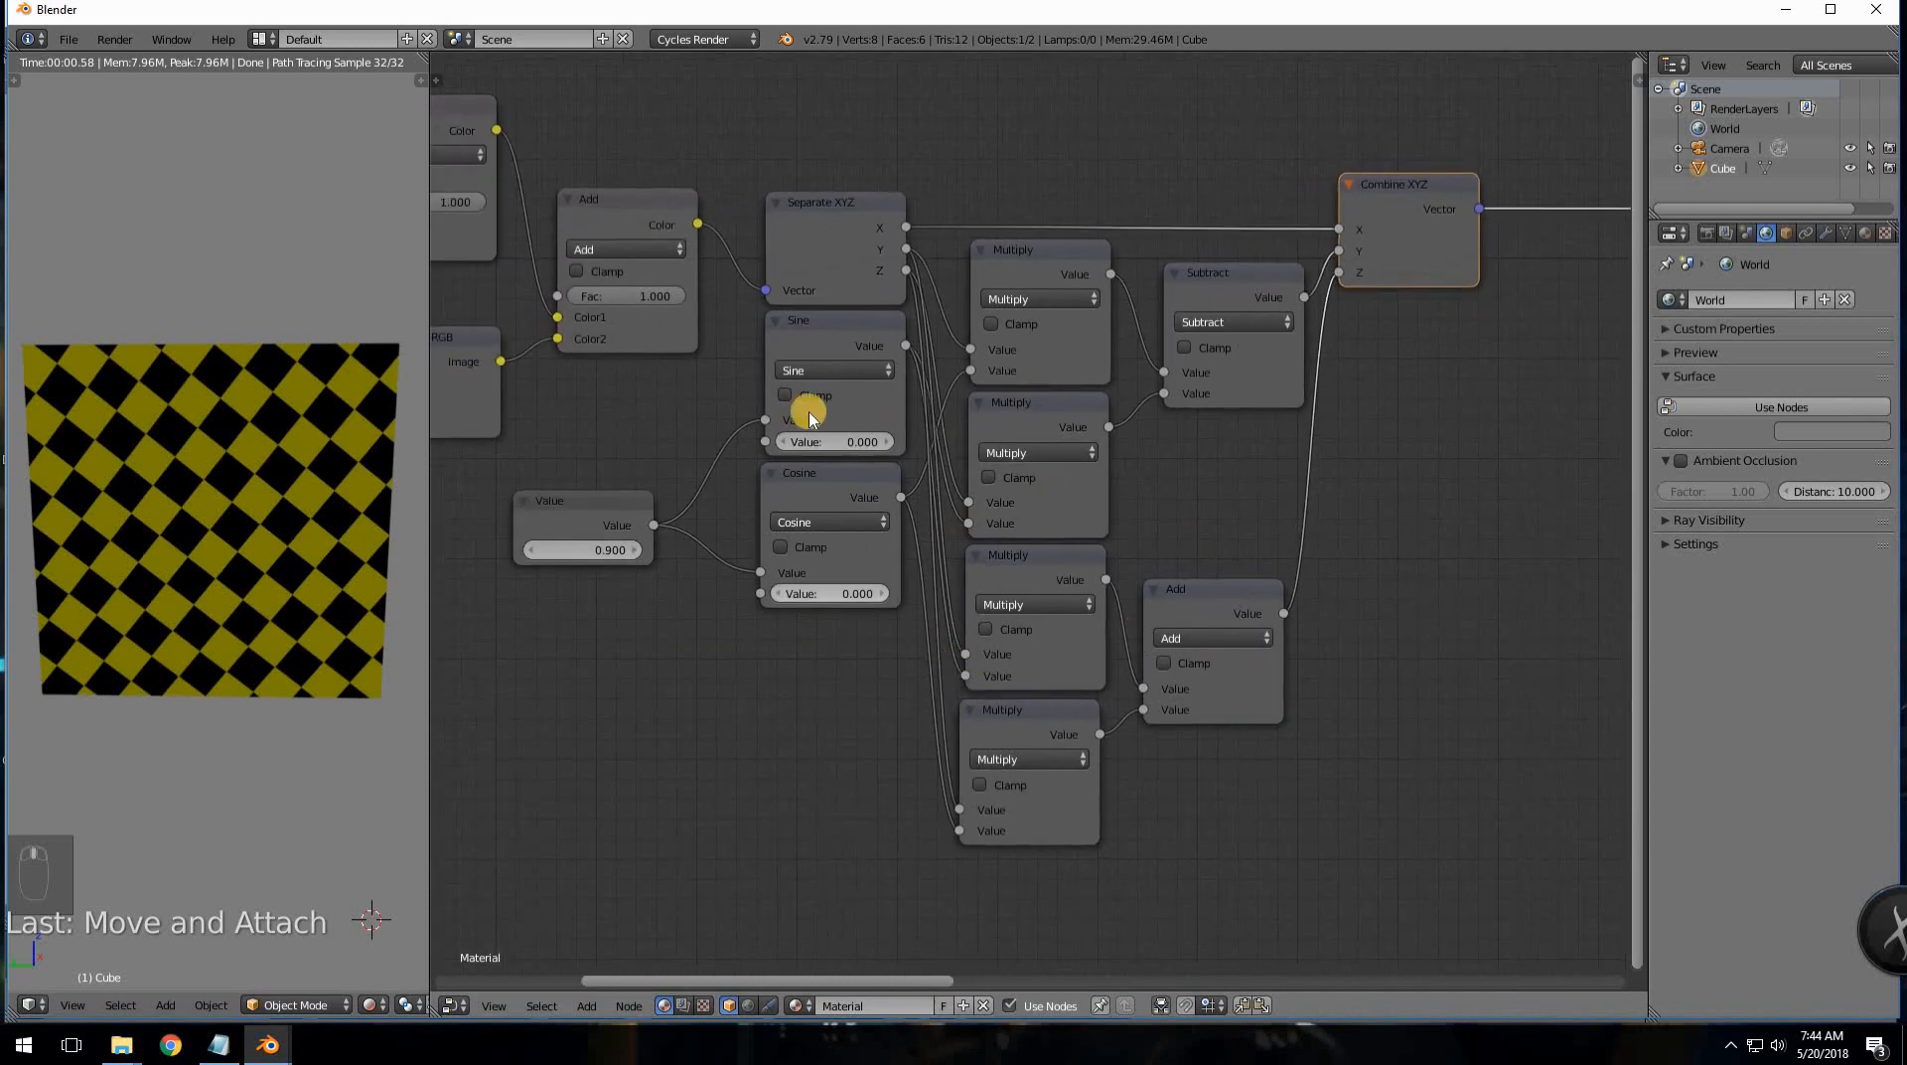
middle_click_drag(920, 601, 1234, 604)
left_click_drag(896, 507, 556, 705)
left_click_drag(663, 675, 663, 676)
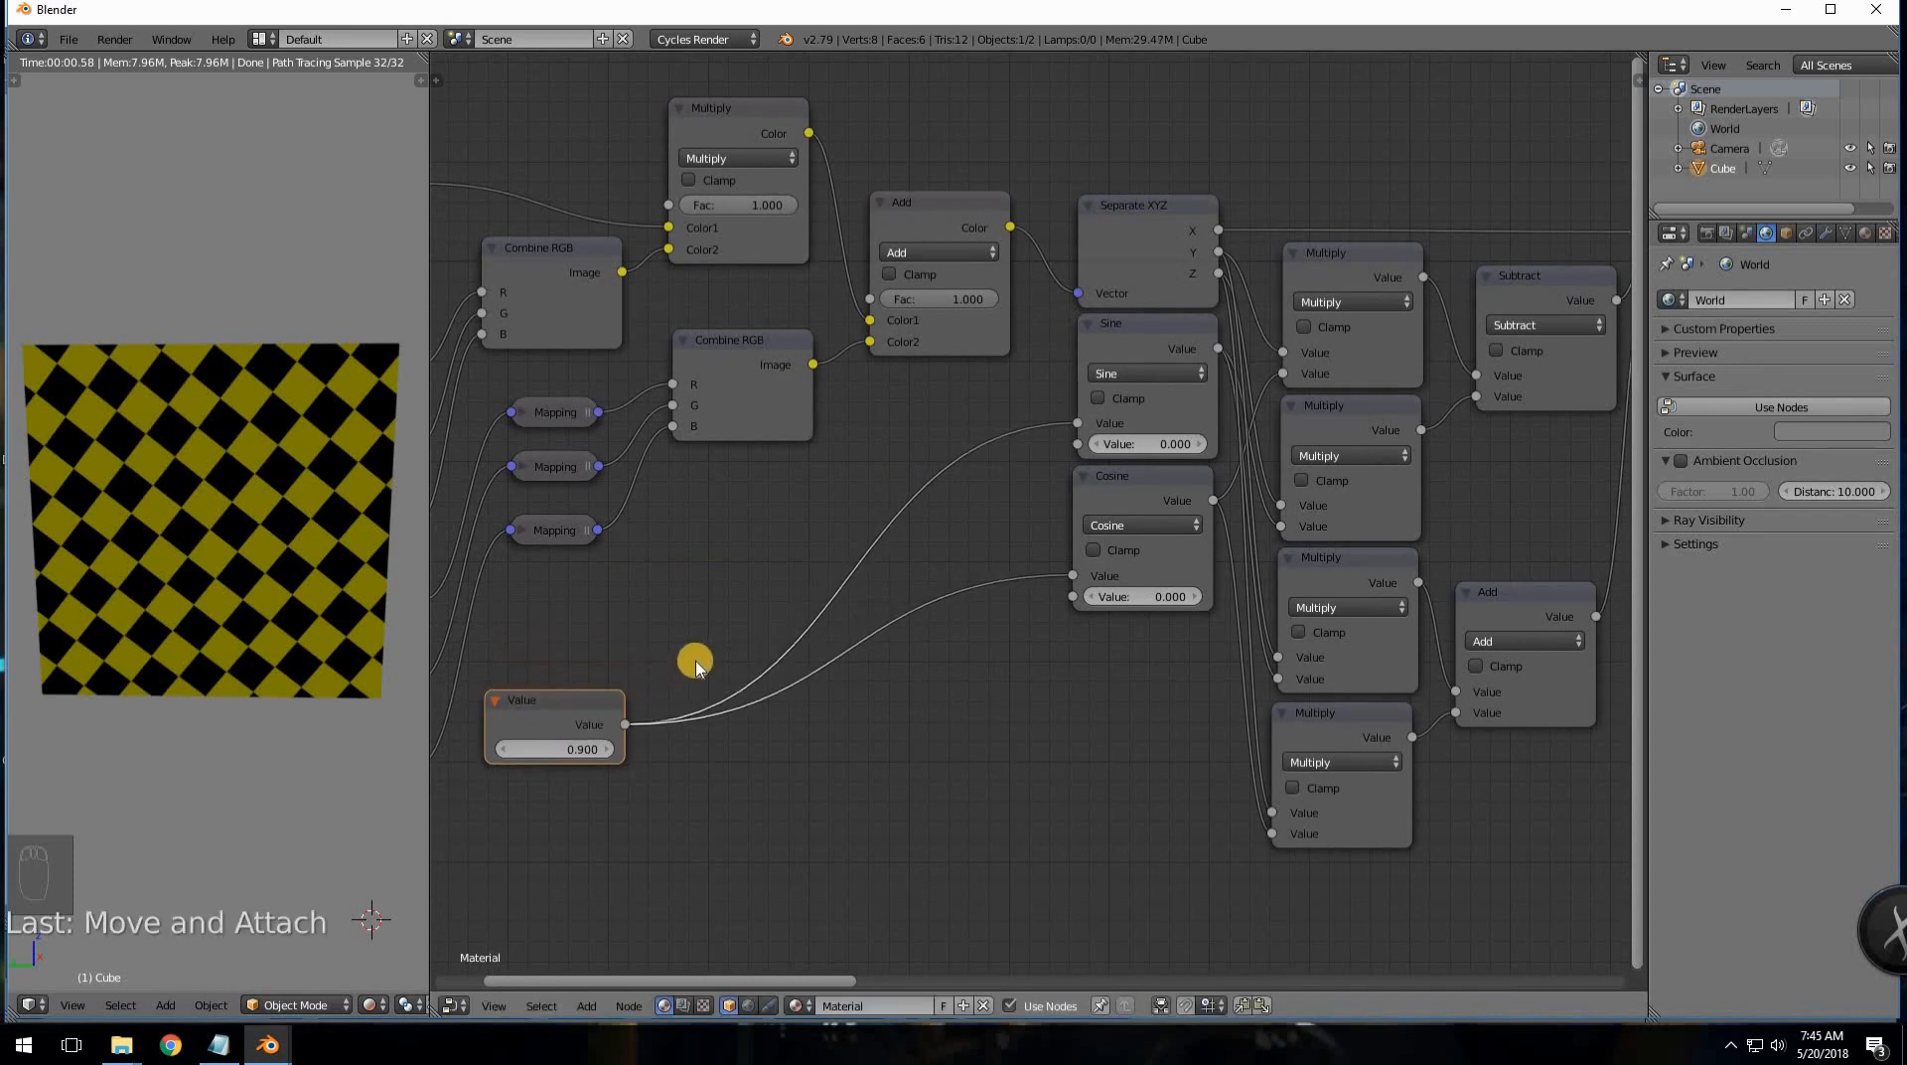
- Set the angle Value node to 0
middle_click_drag(747, 796, 821, 735)
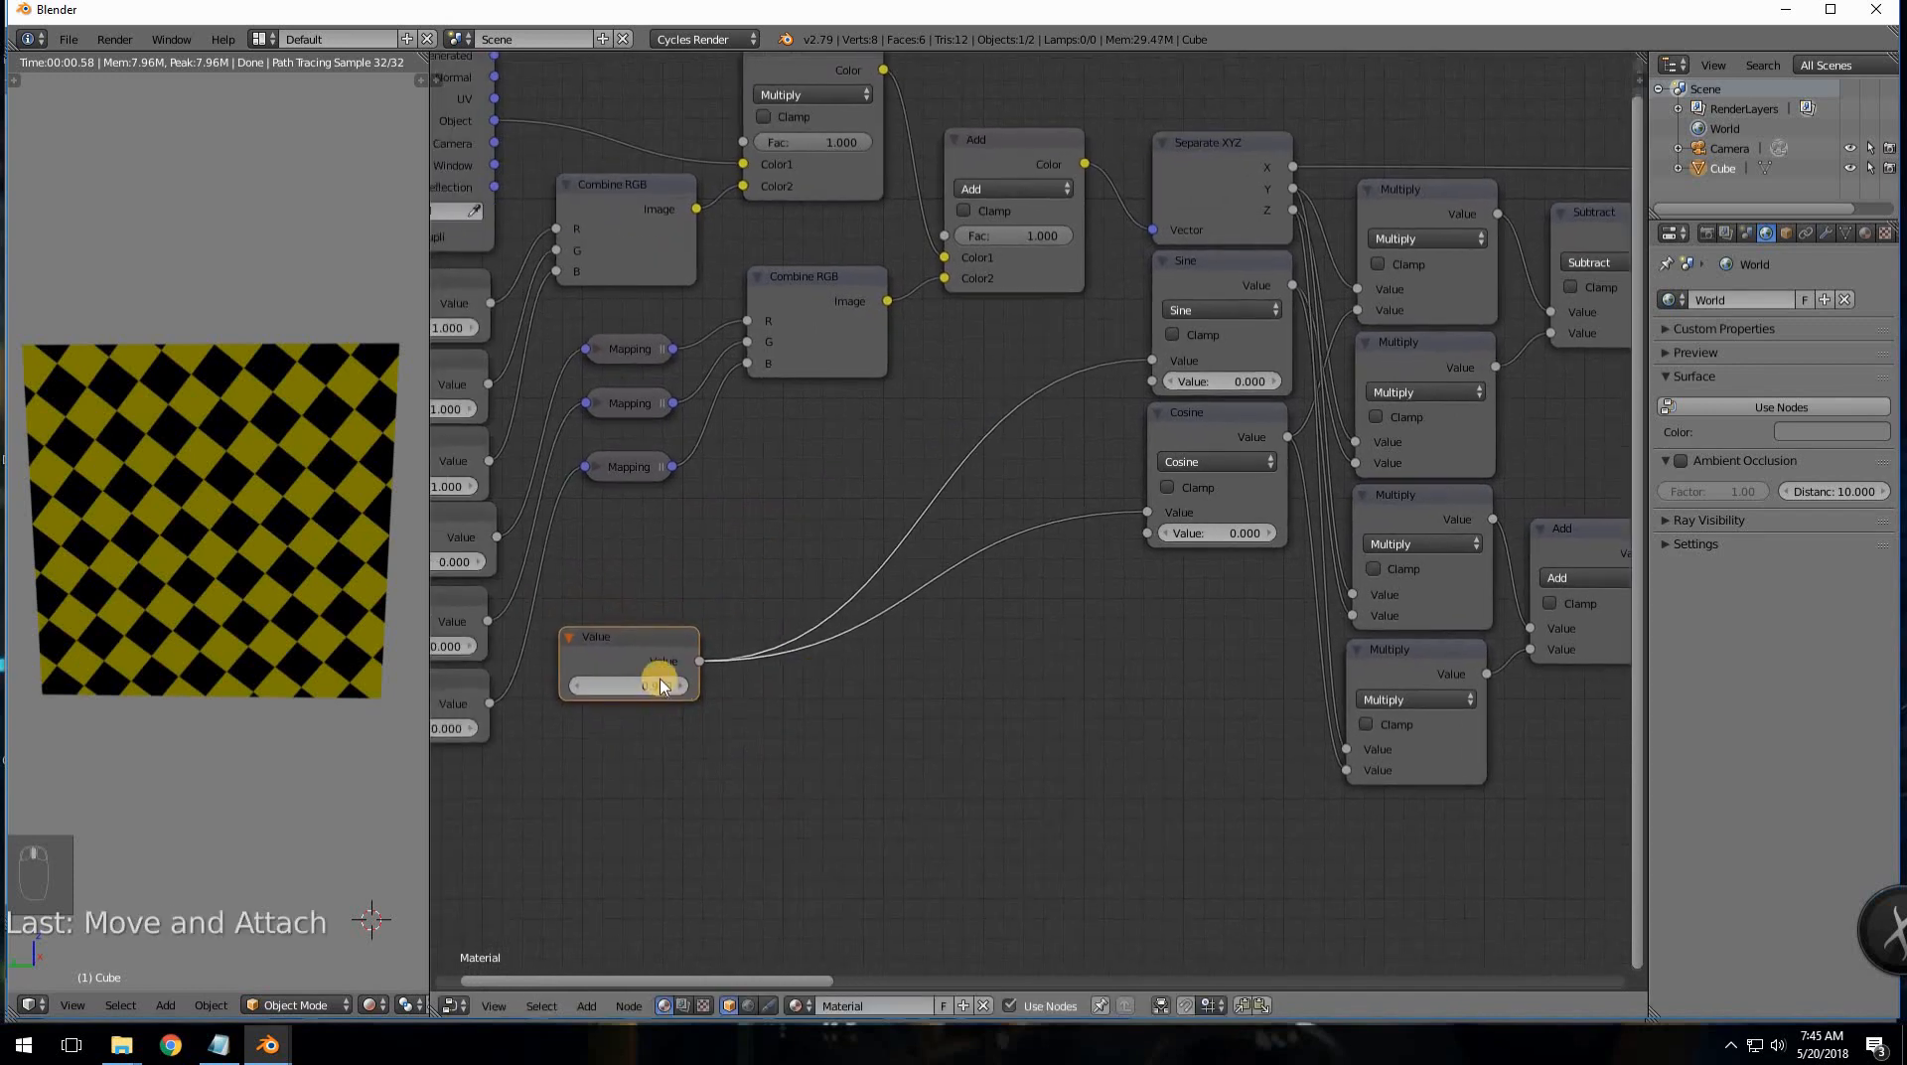
left_click(642, 690)
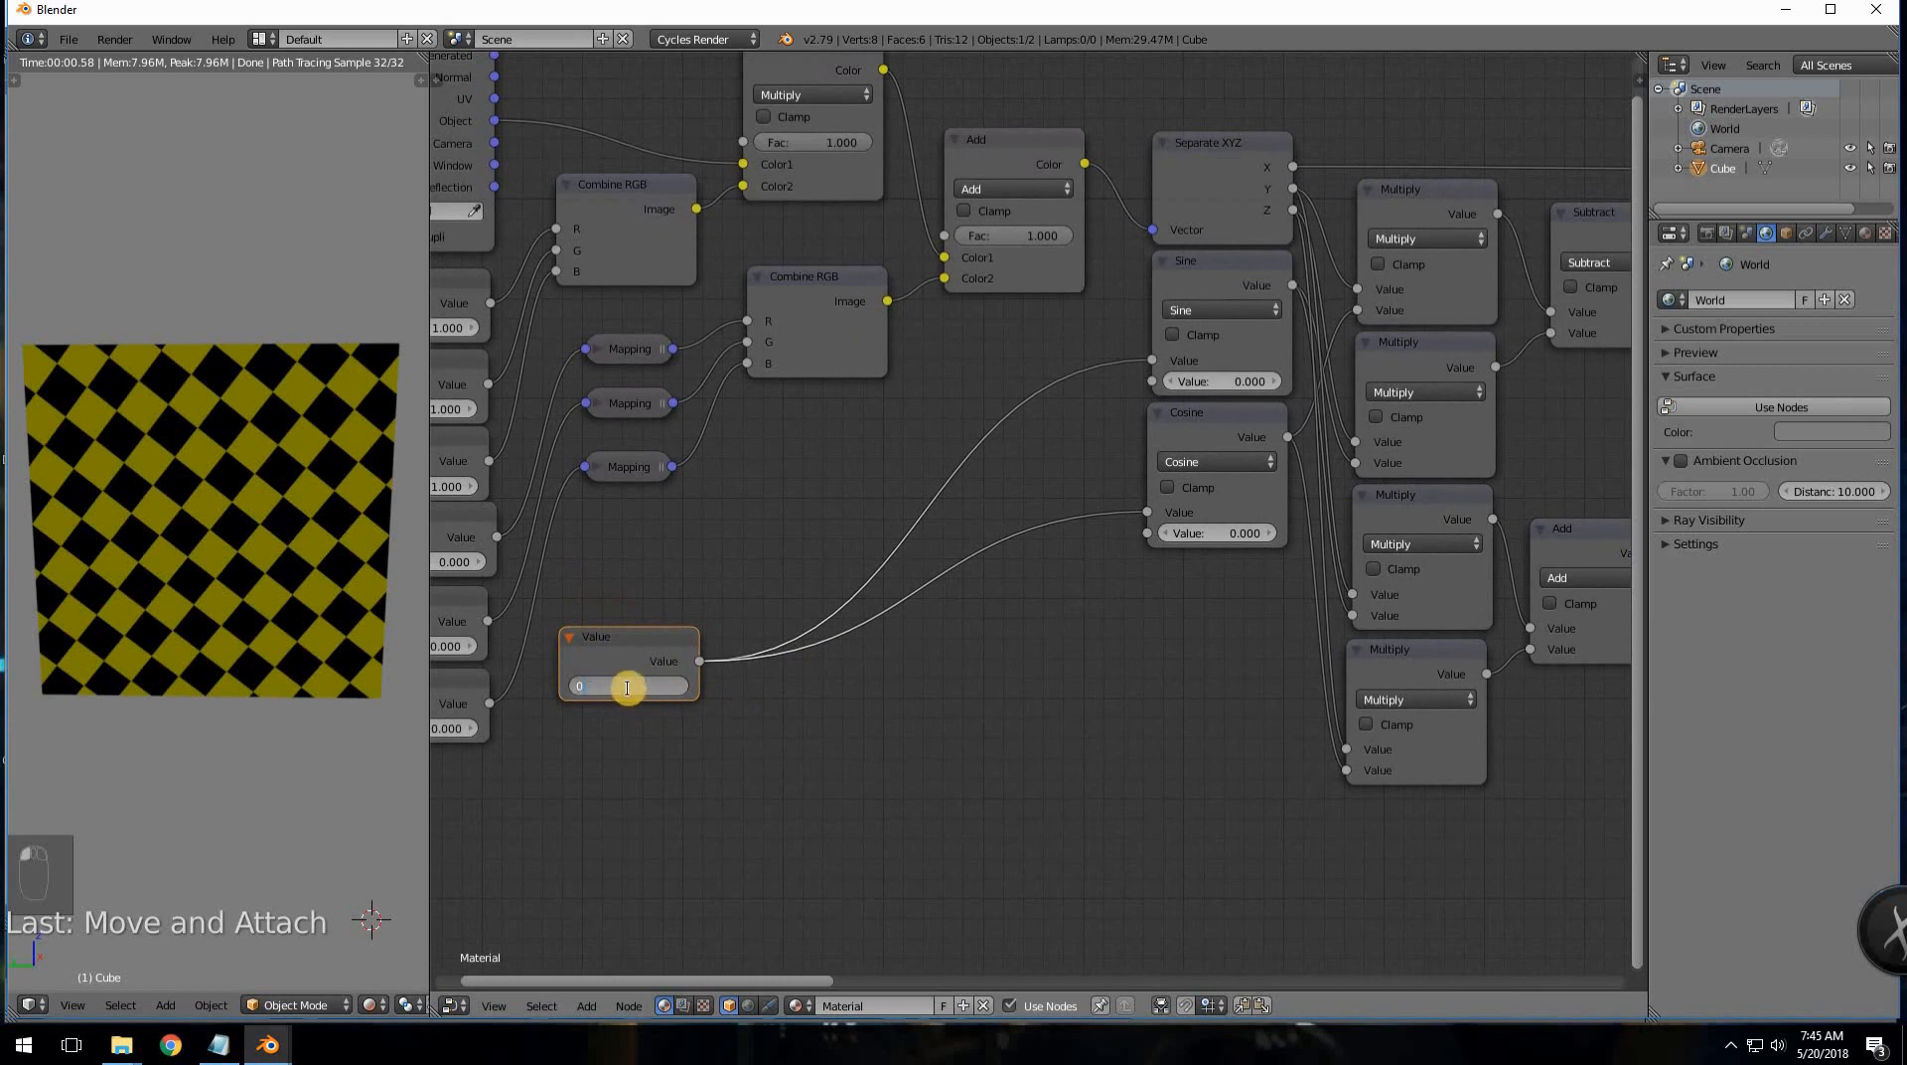
type("0")
key("Return")
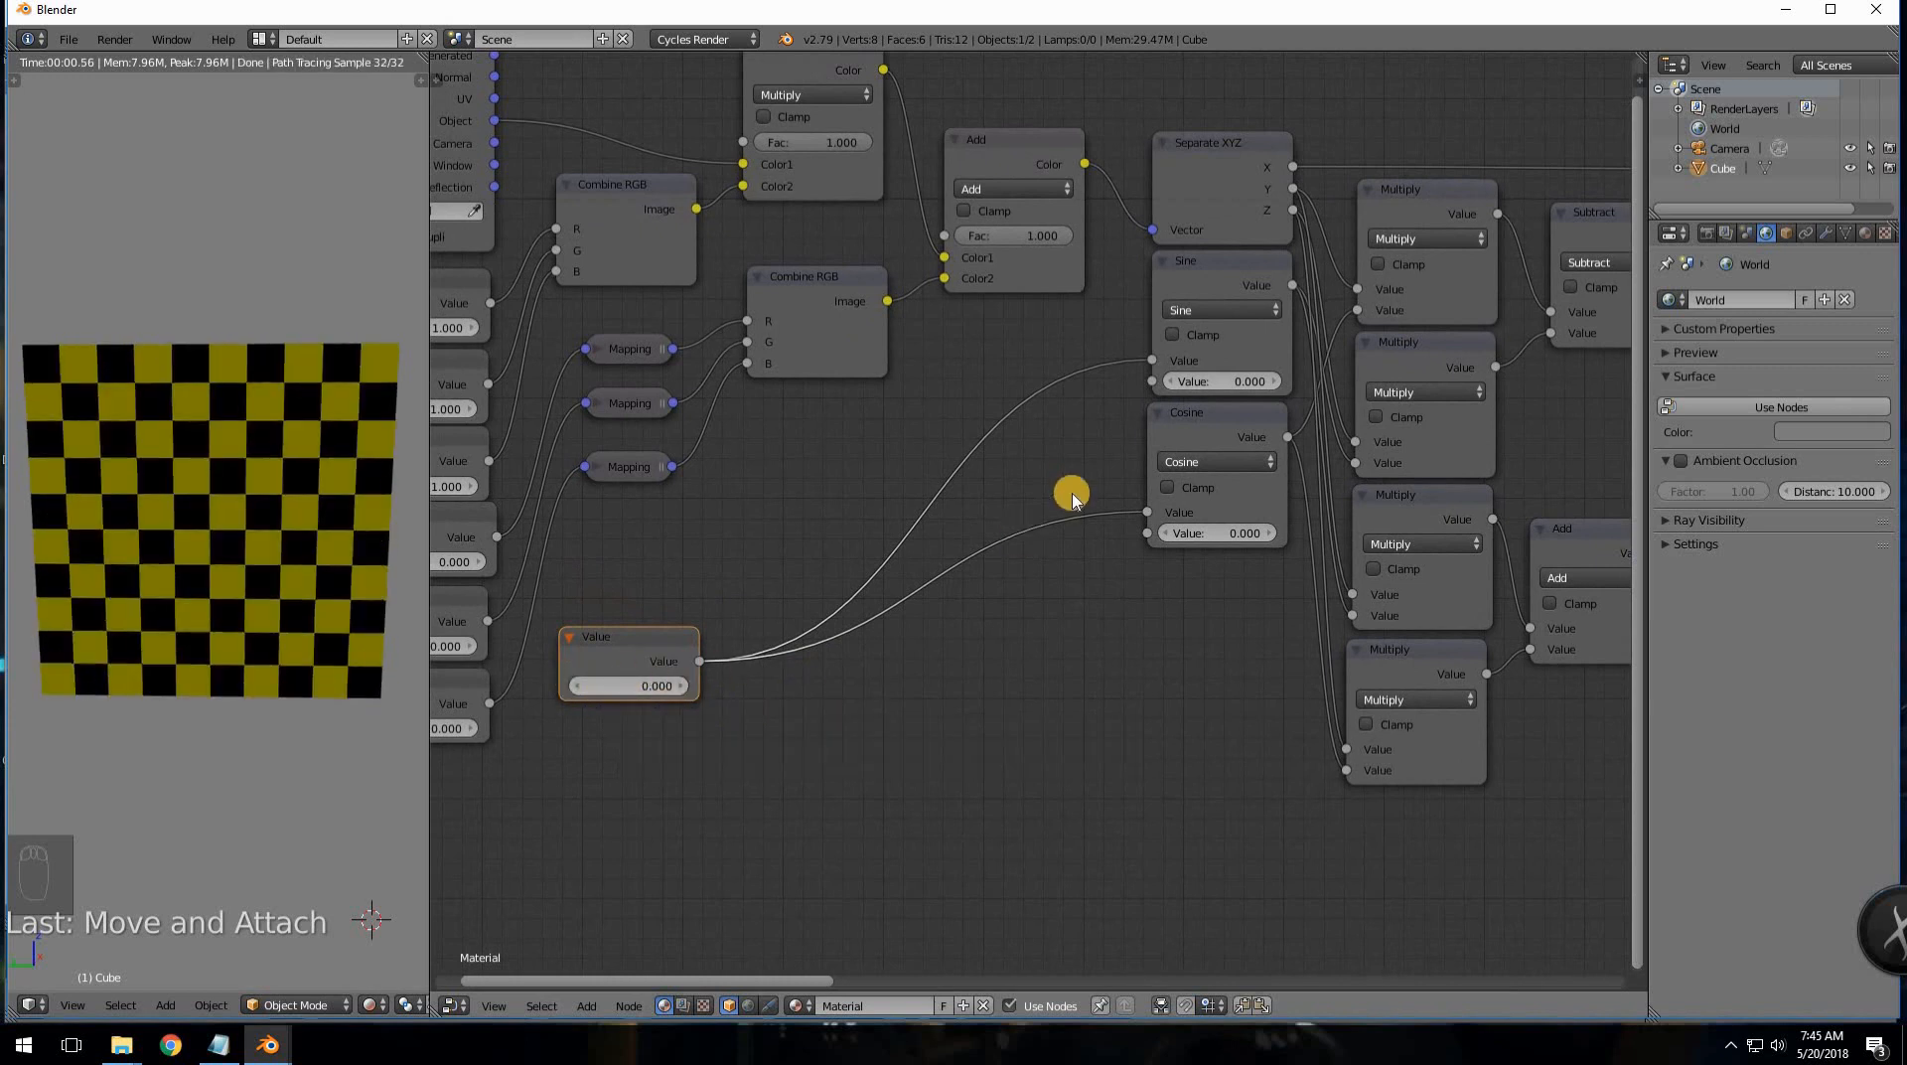
- Duplicate a Multiply node twice, dropping the copies onto the Value links beside the Value node
left_click(1469, 443)
key("shift+d")
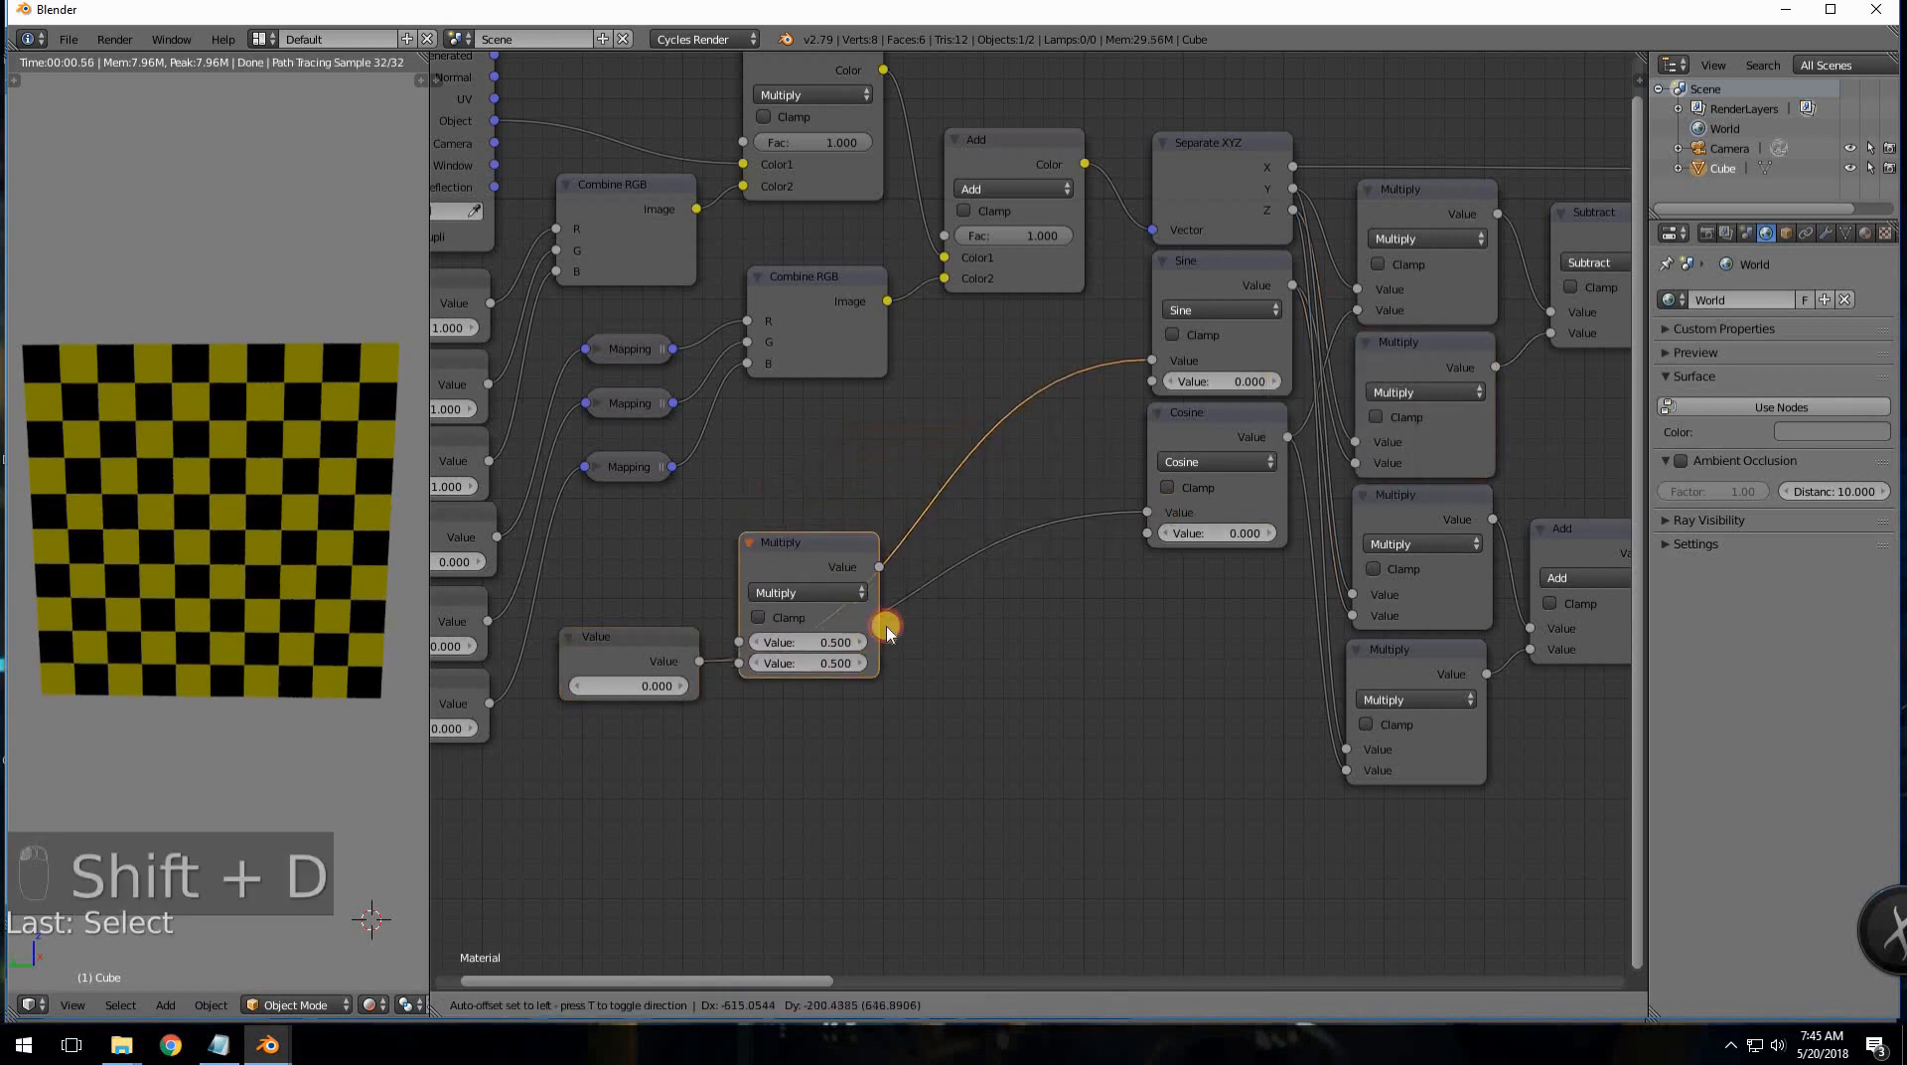
left_click(884, 547)
left_click_drag(839, 530, 893, 516)
key("shift+d")
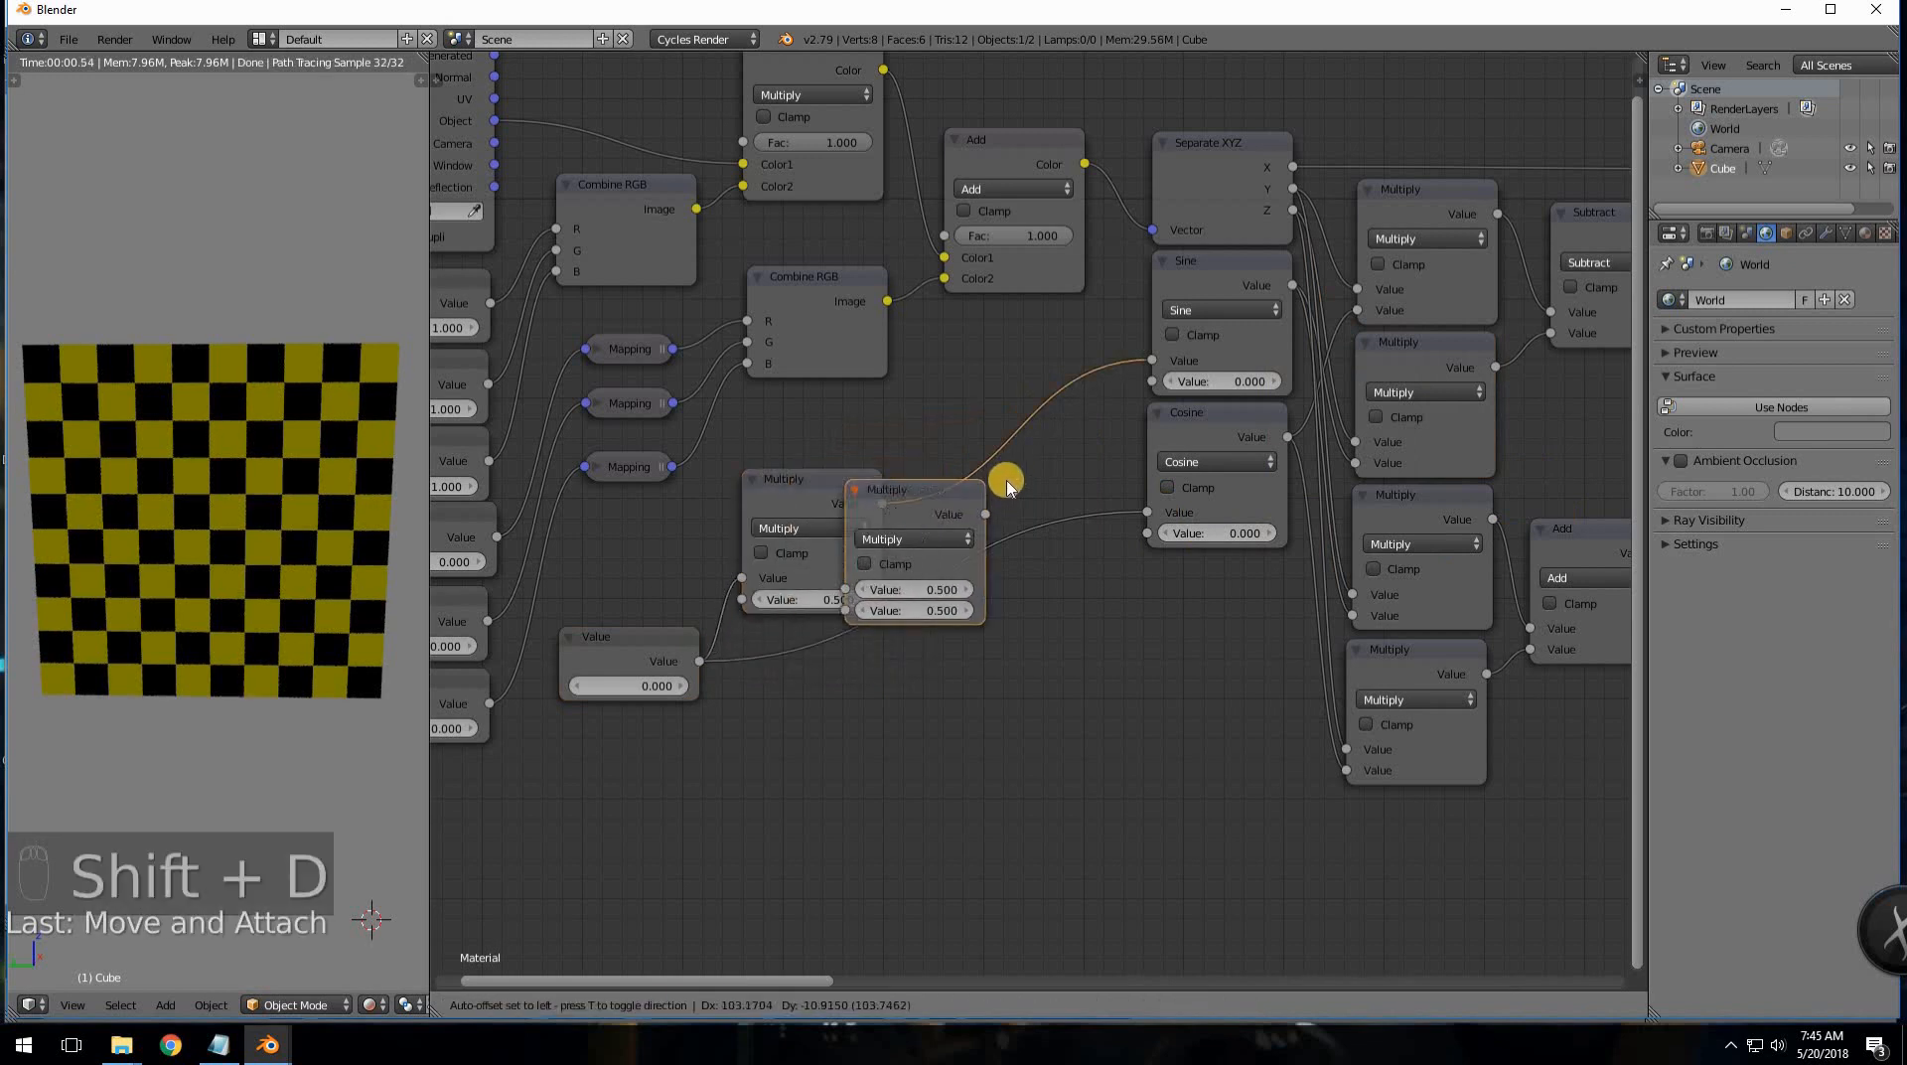
left_click(985, 504)
- Turn the second copy into a Divide node, link it to Cosine, and arrange the Value–Multiply–Divide chain
left_click(971, 517)
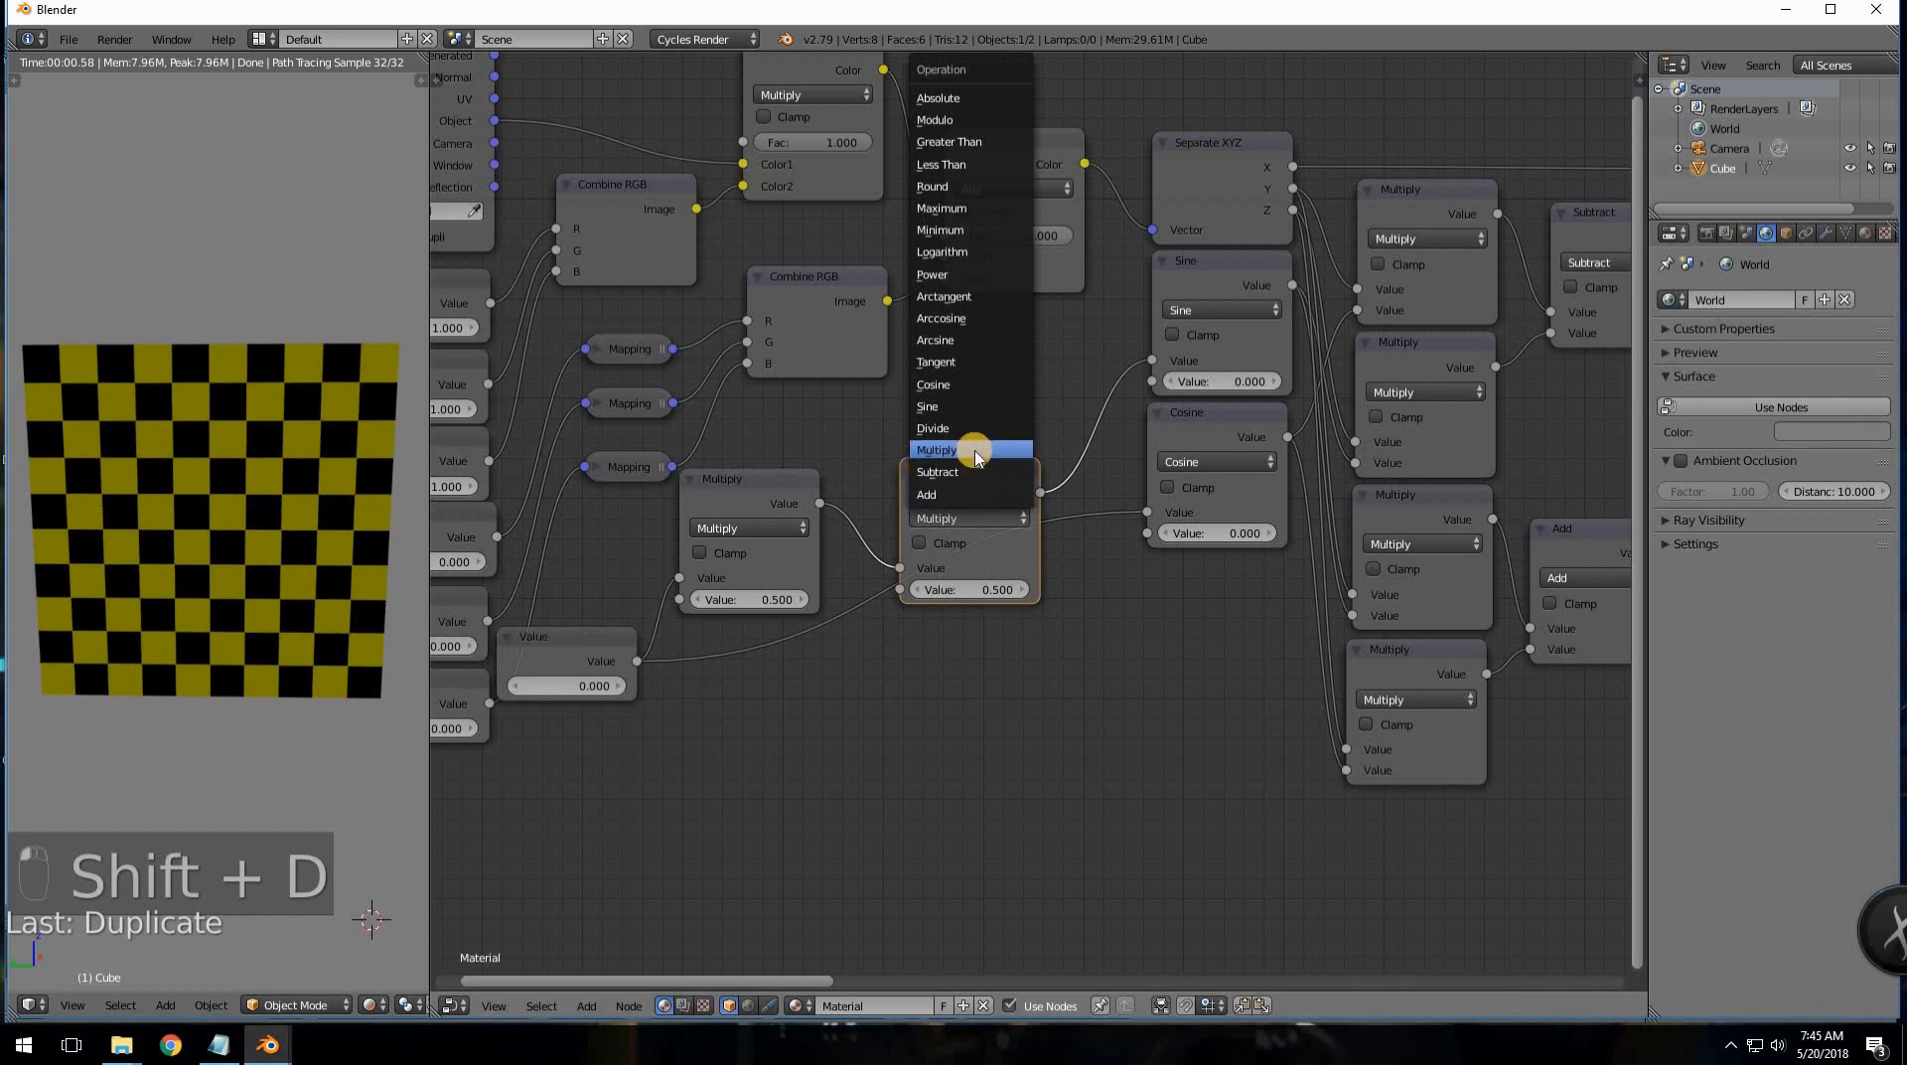
left_click(961, 430)
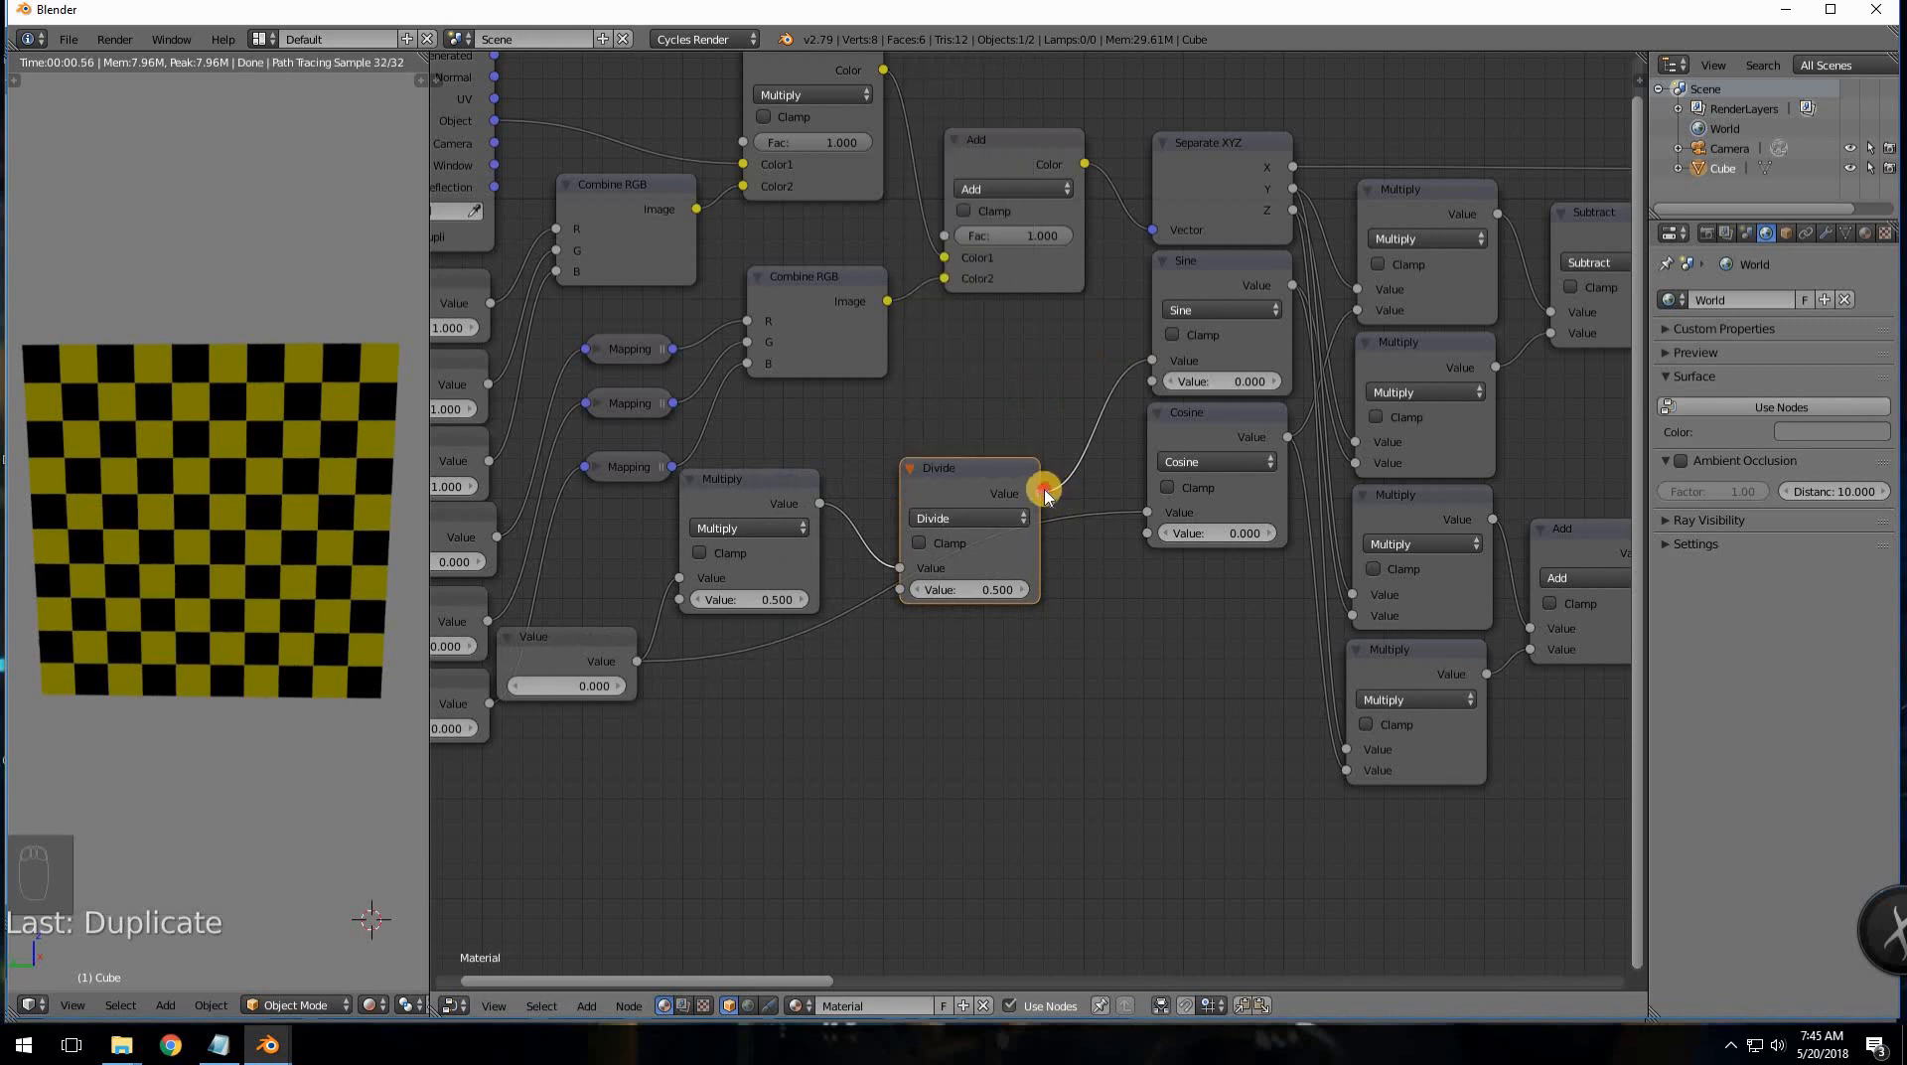
left_click_drag(1045, 494, 1144, 513)
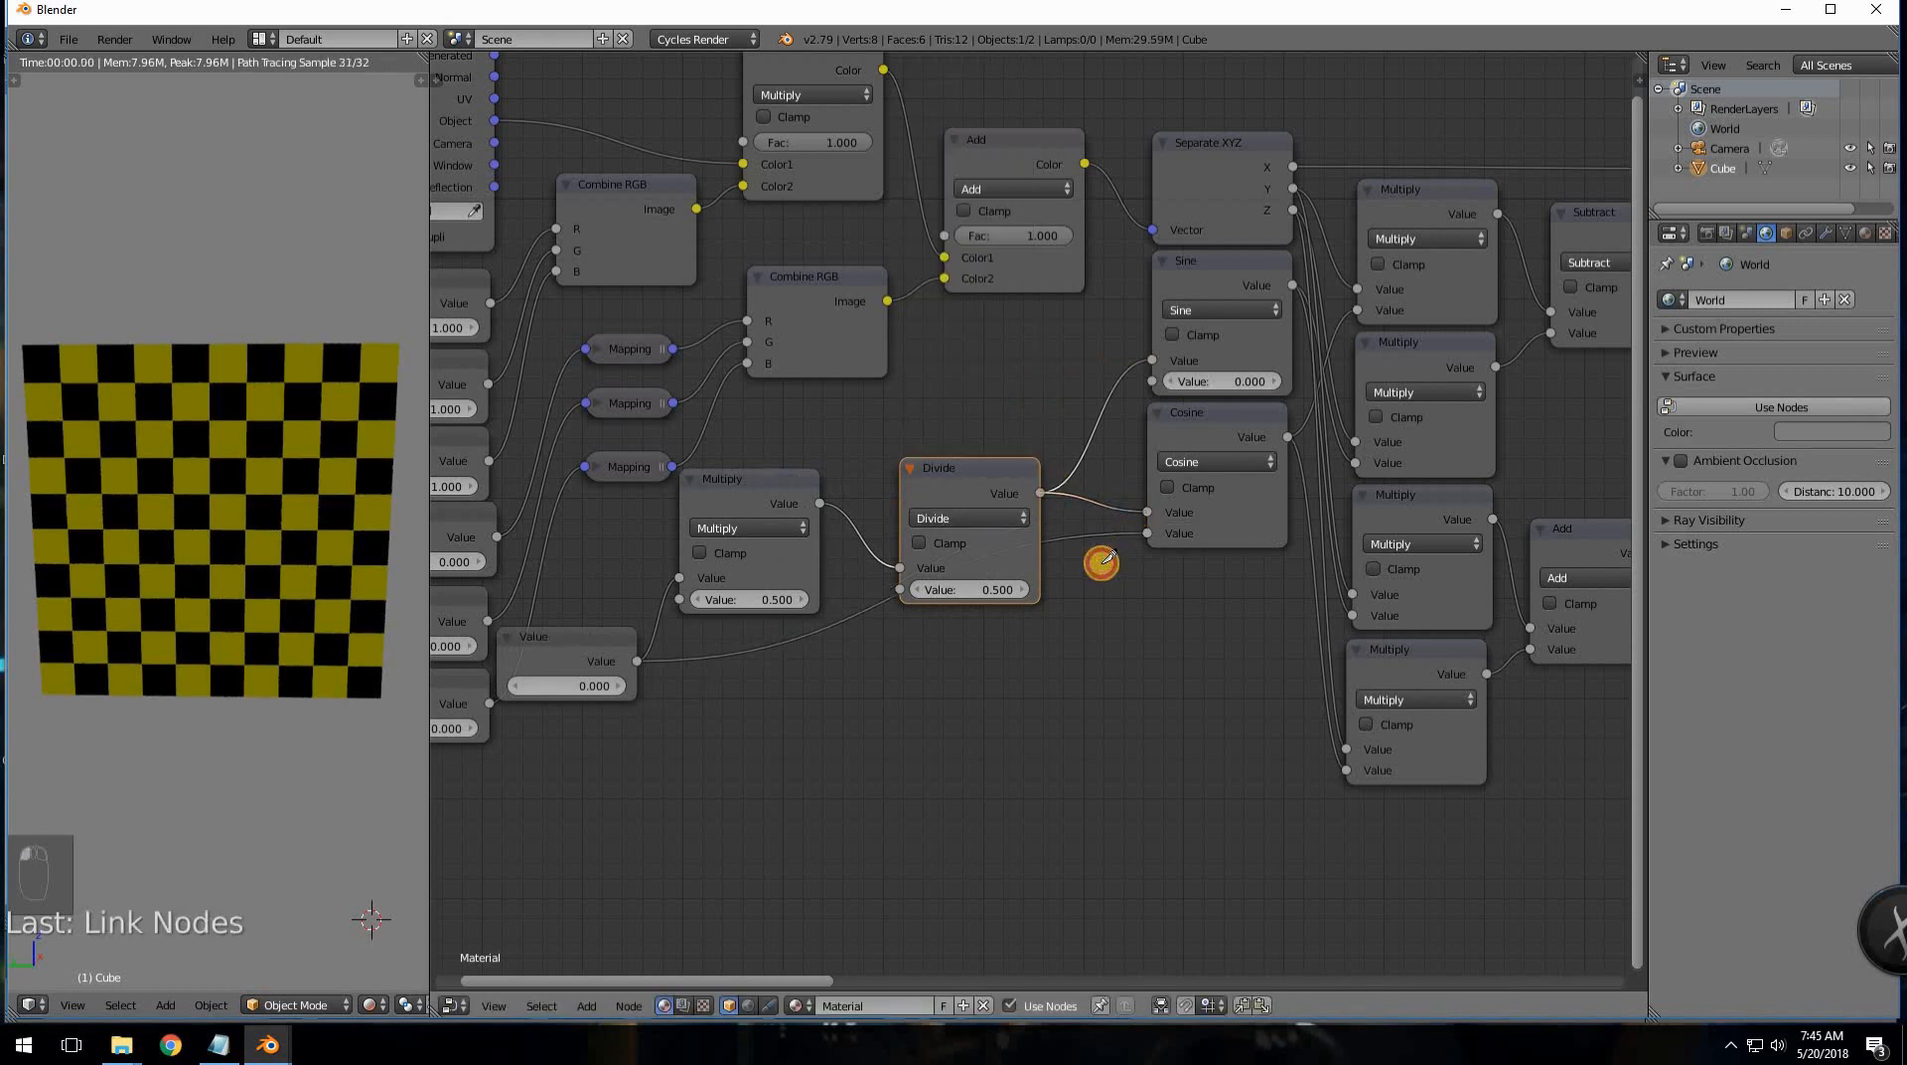
right_click_drag(1093, 571, 864, 615, "ctrl")
left_click_drag(803, 527, 847, 622)
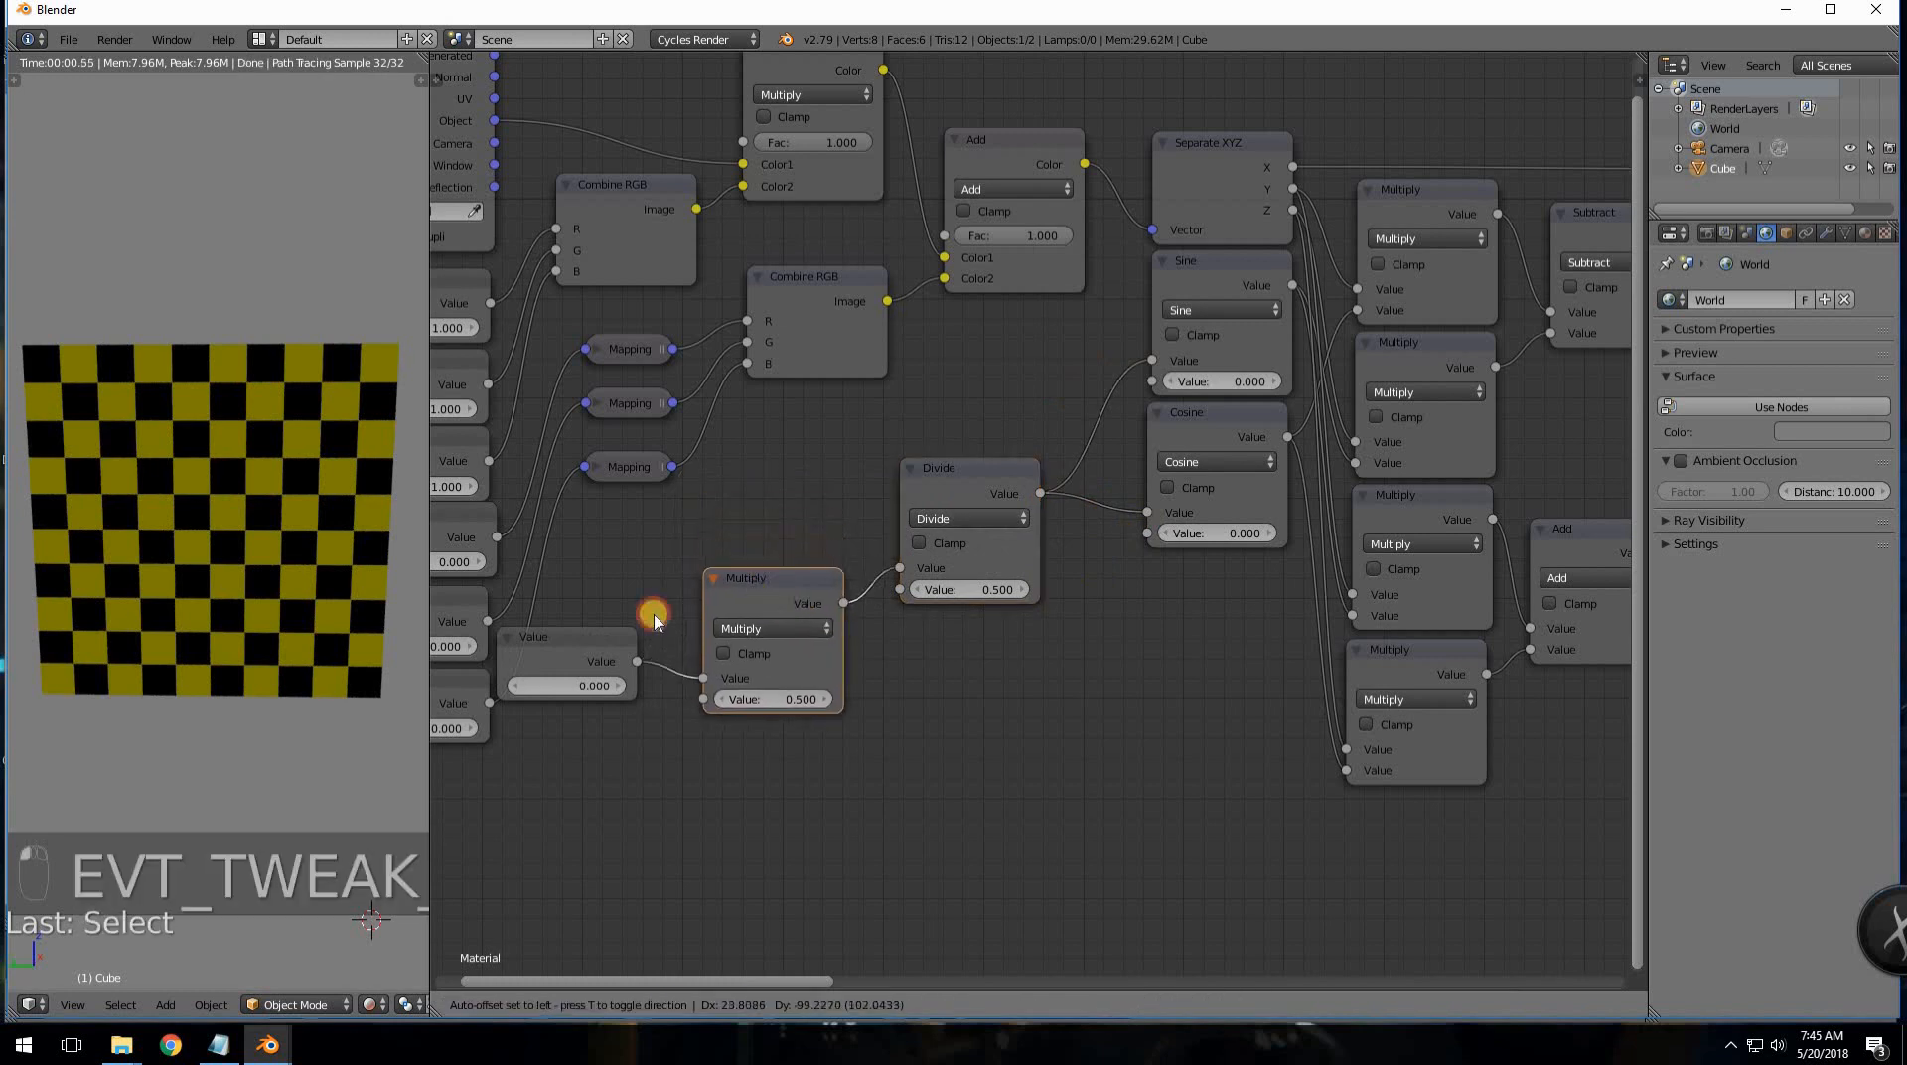
left_click_drag(624, 643, 717, 668)
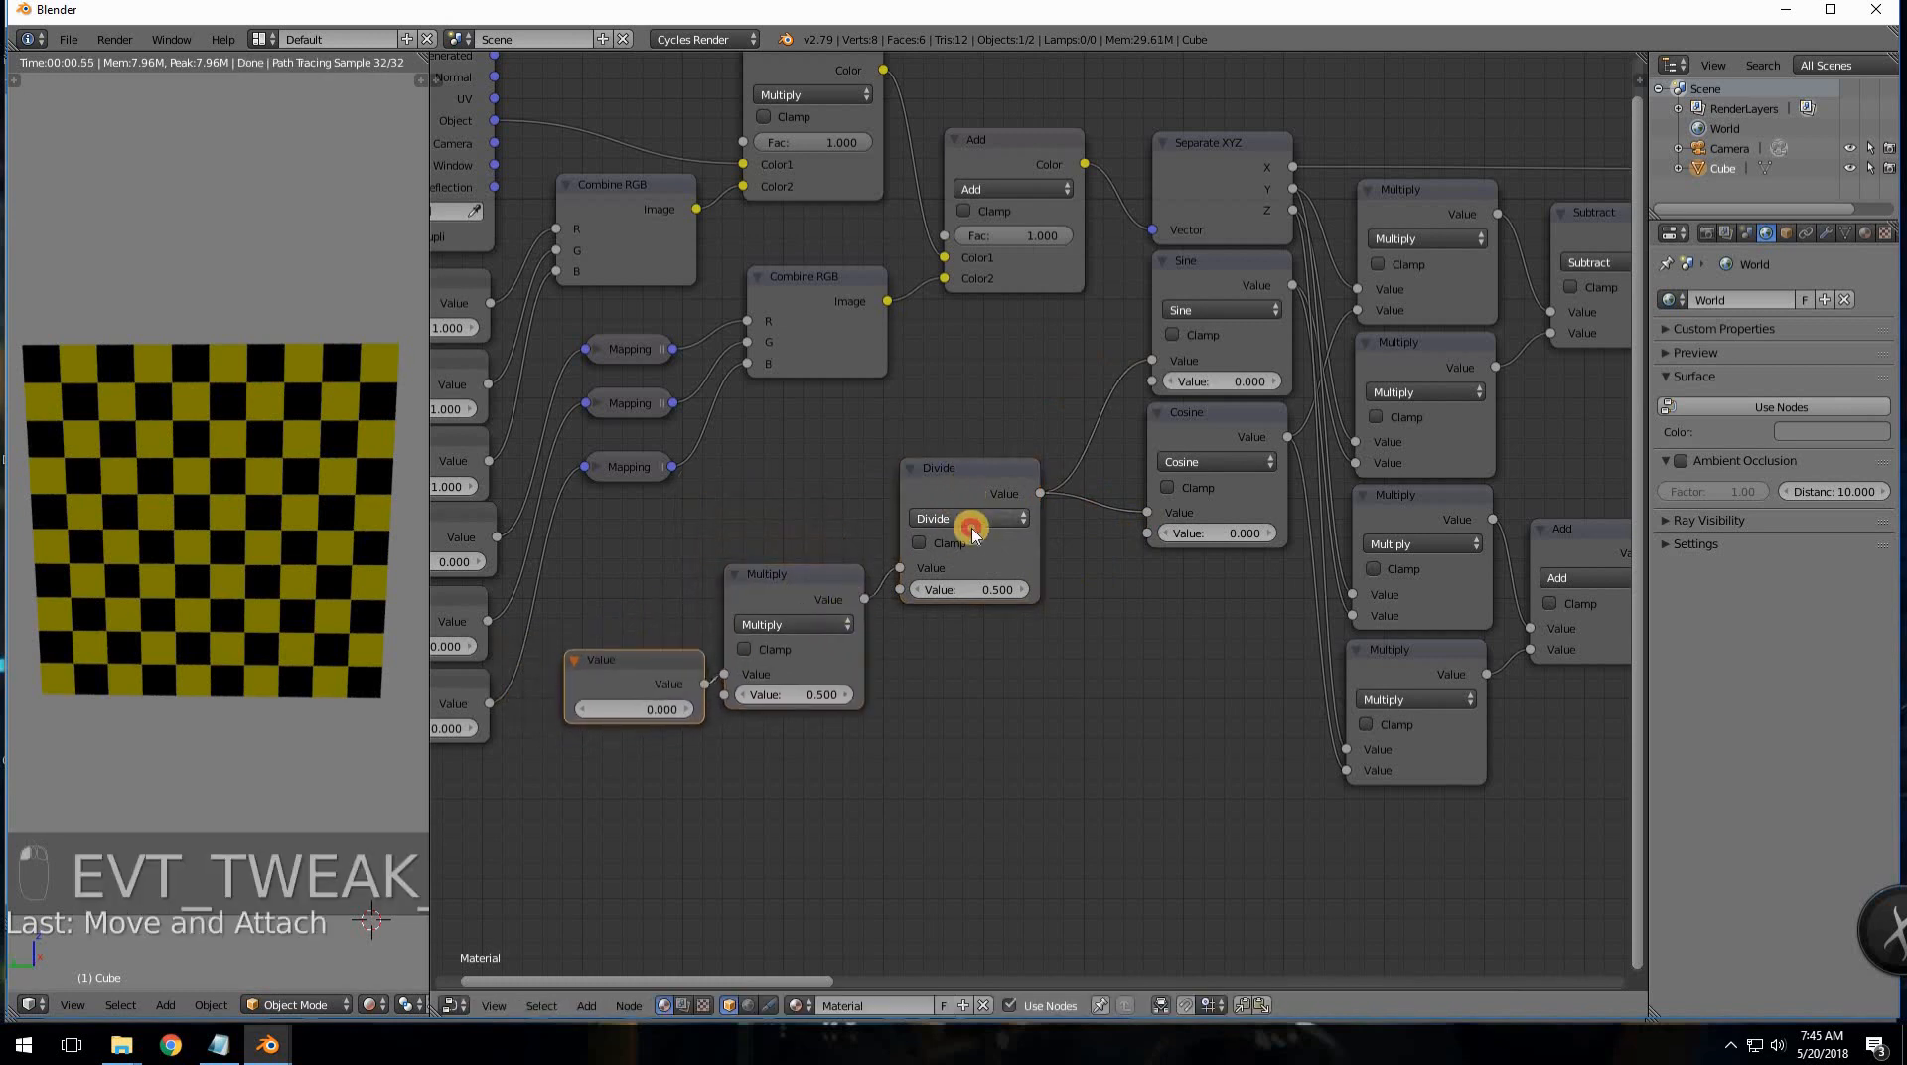
left_click_drag(971, 523, 984, 623)
middle_click_drag(1034, 477, 1160, 464)
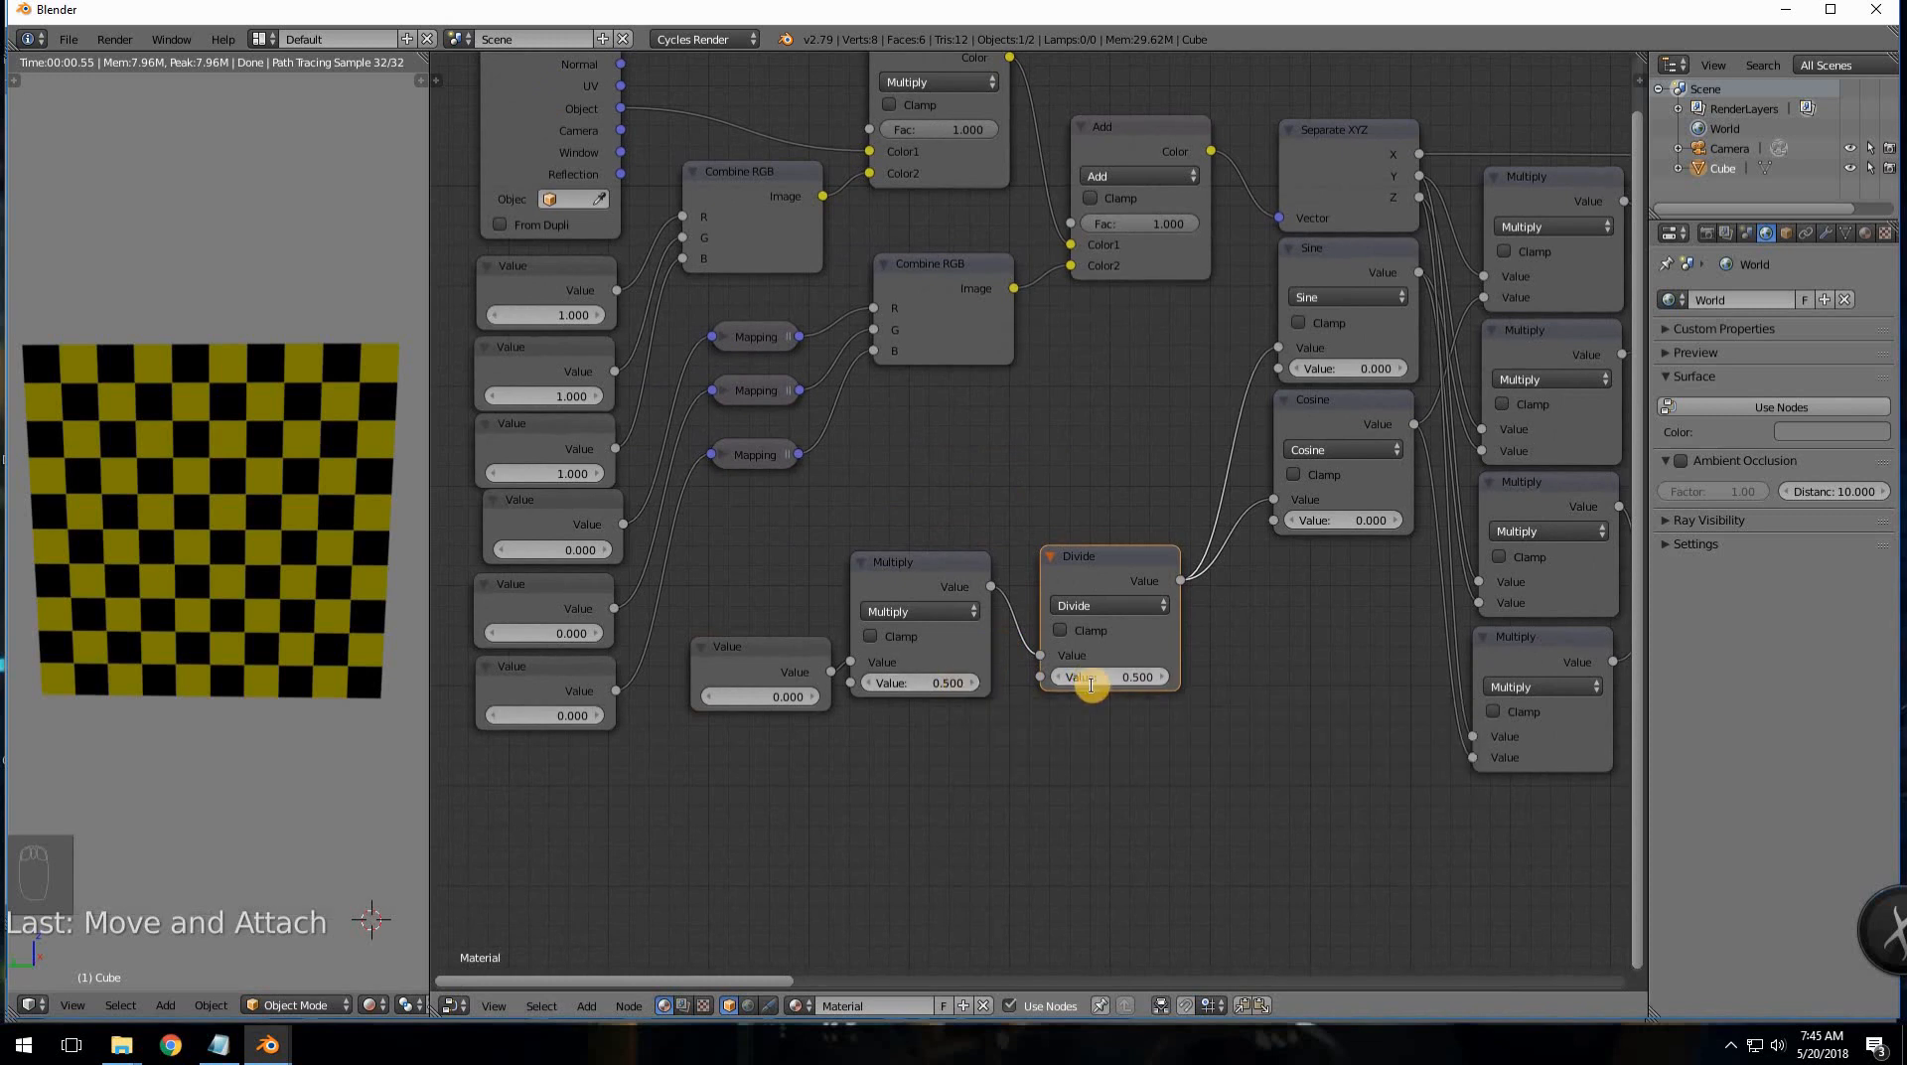
- Set the Divide node to 180 and the Multiply node's second value to 3.14159
key("Return")
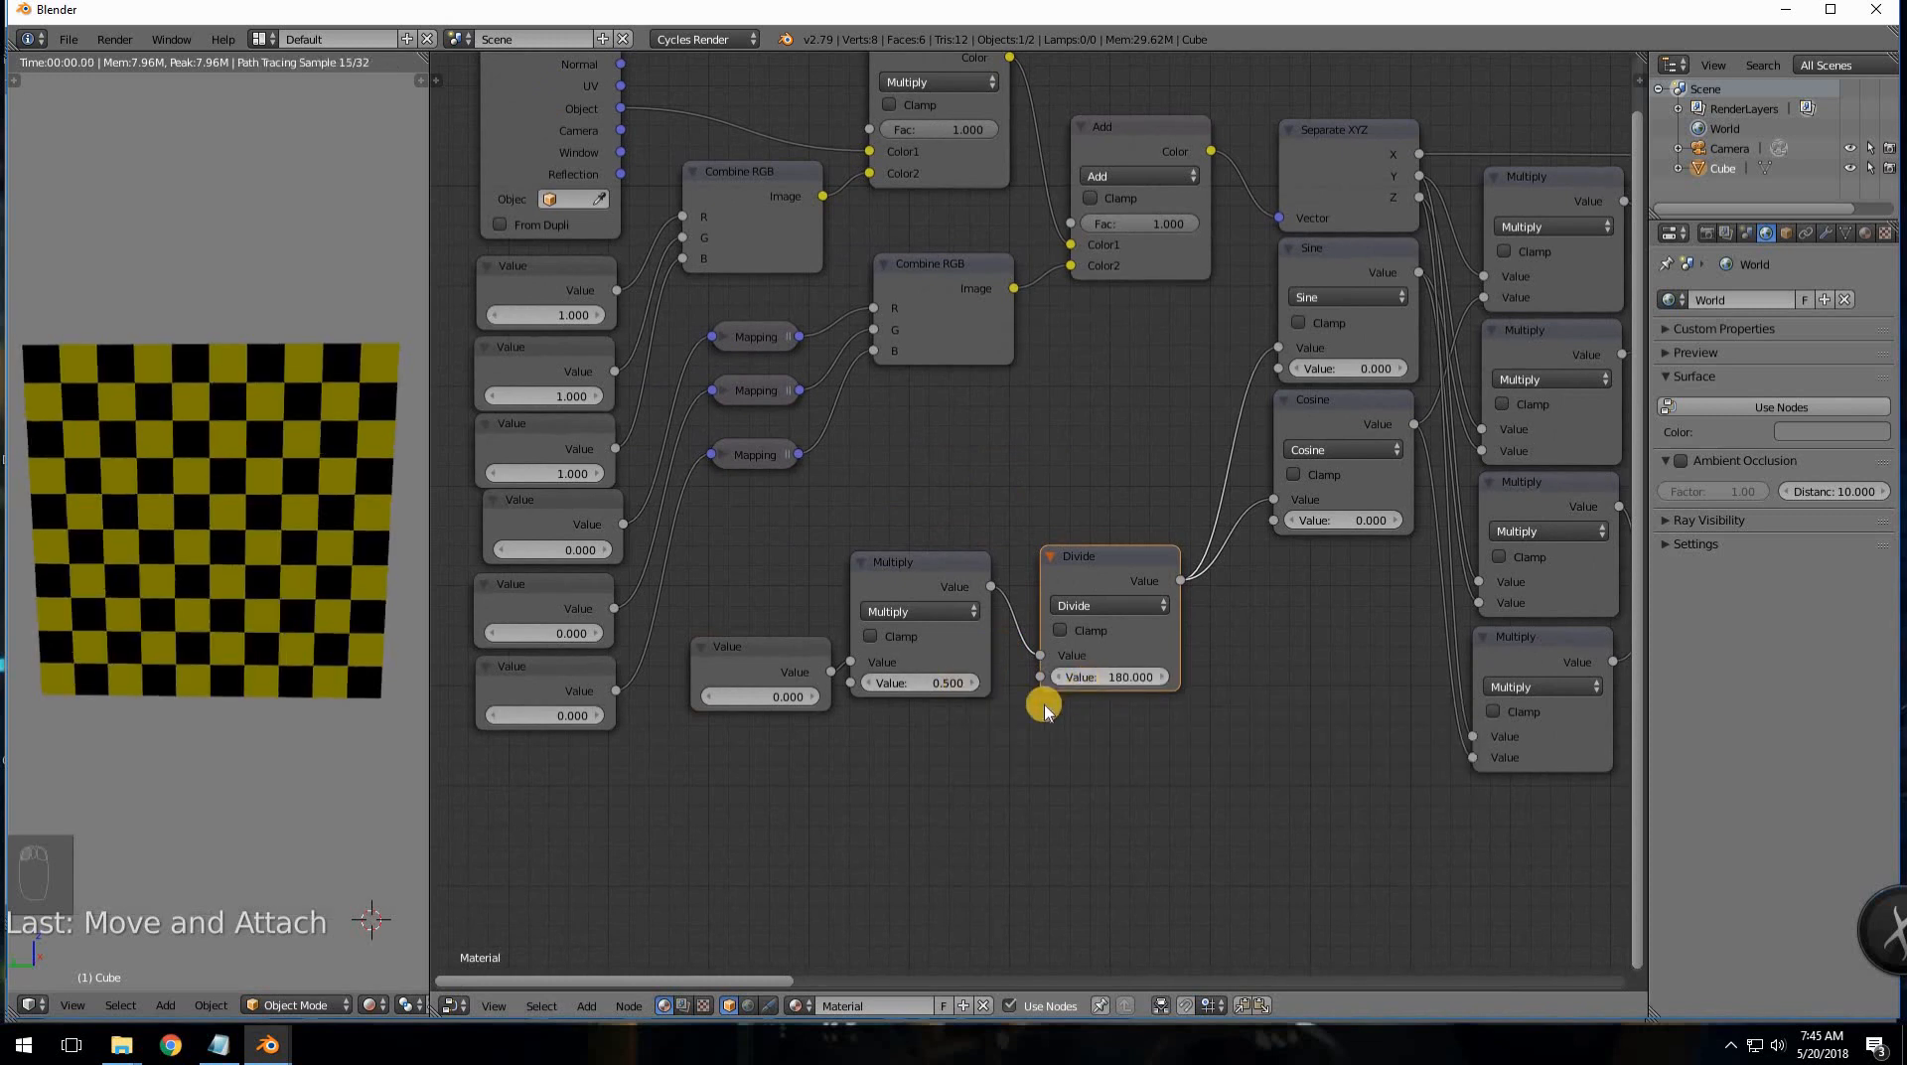
left_click_drag(942, 578, 958, 577)
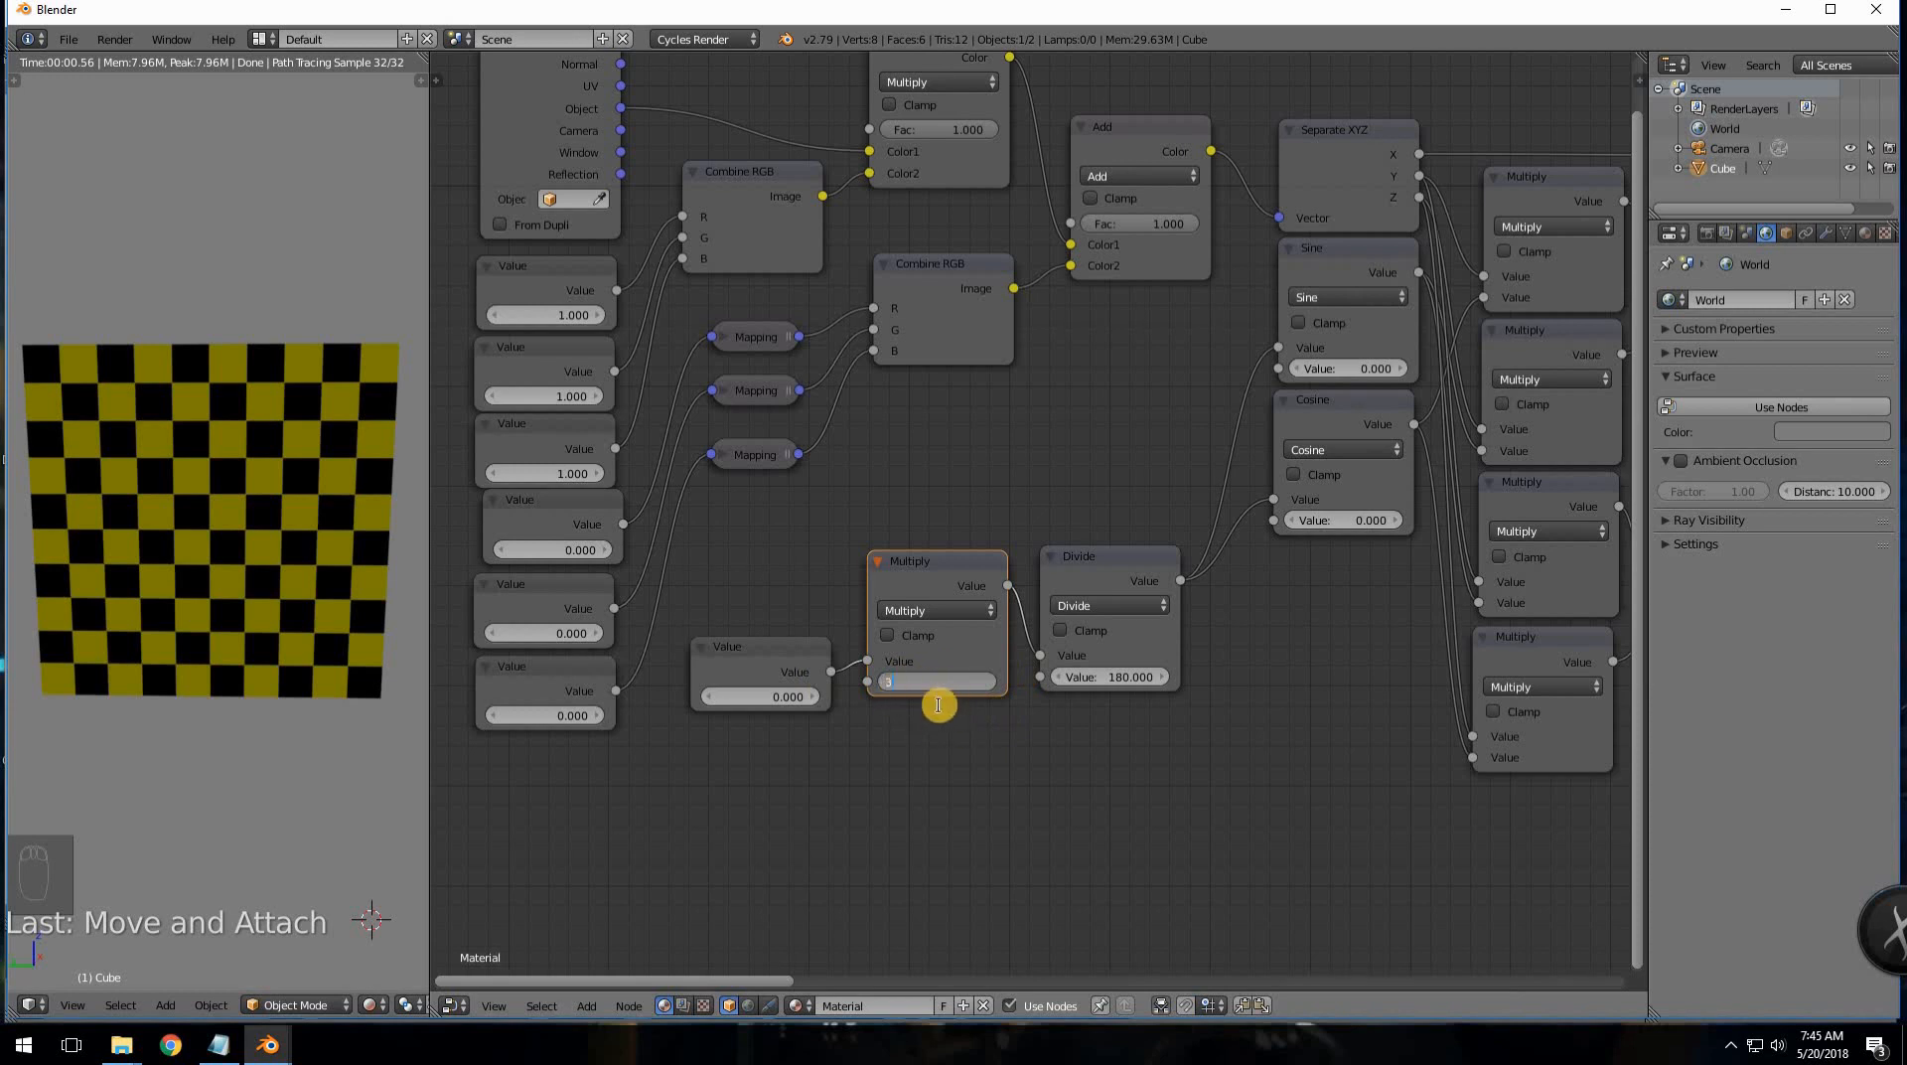
type("14")
key("Return")
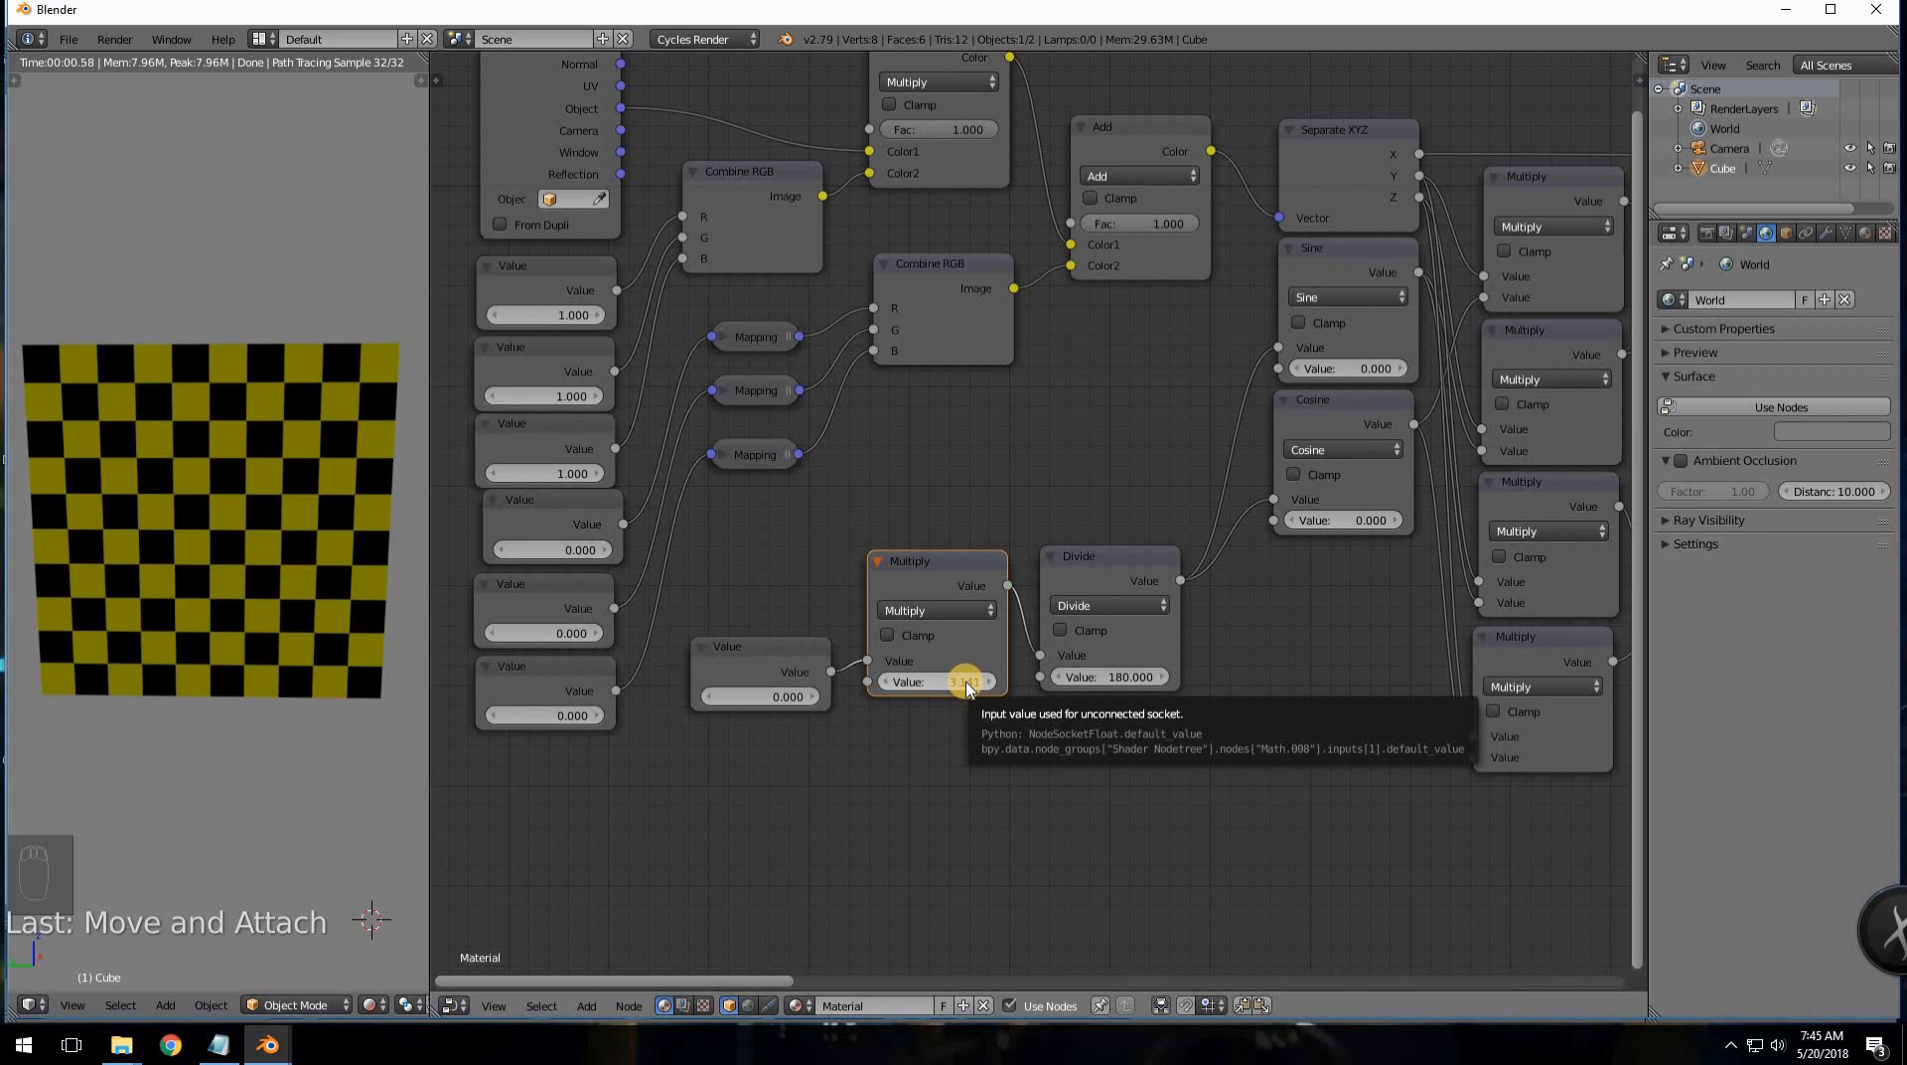
left_click(964, 681)
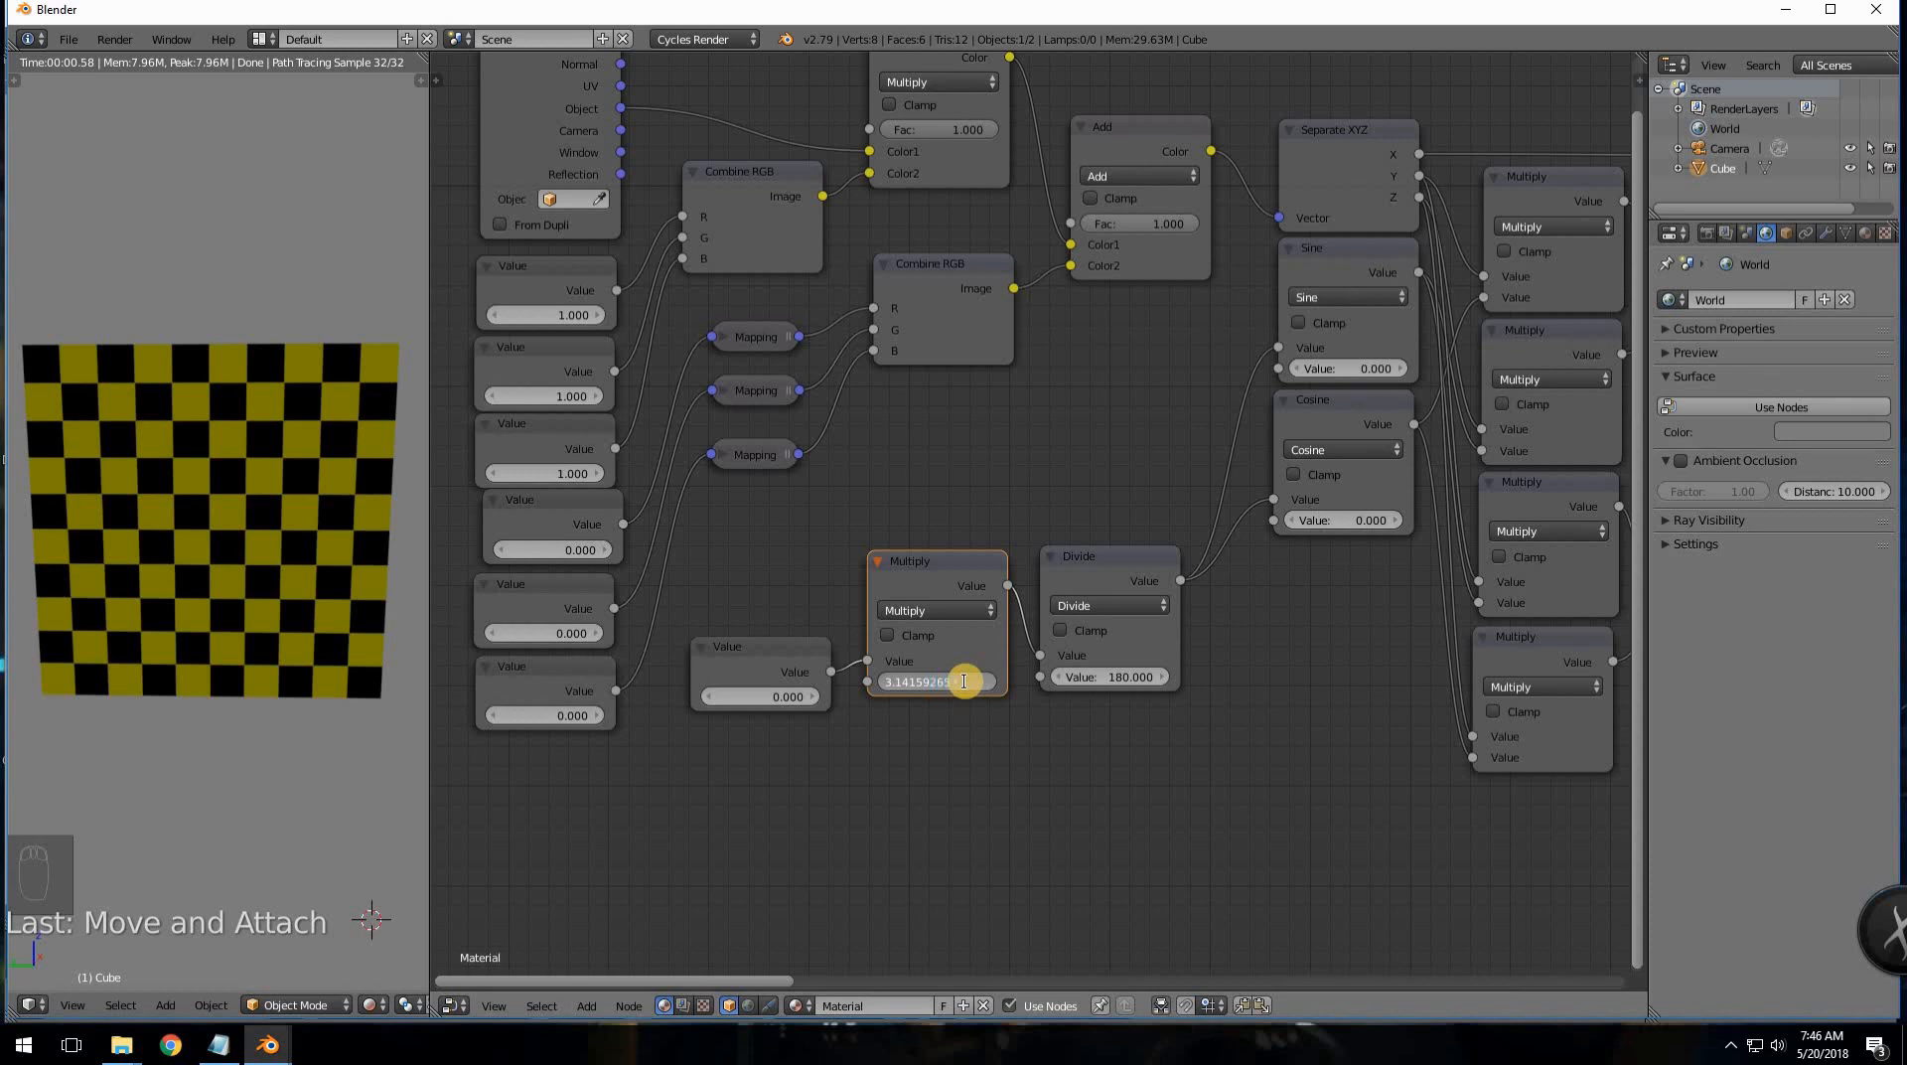
key("BackSpace")
key("BackSpace")
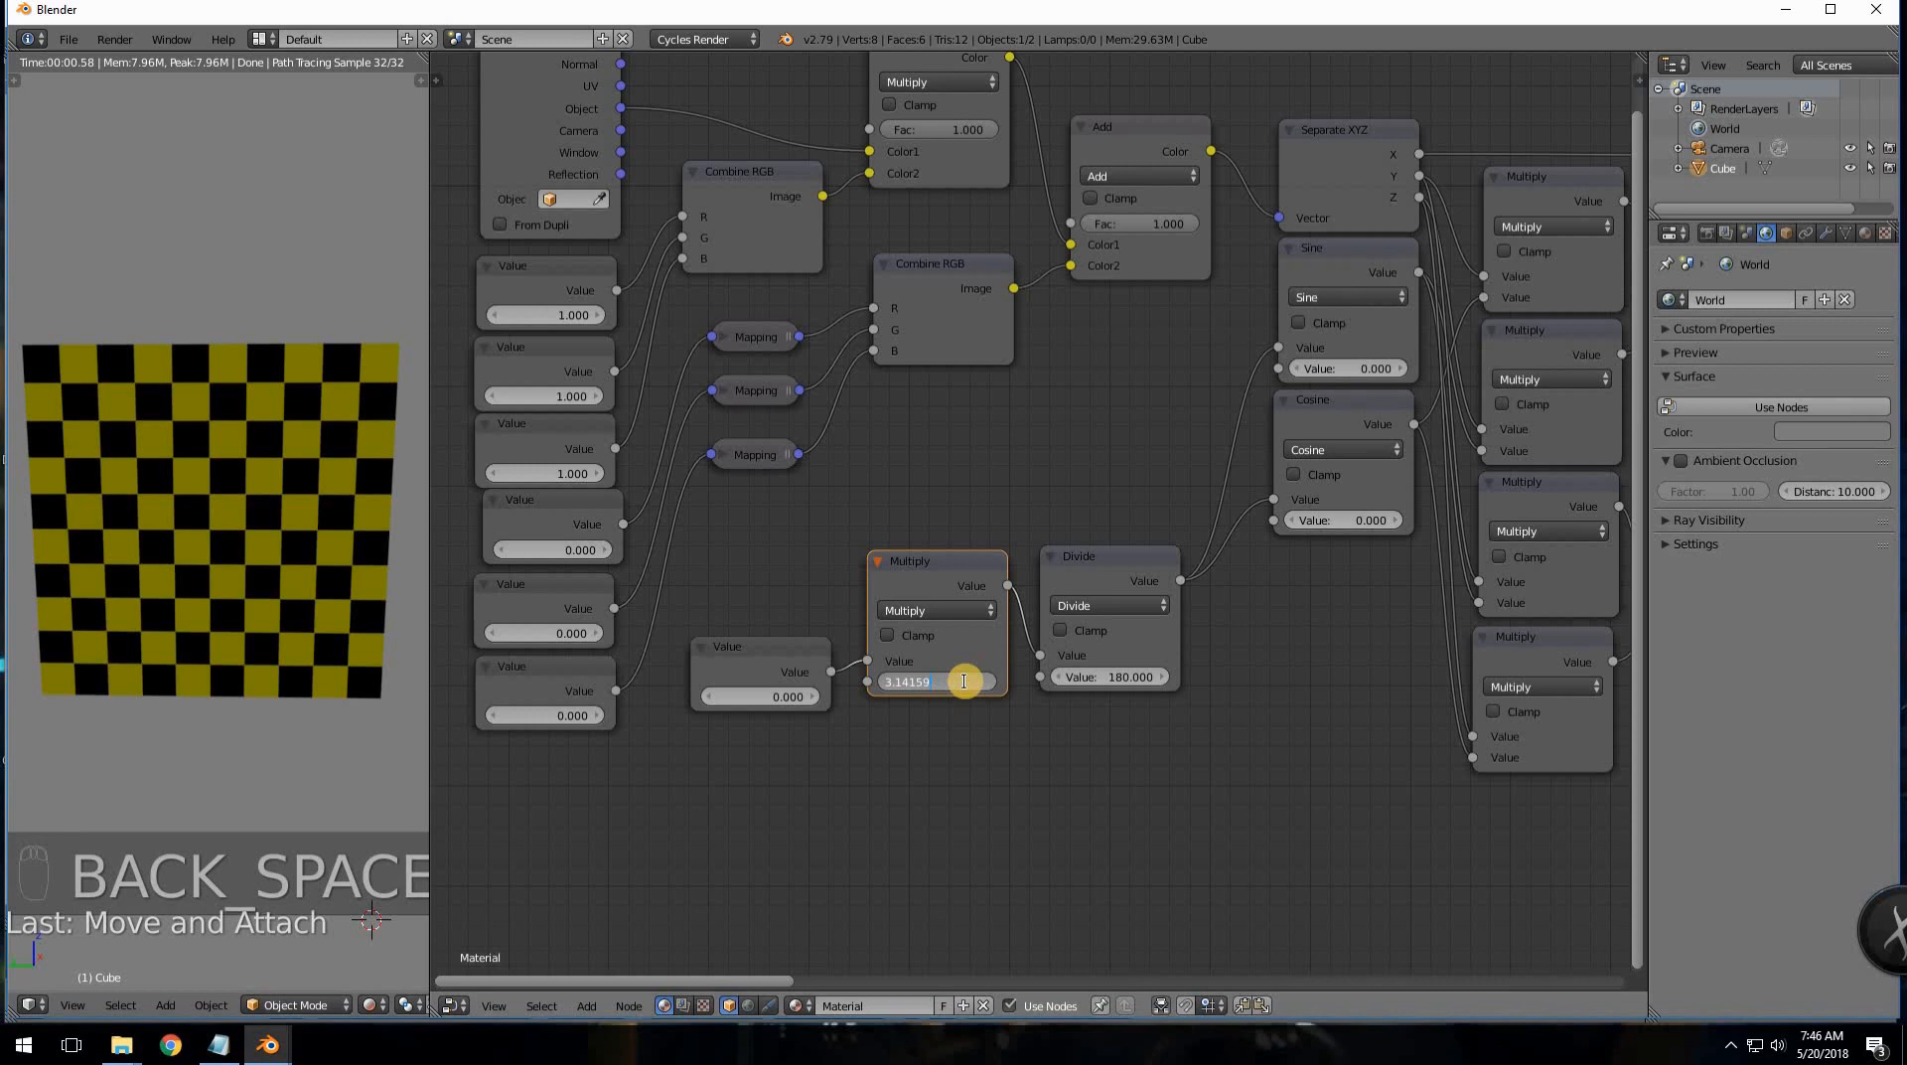
key("Return")
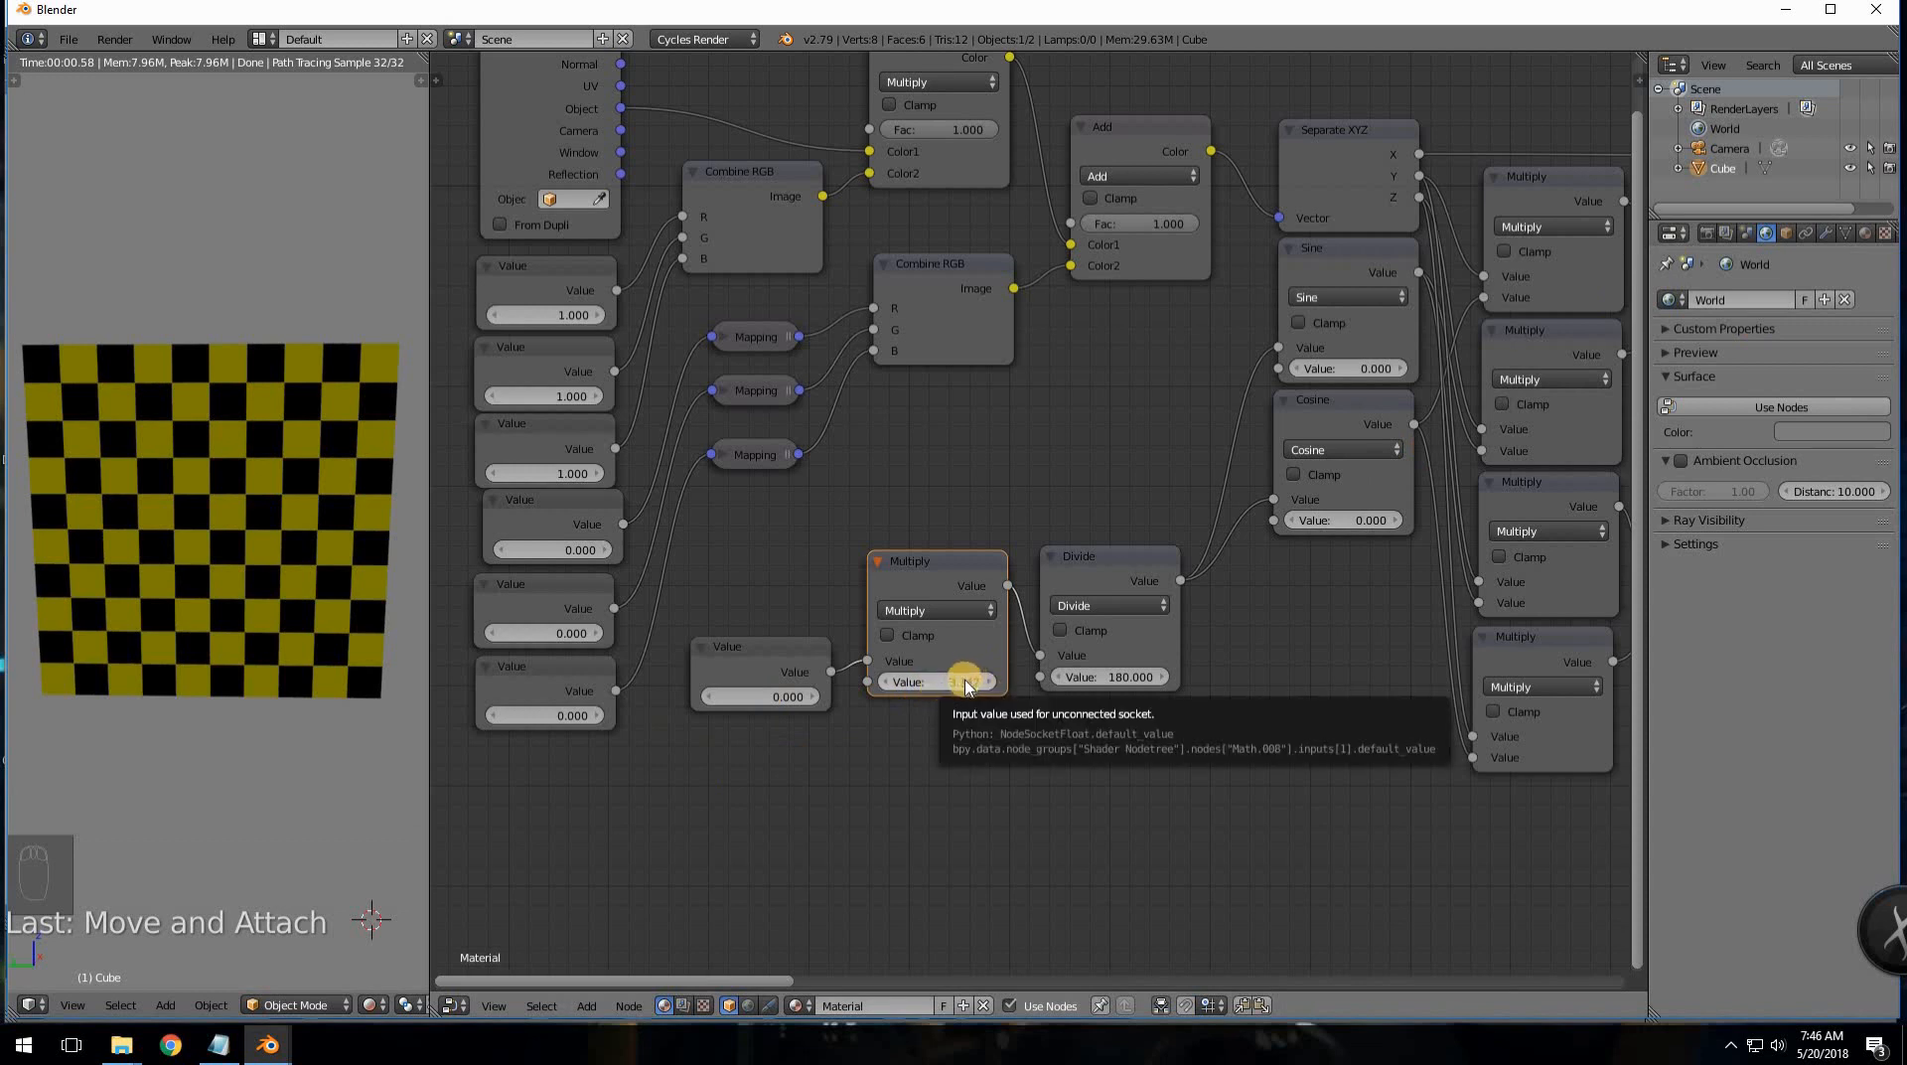
left_click(932, 681)
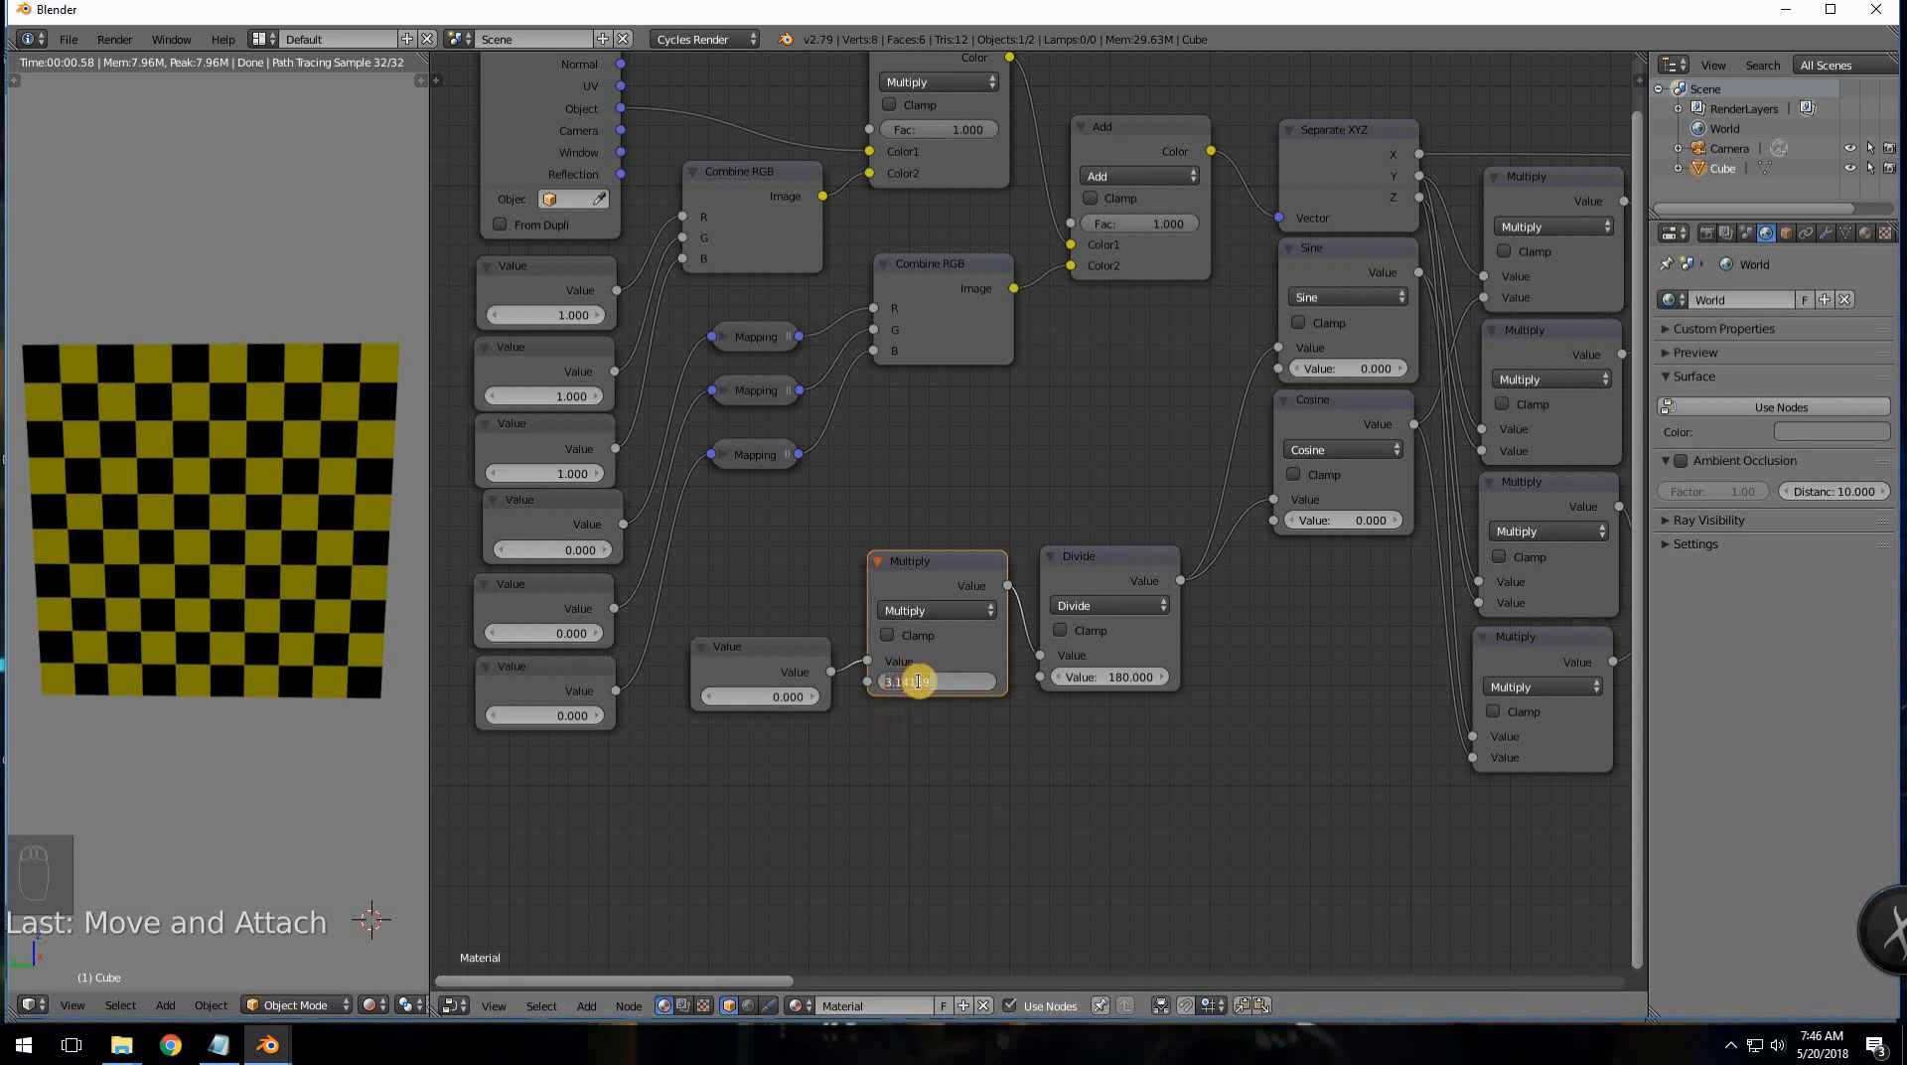
key("Return")
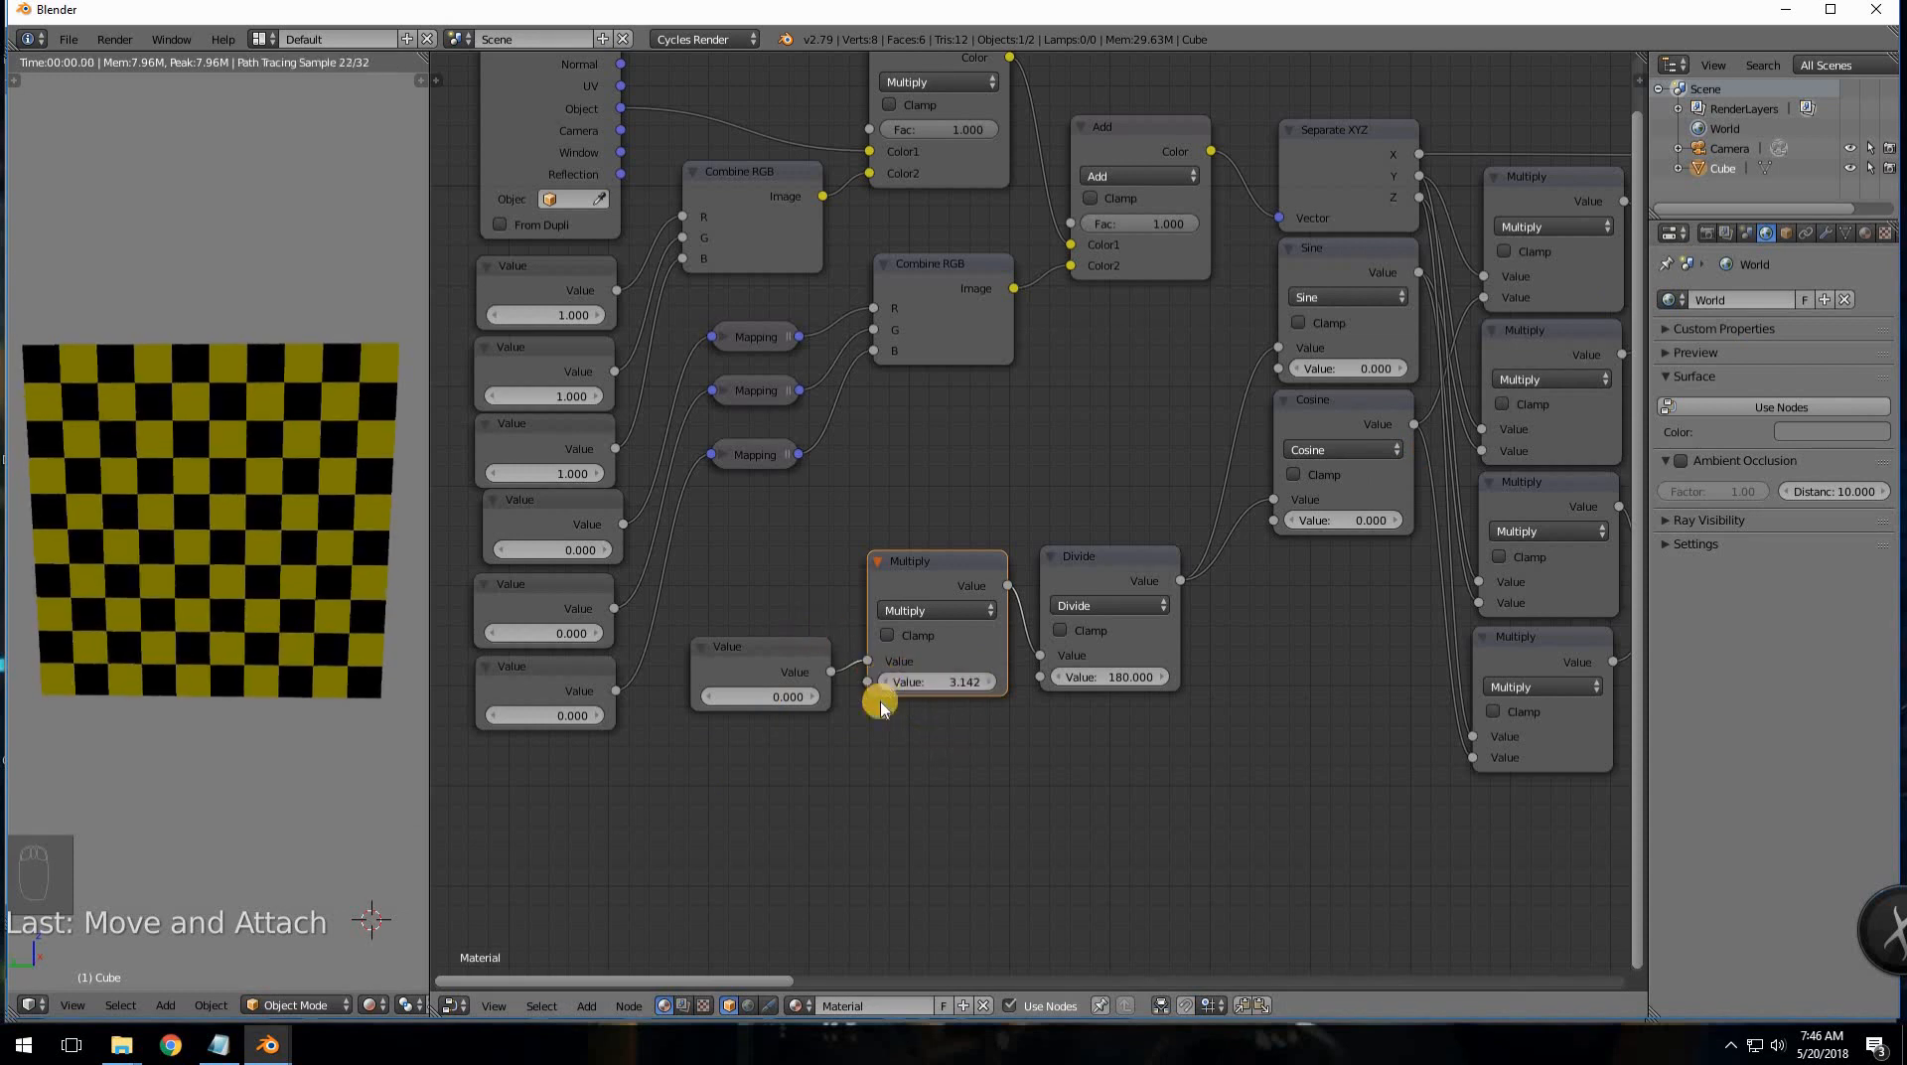
- Test the angle Value at 45 to rotate the checkerboard, then reset it to 0
left_click_drag(764, 696, 1159, 713)
left_click(749, 696)
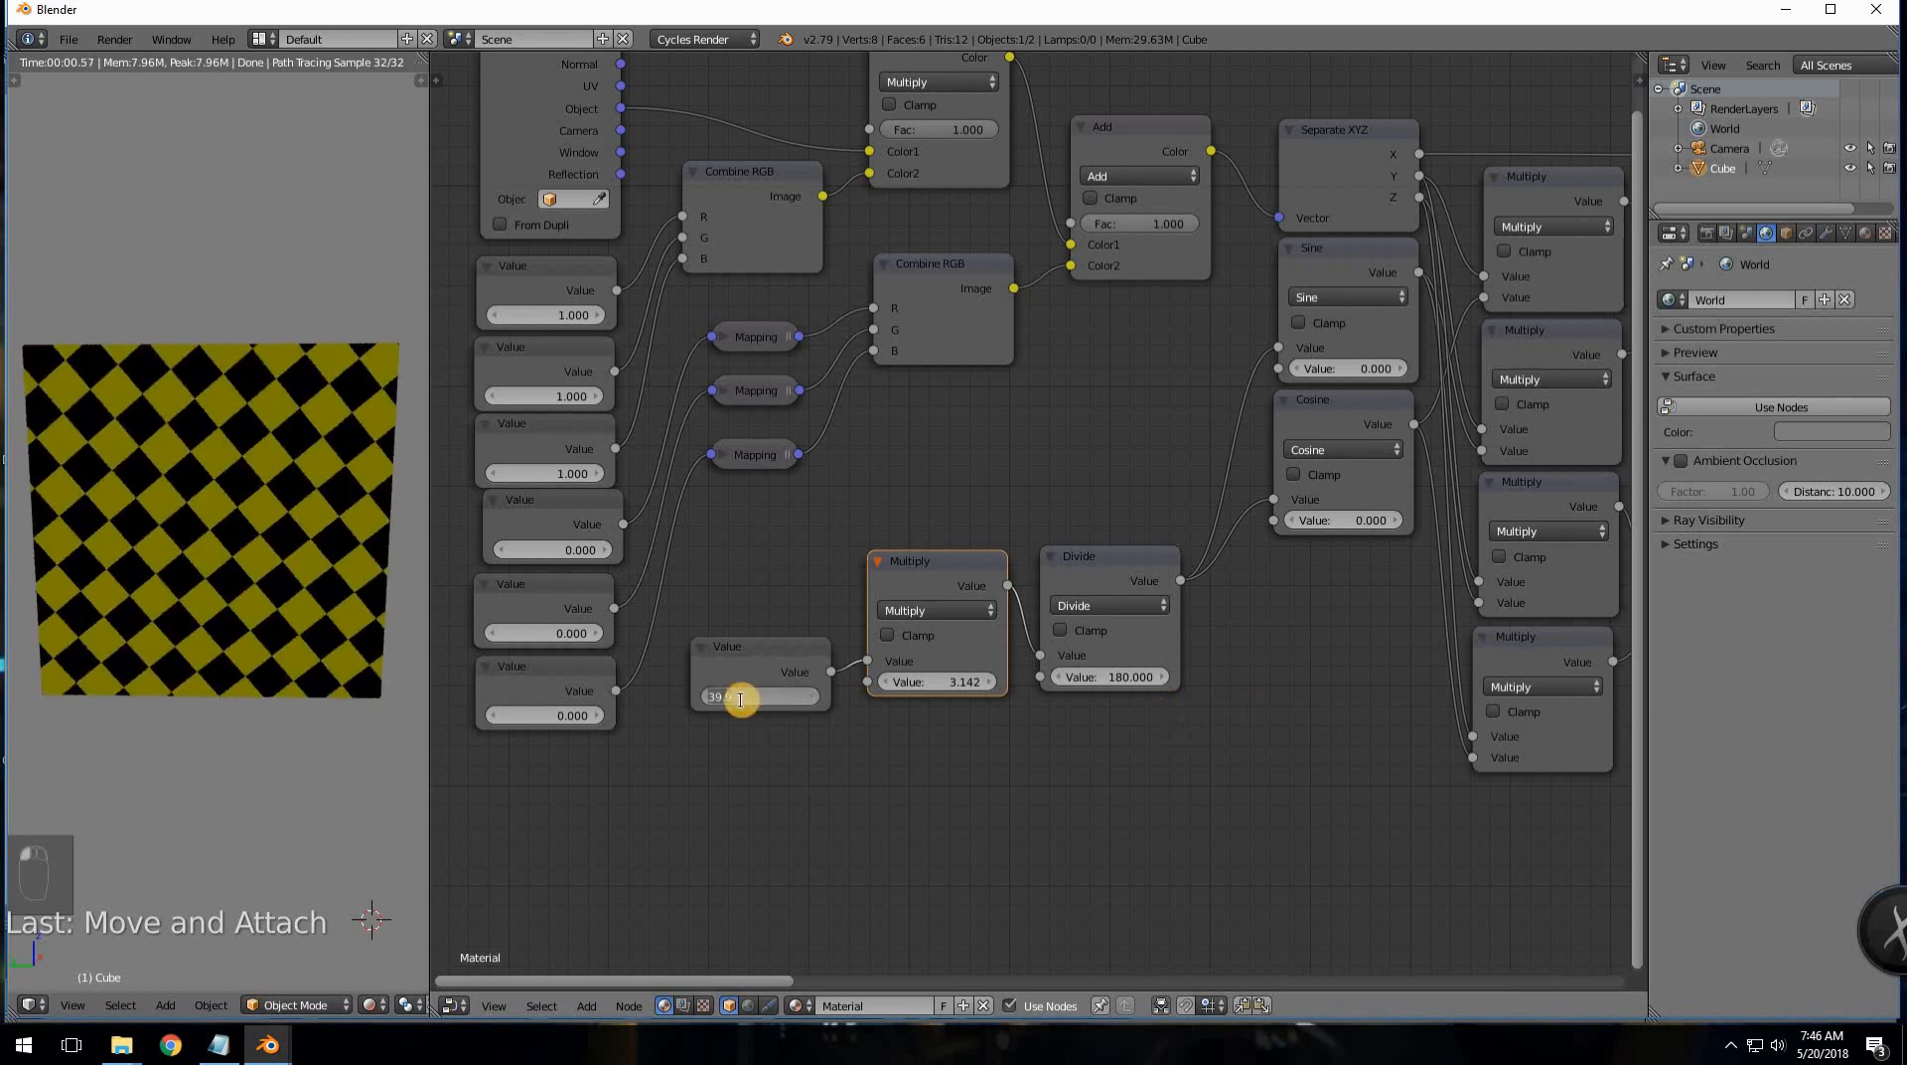
type("45")
key("Return")
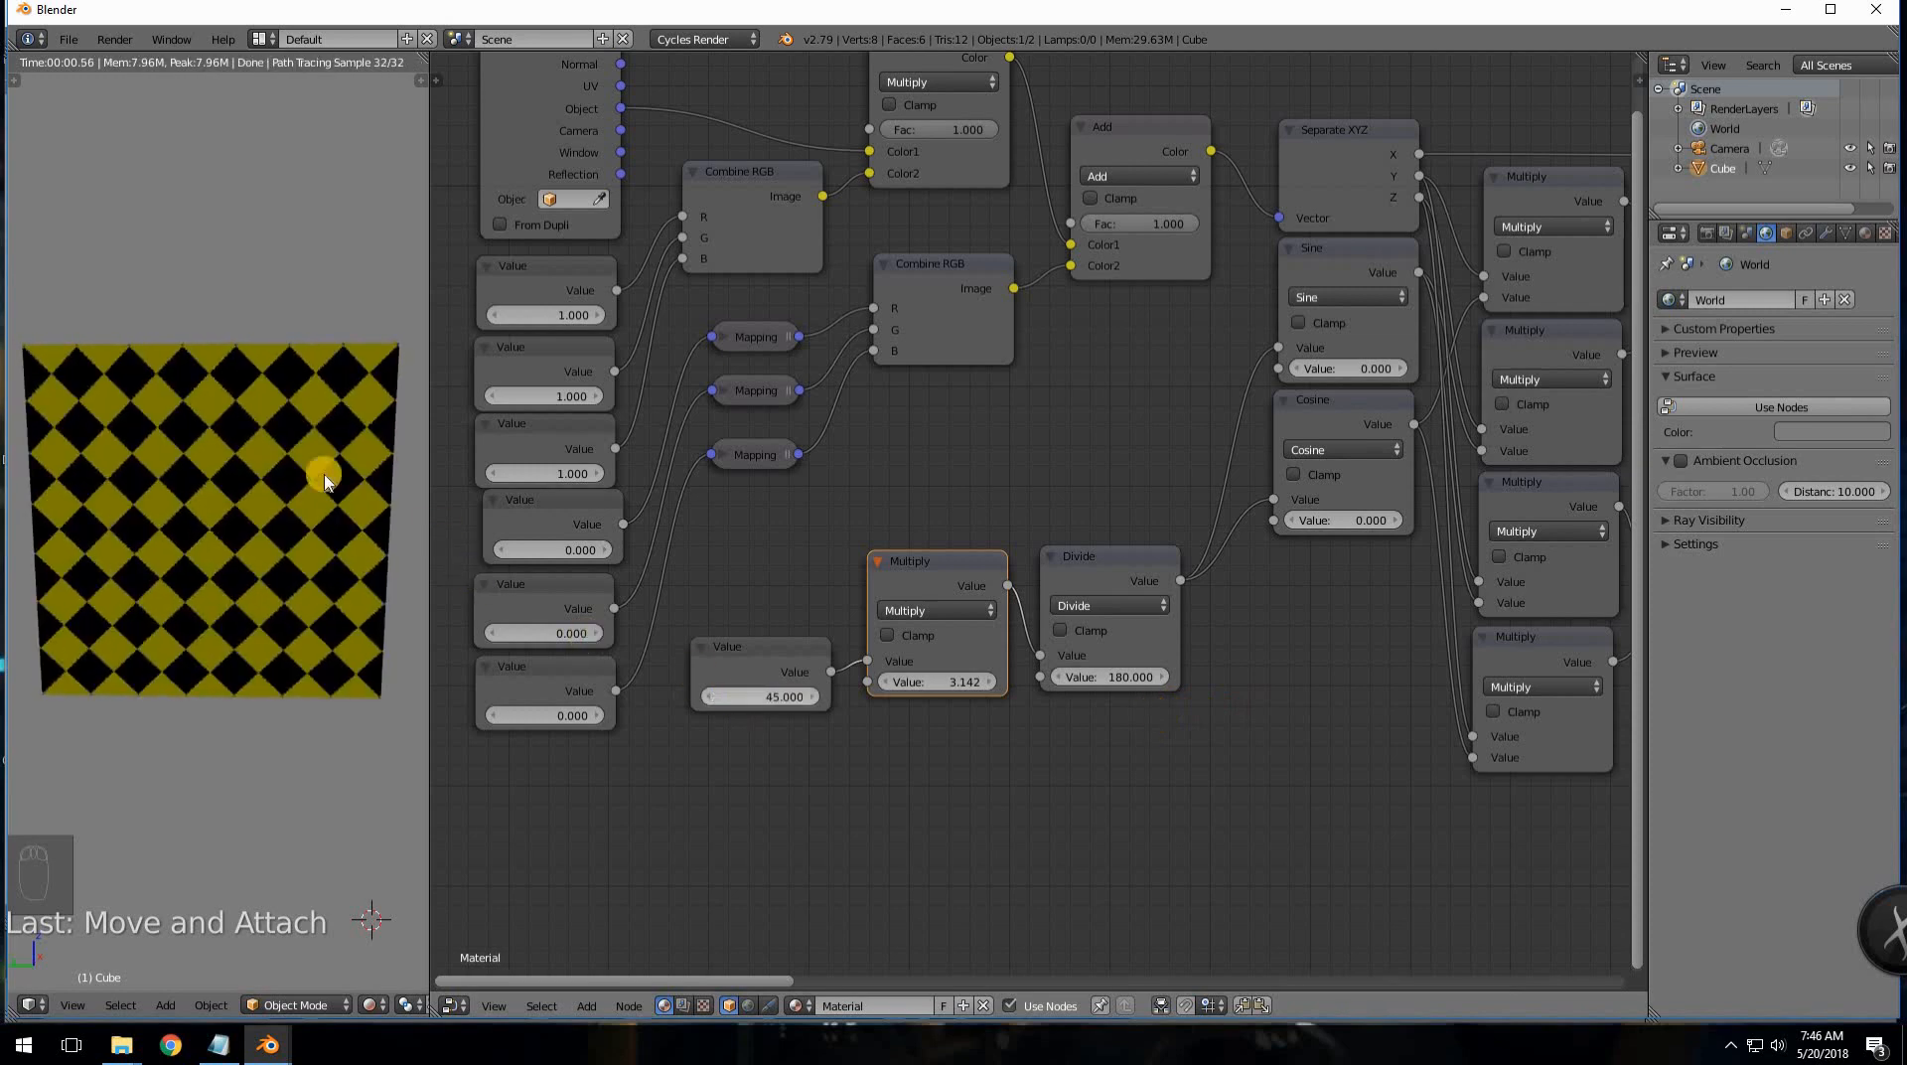
left_click(107, 479)
left_click(785, 703)
type("0")
key("Return")
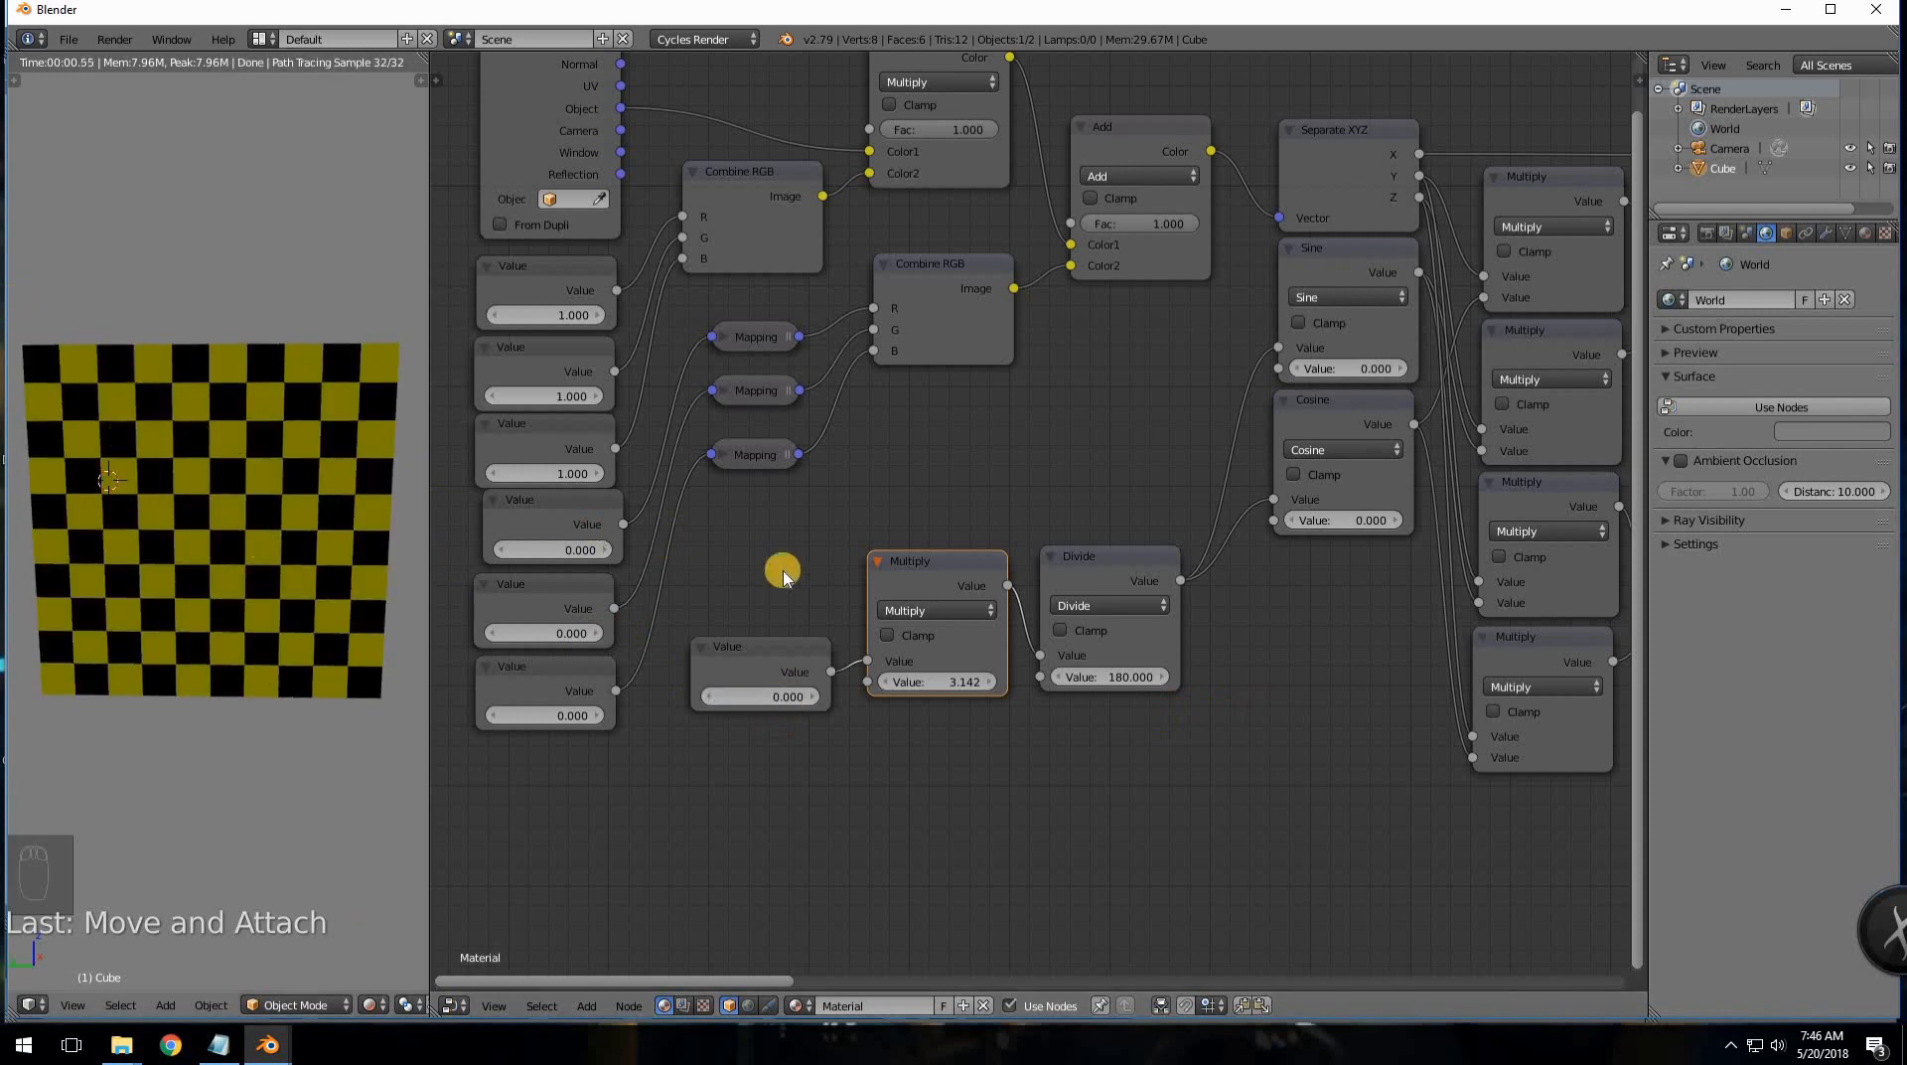
- Move the angle Value, Multiply and Divide nodes into a row beside Sine and Cosine
scroll(924, 561, "down", 2)
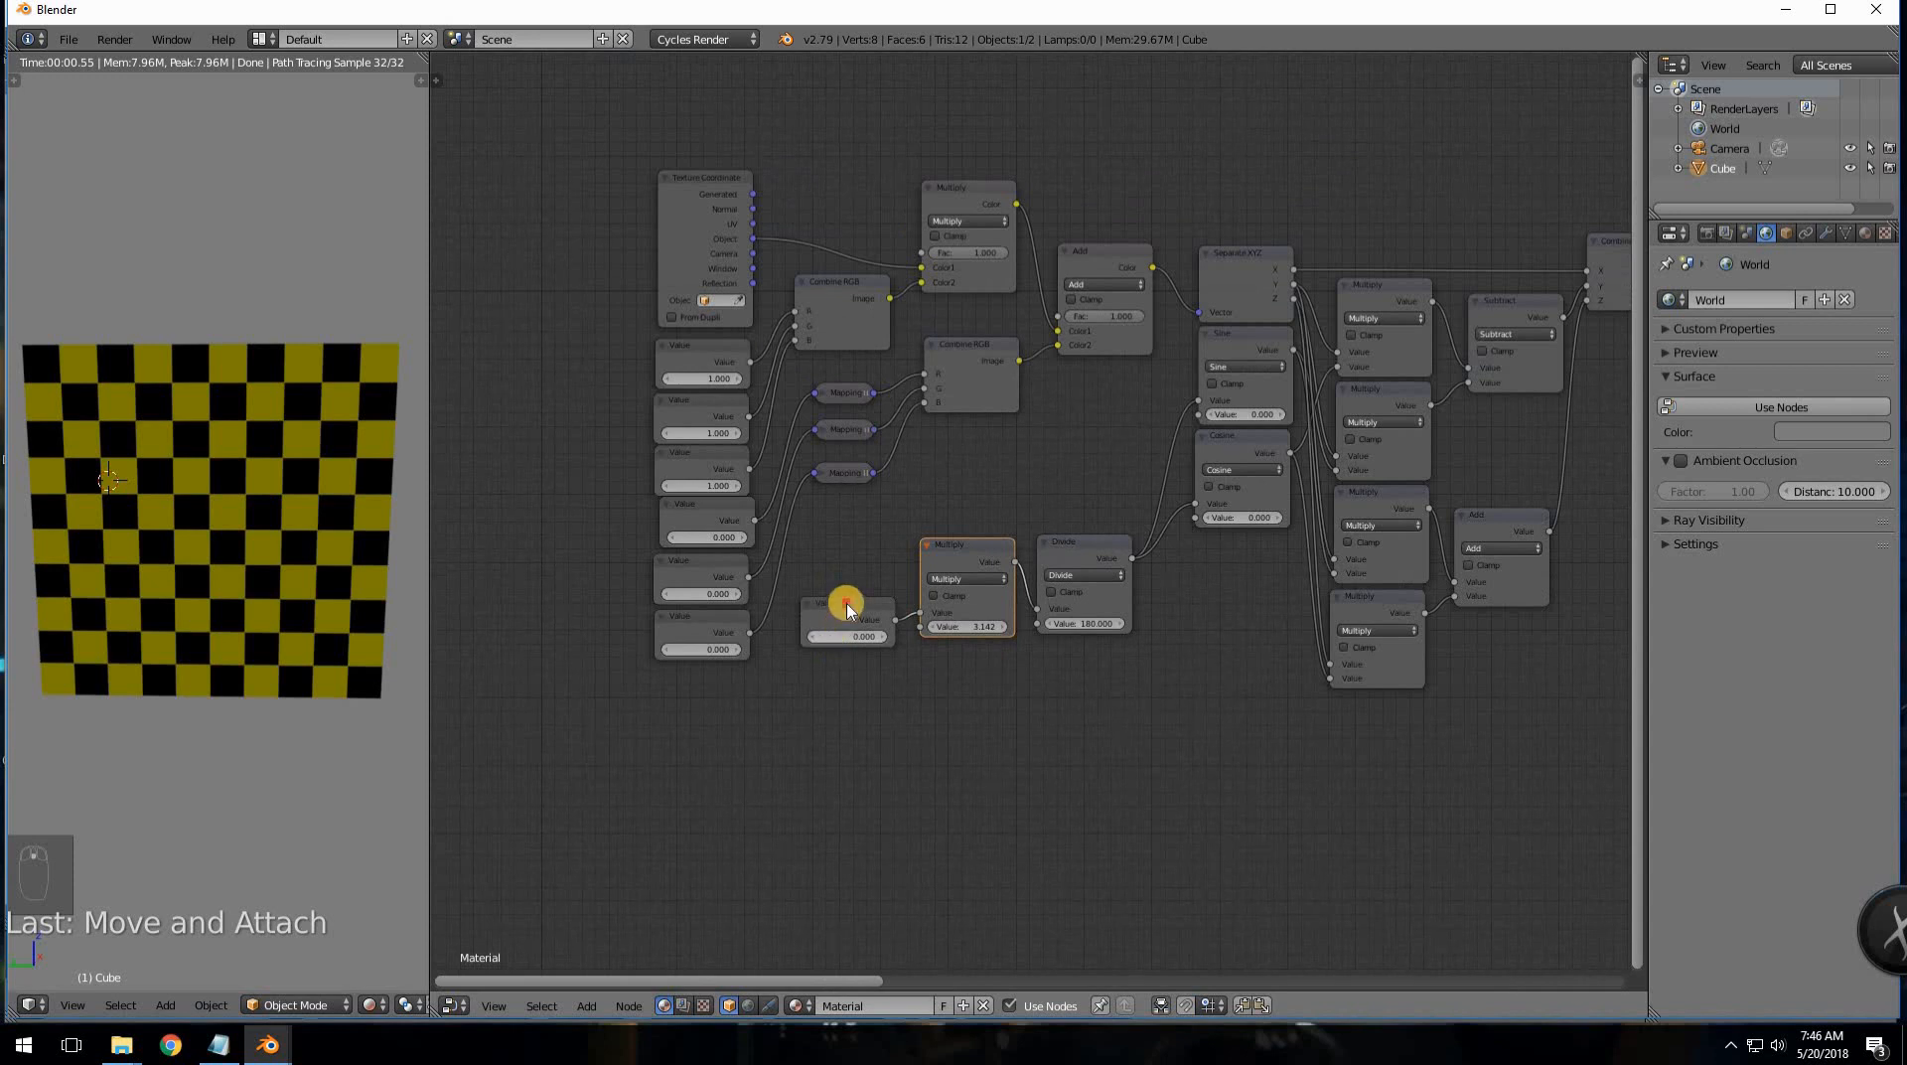
left_click_drag(847, 608, 701, 688)
left_click_drag(943, 558, 800, 643)
left_click_drag(1104, 570, 987, 637)
scroll(1056, 668, "down", 2)
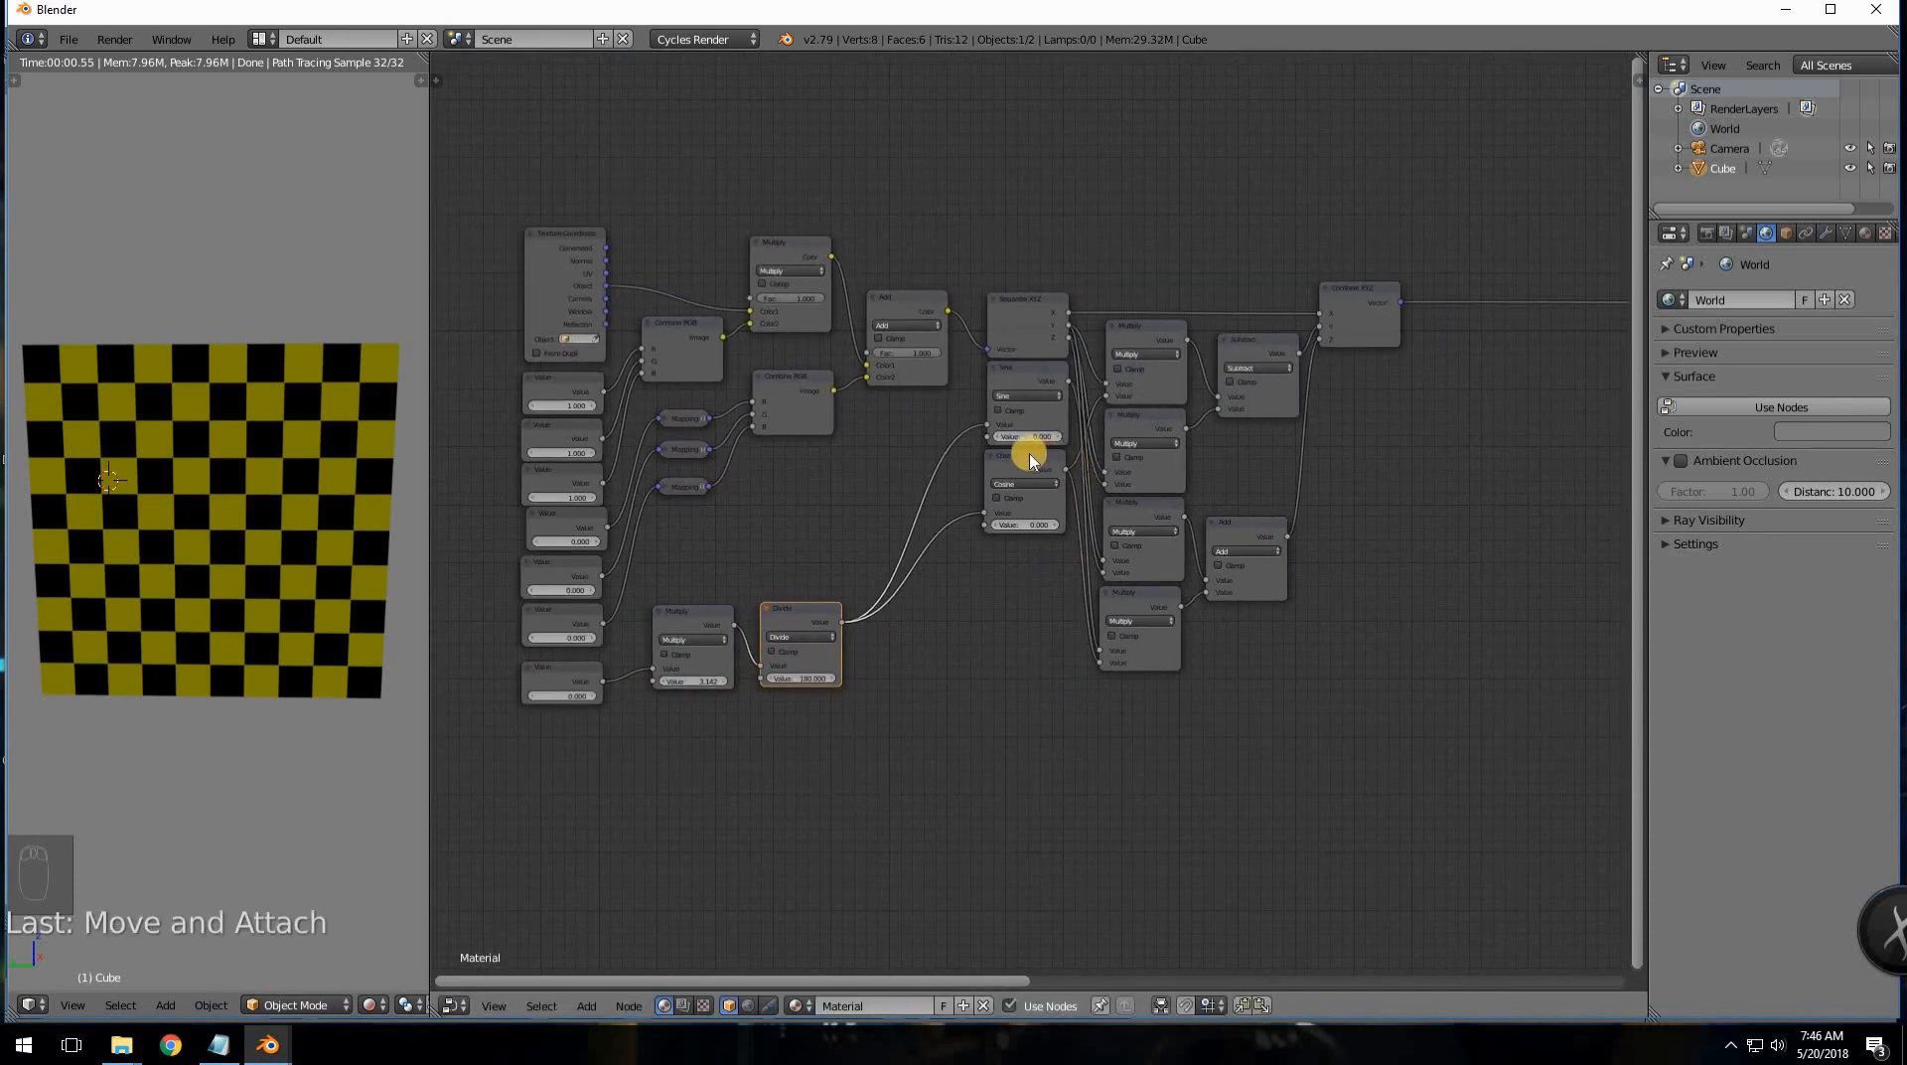
left_click_drag(856, 549, 915, 470)
left_click_drag(704, 609, 823, 475)
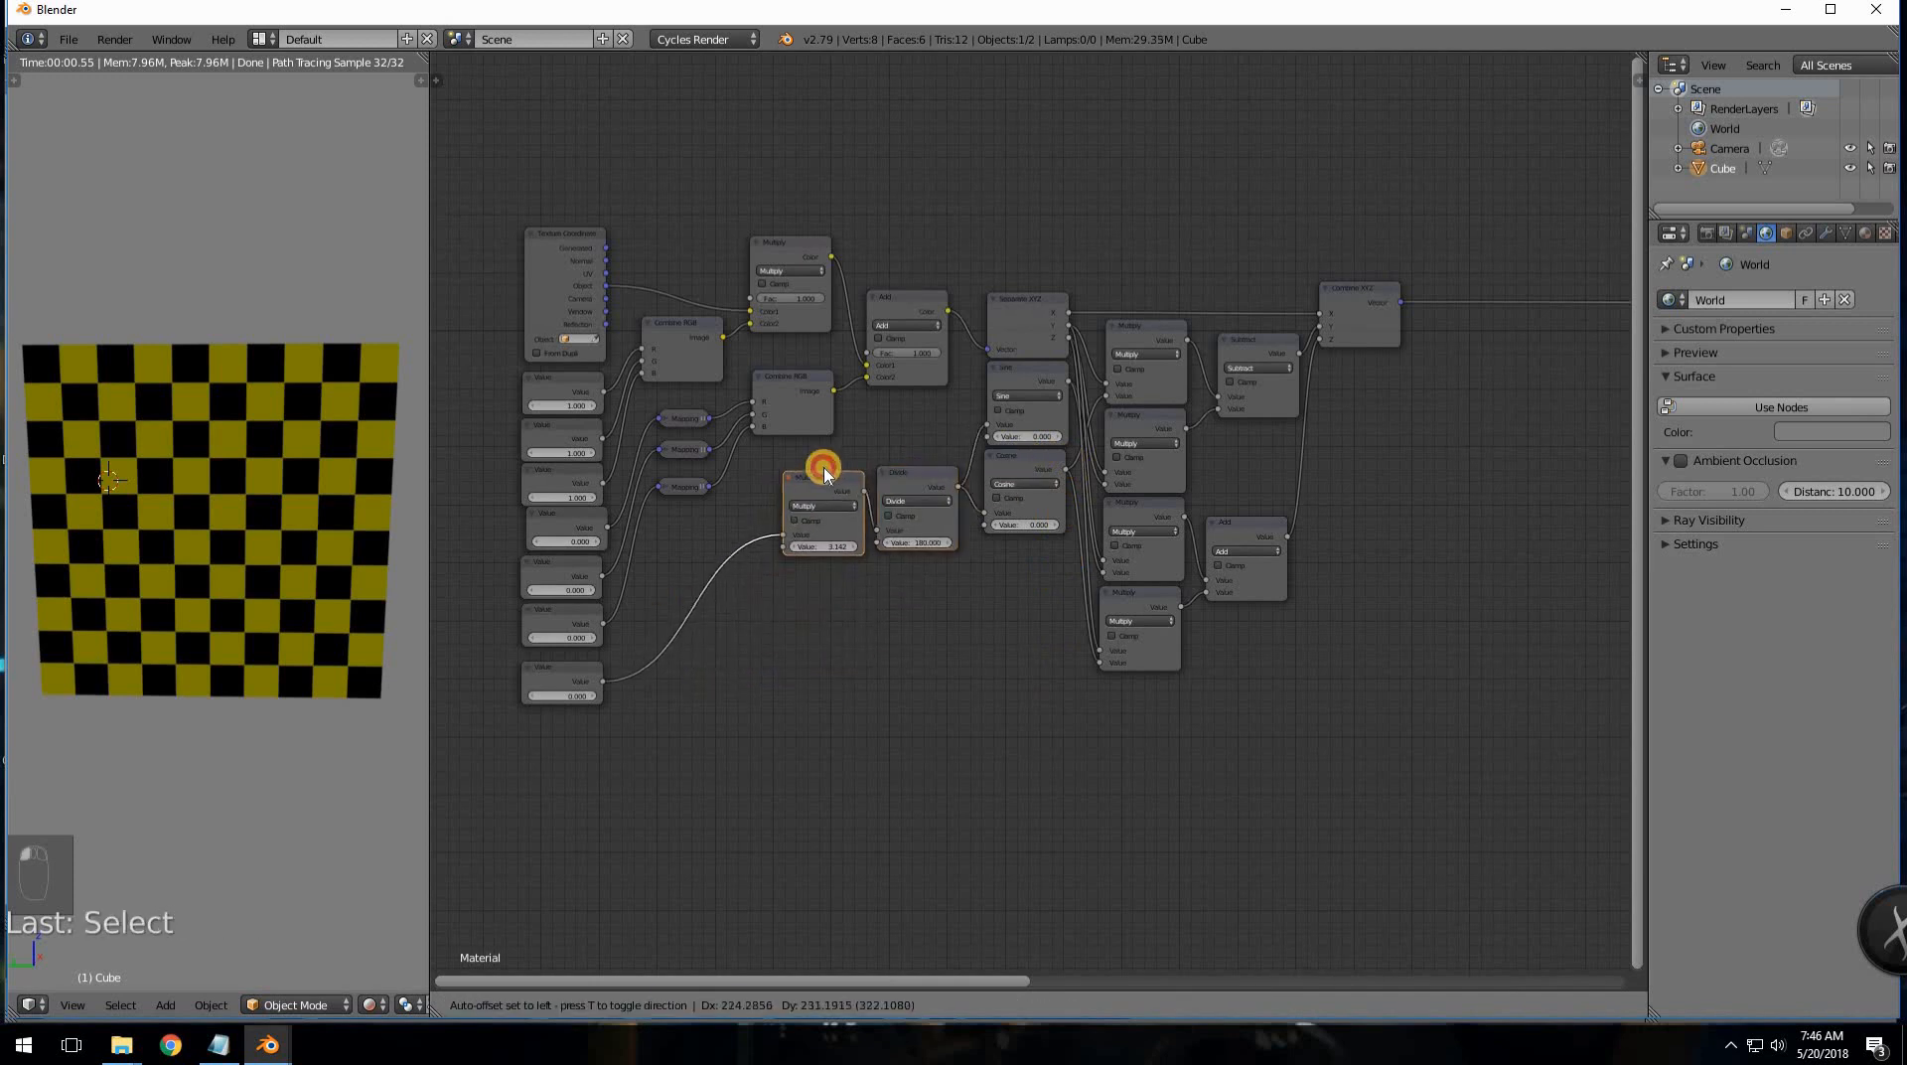
left_click(558, 672)
left_click_drag(718, 523, 708, 520)
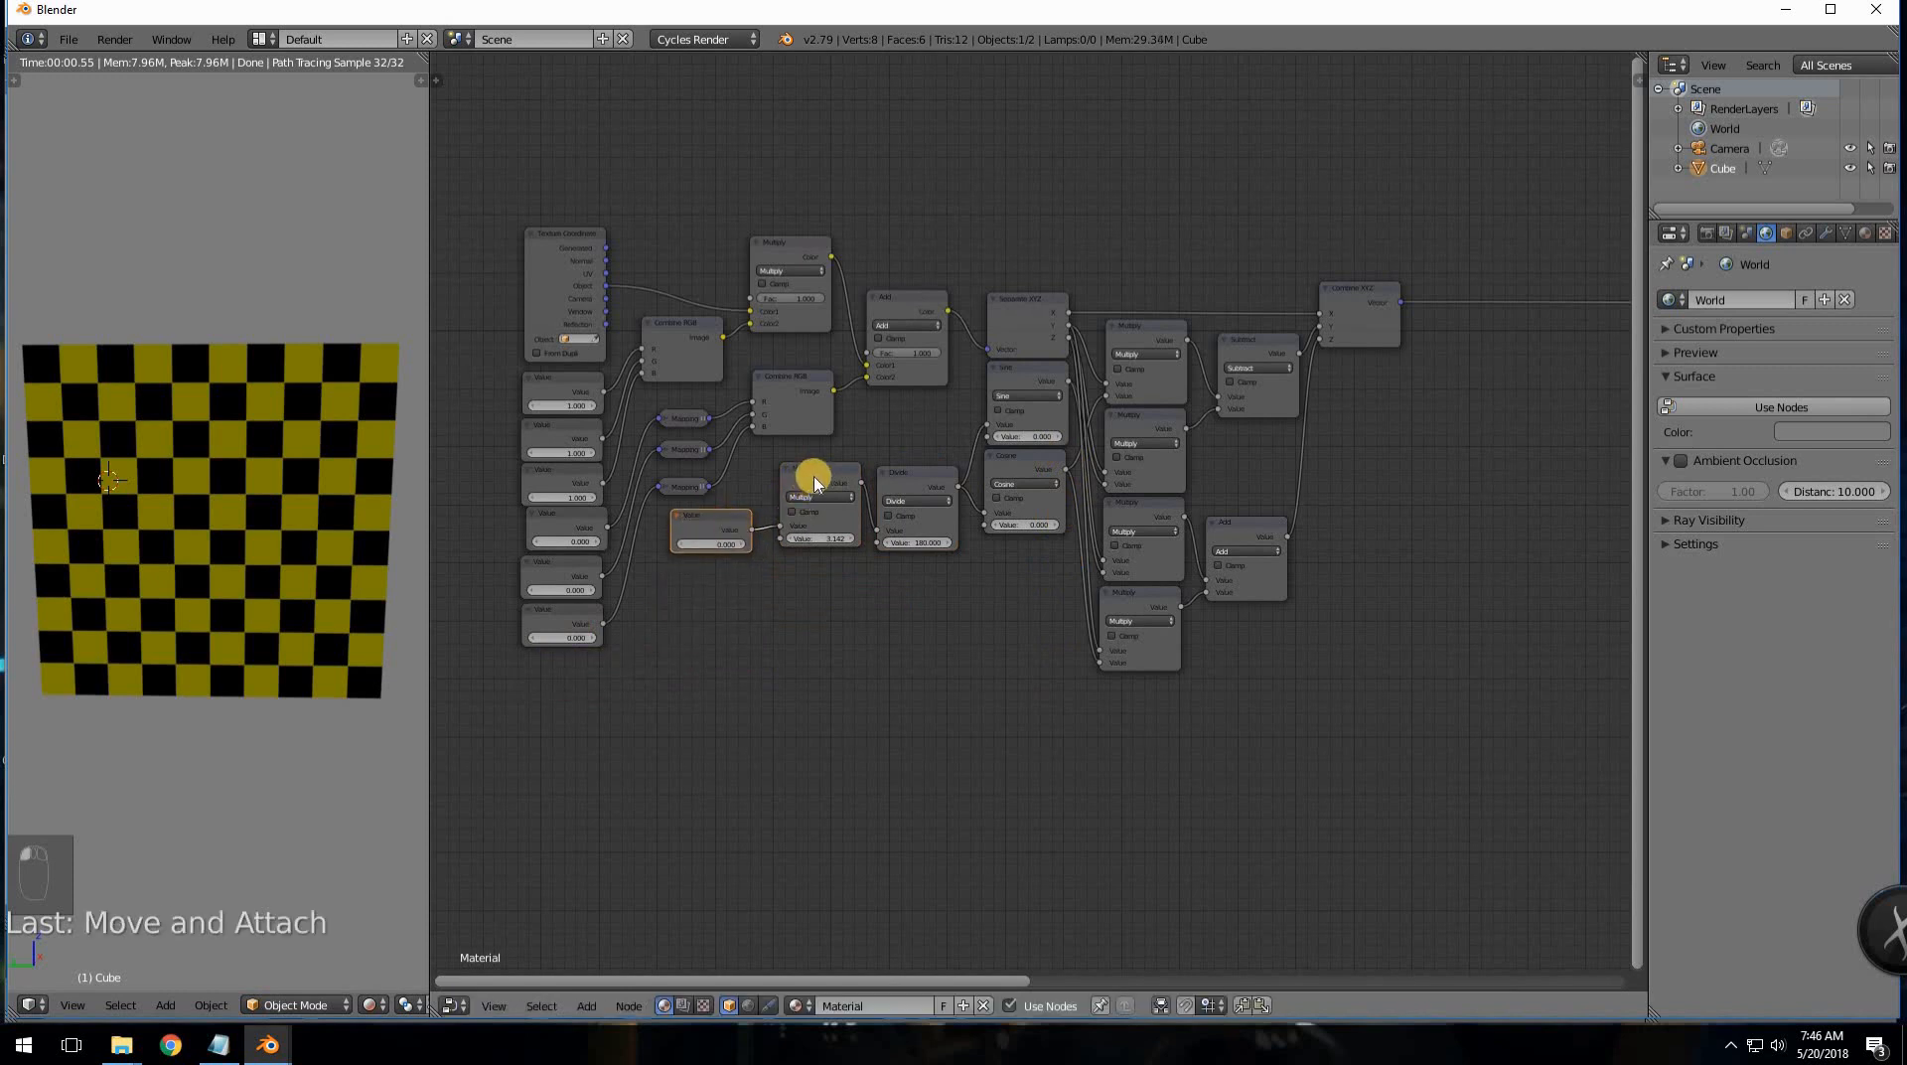
- Select Value, Multiply, Divide, Cosine, Sine and Separate XYZ together and duplicate them
left_click(924, 479, "shift")
left_click(1035, 465, "shift")
left_click(1034, 383, "shift")
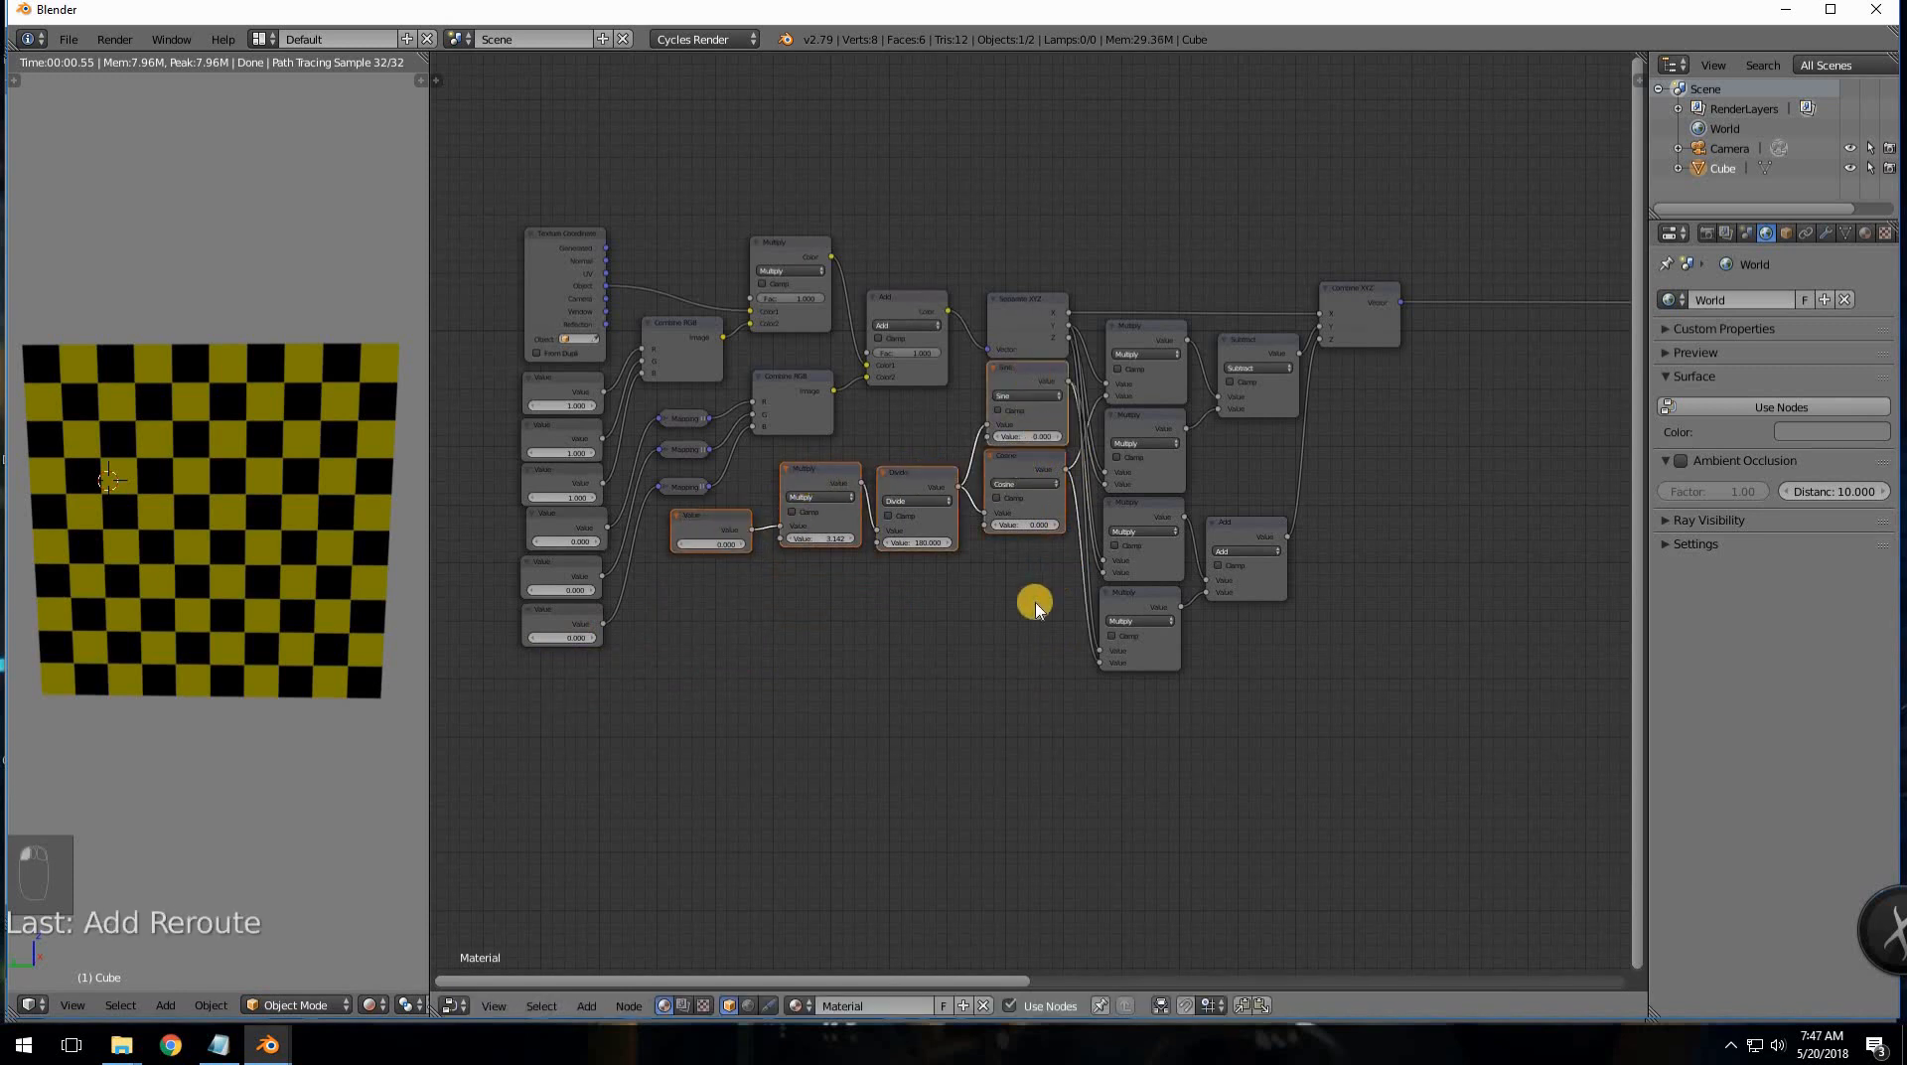
left_click(1034, 339, "shift")
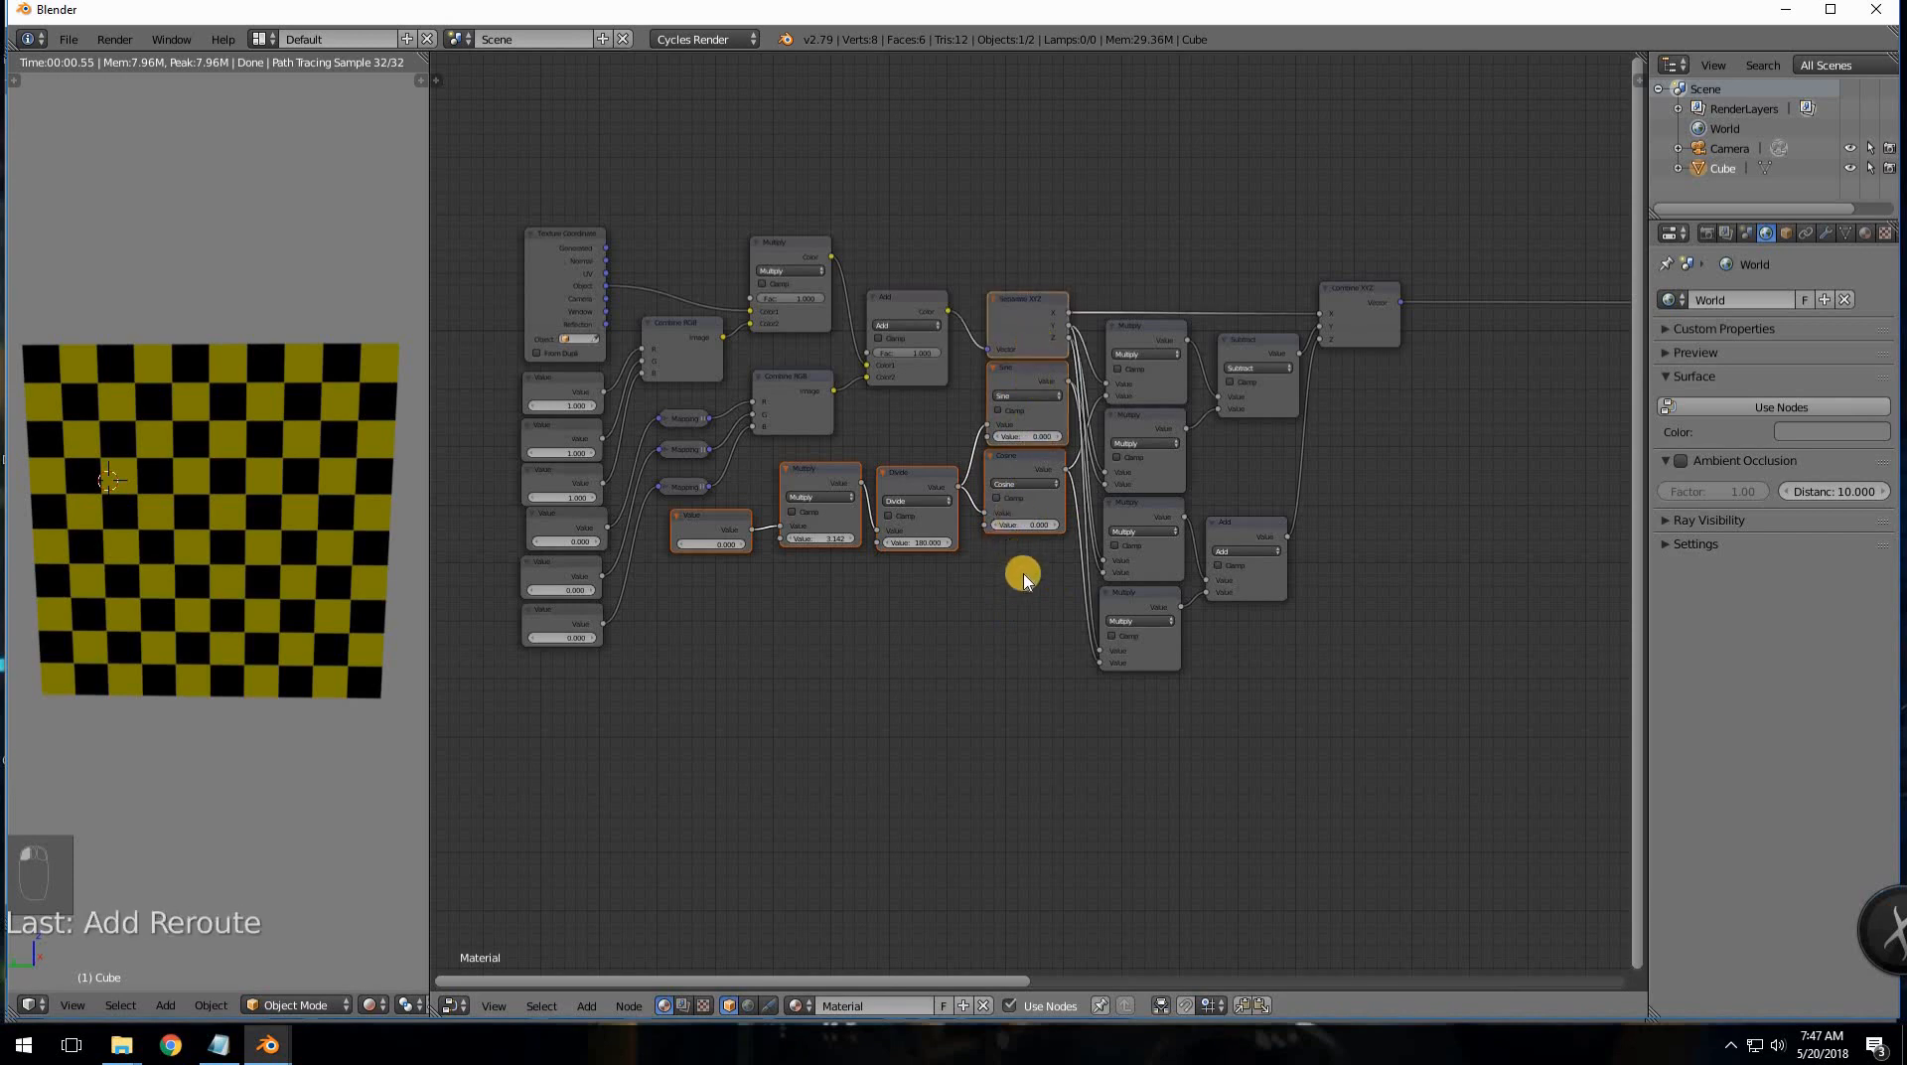
middle_click_drag(1023, 574, 942, 569)
key("shift+d")
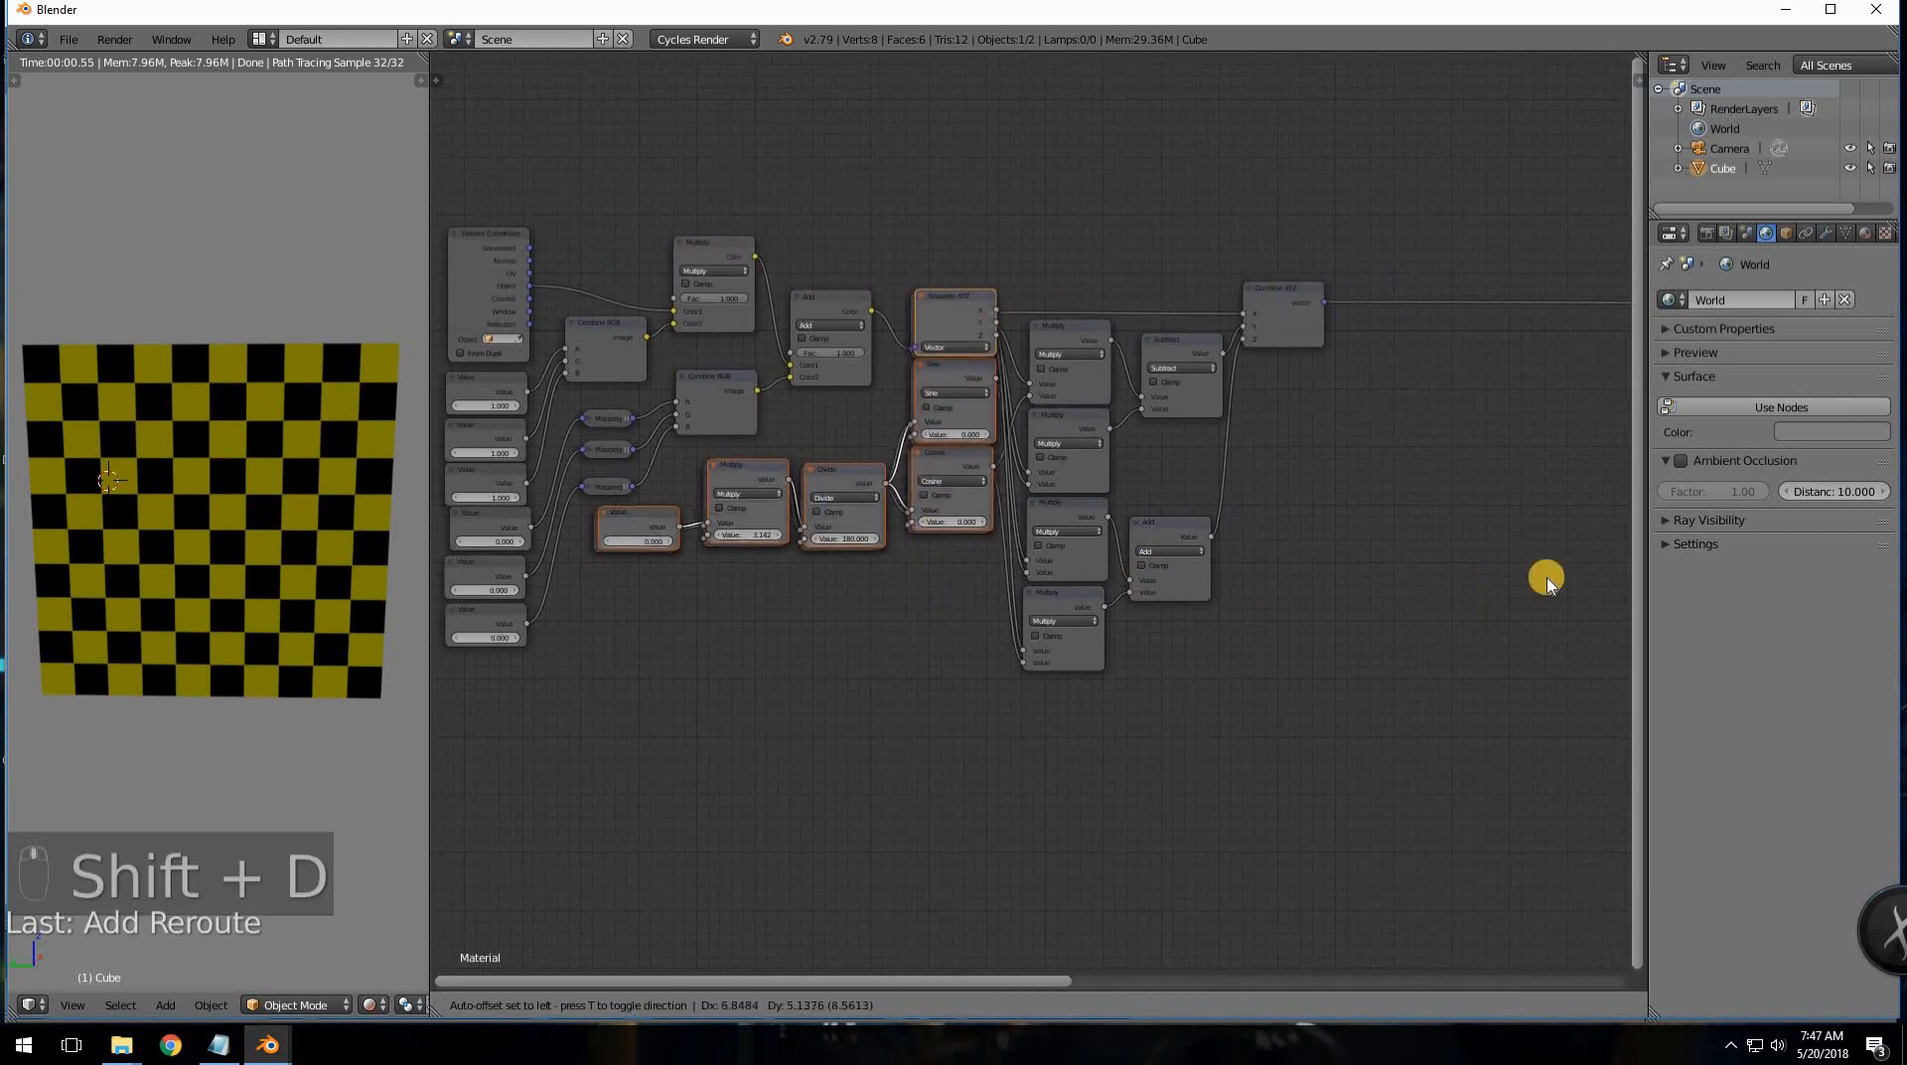
- Place the duplicated chain lower right and insert its Separate XYZ onto Combine XYZ's output link
left_click(1481, 681)
middle_click_drag(1286, 519, 1093, 559)
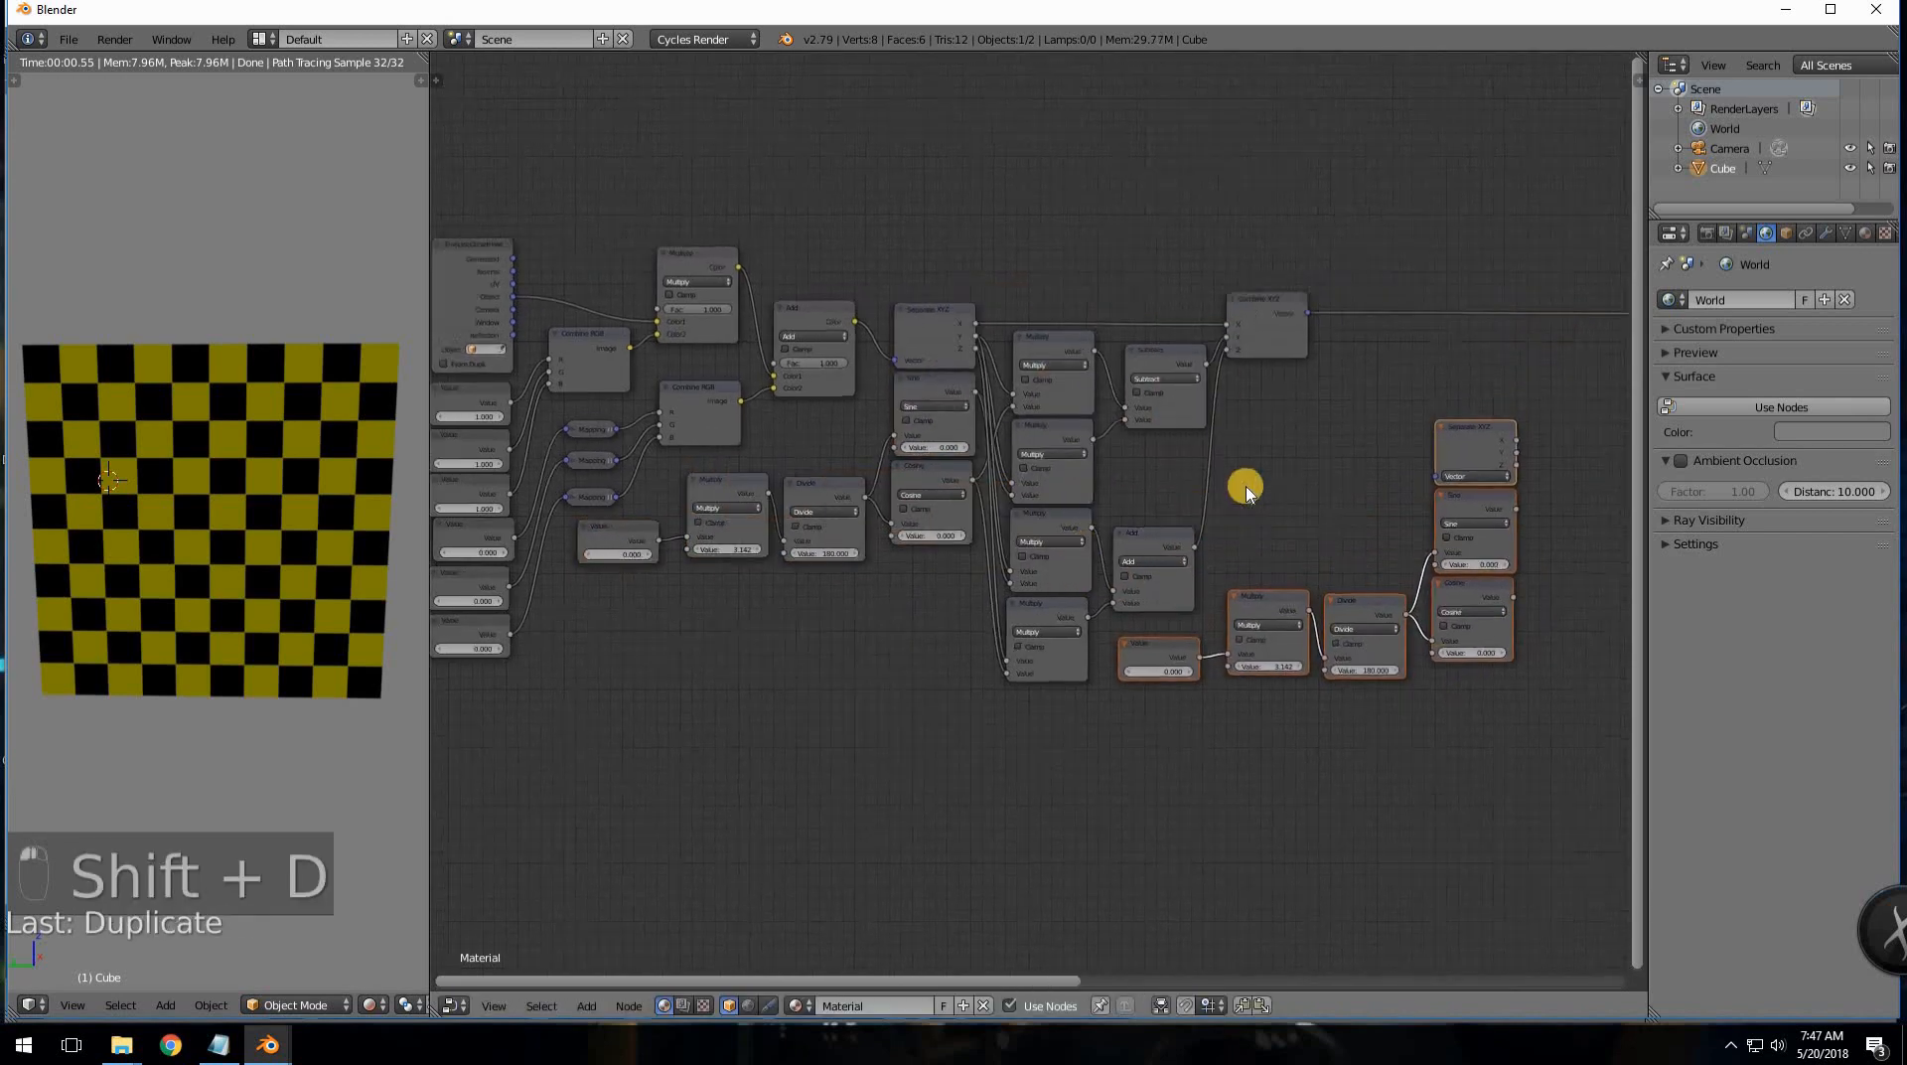
left_click_drag(1253, 476, 1150, 344)
left_click_drag(1169, 429, 1164, 427)
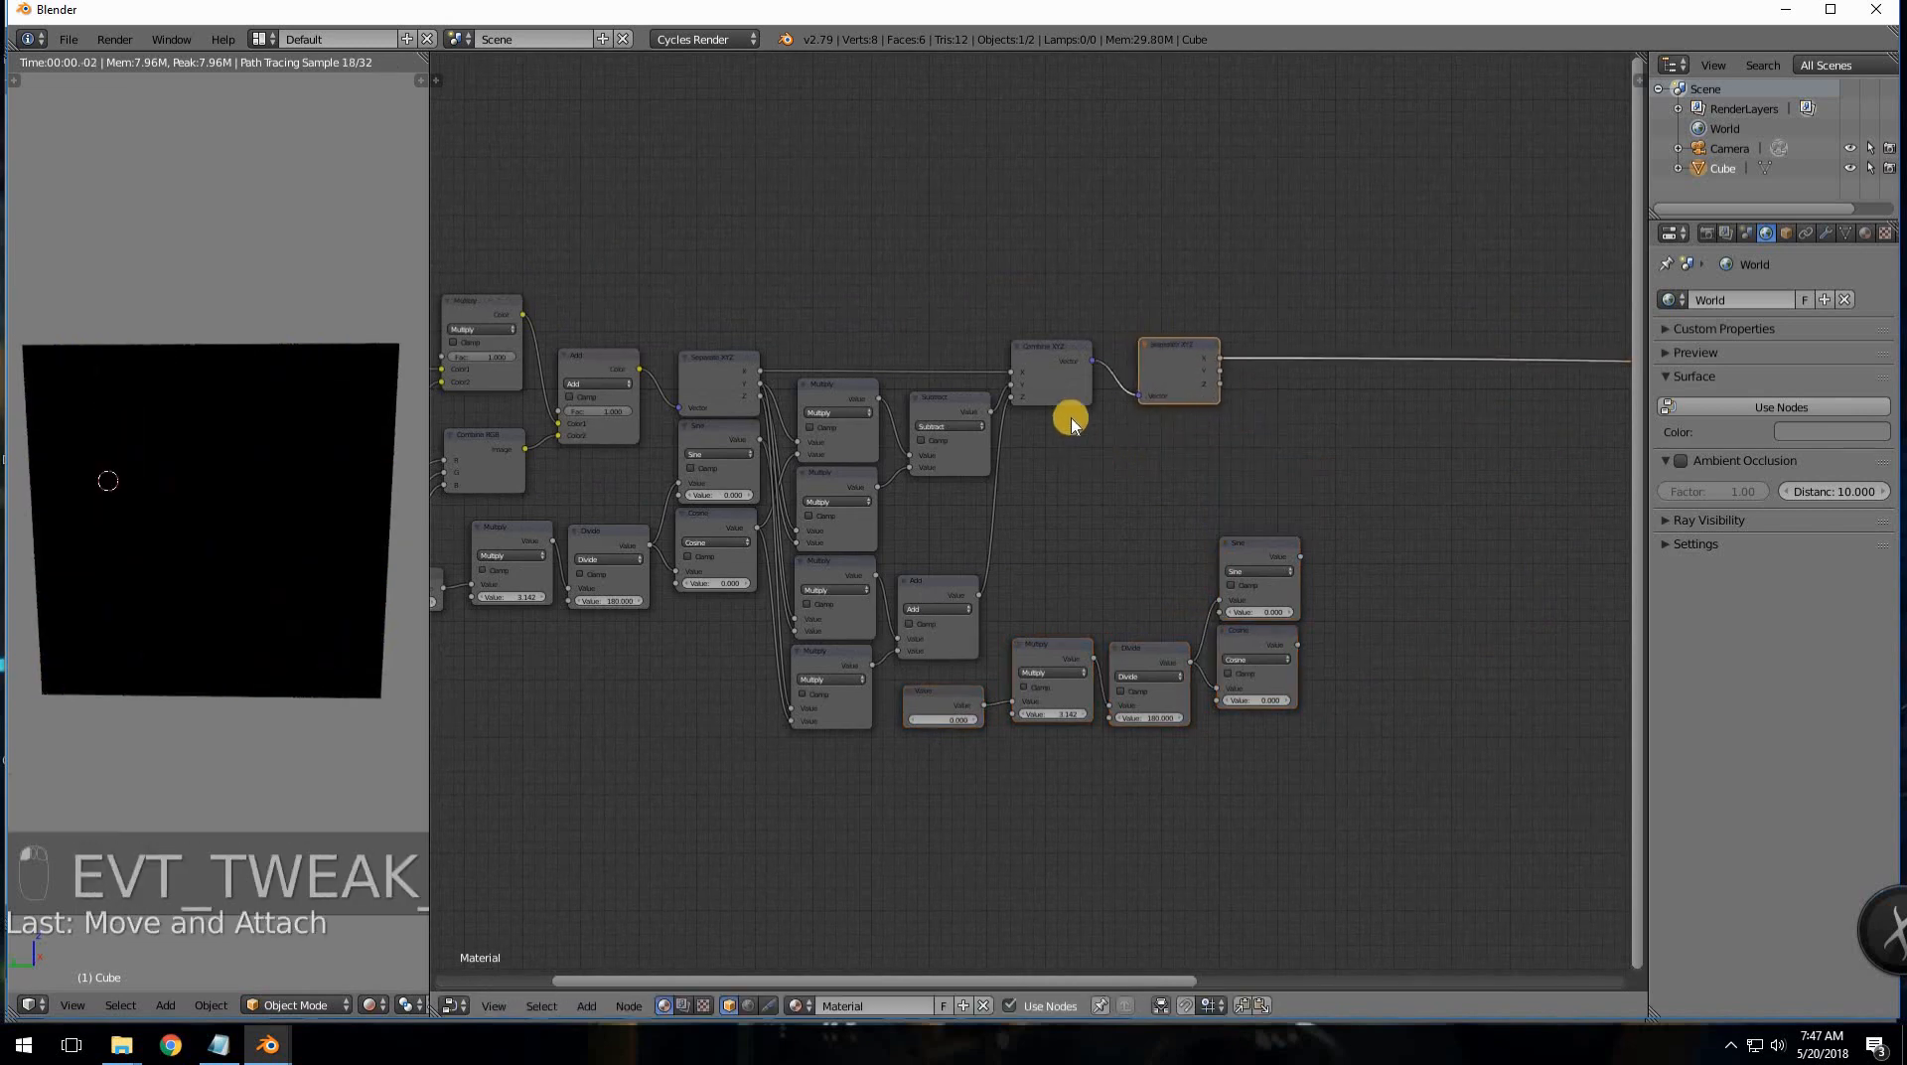
scroll(1082, 477, "up", 3)
middle_click_drag(1131, 518, 1172, 612)
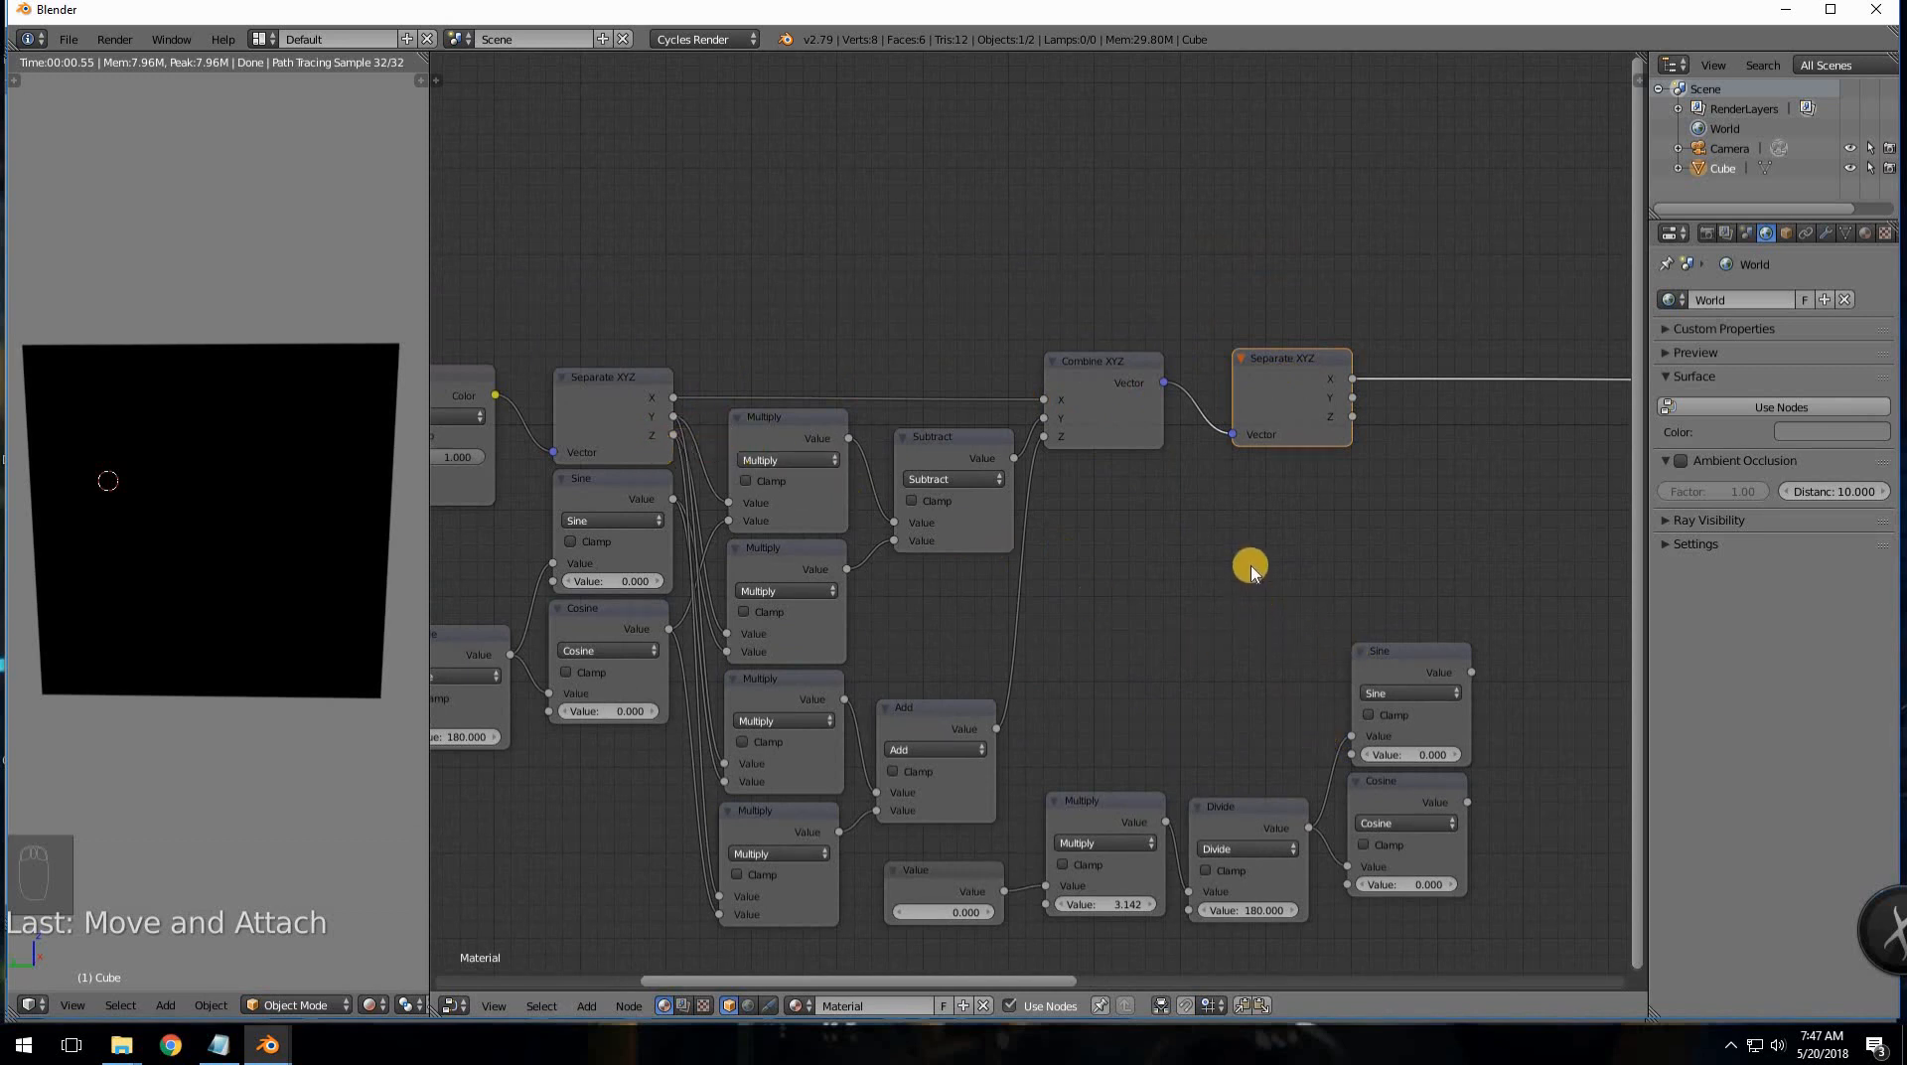
- Set the new Separate XYZ right beside Combine XYZ and bring the copied chain into view
scroll(1038, 541, "down", 2)
middle_click_drag(1212, 427, 971, 426)
mouse_move(1012, 408)
left_mouse_down()
mouse_move(964, 419)
mouse_move(980, 412)
left_mouse_up()
scroll(1218, 486, "up", 6)
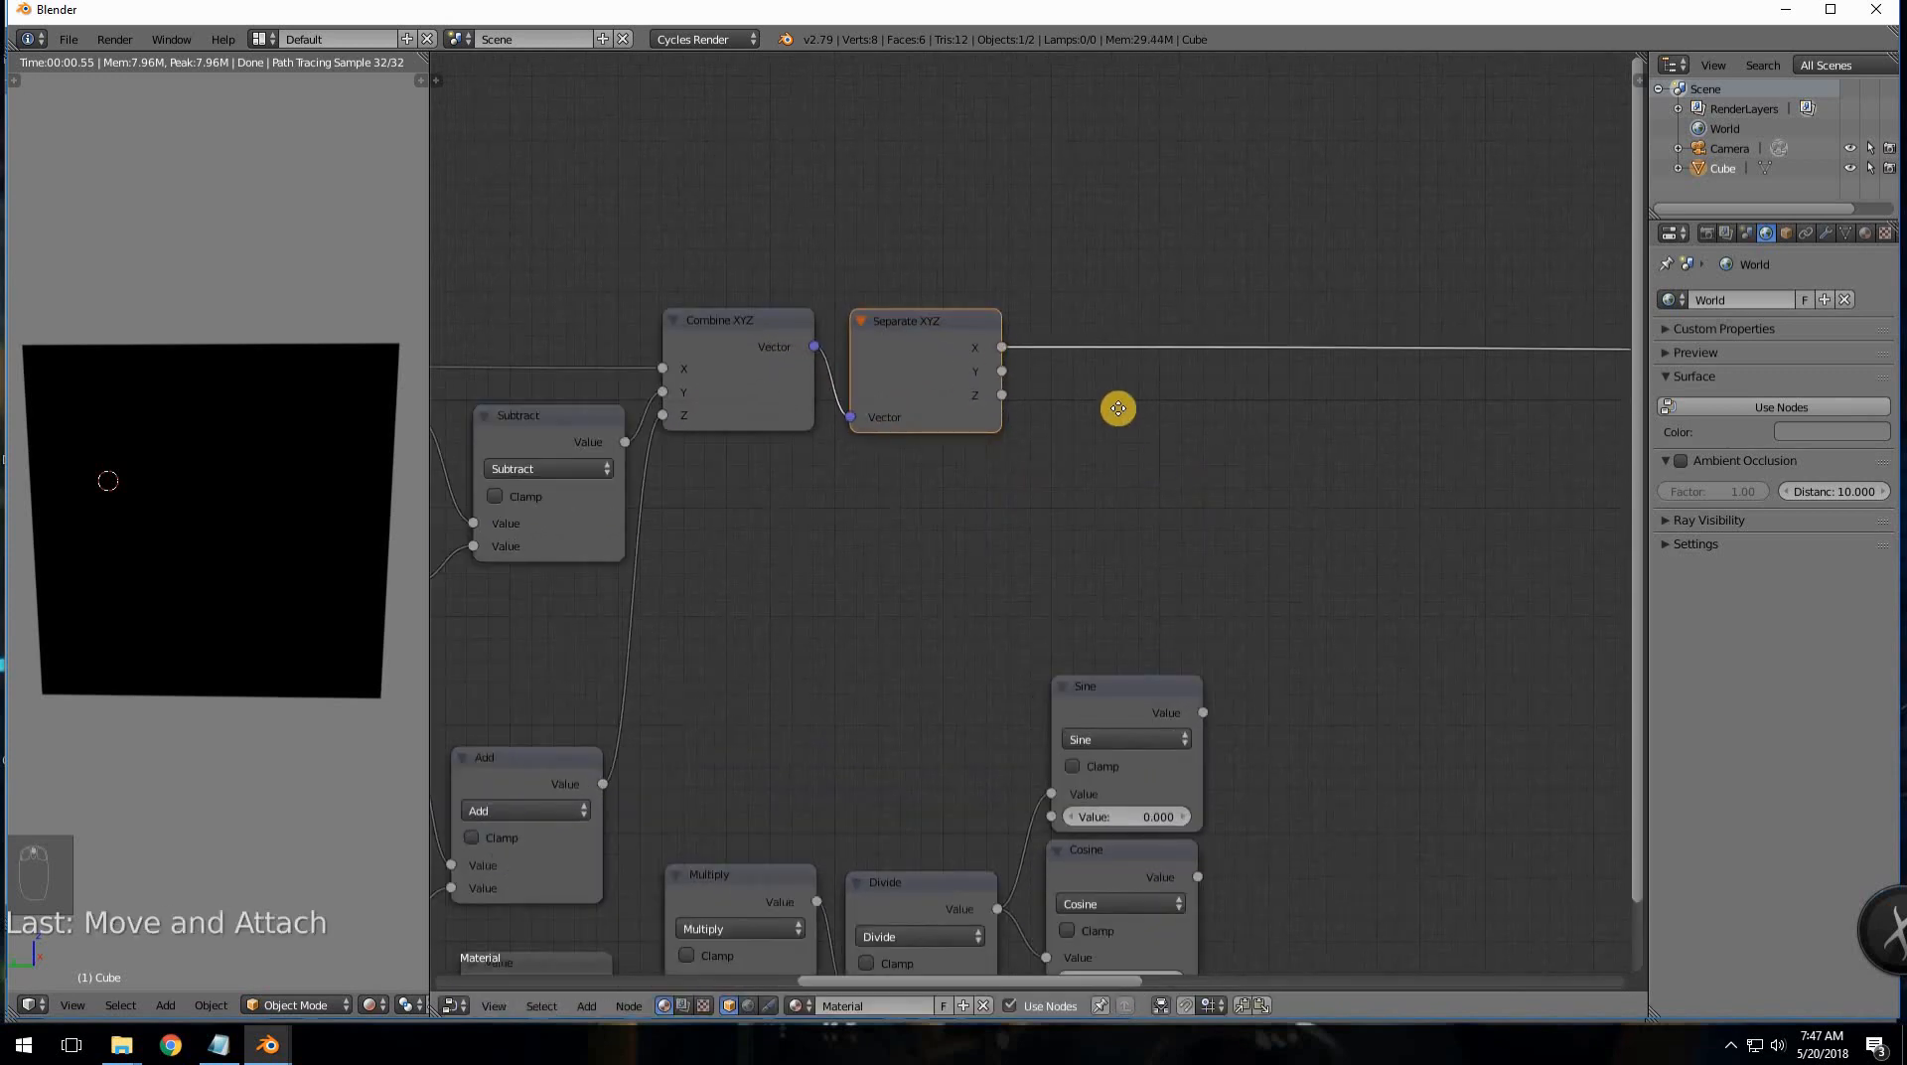
scroll(1128, 411, "up", 1)
middle_click_drag(1253, 451, 1121, 393)
scroll(1247, 399, "down", 3)
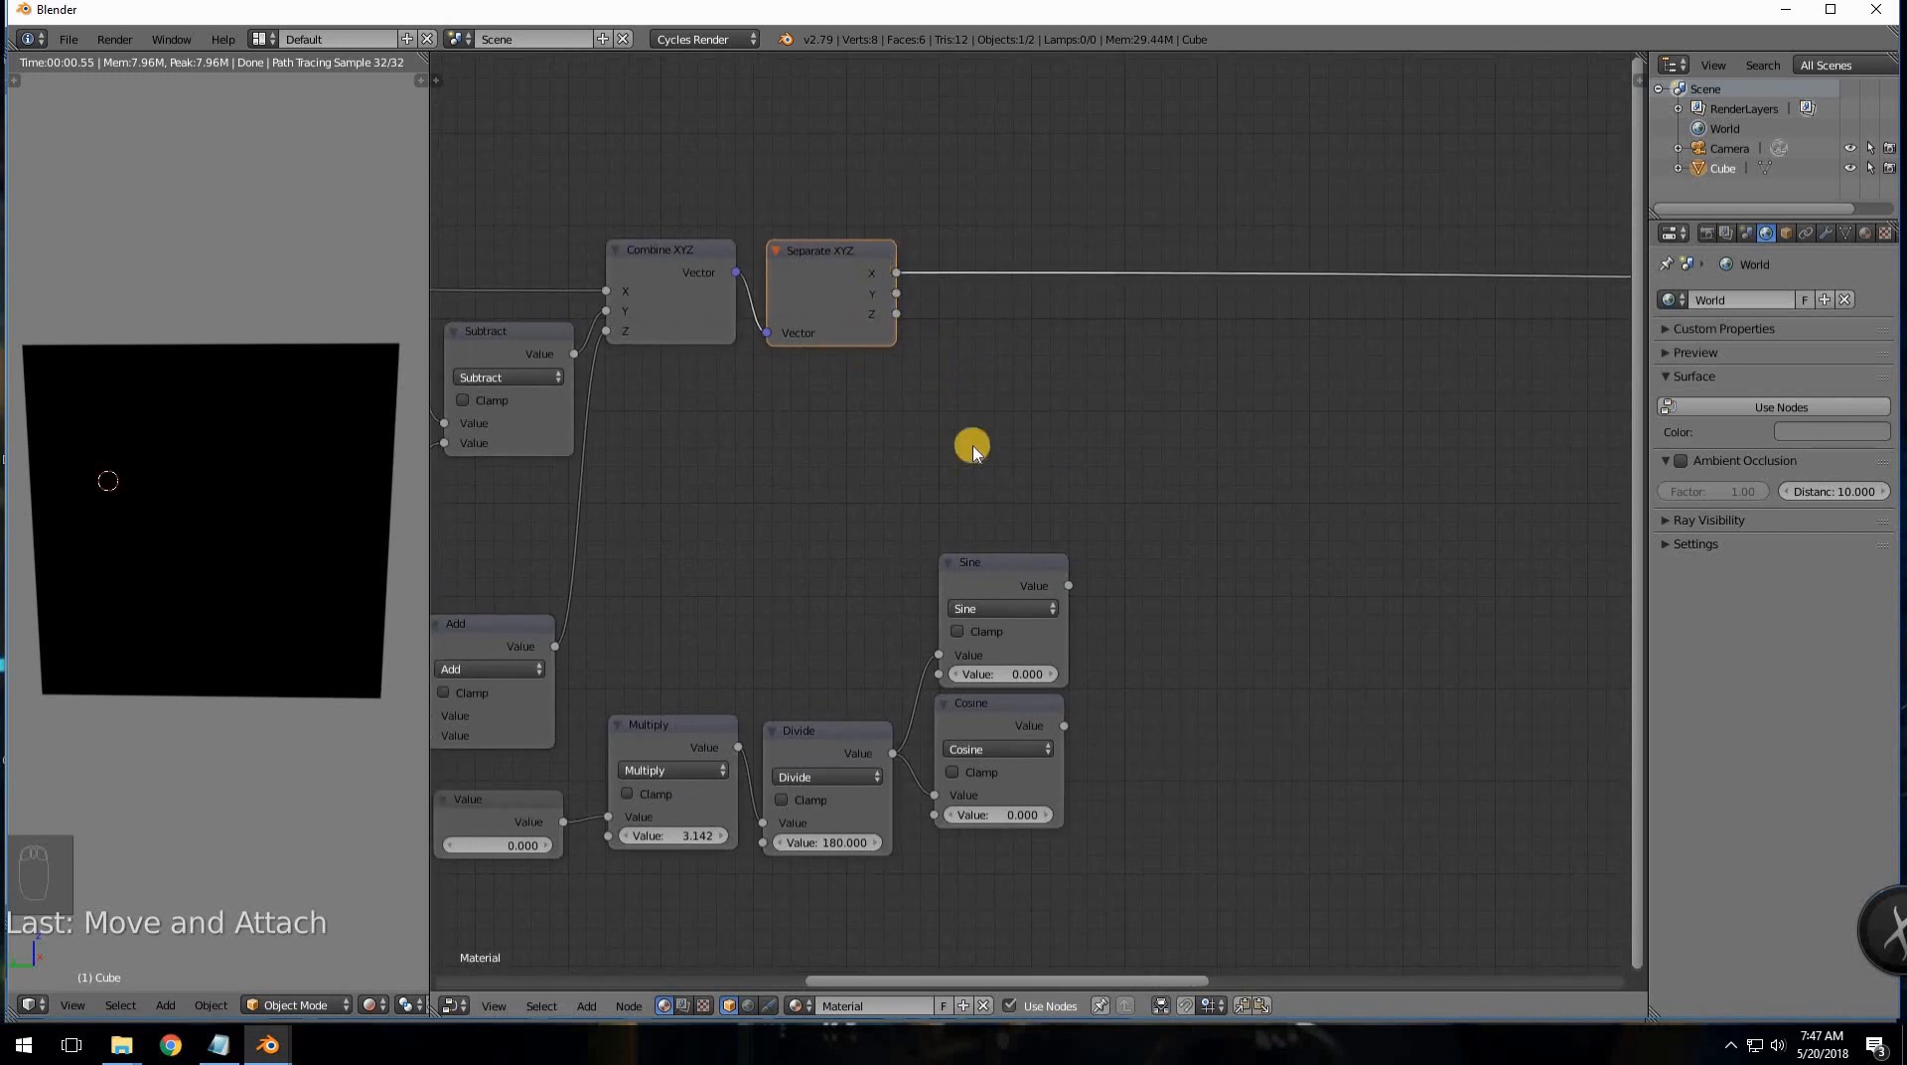
middle_click_drag(1194, 575, 1047, 548)
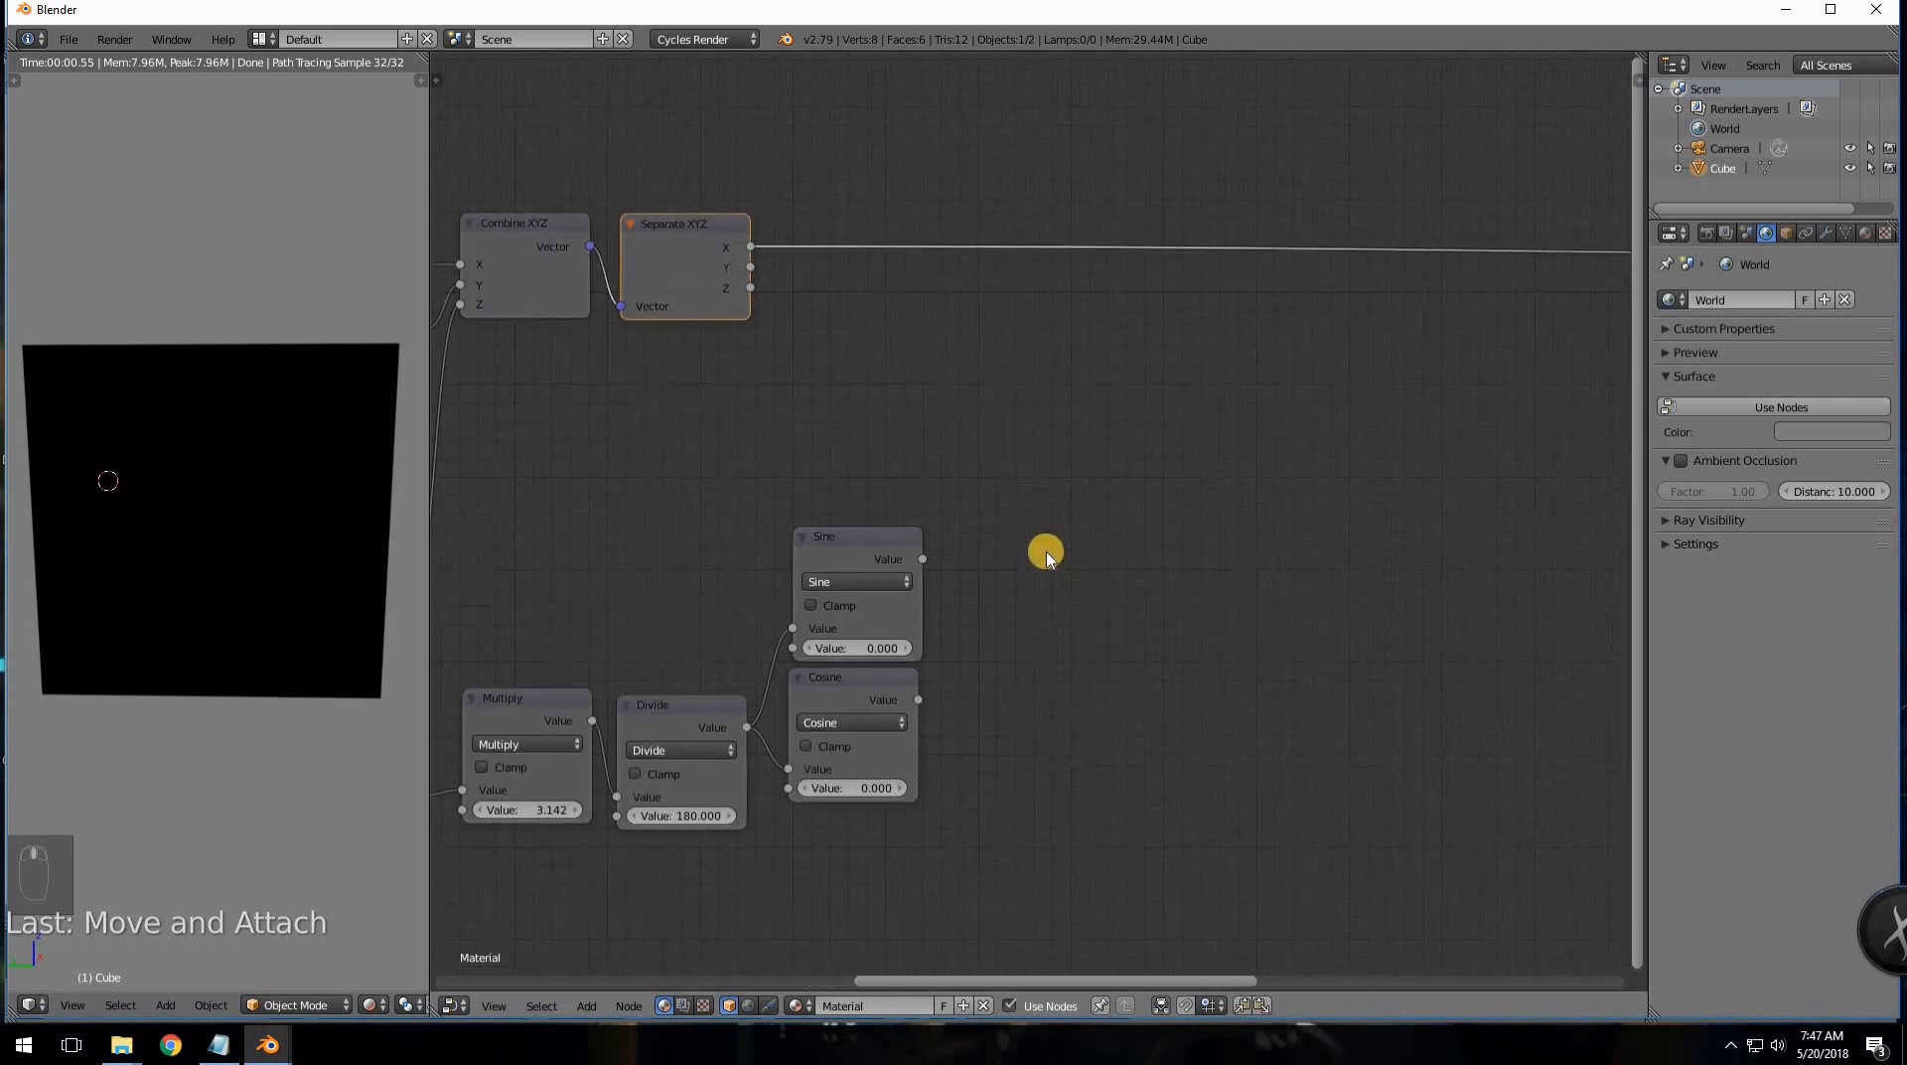
- Add a Math node, delete the misplaced node, and cancel the stray circle selection
key("shift+a")
mouse_move(1044, 554)
left_click(1109, 665)
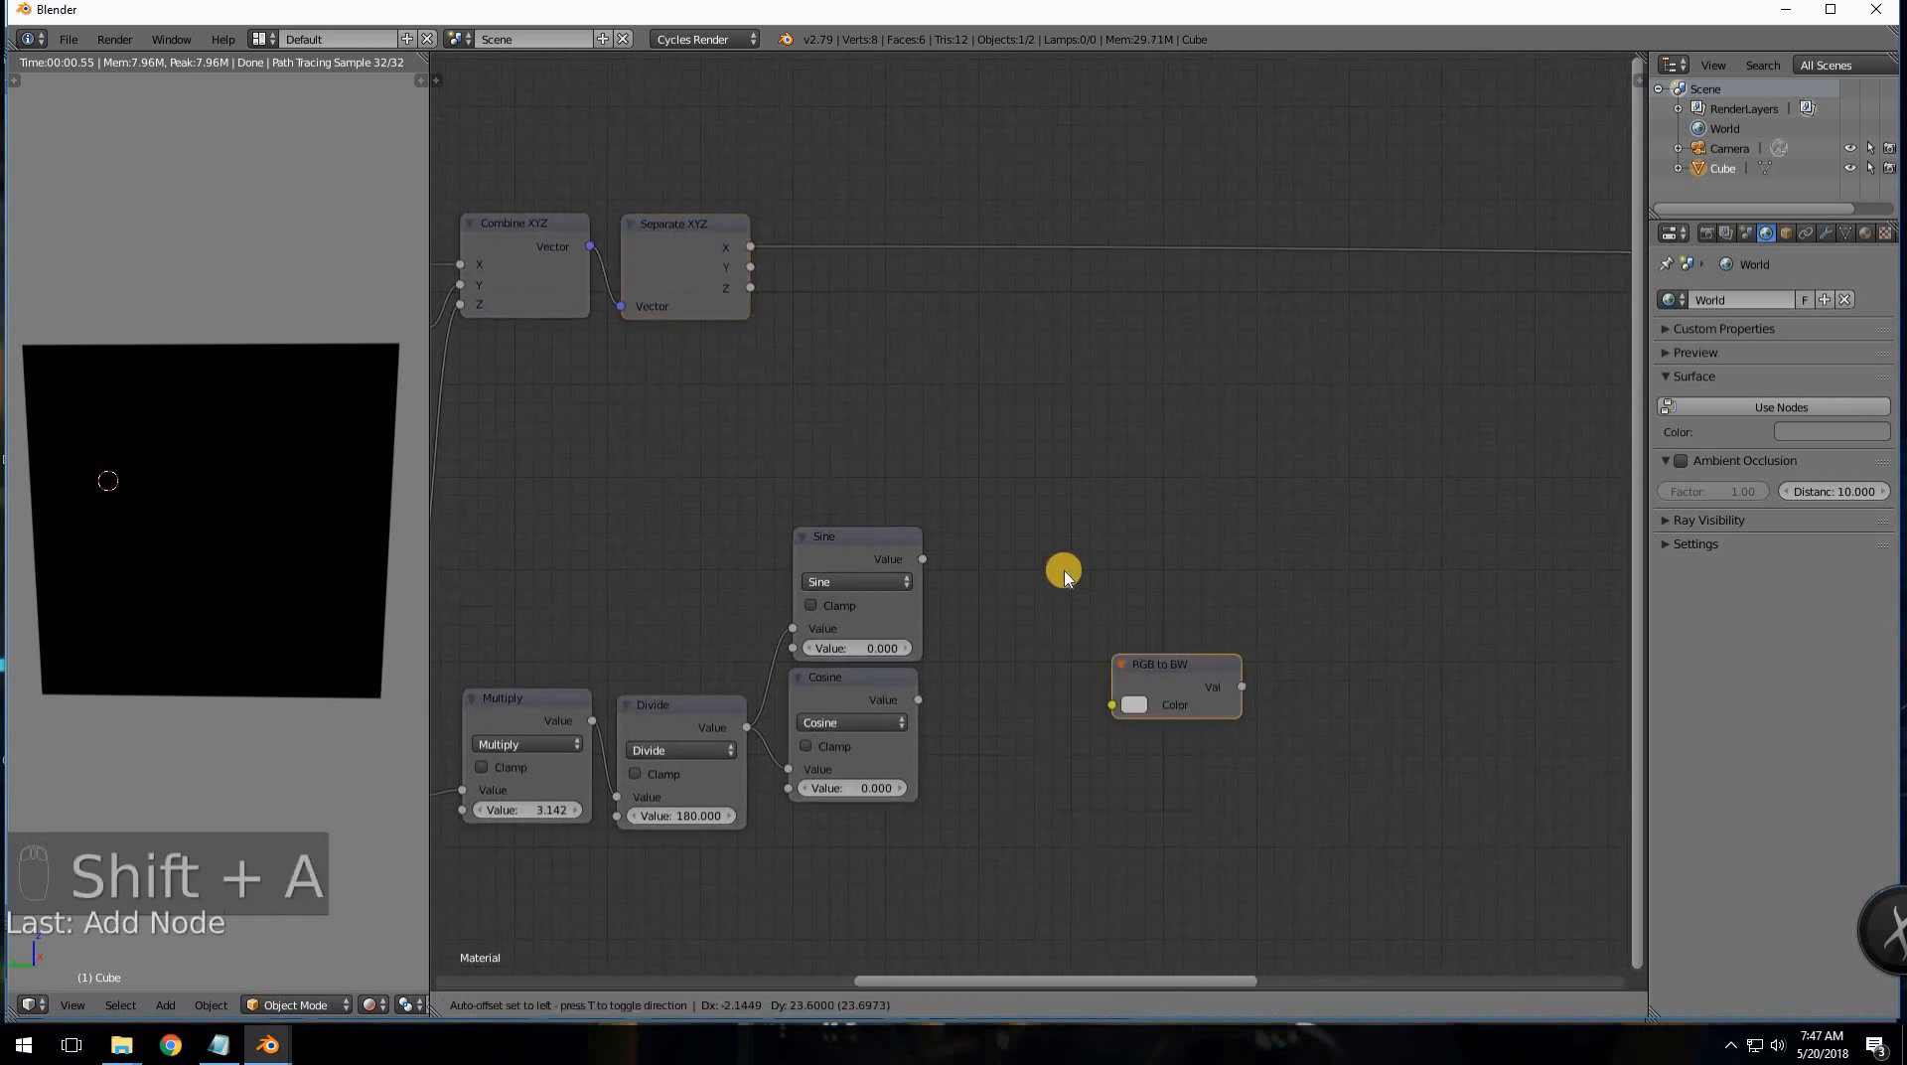
left_click(1061, 568)
key("x")
key("c")
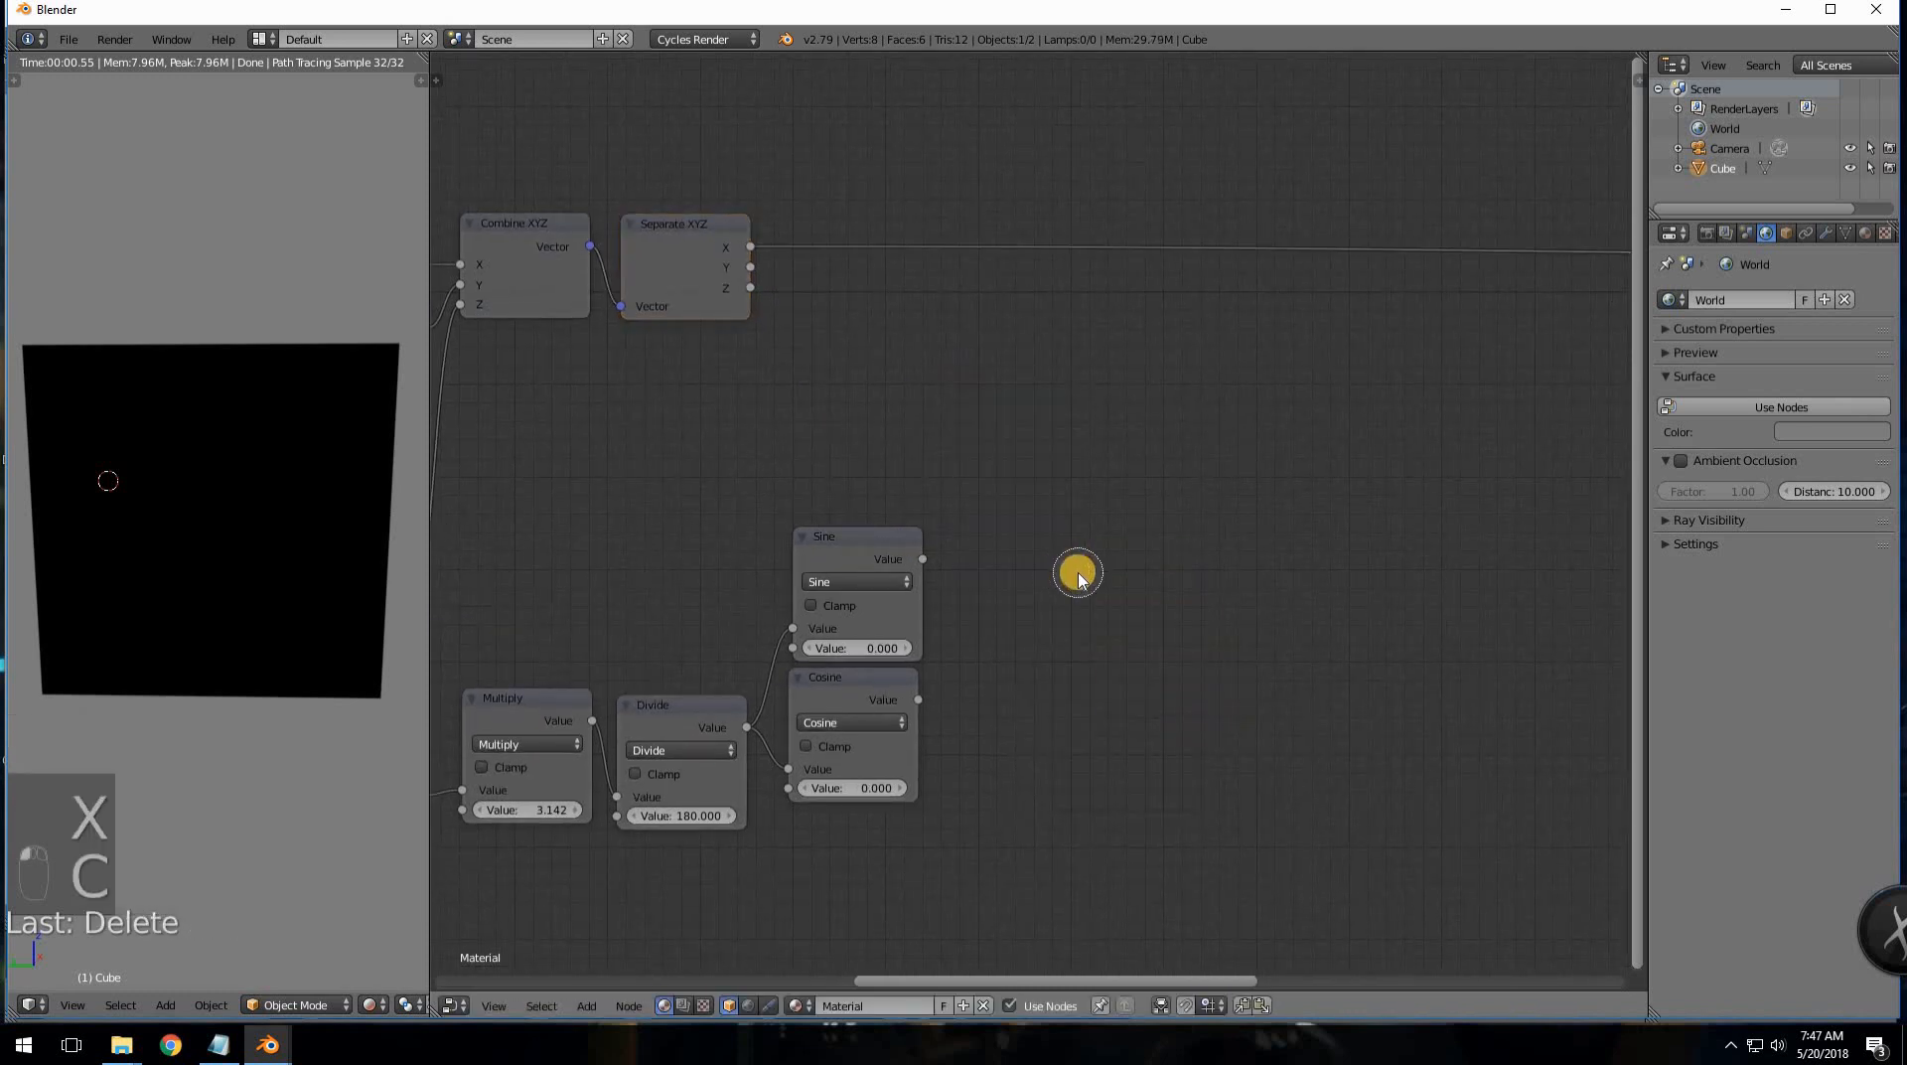
right_click(1079, 578)
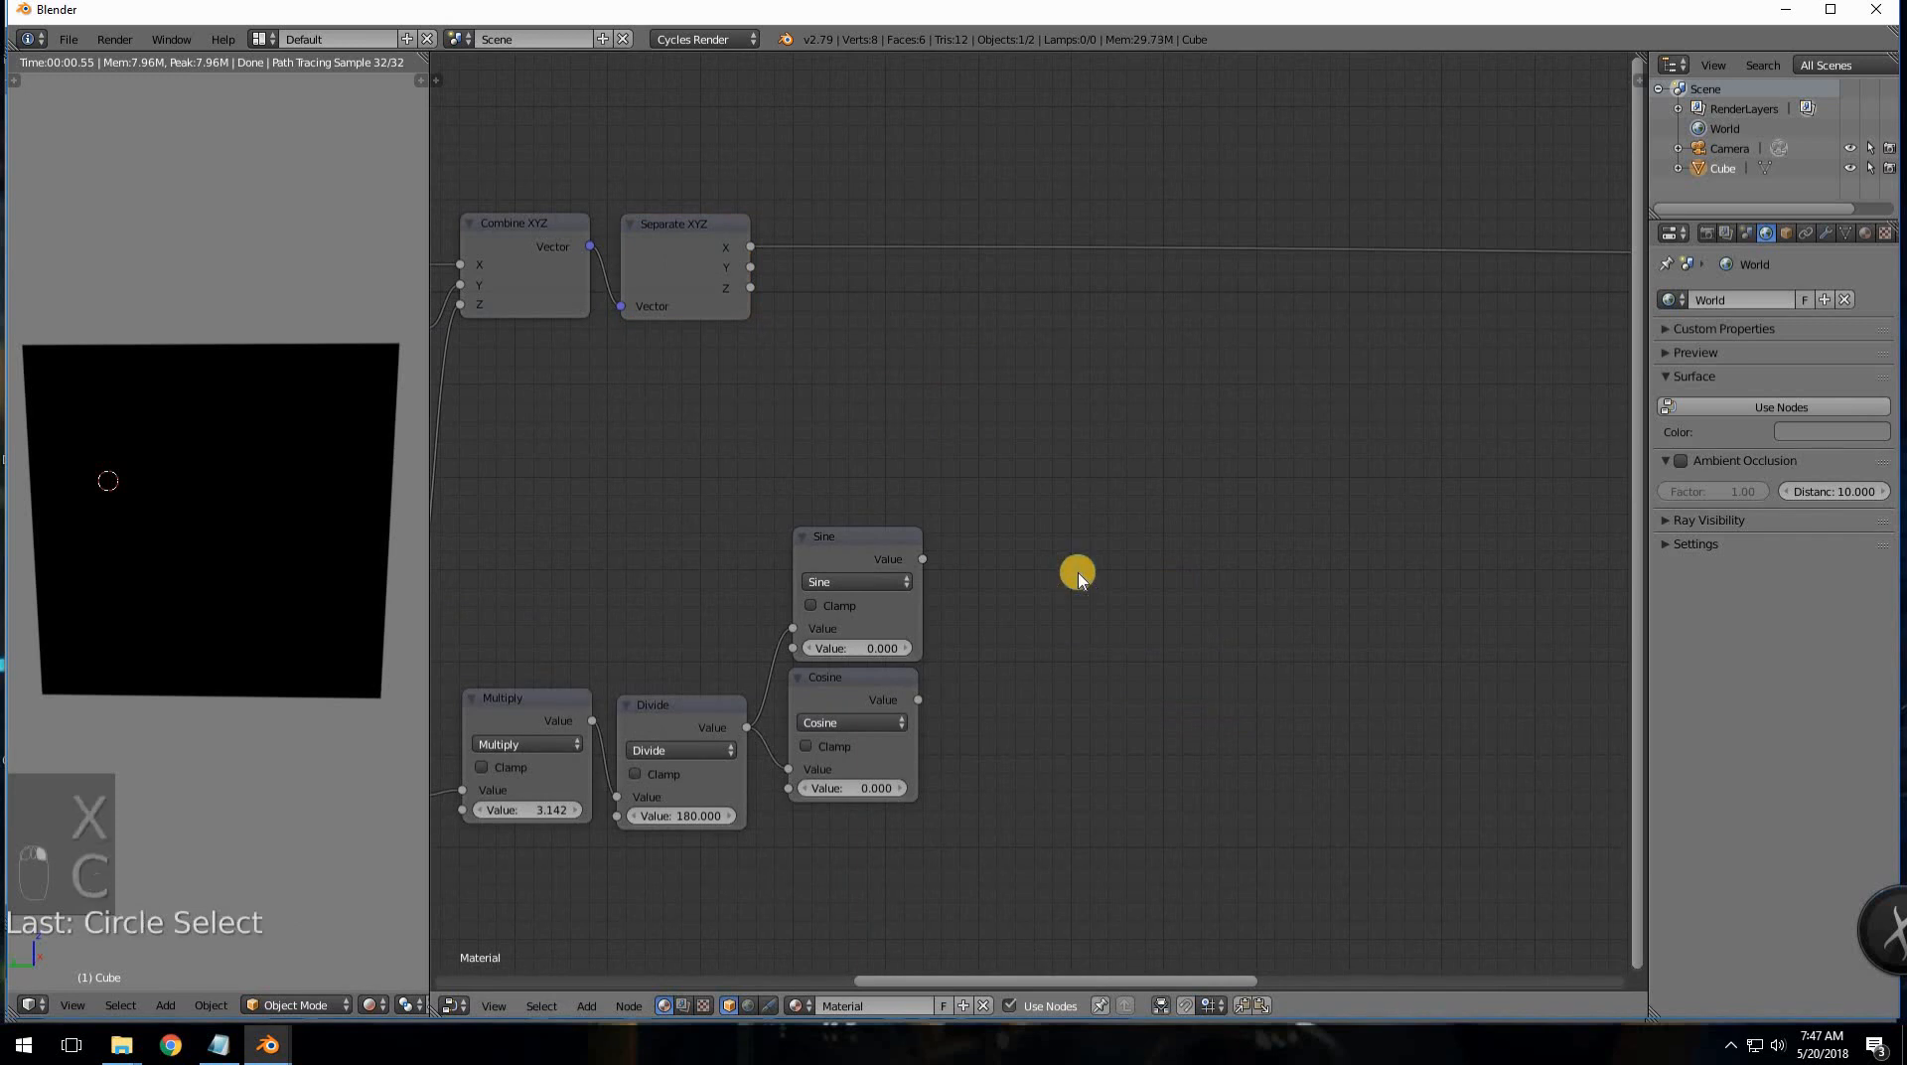
- Add a Math node set to Multiply and duplicate it into four Multiply nodes
key("shift+a")
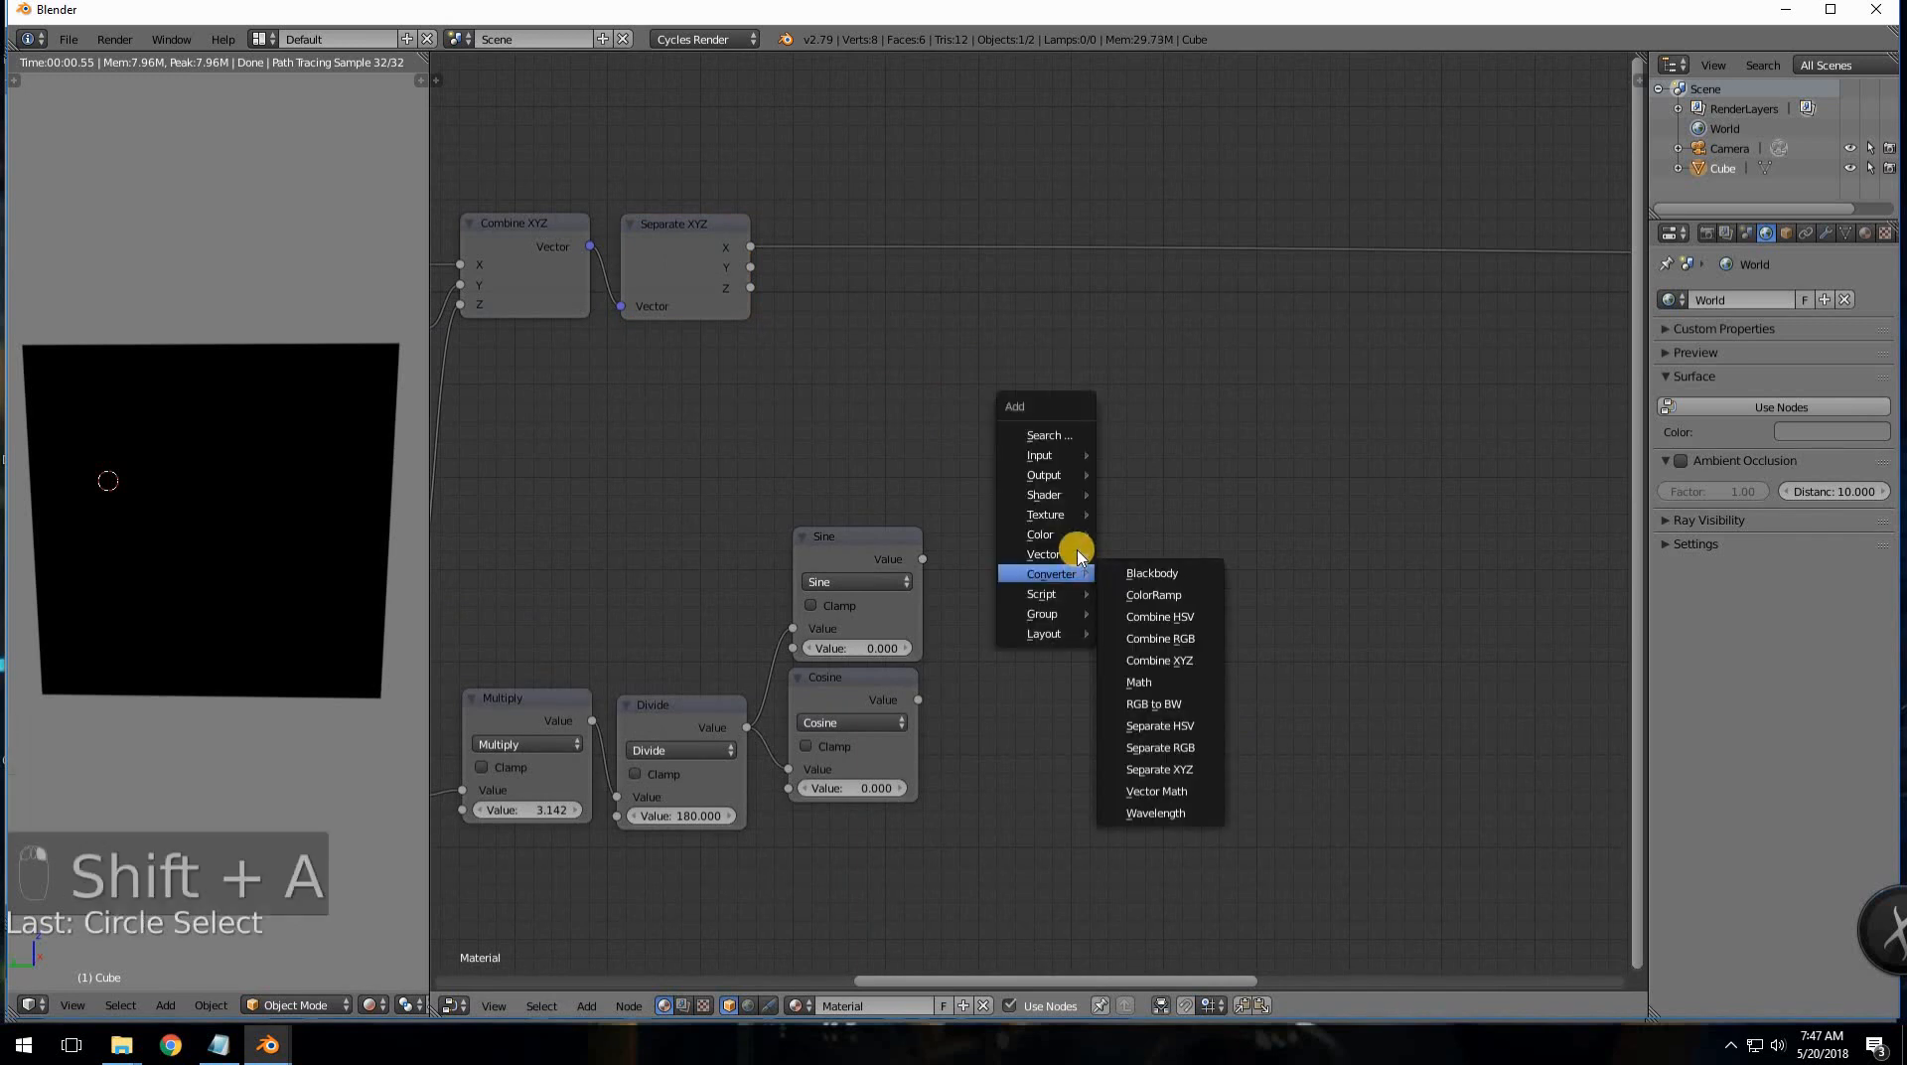
left_click(1139, 681)
left_click(1031, 324)
left_click(1063, 374)
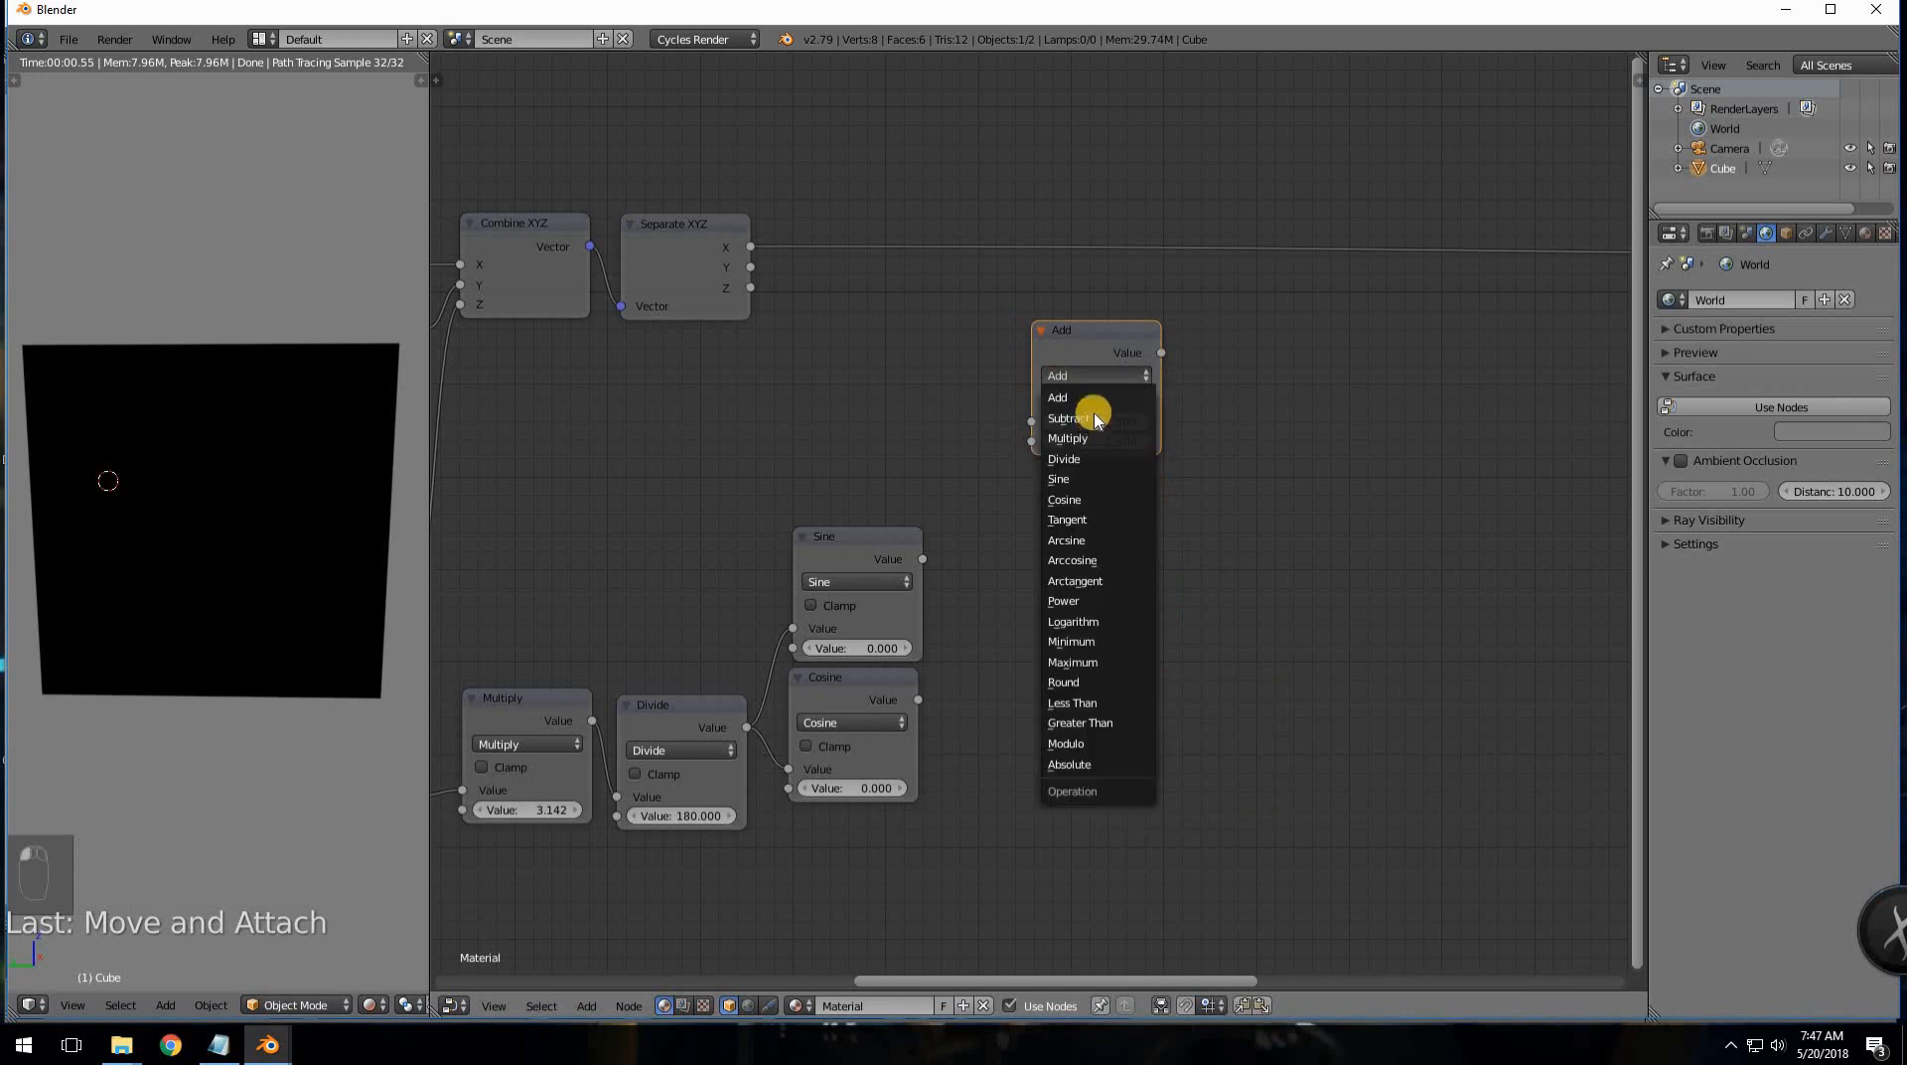
left_click(1067, 438)
key("shift+d")
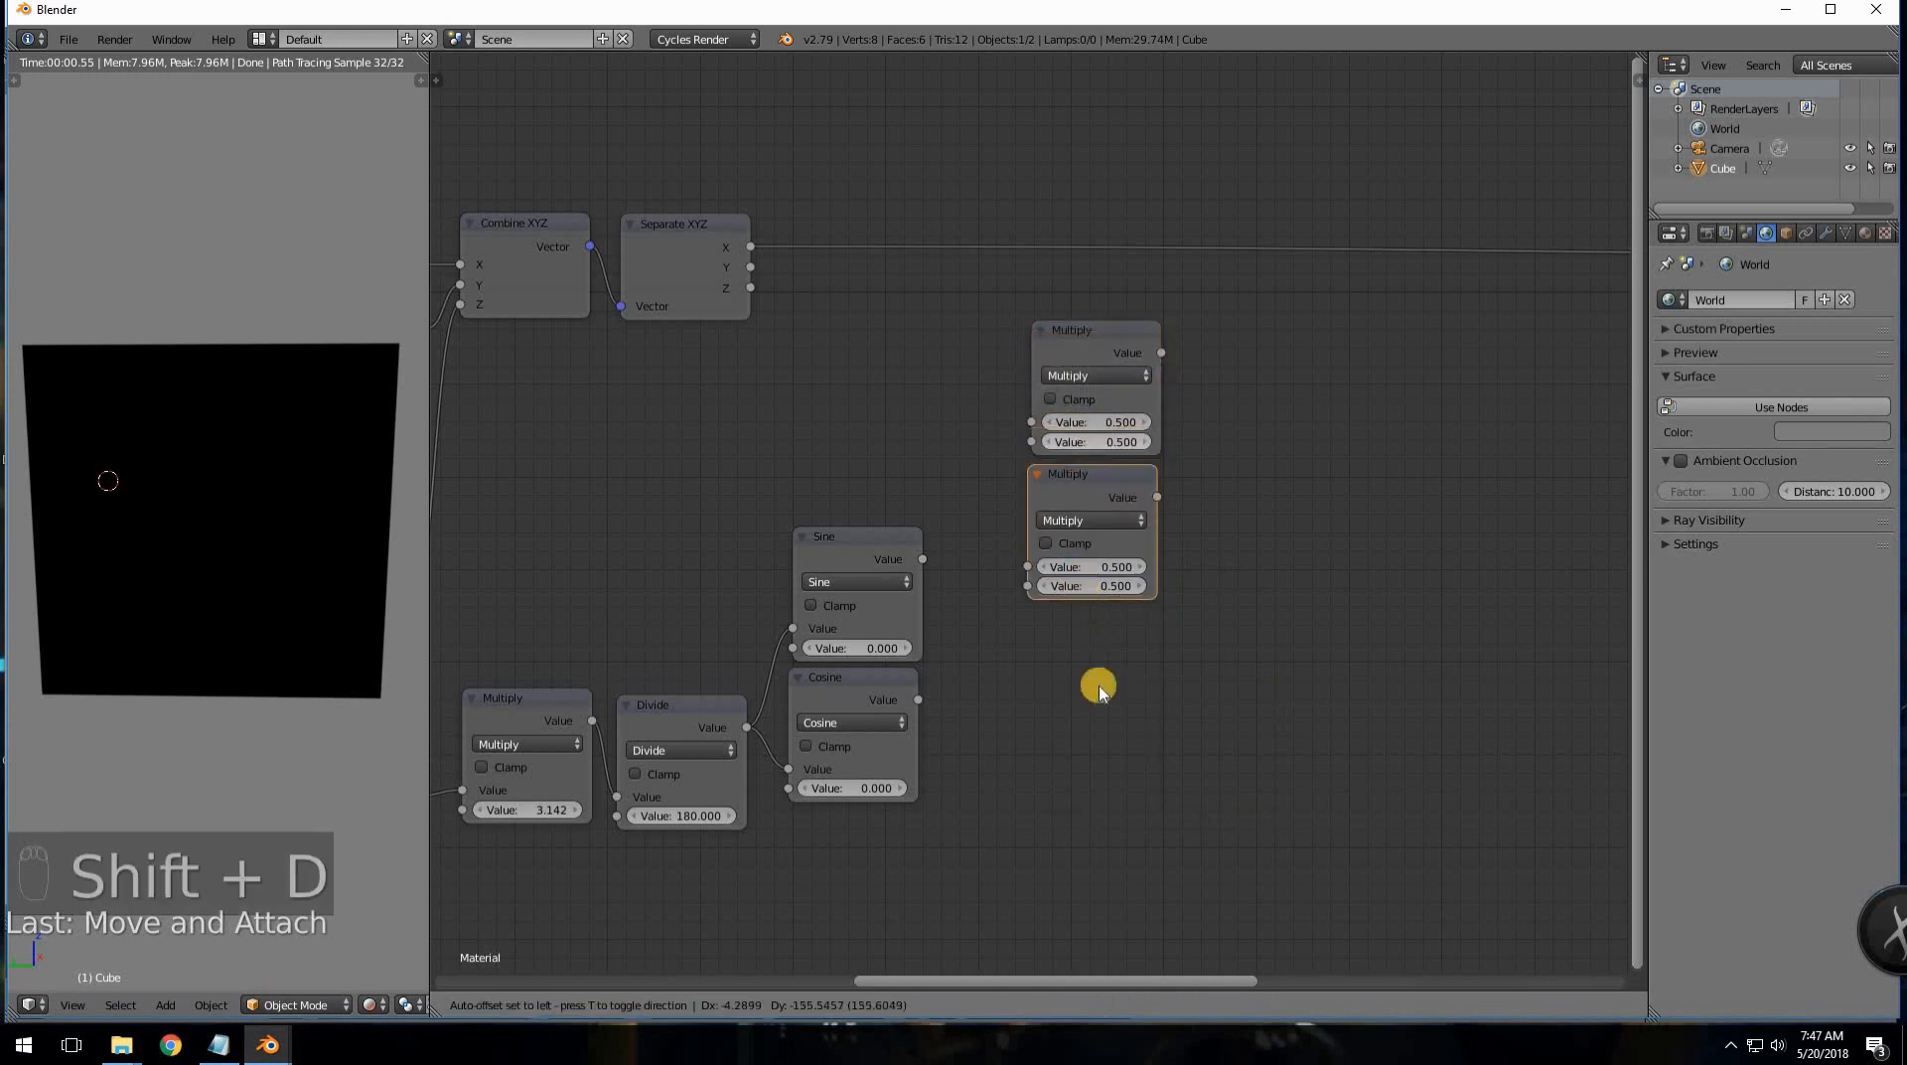
left_click(1098, 685)
key("shift+d")
left_click(1094, 742)
key("shift+d")
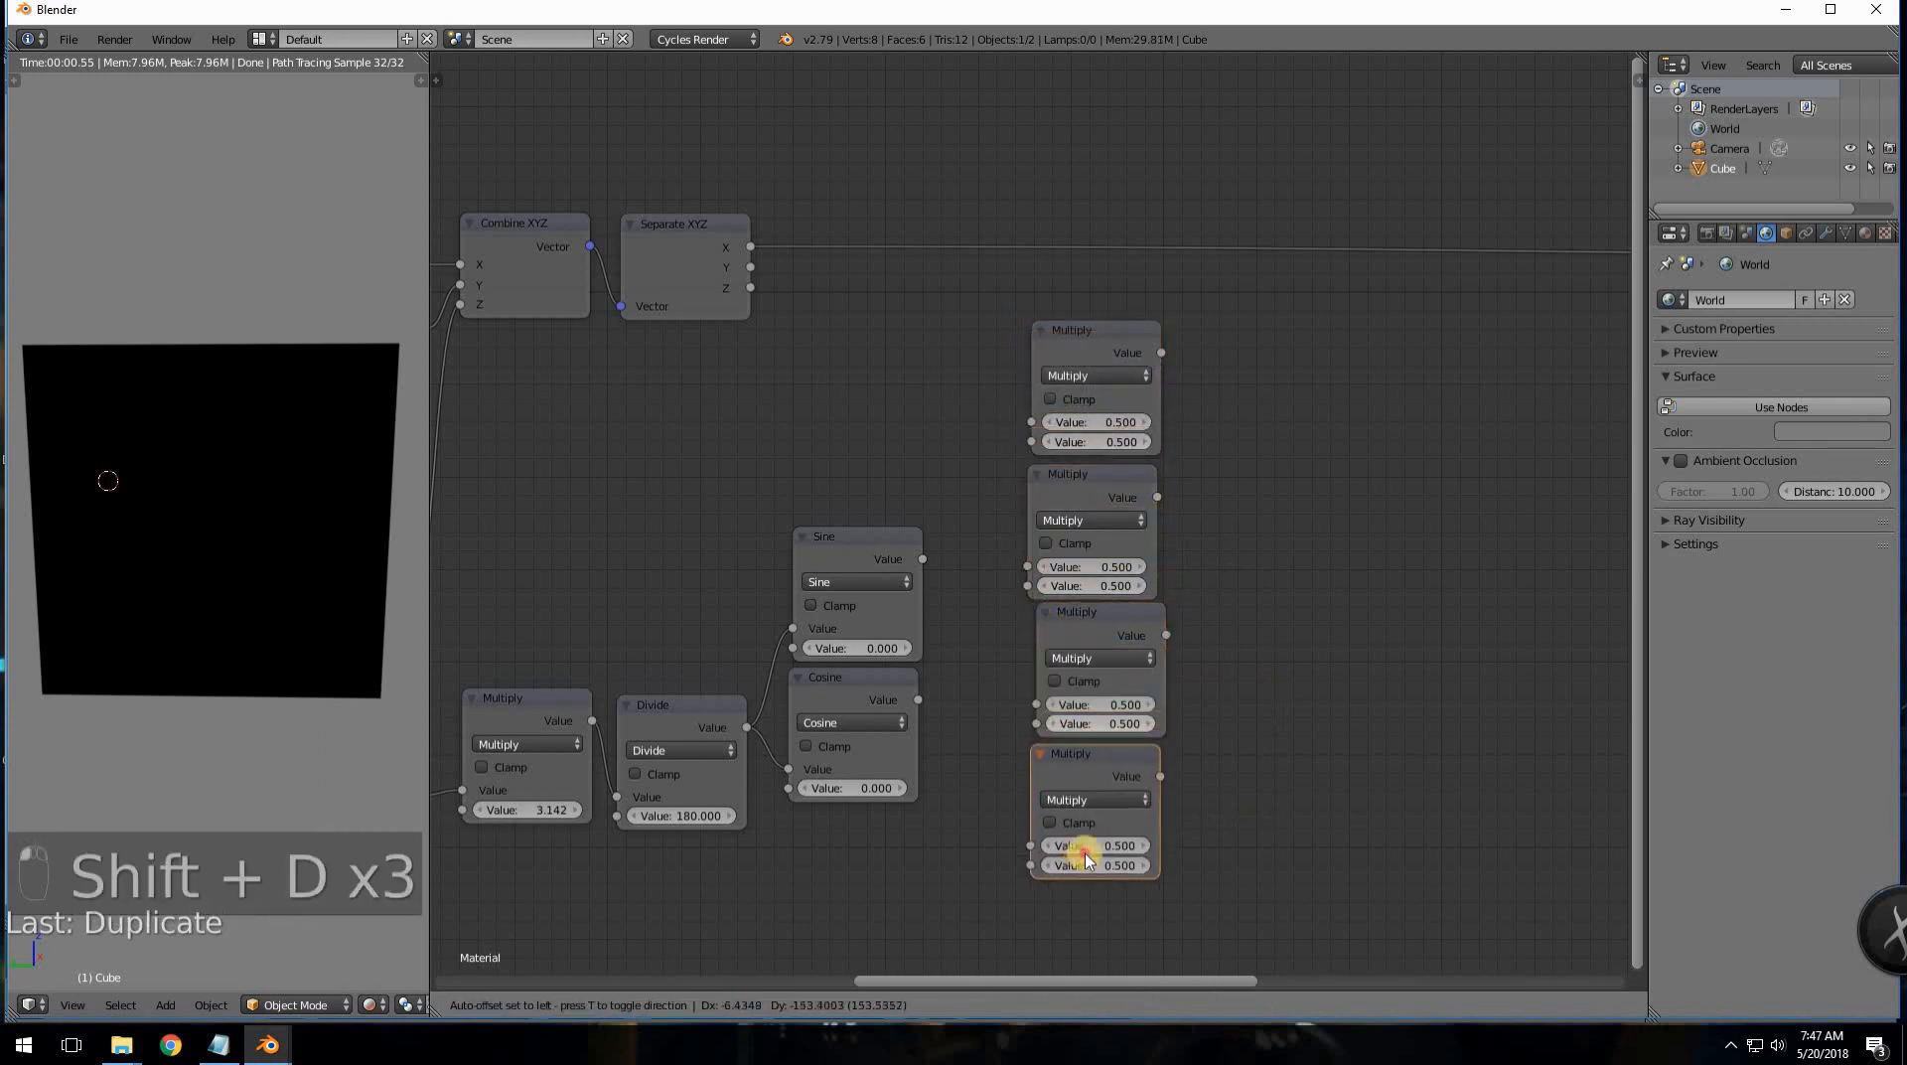
left_click(1082, 858)
- Stack the four Multiply nodes into a tight column beside the copied Sine and Cosine
left_click_drag(1107, 360, 1116, 298)
left_click_drag(1094, 468, 1099, 402)
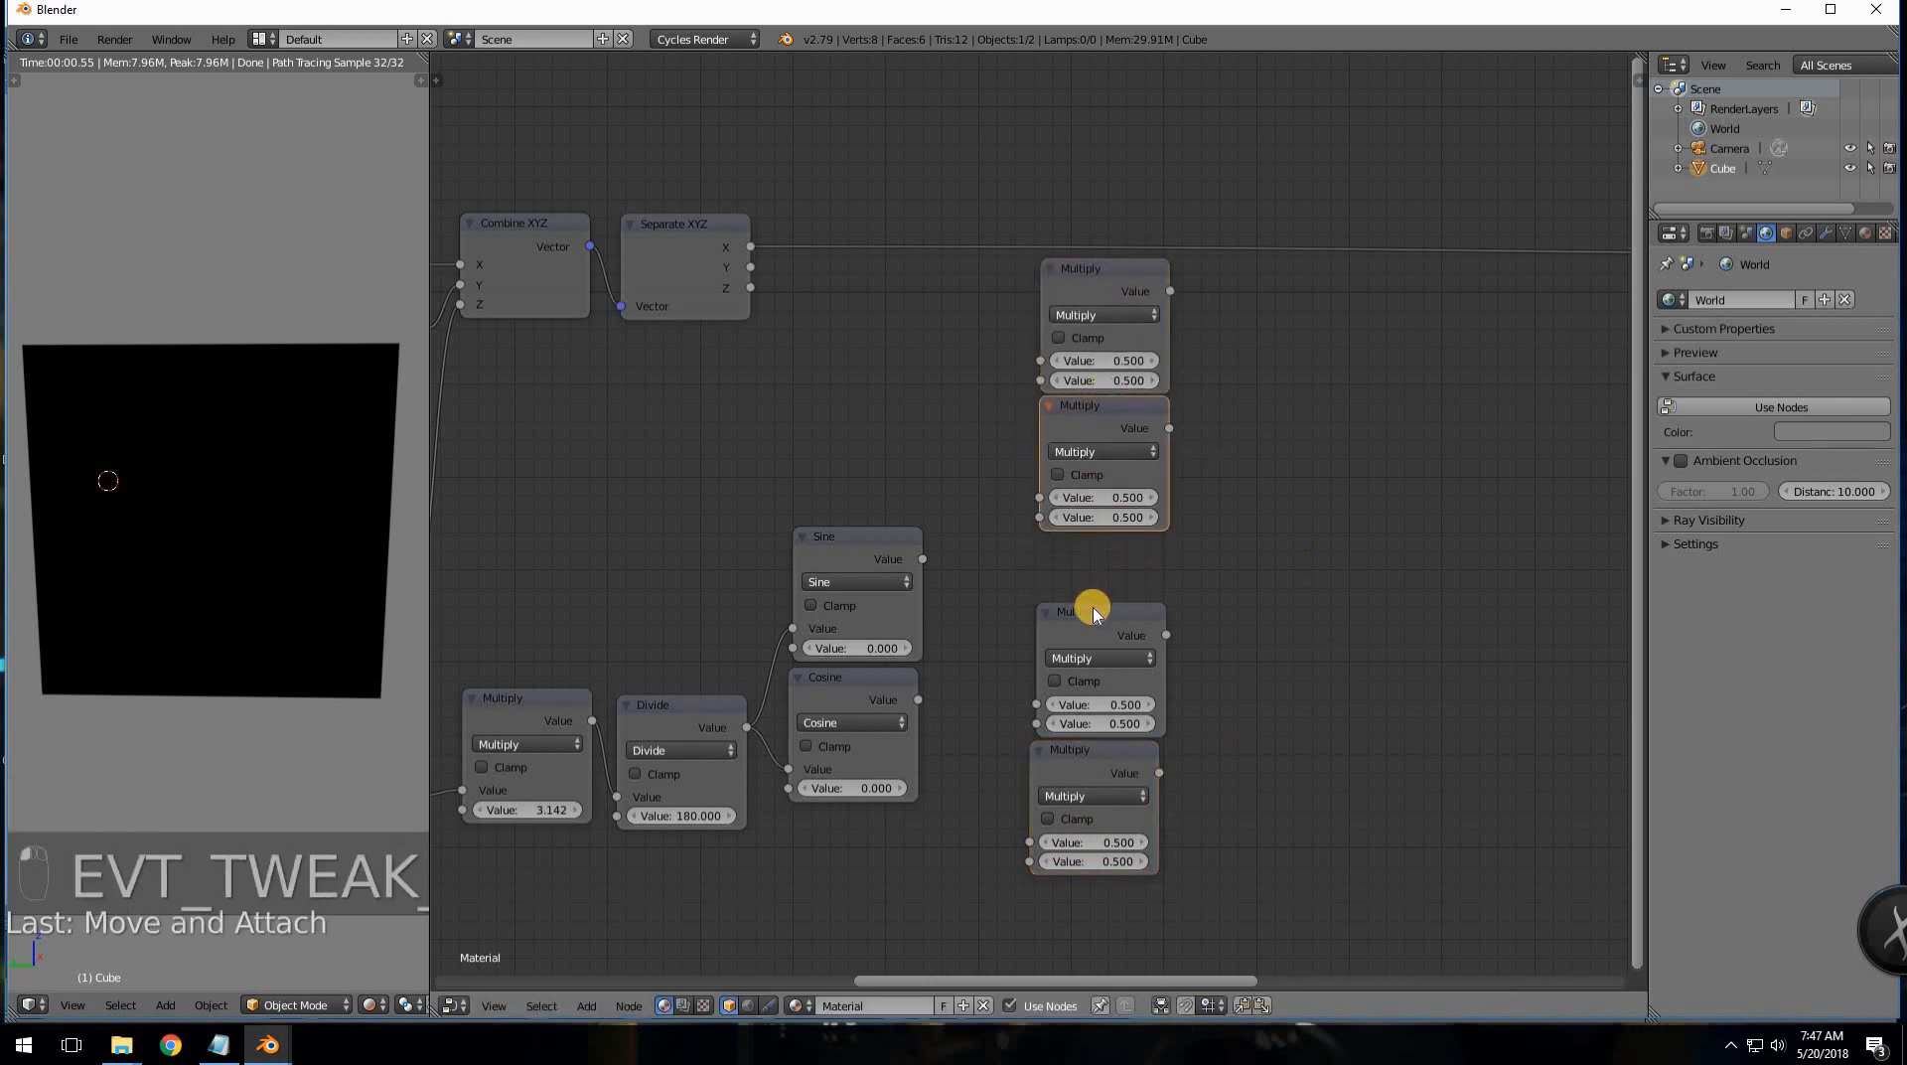
left_click_drag(1093, 617, 1093, 551)
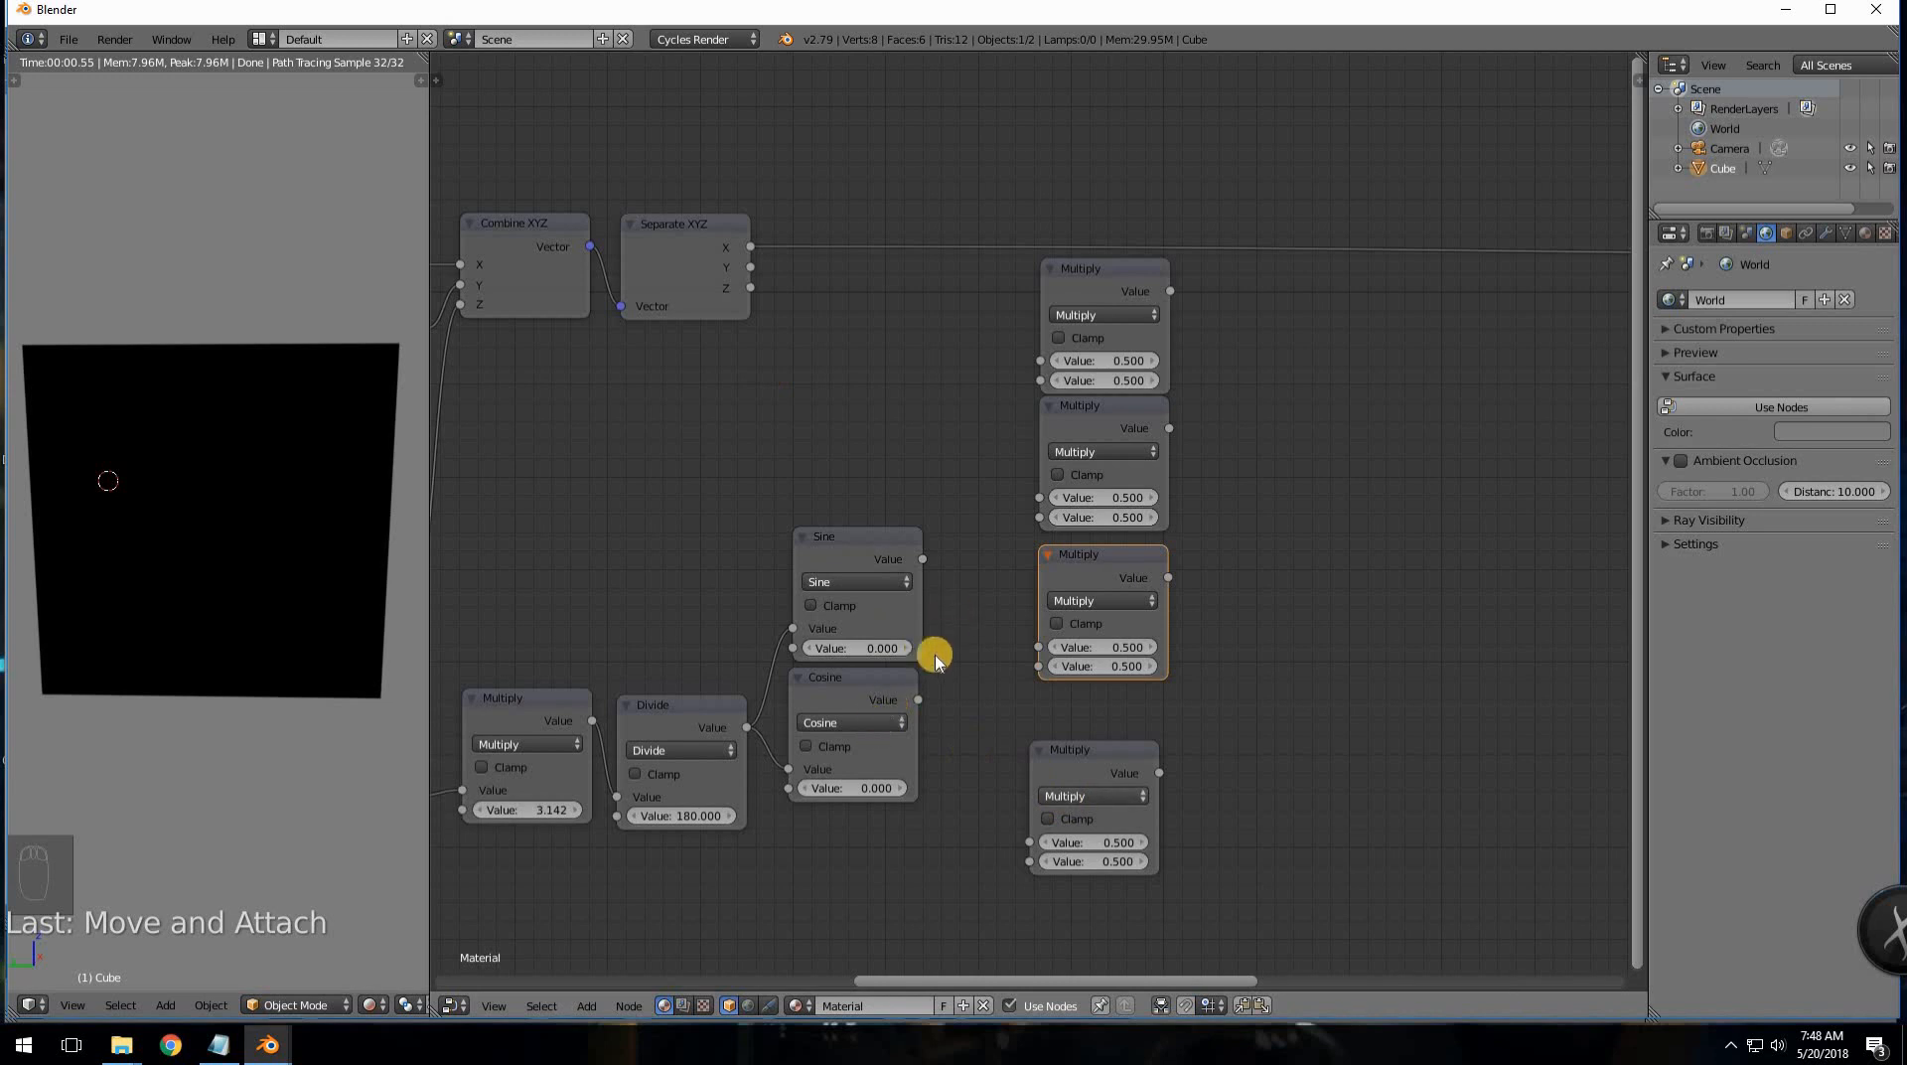
middle_click_drag(1090, 647, 899, 635)
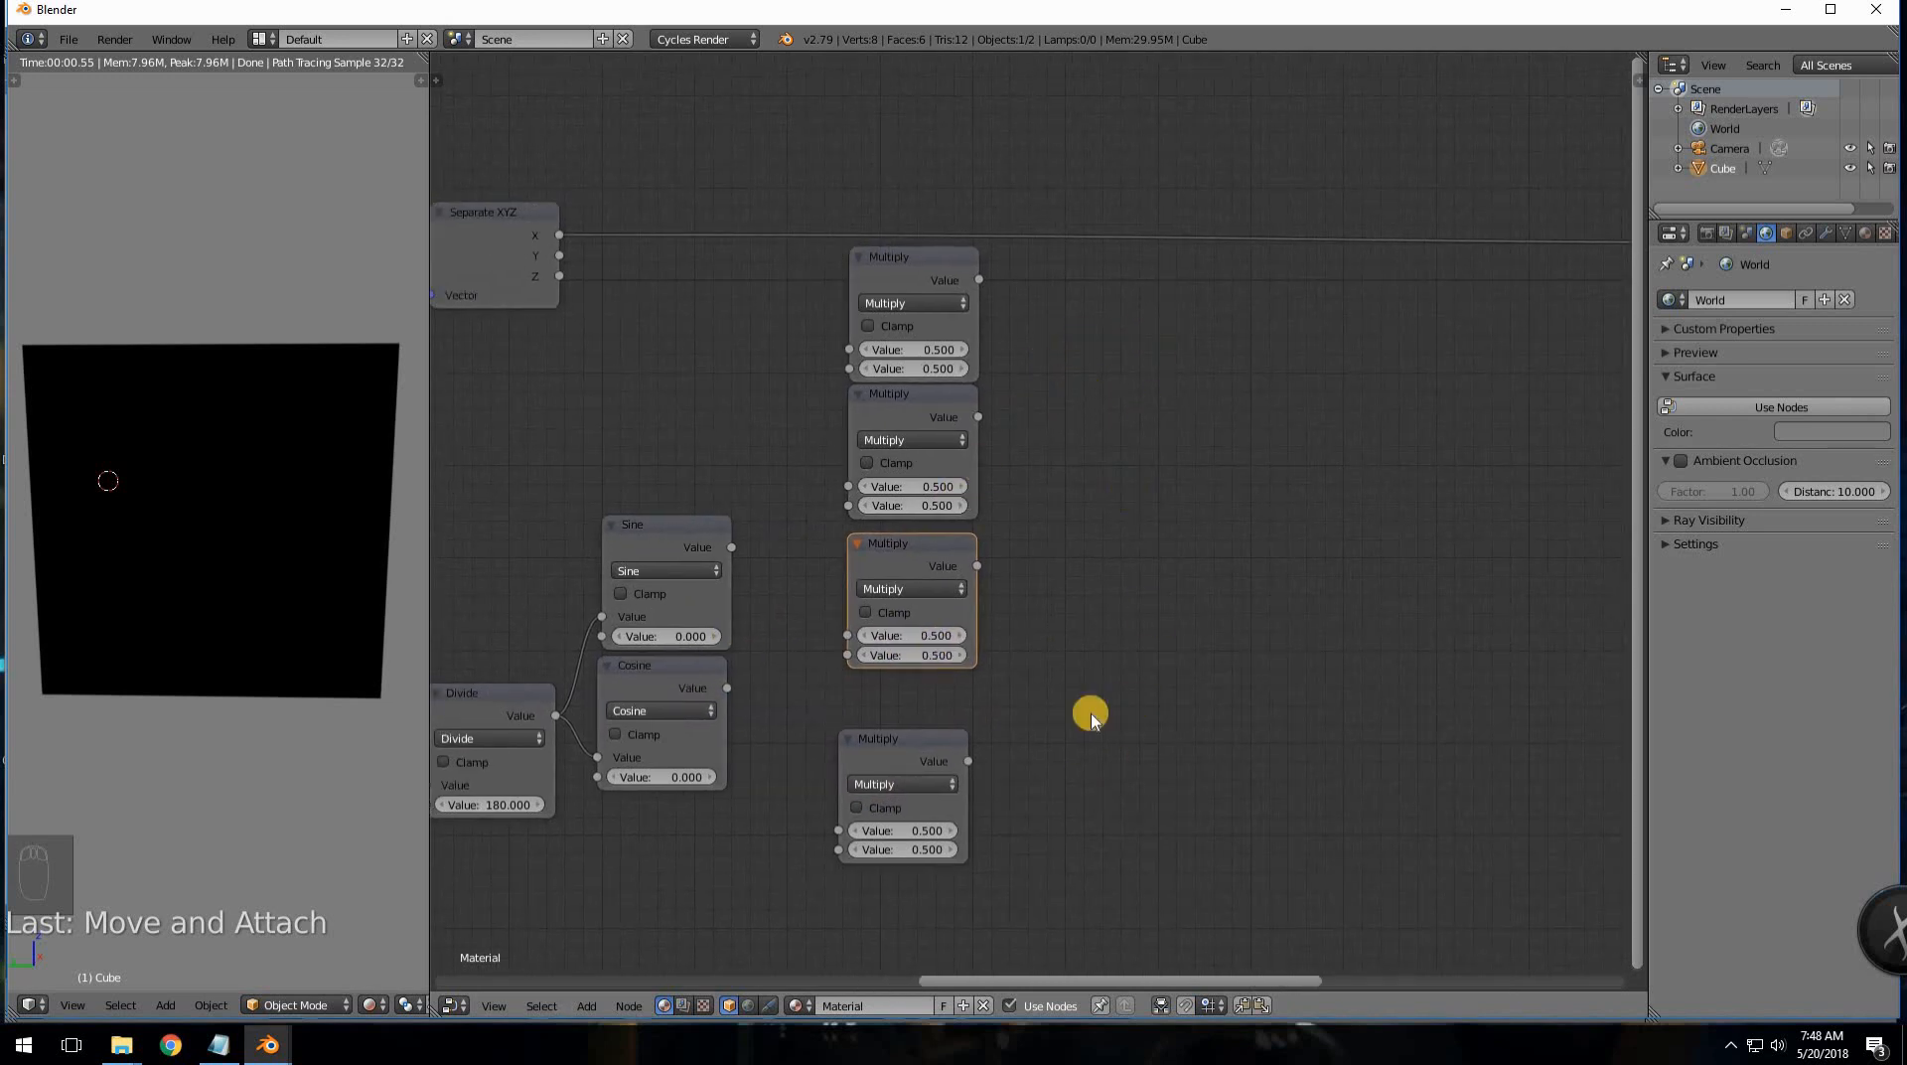
left_click_drag(906, 735, 915, 685)
middle_click_drag(1122, 613, 1275, 605)
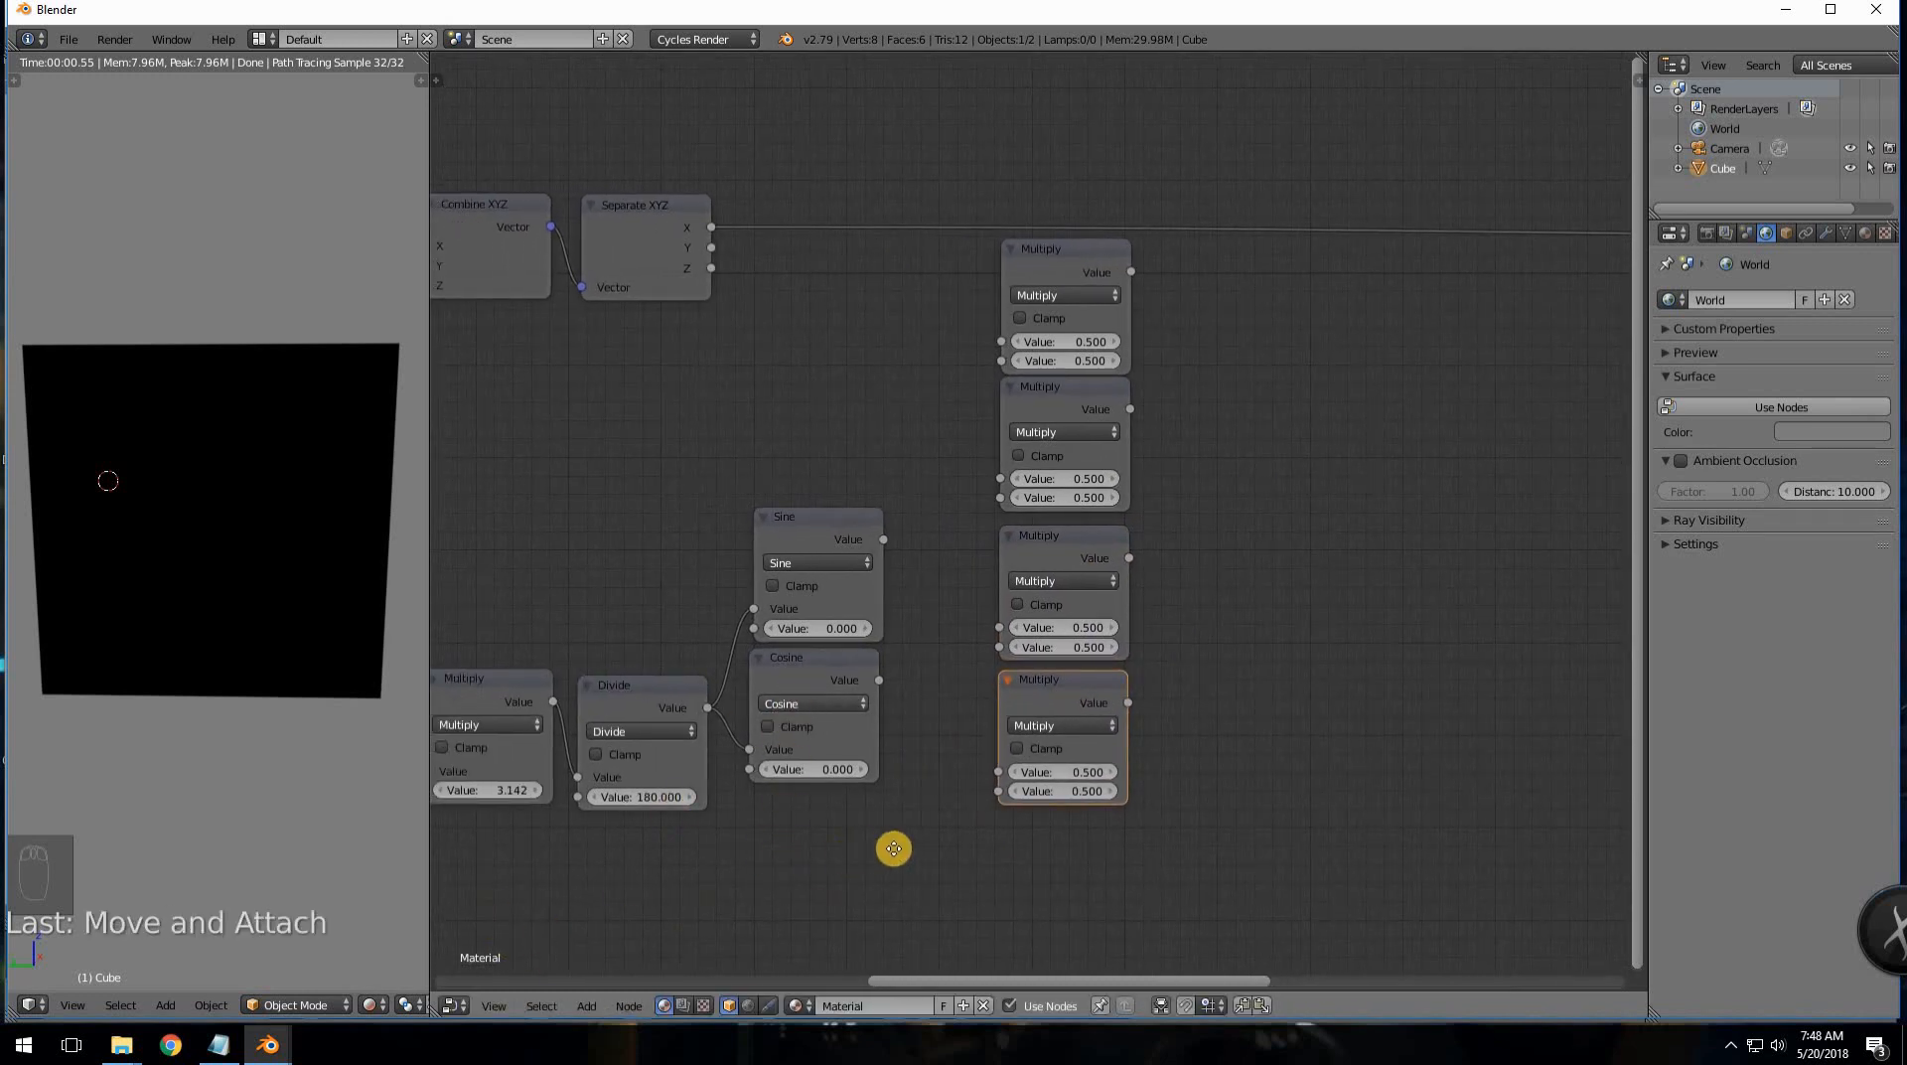
middle_click_drag(542, 647, 654, 636)
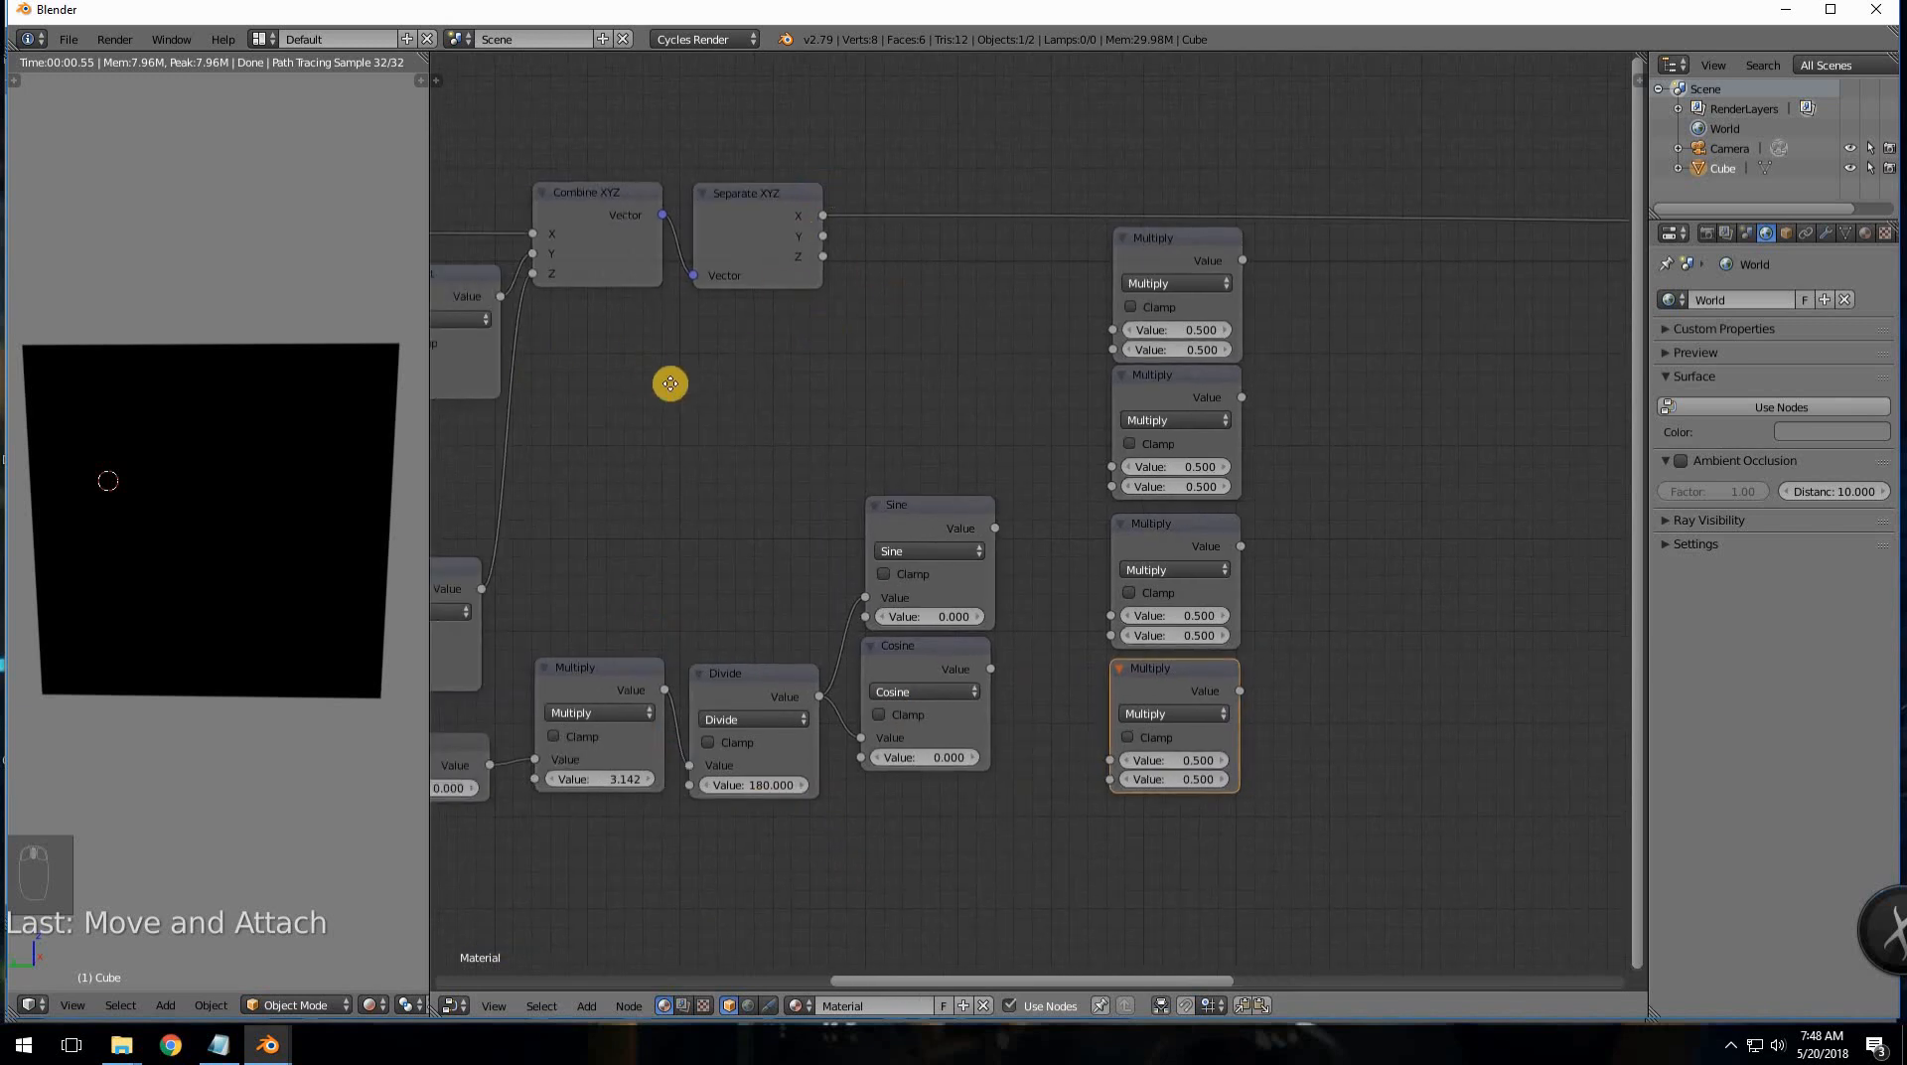
middle_click_drag(671, 383, 1340, 473)
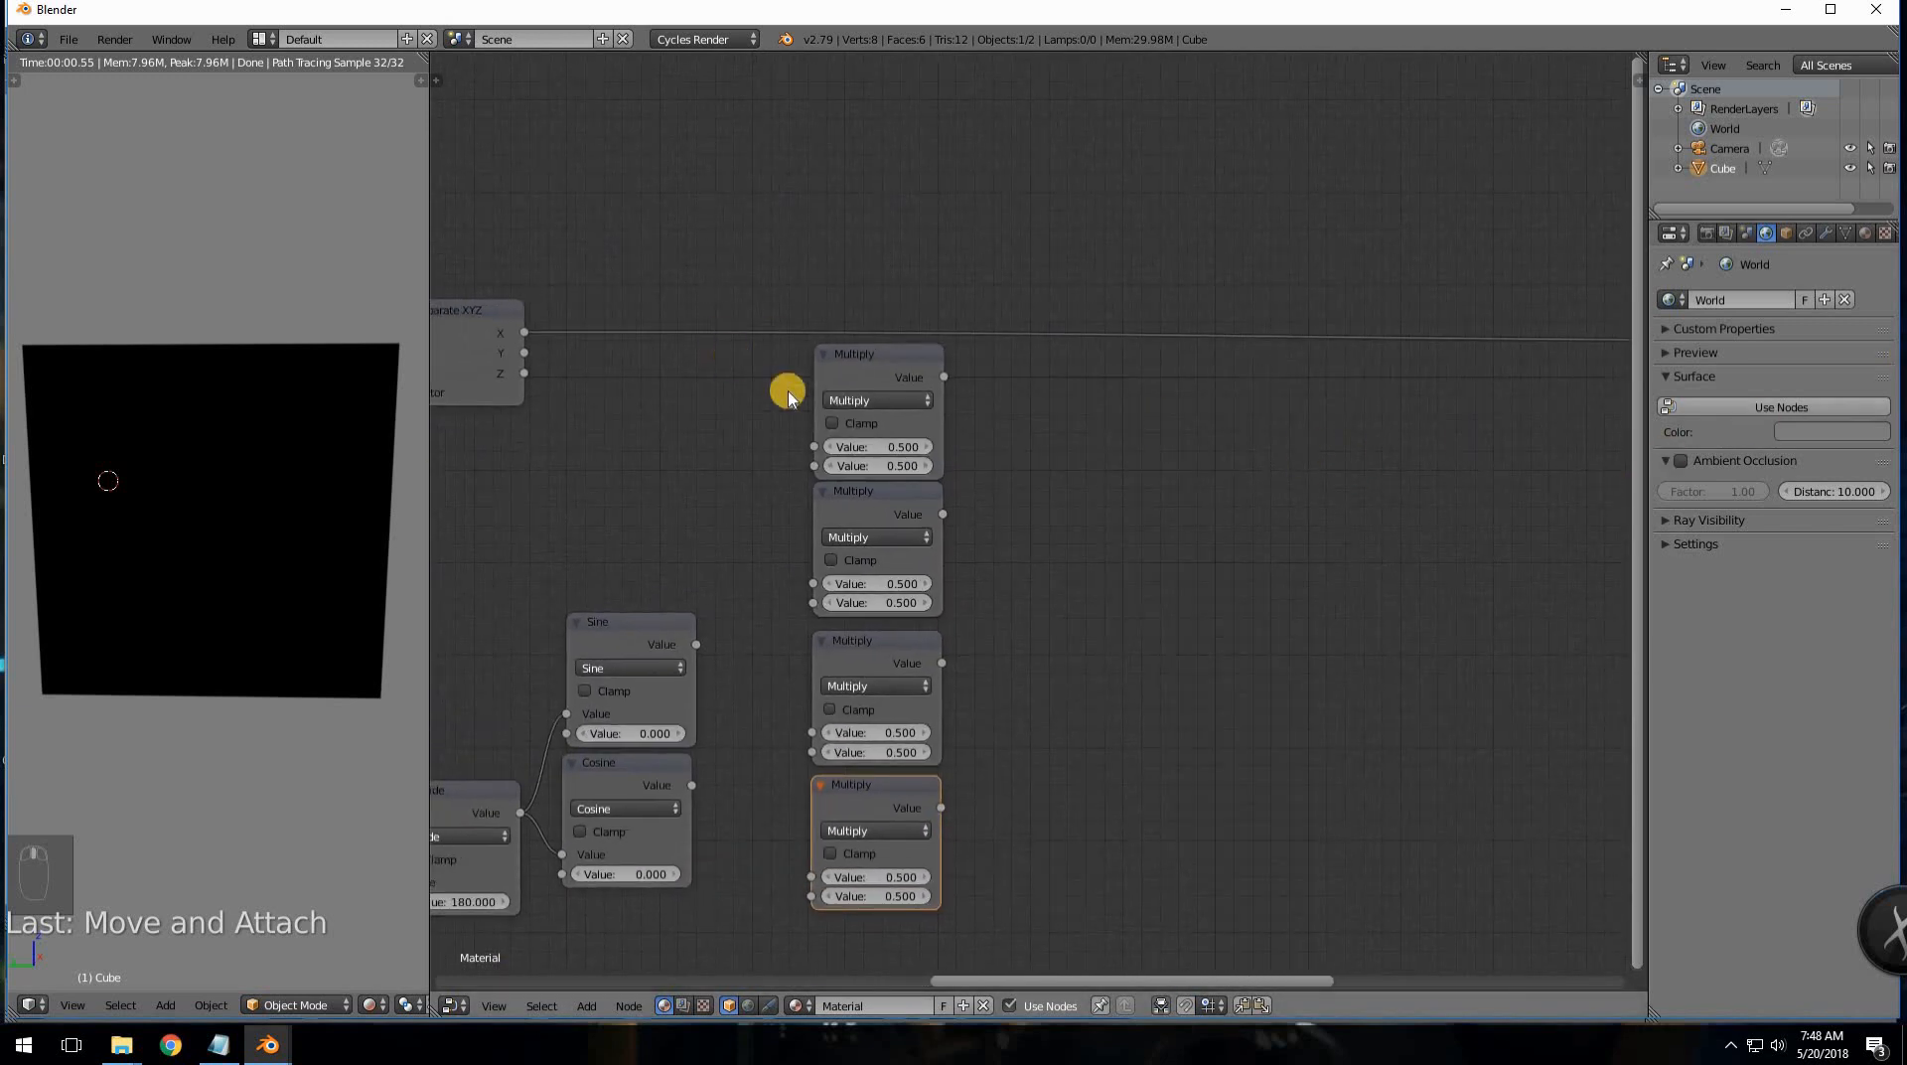
middle_click_drag(849, 466, 1123, 479)
- Duplicate Combine XYZ to the right, cut its X link, and connect Separate XYZ's Y to its Y input
left_click(584, 316)
key("shift+d")
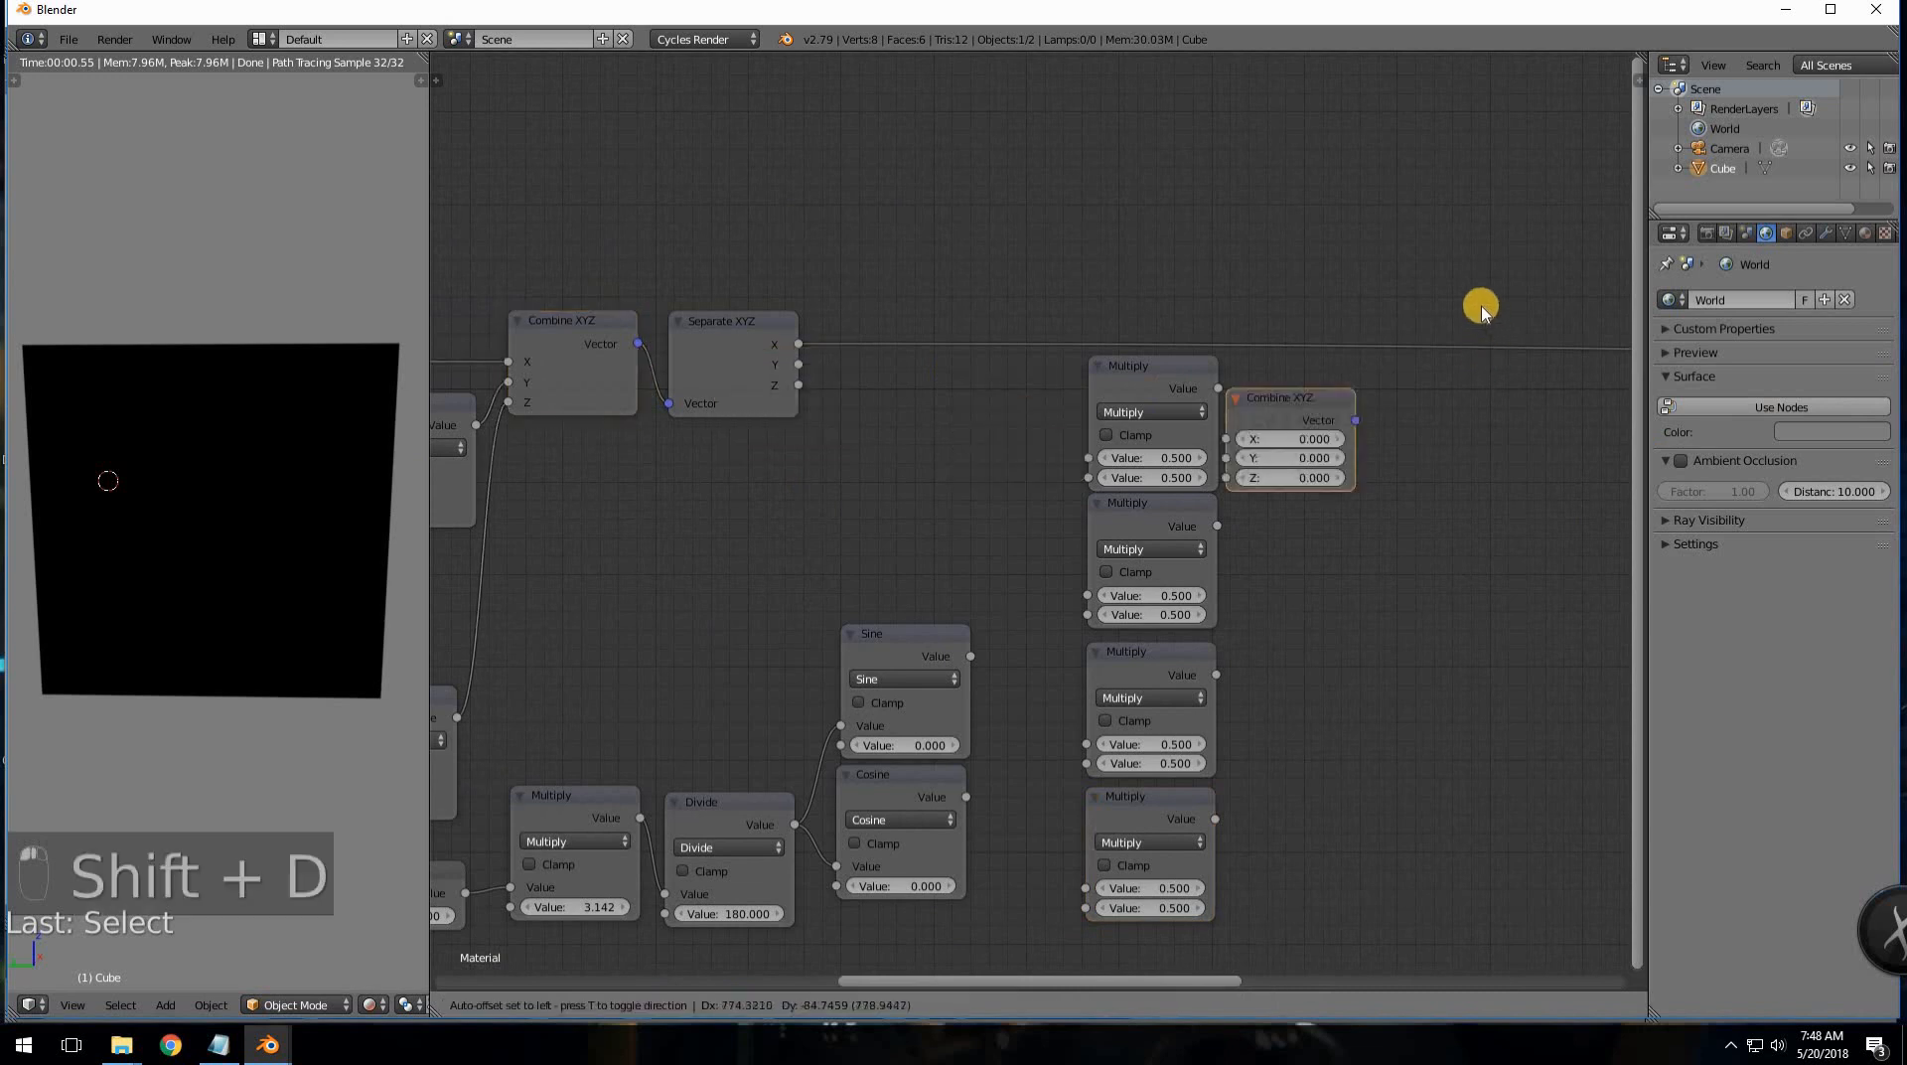
left_click(1293, 394)
right_click_drag(1013, 307, 983, 402, "ctrl")
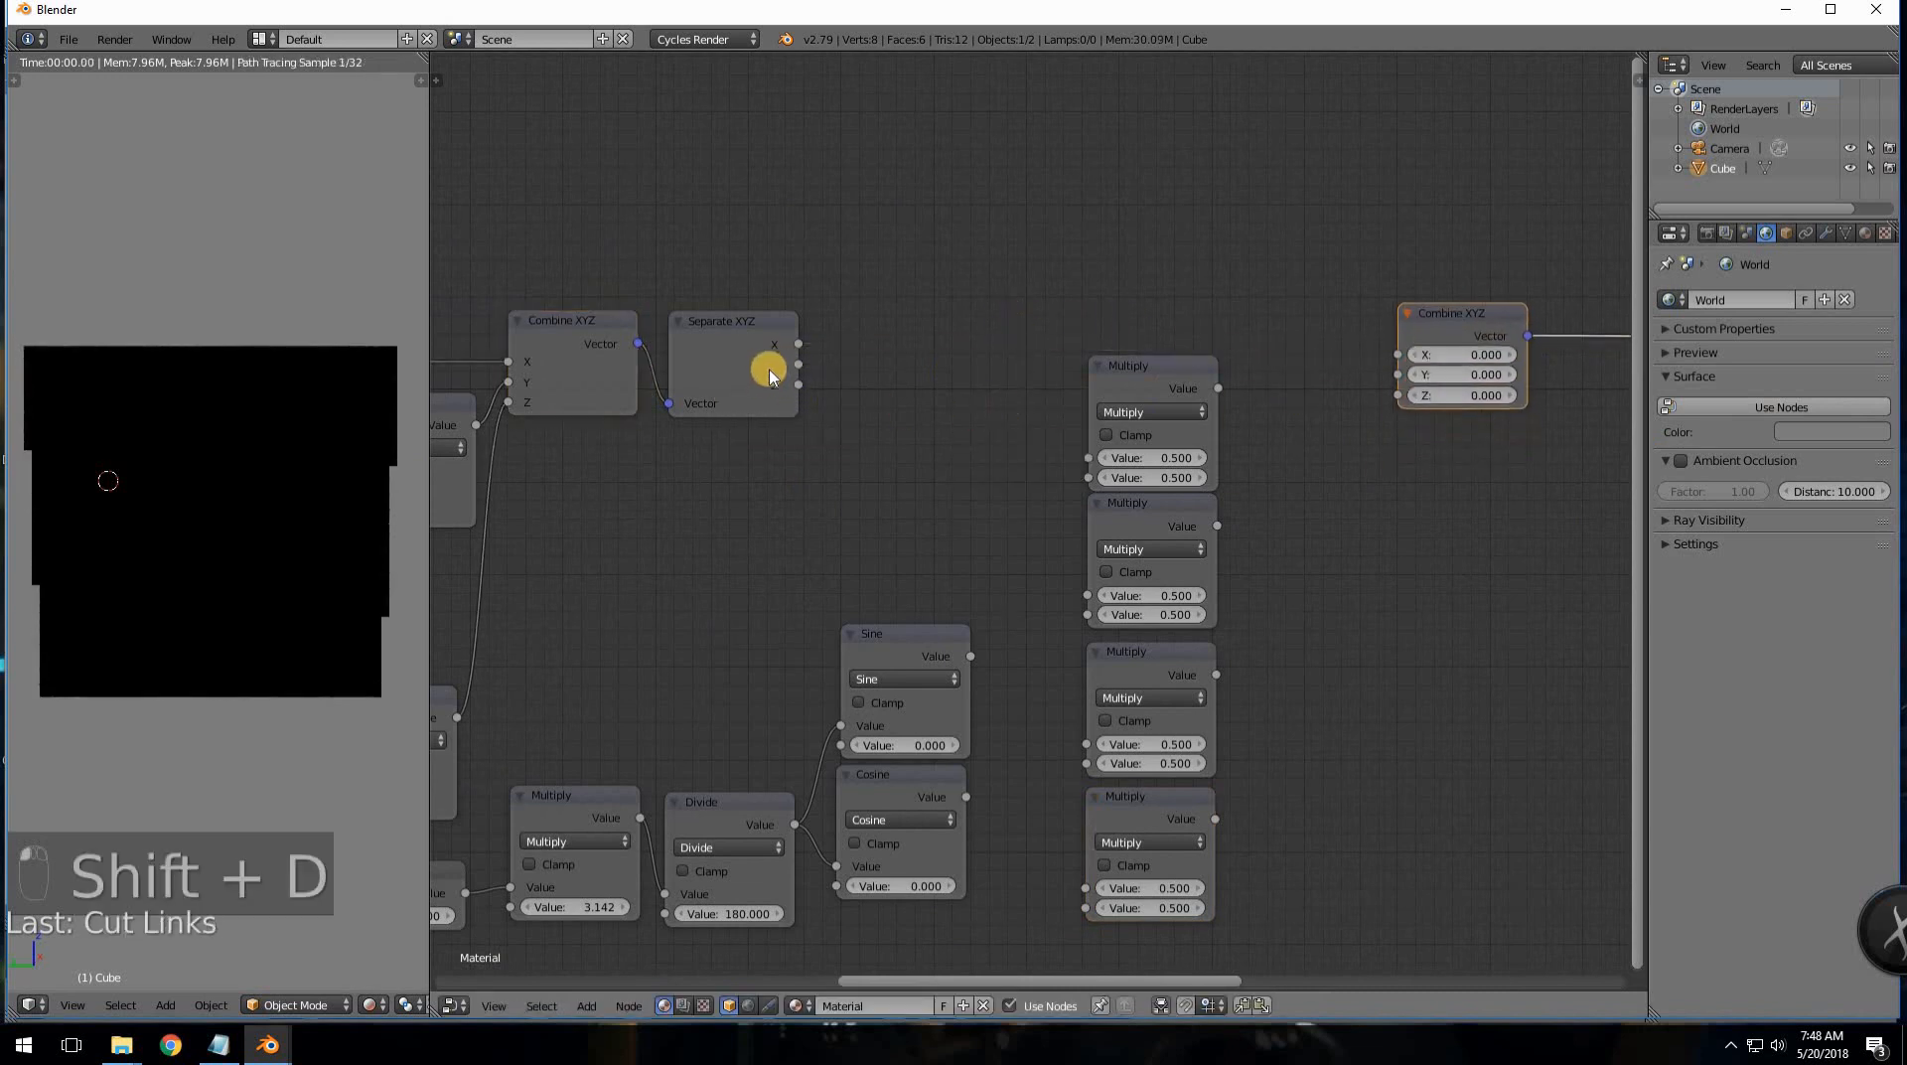
left_click_drag(799, 363, 1398, 375)
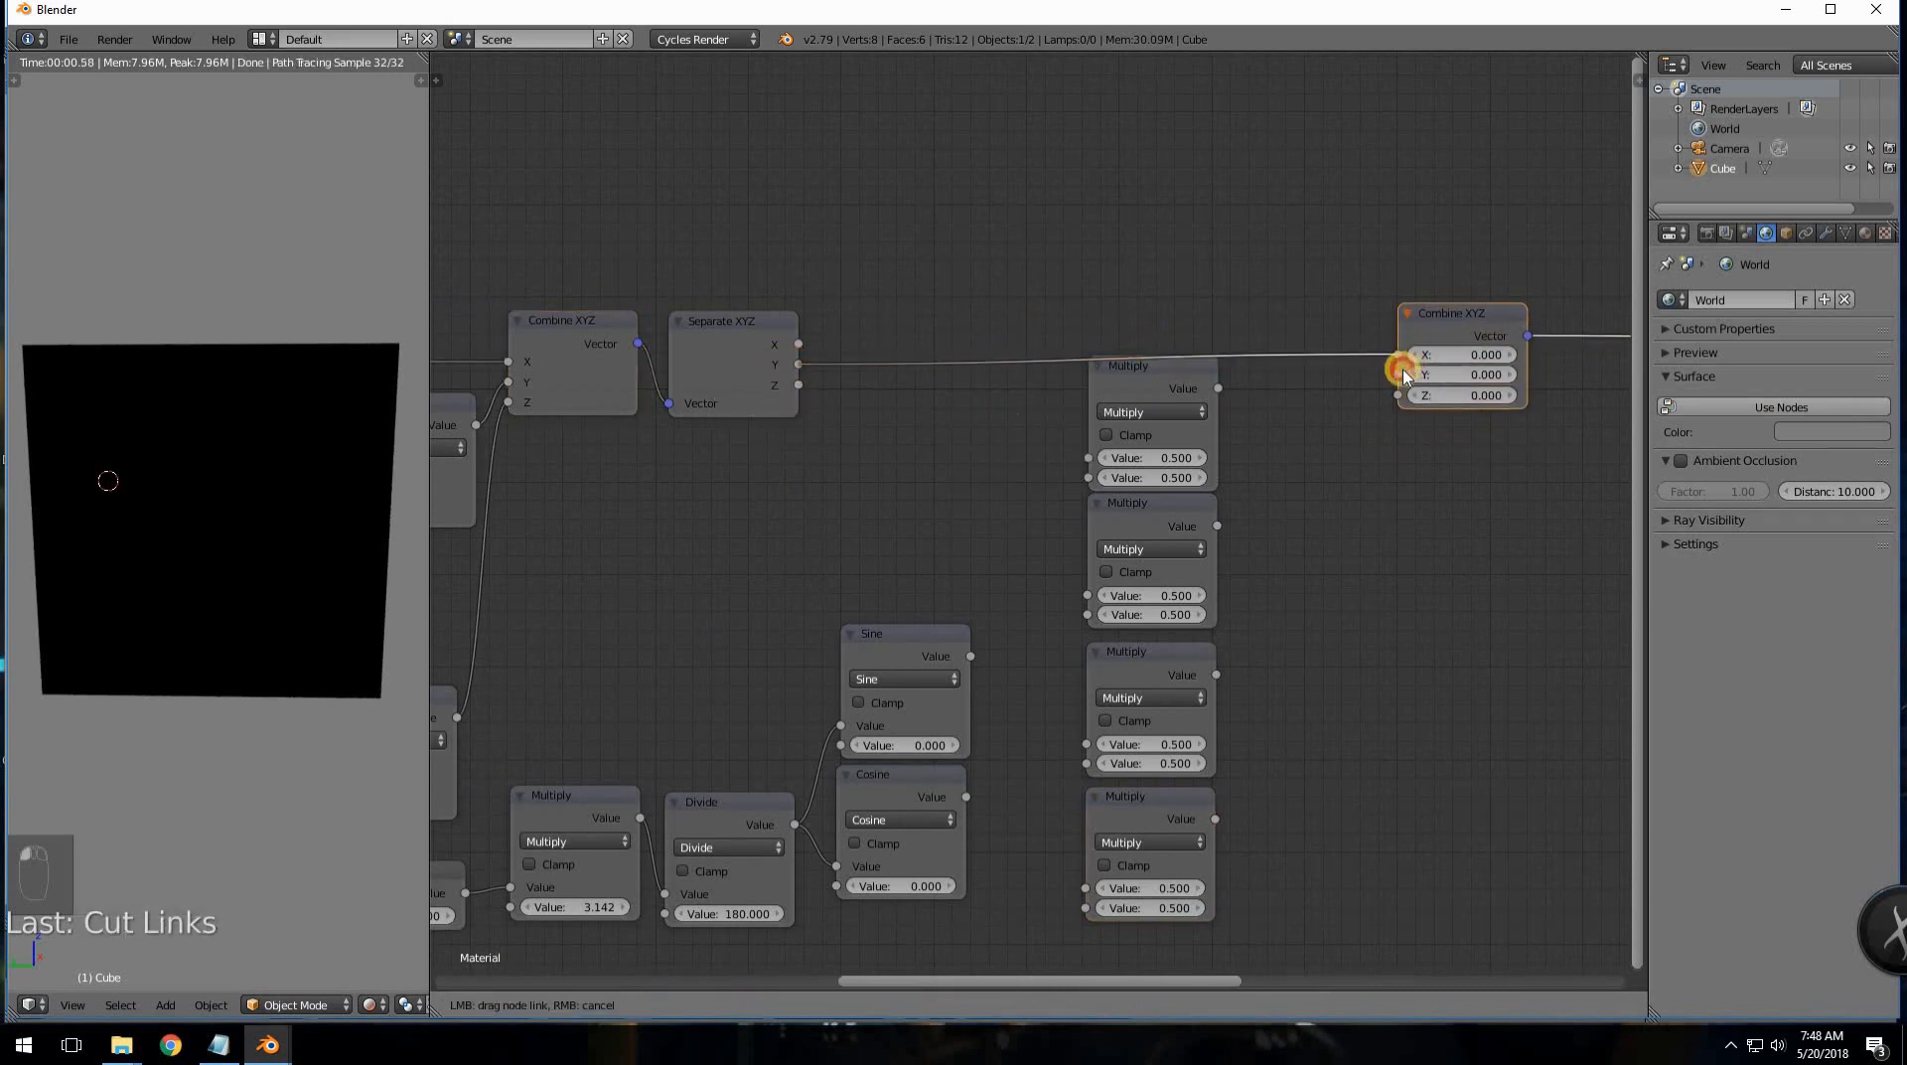
- Space out the four Multiply nodes so none overlap
left_click_drag(1142, 381, 1141, 397)
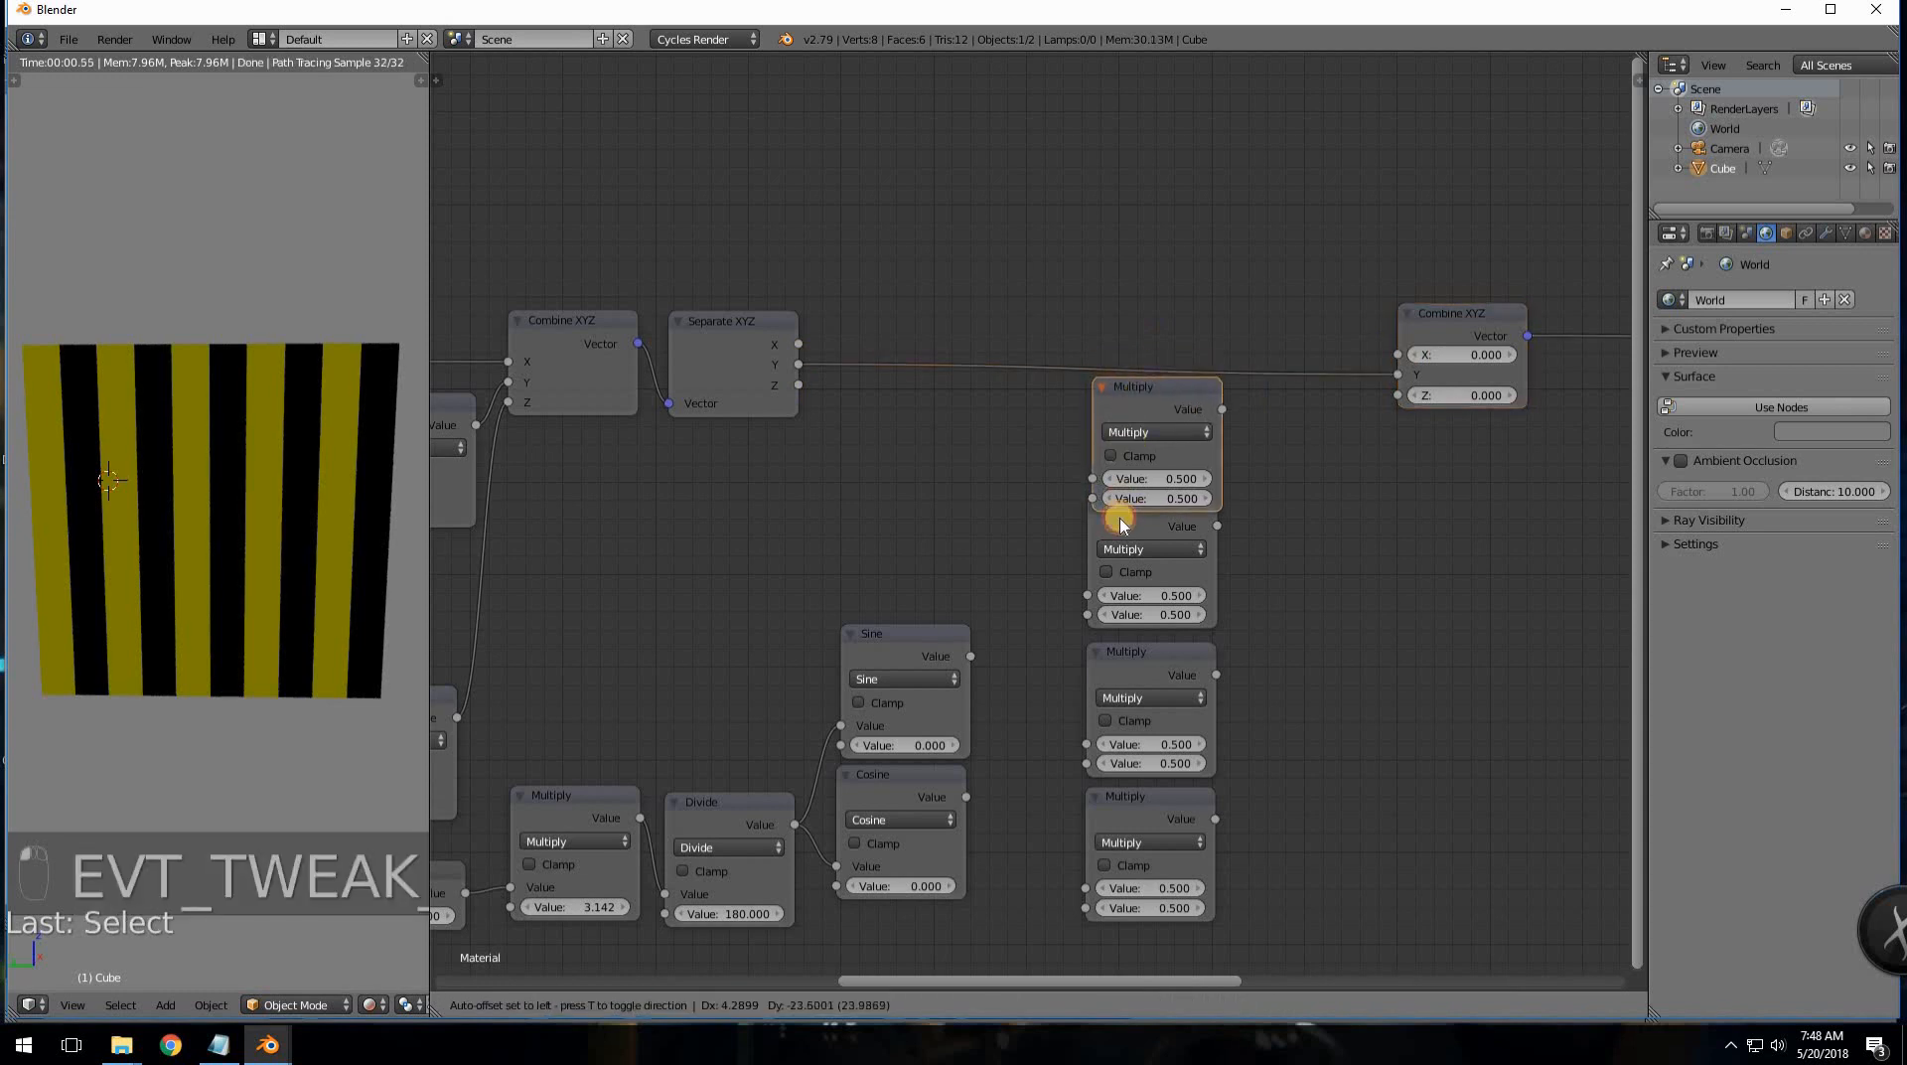
left_click_drag(1121, 523, 1120, 542)
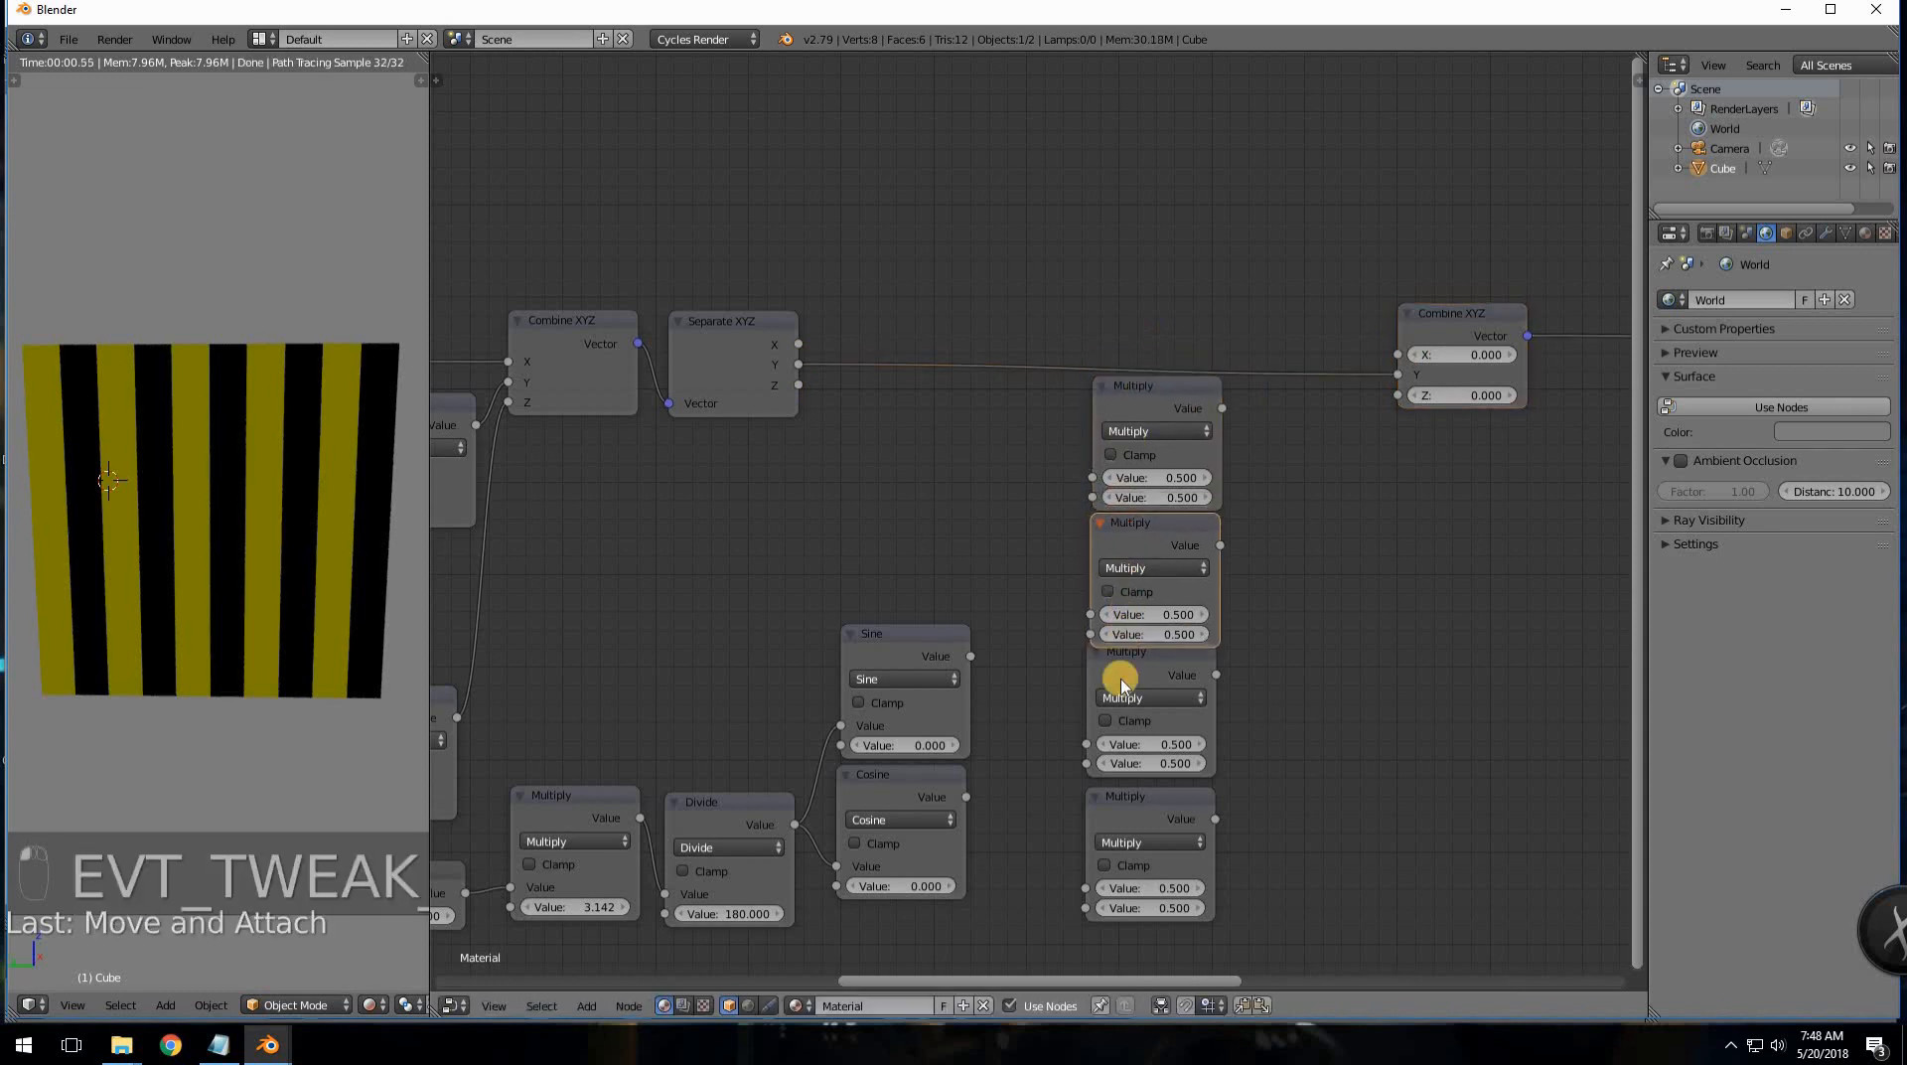
left_click(1123, 673)
left_click_drag(1123, 672, 1123, 685)
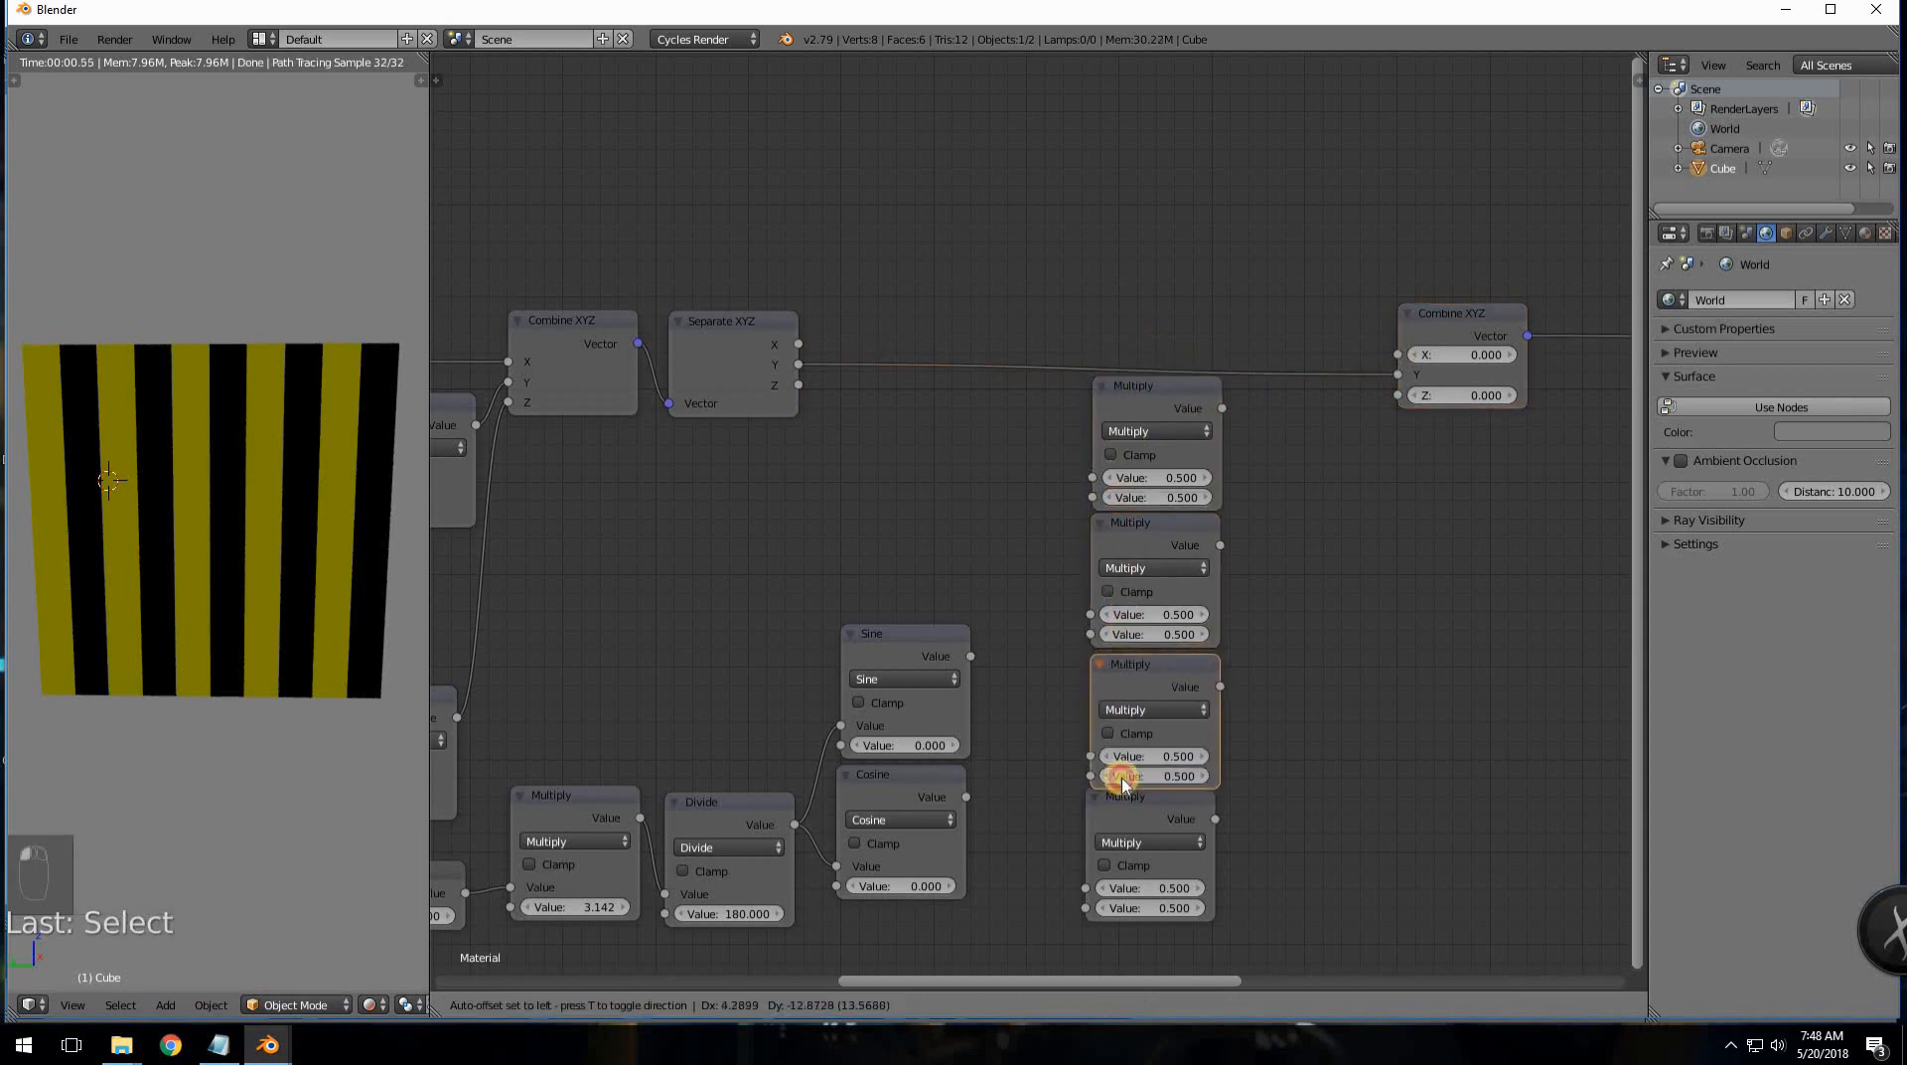
left_click(1126, 803)
left_click_drag(1133, 816, 1132, 825)
middle_click_drag(988, 722, 934, 714)
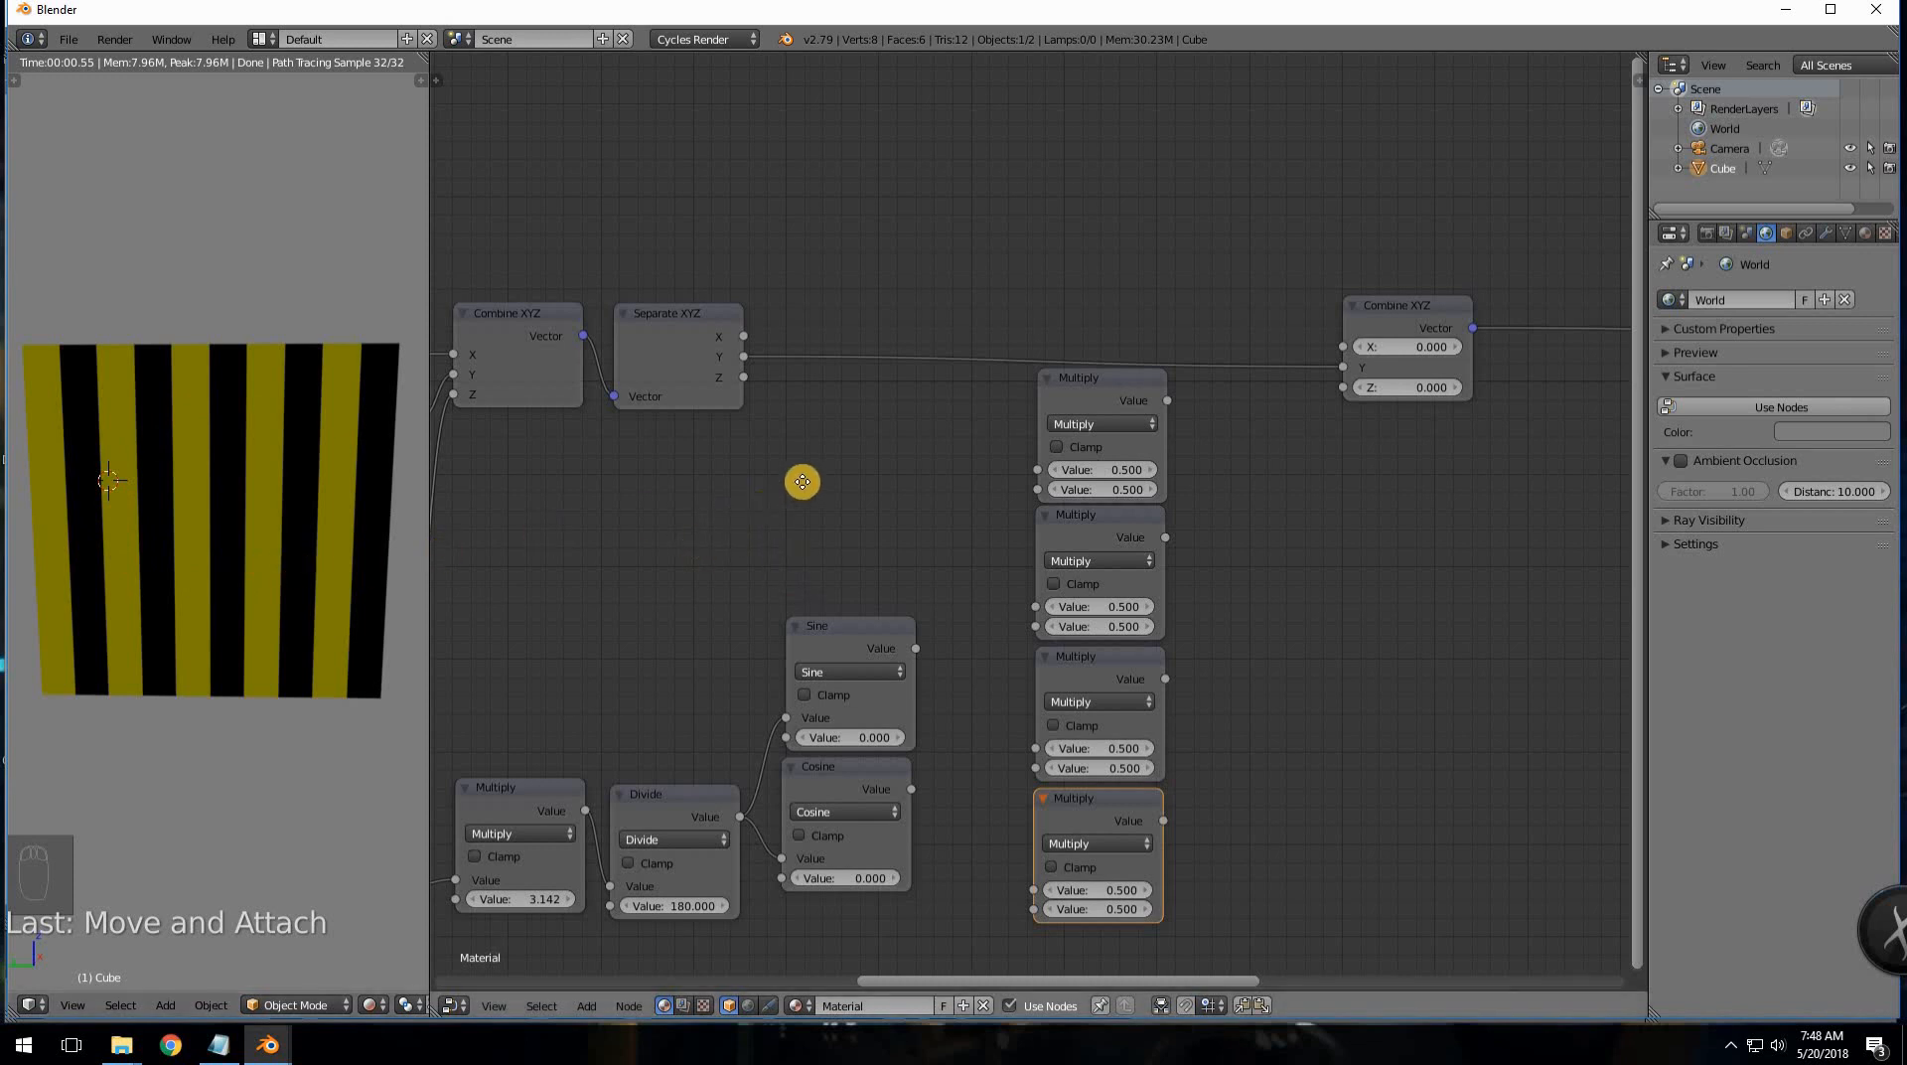
- Line up the Multiply 3.142 and Divide 180 nodes and move Combine XYZ farther right
middle_click_drag(802, 482, 924, 404)
left_click_drag(637, 716, 630, 724)
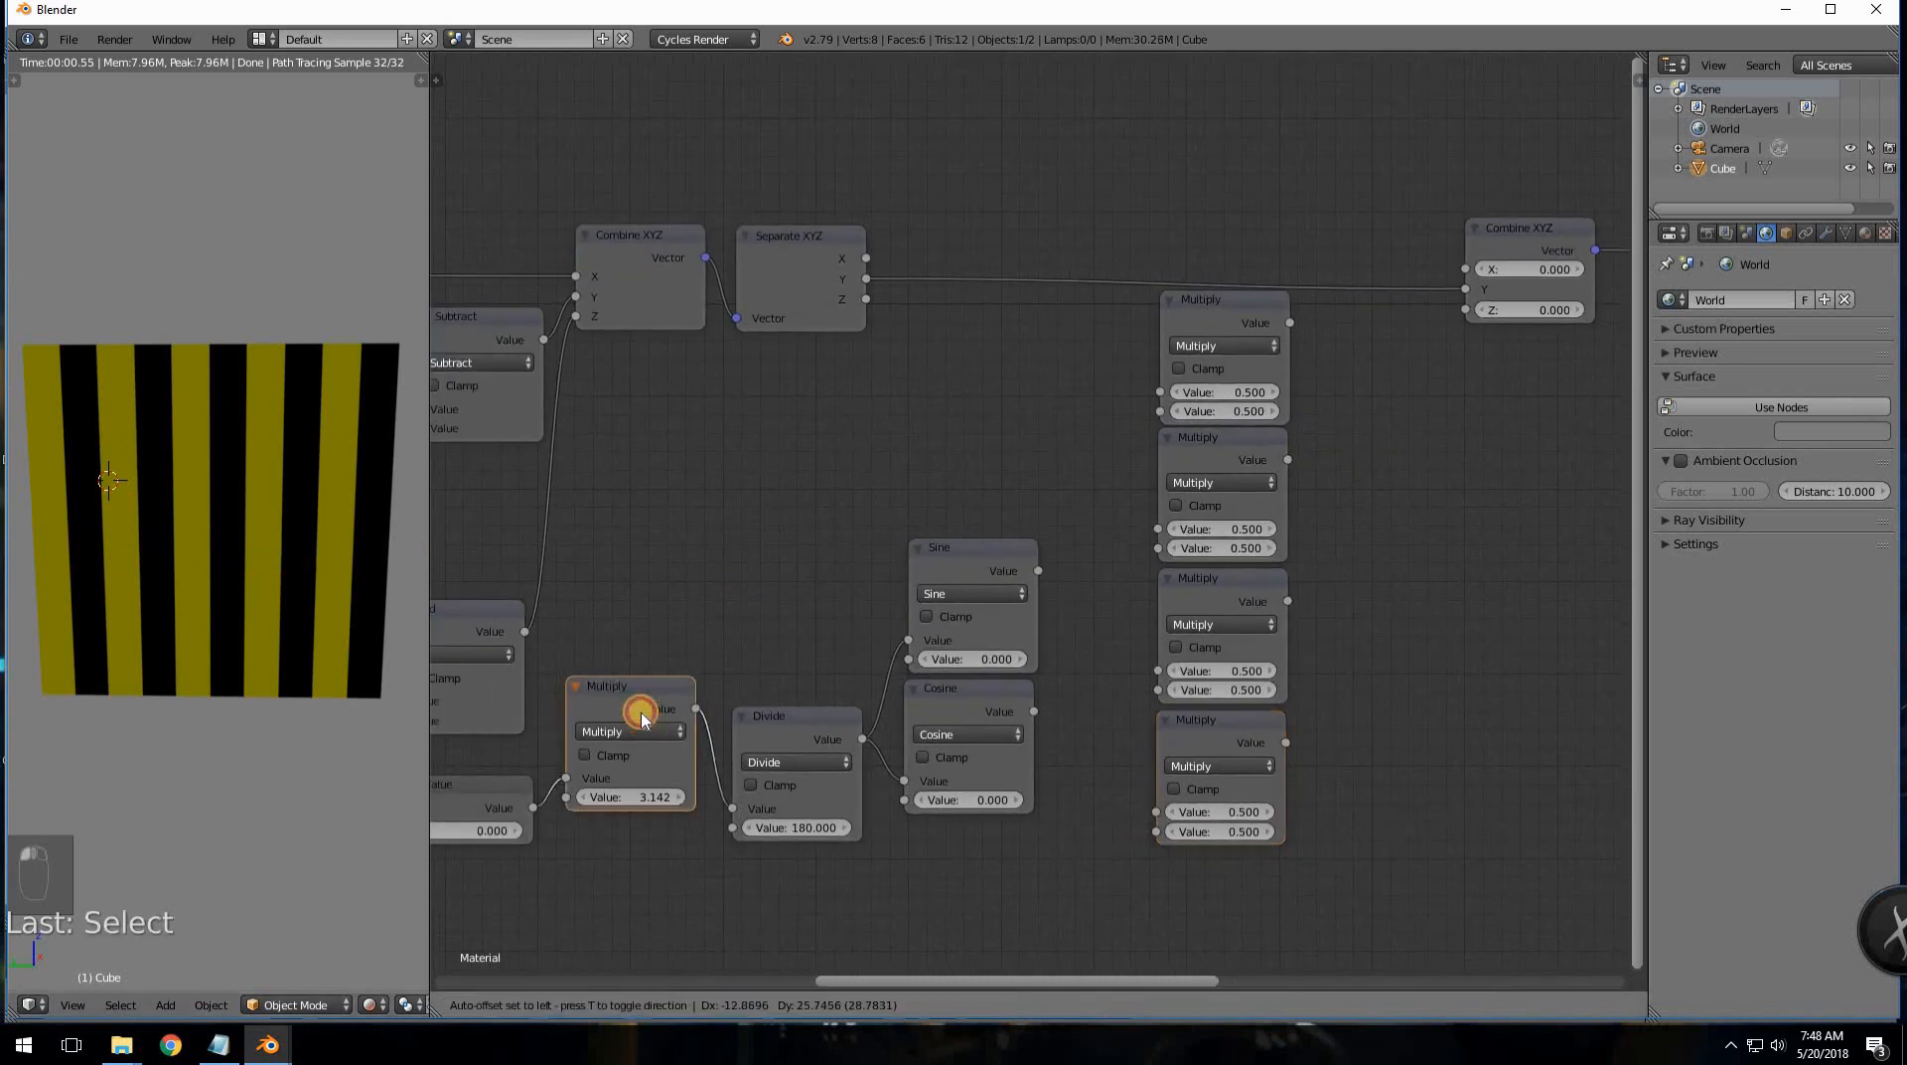
left_click_drag(751, 720, 740, 722)
middle_click_drag(762, 611, 669, 591)
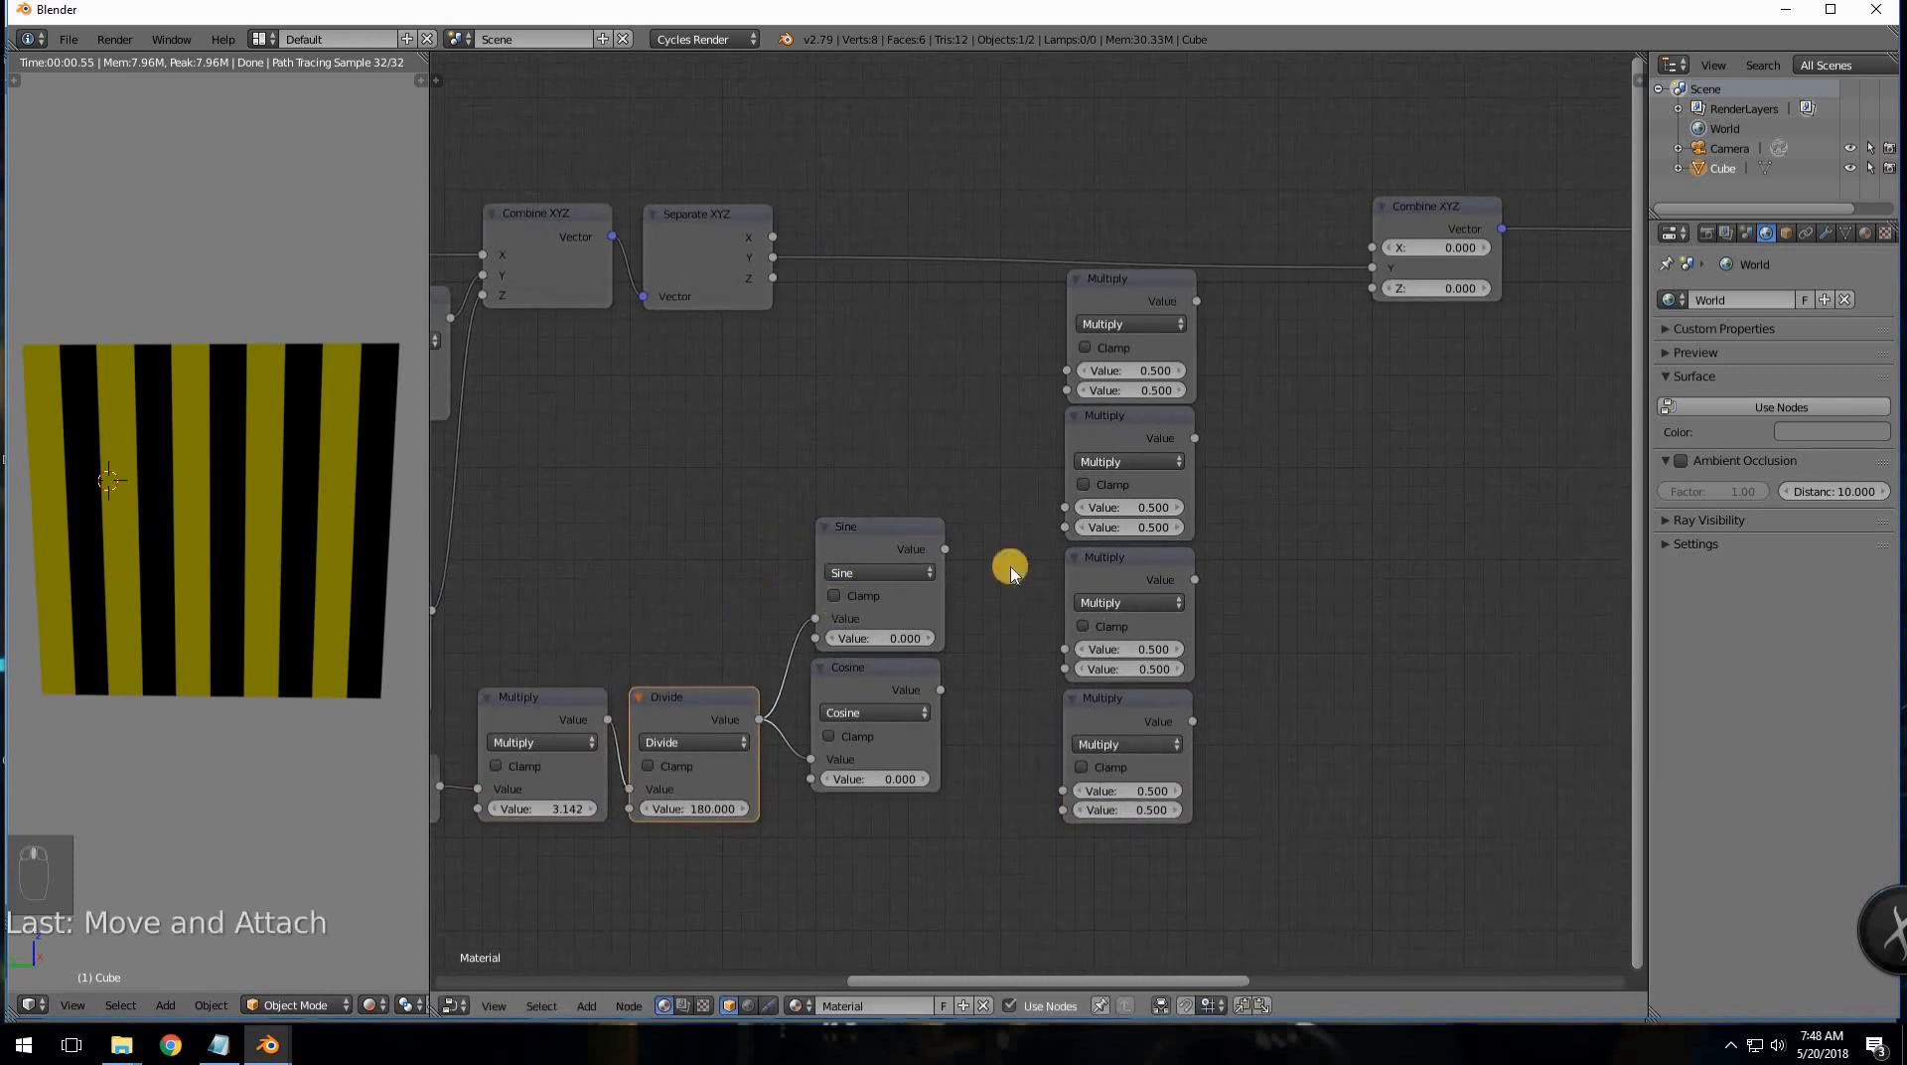
middle_click_drag(938, 477, 730, 494)
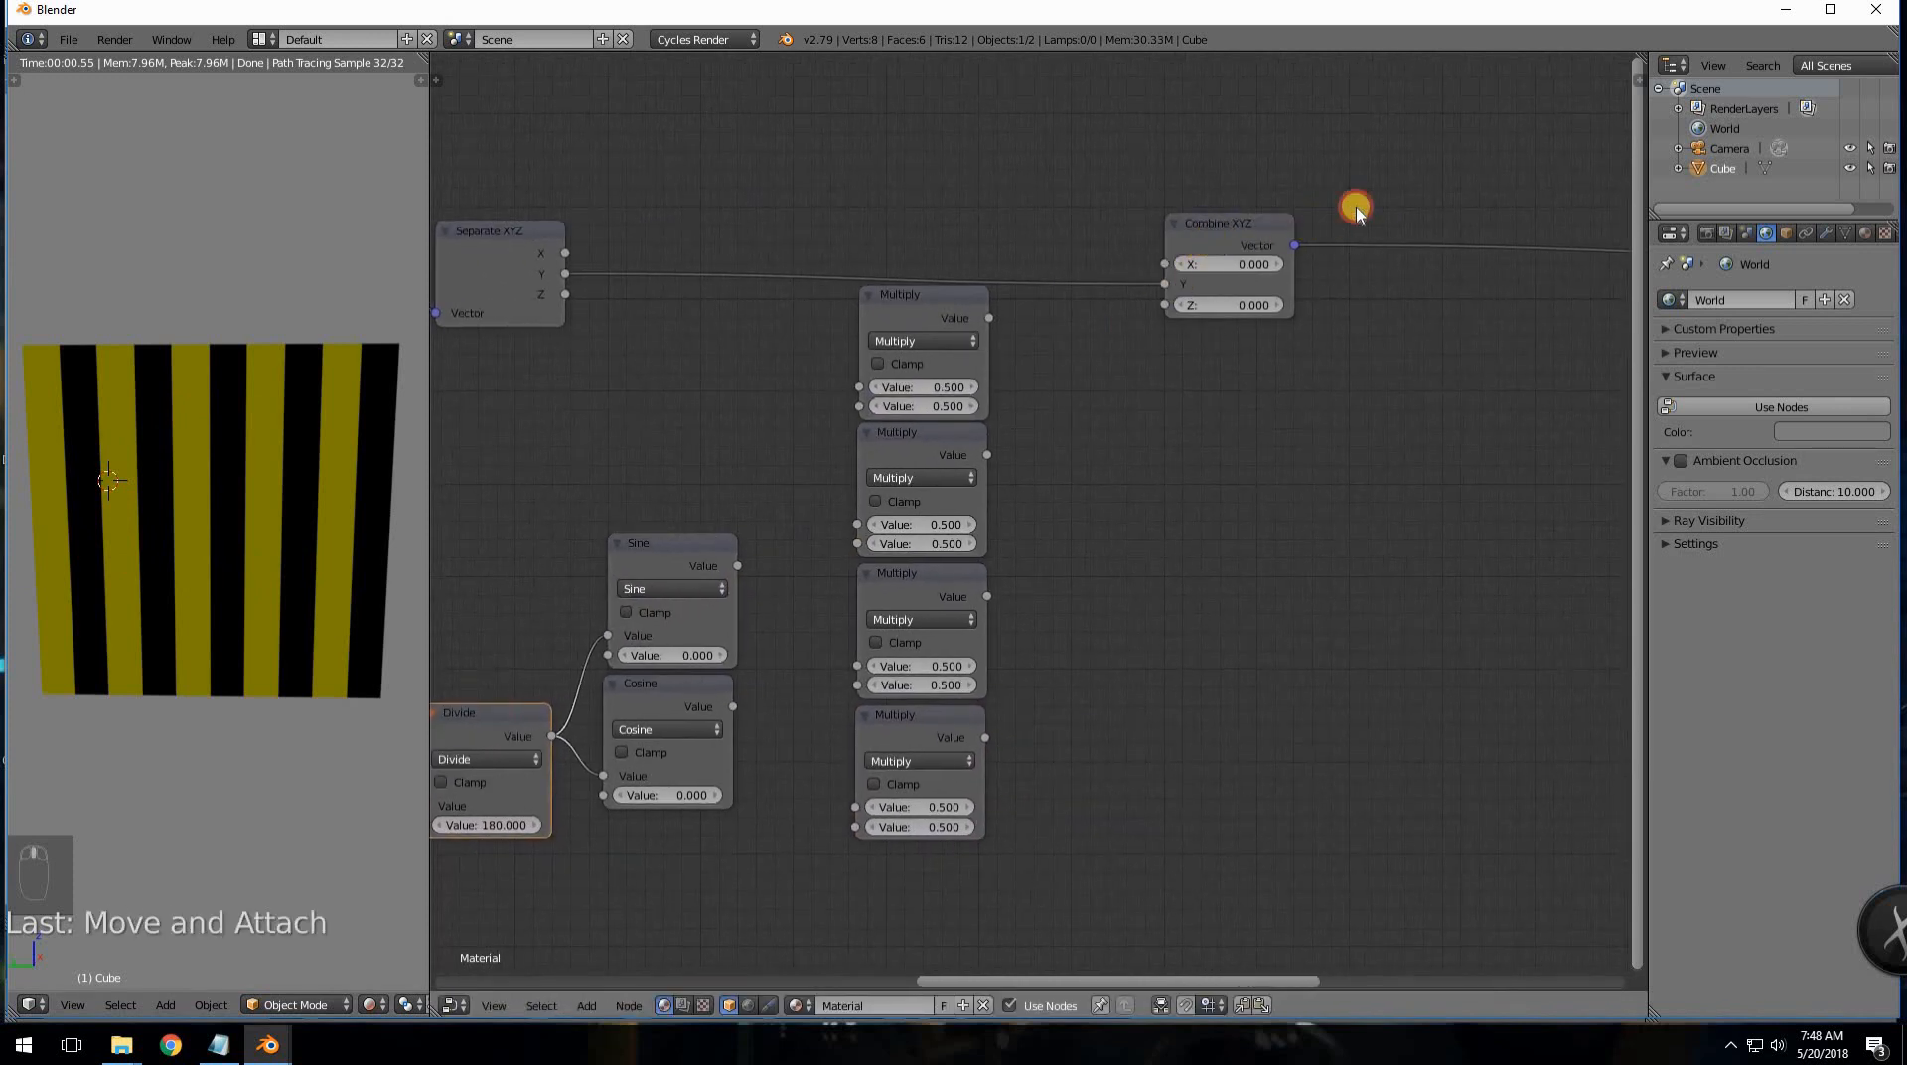
left_click_drag(1204, 237, 1434, 221)
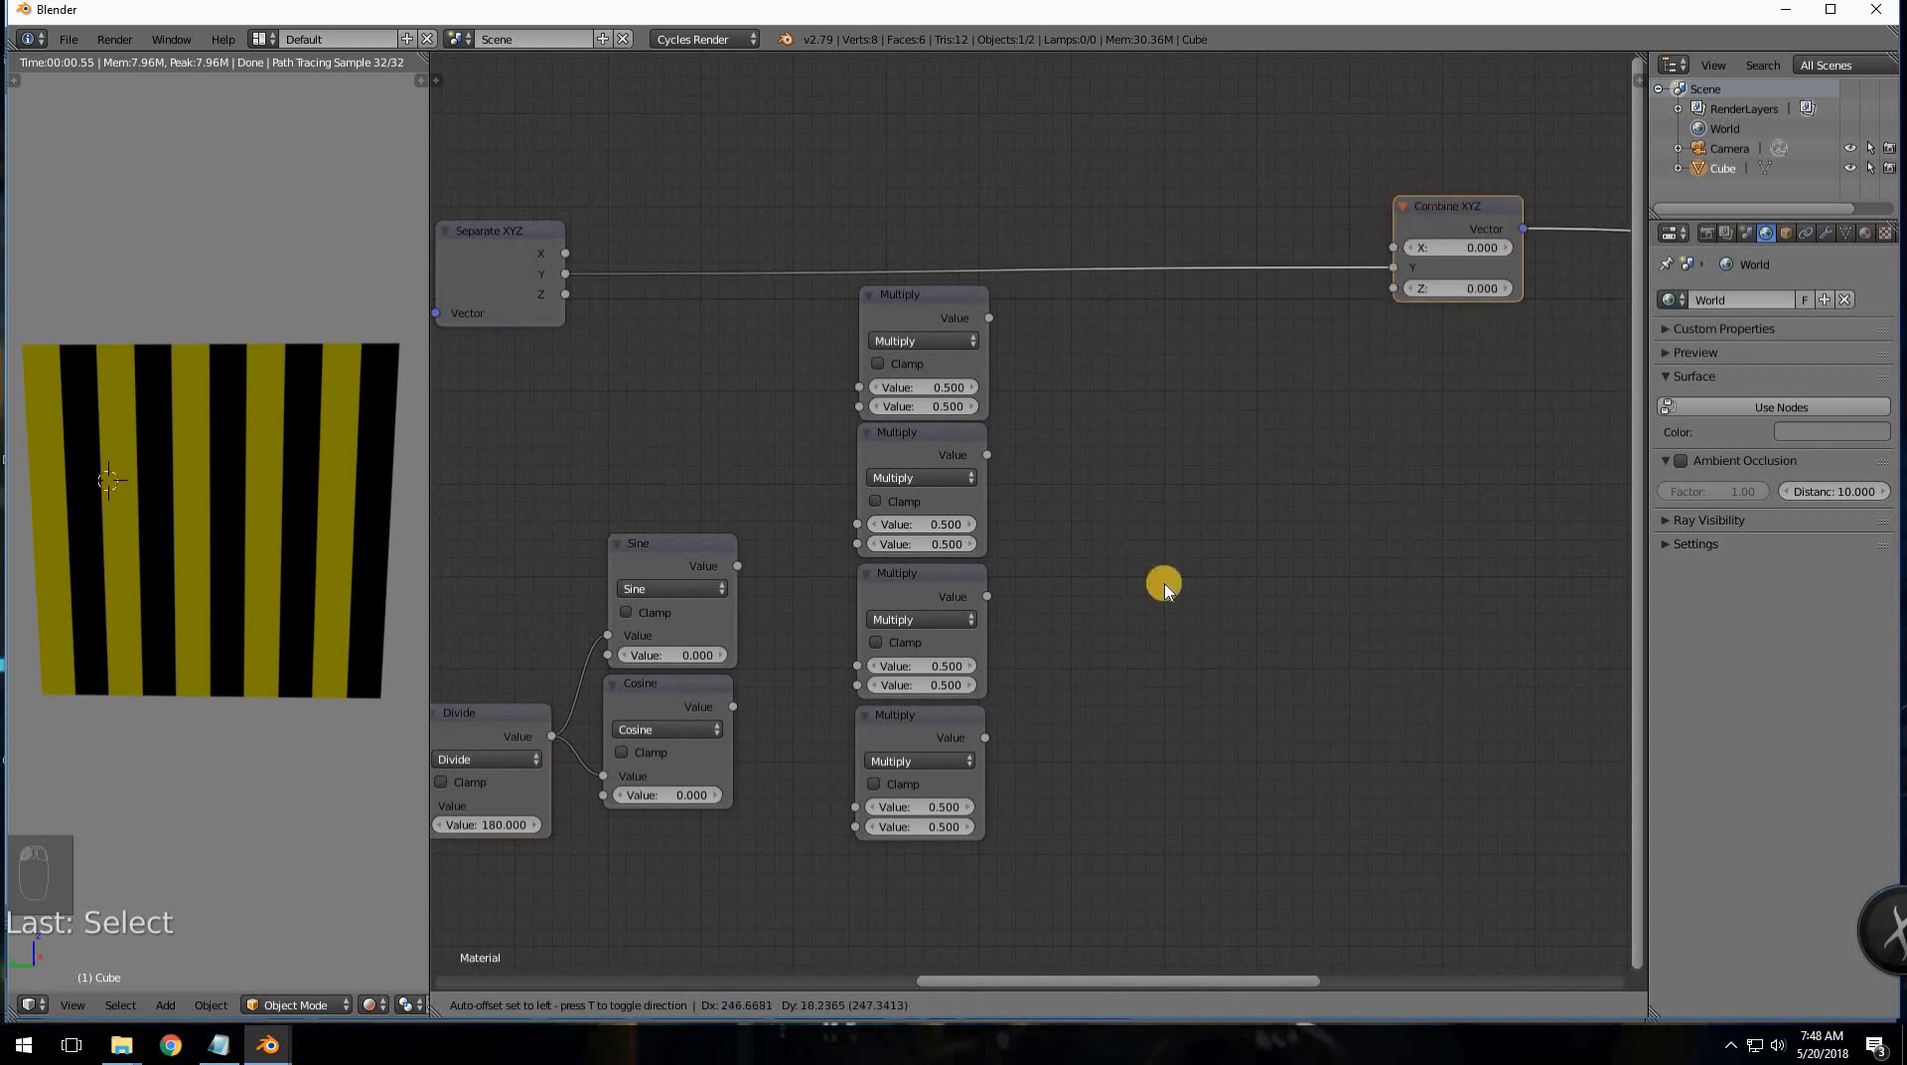
- Duplicate a Multiply node twice and check the rotation matrix notes
left_click(939, 455)
key("shift+d")
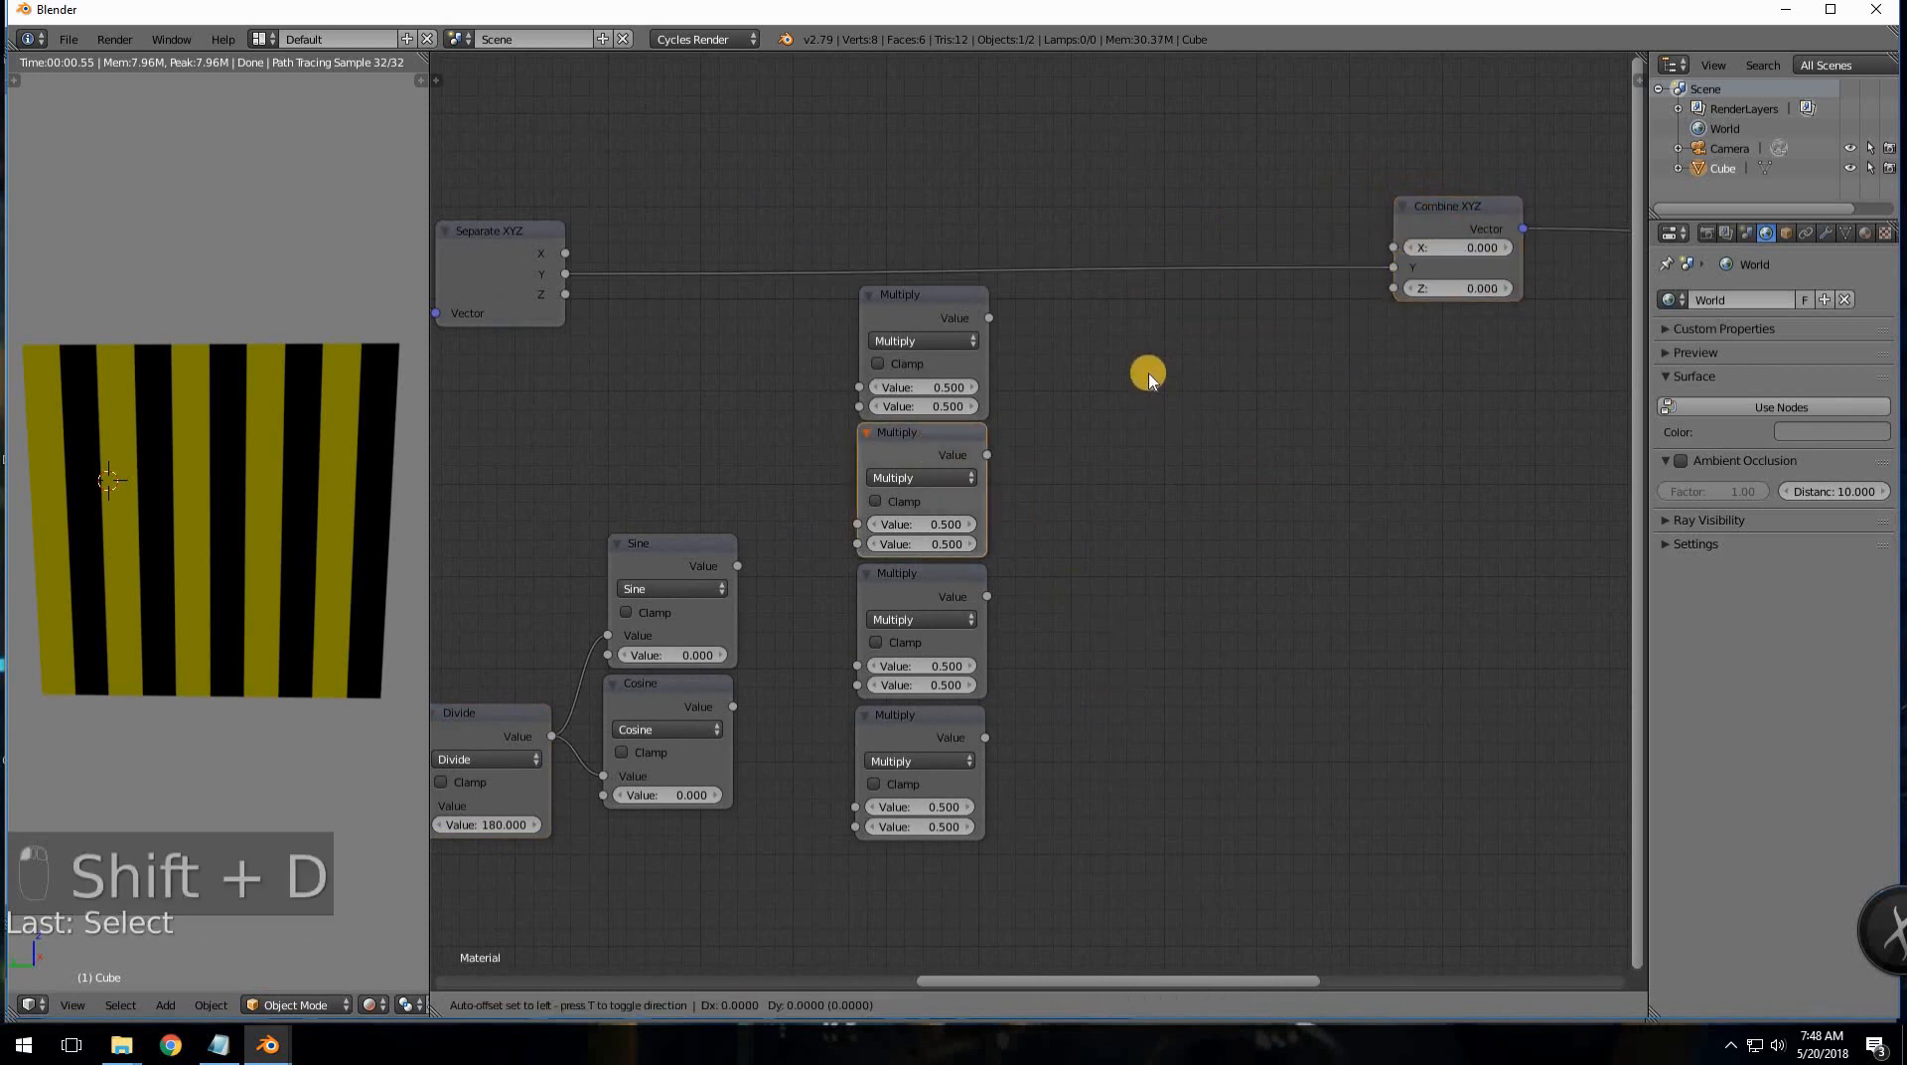
left_click(1141, 378)
key("shift+d")
left_click(1129, 607)
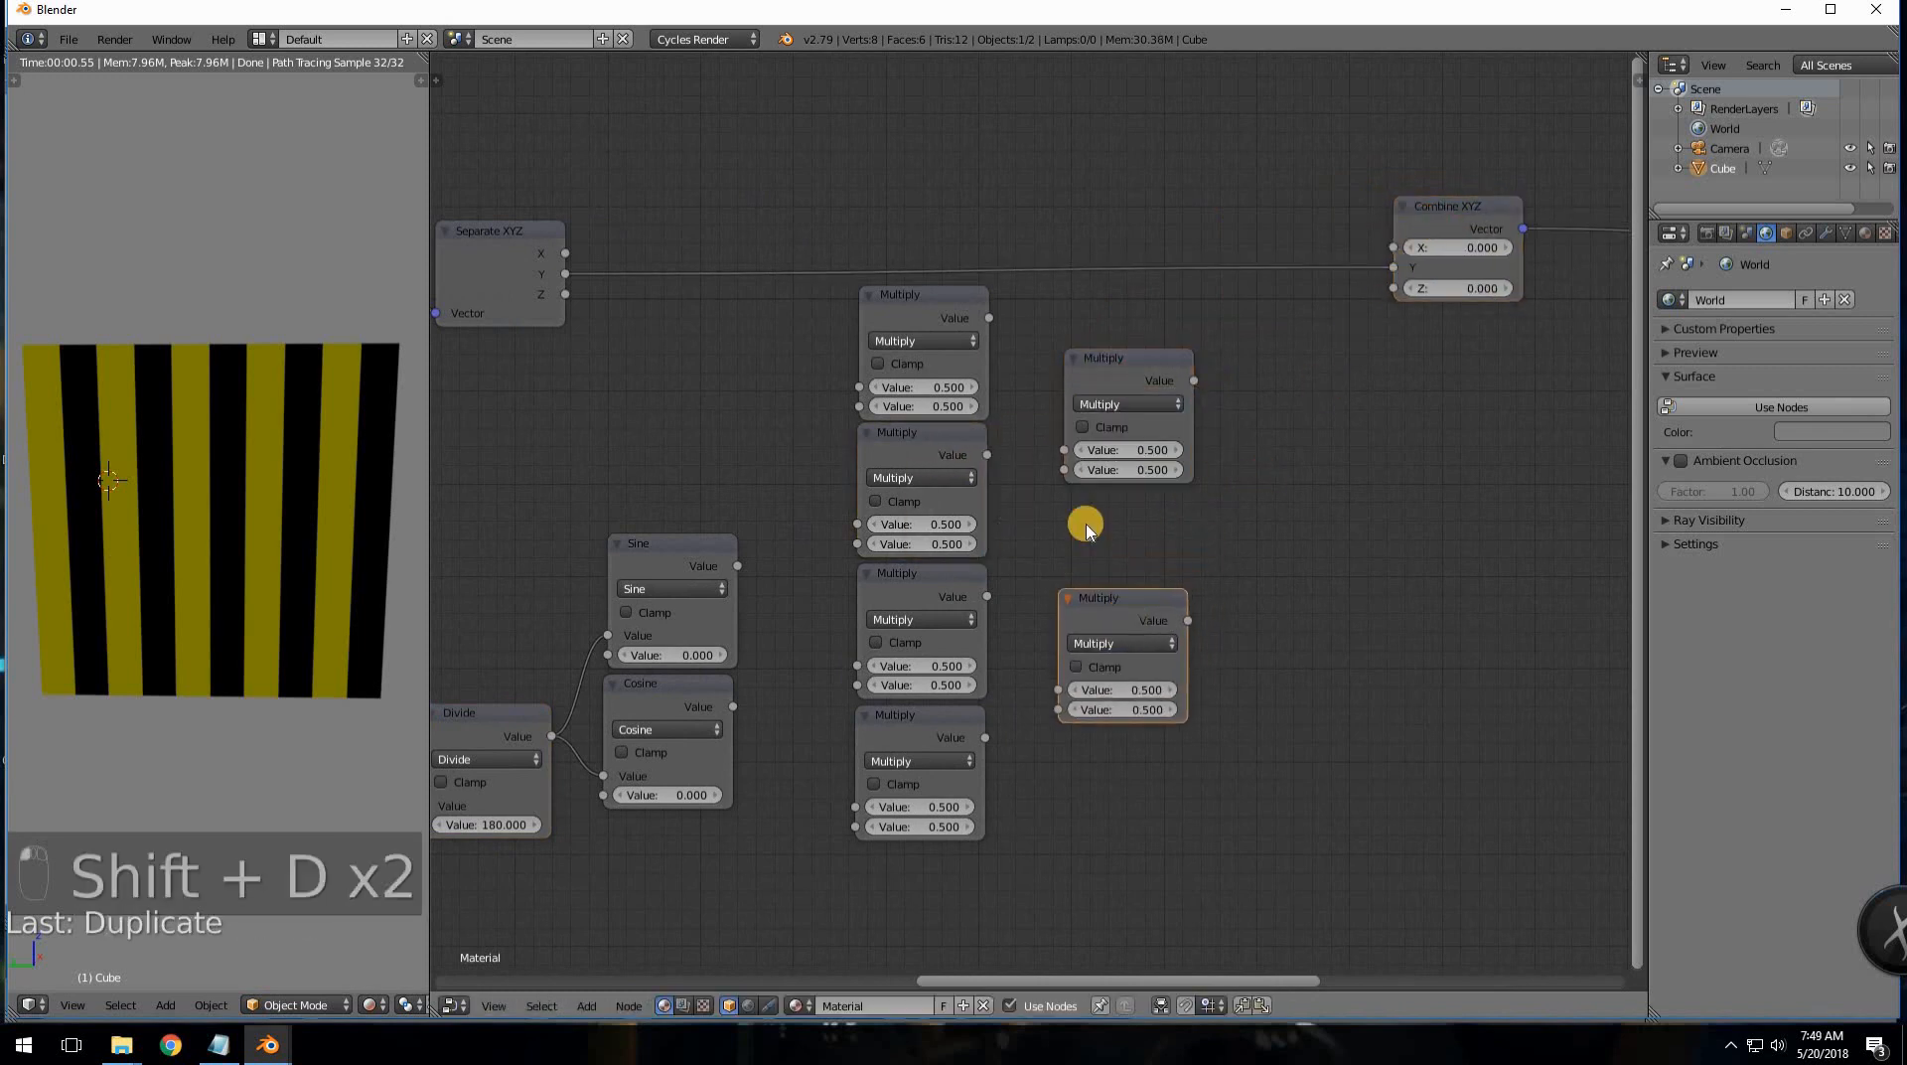
middle_click_drag(832, 577, 959, 547)
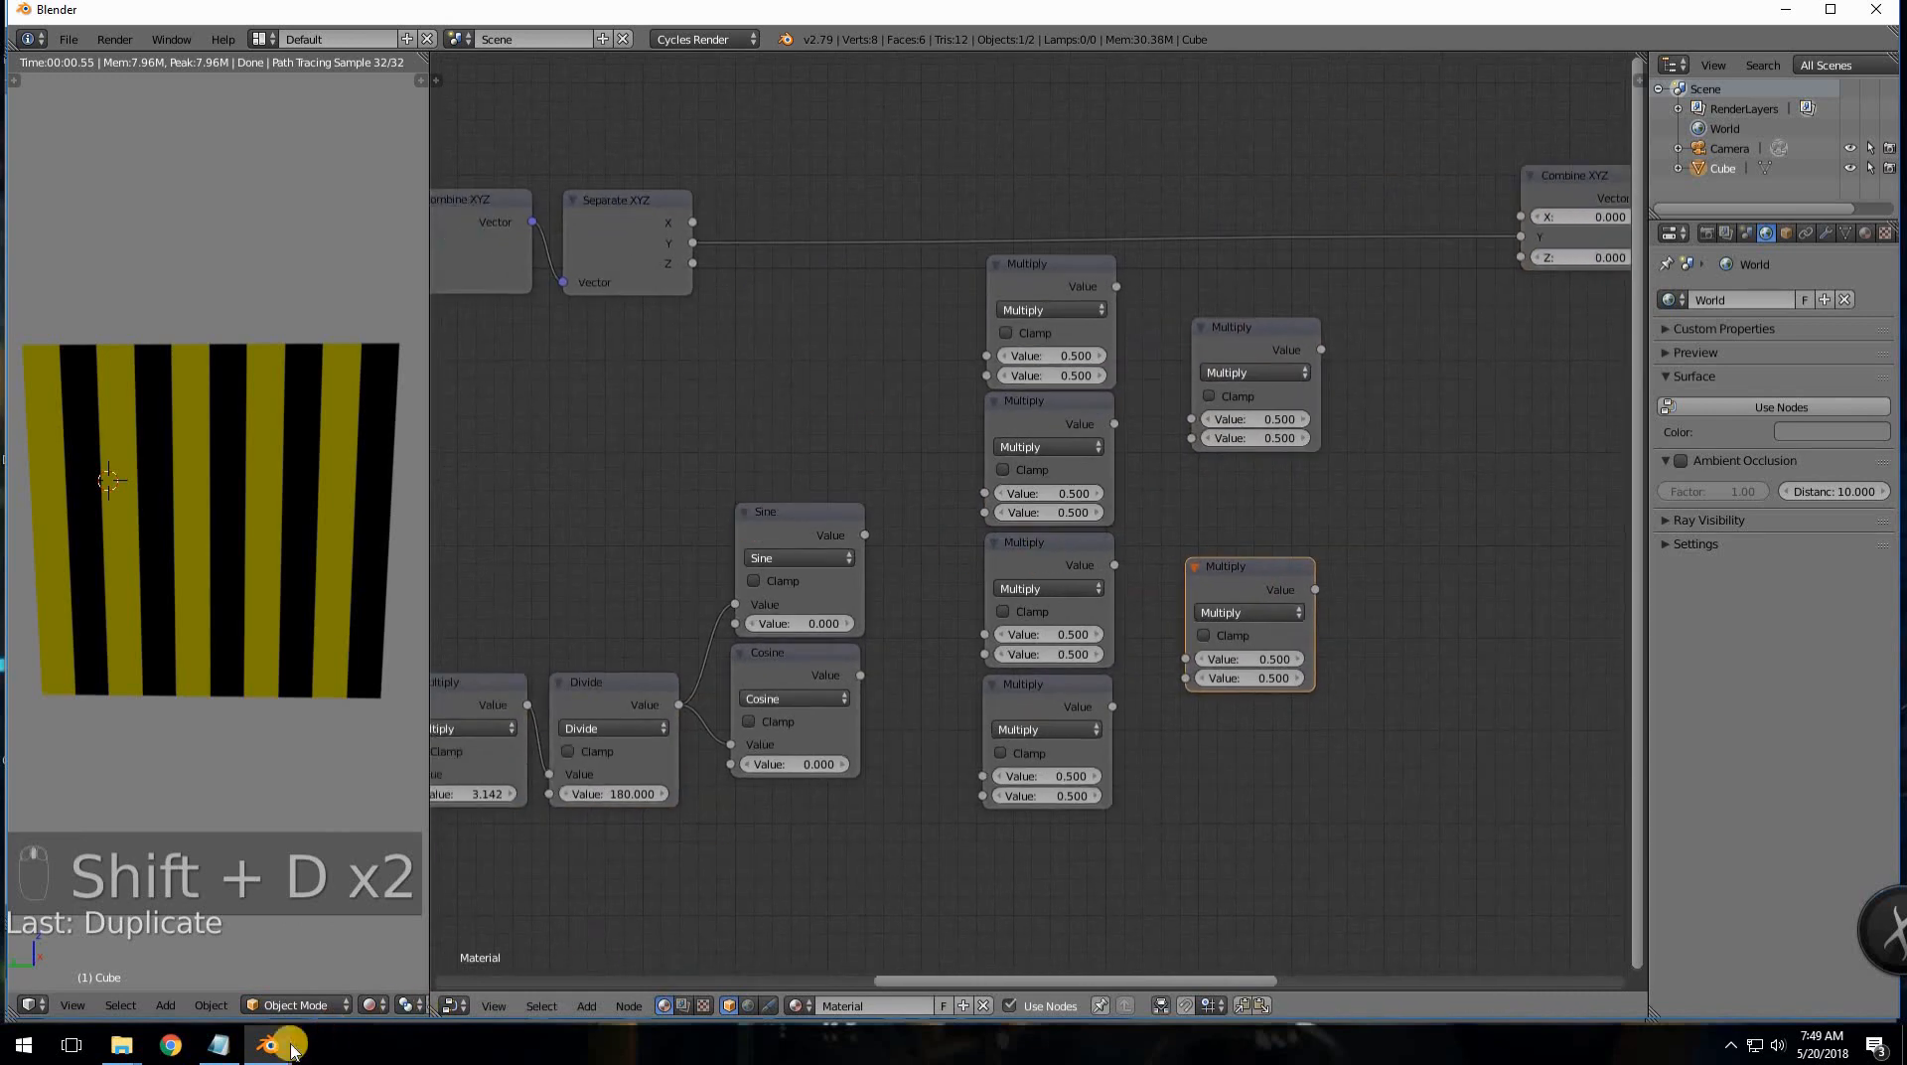
left_click(219, 1043)
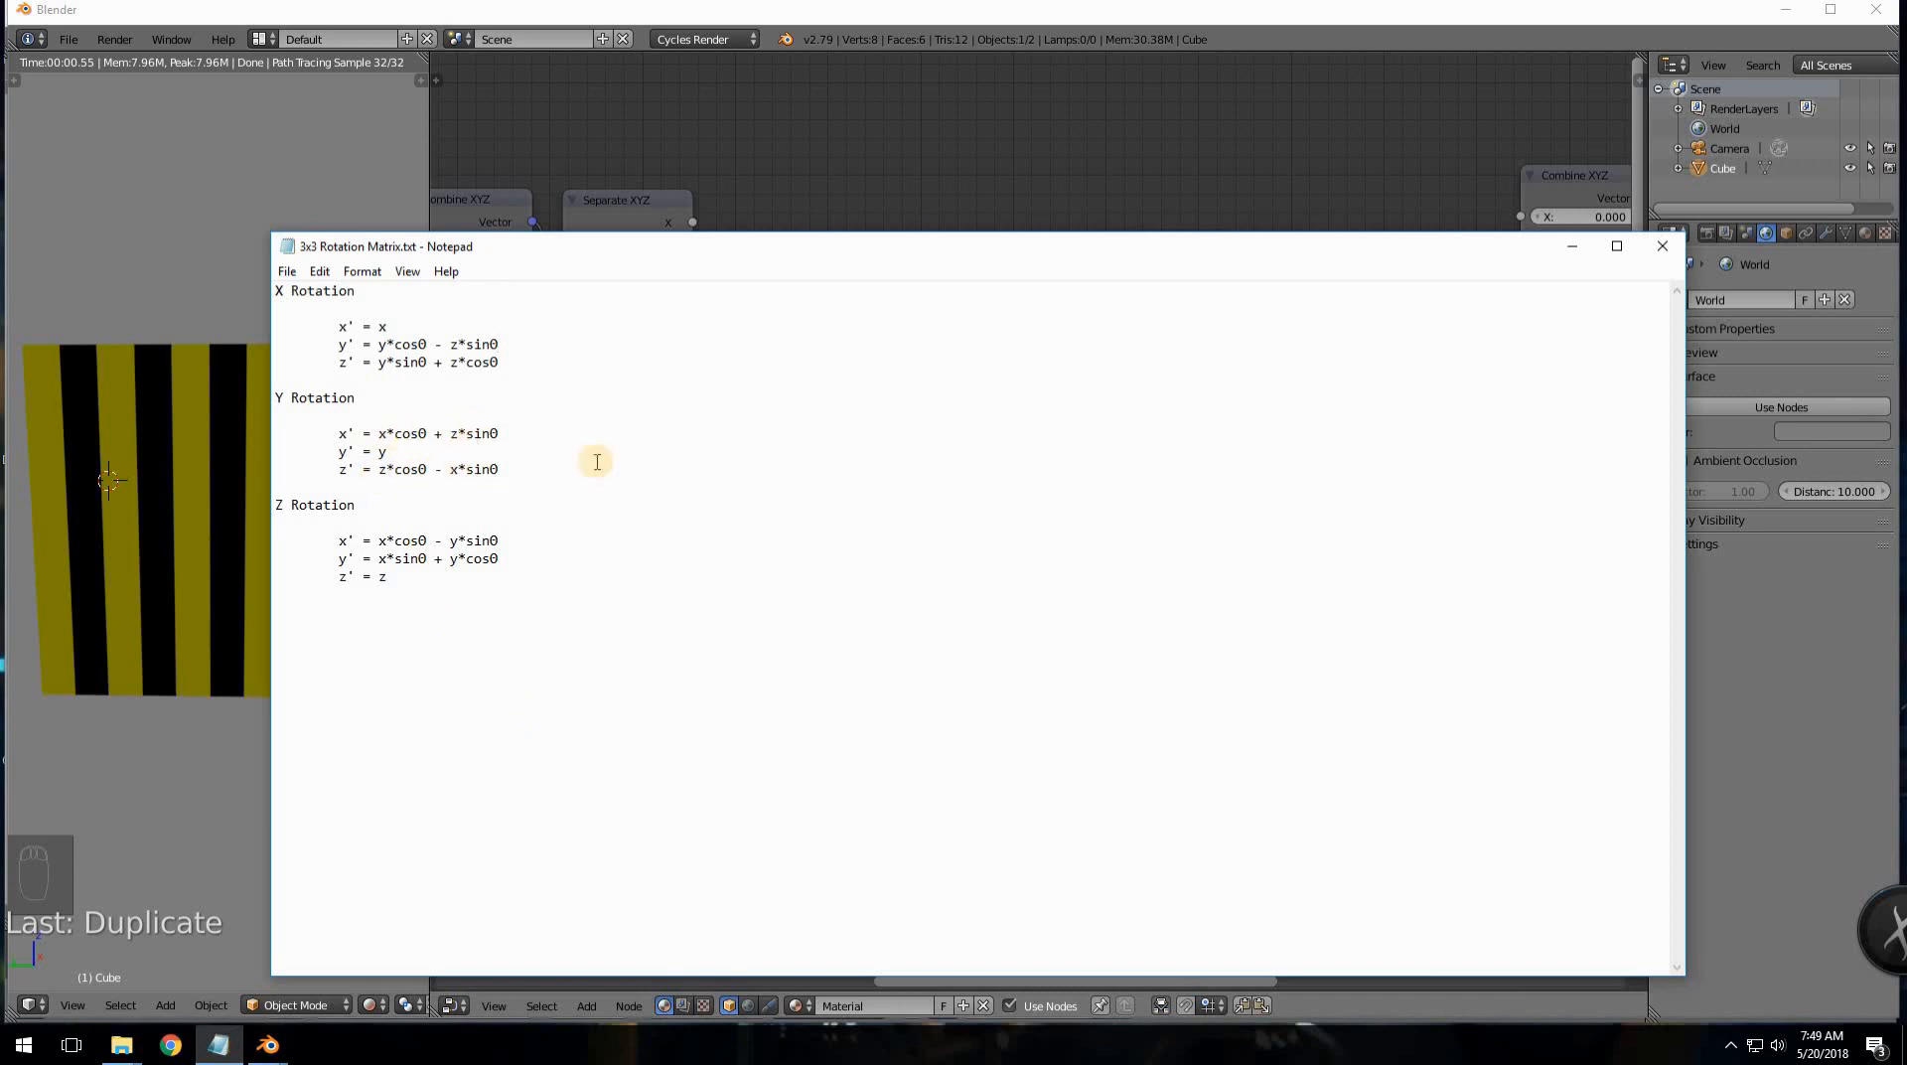
key("alt+Tab")
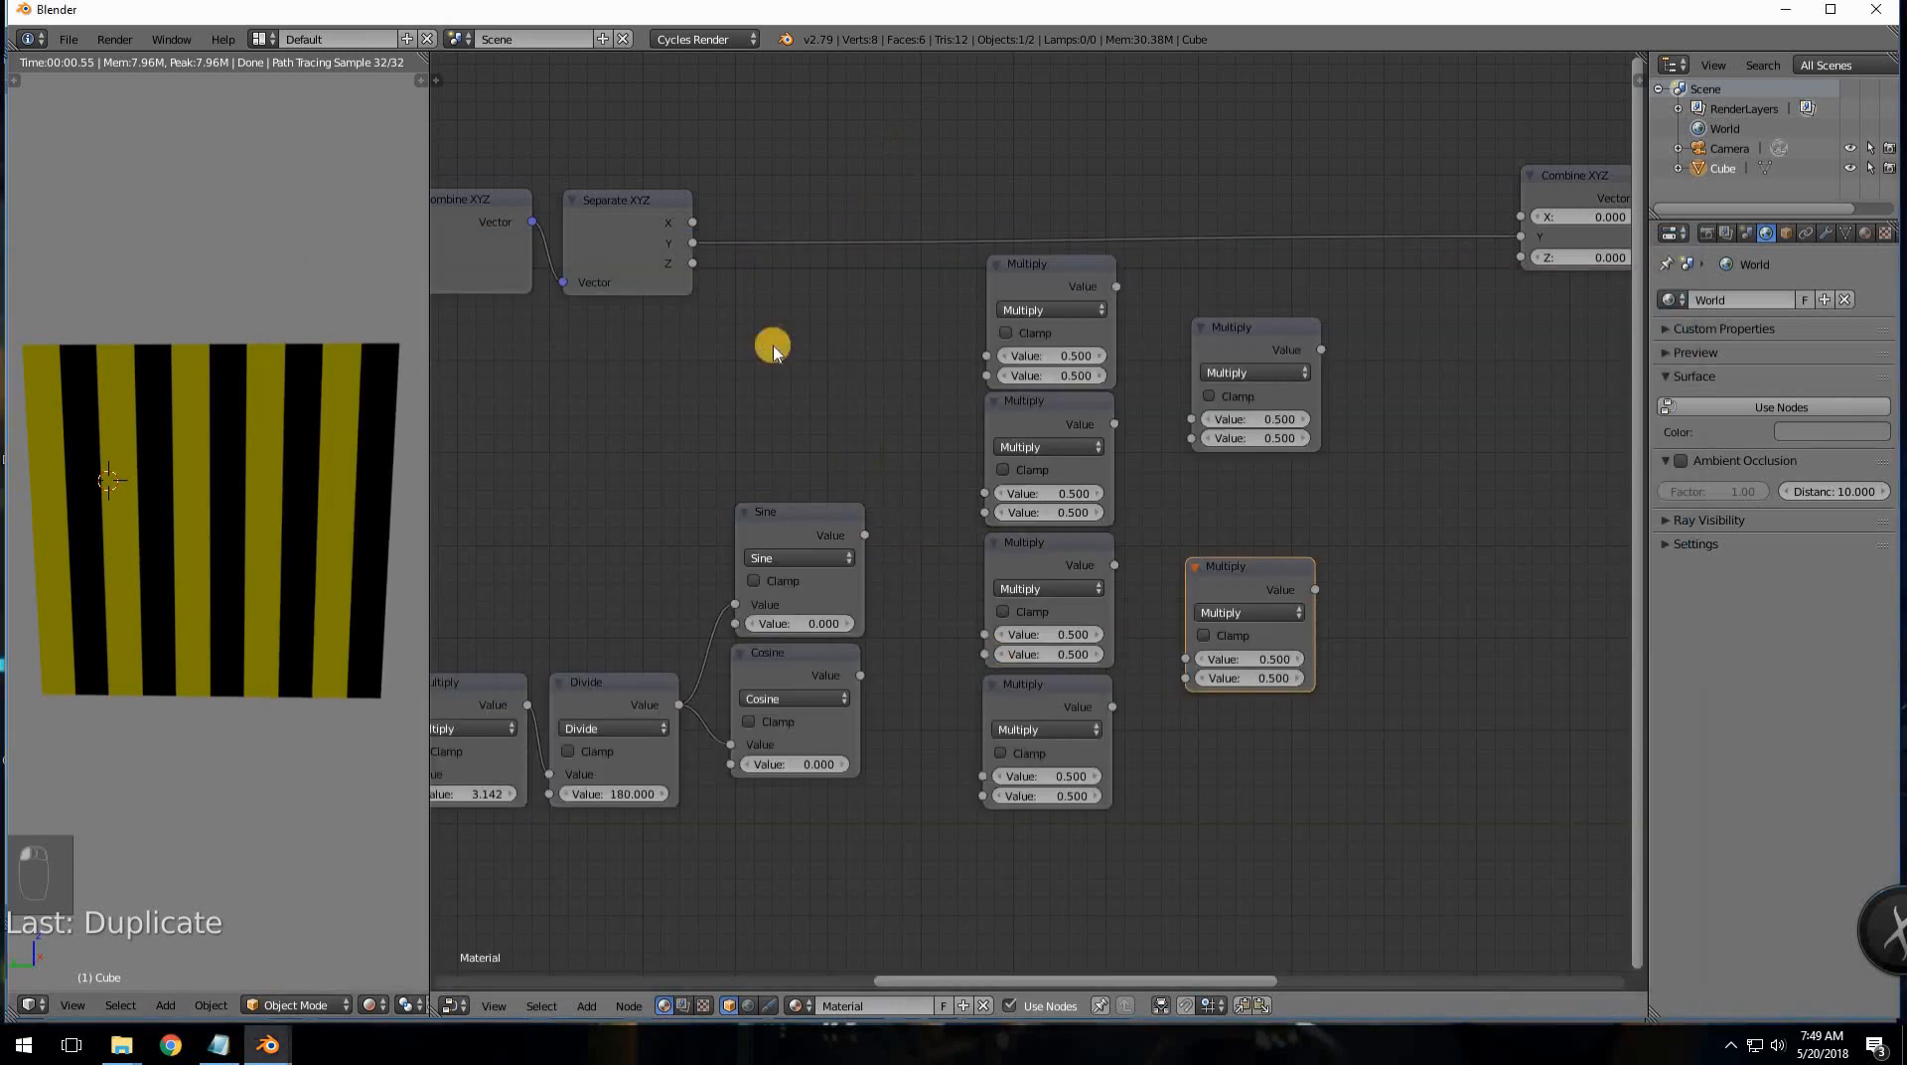
- Wire X×Cosine into the top Multiply and Z×Sine into the second Multiply
left_click_drag(693, 228, 986, 356)
left_click_drag(694, 264, 984, 493)
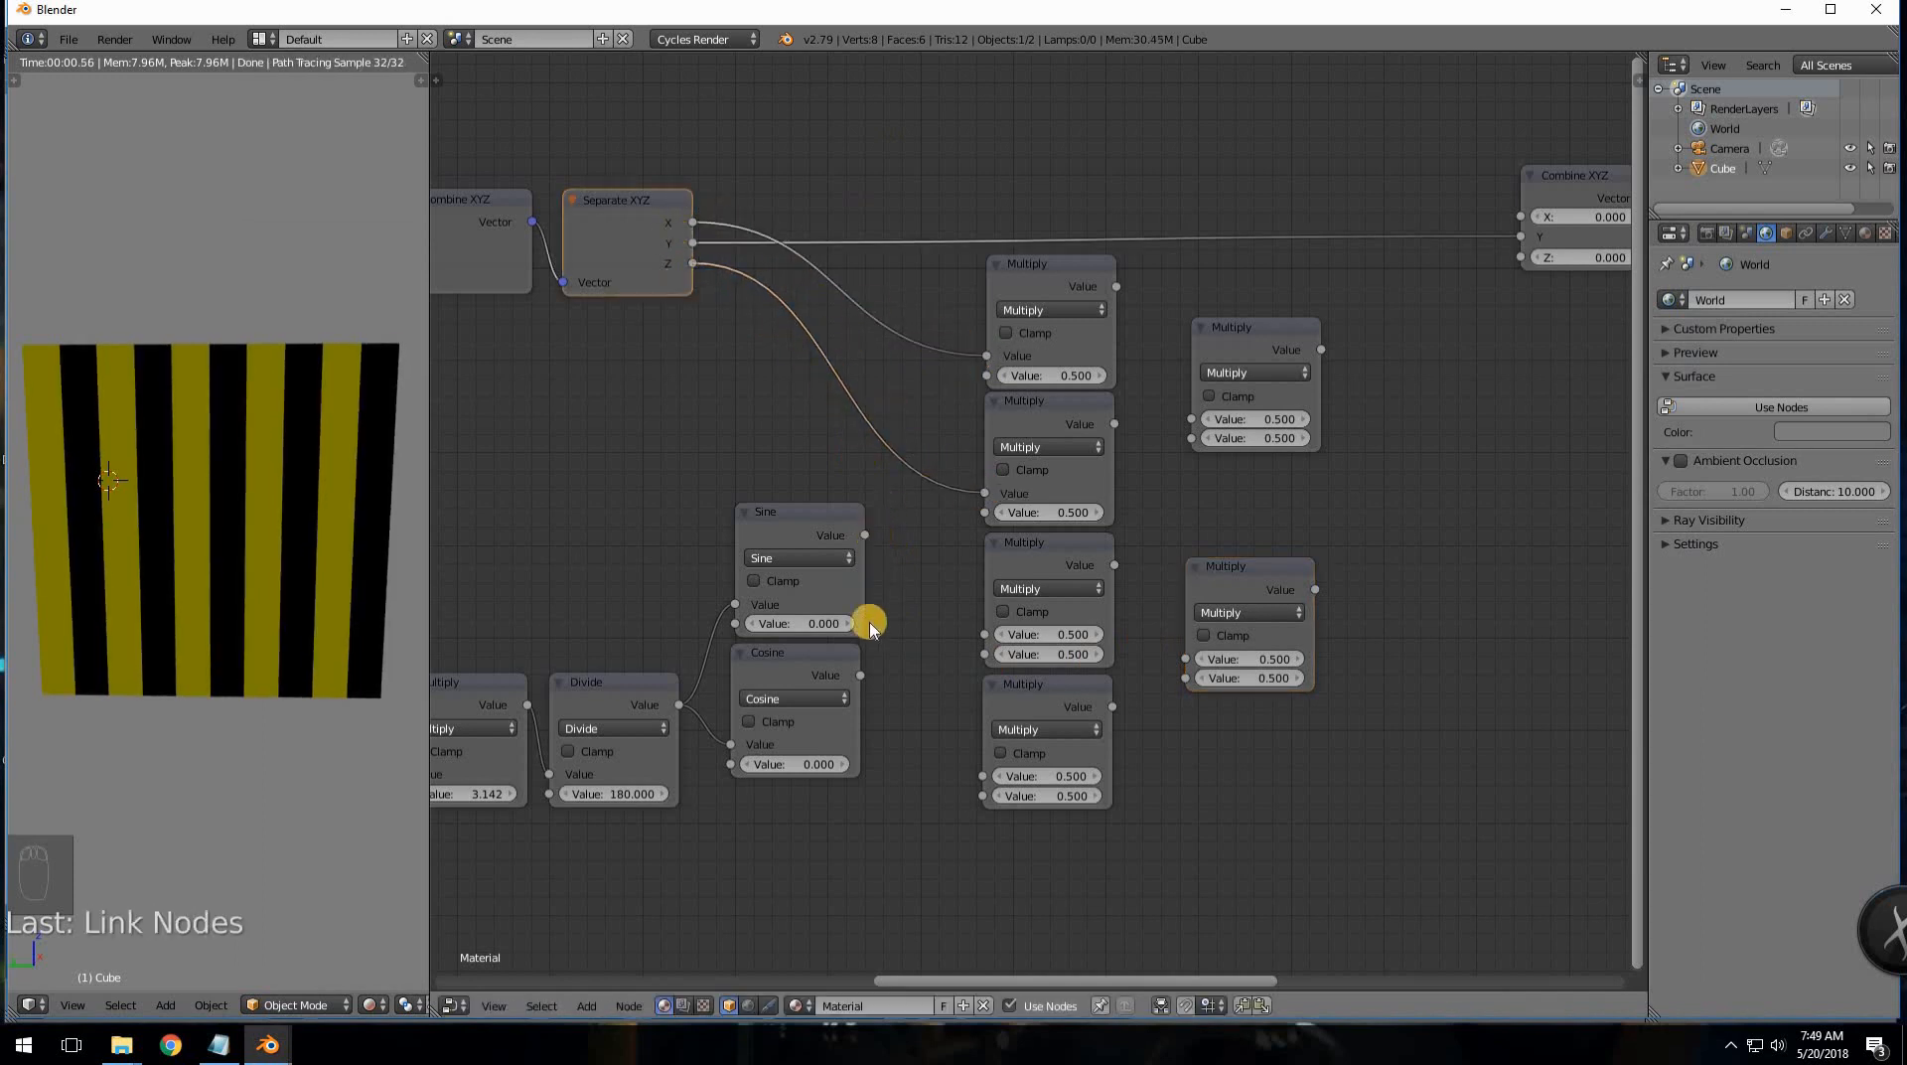
left_click_drag(860, 678, 986, 376)
left_click_drag(868, 535, 981, 513)
- Wire Z×Cosine into the third Multiply and X×Sine into the bottom one, then recheck the matrix notes
left_click_drag(692, 270, 984, 633)
left_click_drag(693, 224, 981, 777)
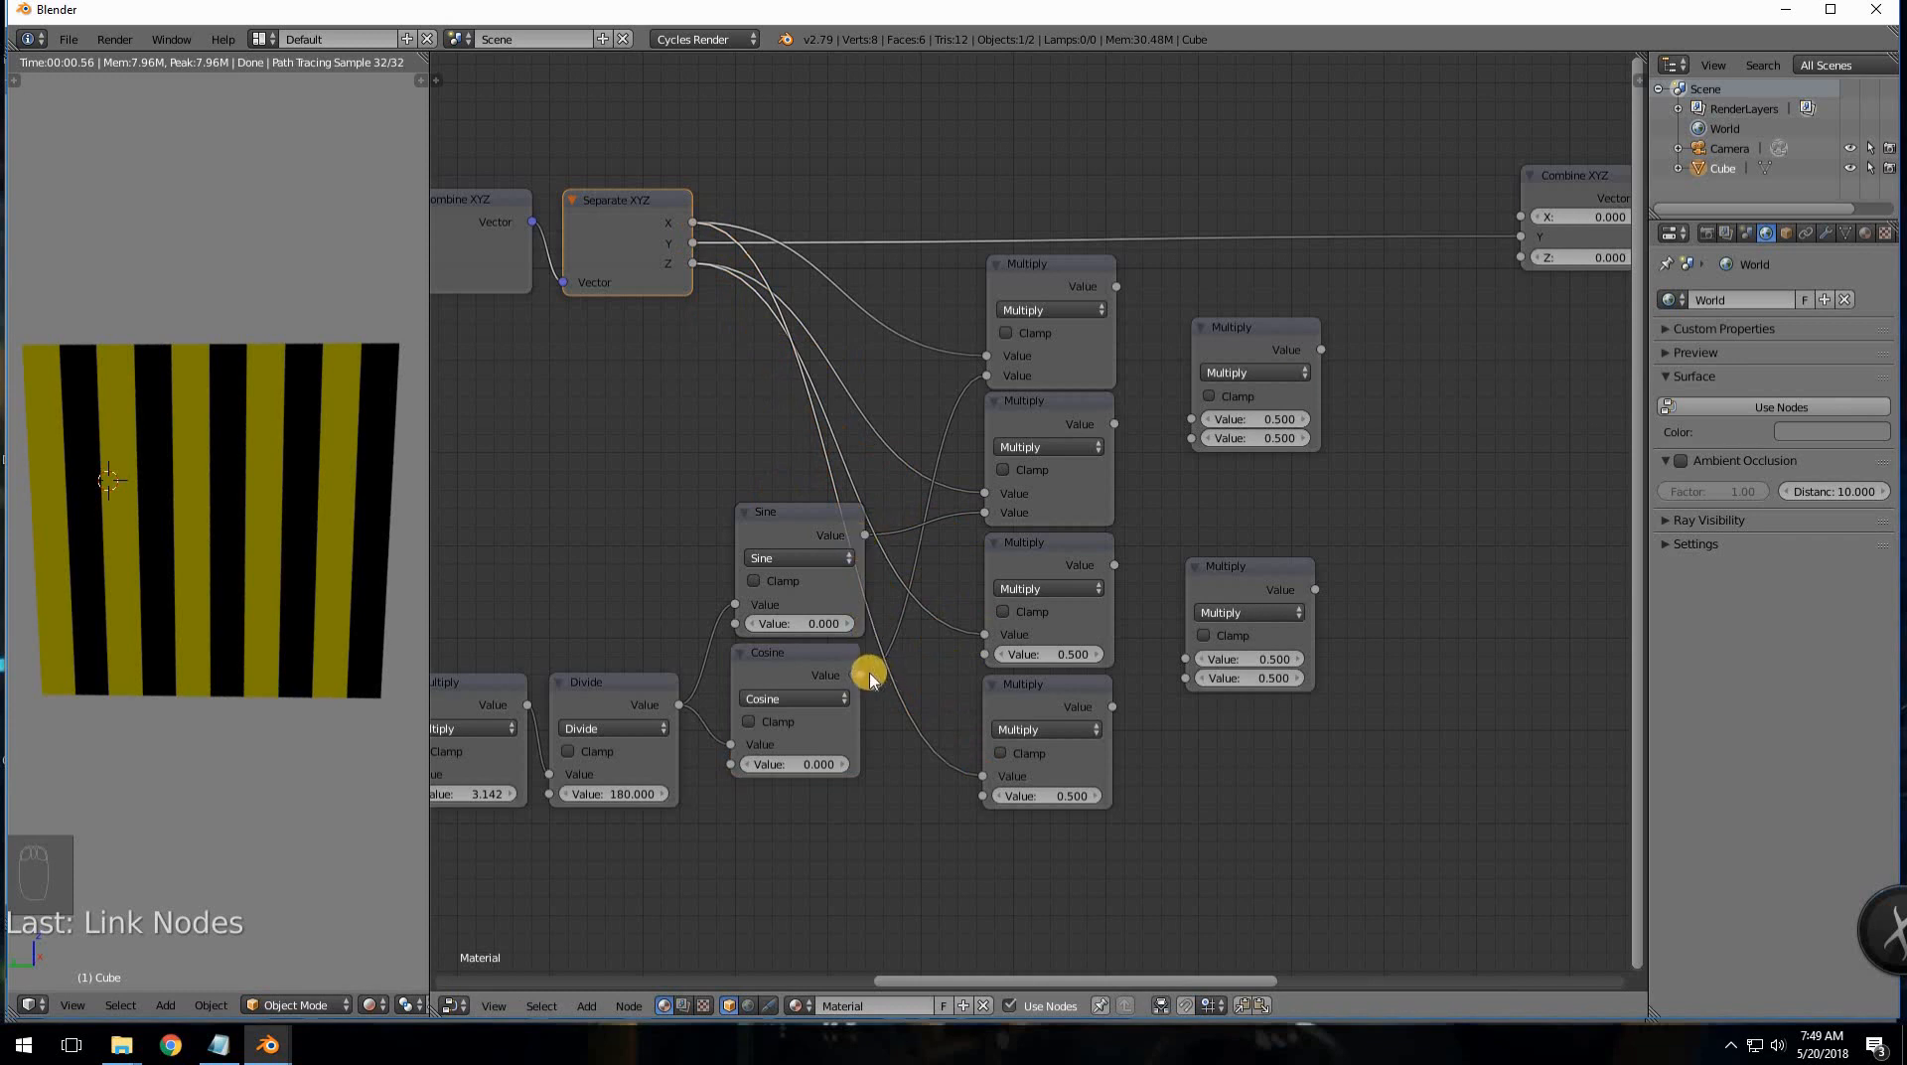
left_click_drag(862, 675, 945, 647)
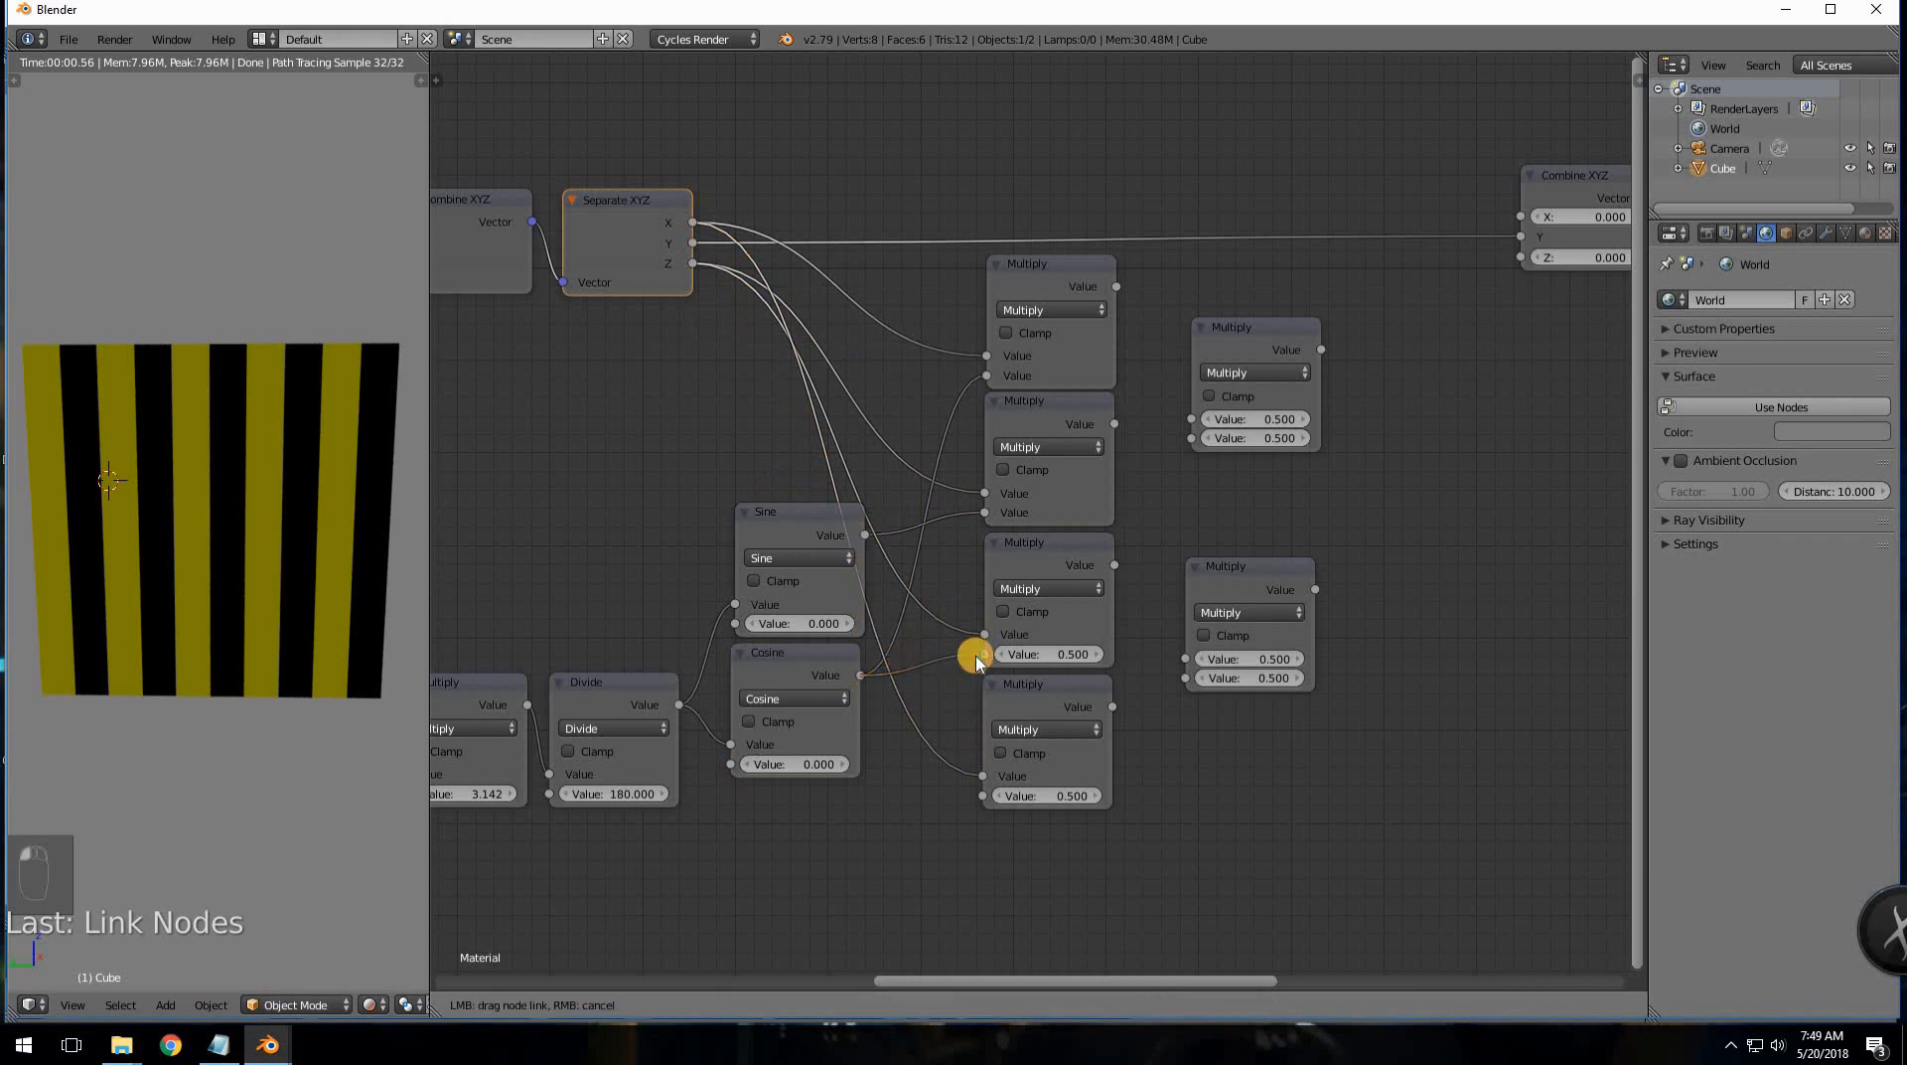
left_click_drag(975, 658, 981, 655)
left_click_drag(869, 554, 981, 796)
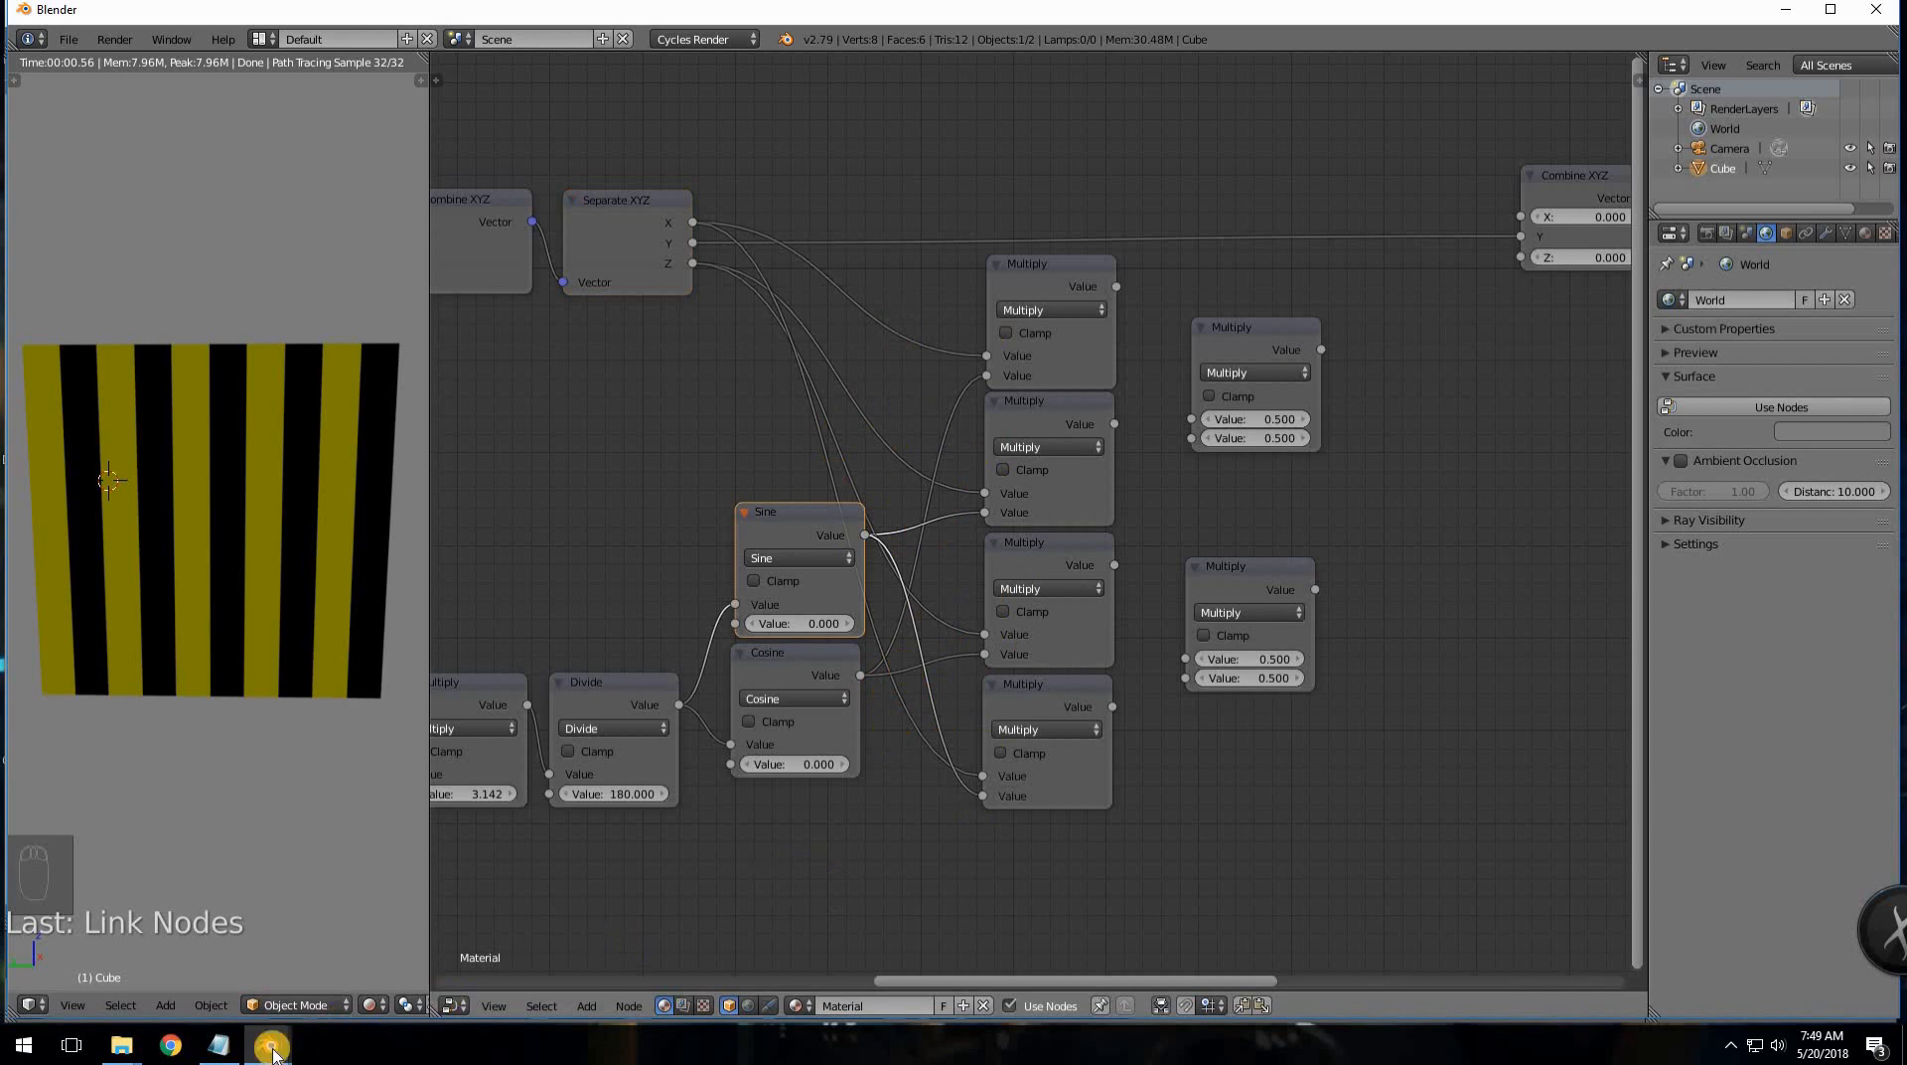
left_click(219, 1045)
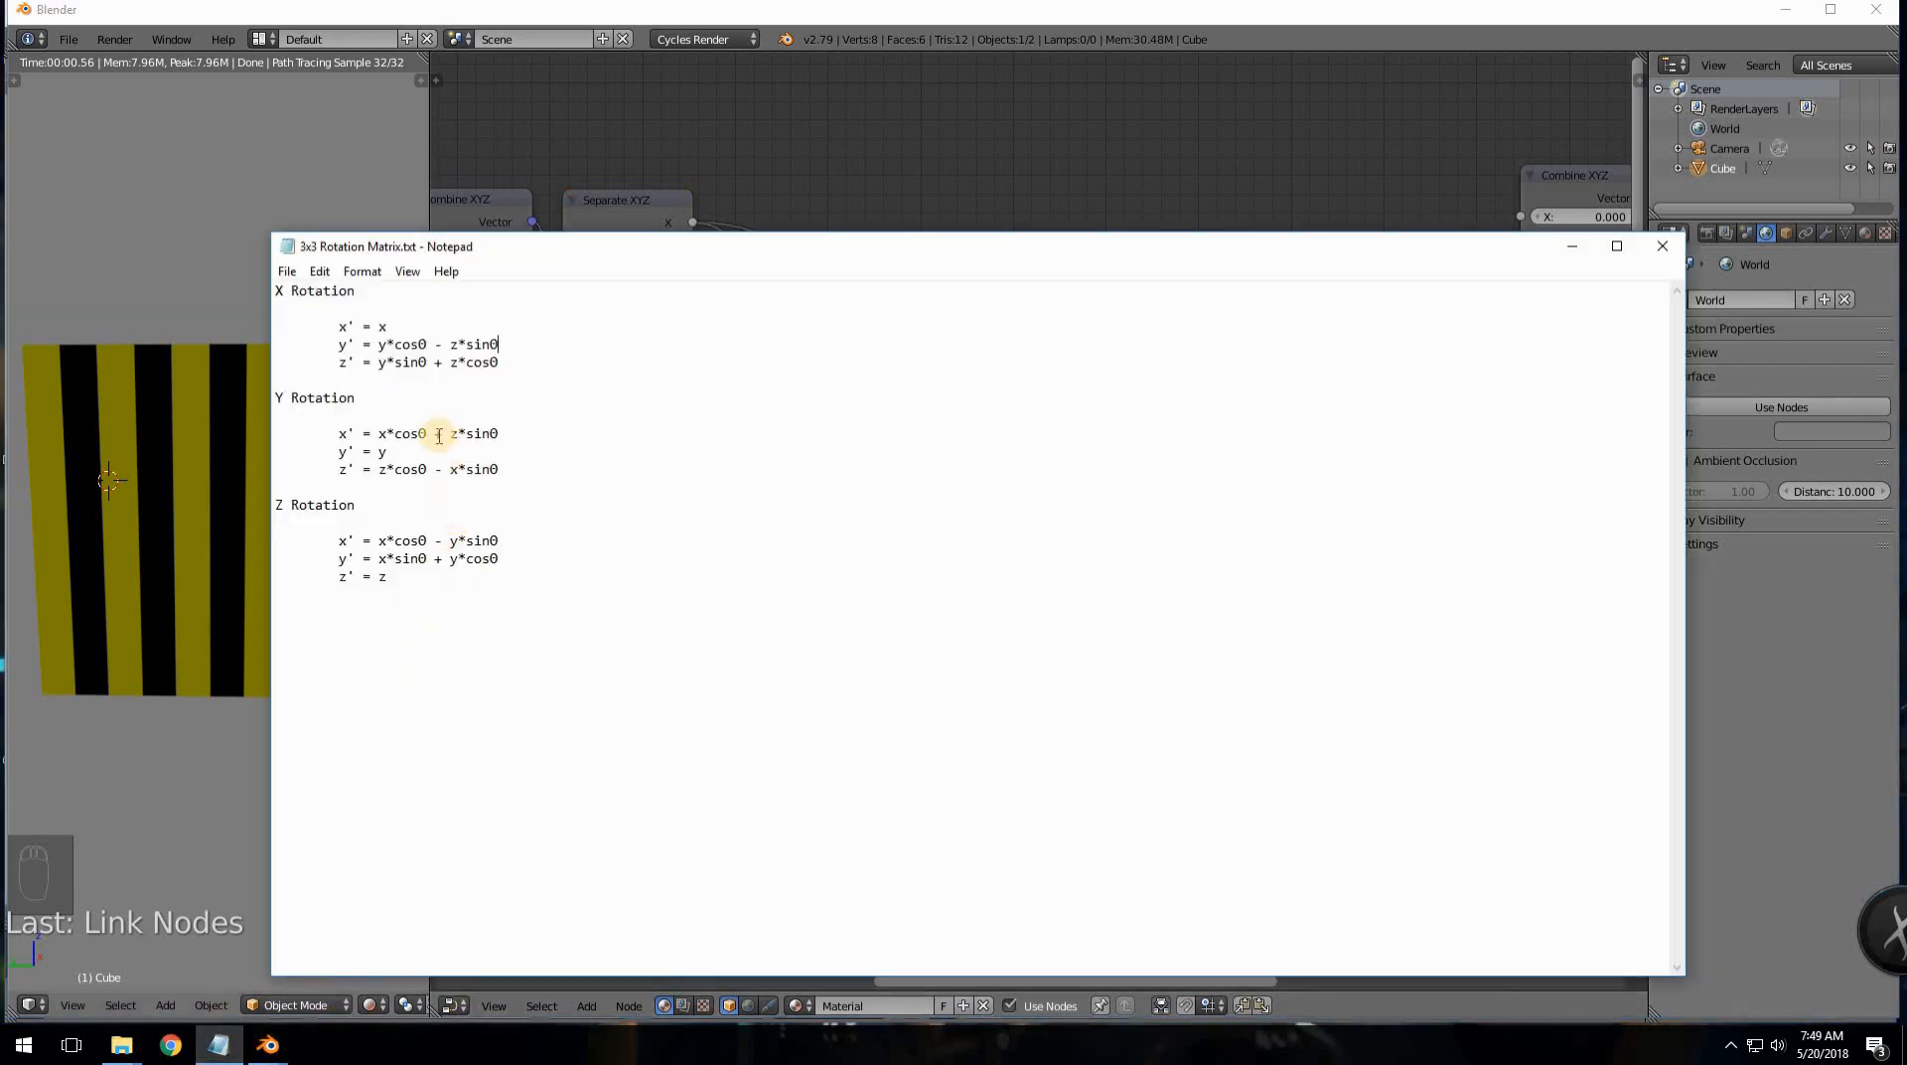
key("alt+Tab")
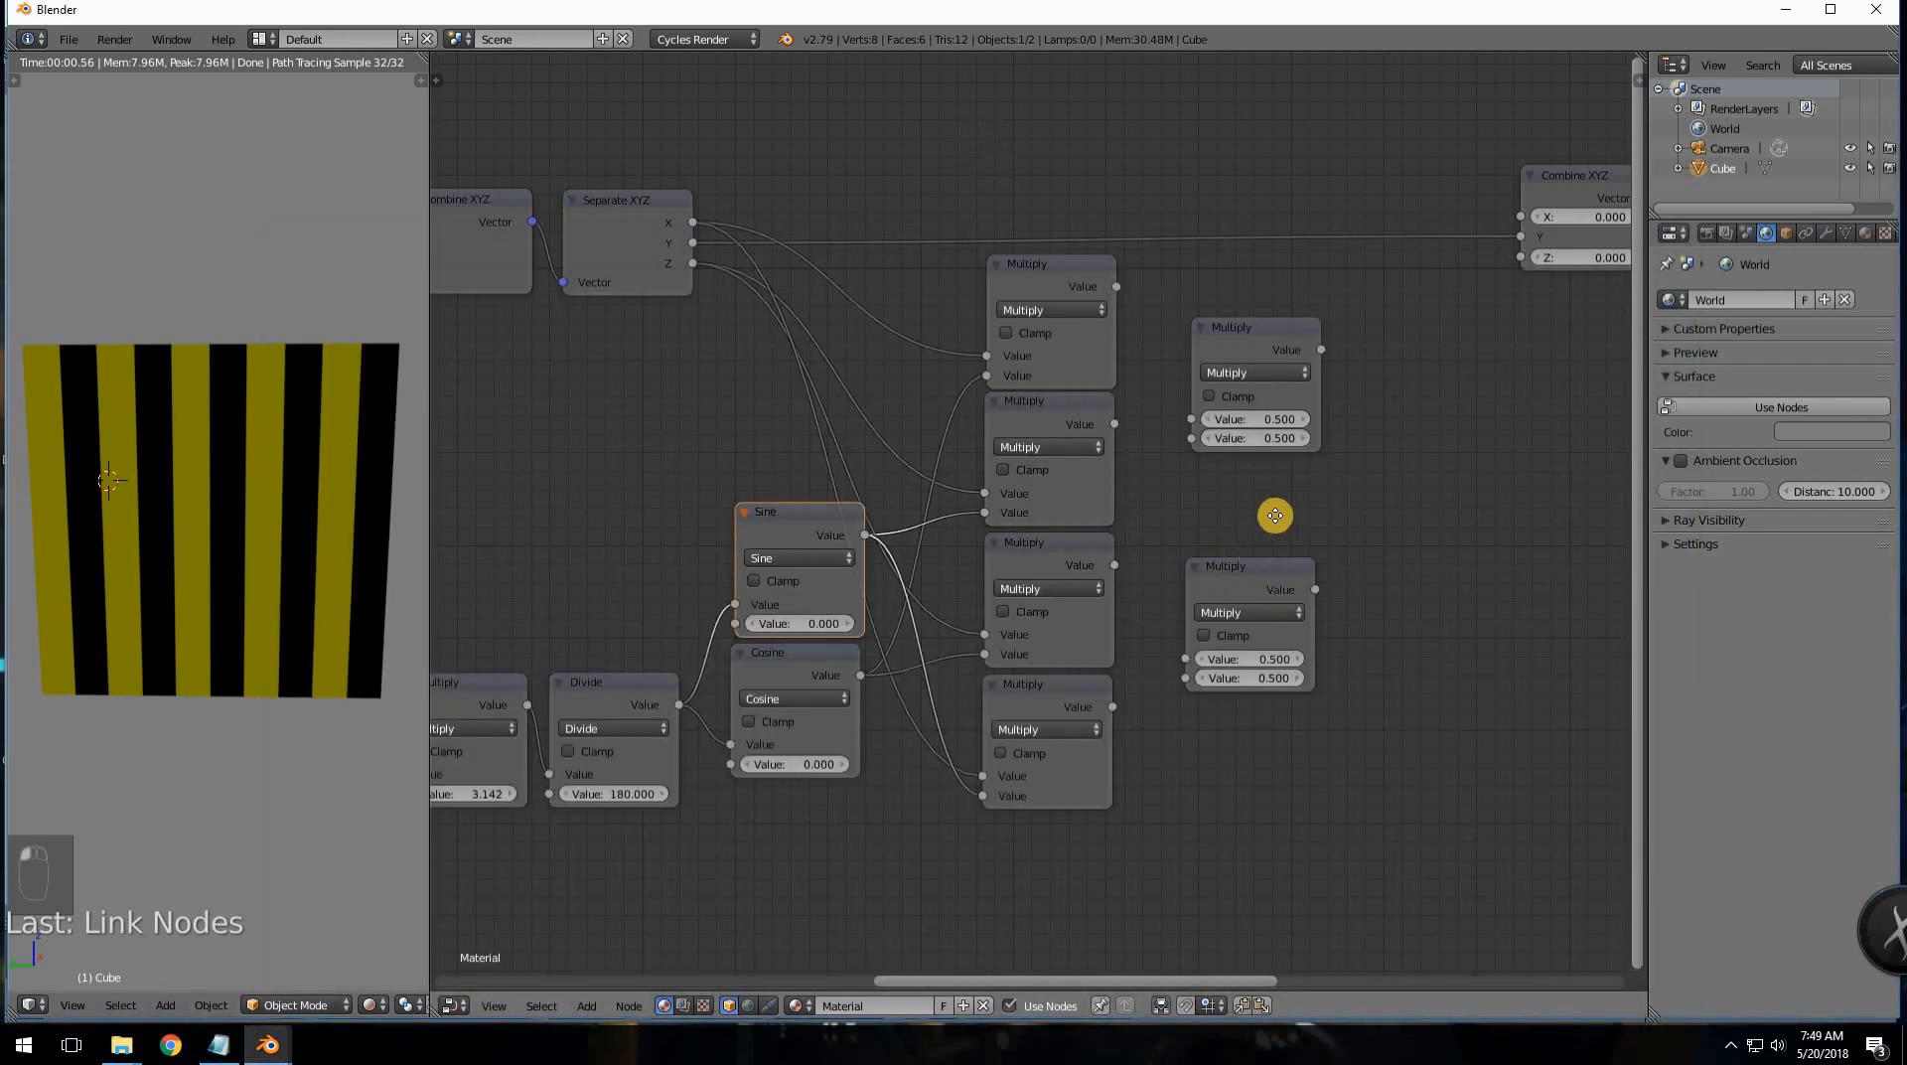
- Turn the two spare Multiply nodes into an Add node and a Subtract node
middle_click_drag(1061, 483, 856, 484)
left_click(1025, 379)
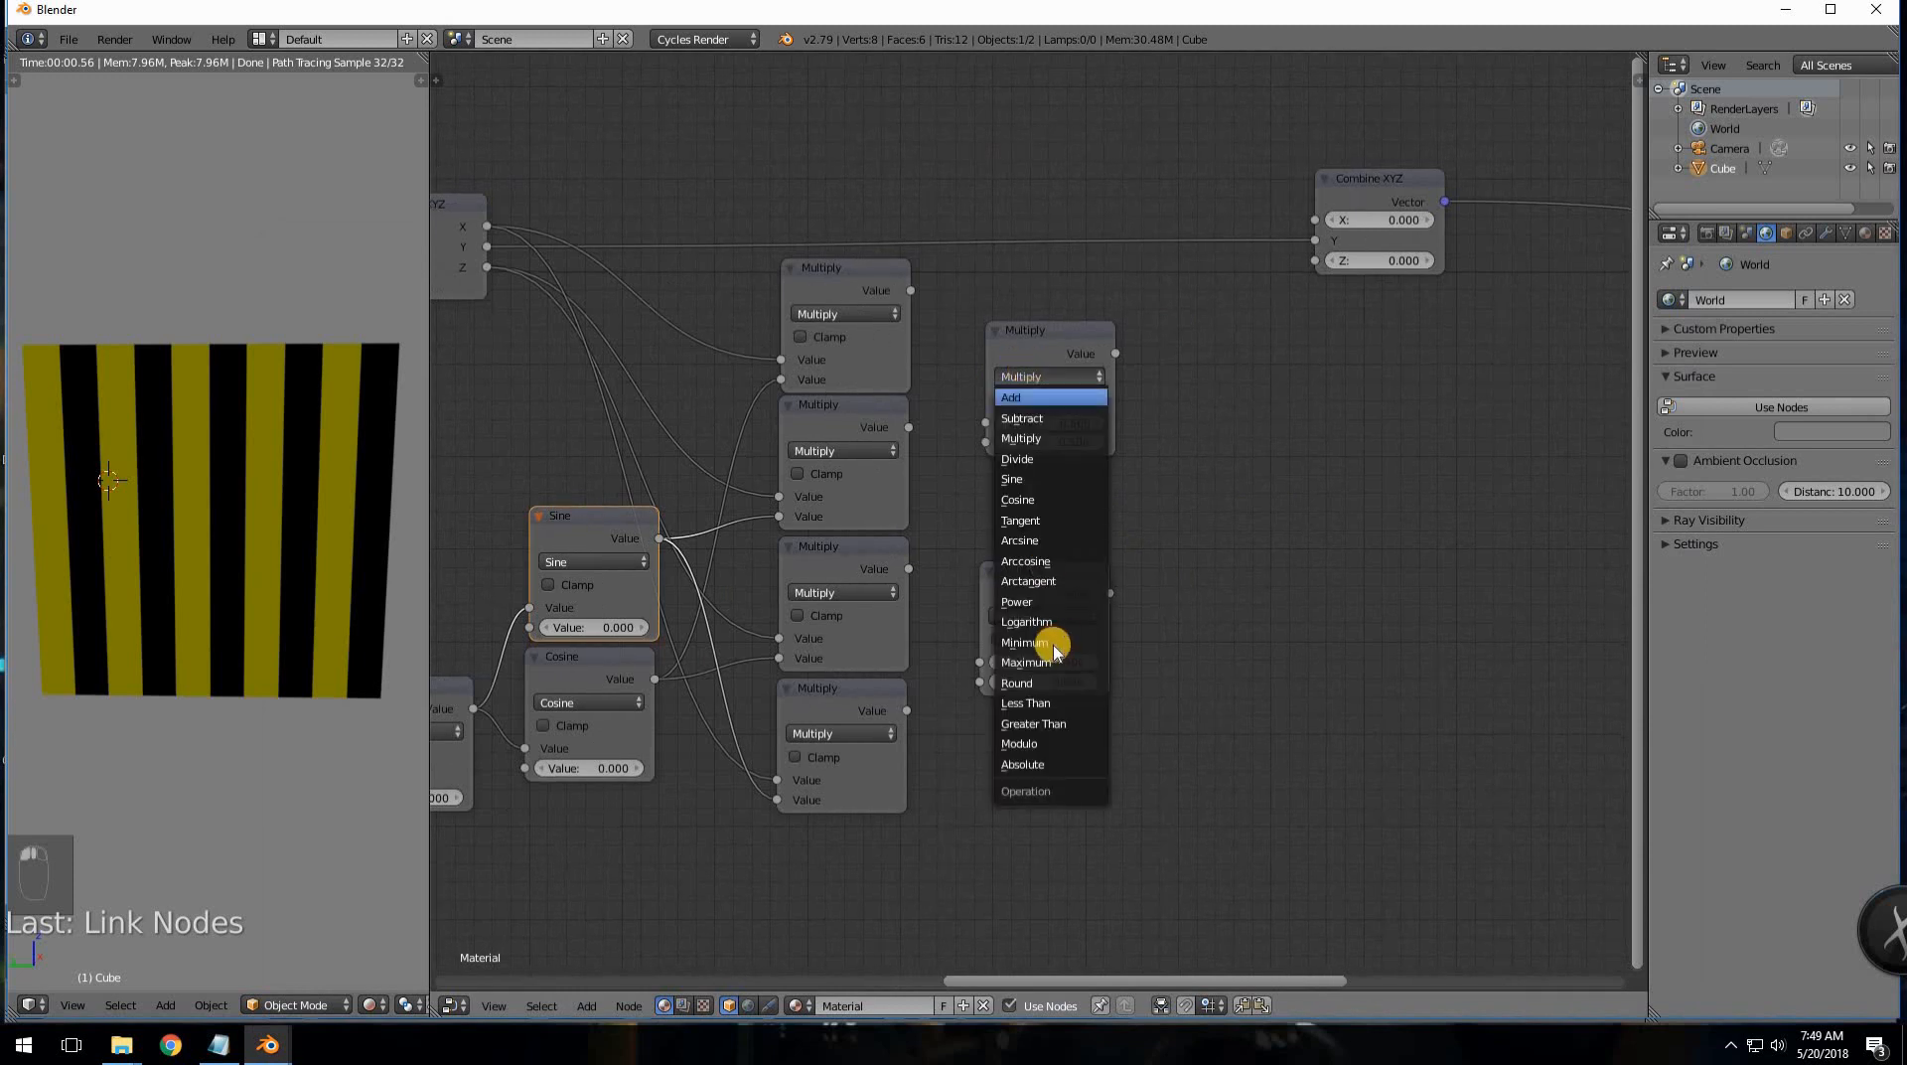
left_click(1044, 633)
left_click(1041, 605)
left_click(1040, 573)
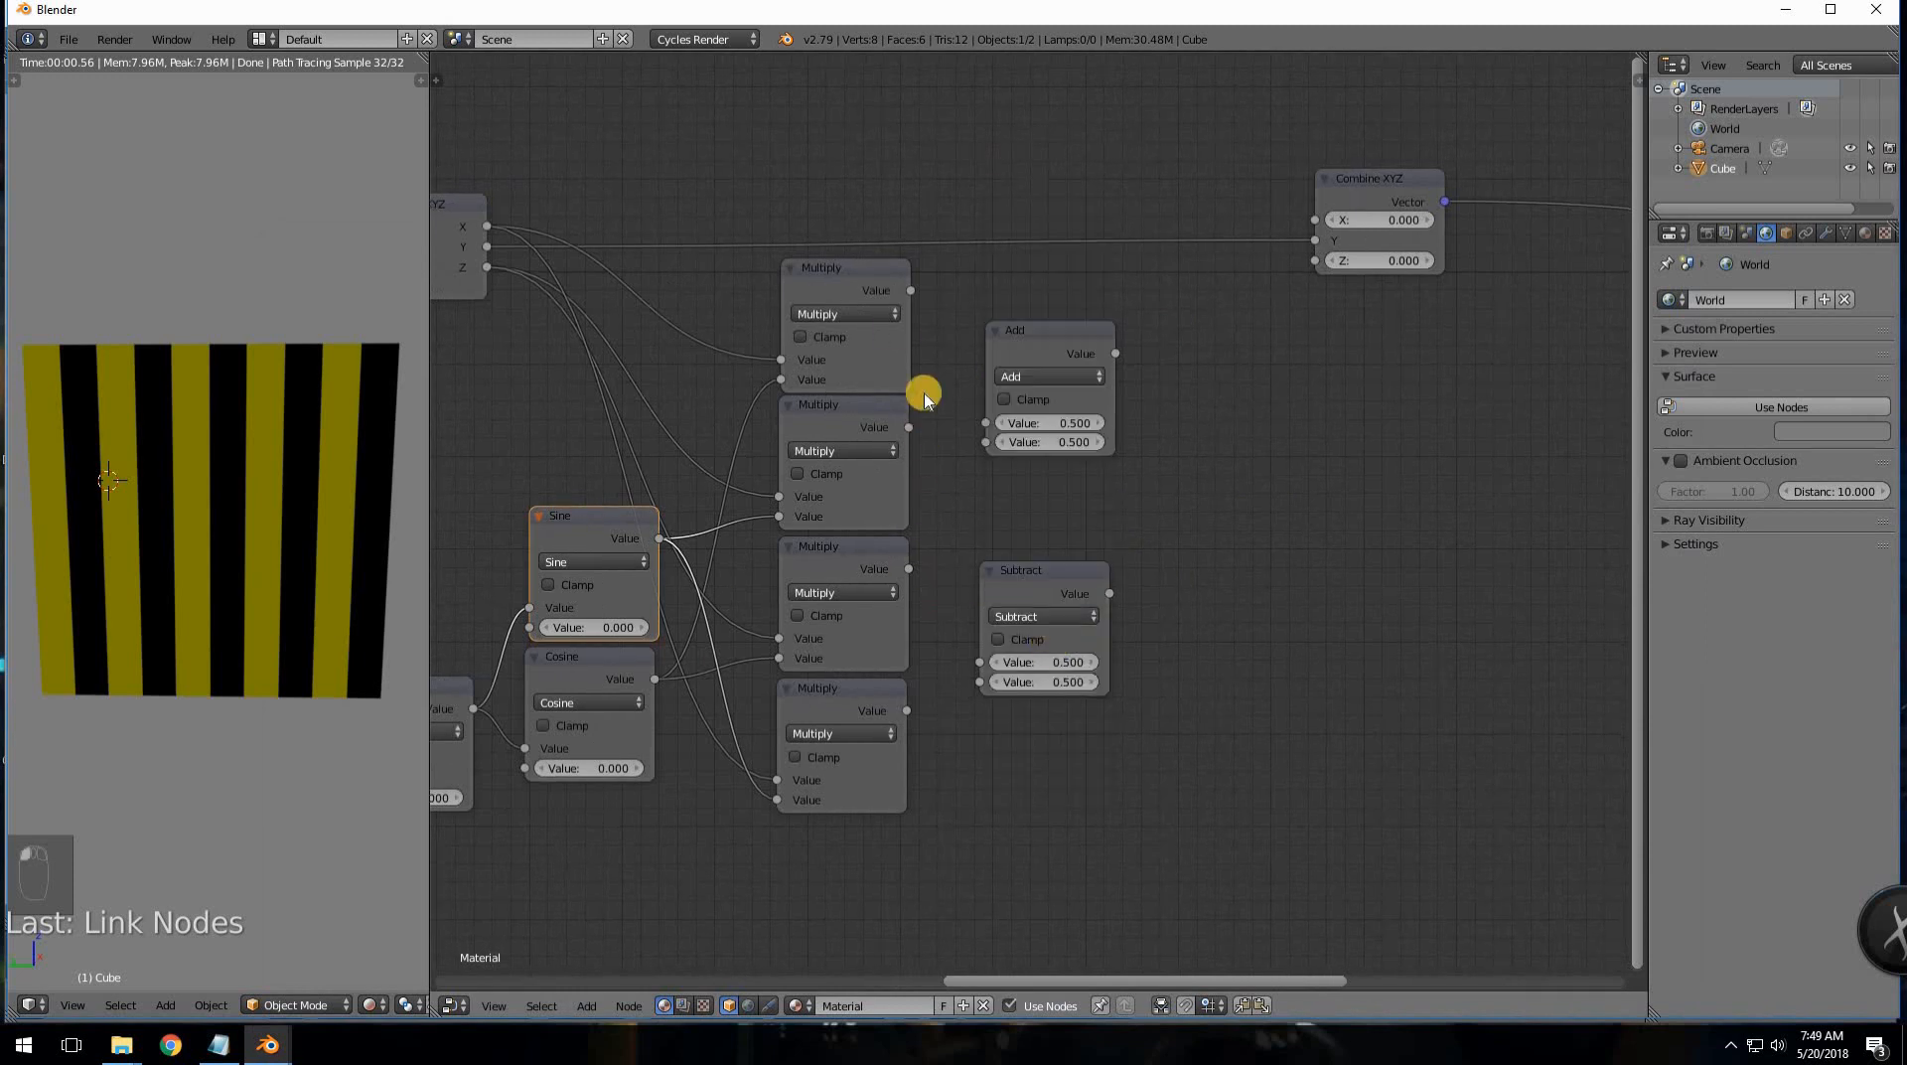
- Feed the Multiply results into Add and Subtract, then link Add to Combine XYZ X and Subtract to Z
left_click_drag(911, 290, 981, 443)
left_click_drag(910, 568, 978, 617)
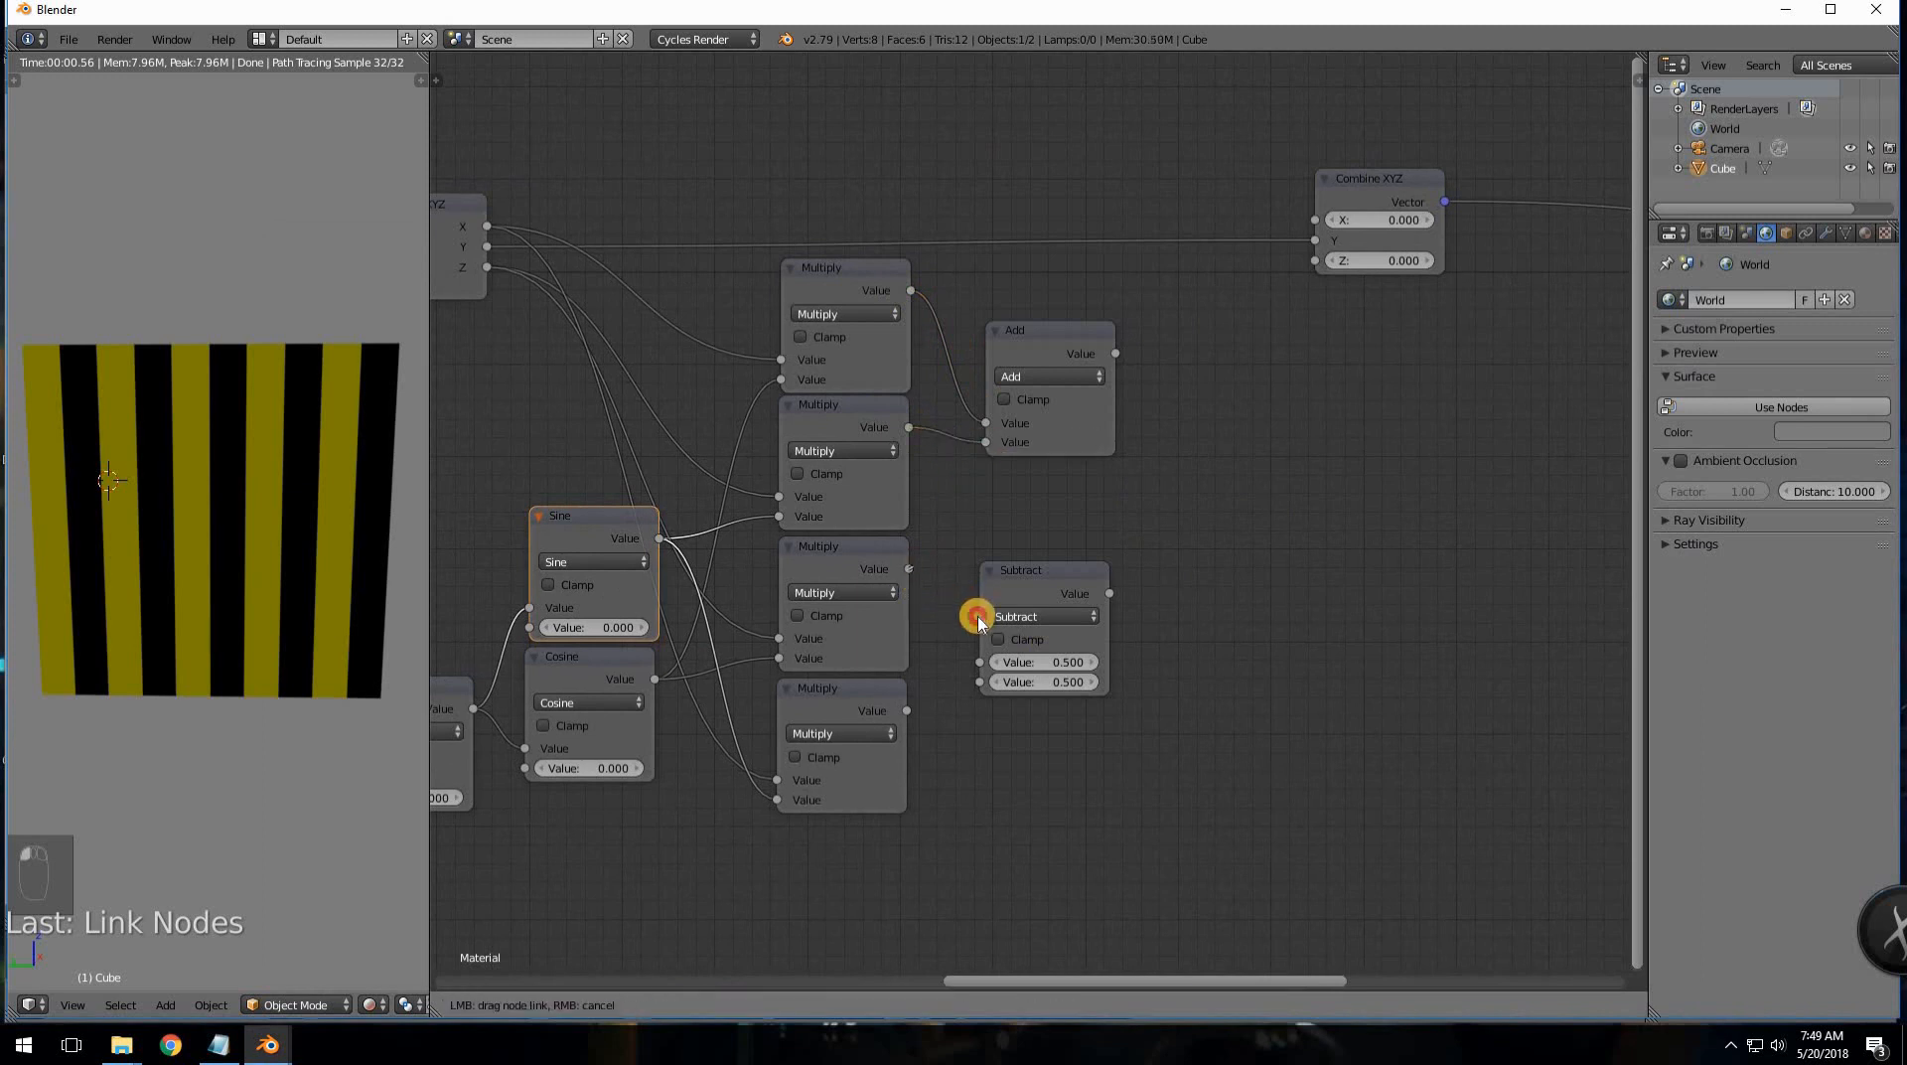
left_click_drag(913, 706, 979, 681)
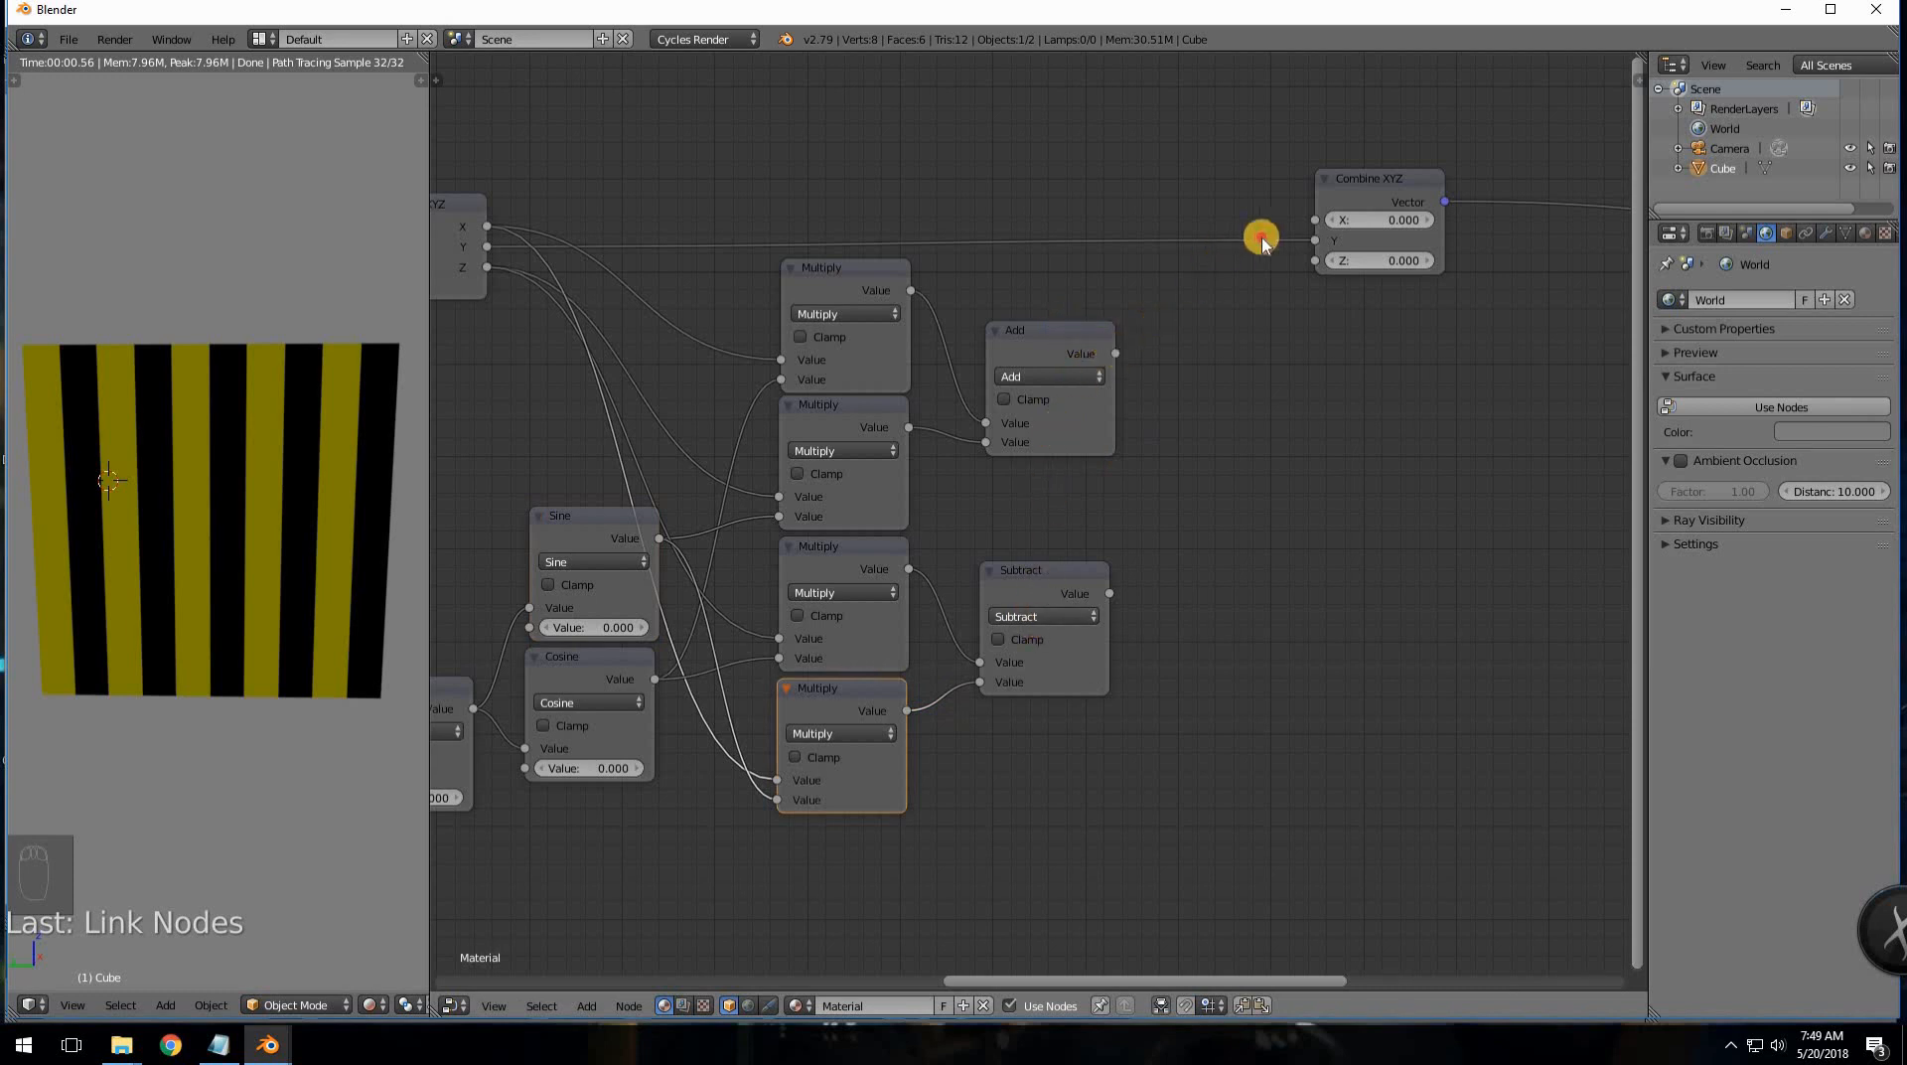
left_click_drag(1116, 353, 1331, 226)
left_click_drag(1108, 594, 1287, 323)
left_click_drag(1204, 398, 1313, 258)
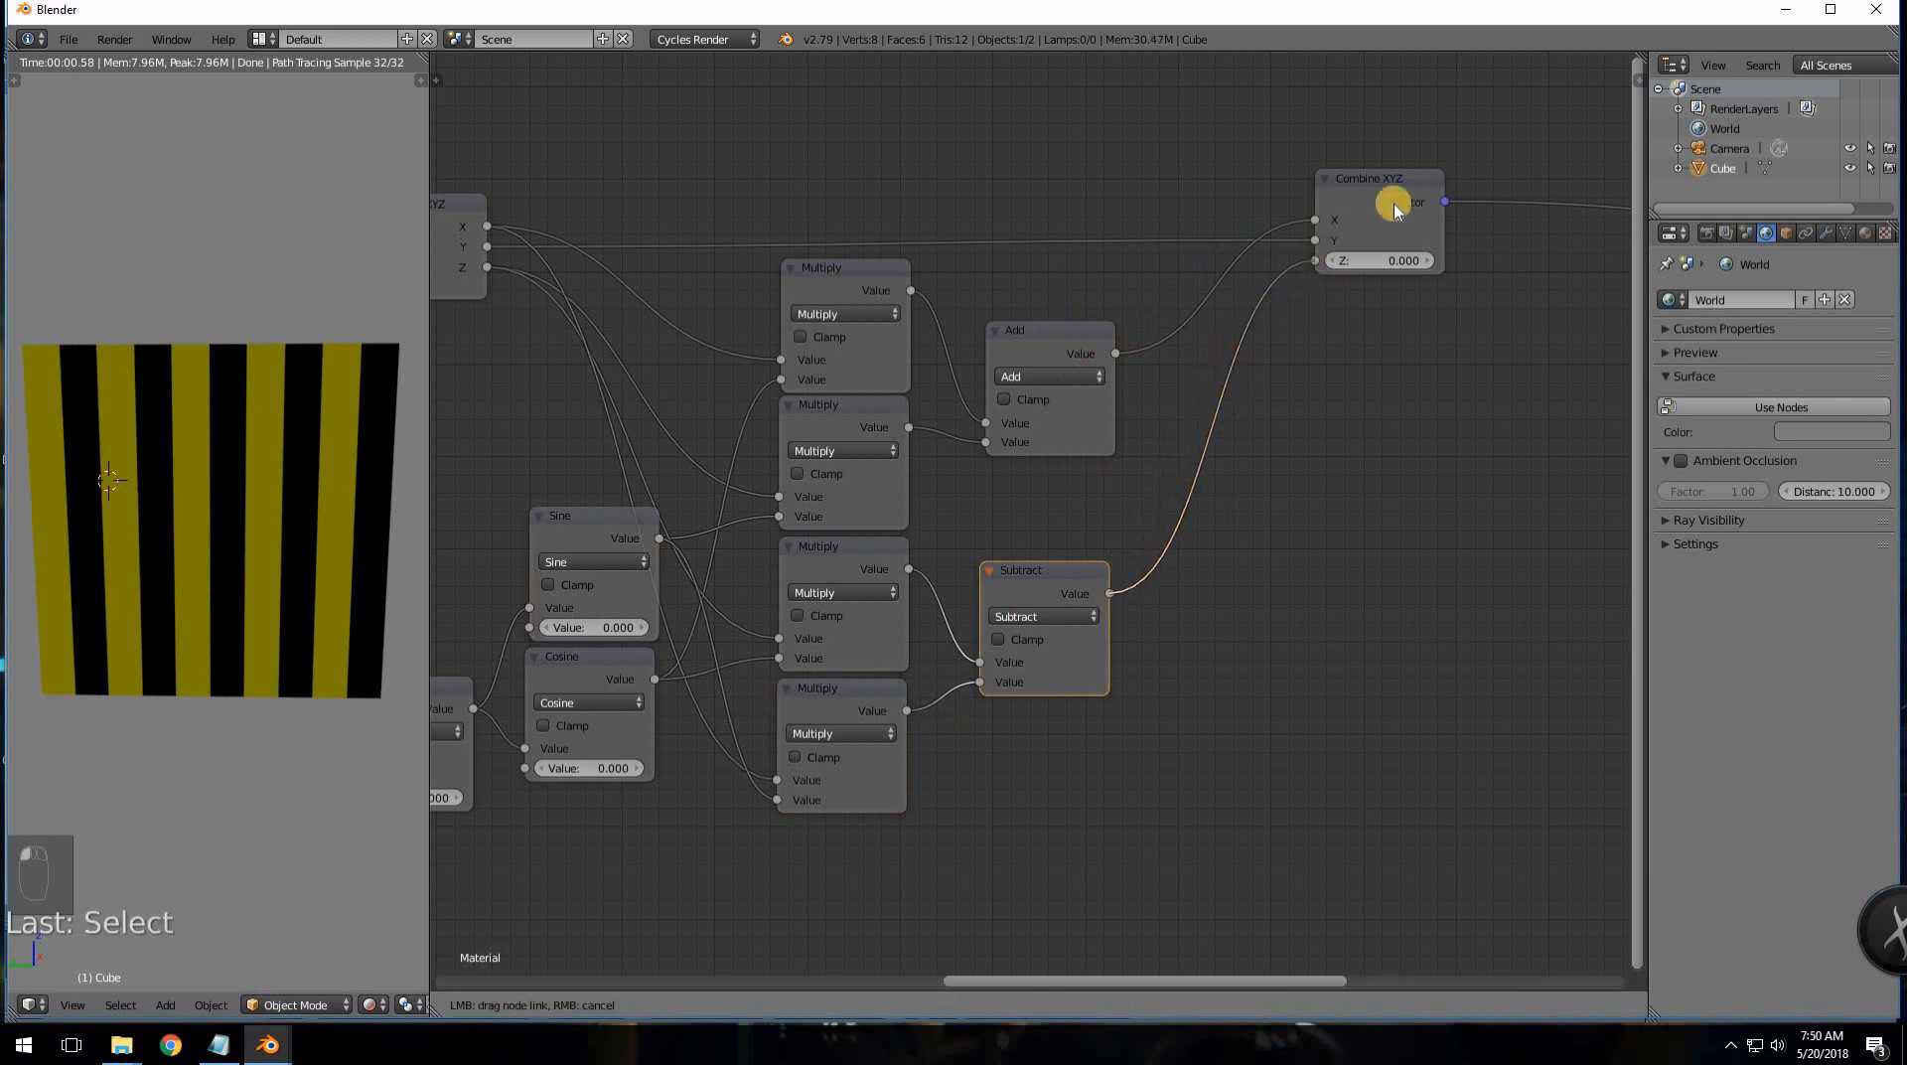
- Shift the Subtract node slightly left and frame the Divide, Multiply and Separate XYZ nodes
left_click_drag(1410, 164, 1277, 198)
left_click(596, 710)
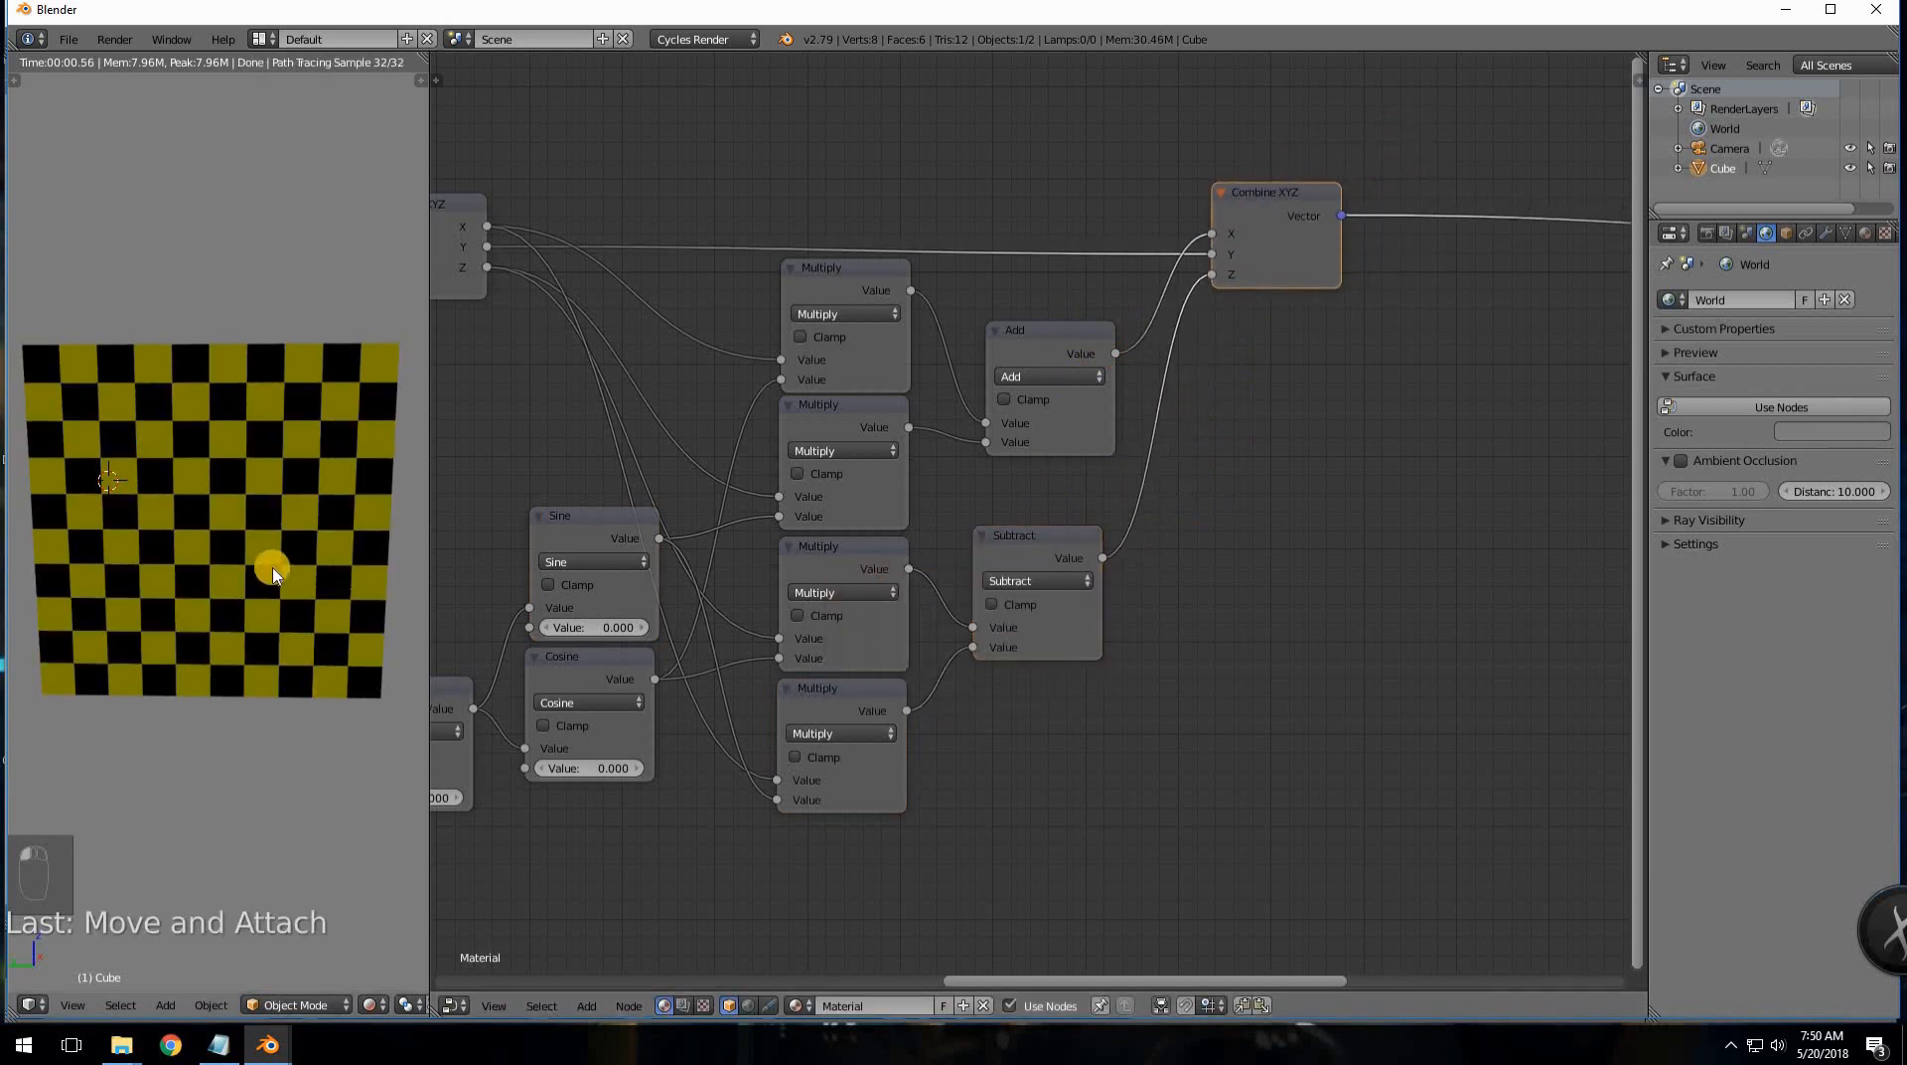
middle_click_drag(273, 574, 123, 553)
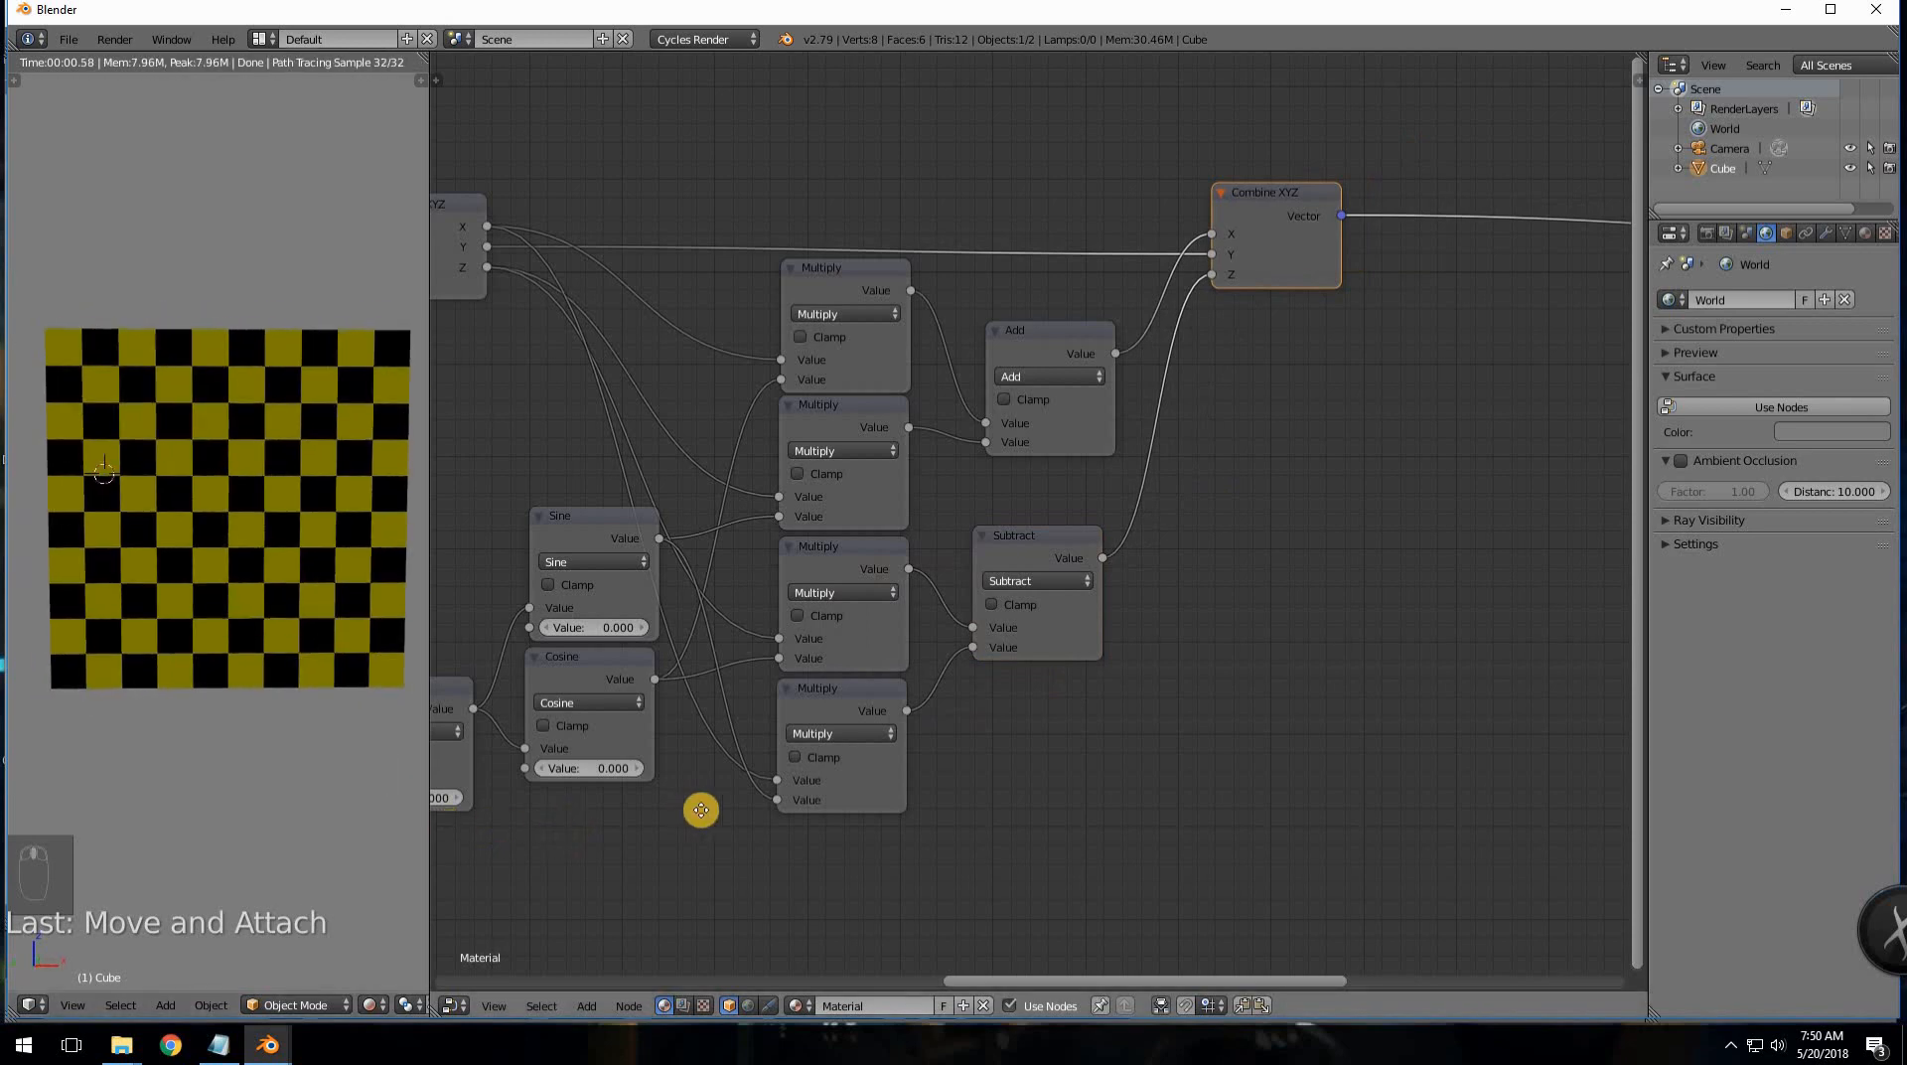
middle_click_drag(701, 811, 709, 803)
middle_click_drag(513, 824, 653, 806)
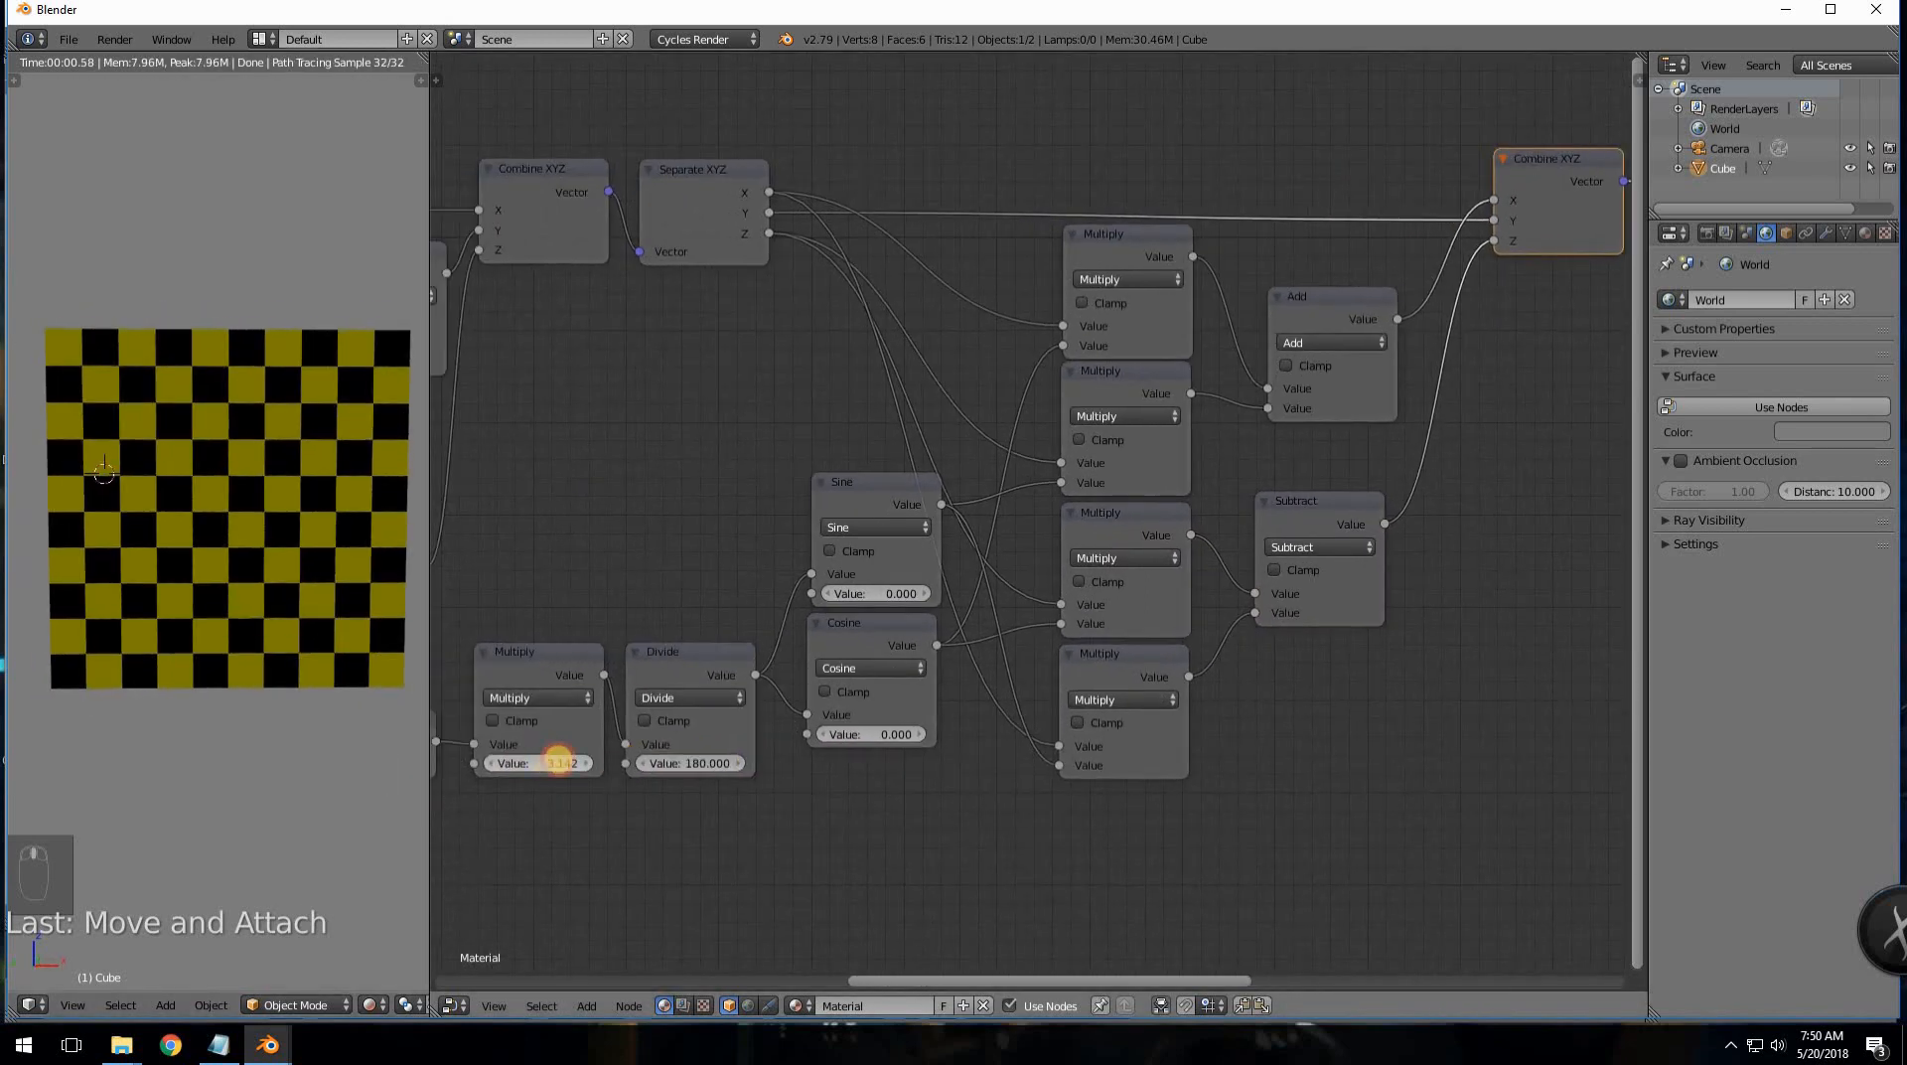
- Set the copied Multiply node's value to 3.14159
left_click_drag(559, 763, 546, 765)
left_click(543, 761)
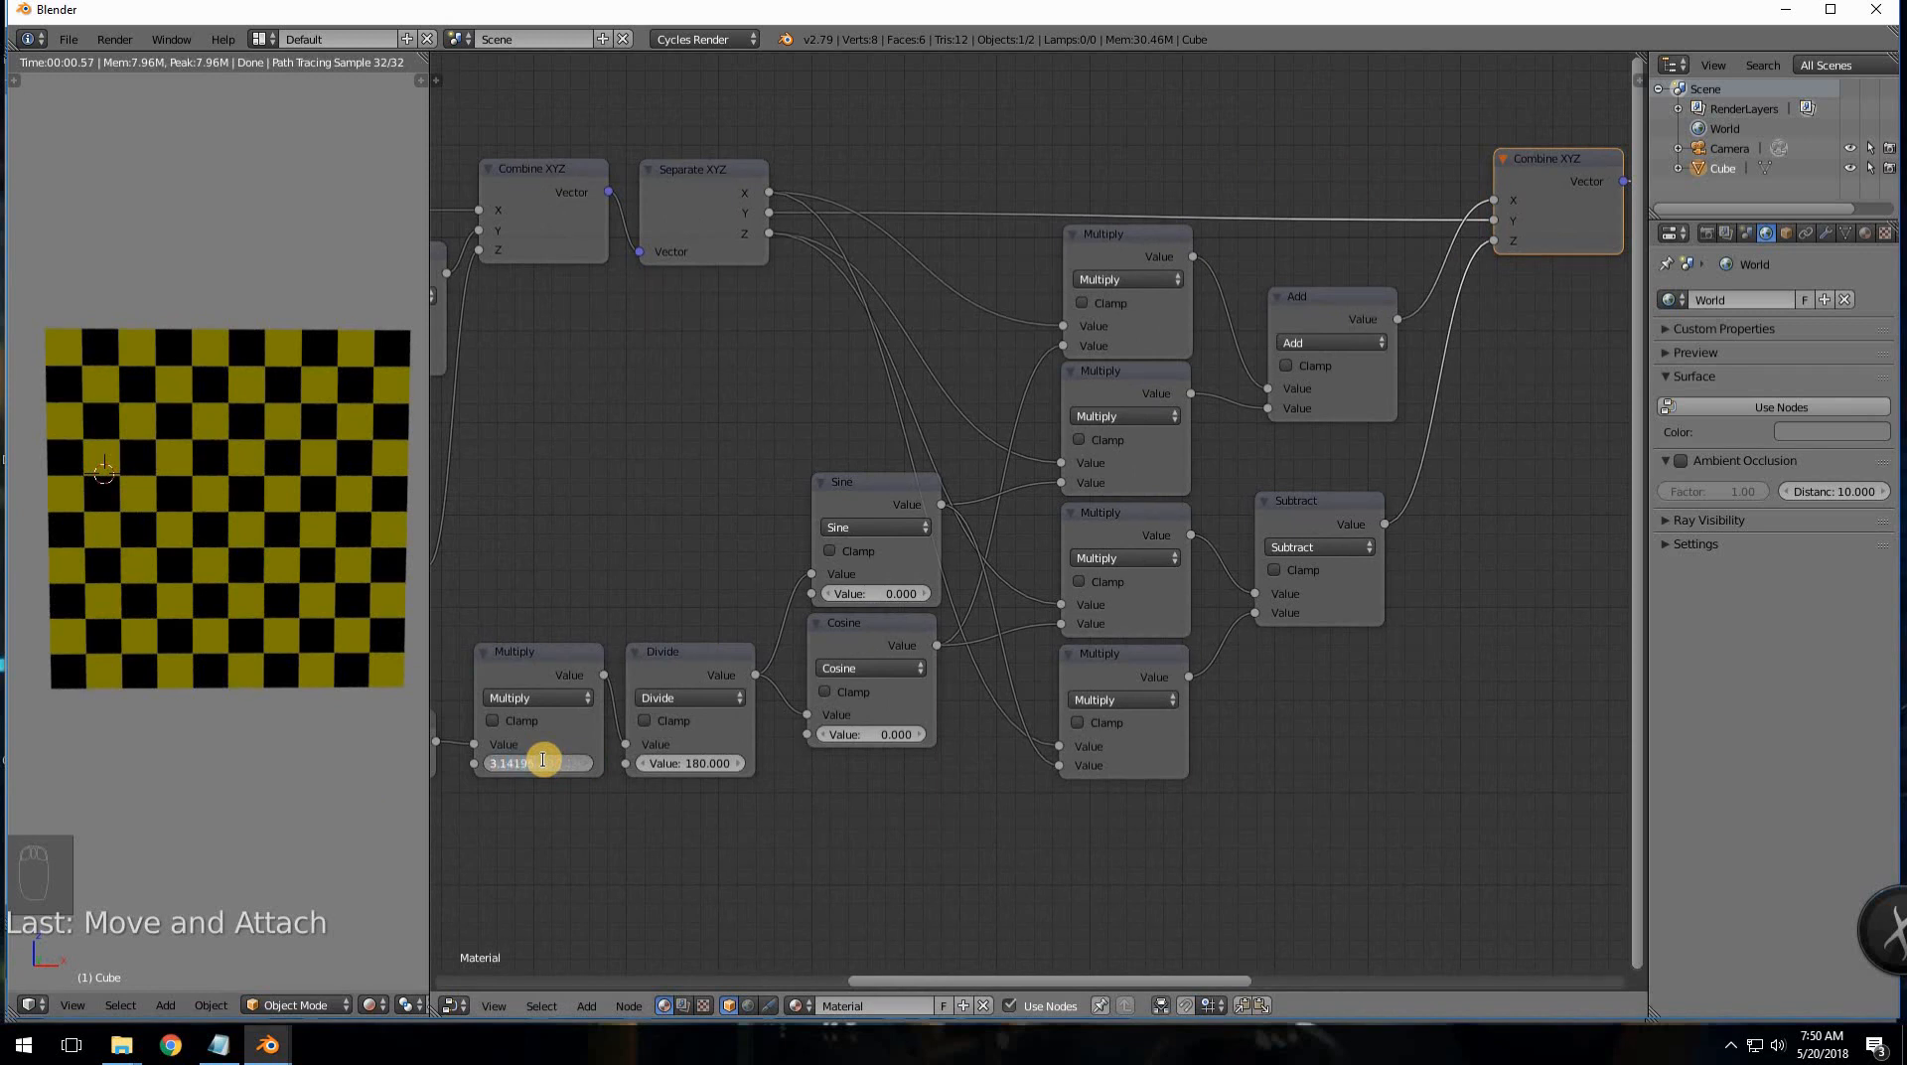
key("BackSpace")
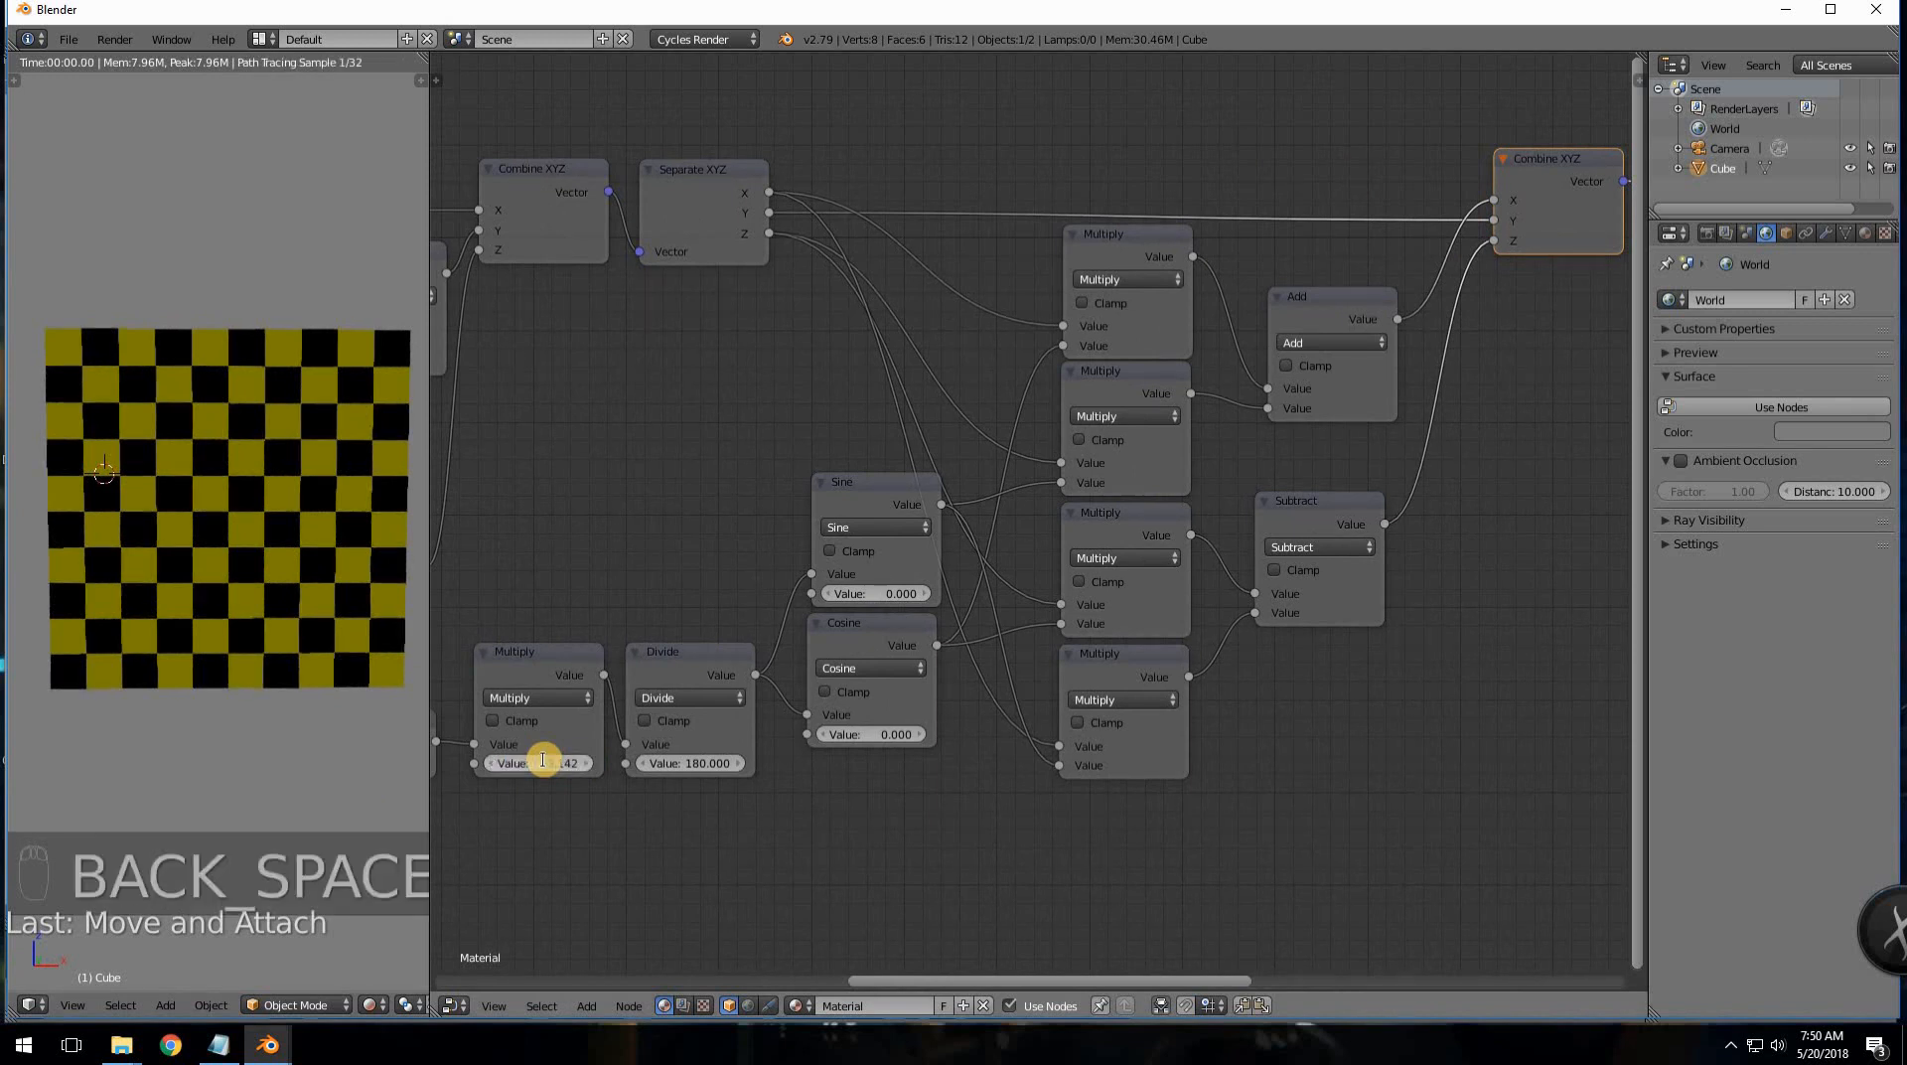
key("KP_Enter")
key("KP_Enter")
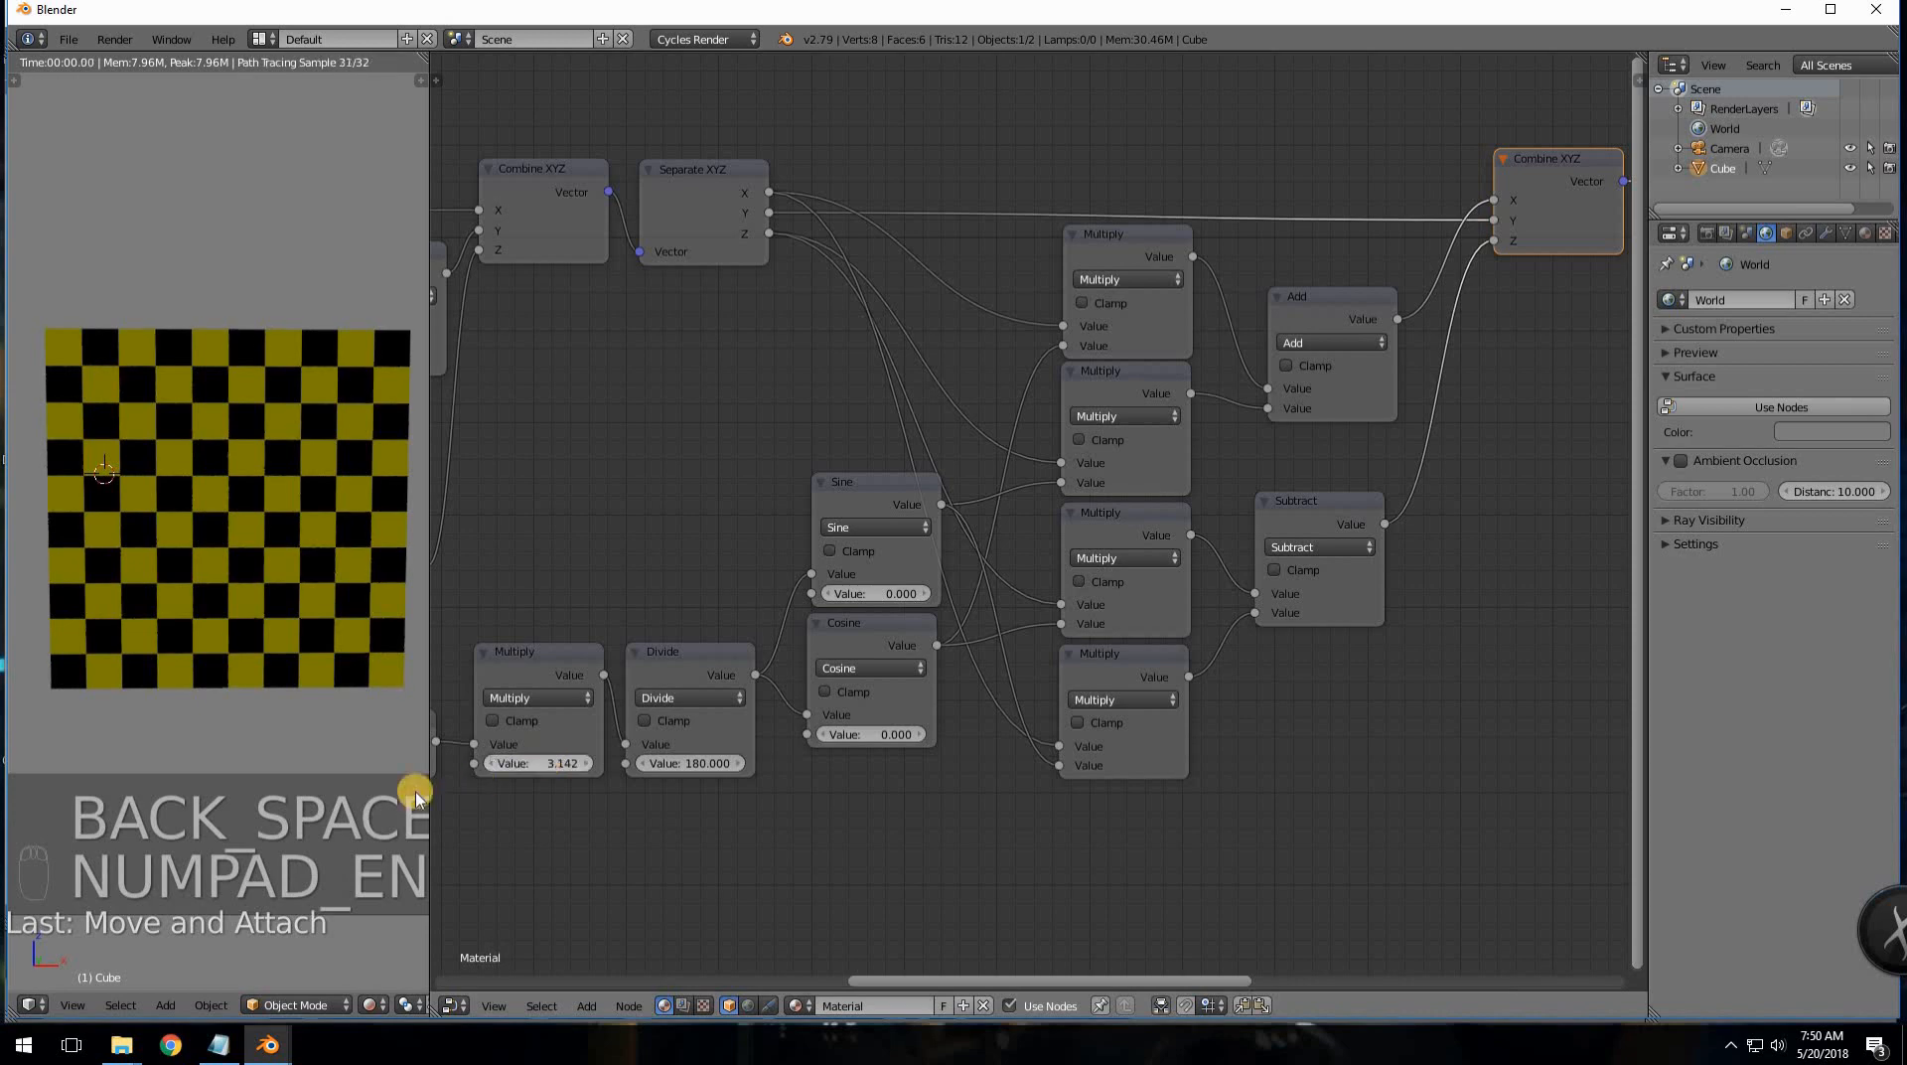
- Test the rotation by dragging the angle Value up, then reset it to 0 and view from top
middle_click_drag(523, 779, 667, 793)
left_click(560, 781)
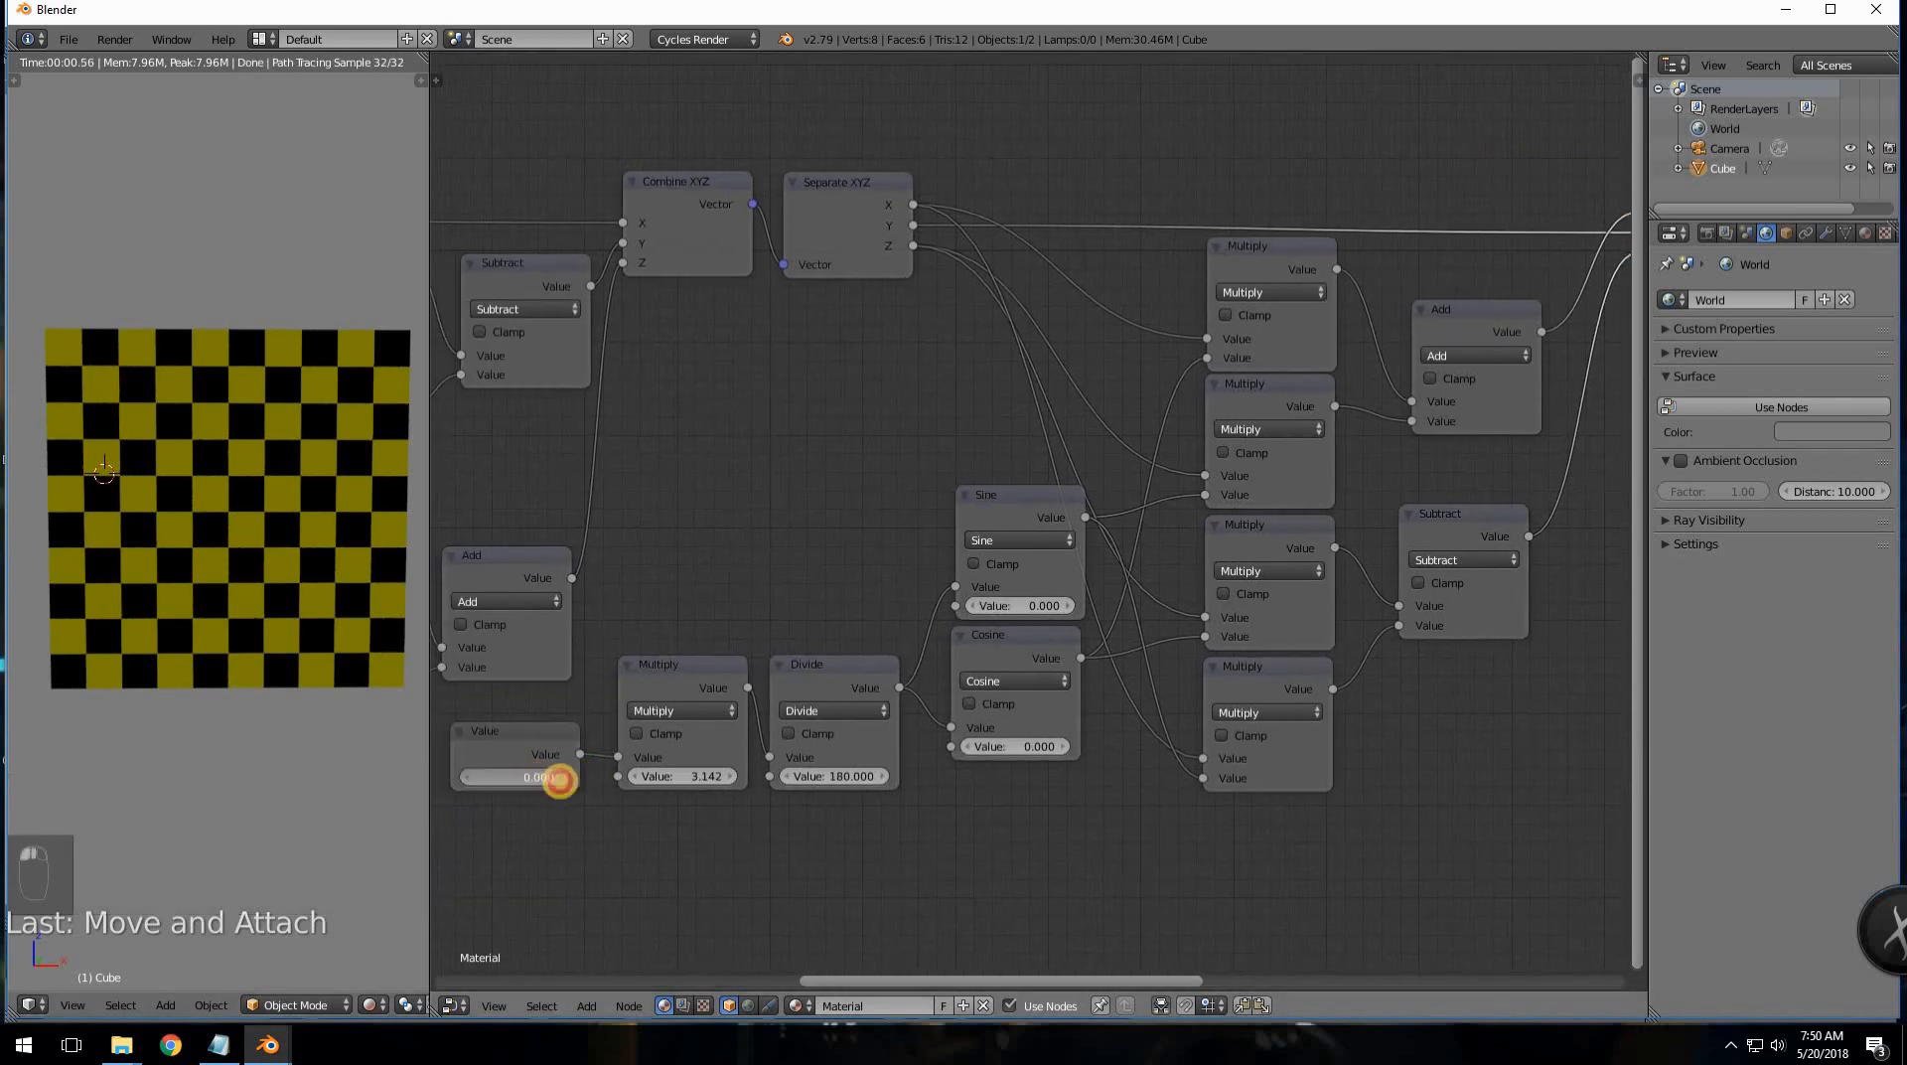
left_click_drag(560, 780, 1168, 794)
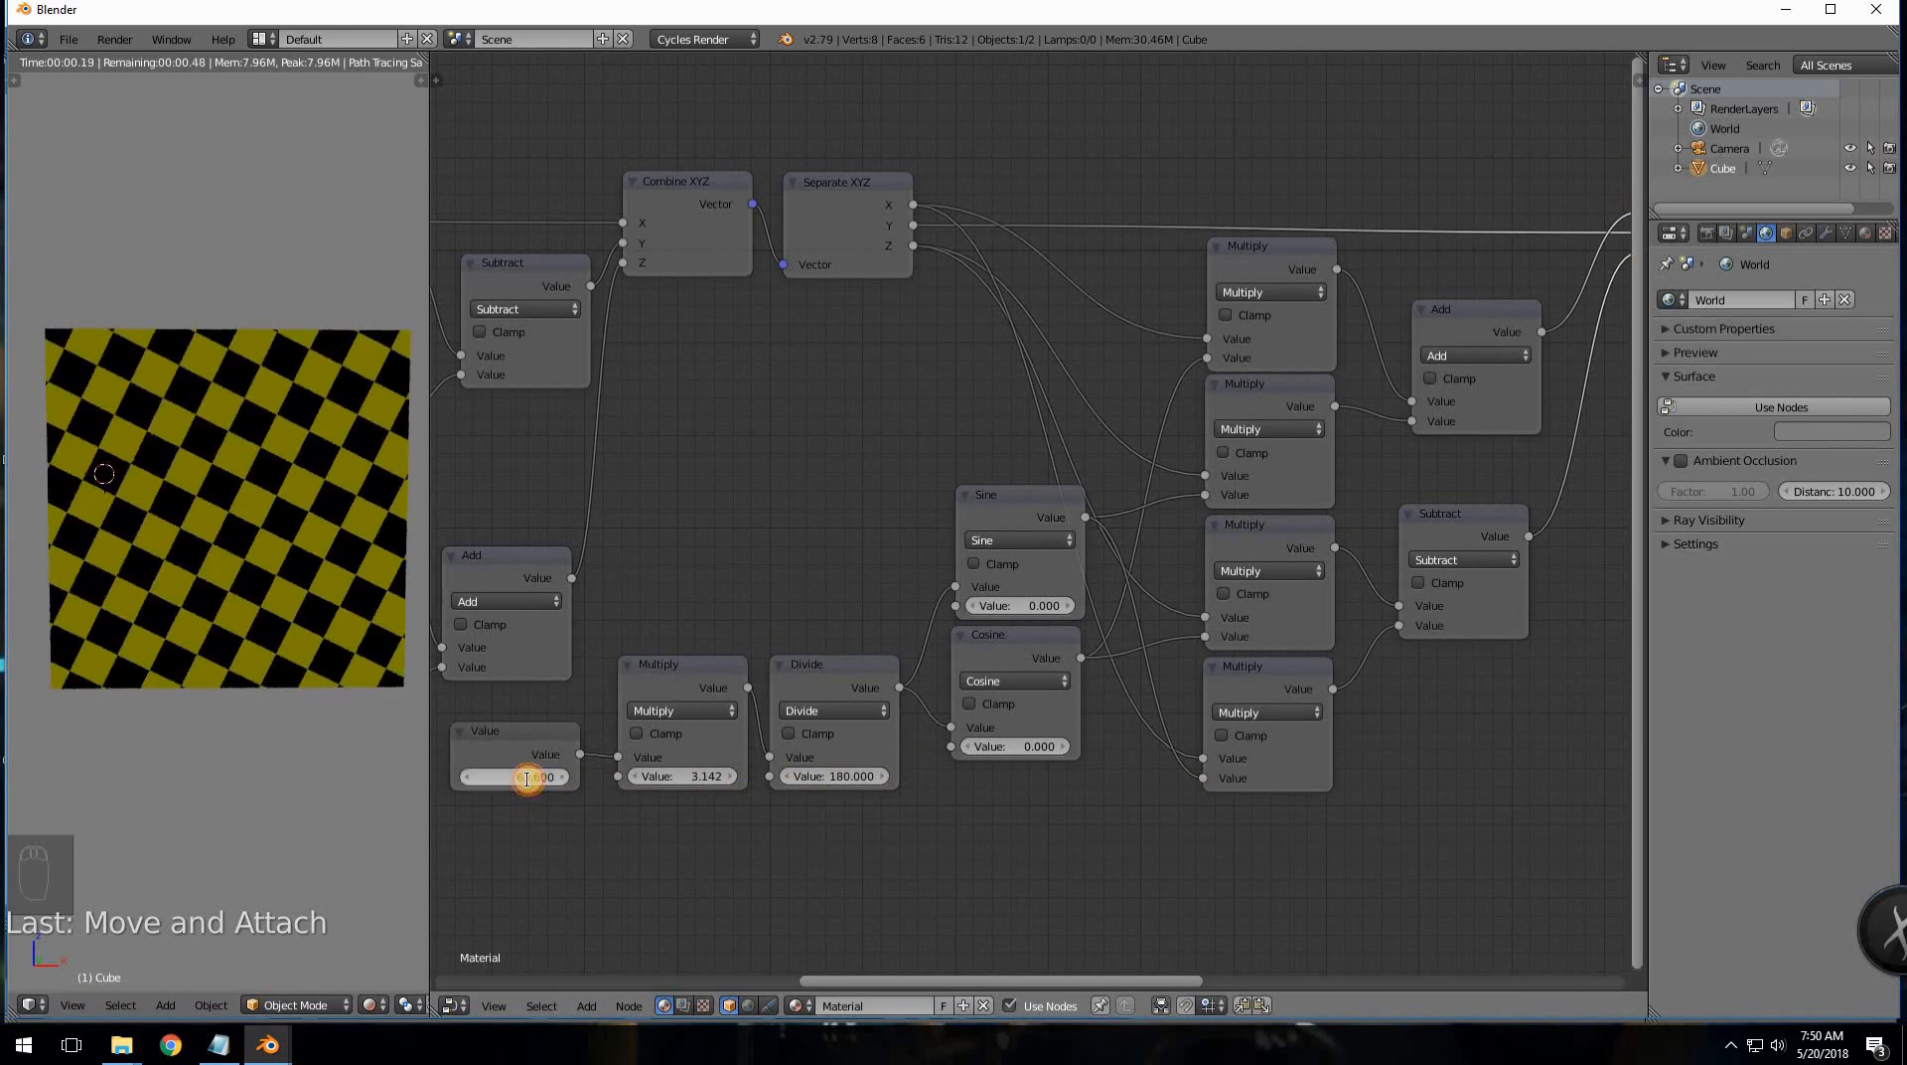
left_click(527, 778)
type("0")
key("Return")
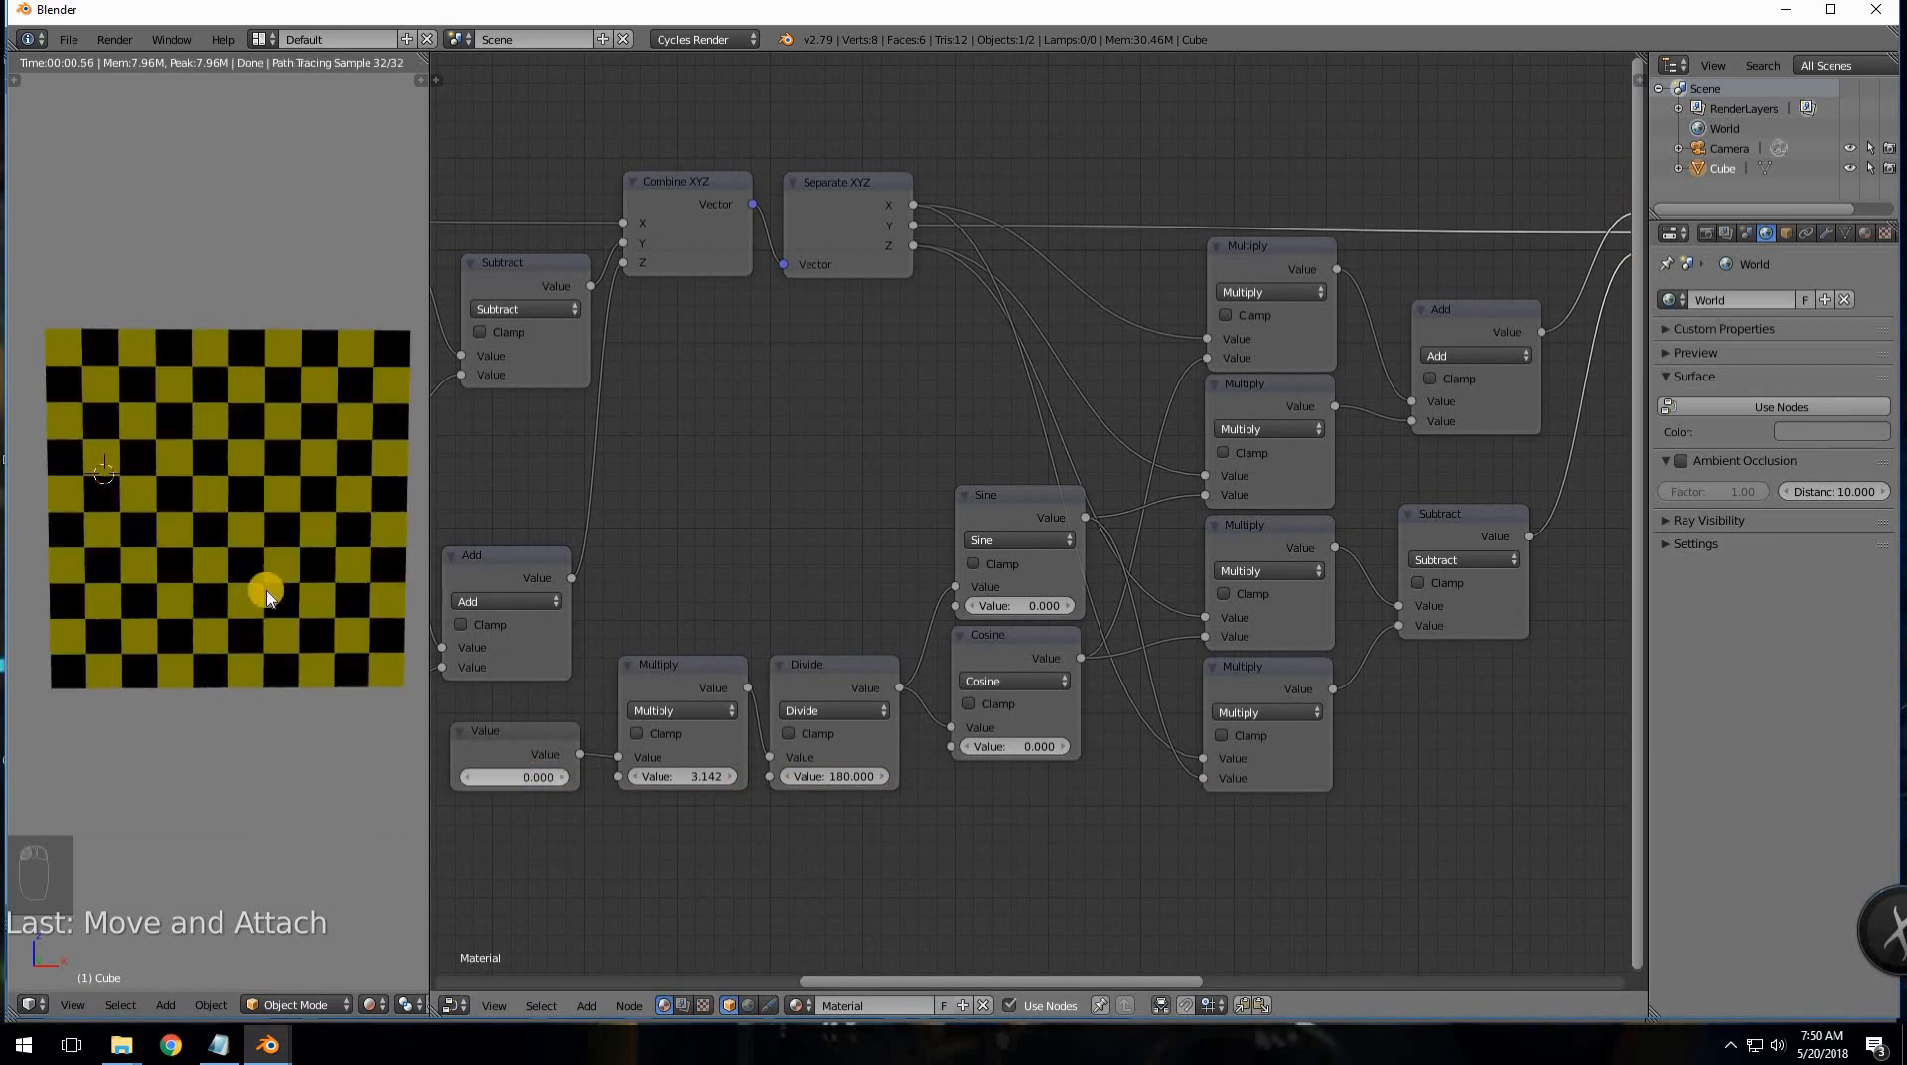
key("KP_7")
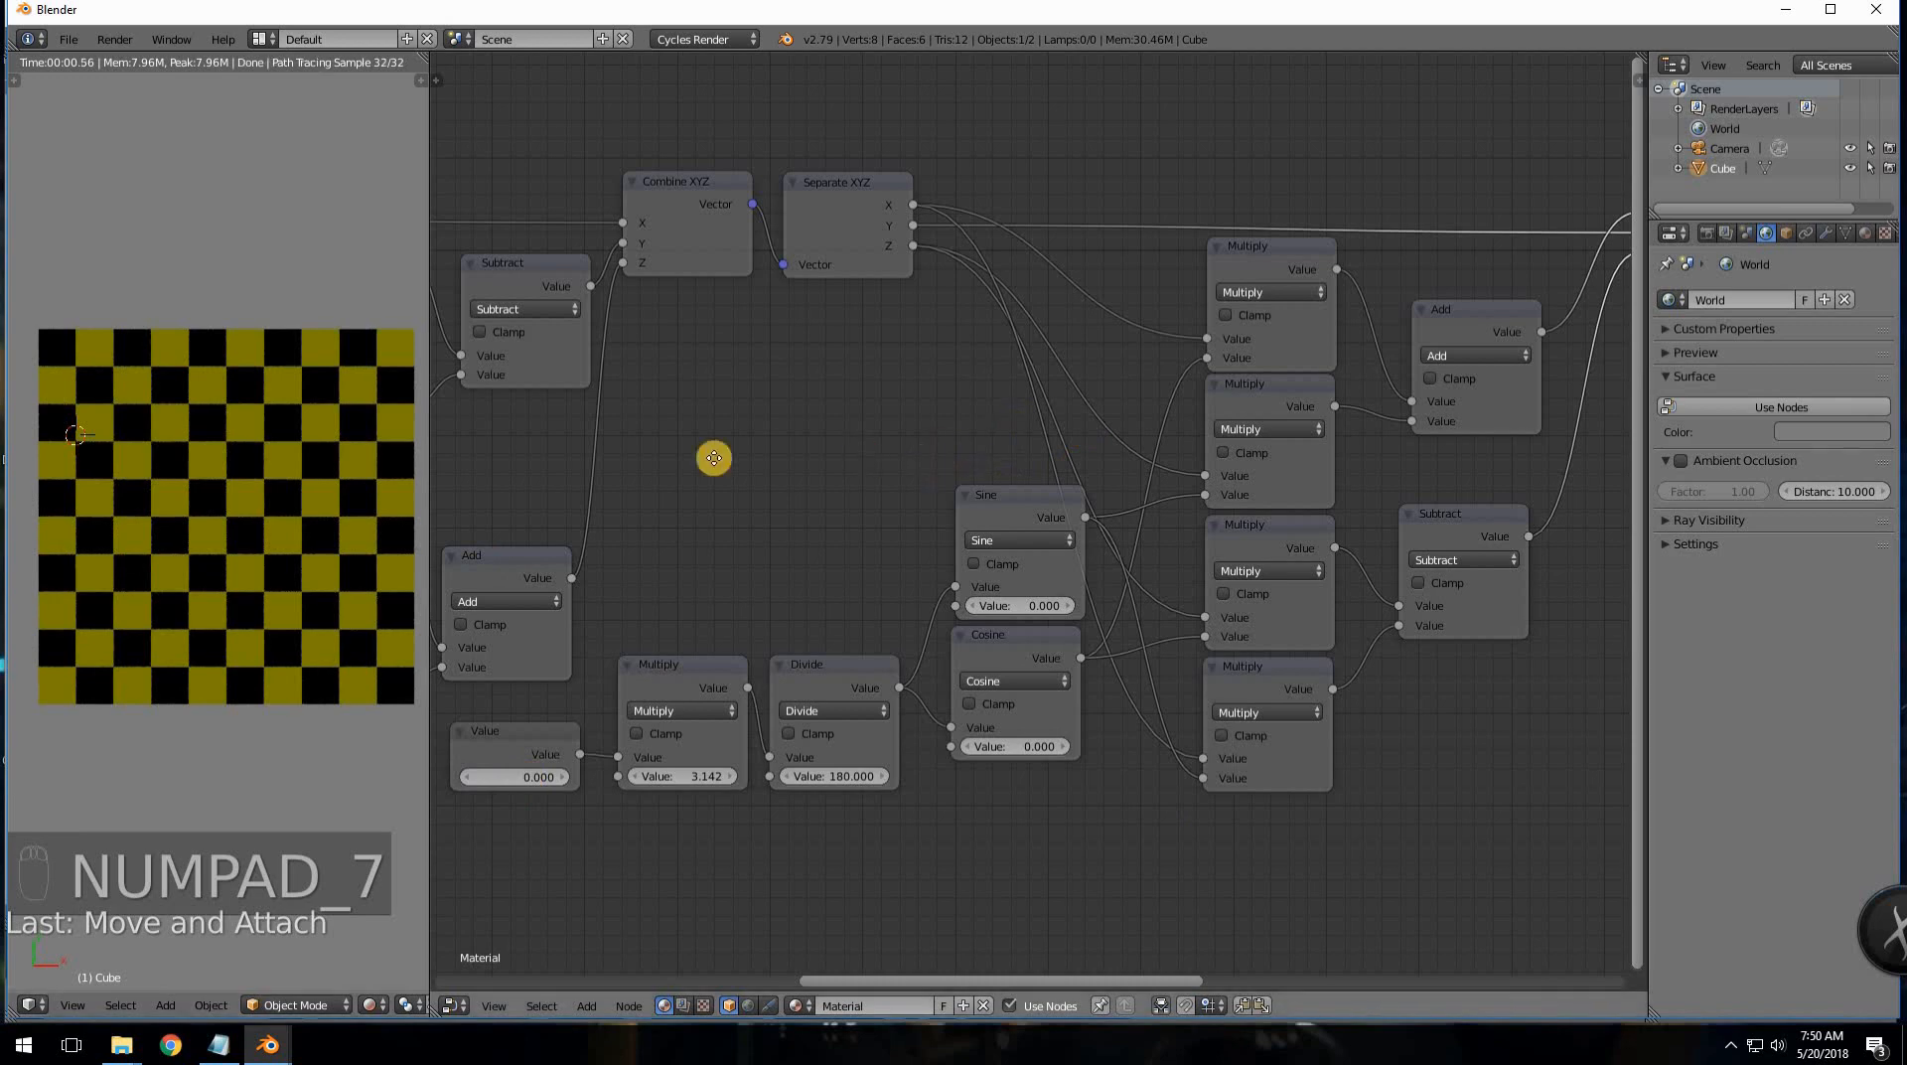
- Box-select the Checker, Diffuse and output nodes and move them far to the right
scroll(1559, 464, "right", 10, "ctrl")
scroll(1172, 515, "down", 3)
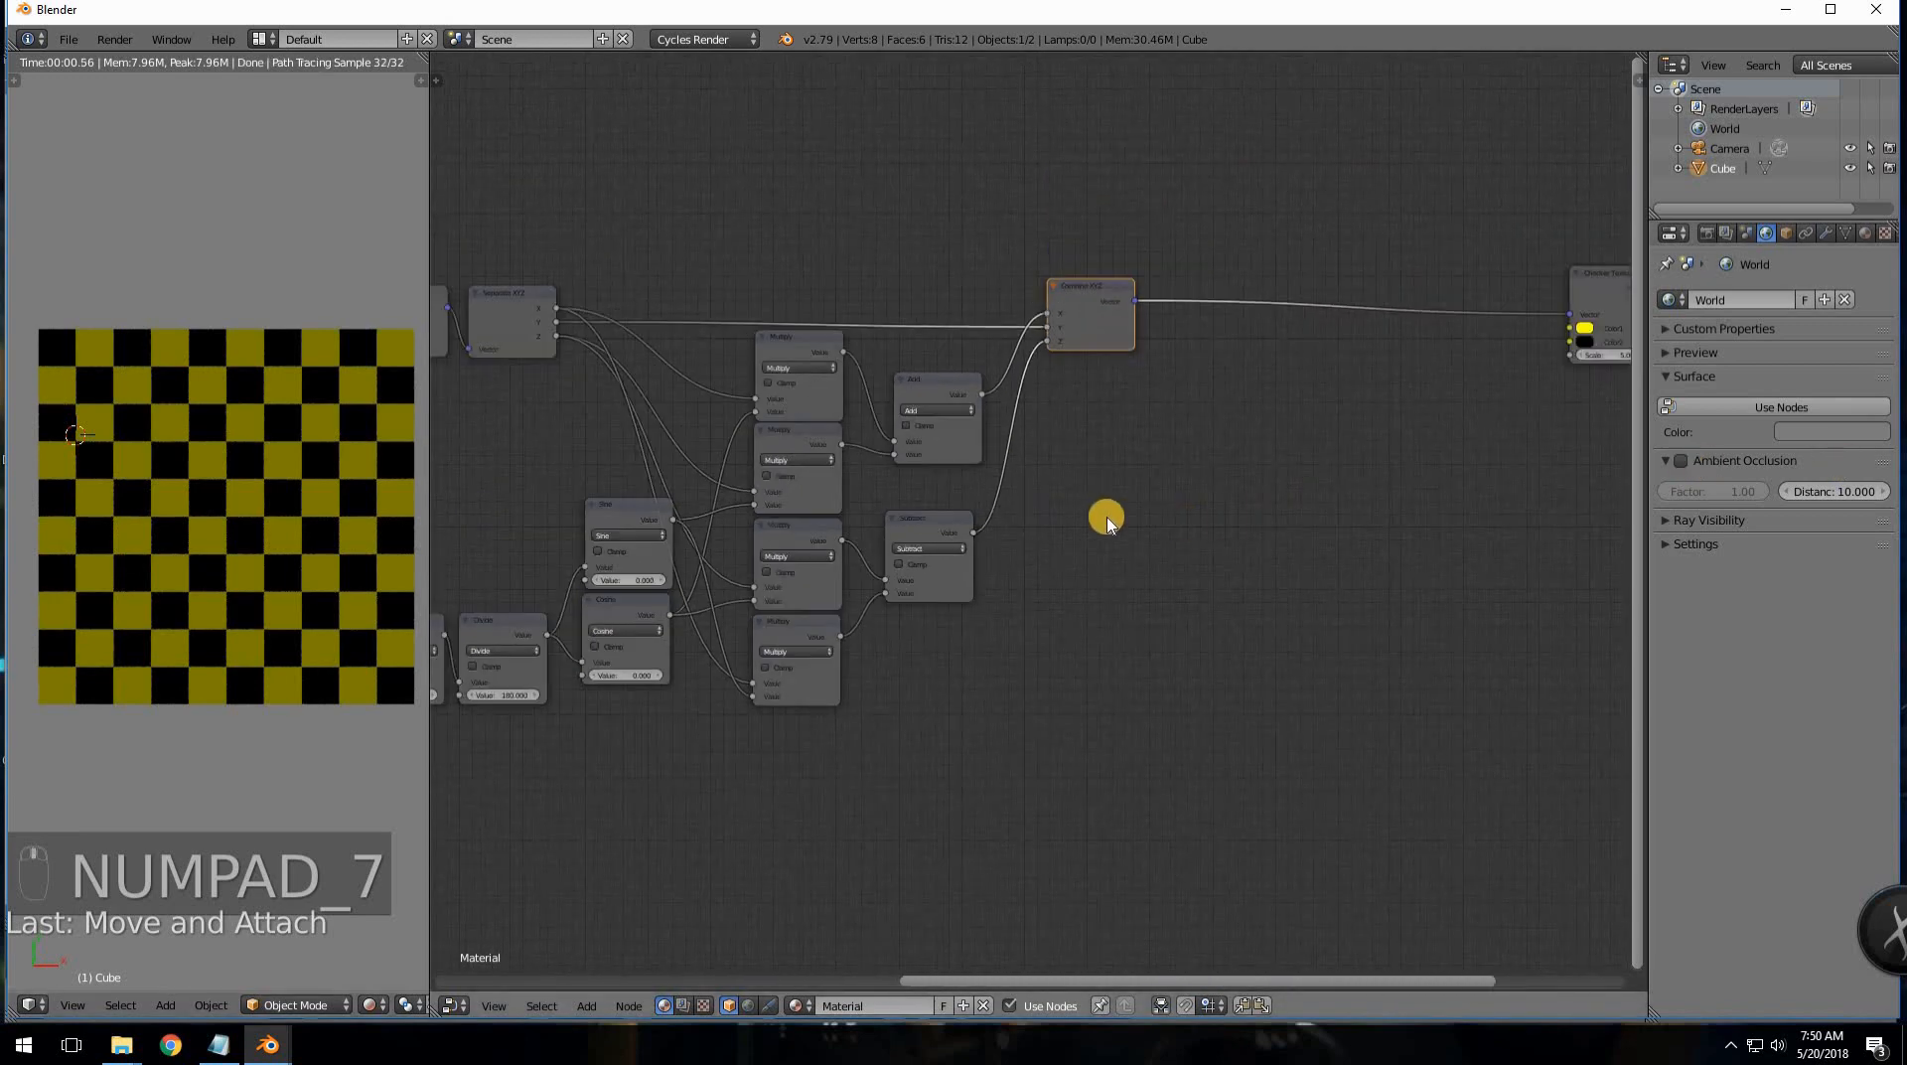
middle_click_drag(1334, 502, 1423, 490)
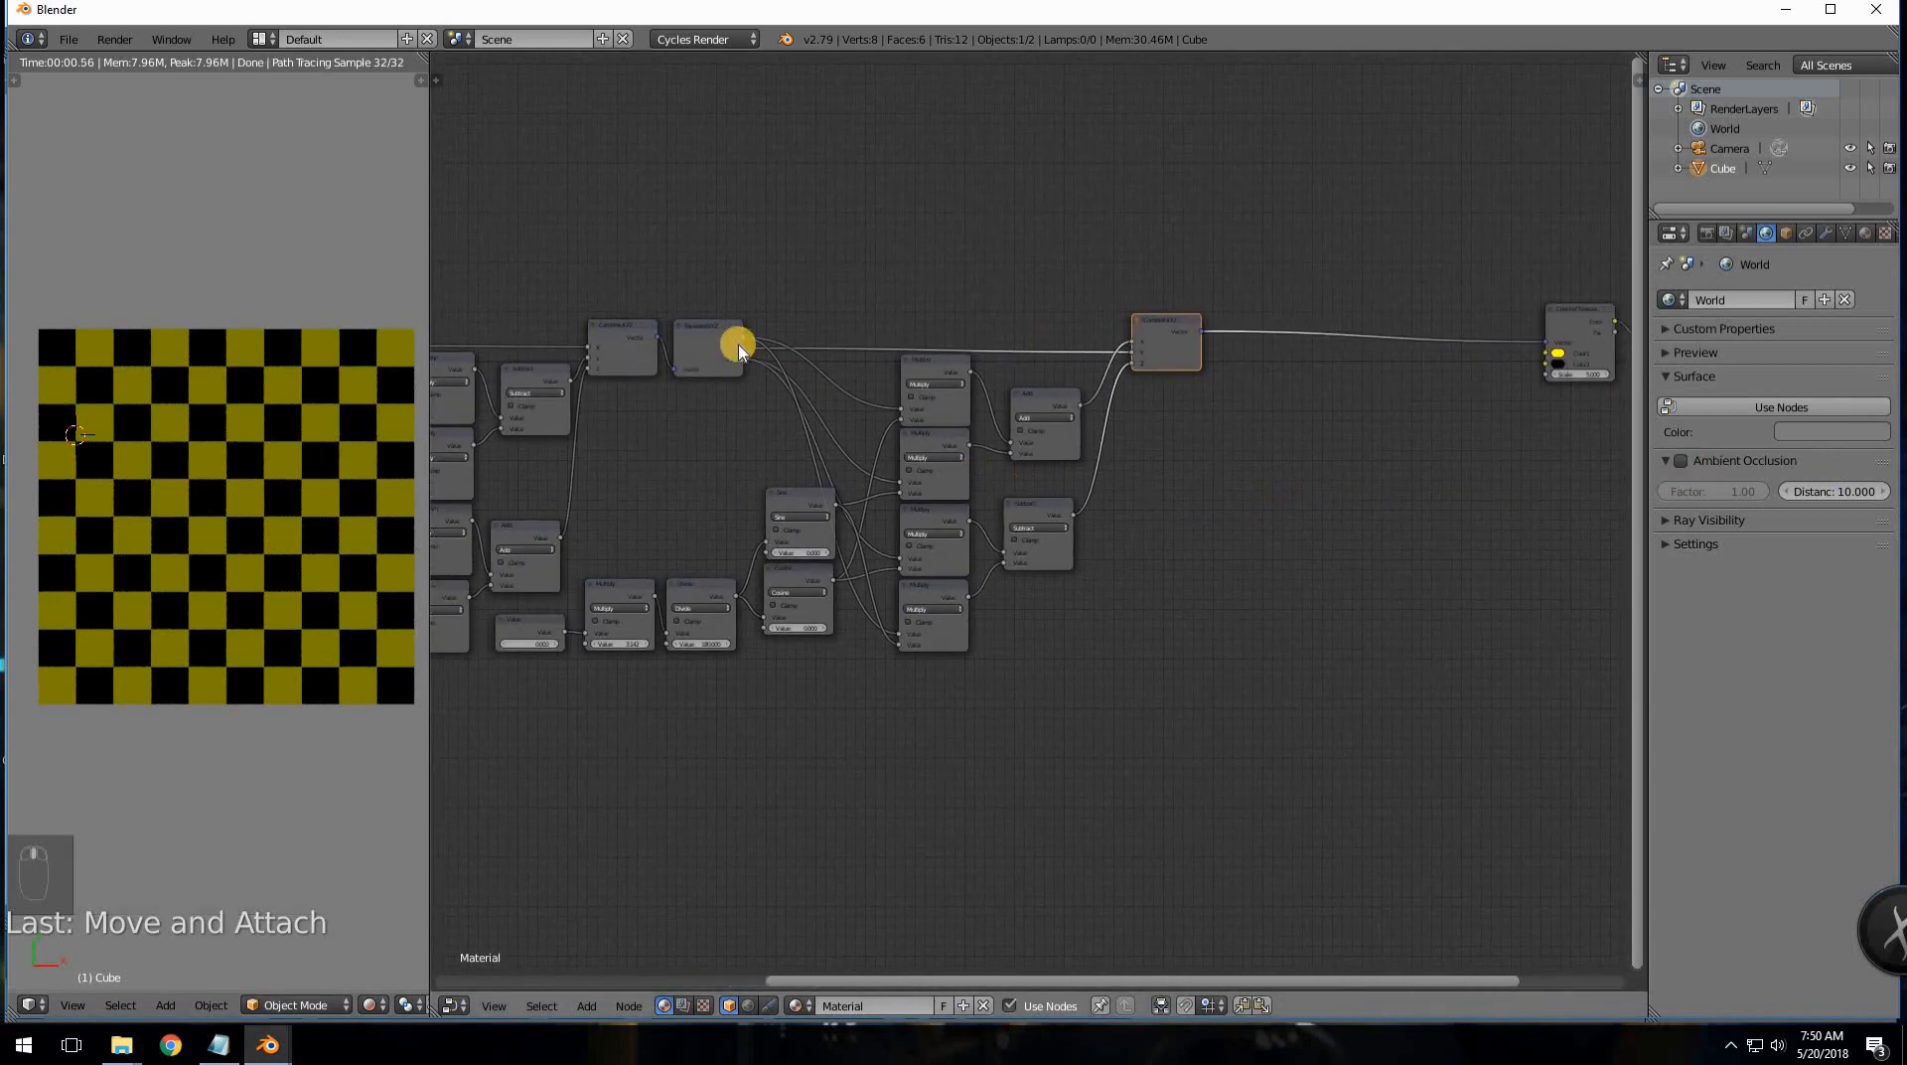
scroll(1188, 315, "right", 8, "ctrl")
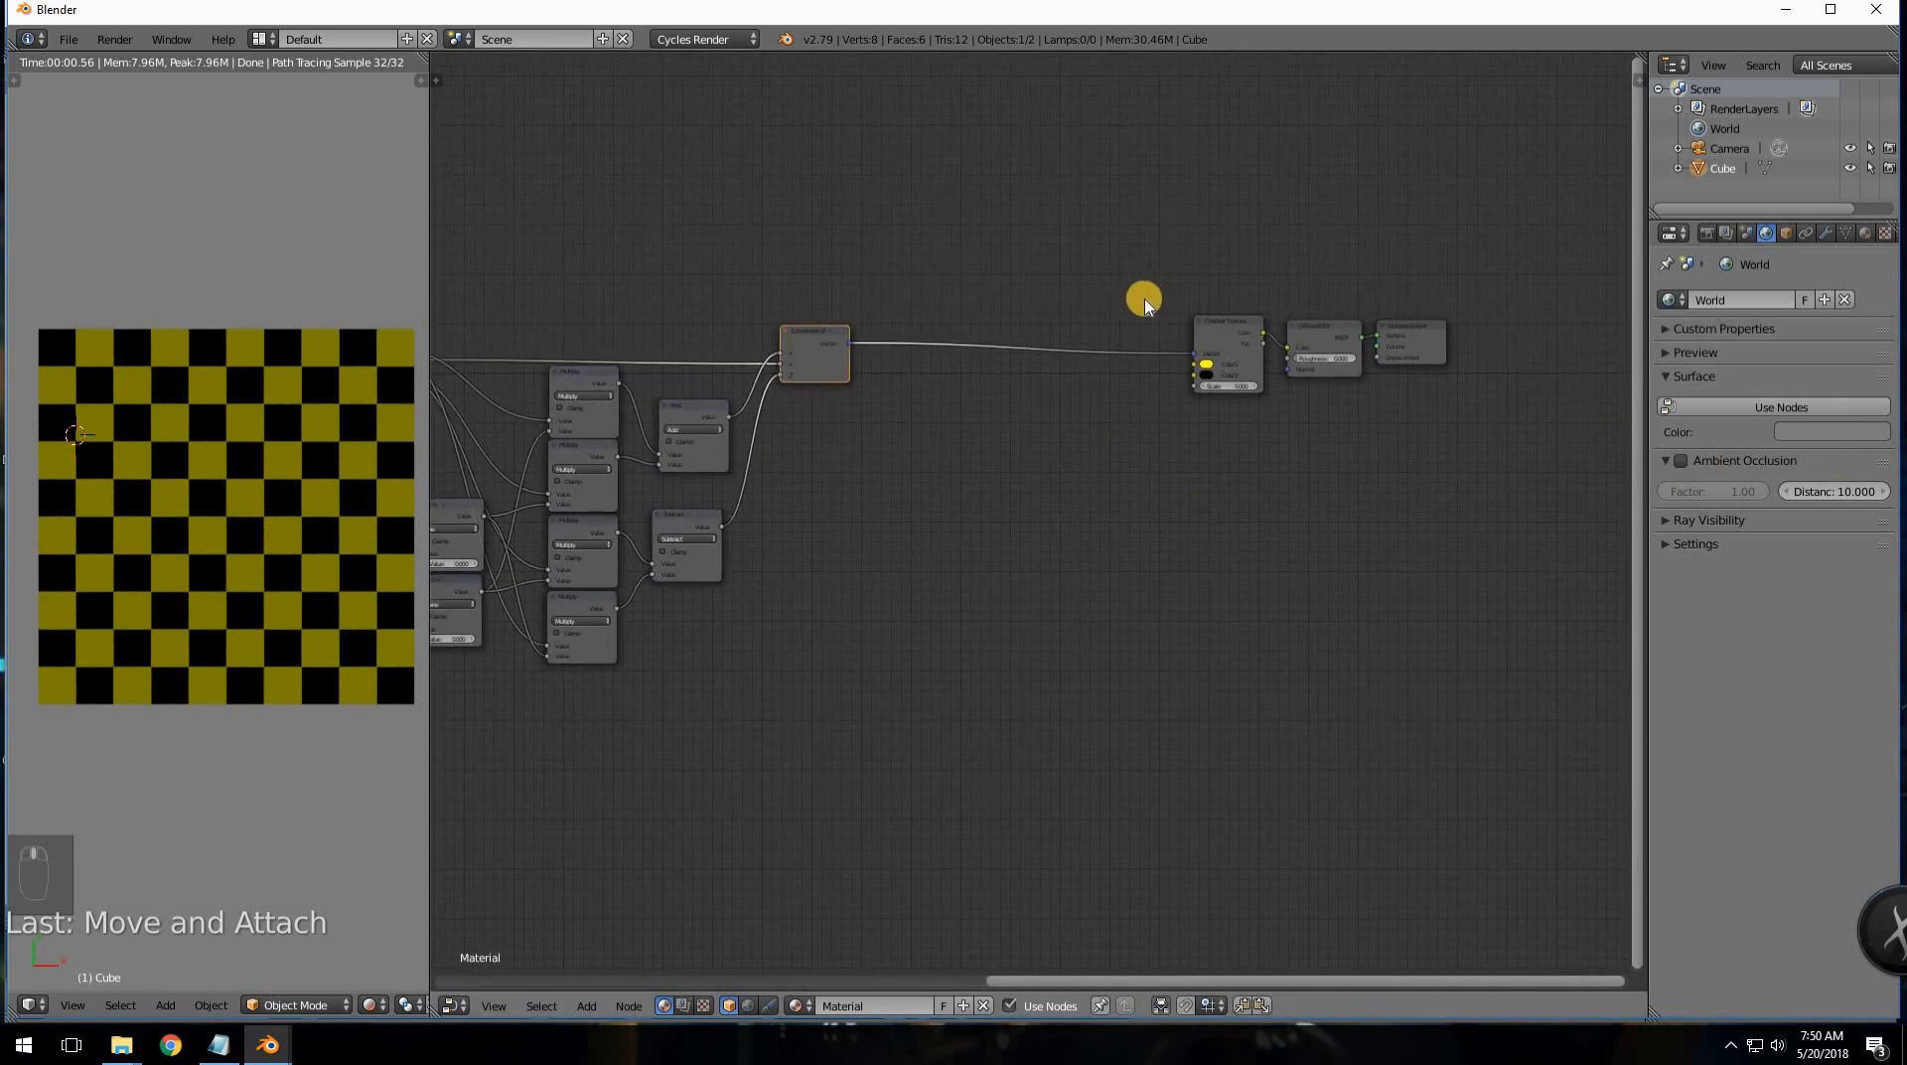
key("a")
key("b")
left_click_drag(1146, 287, 1553, 413)
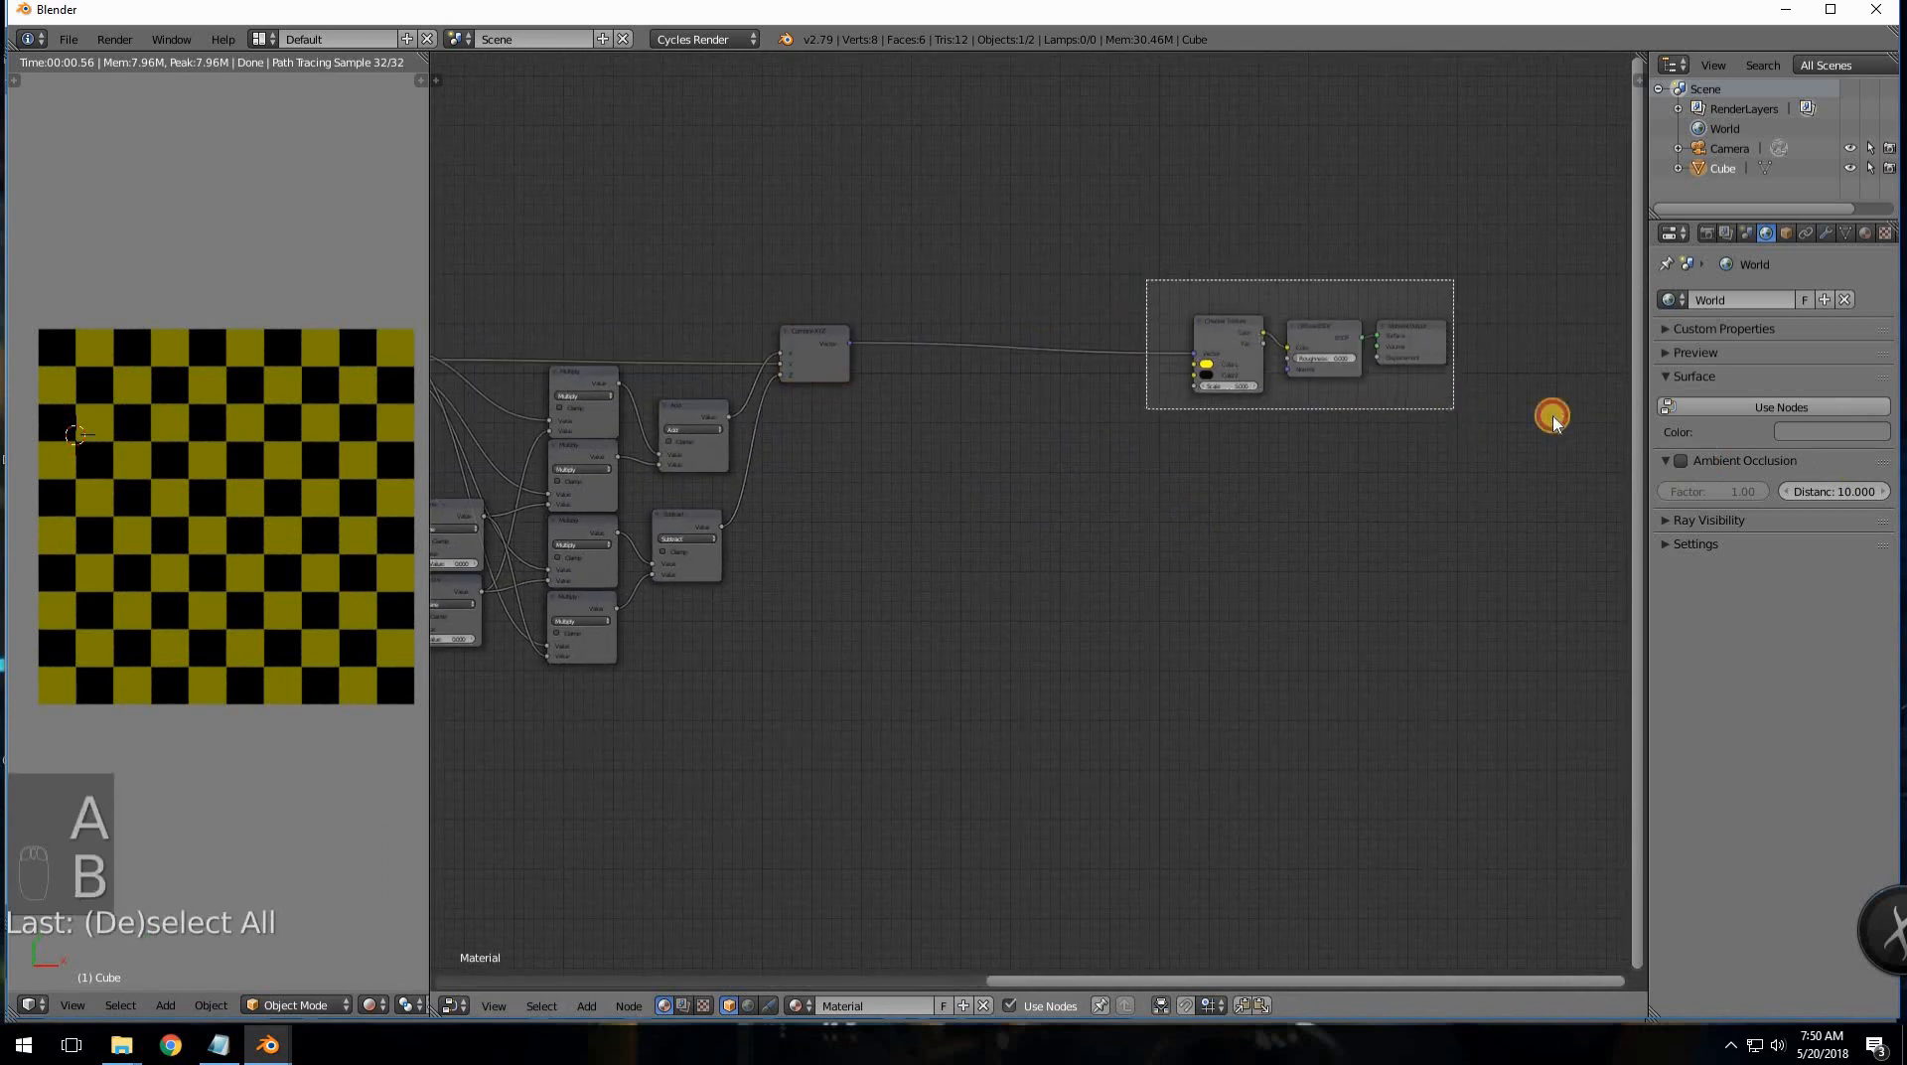
key("g")
left_click(592, 432)
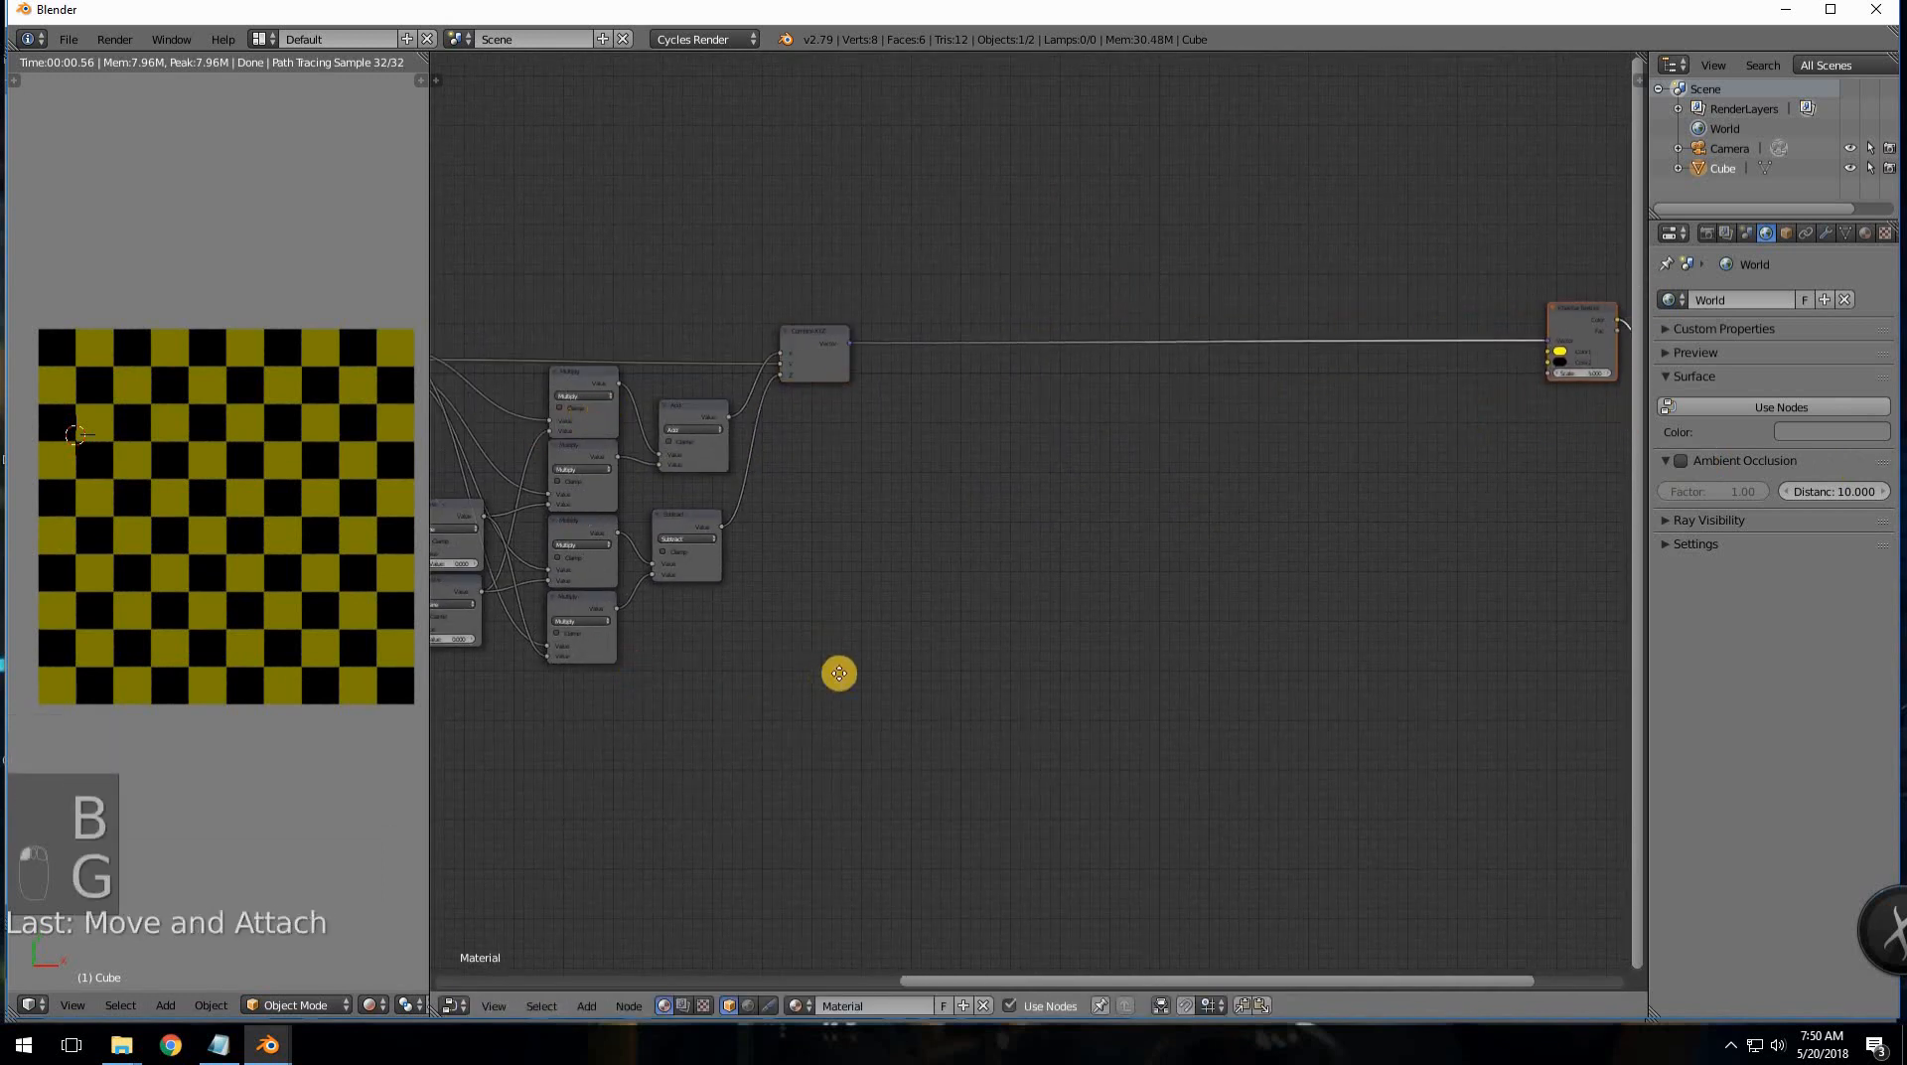
- Nudge Combine XYZ up and left, then select the Combine XYZ and Separate XYZ pair
middle_click_drag(1474, 586, 1251, 617)
scroll(1250, 617, "up", 4)
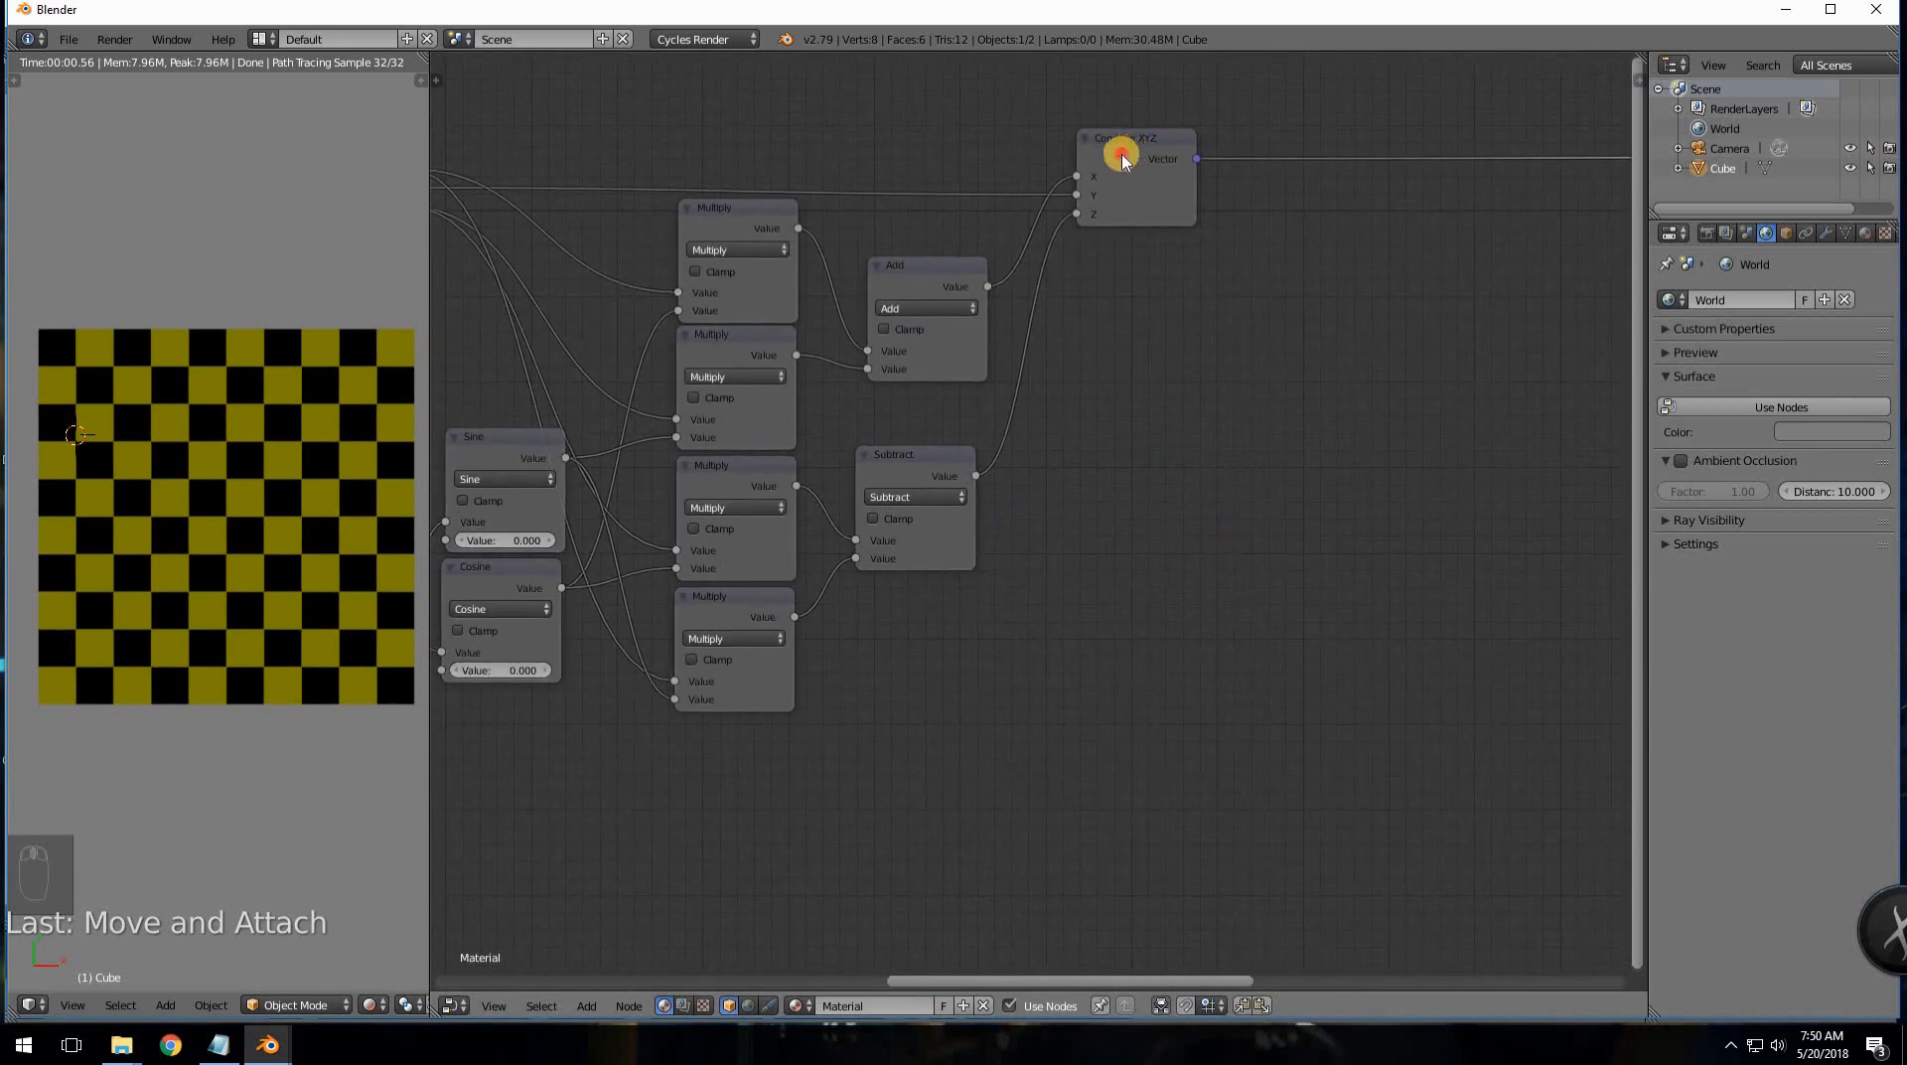
left_click_drag(1122, 159, 1082, 144)
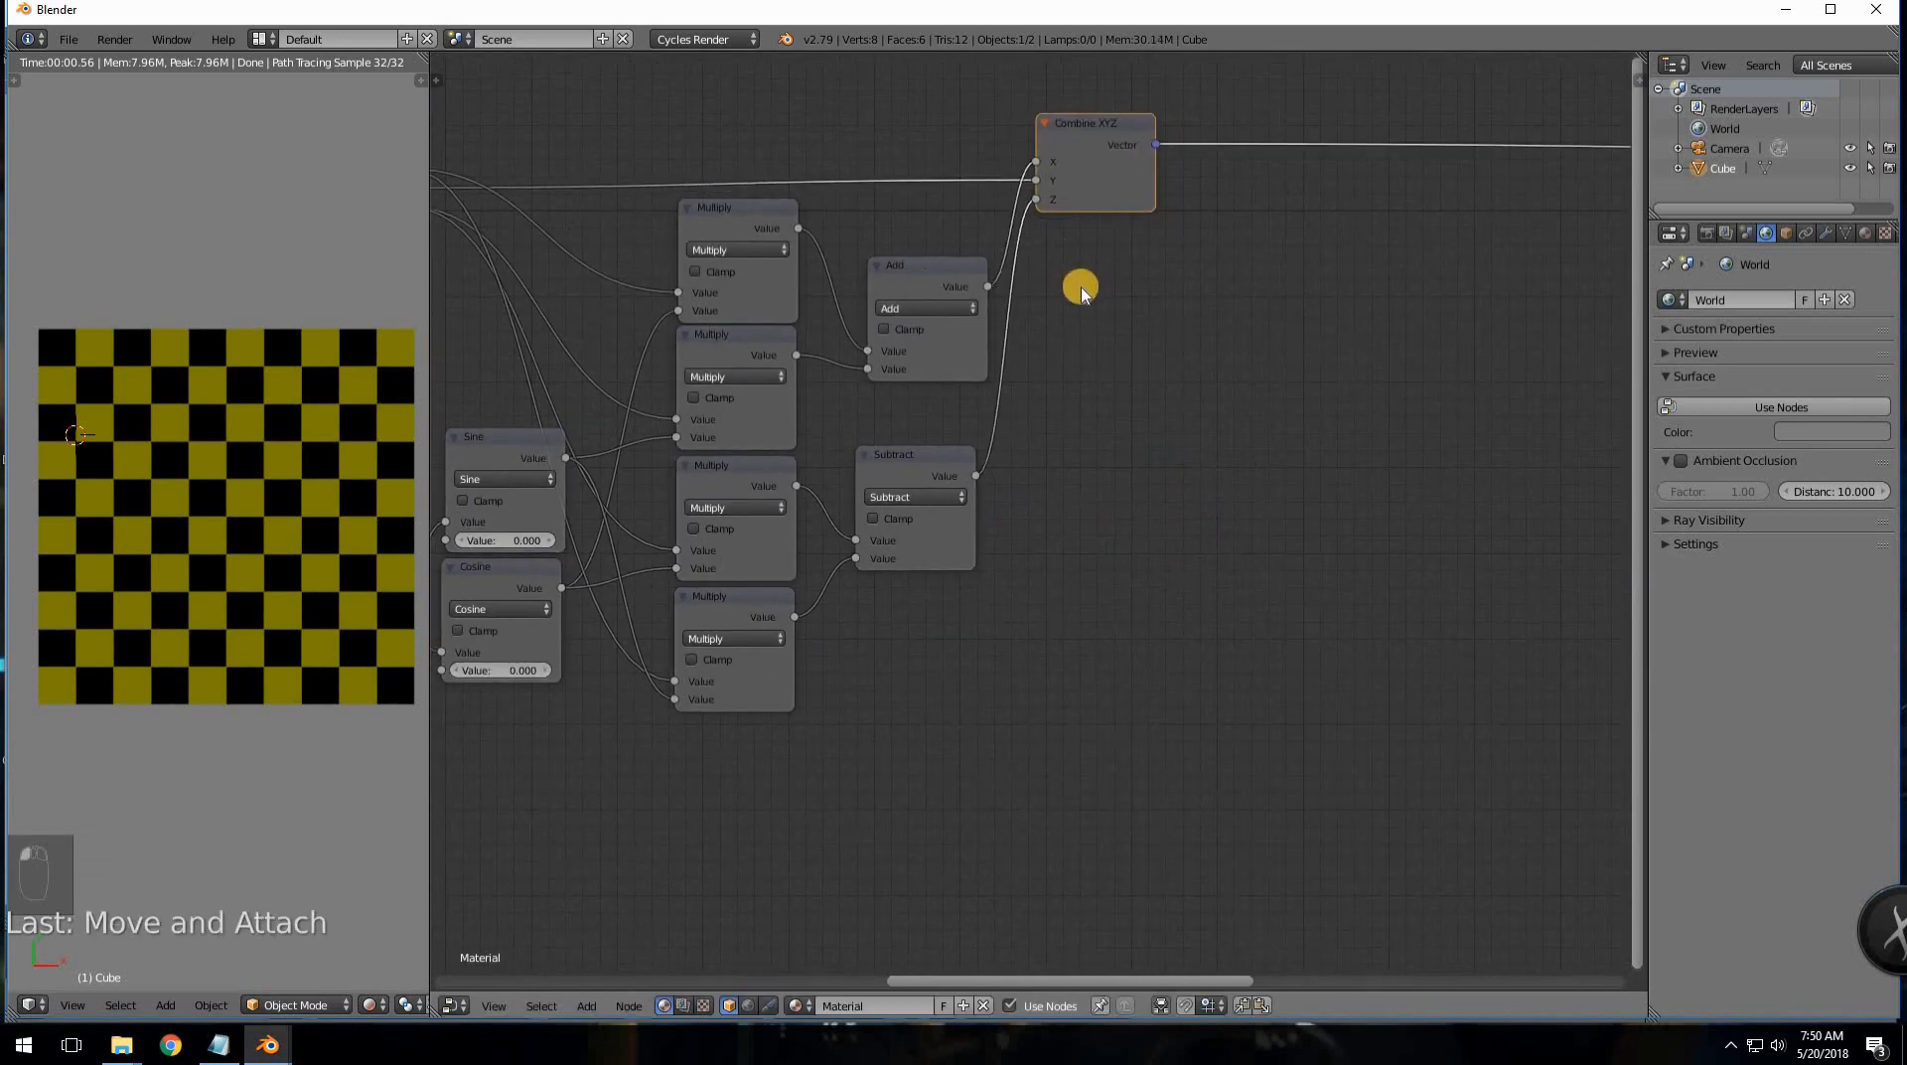
scroll(1080, 291, "down", 2)
scroll(657, 314, "down", 1)
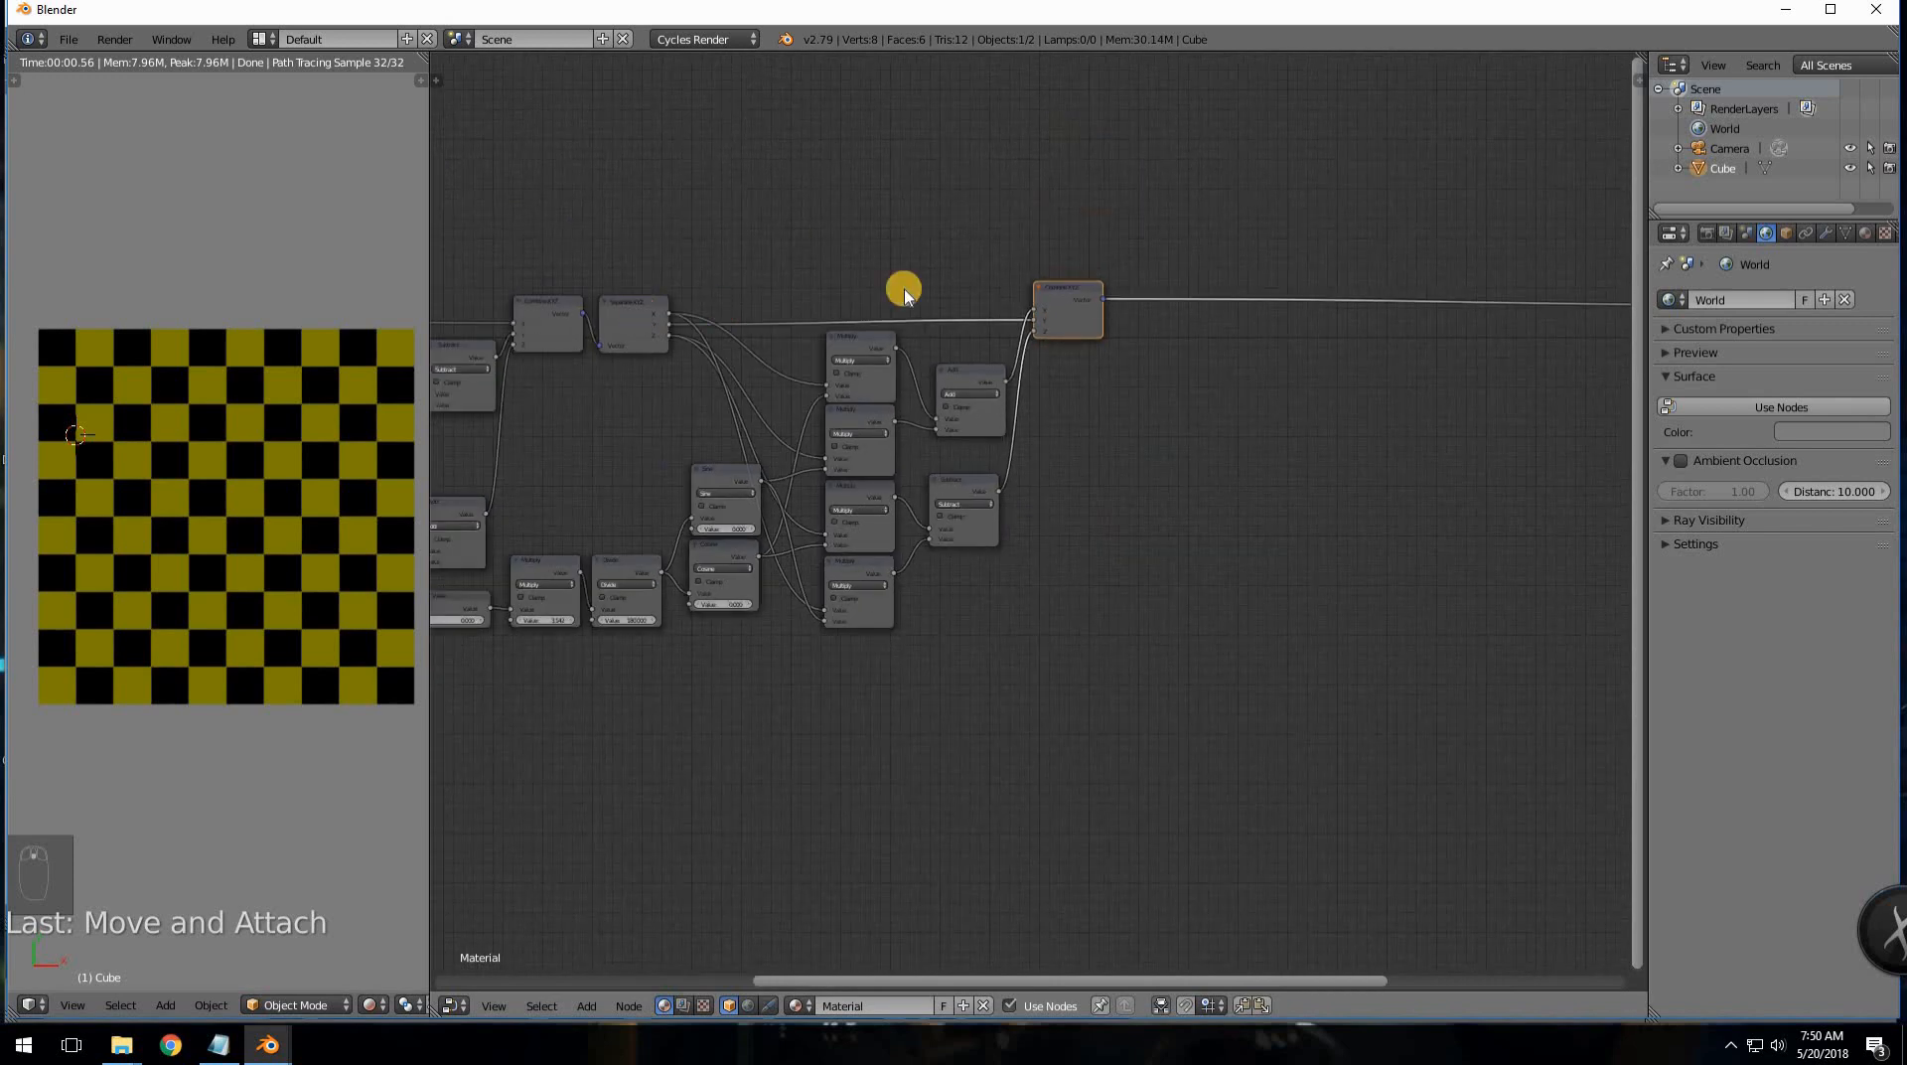
left_click(1059, 308)
- Duplicate the Combine/Separate XYZ pair, insert it before Checker, and link Separate Z to Combine Z
key("shift+d")
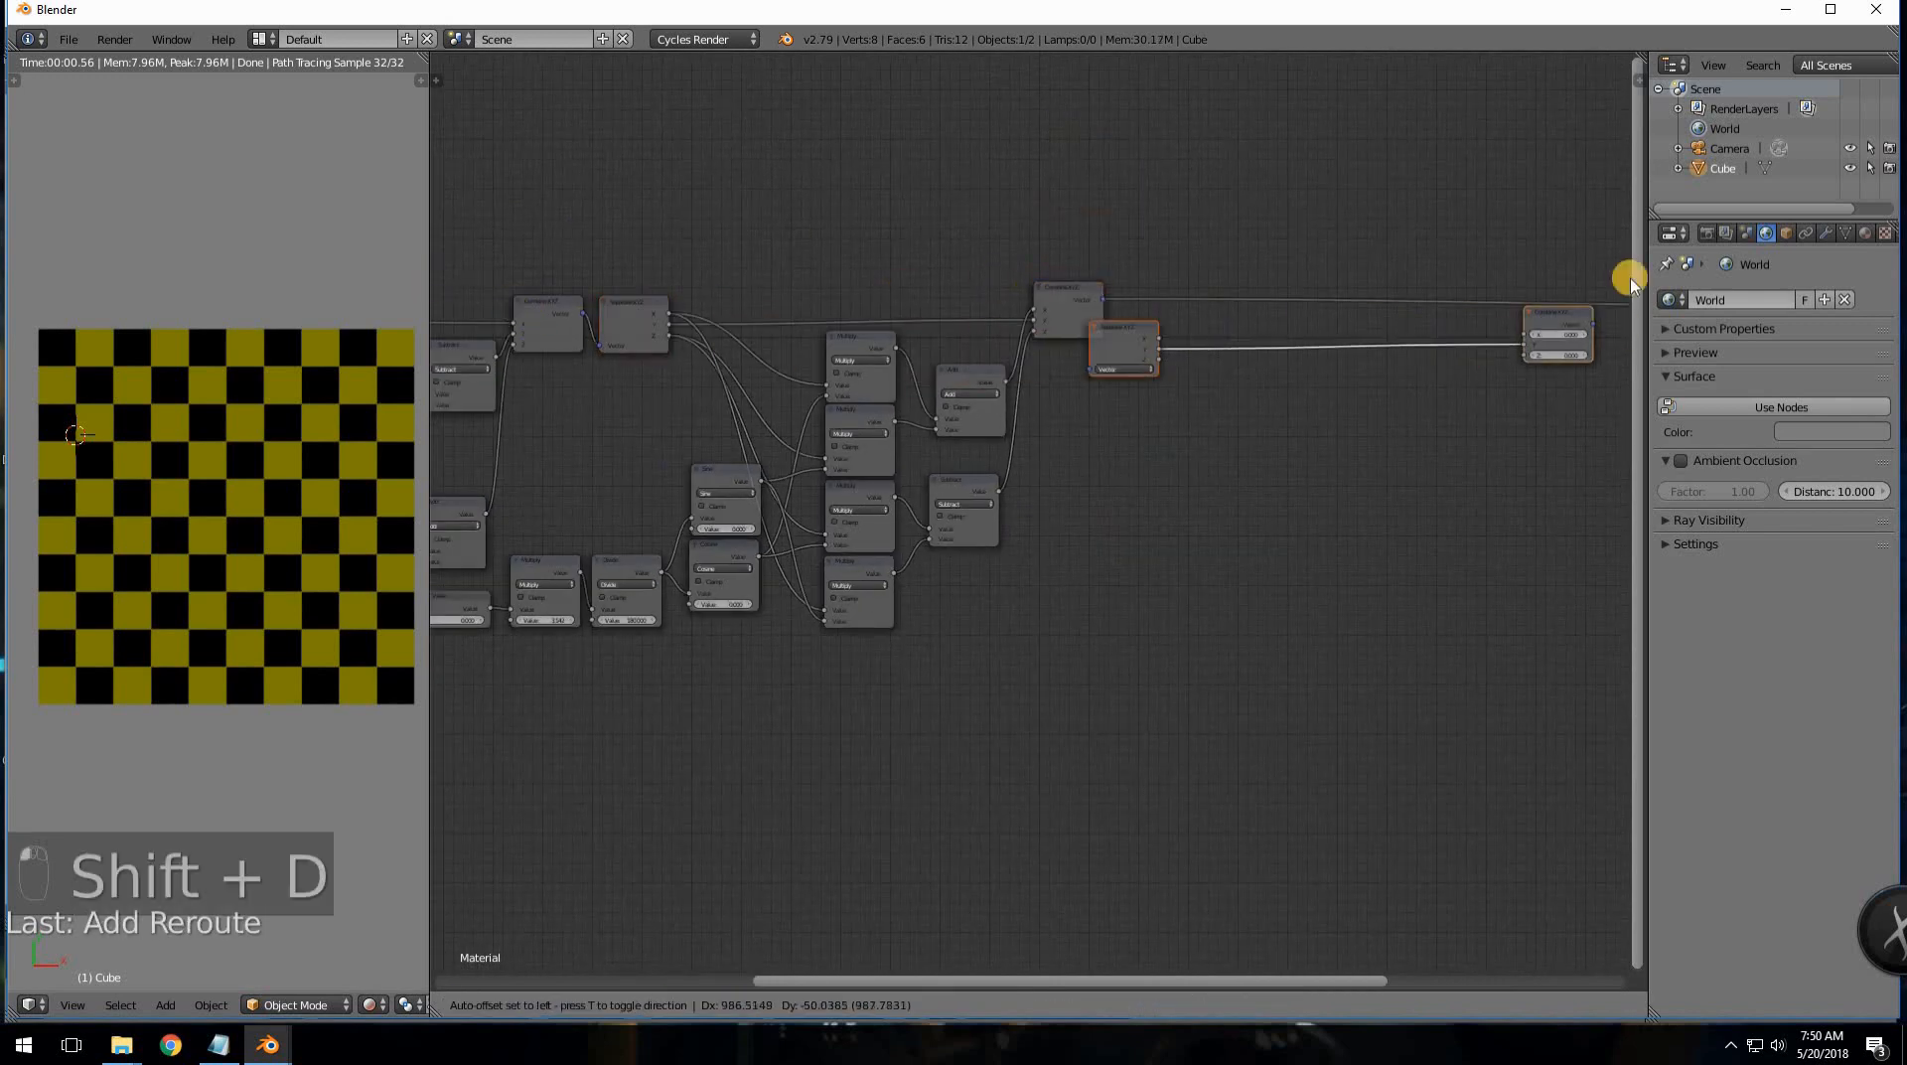
left_click(1417, 468)
middle_click_drag(1340, 357, 1086, 374)
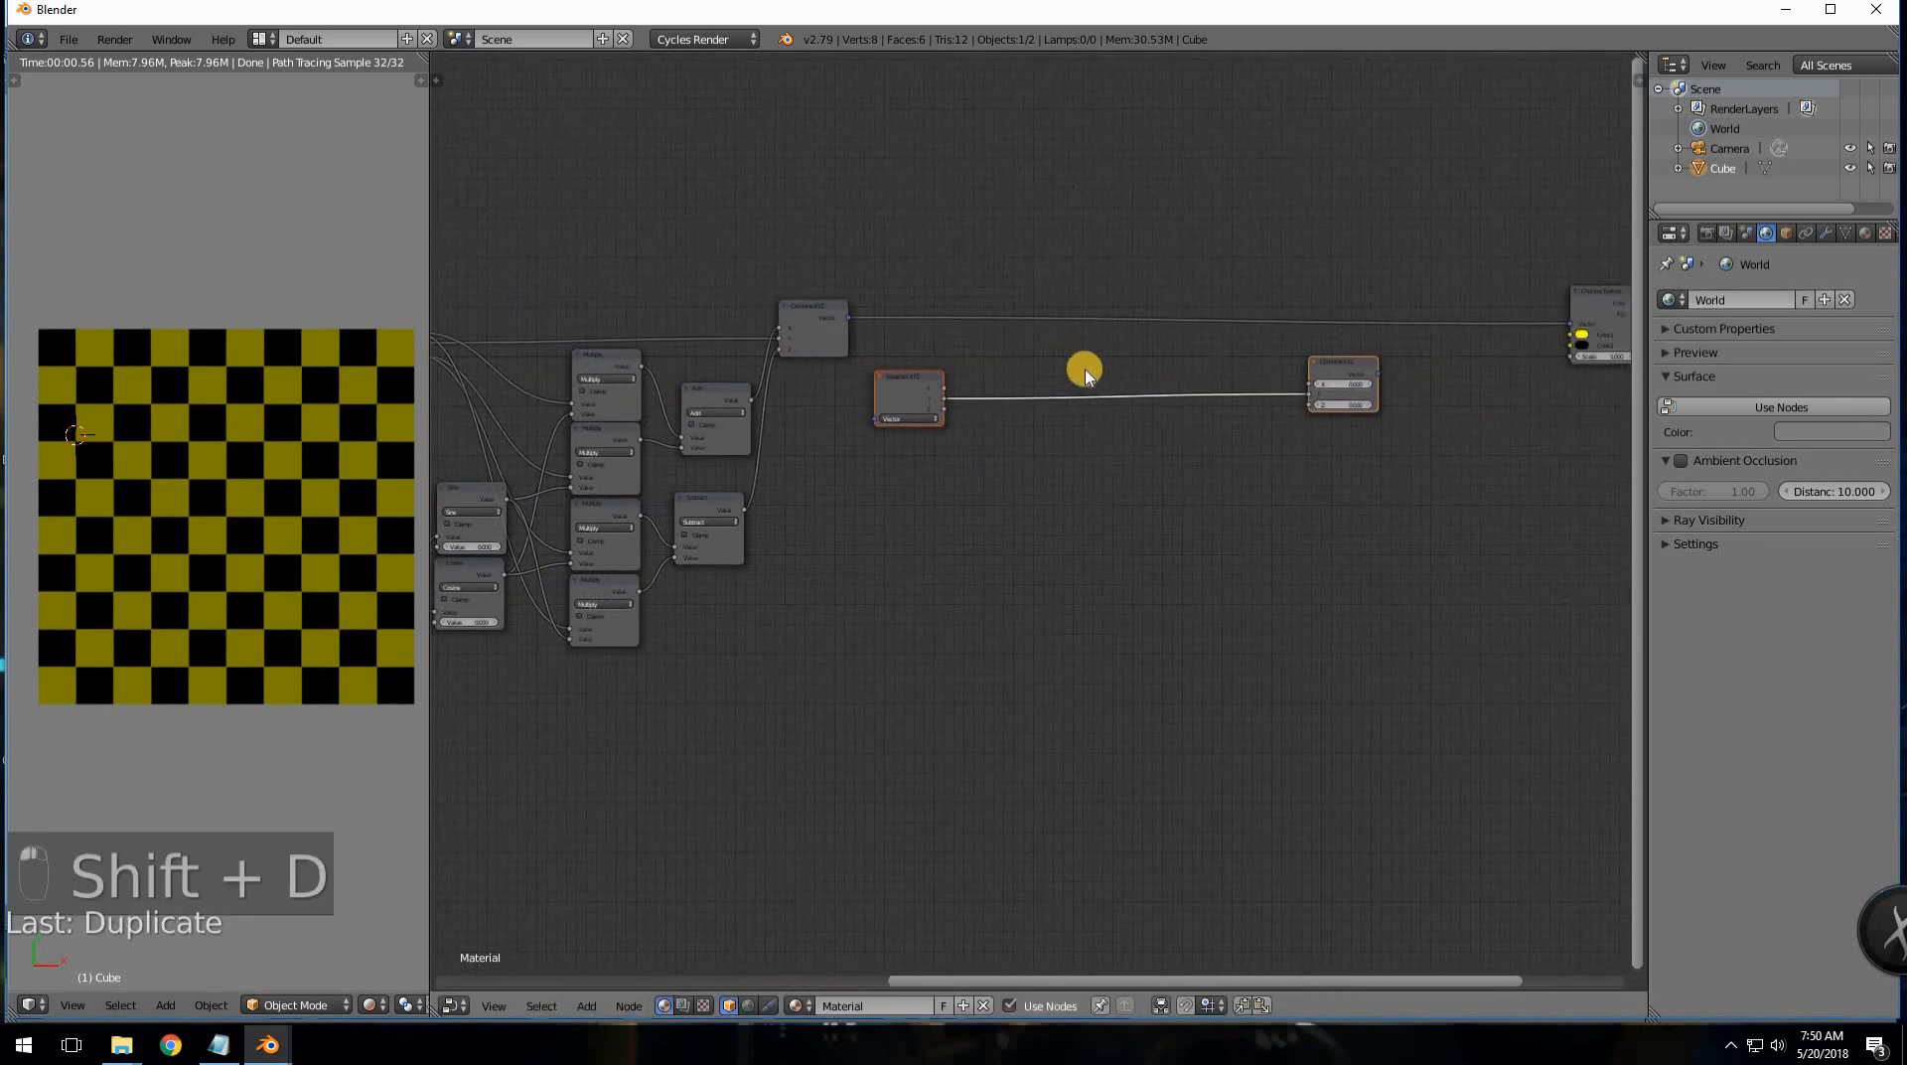
right_click_drag(1053, 454, 902, 384, "ctrl")
left_click_drag(902, 383, 931, 305)
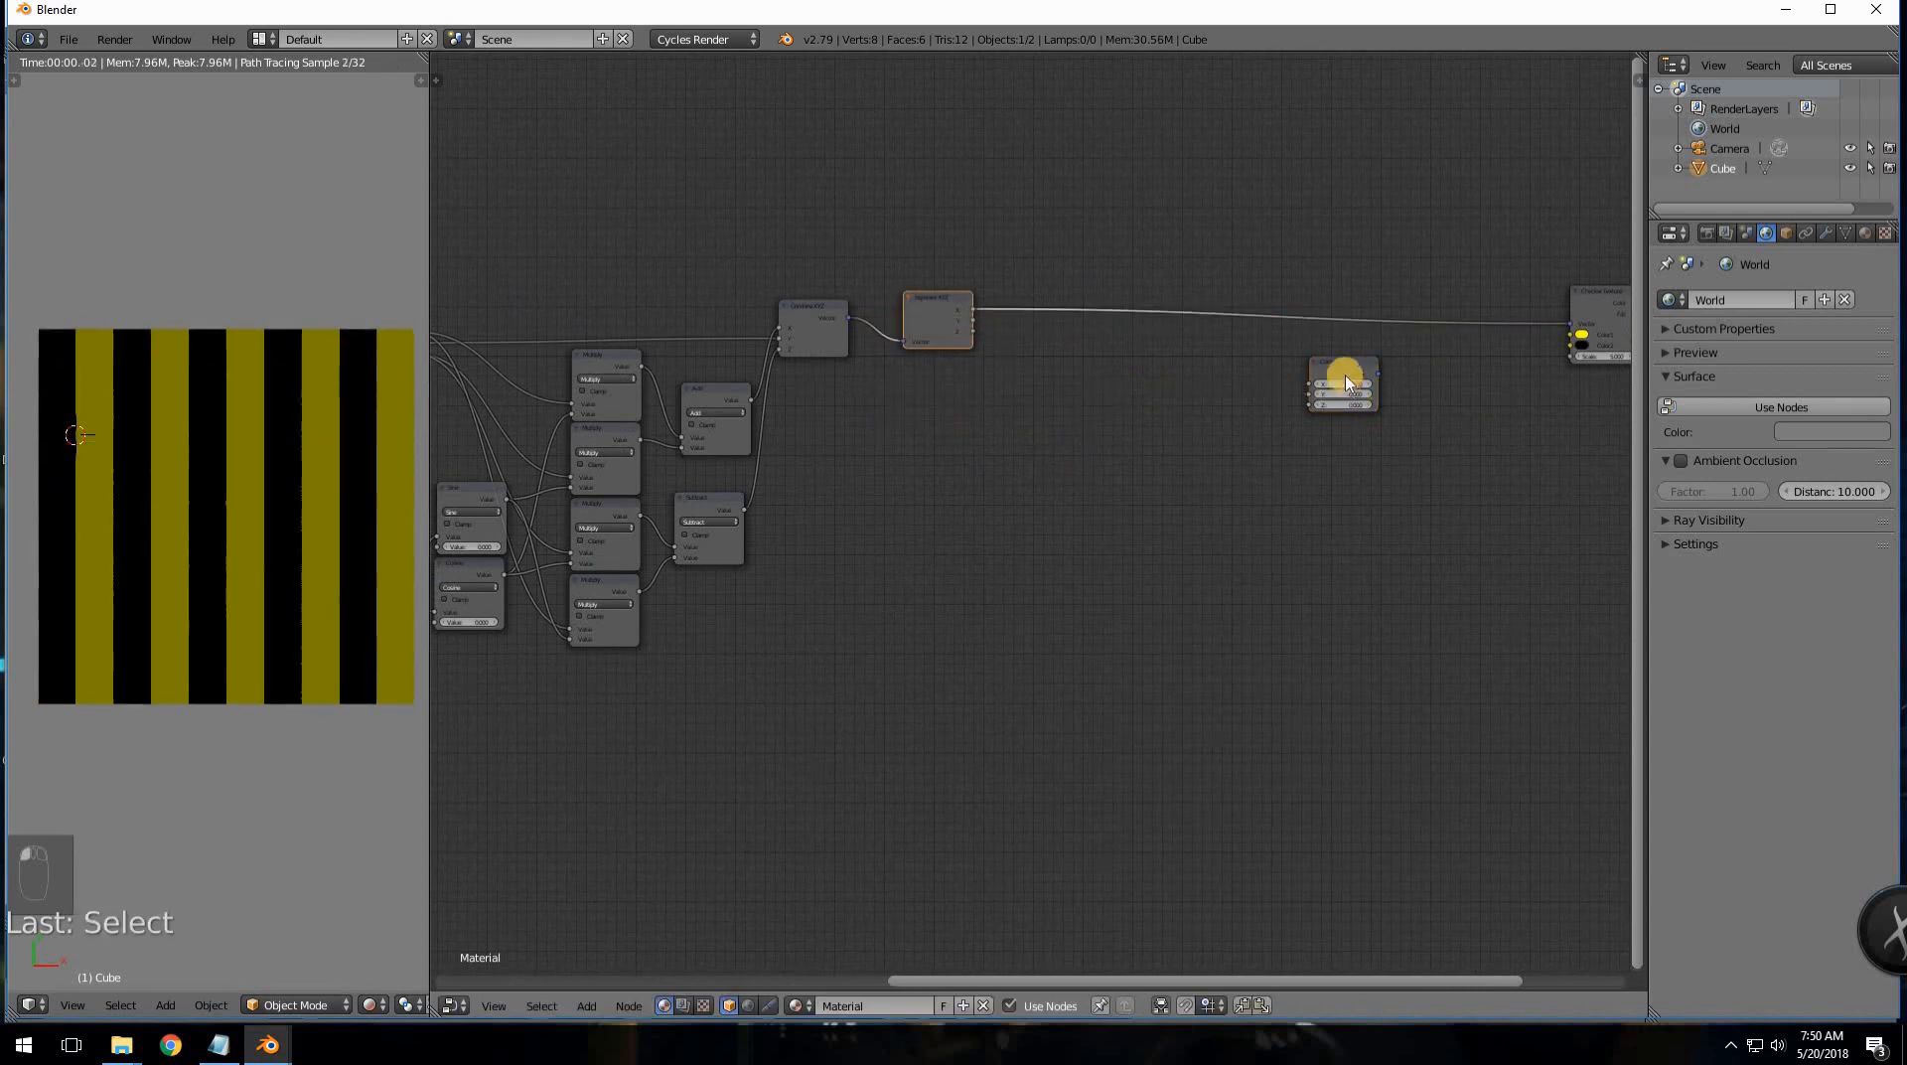
left_click_drag(1472, 340, 1476, 302)
right_click_drag(1147, 276, 1076, 376, "ctrl")
left_click_drag(973, 331, 1443, 345)
- Duplicate the Value, Multiply, Divide, Sine and Cosine angle chain to the right
scroll(803, 475, "up", 1)
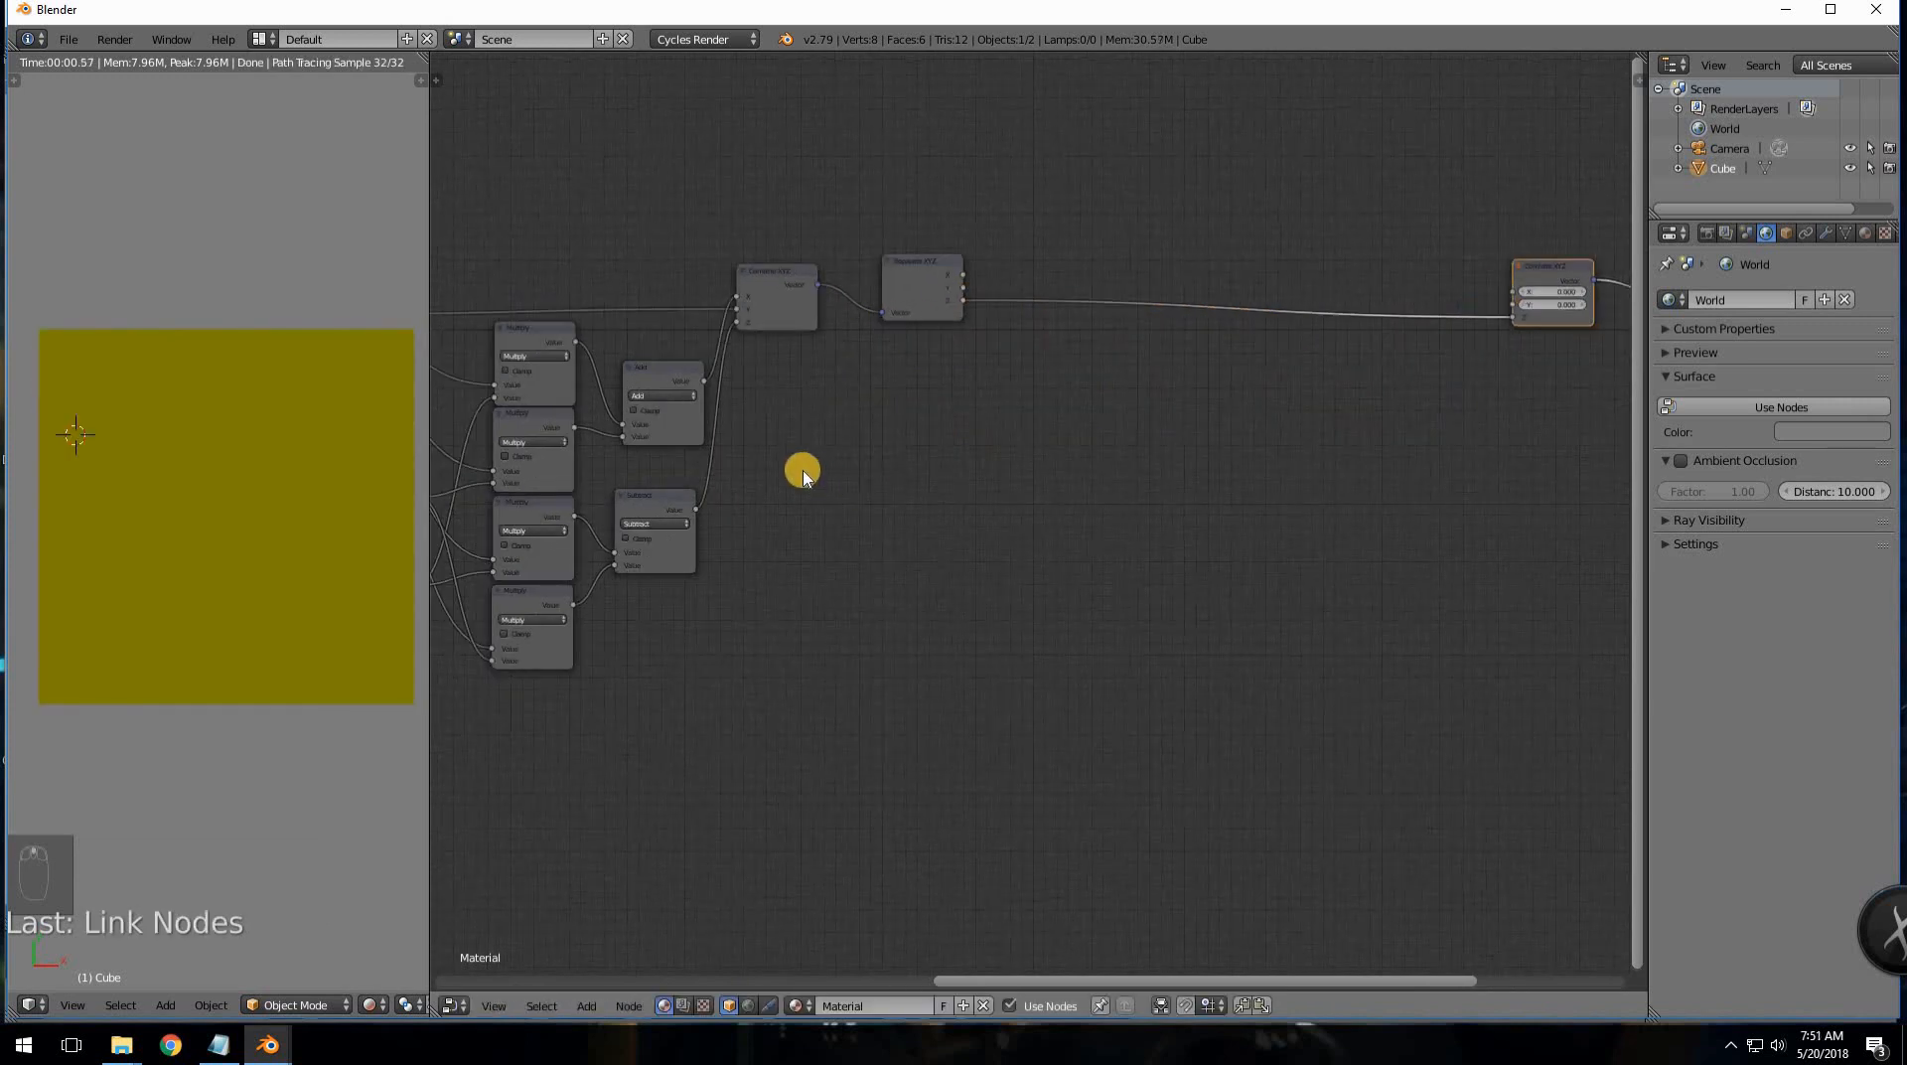
middle_click_drag(951, 463, 1073, 458)
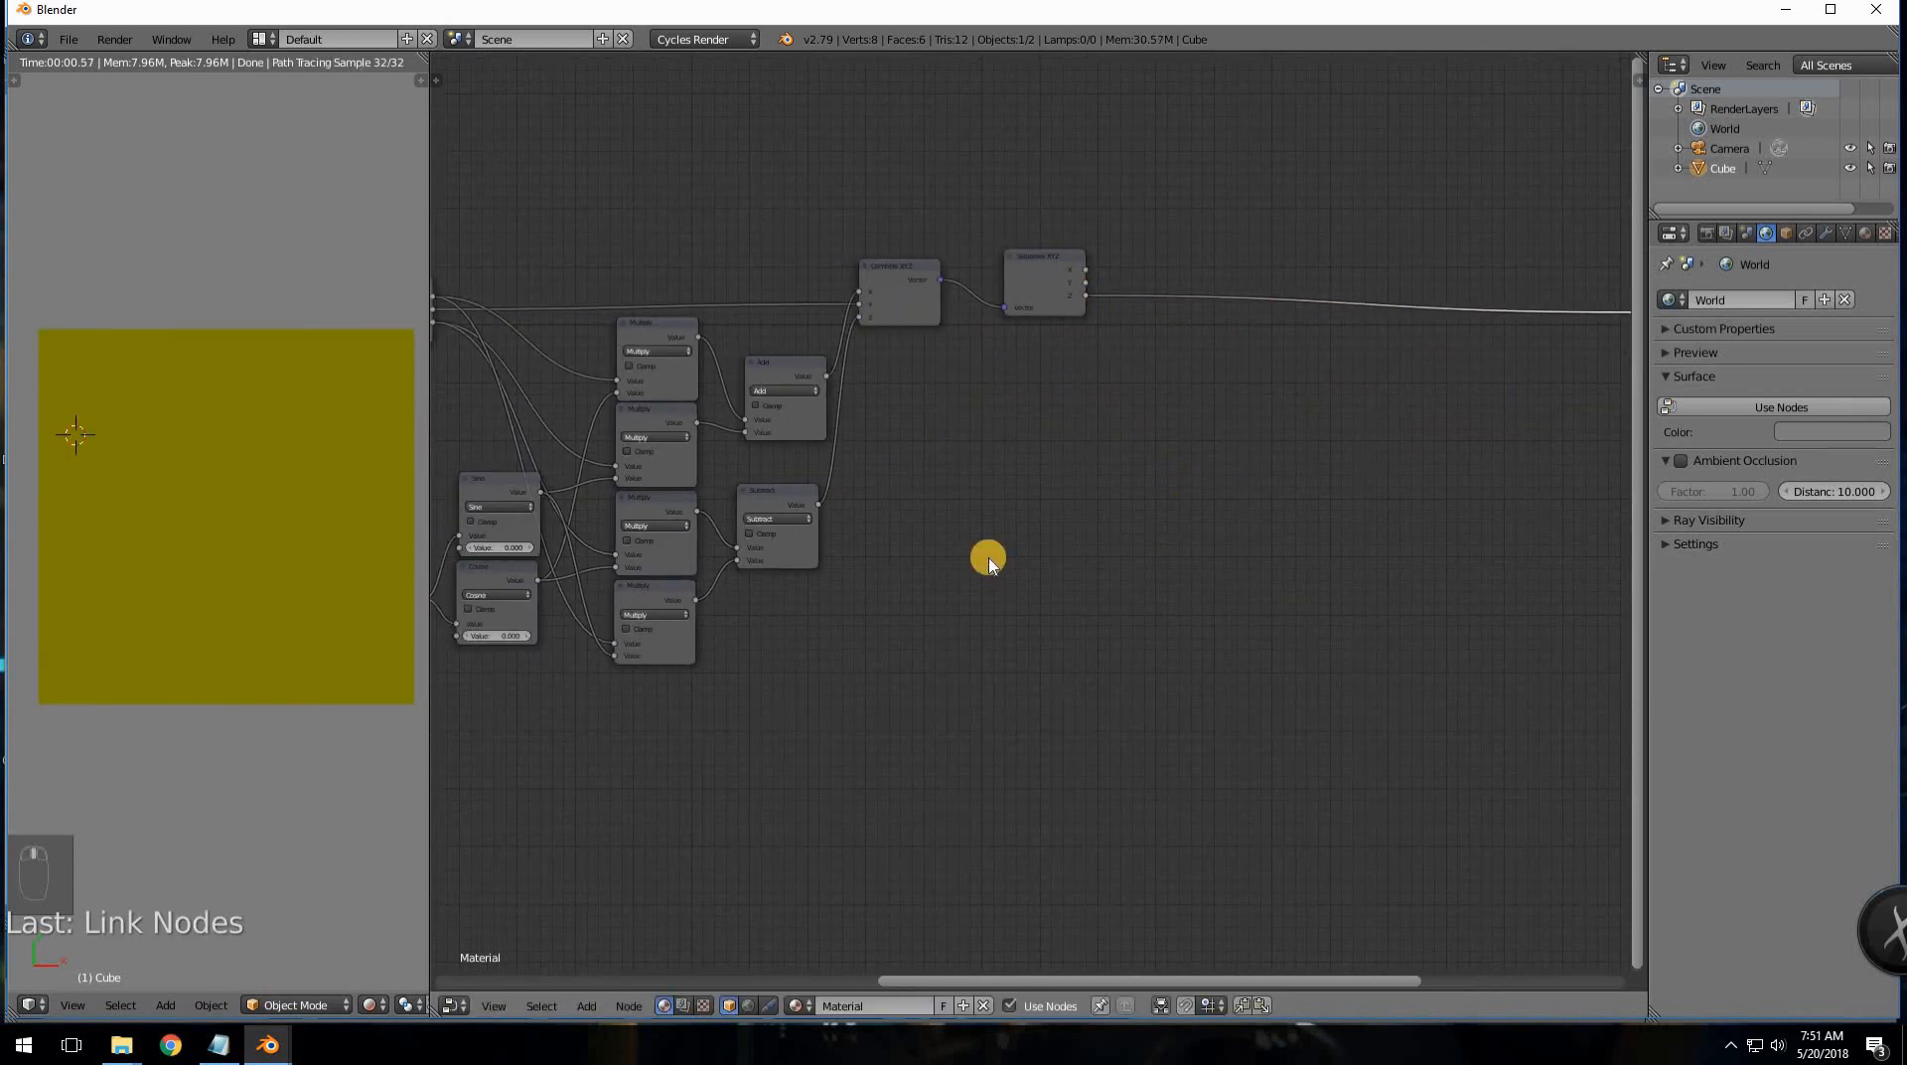
scroll(841, 560, "up", 1)
scroll(884, 552, "down", 1)
middle_click_drag(608, 603, 1117, 563)
key("a")
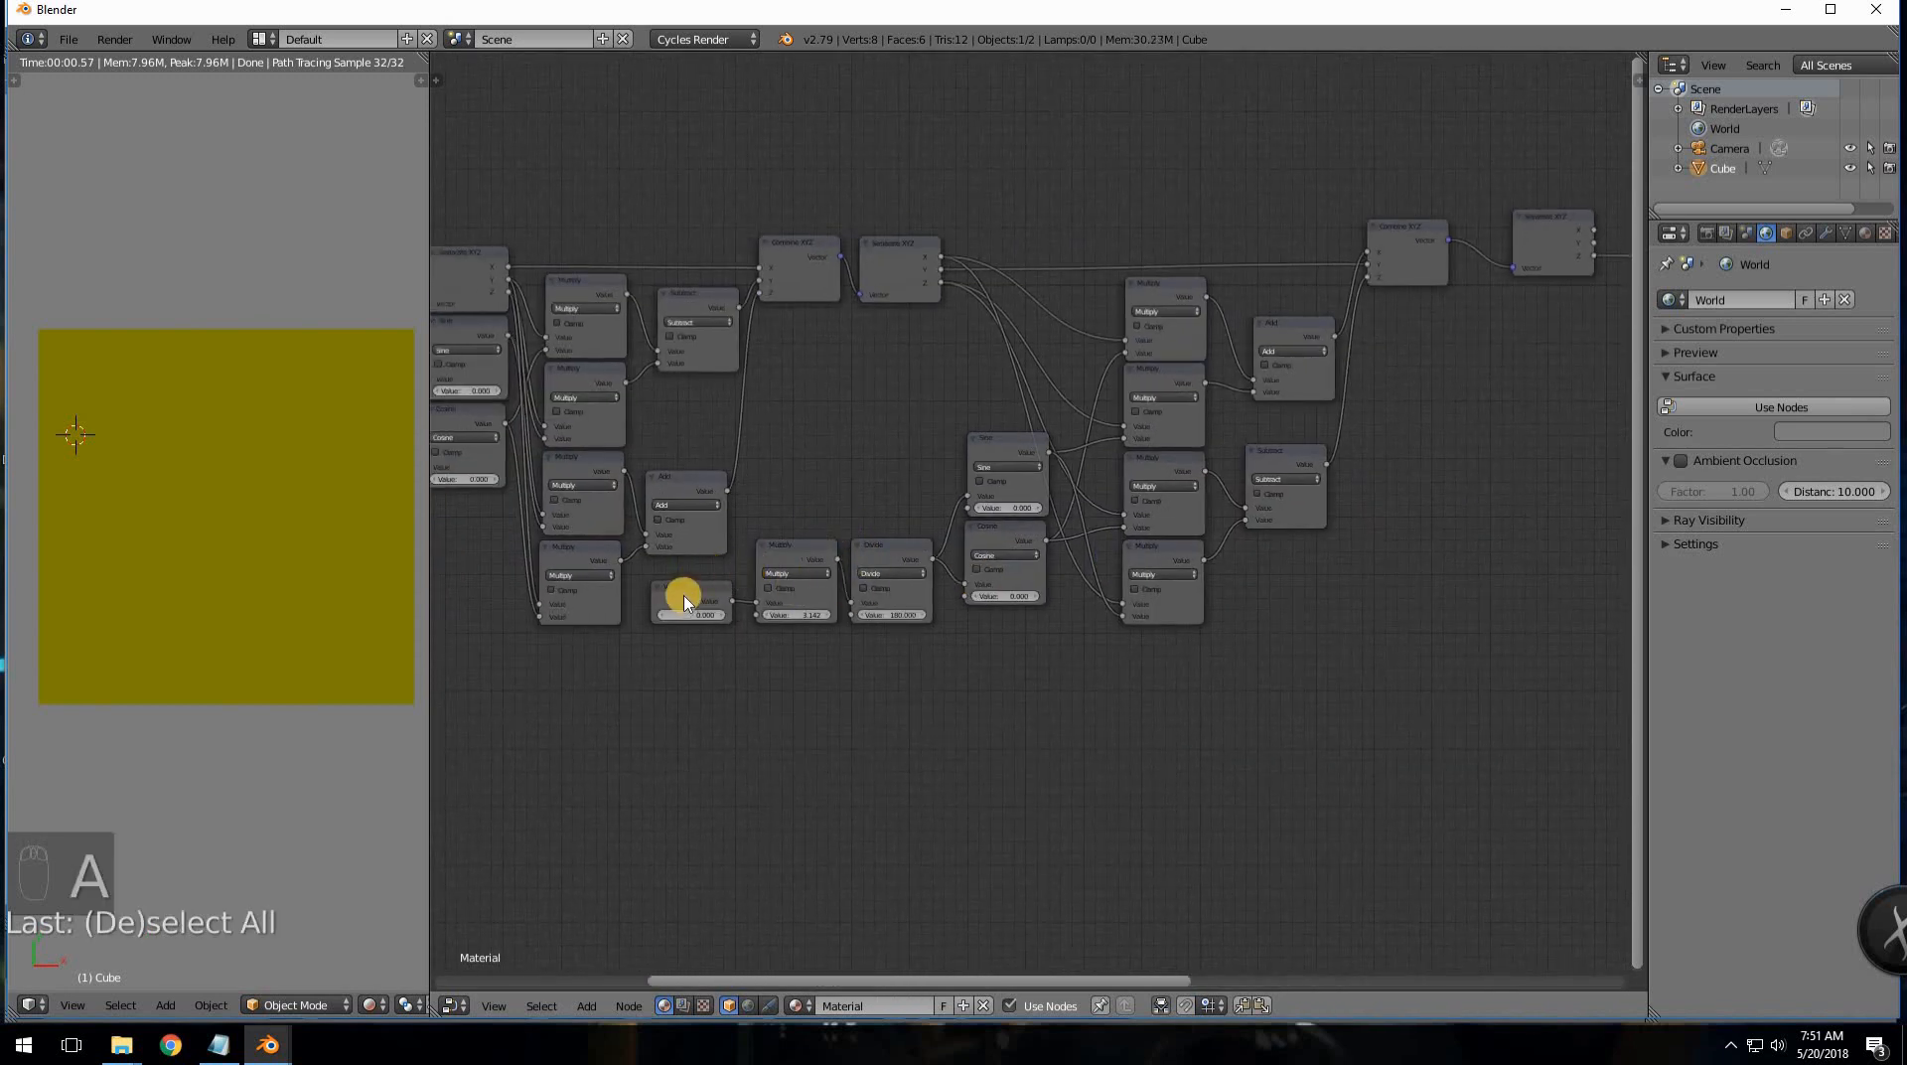
left_click(824, 547, "shift")
left_click(925, 545, "shift")
left_click(994, 443, "shift")
left_click(997, 530, "shift")
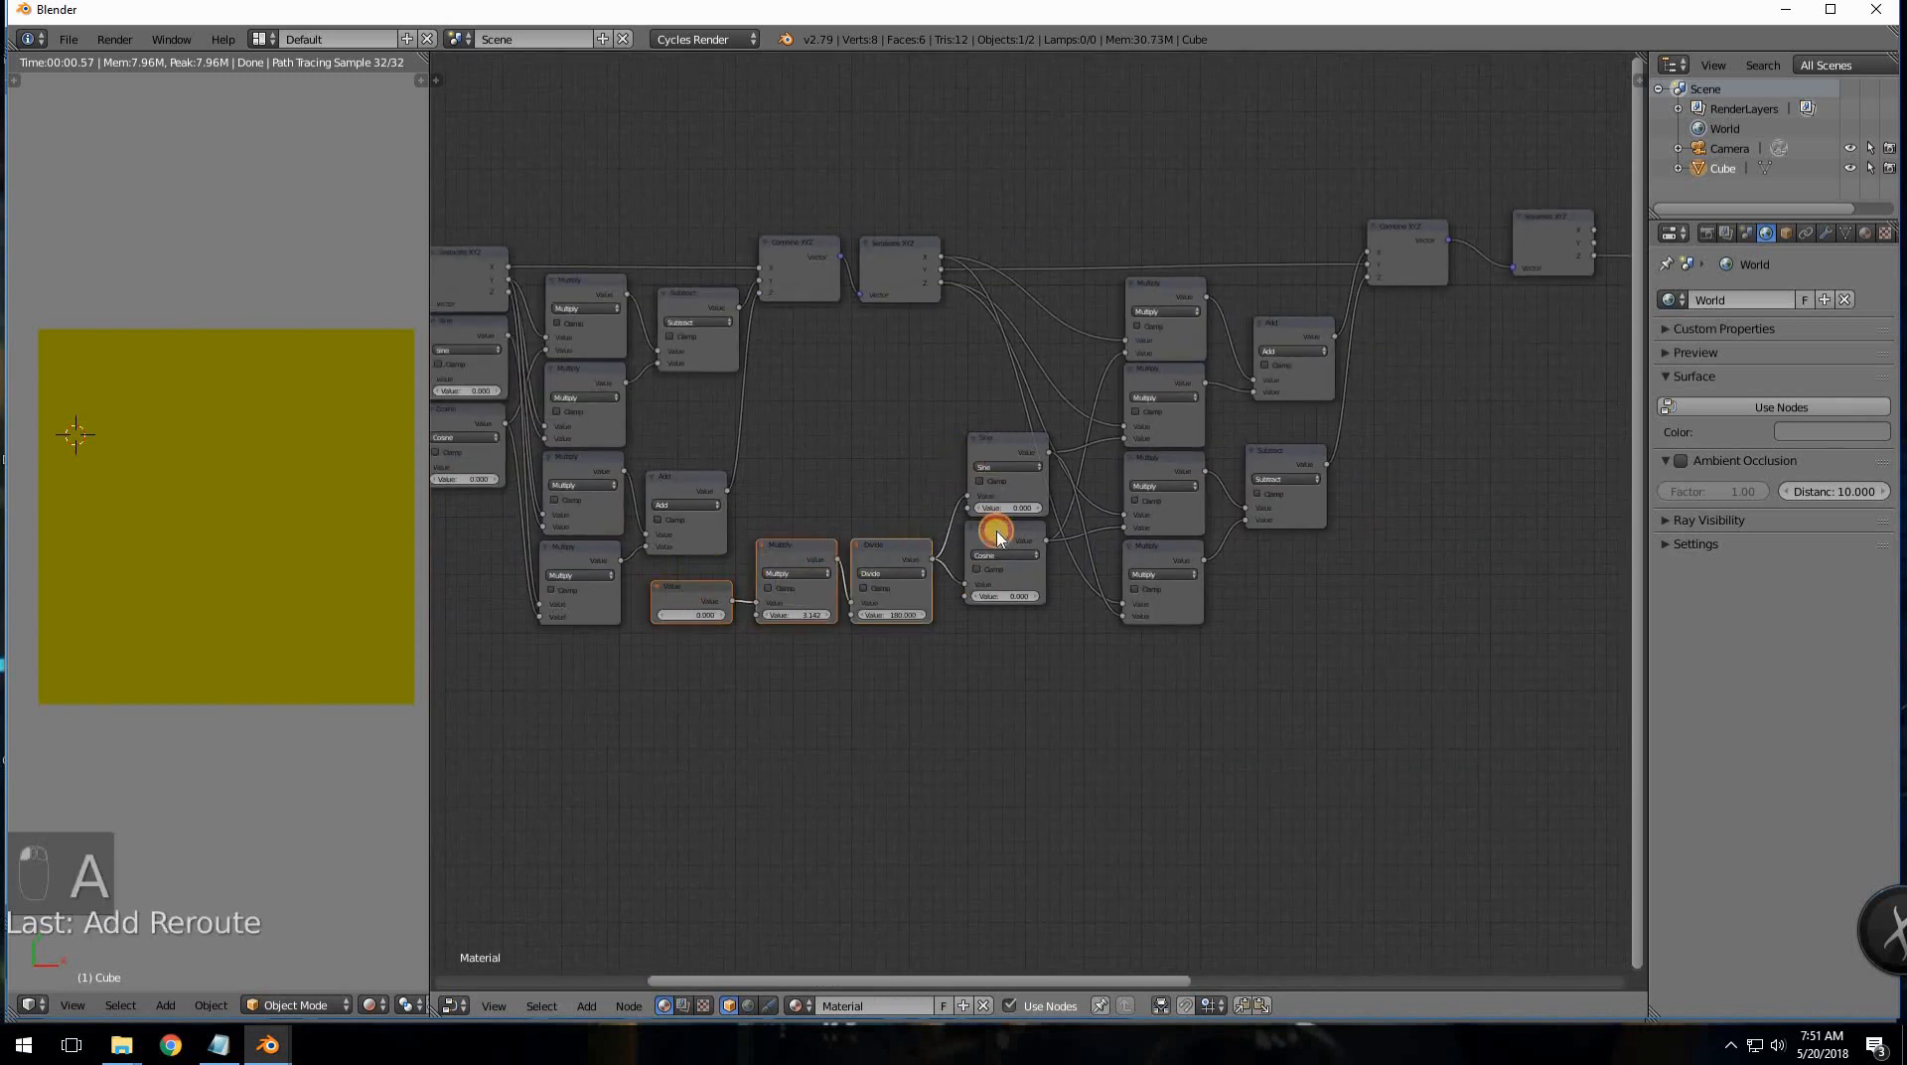
scroll(979, 587, "right", 6, "ctrl")
key("shift+d")
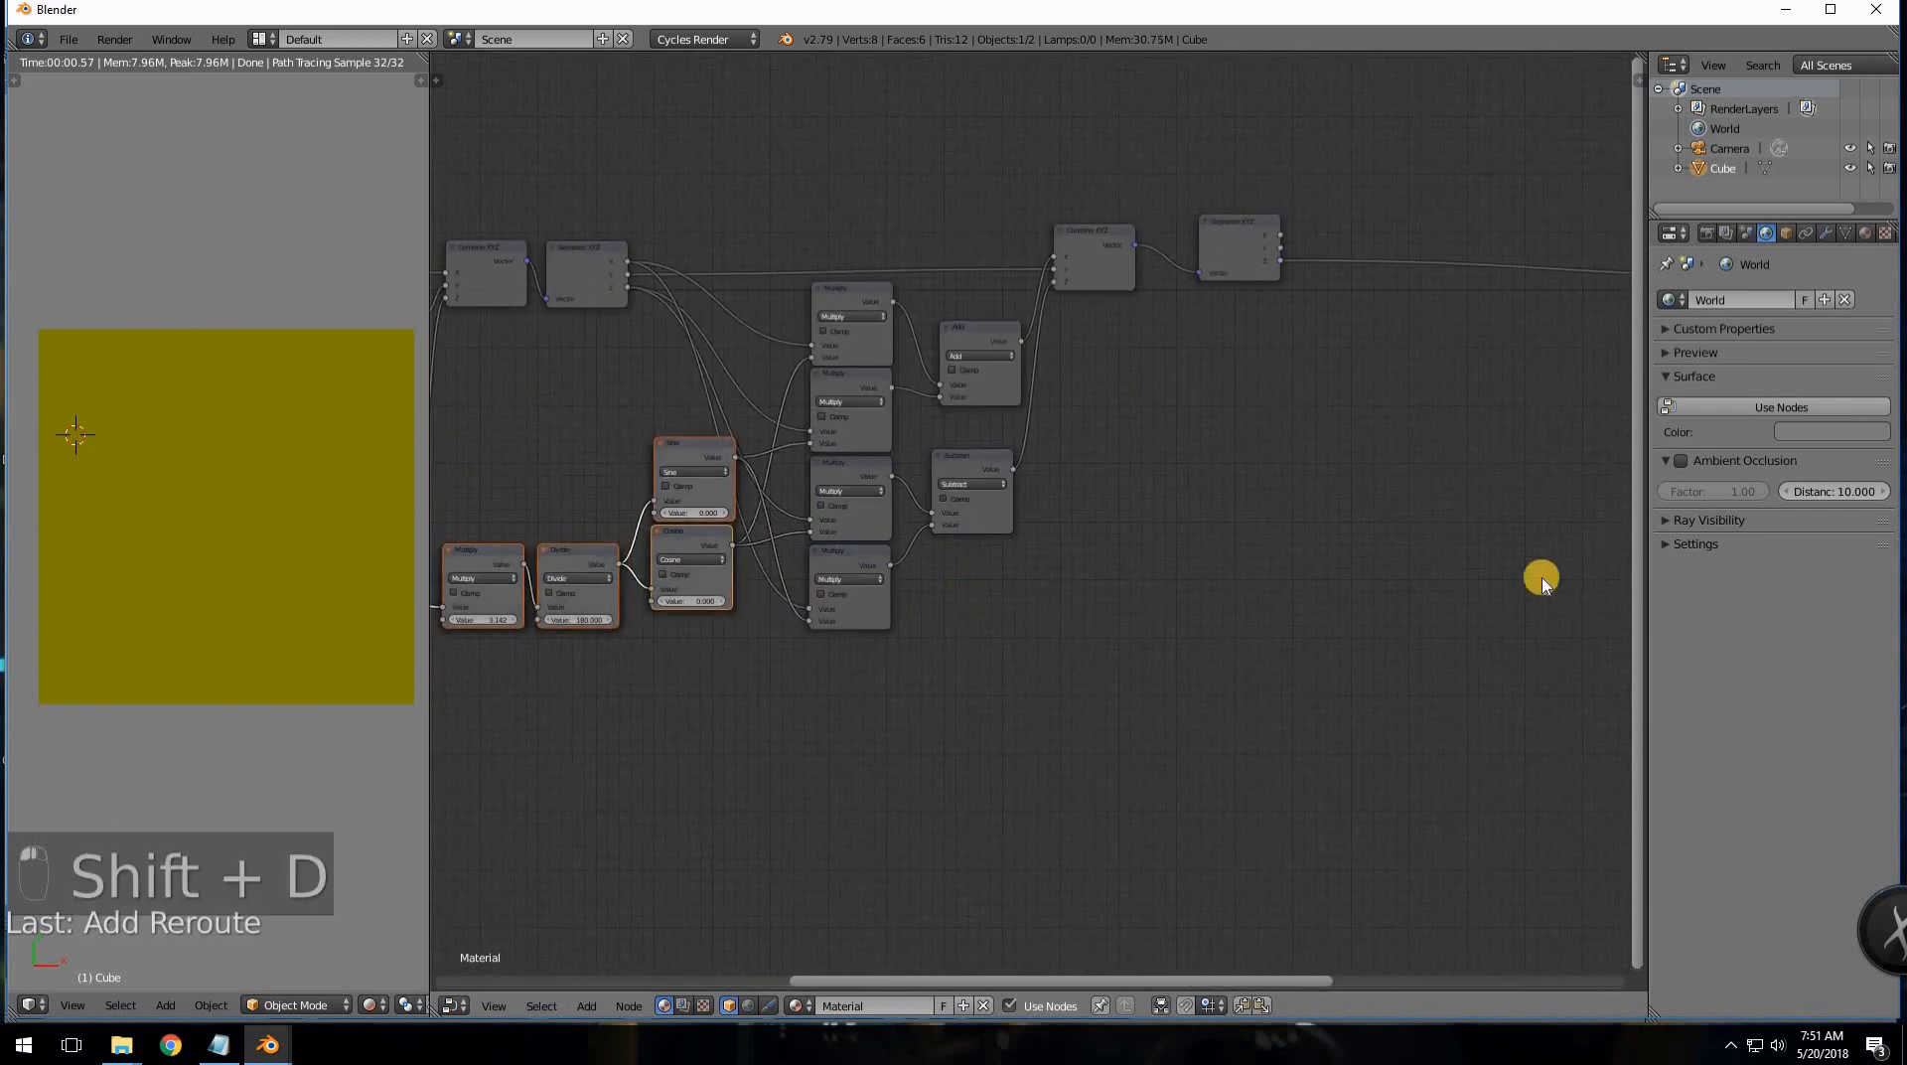
left_click(1637, 595)
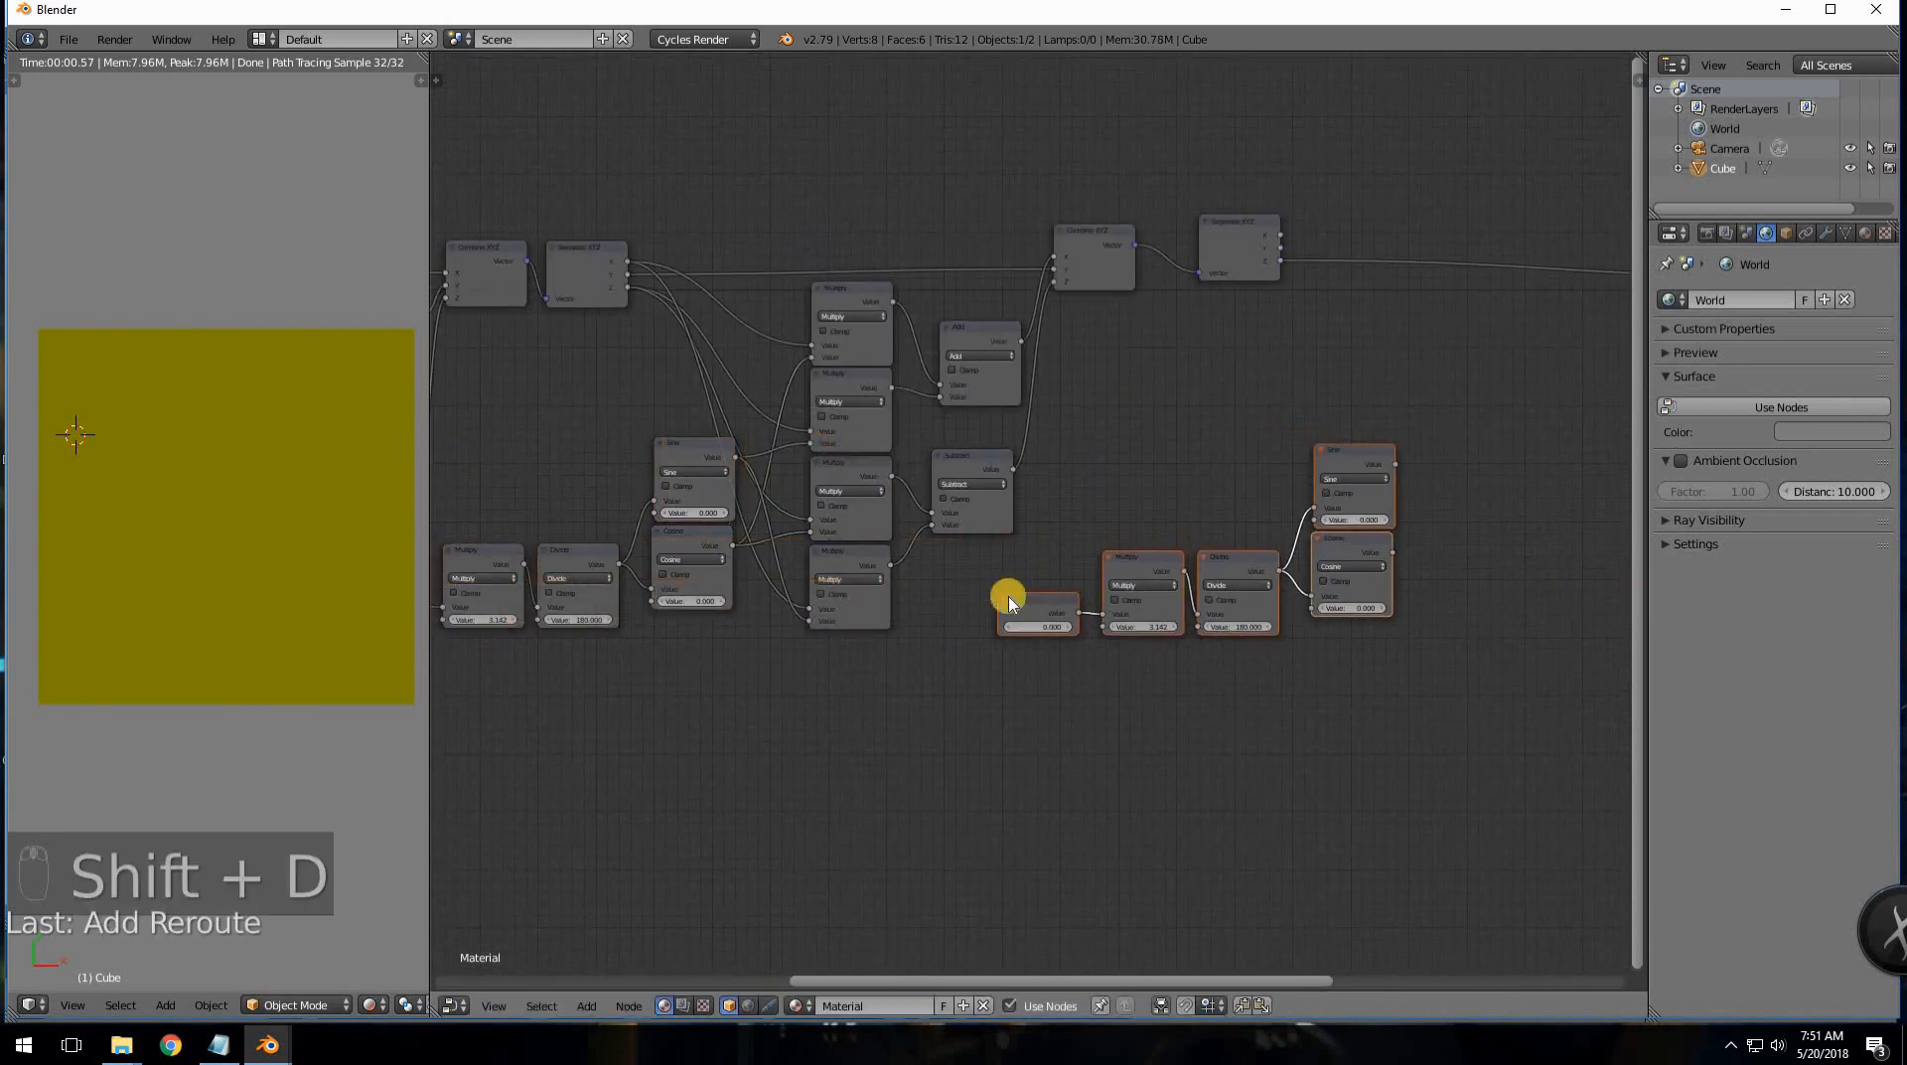
- Duplicate the four Multiply nodes and place the copies at the far right
left_click(847, 299)
left_click(853, 437, "shift")
left_click(853, 471, "shift")
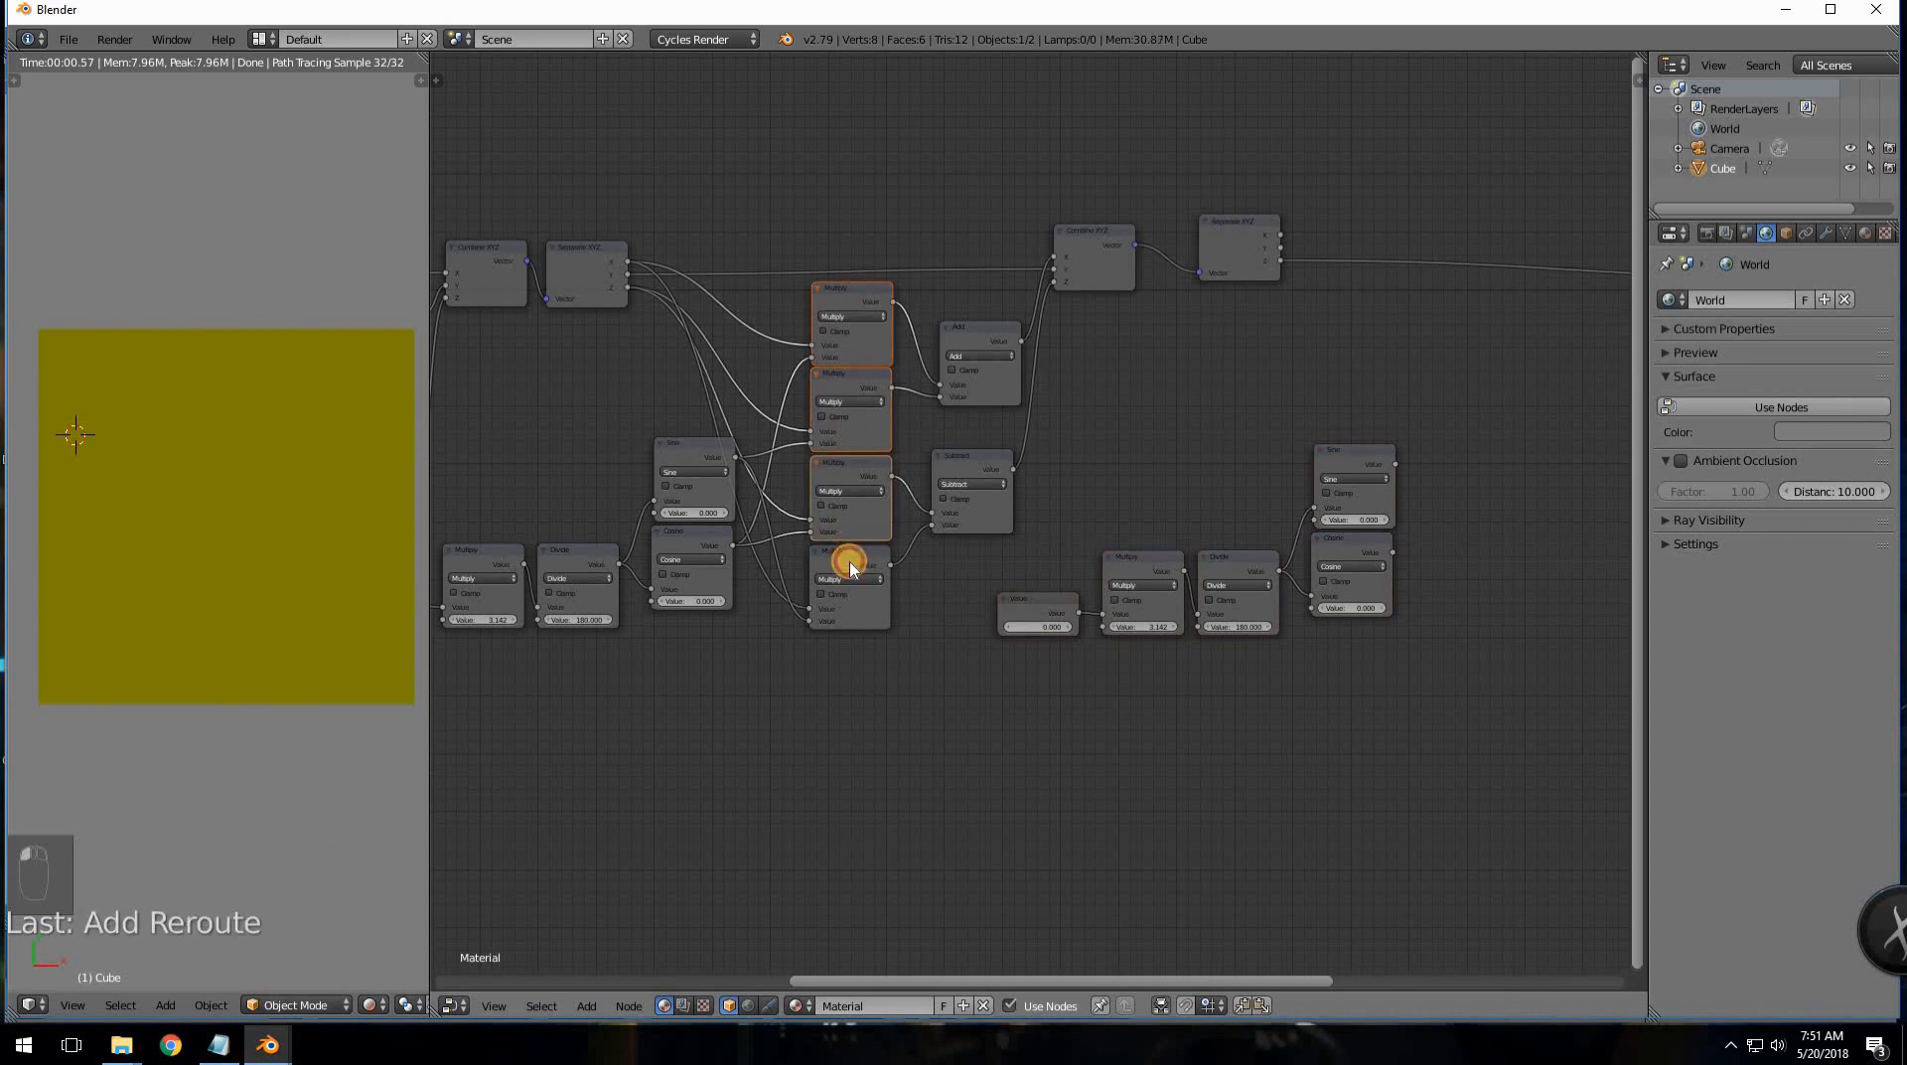
left_click(850, 560, "shift")
key("shift+d")
left_click(1546, 556)
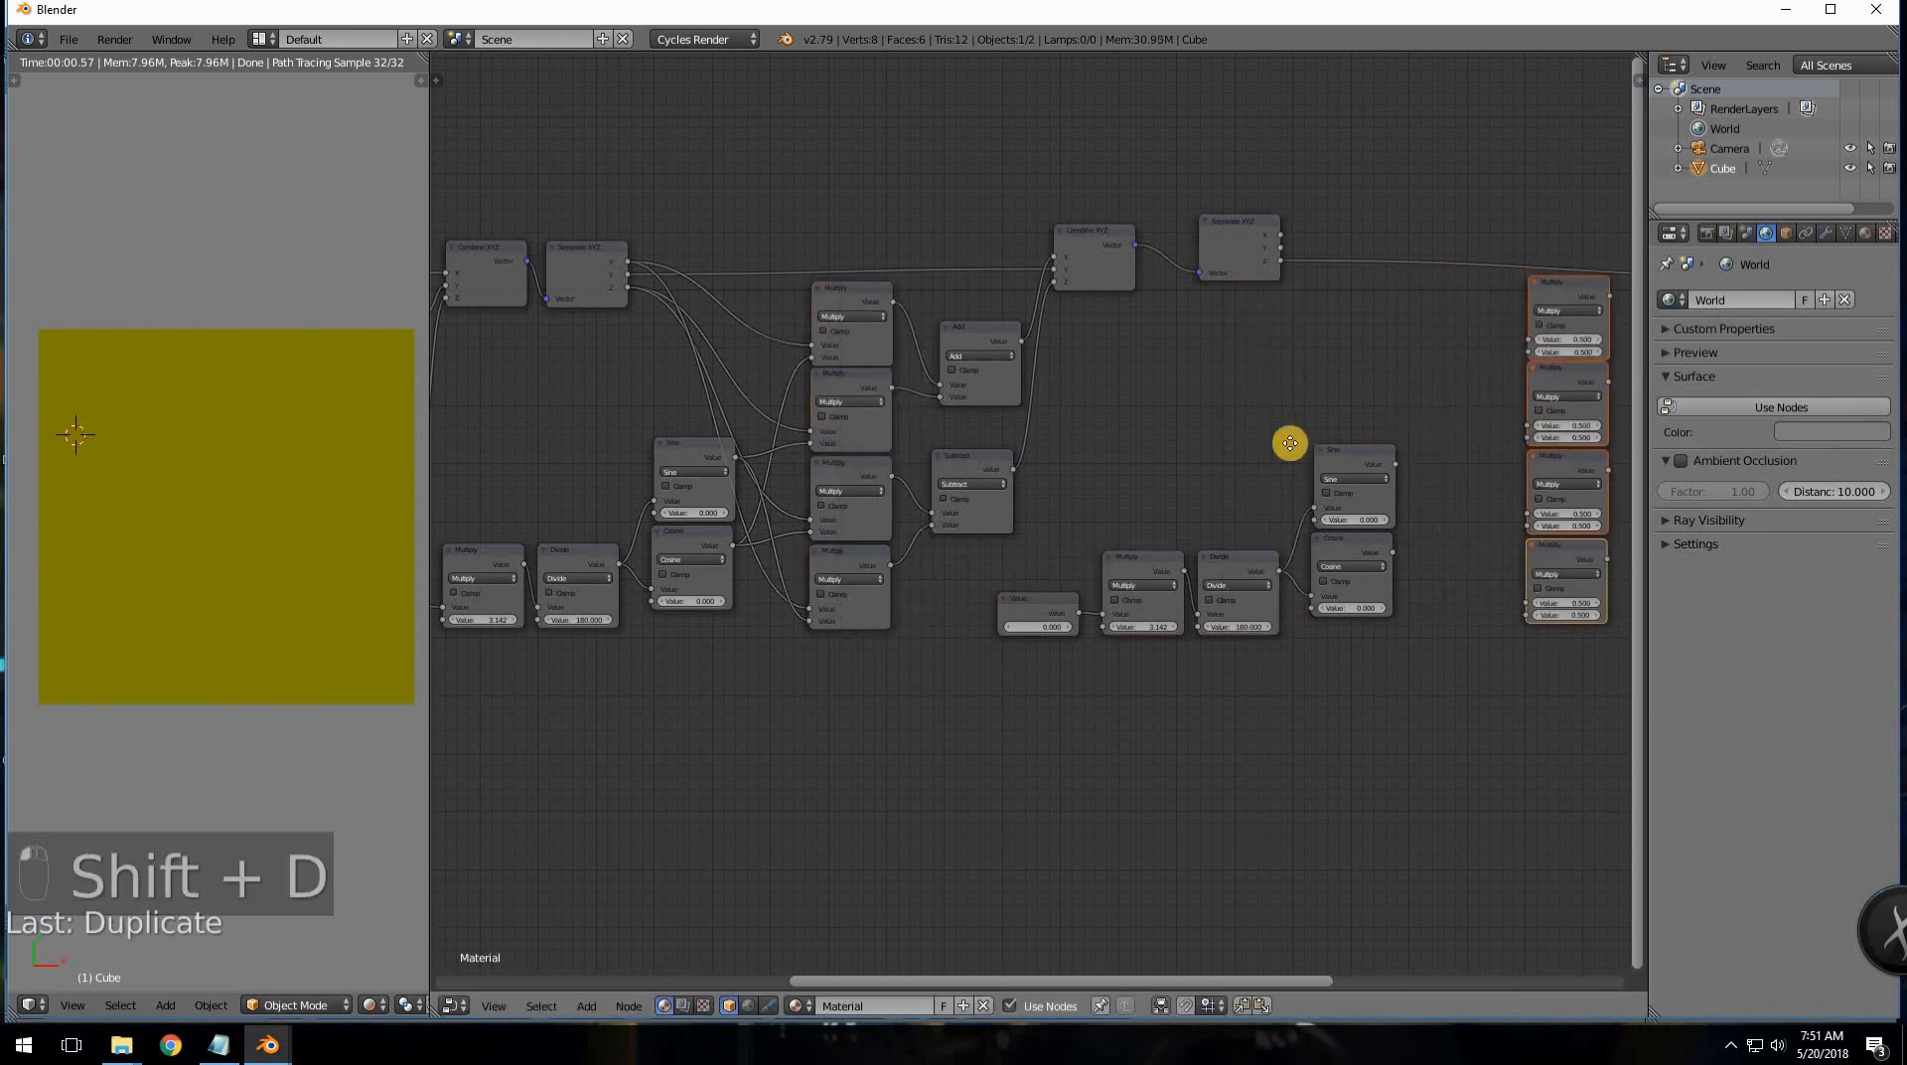
- Duplicate the Add and Subtract nodes, making the upper copy Subtract and the lower Add
middle_click_drag(1004, 384, 702, 396)
left_click(698, 349)
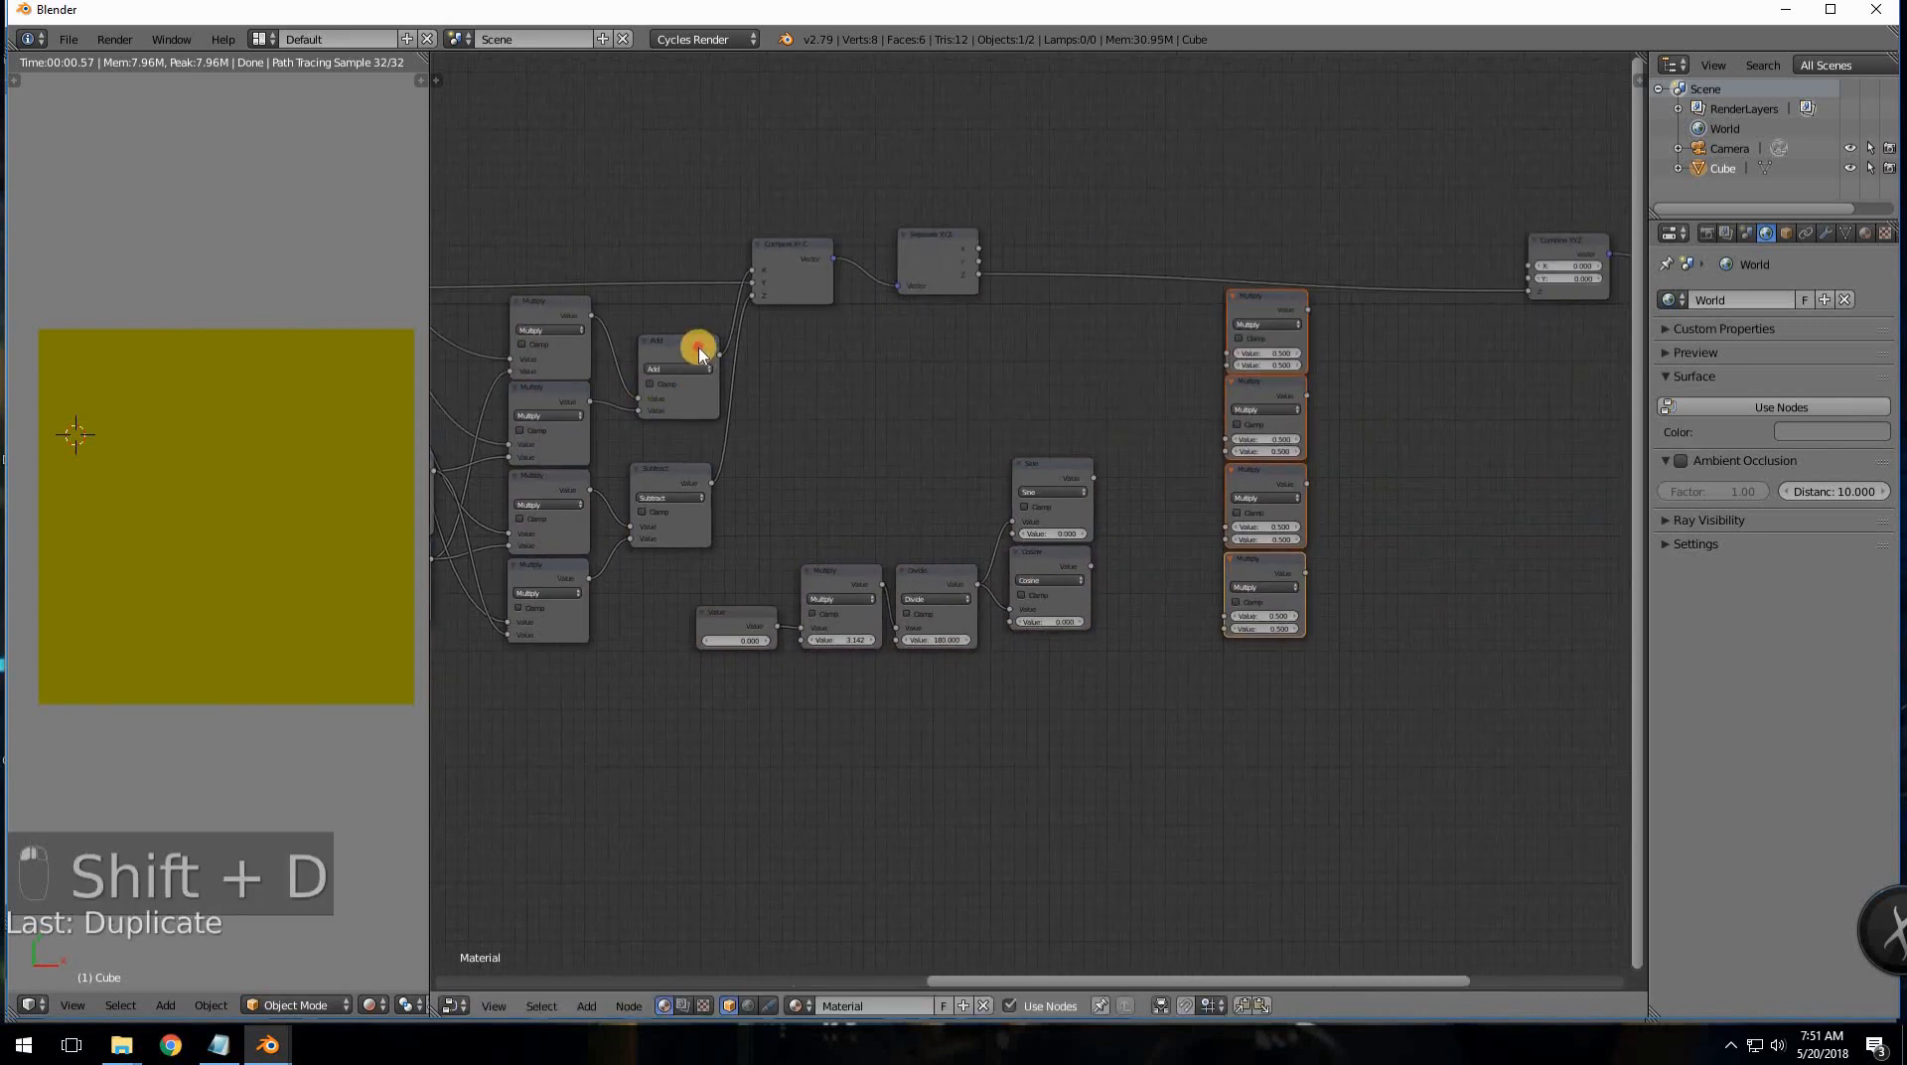
left_click(673, 481, "shift")
key("shift+d")
left_click(1448, 397)
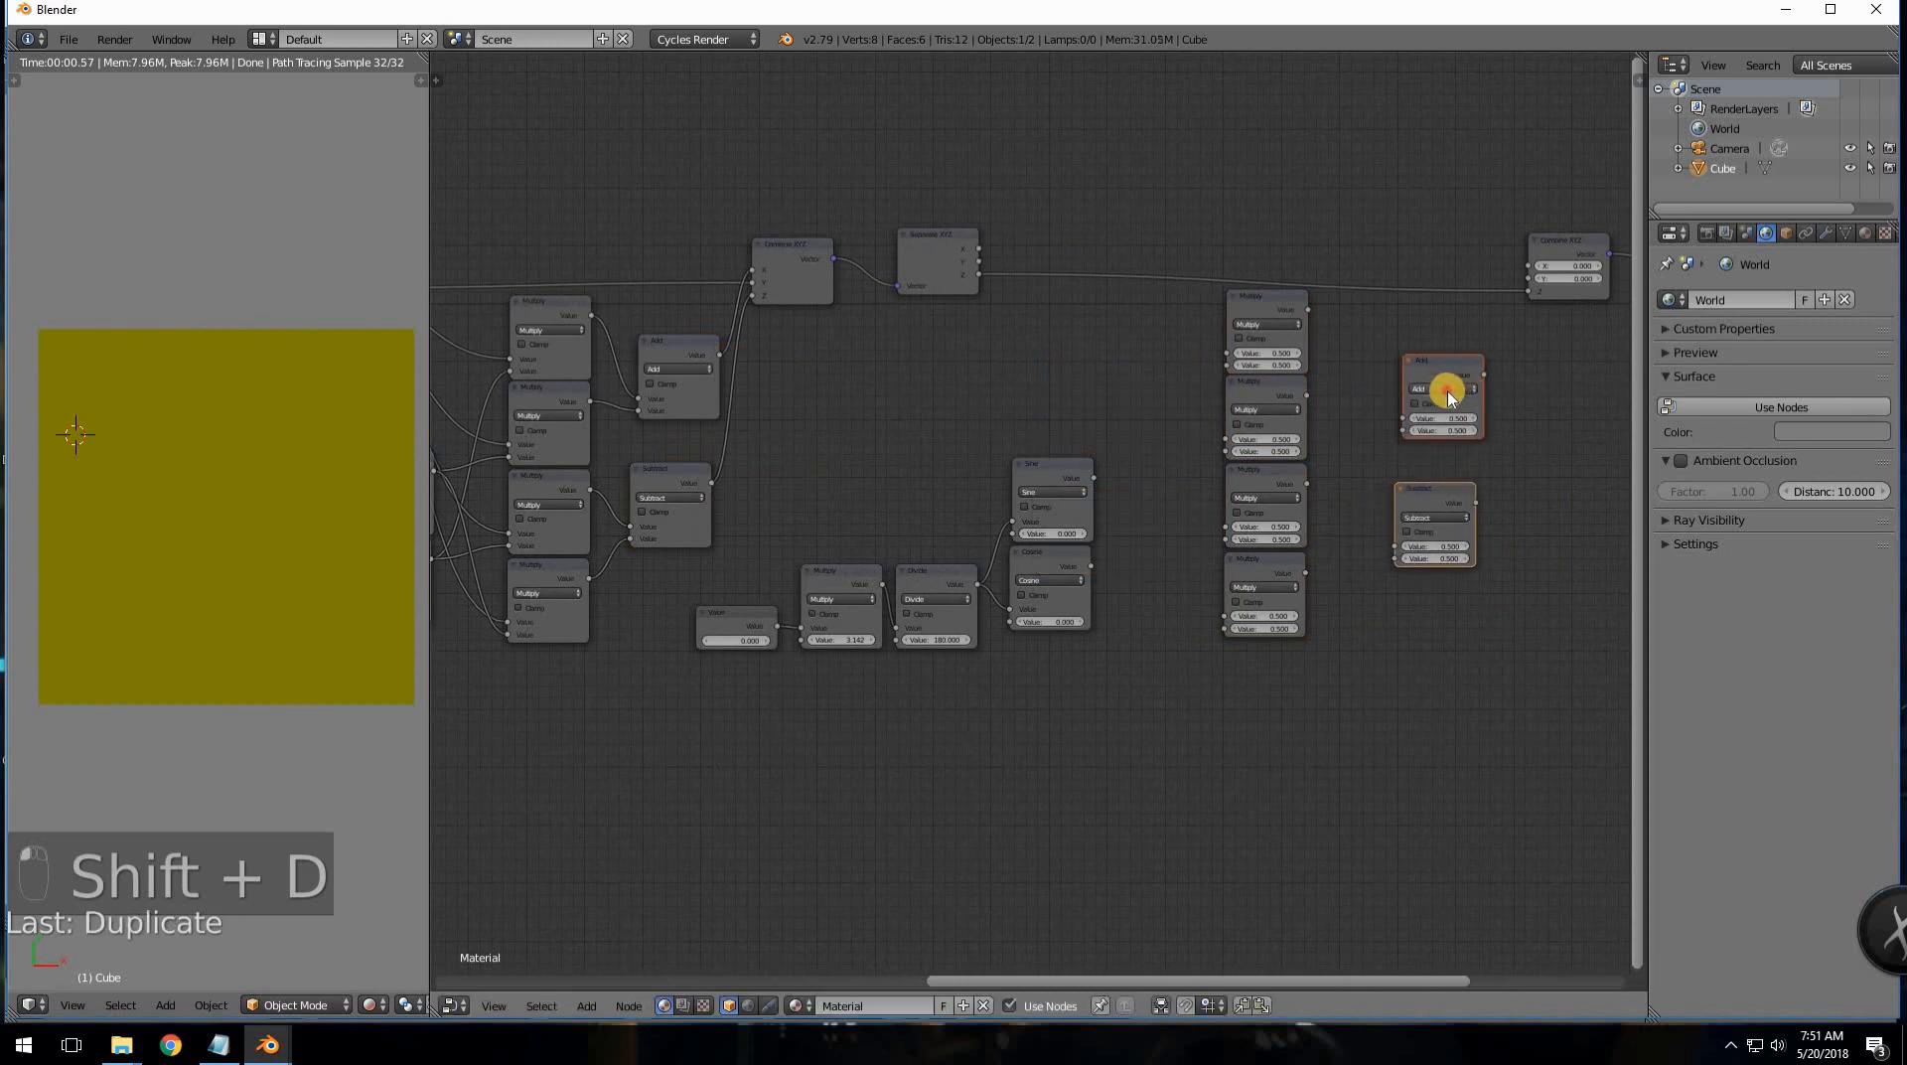
left_click(1447, 390)
left_click(1431, 364)
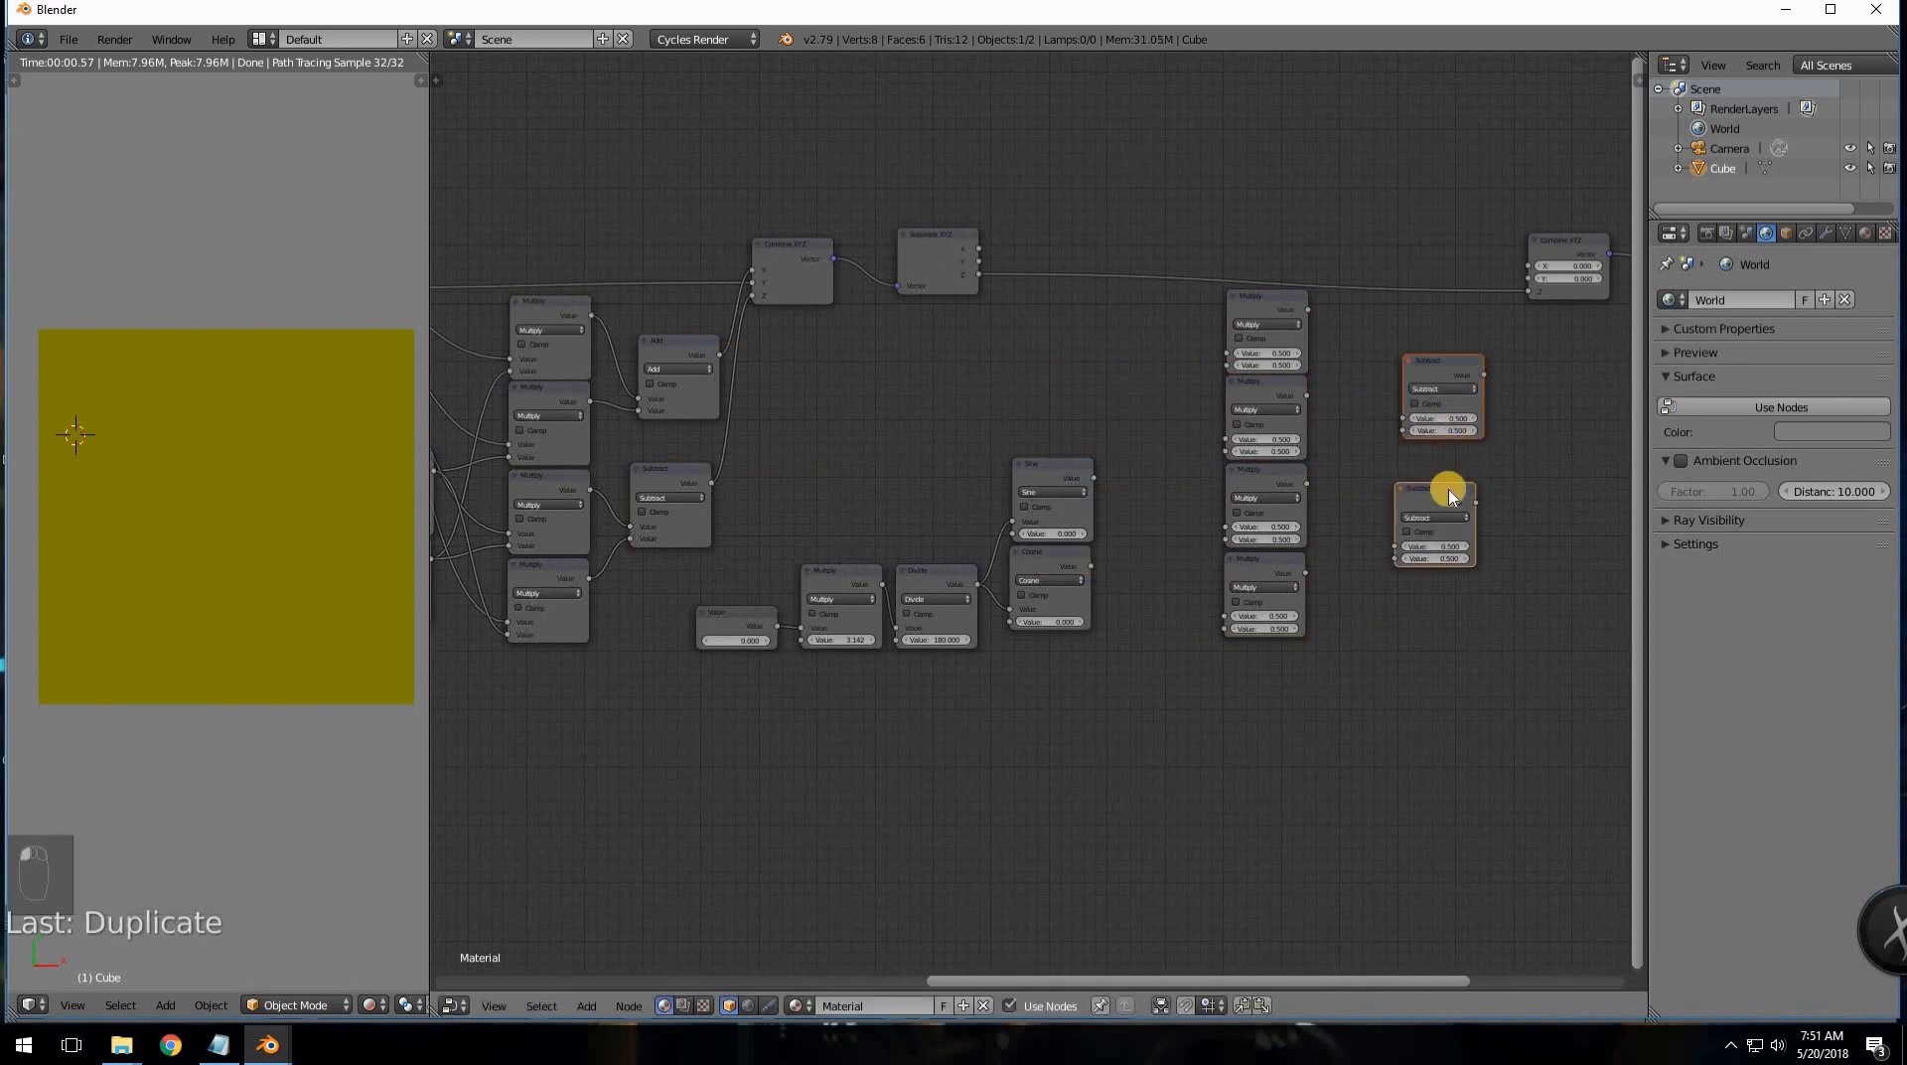
scroll(1440, 482, "up", 2)
middle_click_drag(1367, 492, 1312, 484)
left_click(1379, 513)
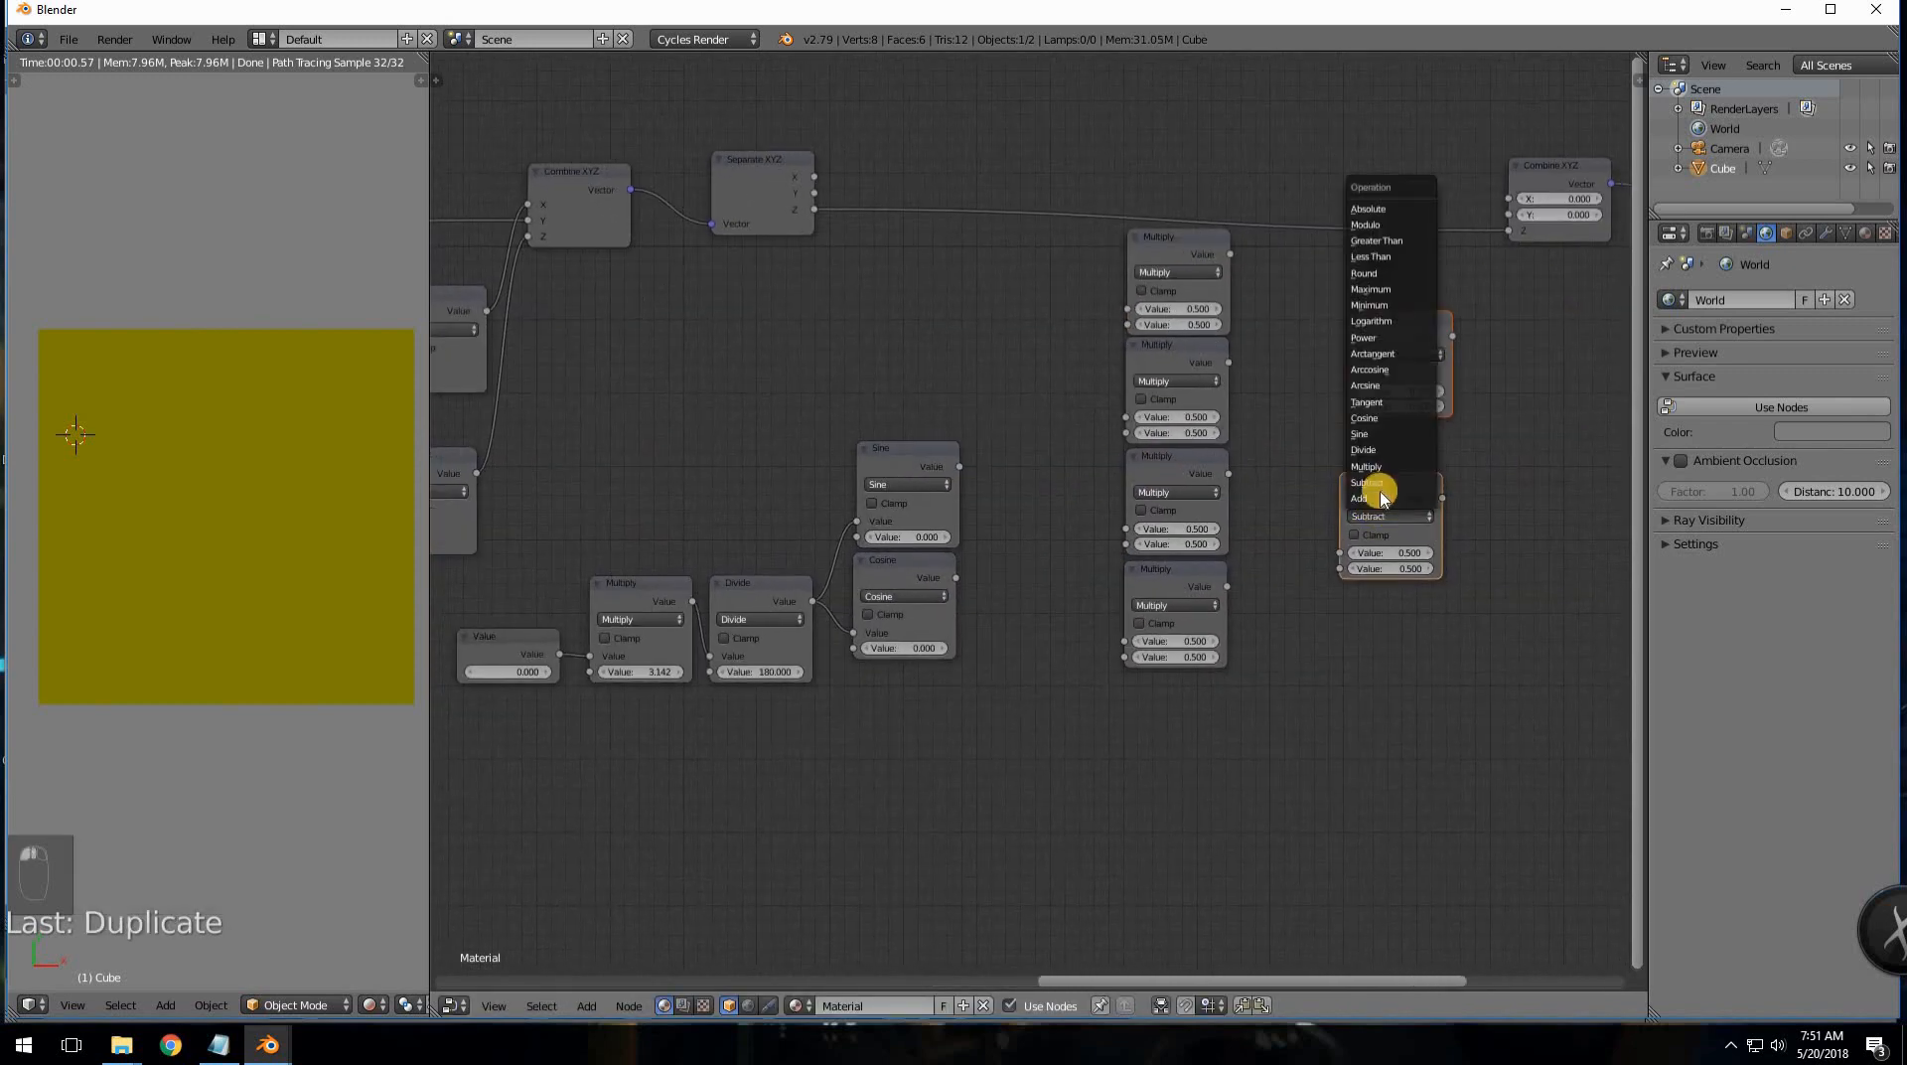
left_click(1376, 499)
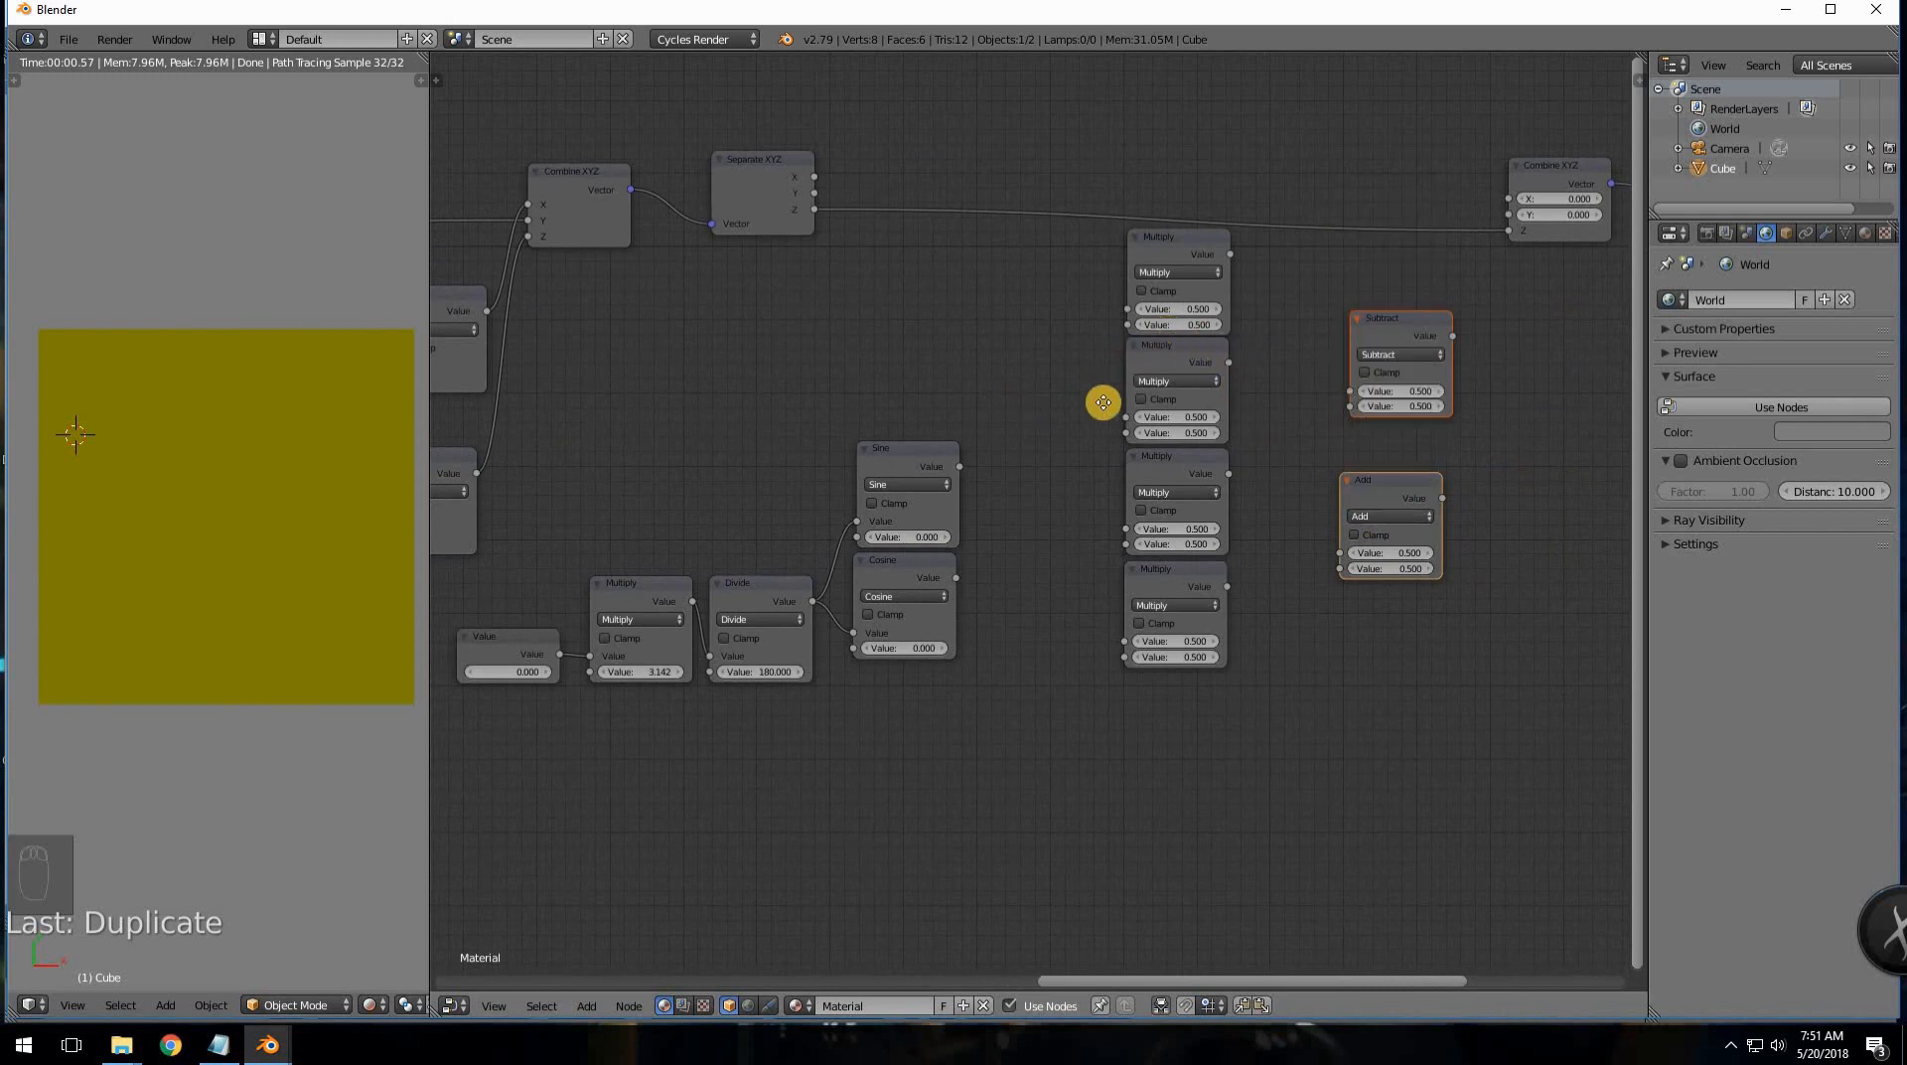
- Box-select the new angle chain and move it further left and lower
scroll(1142, 392, "left", 3, "ctrl")
key("a")
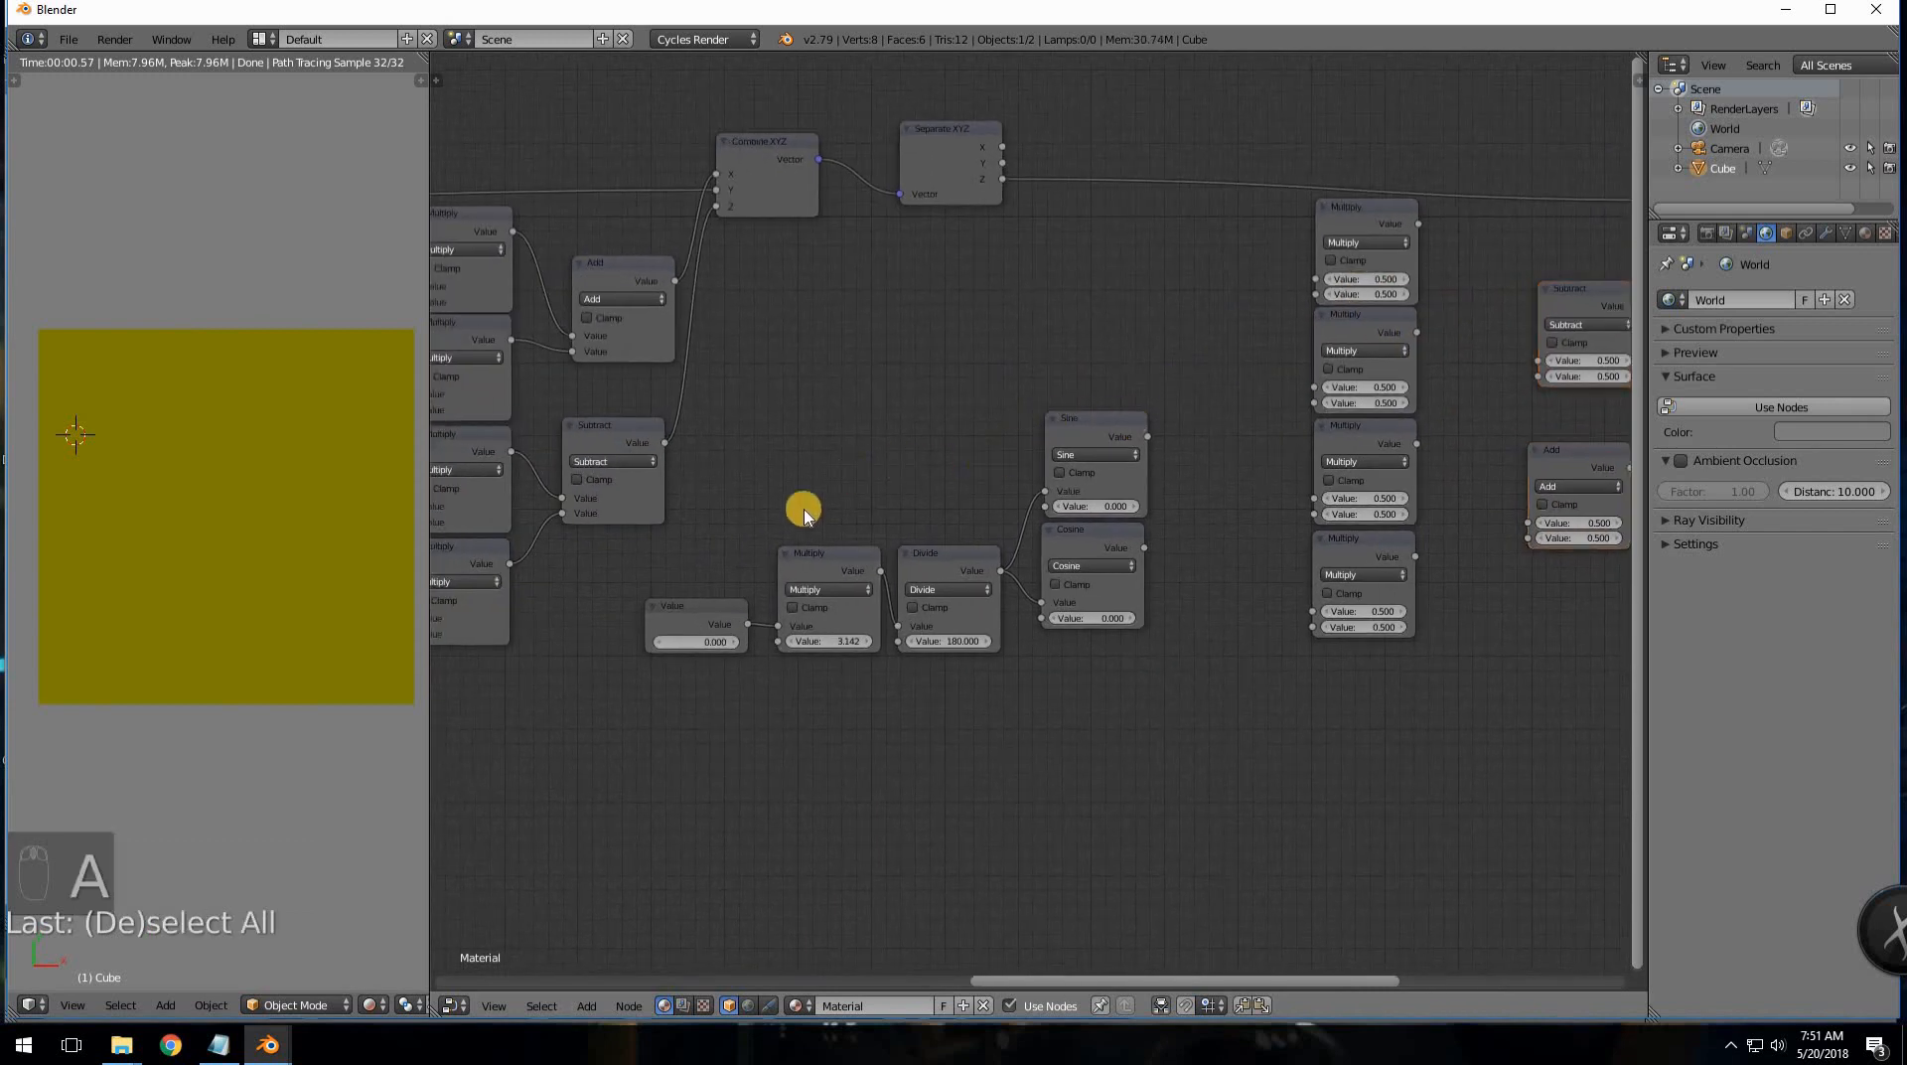
key("b")
left_click_drag(681, 450, 1102, 653)
key("g")
left_click(1043, 647)
middle_click_drag(1123, 608, 1024, 666)
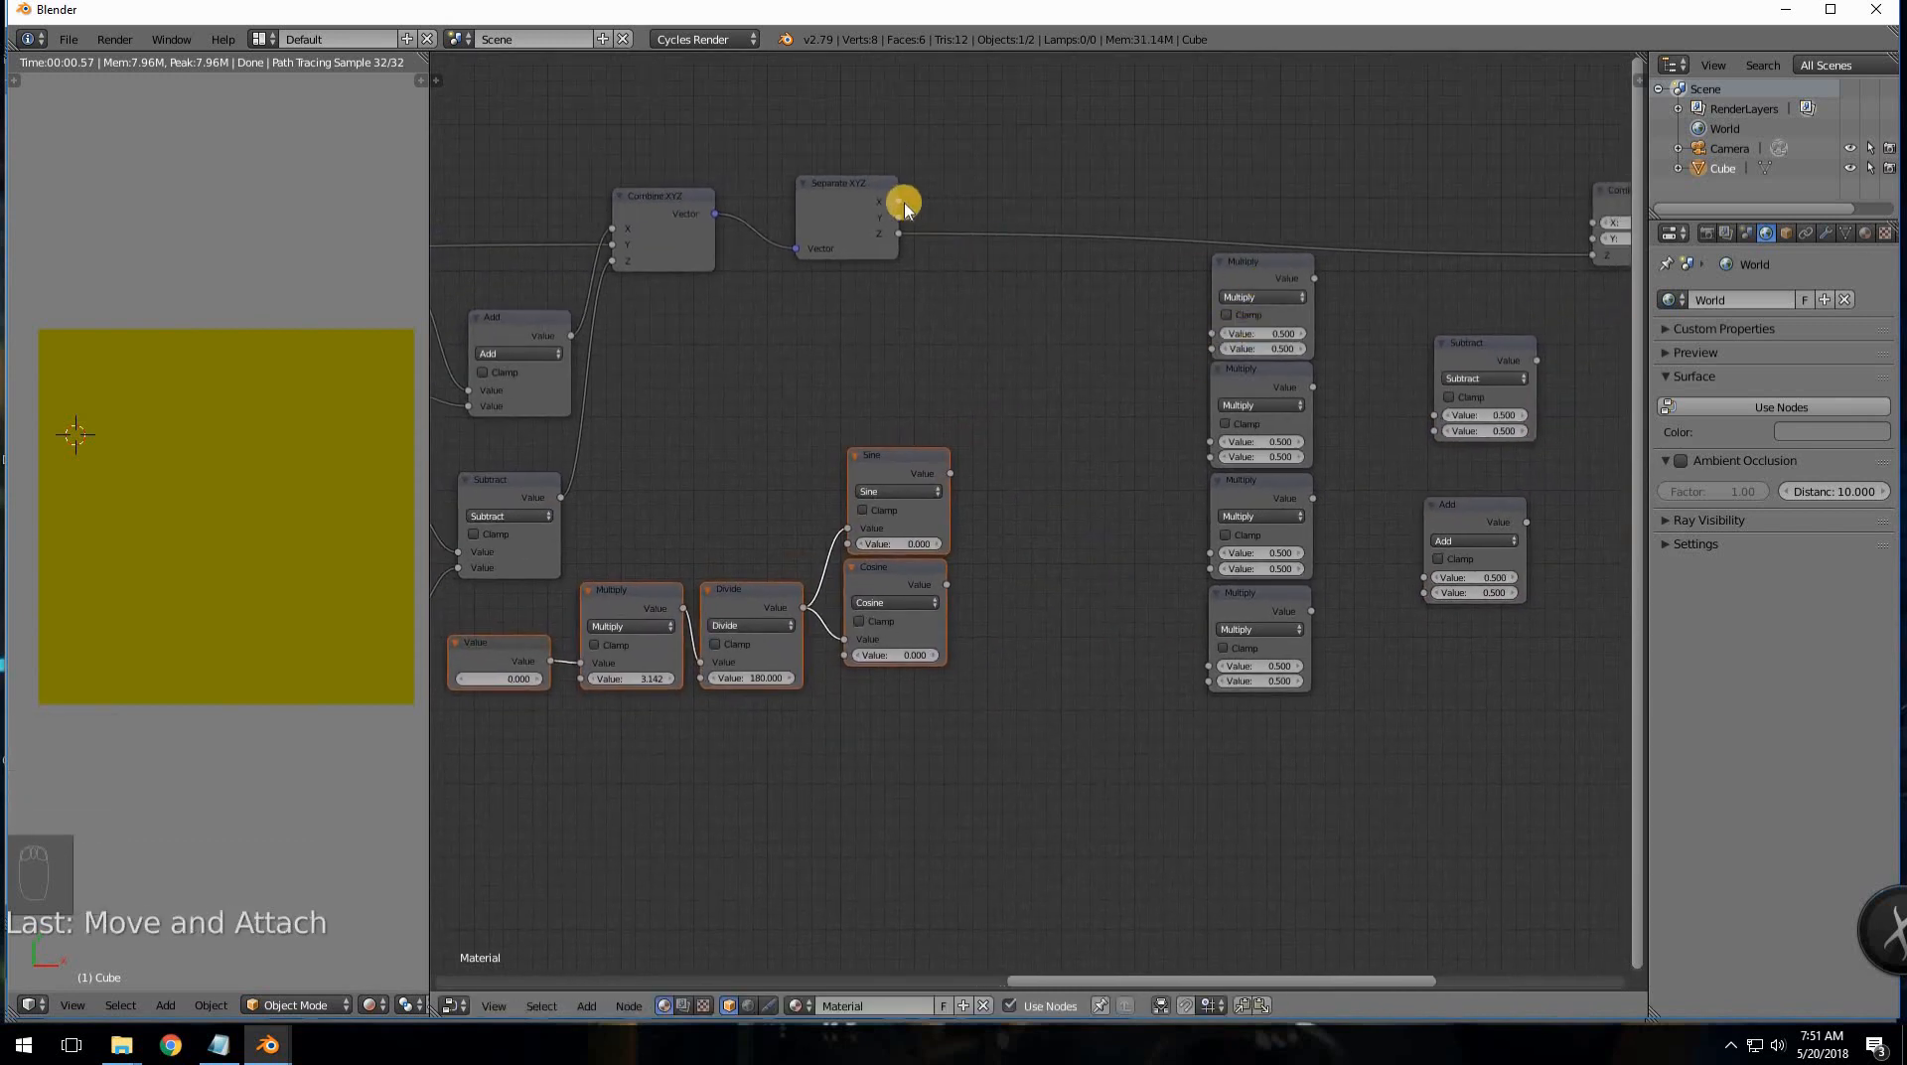
- Wire the four Multiply nodes as X·Cosine, Y·Sine, X·Sine and Y·Cosine
left_click_drag(898, 201, 1212, 332)
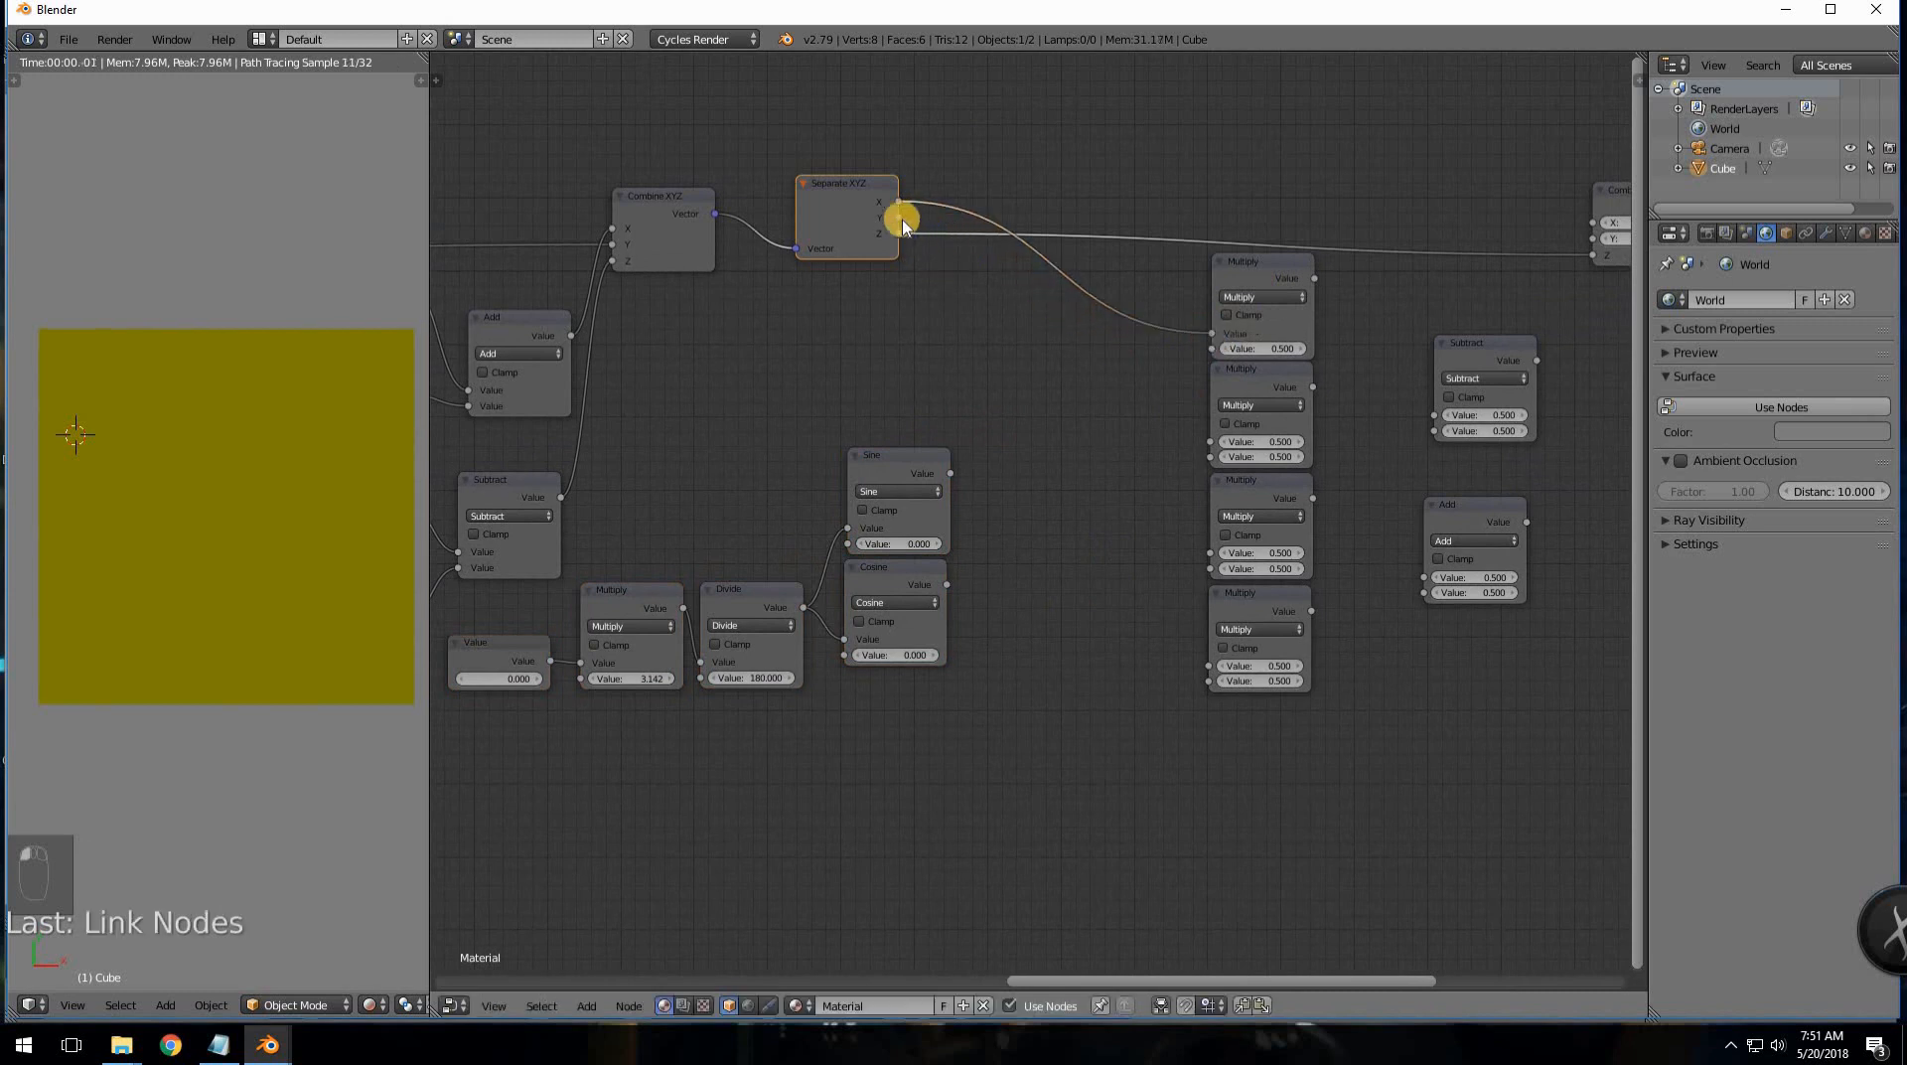
left_click_drag(897, 218, 1211, 441)
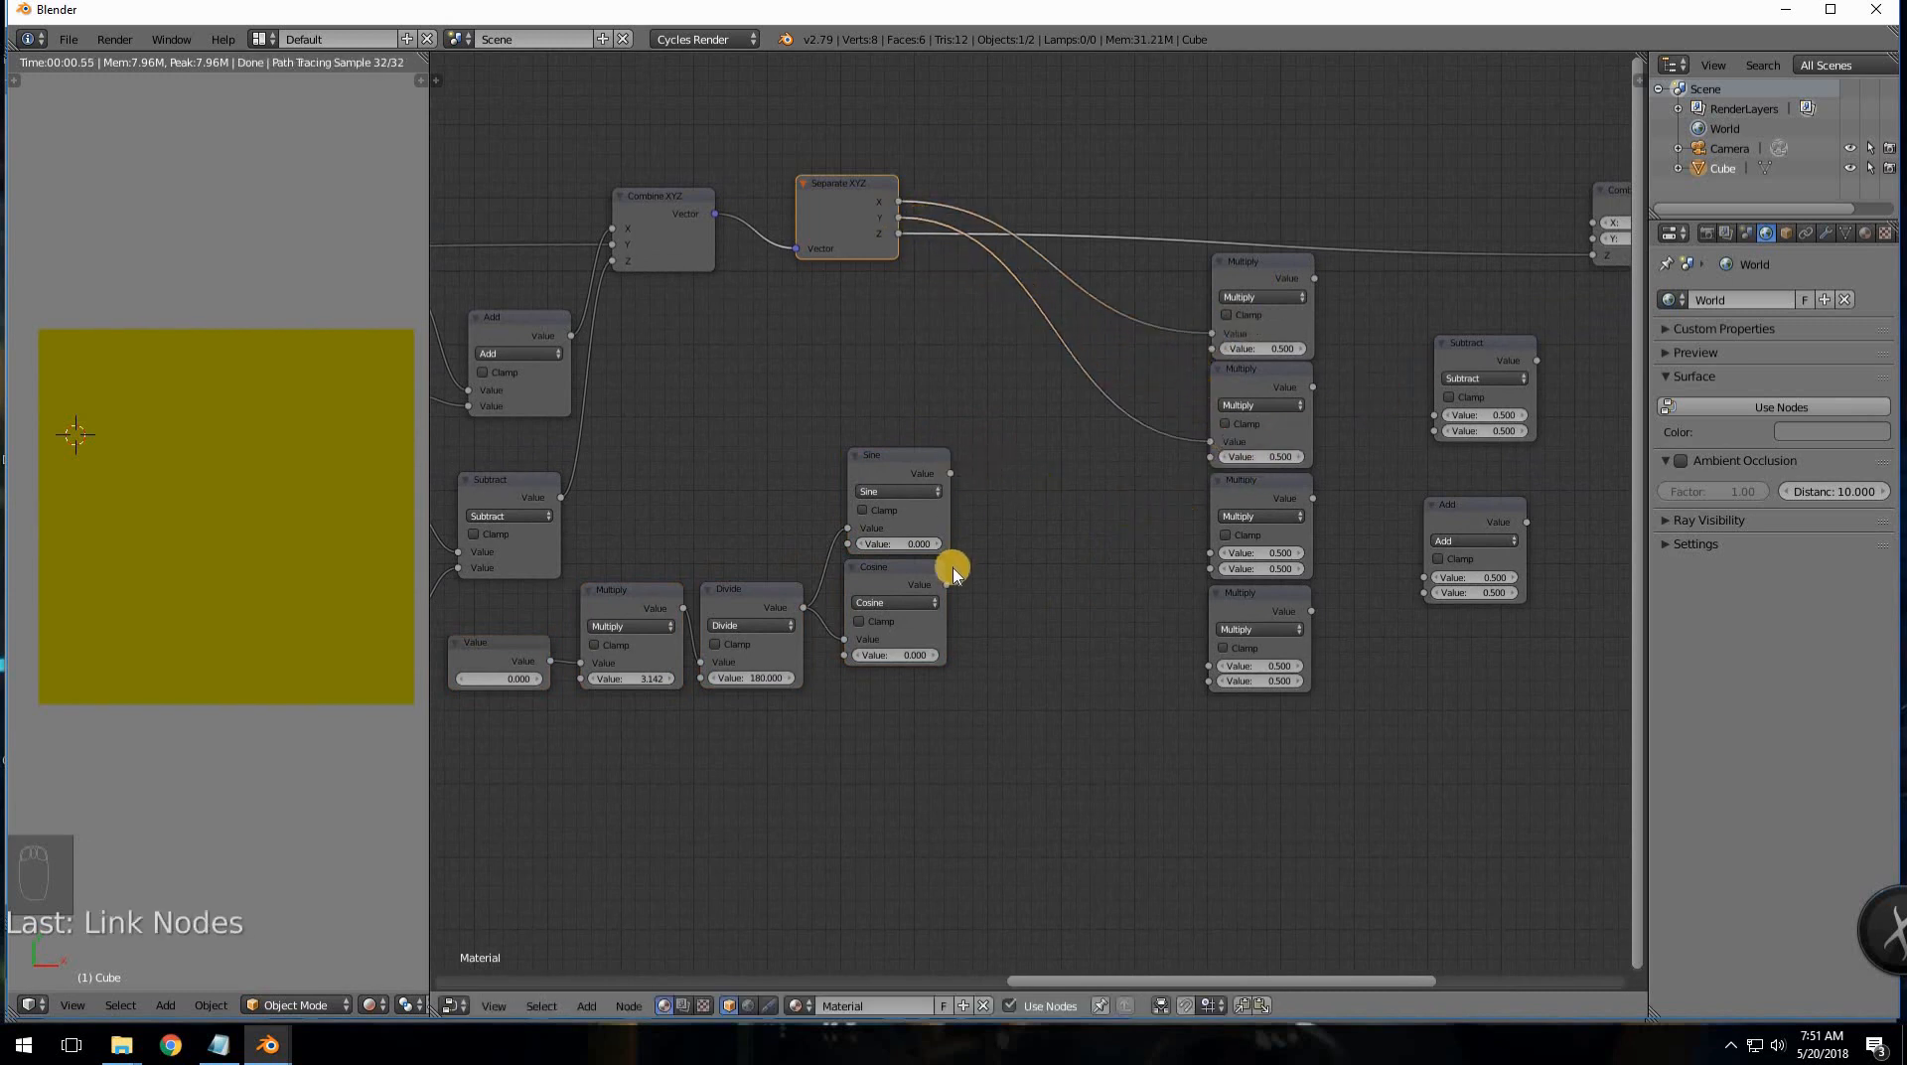
left_click_drag(976, 564, 1212, 349)
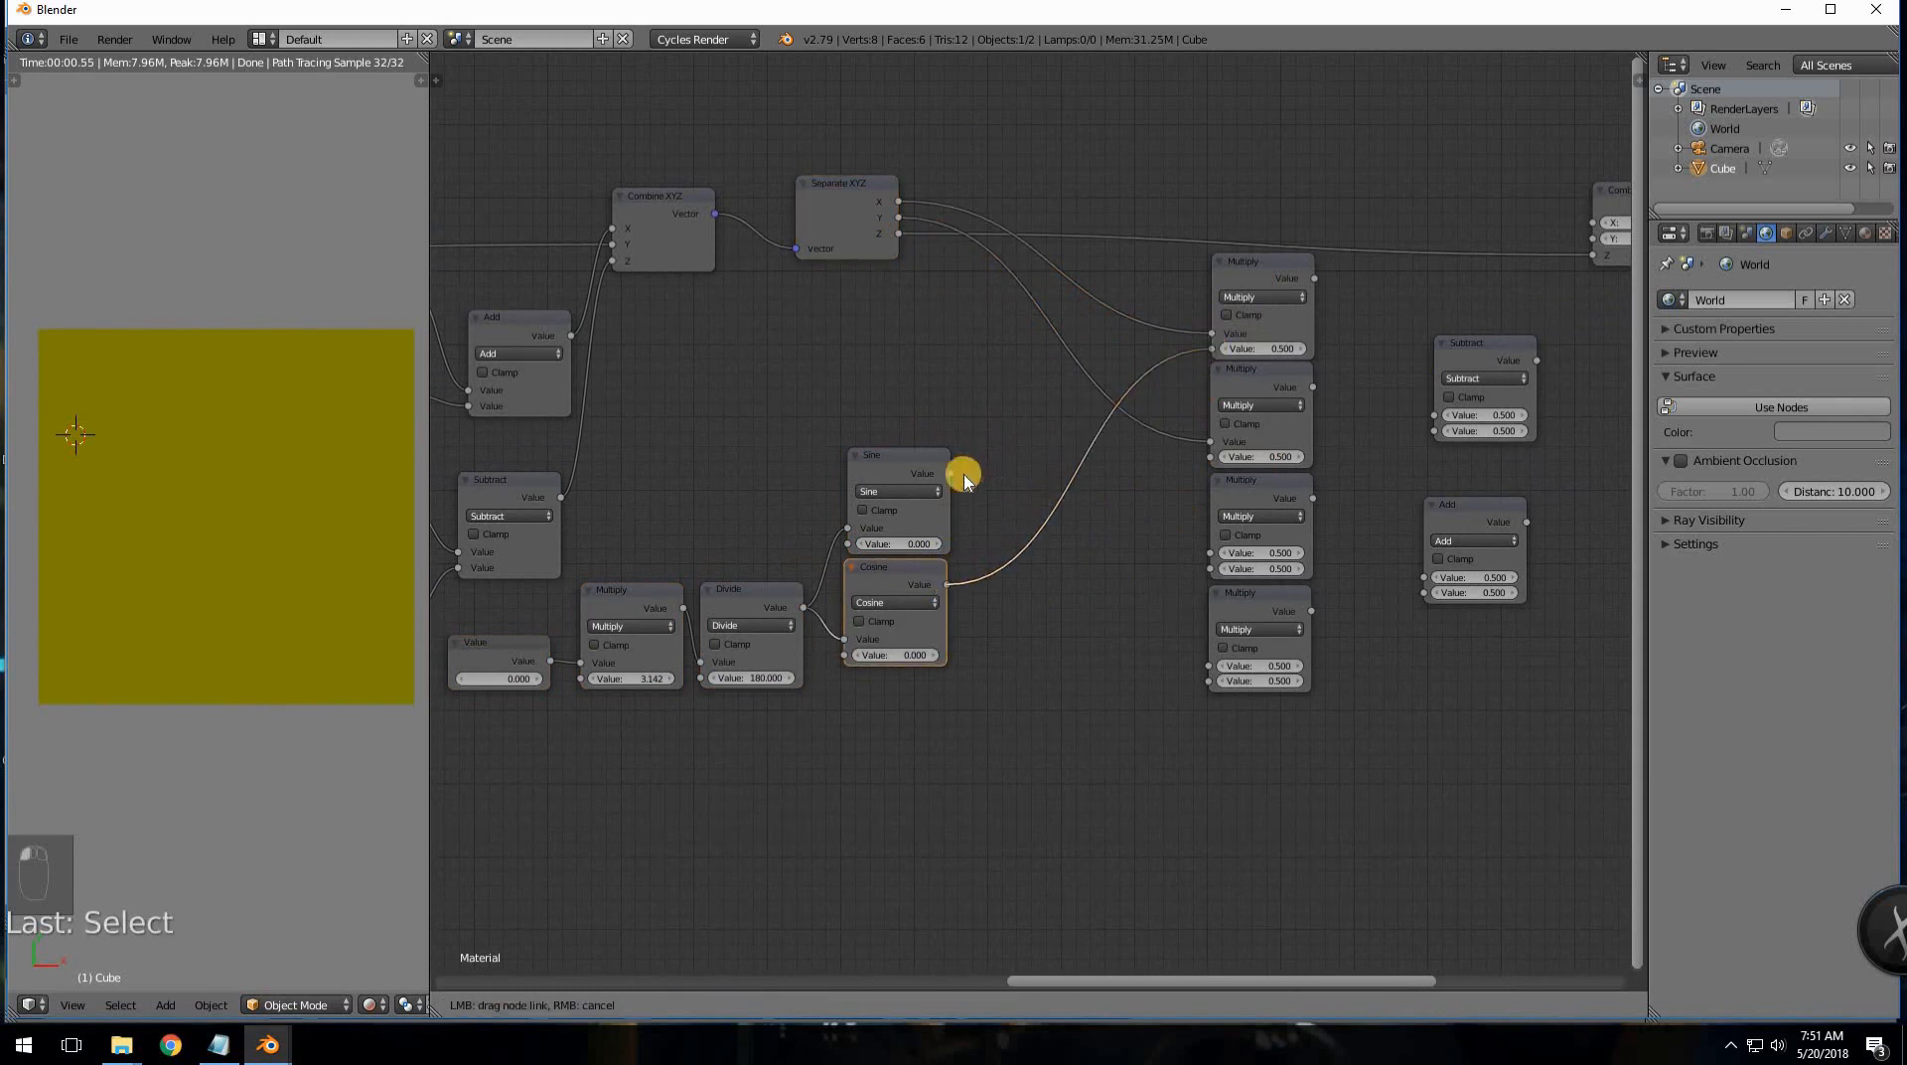
left_click_drag(958, 472, 1208, 457)
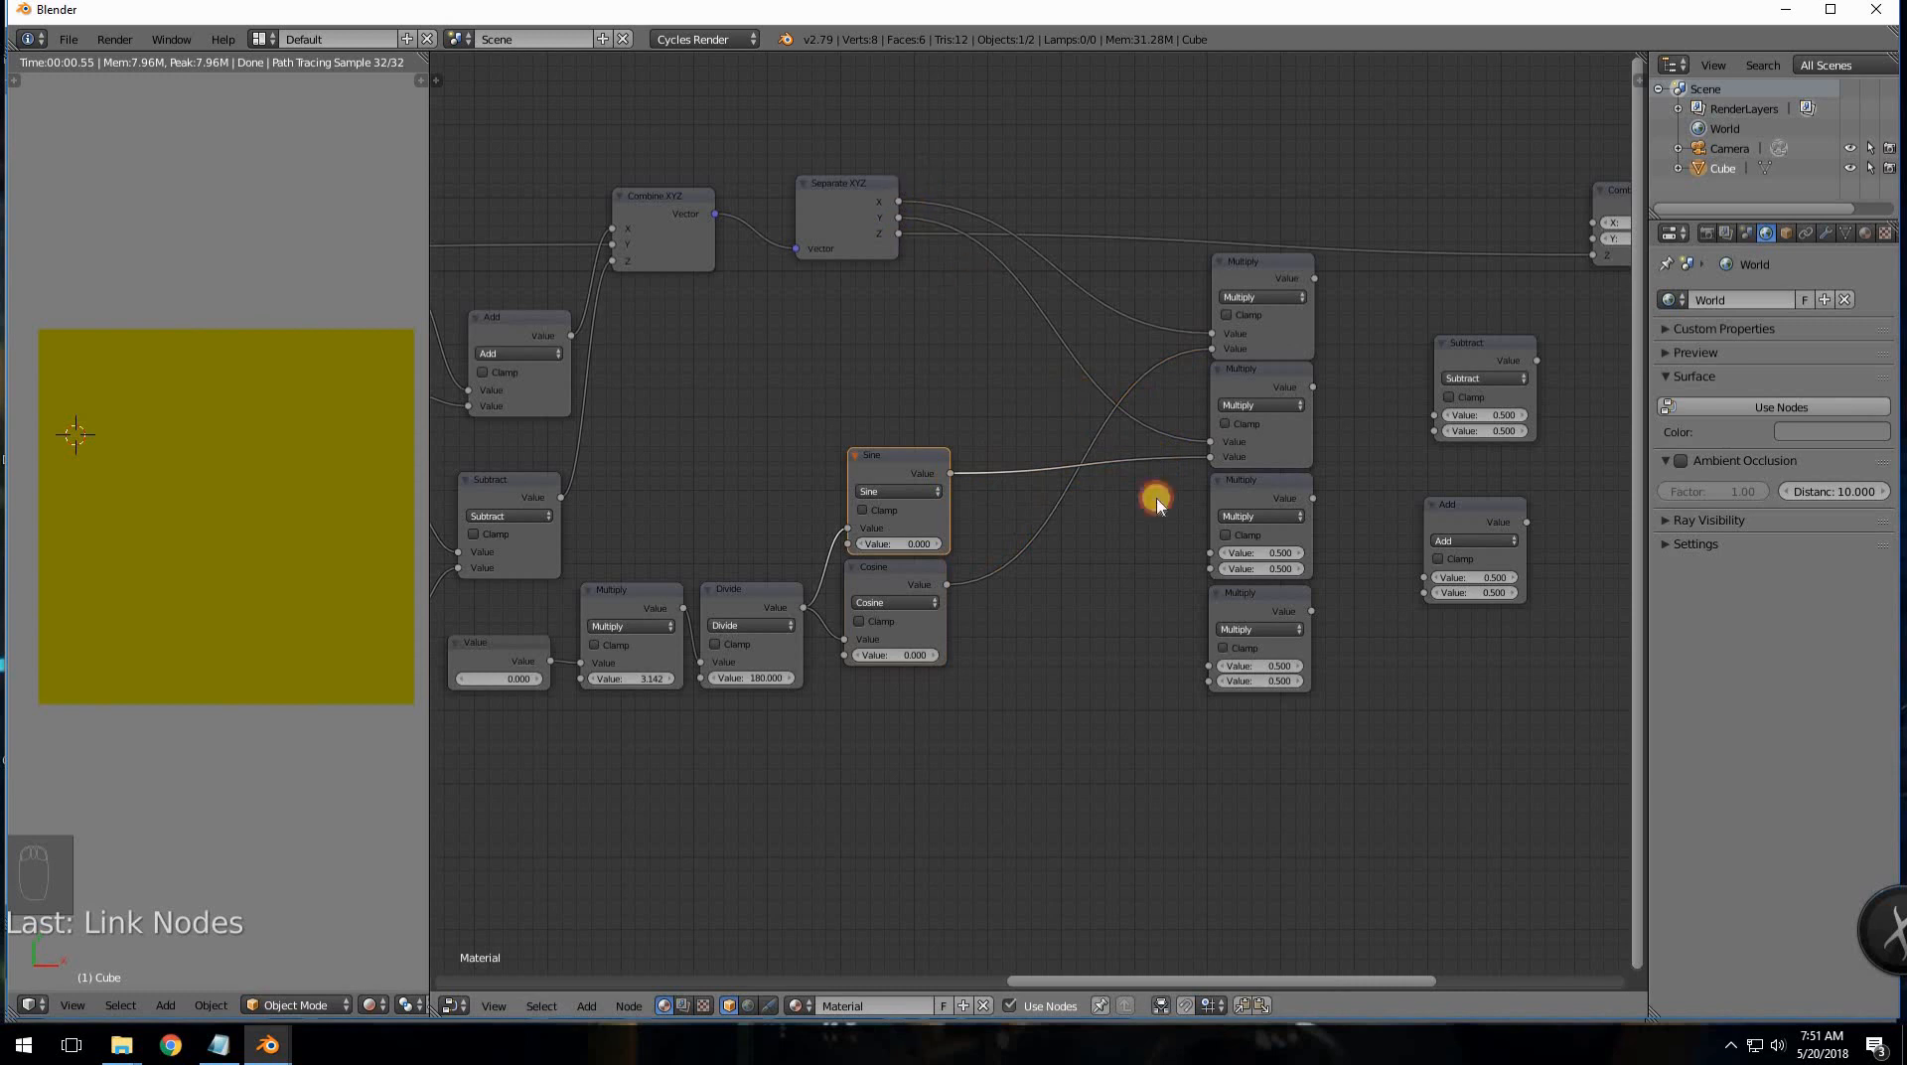
left_click_drag(897, 202, 1209, 552)
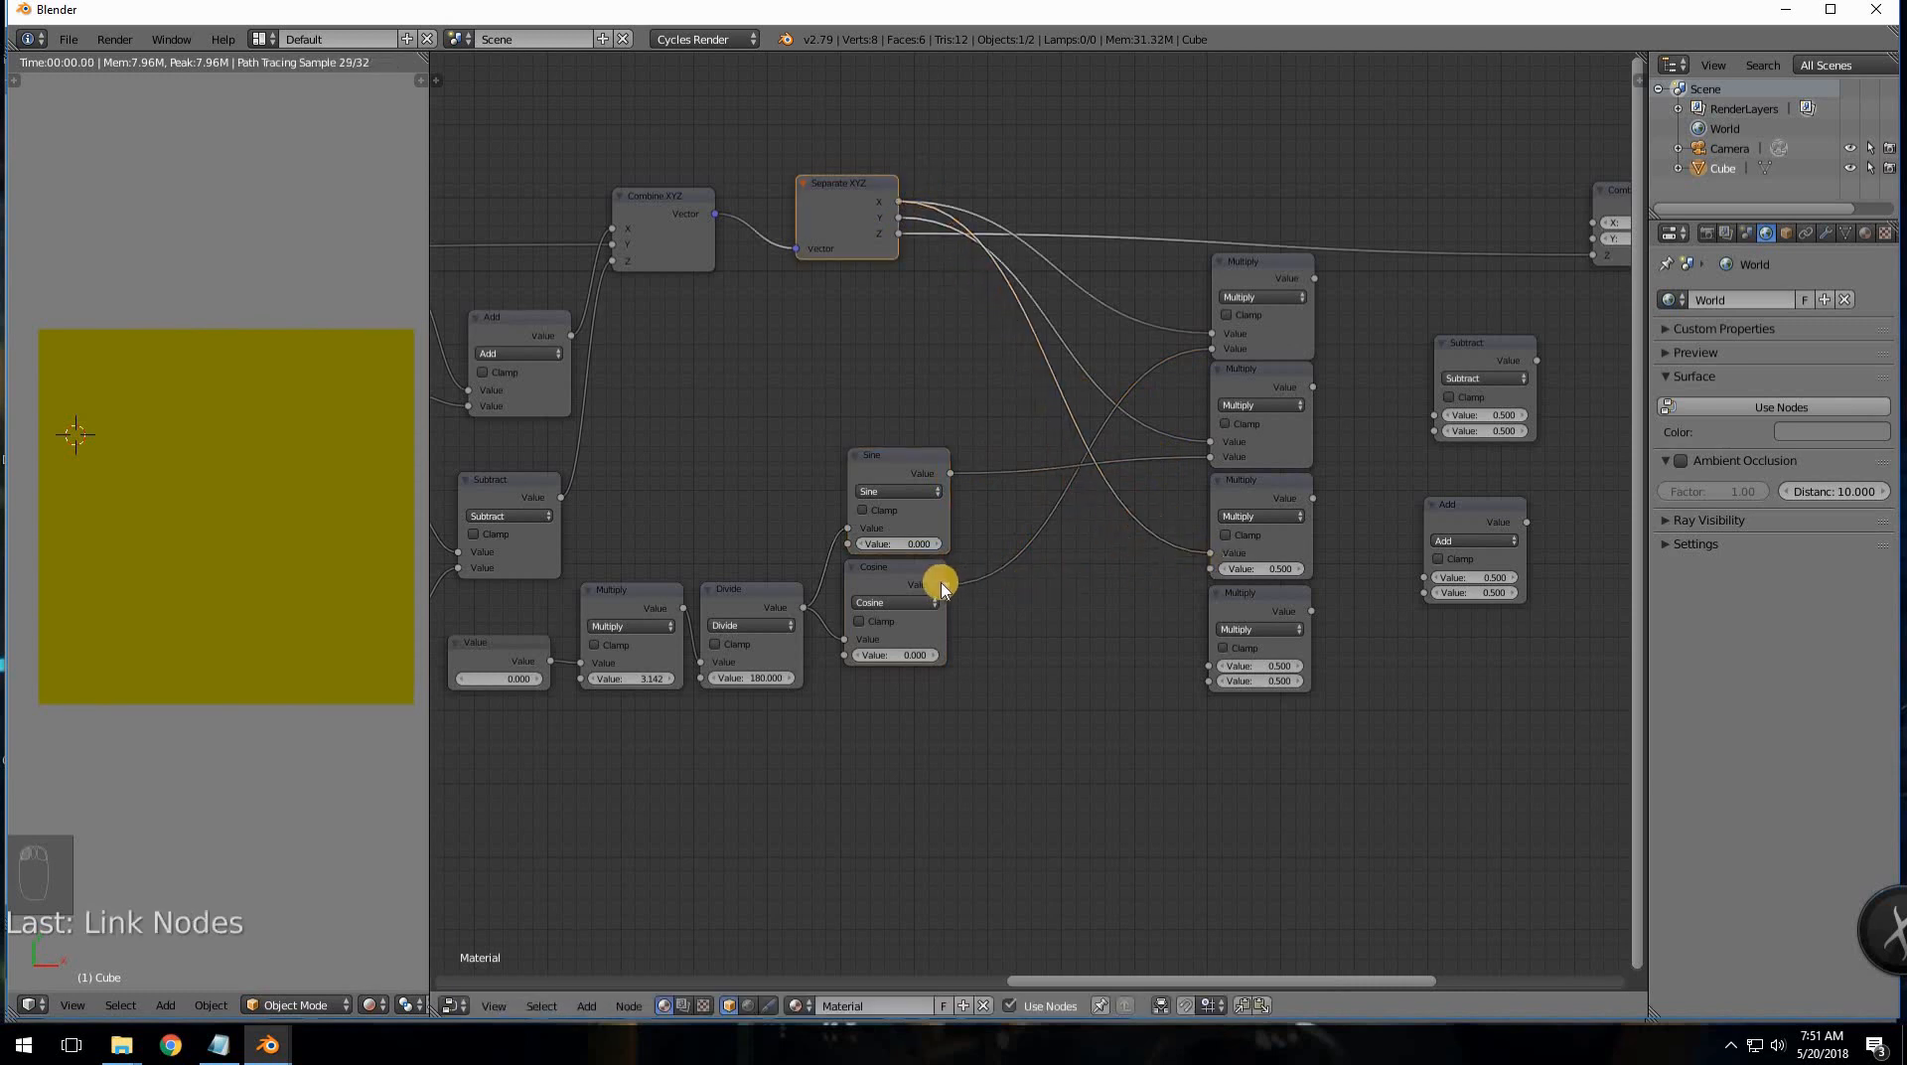
left_click_drag(950, 473, 1219, 568)
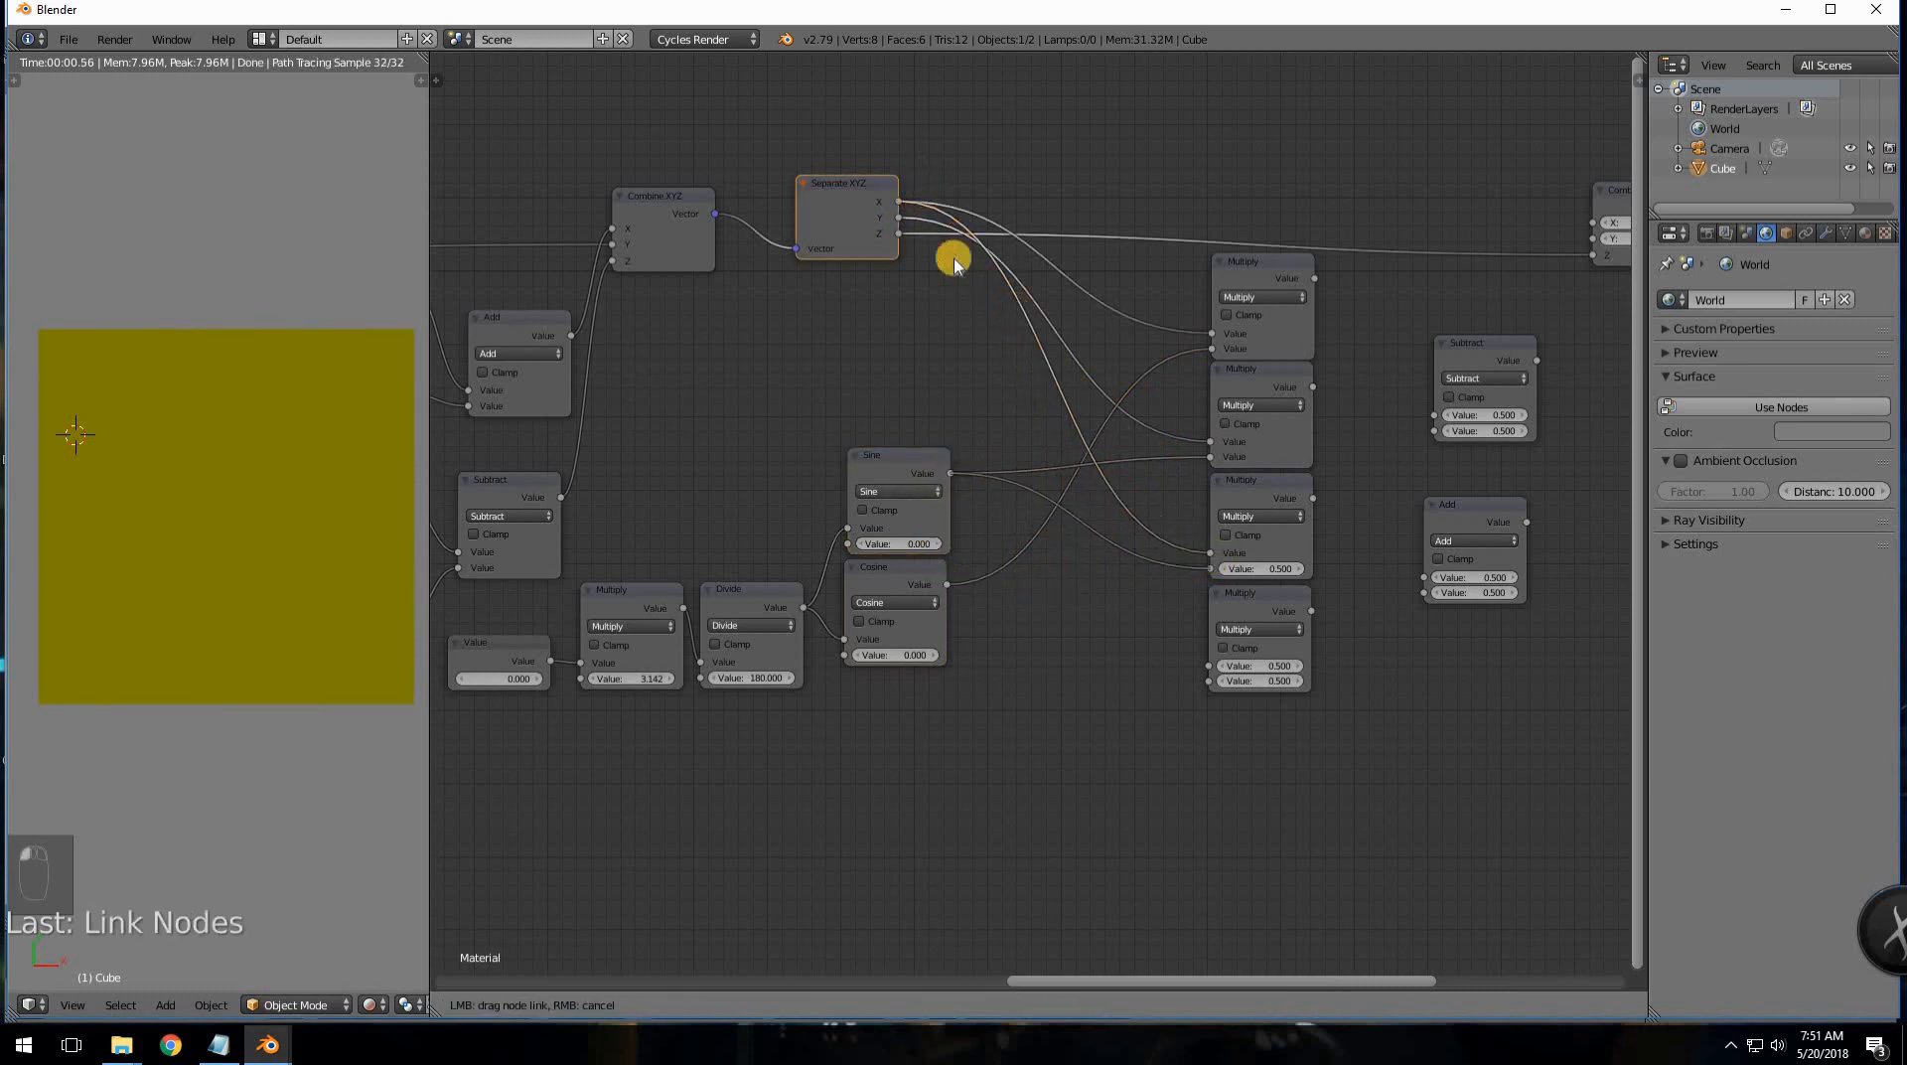
left_click_drag(1056, 378, 1208, 665)
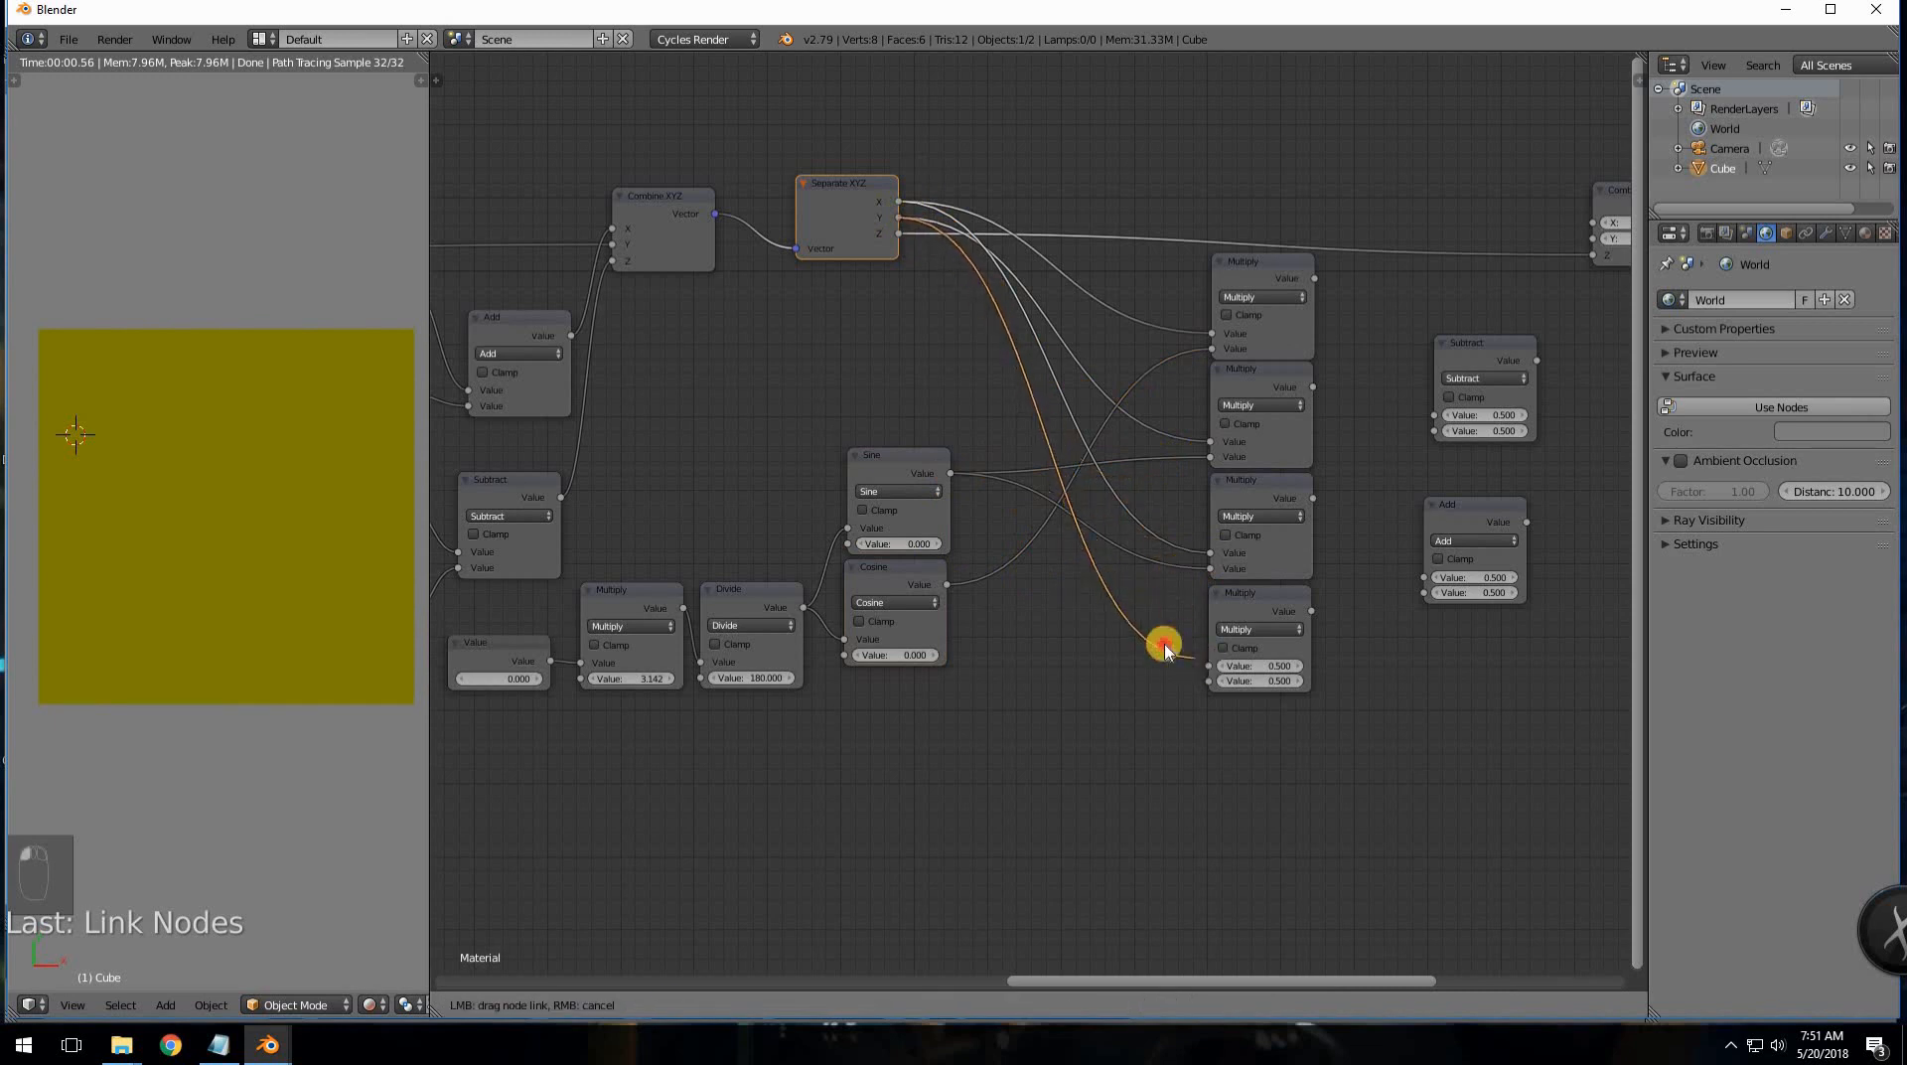
left_click_drag(943, 584, 1211, 680)
middle_click_drag(1181, 534, 879, 526)
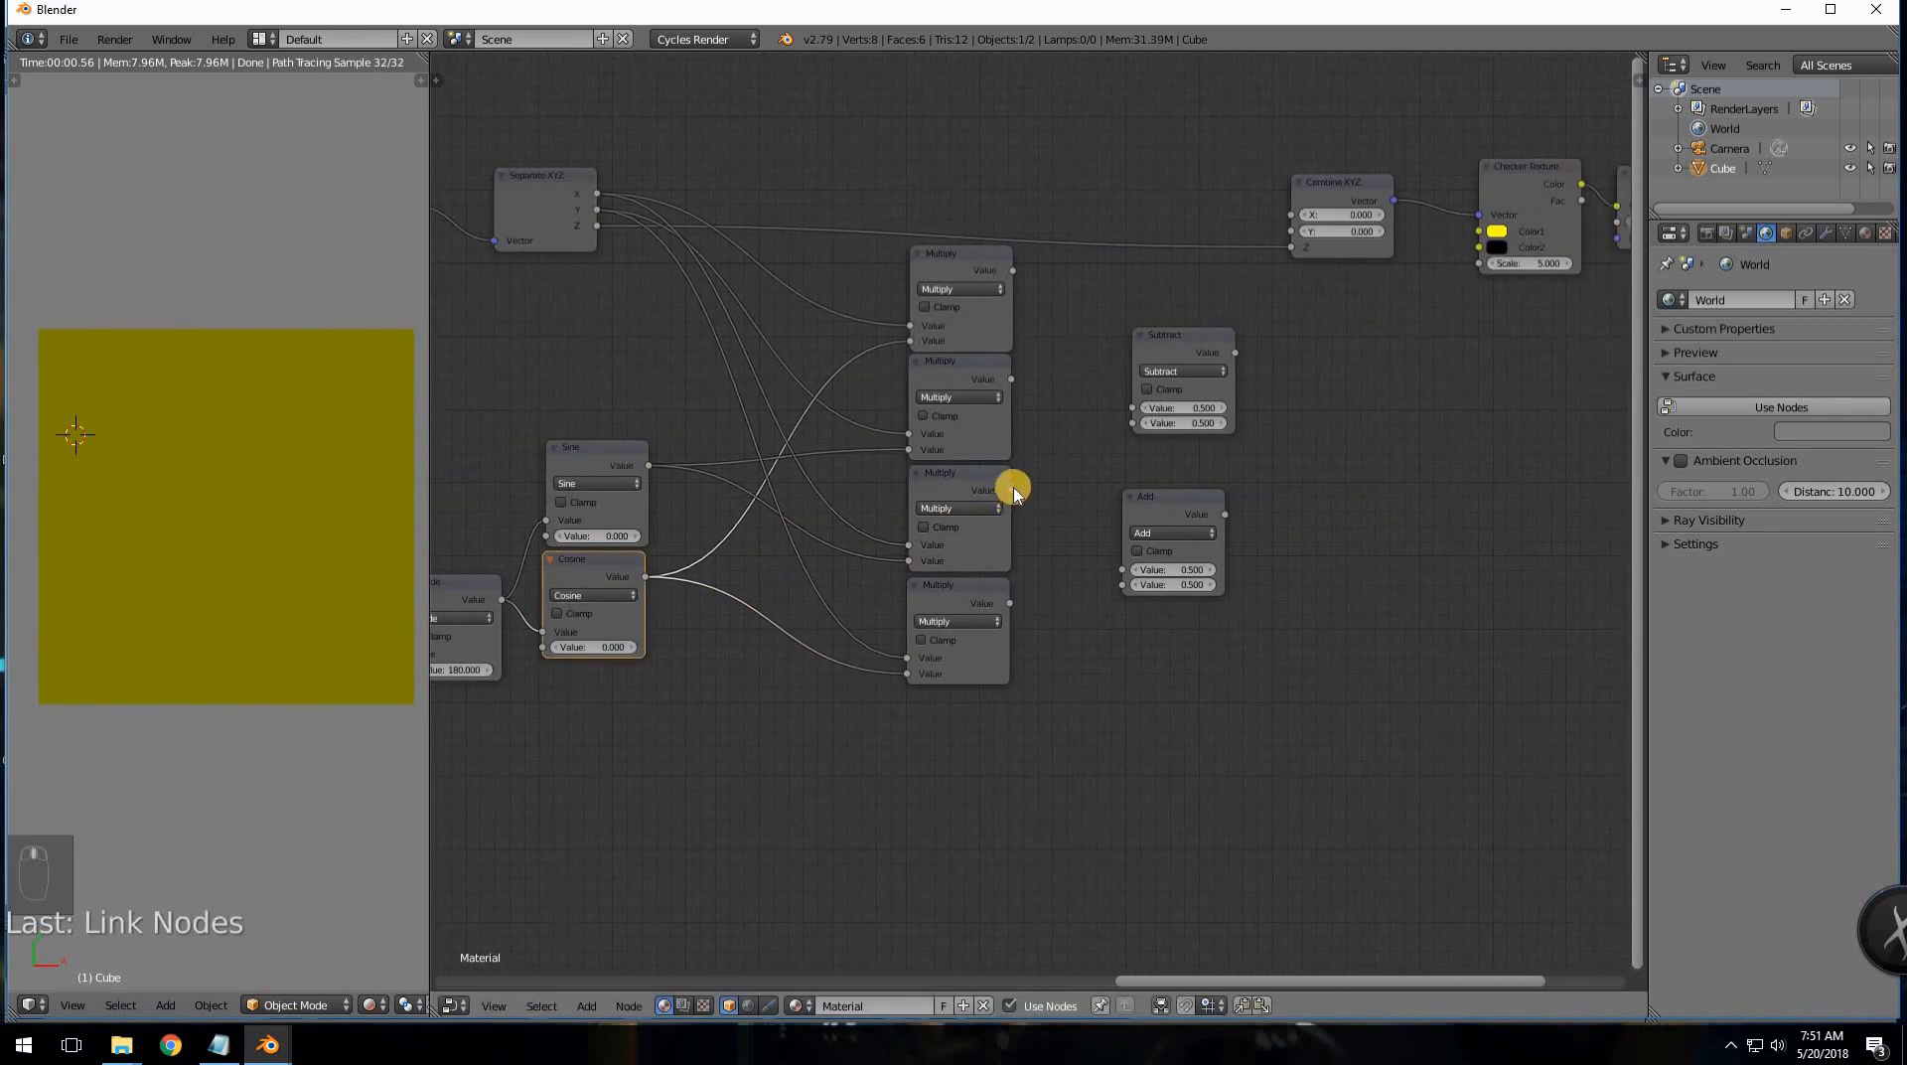
- Move the four Multiplies left and feed the top pair into Subtract, bottom pair into Add
key("a")
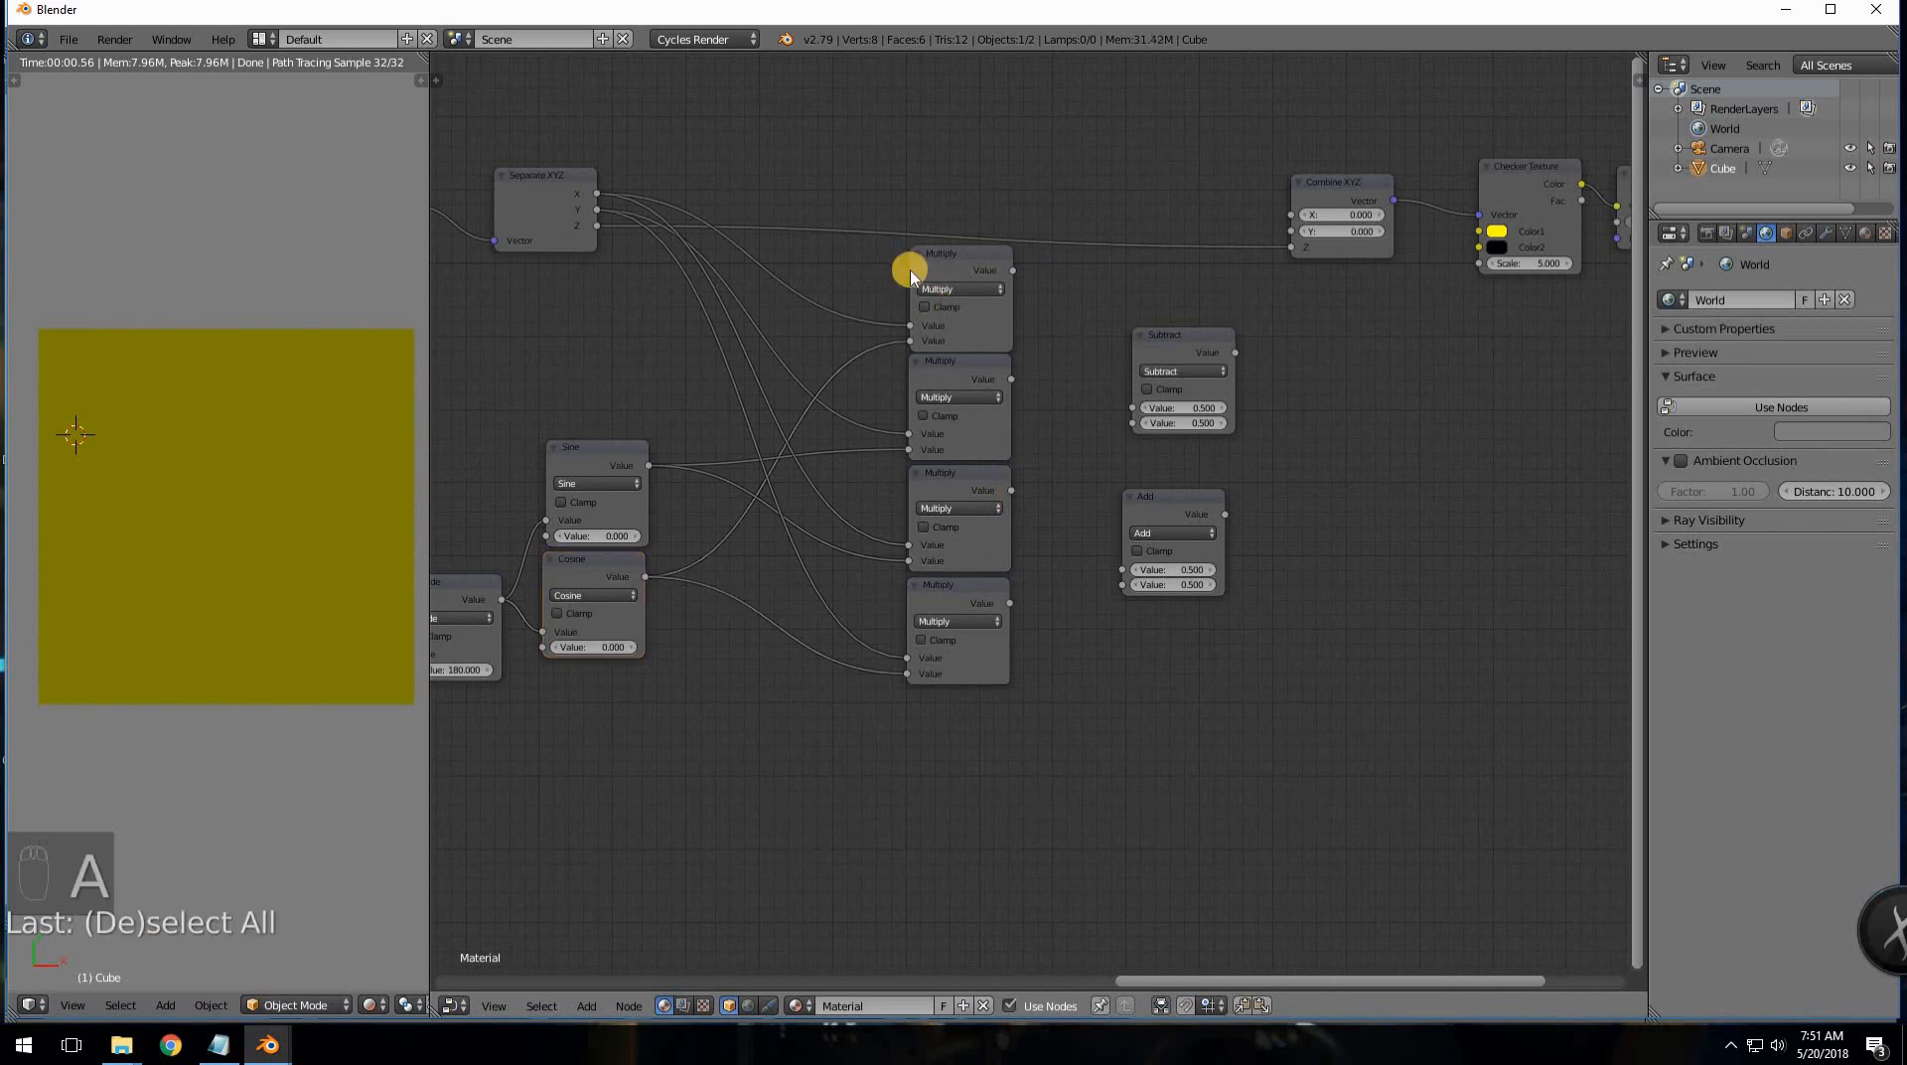
key("b")
left_click_drag(910, 270, 993, 667)
key("g")
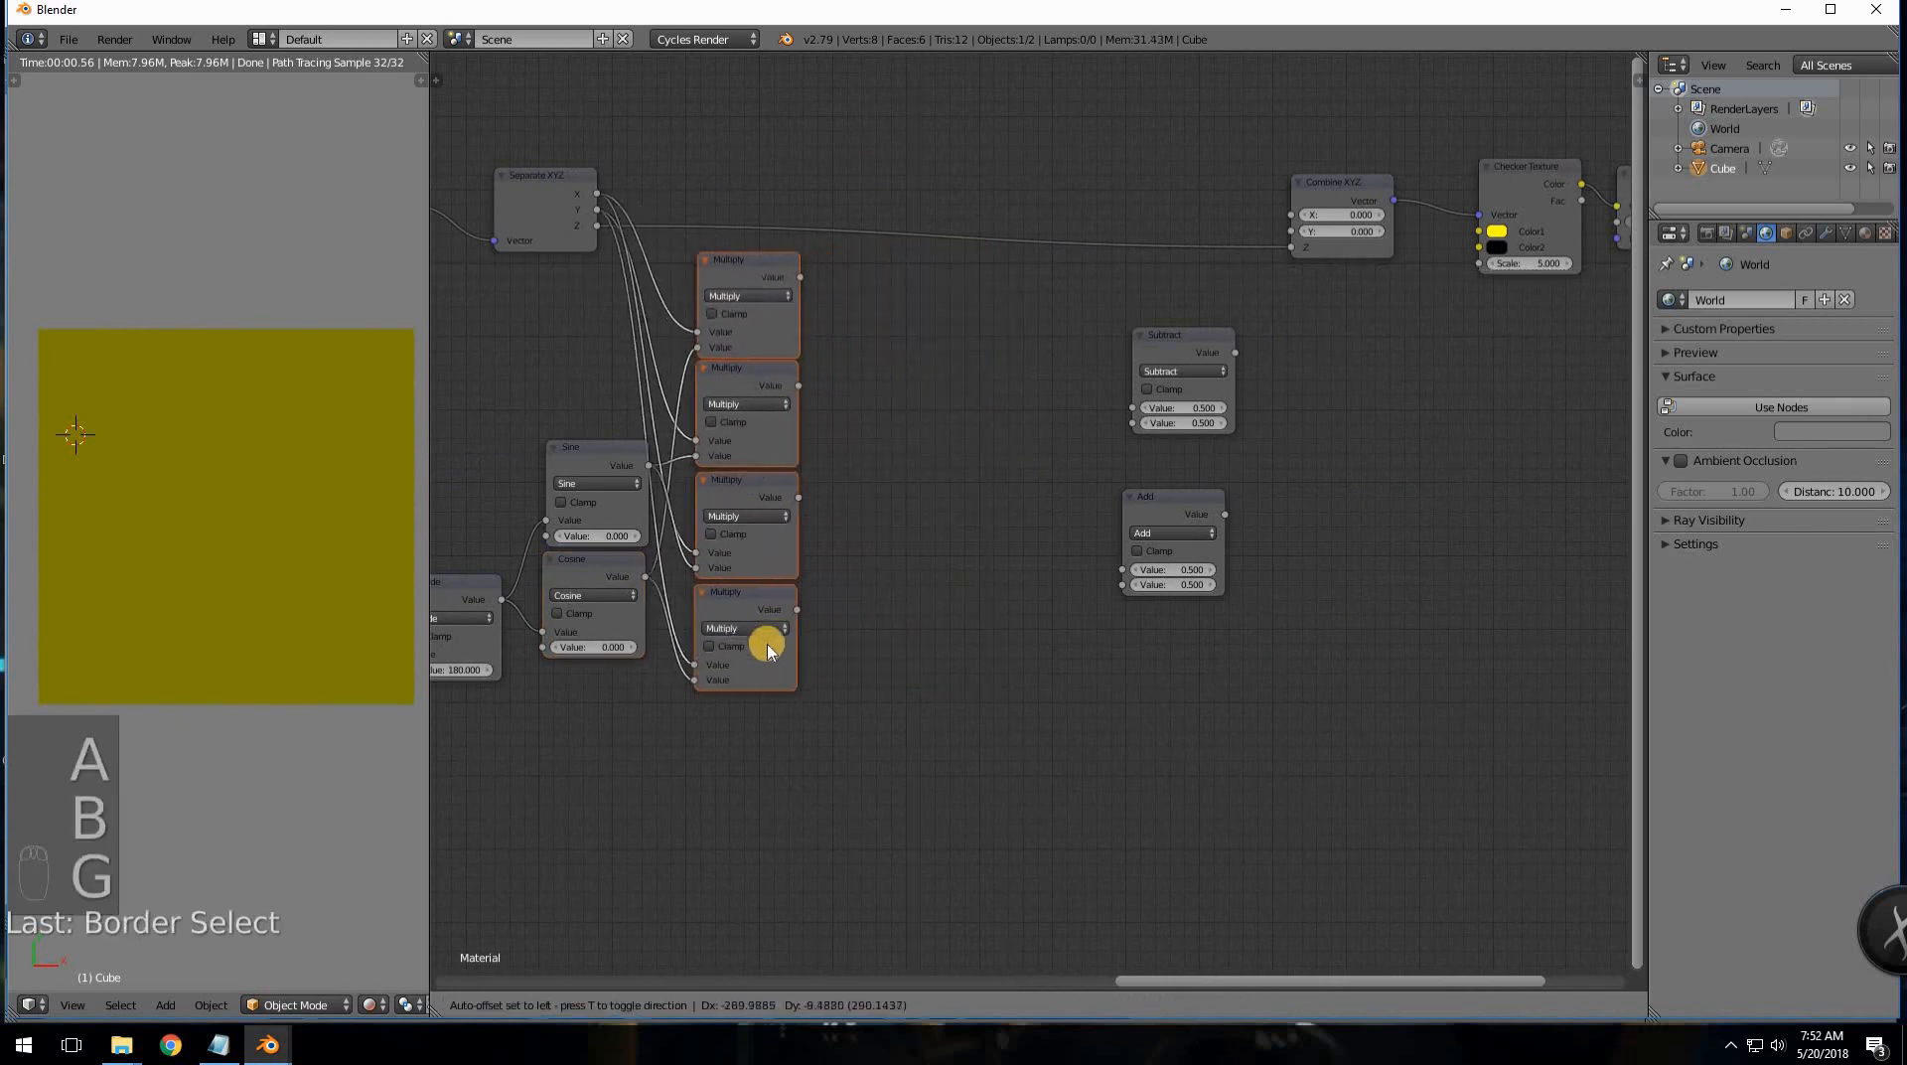
left_click(756, 623)
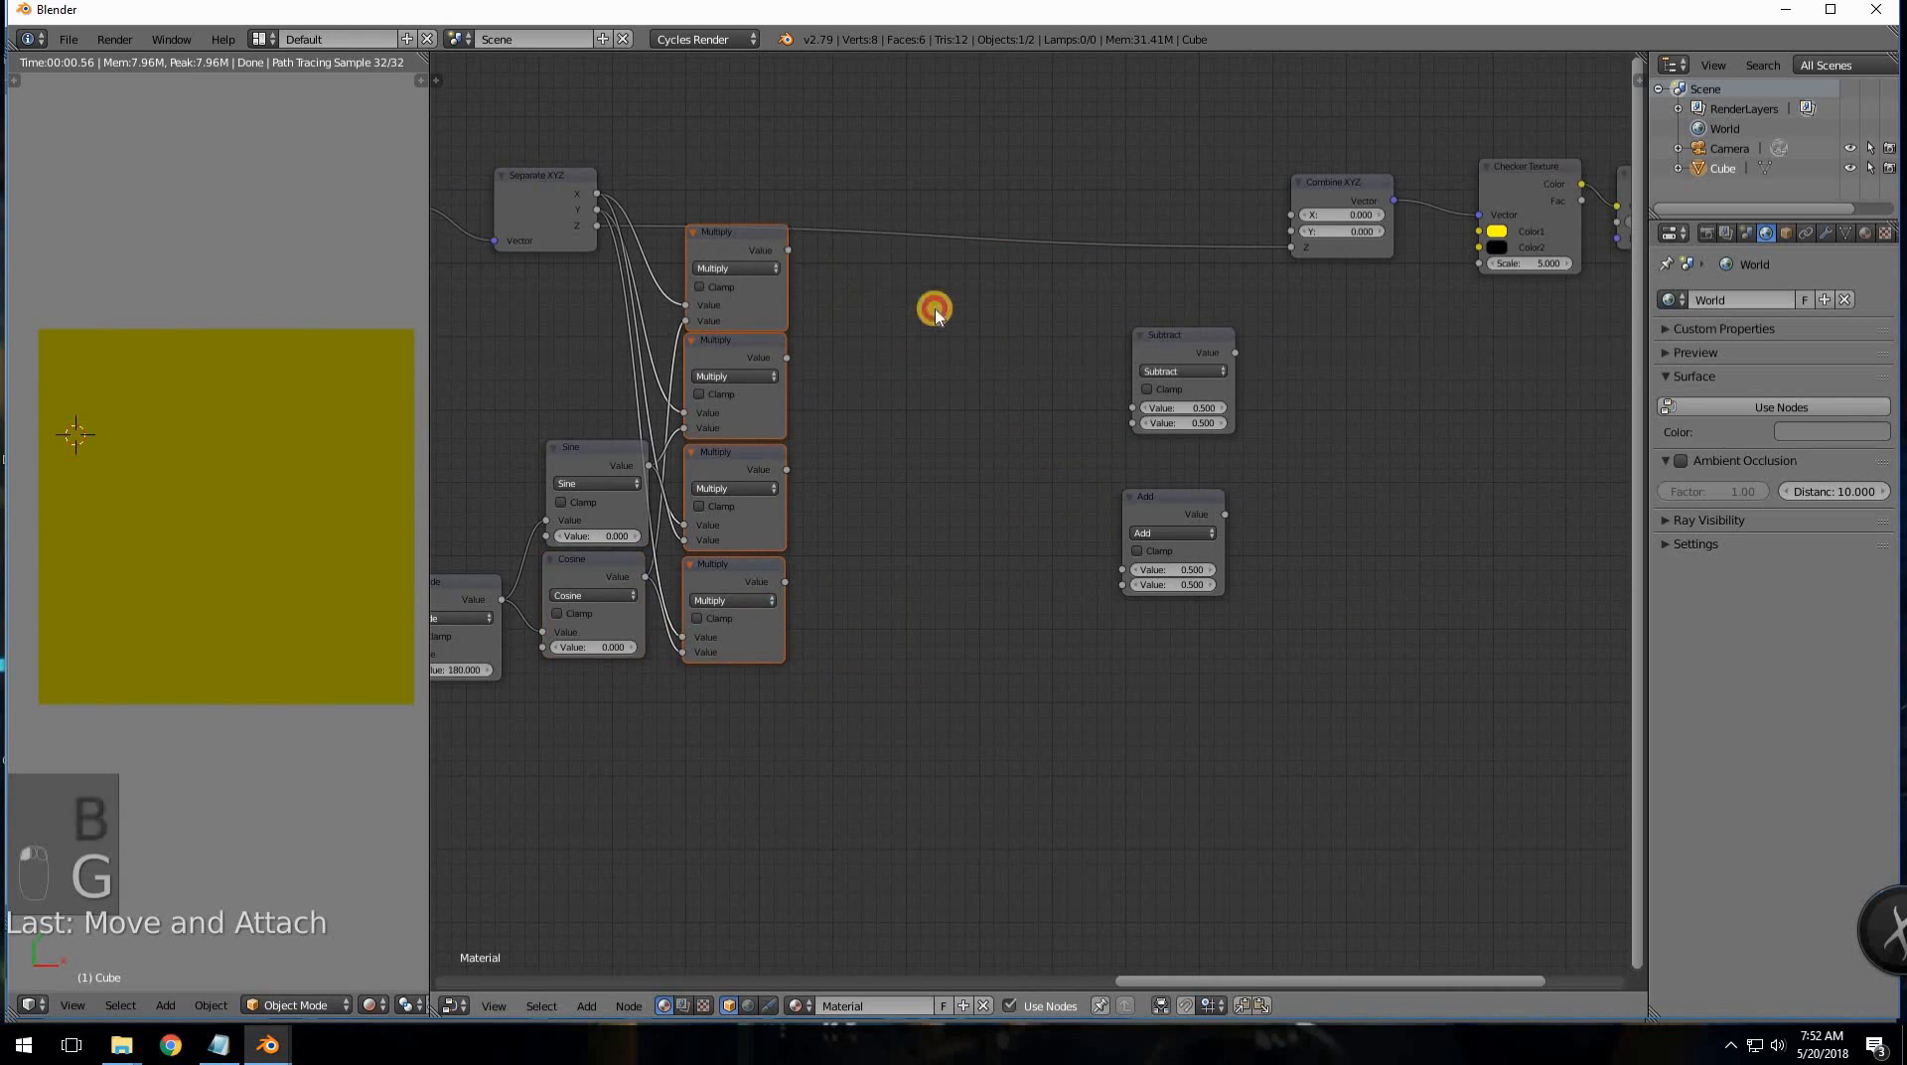
left_click_drag(786, 250, 1093, 417)
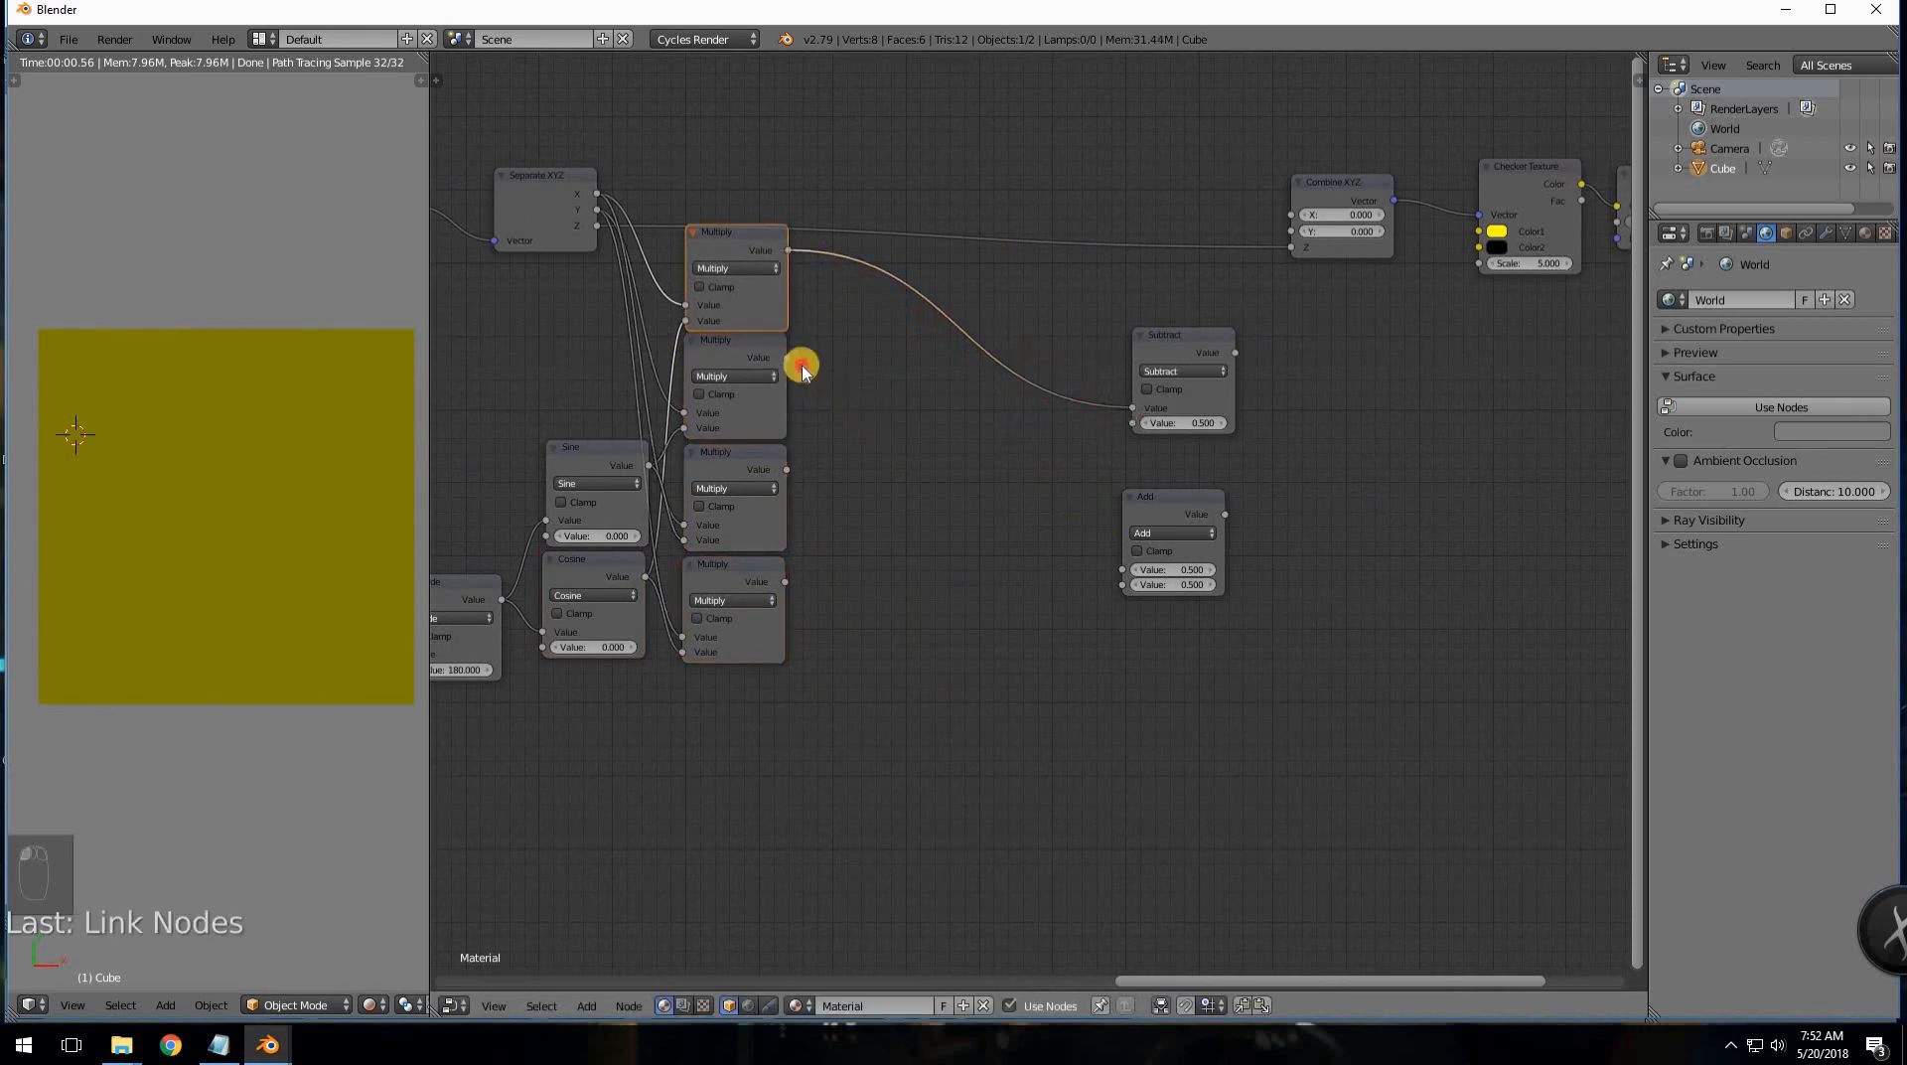
left_click_drag(802, 368, 1145, 423)
mouse_move(783, 477)
left_mouse_down()
mouse_move(848, 480)
mouse_move(781, 482)
left_mouse_up()
left_click_drag(1093, 533, 1123, 569)
left_click_drag(886, 603, 1123, 584)
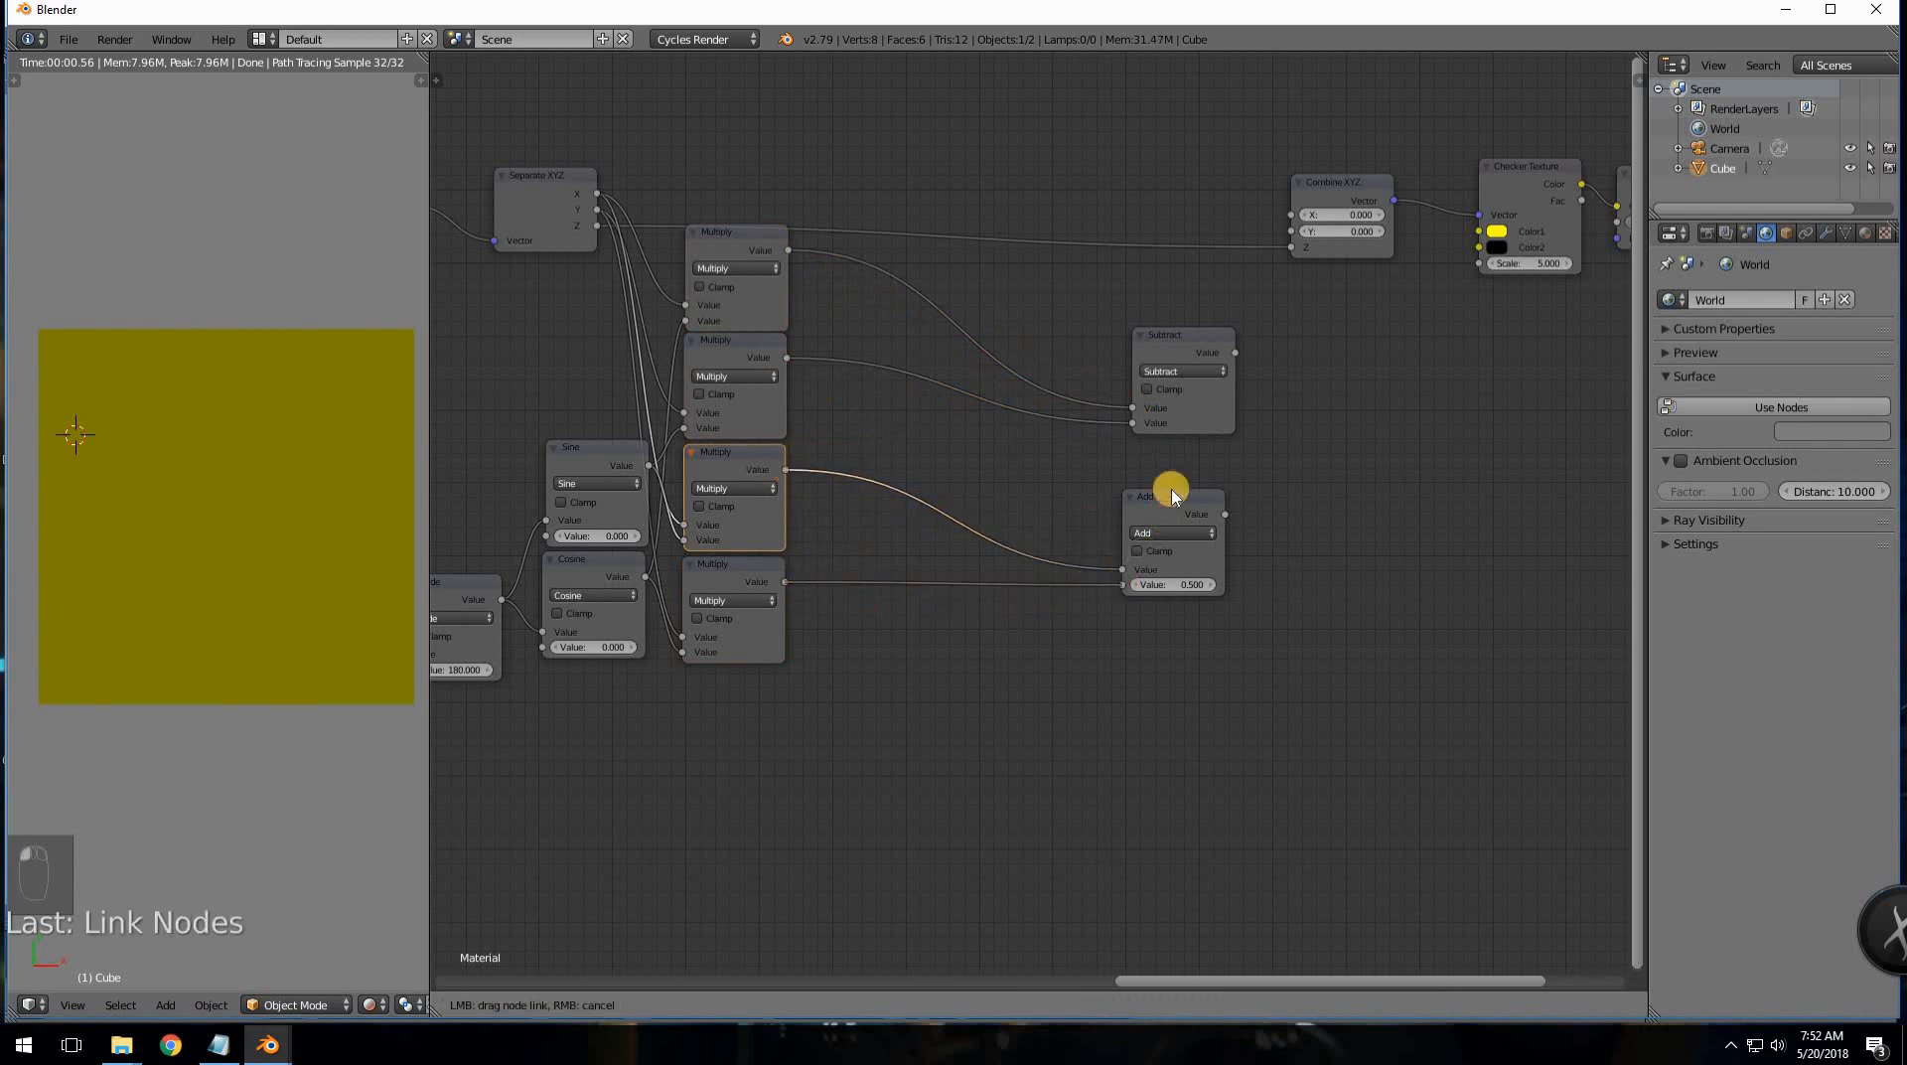
- Place Subtract and Add beside the Multiplies and link them to Combine XYZ X and Y
left_click_drag(1157, 337, 835, 278)
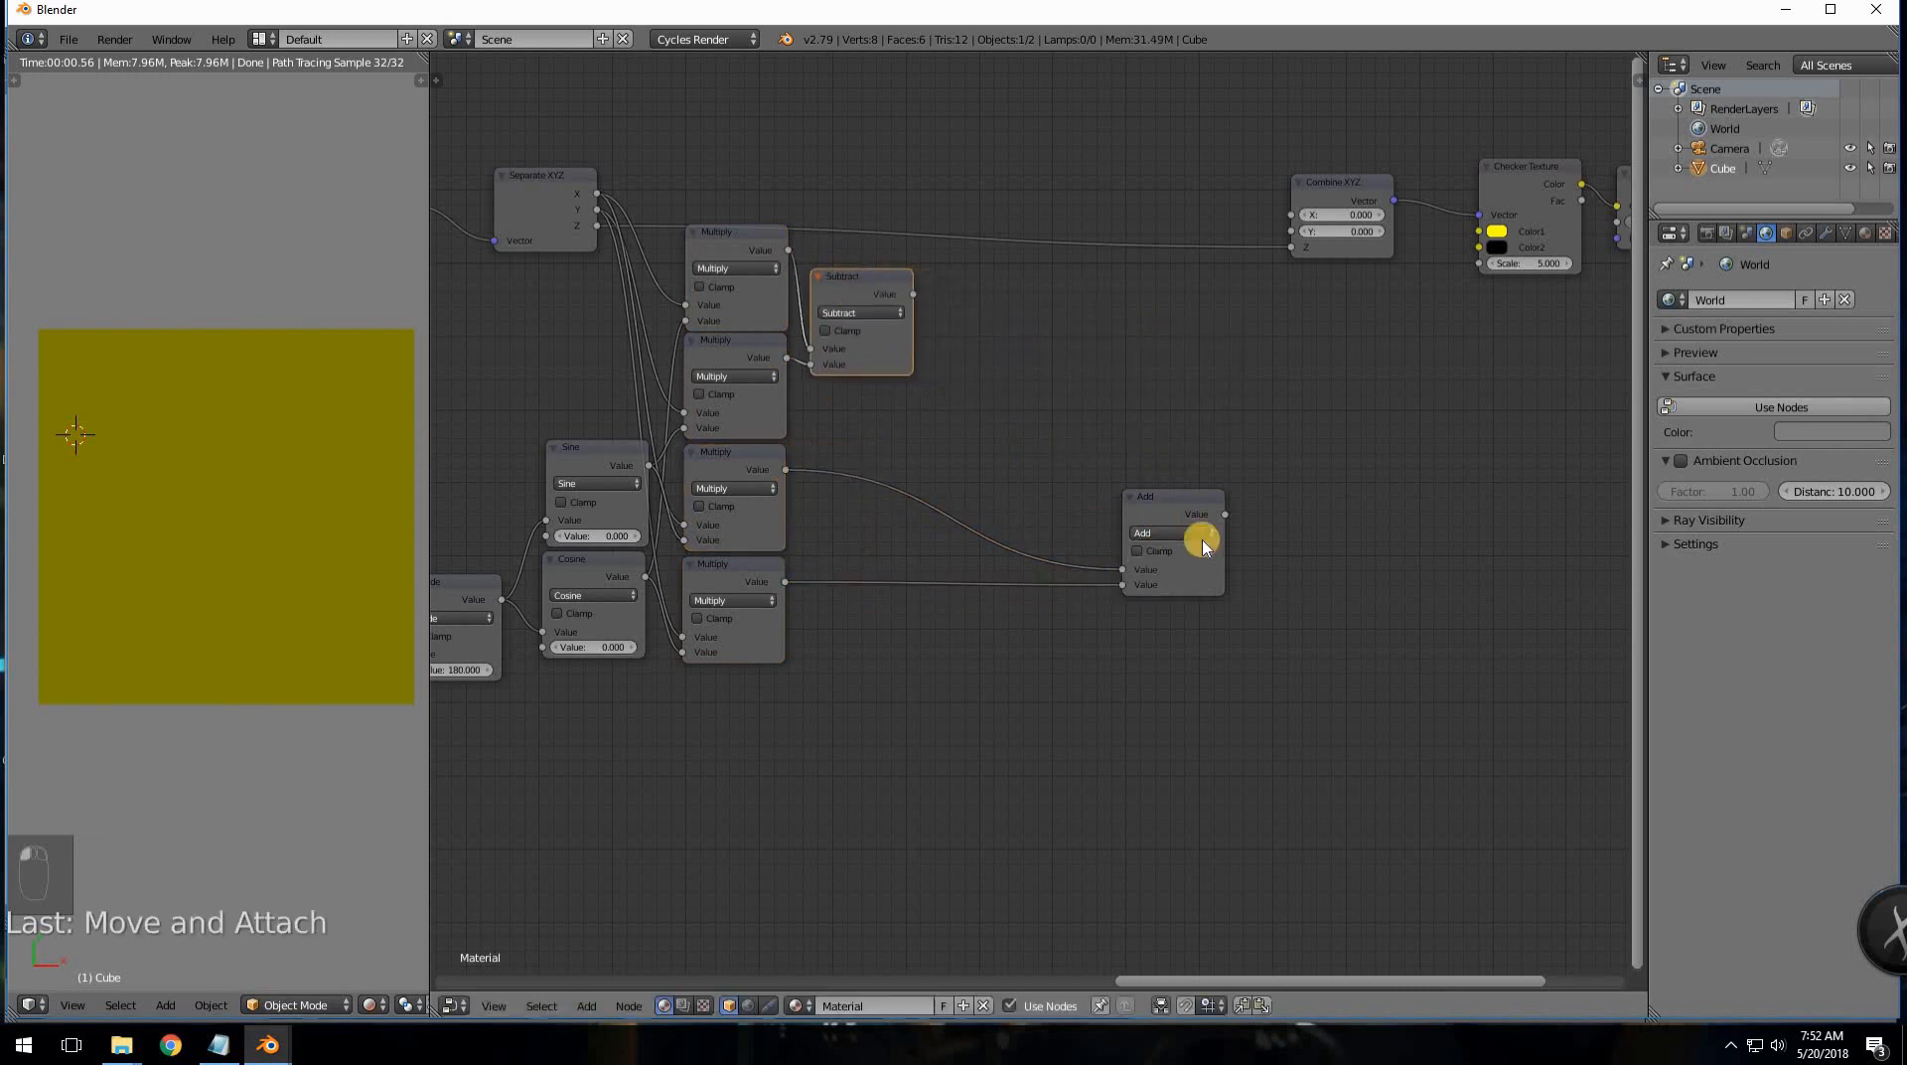
left_click_drag(1137, 496, 827, 482)
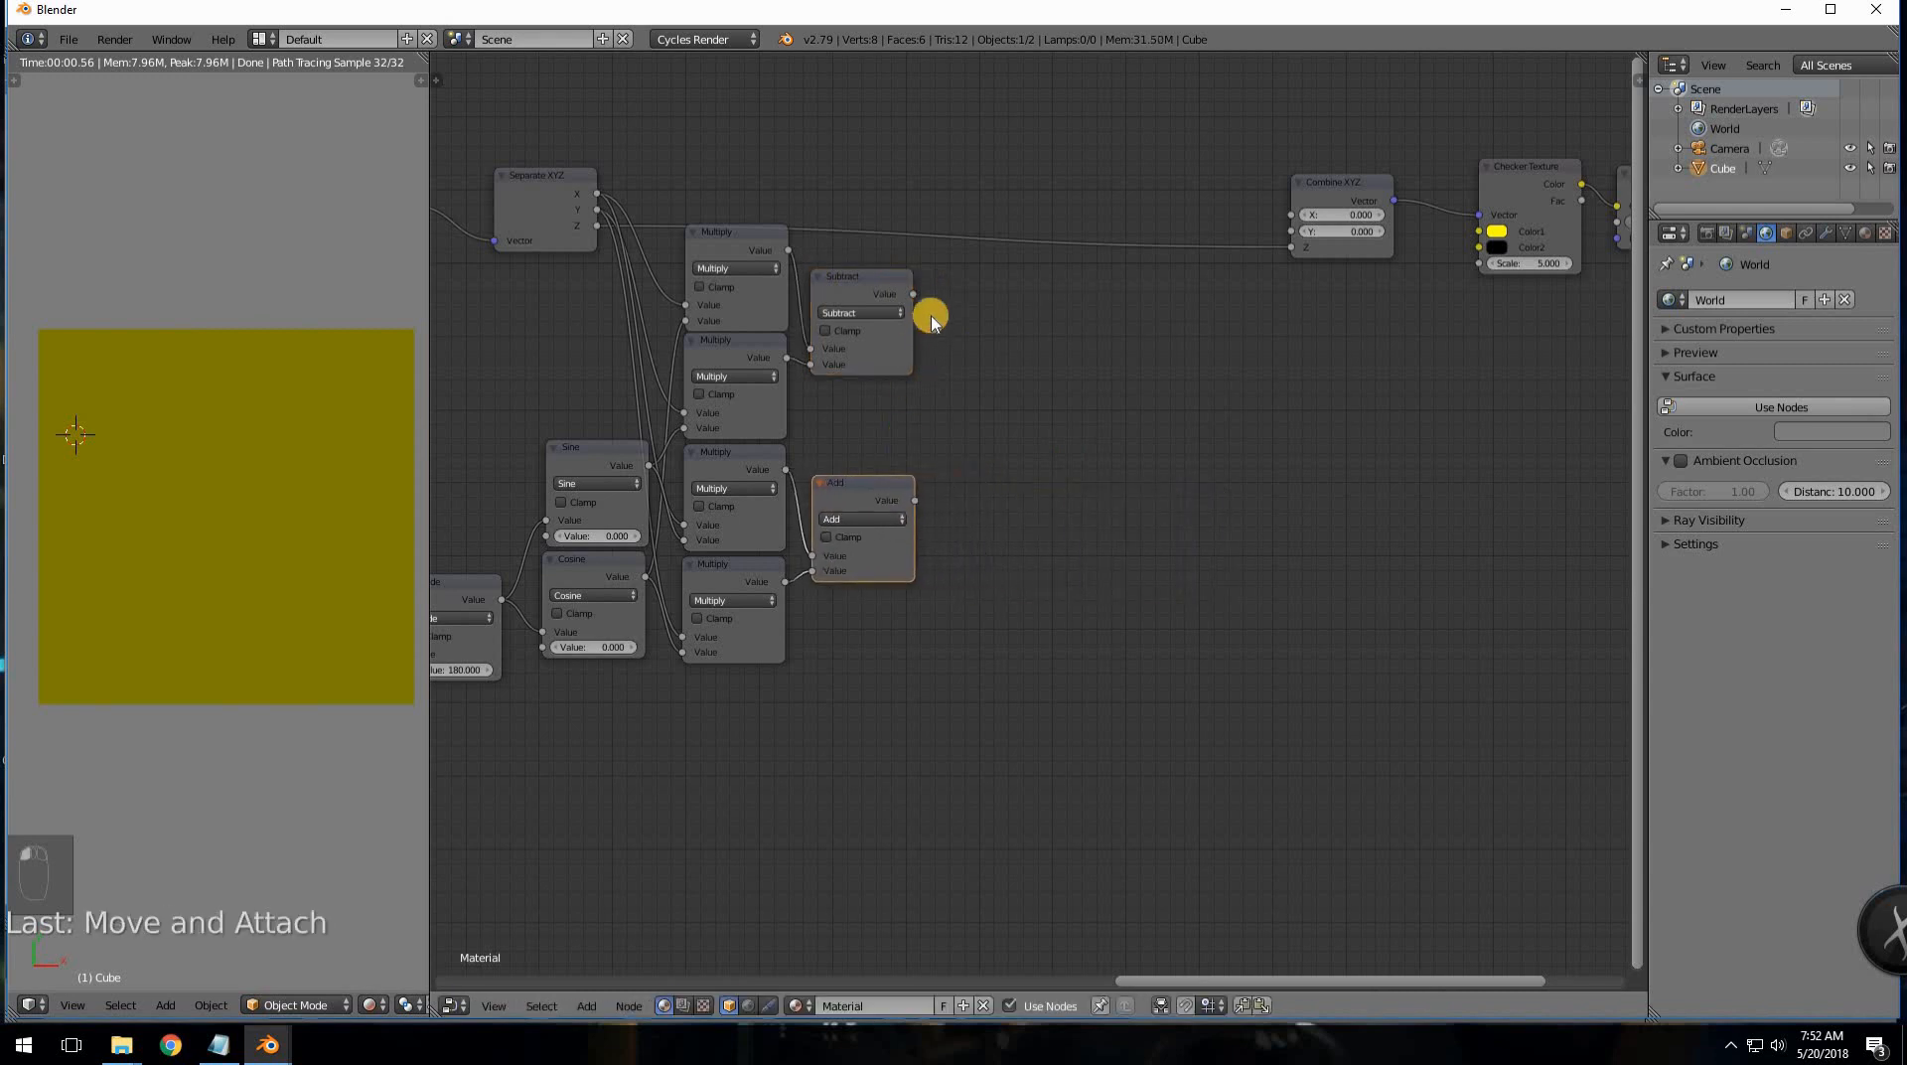
left_click_drag(927, 291, 1294, 214)
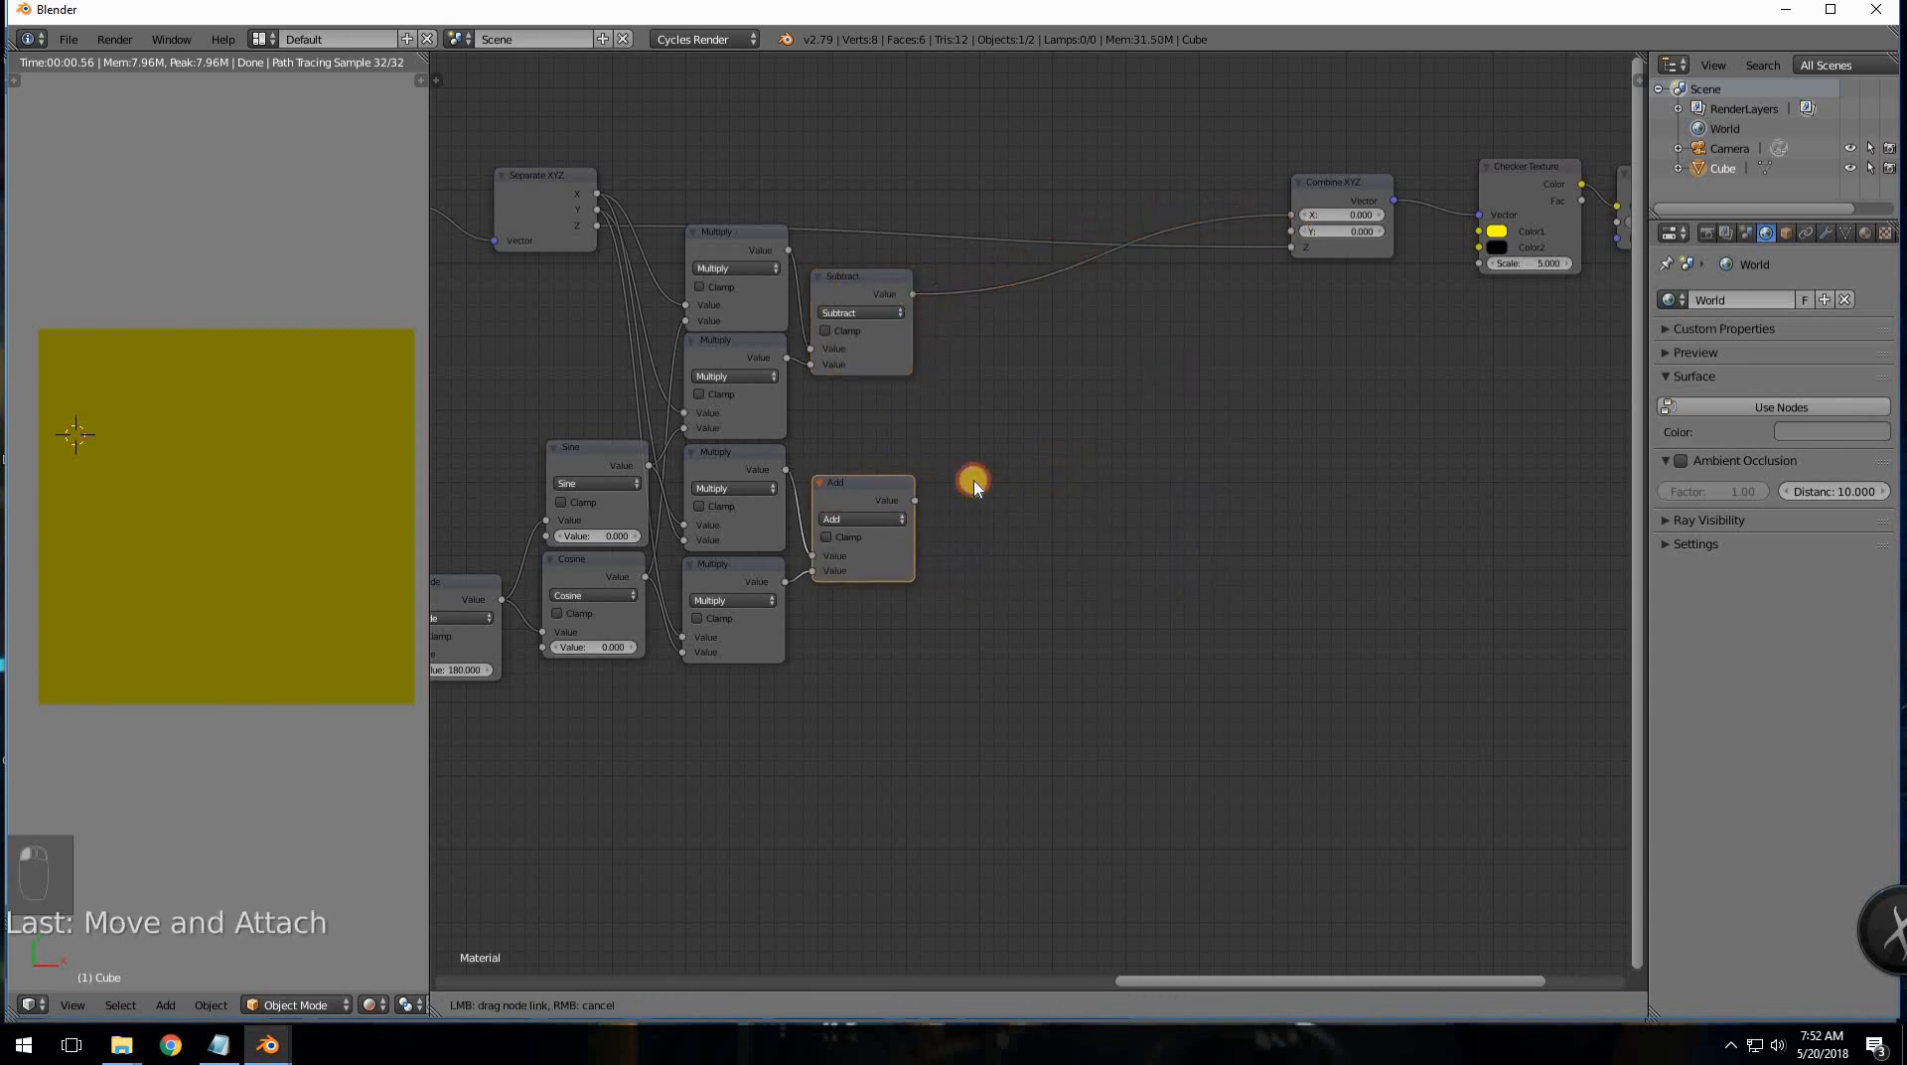
left_click_drag(919, 506, 1338, 209)
left_click_drag(1338, 199, 1036, 179)
middle_click_drag(1320, 434, 1715, 394)
mouse_move(614, 632)
left_mouse_down()
mouse_move(855, 622)
mouse_move(605, 631)
left_mouse_up()
- Reset the angle Value to 0 and zoom out to frame the whole node tree
type("0")
key("Return")
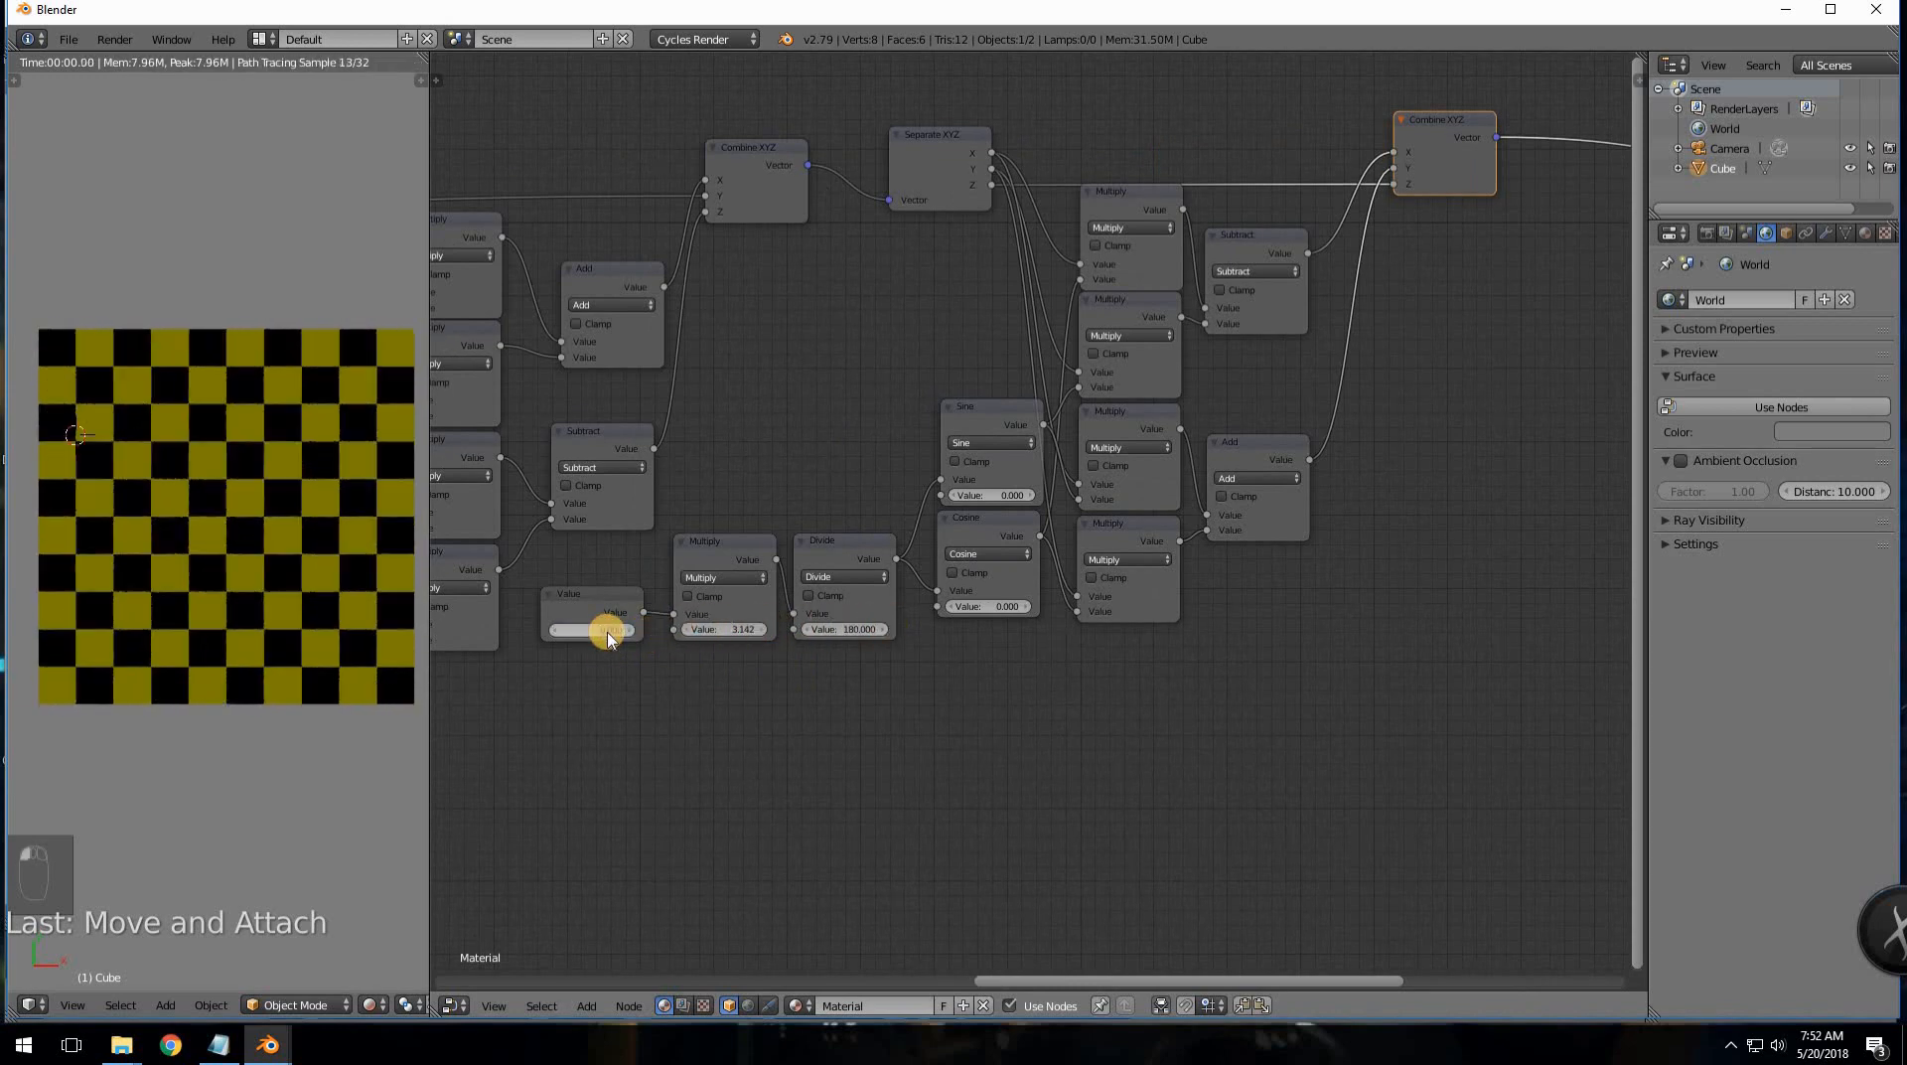
scroll(711, 400, "down", 6)
middle_click_drag(765, 438, 979, 429)
middle_click_drag(782, 444, 697, 355)
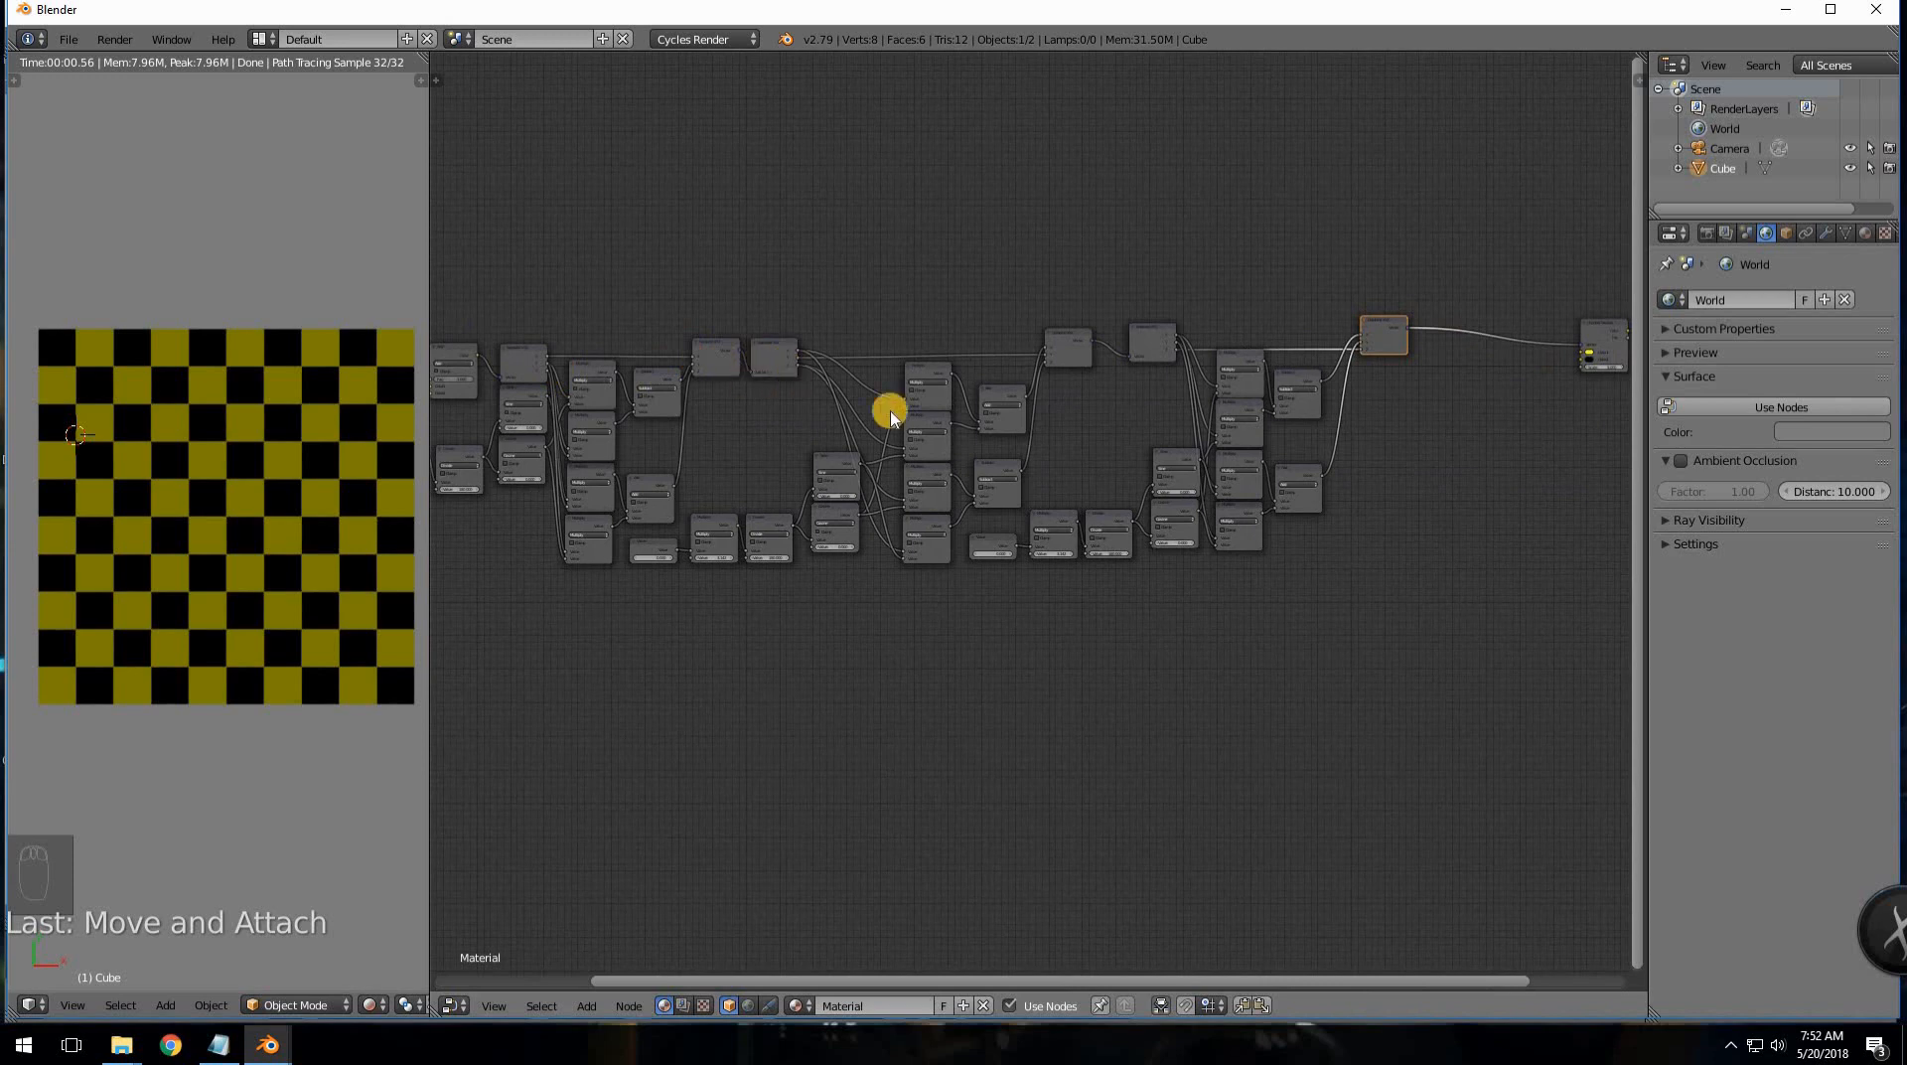
middle_click_drag(846, 438, 573, 440)
middle_click_drag(1030, 421, 1423, 396)
scroll(1182, 413, "down", 2)
middle_click_drag(755, 481, 624, 444)
- Move the later-stage angle Value nodes to the bottom of the left input column
left_click_drag(541, 524, 544, 522)
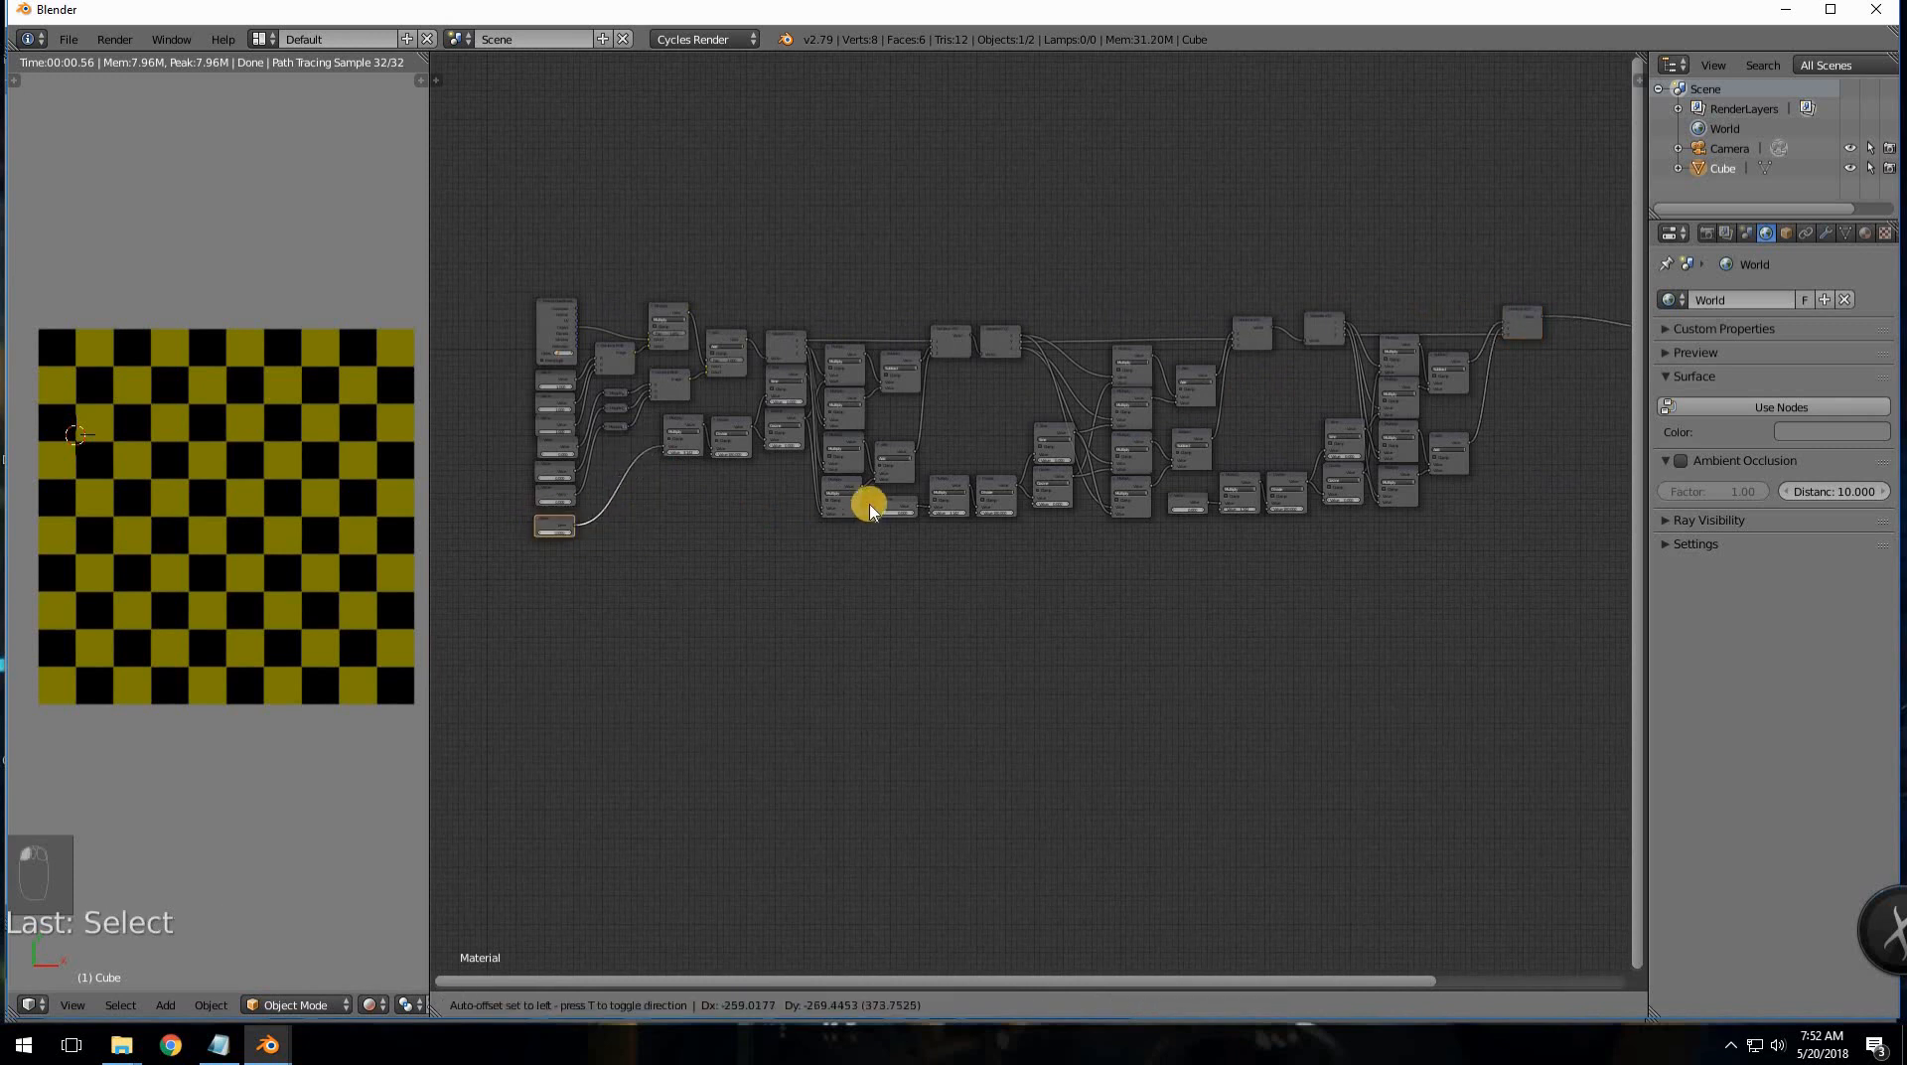
left_click_drag(884, 500, 545, 549)
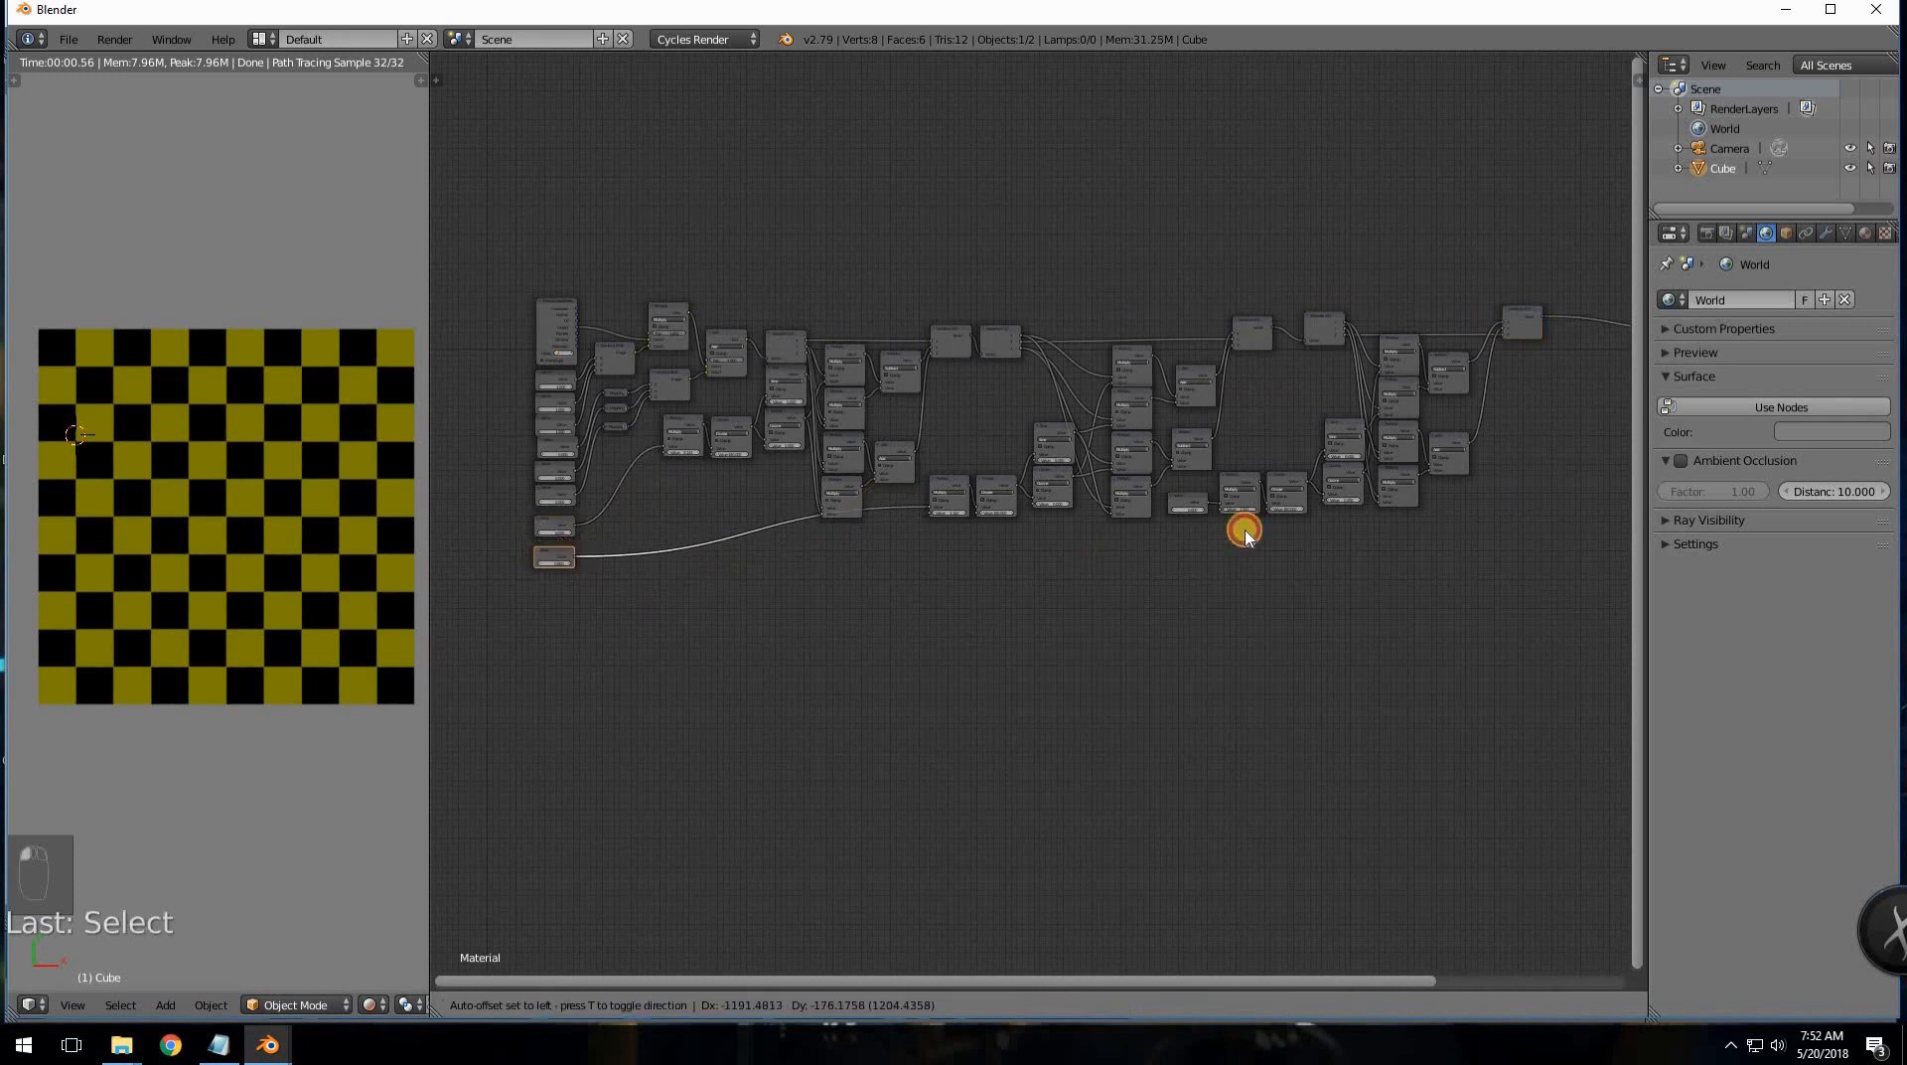
left_click_drag(1193, 506, 553, 590)
scroll(752, 617, "up", 1)
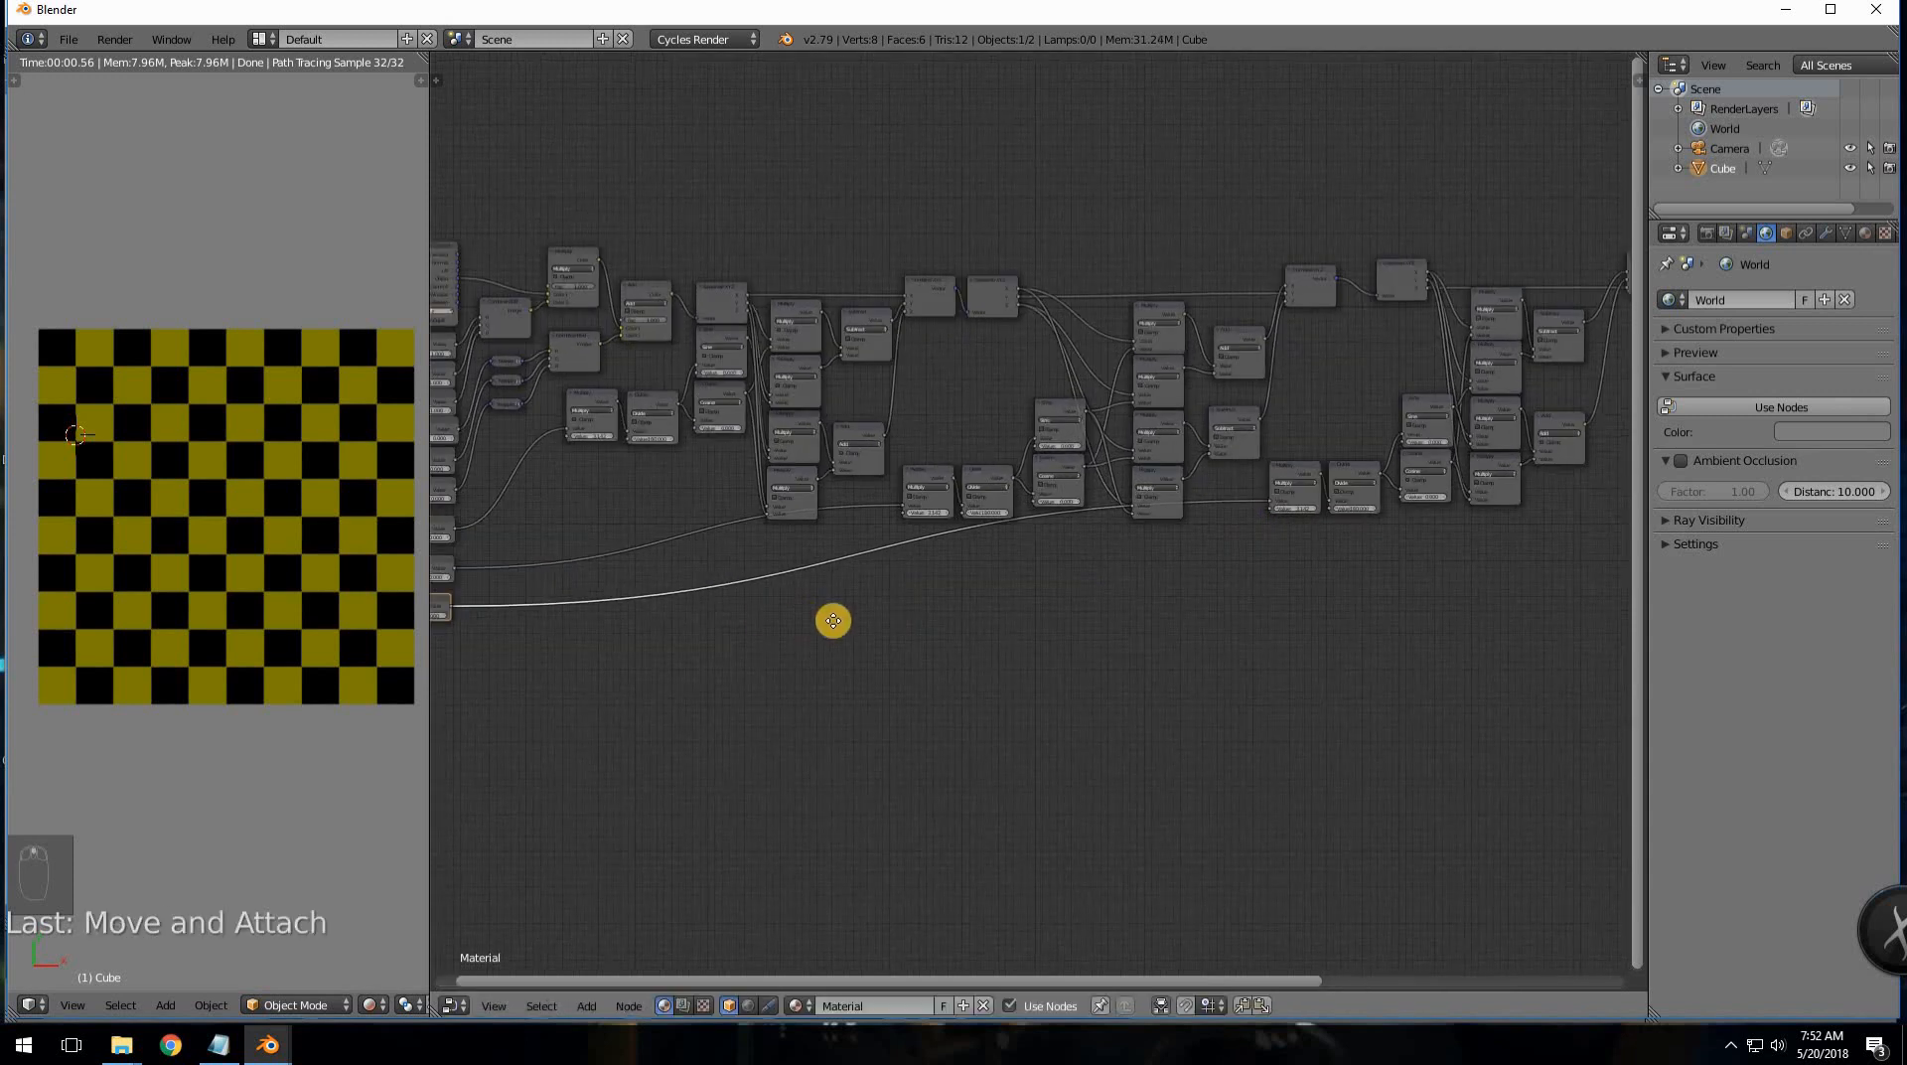
scroll(795, 624, "down", 1)
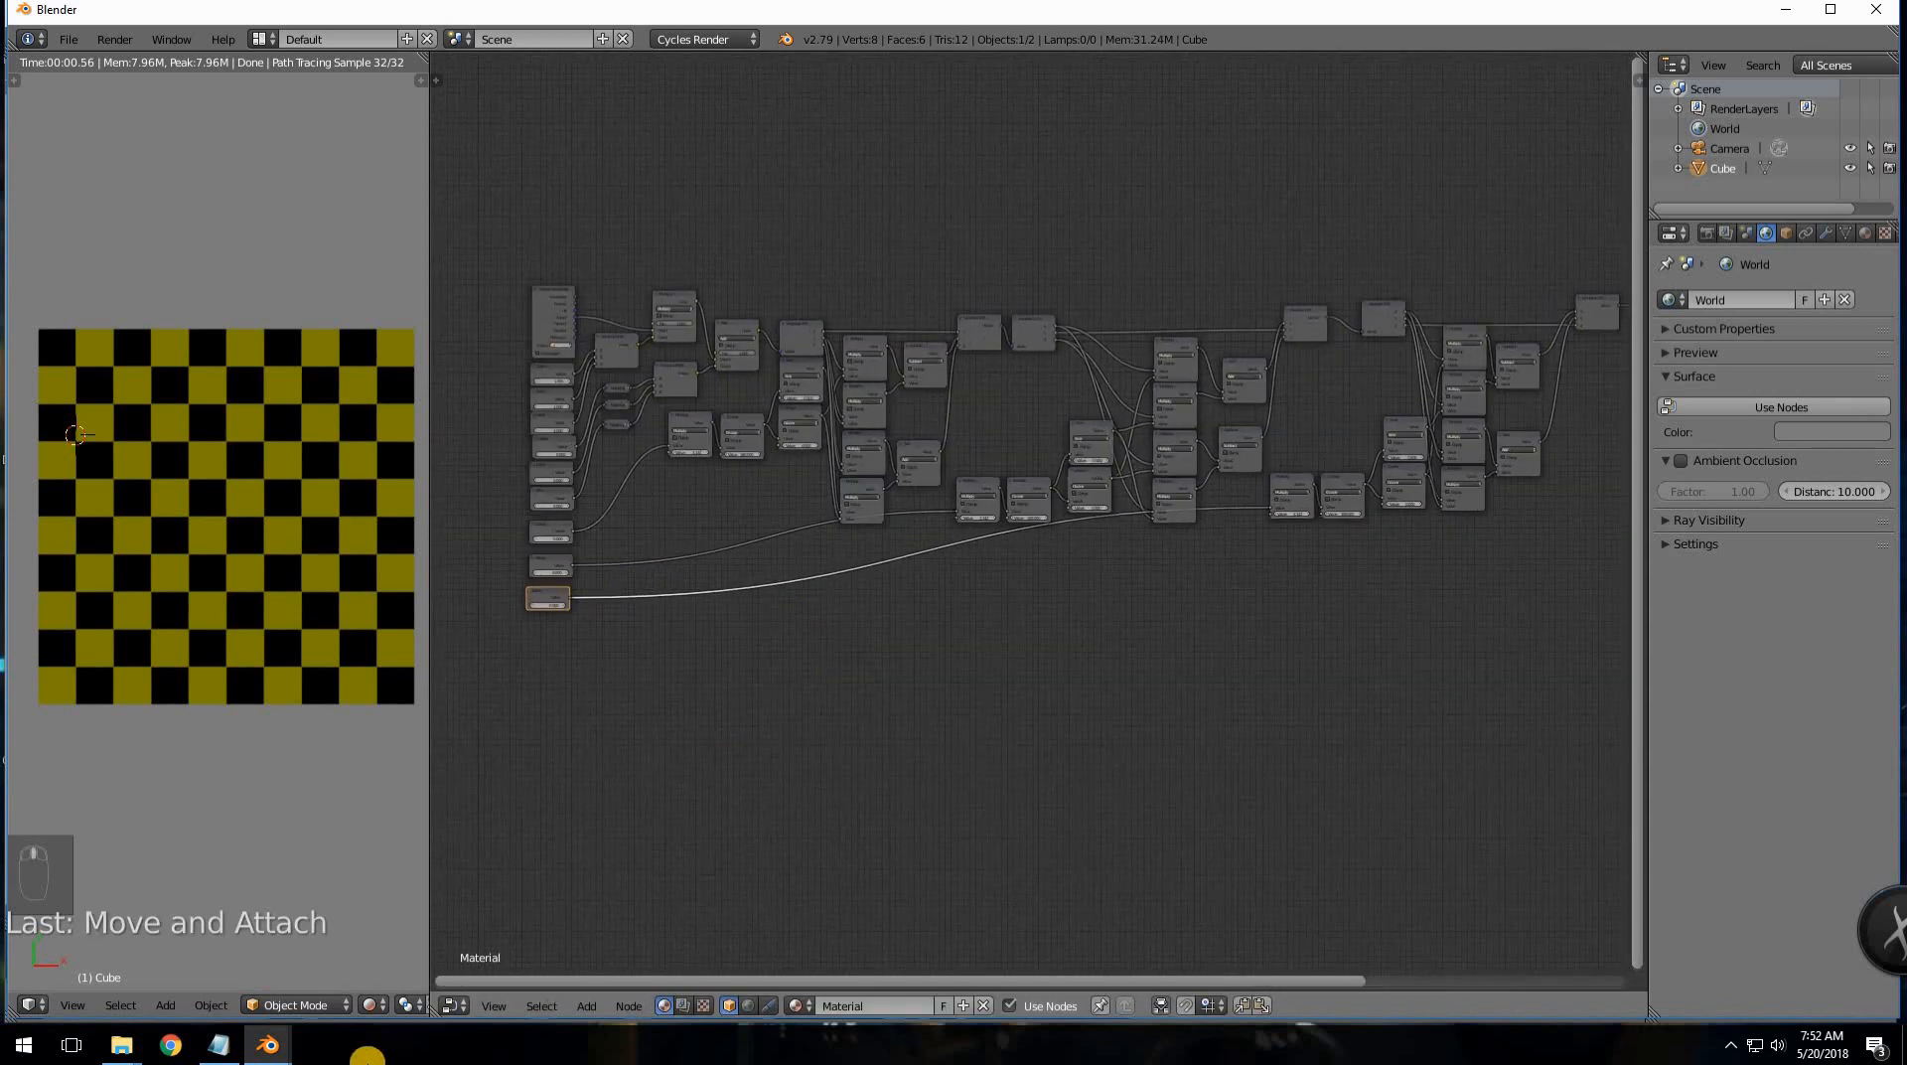
left_click_drag(223, 1051, 170, 1051)
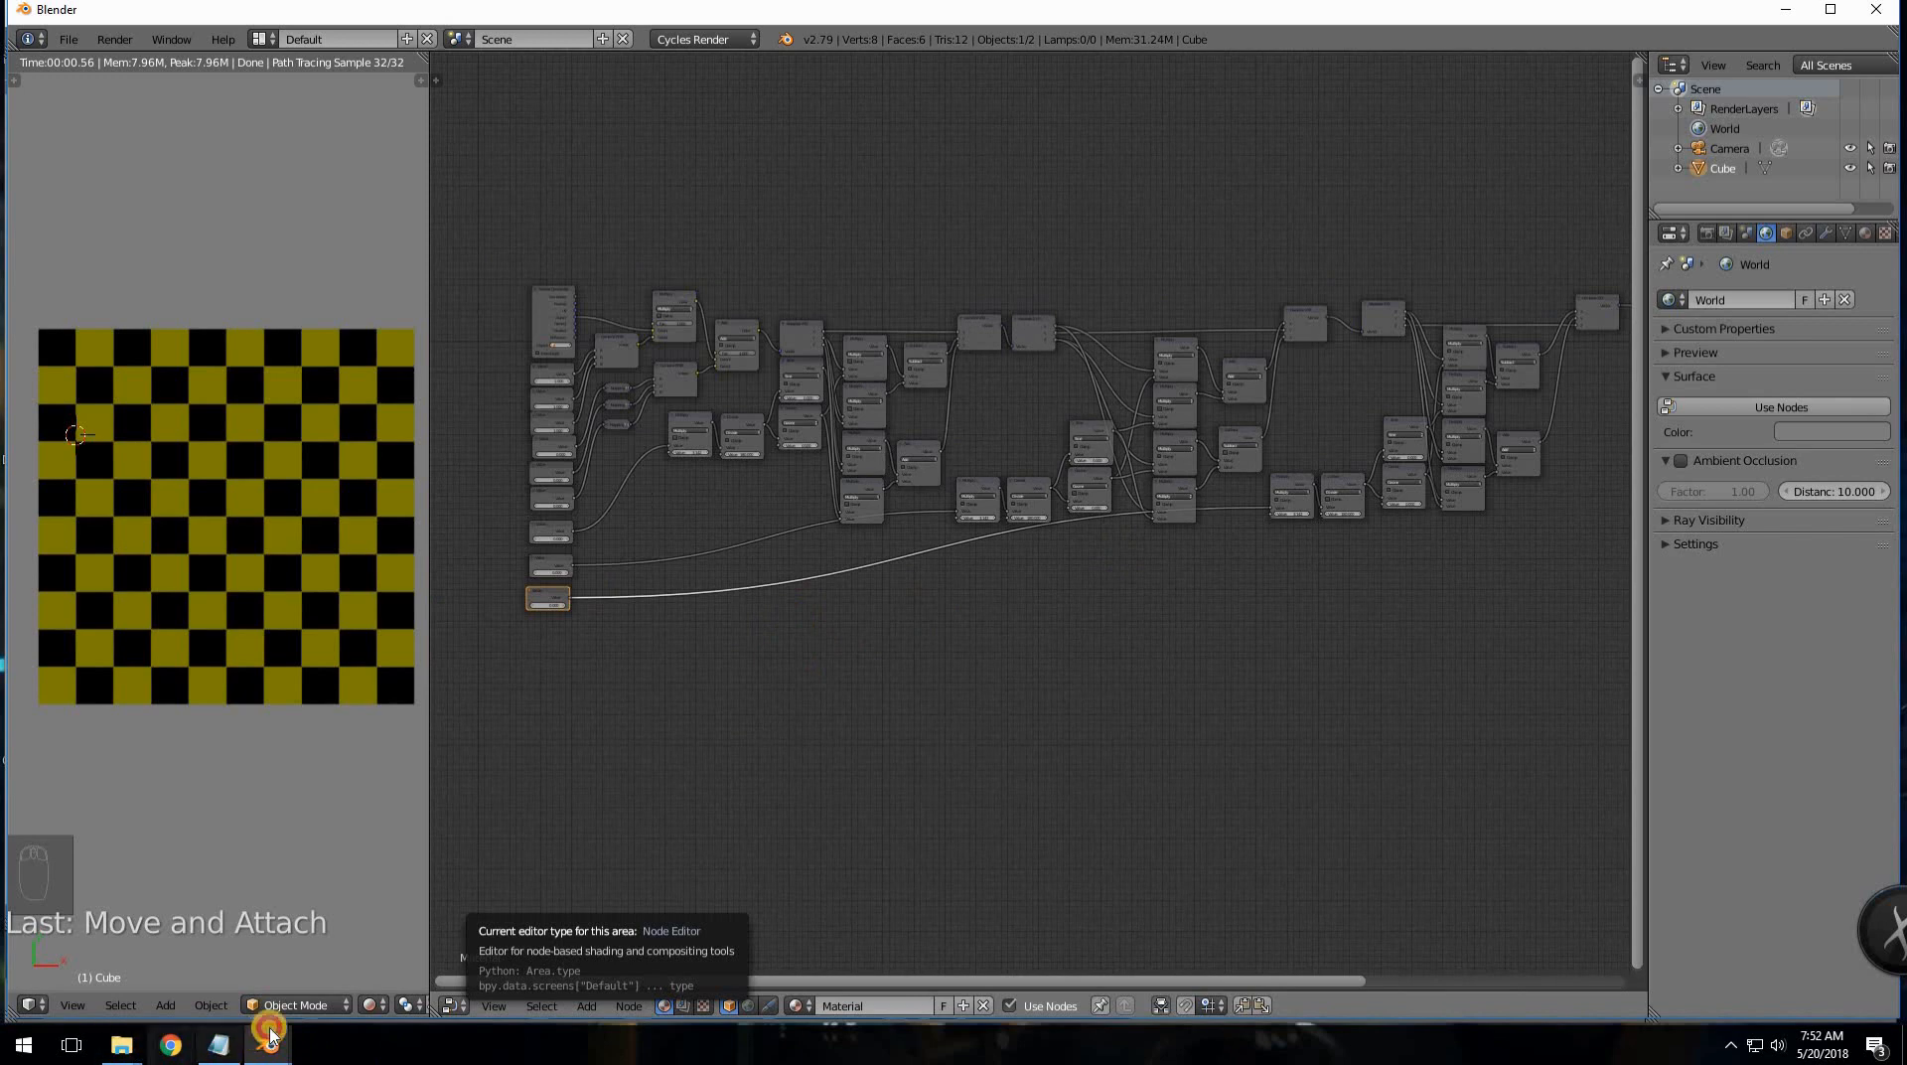
left_click(187, 954)
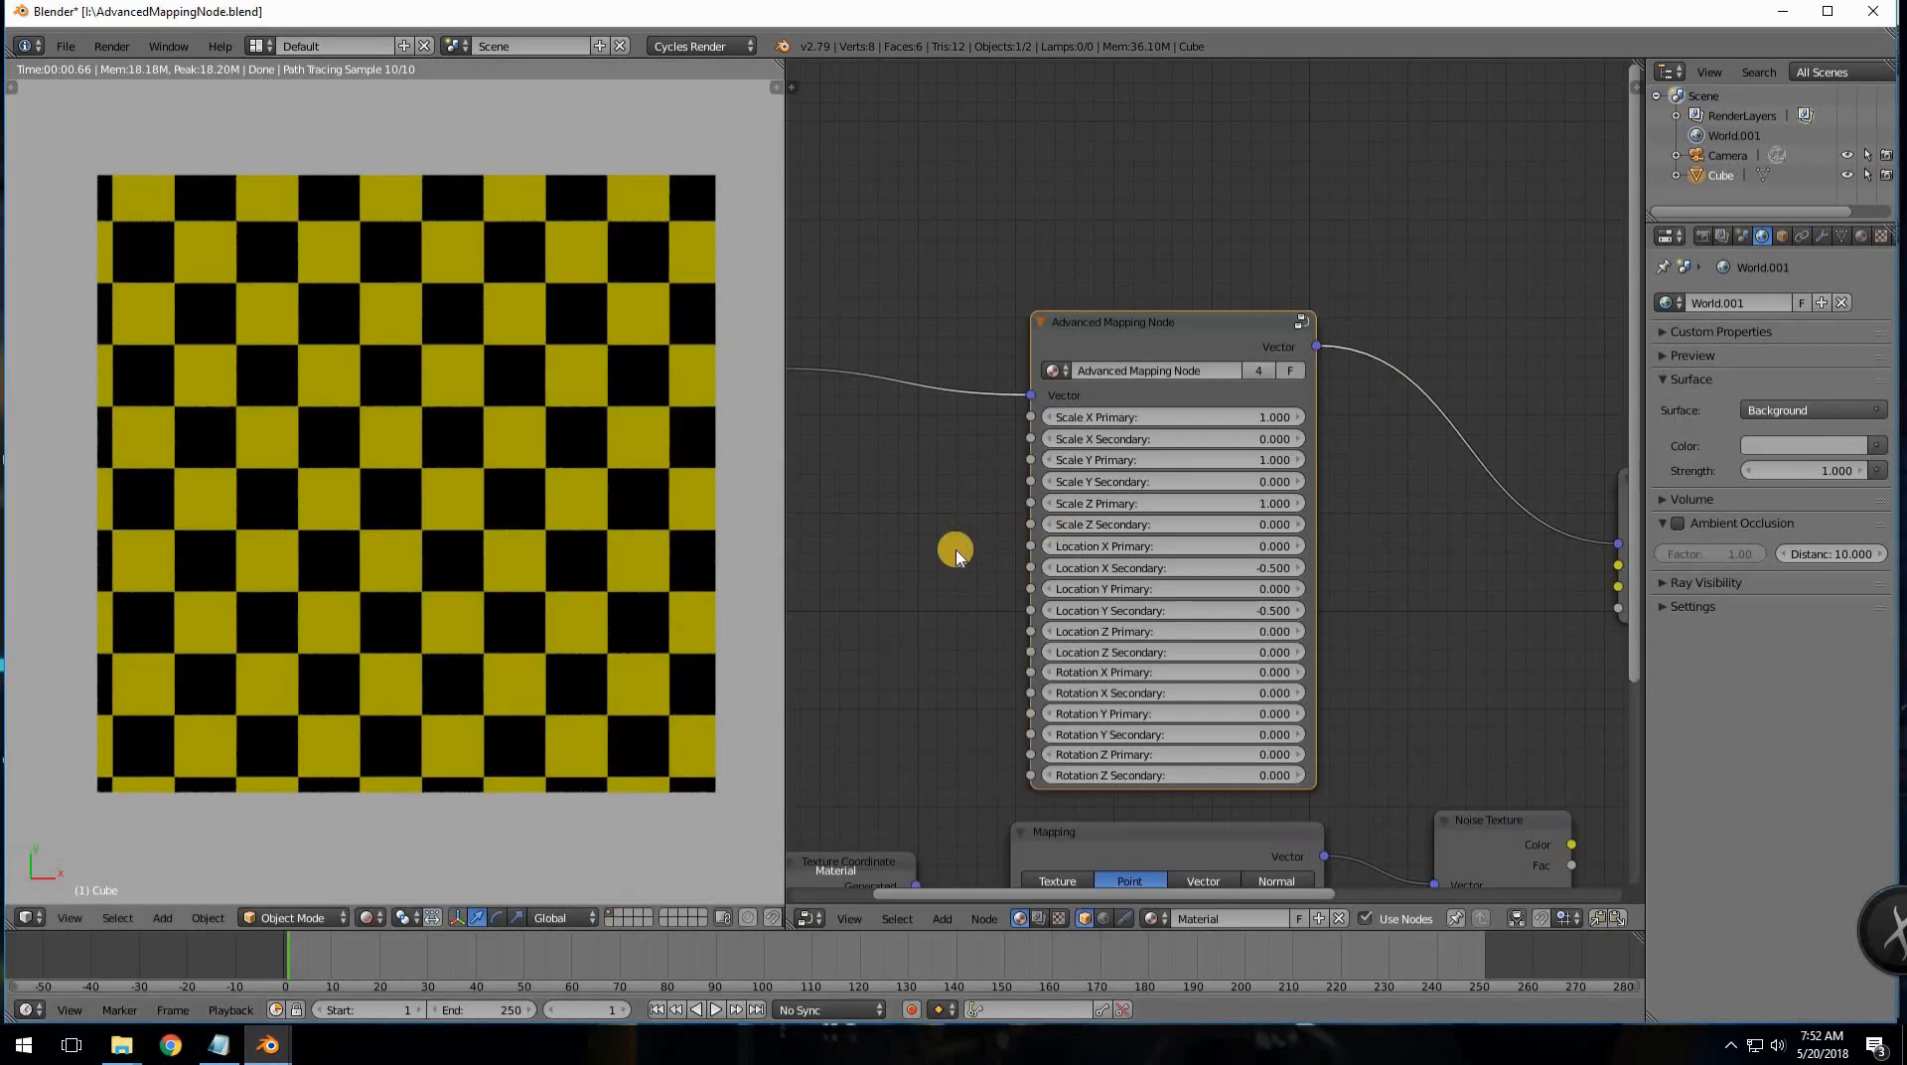
scroll(970, 544, "down", 1)
middle_click_drag(975, 517, 900, 537)
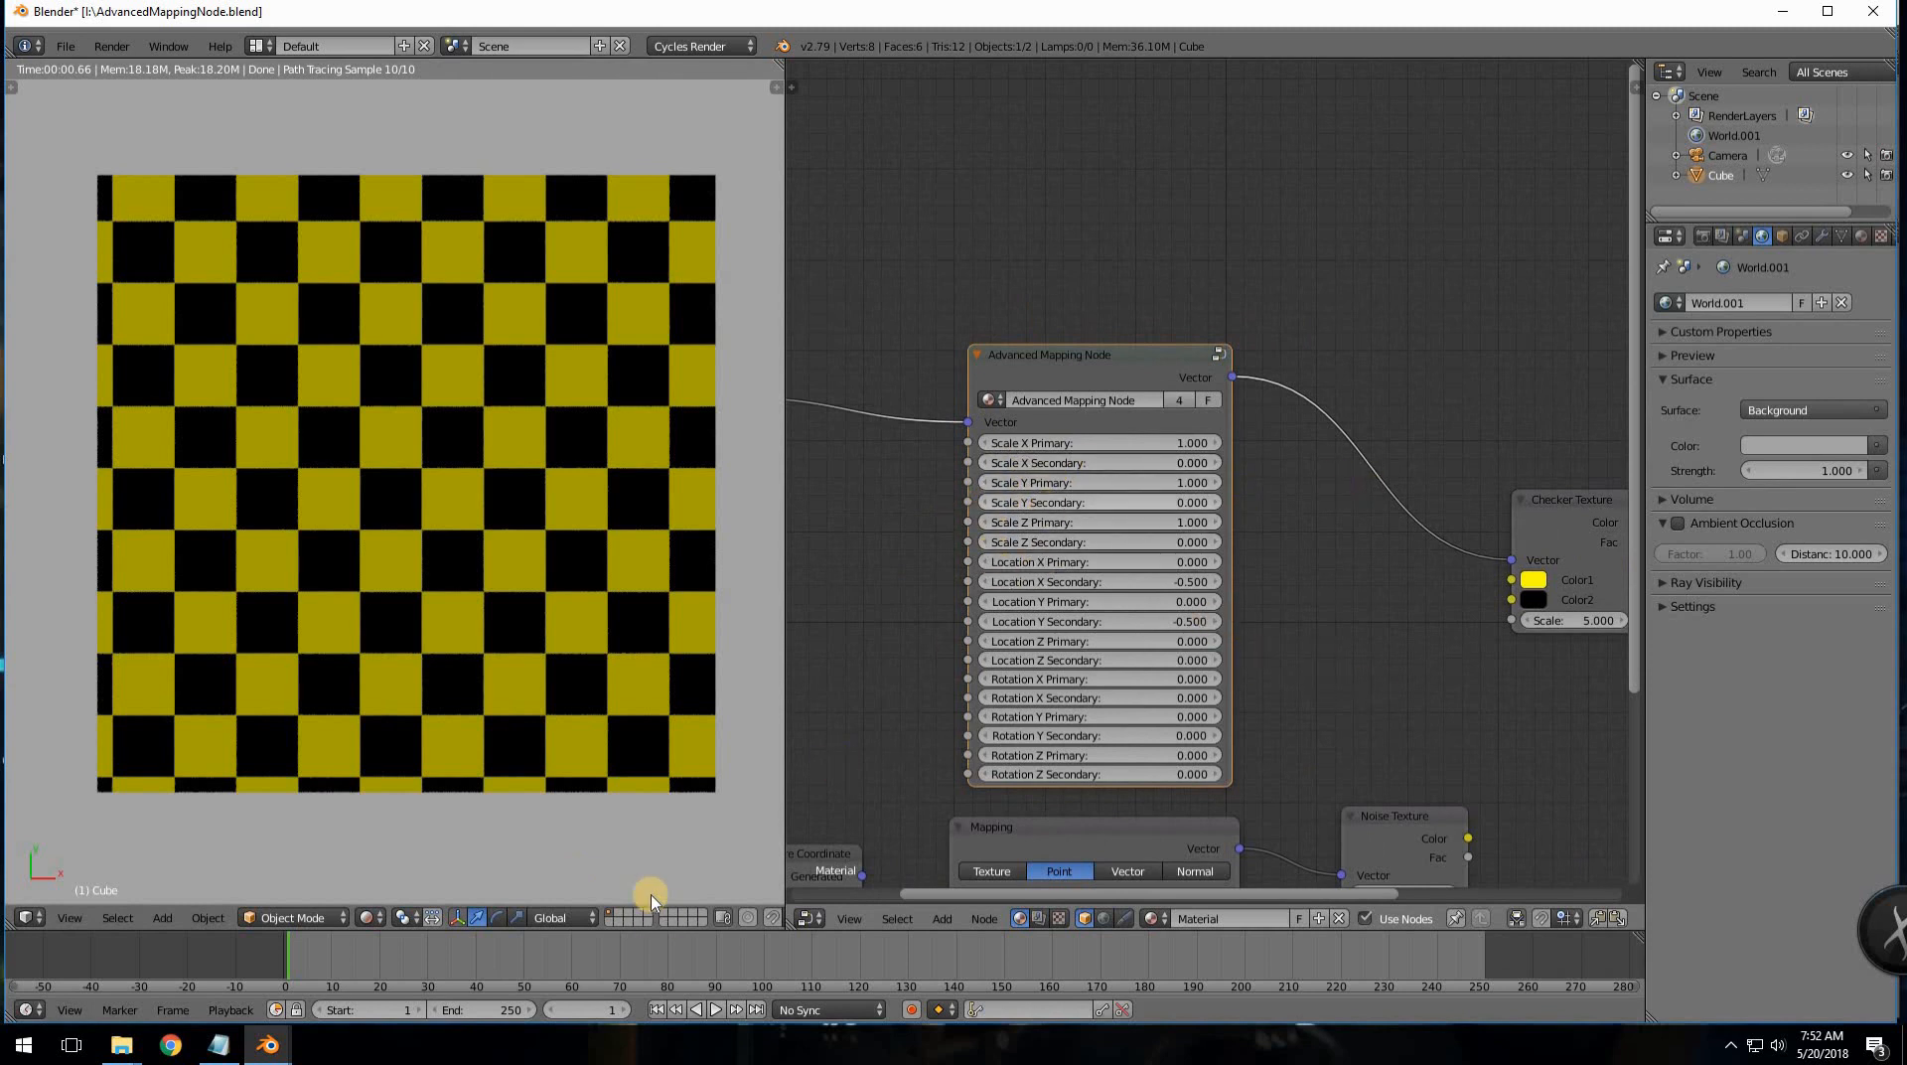
mouse_move(280, 1055)
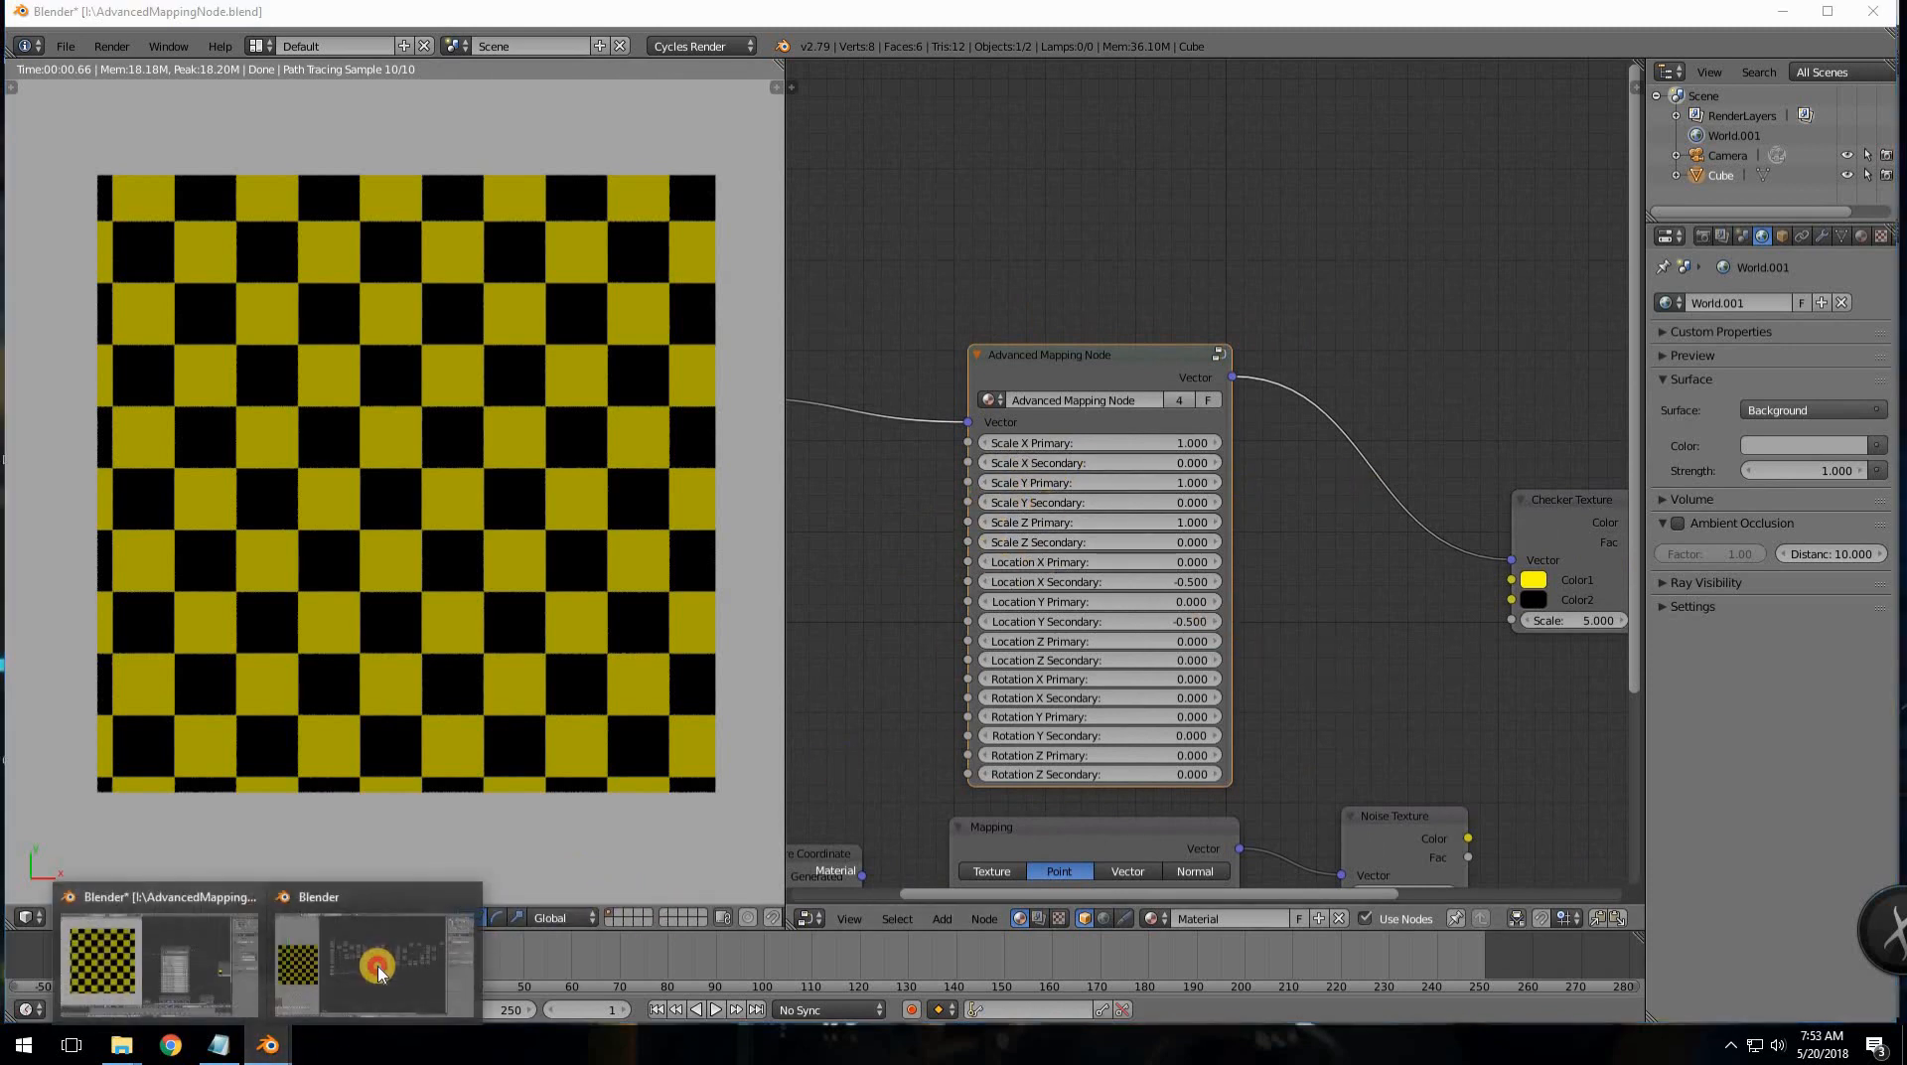
left_click(375, 961)
- Box-select the column of Value nodes and move it lower down
scroll(756, 791, "up", 3)
middle_click_drag(628, 805, 1268, 814)
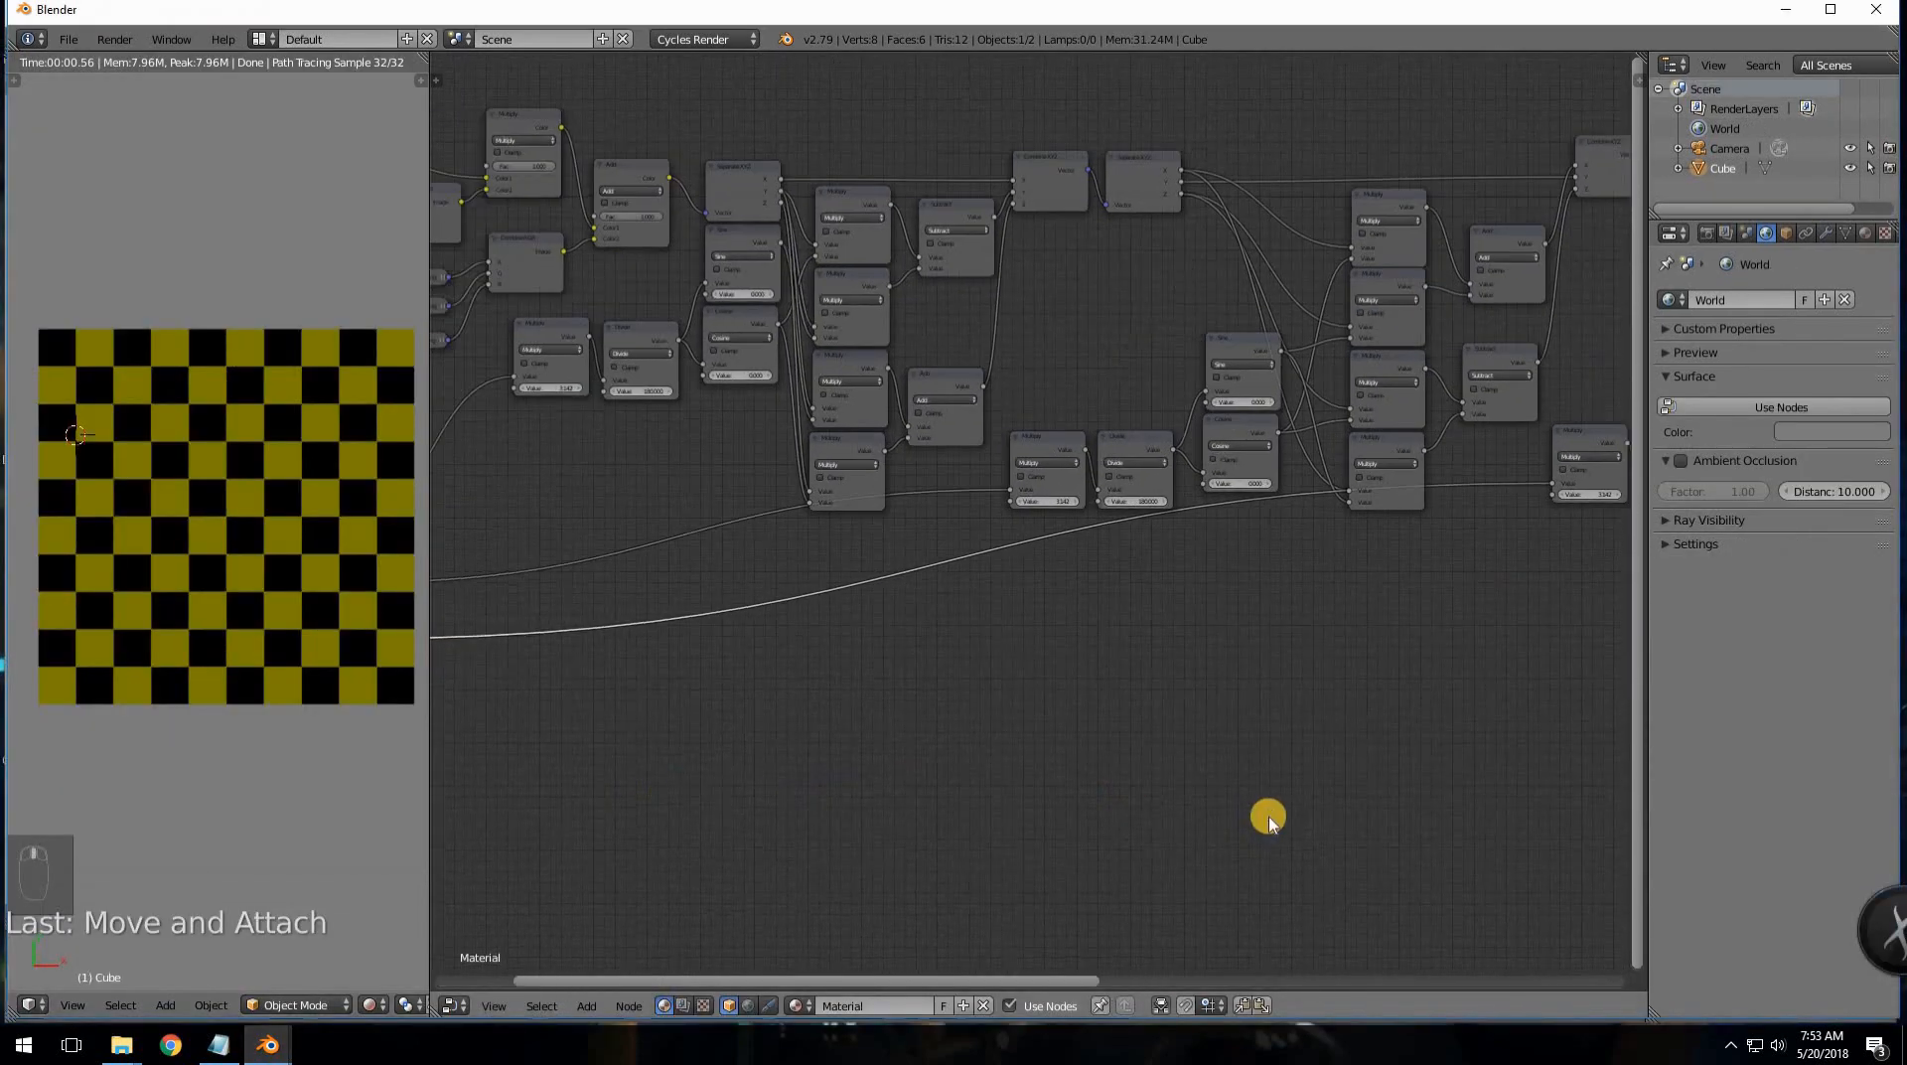
scroll(1013, 812, "up", 1)
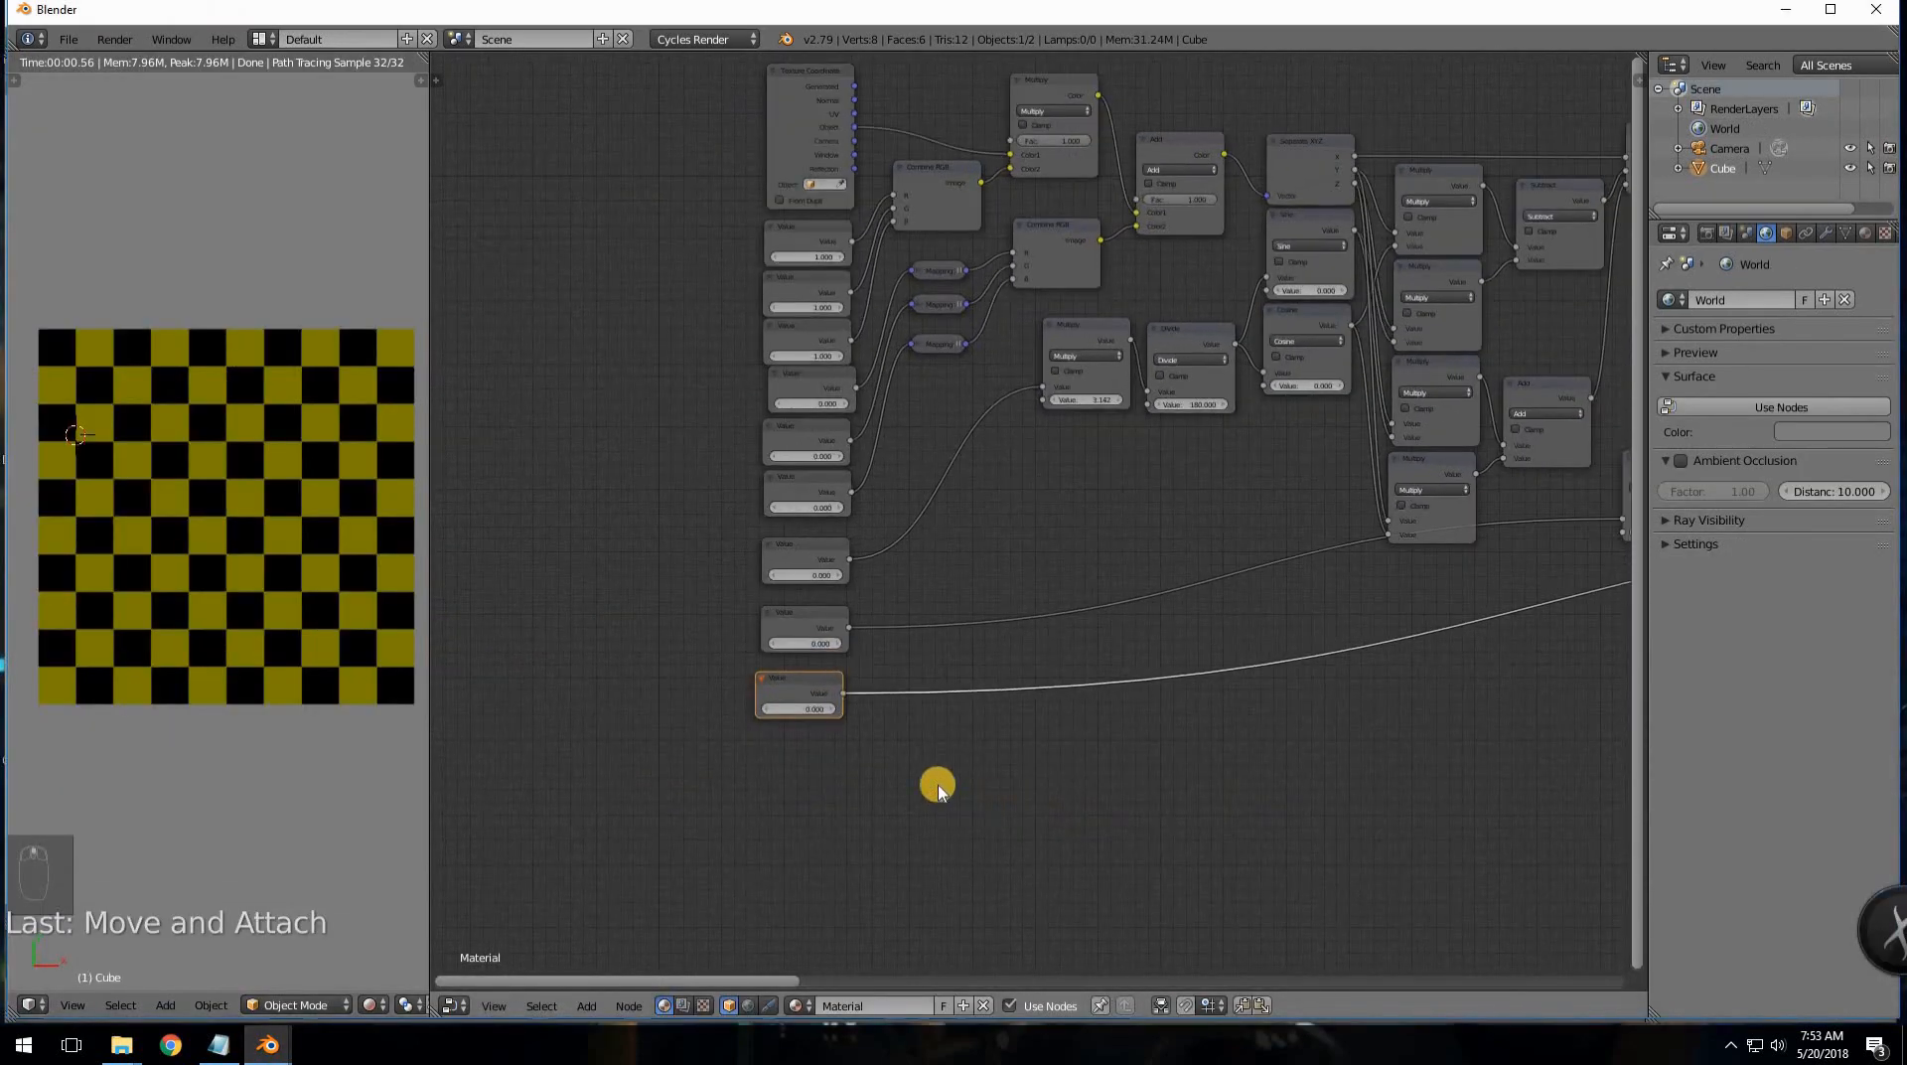
key("a")
key("b")
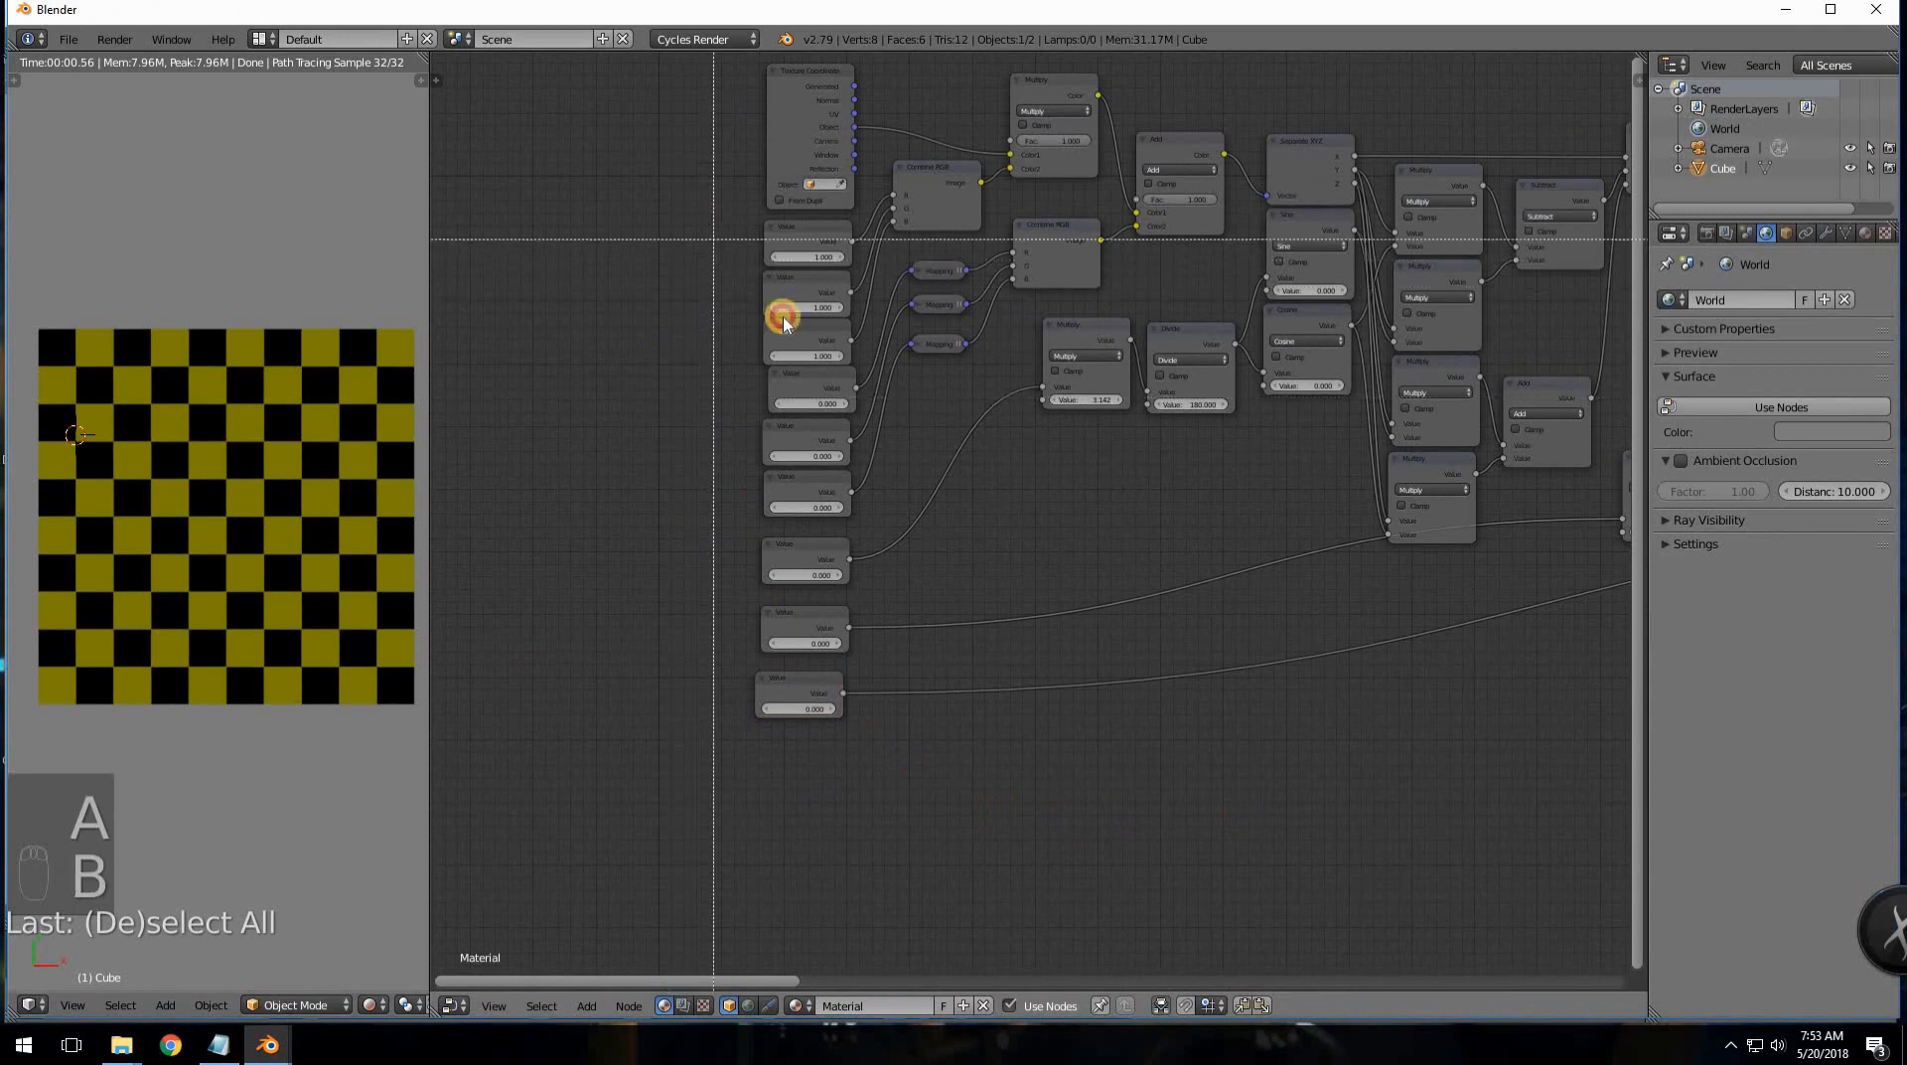
left_click_drag(745, 205, 742, 744)
key("g")
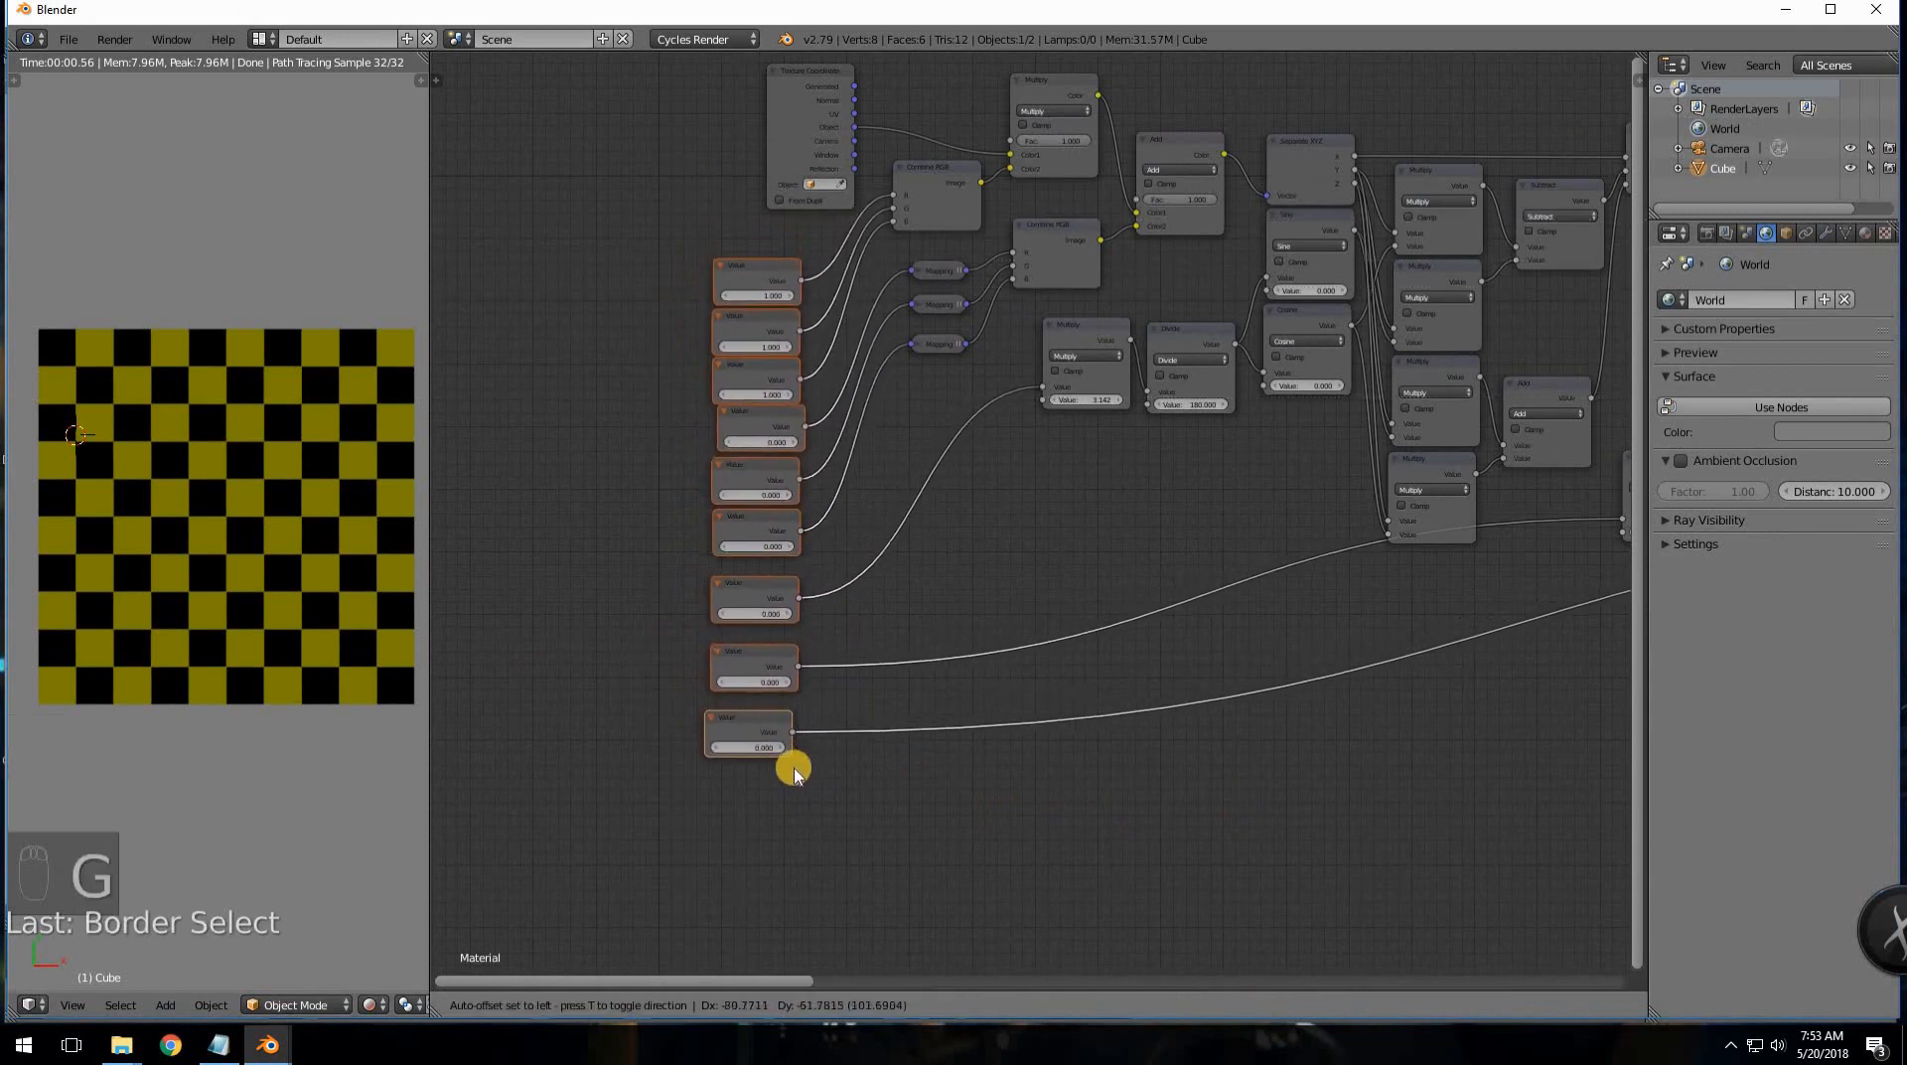
left_click(834, 954)
- Drag the 1.000 and 0.000 Value nodes up into an evenly spaced column
left_click_drag(799, 458, 803, 242)
left_click_drag(802, 524, 809, 331)
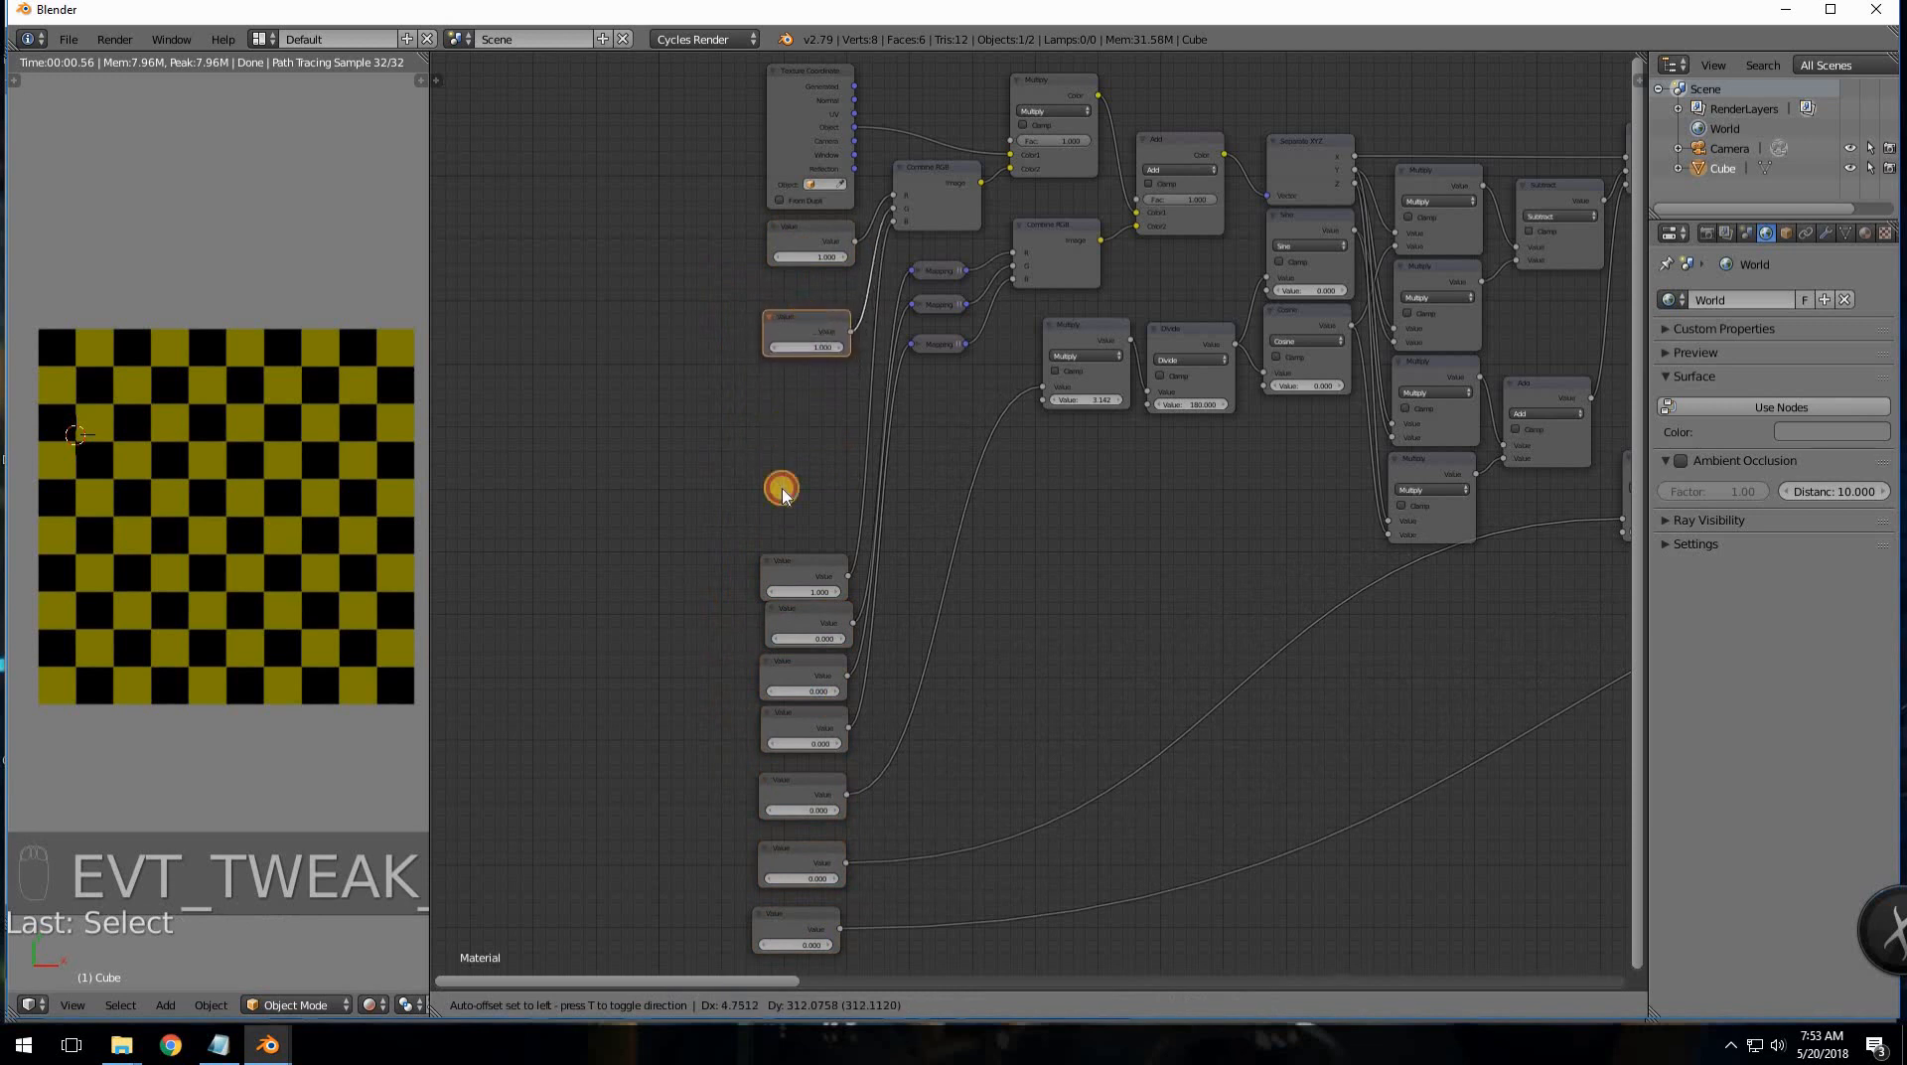
left_click_drag(792, 557, 798, 424)
left_click_drag(809, 608, 812, 512)
middle_click_drag(816, 577, 796, 489)
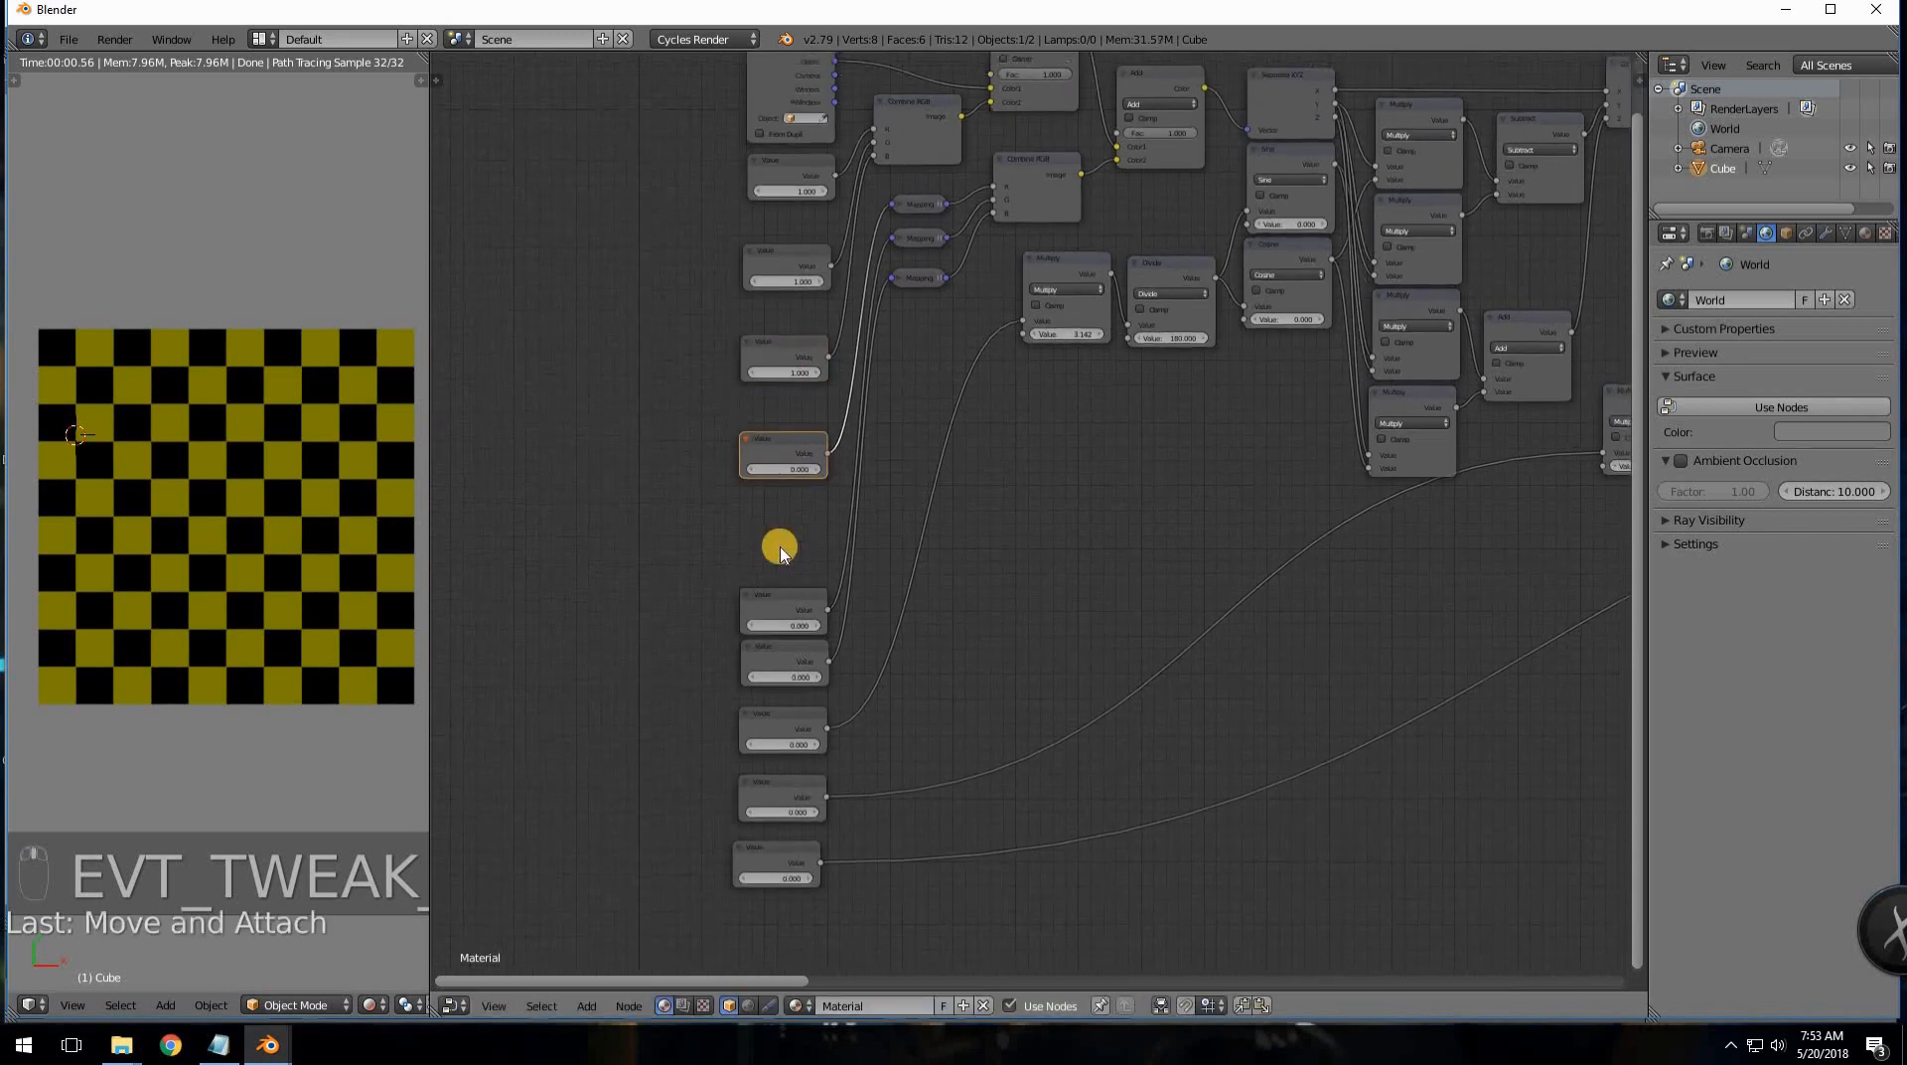
left_click_drag(781, 574, 777, 502)
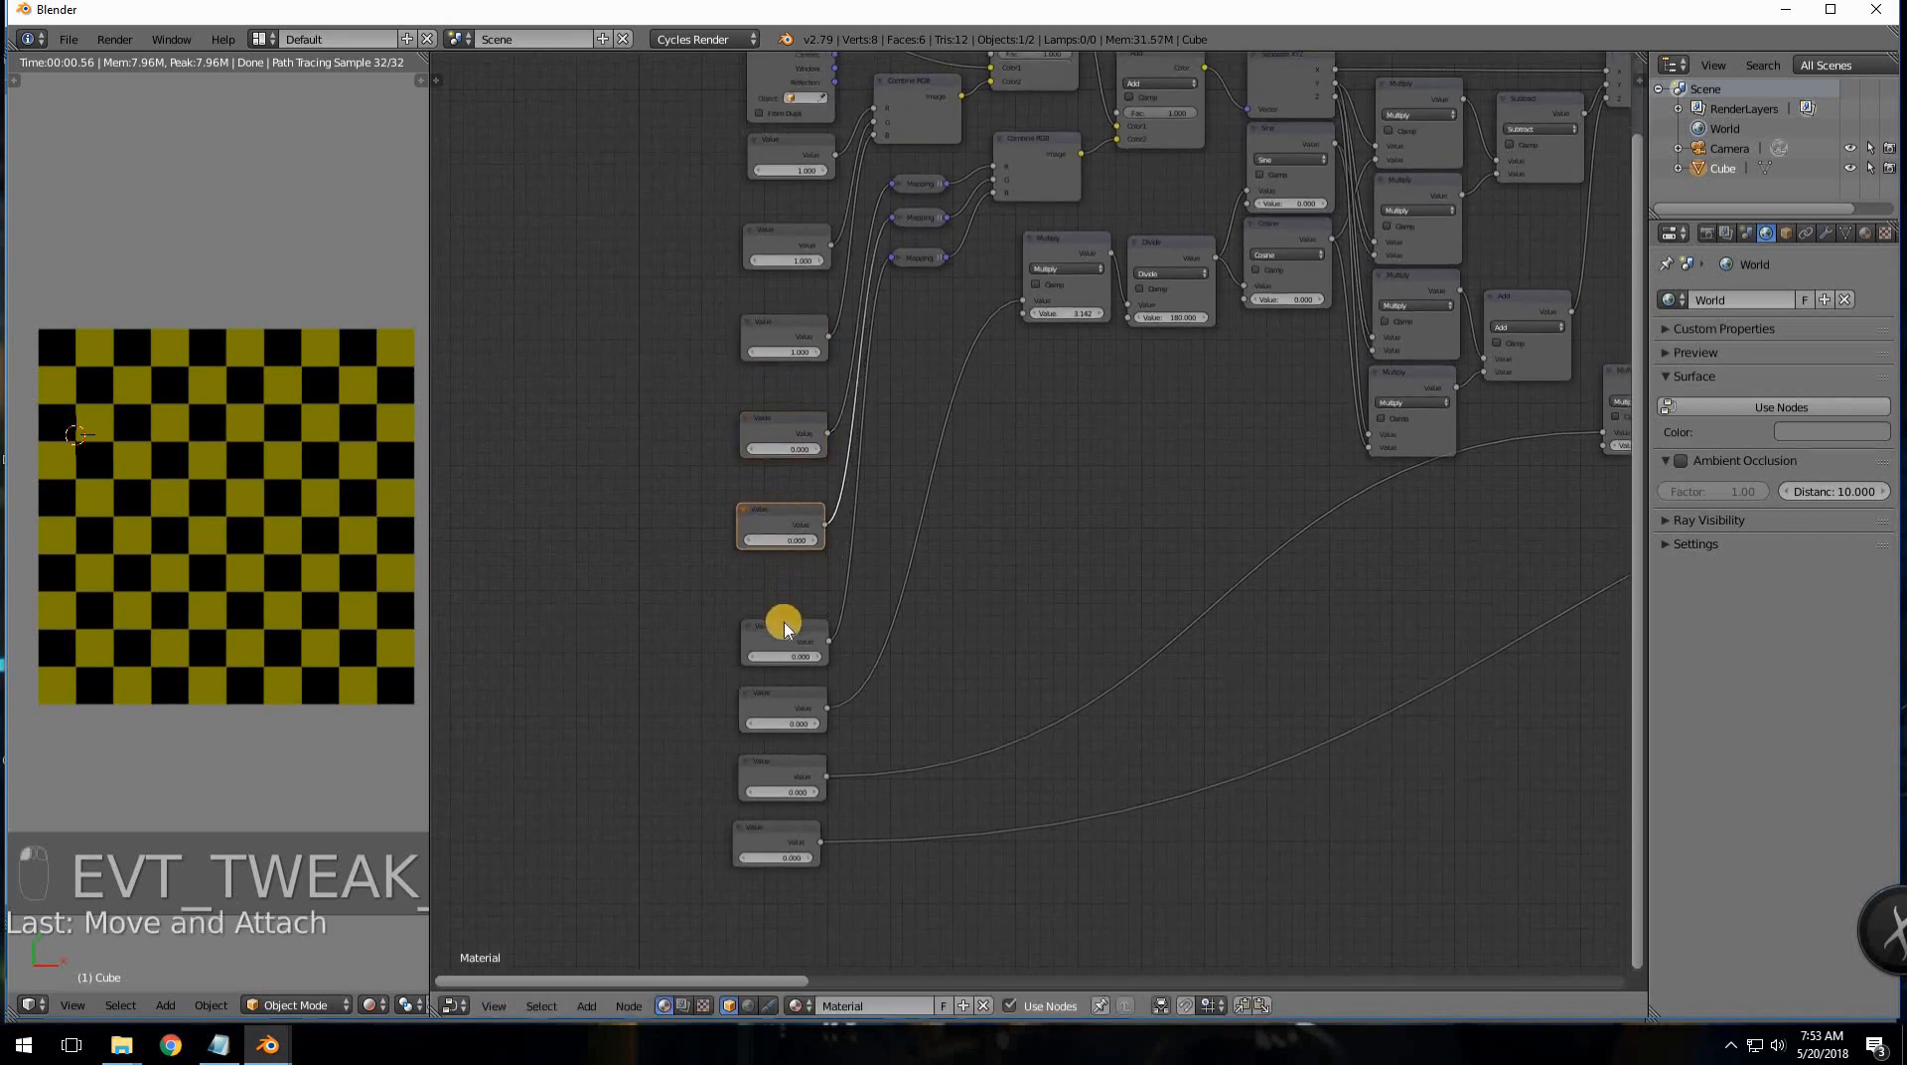
mouse_move(780, 635)
left_mouse_down()
mouse_move(778, 603)
mouse_move(778, 620)
left_mouse_up()
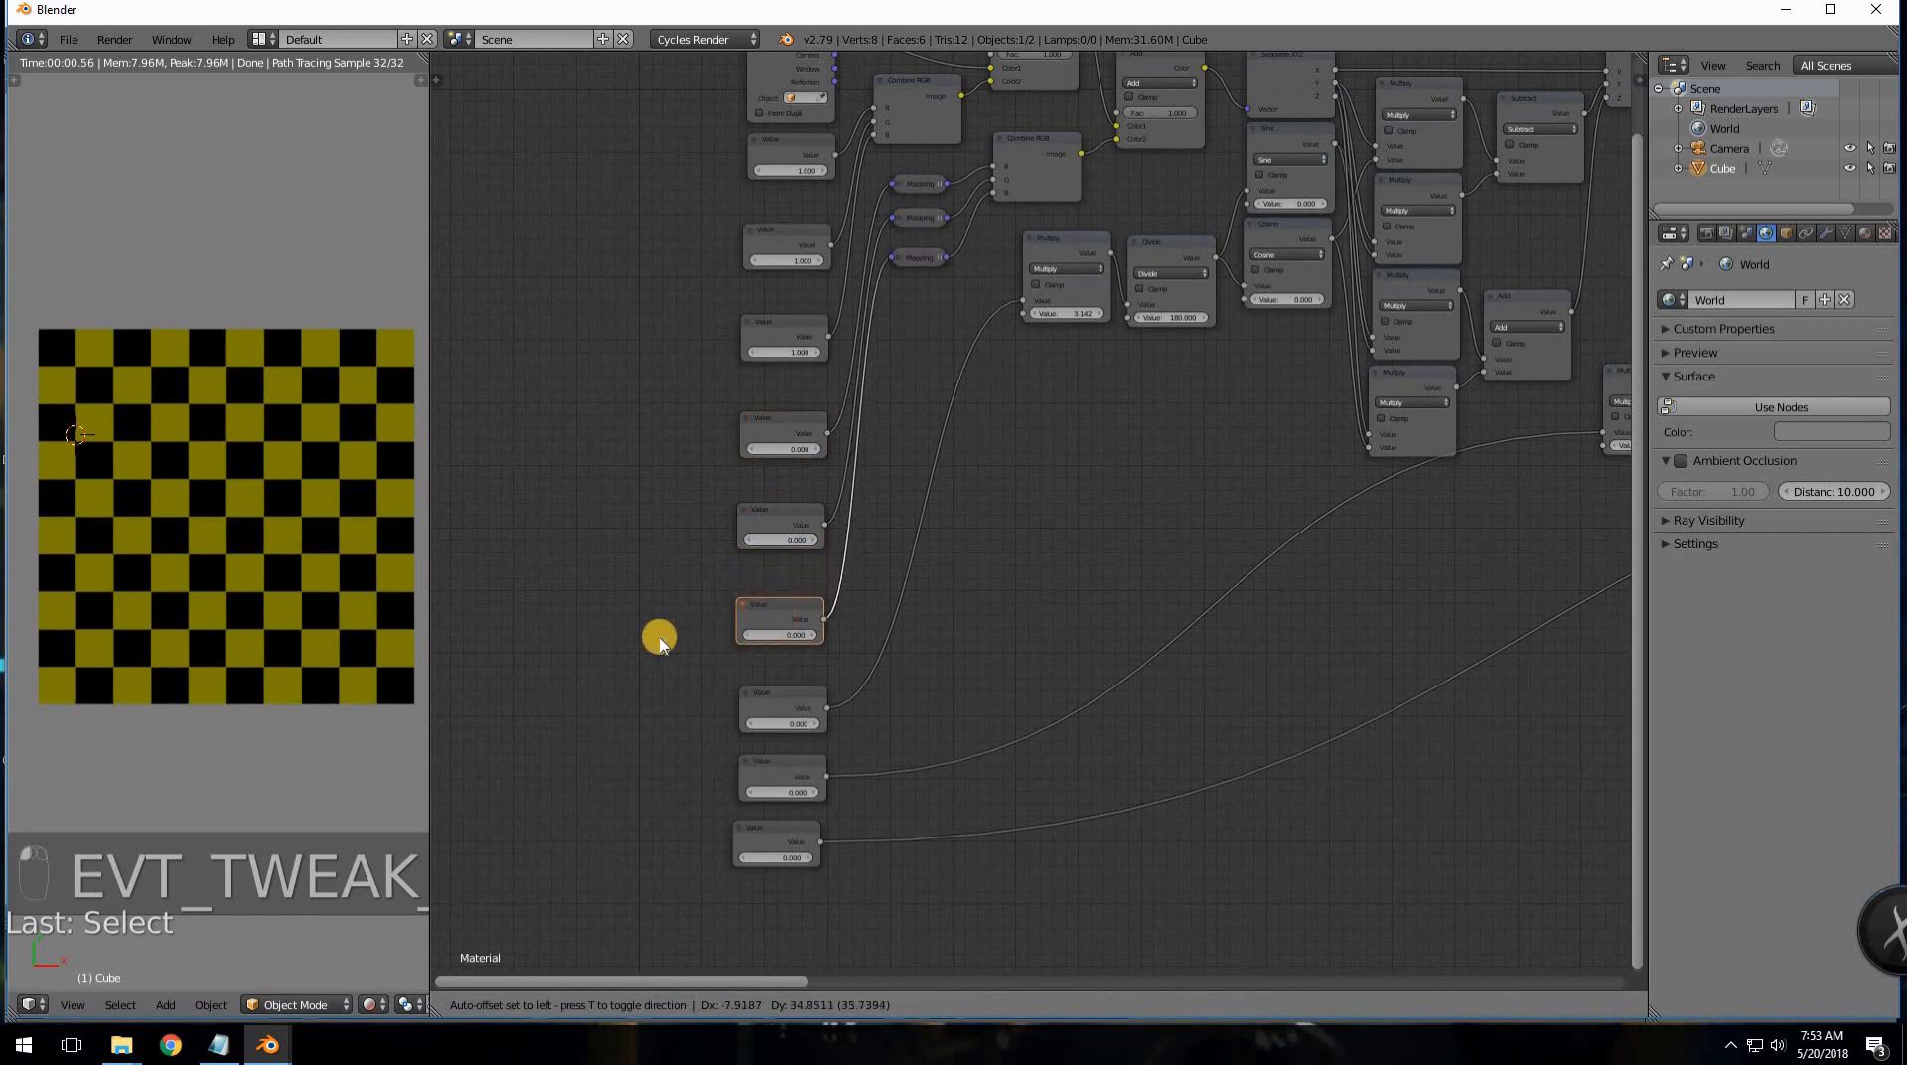
scroll(776, 685, "up", 1)
middle_click_drag(778, 687, 800, 493)
left_click_drag(792, 519, 792, 527)
left_click_drag(796, 602, 766, 750)
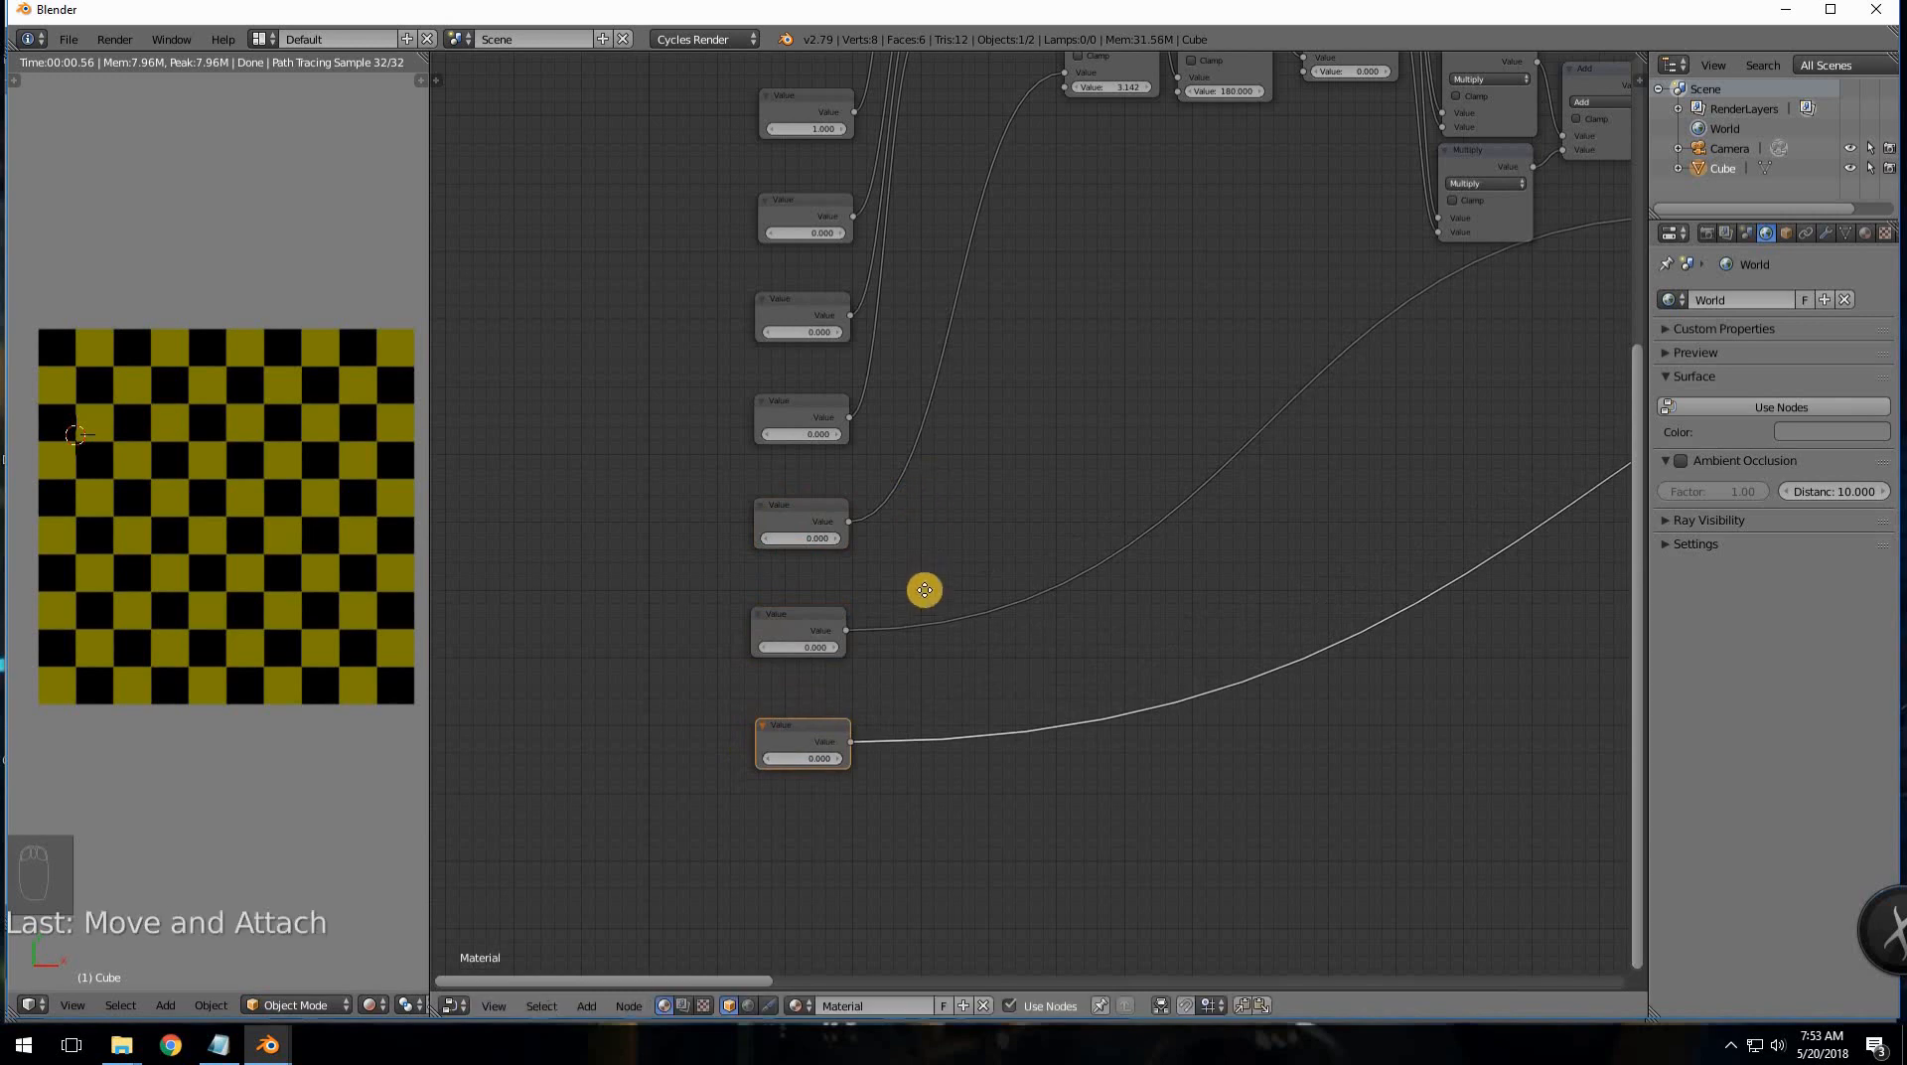
- Select the whole Value column and shift it slightly further left
scroll(979, 631, "down", 3)
scroll(971, 615, "down", 1)
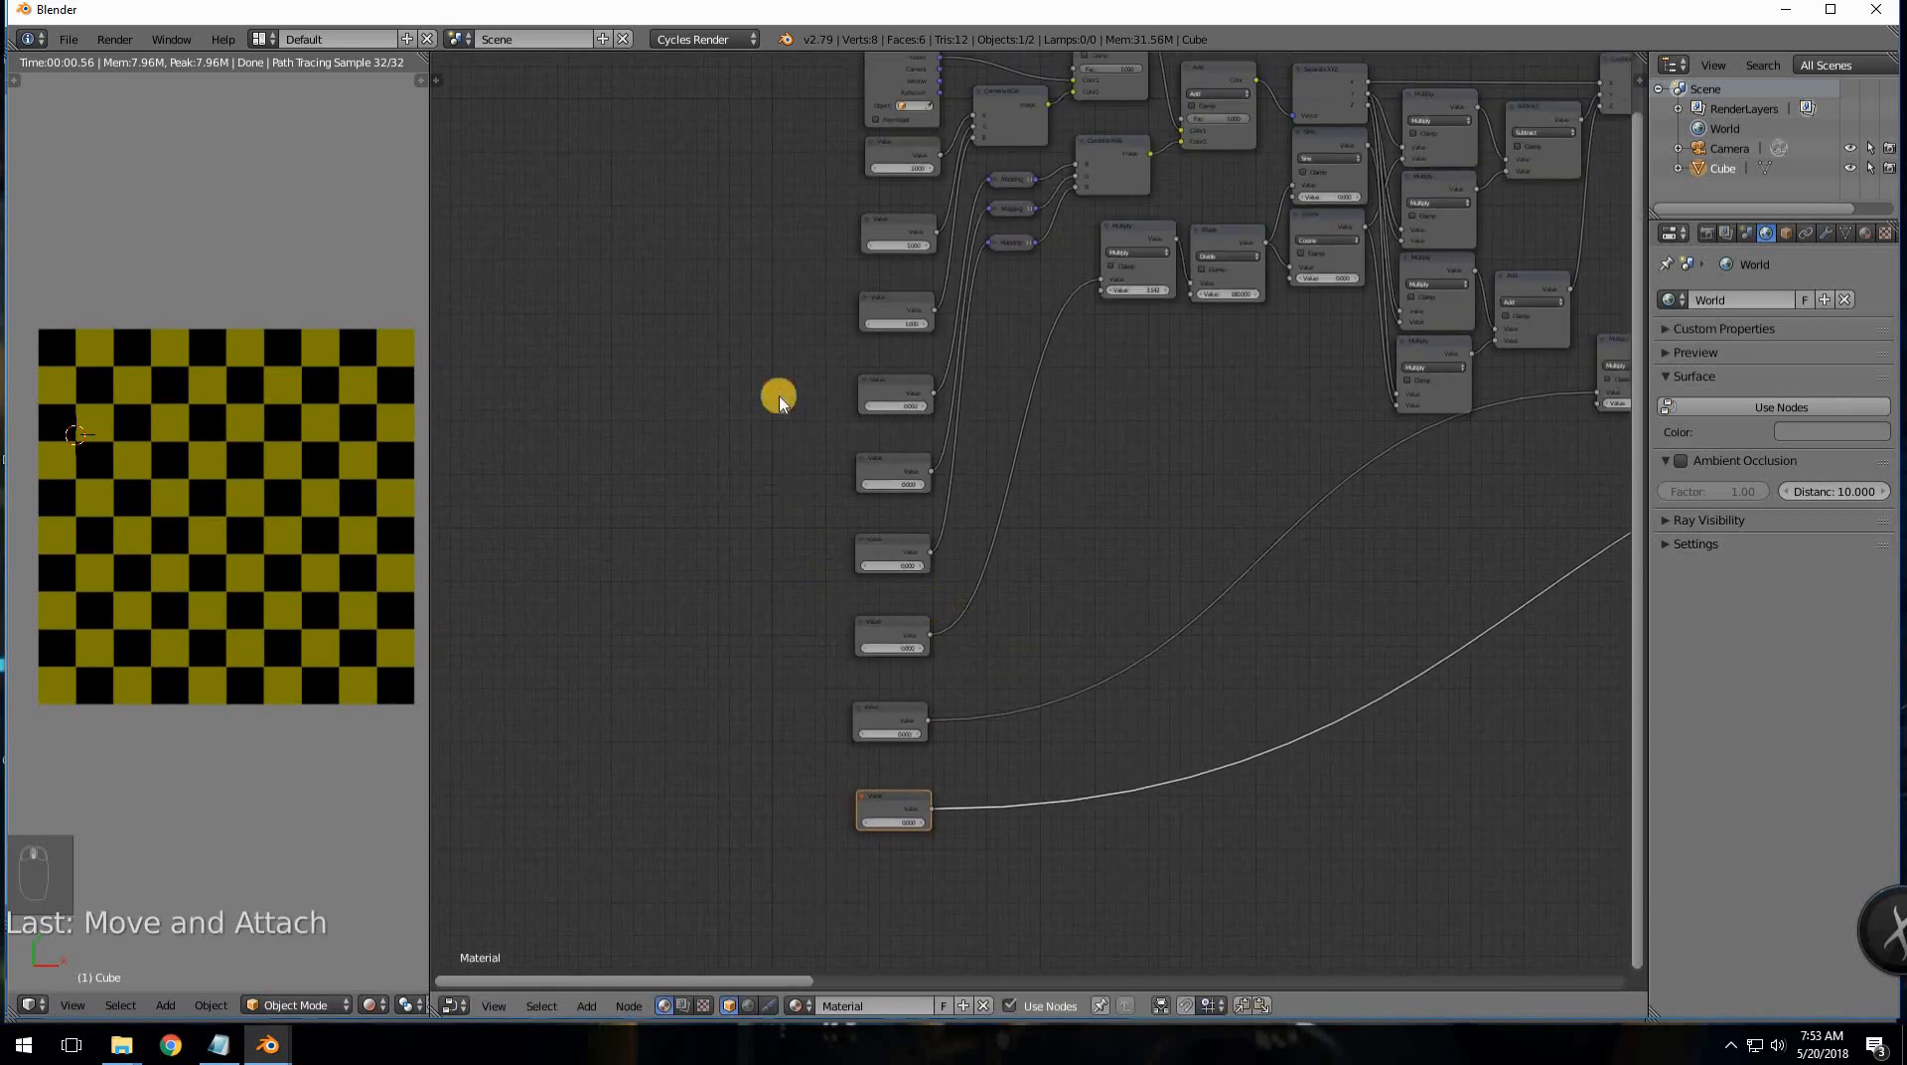
key("a")
key("b")
left_click_drag(849, 151, 911, 812)
key("g")
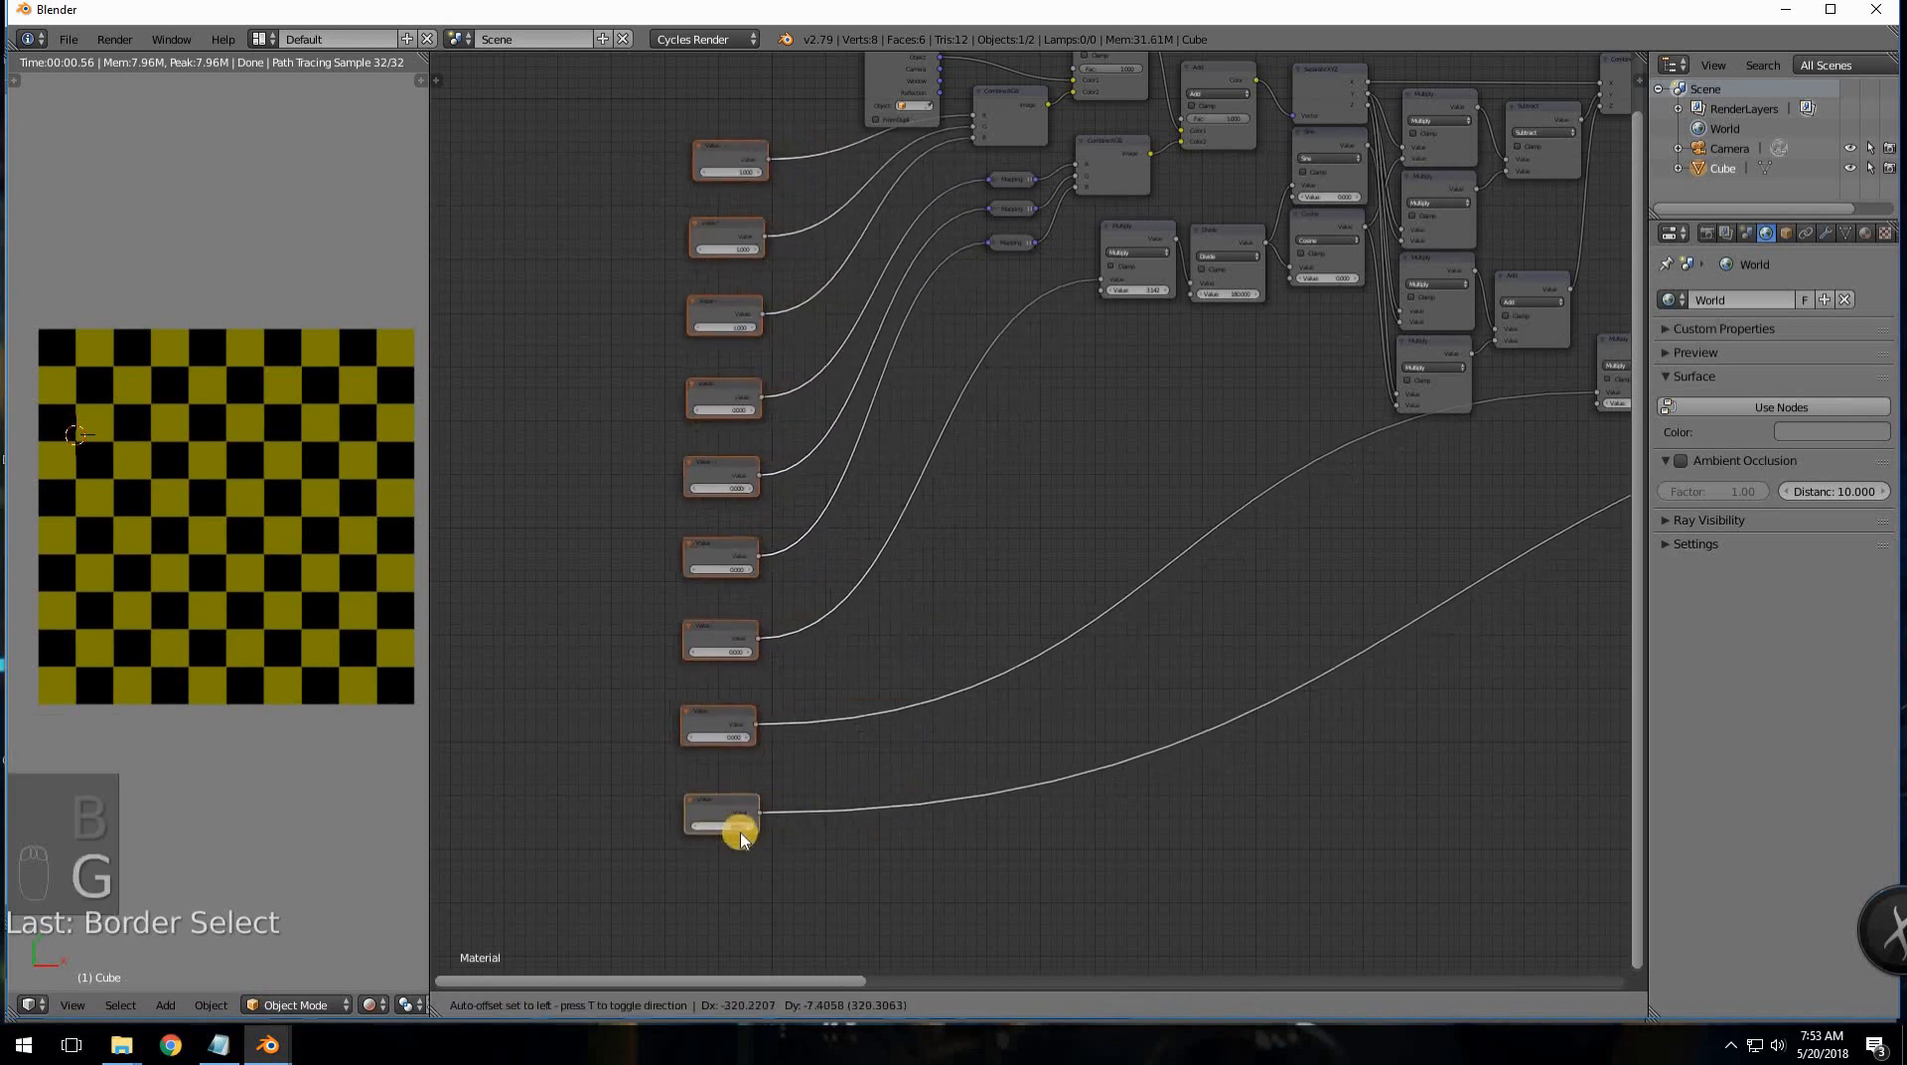
left_click(687, 846)
- Duplicate the Value column so each copy sits directly beneath its original
middle_click_drag(688, 277, 816, 430)
middle_click_drag(1057, 624, 987, 456)
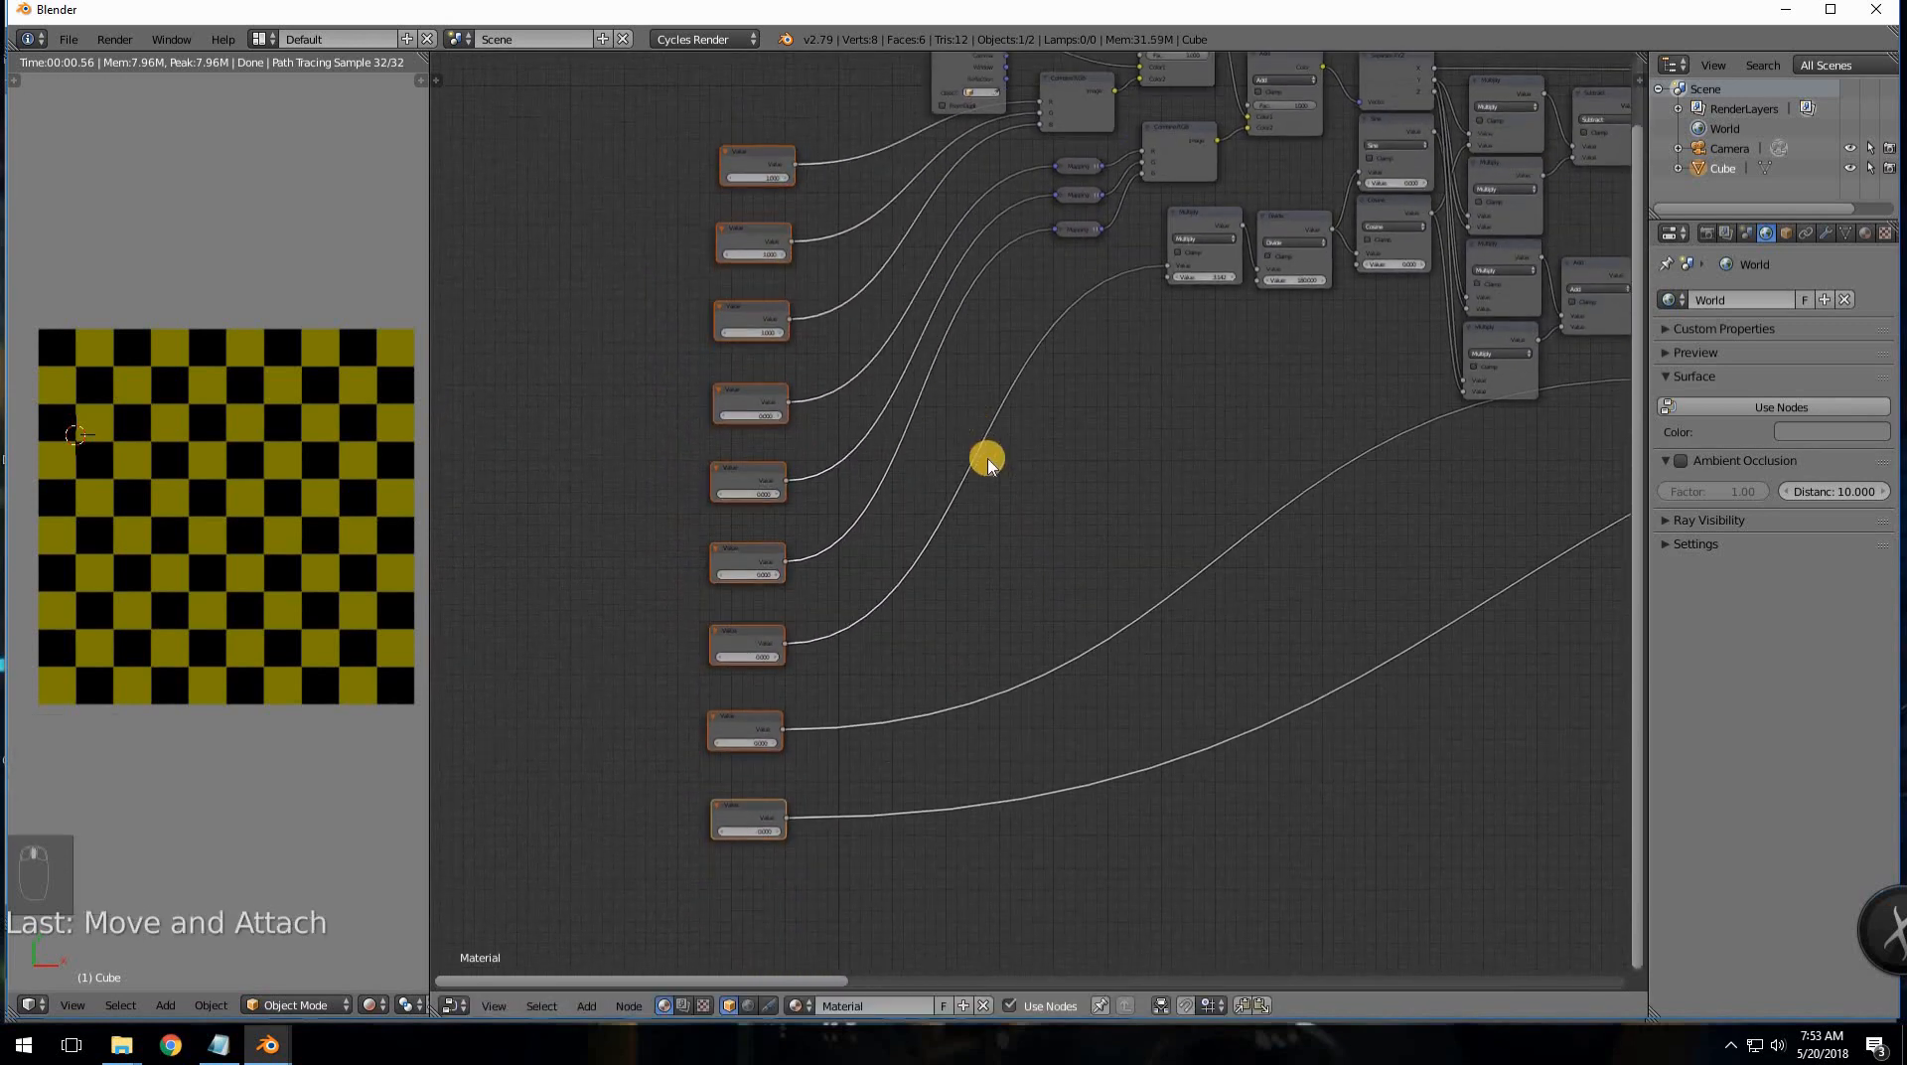
key("shift+d")
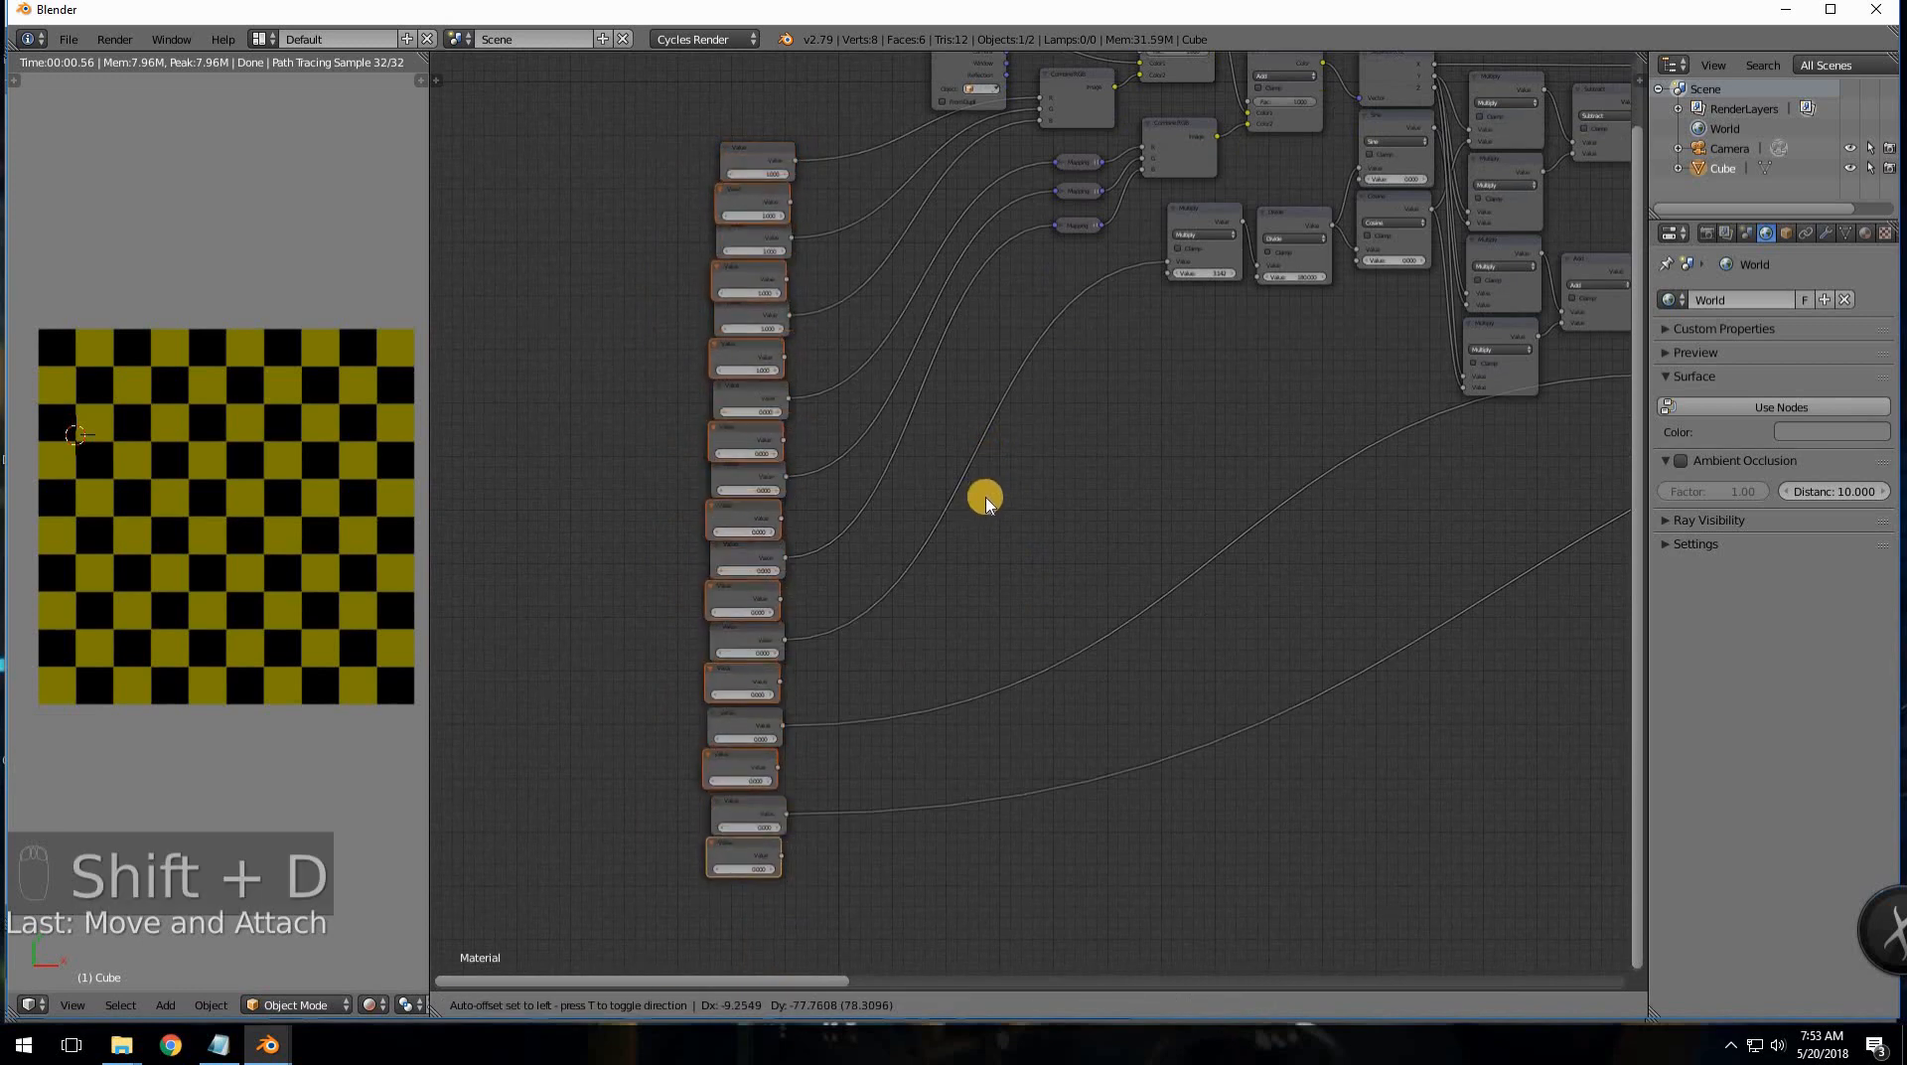
left_click(983, 497)
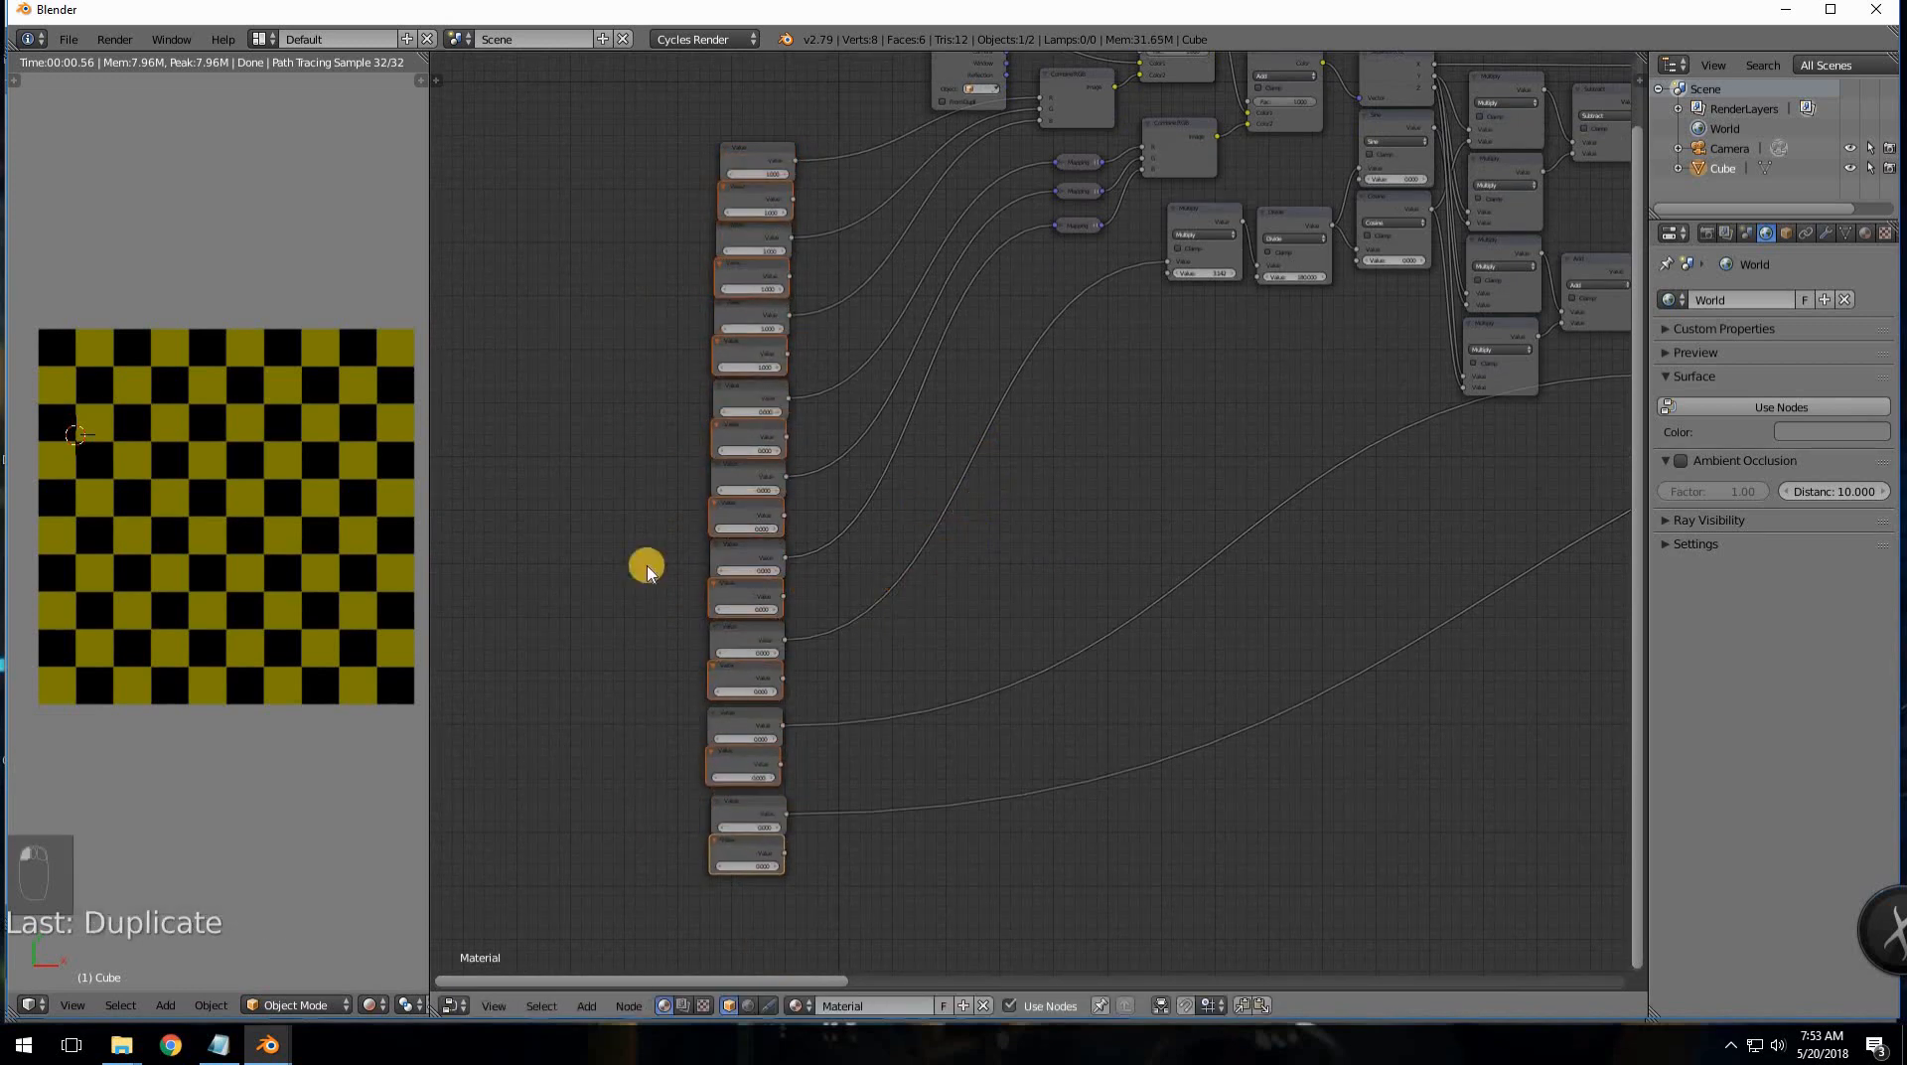
scroll(890, 454, "up", 2)
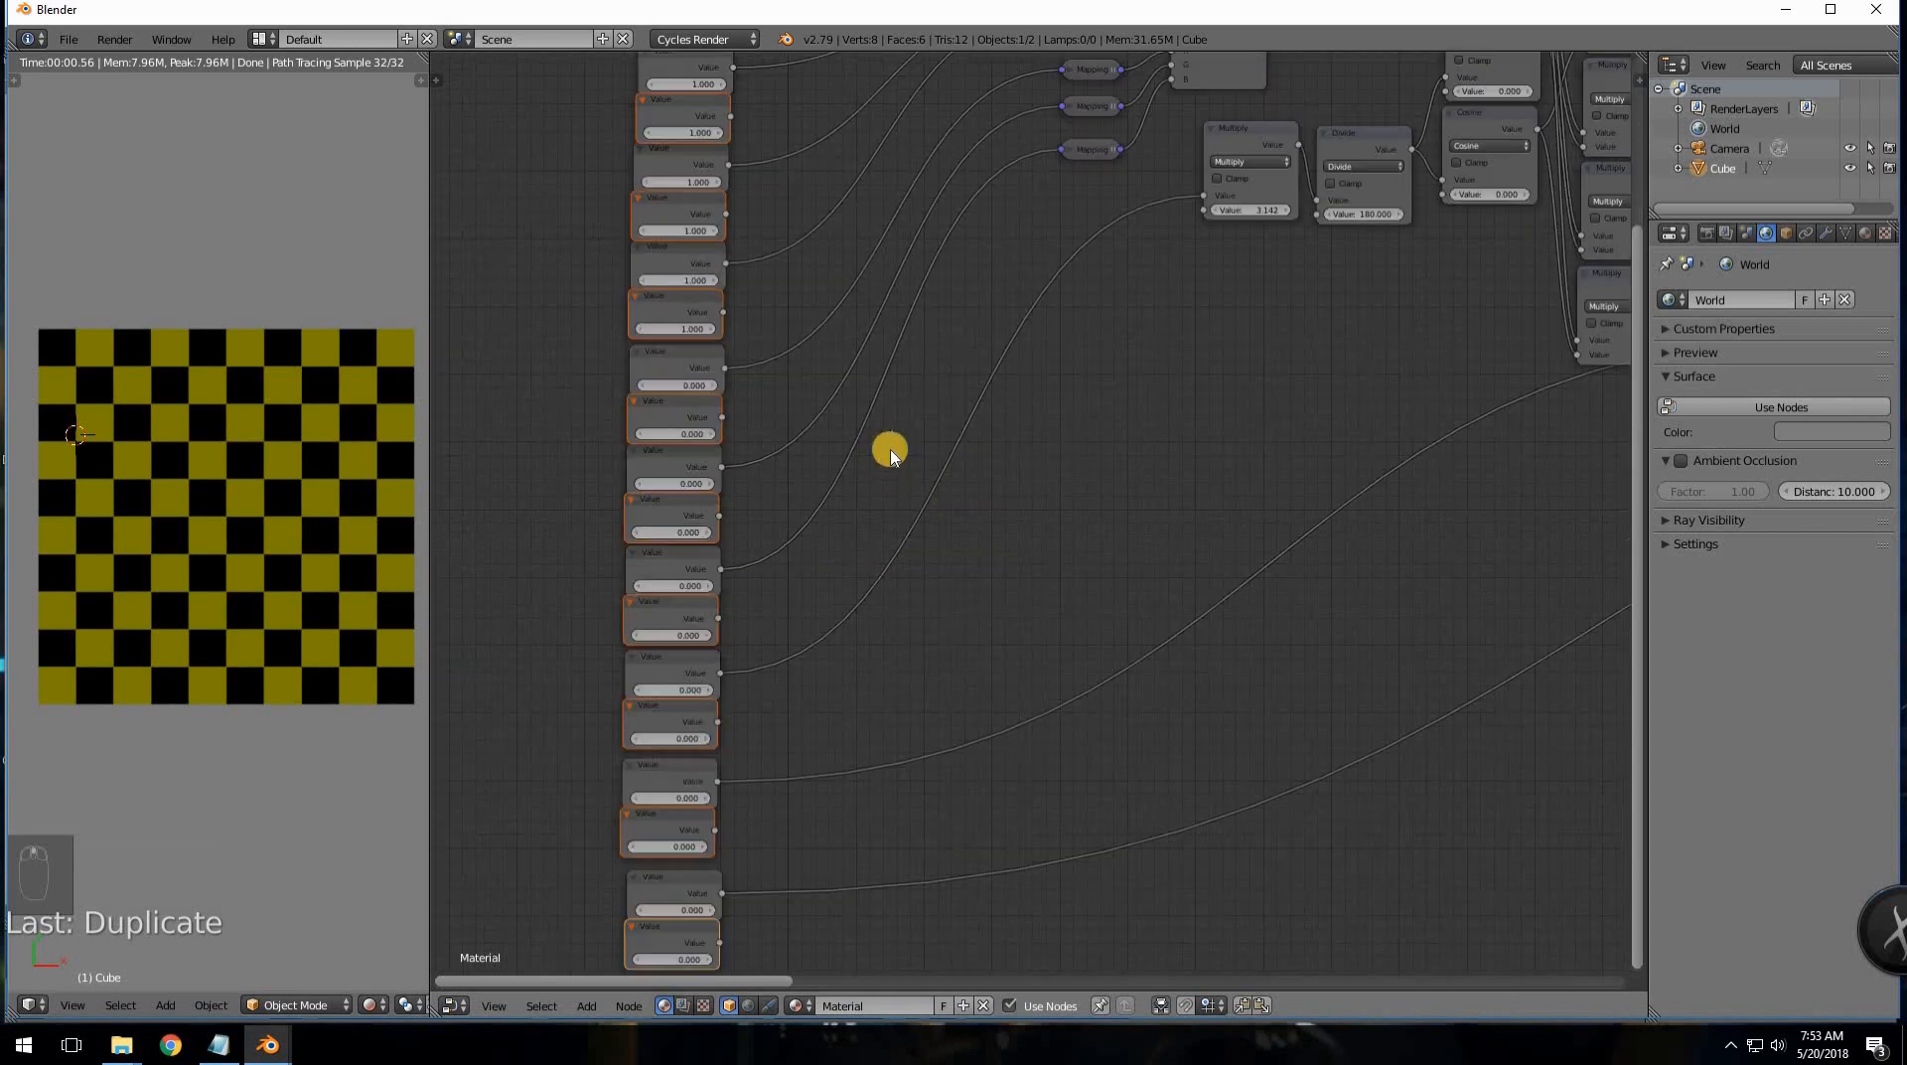
middle_click_drag(933, 715, 931, 704)
scroll(909, 637, "up", 4)
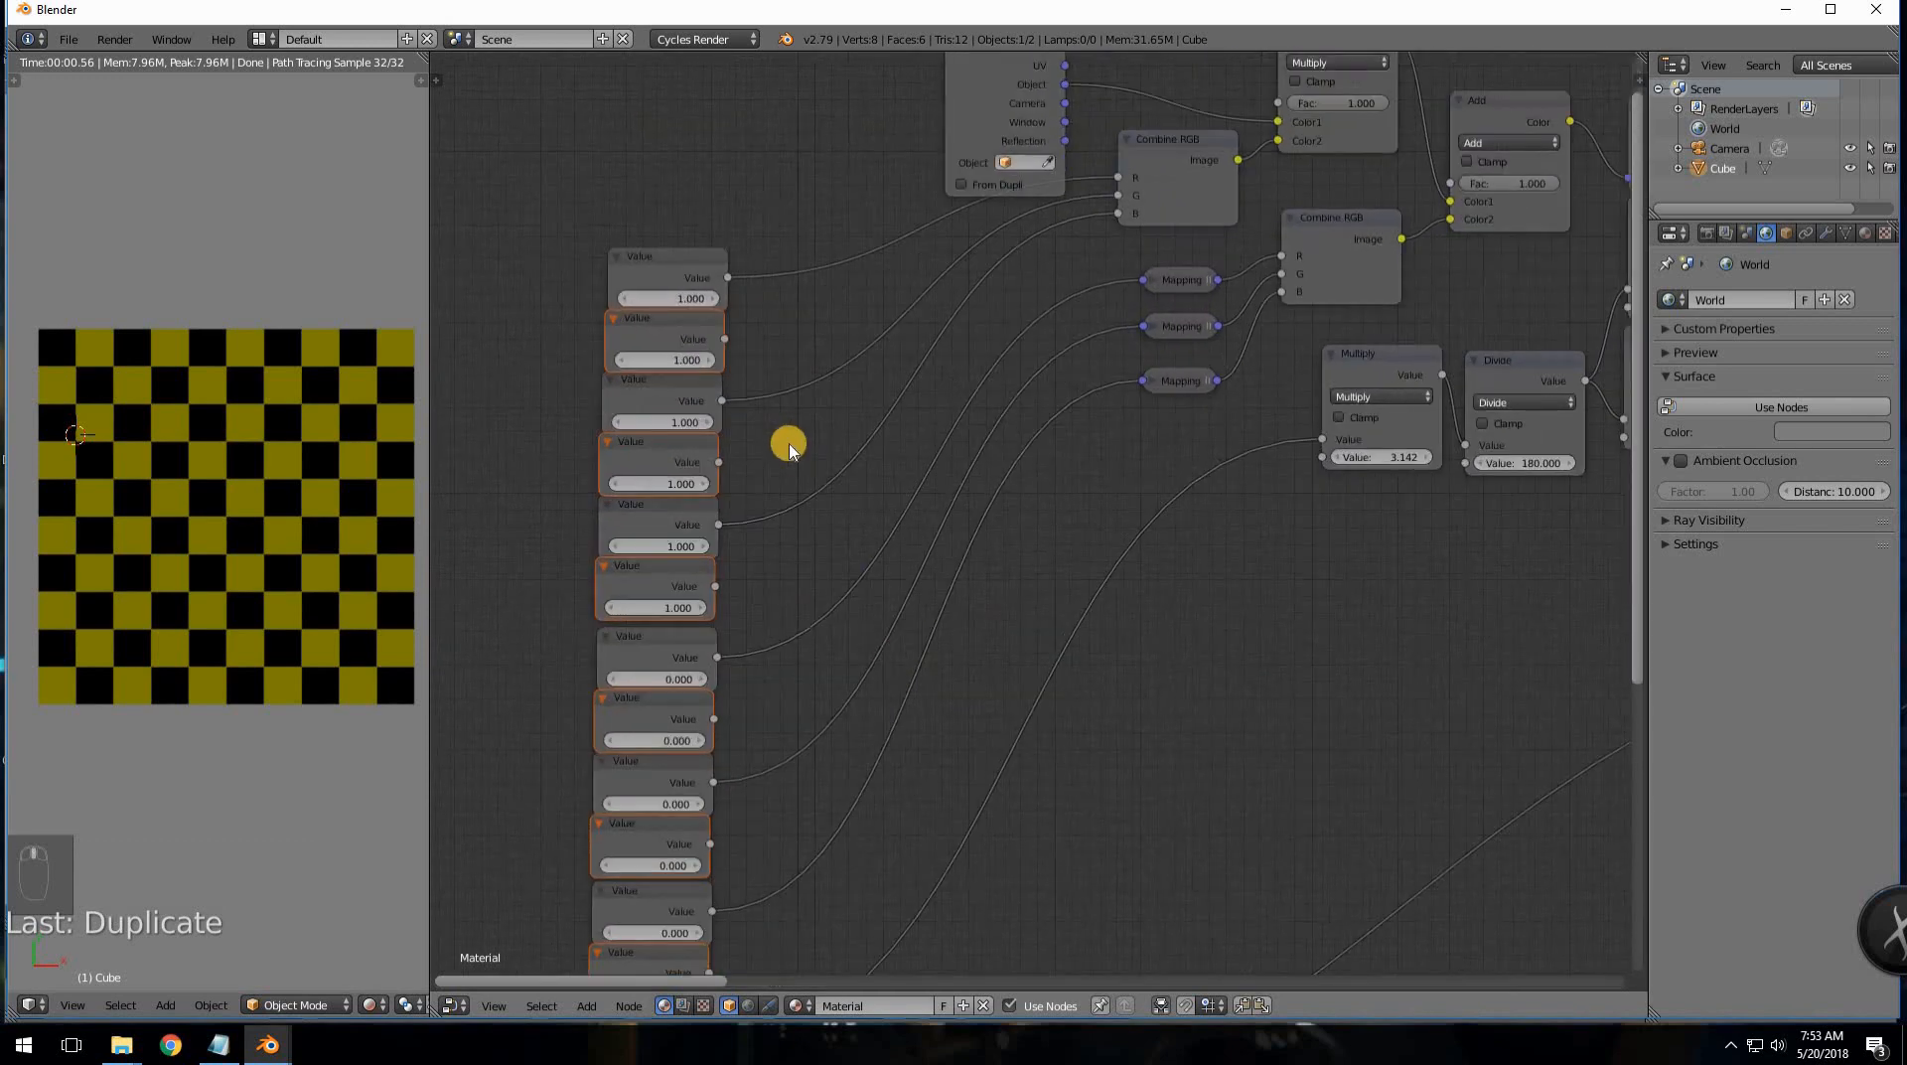
middle_click_drag(792, 449, 795, 667)
middle_click_drag(815, 408, 817, 613)
key("shift+a")
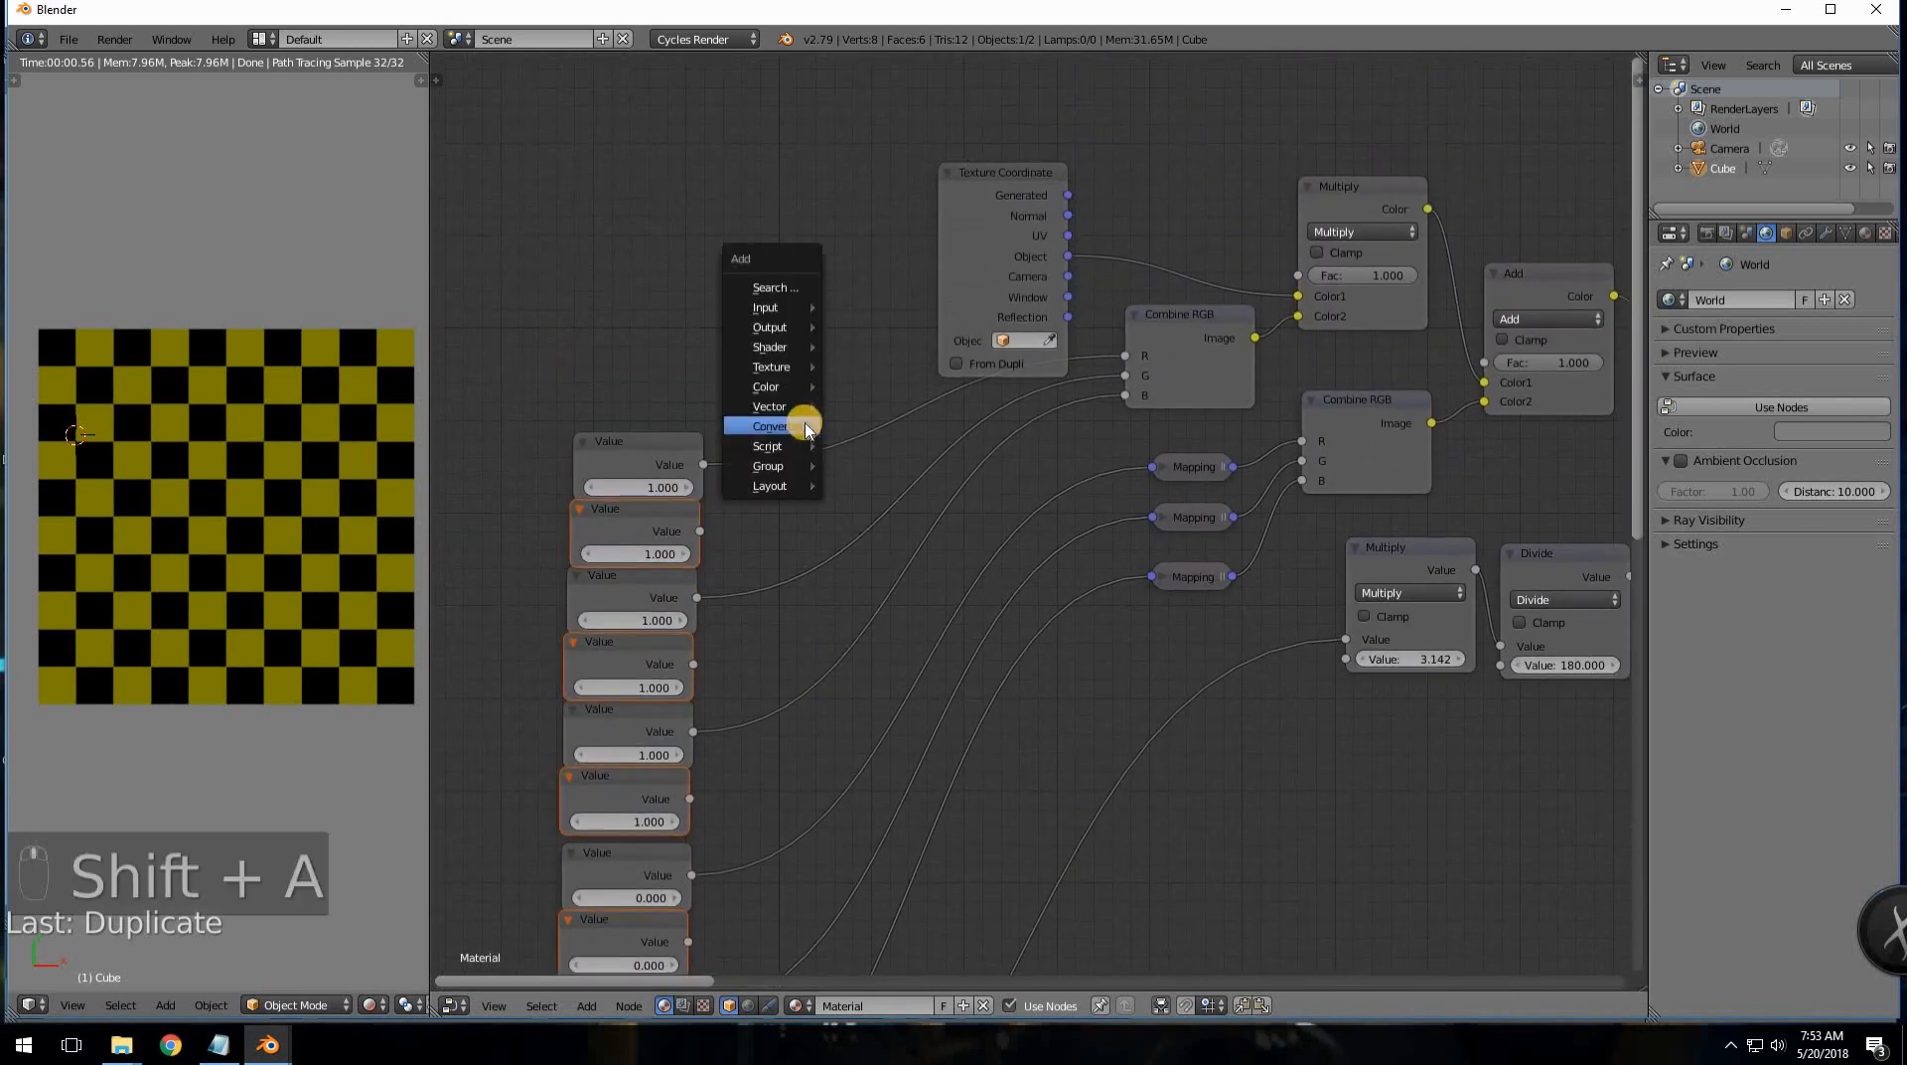
- Drop a MixRGB node onto the first Value link, set it to Add, and wire the second Value into Color2
mouse_move(807, 429)
mouse_move(785, 386)
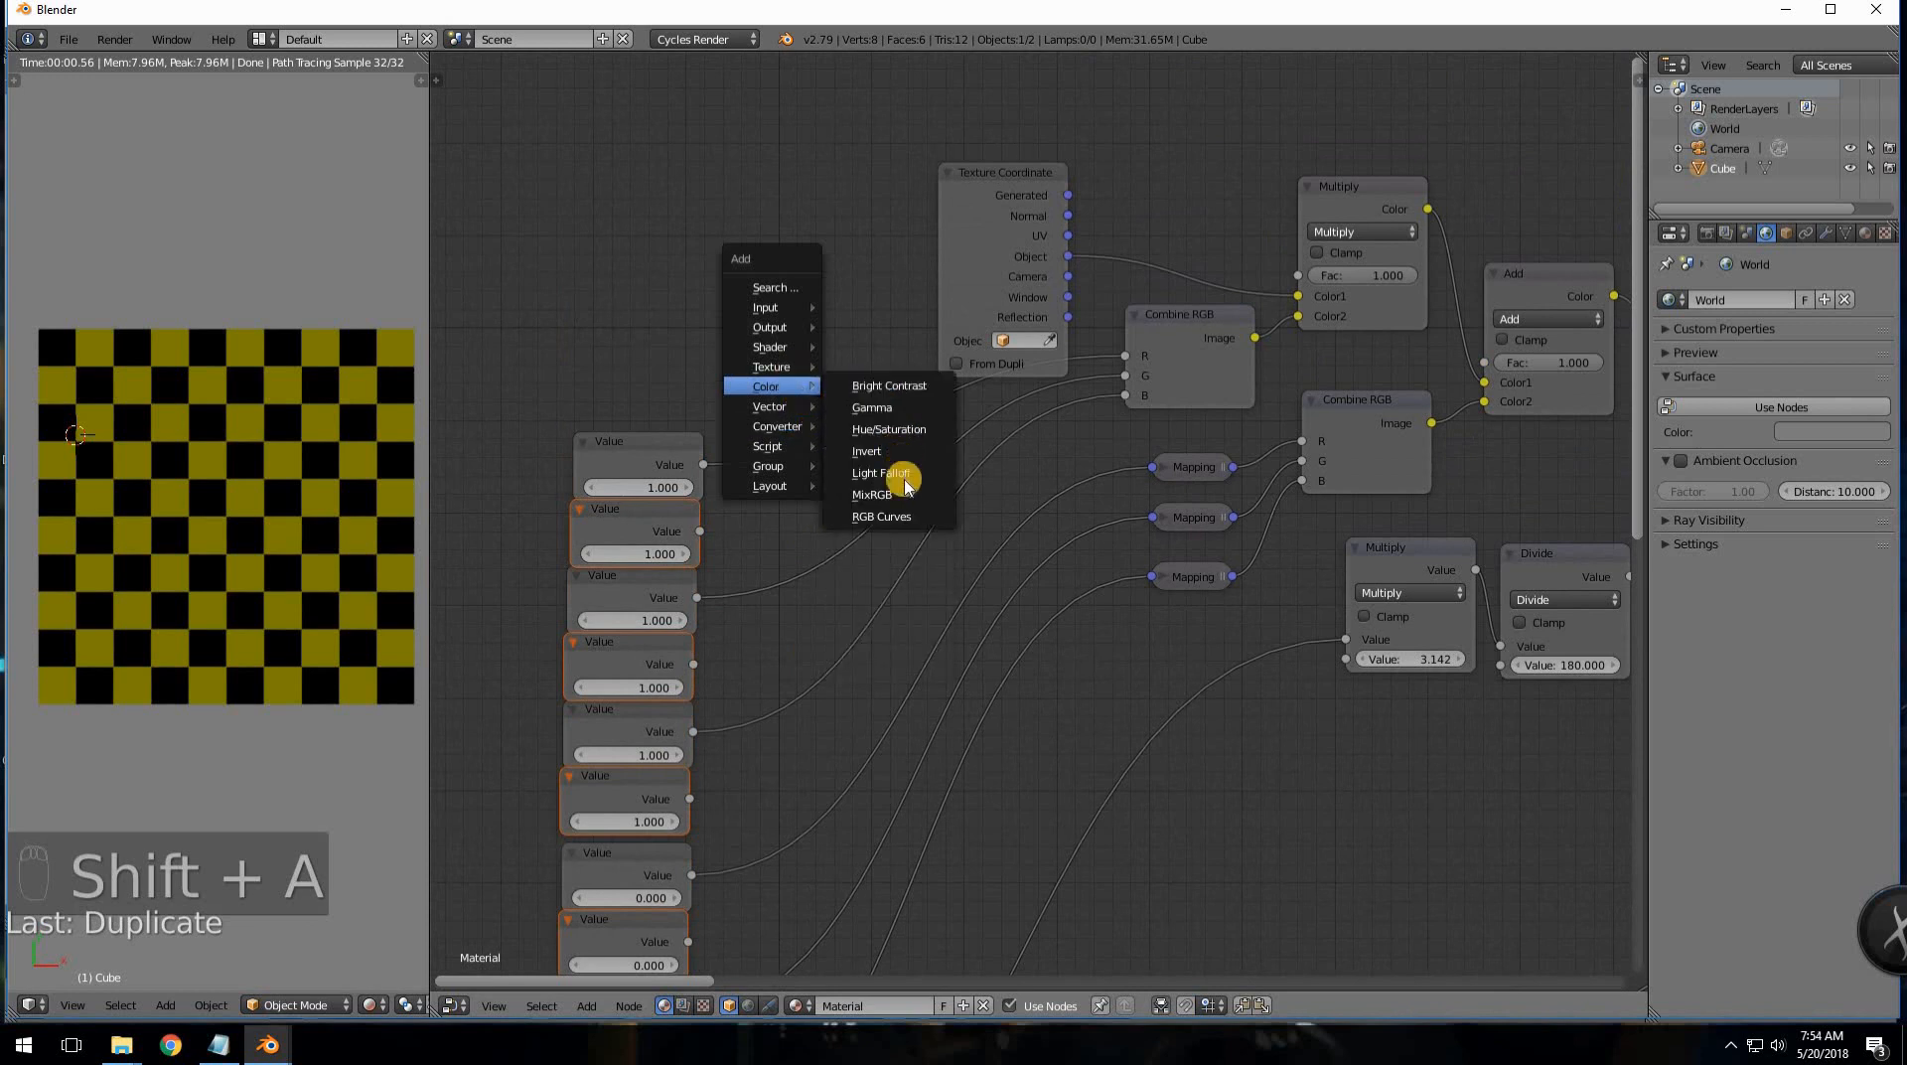
left_click(874, 498)
left_click(780, 385)
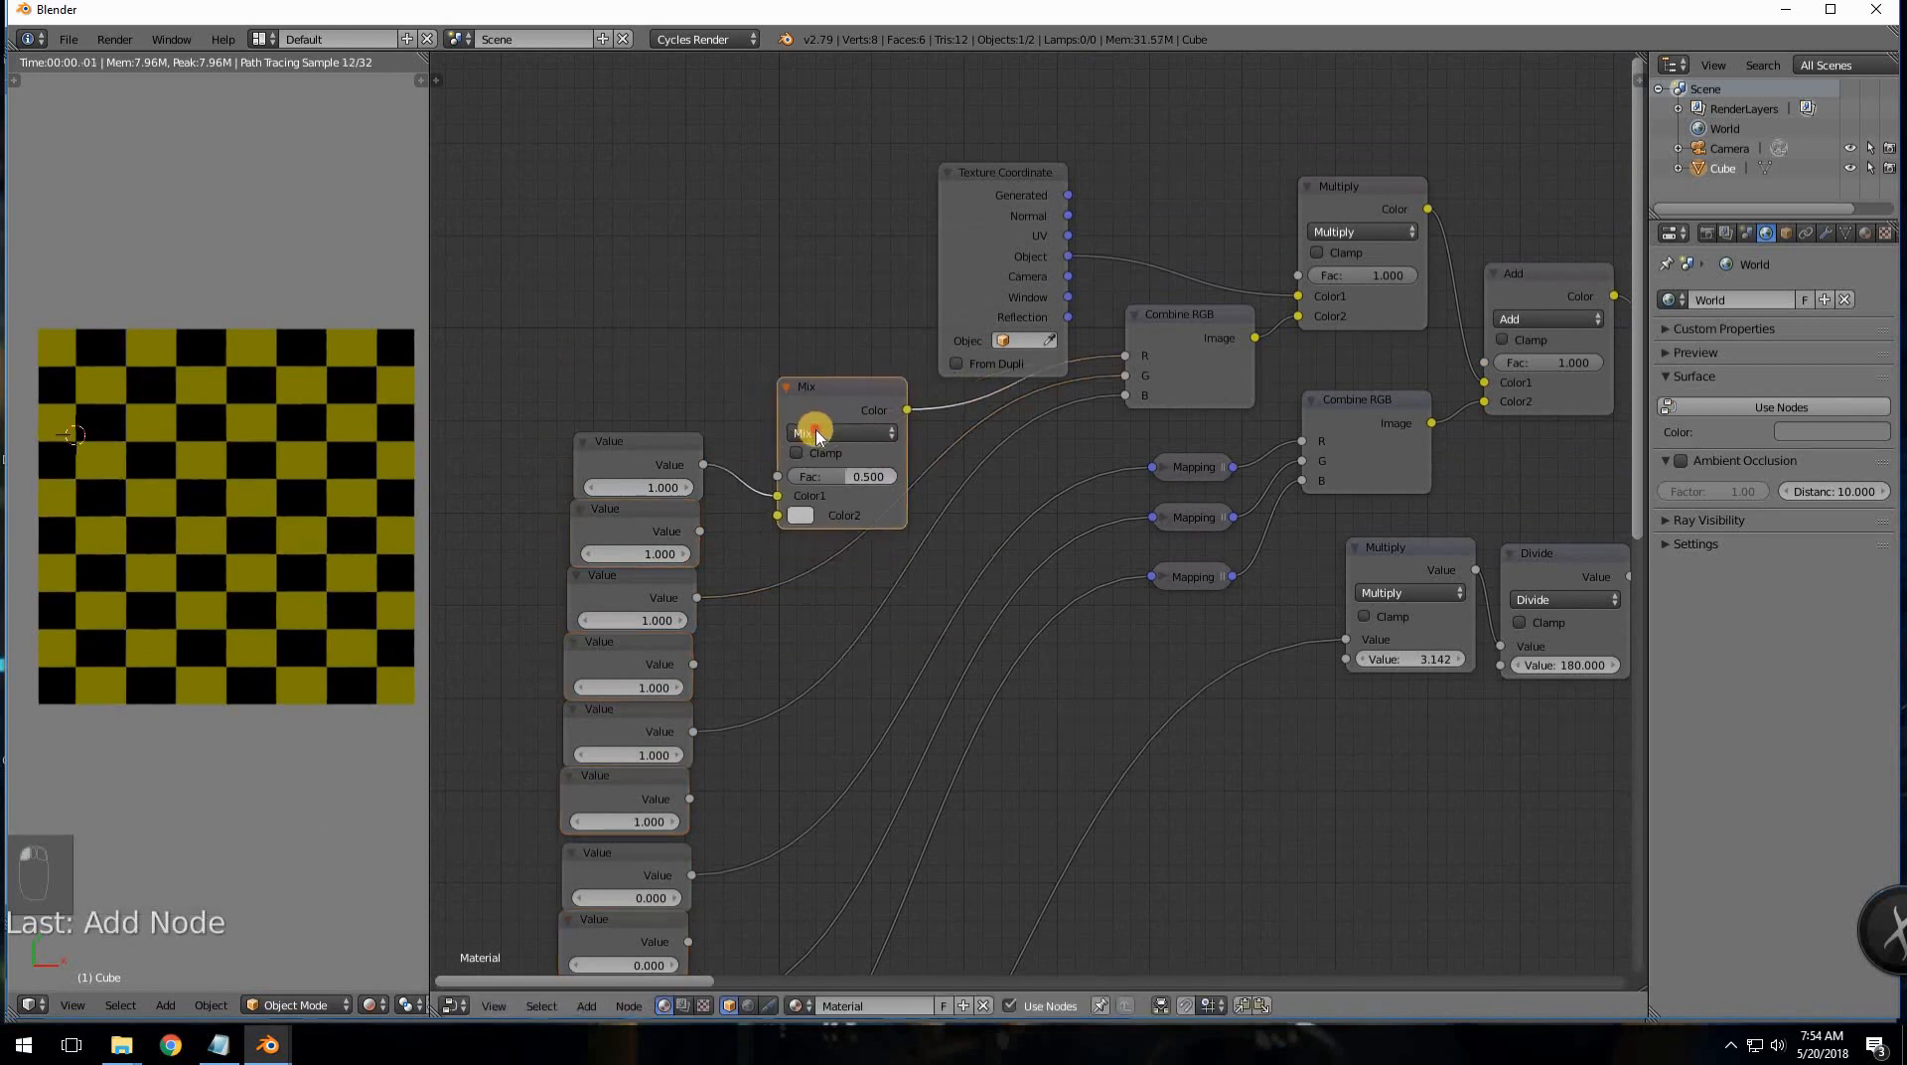
left_click(838, 433)
left_click(830, 475)
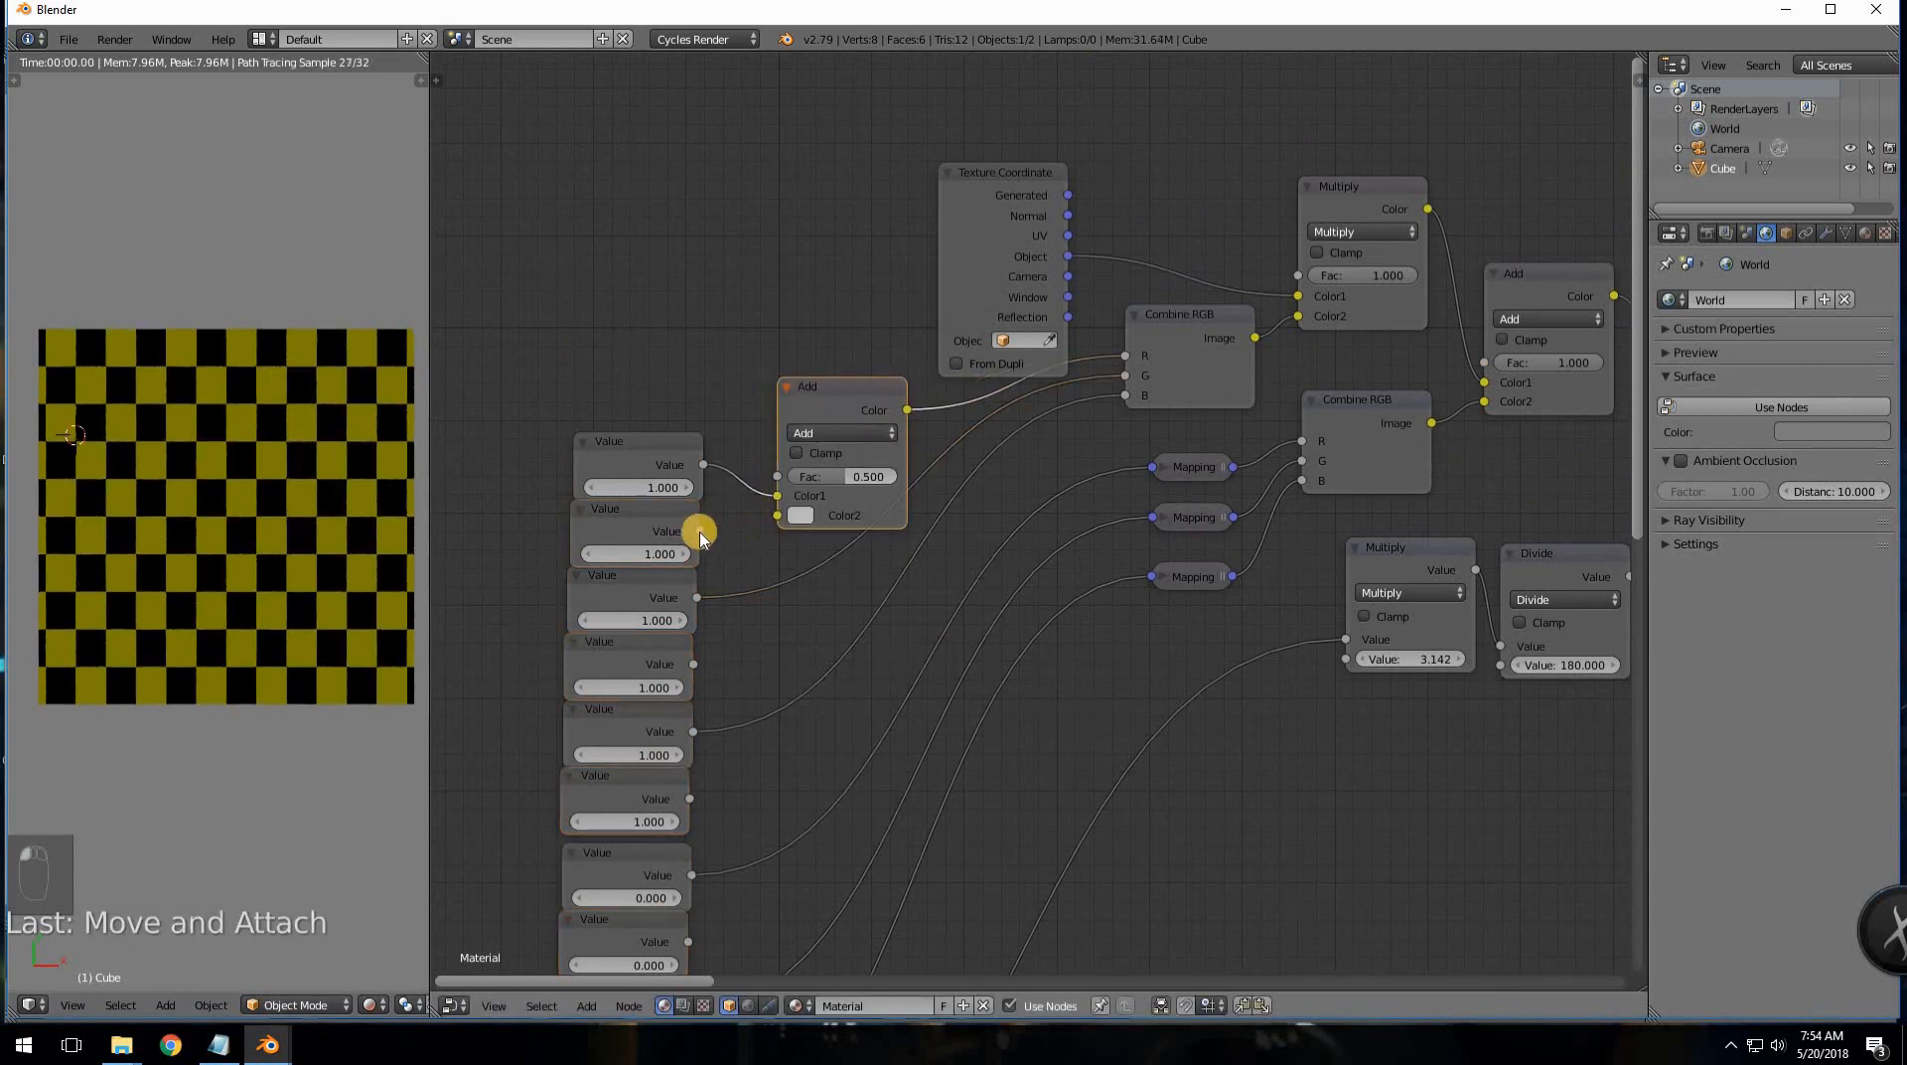
left_click_drag(775, 524, 777, 516)
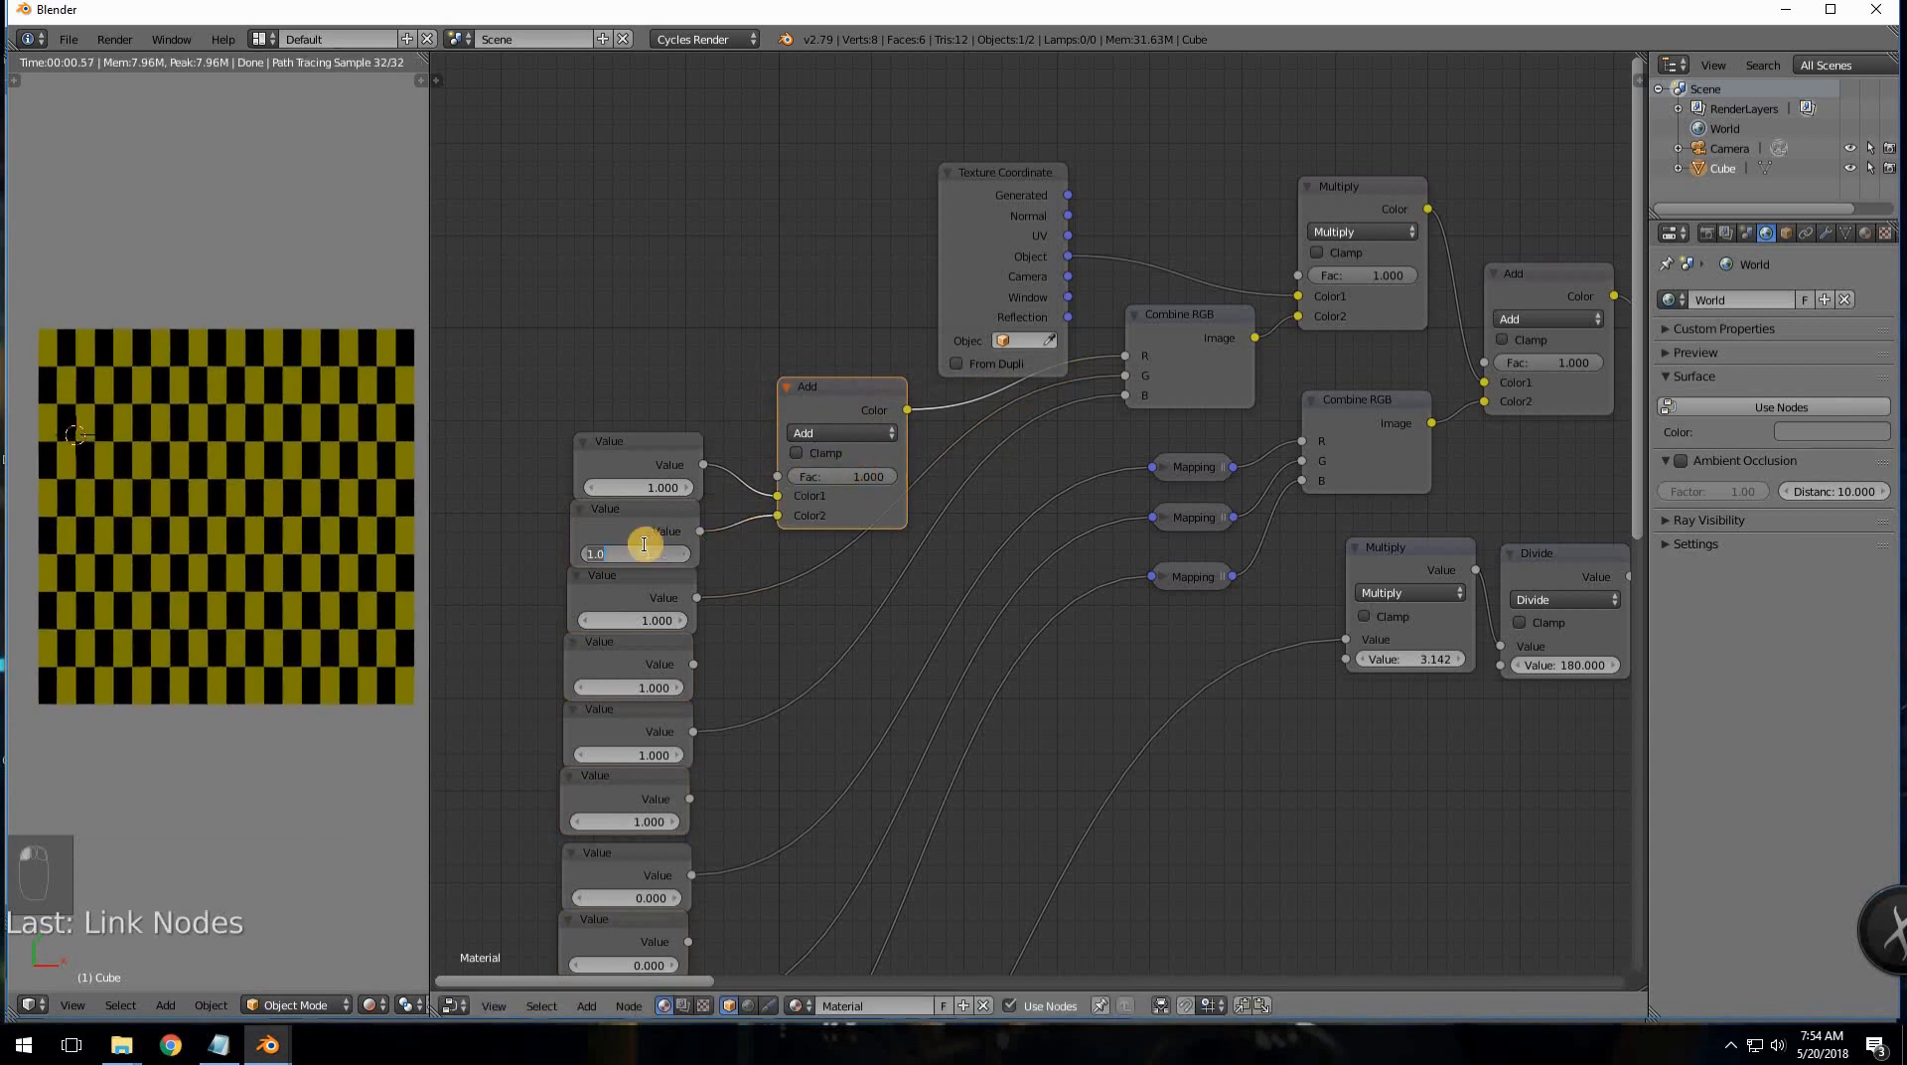
- Edit the two Value nodes' numbers, leaving the second Value at 0.000
type("1")
key("Return")
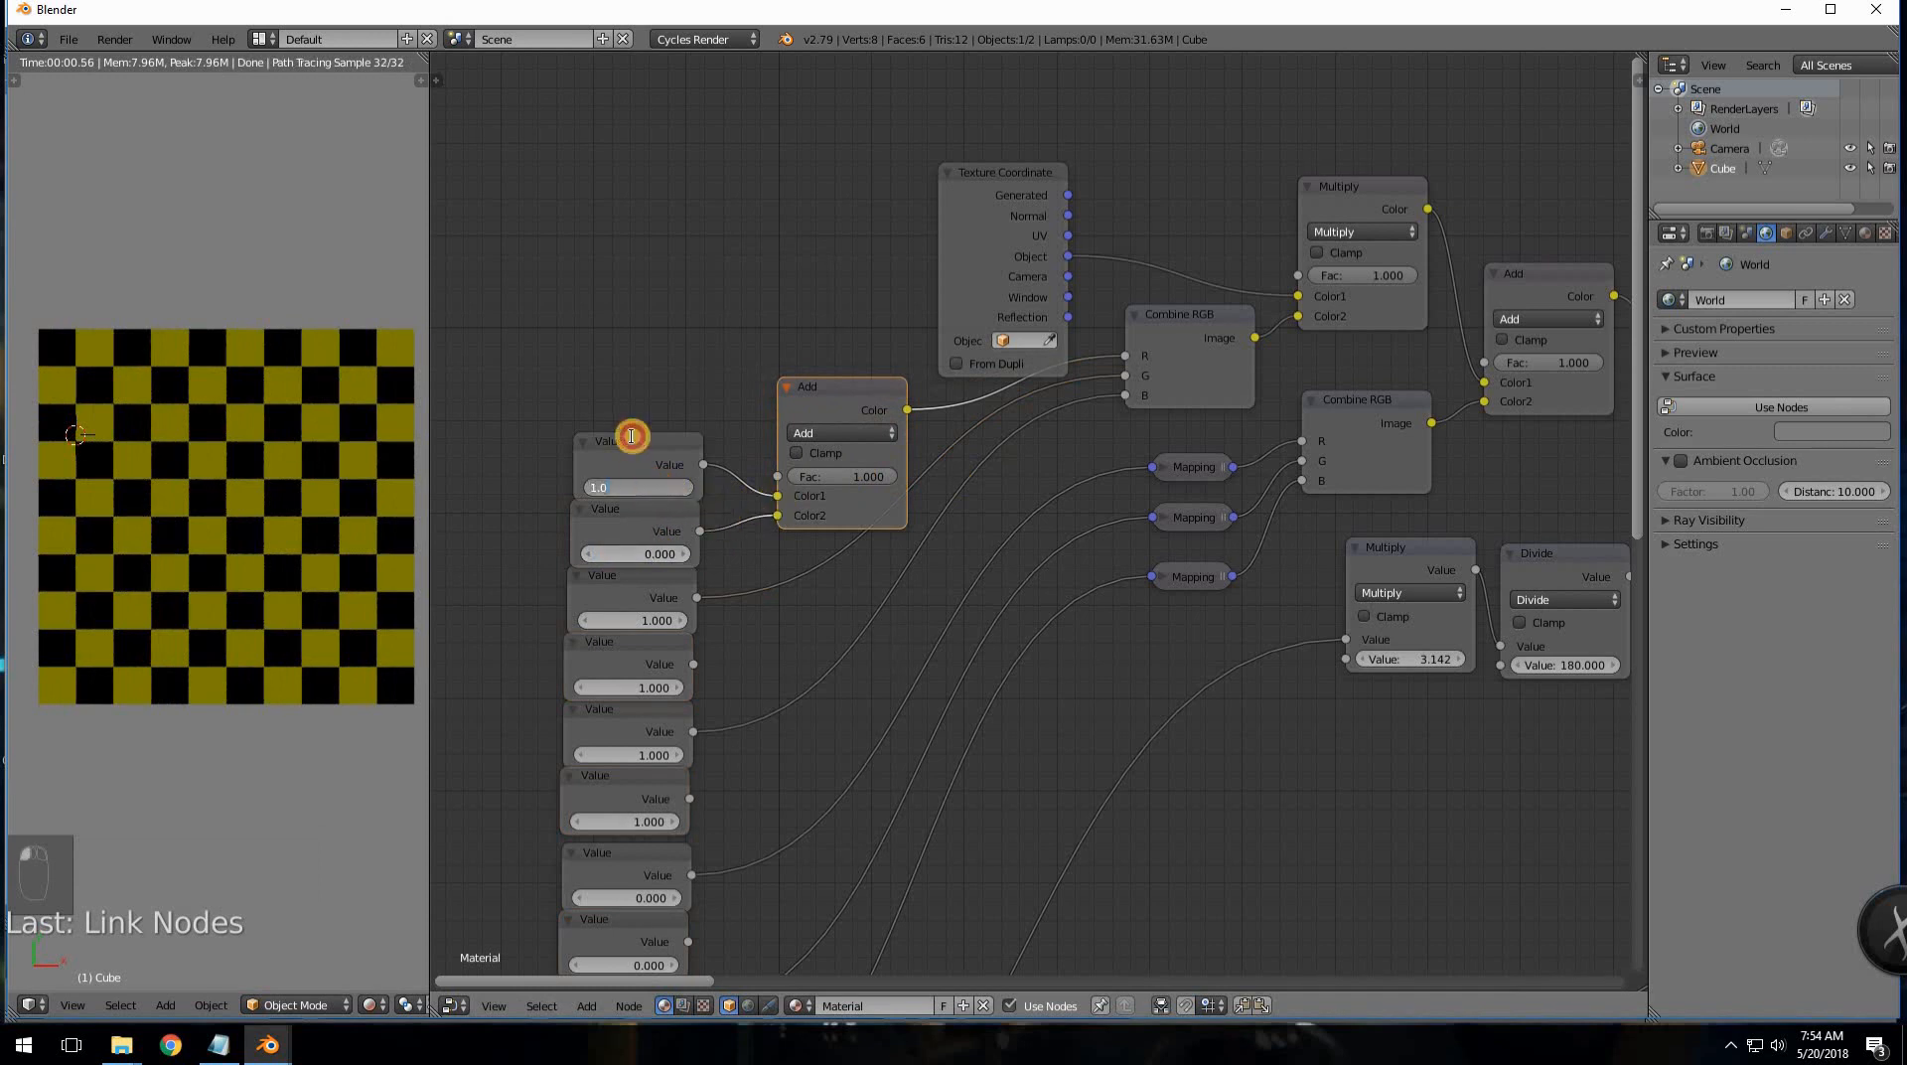
left_click(657, 407)
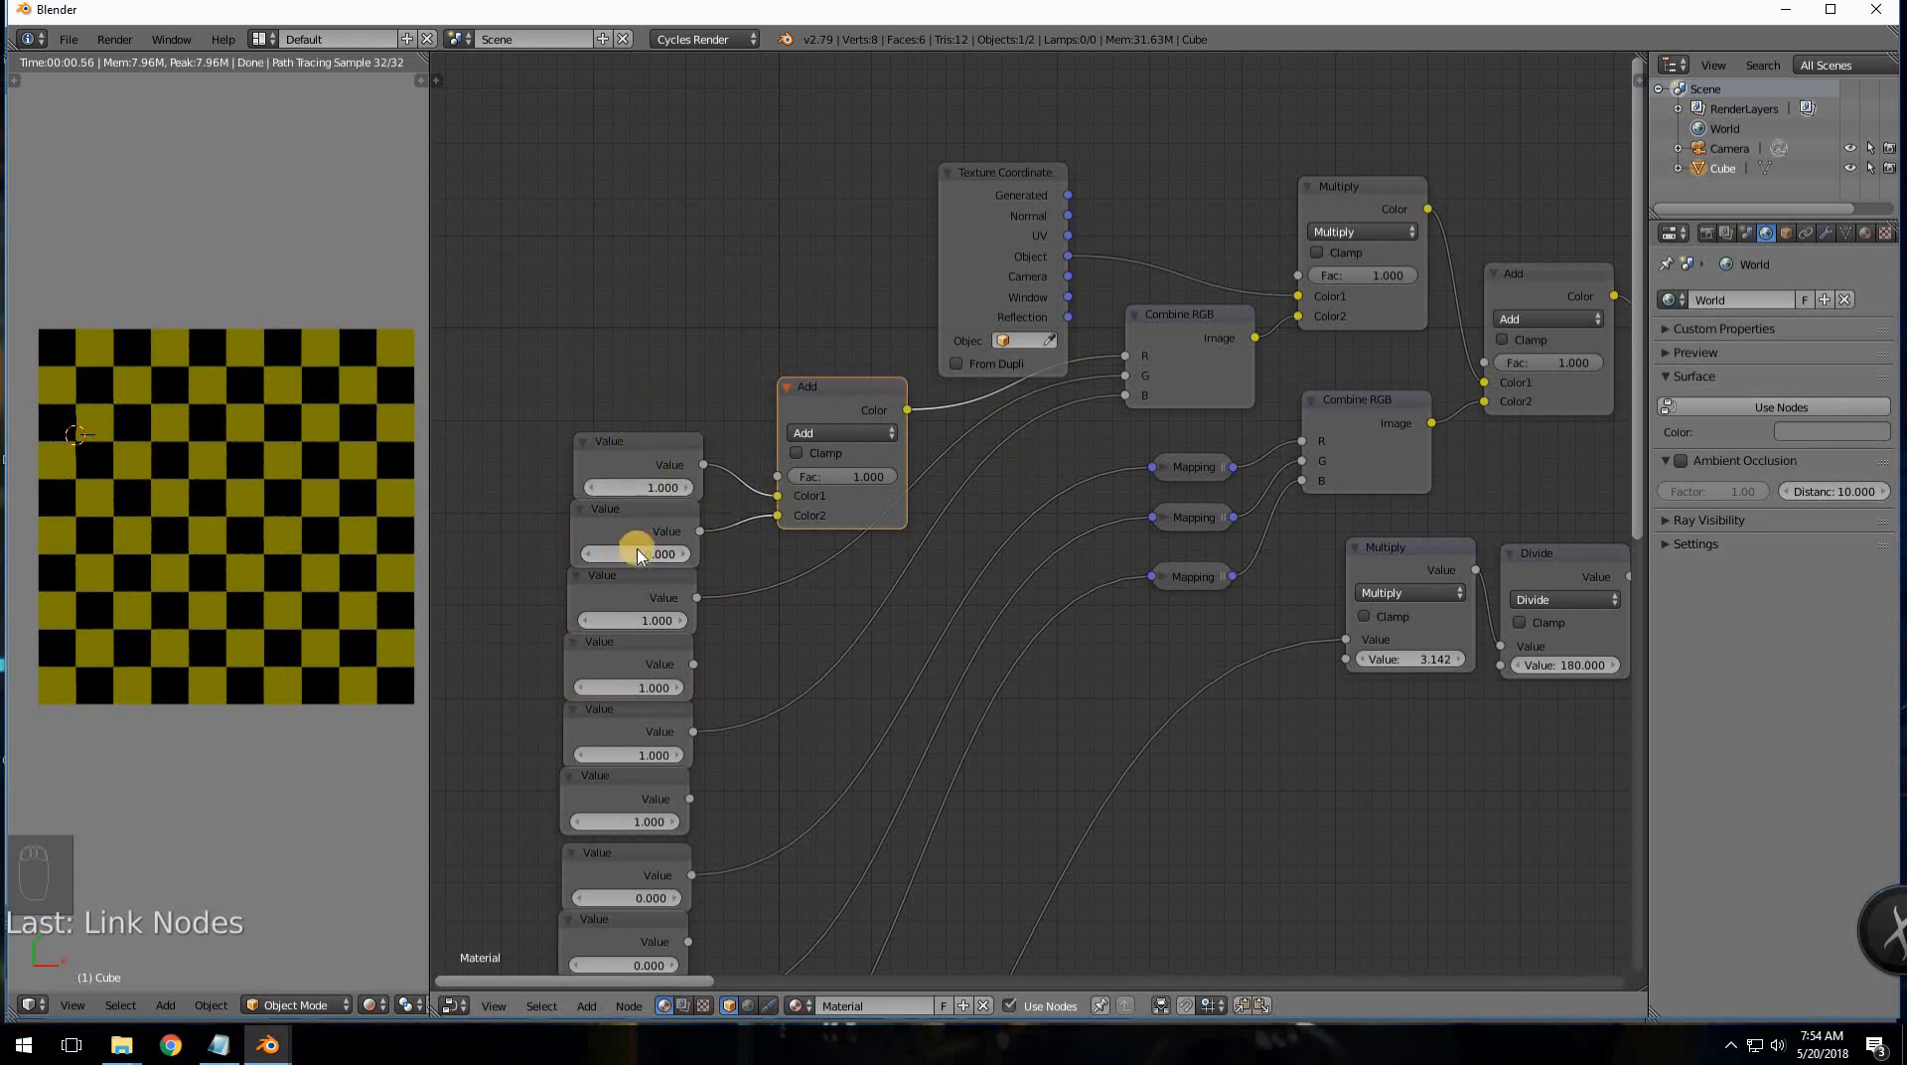
left_click_drag(653, 556, 628, 550)
left_click(627, 551)
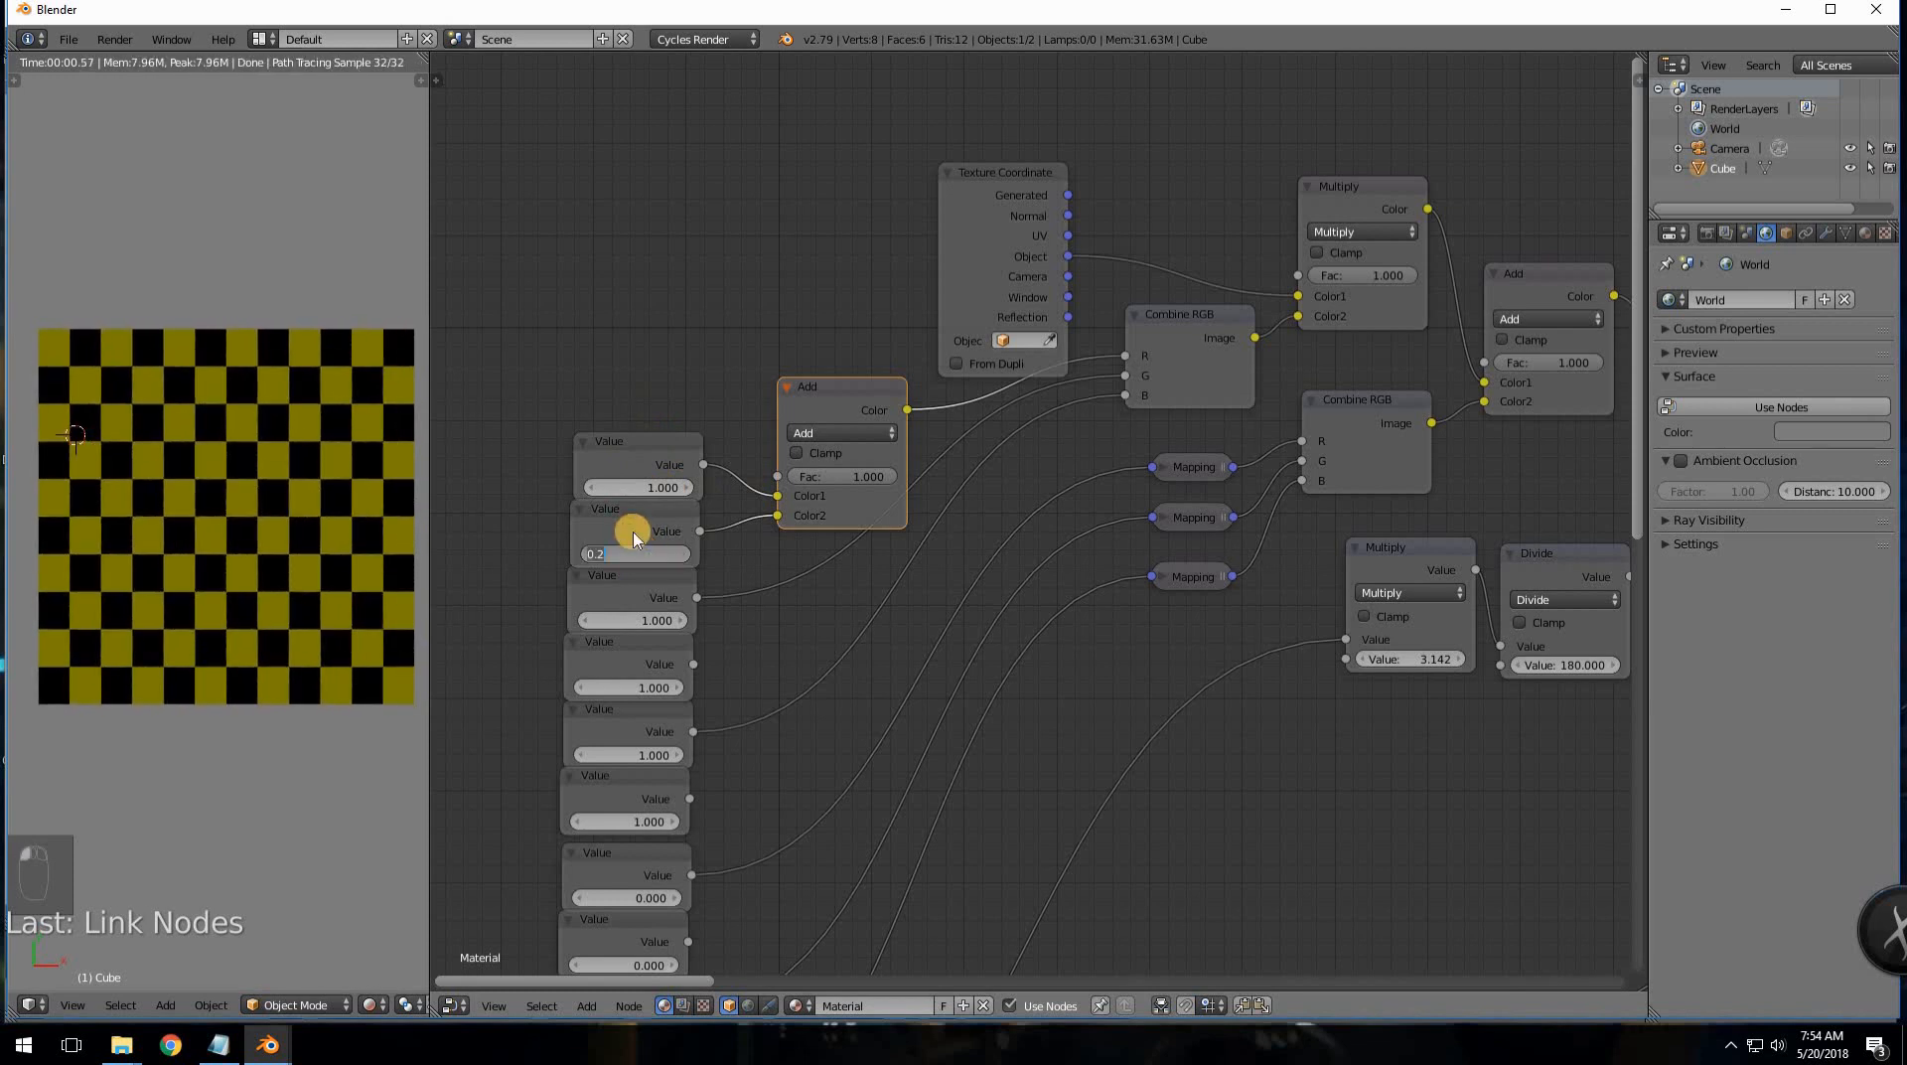
type("0")
key("Return")
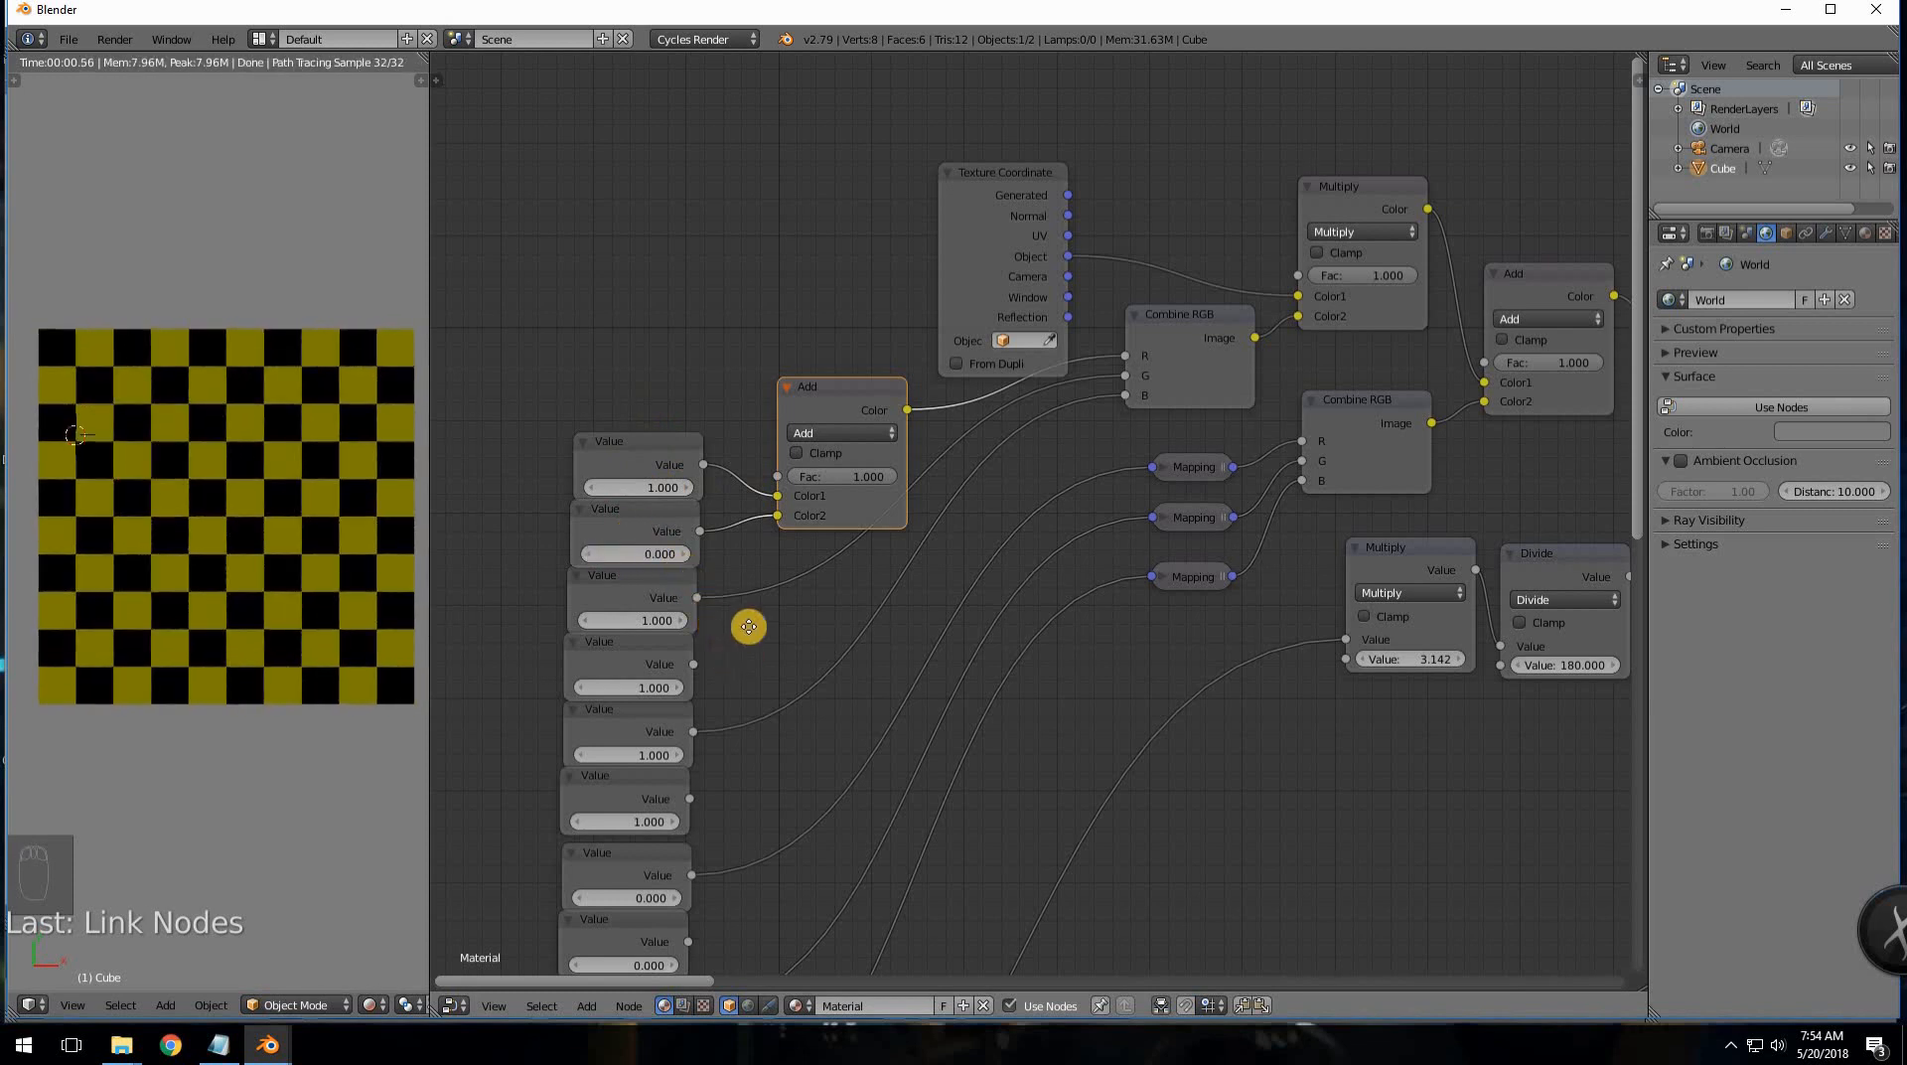
- Duplicate the Add node three times, dropping each copy into the next link down
middle_click_drag(748, 626, 835, 315)
left_click(835, 315)
key("shift+d")
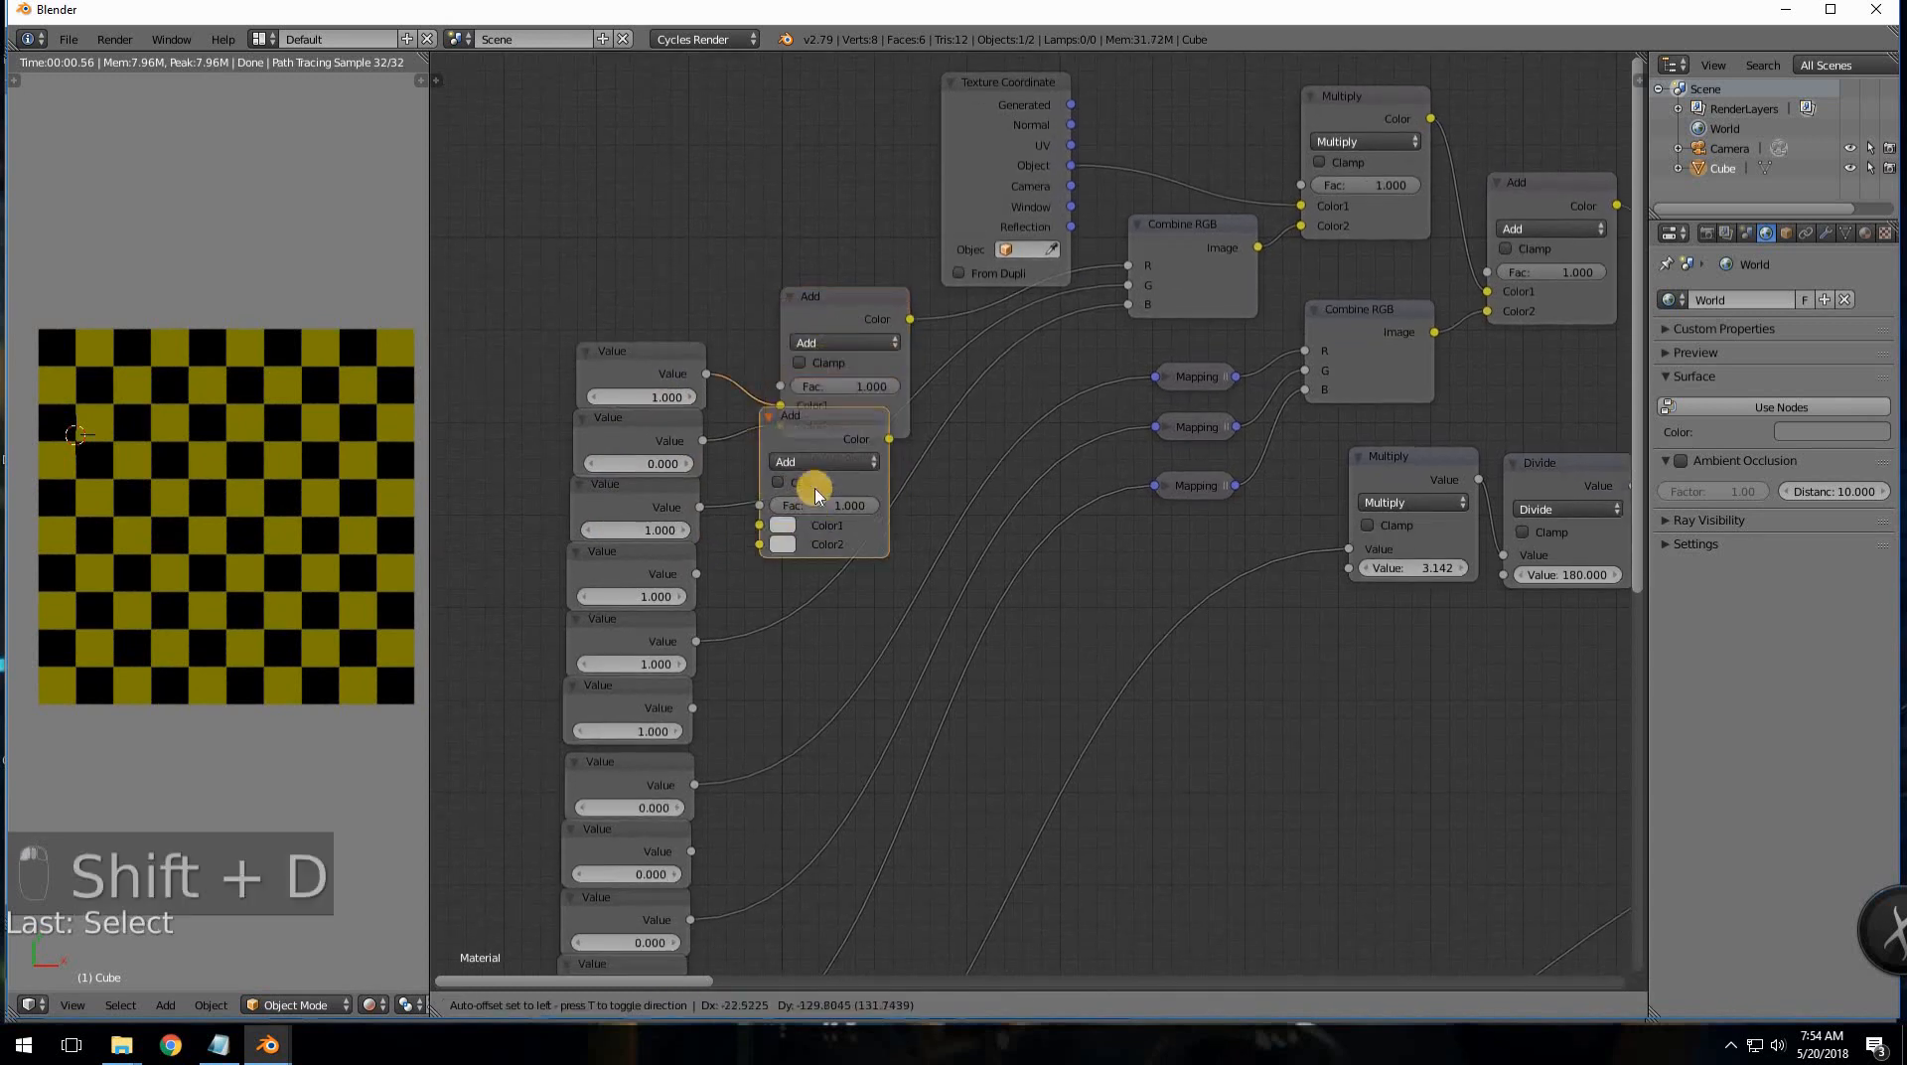
left_click(805, 479)
key("shift+d")
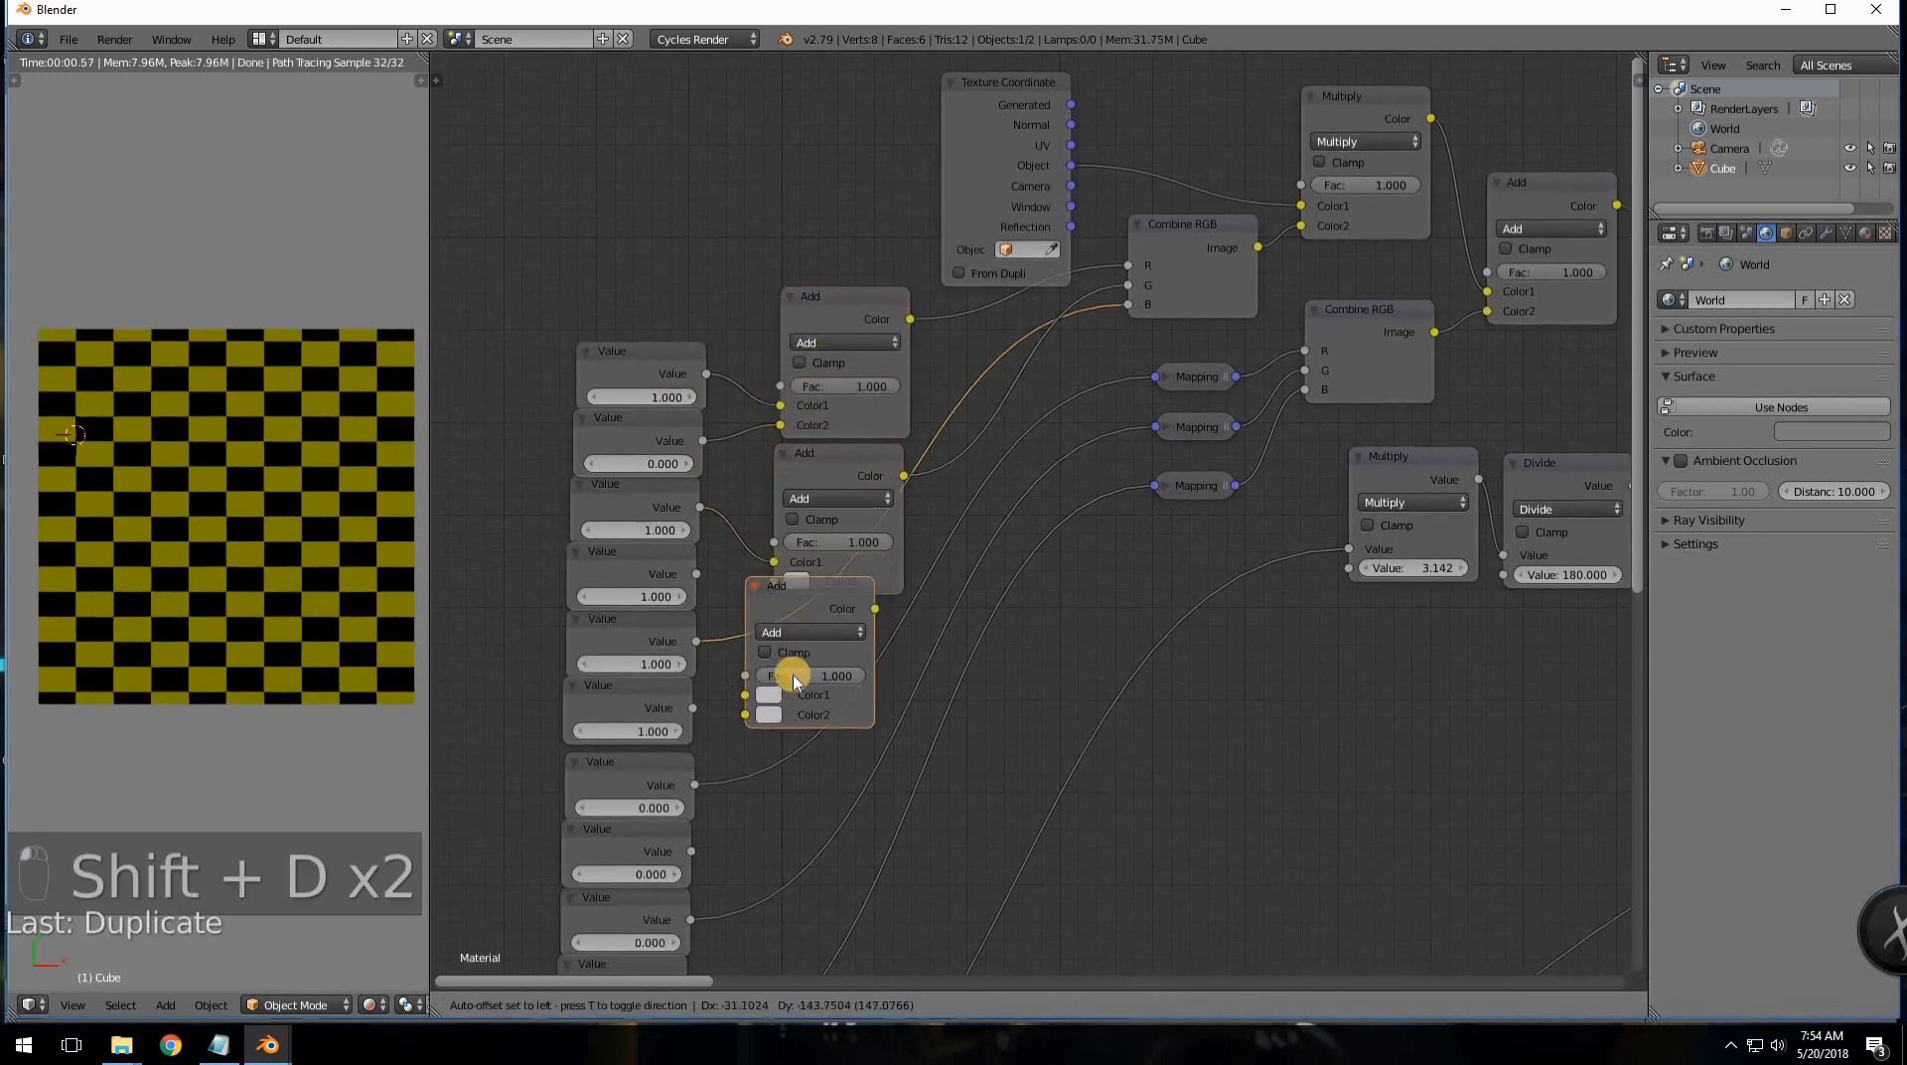
left_click(794, 682)
key("shift+d")
left_click(770, 821)
- Add more Add copies into the remaining lower links until every Value pair has one
middle_click_drag(913, 848, 941, 649)
key("shift+d")
left_click(993, 782)
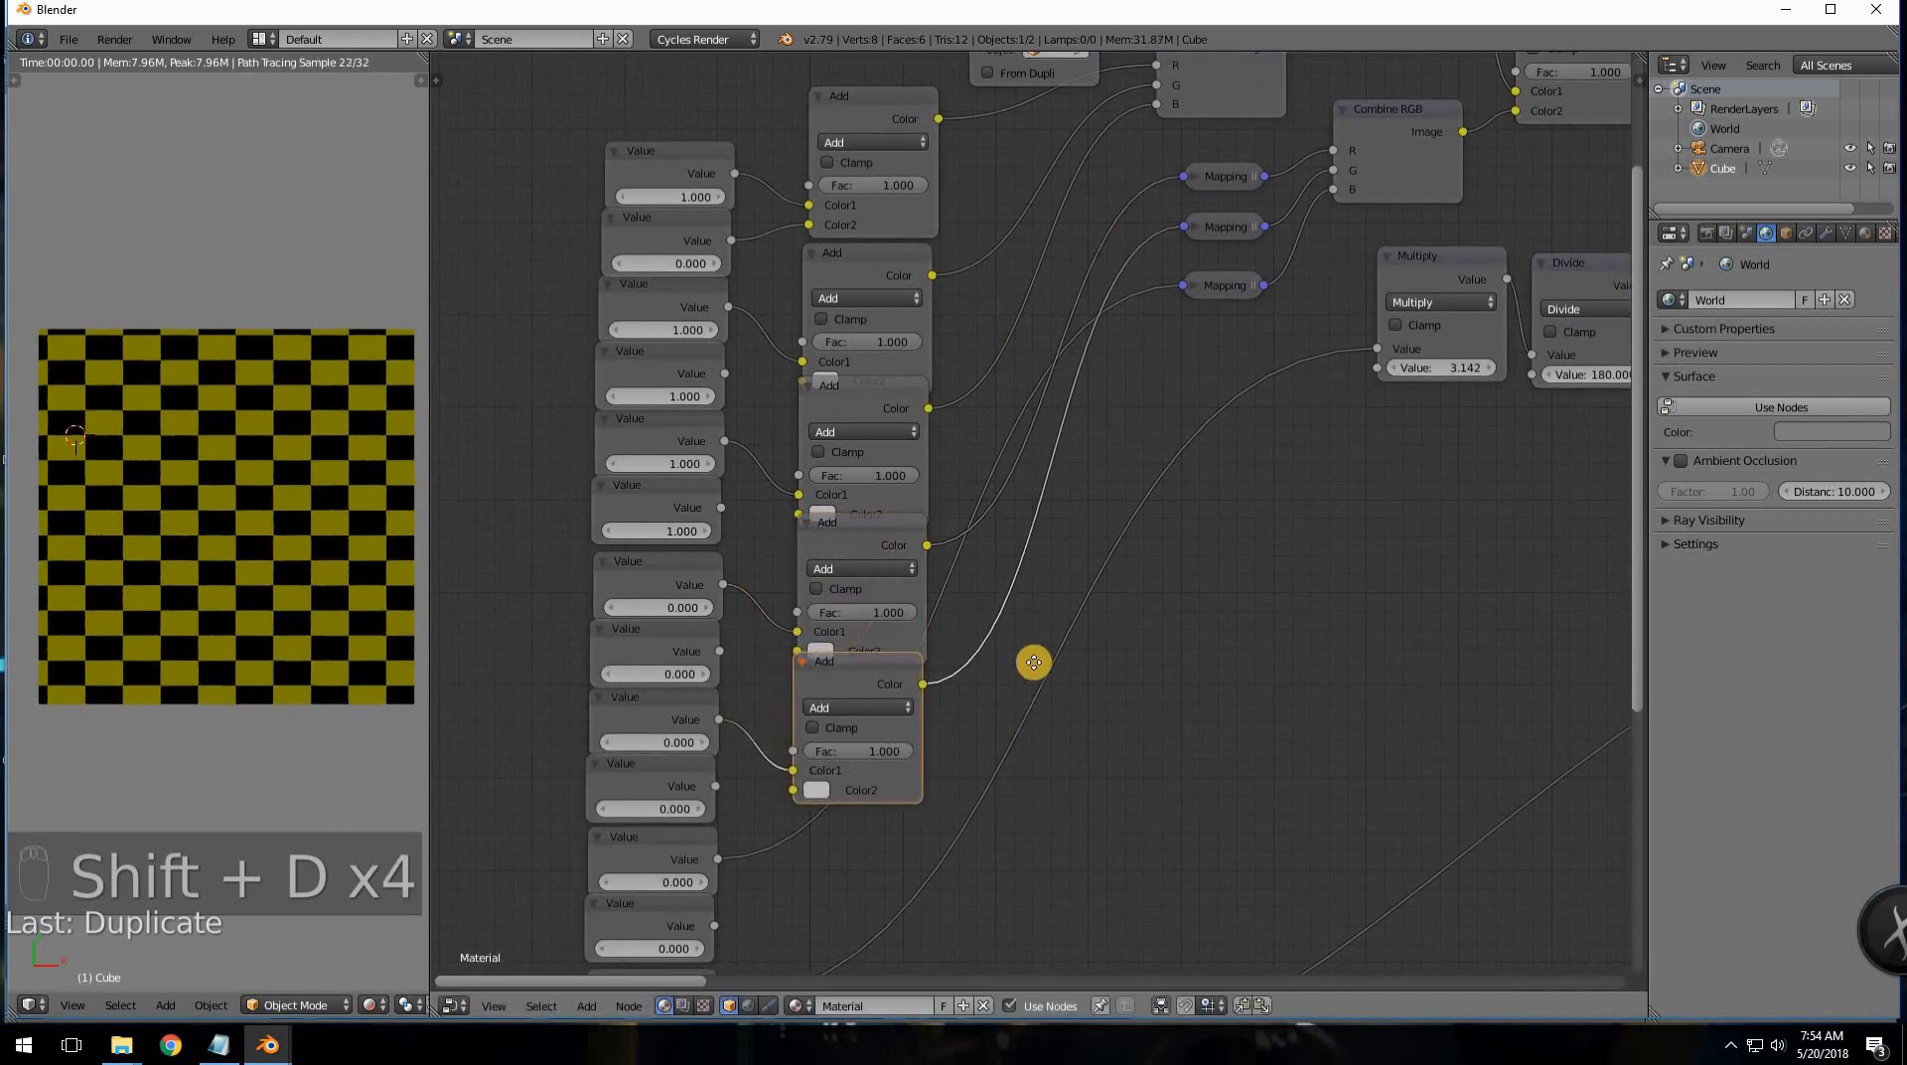
middle_click_drag(978, 906, 962, 758)
key("shift+d")
left_click(1023, 782)
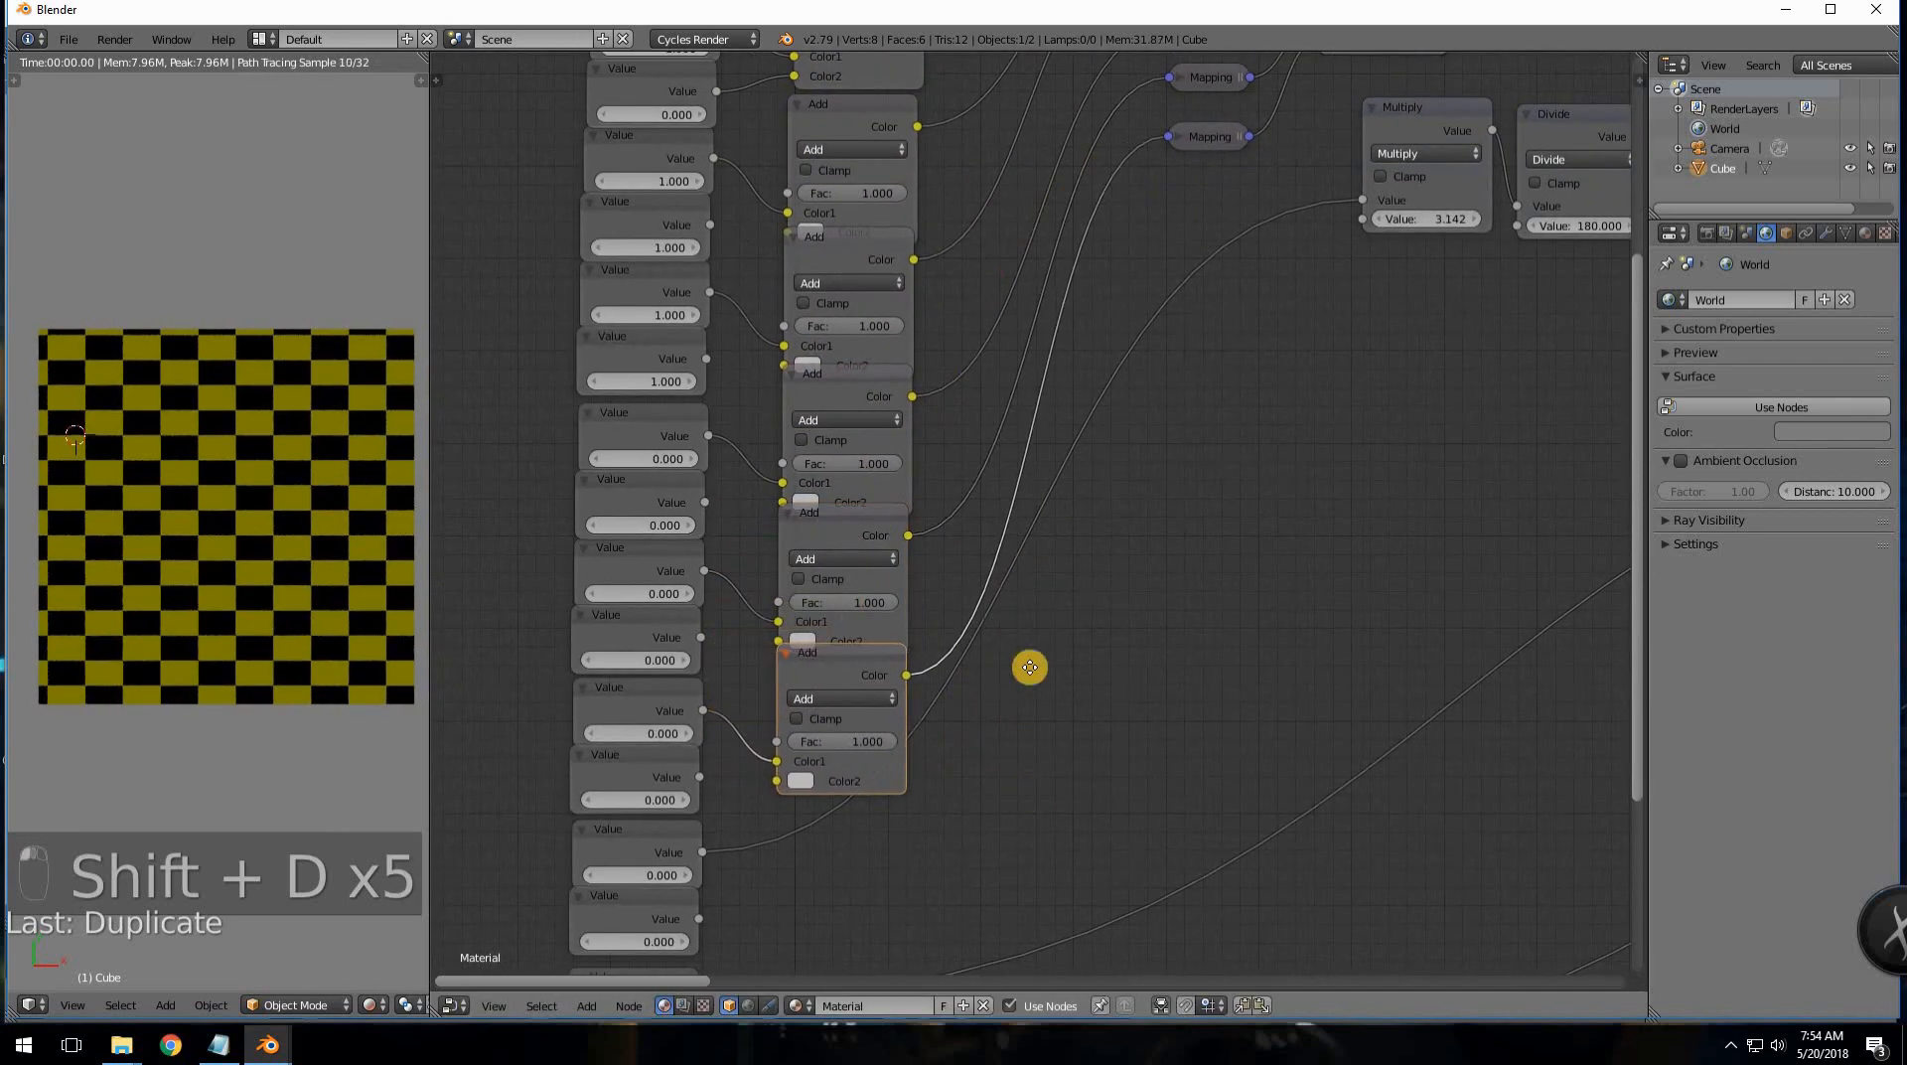
middle_click_drag(1030, 668, 1041, 617)
key("shift+d")
left_click(1049, 760)
middle_click_drag(1050, 760, 1107, 537)
key("shift+d")
middle_click_drag(1102, 621, 1174, 442)
left_click(1102, 706)
key("shift+d")
left_click(1142, 724)
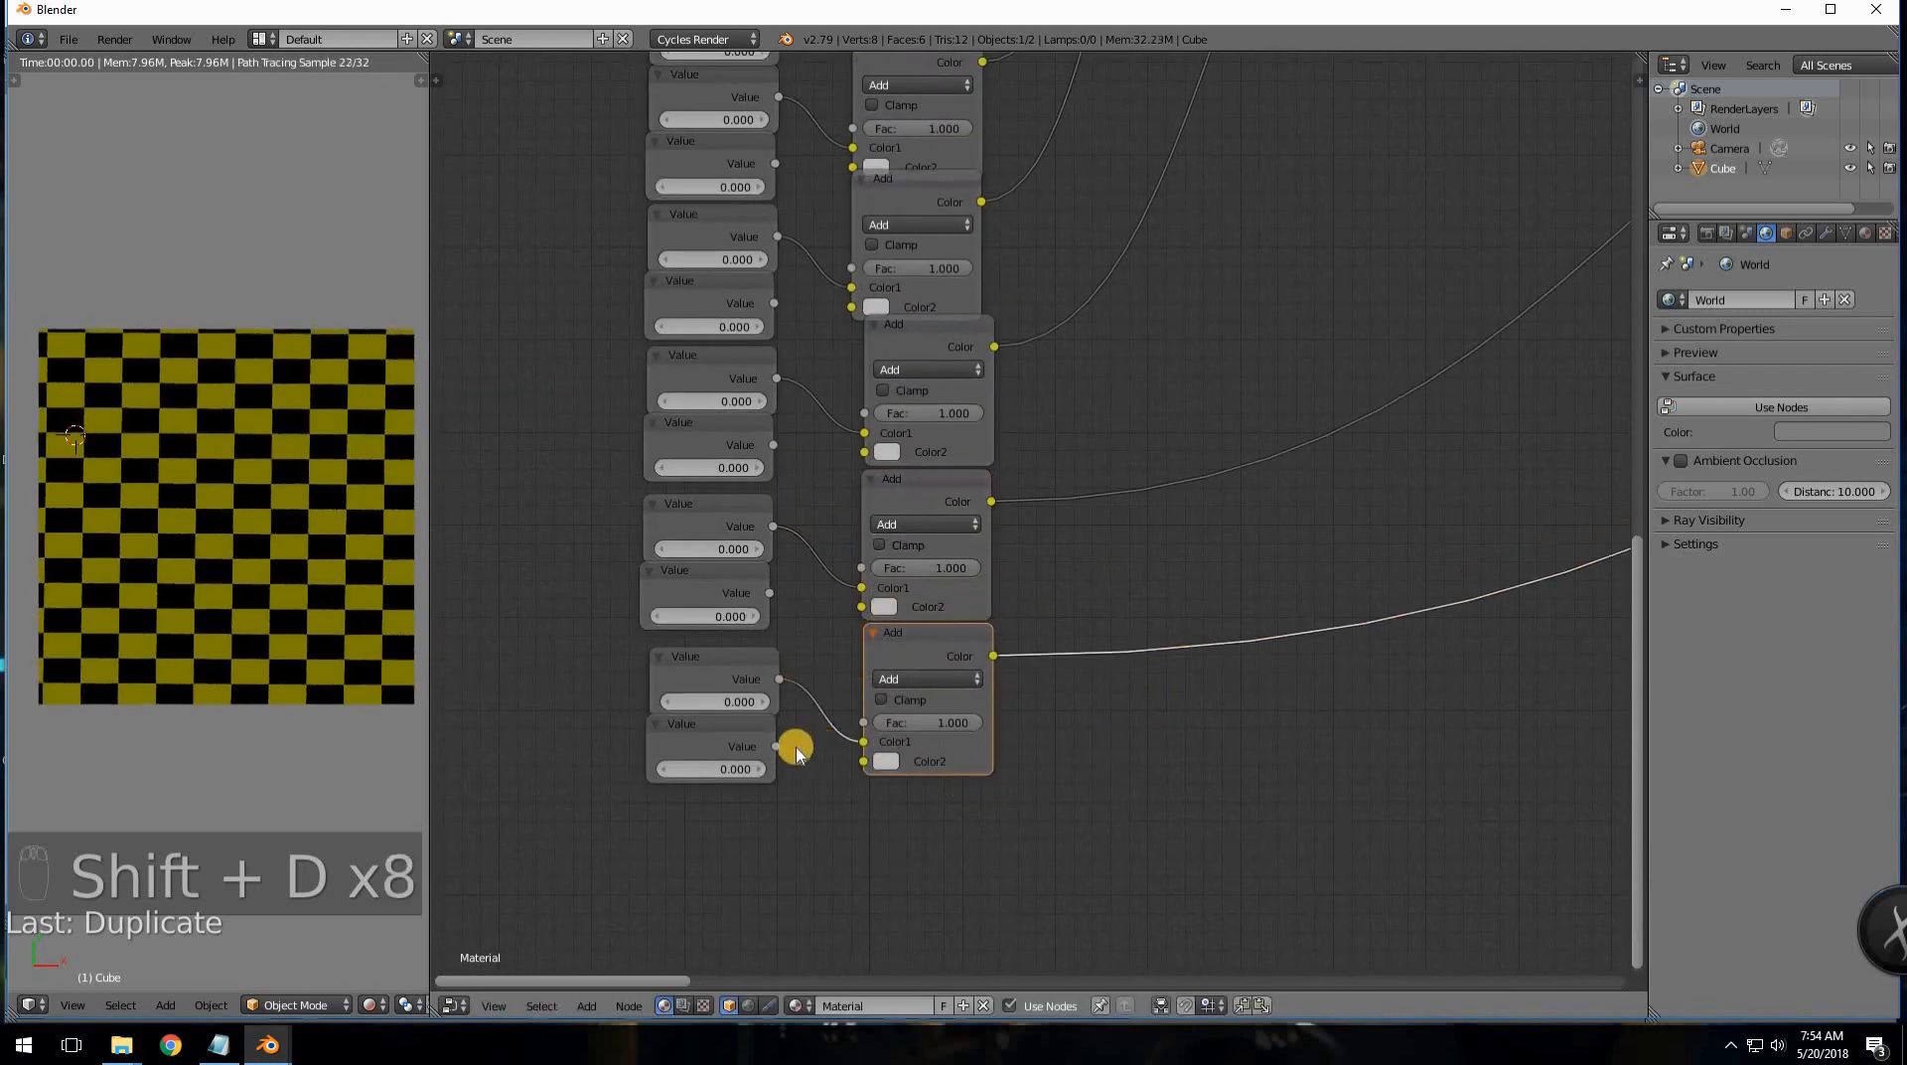
- Wire the lower Value outputs into their Add nodes' Color2 sockets
left_click_drag(839, 764, 774, 746)
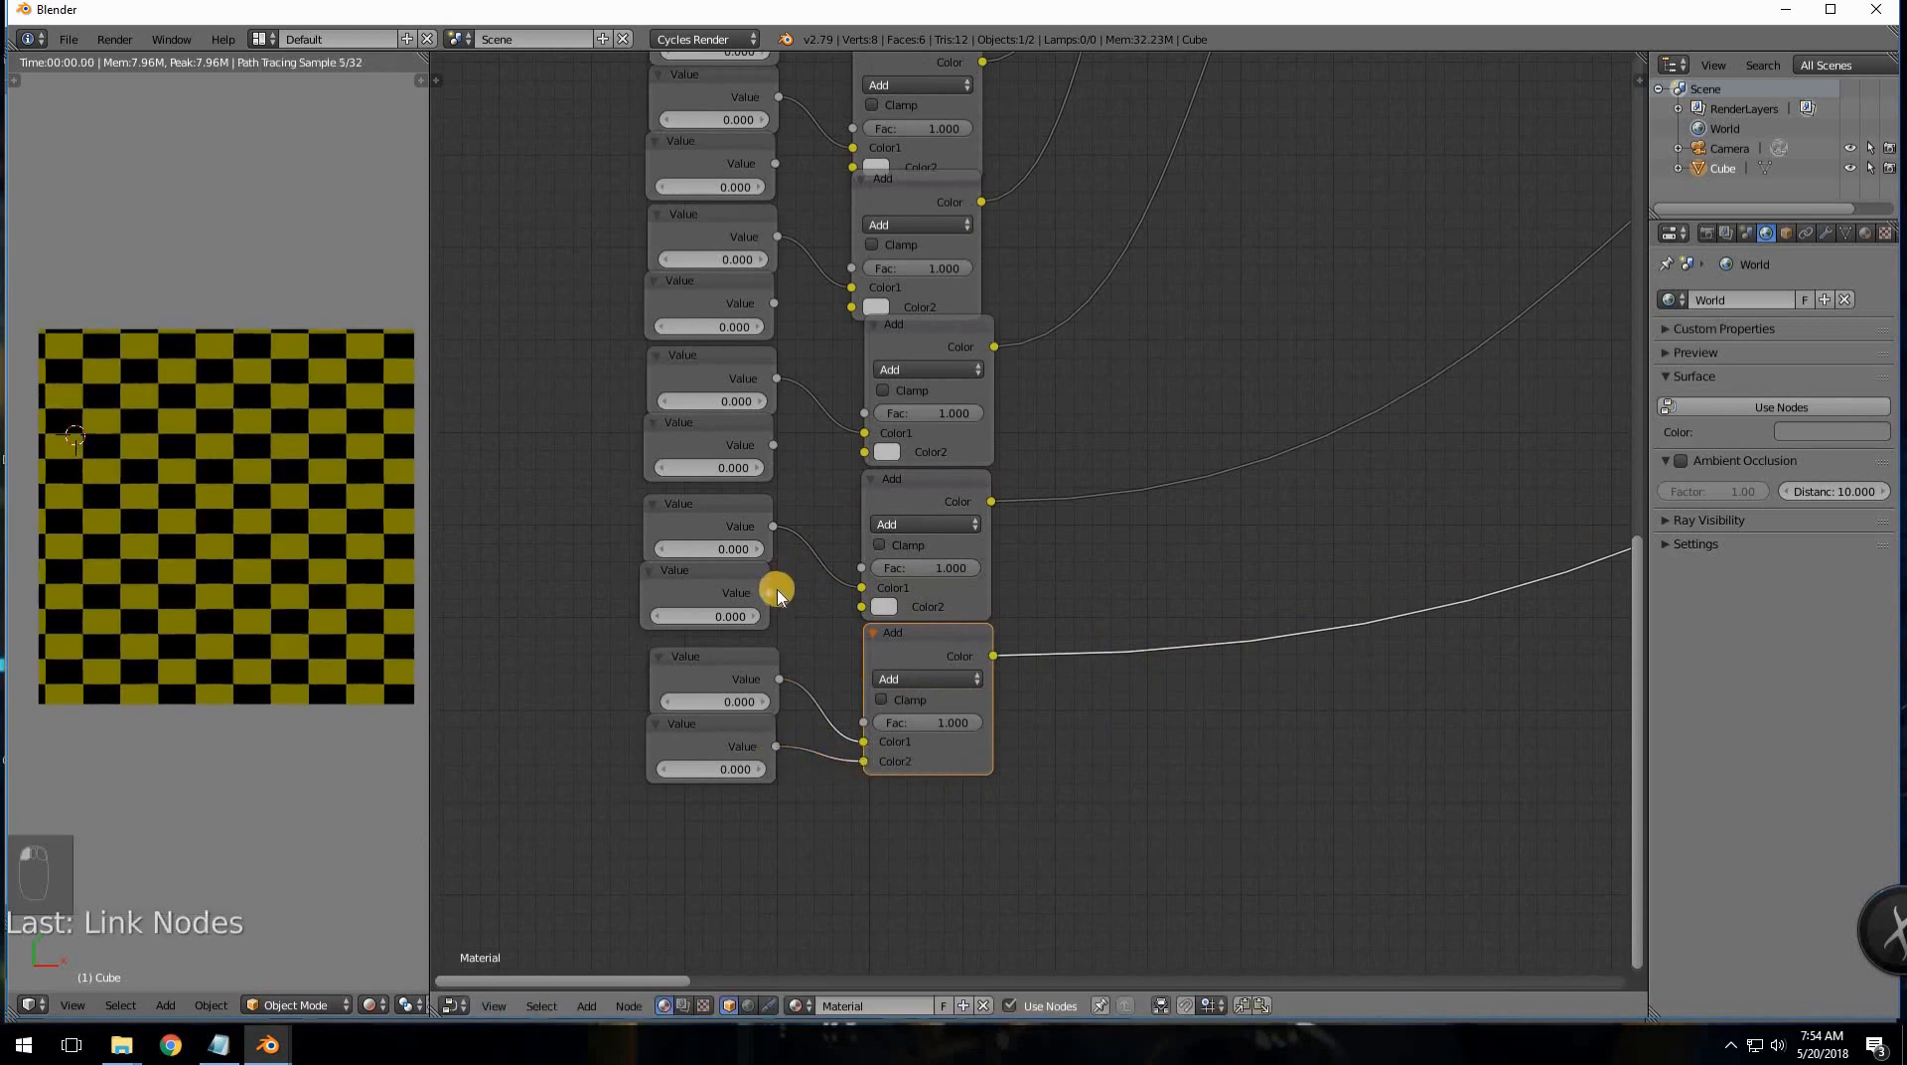
left_click_drag(839, 616, 862, 607)
middle_click_drag(913, 623, 907, 796)
left_click_drag(771, 618, 878, 630)
middle_click_drag(945, 441, 946, 588)
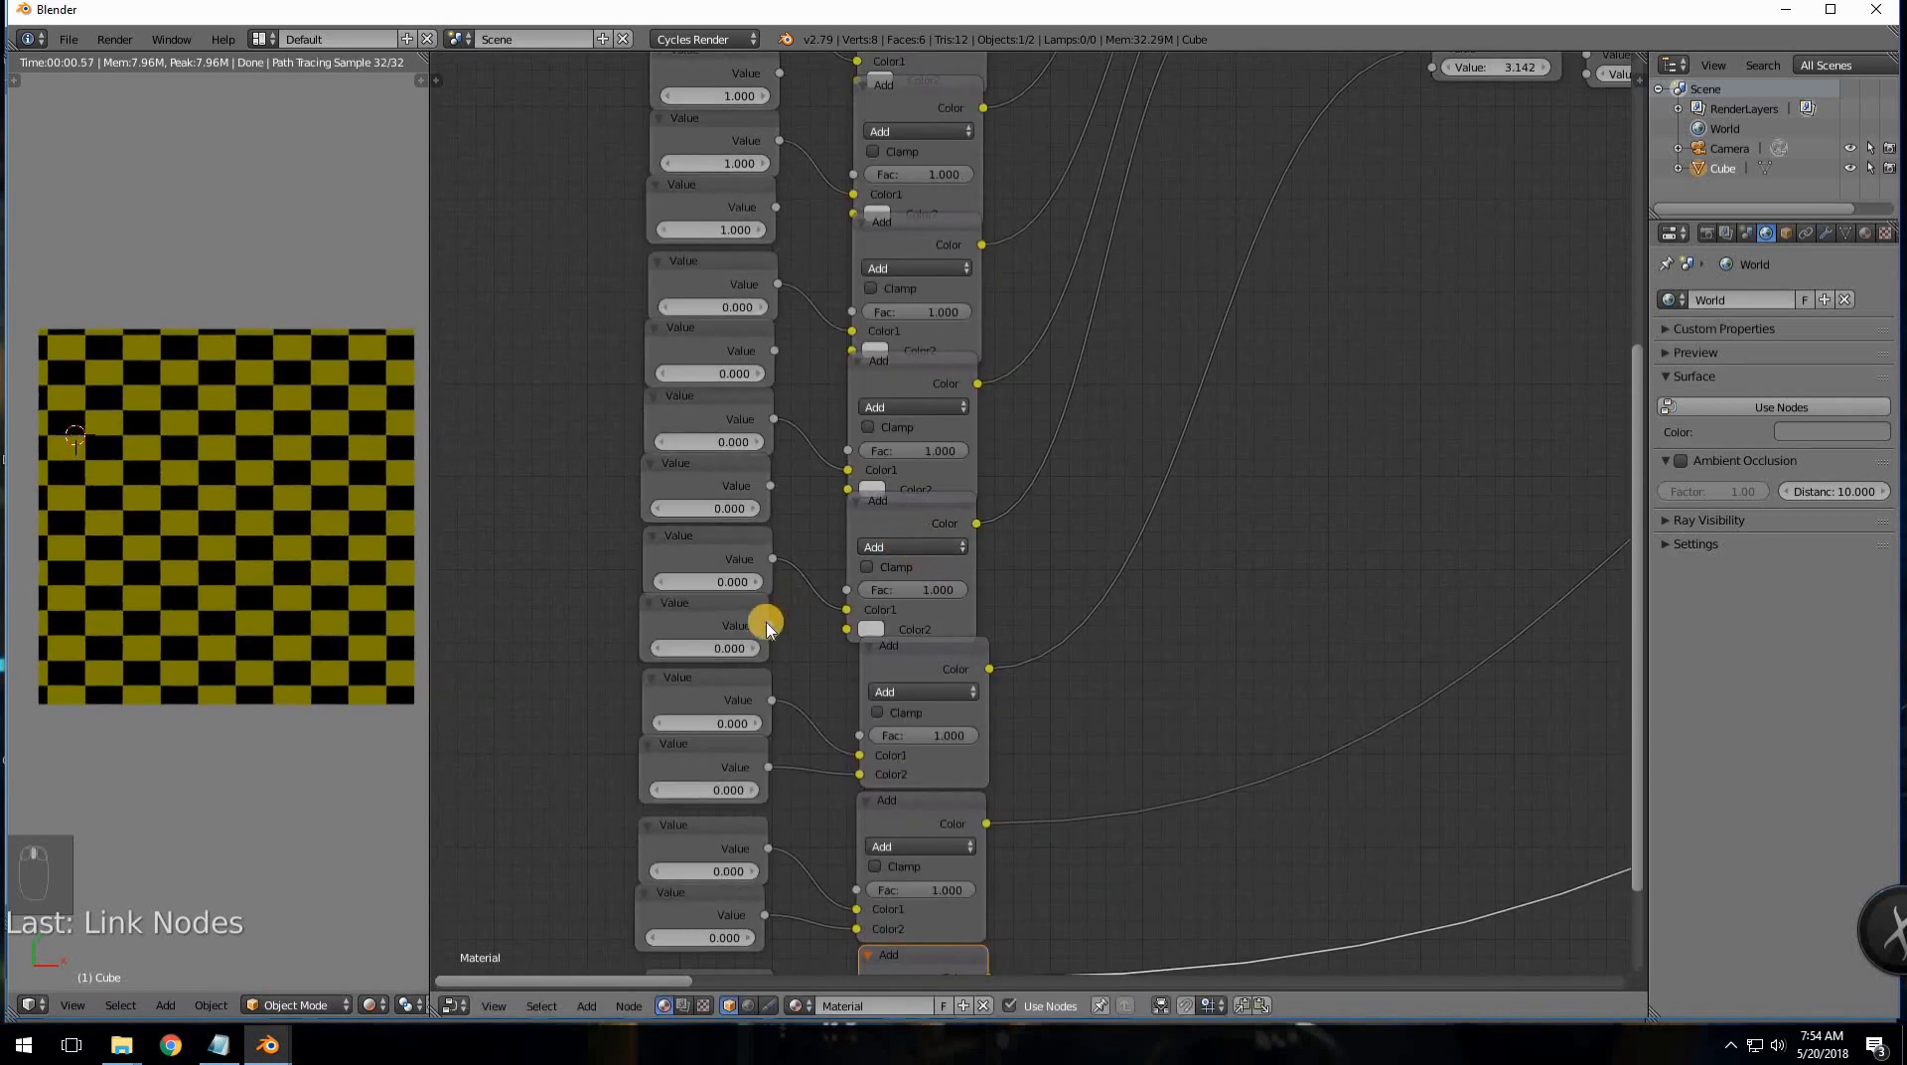
left_click_drag(839, 628, 849, 630)
- Link the remaining upper Value outputs into their Add nodes' Color2
middle_click_drag(1054, 549, 1059, 684)
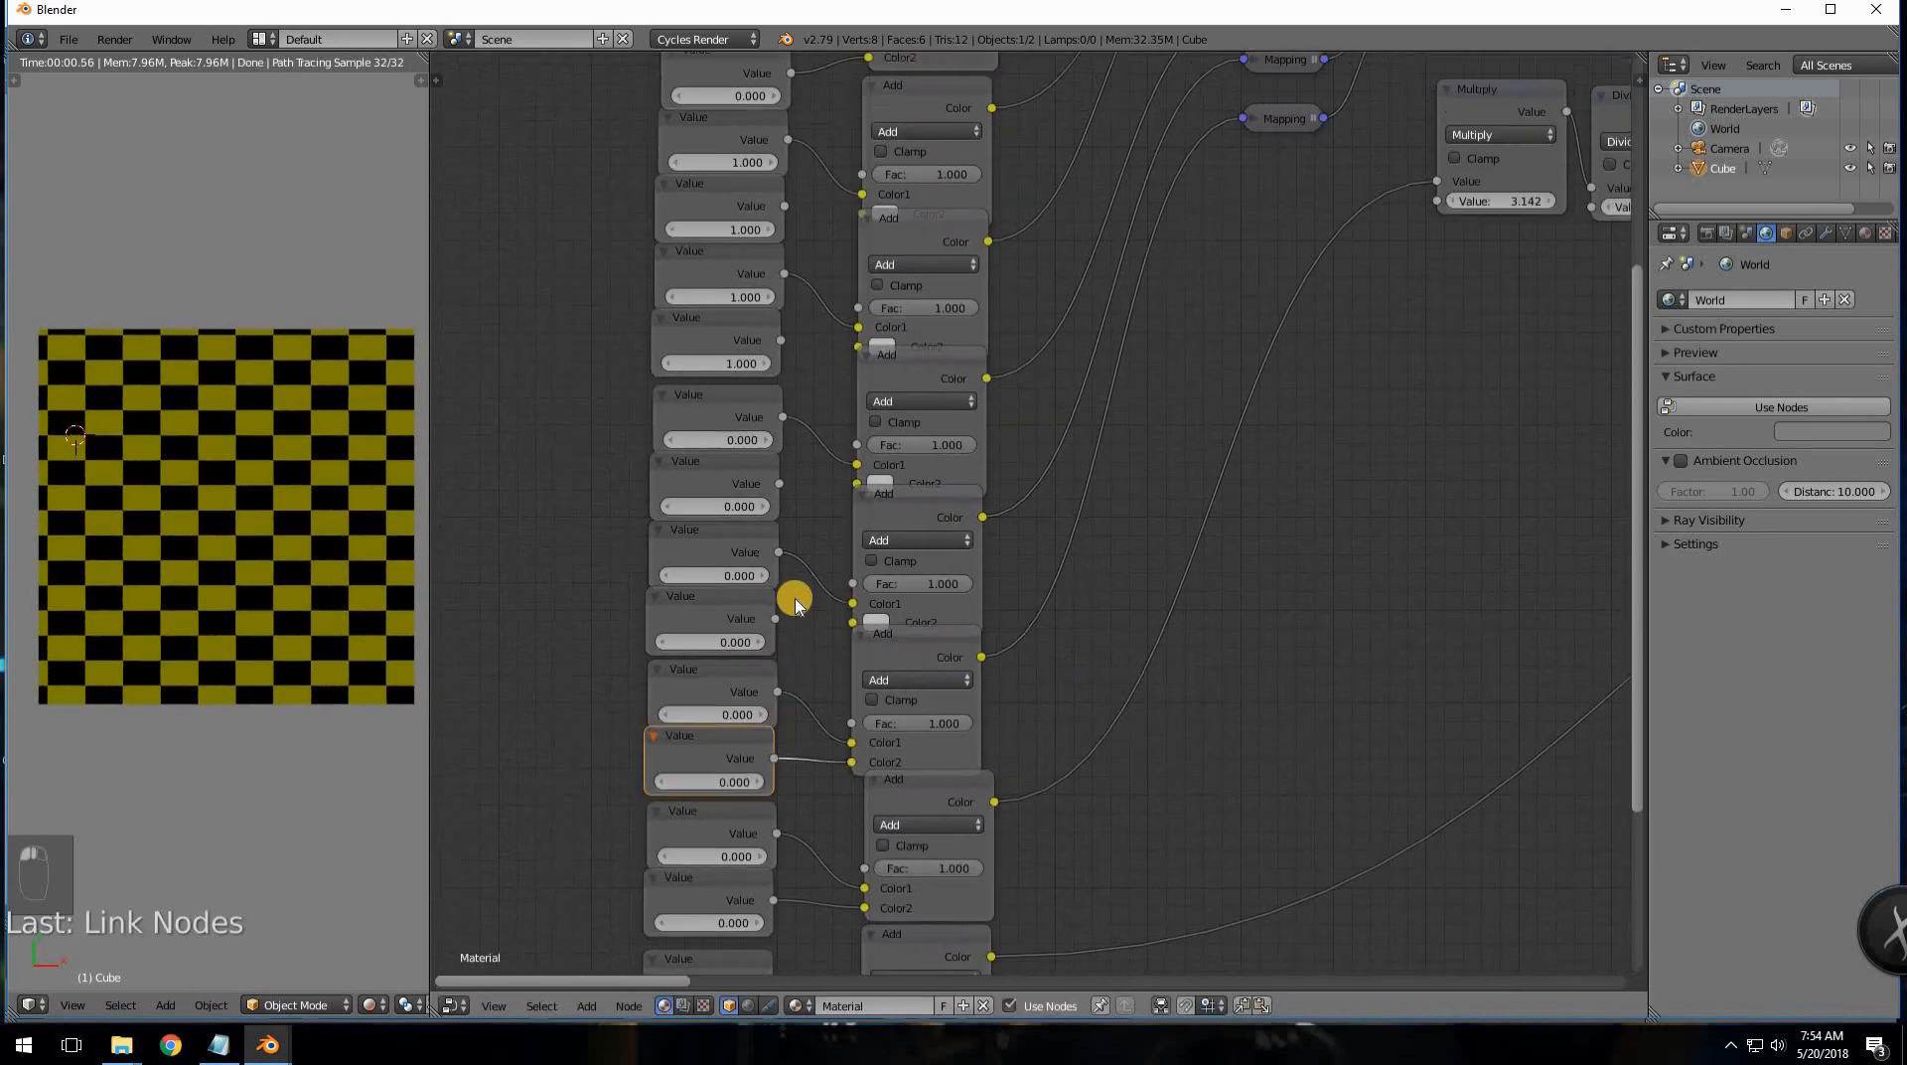
scroll(795, 604, "down", 1)
left_click_drag(851, 624, 1035, 556)
middle_click_drag(1035, 564, 1022, 672)
scroll(1020, 670, "up", 1)
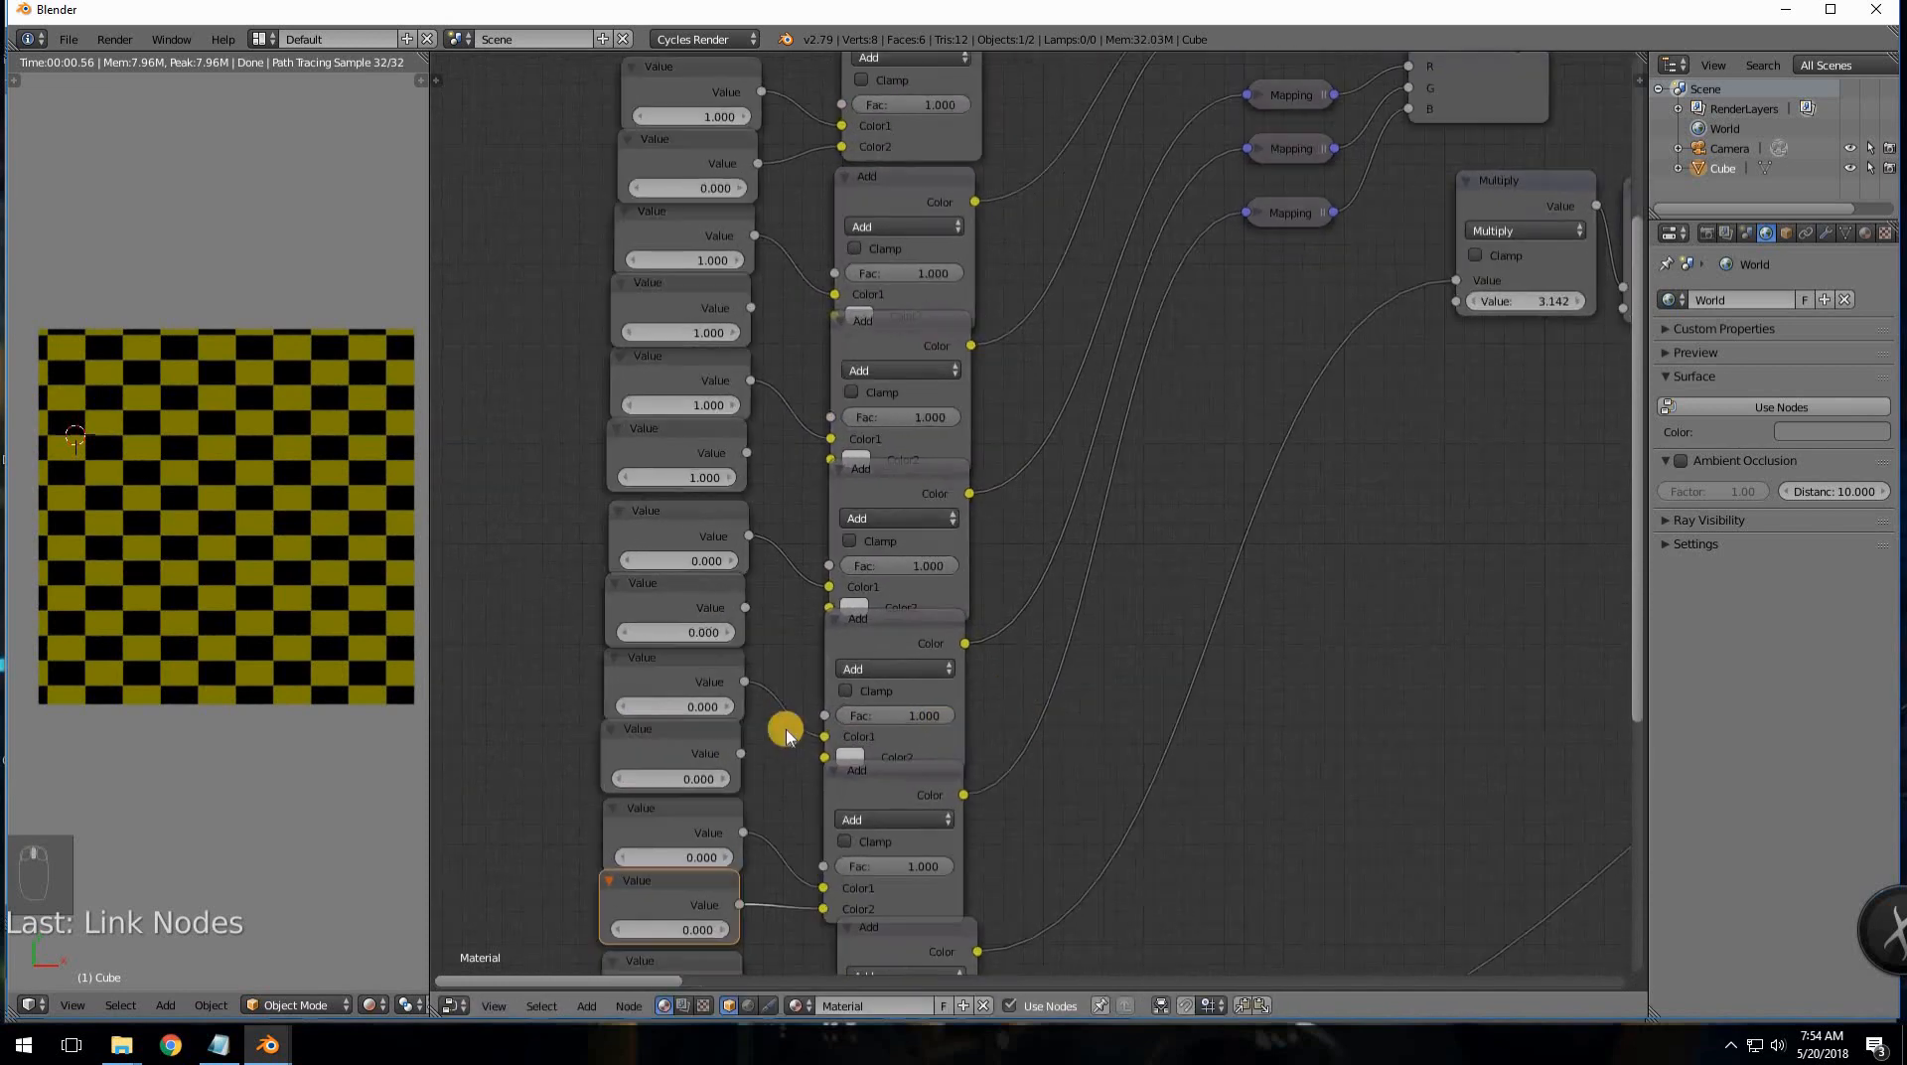
left_click_drag(797, 753, 854, 796)
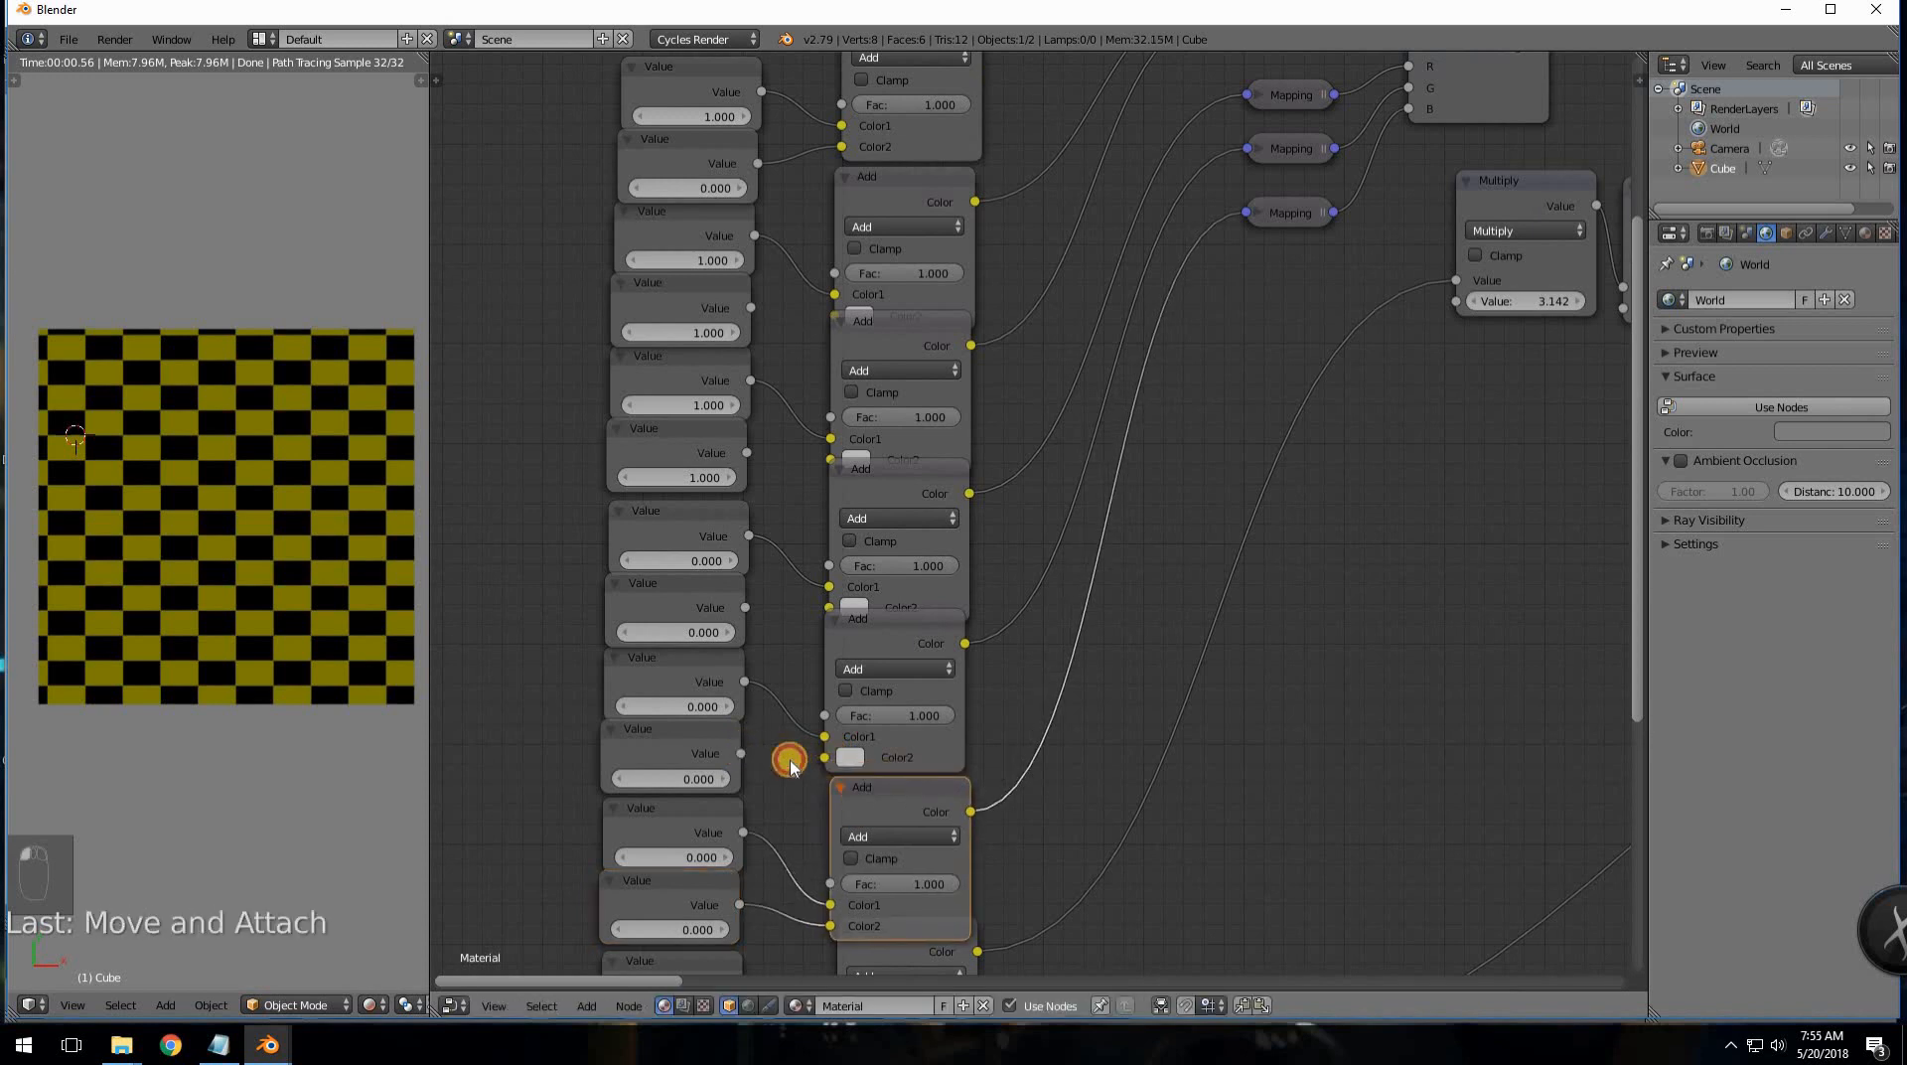
left_click_drag(740, 753, 856, 781)
scroll(1004, 779, "up", 3, "shift")
- Connect a Value output to its Add node's Color2 and reposition that Add node
left_click(837, 733)
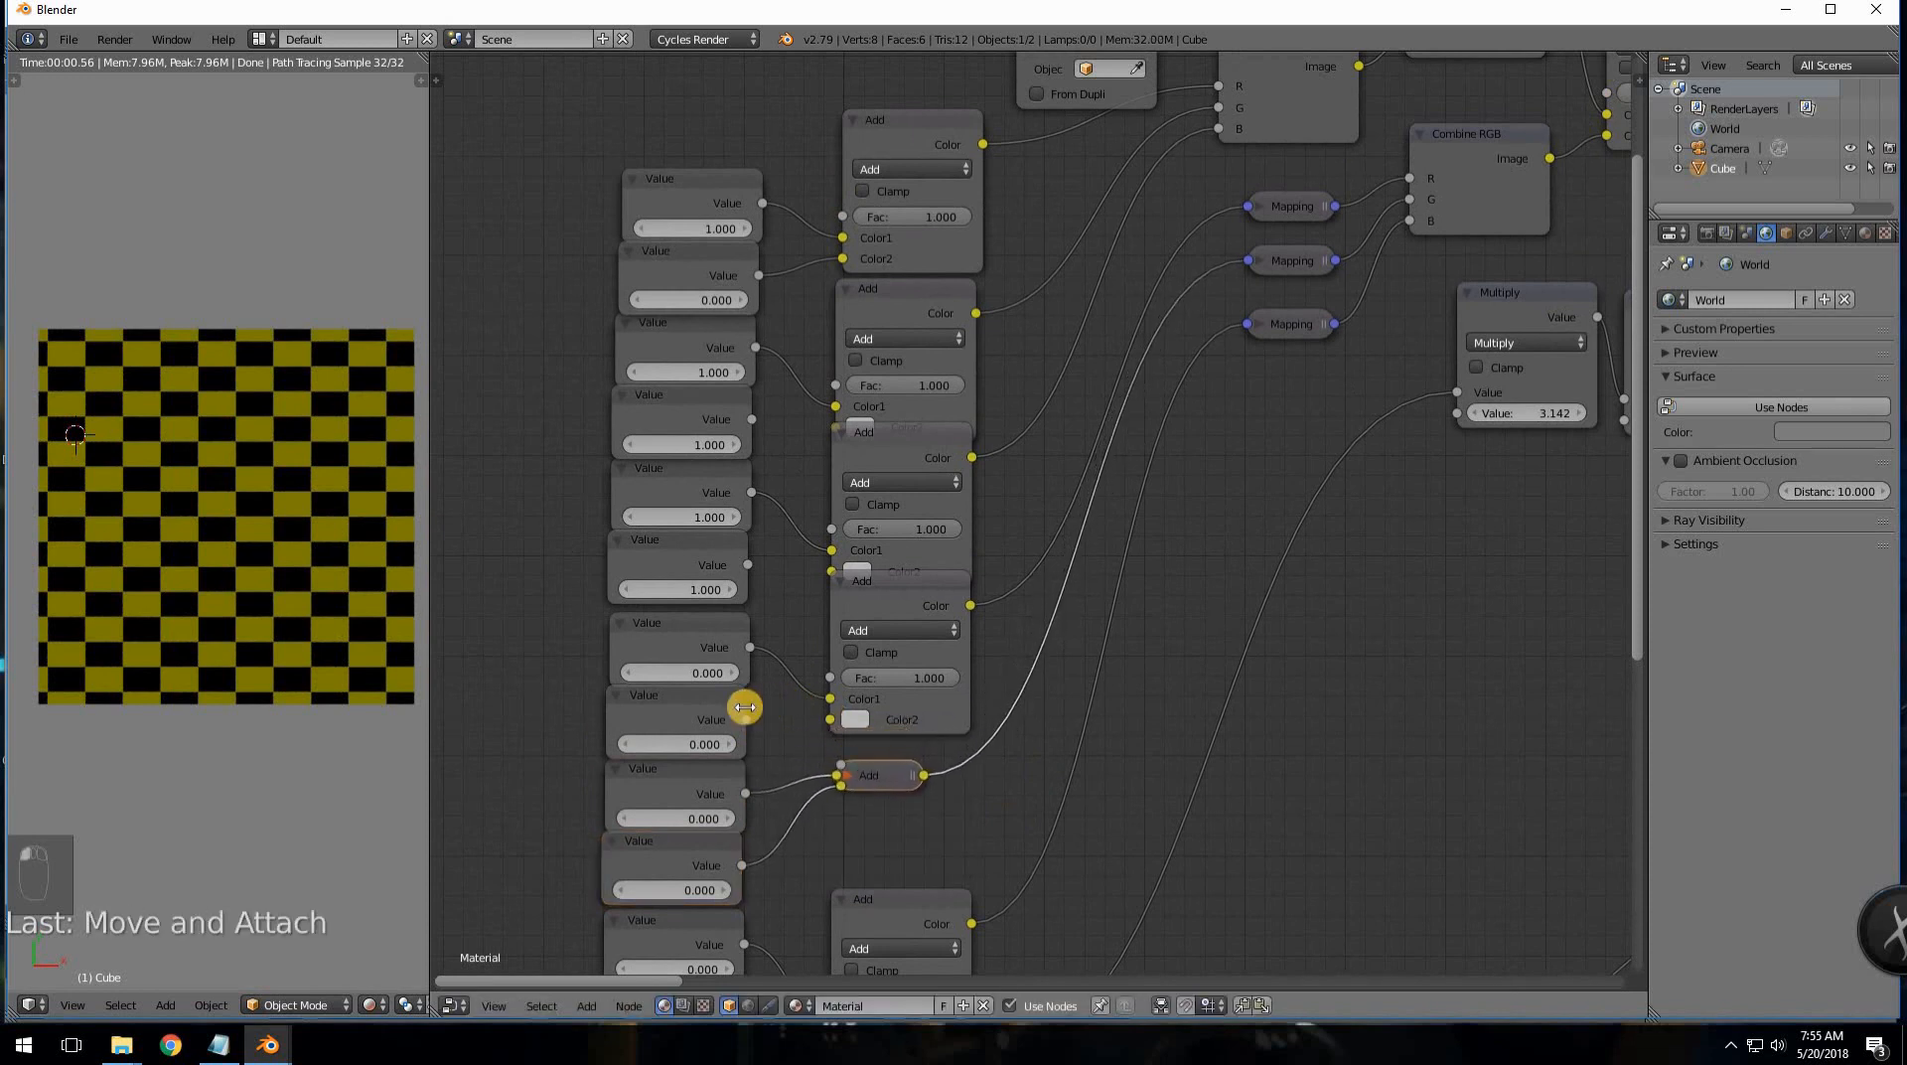
left_click_drag(754, 723, 836, 731)
left_click_drag(805, 594, 830, 596)
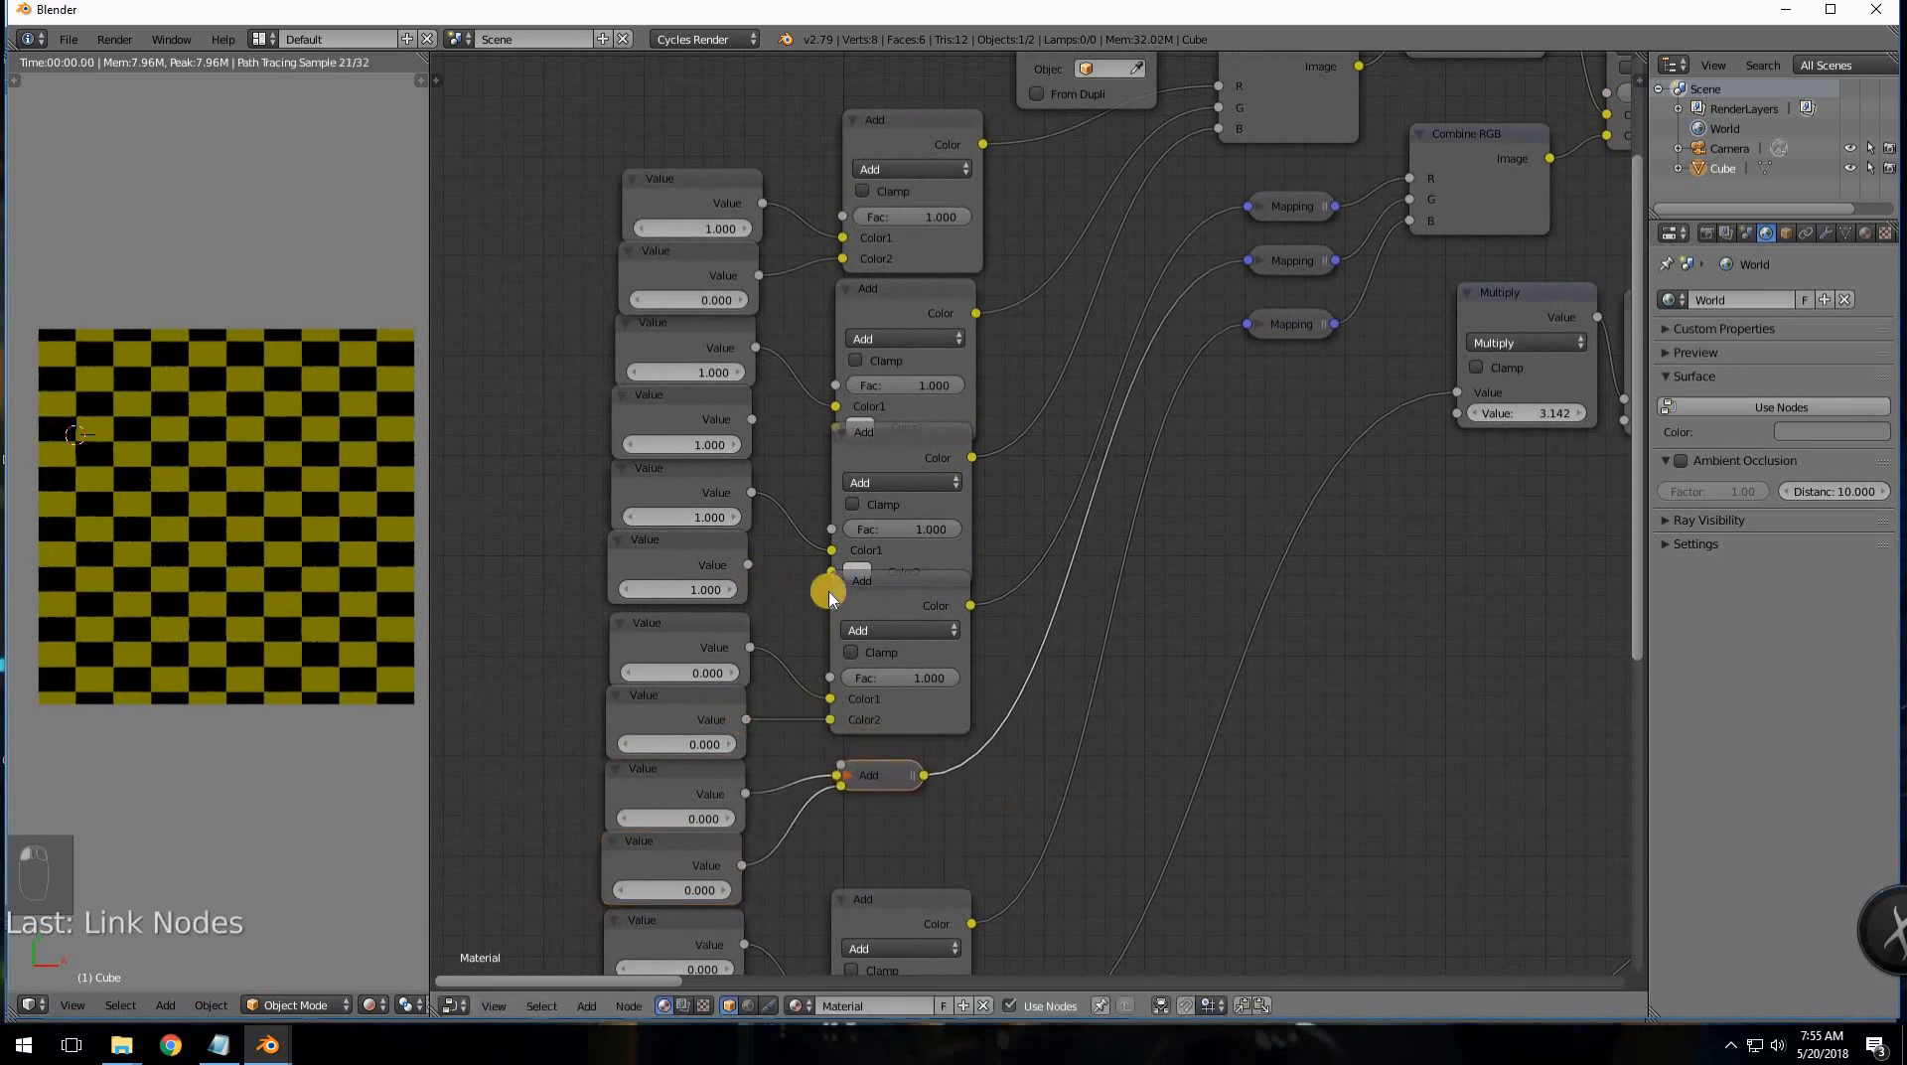
left_click(860, 606)
key("f")
key("g")
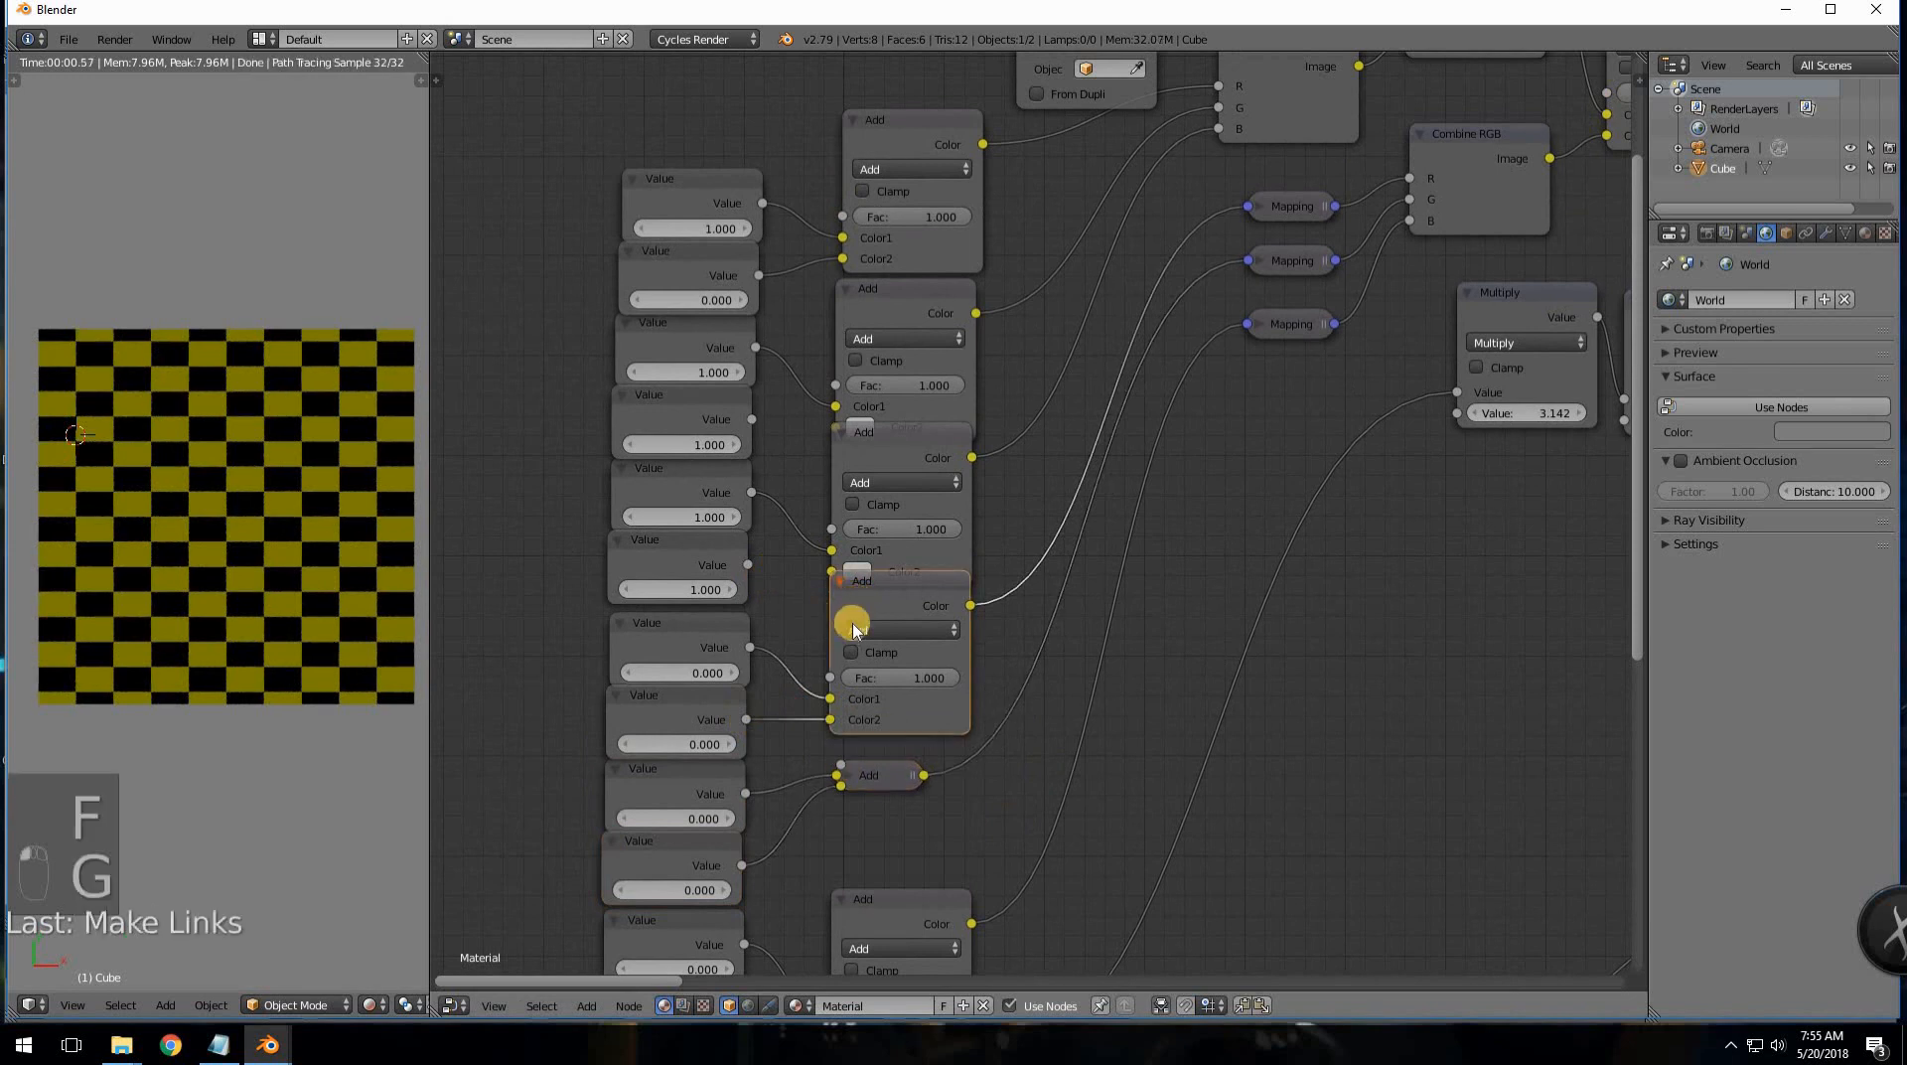
left_click(857, 623)
- Collapse that Add node, move it beside its Value pair, and relink Color2
key("g")
left_click(862, 622)
key("f")
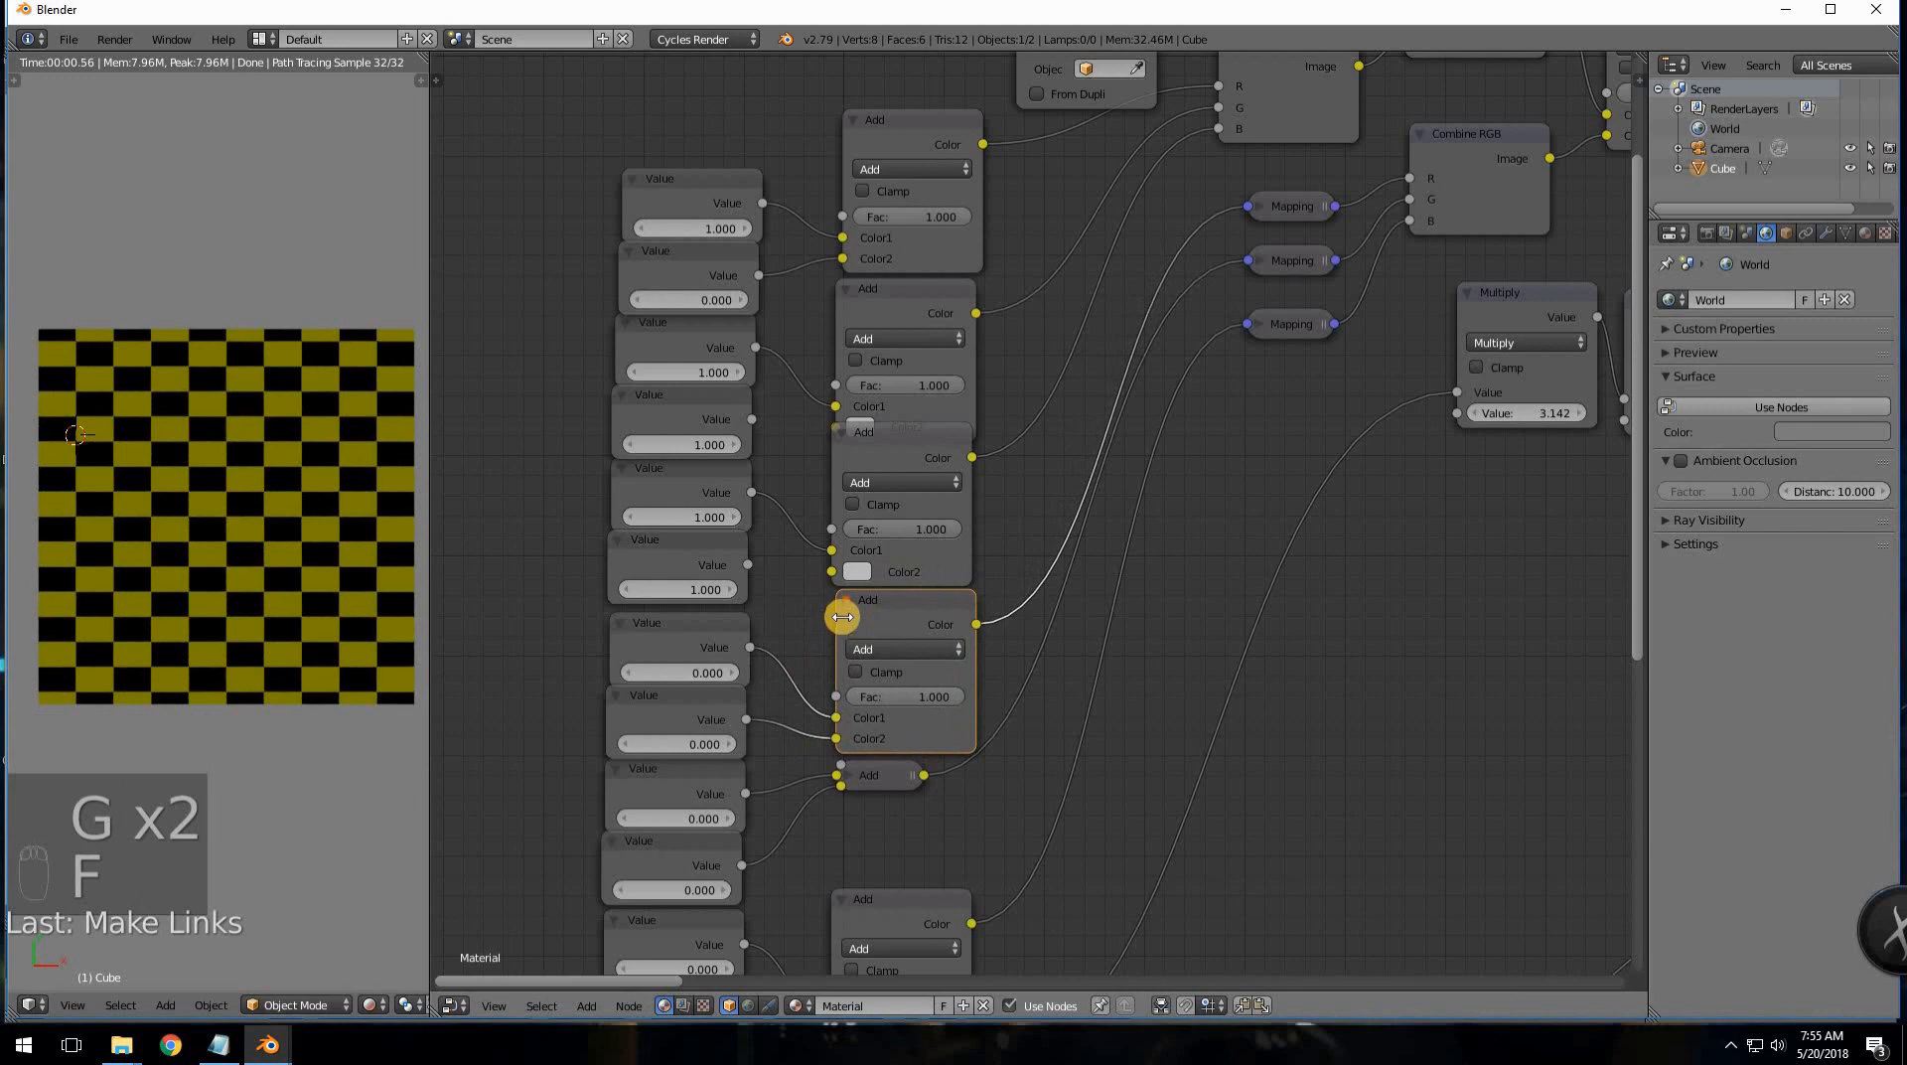
key("ctrl+z")
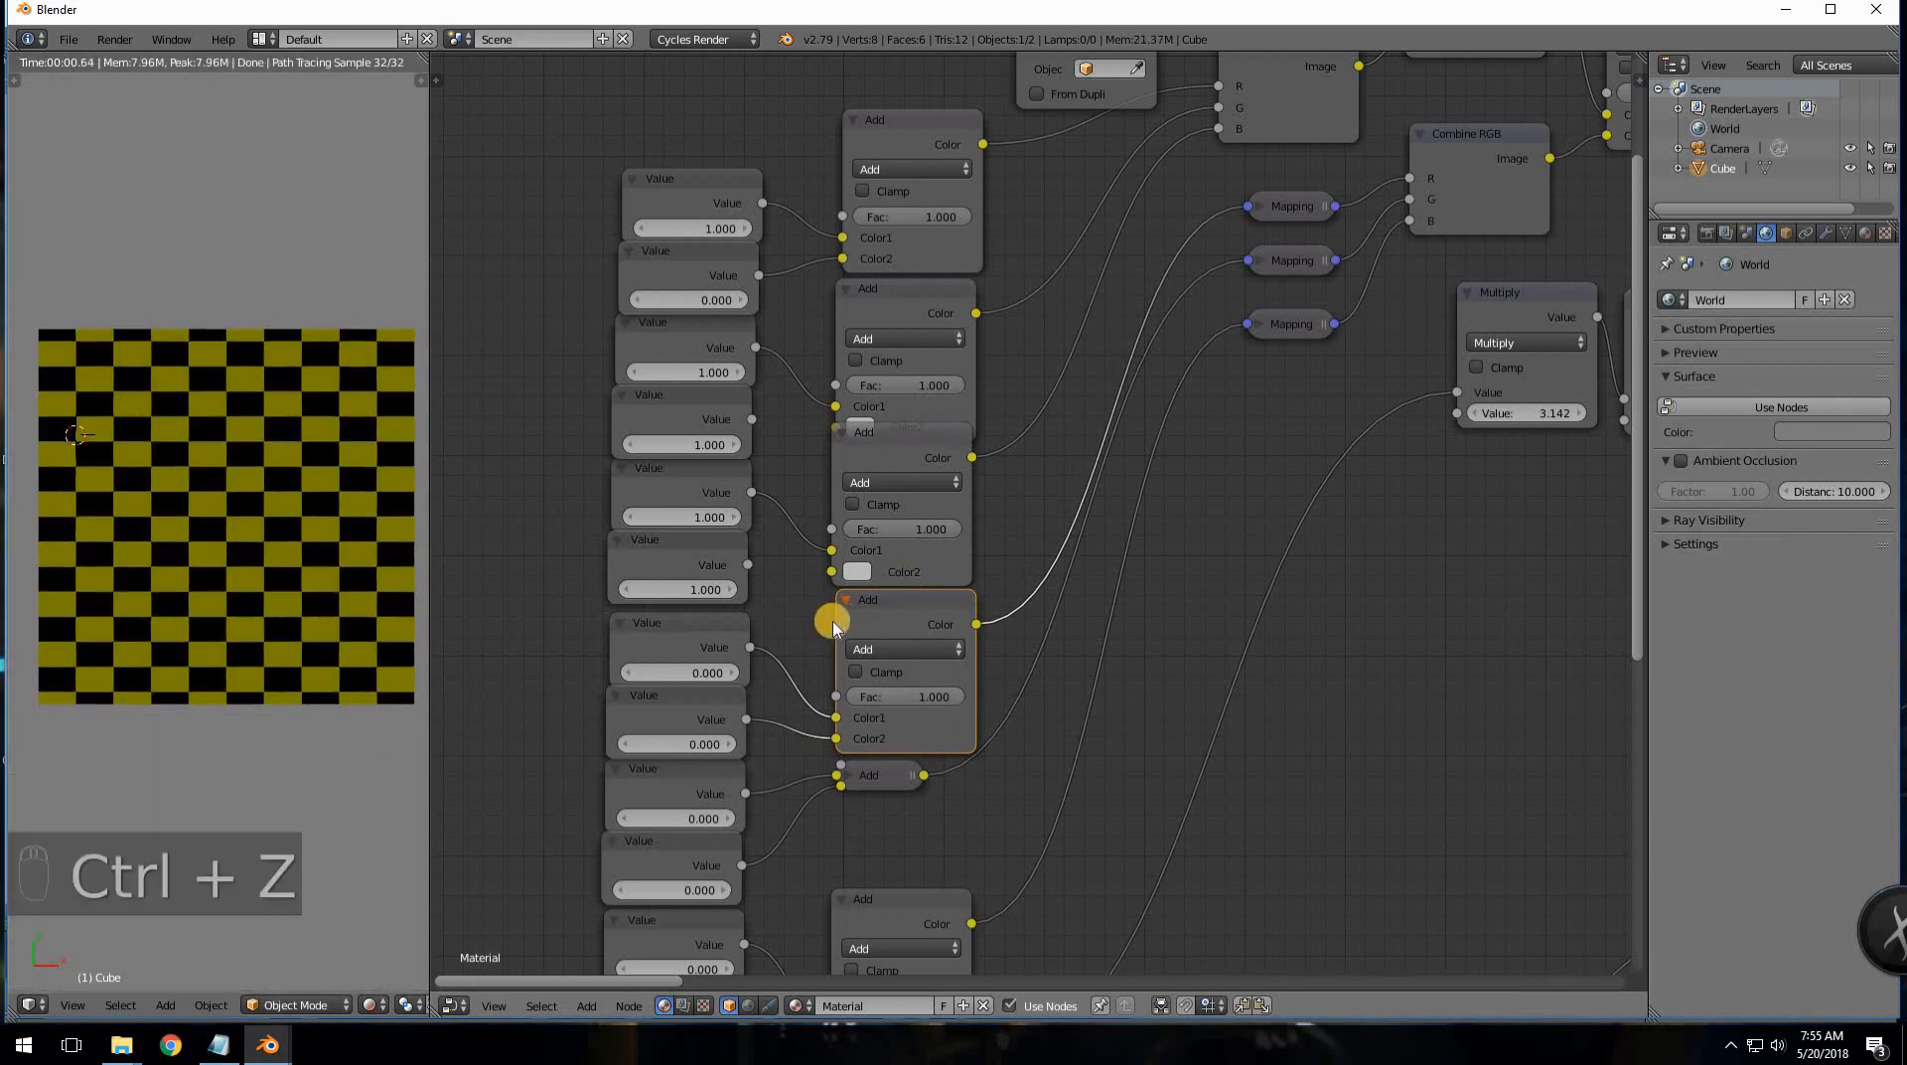
key("h")
left_click_drag(870, 600, 875, 644)
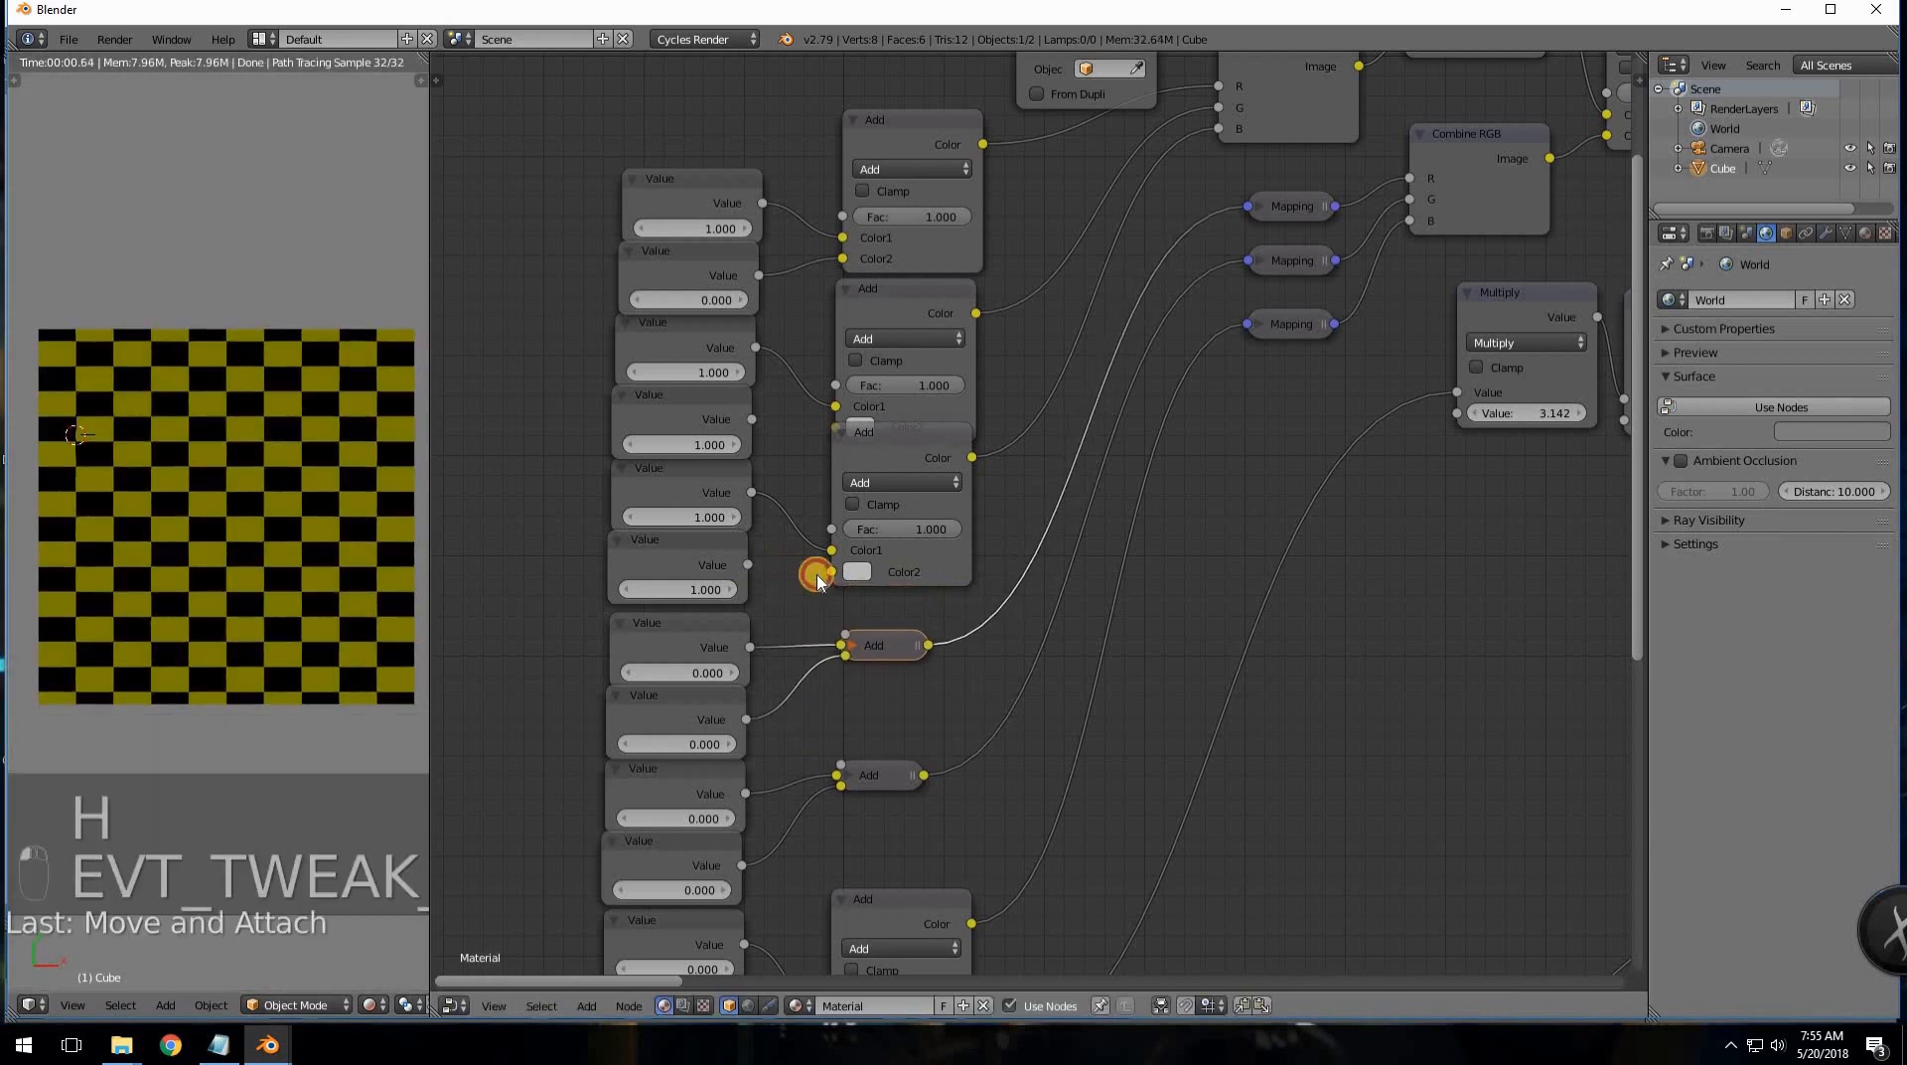
left_click_drag(818, 581, 832, 572)
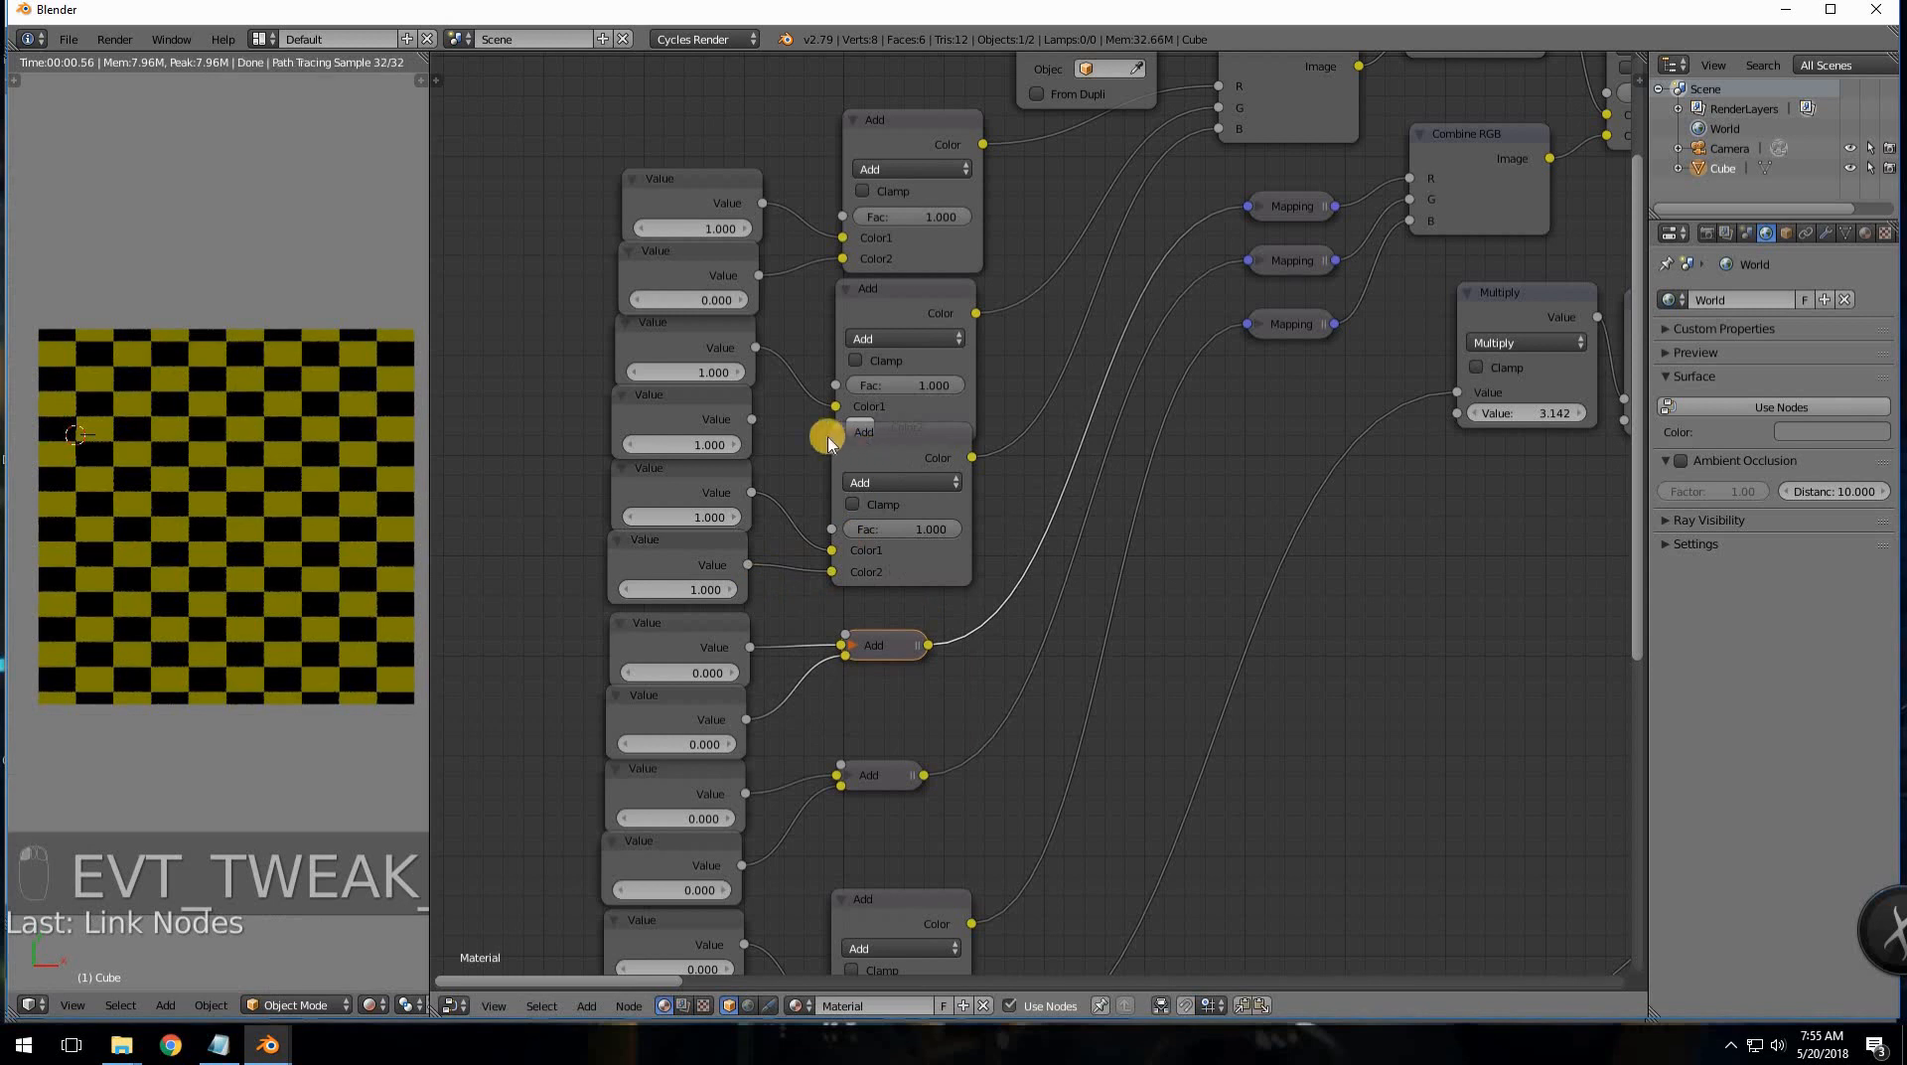
key("h")
- Collapse the next two Add nodes up, moving them and relinking the Value into Color2
key("h")
left_click(862, 439)
key("h")
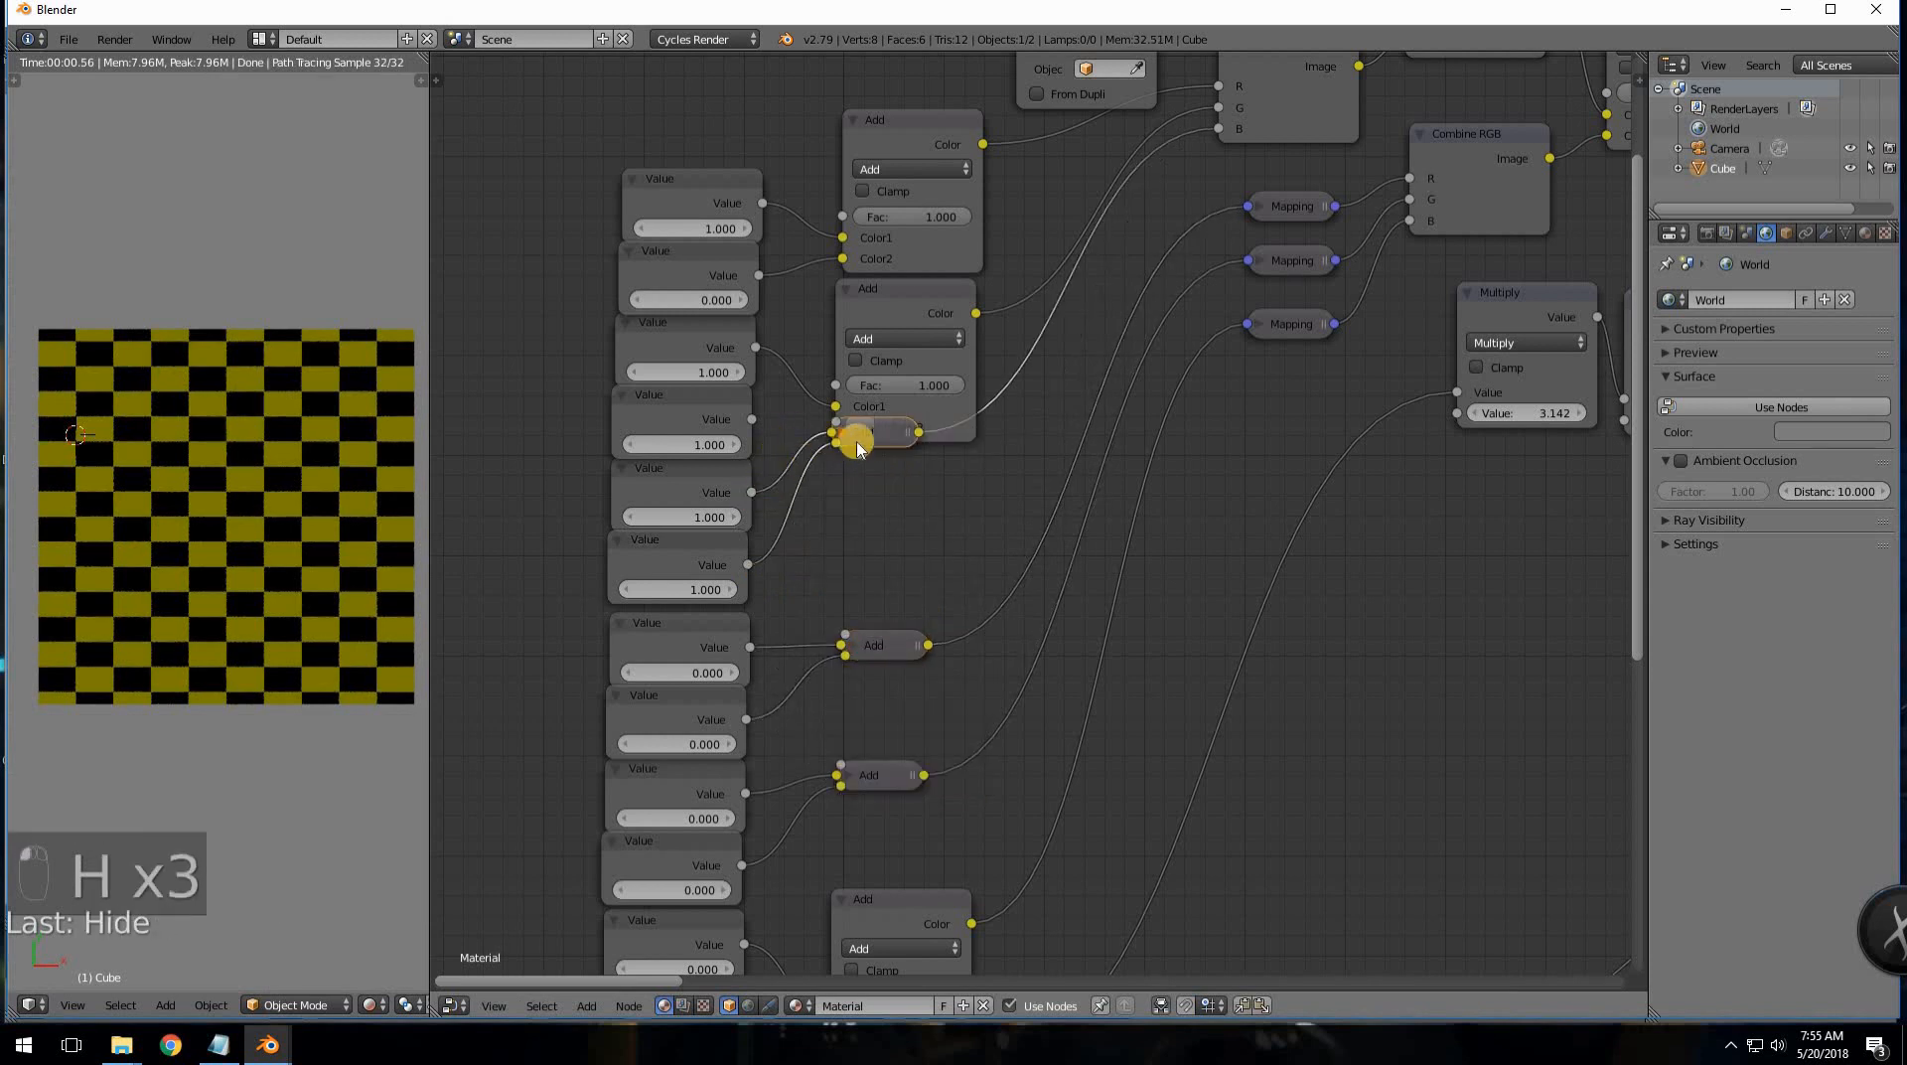
left_click_drag(862, 439, 868, 511)
left_click_drag(753, 422, 836, 428)
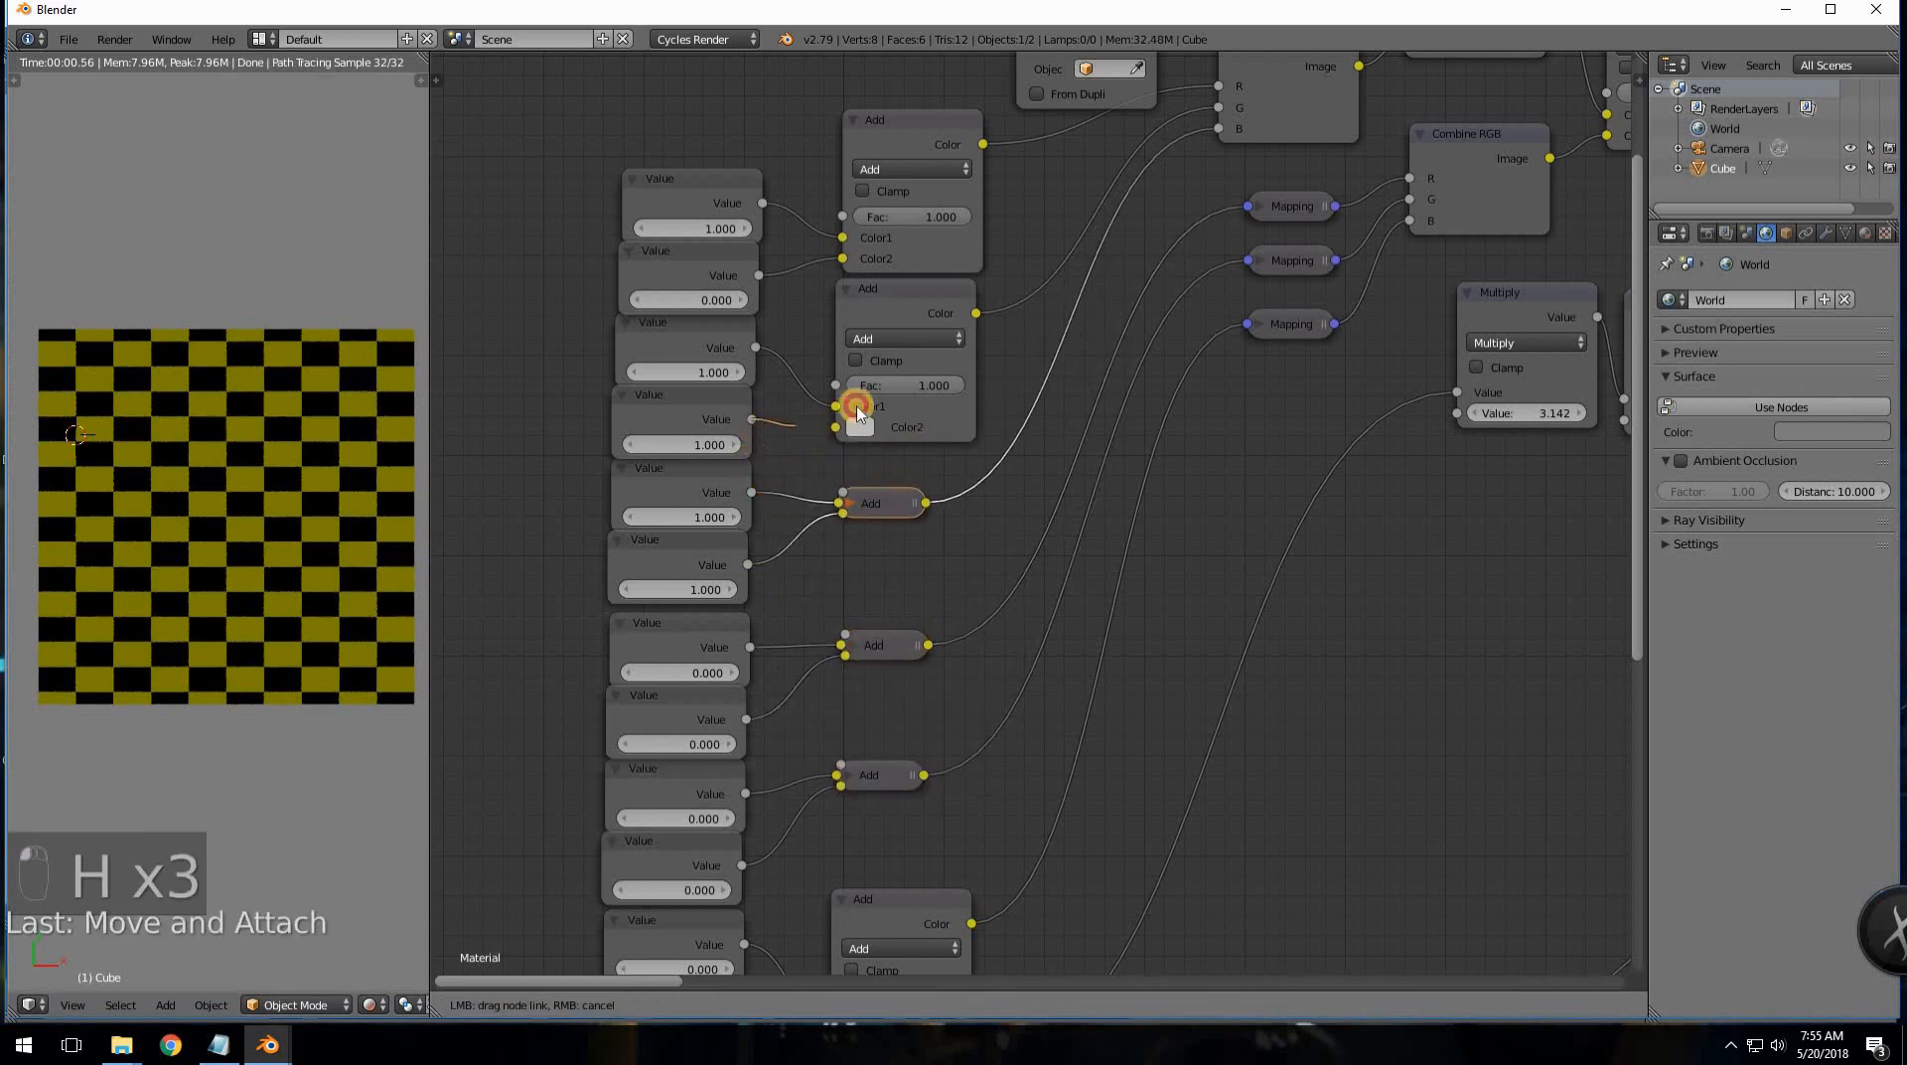
left_click(932, 306)
key("h")
left_click_drag(888, 290, 894, 301)
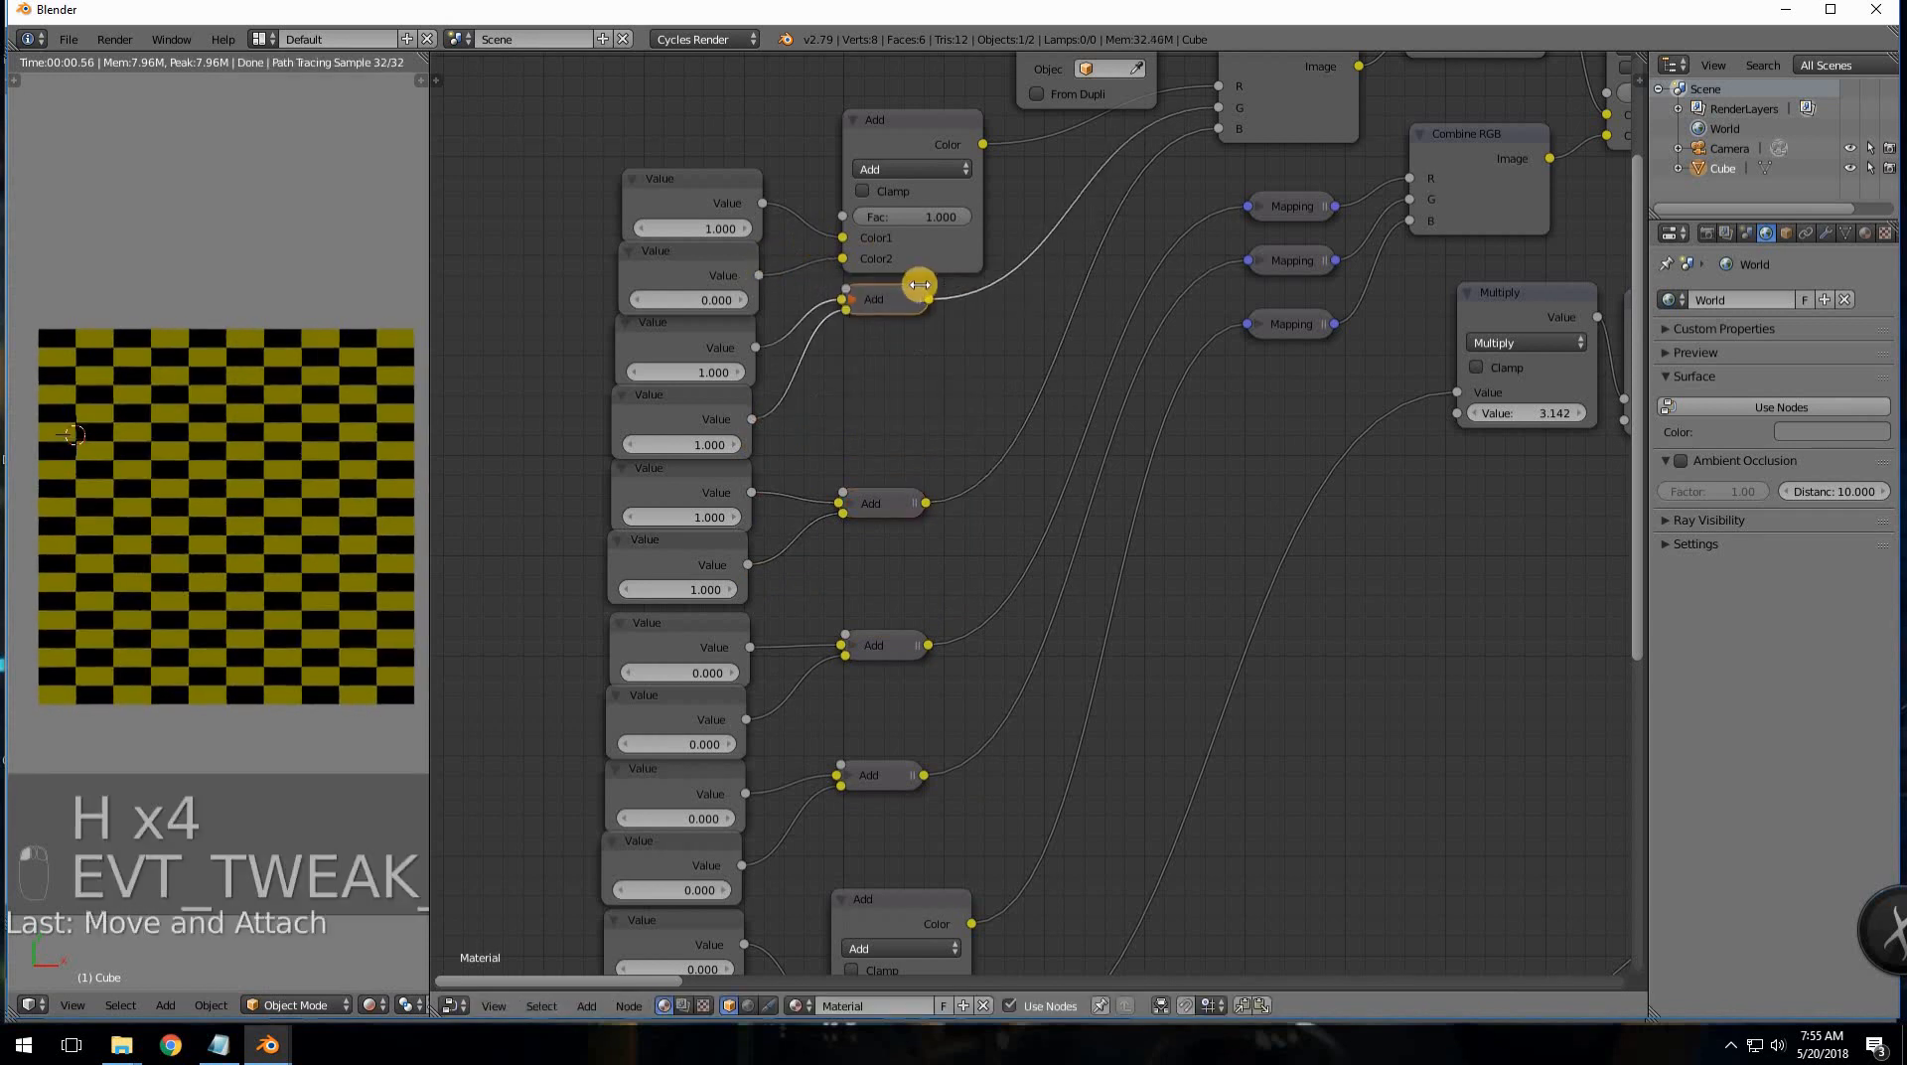
- Collapse the top Add node and line up the upper collapsed Add nodes beside their pairs
left_click(910, 129)
key("h")
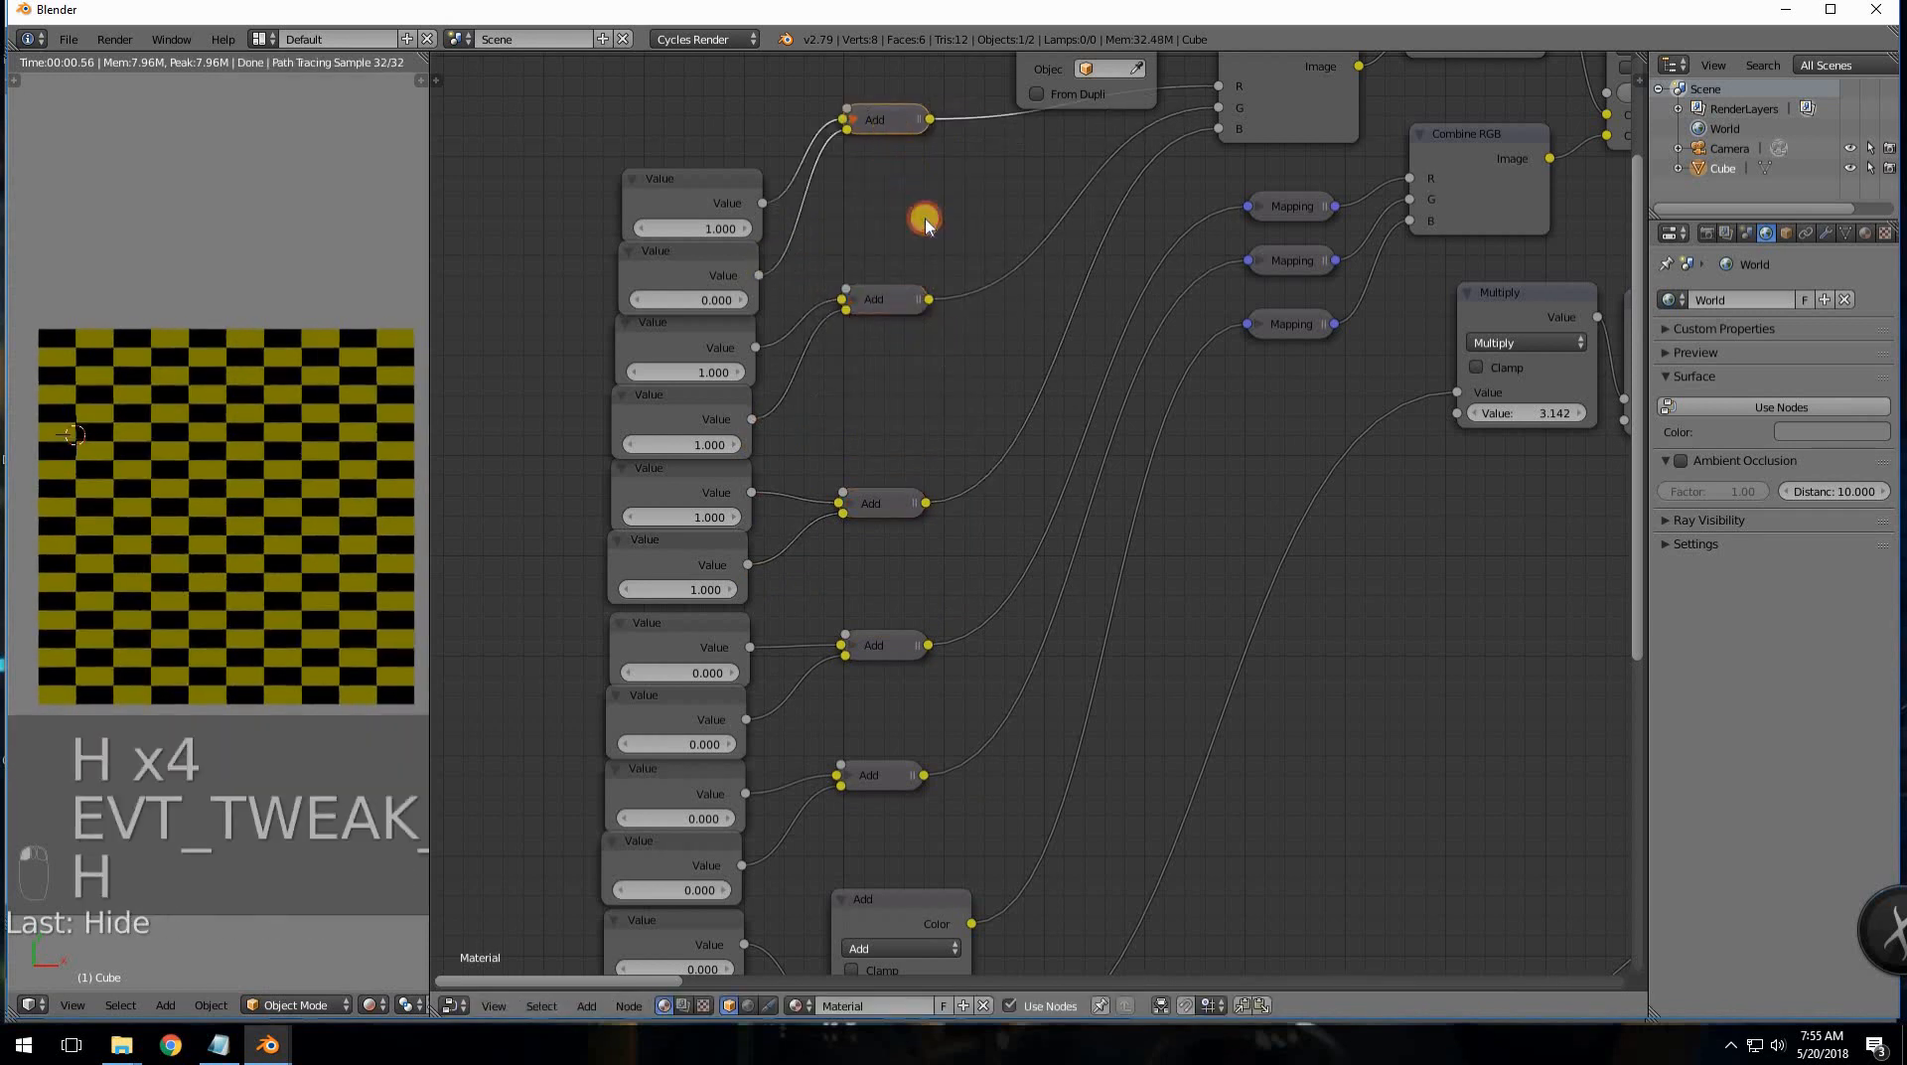
left_click_drag(890, 127, 924, 218)
left_click_drag(885, 301, 919, 304)
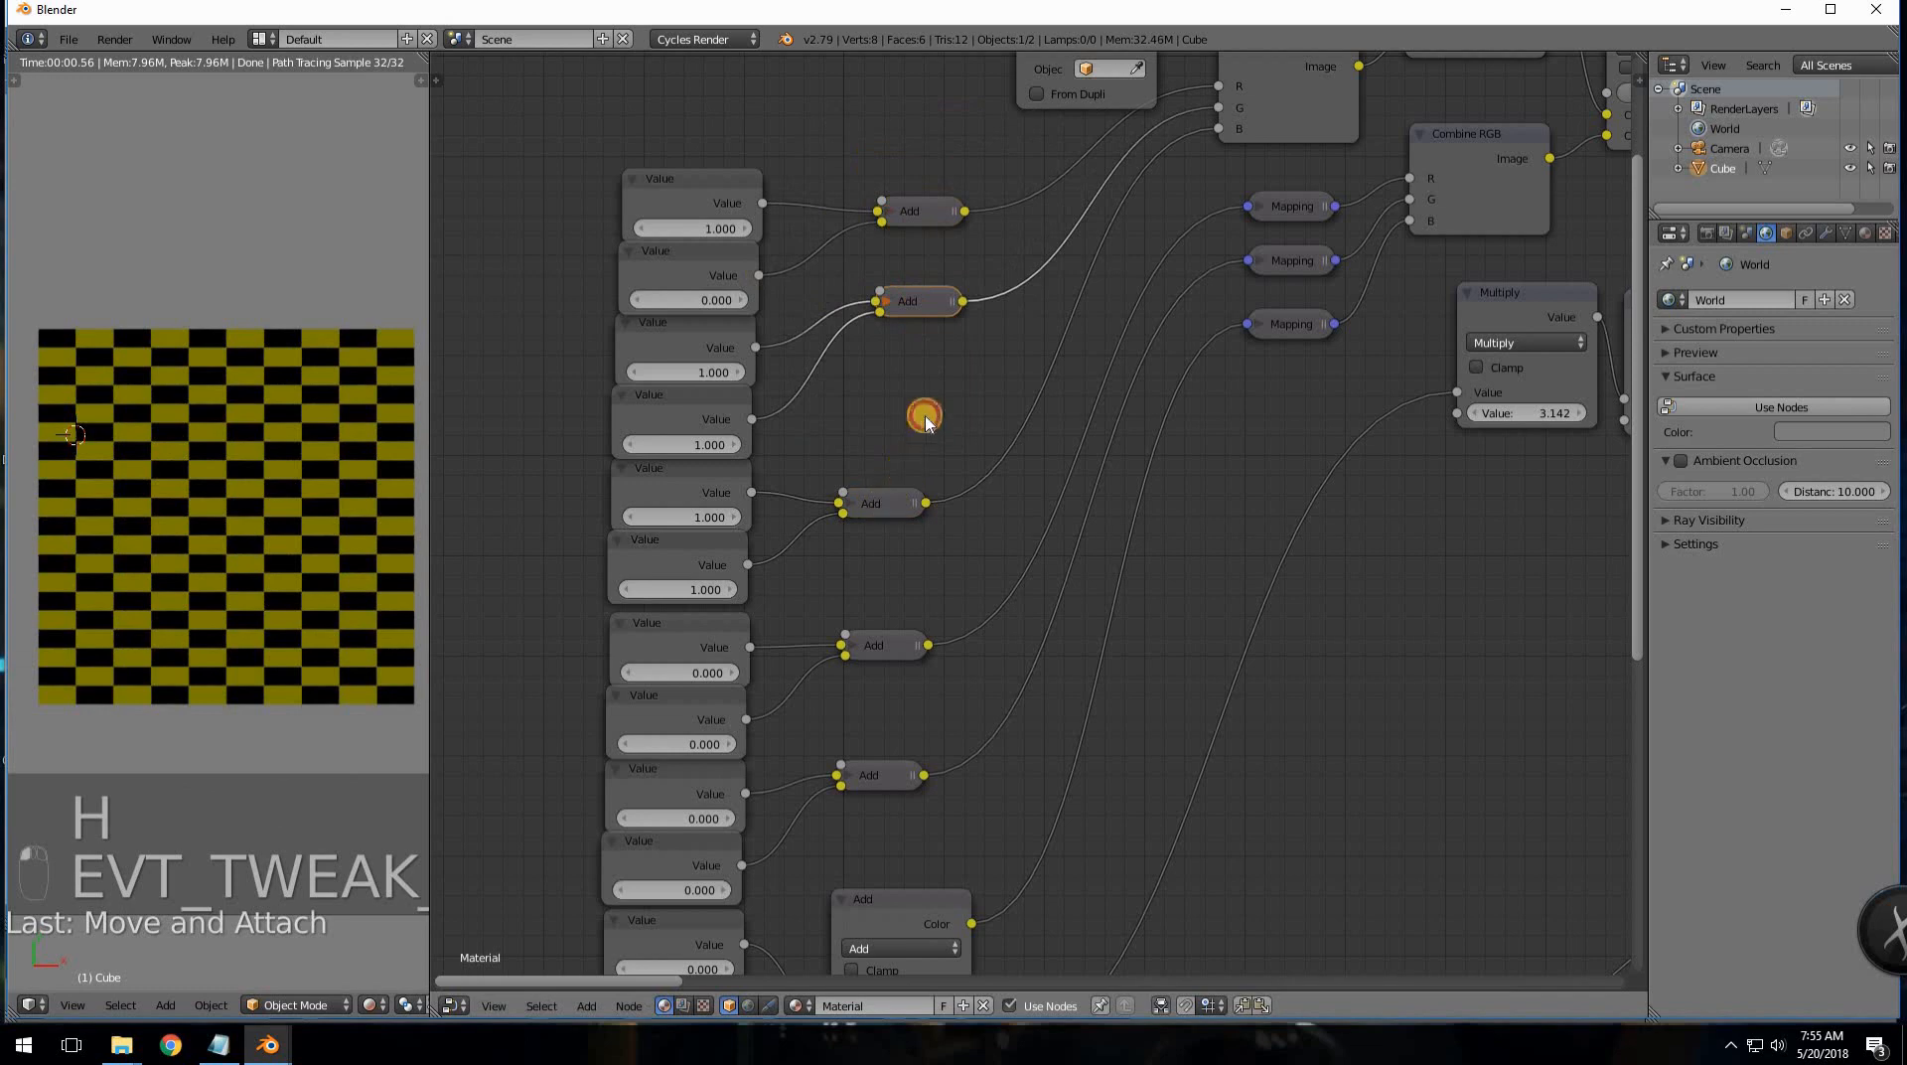
left_click_drag(883, 510, 925, 416)
- Box-select the four remaining expanded Add nodes and collapse them with H
scroll(921, 636, "down", 8)
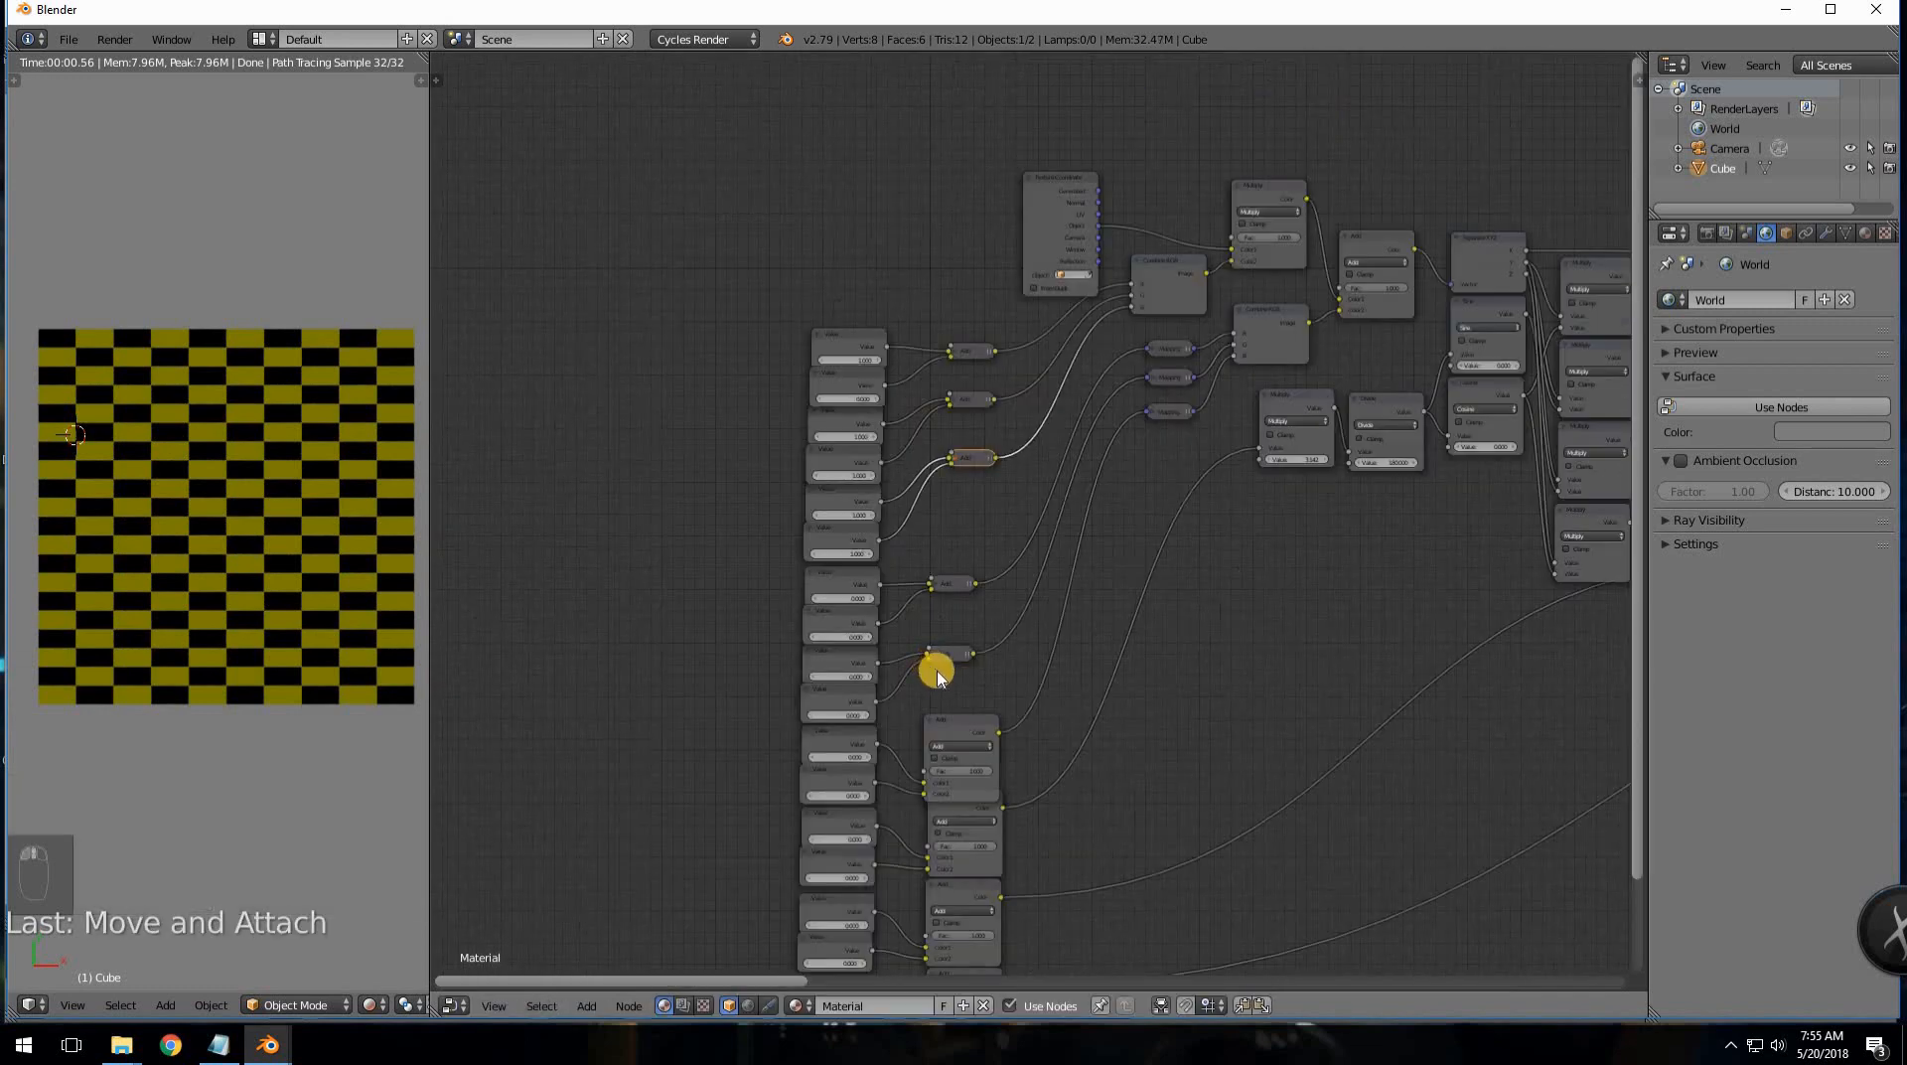
scroll(1083, 696, "down", 3)
scroll(993, 625, "down", 1)
key("a")
key("b")
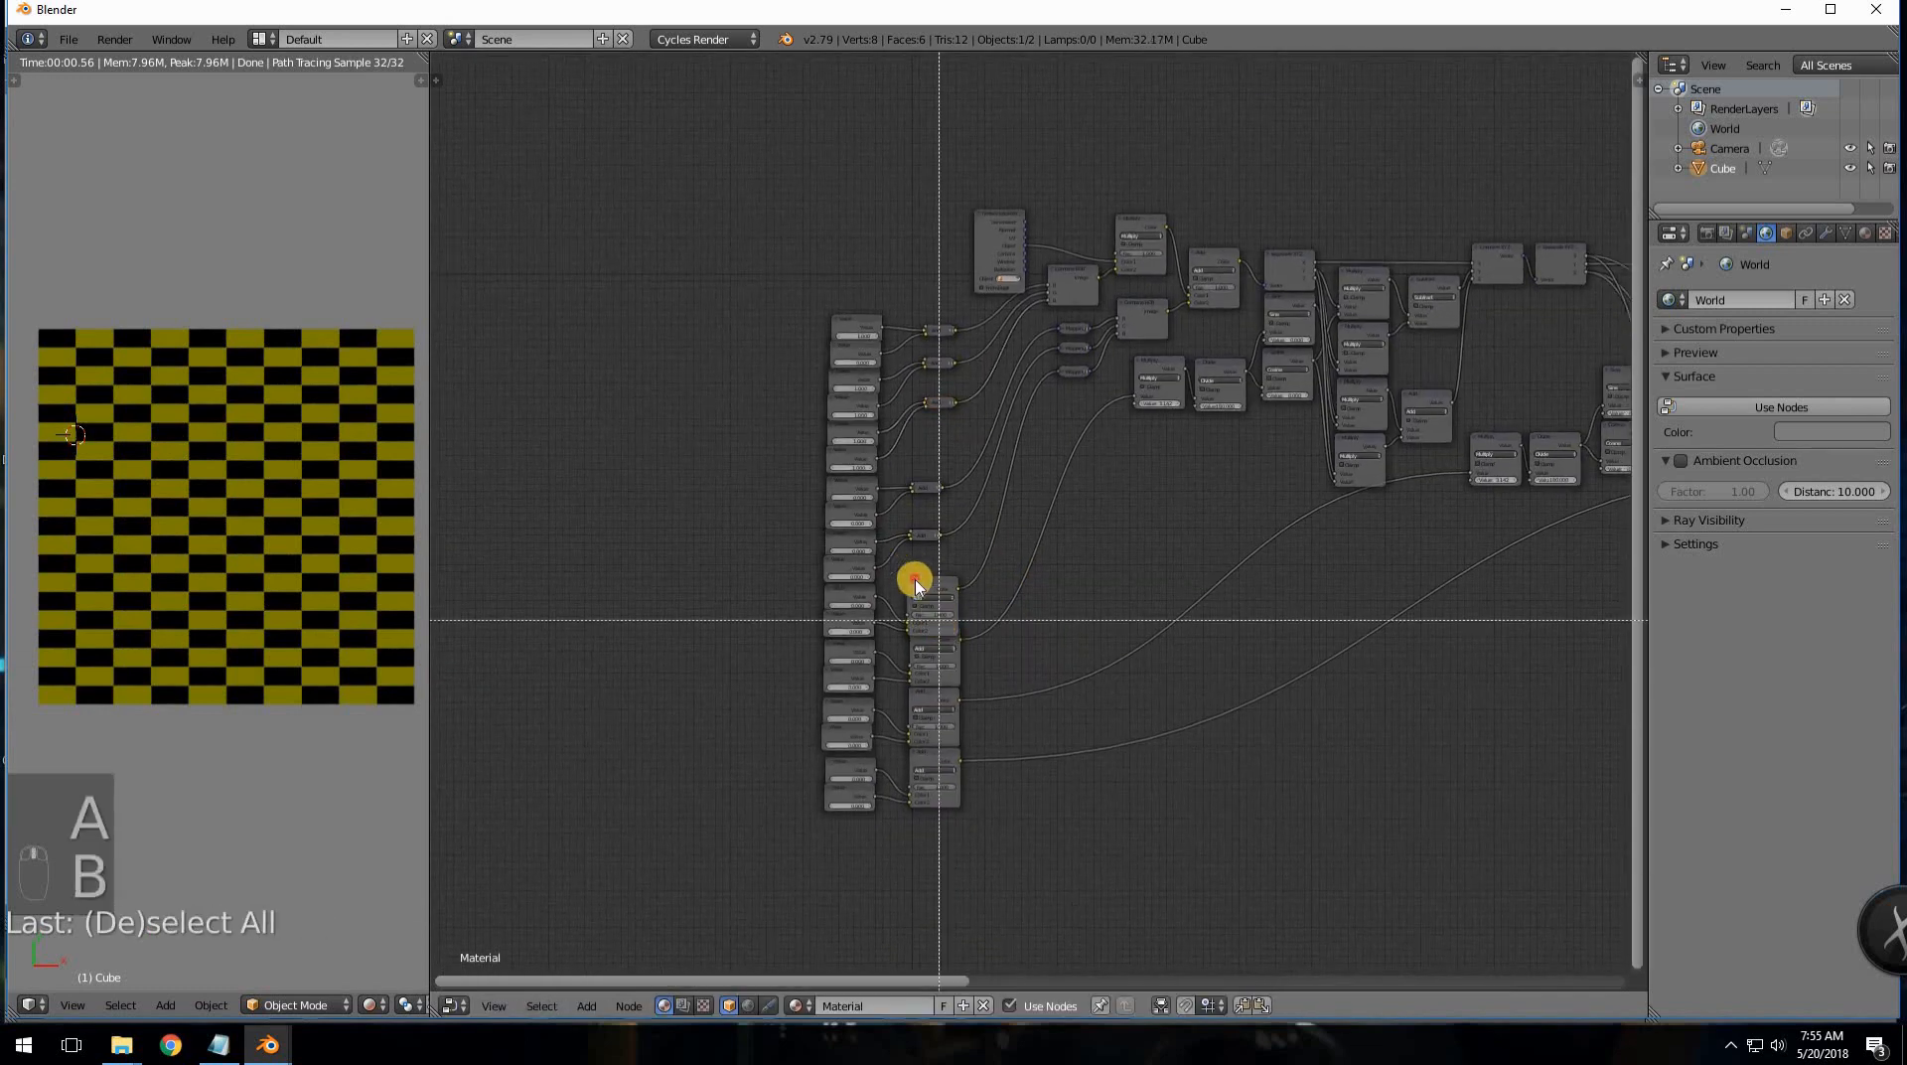
left_click_drag(915, 584, 993, 818)
key("h")
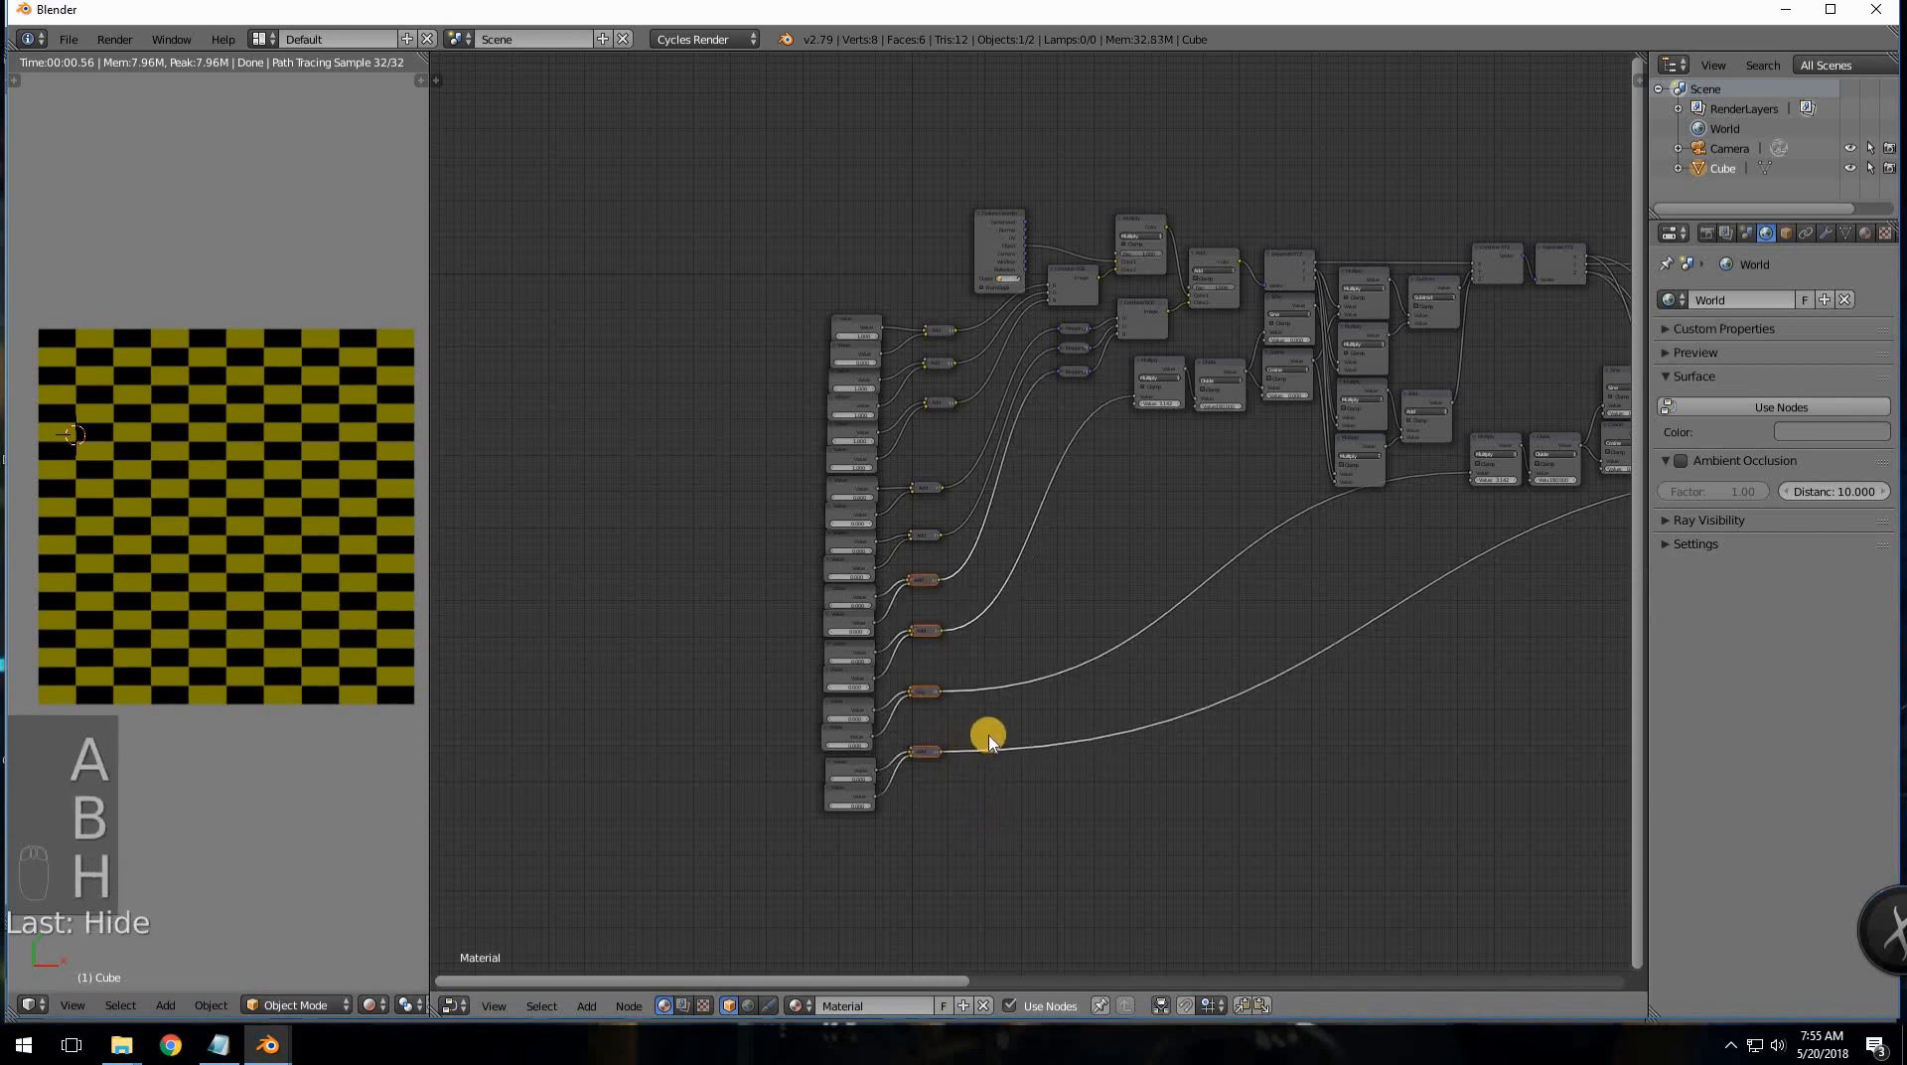
- Zoom out over the whole node tree and box-select all of it
scroll(987, 732, "up", 3)
scroll(994, 616, "down", 2)
middle_click_drag(958, 600, 703, 607)
scroll(832, 229, "down", 2)
left_click_drag(791, 196, 642, 223)
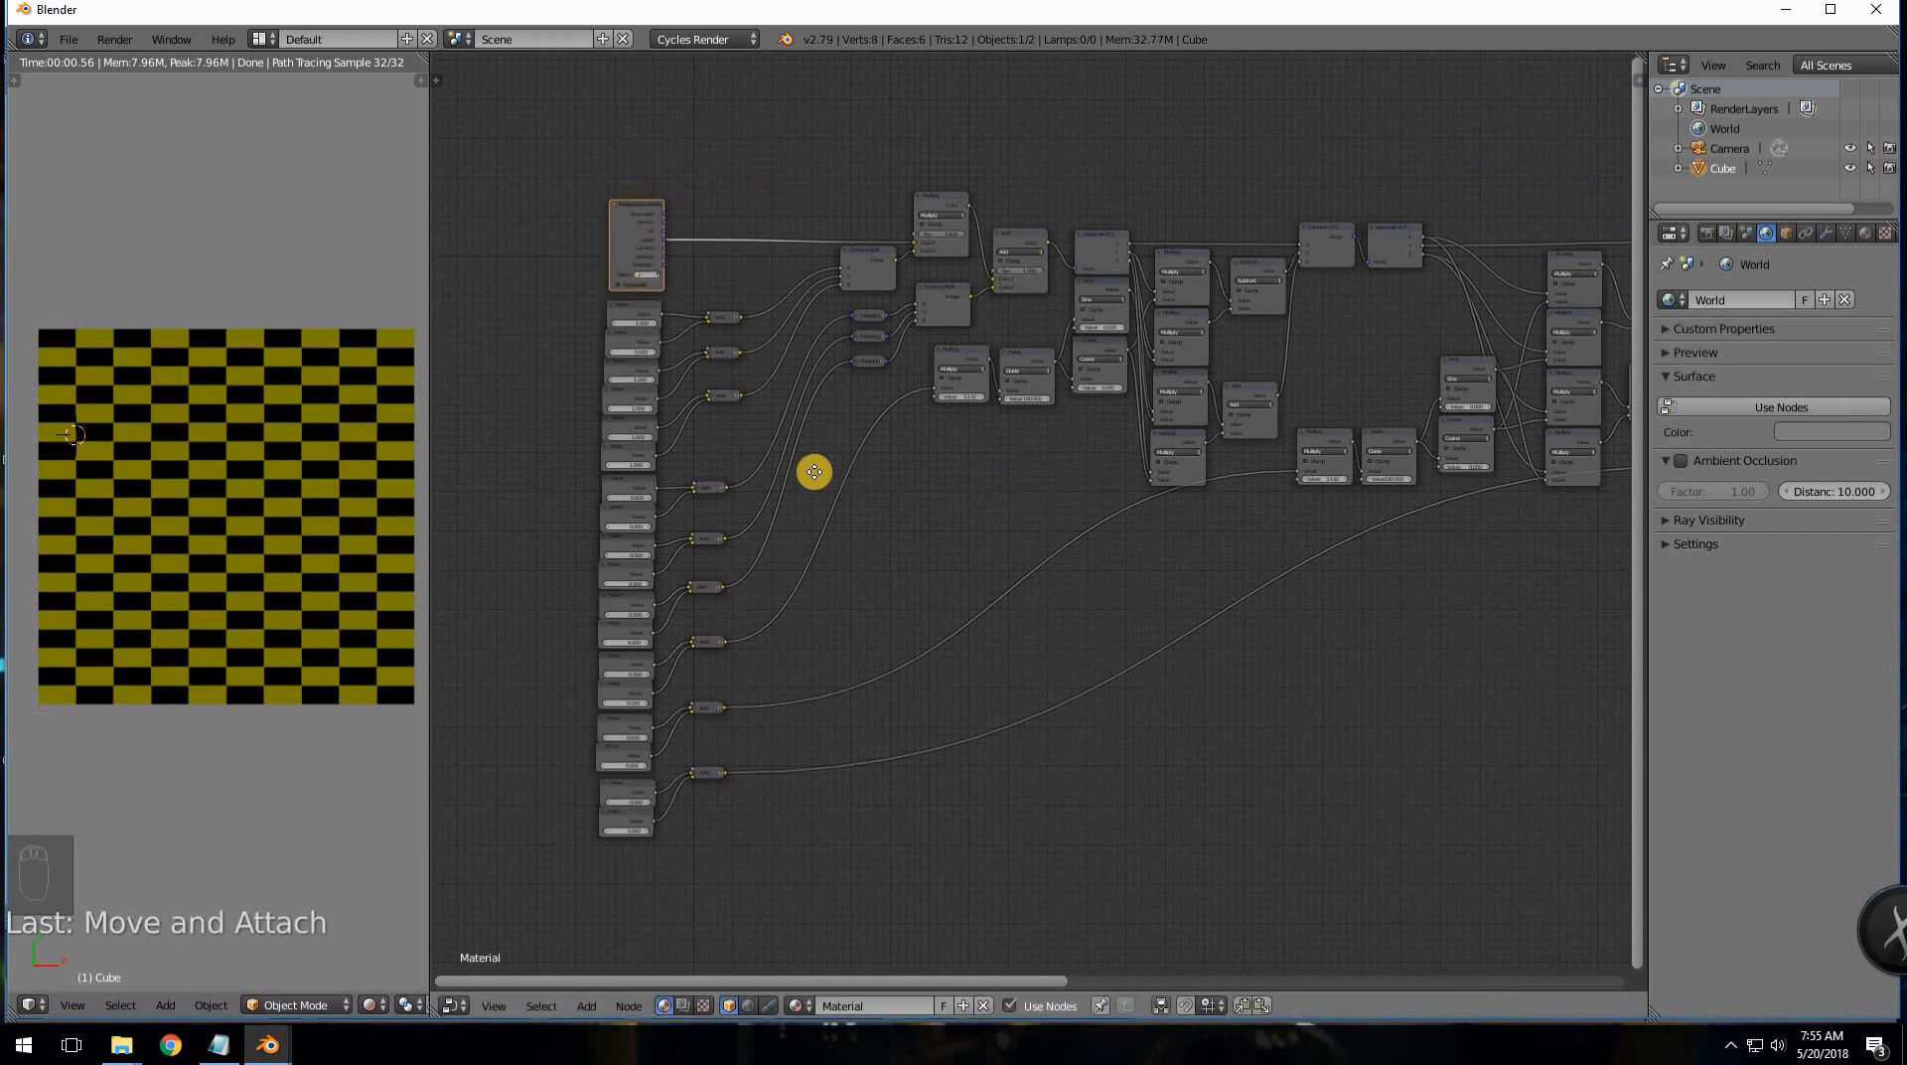
middle_click_drag(815, 472, 588, 468)
scroll(1162, 572, "down", 4)
middle_click_drag(1007, 585, 826, 595)
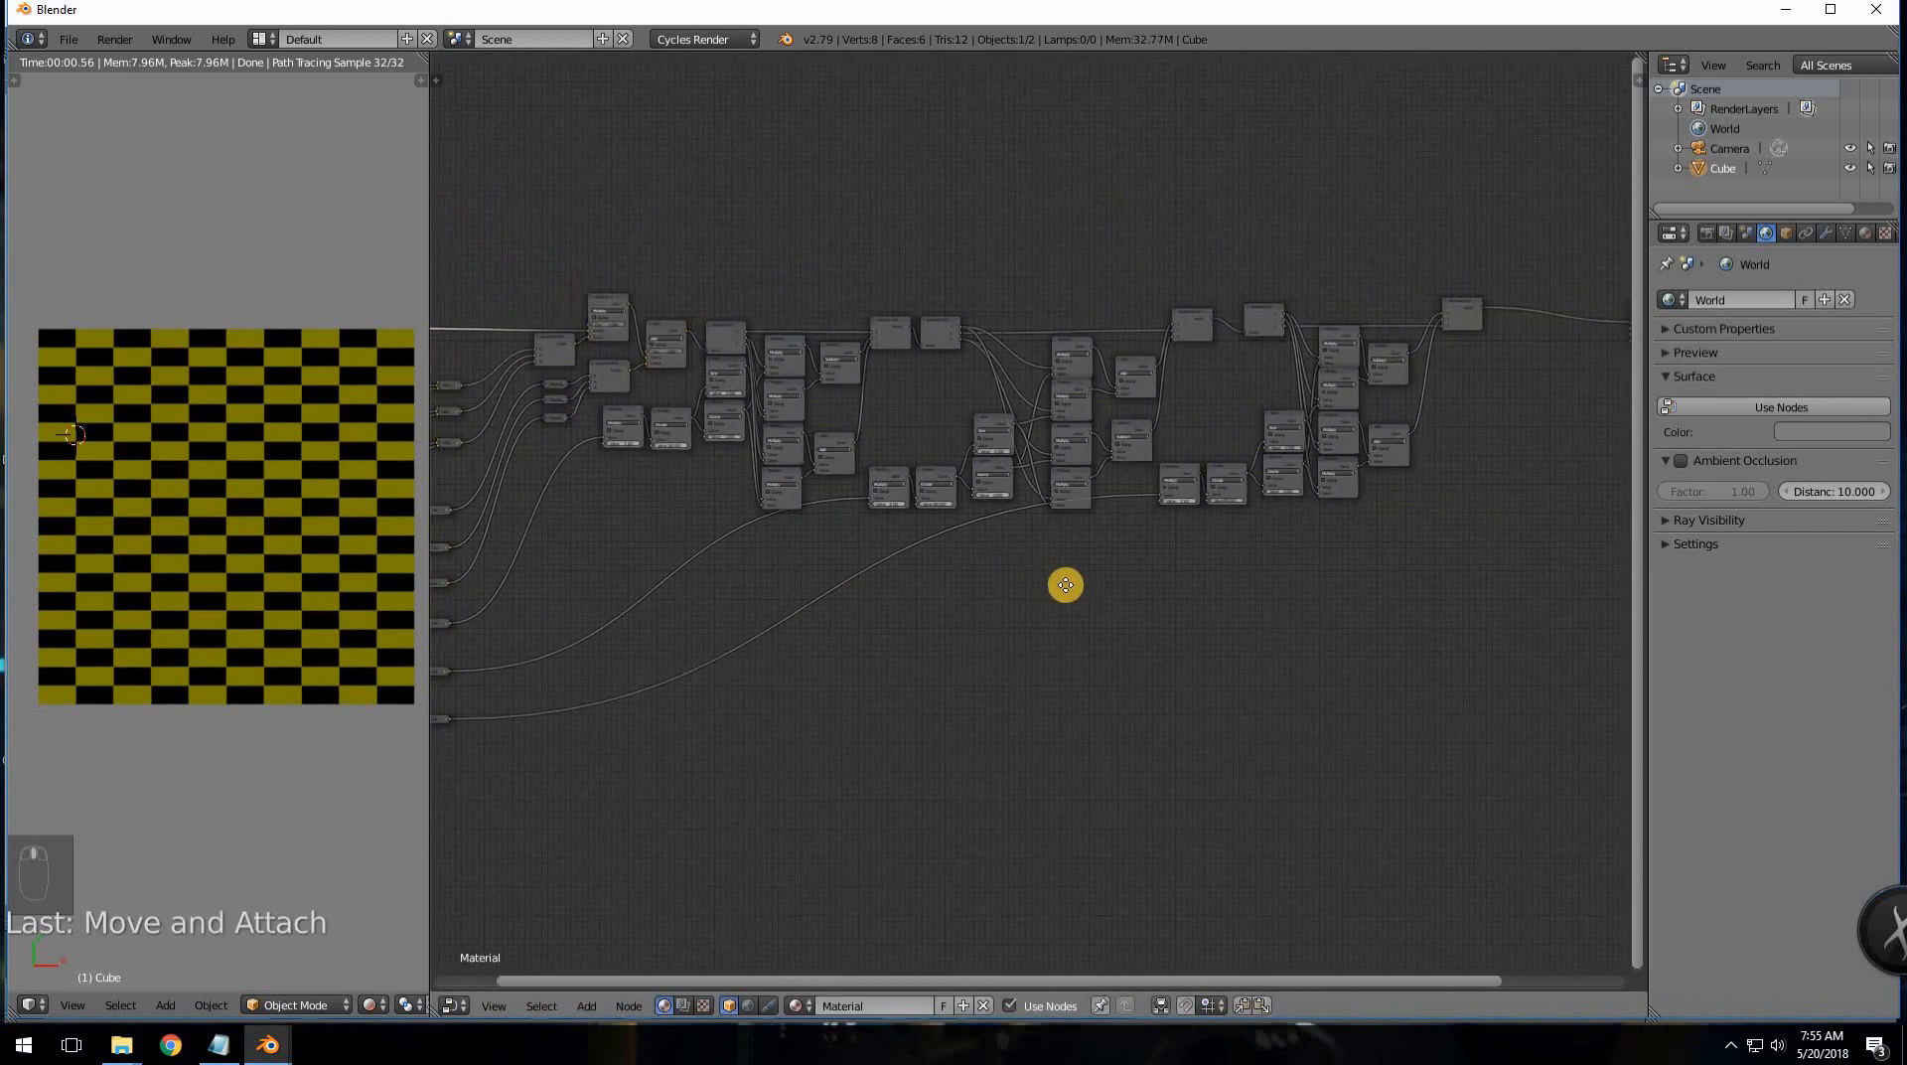
mouse_move(1066, 585)
middle_mouse_down()
mouse_move(1106, 596)
mouse_move(1077, 603)
middle_mouse_up()
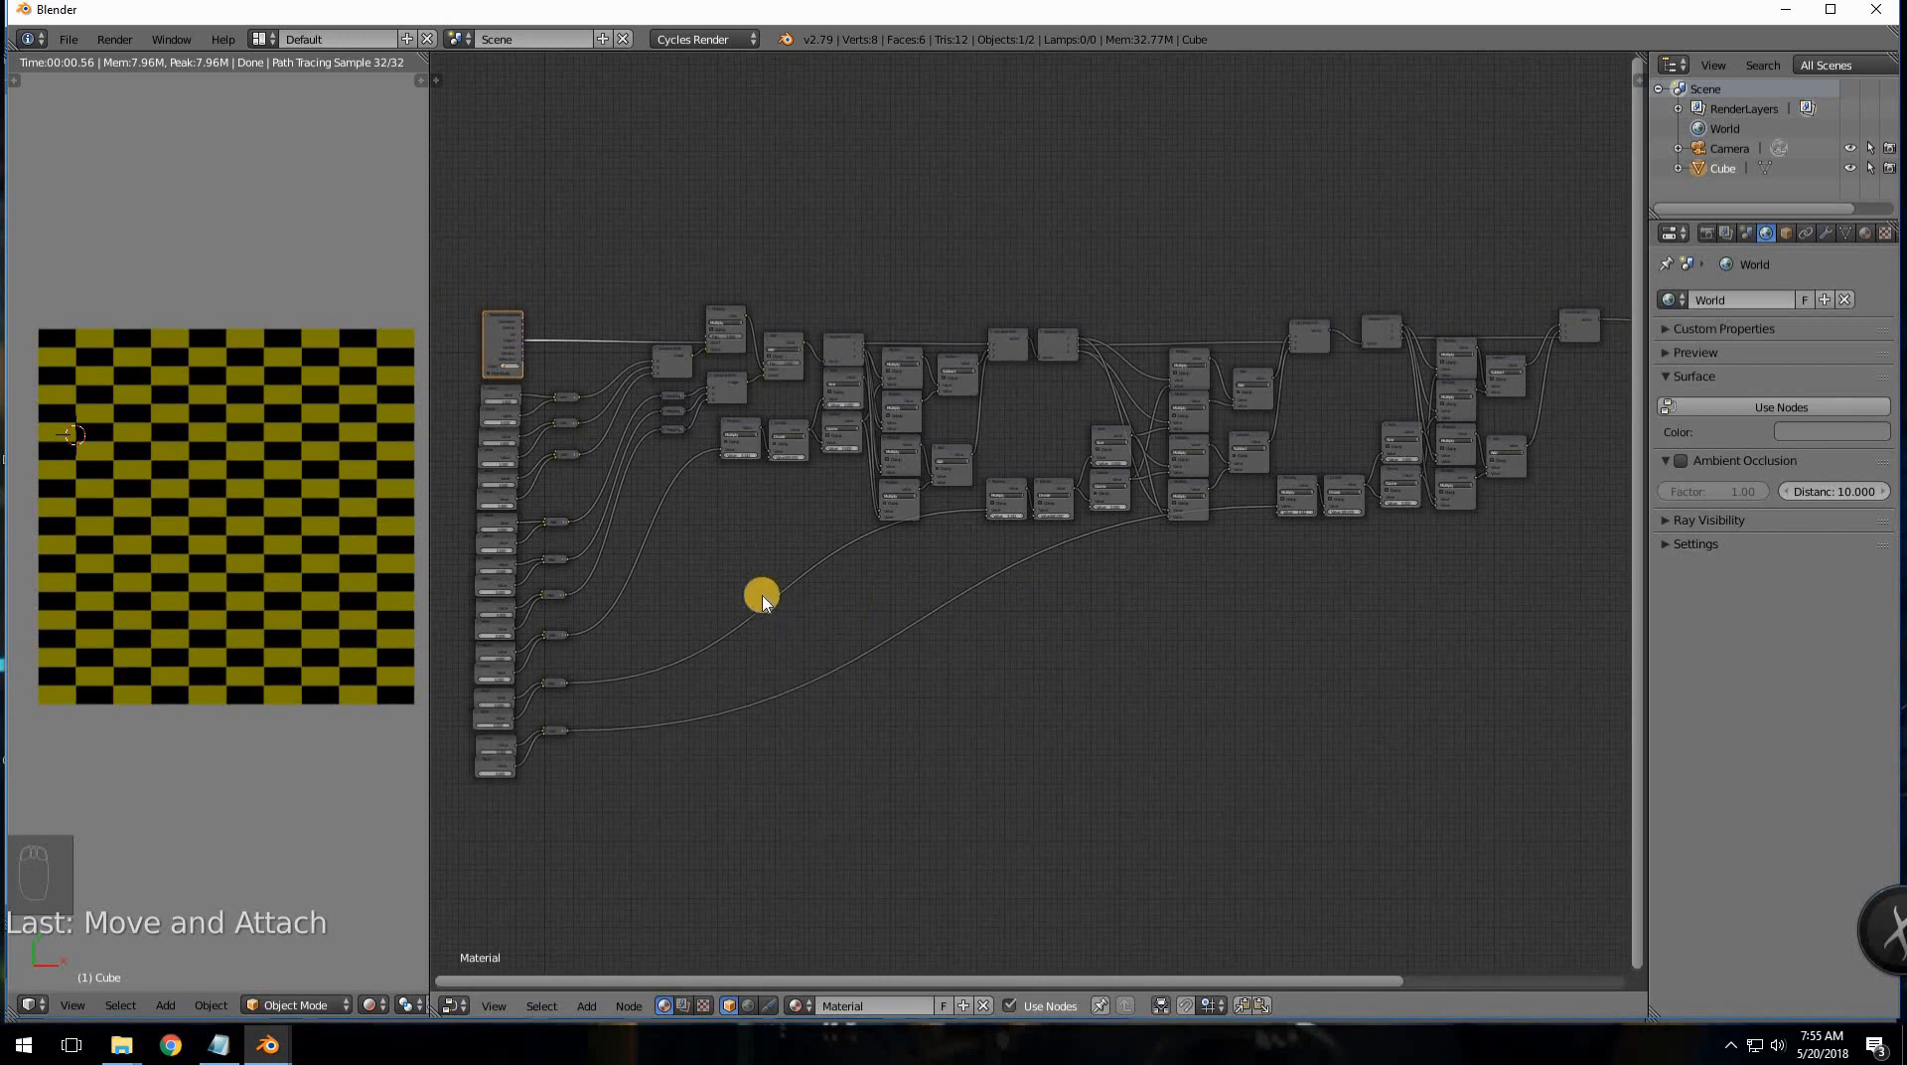
key("a")
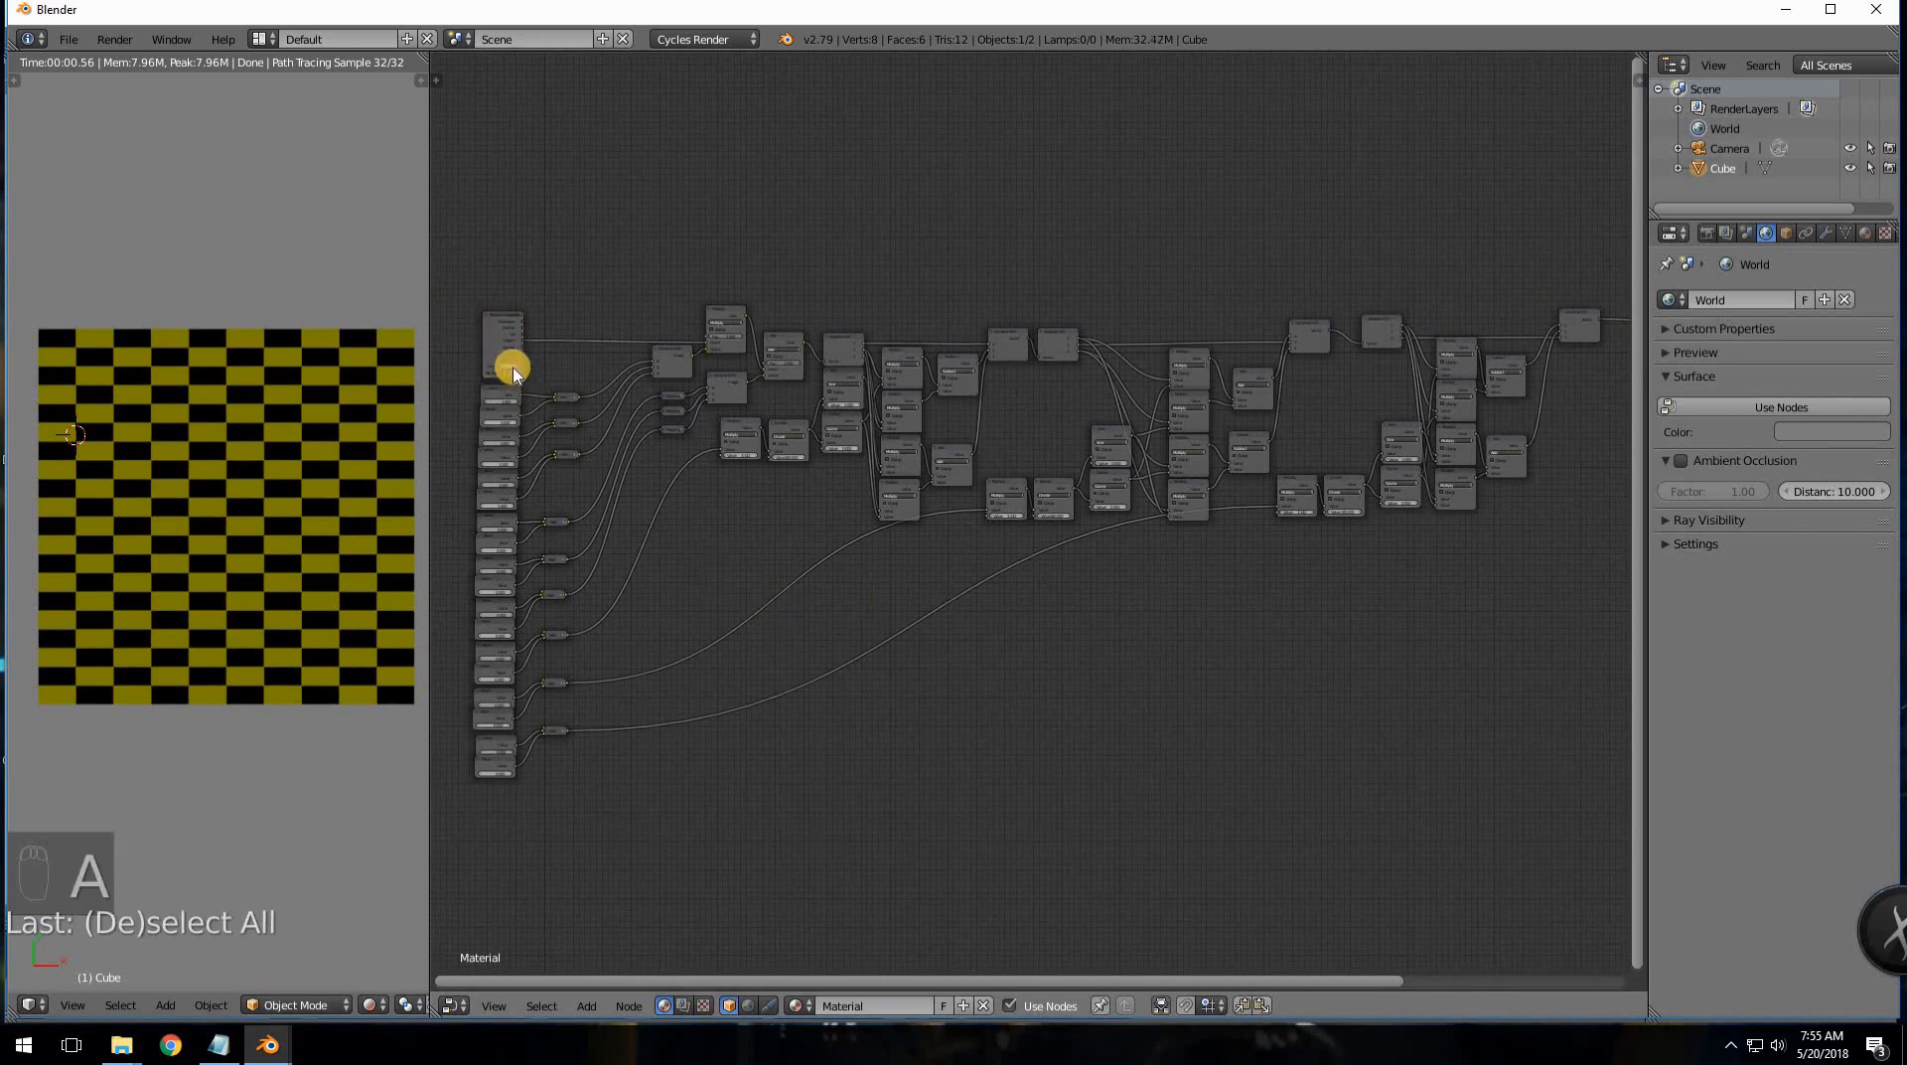
key("b")
left_click_drag(446, 239, 1615, 808)
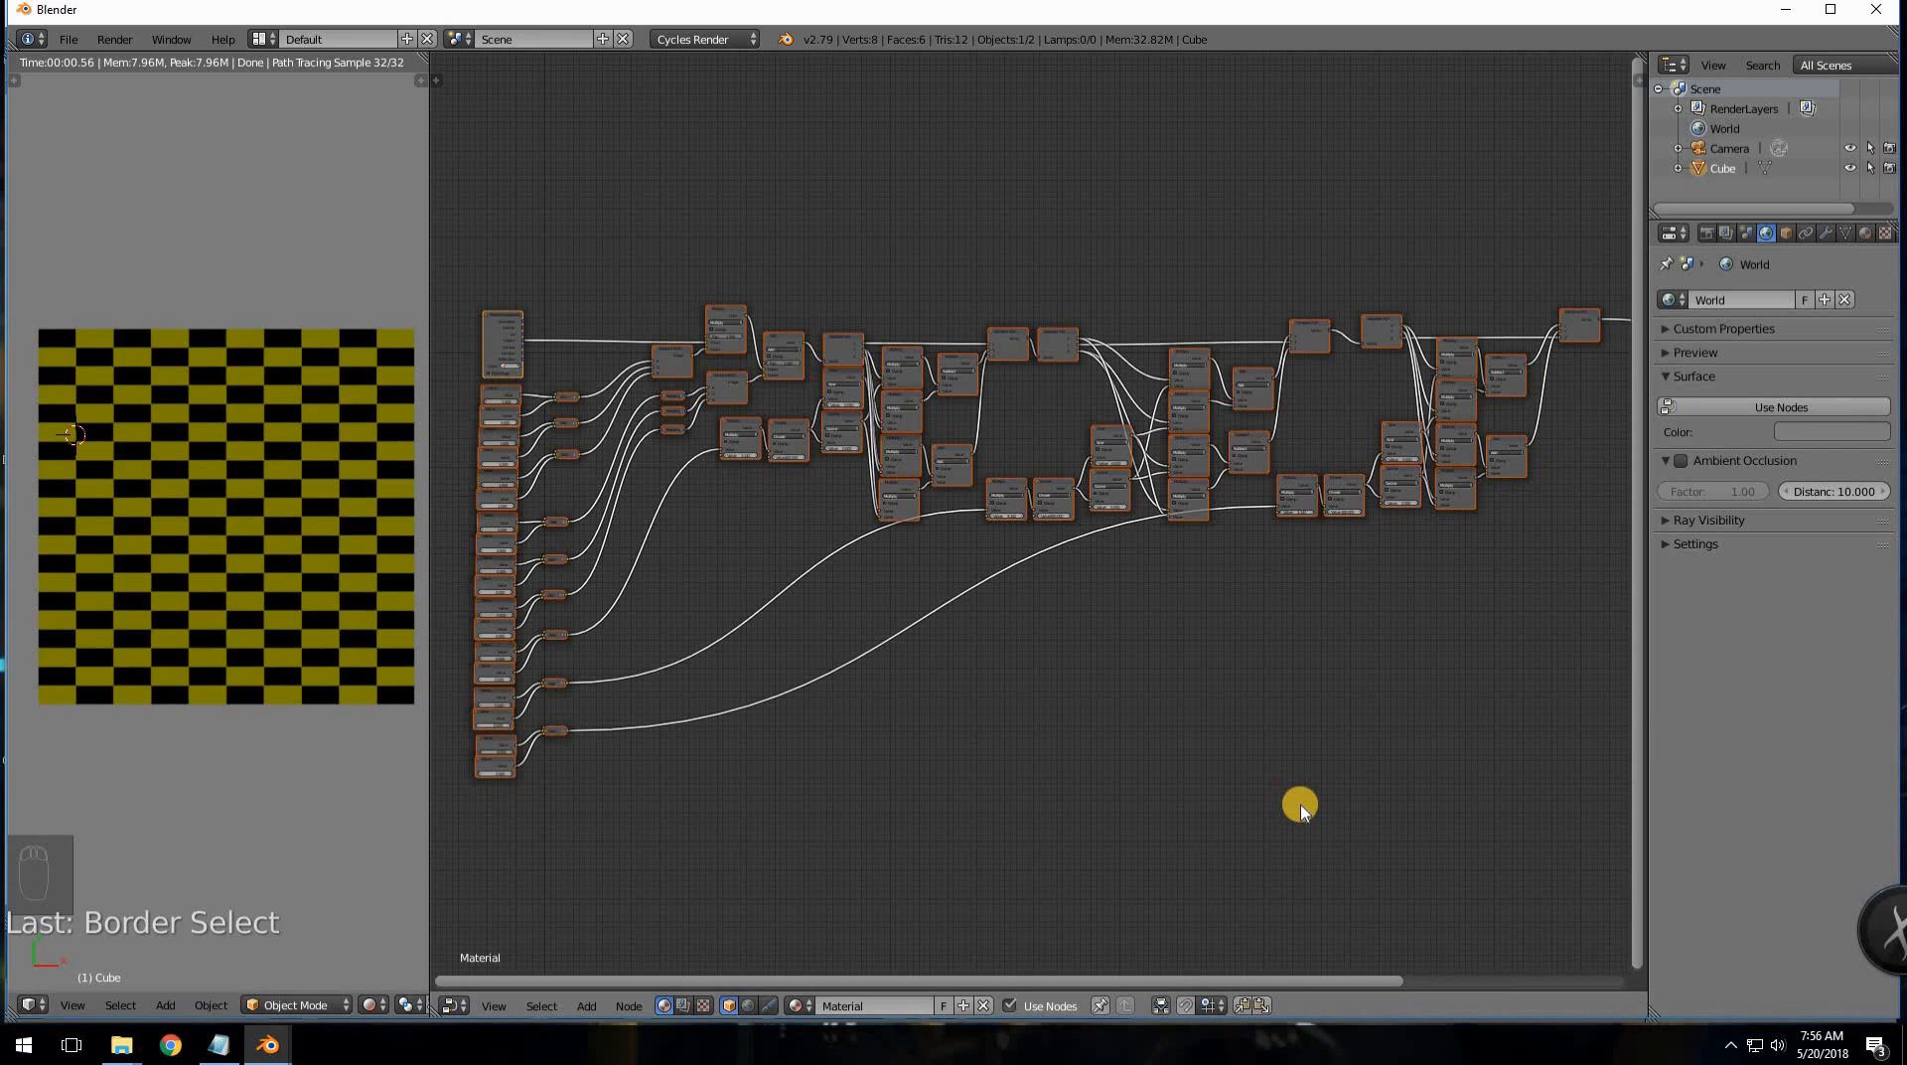
- Pack the entire selected checker node network into a new group, NodeGroup.001, with Ctrl+G
key("ctrl+g")
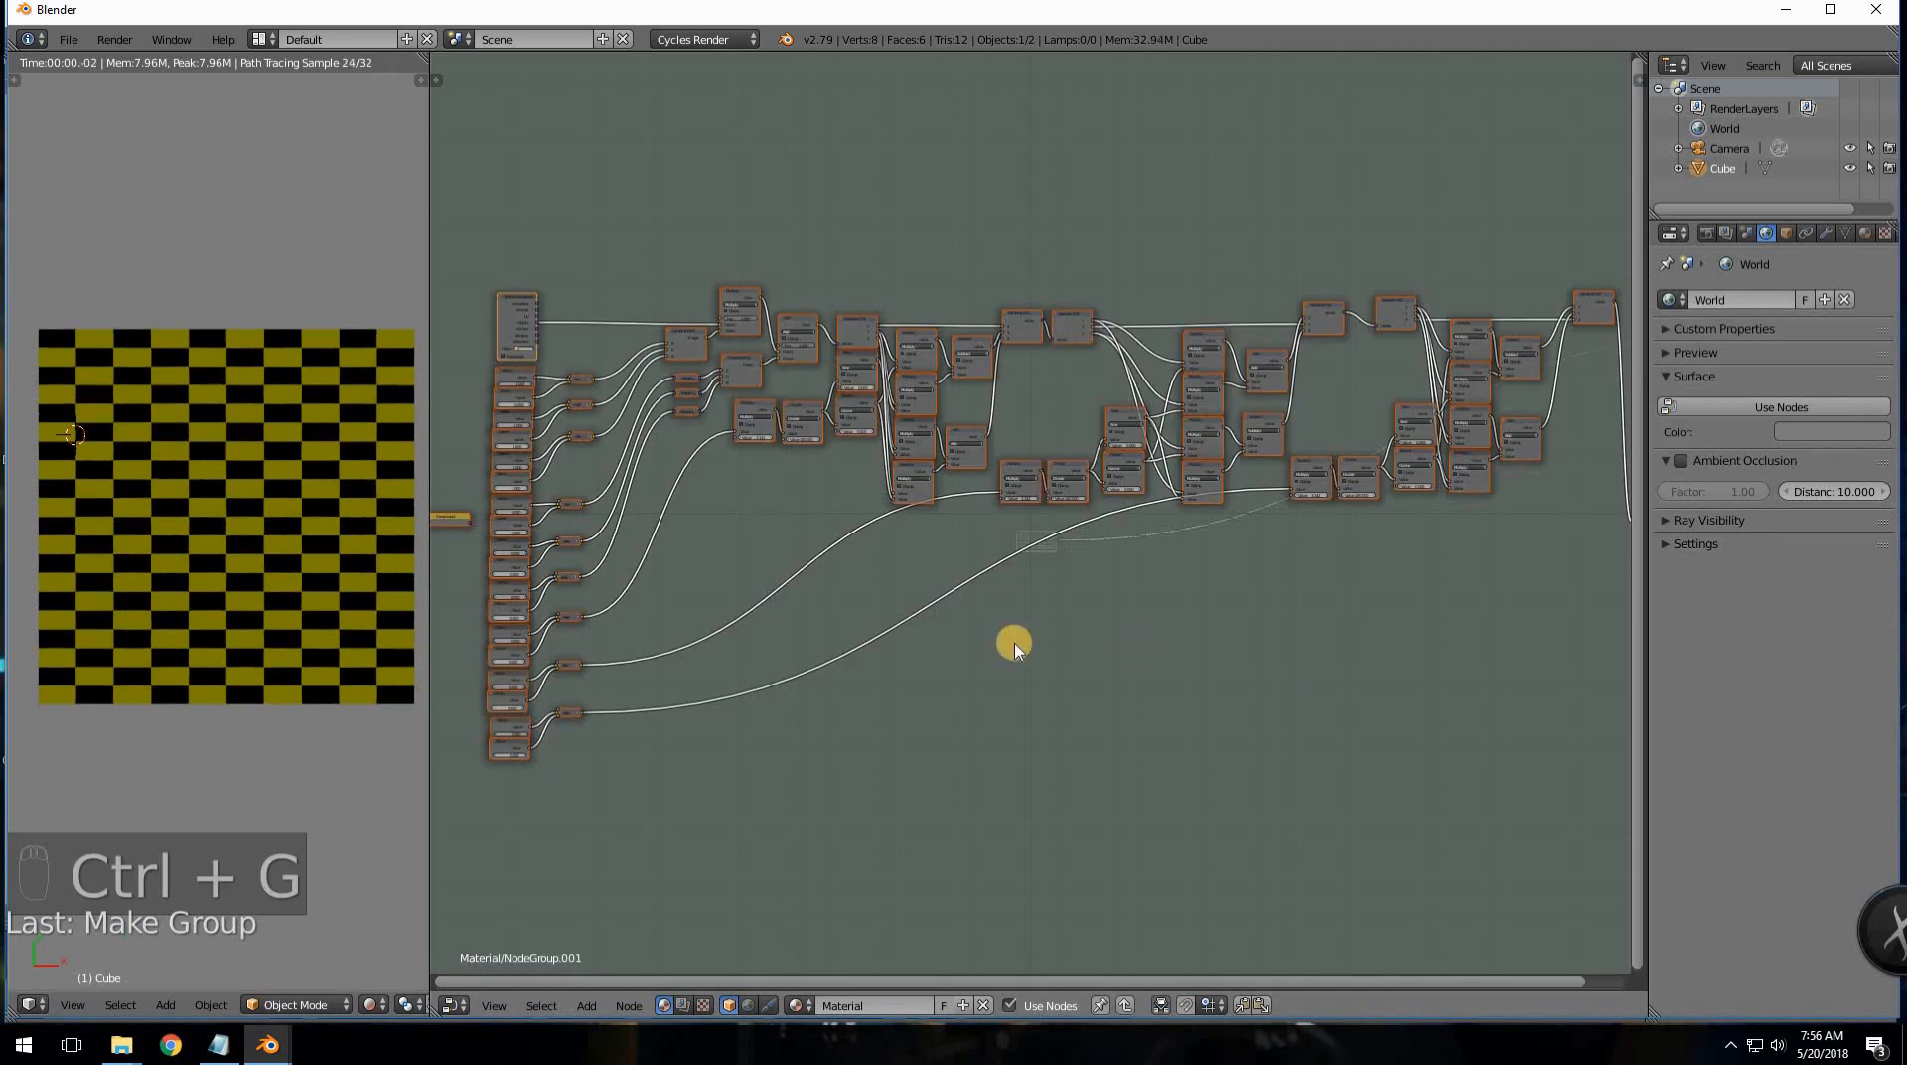
- Move the network up and relink the third Mapping node so the lower Add output feeds it
scroll(609, 520, "up", 2)
middle_click_drag(978, 755, 1039, 793)
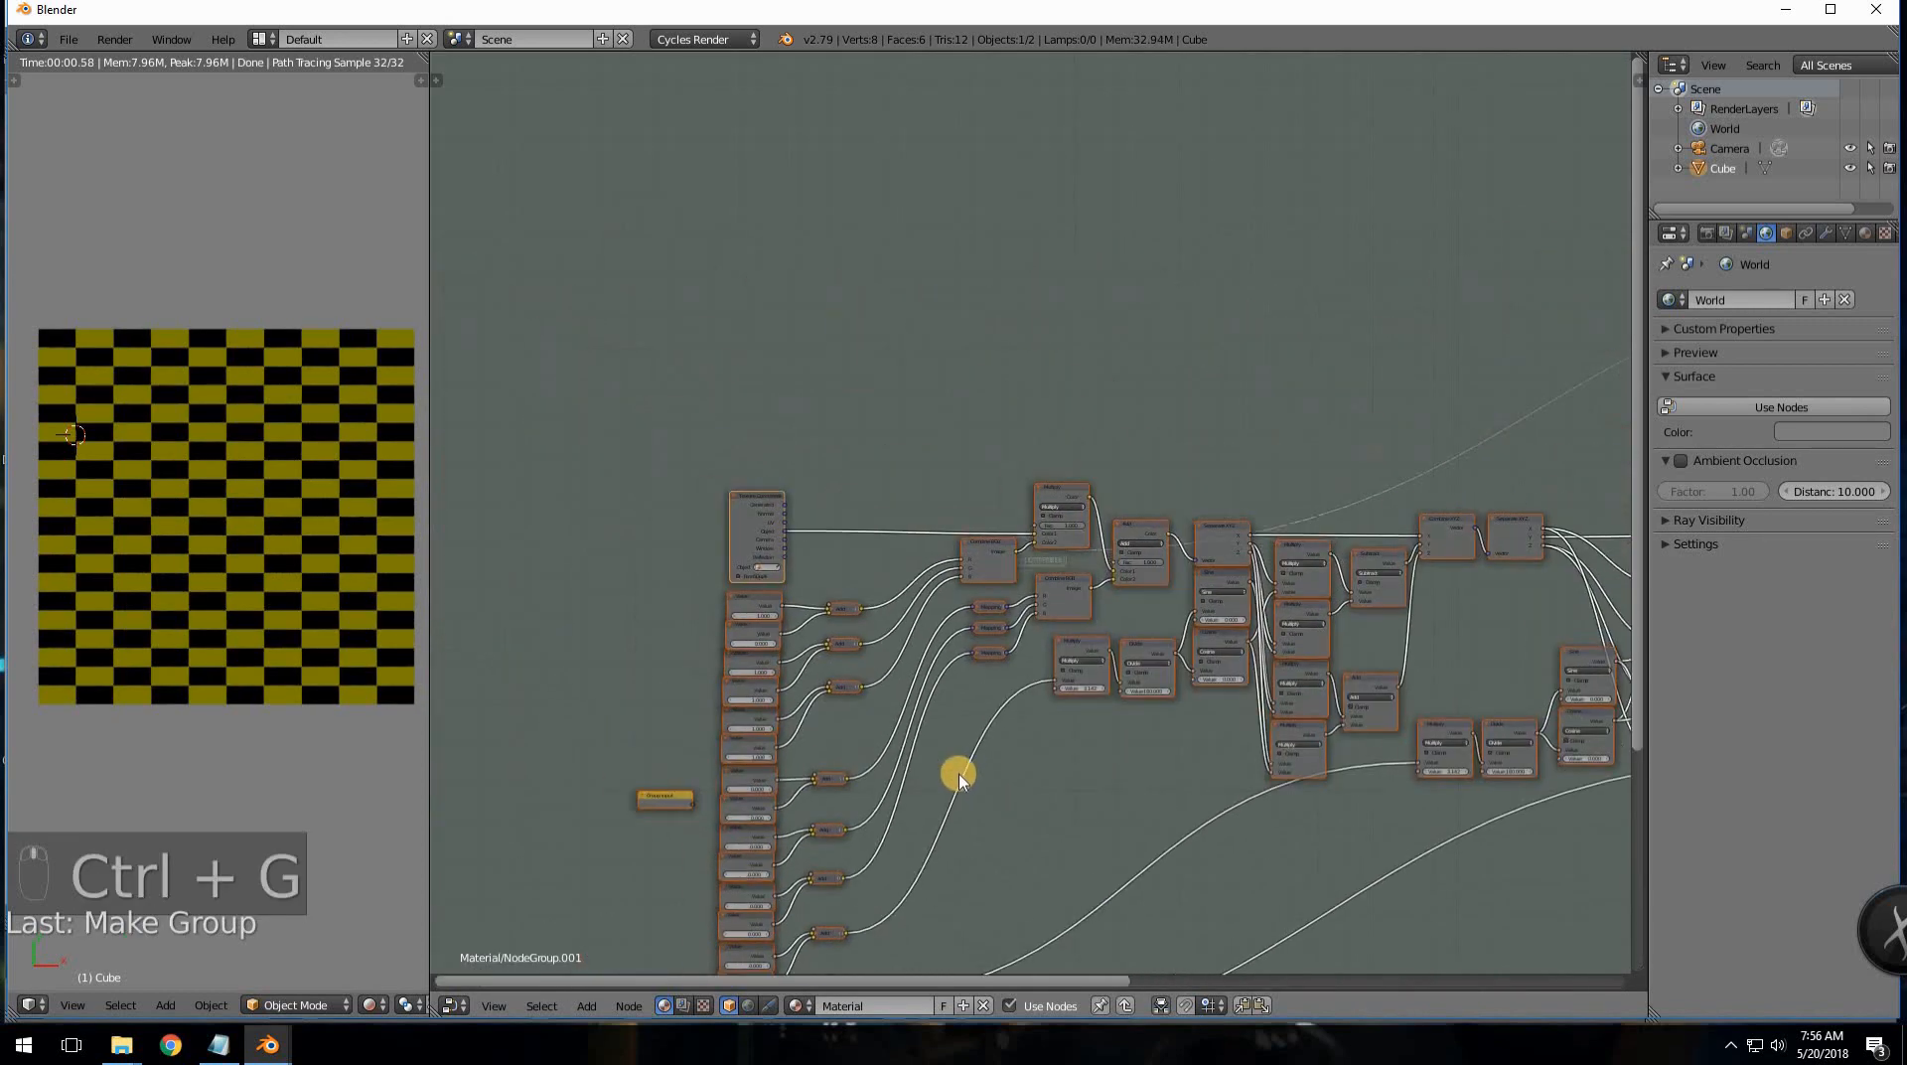
scroll(904, 775, "up", 5)
middle_click_drag(821, 805, 974, 640)
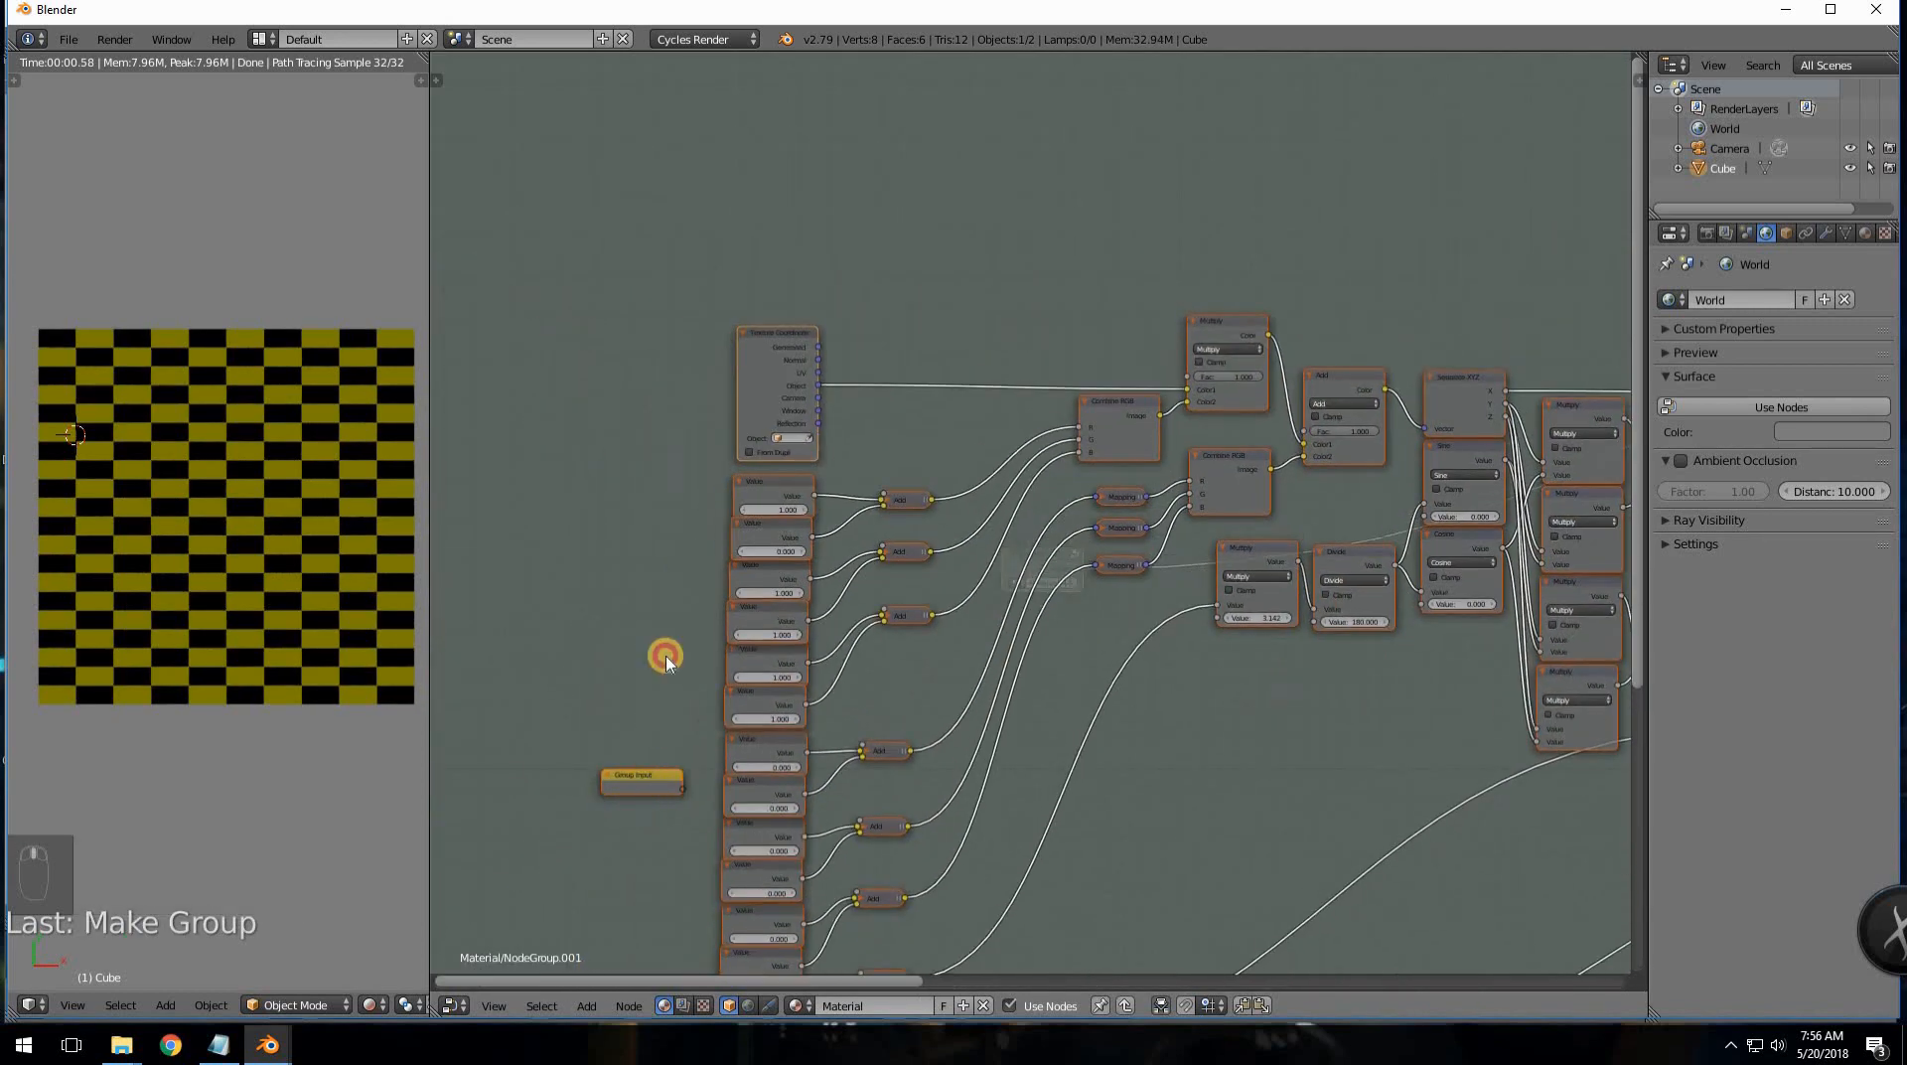
left_click_drag(631, 774, 627, 656)
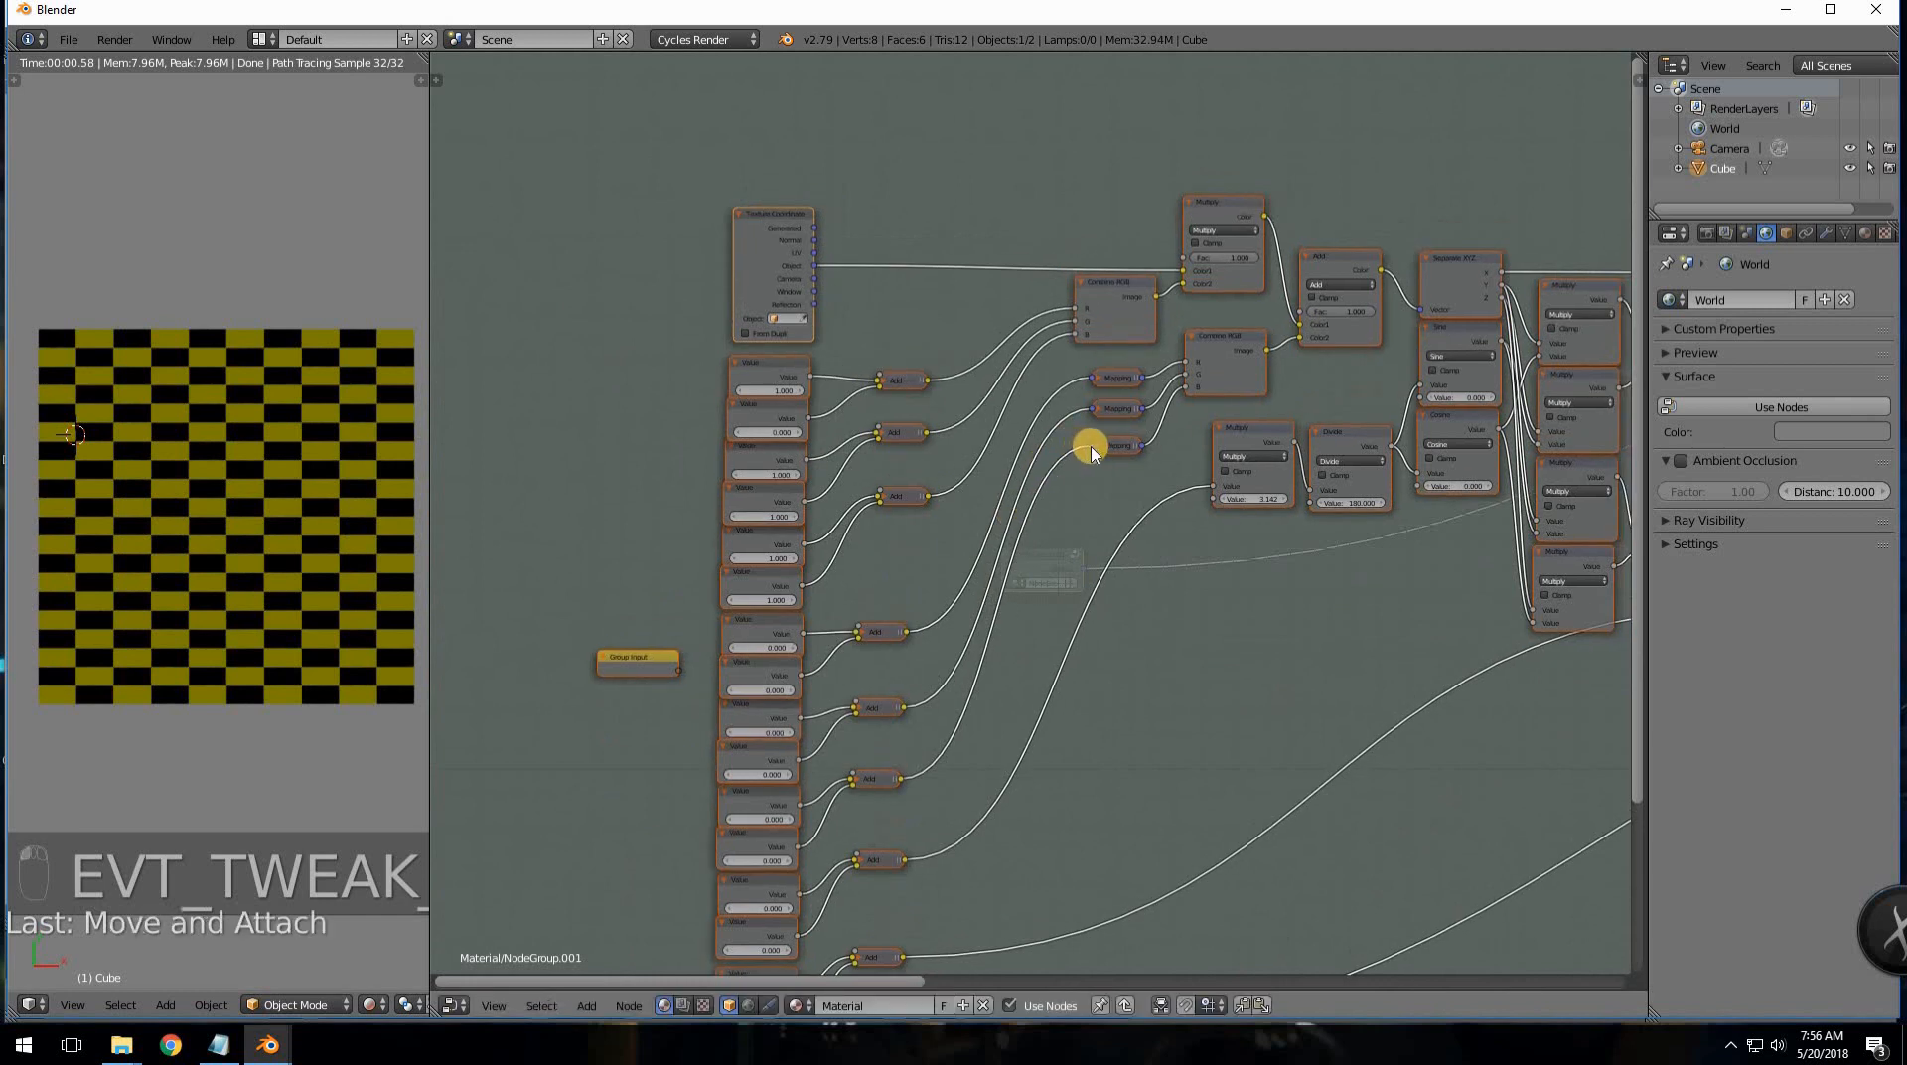
left_click_drag(1093, 446, 1088, 452)
left_click_drag(781, 638, 680, 668)
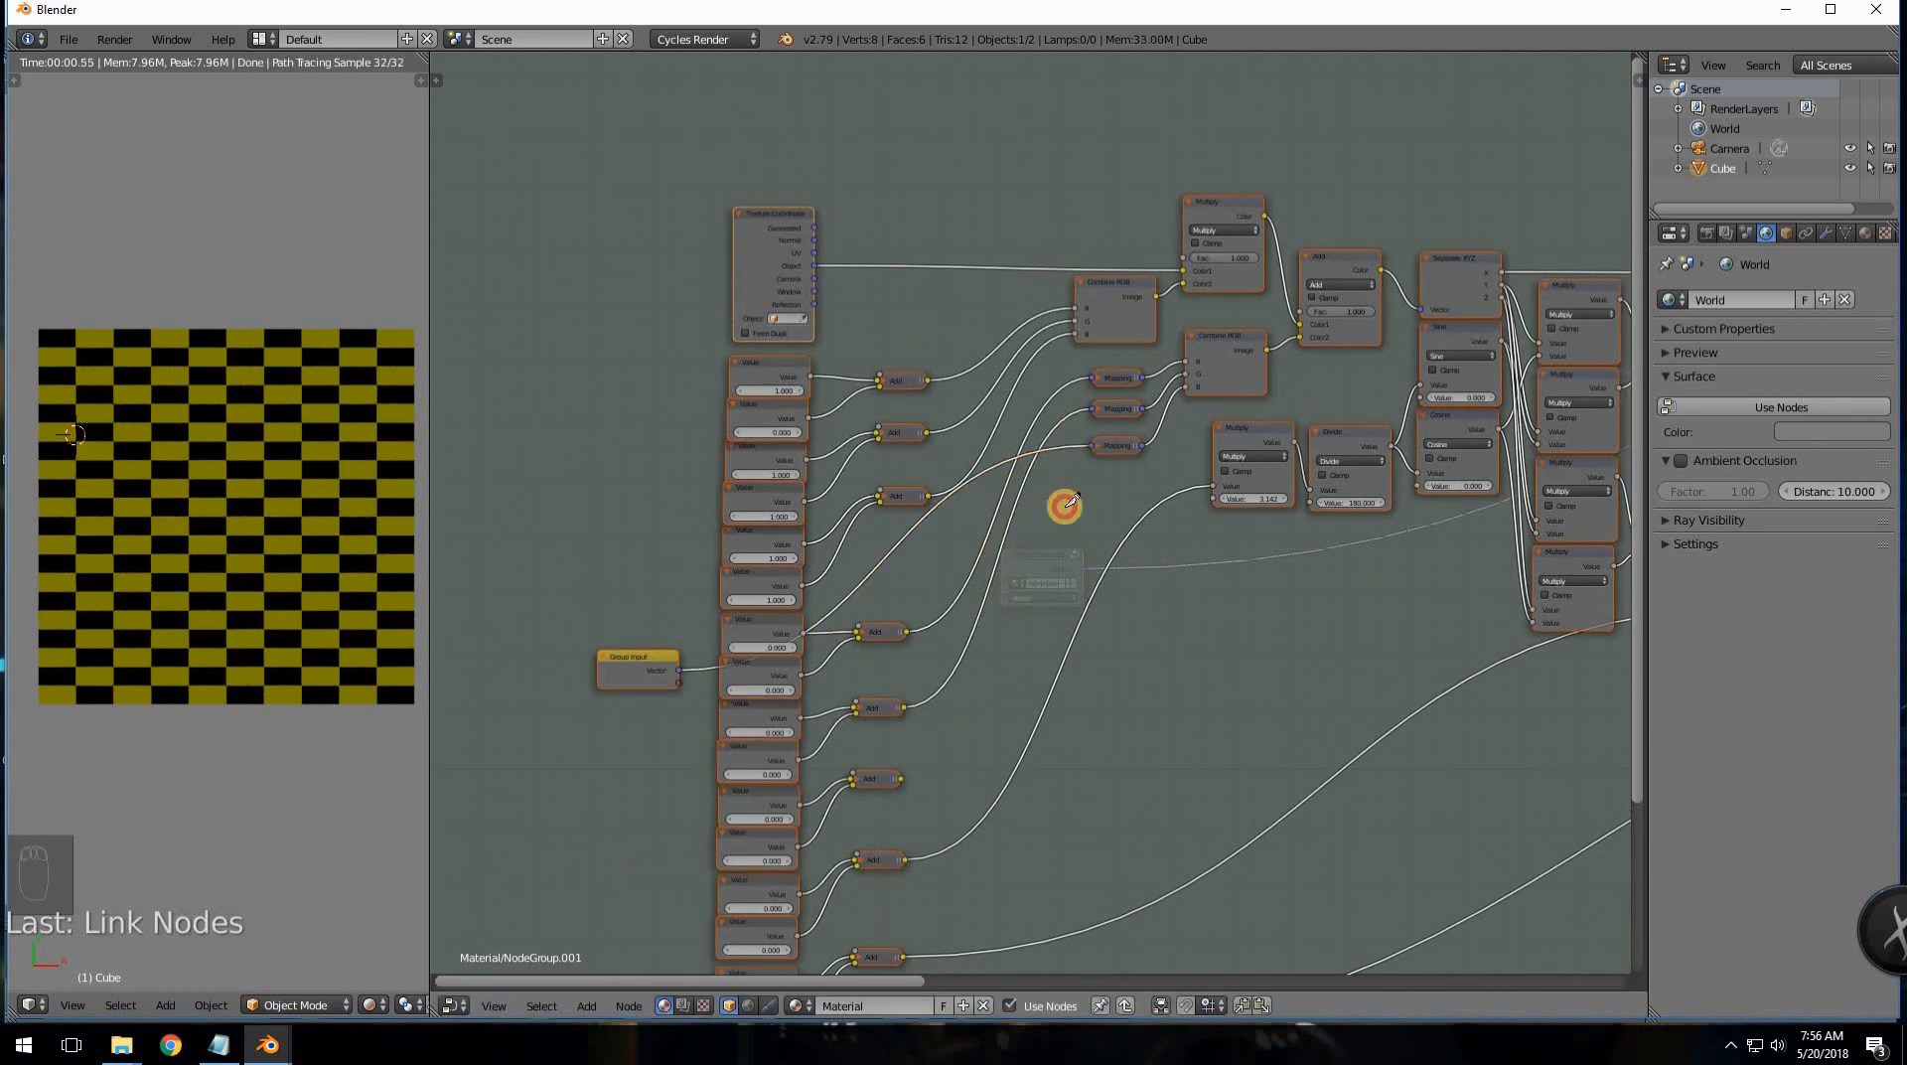
right_click_drag(1064, 502, 918, 702, "ctrl")
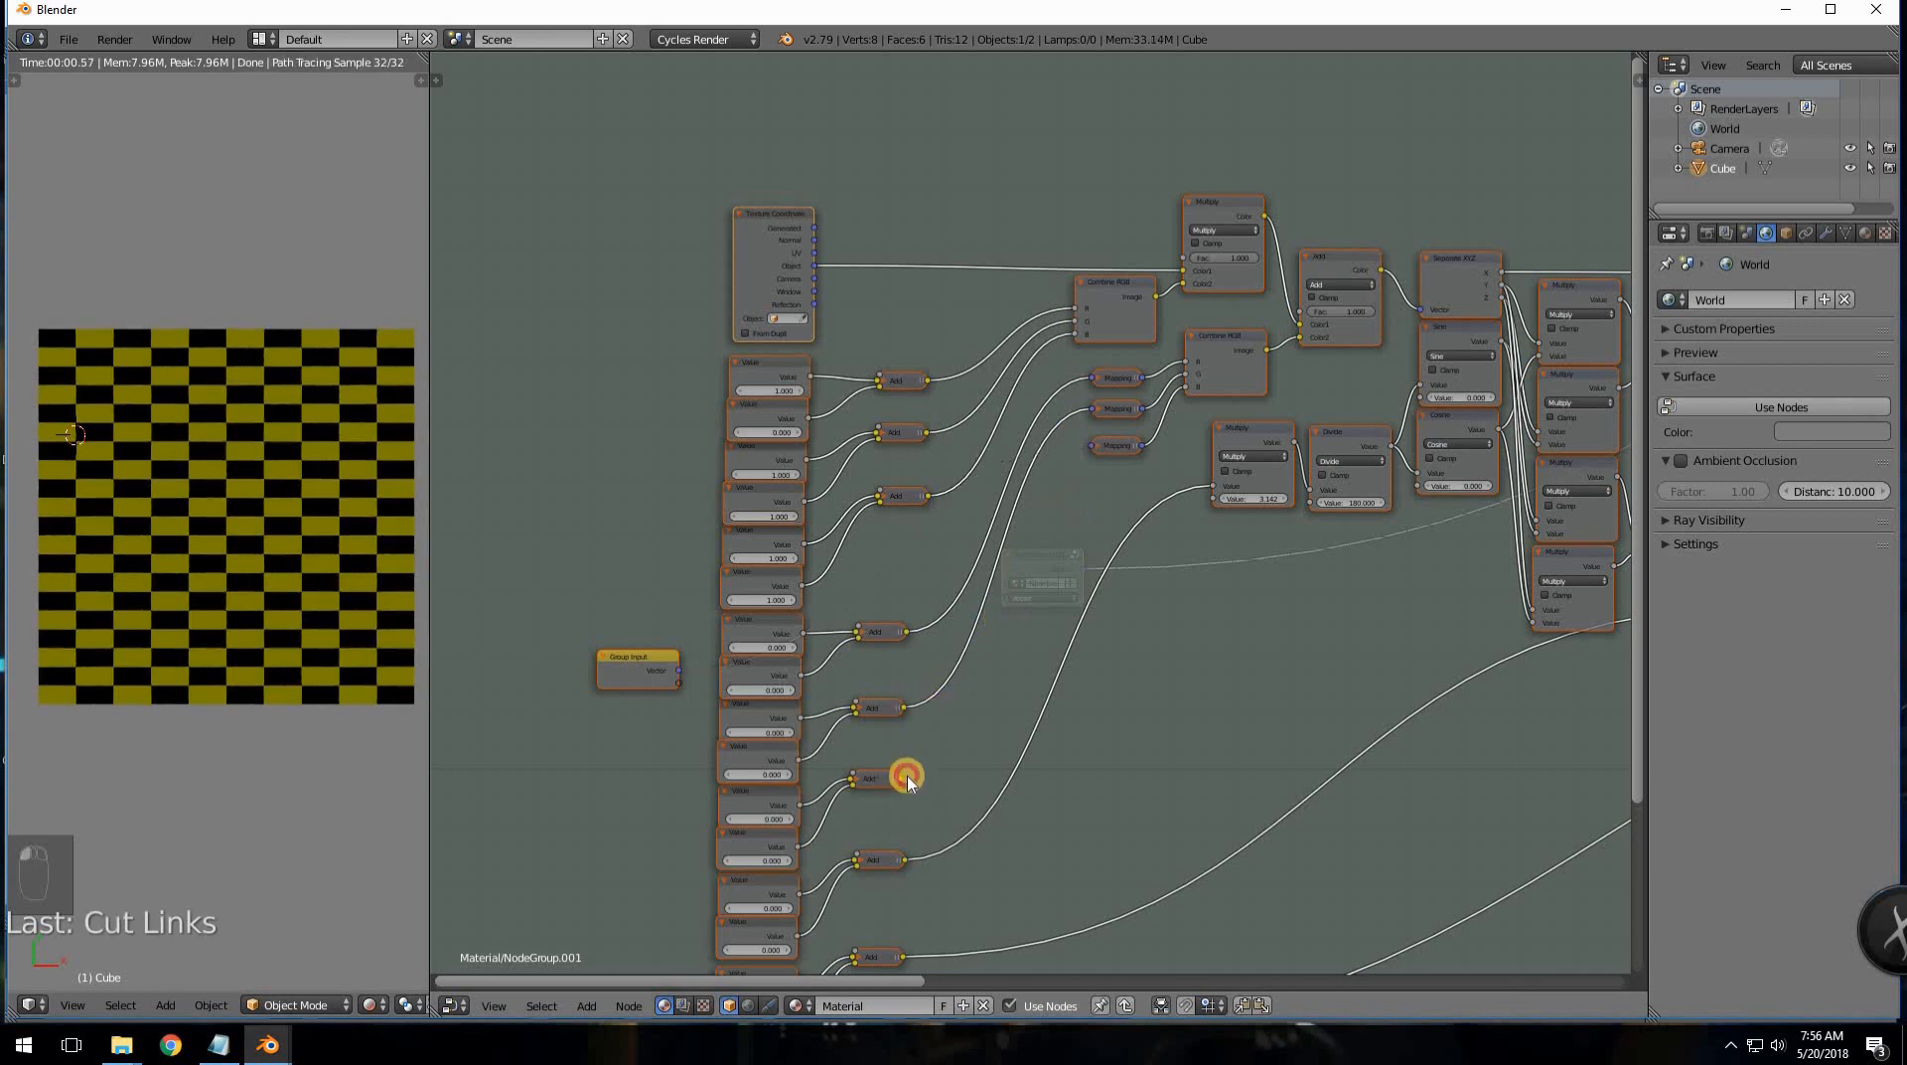
left_click_drag(907, 780, 1093, 444)
left_click_drag(611, 657, 620, 268)
- Delete the Texture Coordinate node and connect Group Input's Vector to Multiply's Color1
left_click(766, 235)
key("x")
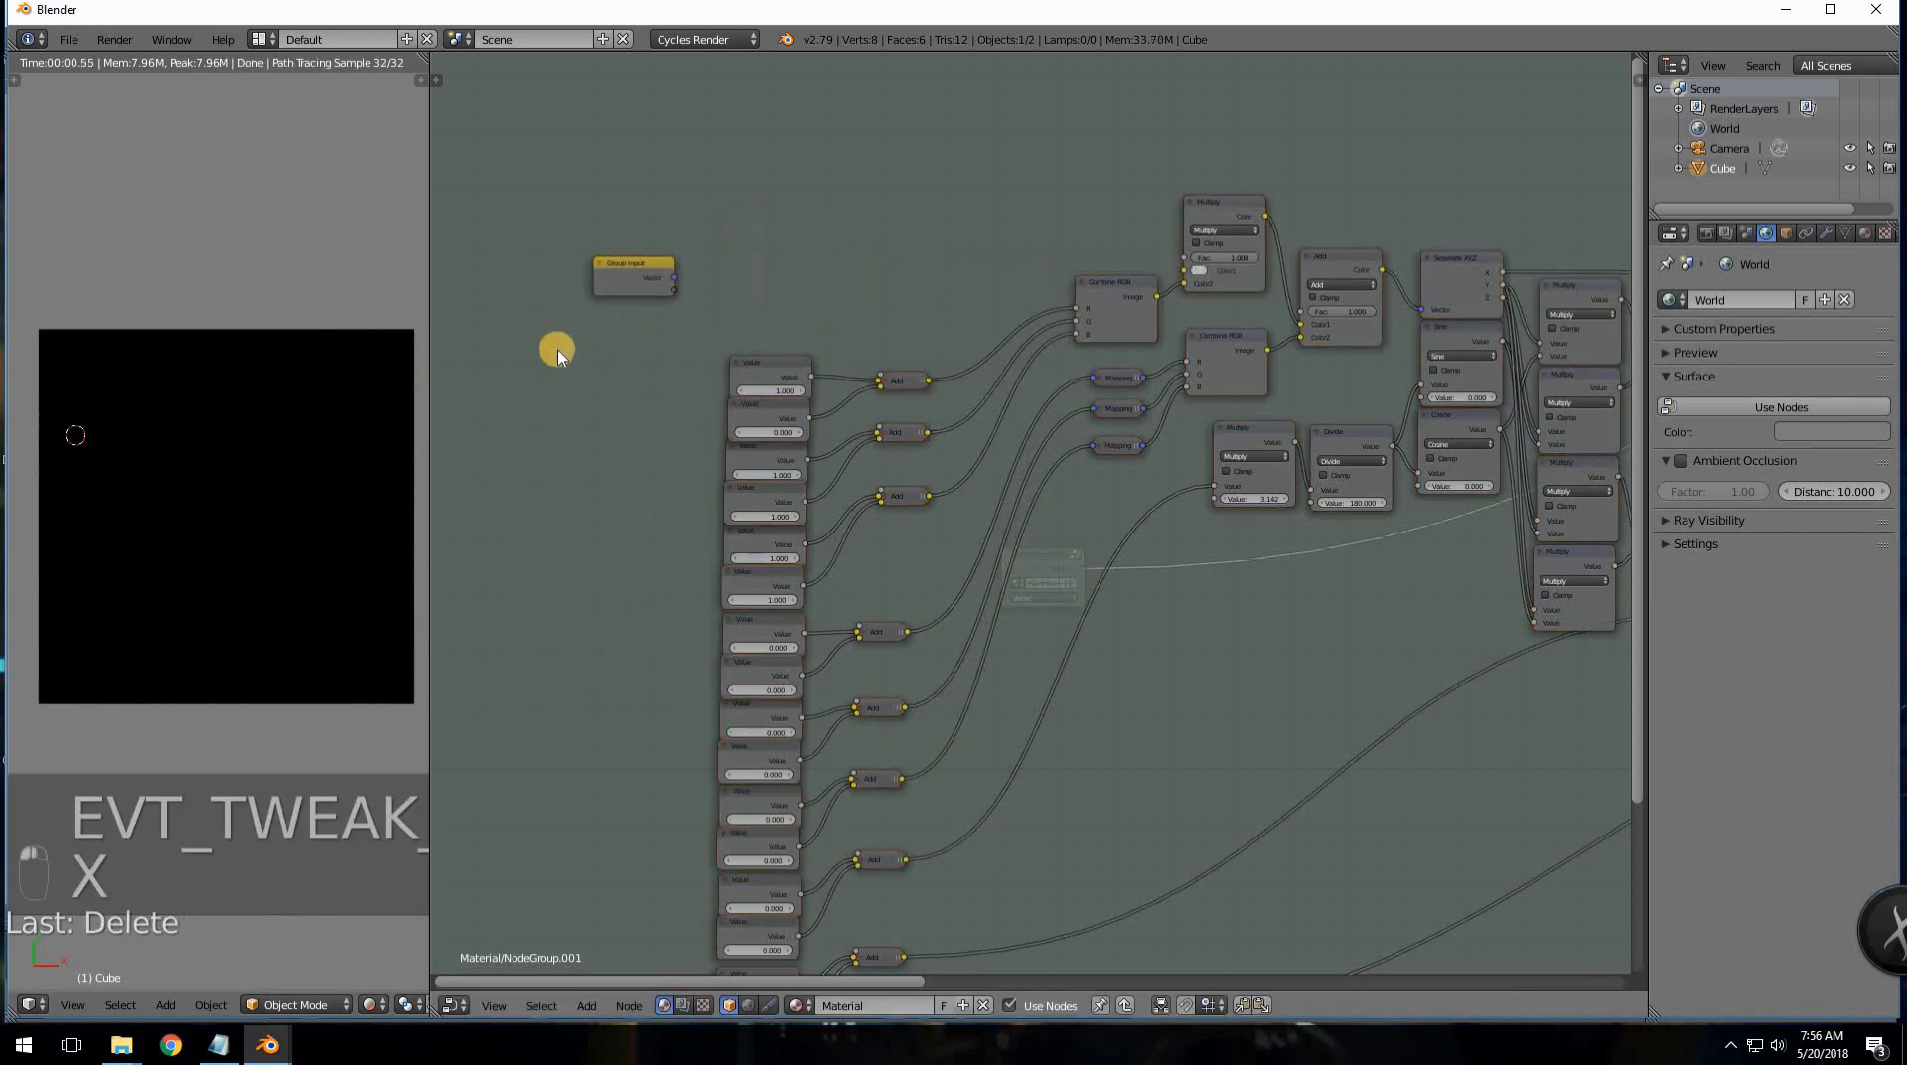
middle_click_drag(692, 275, 558, 351)
left_click_drag(539, 356, 1043, 340)
left_click_drag(498, 354, 602, 357)
scroll(679, 415, "up", 2)
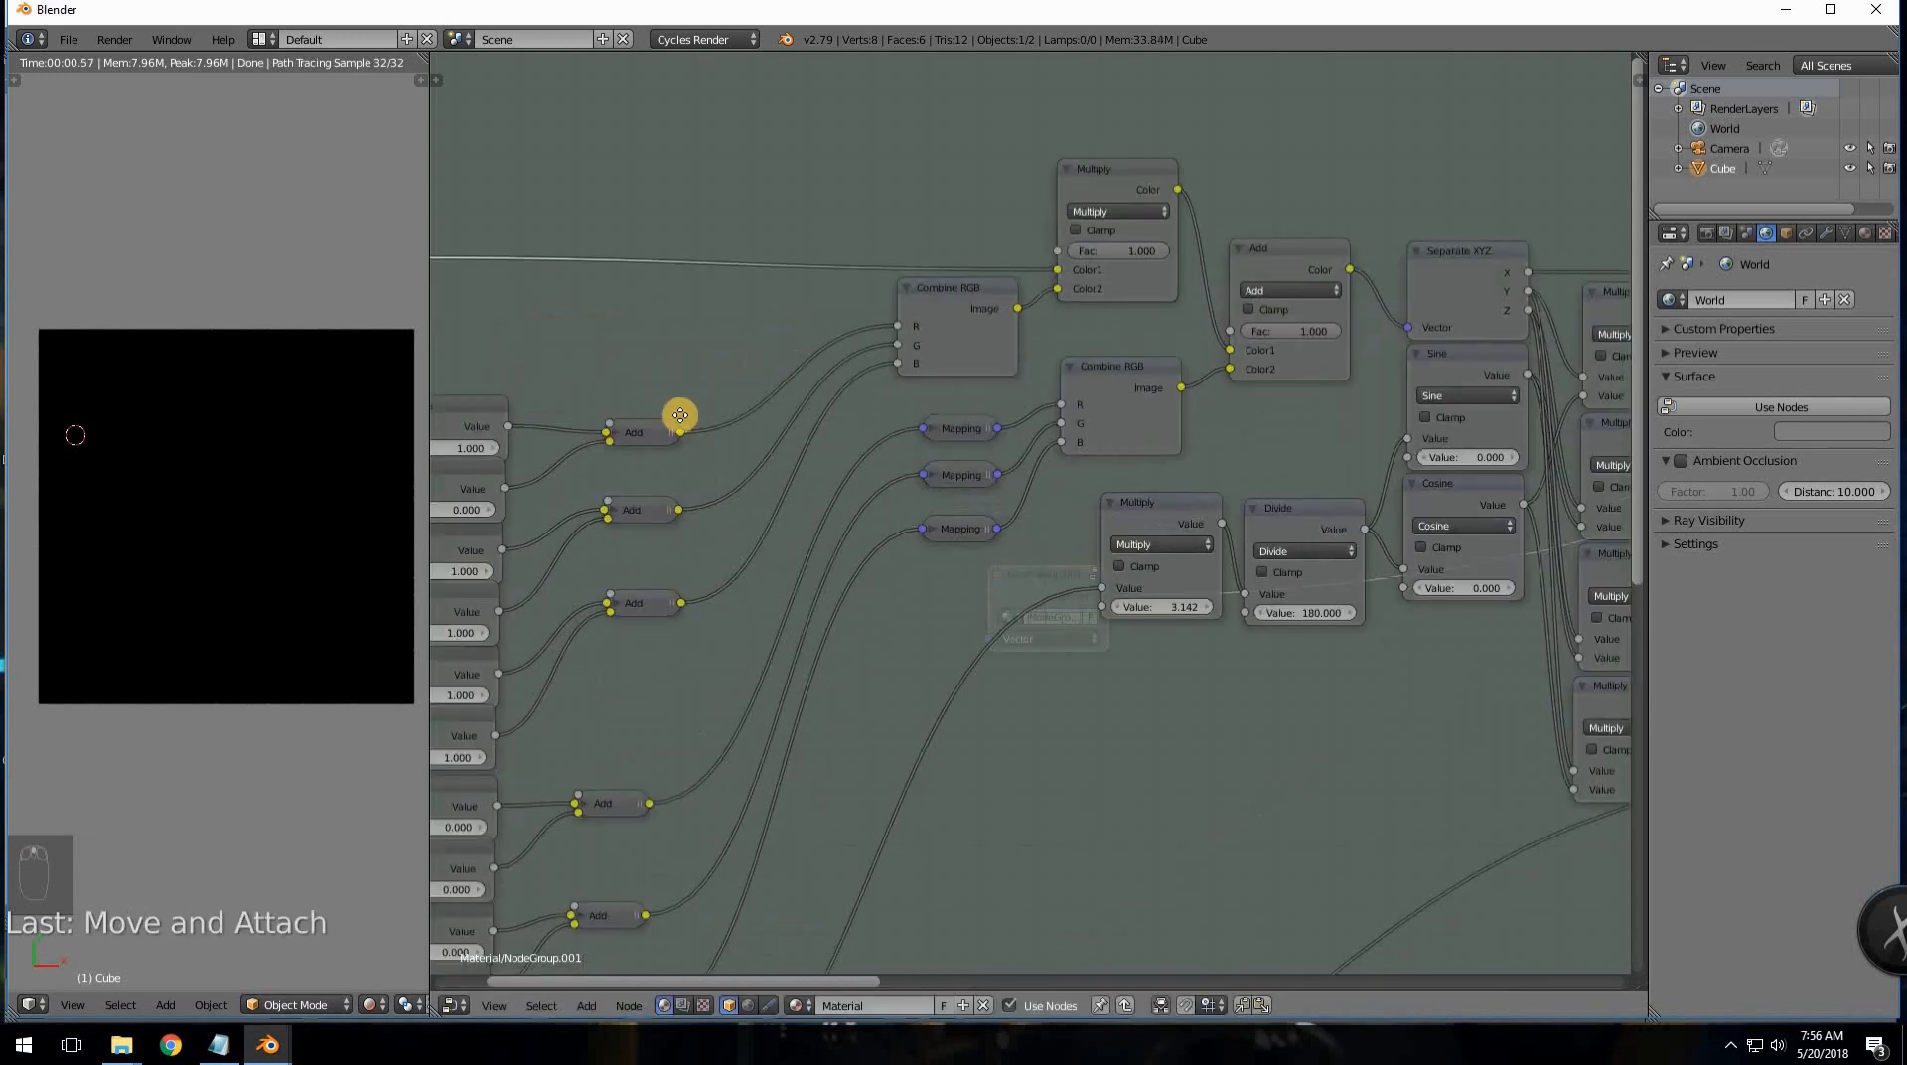
middle_click_drag(680, 416, 543, 519)
middle_click_drag(943, 376, 882, 409)
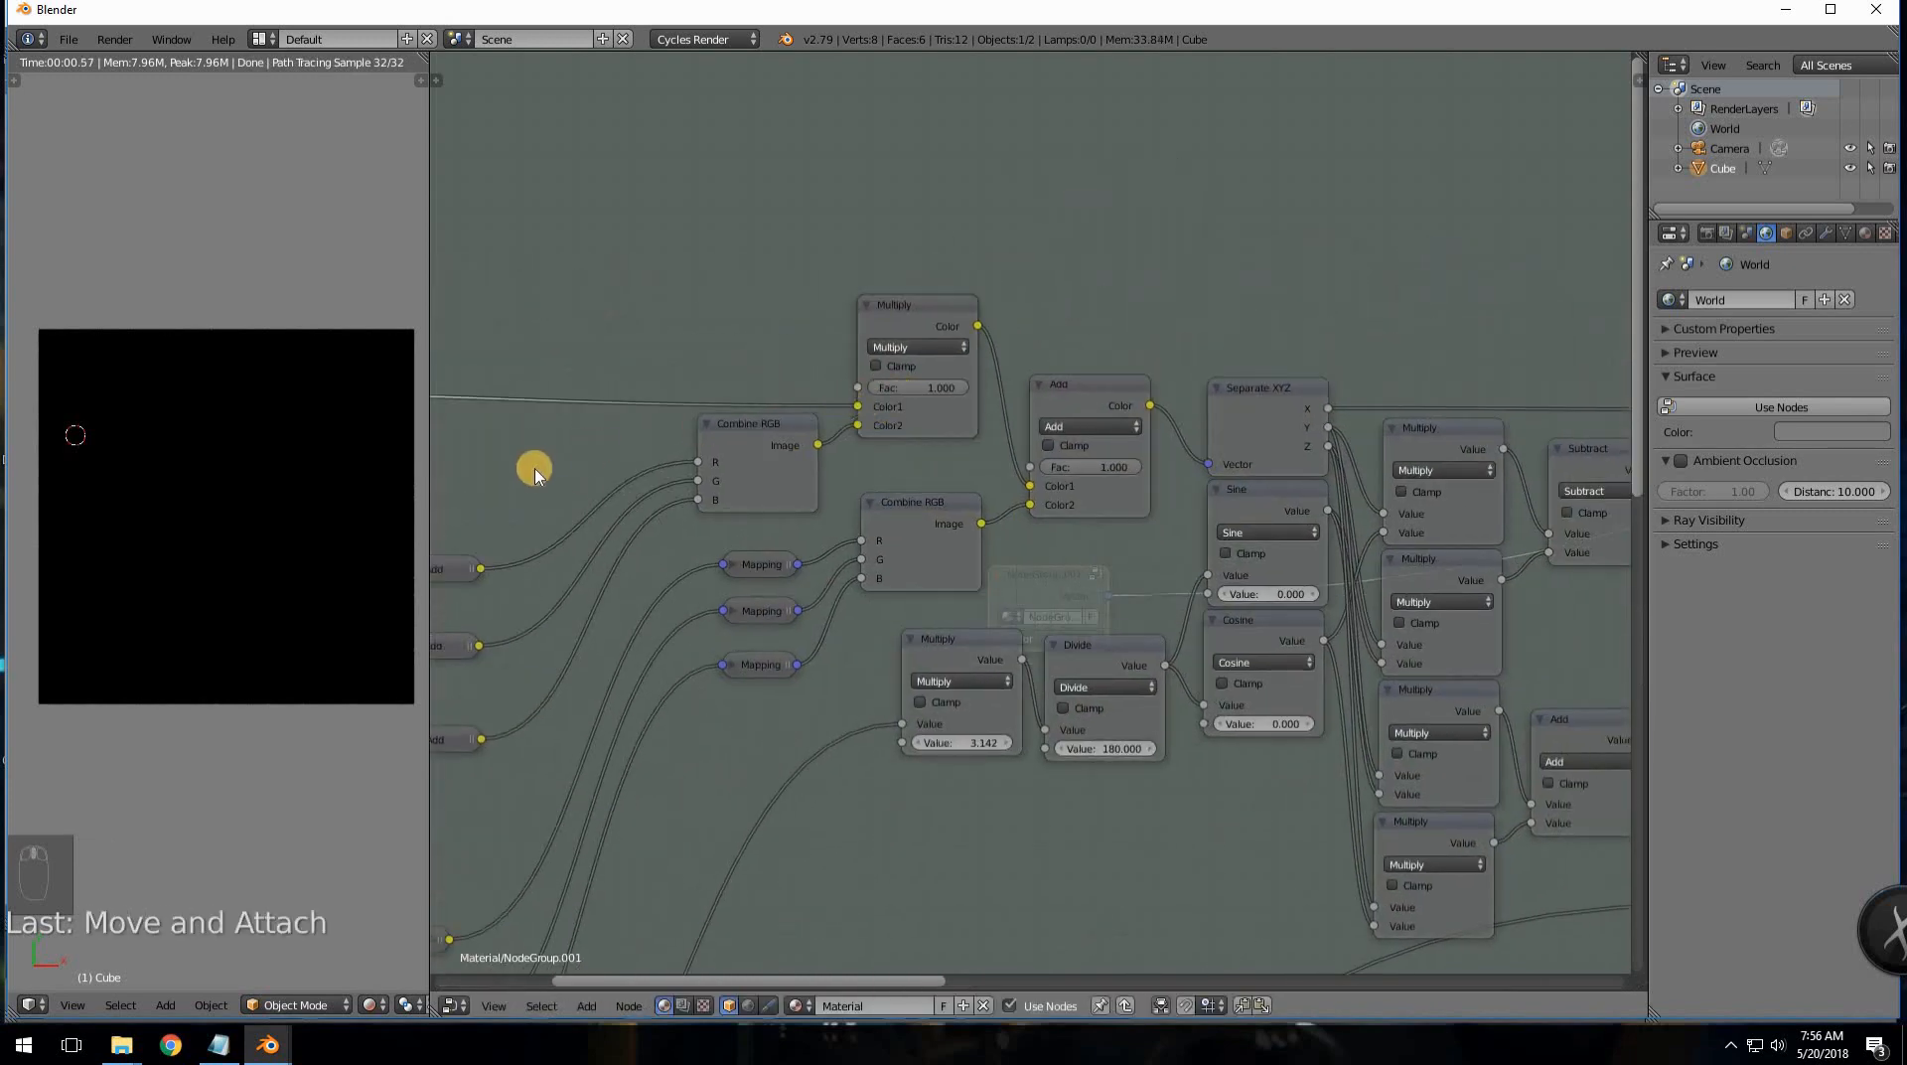
scroll(536, 475, "down", 4)
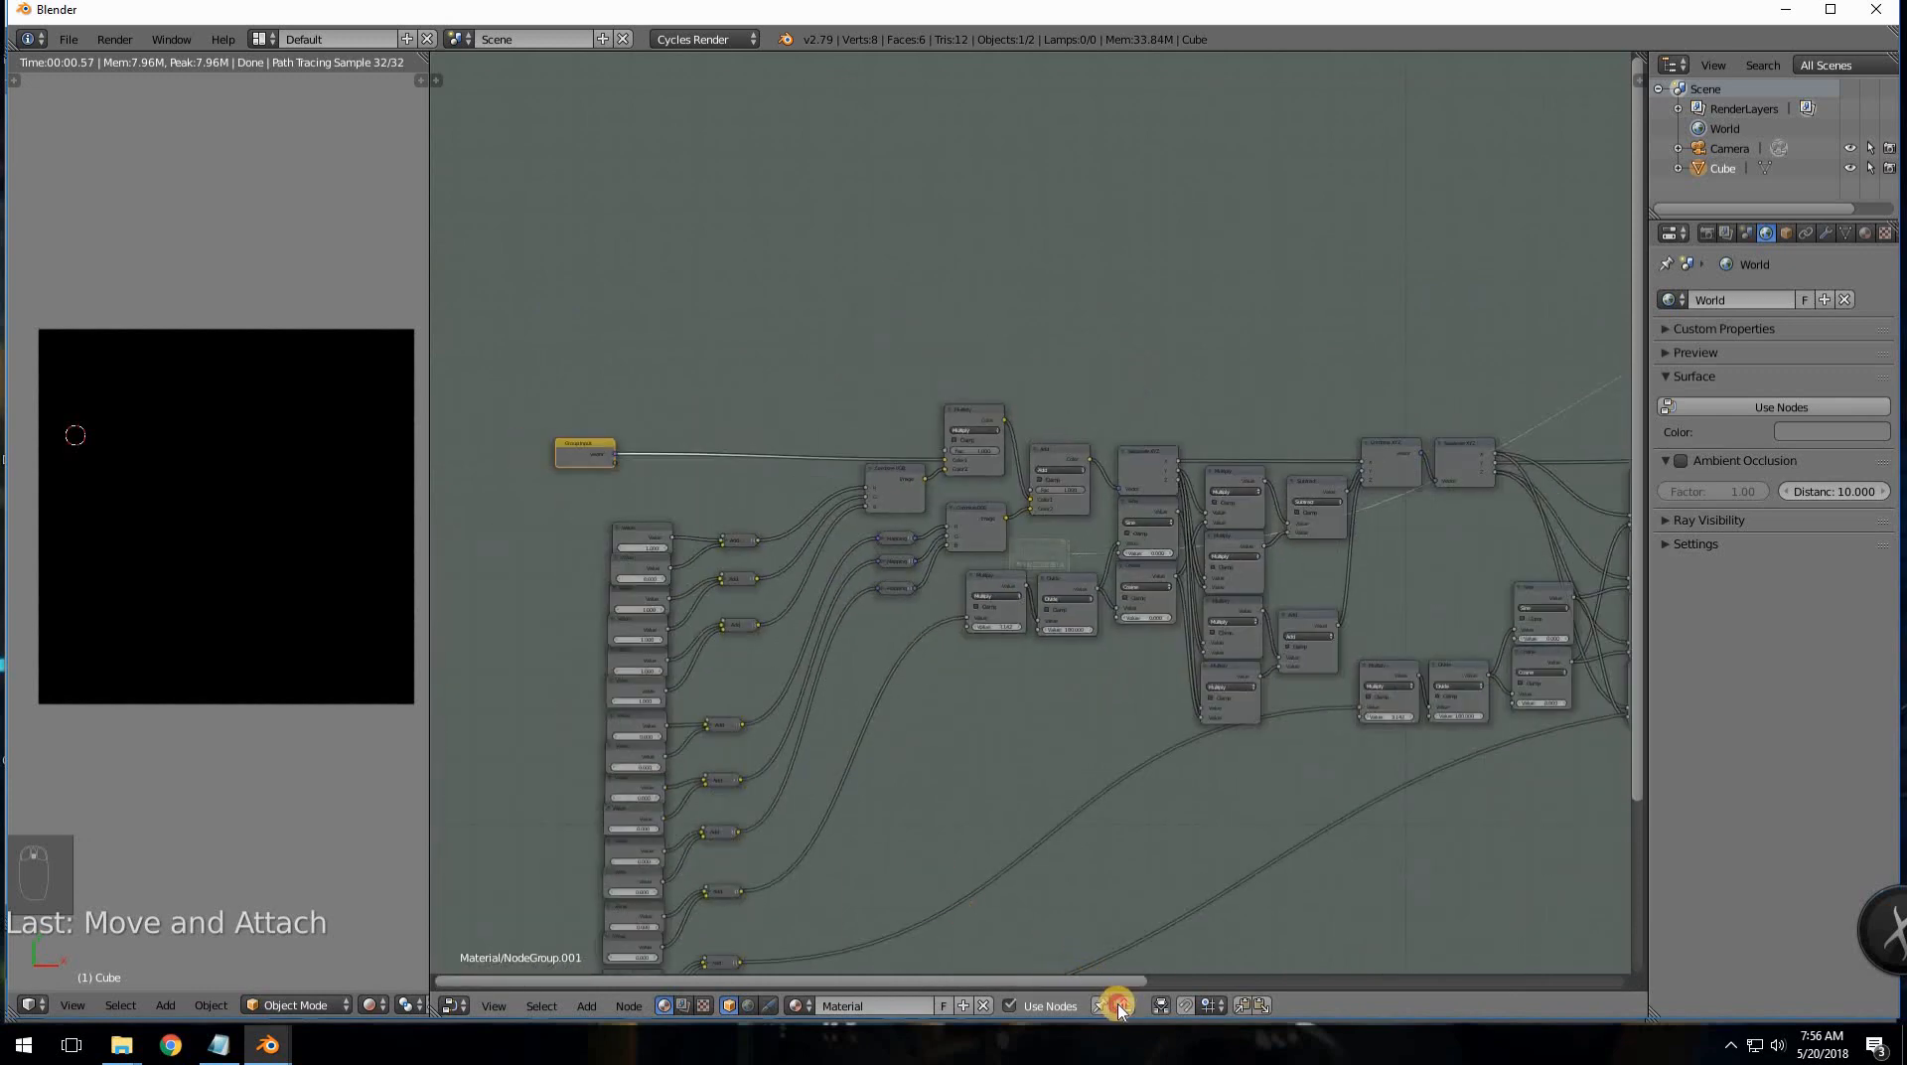
- In the material tree, add a Texture Coordinate node feeding its Object output into the group's Vector
left_click(1119, 1005)
scroll(1034, 749, "up", 2)
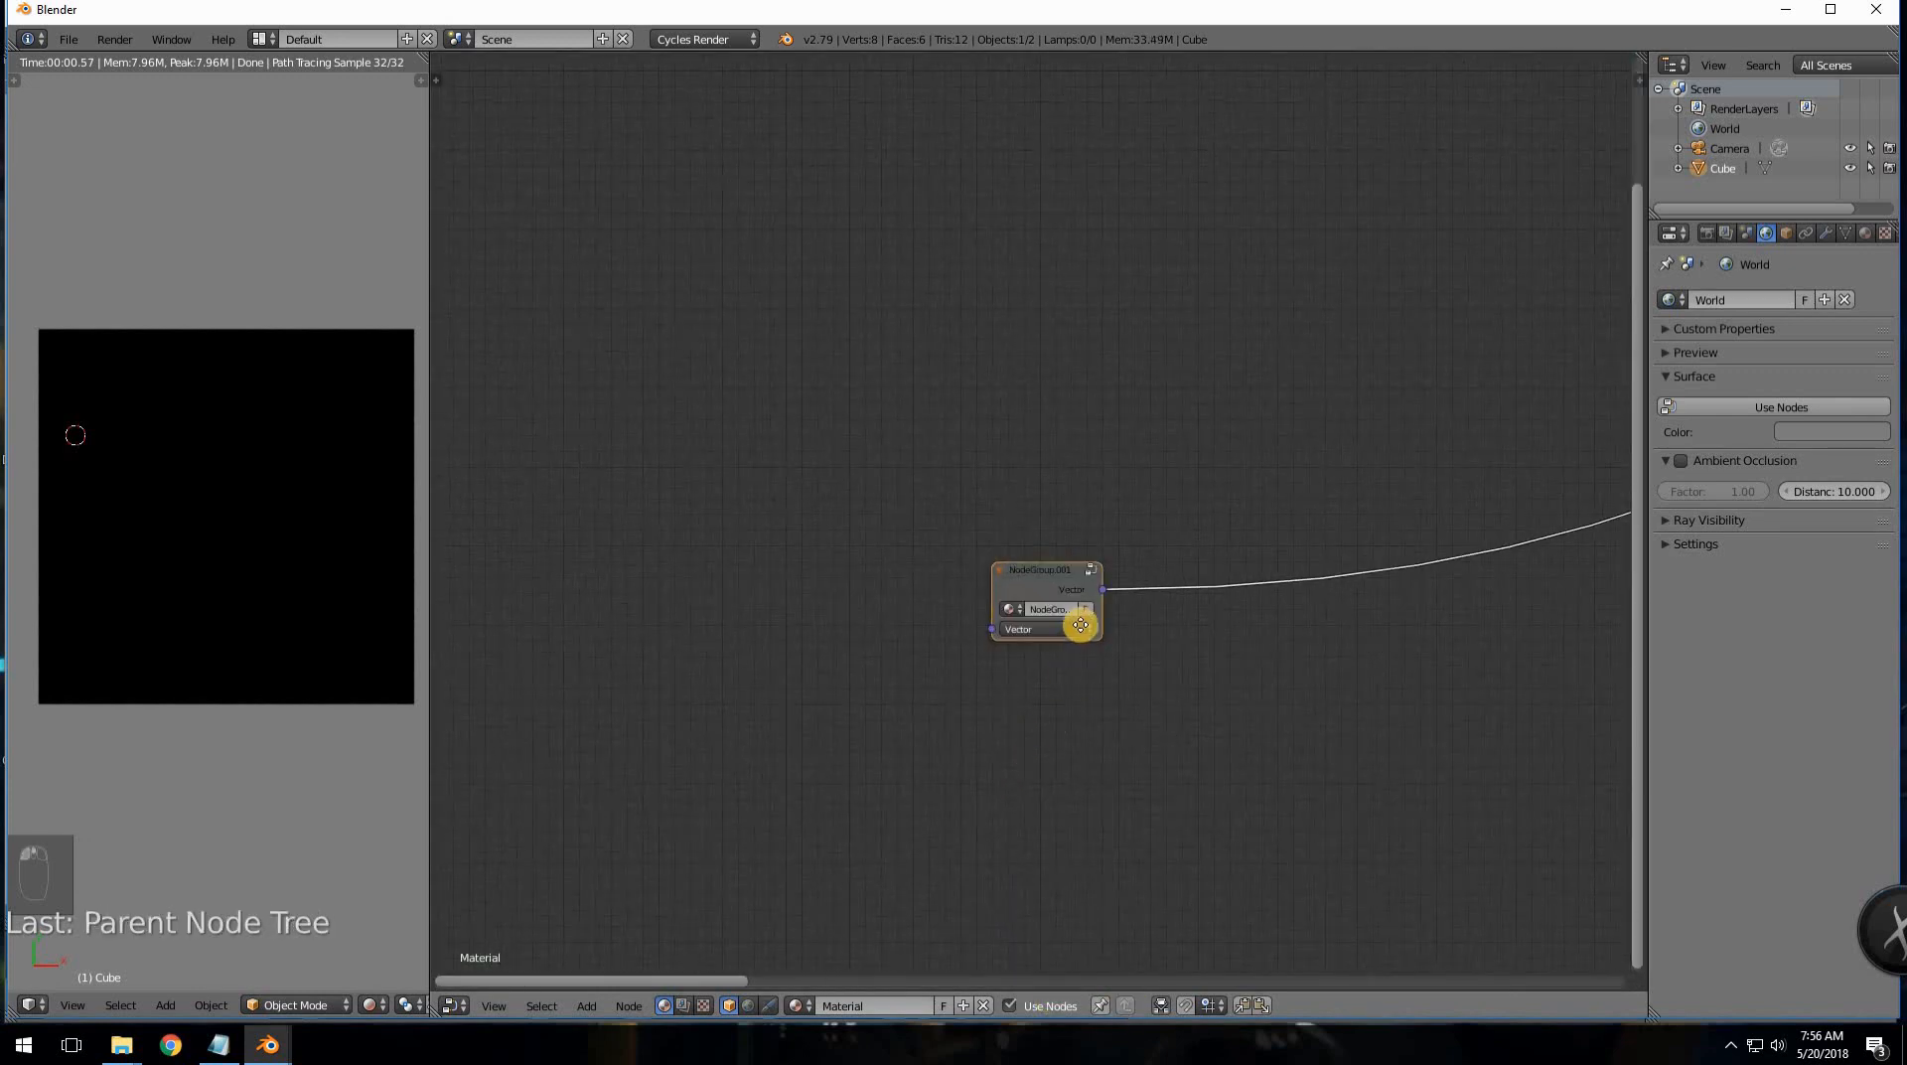
middle_click_drag(1080, 625, 1128, 506)
scroll(1128, 507, "up", 1)
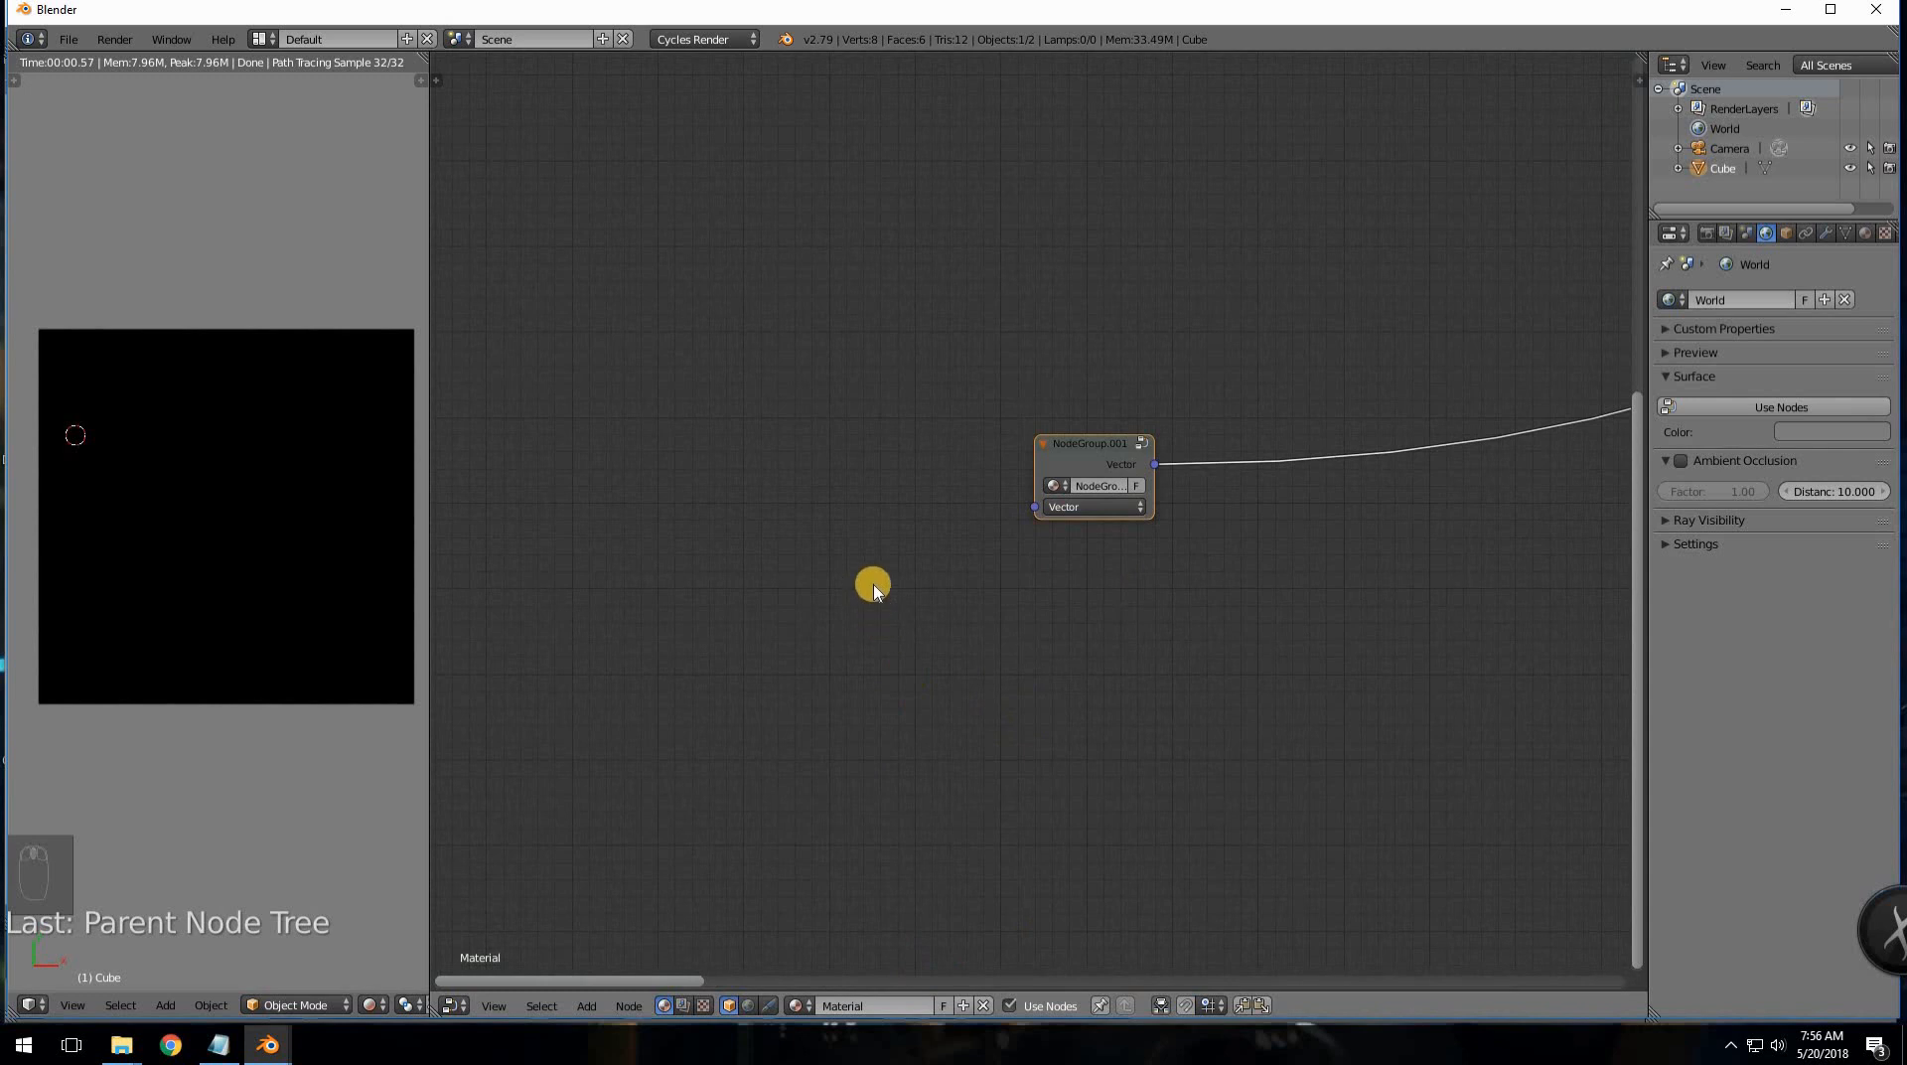
key("shift+a")
mouse_move(875, 586)
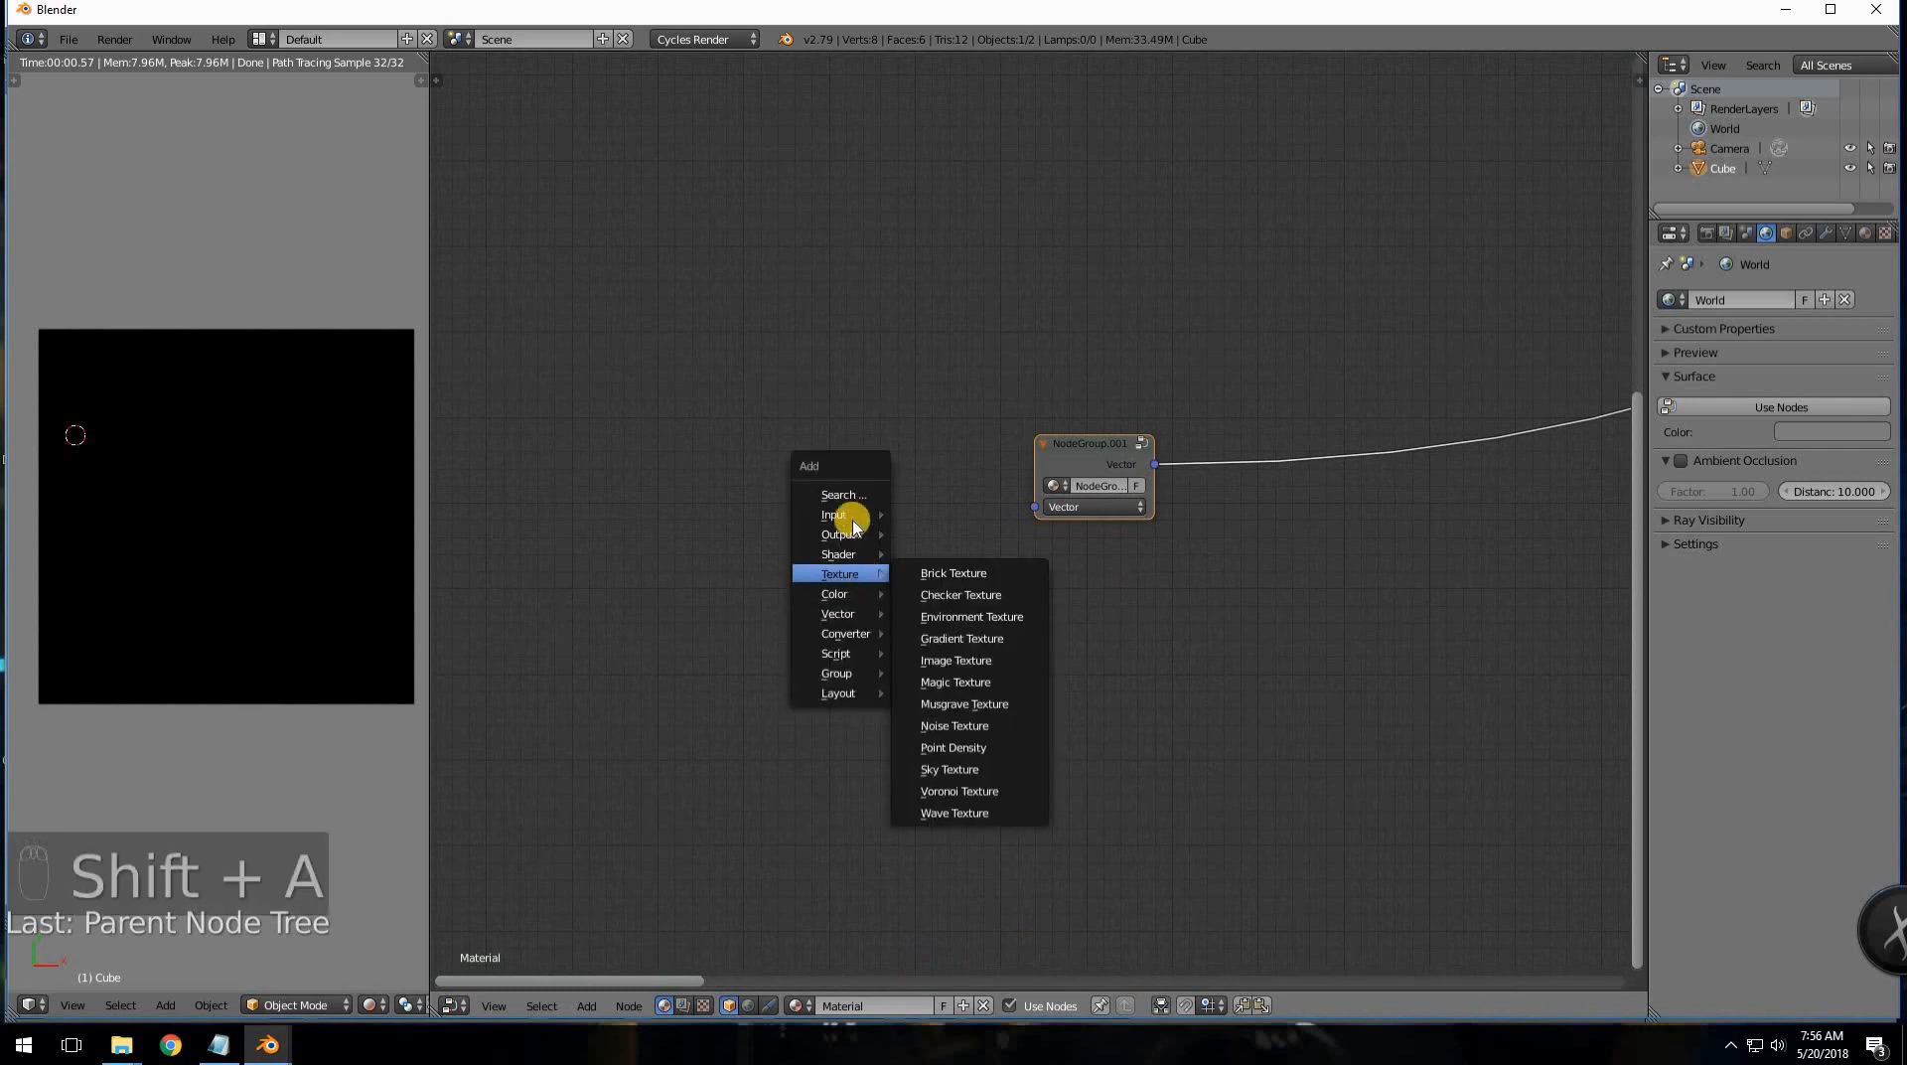
mouse_move(878, 514)
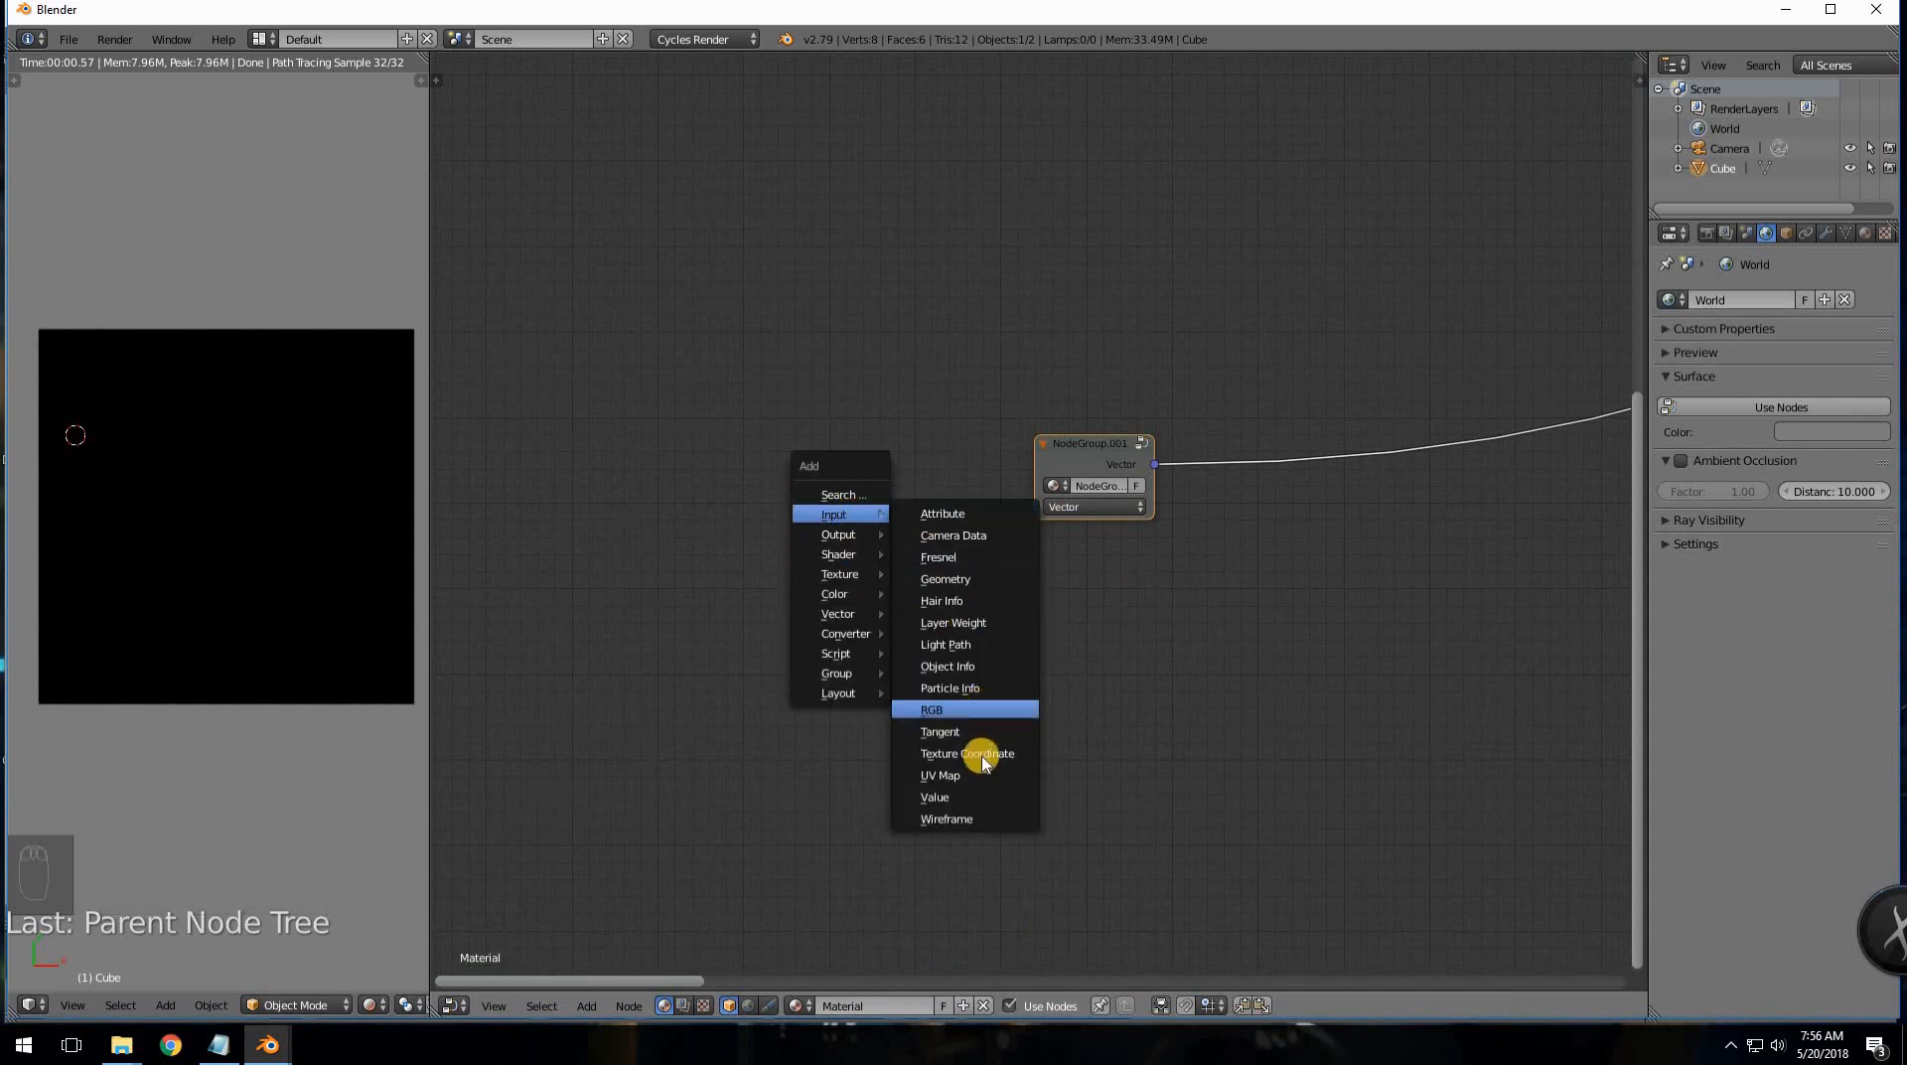
left_click(968, 754)
left_click(804, 410)
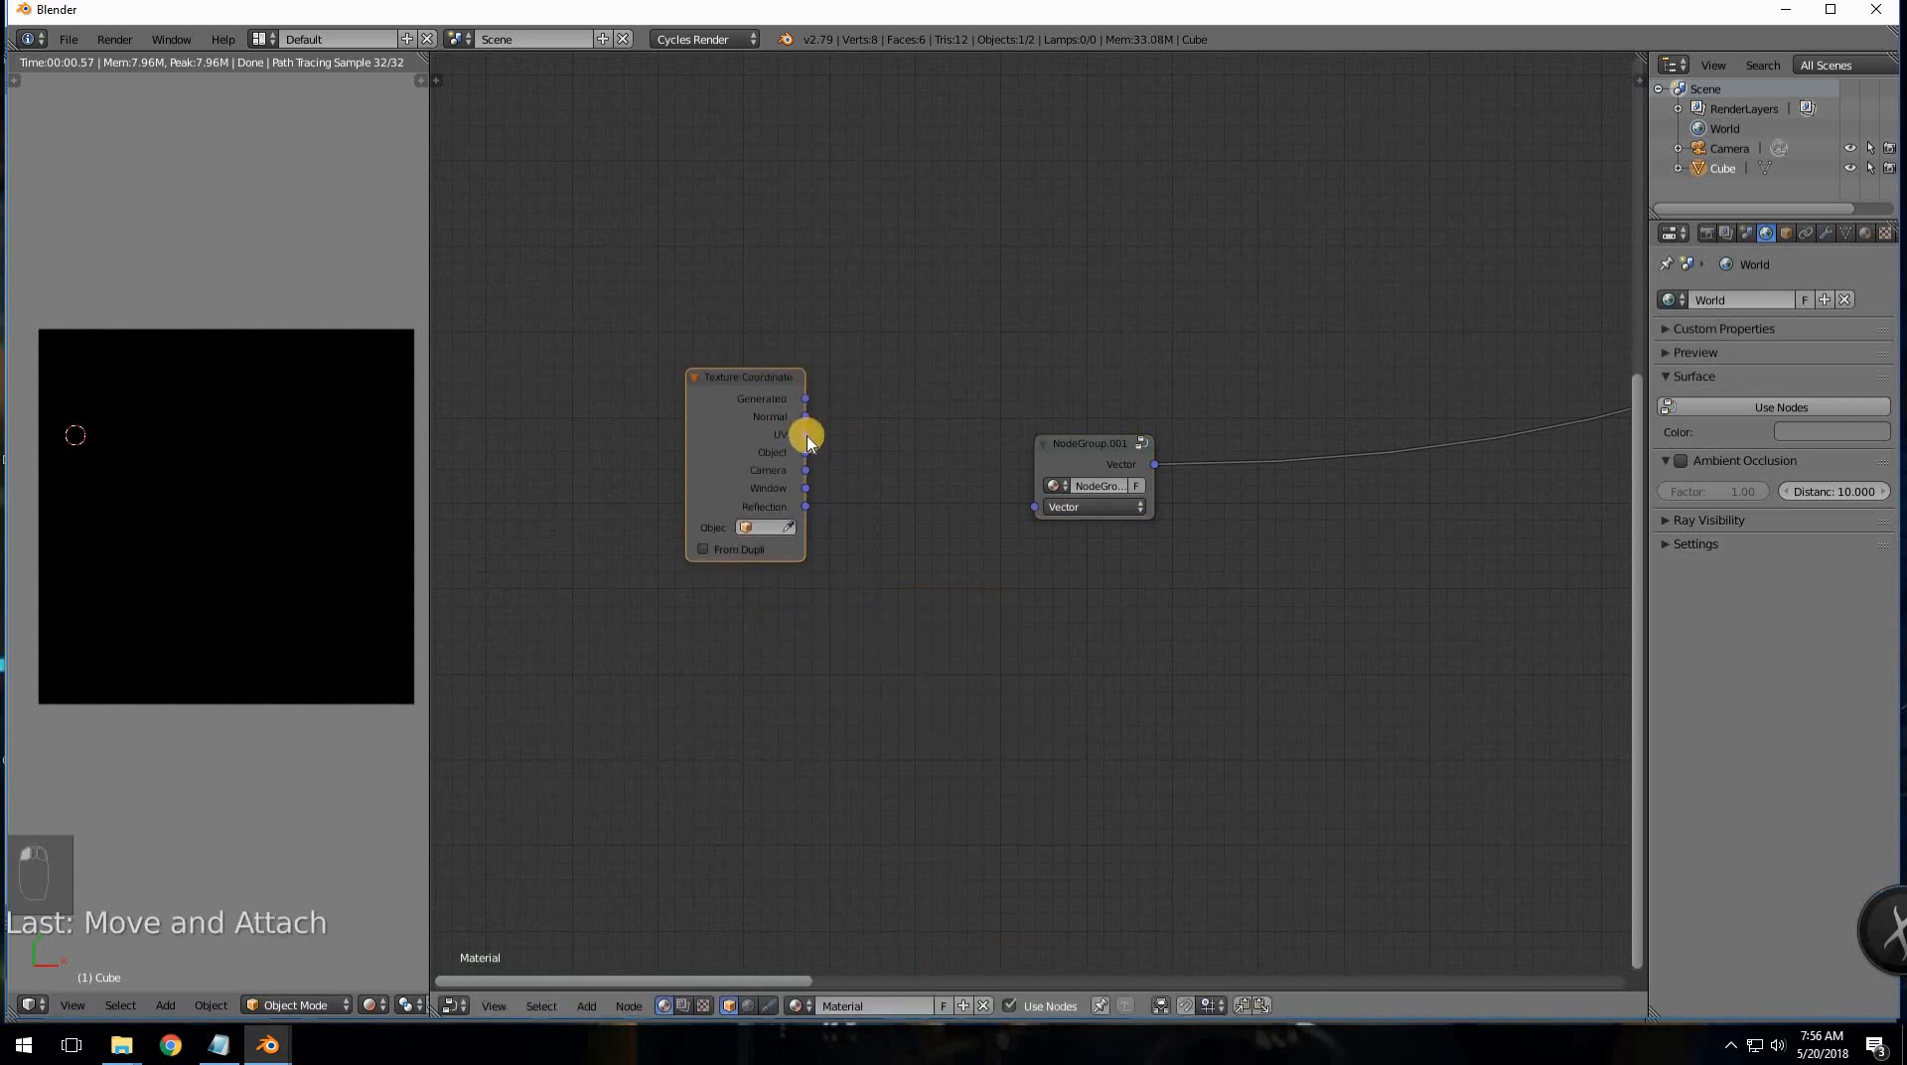
left_click_drag(807, 453, 1034, 507)
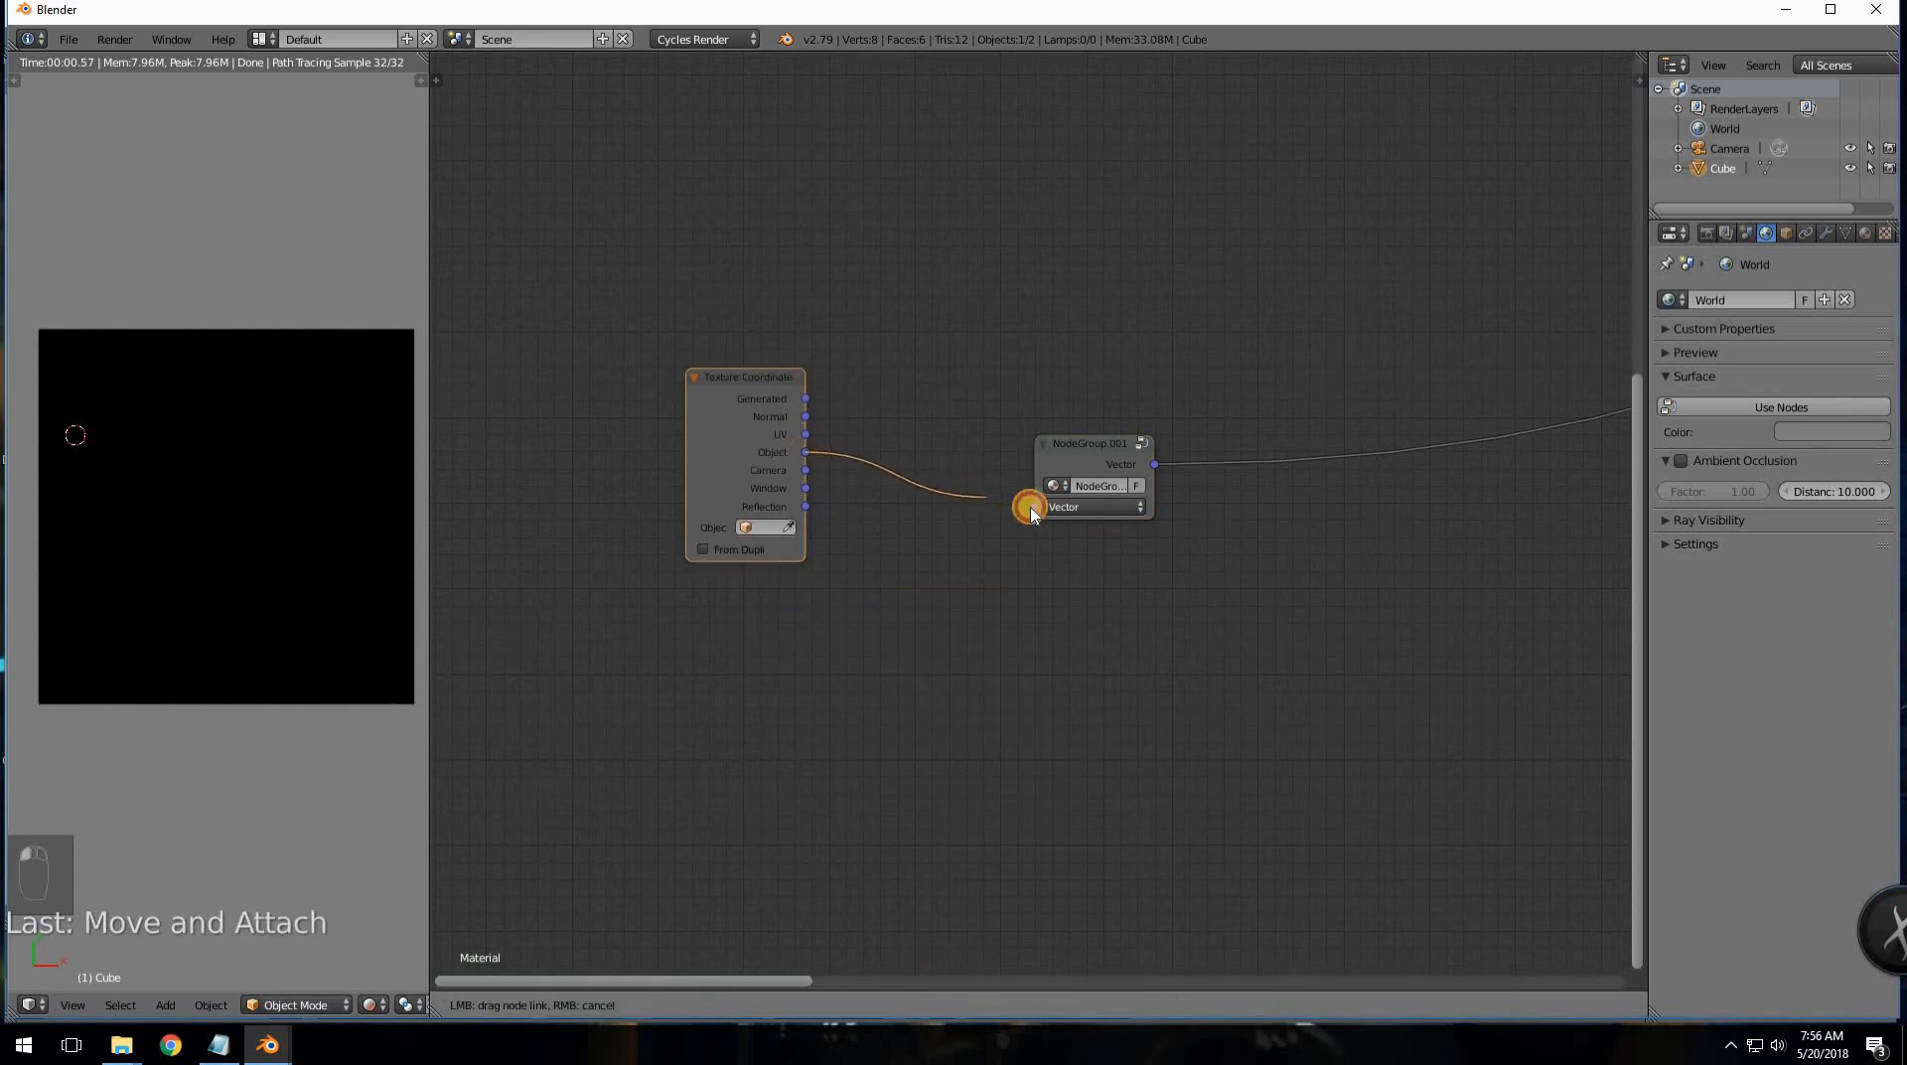
left_click_drag(796, 454, 670, 467)
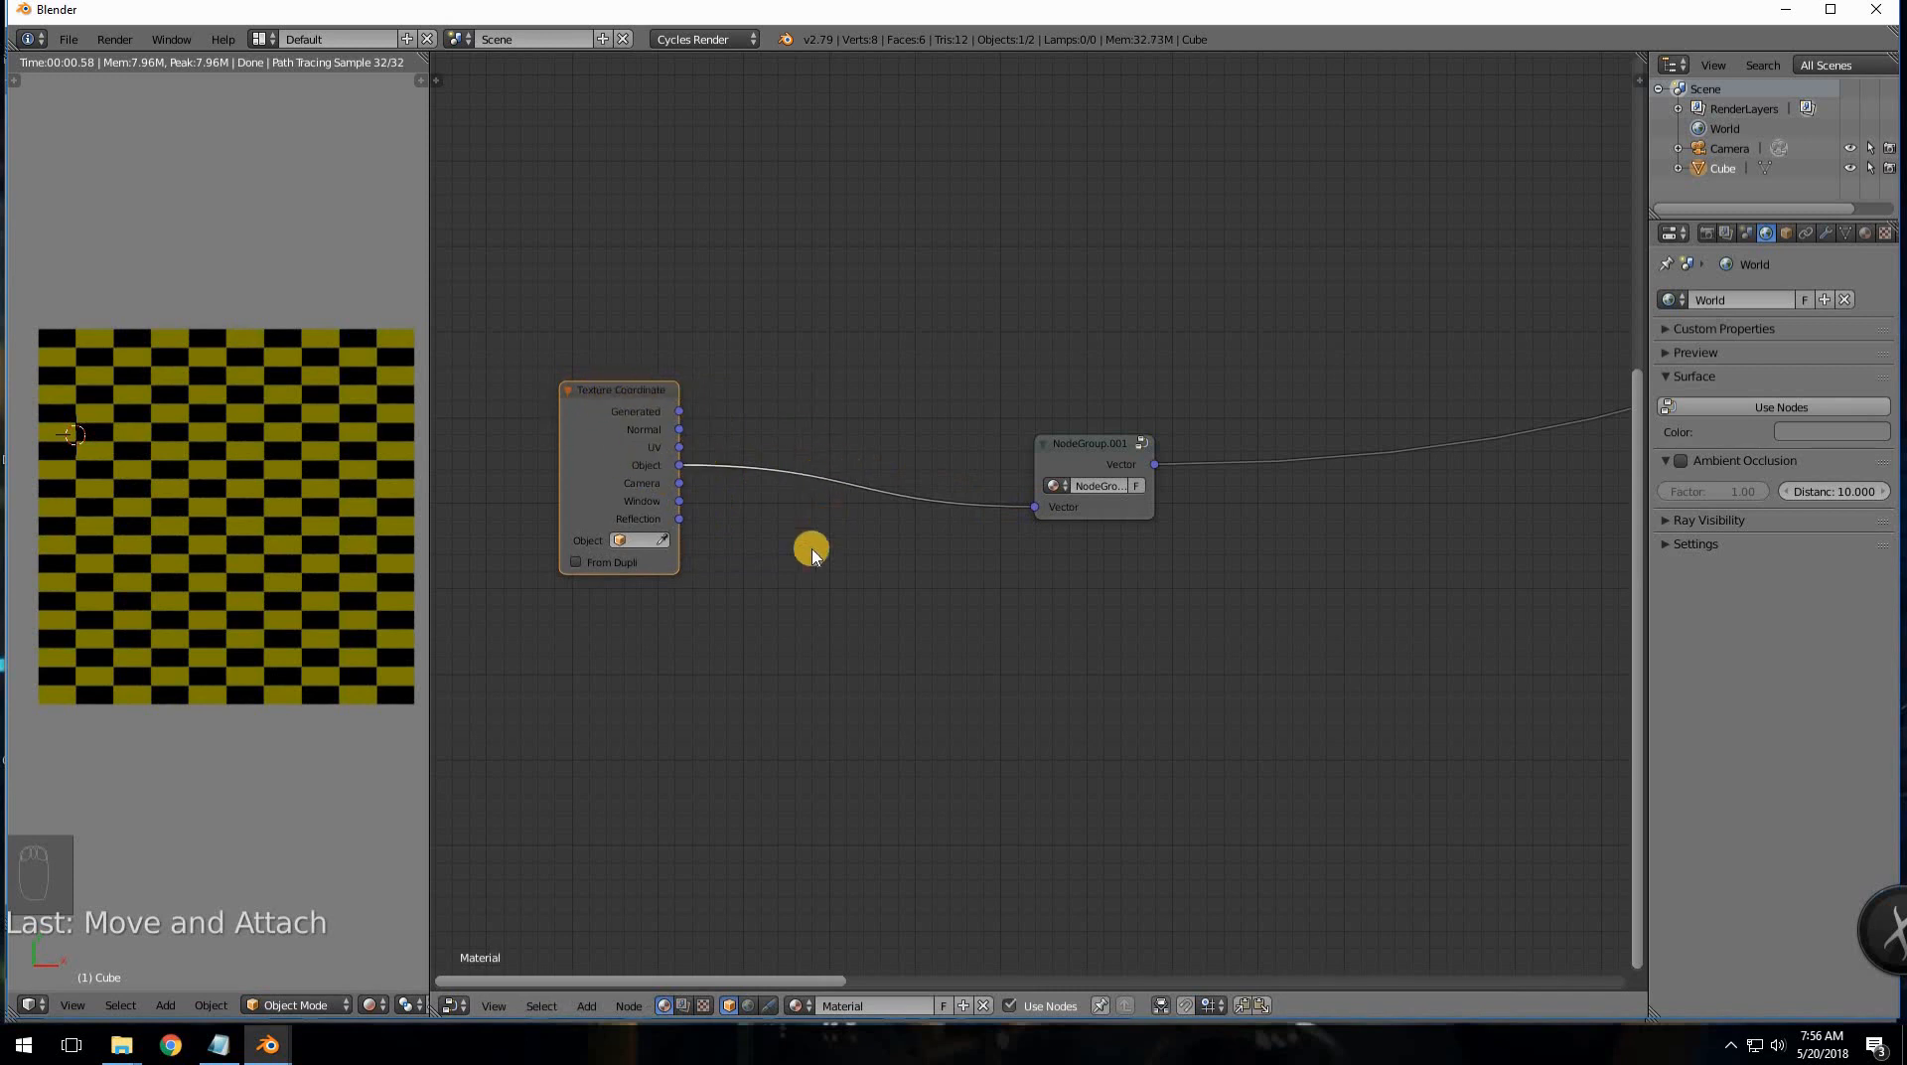
- Insert a Mapping node on the link, try a ~14° Z rotation, then delete it
key("shift+a")
mouse_move(800, 576)
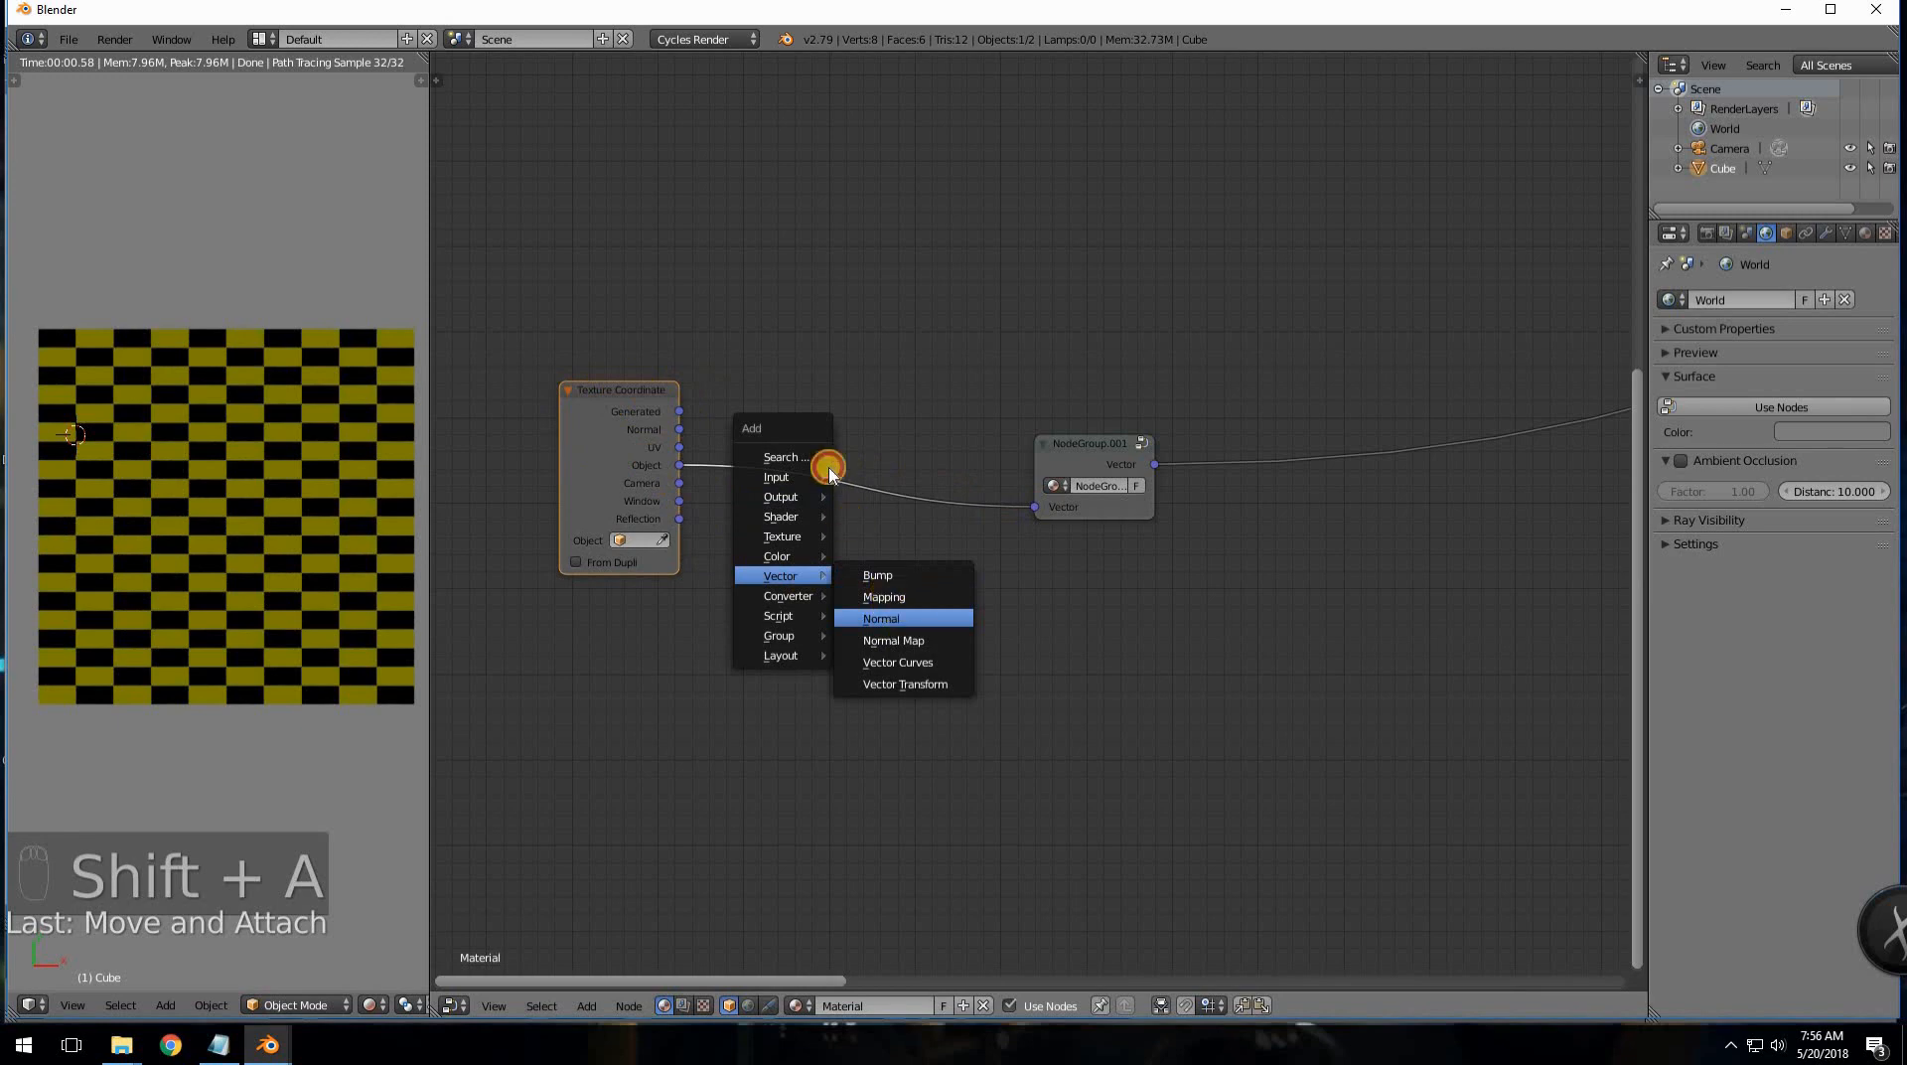
left_click(884, 597)
left_click(809, 521)
left_click_drag(817, 517, 871, 520)
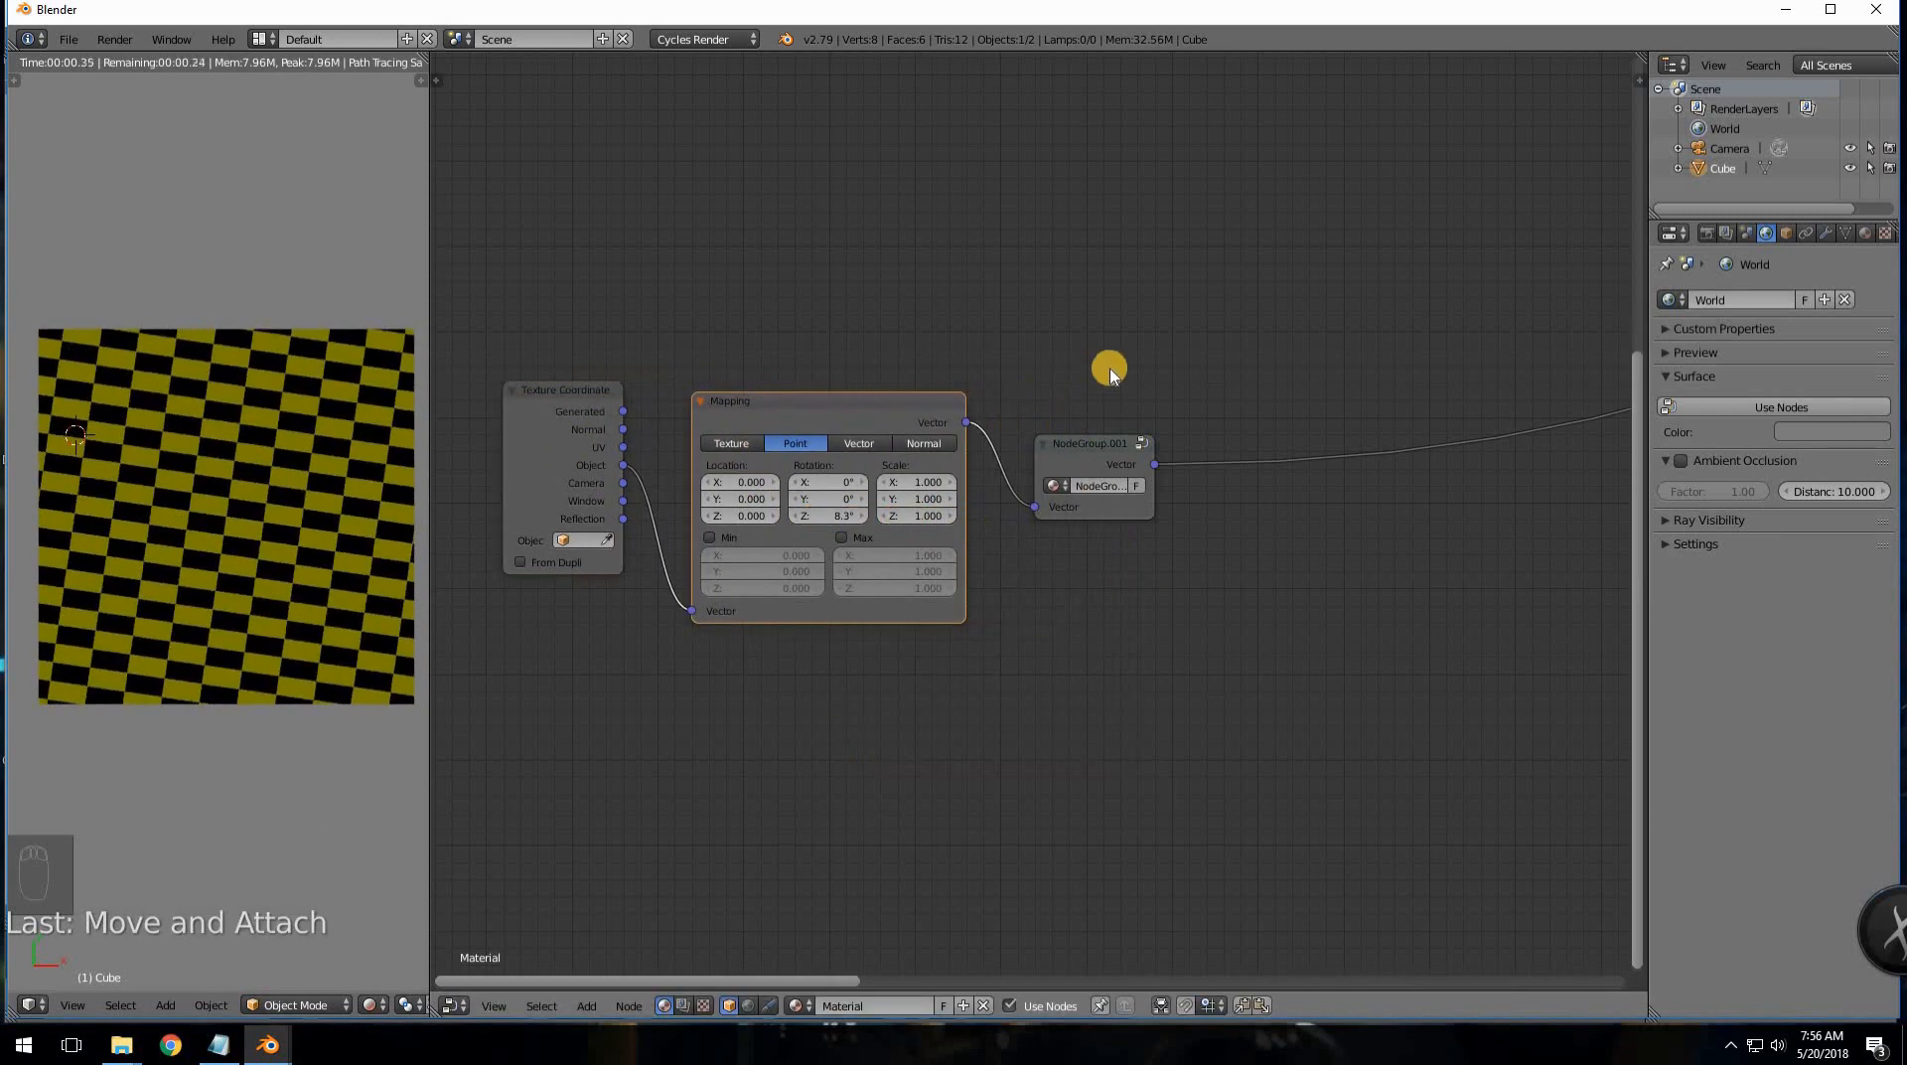
key("x")
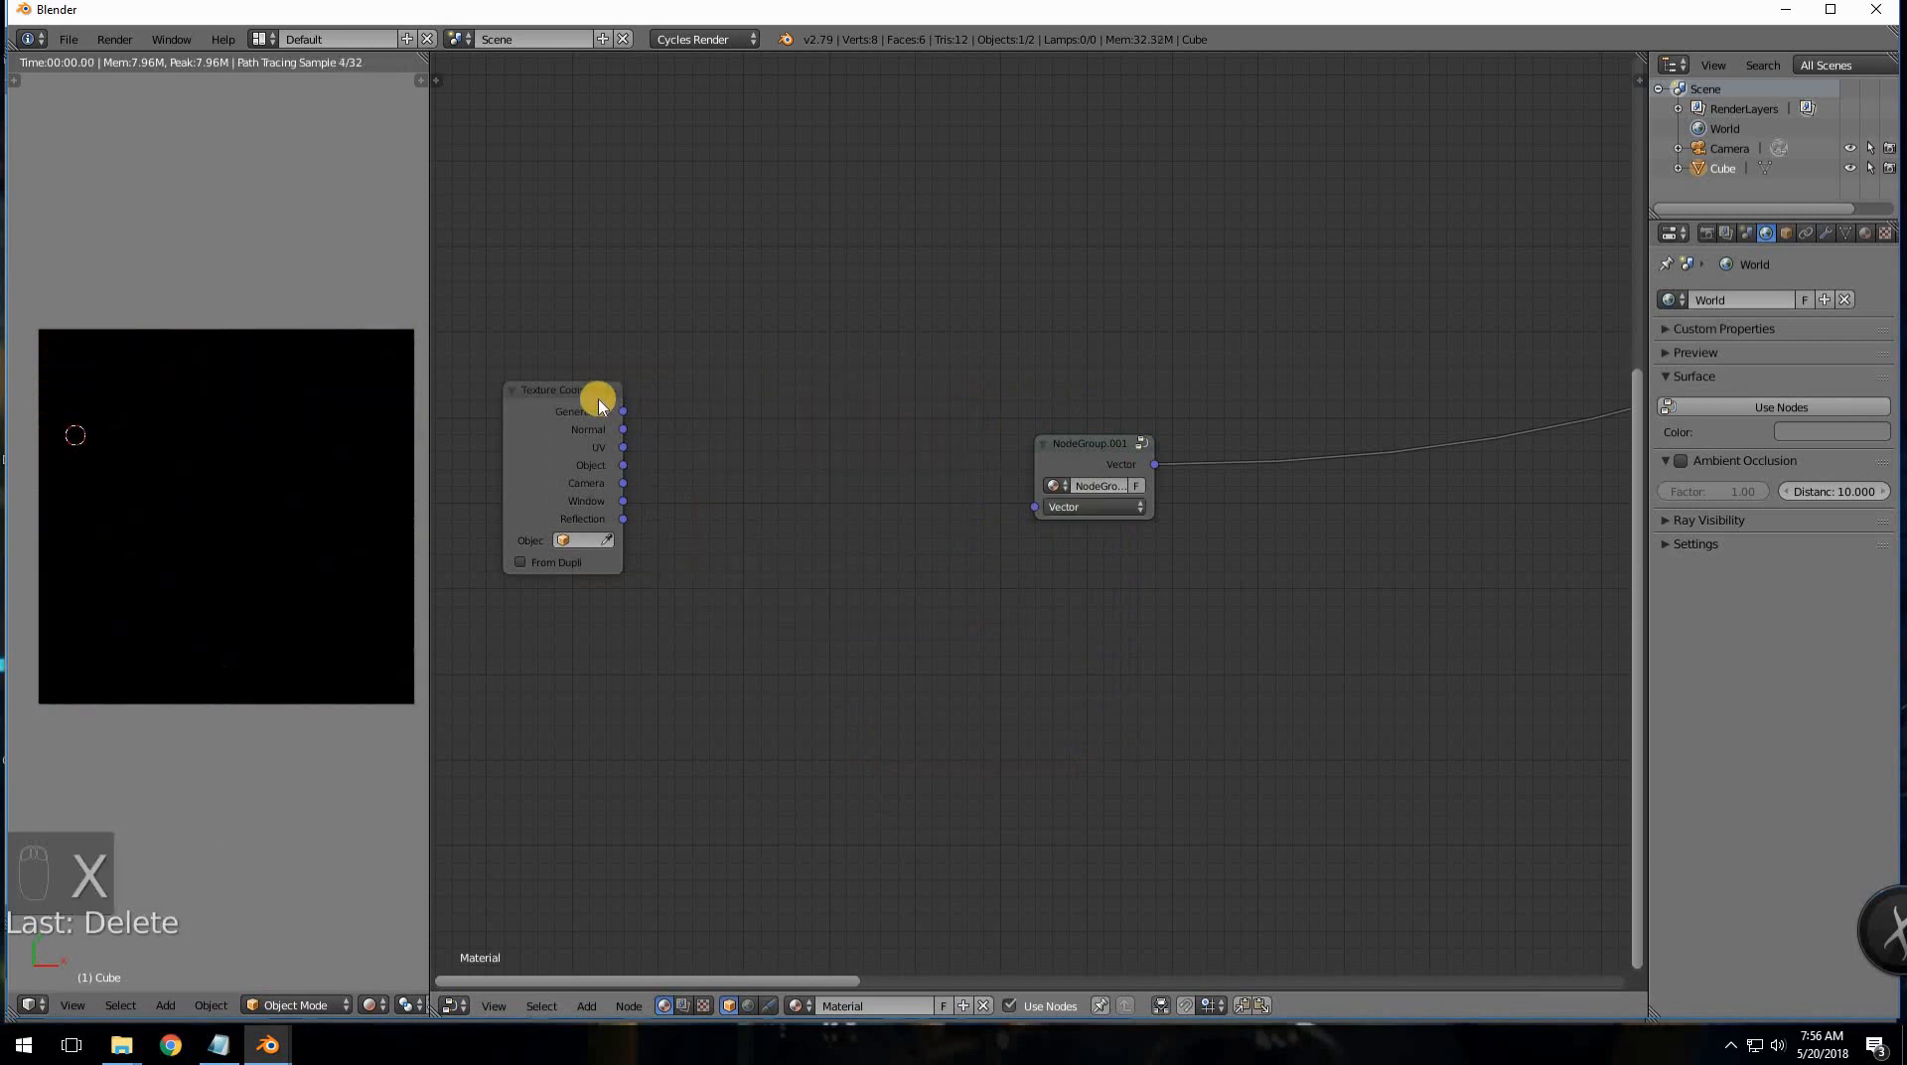
left_click_drag(616, 469, 1034, 507)
- Inside the group, shift Group Input left and delete the top two Value nodes
left_click(1143, 444)
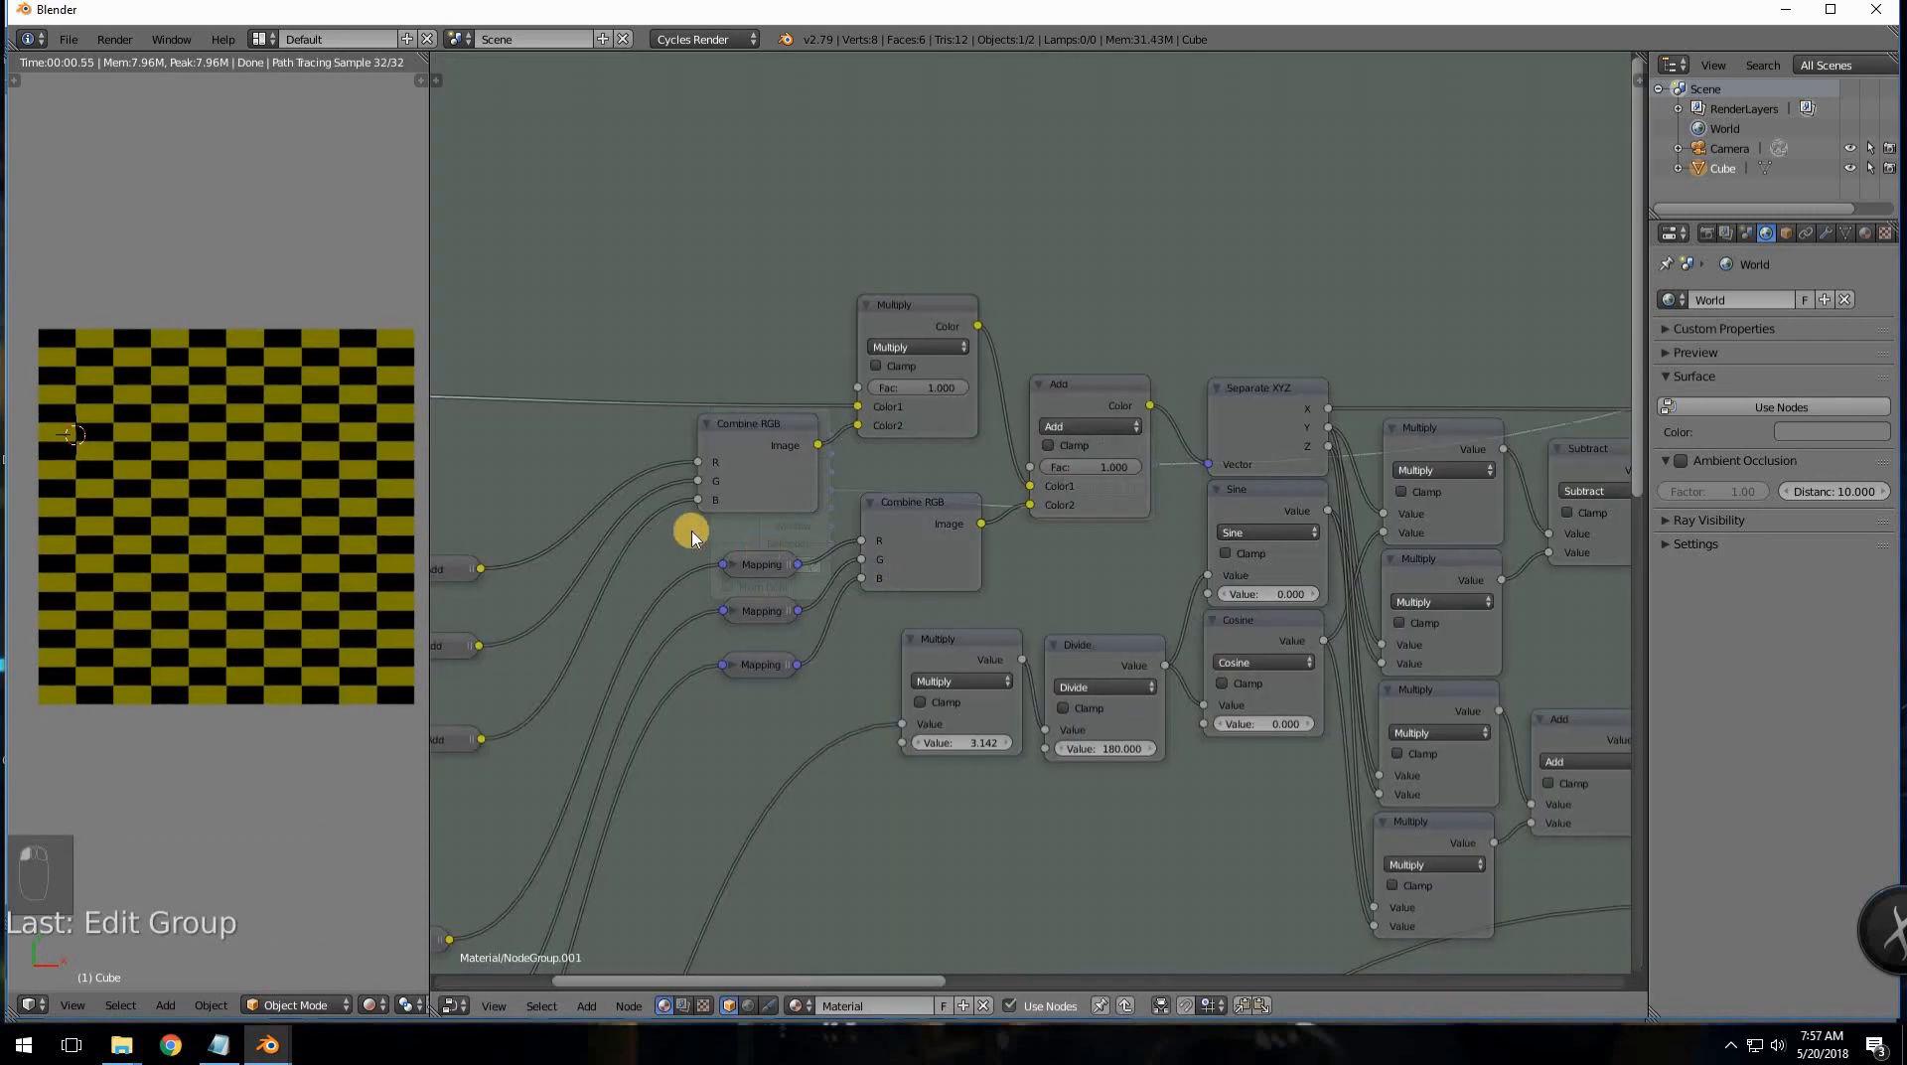
middle_click_drag(1127, 546, 1563, 562)
left_click_drag(631, 408, 1168, 556)
middle_click_drag(1016, 564, 1387, 523)
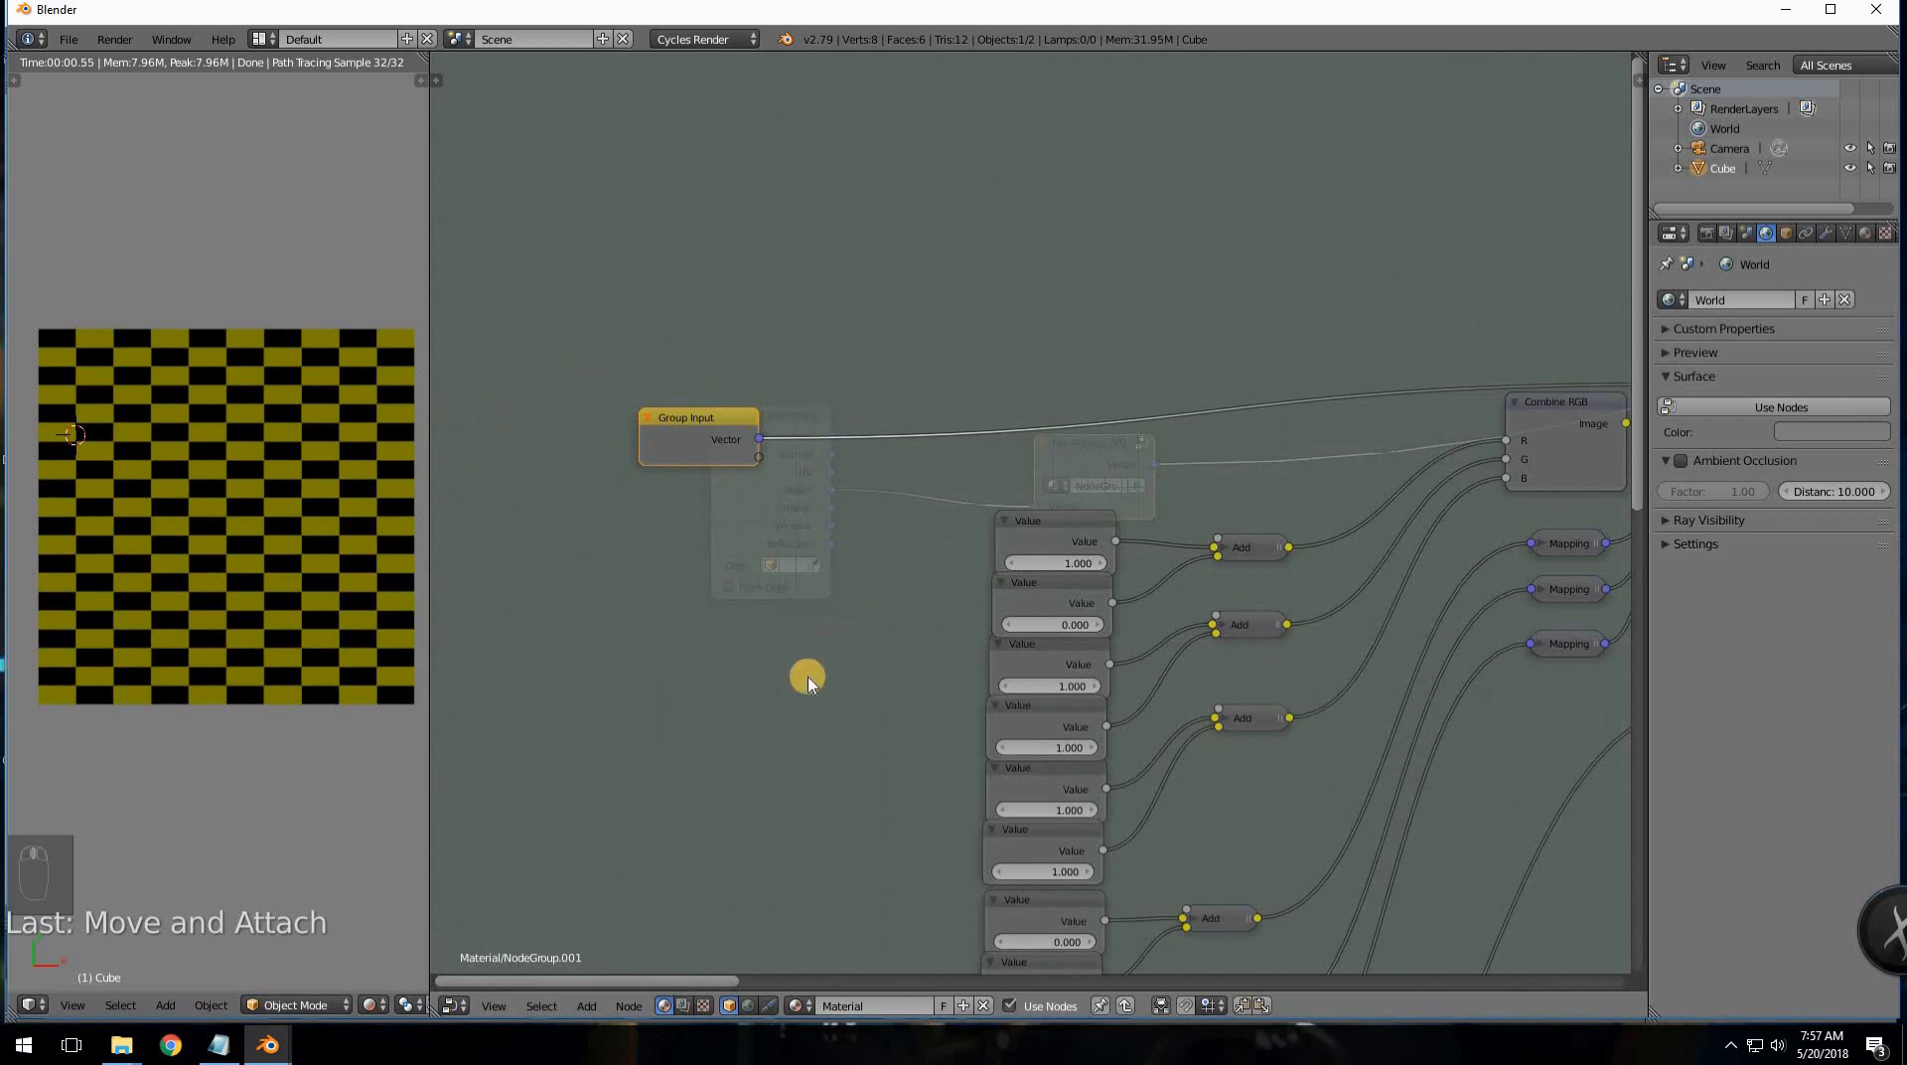
scroll(759, 596, "down", 2)
scroll(777, 609, "up", 3)
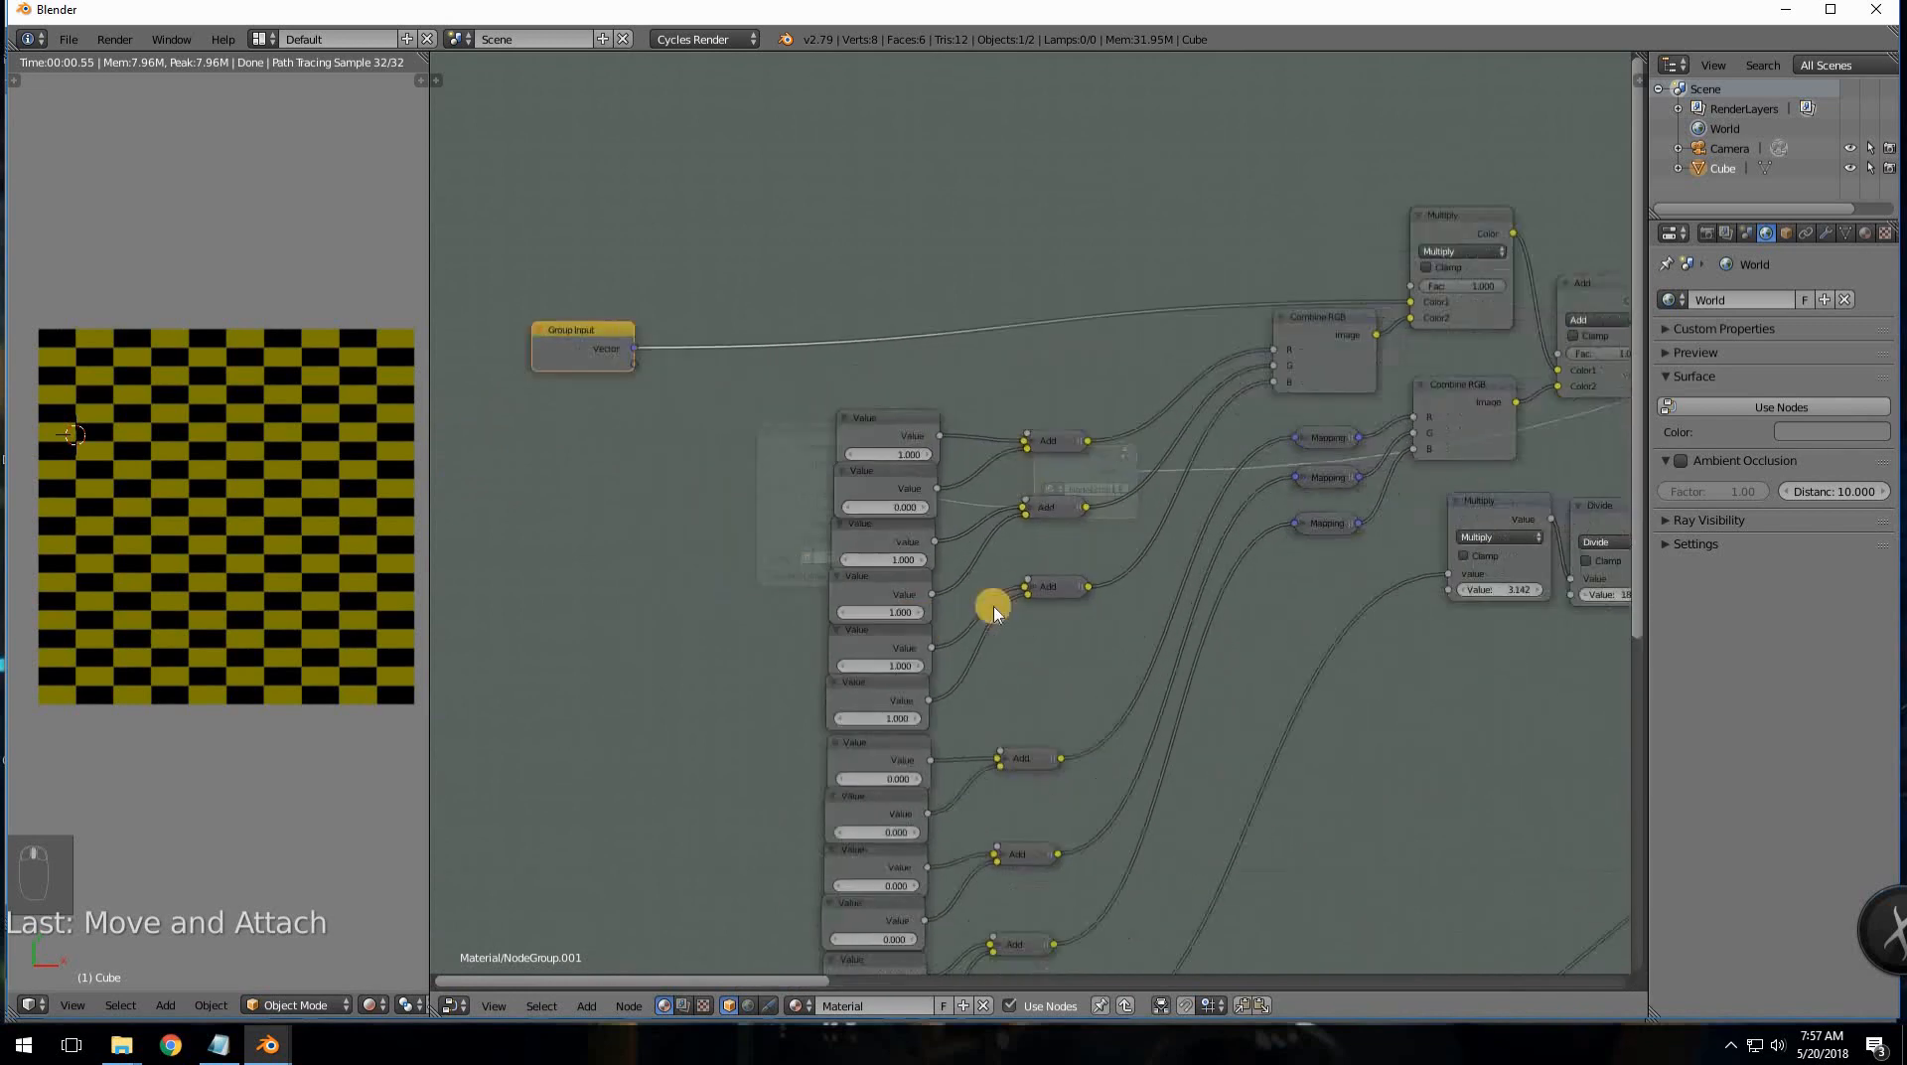
key("x")
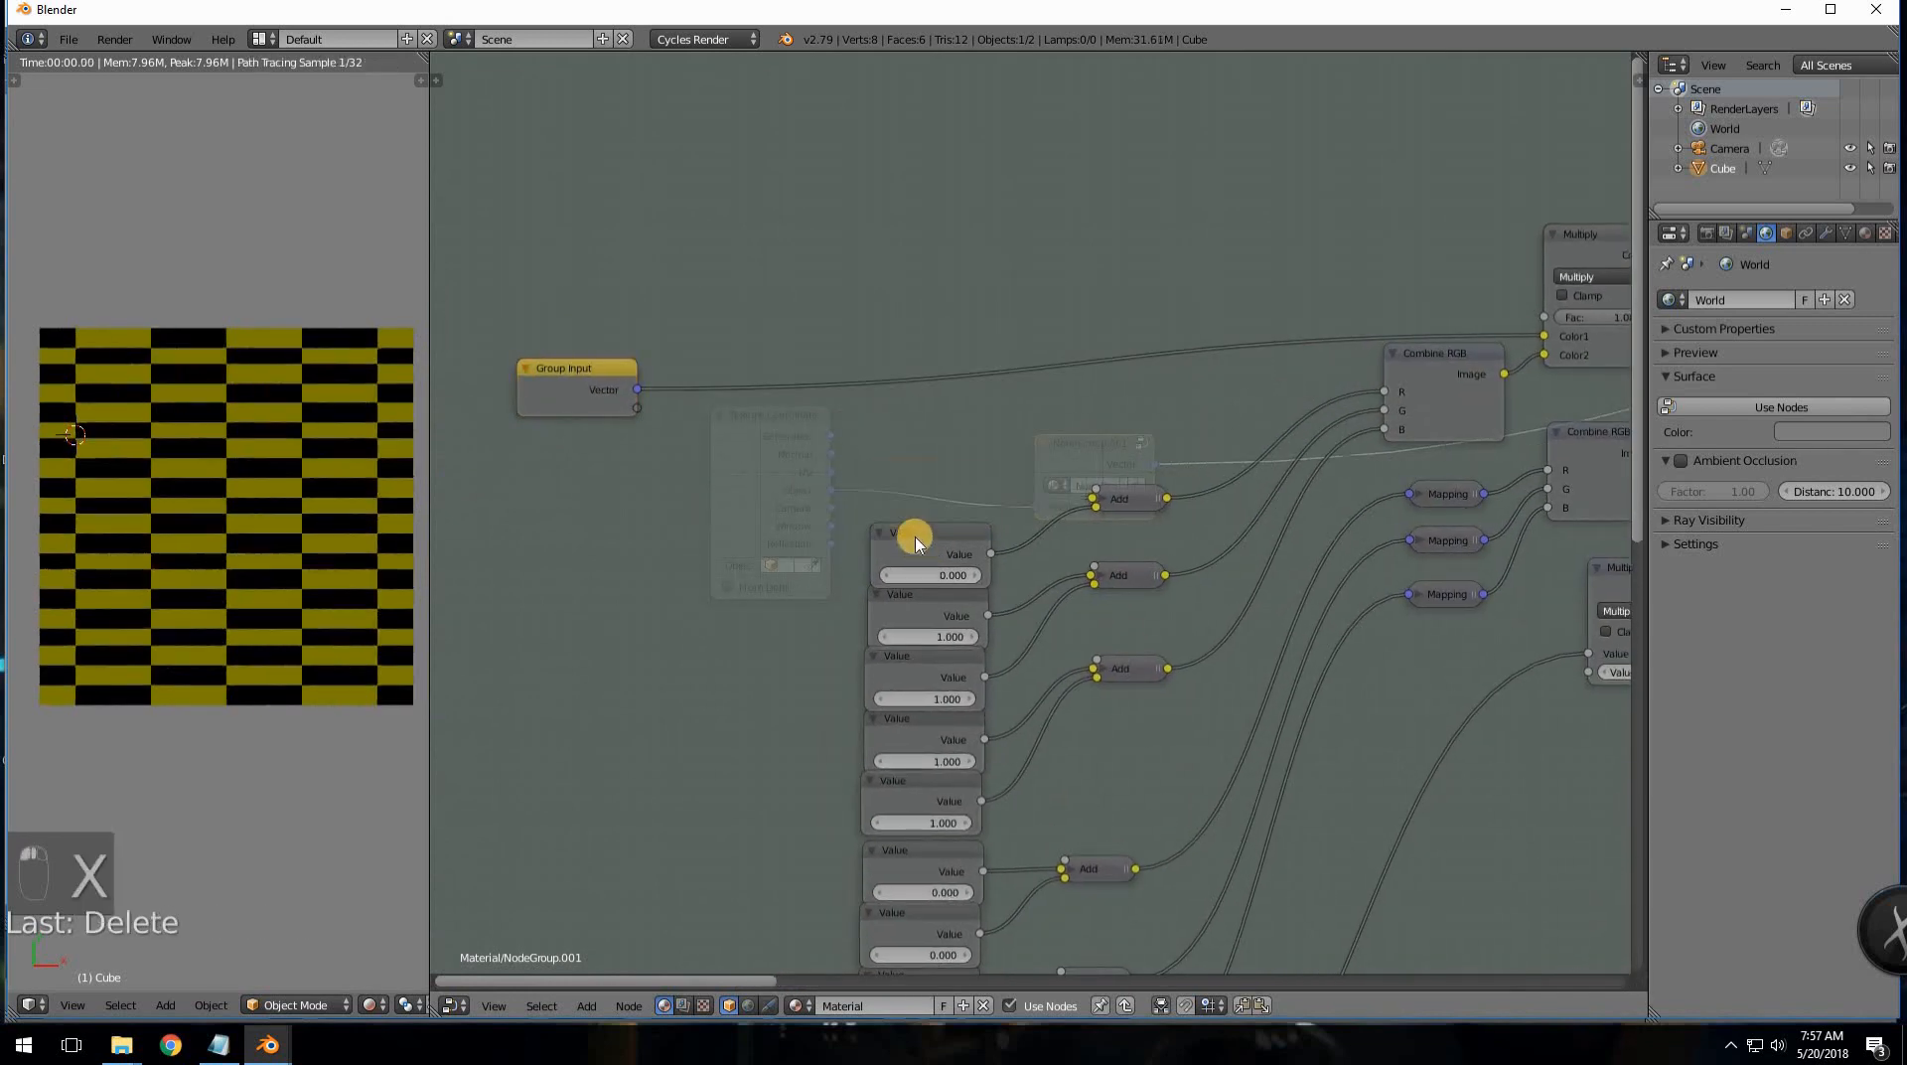
left_click(922, 546)
key("x")
left_click(961, 590)
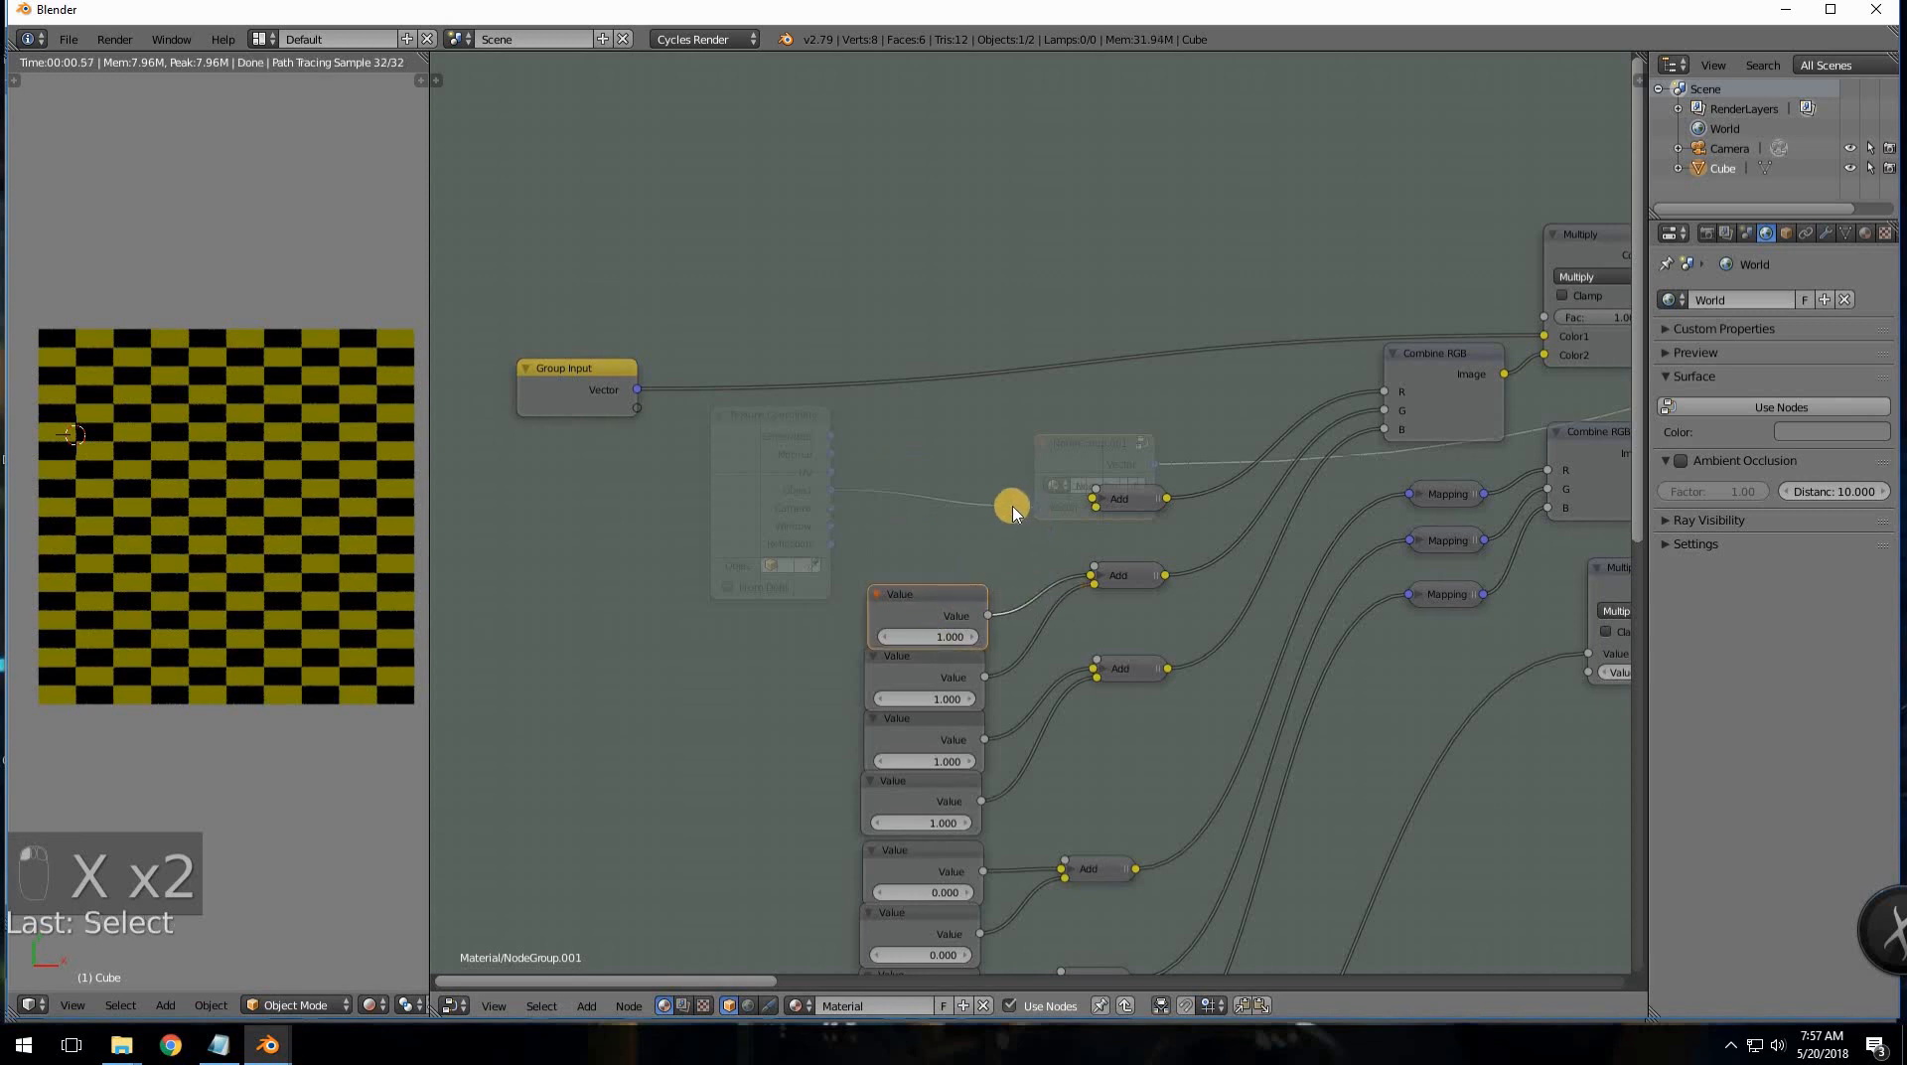
- Expand the collapsed Add node, move it near Group Input, and feed a new group input into Color1
left_click(1091, 504)
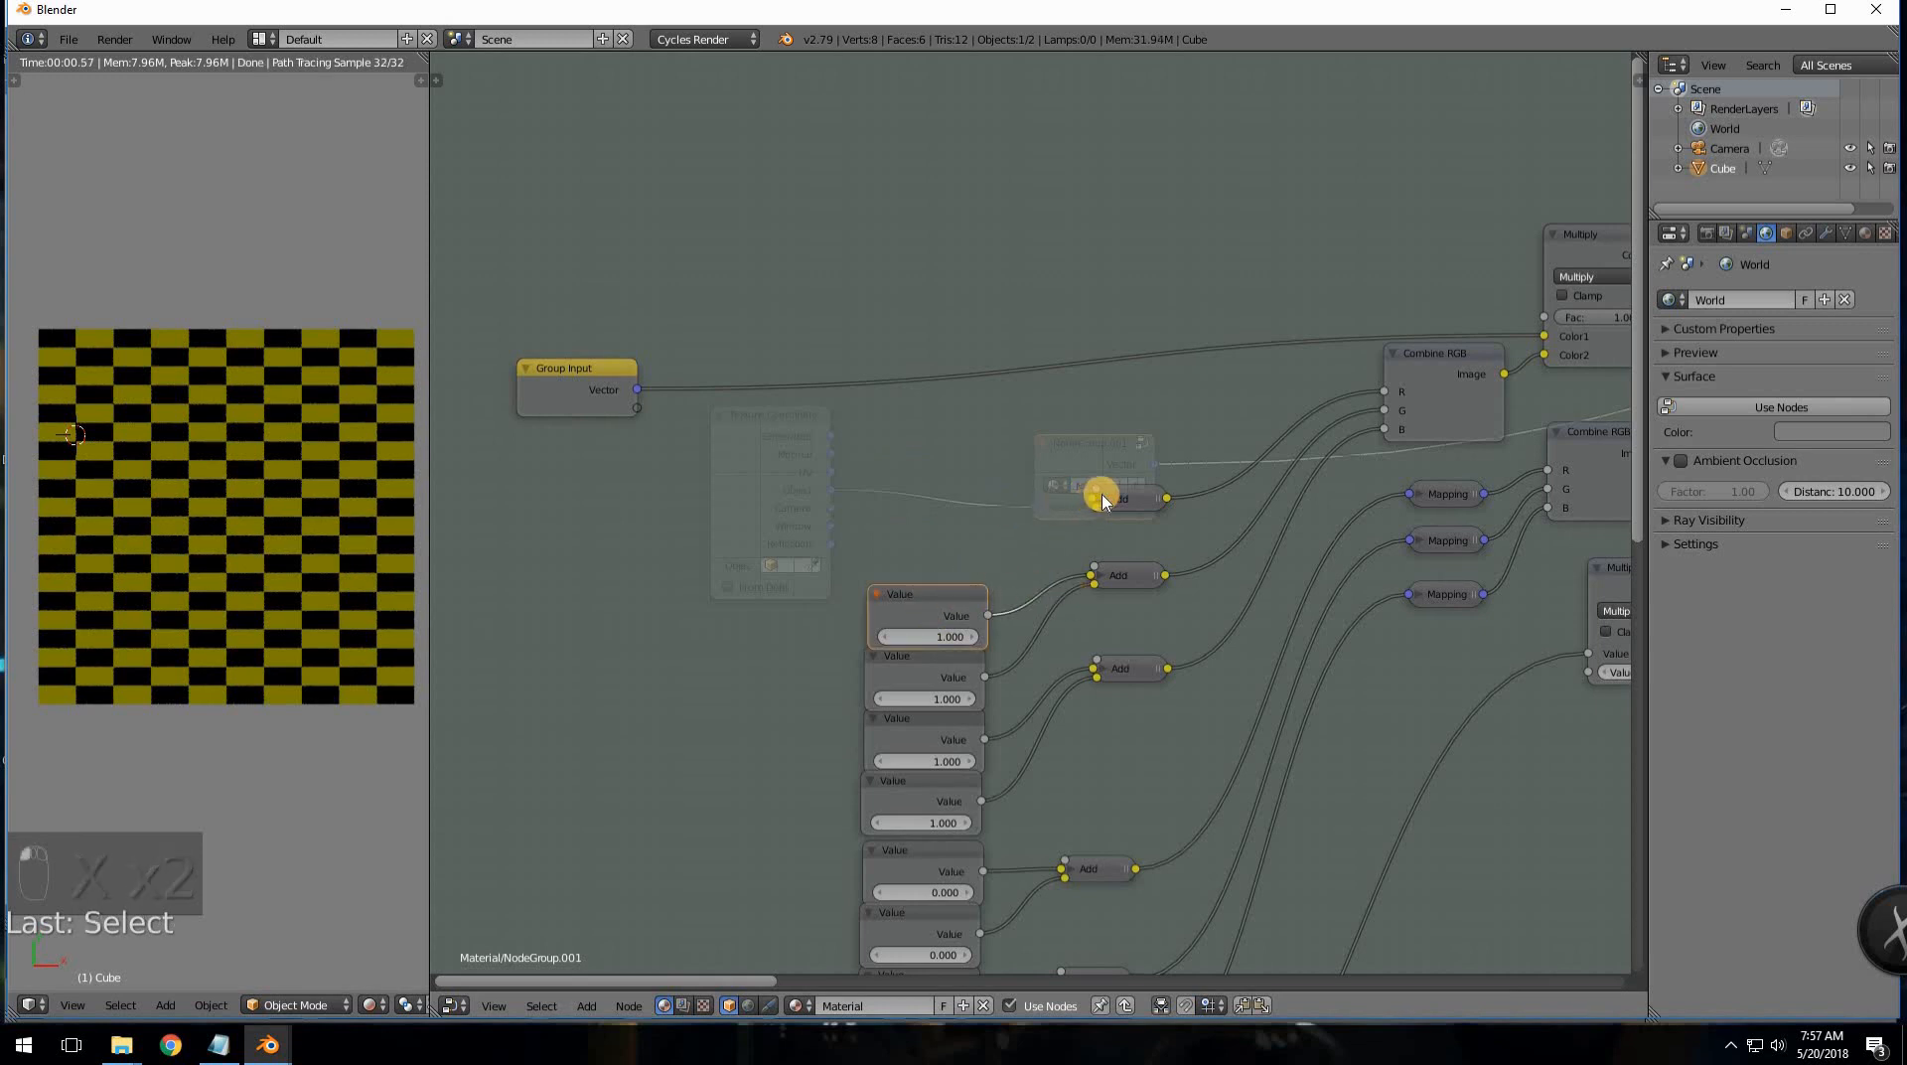
key("h")
left_click_drag(1132, 498, 1082, 394)
scroll(1098, 558, "up", 1)
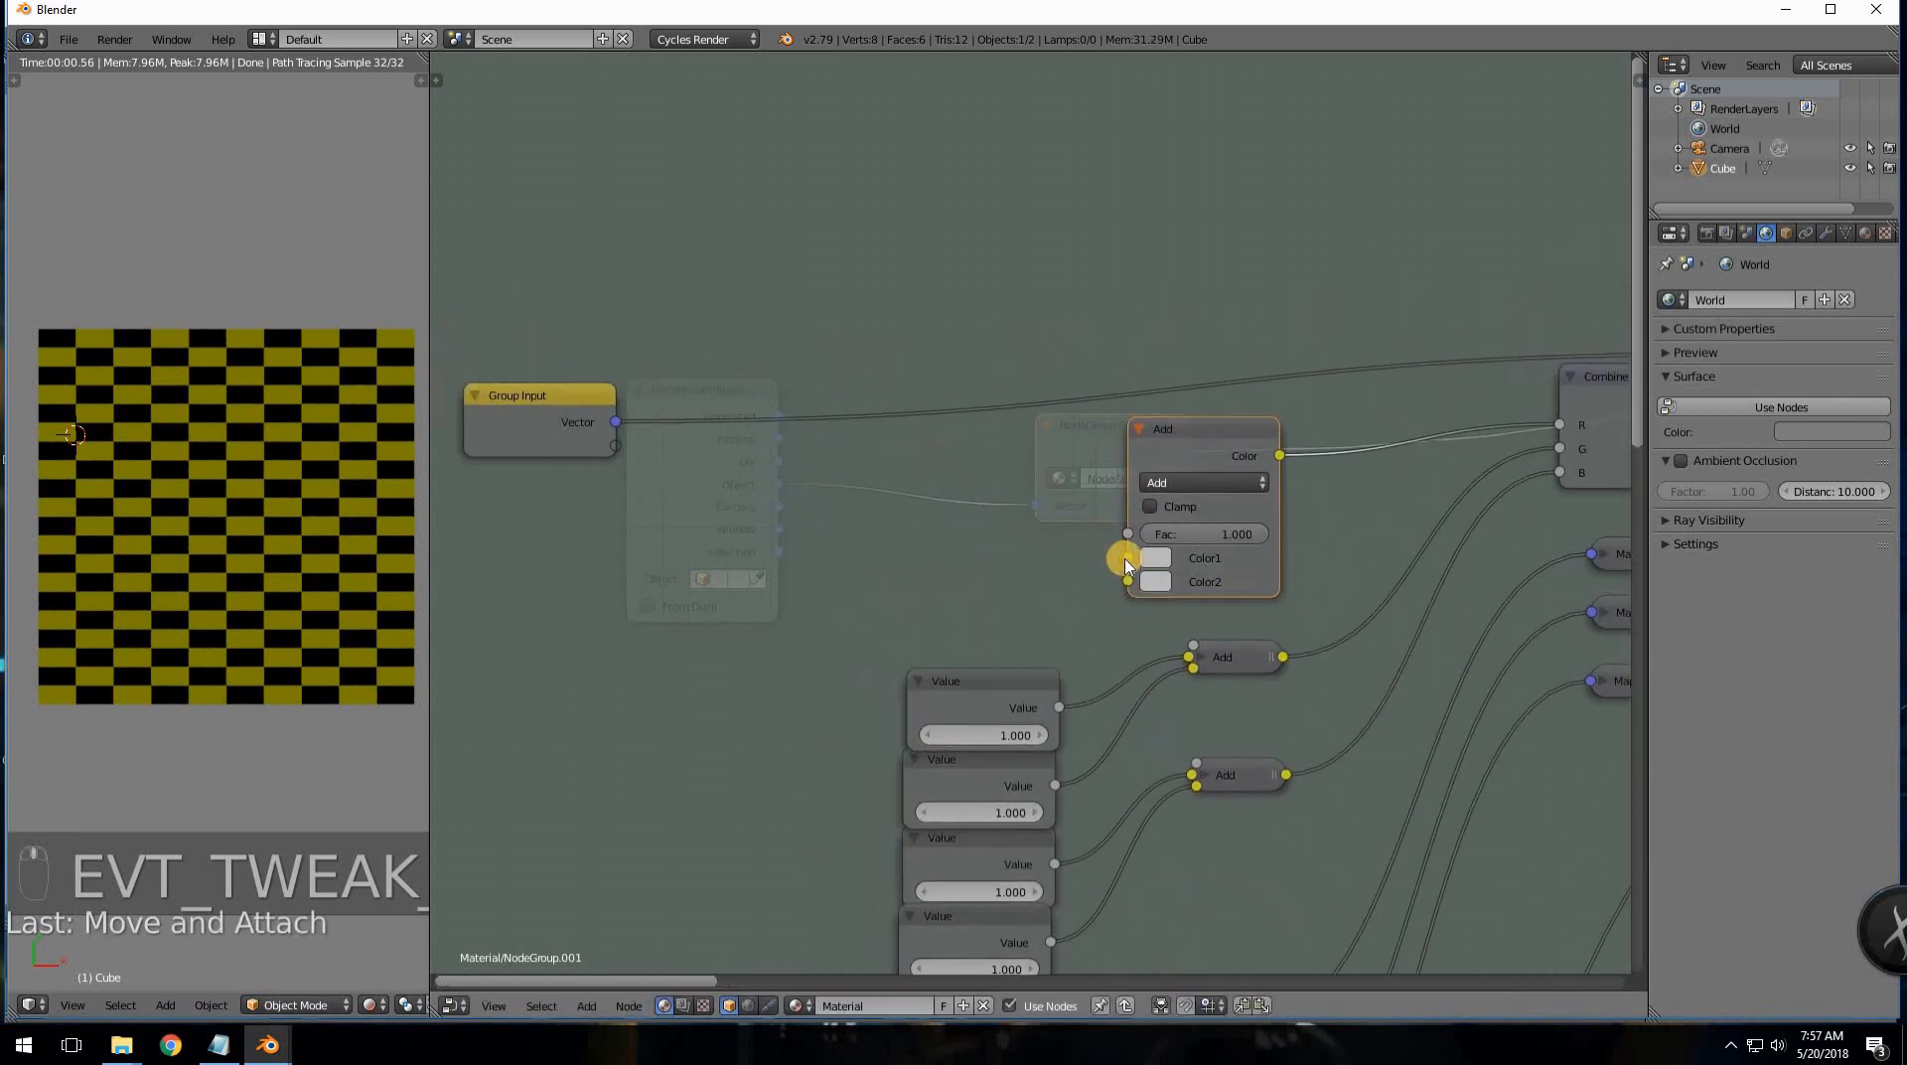
mouse_move(617, 446)
left_mouse_down()
mouse_move(860, 532)
mouse_move(1128, 557)
mouse_move(661, 517)
mouse_move(617, 468)
left_mouse_up()
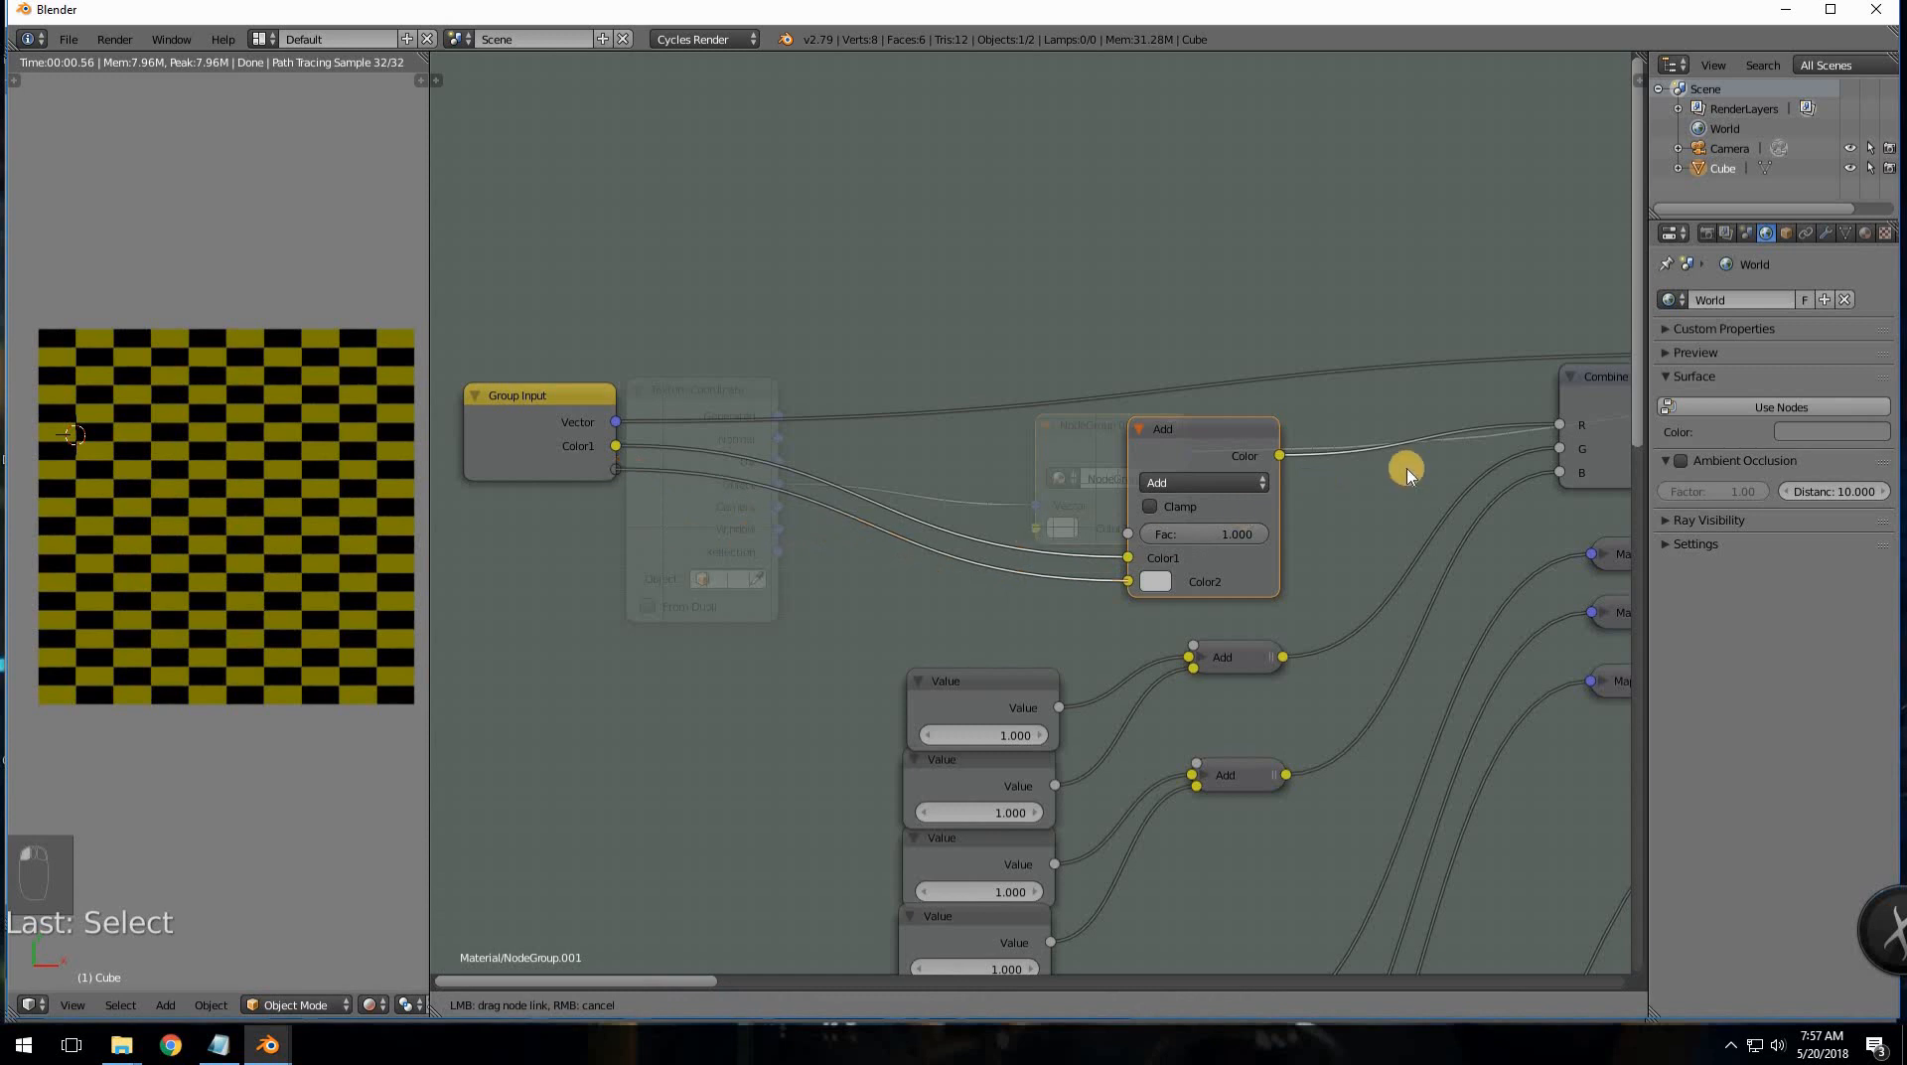
- Rewire Combine RGB's G, expose it as a group input, and return to the material tree
left_click_drag(1500, 449, 1514, 473, "ctrl")
left_click(1556, 446)
left_click_drag(1281, 455, 1387, 474)
middle_click_drag(1266, 473, 1248, 480)
mouse_move(1536, 476)
middle_mouse_down()
mouse_move(1418, 490)
mouse_move(1539, 496)
middle_mouse_up()
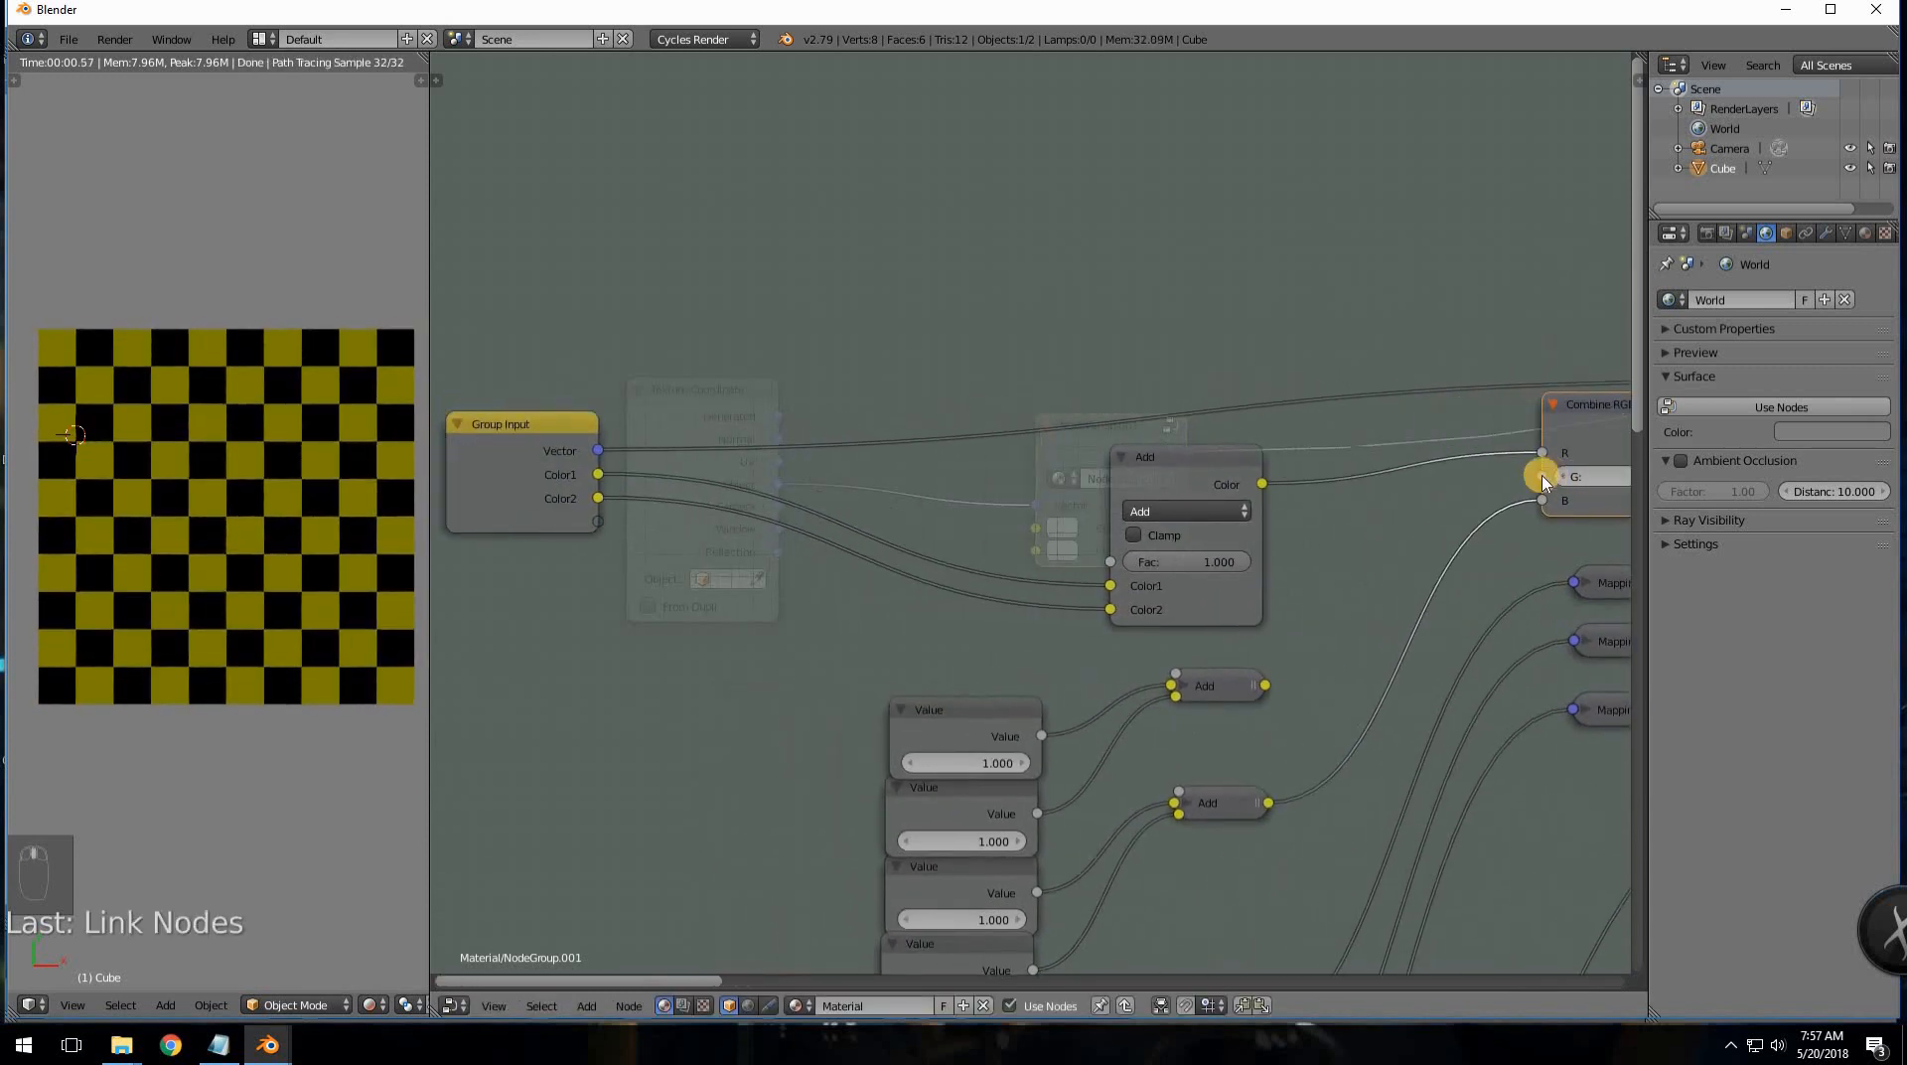
left_click_drag(1152, 537, 613, 523)
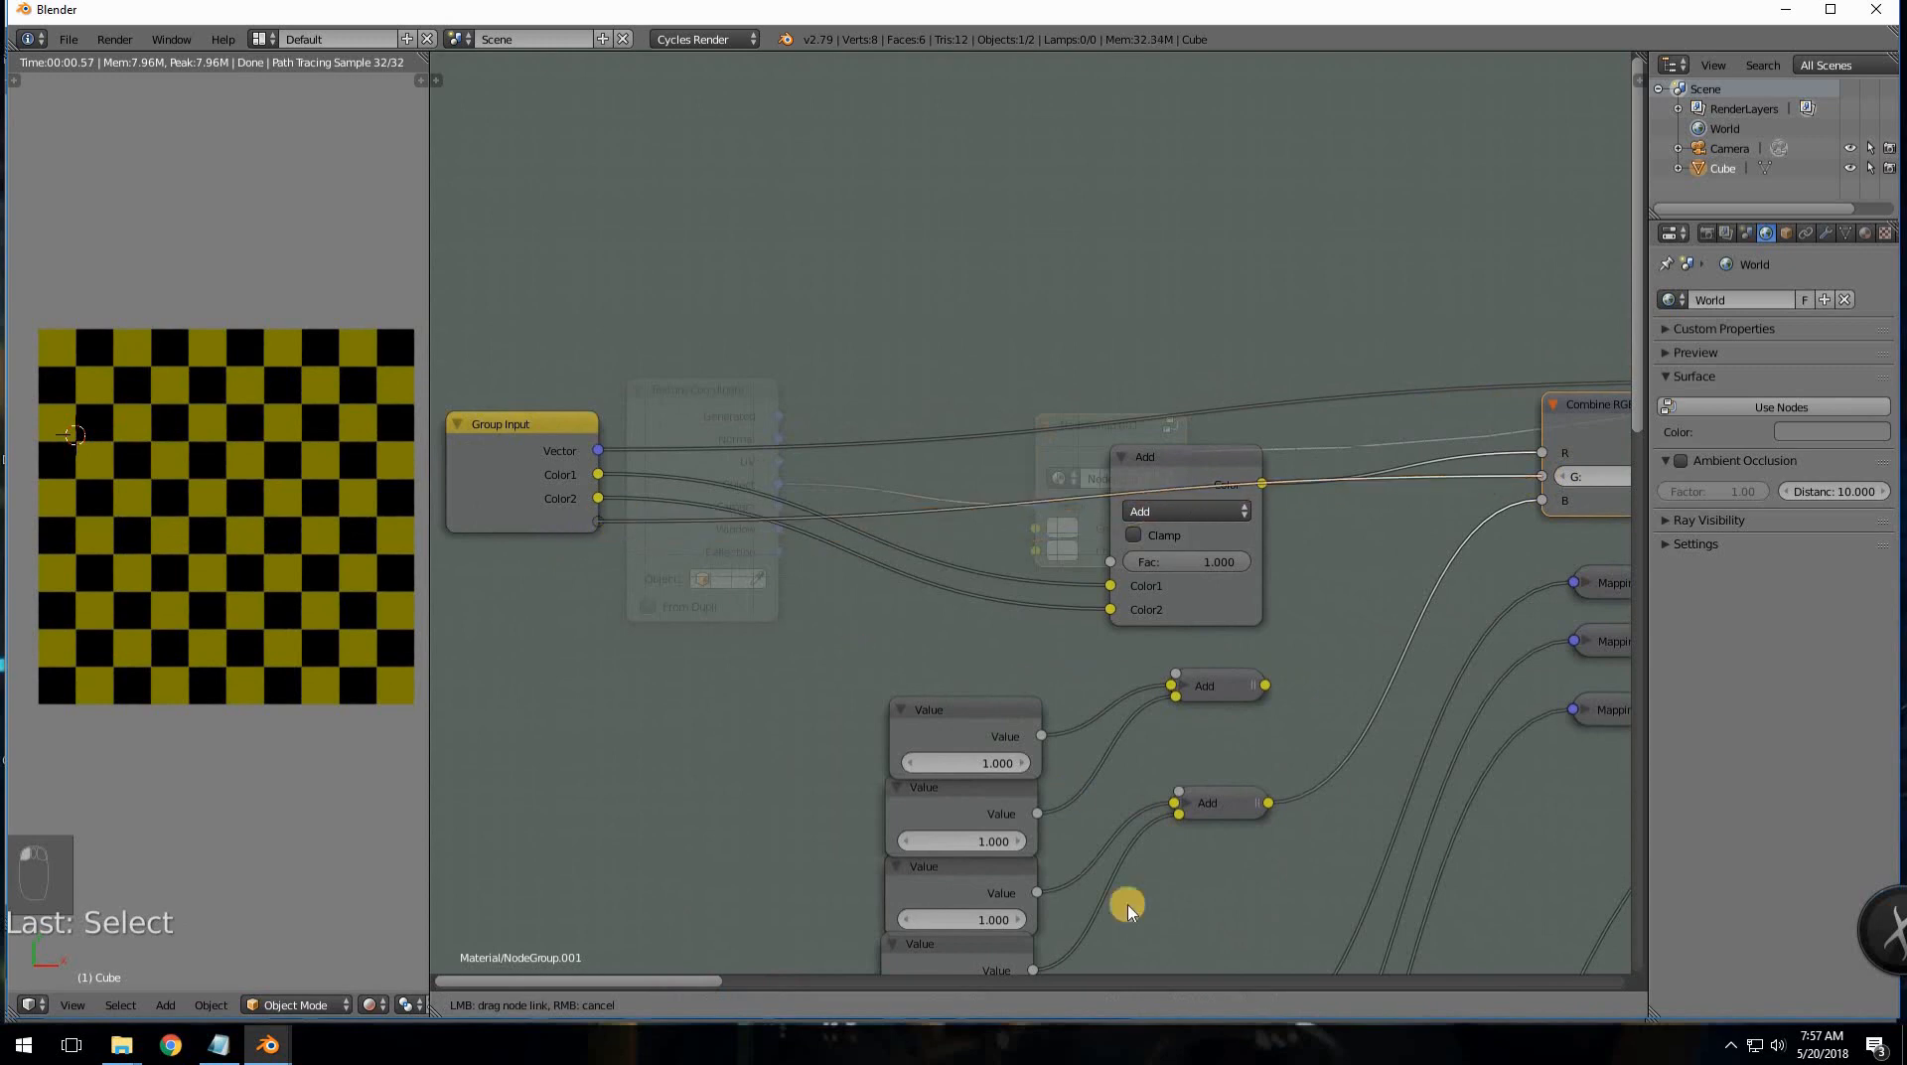
left_click(1122, 1006)
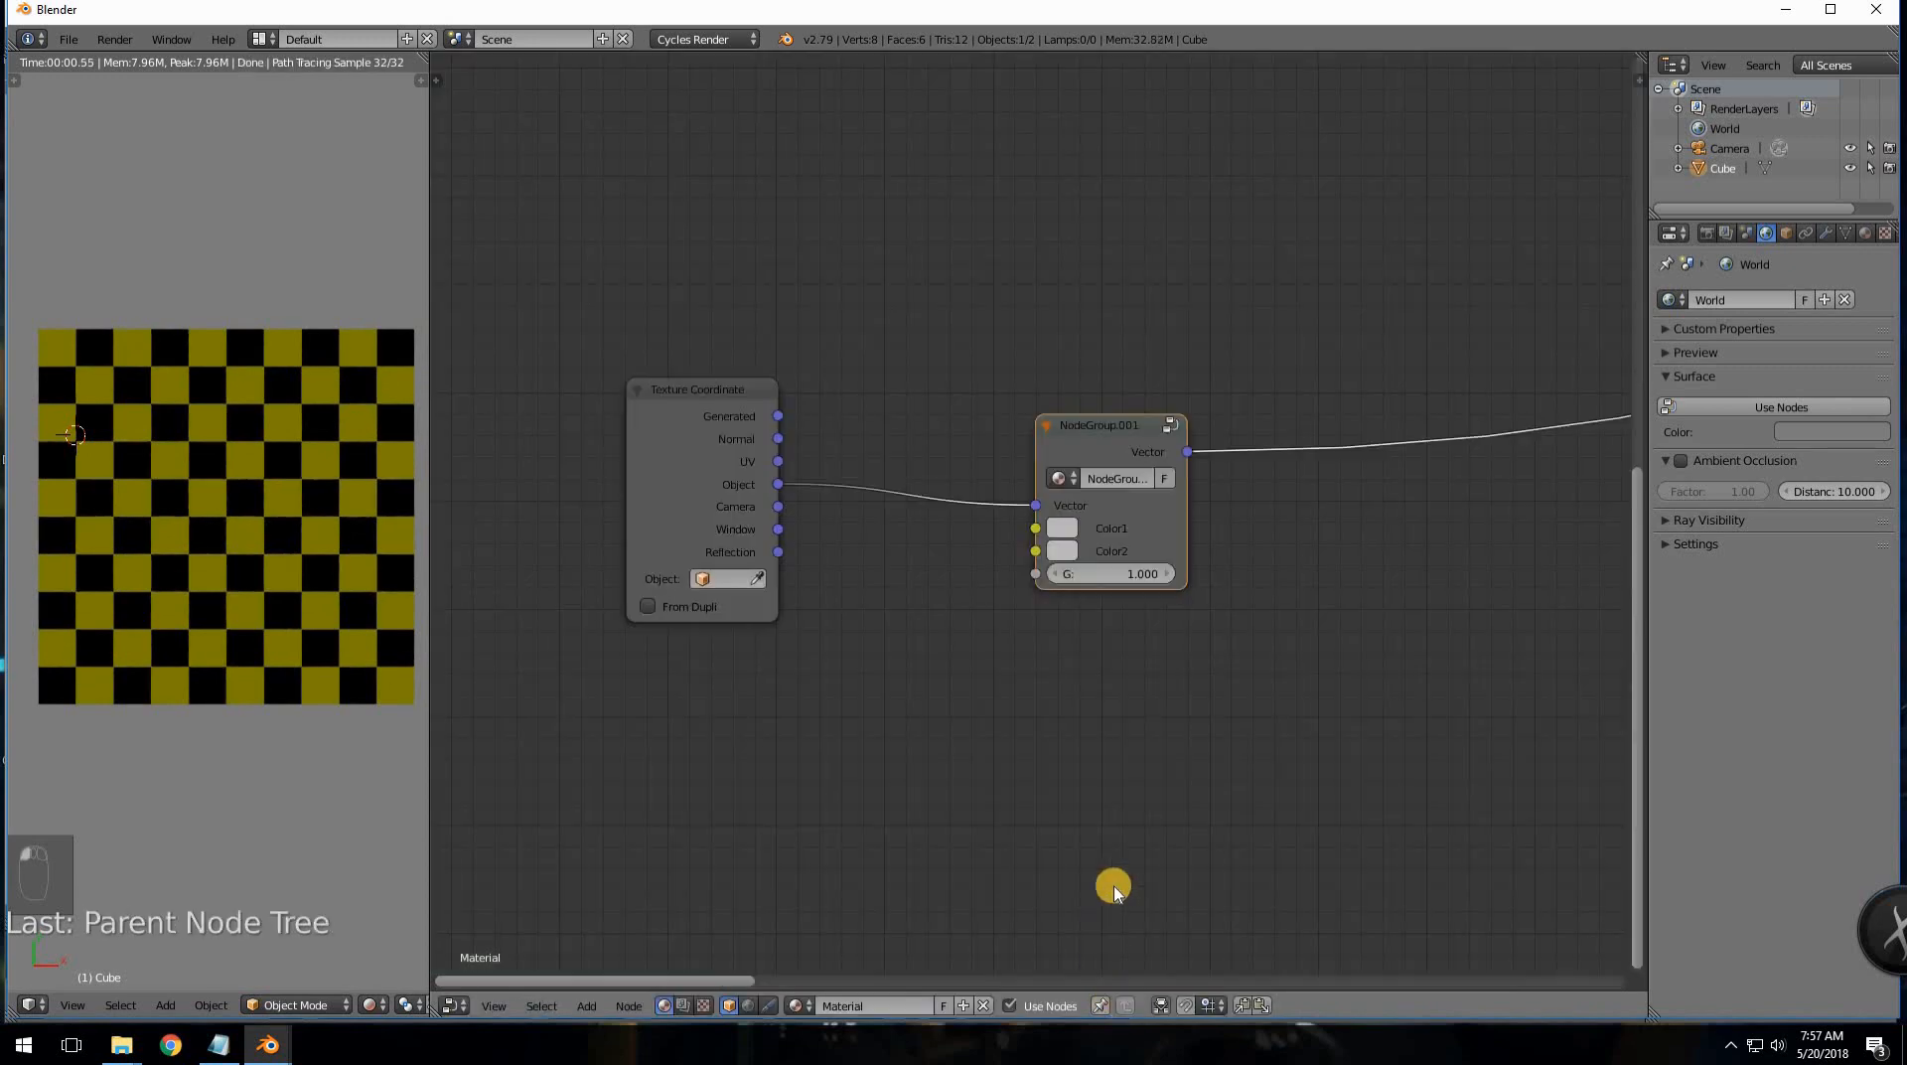
- Test the group node's Color1 colour and G value on the checker preview
scroll(1115, 784, "up", 4)
middle_click_drag(1082, 758, 860, 768)
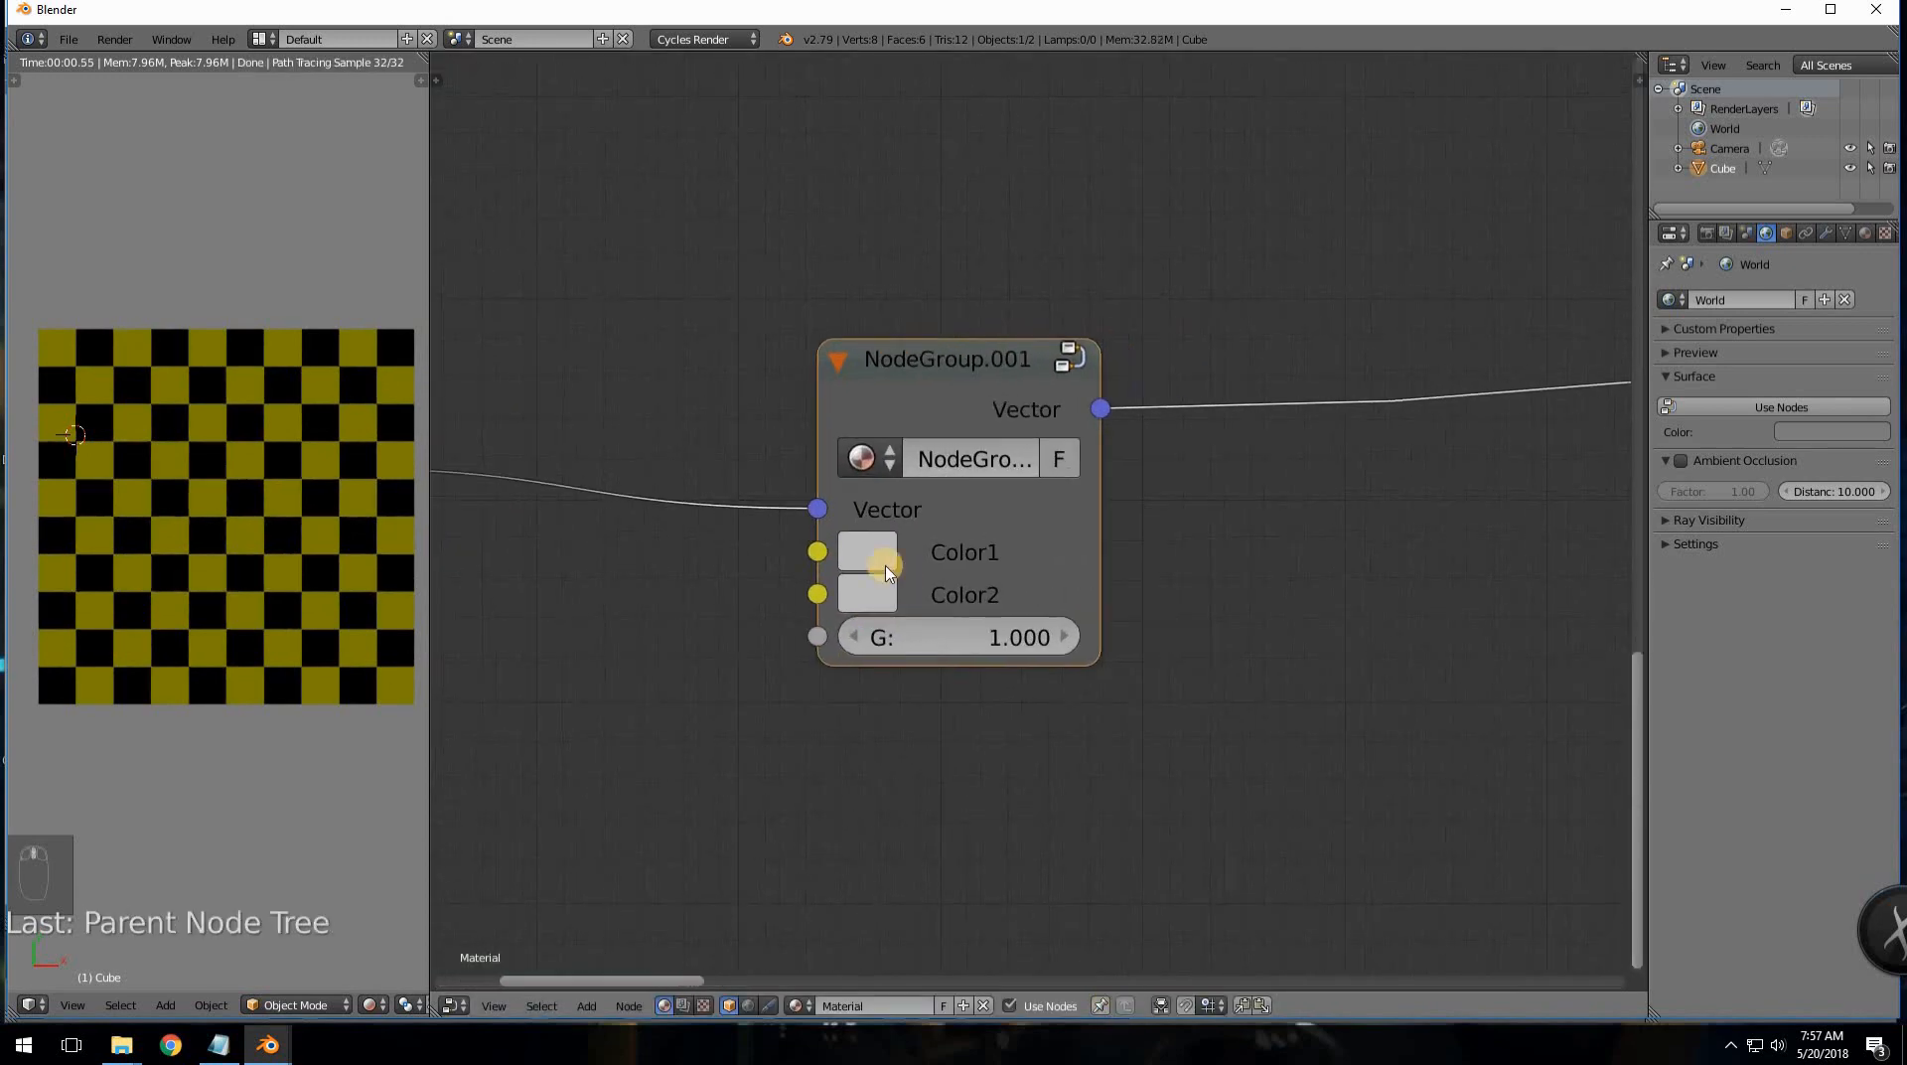
left_click(880, 558)
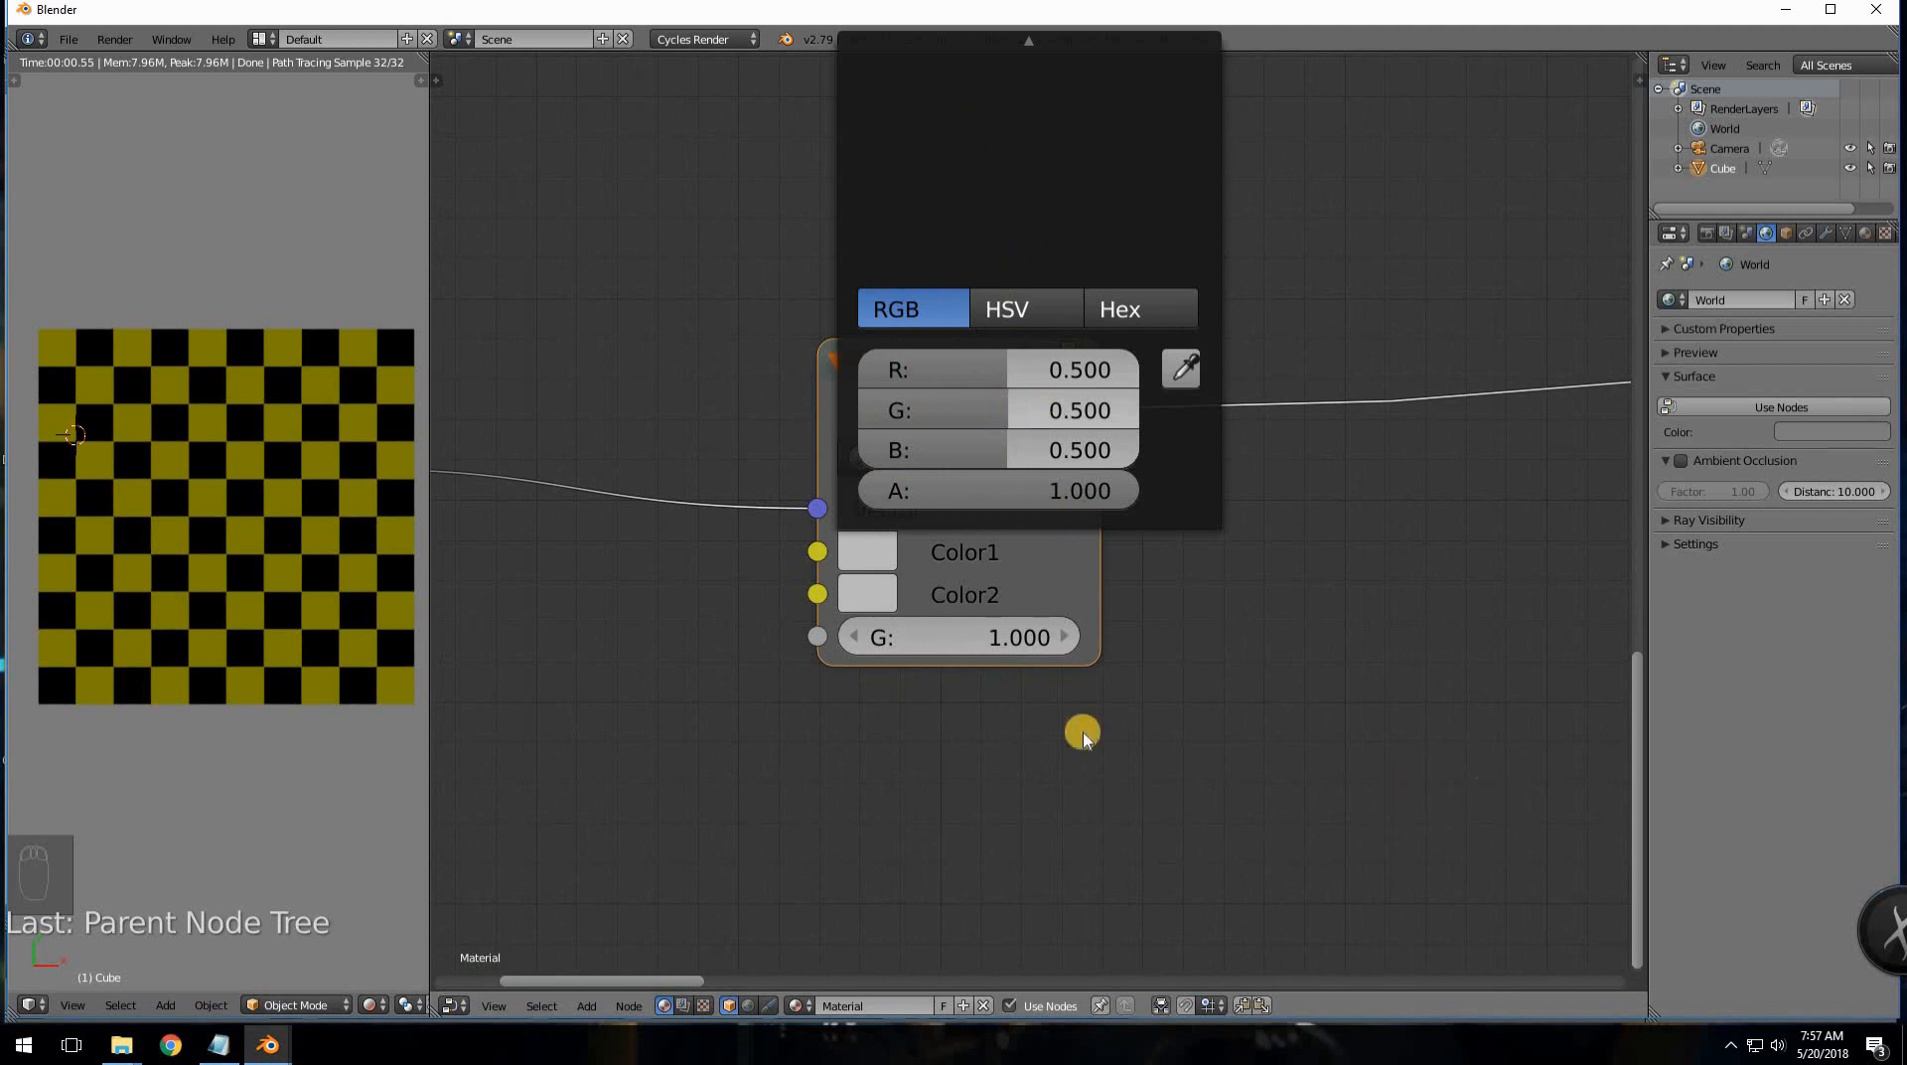
mouse_move(1012, 633)
left_mouse_down()
mouse_move(754, 617)
mouse_move(1072, 643)
mouse_move(1013, 634)
left_mouse_up()
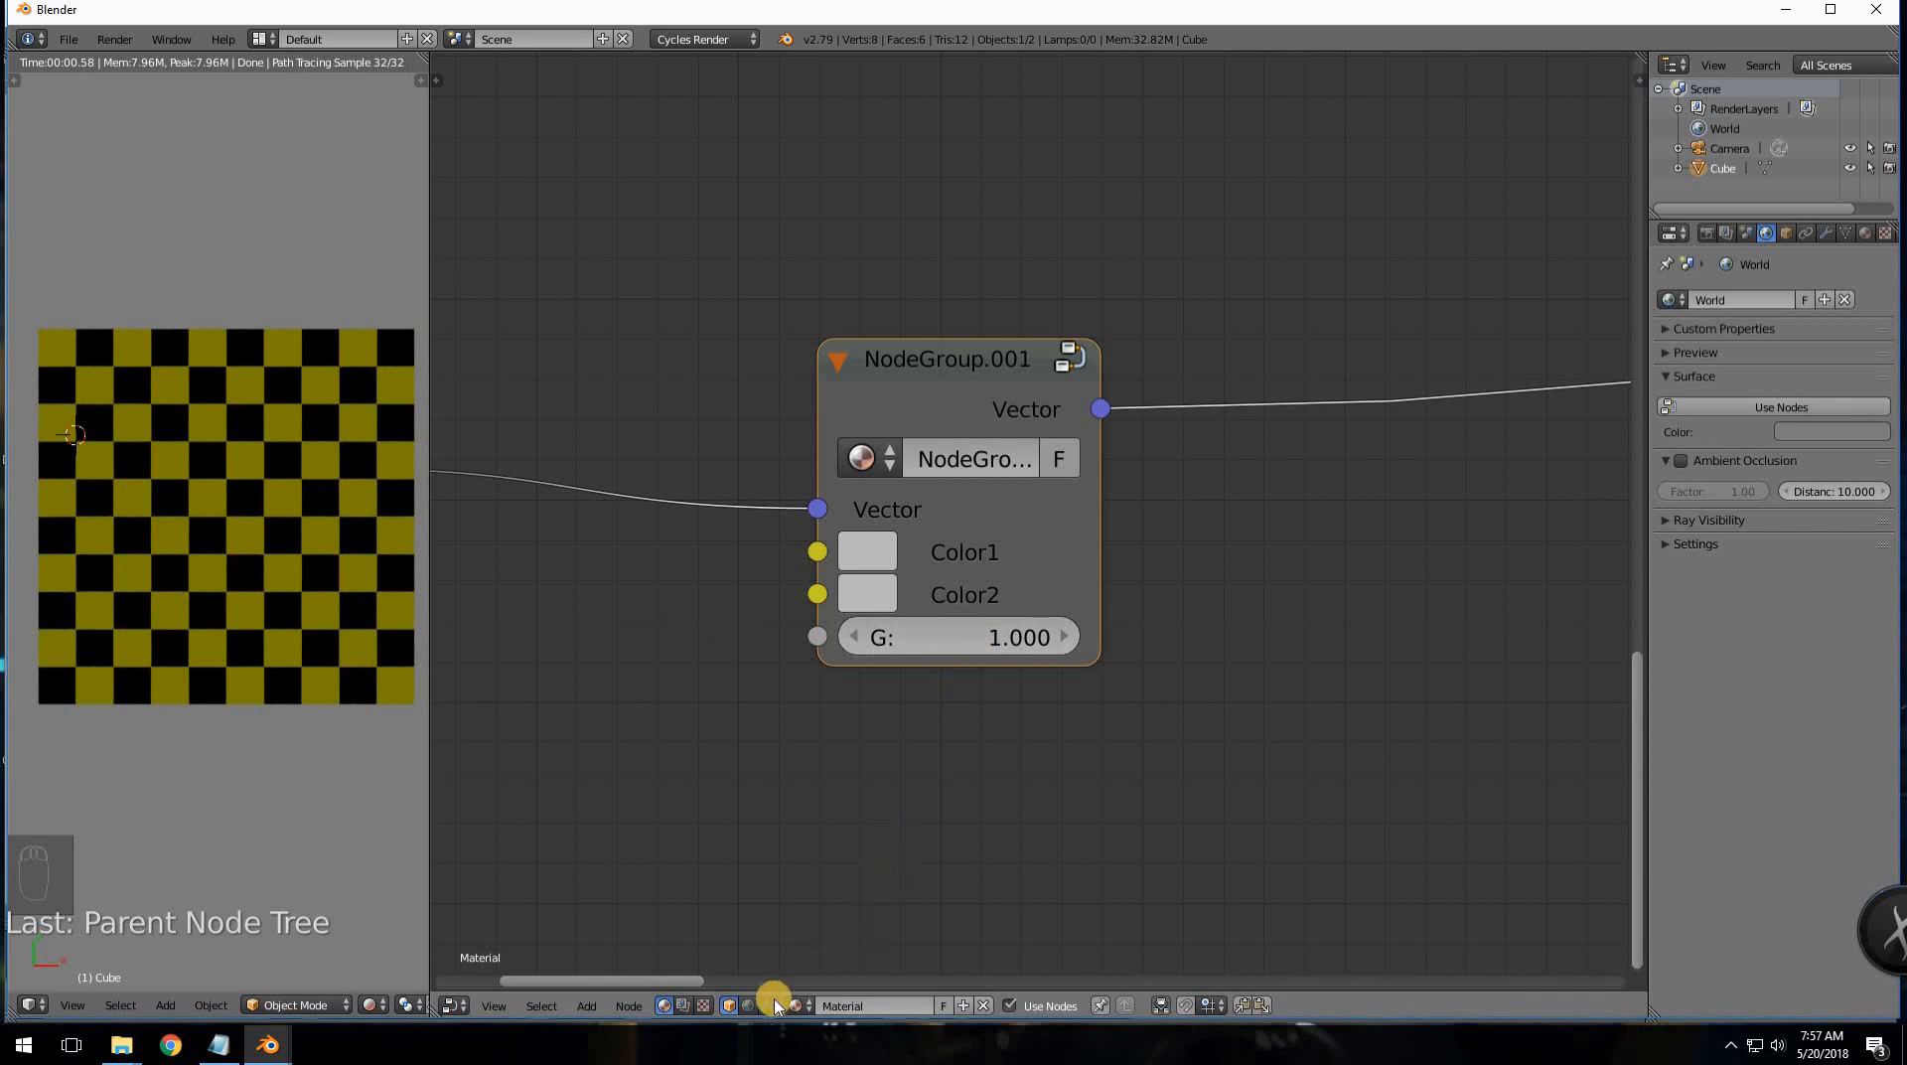
- Inside NodeGroup.001, cut the Group Input links and connect the Add result to Combine RGB's G
left_click(1067, 372)
scroll(795, 696, "down", 2)
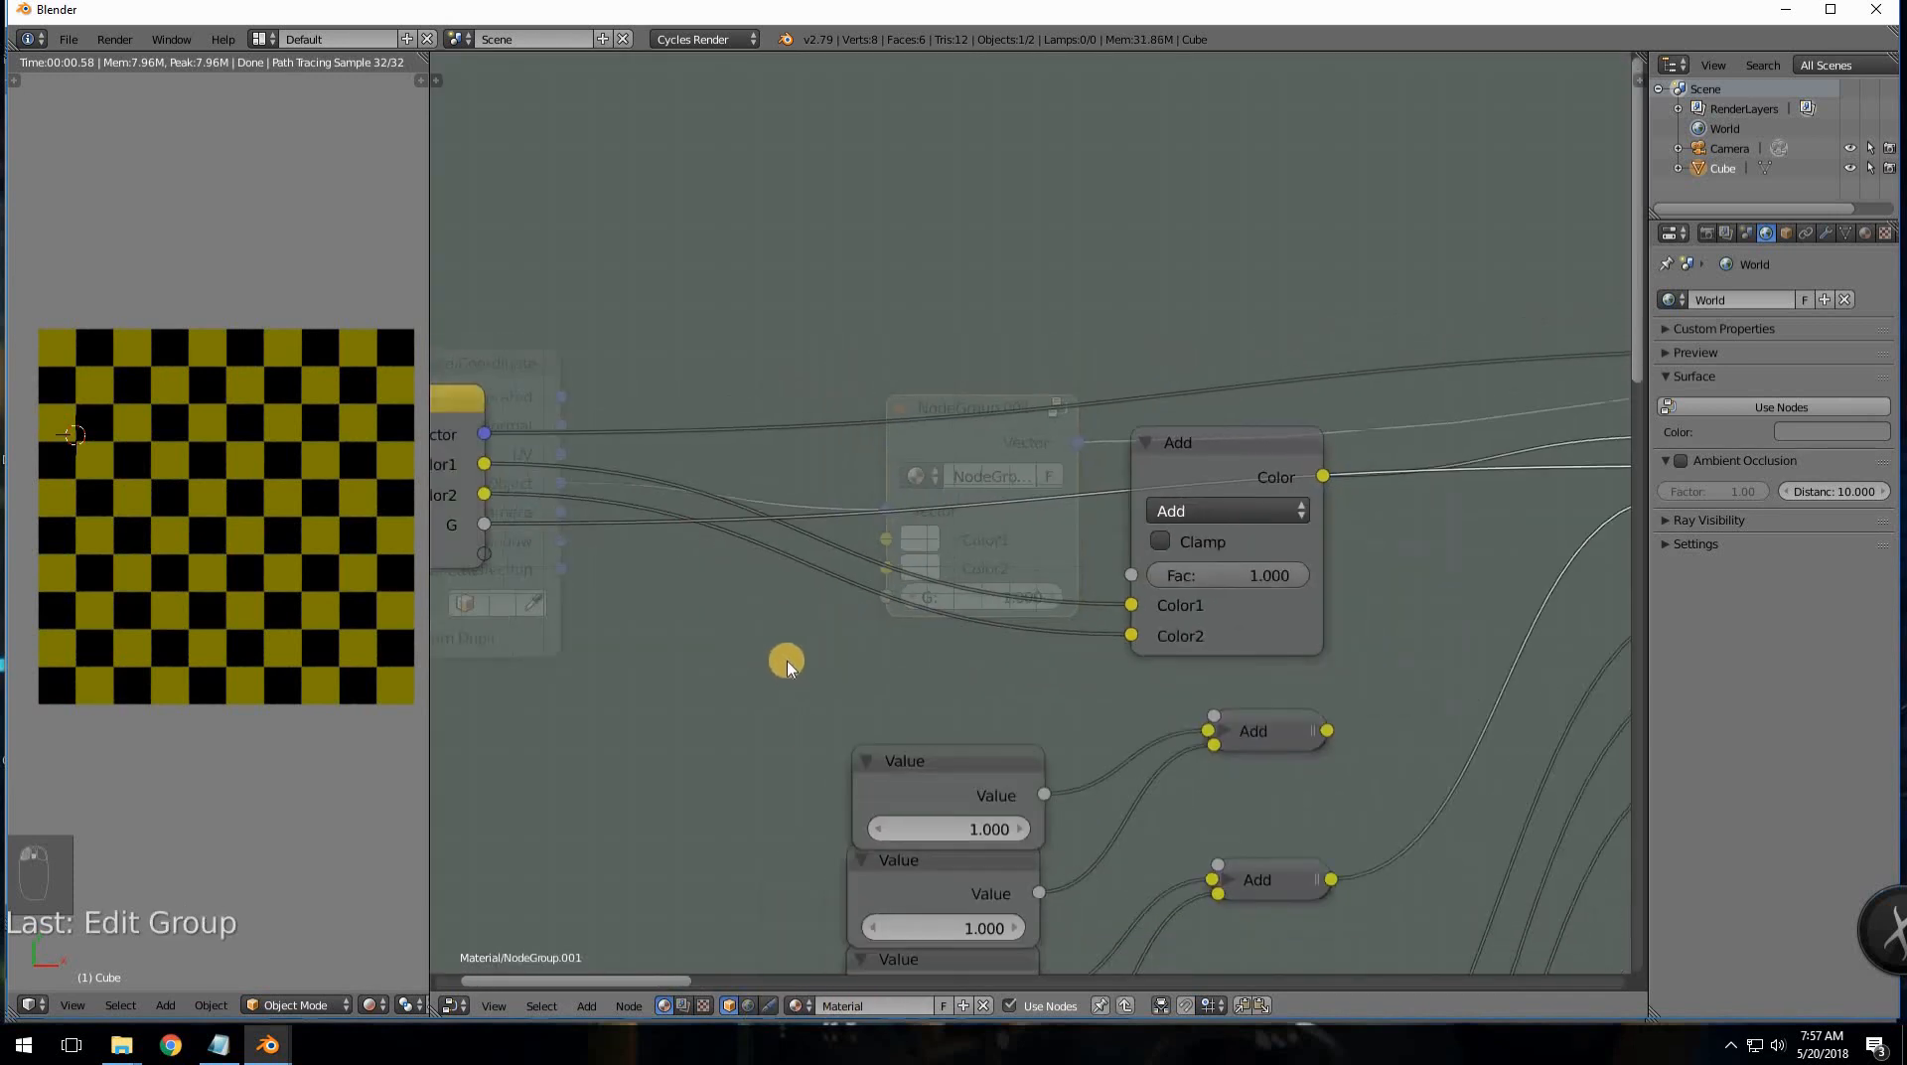
scroll(787, 667, "down", 2)
middle_click_drag(868, 691, 941, 726)
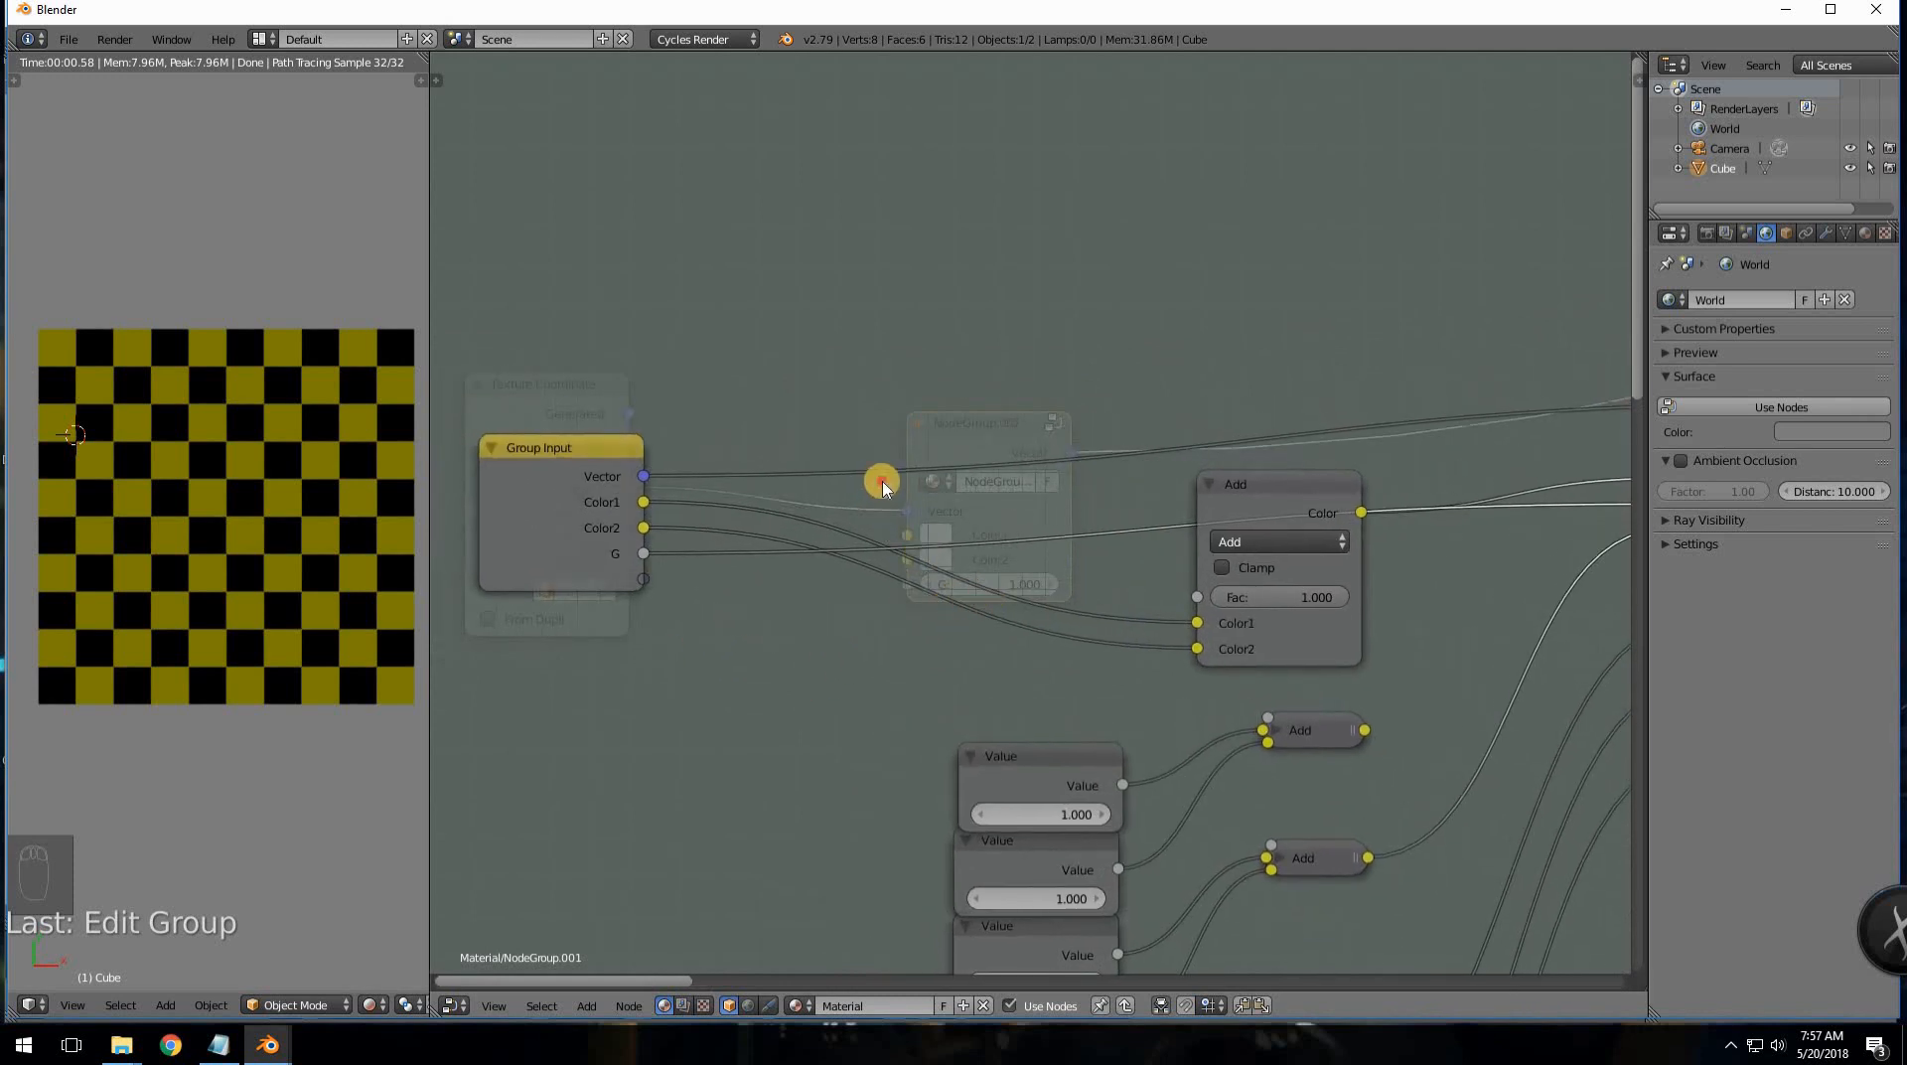
right_click_drag(879, 515, 879, 583, "ctrl")
middle_click_drag(1363, 719, 1166, 683)
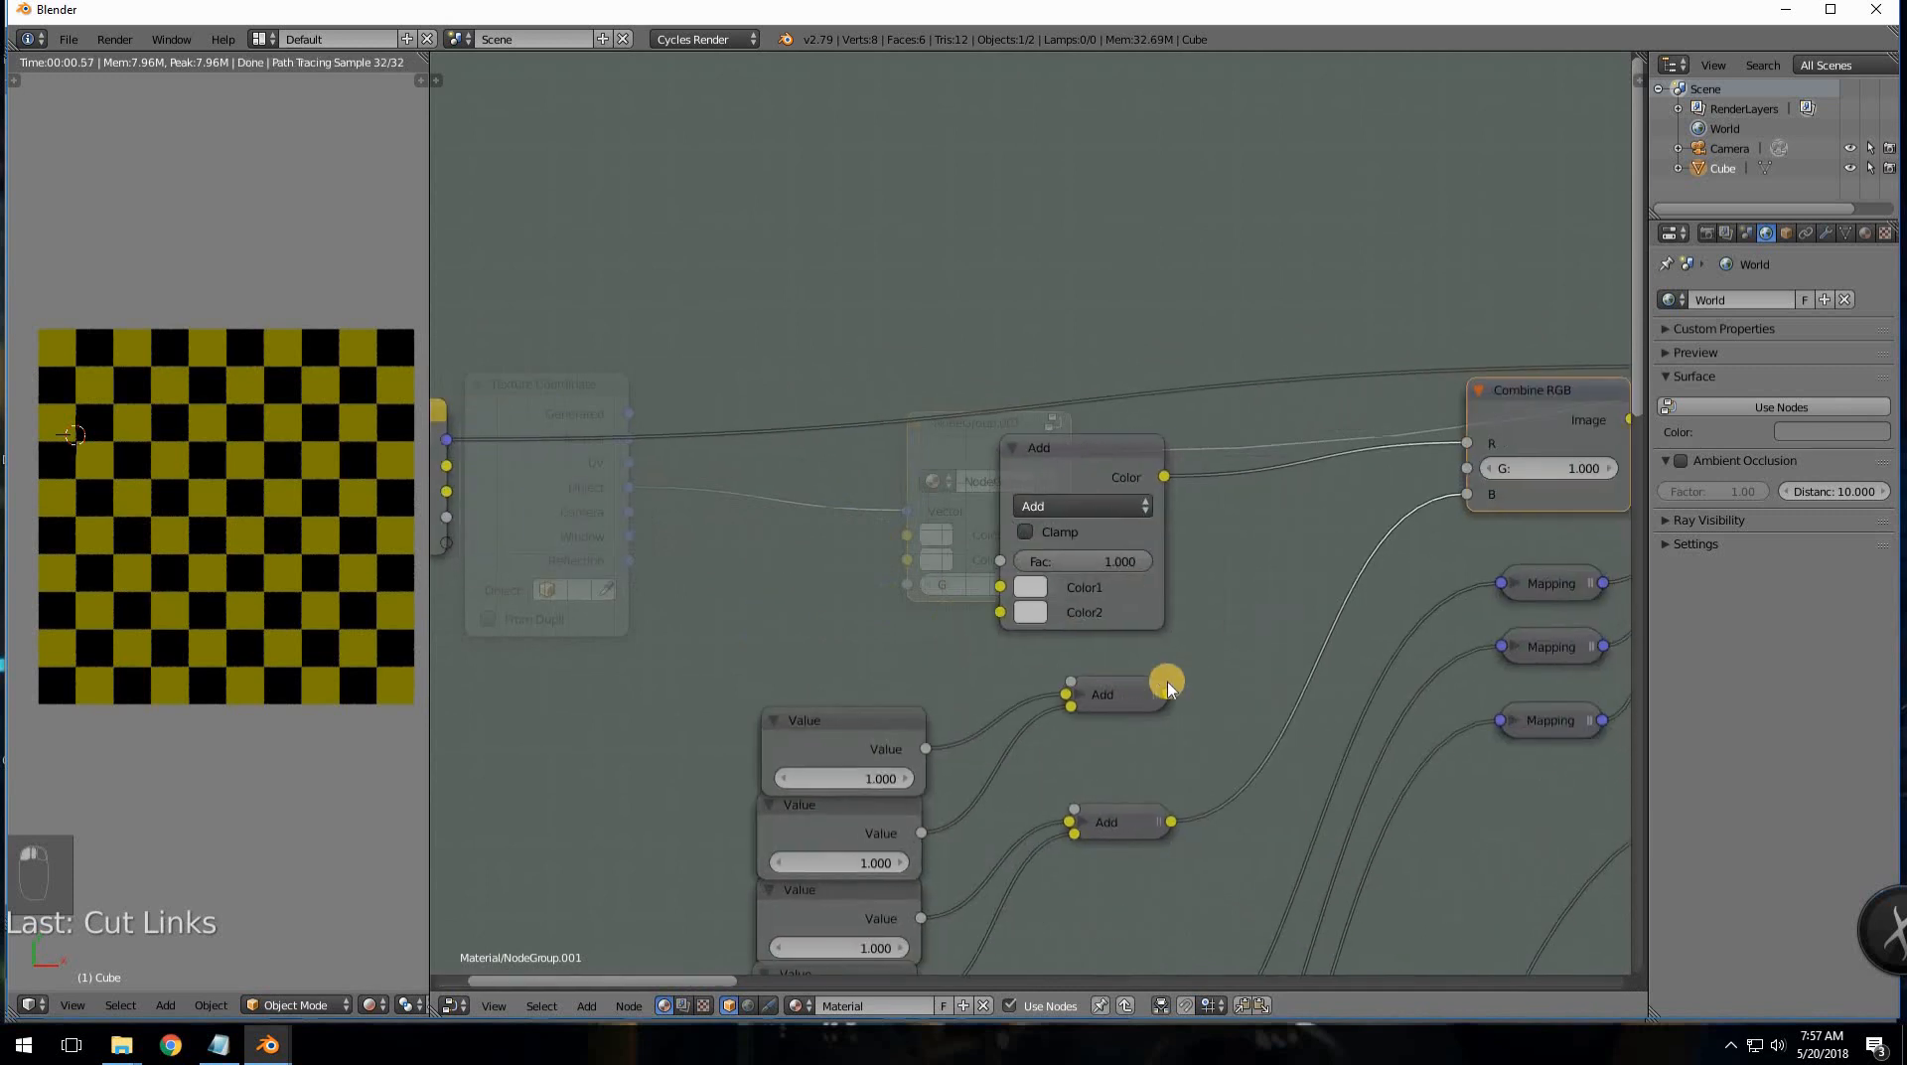
mouse_move(1166, 688)
left_mouse_down()
mouse_move(1407, 461)
mouse_move(1465, 465)
left_mouse_up()
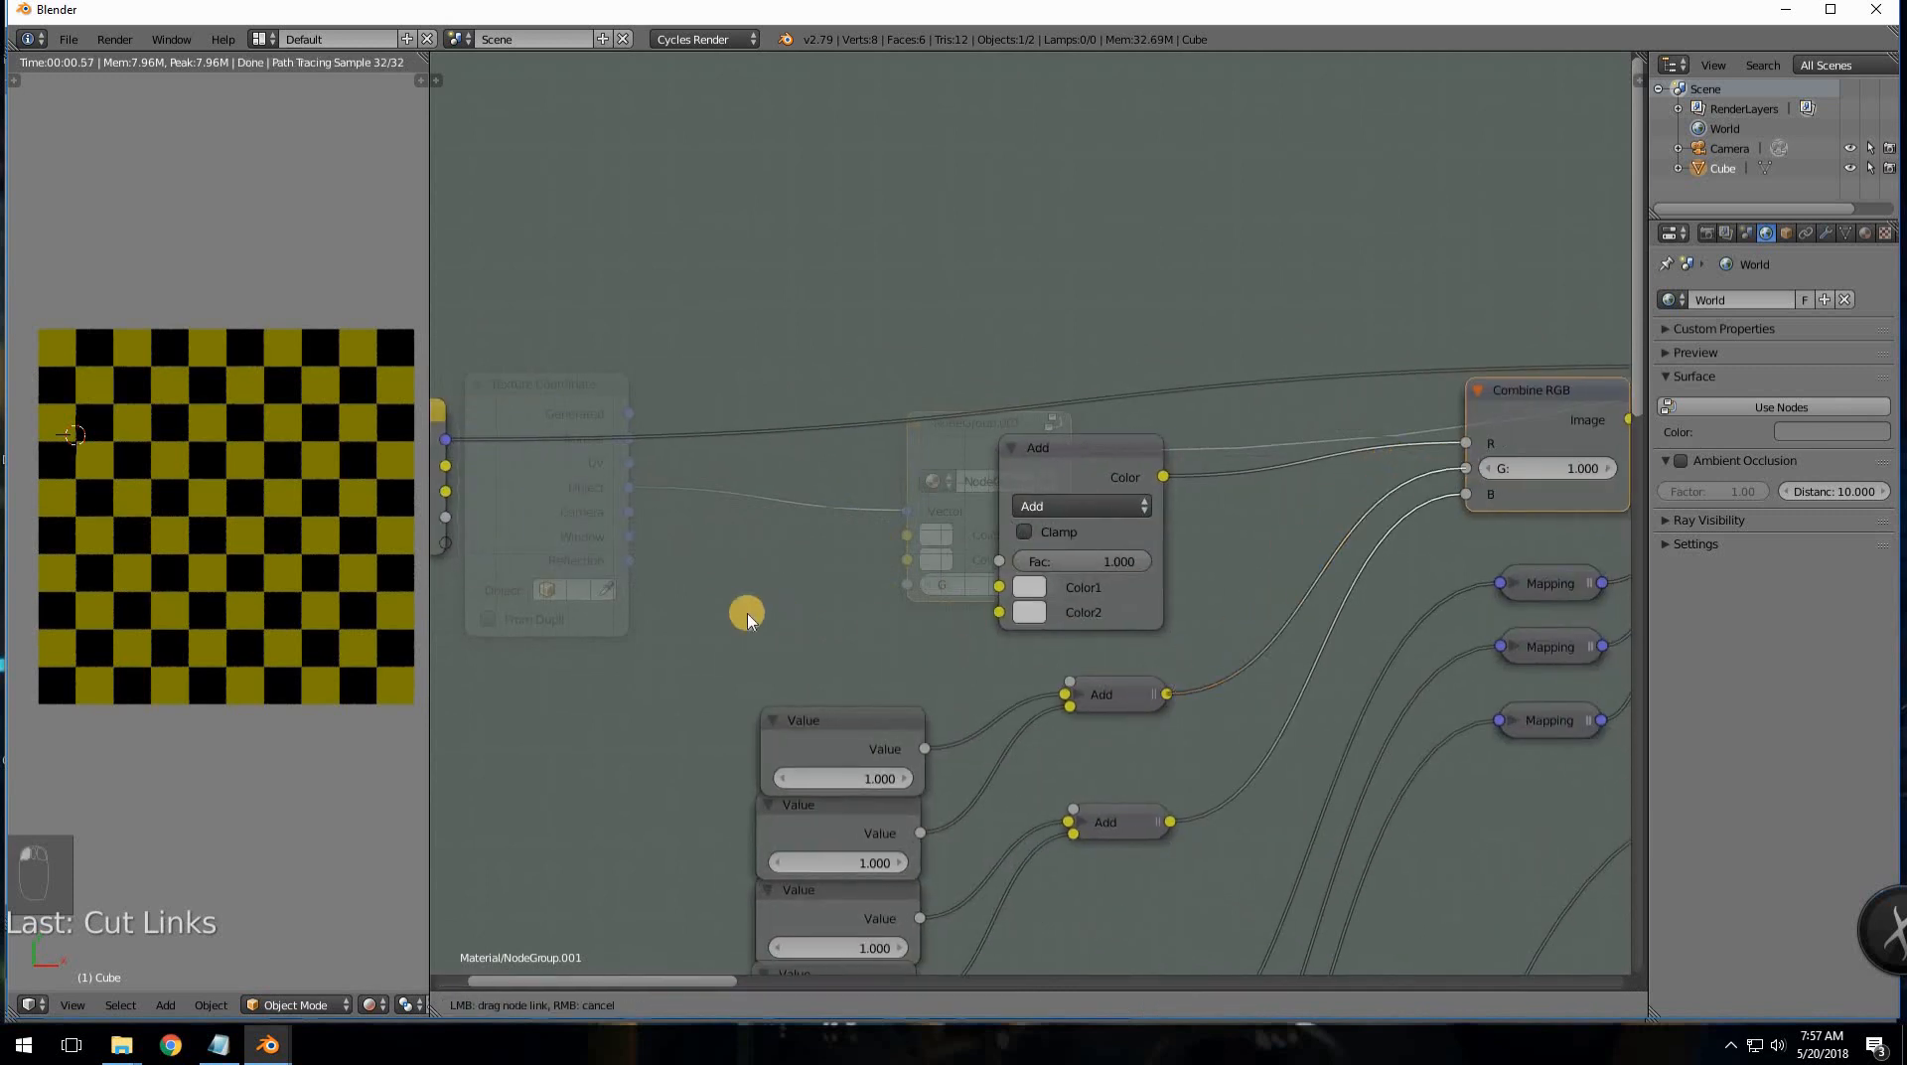
- Remove the G, Color2 and Color1 inputs in the Interface panel, leaving only Vector
middle_click_drag(753, 609, 1017, 623)
right_click_drag(711, 452, 761, 452)
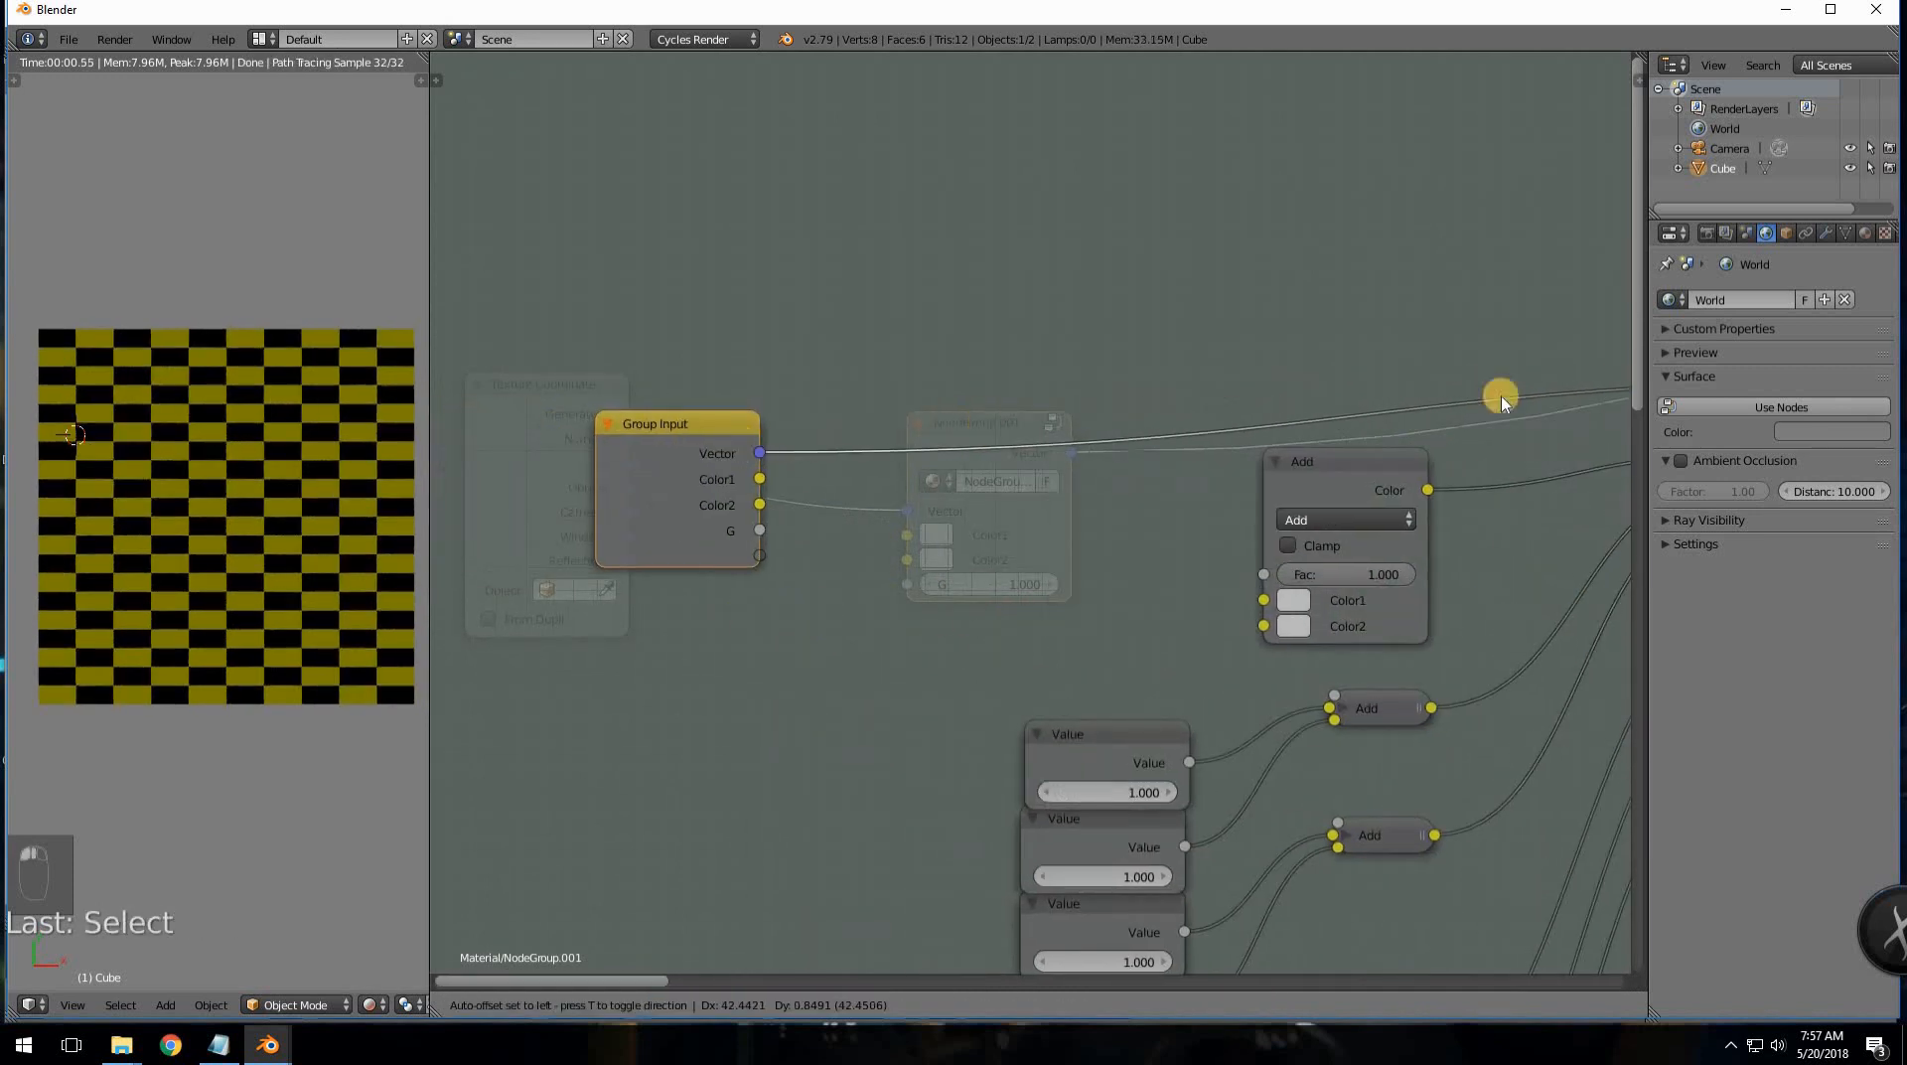
key("n")
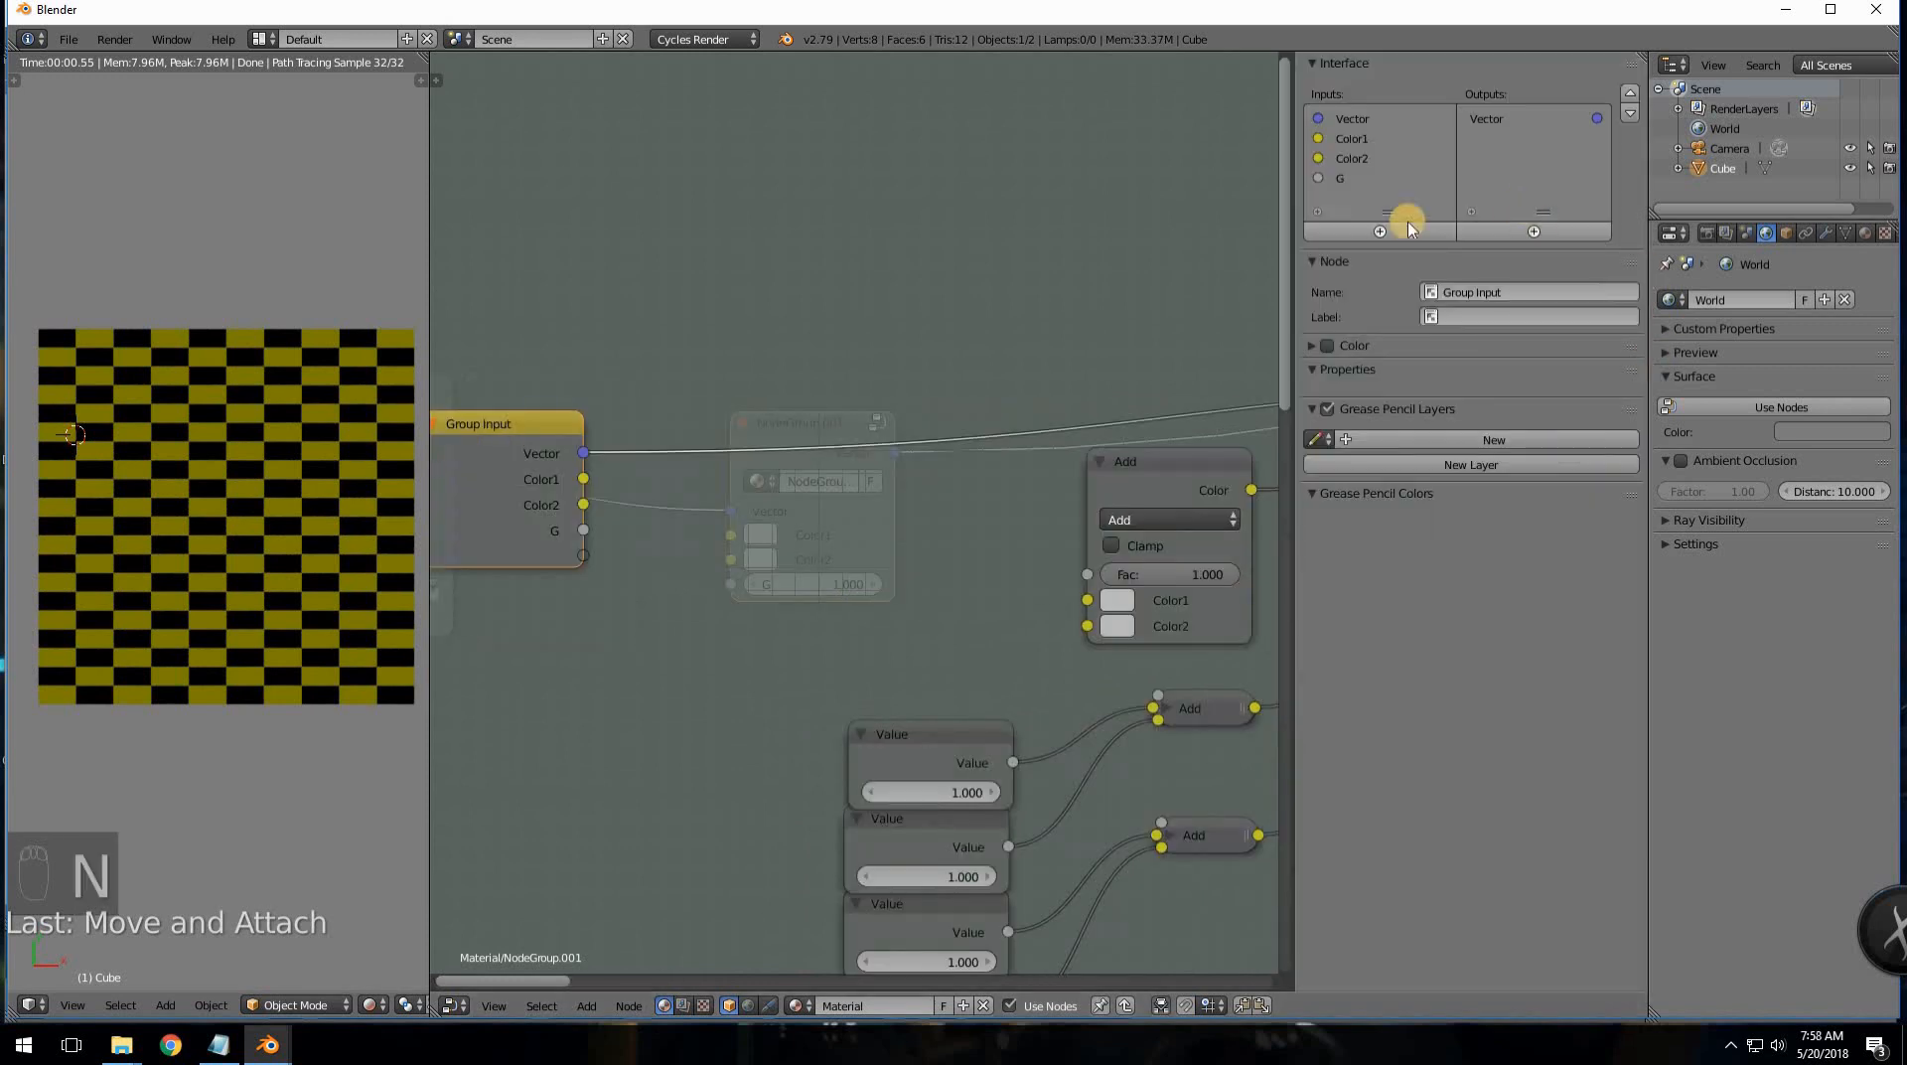
left_click(1346, 177)
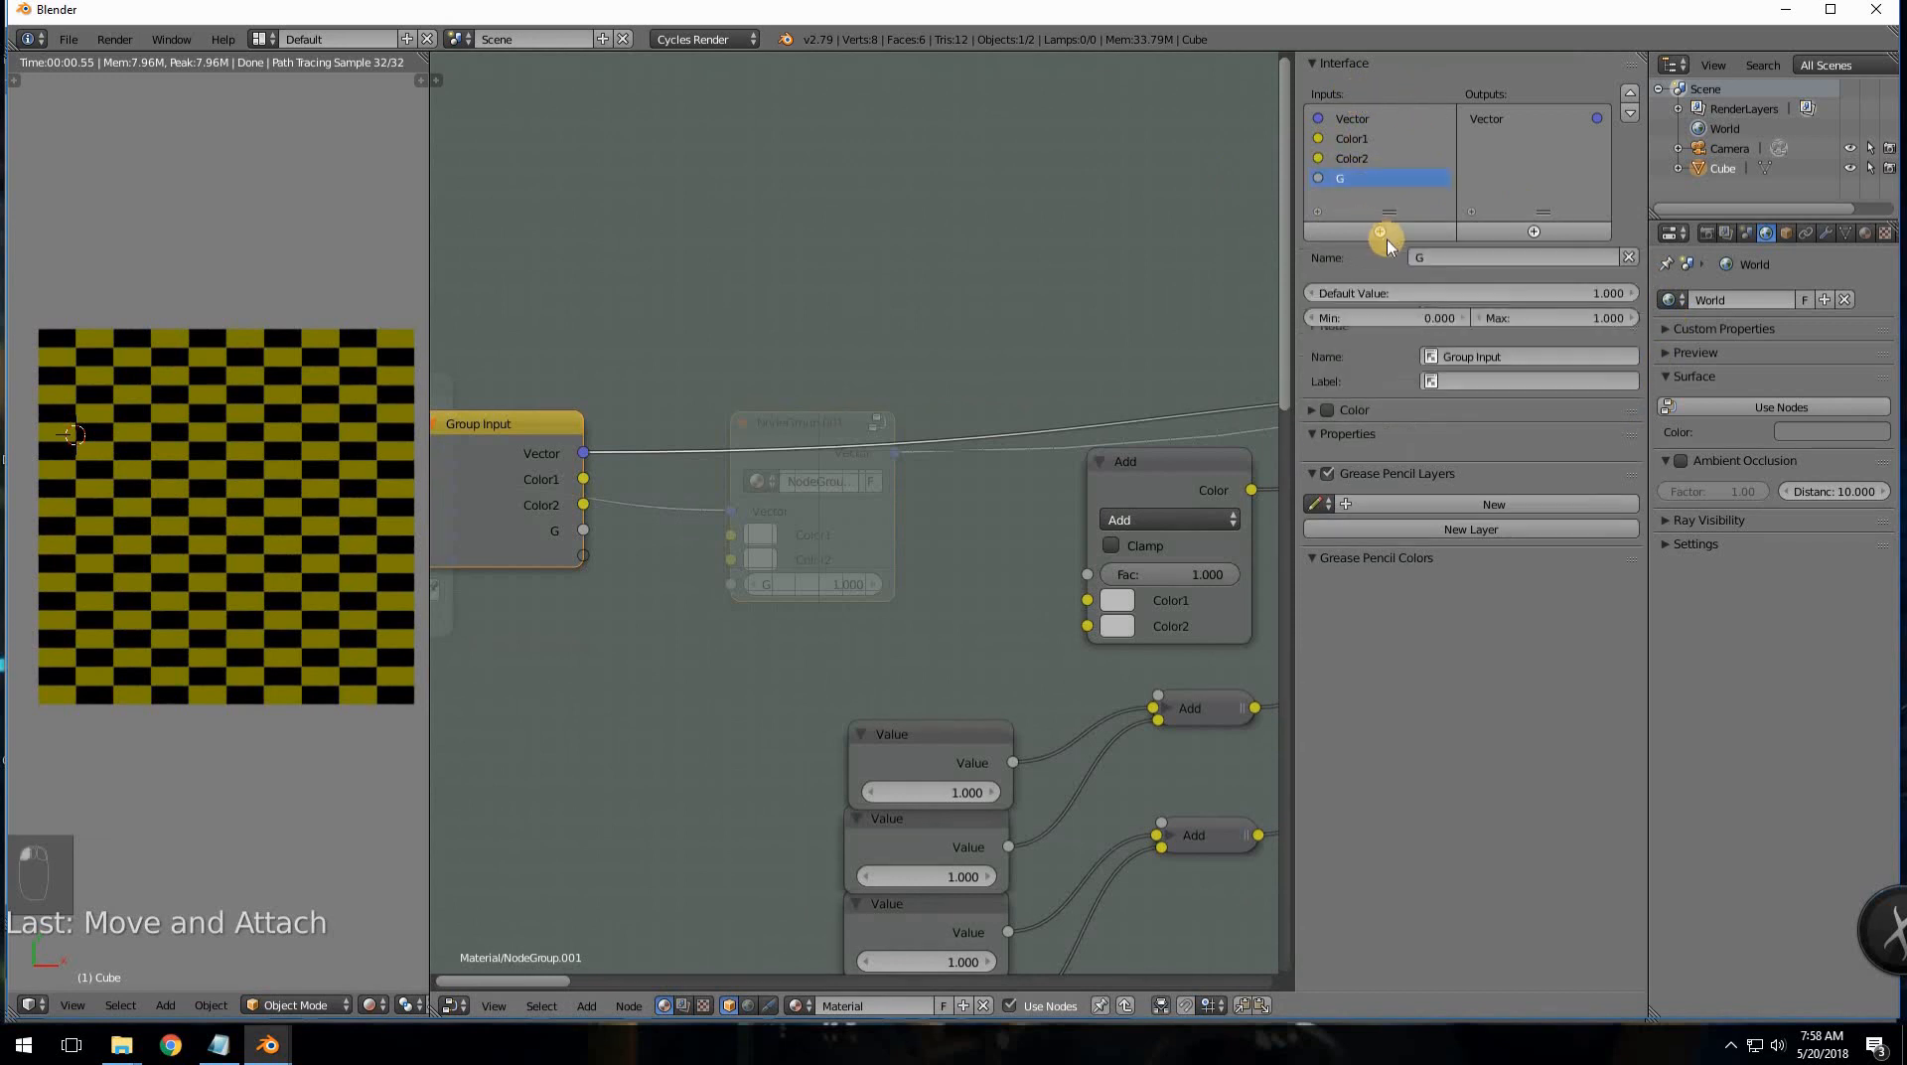
left_click(1629, 258)
left_click(1628, 258)
left_click(1629, 258)
scroll(898, 302, "left", 2, "ctrl")
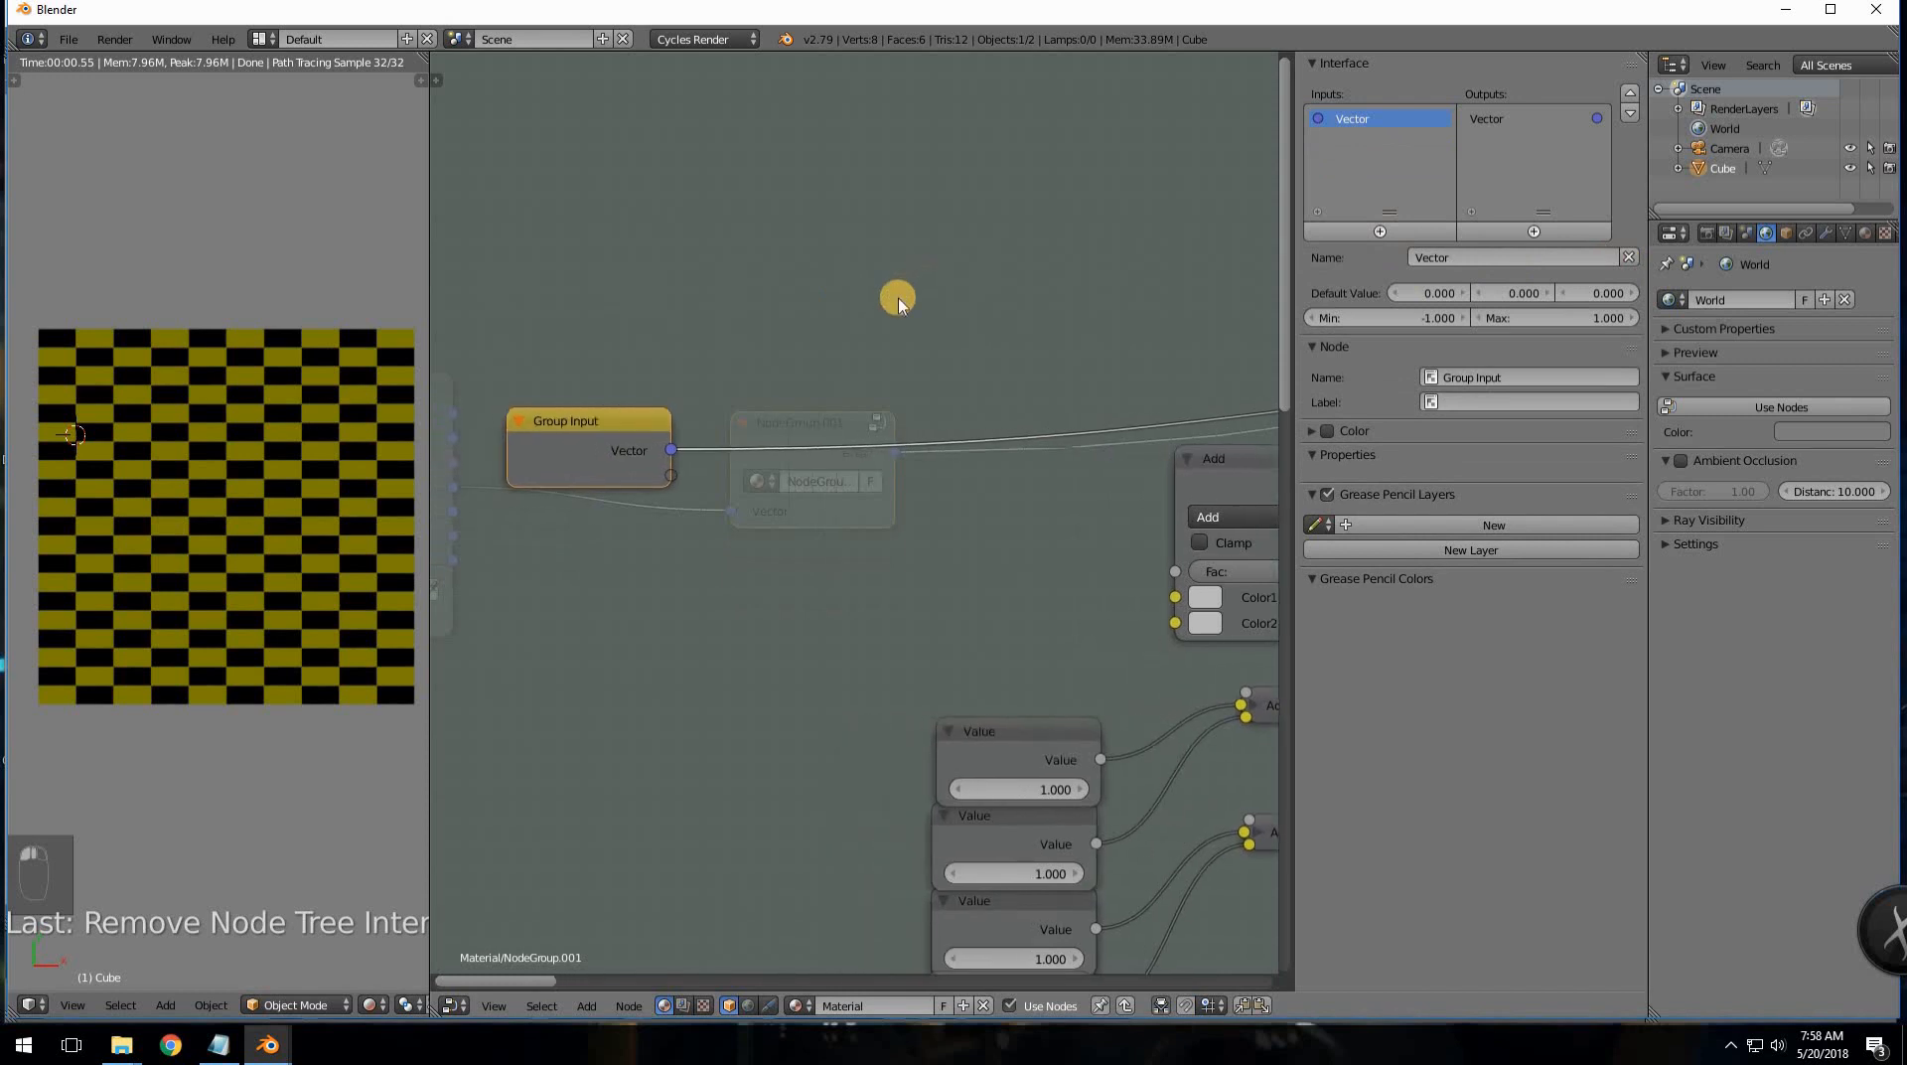
middle_click_drag(732, 403, 703, 416)
mouse_move(616, 425)
left_mouse_down()
mouse_move(715, 362)
mouse_move(636, 393)
left_mouse_up()
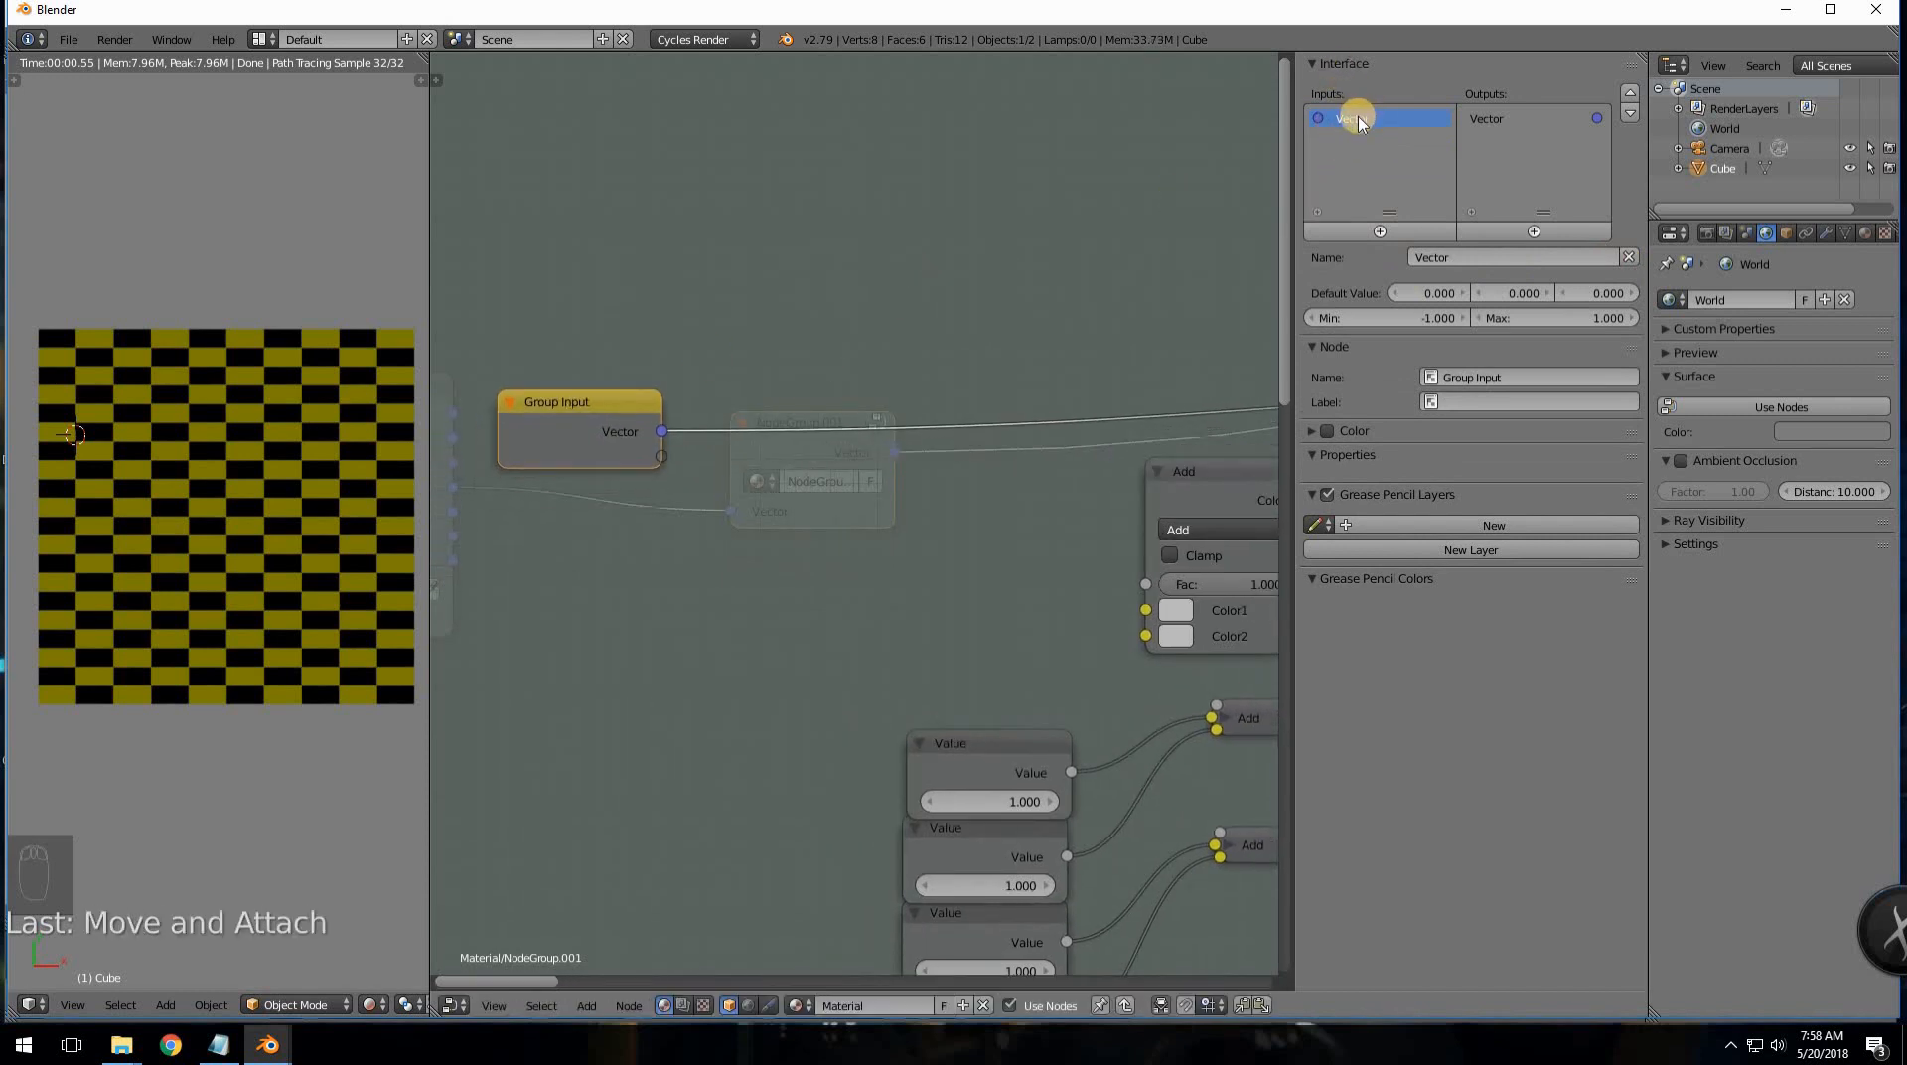
- Add a new generic Input socket to the group interface and return to the material tree
left_click(1380, 233)
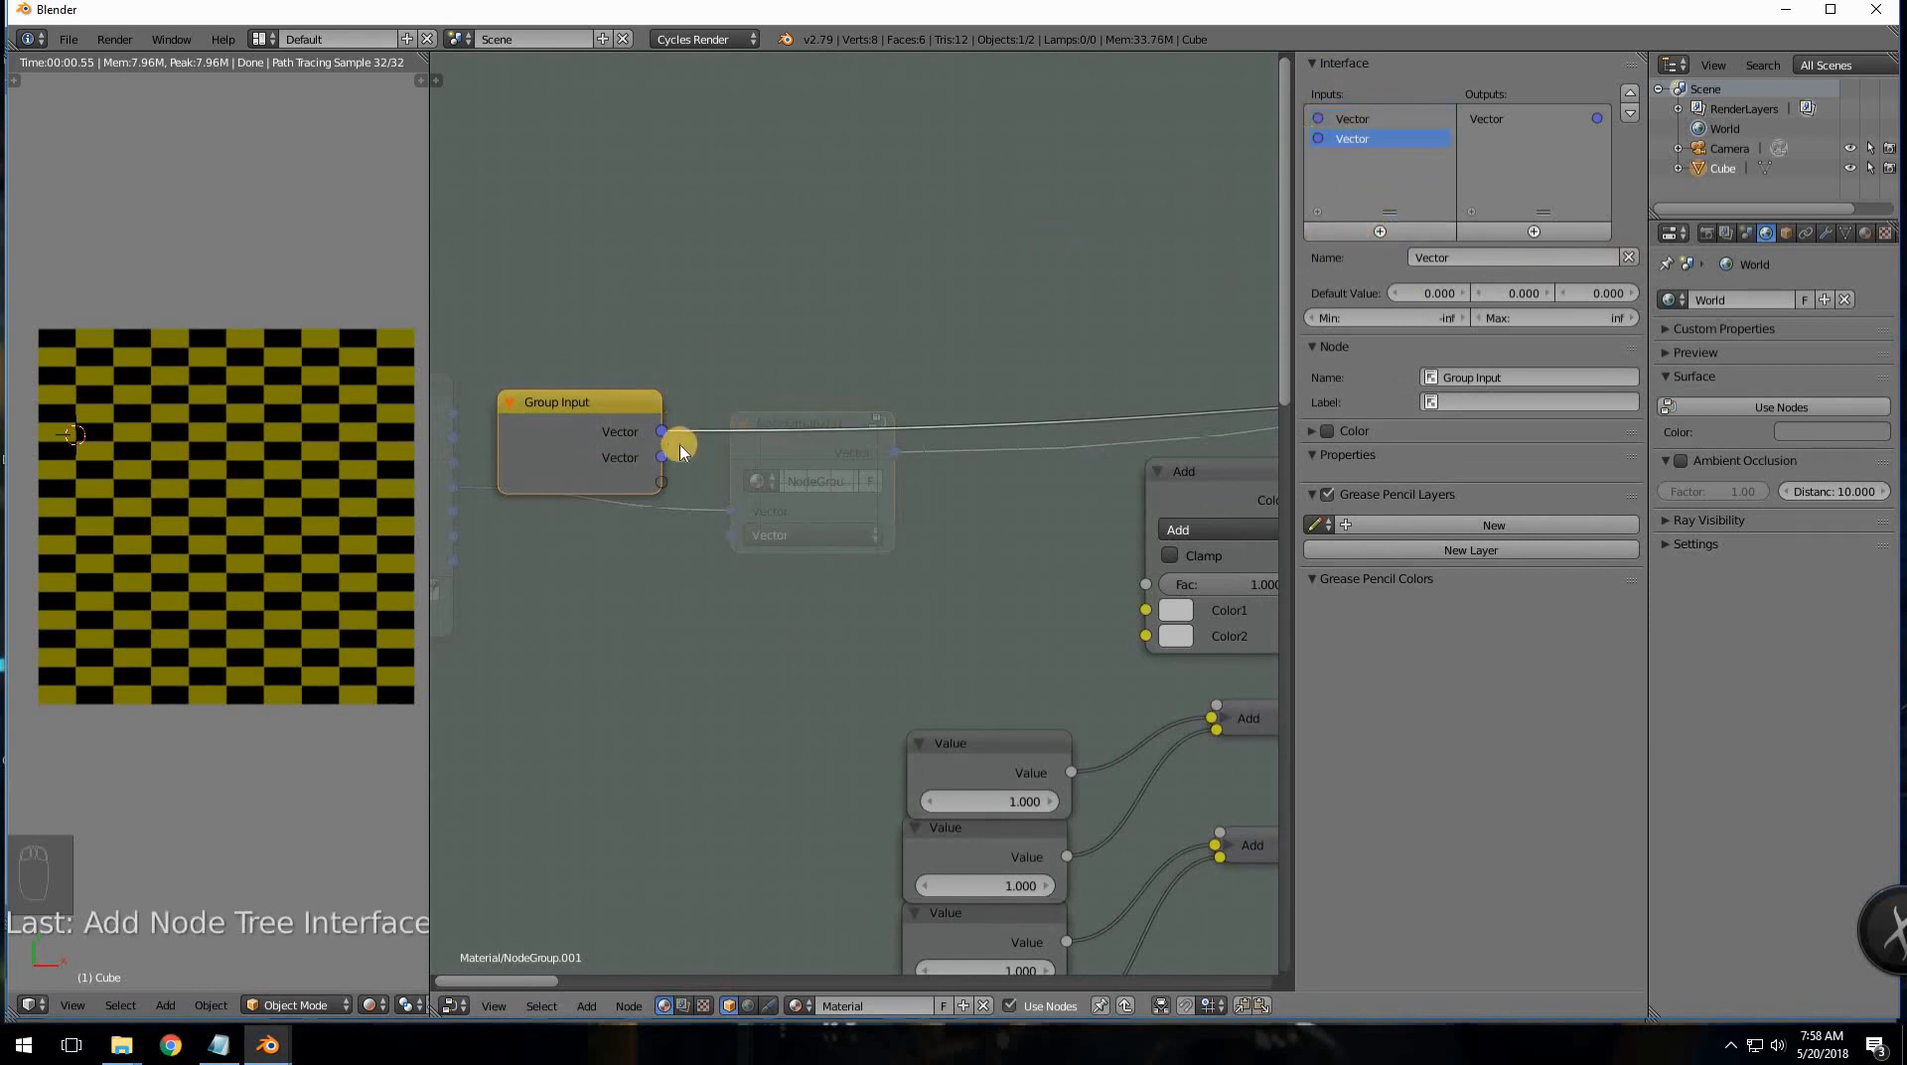
left_click(1627, 257)
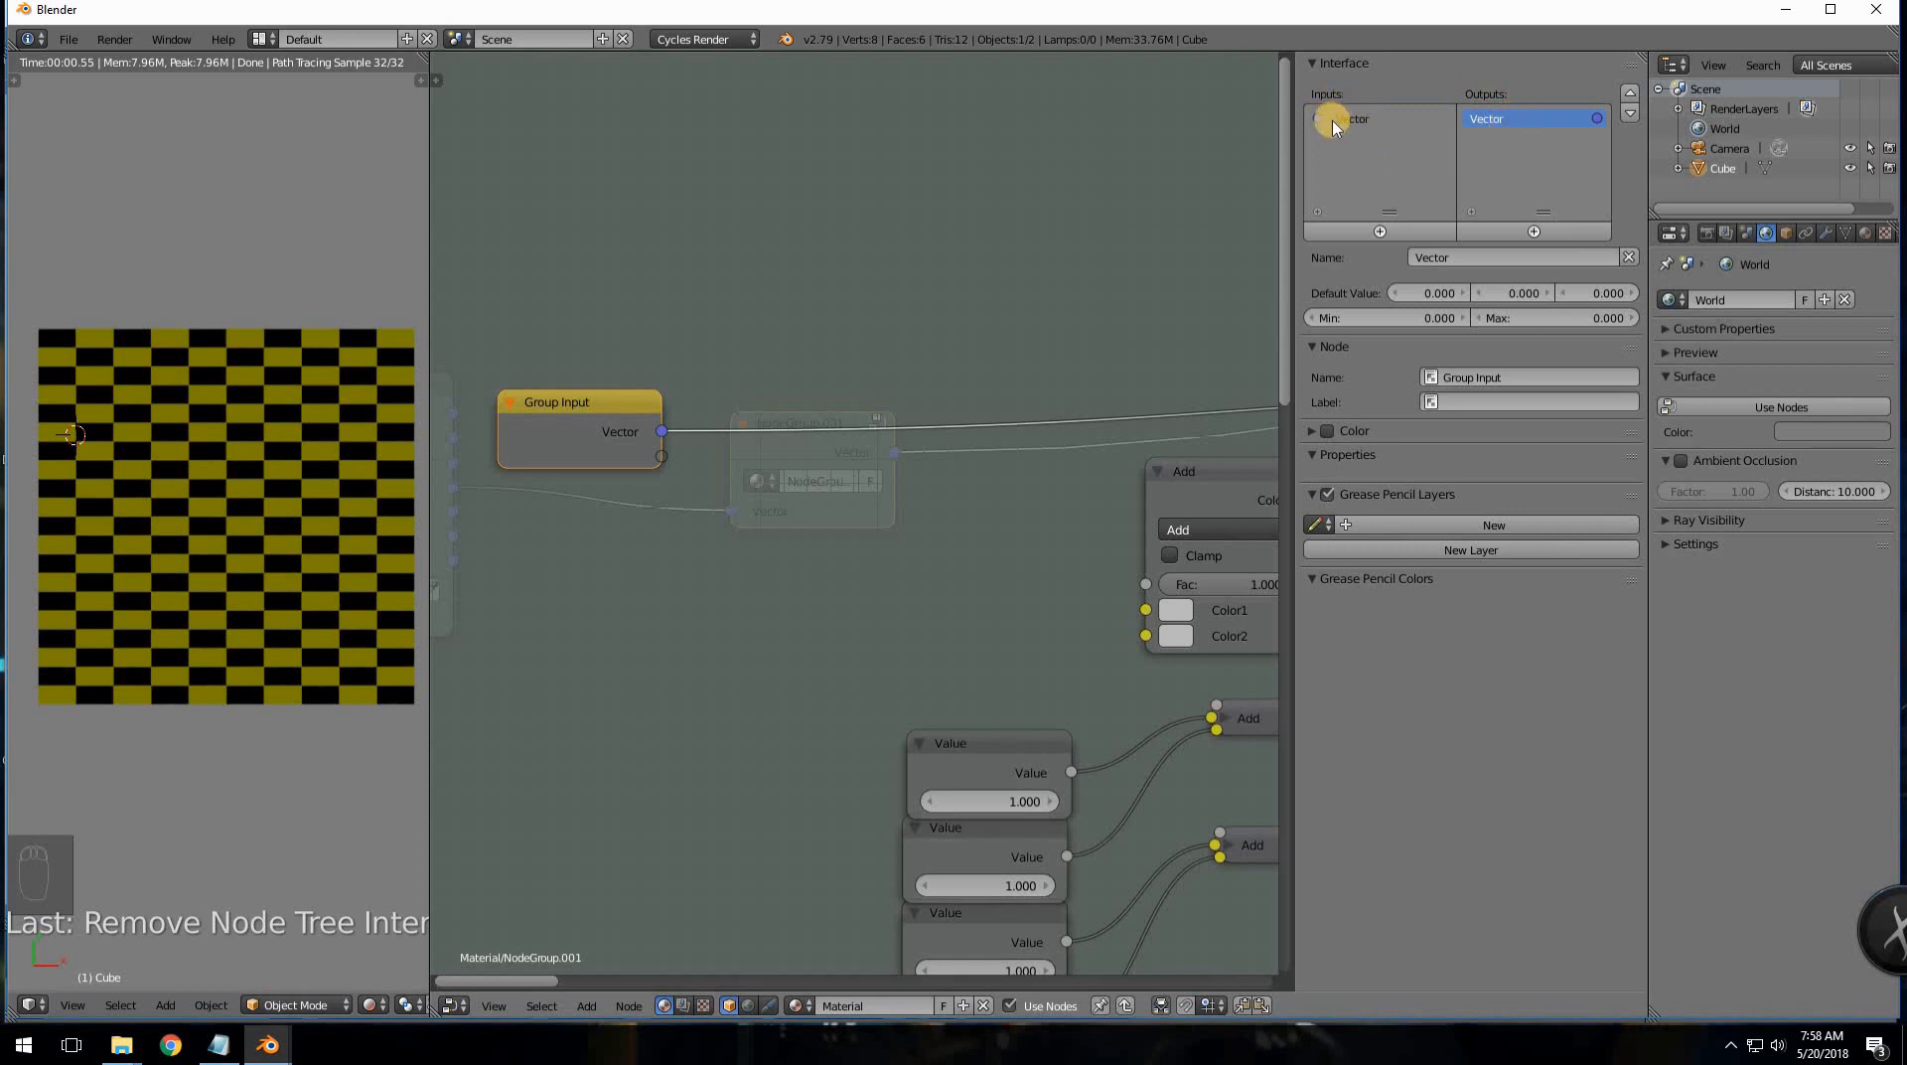
left_click(1376, 232)
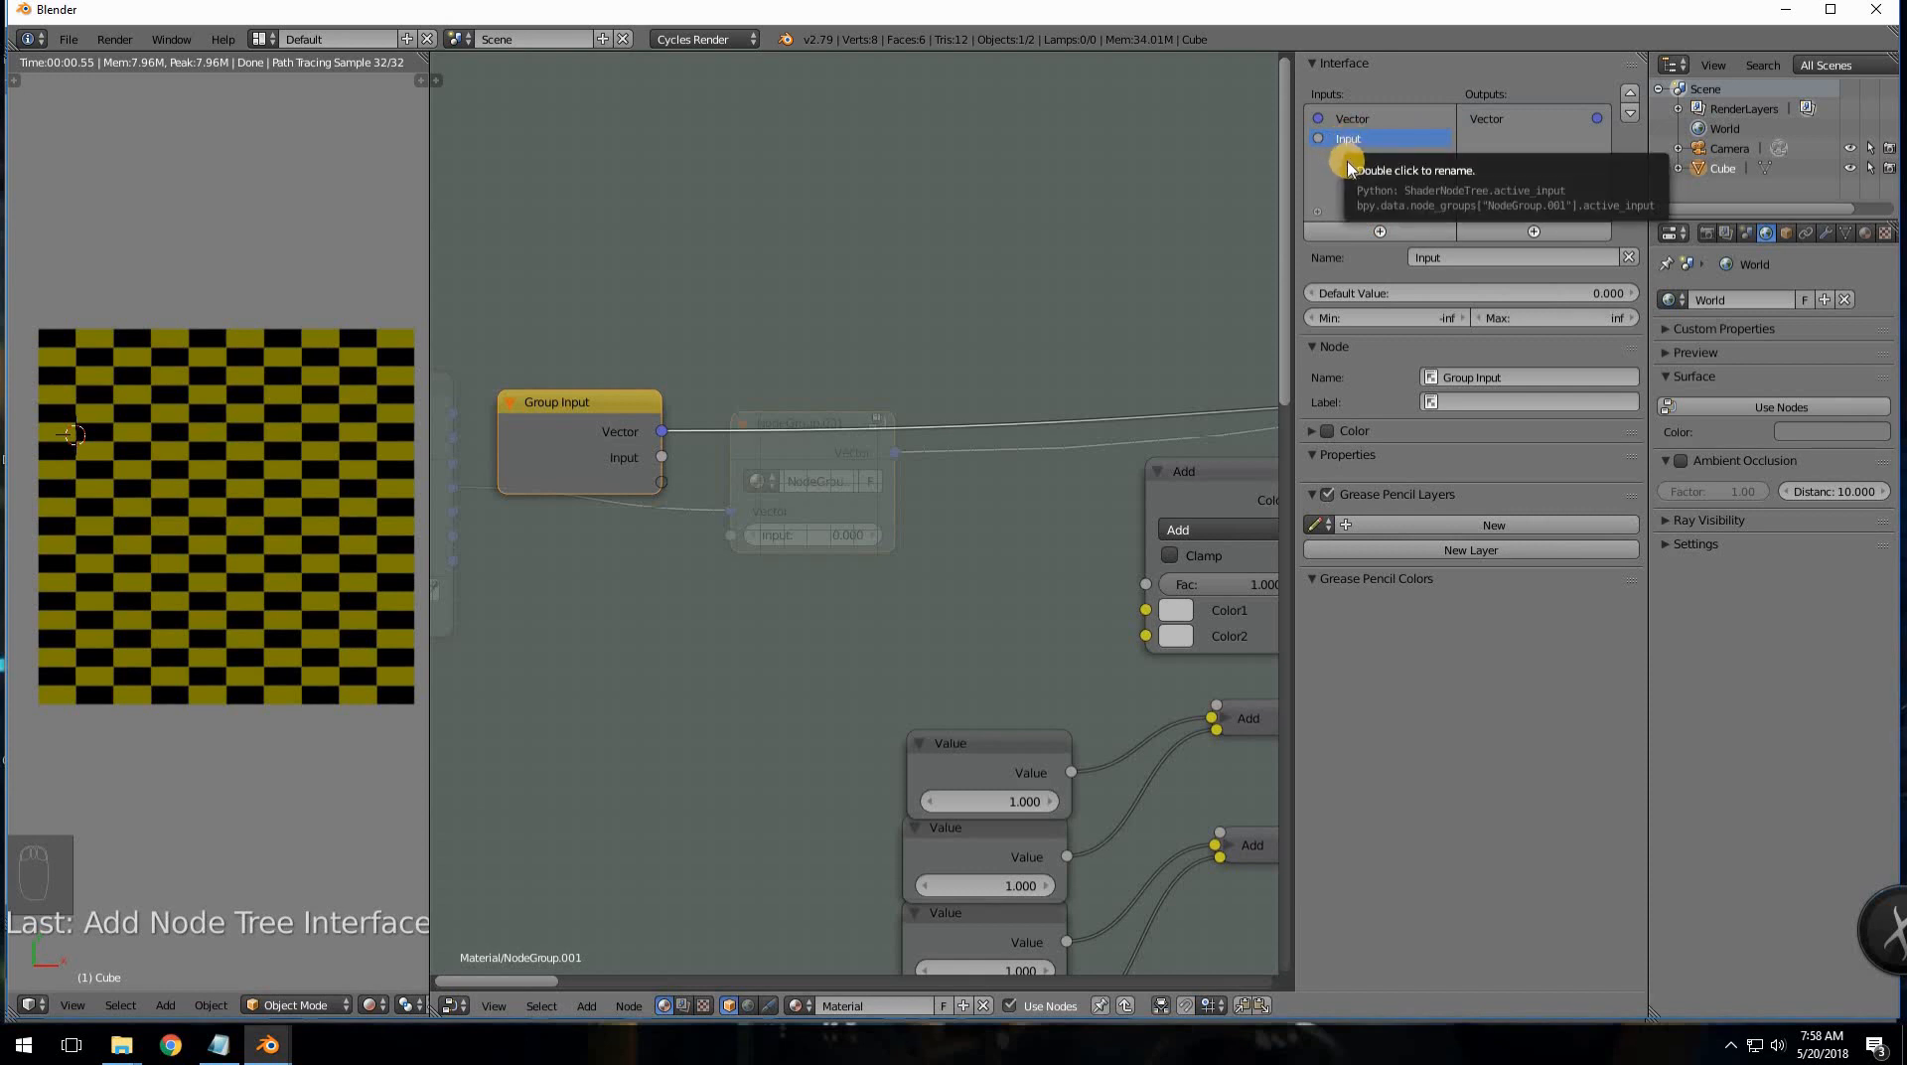
left_click(1345, 121)
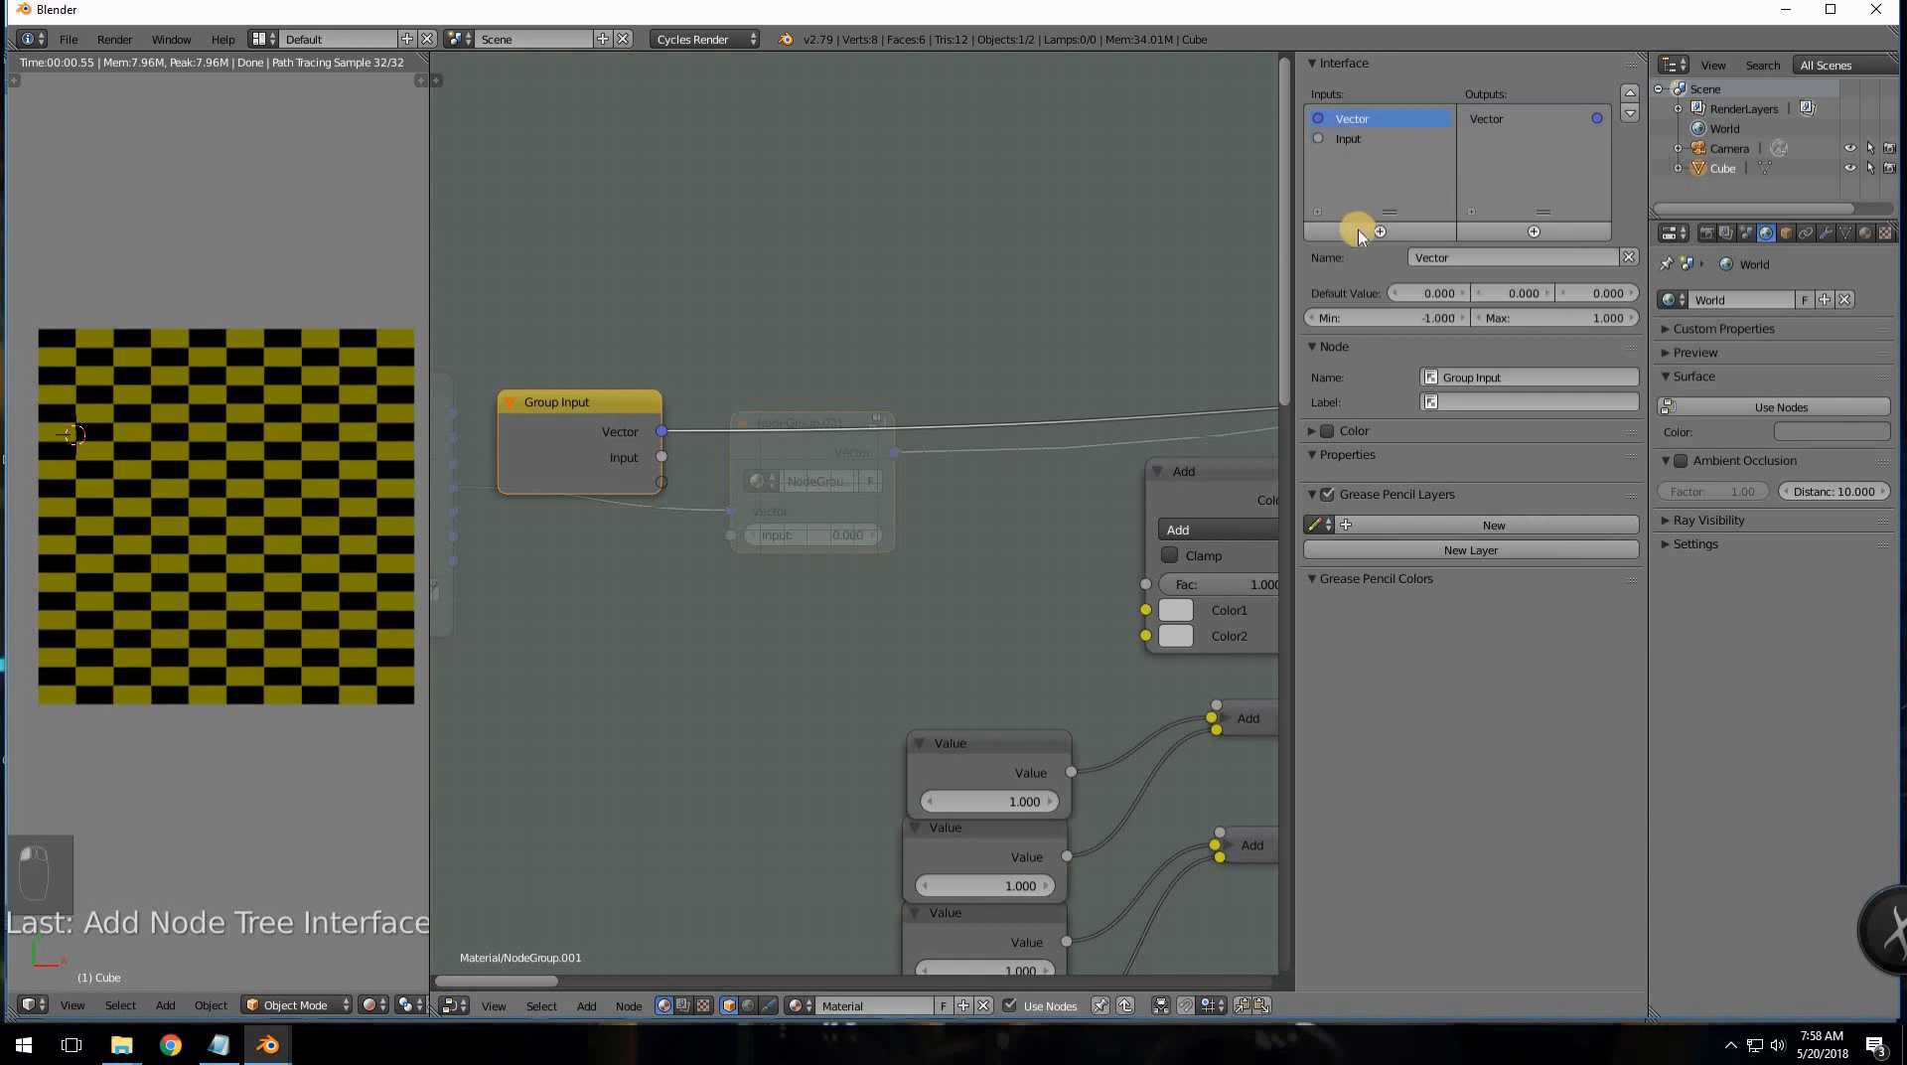
left_click(1486, 119)
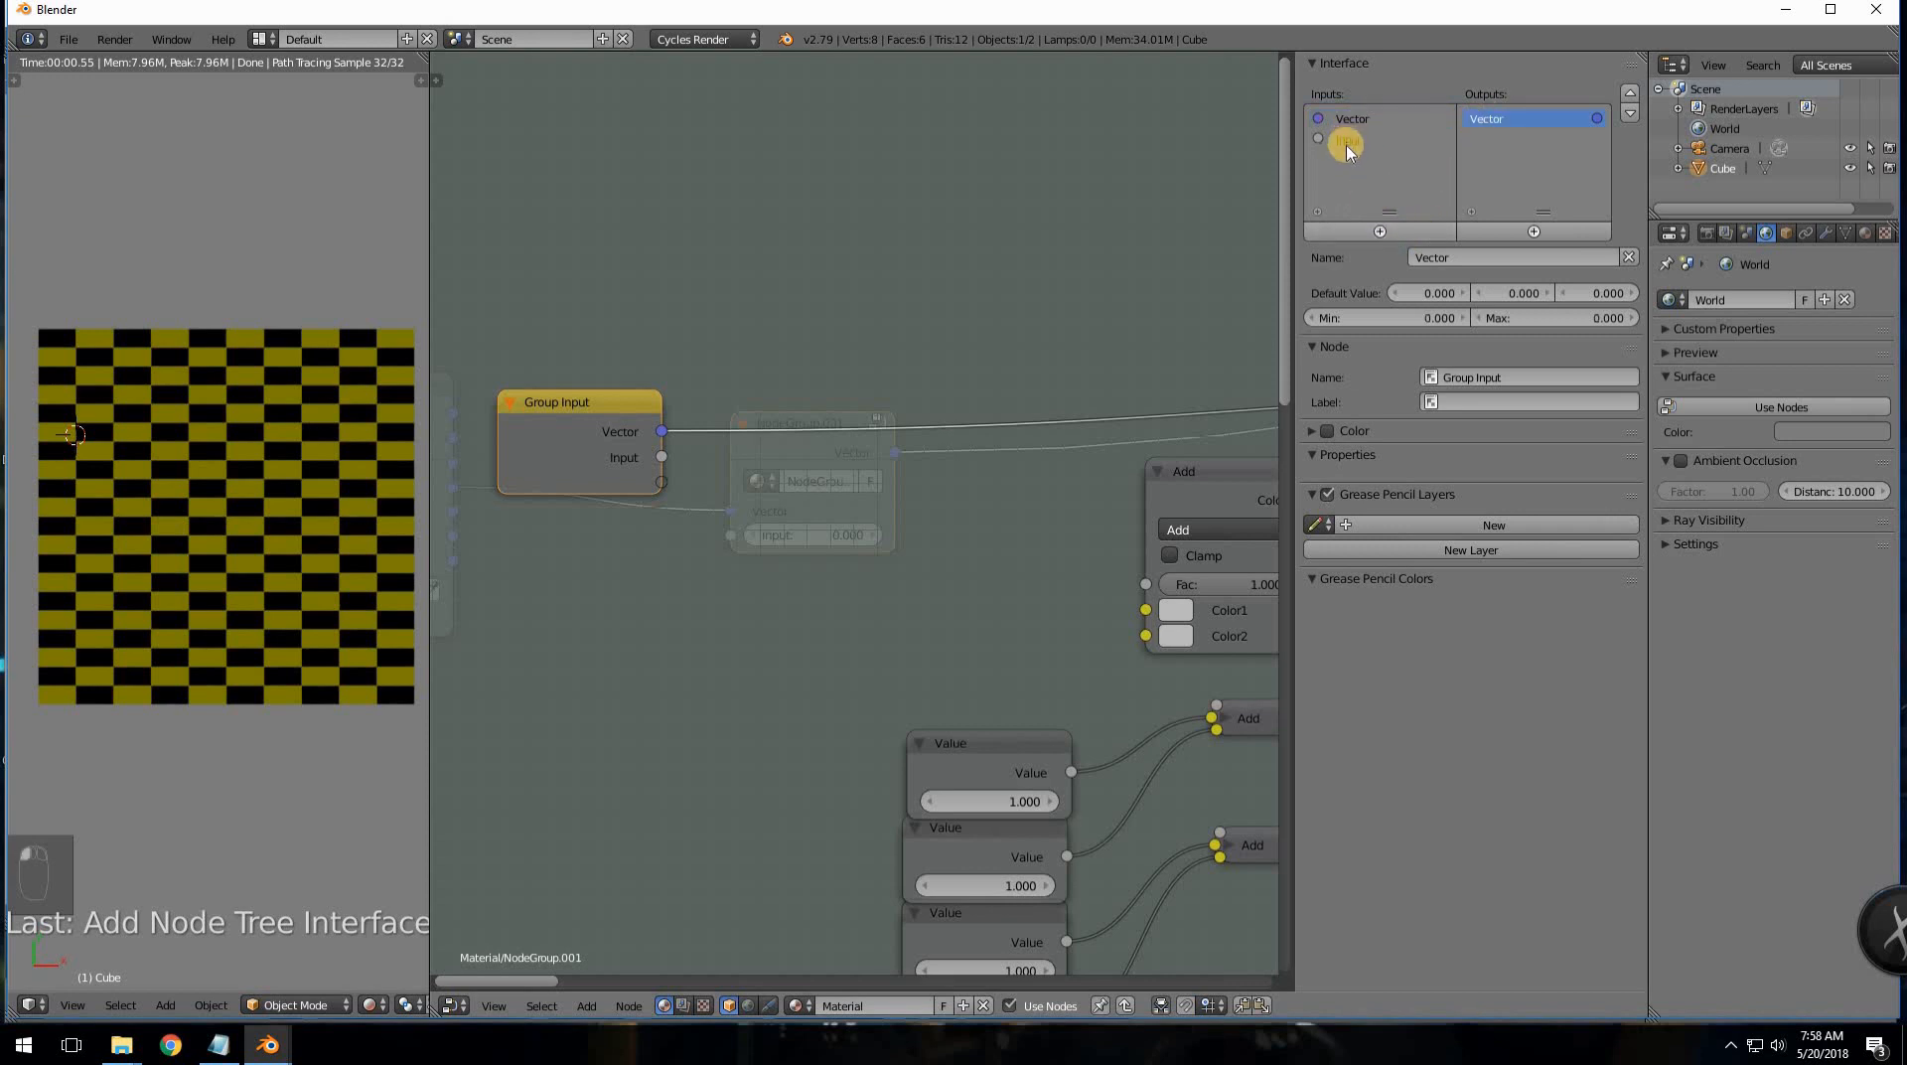
left_click(1121, 1003)
scroll(885, 724, "up", 3)
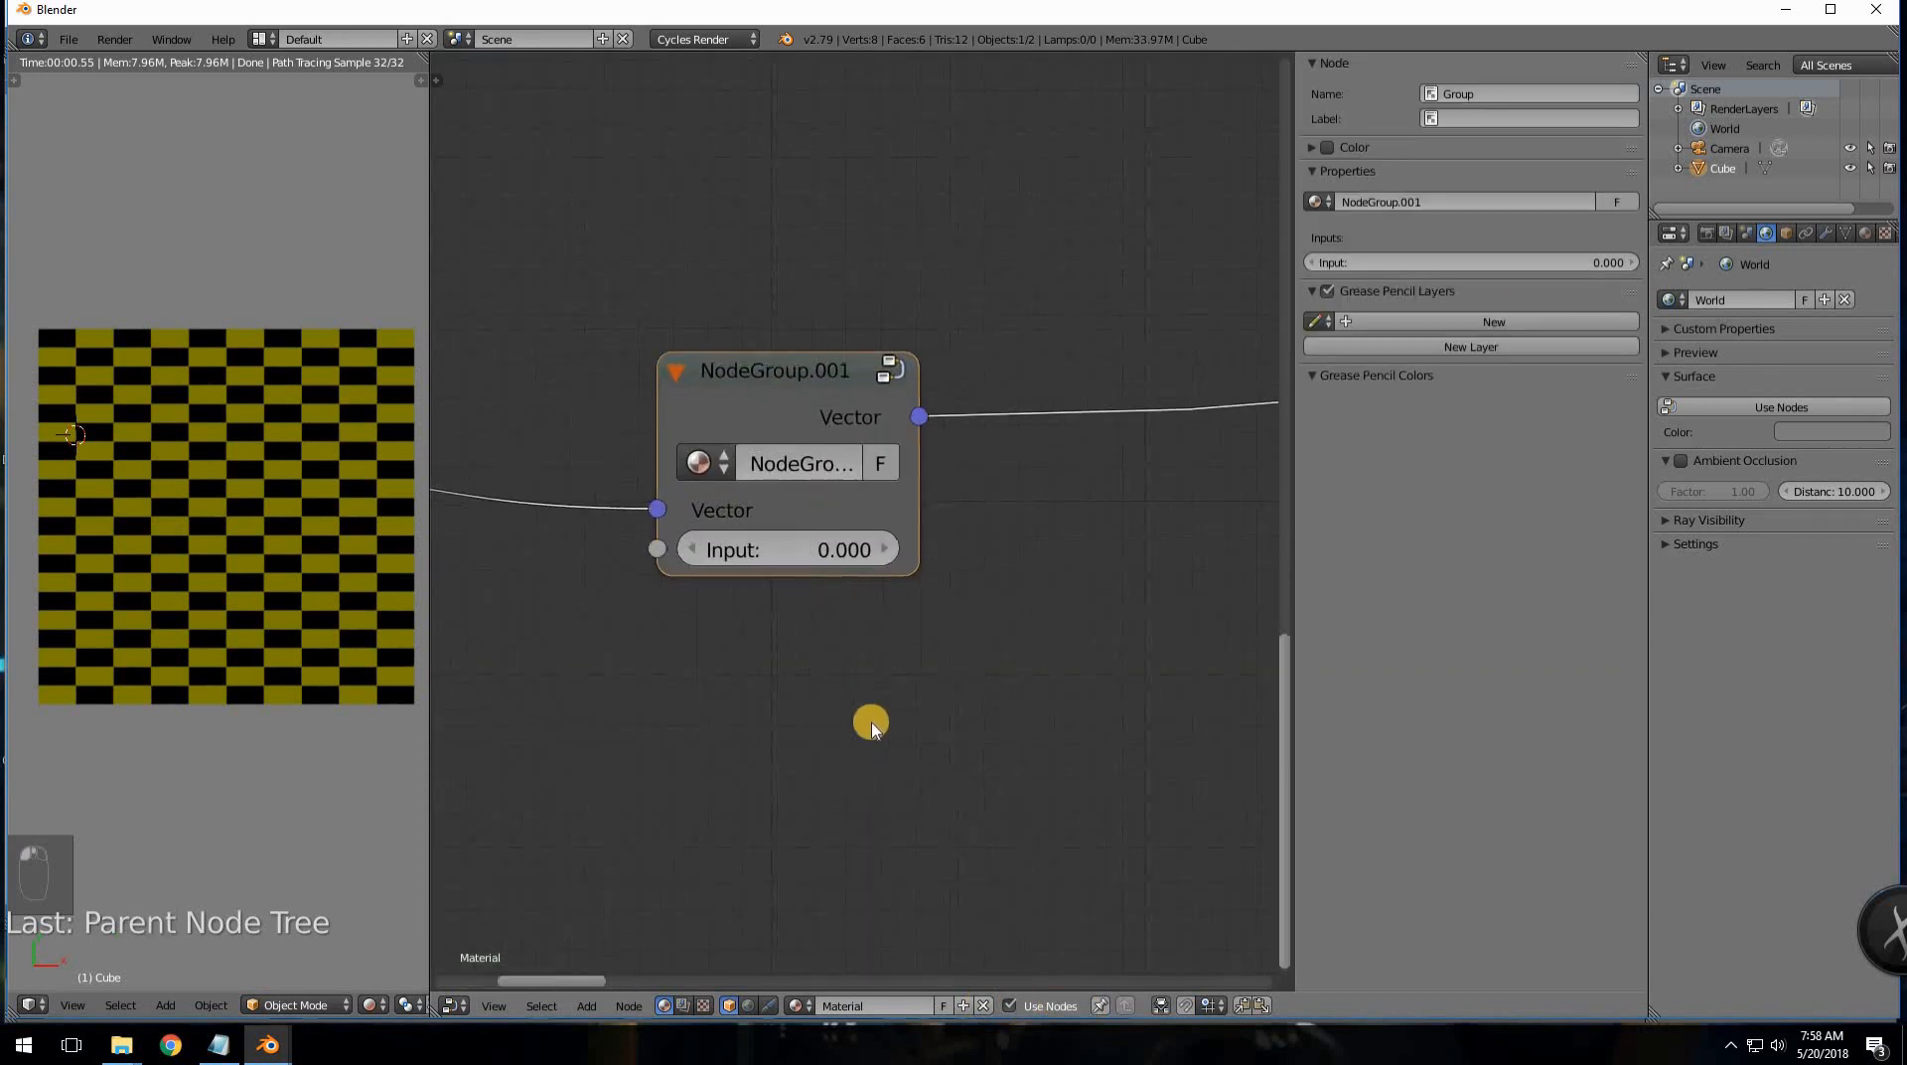
- Add a temporary Value node, test the group's Input field, set it to 0, and re-enter NodeGroup.001
key("shift+a")
mouse_move(862, 593)
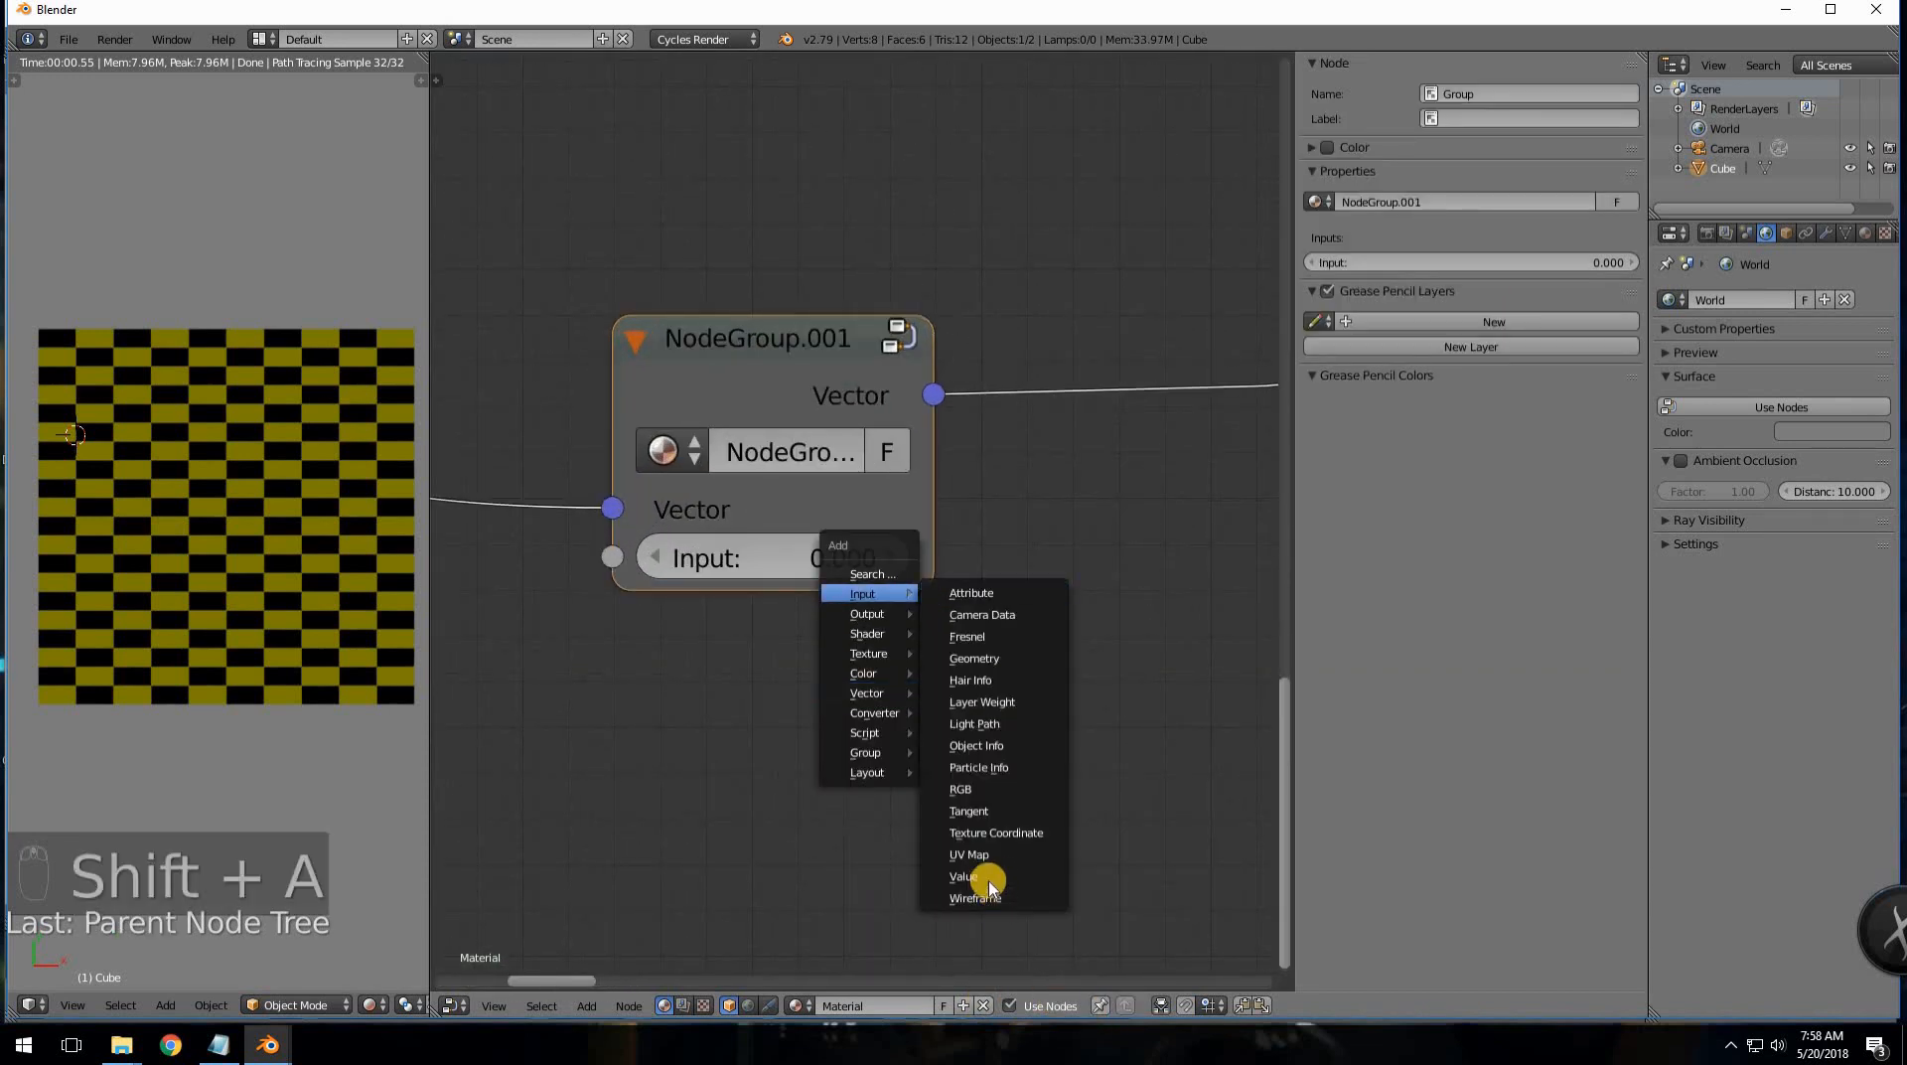
left_click(964, 876)
left_click(621, 617)
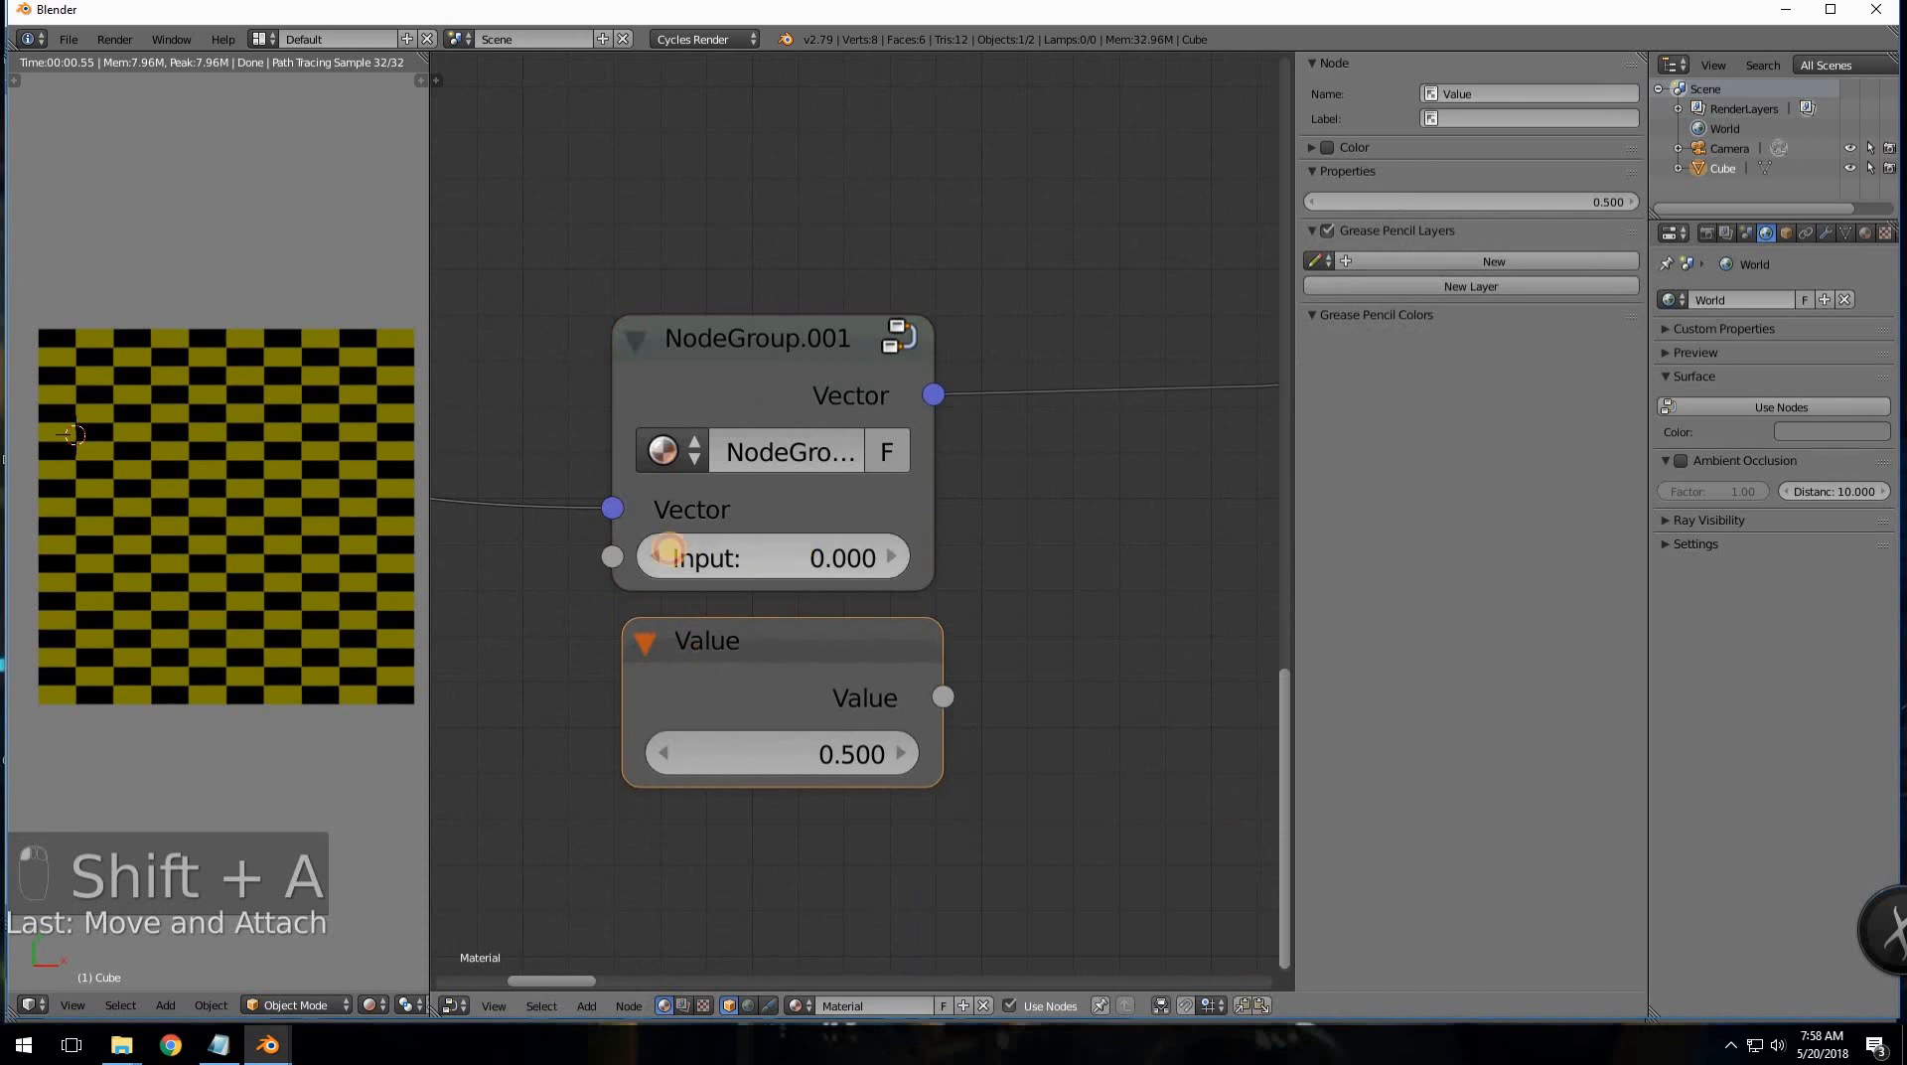
mouse_move(813, 546)
left_mouse_down()
mouse_move(630, 541)
mouse_move(834, 527)
mouse_move(711, 527)
mouse_move(792, 558)
left_mouse_up()
left_click(789, 565)
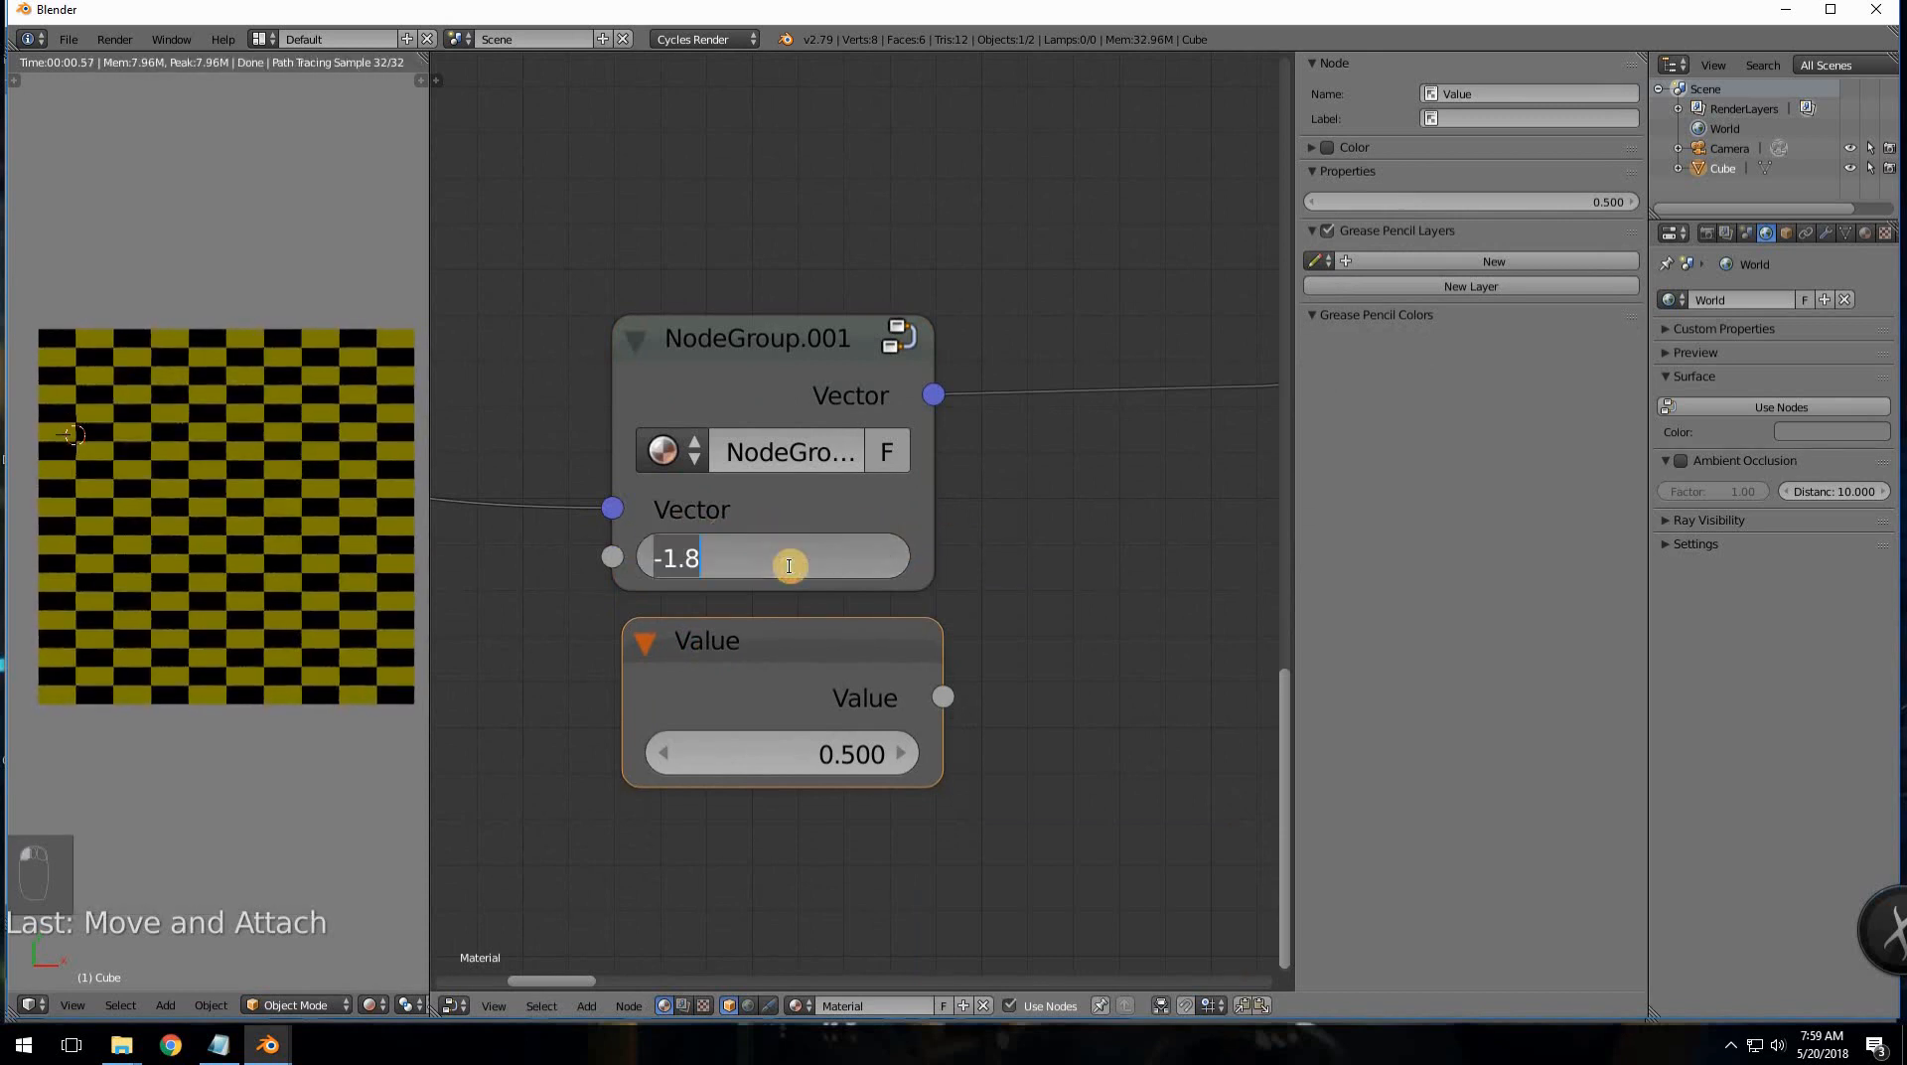
type("0")
key("Return")
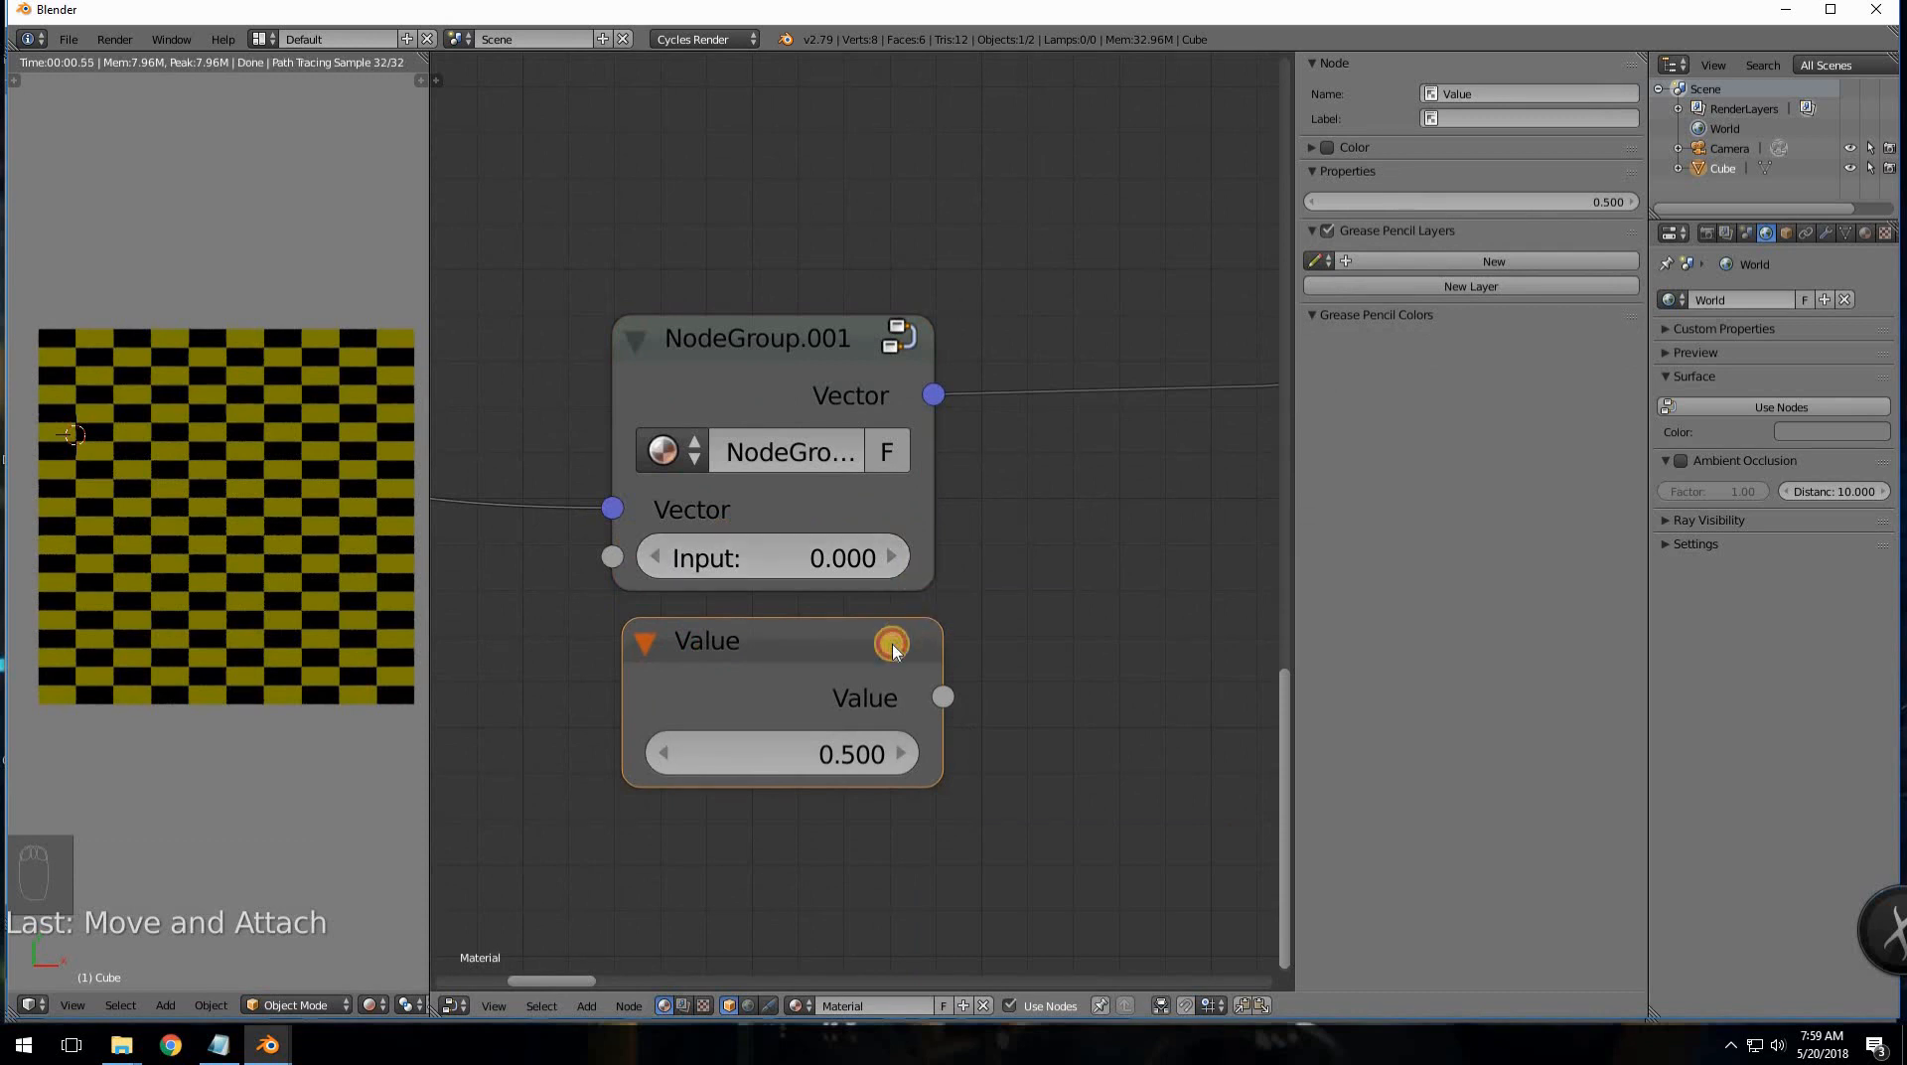
key("x")
left_click(895, 331)
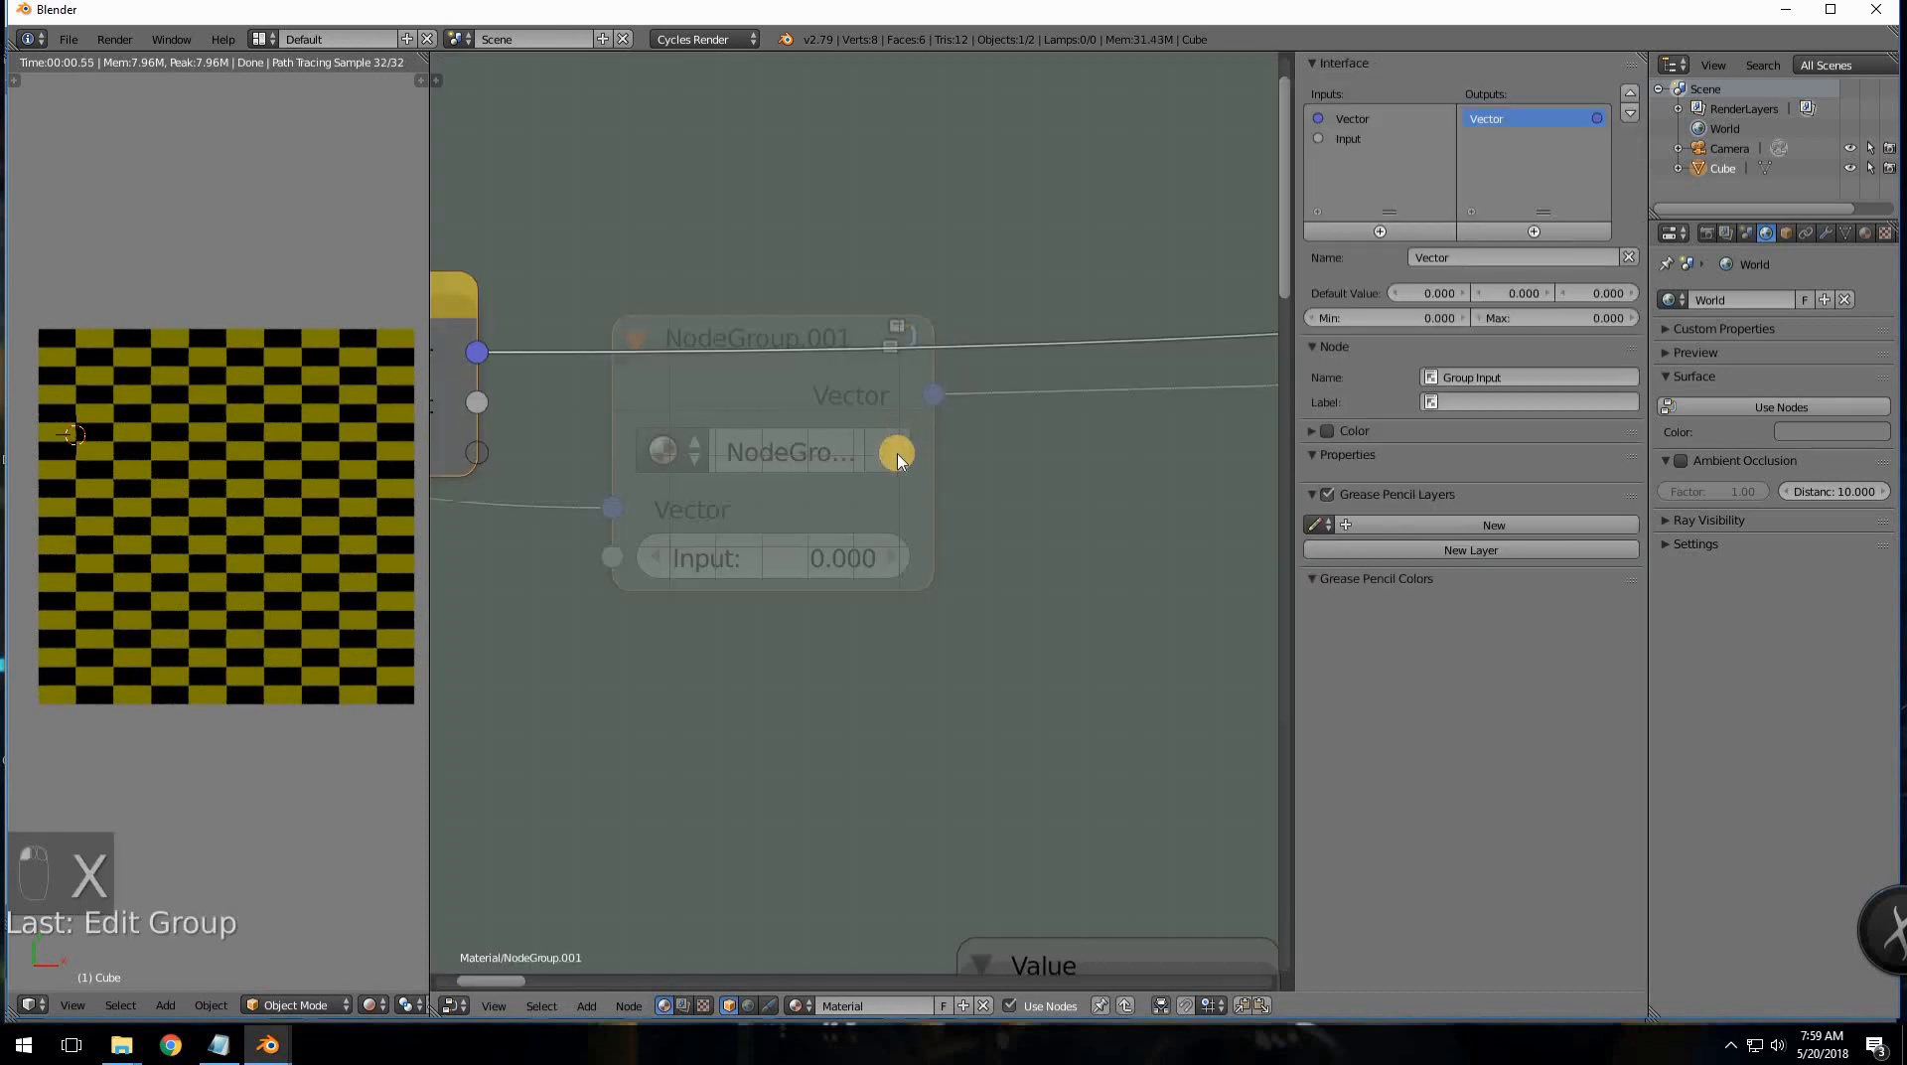
- Add Input sockets repeatedly until Group Input holds about eighteen generic inputs
scroll(919, 455, "down", 4)
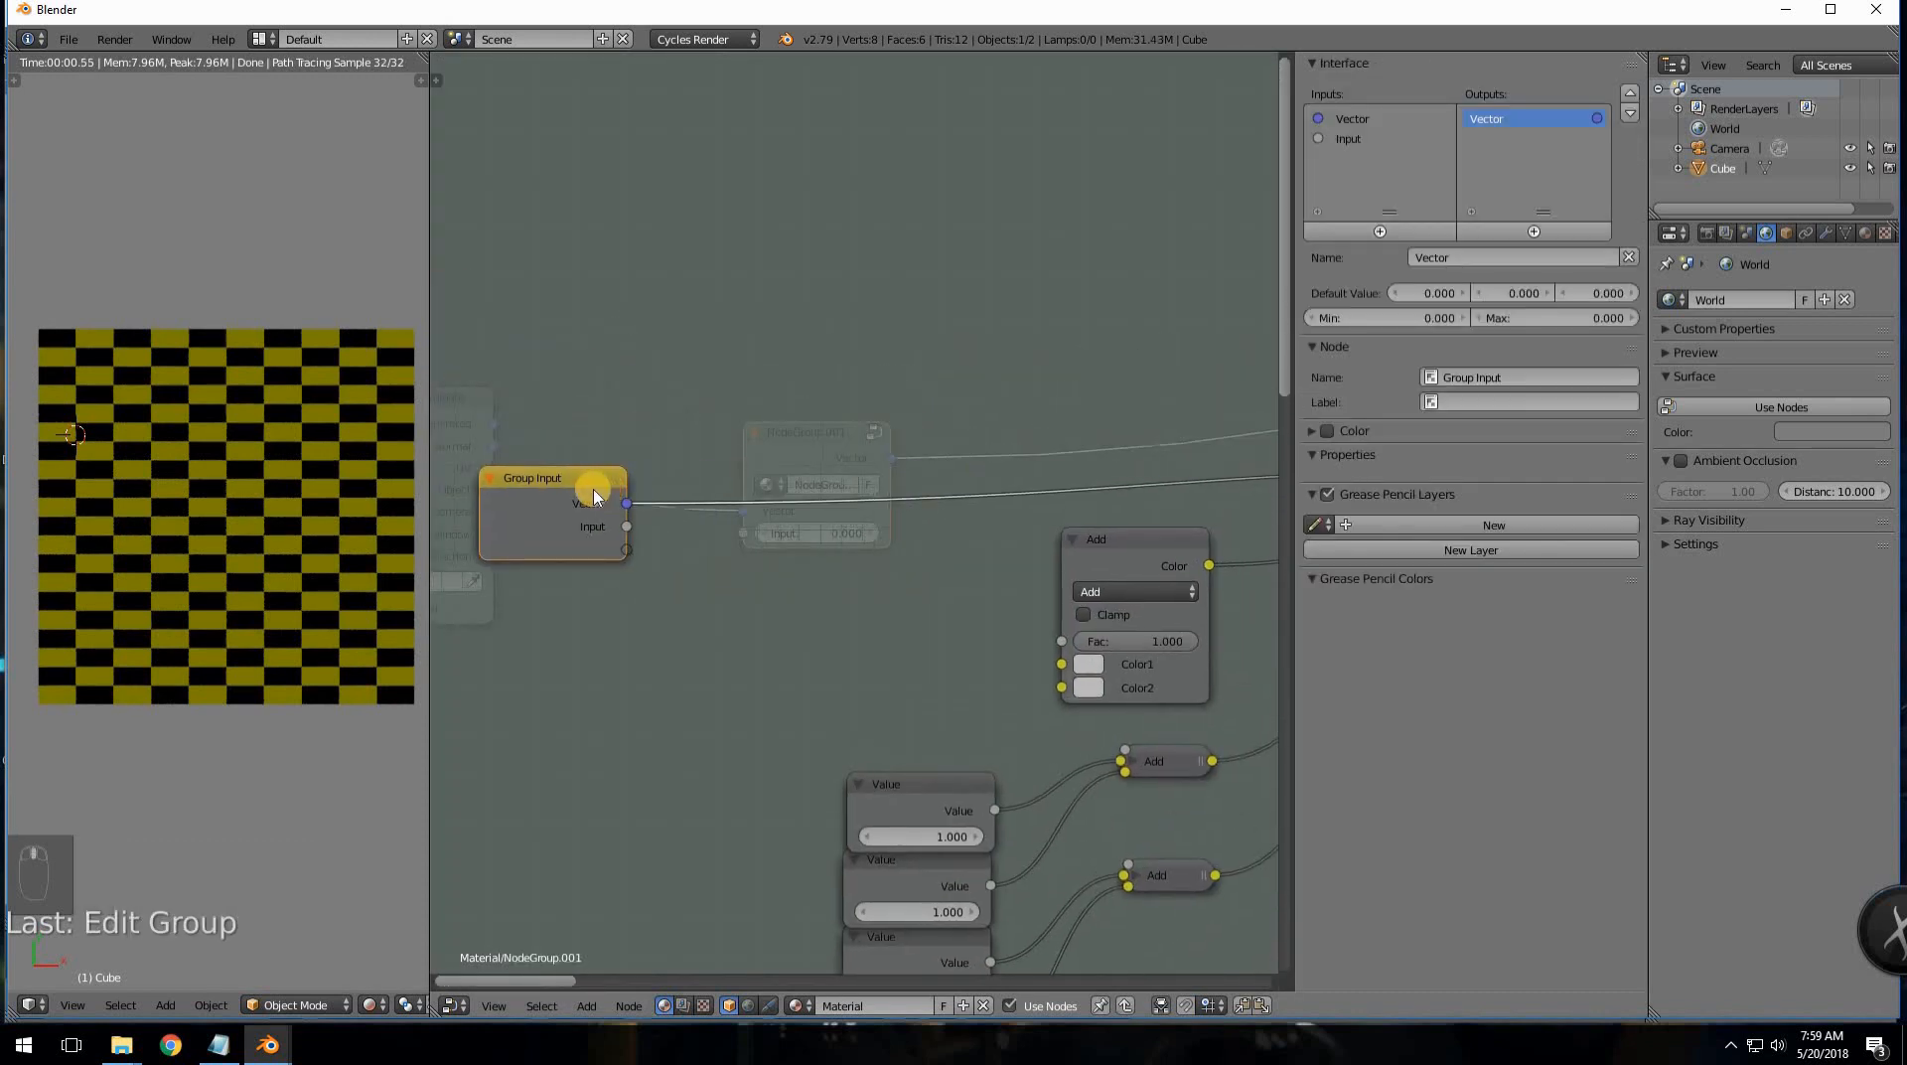
left_click_drag(609, 541, 624, 588)
left_click(1336, 139)
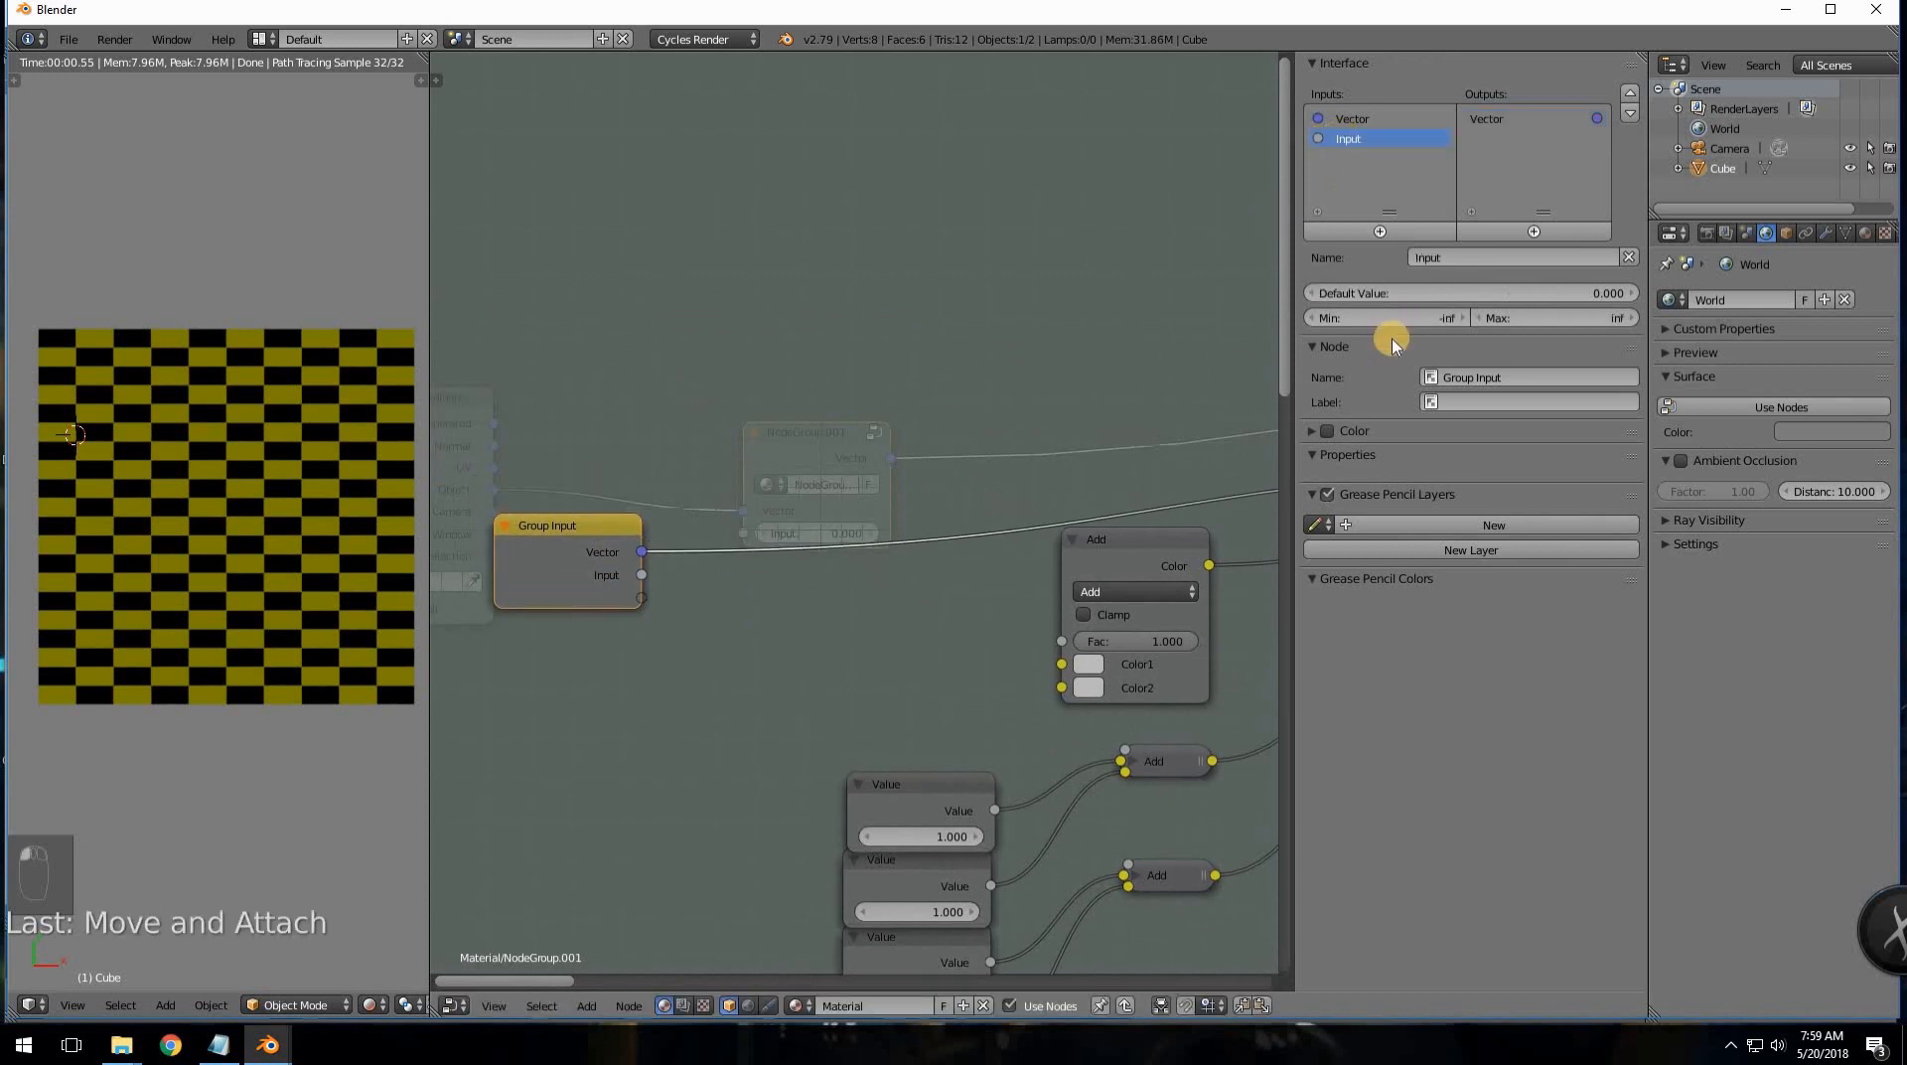
left_click(1385, 232)
left_click(1384, 232)
left_click(1385, 232)
left_click(1384, 231)
left_click(1385, 231)
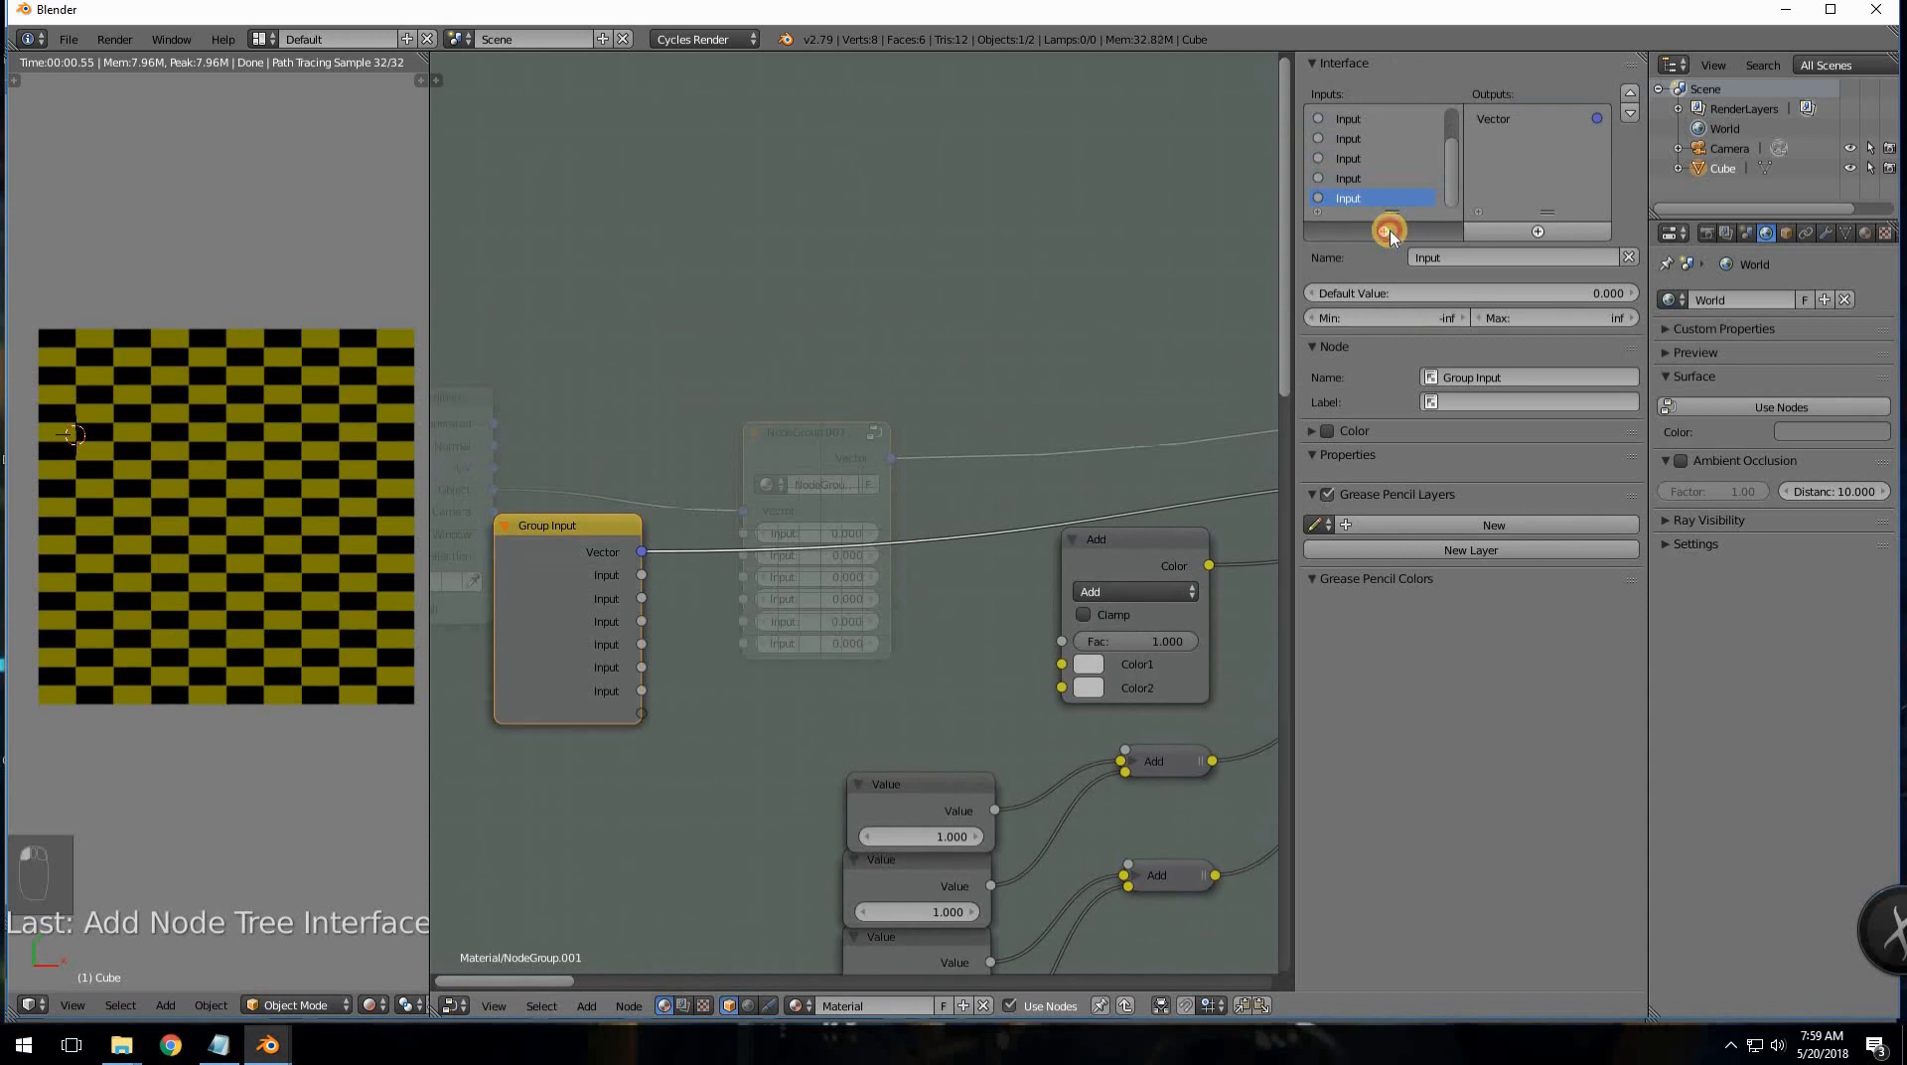
left_click(1385, 231)
left_click(1385, 231)
left_click(1385, 231)
left_click(1386, 231)
left_click(1385, 231)
left_click(1385, 231)
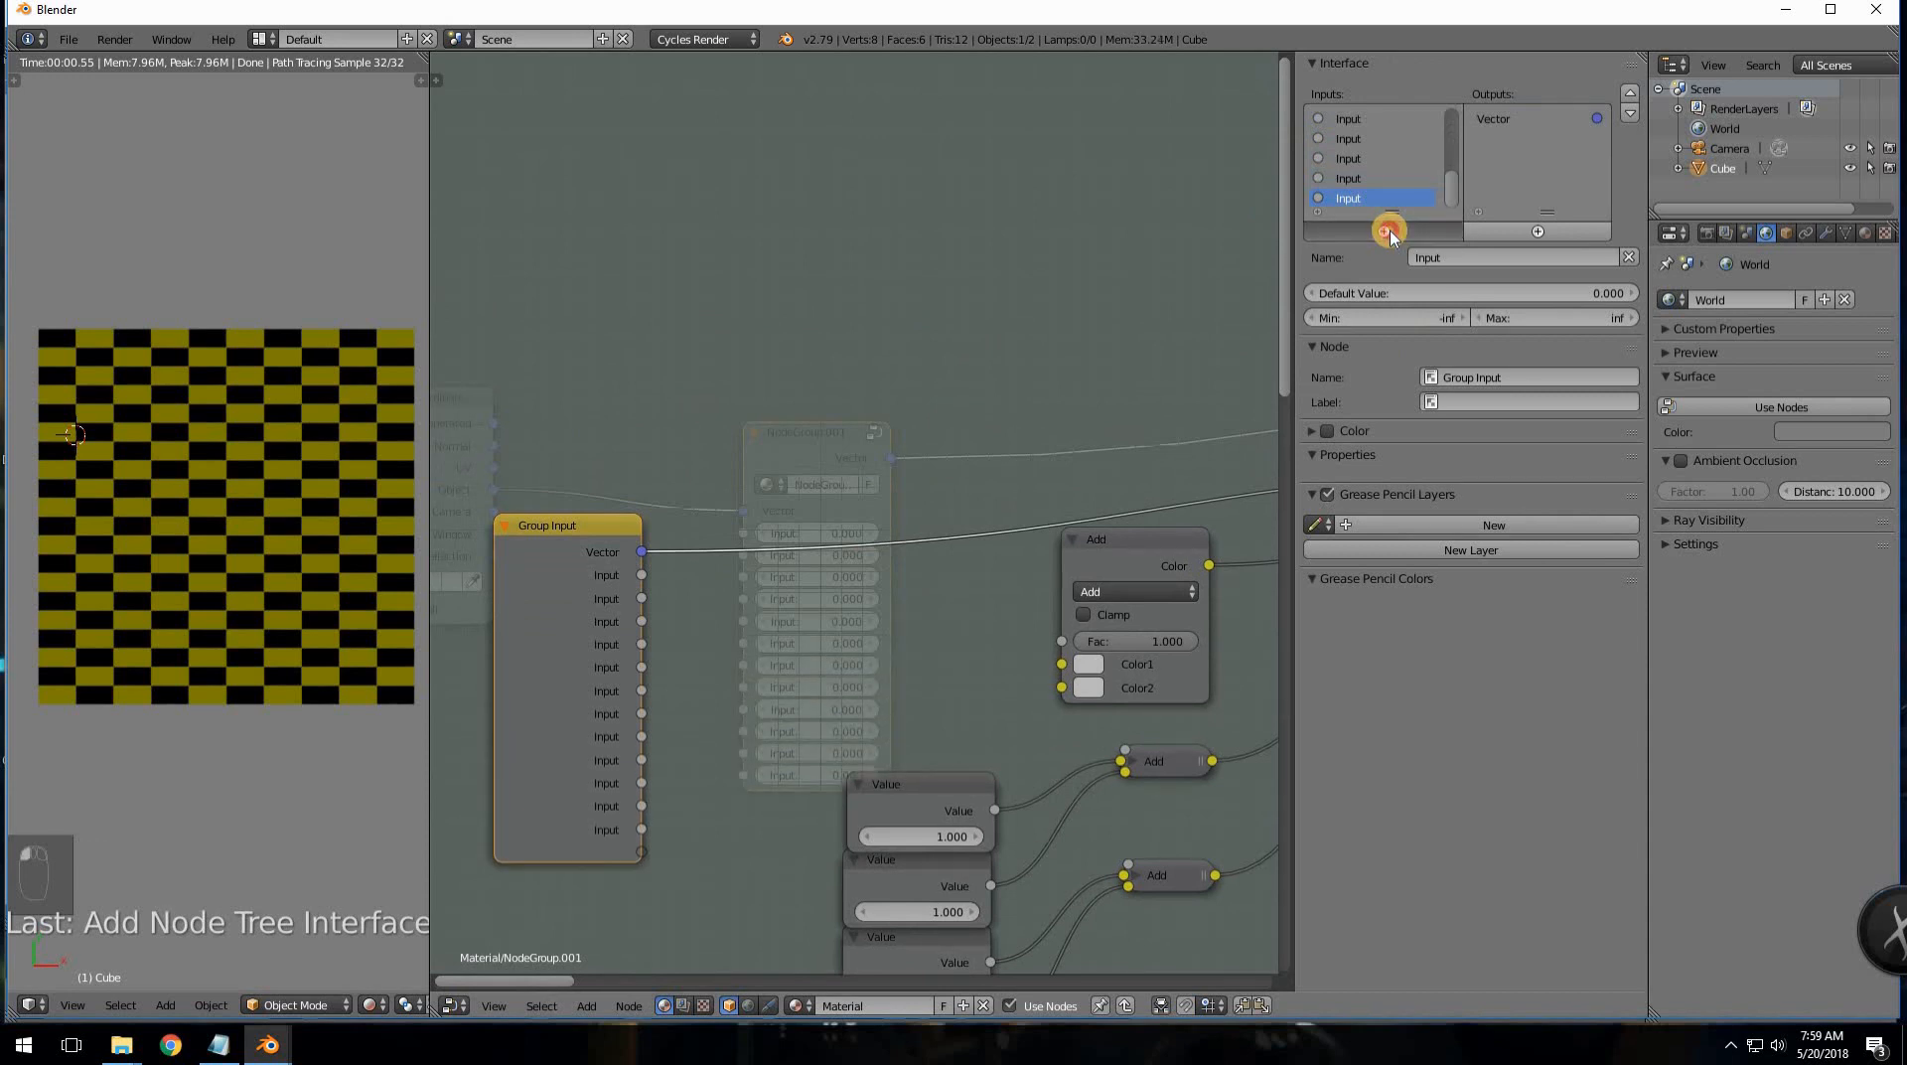
left_click(1385, 232)
left_click(1386, 232)
left_click(1385, 232)
left_click(1386, 232)
left_click(1385, 231)
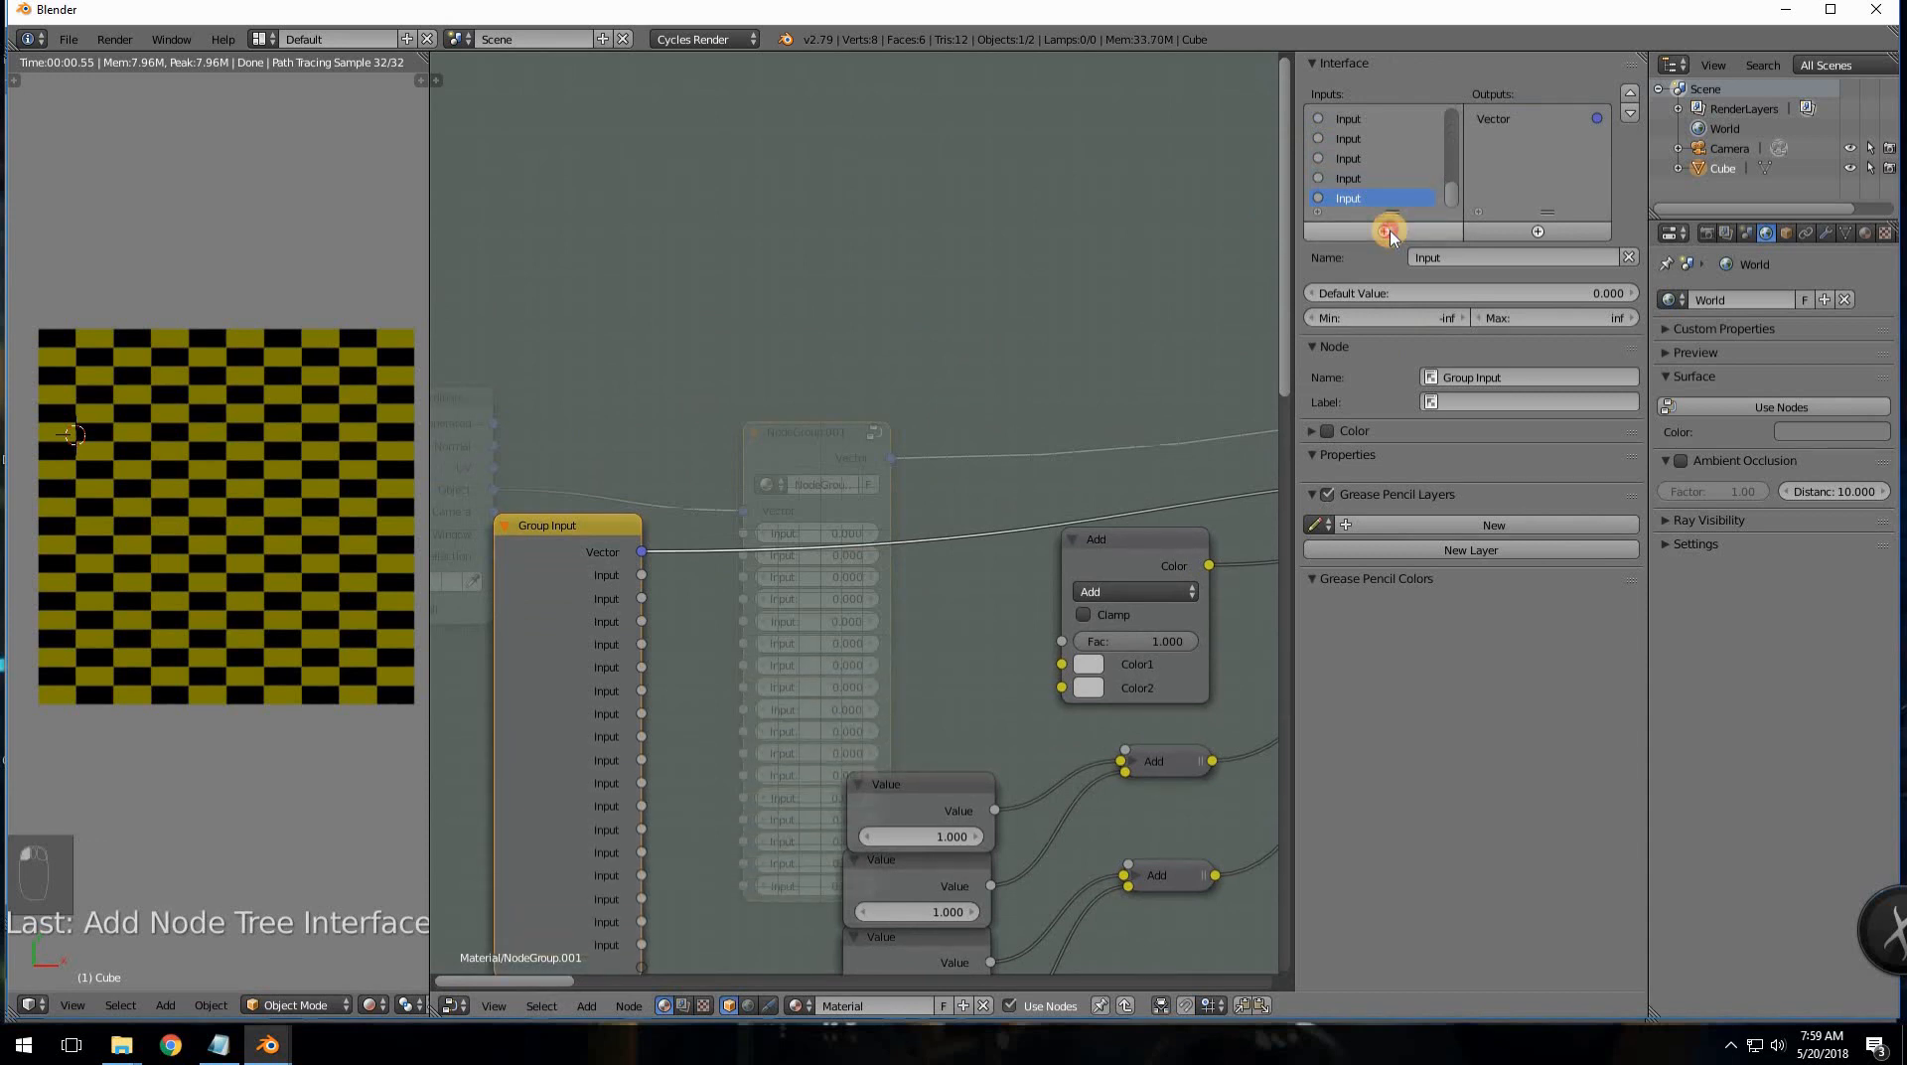
left_click(1389, 231)
middle_click_drag(795, 701, 853, 507)
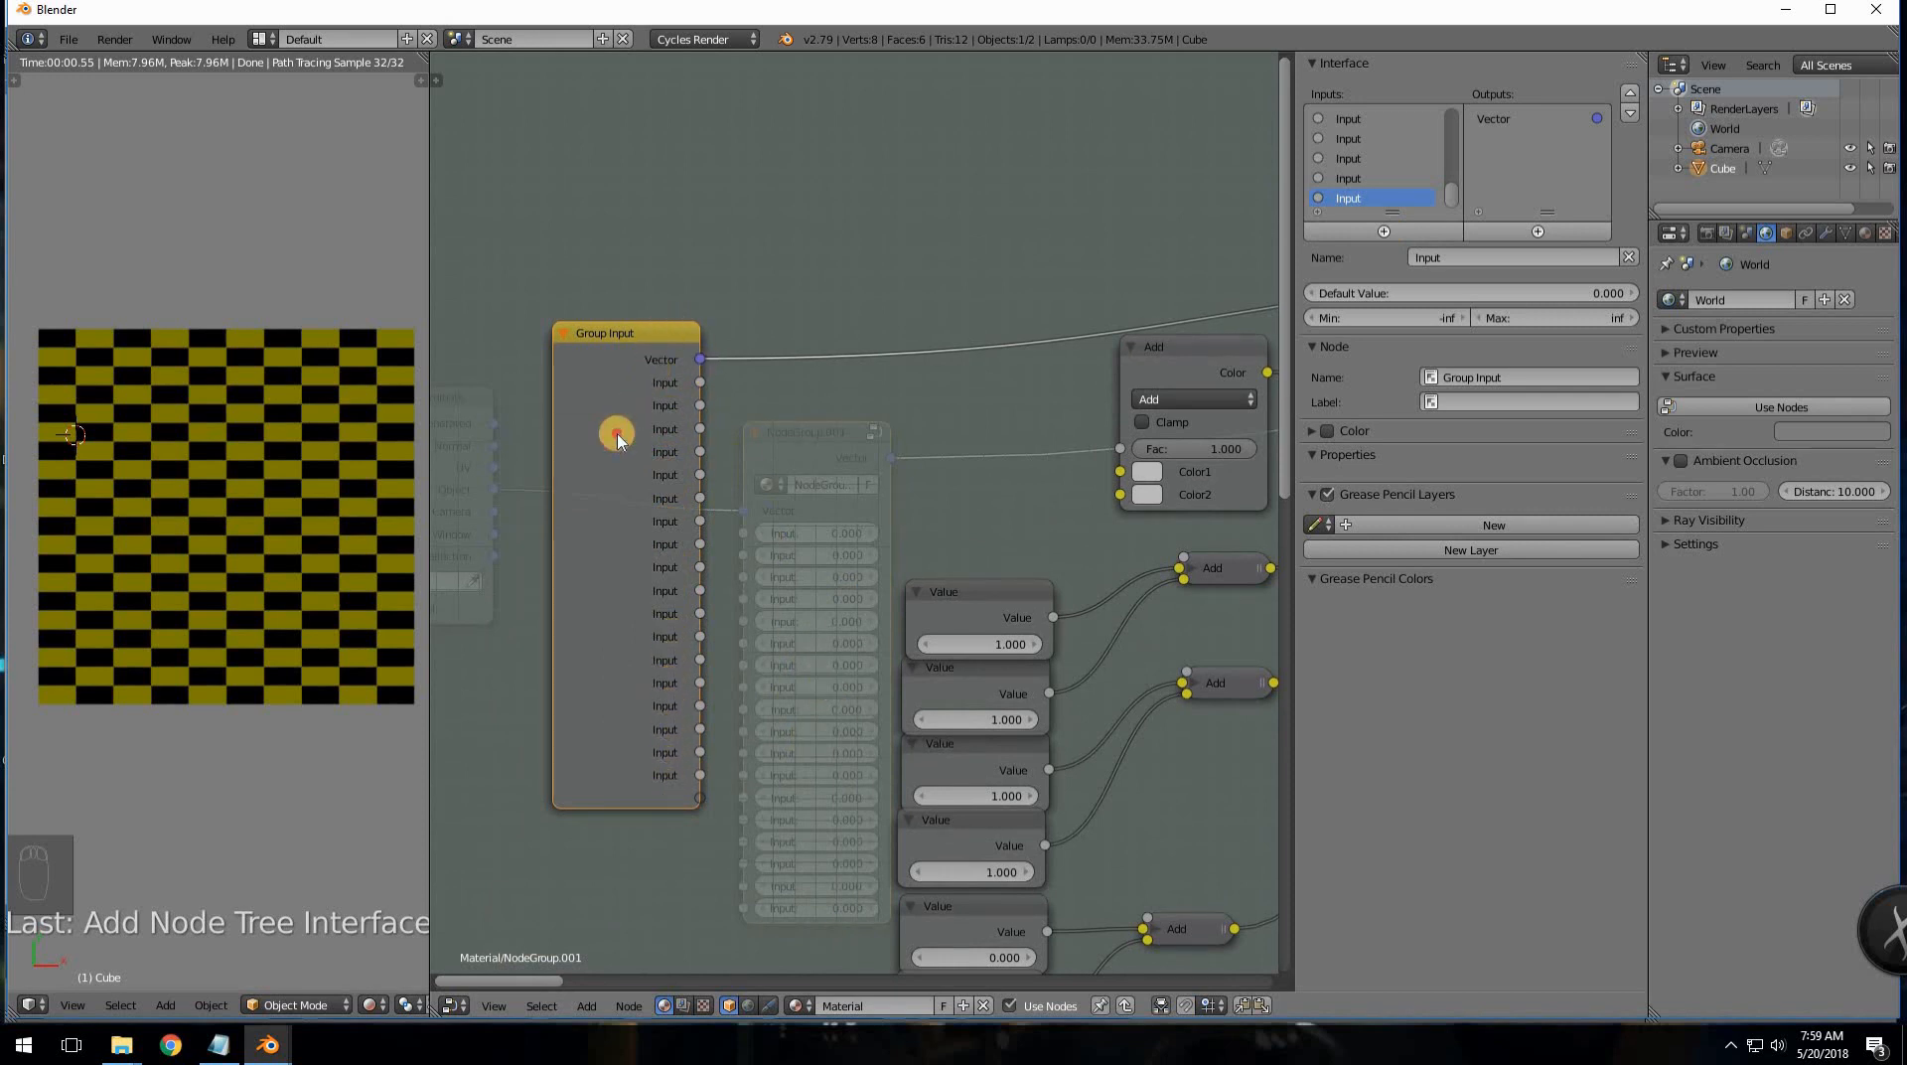
- Feed the mix node's colours from Group Input, delete the top Value node, and wire two sockets into the first Add
left_click_drag(617, 438, 1126, 427)
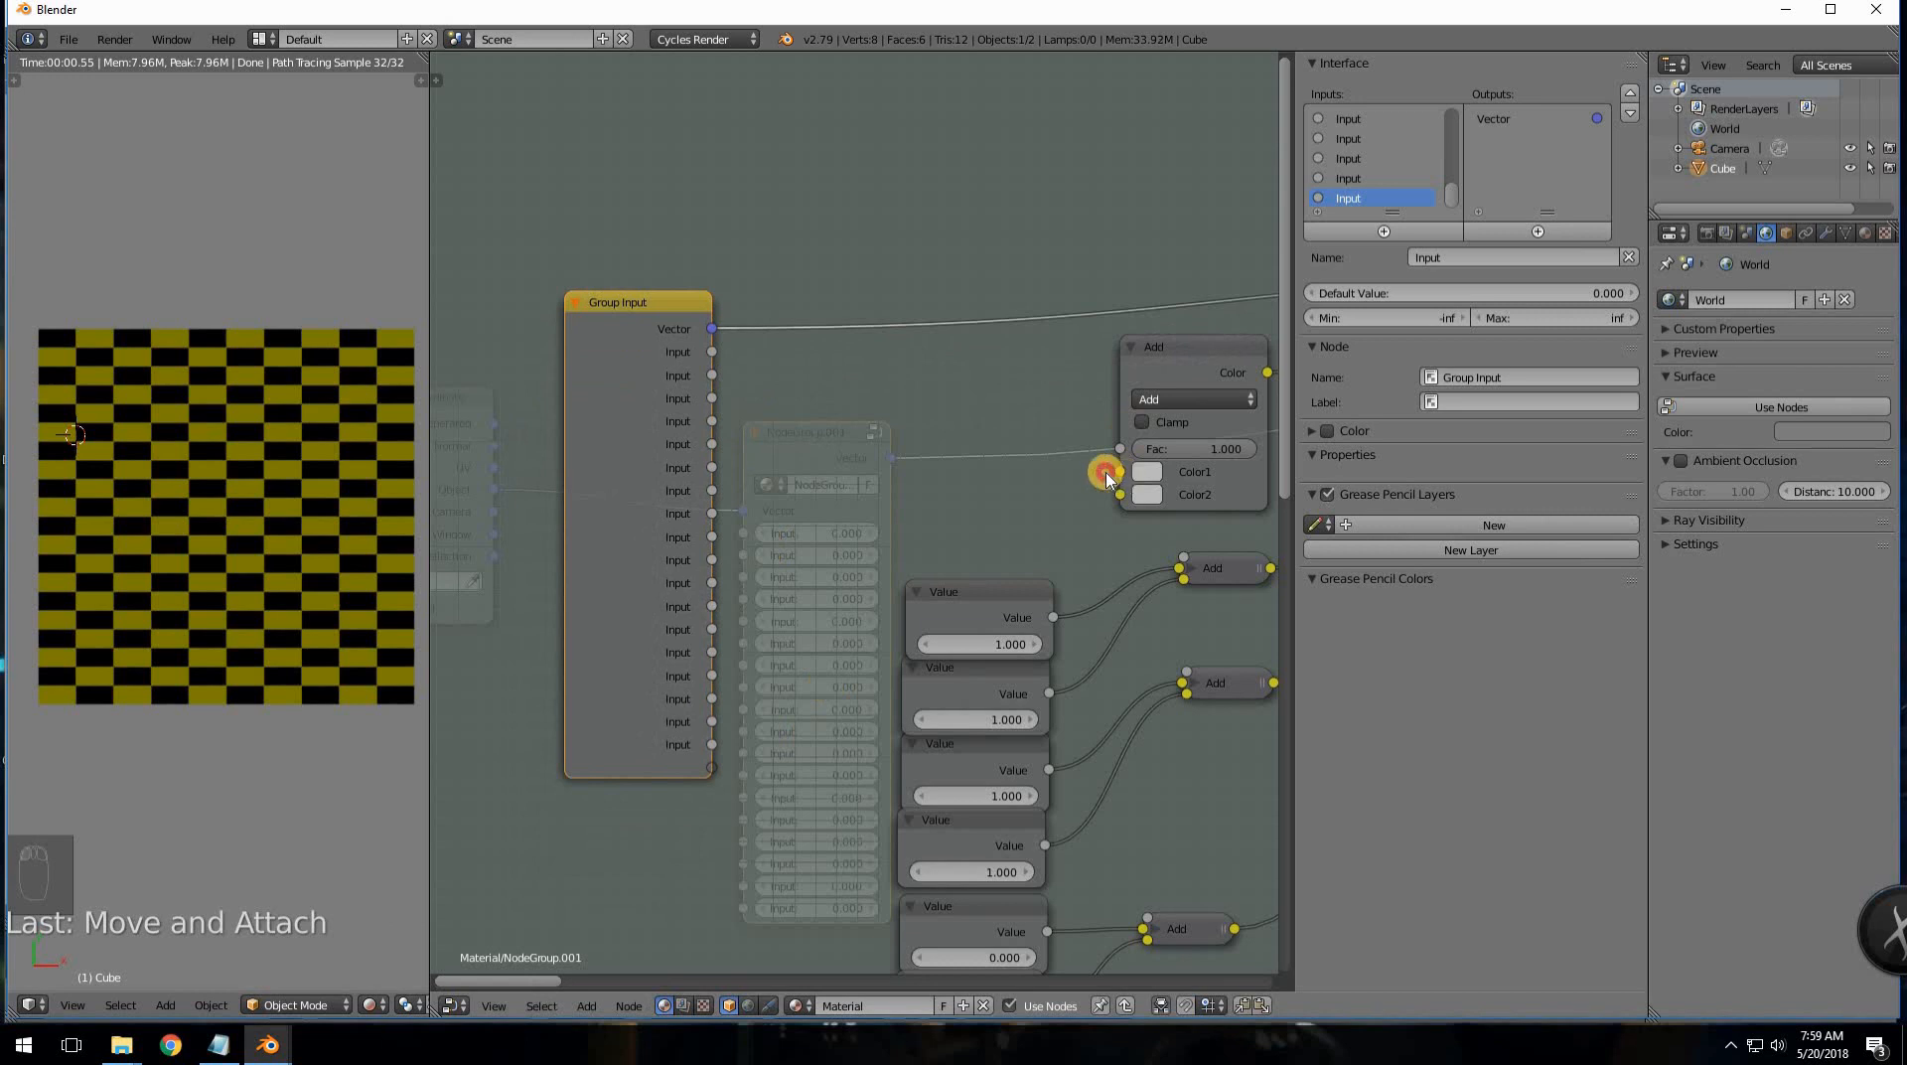
left_click_drag(1106, 474, 711, 374)
left_click(974, 590)
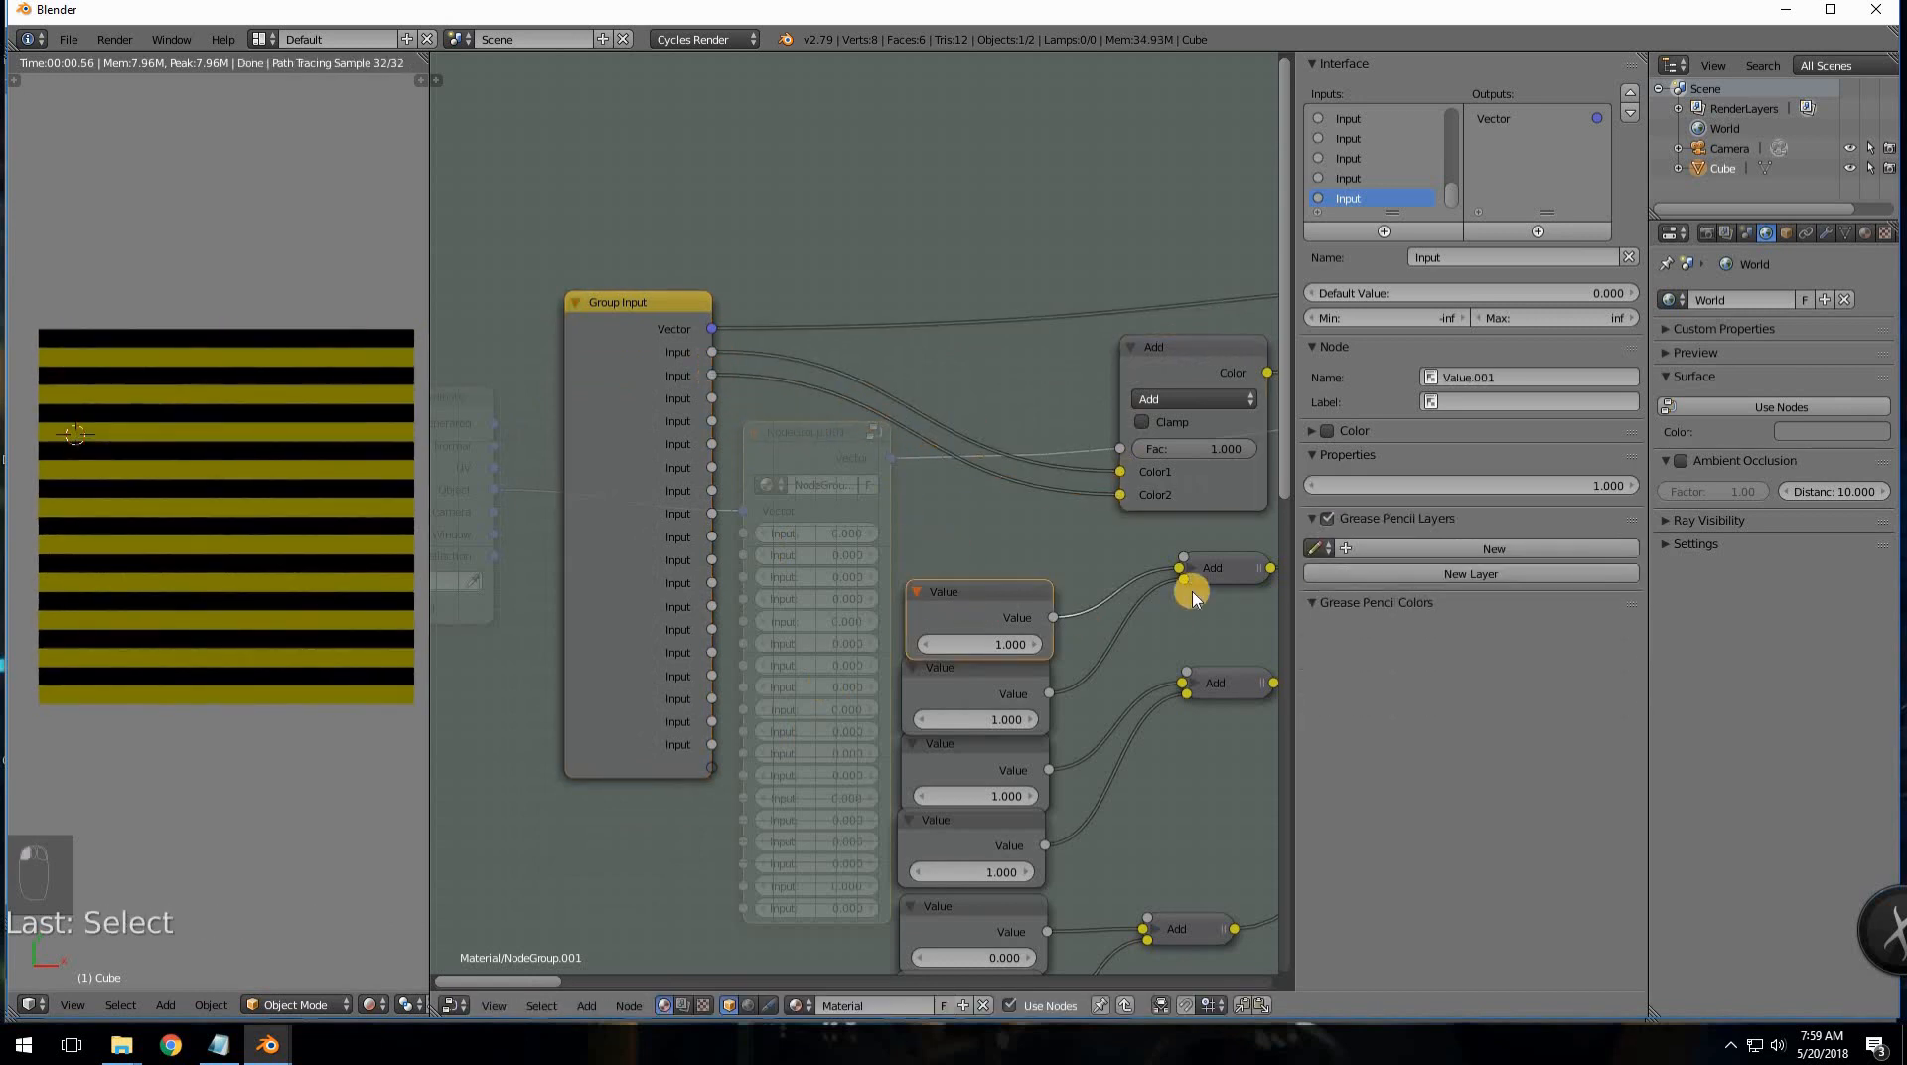
key("x")
key("x")
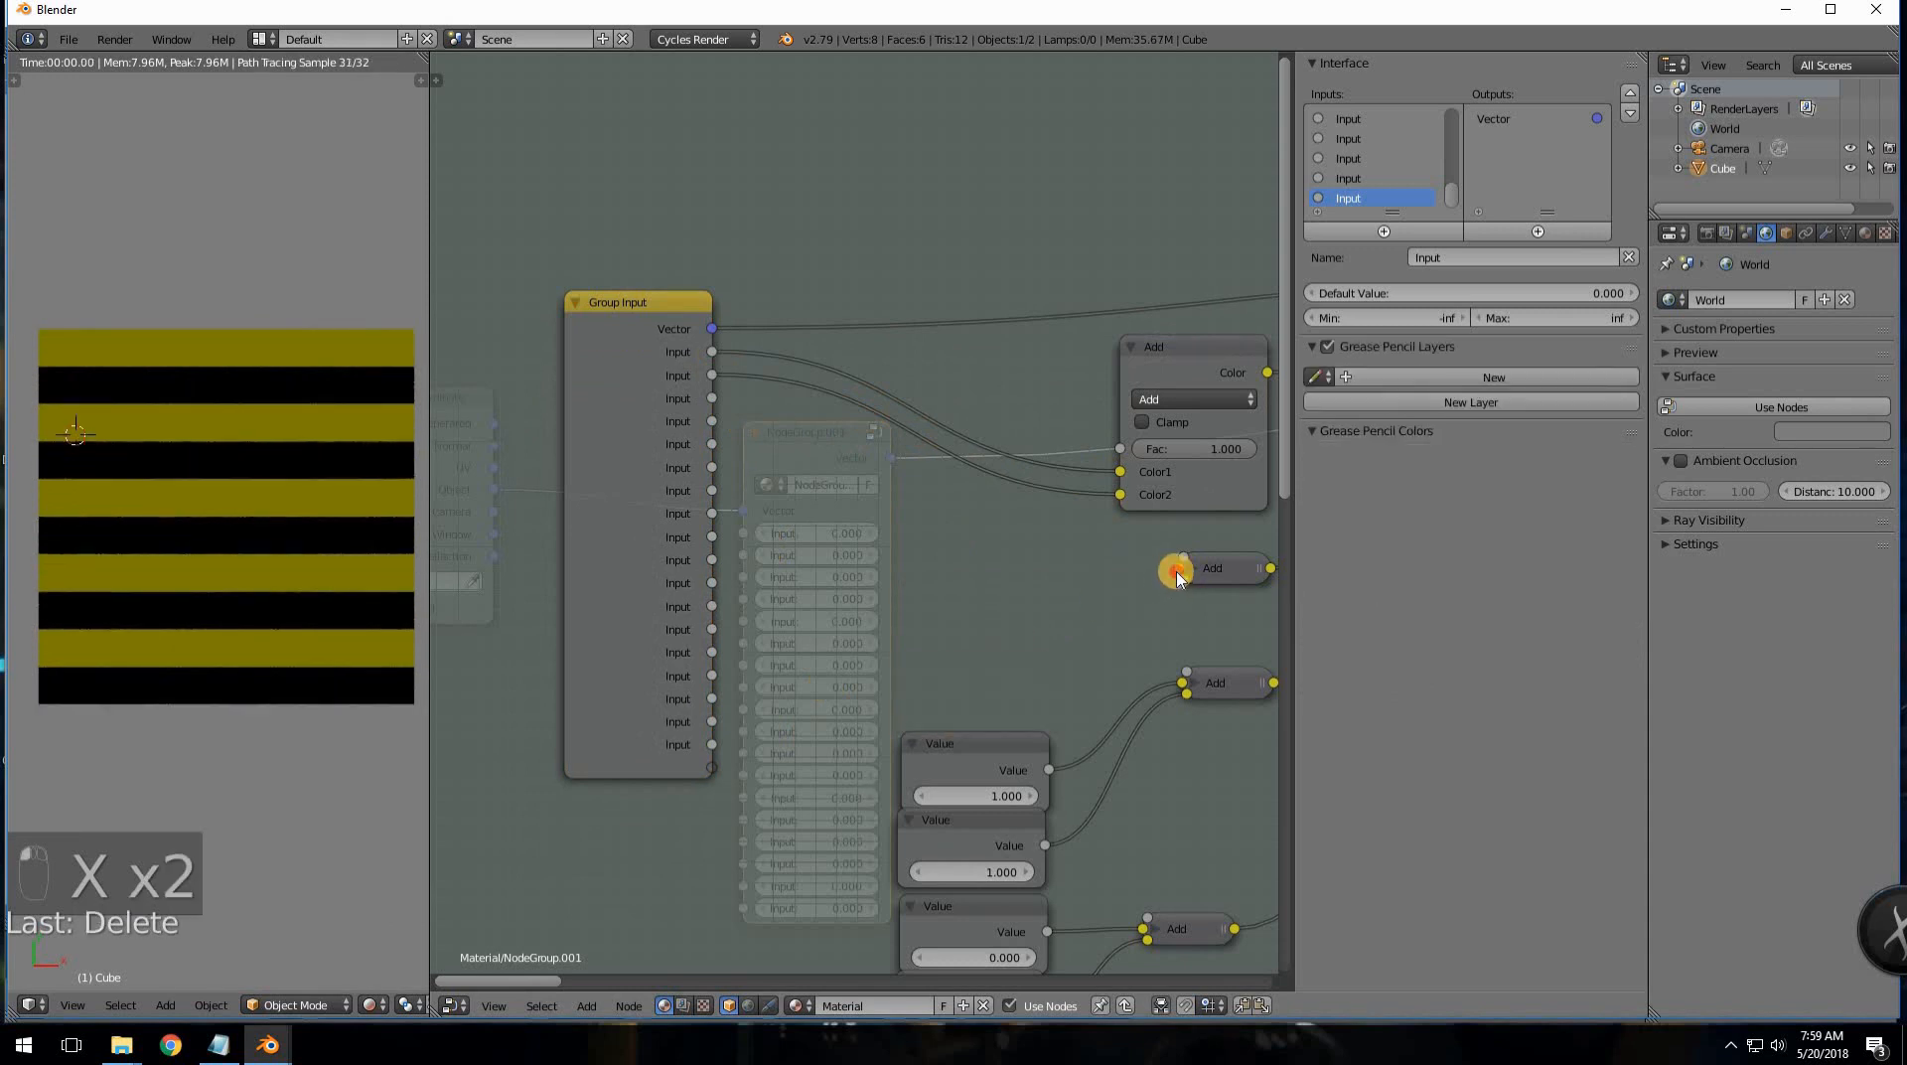
left_click_drag(1177, 574, 712, 399)
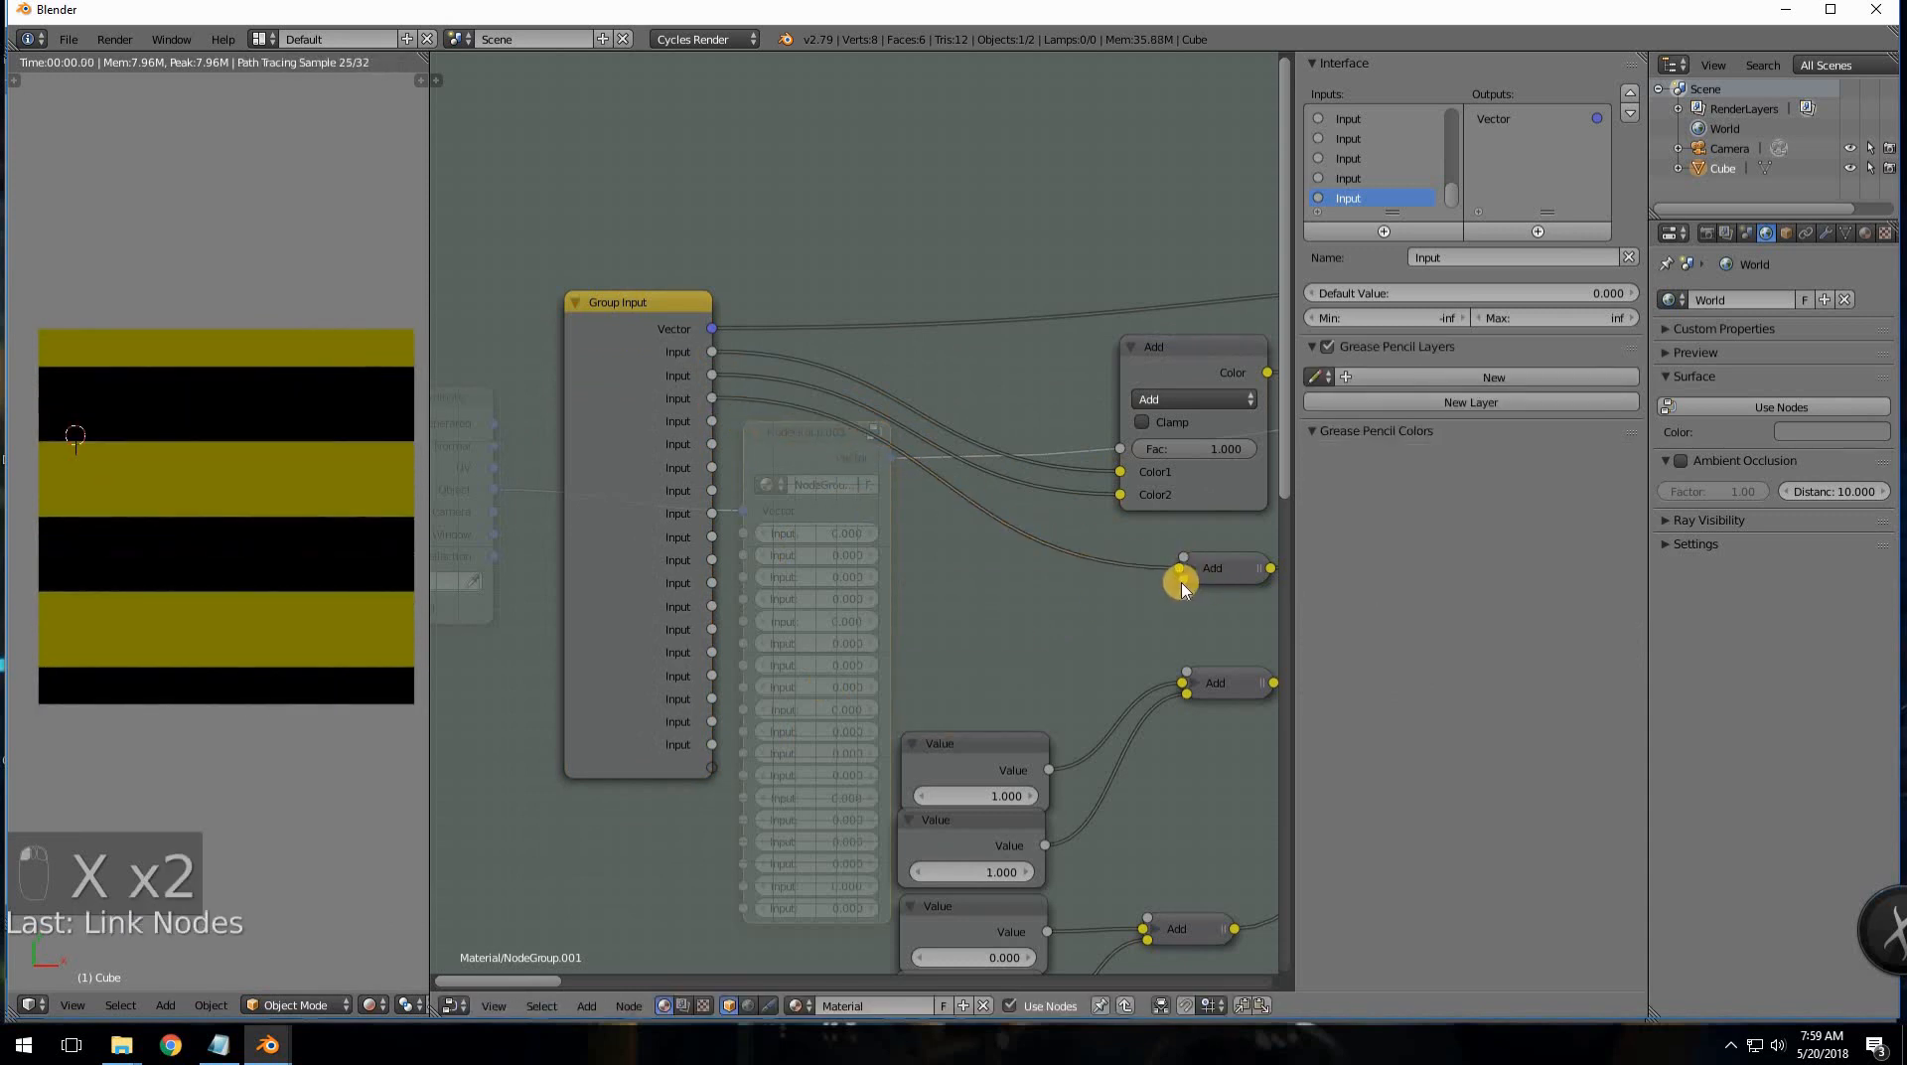
left_click_drag(1182, 586, 712, 421)
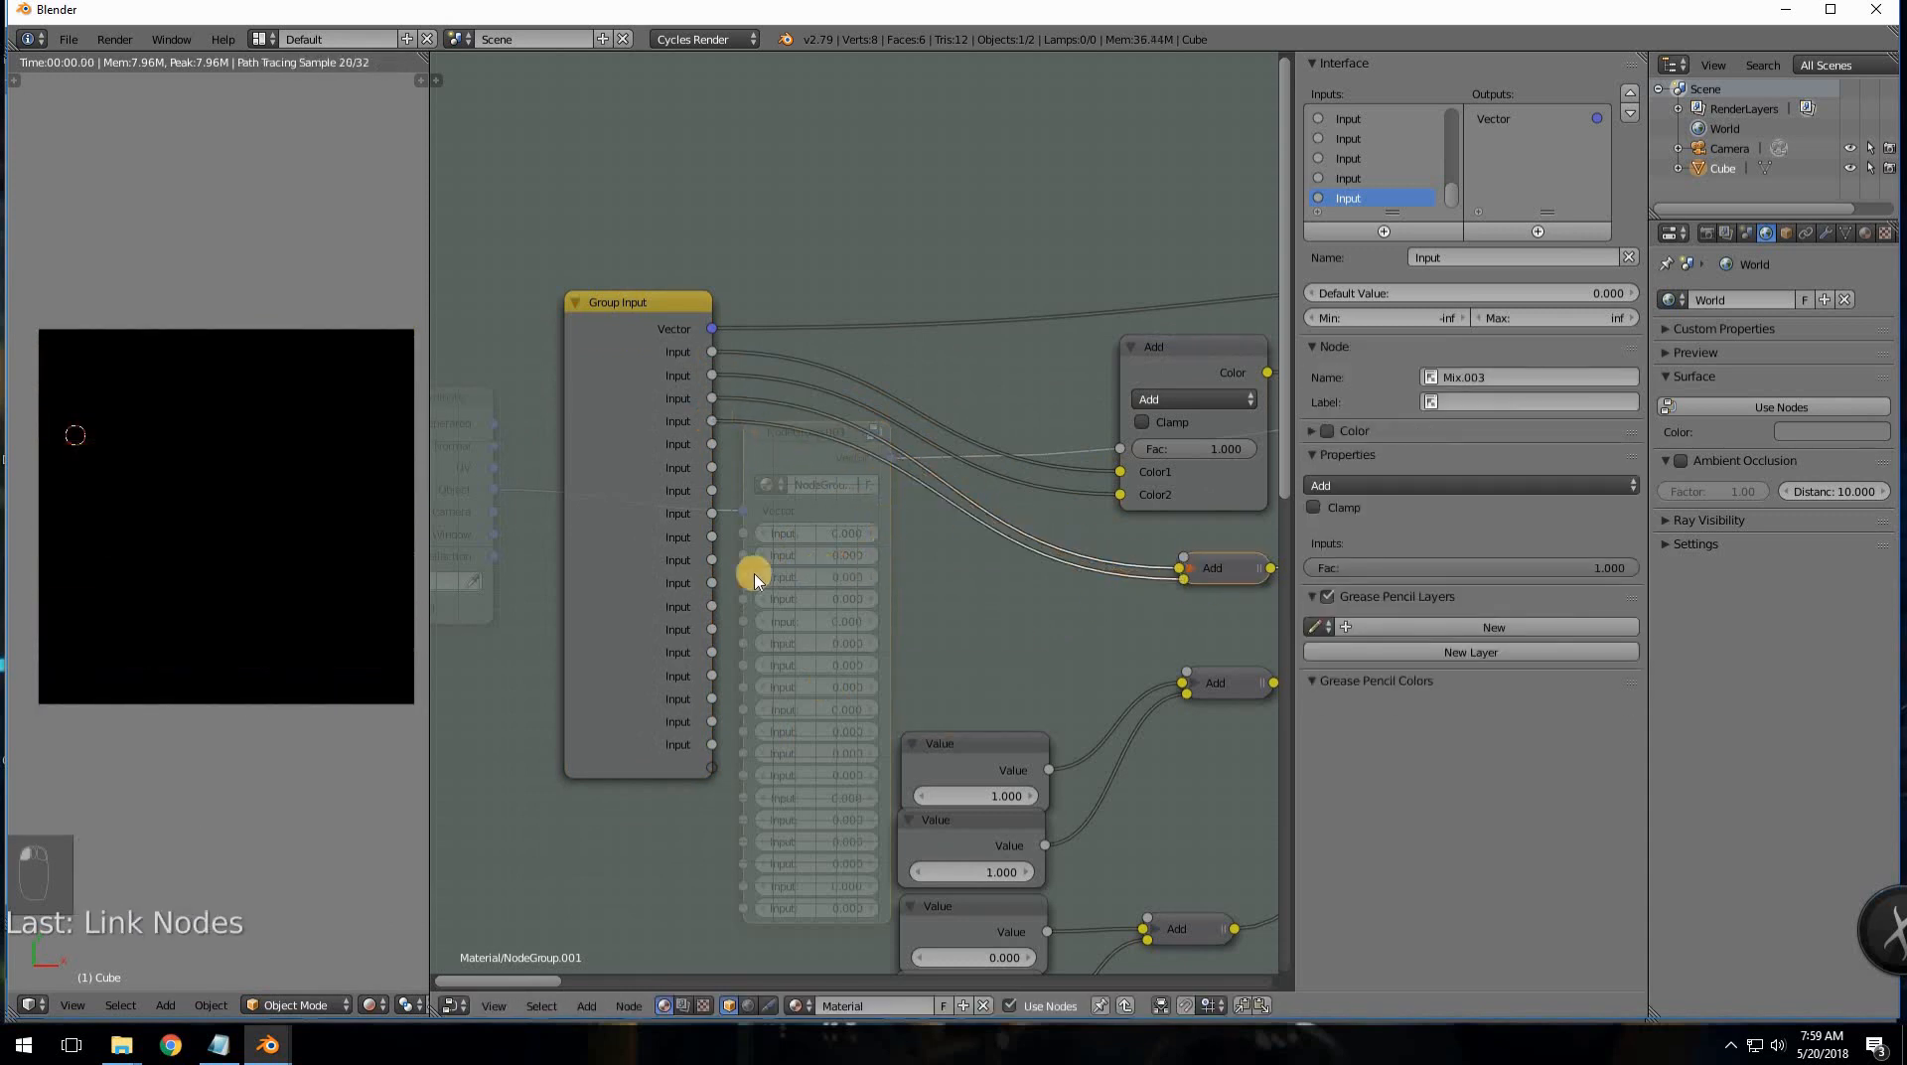
- Replace the next Value node with two Group Input links to the second Add, then begin renaming the first input
left_click(1049, 745)
key("x")
key("x")
left_click_drag(1181, 682, 713, 446)
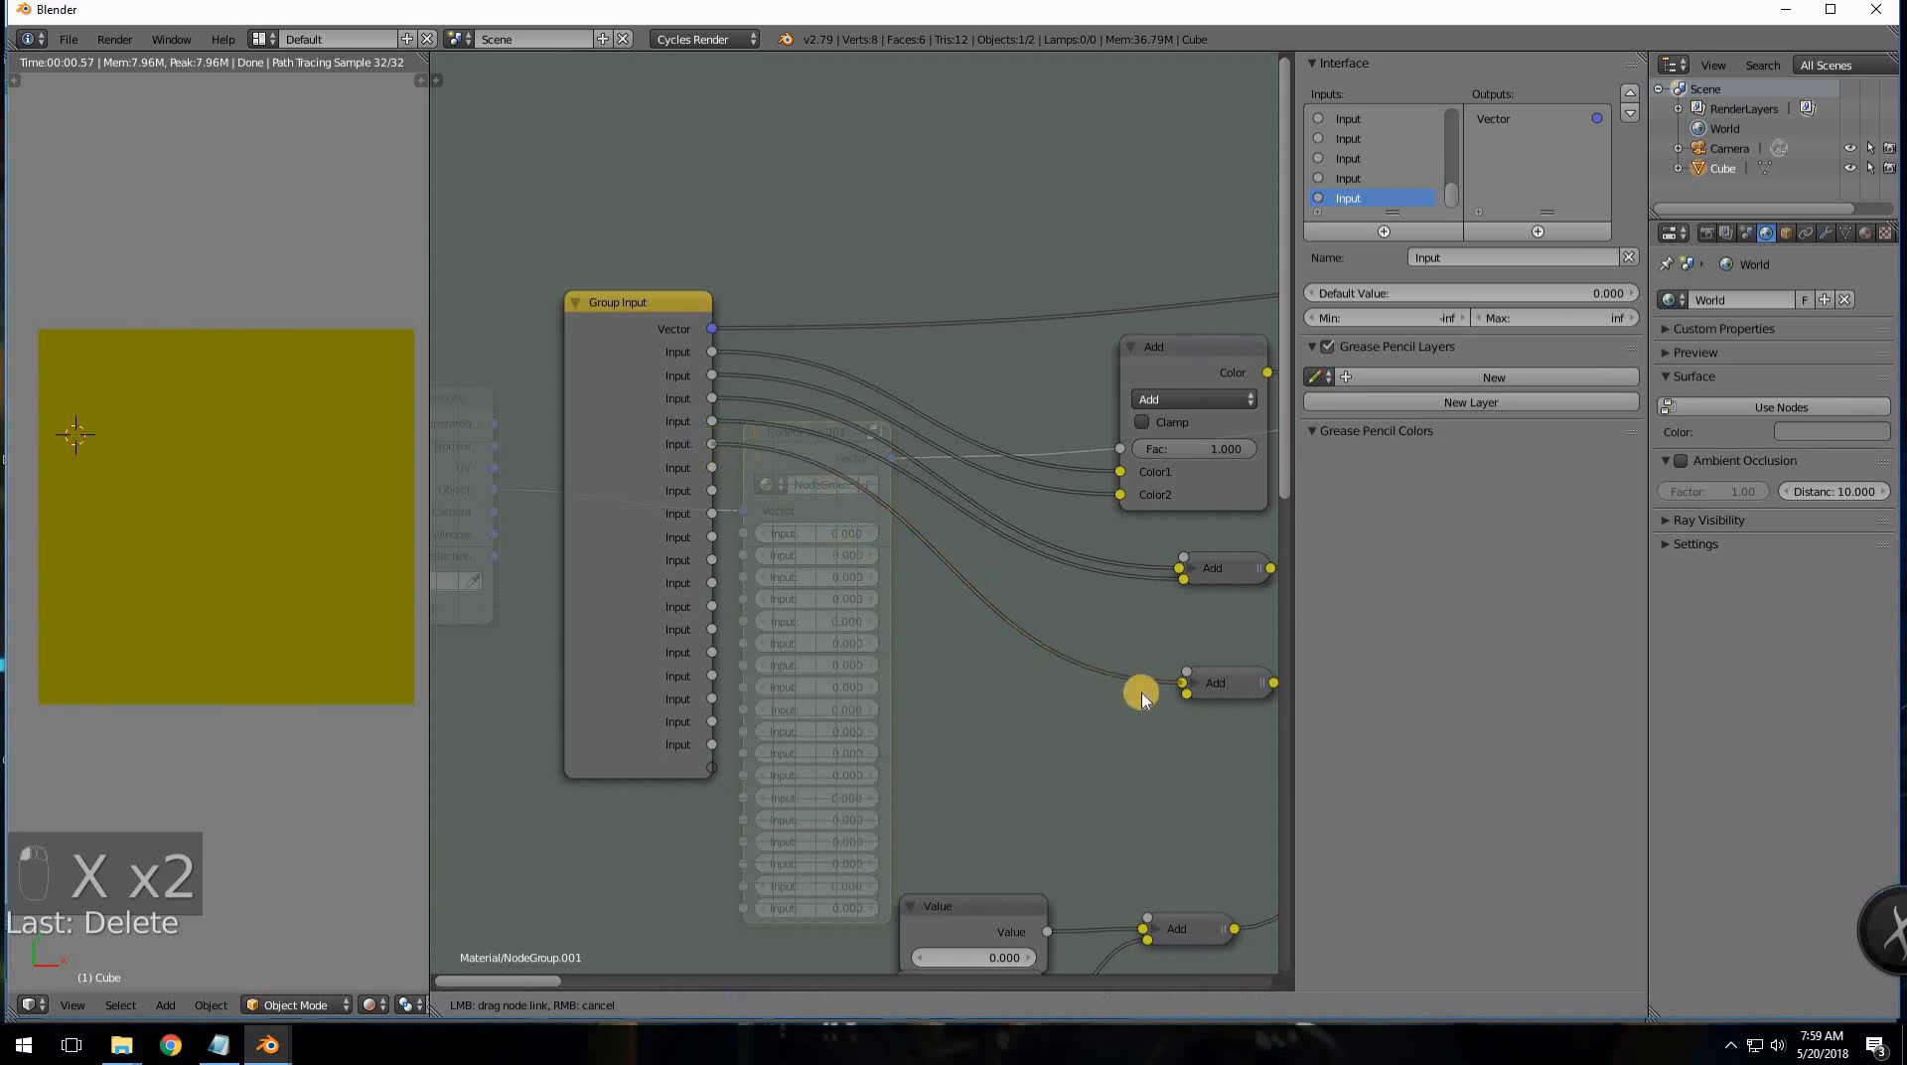
left_click_drag(1188, 695, 711, 467)
left_click_drag(1450, 190, 1502, 46)
left_click(1489, 253)
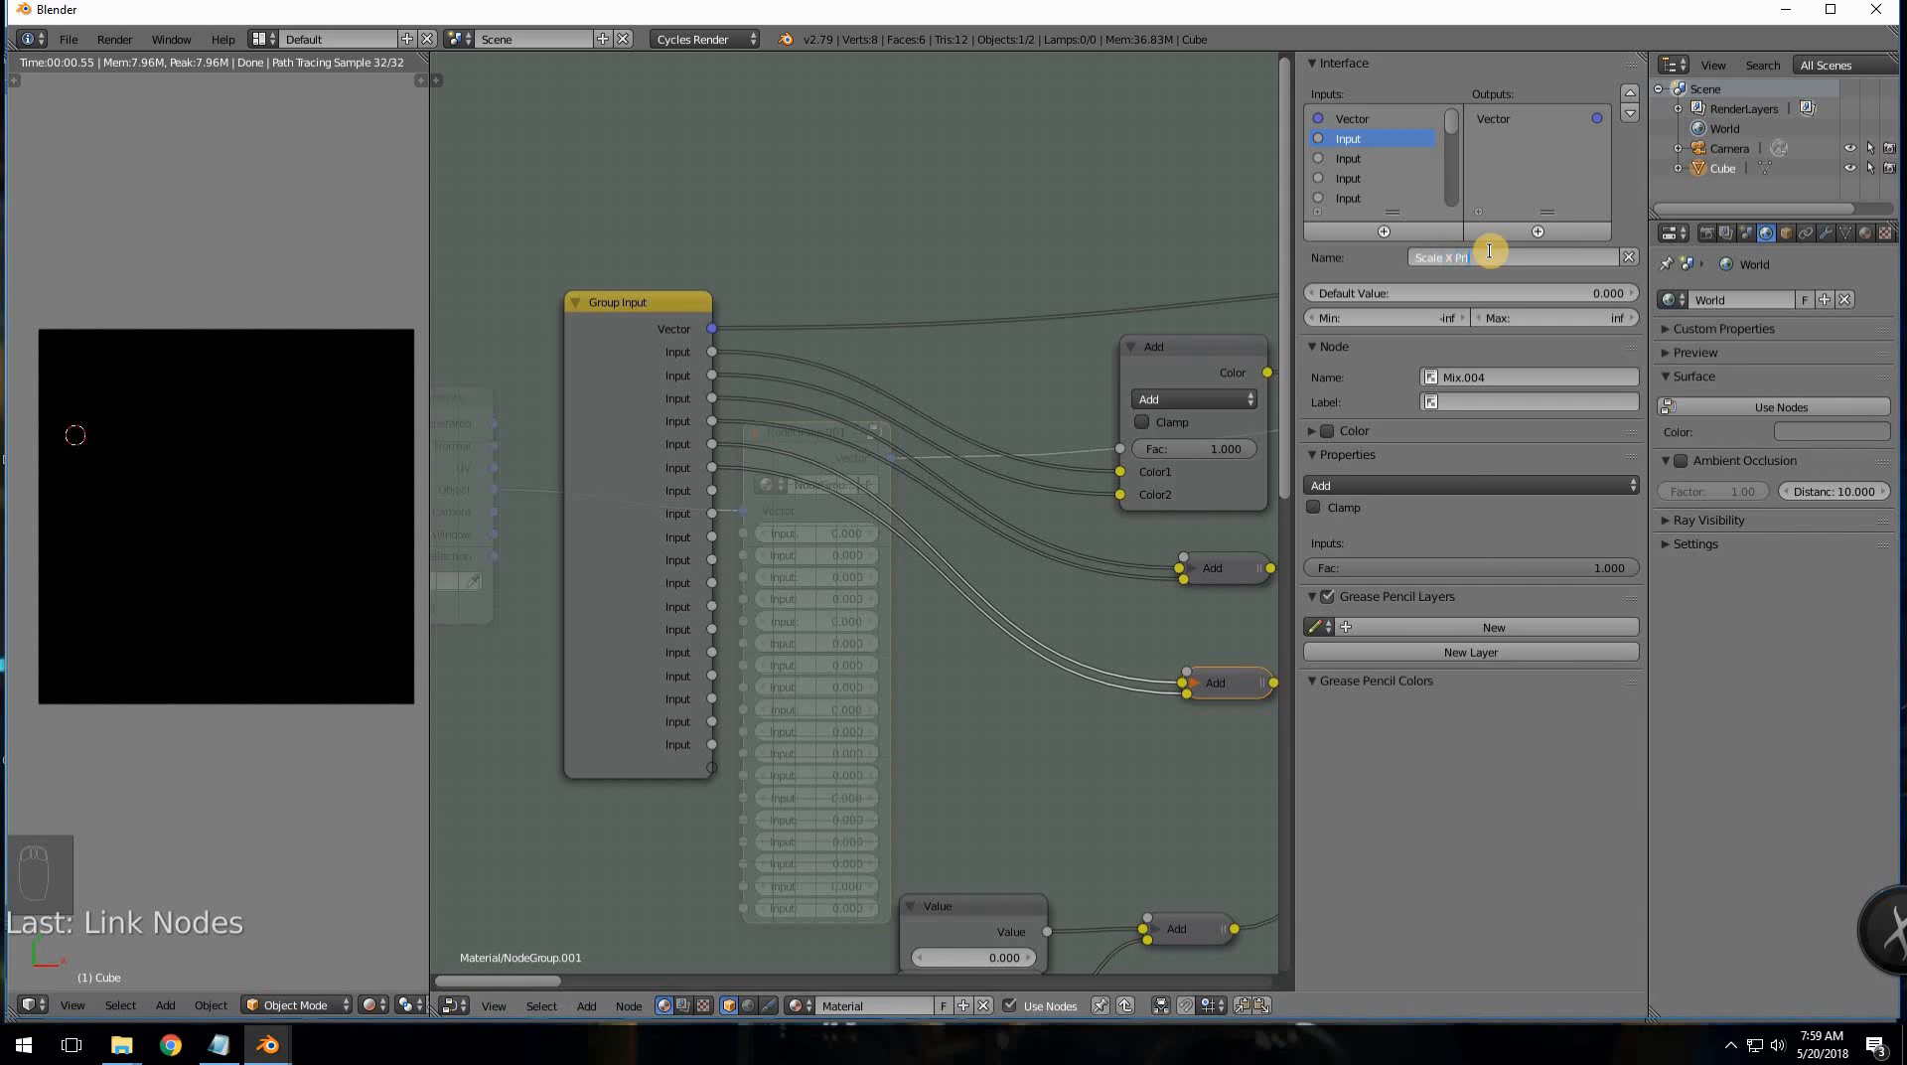
- Rename the first two group inputs to Scale X Primary and Scale X Secondary
type("Scale X Primary")
key("Return")
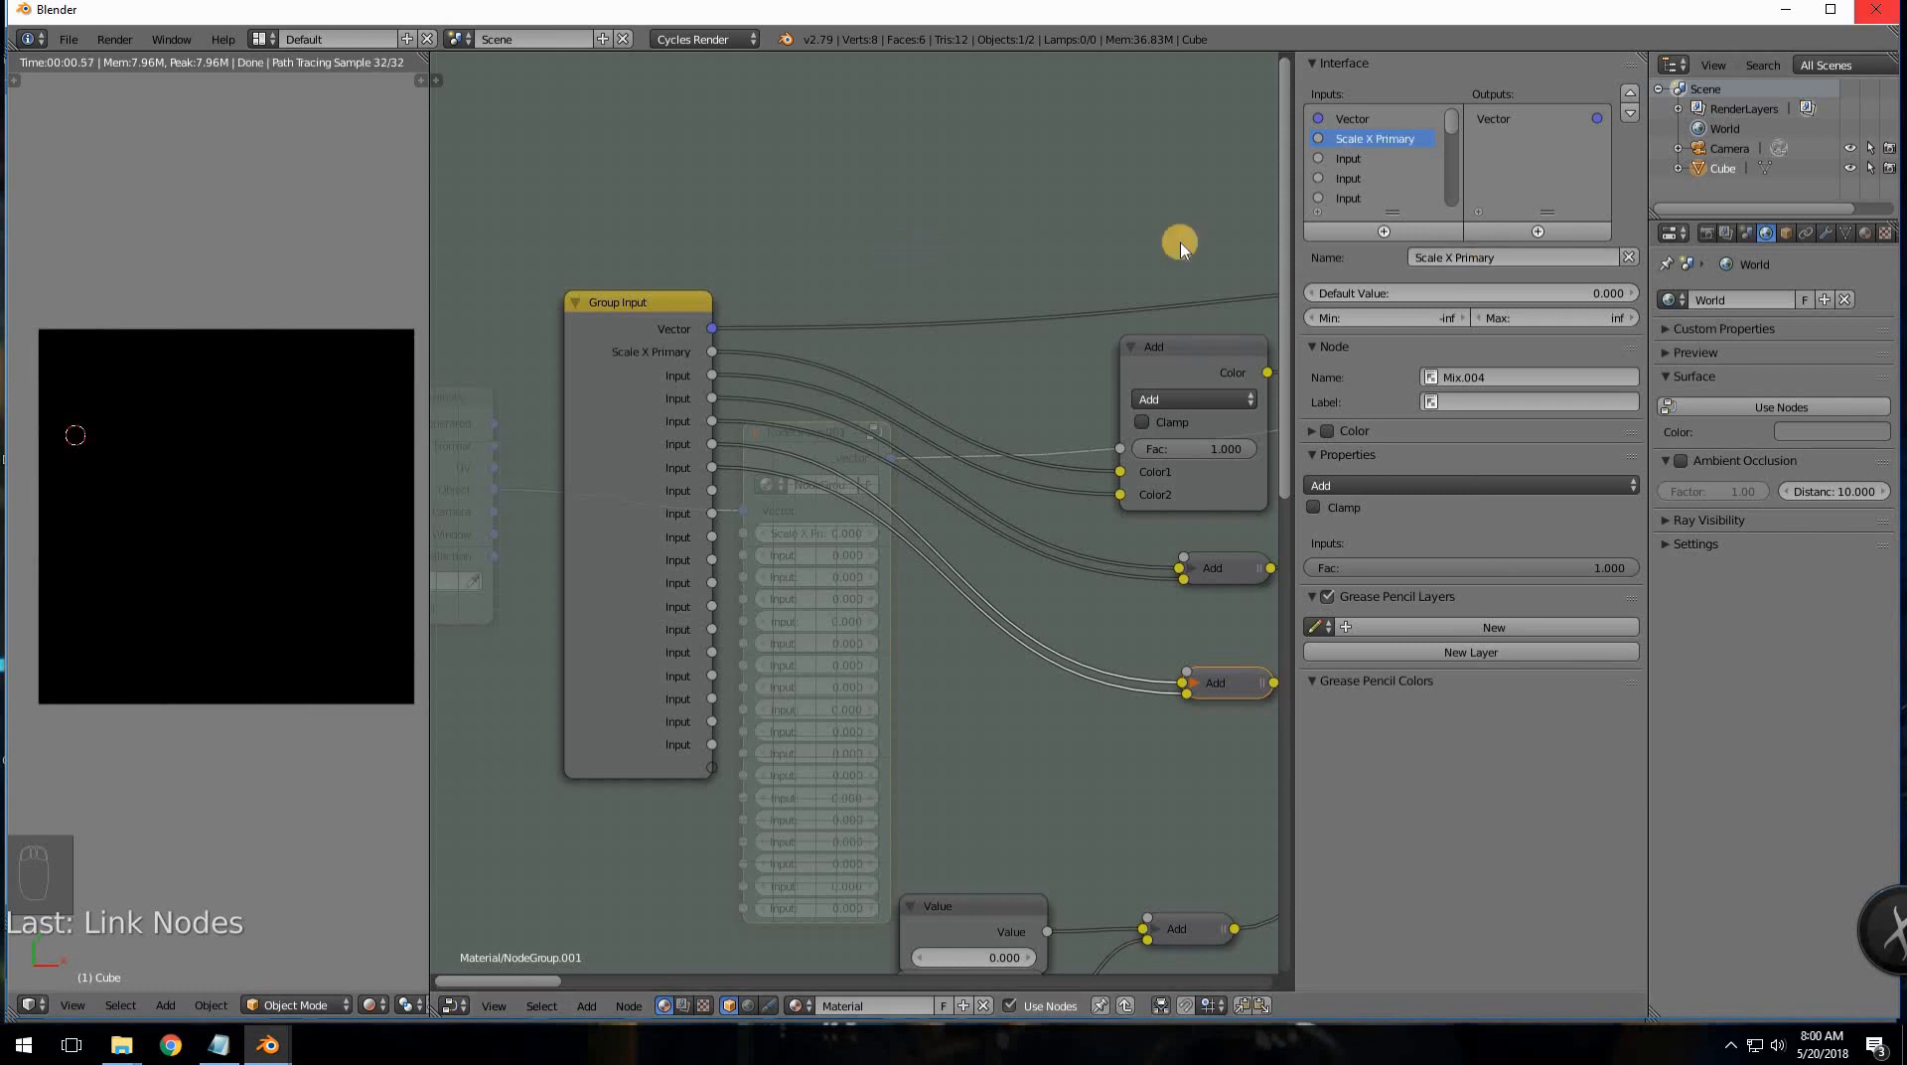
left_click(1367, 165)
left_click(1450, 250)
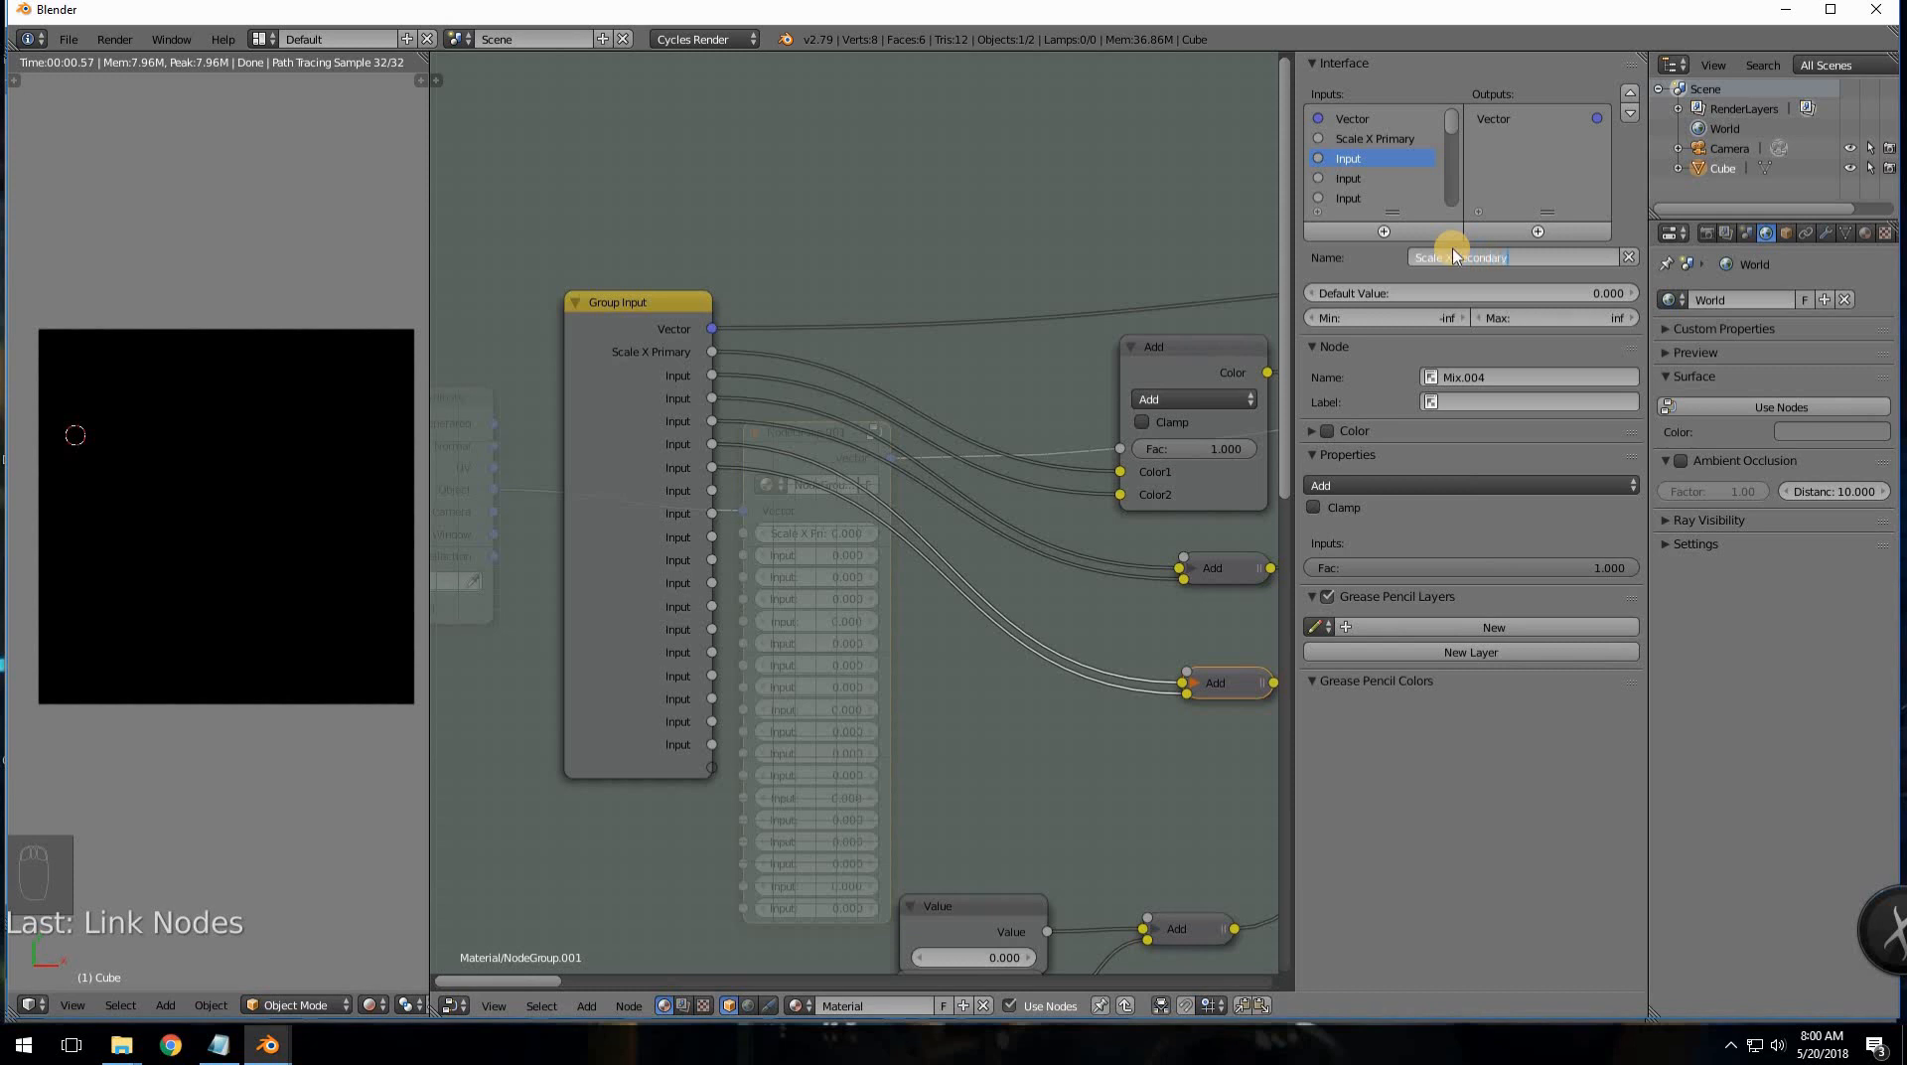
key("Return")
- Set Scale X Primary's default value to 1
right_click(663, 354)
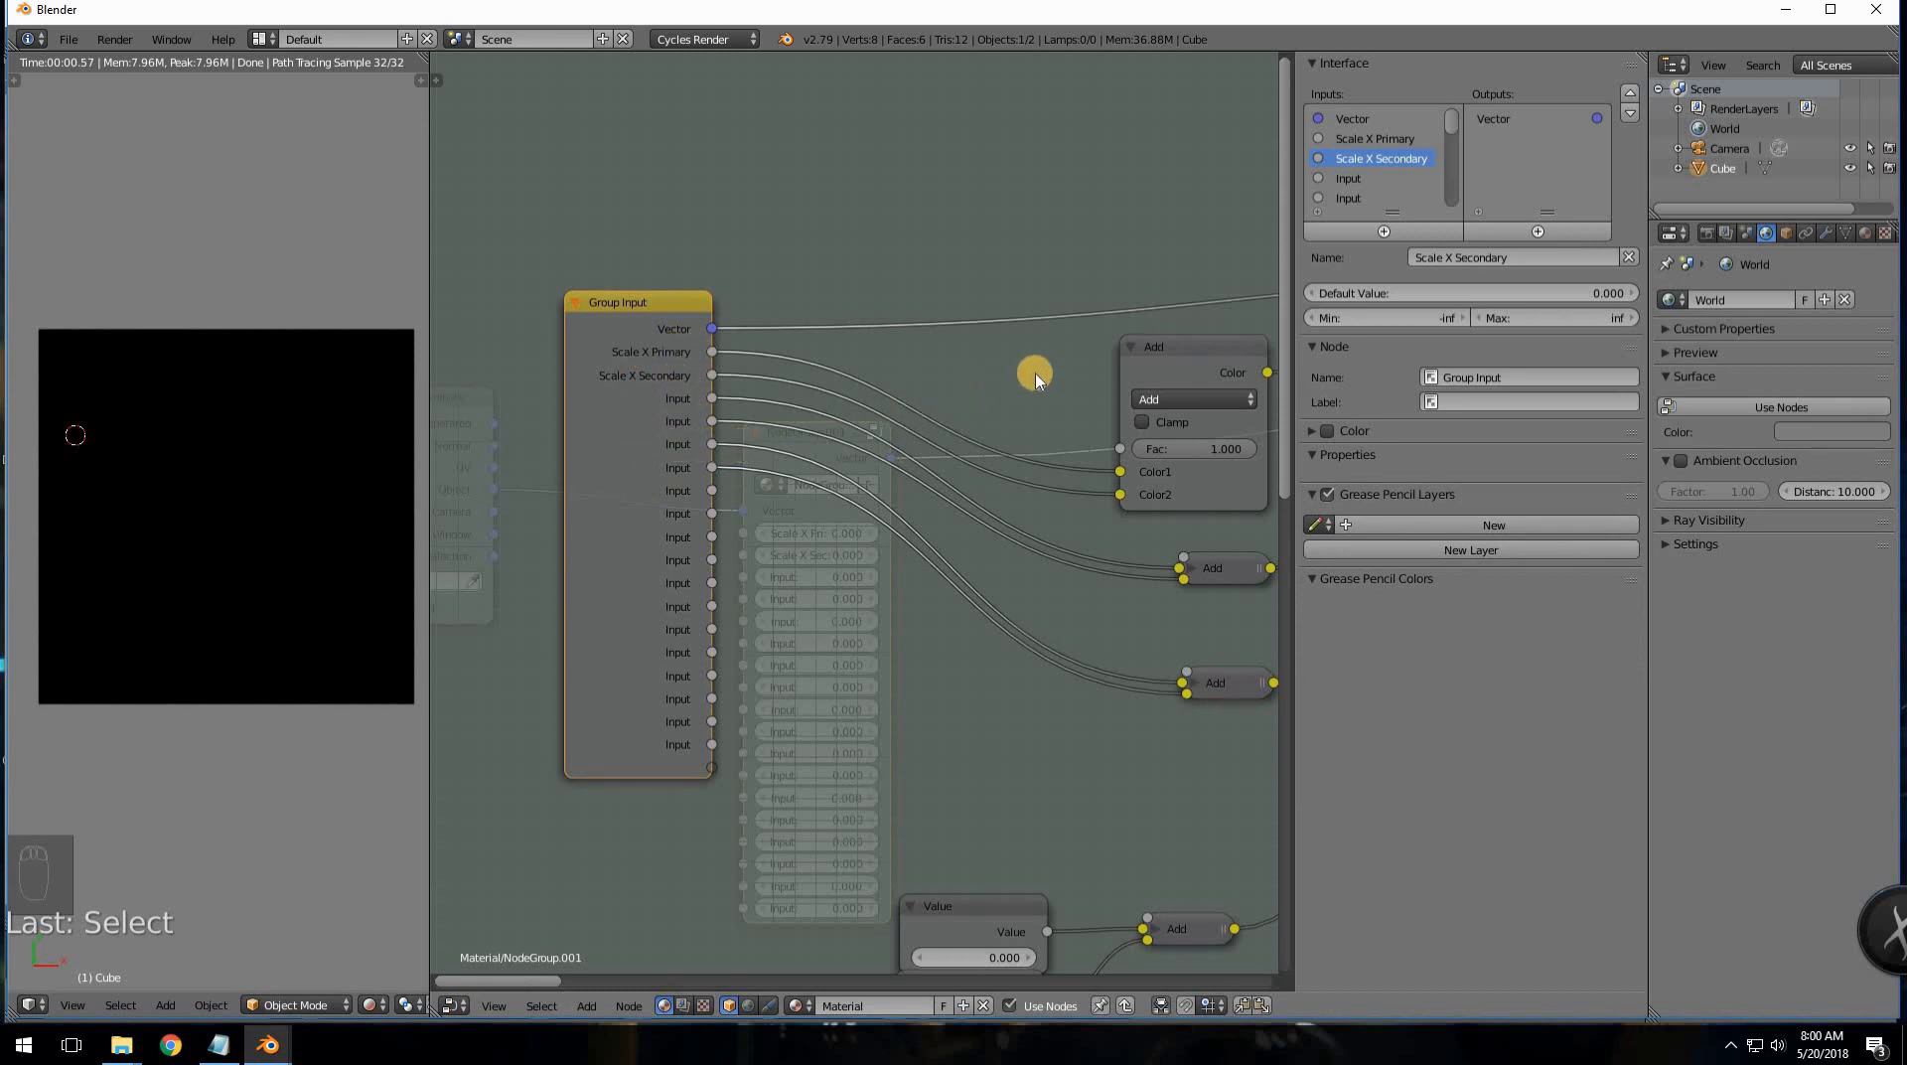
middle_click_drag(1034, 377, 851, 421)
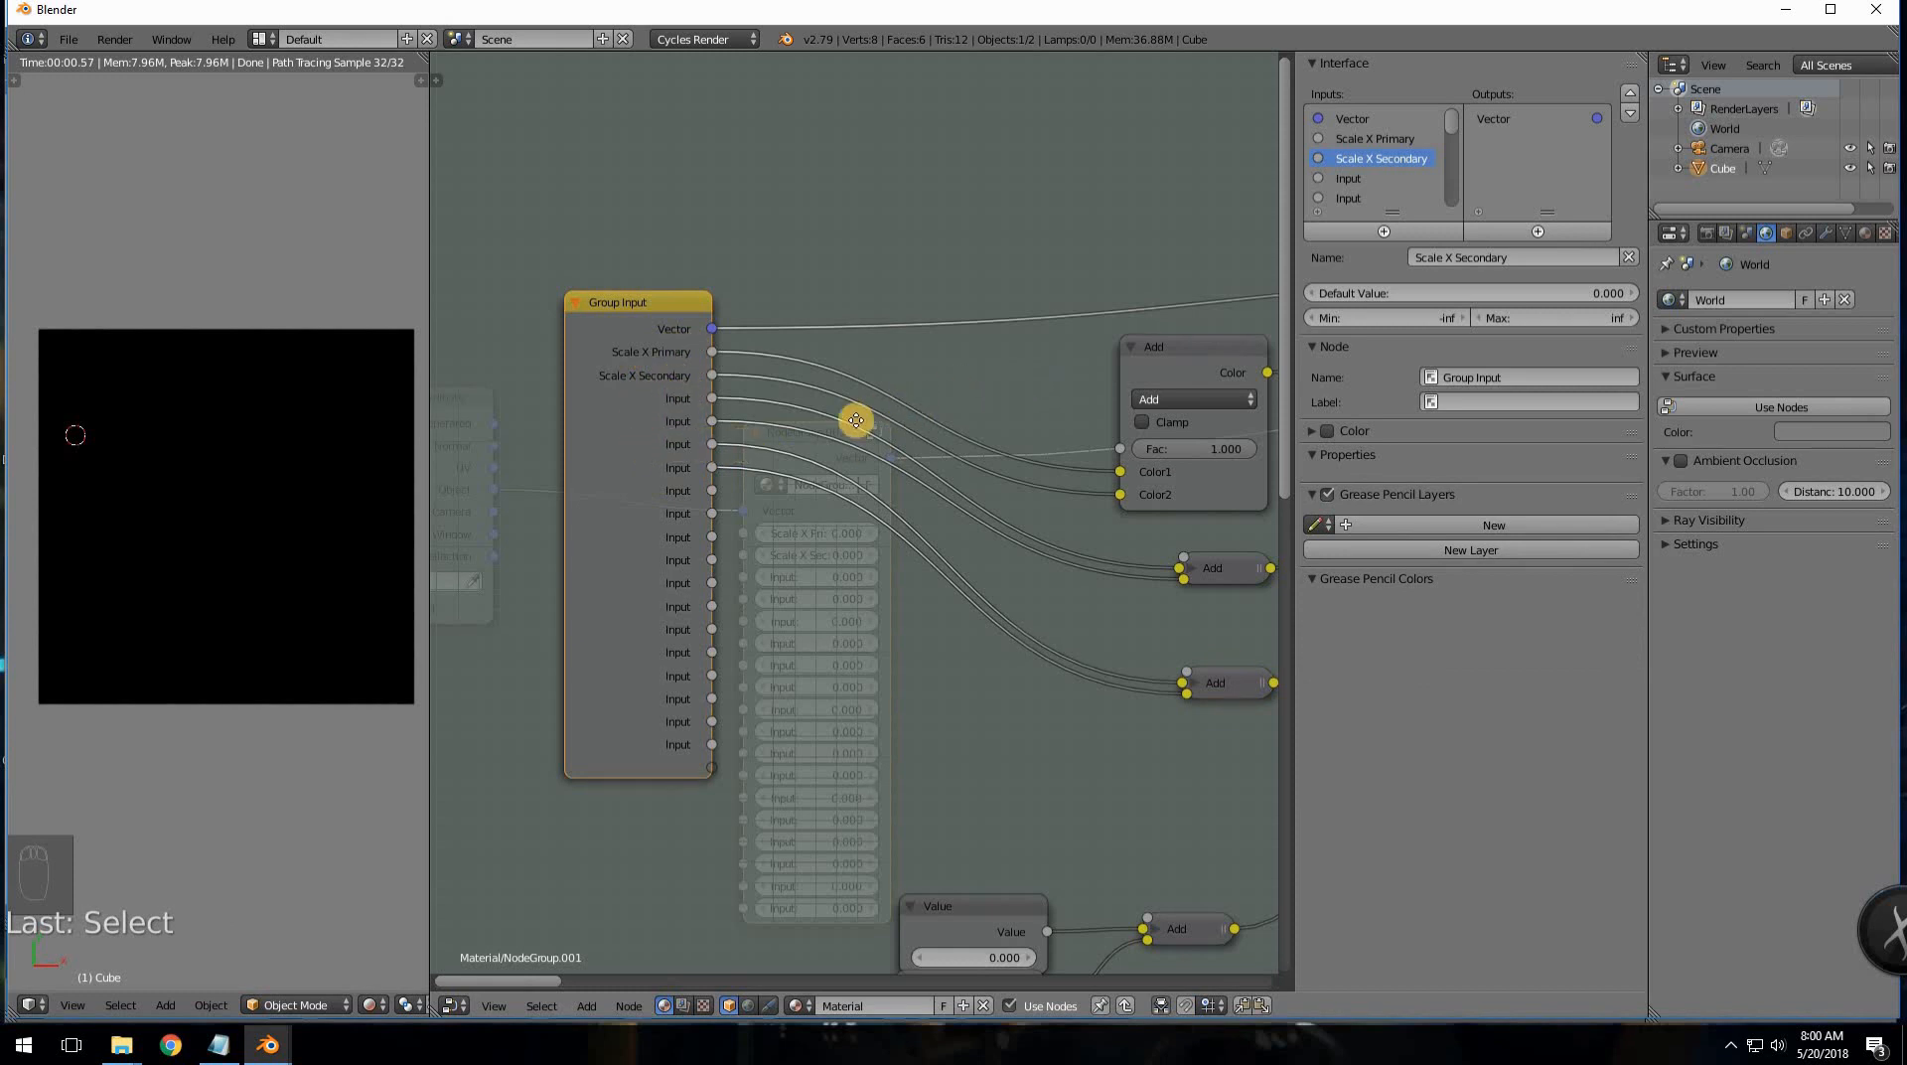
left_click(1388, 139)
left_click(1523, 292)
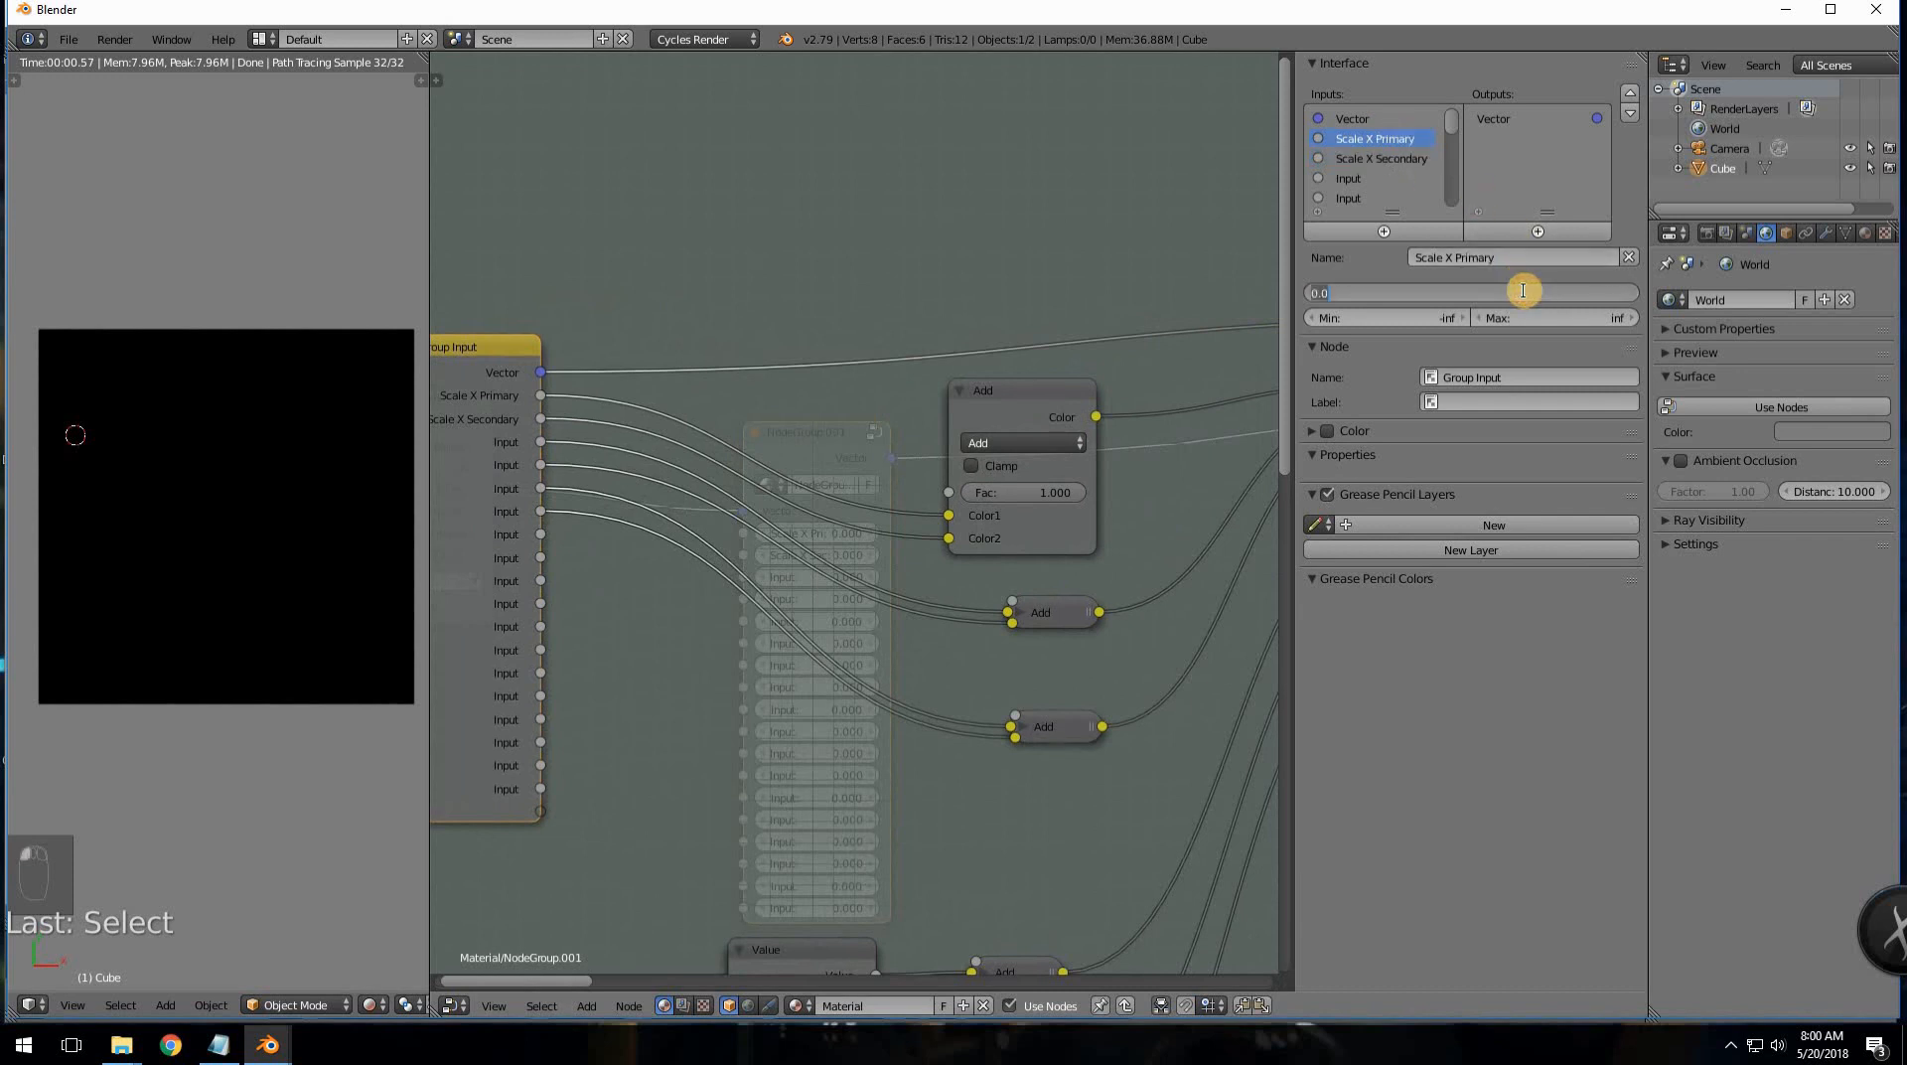
type("1")
key("Return")
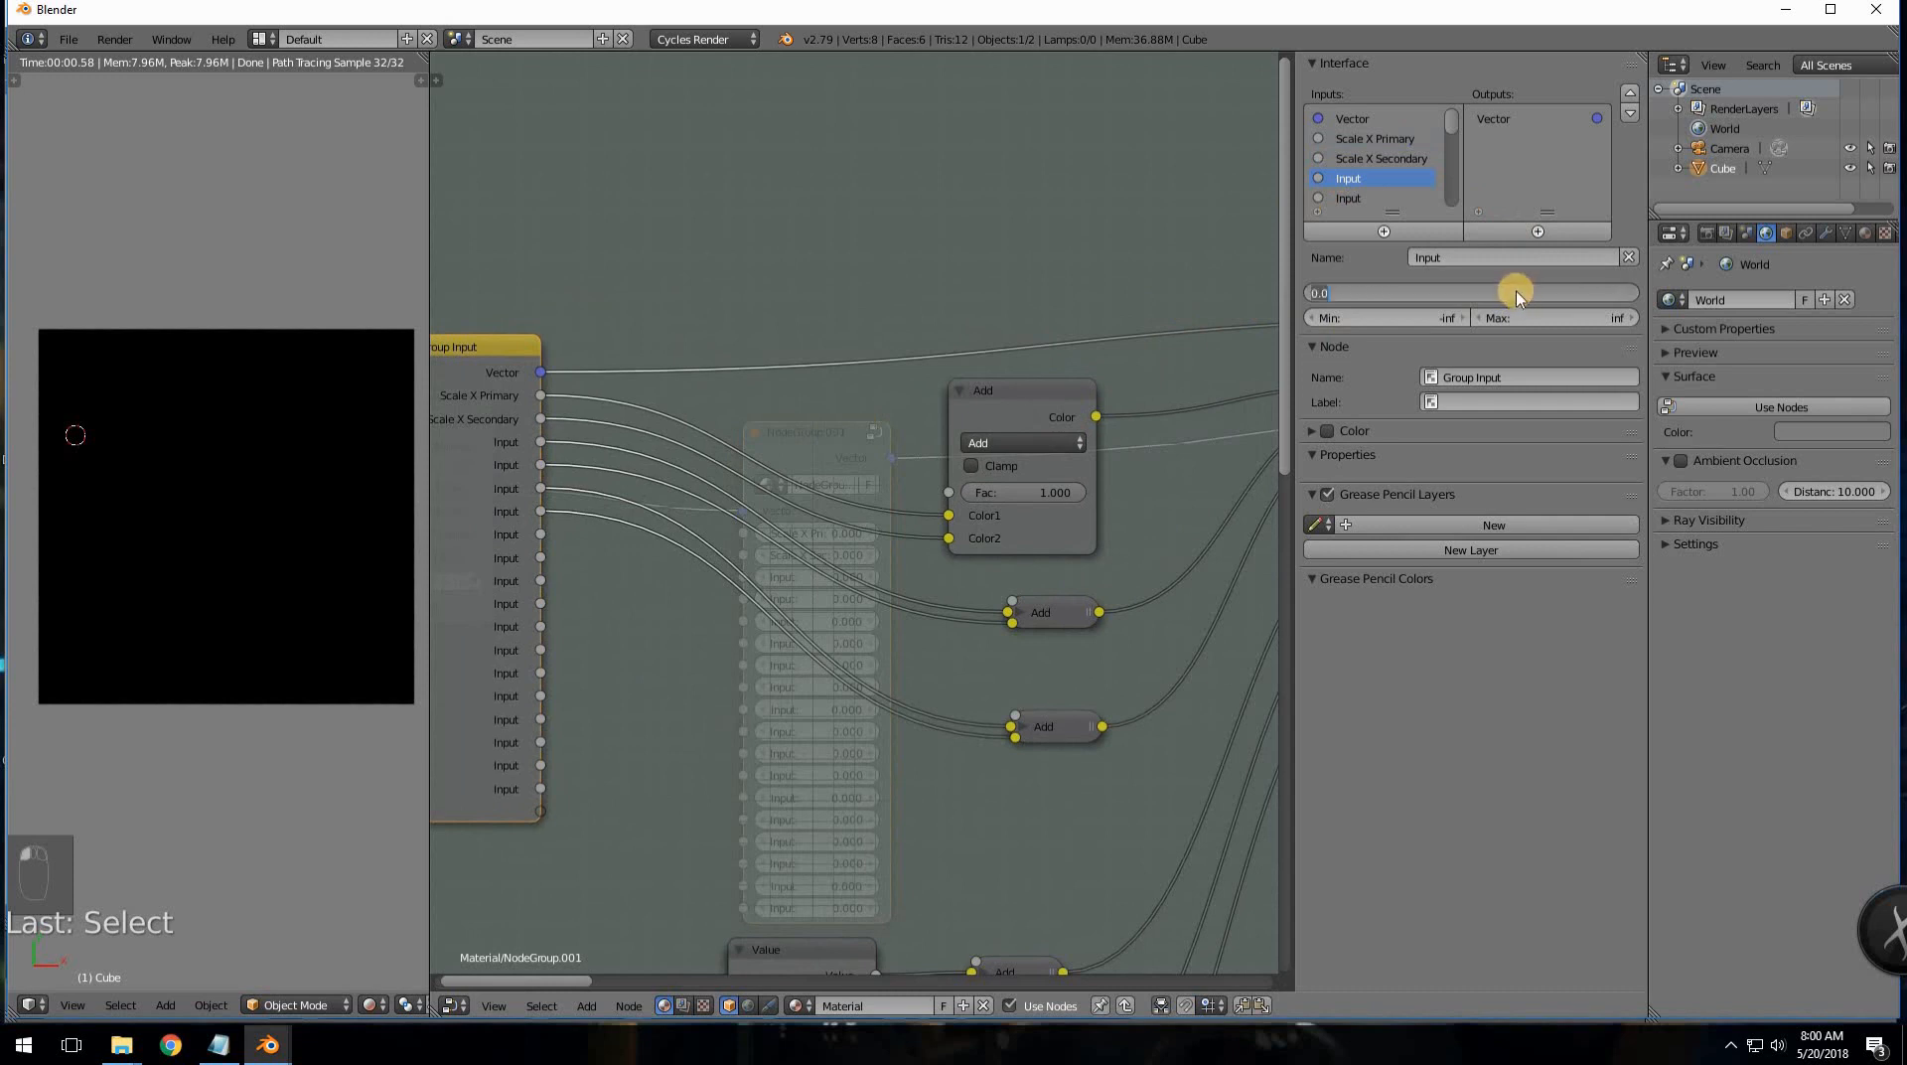
- Exit the group to the material tree and edit the group node's Scale X Primary field
left_click(1439, 181)
scroll(1358, 199, "down", 1)
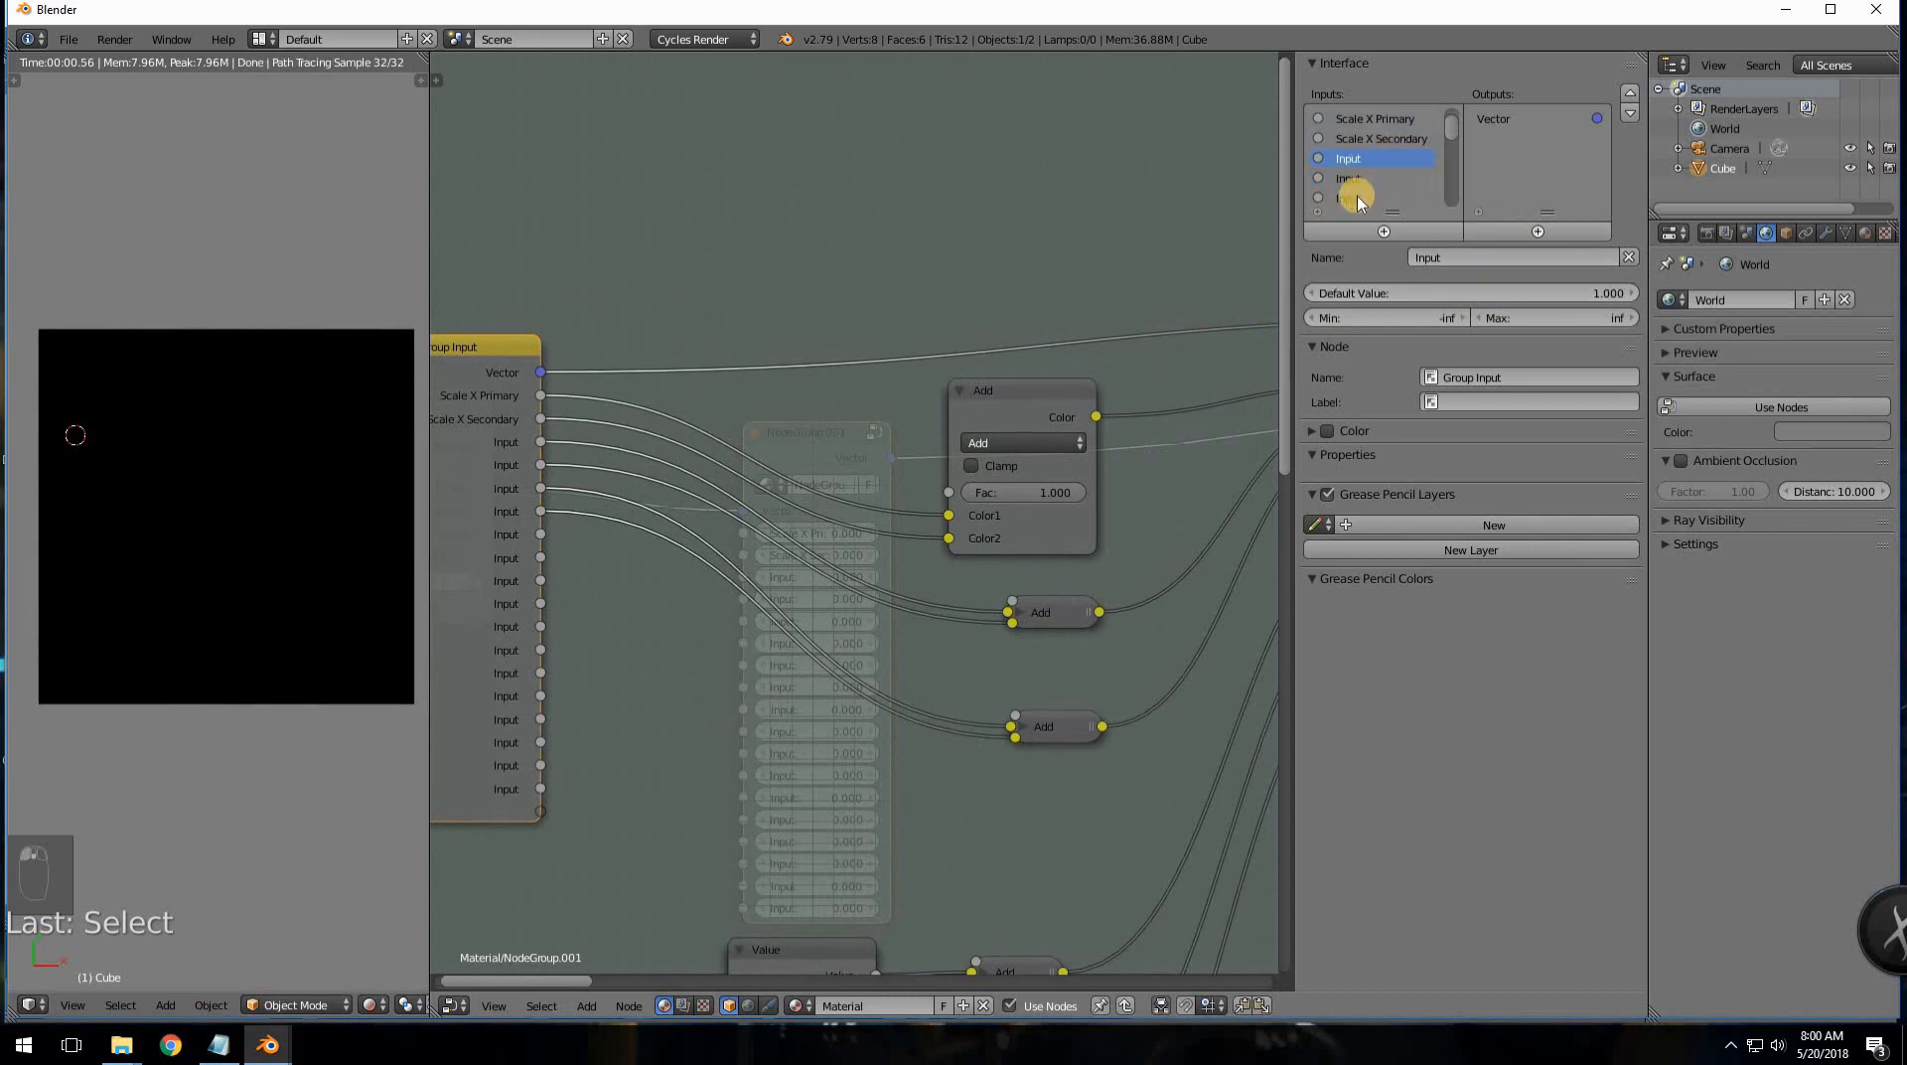
left_click(1401, 238)
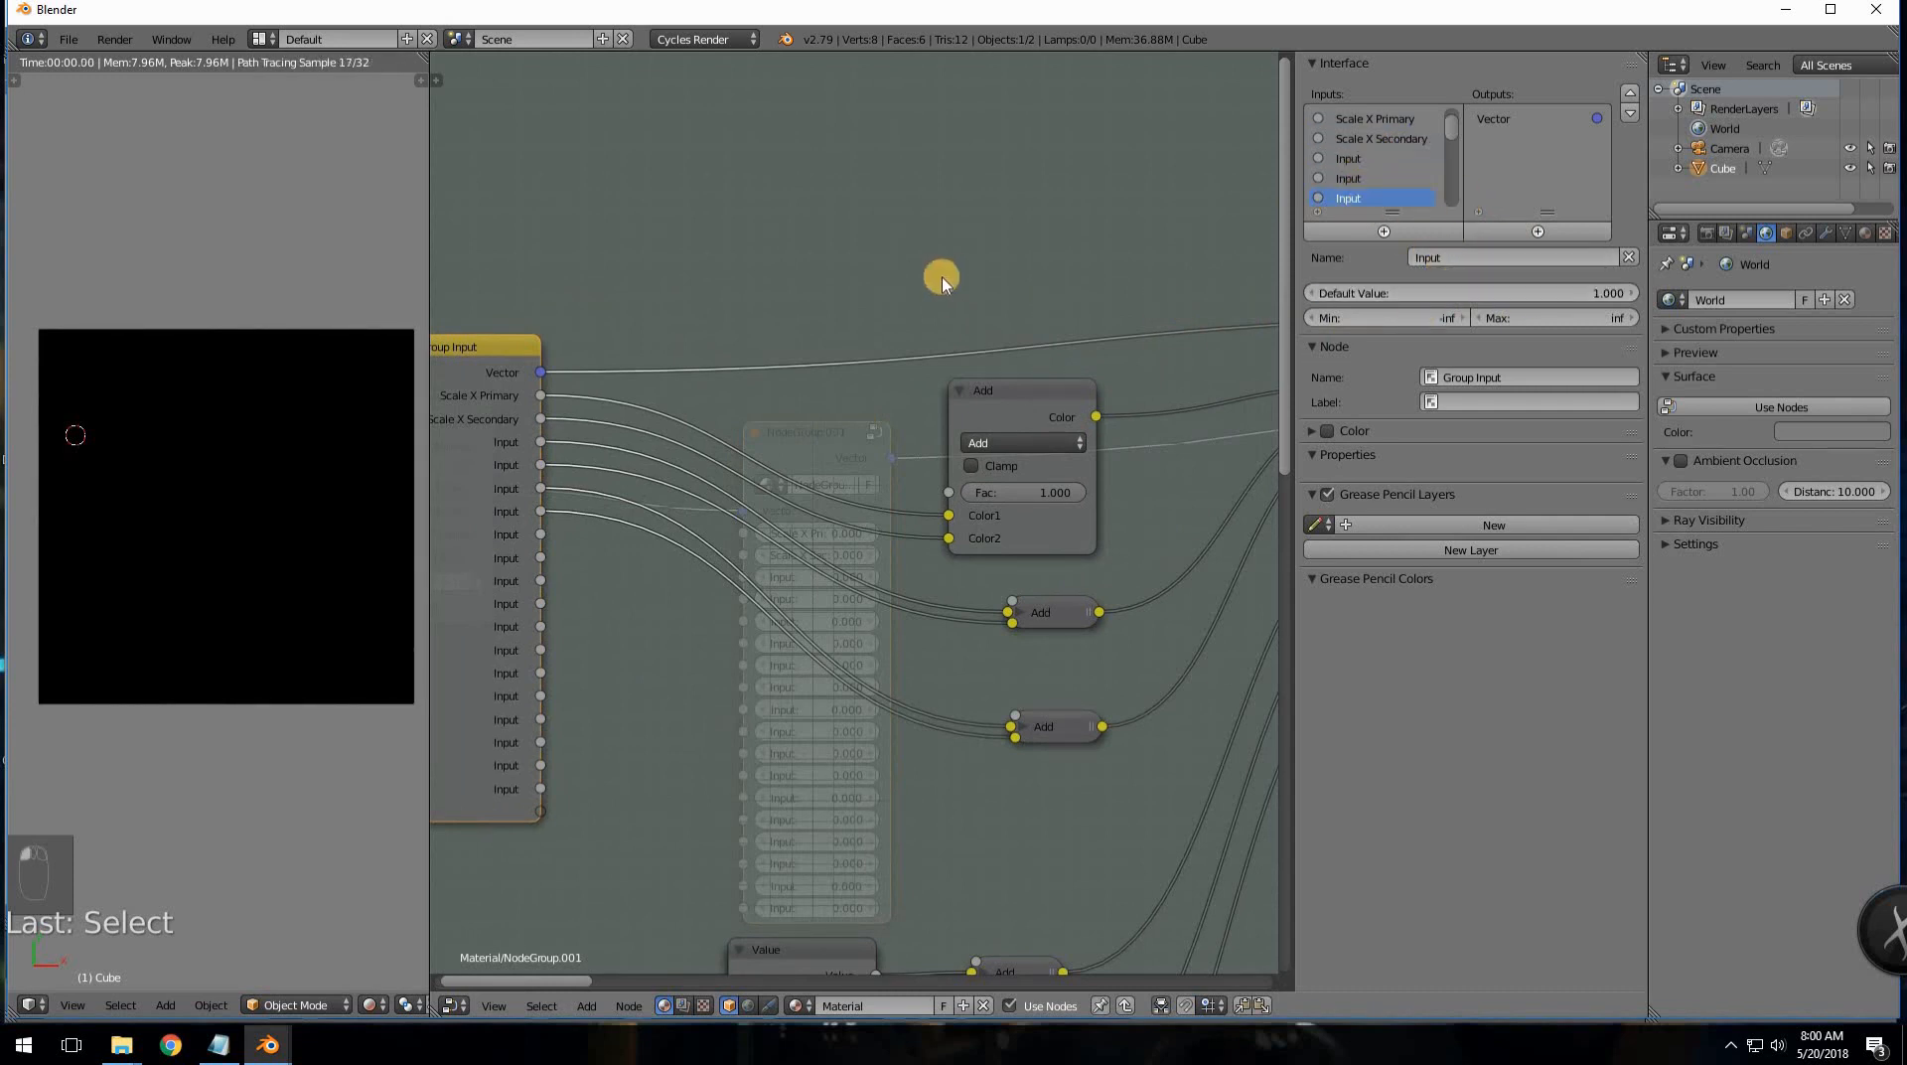
middle_click_drag(635, 290, 797, 271)
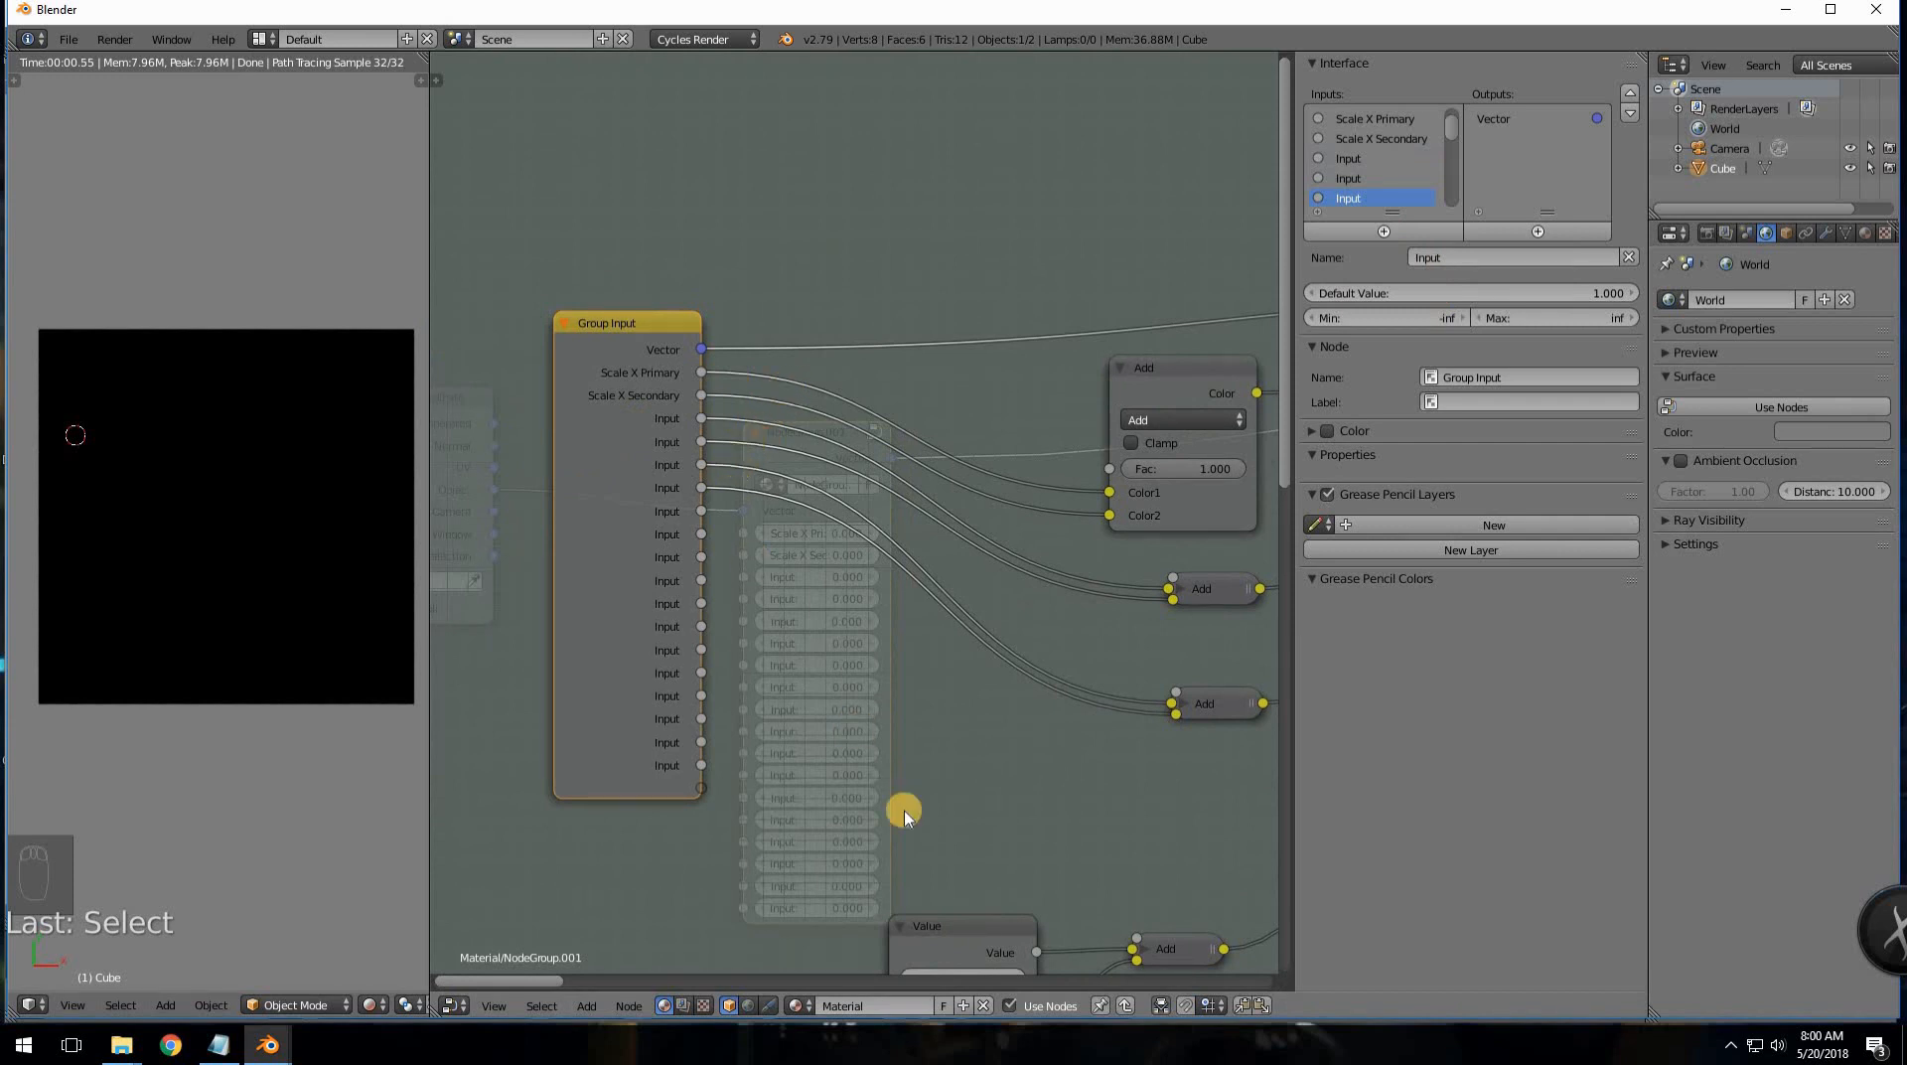
left_click(1104, 1003)
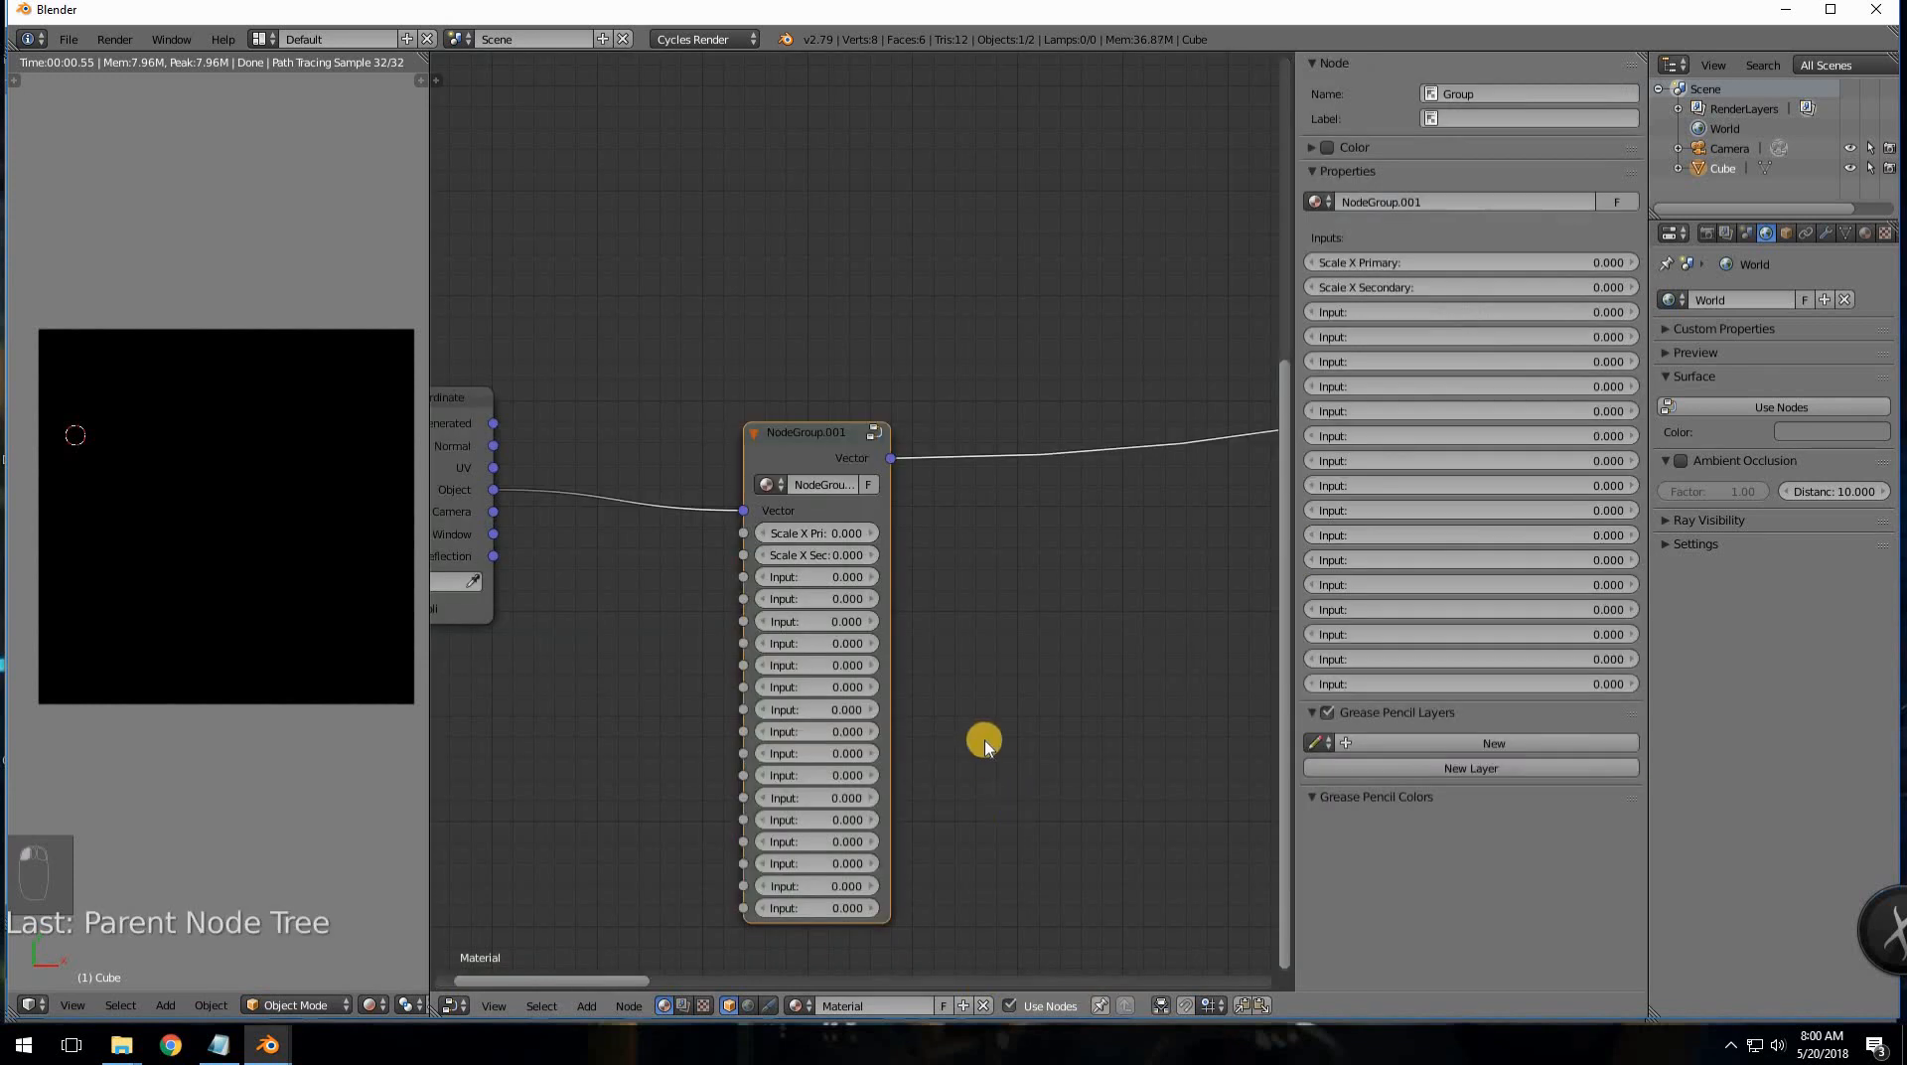
left_click(846, 533)
- On NodeGroup.001, enter 1 for Scale X Primary and two further inputs
type("1")
key("Tab")
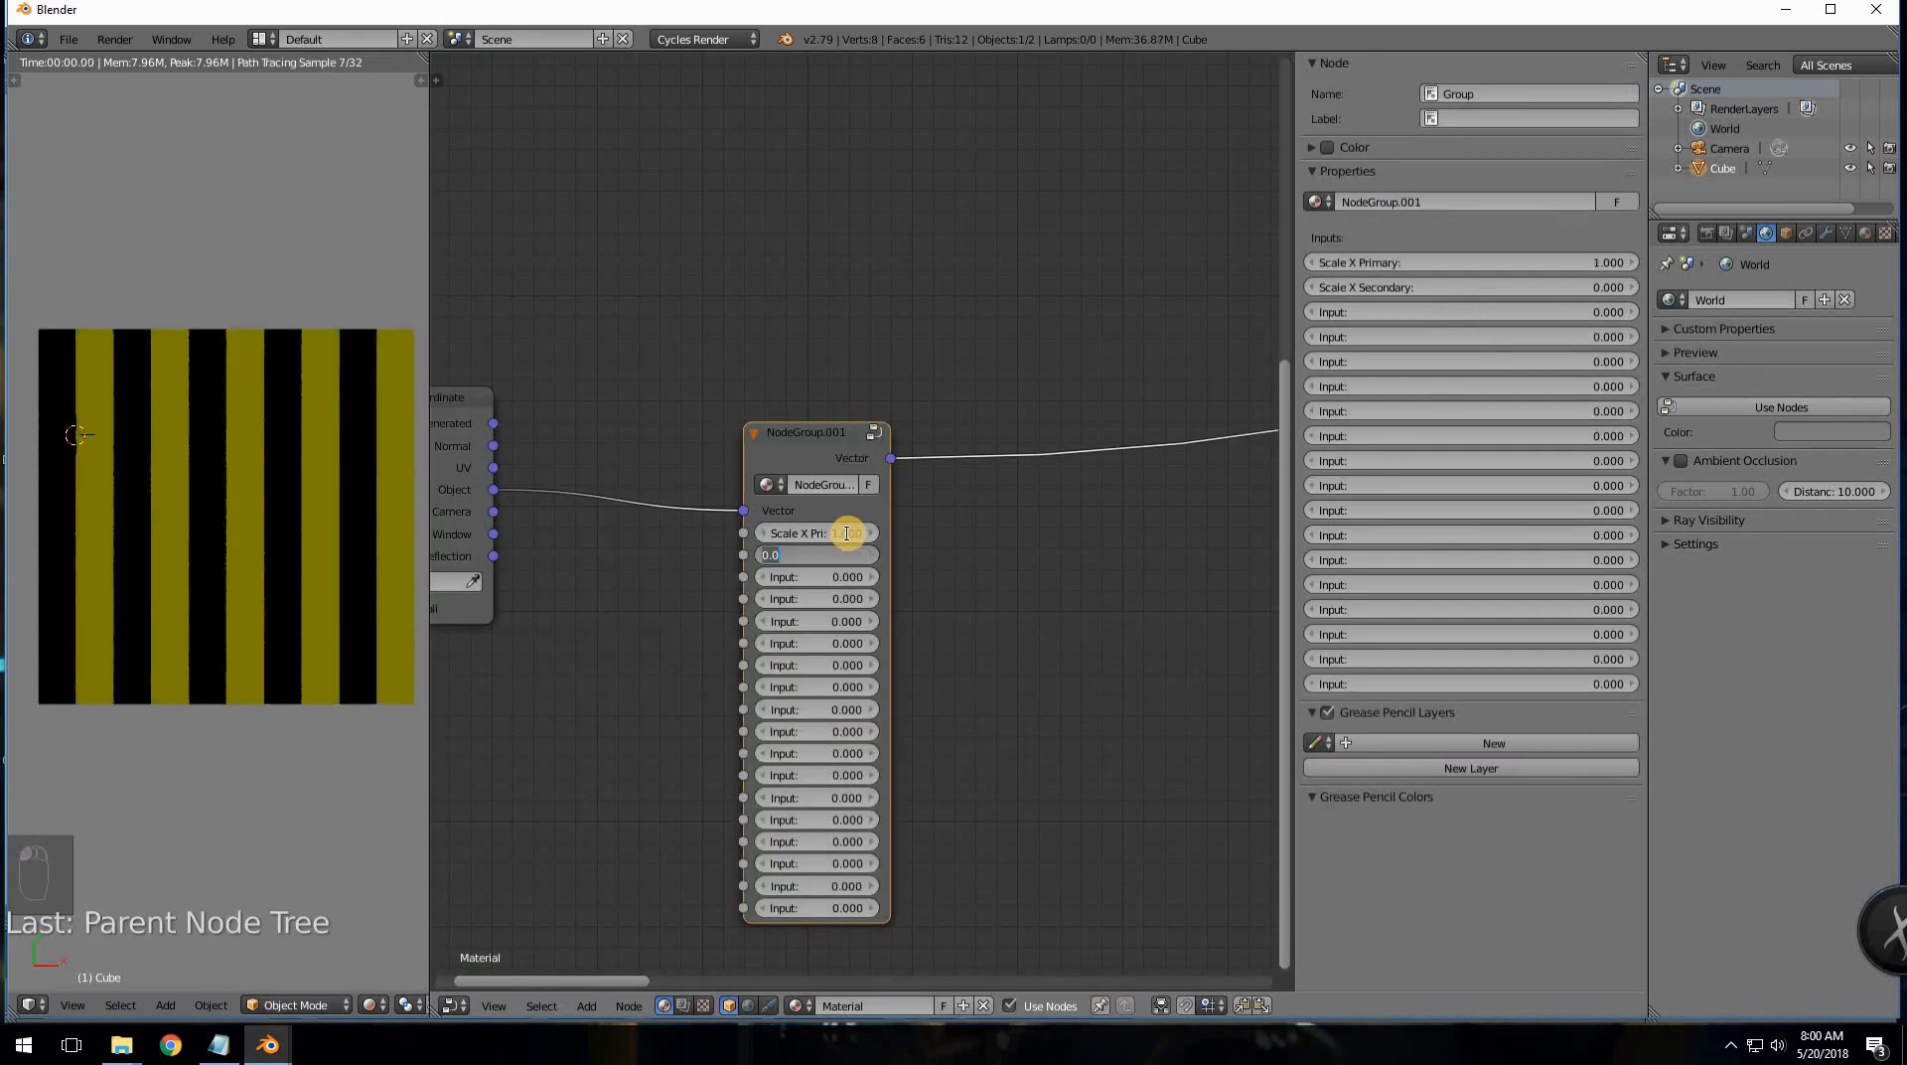
key("Tab")
type("1")
key("Tab")
key("Tab")
type("1")
key("Return")
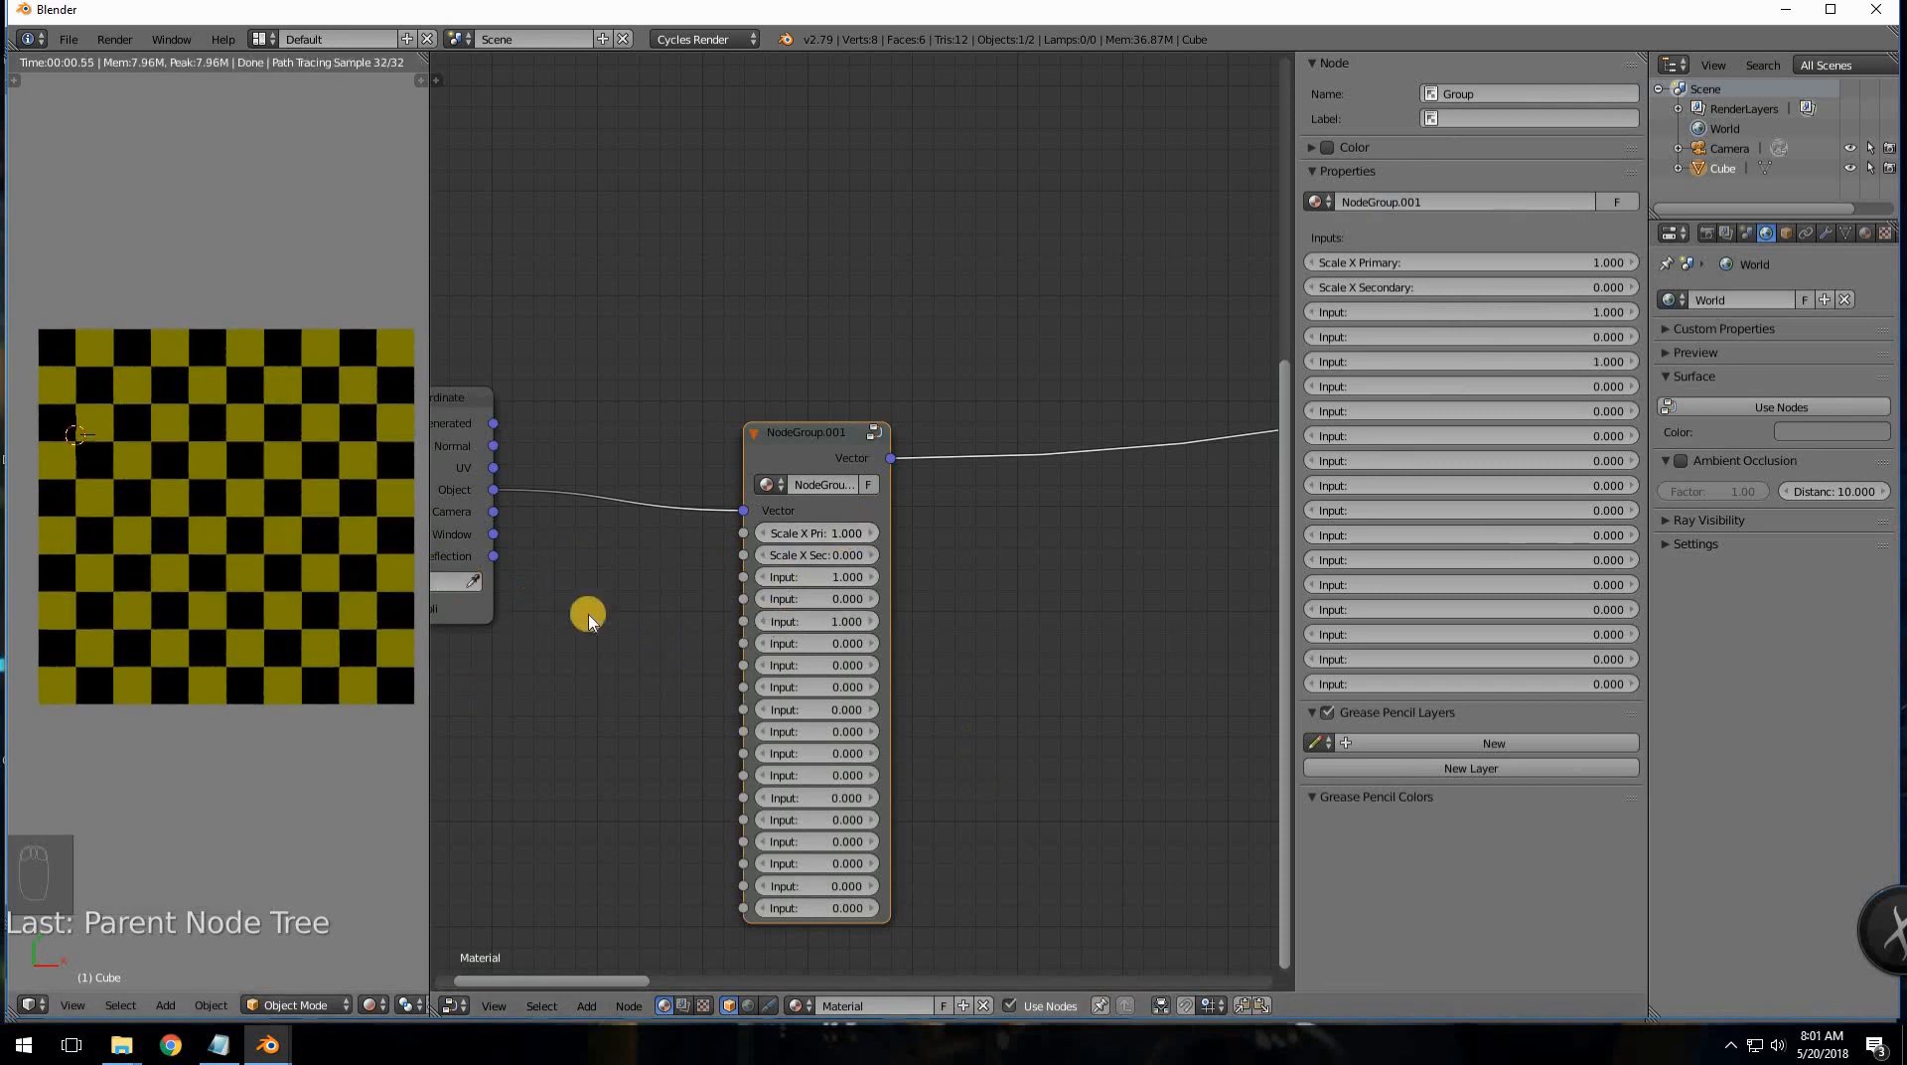
middle_click_drag(589, 627, 773, 623)
key("super")
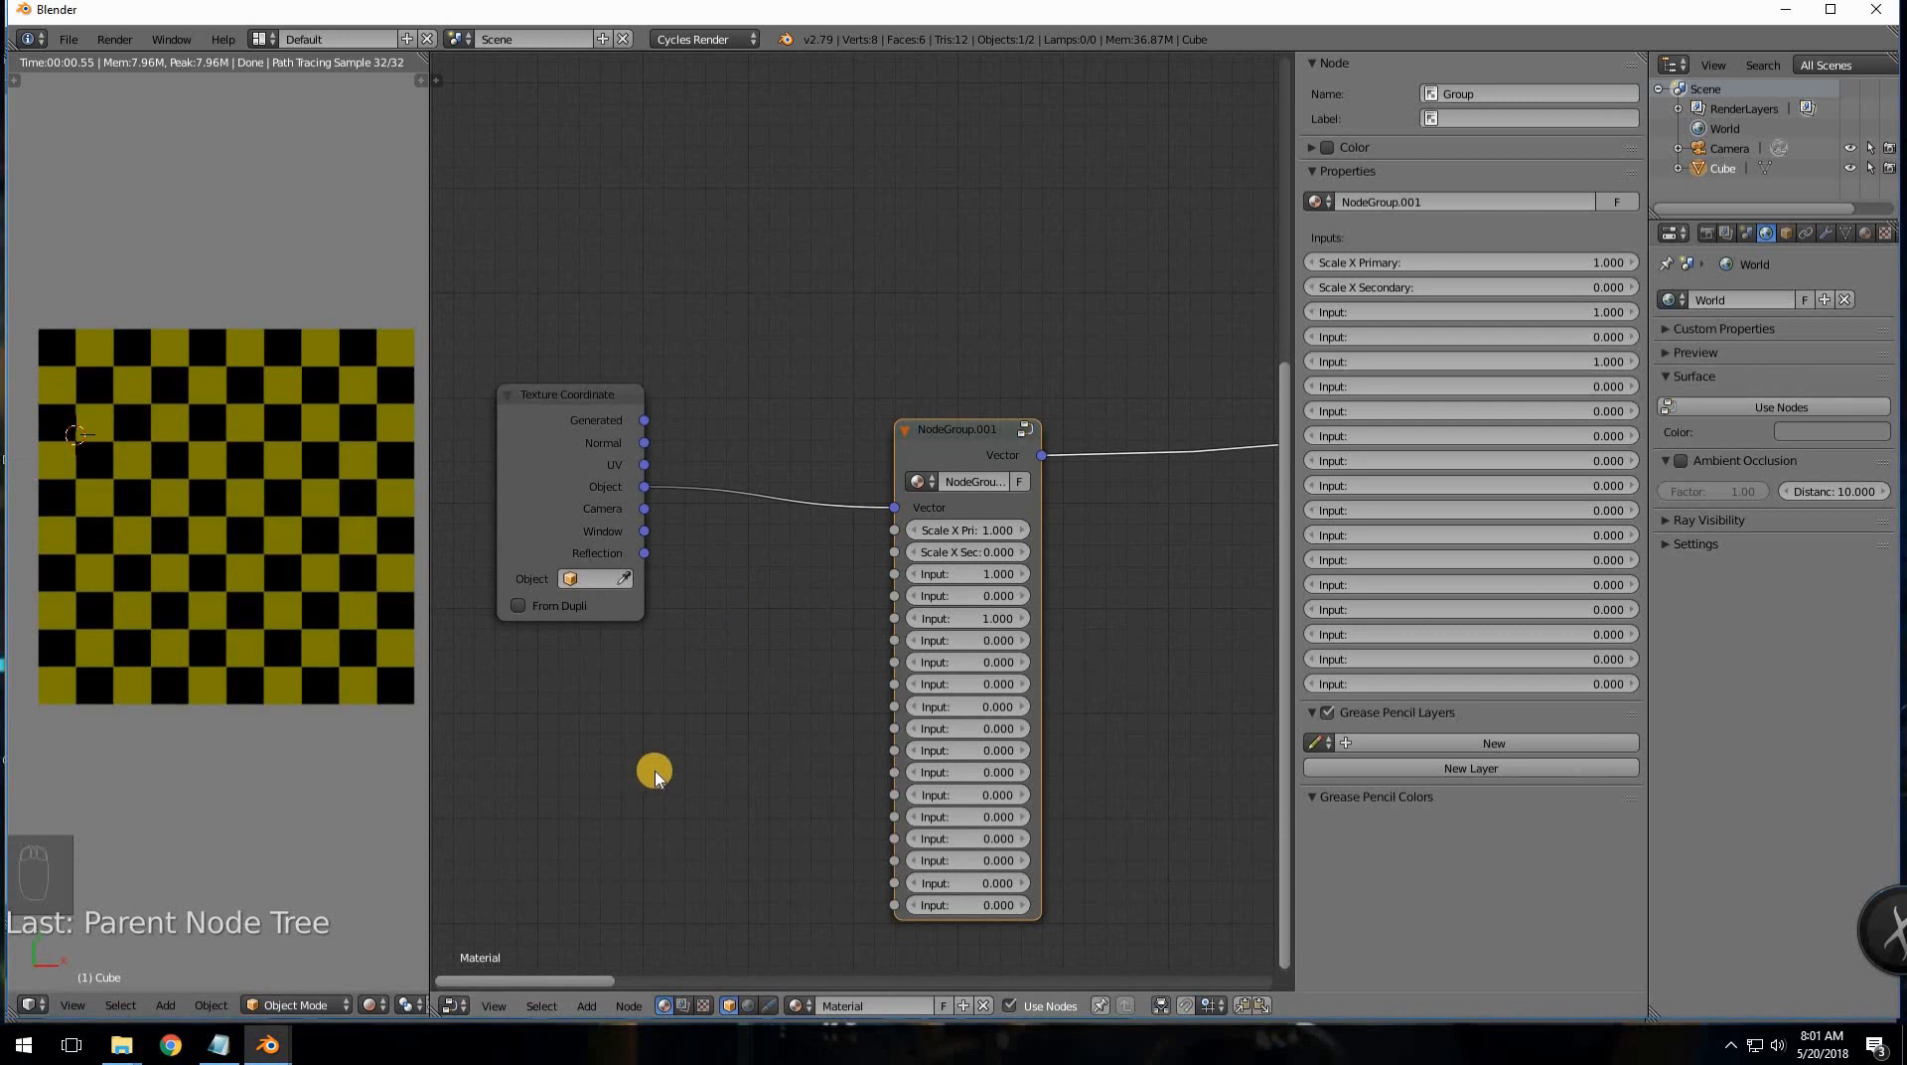
- Add a Mapping node with scale 1 below Texture Coordinate, deleting an accidental Normal node
key("shift+a")
mouse_move(656, 778)
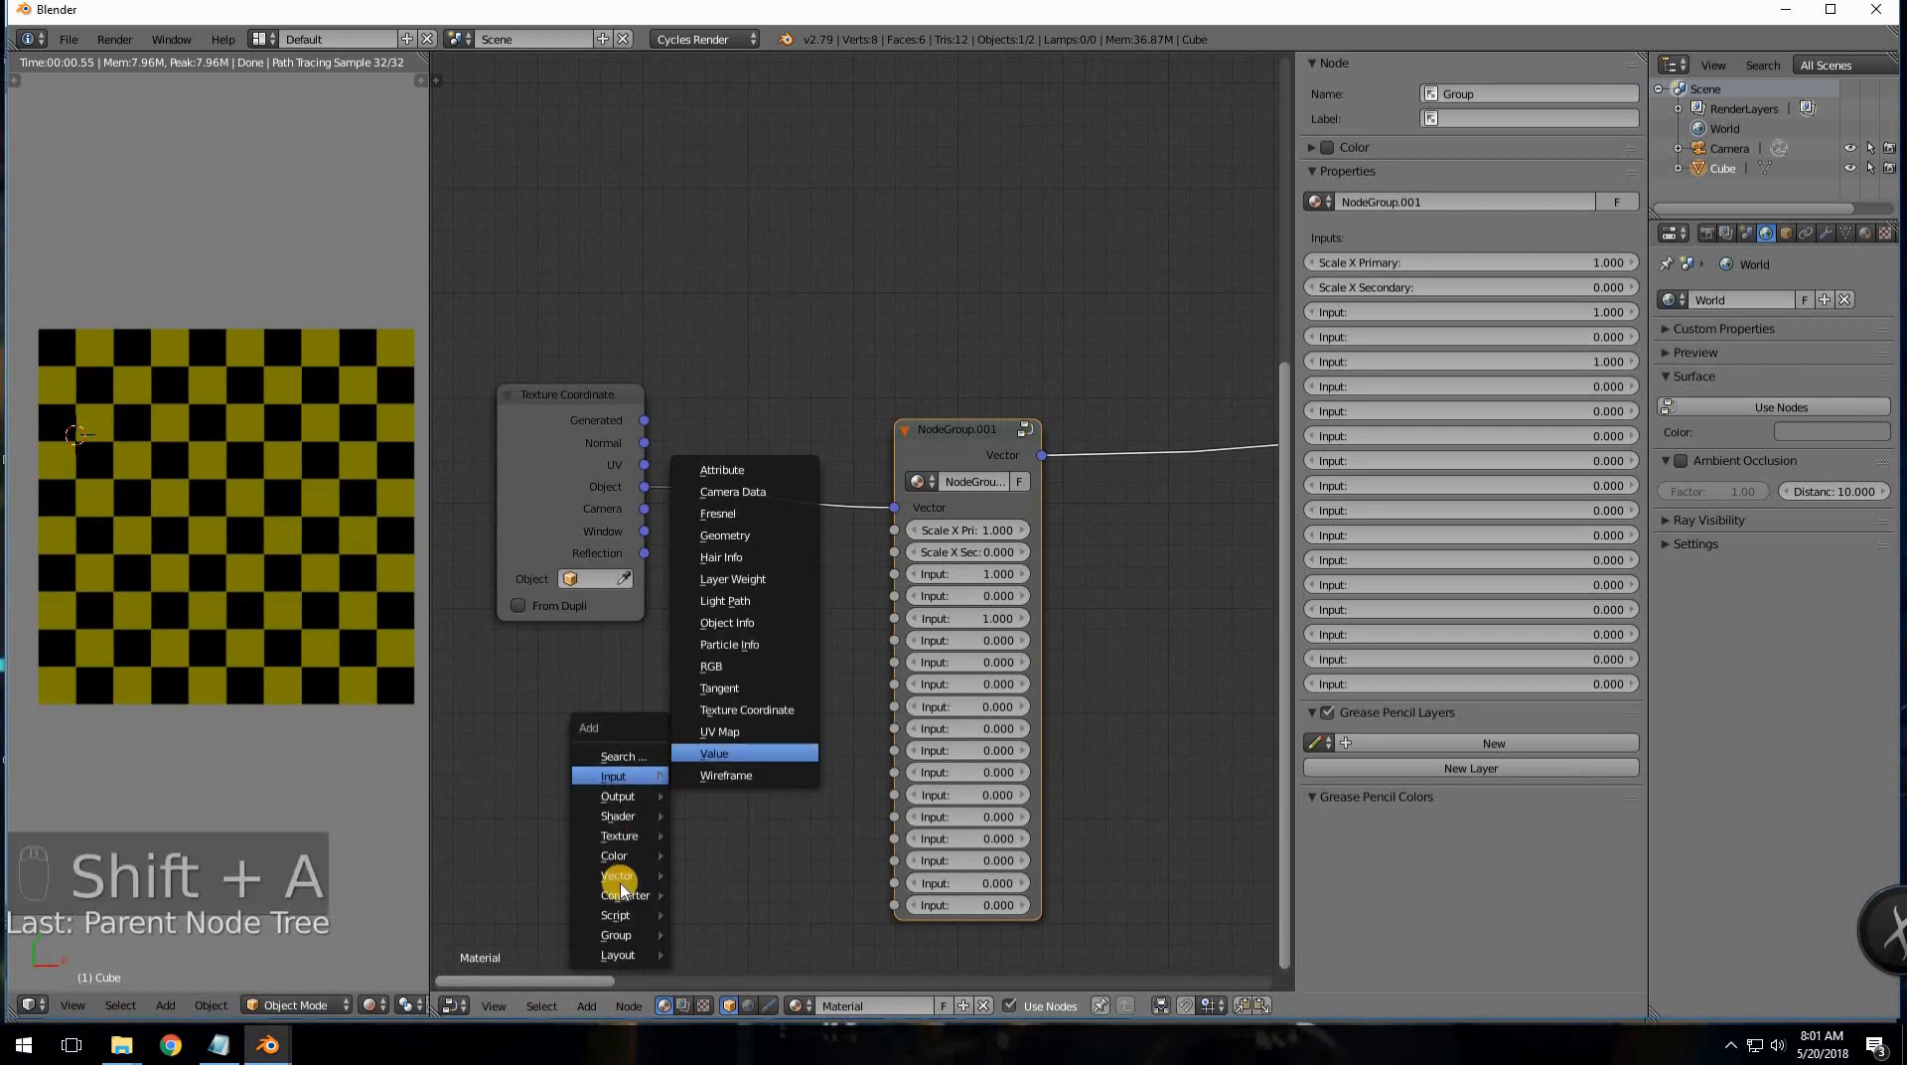
mouse_move(617, 875)
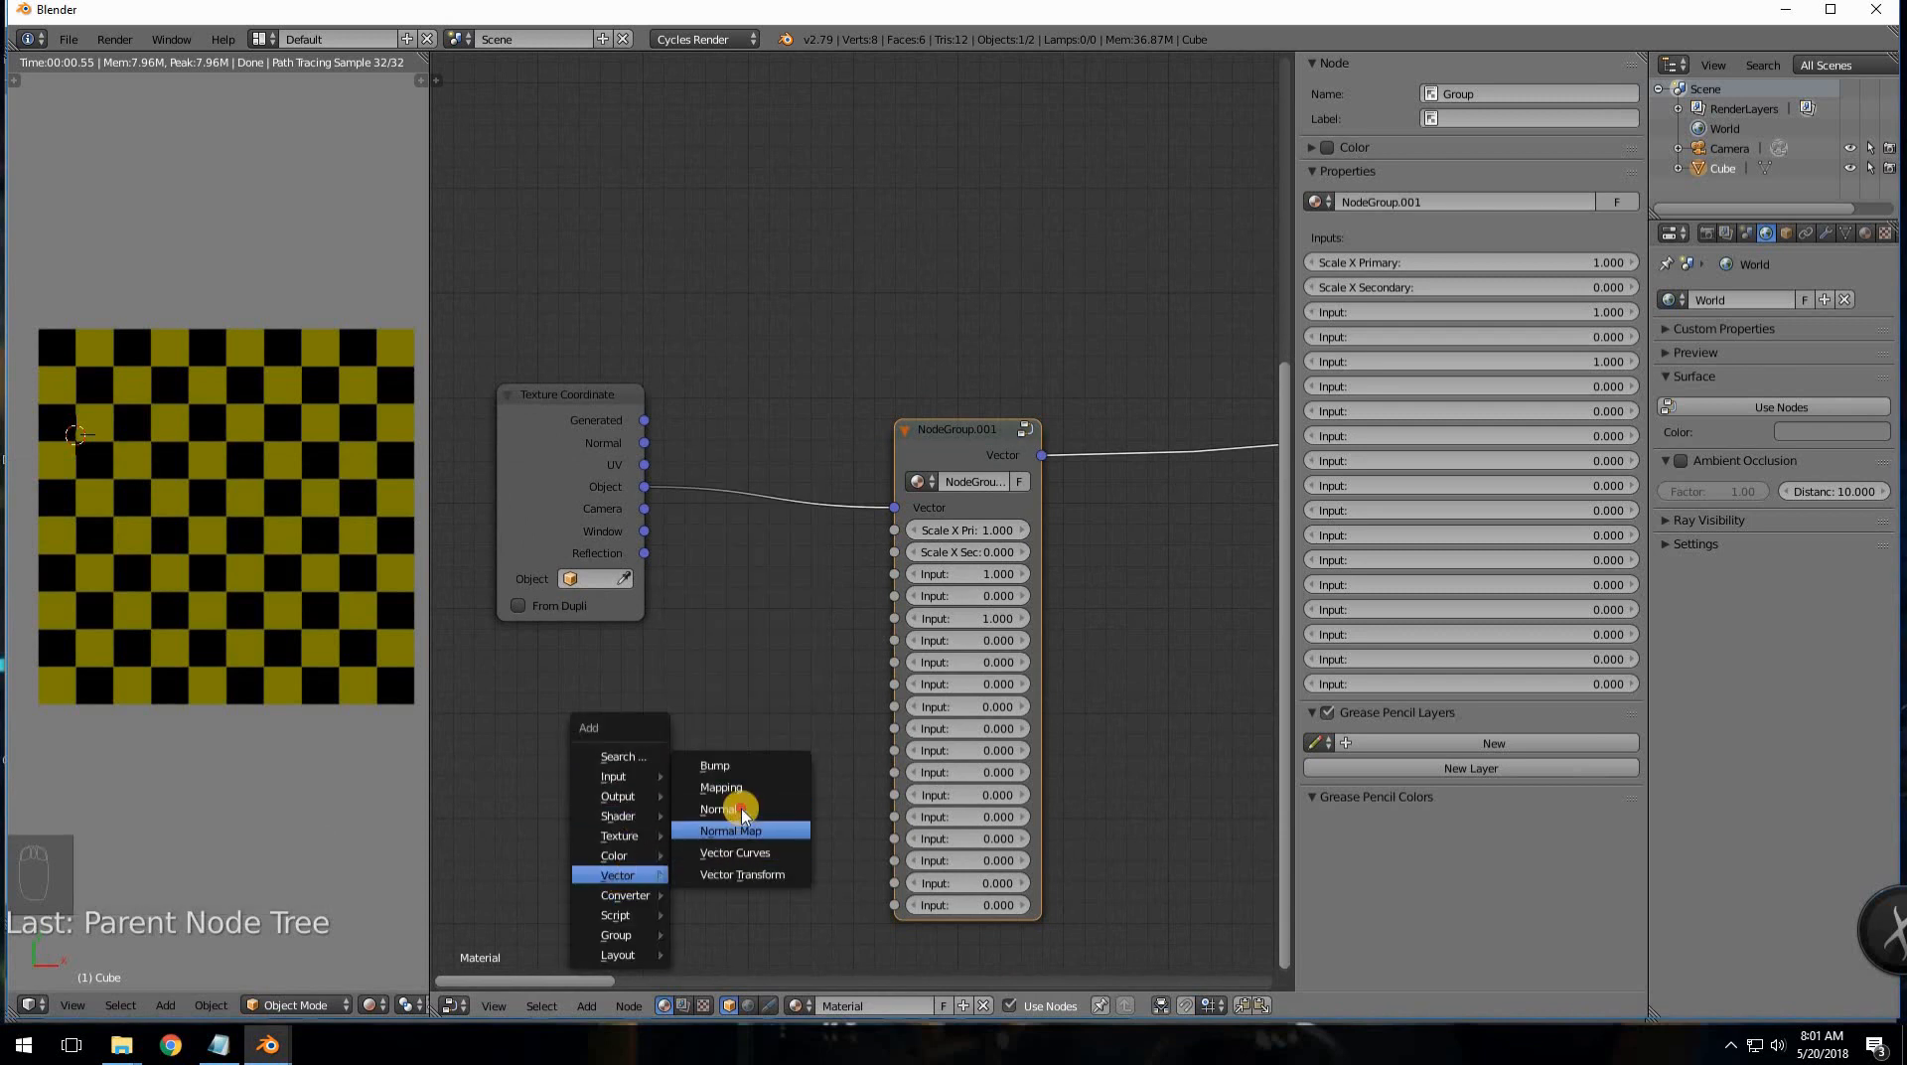
left_click(735, 809)
key("x")
key("shift+a")
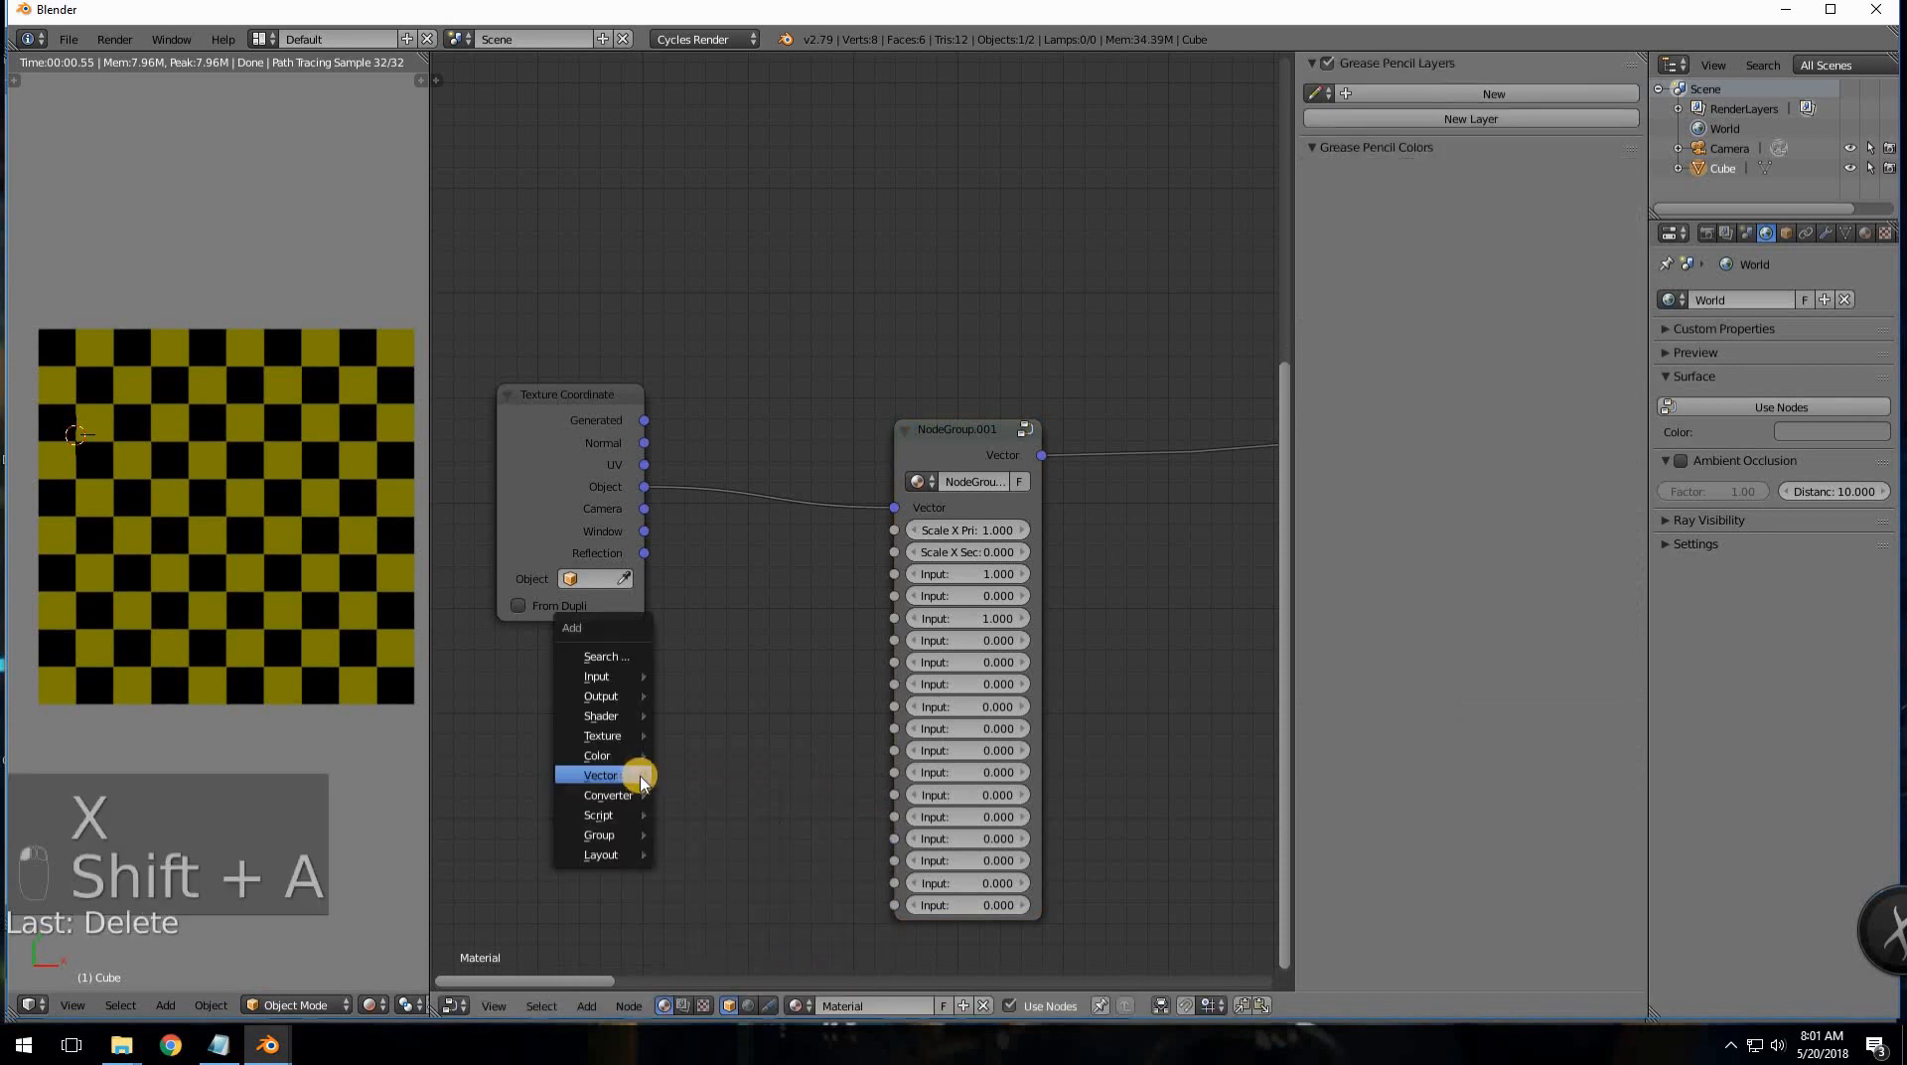
mouse_move(638, 775)
left_click(730, 794)
left_click(487, 664)
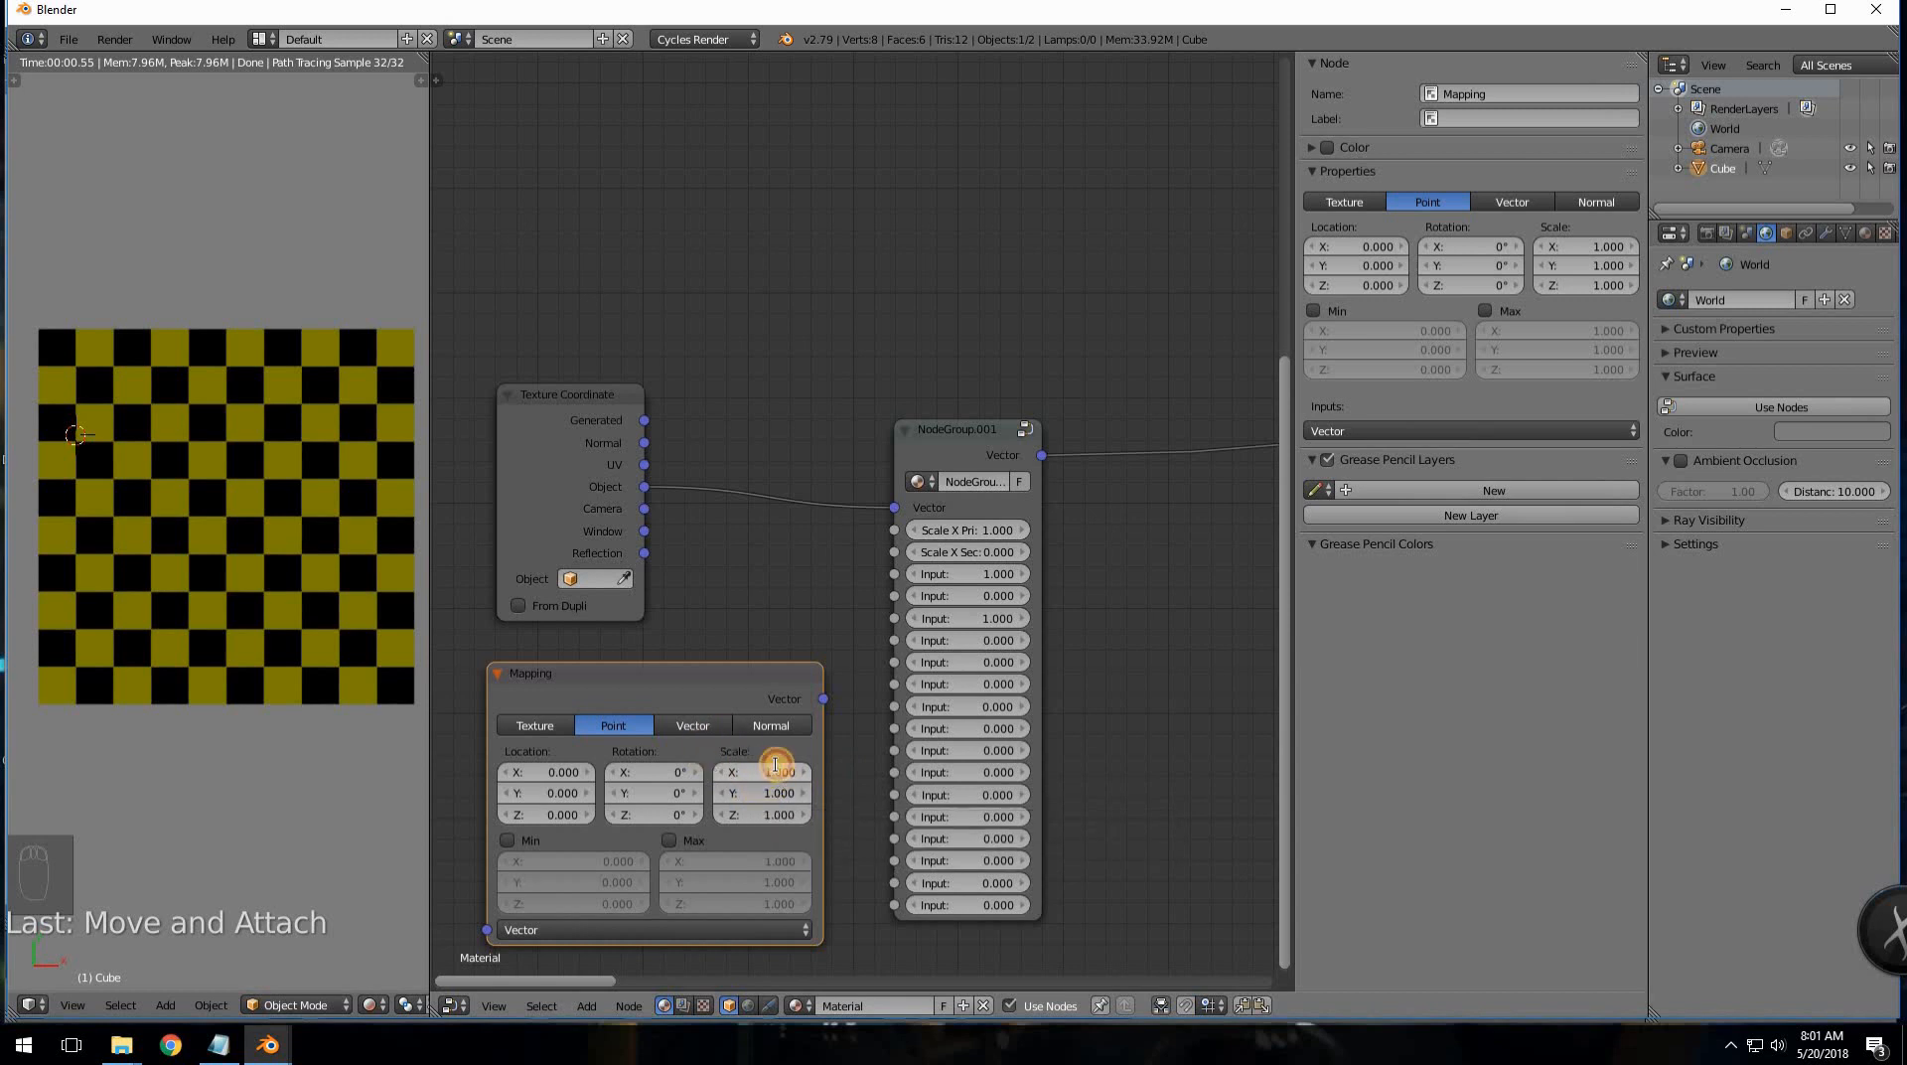
left_click(760, 643)
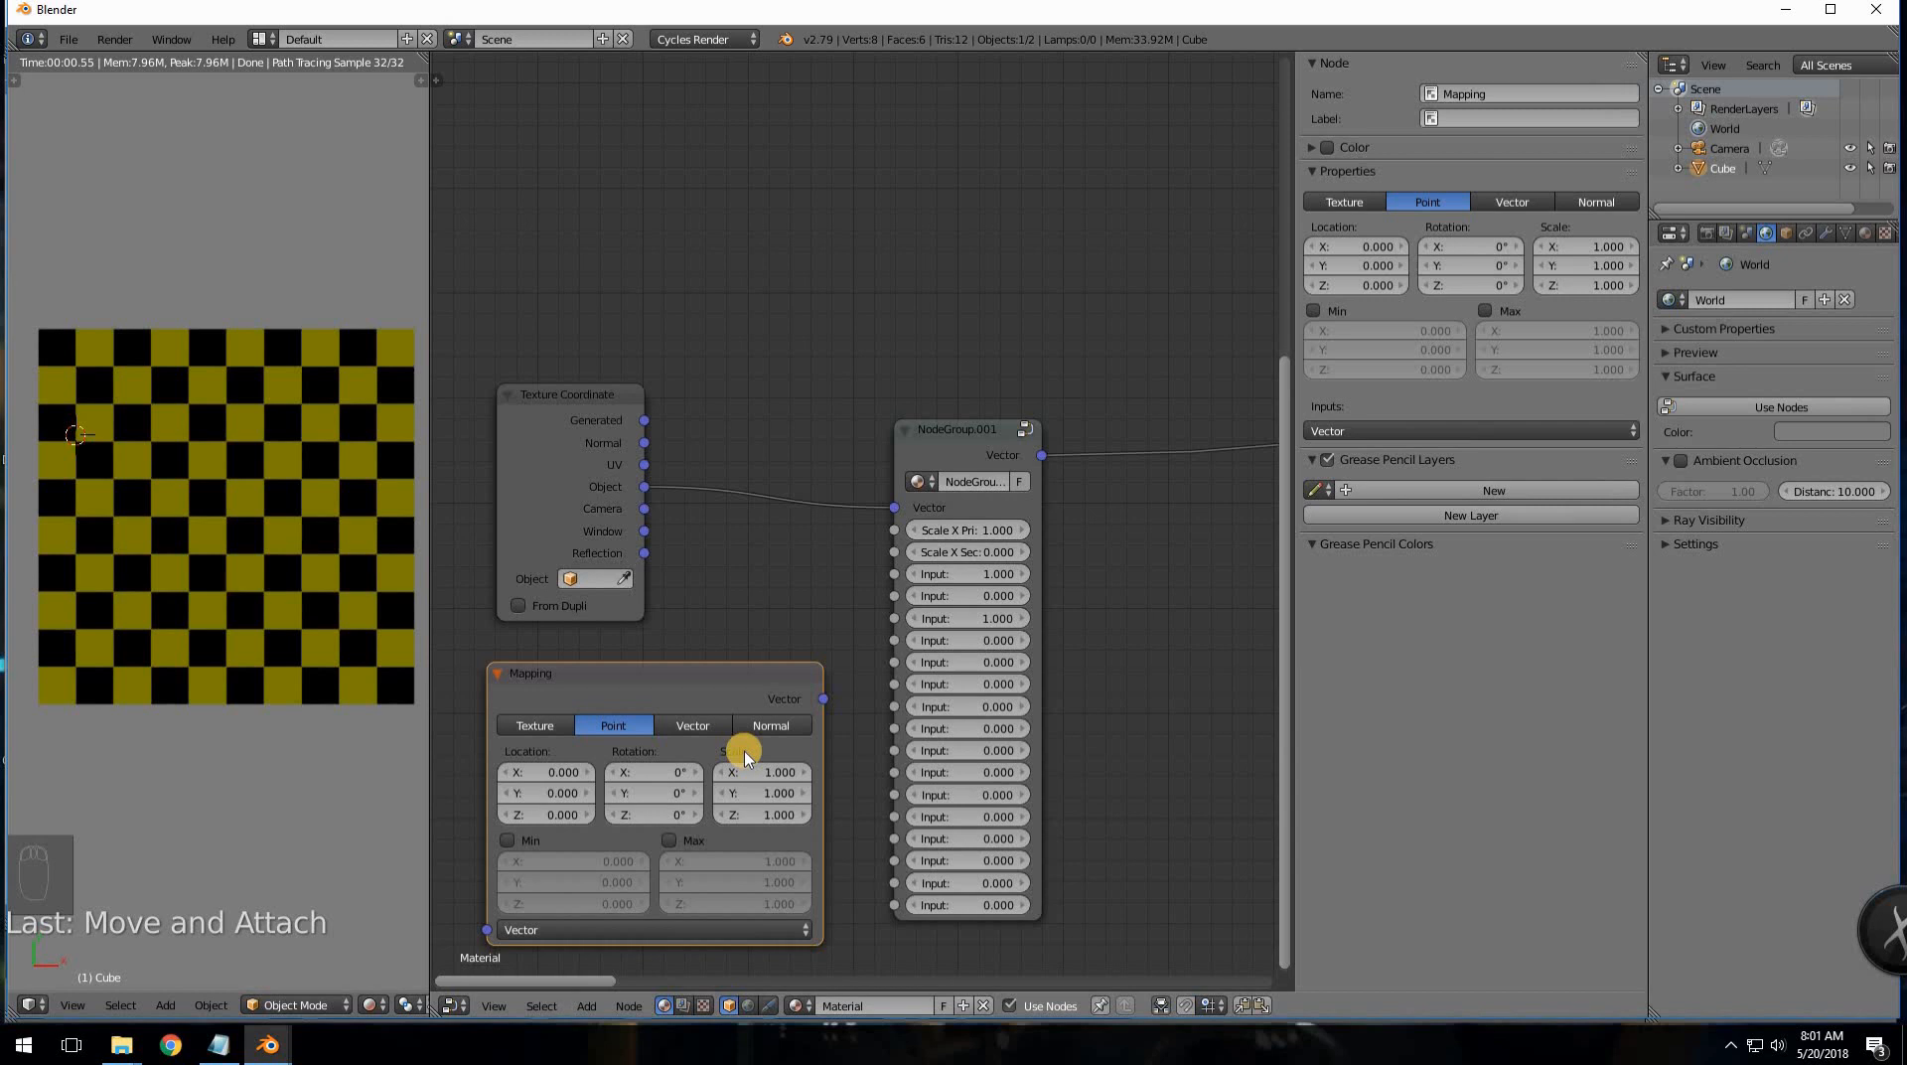
left_click(1006, 447)
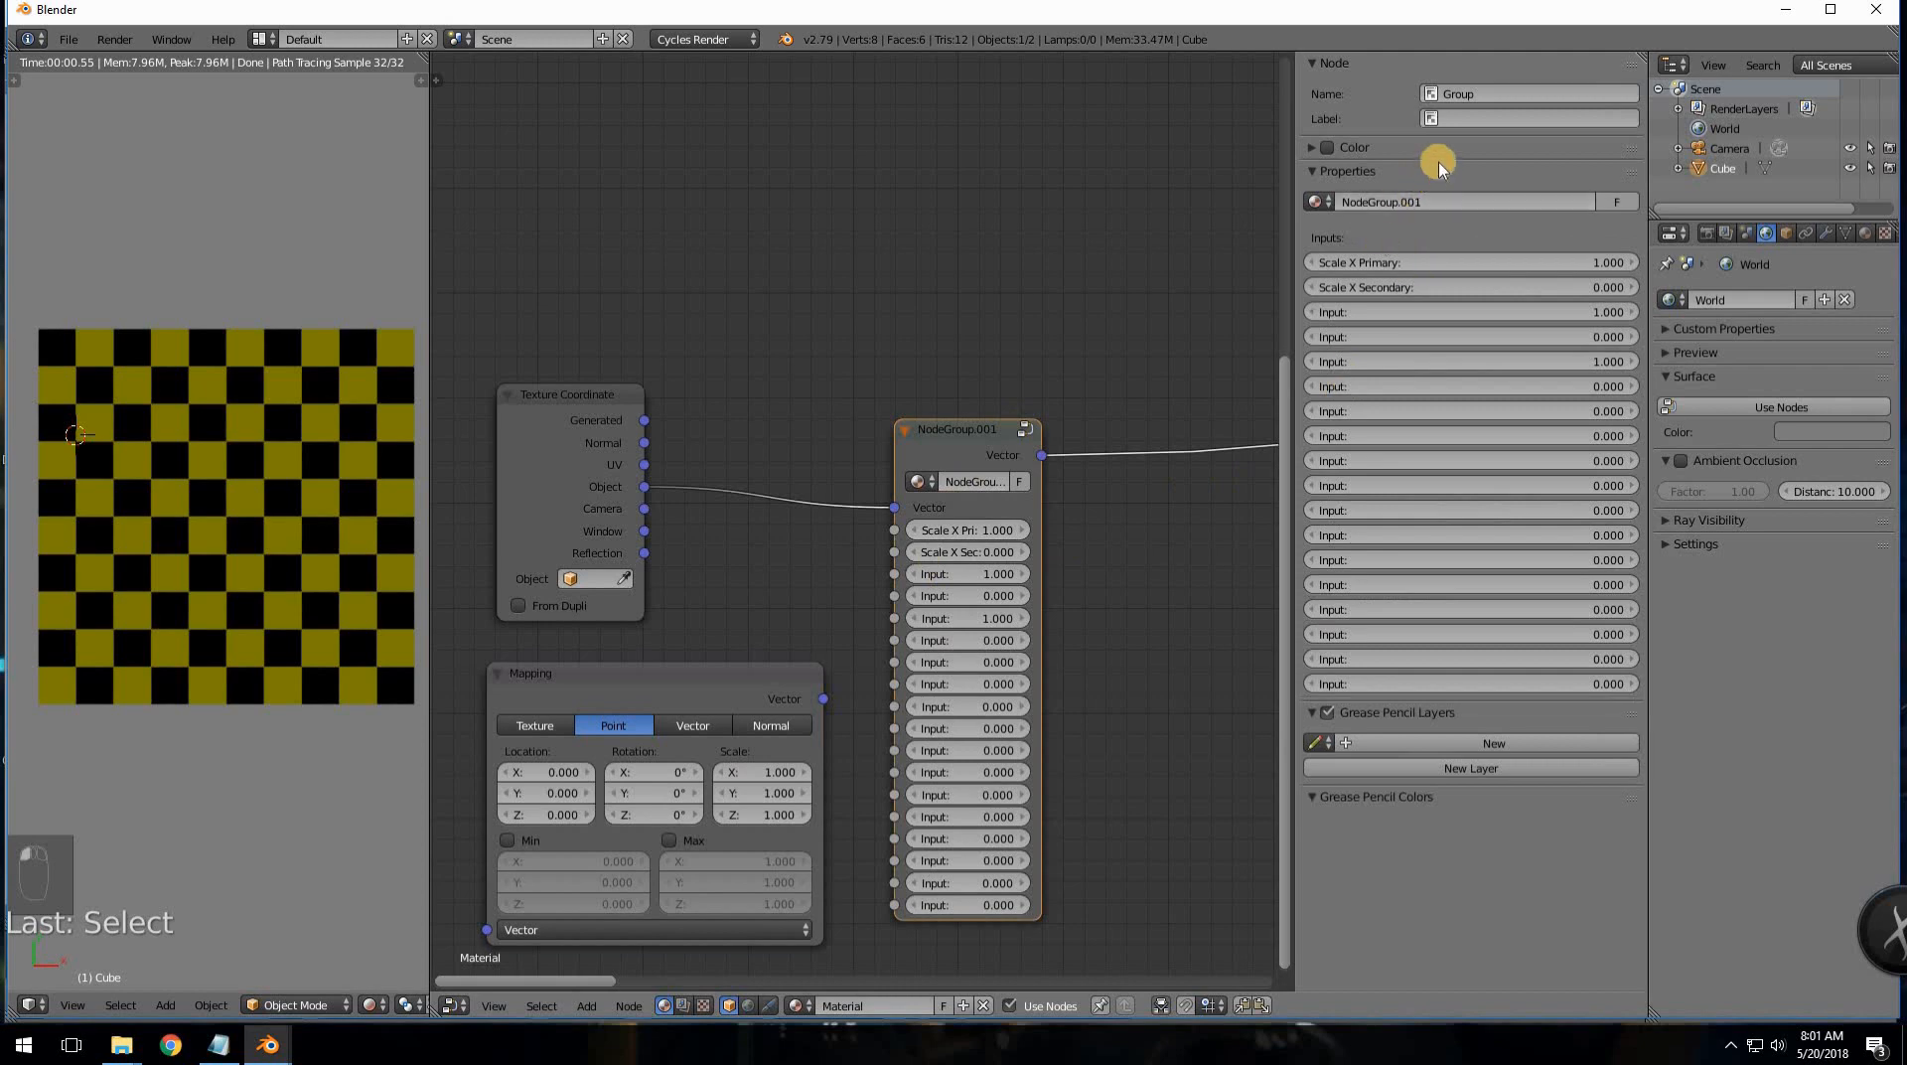
left_click(1026, 433)
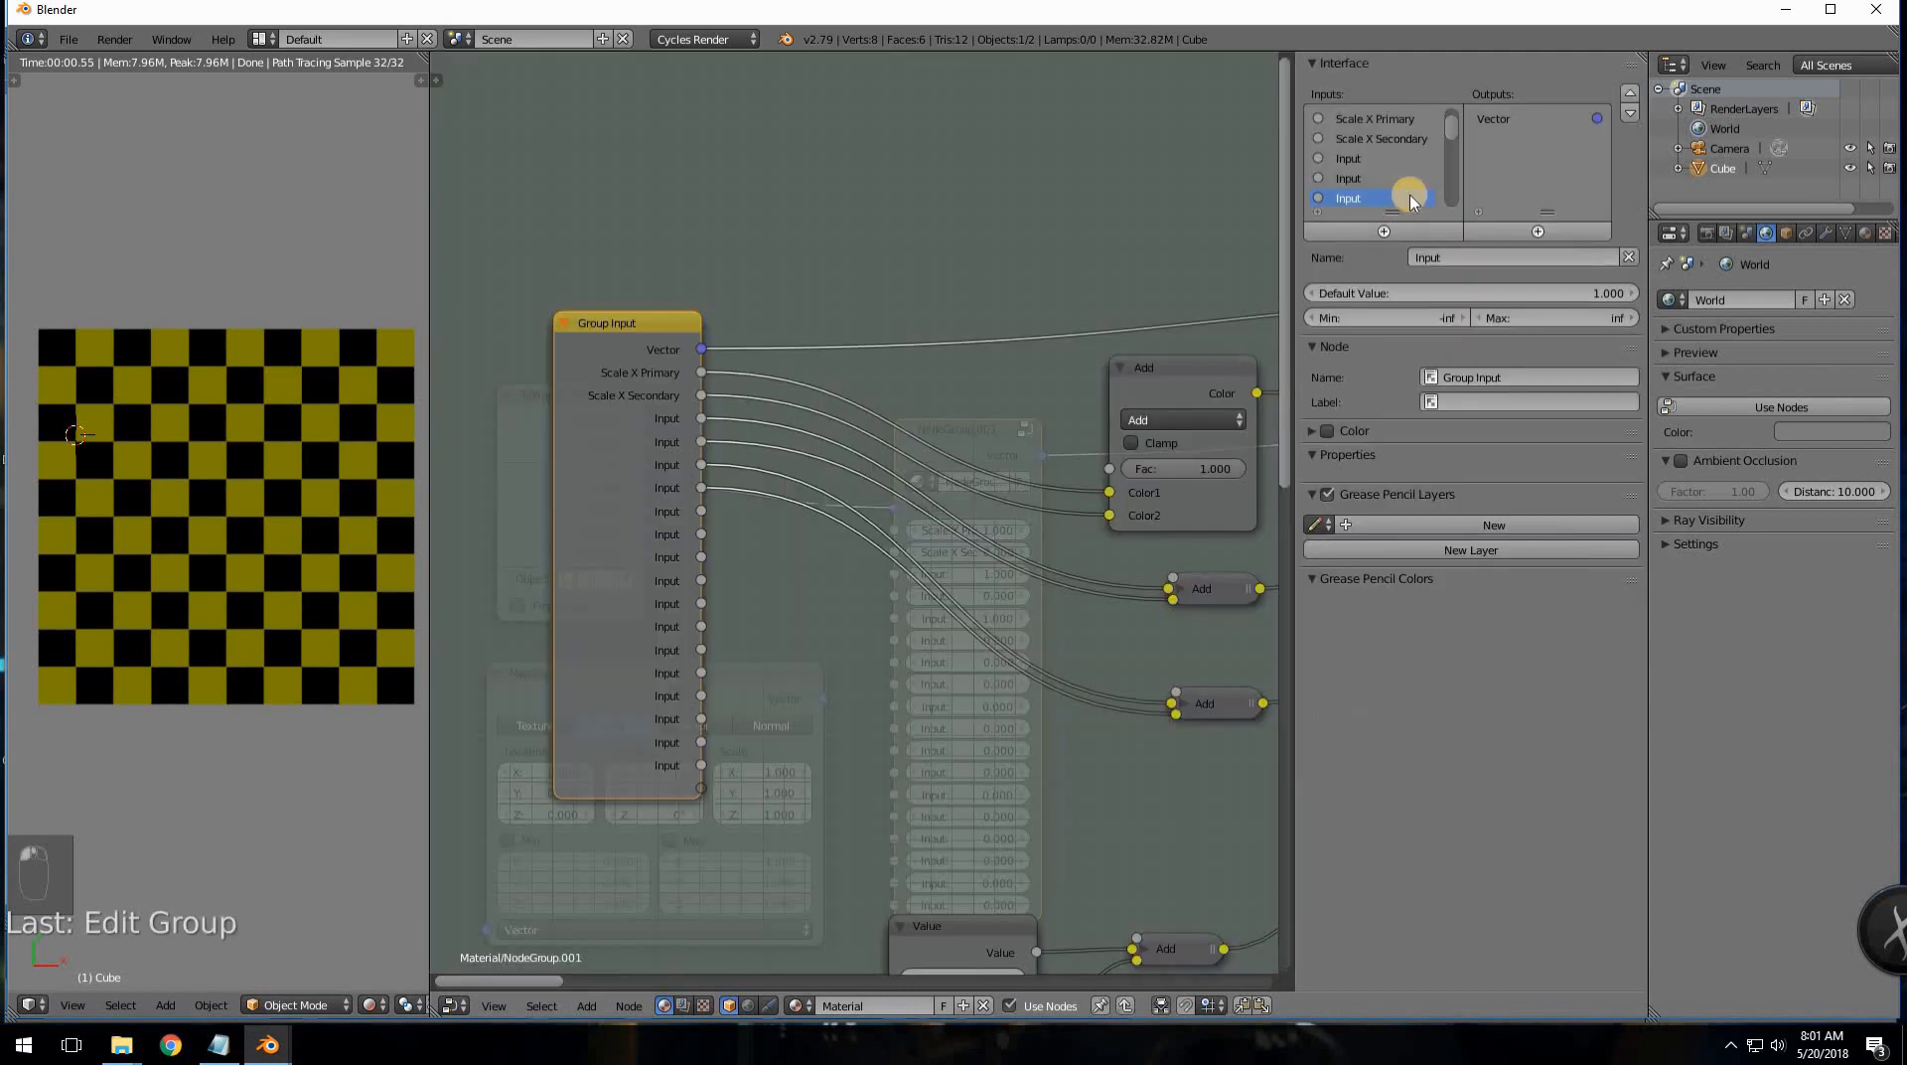
left_click(1374, 142)
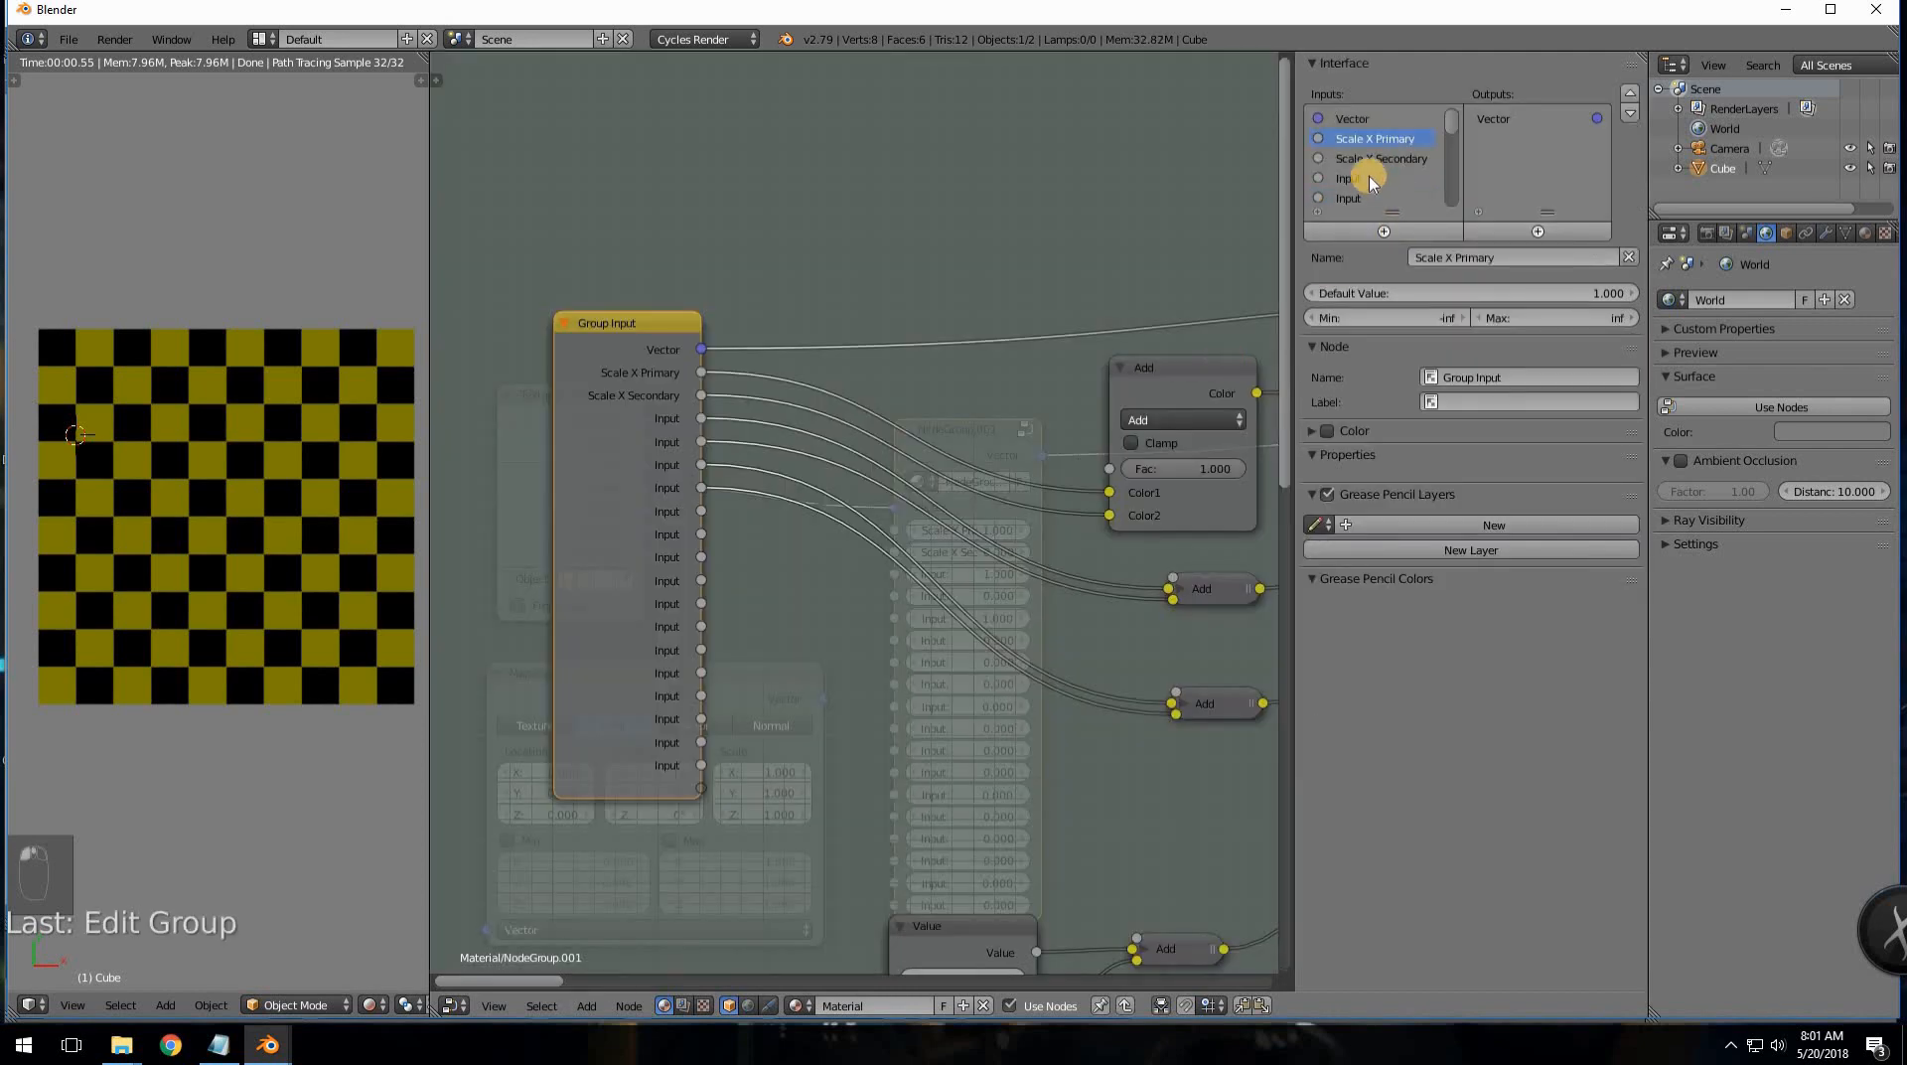
left_click(1368, 180)
left_click(1358, 180)
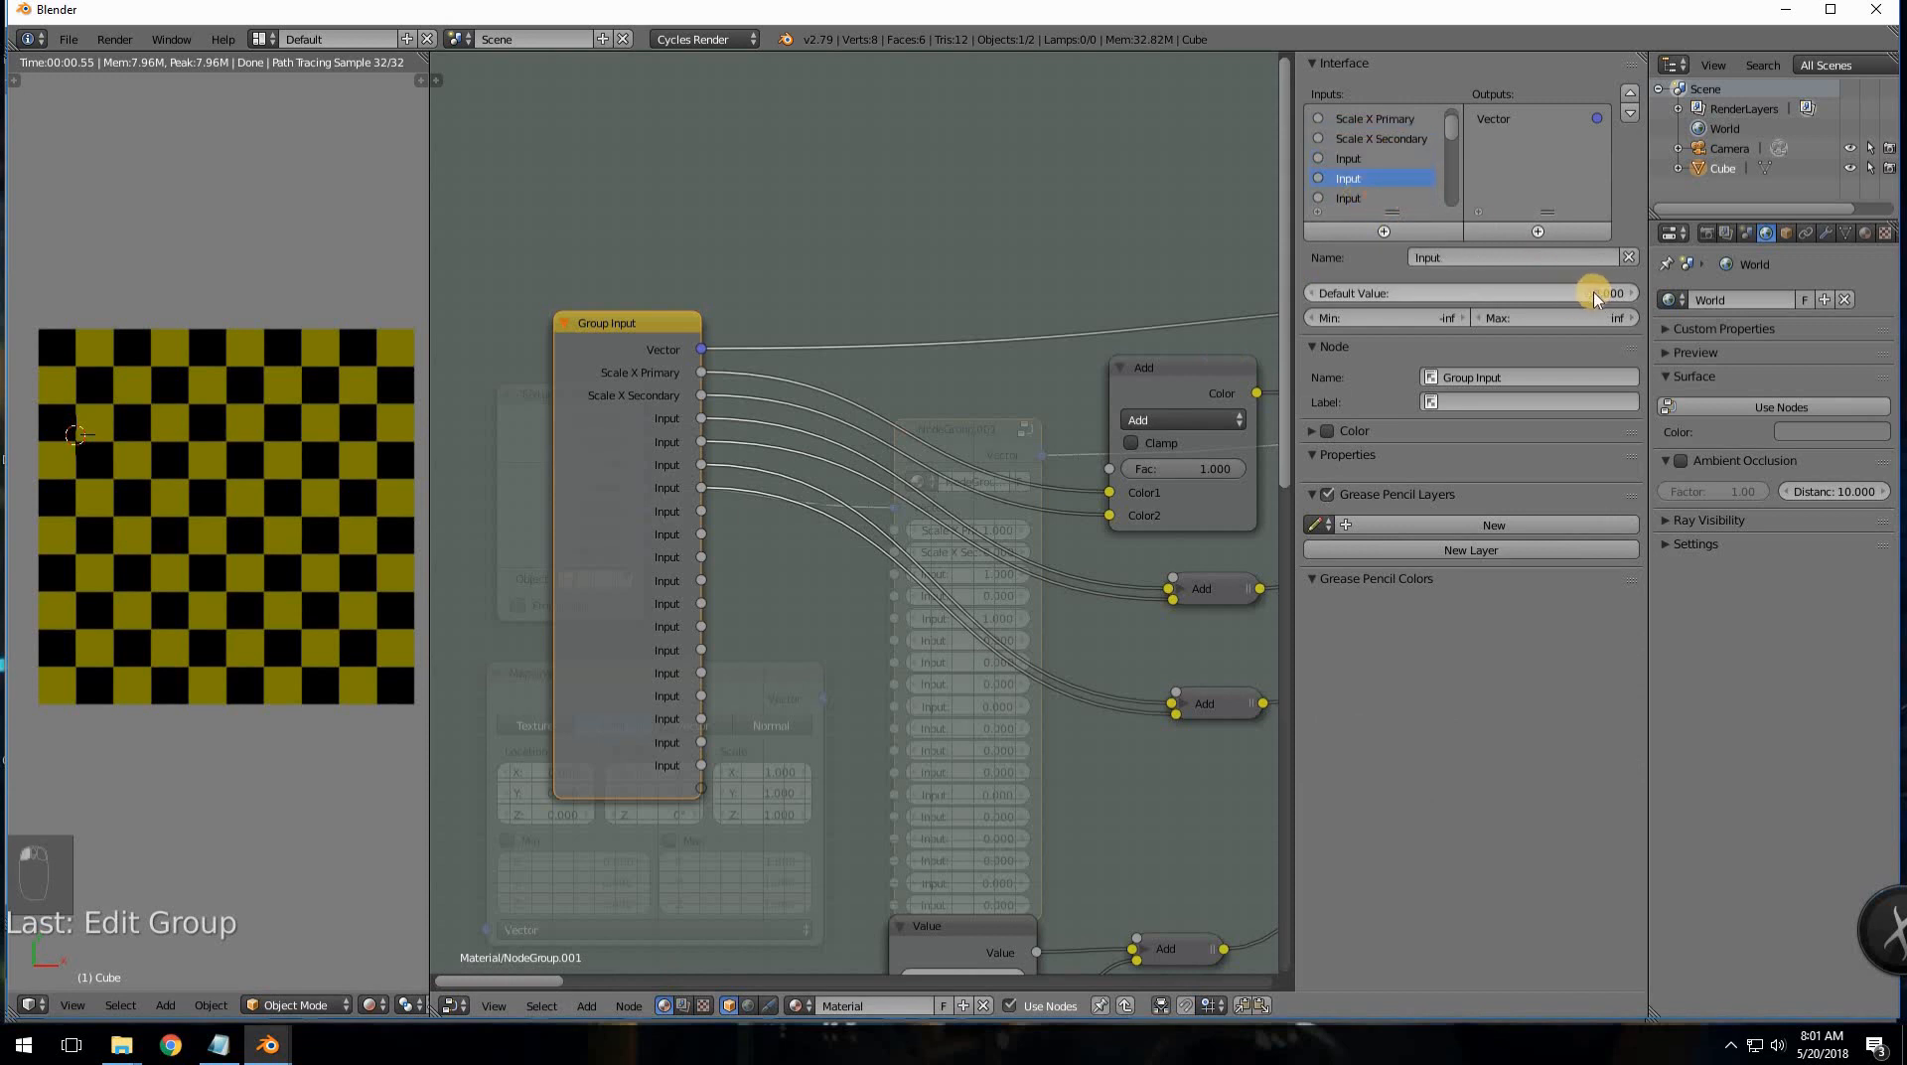
left_click(1448, 109)
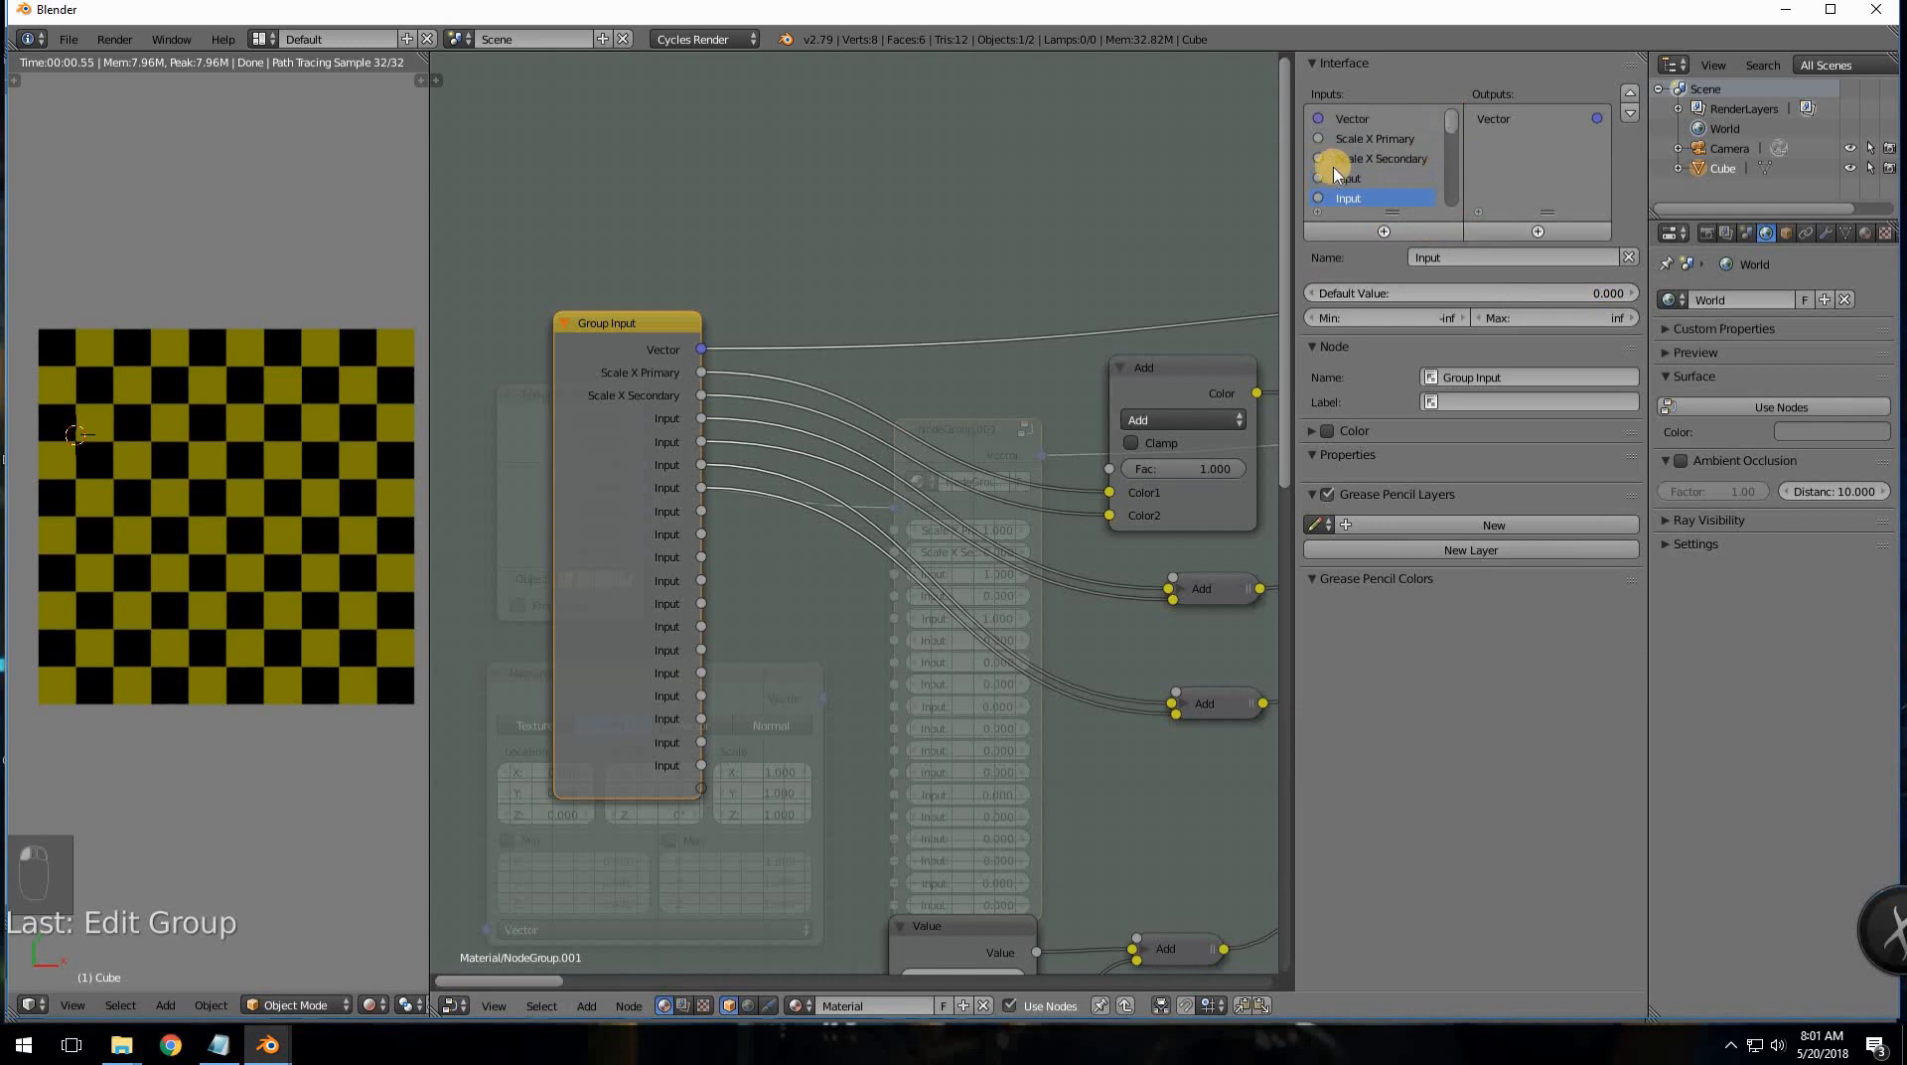
mouse_move(267, 1044)
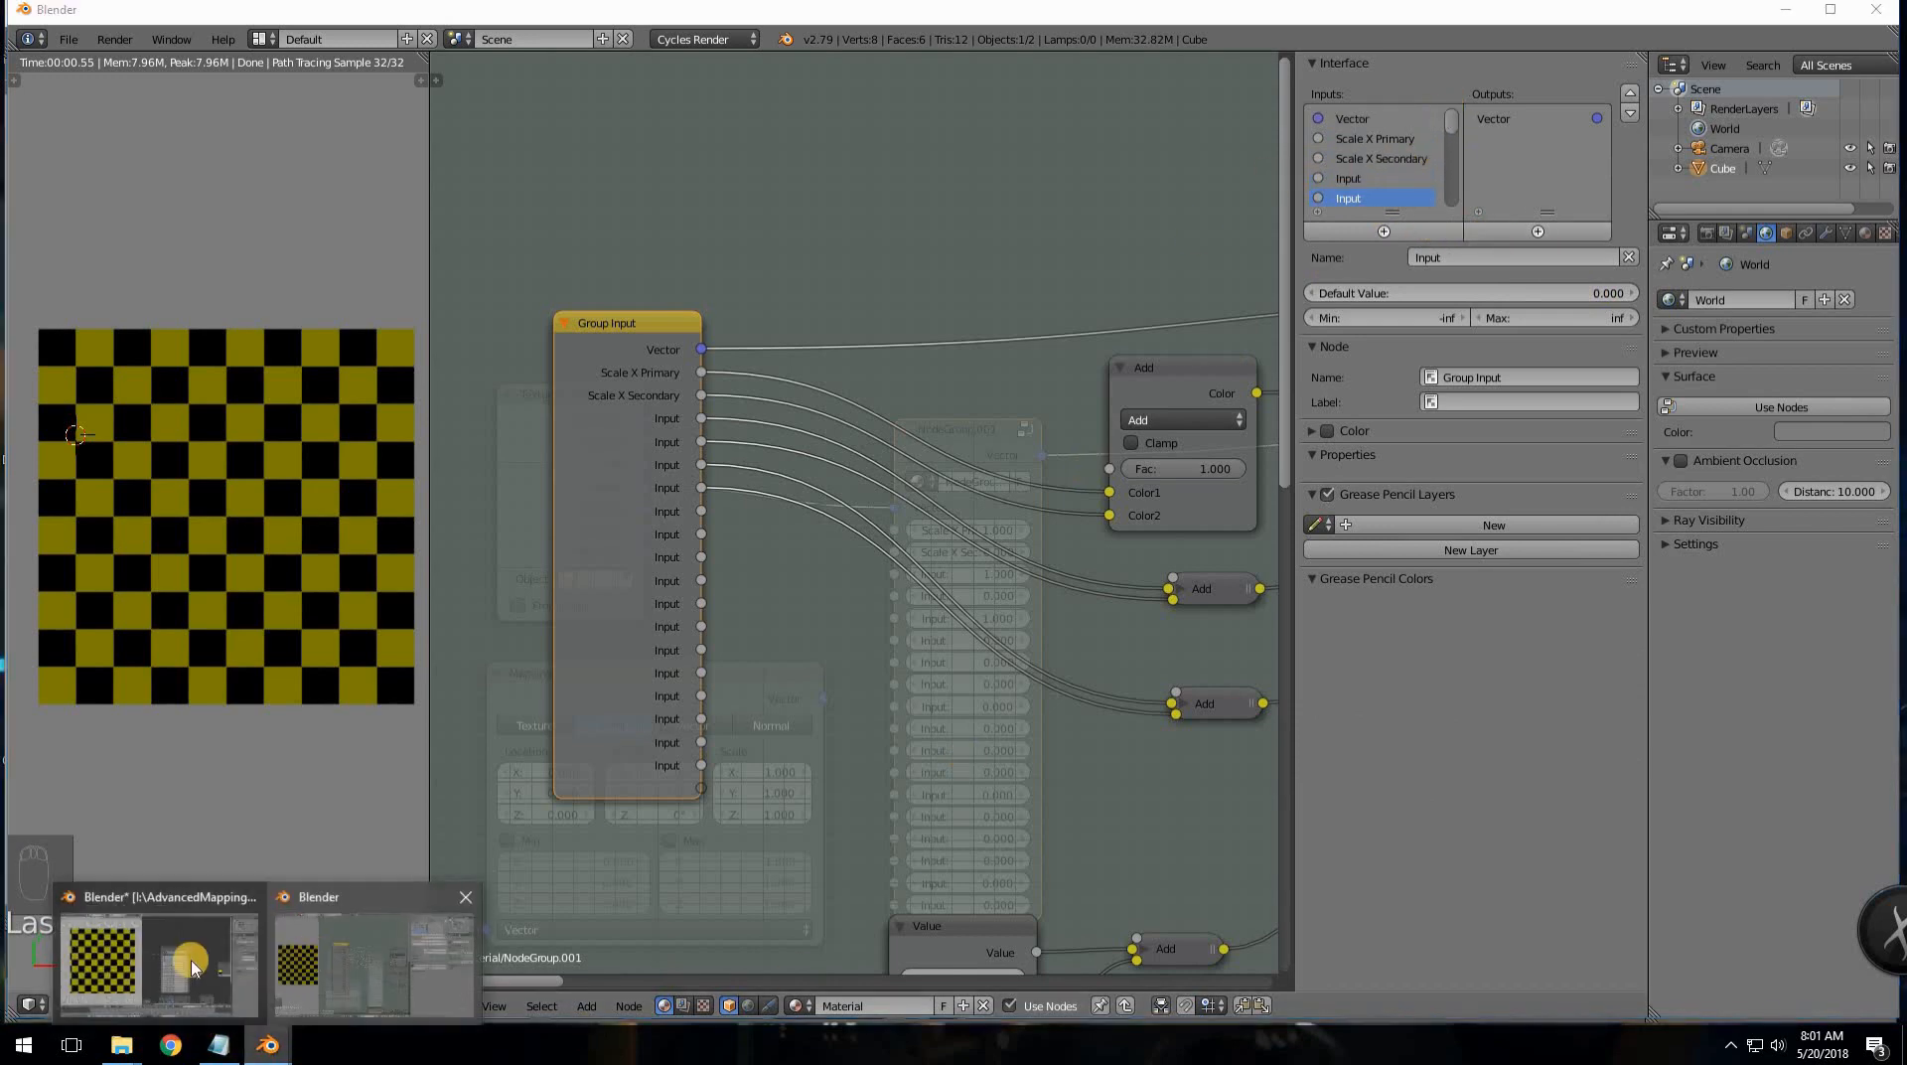
left_click(129, 959)
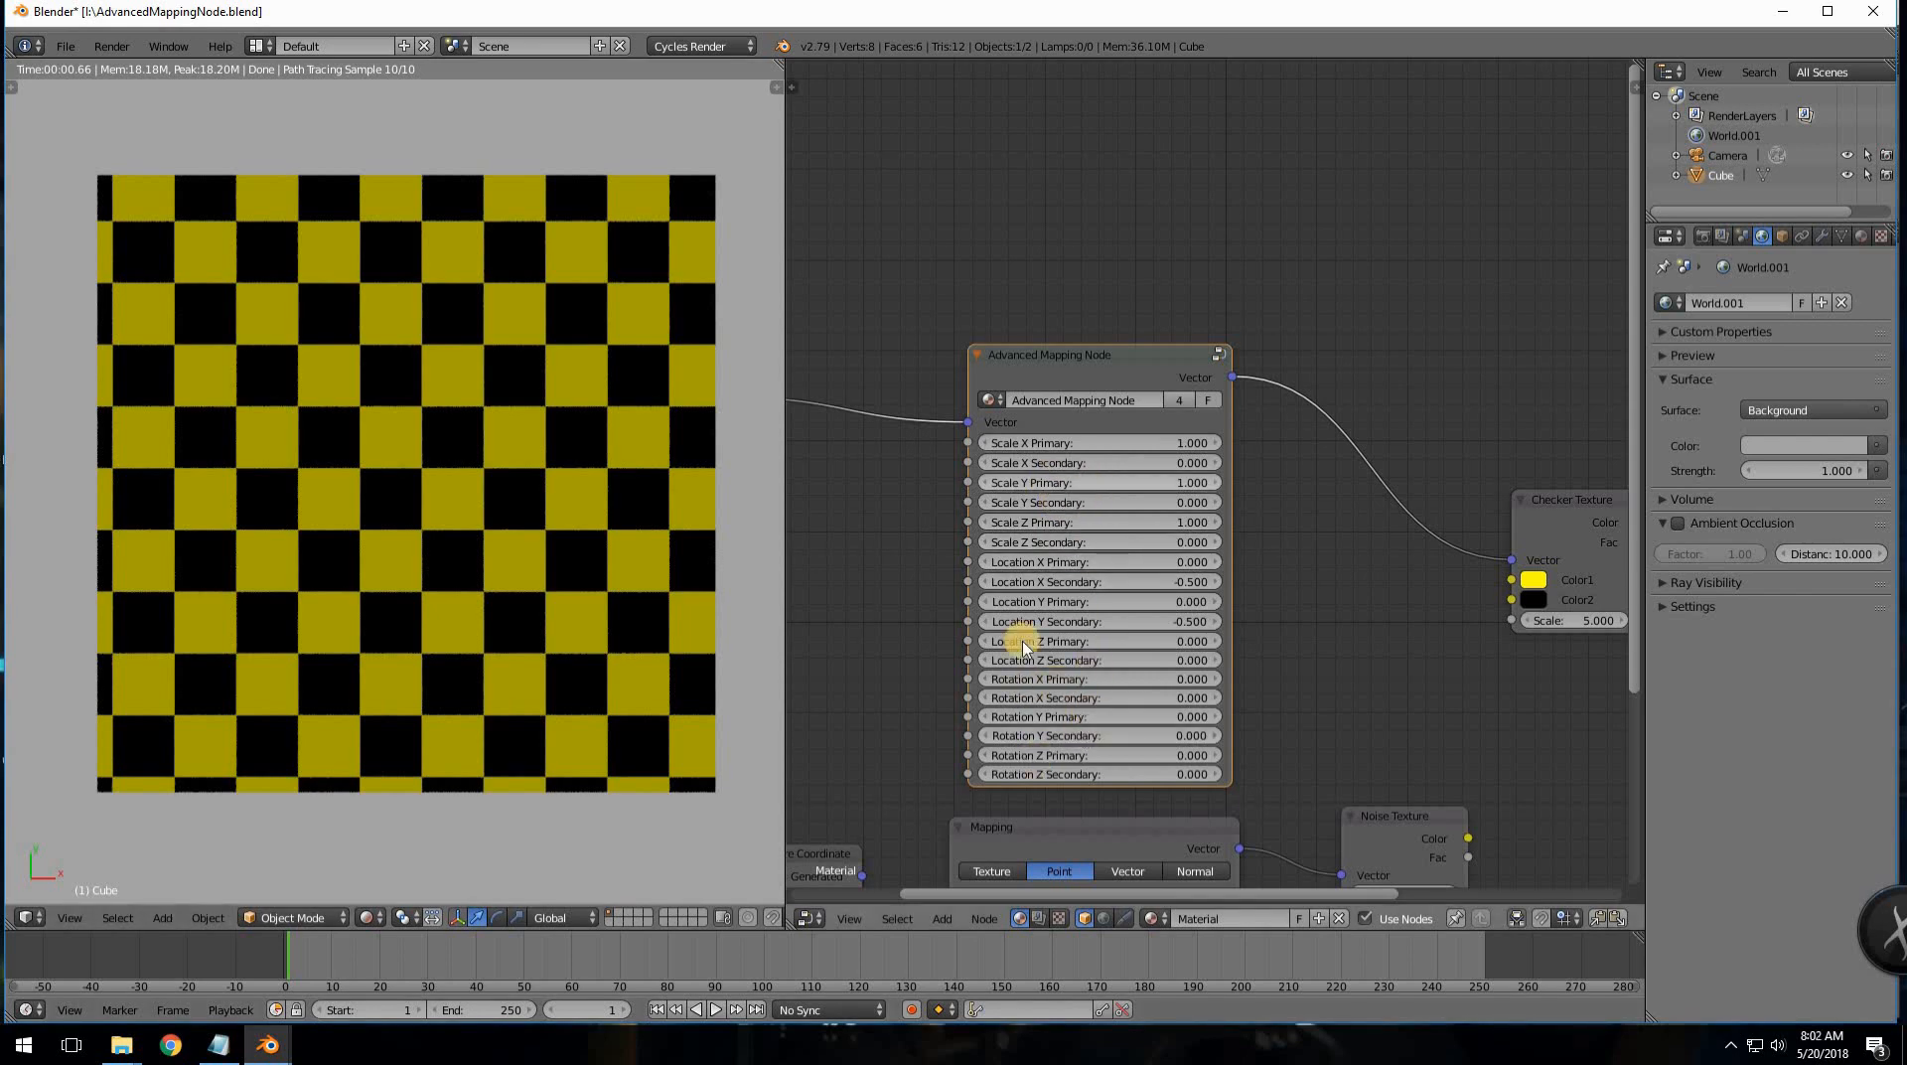
key("ctrl+Up")
scroll(1055, 636, "up", 2)
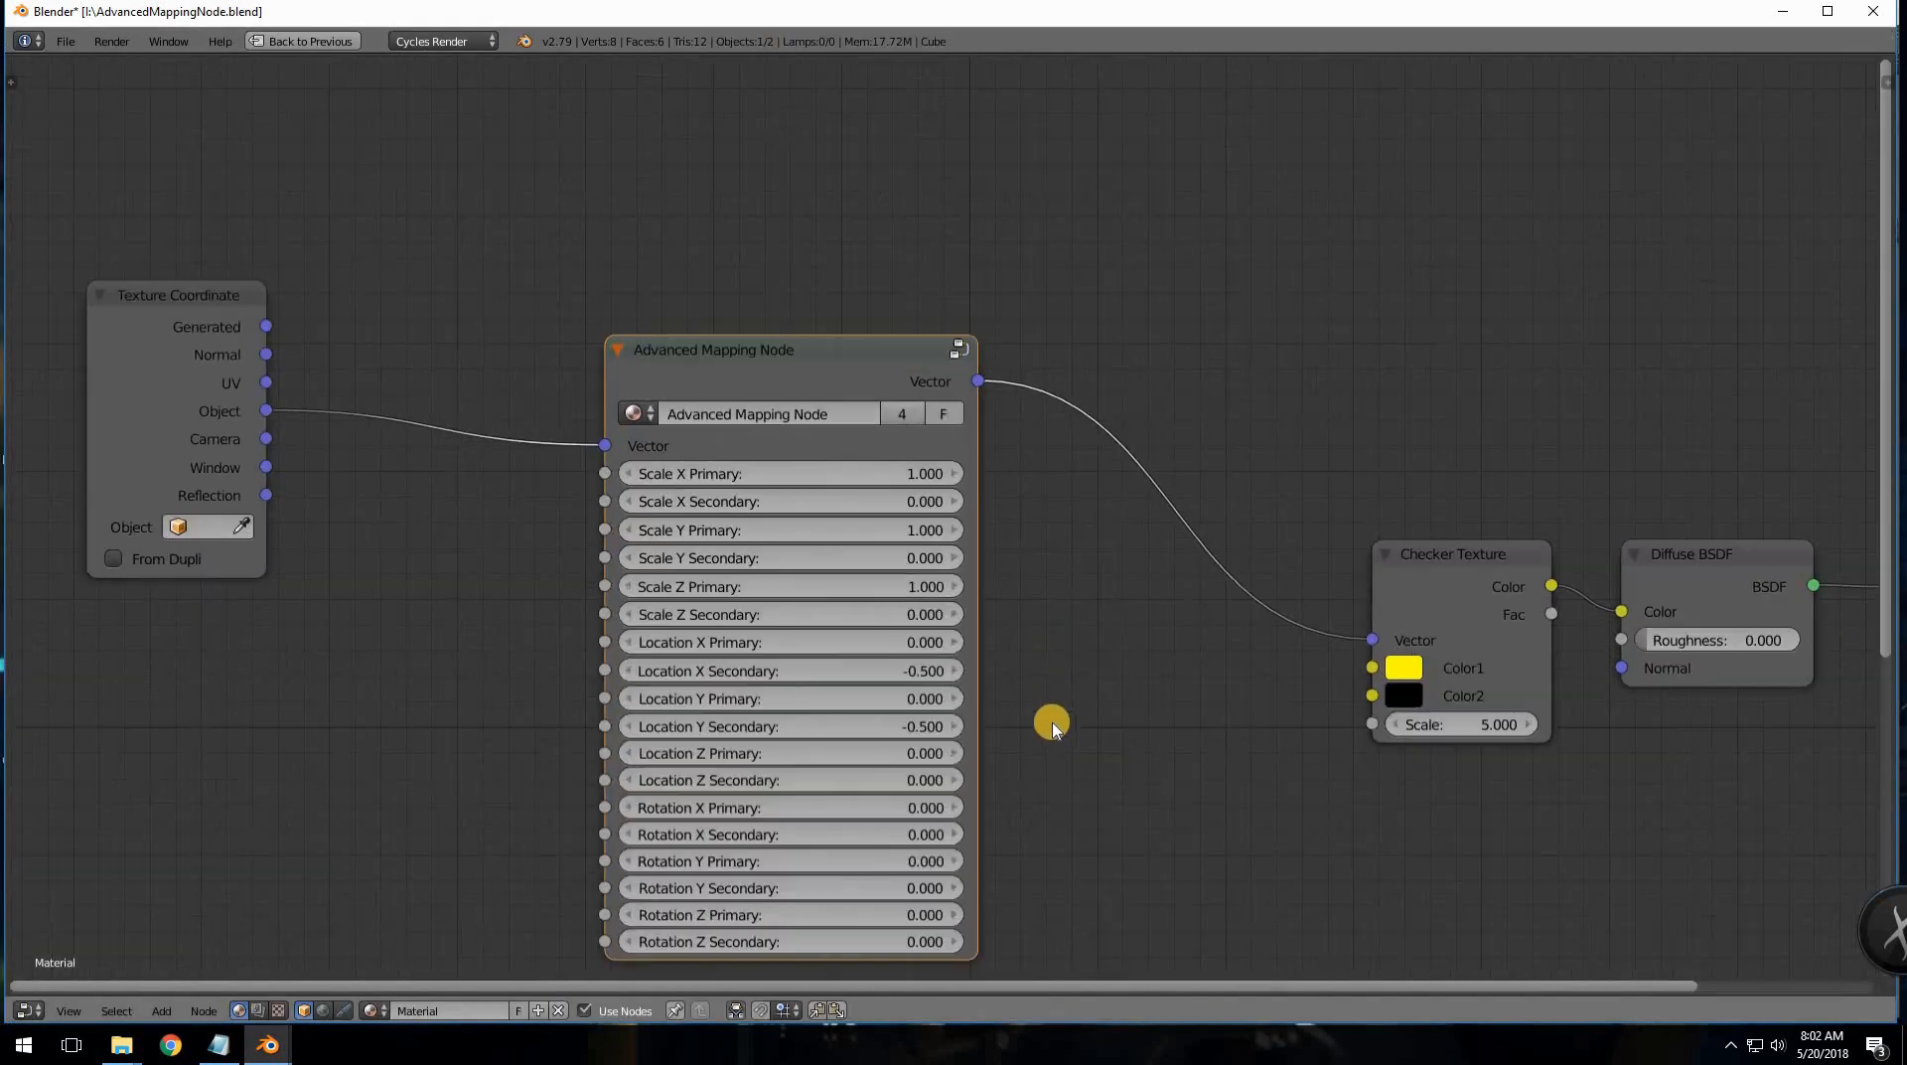
scroll(1125, 586, "up", 1)
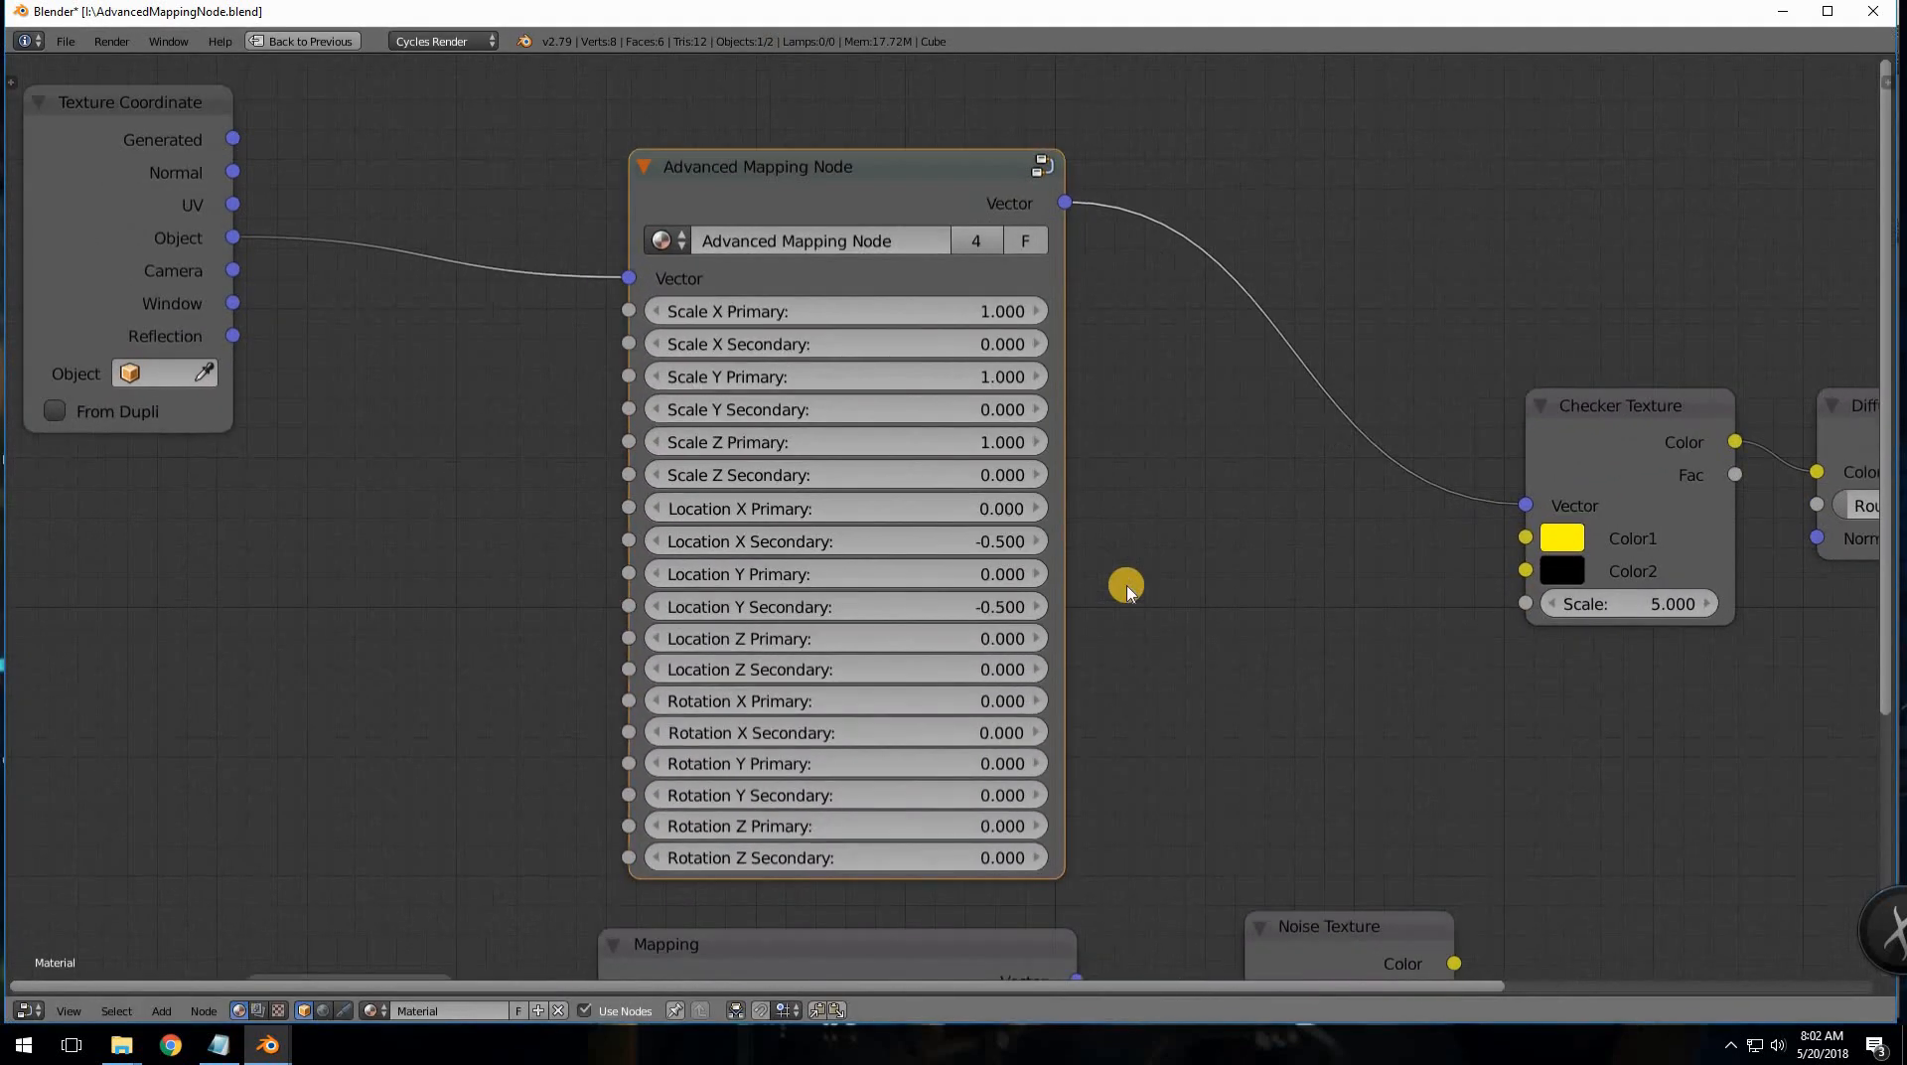
left_click(281, 1038)
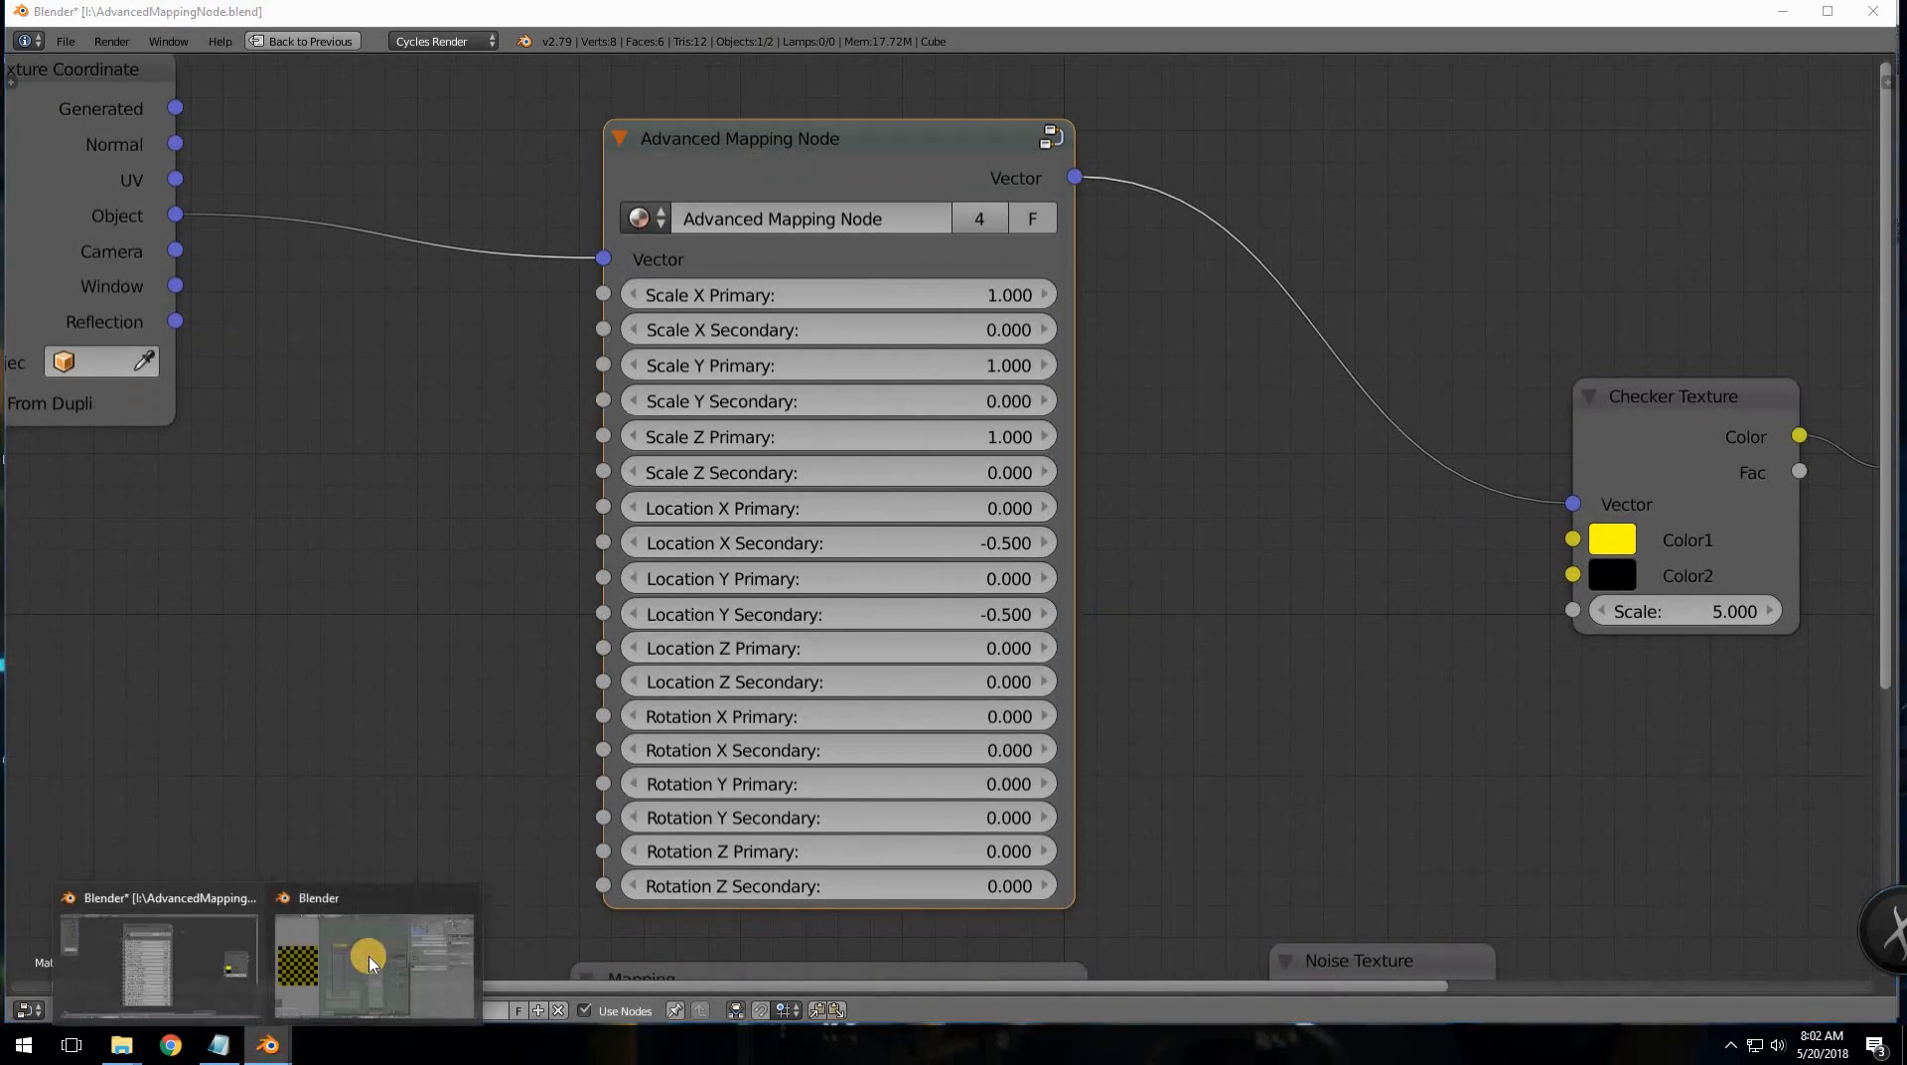
left_click(373, 954)
scroll(1013, 702, "down", 1)
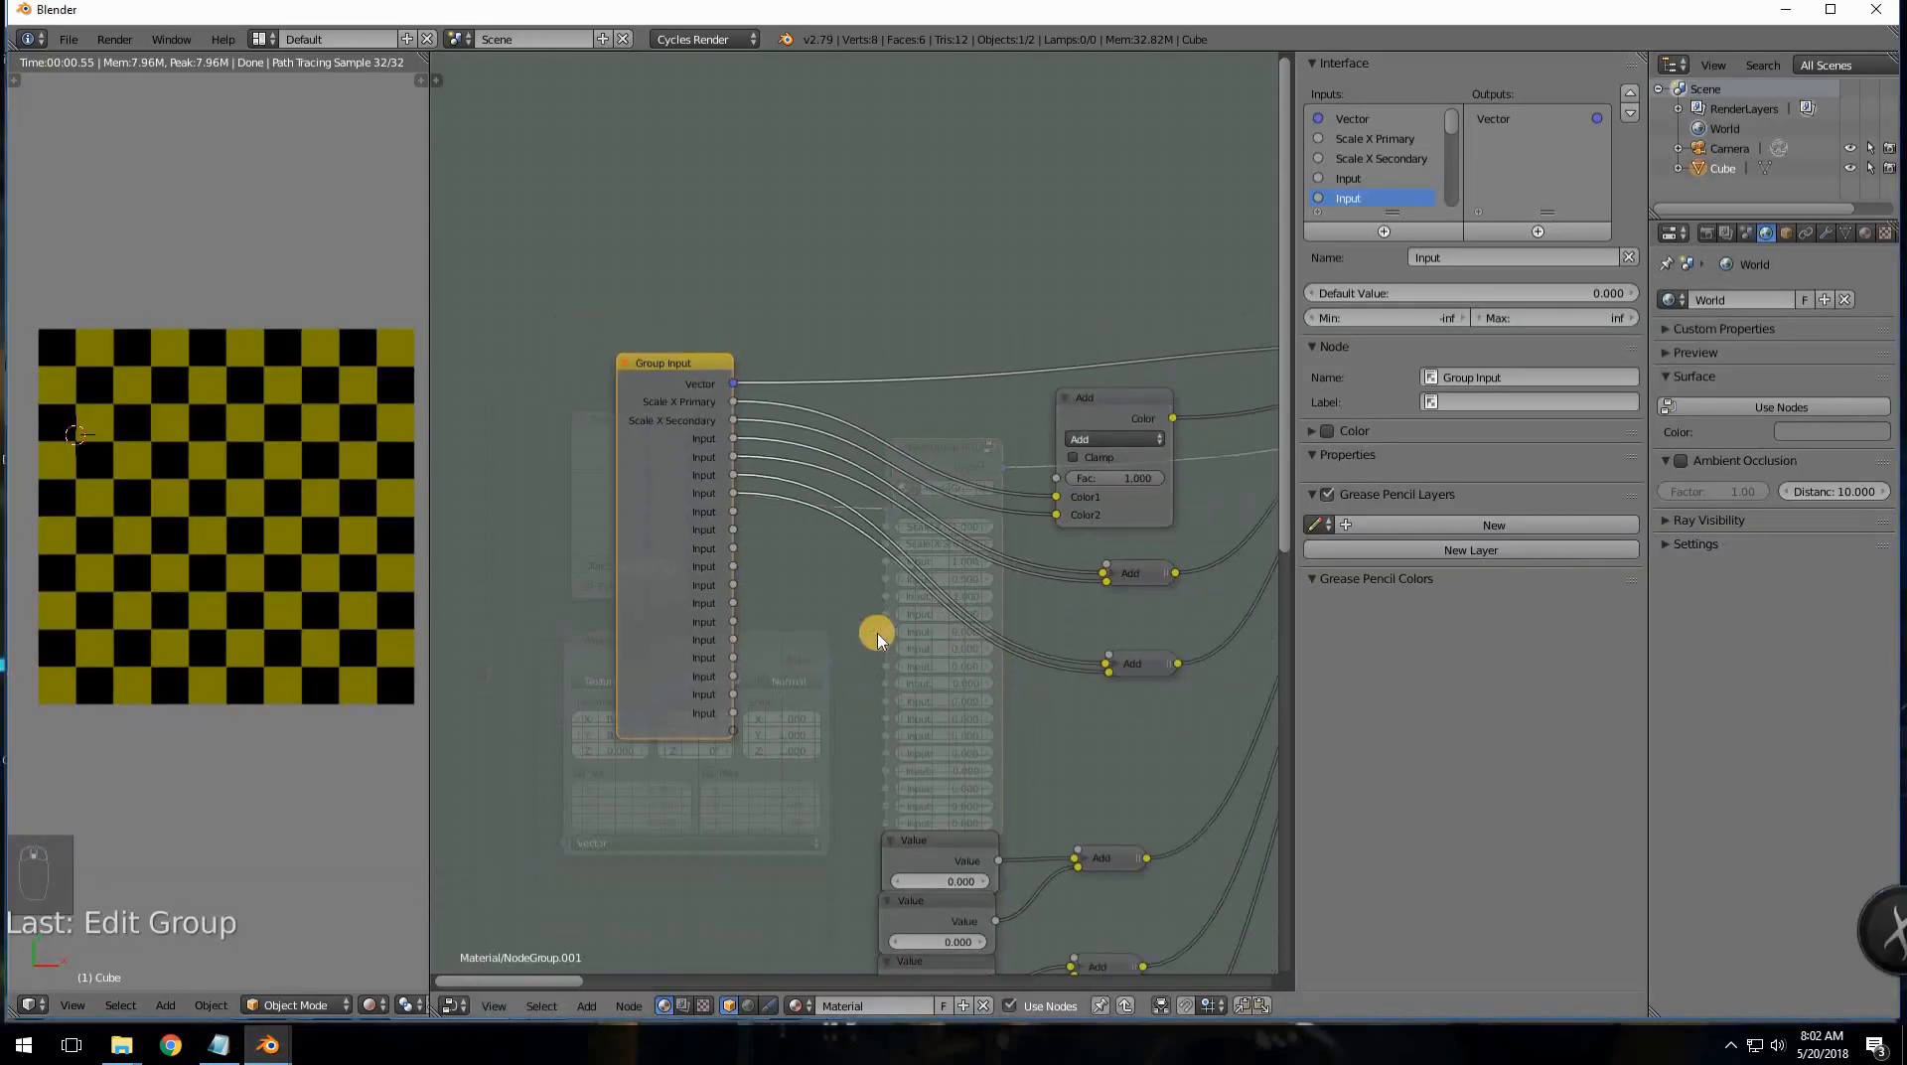
- Move the Combine RGB node down and to the left
middle_click_drag(958, 720, 814, 630)
scroll(907, 800, "down", 3)
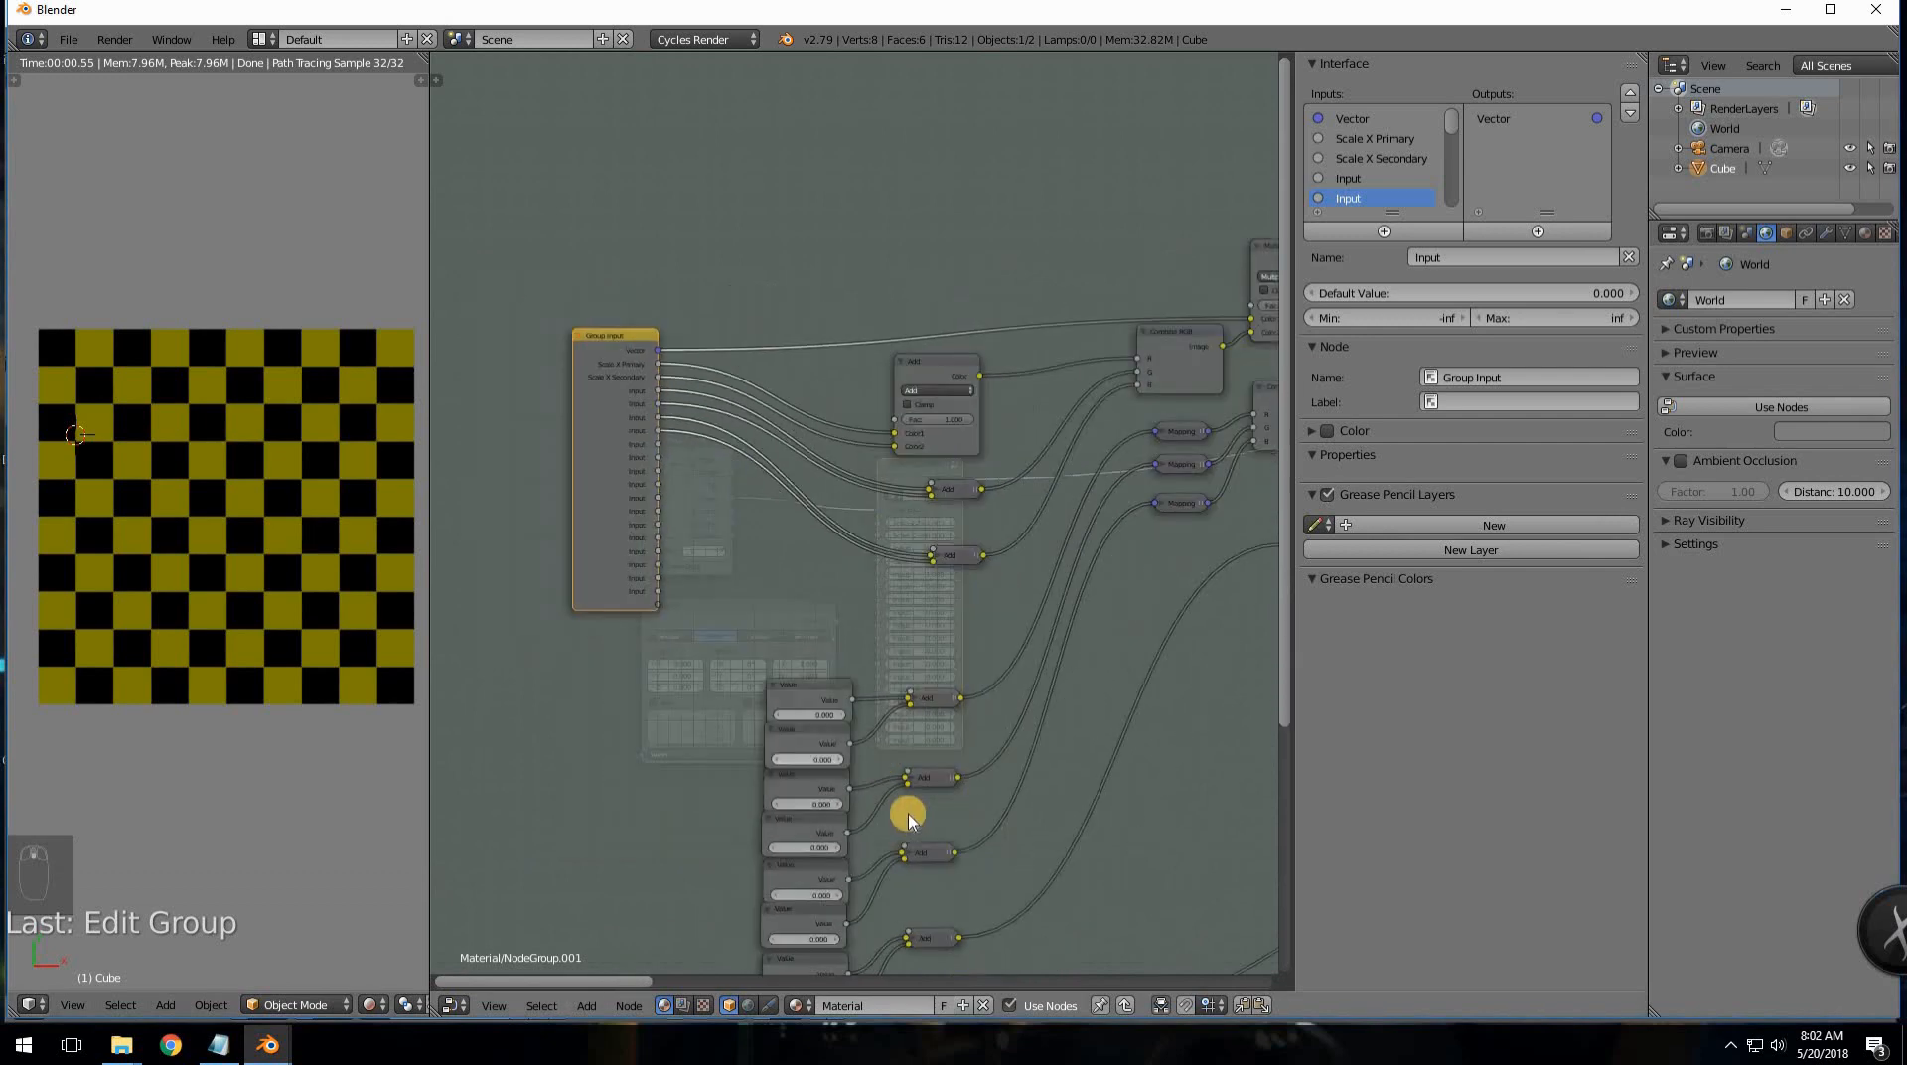
middle_click_drag(998, 872, 1001, 695)
middle_click_drag(914, 622, 970, 715)
scroll(719, 520, "up", 2)
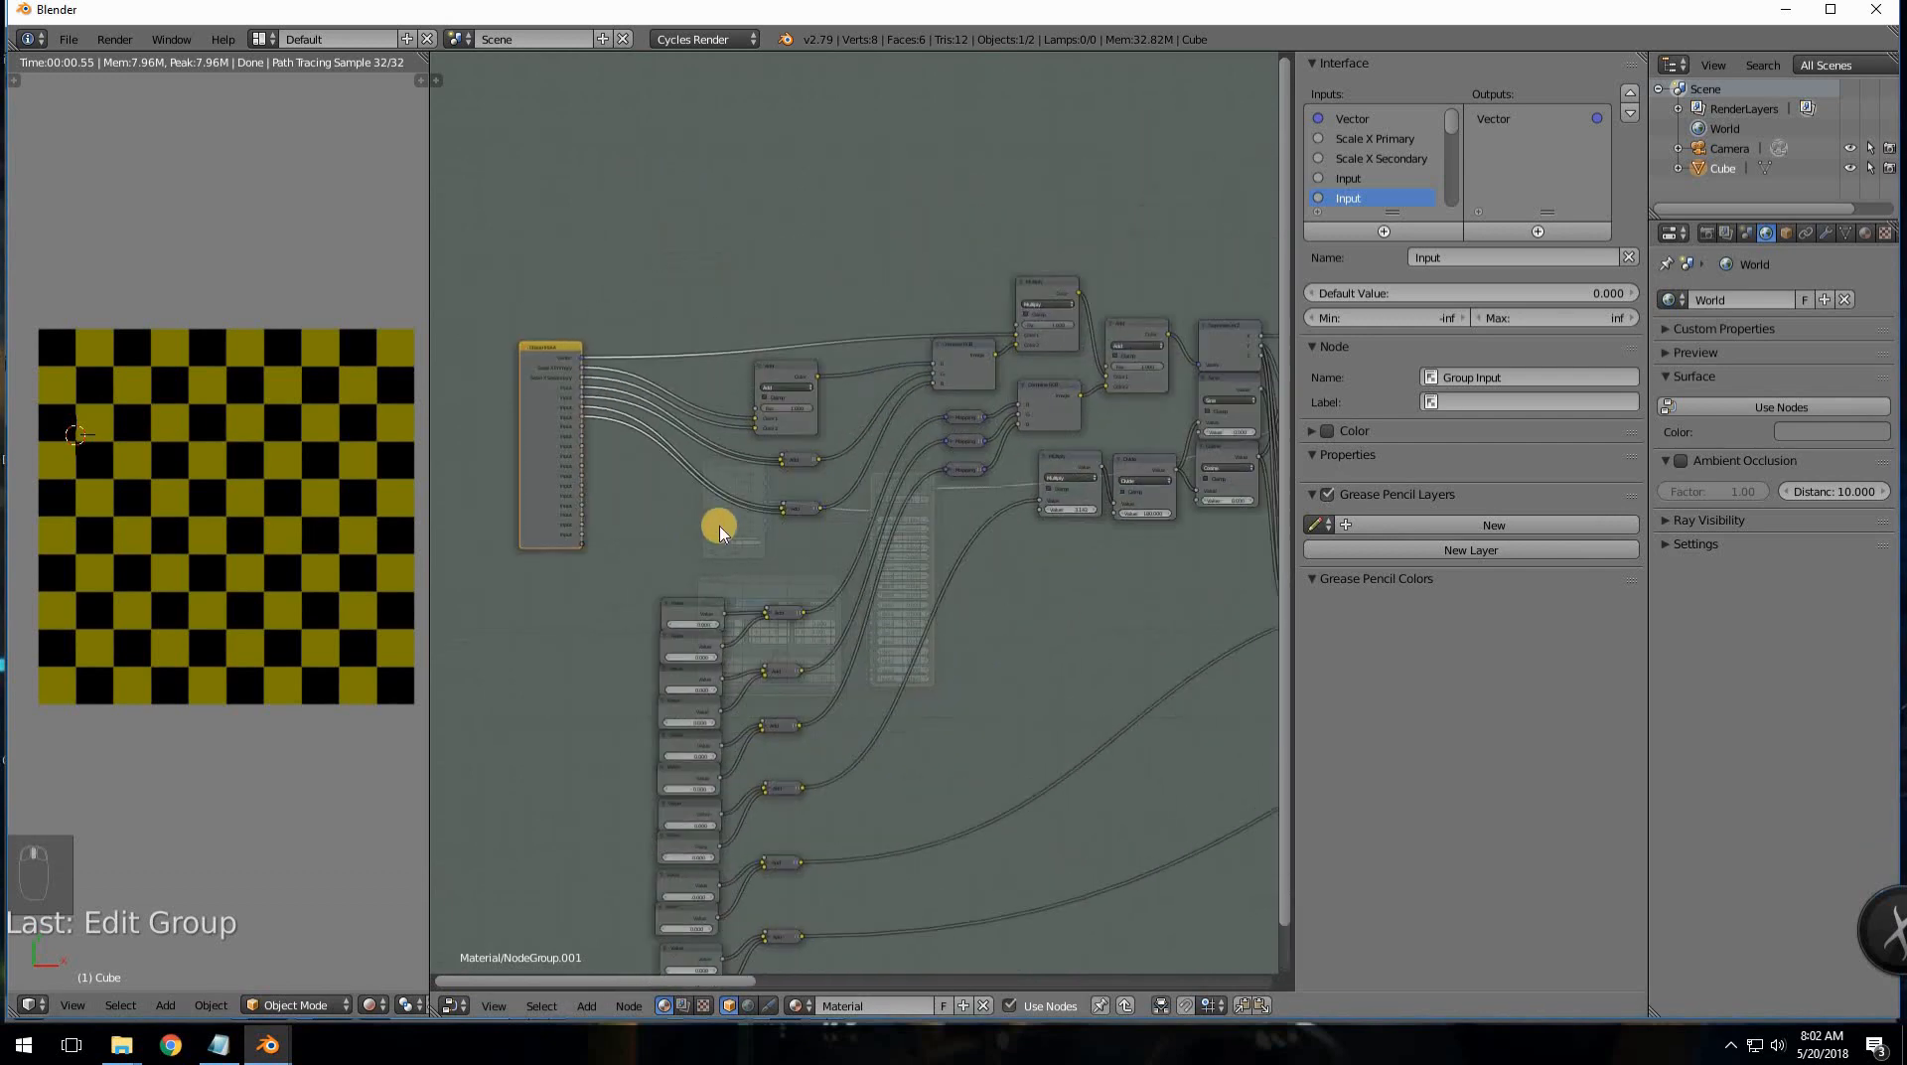
scroll(724, 566, "up", 1)
scroll(652, 587, "up", 1)
middle_click_drag(739, 661, 830, 724)
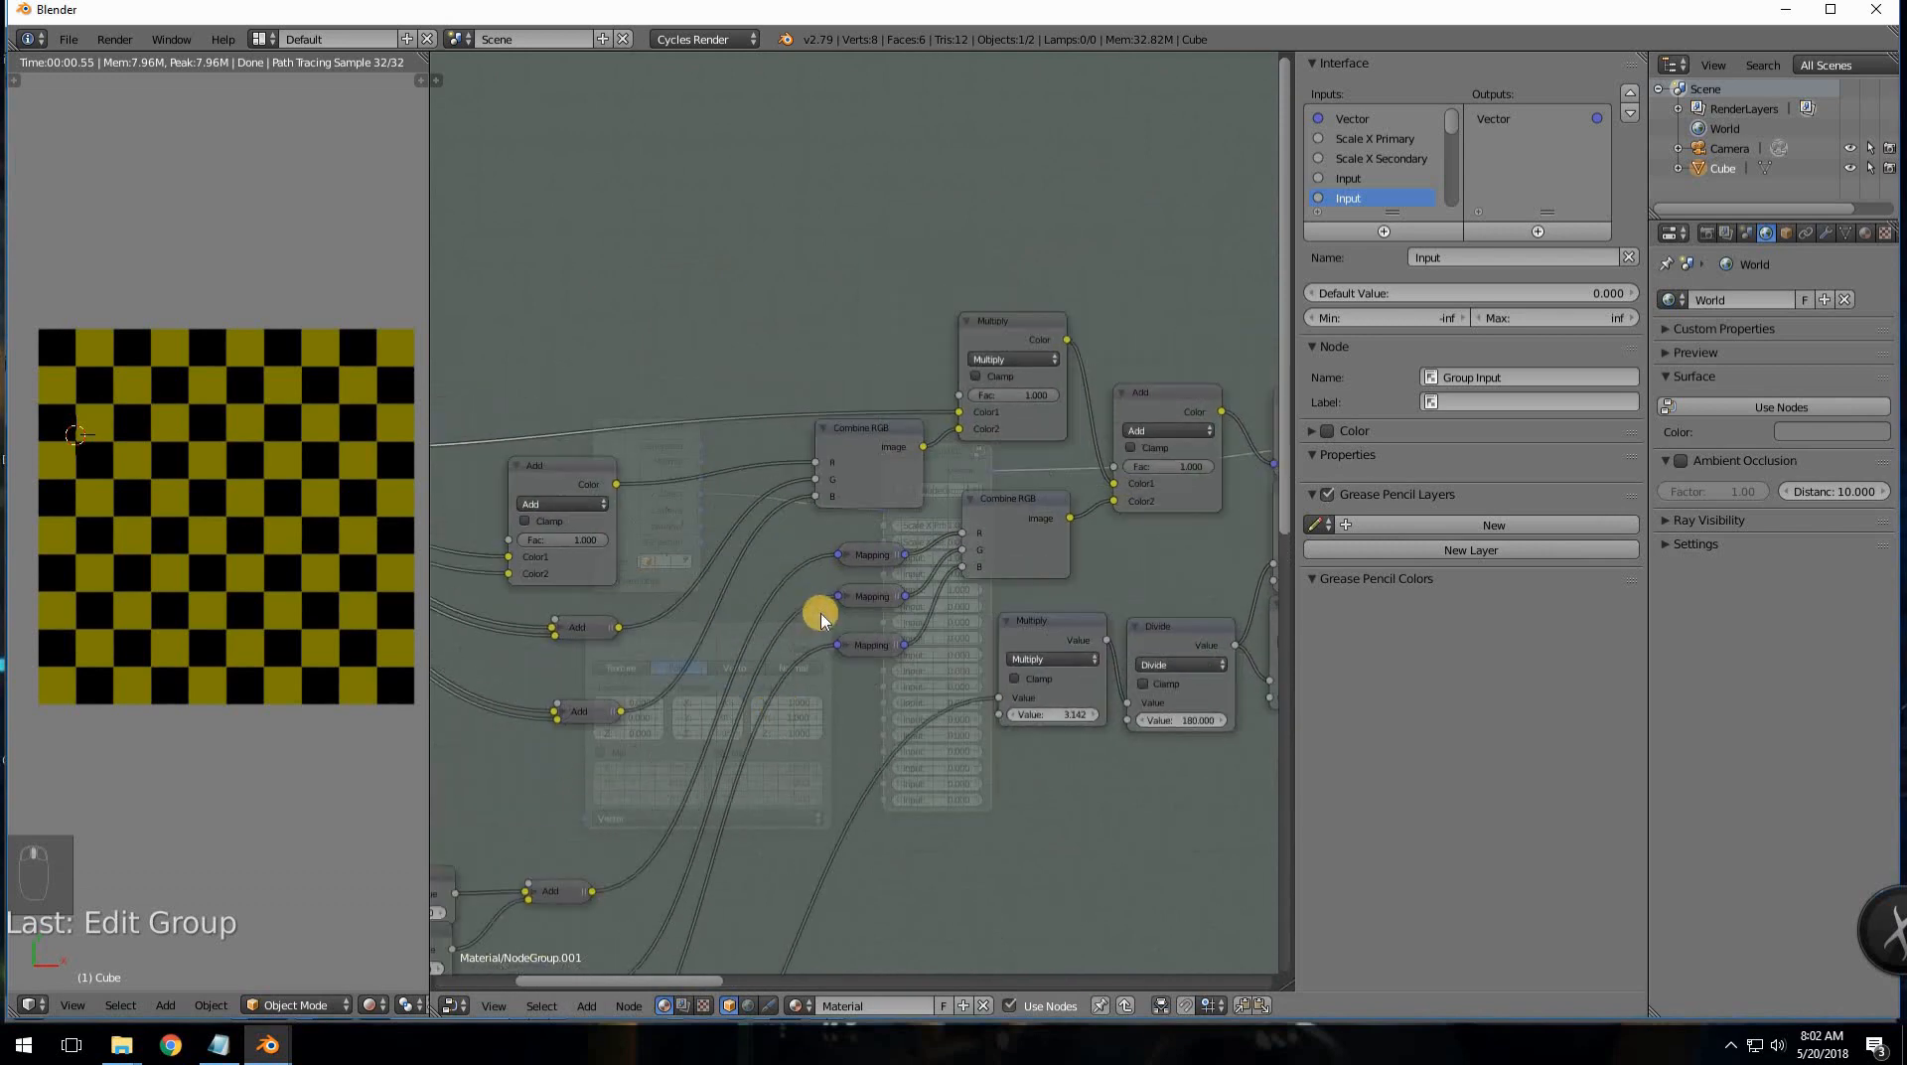
middle_click_drag(822, 617, 866, 675)
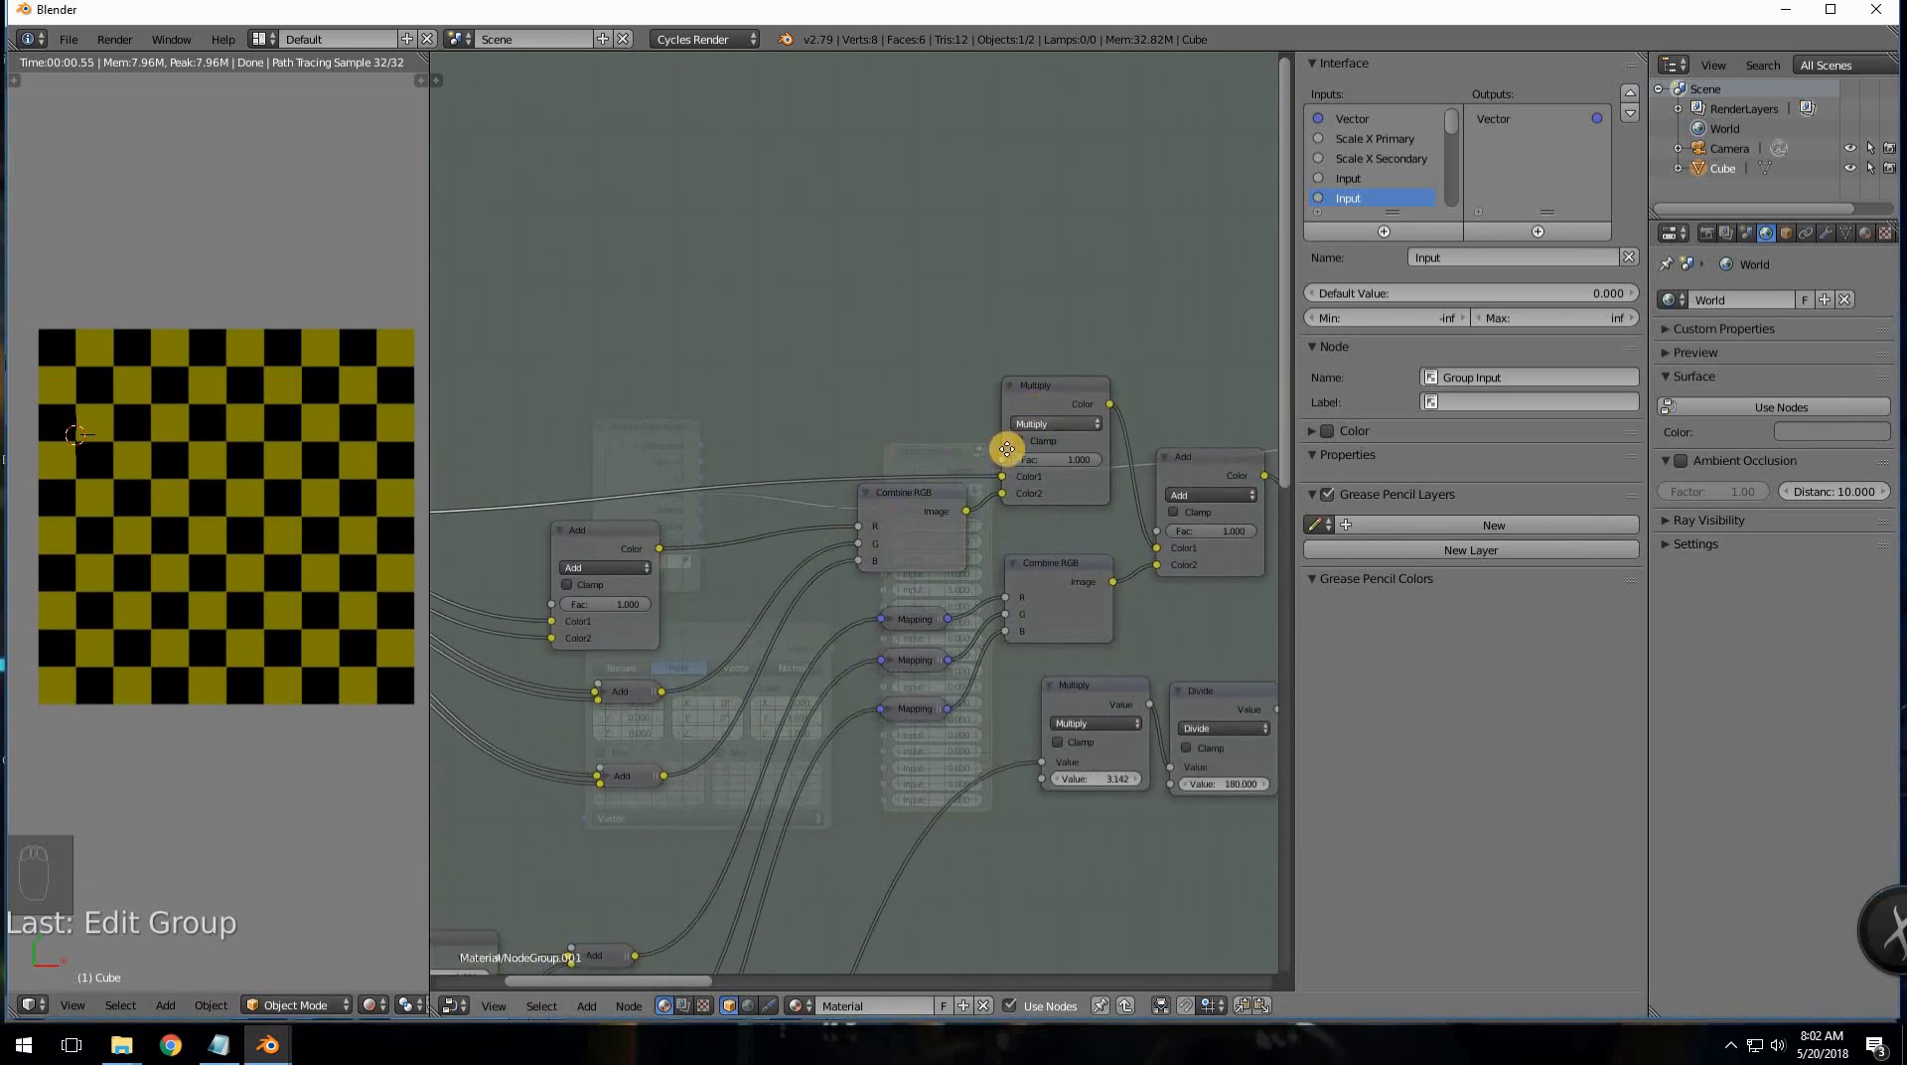
middle_click_drag(1009, 443, 907, 511)
scroll(906, 508, "up", 2)
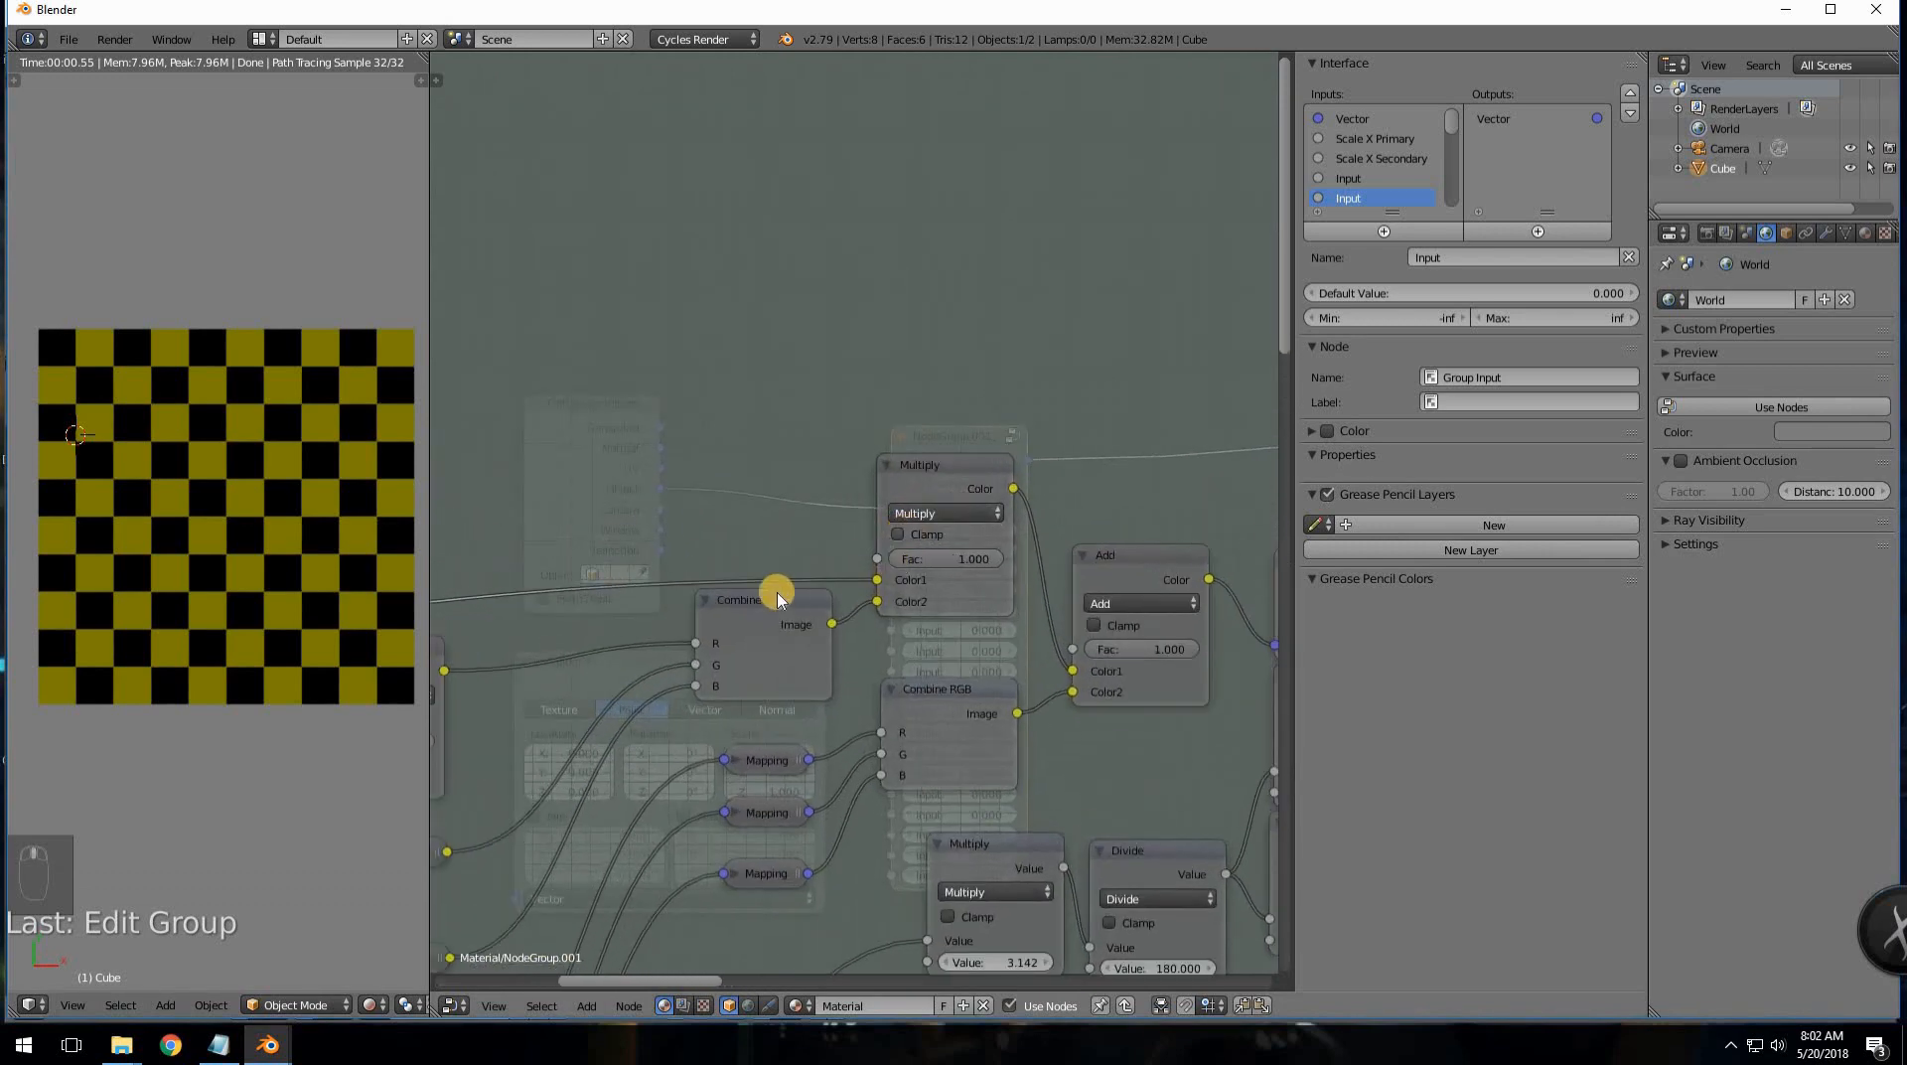
left_click_drag(700, 613, 609, 676)
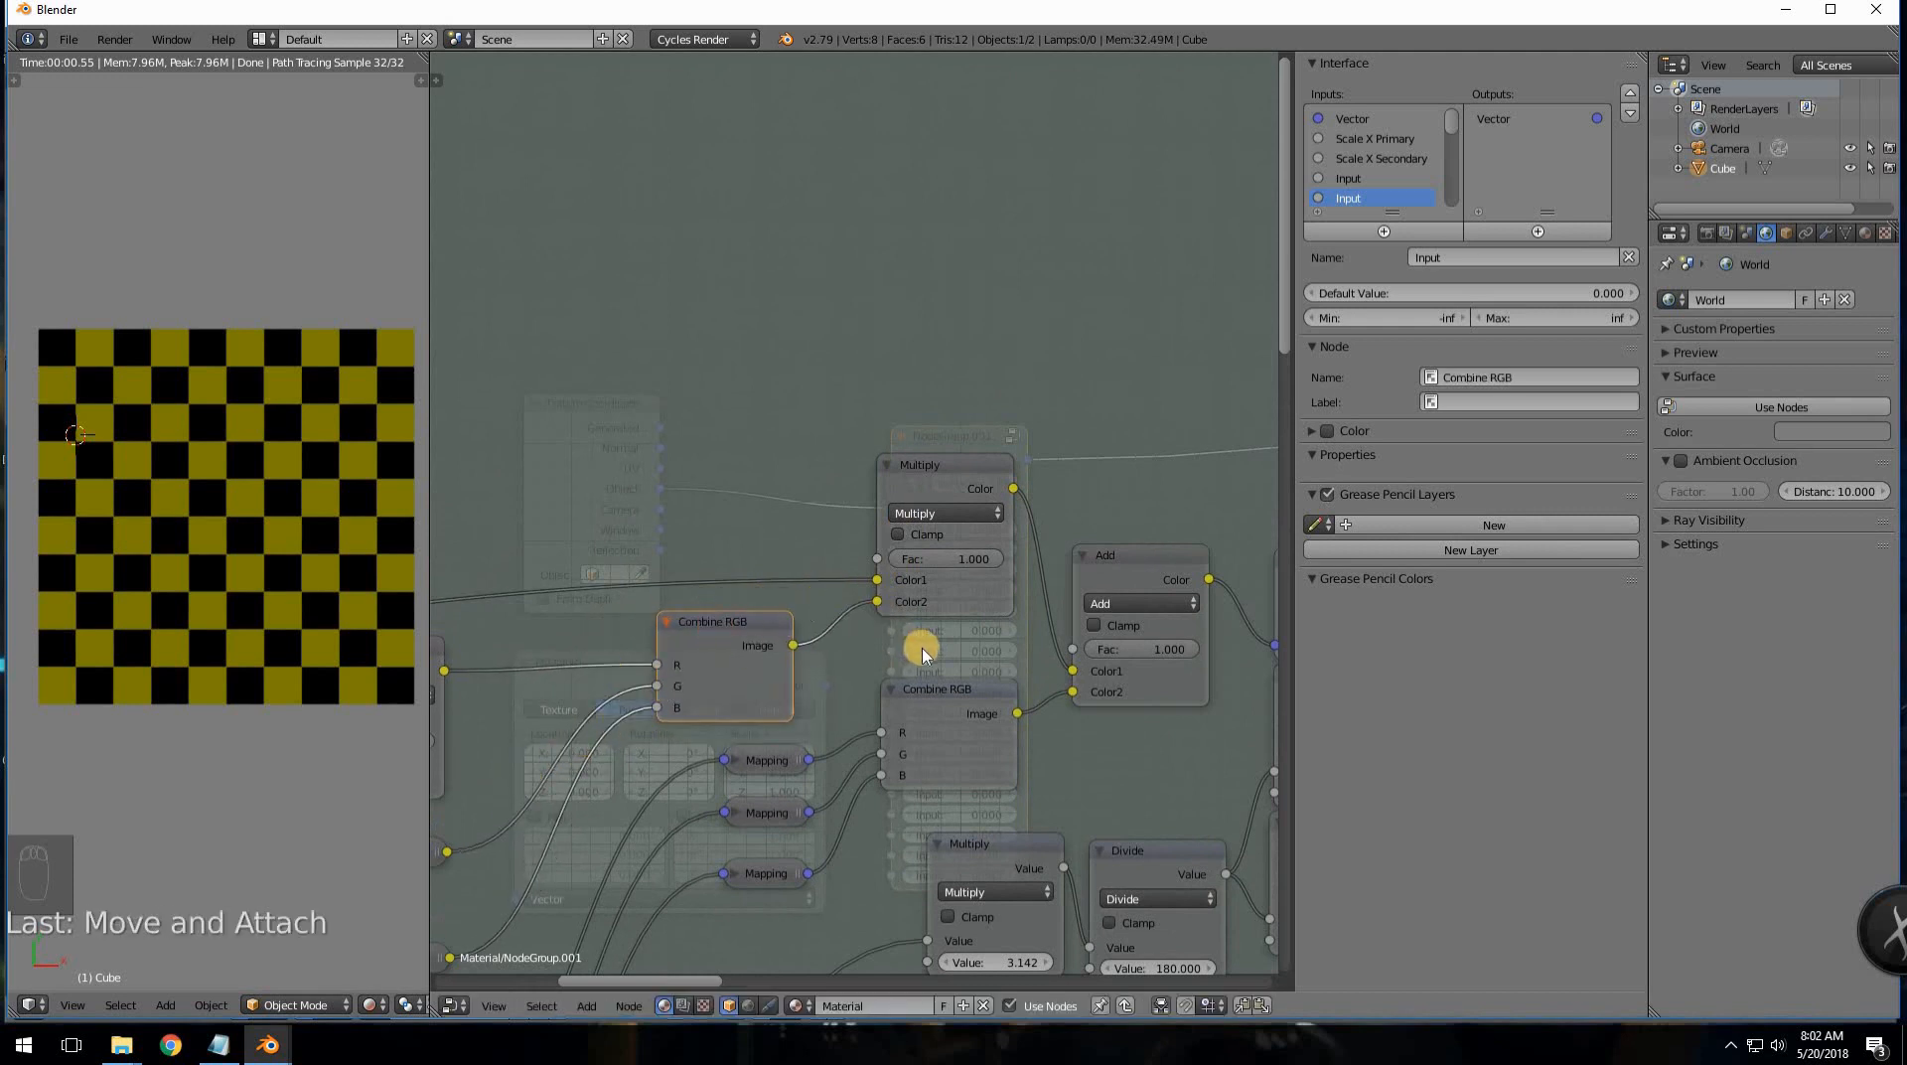
- Nudge the Add node up and to the right
middle_click_drag(940, 550, 872, 506)
middle_click_drag(886, 579, 897, 486)
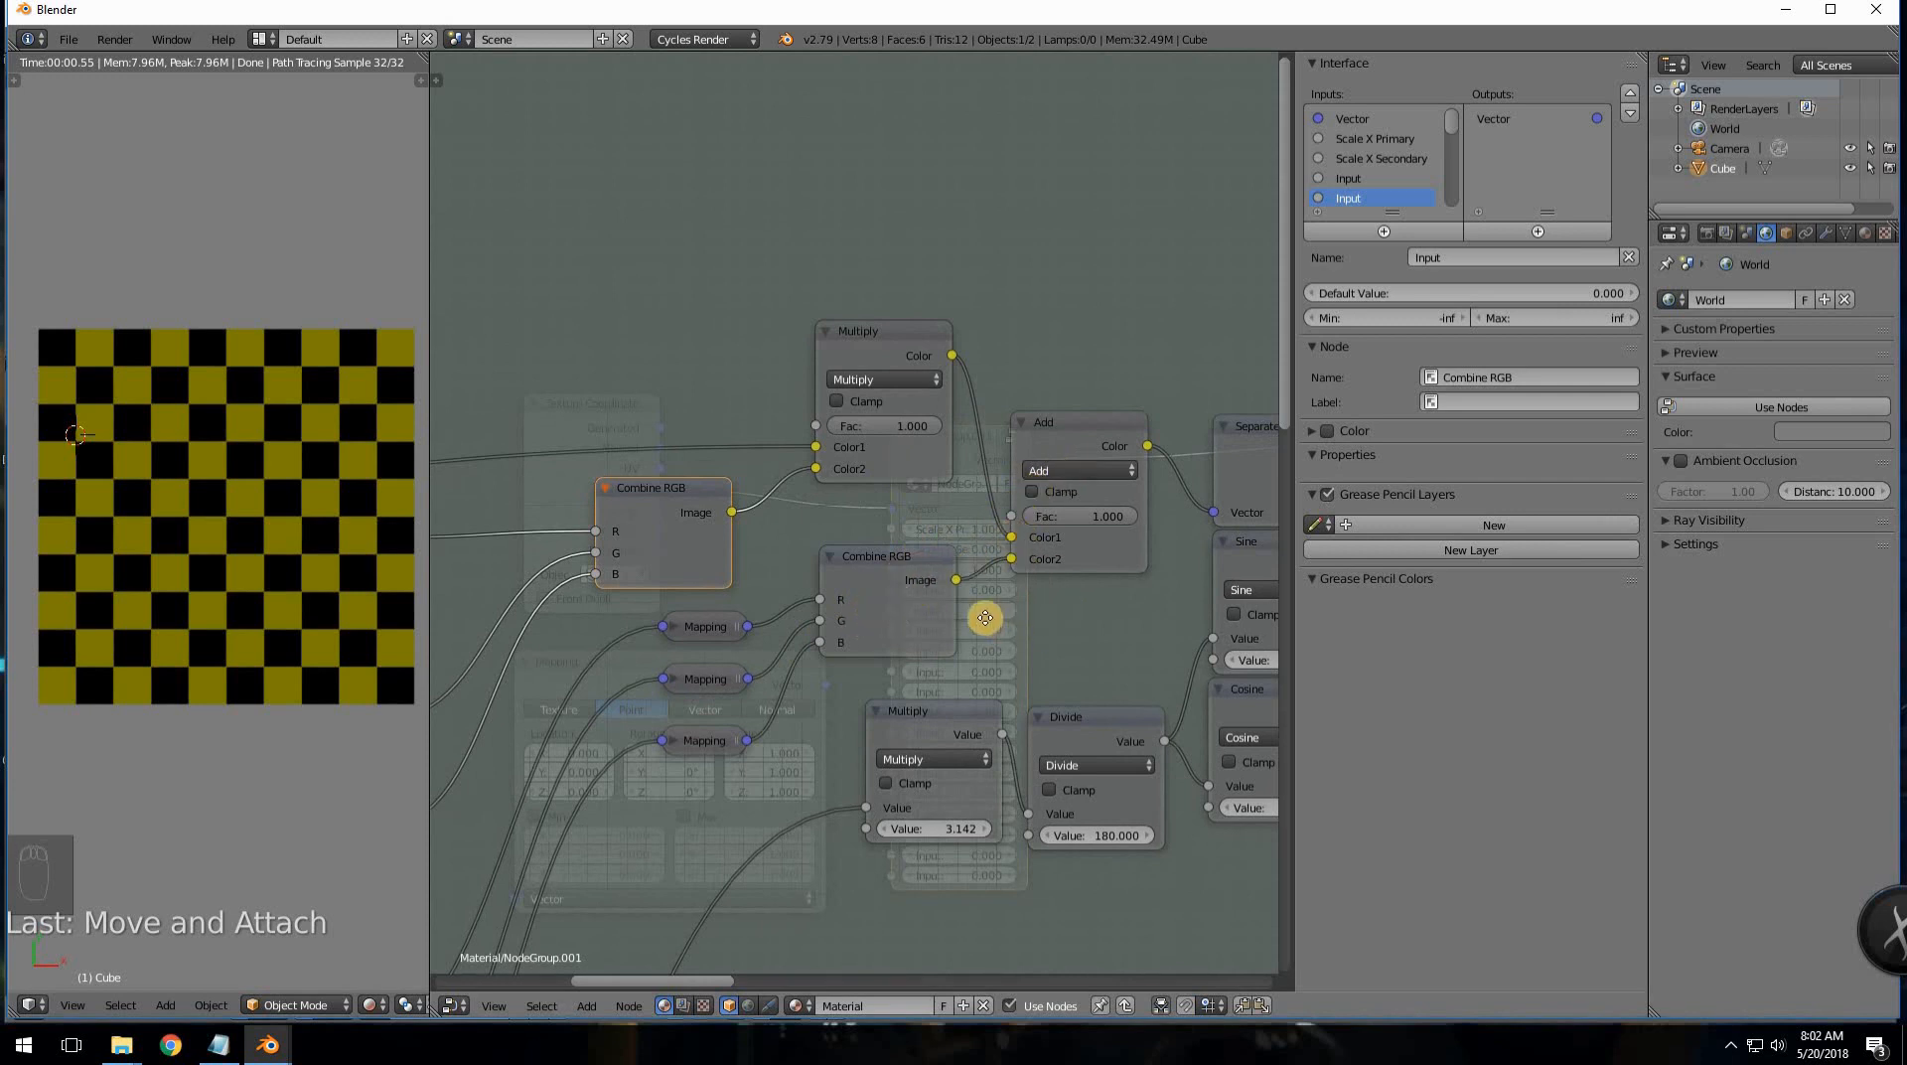
middle_click_drag(1109, 443, 1032, 449)
left_click_drag(1023, 465, 1033, 426)
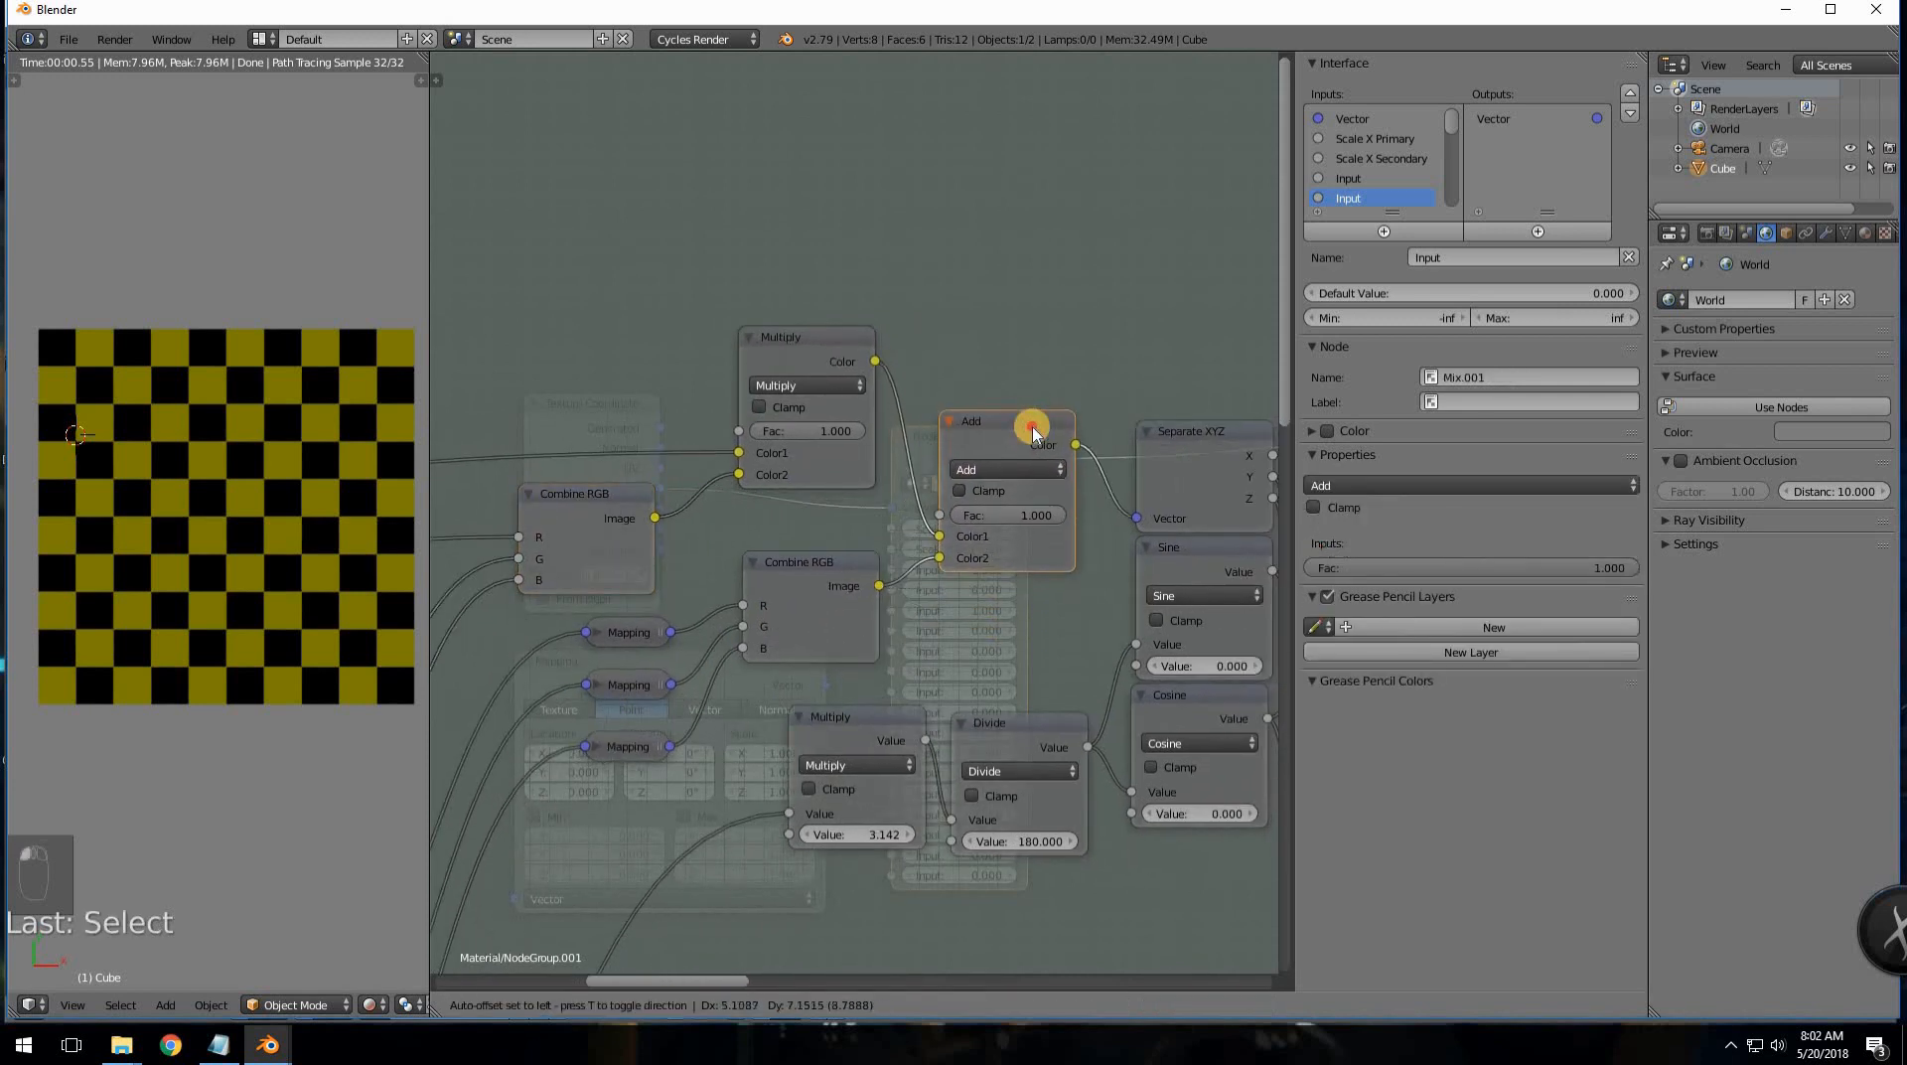
middle_click_drag(1226, 571, 883, 562)
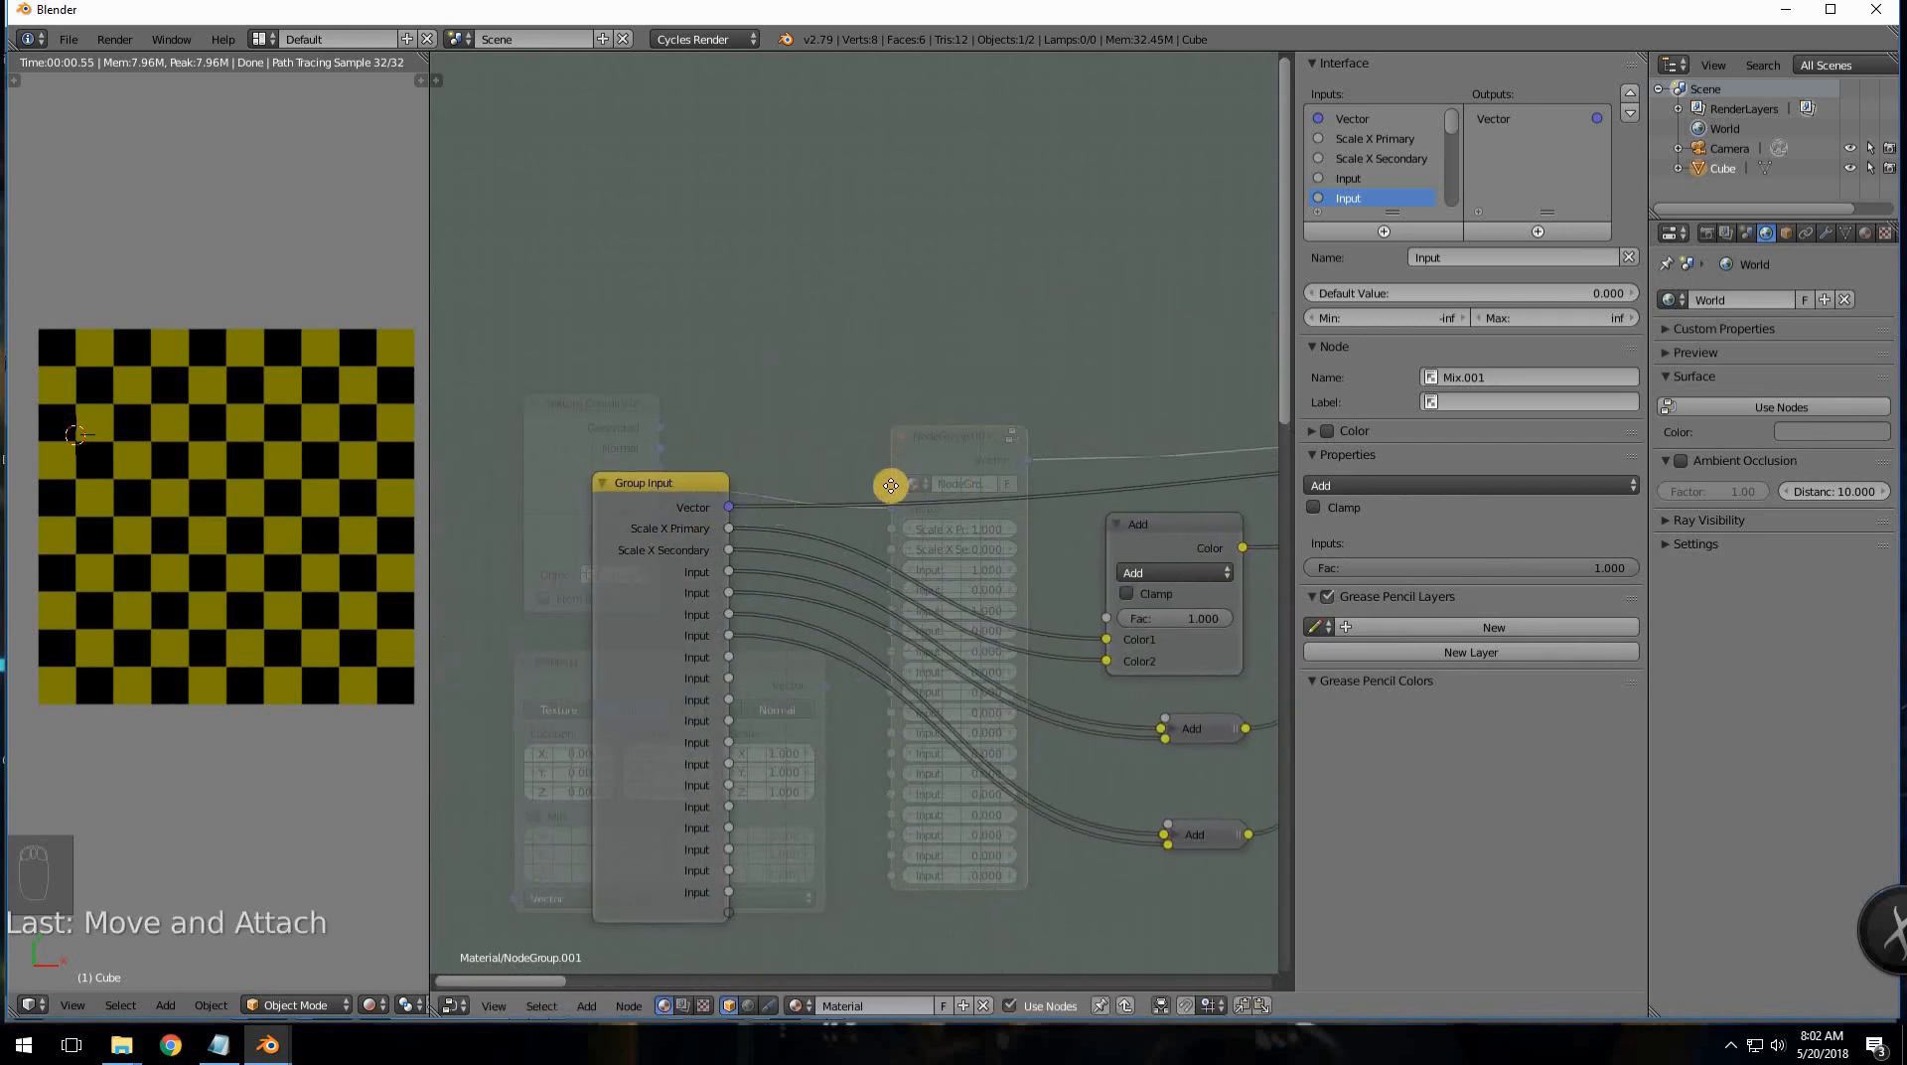
- Inspect the Multiply node's blend mode, leaving it set to Multiply
middle_click_drag(1166, 499, 1093, 477)
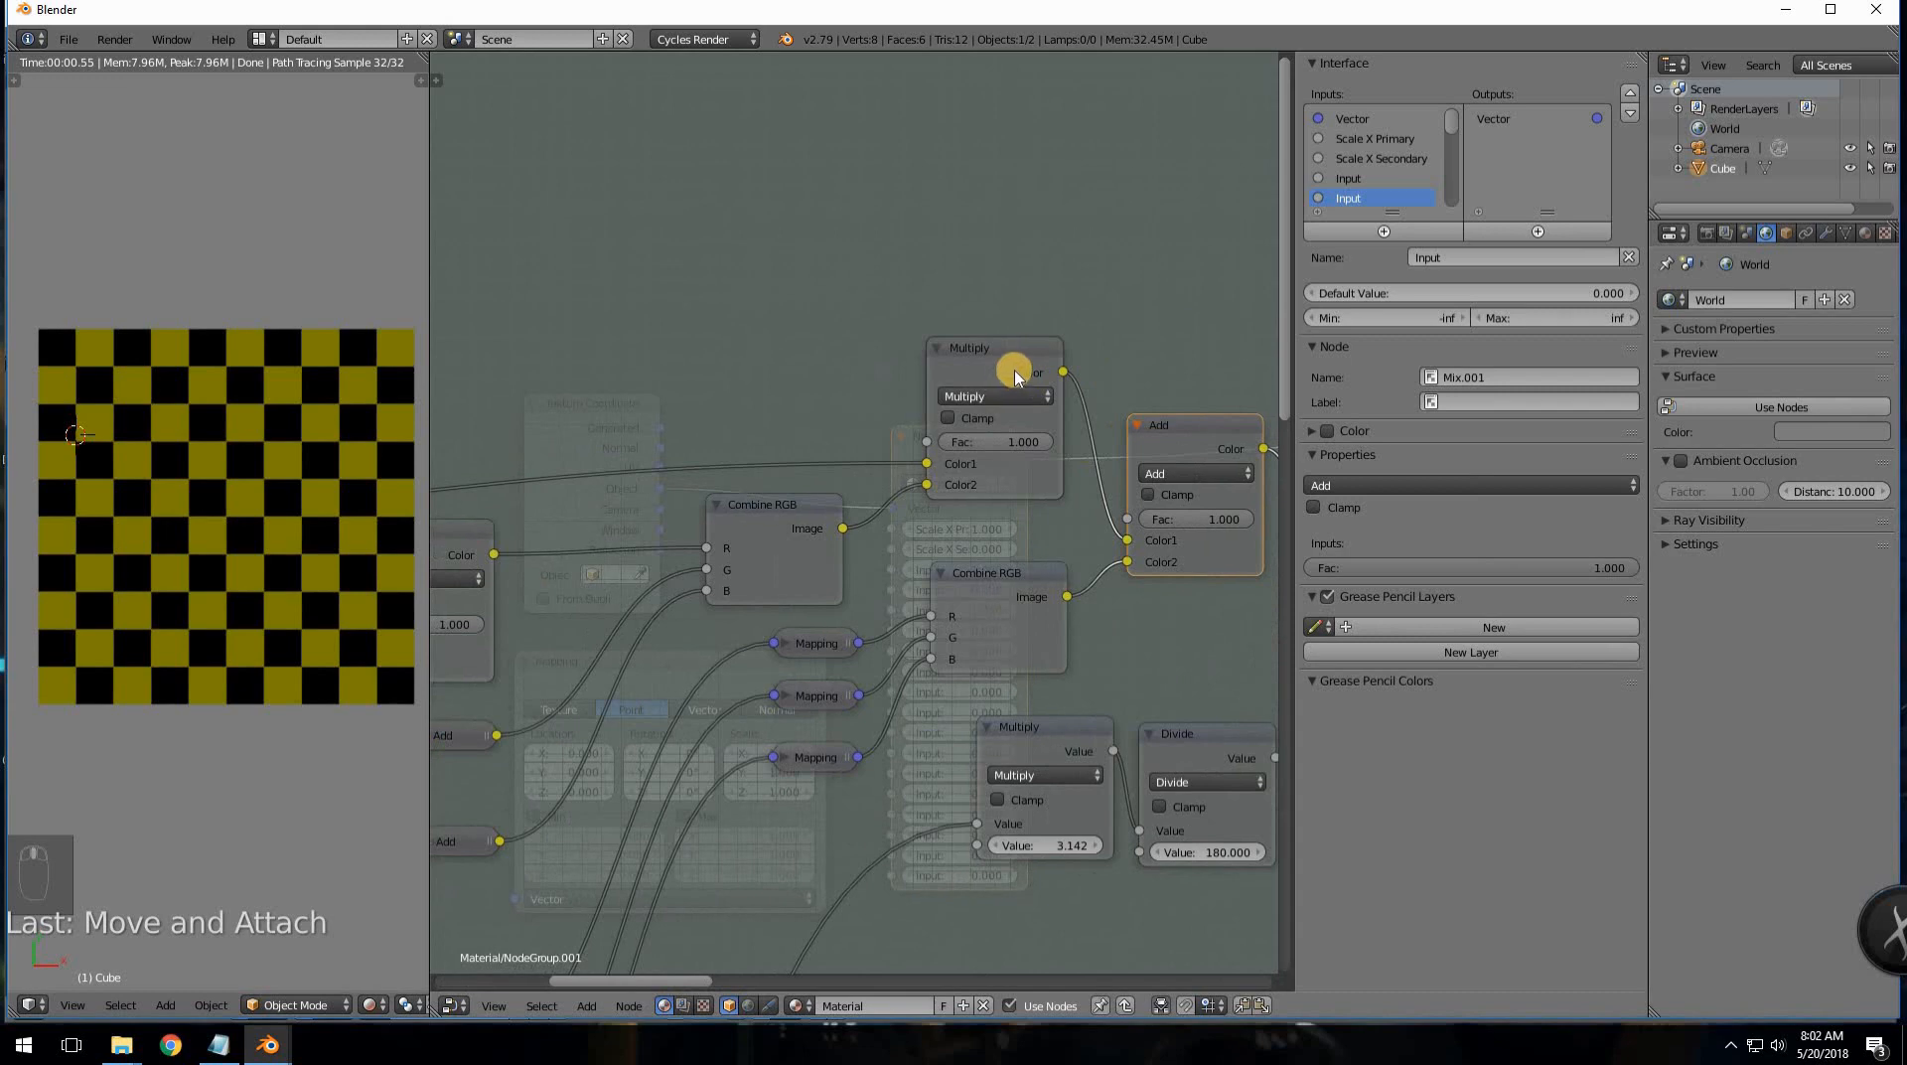
middle_click_drag(1098, 357, 864, 396)
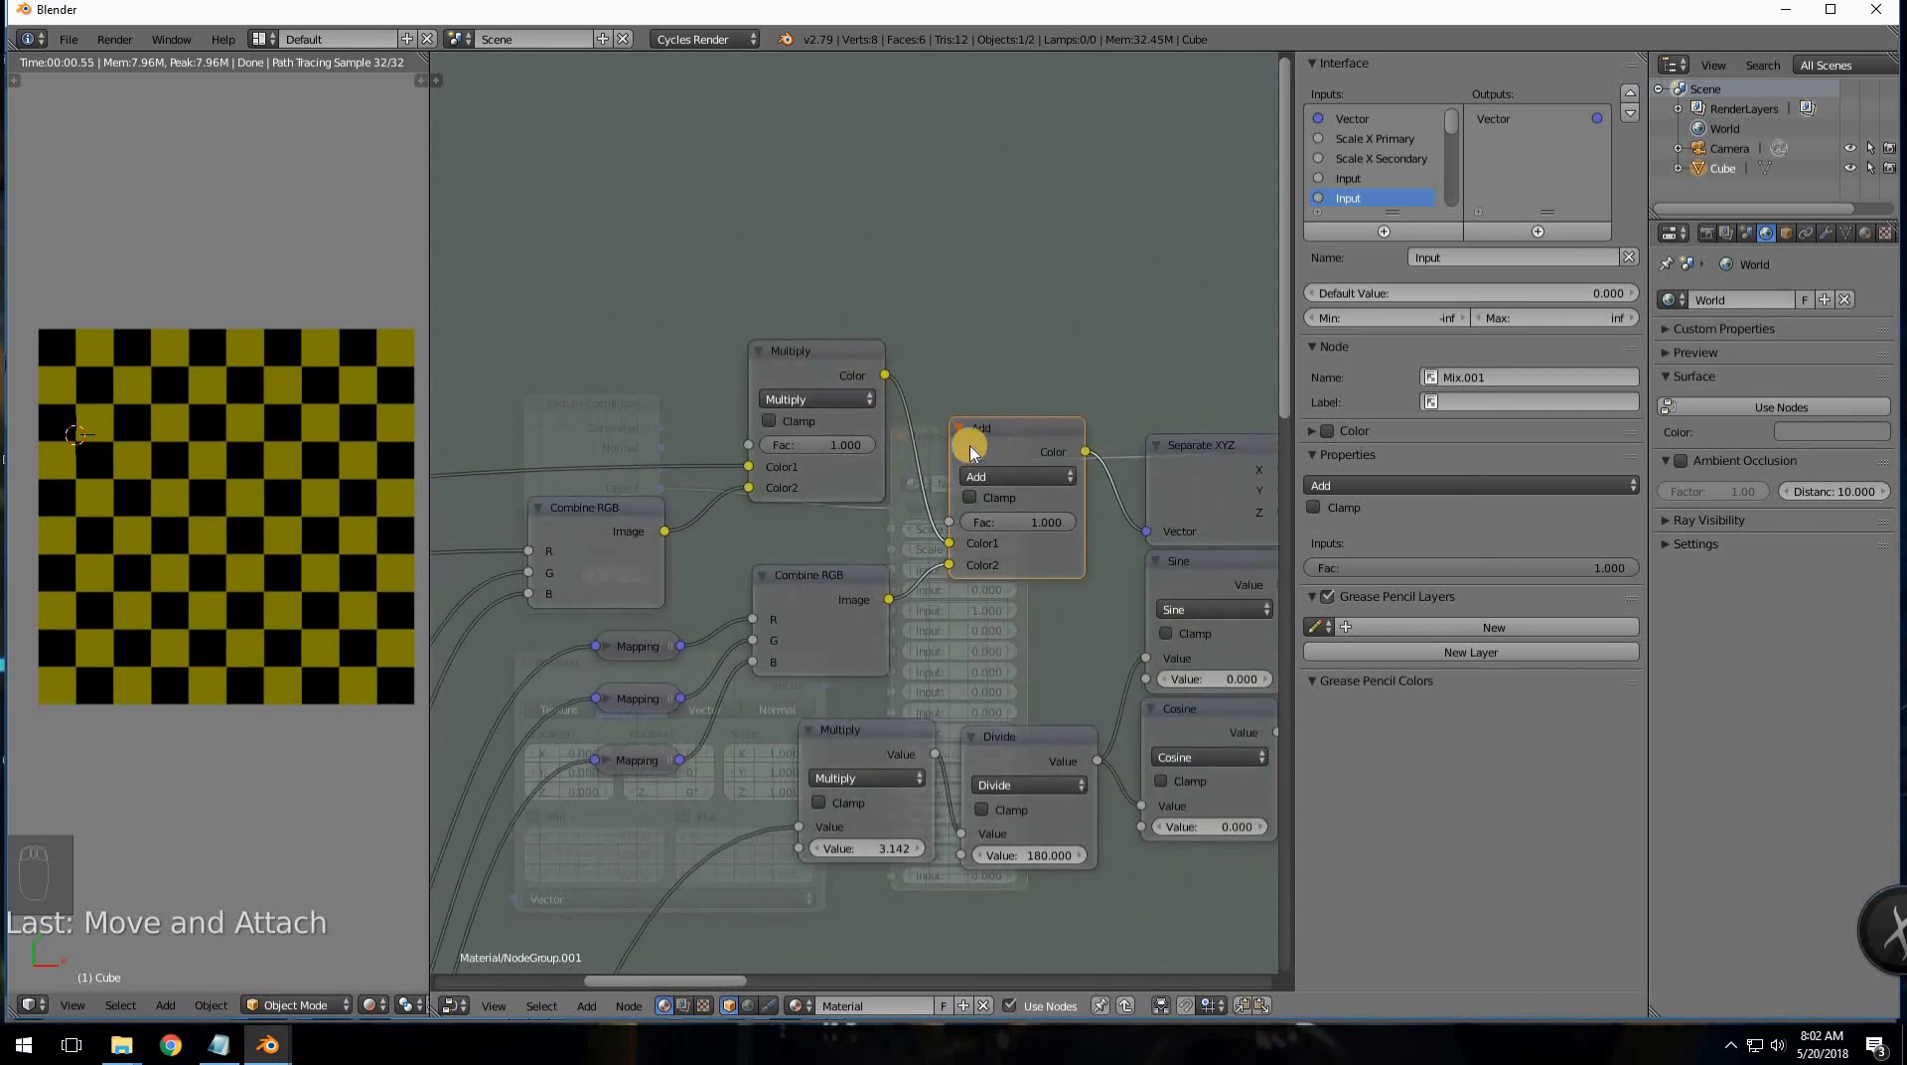
left_click(838, 407)
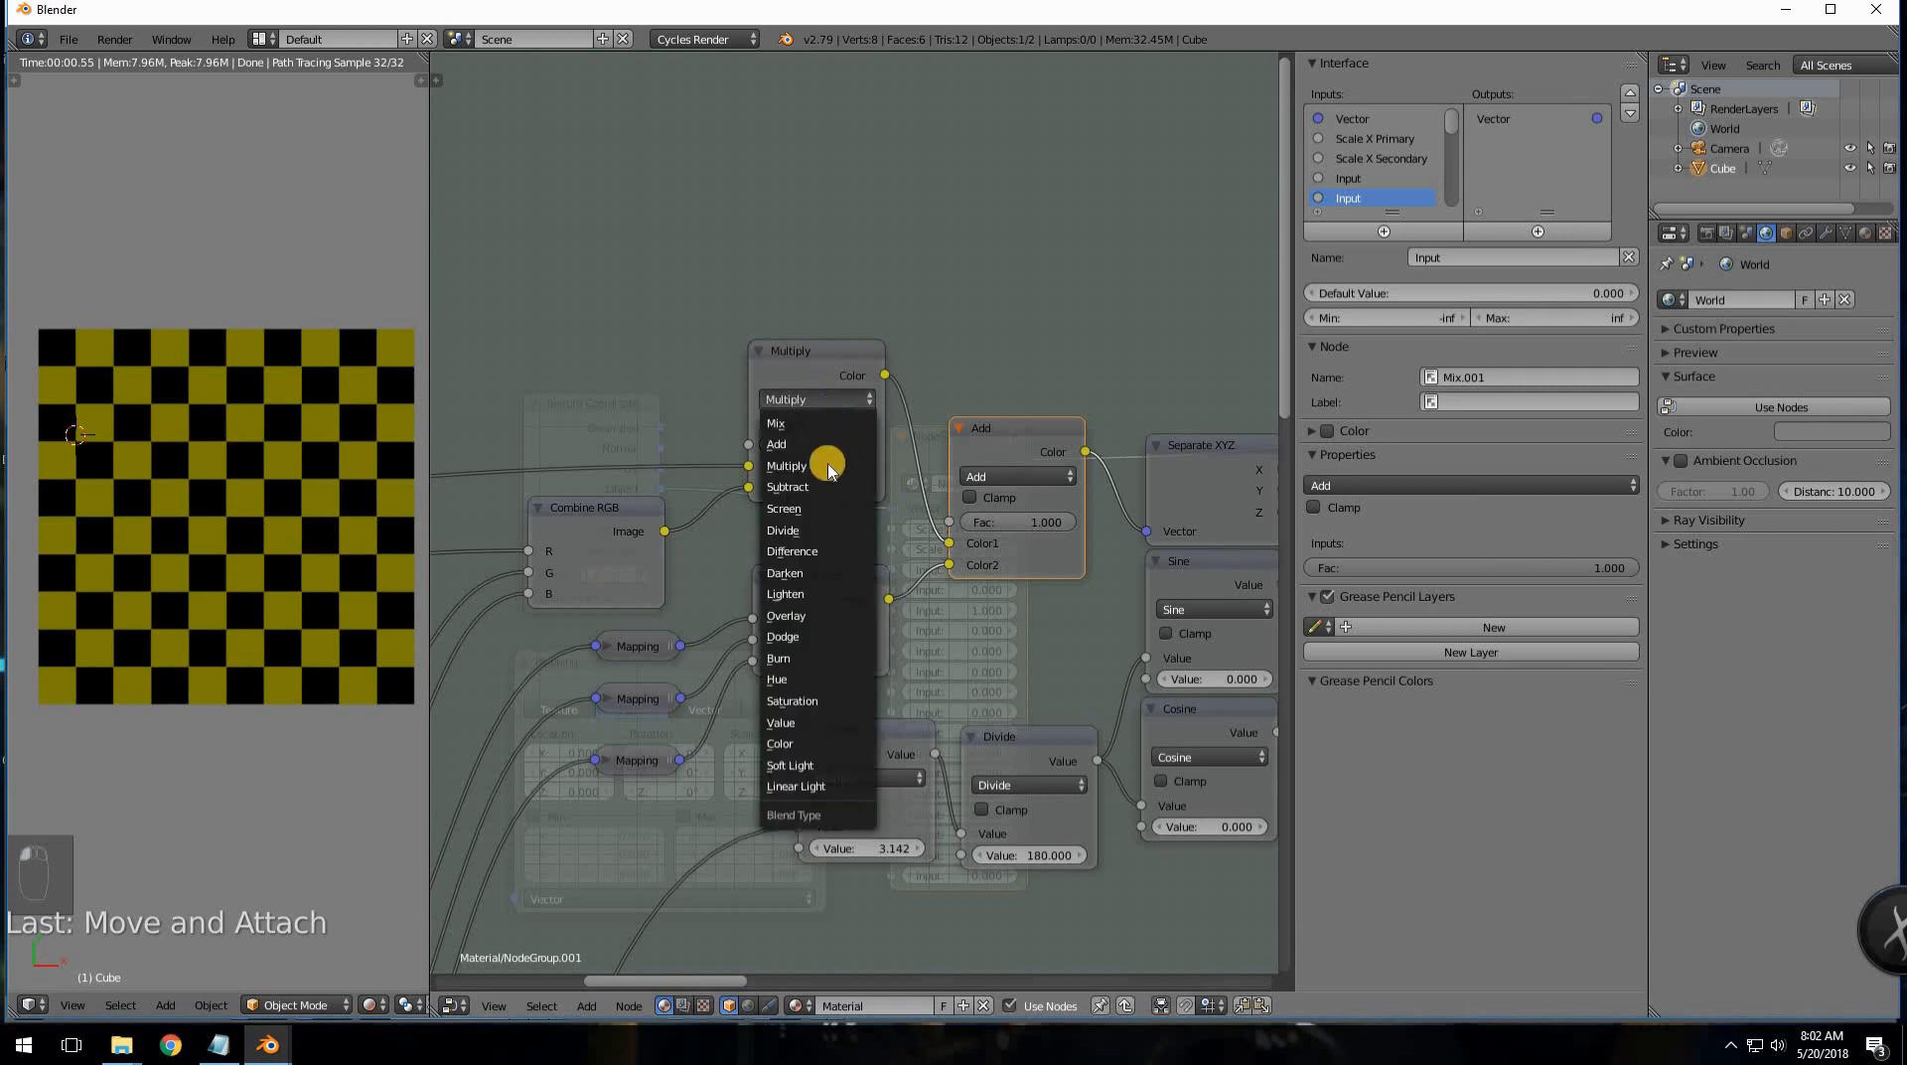
left_click(780, 399)
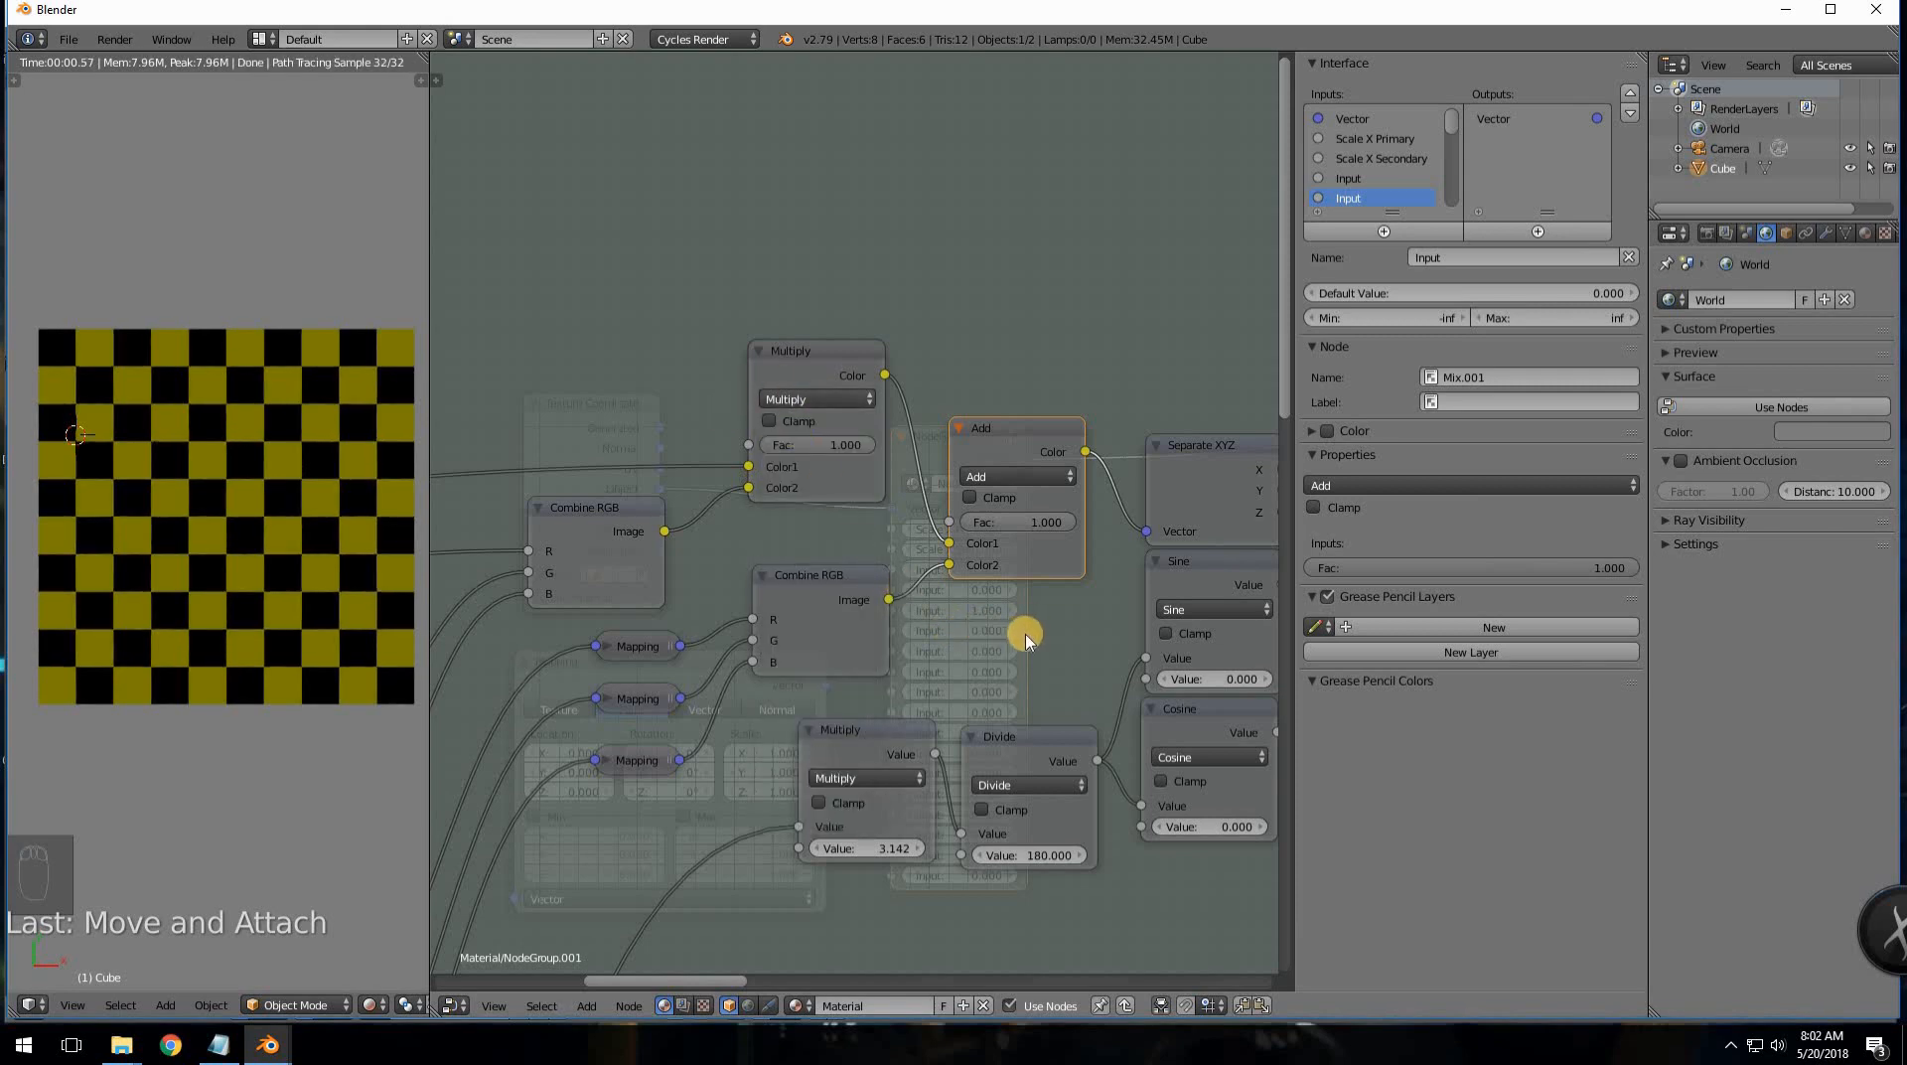
scroll(1030, 631, "down", 2)
middle_click_drag(1124, 574, 1209, 499)
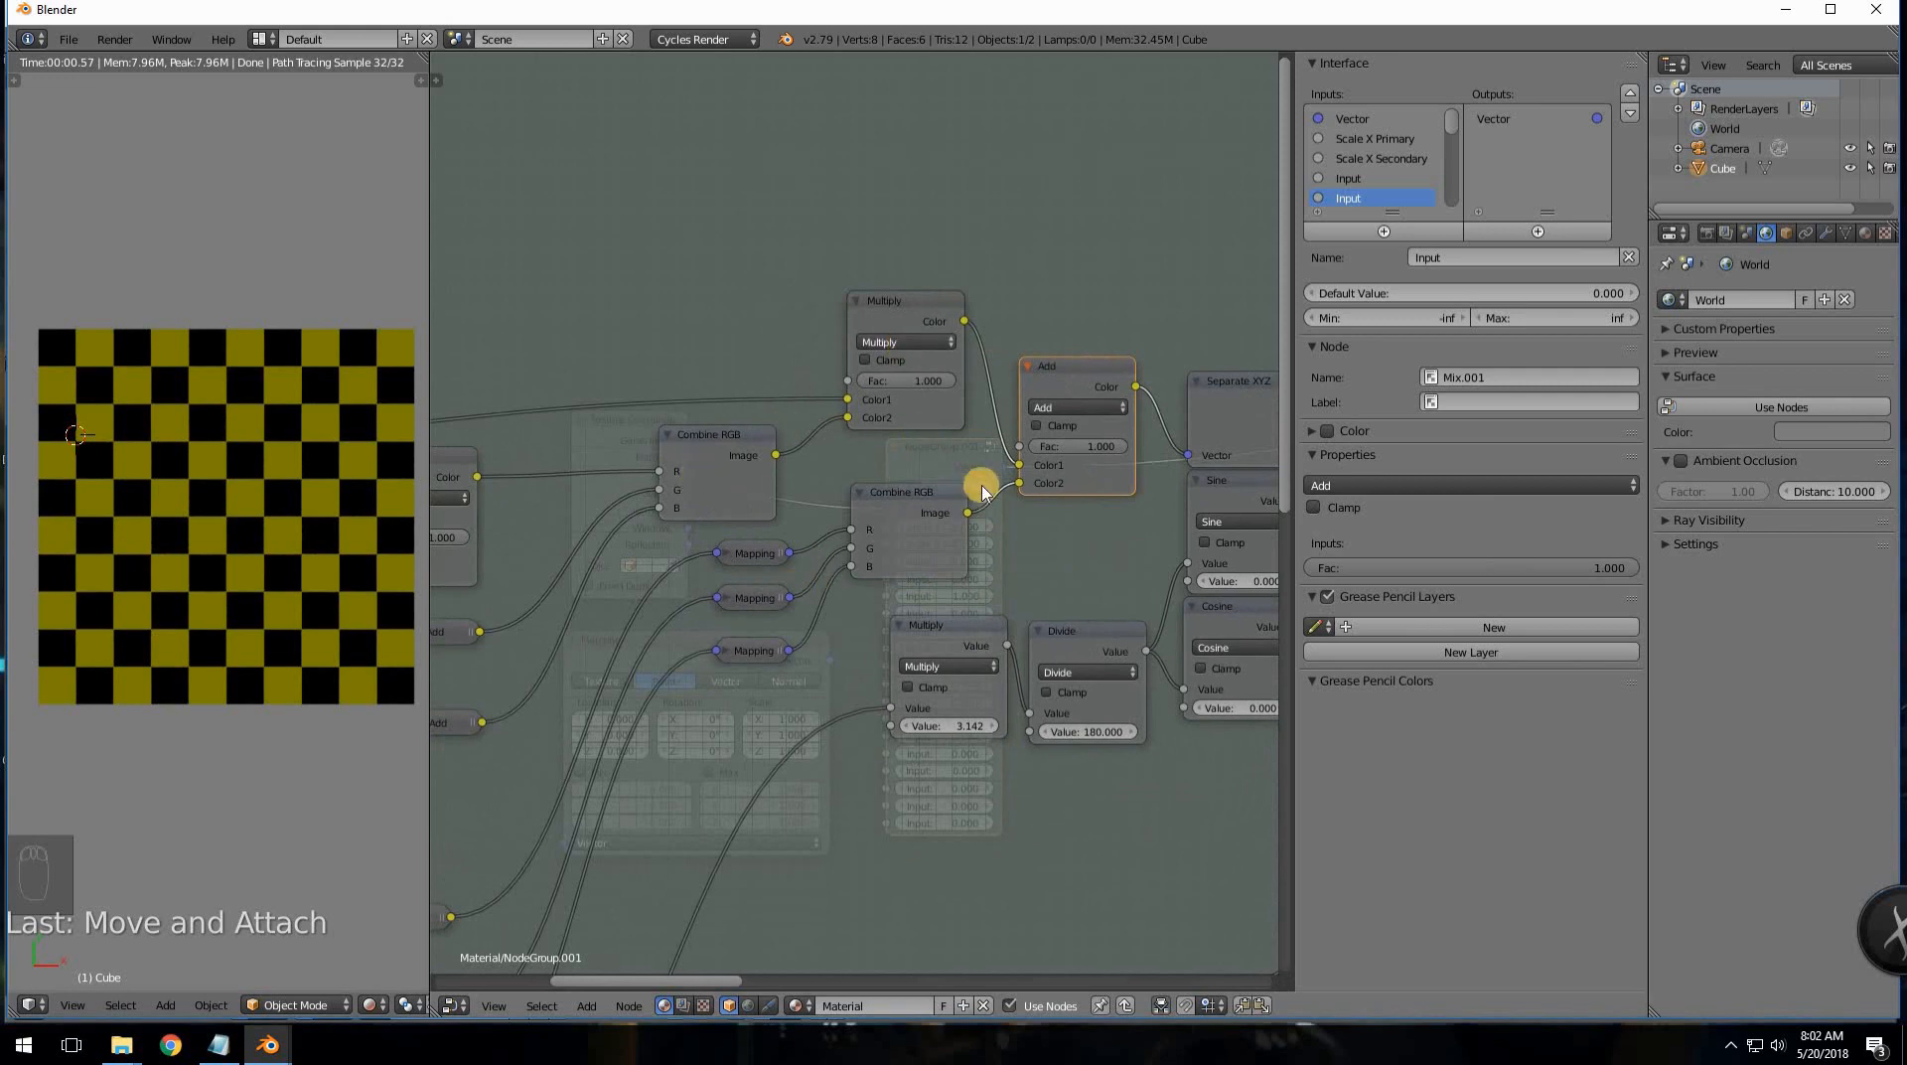
scroll(1089, 540, "down", 2)
middle_click_drag(1086, 541, 636, 435)
scroll(1026, 514, "down", 10)
middle_click_drag(1051, 514, 646, 521)
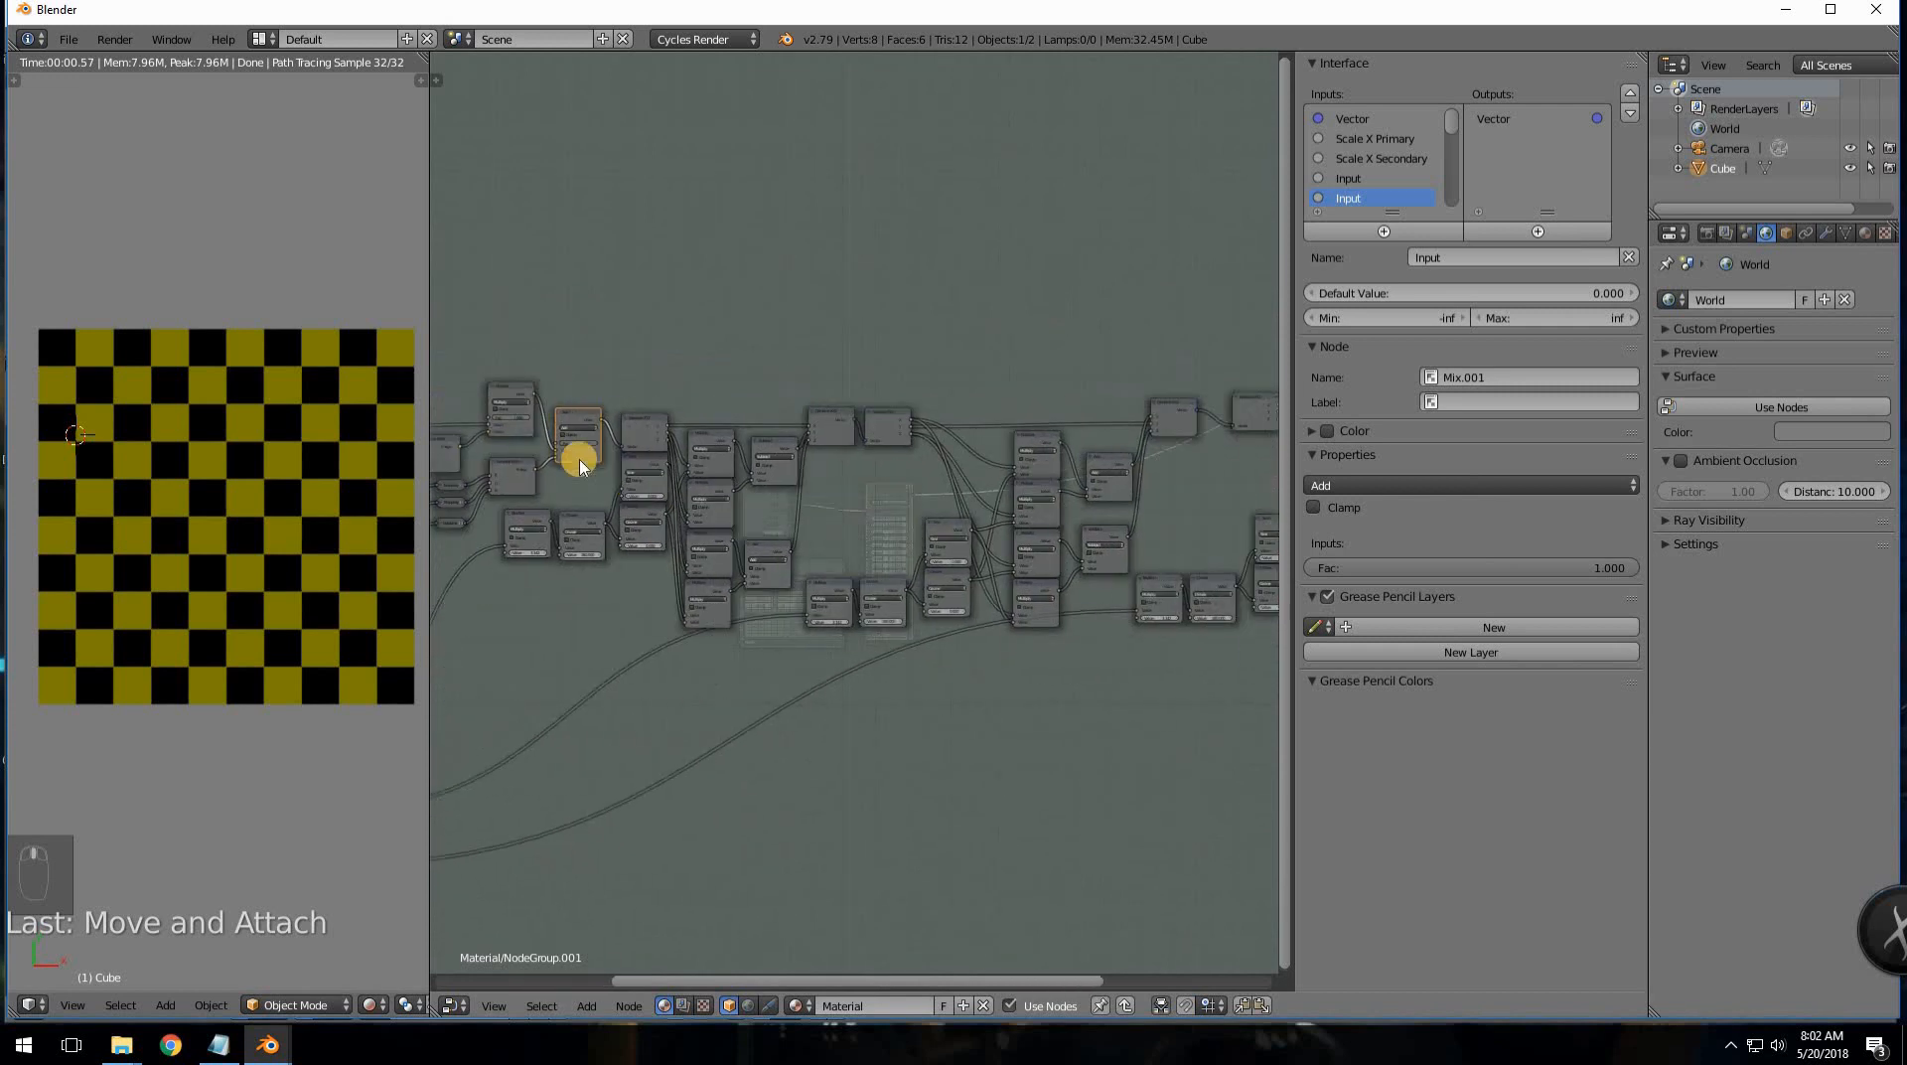
scroll(933, 531, "down", 4)
mouse_move(911, 528)
middle_mouse_down()
mouse_move(849, 552)
mouse_move(702, 456)
mouse_move(927, 527)
middle_mouse_up()
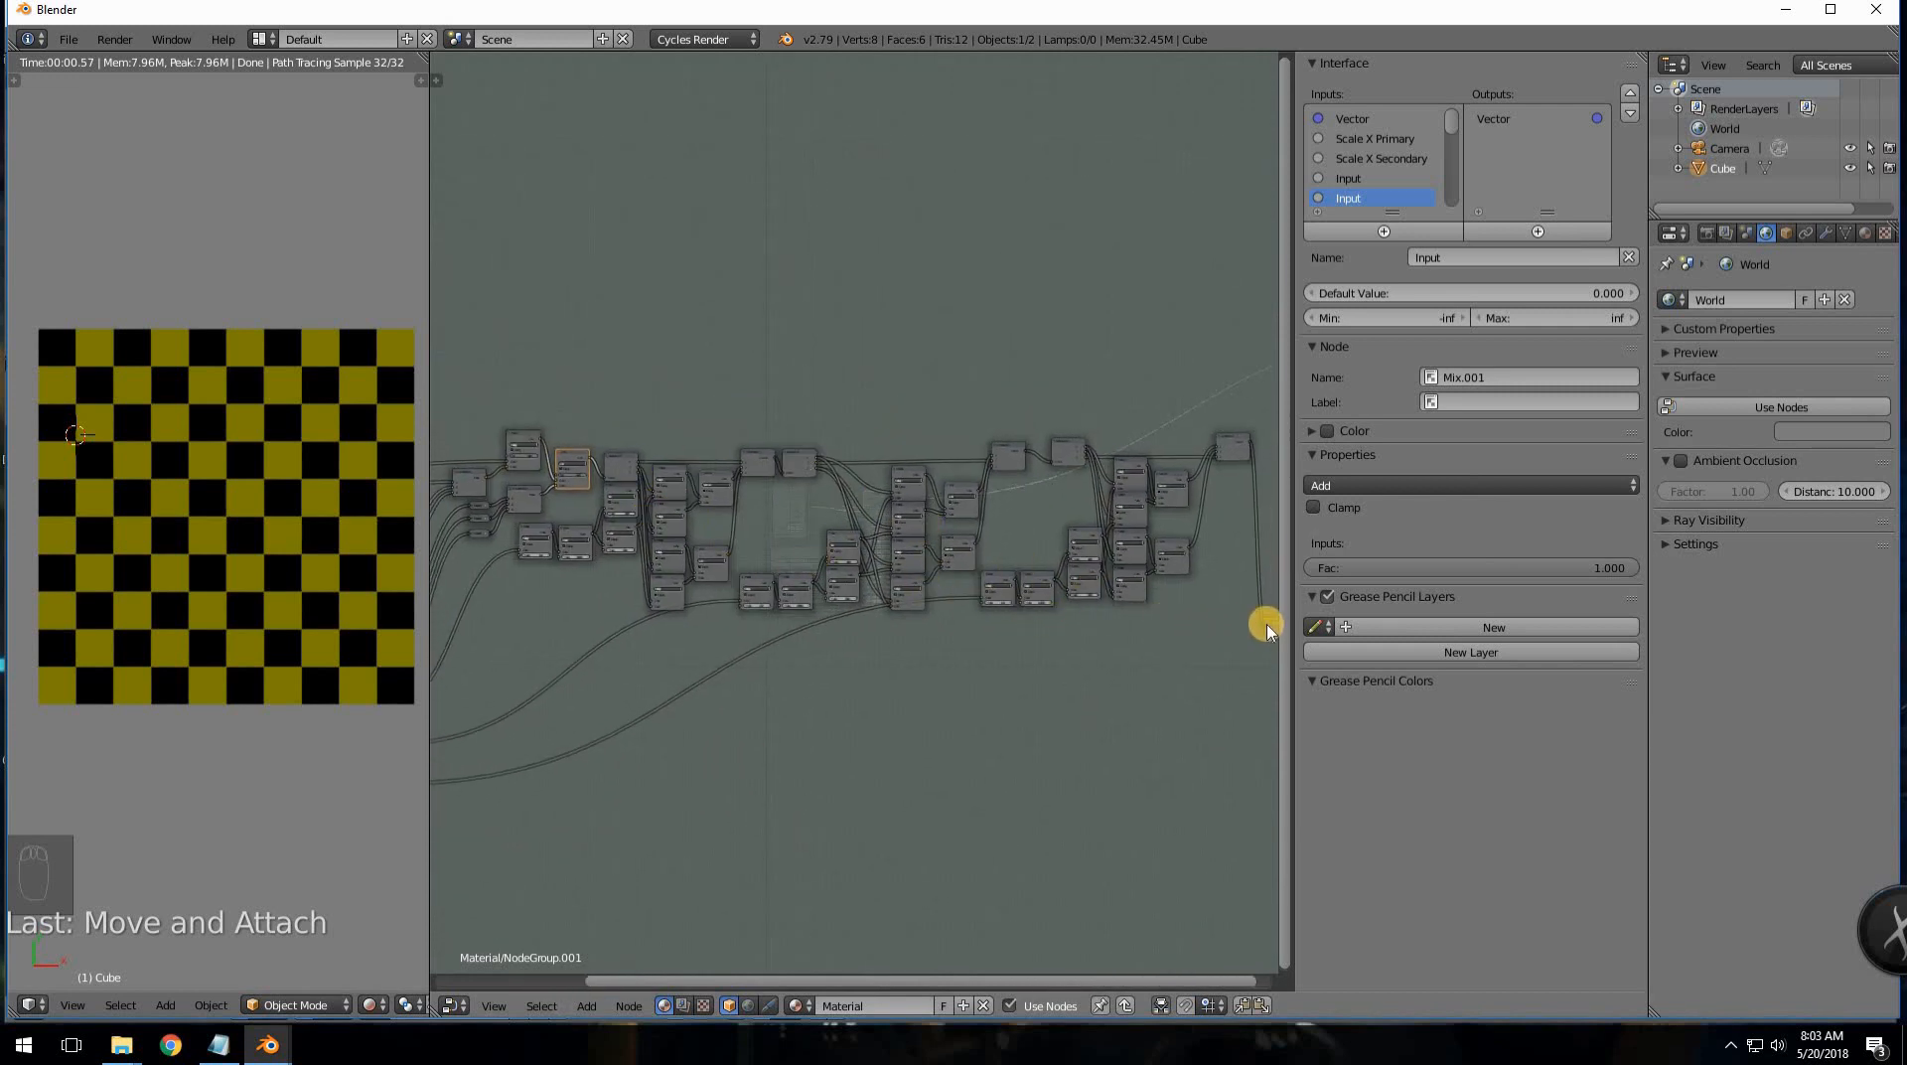
- Reconnect the final link into Group Output and move that node up beside the chain's end
mouse_move(1266, 624)
left_mouse_down()
mouse_move(1277, 532)
mouse_move(1230, 528)
mouse_move(1265, 627)
left_mouse_up()
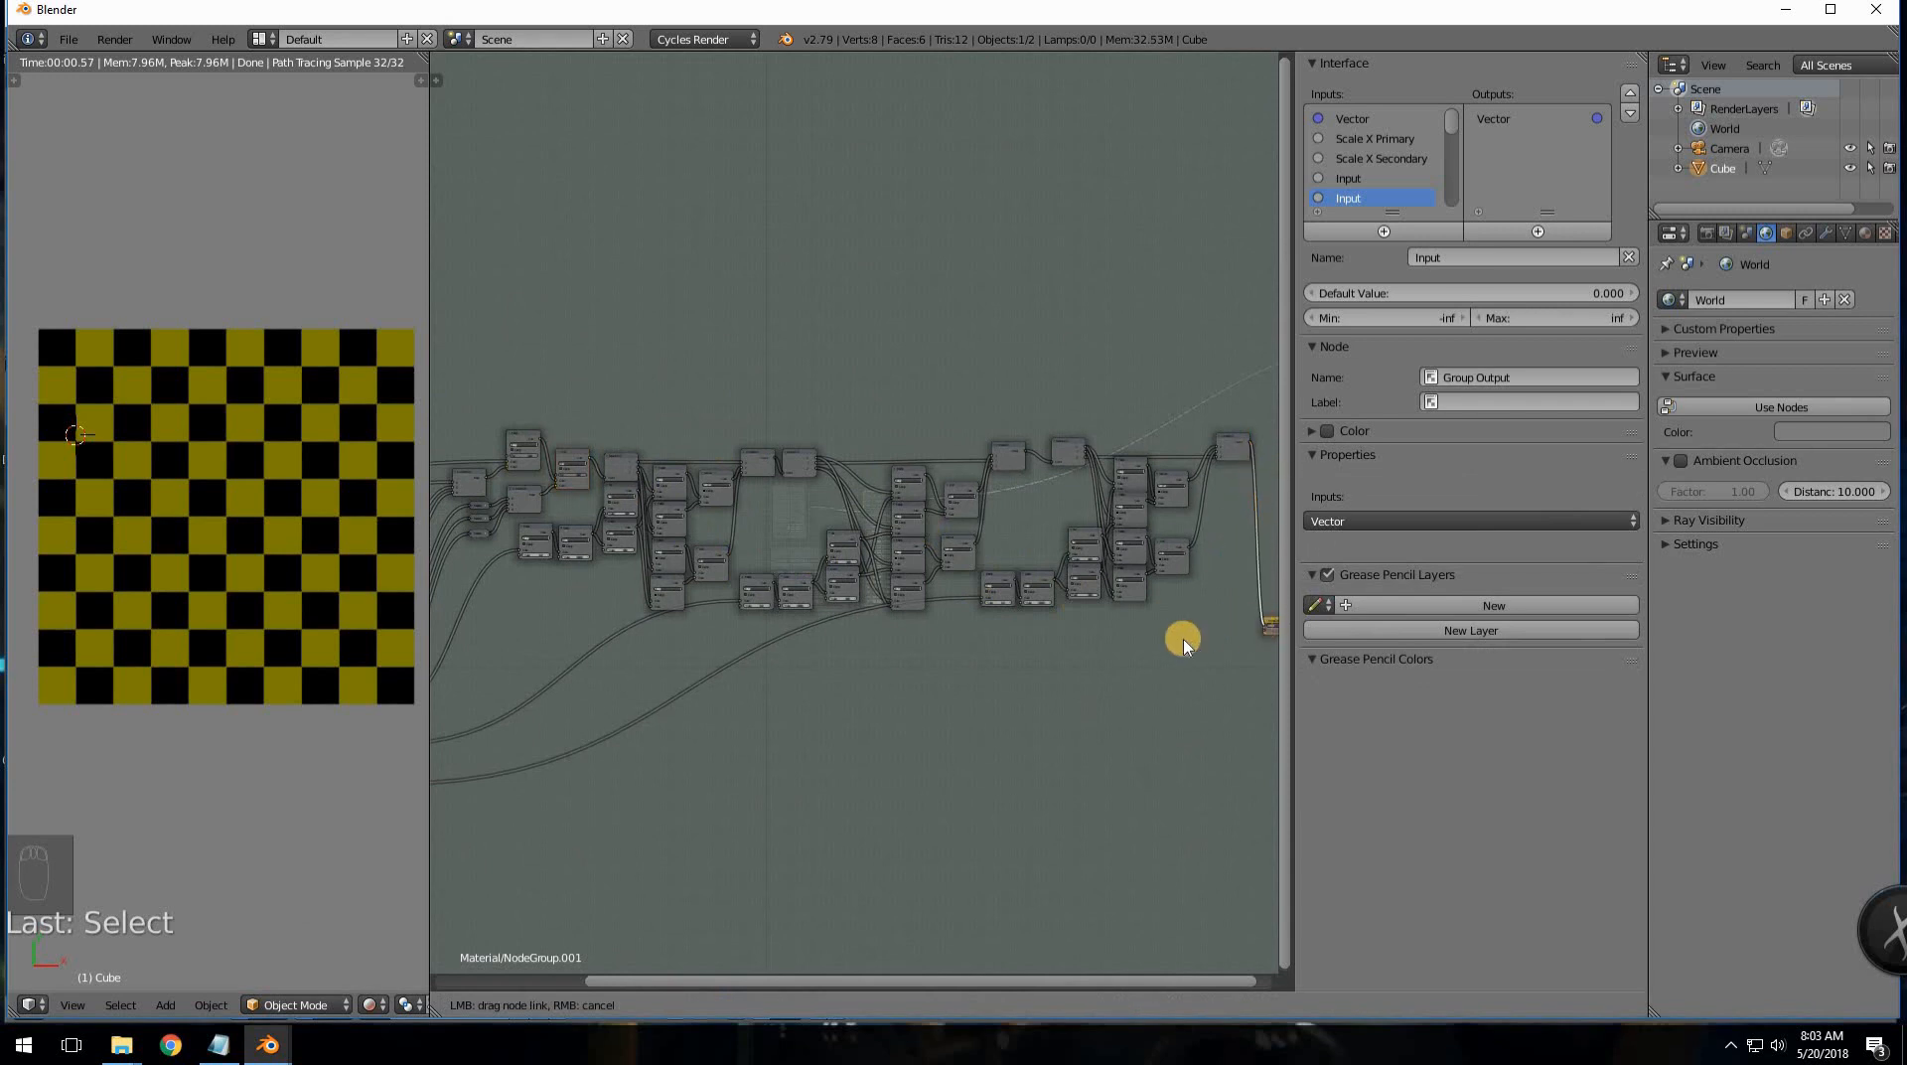
middle_click_drag(1134, 646, 929, 655)
left_click_drag(1085, 623, 1093, 446)
middle_click_drag(693, 722, 852, 716)
scroll(864, 706, "down", 4)
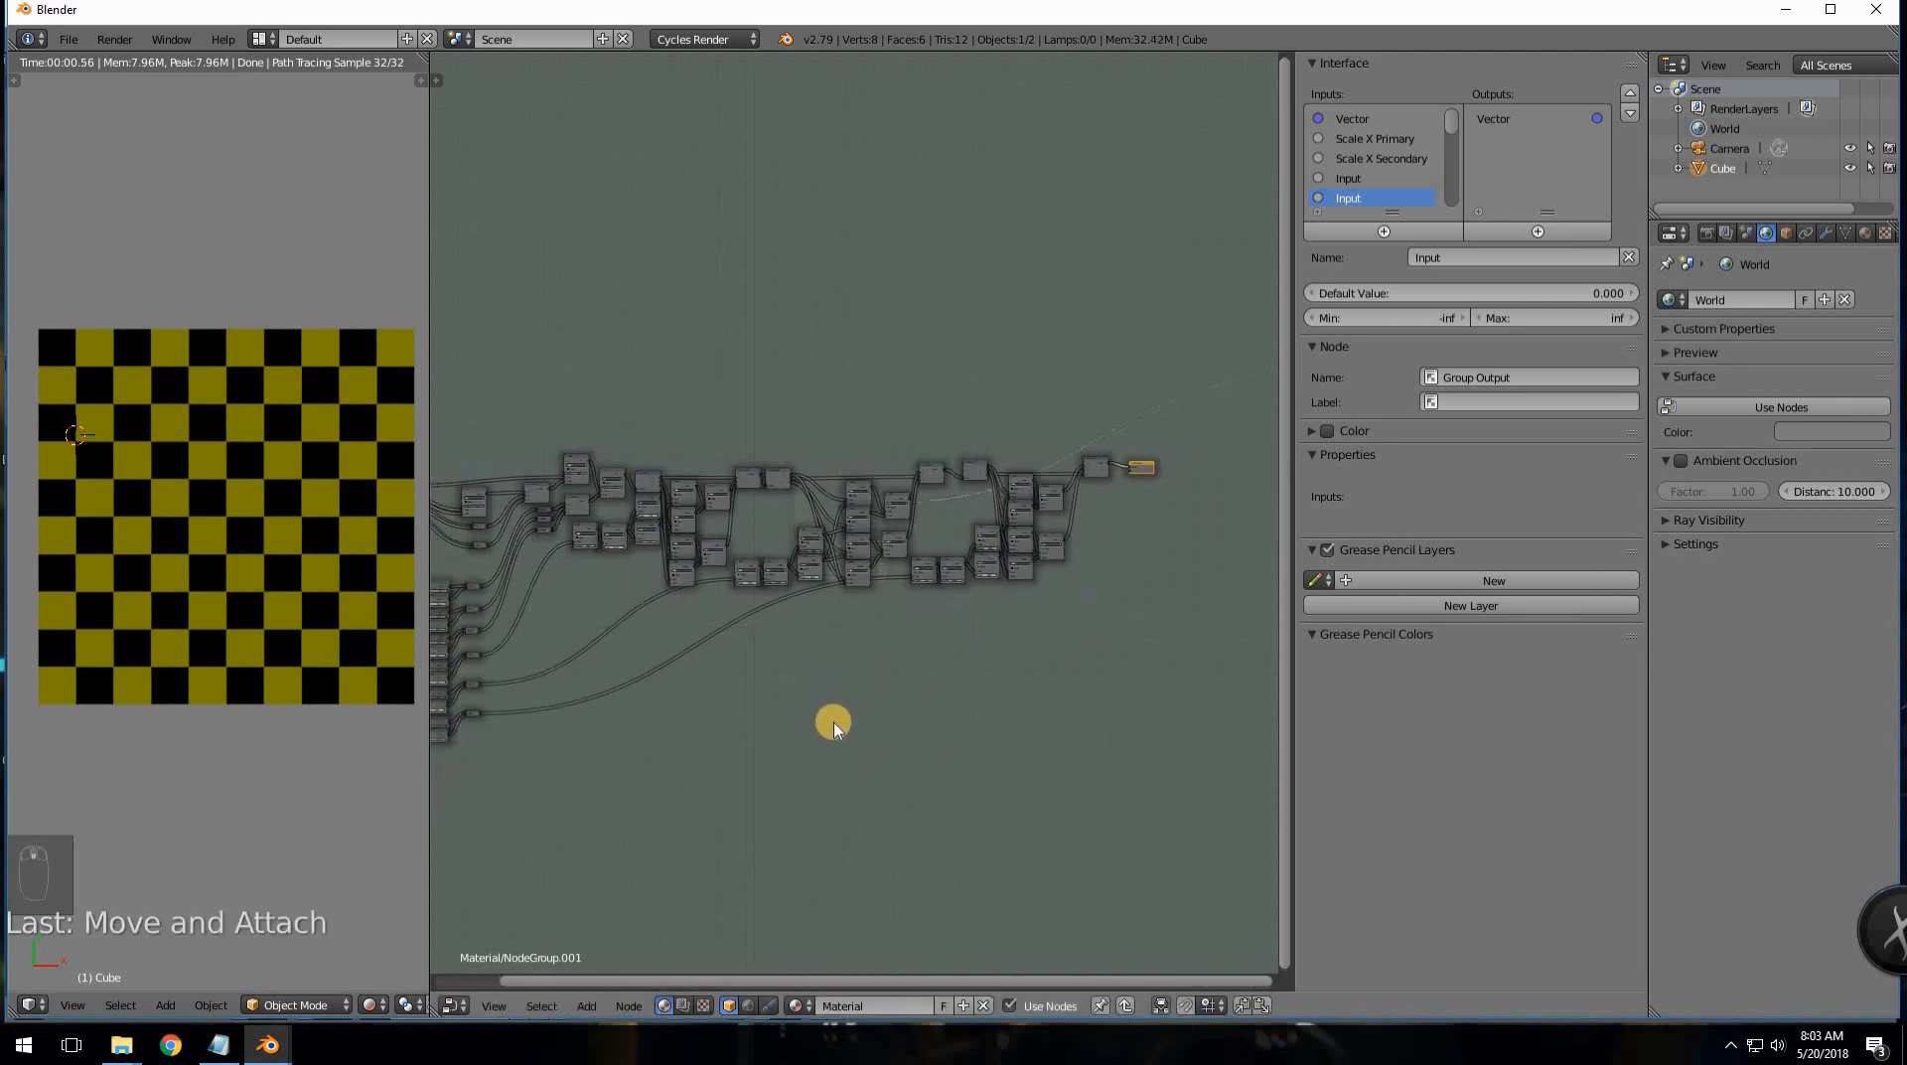
middle_click_drag(839, 726, 896, 711)
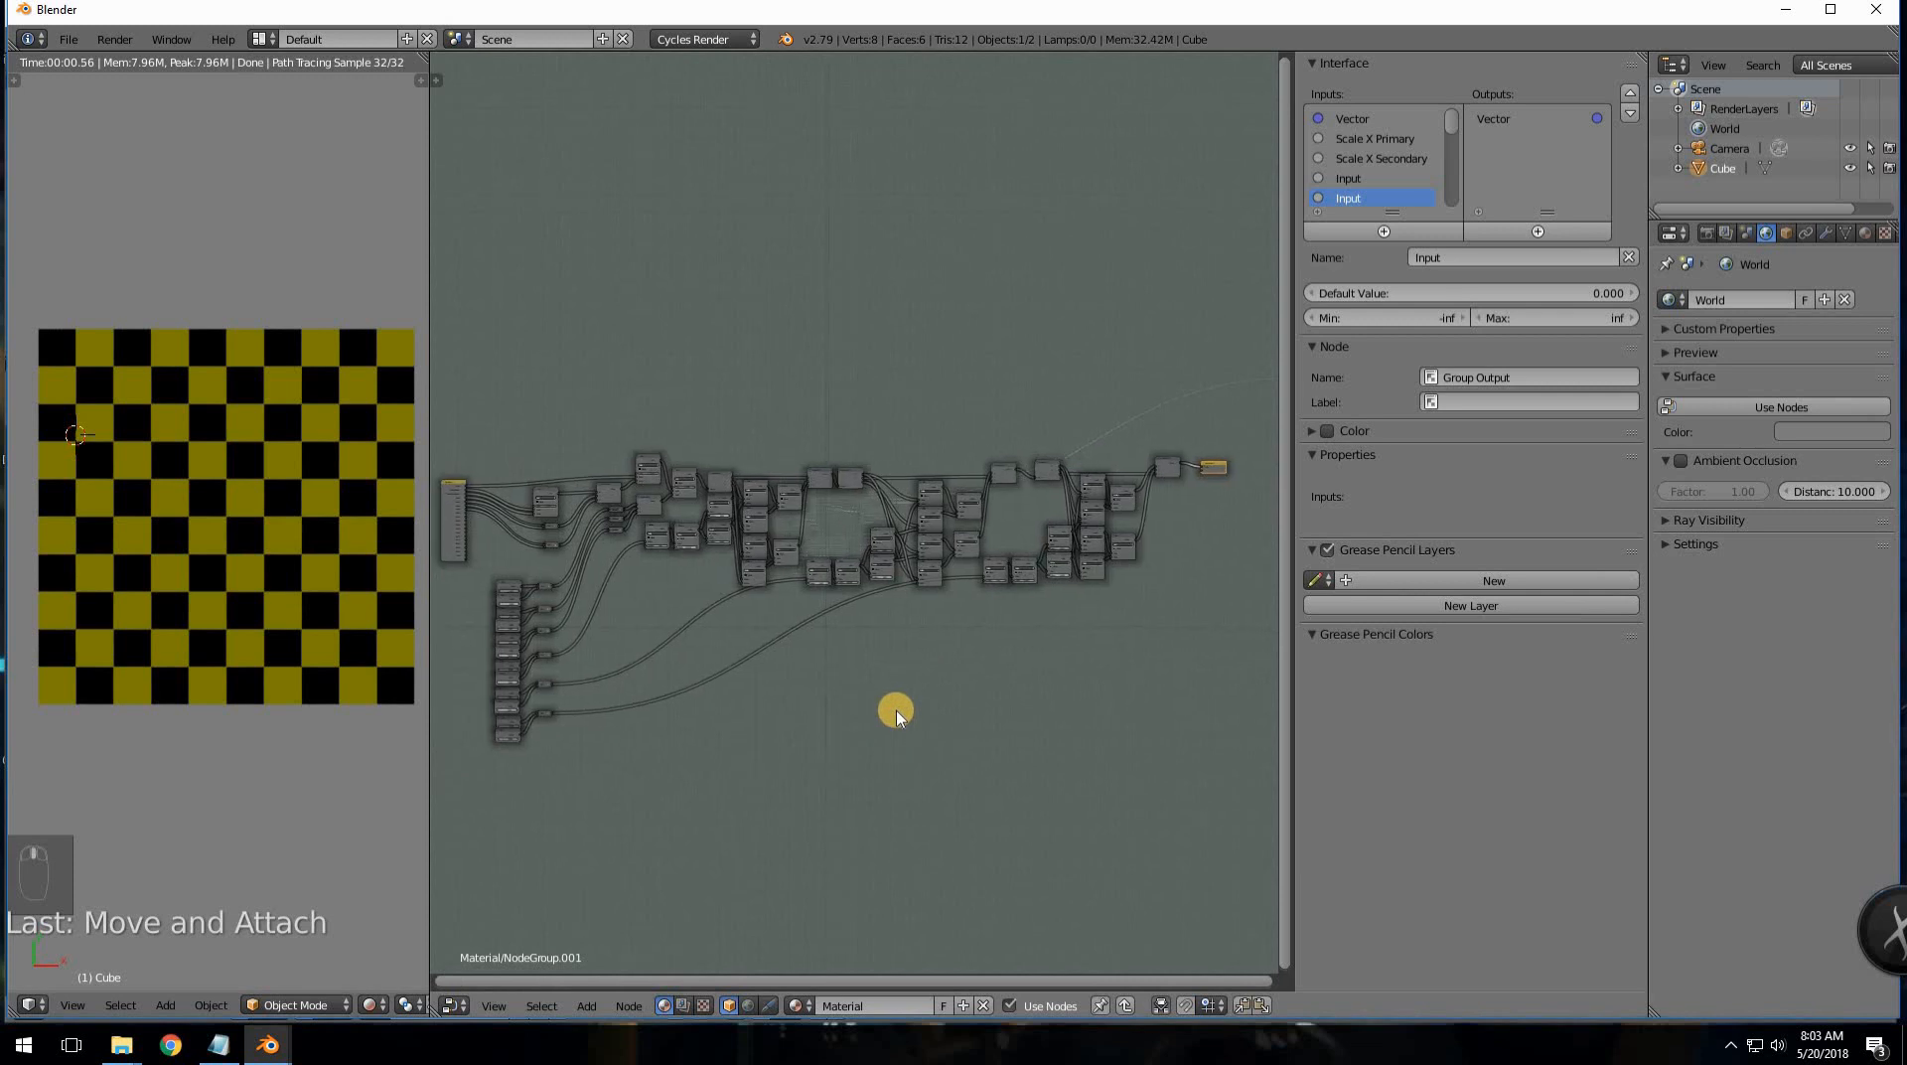